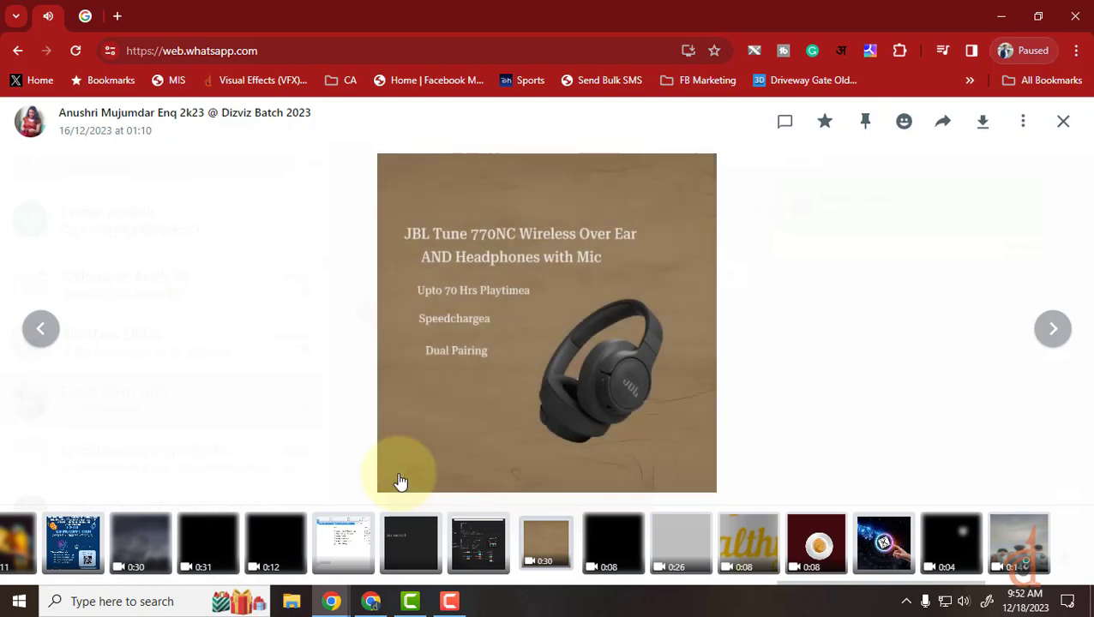
Close the headphones video and watch the 8-second text animation video posted below it in the Dizviz Batch 2023 chat.
left_click(1063, 121)
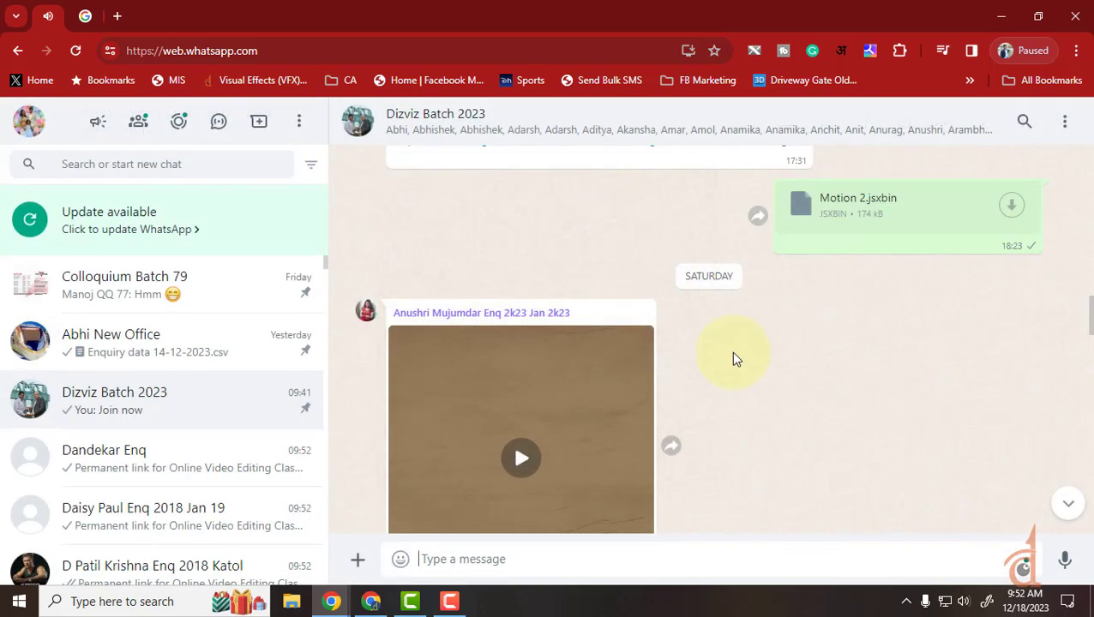
scroll(624, 422, "down", 5)
left_click(508, 215)
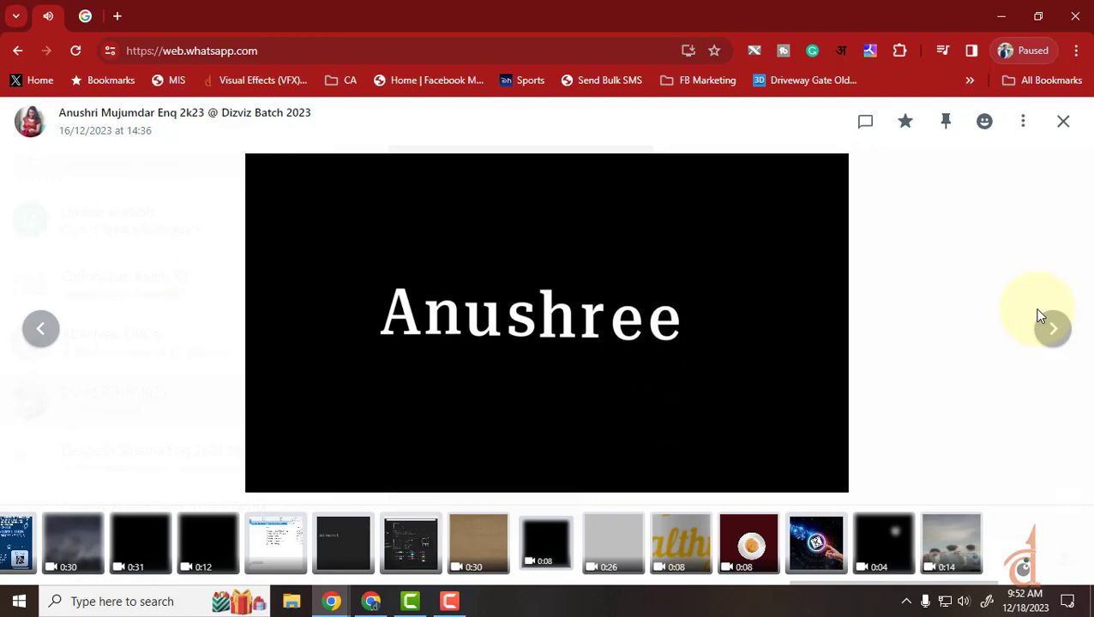
left_click(998, 341)
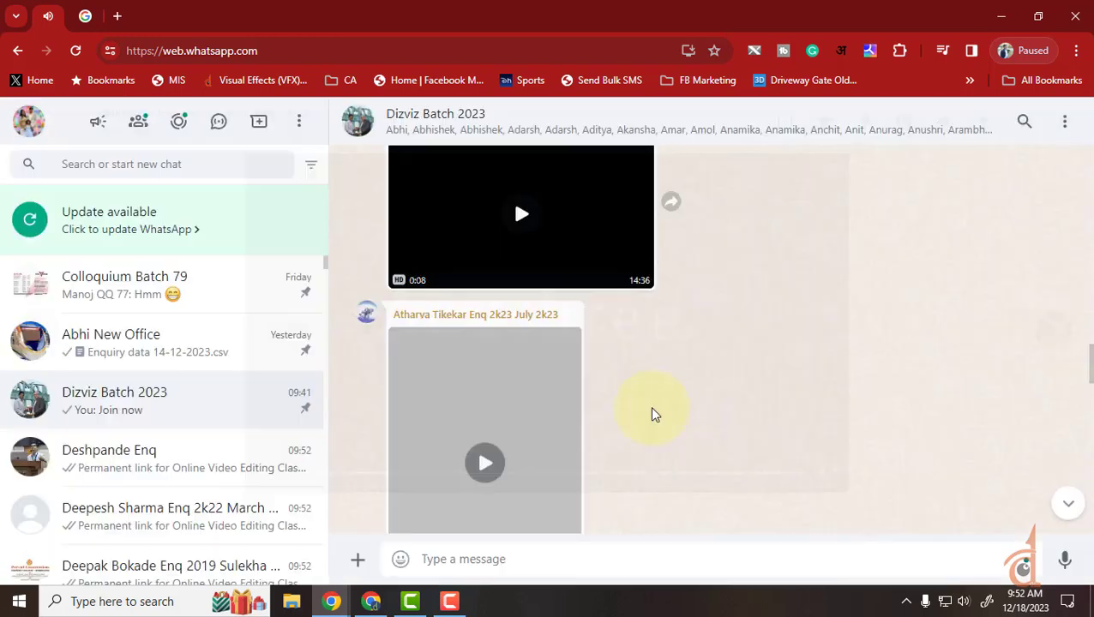
Play the Travel Ad video from the chat, pausing and resuming it to review its animation.
scroll(650, 407, "down", 2)
left_click(427, 391)
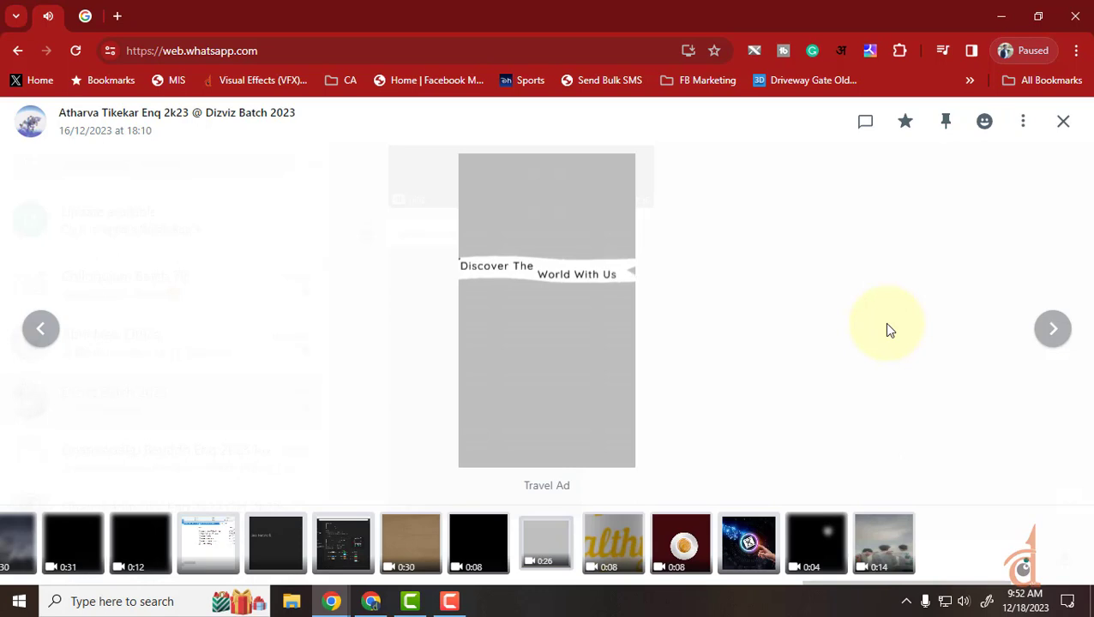
left_click(464, 278)
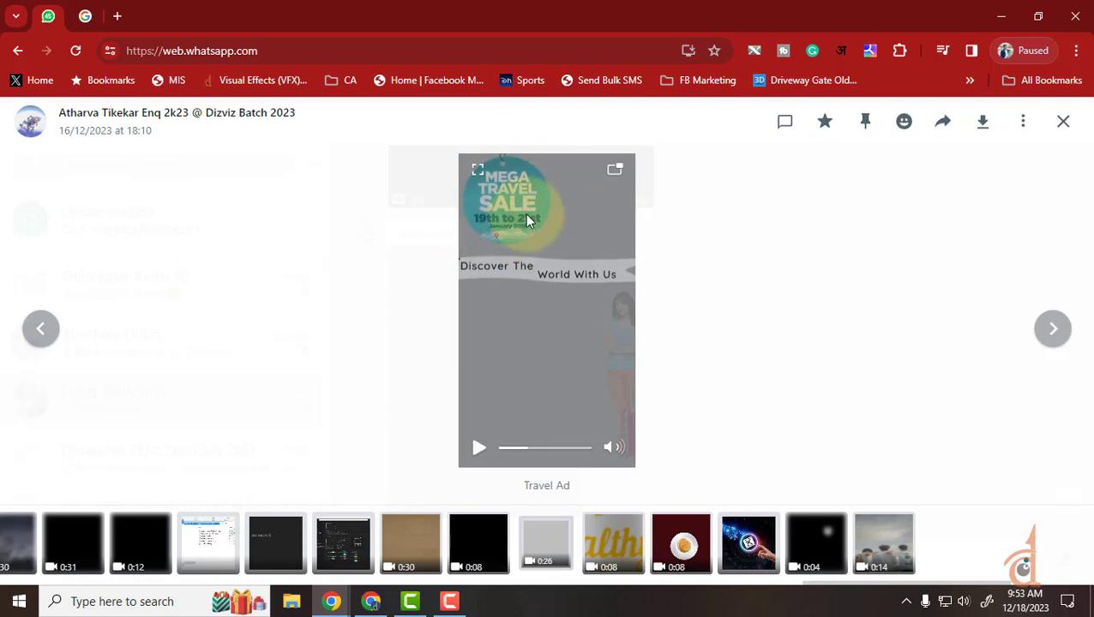
left_click(488, 319)
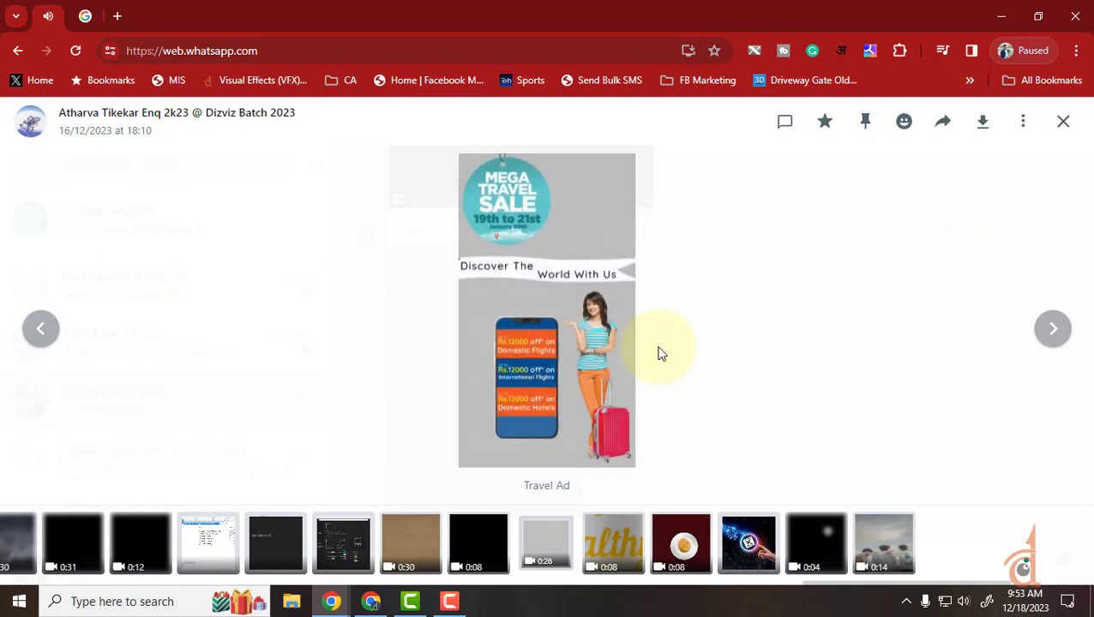
Watch the Healthy Fruits pure juice video and reopen it from the group chat for another viewing.
left_click(1061, 339)
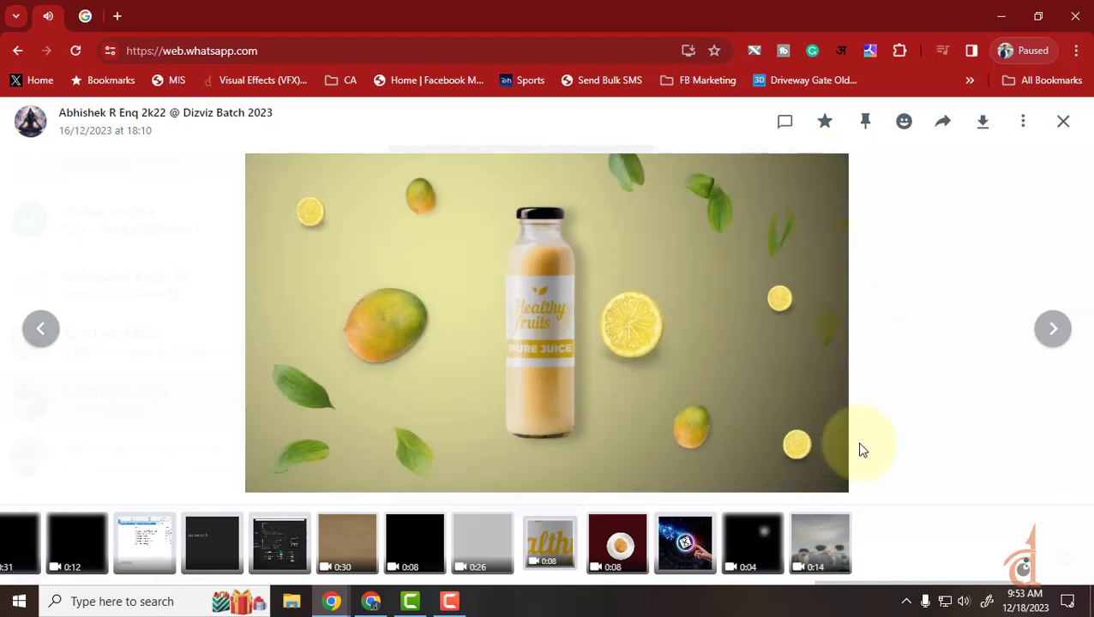
left_click(898, 337)
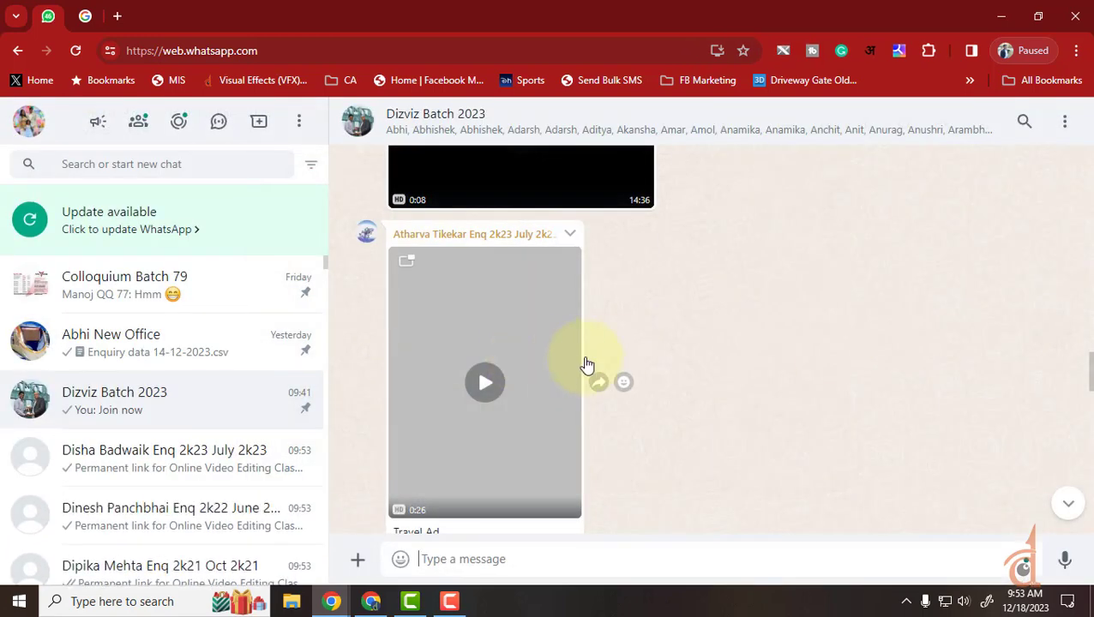
scroll(607, 351, "up", 10)
scroll(609, 361, "down", 10)
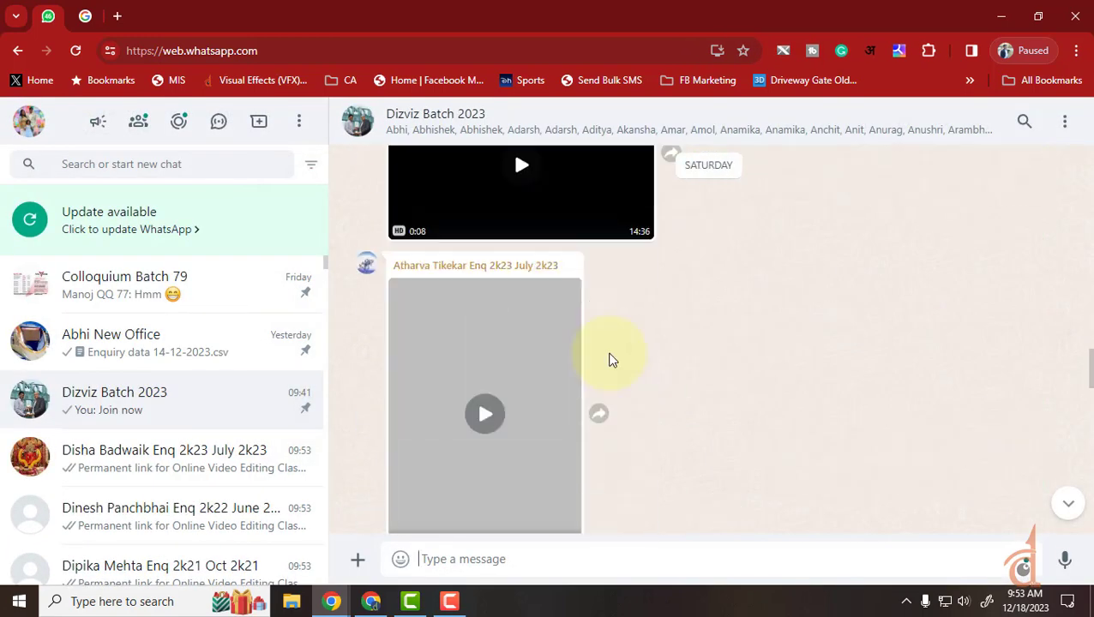
left_click(519, 255)
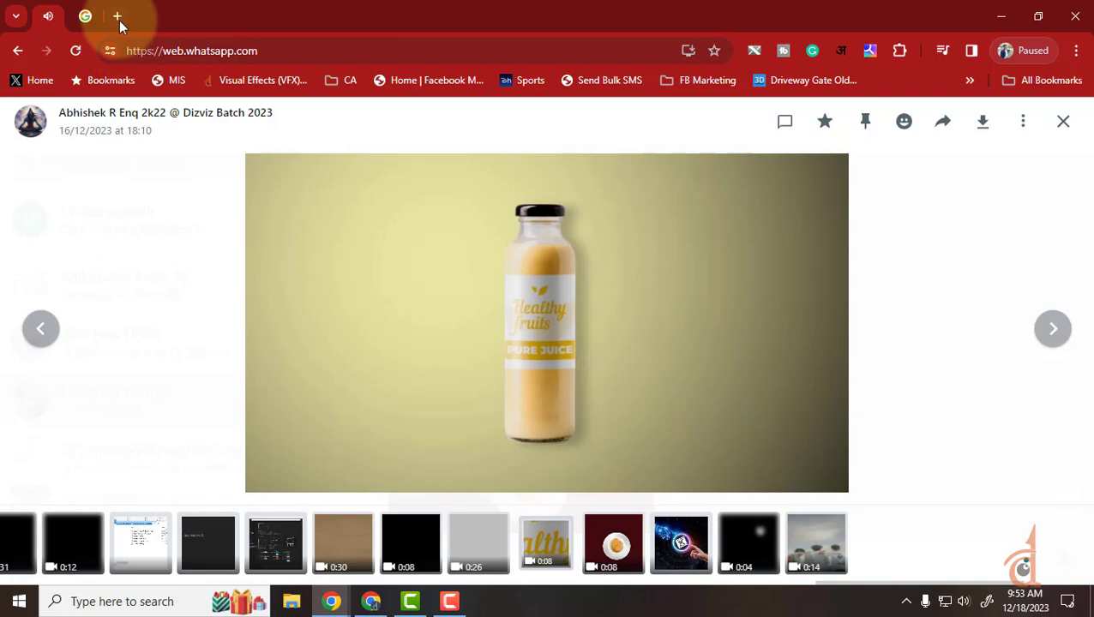
Open the Freepik website in a new tab and search its assets for "mango tree leaves".
left_click(119, 18)
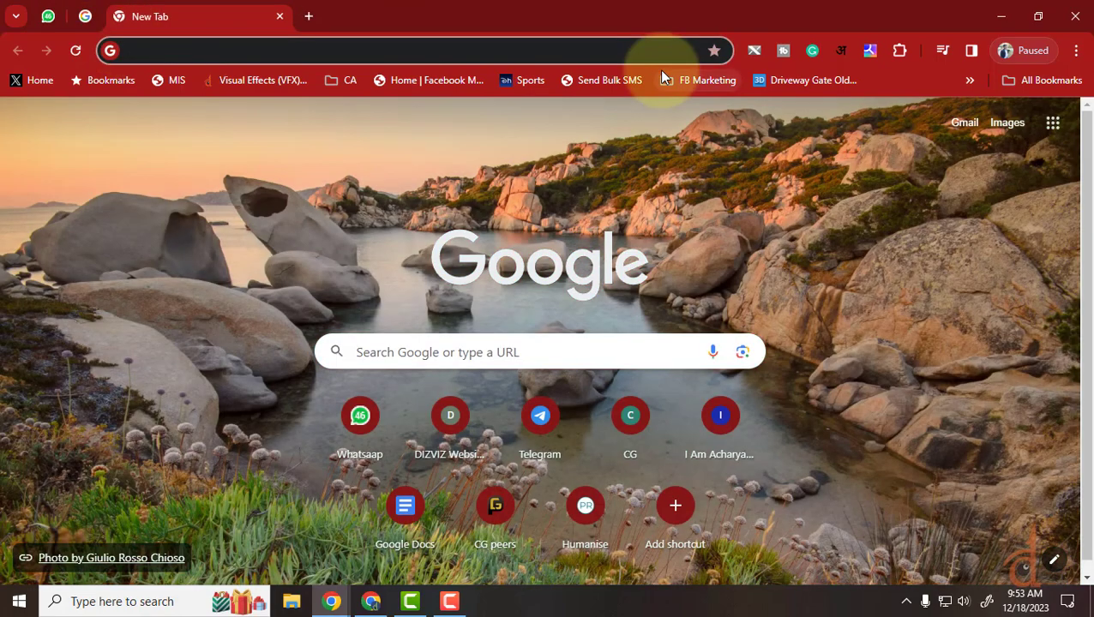
type("free")
key("Return")
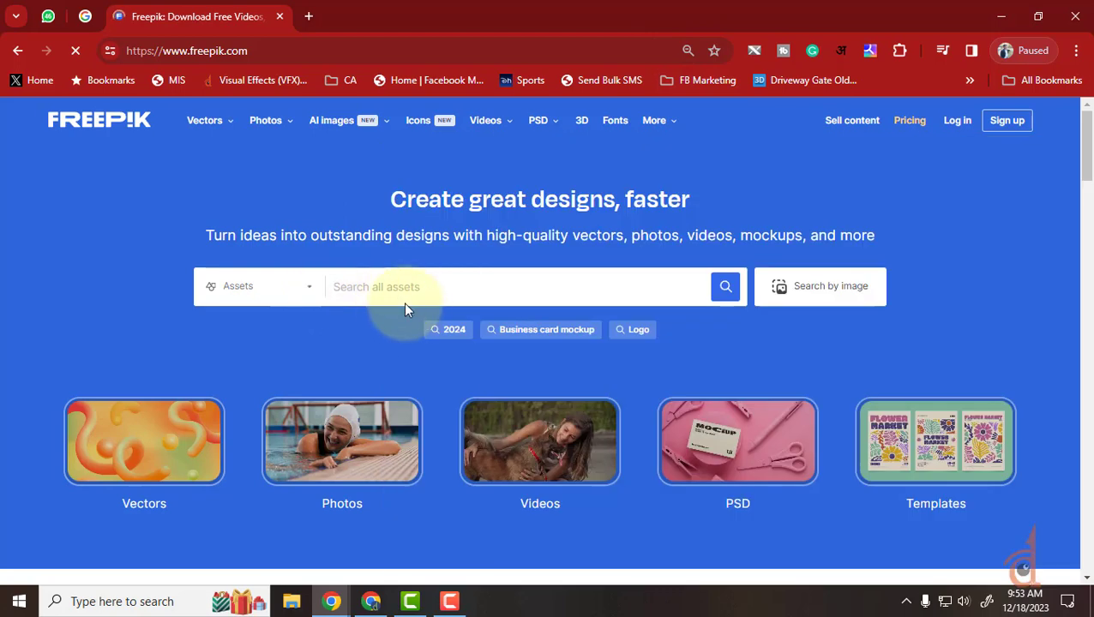
left_click(403, 301)
type("mango tree leaves")
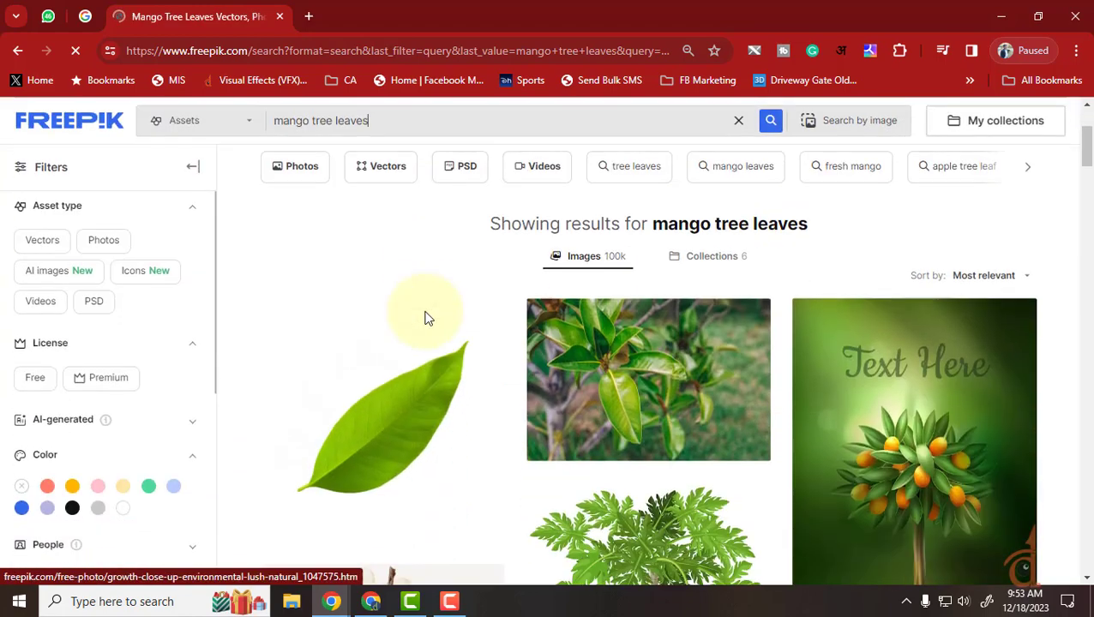
Look through the first page of mango tree leaves results for usable leaf images.
scroll(425, 318, "down", 2)
scroll(426, 317, "down", 2)
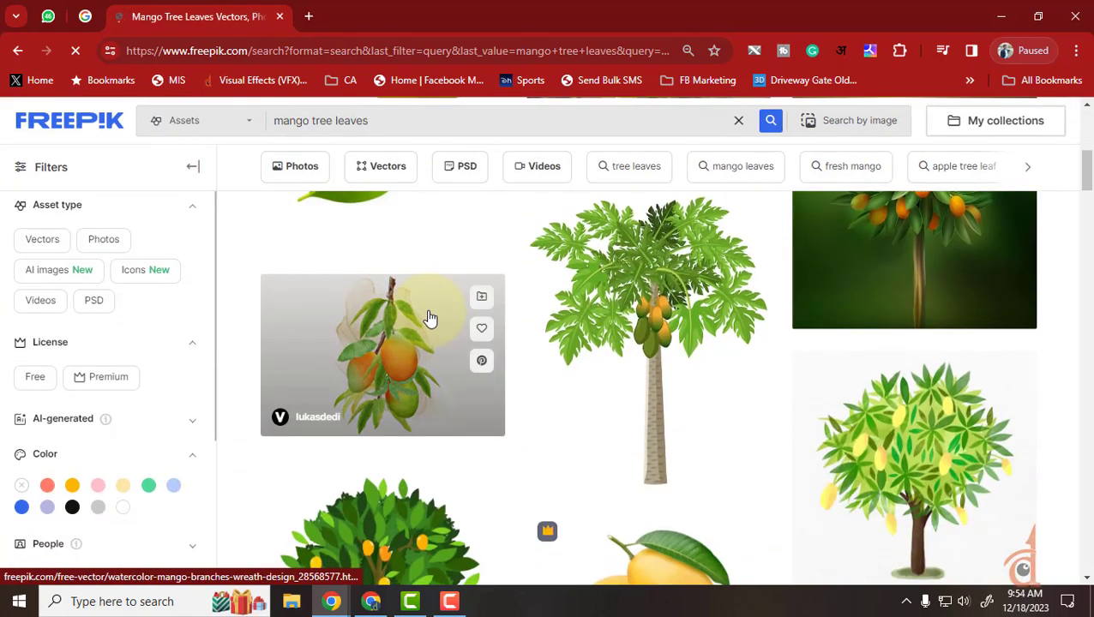
scroll(430, 315, "down", 4)
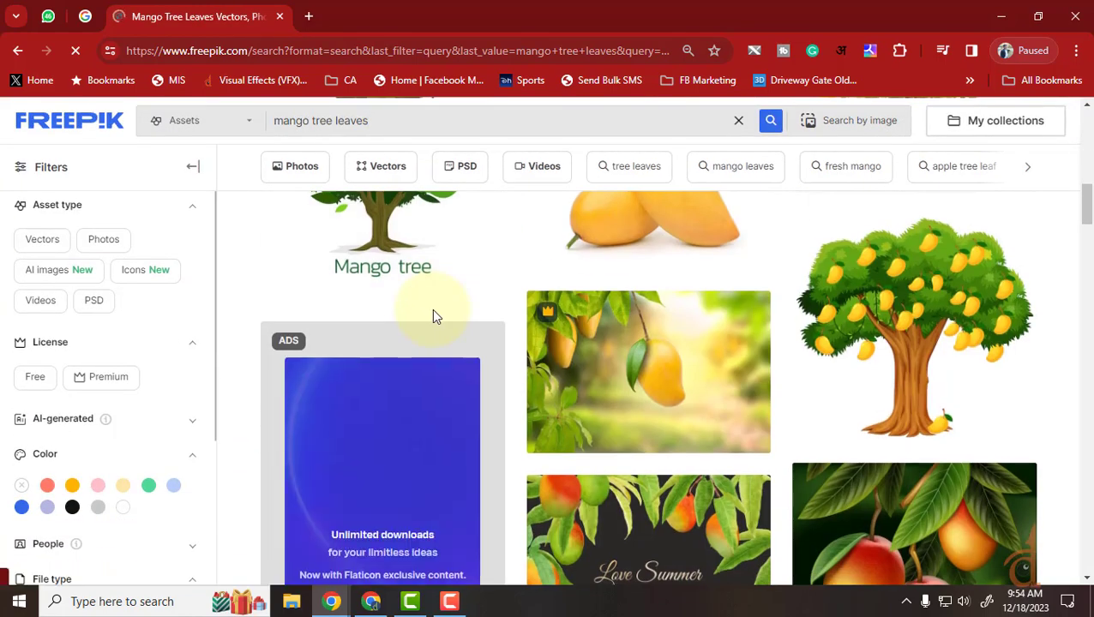
scroll(432, 312, "down", 2)
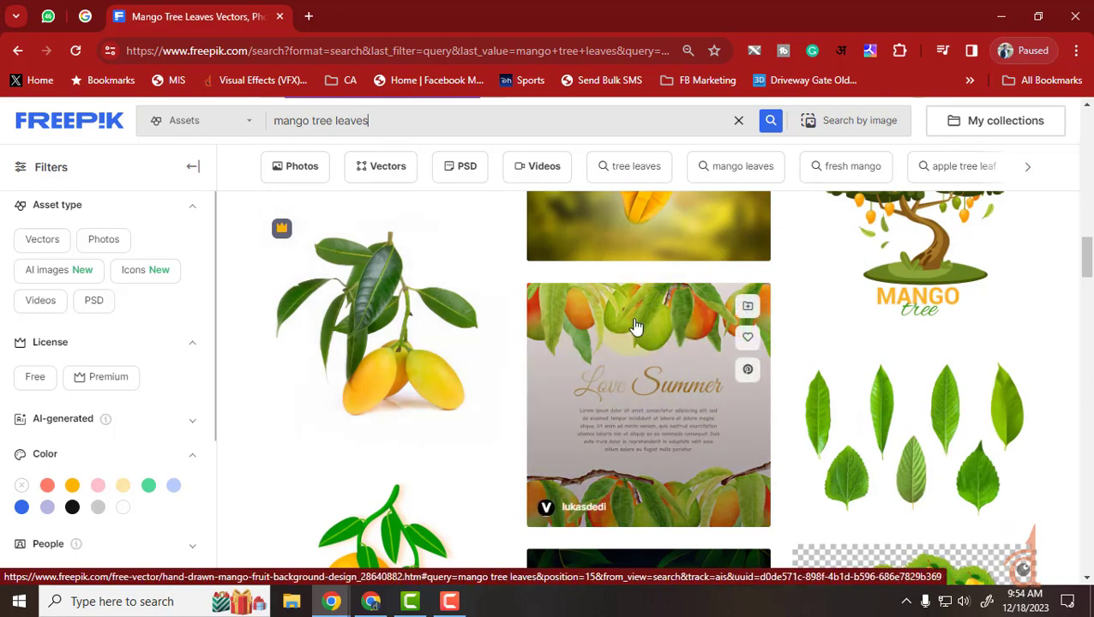
scroll(635, 326, "down", 15)
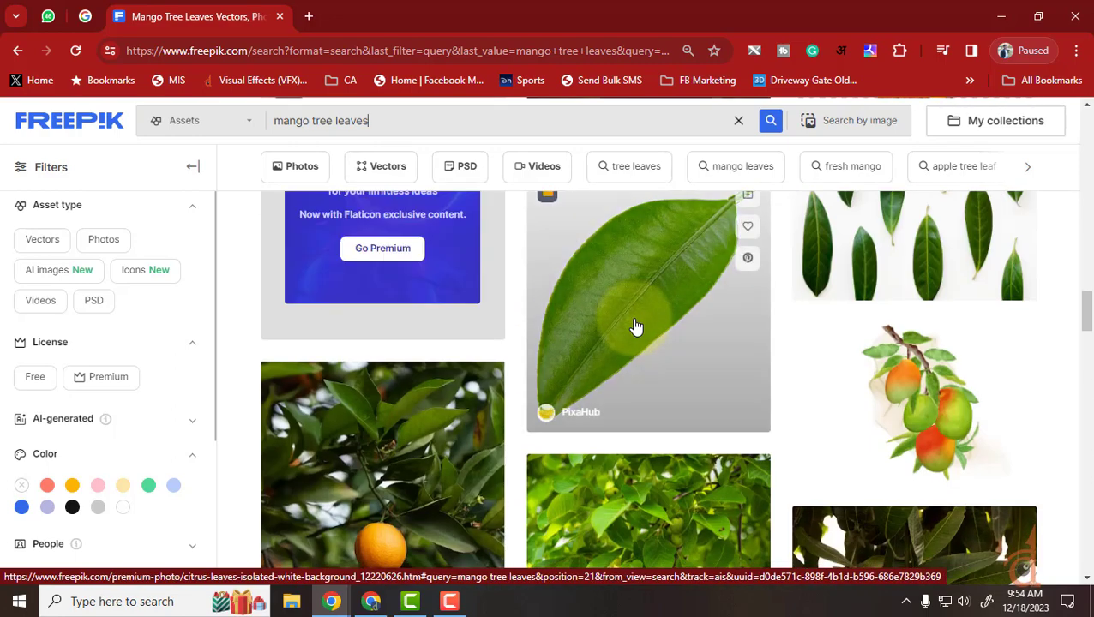
scroll(635, 326, "down", 6)
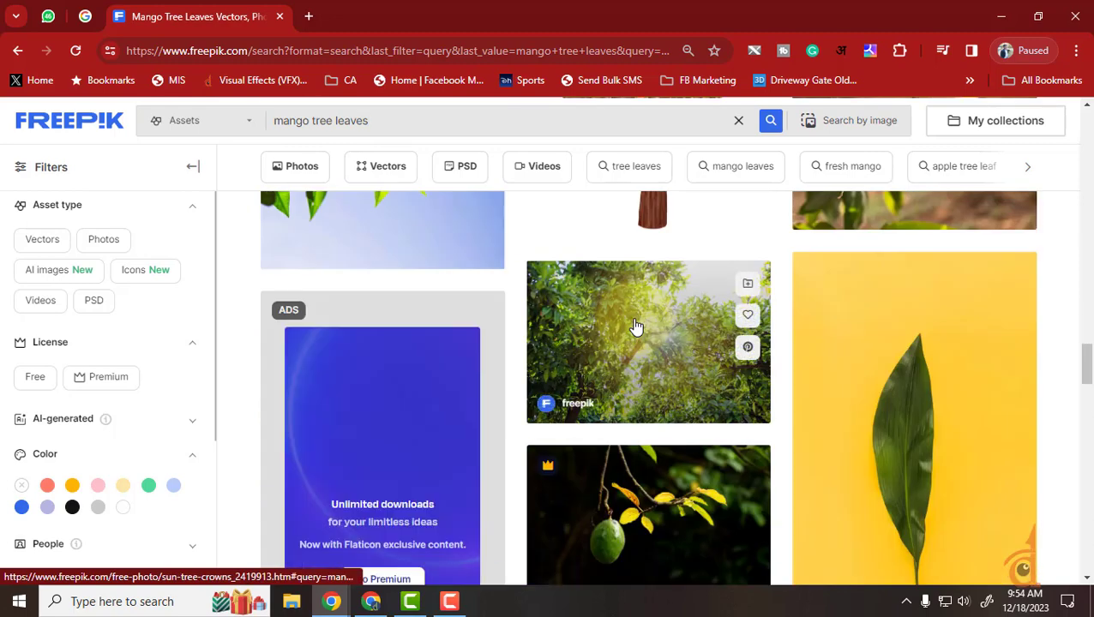
scroll(635, 325, "down", 5)
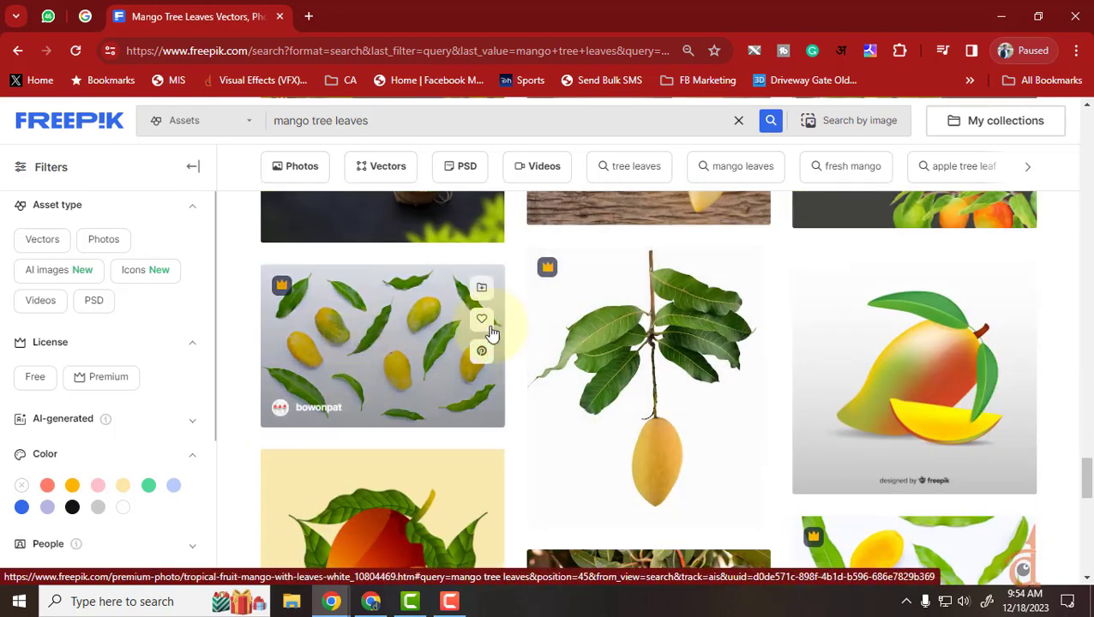
scroll(515, 325, "down", 2)
scroll(537, 334, "down", 10)
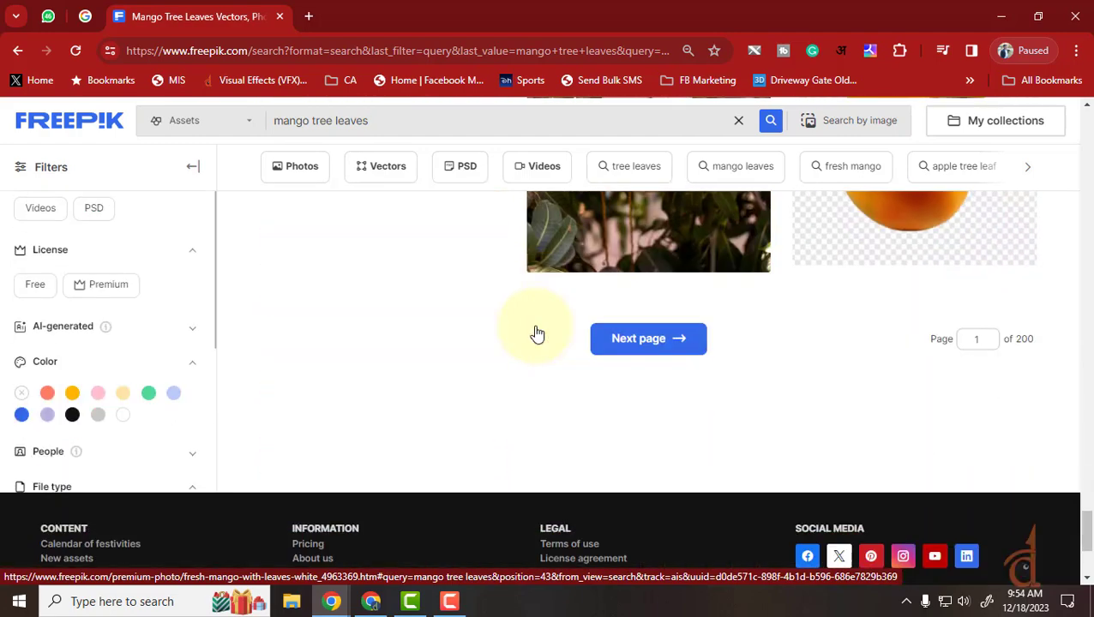
Go to the second page of the unfiltered results and examine its mango leaf images.
left_click(629, 347)
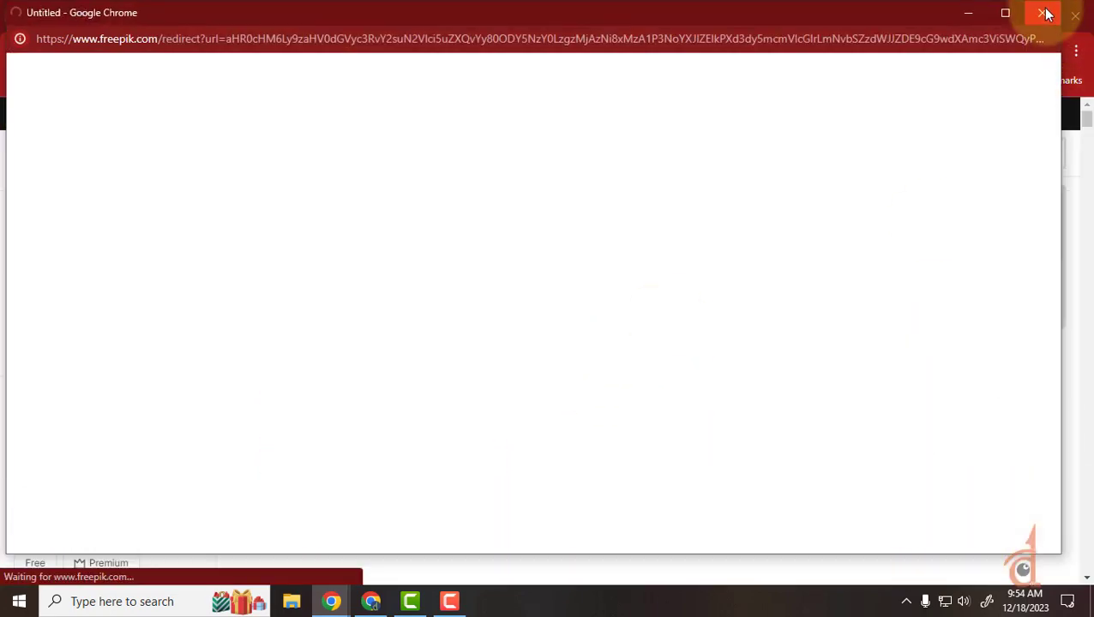
scroll(419, 390, "down", 5)
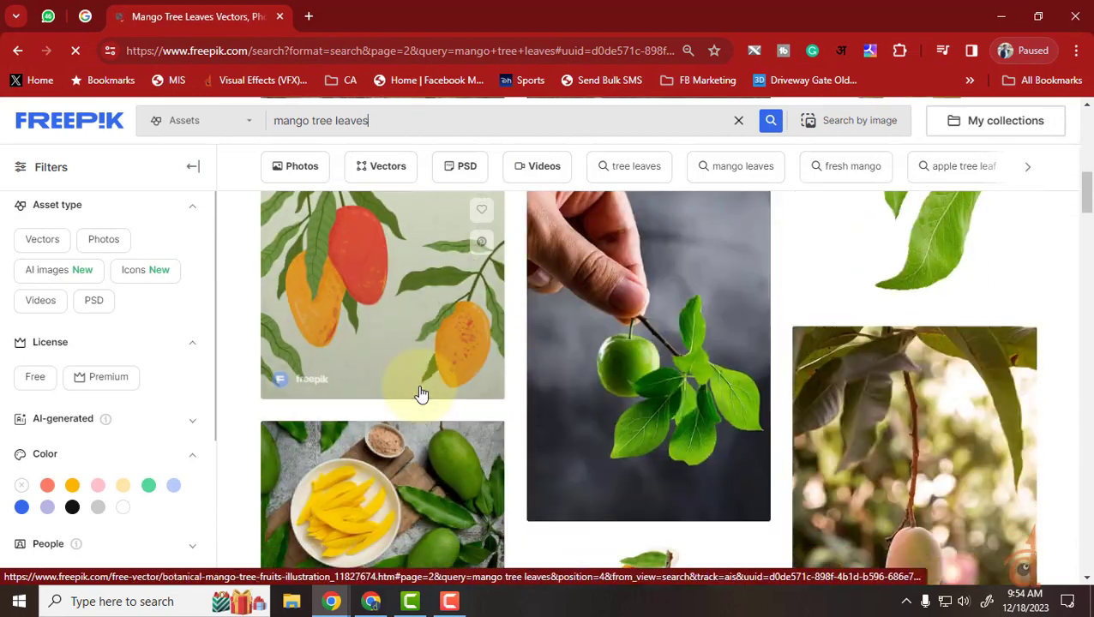
scroll(421, 394, "down", 10)
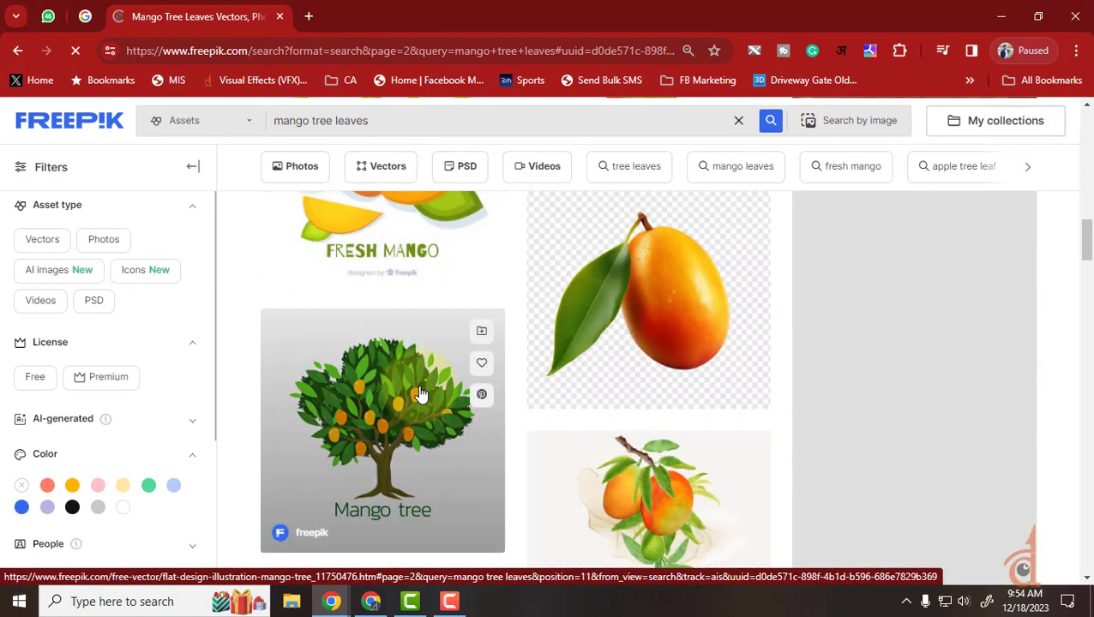
scroll(421, 393, "up", 5)
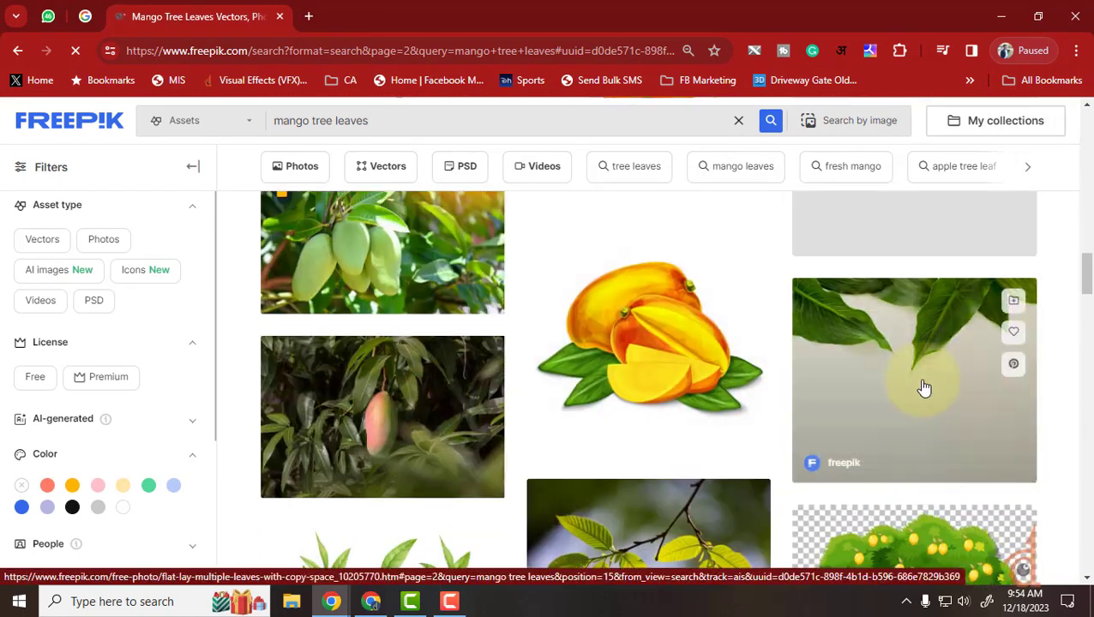
scroll(624, 399, "down", 8)
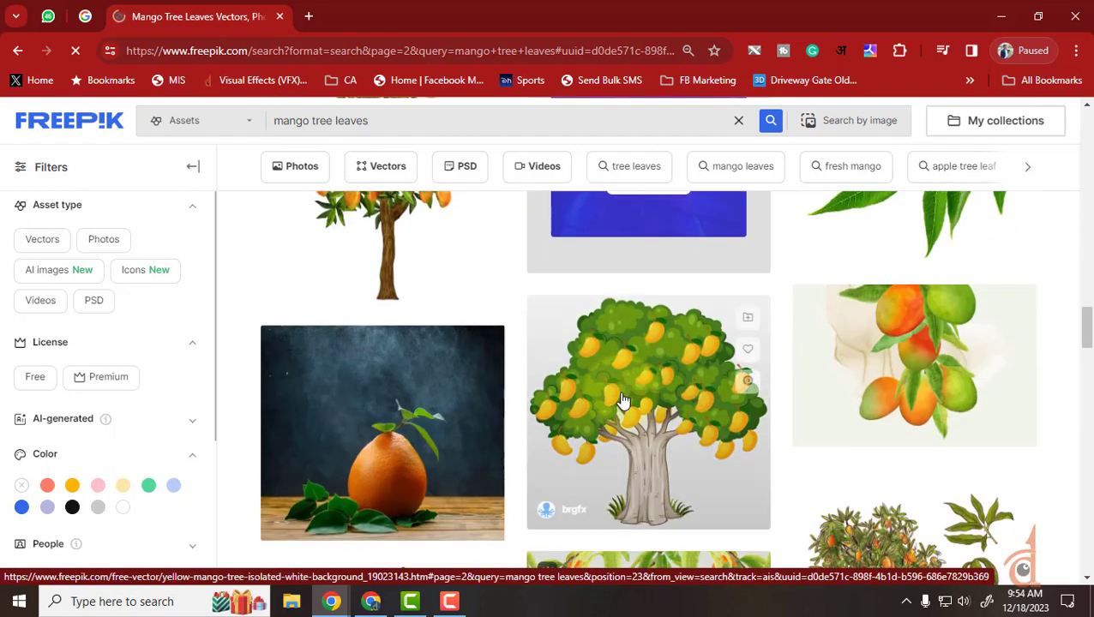
scroll(626, 391, "down", 1)
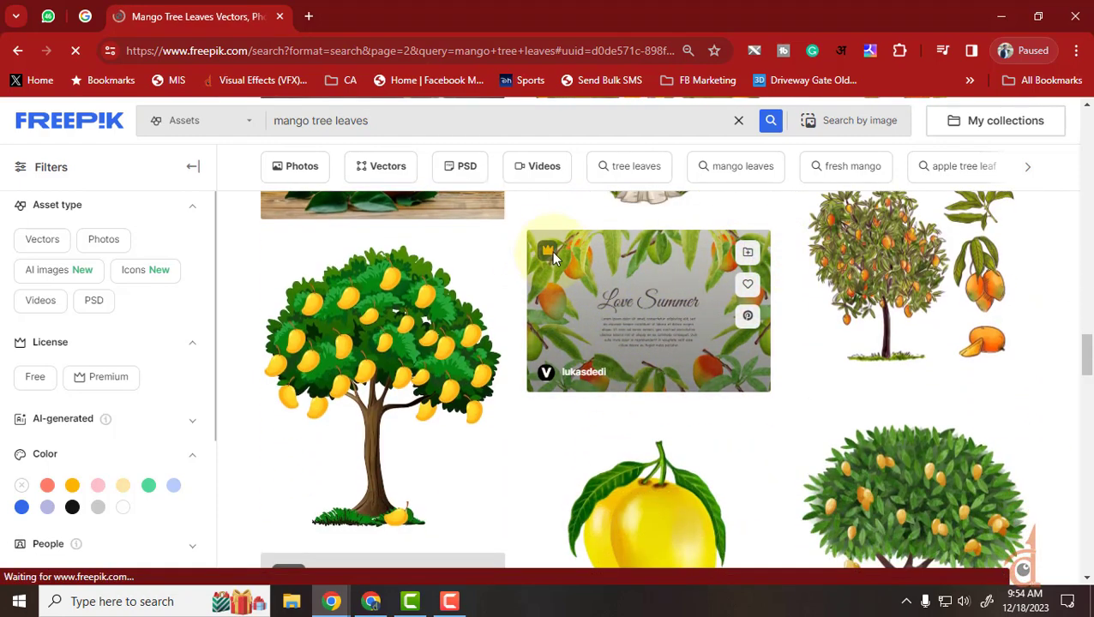
Filter the mango tree leaves results by the Free license.
scroll(592, 313, "down", 4)
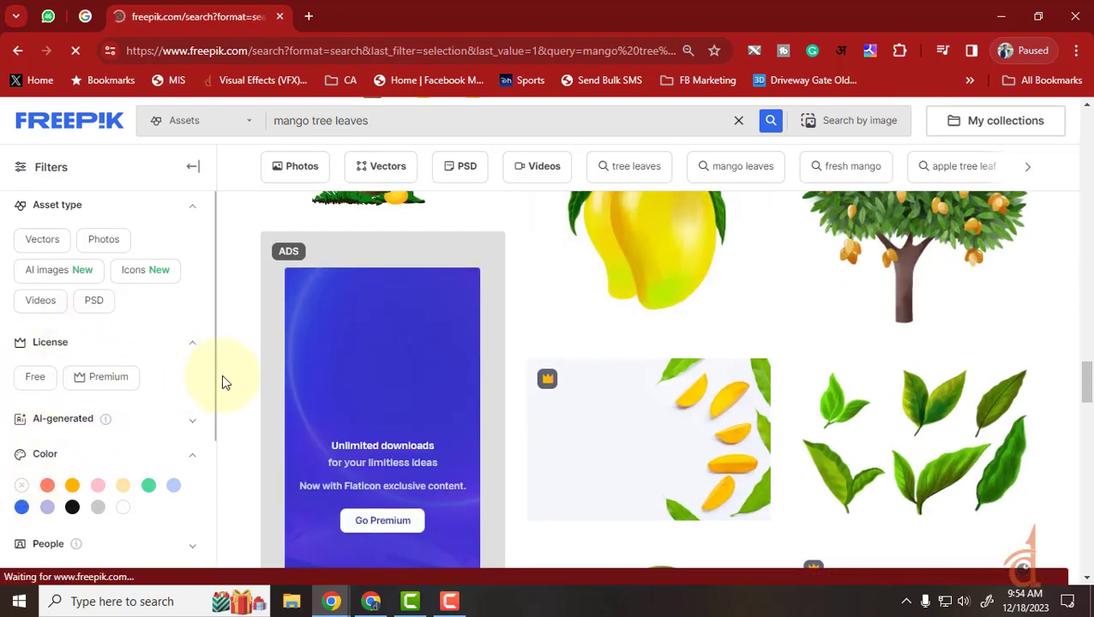
scroll(340, 390, "down", 4)
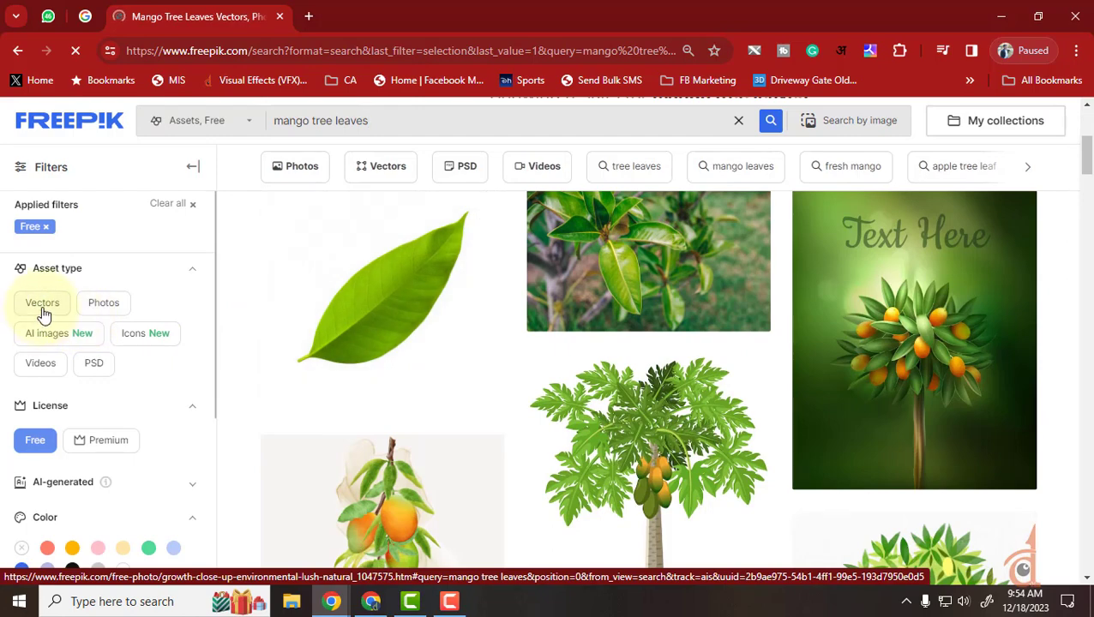
Look through the first page of free mango tree leaves results for suitable leaf images.
scroll(703, 456, "down", 7)
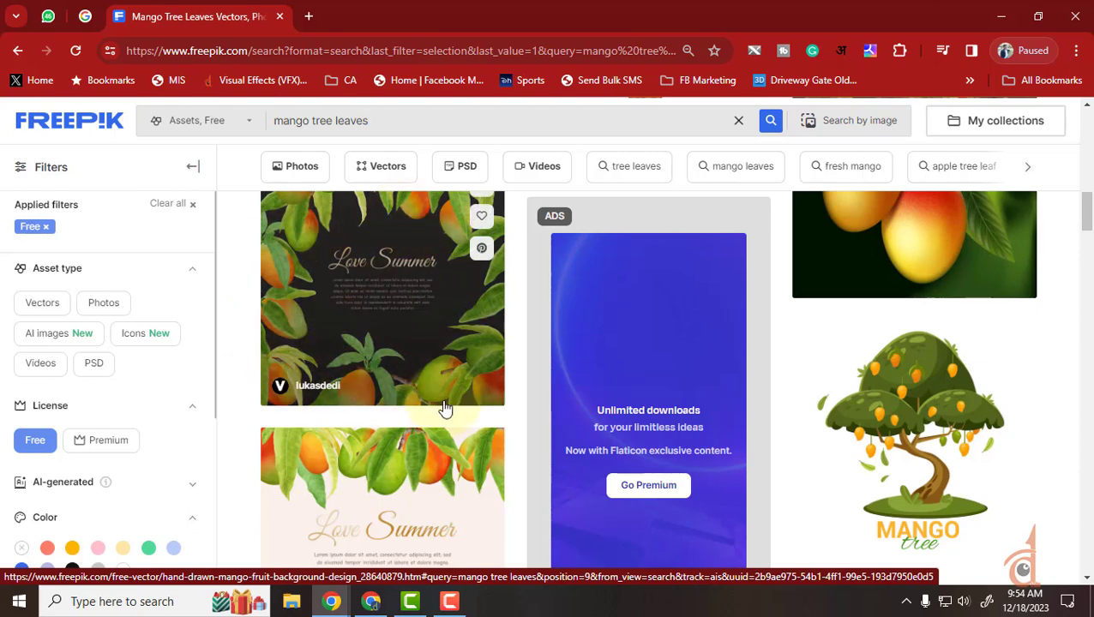
scroll(445, 409, "down", 2)
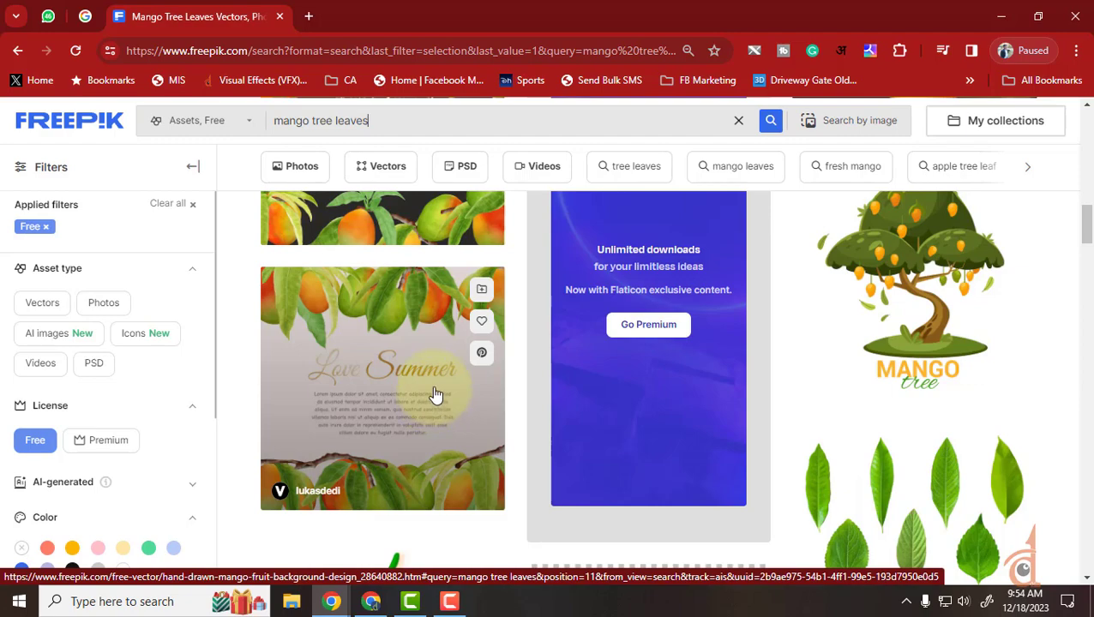
scroll(434, 393, "down", 3)
scroll(503, 423, "down", 2)
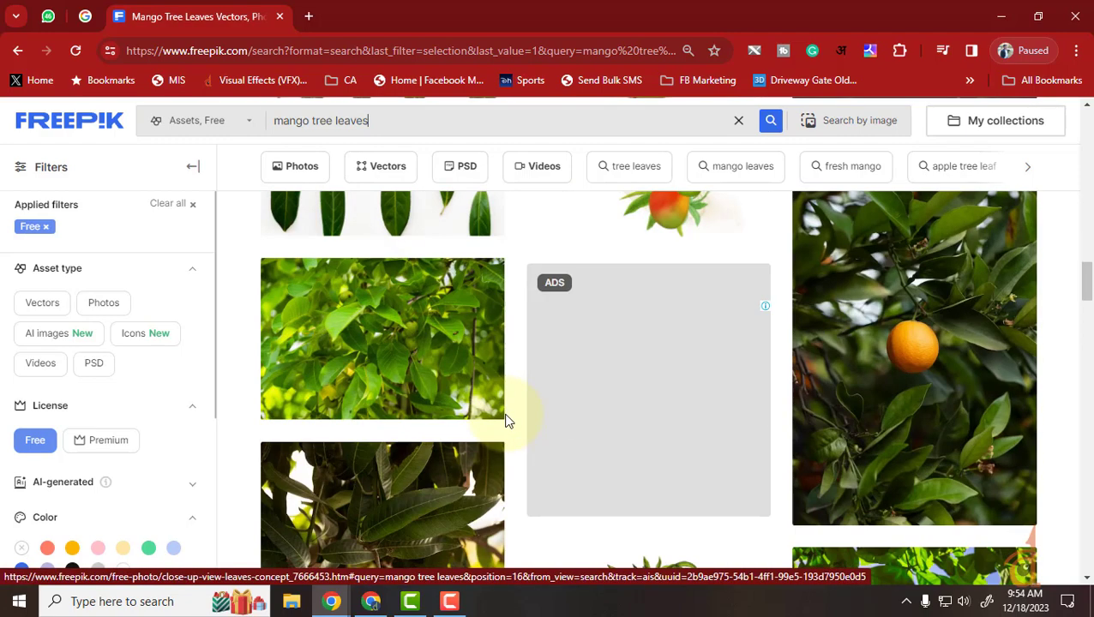
scroll(506, 420, "down", 5)
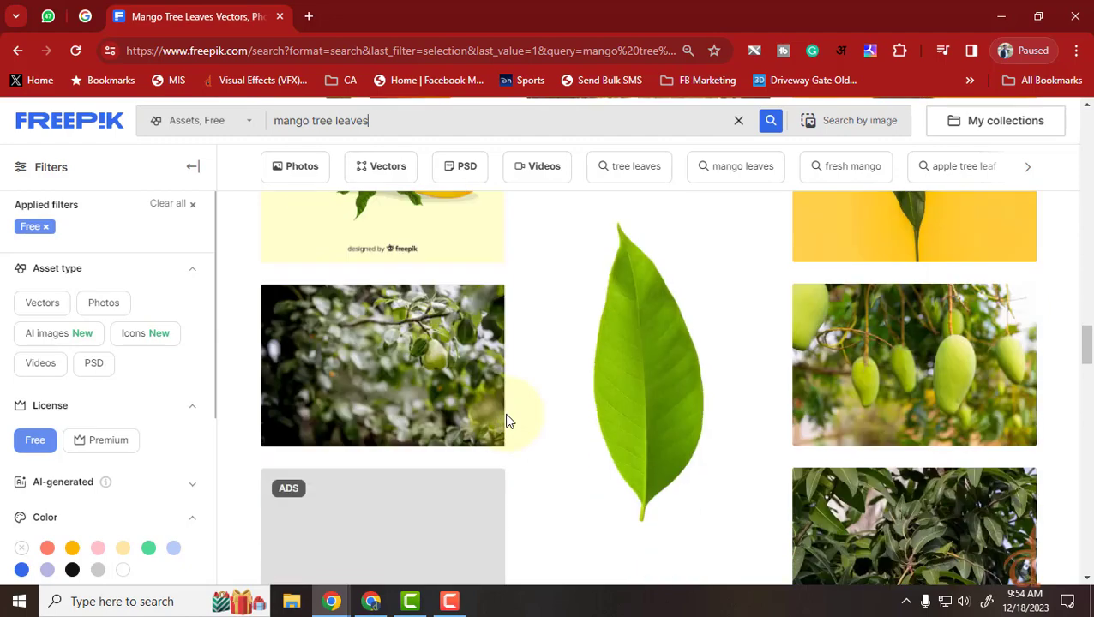
scroll(506, 420, "down", 4)
mouse_move(554, 415)
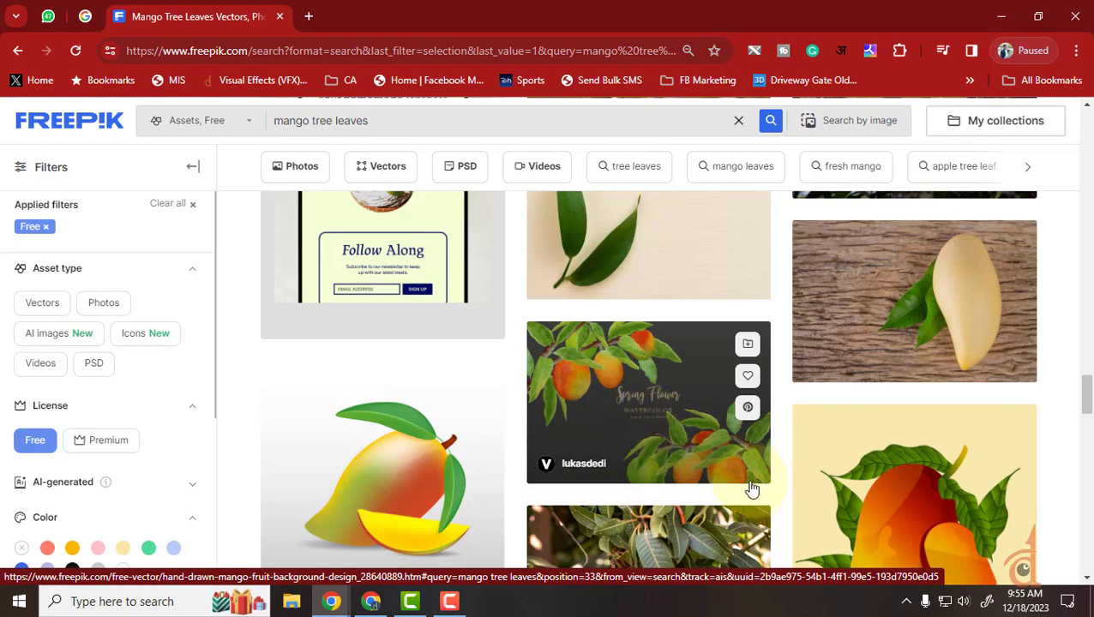
scroll(703, 415, "down", 3)
scroll(701, 414, "down", 8)
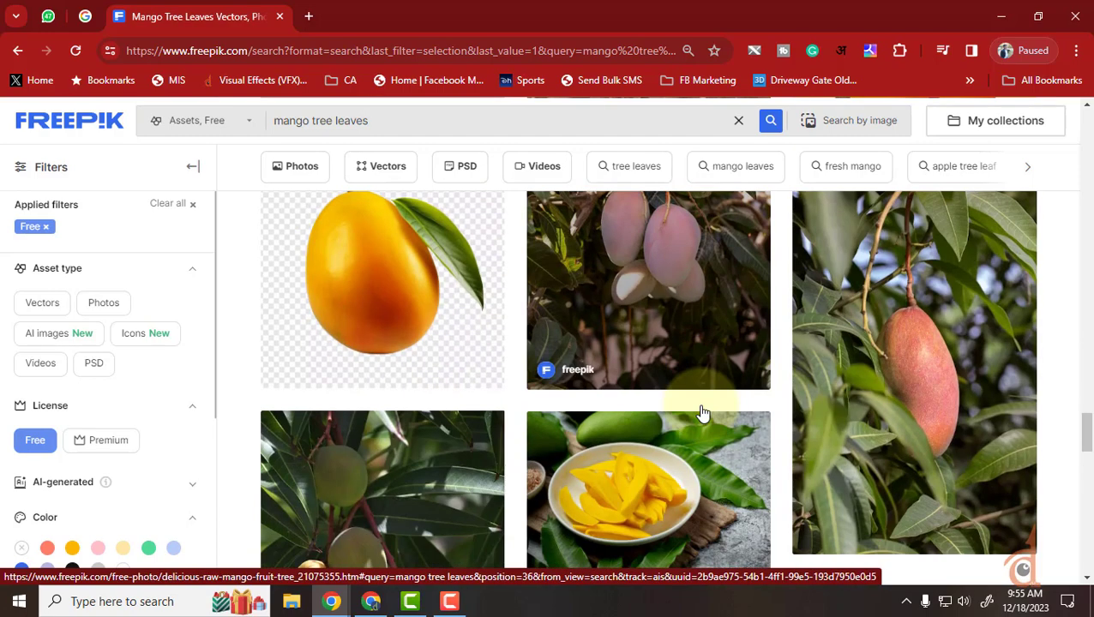
scroll(702, 414, "down", 10)
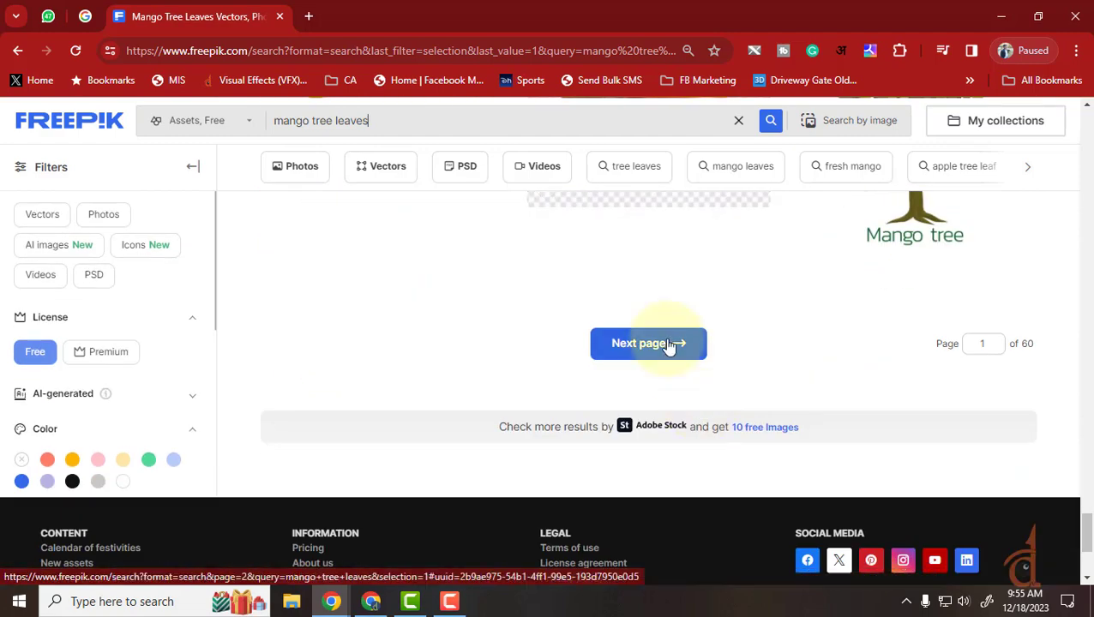
Go to the second page of the free mango tree leaves results and look through its images.
left_click(659, 344)
scroll(669, 345, "down", 6)
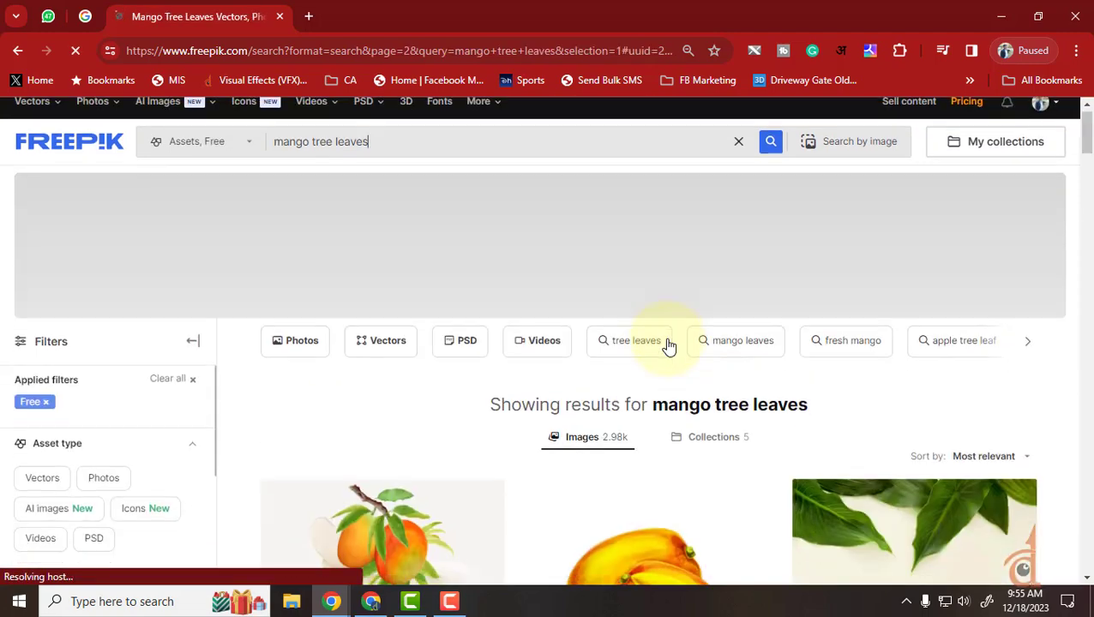
scroll(670, 345, "down", 3)
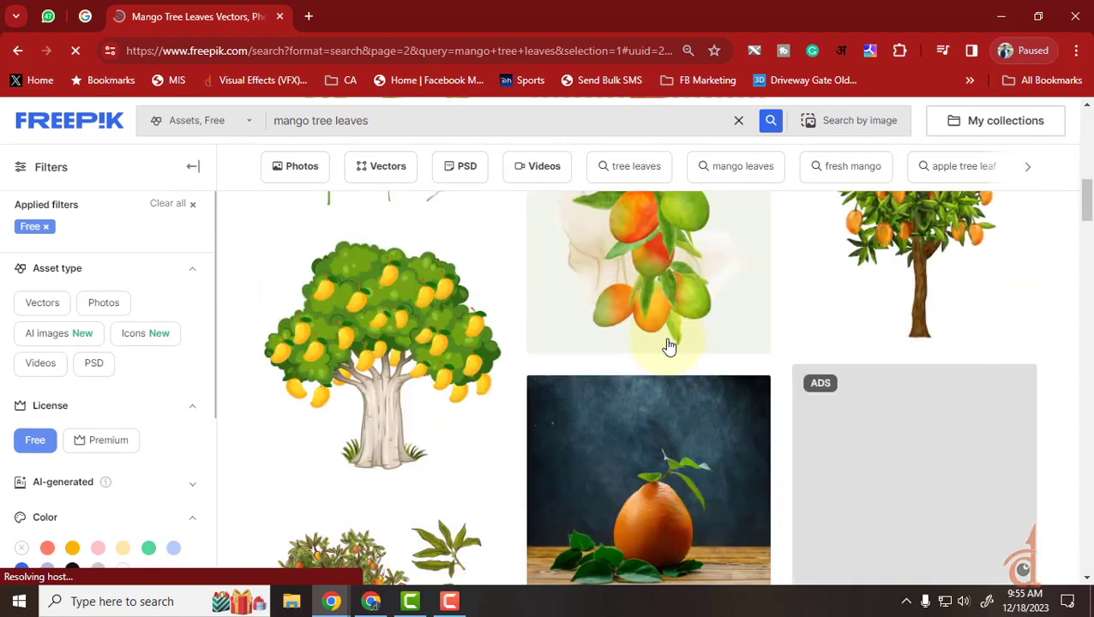
scroll(669, 345, "down", 3)
scroll(670, 345, "down", 3)
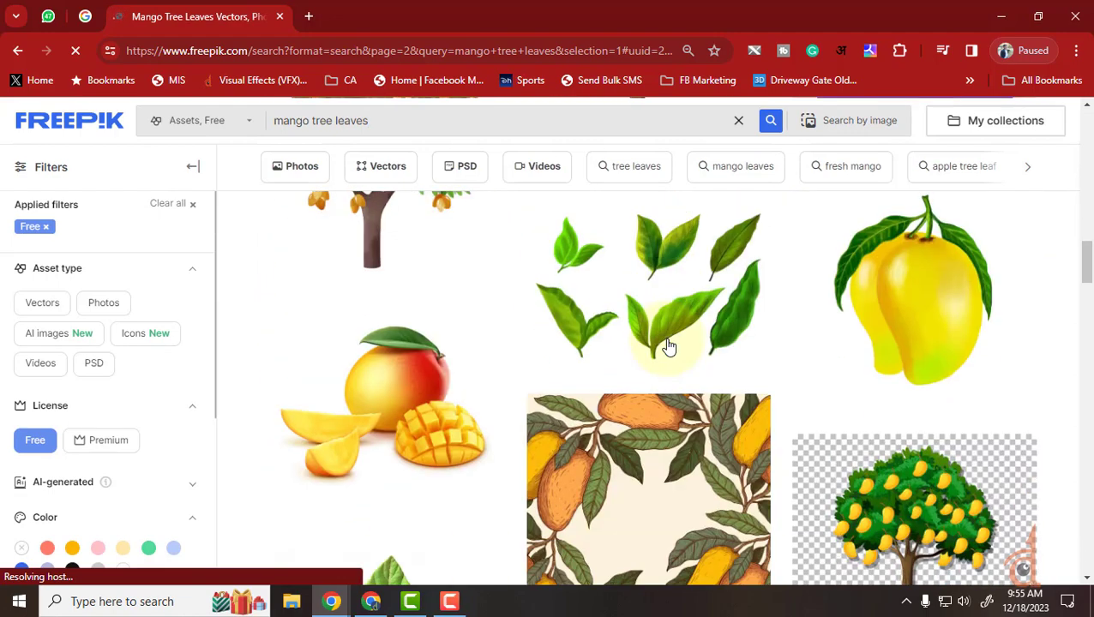
scroll(670, 346, "down", 3)
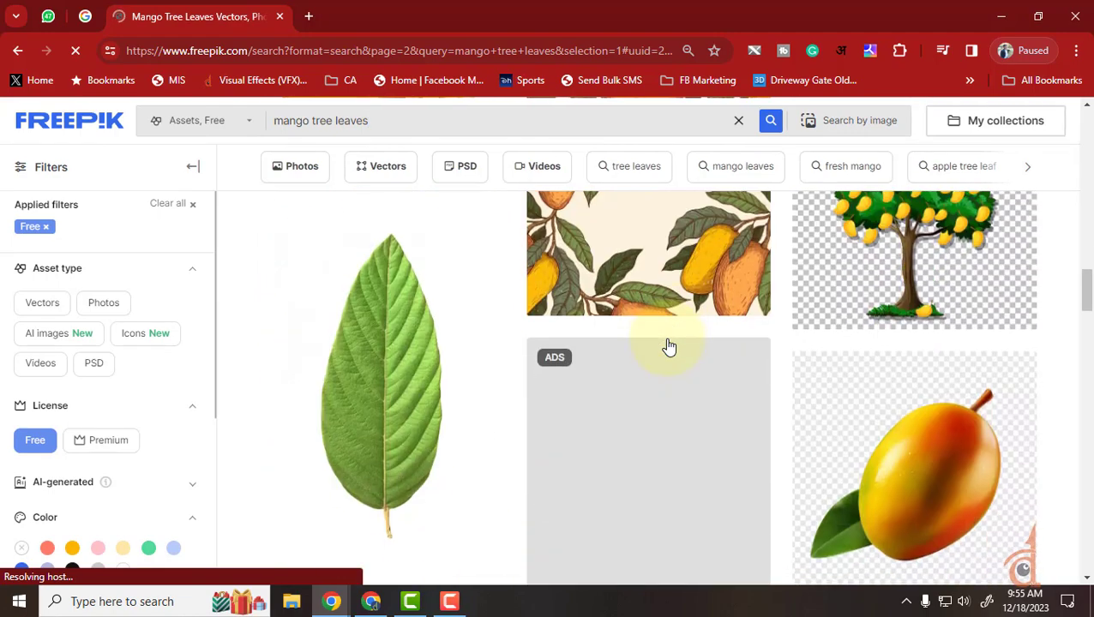
scroll(670, 346, "down", 3)
scroll(669, 345, "up", 15)
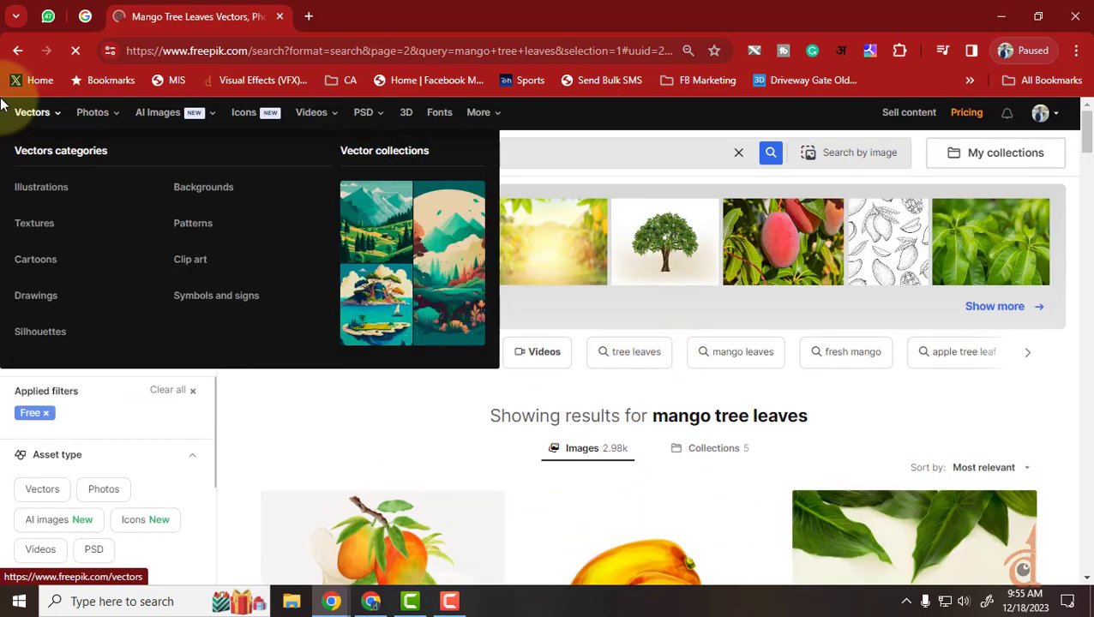
Return to the first page of free results and download the free hand drawn mango fruit background design with the Love Summer title.
left_click(18, 50)
scroll(525, 401, "down", 4)
scroll(525, 400, "down", 6)
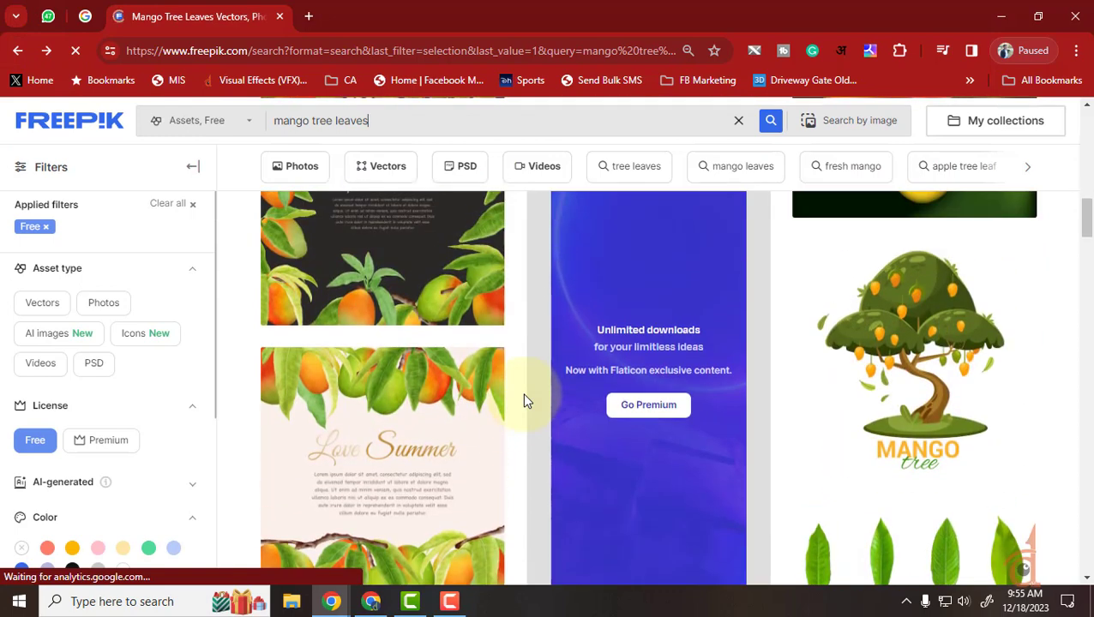
left_click(367, 372)
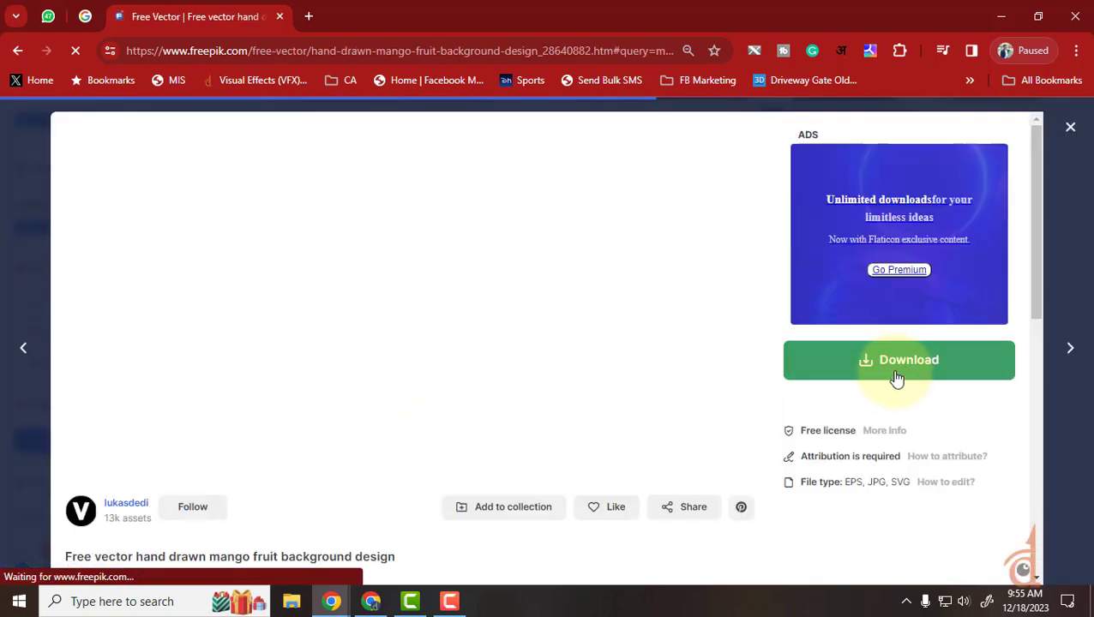
left_click(894, 377)
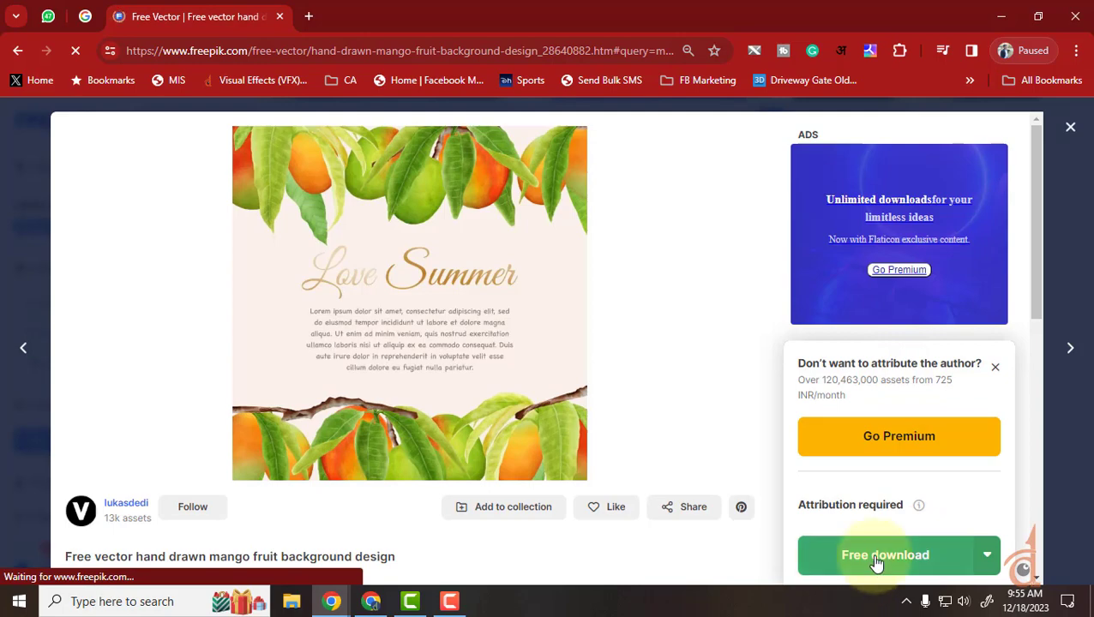
left_click(880, 557)
scroll(909, 409, "down", 4)
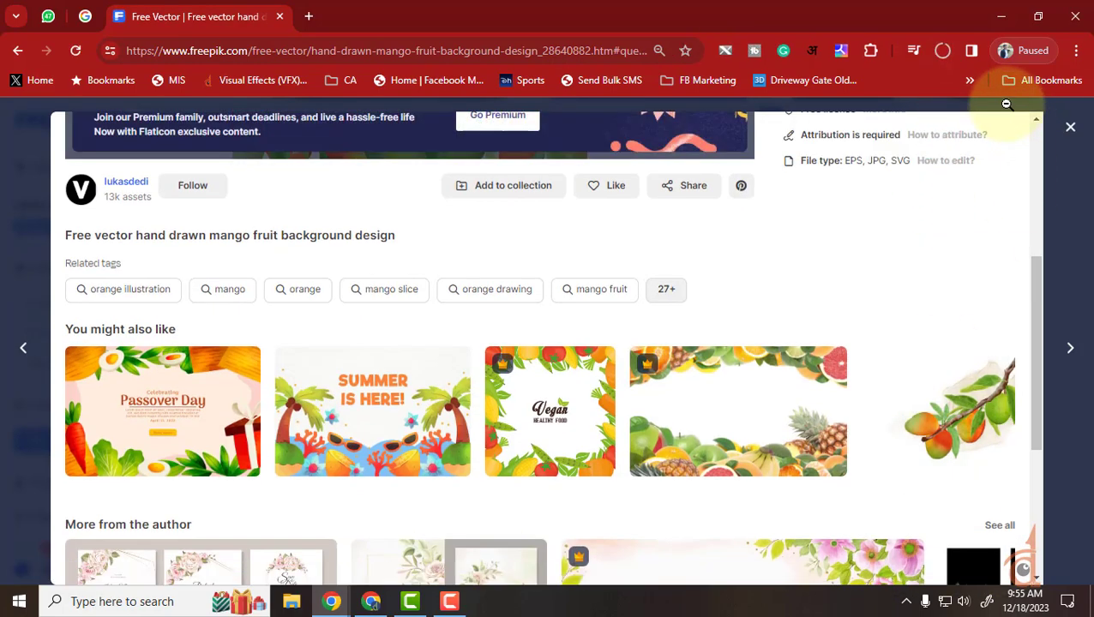
left_click(371, 602)
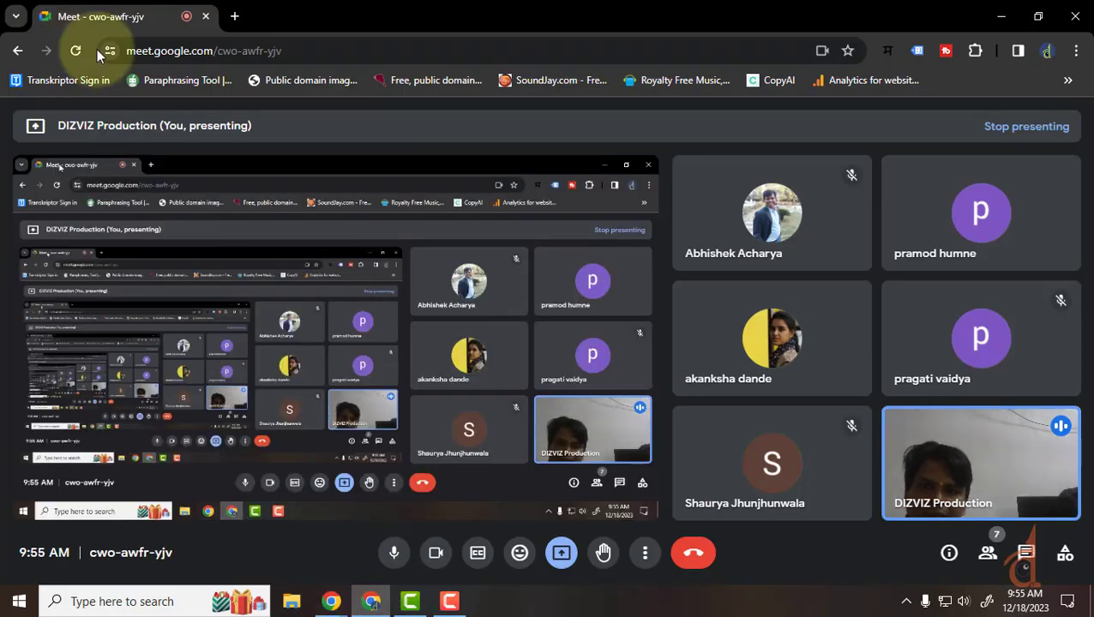
mouse_move(332, 599)
left_click(271, 540)
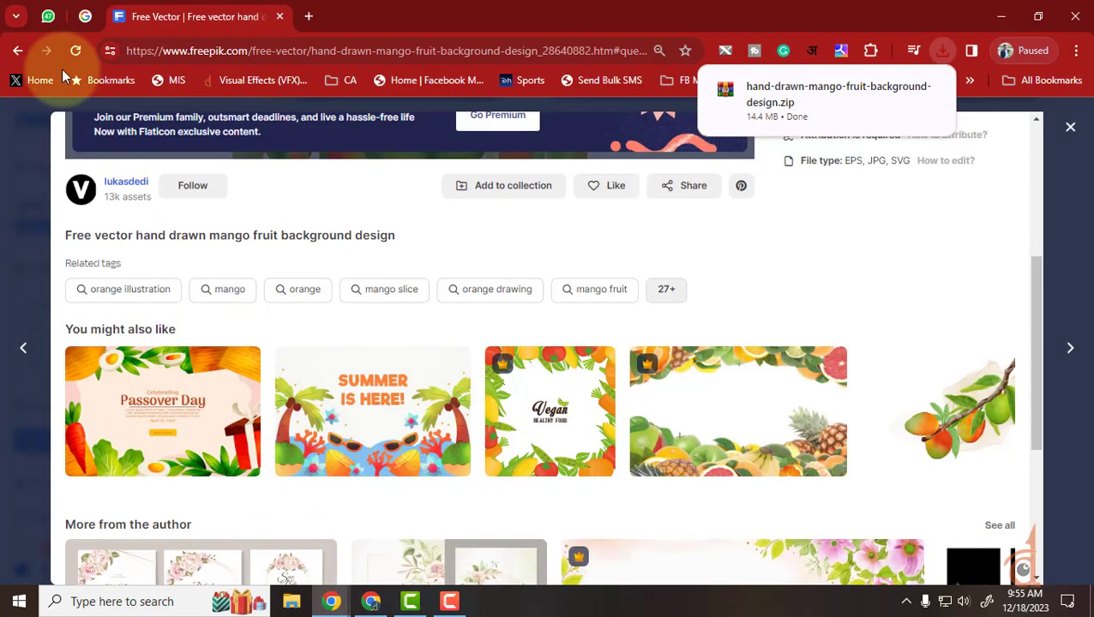
Switch to WhatsApp Web and play the next shared video, the coffee advertisement, pausing it near its closing slogan.
left_click(48, 16)
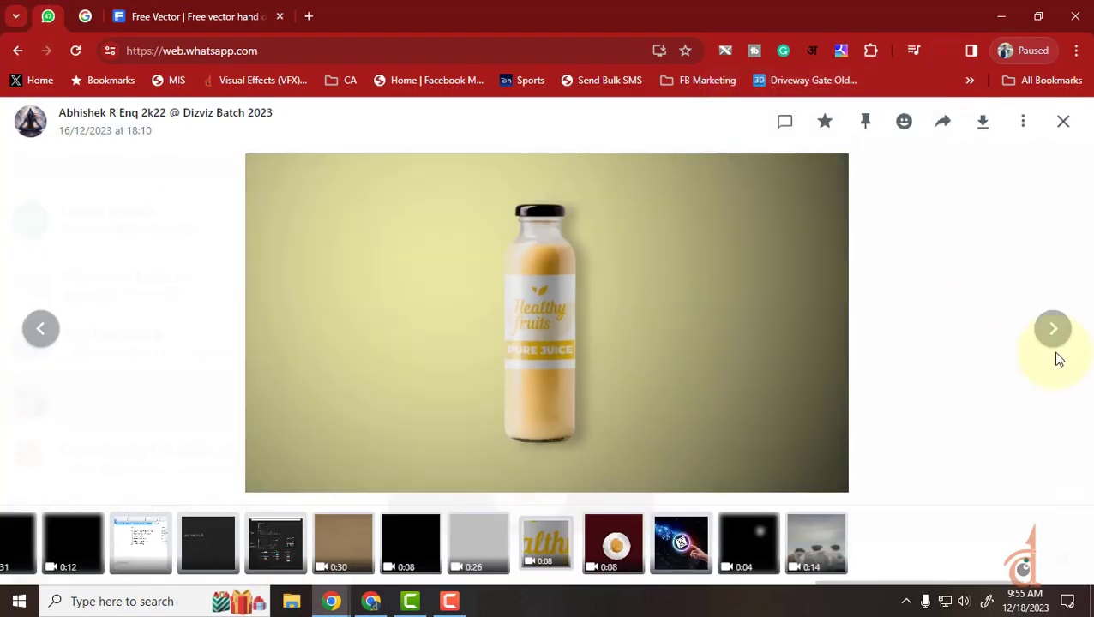
left_click(1050, 333)
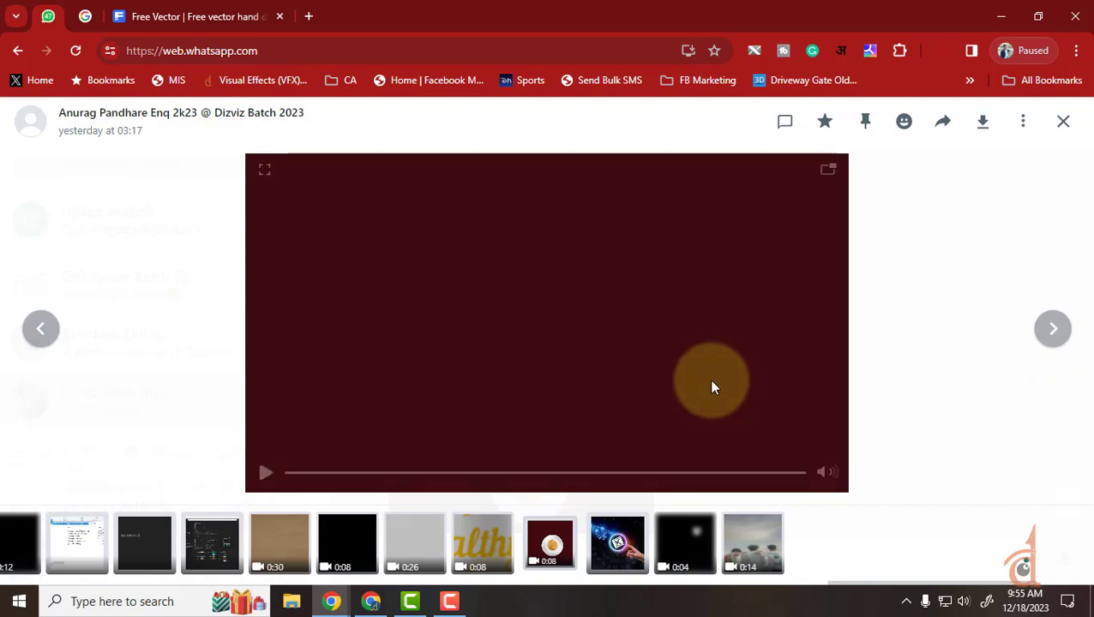
left_click(267, 473)
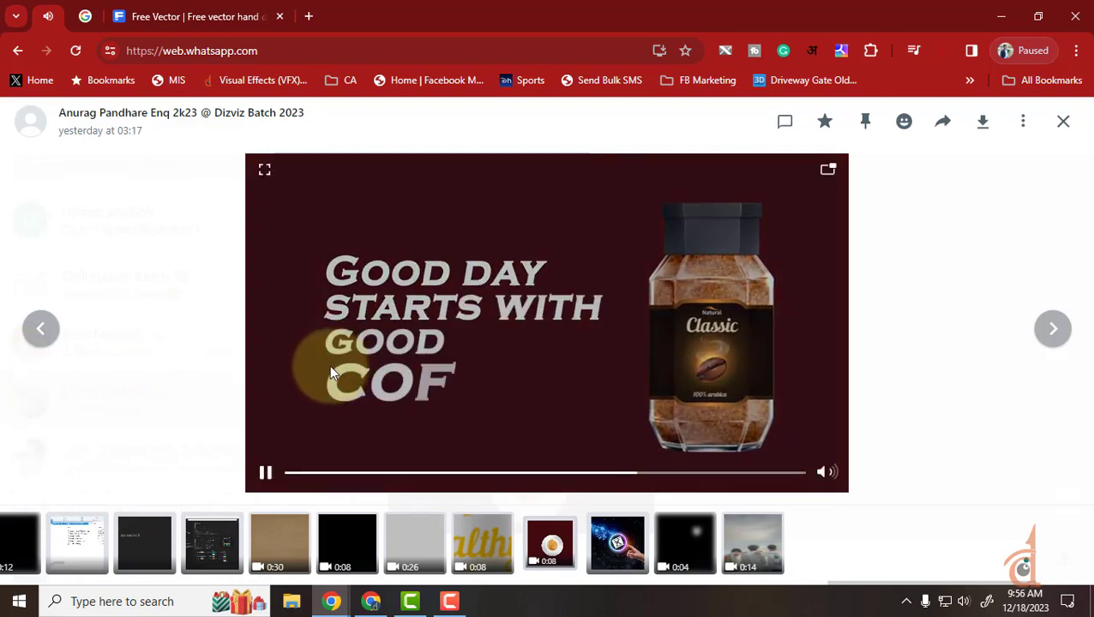
left_click(343, 369)
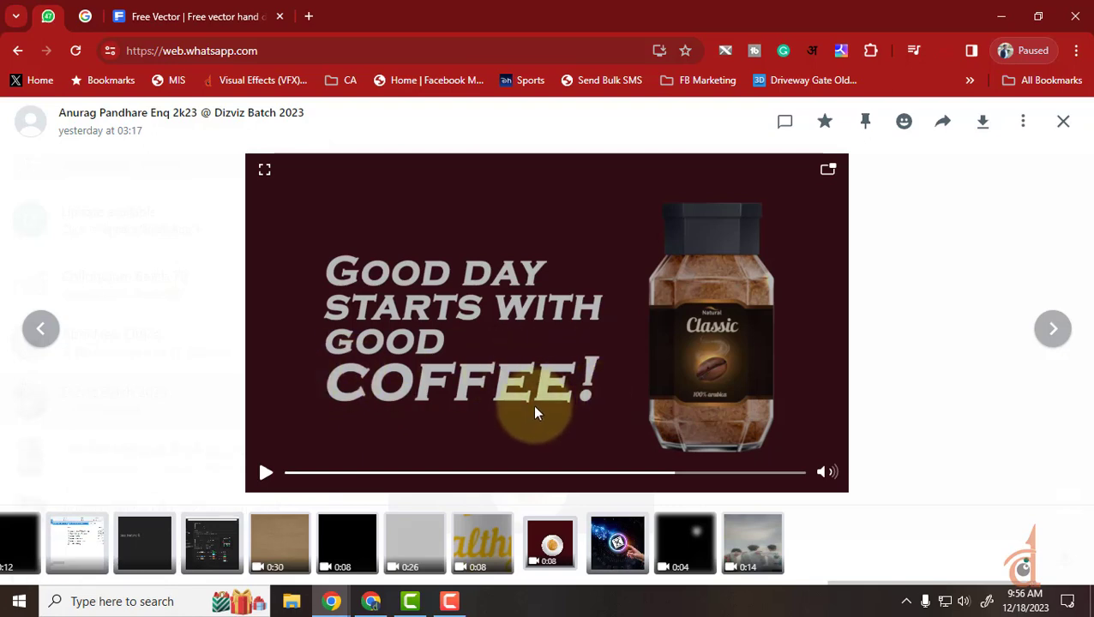
left_click(135, 601)
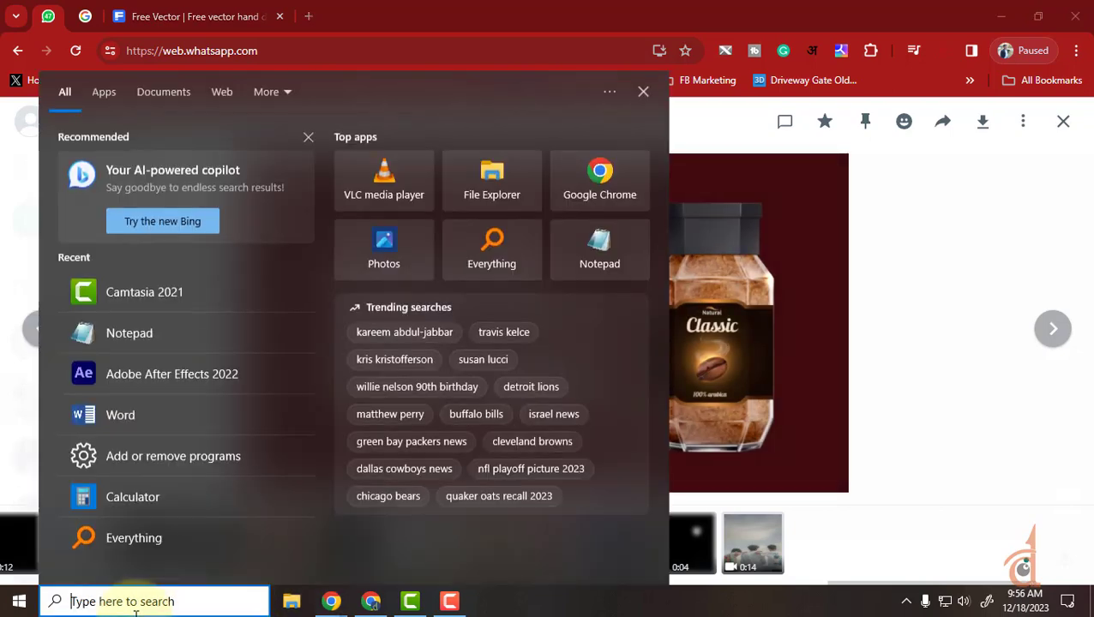
type("photo")
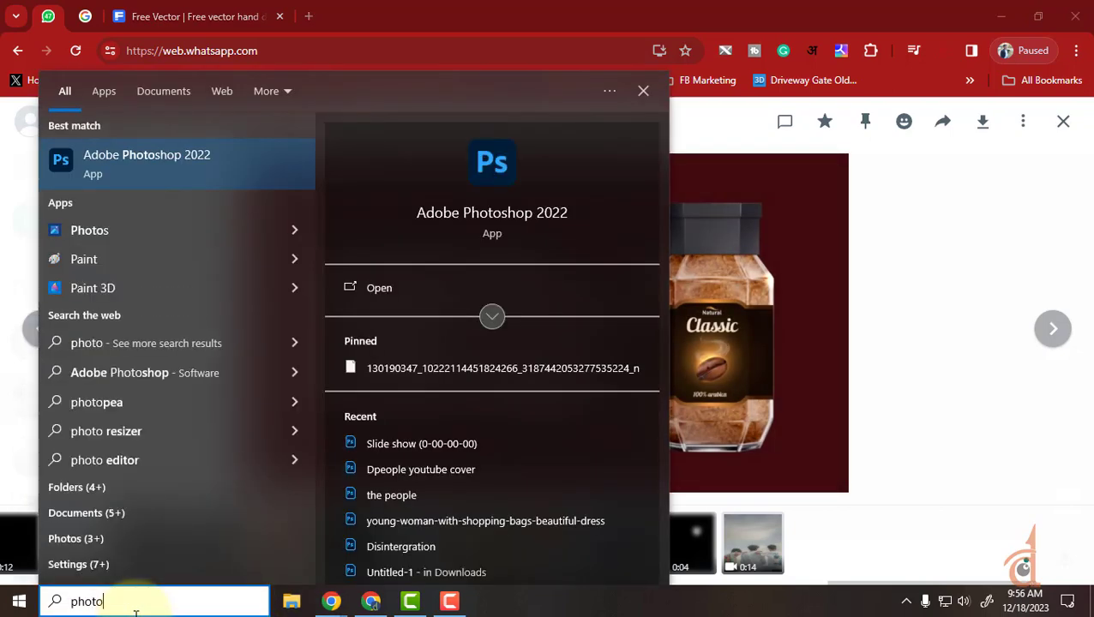
left_click(446, 10)
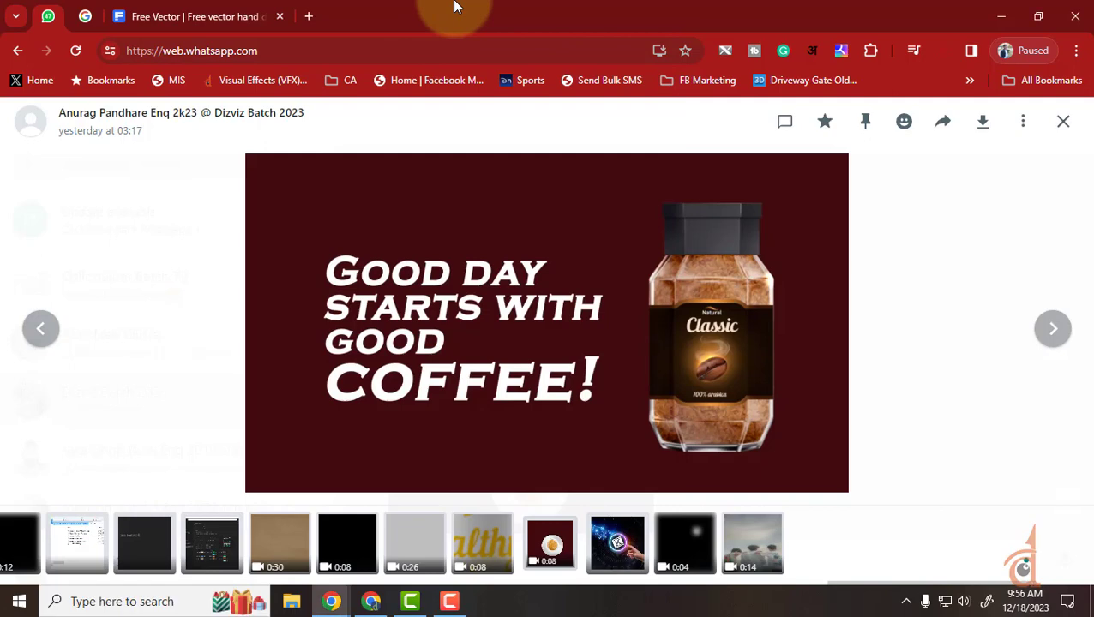
Launch Adobe After Effects 2022 and dismiss its start screen to reach the empty project.
left_click(134, 609)
type("af")
left_click(130, 155)
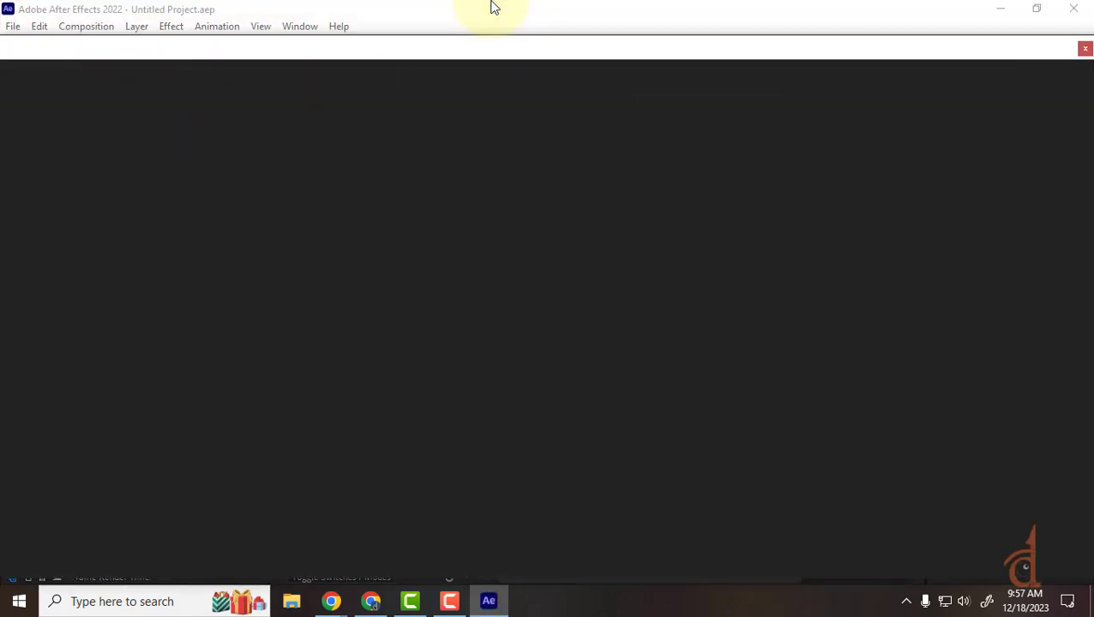
left_click(1085, 48)
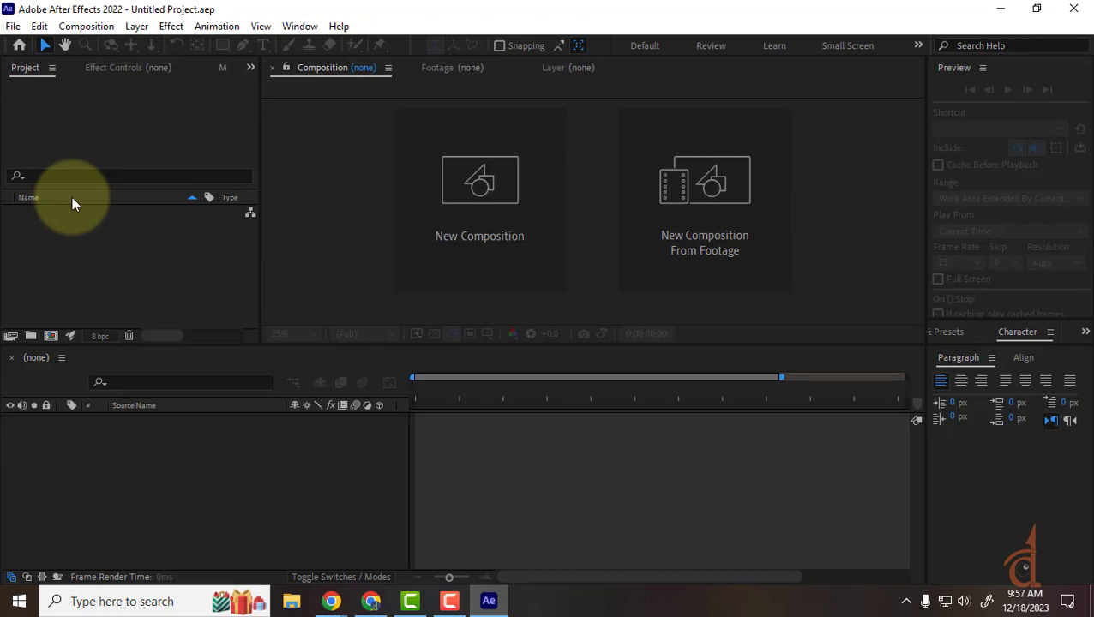
Create a composition named AFX 6 with the HDTV 1080 25 preset and a 15-second duration.
left_click(409, 230)
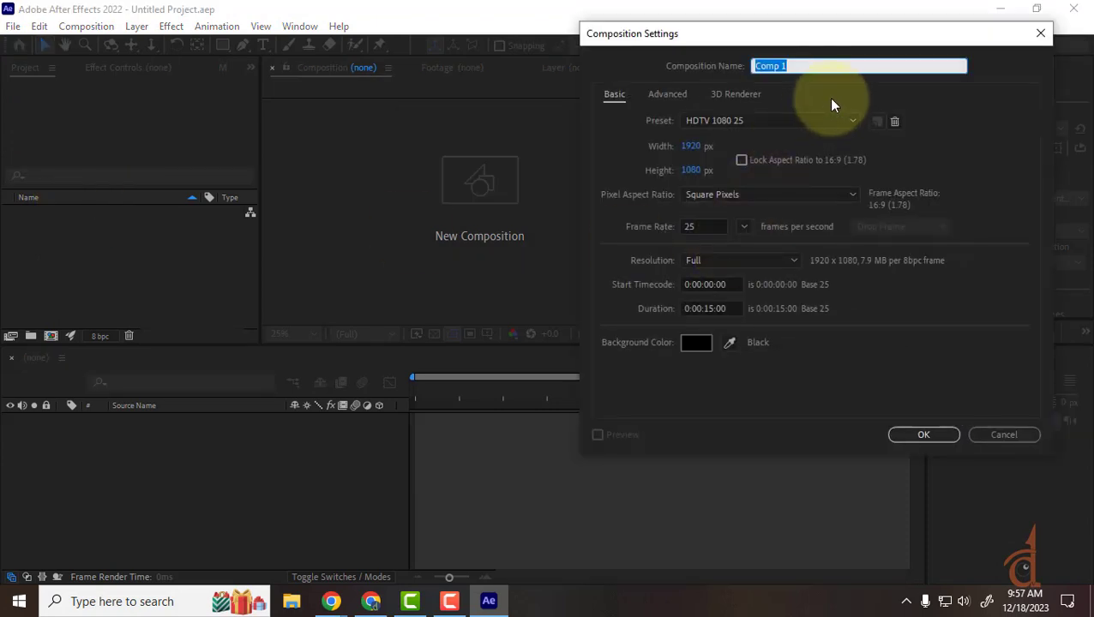
type("AFX 6")
key("Return")
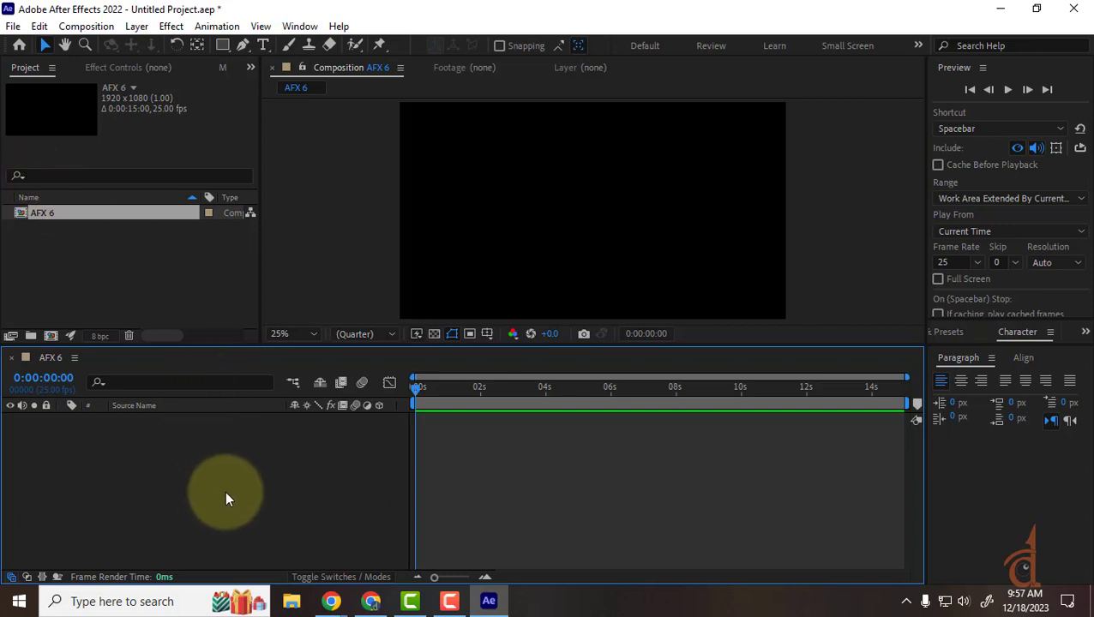
key("ctrl+n")
left_click(1003, 435)
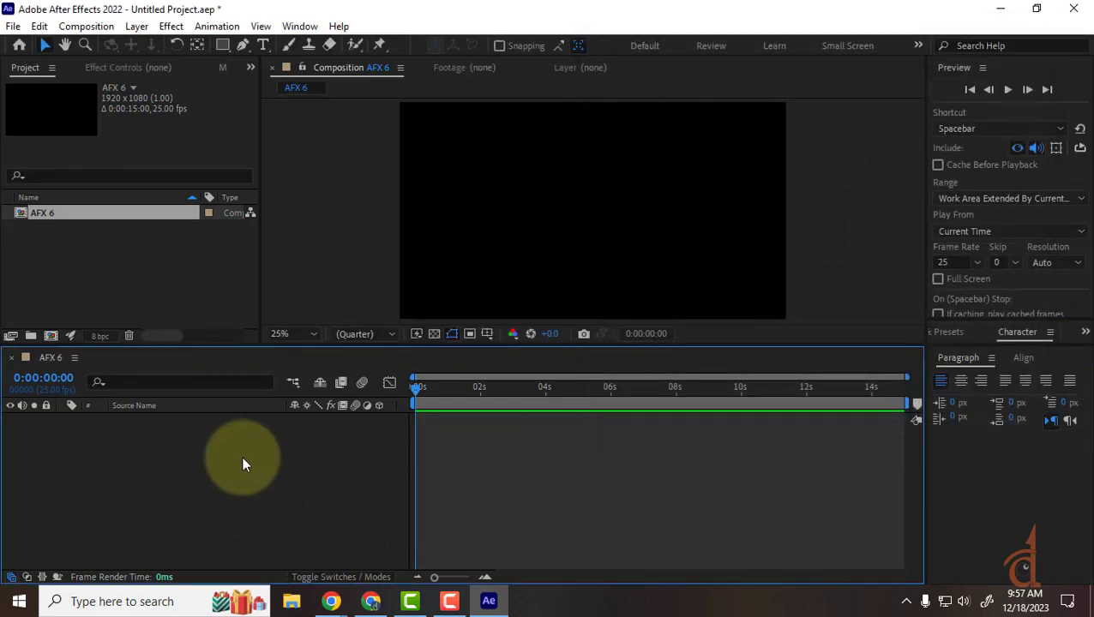
right_click(152, 460)
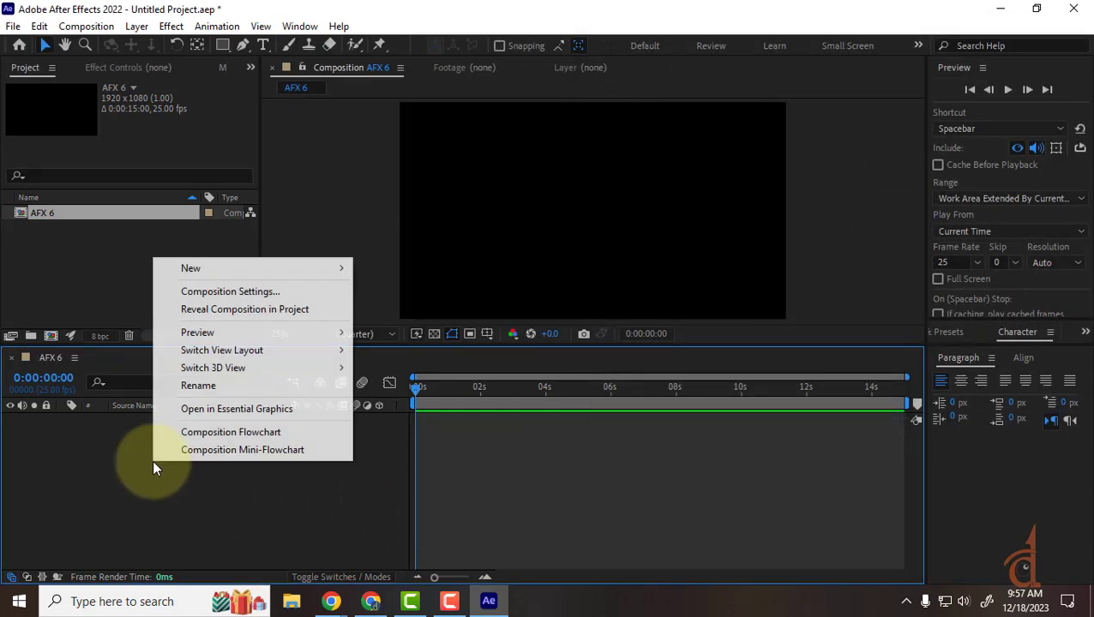
left_click(59, 480)
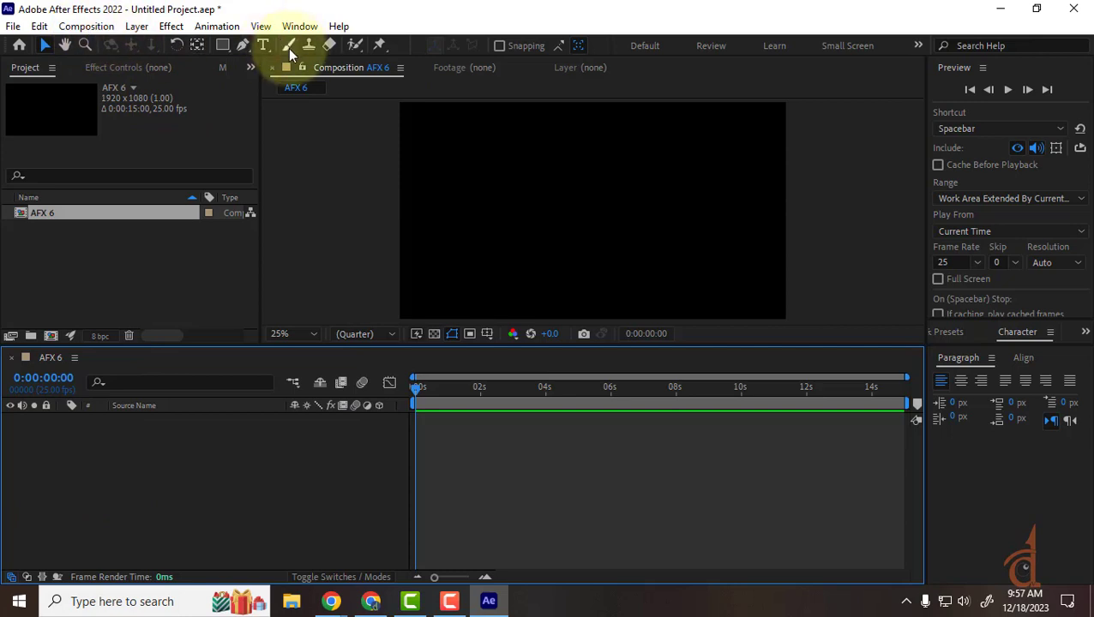
Add a text layer reading "DIZVIZ Production" around the middle of the composition.
left_click(265, 47)
left_click(497, 205)
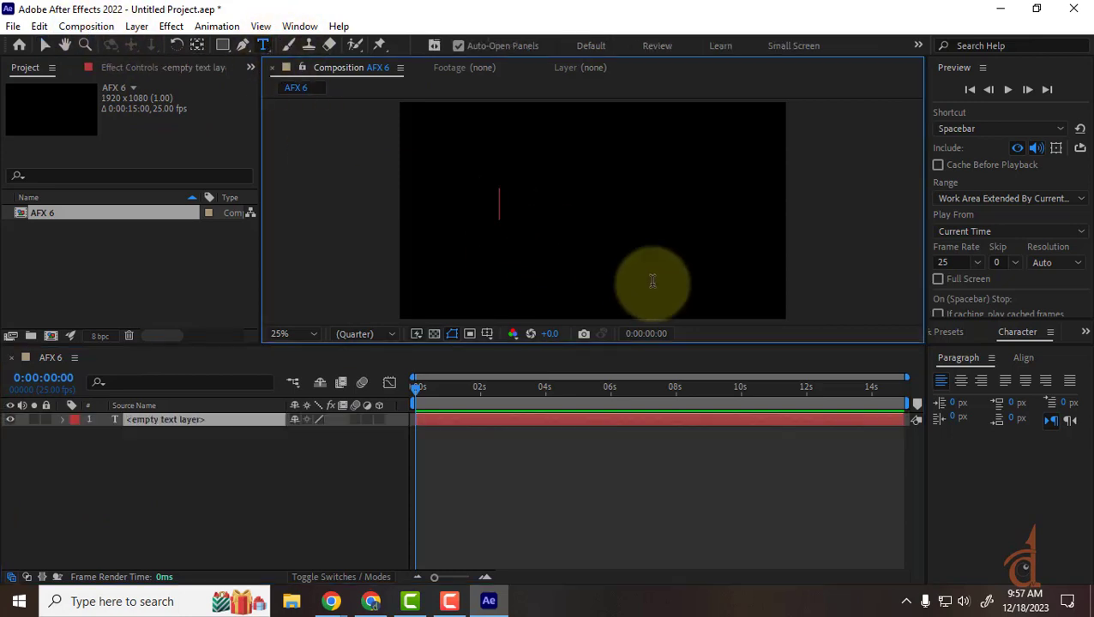
type("DIZV")
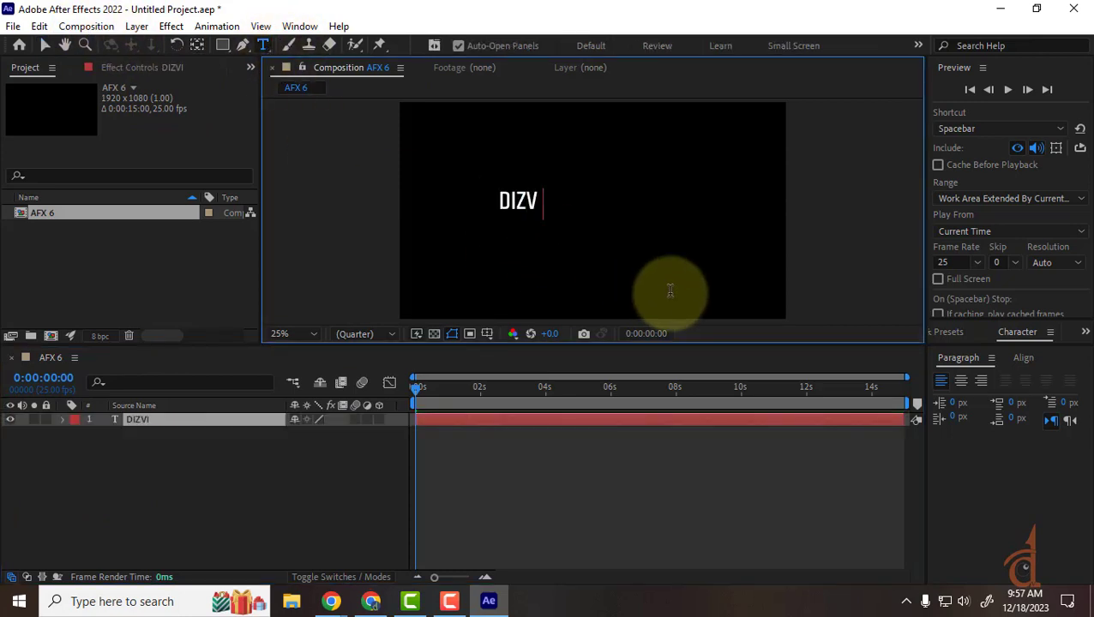
type("IZ Produ")
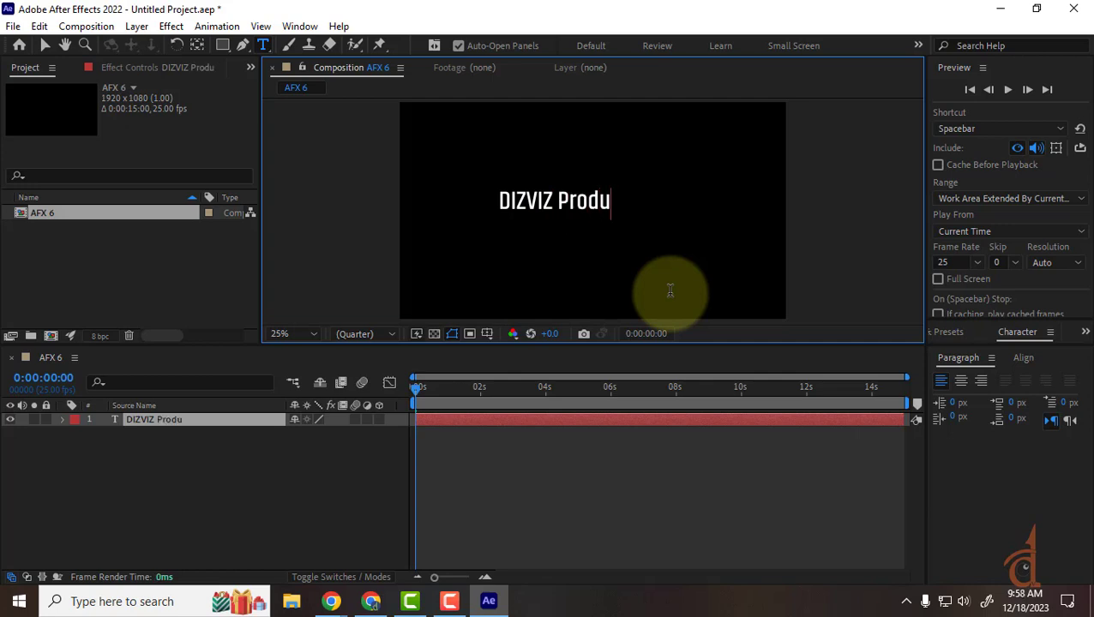
key("BackSpace")
type("uction")
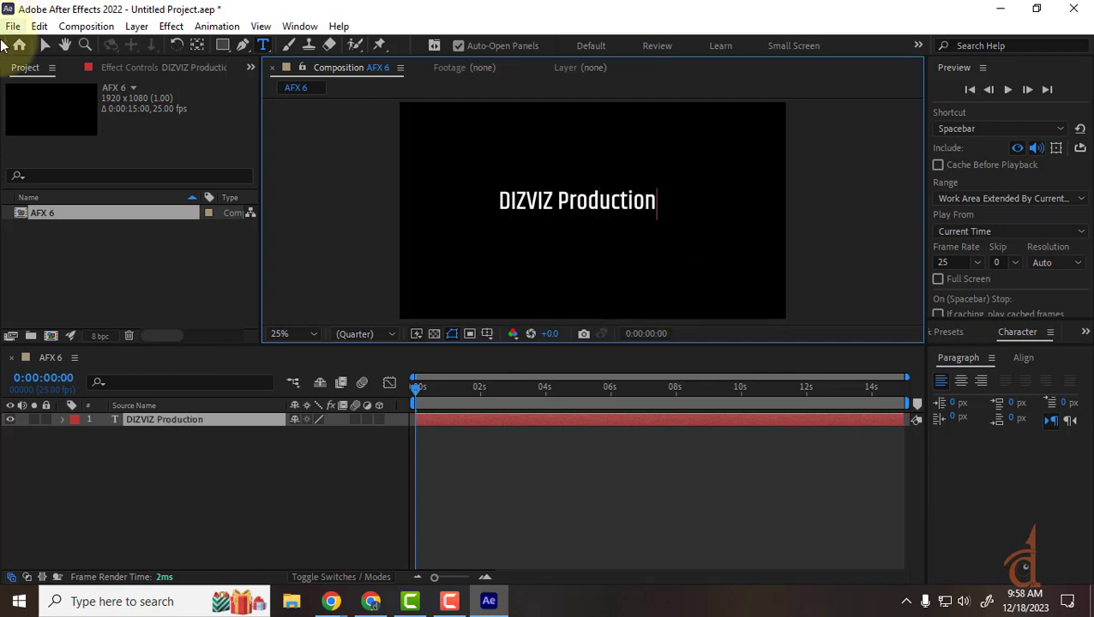
left_click(45, 46)
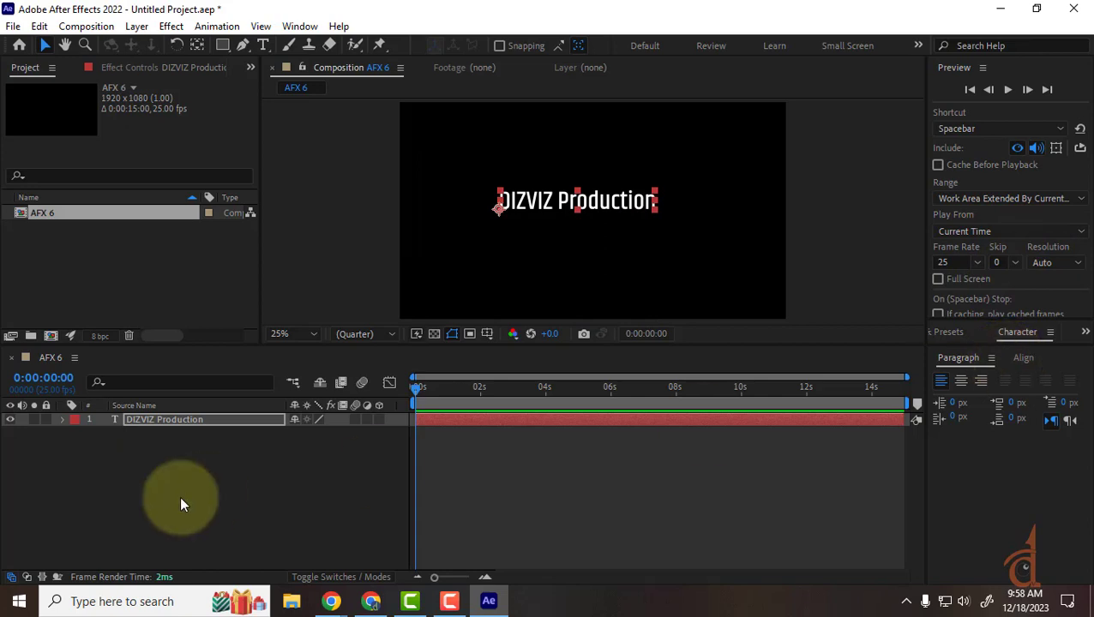
Expand the text properties of the DIZVIZ Production layer and add an Opacity animator.
left_click(62, 419)
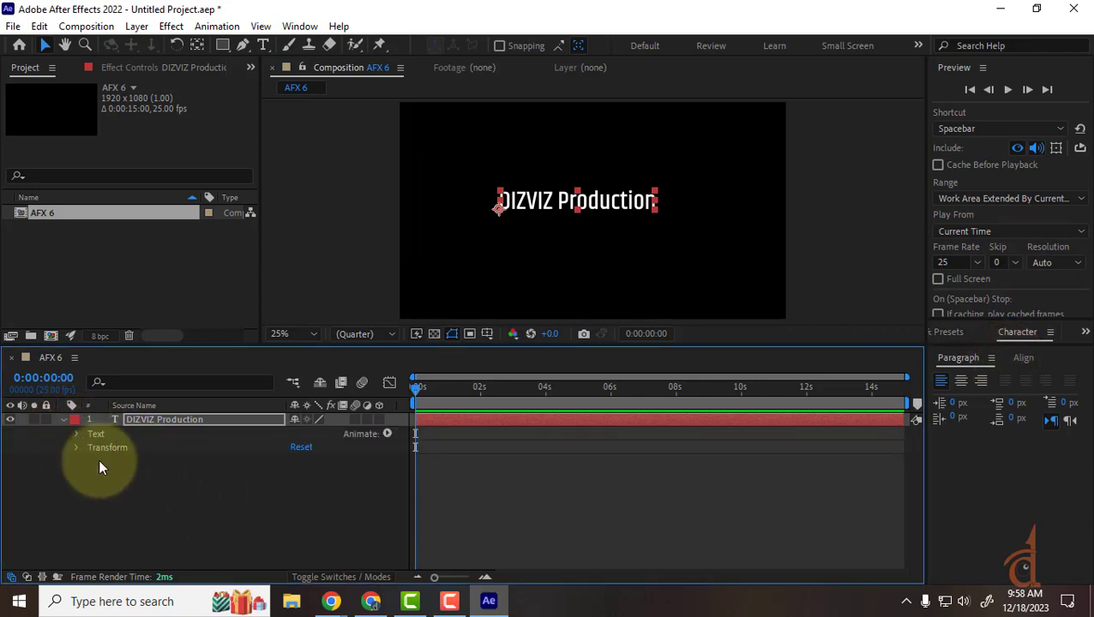
left_click(76, 434)
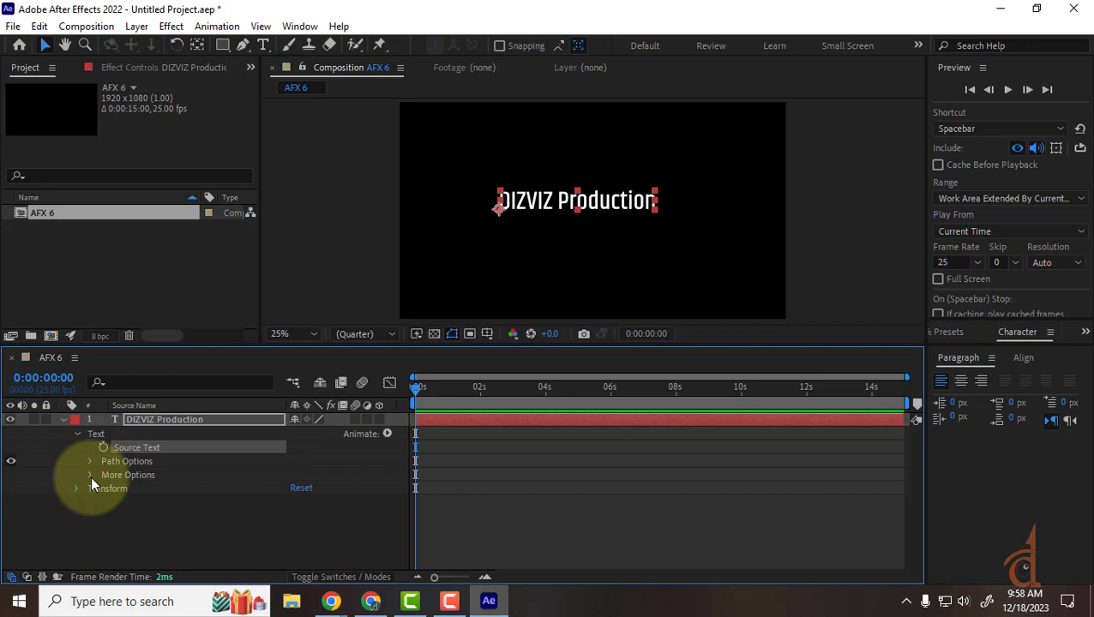
left_click(388, 434)
left_click(458, 212)
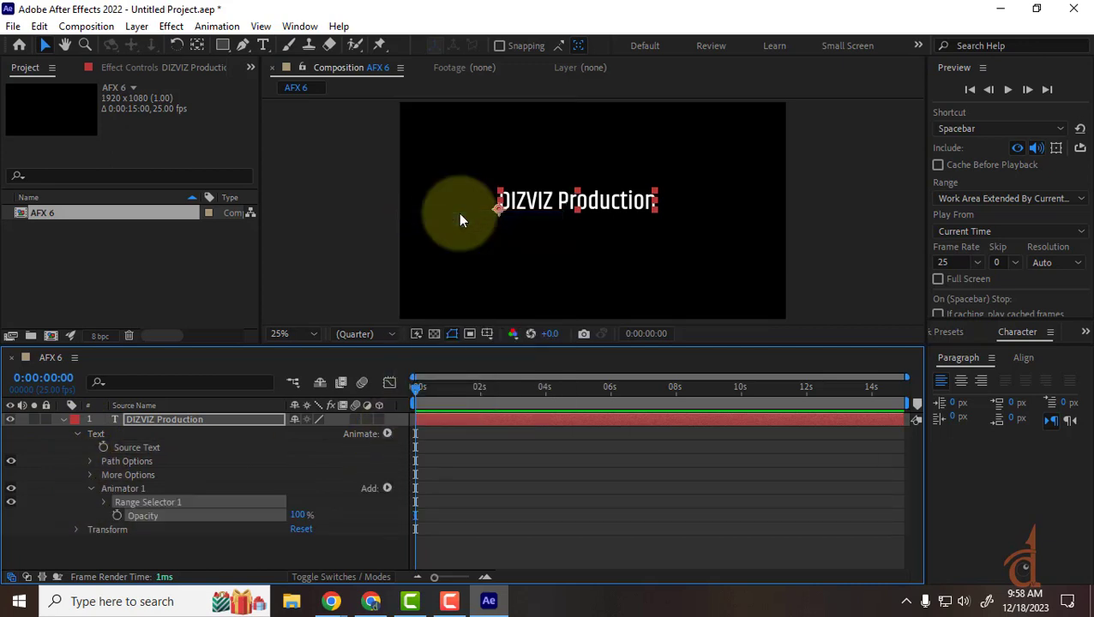
Add a Scale property to the Opacity animator and set its opacity to 0% and its scale to 1%.
left_click(387, 488)
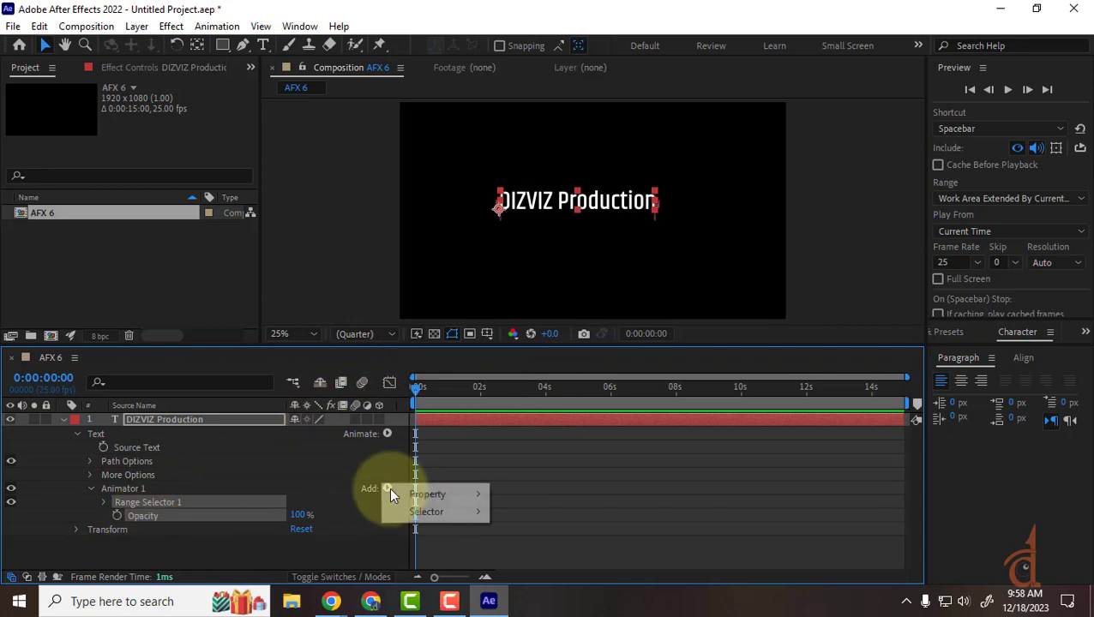
mouse_move(453, 494)
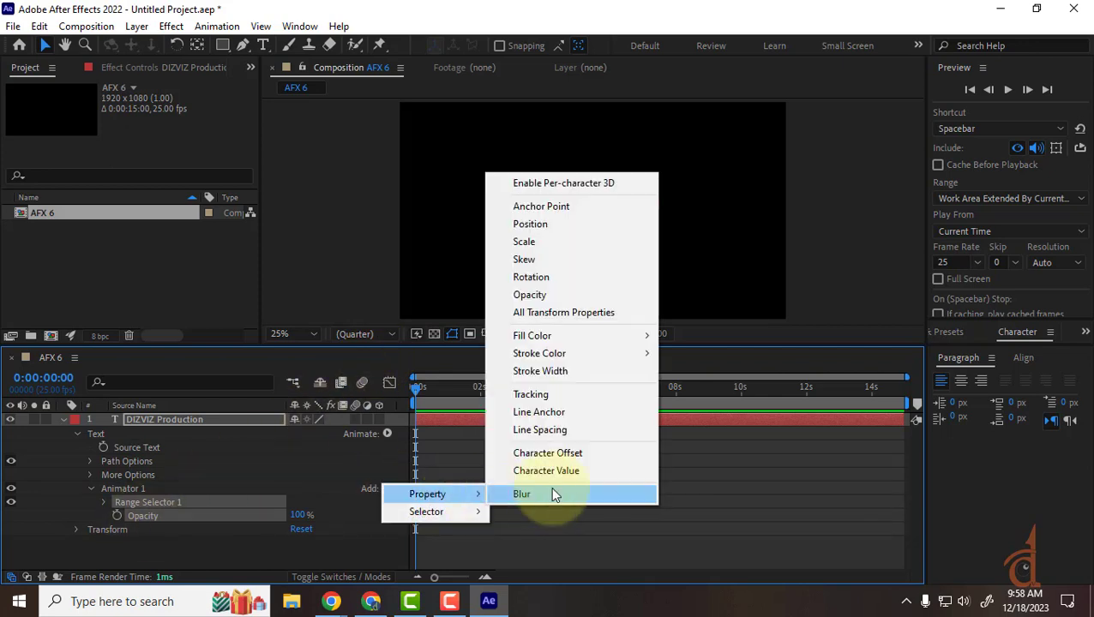
mouse_move(590, 339)
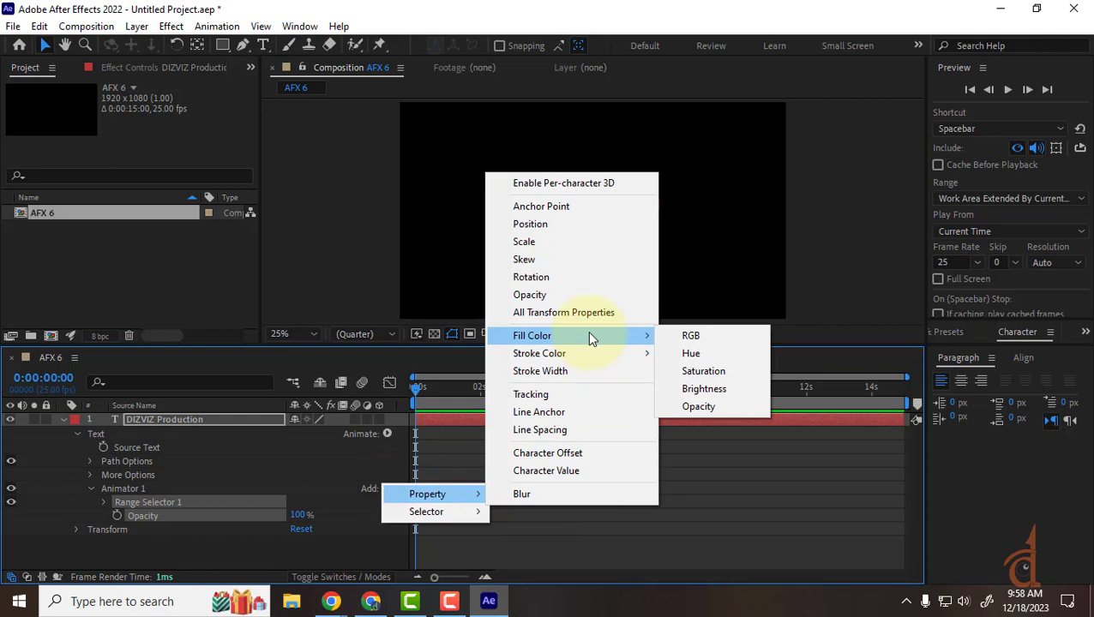
left_click(493, 242)
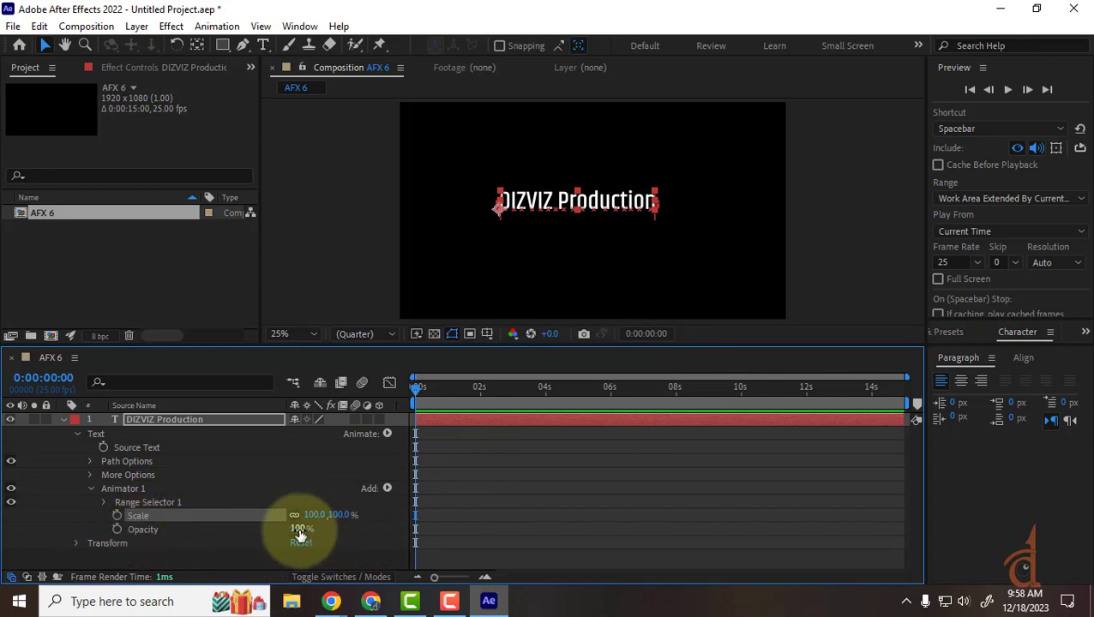
left_click_drag(296, 530, 210, 542)
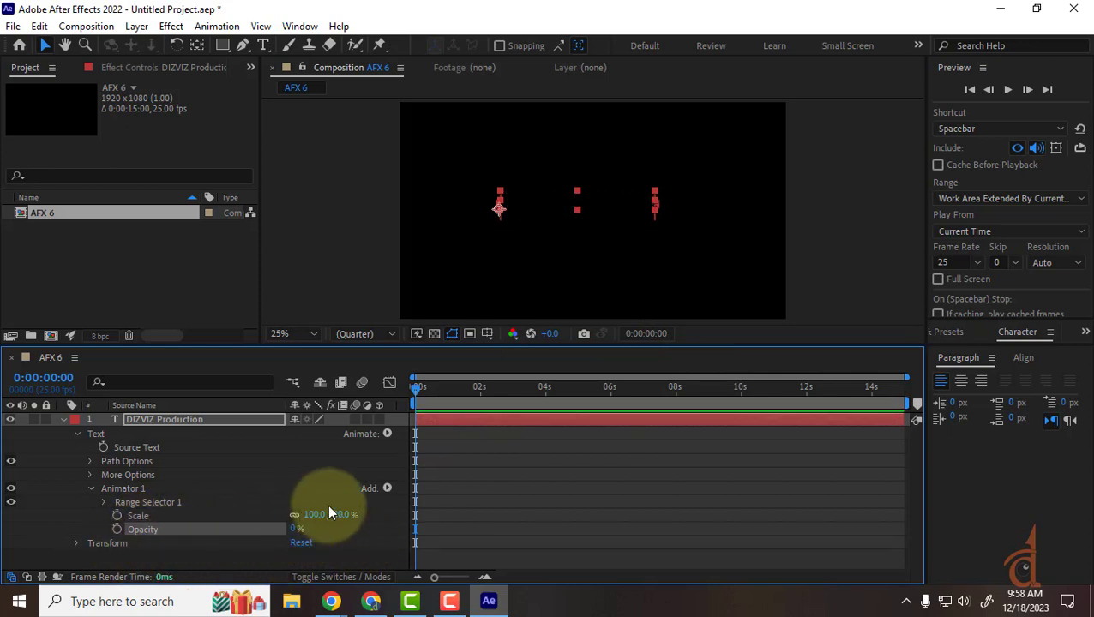
left_click_drag(314, 515, 215, 536)
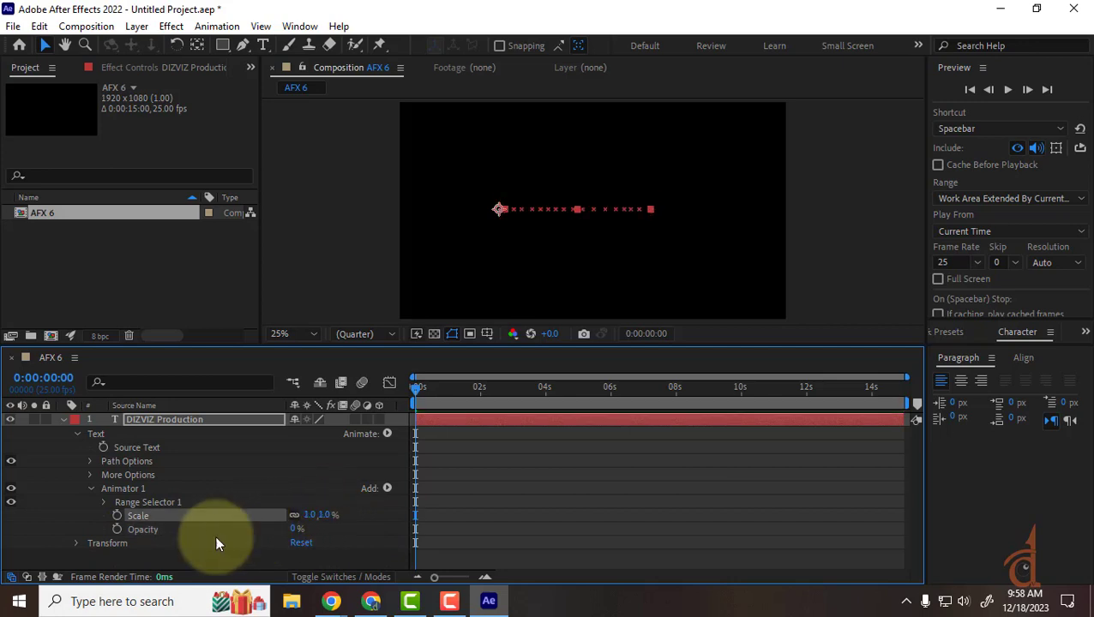
Expand the animator's Range Selector 1 and scrub its Start value to try out the letter-by-letter reveal.
left_click(103, 502)
scroll(281, 481, "down", 2)
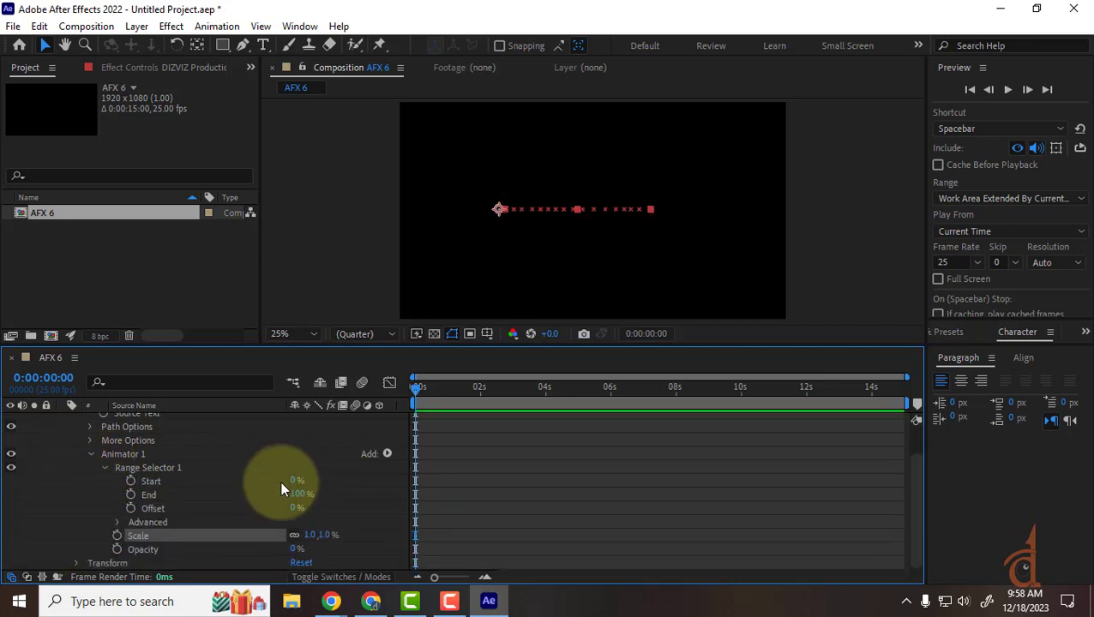
left_click_drag(293, 485, 183, 517)
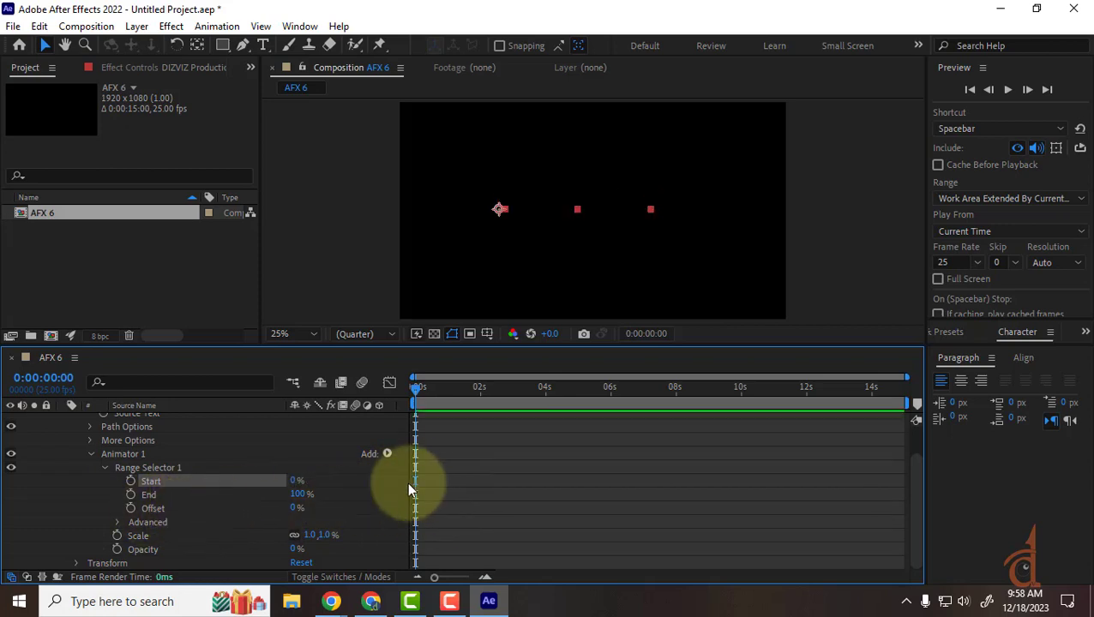
Undo the range, scale and opacity changes back through the creation of the animator.
key("ctrl+z")
key("ctrl+z")
key("ctrl+z")
key("ctrl+z")
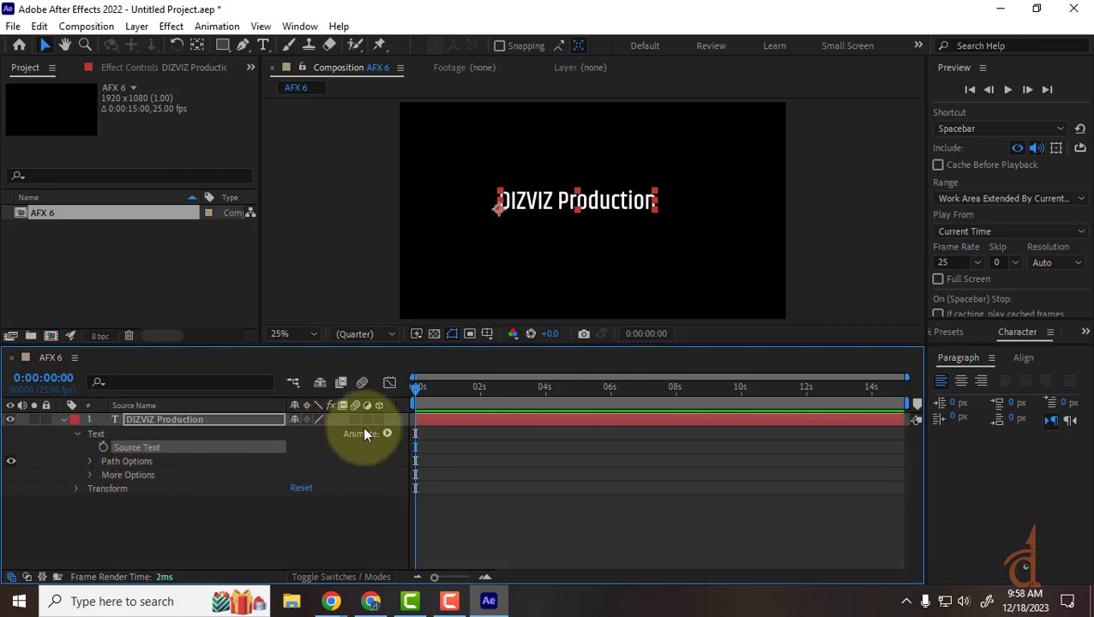
Add an Opacity animator to the title, try adding a Position property to it, and delete that property.
left_click(391, 431)
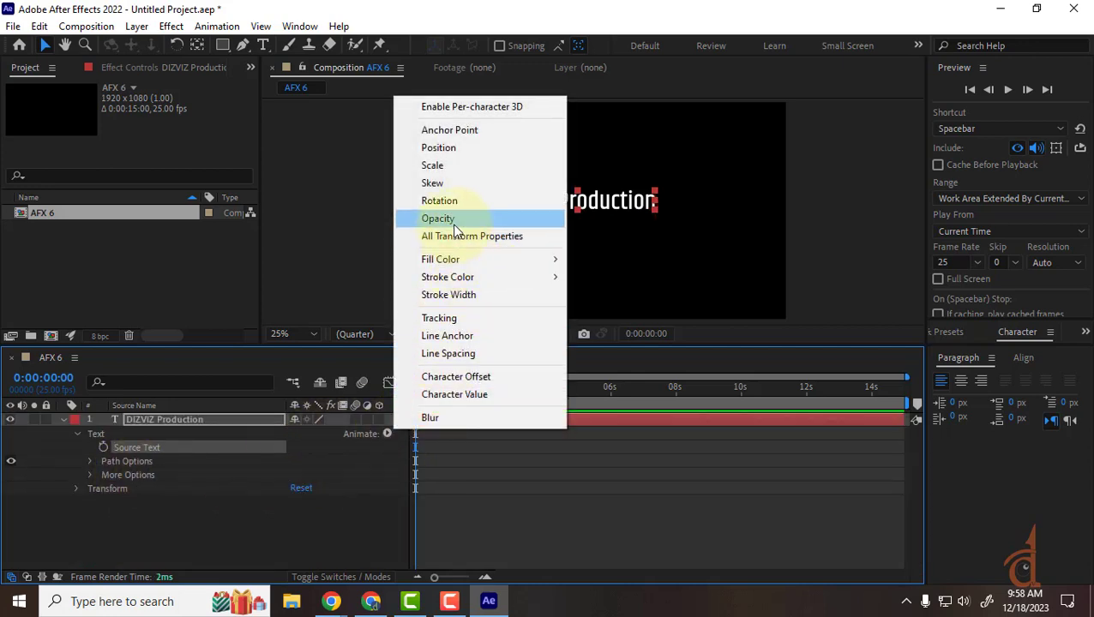
left_click(439, 219)
left_click(386, 434)
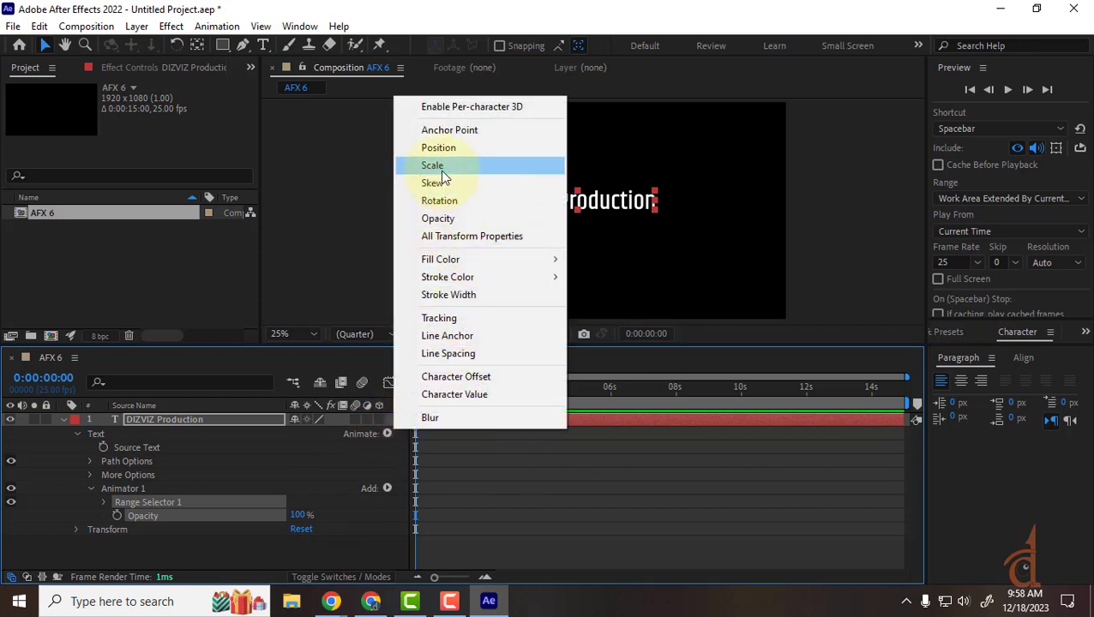
left_click(439, 147)
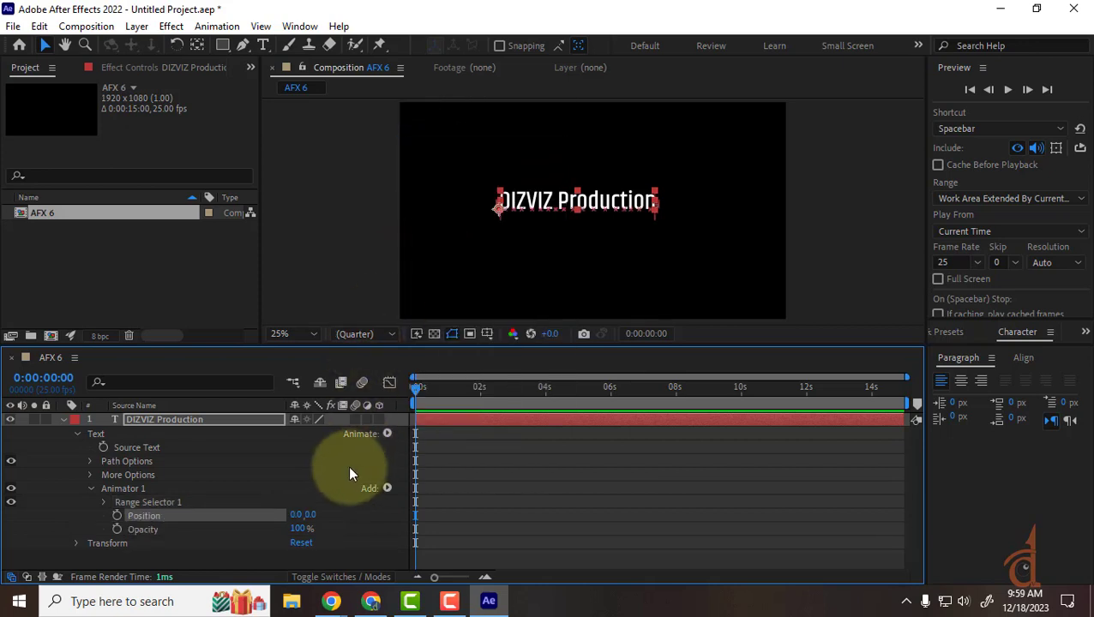
key("Delete")
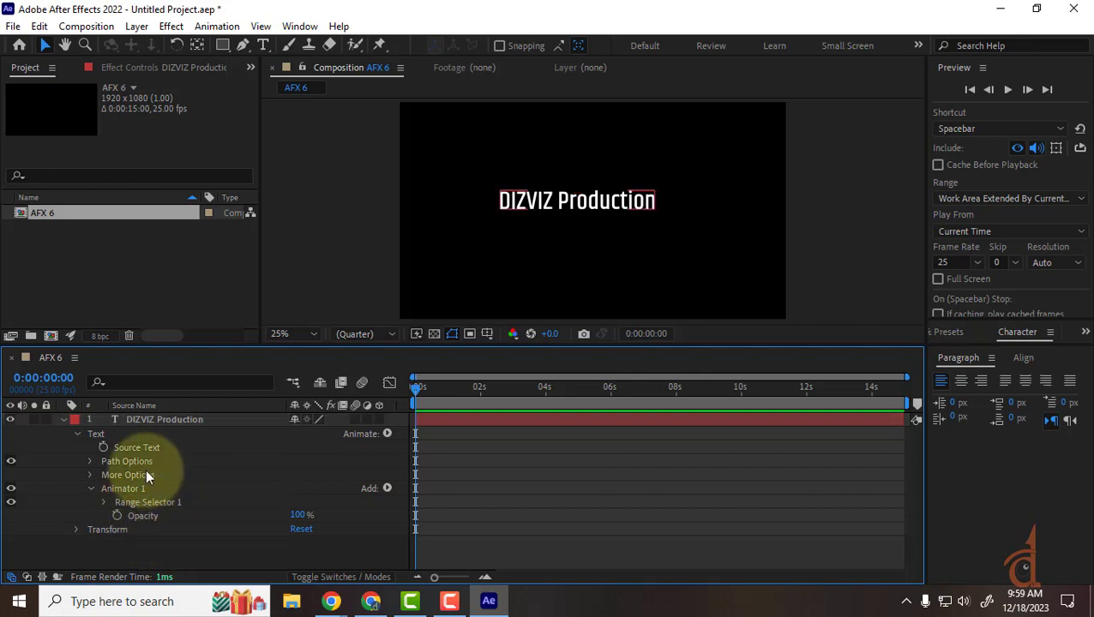
Add a separate Position animator to the title and set its position to 0, 649 to shift the letters below the frame.
left_click(386, 434)
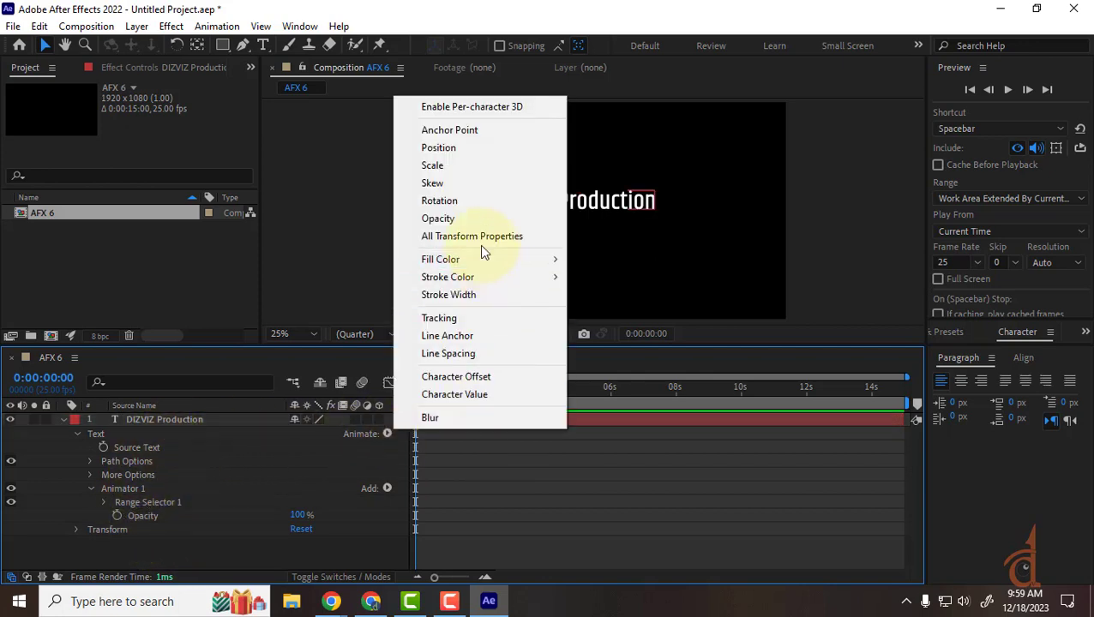
left_click(449, 146)
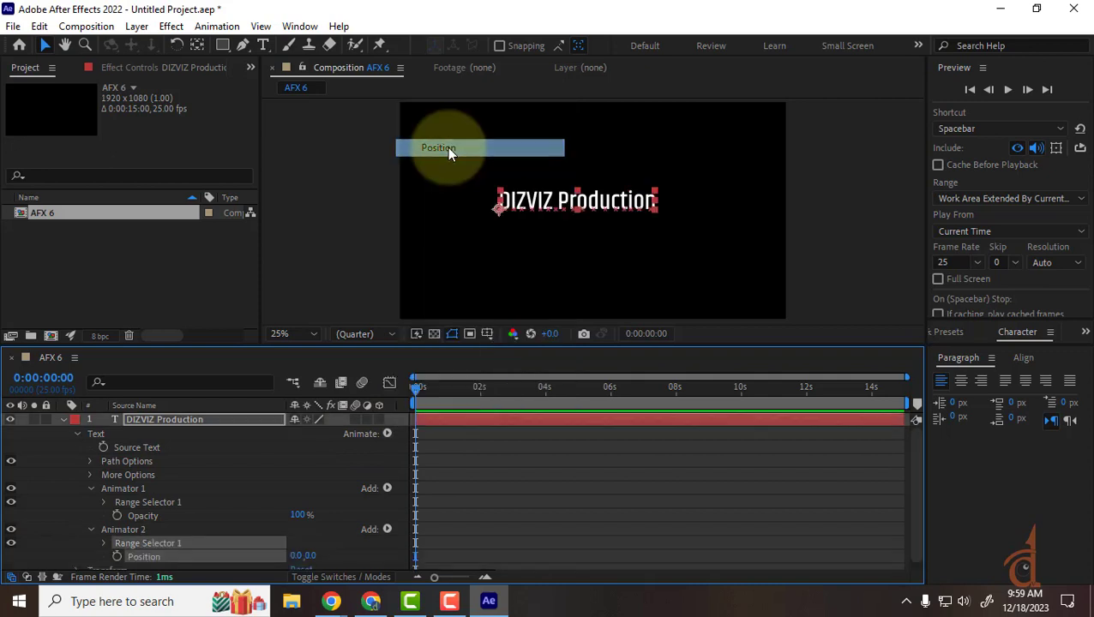
scroll(221, 492, "down", 1)
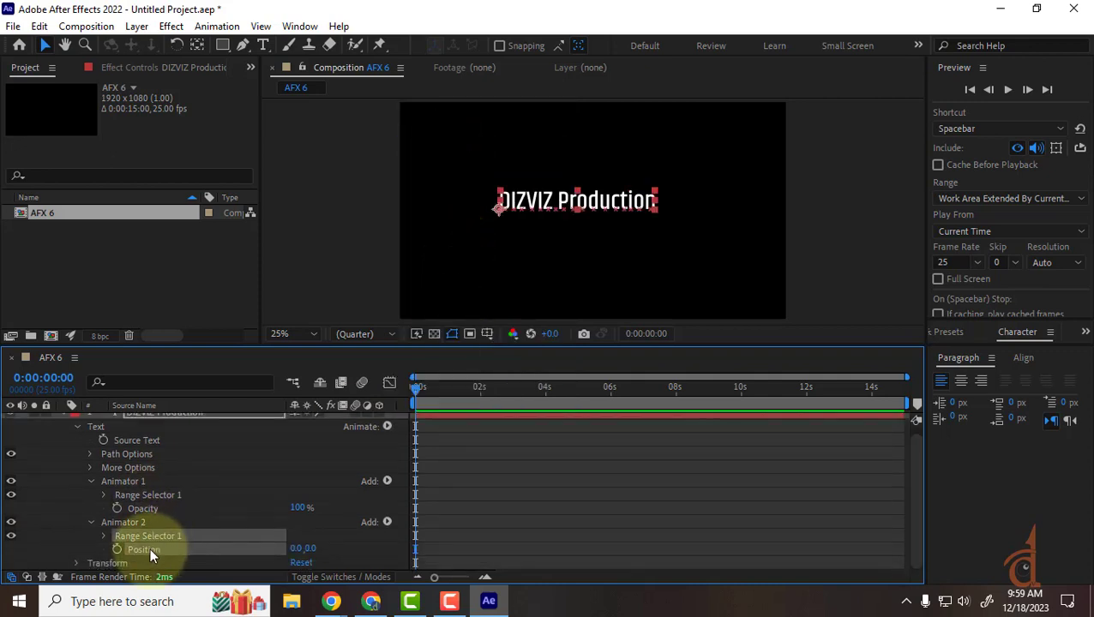
left_click_drag(310, 549, 810, 564)
scroll(630, 270, "down", 1)
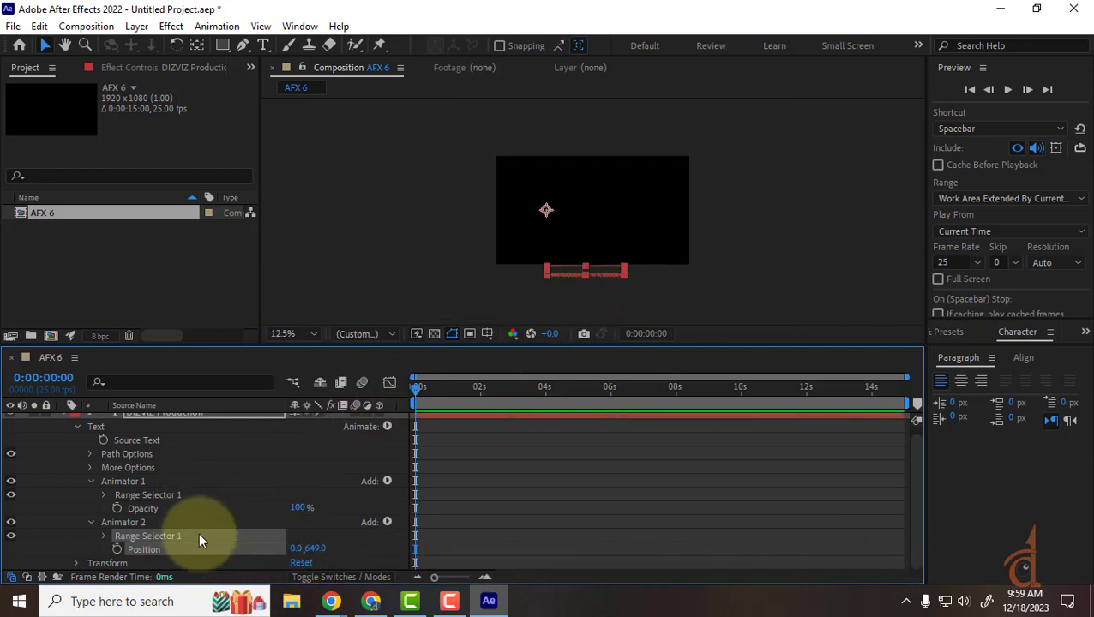
Keyframe the Position animator's Range Selector Start from 0% at 0:00:00:00 to 100% at 0:00:02:17 and scrub through the reveal.
left_click(104, 537)
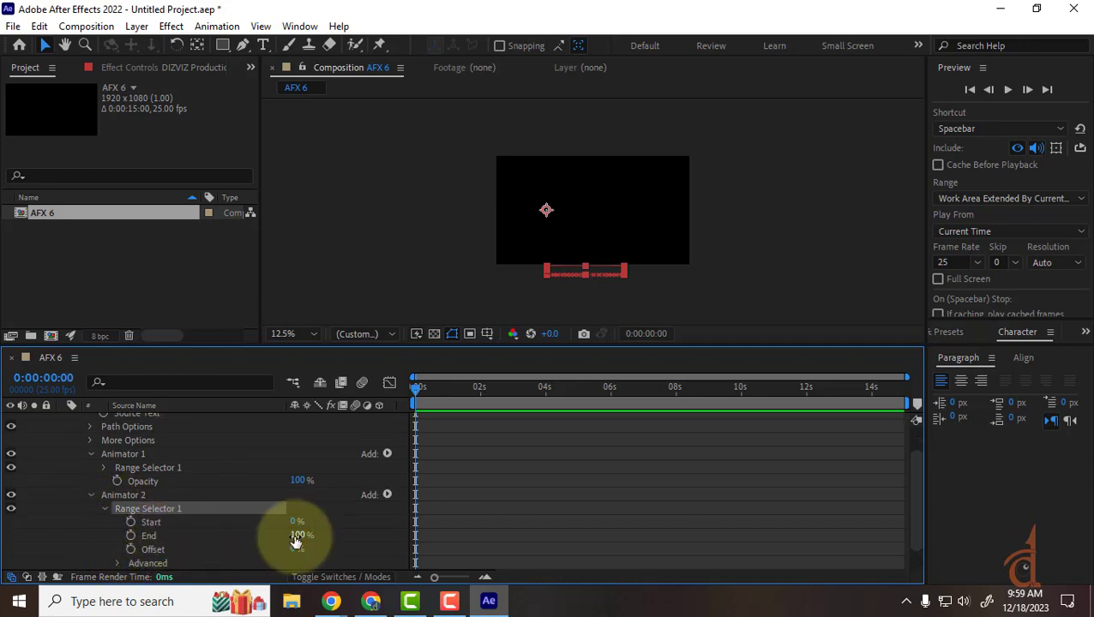
mouse_move(295, 522)
left_mouse_down()
mouse_move(324, 522)
mouse_move(293, 519)
left_mouse_up()
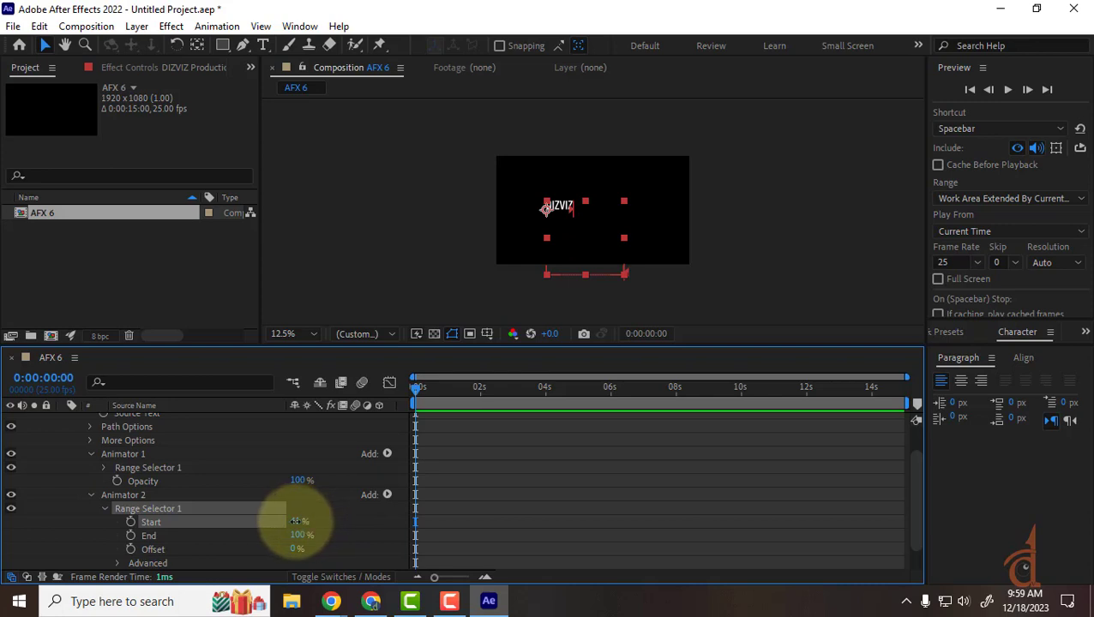
left_click(132, 520)
left_click_drag(418, 400, 502, 397)
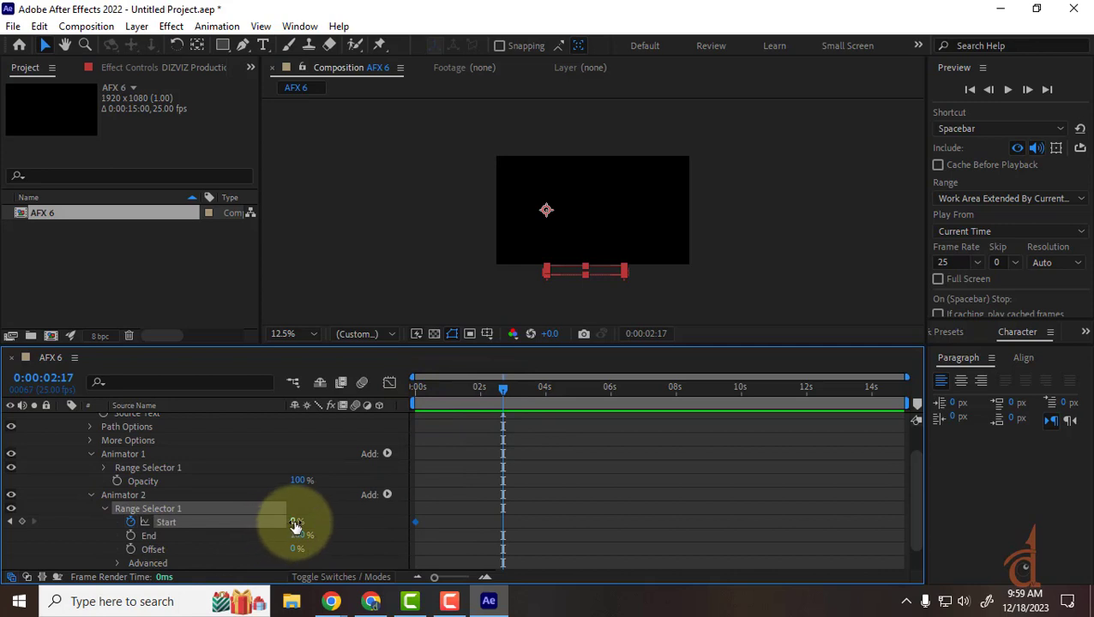
left_click_drag(294, 521, 418, 519)
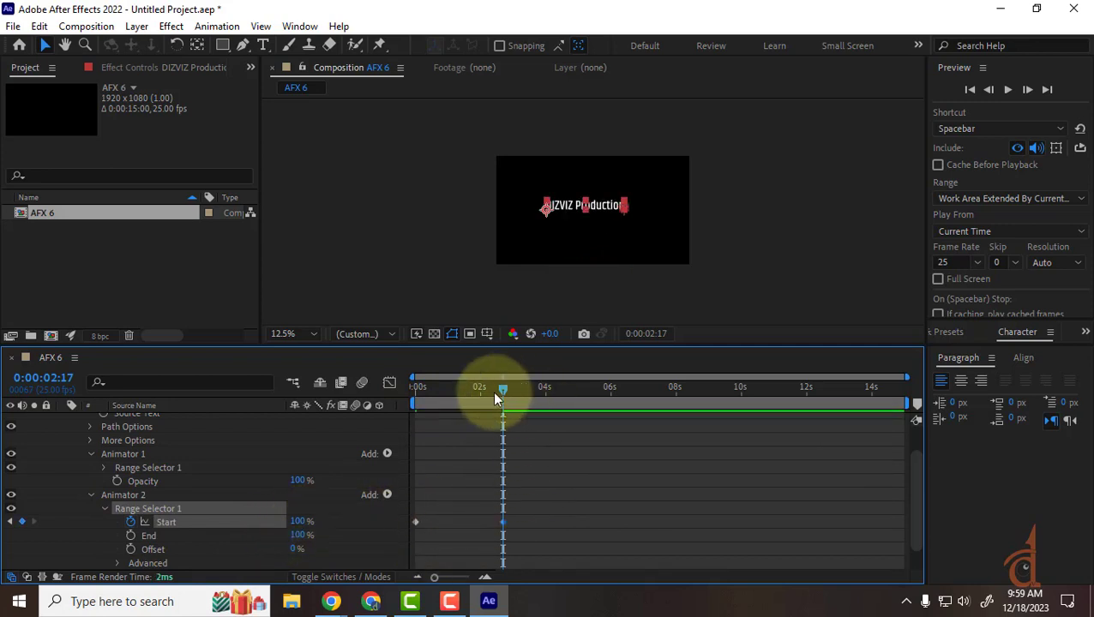
left_click_drag(492, 391, 432, 407)
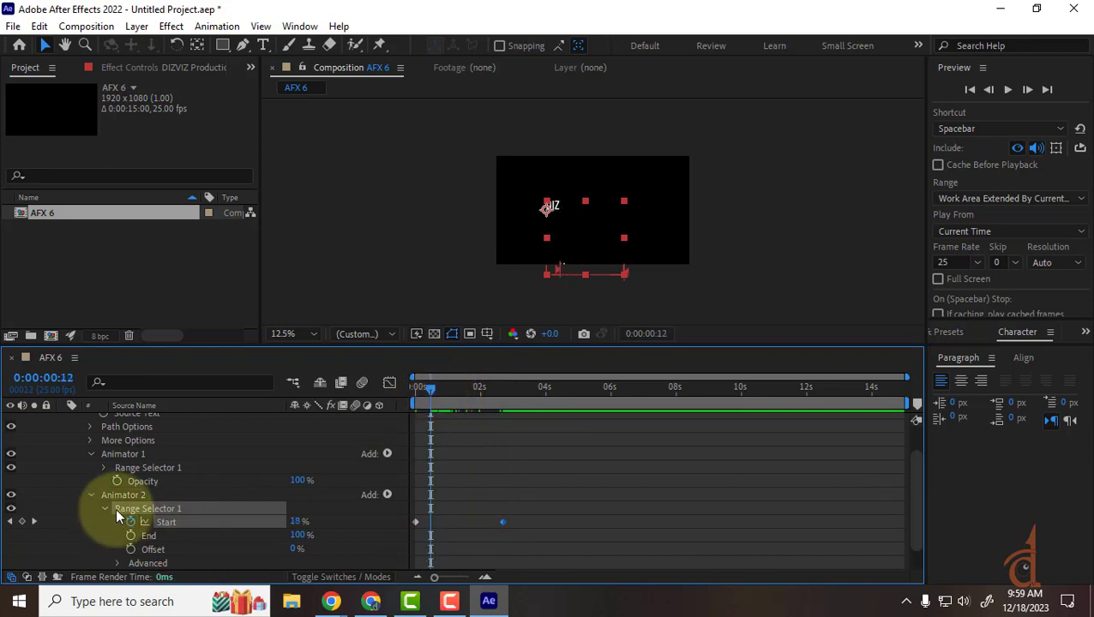
Set Animator 1's opacity to 0% and keyframe its Range Selector Start from 0% at 0:00:00:12 to 100% at 0:00:03:03.
left_click(91, 494)
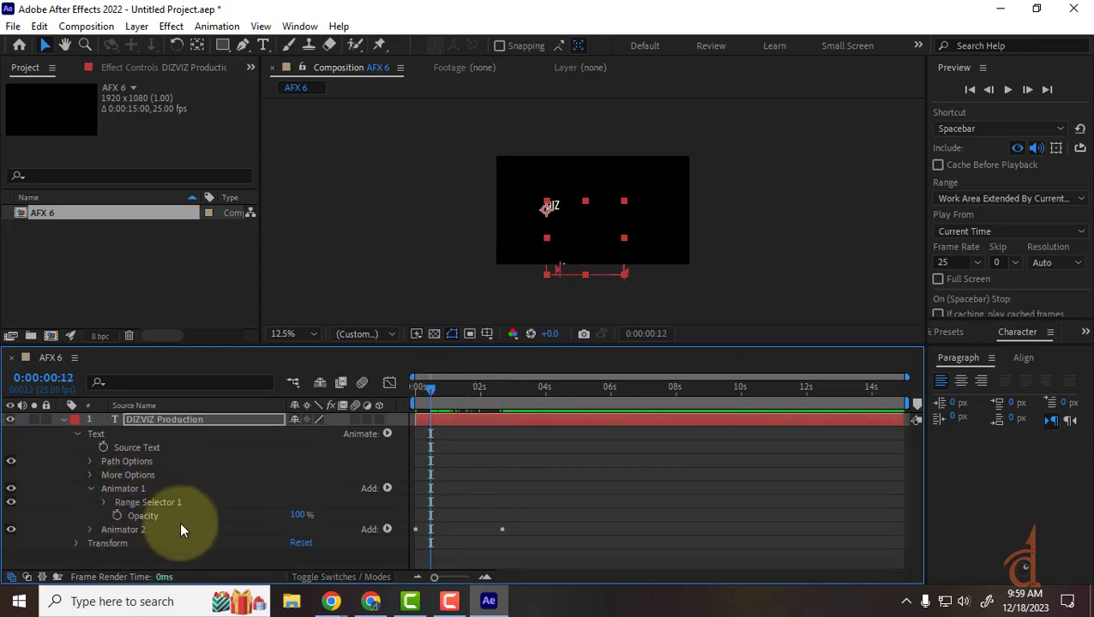
left_click_drag(300, 516, 73, 507)
left_click(105, 502)
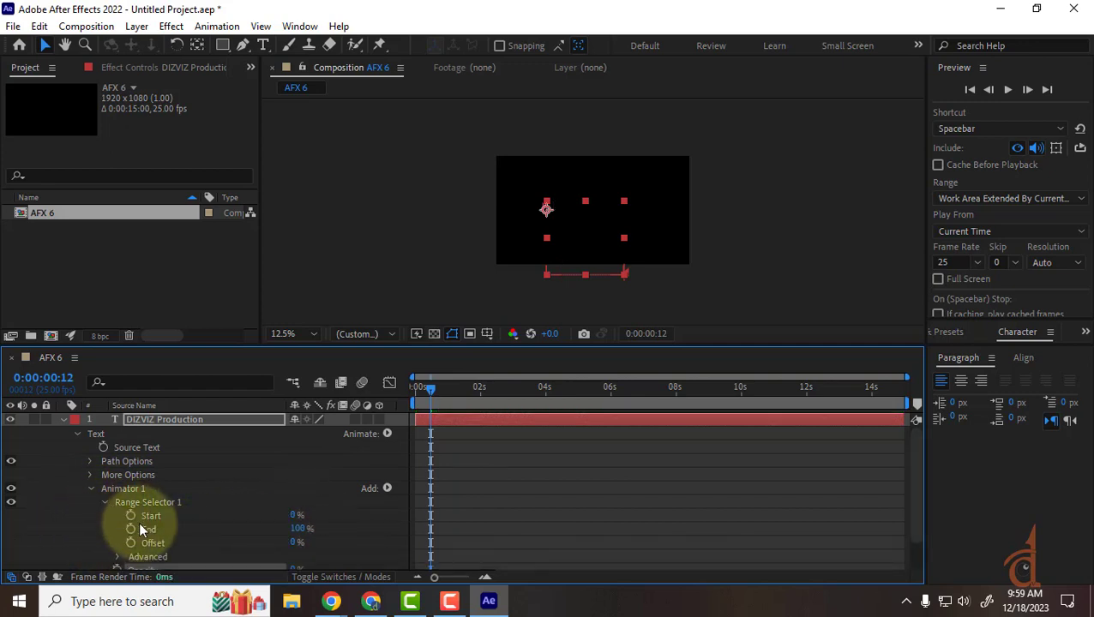
left_click(131, 515)
left_click_drag(444, 392, 515, 400)
left_click_drag(295, 515, 426, 515)
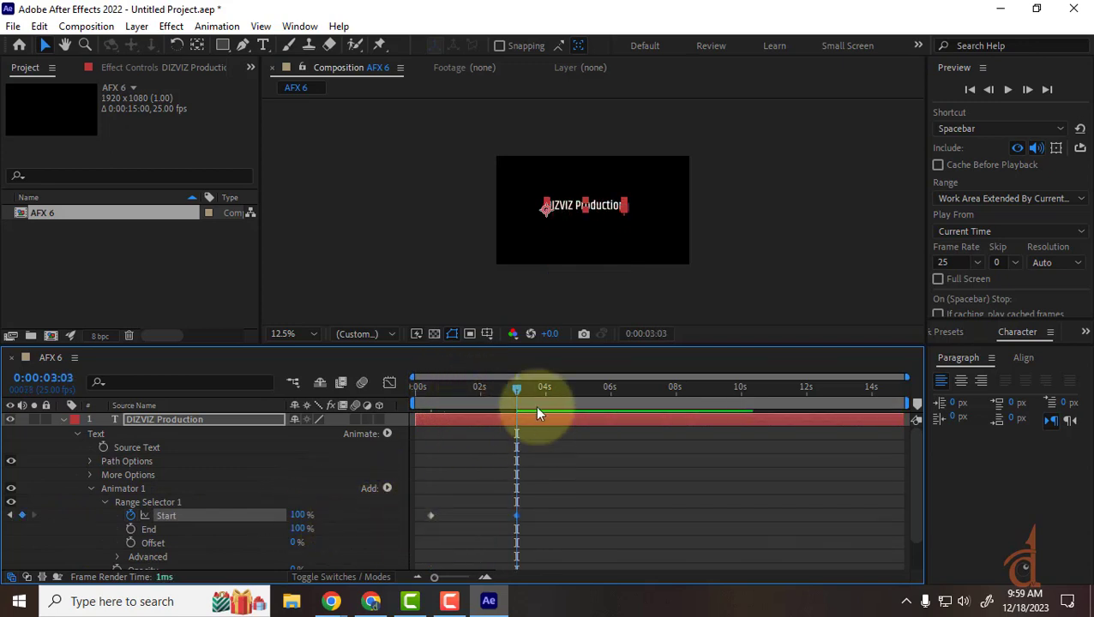
left_click_drag(516, 387, 437, 410)
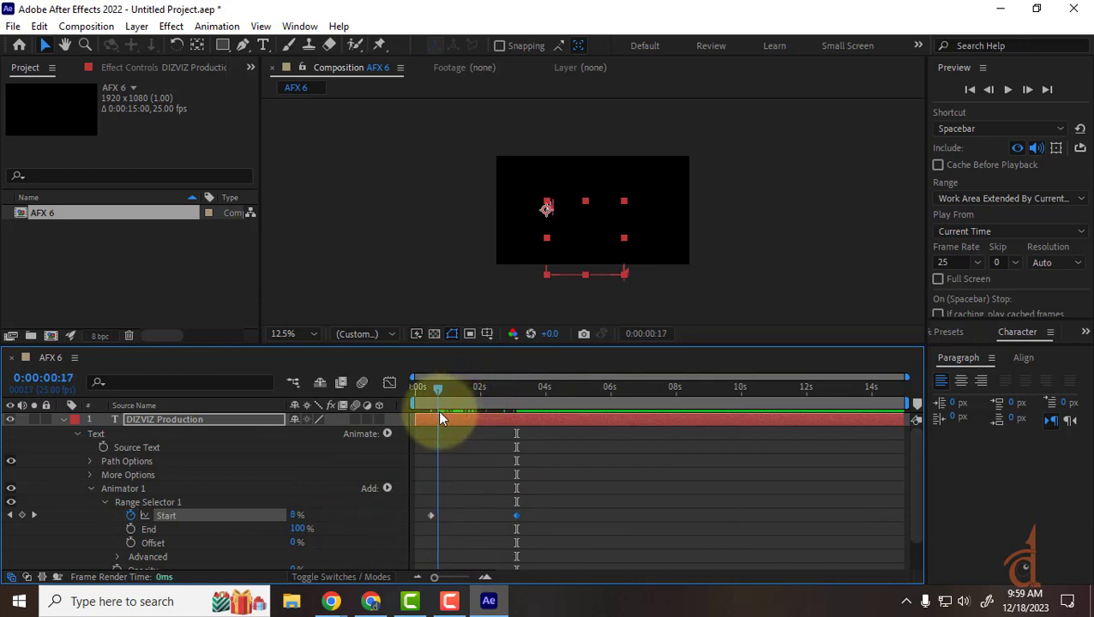
Move both Start keyframes of Animator 1 earlier to align with Animator 2's keyframes and scrub through the result.
scroll(534, 262, "up", 2)
scroll(534, 263, "down", 1)
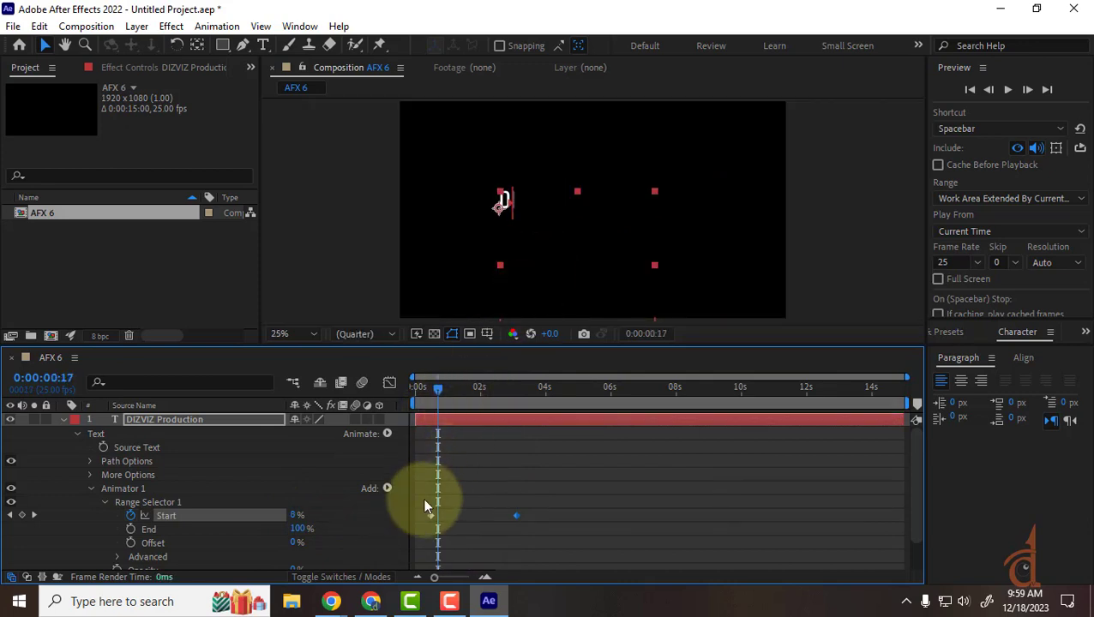
scroll(419, 519, "down", 2)
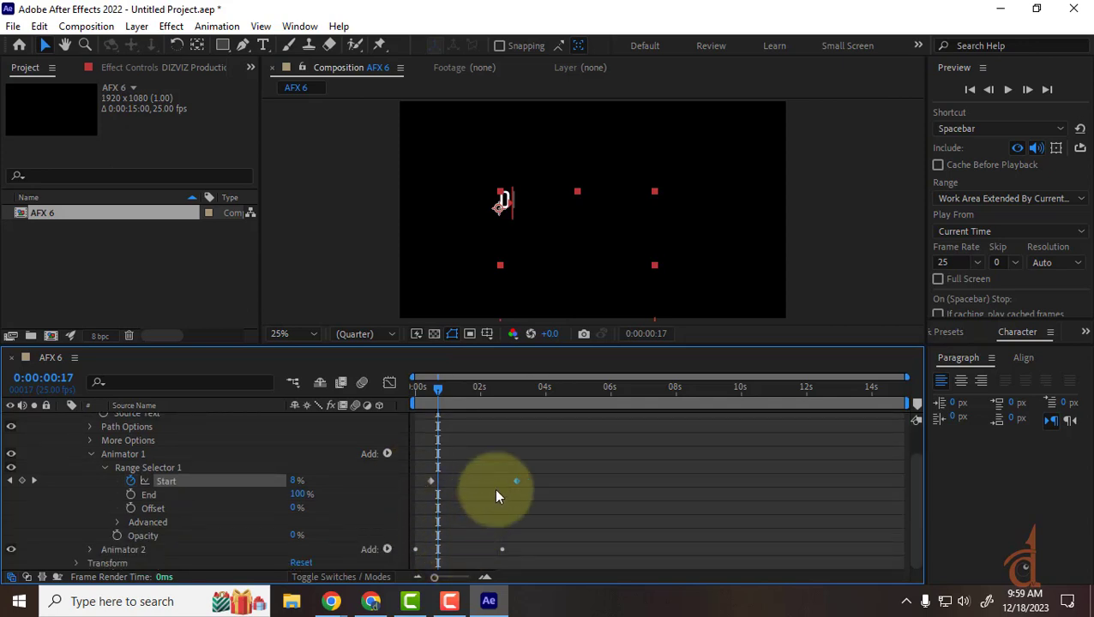
left_click_drag(530, 468, 420, 482)
left_click(578, 444)
mouse_move(439, 387)
left_mouse_down()
mouse_move(415, 393)
mouse_move(438, 400)
left_mouse_up()
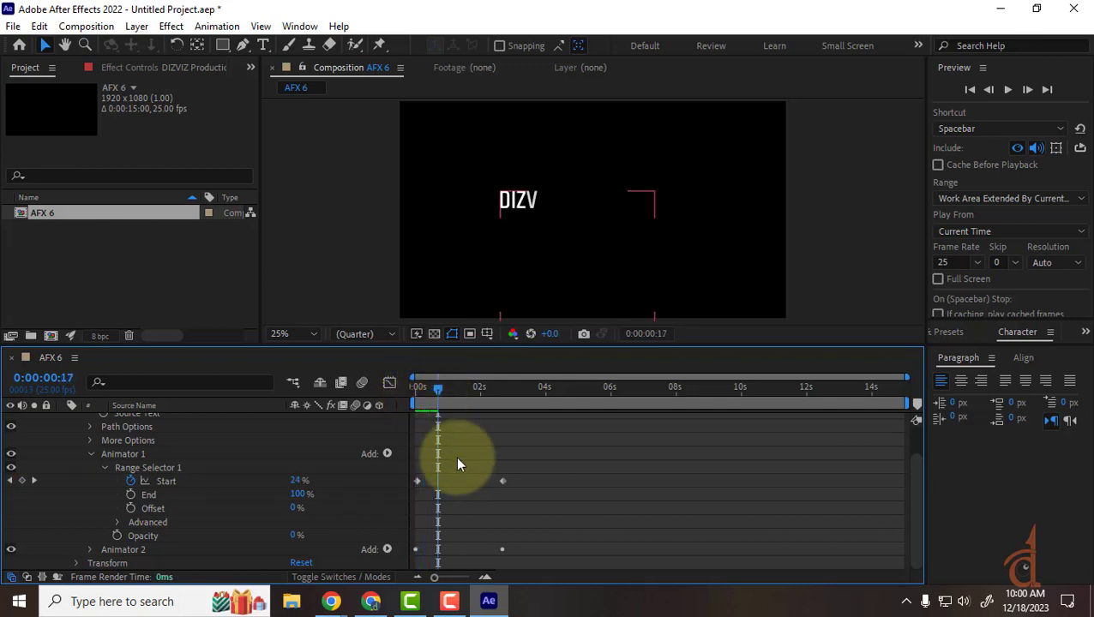
Delete Animator 1 with its opacity and range keyframes from the title layer.
left_click_drag(540, 469, 379, 566)
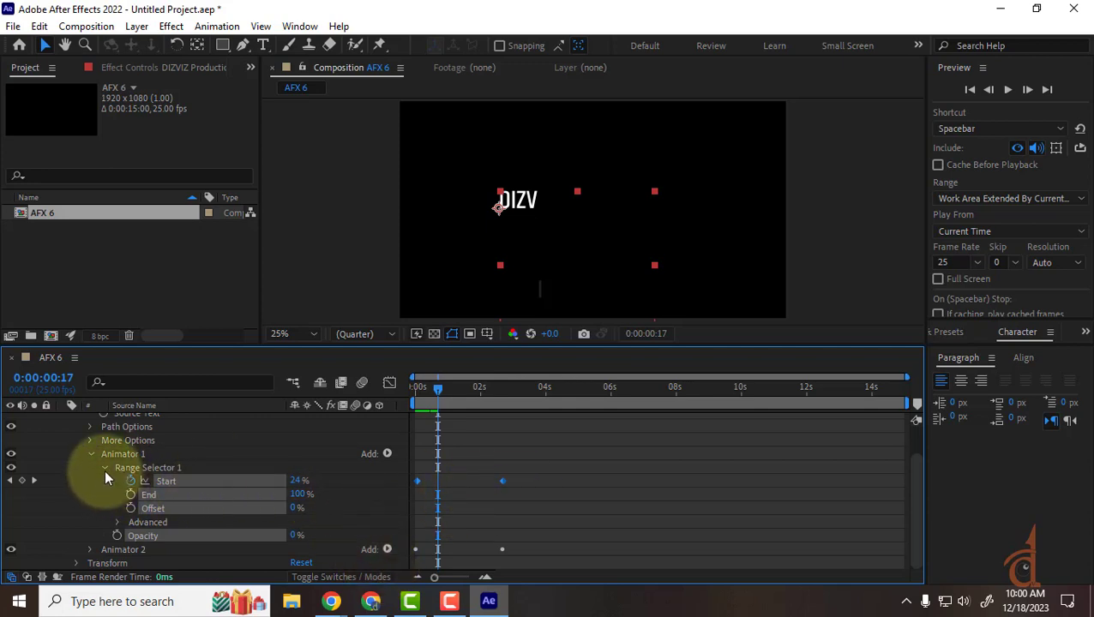
left_click(129, 454)
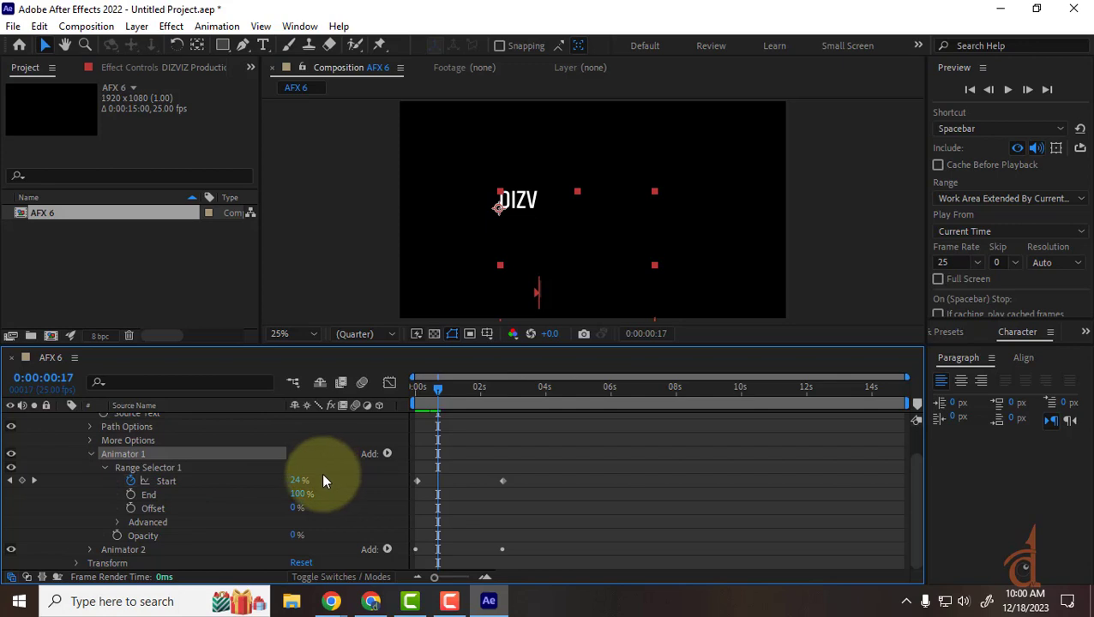
key("Delete")
Add a separate Scale animator to the title, set its scale to 145%, and select that animator.
left_click(387, 434)
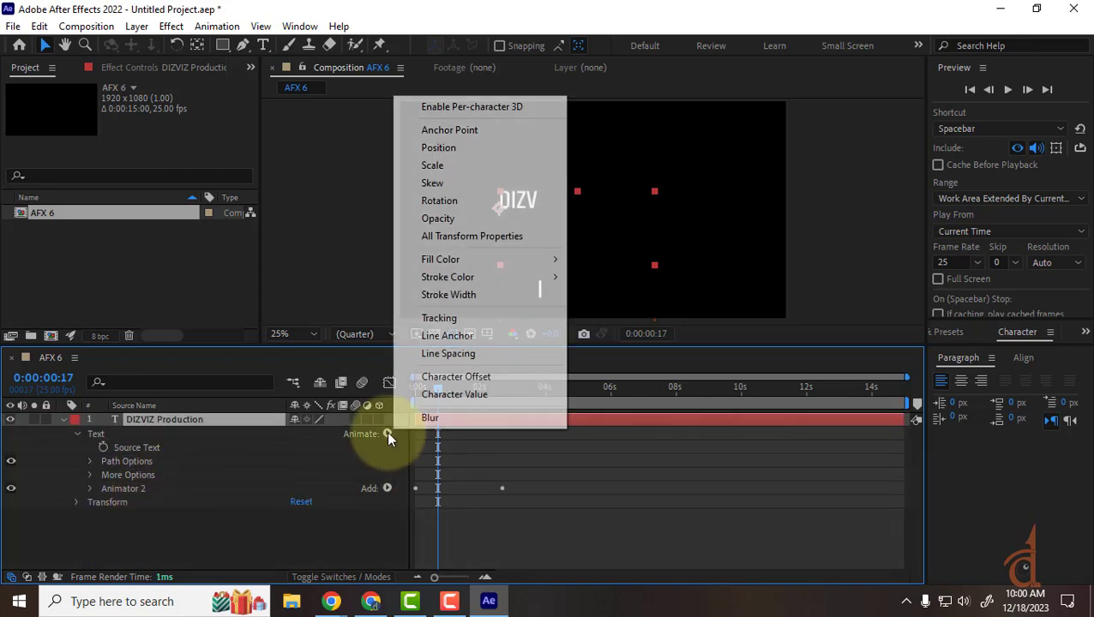
left_click(437, 165)
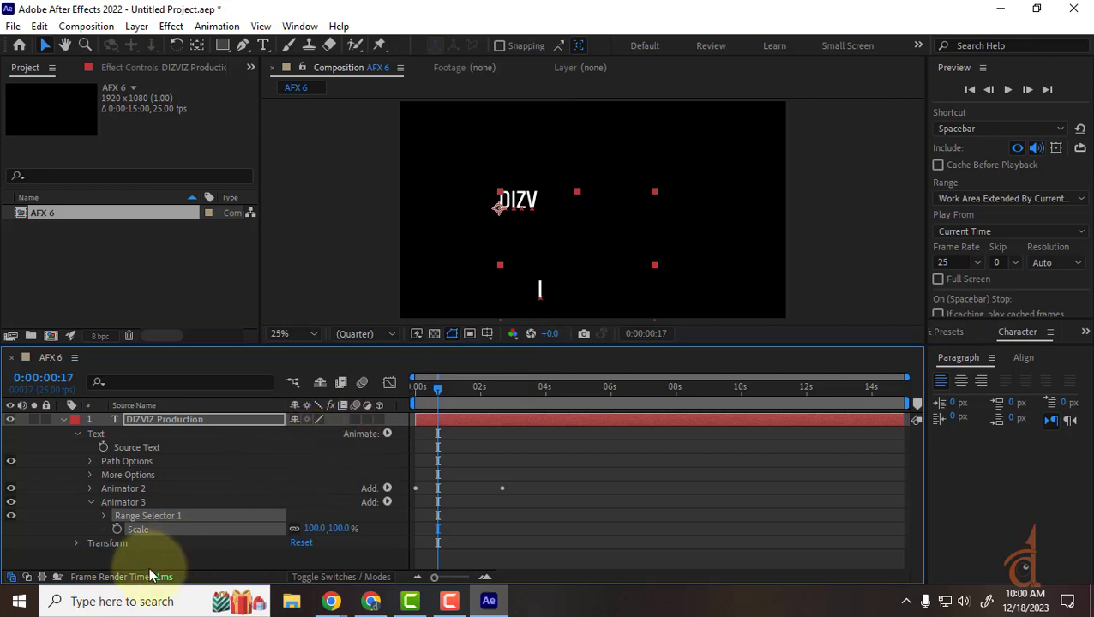
left_click_drag(311, 528, 350, 528)
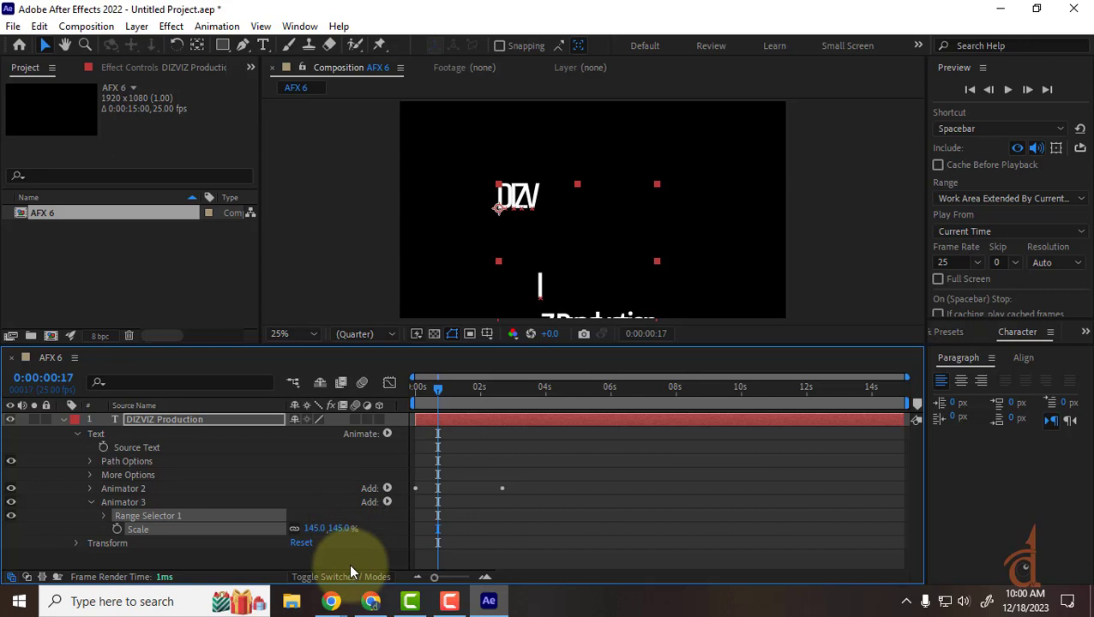
left_click(137, 489)
left_click(140, 504)
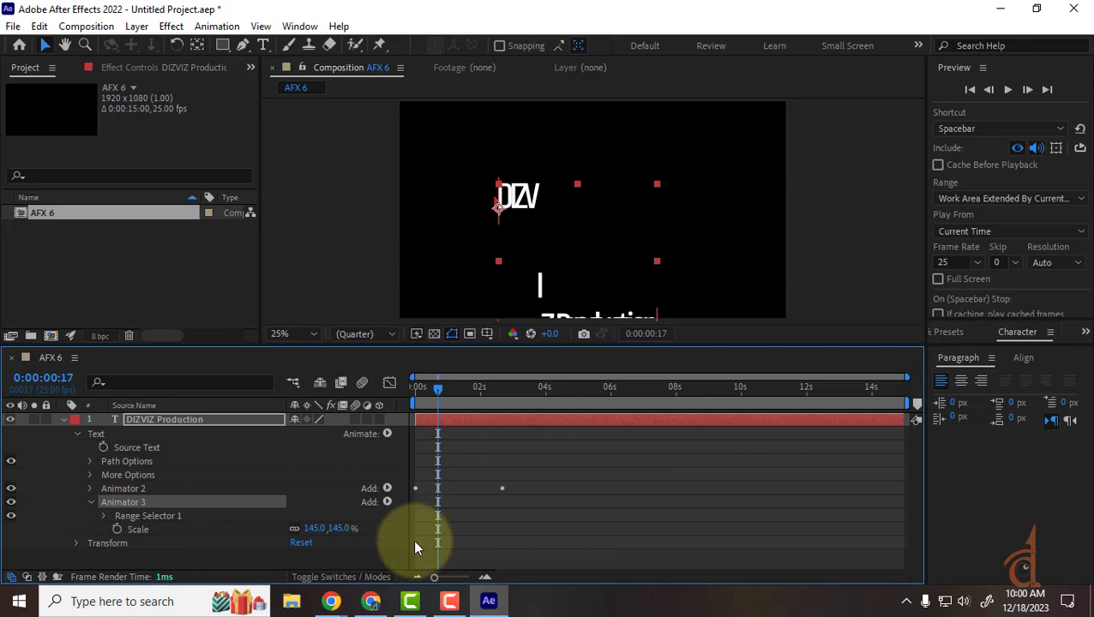
Set Animator 3's scale to 66% and keyframe its Range Selector Start from 0% at 0:00:00:06 to 100% at 0:00:03:00.
left_click_drag(312, 528, 273, 547)
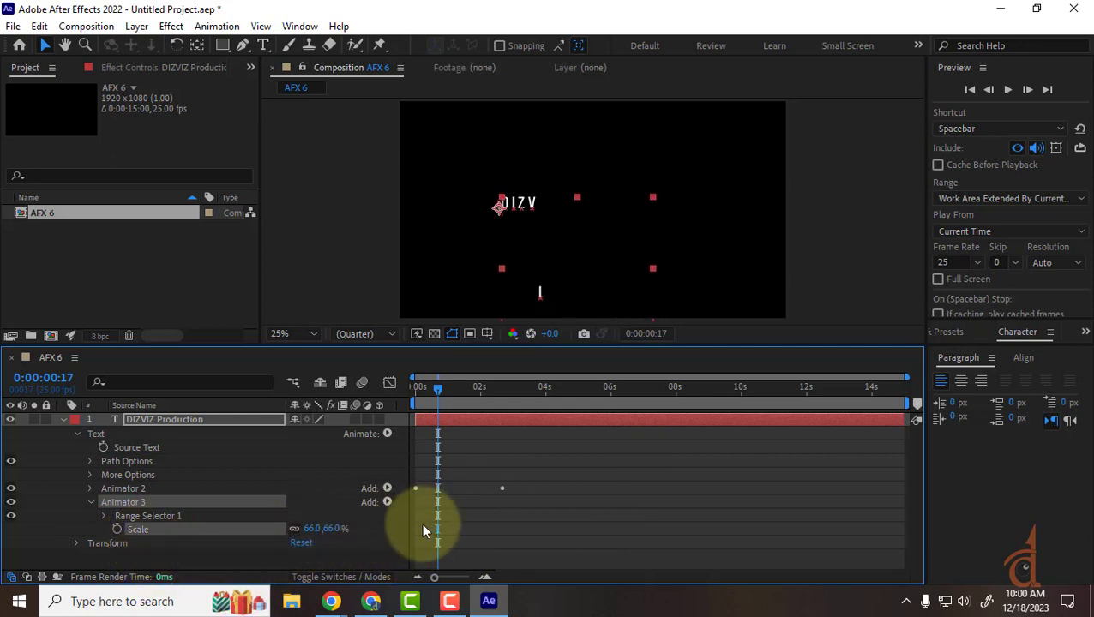
left_click_drag(427, 390, 420, 393)
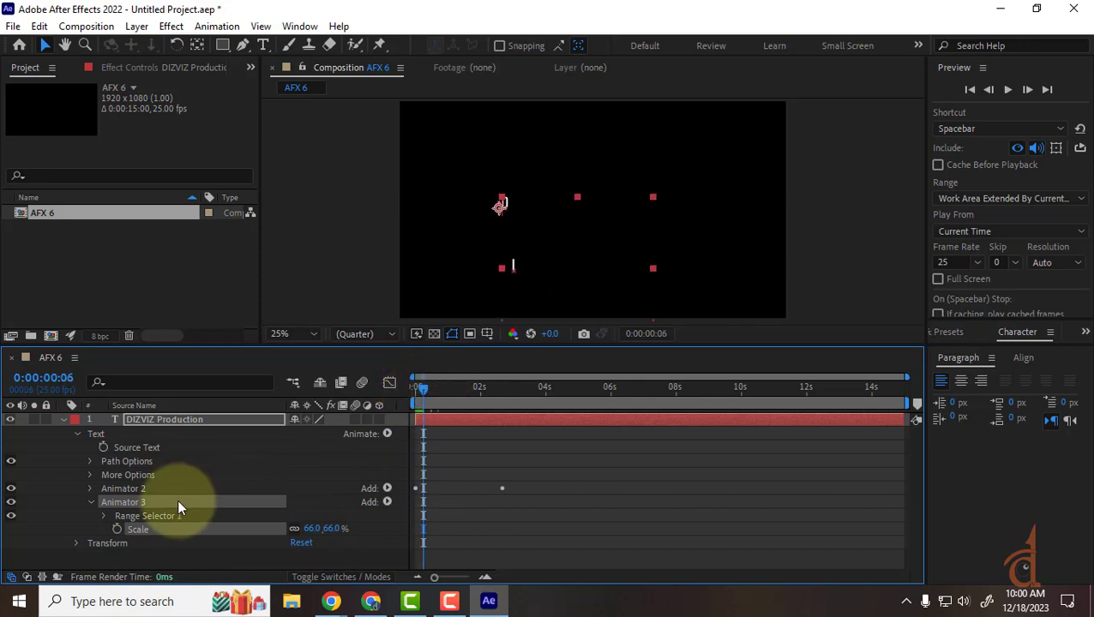
left_click(104, 515)
left_click(130, 522)
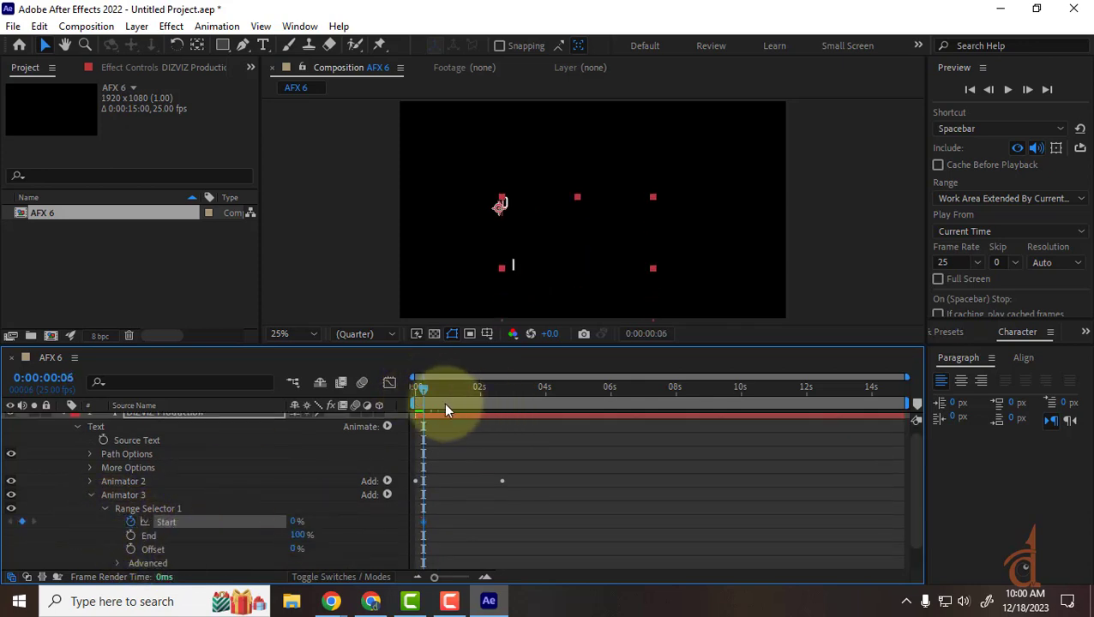
left_click_drag(420, 391, 516, 410)
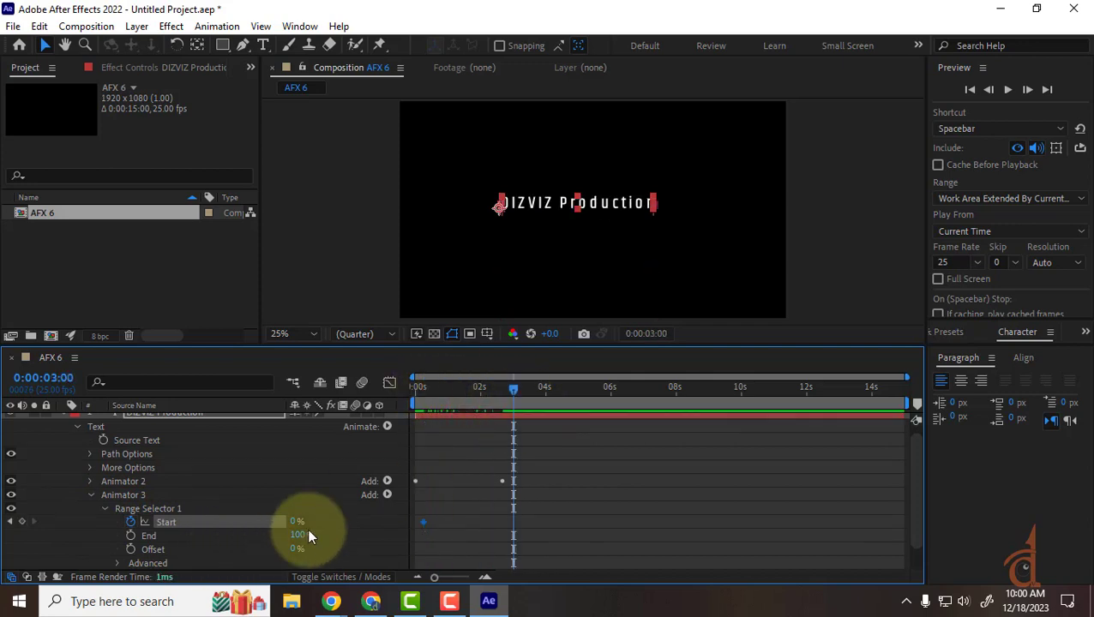
left_click_drag(294, 529, 455, 520)
Scrub through the scale animation and shift both Start keyframes of Animator 3 about half a second later.
left_click_drag(515, 391, 331, 402)
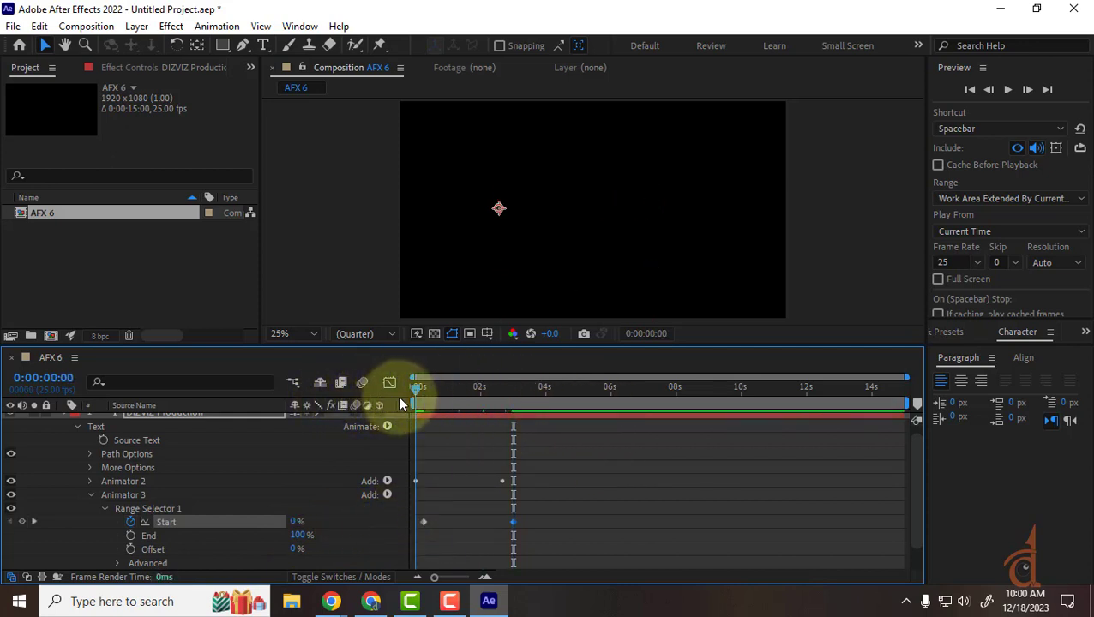
key("Page_Down")
left_click_drag(413, 403, 458, 435)
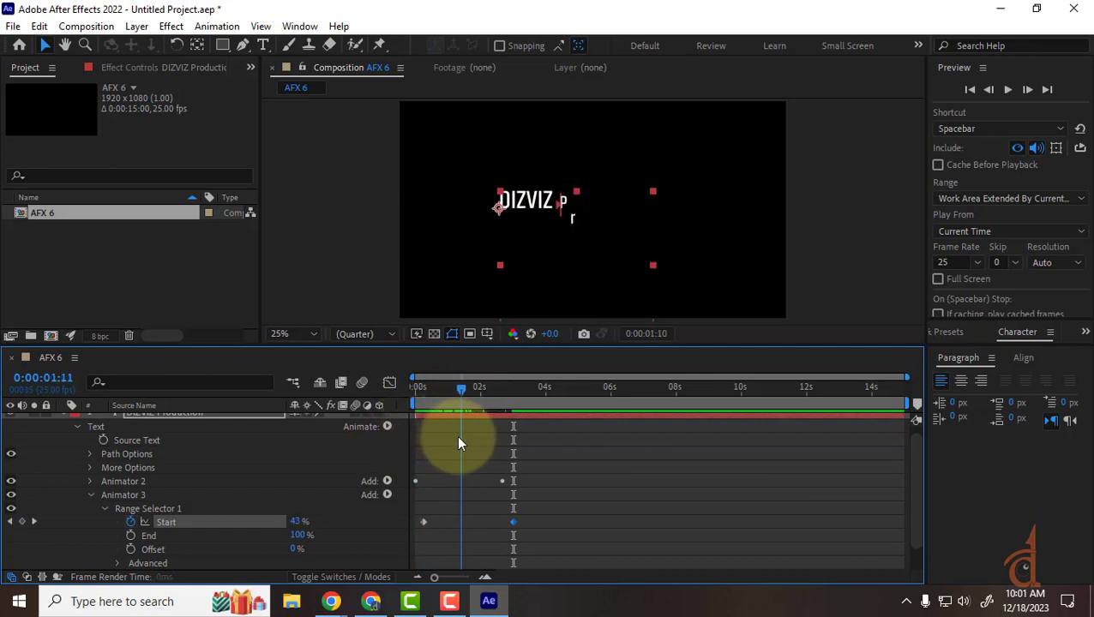
left_click_drag(569, 515, 437, 516)
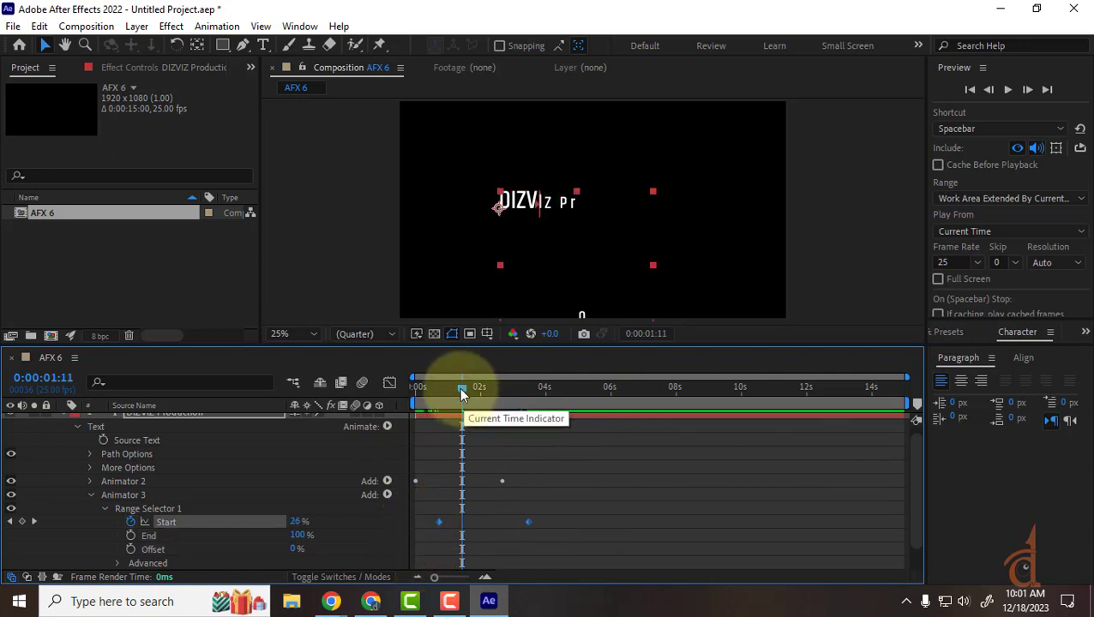
left_click_drag(461, 393, 273, 440)
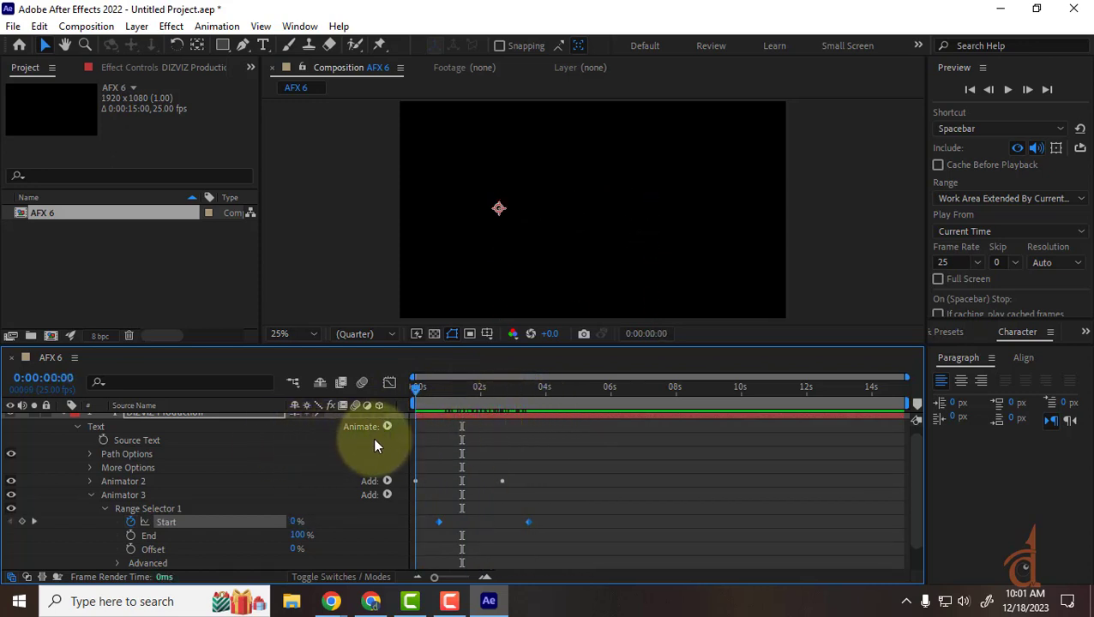
Examine Animator 2's range selector settings and the properties that can be added to that animator.
left_click(89, 494)
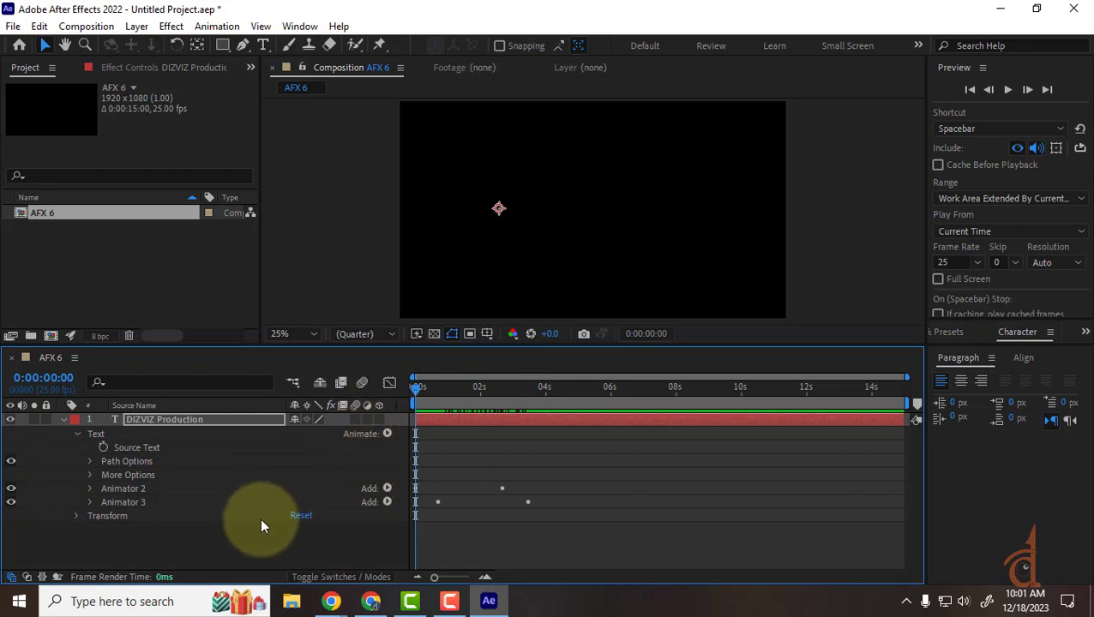
left_click(139, 489)
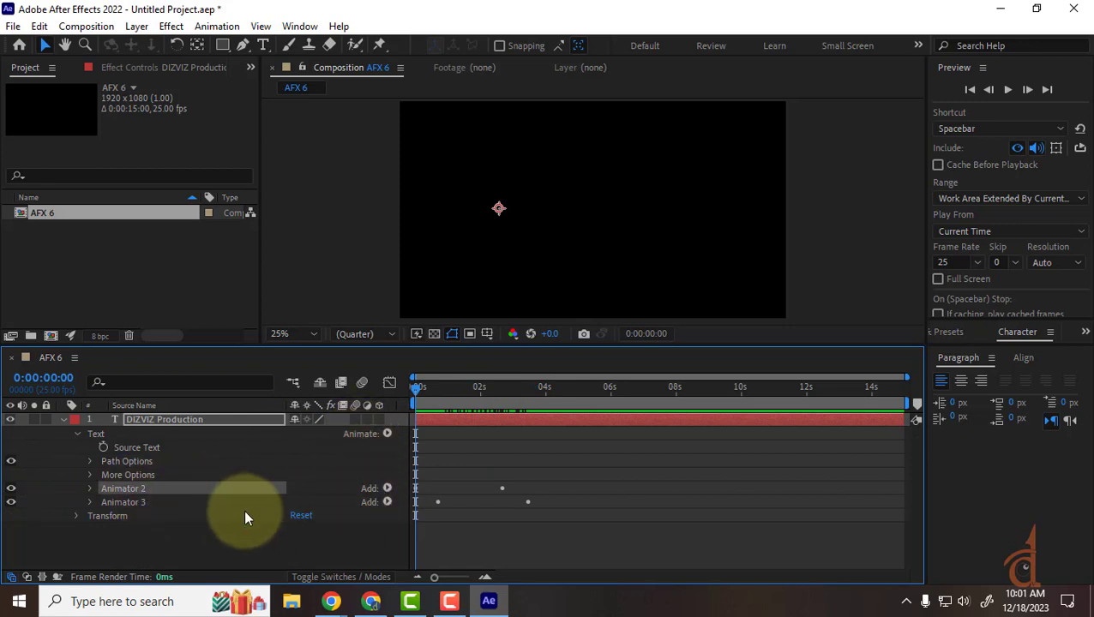
left_click(89, 488)
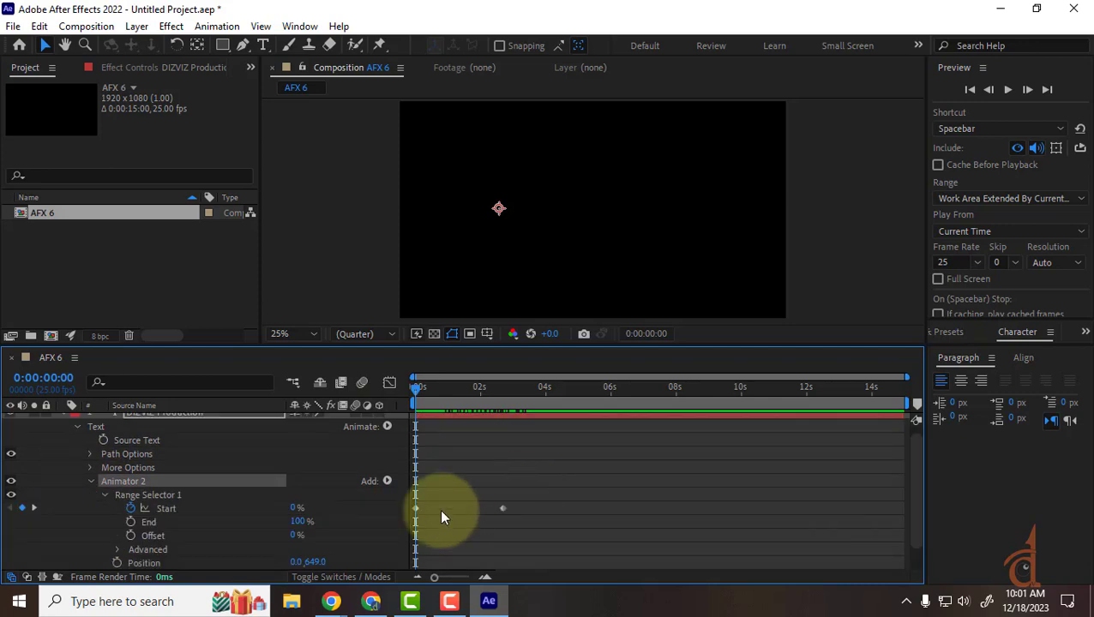
left_click(387, 480)
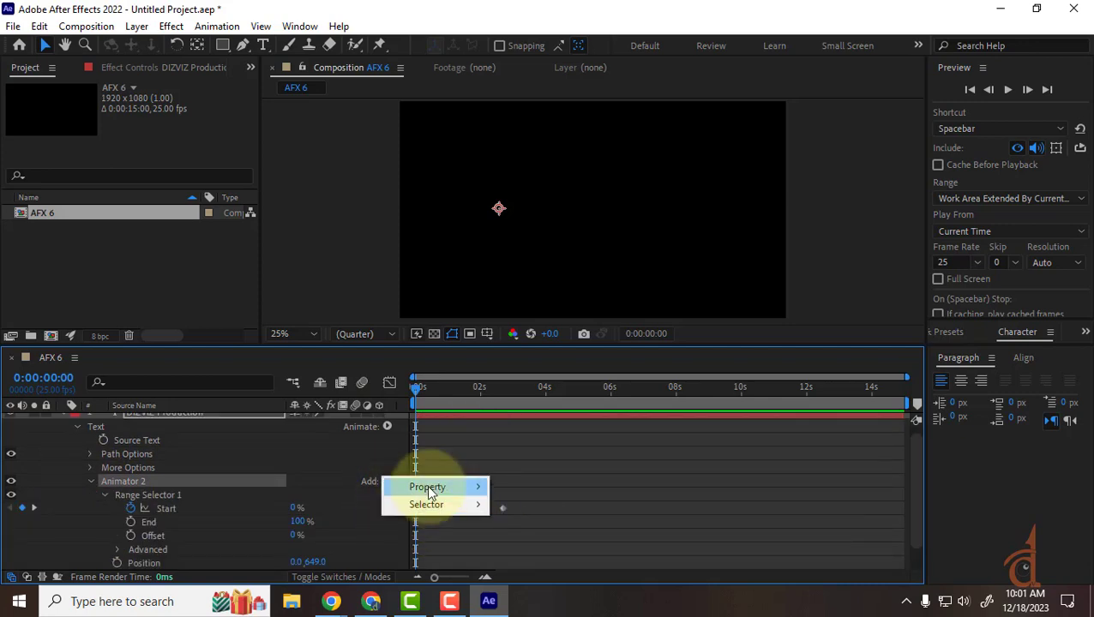
mouse_move(429, 488)
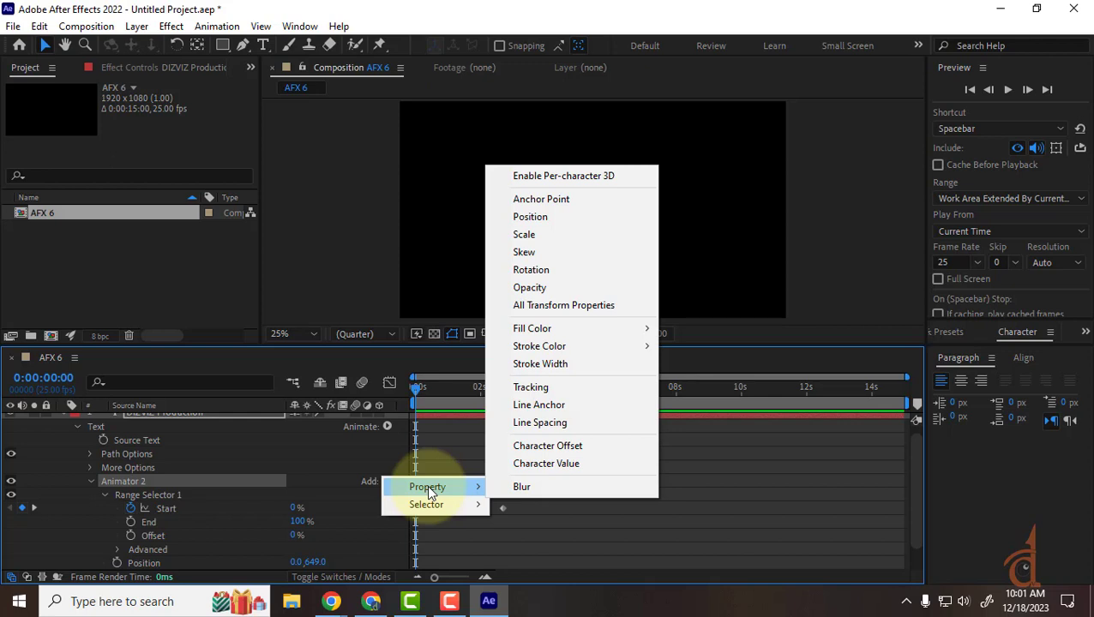
left_click(91, 481)
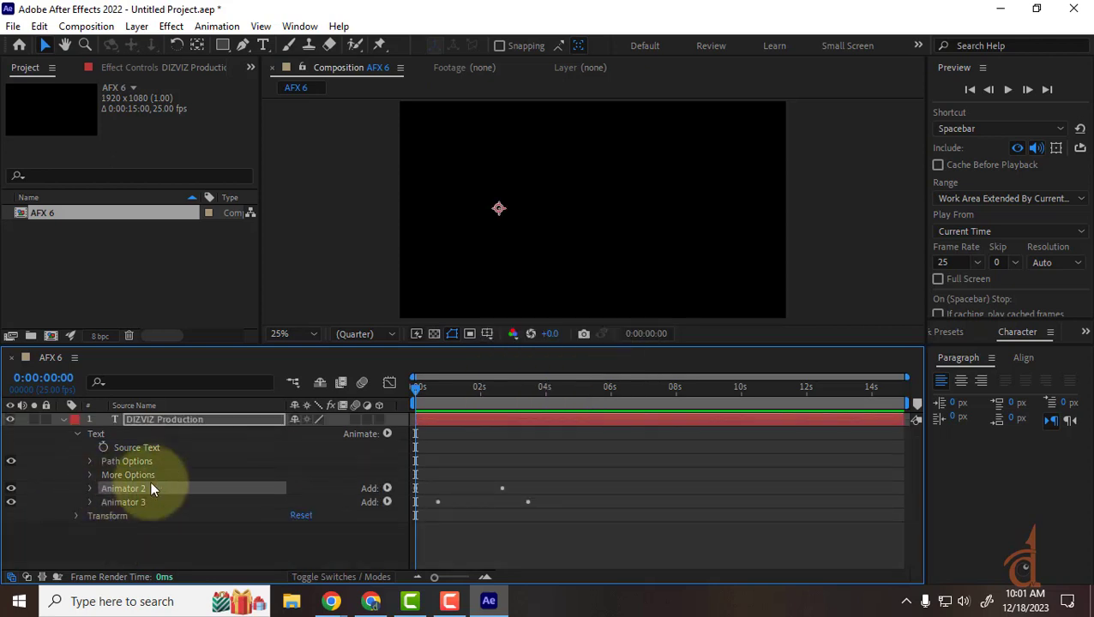
Compare the title layer's Animate options with the property and selector options that can be added to Animator 2.
left_click(182, 420)
left_click(386, 434)
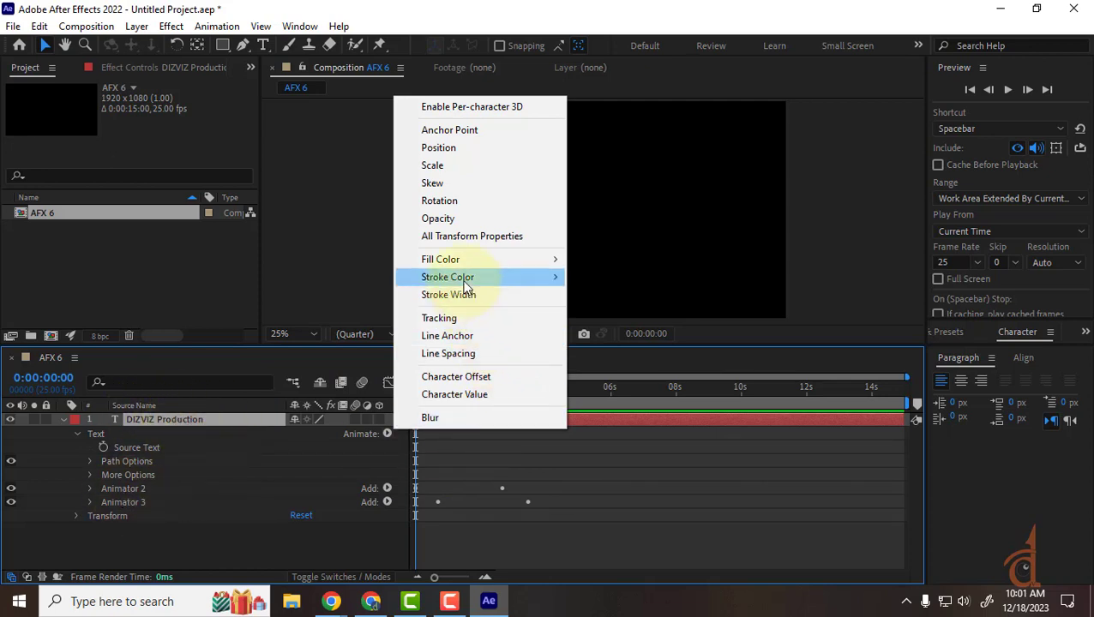
left_click(380, 499)
left_click(387, 489)
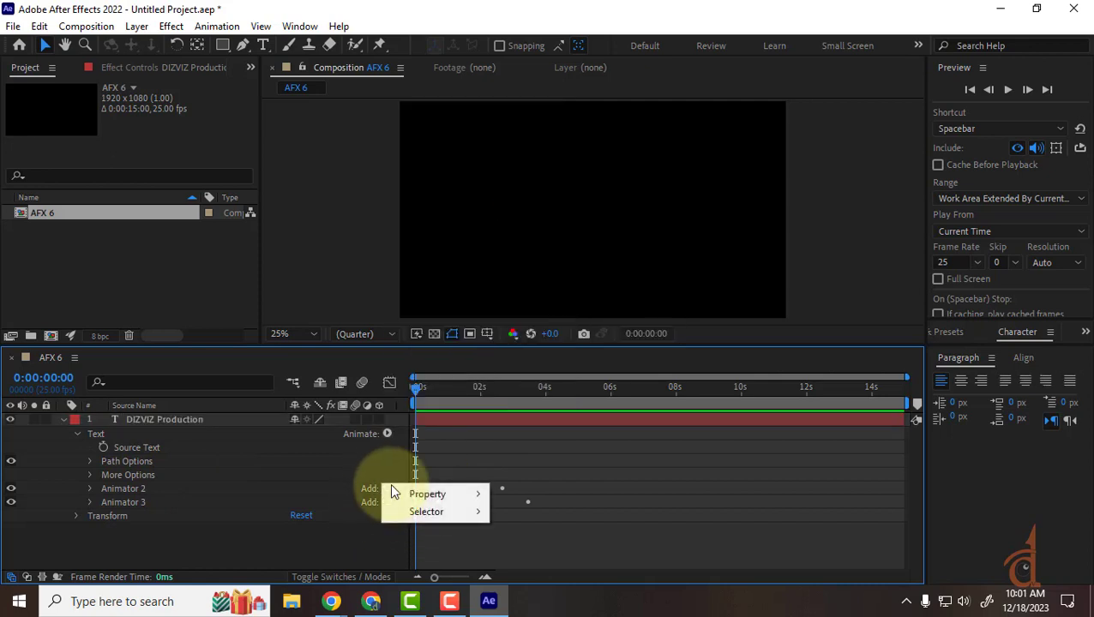
mouse_move(437, 512)
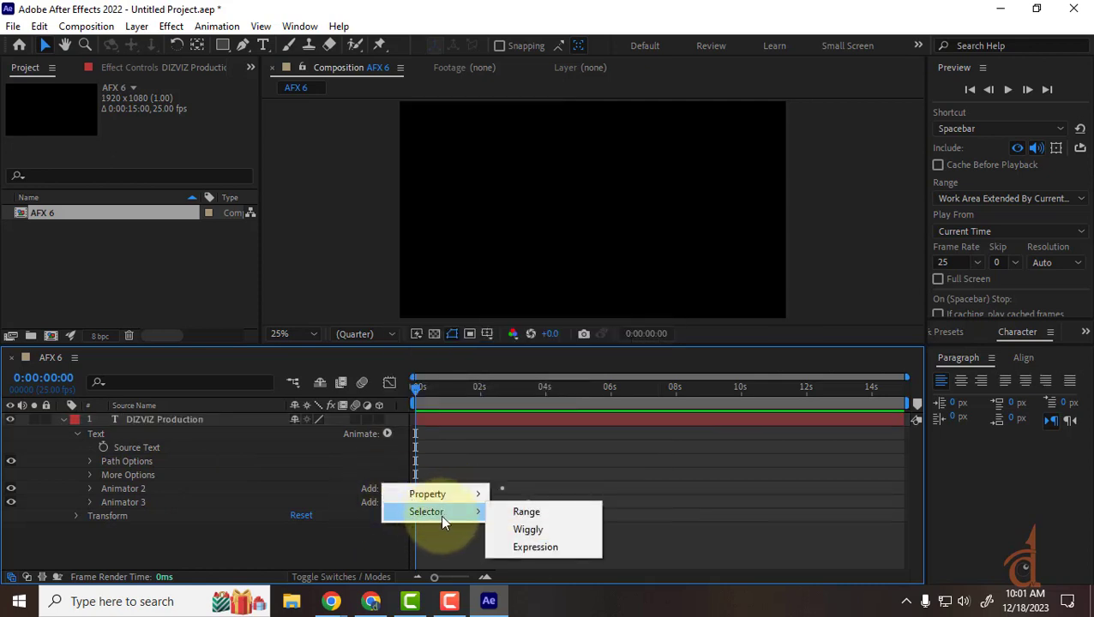
mouse_move(464, 495)
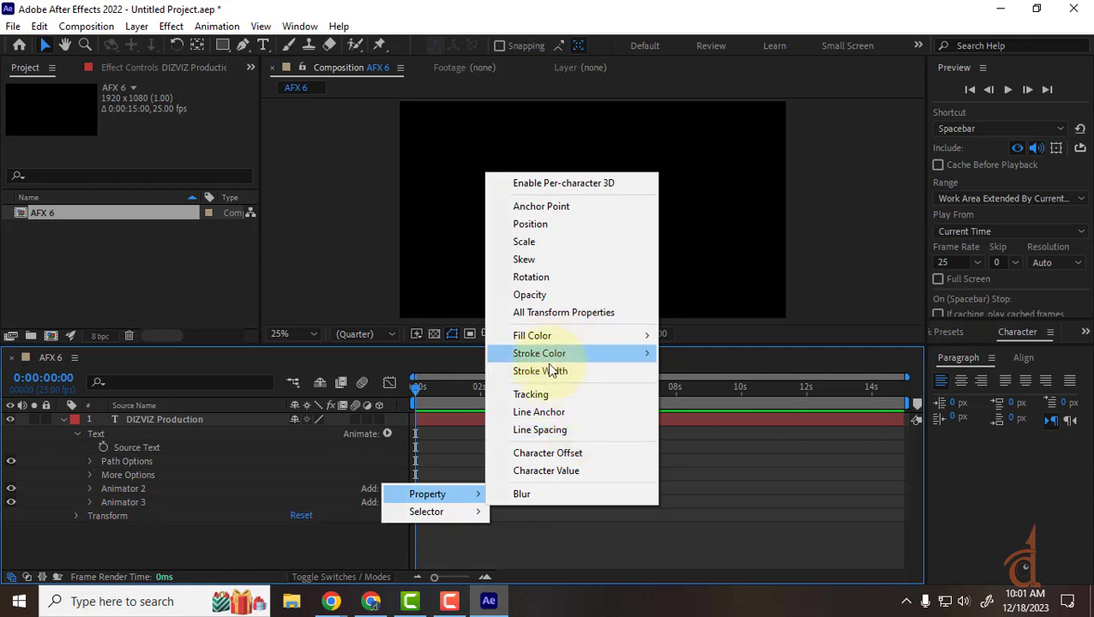
left_click(131, 487)
left_click(129, 489)
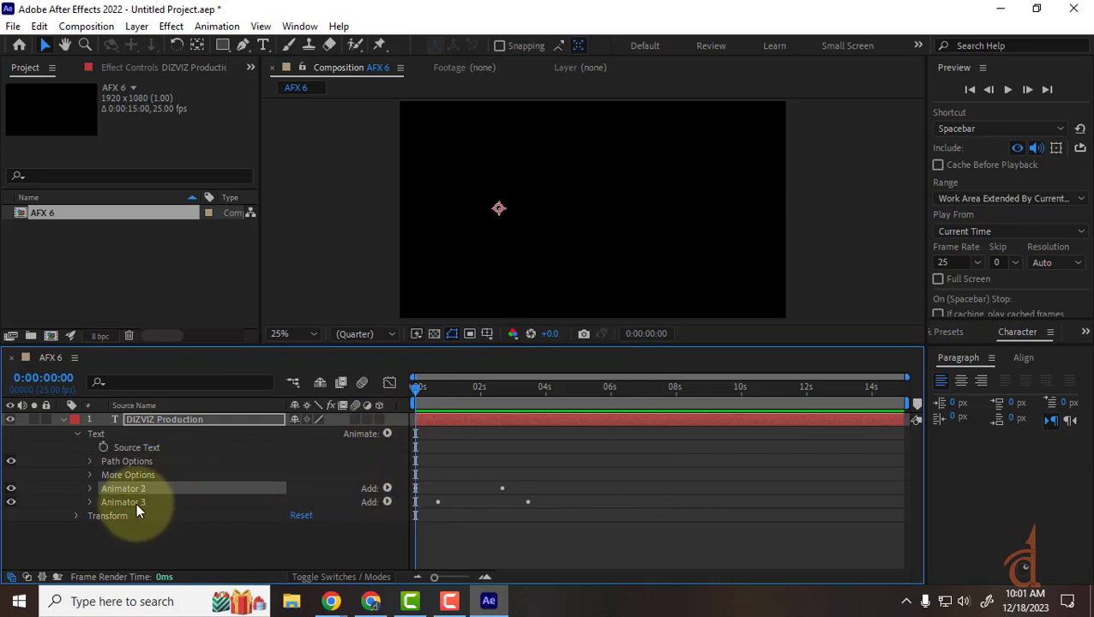
left_click(387, 488)
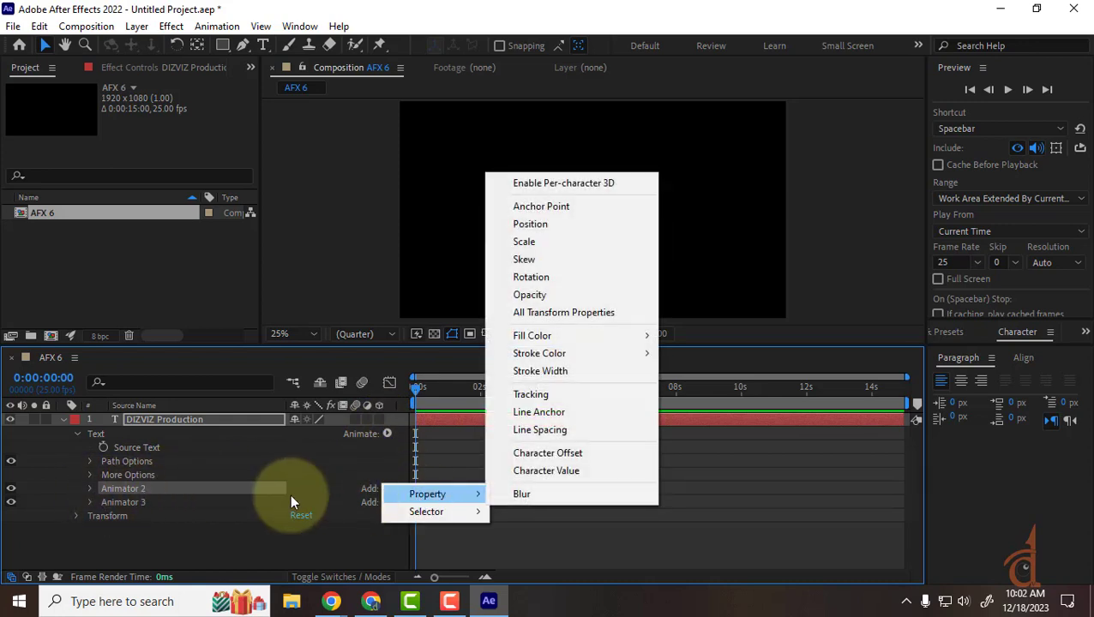
Add a separate Tracking animator to the DIZVIZ Production text layer.
left_click(190, 419)
left_click(387, 434)
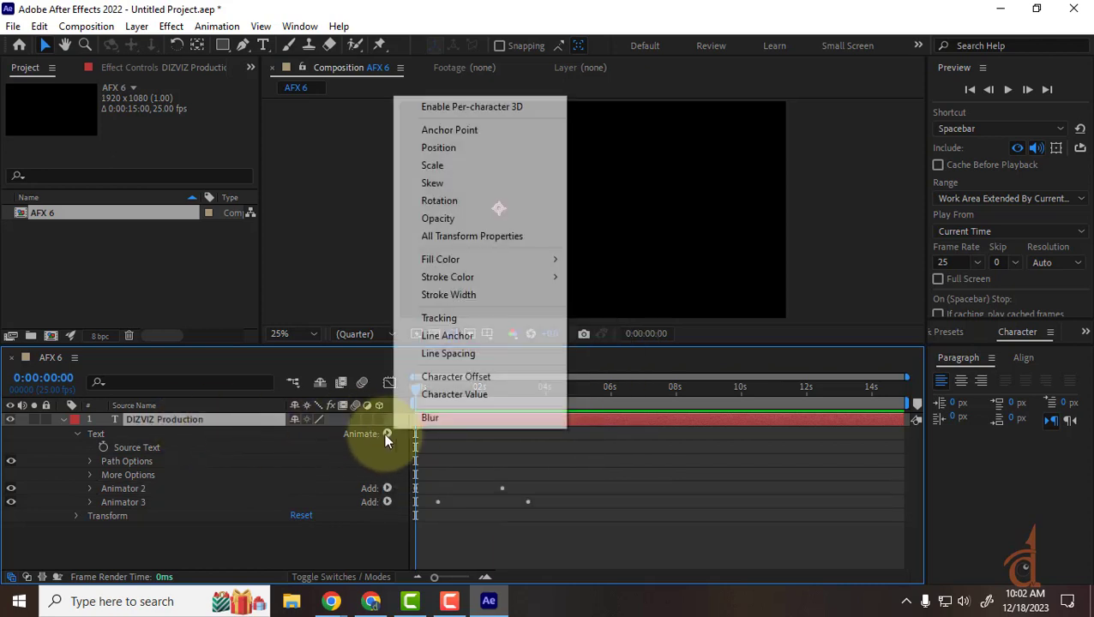
left_click(483, 322)
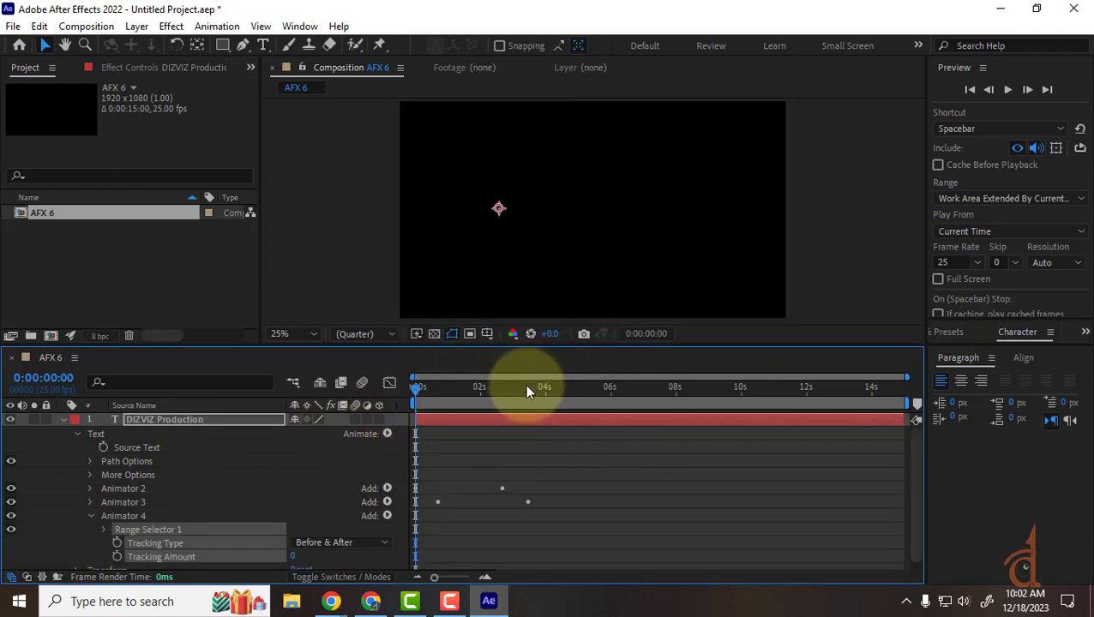
scroll(385, 514, "down", 1)
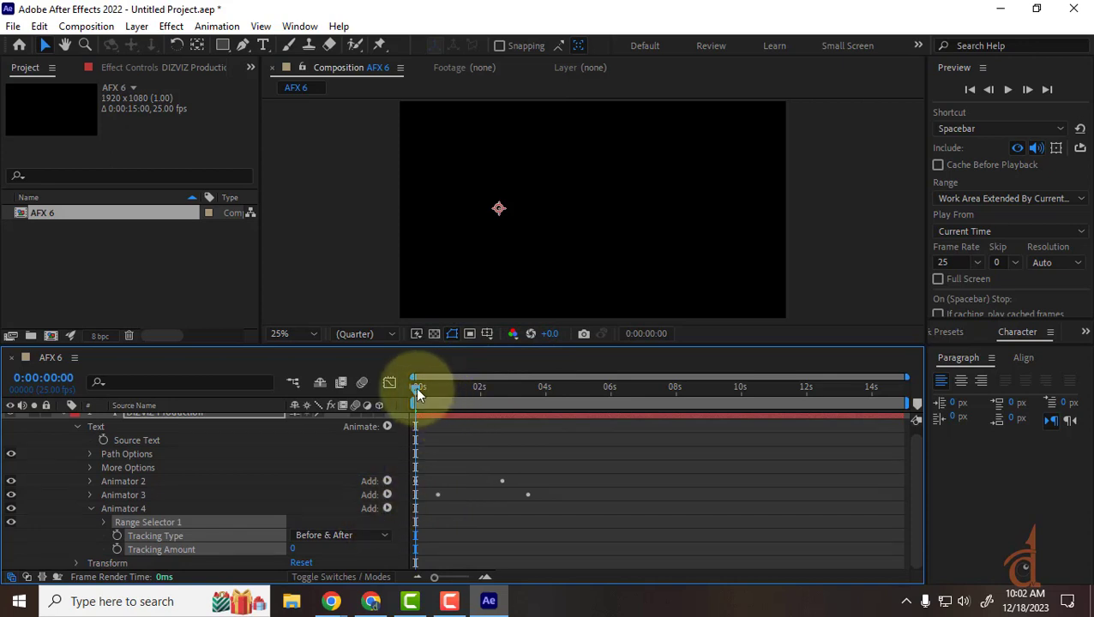
Keyframe Animator 4's tracking type and tracking amount at 0:00:00:23, raising the amount from 0 to 42 at 0:00:03:18.
left_click_drag(416, 390, 444, 428)
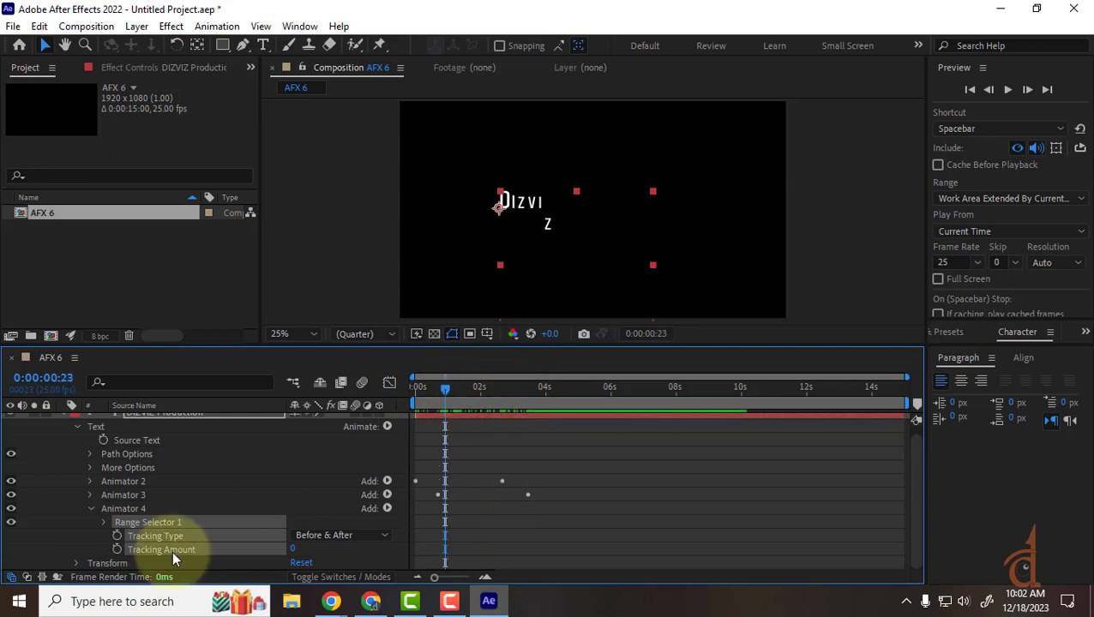
left_click(117, 549)
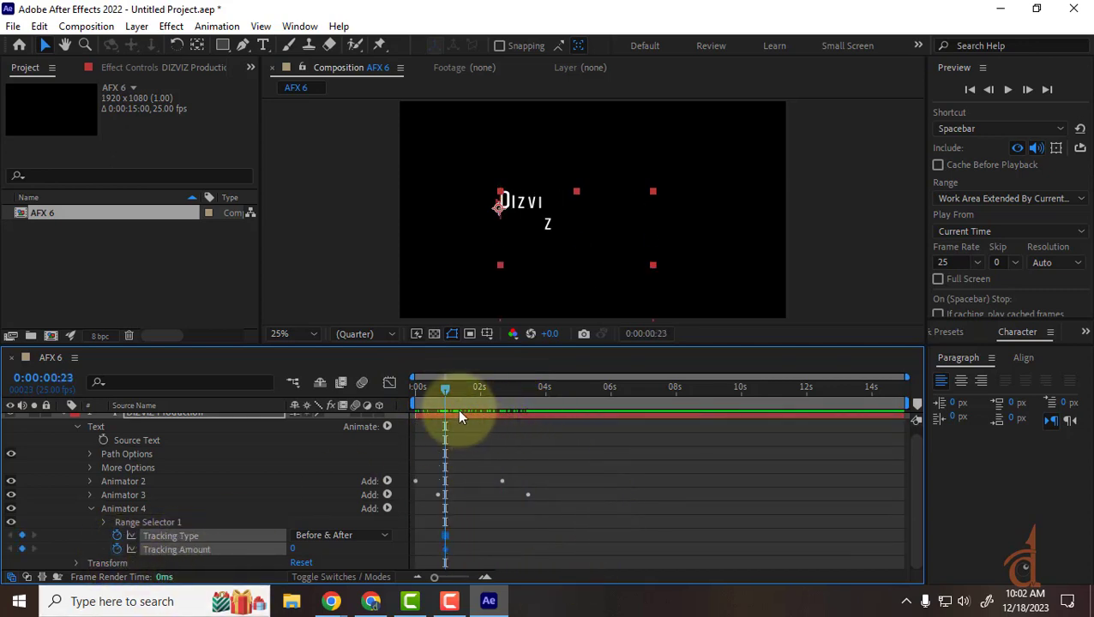
left_click_drag(448, 388, 537, 403)
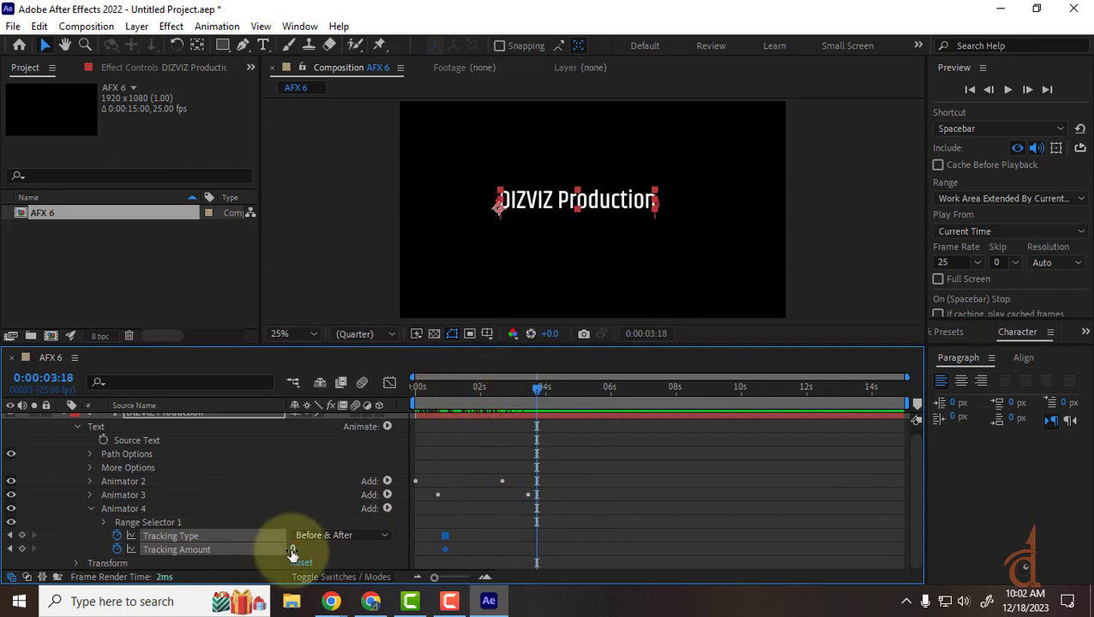
left_click_drag(292, 553, 319, 547)
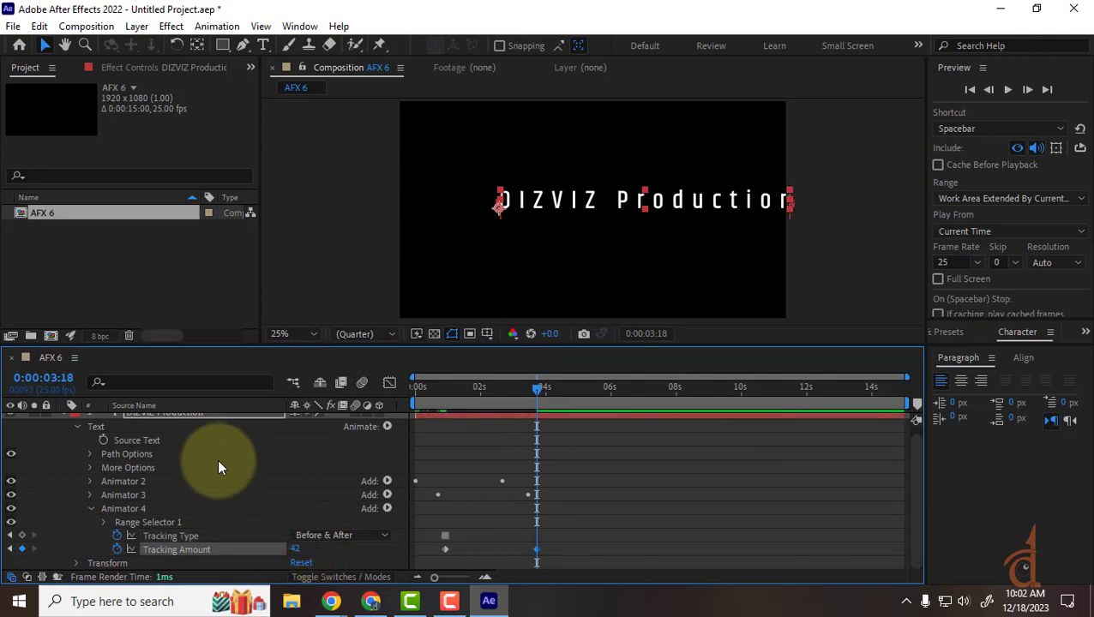
Center-align the title text, position it in the horizontal middle of the frame, and scrub through the animation.
scroll(216, 457, "up", 1)
left_click(186, 420)
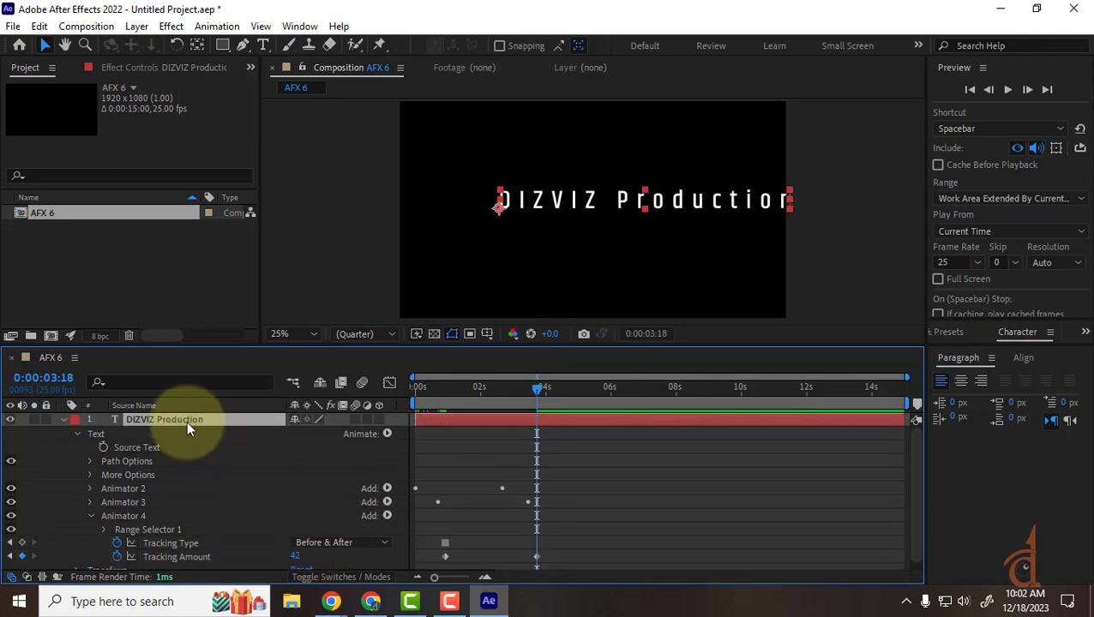
left_click(961, 381)
left_click(745, 224)
left_click(610, 197)
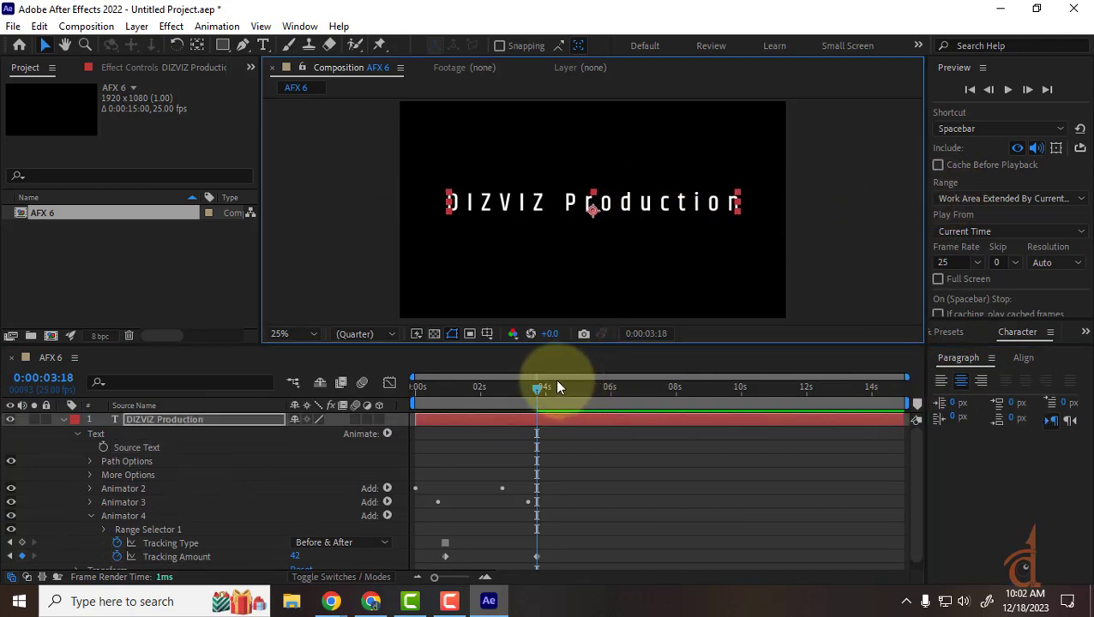
left_click_drag(544, 390, 526, 417)
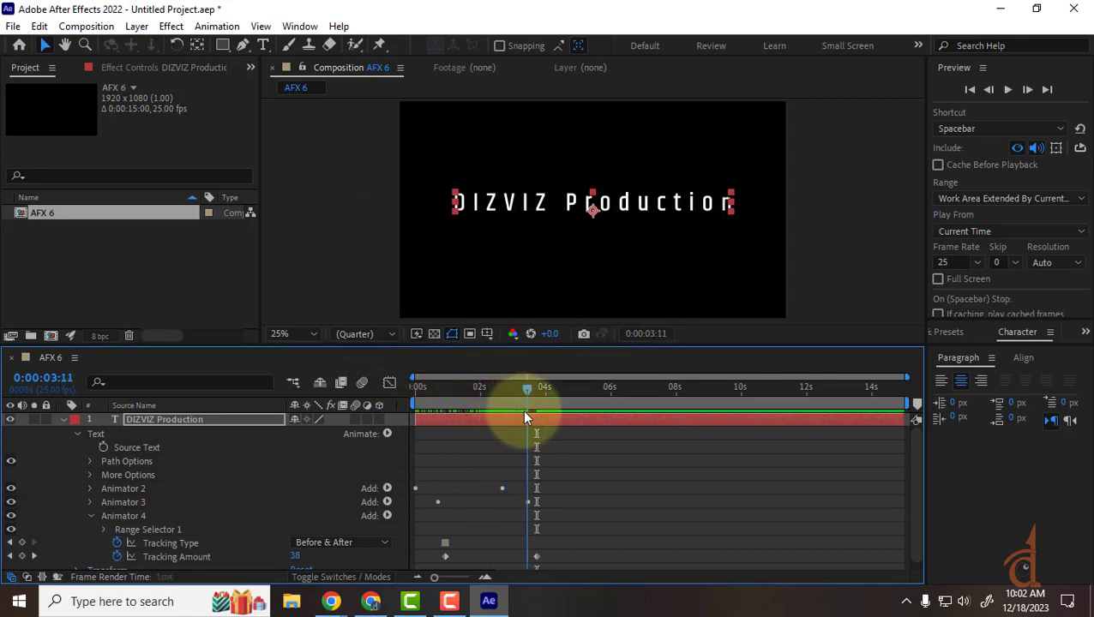
Switch to Chrome and open YouTube in a new tab.
left_click(331, 601)
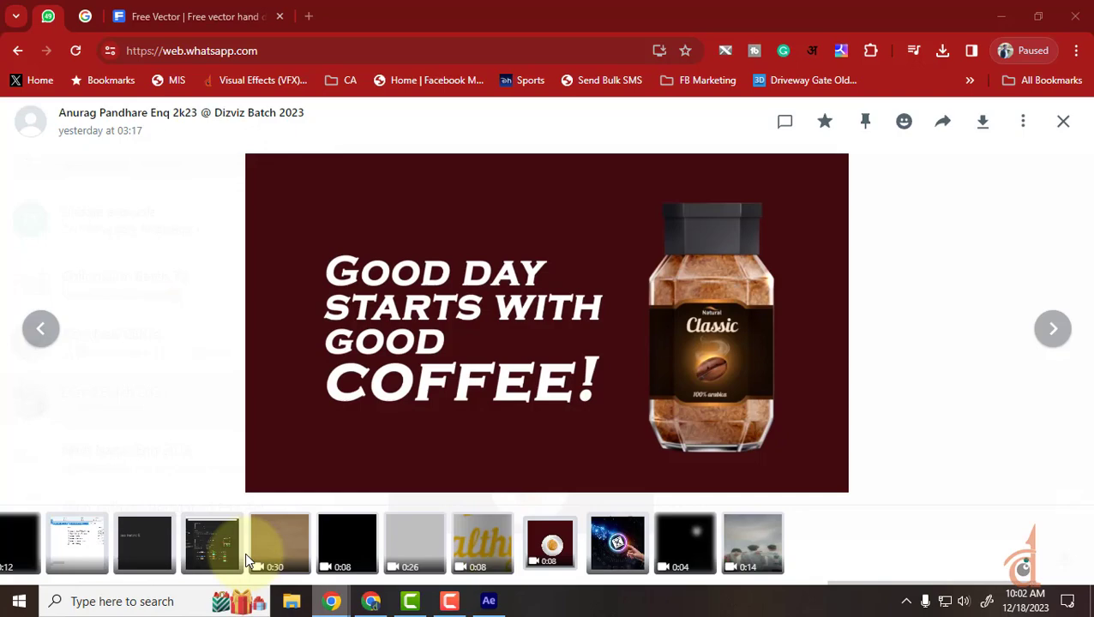
left_click(307, 16)
type("yo")
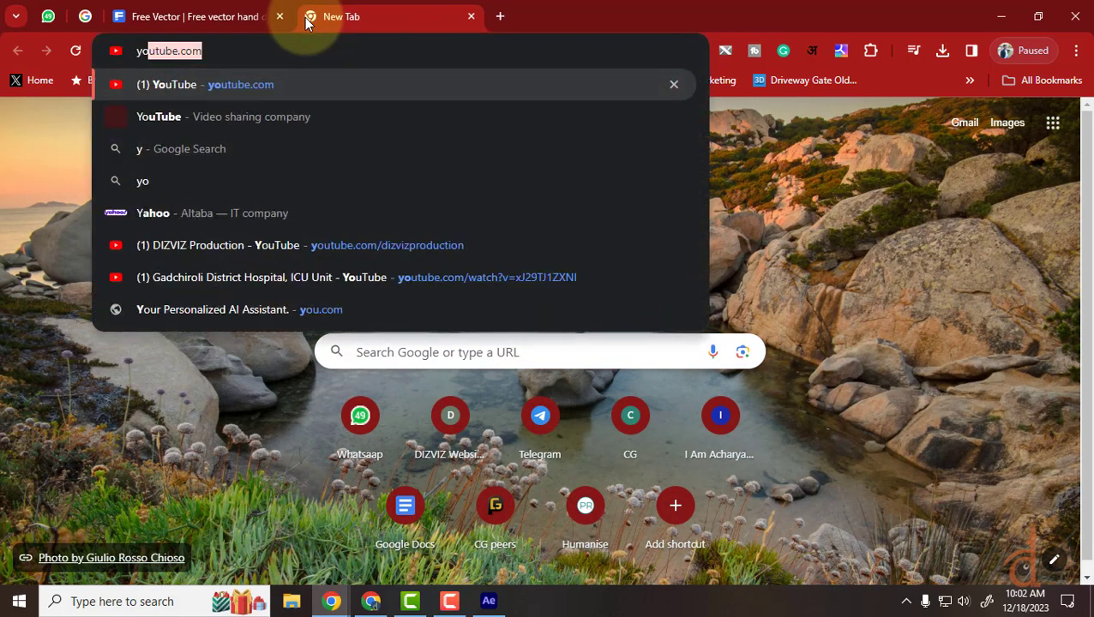
type("u")
key("Return")
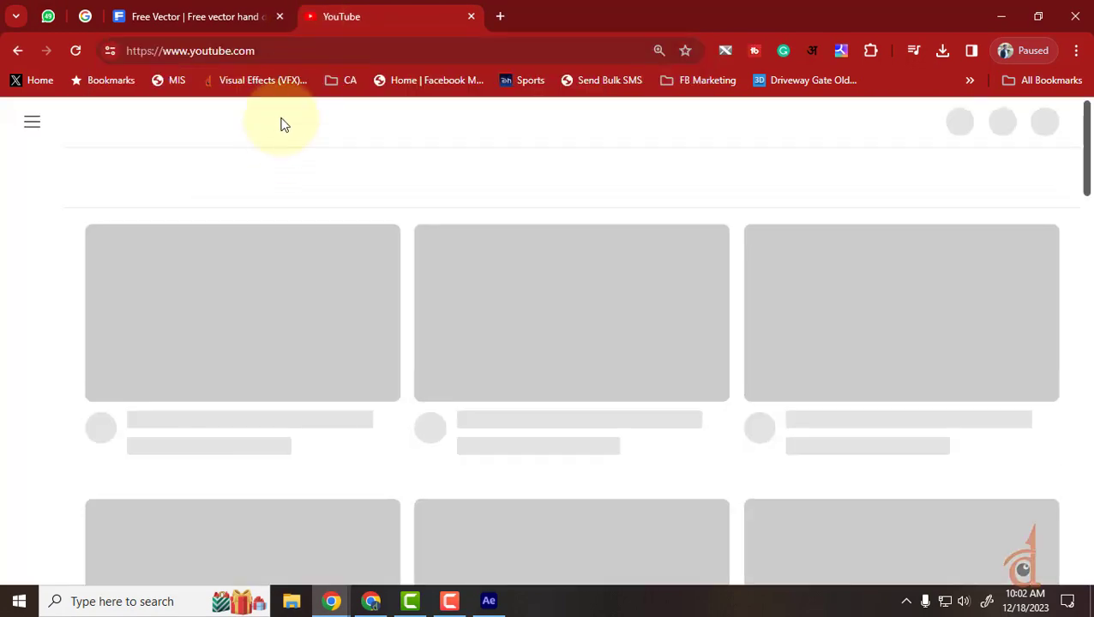
Search YouTube for "inception trailer" and open the Inception video from Warner Bros. Pictures.
left_click(350, 125)
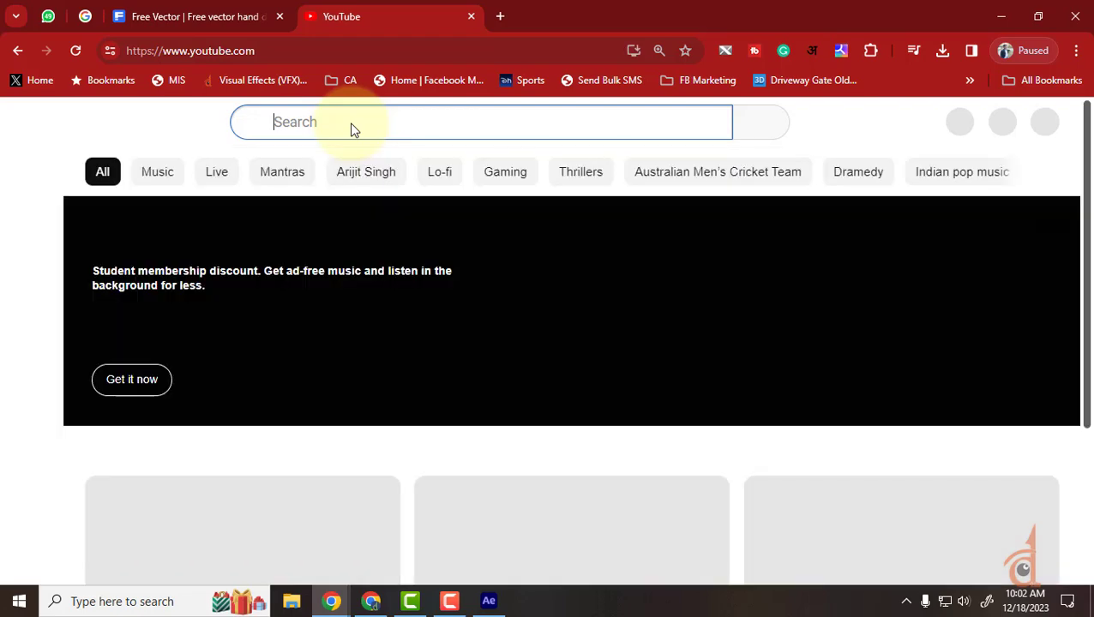
type("inception")
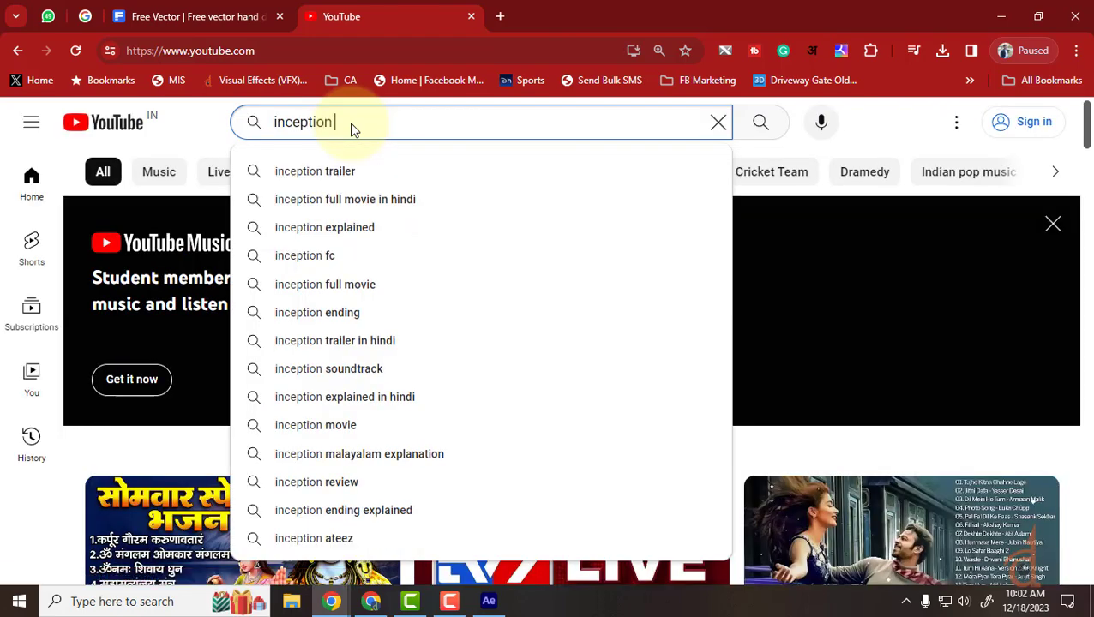
left_click(350, 182)
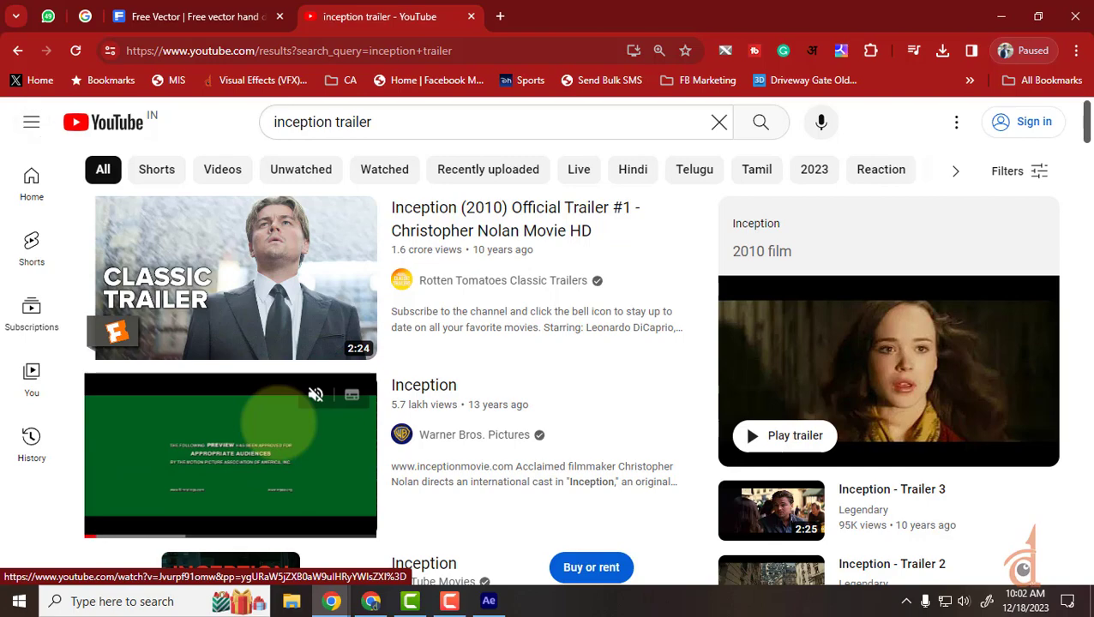
left_click(279, 420)
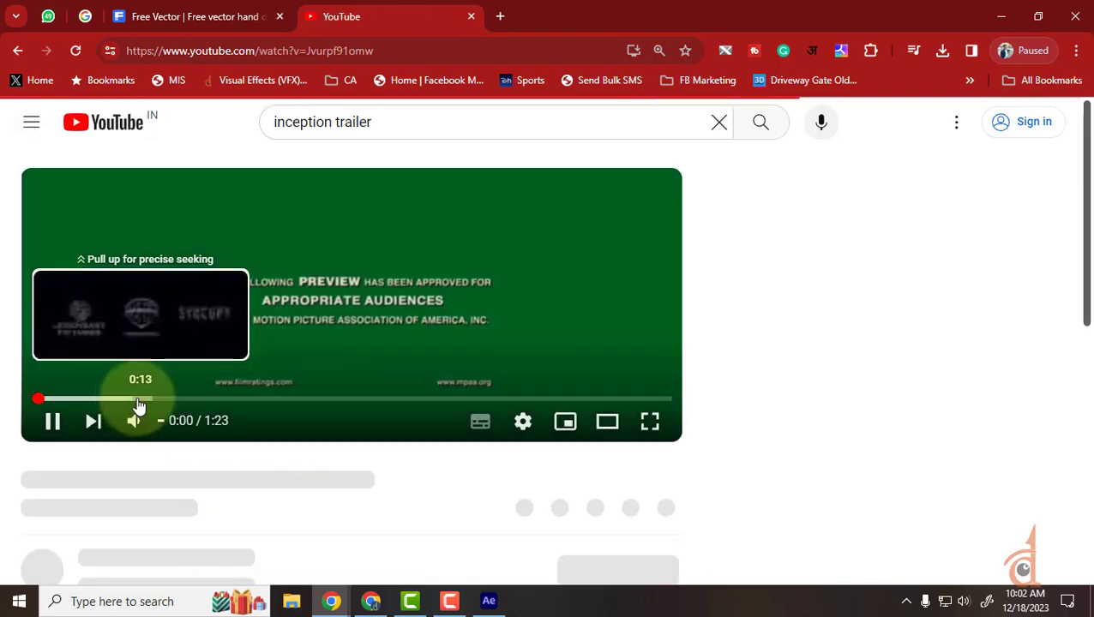
Skip ahead through the Inception trailer to about 0:45, show it full screen and mute the sound.
left_click(140, 399)
left_click(202, 400)
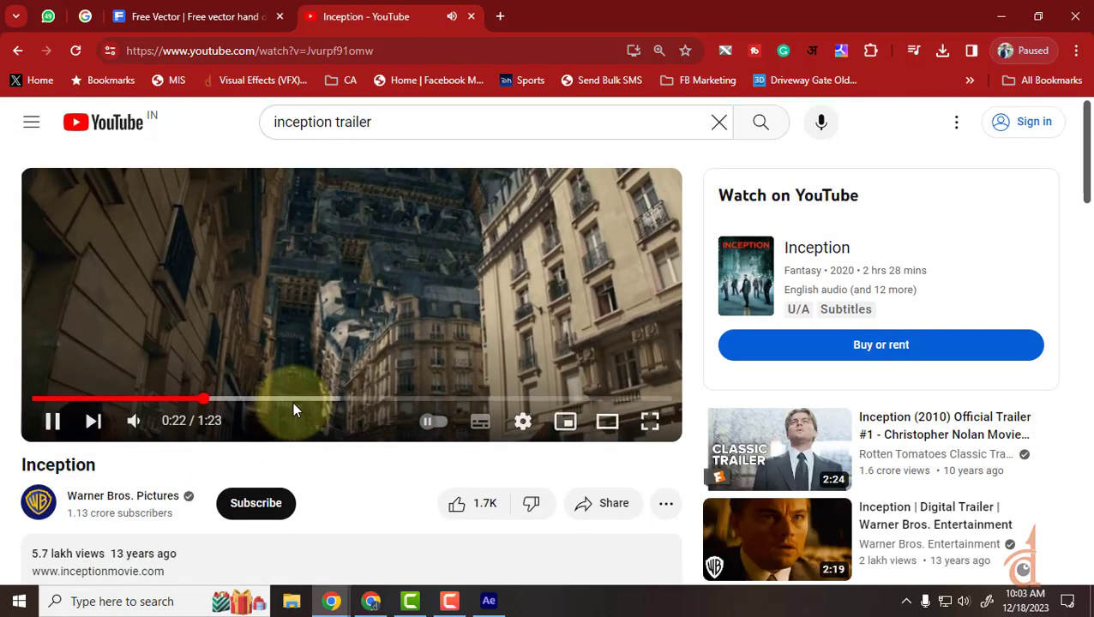
left_click(302, 402)
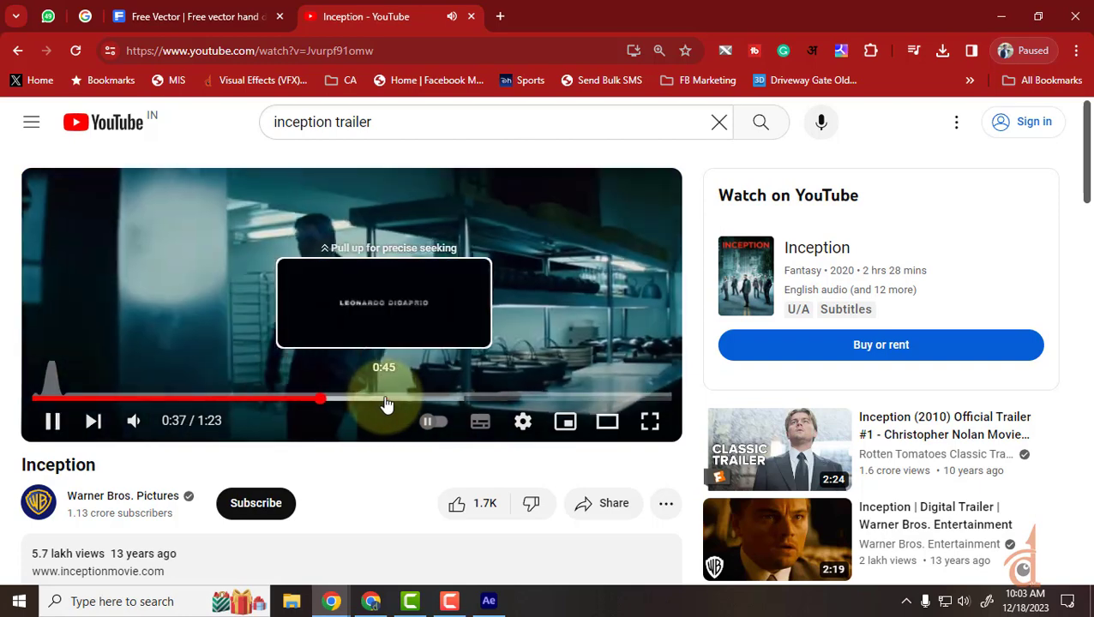
left_click(386, 400)
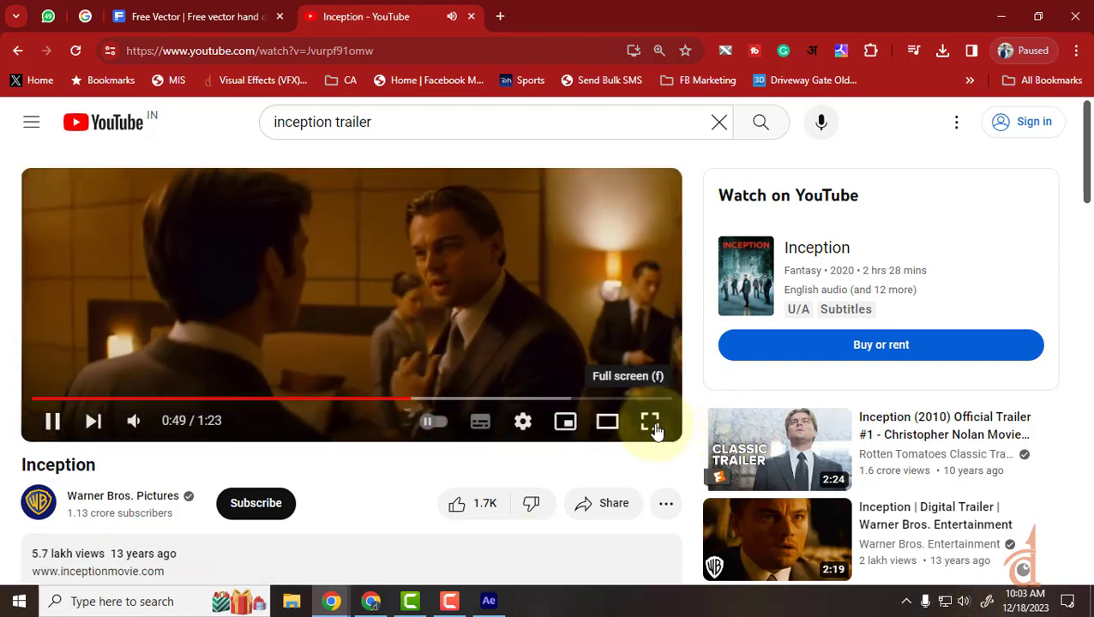
left_click(651, 421)
left_click(152, 592)
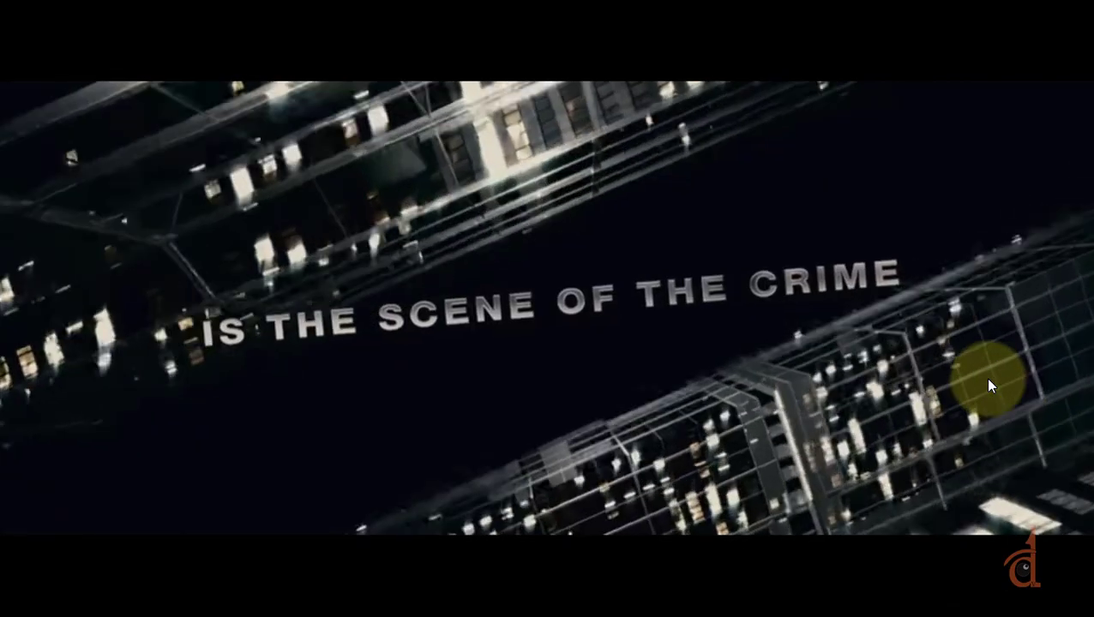
Skip forward to the trailer's INCEPTION maze title, watch its text animation and leave full screen.
key("Right")
key("Right")
key("Right")
key("Right")
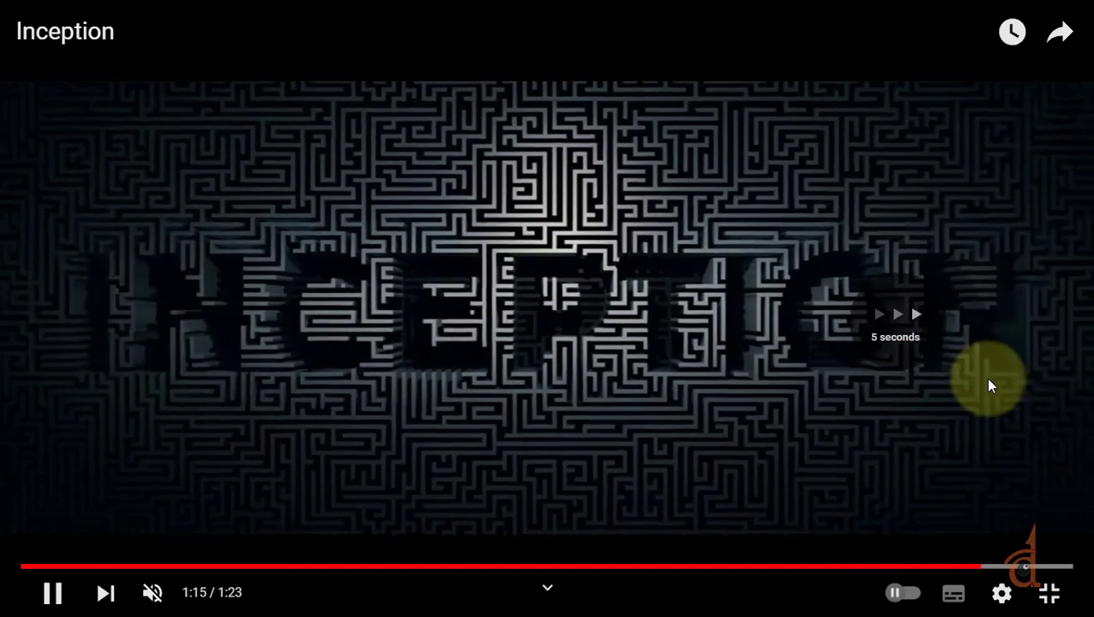
key("Escape")
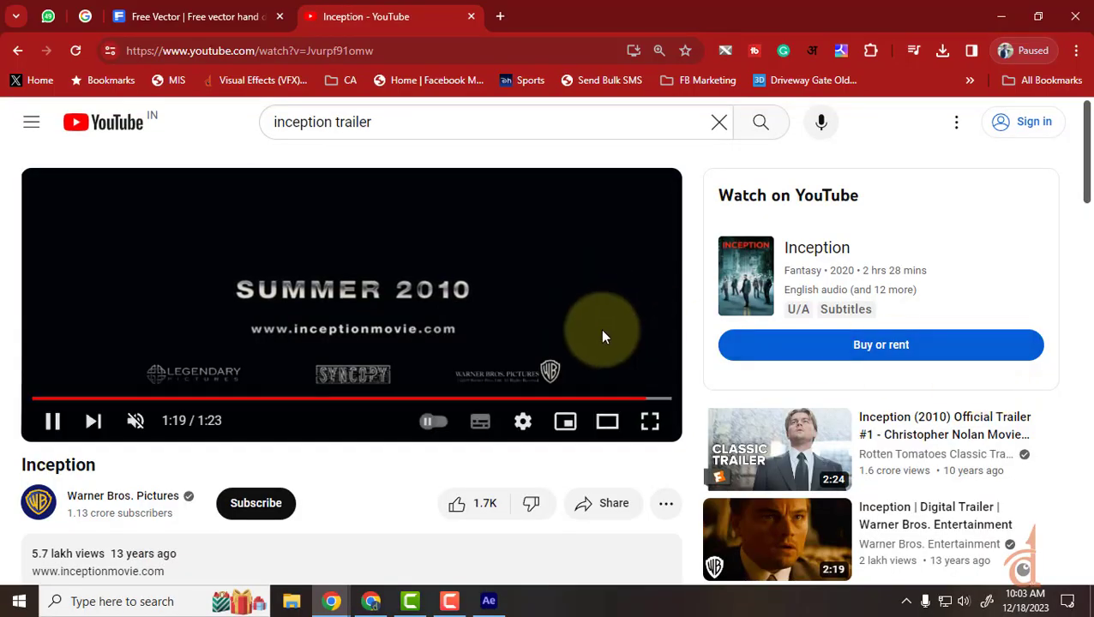
Replay the trailer's "SUMMER 2010" end card from 1:19 to examine its text motion, and pause the video.
left_click(507, 336)
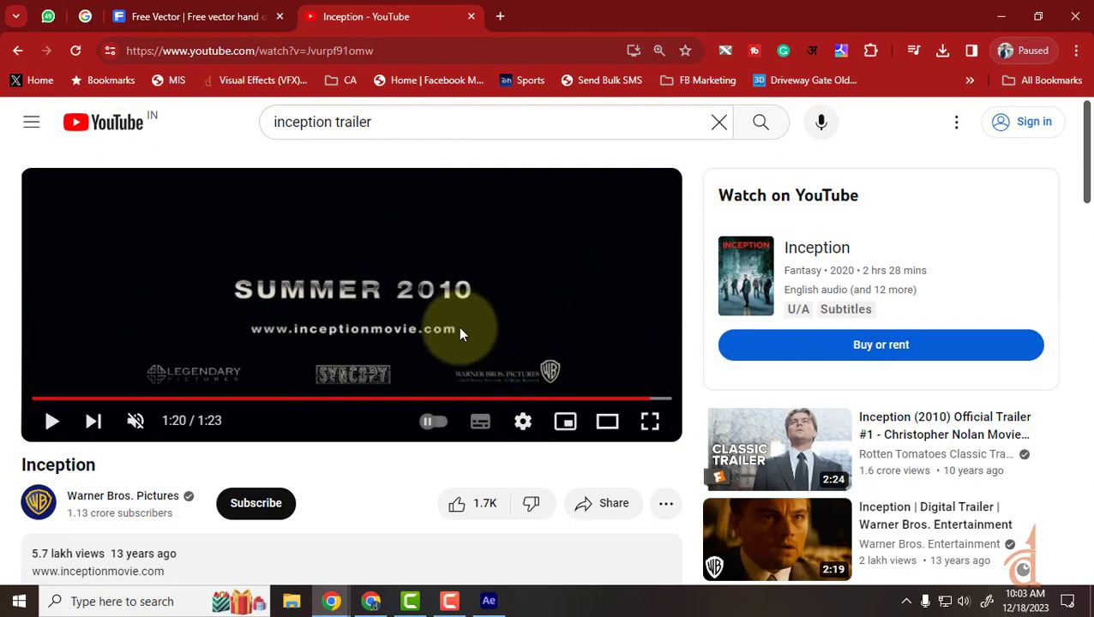
left_click(645, 400)
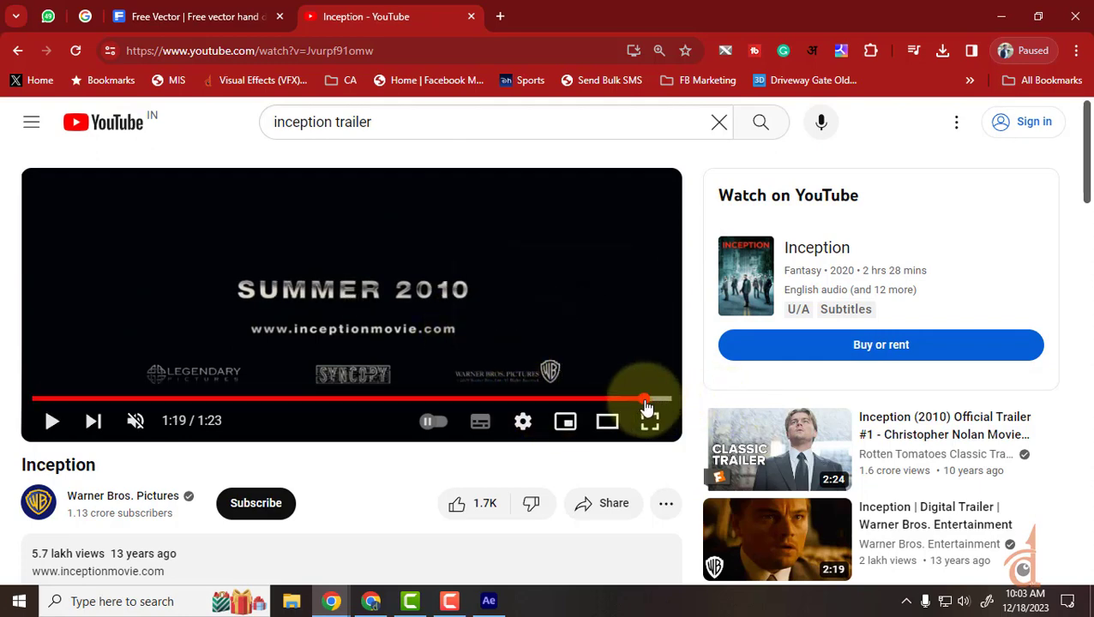
left_click(393, 353)
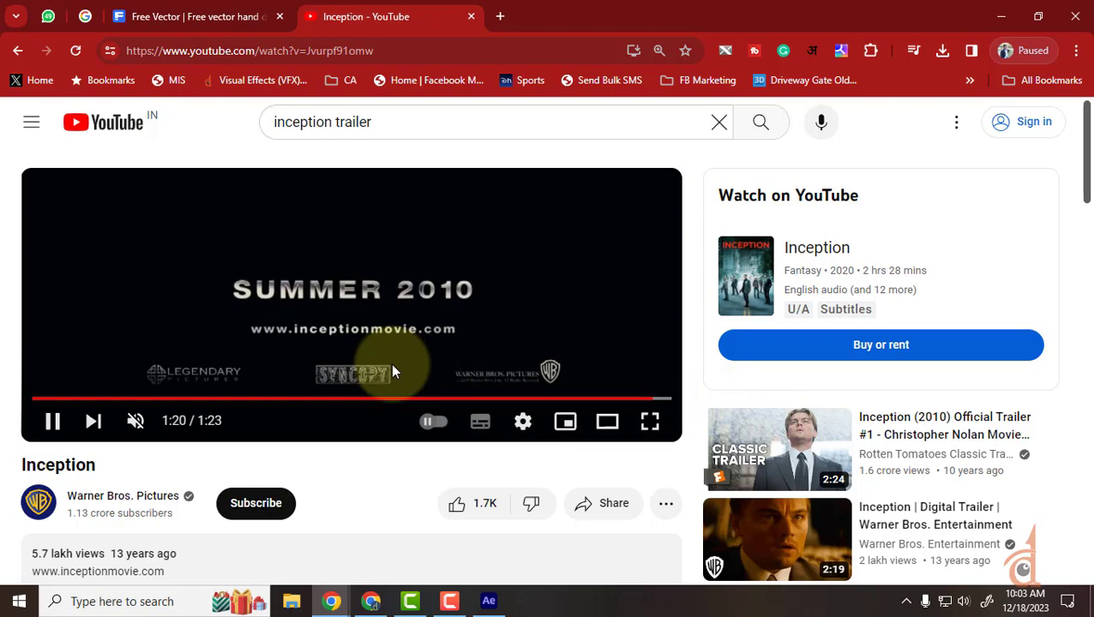
left_click(391, 362)
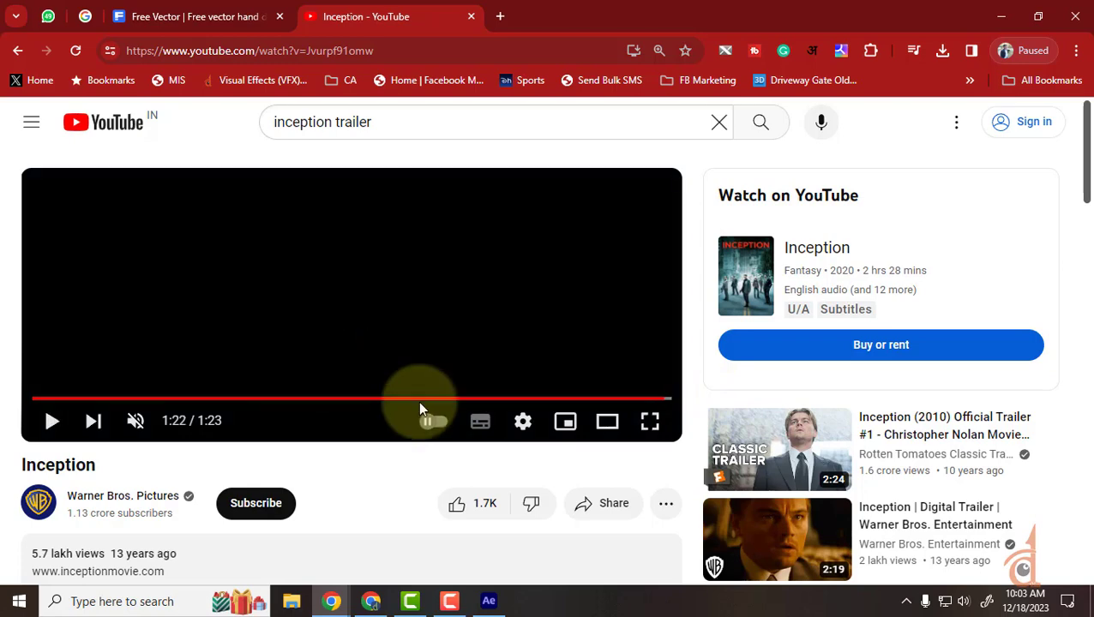
Switch to After Effects, collapse Animator 4 and add a separate Scale animator to the DIZVIZ Production text layer.
left_click(489, 601)
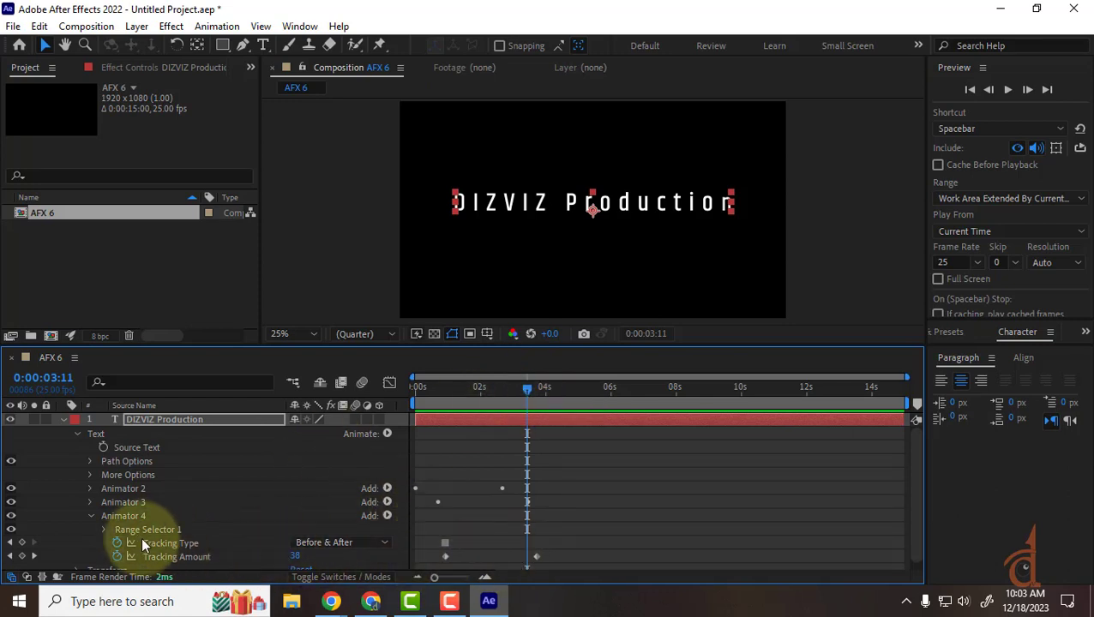
left_click(91, 514)
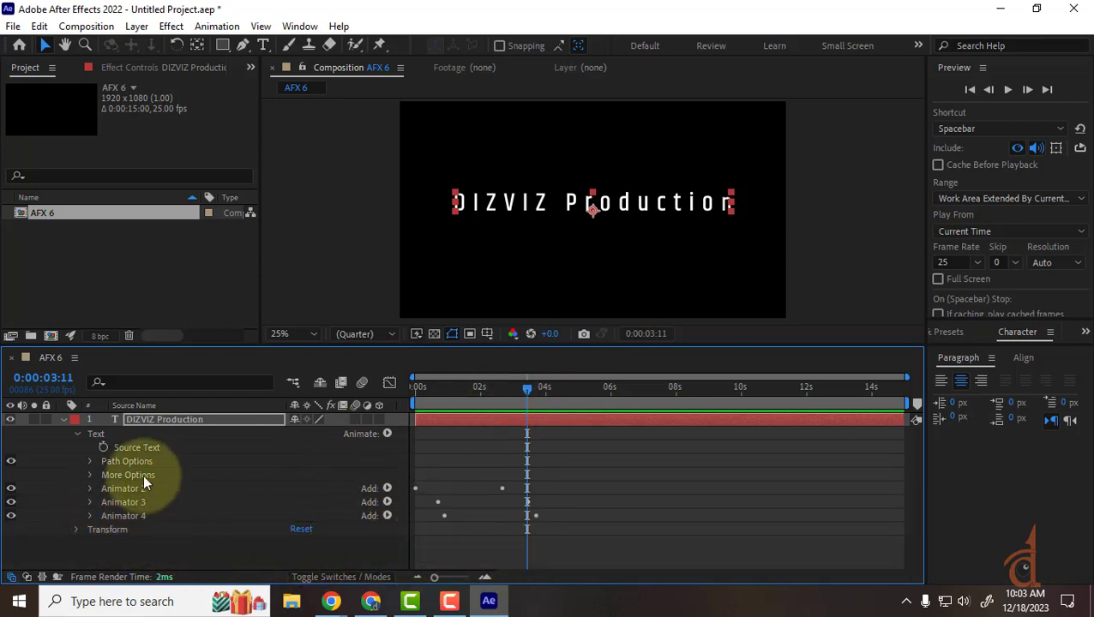
left_click(386, 434)
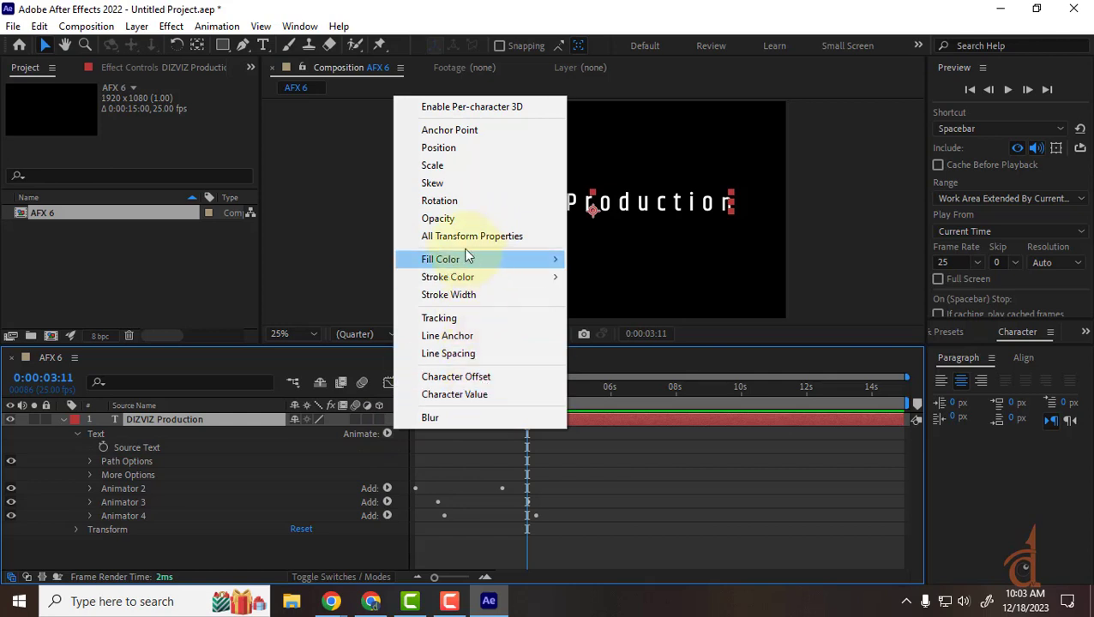
left_click(444, 165)
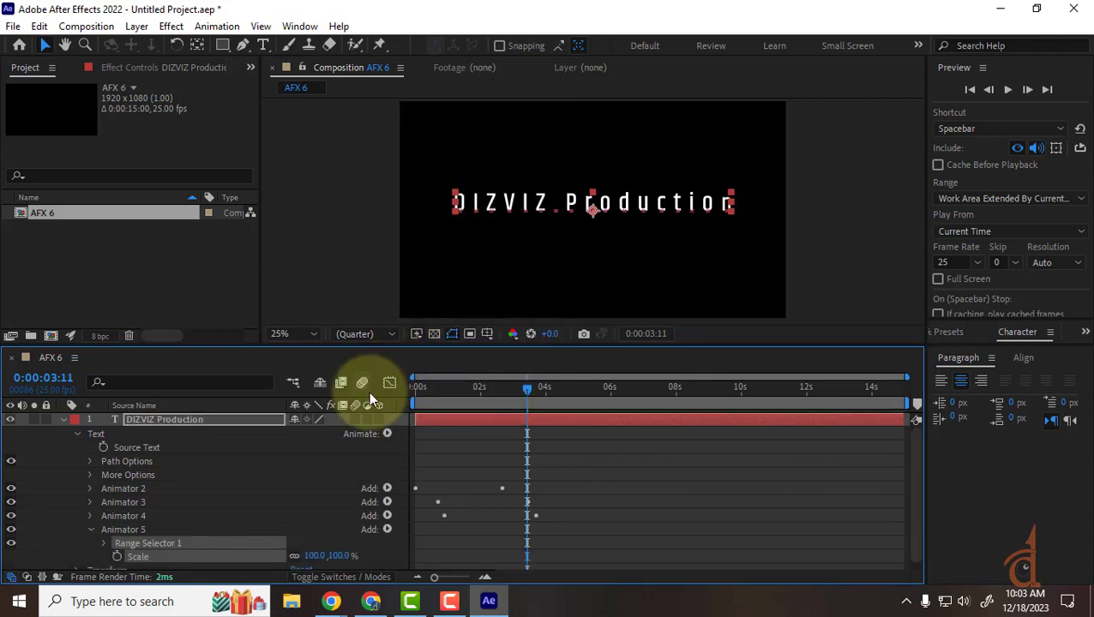
scroll(216, 527, "down", 1)
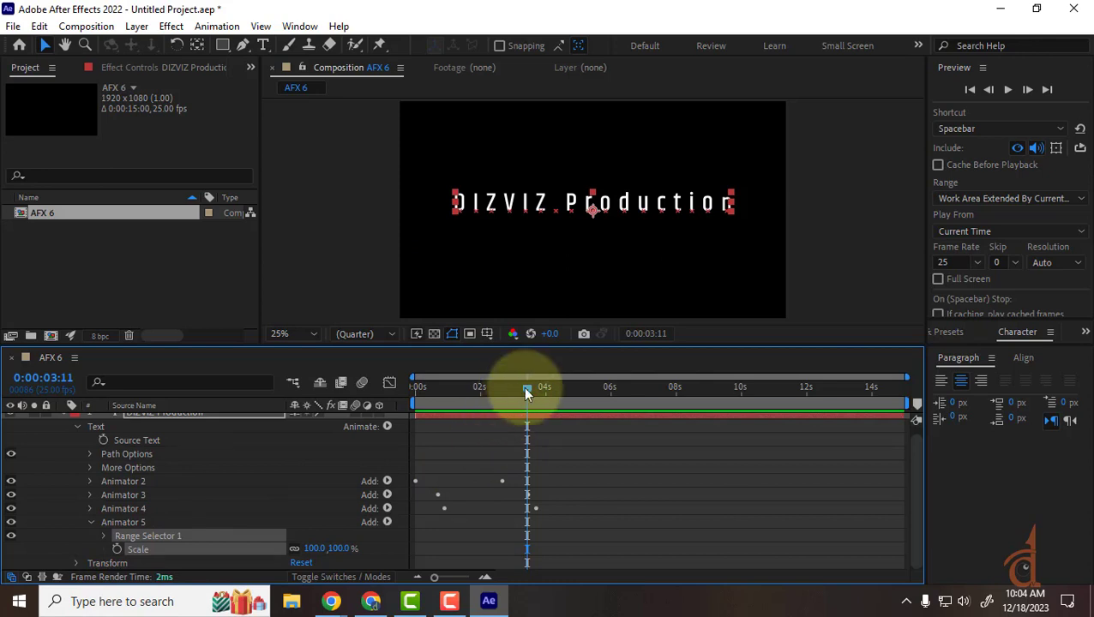
Keyframe Animator 5's scale at 100% at 0:00:00:22 and 137% at 0:00:03:18, aligned with the last tracking keyframe.
left_click_drag(526, 391, 438, 413)
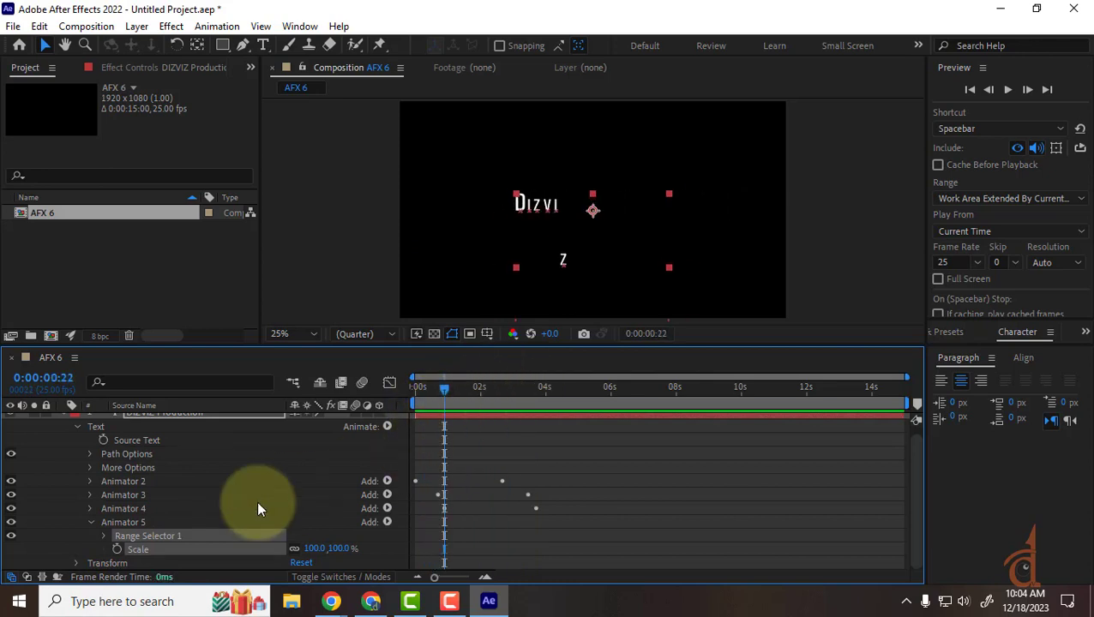
left_click(118, 549)
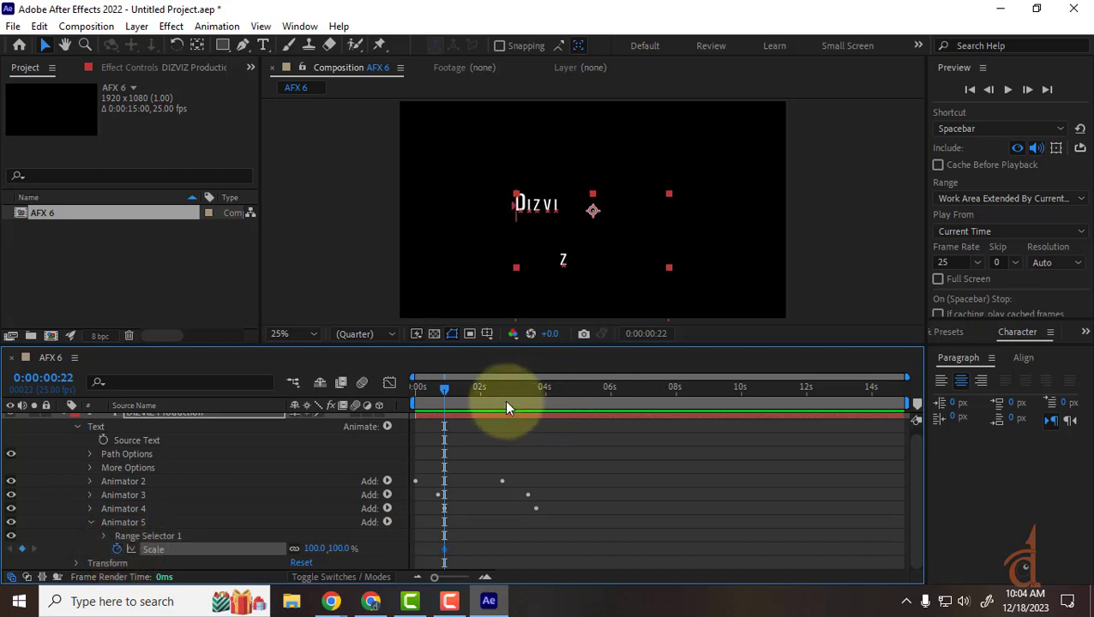
left_click_drag(506, 407, 533, 405)
left_click(148, 523)
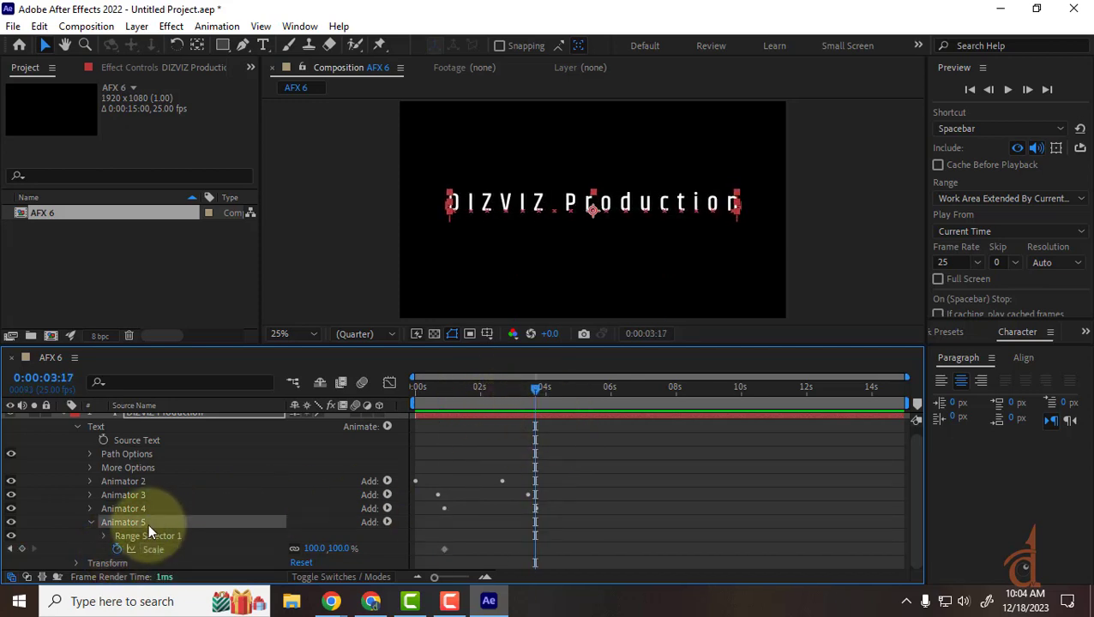
key("u")
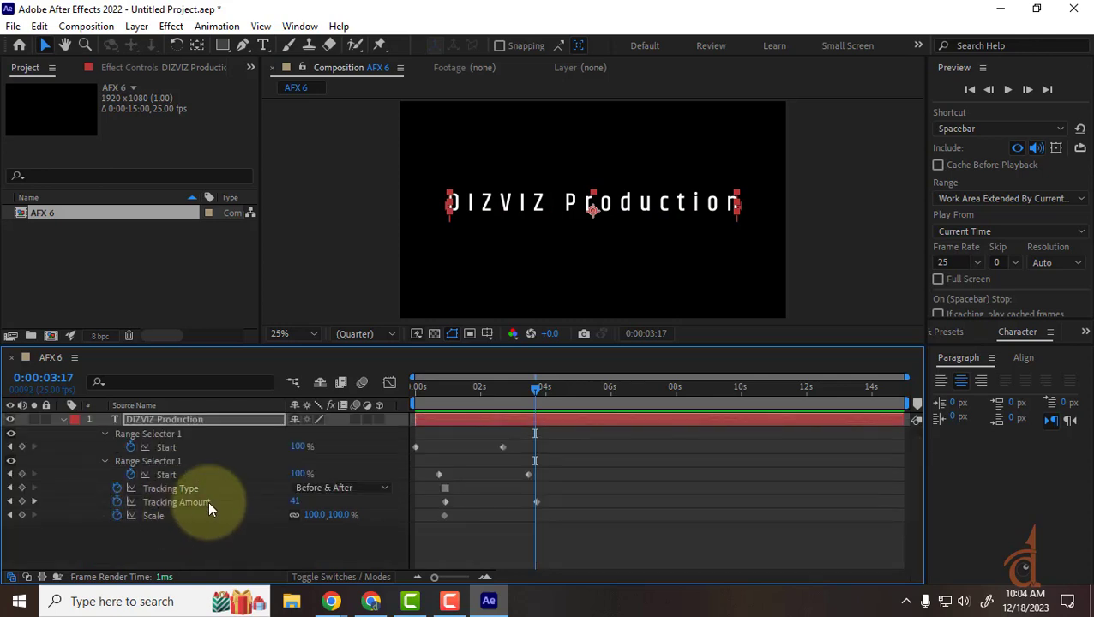
left_click(36, 499)
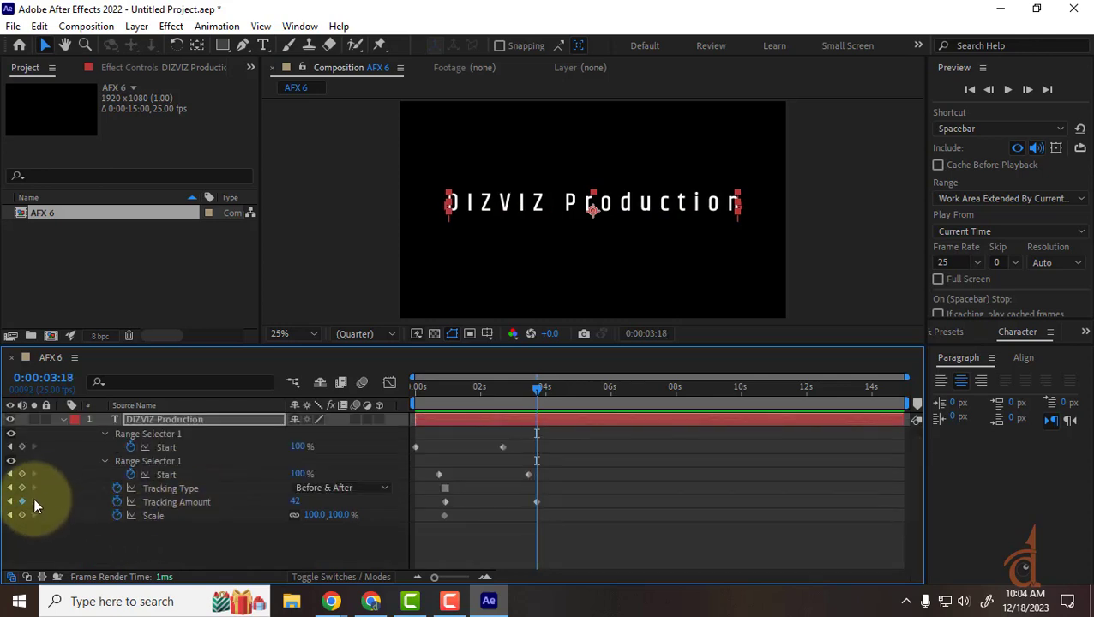
left_click_drag(305, 516, 334, 515)
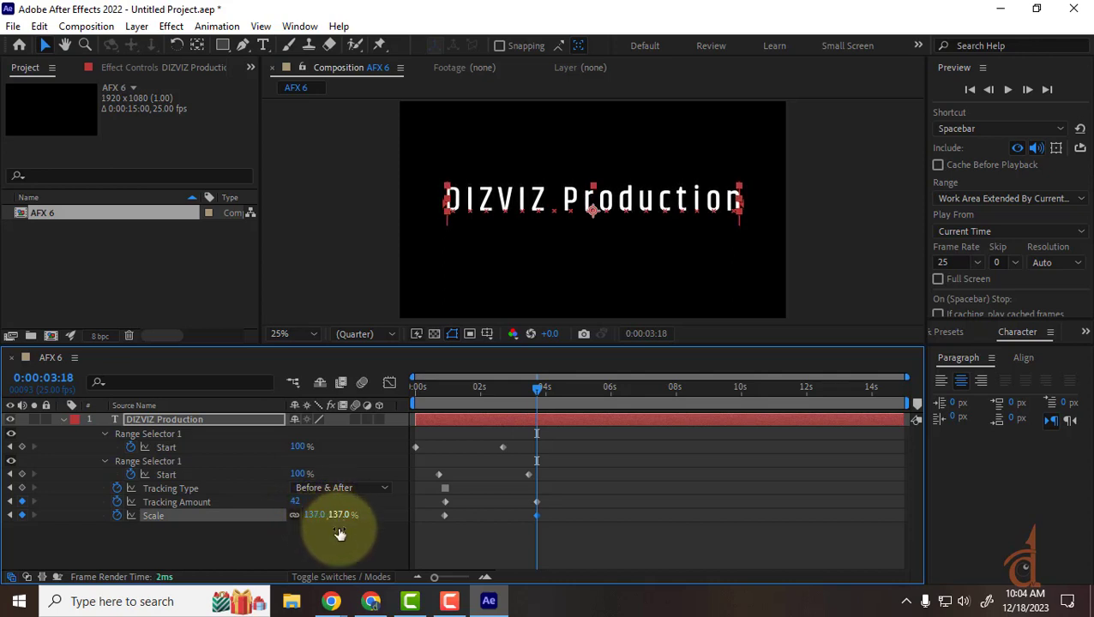
Raise the tracking amount to 58 at 0:00:03:18 and preview the title animation from the start.
left_click(302, 501)
left_click_drag(302, 501, 311, 502)
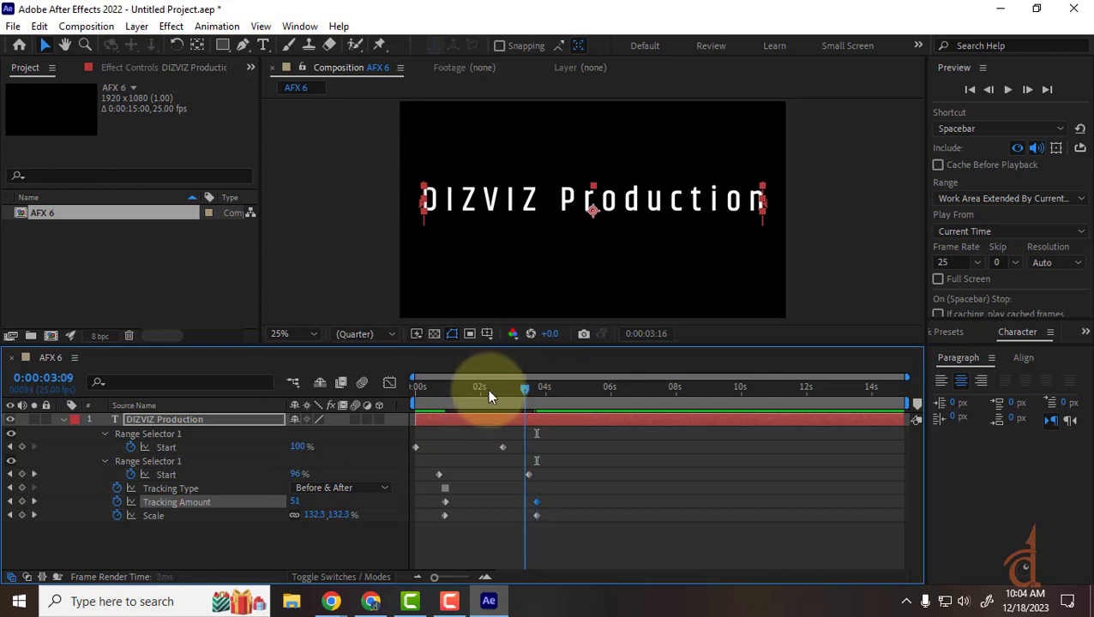
key("Home")
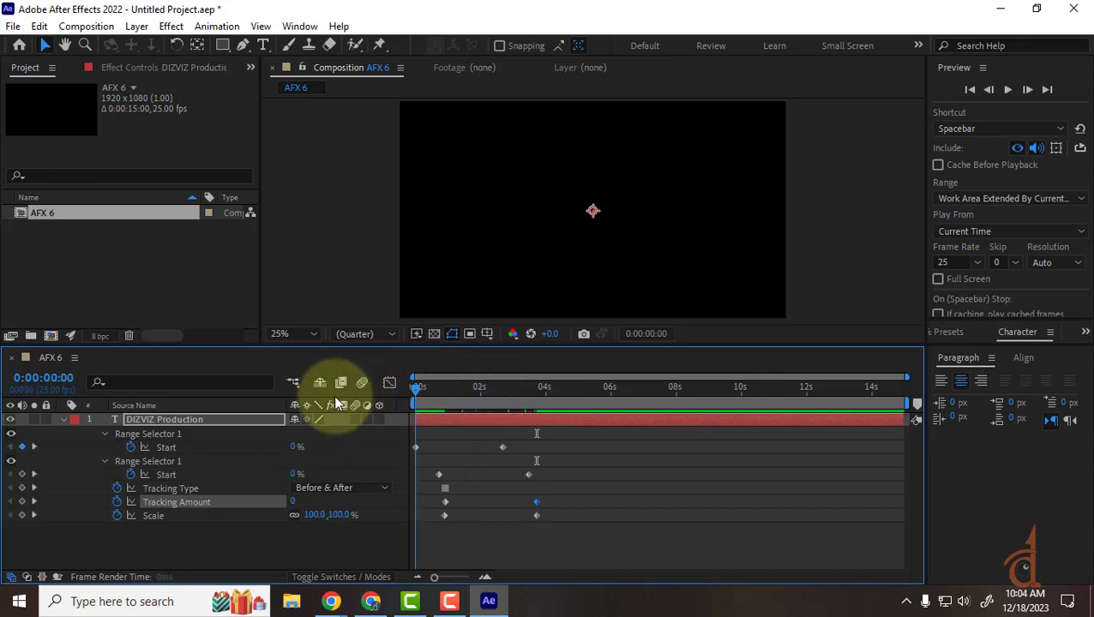
key("space")
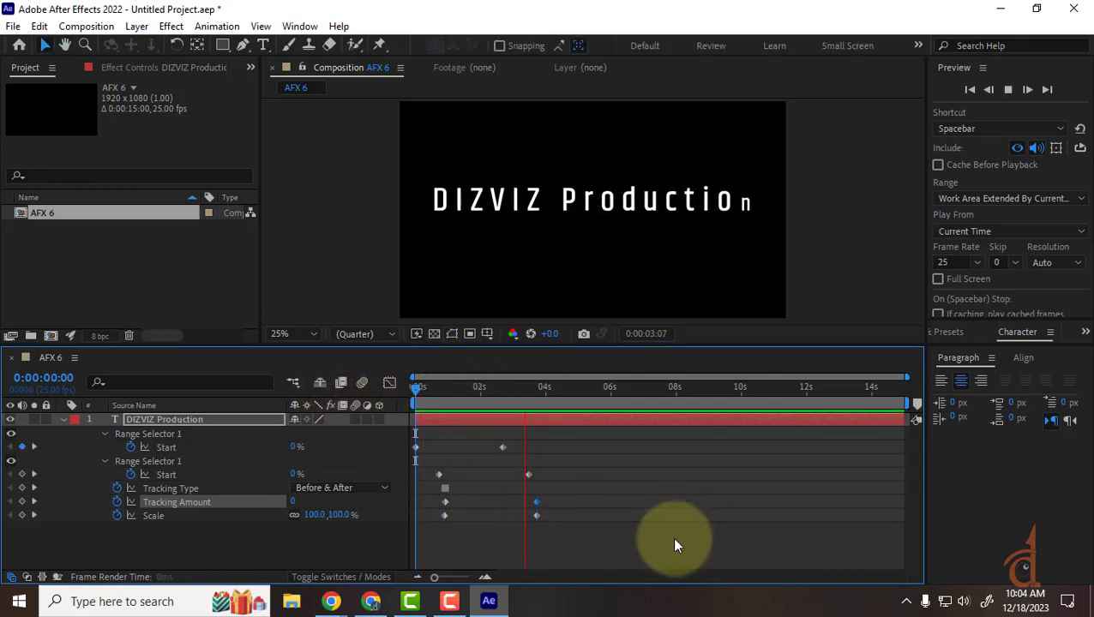
key("space")
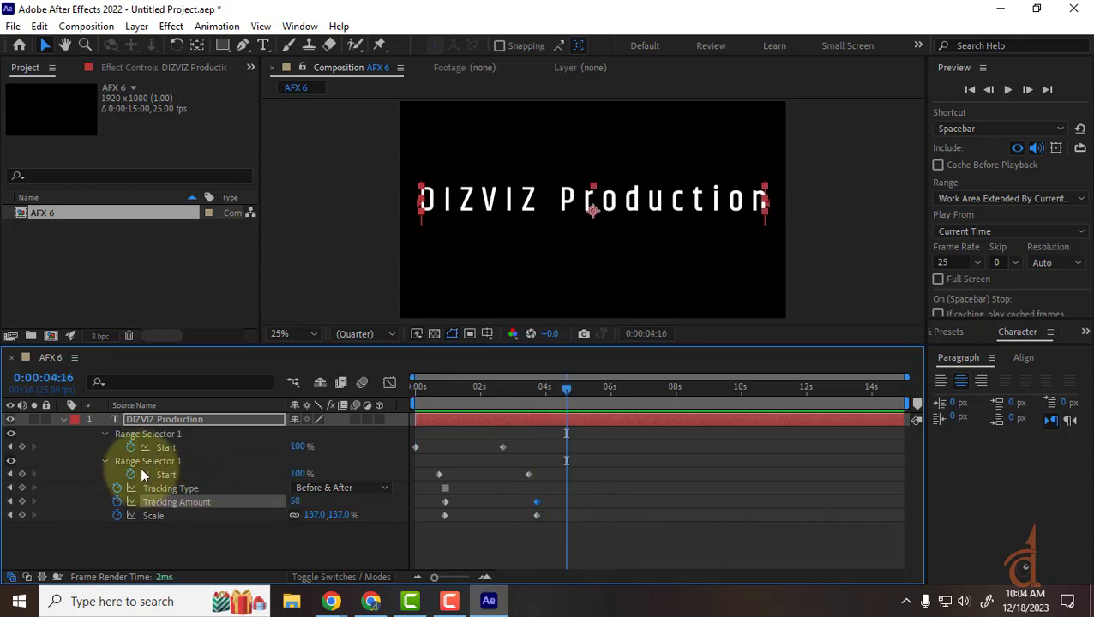
Remove the Start keyframes from both range selectors and go back to the first scale keyframe at 0:00:00:22.
left_click(132, 447)
left_click(132, 474)
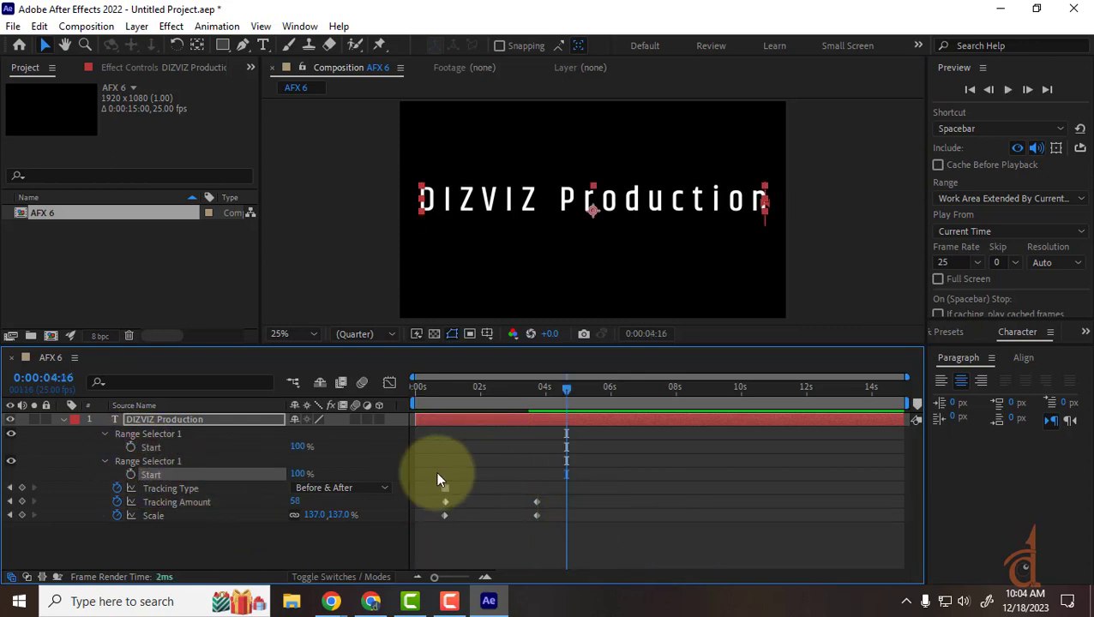
left_click_drag(554, 393, 464, 448)
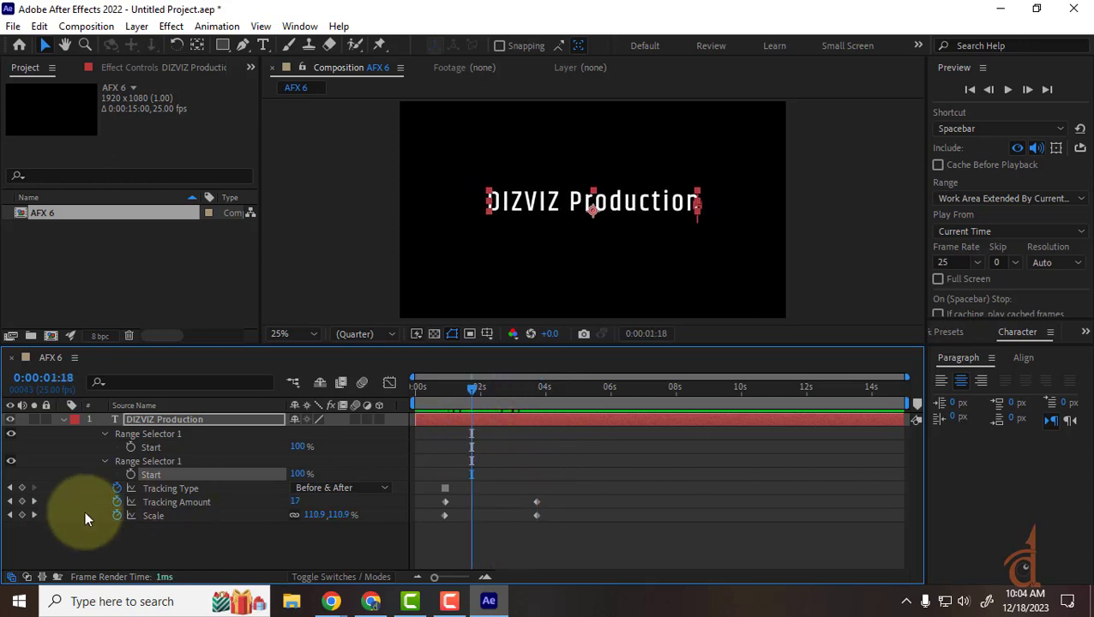
left_click(12, 516)
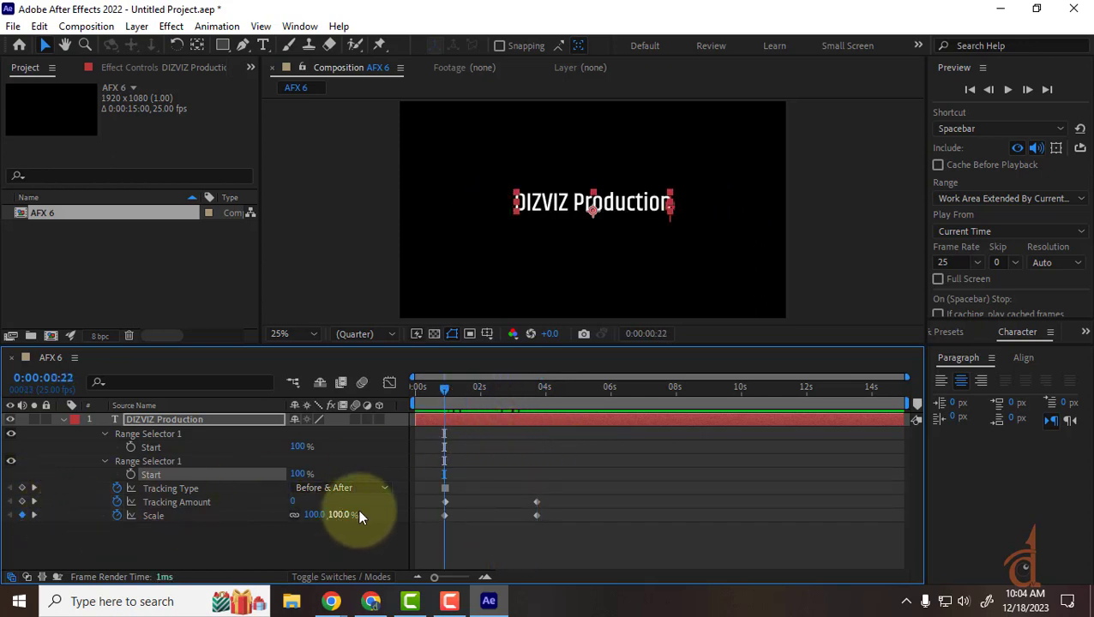
Set Animator 5's scale keyframes to 68% at 0:00:00:22 and 100% at 0:00:03:18.
left_click_drag(308, 515, 268, 513)
left_click_drag(447, 388, 526, 413)
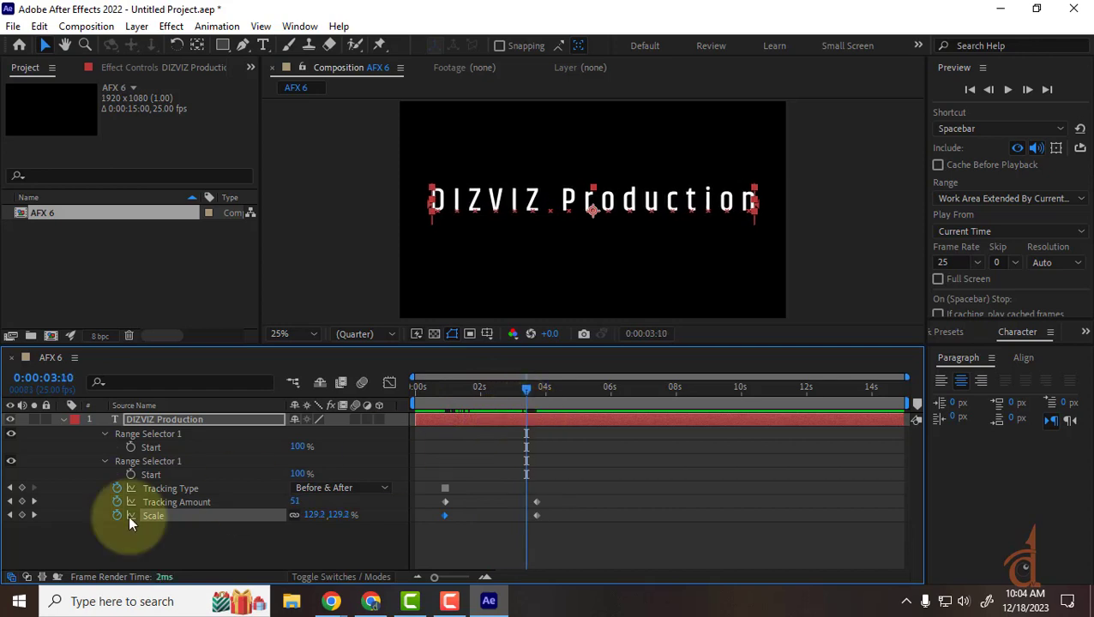
left_click(317, 515)
key("Return")
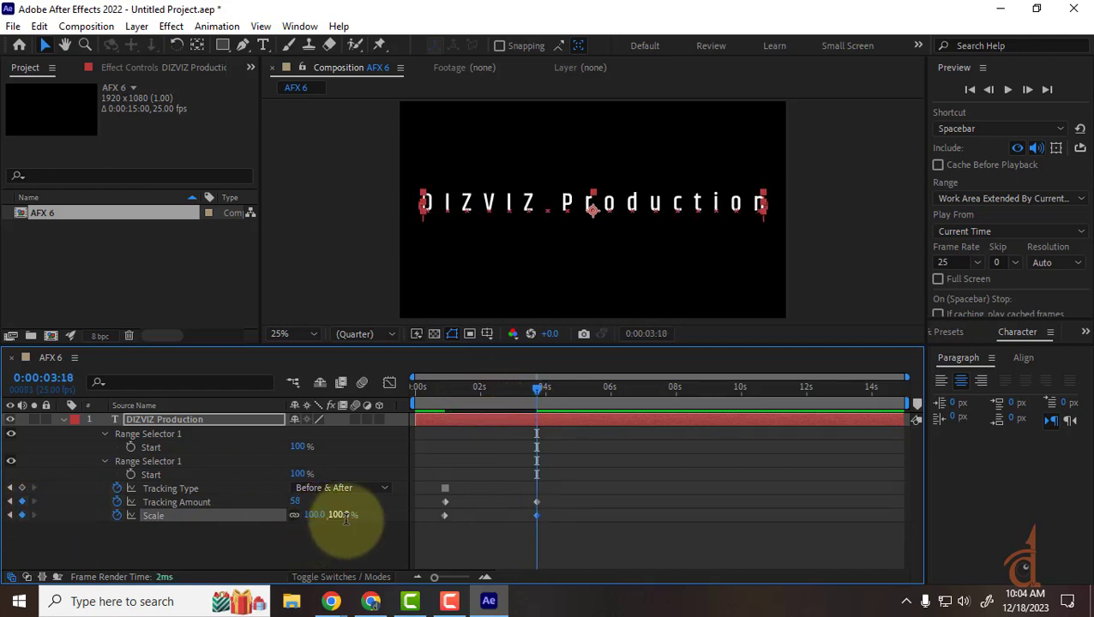
Preview the combined tracking and scale animation from the start of the composition.
left_click_drag(480, 392, 537, 422)
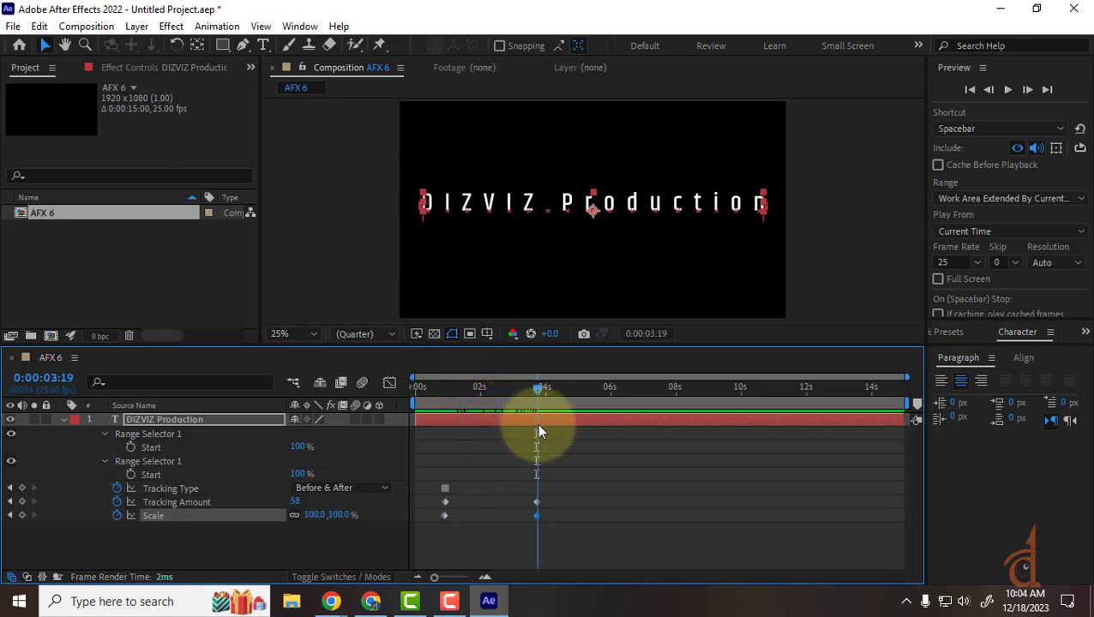
left_click(639, 499)
key("Home")
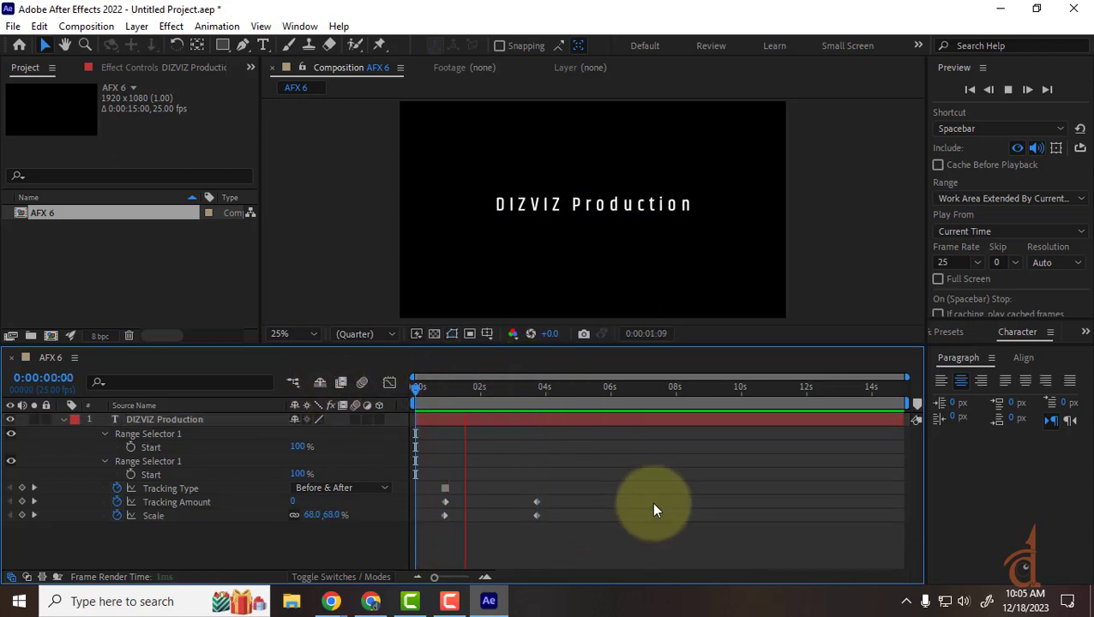
key("space")
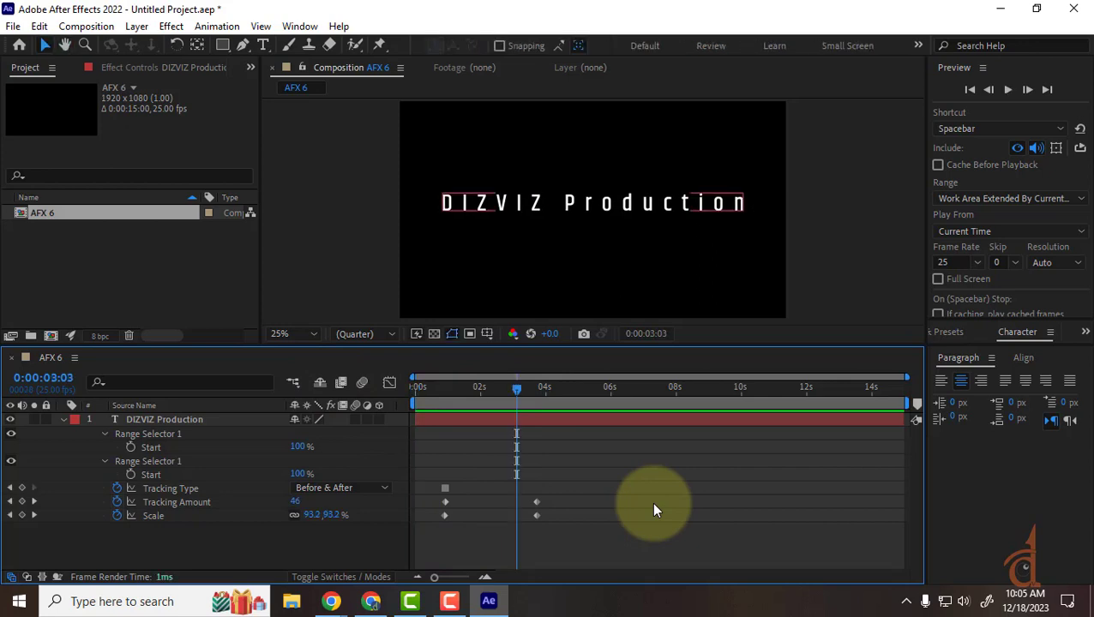
Move the last tracking amount and scale keyframes together to about 12.5 seconds and preview the slower animation from the start.
left_click_drag(635, 504, 826, 520)
left_click_drag(479, 388, 384, 385)
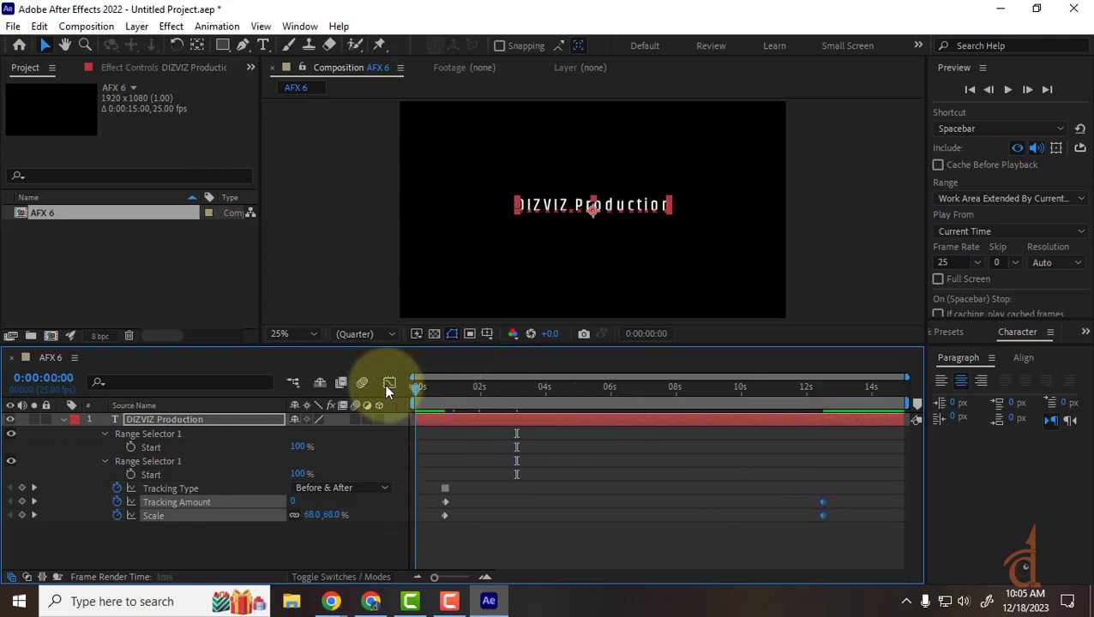
key("space")
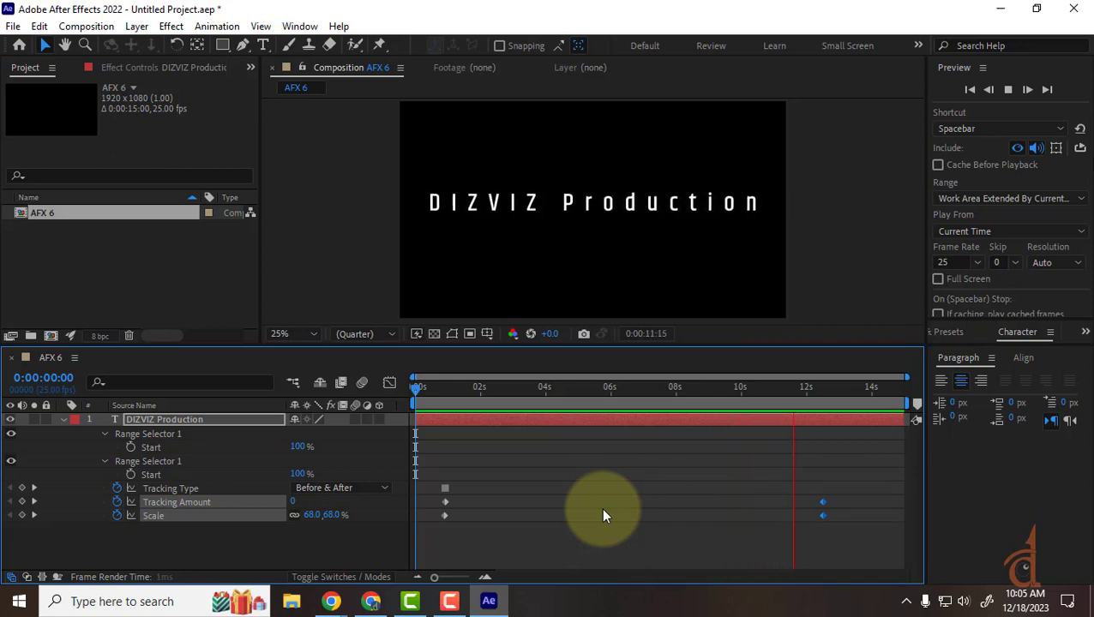
key("space")
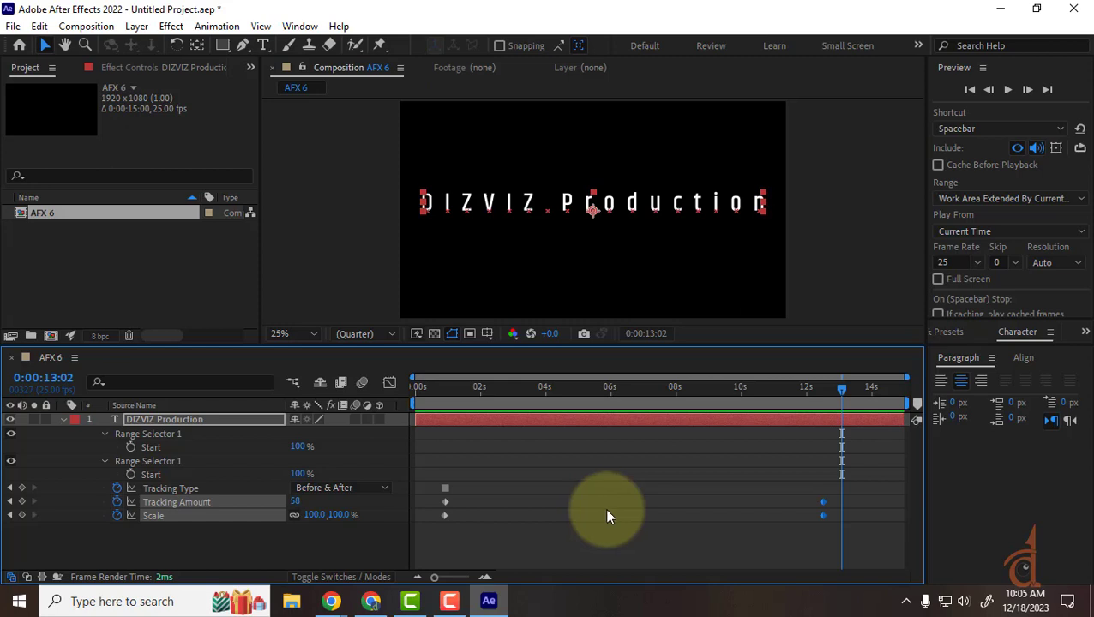
Select all Tracking Amount and Scale keyframes of the DIZVIZ Production layer.
left_click_drag(850, 467, 500, 522)
left_click_drag(426, 499, 867, 557)
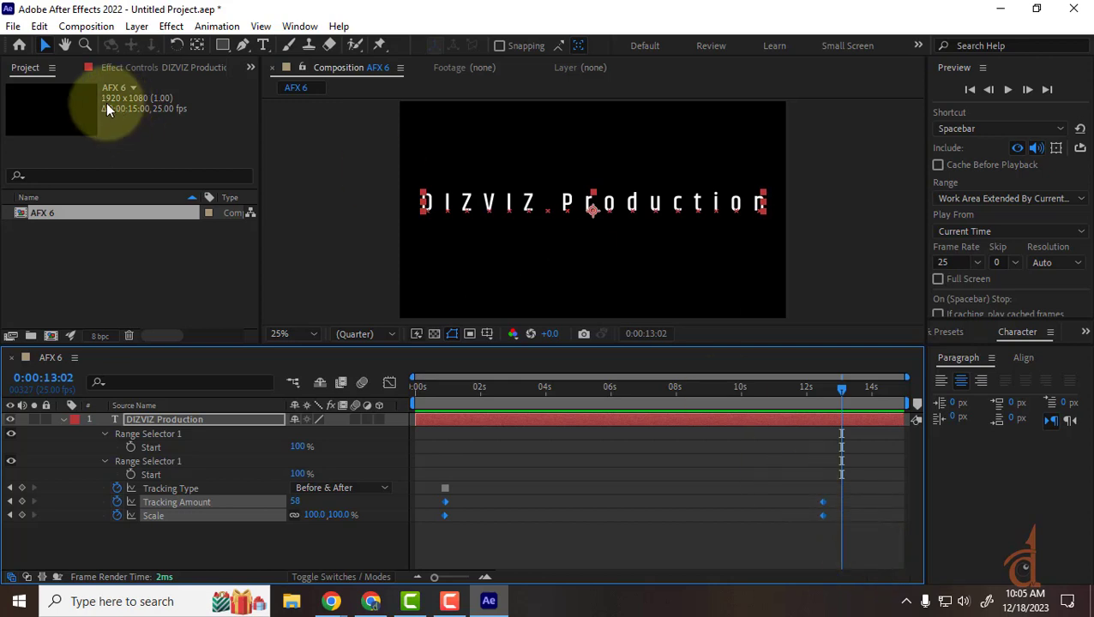
left_click(371, 601)
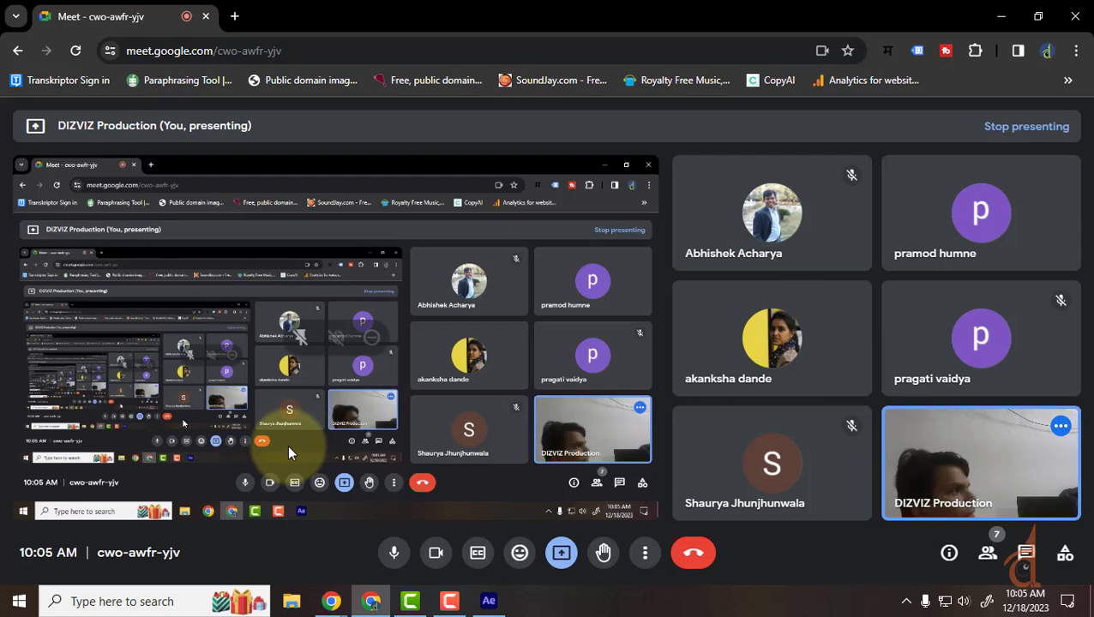
mouse_move(335, 604)
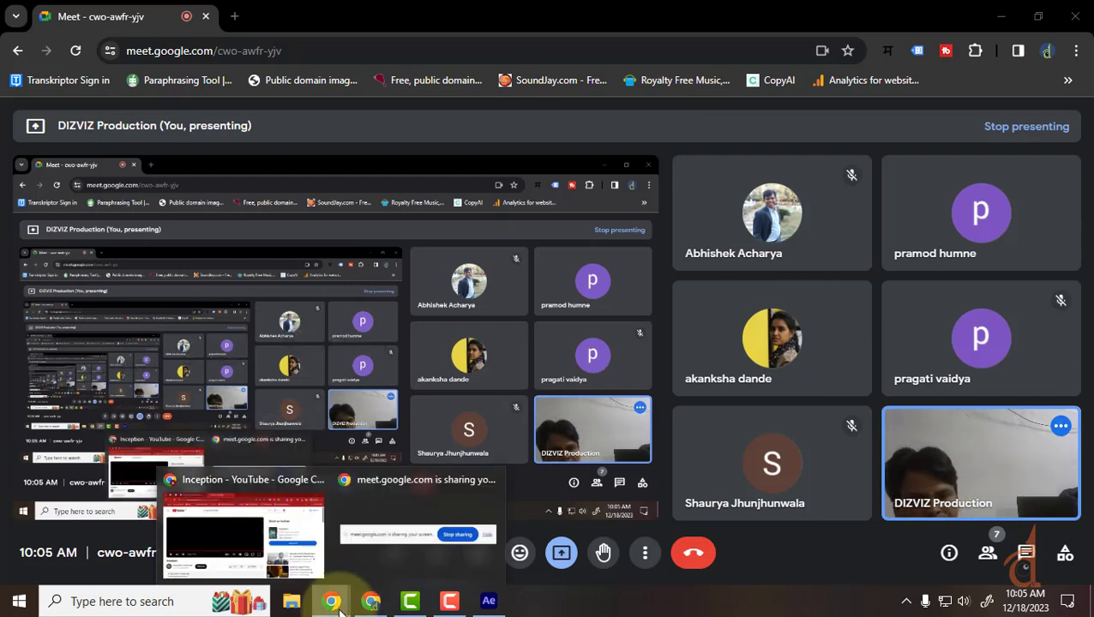
left_click(238, 554)
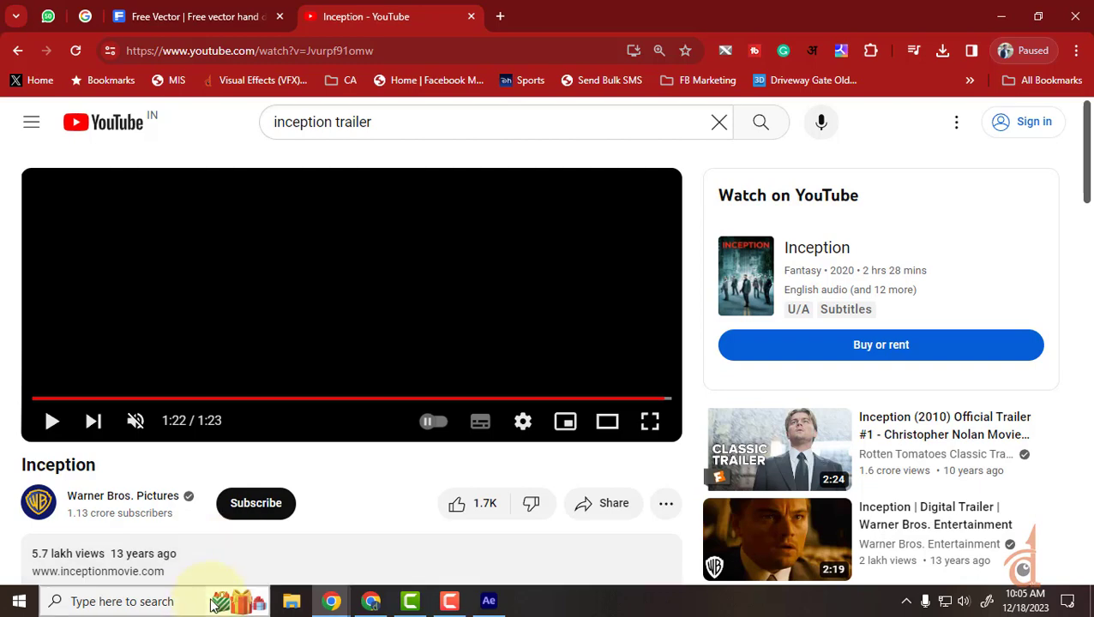
left_click(294, 603)
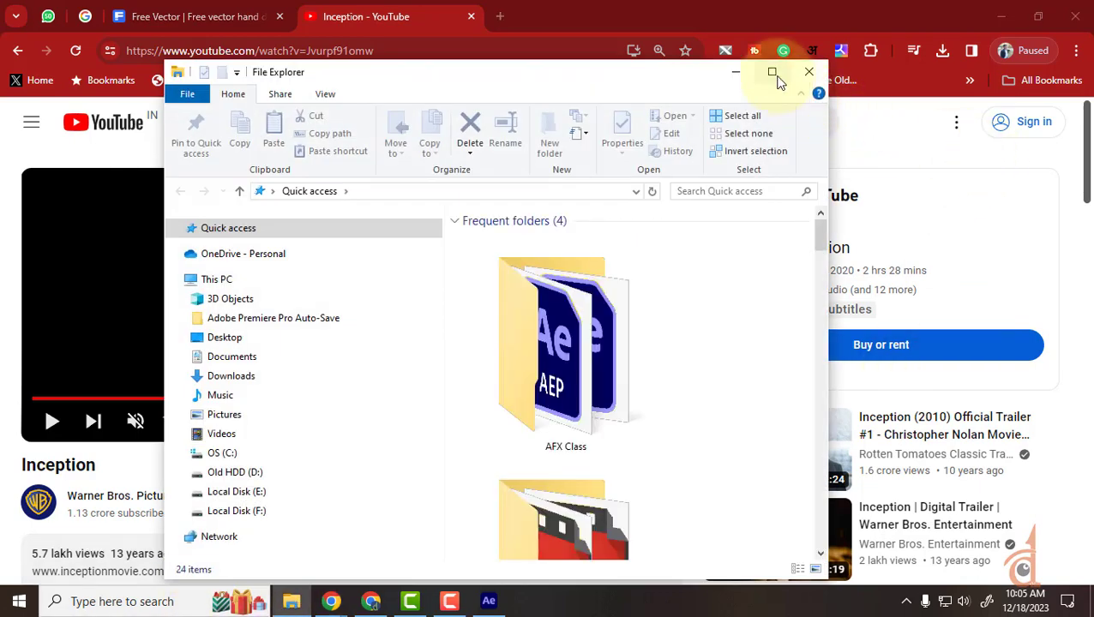
left_click(776, 73)
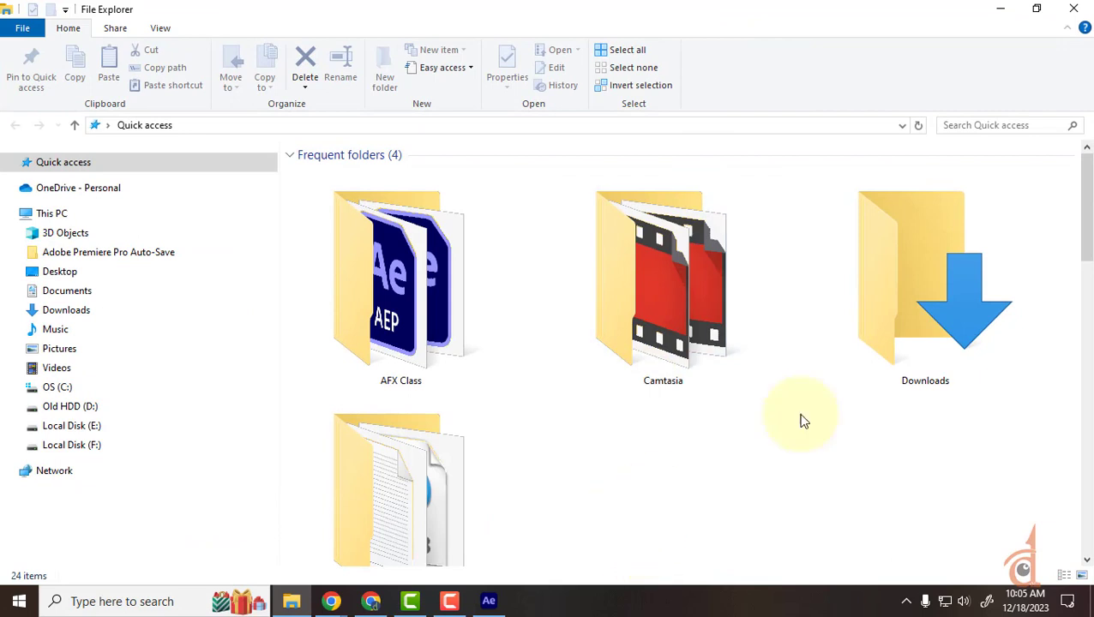
key("super+d")
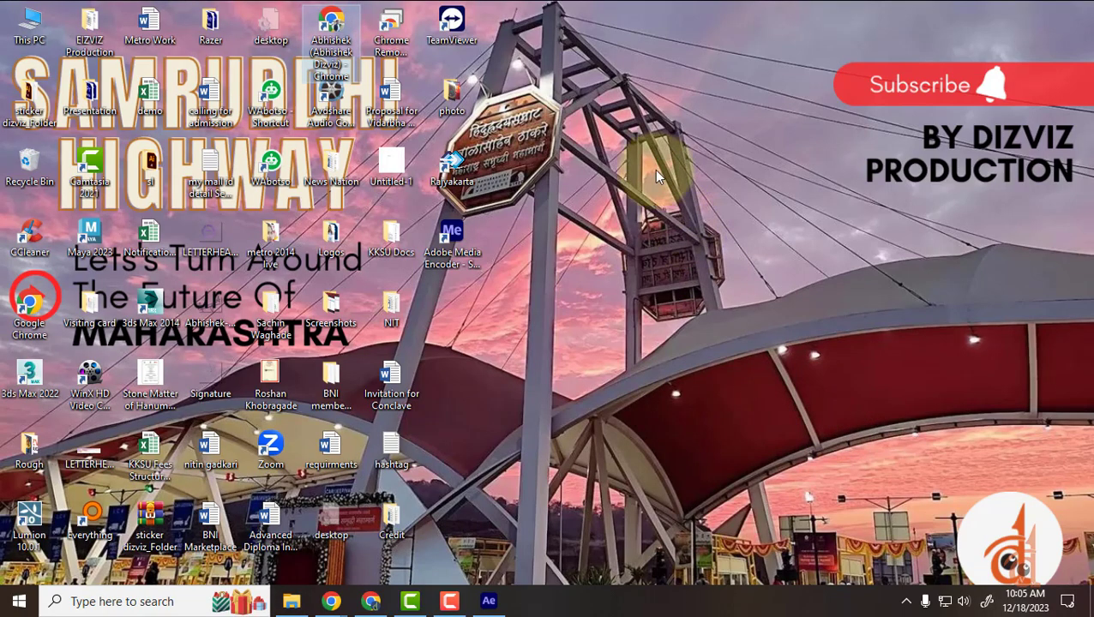
right_click(646, 141)
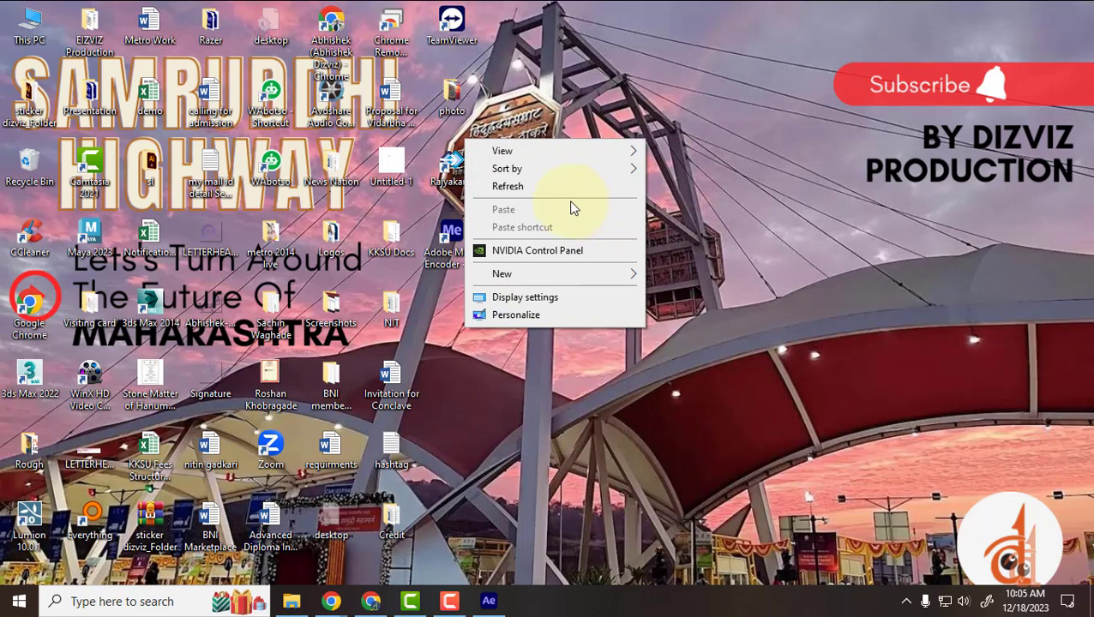
left_click(521, 185)
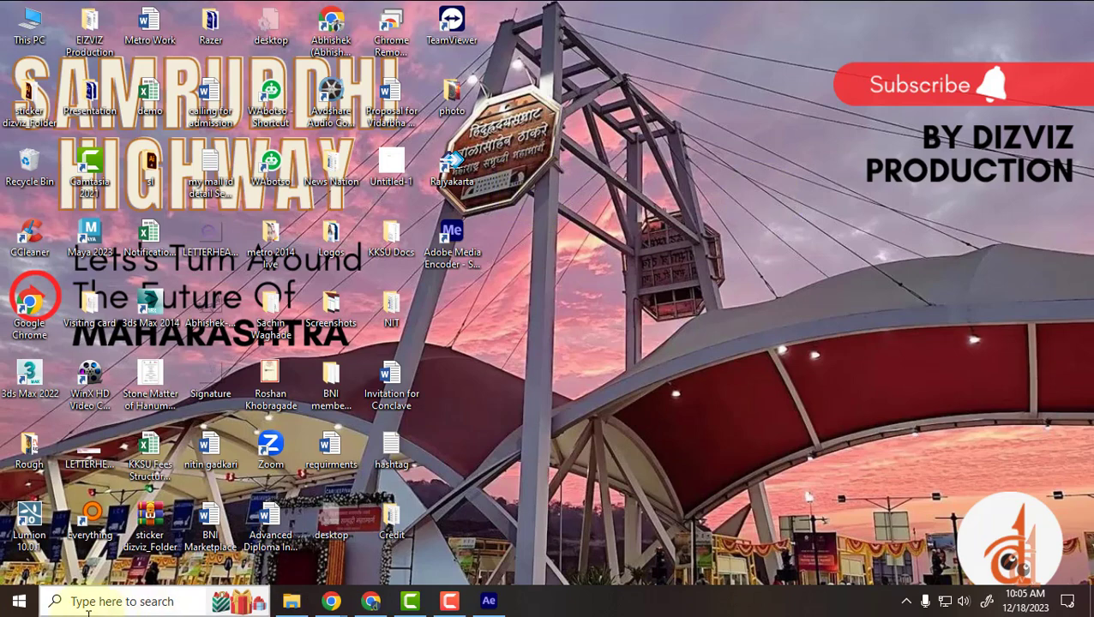
right_click(568, 276)
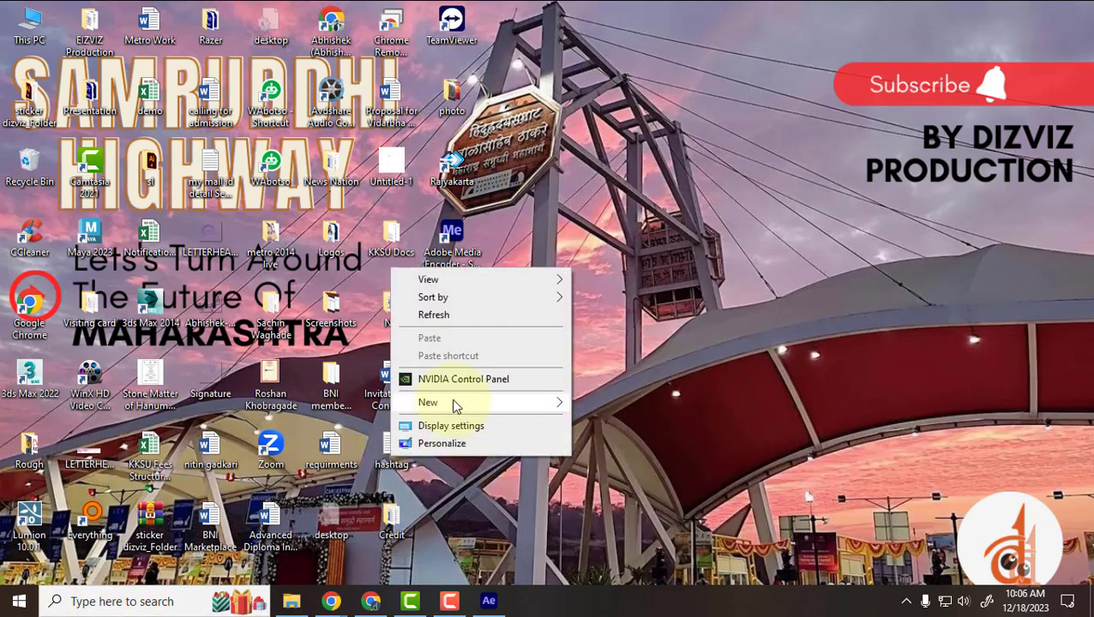
left_click(648, 88)
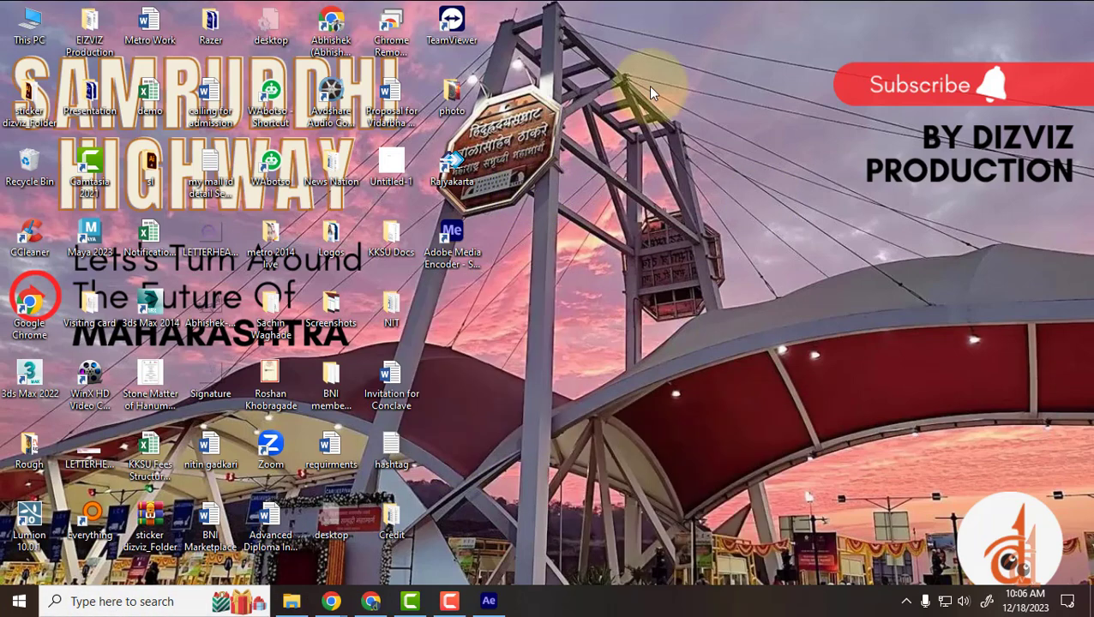
right_click(33, 19)
left_click(53, 206)
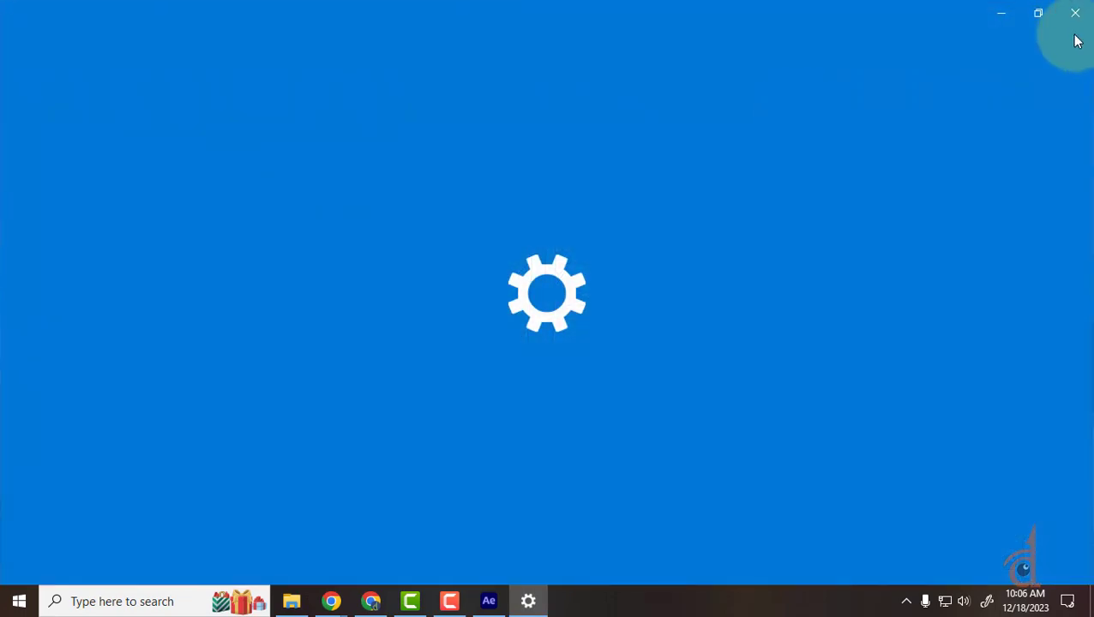
left_click(1076, 15)
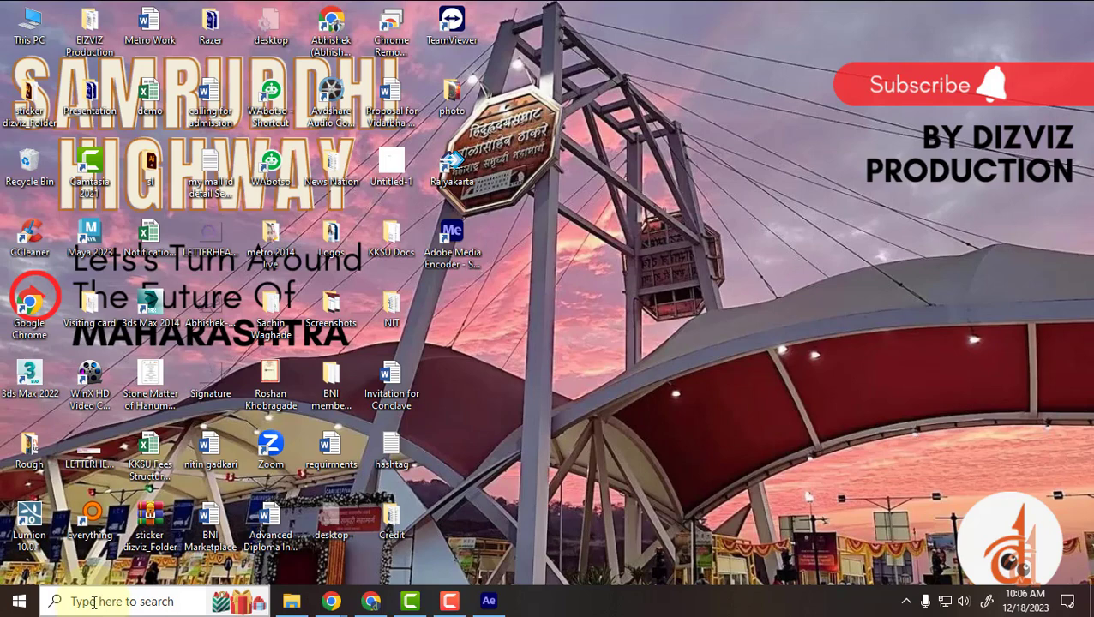
left_click(371, 601)
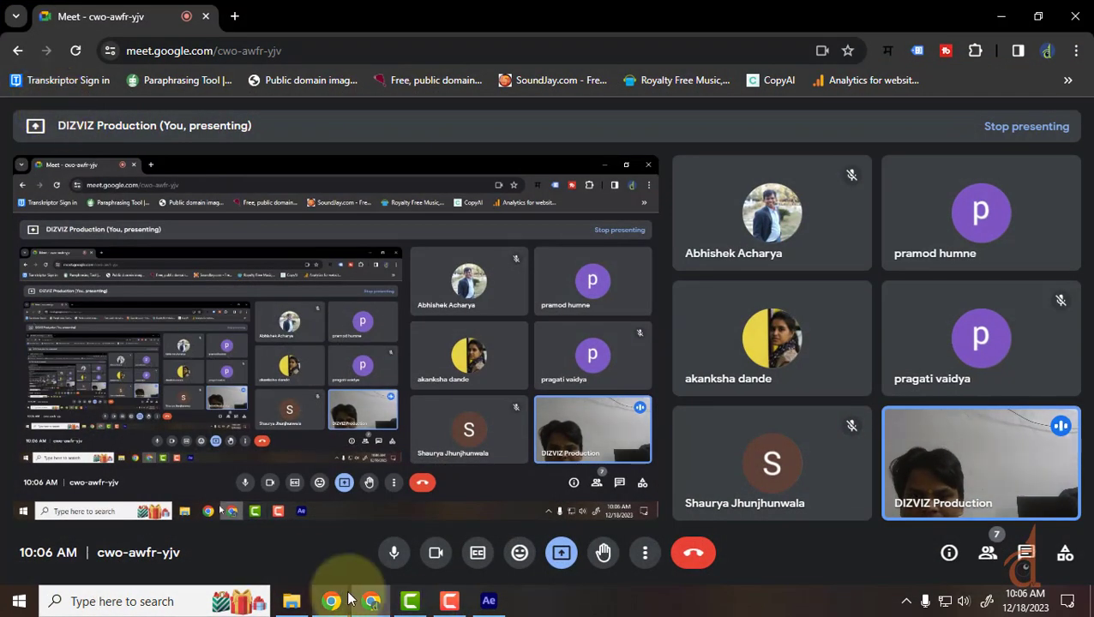
mouse_move(340, 599)
left_click(244, 534)
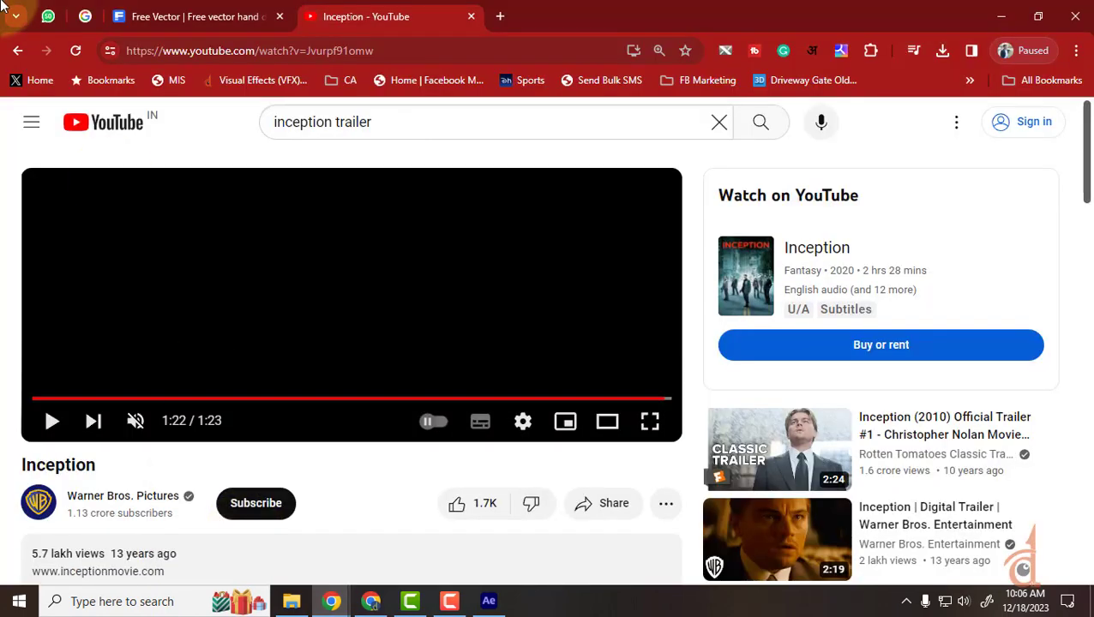
mouse_move(35, 23)
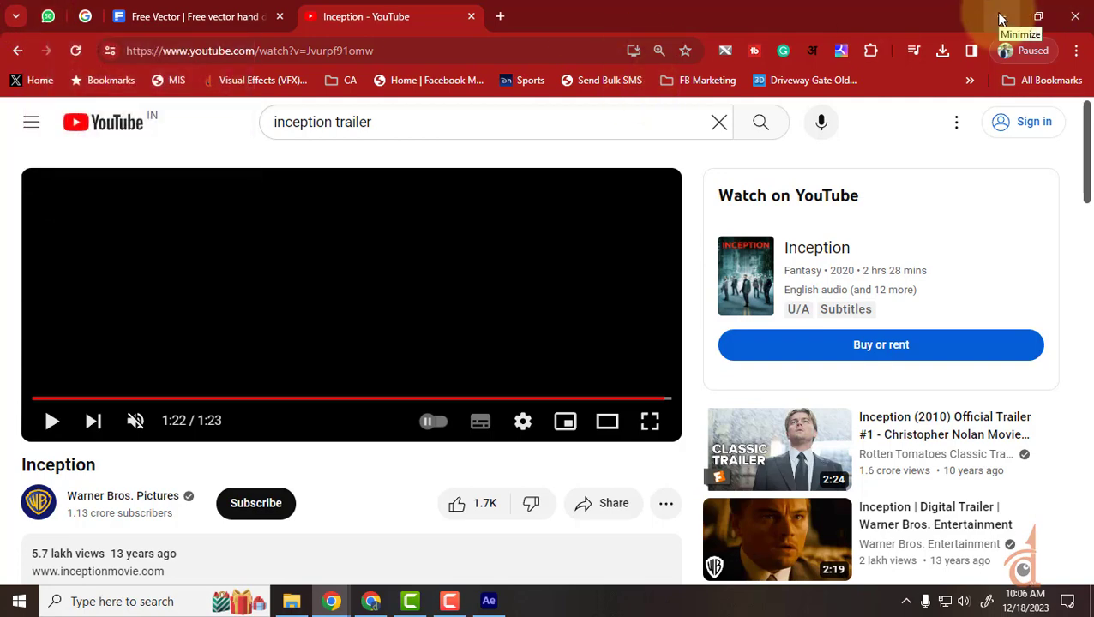
left_click(170, 600)
type("par")
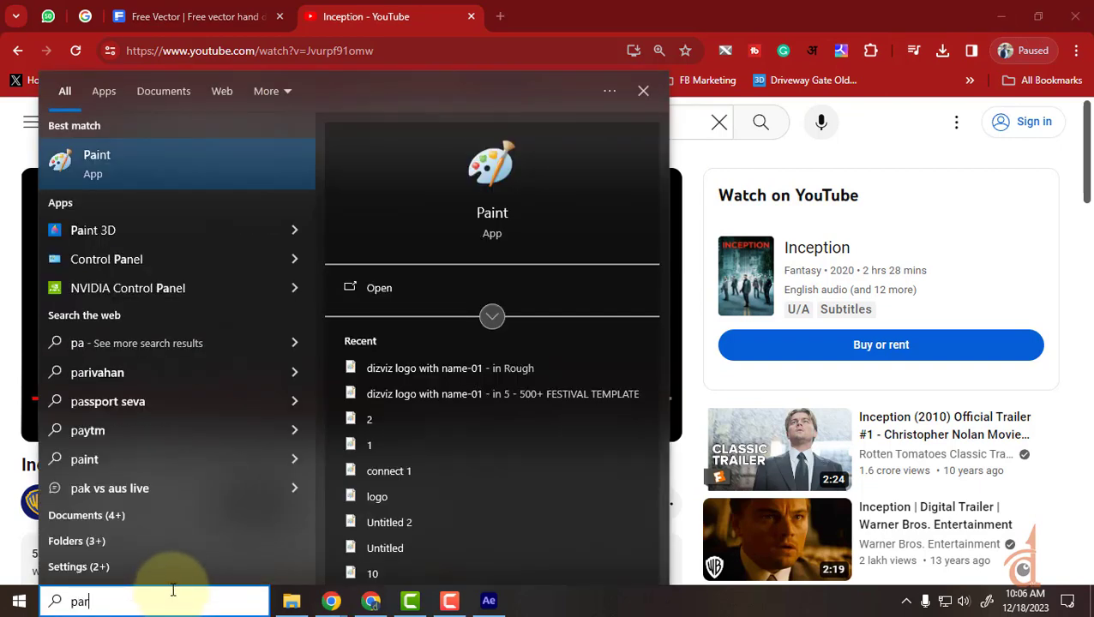
type("e")
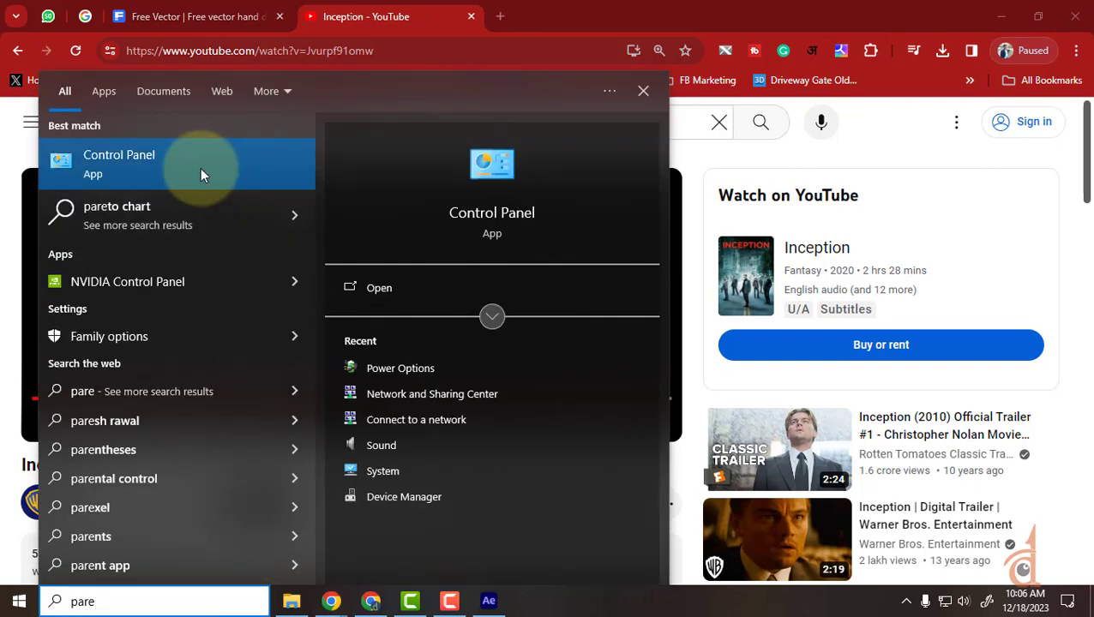
left_click(104, 478)
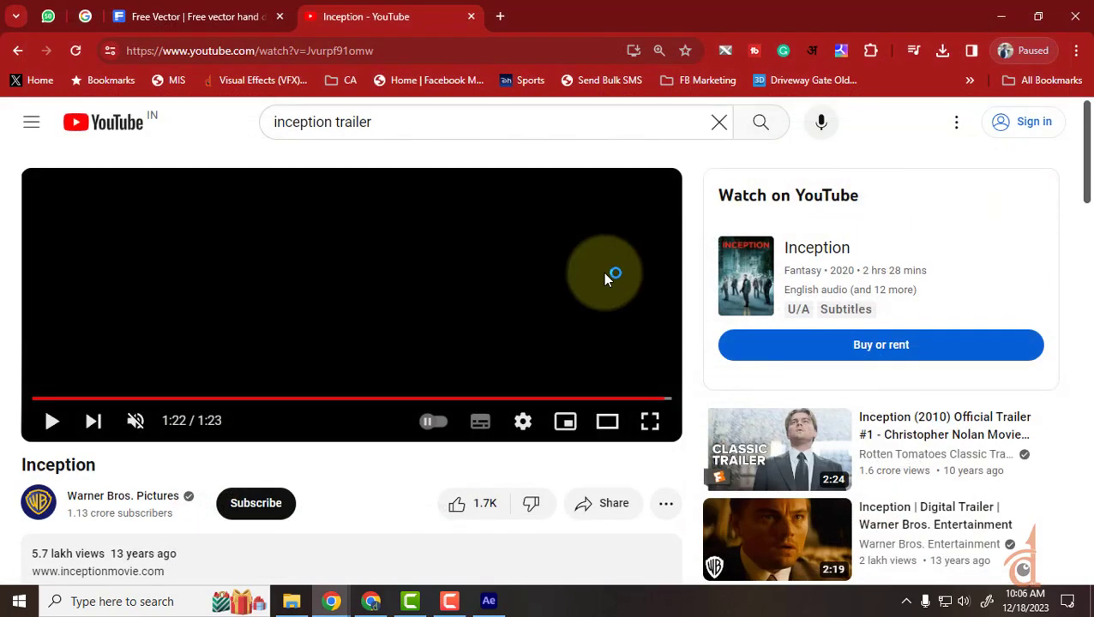
Switch to File Explorer, browse the files in the Downloads folder and close the window.
left_click(291, 601)
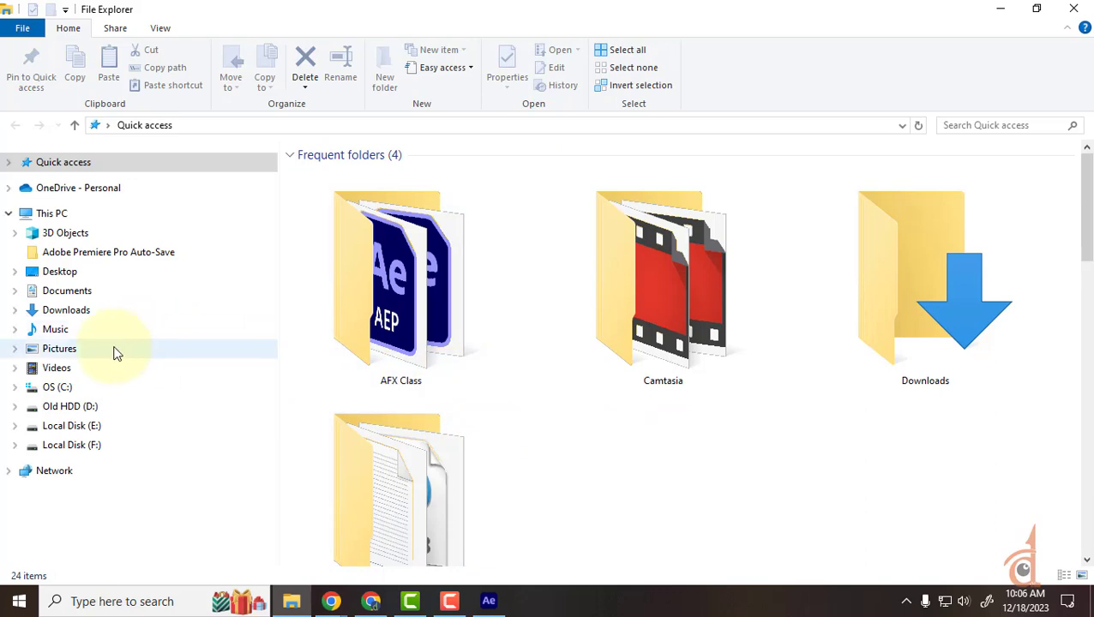
left_click(67, 291)
left_click(73, 310)
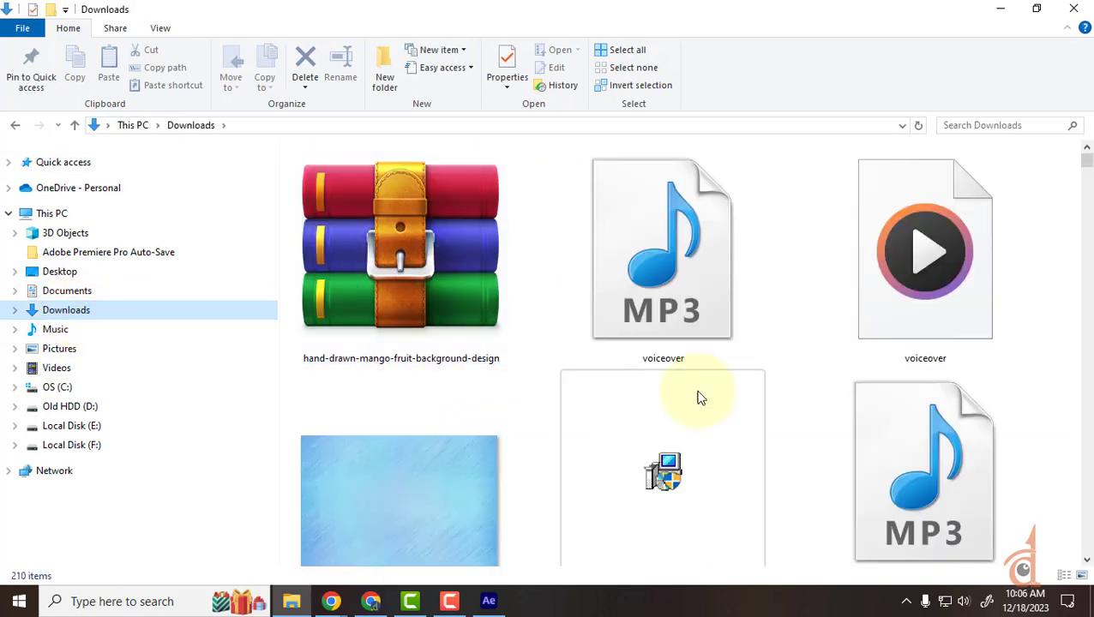
scroll(749, 414, "down", 10)
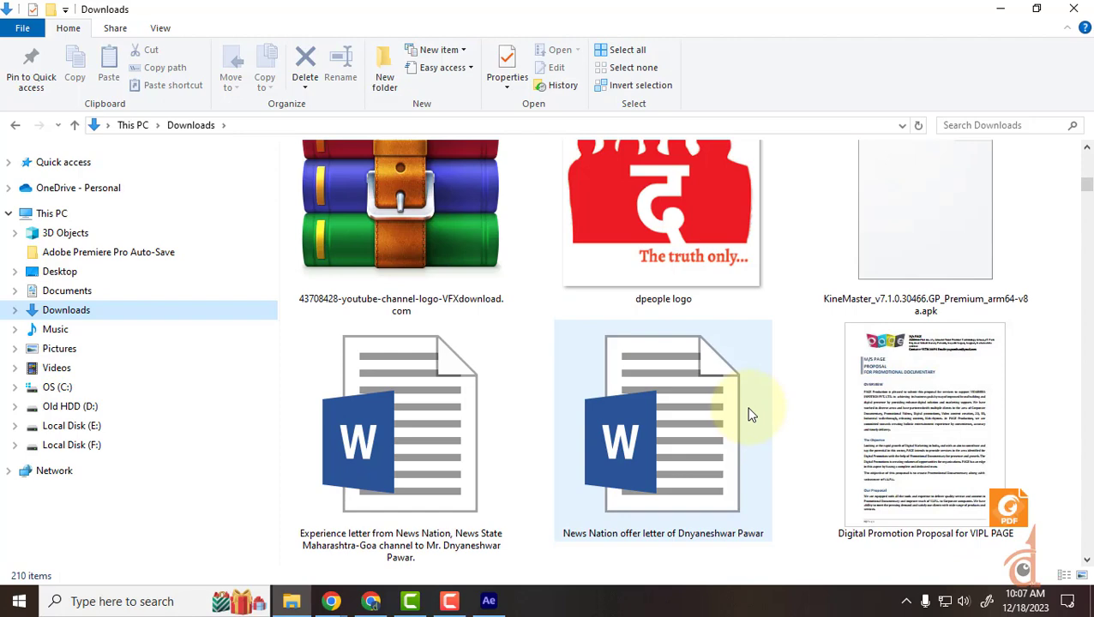
scroll(748, 414, "down", 3)
scroll(748, 414, "down", 3)
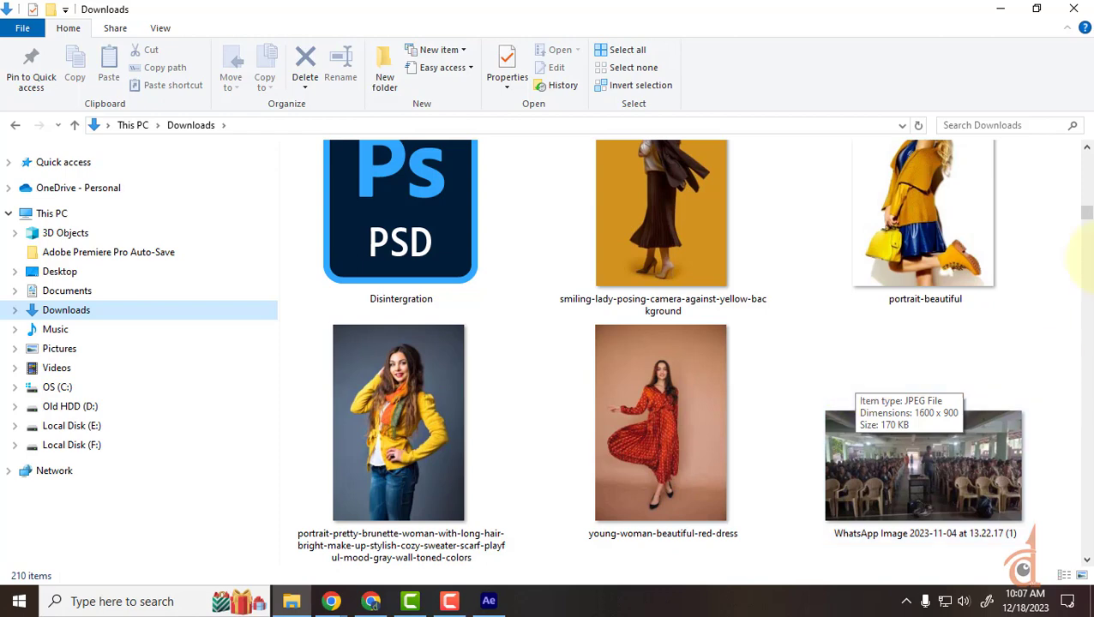
left_click(1074, 10)
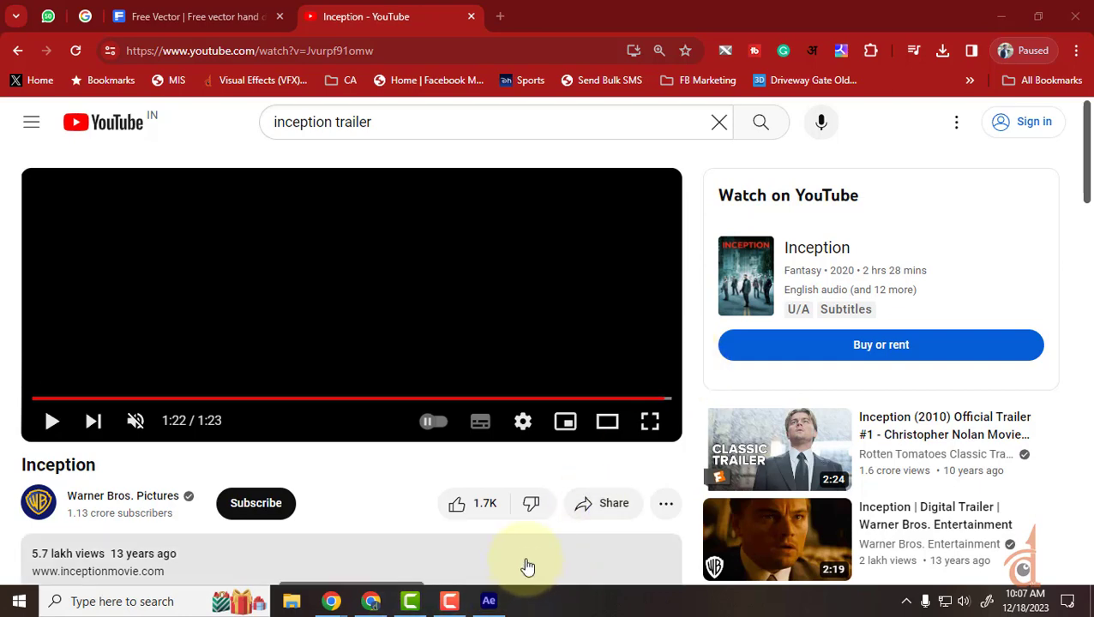
Switch to After Effects and bring up the Motion 2 panel beside the effect controls.
left_click(489, 601)
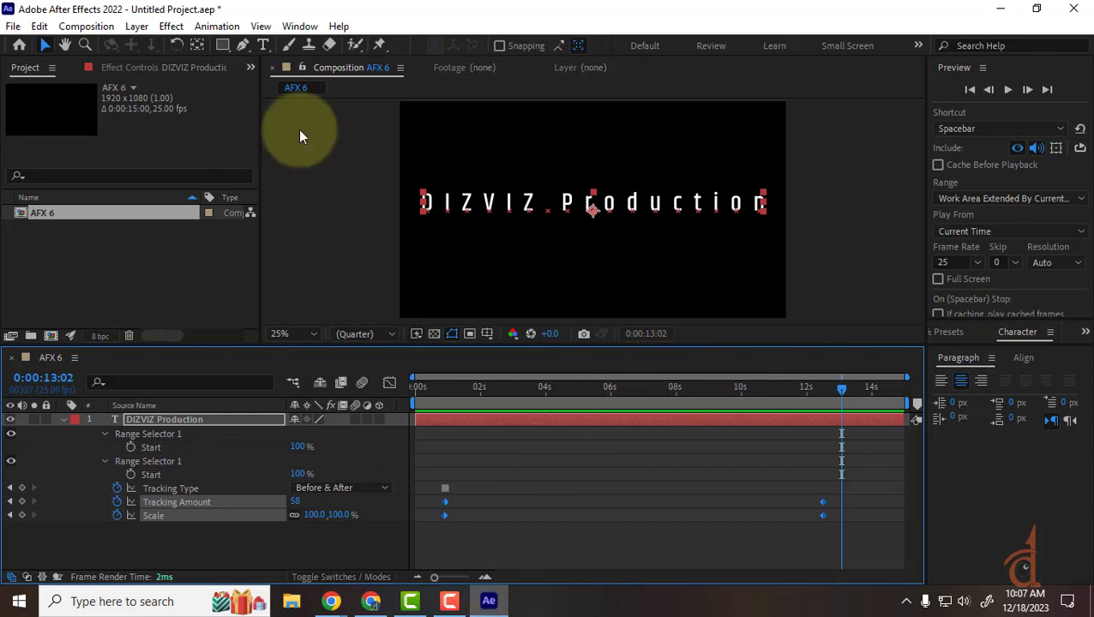
left_click(250, 63)
left_click(285, 116)
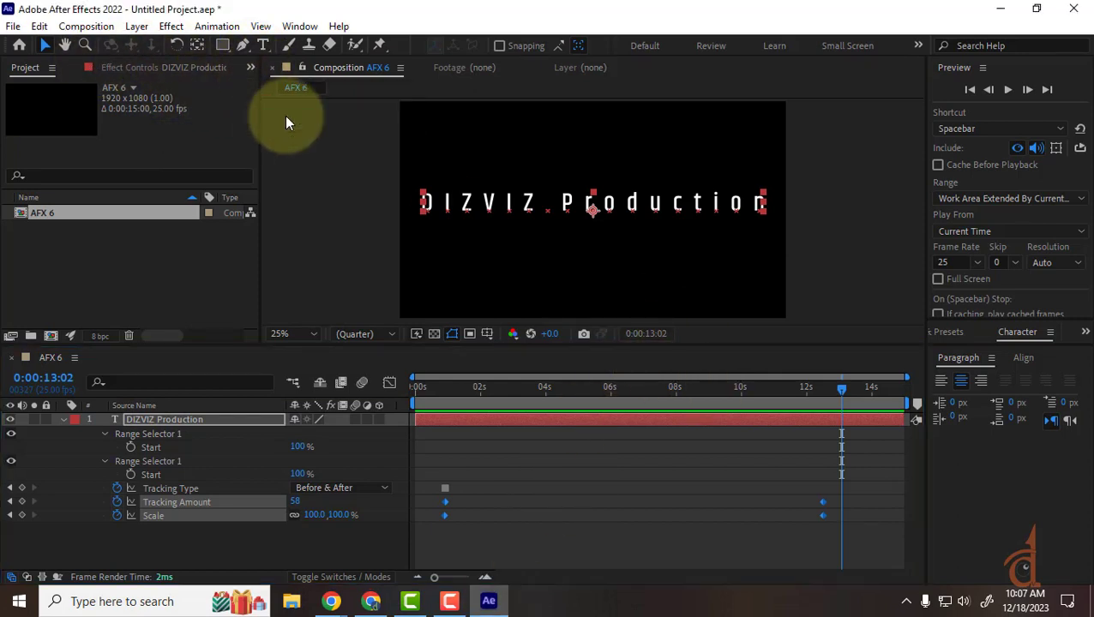
Ease all Tracking Amount and Scale keyframes of the title by 35 on both sides with Motion 2 and preview the animation.
left_click_drag(839, 499, 429, 535)
left_click_drag(422, 386, 435, 386)
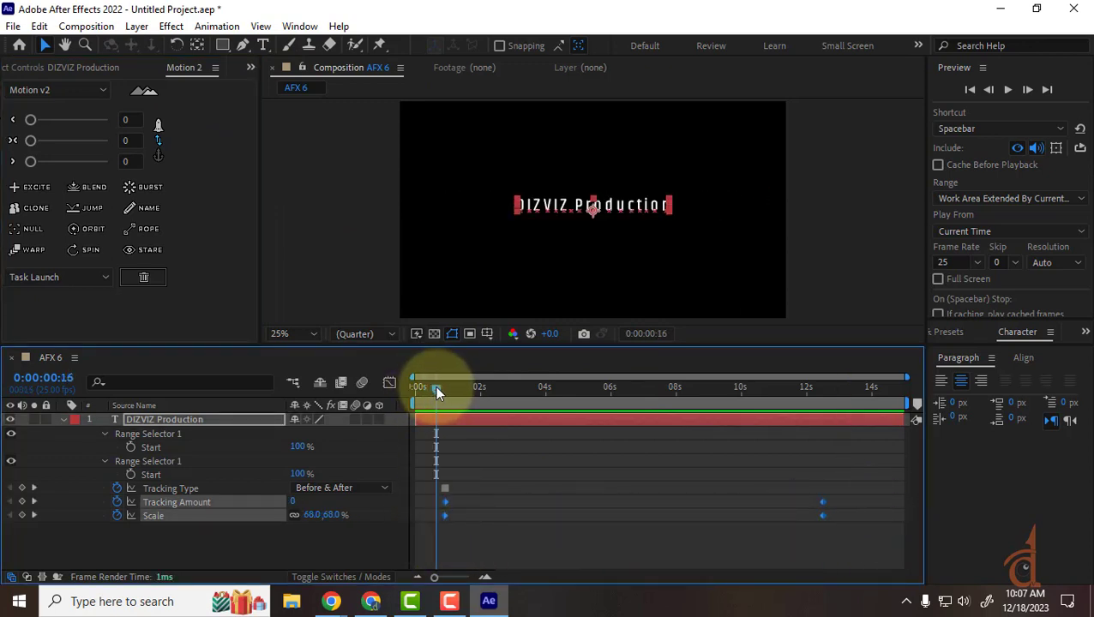
key("space")
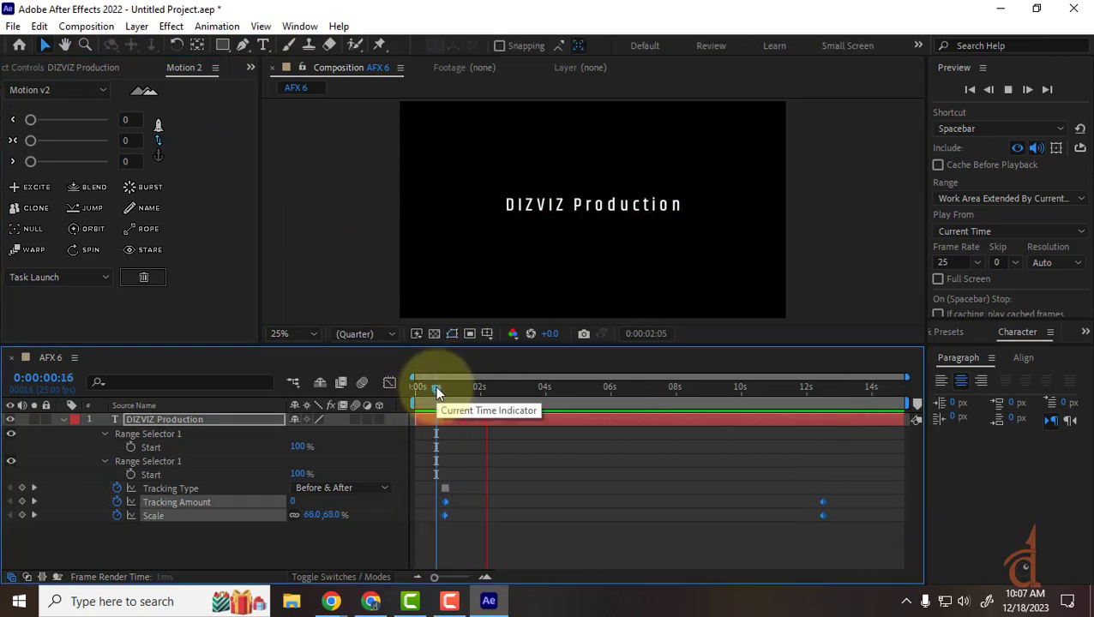
key("space")
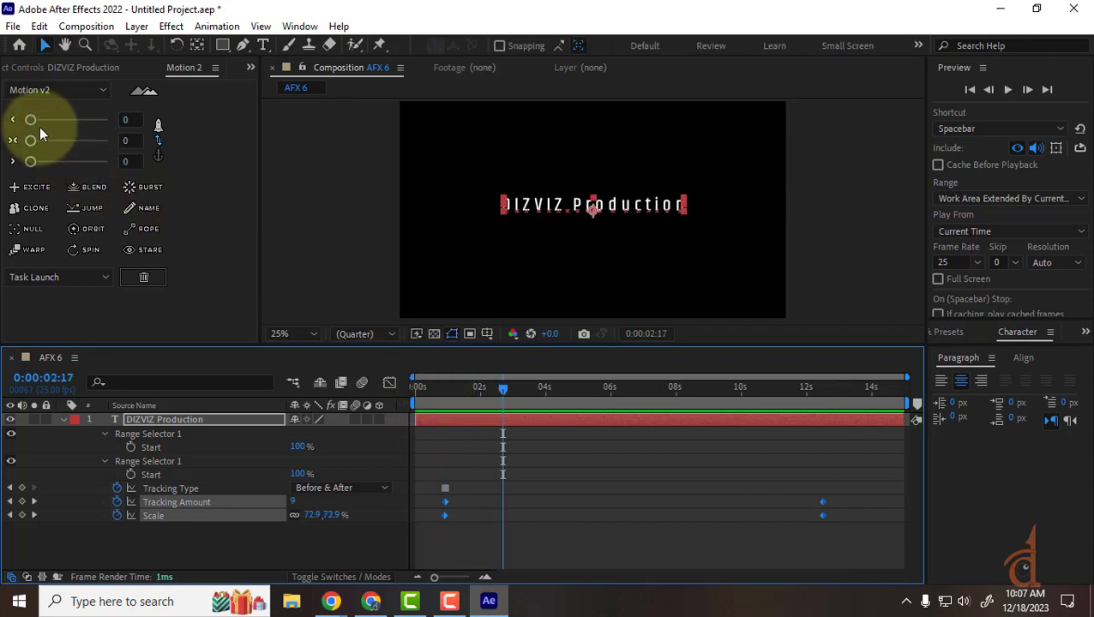
left_click_drag(34, 141, 62, 145)
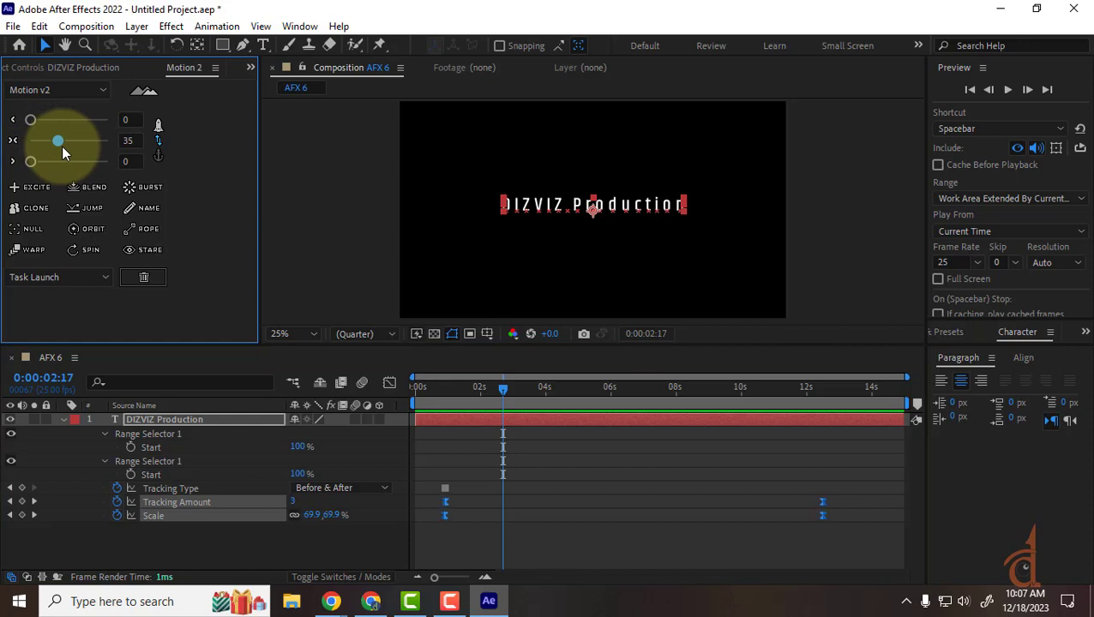
left_click_drag(498, 393, 437, 396)
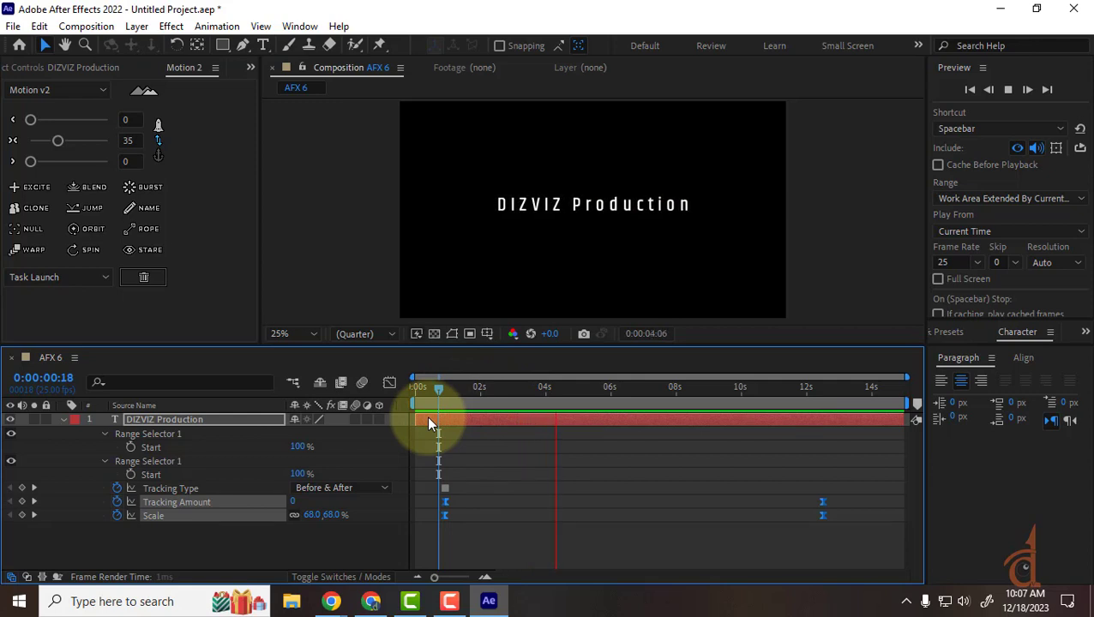
key("space")
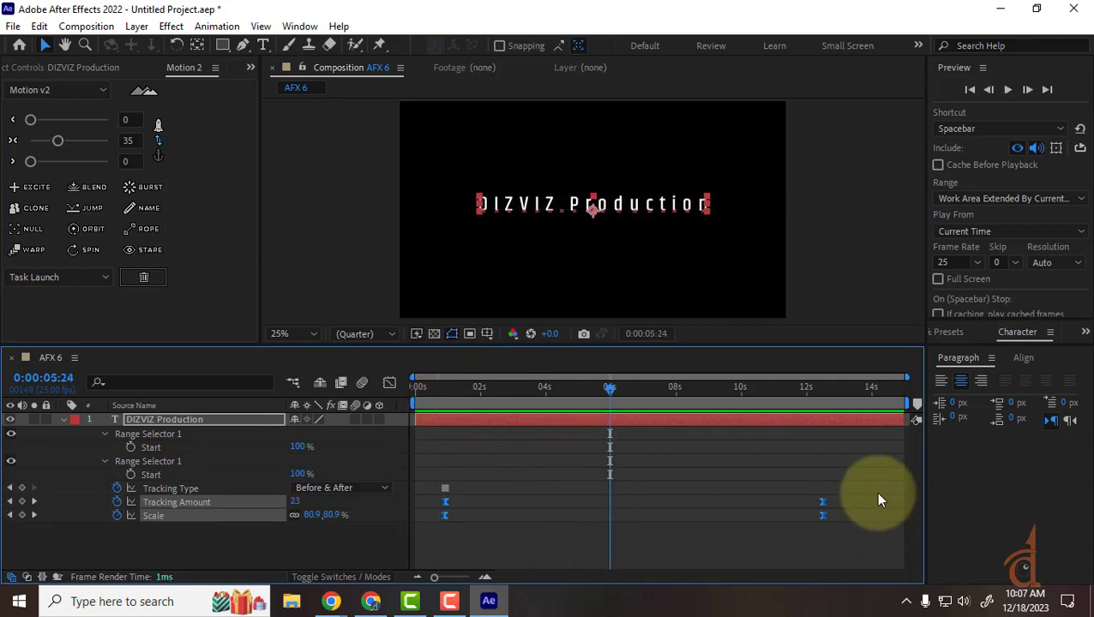
Move the last Tracking Amount and Scale keyframes together to about 4.5 seconds and preview the faster eased animation.
left_click_drag(808, 520, 559, 517)
left_click(443, 393)
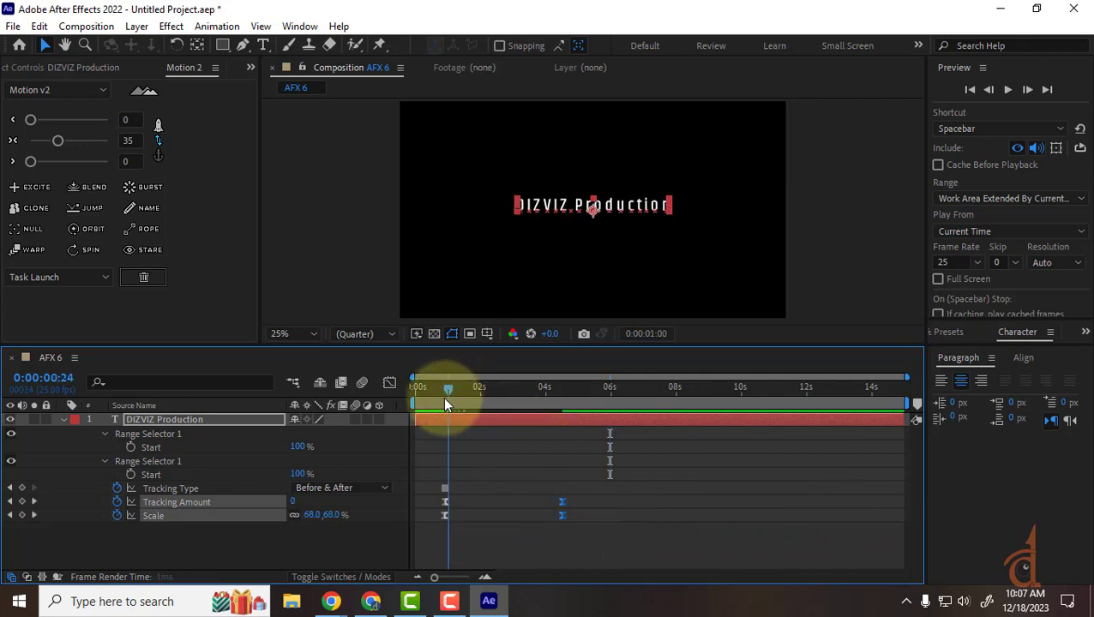
key("space")
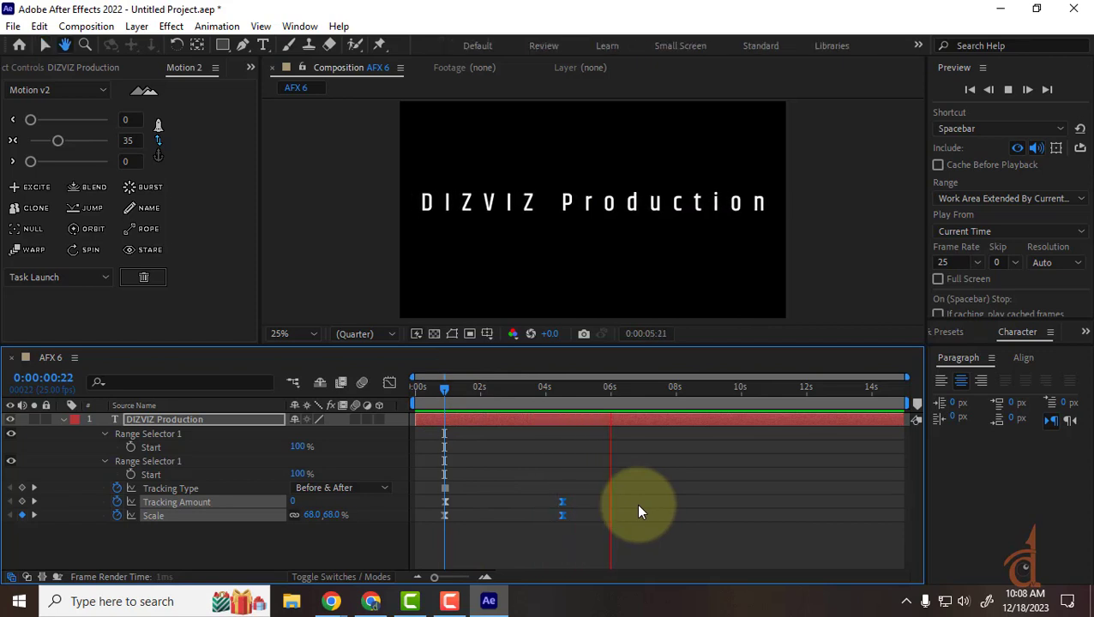
key("space")
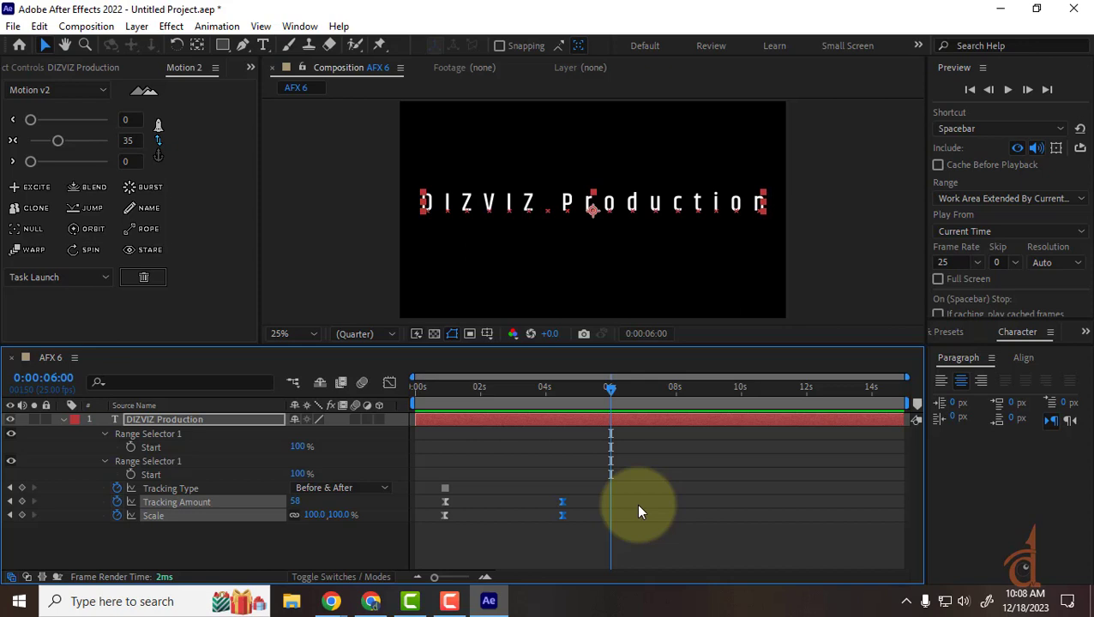
Show only the keyframed properties of the DIZVIZ Production layer and move its last Tracking Amount and Scale keyframes to 0:00:02:05.
left_click(339, 607)
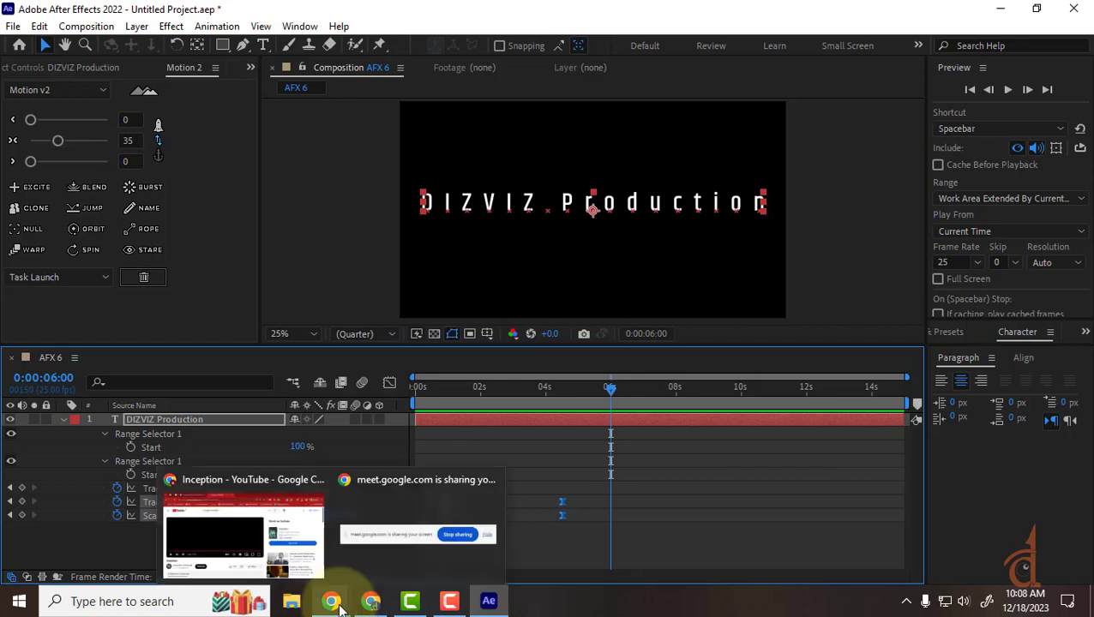
left_click(759, 496)
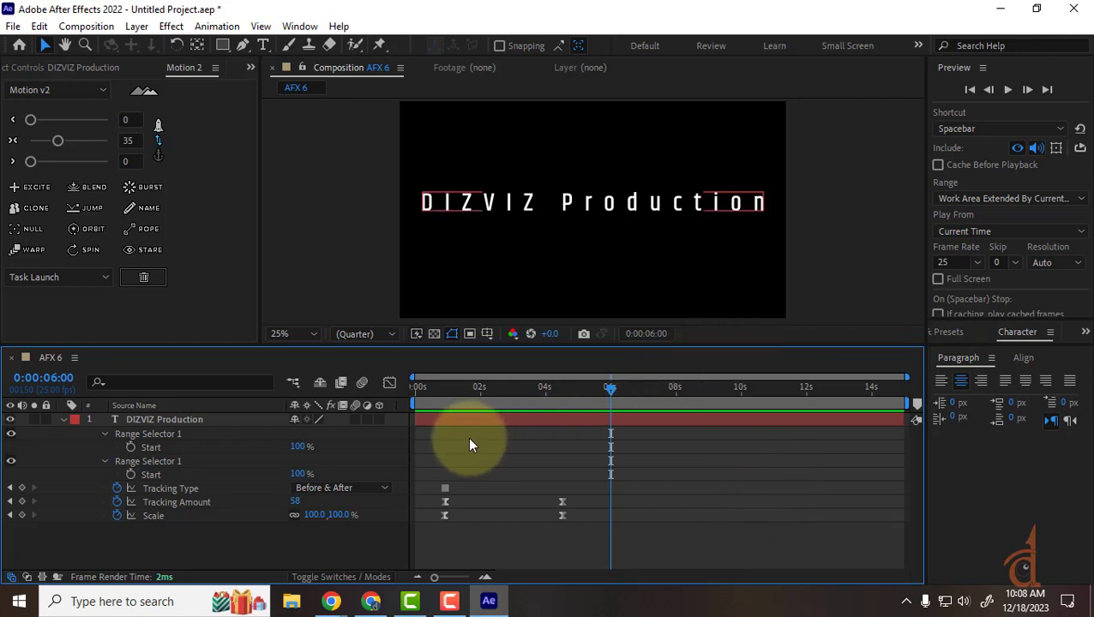
left_click(62, 419)
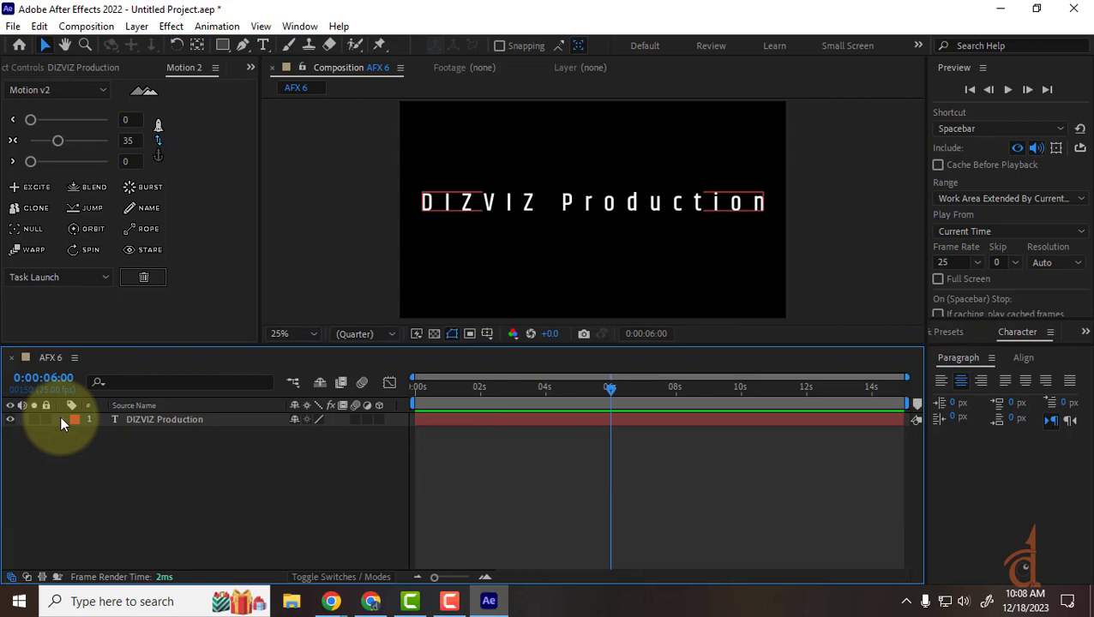
left_click(202, 424)
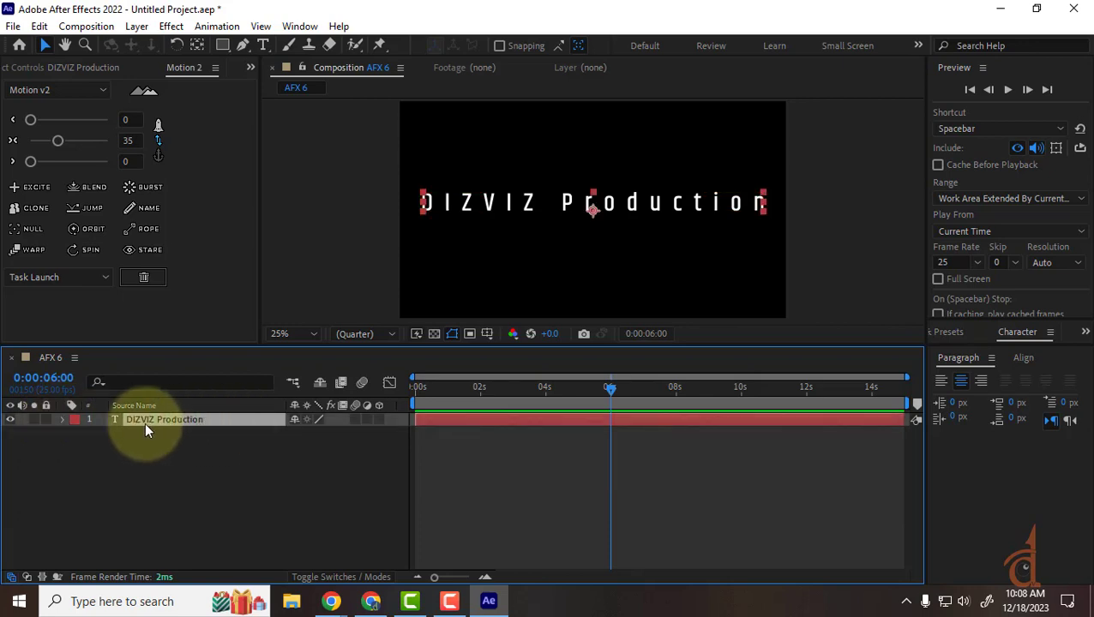
key("u")
left_click(591, 443)
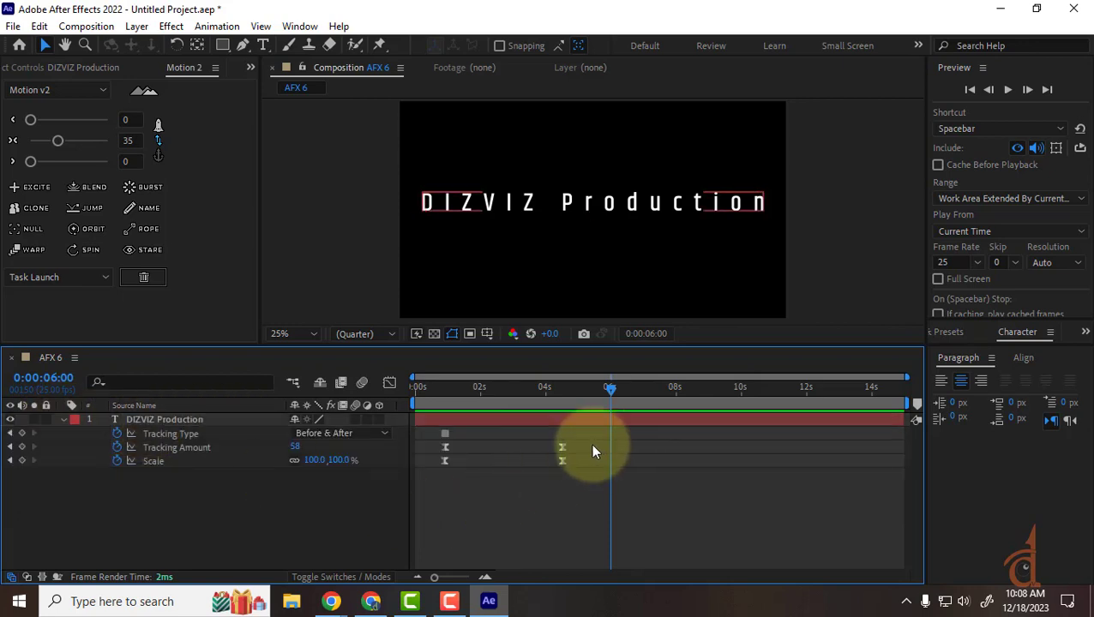
left_click_drag(563, 460, 486, 467)
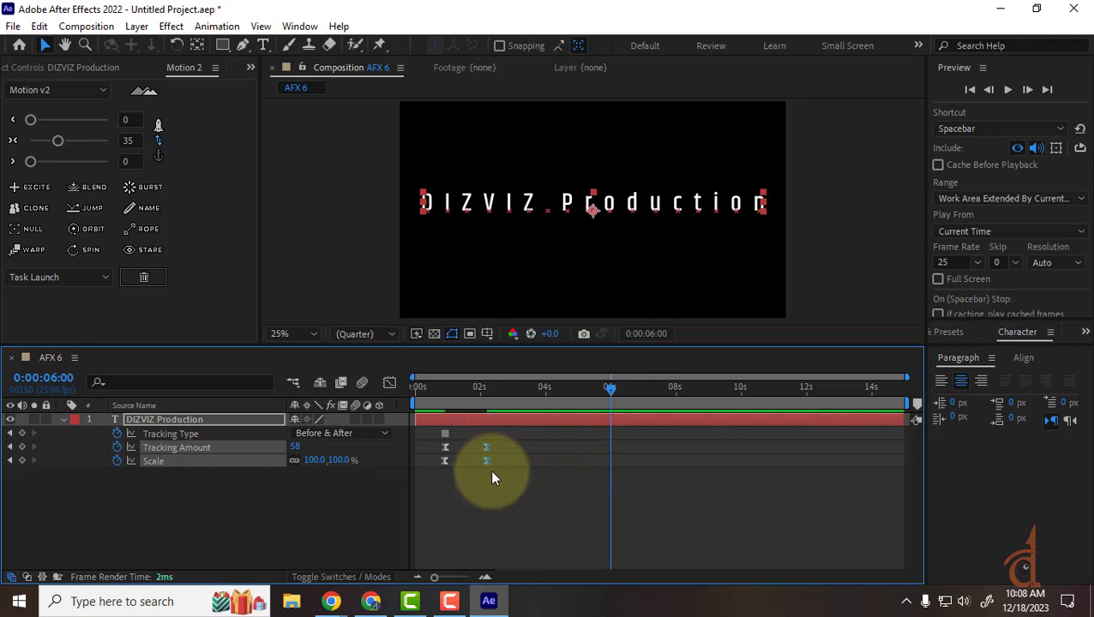
Apply Motion 2's Excite to all Tracking Amount and Scale keyframes of the title and preview the result from before the first keyframe.
left_click(147, 420)
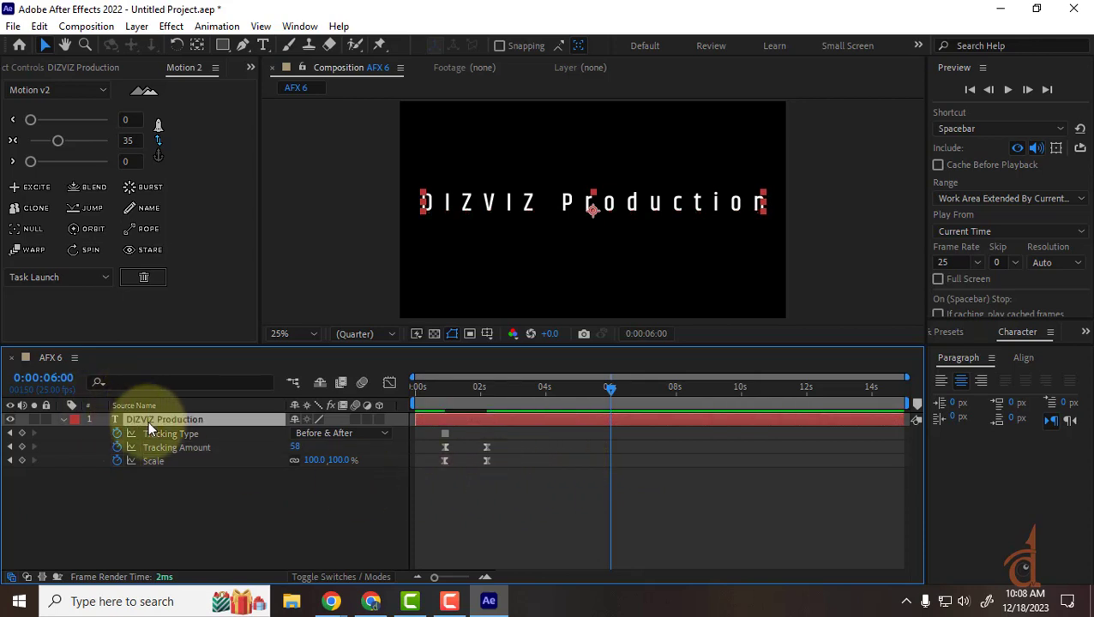
left_click_drag(514, 448, 437, 478)
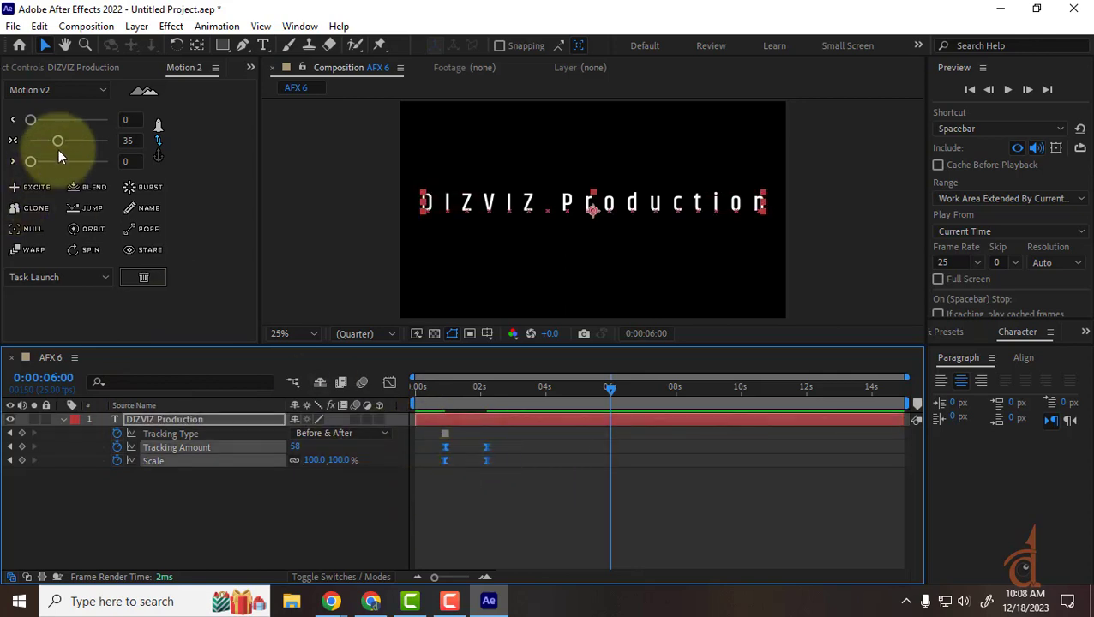
left_click(39, 189)
left_click(39, 190)
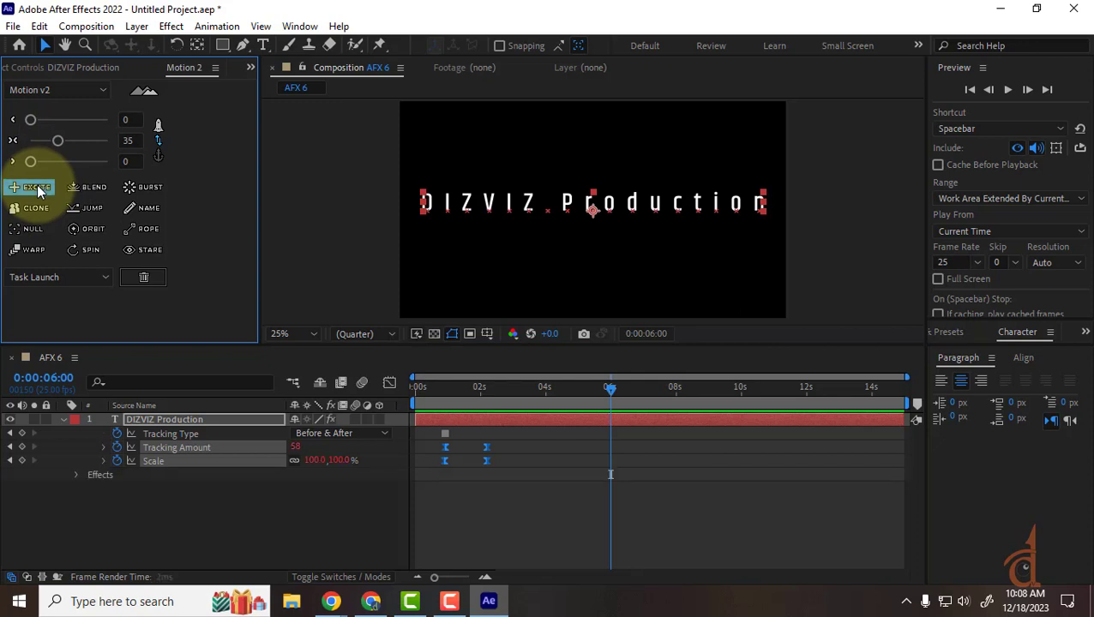
left_click(436, 394)
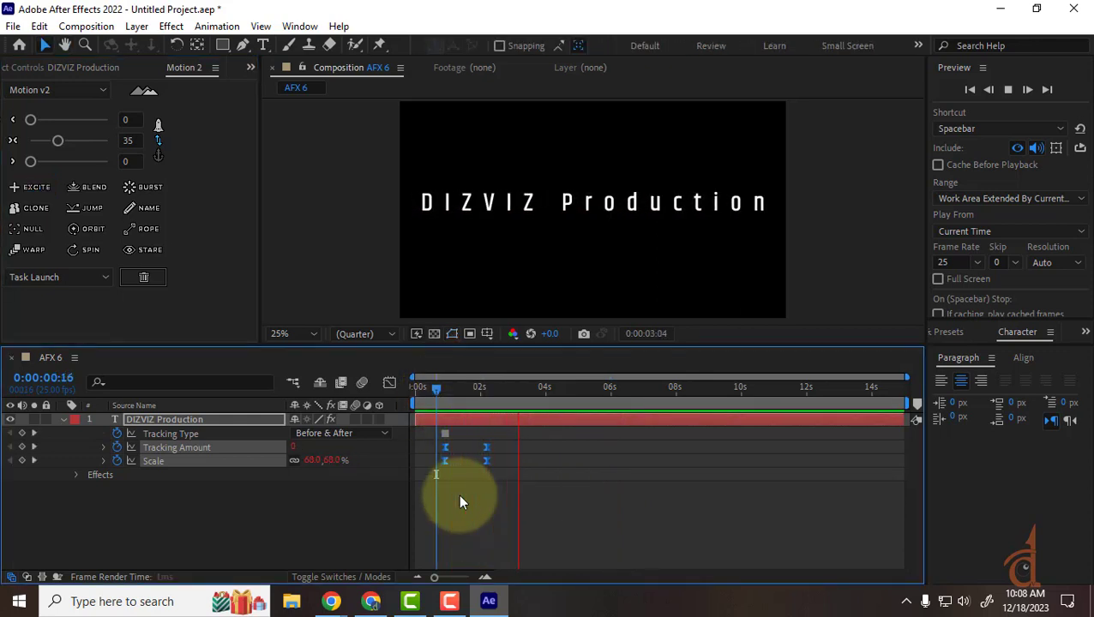
key("space")
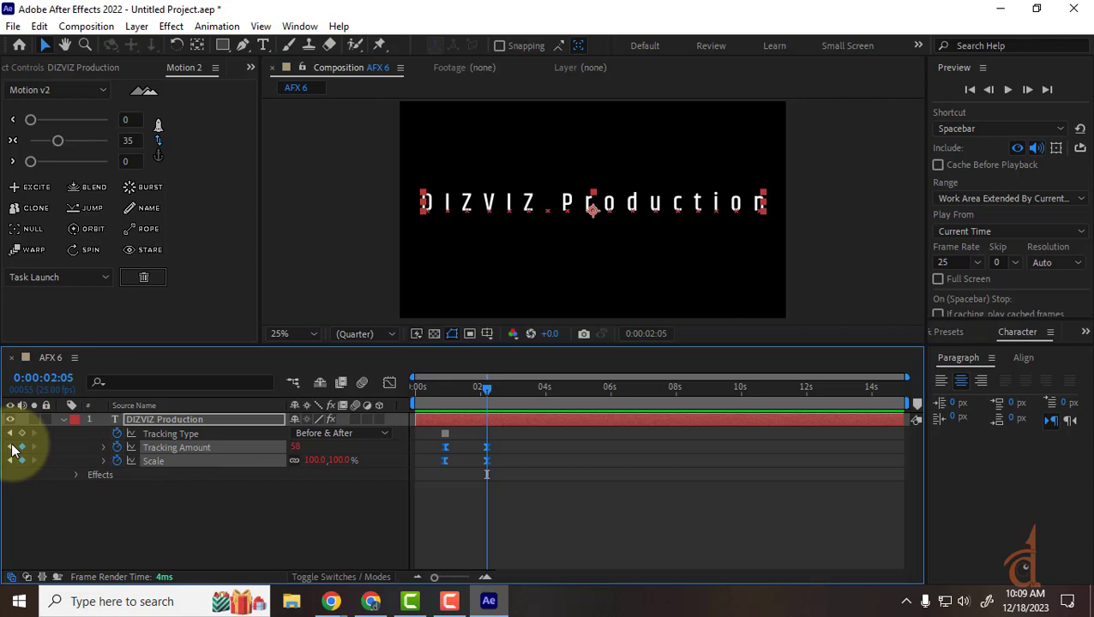
Set the first Motion 2 easing amount to 100 for all Tracking Amount and Scale keyframes and preview the title.
left_click_drag(518, 440, 435, 478)
left_click_drag(58, 140, 181, 125)
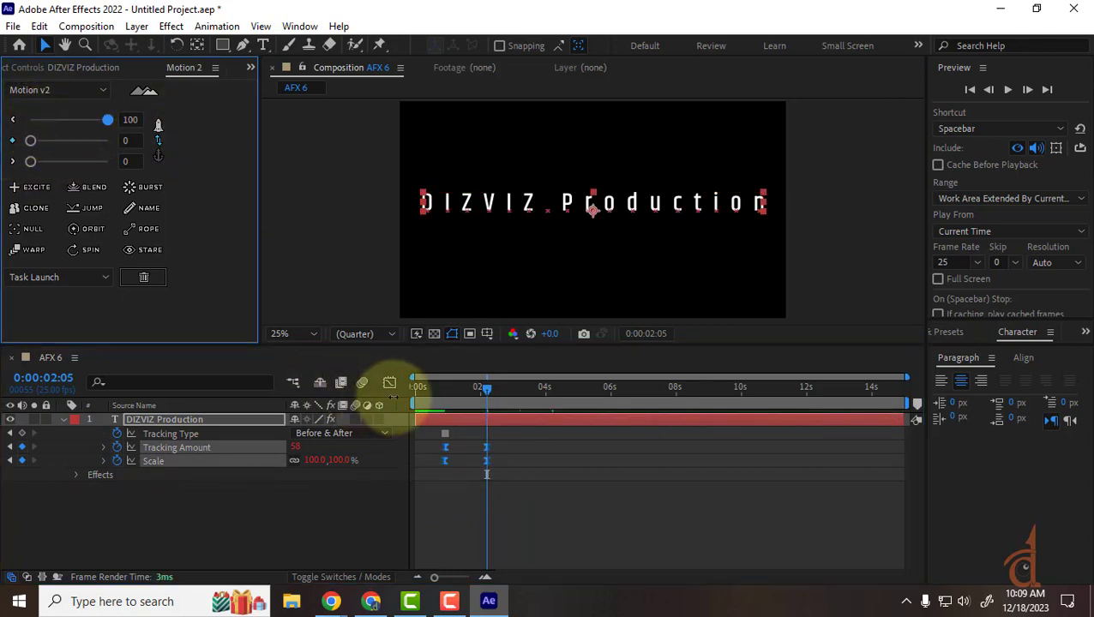
left_click(438, 389)
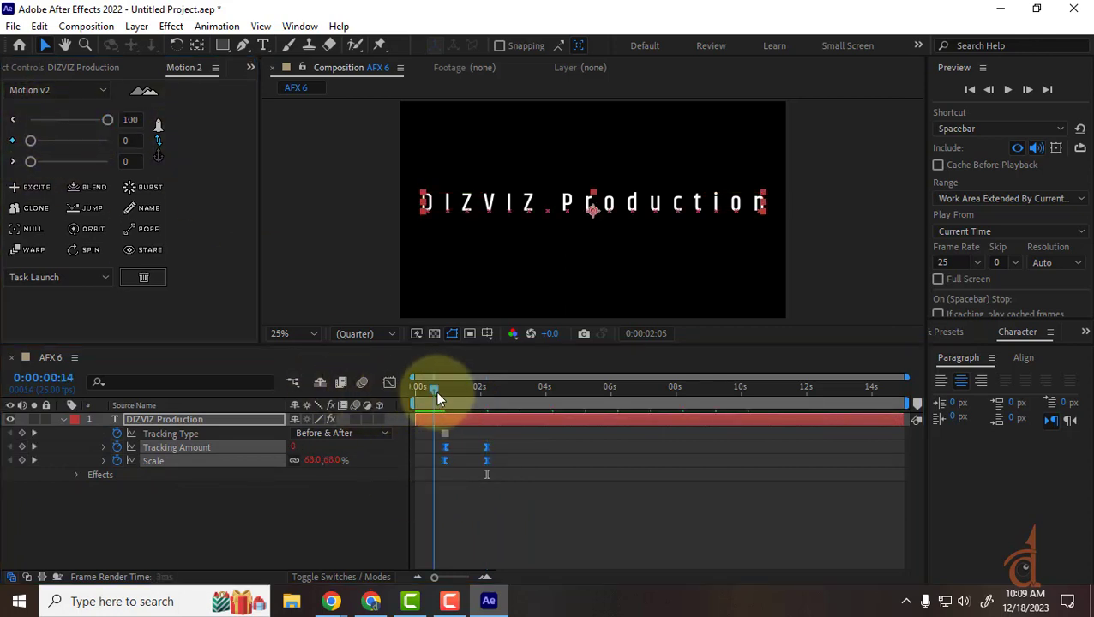
key("space")
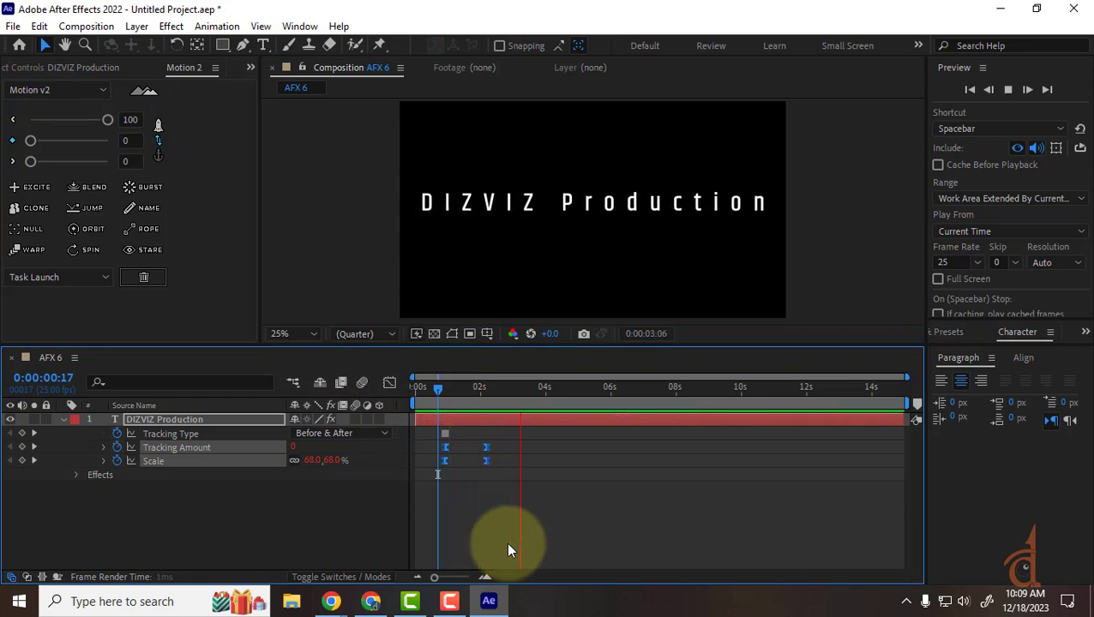
key("space")
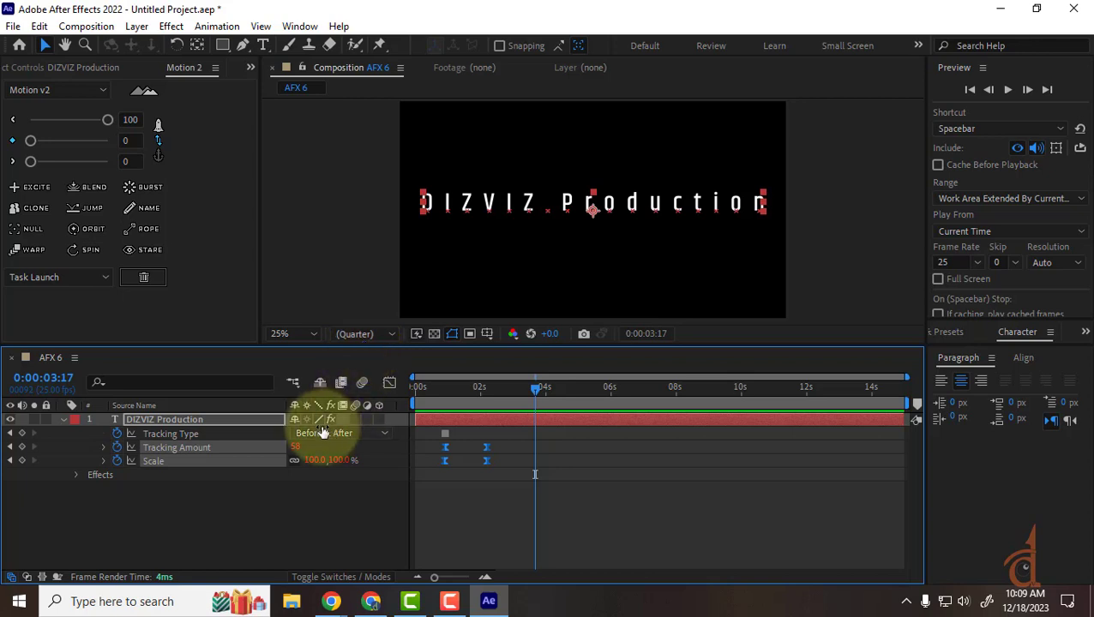
Move the last Tracking Amount and Scale keyframes together to 0:00:01:11 and preview the very short animation.
left_click_drag(448, 438, 460, 475)
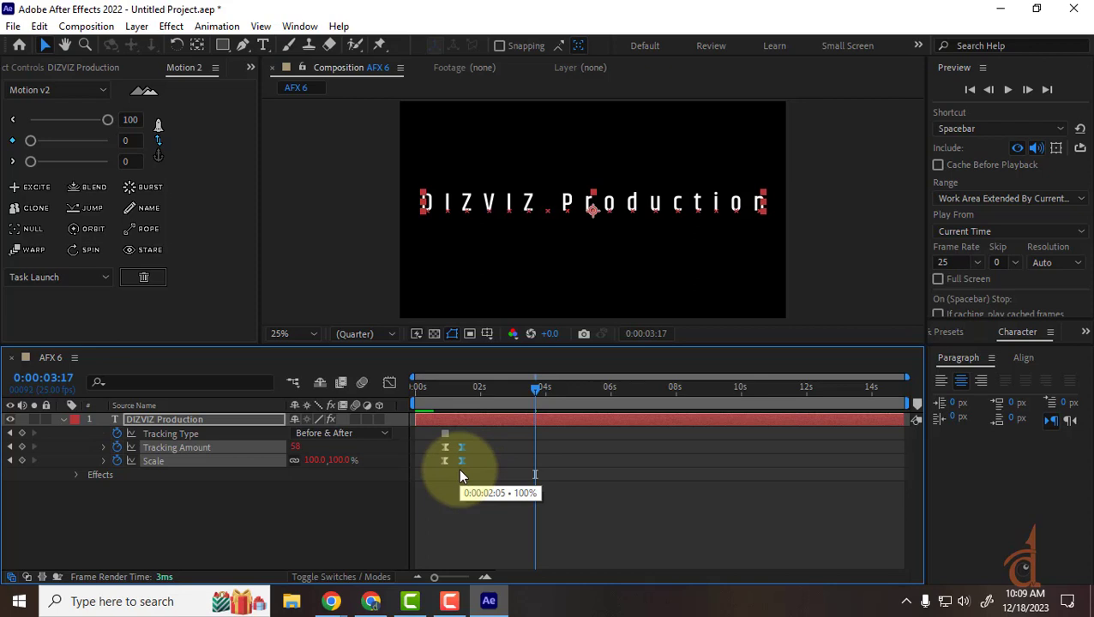
left_click(427, 389)
key("space")
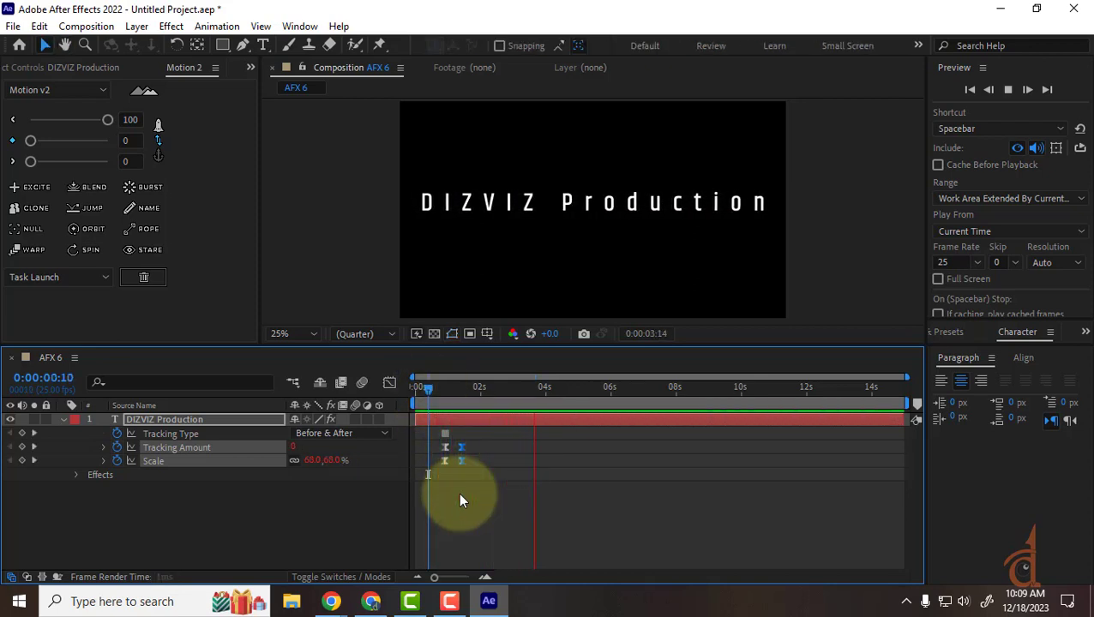
key("space")
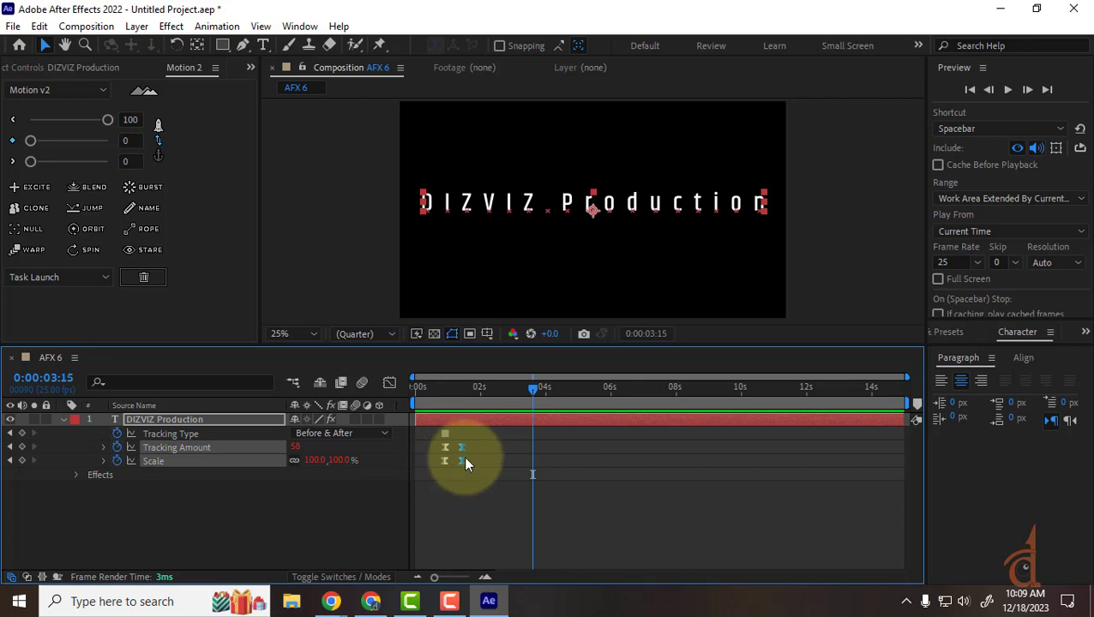
Move the last Tracking Amount and Scale keyframes together to about 9.5 seconds and preview the slow animation.
left_click_drag(461, 446, 542, 447)
left_click_drag(684, 466, 722, 456)
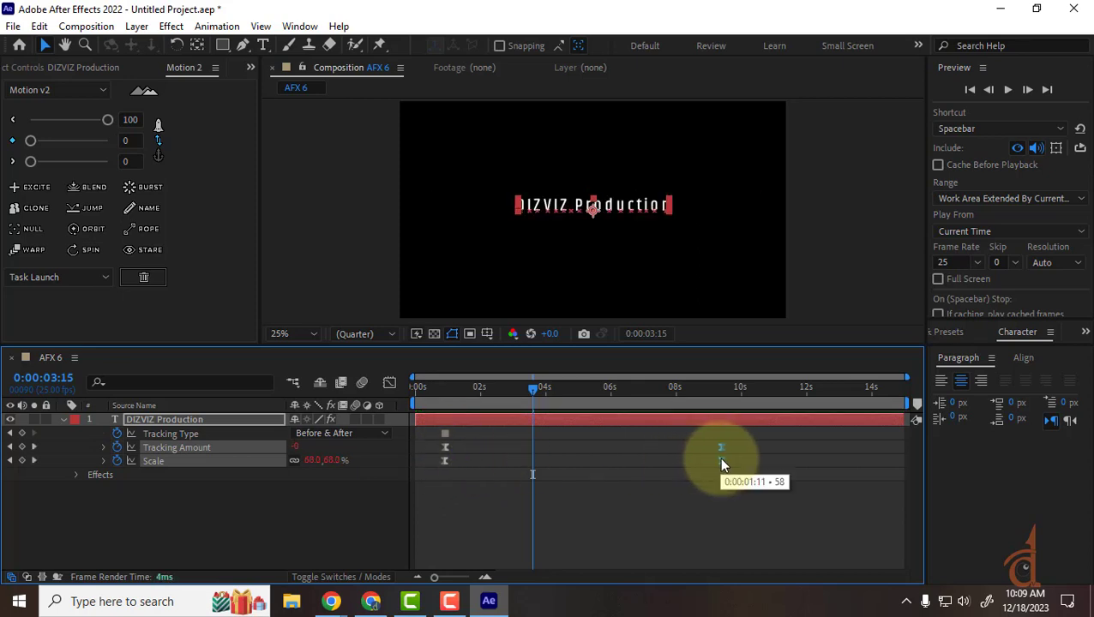
left_click(442, 390)
key("space")
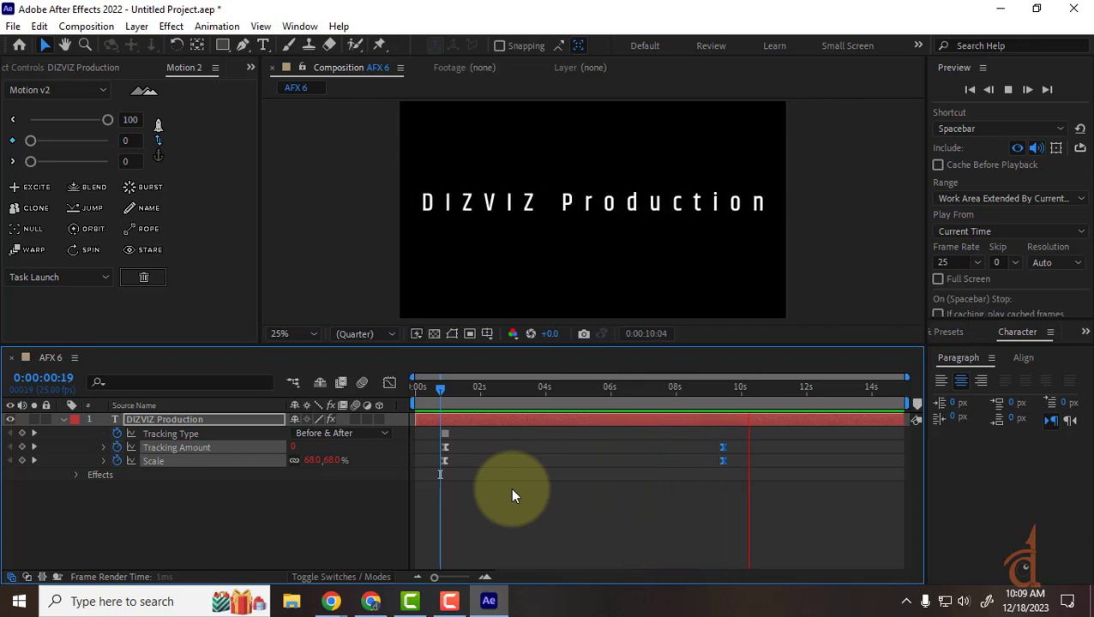
key("space")
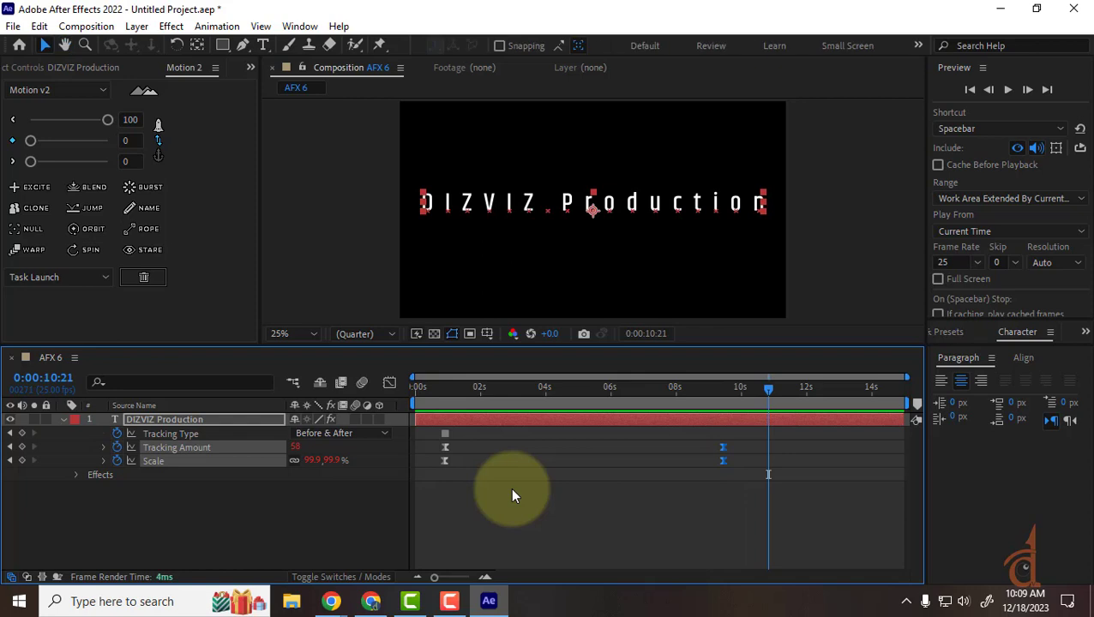
Move the last Tracking Amount and Scale keyframes together to about 1.7 seconds and preview the quick animation.
left_click_drag(726, 445, 468, 460)
left_click(433, 387)
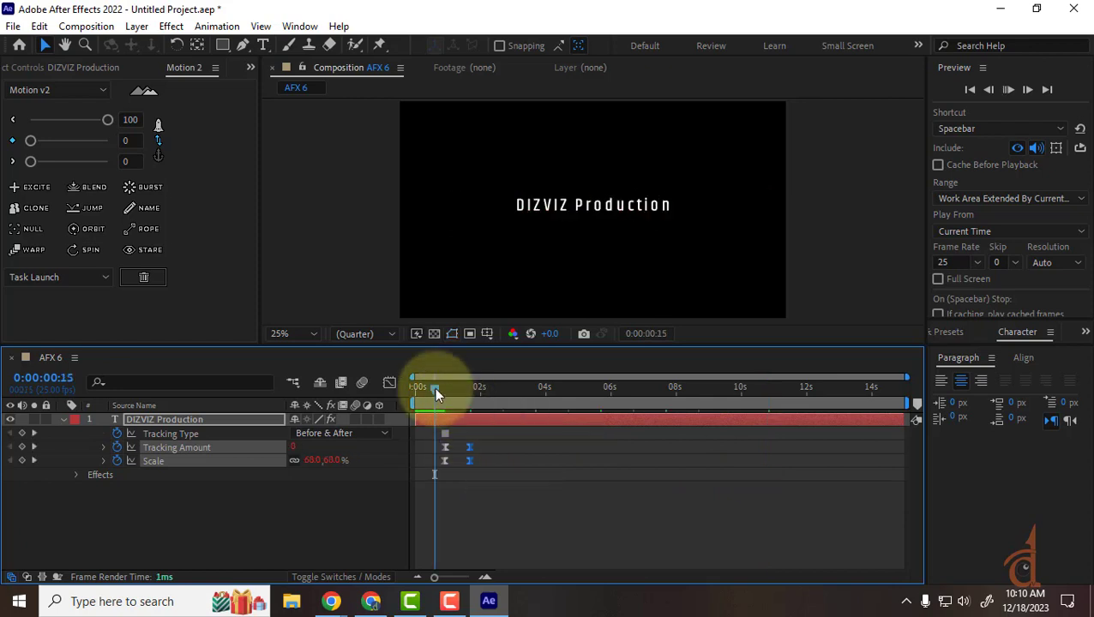
key("space")
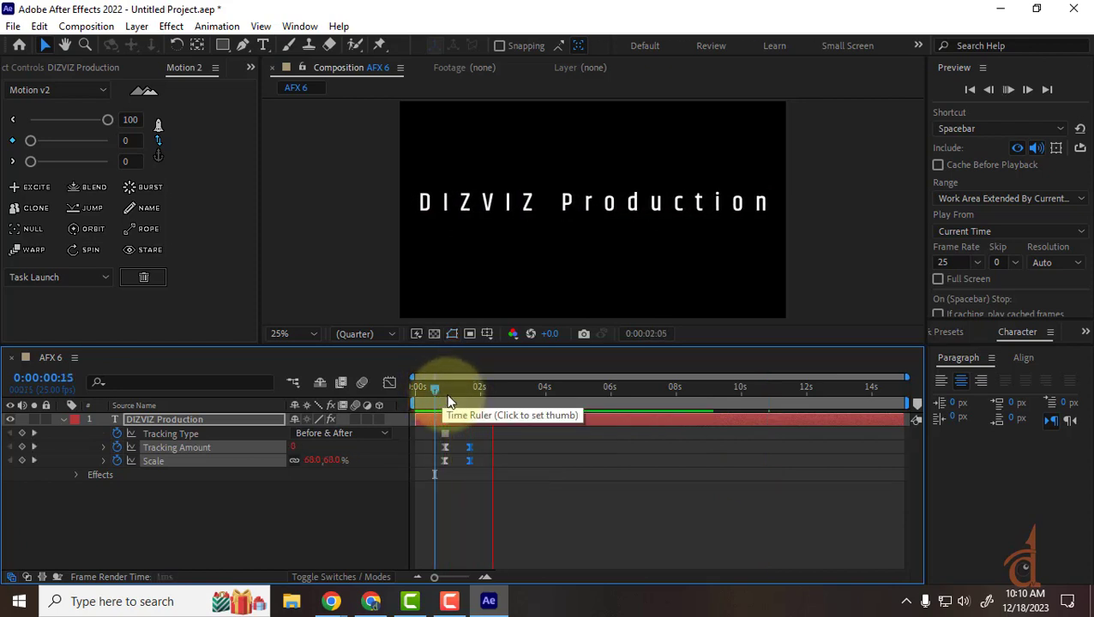
key("space")
Switch to YouTube in Chrome, search for "animation principles" and skim the resulting videos.
mouse_move(339, 600)
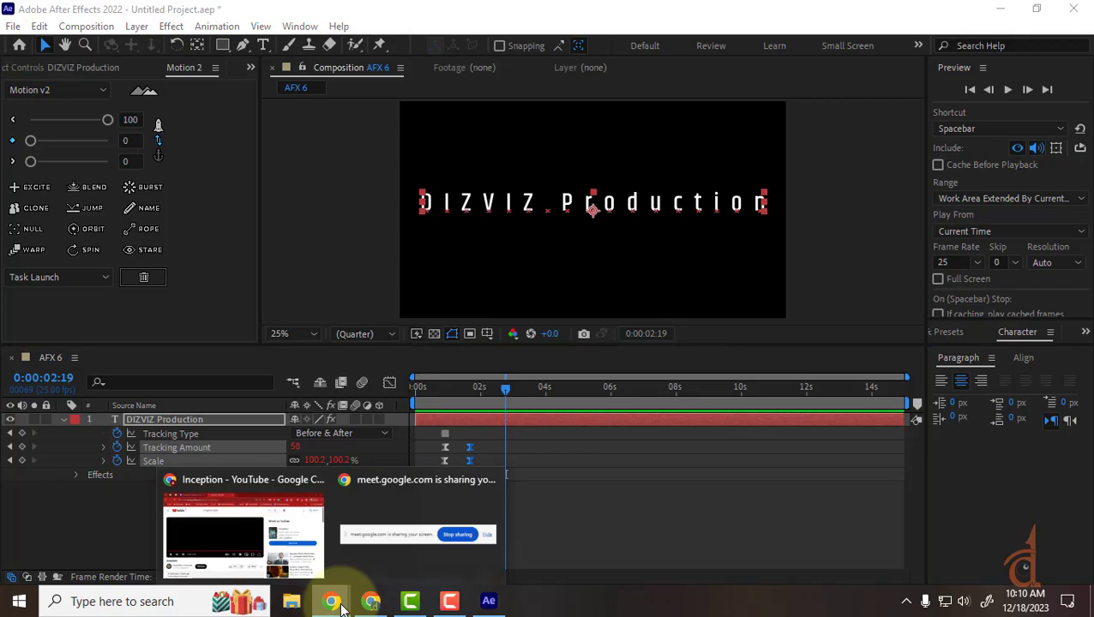
left_click(304, 549)
left_click(292, 122)
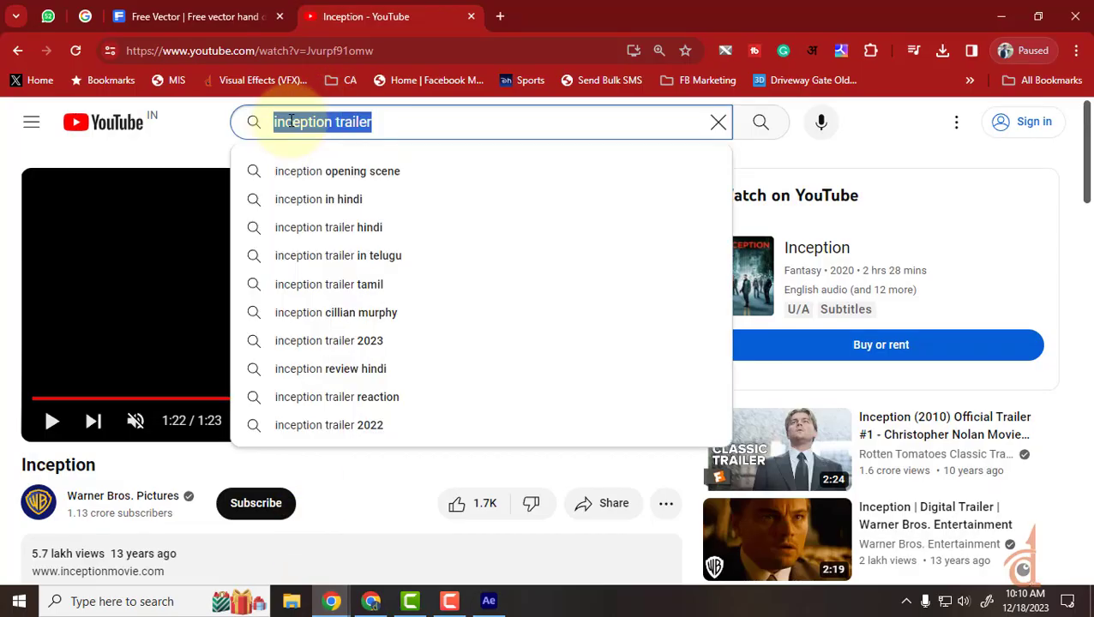
type("anima")
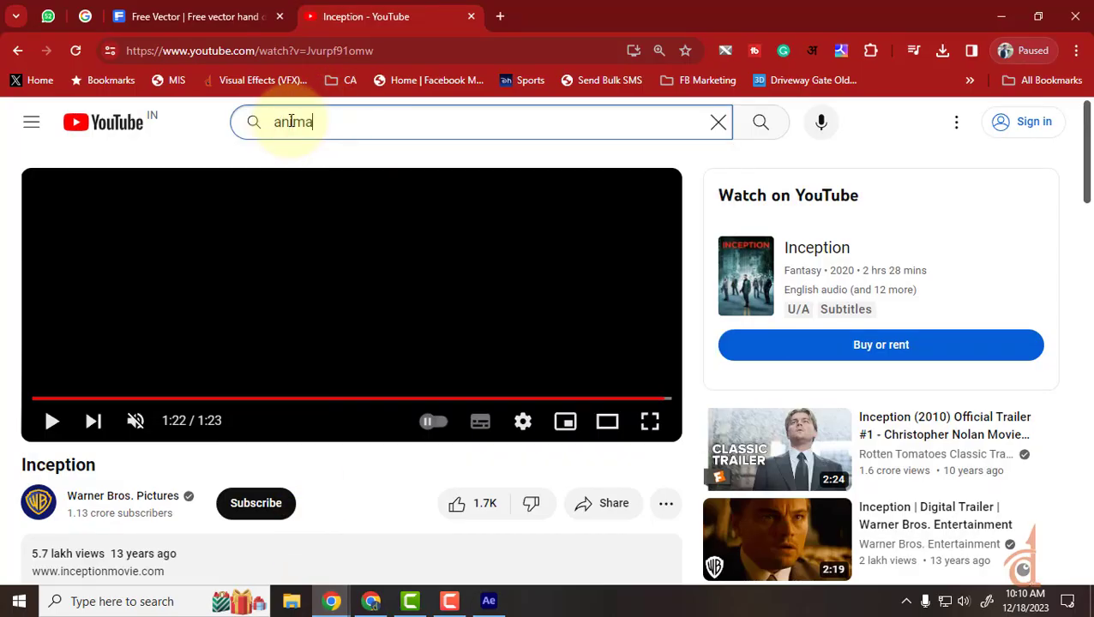
type("tion ")
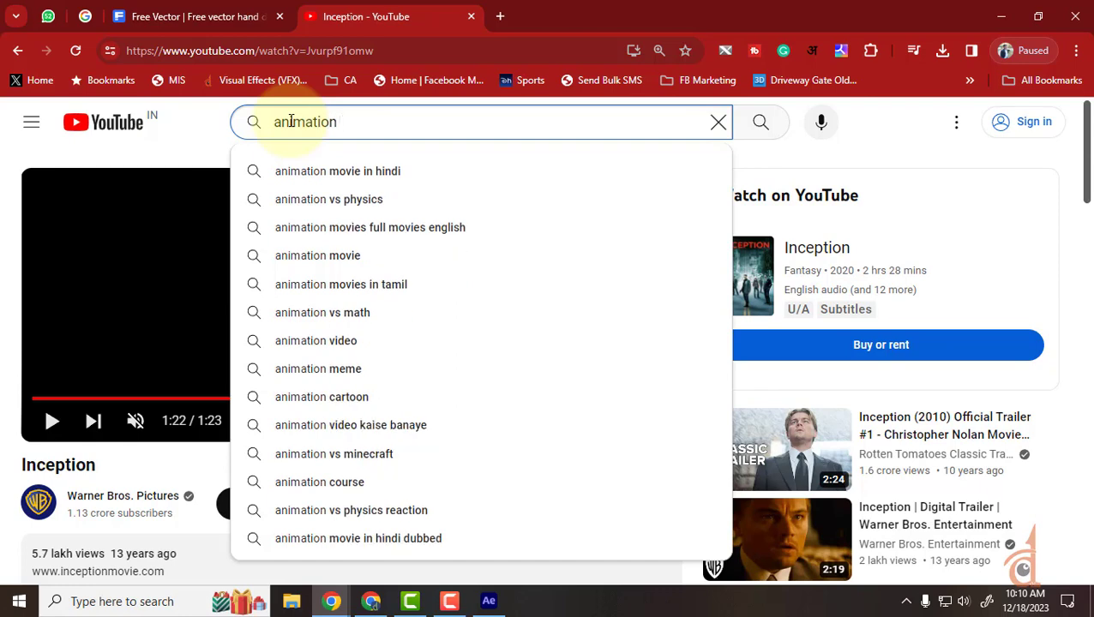
type("pri")
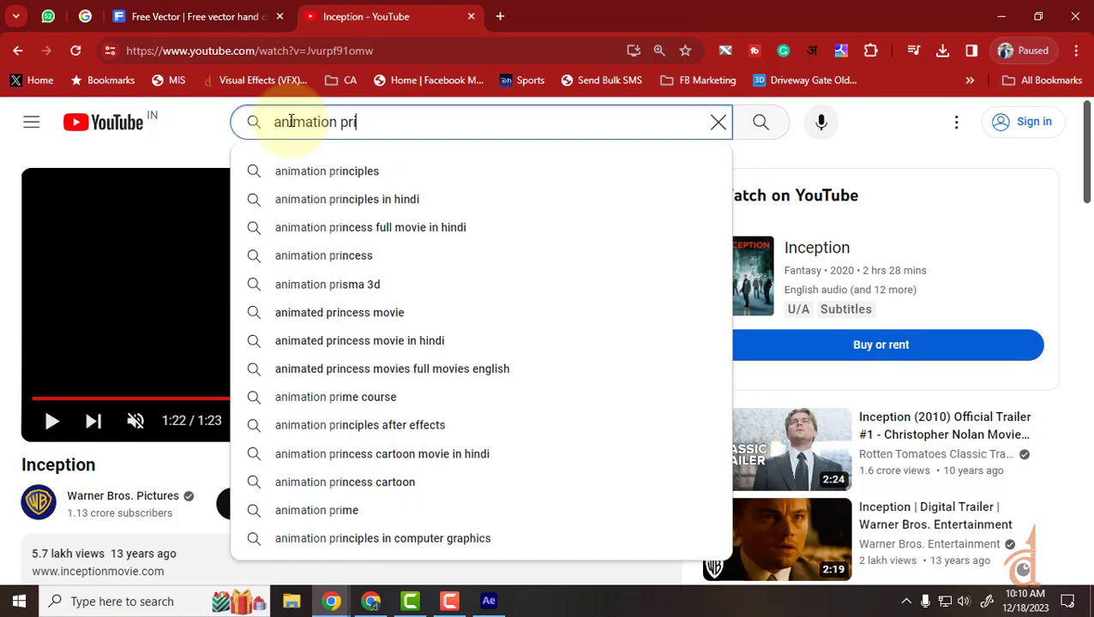
left_click(296, 170)
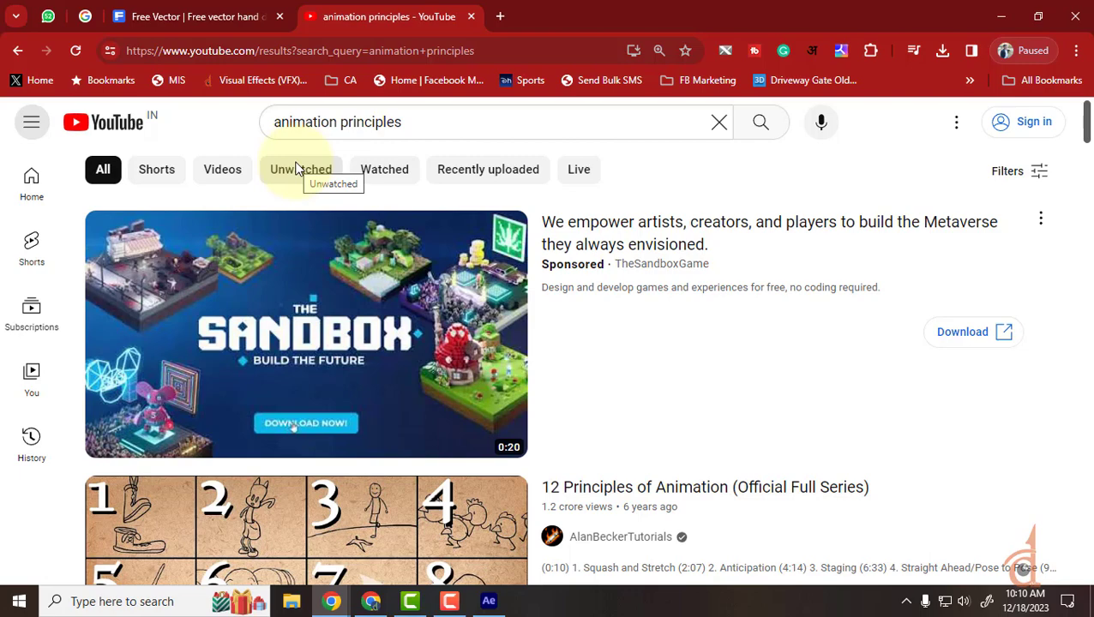
scroll(295, 169, "down", 6)
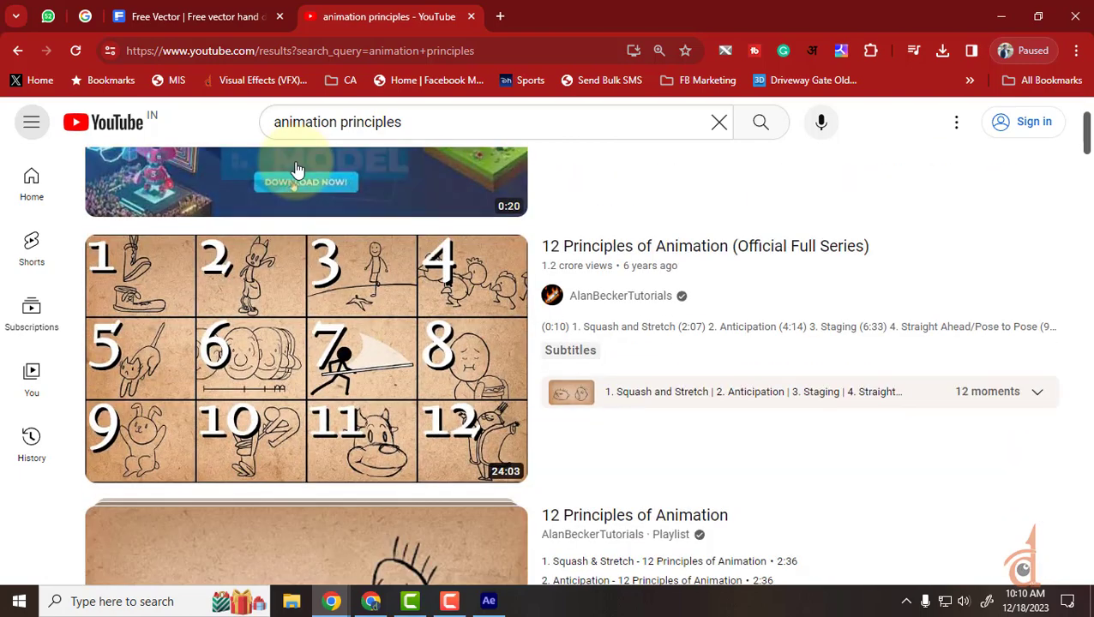
scroll(295, 169, "down", 5)
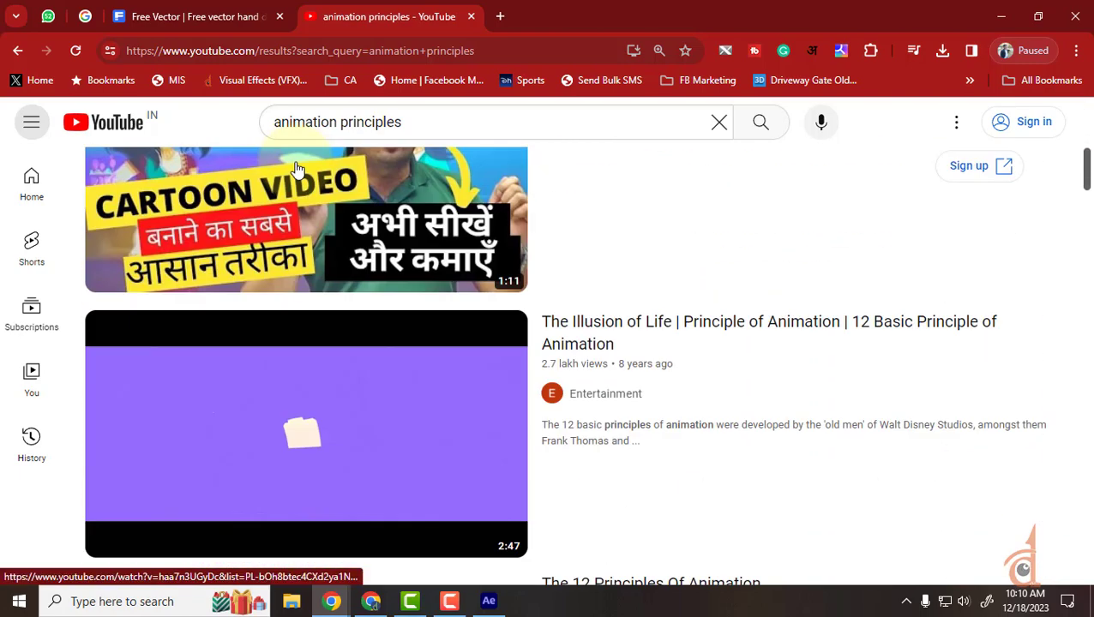
scroll(296, 171, "up", 7)
Search YouTube for "animator's survival kit".
left_click_drag(427, 119, 353, 127)
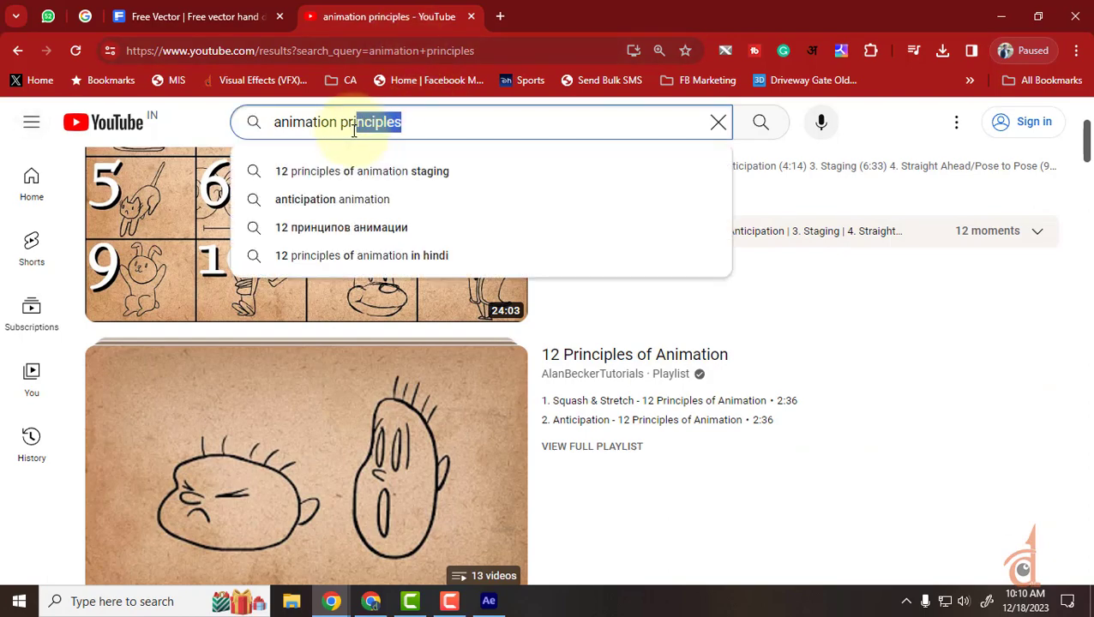
key("BackSpace")
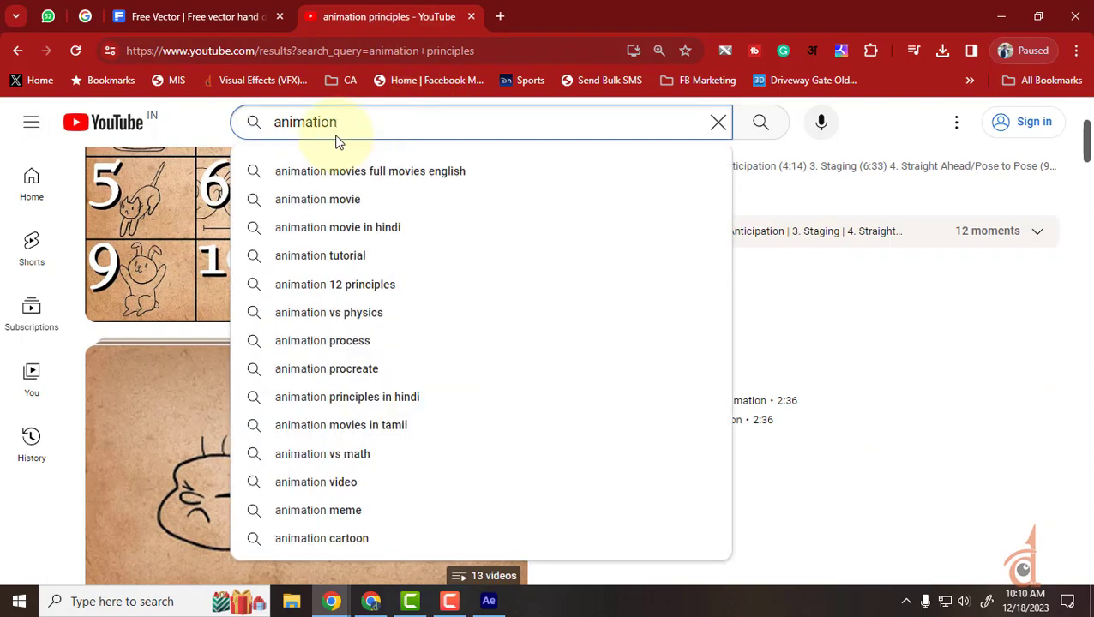
type("su")
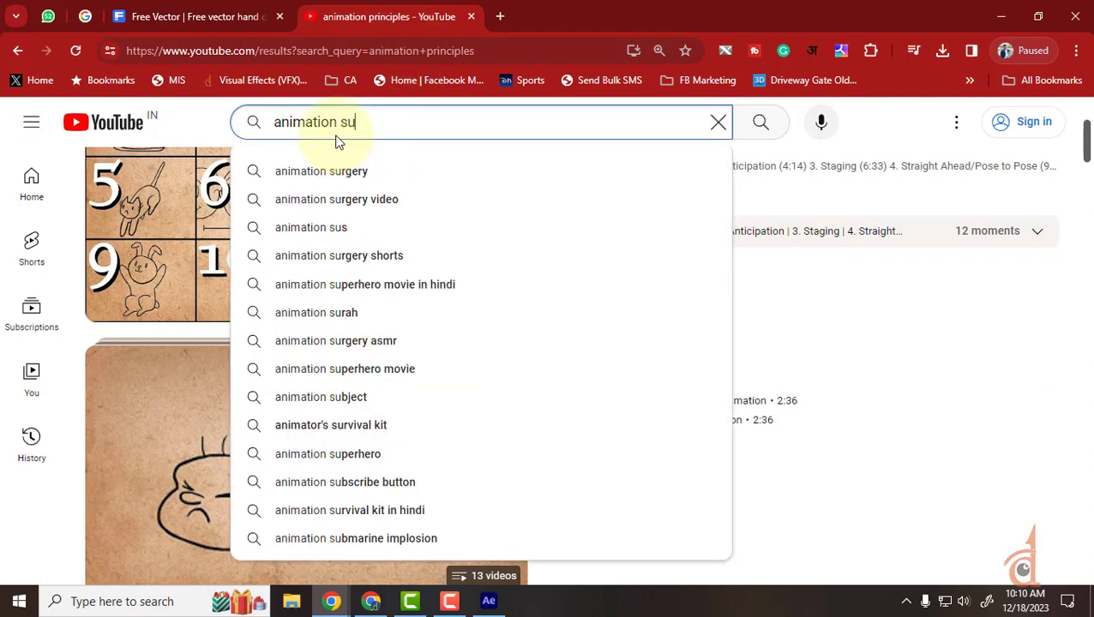
type("rvival")
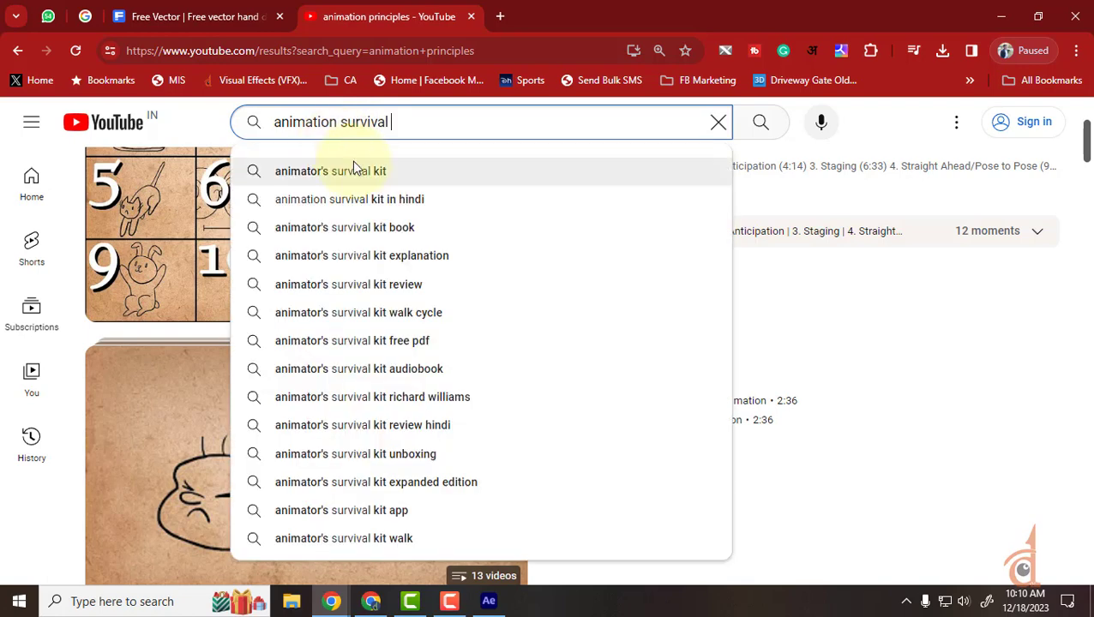
left_click(352, 170)
Examine the Animator's Survival Kit results, previewing the Starting Right, Walk1 walk cycle and vibration clips.
scroll(559, 251, "down", 3)
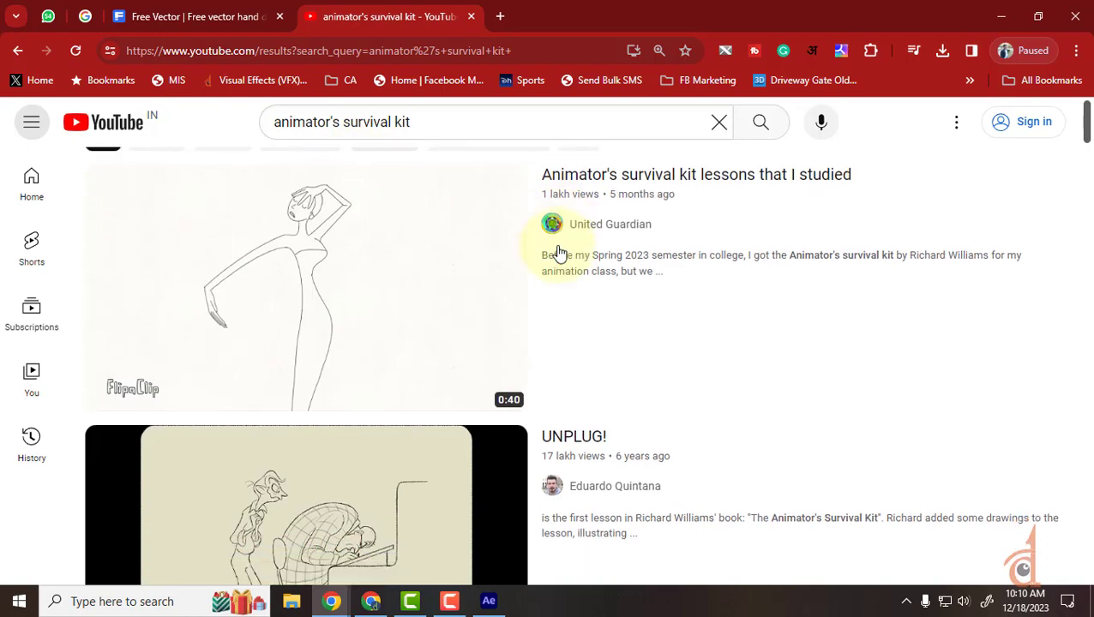
scroll(780, 351, "down", 4)
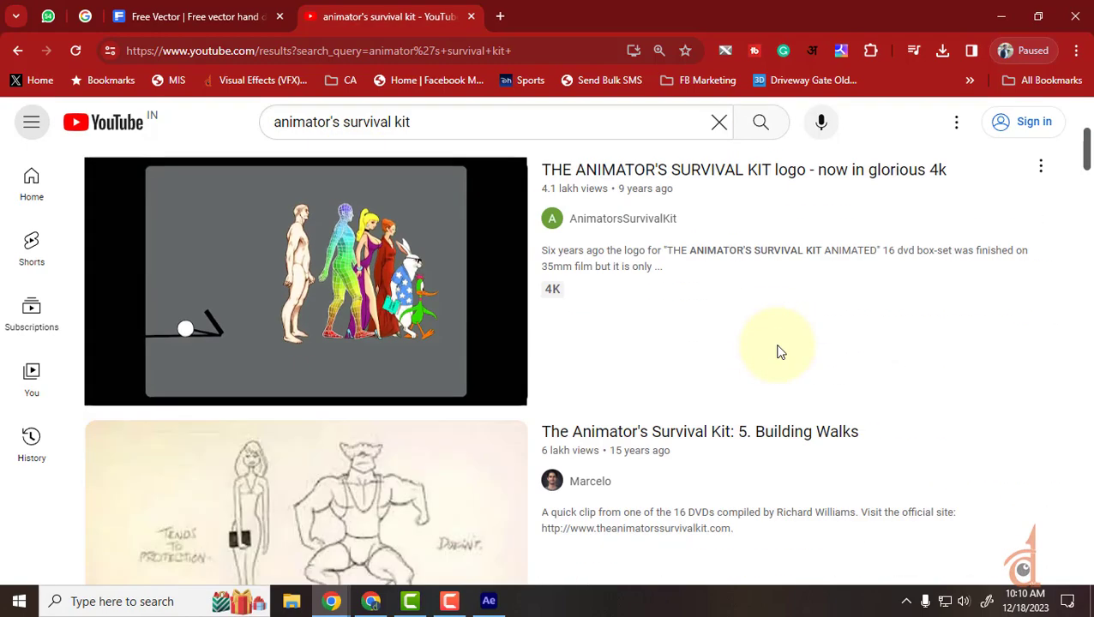
scroll(780, 351, "down", 3)
scroll(780, 351, "down", 4)
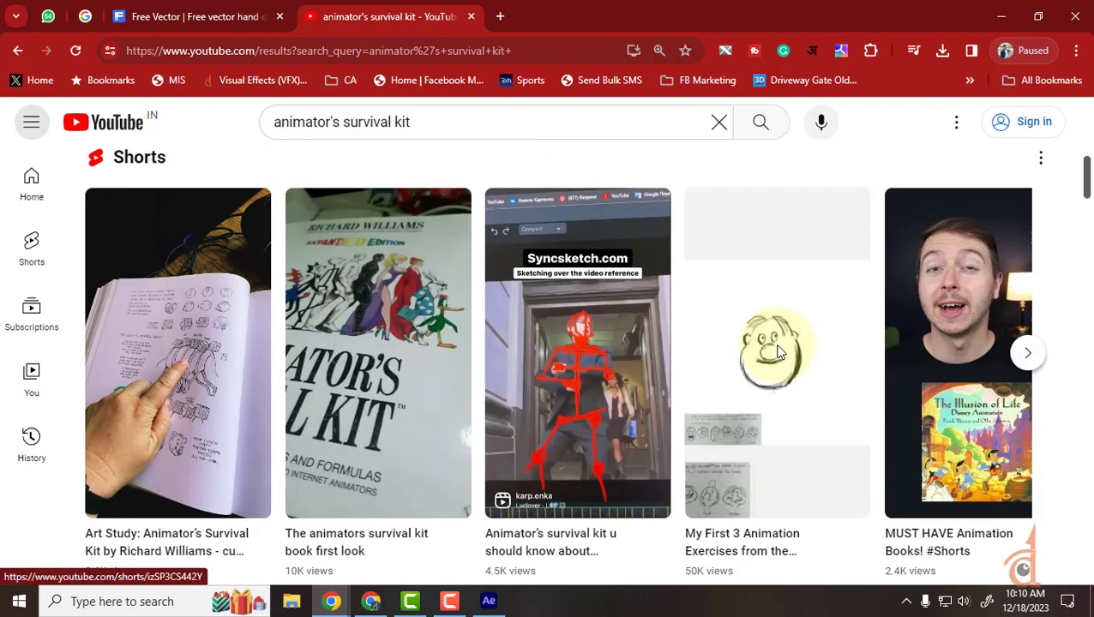
scroll(780, 351, "down", 9)
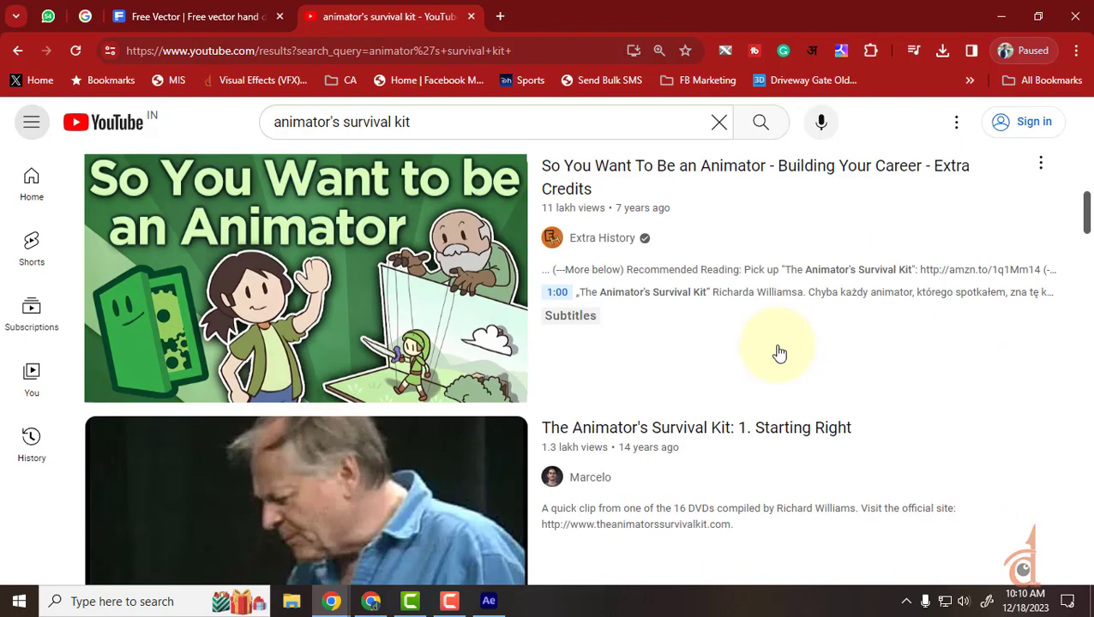
scroll(781, 351, "down", 2)
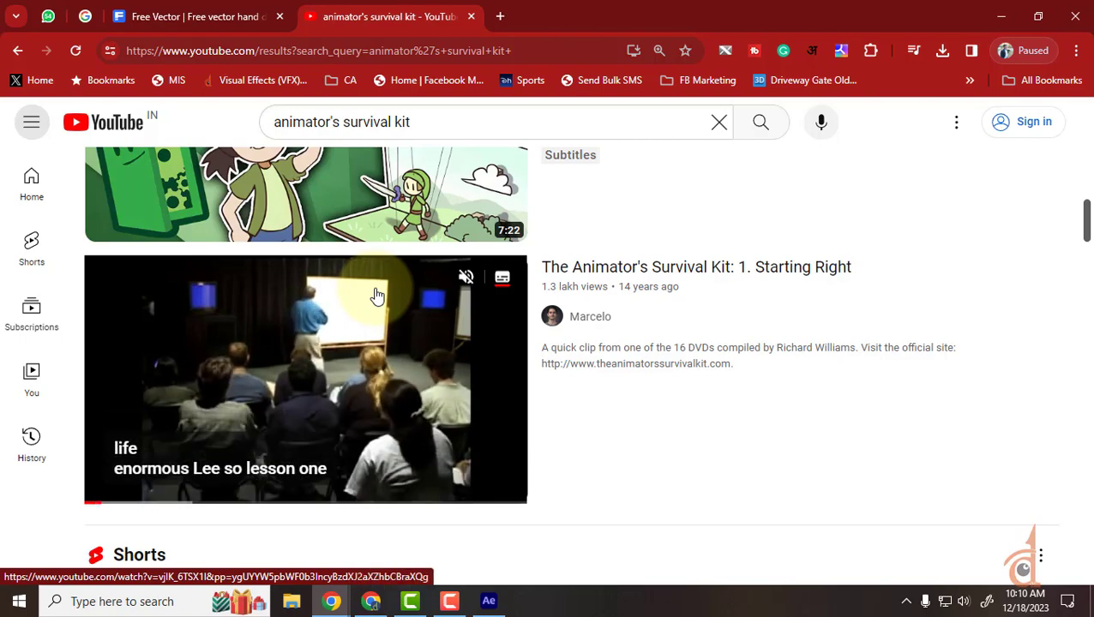
scroll(377, 296, "down", 6)
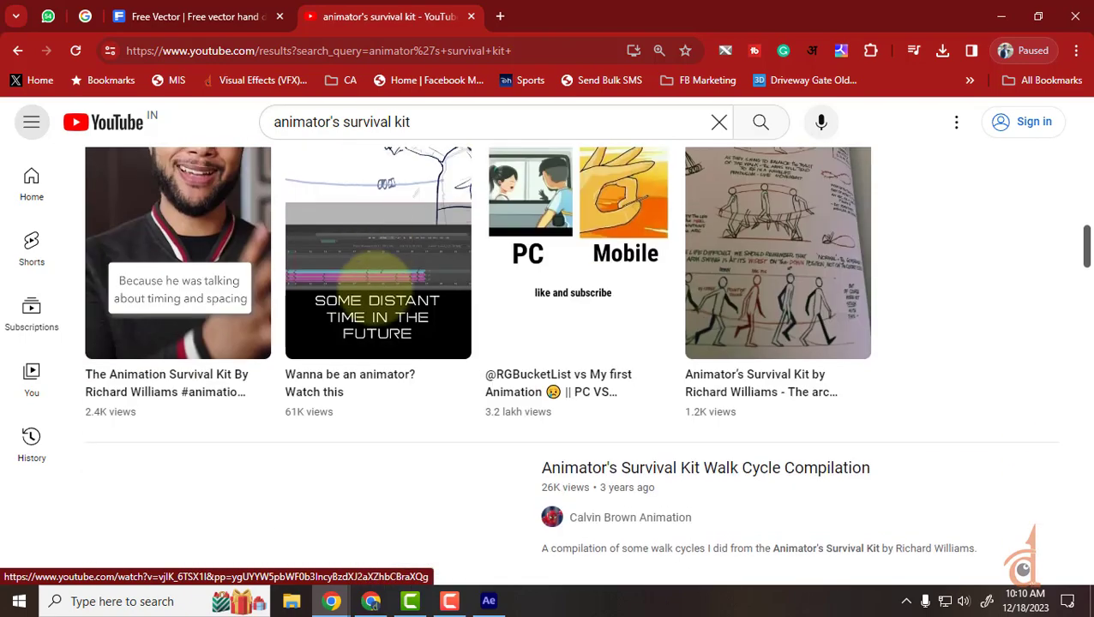
scroll(378, 274, "down", 7)
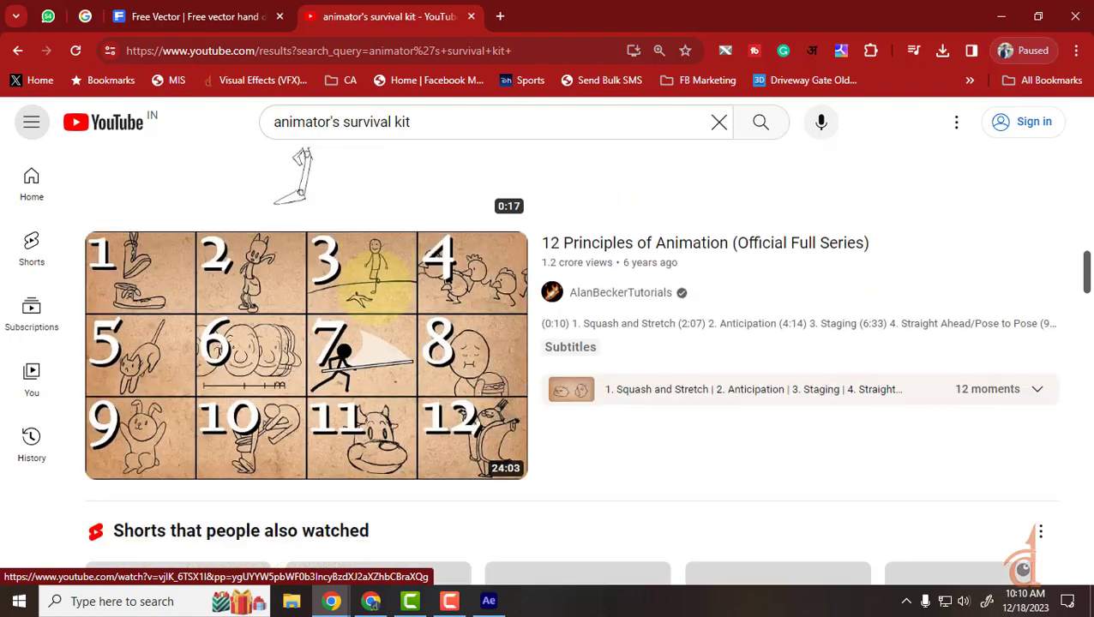
scroll(378, 279, "down", 3)
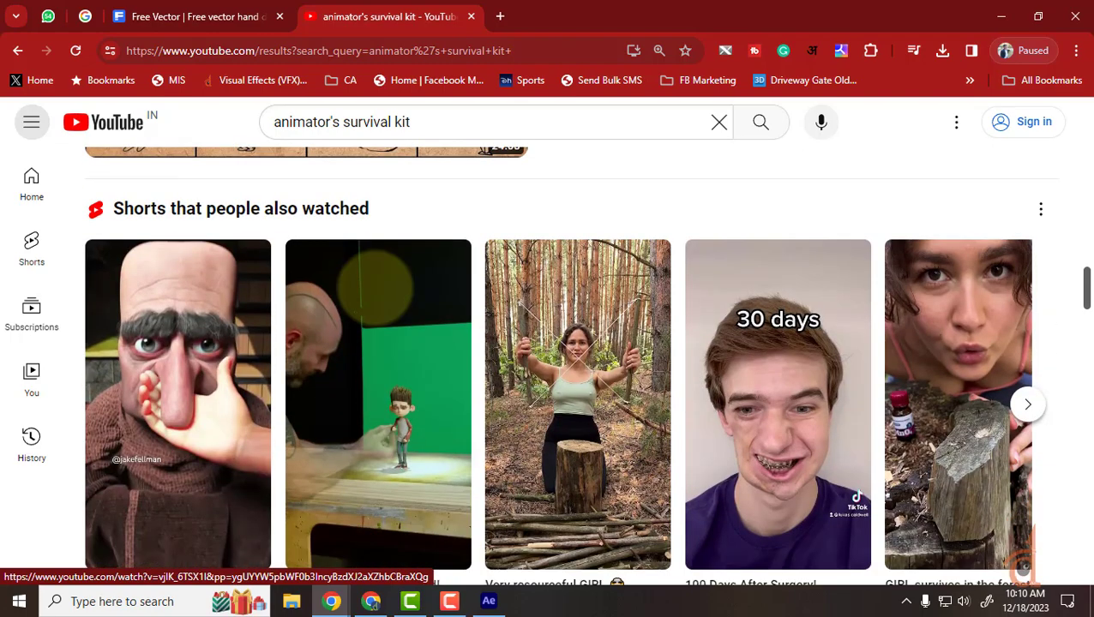
scroll(377, 292, "down", 4)
scroll(377, 292, "down", 4)
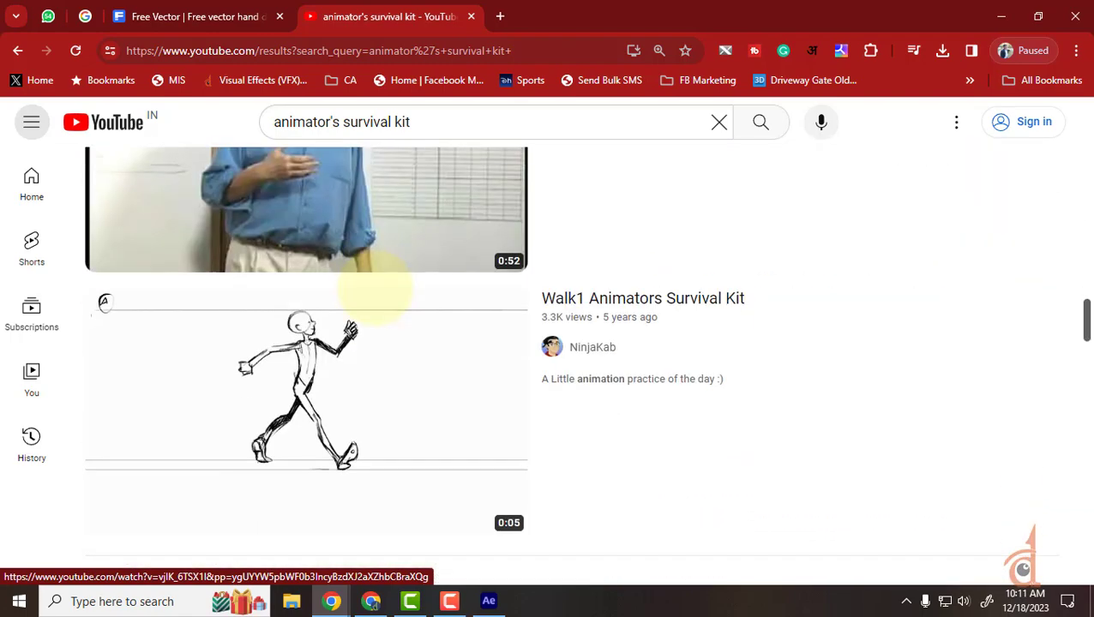
scroll(351, 399, "down", 3)
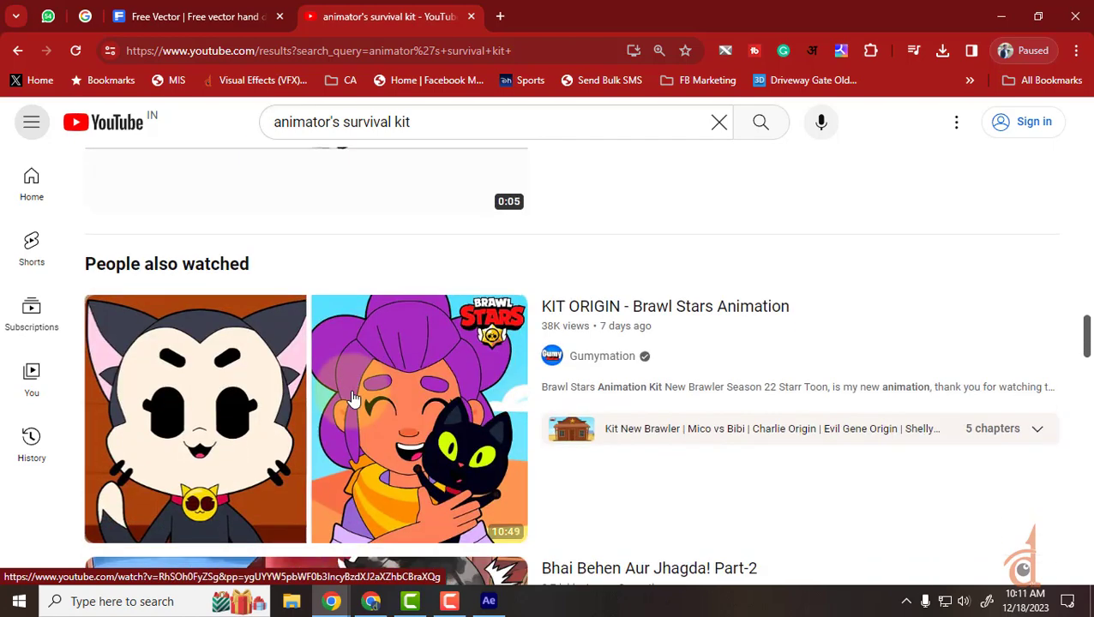
scroll(351, 399, "up", 3)
mouse_move(354, 398)
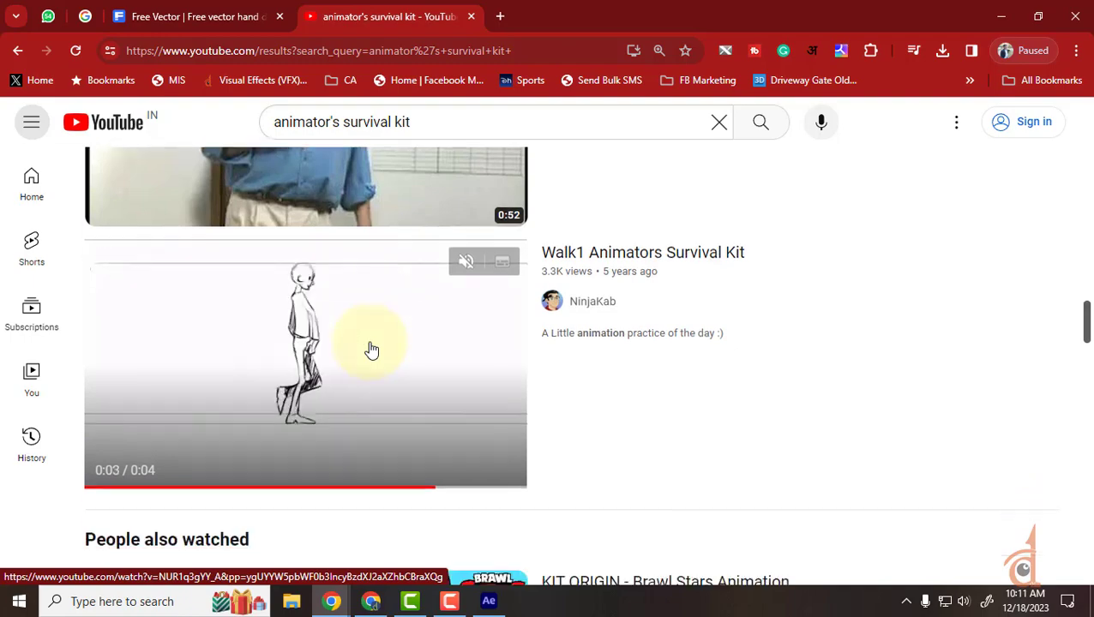
scroll(370, 350, "down", 3)
scroll(371, 350, "down", 12)
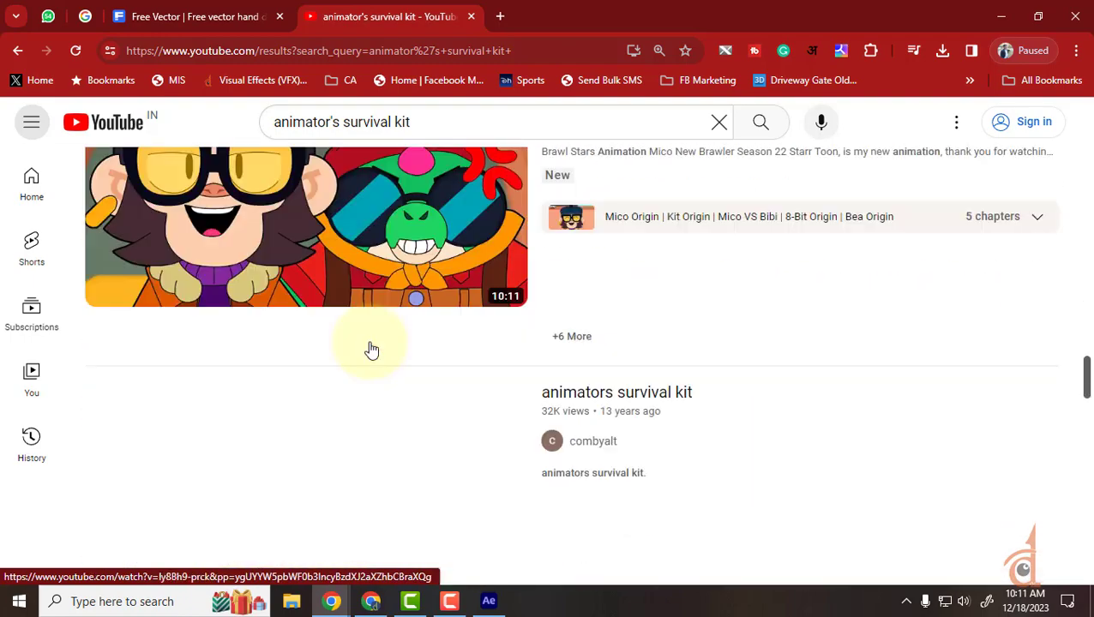
scroll(371, 350, "down", 3)
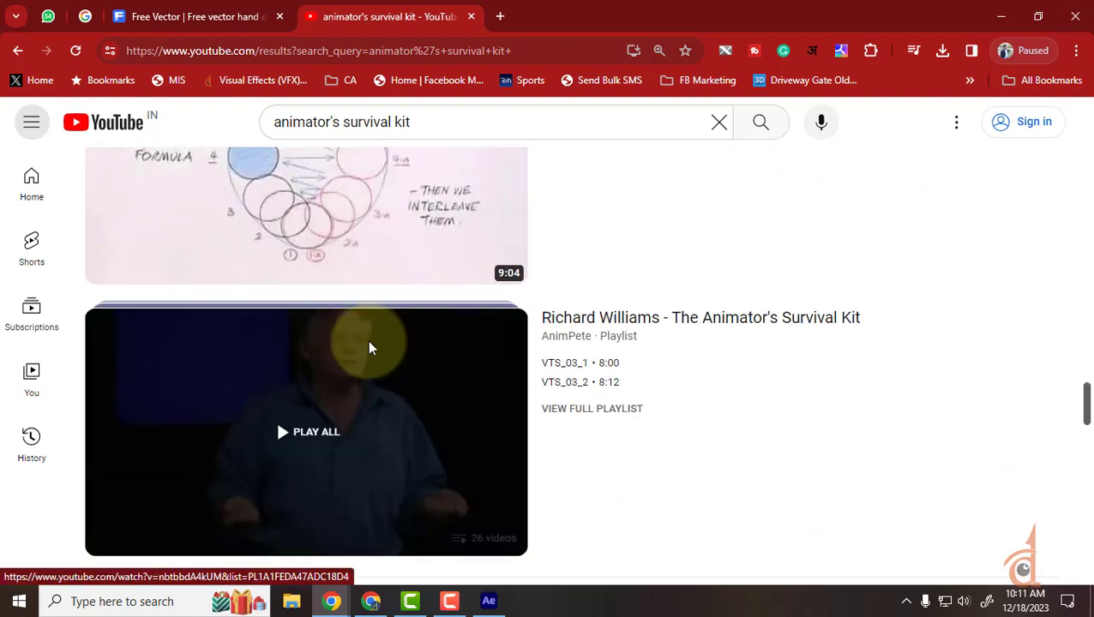
scroll(370, 350, "up", 2)
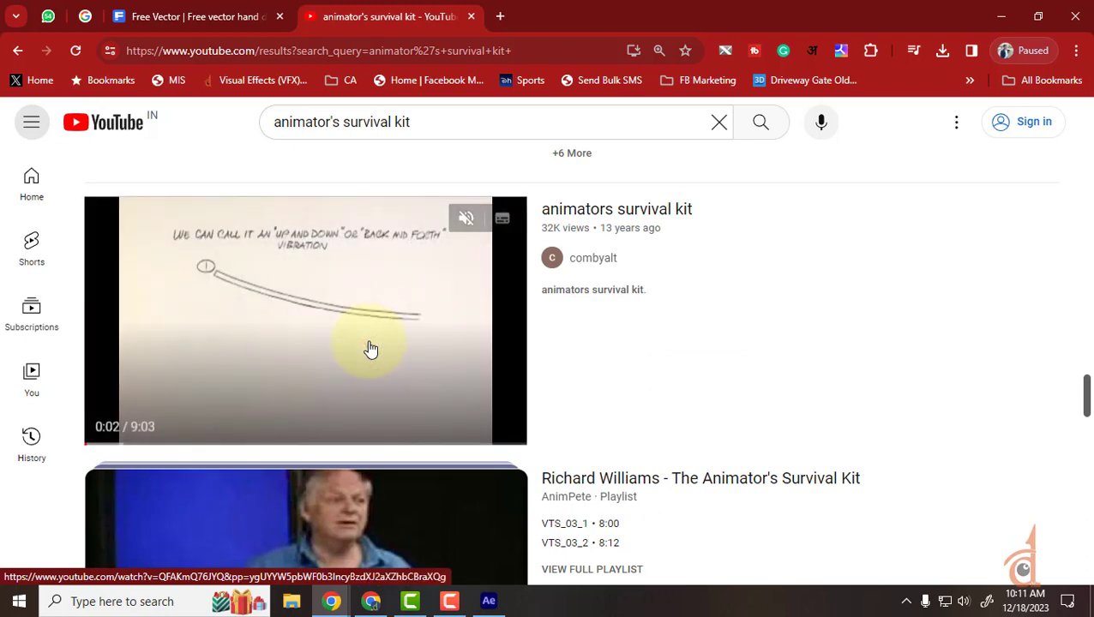
Open the "animators survival kit" video, watch its vibration examples and pause at the standard diving board vibration.
left_click(293, 302)
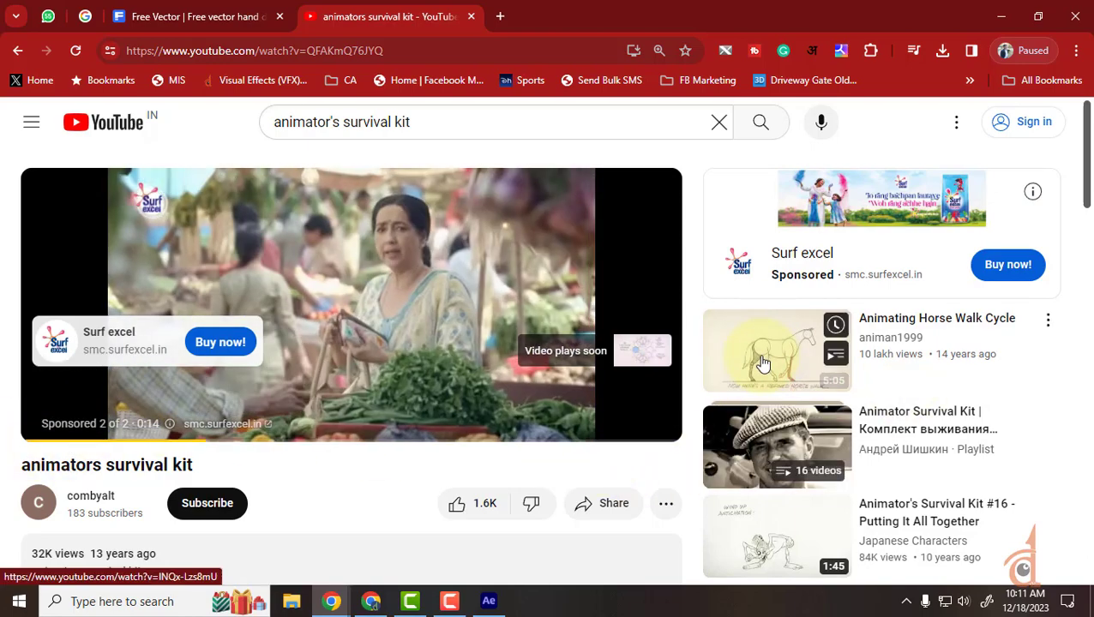
mouse_move(762, 364)
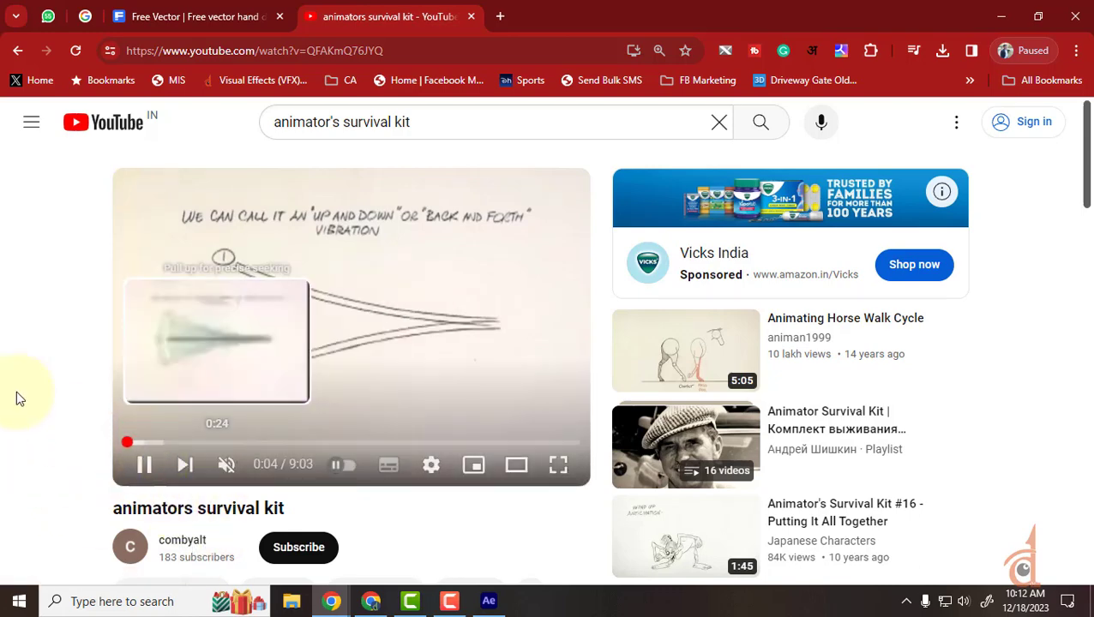
key("Right")
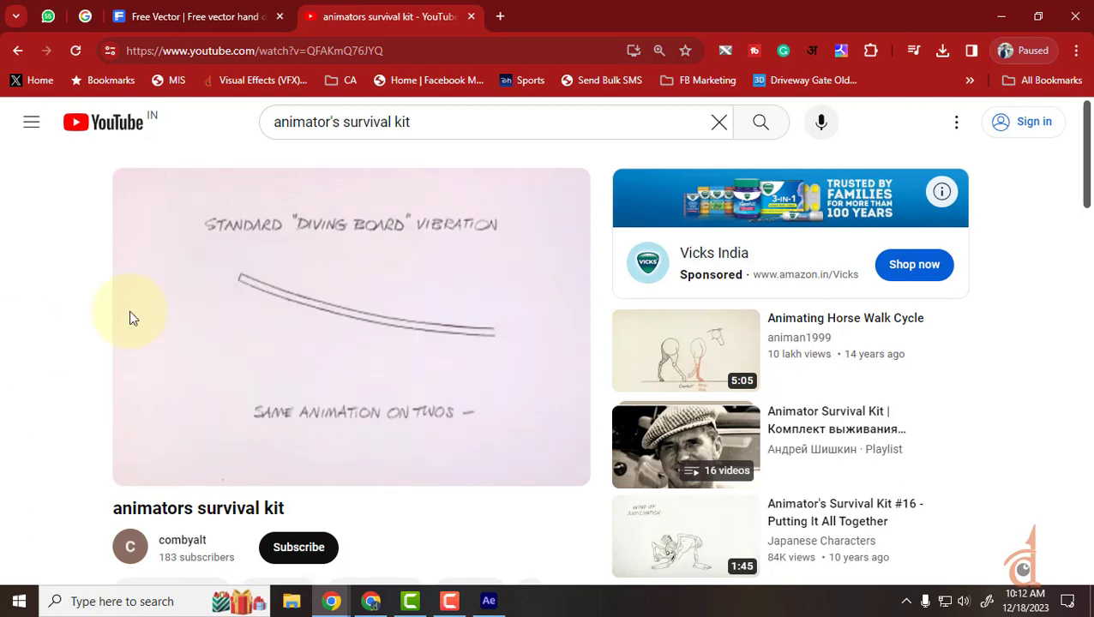
left_click(285, 284)
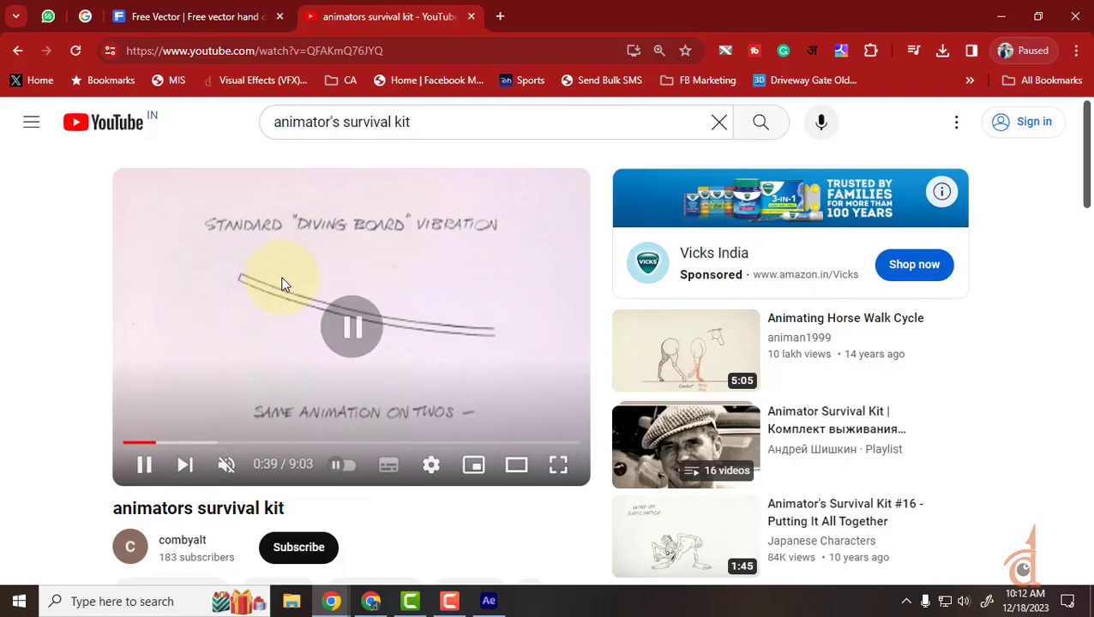
Switch to After Effects, return to the composition's start and examine the animatable text properties of the DIZVIZ Production layer.
left_click(489, 601)
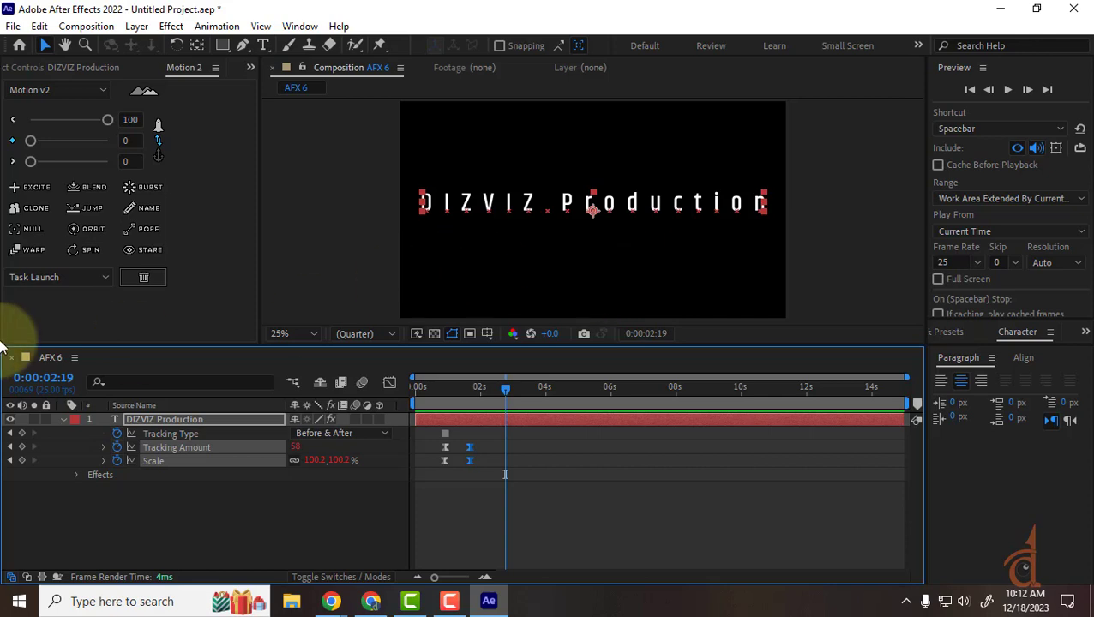
left_click_drag(477, 399, 288, 383)
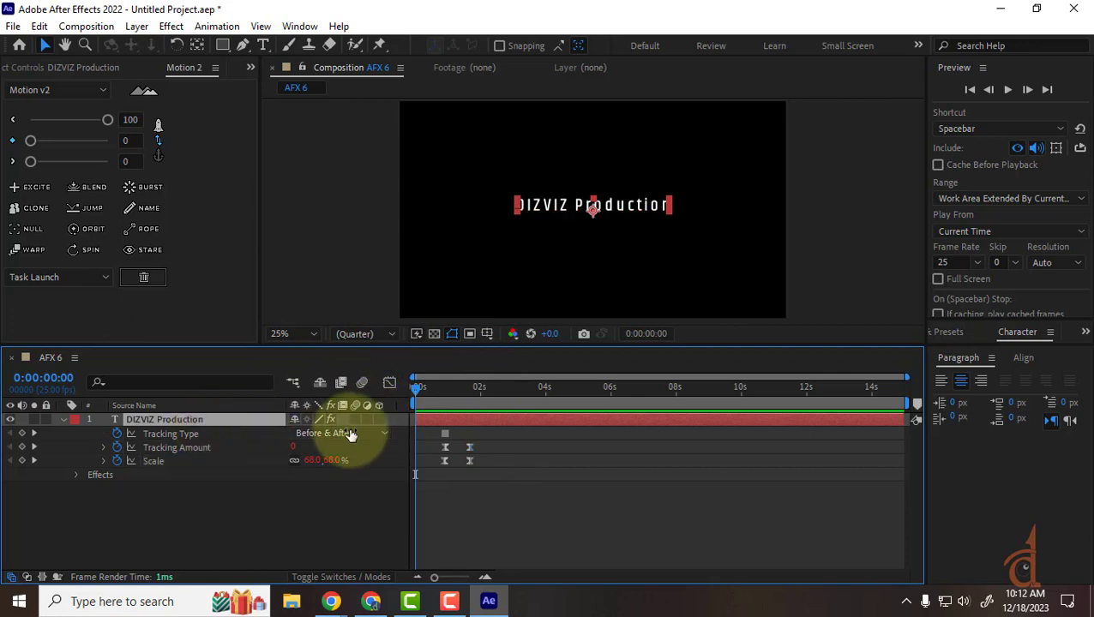
key("F2")
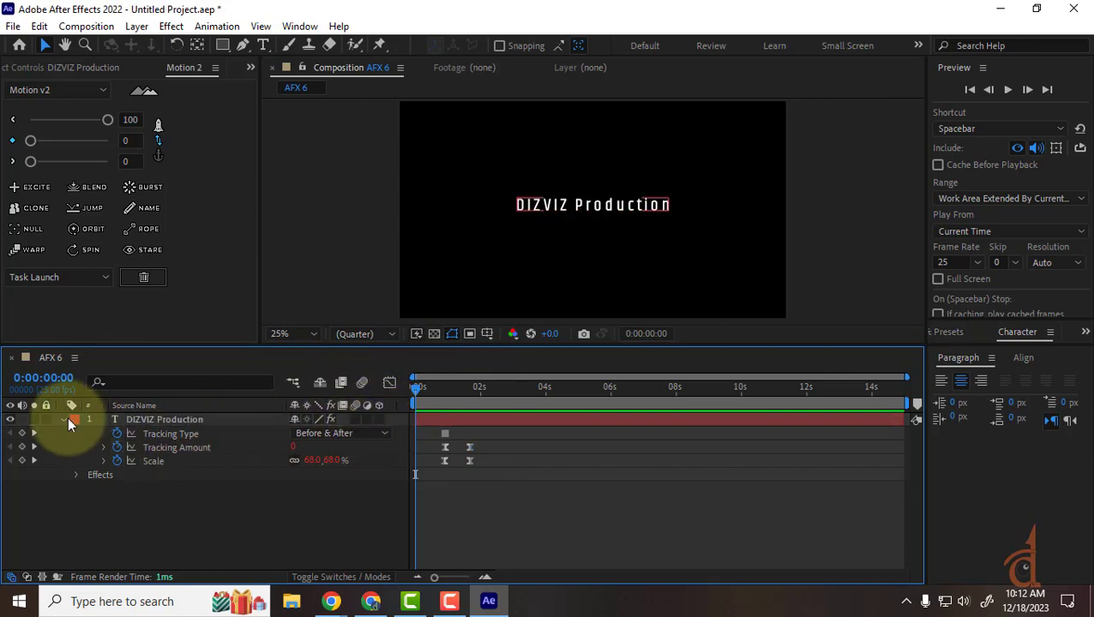
left_click(64, 419)
left_click(65, 419)
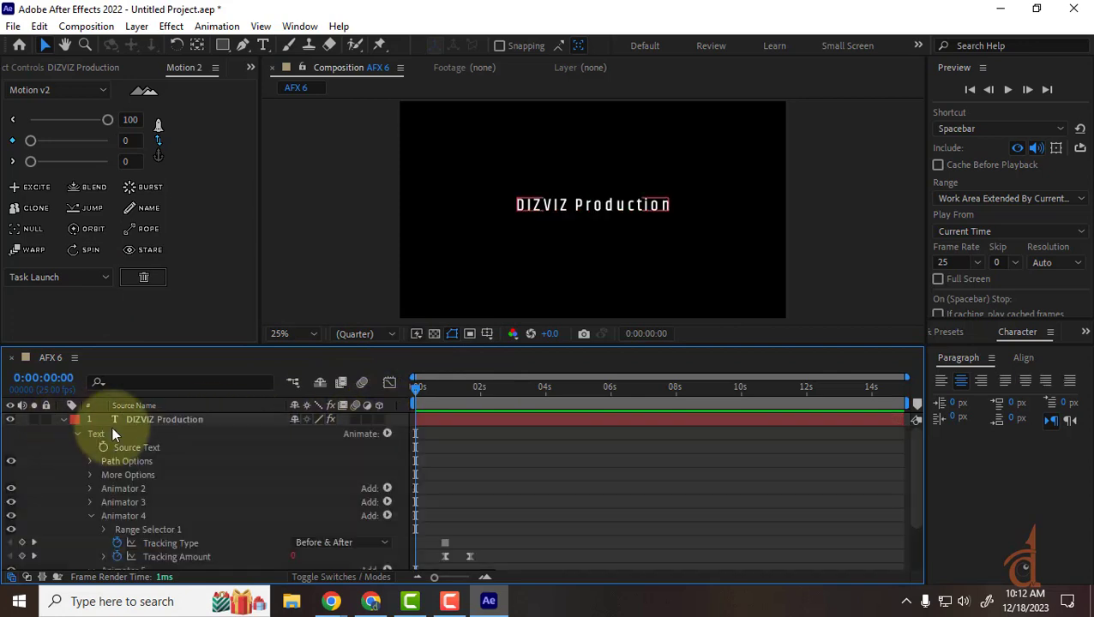
left_click(386, 433)
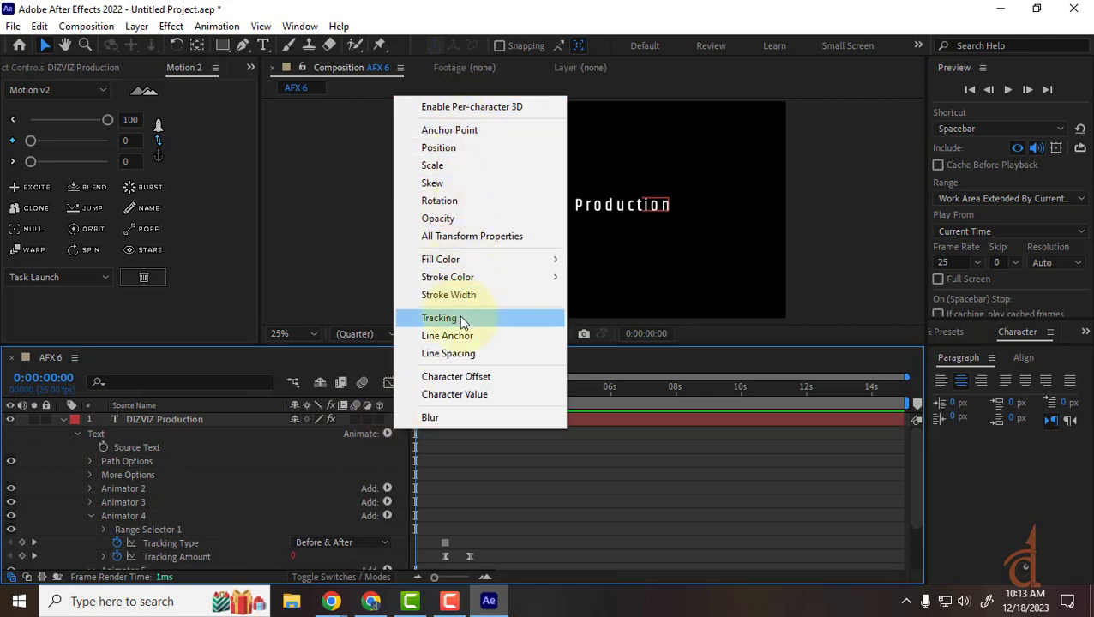
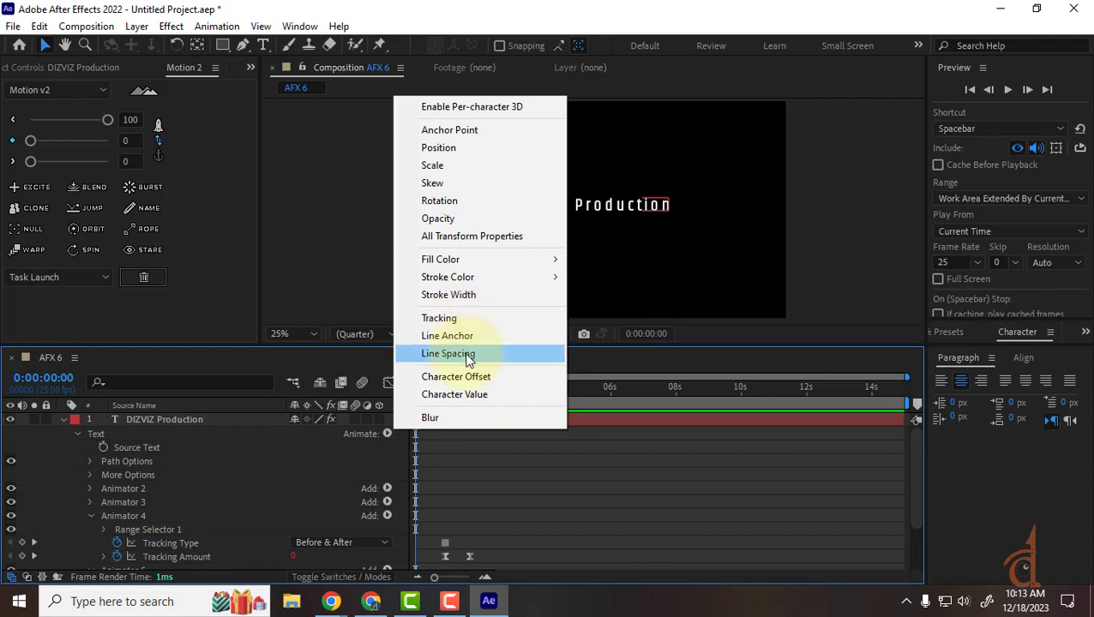
left_click(527, 15)
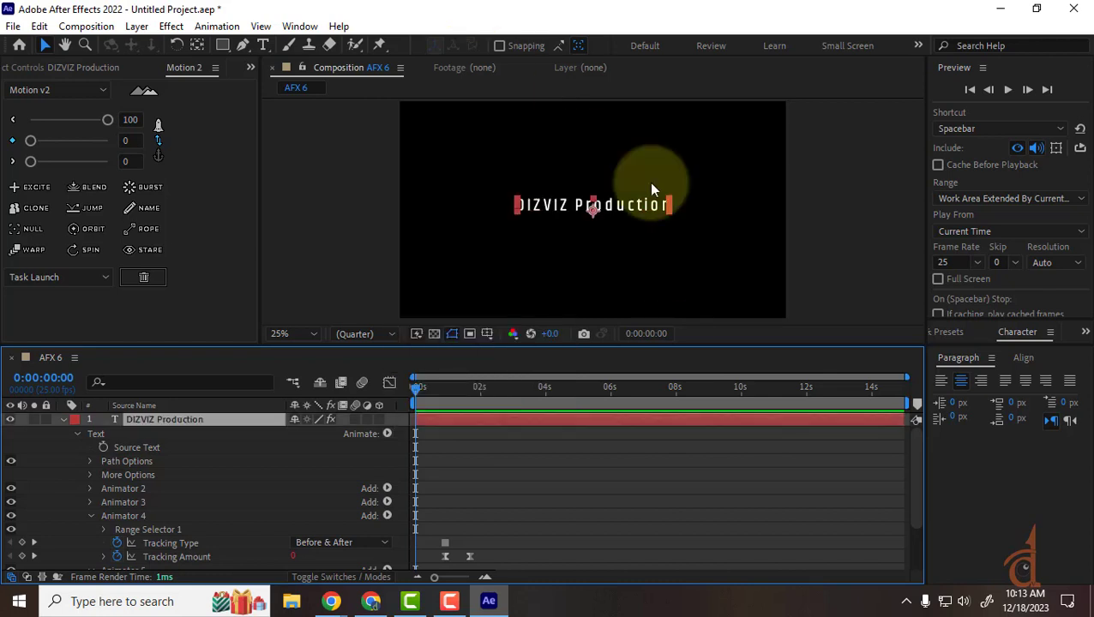
Break the DIZVIZ Production title into two lines, with Production on the second line.
left_click(573, 204)
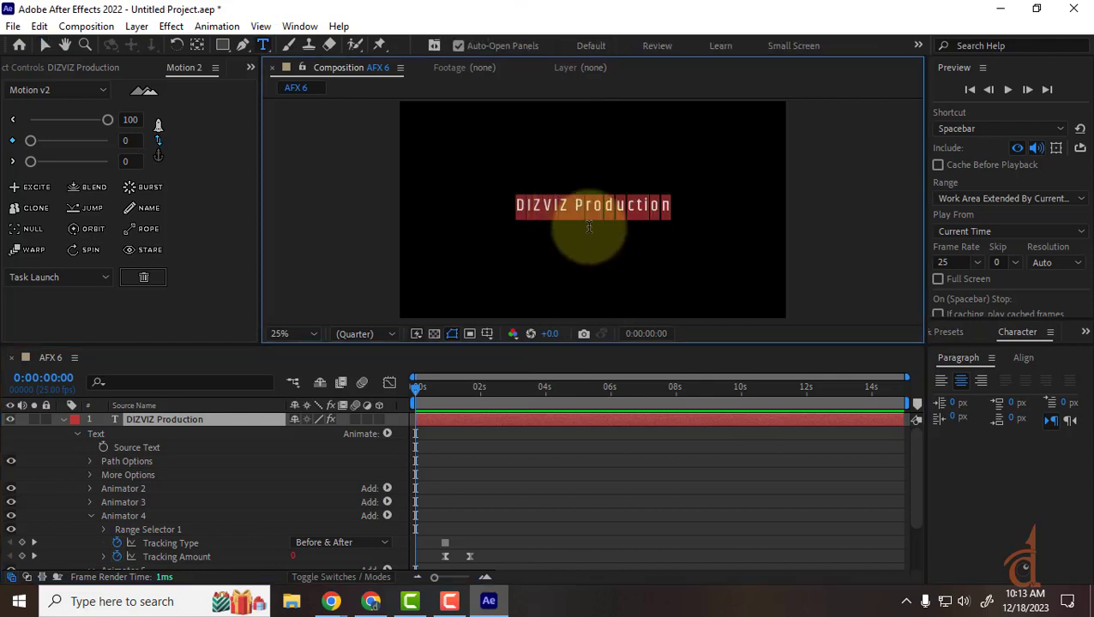
double_click(587, 206)
key("BackSpace")
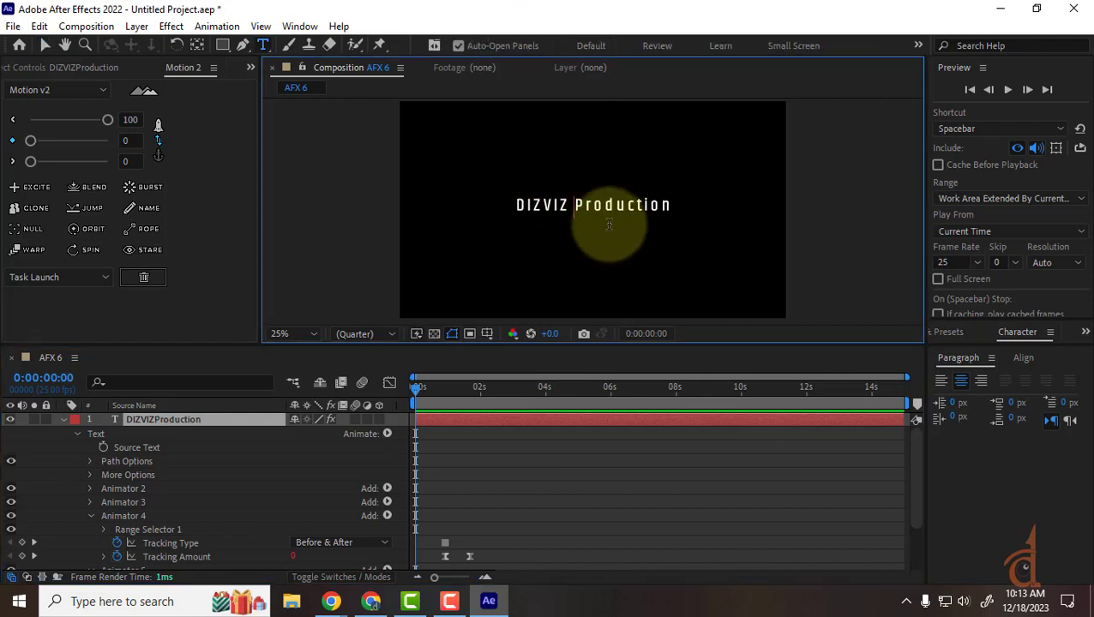
key("Return")
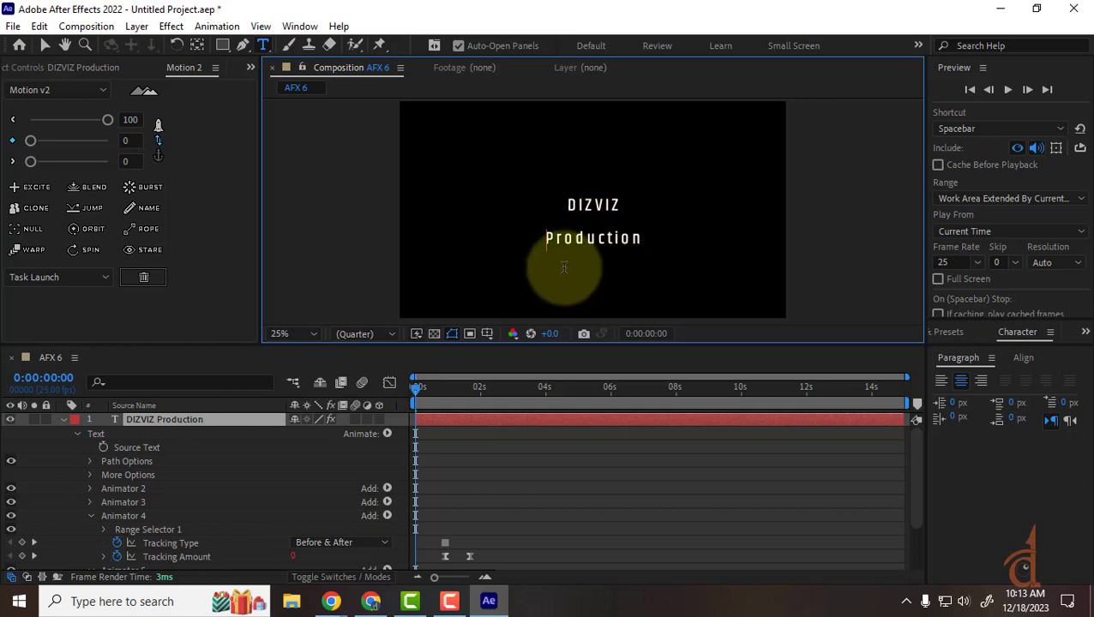
Close the Preview panel to expose the full Character settings, and collapse the title layer's properties.
left_click(63, 419)
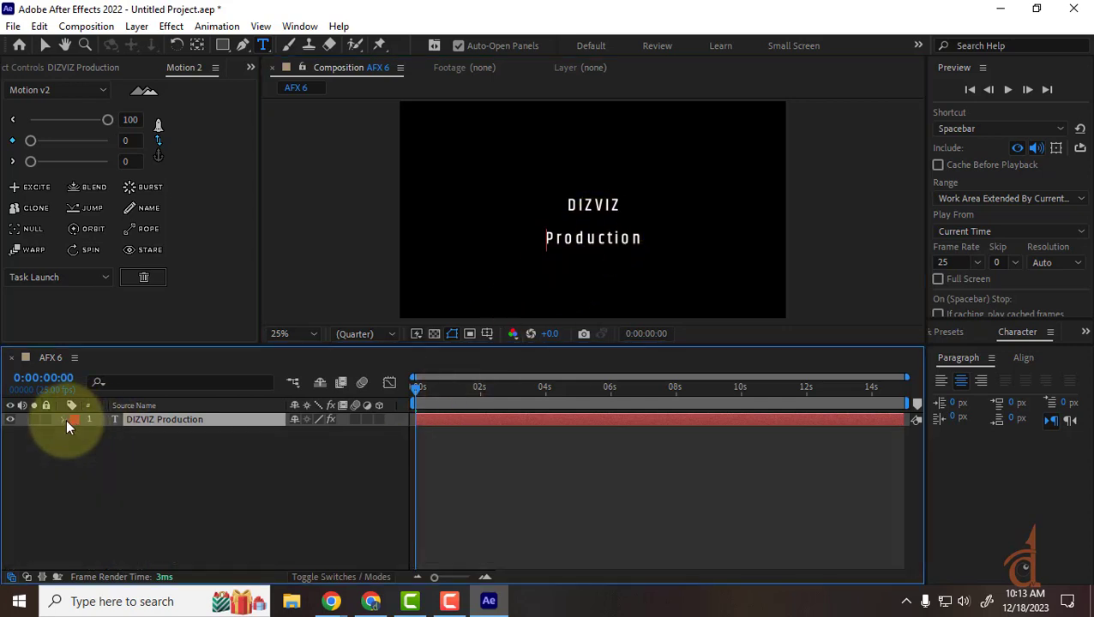
left_click(65, 419)
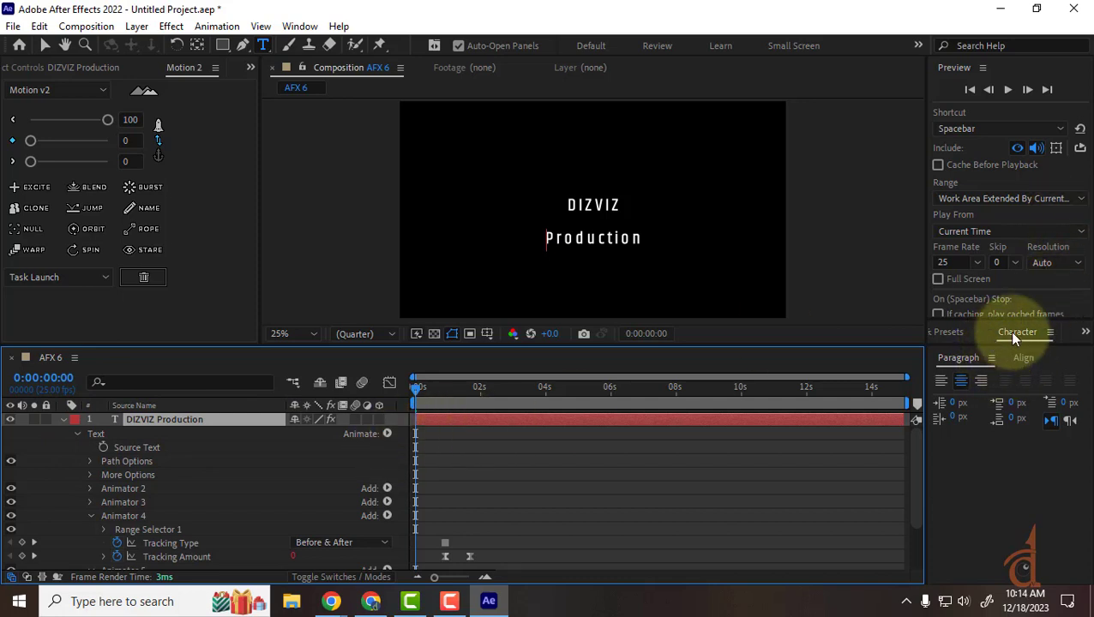
left_click(982, 68)
left_click(874, 77)
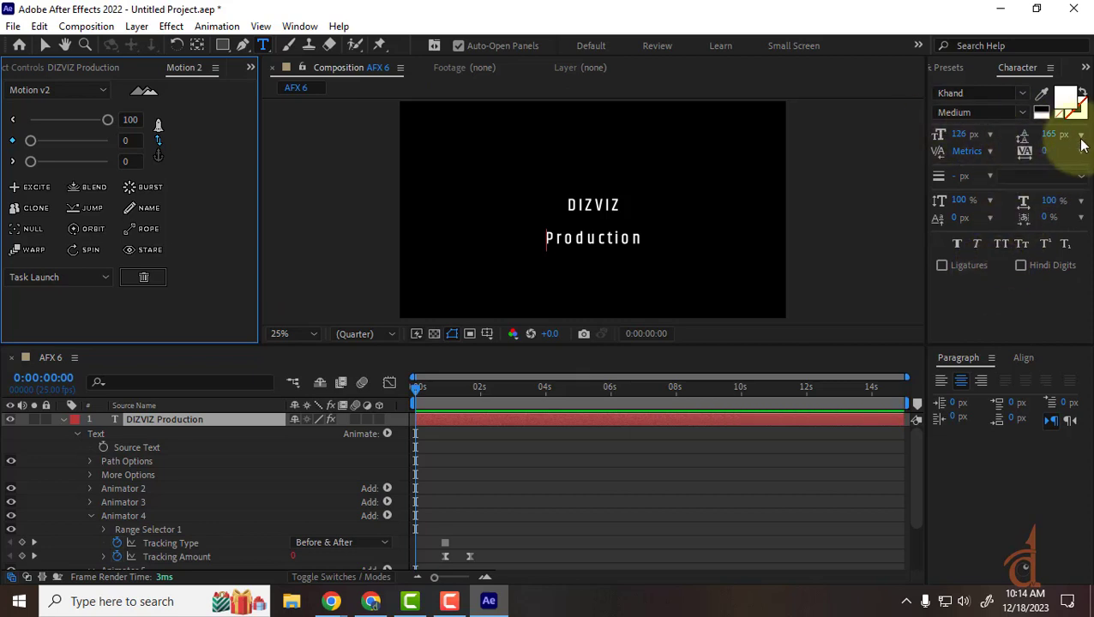
left_click(63, 419)
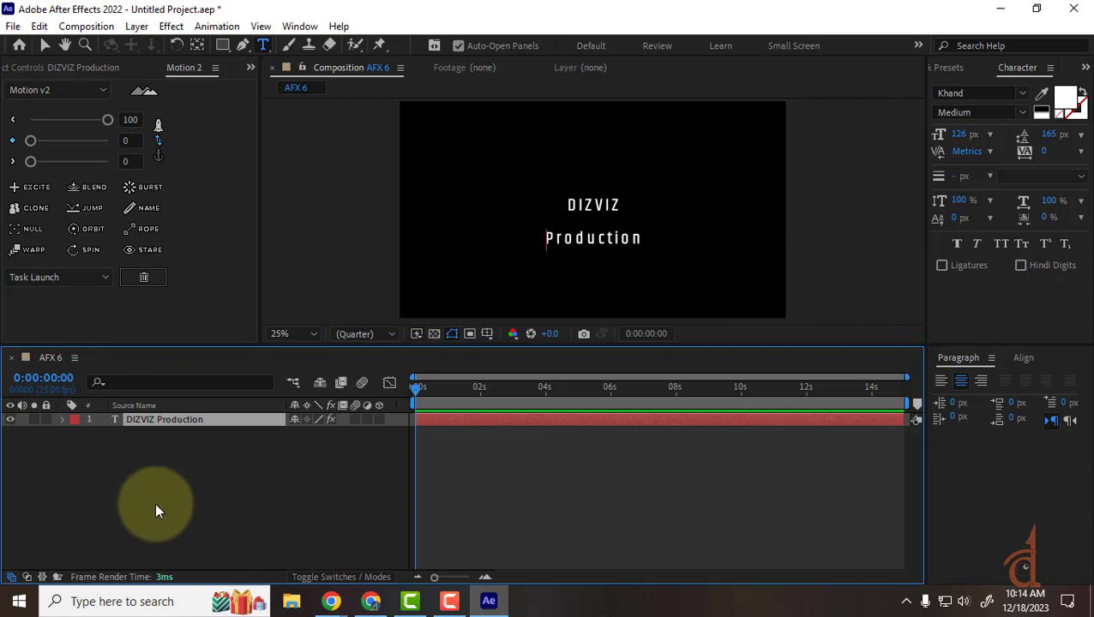
Delete the DIZVIZ Production text layer from the AFX 6 composition.
left_click(158, 467)
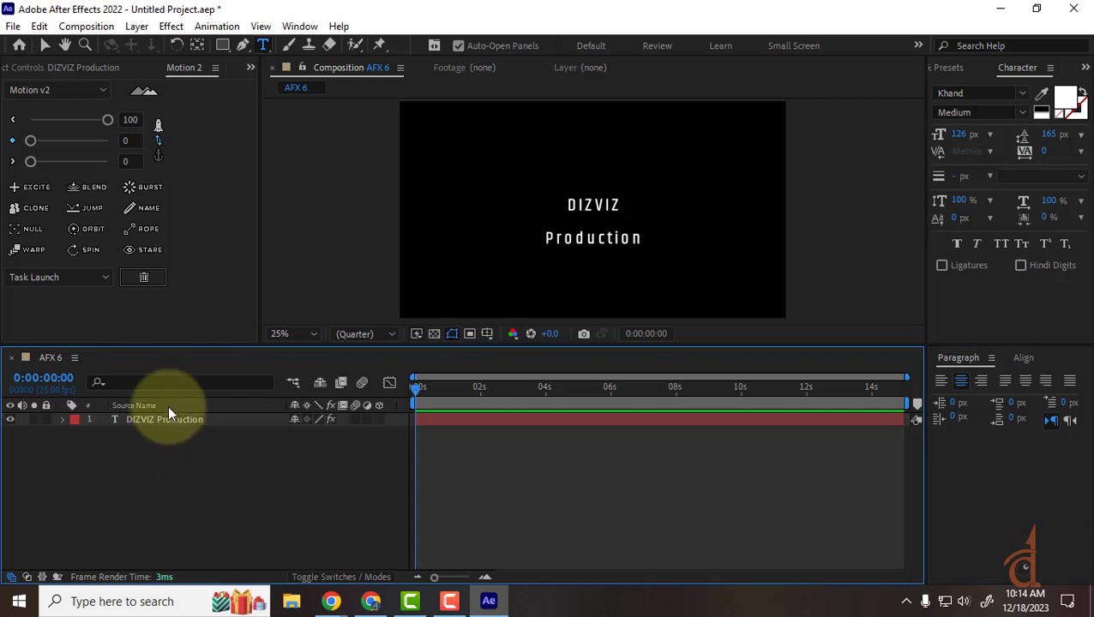
left_click(118, 420)
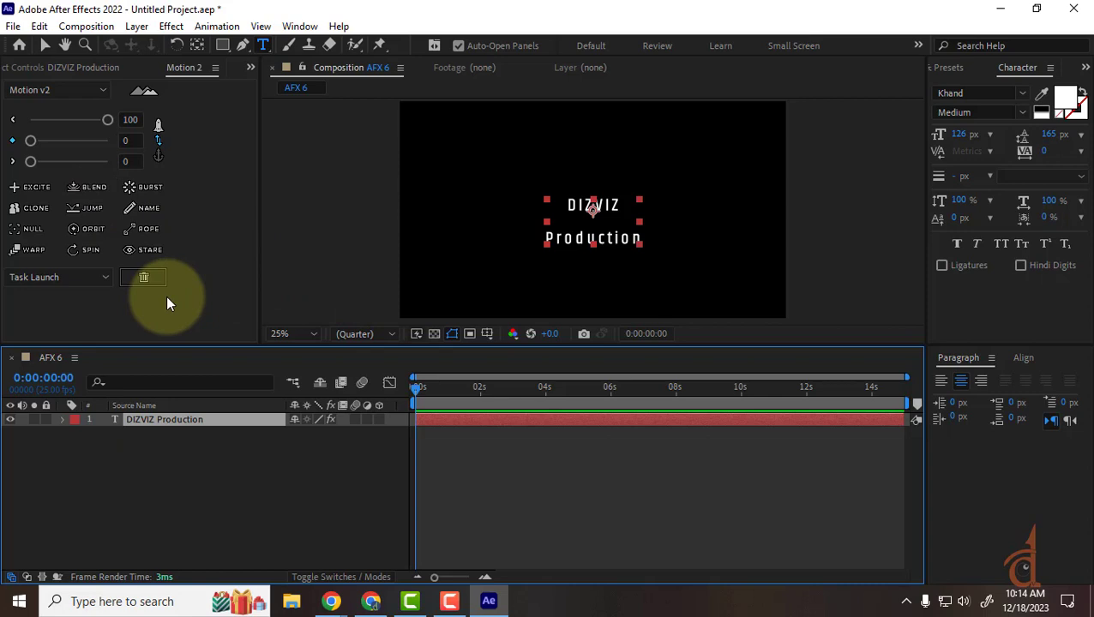
left_click(176, 477)
left_click(164, 419)
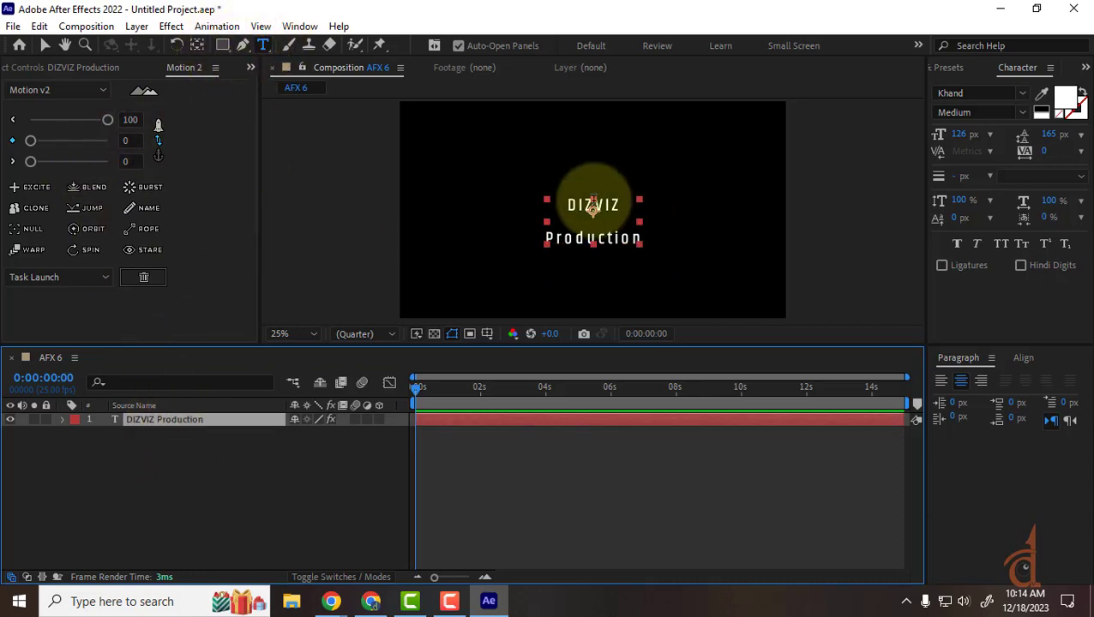
left_click(44, 48)
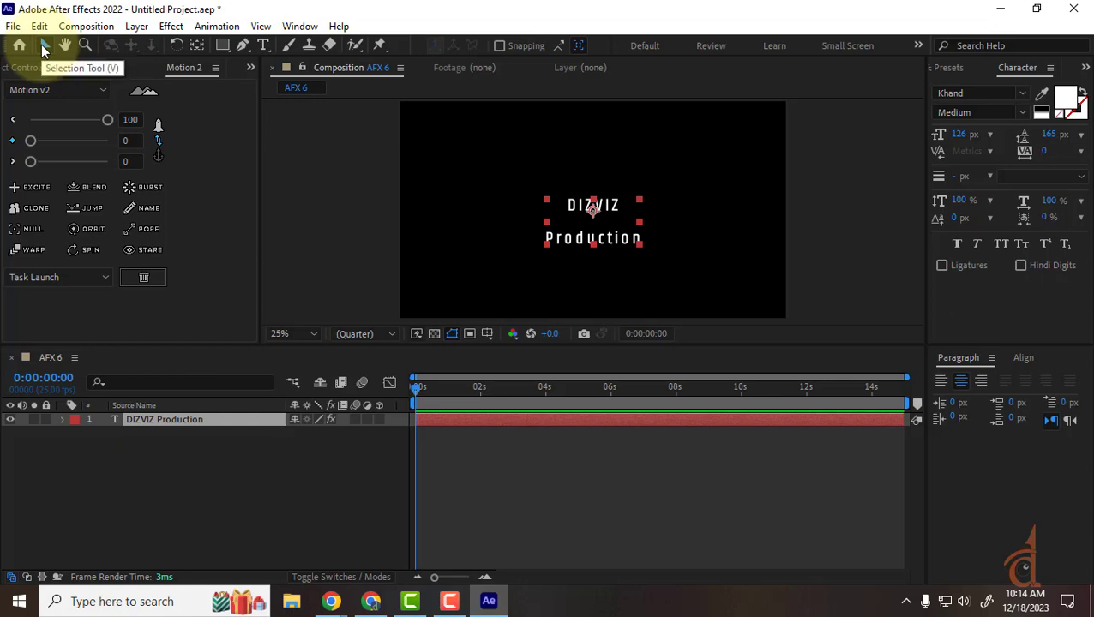
key("Delete")
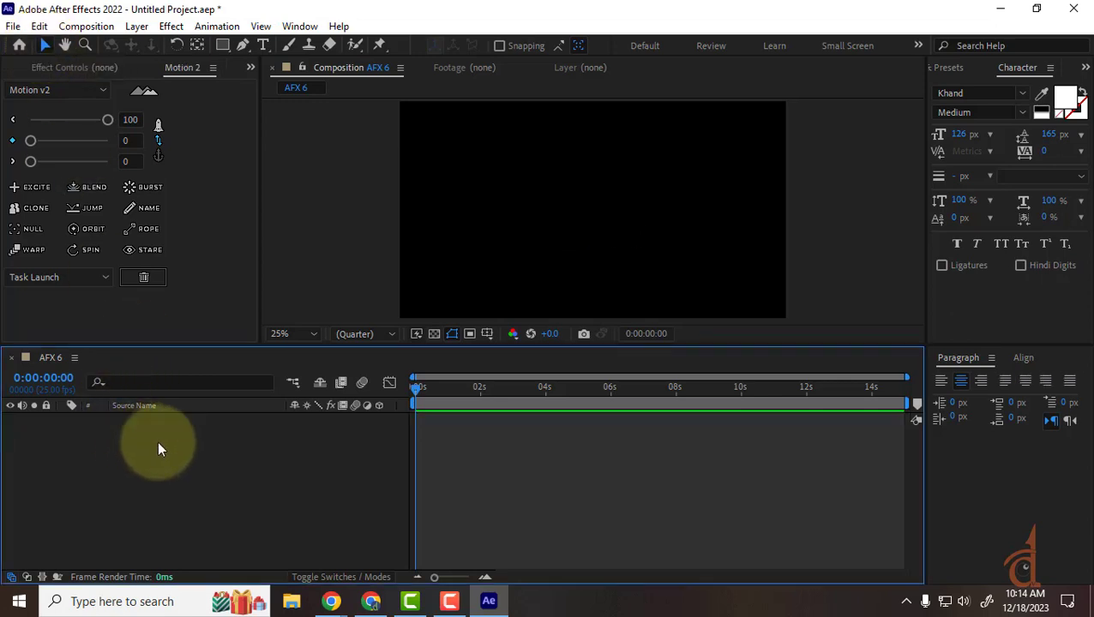
Show the Project panel and draw a white-filled rectangle in the left half of the AFX 6 composition.
left_click(248, 68)
left_click(274, 87)
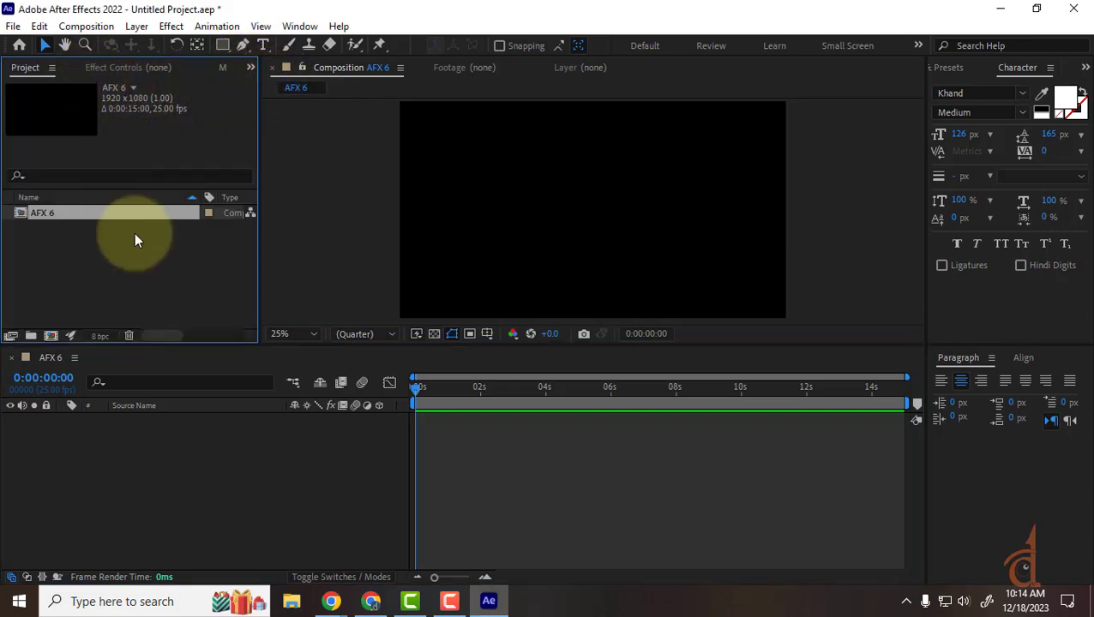
left_click(222, 47)
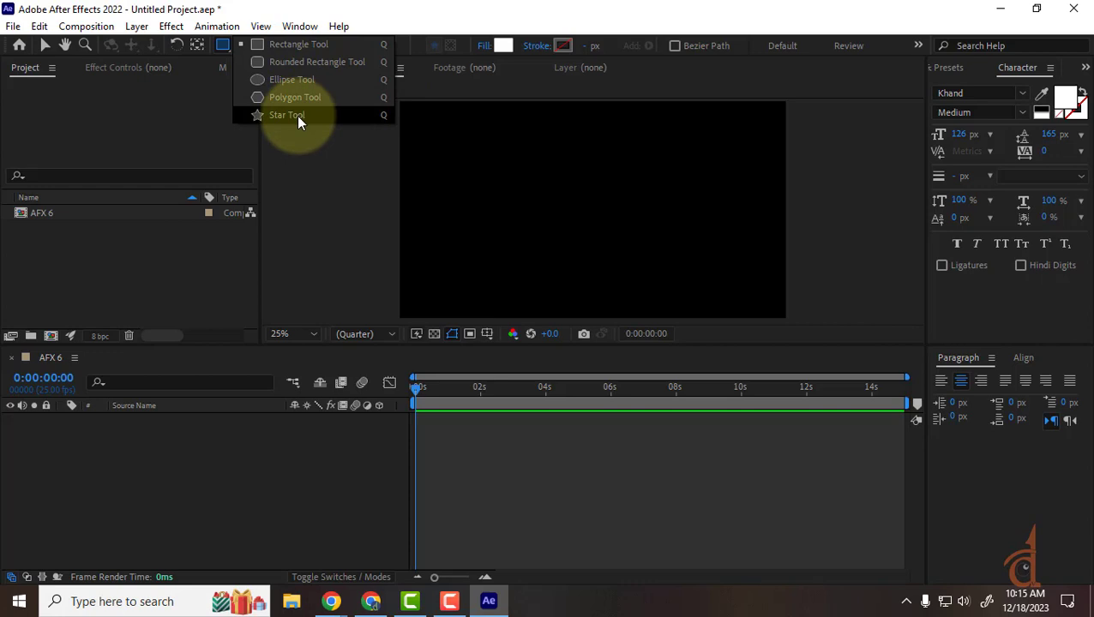
left_click(293, 43)
left_click_drag(445, 148, 578, 261)
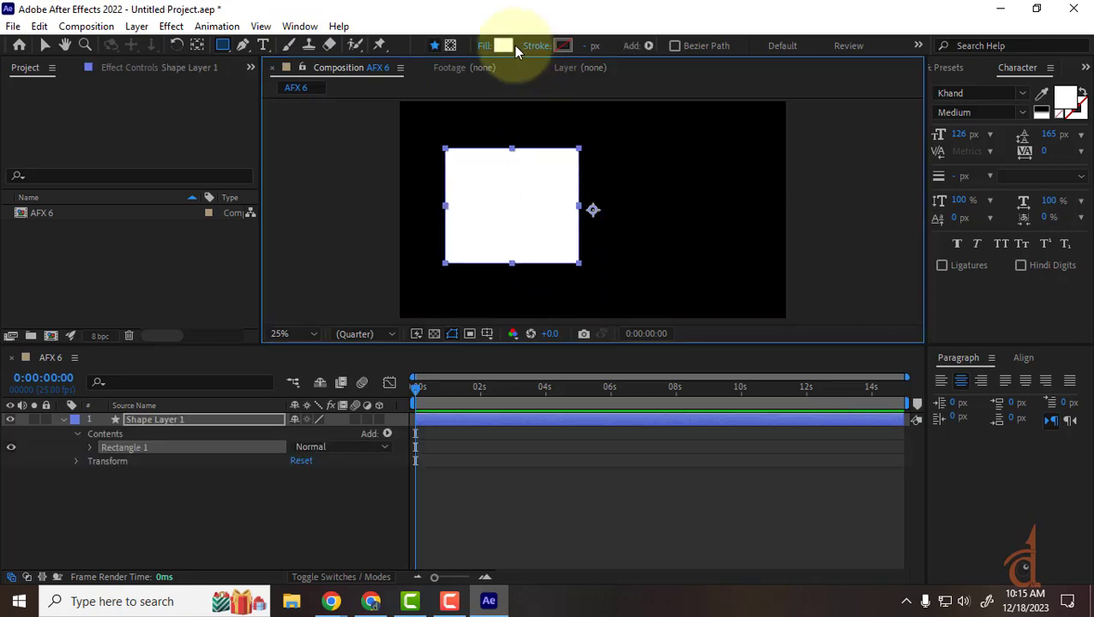
Give the rectangle a 17 px yellow-green stroke.
left_click(563, 45)
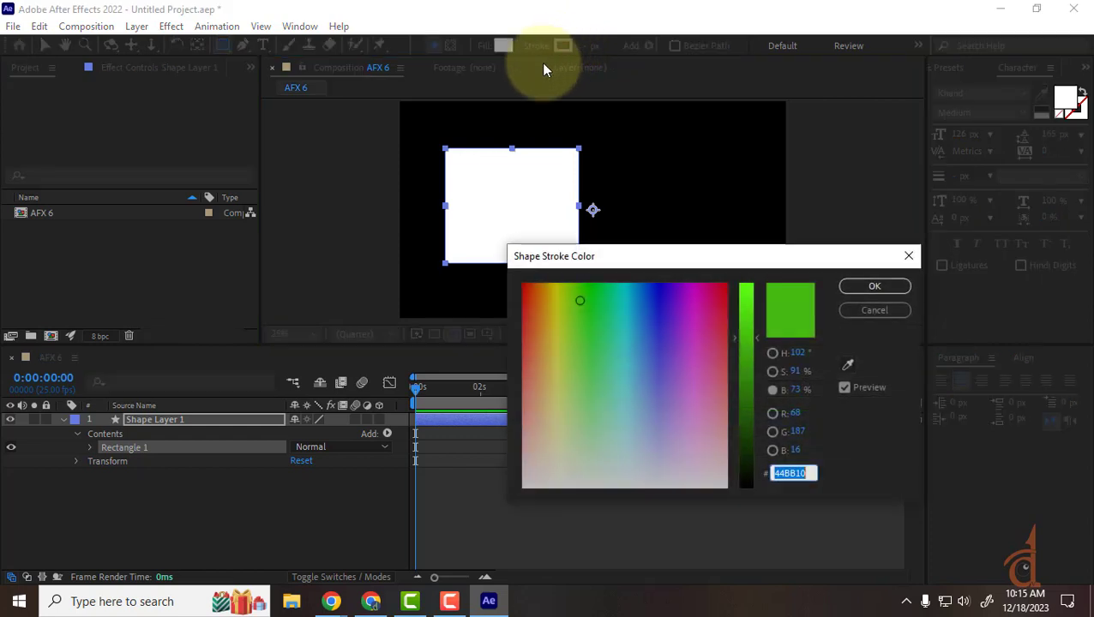
left_click(892, 310)
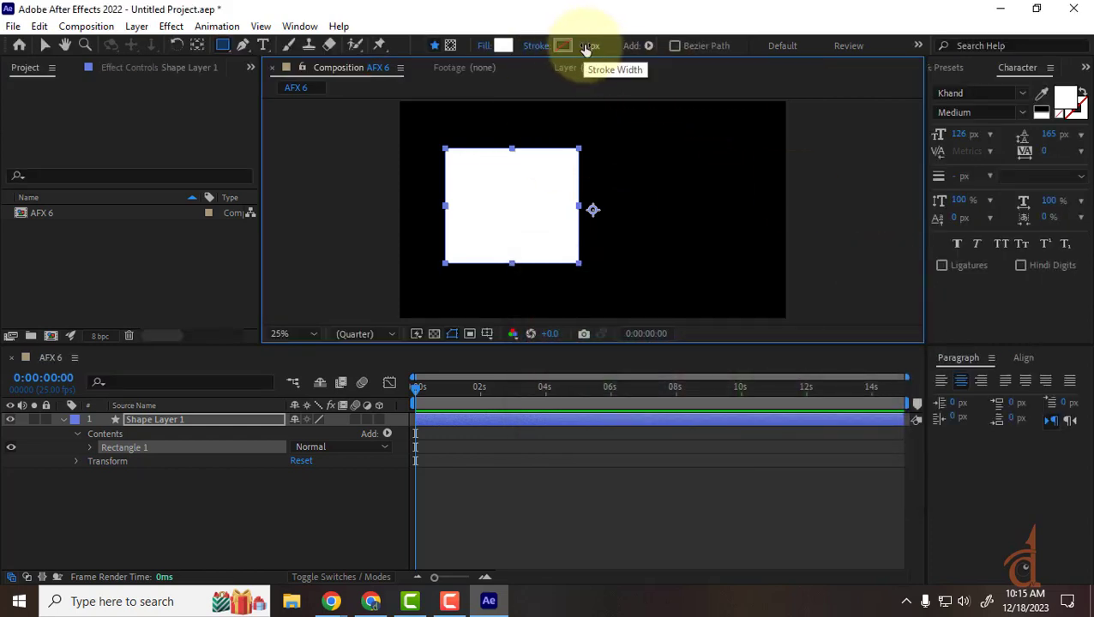
left_click_drag(588, 48, 607, 47)
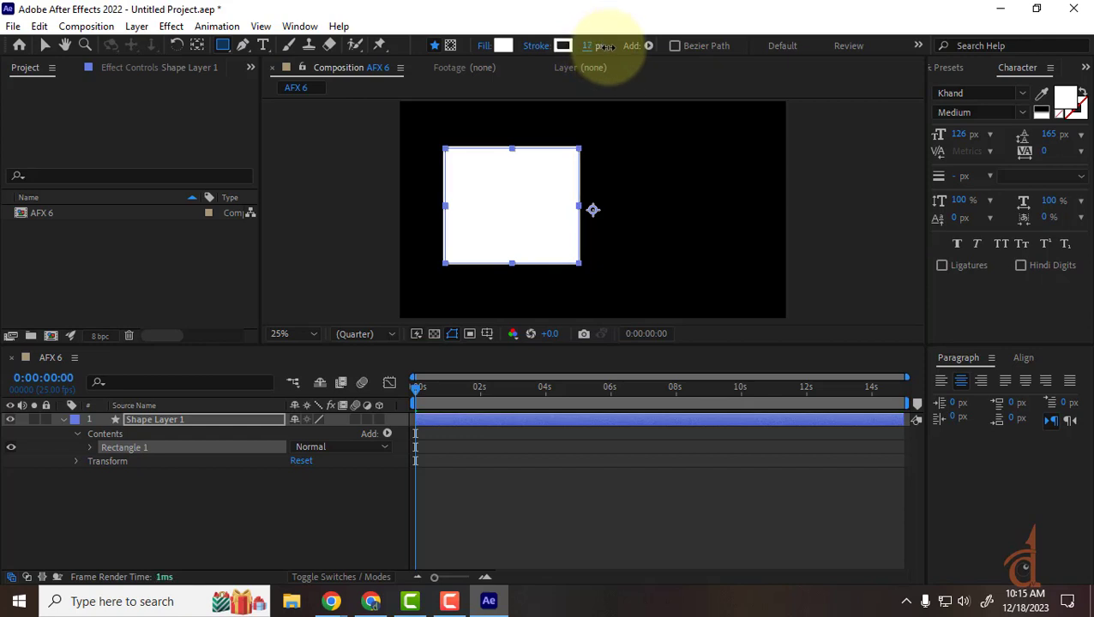
left_click(562, 46)
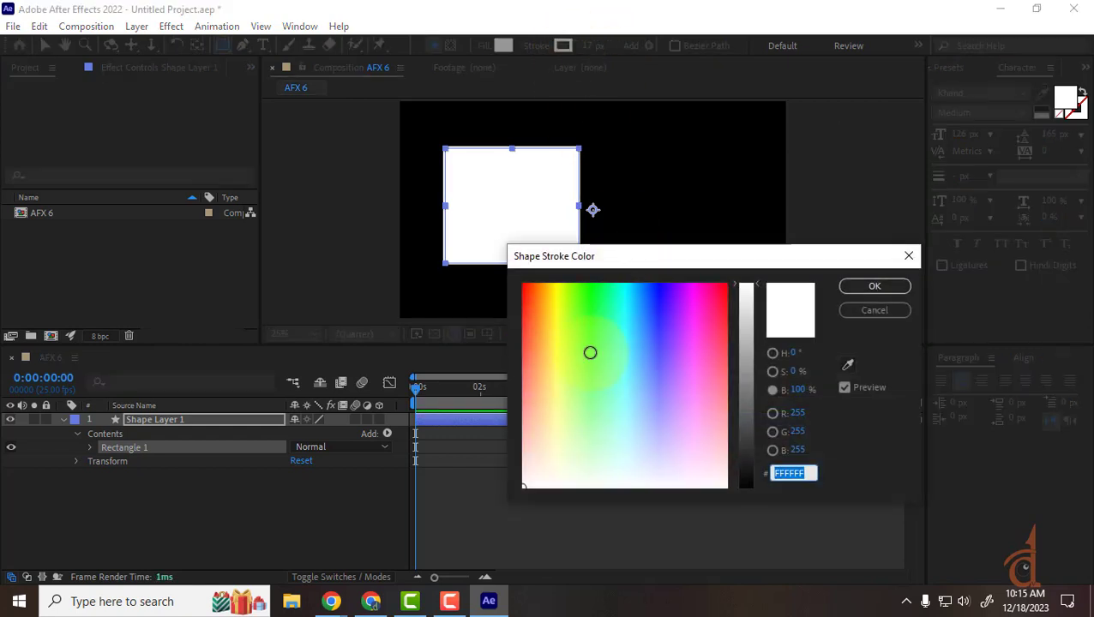
left_click(559, 324)
left_click(873, 288)
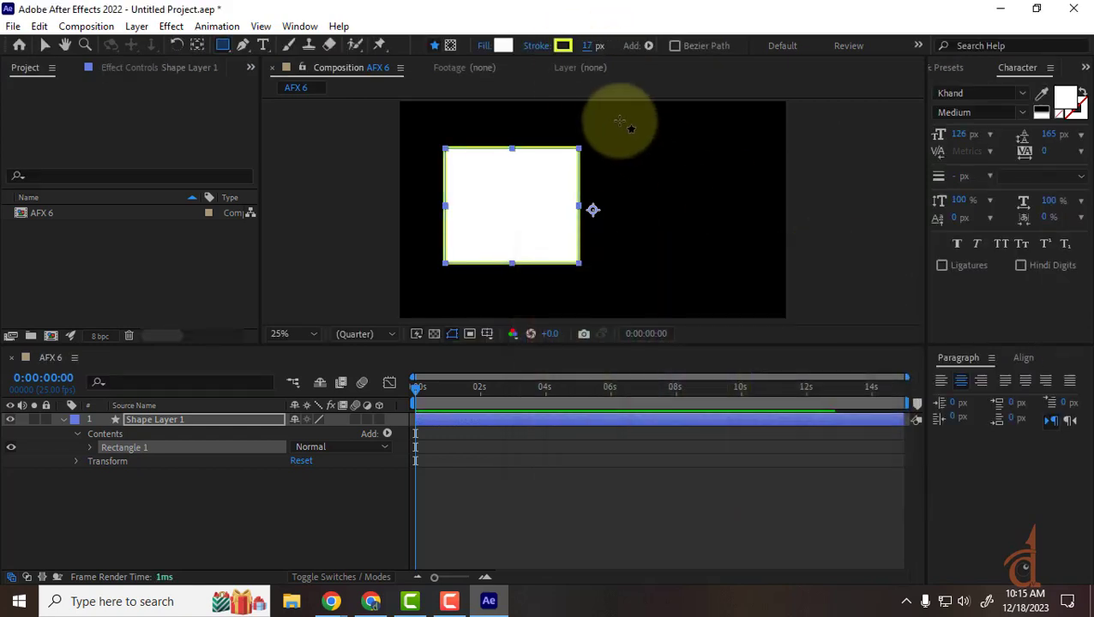
Move the rectangle's shape layer slightly right and down, closer to the composition's centre.
left_click(46, 44)
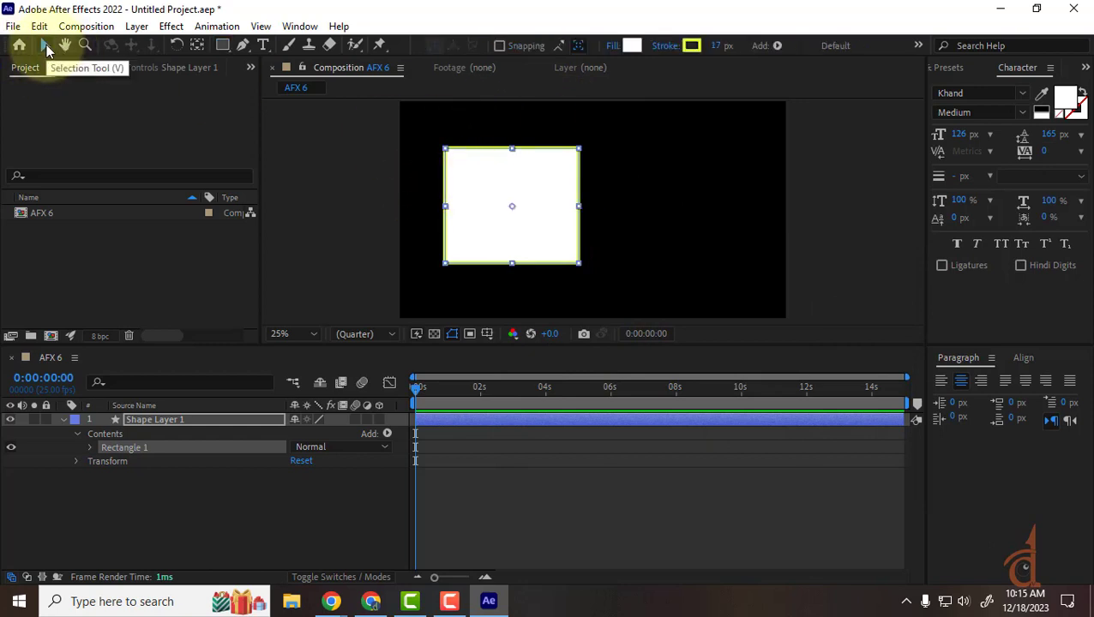
left_click(279, 534)
left_click(498, 215)
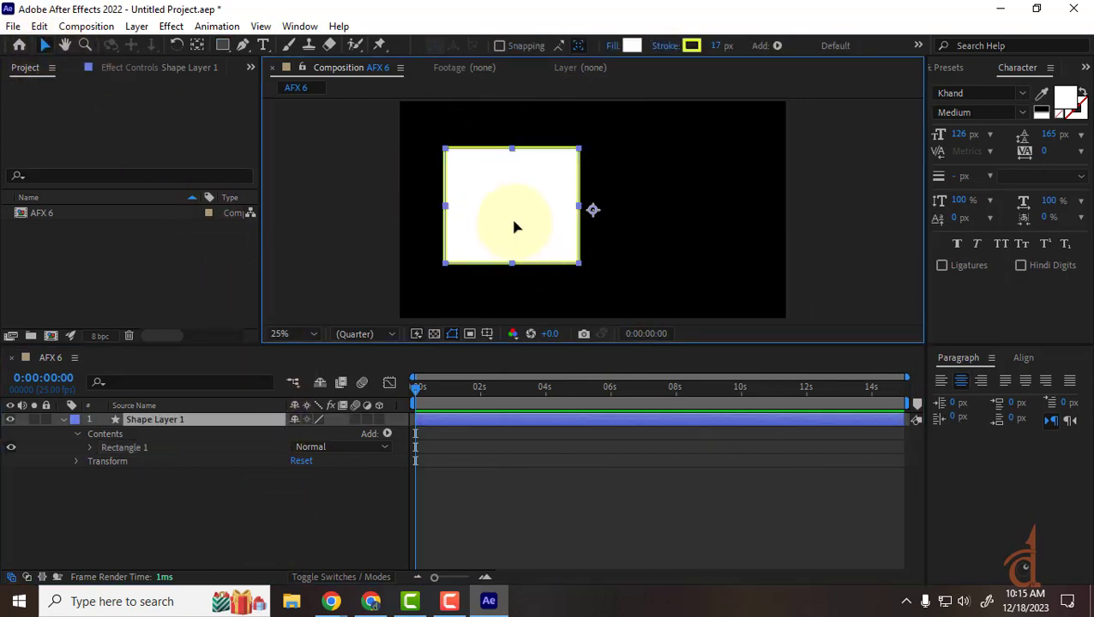
left_click_drag(514, 225, 559, 237)
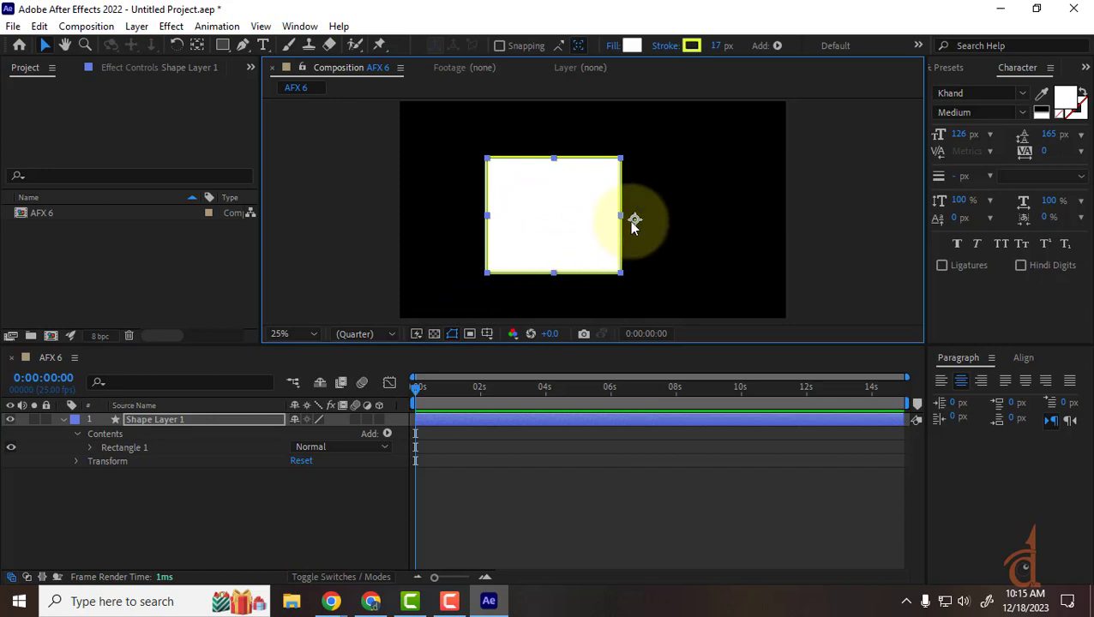
Centre the shape layer's anchor point on the rectangle using Motion 2, and restore its easing sliders.
left_click(159, 418)
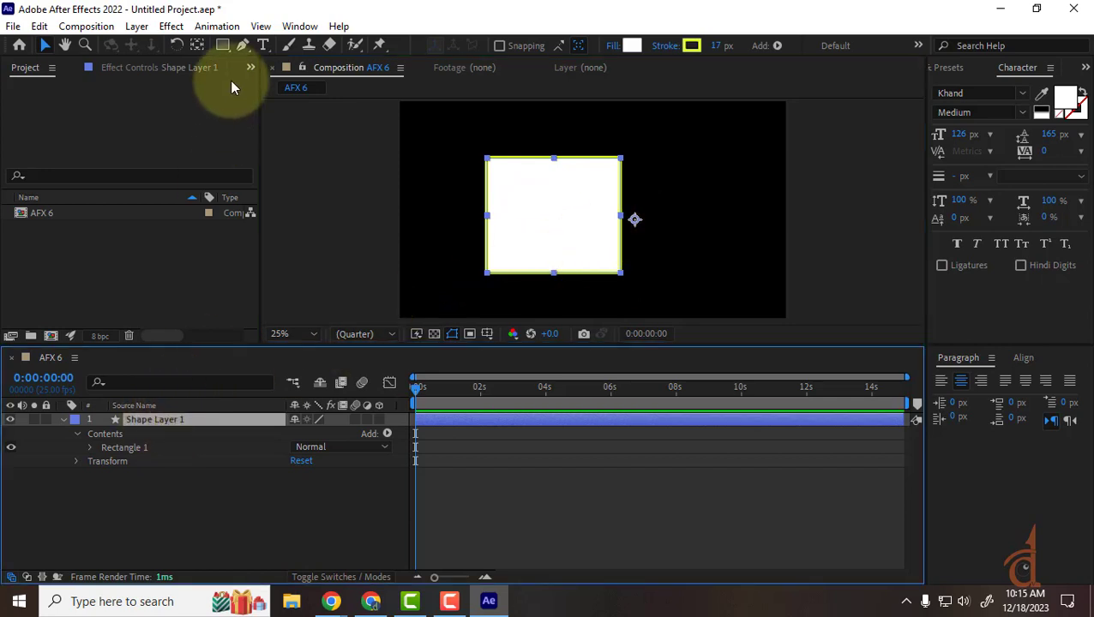
left_click(249, 67)
left_click(283, 120)
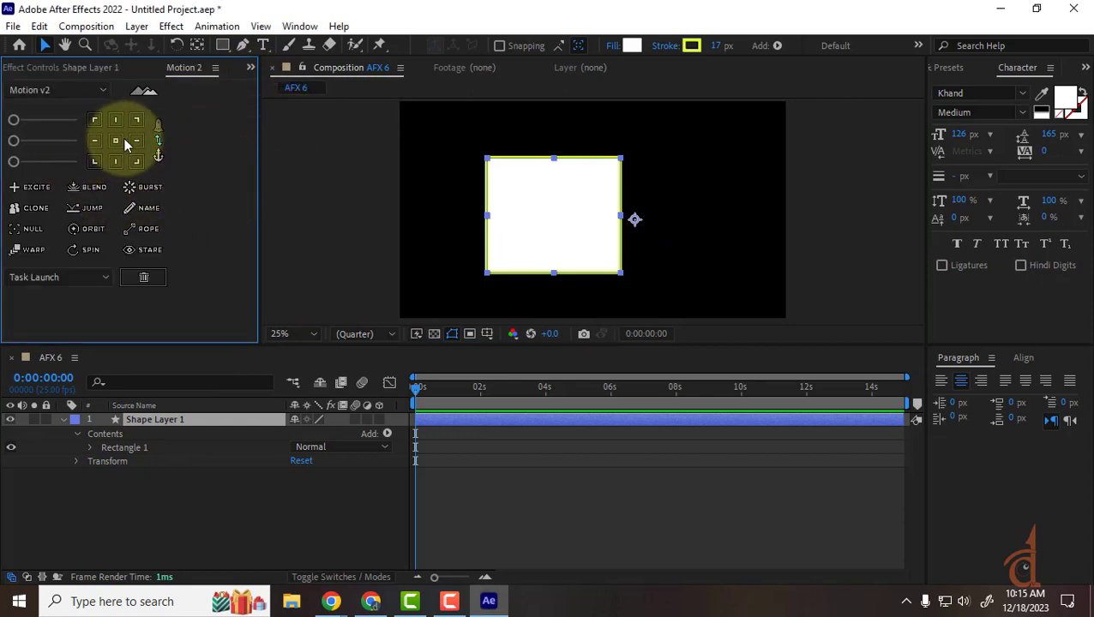
left_click(115, 141)
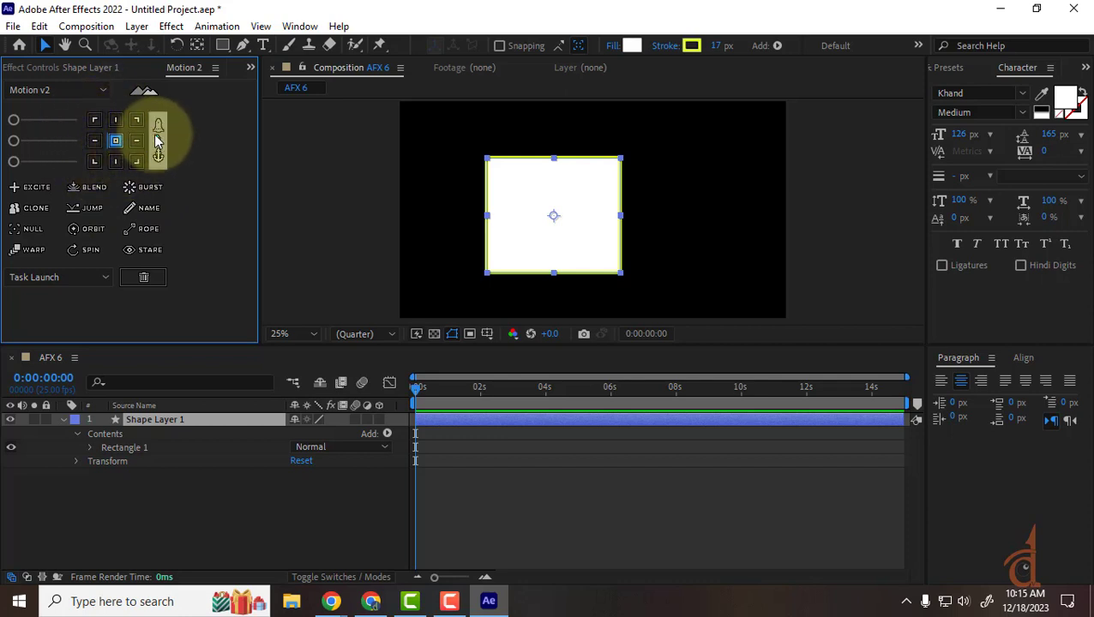
left_click(159, 141)
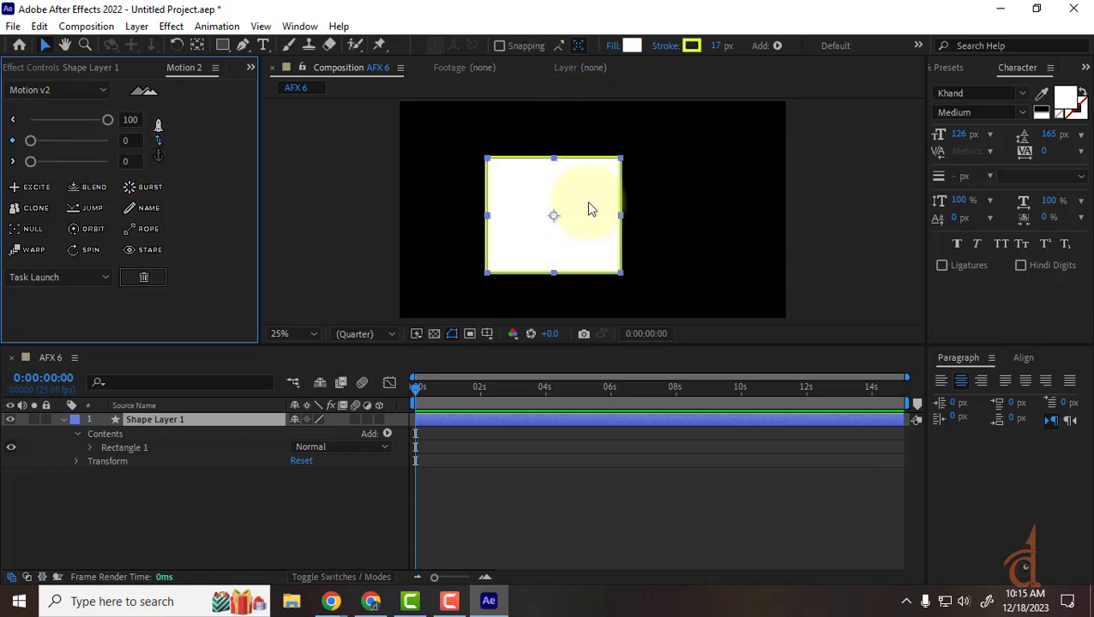
left_click(176, 421)
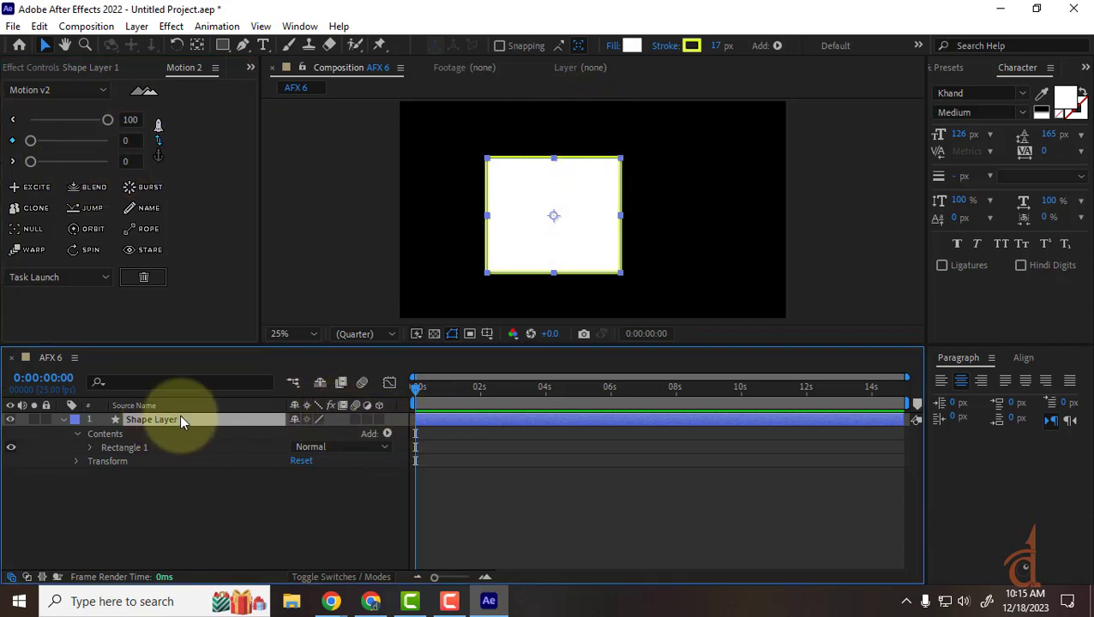
Keyframe the shape layer's rotation from 0 at the start to one full revolution at 0:00:04:01 and preview the spin.
key("r")
left_click(104, 433)
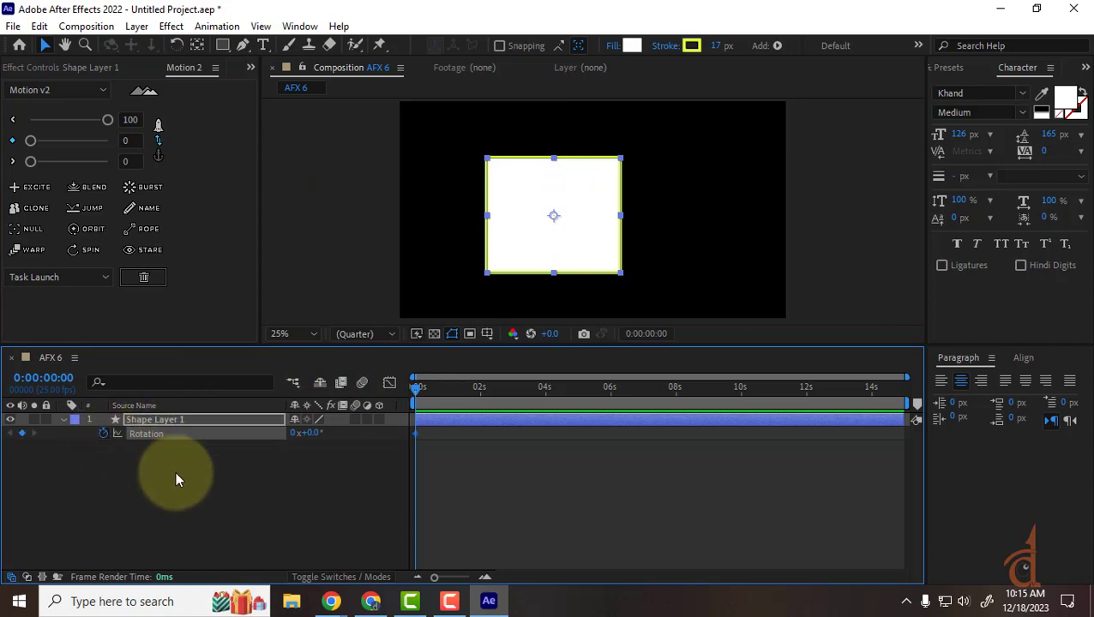
left_click_drag(433, 403, 544, 399)
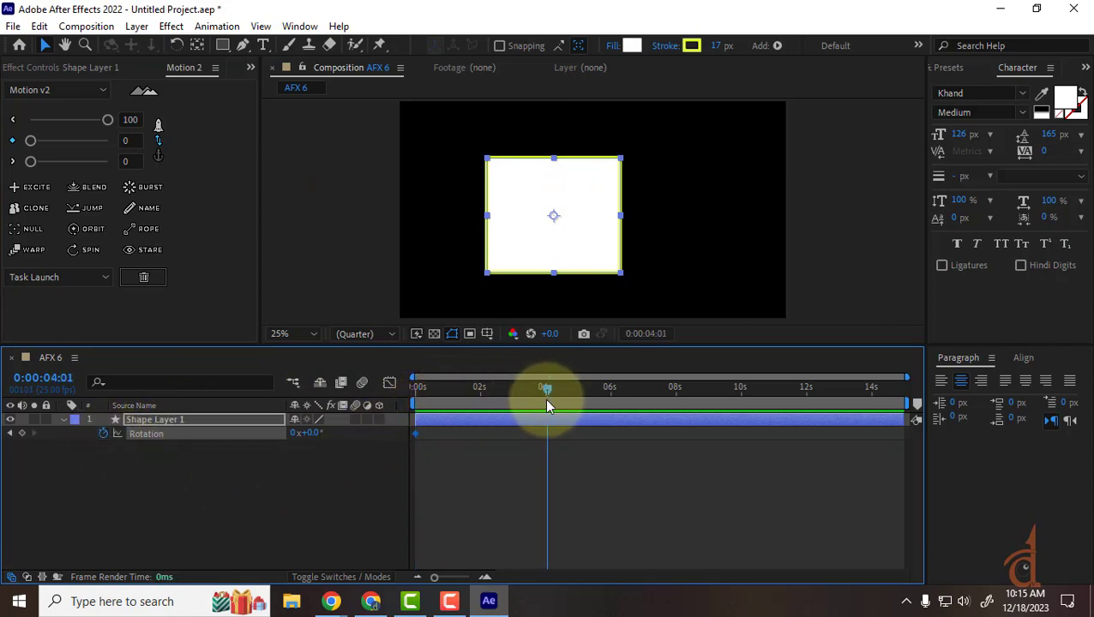
left_click(292, 433)
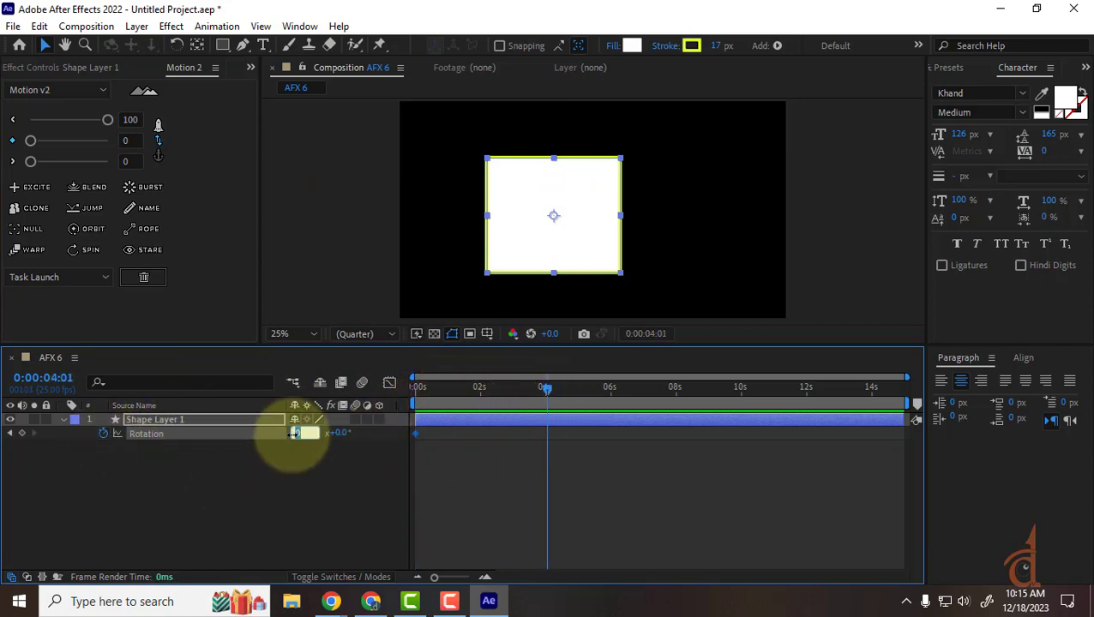
type("1")
key("Return")
left_click_drag(546, 388, 276, 391)
key("space")
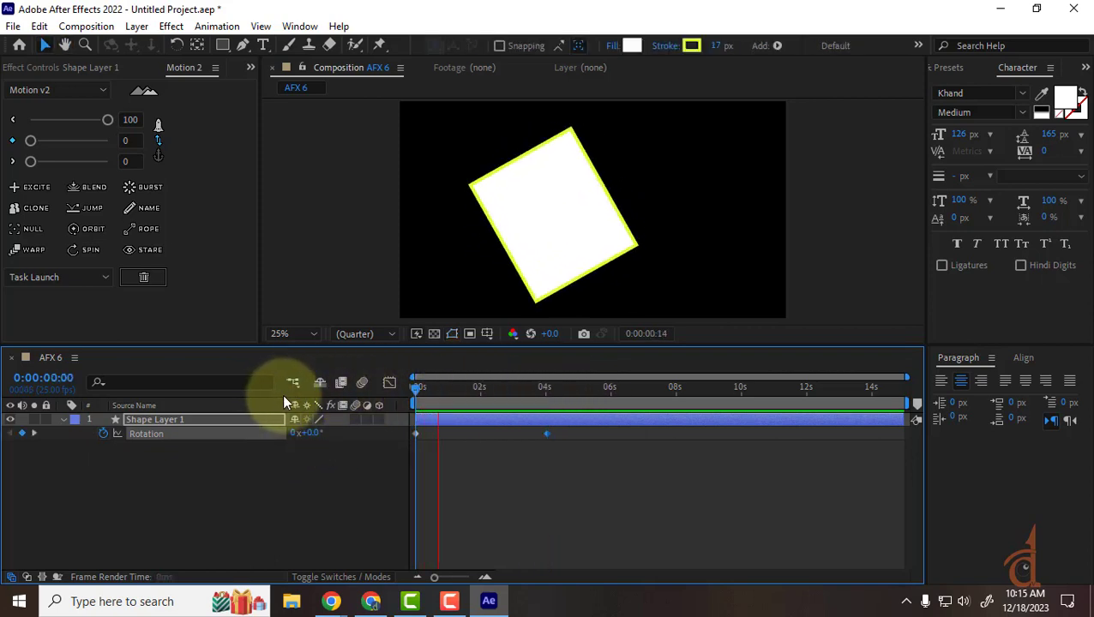
key("space")
Set the rotation keyframe at 0:00:04:01 to 3 revolutions, preview the faster spin and return to the composition's start.
left_click(33, 433)
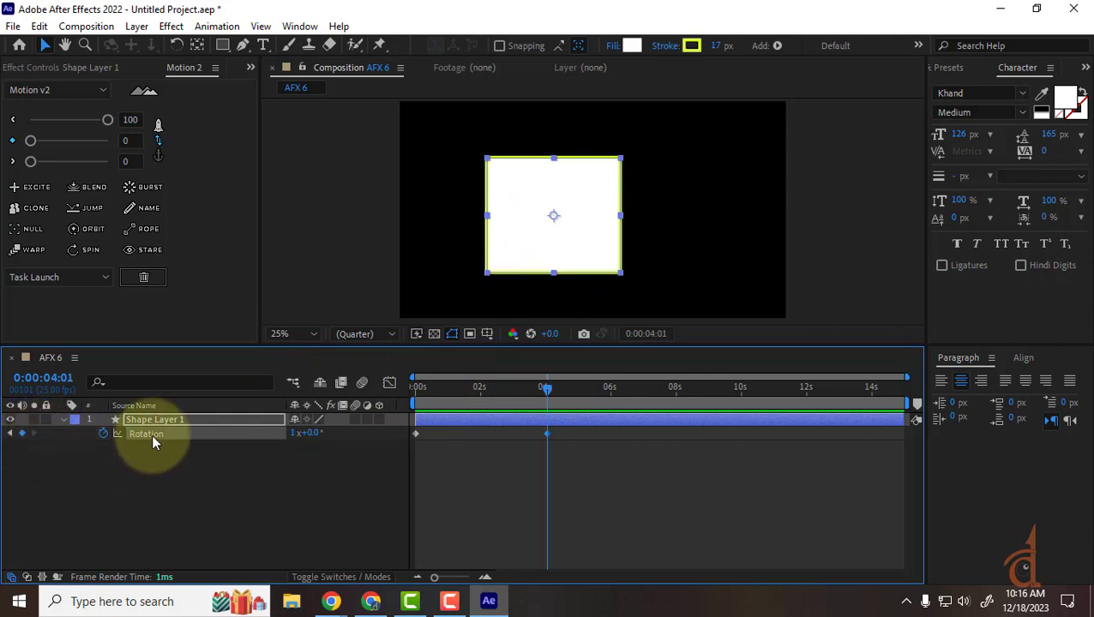
left_click(296, 435)
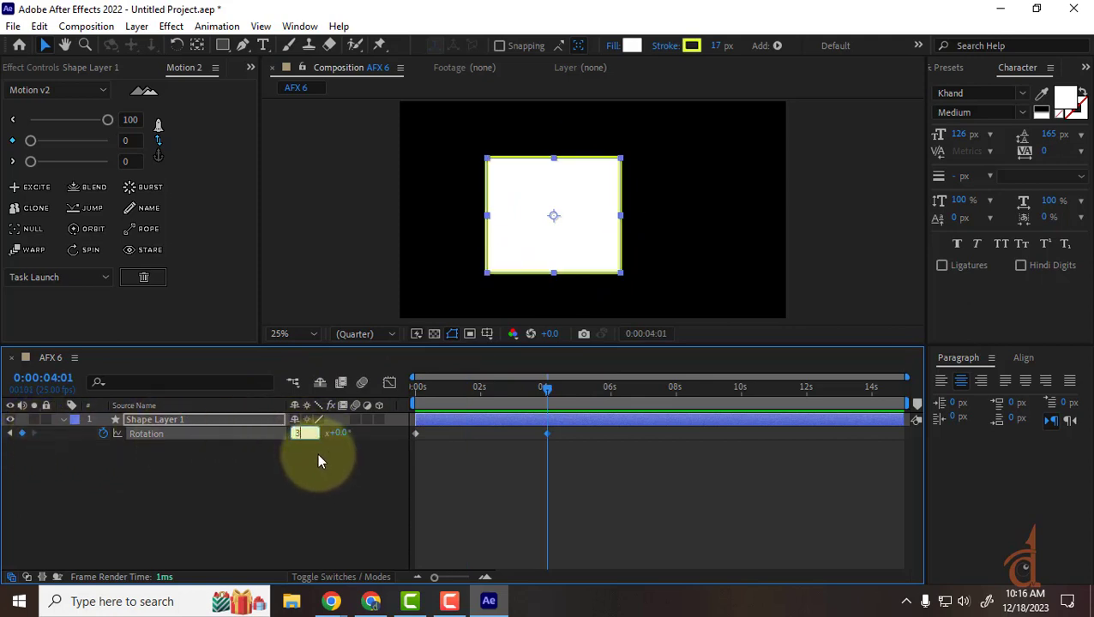
key("Return")
left_click(417, 386)
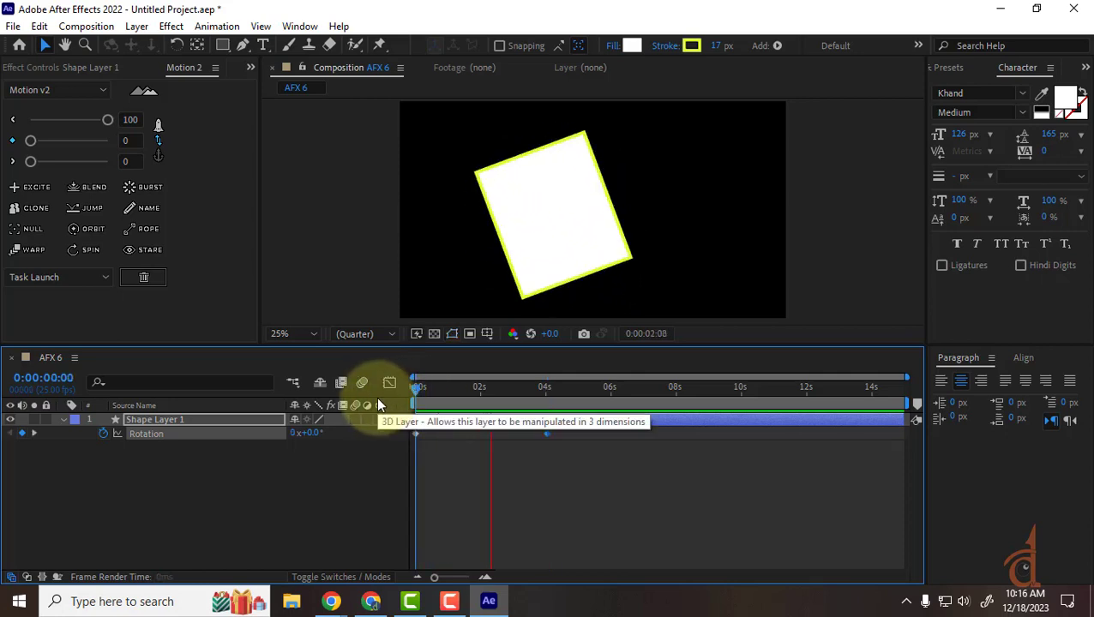
key("space")
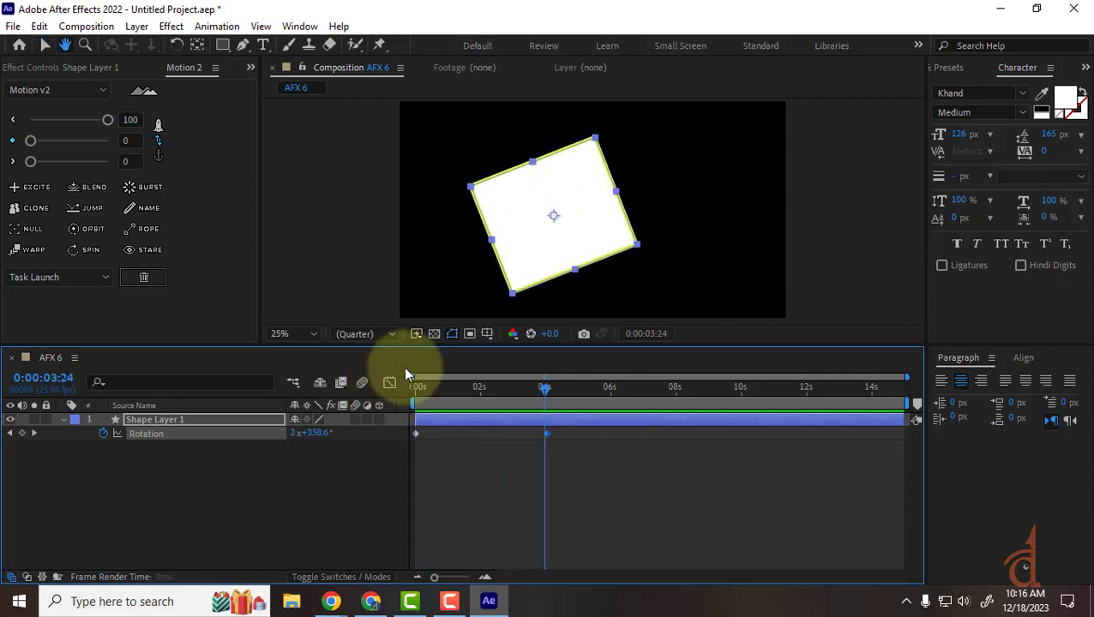
left_click_drag(544, 388, 305, 405)
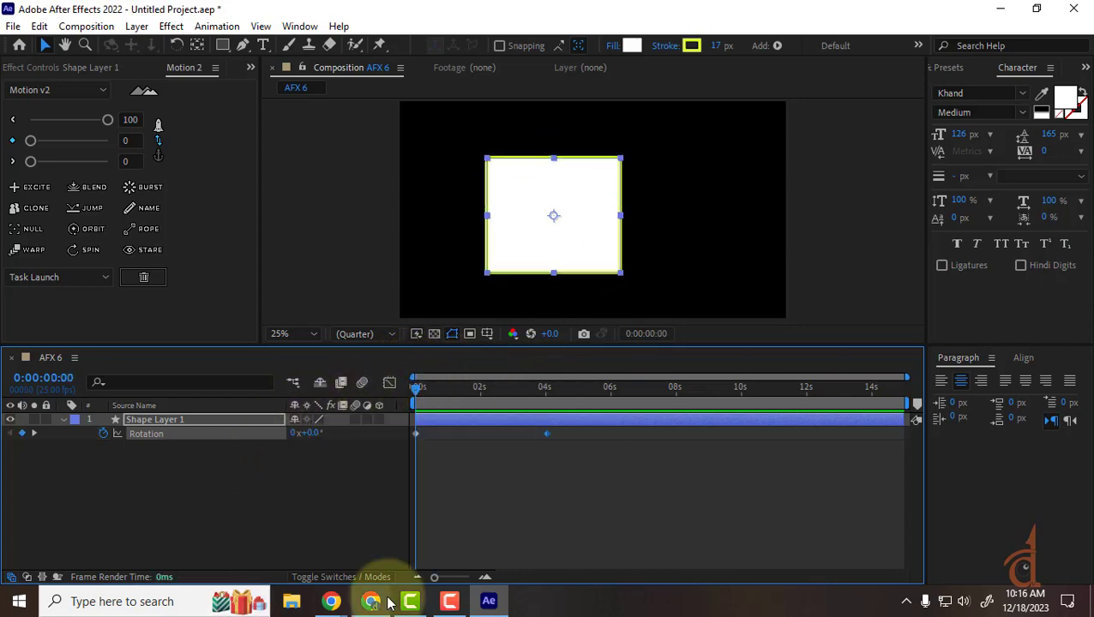
mouse_move(371, 600)
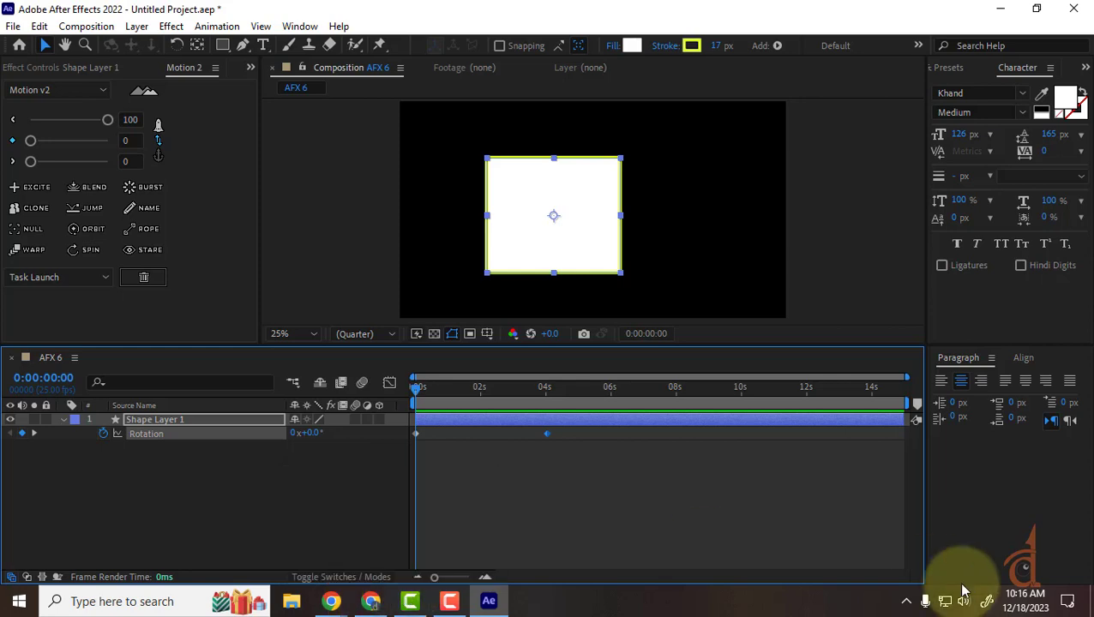
Apply Motion 2's ease-in at 100 to both rotation keyframes and preview the result.
left_click(548, 433)
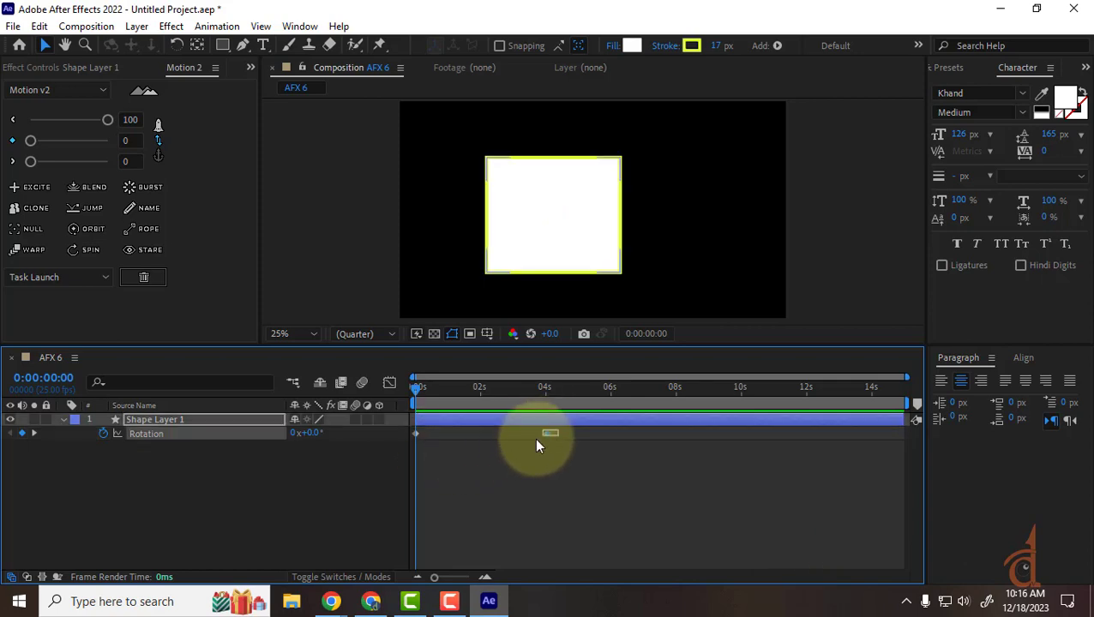
left_click_drag(537, 439, 393, 480)
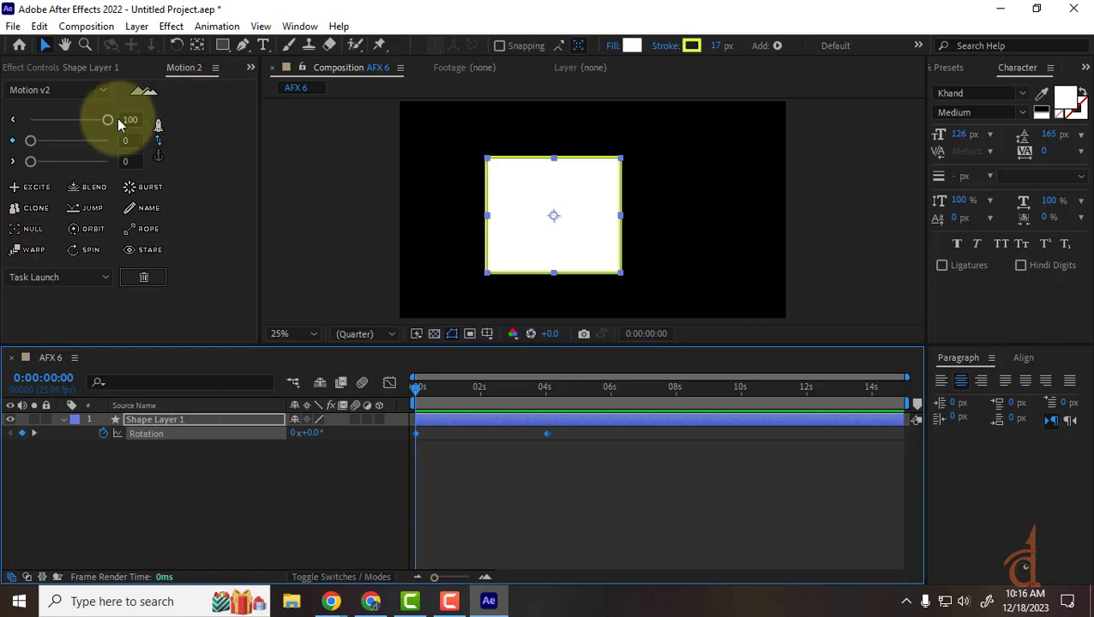
left_click_drag(108, 120, 196, 171)
left_click(476, 487)
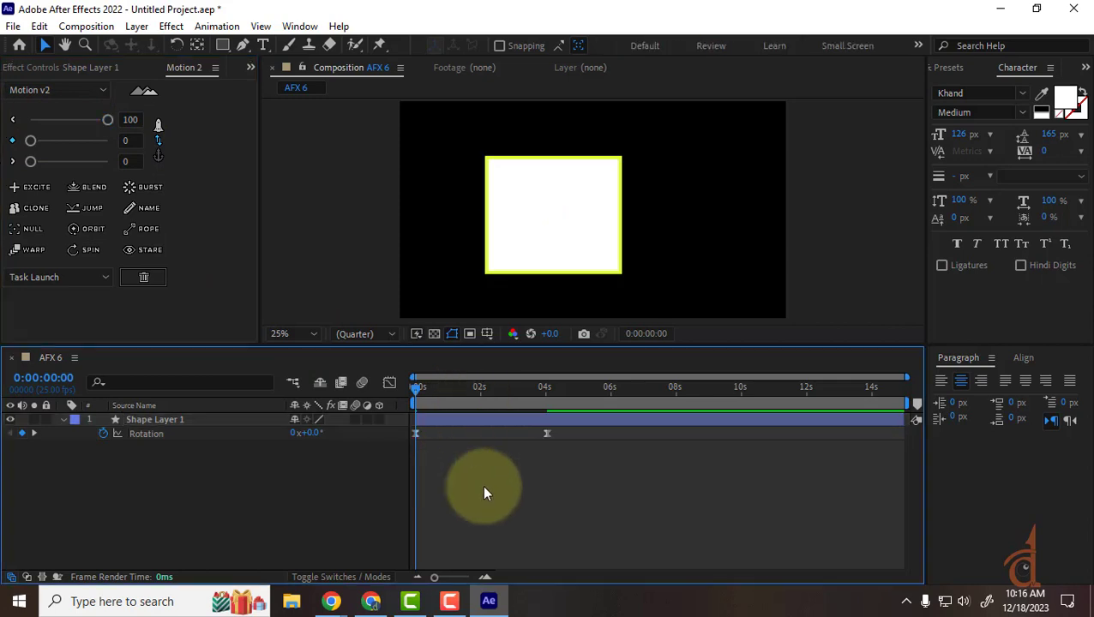
key("space")
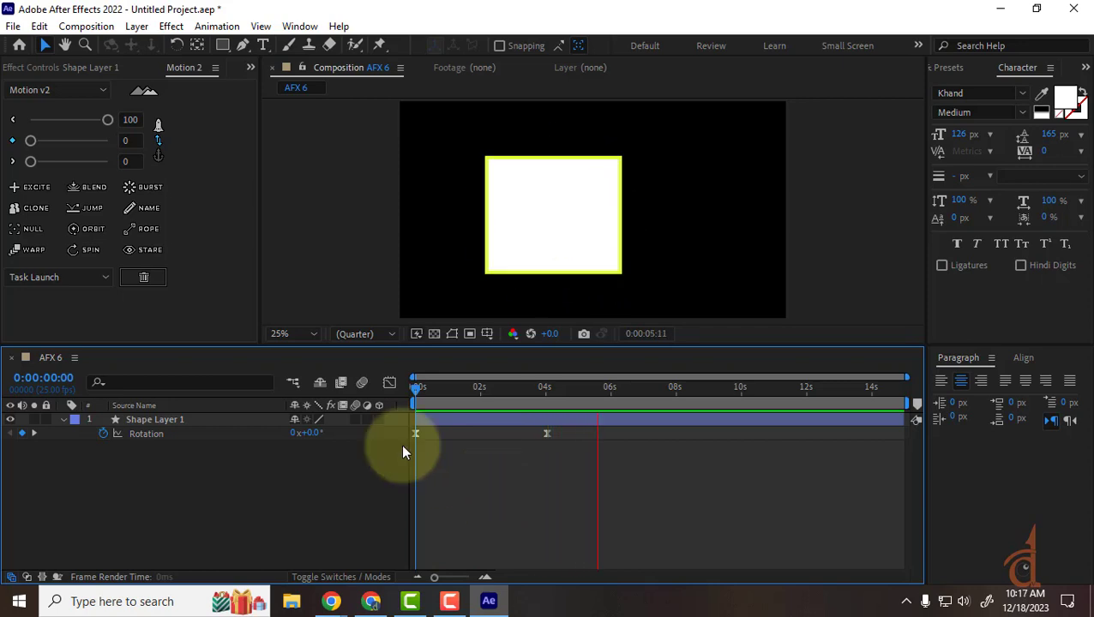
key("space")
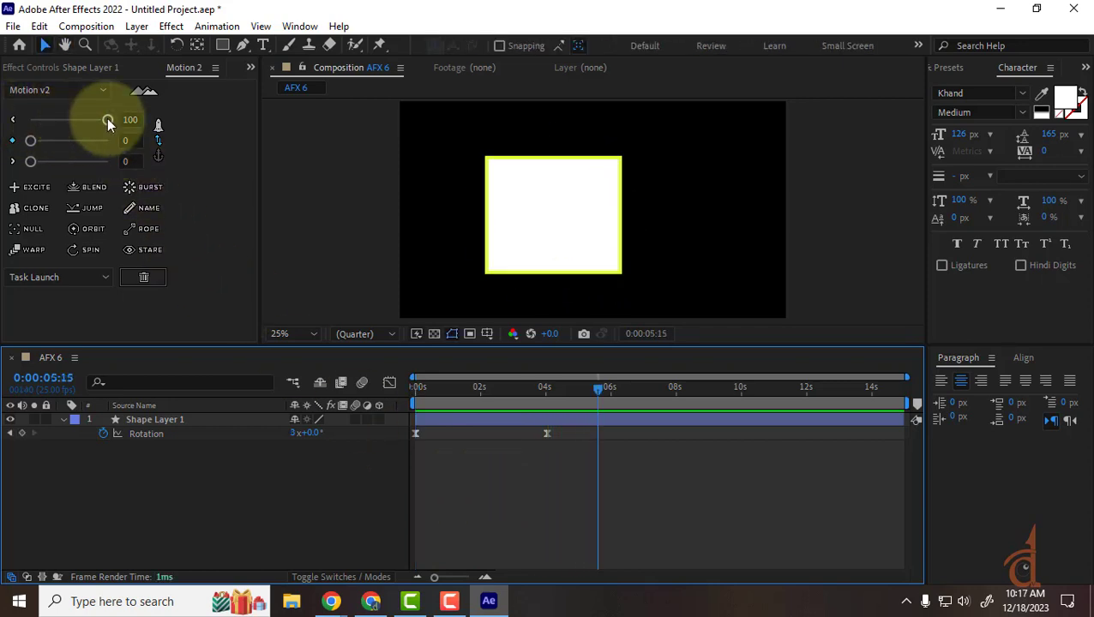
Set Motion 2's ease-in to 0 and ease-out to 100 for both rotation keyframes, and preview from the start.
left_click_drag(107, 118, 3, 120)
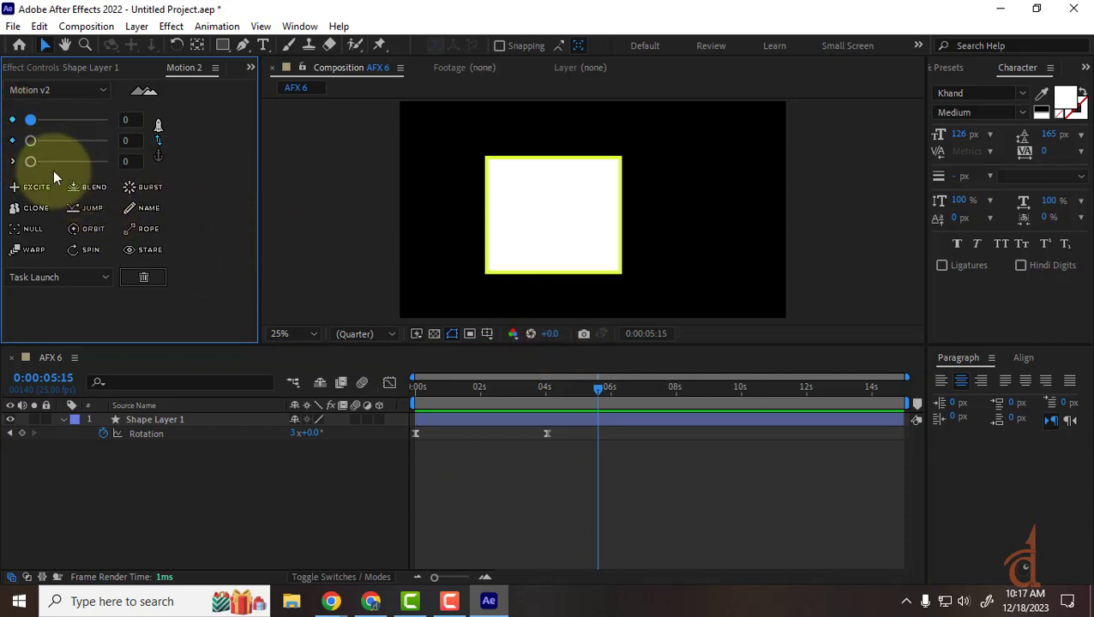
left_click_drag(570, 433, 366, 475)
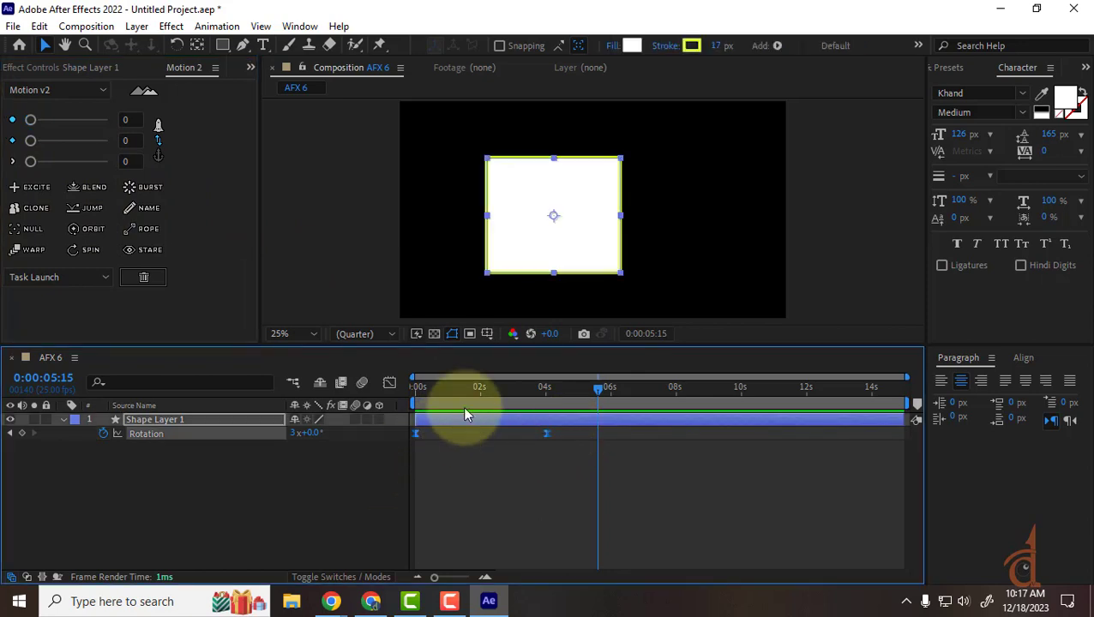
key("Home")
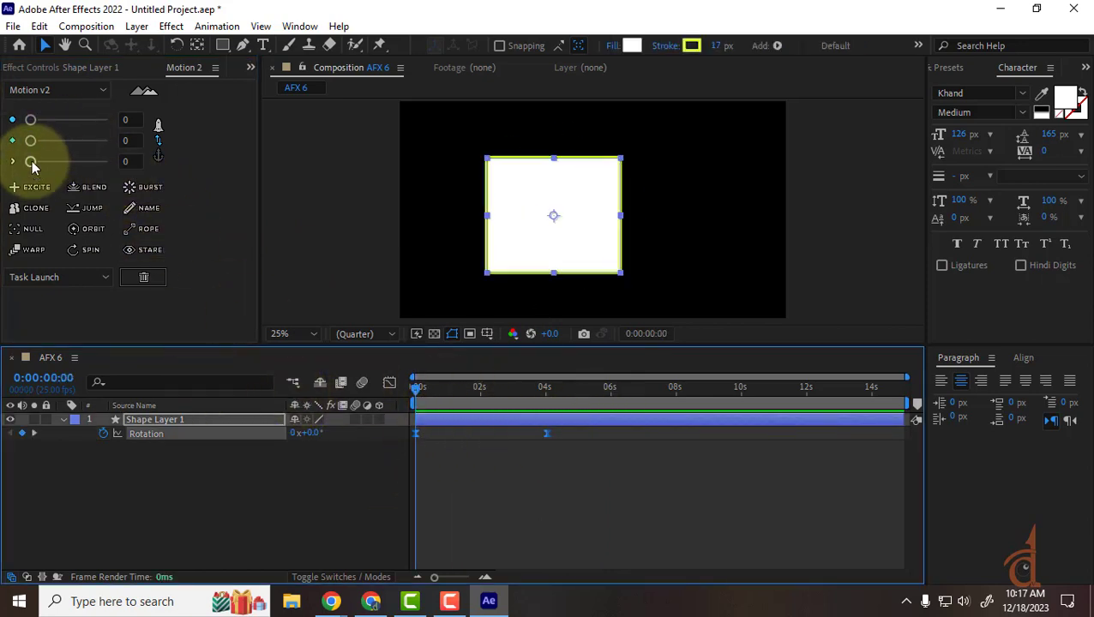
left_click_drag(31, 162, 142, 170)
left_click(522, 542)
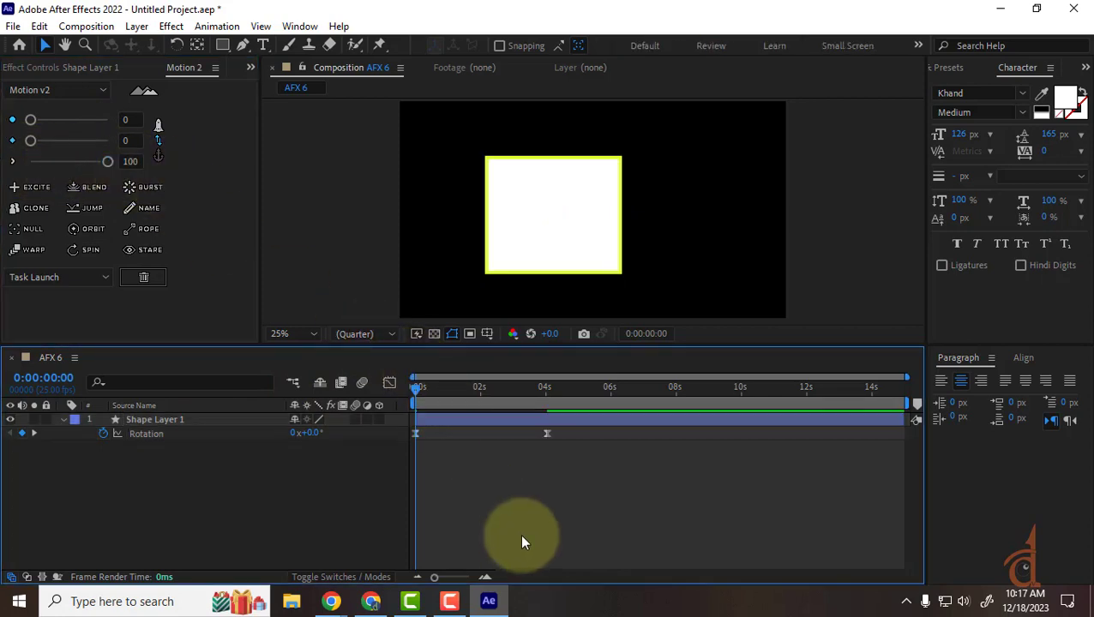
key("space")
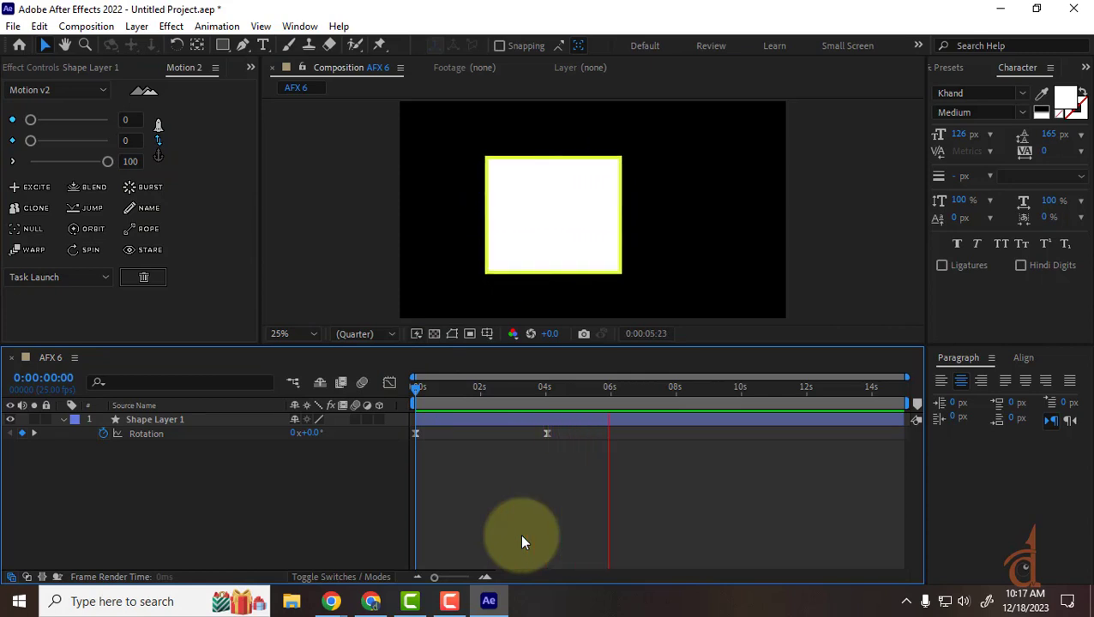
key("space")
Apply Motion 2's combined in-and-out easing at 100, with ease-out at 0, to both rotation keyframes and preview from the start.
left_click_drag(567, 432, 408, 468)
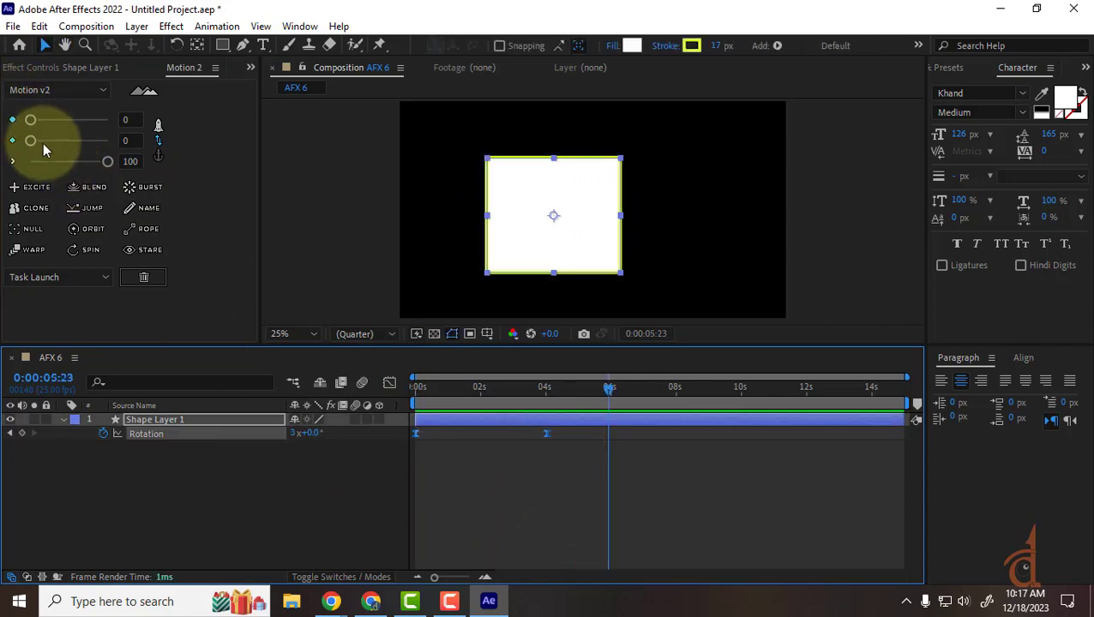
left_click_drag(103, 161, 154, 147)
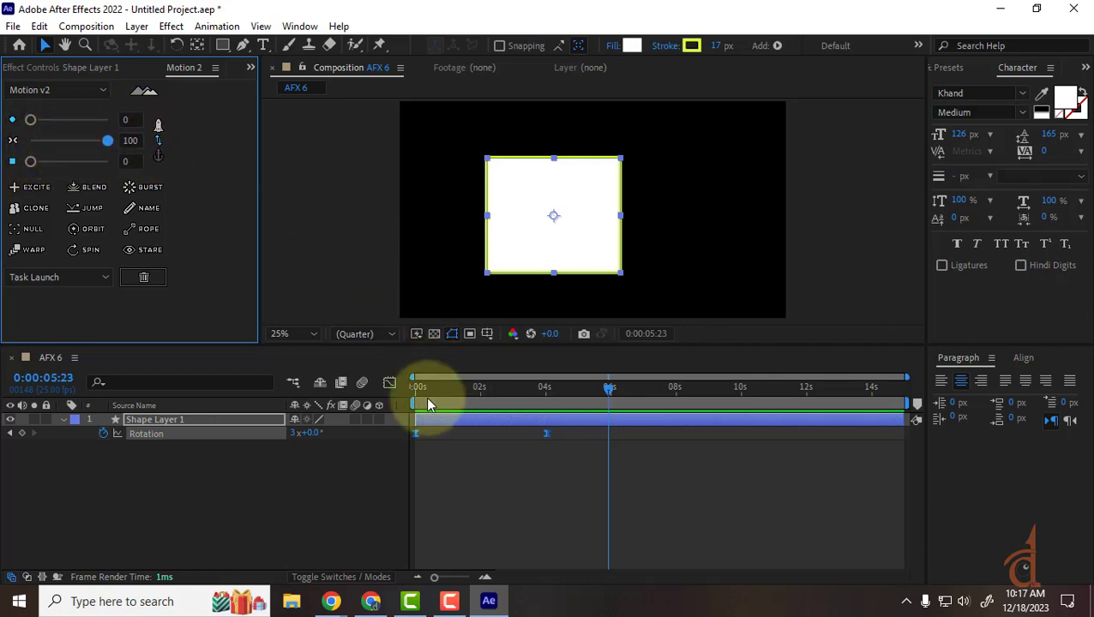
left_click(434, 460)
key("Home")
left_click(432, 452)
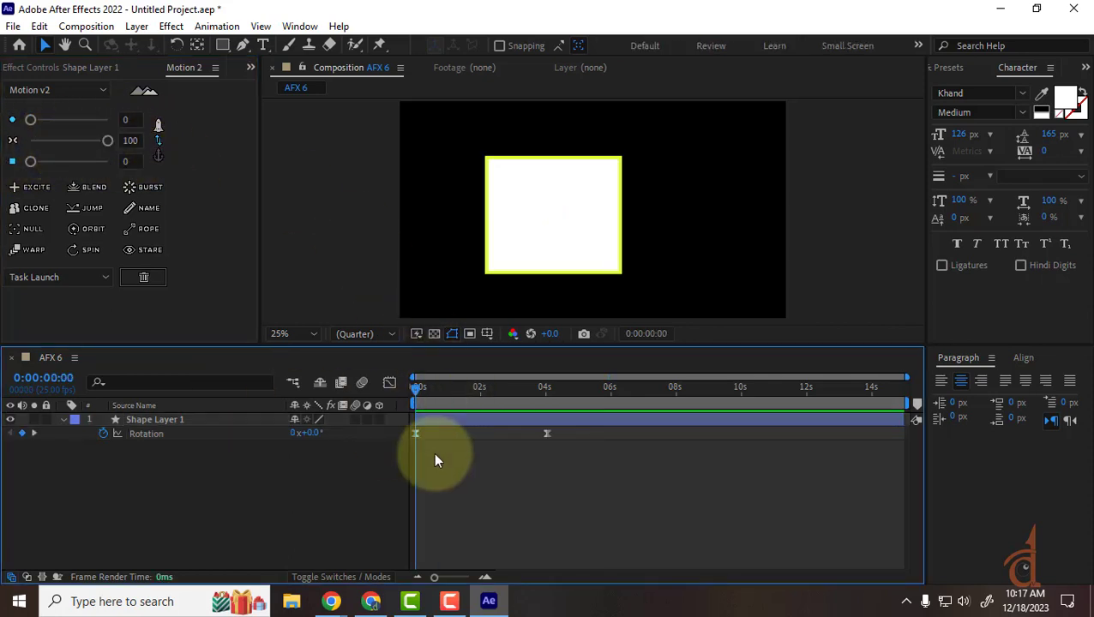
key("space")
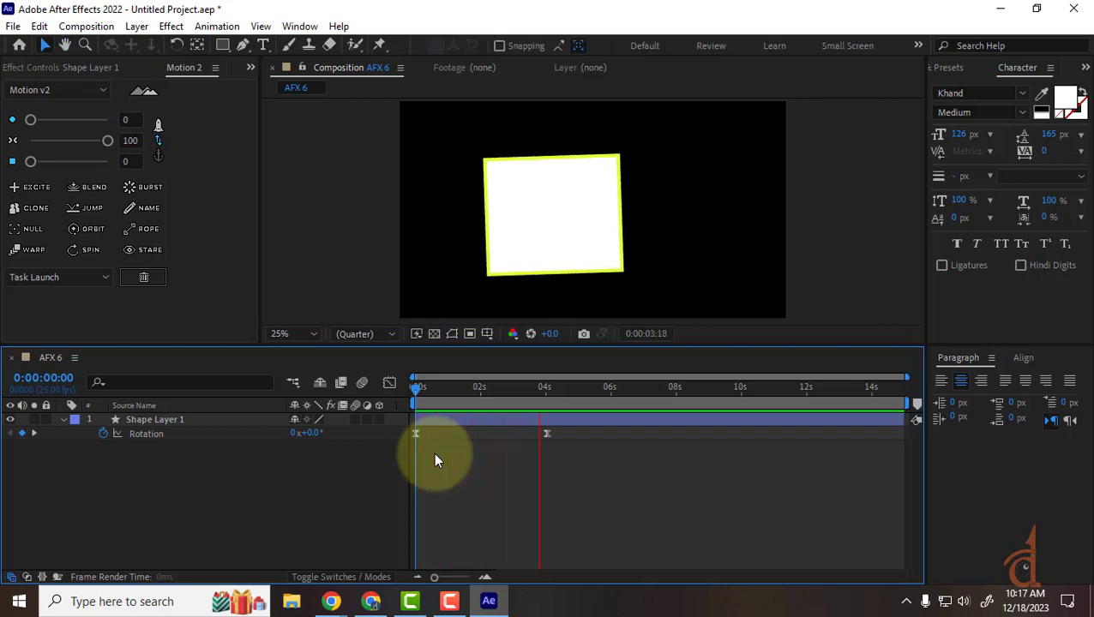
key("space")
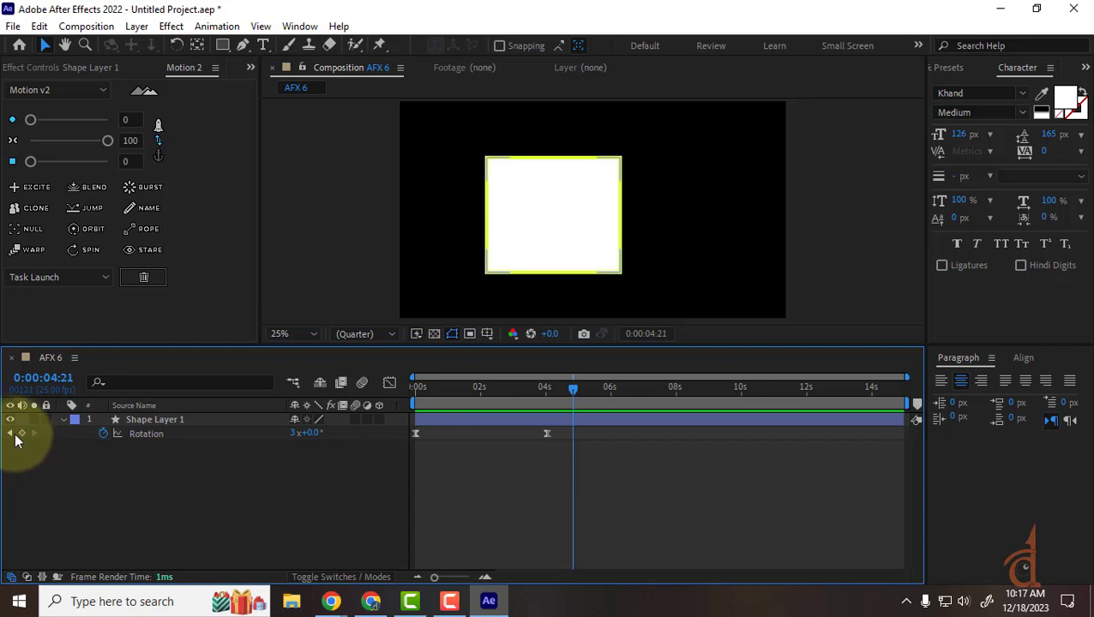
Check the rotation keyframe at 0:00:04:01, replay the eased spin from the start and return to the first keyframe.
left_click(11, 433)
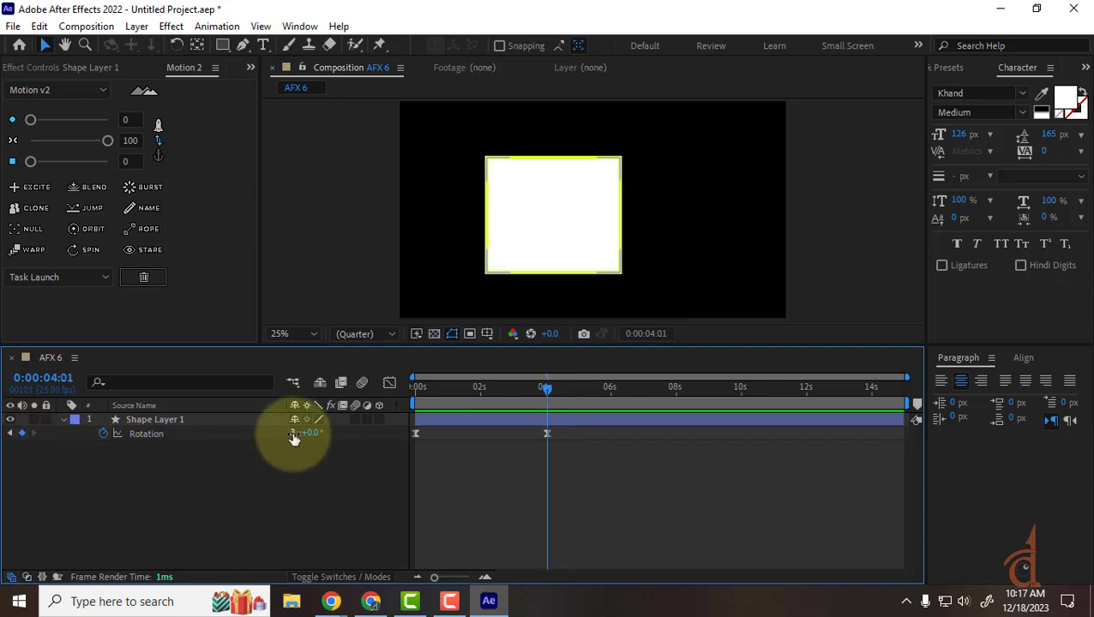
left_click_drag(472, 391, 293, 390)
key("space")
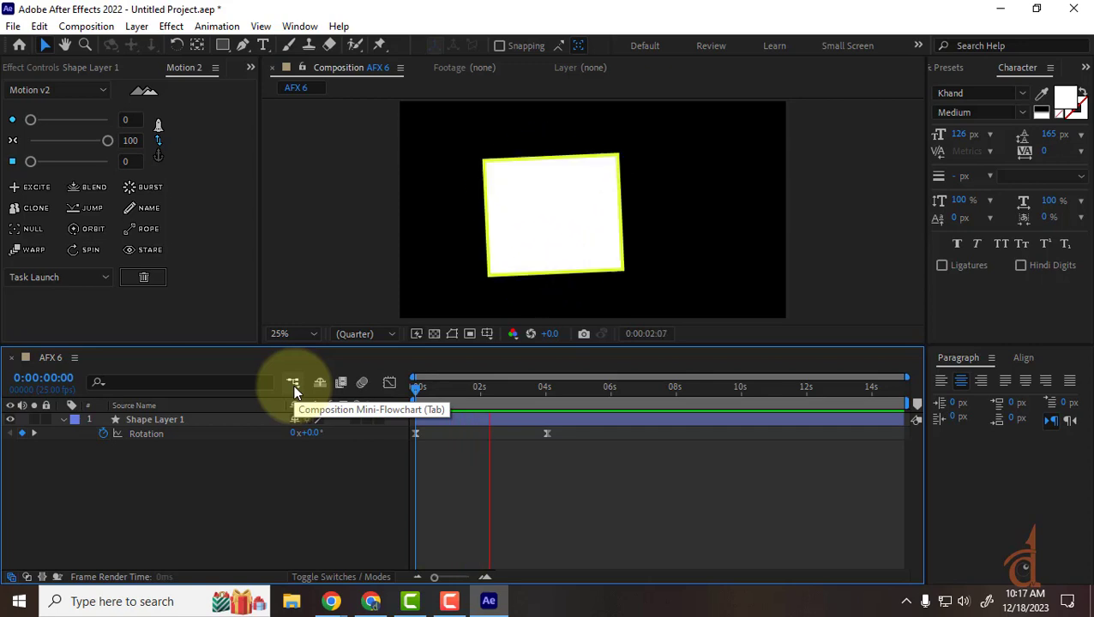
key("space")
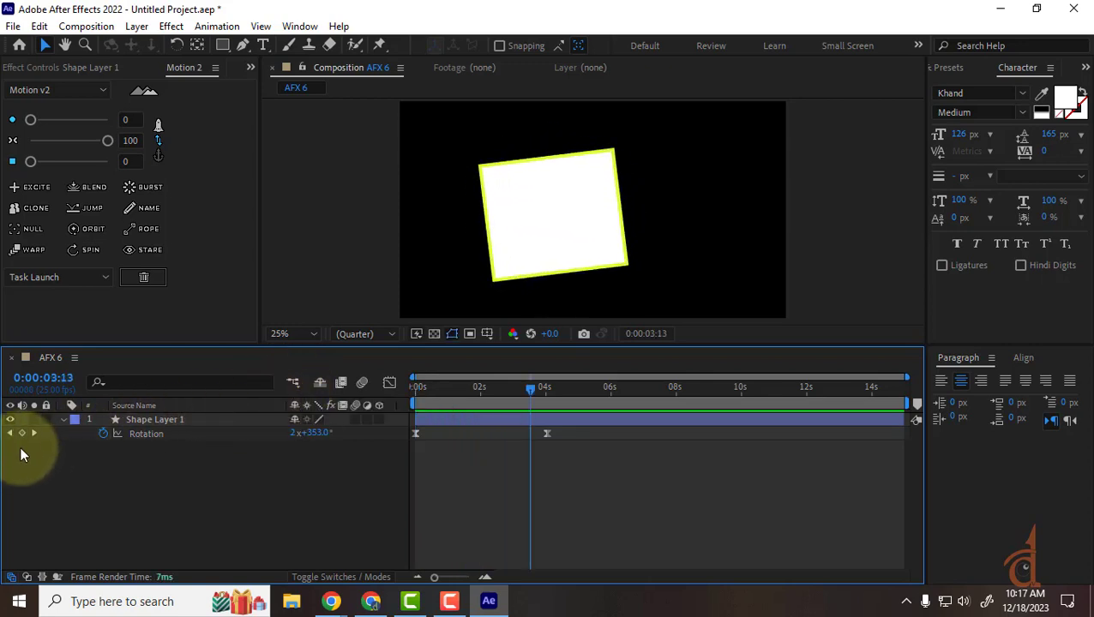
left_click(9, 433)
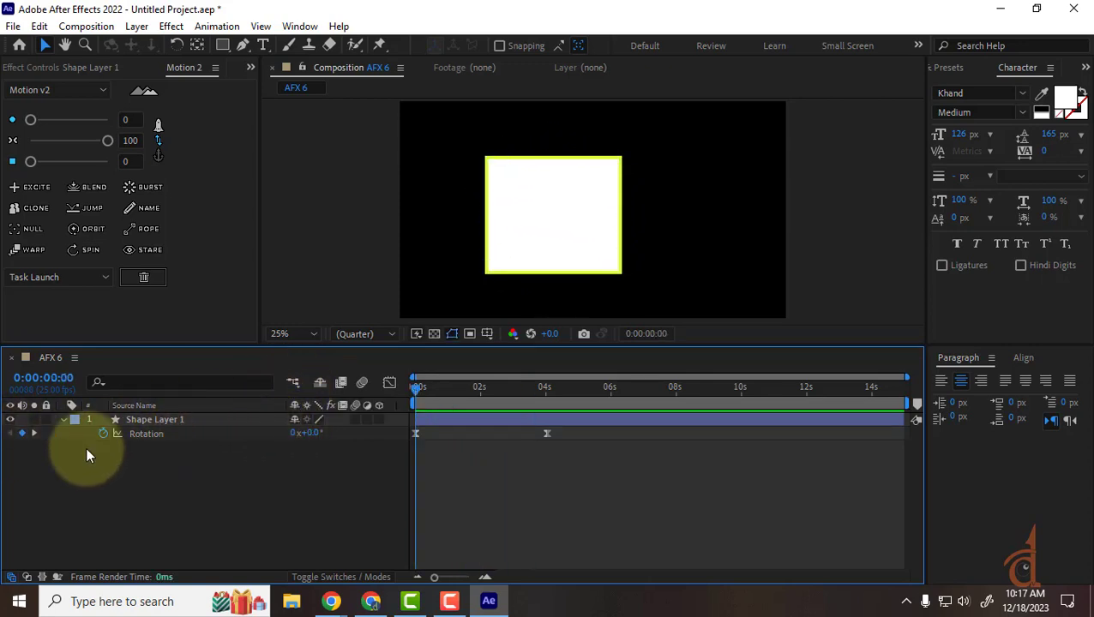
Set Shape Layer 1's rotation to 2 full revolutions at the second keyframe and preview the animation.
left_click(34, 433)
left_click(294, 432)
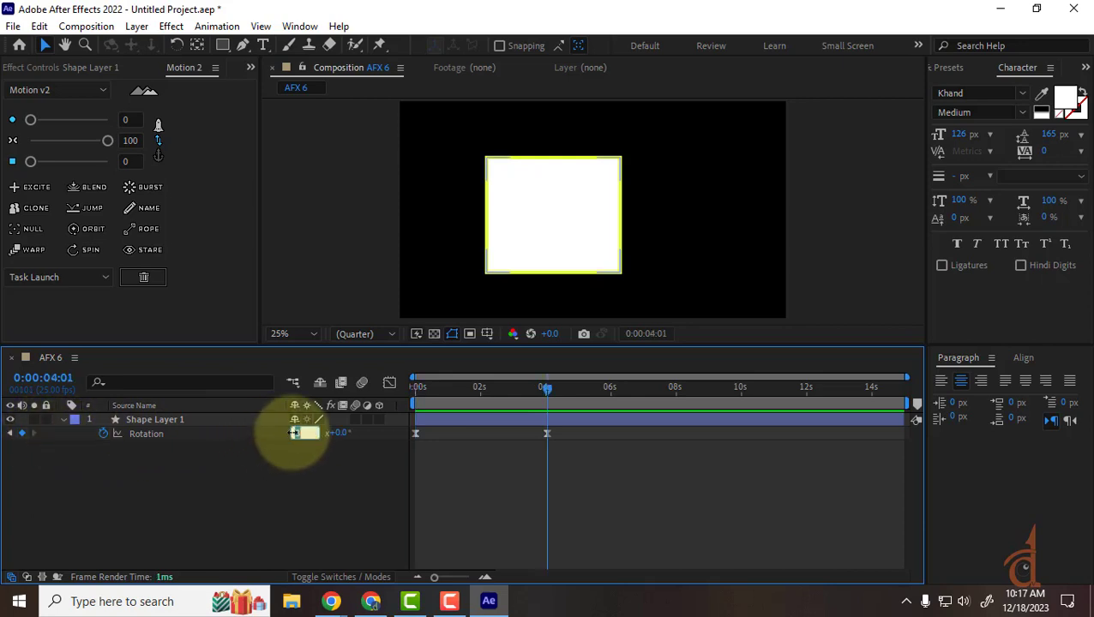
key("Return")
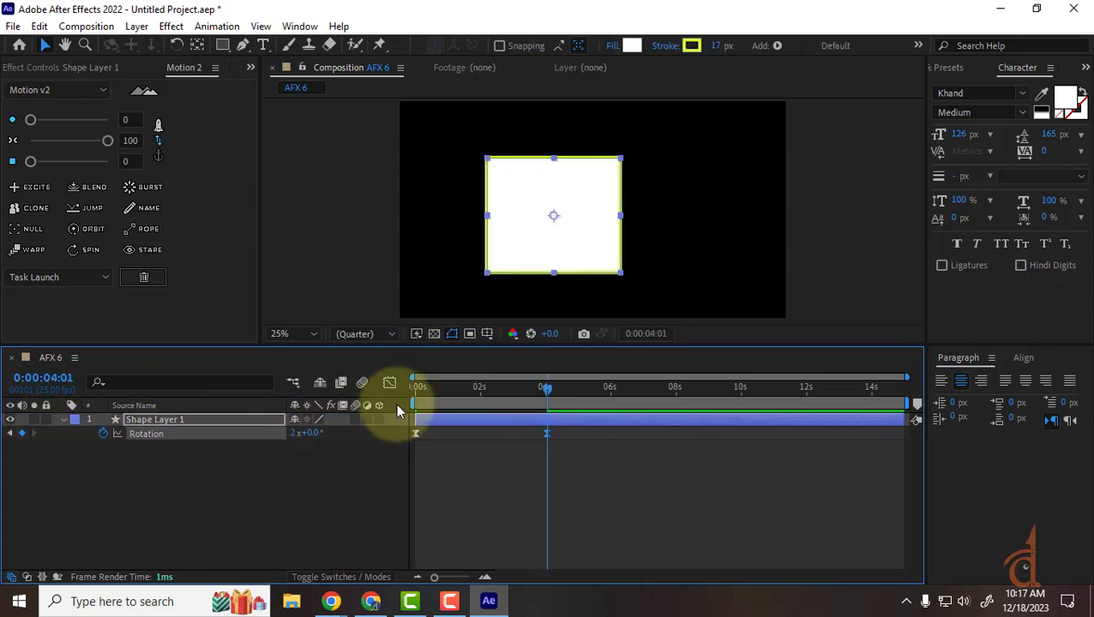
key("Home")
key("space")
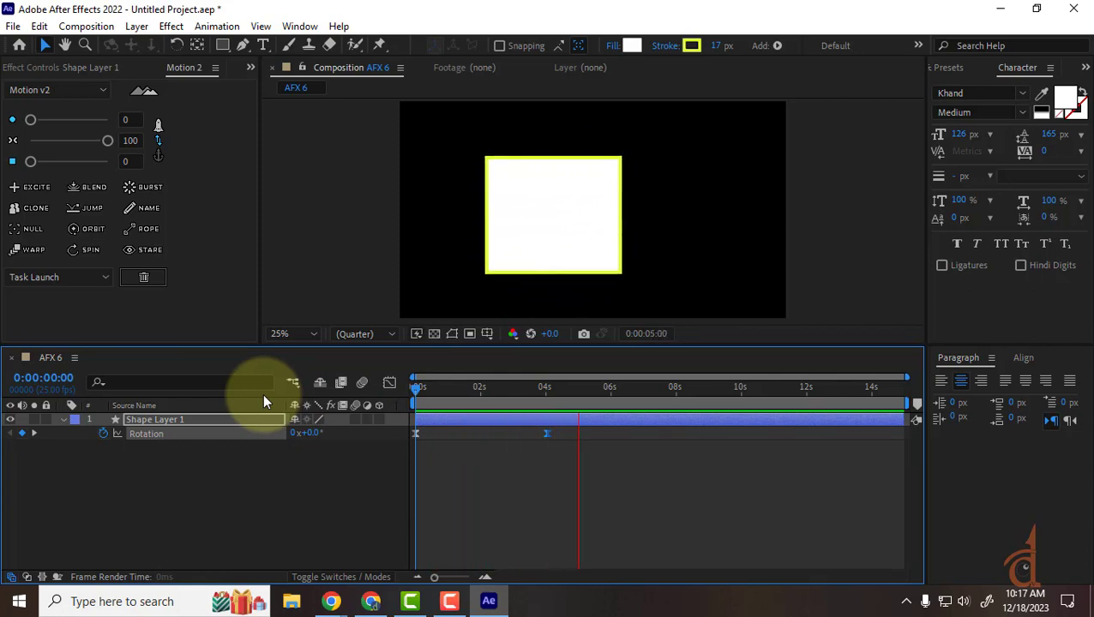
key("space")
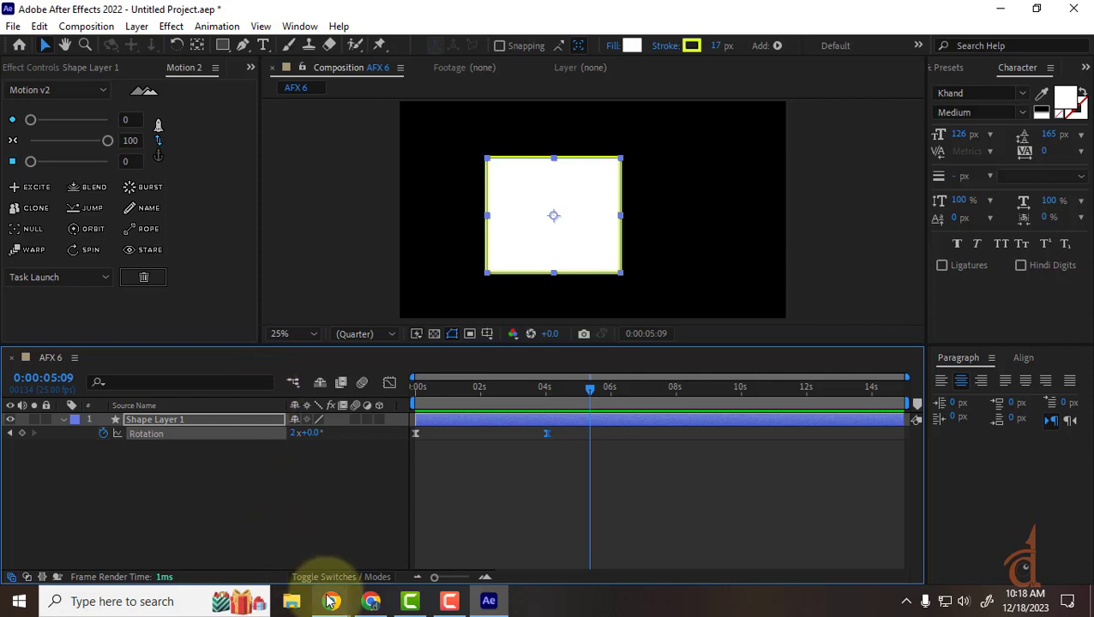
Set Shape Layer 1's rotation to -2 full revolutions at the keyframe at 0:00:04:01.
mouse_move(328, 601)
left_click(664, 541)
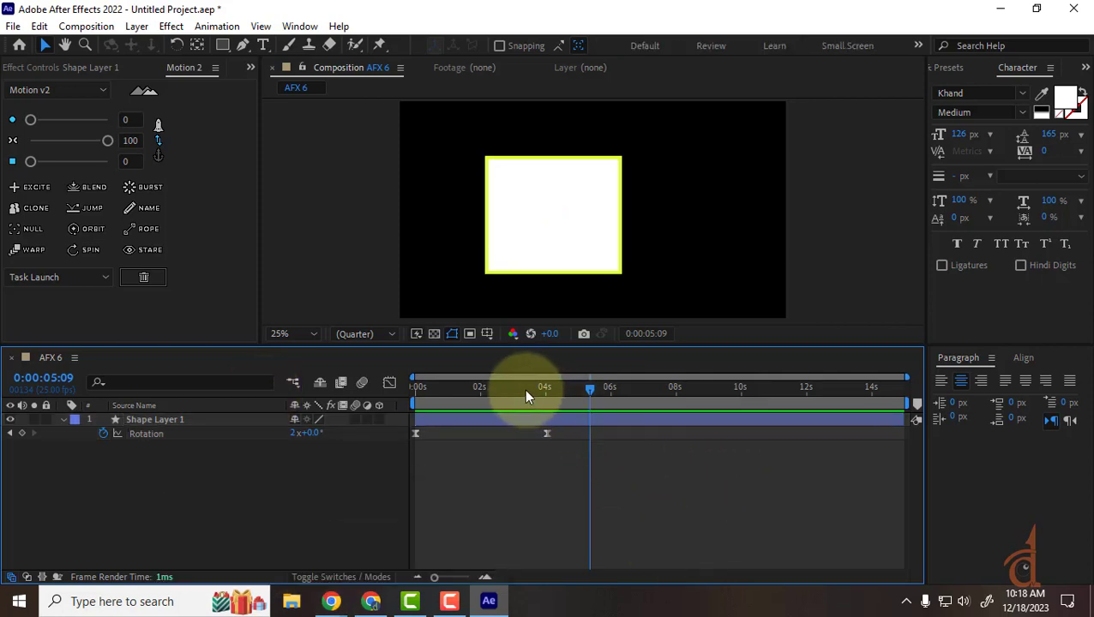
left_click_drag(523, 389, 366, 385)
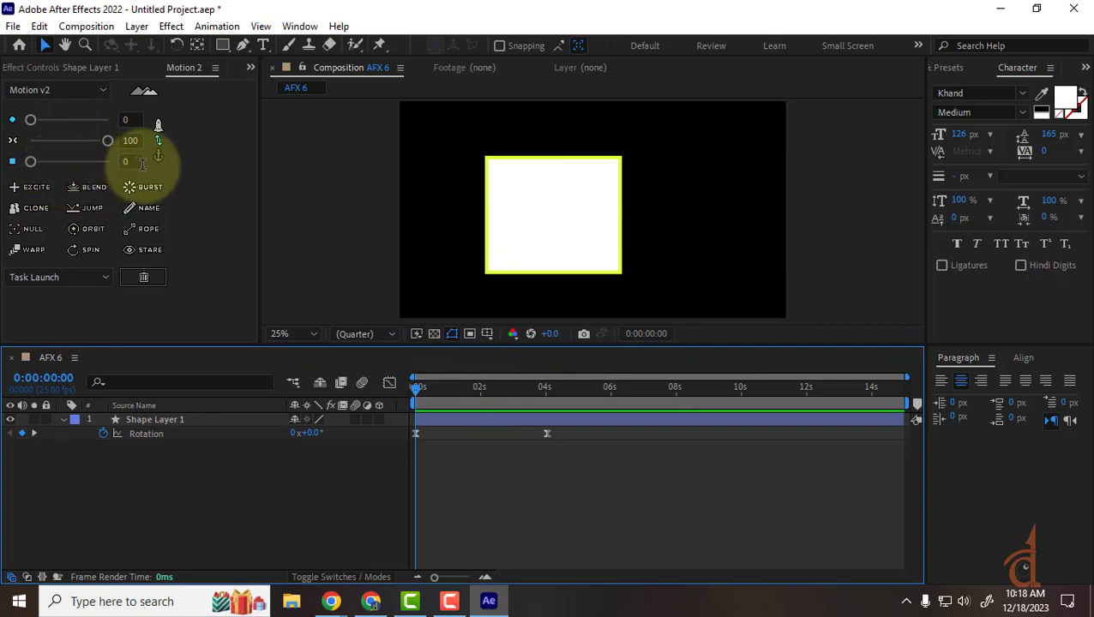
left_click_drag(413, 393, 387, 416)
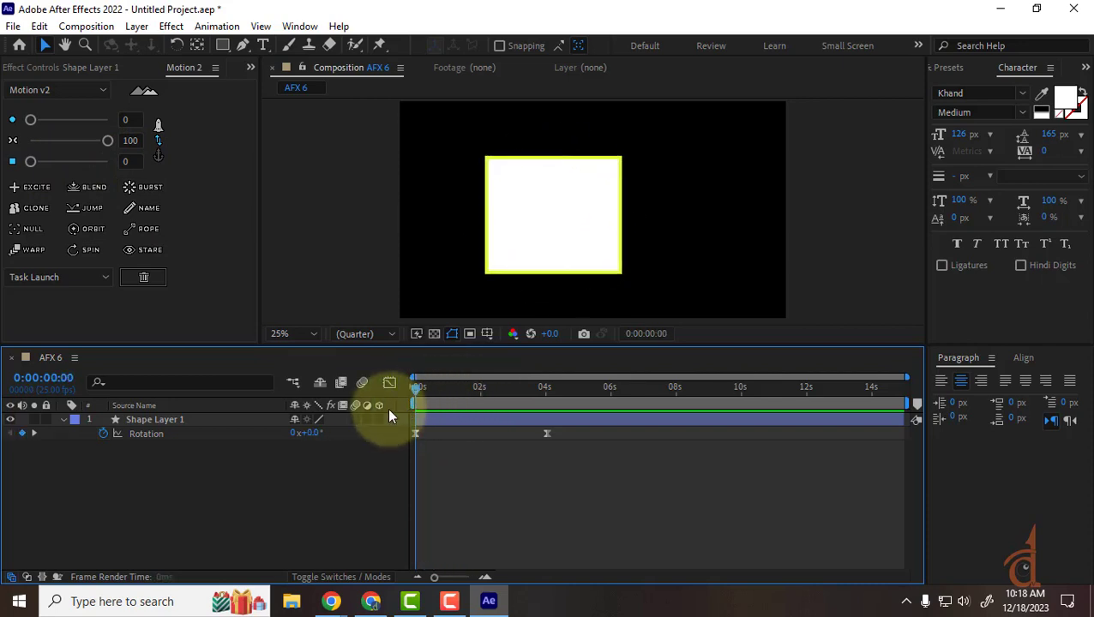
left_click(34, 432)
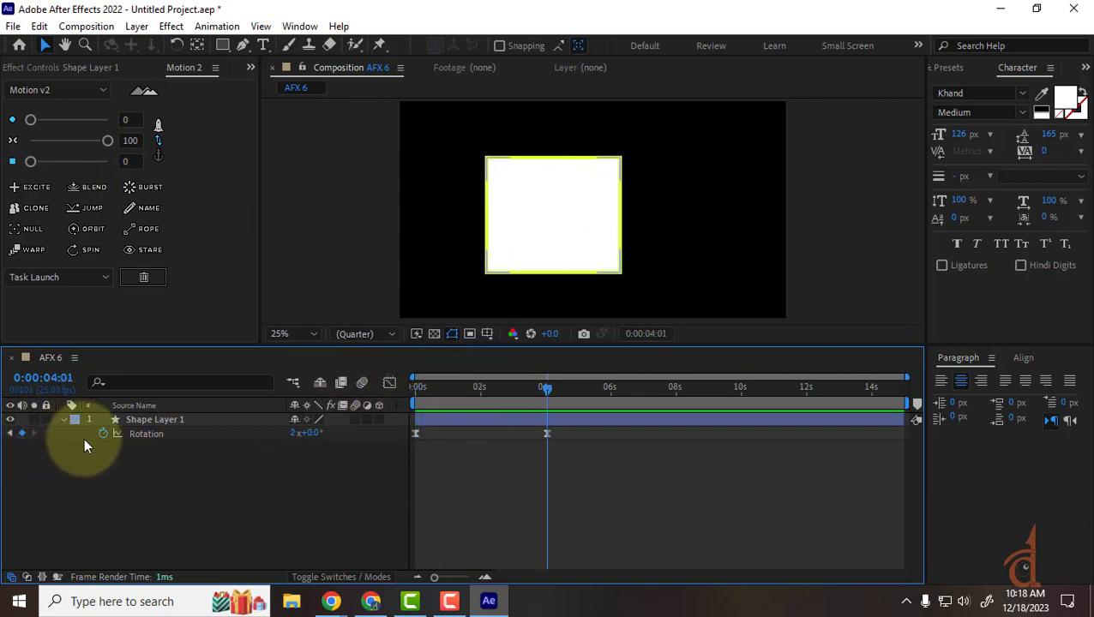
left_click(293, 433)
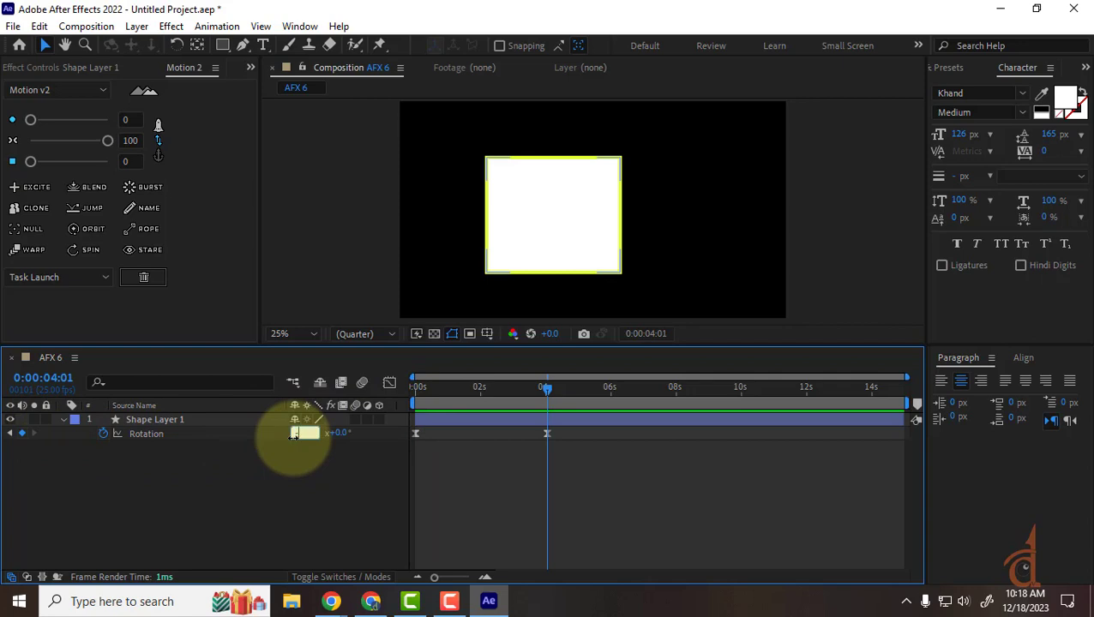
type("0")
key("Return")
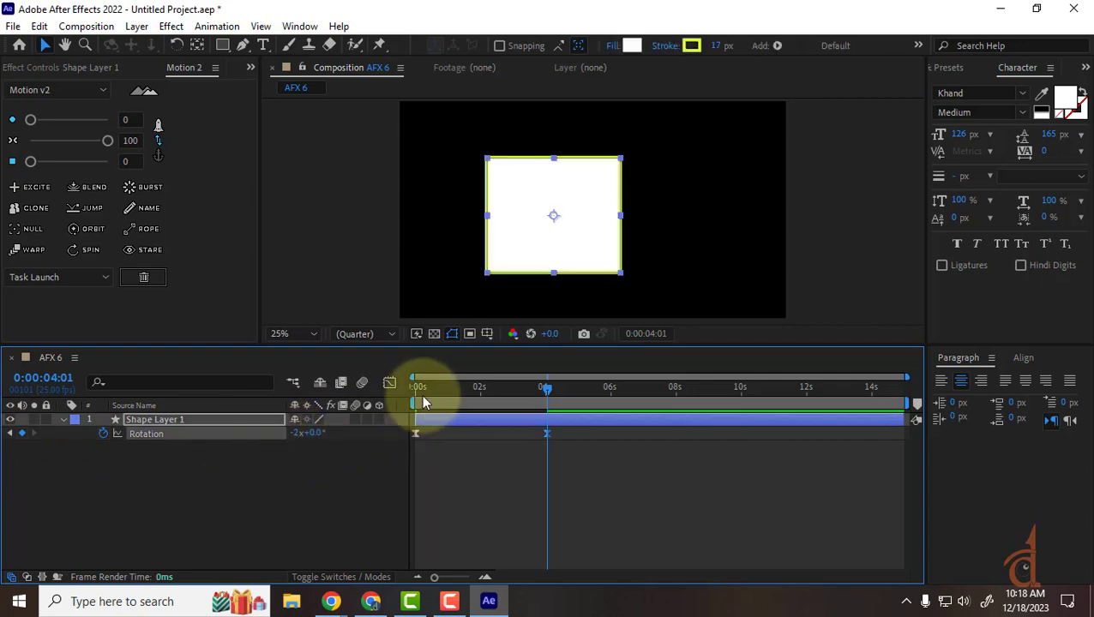
Play the rotation animation from the start of the composition twice to check the spin direction.
left_click(416, 388)
key("space")
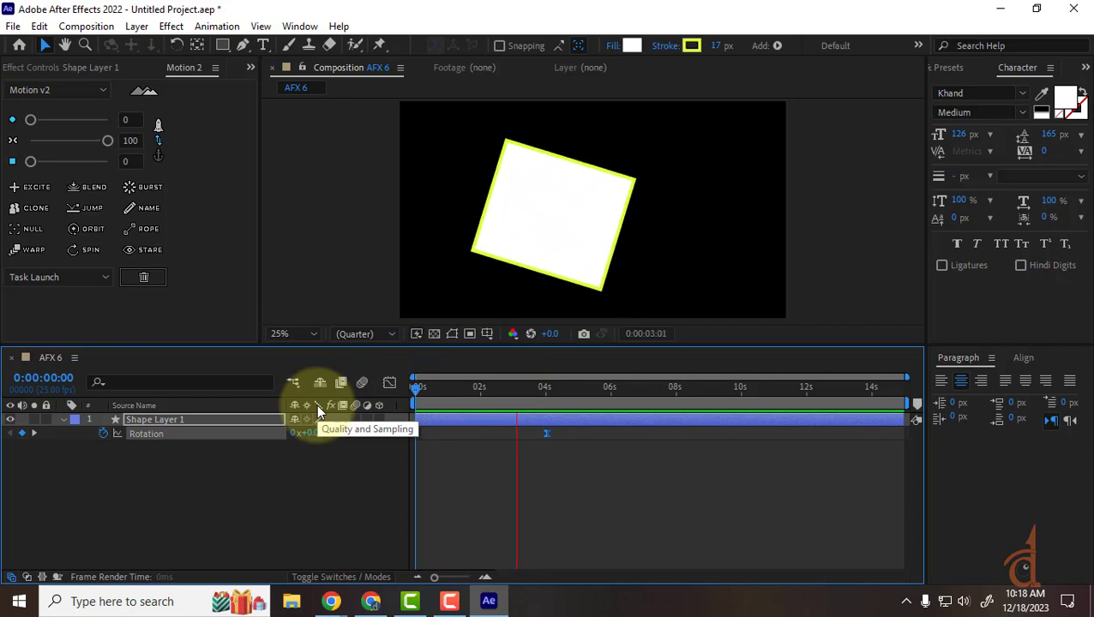
key("space")
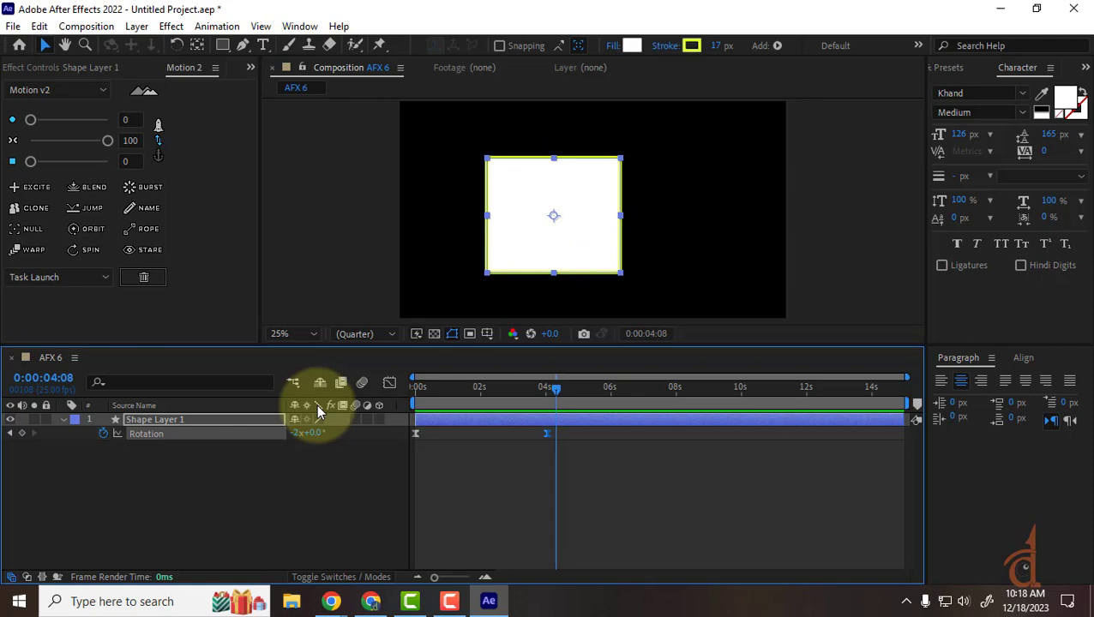
left_click_drag(513, 385, 398, 390)
key("space")
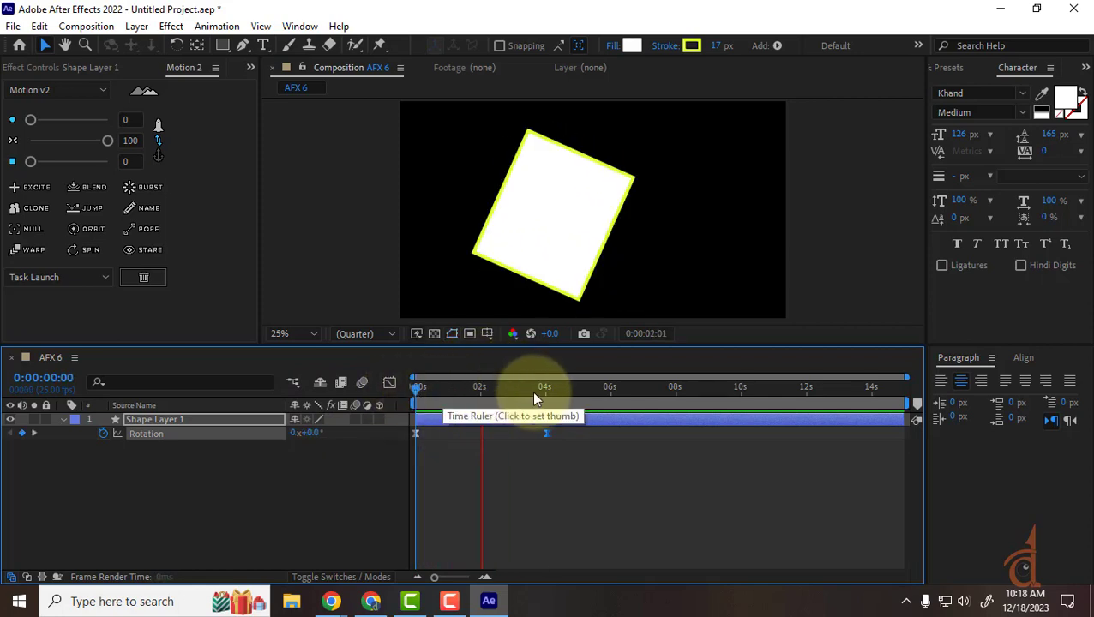
Copy the second rotation keyframe to 0:00:05:08 and the first rotation keyframe to 0:00:08:05.
left_click(588, 387)
left_click_drag(542, 465, 570, 436)
key("ctrl+c")
key("ctrl+v")
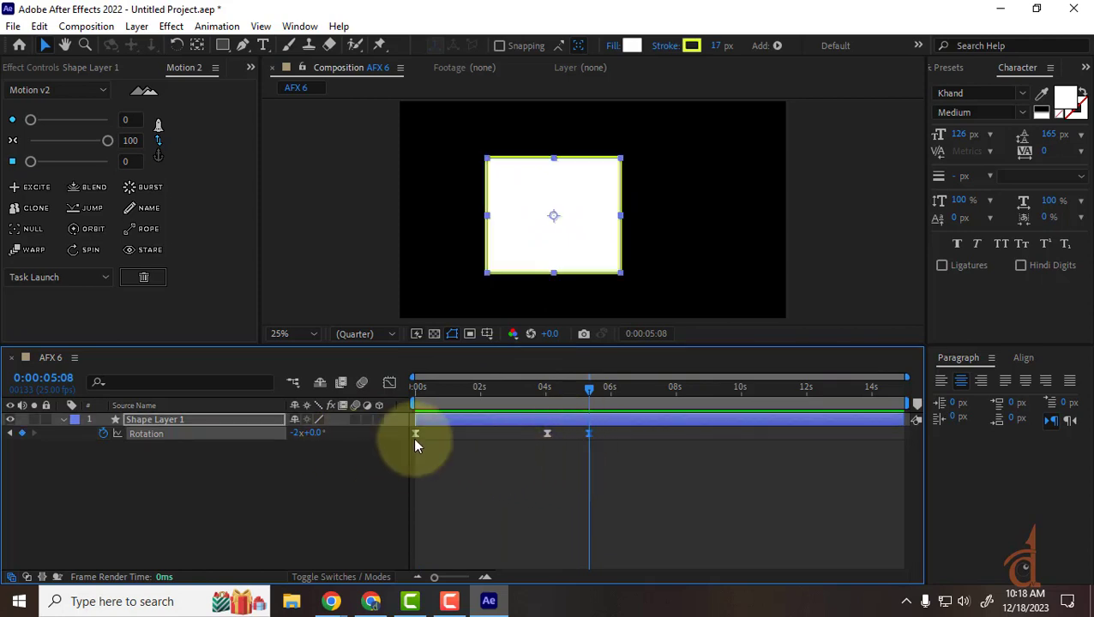
left_click_drag(433, 432, 383, 452)
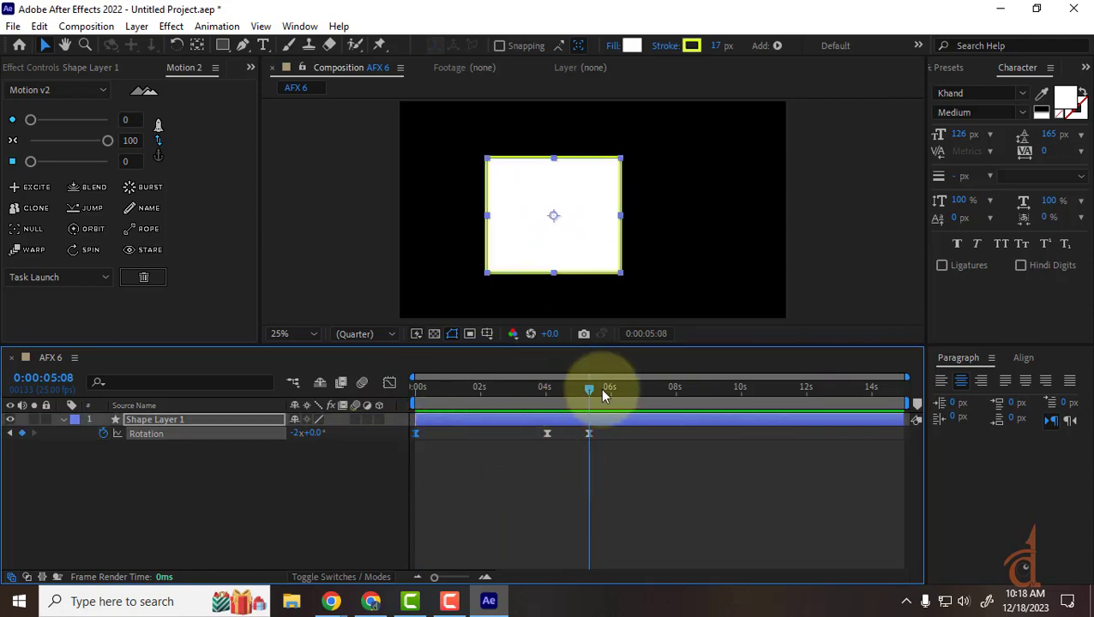
left_click_drag(600, 388, 681, 397)
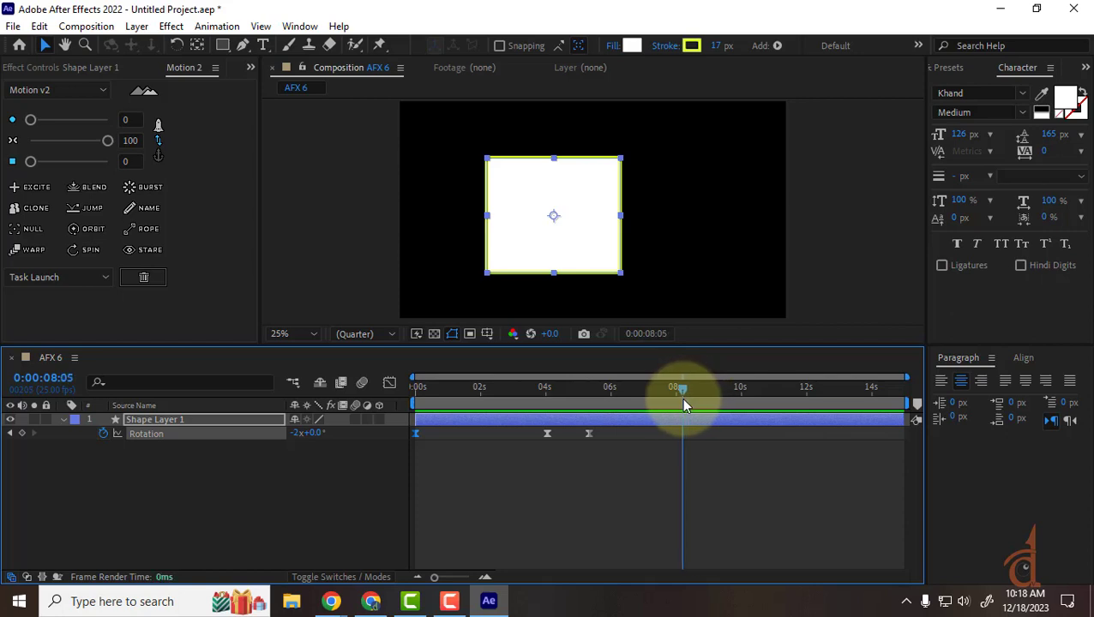
key("ctrl+c")
key("ctrl+v")
Preview the animation from the start with the two copied rotation keyframes.
key("Home")
key("space")
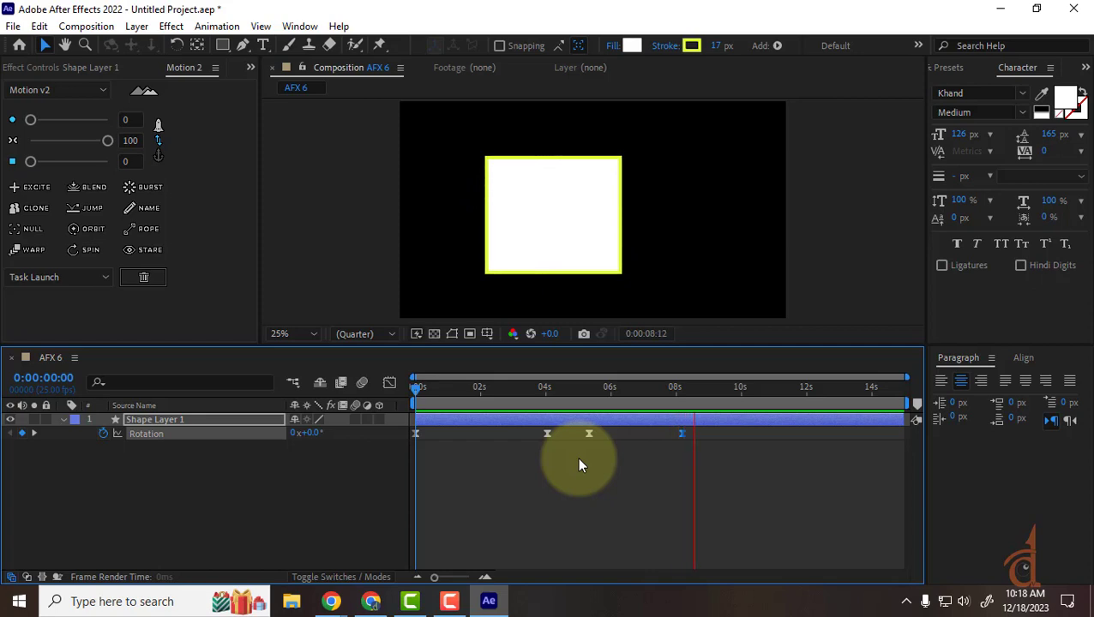
key("space")
Remove the rotation keyframe at 0:00:05:08 and move the last one to 0:00:07:13, checking the result in playback.
left_click_drag(577, 457, 659, 436)
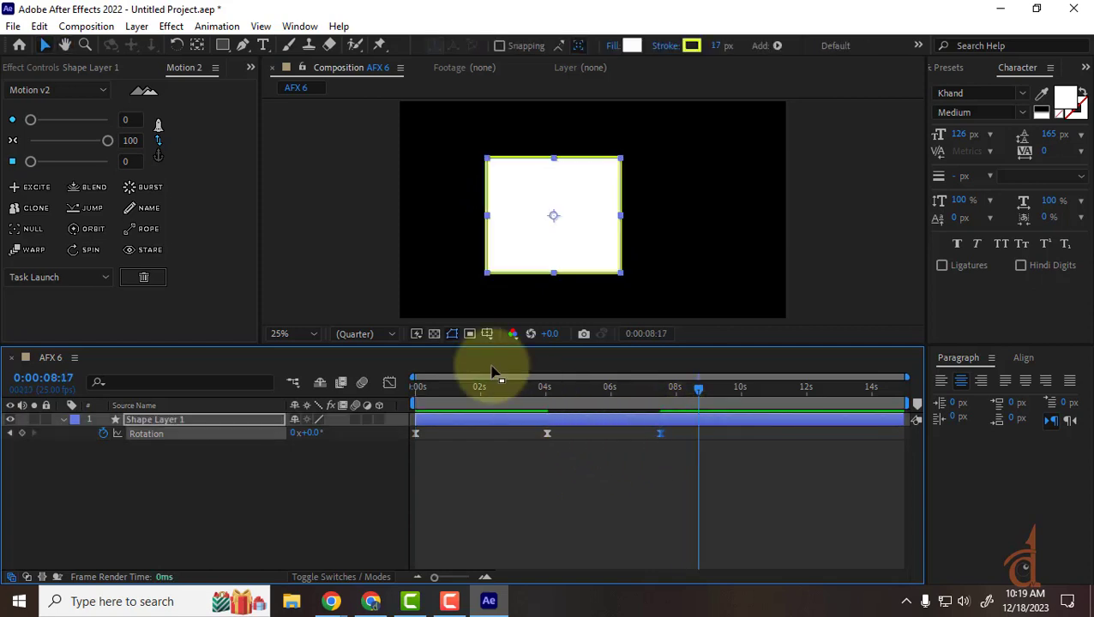
key("Home")
key("space")
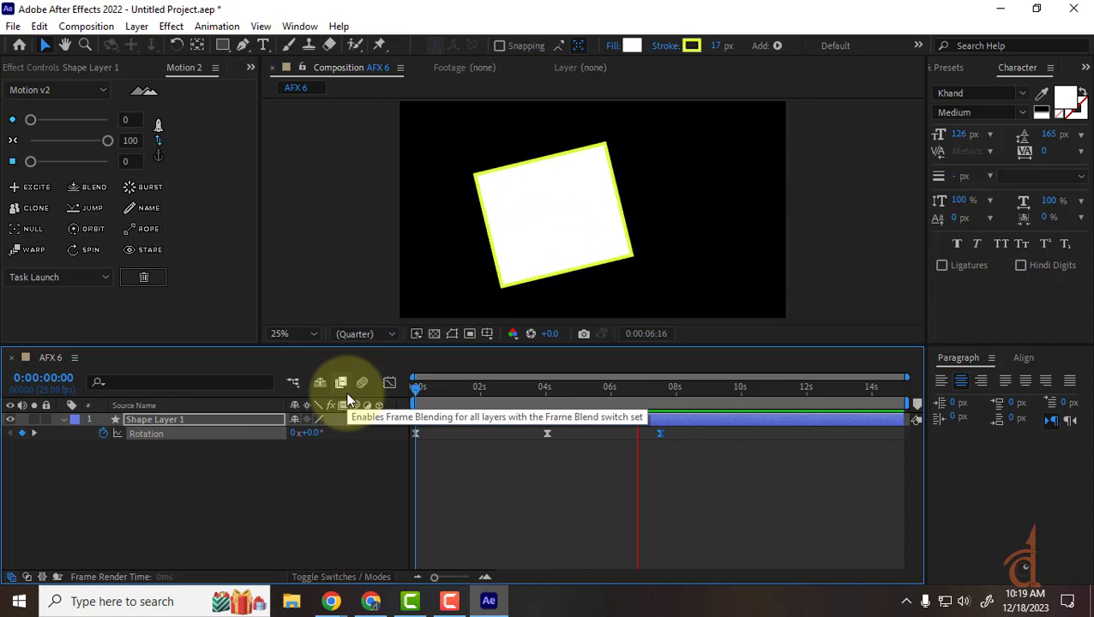
key("space")
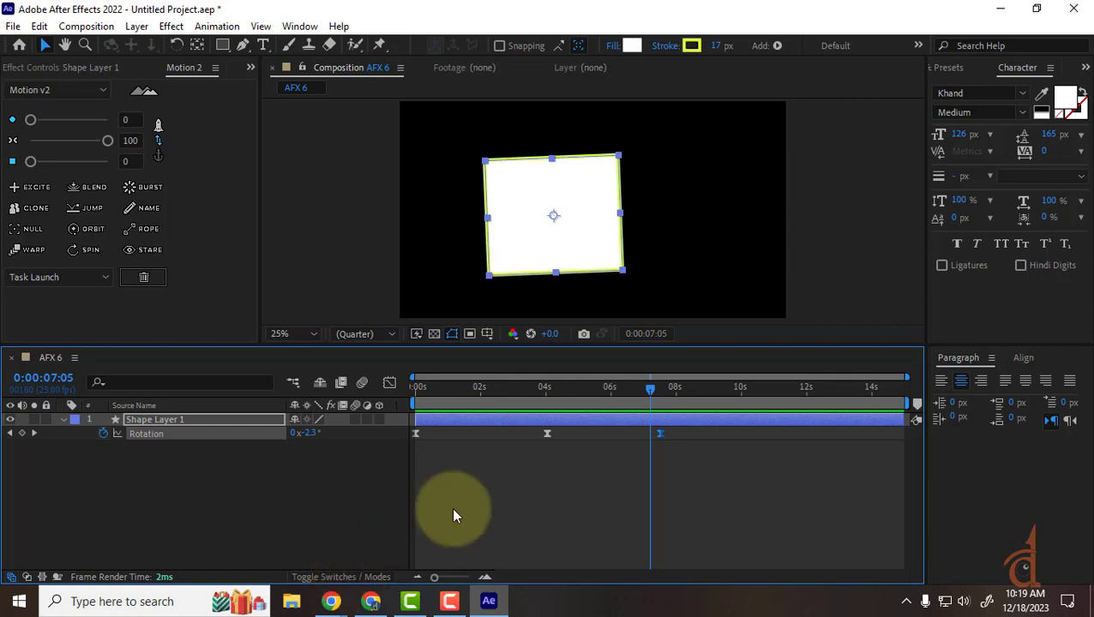
Copy the last two rotation keyframes, paste them at 0:00:10:11 and preview the animation from the start.
left_click_drag(696, 444, 368, 483)
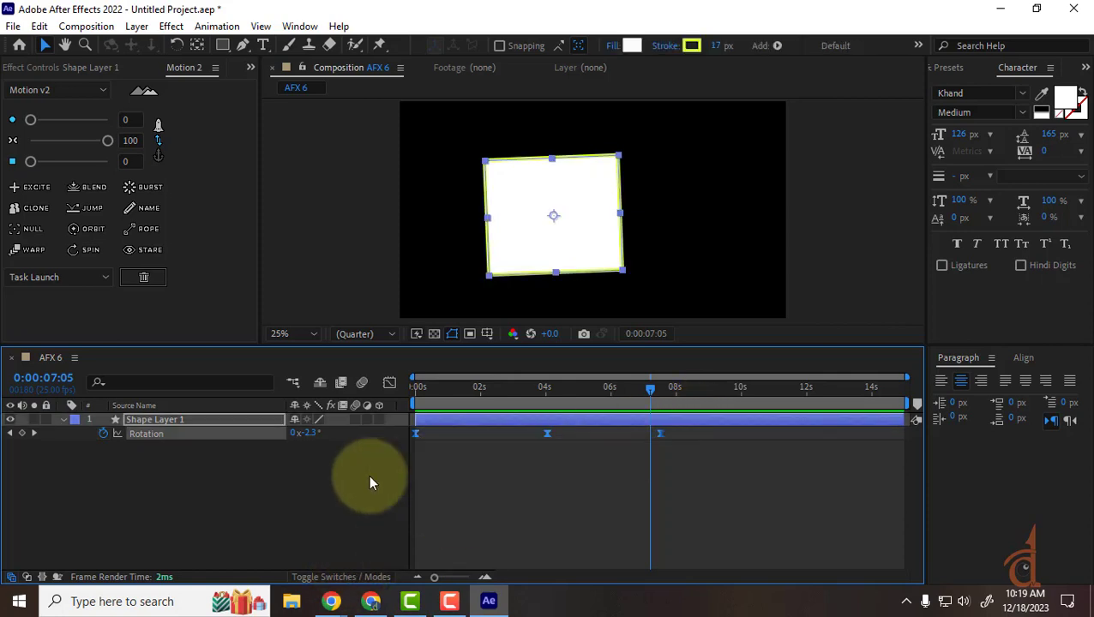
left_click_drag(718, 427, 507, 449)
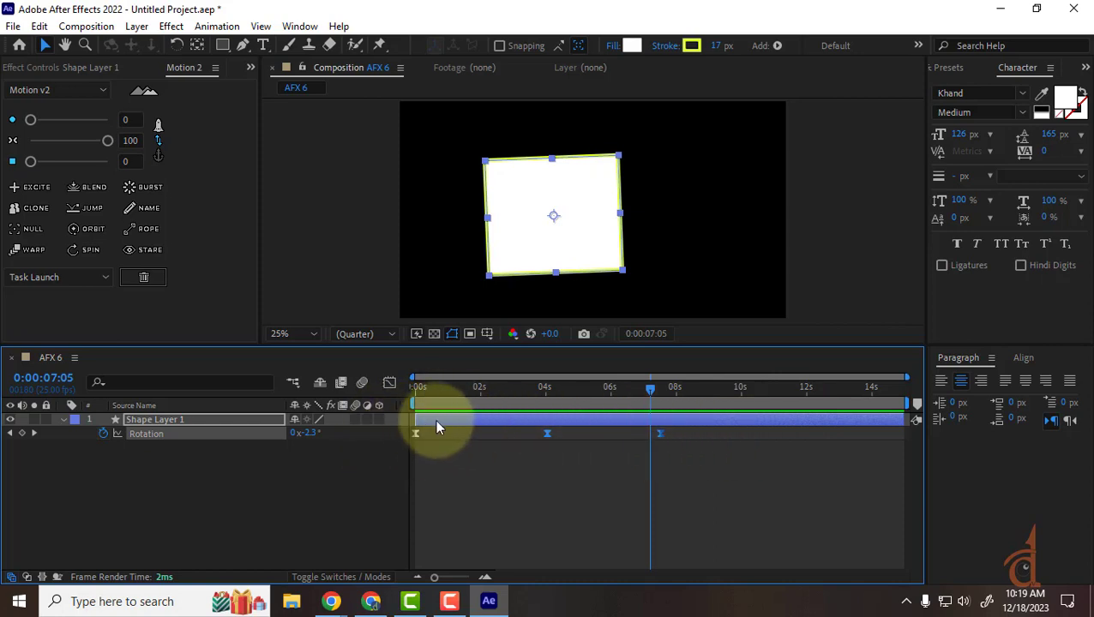
left_click_drag(603, 385, 536, 461)
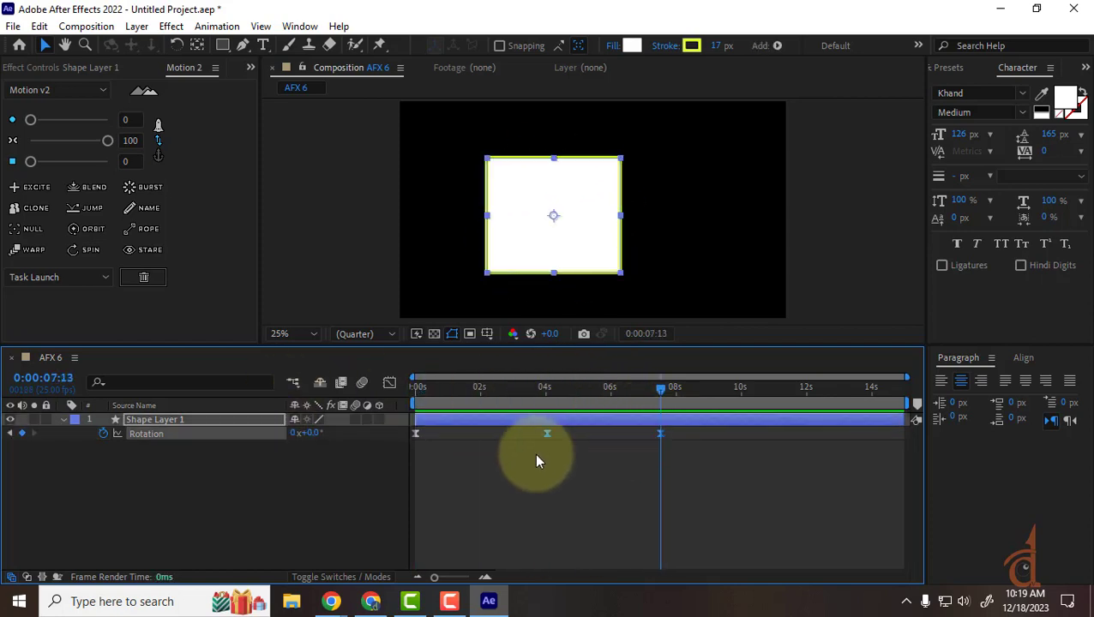
left_click_drag(770, 393, 754, 396)
key("ctrl+v")
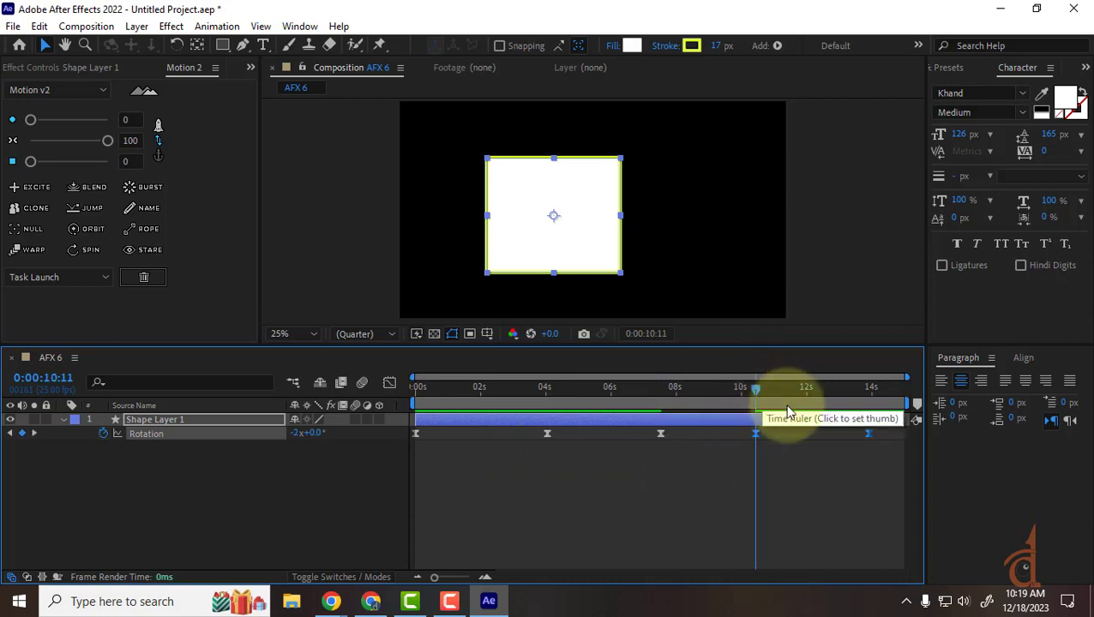
key("Home")
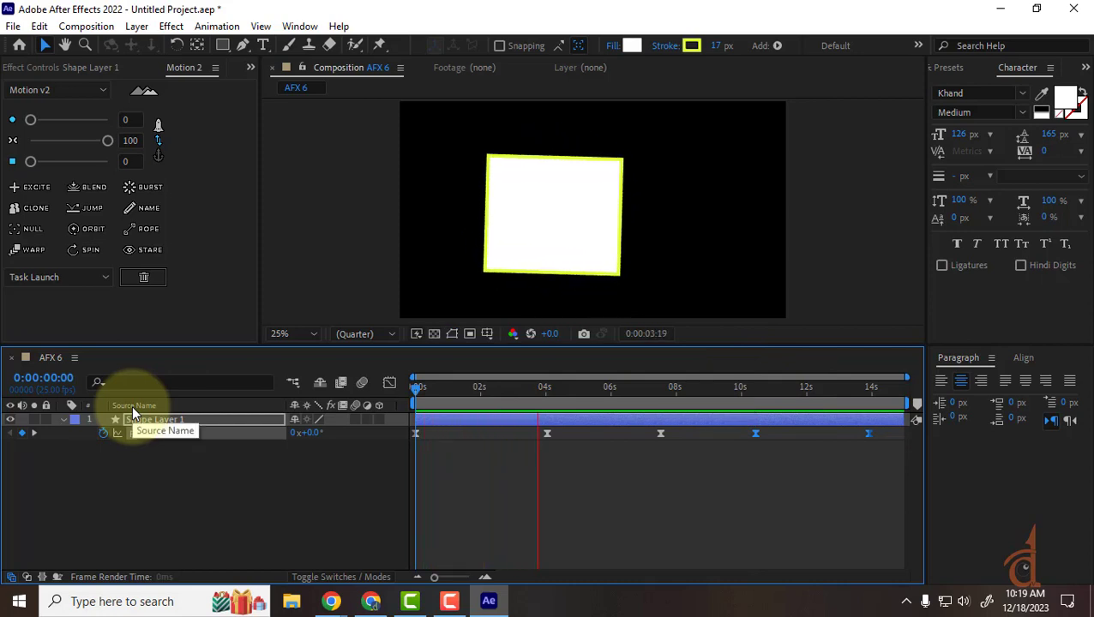
key("space")
Return the playhead to 0:00:00:00 and select all five rotation keyframes of Shape Layer 1.
left_click_drag(894, 426, 403, 500)
left_click_drag(553, 389, 232, 417)
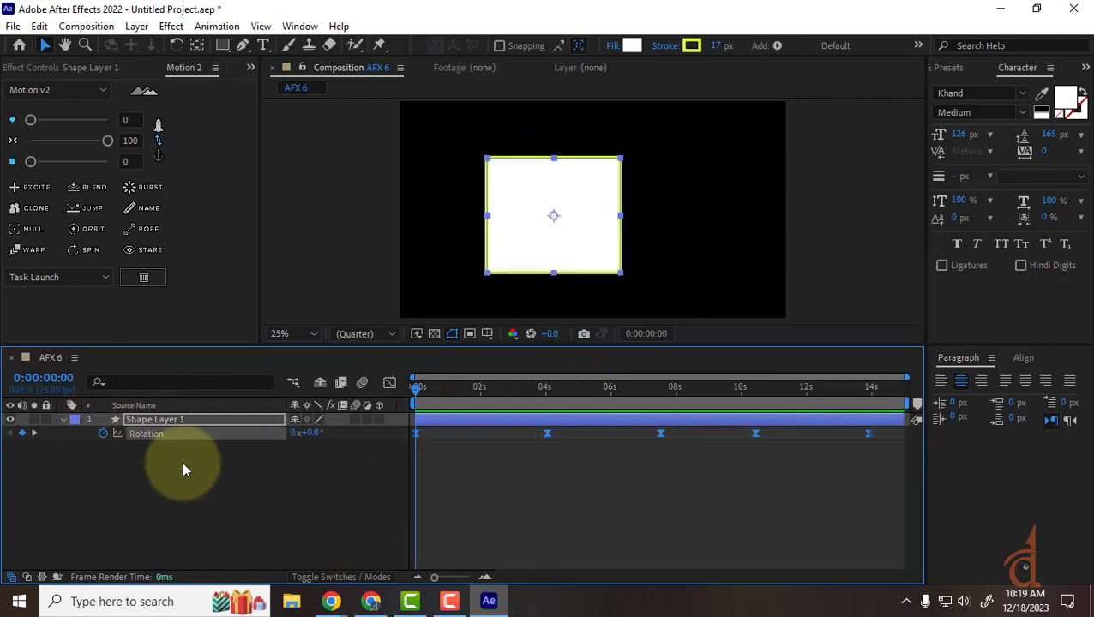
left_click_drag(892, 431, 313, 487)
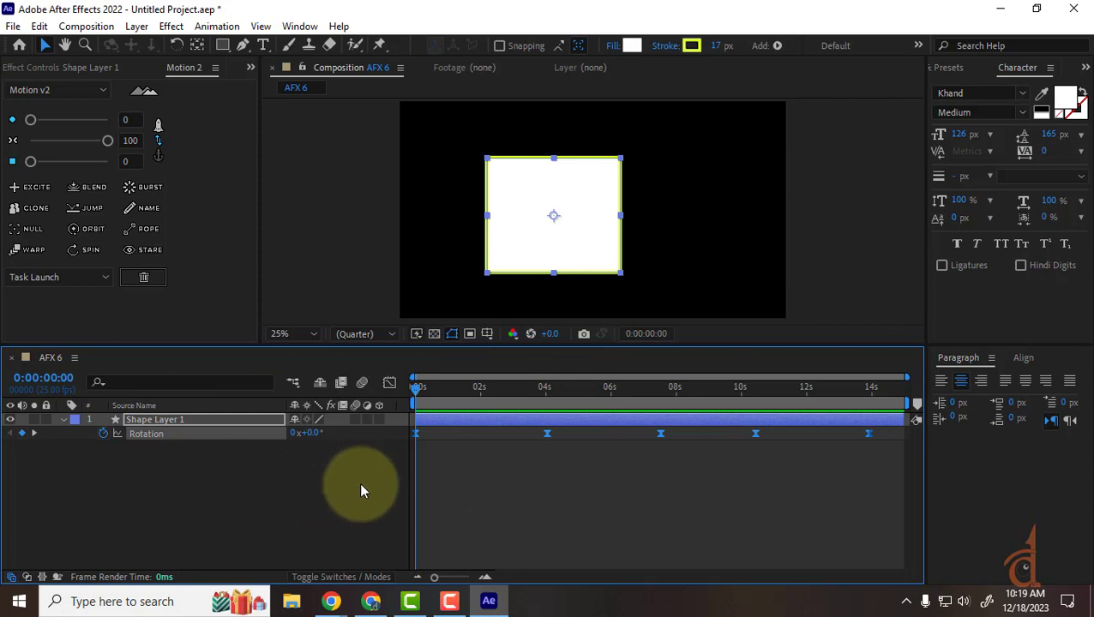
Try to move the selected rotation keyframes earlier in the timeline and undo the move.
left_click_drag(867, 435, 363, 442)
key("ctrl+z")
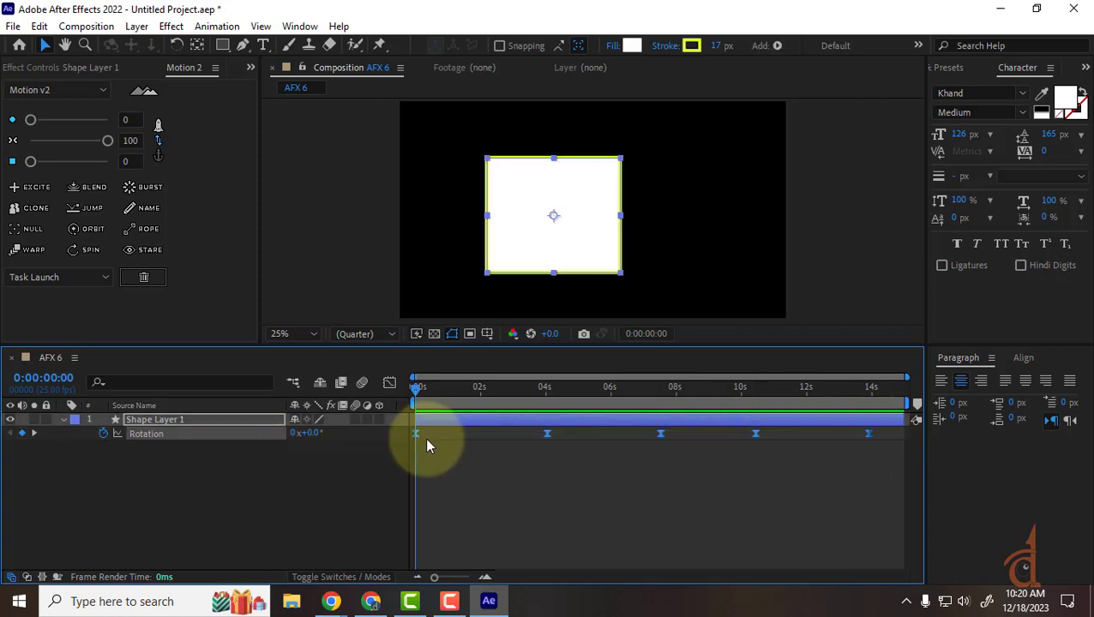
left_click_drag(548, 433, 433, 453)
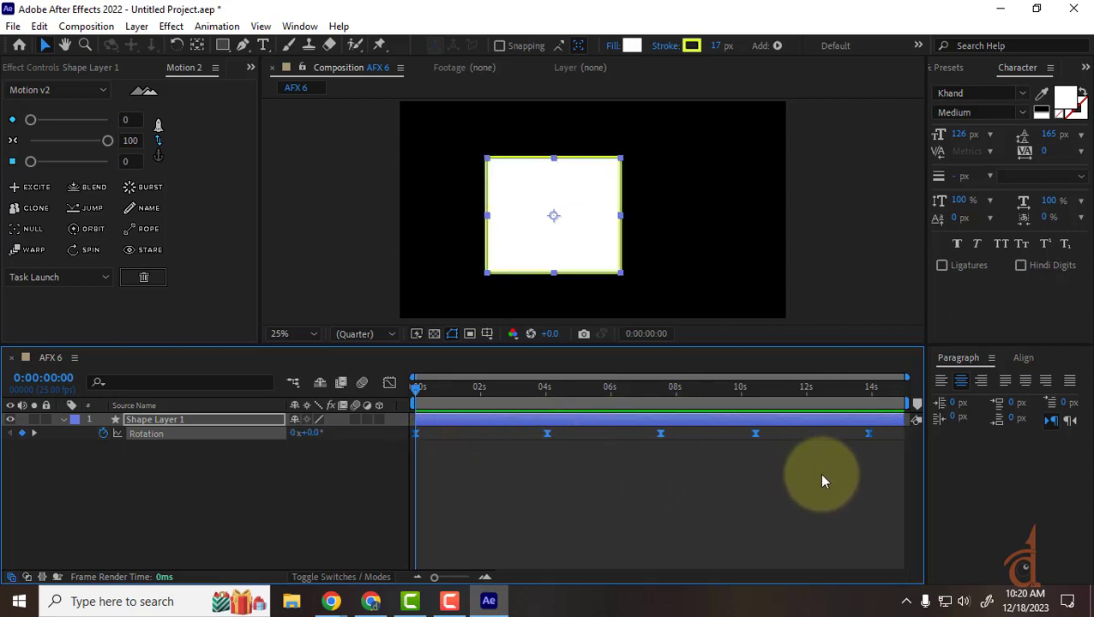
Compress the spacing of all selected rotation keyframes proportionally so the last one falls at about 8 seconds, and preview the faster animation.
left_click_drag(868, 434, 732, 451, "alt")
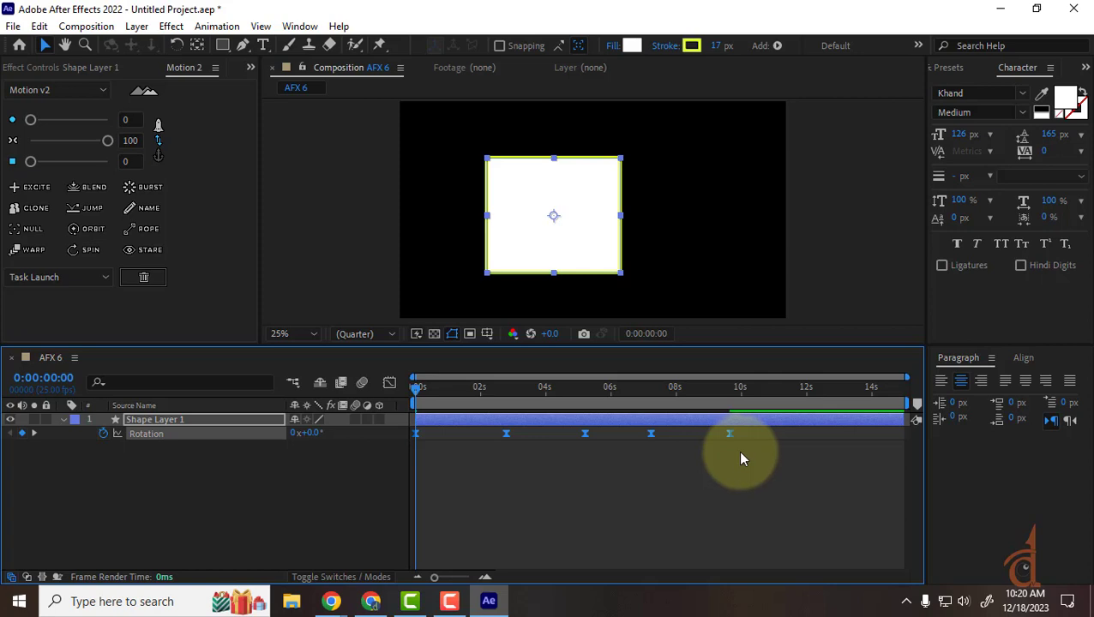
left_click_drag(728, 435, 675, 440, "alt")
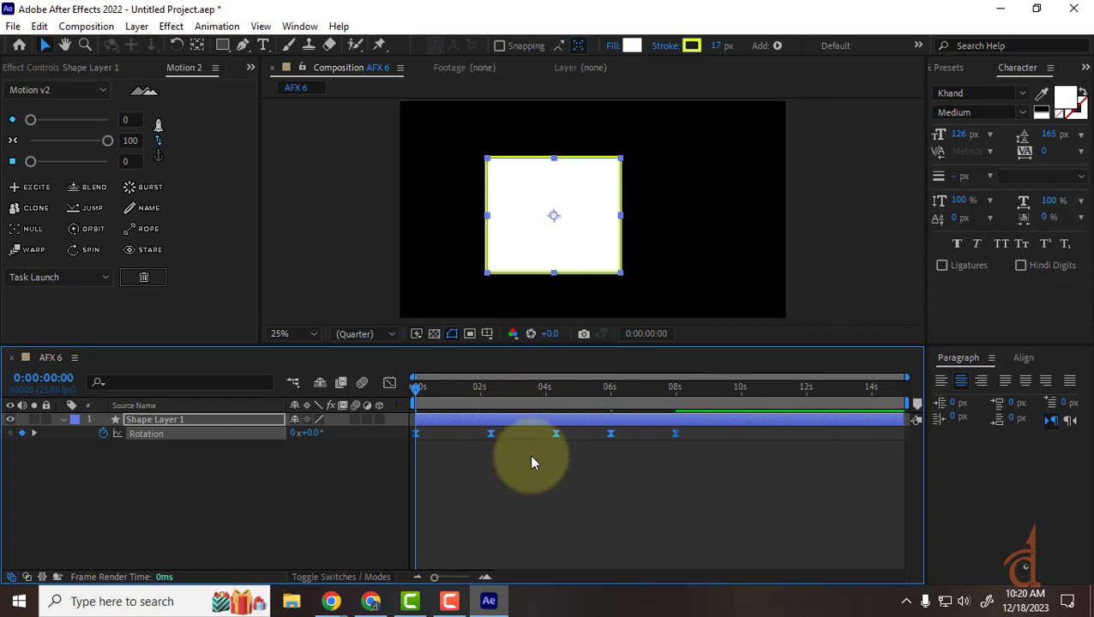
key("space")
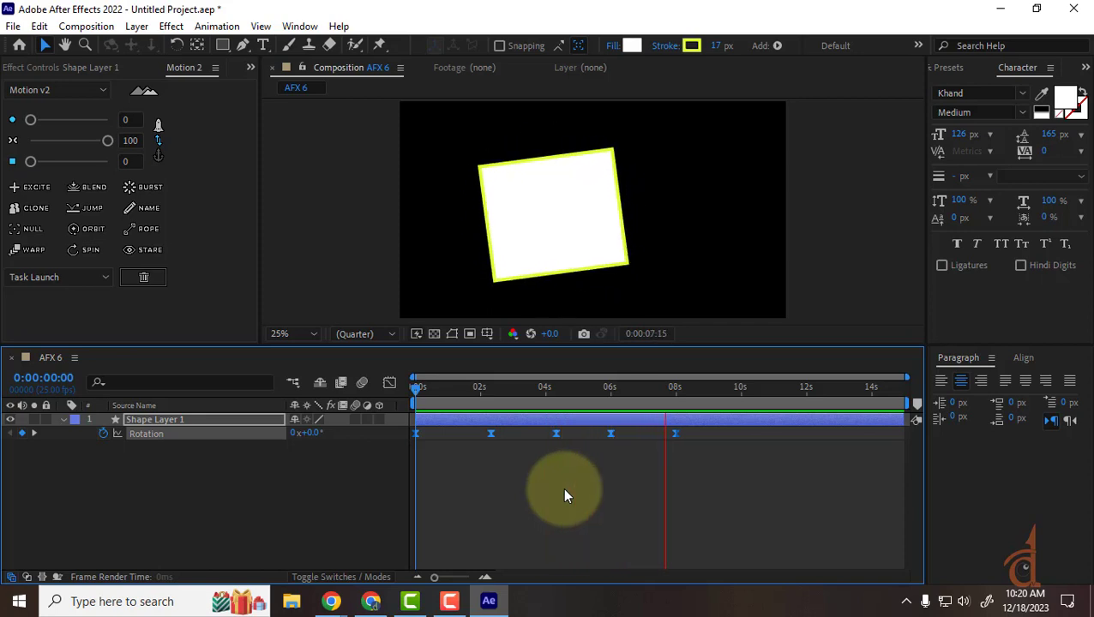
left_click(696, 510)
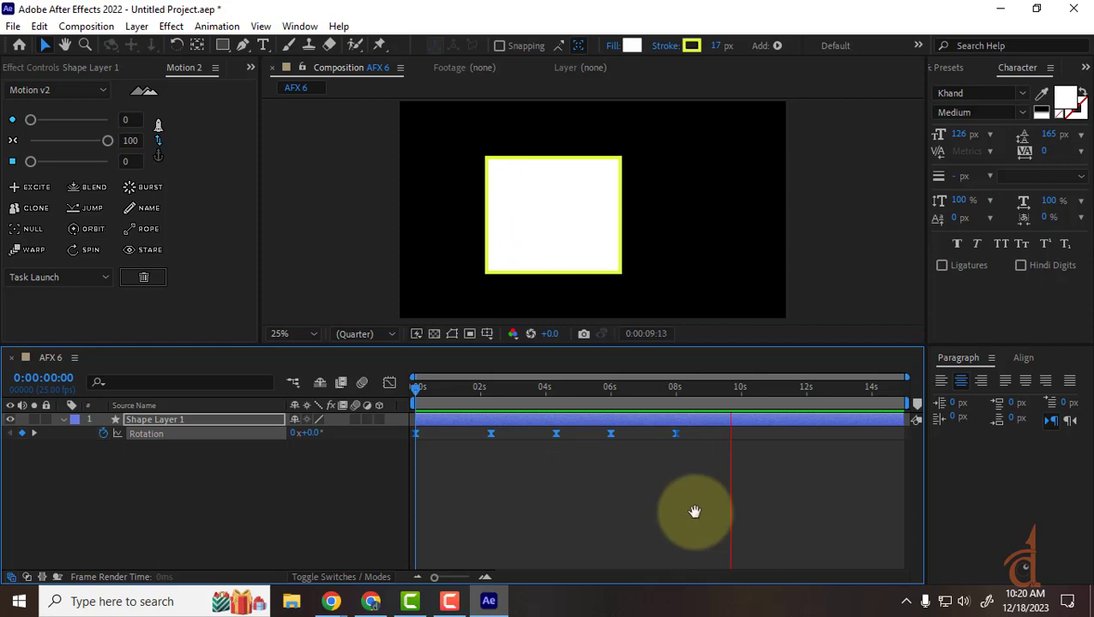
left_click_drag(553, 435, 550, 434)
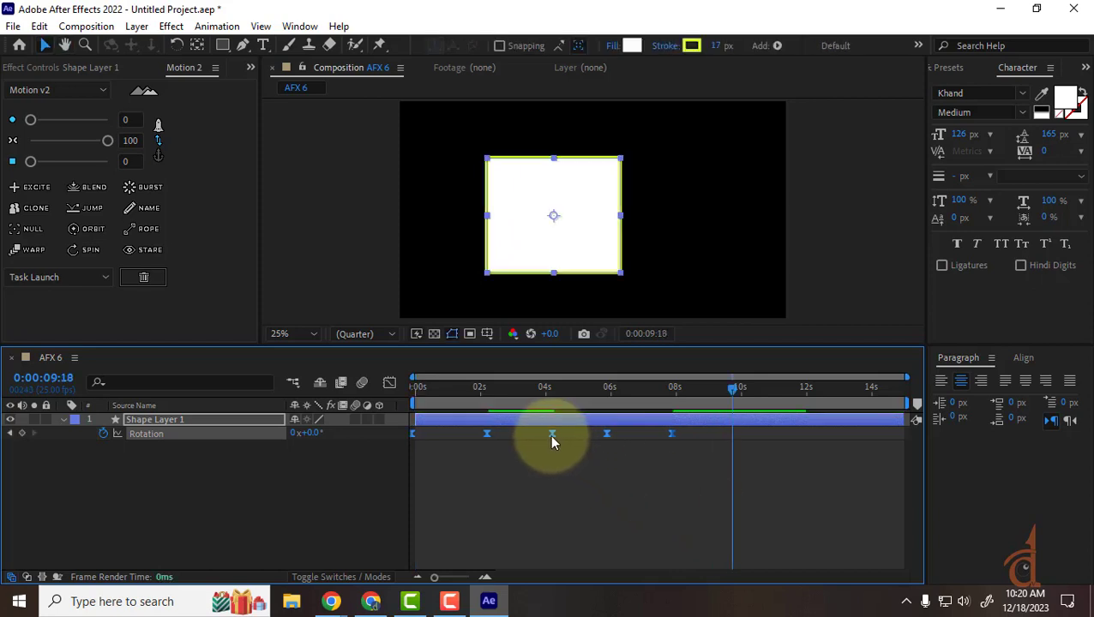
left_click(609, 491)
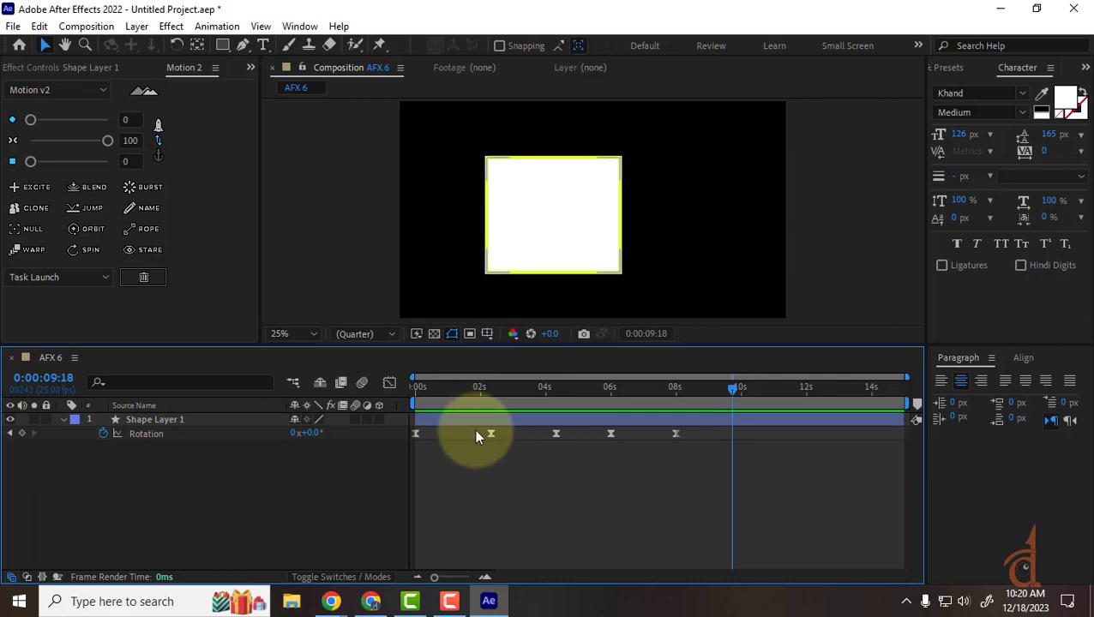
Select the last two rotation keyframes, try compressing their spacing with the playhead at 0:00:07:02, and undo the change.
left_click_drag(693, 432, 643, 462)
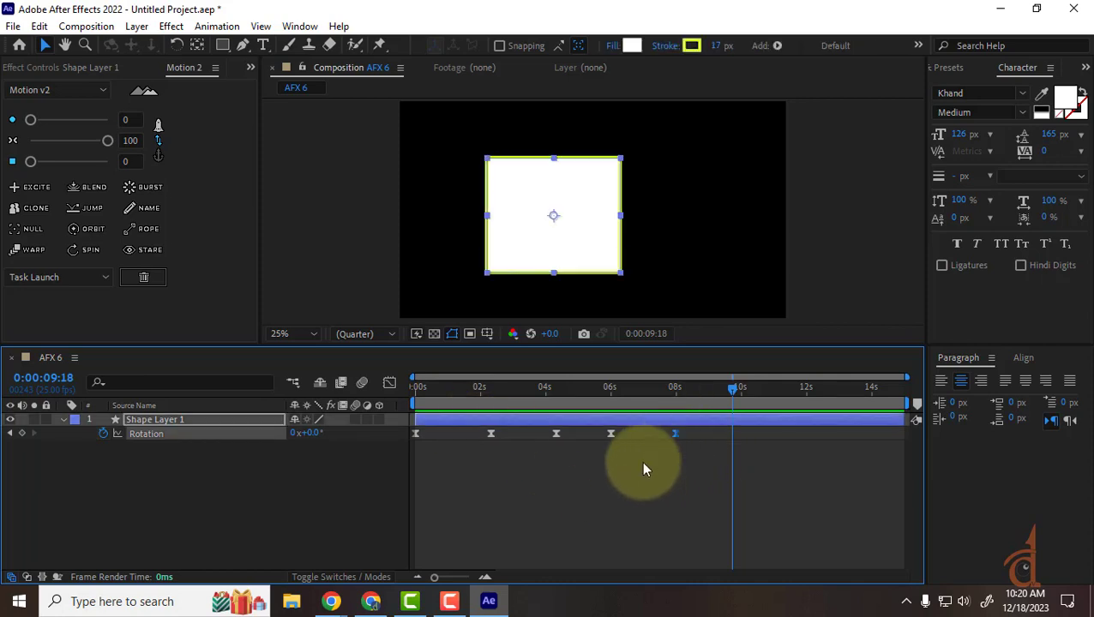
left_click_drag(699, 426, 622, 462)
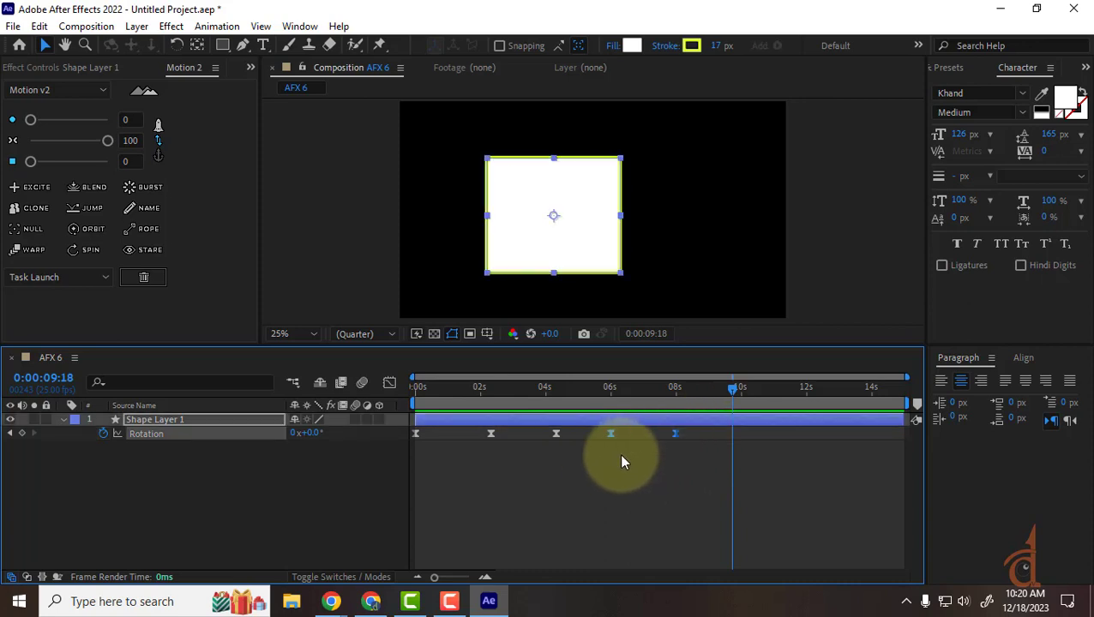
left_click_drag(641, 387, 646, 386)
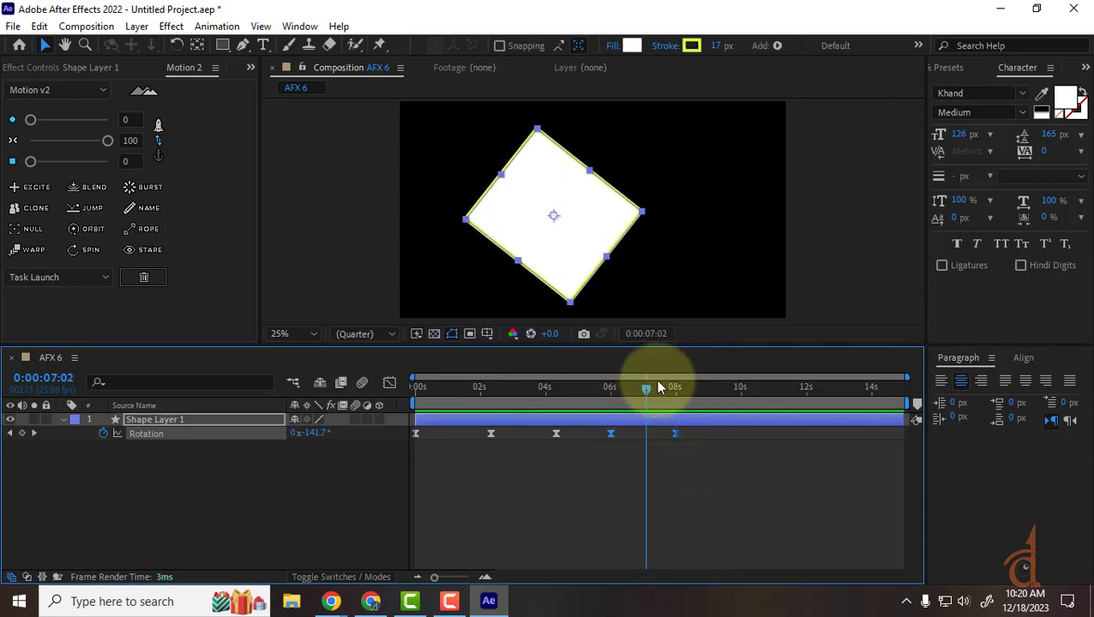
left_click_drag(674, 433, 660, 437)
key("ctrl+z")
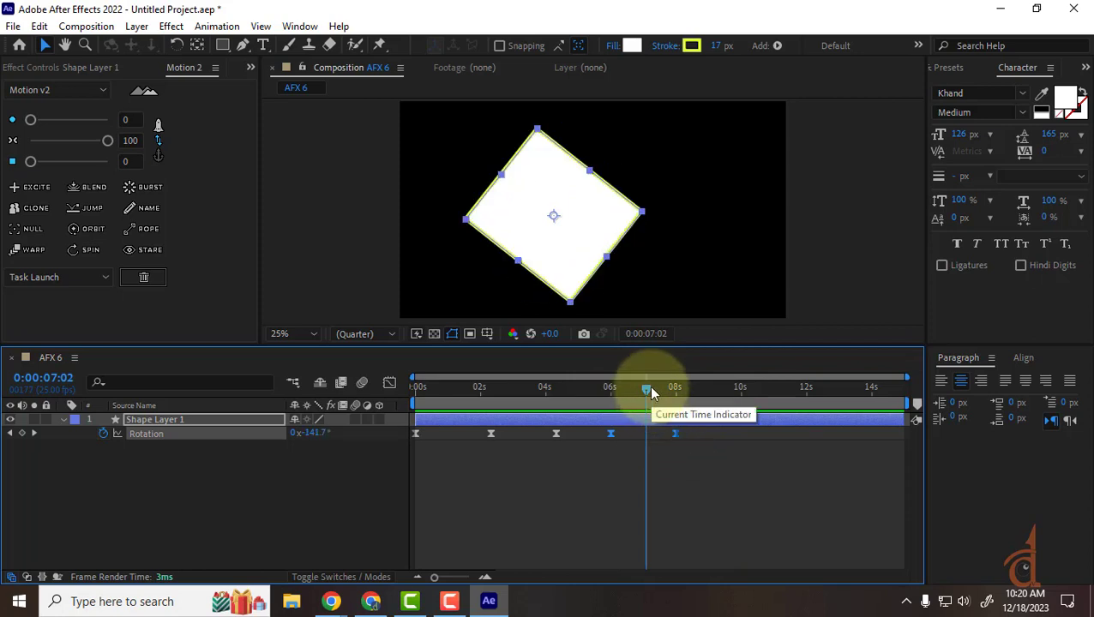
Place the playhead at 0:00:06:00, try compressing the last two rotation keyframes together, and undo it.
left_click_drag(651, 393, 615, 395)
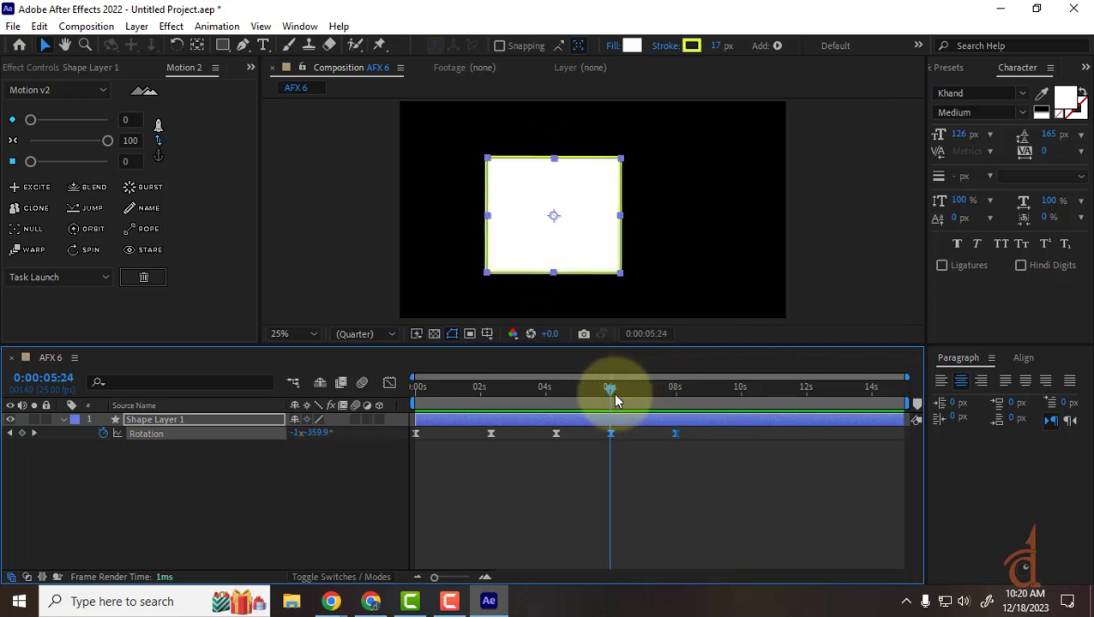
left_click(613, 393)
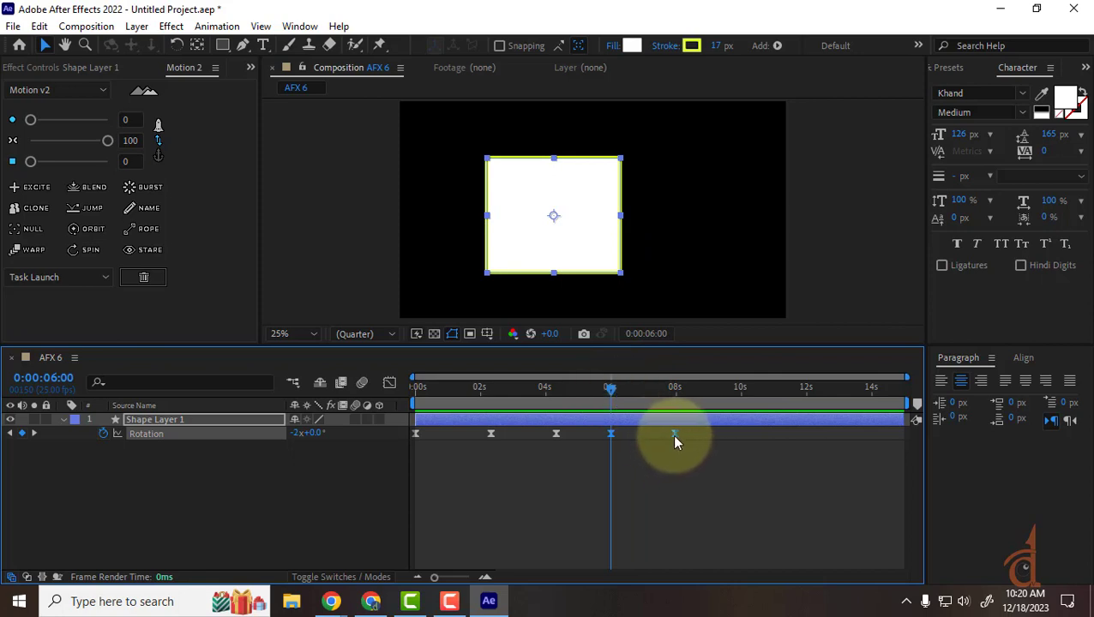
left_click_drag(674, 435, 559, 454)
key("ctrl+z")
With the playhead at 0:00:04:08, try proportionally compressing the last three rotation keyframes, and undo the change.
left_click_drag(595, 392, 553, 391)
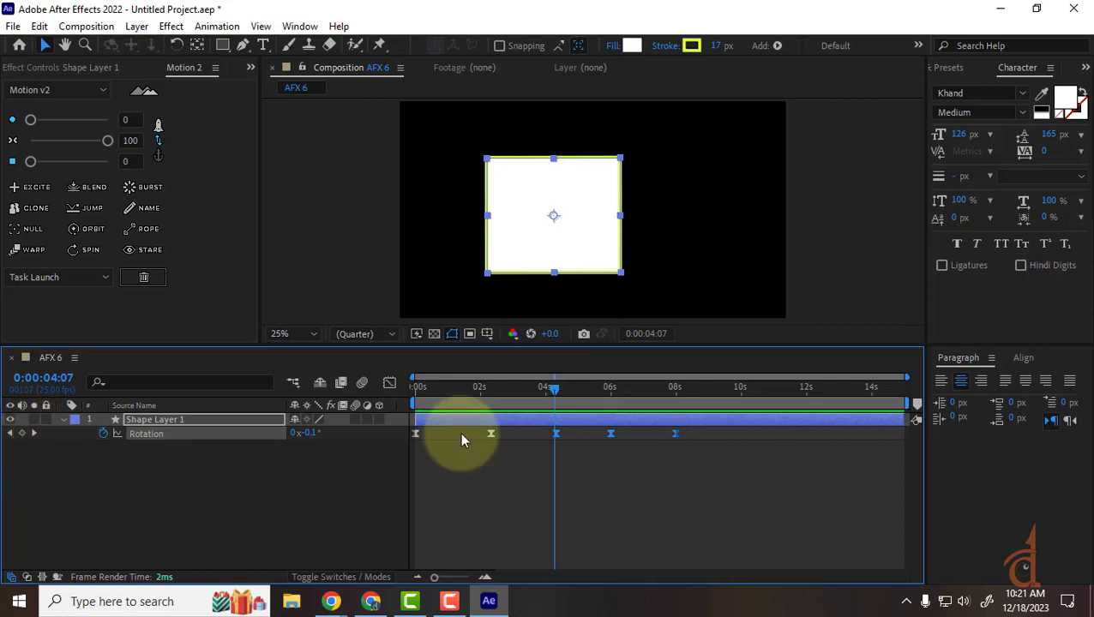
left_click(34, 433)
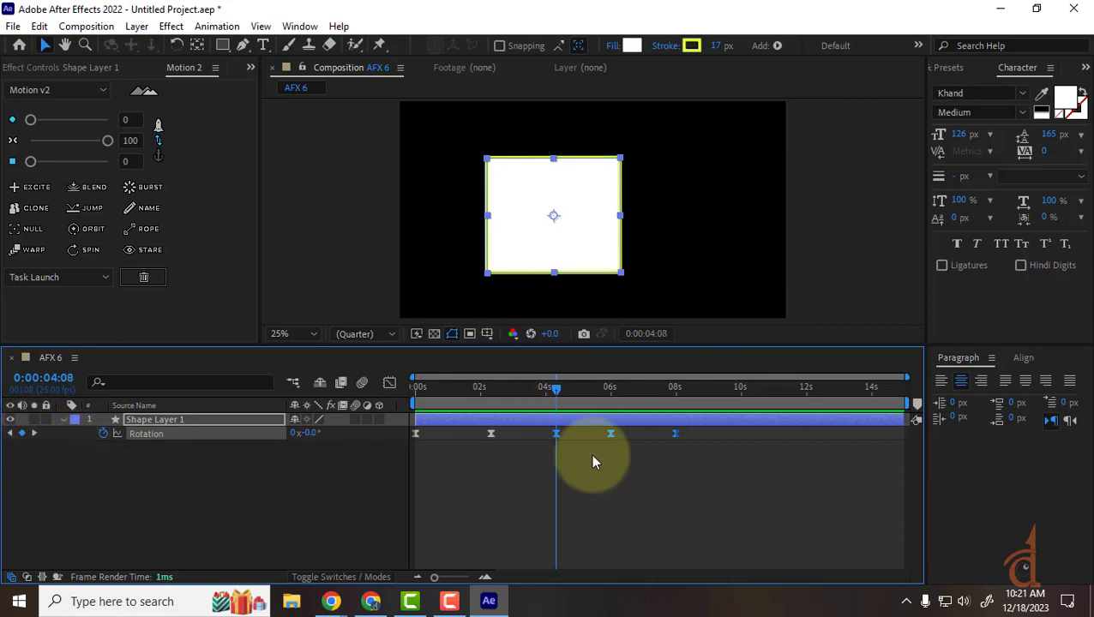
left_click_drag(676, 433, 627, 454)
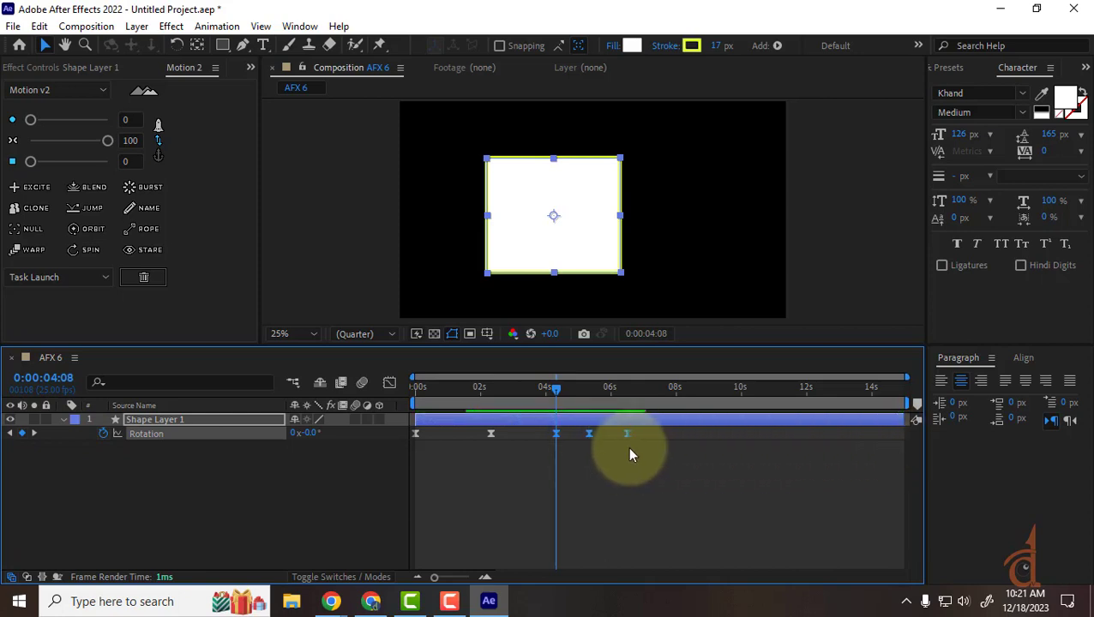
key("ctrl+z")
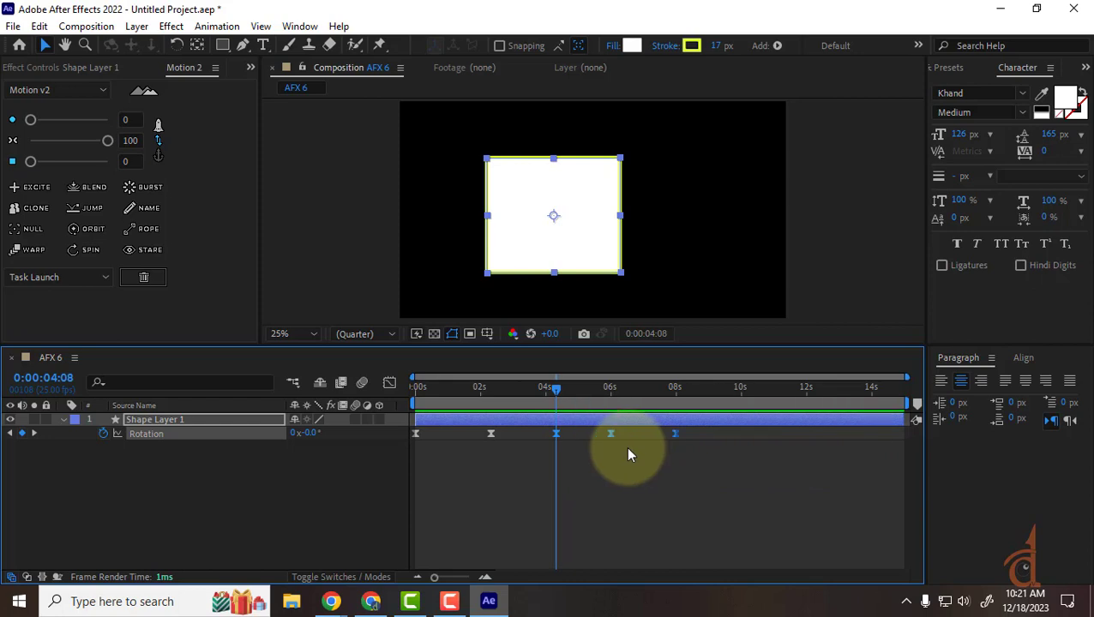
Return the playhead to 0:00:00:00 and clear the rotation keyframe selection.
left_click_drag(556, 386, 254, 390)
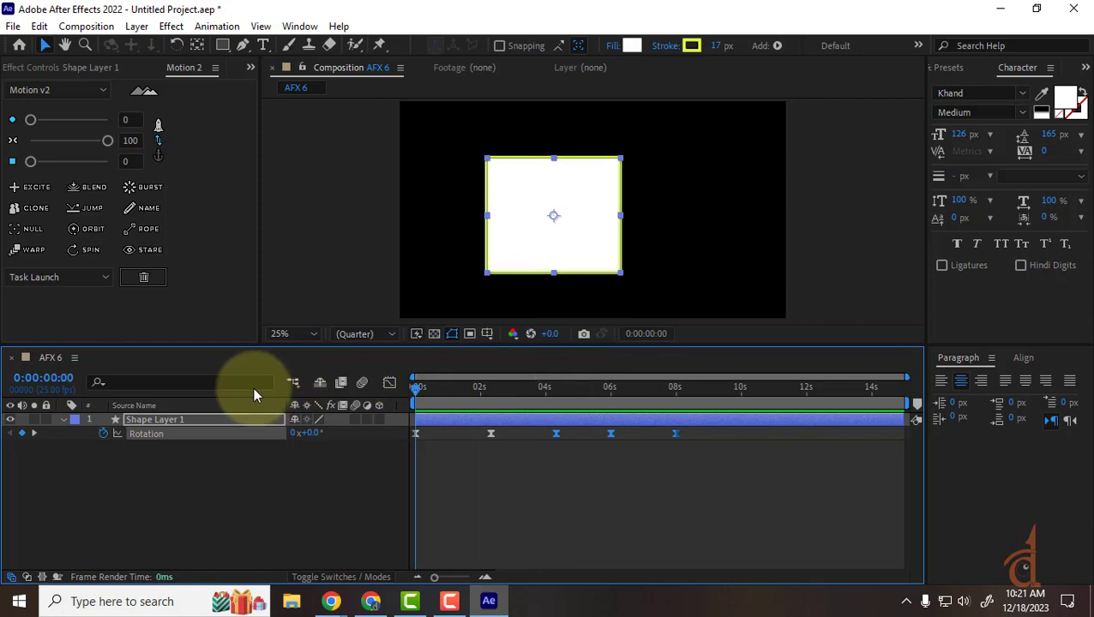
left_click_drag(708, 432, 430, 490)
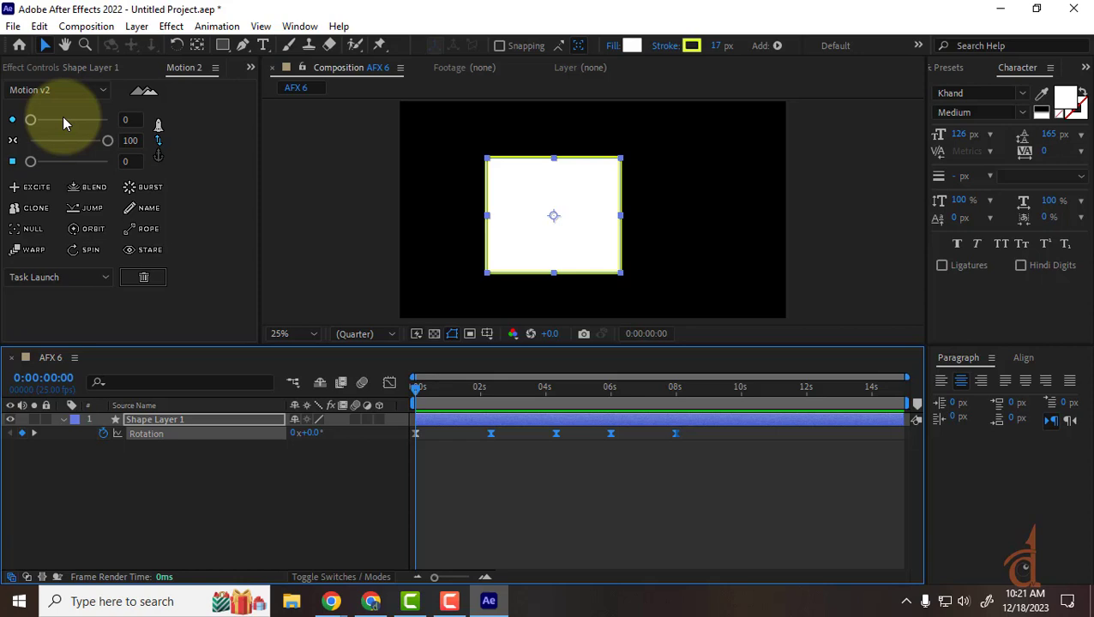
left_click(549, 493)
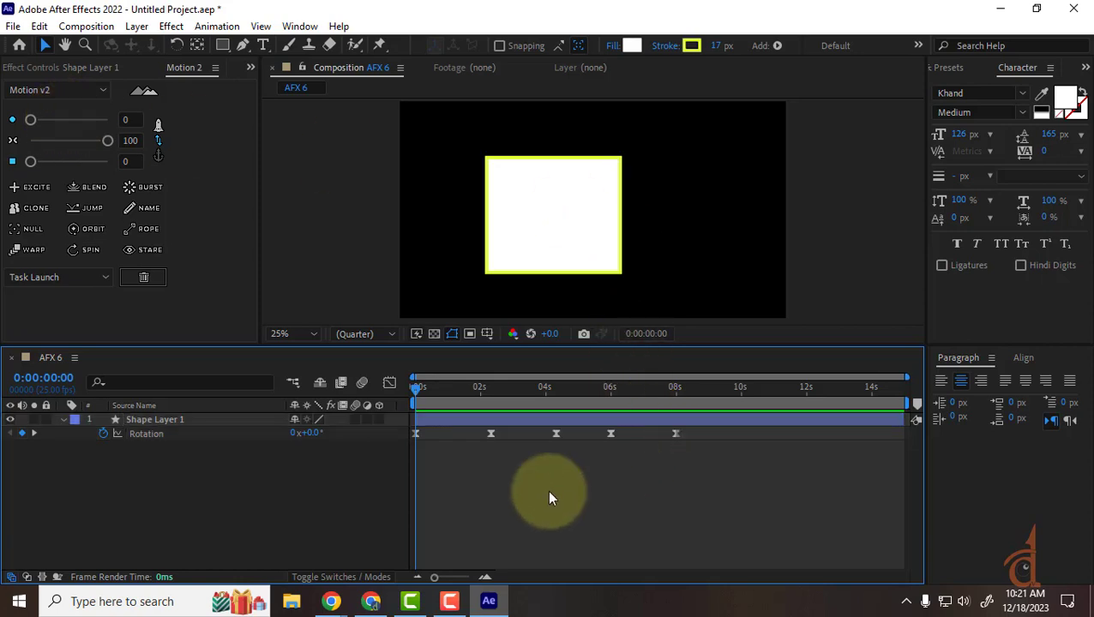
left_click_drag(417, 389, 291, 394)
Collapse Shape Layer 1, turn off its visibility, and hide it from the timeline as a shy layer.
left_click(184, 420)
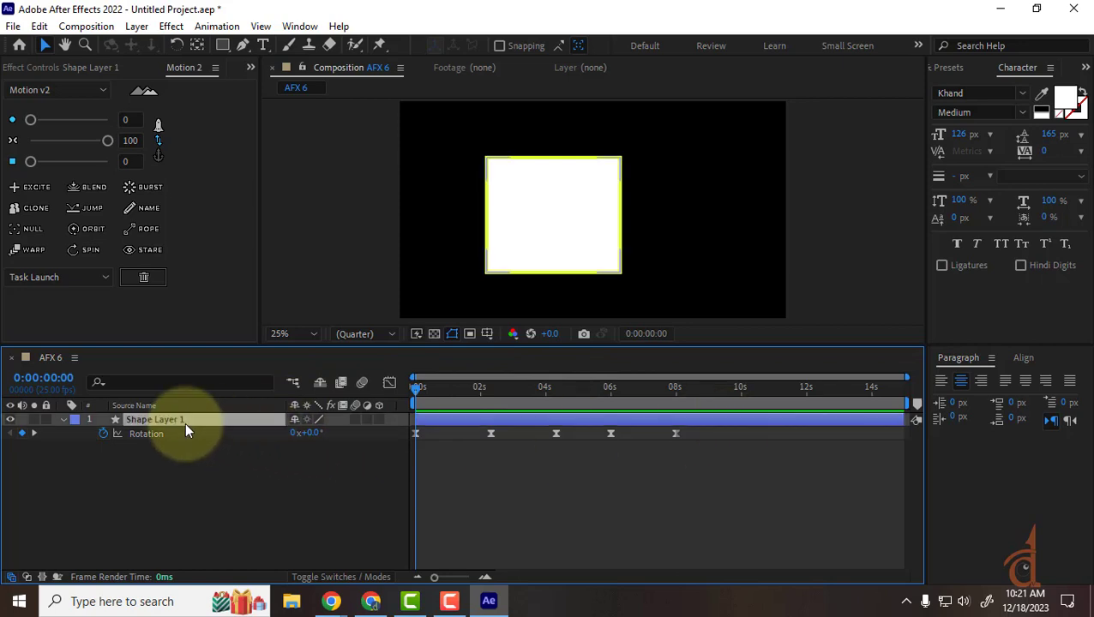
left_click(61, 420)
left_click(15, 429)
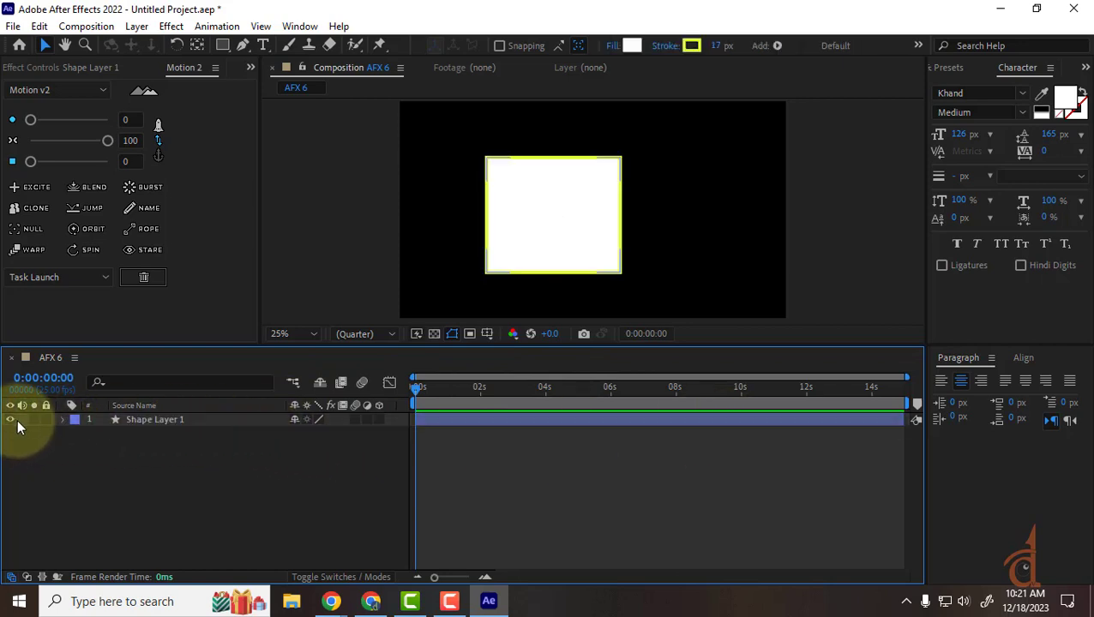
left_click(10, 419)
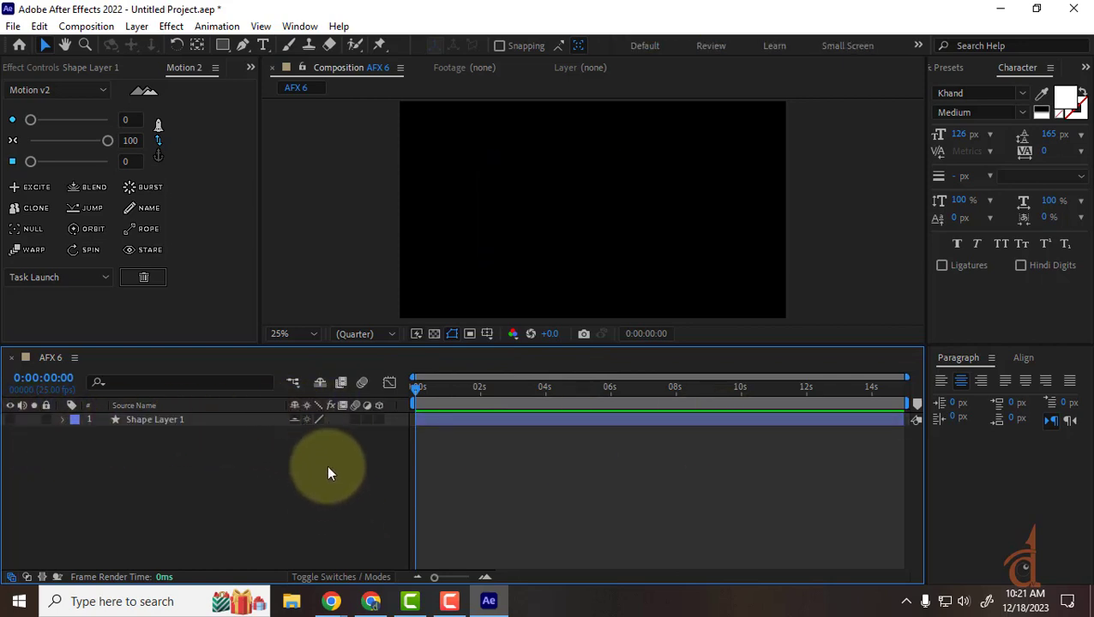
left_click(319, 383)
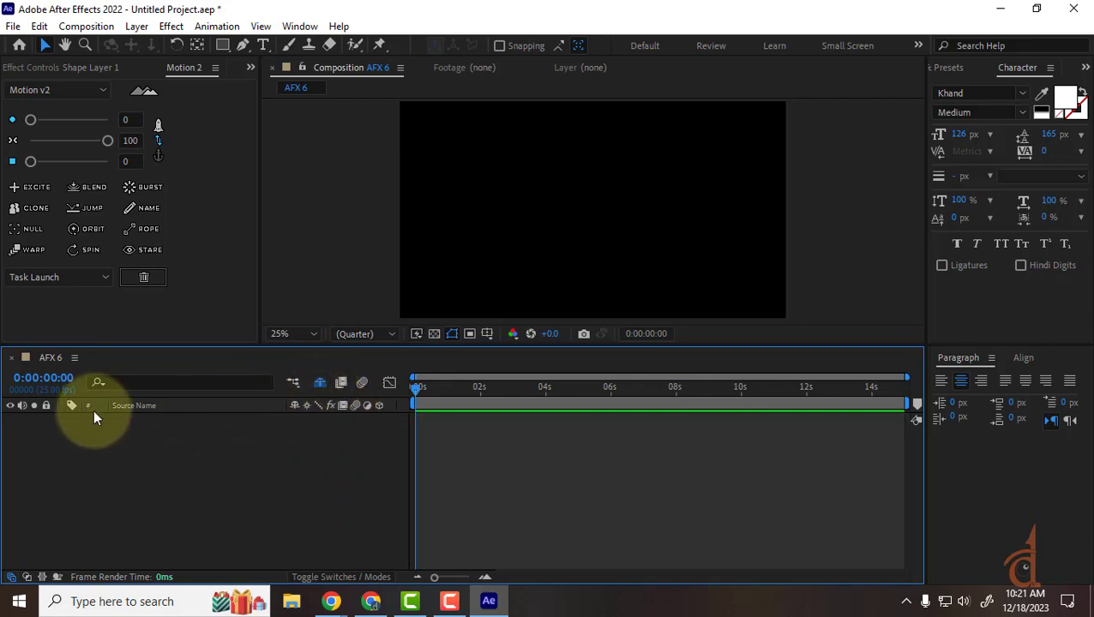
left_click(319, 383)
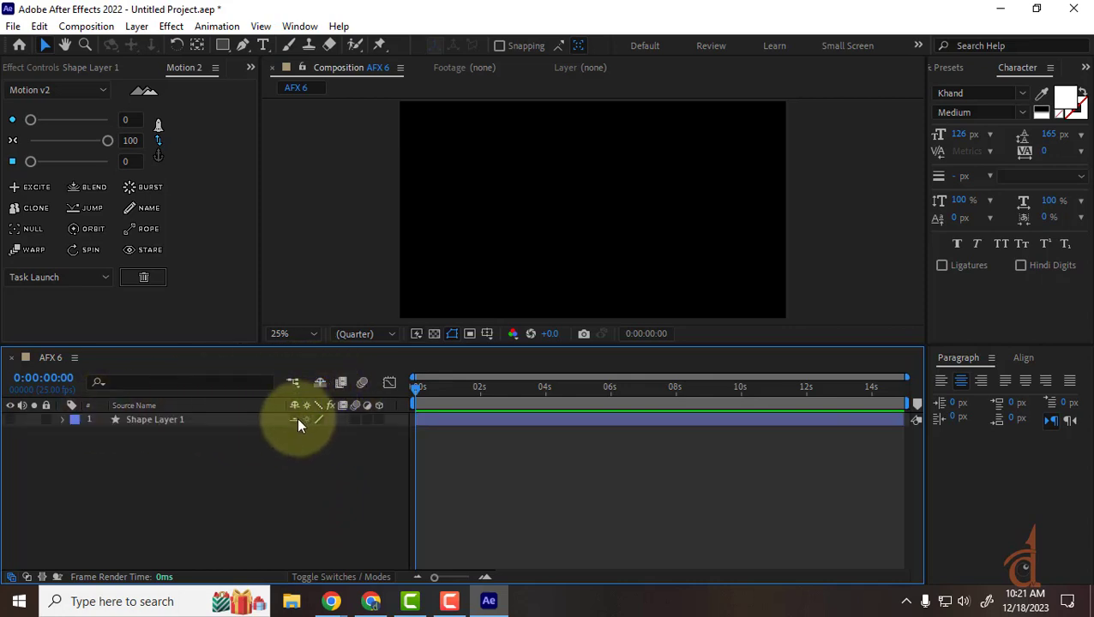
left_click(321, 383)
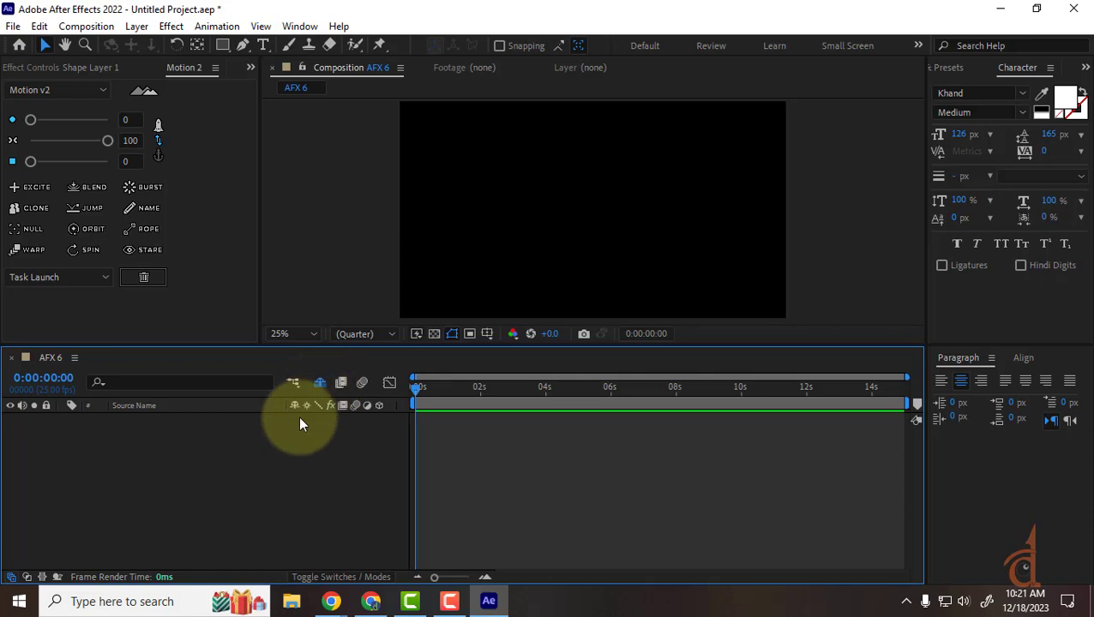
Draw a new rectangle shape about 816 by 488 px near the middle of the composition.
left_click(223, 46)
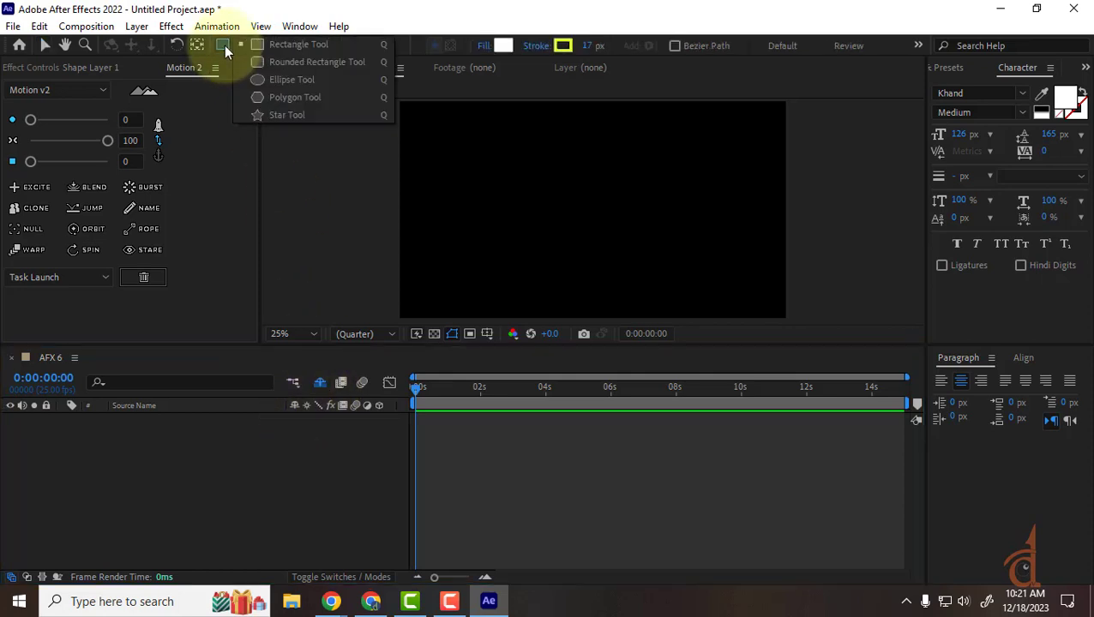
left_click(286, 47)
left_click_drag(485, 153, 653, 252)
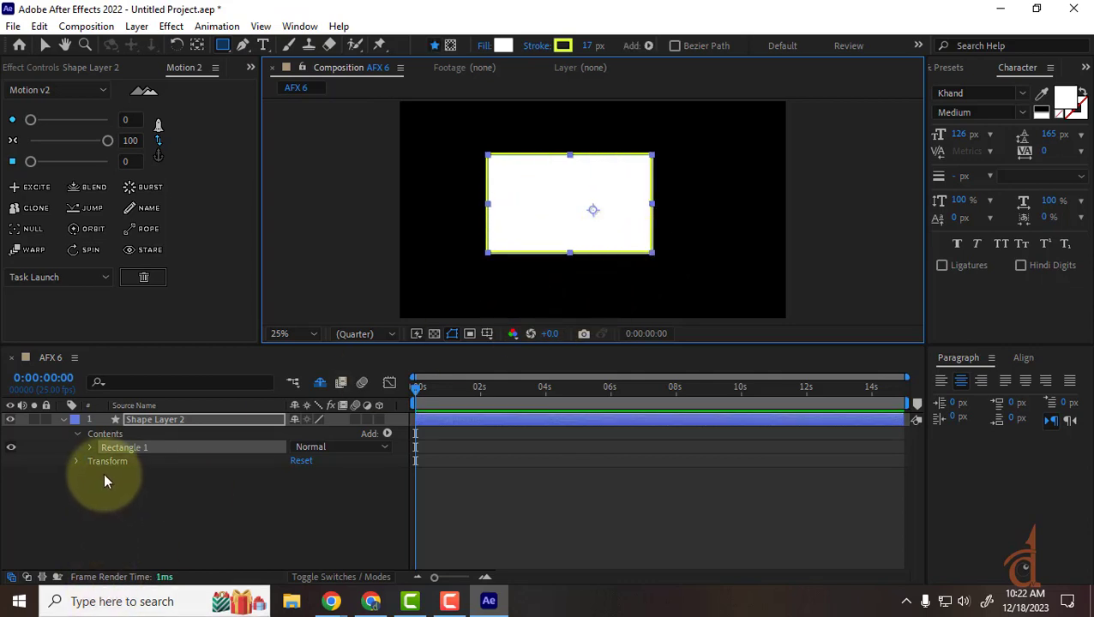
Expand Rectangle 1 of Shape Layer 2, check its transform properties, and open its Rectangle Path 1 properties.
left_click(90, 447)
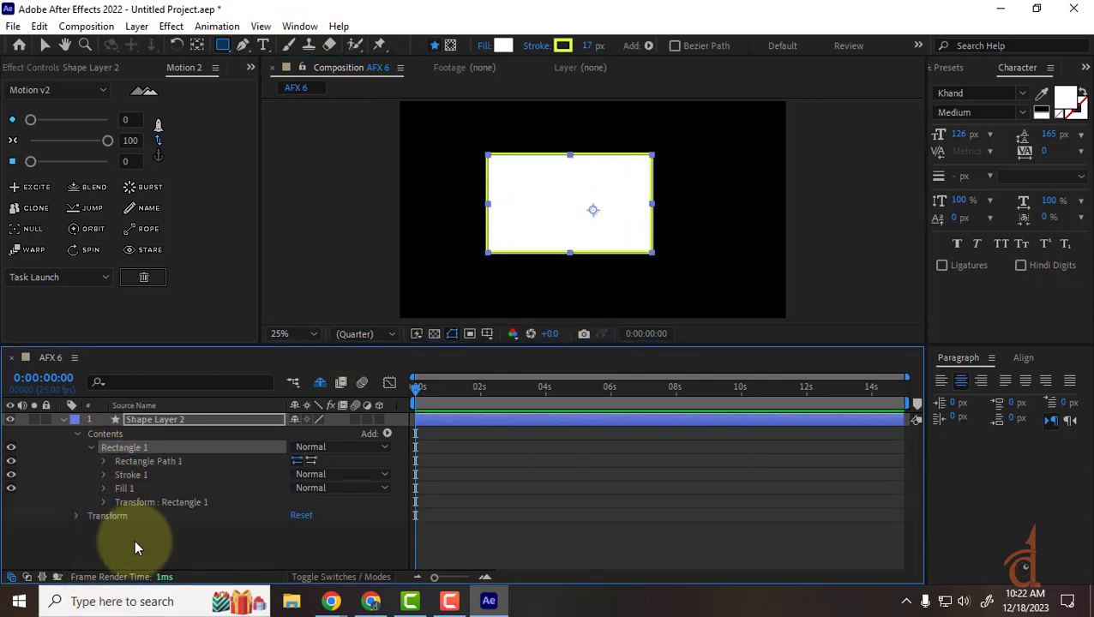
left_click(103, 503)
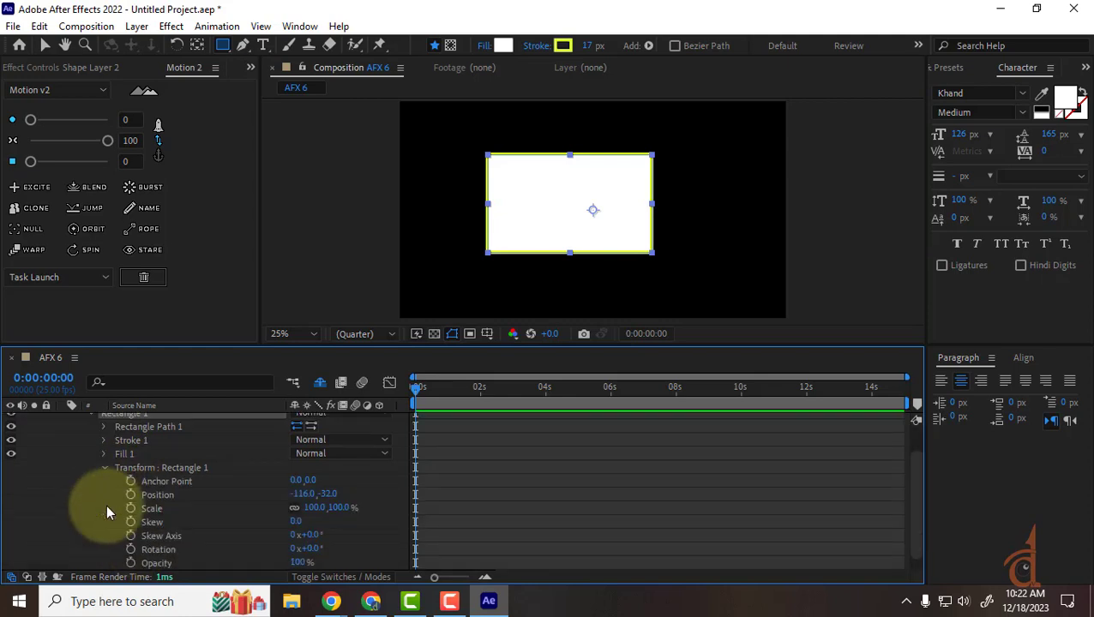
scroll(106, 504, "up", 3)
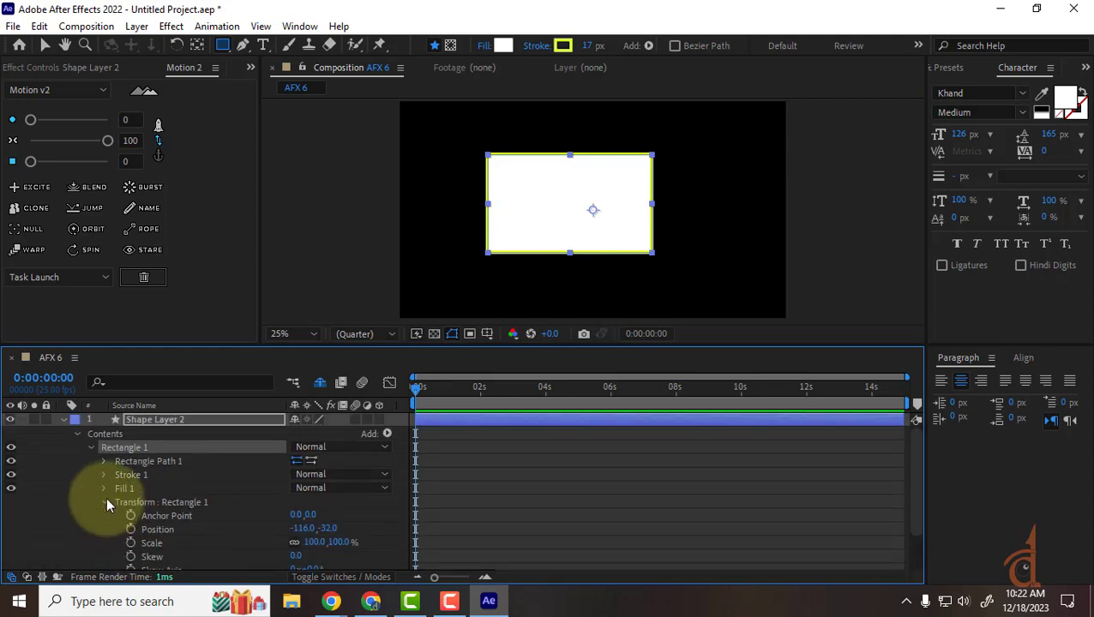
left_click(106, 502)
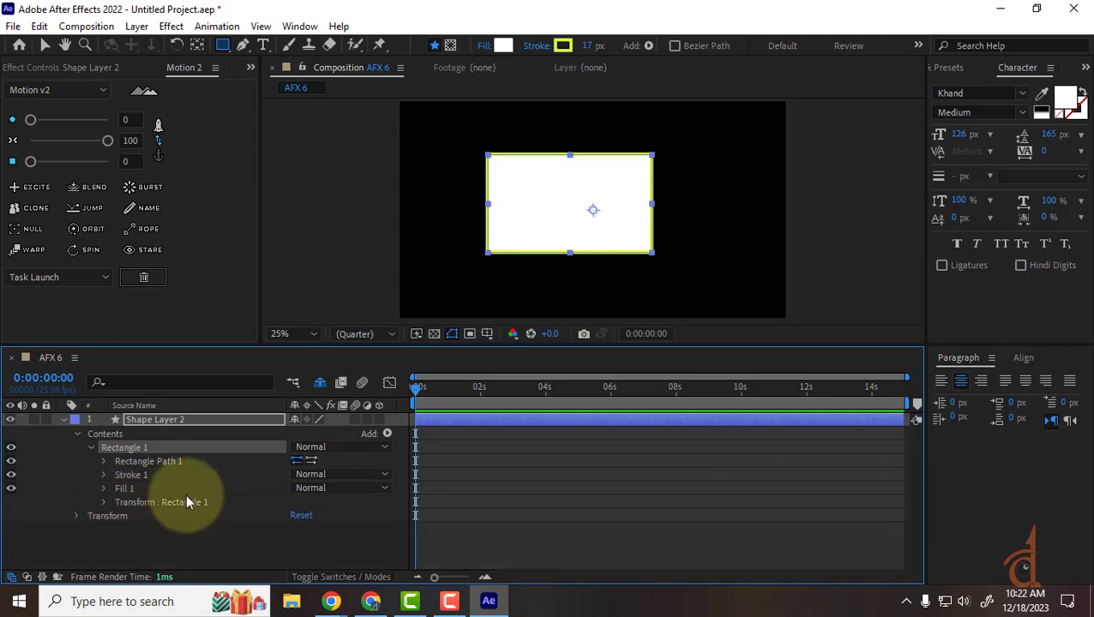
left_click(103, 461)
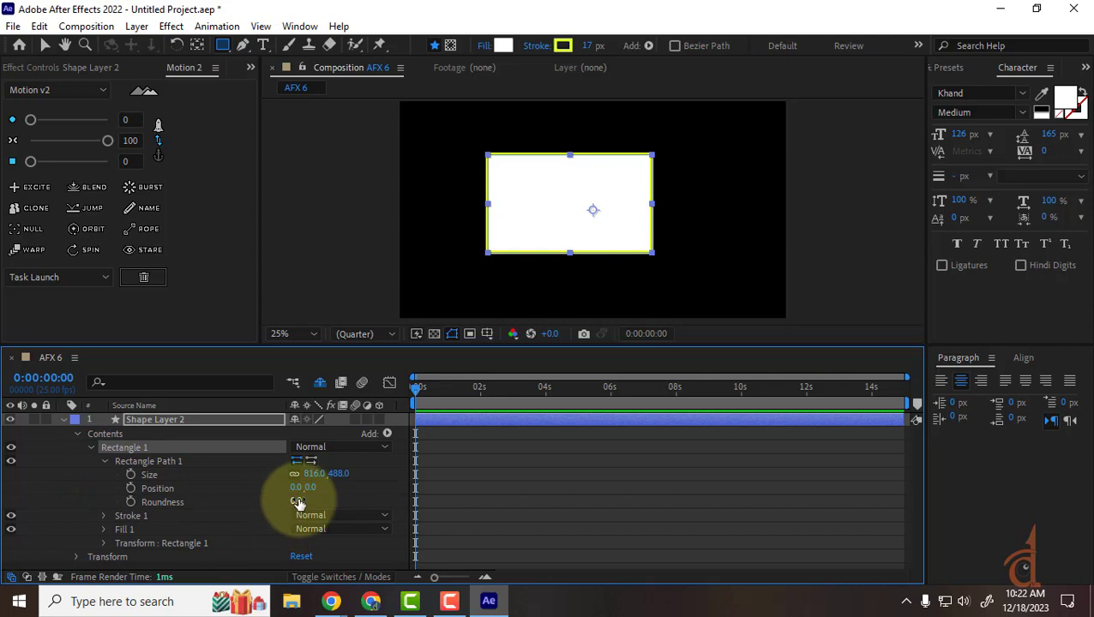
Try rounding the rectangle's corners with a Roundness of 175 and more, and return it to 0.
left_click_drag(297, 502, 438, 497)
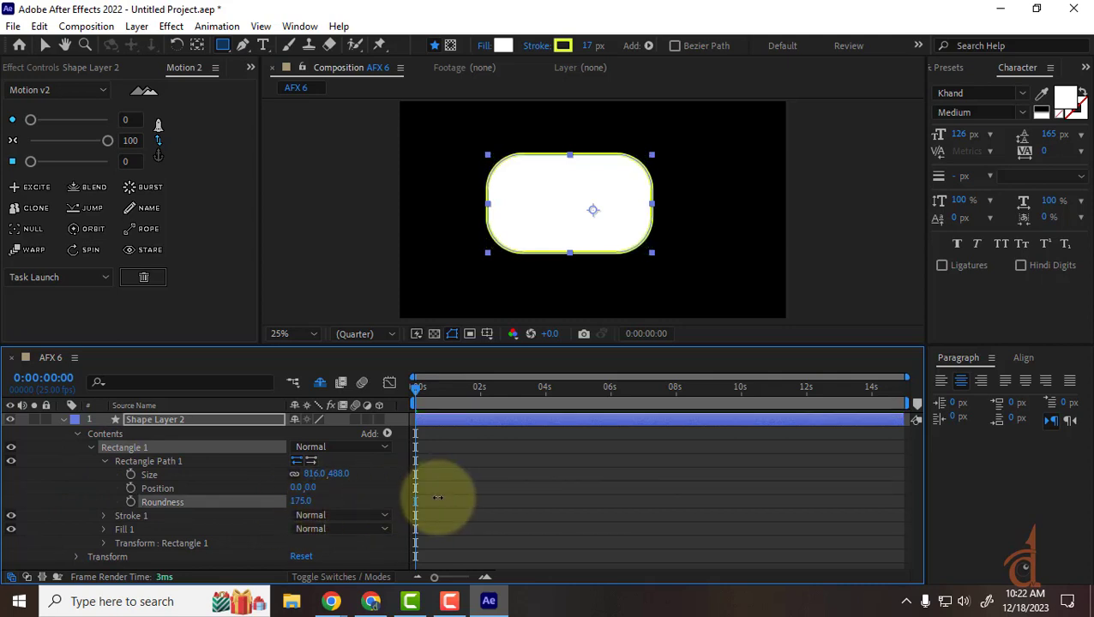
left_click_drag(439, 498, 616, 475)
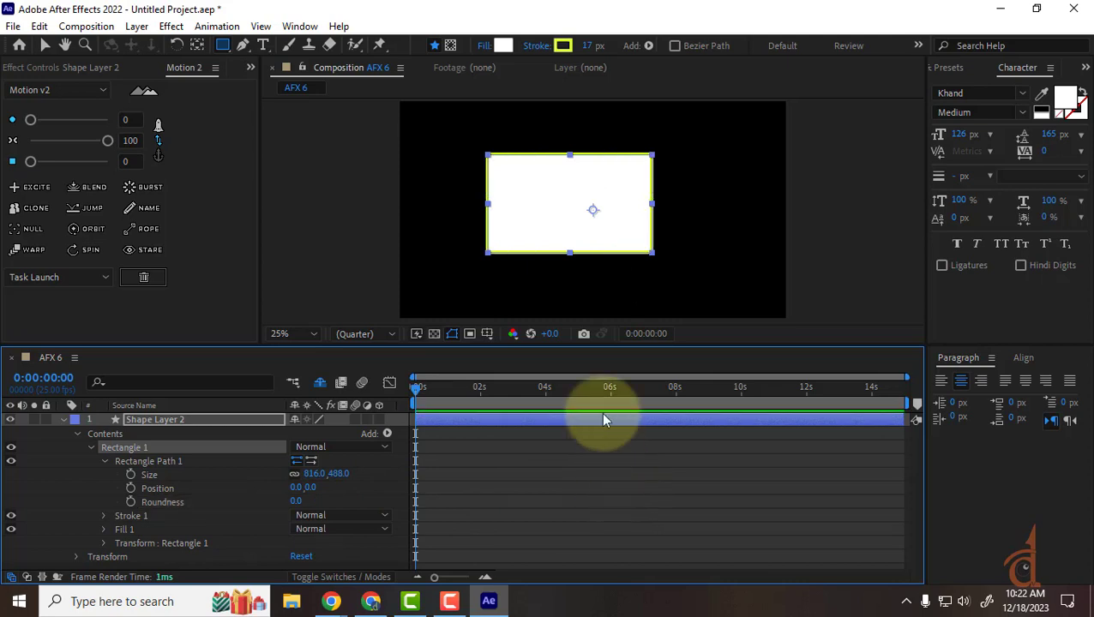
Unlink the width and height of Rectangle Path 1 and set its Size to 864.5 by 210.
left_click(43, 46)
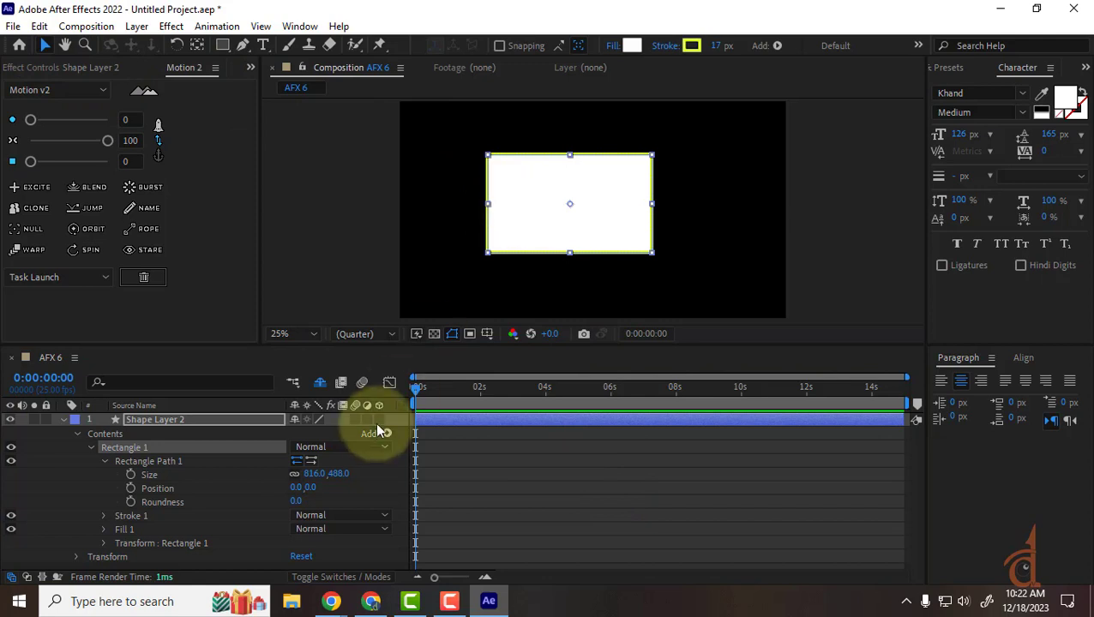
left_click_drag(333, 474, 265, 474)
left_click(295, 475)
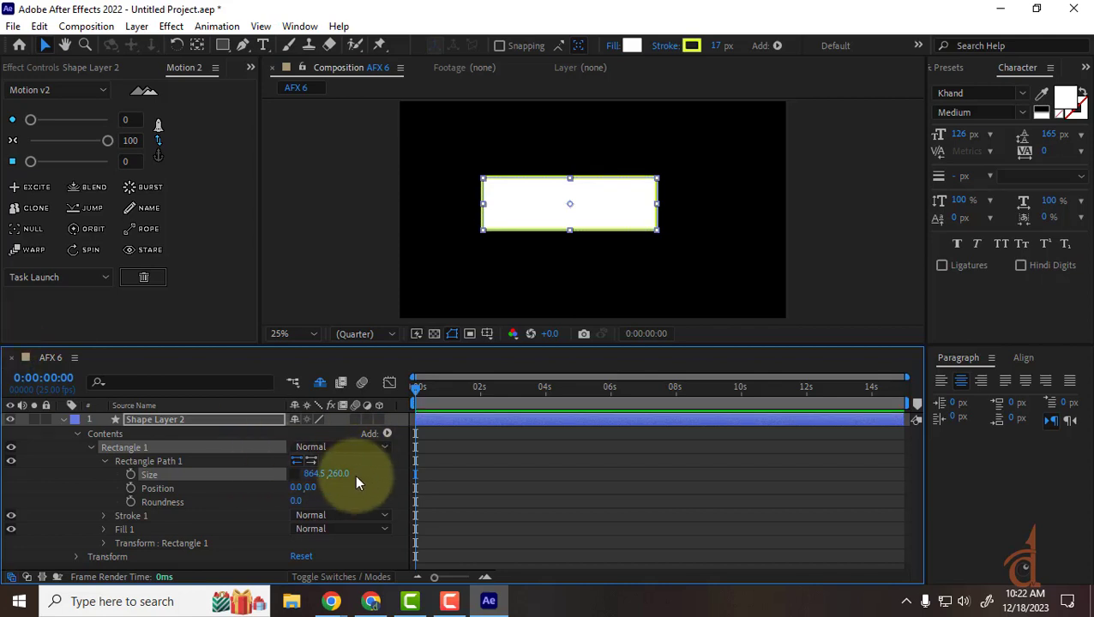
left_click_drag(338, 474, 323, 480)
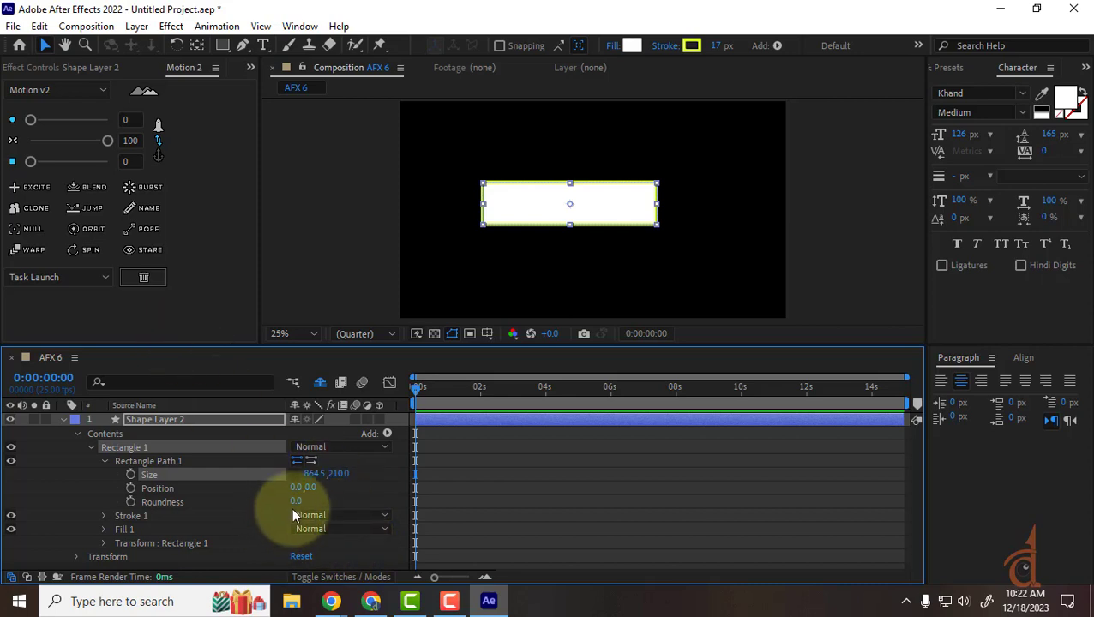
Set the Roundness of Rectangle Path 1 to 319 to form a pill shape, and deselect the layer.
left_click_drag(295, 506, 567, 520)
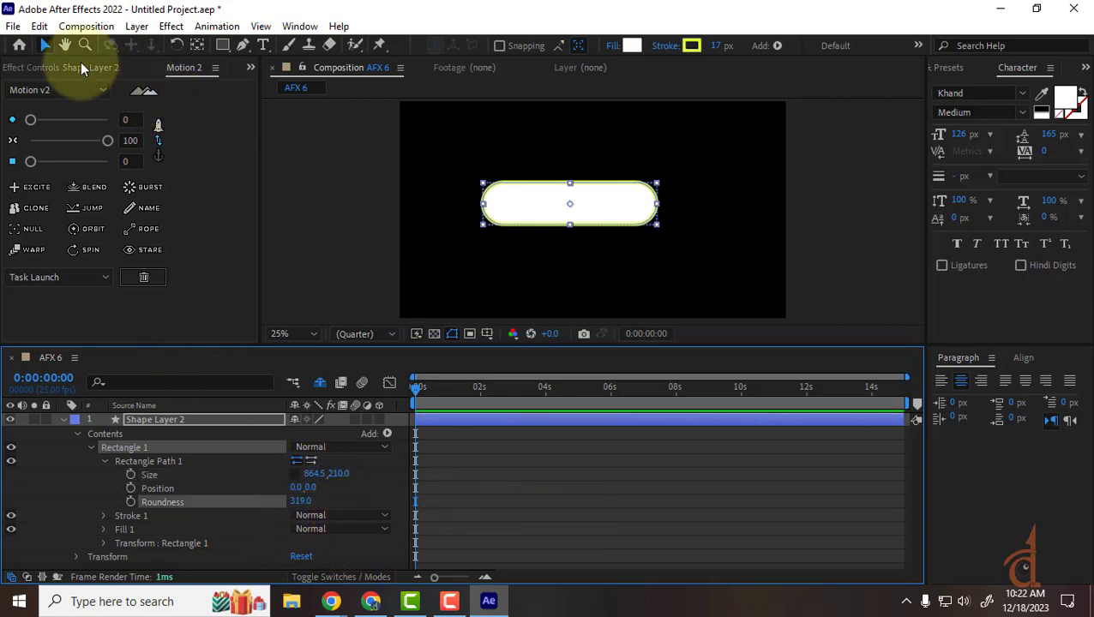
left_click(42, 47)
left_click(556, 487)
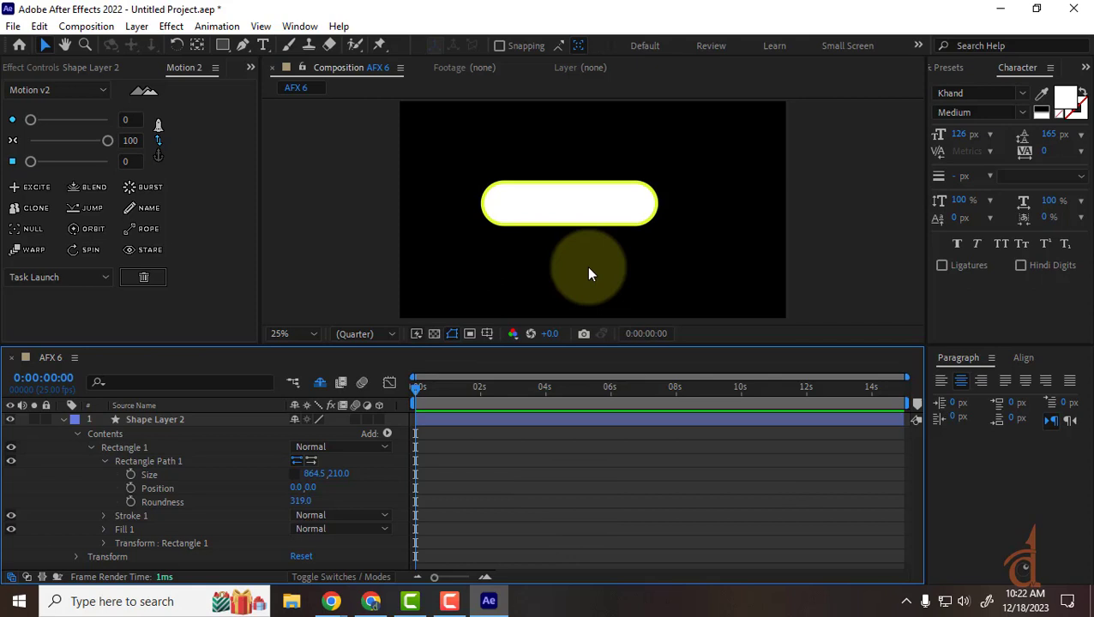
Remove the outline of the pill shape by setting its stroke width to 0 px, leaving the stroke color unchanged.
left_click(567, 217)
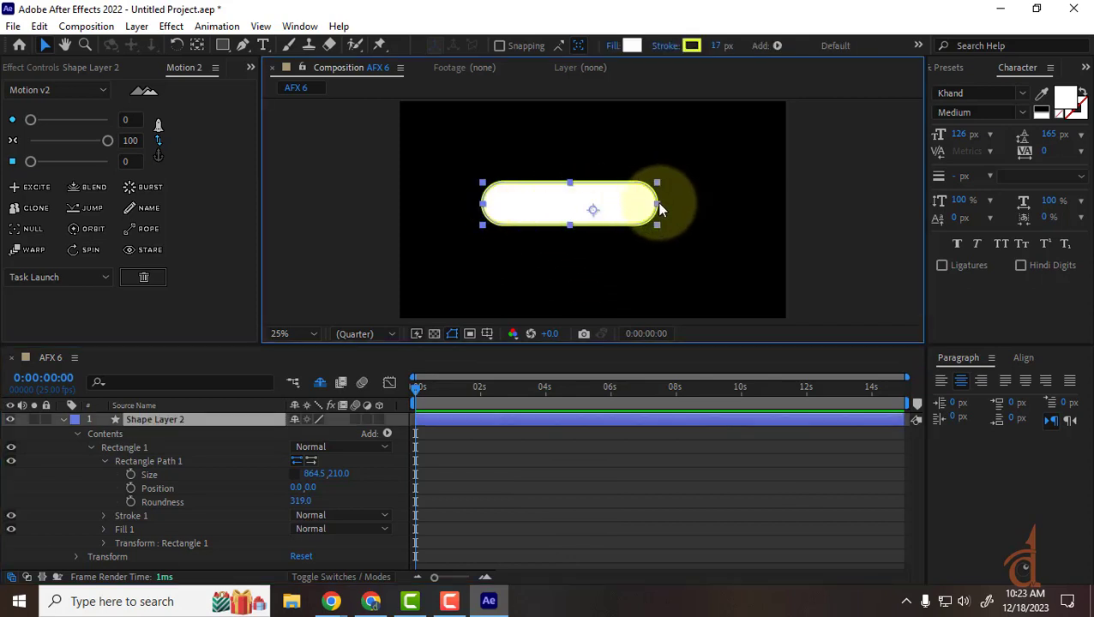
left_click(691, 46)
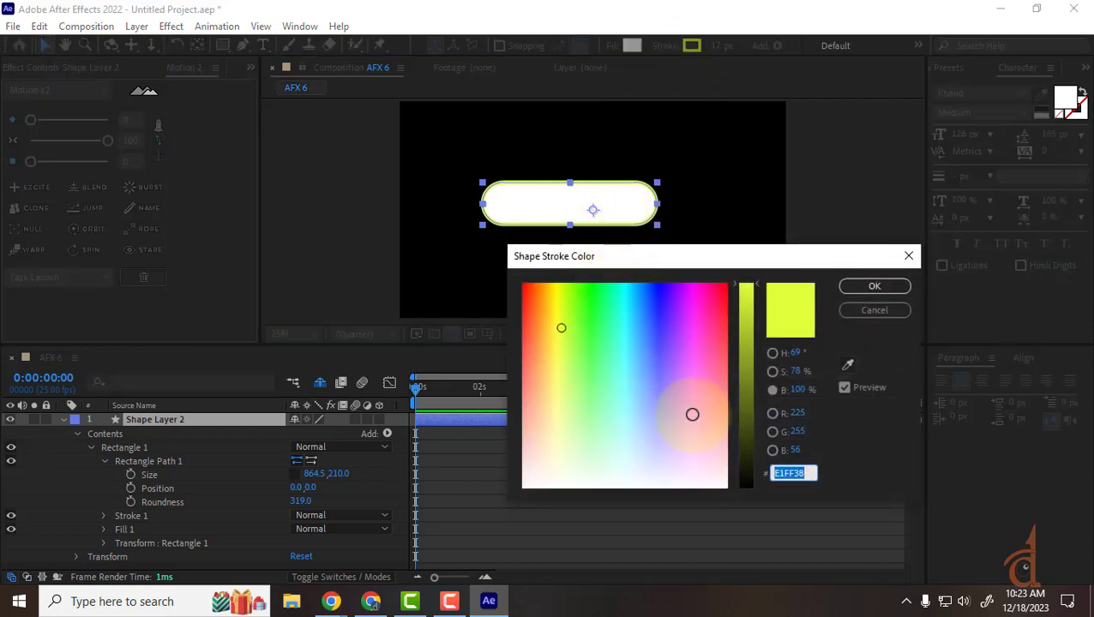
left_click(886, 309)
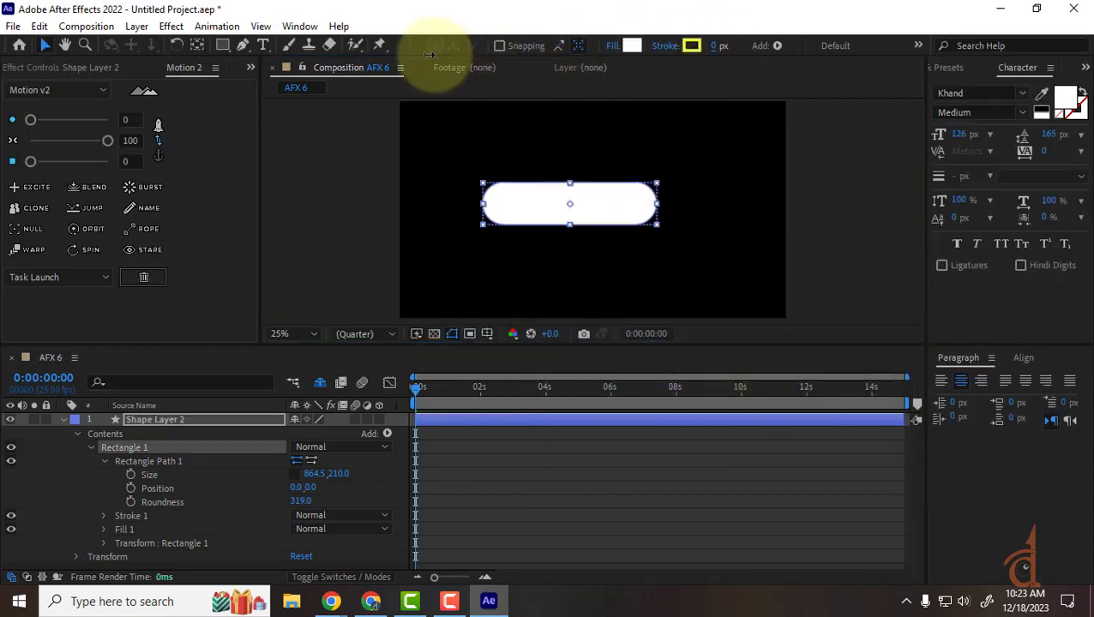
left_click(695, 478)
Center the anchor point of Shape Layer 2 on the pill with Motion 2, and collapse the layer's properties.
left_click(609, 225)
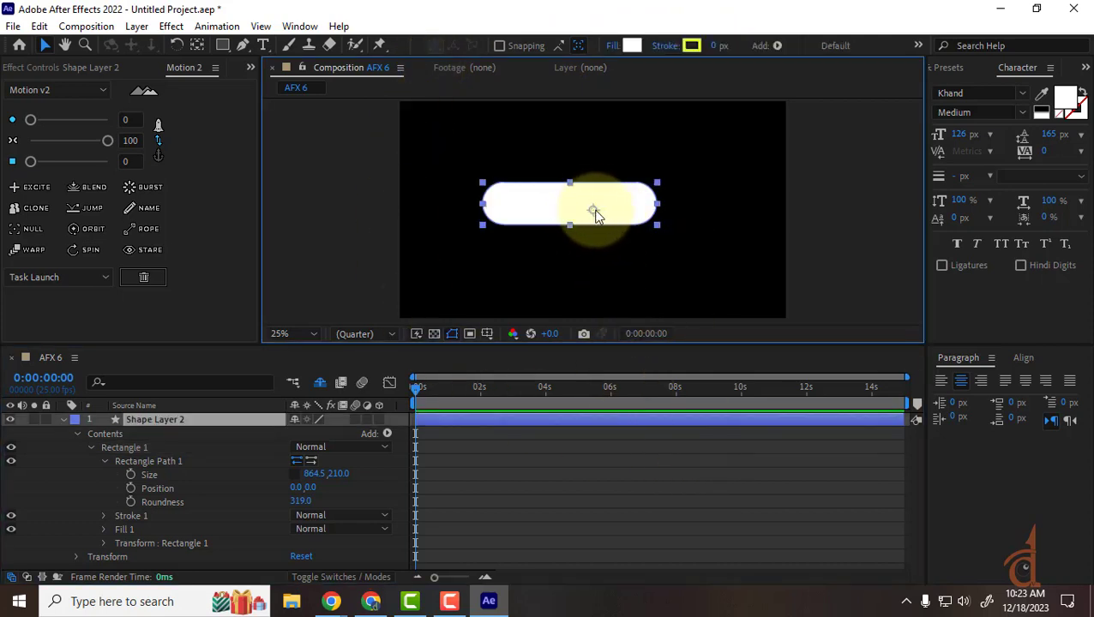
left_click(157, 155)
left_click(115, 141)
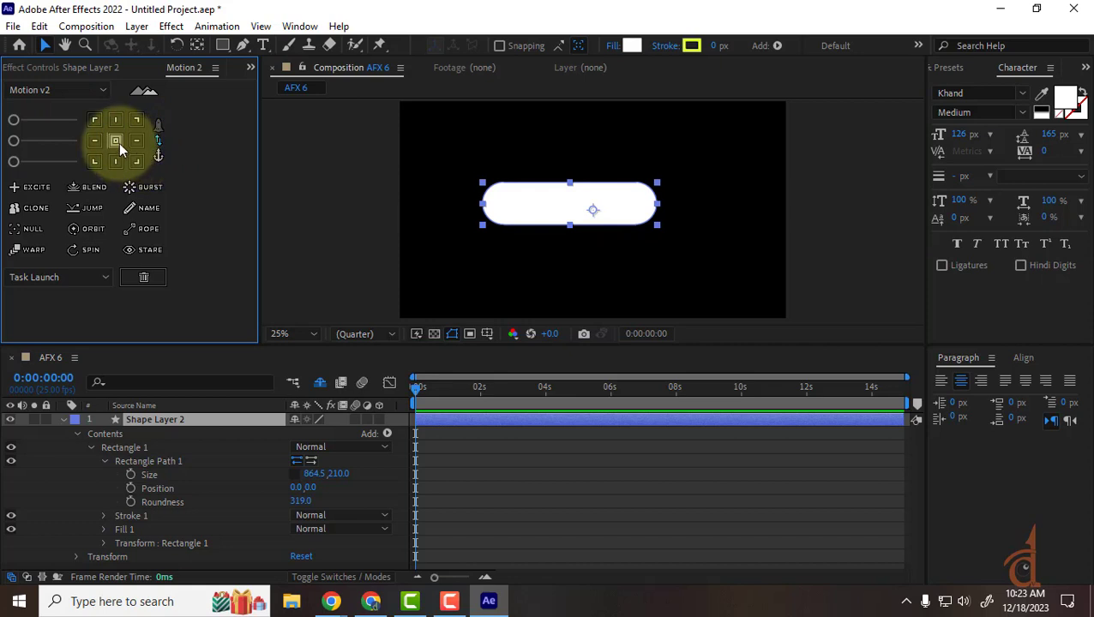
left_click(558, 483)
left_click(151, 422)
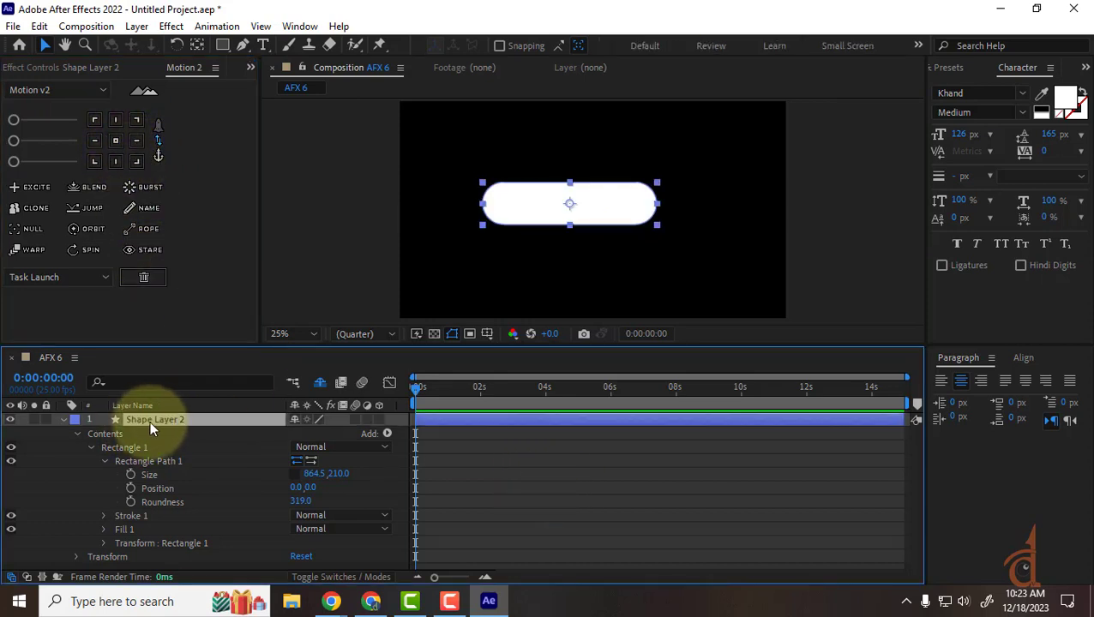
left_click(64, 419)
left_click(159, 464)
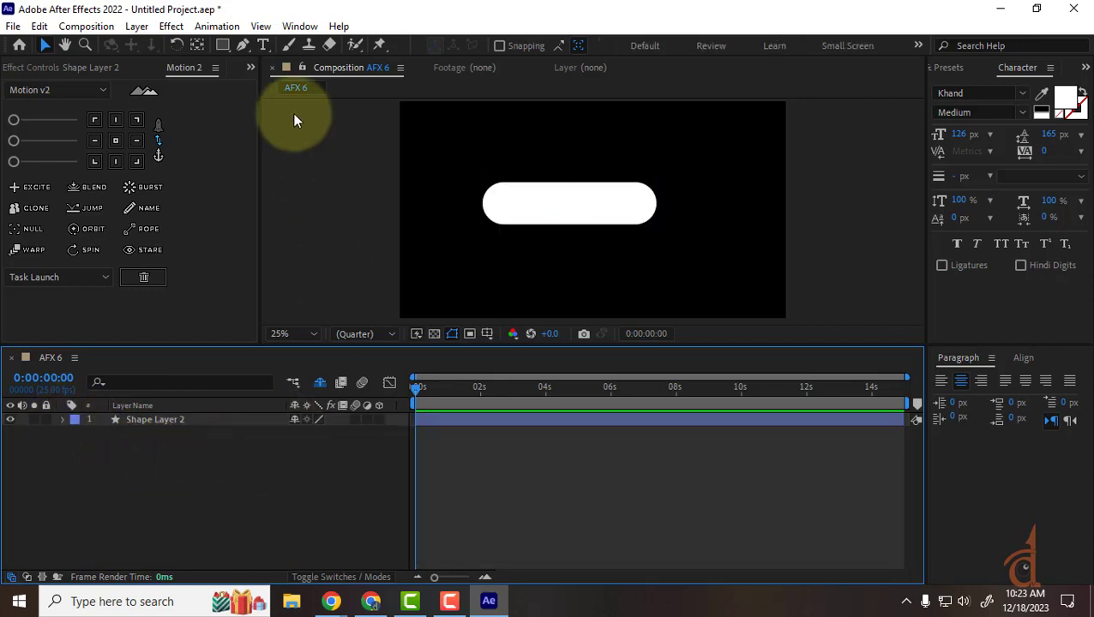
Add a text layer reading "Coffee" over the pill shape.
left_click(264, 44)
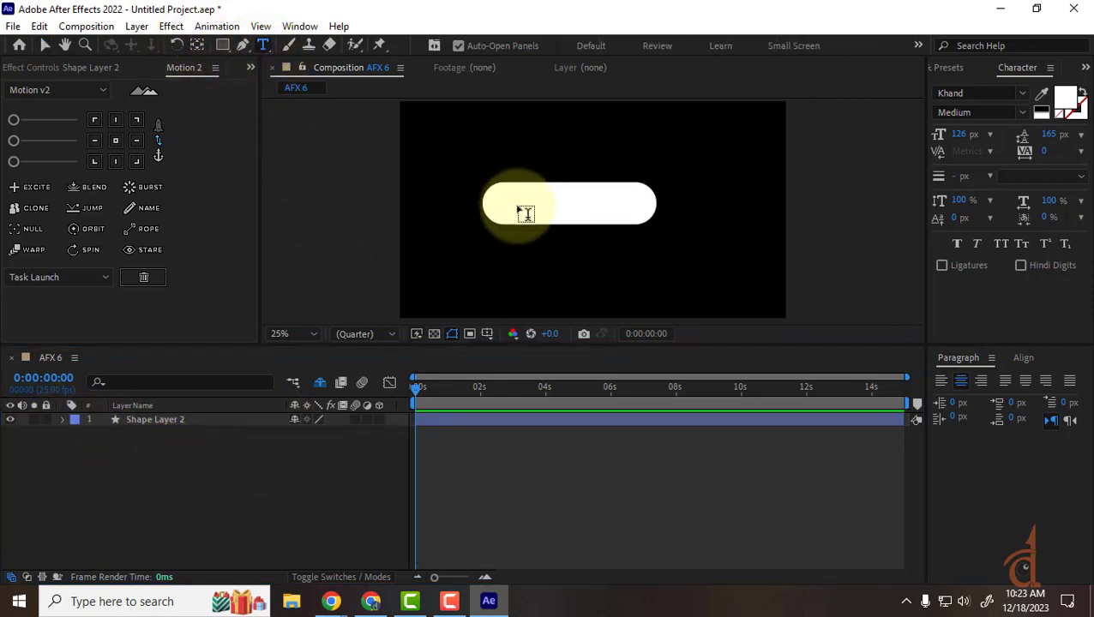
left_click(521, 210)
type("Coff")
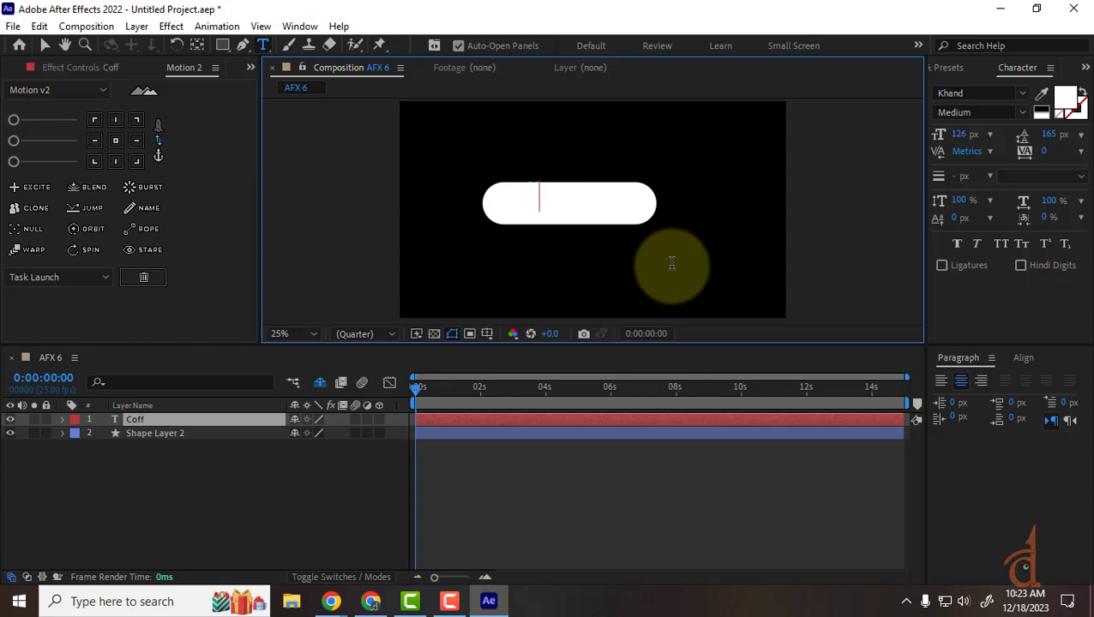
type("ee")
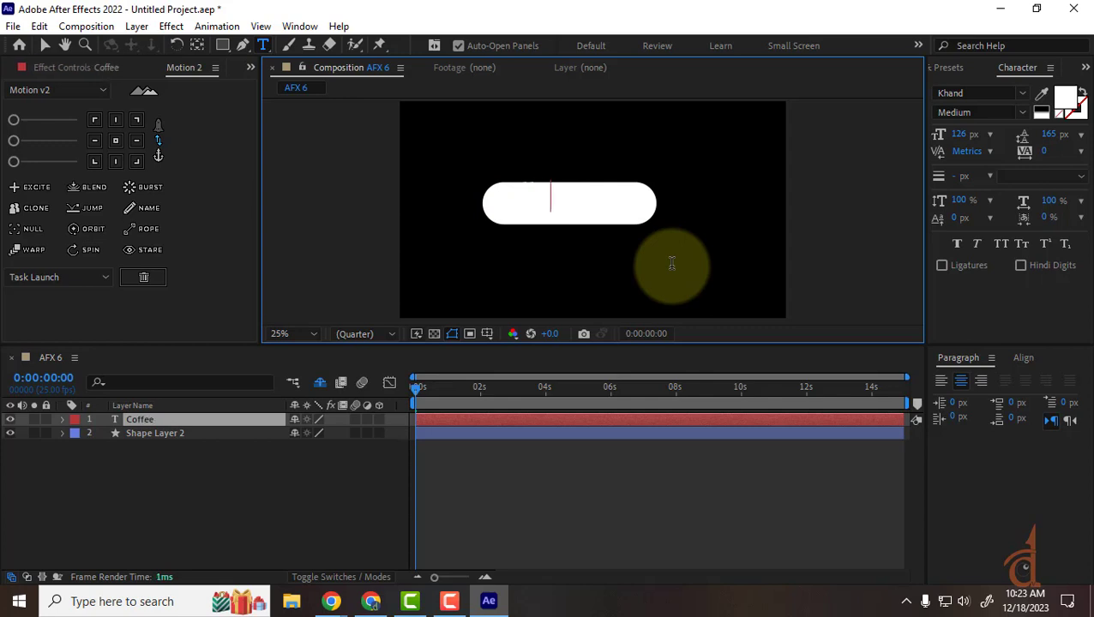
left_click(46, 45)
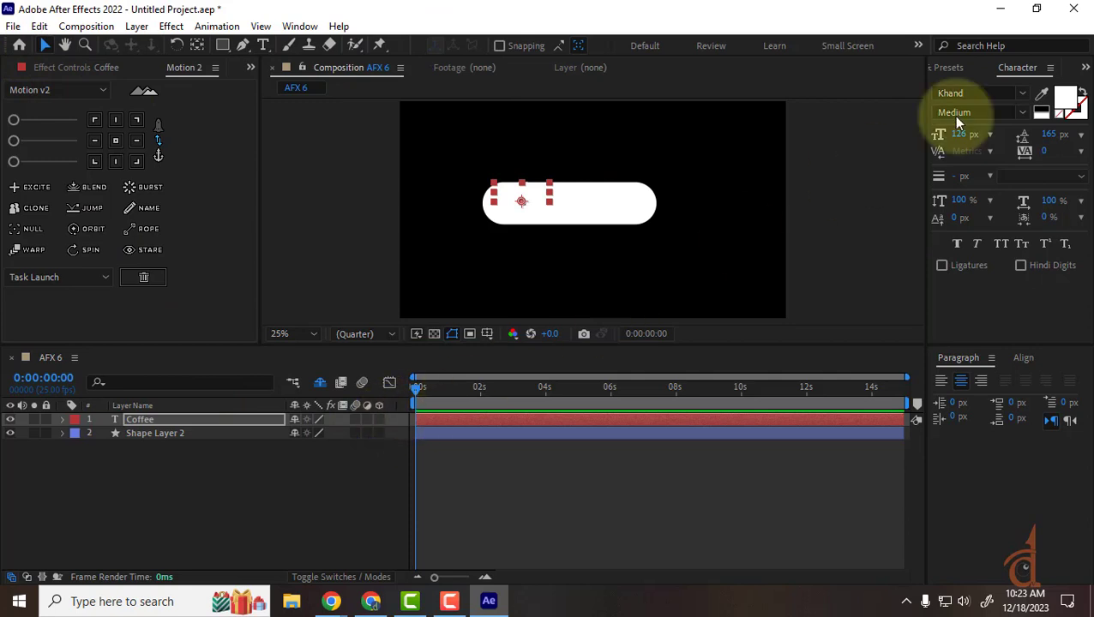
Set the fill color of the Coffee text to dark brown 551A03 and deselect the layer.
left_click(1066, 98)
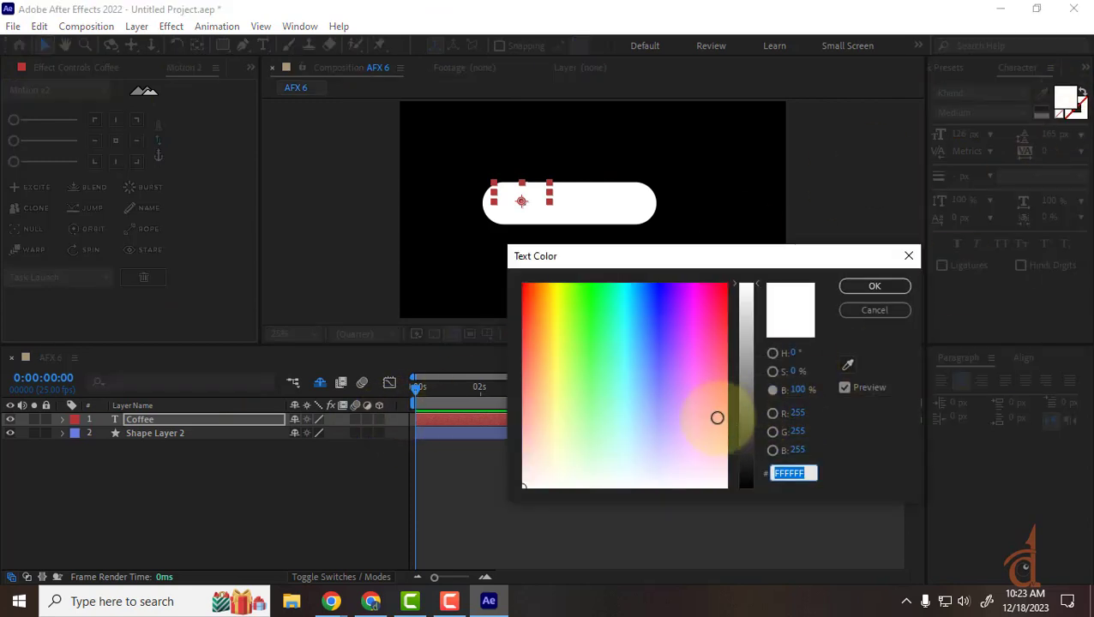
left_click(724, 345)
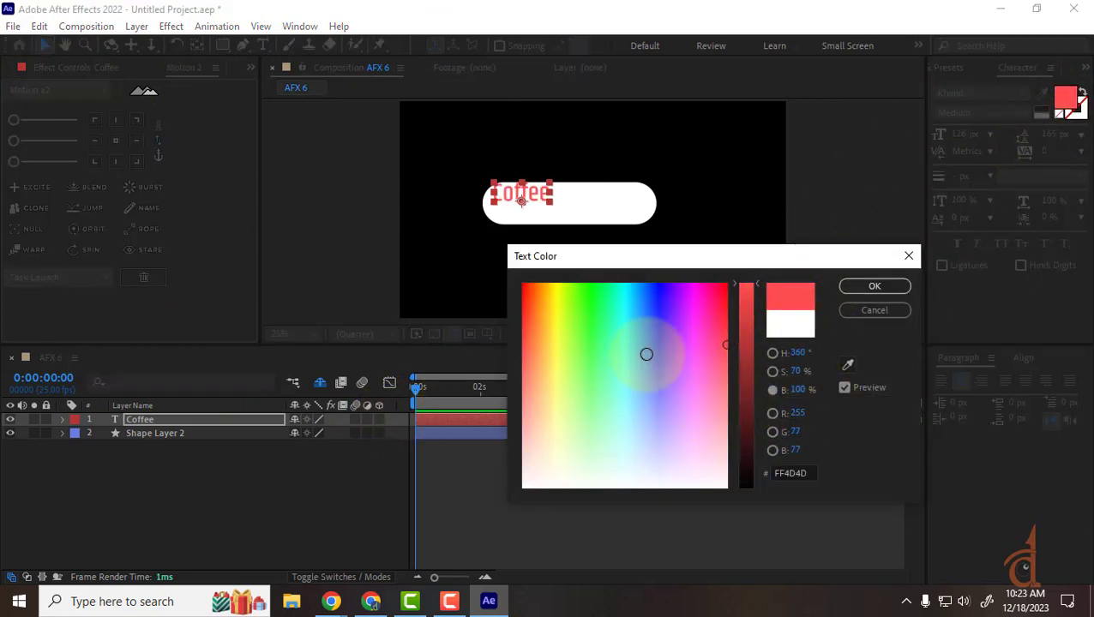
left_click(523, 333)
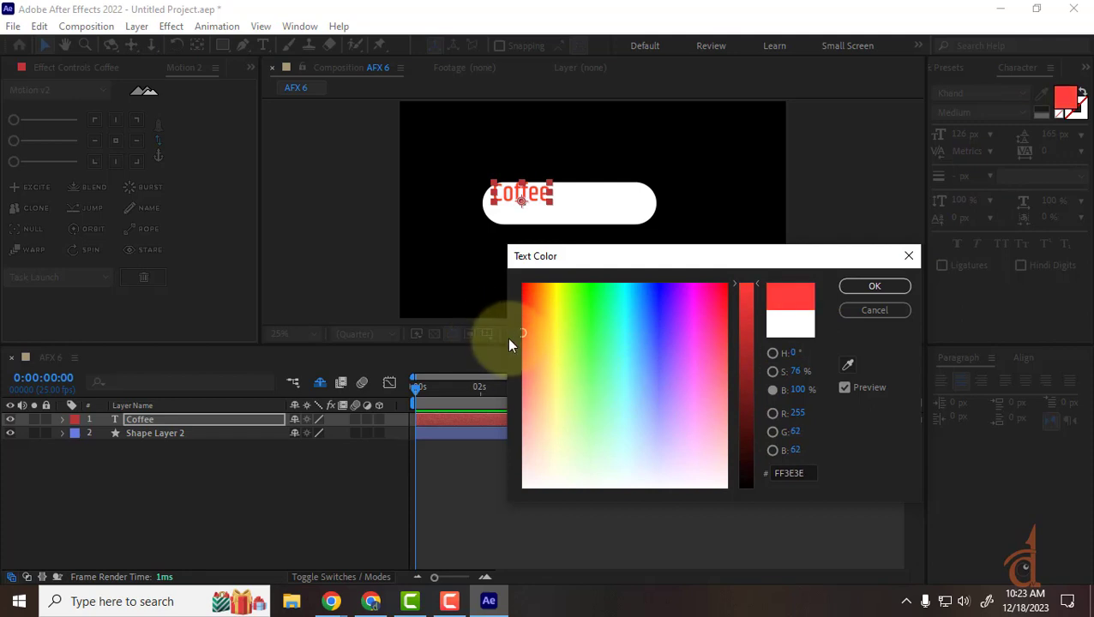
left_click(521, 290)
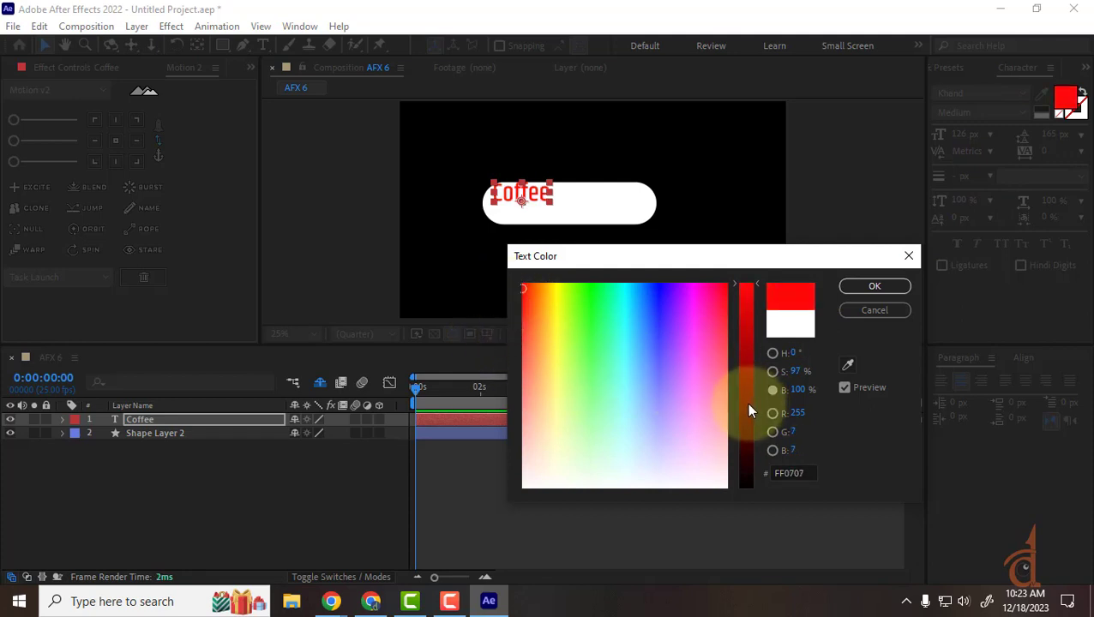
left_click_drag(749, 411, 745, 419)
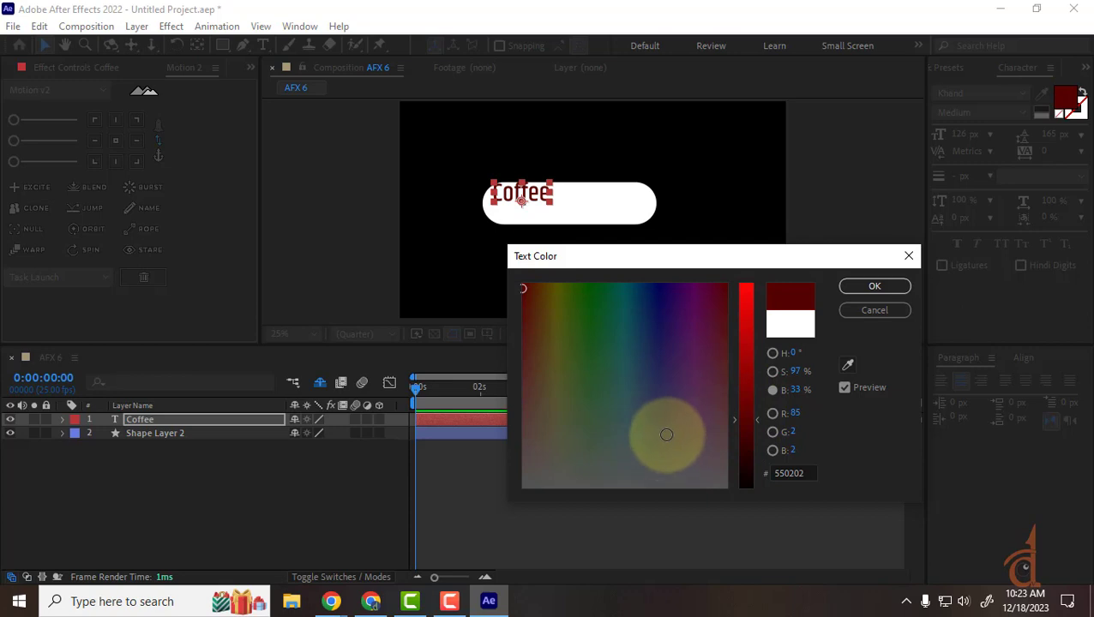
left_click(532, 290)
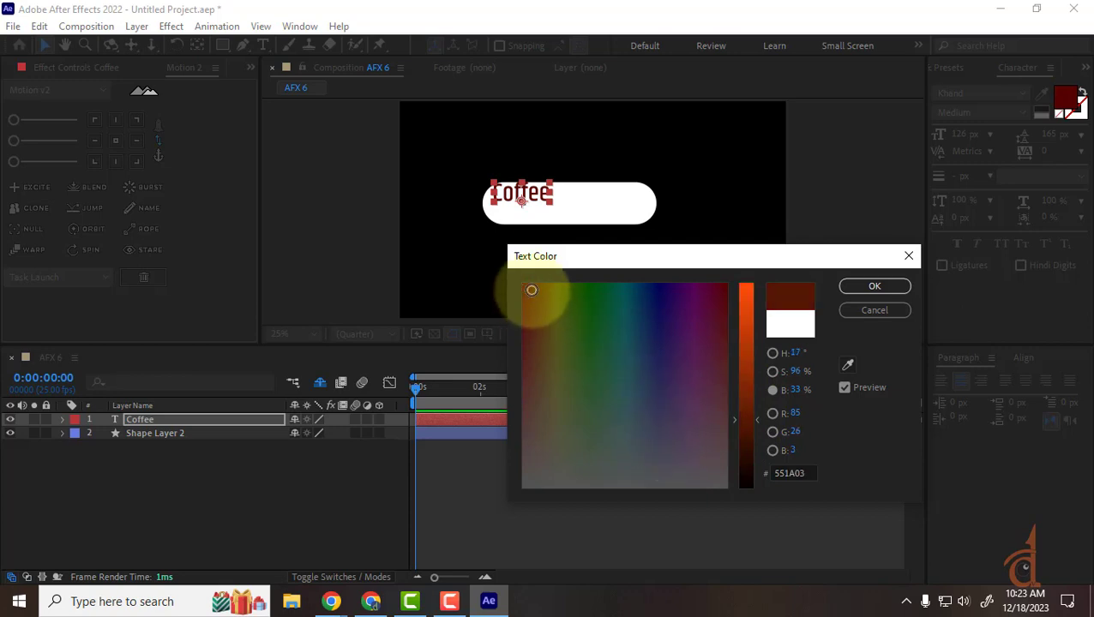
left_click(900, 283)
left_click(45, 45)
left_click(609, 439)
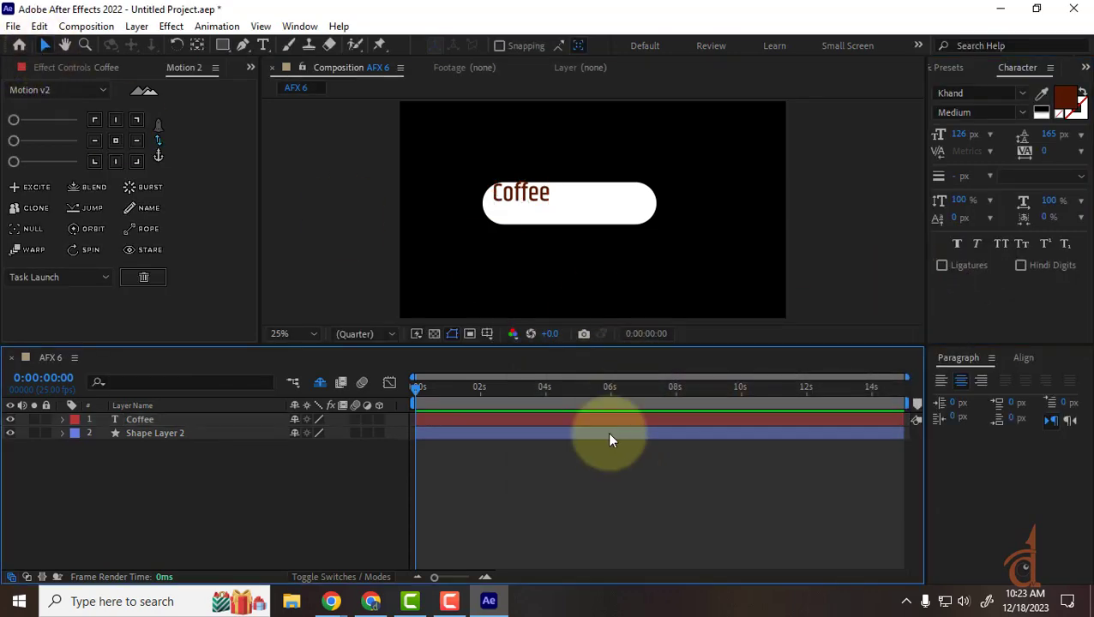
Move the Coffee text to the middle of the pill and set its font style to SemiBold.
left_click_drag(525, 195, 573, 205)
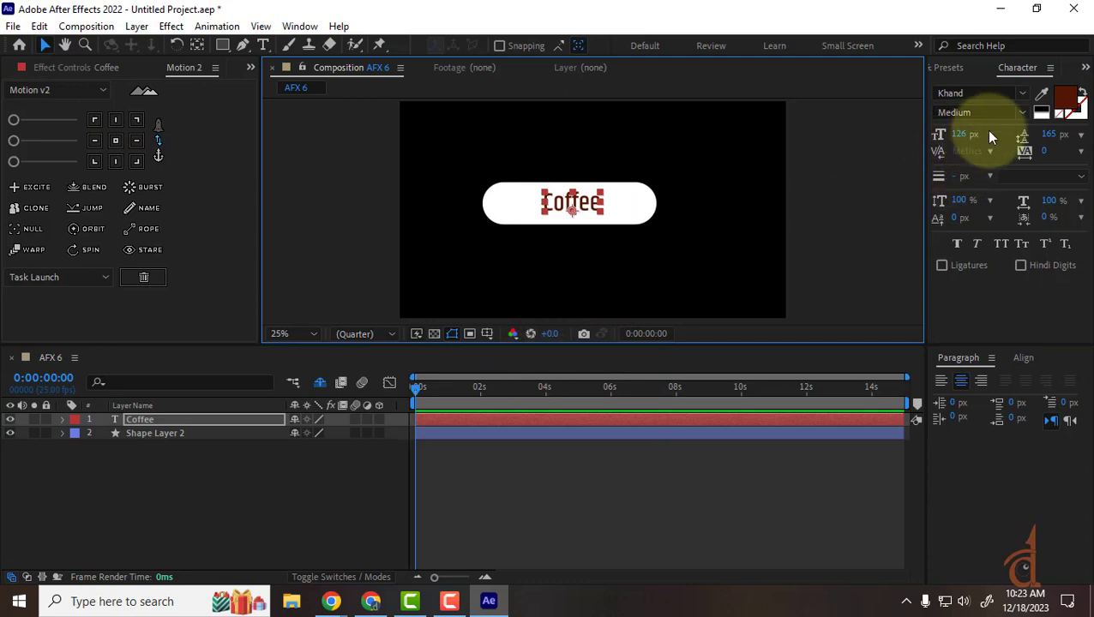
left_click(1022, 114)
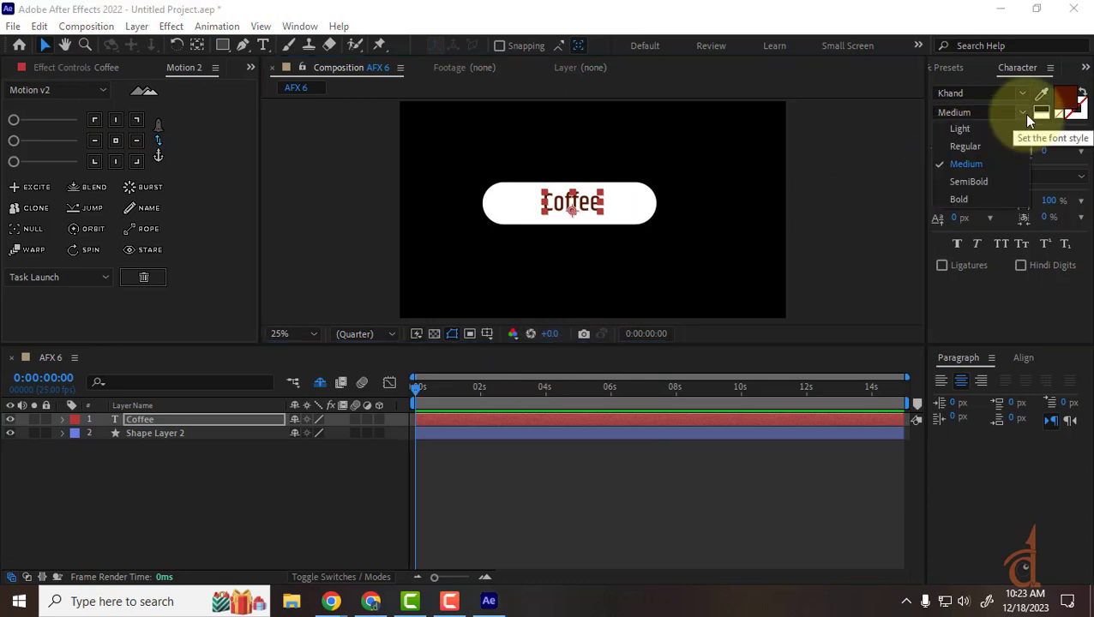
left_click(976, 181)
Change the font of the Coffee text to Pristina.
left_click(982, 94)
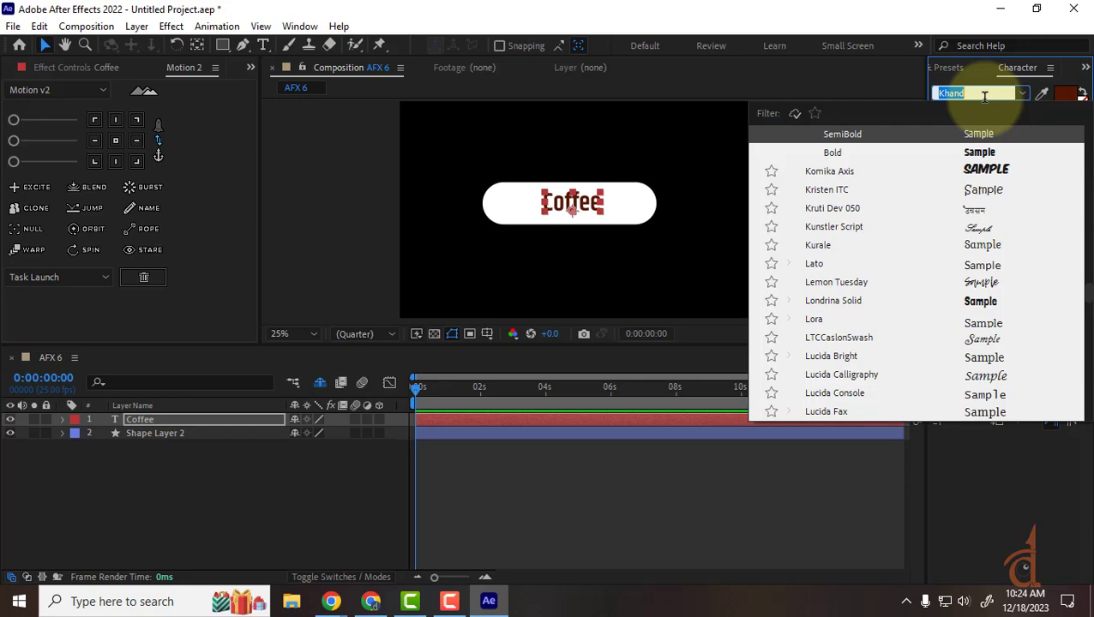
scroll(891, 301, "down", 4)
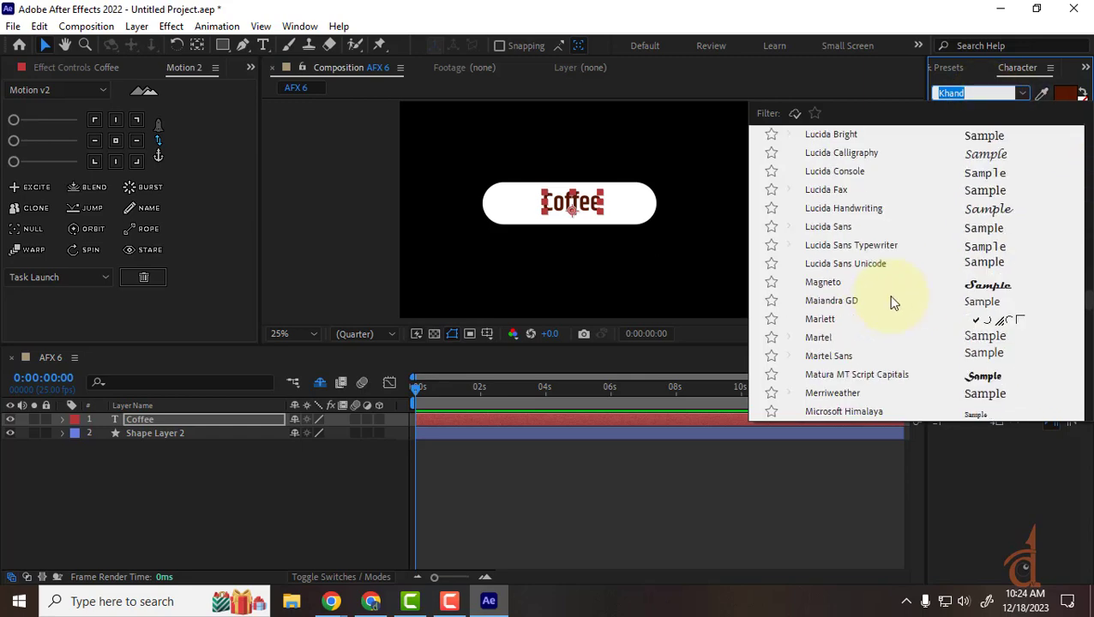
scroll(890, 298, "down", 5)
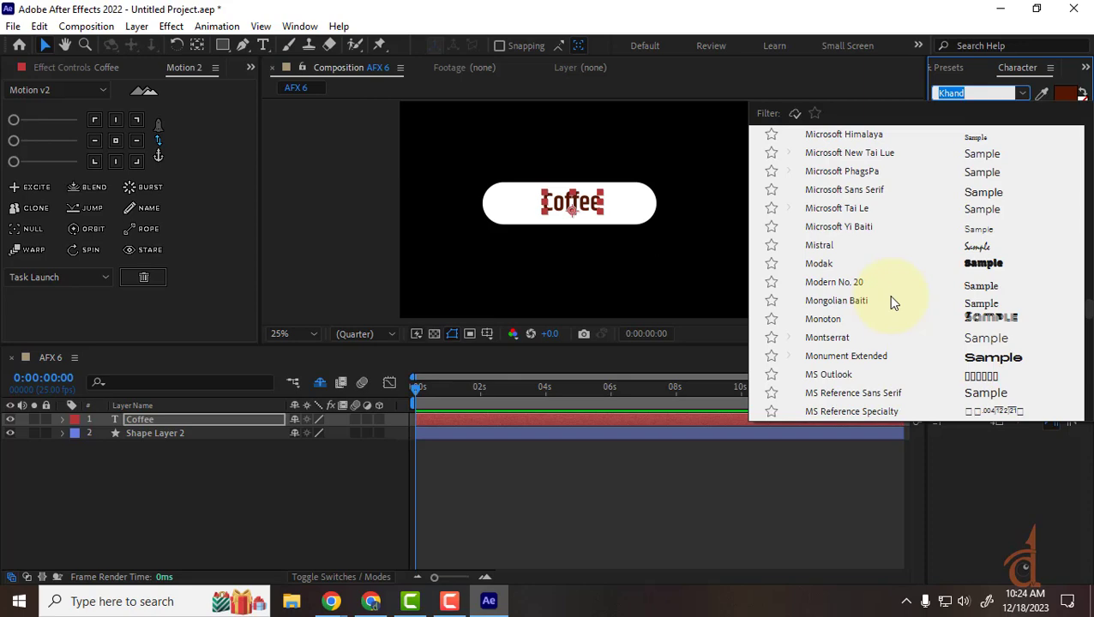
scroll(891, 302, "down", 3)
scroll(888, 295, "down", 3)
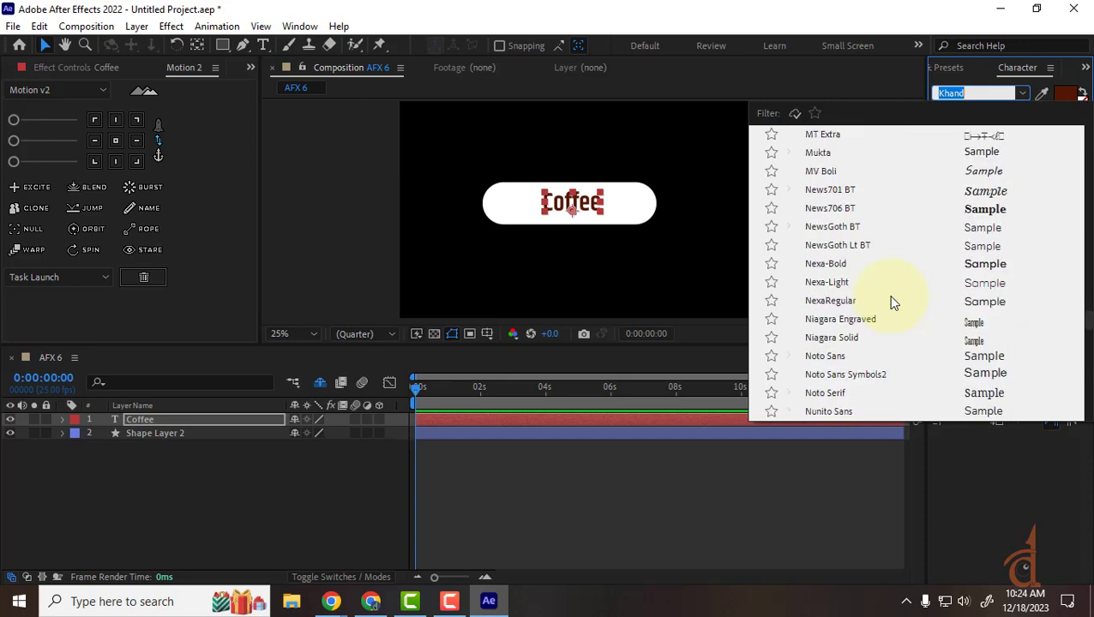
scroll(888, 295, "down", 3)
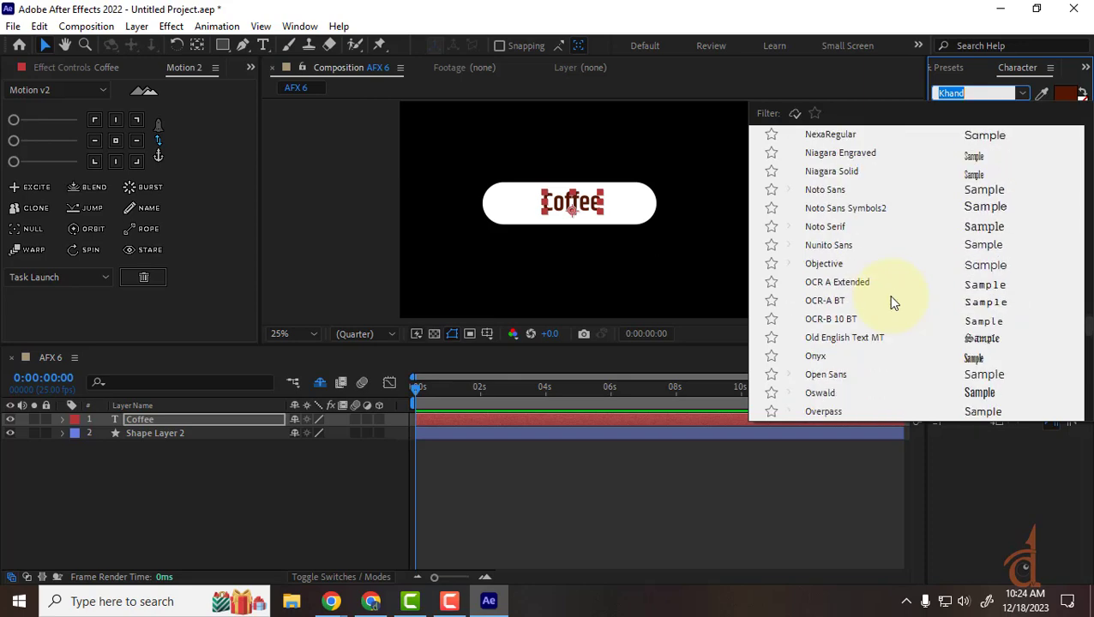
scroll(888, 295, "down", 2)
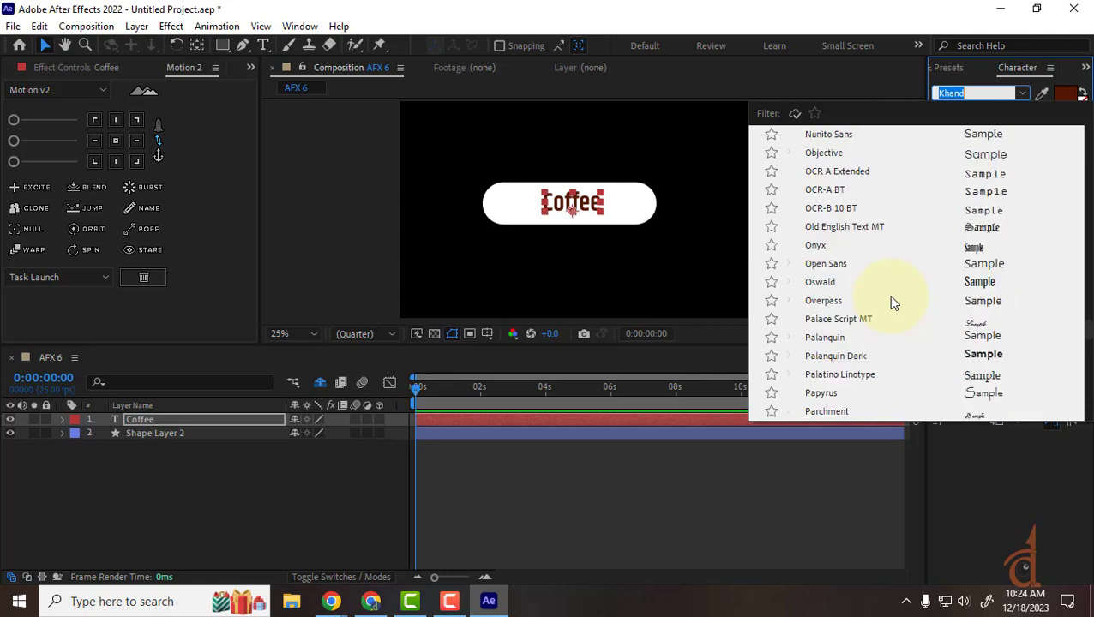
scroll(888, 295, "down", 3)
scroll(888, 295, "down", 1)
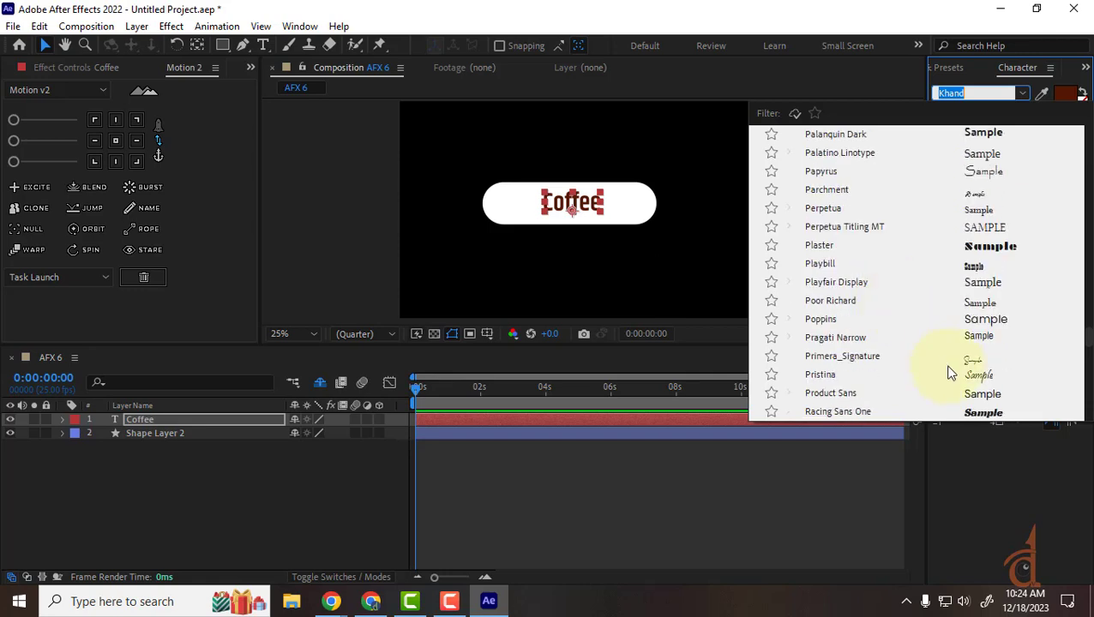
left_click(821, 375)
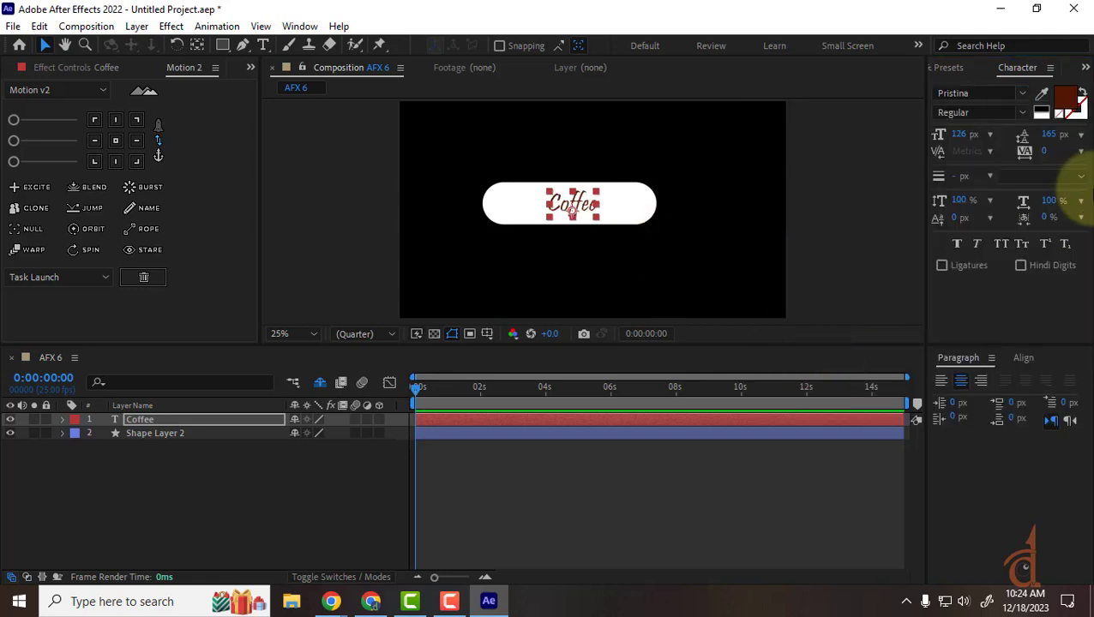
Set the Coffee text's font size to 141 px and apply Faux Bold, and deselect the layer.
left_click(960, 137)
left_click_drag(960, 138, 977, 140)
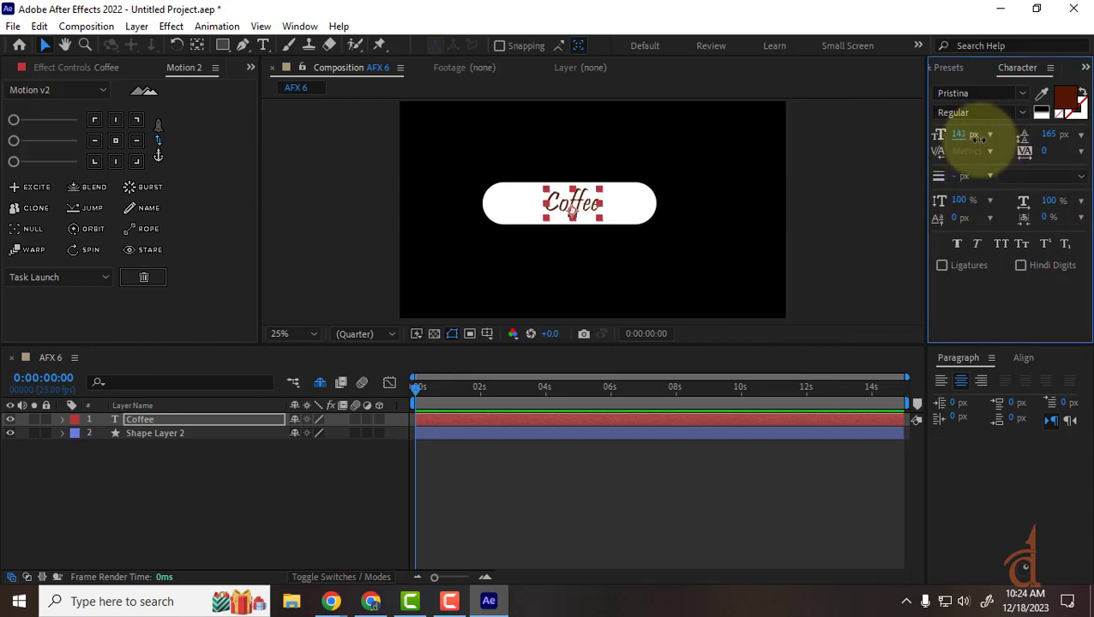
left_click(1021, 114)
left_click(1000, 131)
left_click(958, 244)
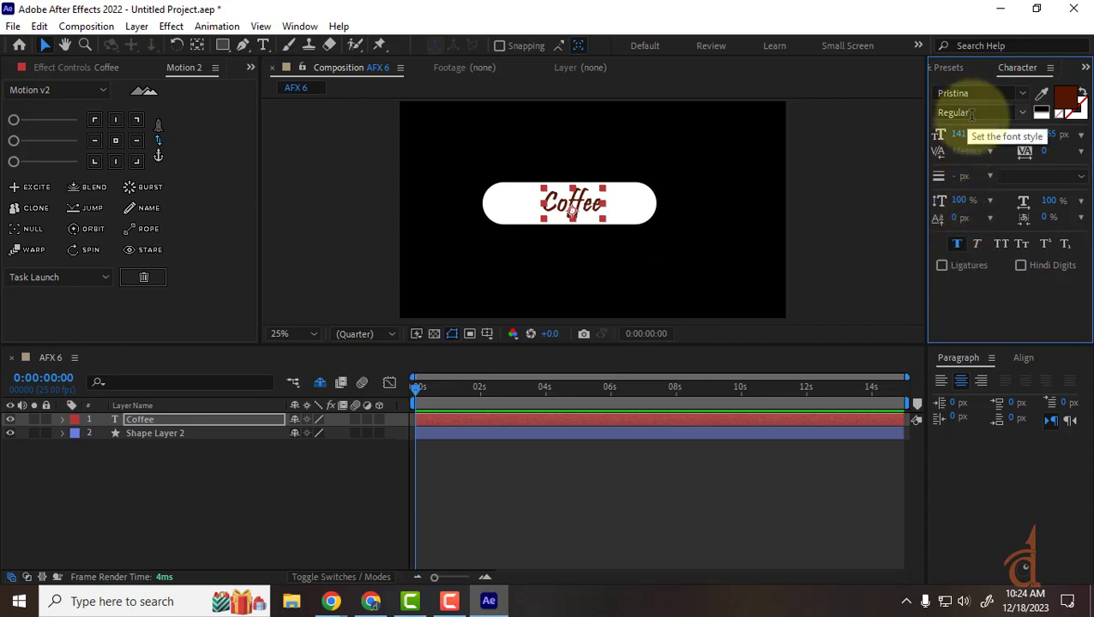
left_click(307, 450)
Select the Coffee text and the pill shape layers together and center both anchor points within their layers.
left_click(581, 208)
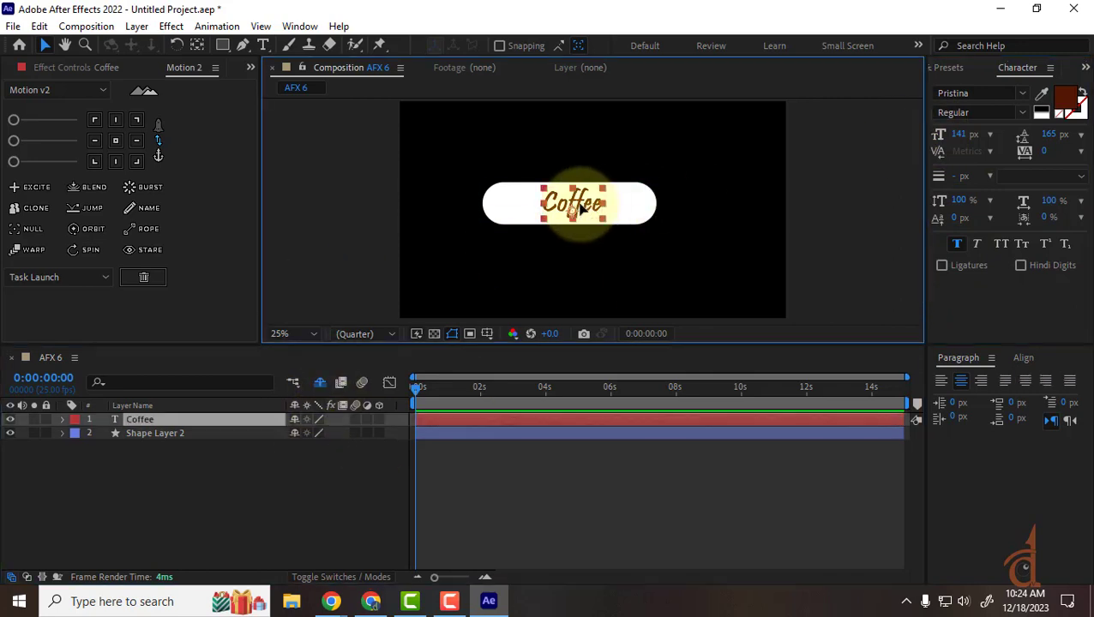
left_click_drag(675, 169, 491, 284)
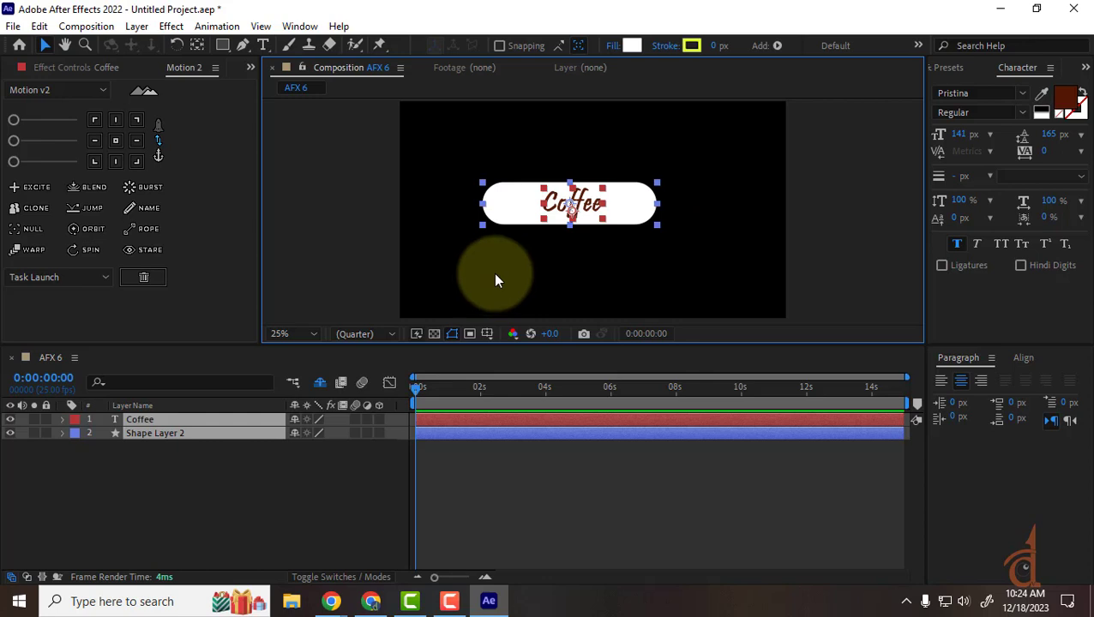
key("slash")
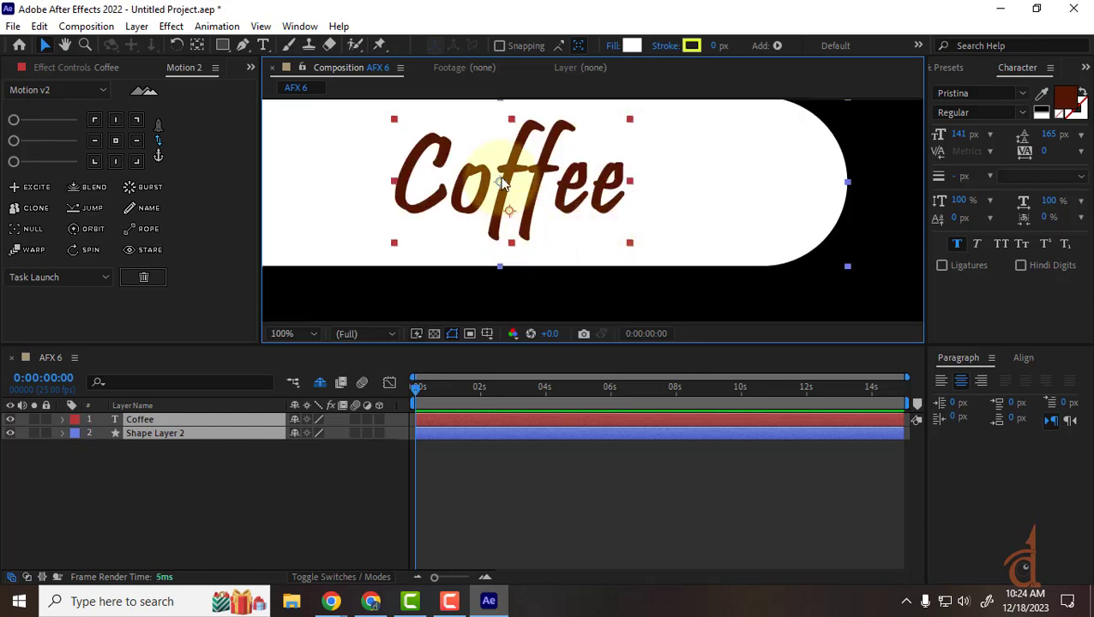
key("comma")
key("comma")
key("comma")
key("comma")
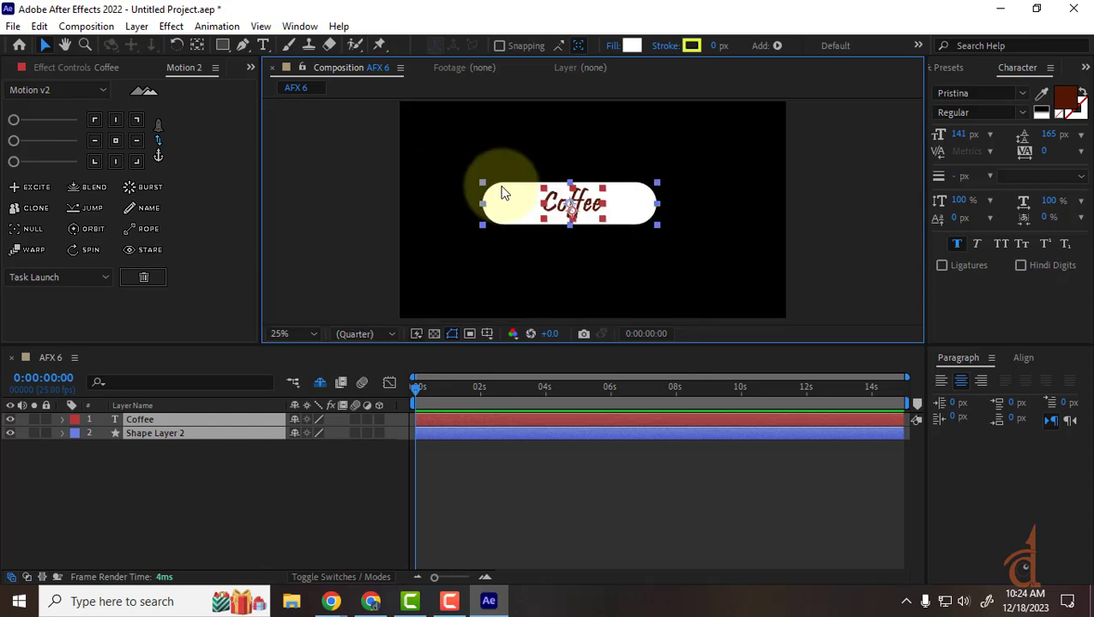
left_click(1025, 359)
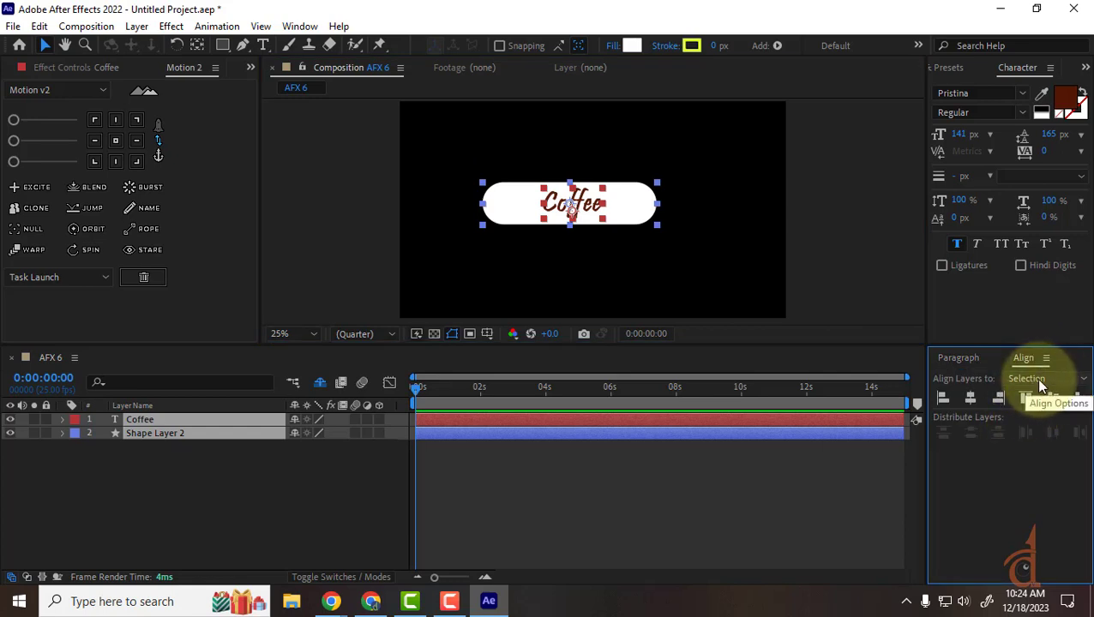
left_click(116, 140)
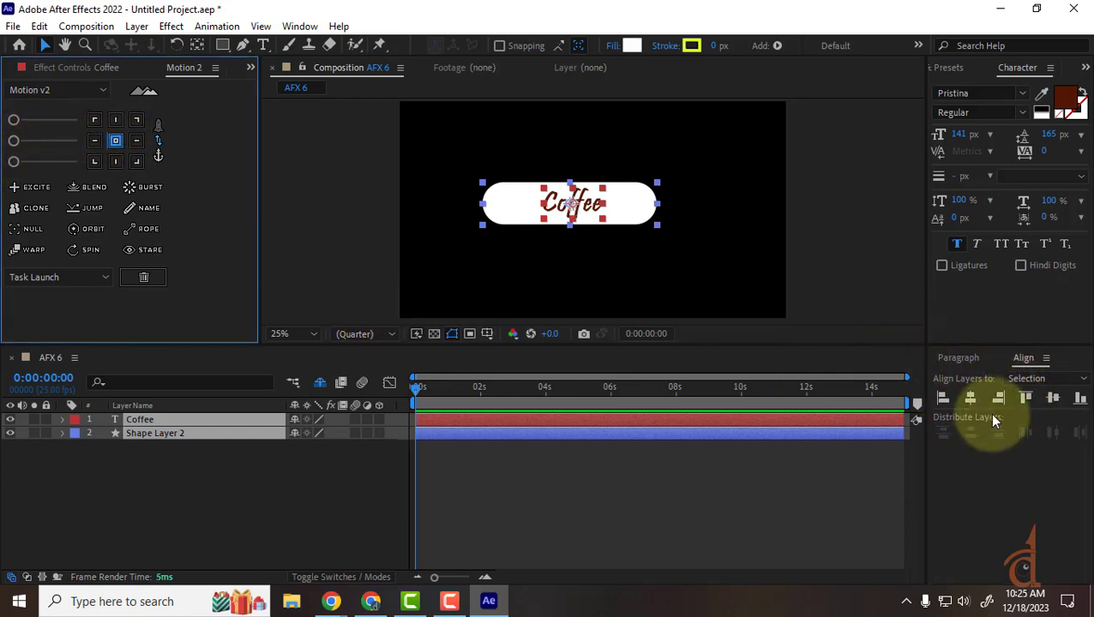
Center-align the Coffee text and pill with each other horizontally and vertically, and deselect the layers.
left_click(973, 396)
left_click(1053, 401)
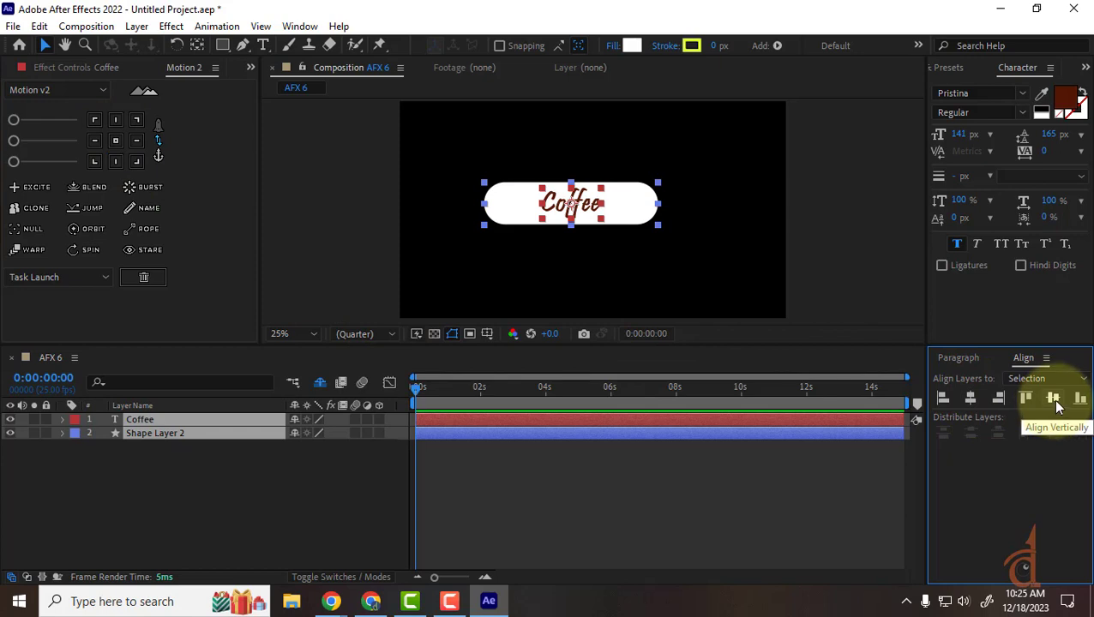
left_click(302, 520)
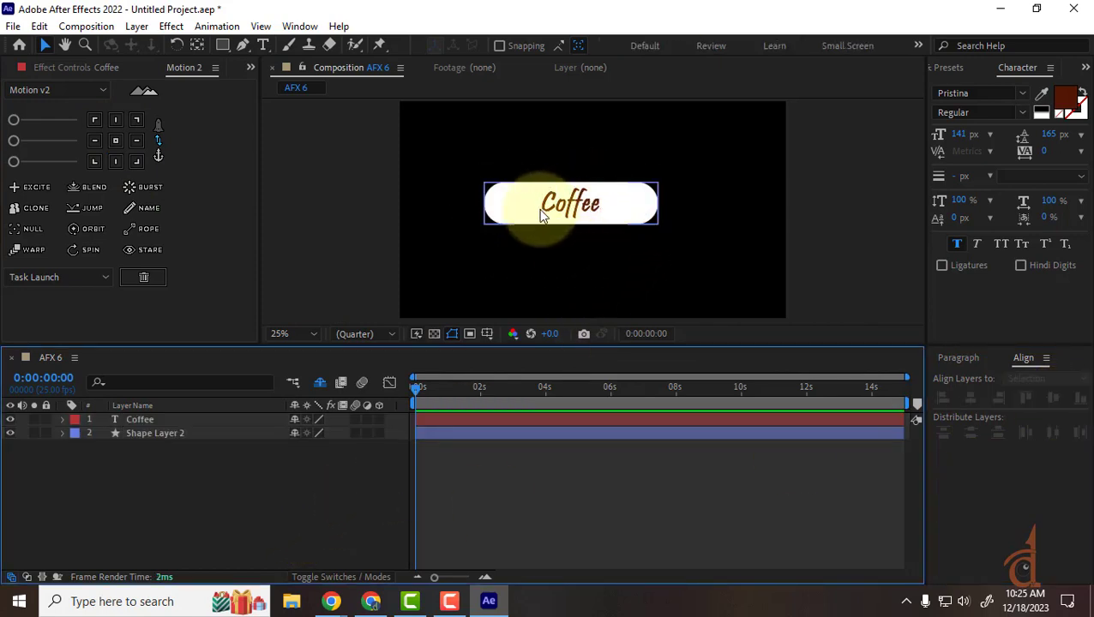
Move the Coffee text and pill together toward the bottom of the composition, and center both anchor points again.
left_click_drag(729, 166, 401, 307)
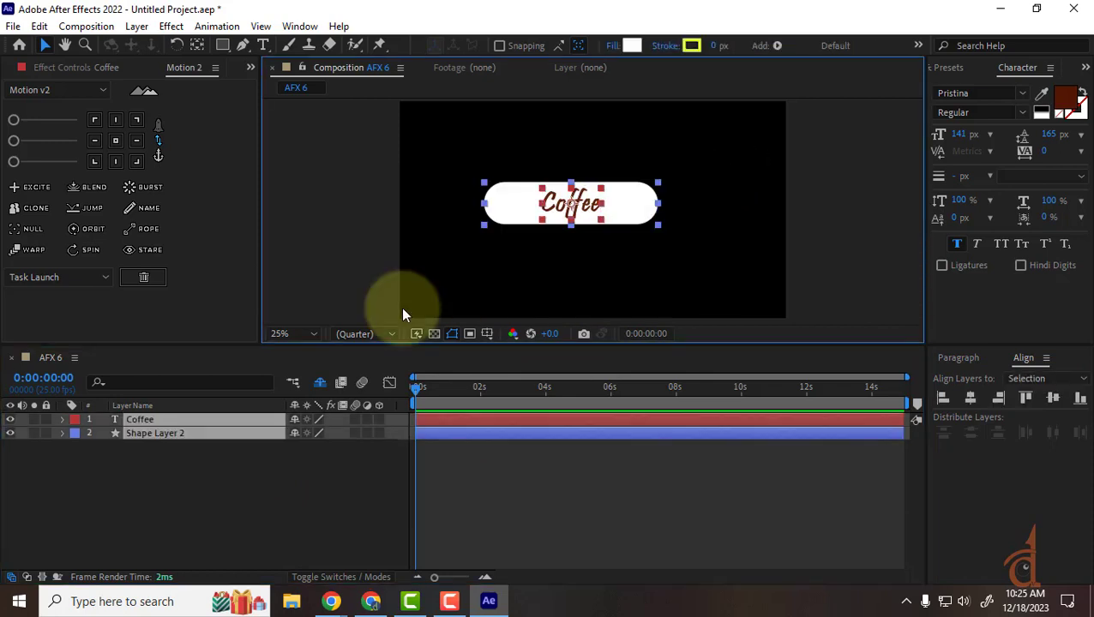
left_click_drag(640, 204, 623, 264)
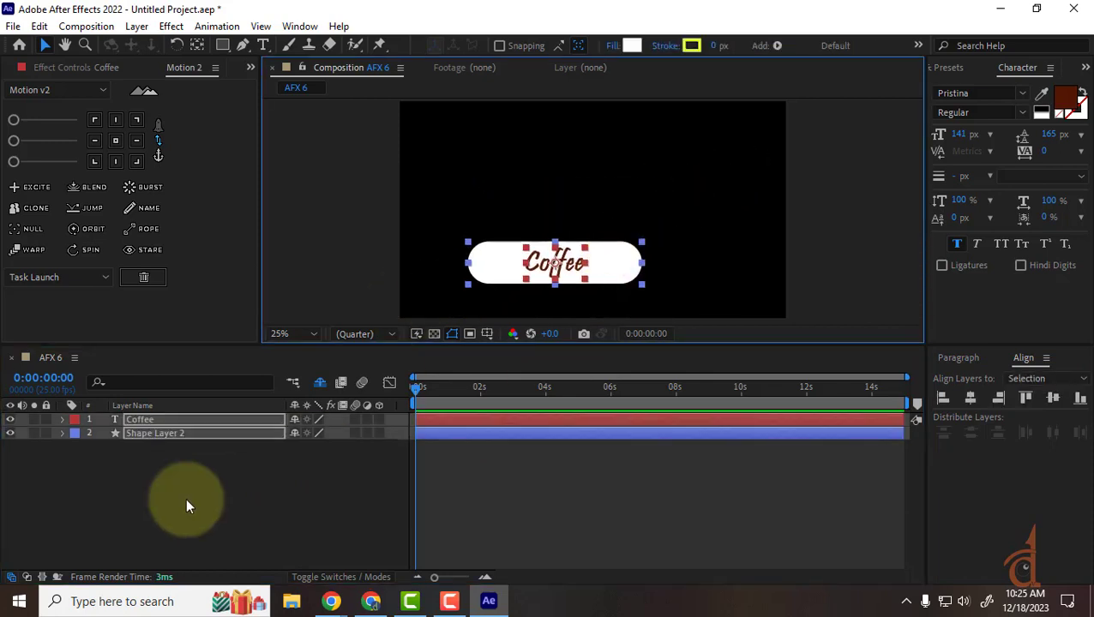
scroll(497, 304, "up", 2)
left_click_drag(510, 259, 518, 114)
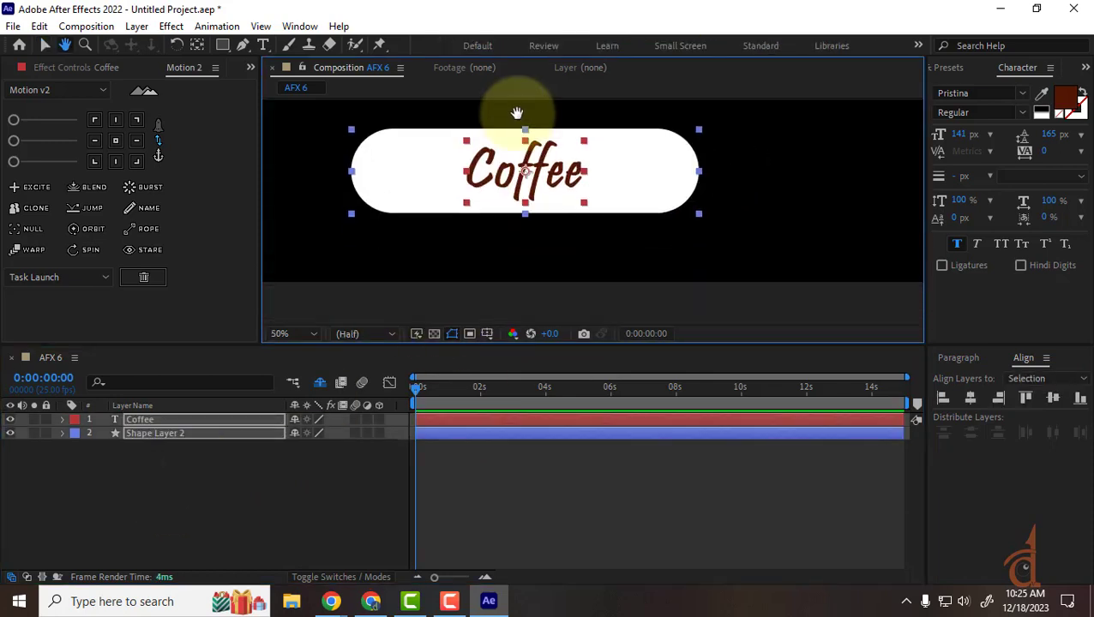
left_click_drag(747, 115, 463, 257)
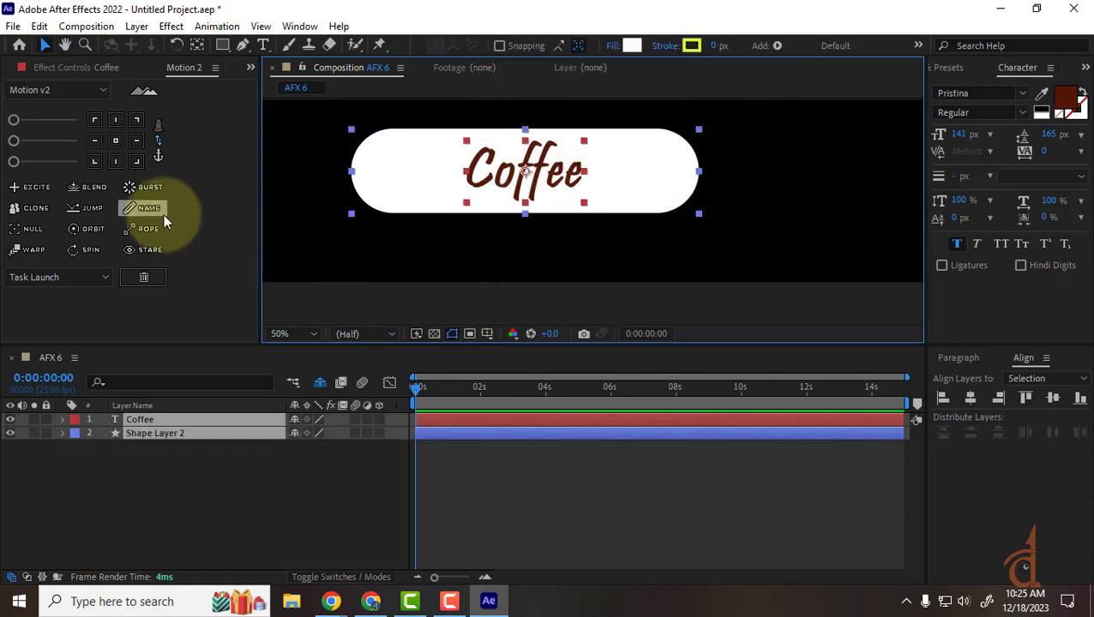
left_click(114, 140)
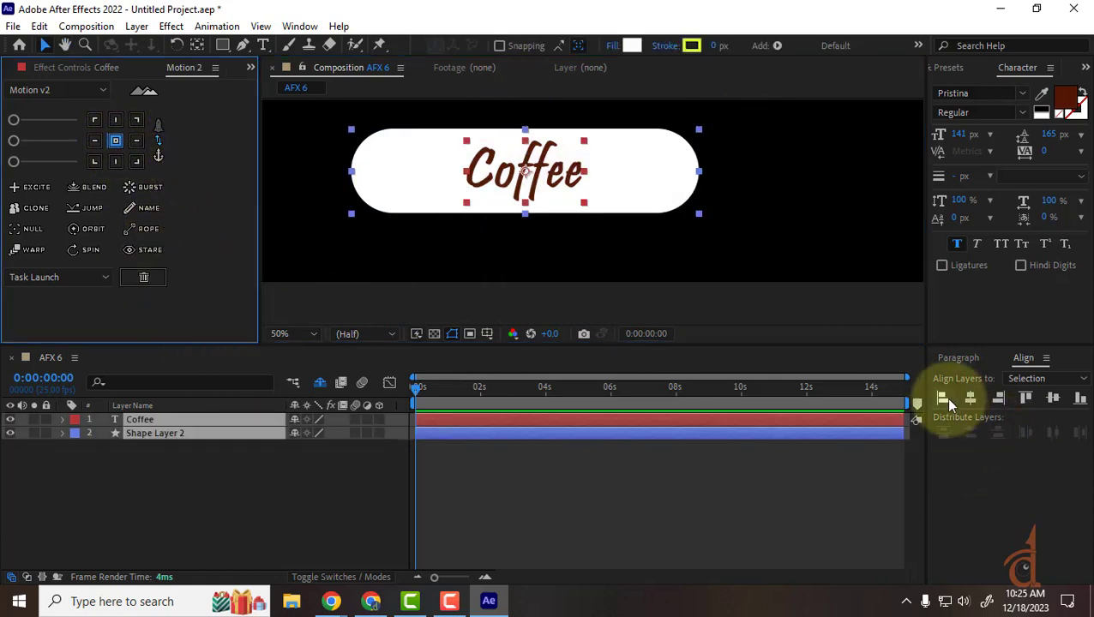
scroll(515, 218, "down", 2)
left_click_drag(512, 216, 482, 299)
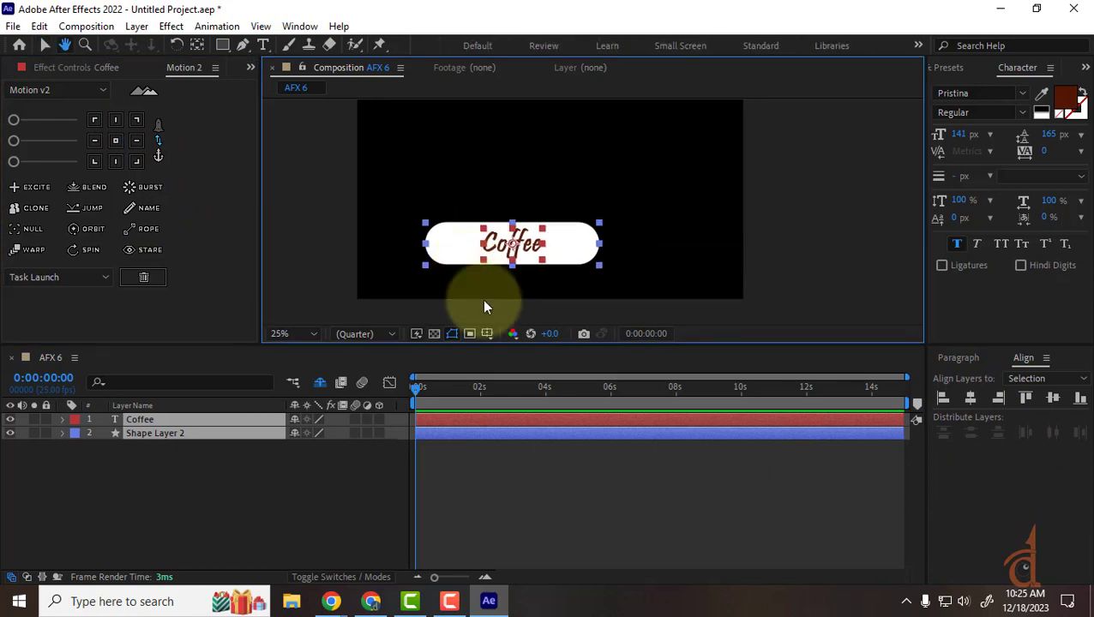
Pull the Coffee text away to the upper right of the pill, shift the pill toward the lower left, and select both layers.
left_click(484, 303)
left_click_drag(512, 243, 607, 163)
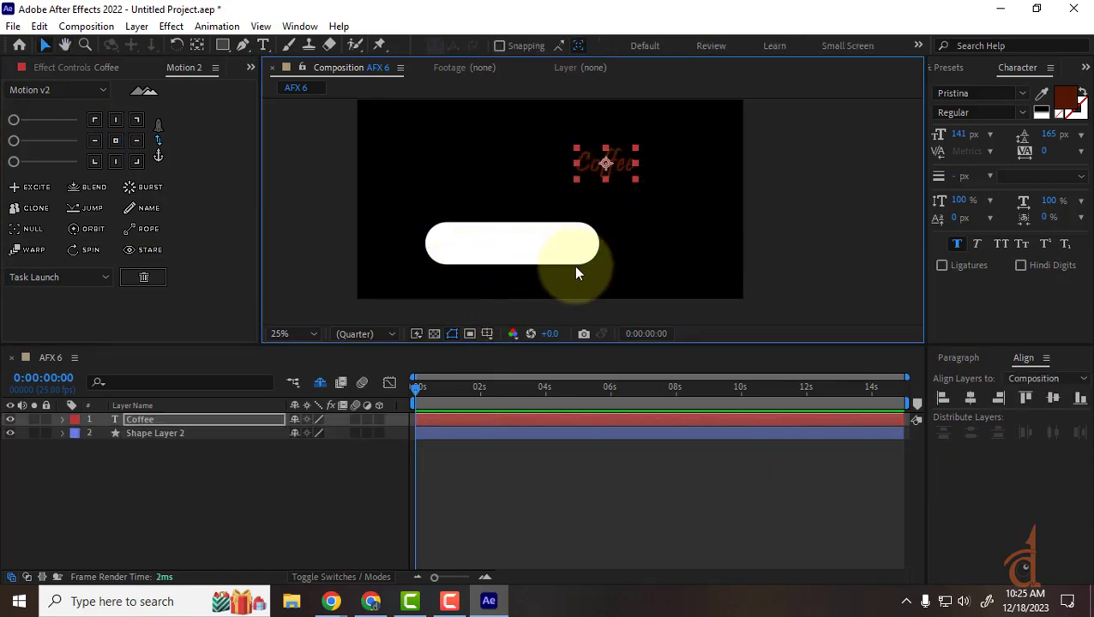
left_click_drag(553, 258, 522, 241)
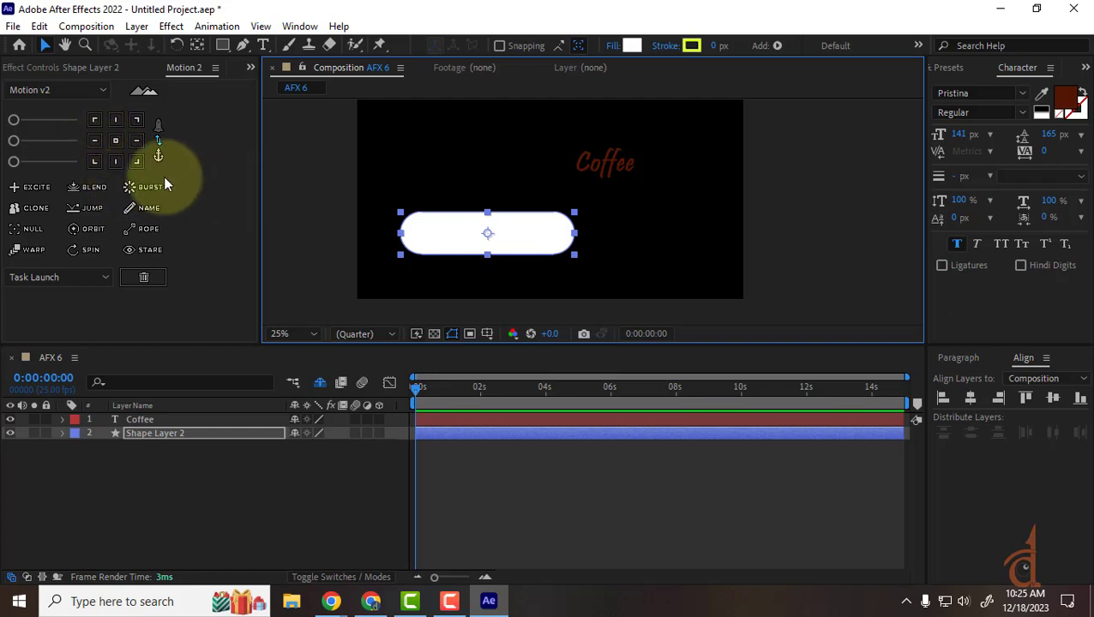
left_click(616, 165, "shift")
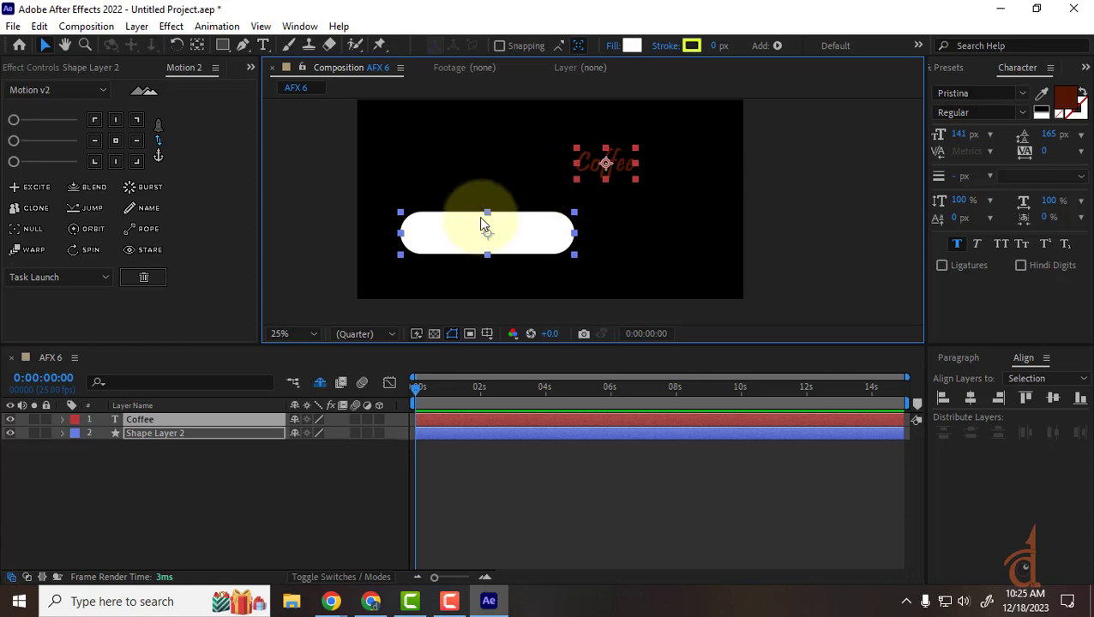
Try aligning the two layers to the selection by horizontal center and by left edge, undoing each alignment.
left_click(969, 398)
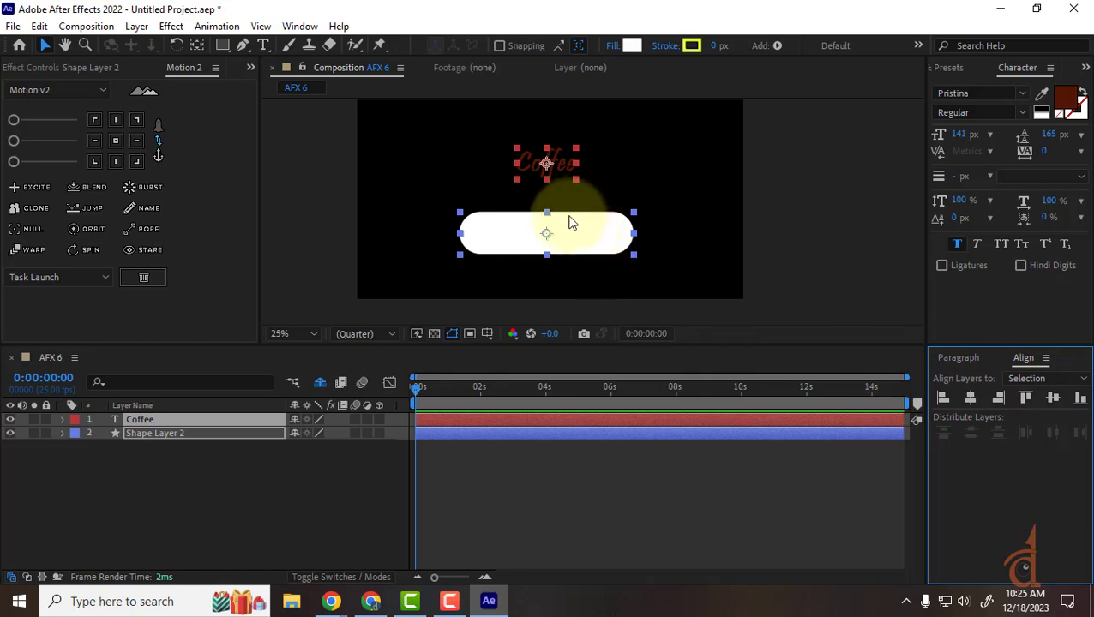
left_click_drag(569, 225, 493, 210)
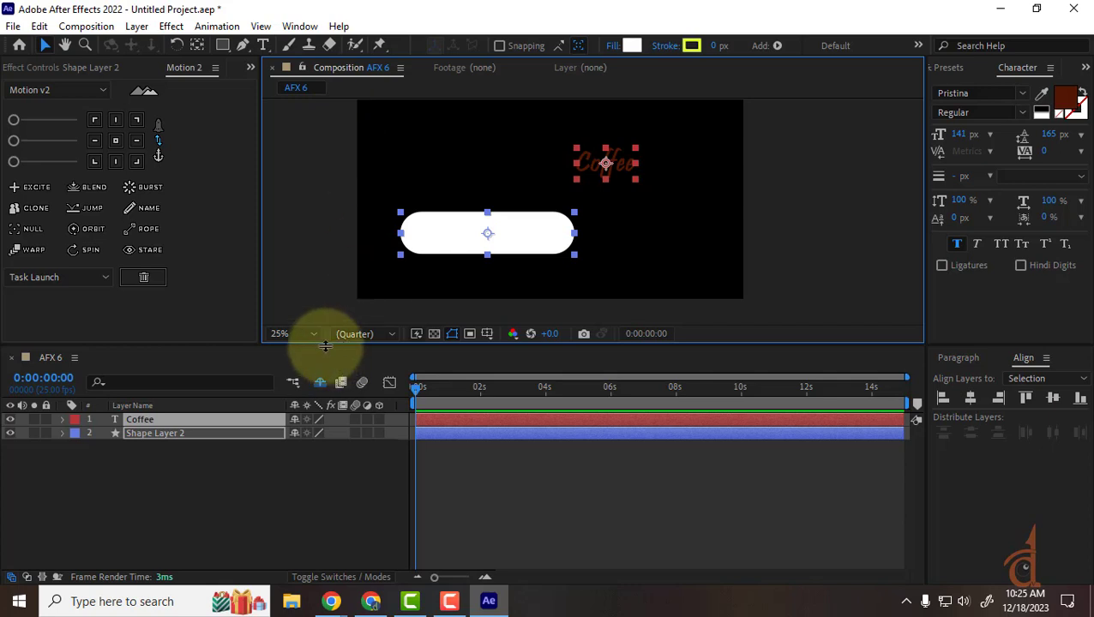
left_click(945, 400)
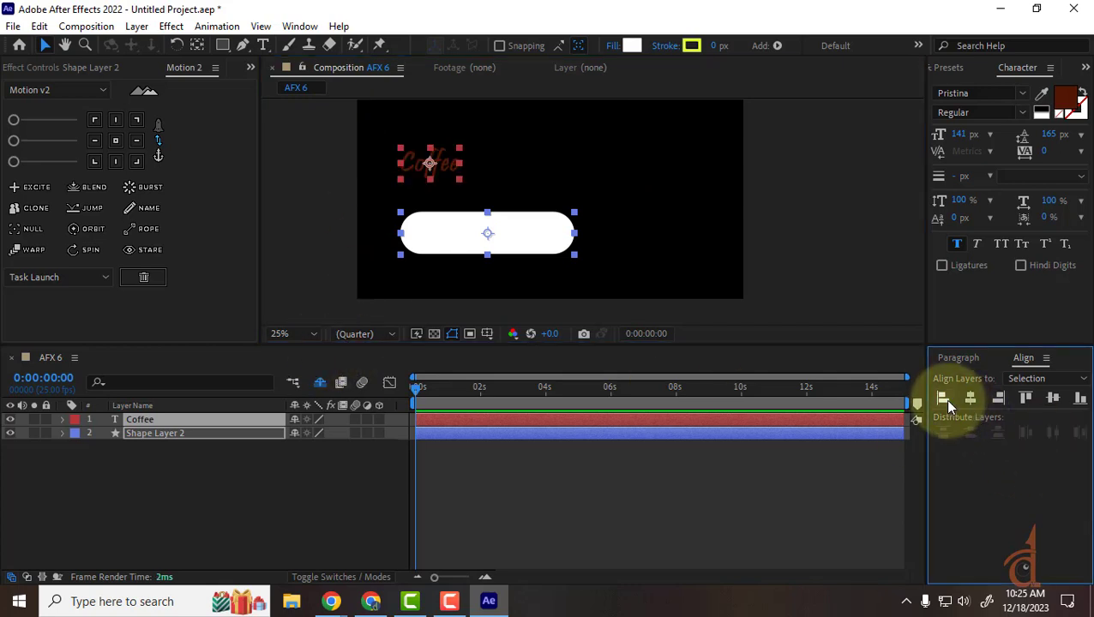
key("ctrl+z")
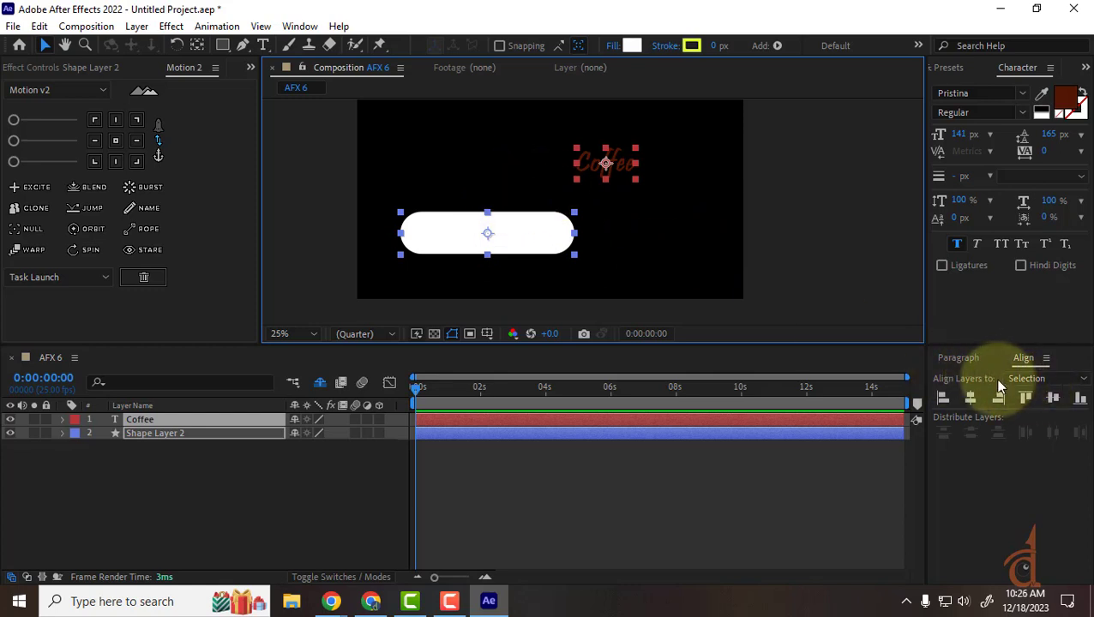
Set the alignment reference to Composition, try aligning both layers to the composition's top edge, and undo it.
left_click(1052, 380)
left_click(1050, 410)
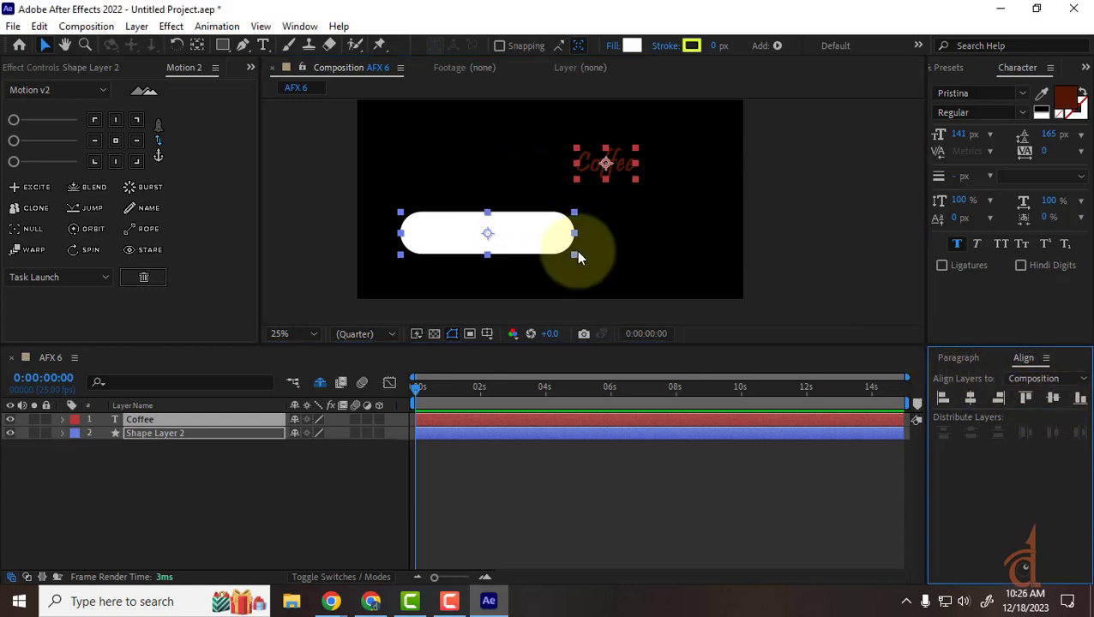
mouse_move(580, 217)
left_mouse_down()
mouse_move(576, 244)
mouse_move(577, 228)
left_mouse_up()
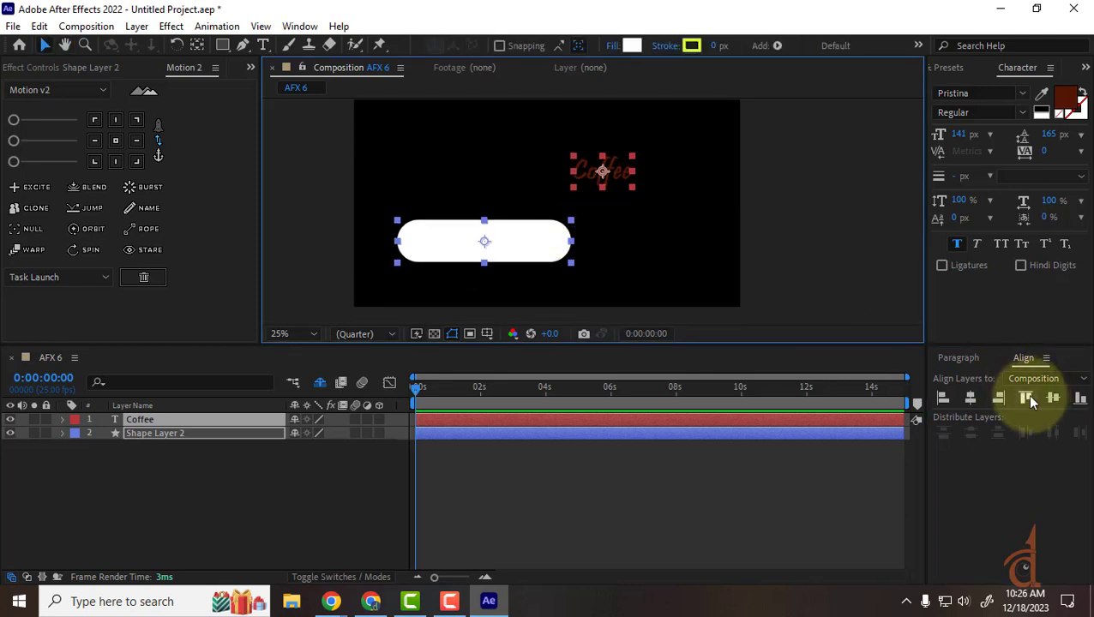
left_click(1026, 396)
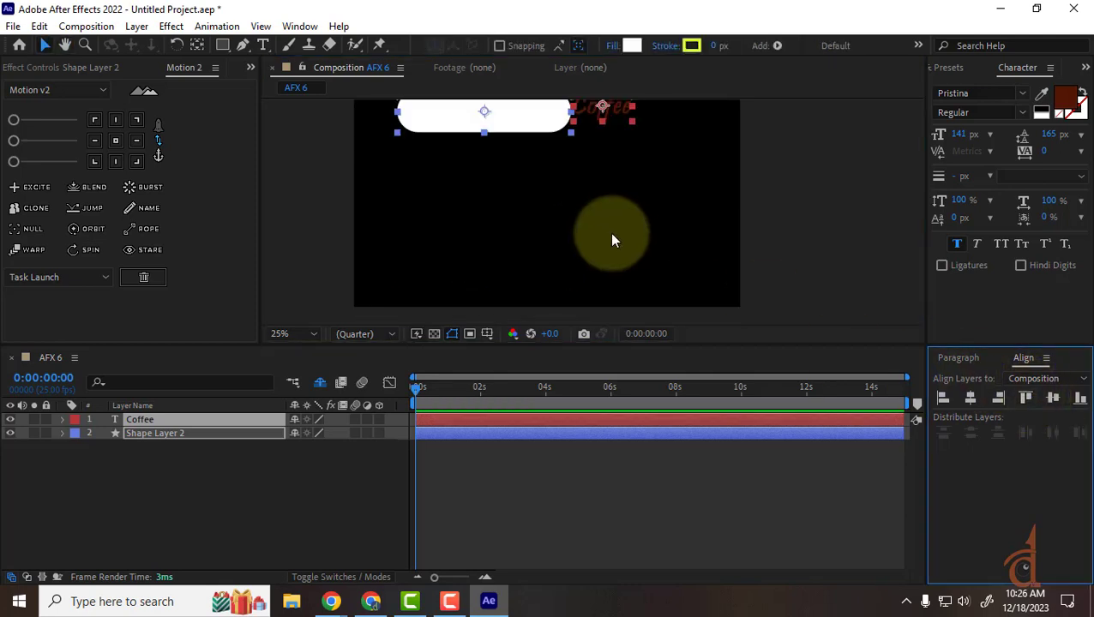
key("ctrl+z")
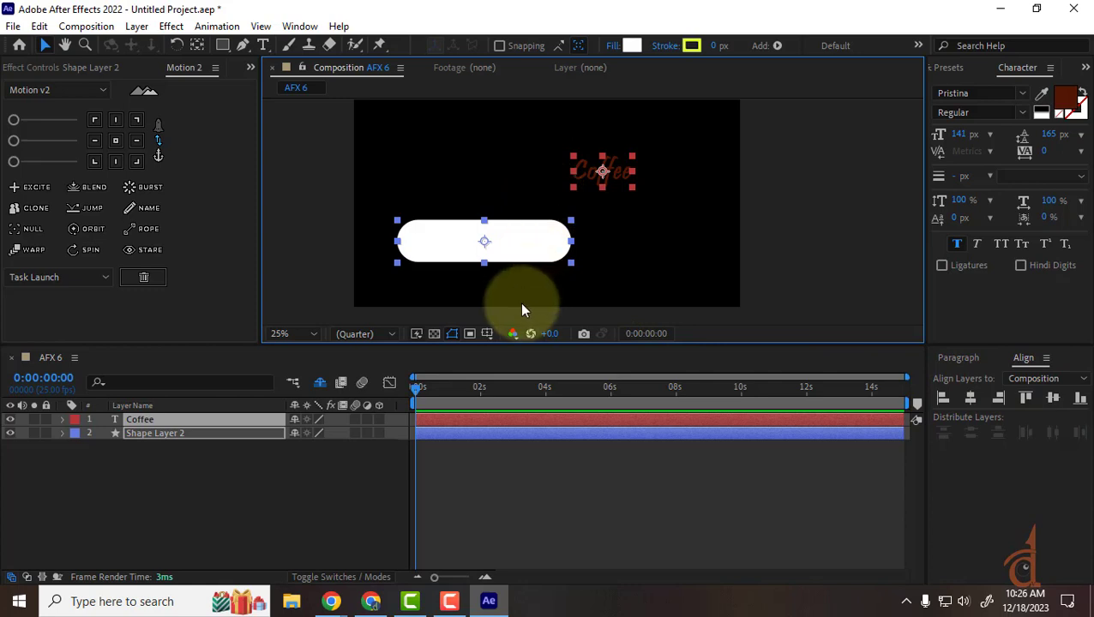
Show the Title/Action Safe guides and center both layers horizontally and vertically in the composition.
left_click(487, 333)
left_click(539, 354)
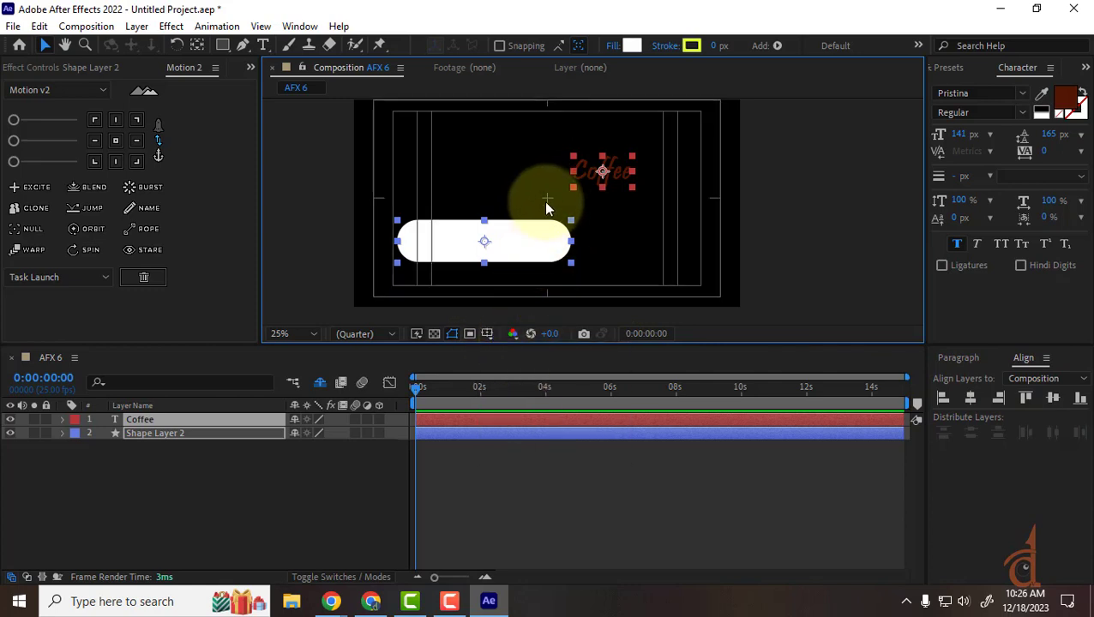
left_click(981, 402)
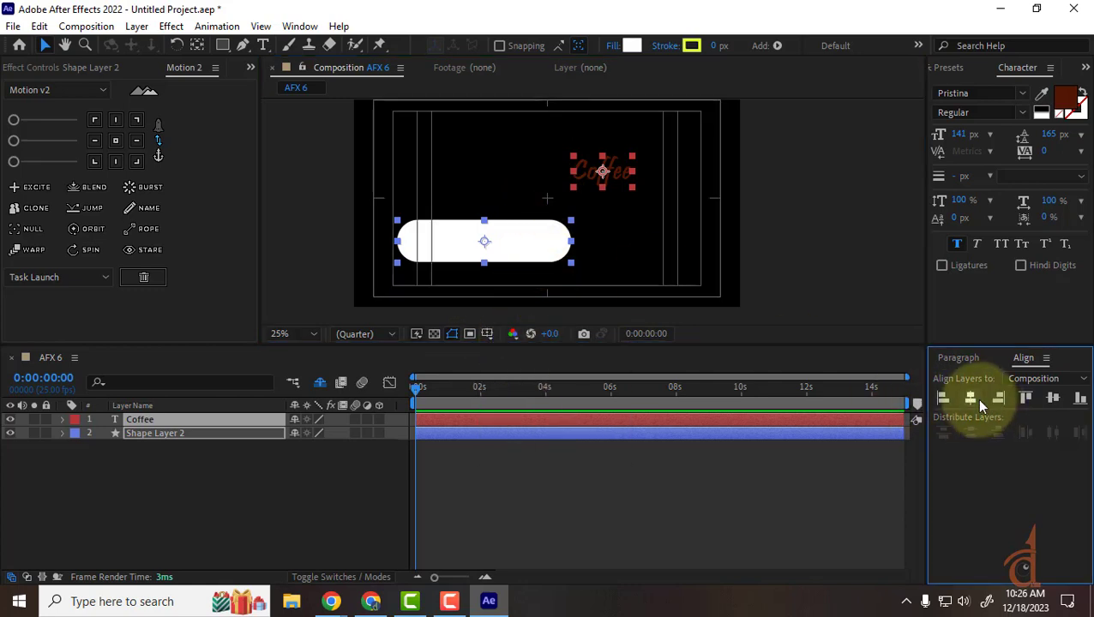
left_click(976, 398)
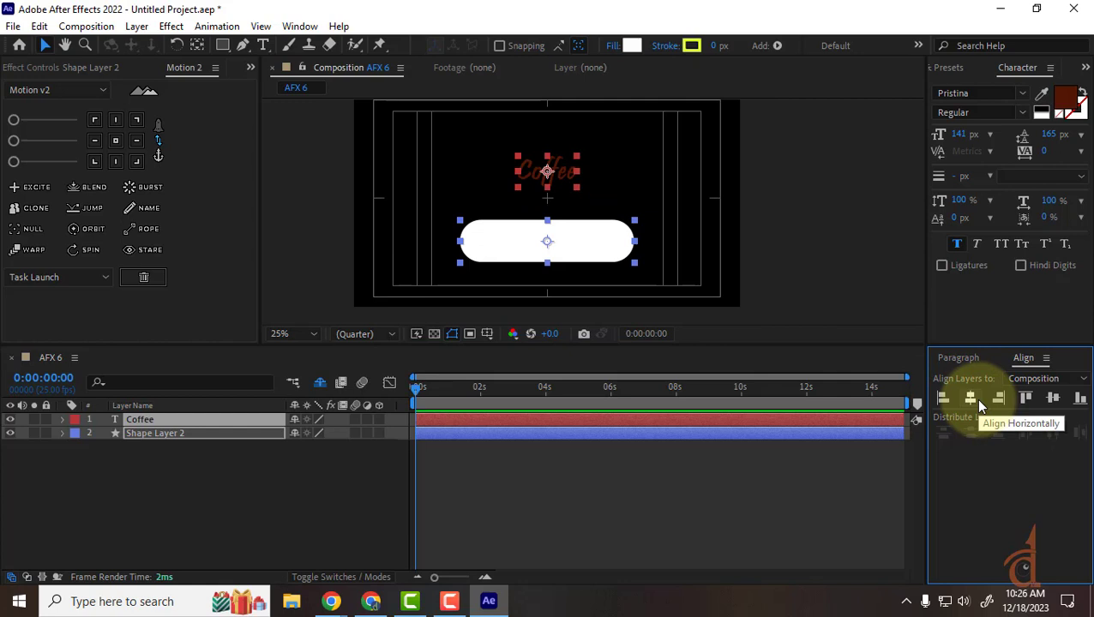
left_click(1052, 398)
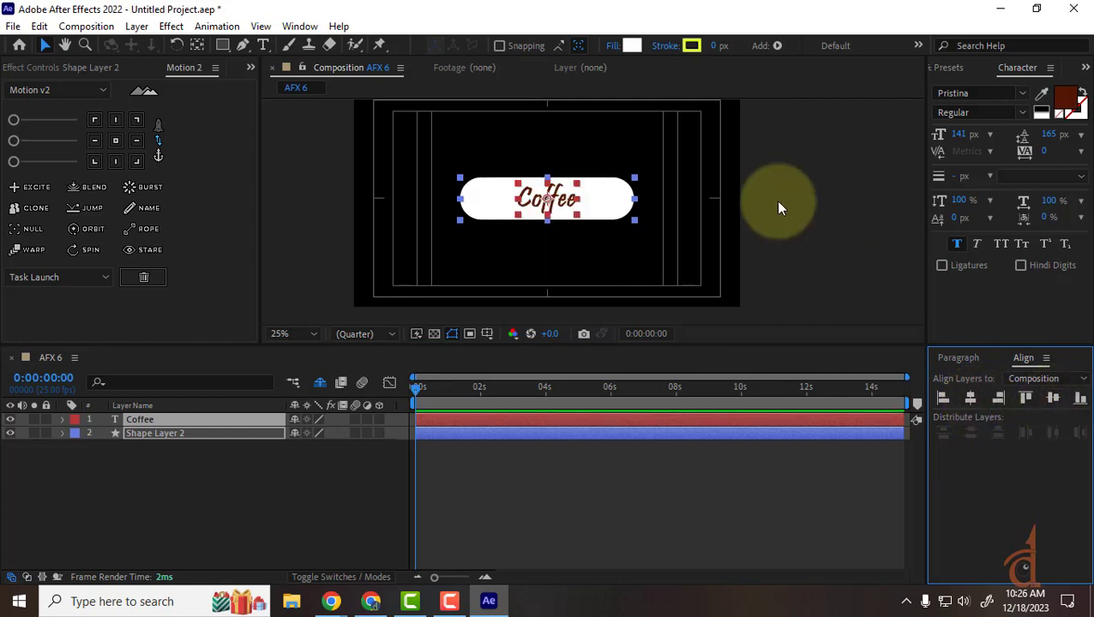
Hide the Title/Action Safe guides and deselect both layers.
left_click(486, 333)
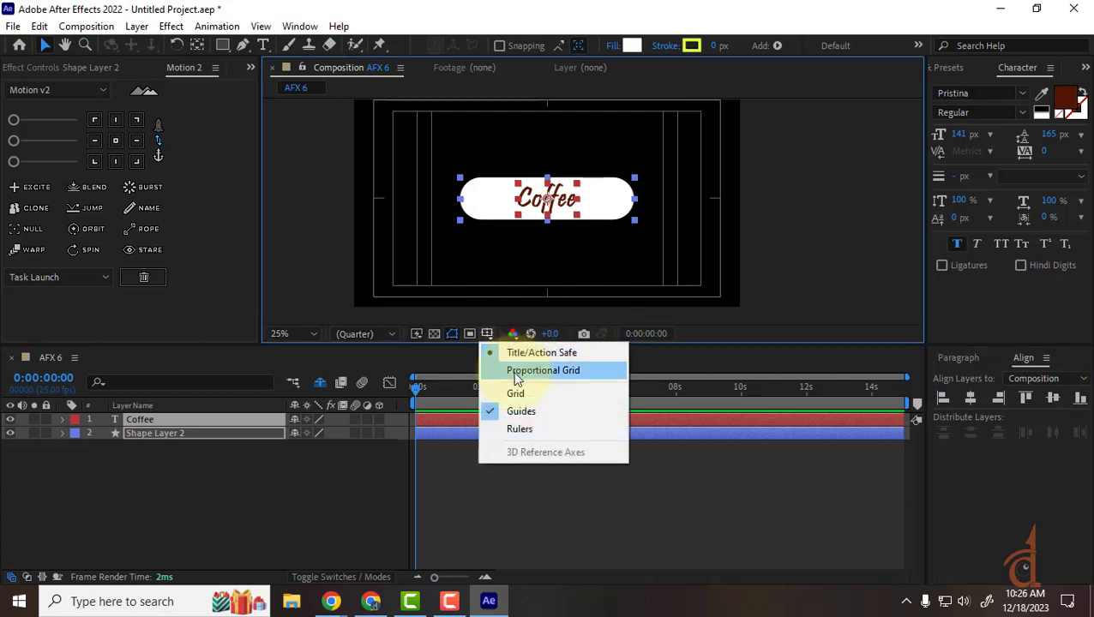
left_click(526, 353)
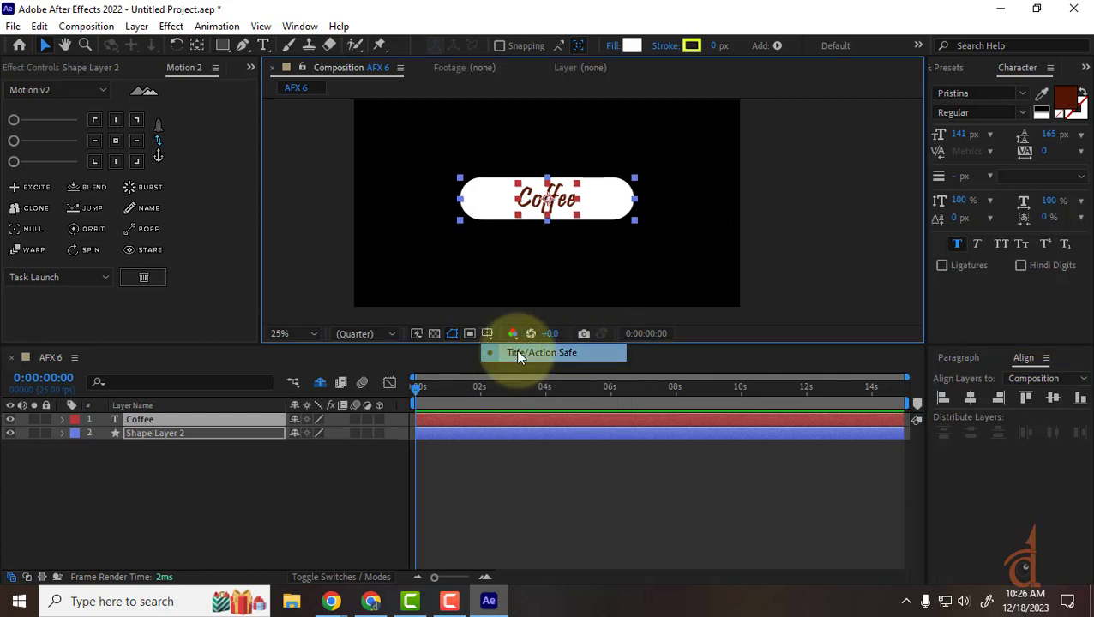
left_click(1048, 379)
left_click(680, 493)
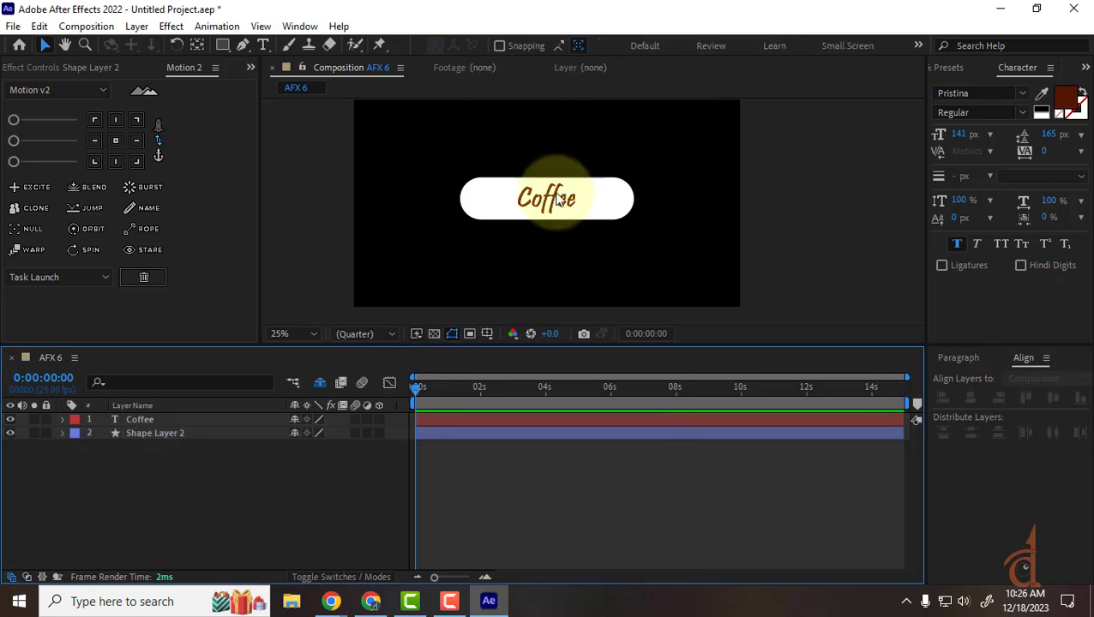
Undo the deselection and the centering of both layers in the composition.
key("ctrl+z")
key("ctrl+z")
key("ctrl+z")
Set the alignment reference to Selection and center-align the Coffee text and pill horizontally and vertically.
left_click(1063, 379)
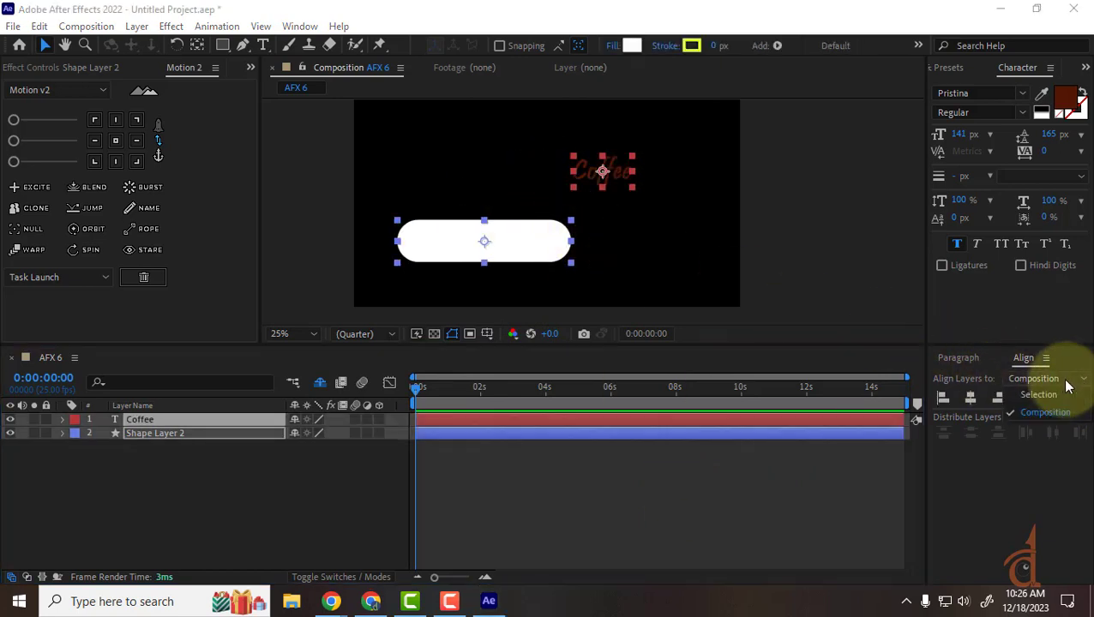
left_click(1043, 395)
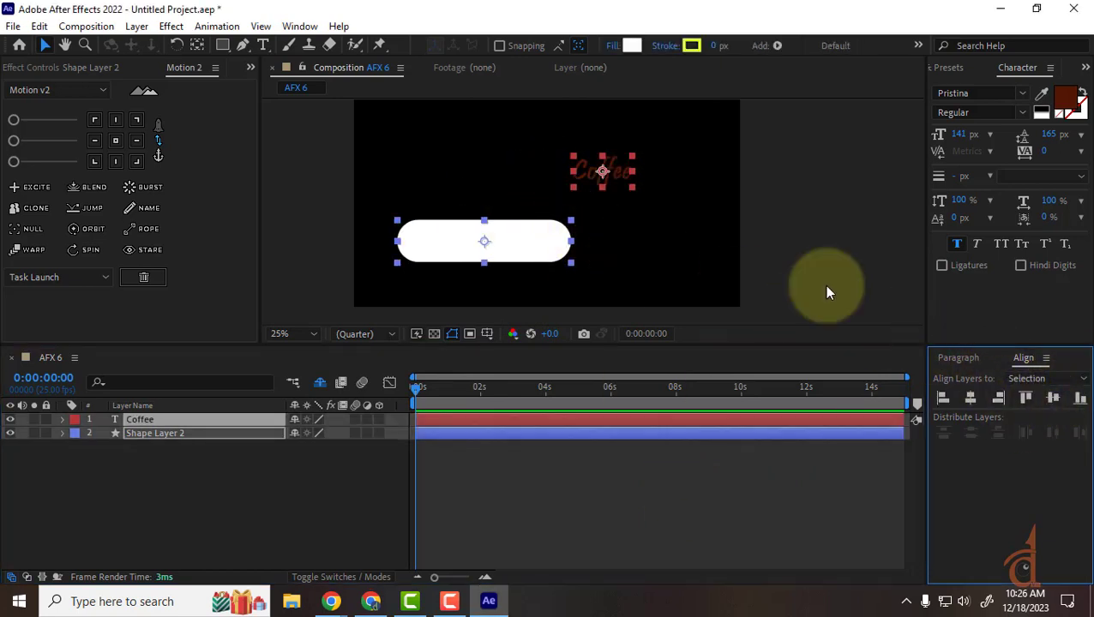
left_click(969, 395)
left_click(1053, 400)
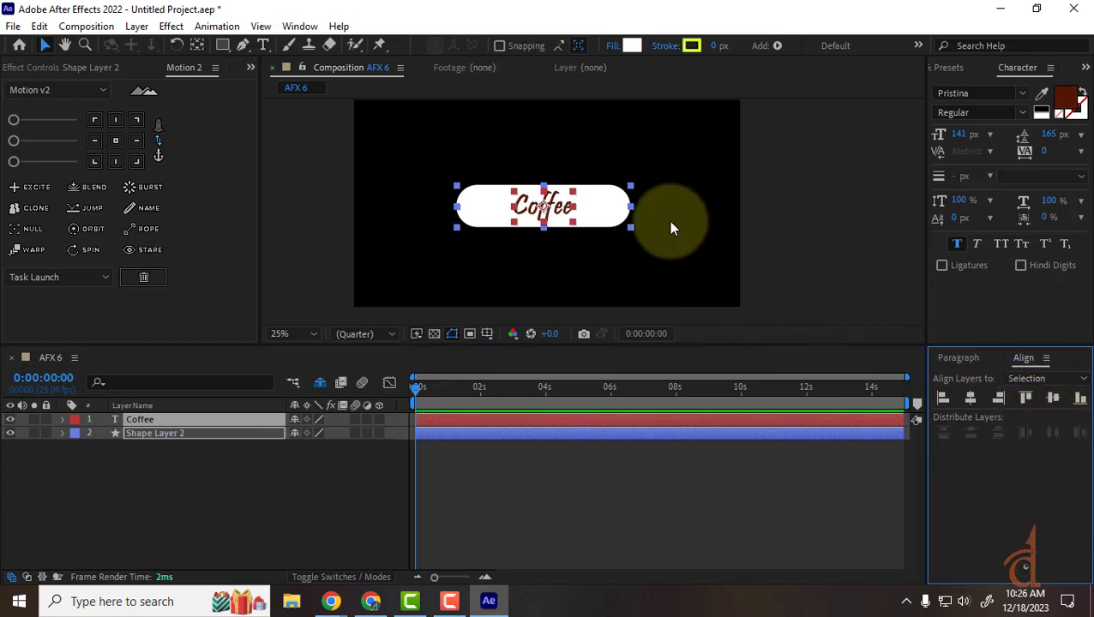
Add Position keyframes to the Coffee text and pill layers at the start of the composition.
left_click(832, 204)
left_click(584, 225)
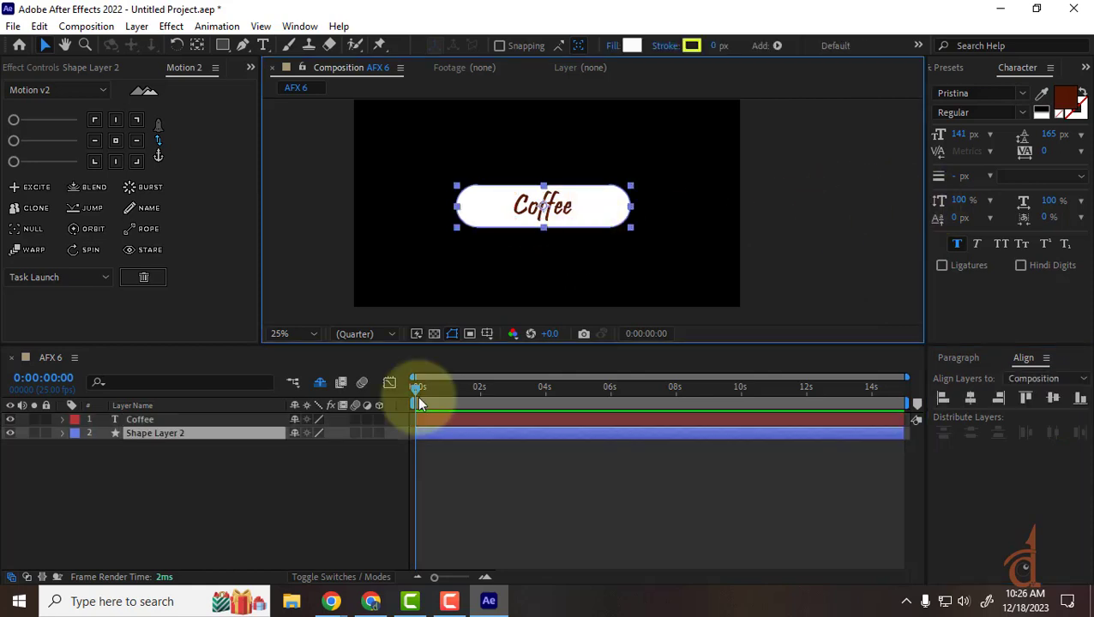
left_click(146, 420, "shift")
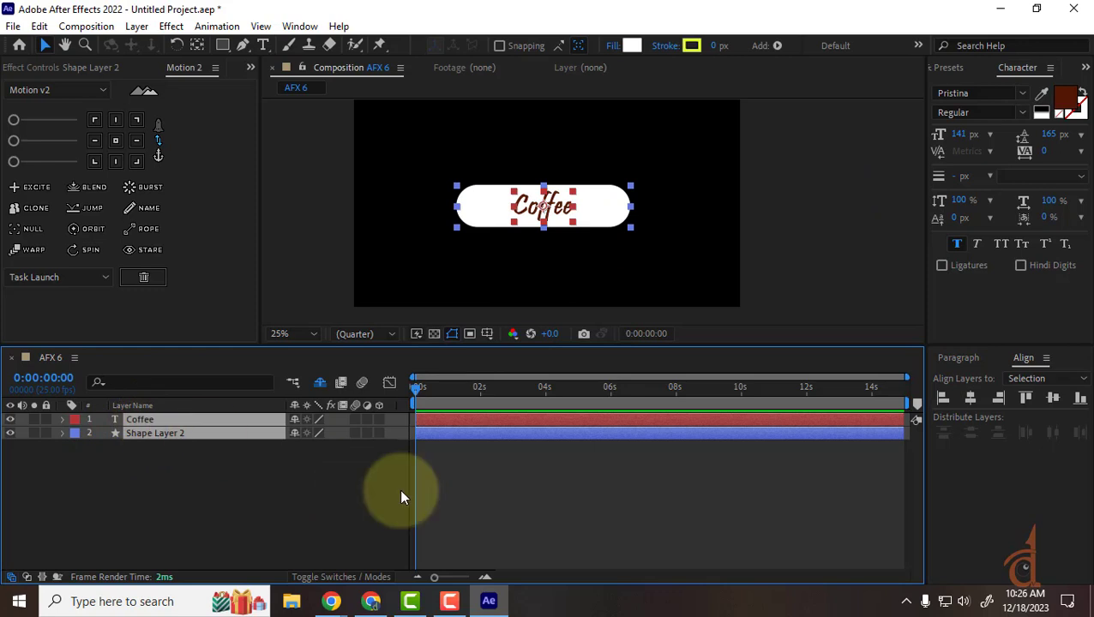
key("p")
left_click(104, 432)
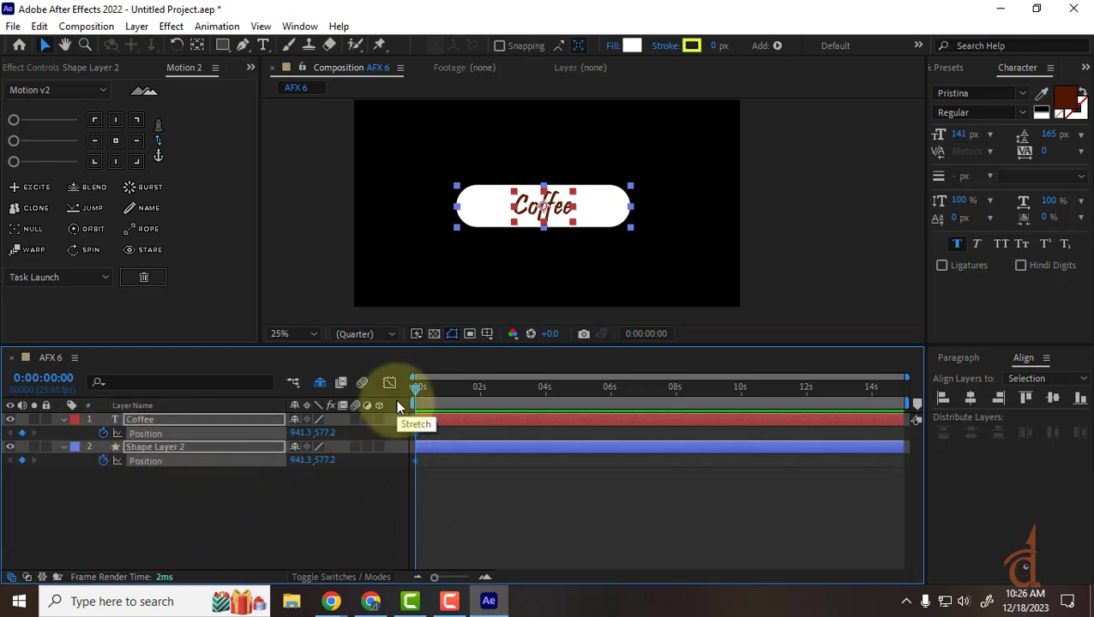
Add Position keyframes holding the centered placement to both layers at 0:00:00:14.
key("space")
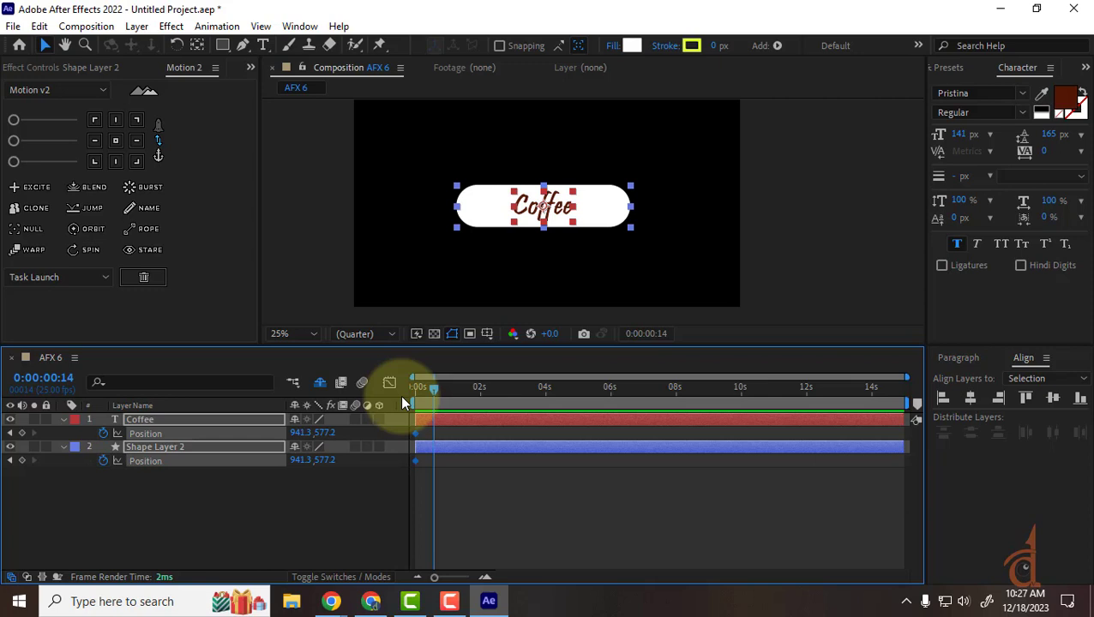
left_click(21, 433)
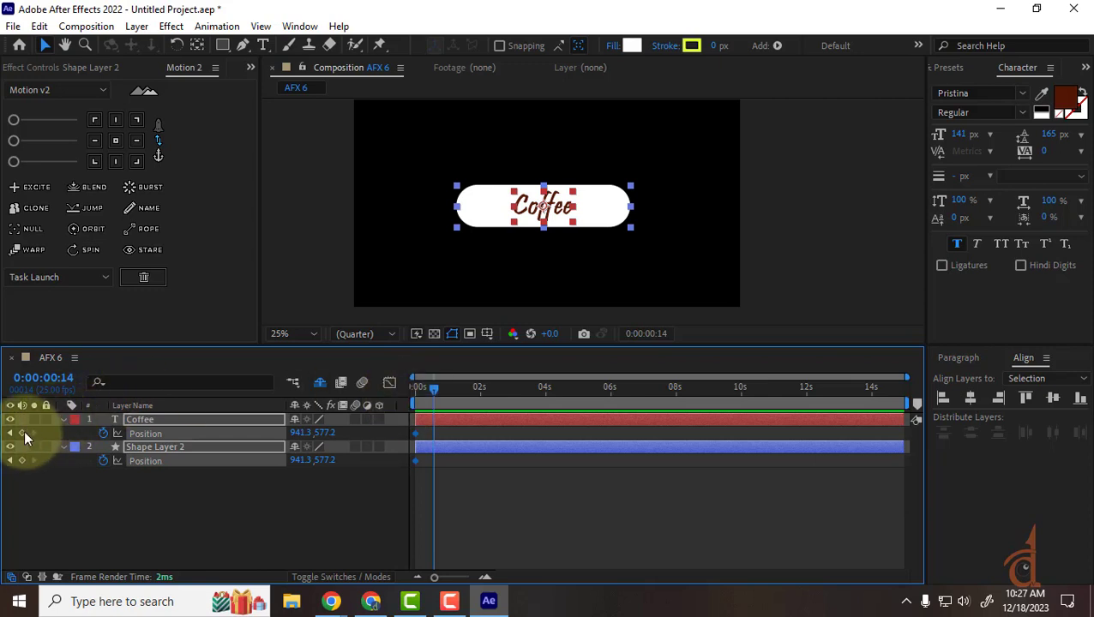
left_click(22, 461)
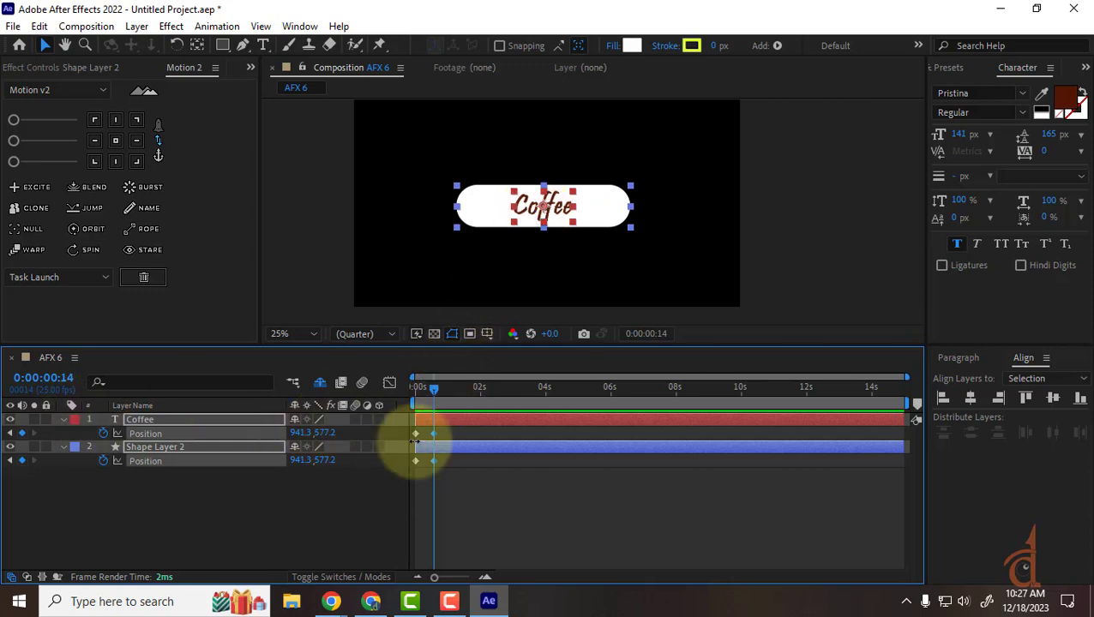
At the first keyframe, move the pill beyond the frame's right edge and the Coffee text beyond its left edge.
key("Home")
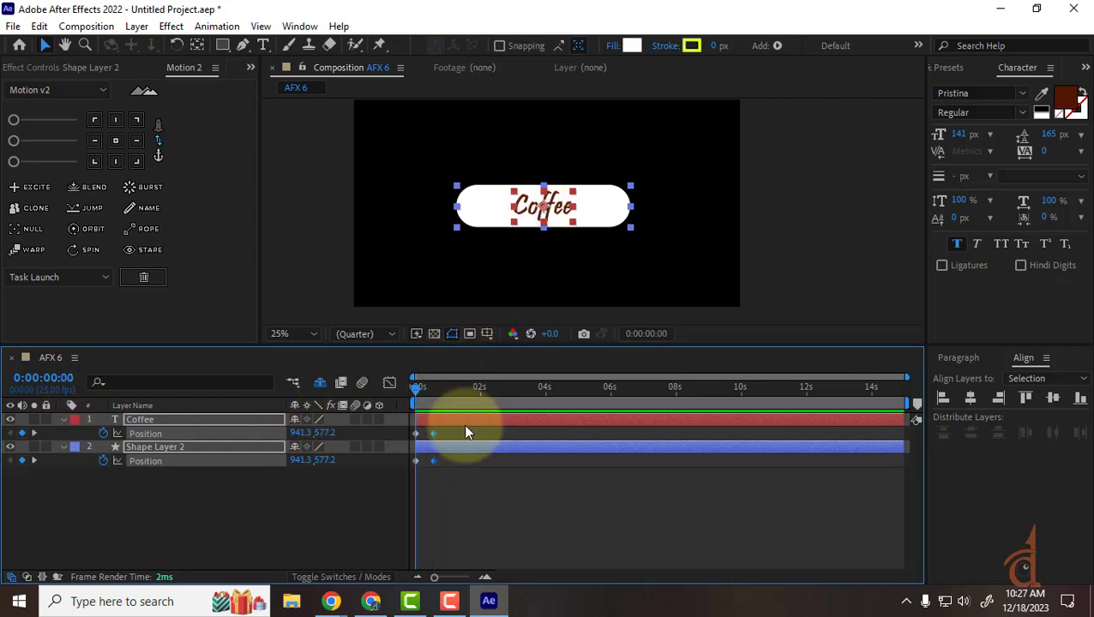
left_click(648, 527)
left_click_drag(609, 214, 907, 225)
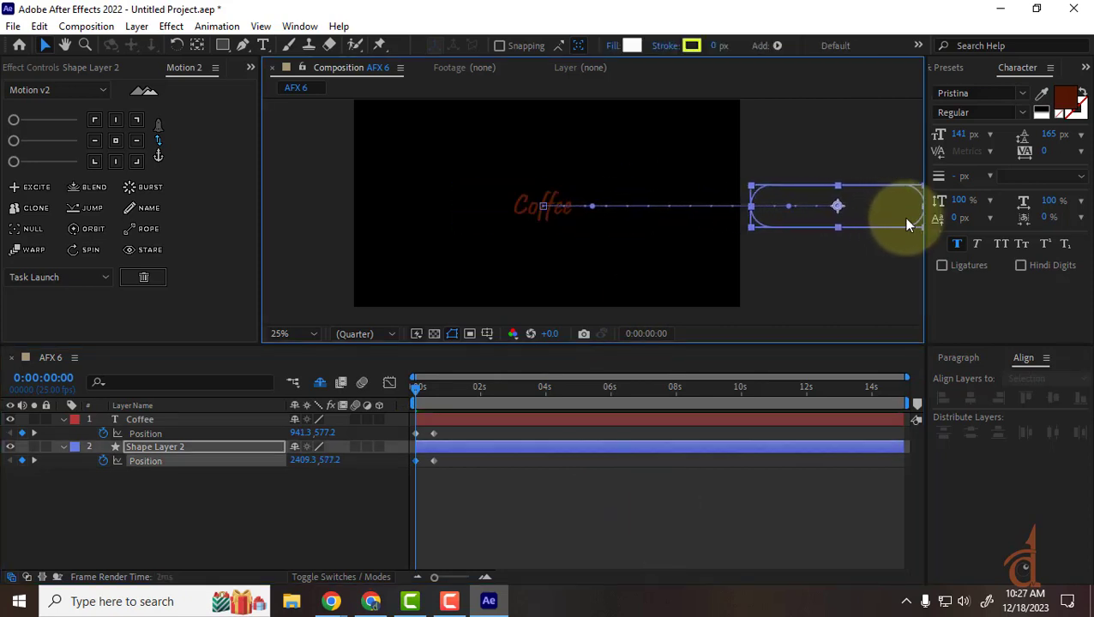
left_click_drag(546, 214, 328, 197)
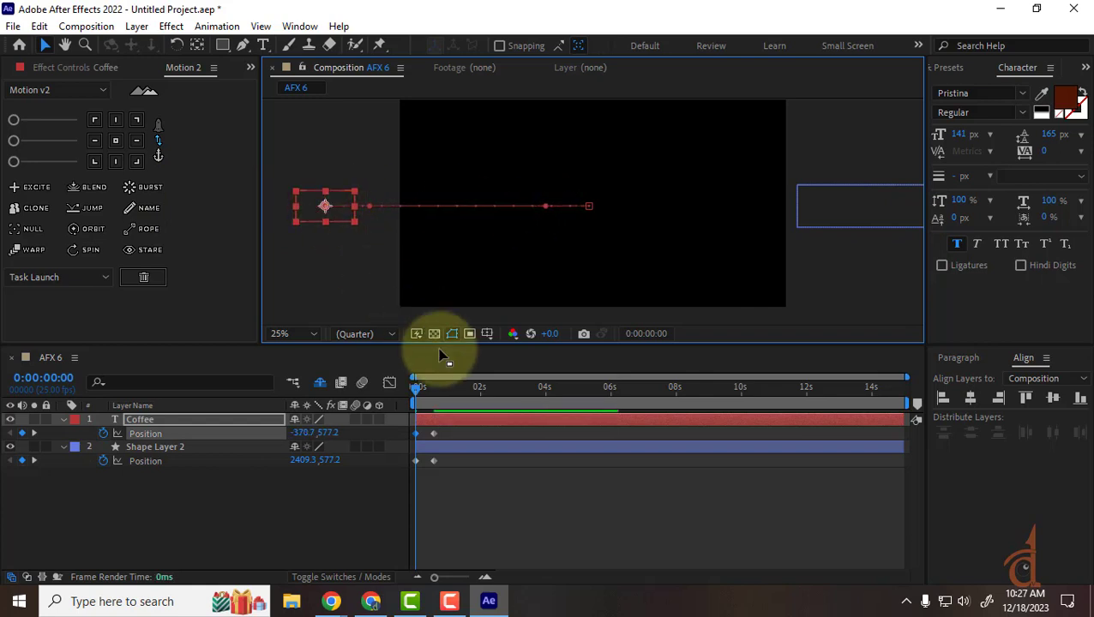
Preview the slide-in from both sides and undo the off-frame moves of the text and pill.
left_click(500, 525)
key("space")
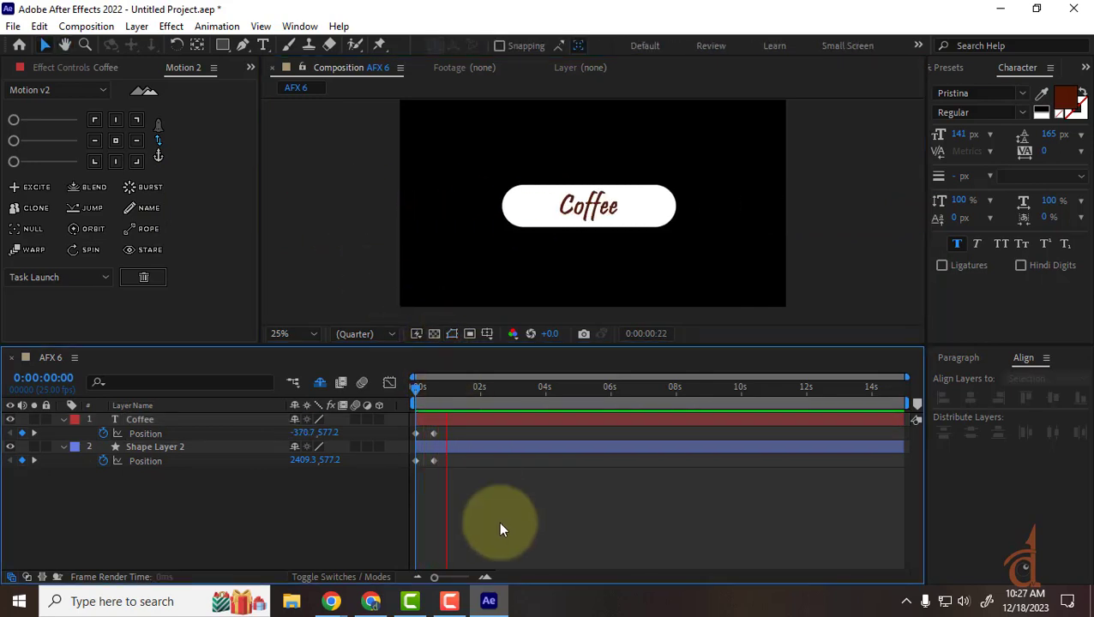
key("space")
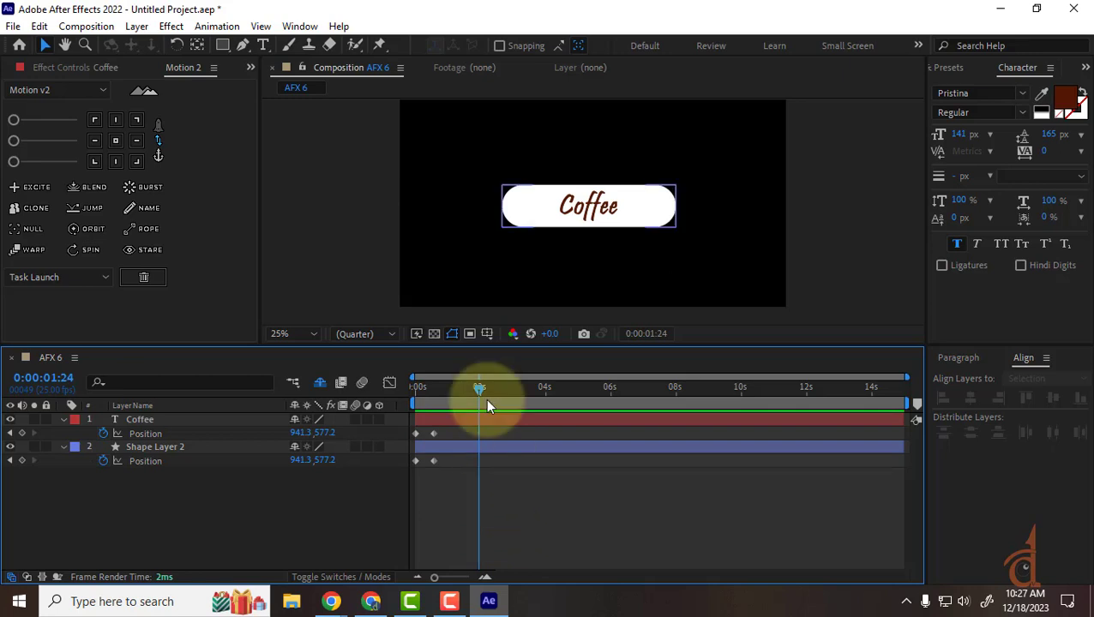
left_click_drag(471, 388, 329, 383)
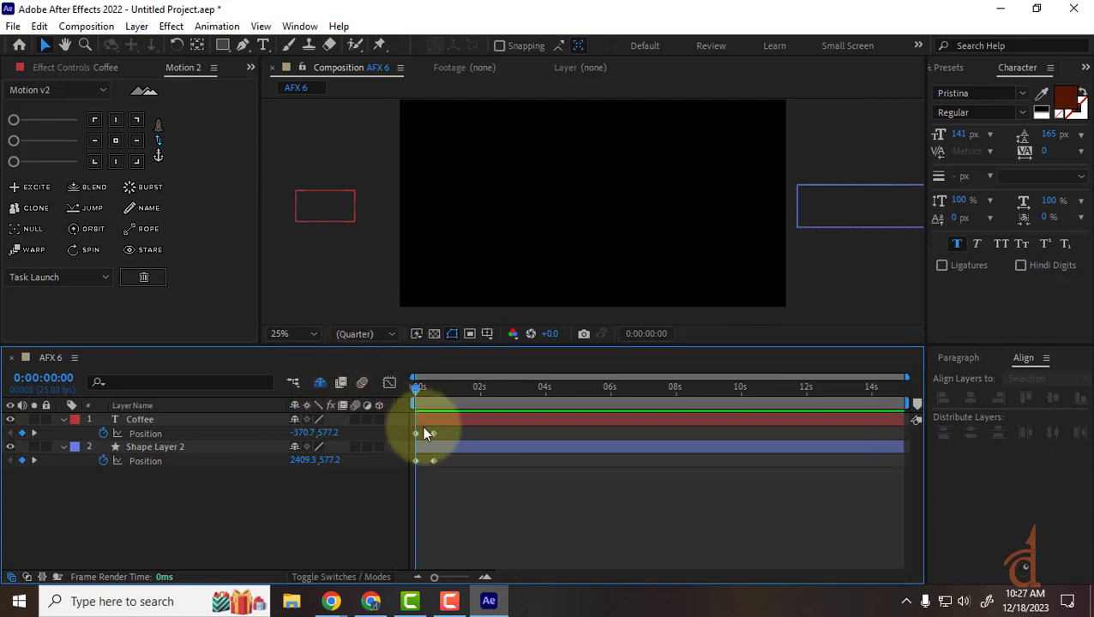
key("ctrl+z")
key("ctrl+z")
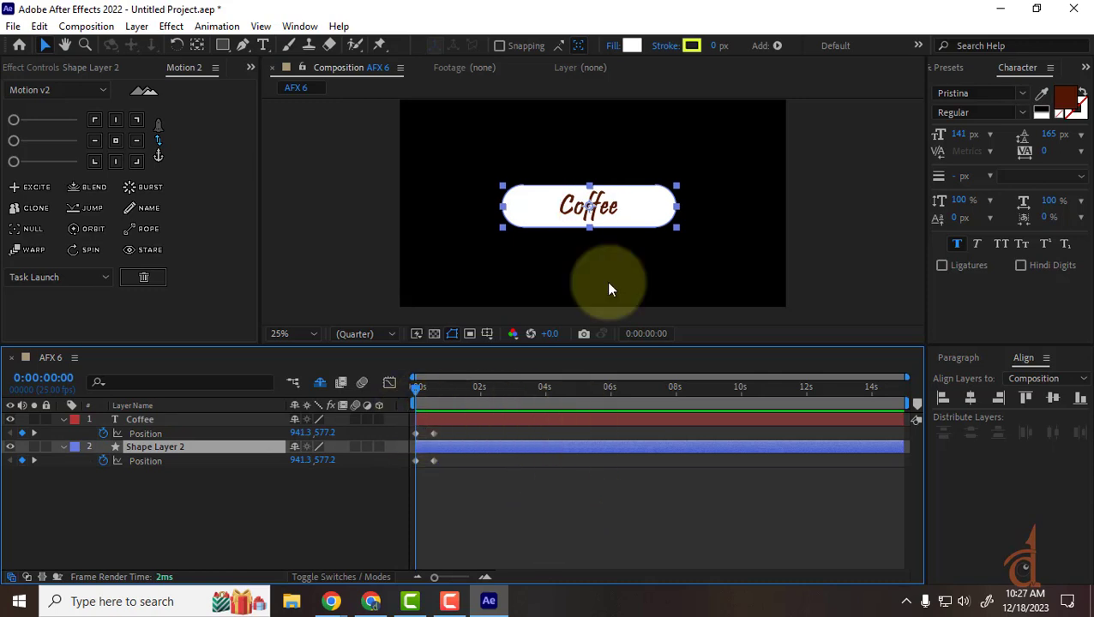
Try nudging only the pill down by 40 px at its first keyframe, and undo the nudge.
key("shift+Down")
key("shift+Down")
key("shift+Down")
key("shift+Down")
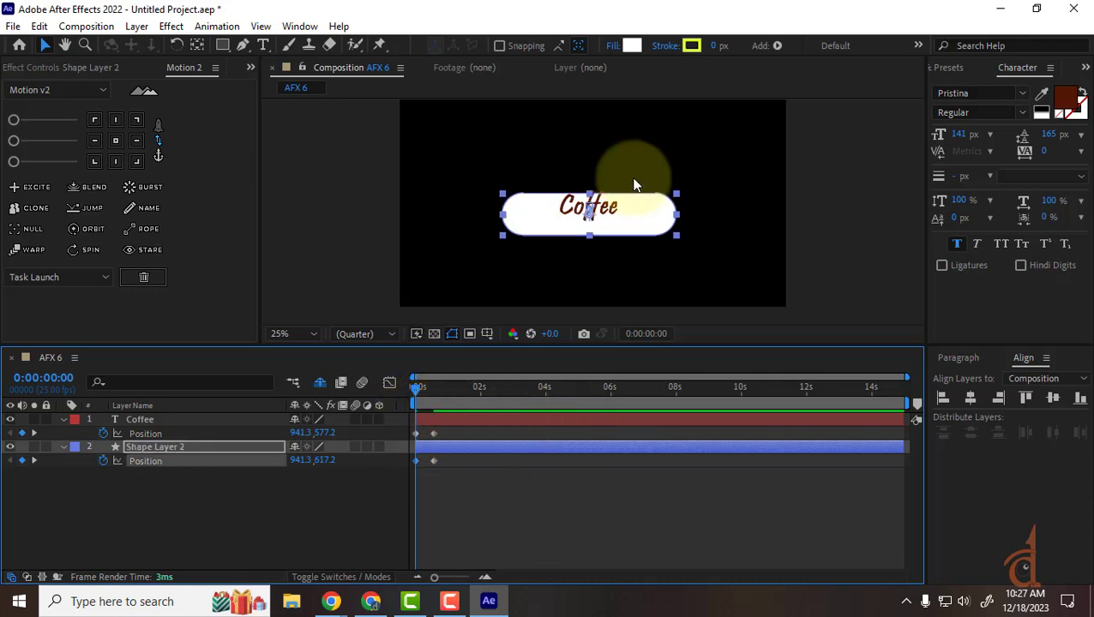
key("ctrl+z")
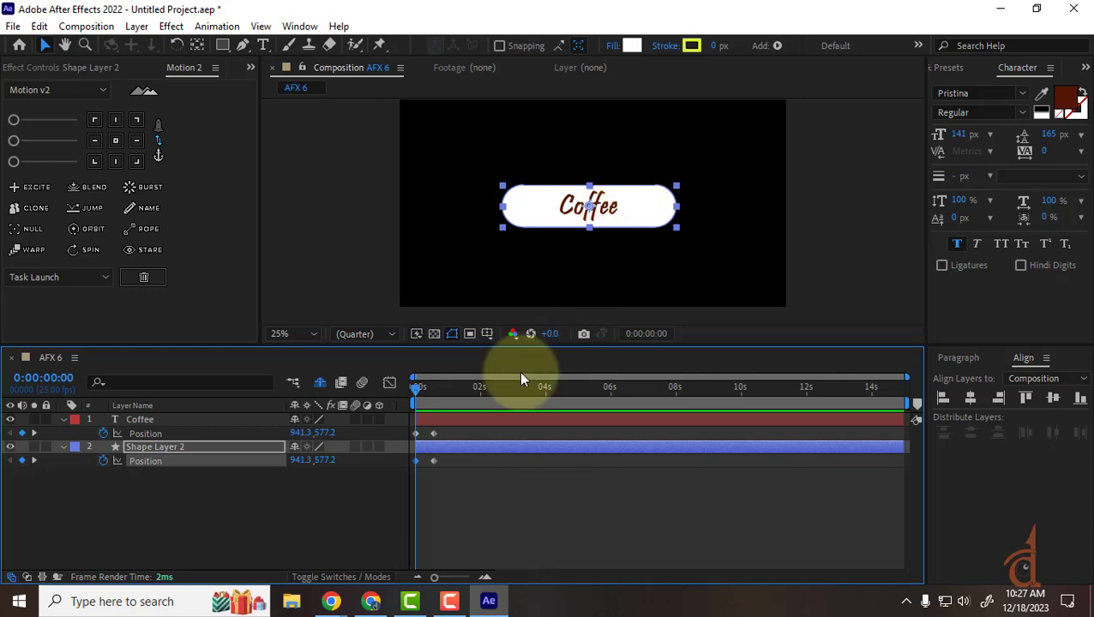
Nudge the Coffee text and pill together down to a Y position of 737.2 at the first keyframe.
left_click(156, 417)
left_click(164, 445, "shift")
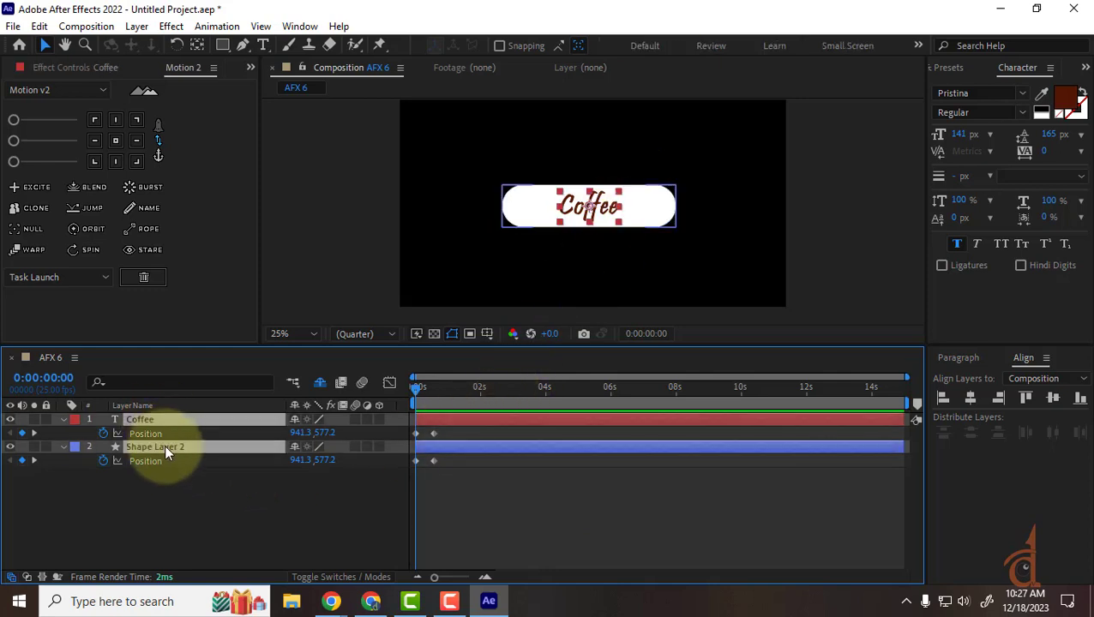
key("shift+Down")
key("shift+Down")
key("shift+Down")
key("shift+Down")
key("shift+Down")
key("shift+Down")
key("shift+Down")
key("shift+Down")
key("shift+Down")
key("shift+Down")
key("shift+Down")
key("shift+Down")
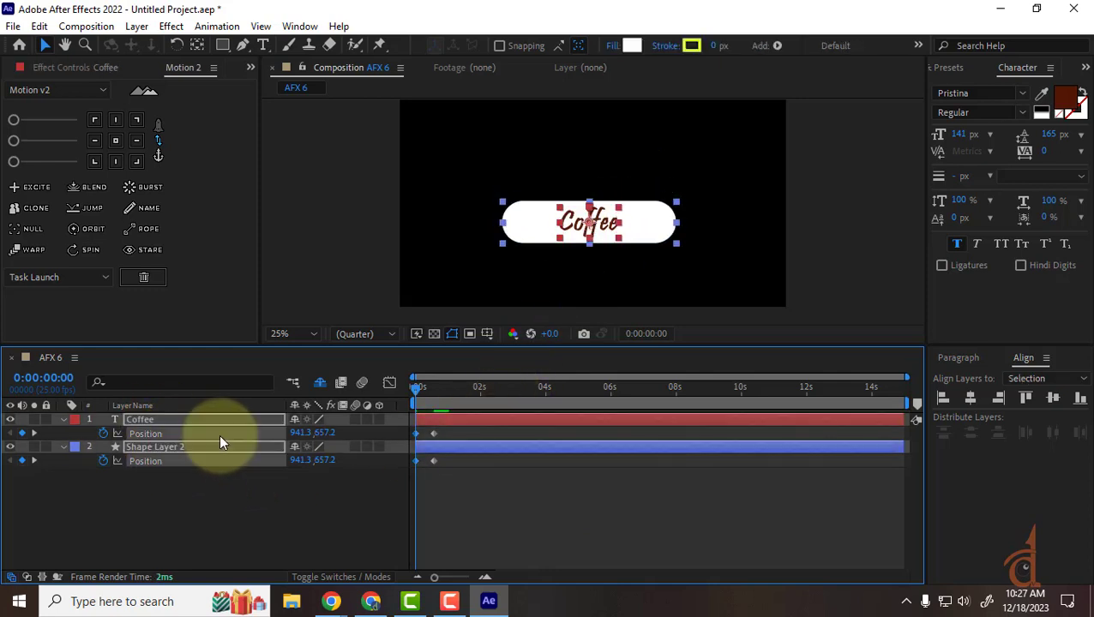
key("shift+Down")
key("shift+Down")
key("shift+Down")
key("shift+Down")
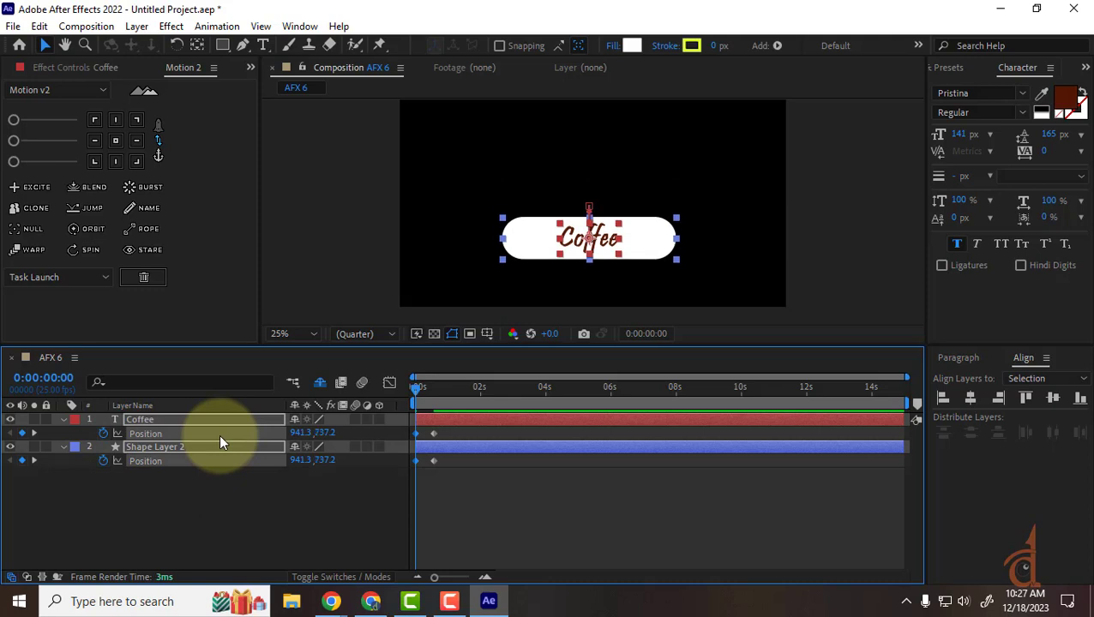
Add 100% Opacity keyframes to the Coffee text and pill layers at the start of the composition.
key("t")
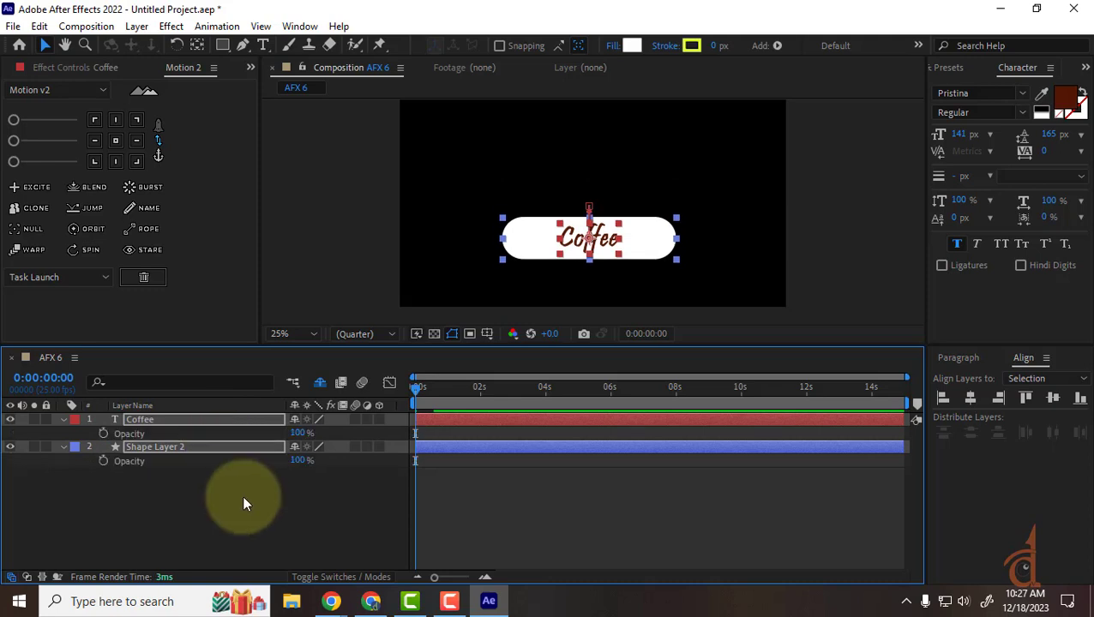
left_click(103, 433)
left_click(102, 461)
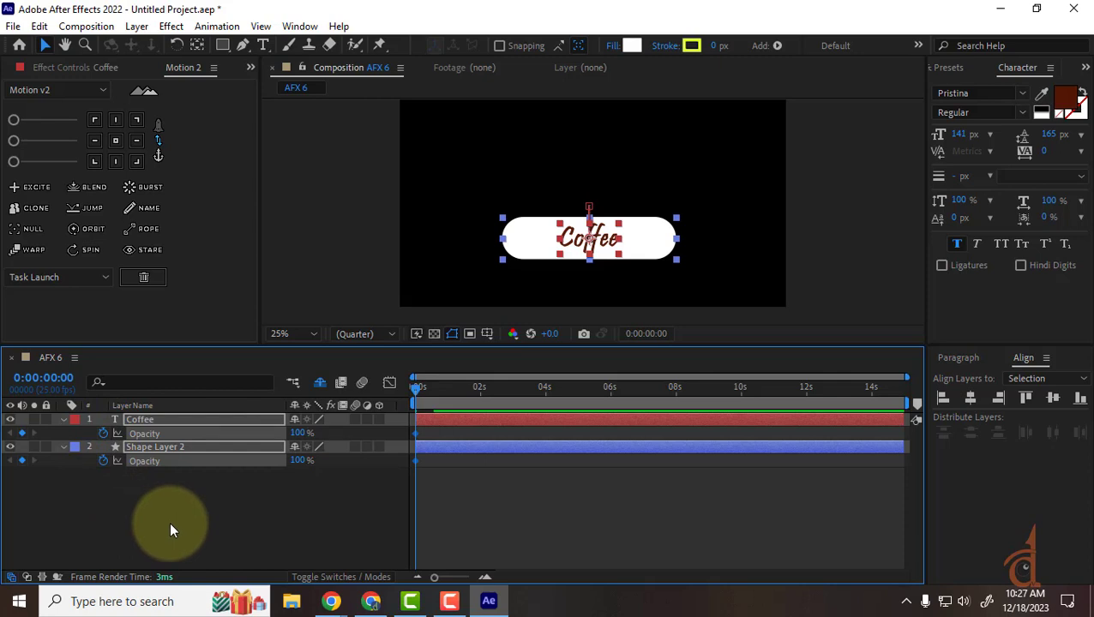
Show Position alongside Opacity and add 100% Opacity keyframes to both layers at 0:00:00:14.
key("shift+p")
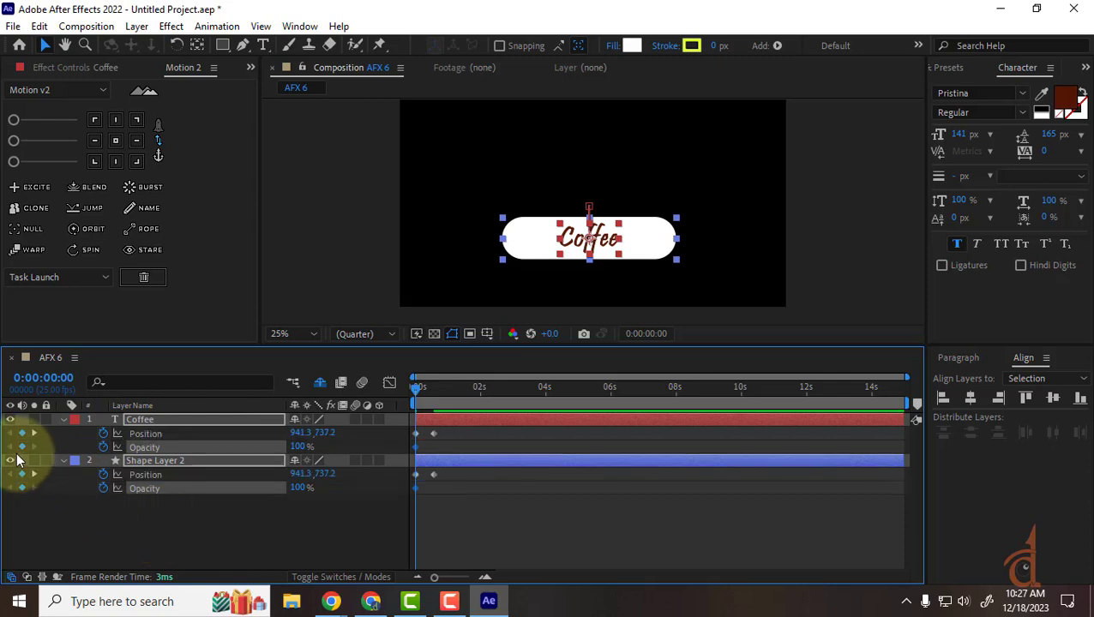
left_click(34, 433)
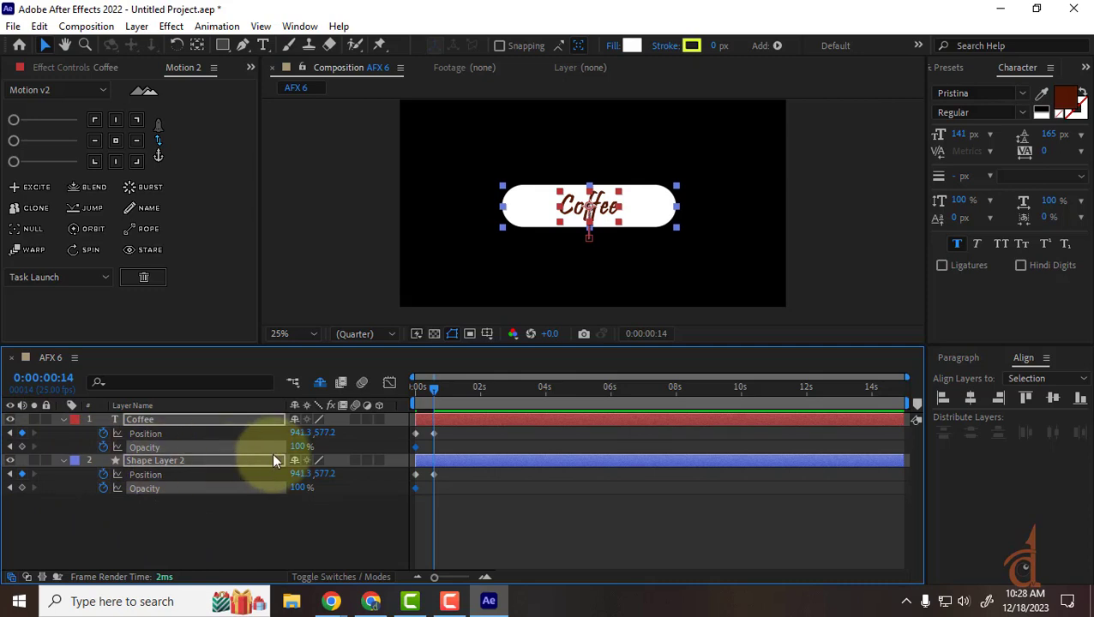
left_click(22, 447)
left_click(22, 488)
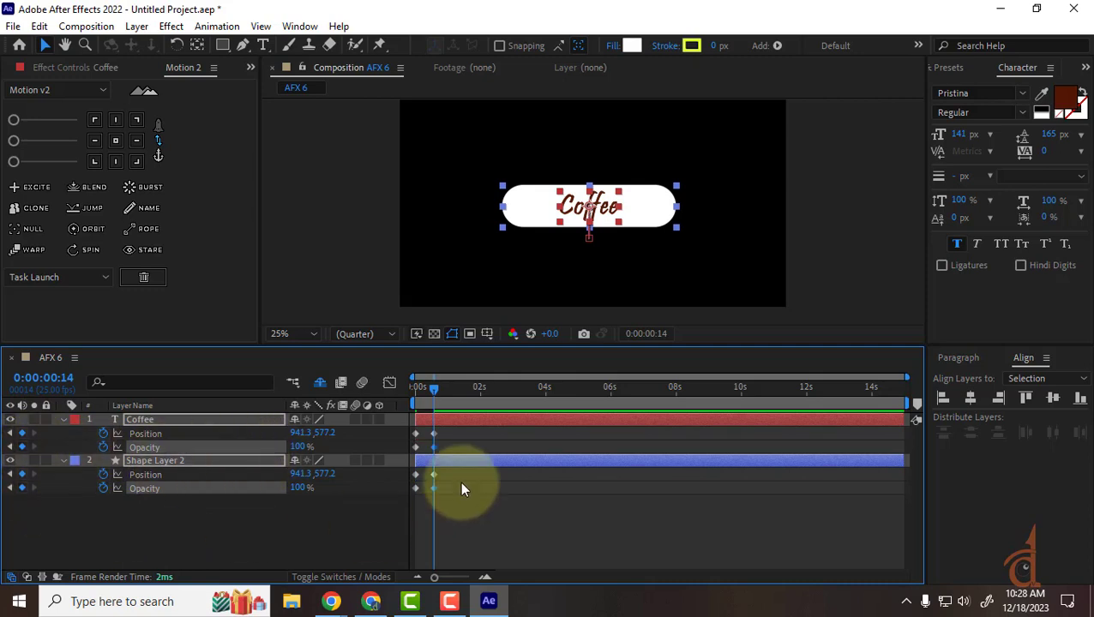
At the first frame, lower both layers to a Y position of 777.2 and set their opacity to 0%.
left_click(415, 387)
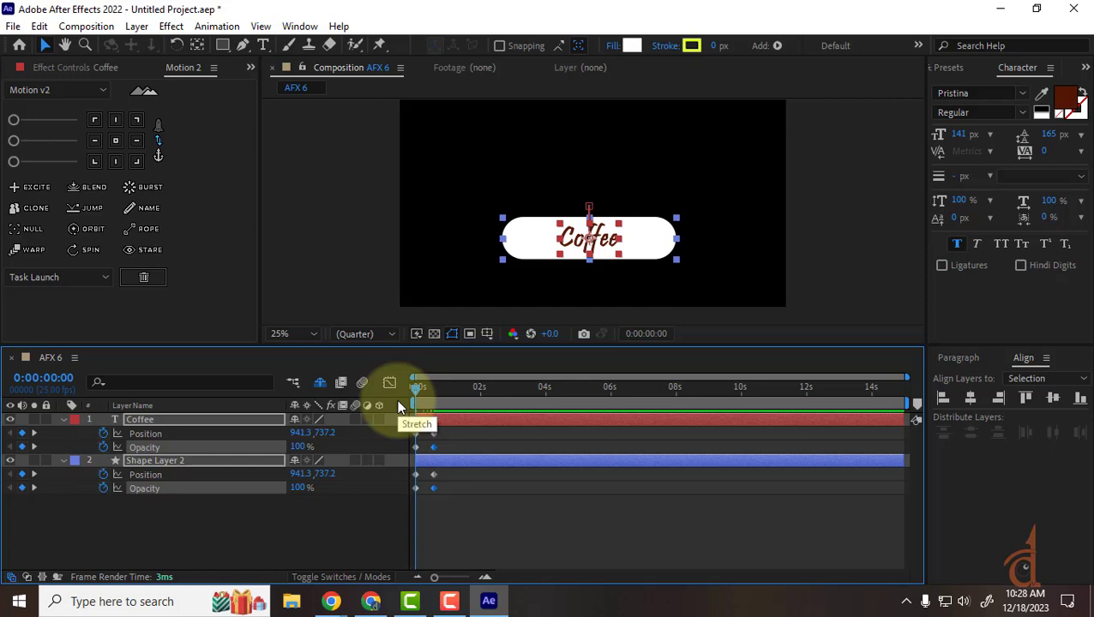
key("shift+Down")
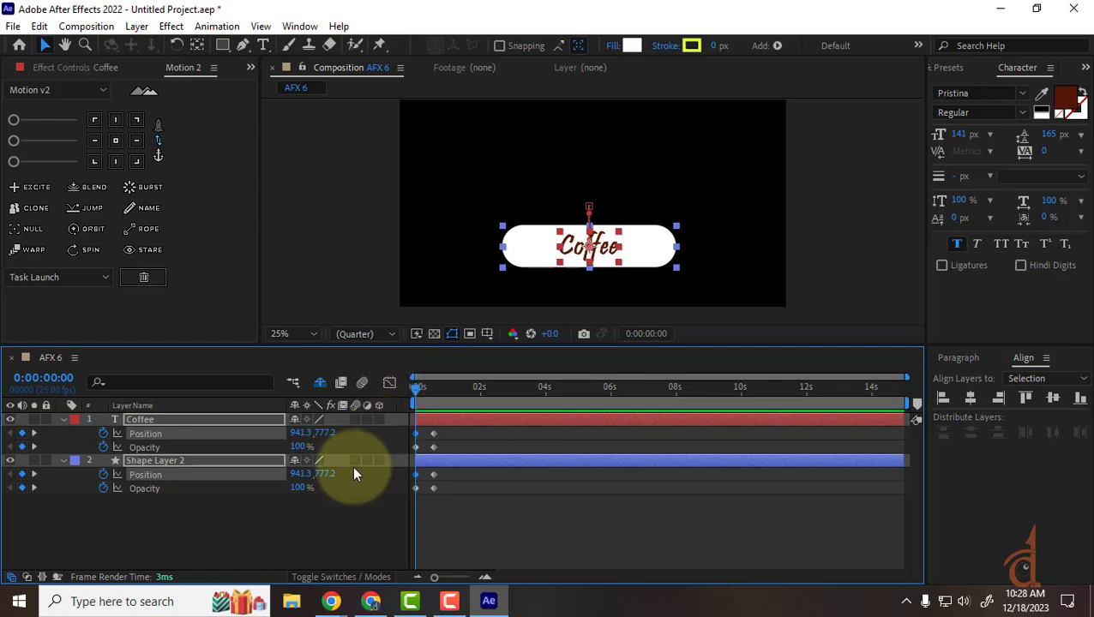
left_click_drag(298, 489, 217, 544)
left_click(217, 536)
Preview the button's rise and fade-in animation from the start.
key("space")
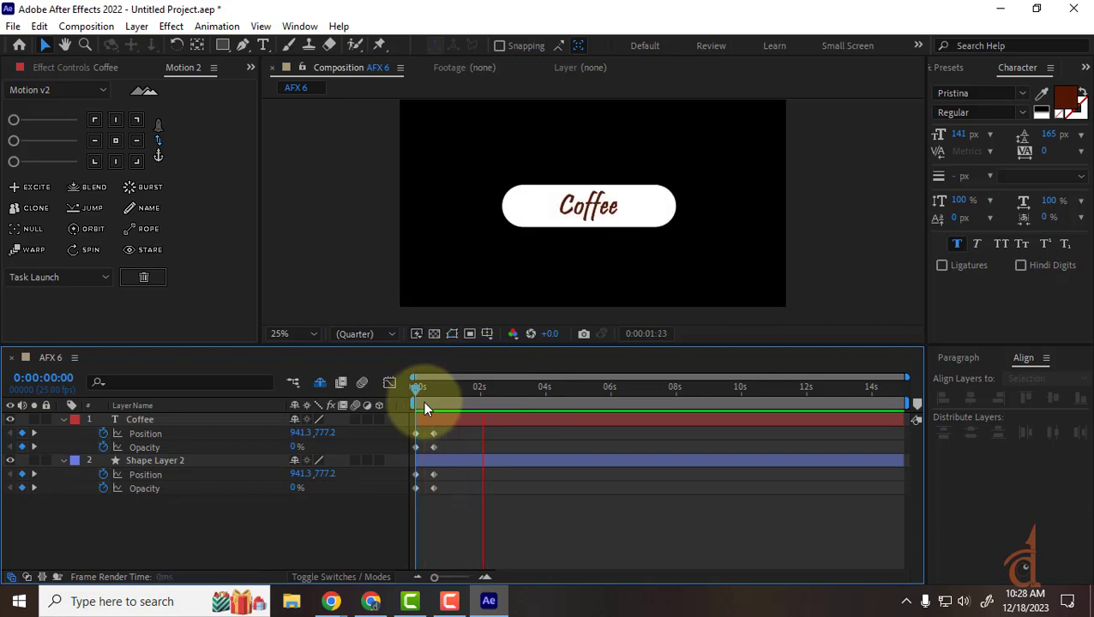
key("space")
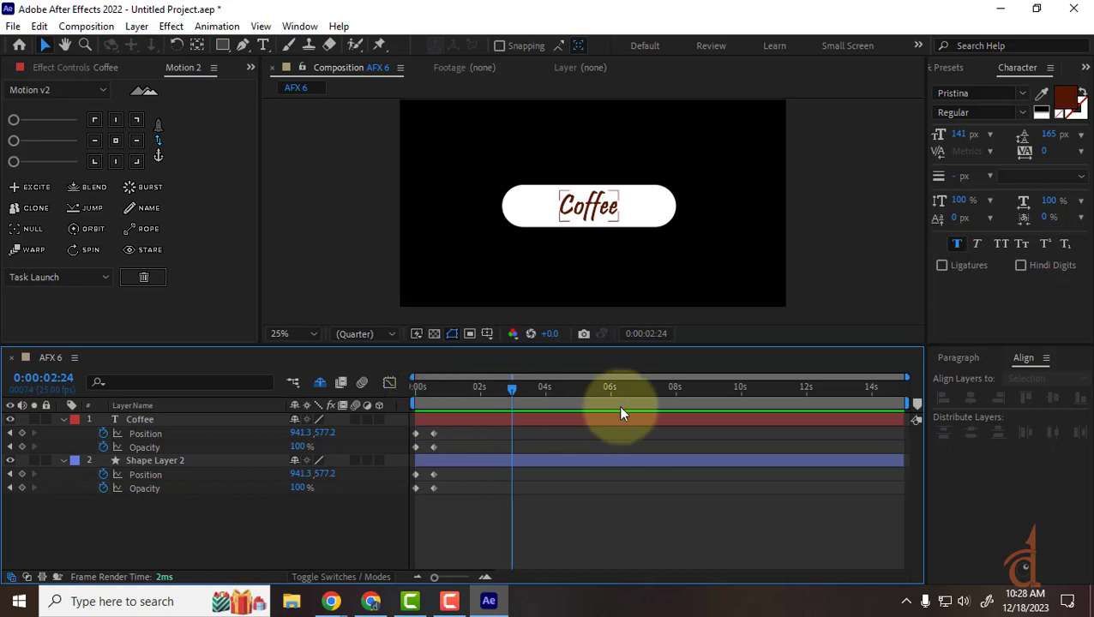
key("Home")
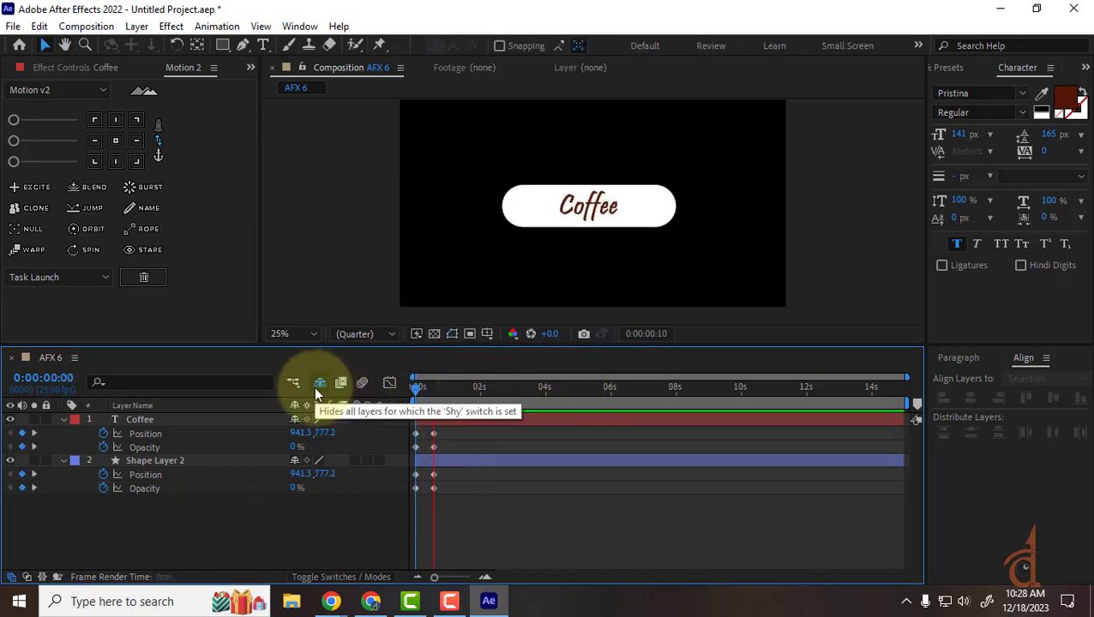
key("space")
key("Home")
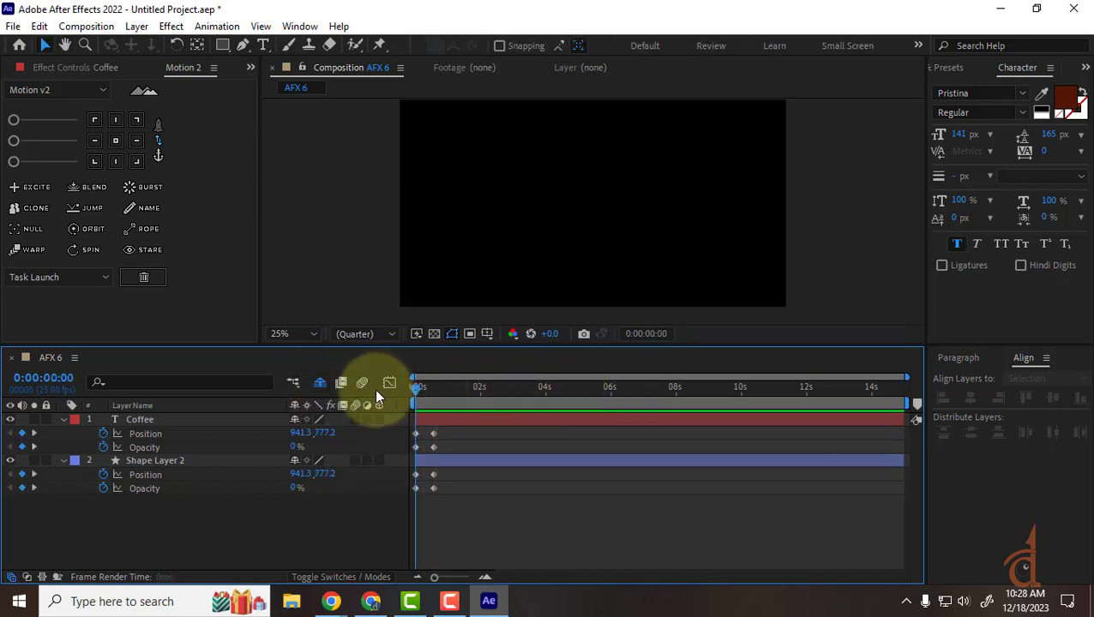
Try delaying the Coffee layer by a few frames, preview the animation and undo the shift.
left_click_drag(423, 414, 431, 415)
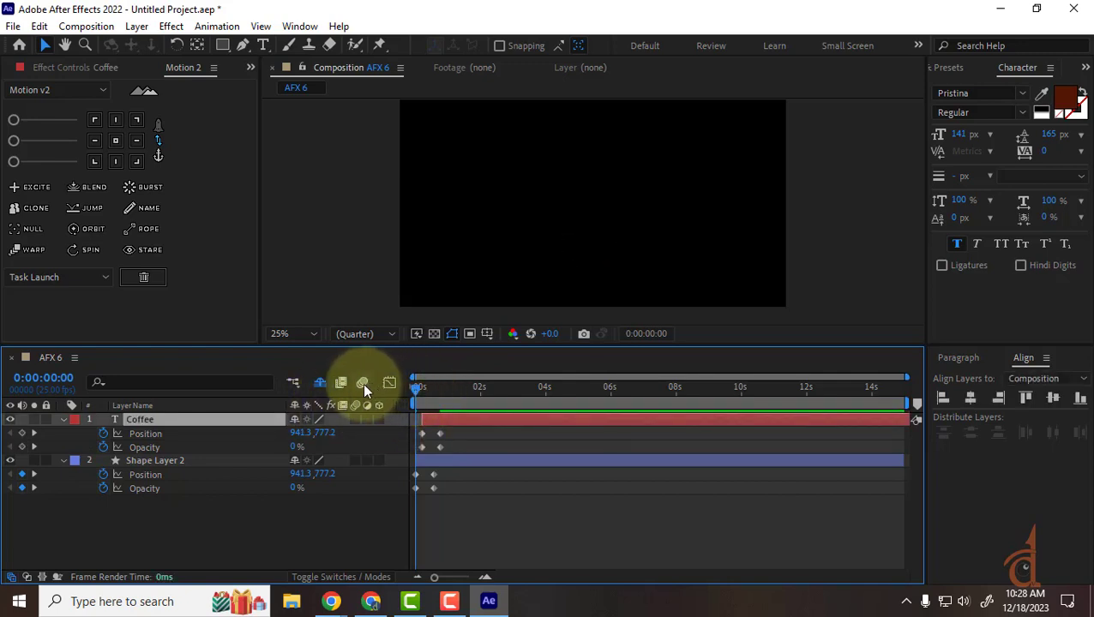
key("space")
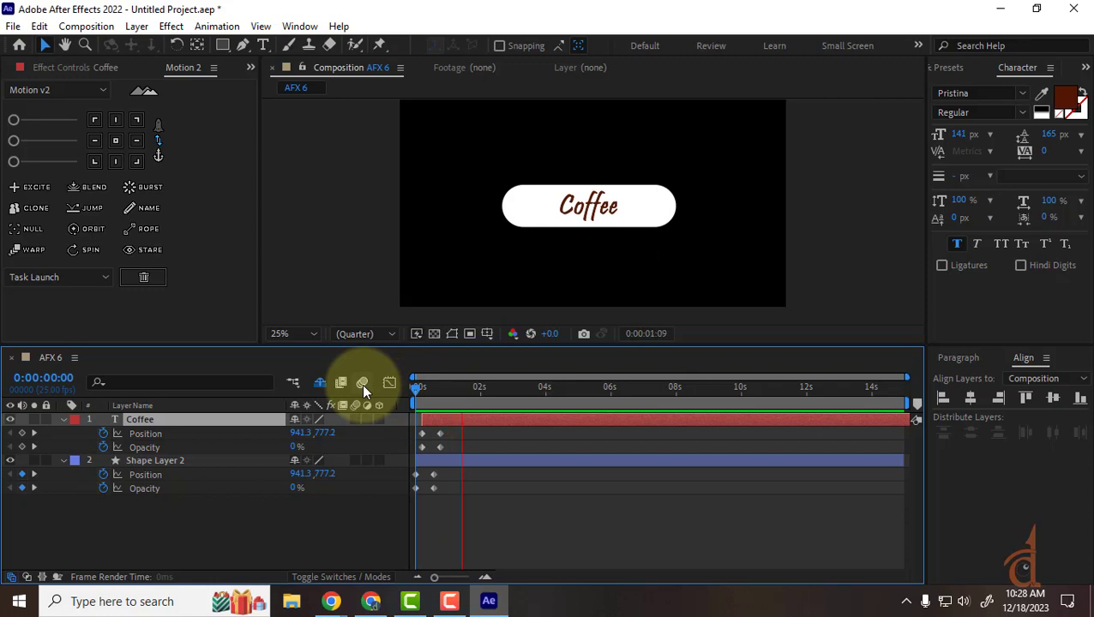
key("ctrl+z")
key("space")
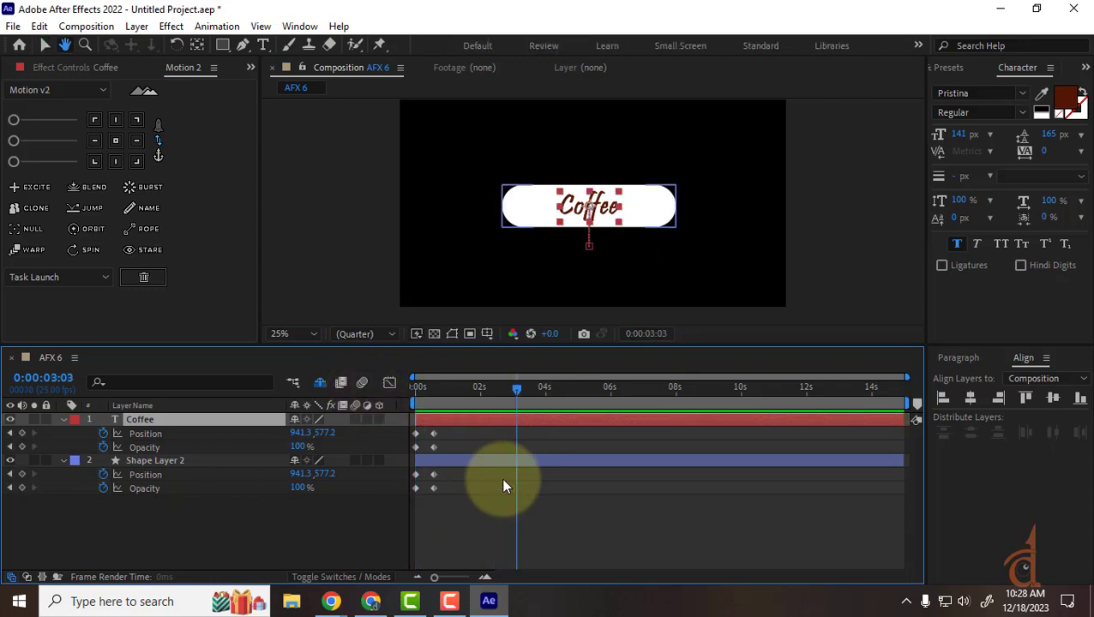
Shift the Coffee layer to start a few frames after the pill, and check the overlap at 0:00:00:07.
mouse_move(439, 401)
left_mouse_down()
mouse_move(426, 407)
mouse_move(435, 417)
left_mouse_up()
left_click(424, 401)
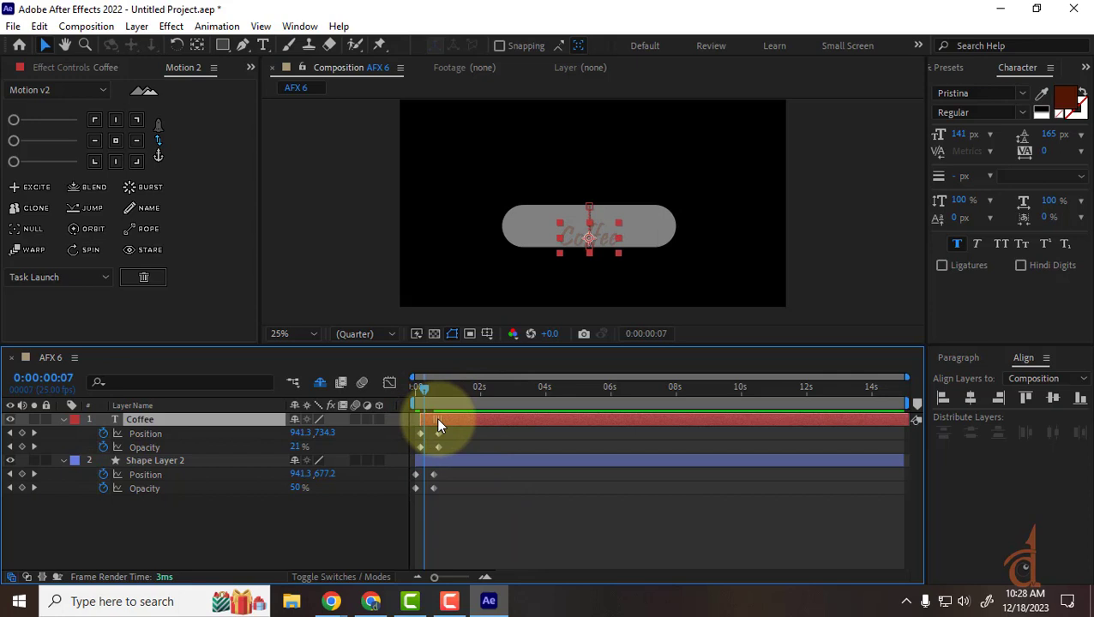
Try starting the Coffee layer where the pill's animation ends, preview it and undo the shift.
left_click_drag(460, 418, 449, 420)
key("Home")
key("space")
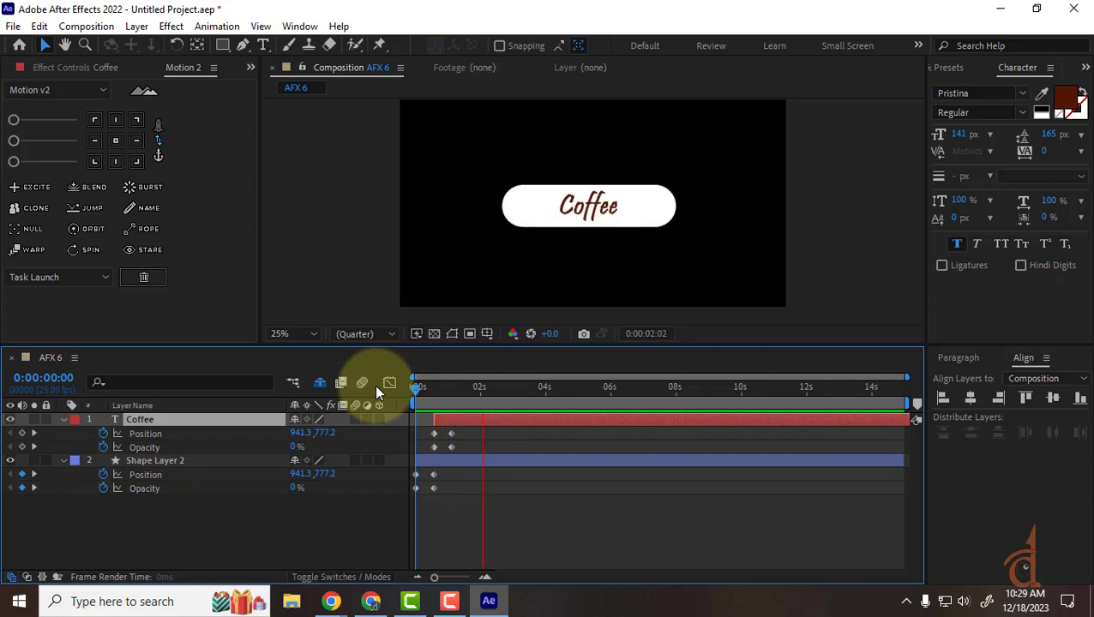
key("space")
key("ctrl+z")
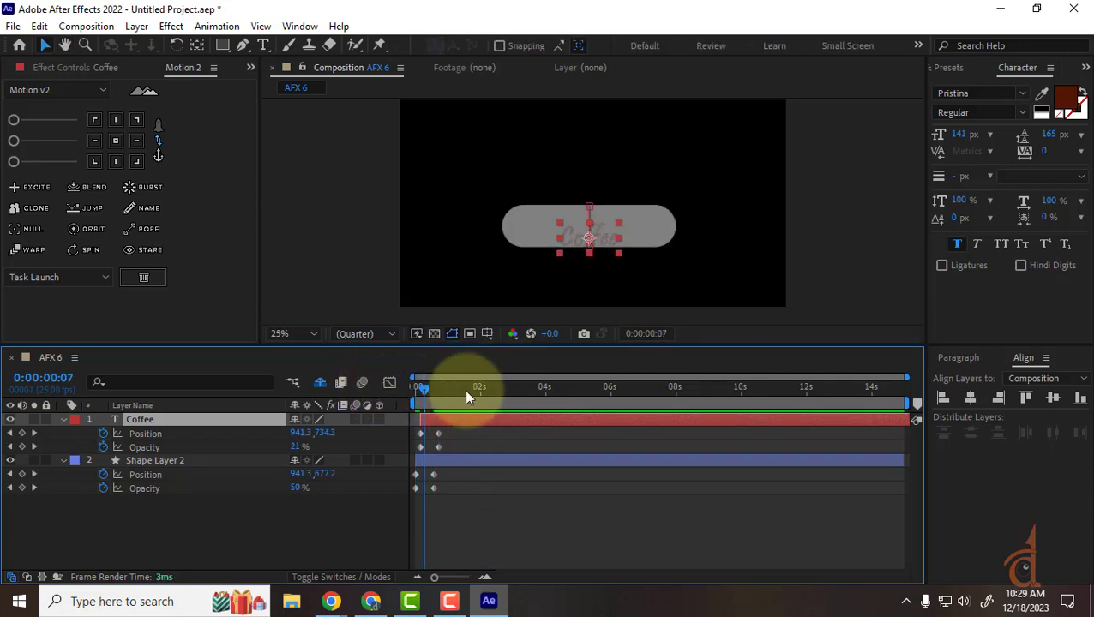
Undo the Coffee layer's time shift and preview the animation from the start.
key("ctrl+z")
left_click_drag(425, 391, 376, 394)
key("space")
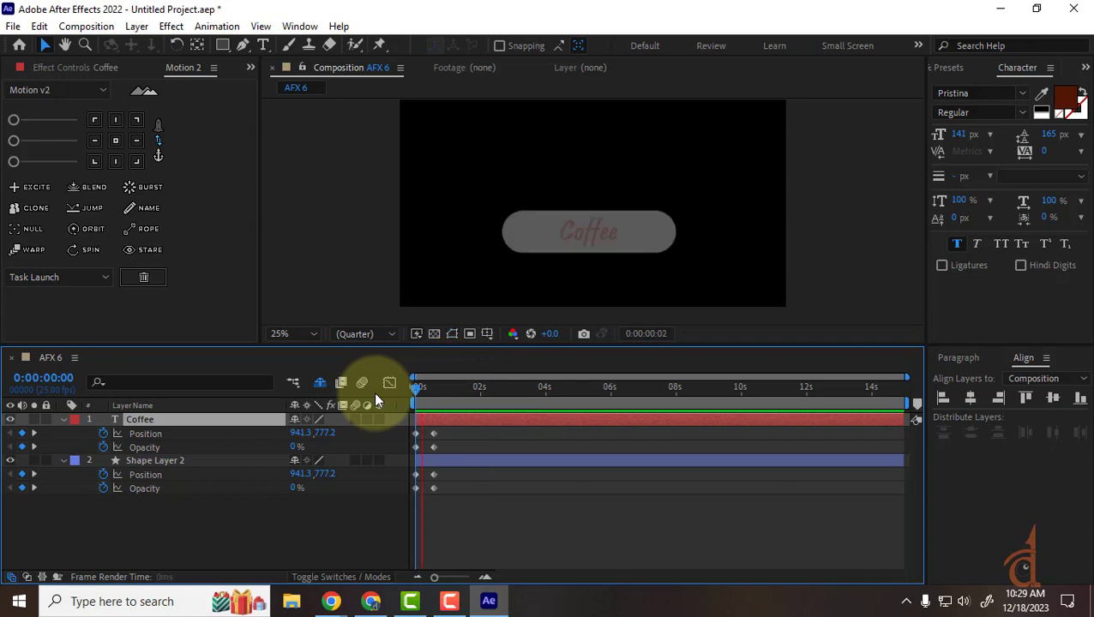
key("space")
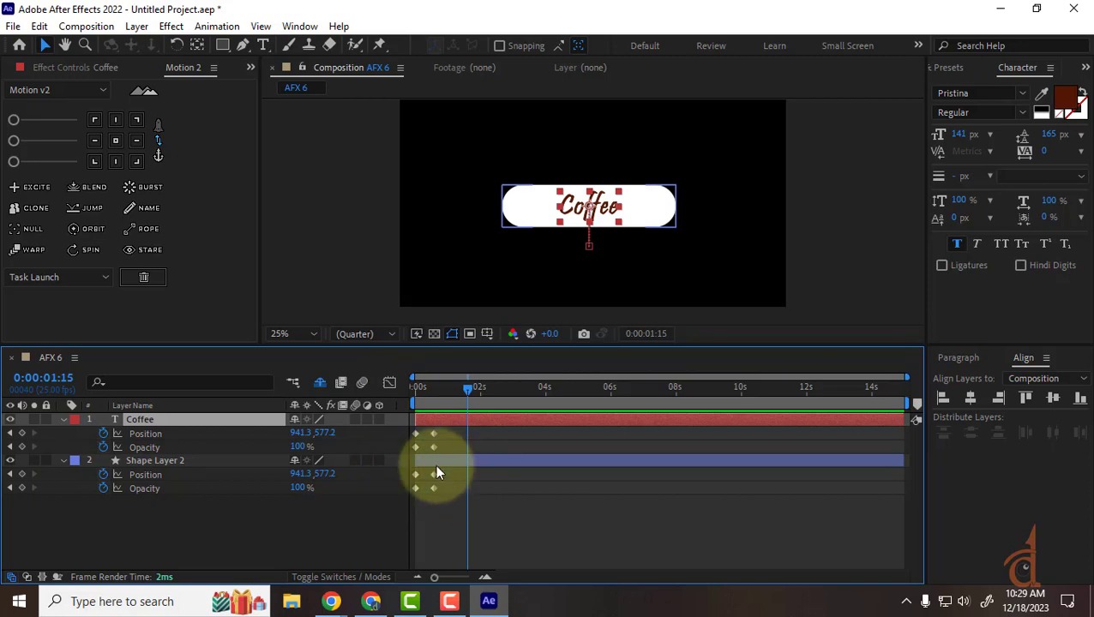
Ease all Position and Opacity keyframes of the Coffee and Shape Layer 2 layers with Motion 2, at about half strength in and out.
left_click_drag(450, 432, 391, 503)
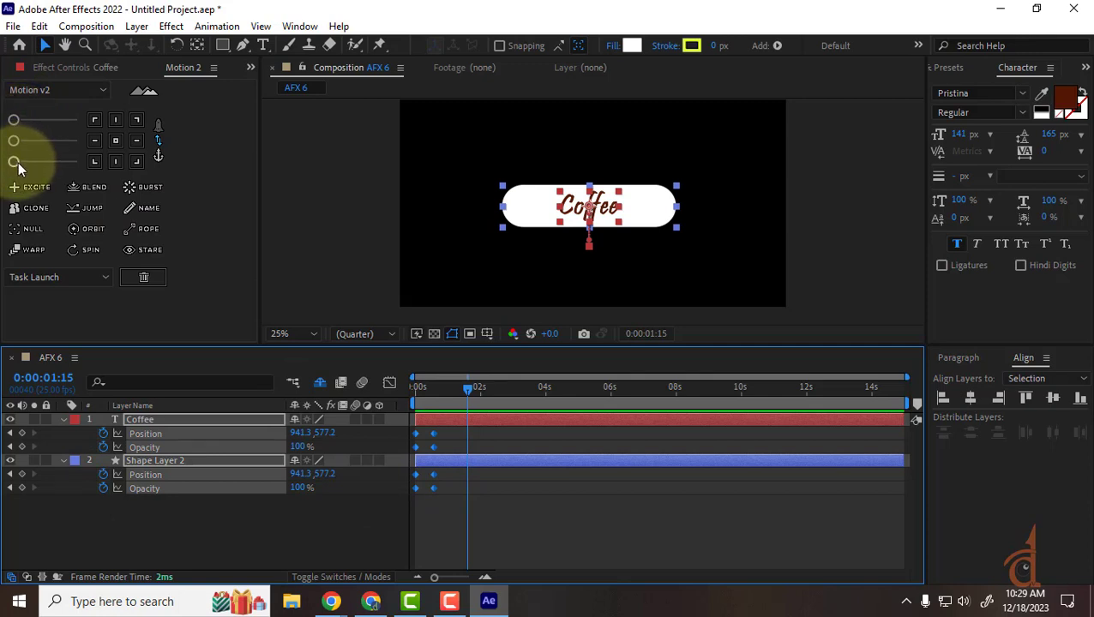
left_click_drag(19, 168, 54, 162)
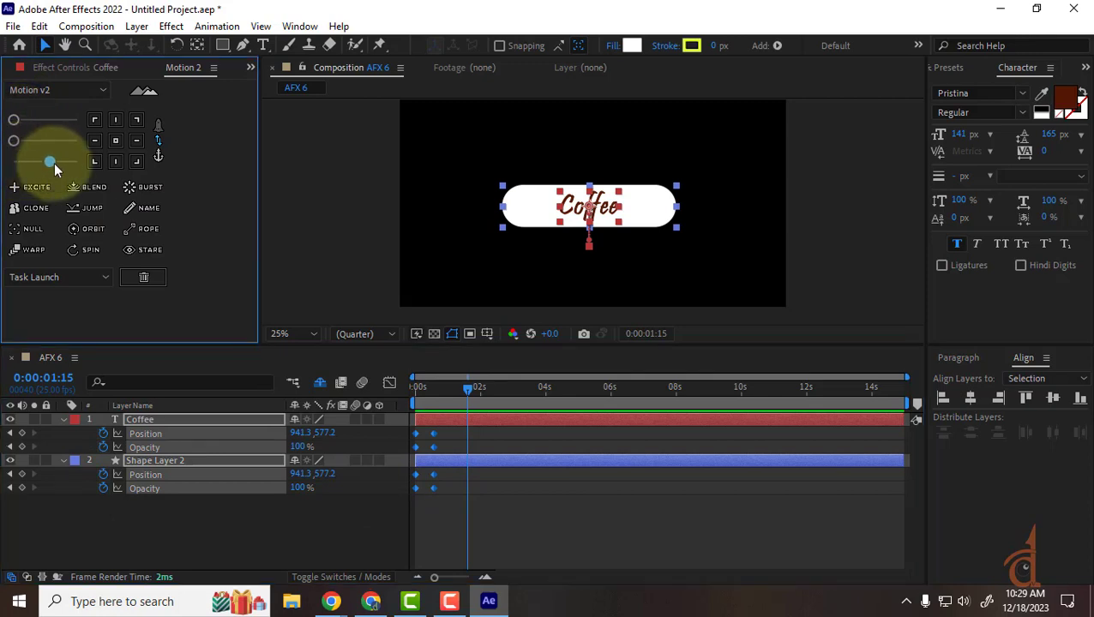
left_click_drag(461, 391, 308, 382)
left_click(485, 517)
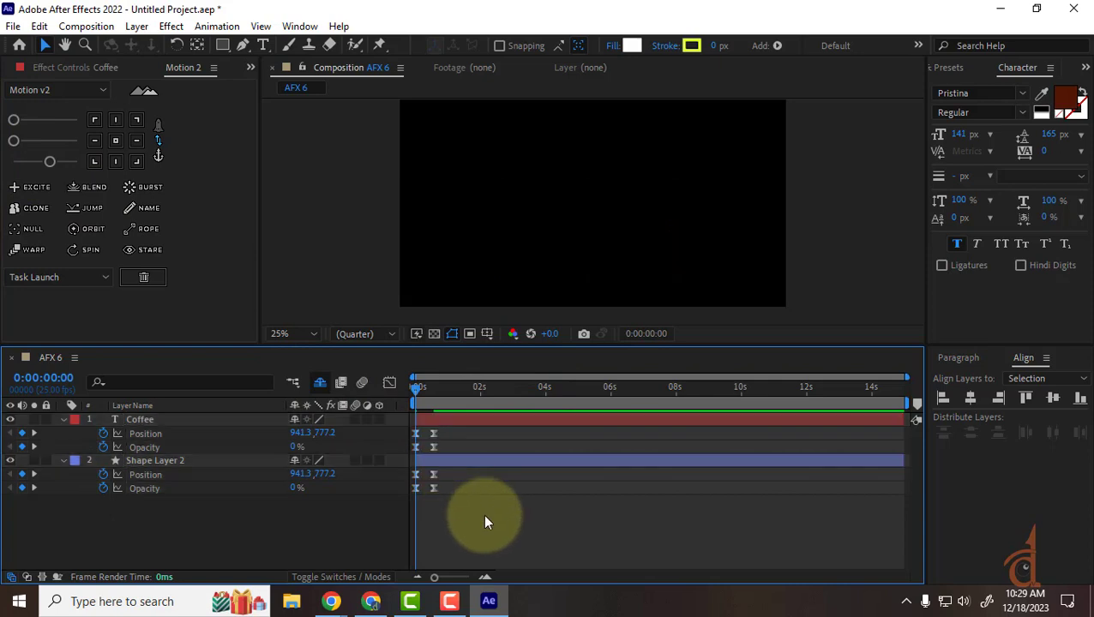
Preview the eased rise and fade-in of the Coffee button several times from the first frame.
key("space")
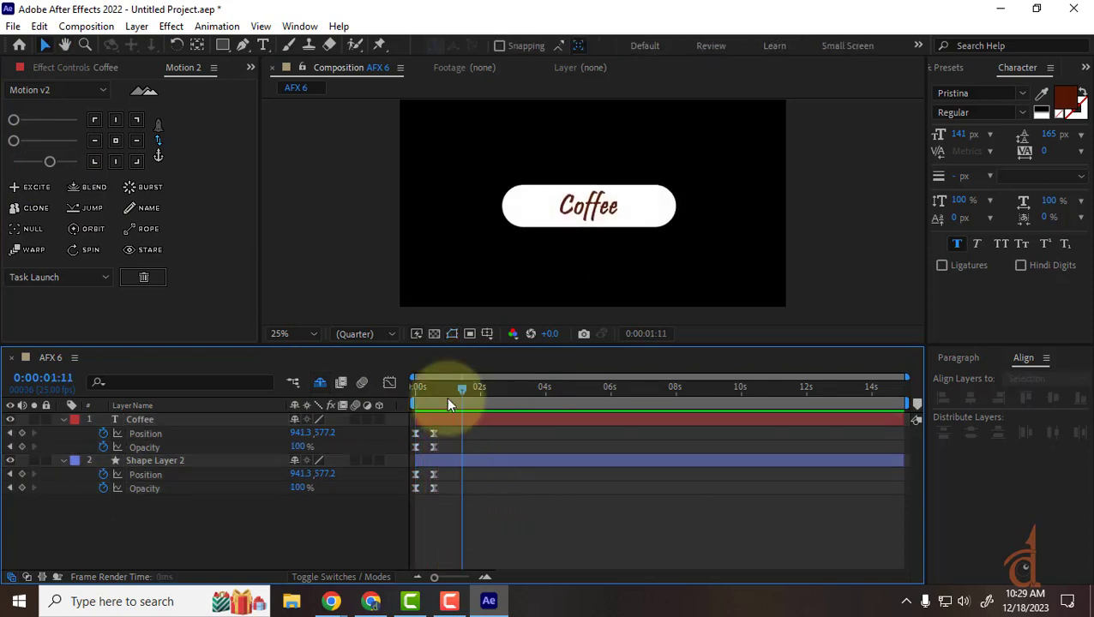
key("space")
key("space")
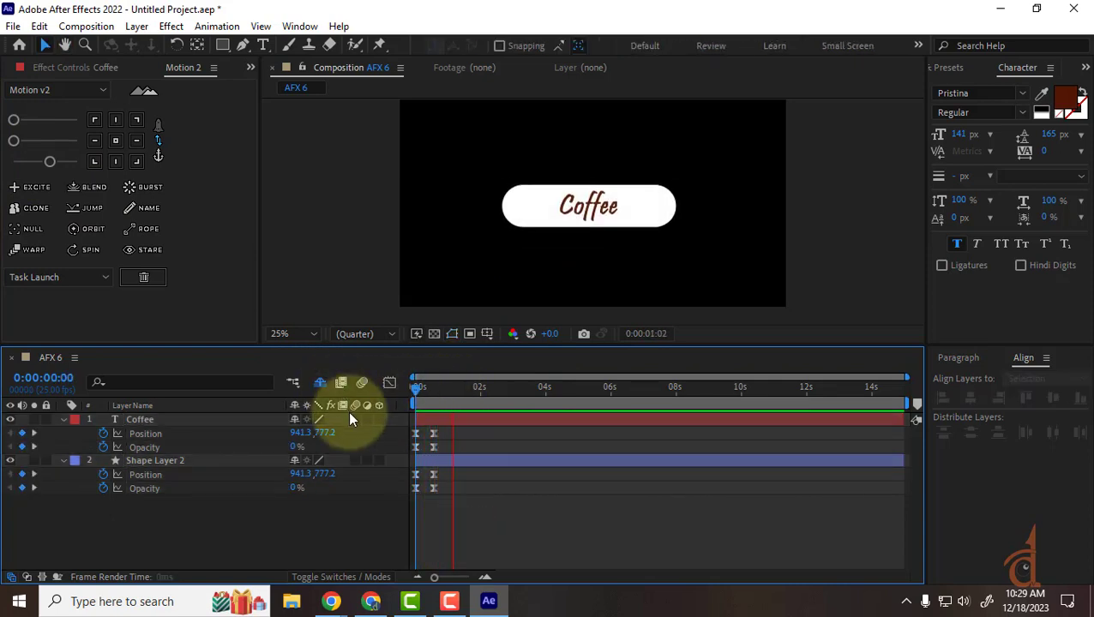
key("space")
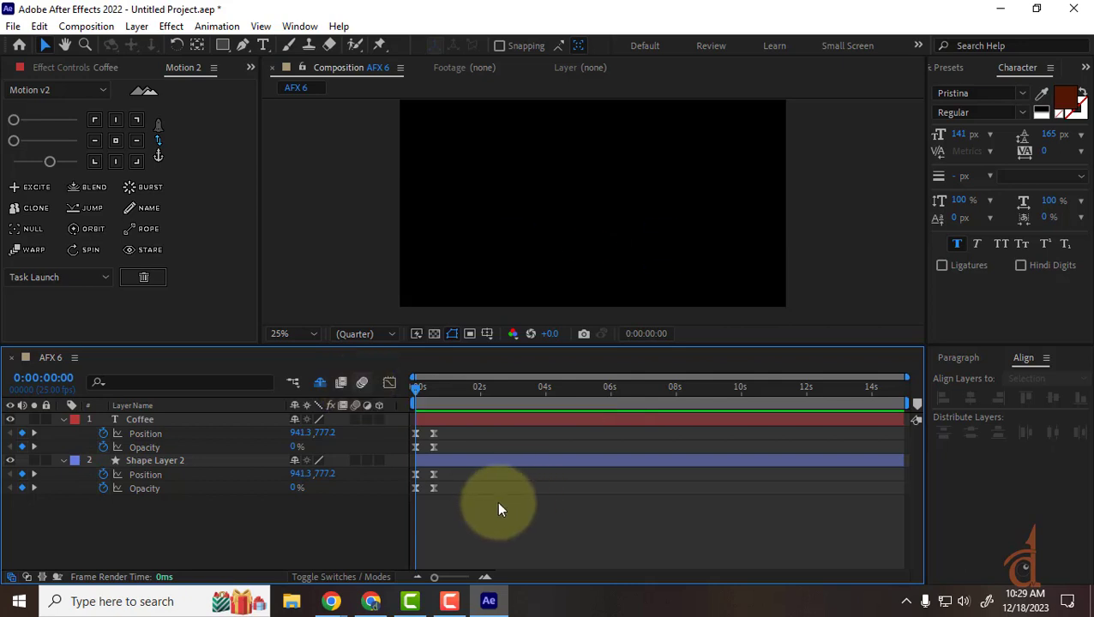
key("space")
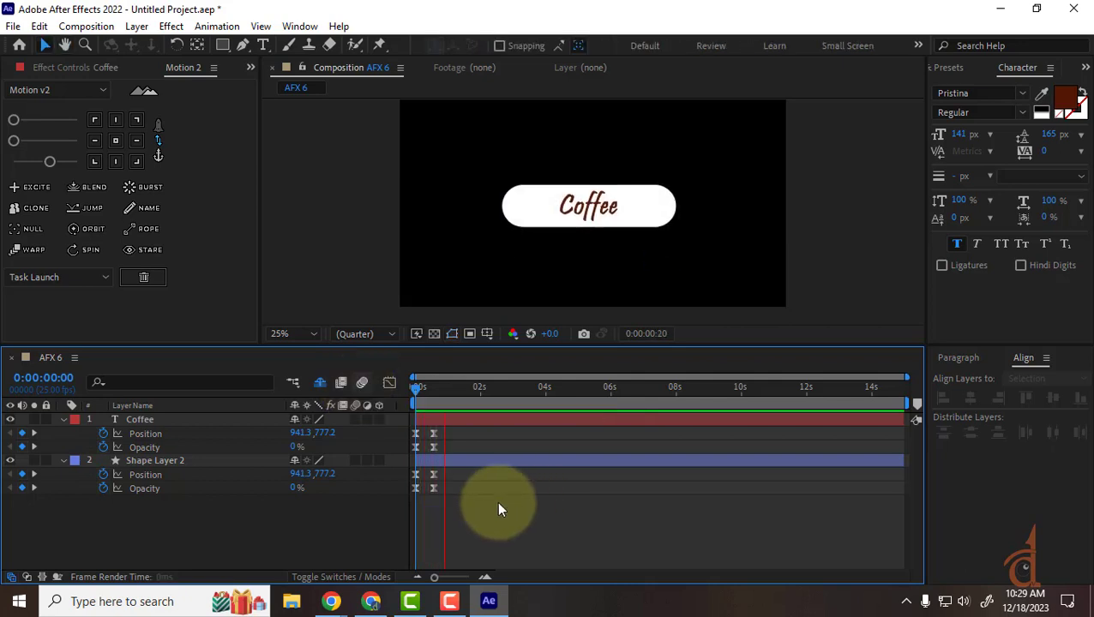
left_click(438, 384)
left_click_drag(440, 388, 393, 390)
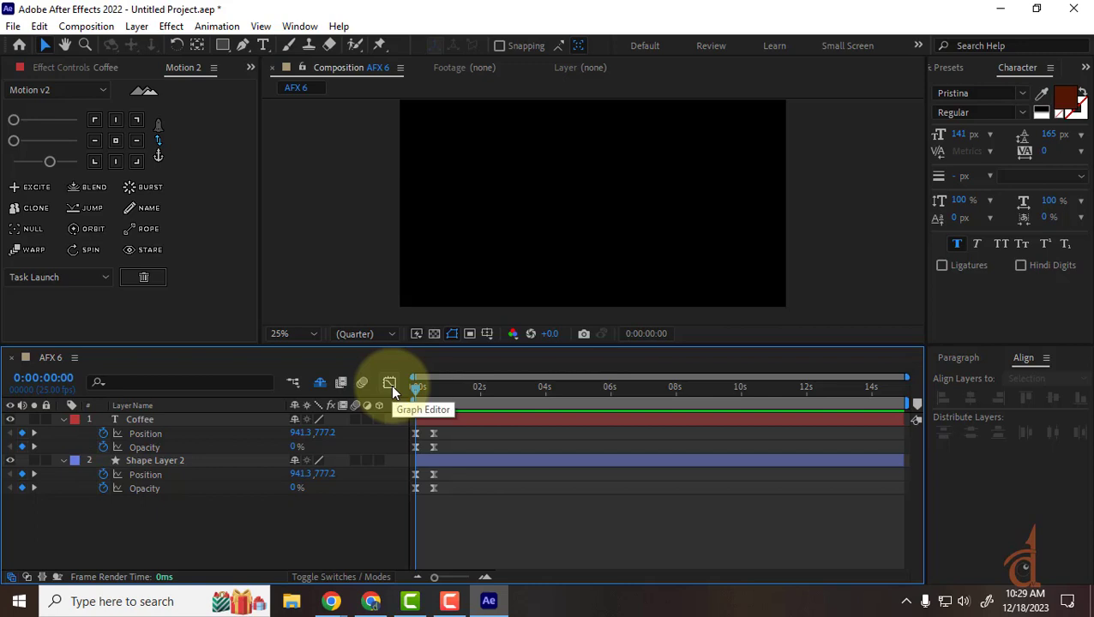
key("space")
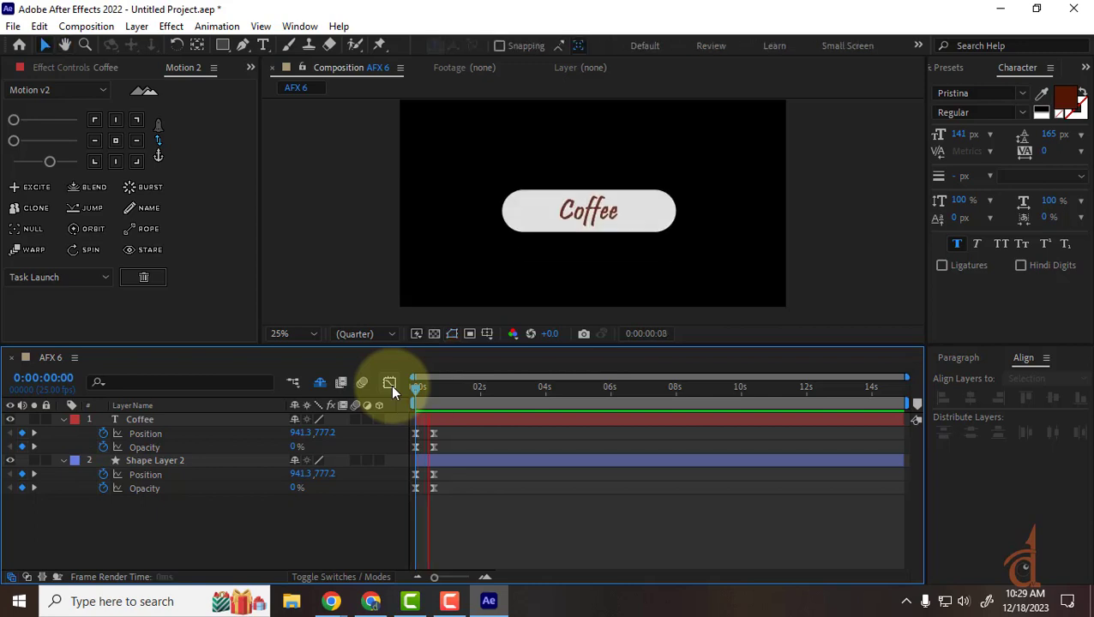
left_click_drag(489, 389, 398, 387)
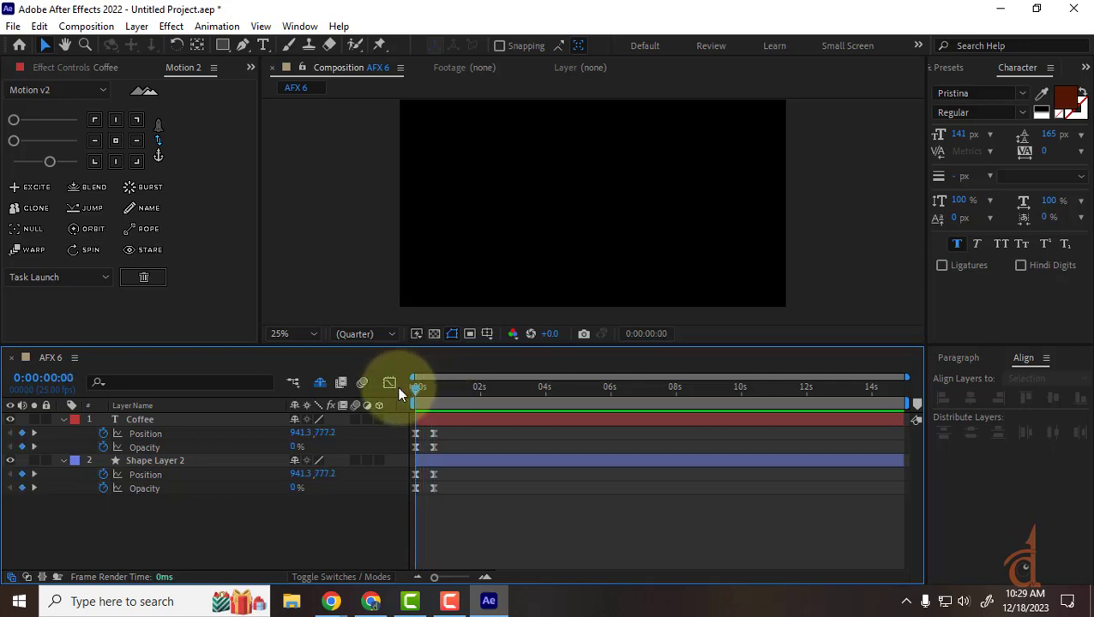
Collapse the properties of the Coffee and Shape Layer 2 layers and play the animation.
left_click(90, 420)
left_click(64, 419)
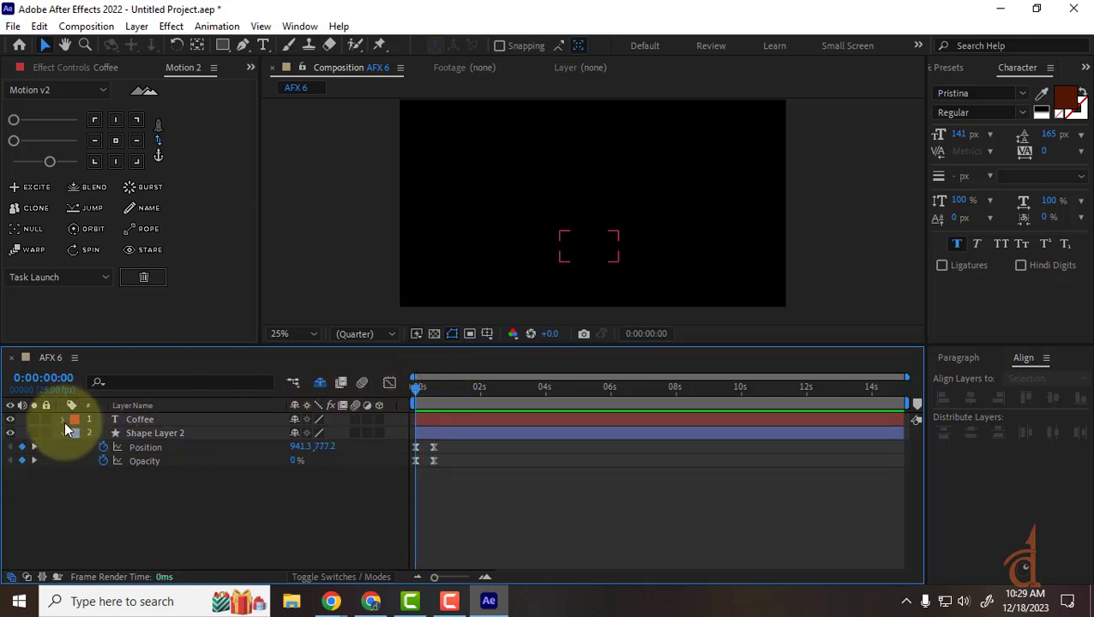
left_click(64, 433)
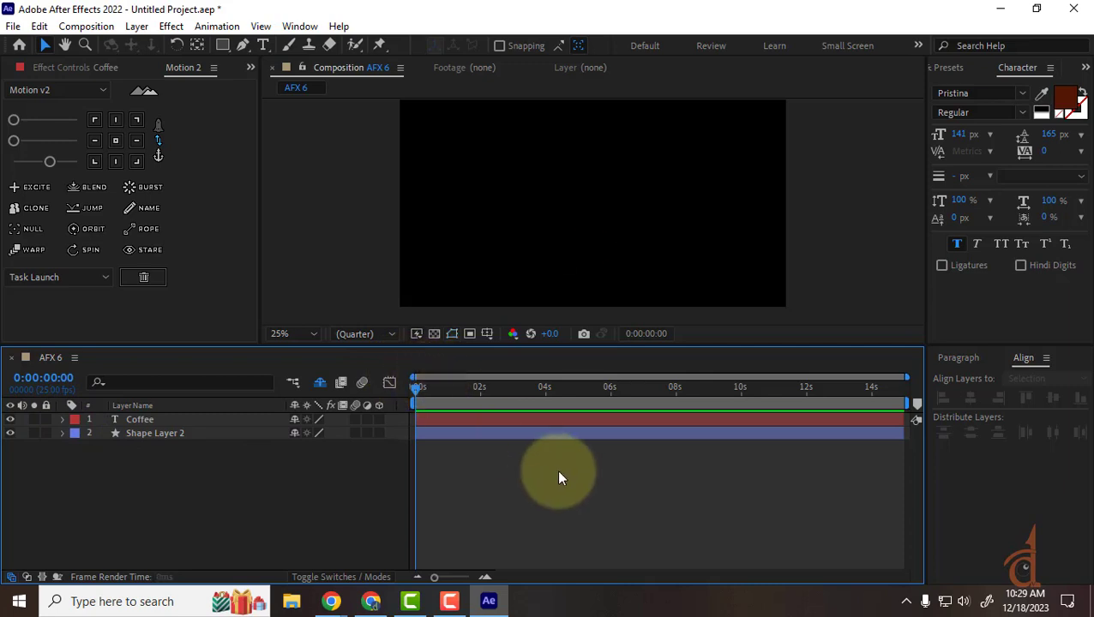
key("space")
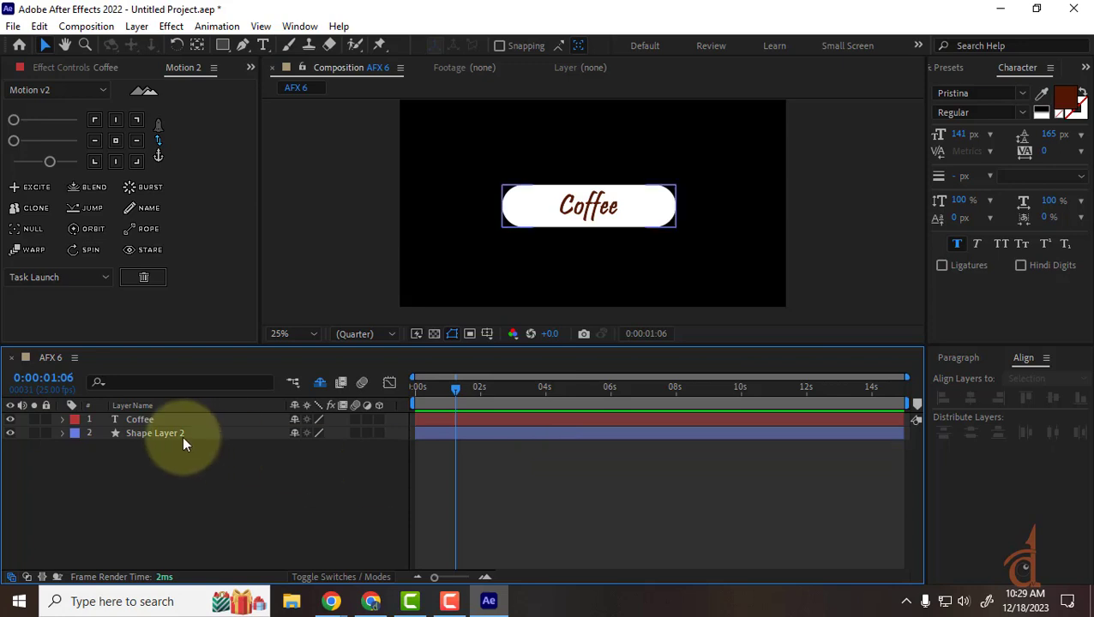
Try the Brittany Signature and Brotherside Signature fonts on the Coffee text, and undo the font changes.
left_click(147, 421)
double_click(603, 218)
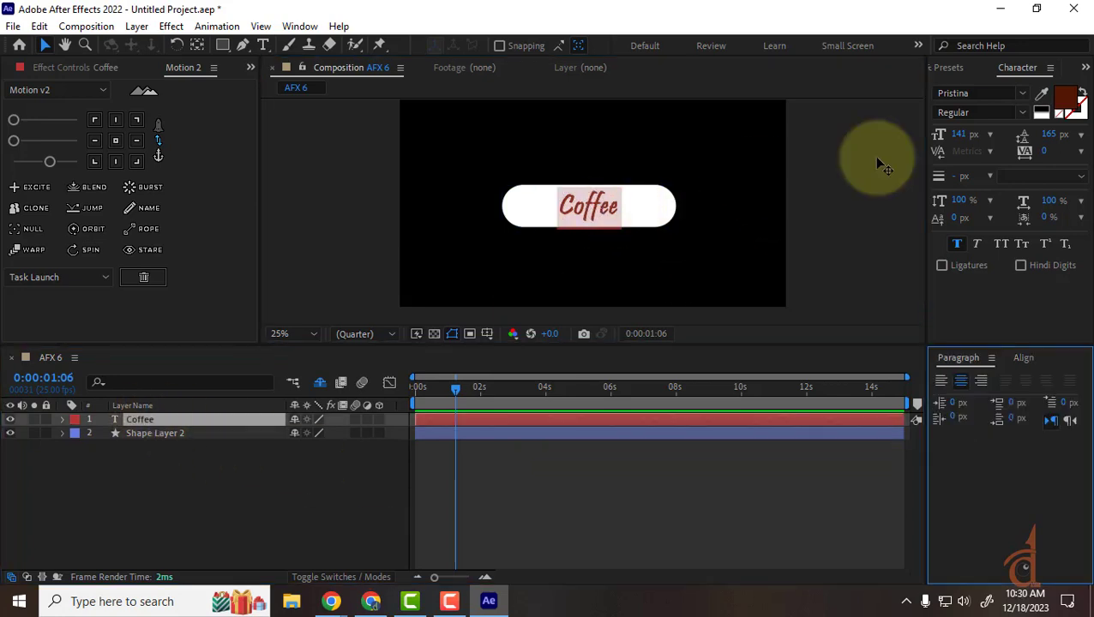
left_click(968, 94)
type("si")
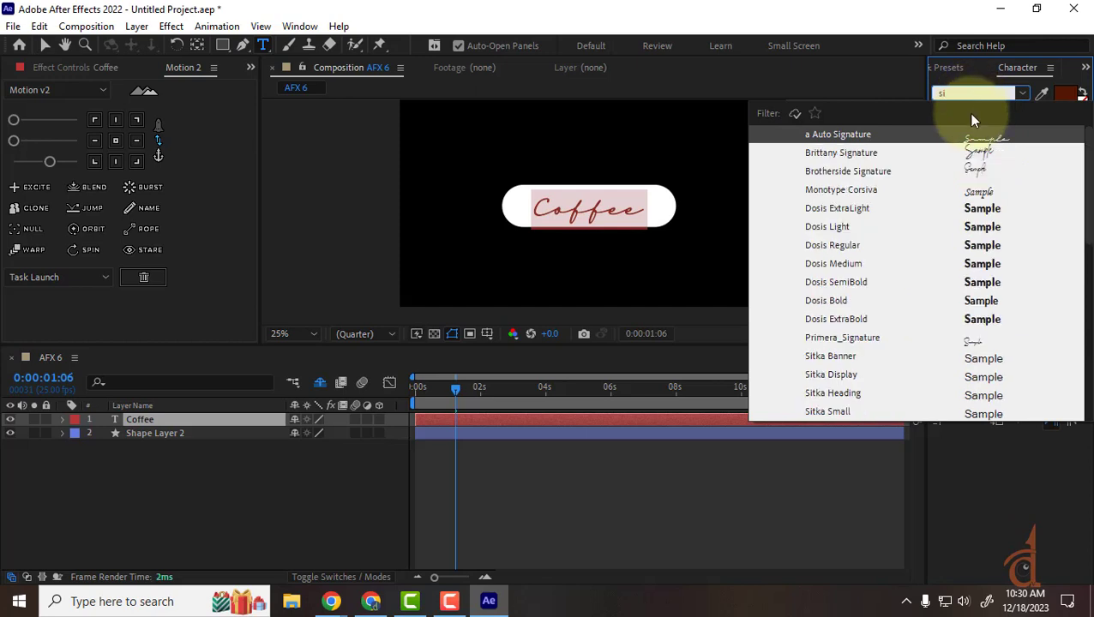
left_click(894, 153)
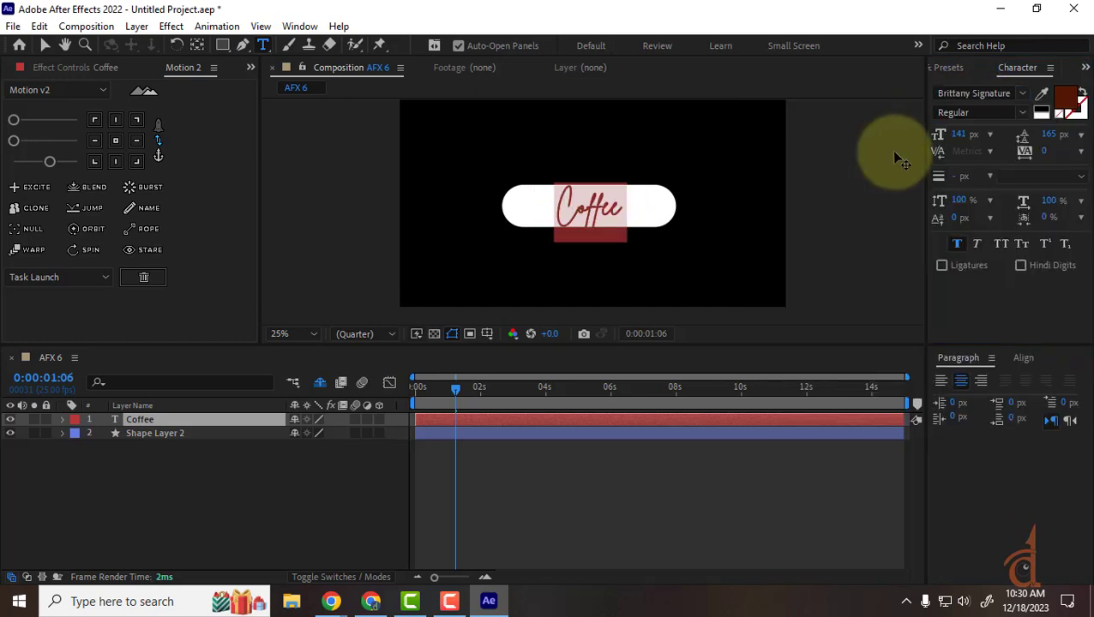
left_click(1022, 93)
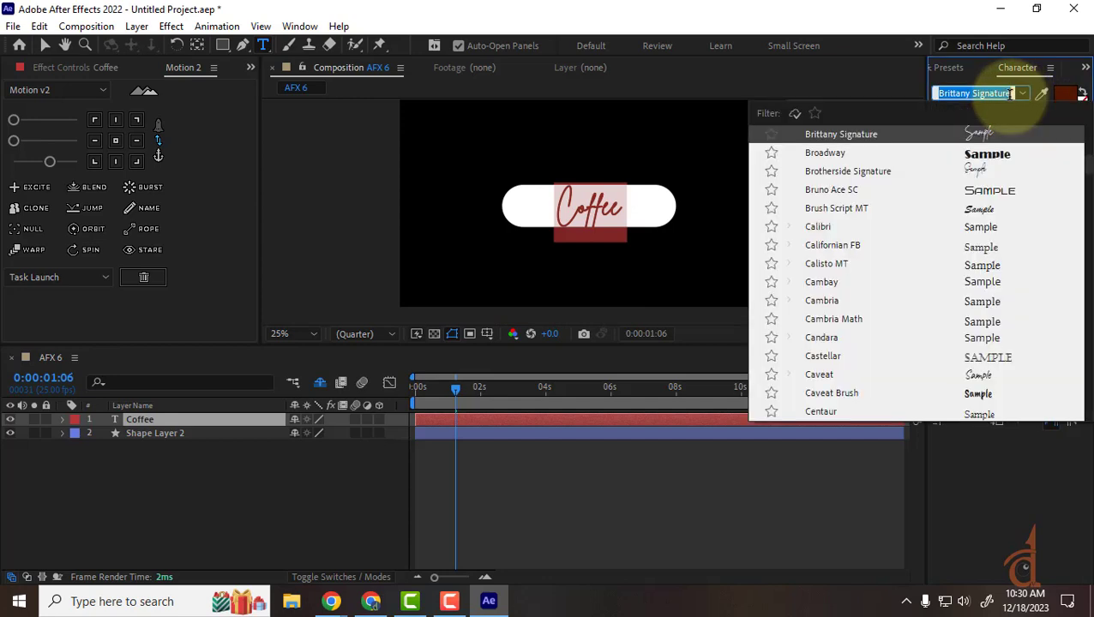
left_click(982, 172)
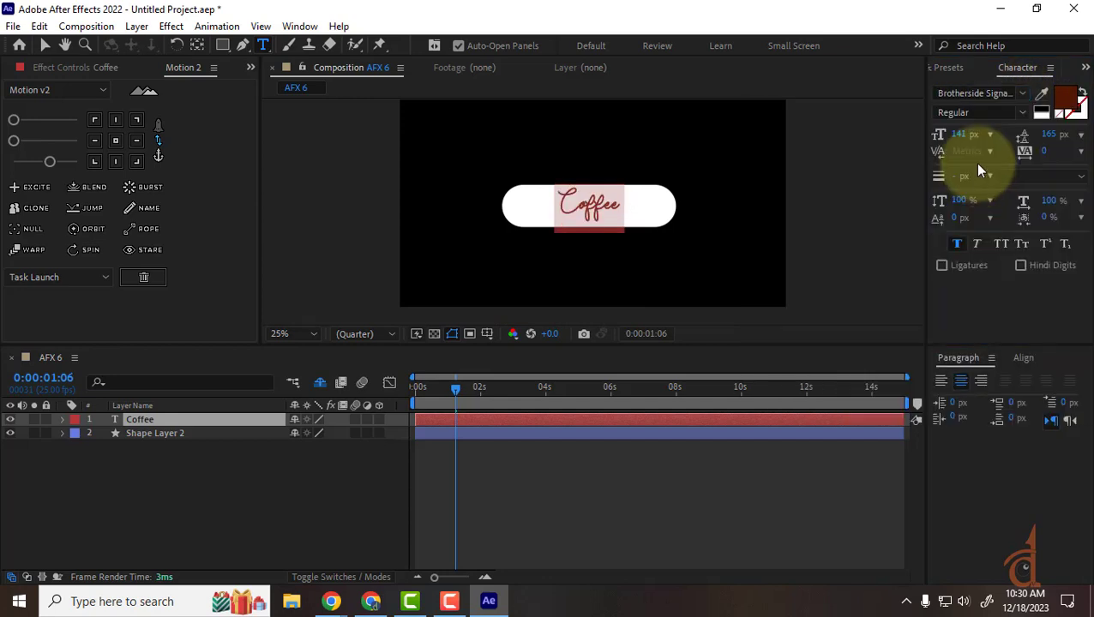
left_click(293, 467)
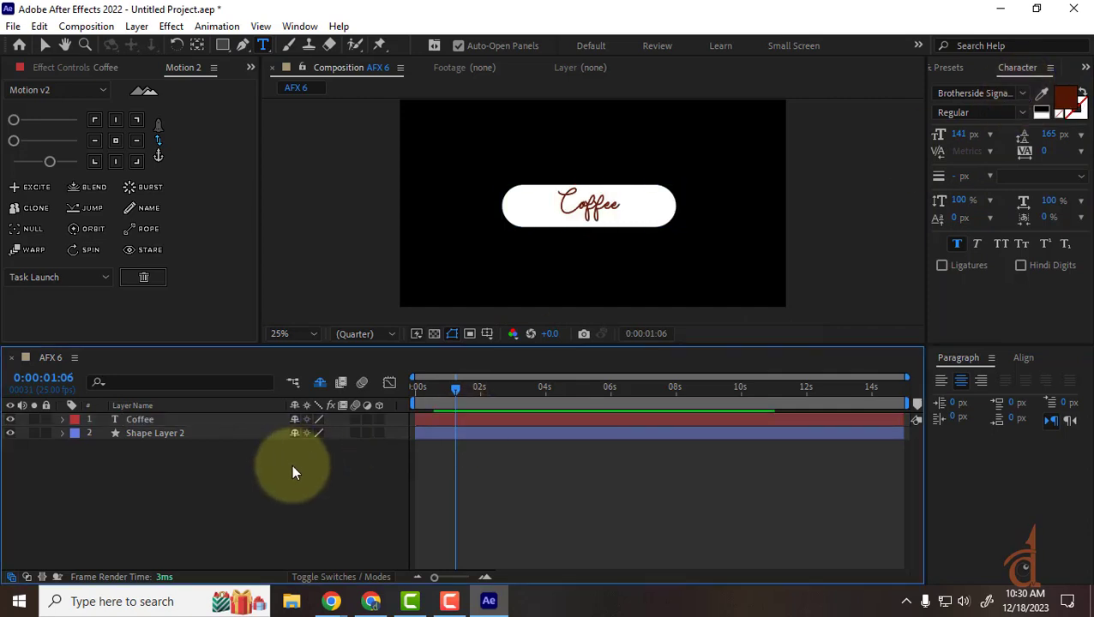
key("ctrl+z")
key("ctrl+z")
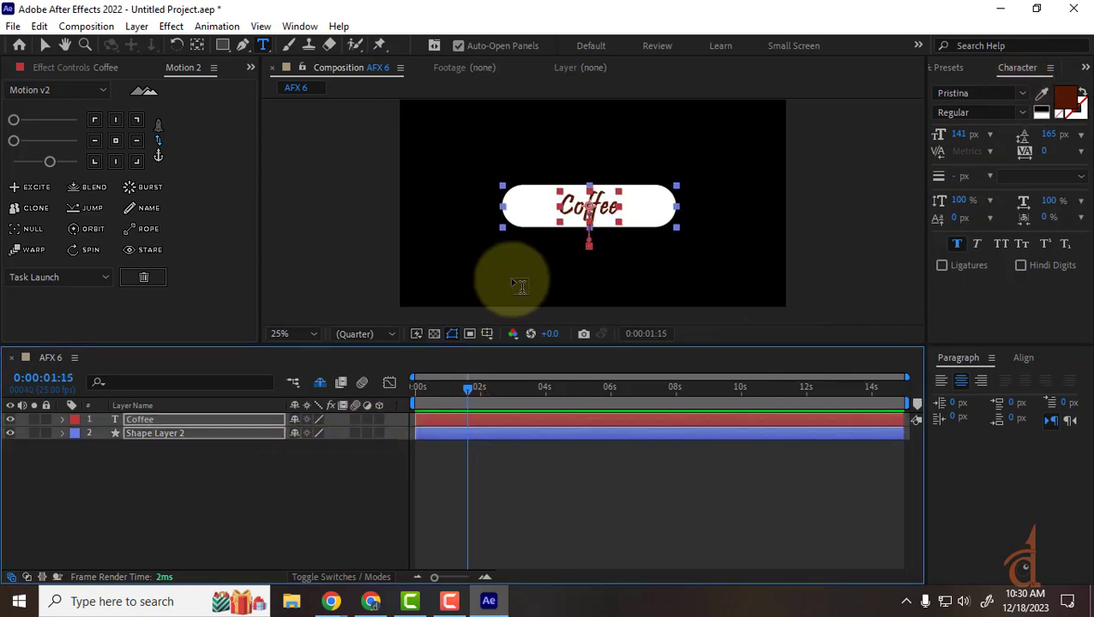
Deselect the layers, replay the button animation from the start and return to 0:00:00:00.
left_click(300, 498)
left_click_drag(464, 390, 294, 392)
key("space")
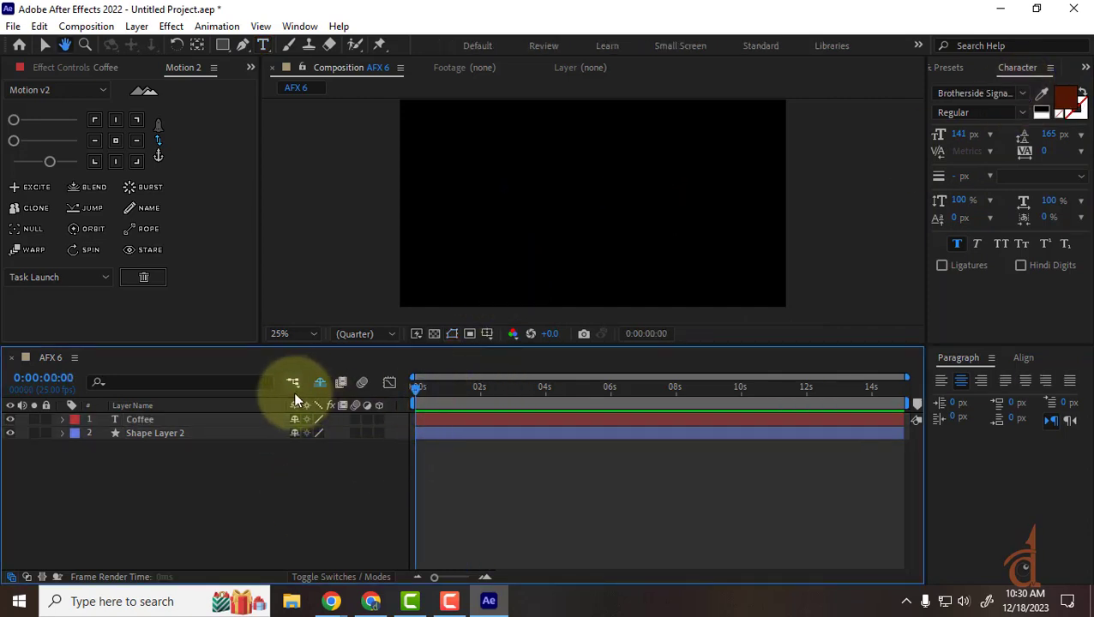
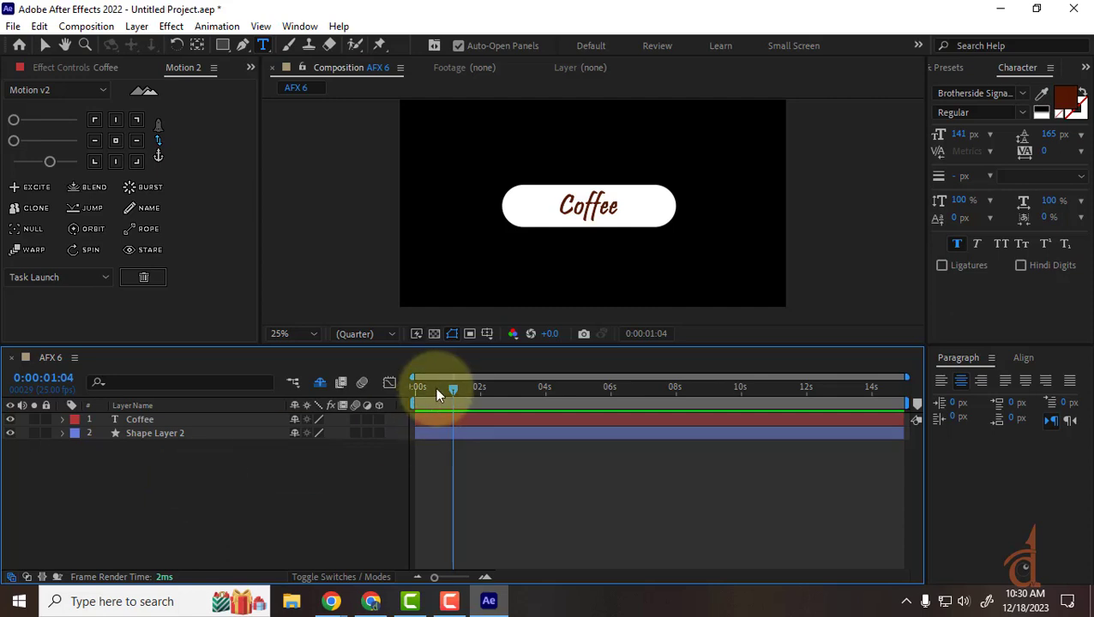
left_click_drag(434, 388, 378, 406)
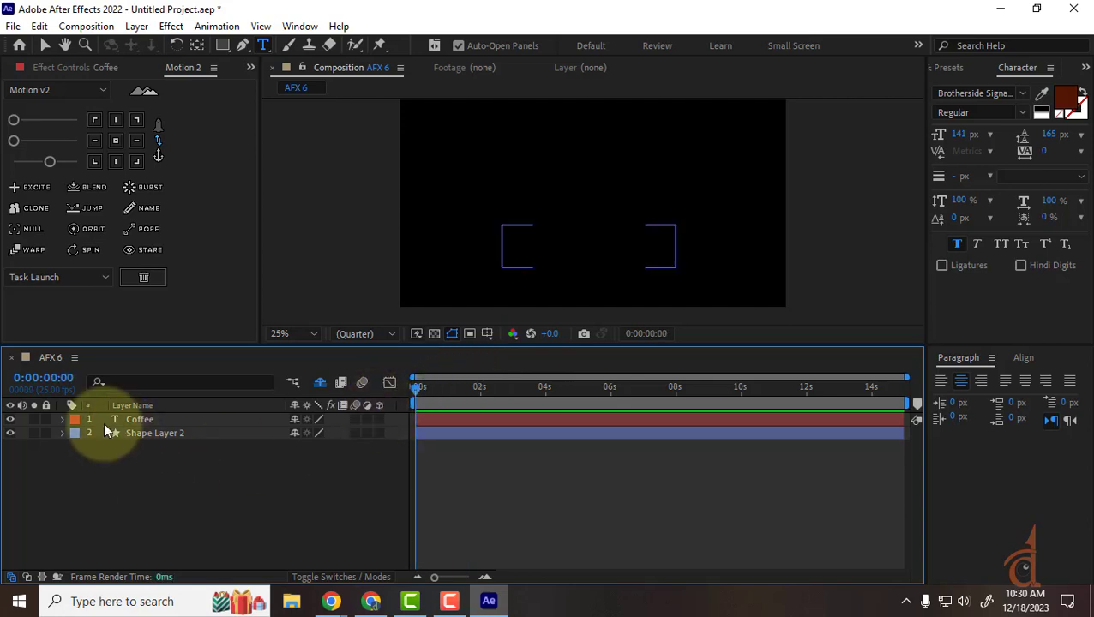
Delete the Coffee text layer and Shape Layer 2 from the AFX 6 composition.
left_click(133, 419)
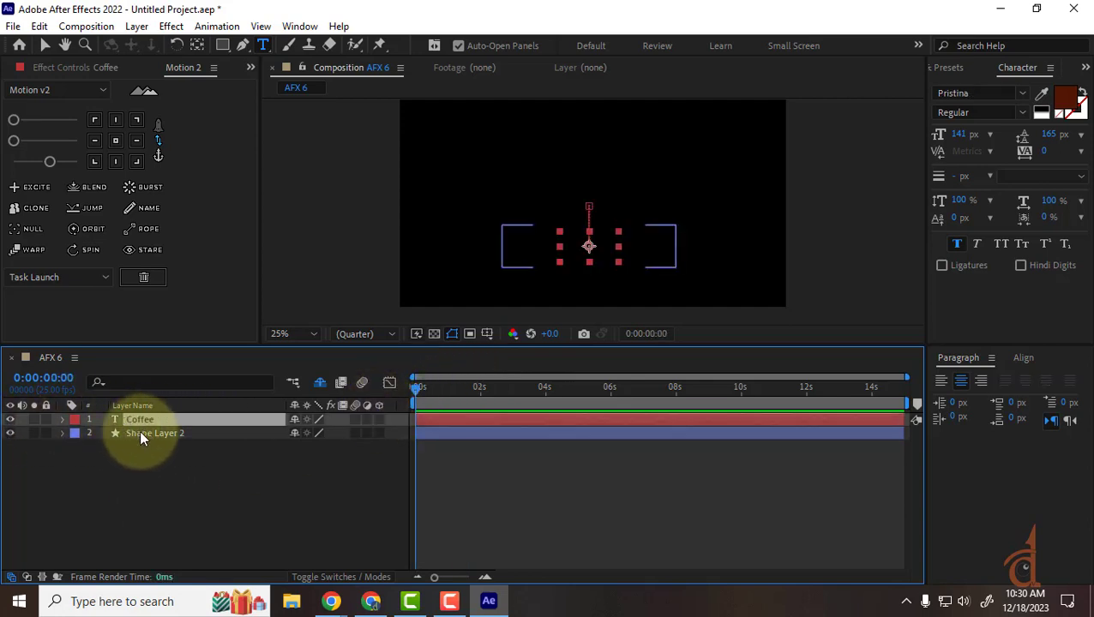
left_click_drag(9, 419, 10, 433)
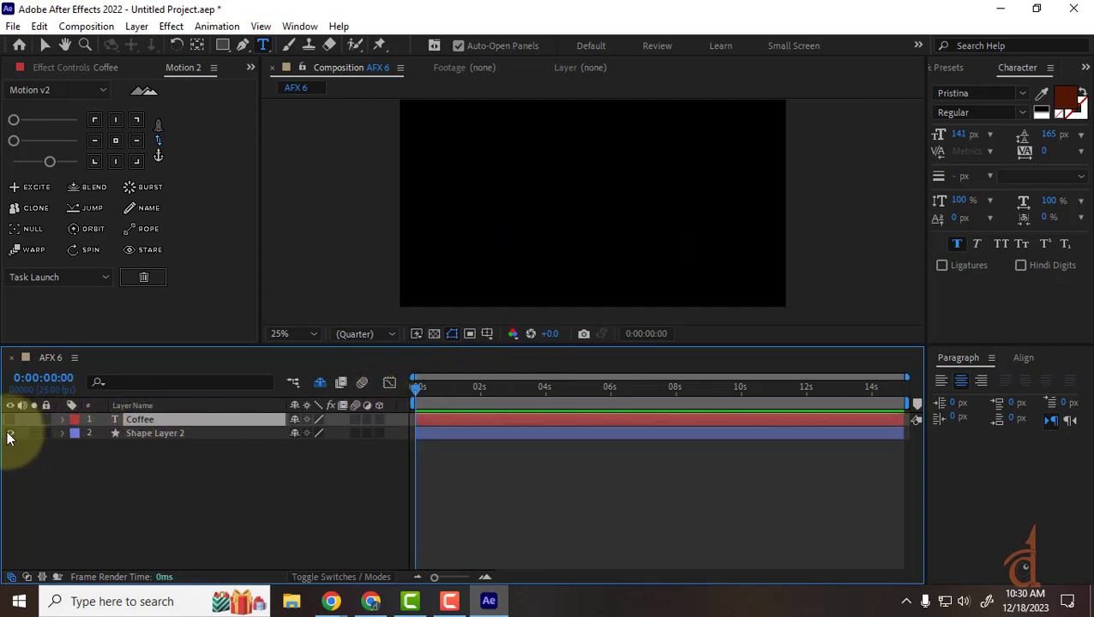
key("Delete")
left_click(296, 420)
key("Delete")
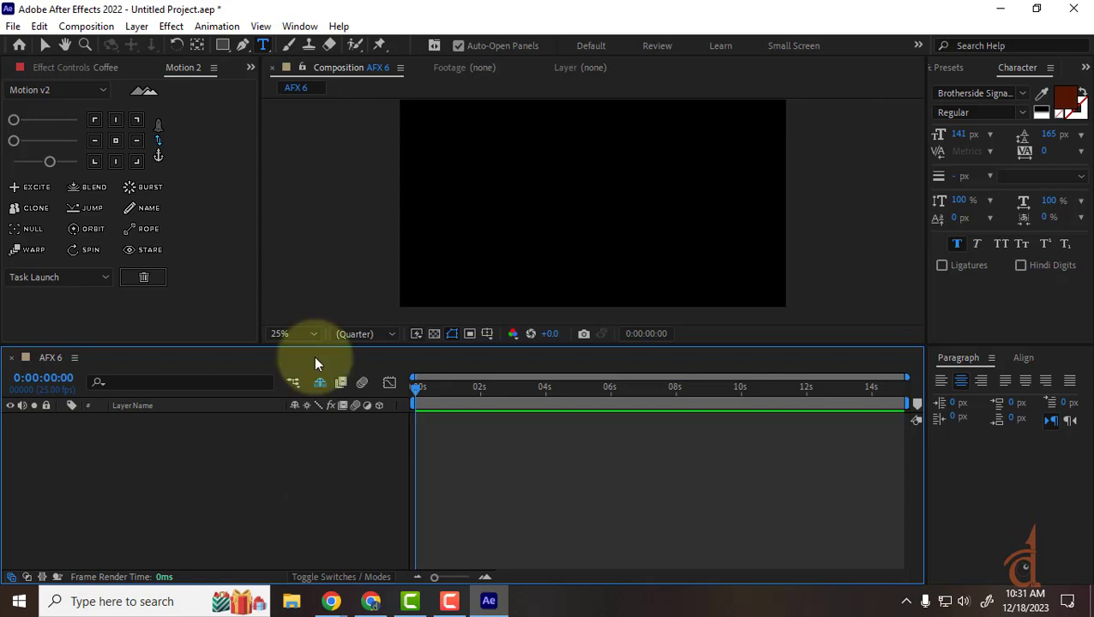
Draw a white circle with the Ellipse Tool, constrained to equal width and height, slightly off the composition's center.
left_click(225, 47)
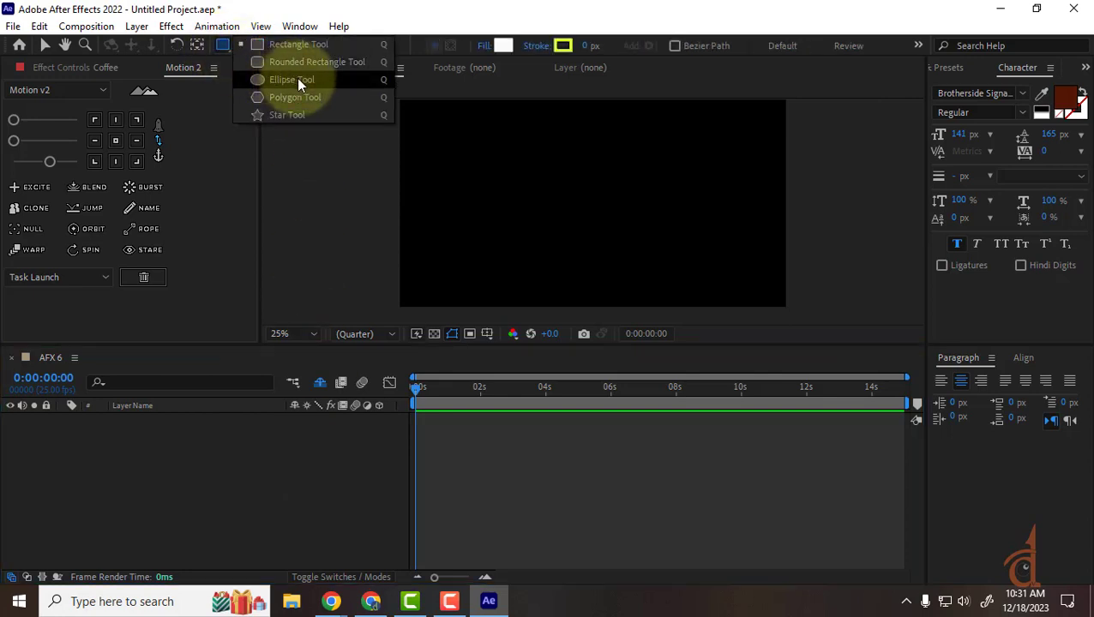
left_click(297, 79)
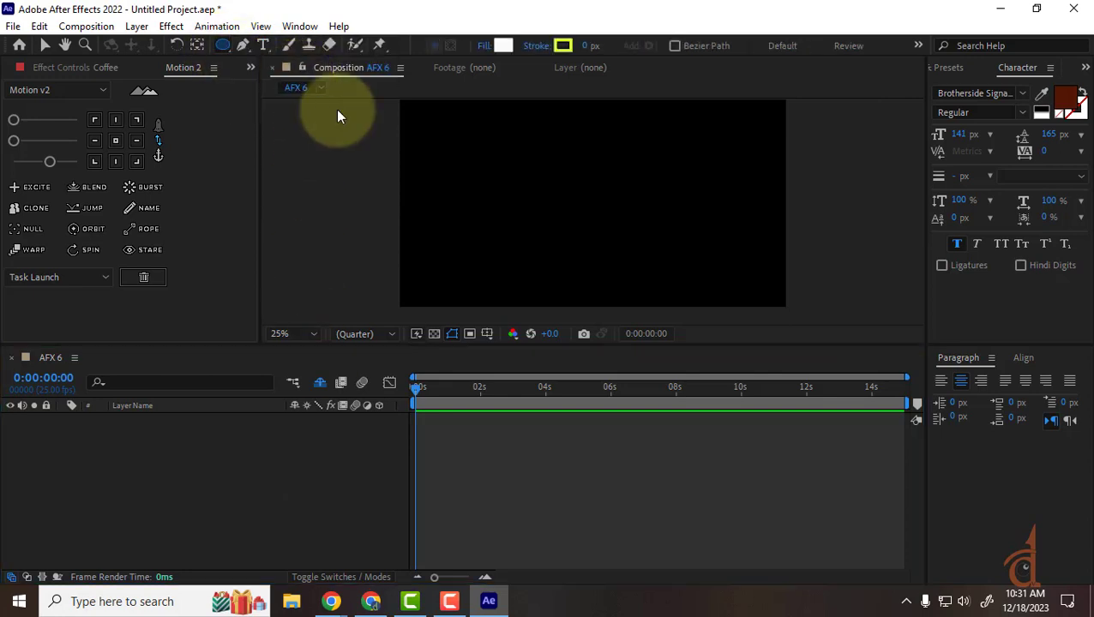
mouse_move(485, 165)
left_mouse_down()
mouse_move(575, 237)
mouse_move(592, 208)
left_mouse_up()
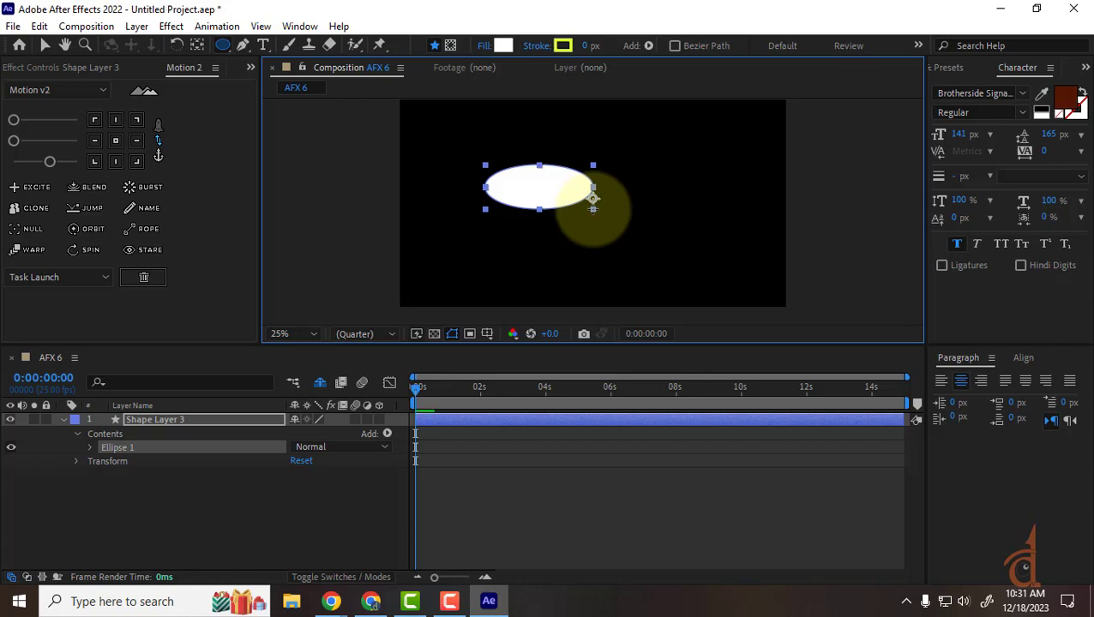
key("shift")
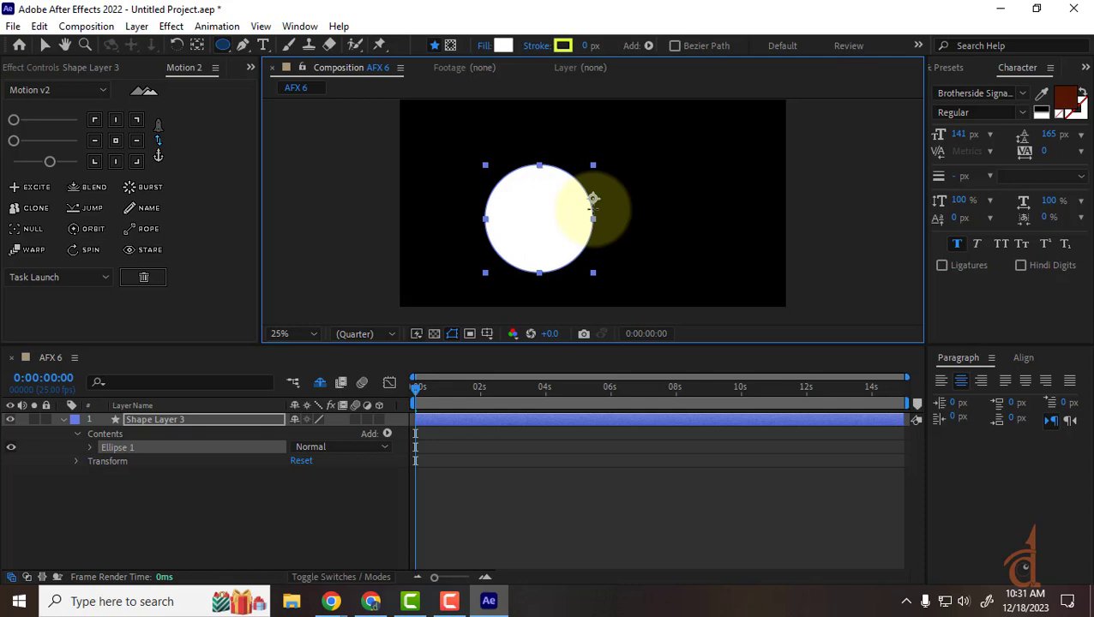
key("shift")
key("shift")
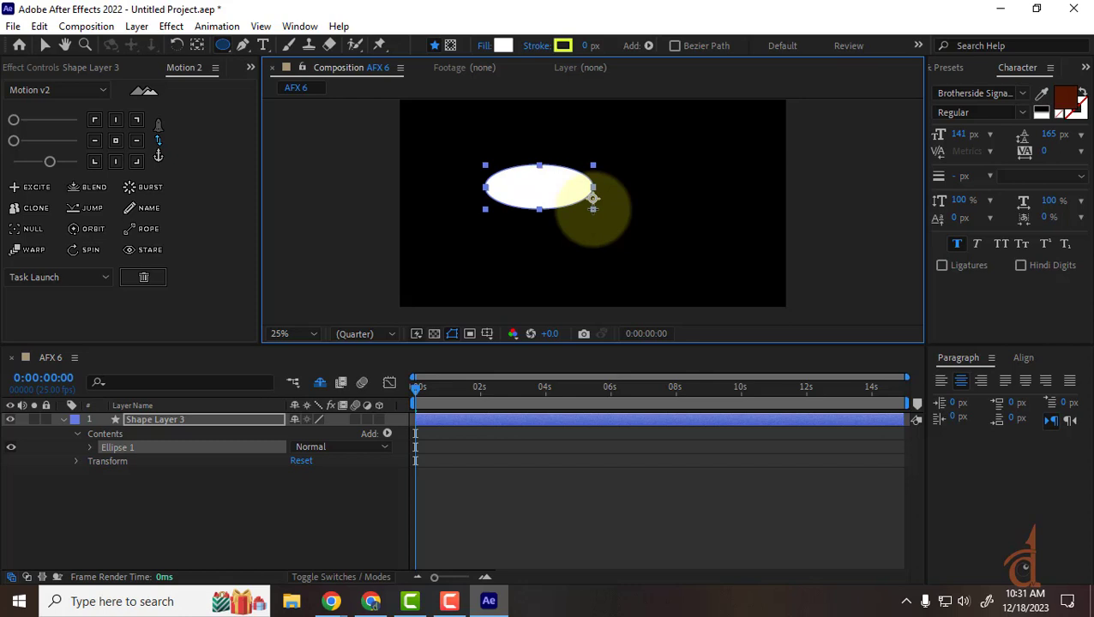
key("shift")
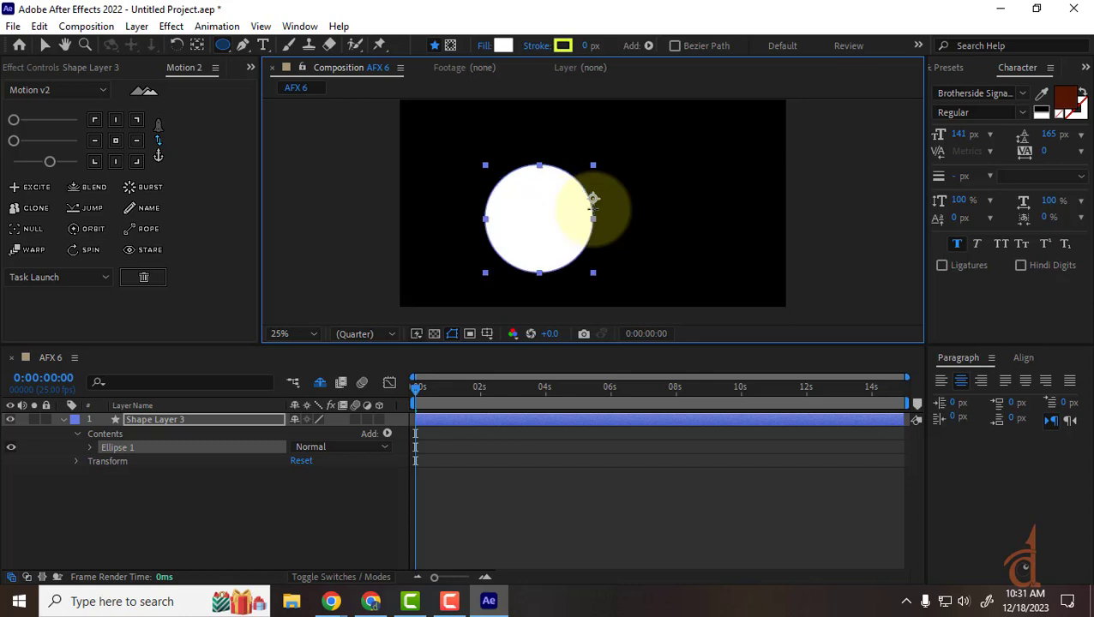
mouse_move(593, 209)
left_mouse_down()
mouse_move(559, 213)
mouse_move(591, 197)
left_mouse_up()
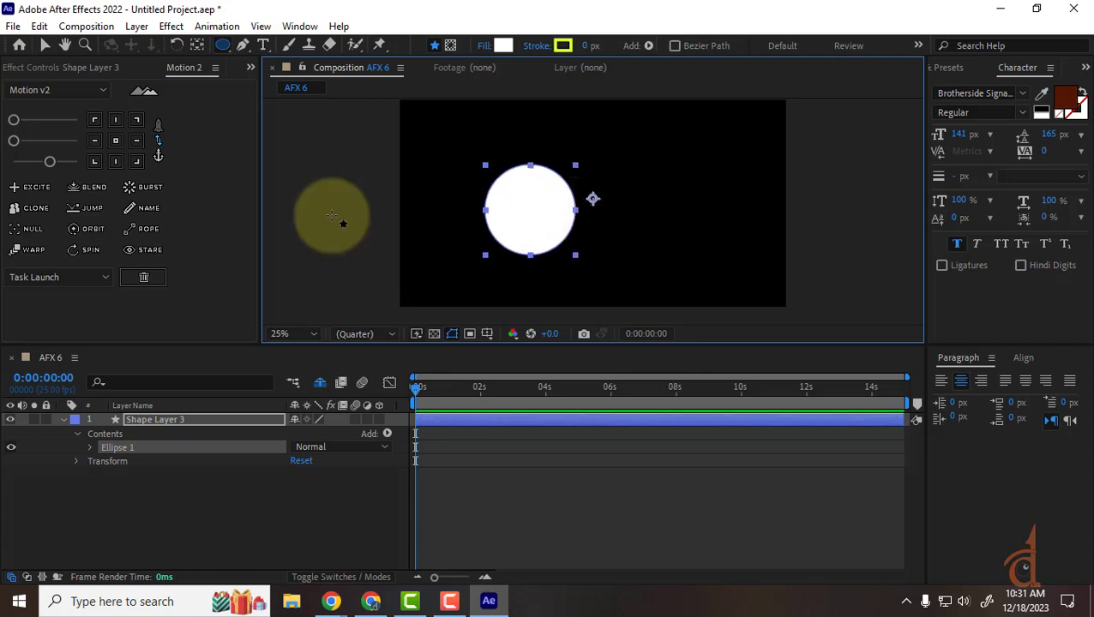
Draw a white pentagon with the Polygon Tool inside Shape Layer 3, above and beside the circle.
left_click(45, 44)
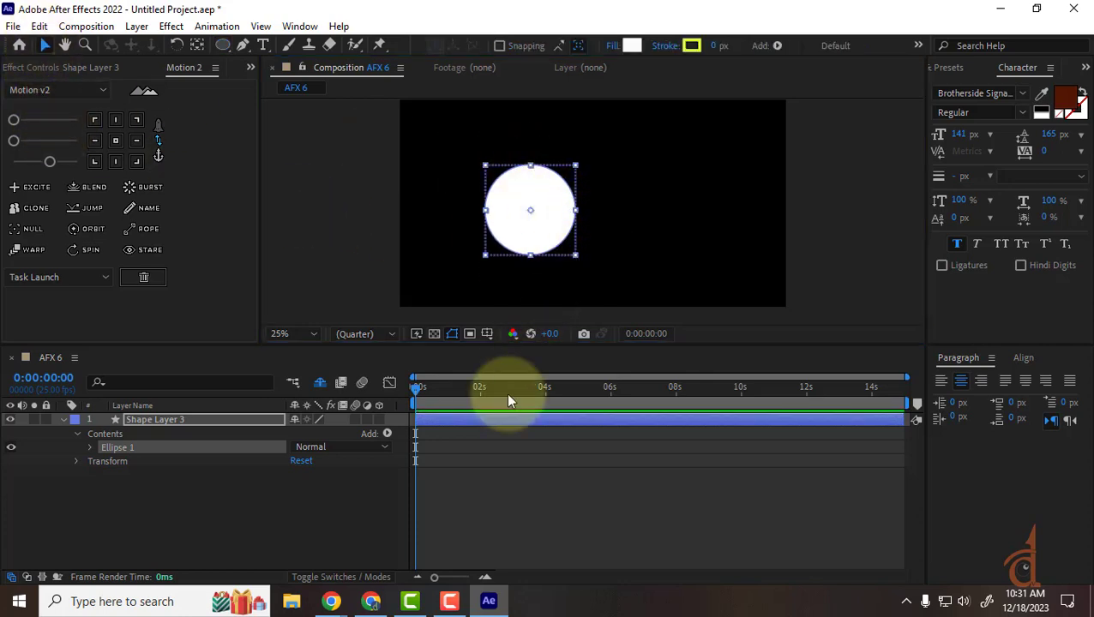
left_click(159, 420)
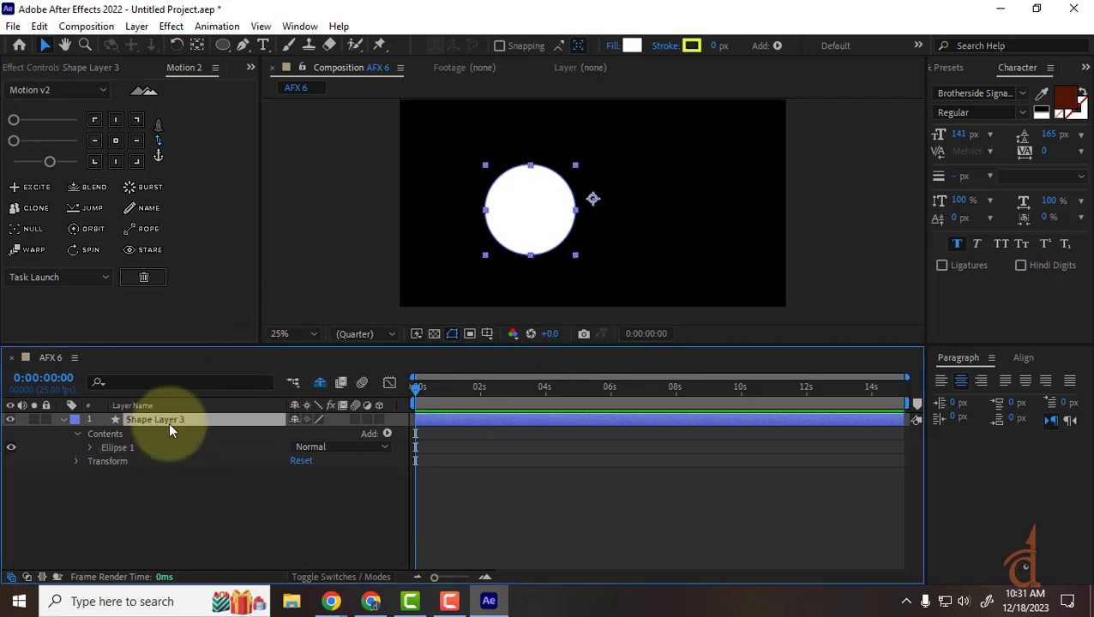
left_click(222, 46)
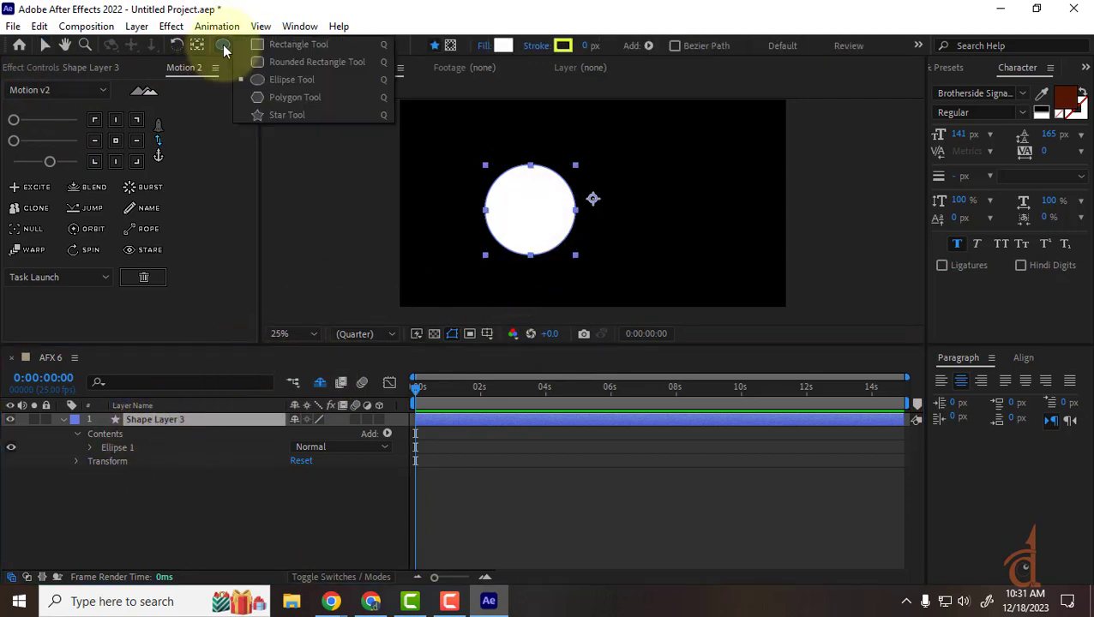
left_click(274, 97)
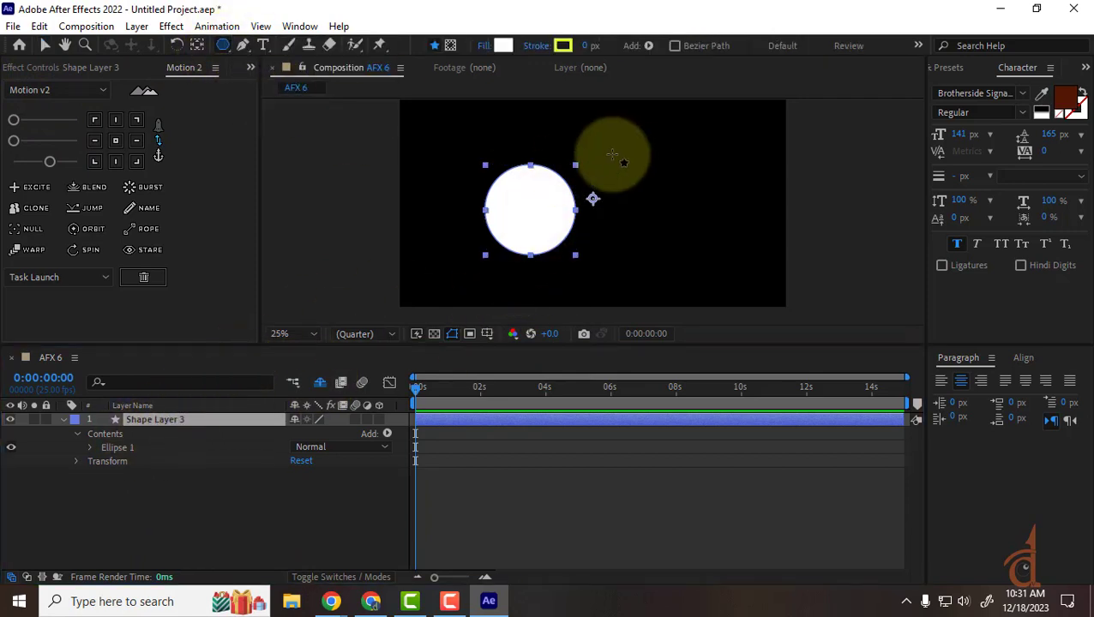
left_click_drag(612, 155, 632, 193)
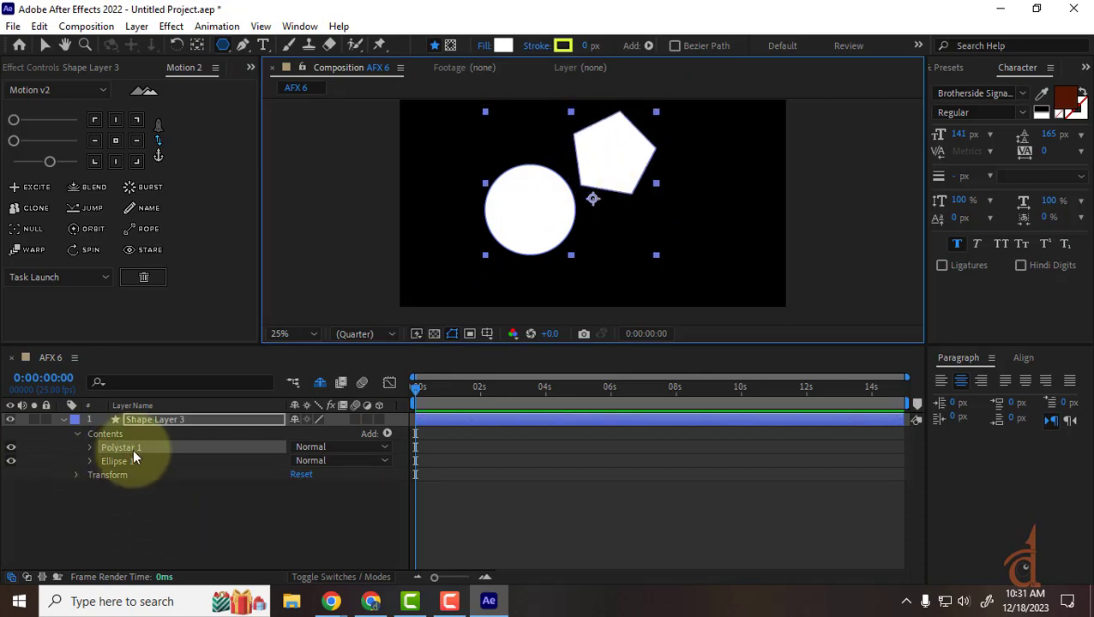
Add a white rectangle to Shape Layer 3 with the Rectangle Tool, below the pentagon.
left_click(149, 418)
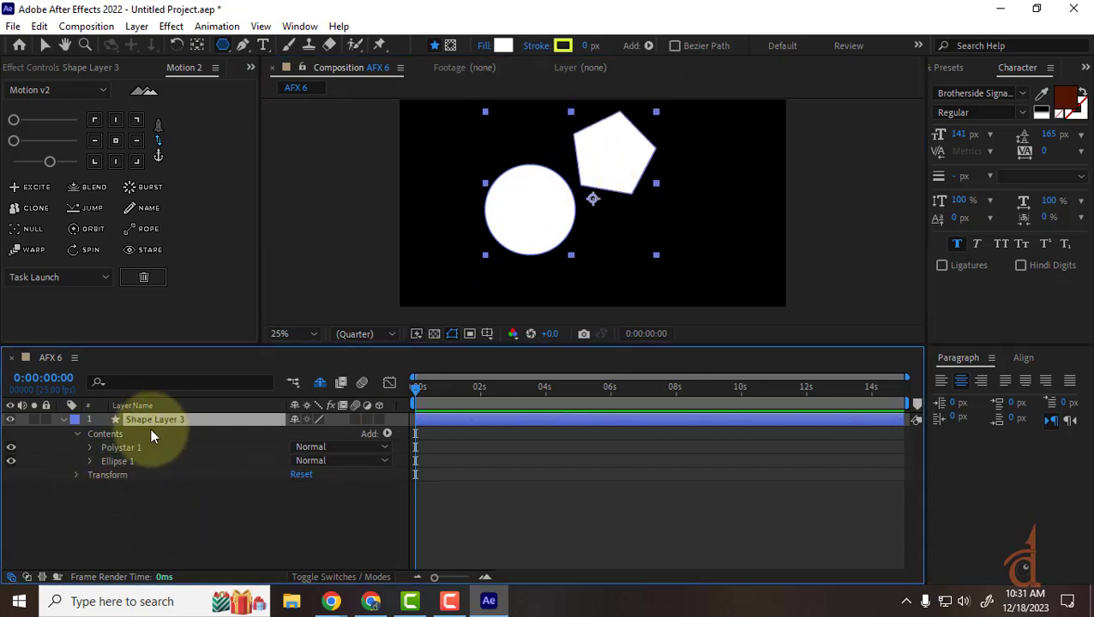
left_click(223, 45)
left_click(272, 43)
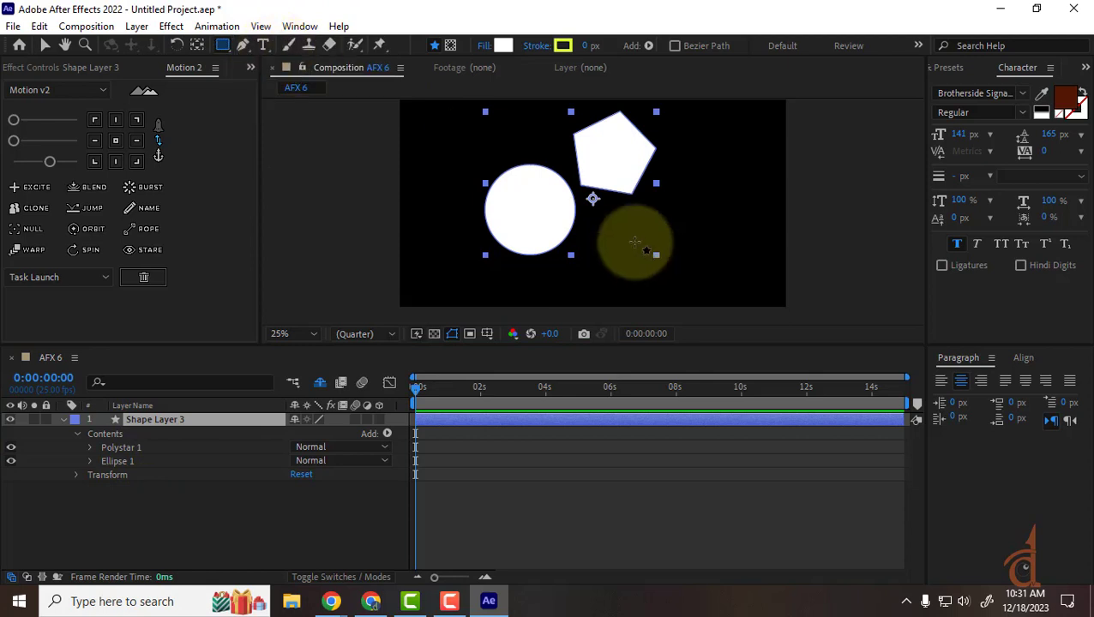
left_click_drag(619, 225, 699, 293)
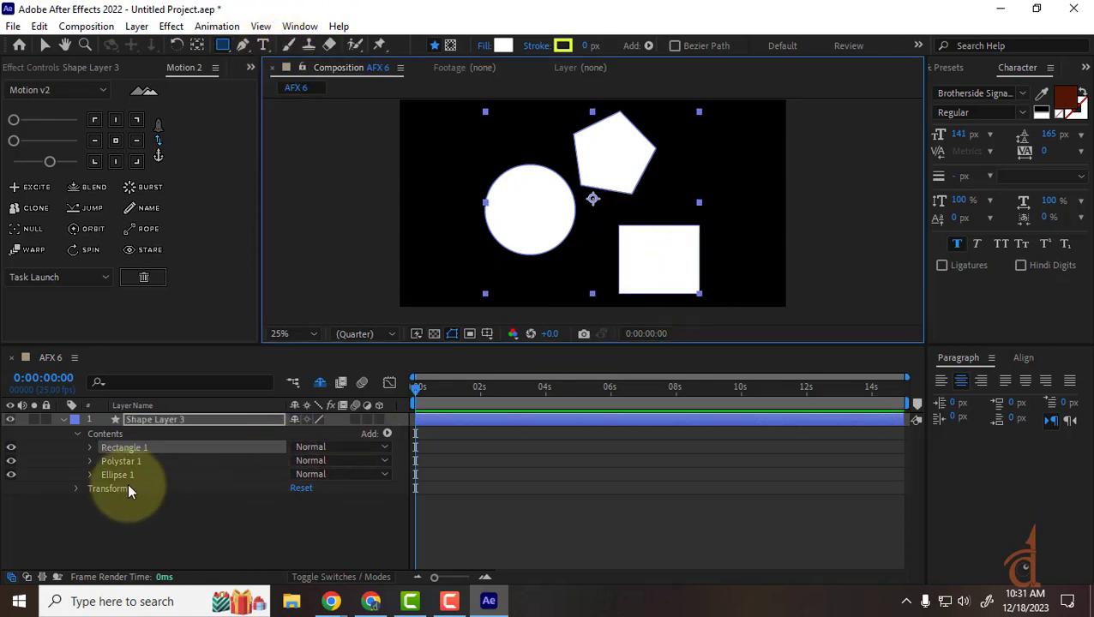
Add a white star to Shape Layer 3 with the Star Tool, just below the circle, and deselect the layer.
left_click(221, 44)
left_click(283, 116)
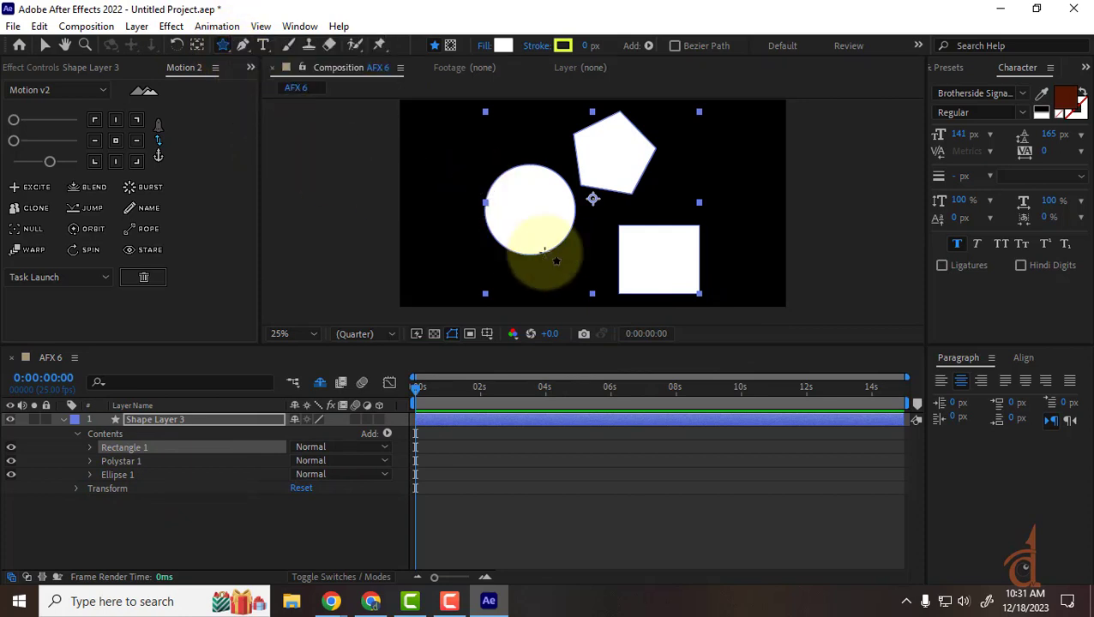
left_click_drag(559, 272, 593, 312)
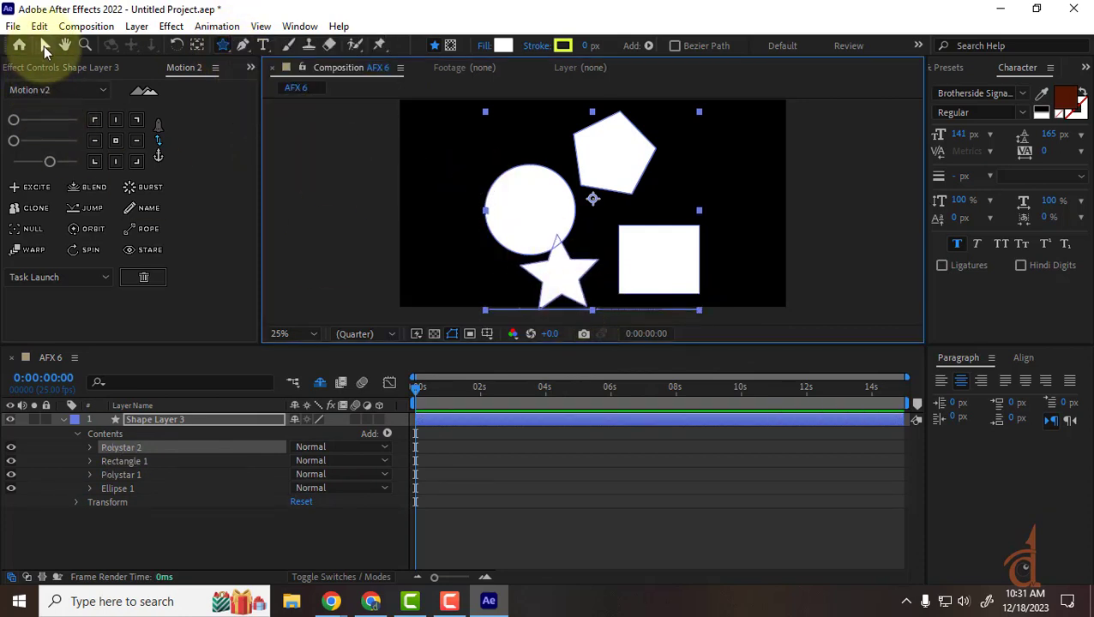
left_click(44, 45)
left_click(194, 549)
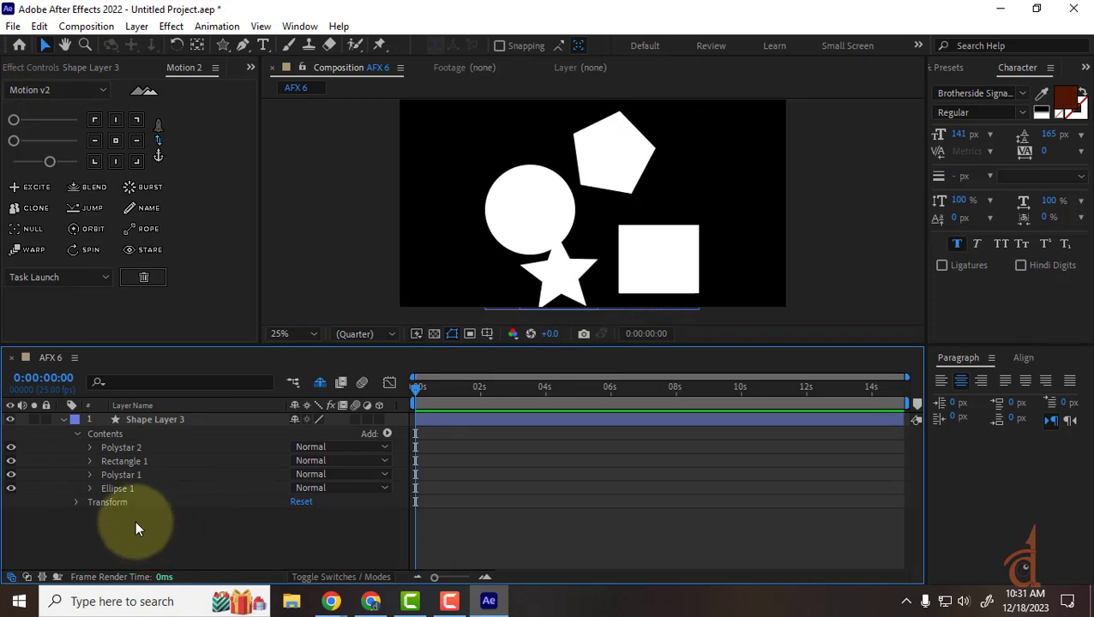
left_click(182, 418)
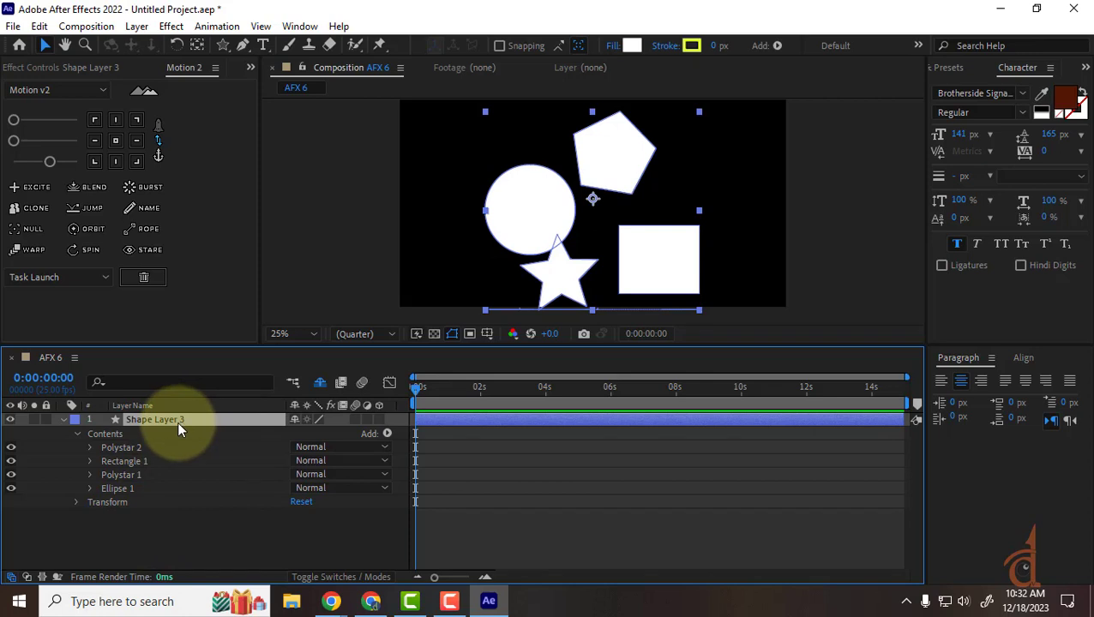
left_click(386, 433)
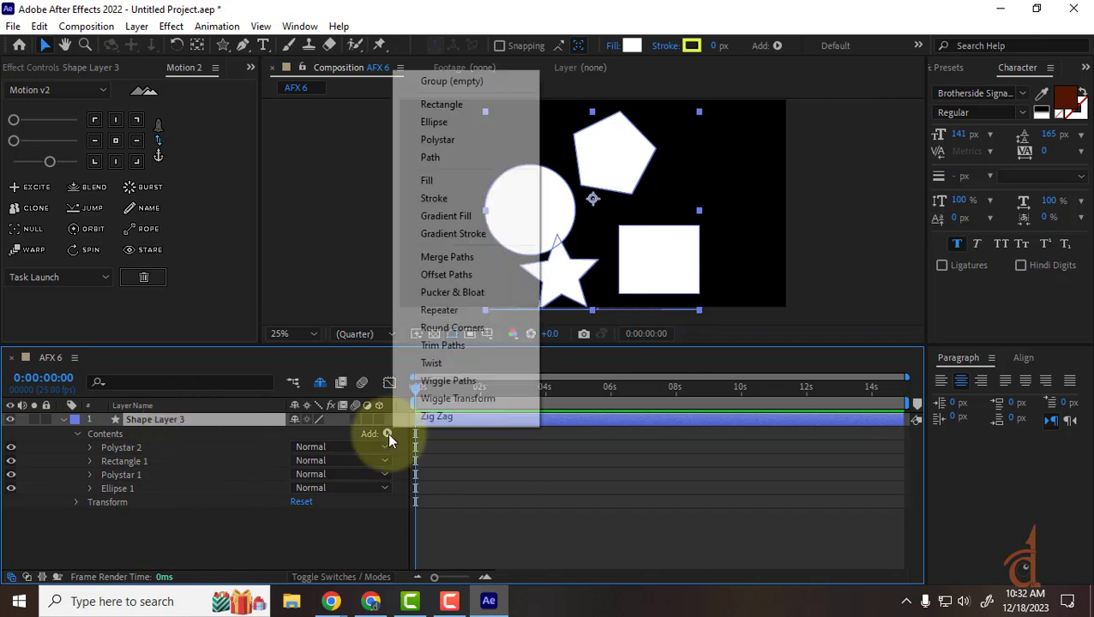
left_click(195, 530)
left_click(109, 415)
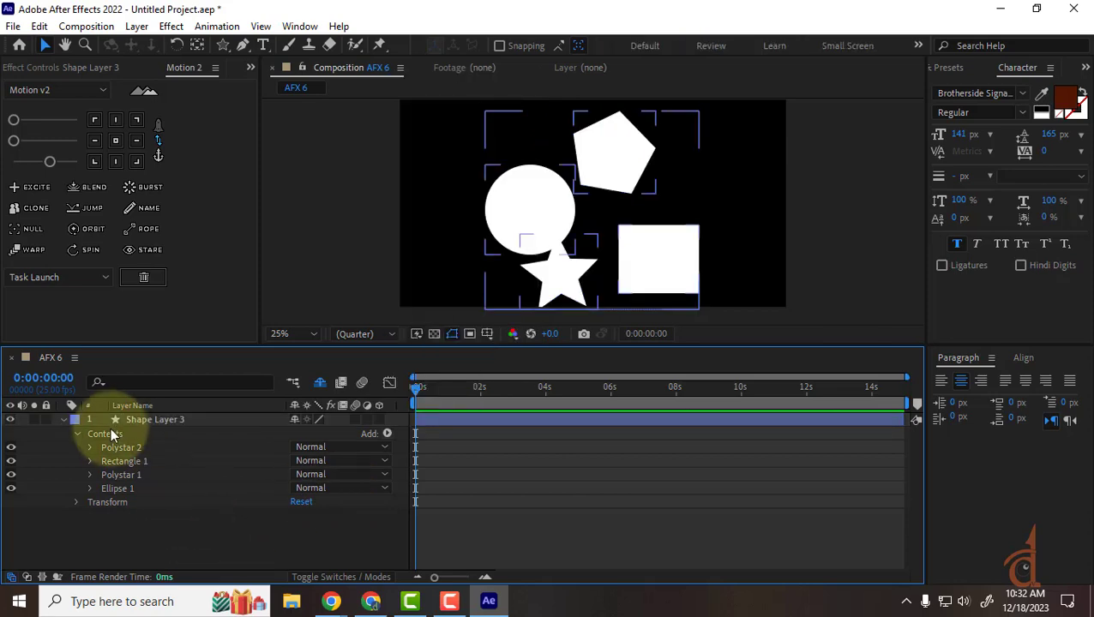
left_click(130, 419)
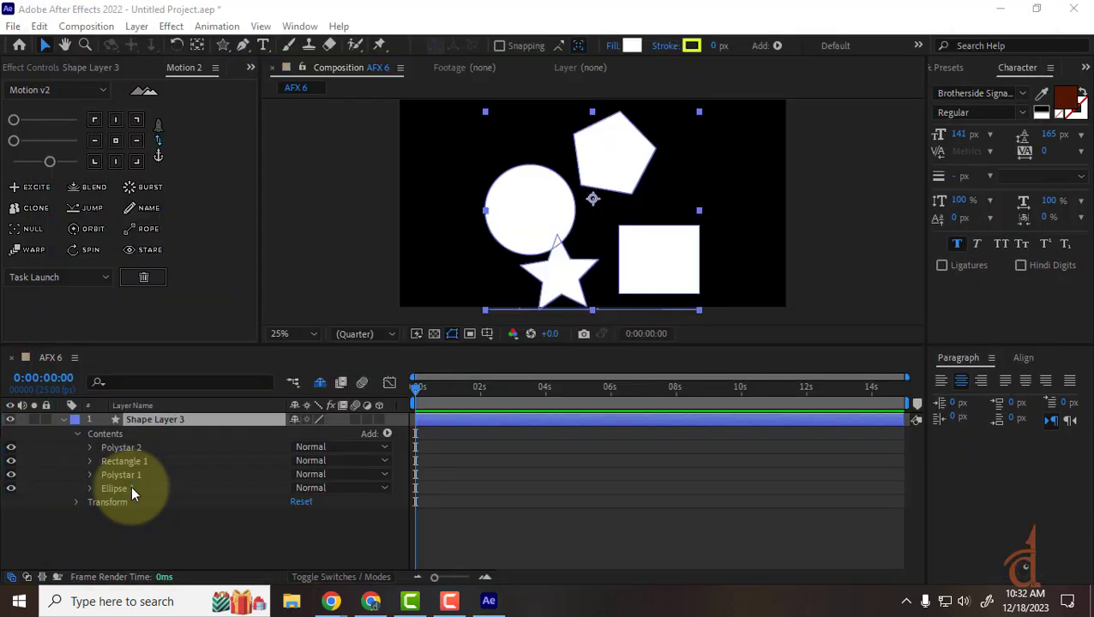
Try deleting Ellipse 1, Polystar 1 and Rectangle 1 from Shape Layer 3, and undo the deletion.
left_click(131, 485)
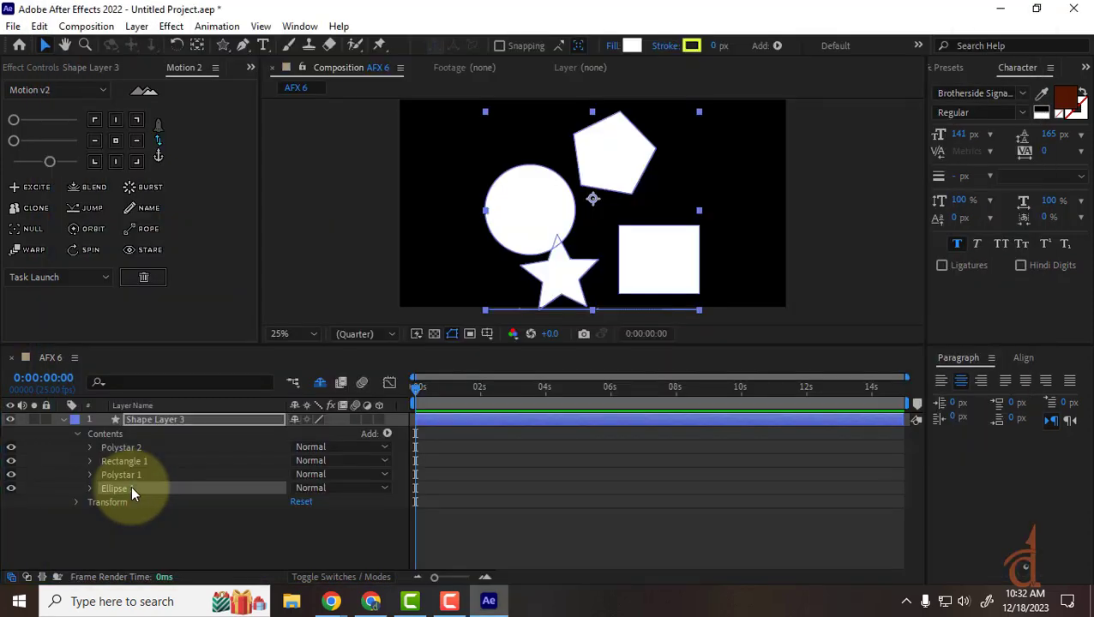
left_click(139, 461, "shift")
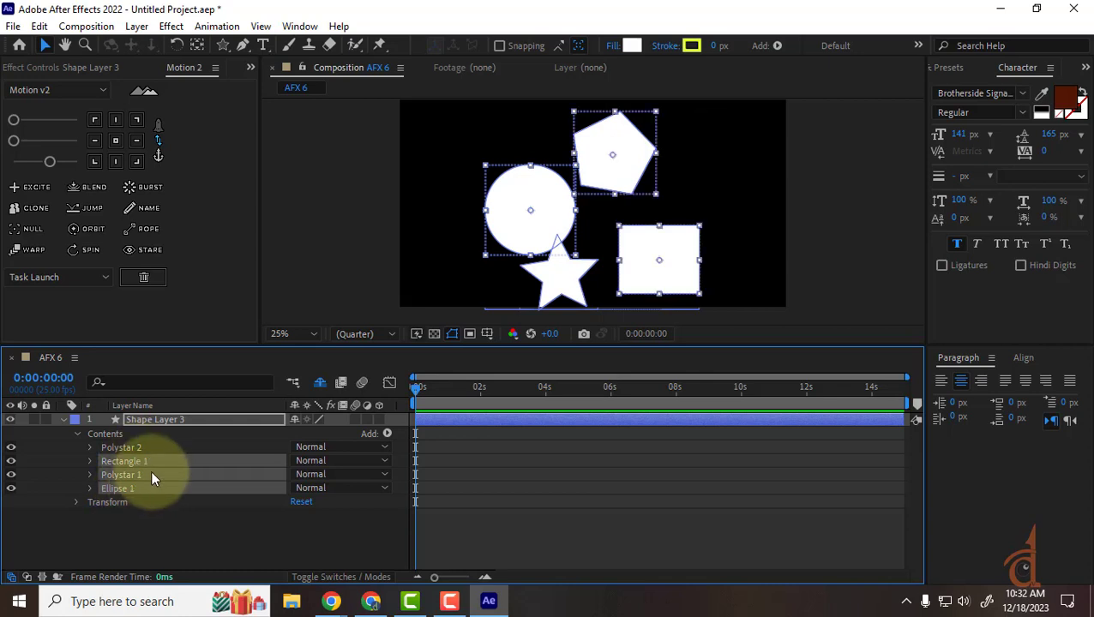
key("Delete")
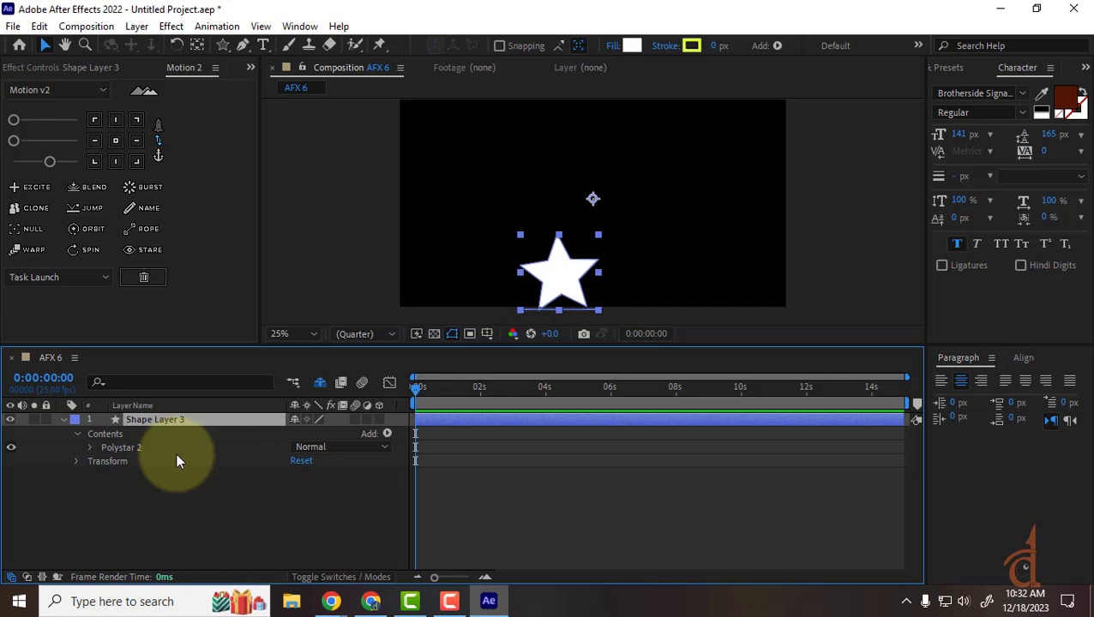
key("ctrl+v")
left_click(166, 506)
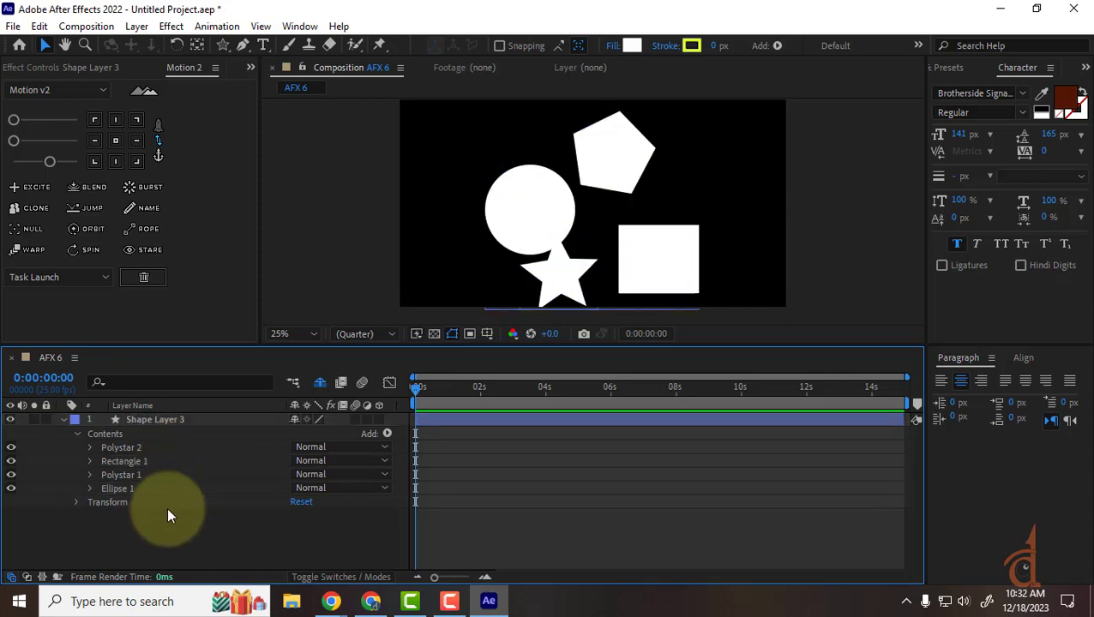
Delete Polystar 2, Rectangle 1 and Polystar 1 from Shape Layer 3, keeping only Ellipse 1.
left_click(137, 449)
left_click(129, 474, "shift")
key("Delete")
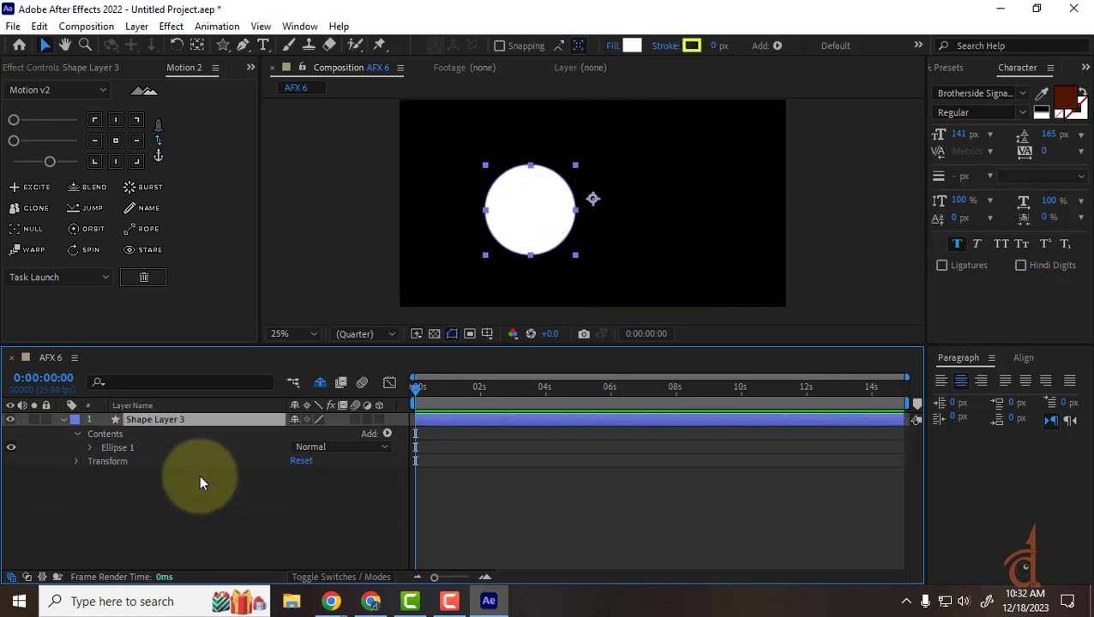
left_click(123, 447)
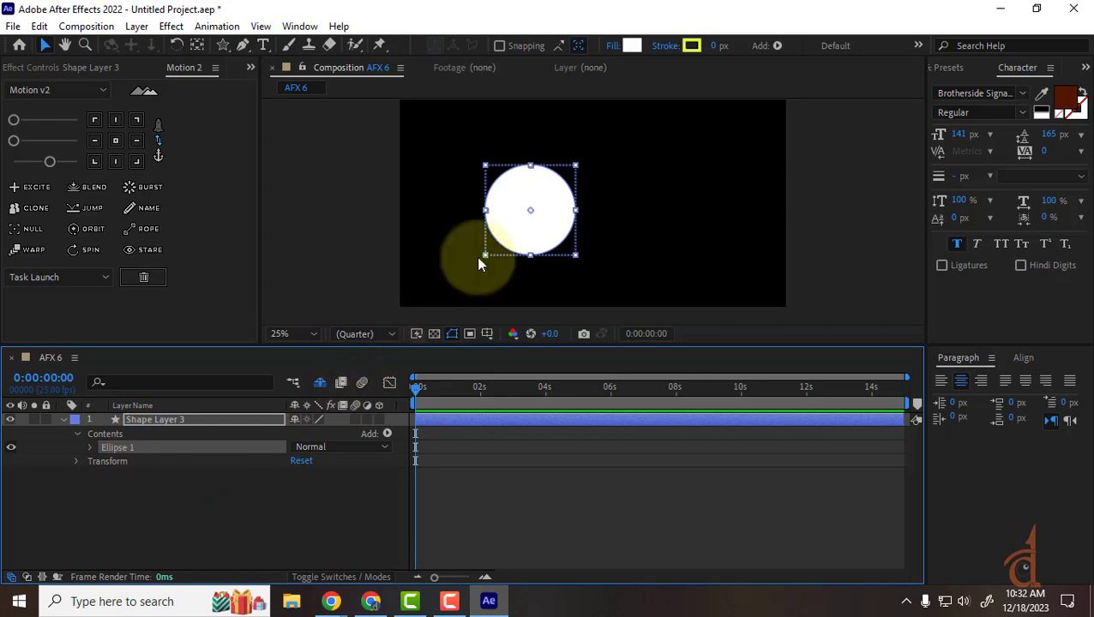
Center Shape Layer 3's anchor point on the circle and align the layer horizontally and vertically to the composition's center.
left_click(143, 423)
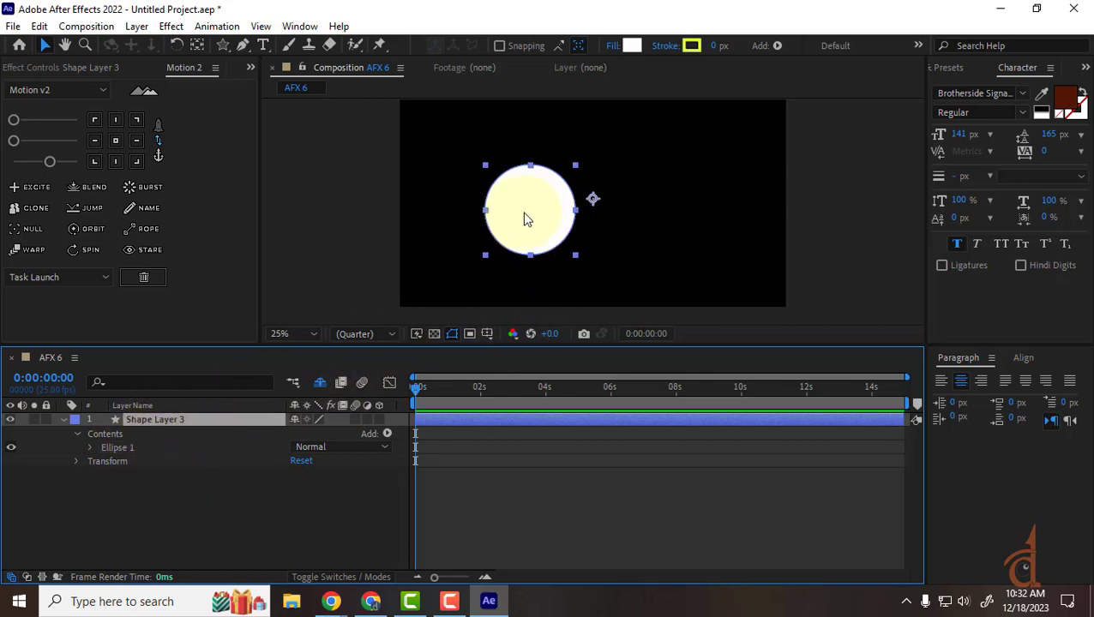
left_click(114, 140)
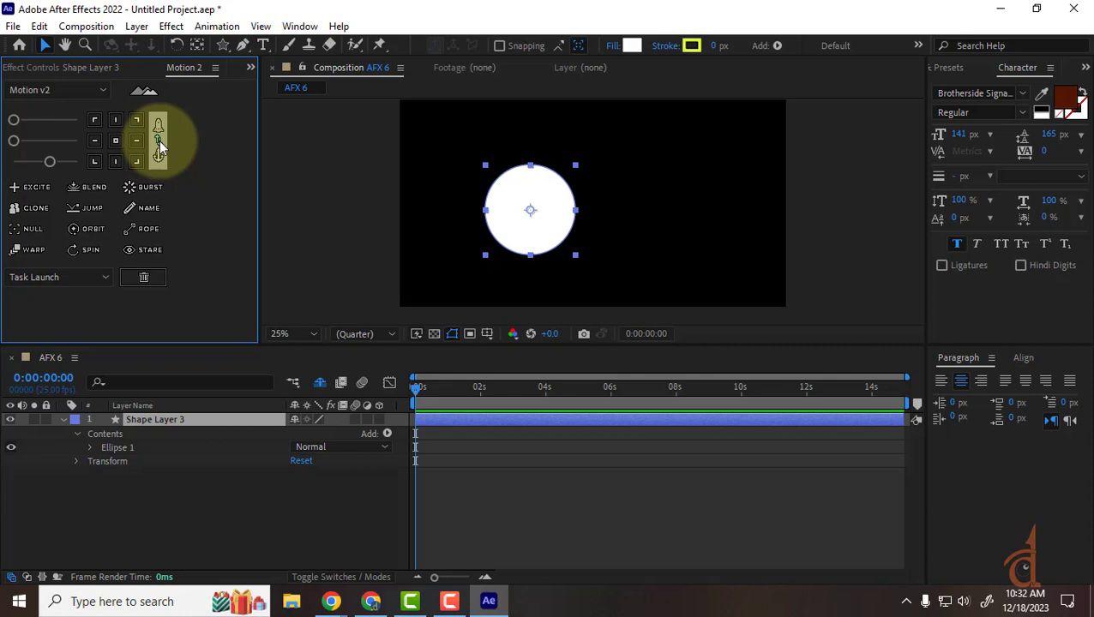
left_click_drag(532, 225, 478, 185)
left_click(1023, 357)
left_click(971, 398)
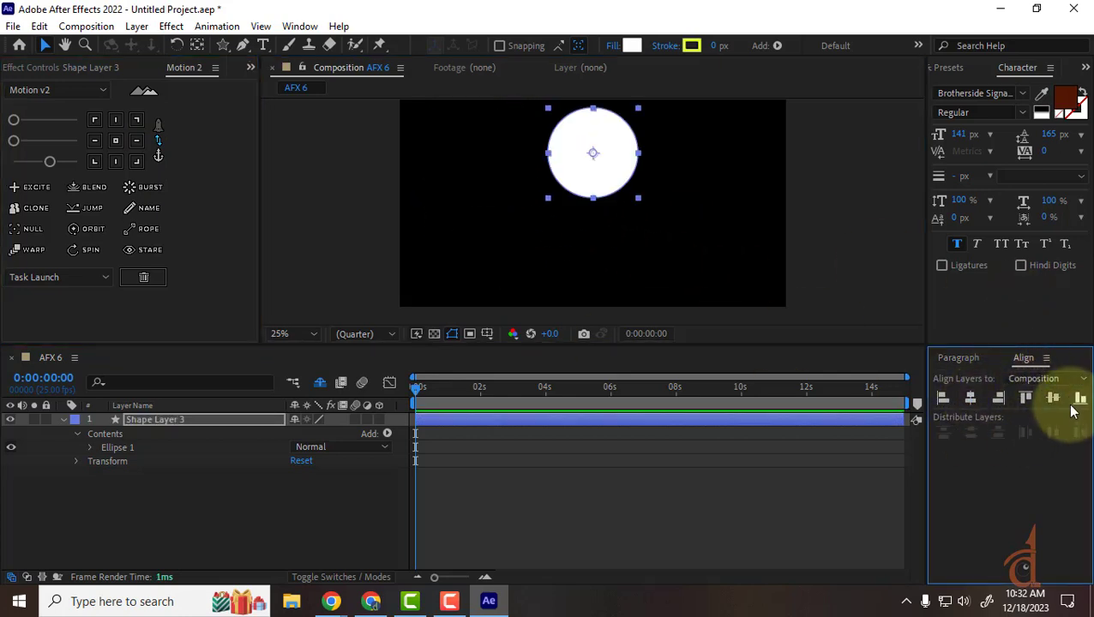
left_click(1053, 399)
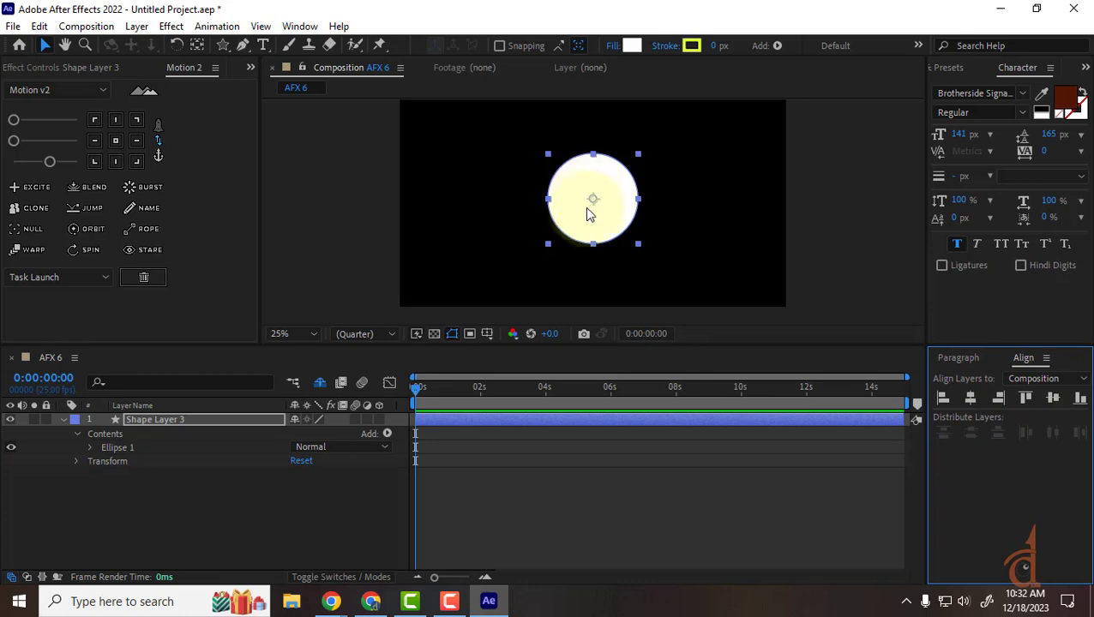
left_click(310, 509)
Give the circle an 18 px yellow stroke and set its fill to None.
left_click(568, 221)
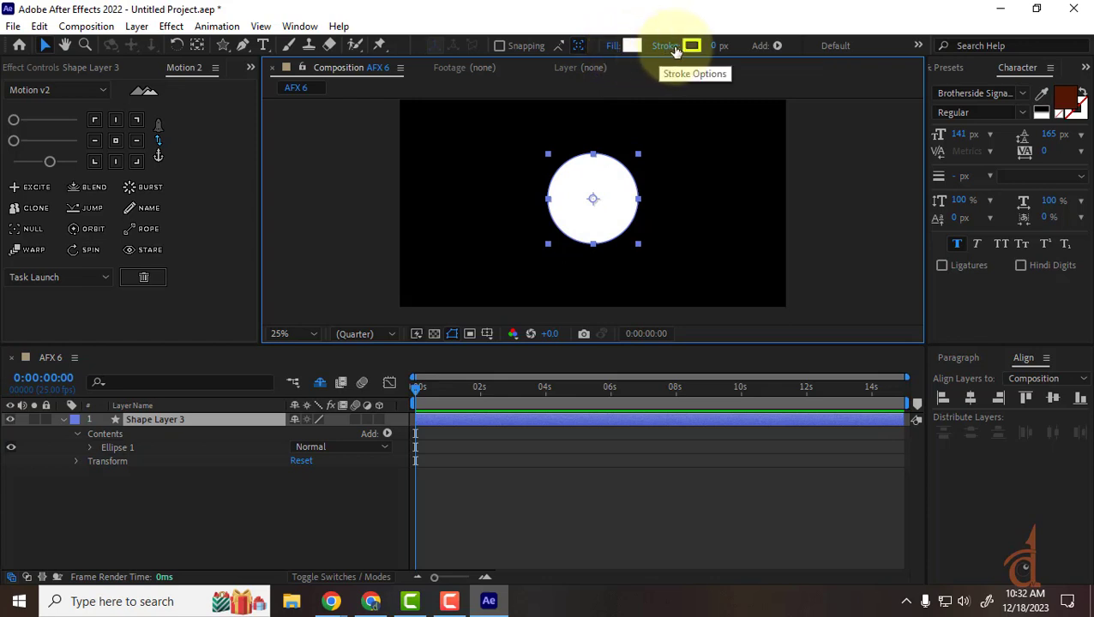
left_click_drag(713, 46, 727, 45)
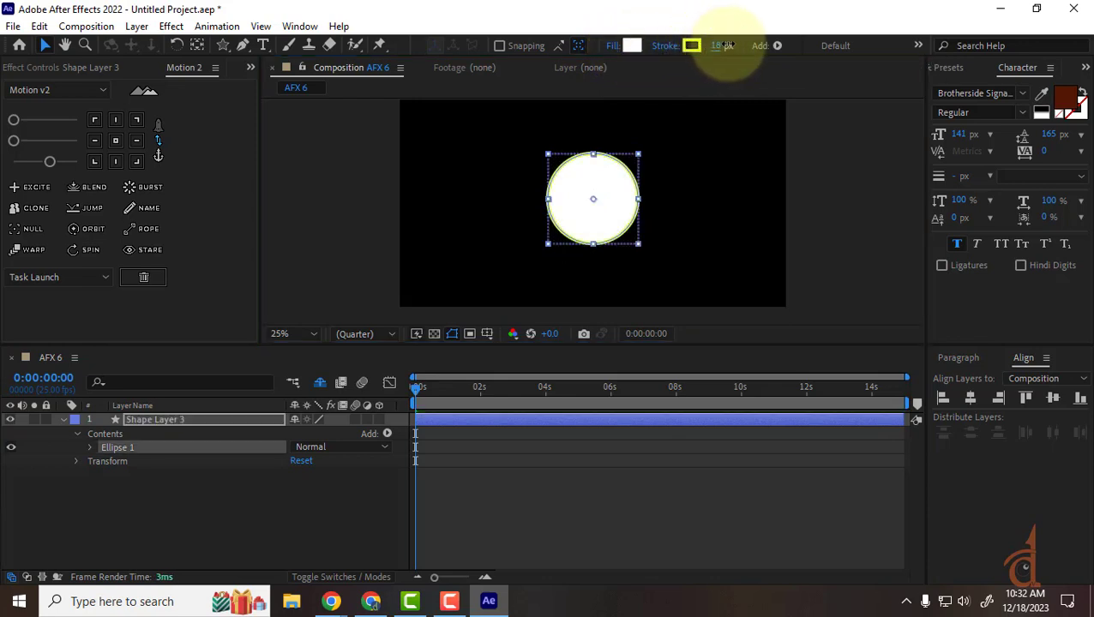
left_click(613, 47)
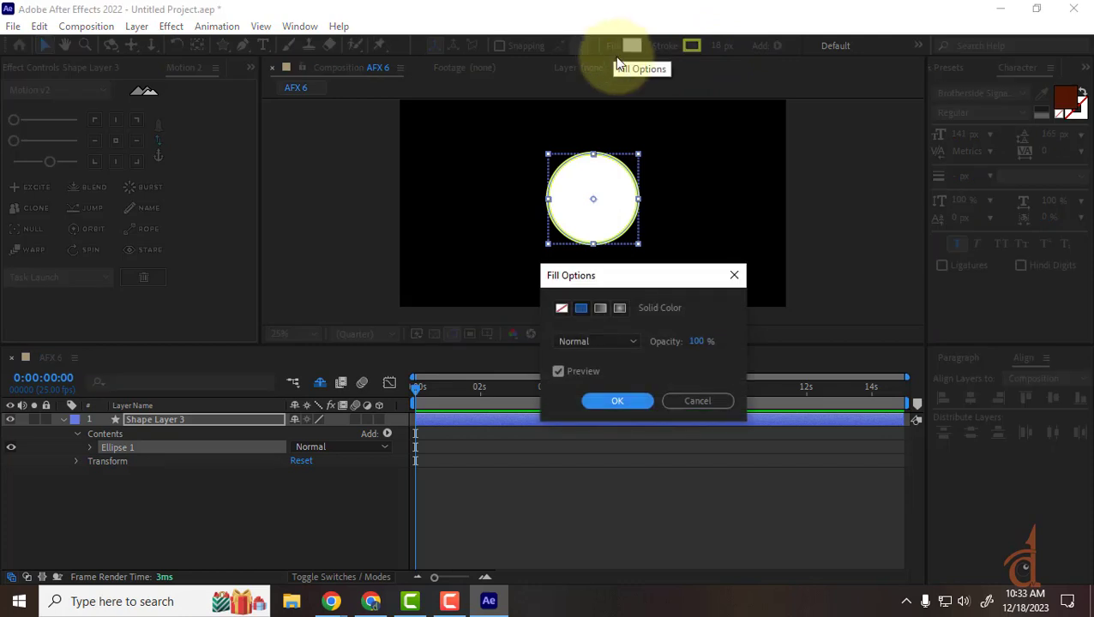
left_click(561, 309)
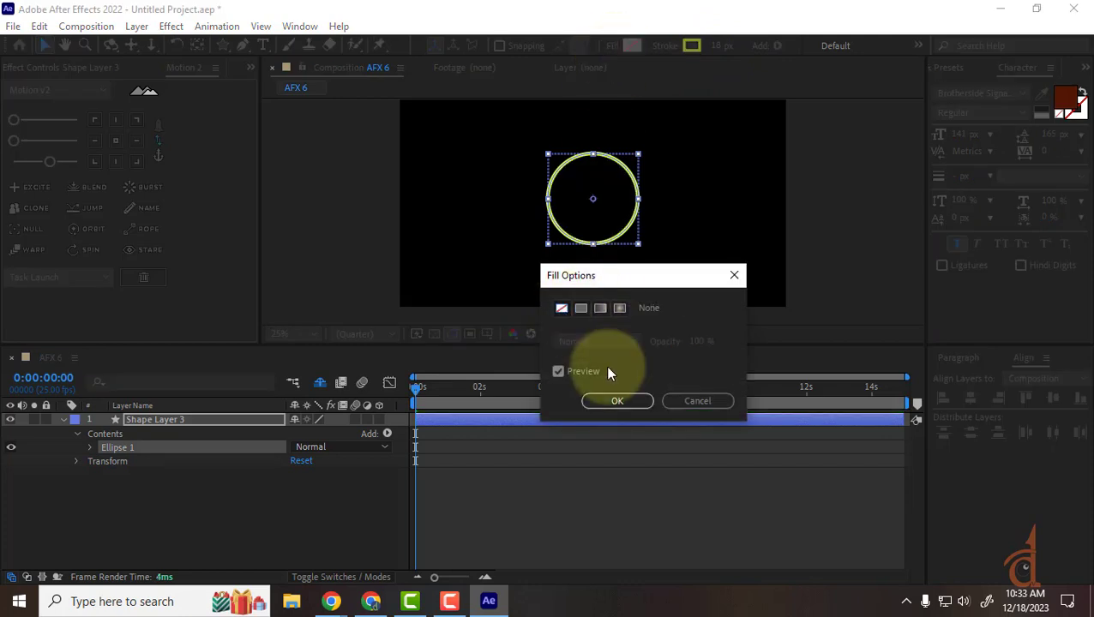
left_click(615, 400)
left_click(287, 502)
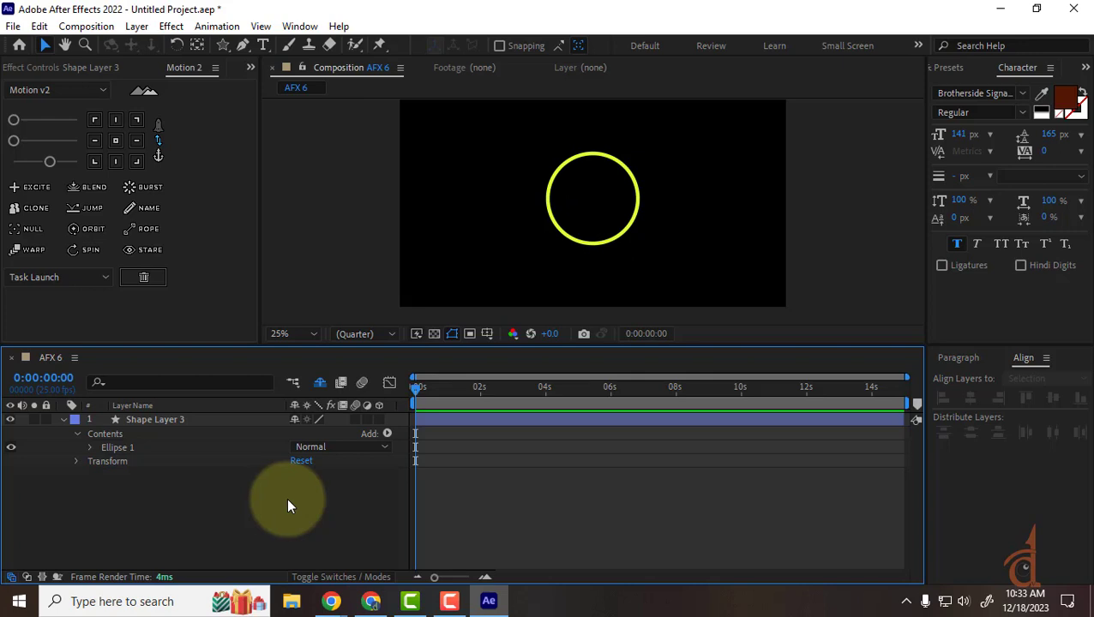
Add a Pucker & Bloat operator to Shape Layer 3 and set its Amount to 105.
left_click(172, 419)
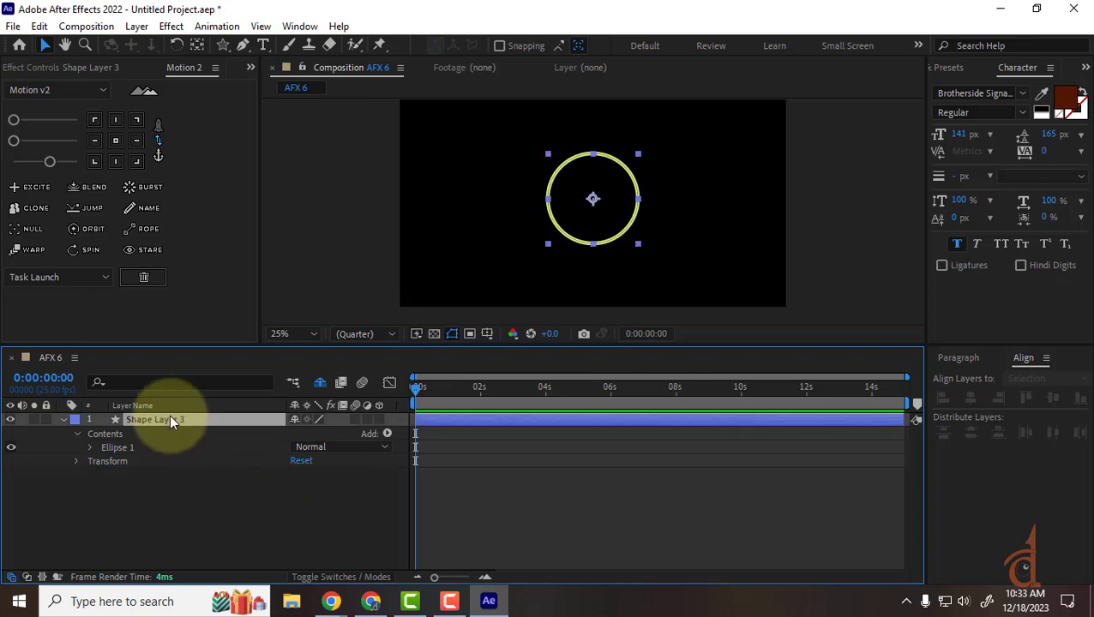
left_click(387, 433)
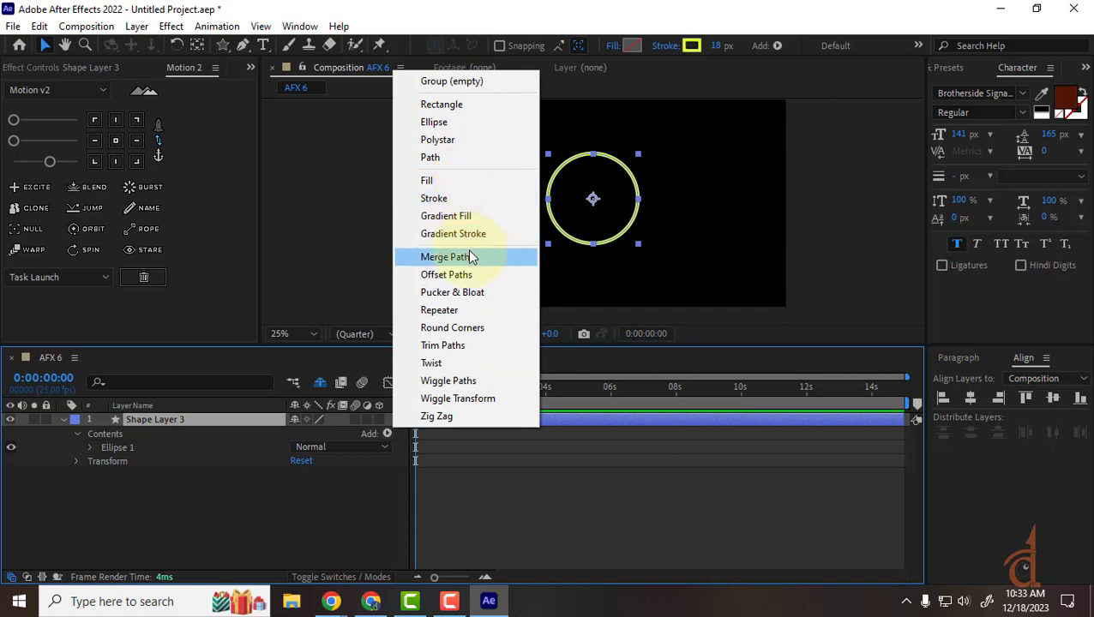
left_click(463, 294)
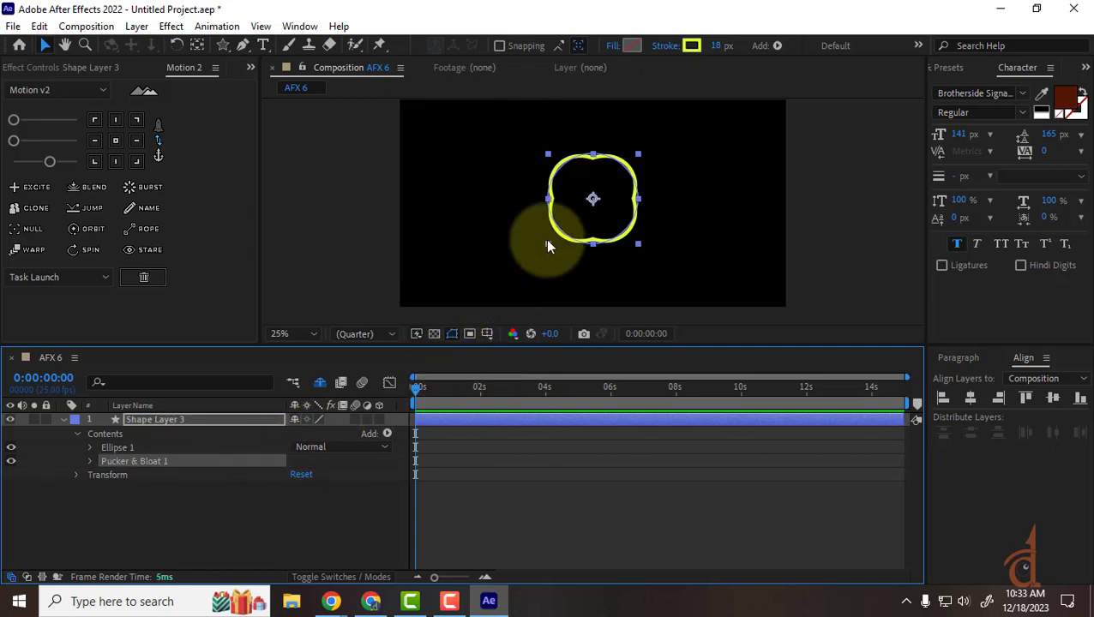
left_click(90, 461)
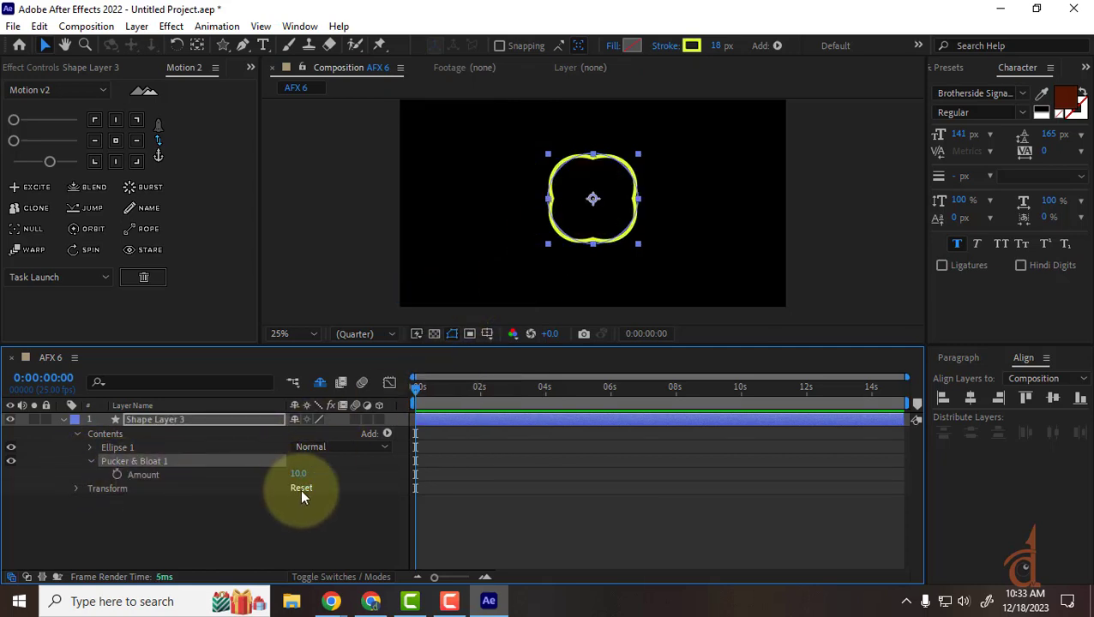
left_click_drag(301, 475, 404, 495)
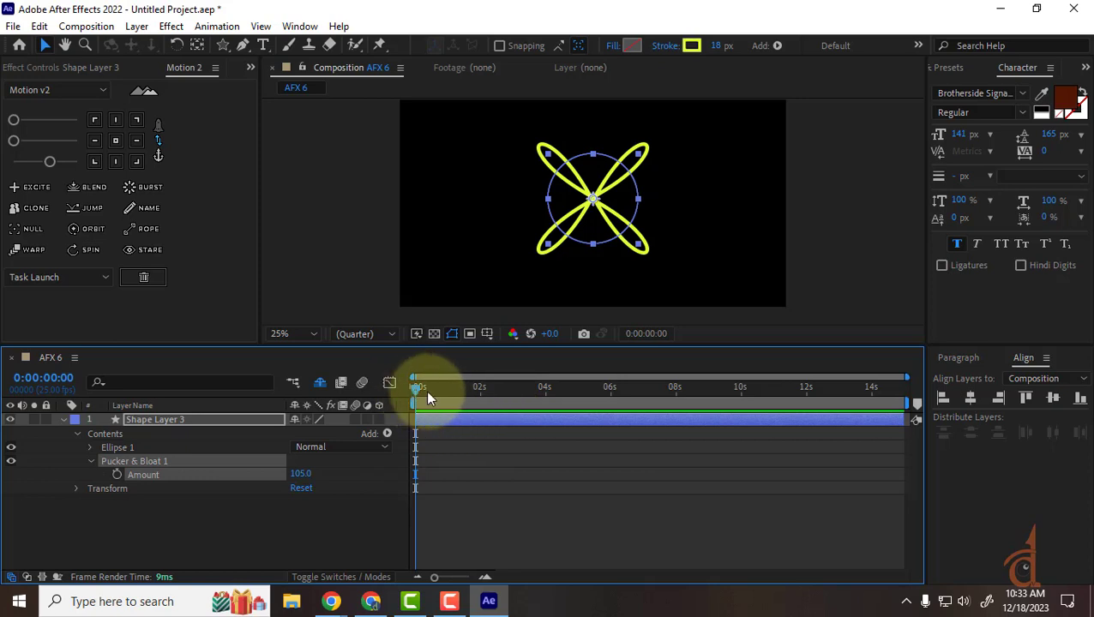
Keyframe the Pucker & Bloat Amount at 0 on the first frame and at 99 at 0:00:02:01.
left_click(300, 474)
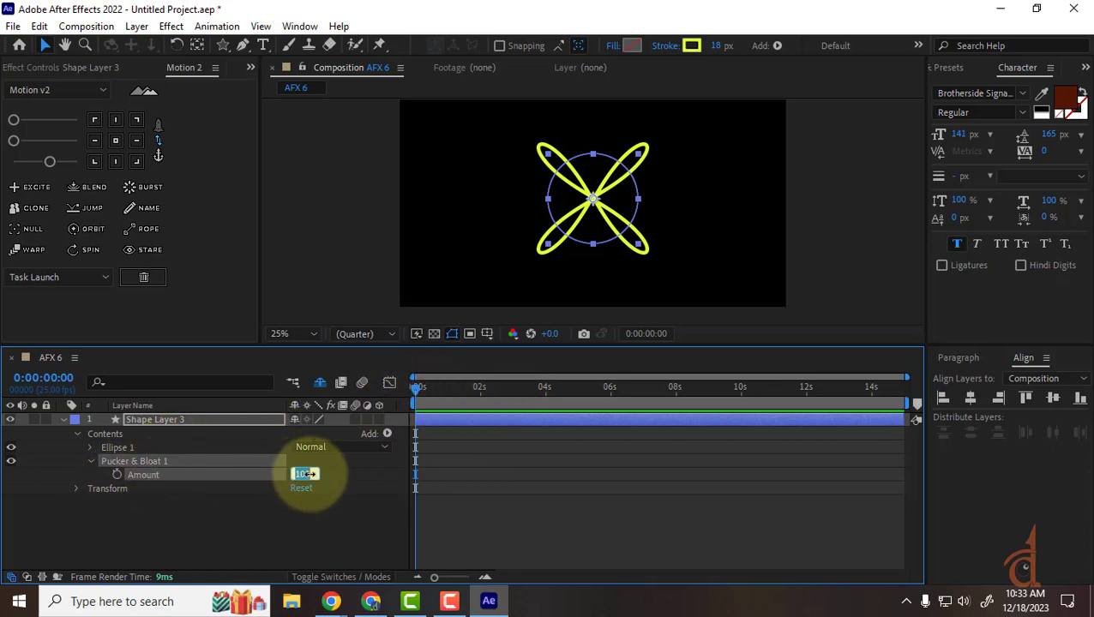
type("0")
key("Return")
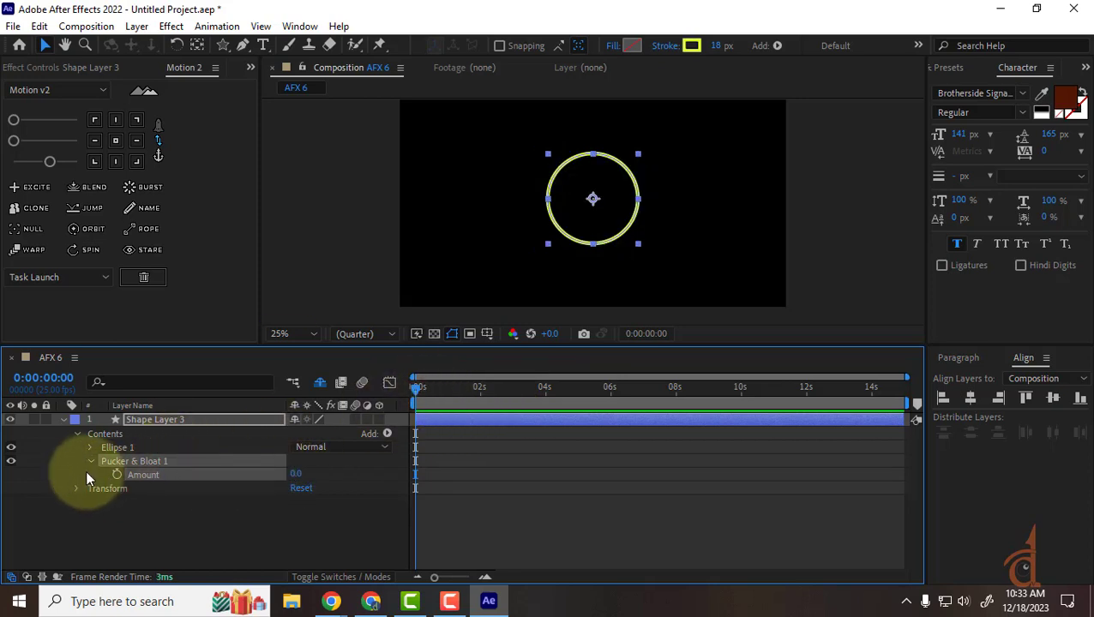
left_click(117, 474)
left_click_drag(425, 390, 480, 409)
left_click_drag(303, 479, 378, 479)
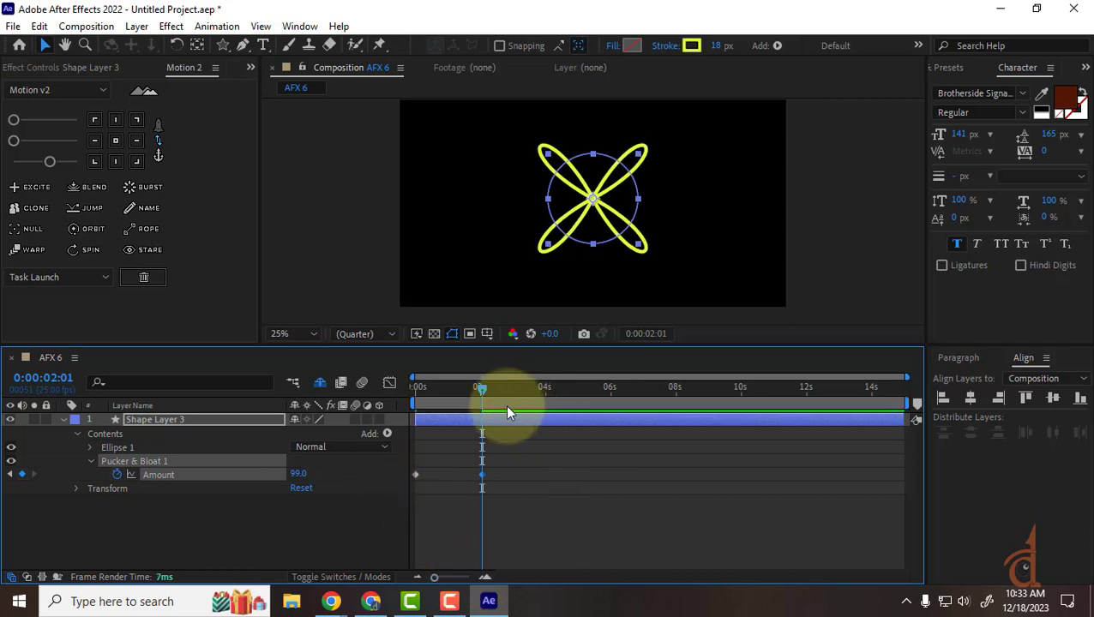
Add an Amount keyframe of -100 at 0:00:06:00 and preview the animation from the start.
left_click_drag(505, 401, 608, 396)
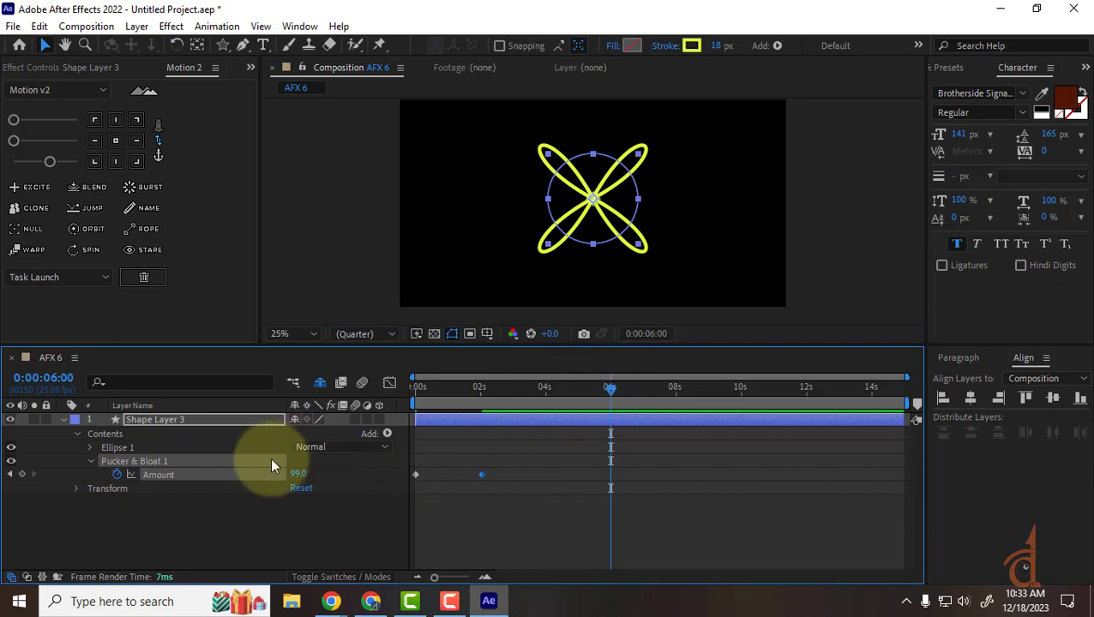
left_click(298, 477)
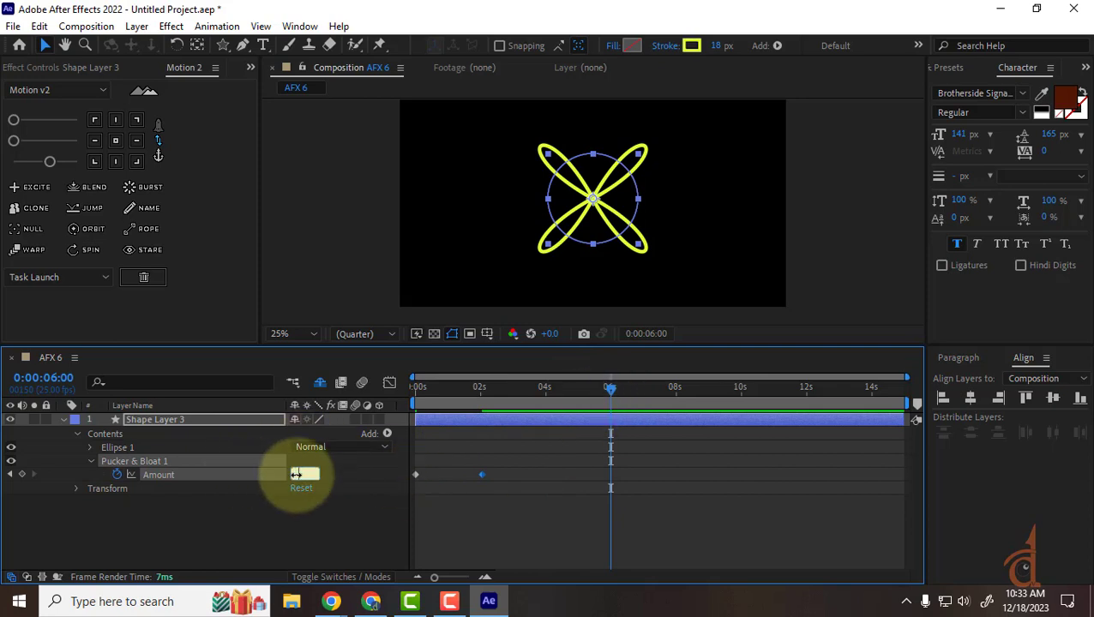
type("-100")
key("Return")
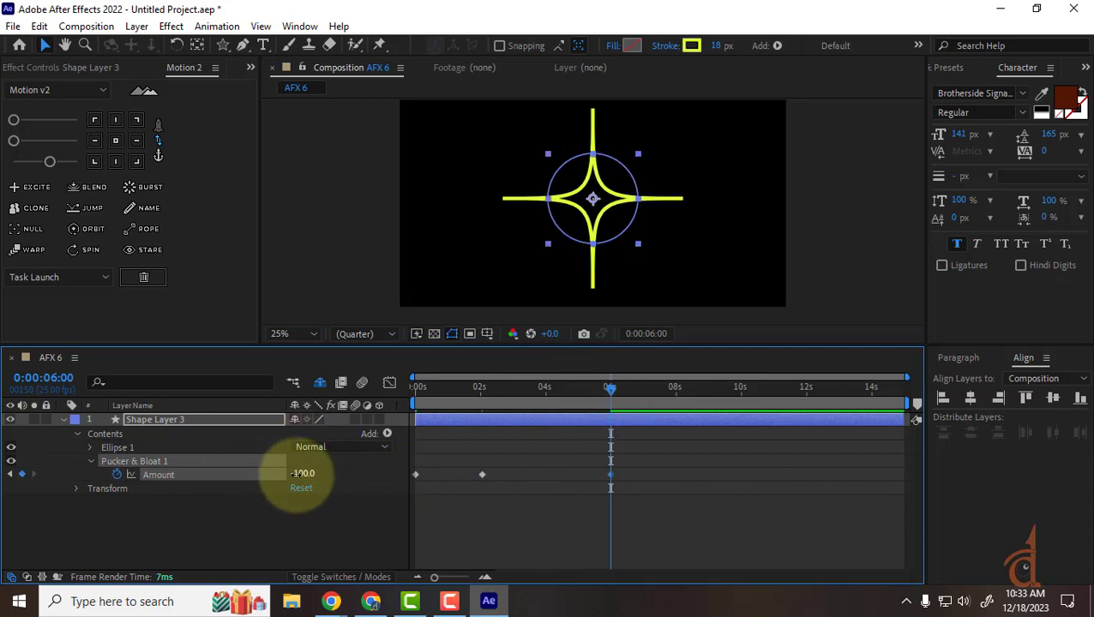
left_click_drag(607, 389, 83, 405)
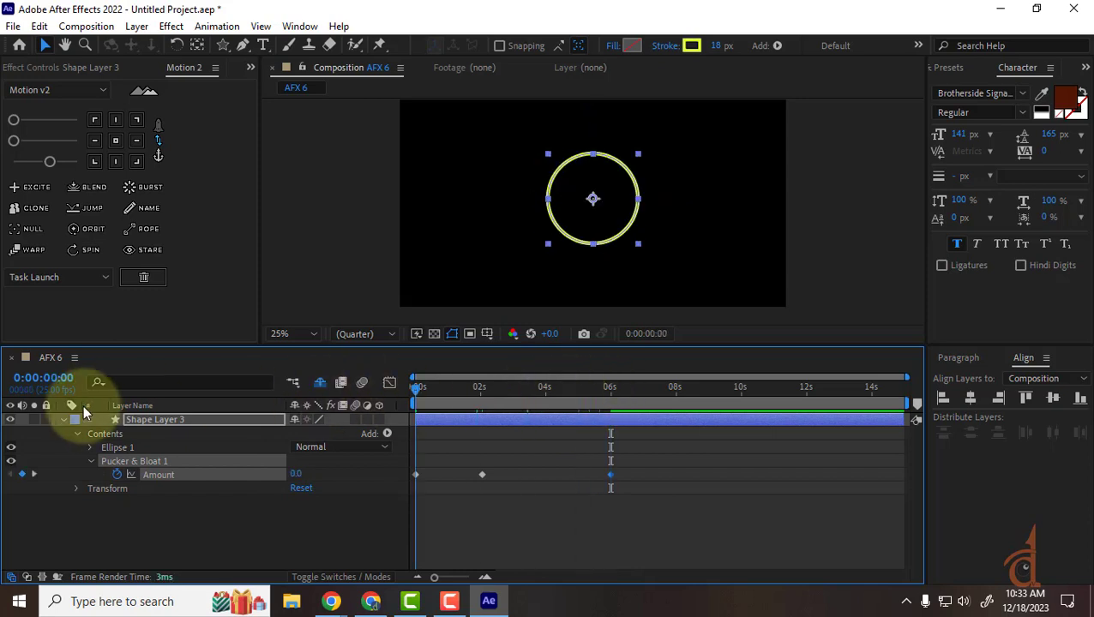
key("space")
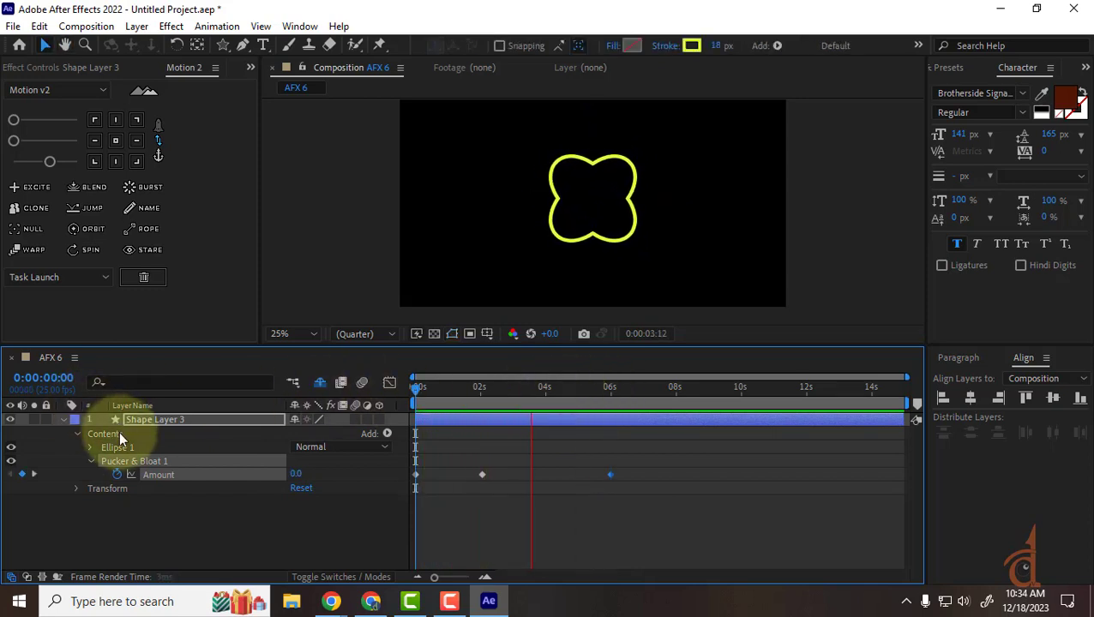
key("space")
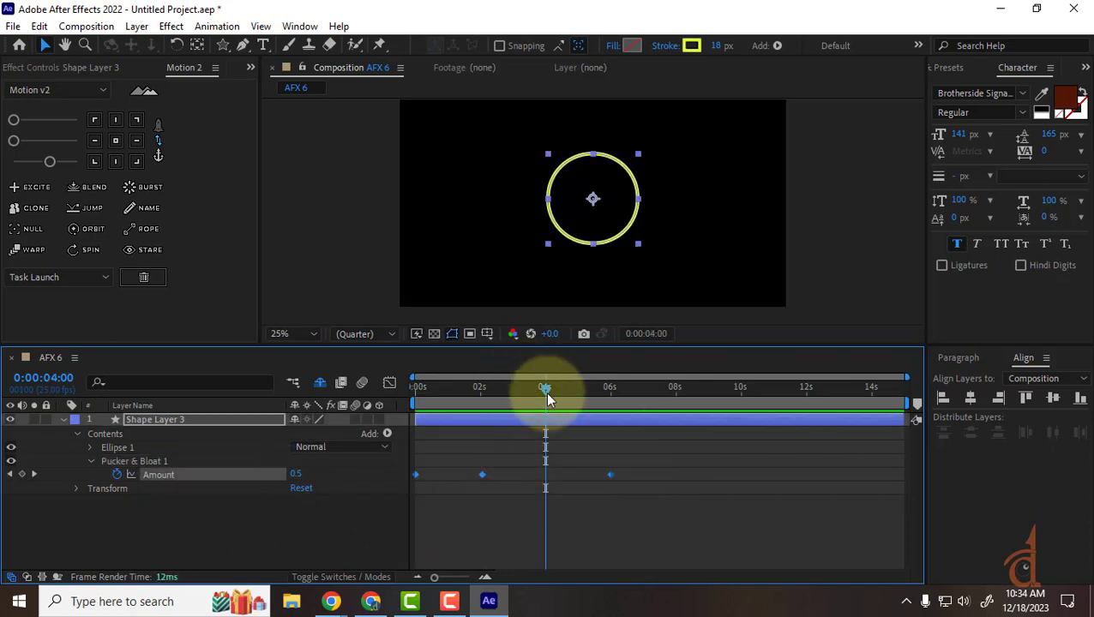
Compress the timing of the three Amount keyframes proportionally so the last one lands at 0:00:02:16, and preview the faster animation.
left_click_drag(546, 394, 236, 392)
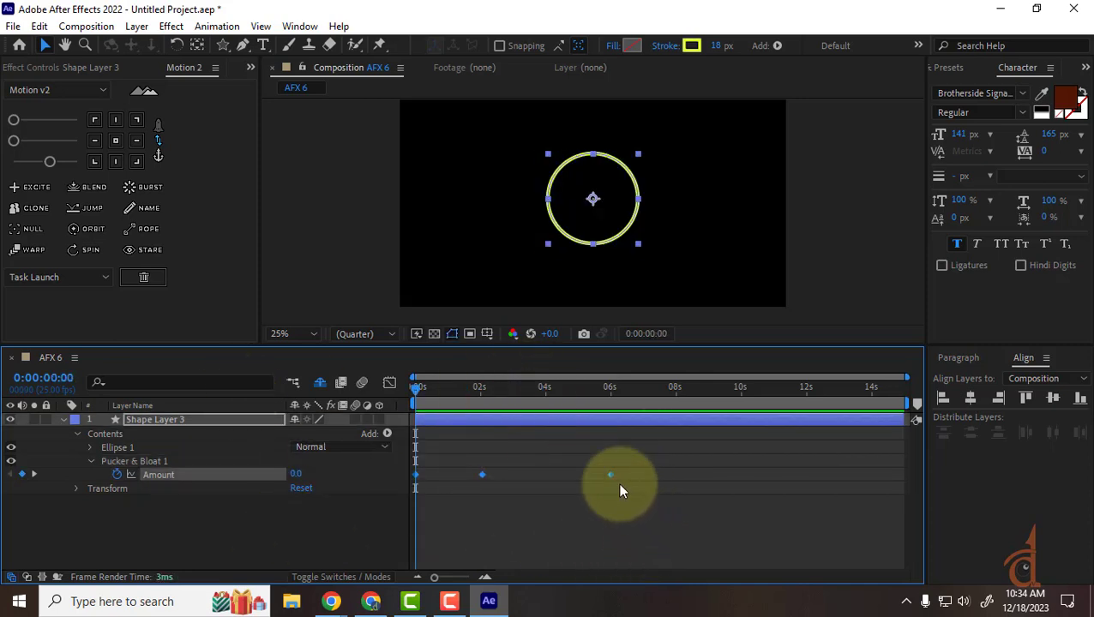
left_click_drag(609, 476, 481, 522)
left_click(479, 519)
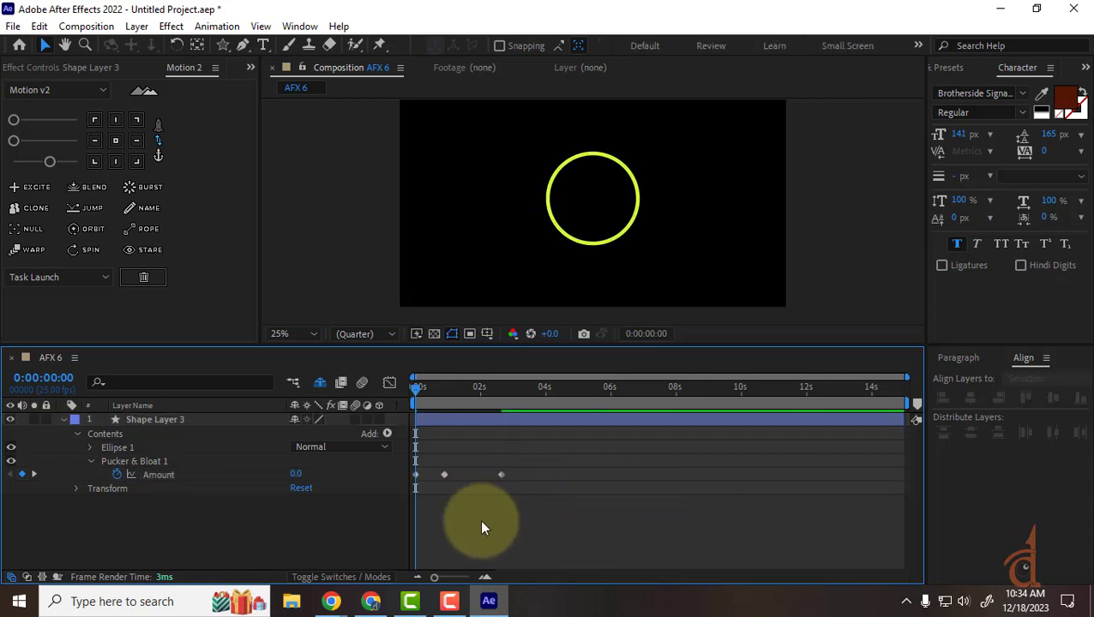
key("space")
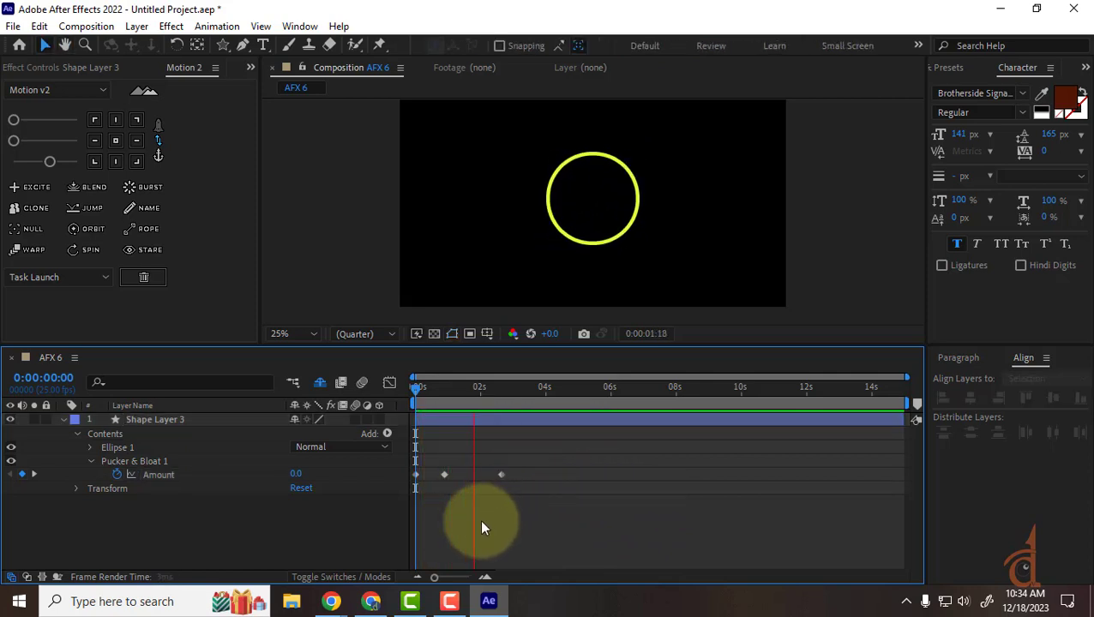
key("space")
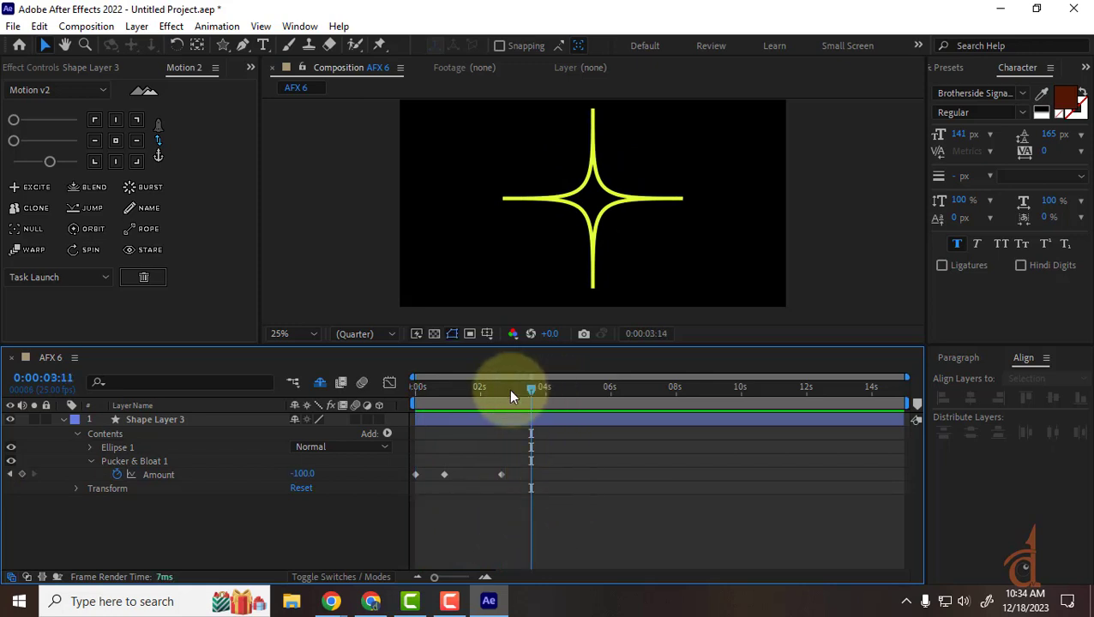
Keyframe Shape Layer 3's Rotation at 0° on the first frame and at 0:00:02:16, in line with the last Amount keyframe.
key("Home")
left_click(175, 419)
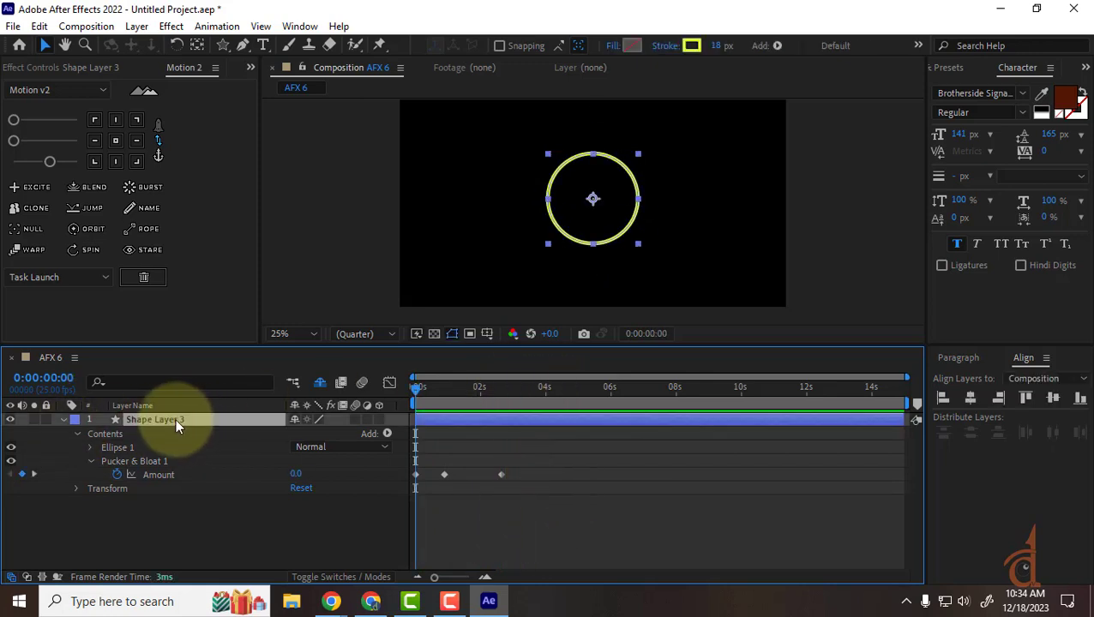
key("r")
left_click(104, 432)
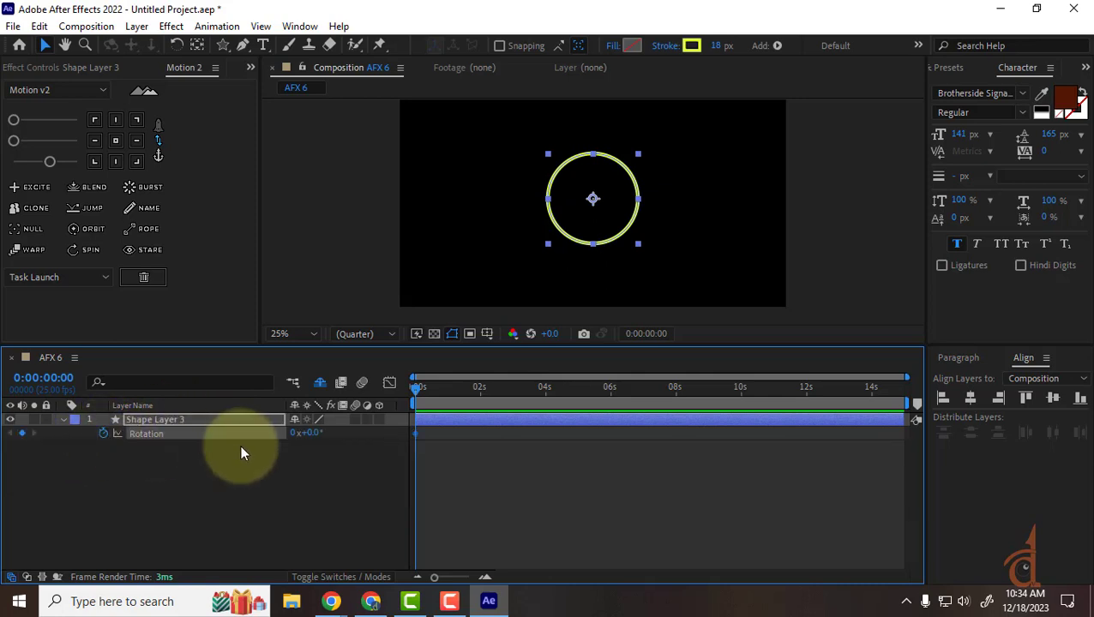
key("u")
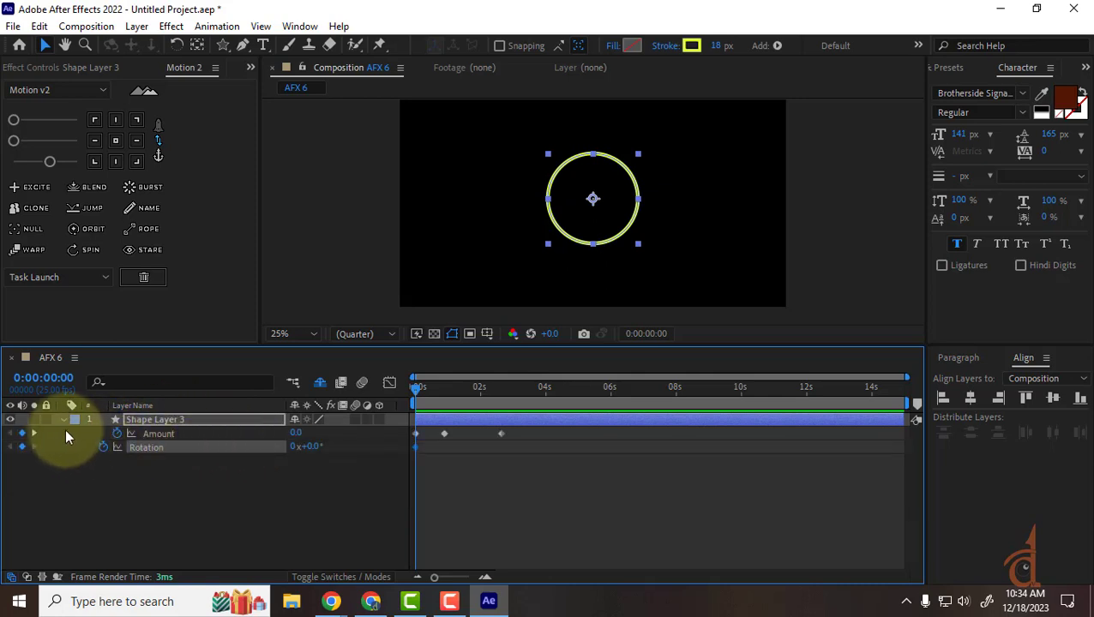
left_click(35, 434)
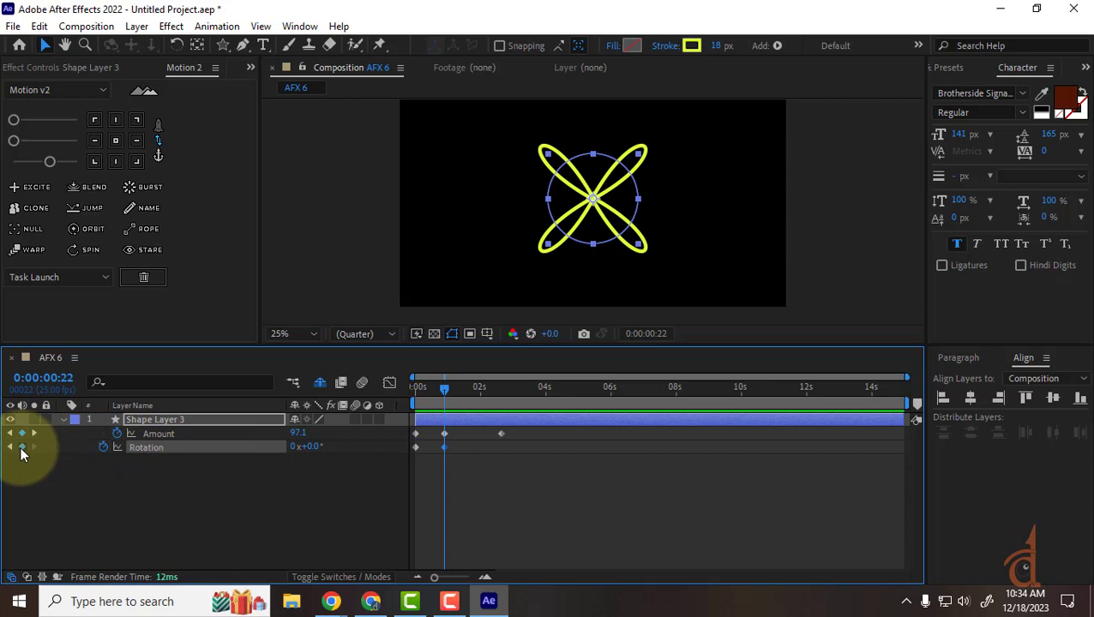
left_click(21, 448)
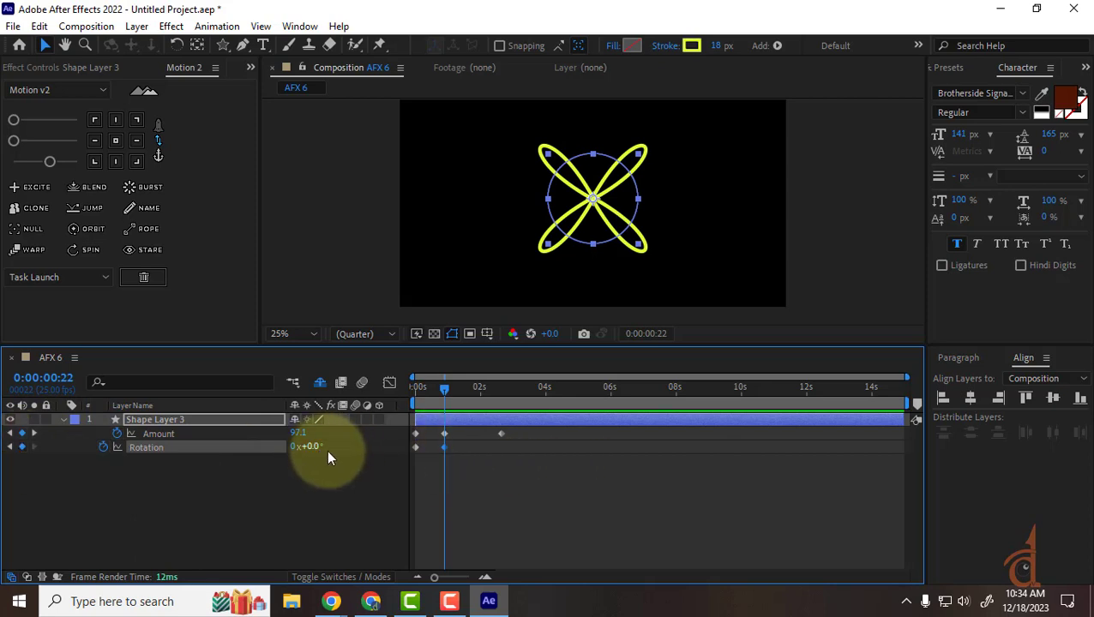
left_click_drag(443, 447, 500, 447)
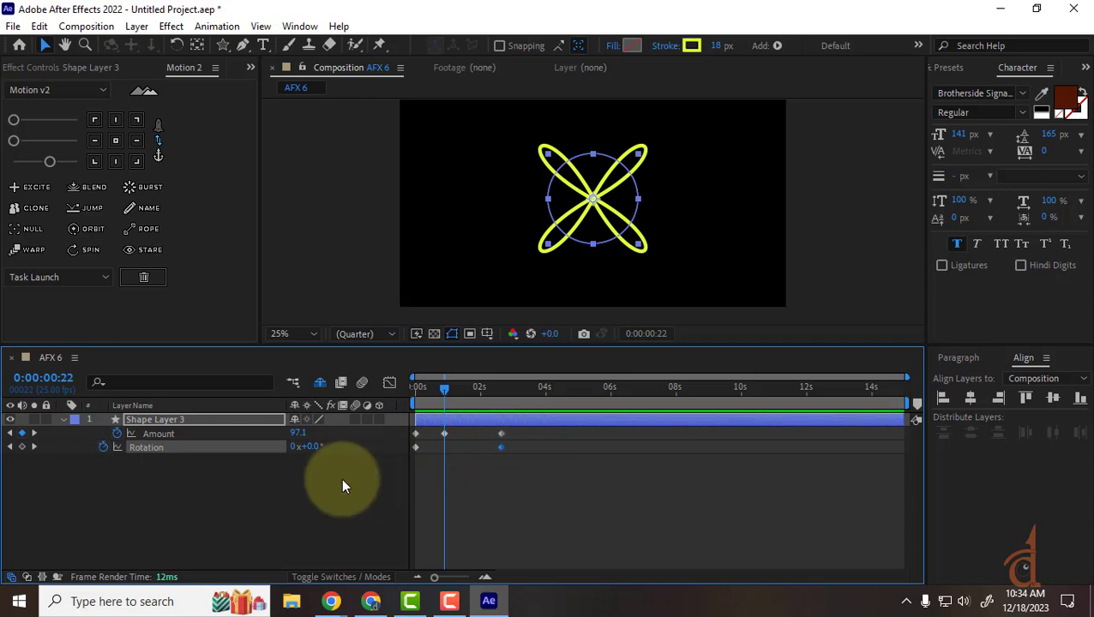
left_click(293, 446)
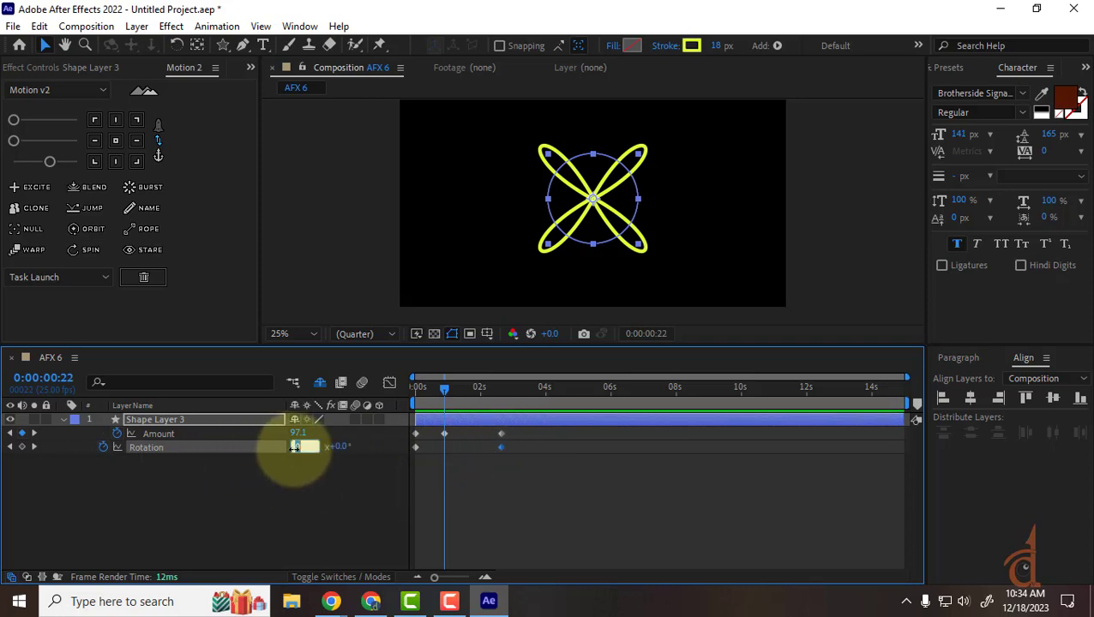
type("3")
key("Return")
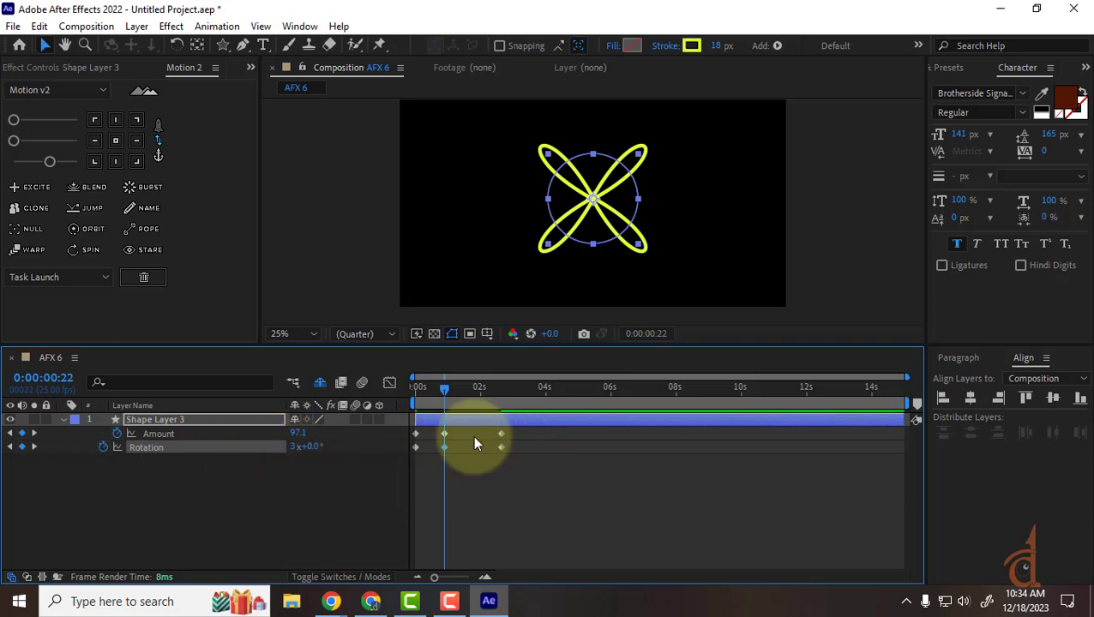
left_click_drag(463, 442, 429, 465)
key("Delete")
Set the Rotation keyframe at 0:00:02:16 to one full revolution and preview the spin from the start.
left_click(126, 420)
left_click(33, 446)
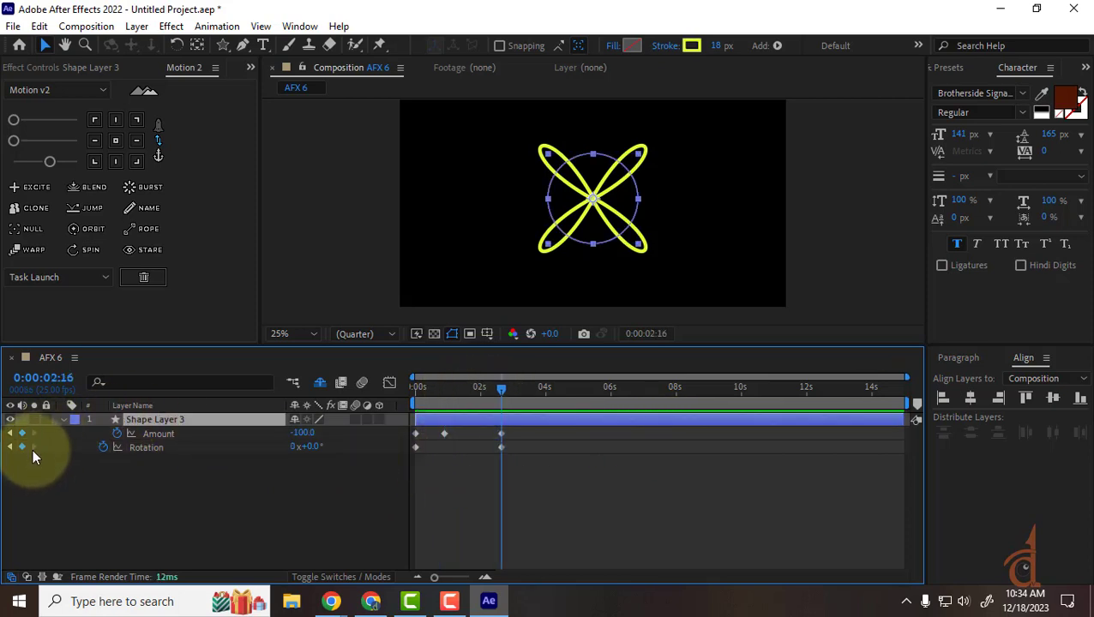
left_click(294, 447)
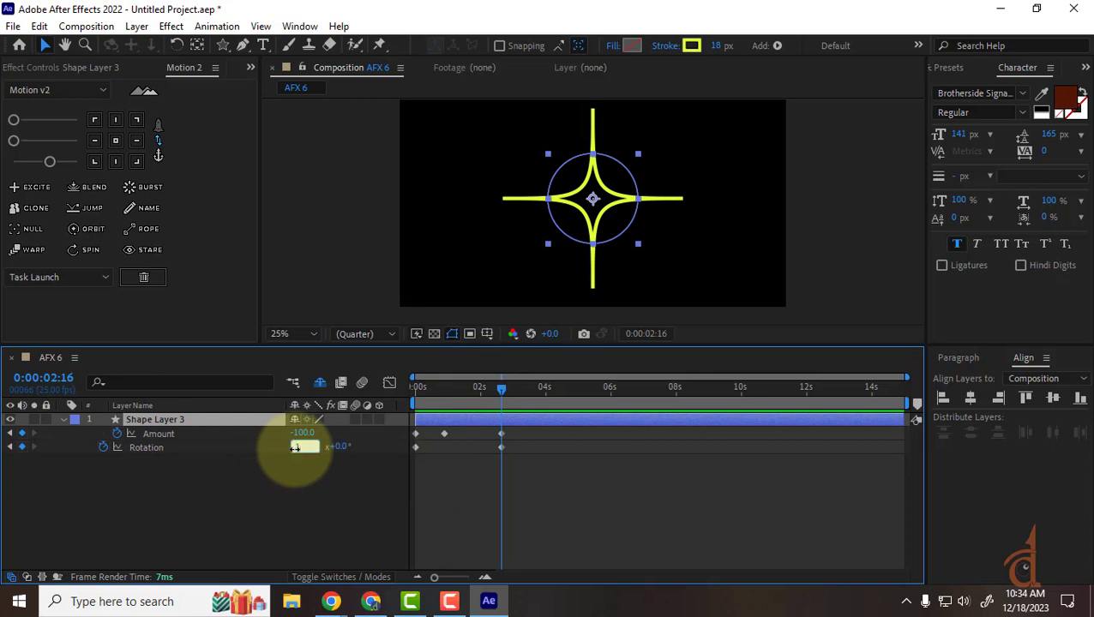
type("1")
key("Return")
left_click_drag(556, 392, 238, 402)
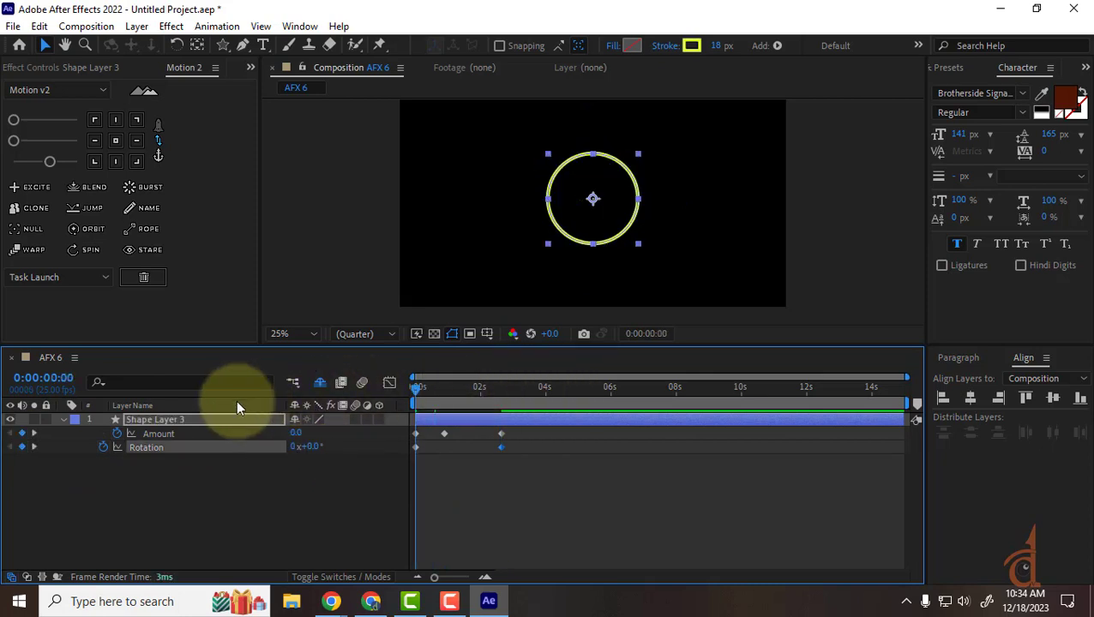
key("space")
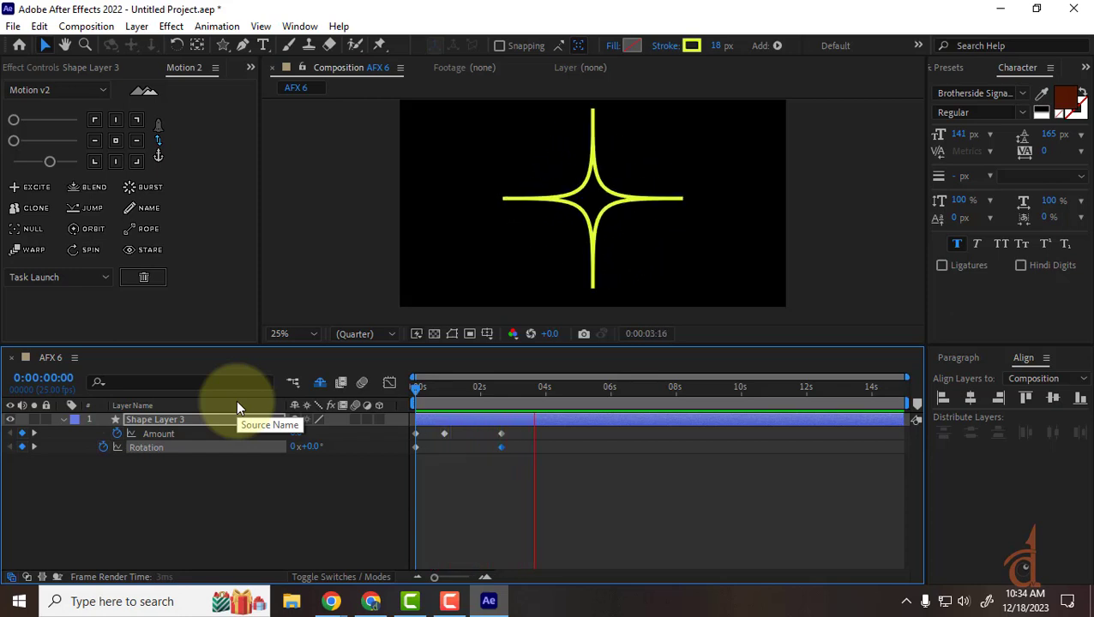
key("space")
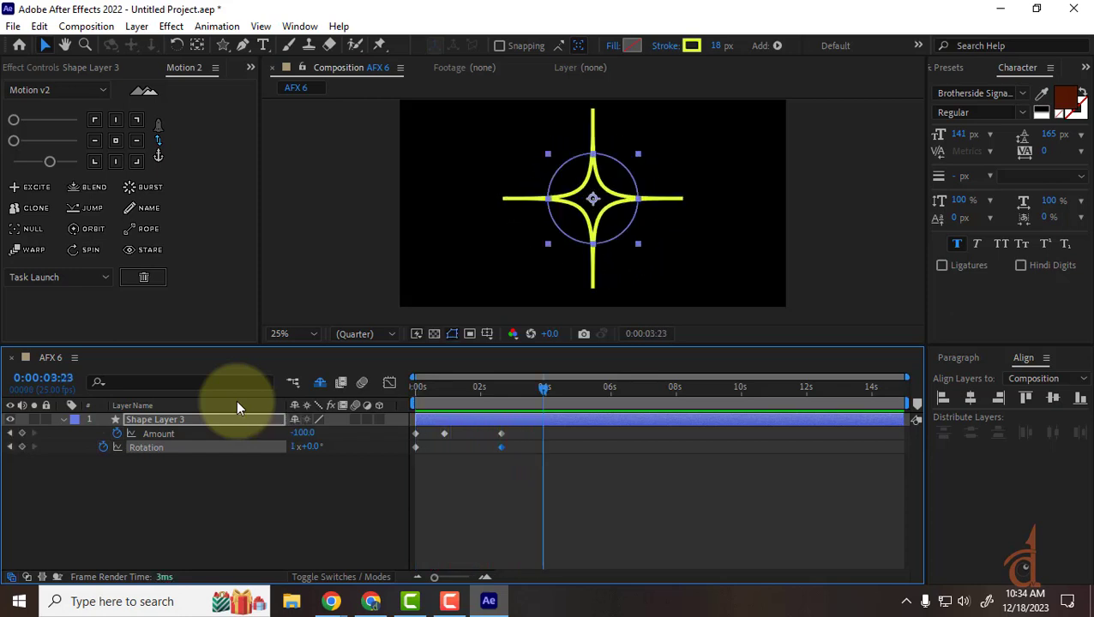
Delete the Pucker & Bloat 1 operator from Shape Layer 3 and return to the first frame.
left_click(66, 420)
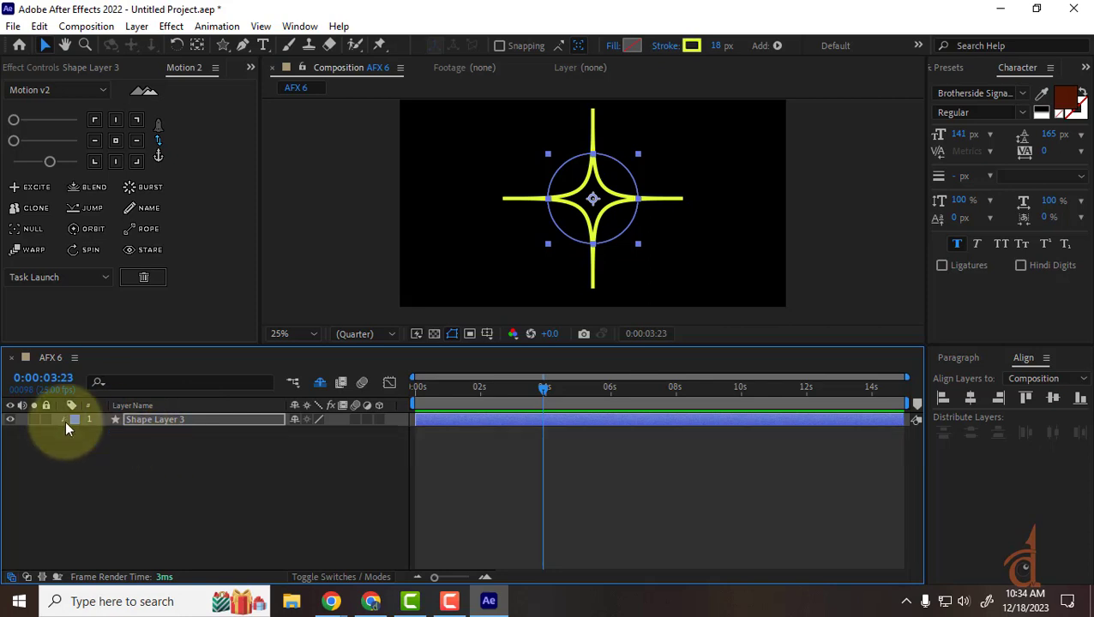
left_click(65, 420)
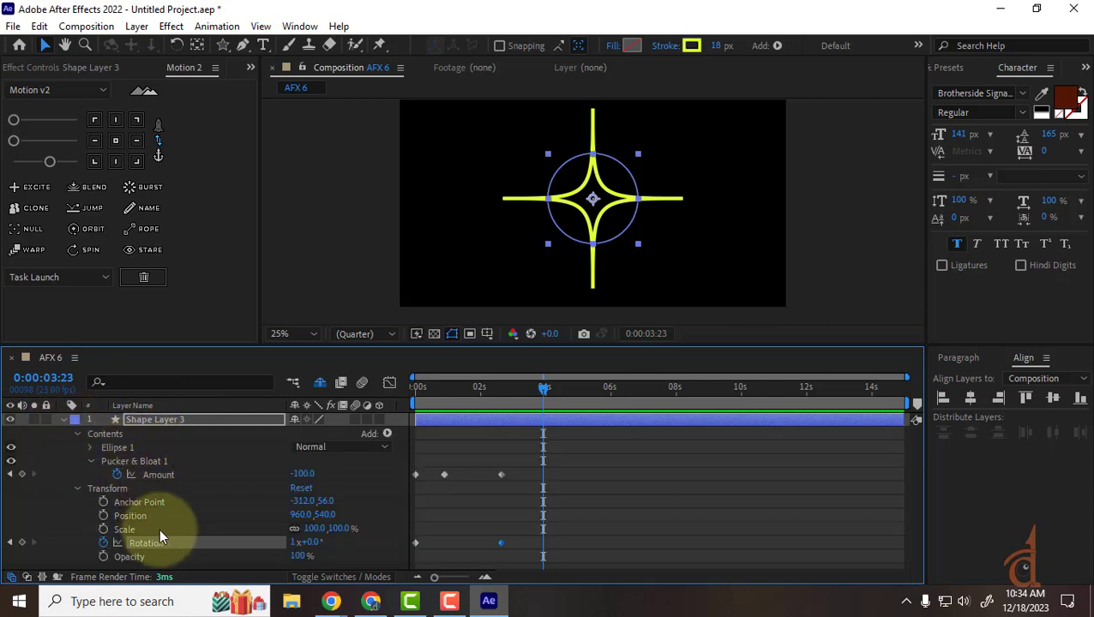
left_click(154, 461)
key("Delete")
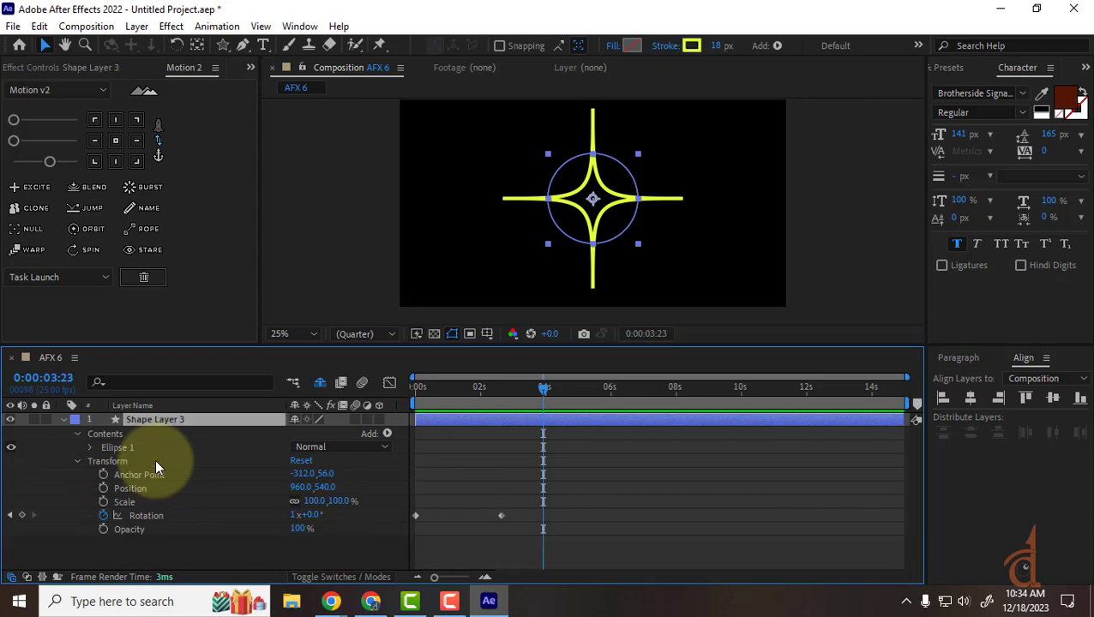
left_click_drag(505, 403, 377, 422)
left_click(470, 460)
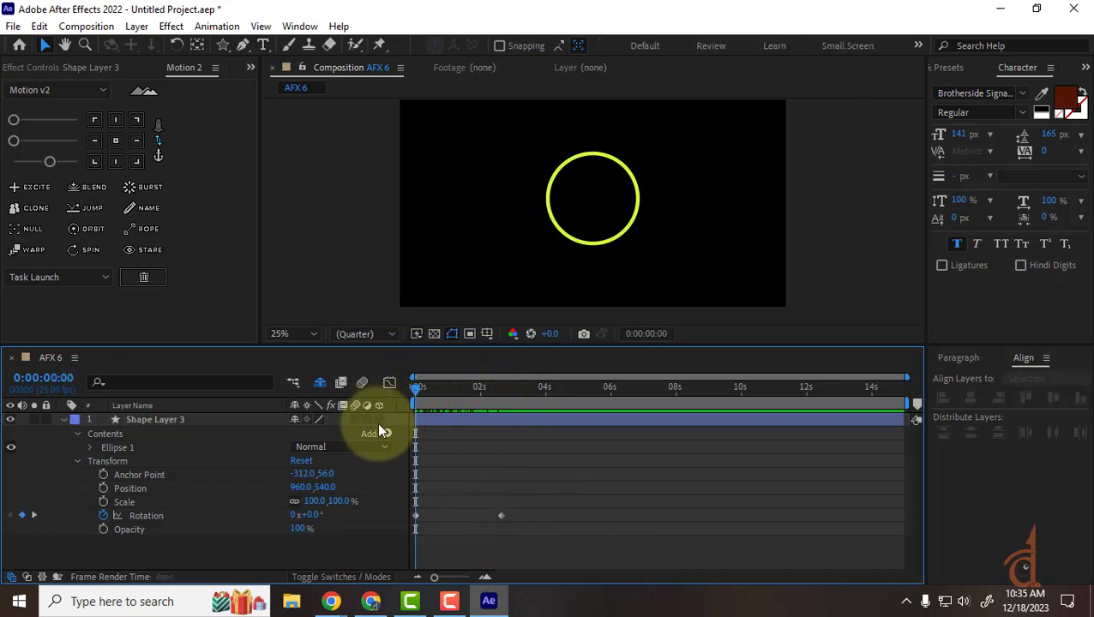
Unlink the Scale in Ellipse 1's own transform, set its horizontal scale to 142%, and scrub through the rotation.
left_click(463, 420)
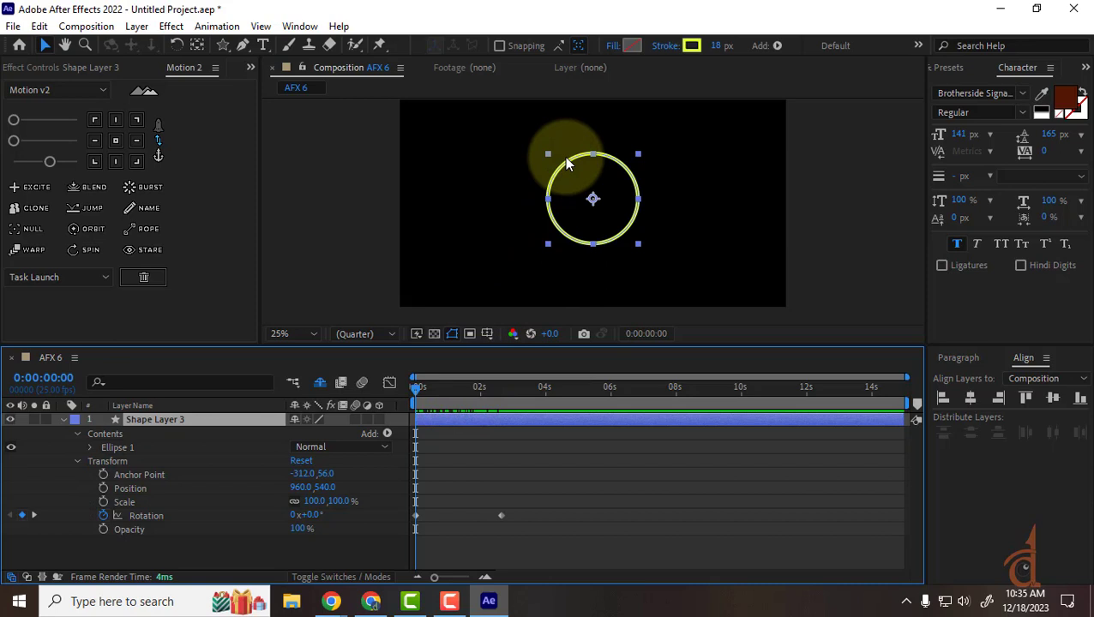
left_click(95, 446)
left_click(90, 448)
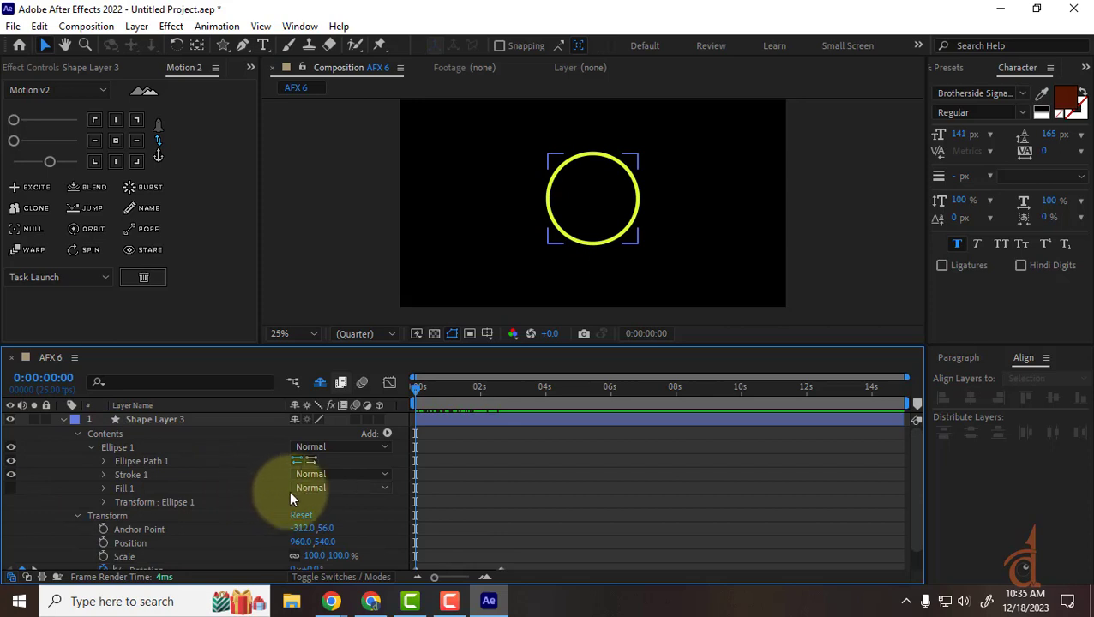
left_click(103, 502)
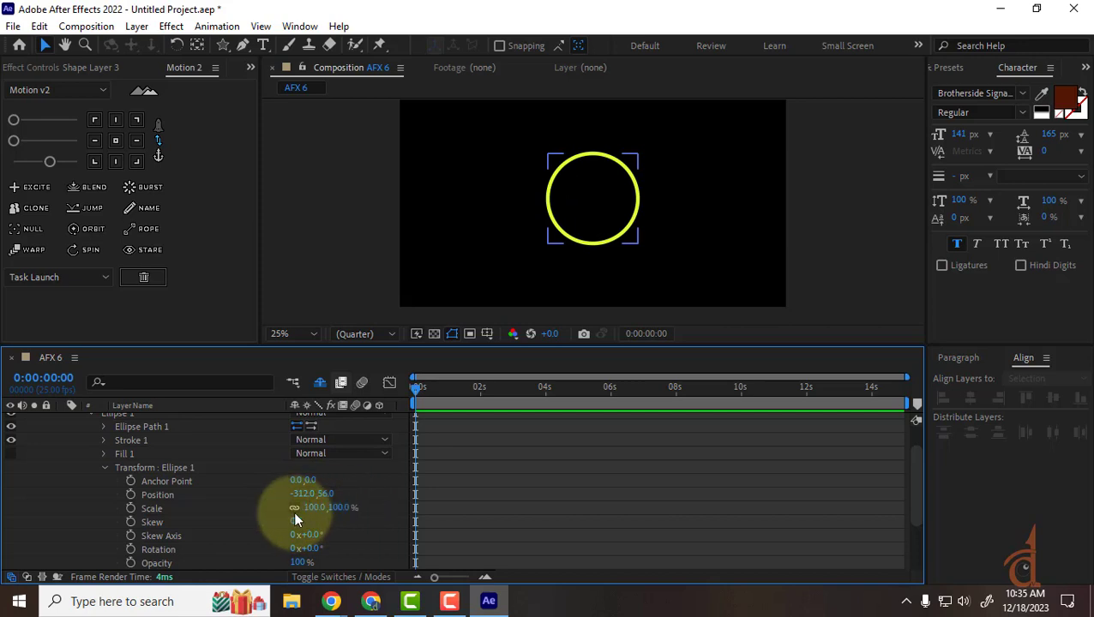
left_click(294, 508)
left_click_drag(314, 508, 350, 507)
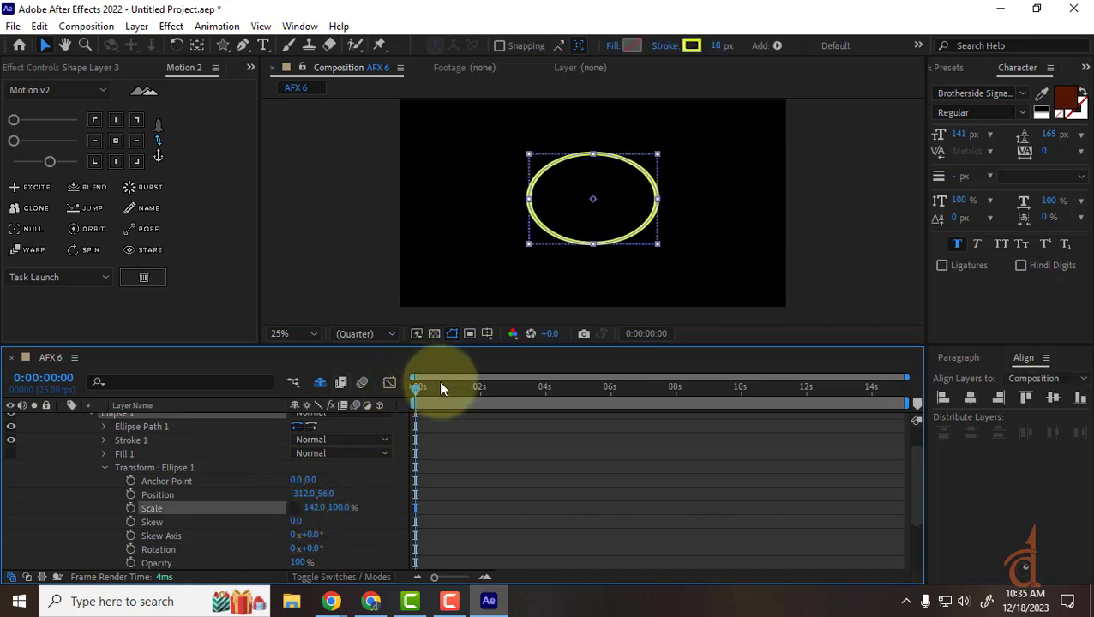
left_click_drag(438, 385, 454, 392)
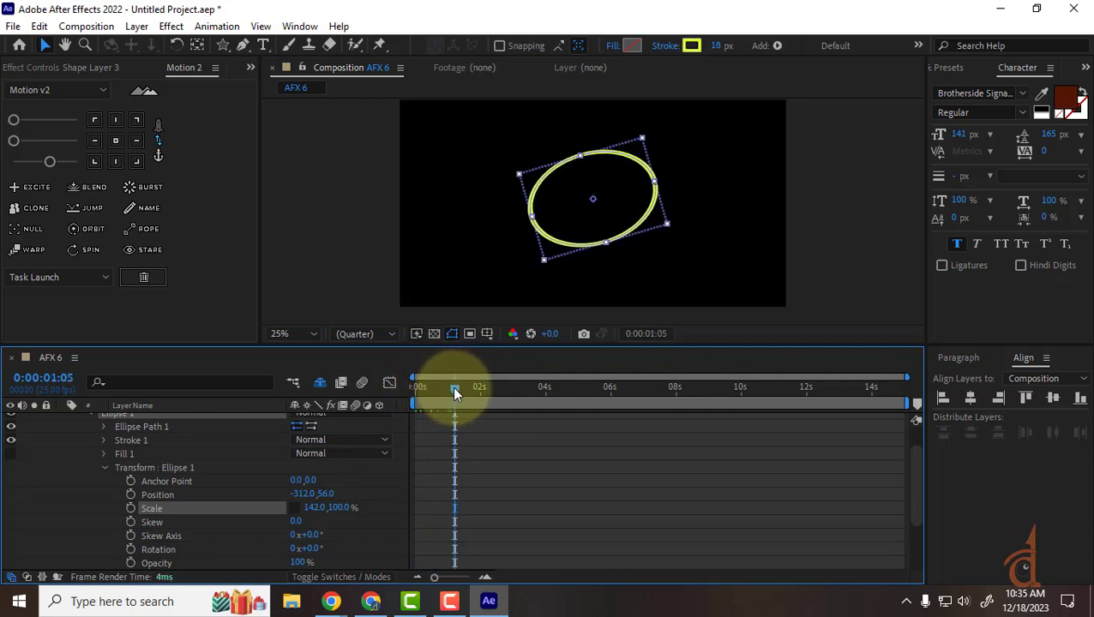
Undo the horizontal scale change in Ellipse 1's own transform.
key("ctrl+z")
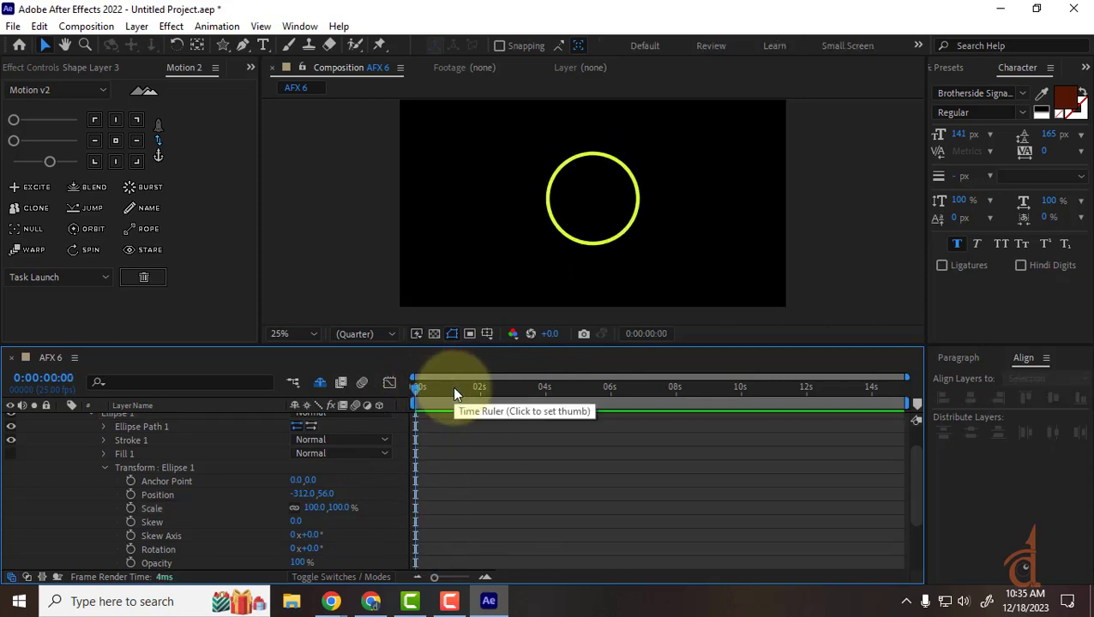
Try Skew values of 43, -47 and 44, Skew Axis at 307° and a Rotation change on Ellipse 1, undoing them.
left_click_drag(296, 522, 330, 522)
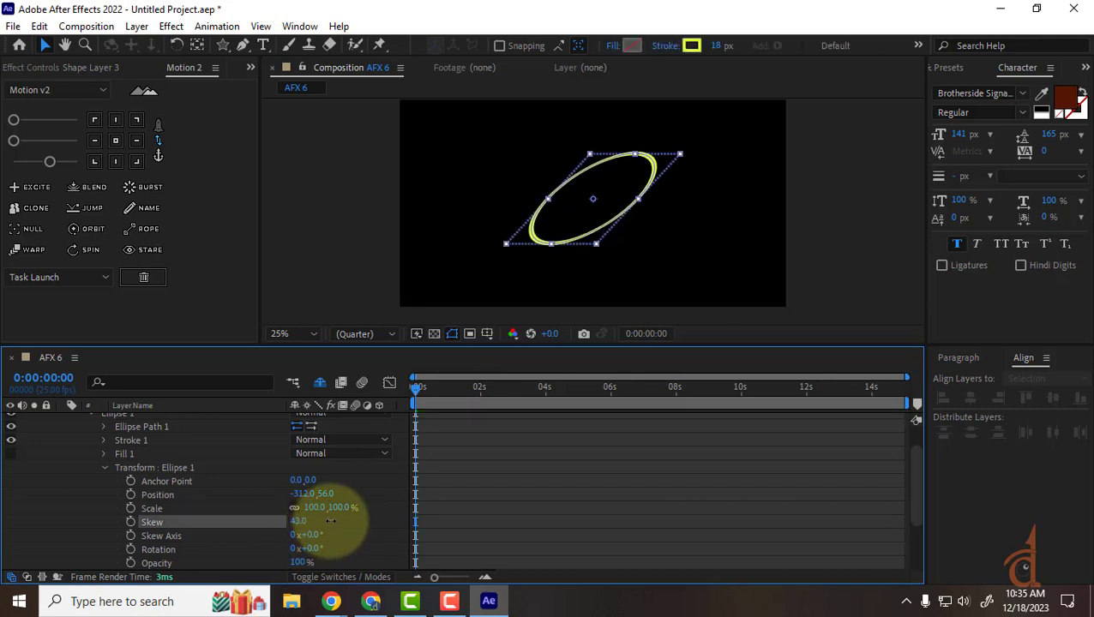
left_click_drag(331, 521, 274, 537)
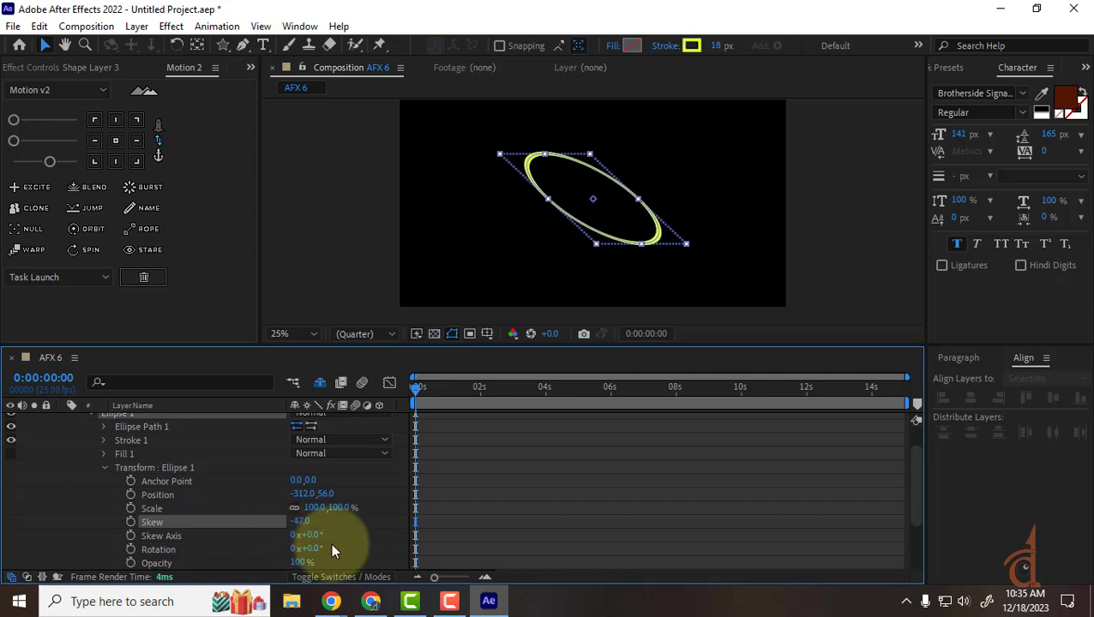
key("ctrl+z")
left_click_drag(329, 522, 487, 460)
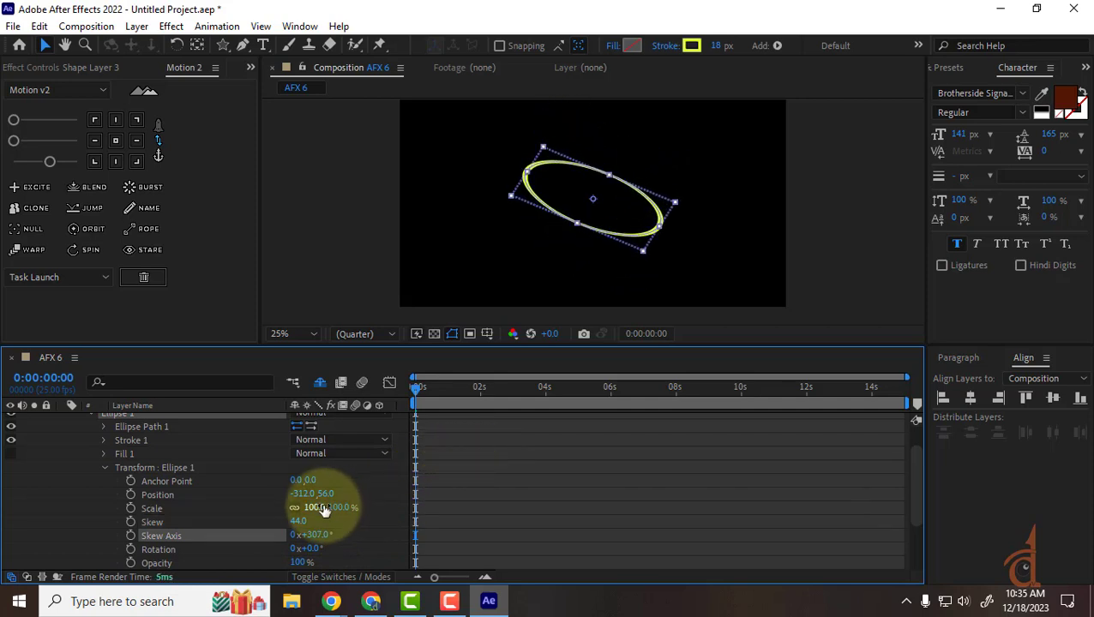
key("ctrl+z")
key("ctrl+z")
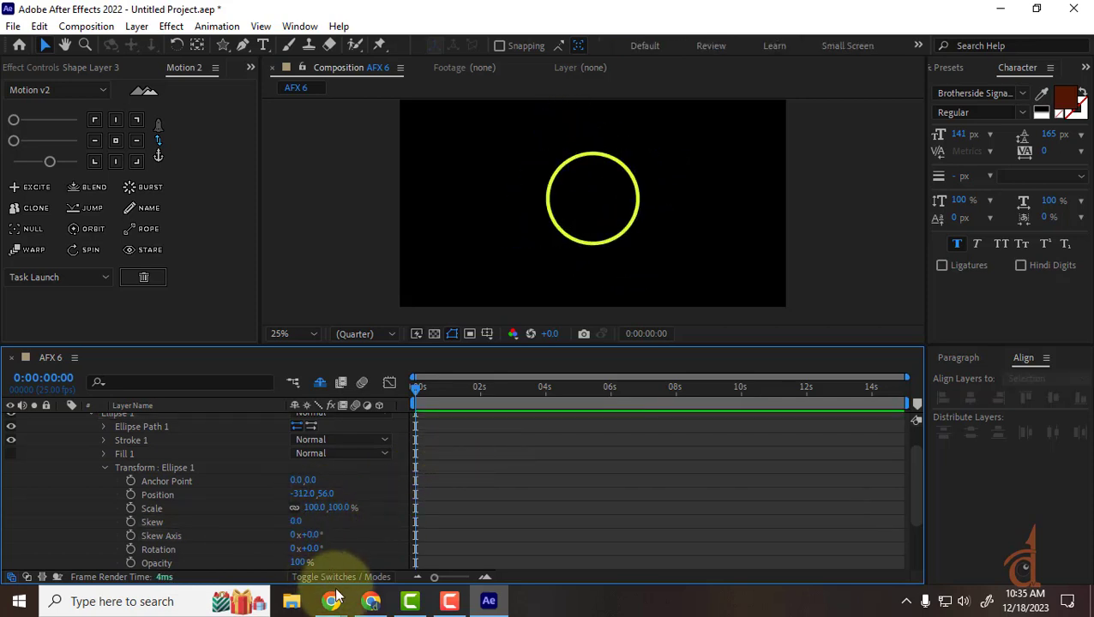
left_click_drag(308, 549, 237, 556)
key("ctrl+z")
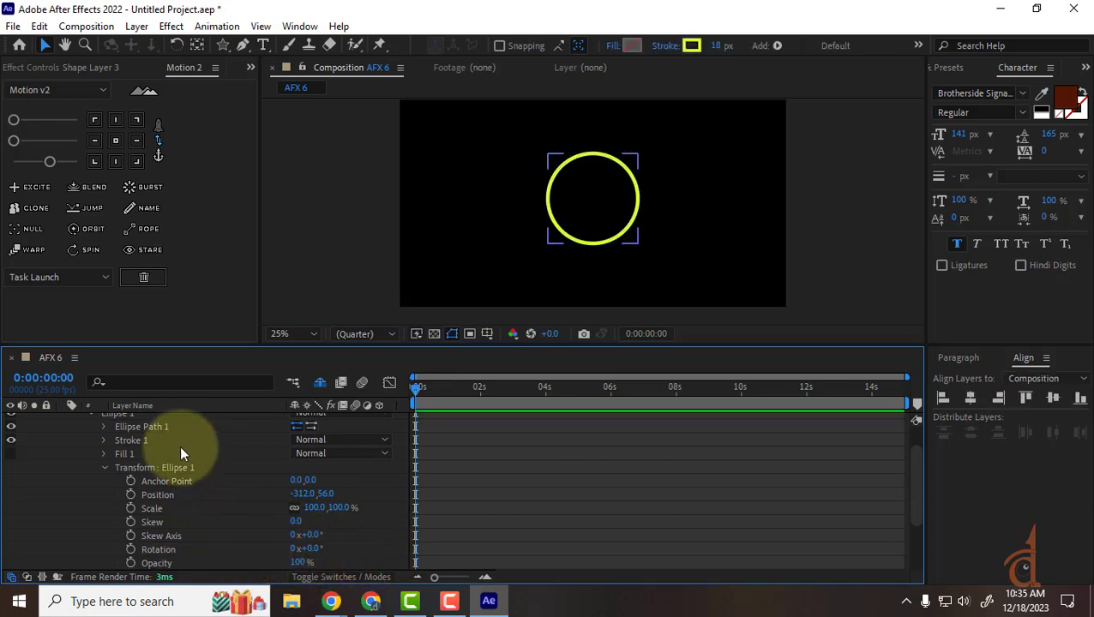
Collapse Ellipse 1's own transform and show only Shape Layer 3's keyframed Rotation, scrubbing through it.
left_click(104, 467)
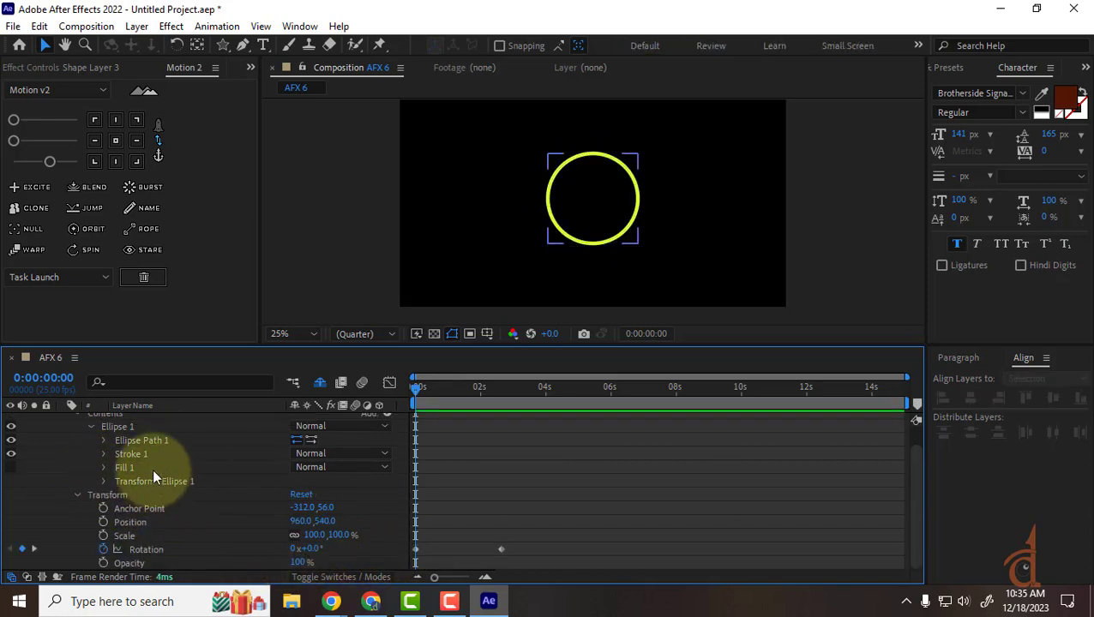
scroll(130, 429, "up", 1)
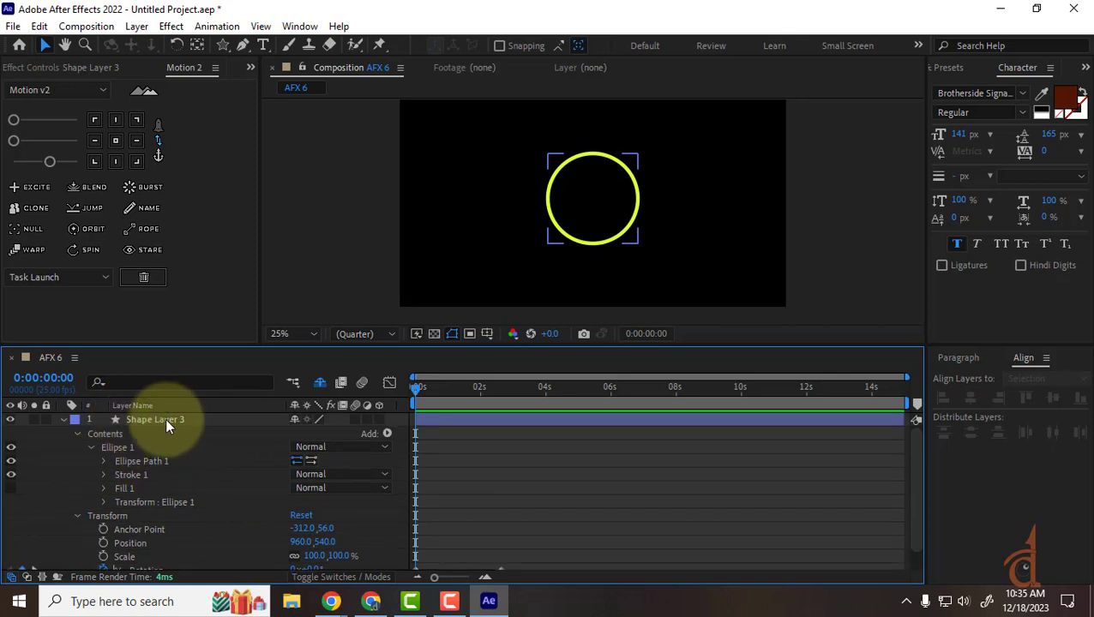
left_click(164, 419)
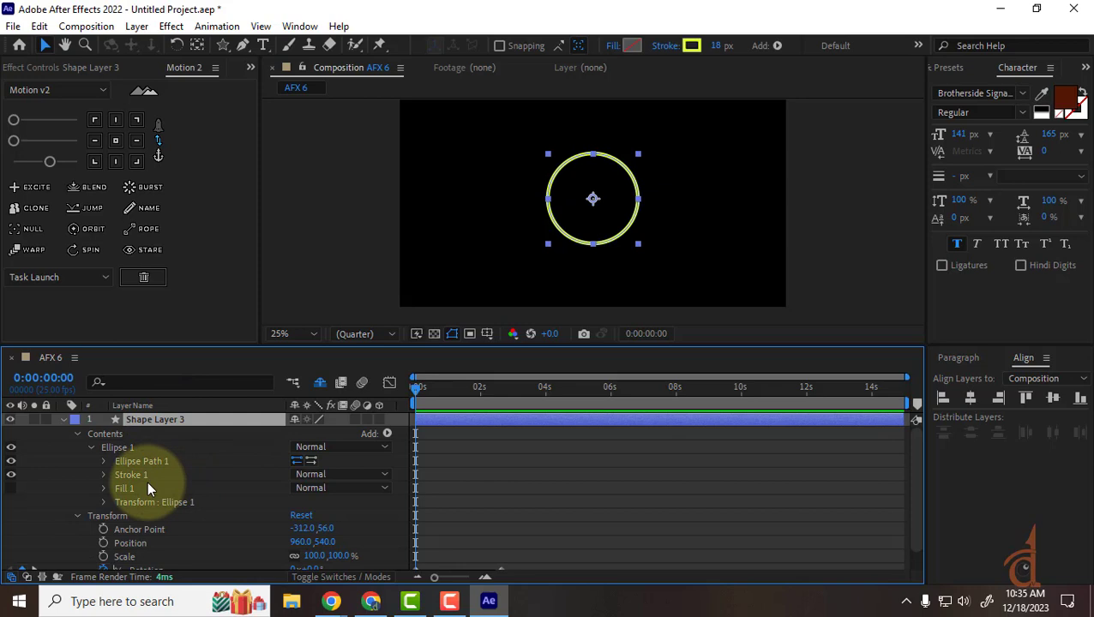
key("r")
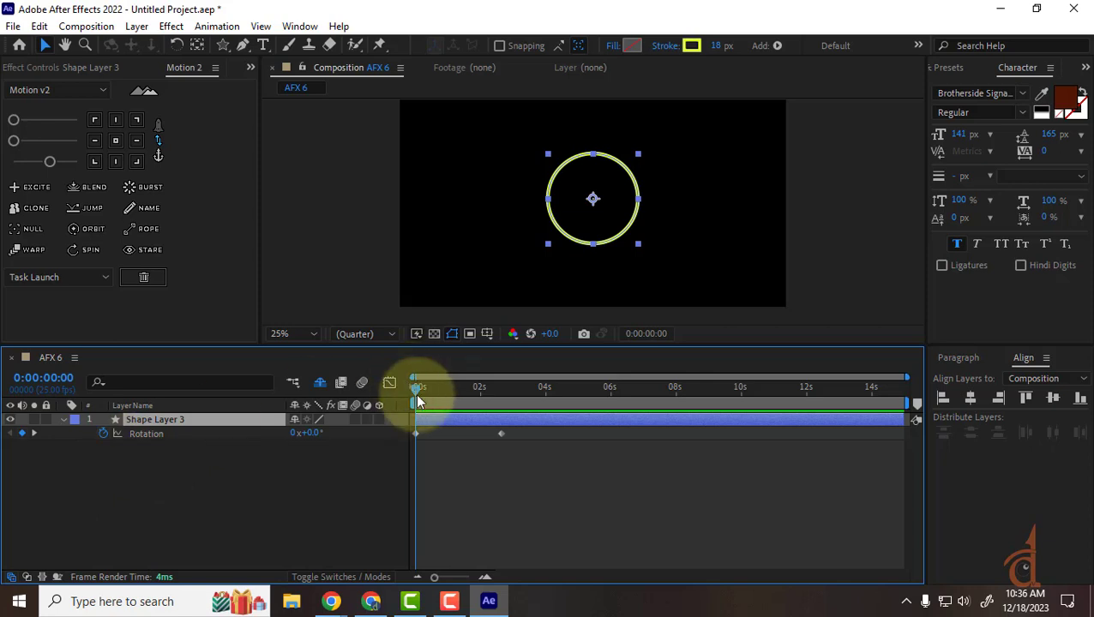
left_click_drag(415, 387, 377, 408)
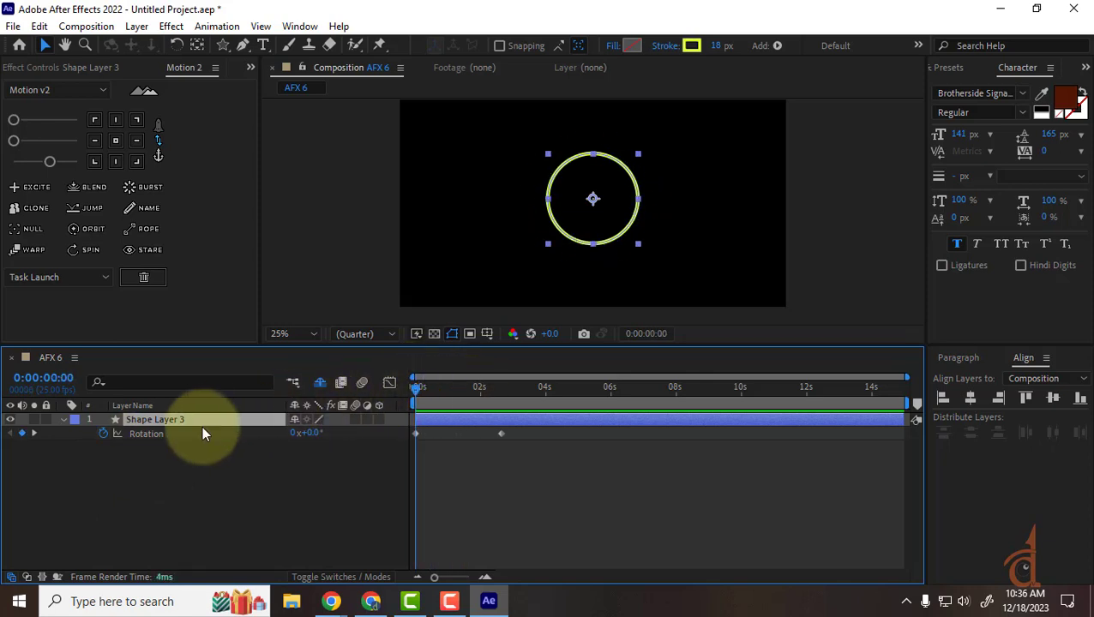
Expand Shape Layer 3's contents and examine Ellipse 1's own transform properties alongside the layer's transform.
left_click(69, 420)
left_click(65, 418)
left_click(65, 419)
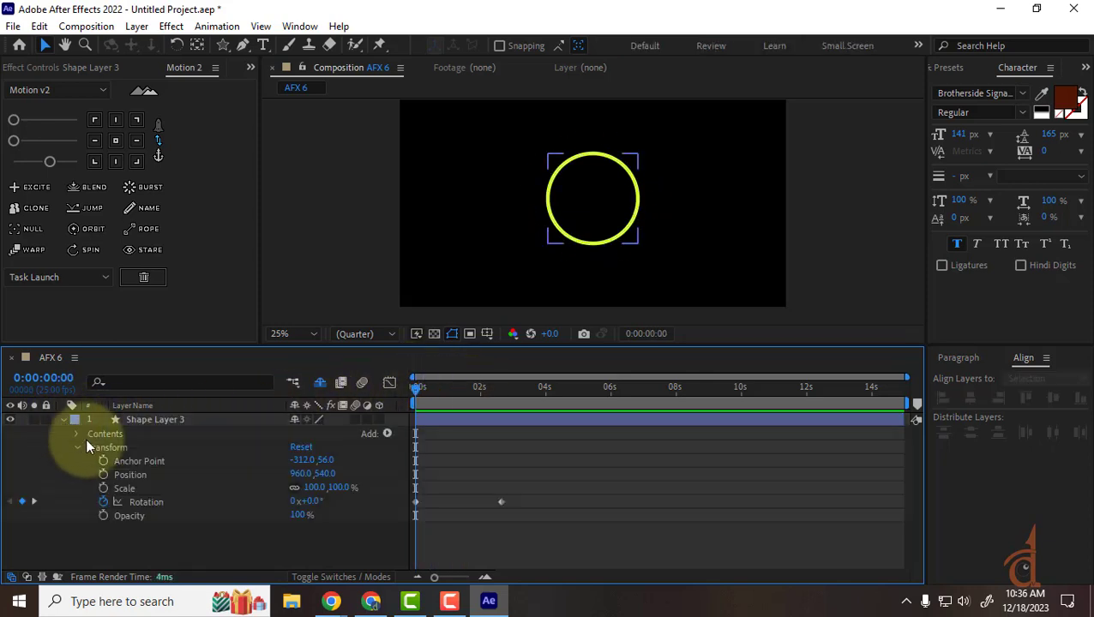
left_click(78, 446)
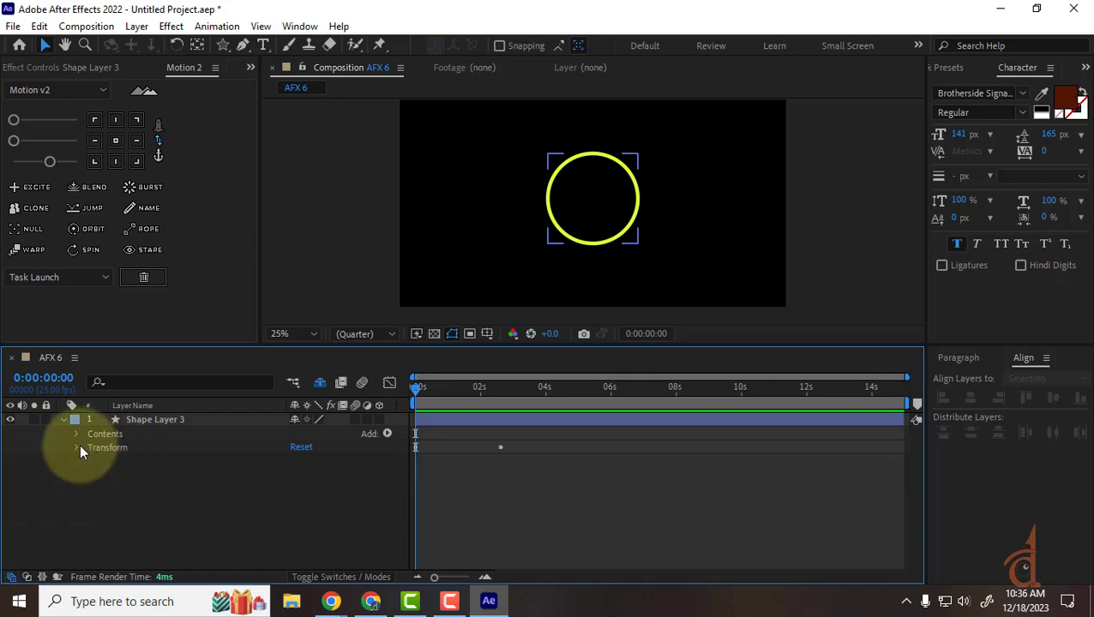
left_click(77, 434)
left_click(89, 447)
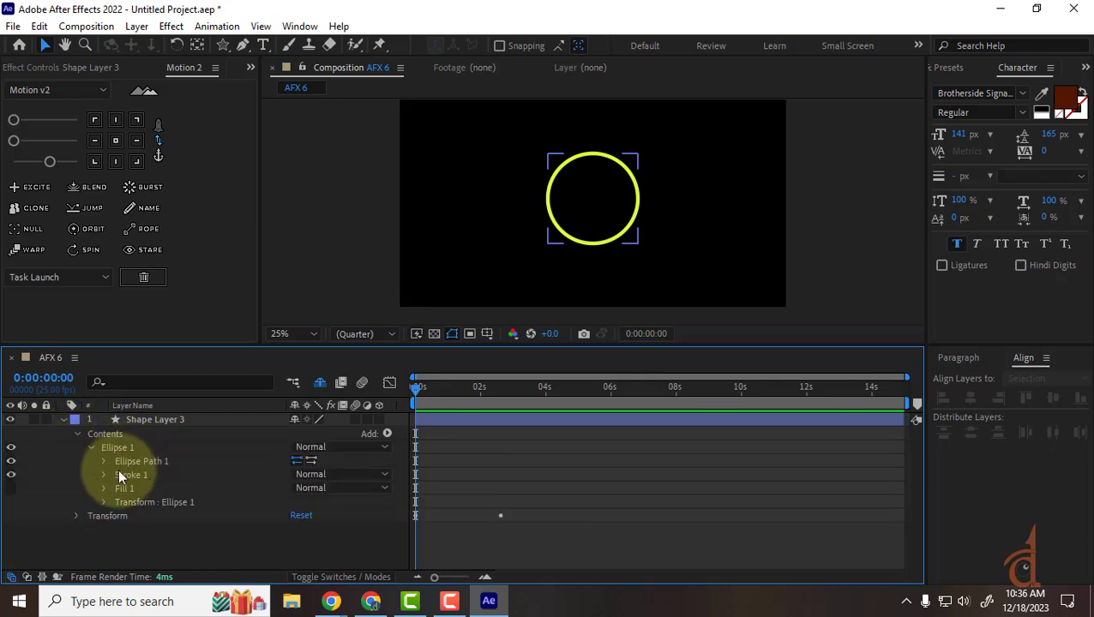
left_click(105, 502)
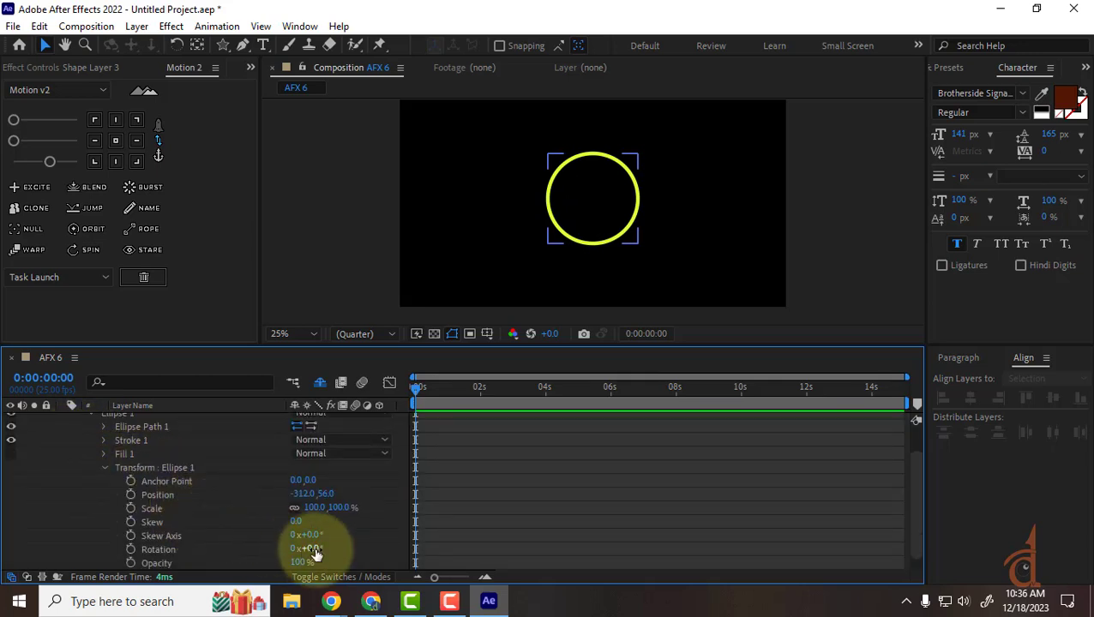
scroll(316, 554, "down", 1)
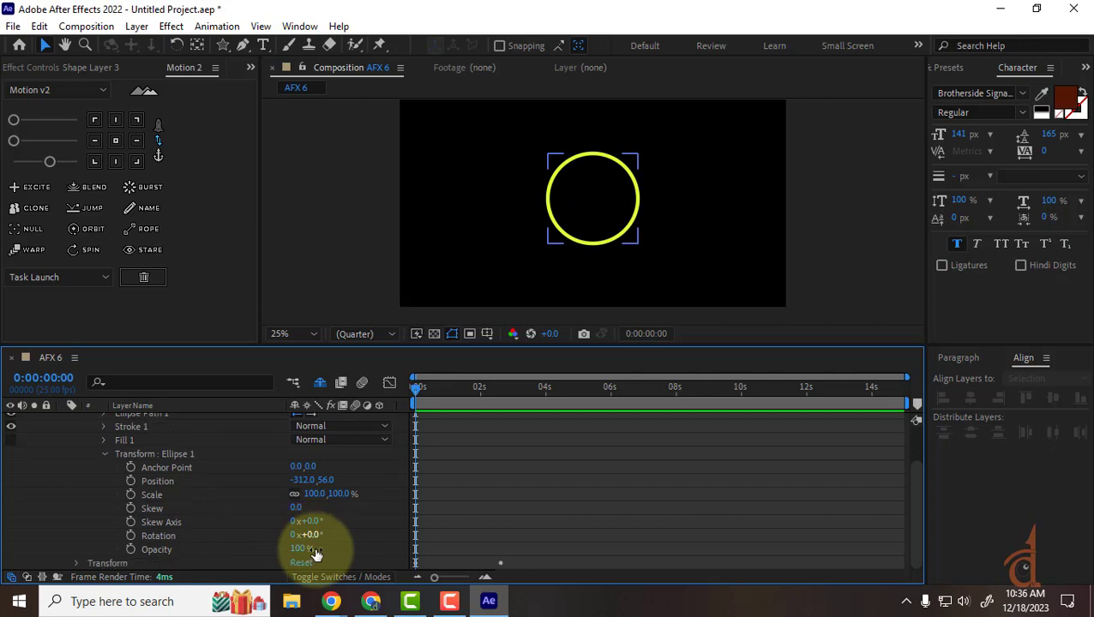
scroll(316, 554, "up", 2)
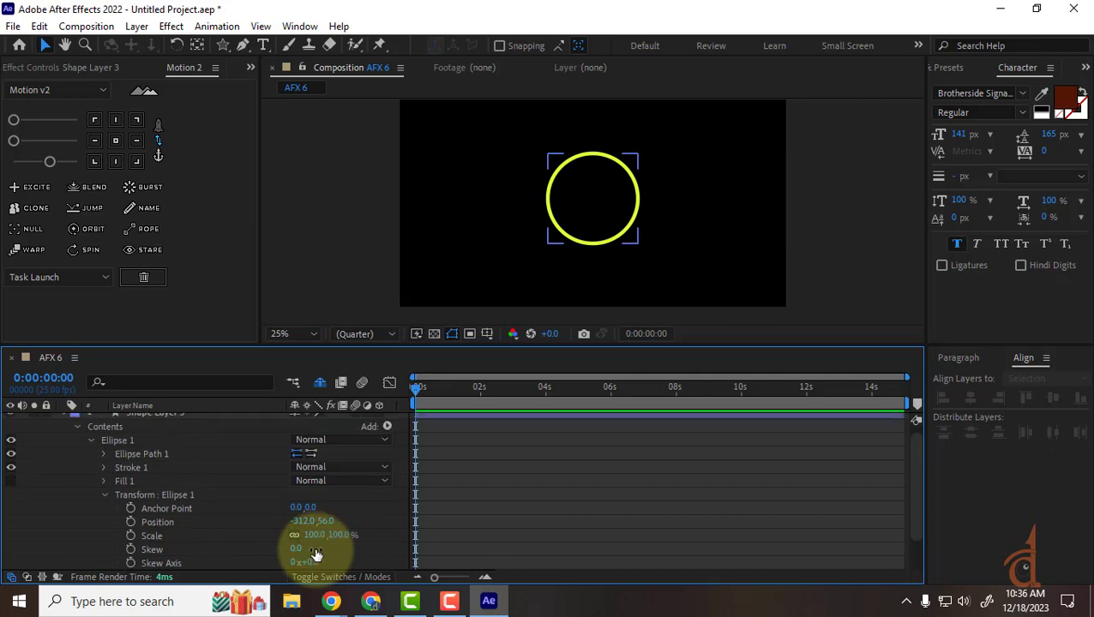
left_click(165, 495)
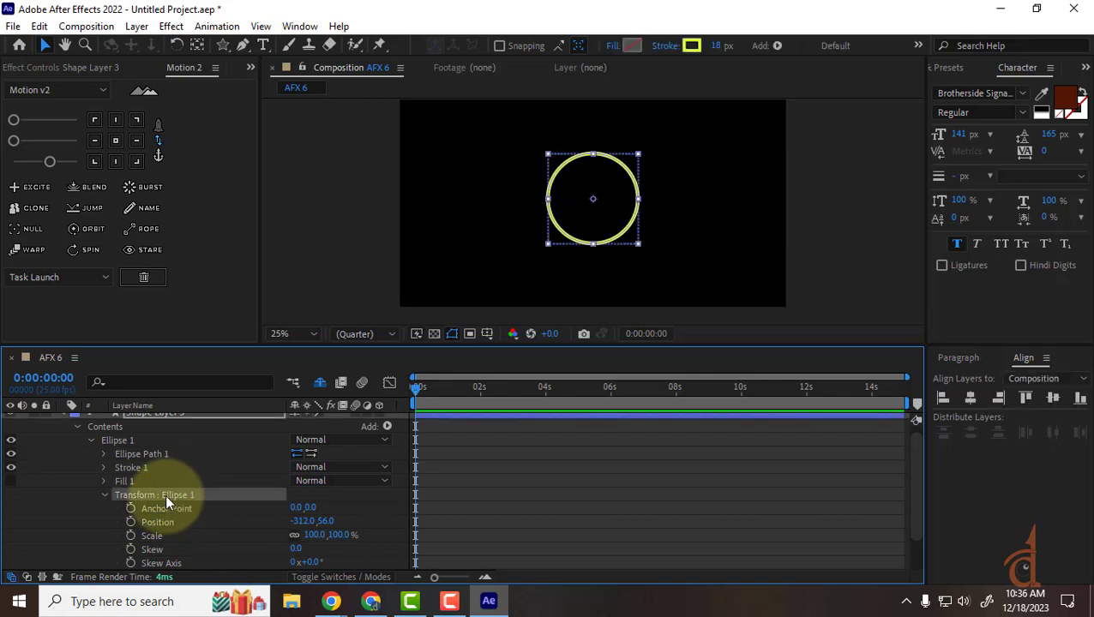
scroll(164, 494, "up", 1)
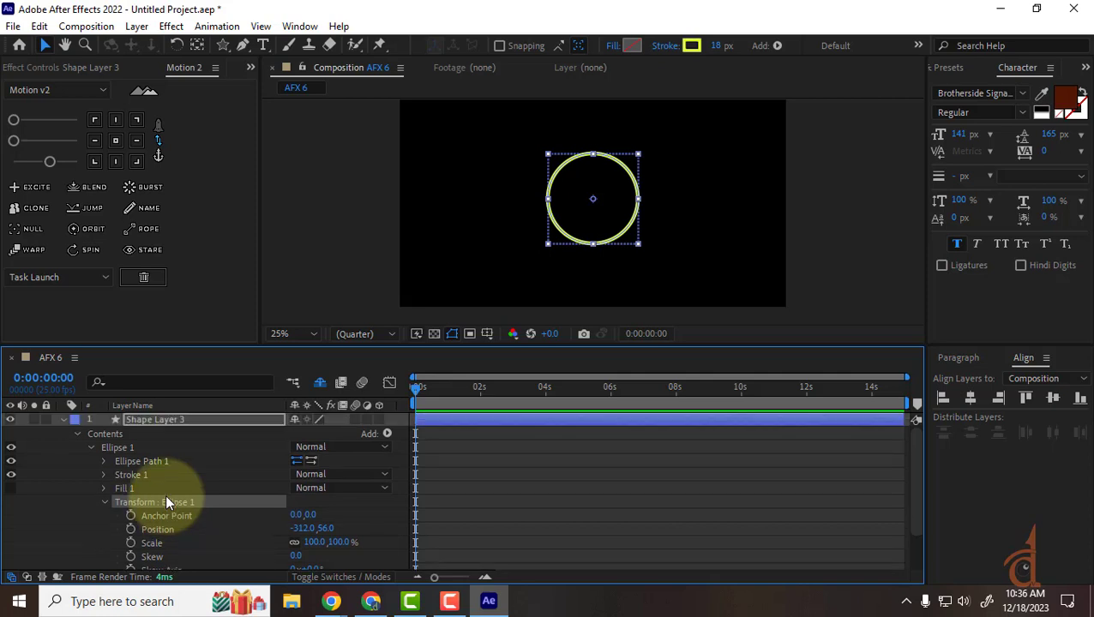
Try adding a five-pointed star to Shape Layer 3 beside the circle and scrub through their shared rotation.
left_click(170, 418)
left_click(223, 45)
left_click_drag(460, 152, 501, 183)
mouse_move(416, 390)
left_mouse_down()
mouse_move(529, 413)
mouse_move(404, 405)
left_mouse_up()
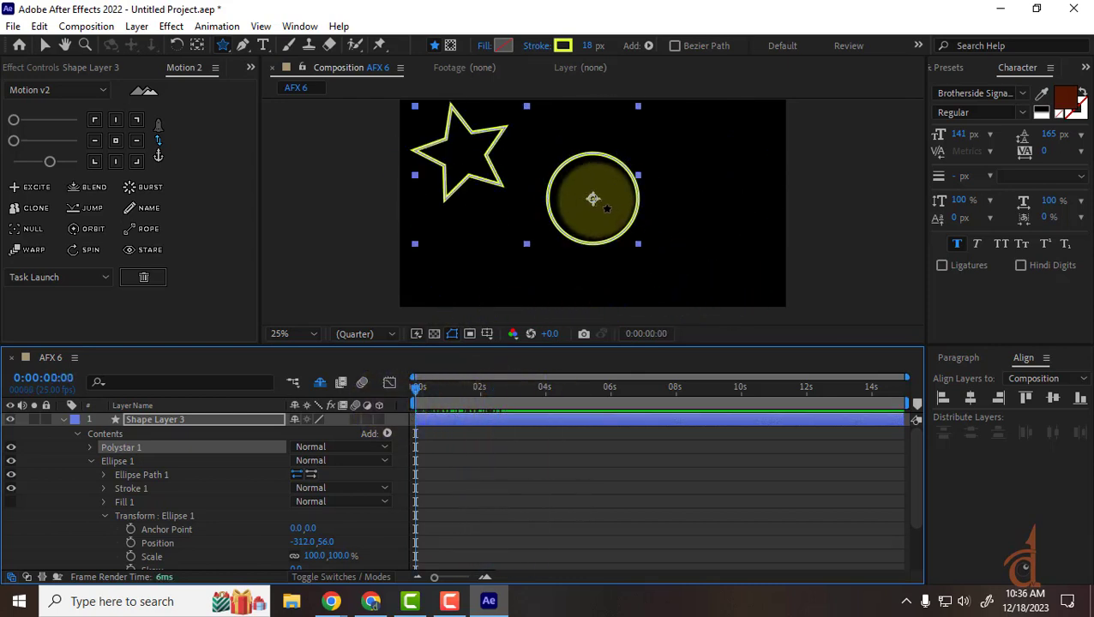
Try centring Shape Layer 3's anchor point across the star and circle, scrub through it, and undo both the centring and the star.
left_click(205, 418)
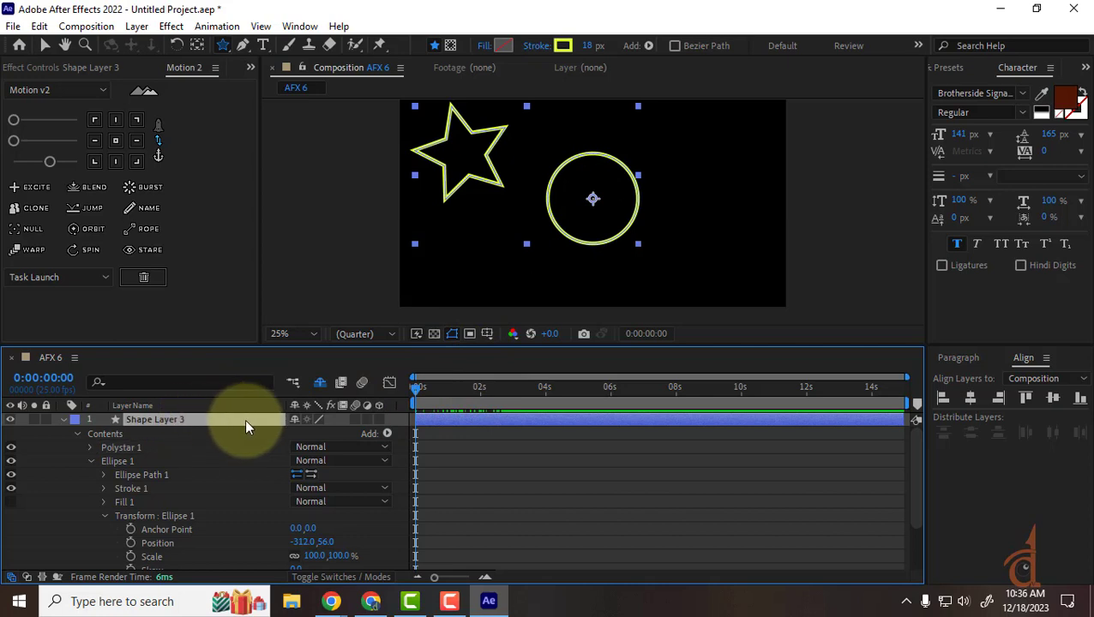
left_click(121, 139)
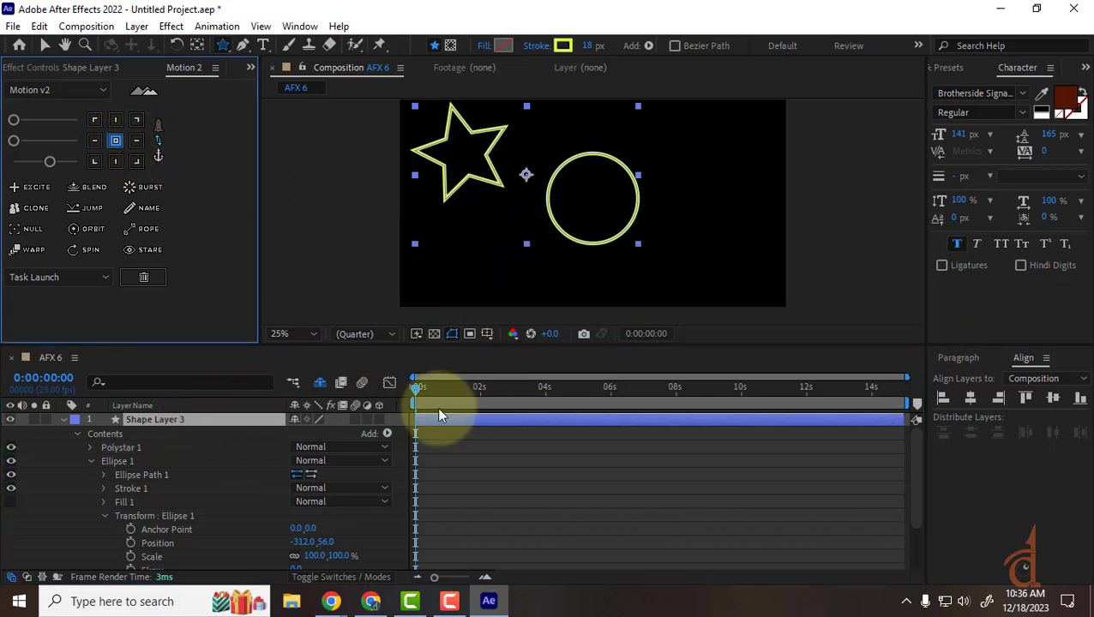
left_click_drag(418, 389, 294, 419)
key("ctrl+z")
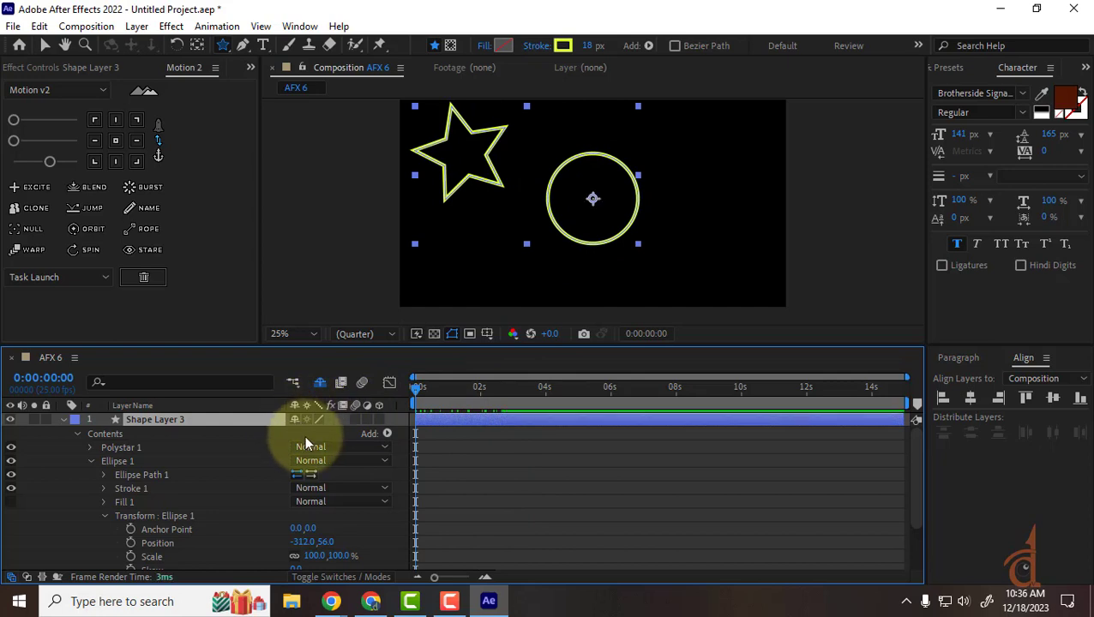
key("ctrl+z")
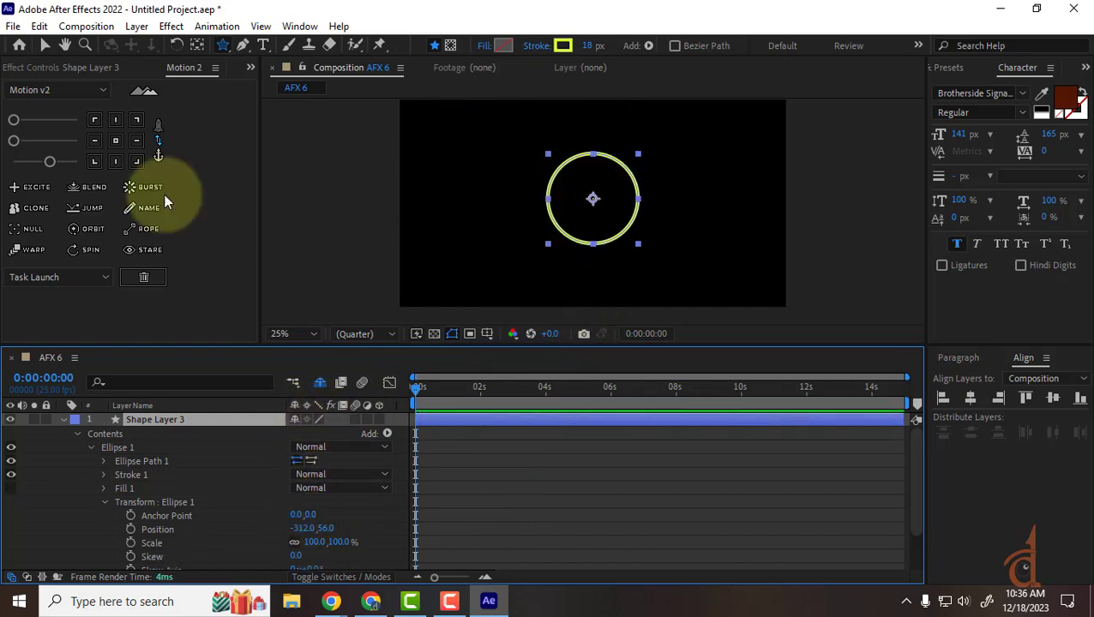
Undo the deletion of Pucker & Bloat 1 on Shape Layer 3 and scrub through its animation.
left_click(43, 44)
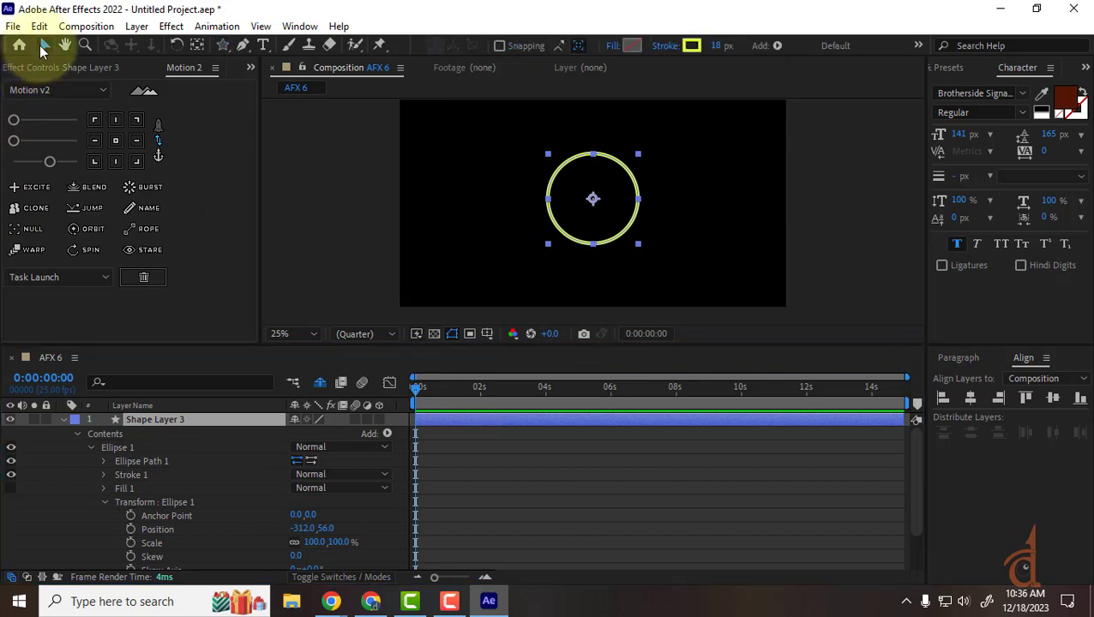
left_click(541, 380)
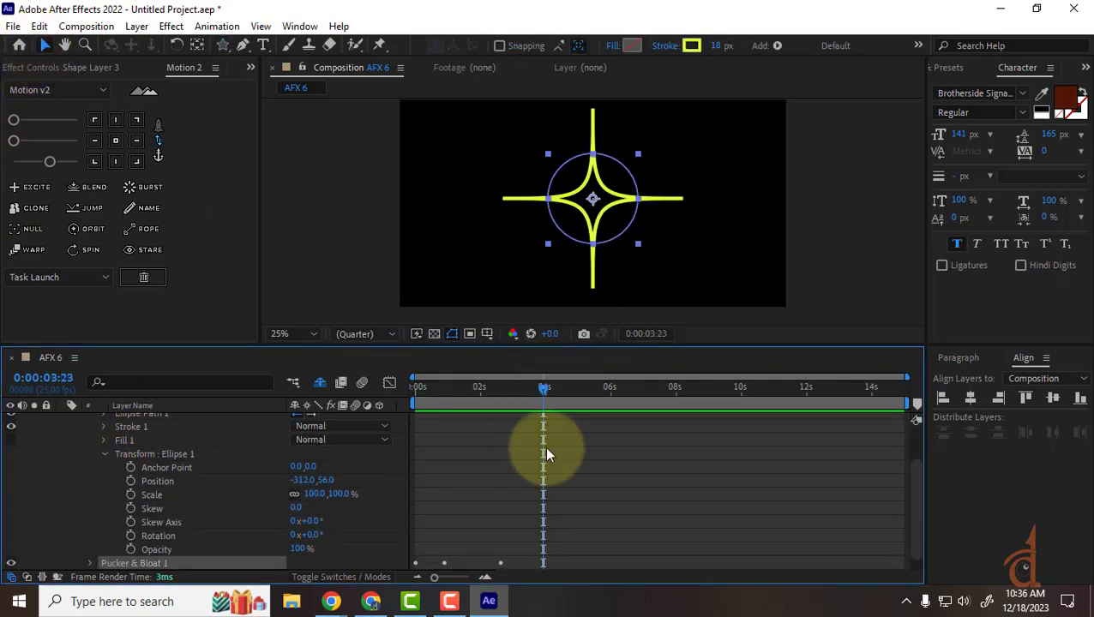
left_click_drag(433, 387, 514, 400)
Draw a five-pointed star to the left of the circle inside Shape Layer 3.
left_click(221, 42)
mouse_move(446, 176)
left_mouse_down()
mouse_move(463, 204)
mouse_move(407, 174)
mouse_move(433, 174)
left_mouse_up()
left_click(46, 45)
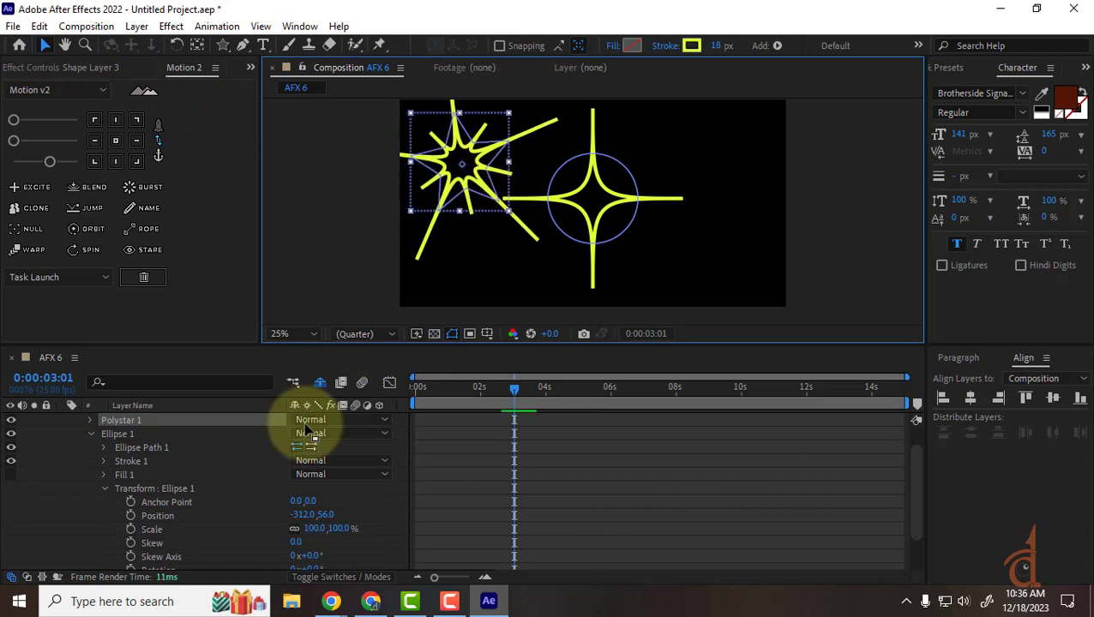
Collapse Ellipse 1, expand Polystar 1's own transform, and scrub through the animation to 0:00:02:22.
left_click(106, 487)
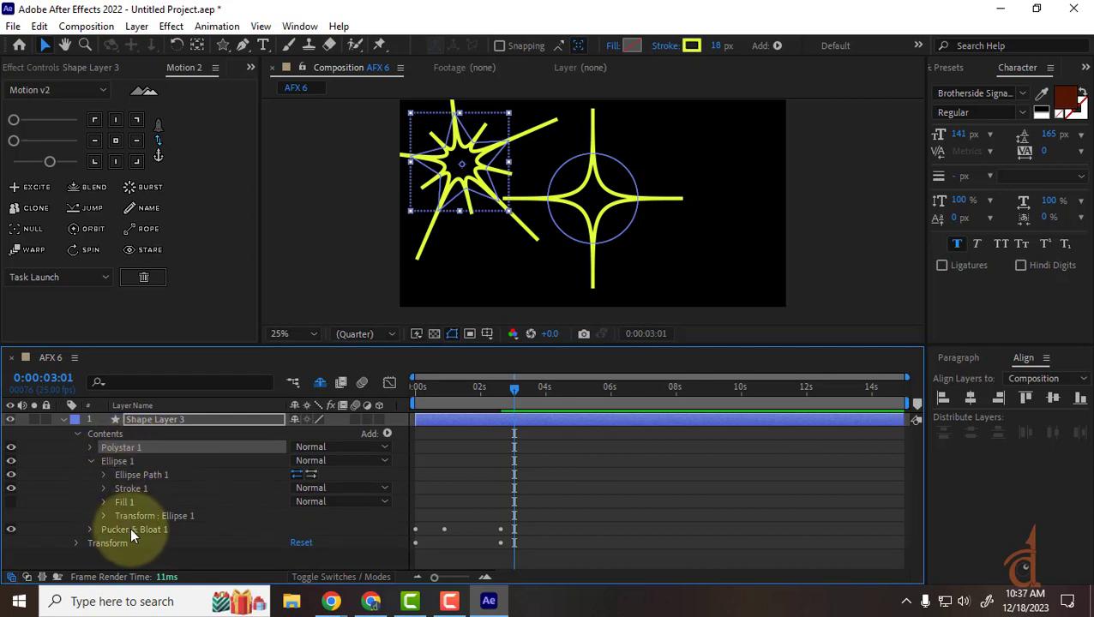
left_click(92, 460)
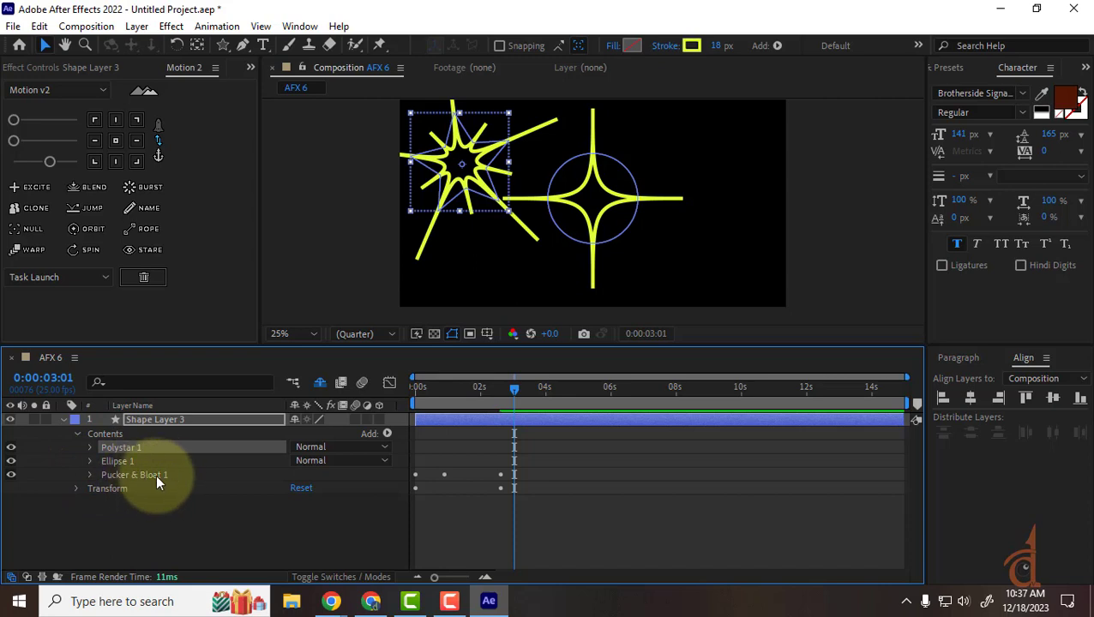
left_click(90, 447)
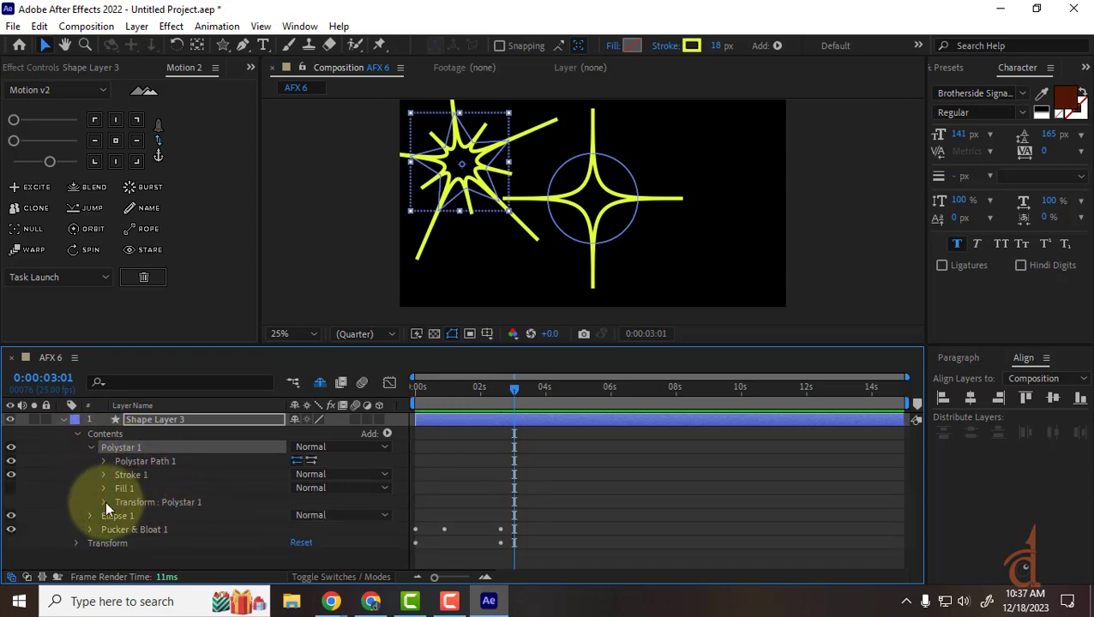
left_click(105, 502)
left_click_drag(514, 388, 426, 387)
left_click_drag(333, 390, 510, 412)
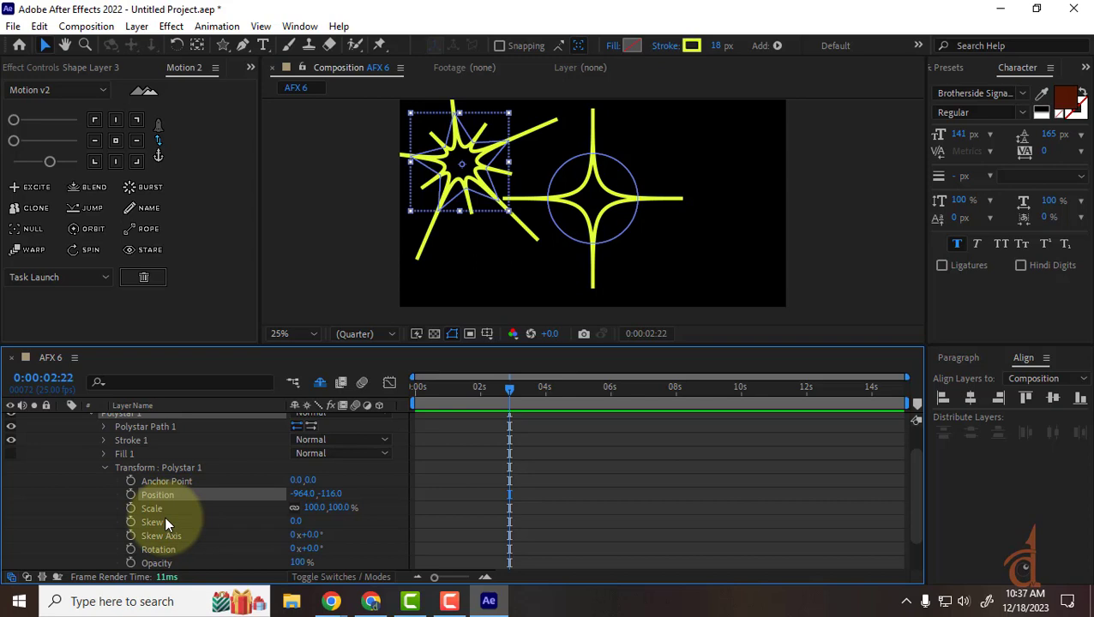
Keyframe Polystar 1's own Rotation at 0° at 0:00:02:22 and at 1x+180° on the first frame, and preview the animation.
scroll(164, 516, "down", 2)
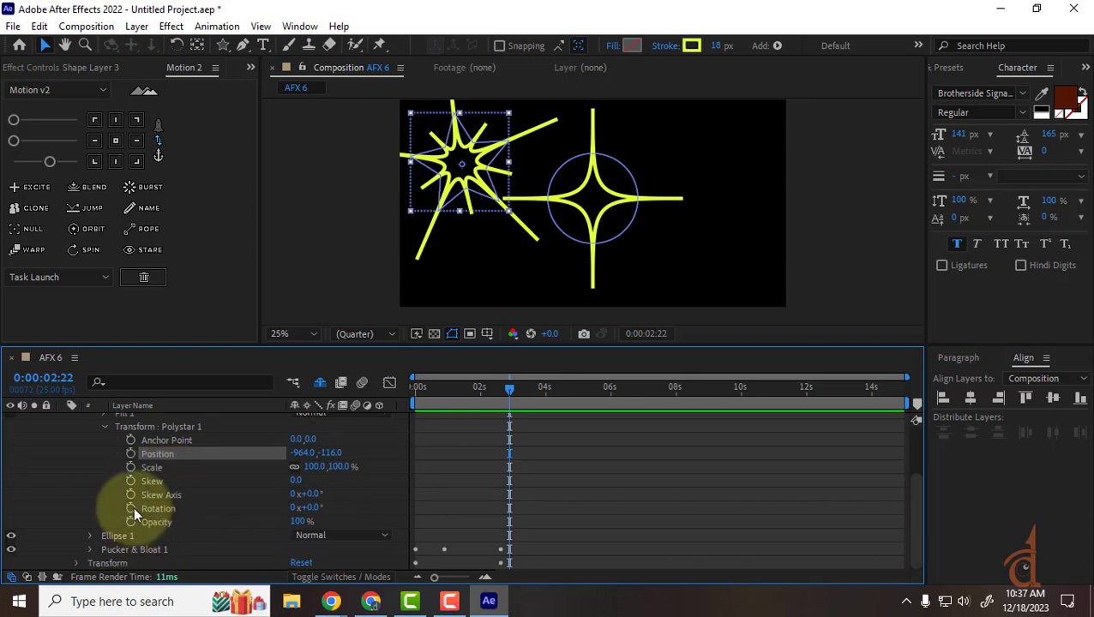
left_click(133, 507)
left_click_drag(509, 388, 347, 404)
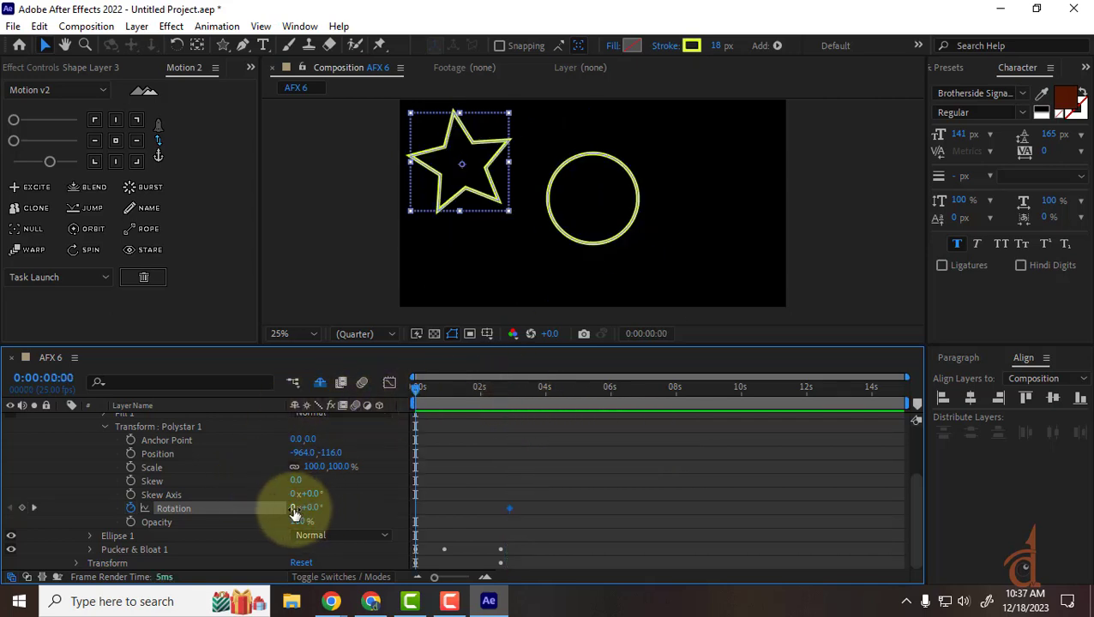
left_click(294, 508)
type("1.5")
key("Return")
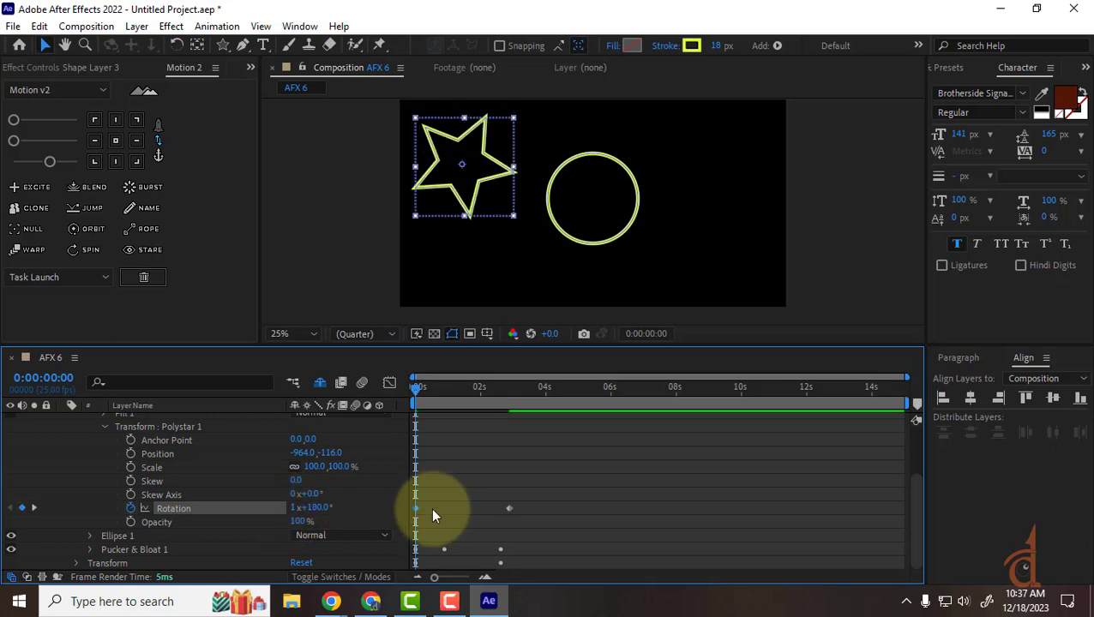
key("space")
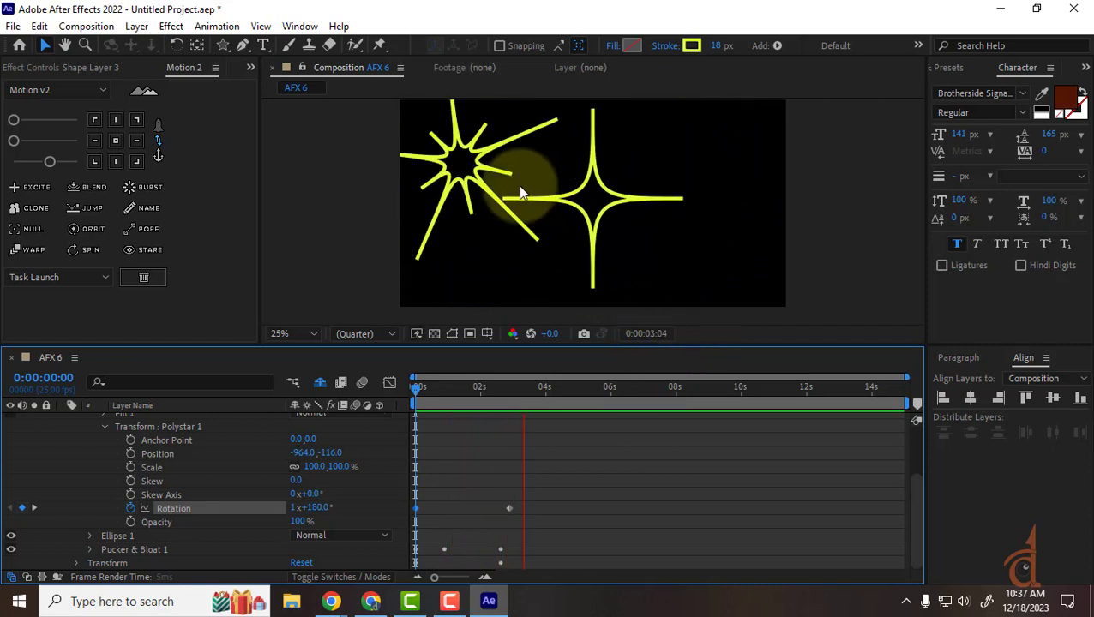
Stop the preview and scrub through the star's rotation from the first frame to about 0:00:02:17.
key("space")
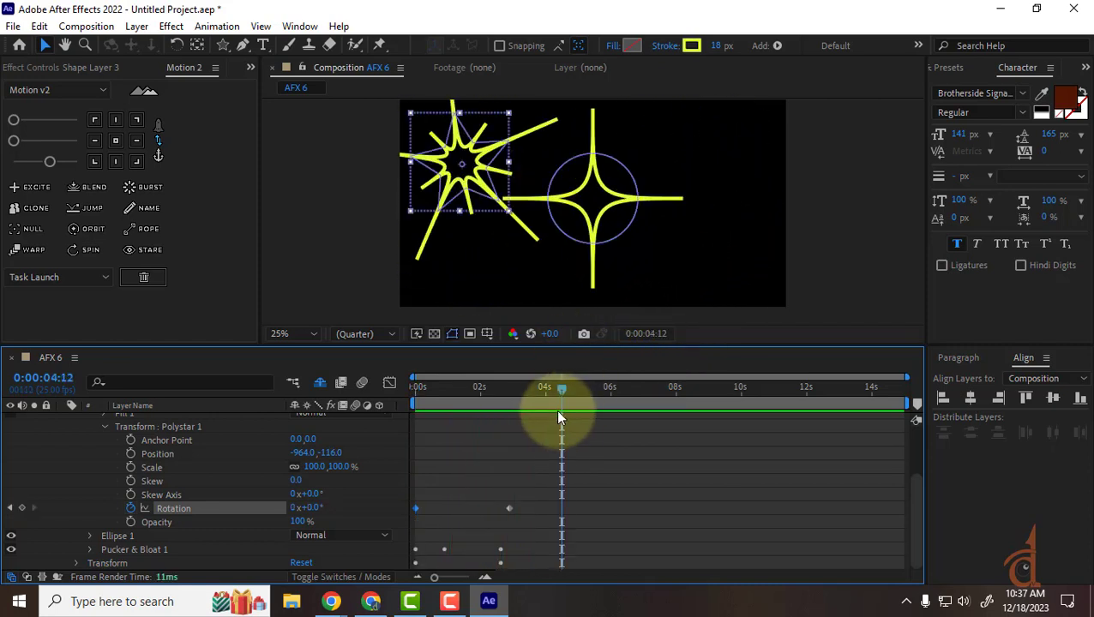
left_click_drag(560, 392, 401, 395)
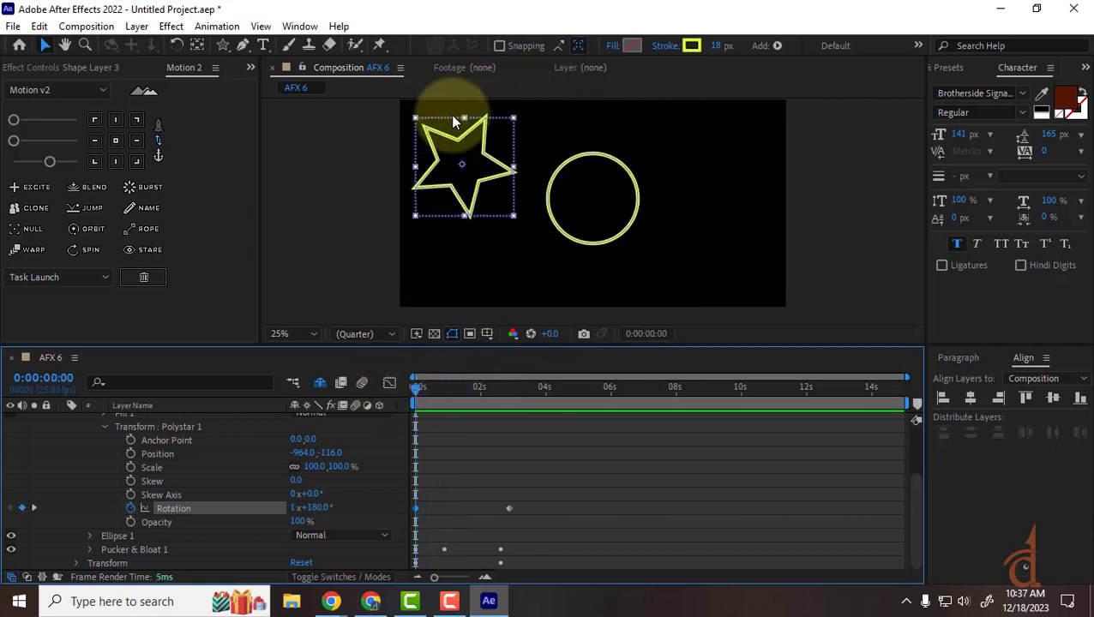
left_click_drag(415, 386, 504, 390)
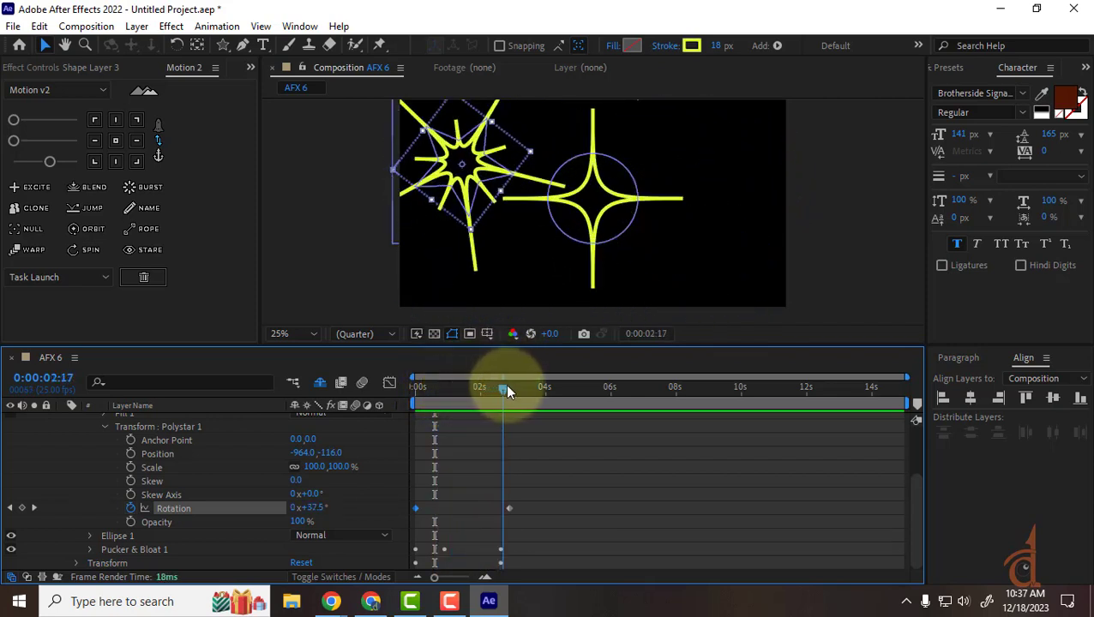
Set the star's own Rotation keyframe at 0:00:02:22 to -2x+0° and preview the animation from the first frame.
left_click(33, 507)
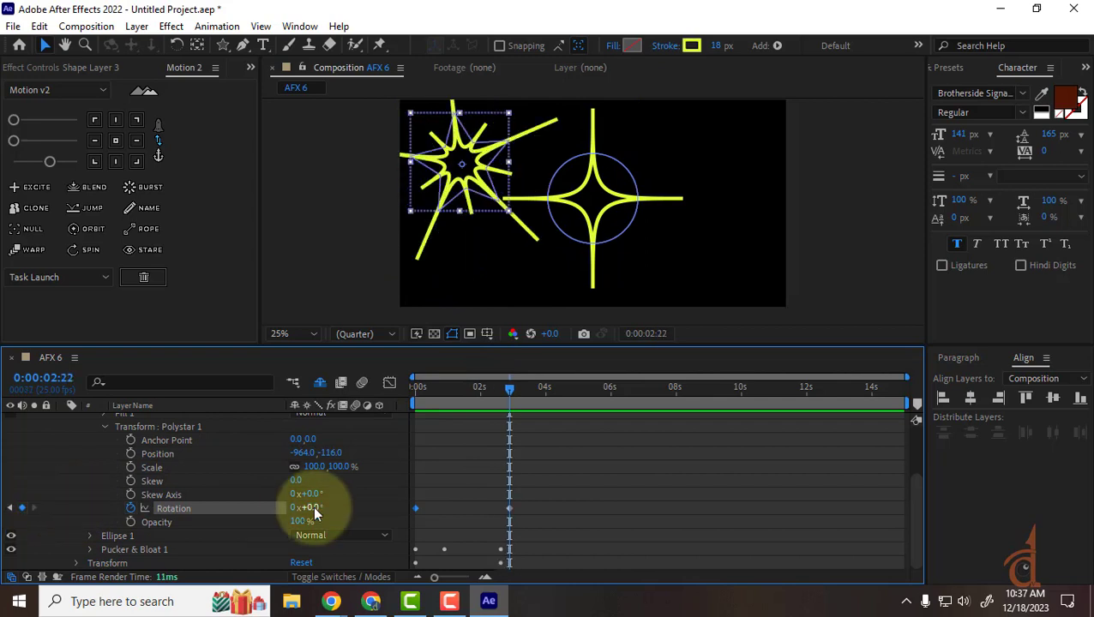
left_click(313, 507)
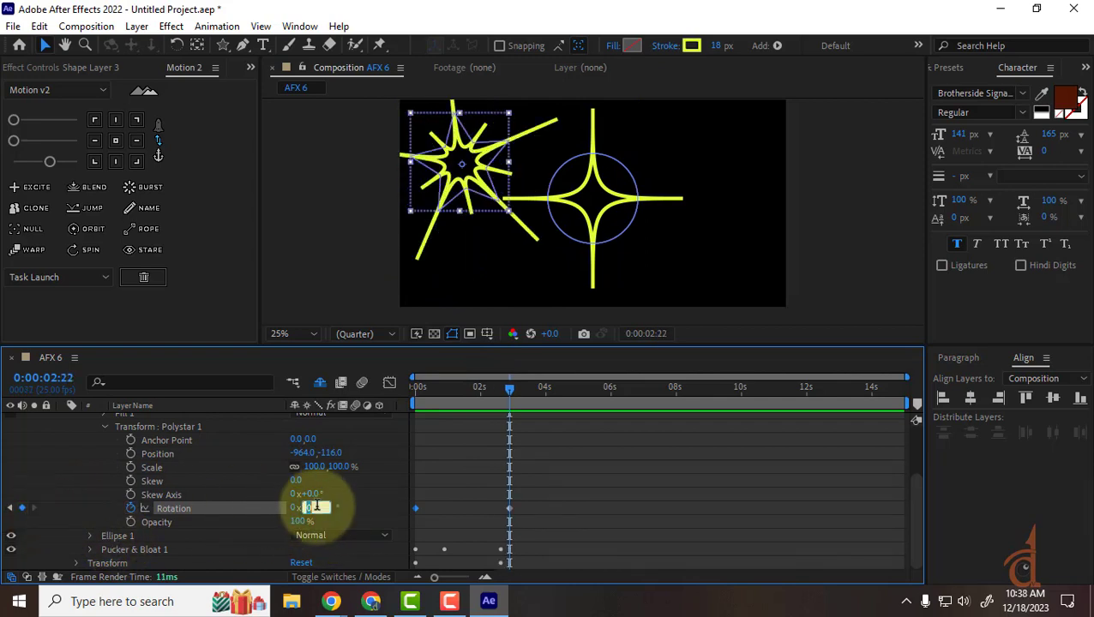
left_click(291, 504)
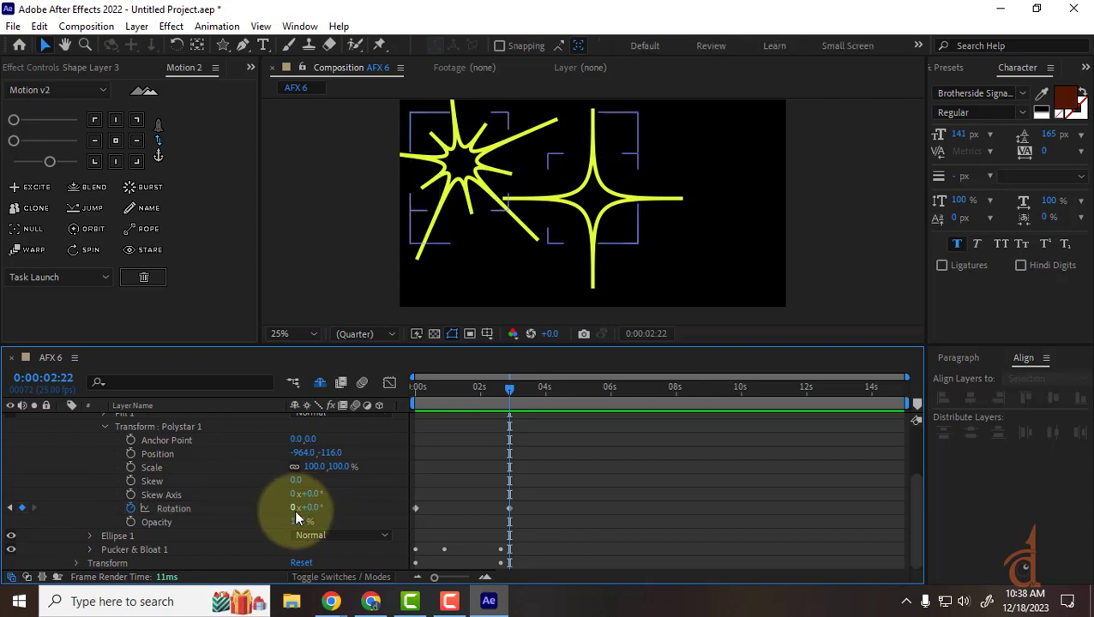
left_click(296, 508)
type("-2")
key("Return")
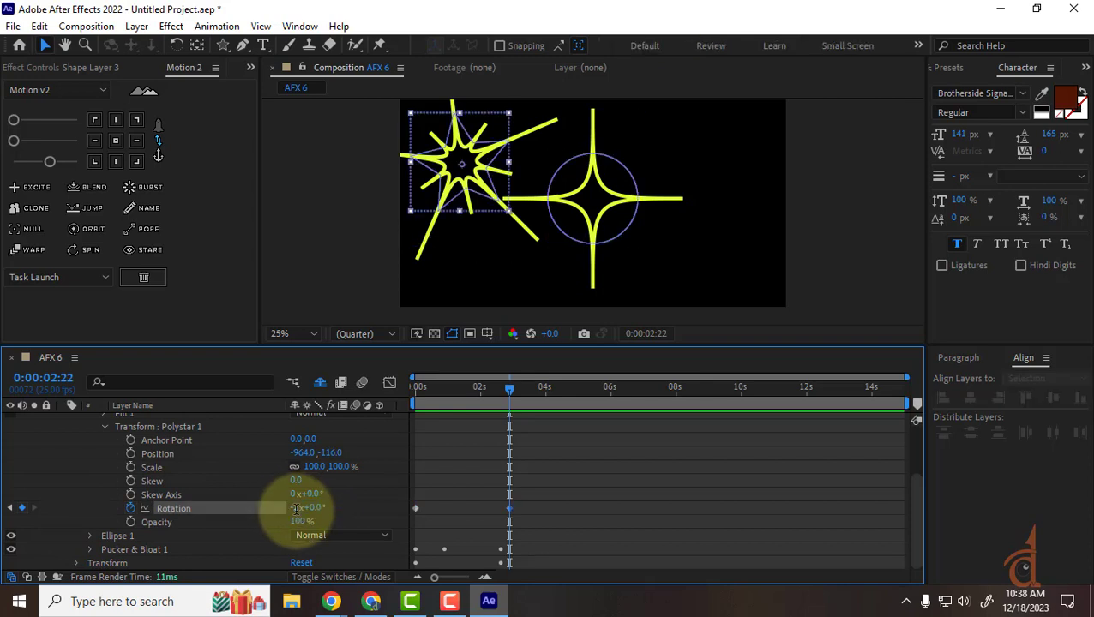
left_click_drag(449, 394, 311, 403)
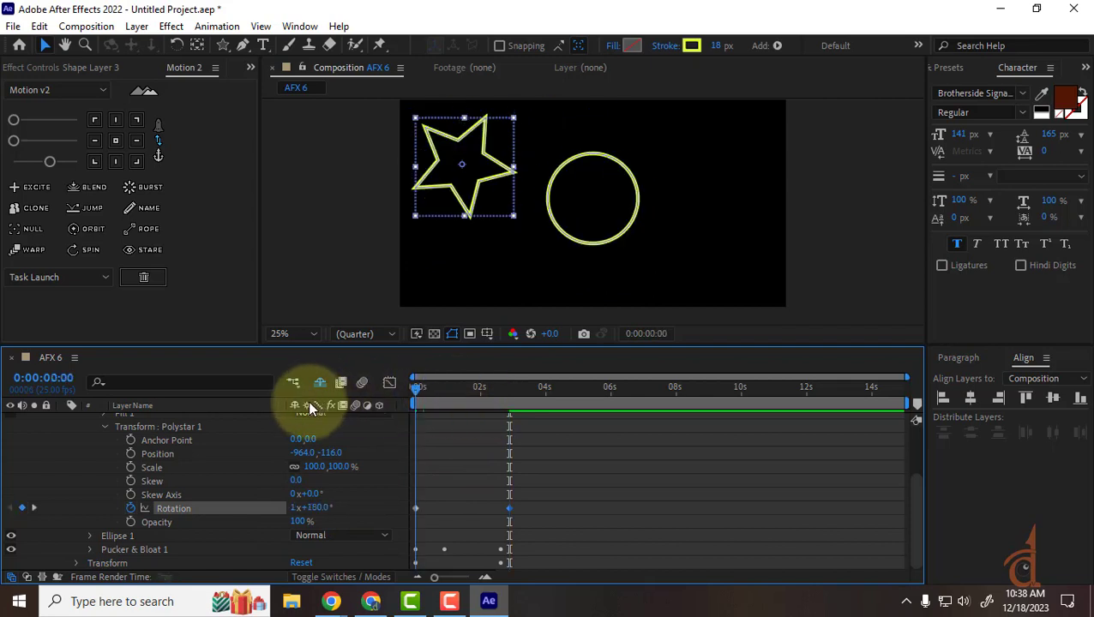
key("space")
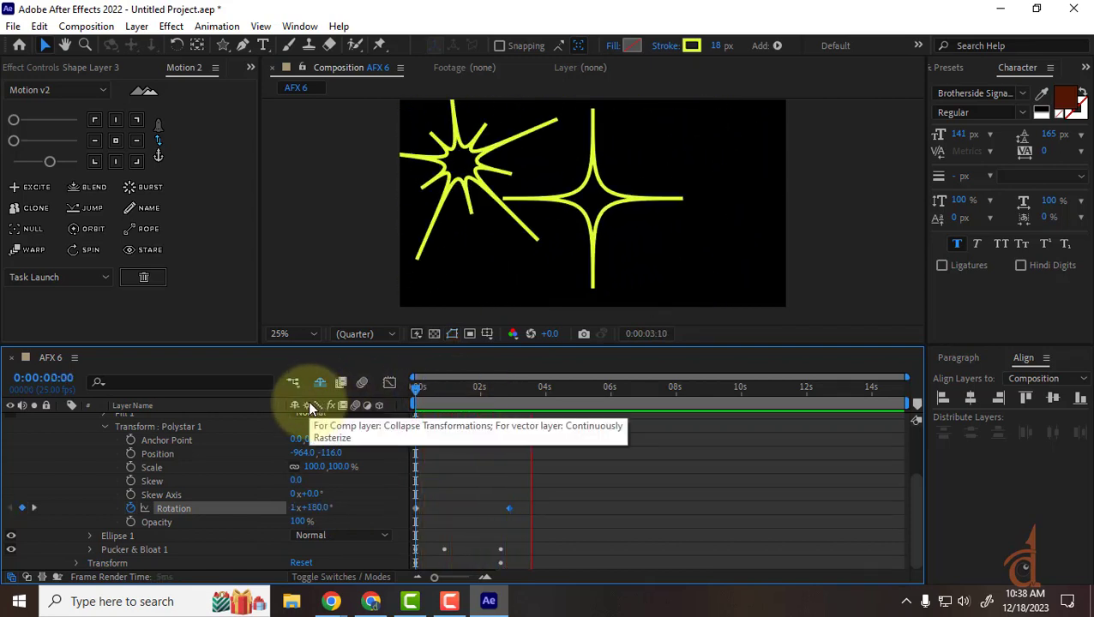
key("space")
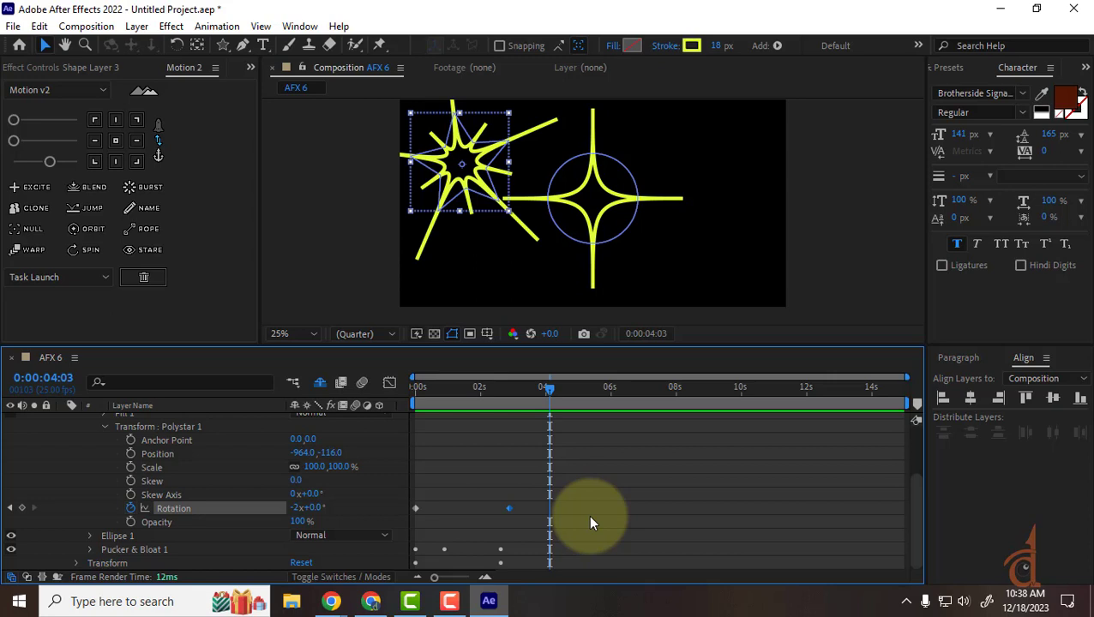
Collapse Shape Layer 3 and hide it from both the composition and the timeline by making it invisible and shy.
scroll(163, 514, "up", 3)
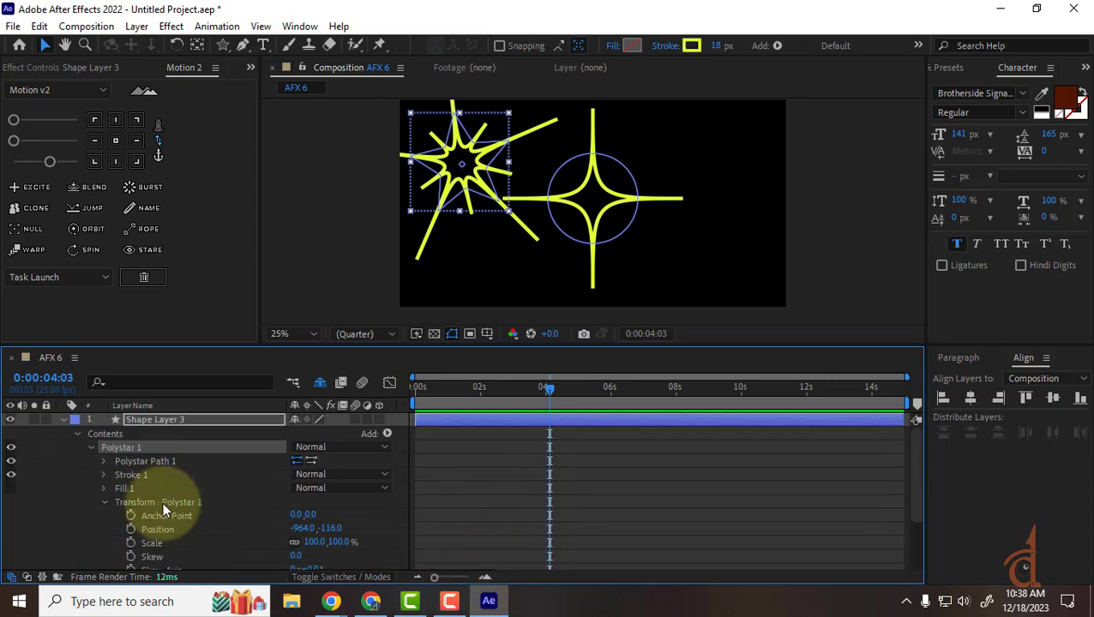
left_click(96, 421)
left_click(64, 419)
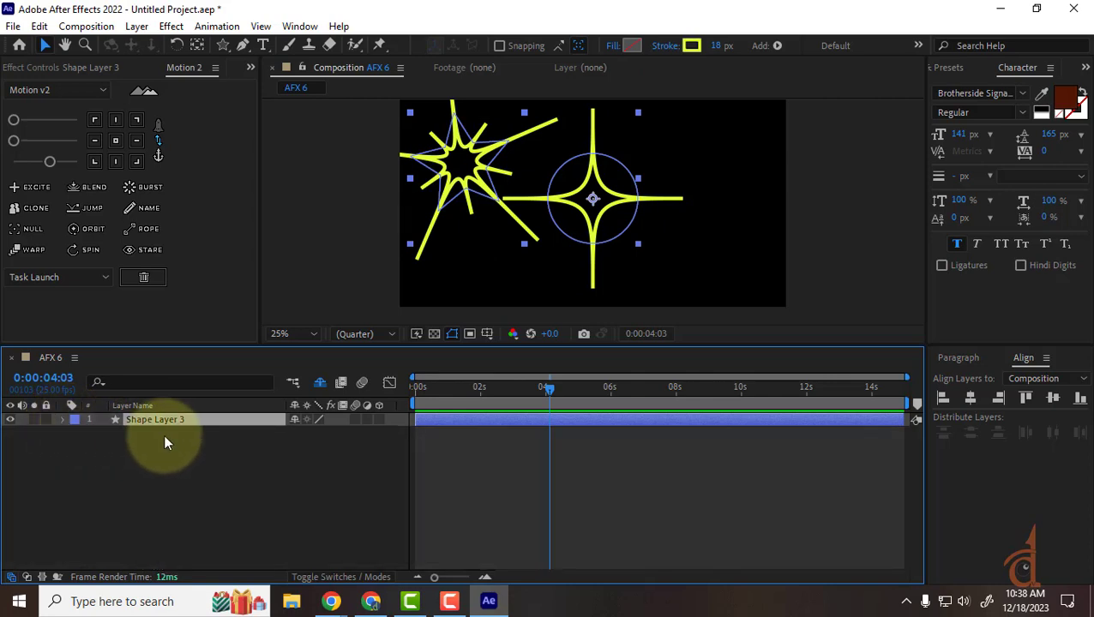
left_click(293, 420)
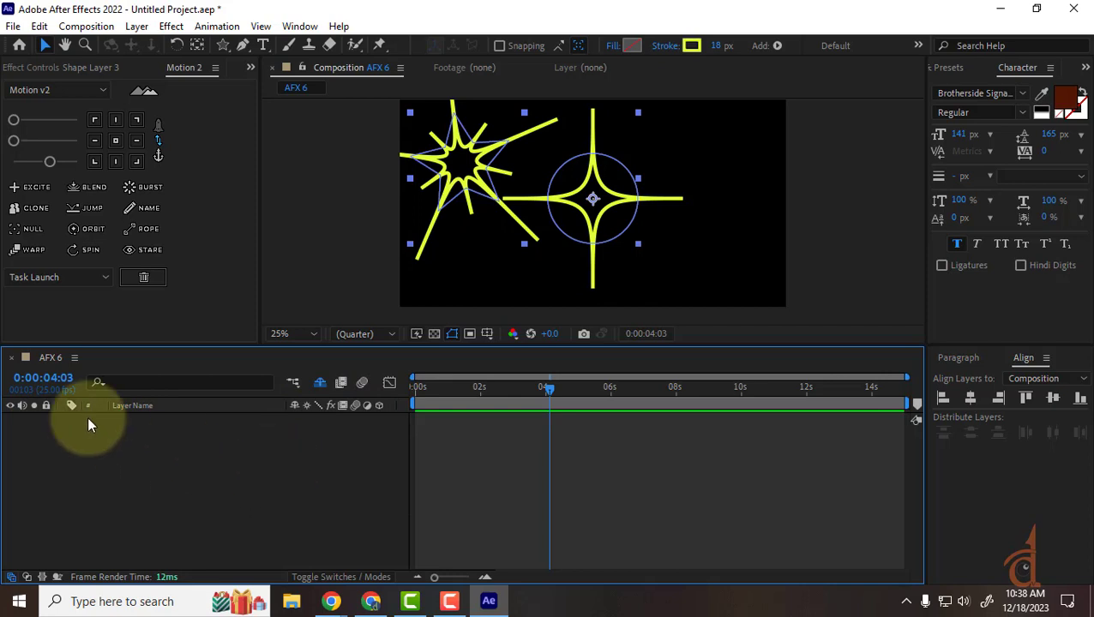
left_click(293, 383)
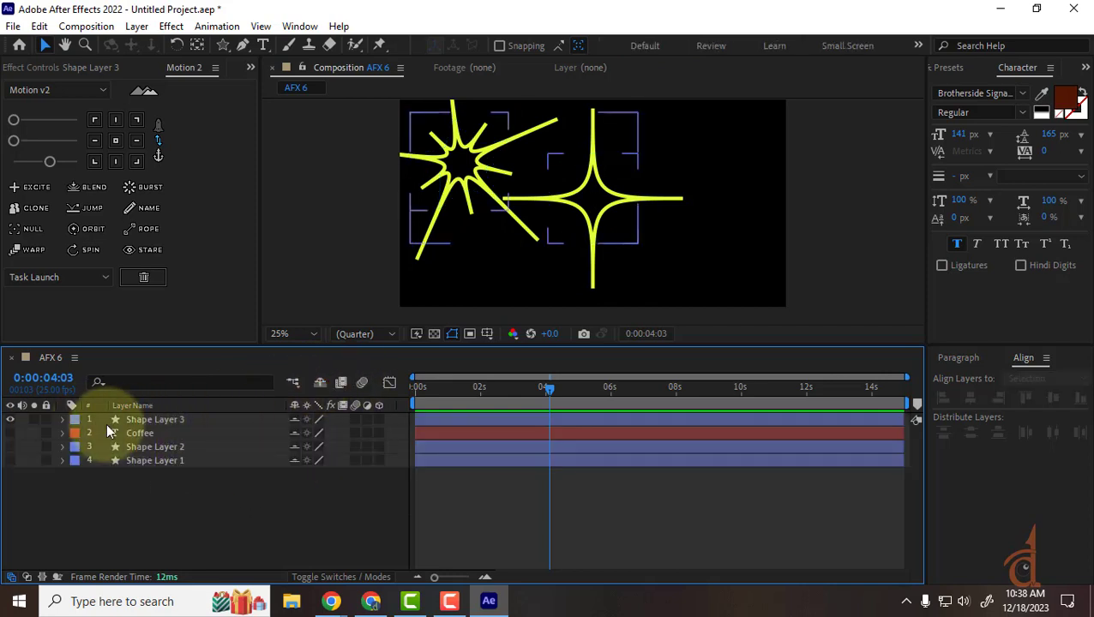
left_click(10, 420)
left_click(321, 383)
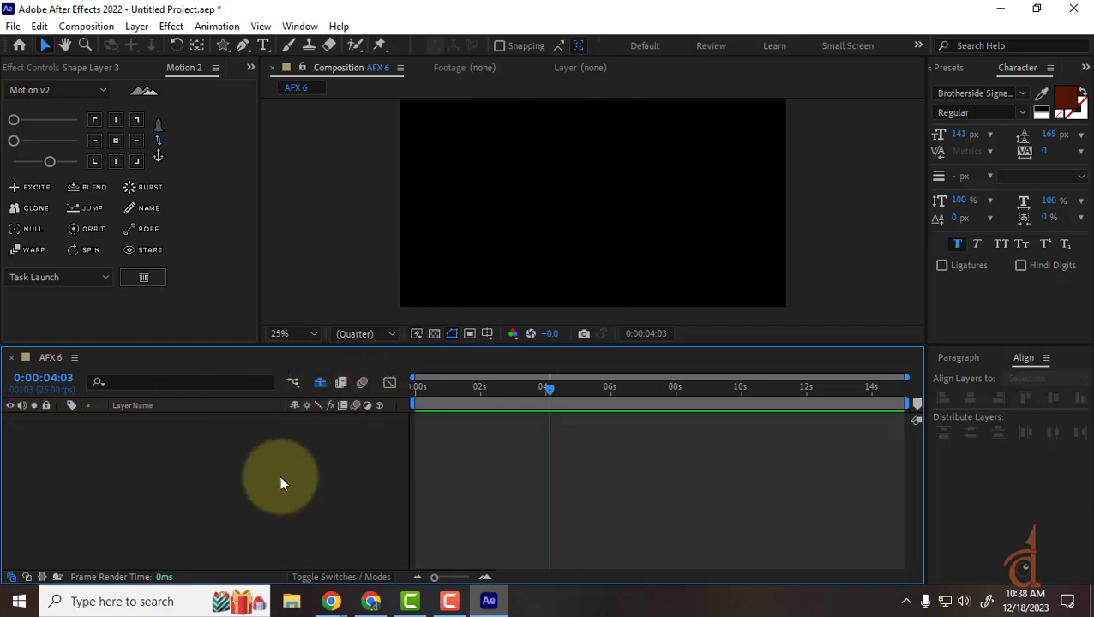
Draw a five-pointed star on a new shape layer in the left part of the composition and move it slightly right, fully inside the frame.
left_click_drag(225, 49, 267, 77)
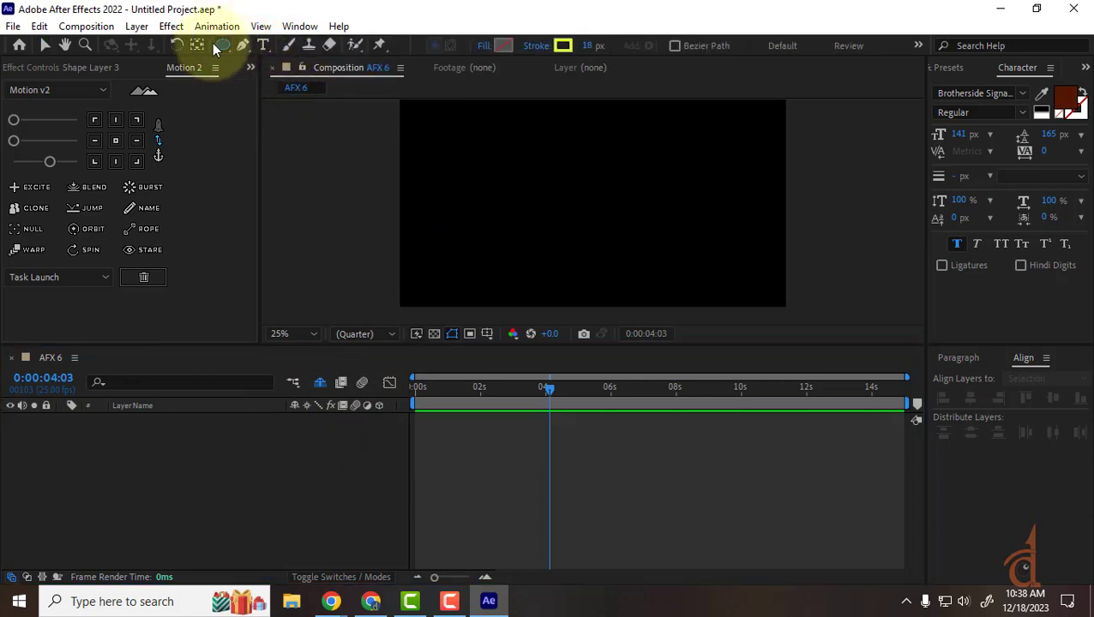
left_click_drag(222, 49, 275, 114)
left_click_drag(435, 195, 457, 236)
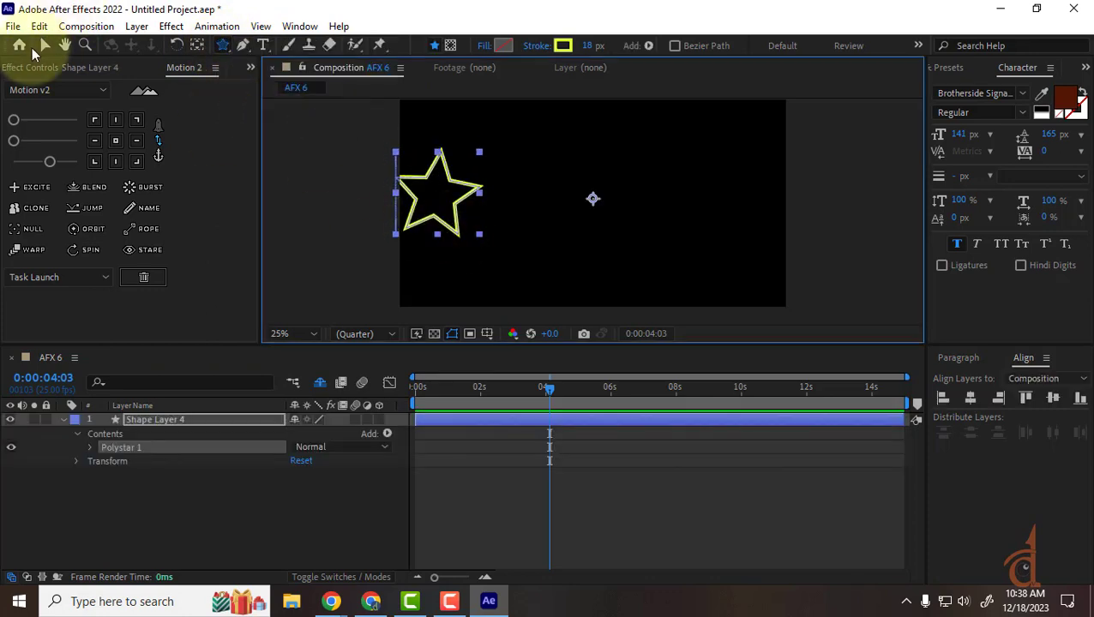
left_click(46, 45)
left_click_drag(443, 170, 488, 169)
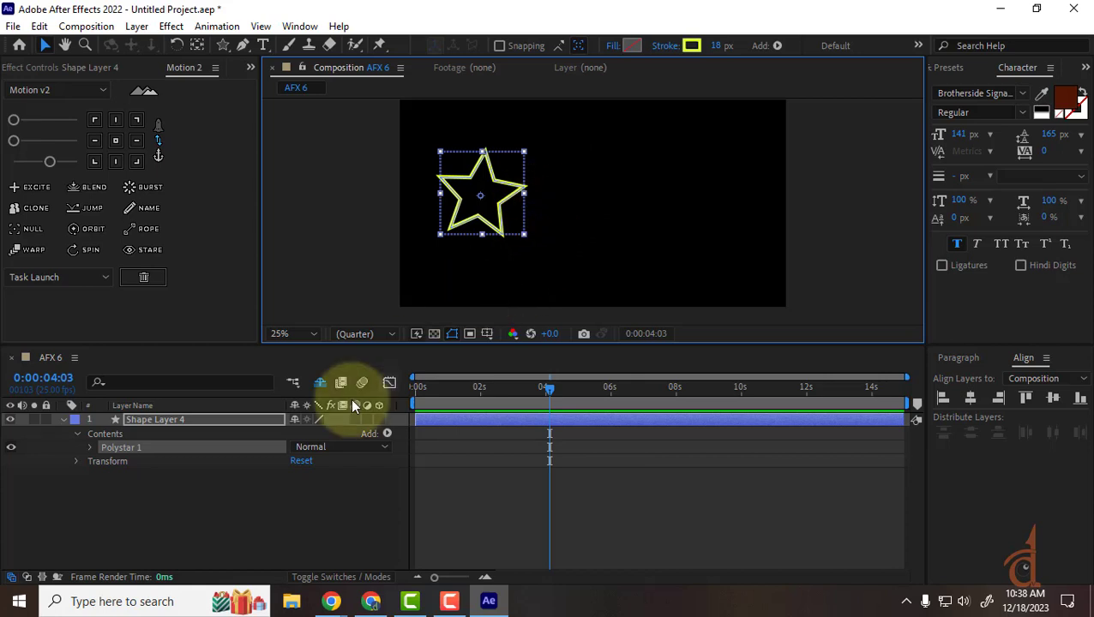
Expand the Polystar Path 1 properties of the new star and set Points to 14.
left_click(168, 486)
left_click(89, 448)
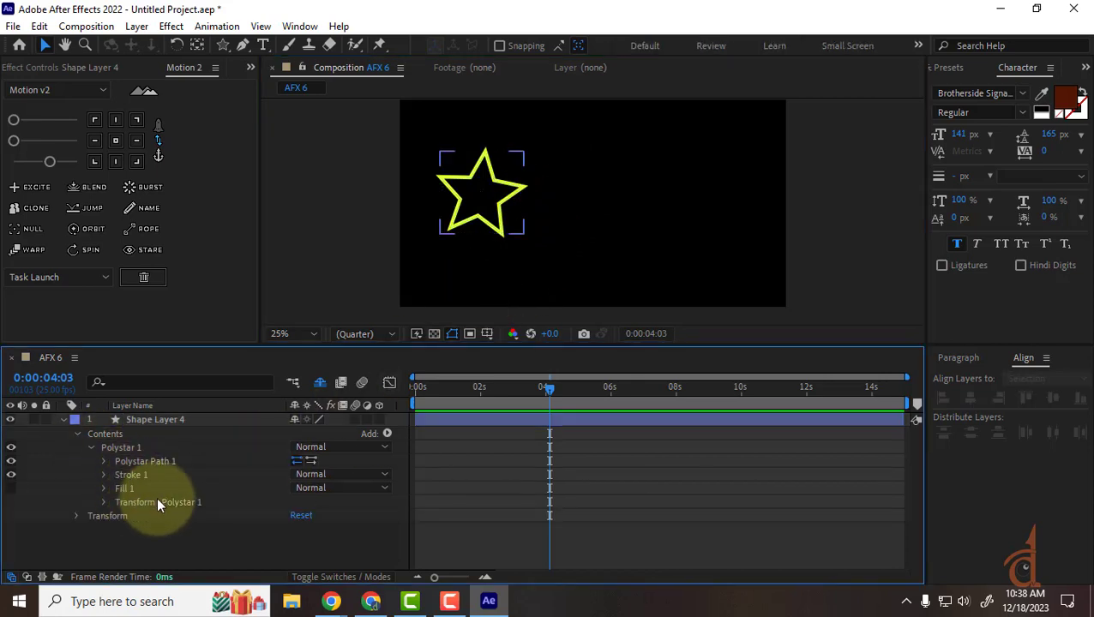
left_click(103, 462)
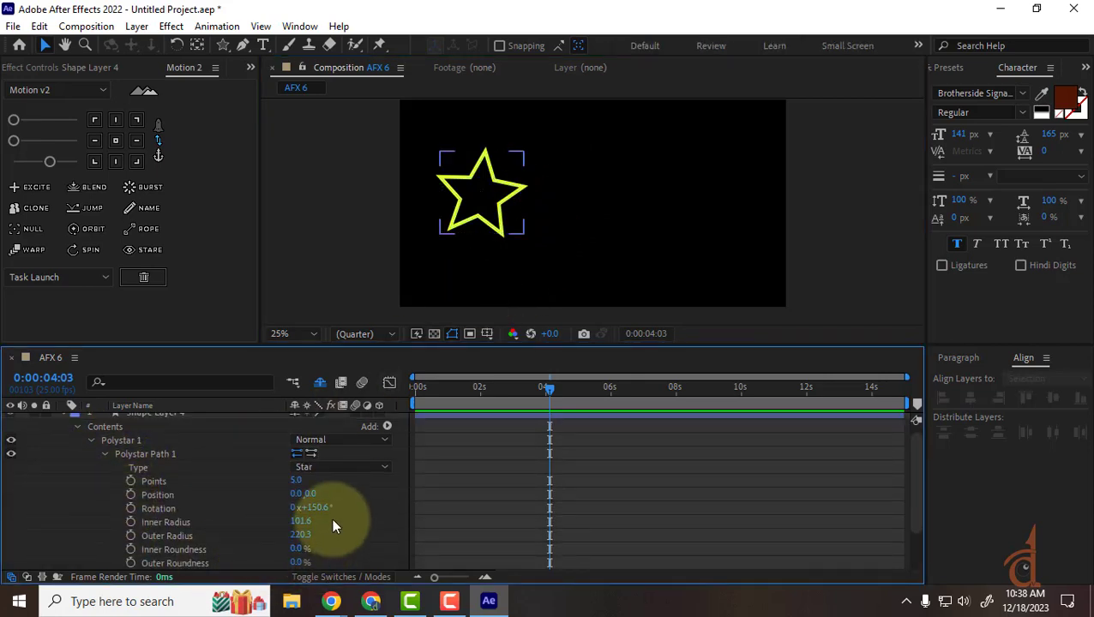
left_click_drag(297, 480, 285, 501)
left_click_drag(377, 508, 290, 510)
scroll(473, 228, "up", 2)
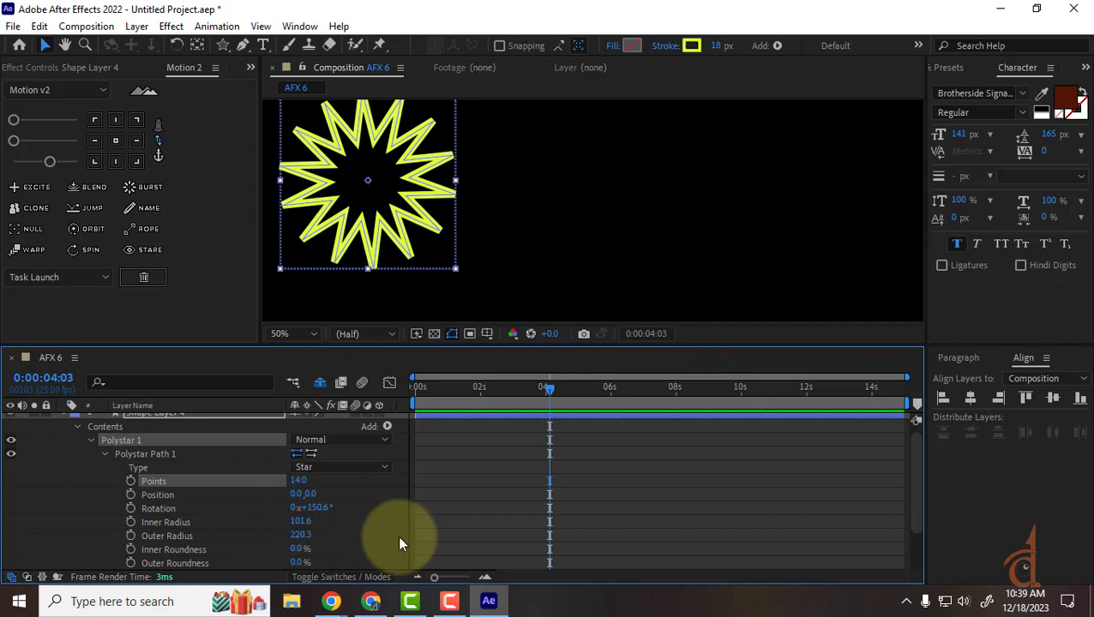
Round the star into petals by setting Inner Roundness to 539%, Outer Radius to 364.3 and Outer Roundness to 172%.
left_click_drag(293, 550, 782, 564)
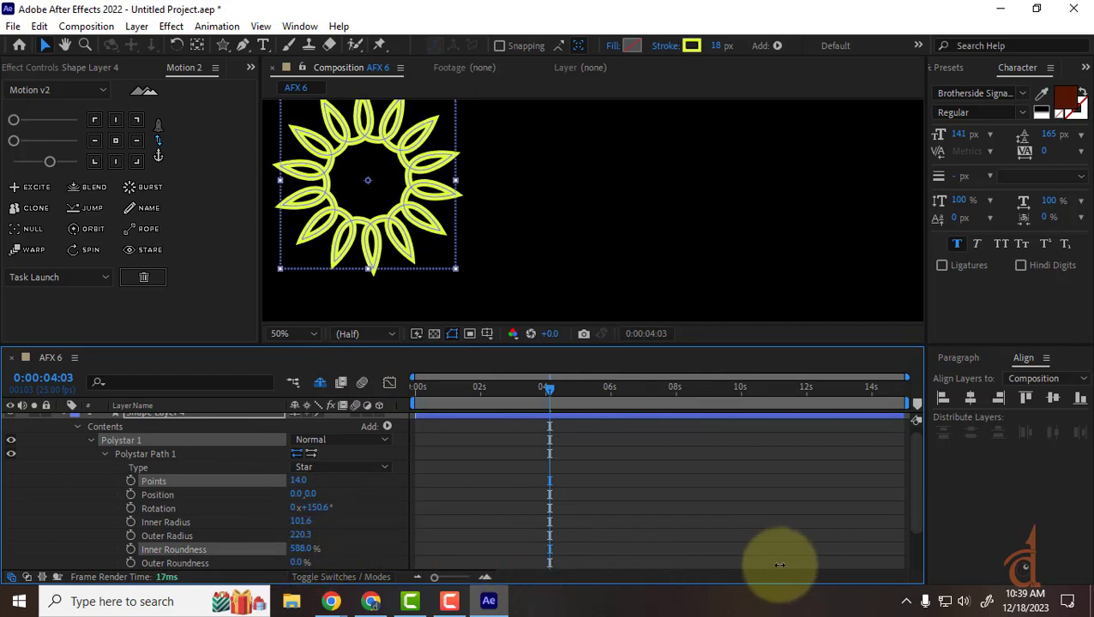
left_click_drag(308, 554, 426, 542)
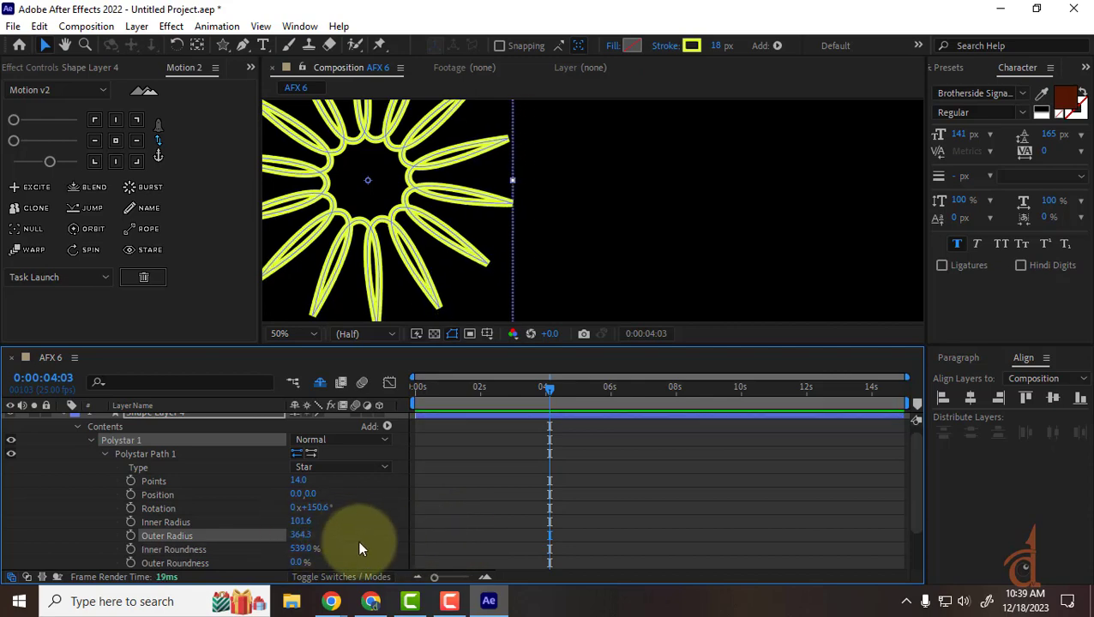
scroll(308, 545, "down", 1)
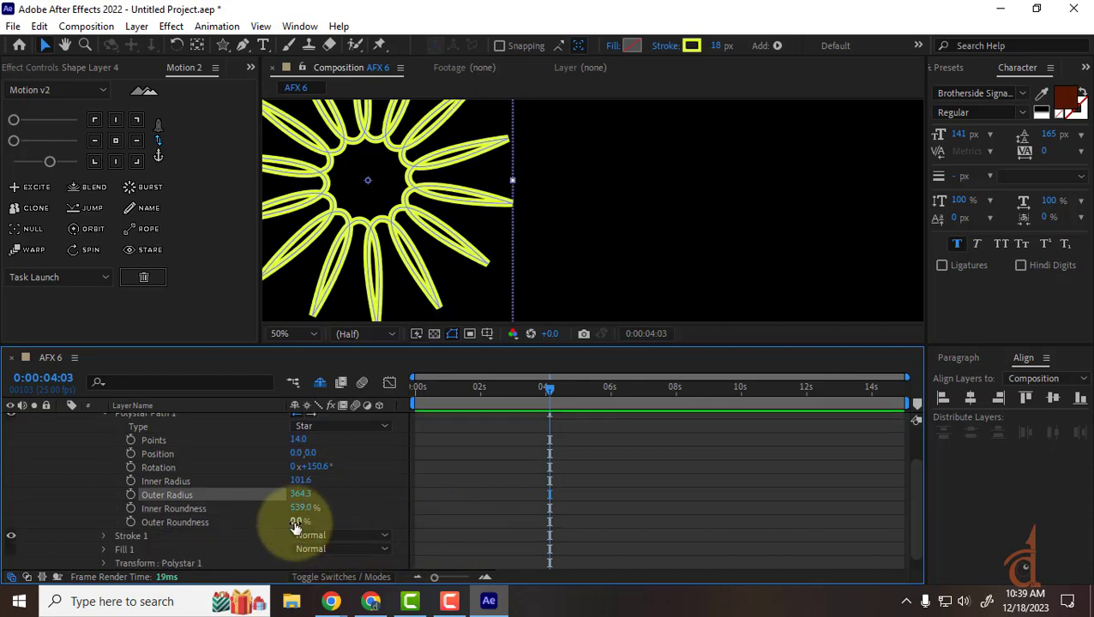
left_click_drag(297, 521, 434, 524)
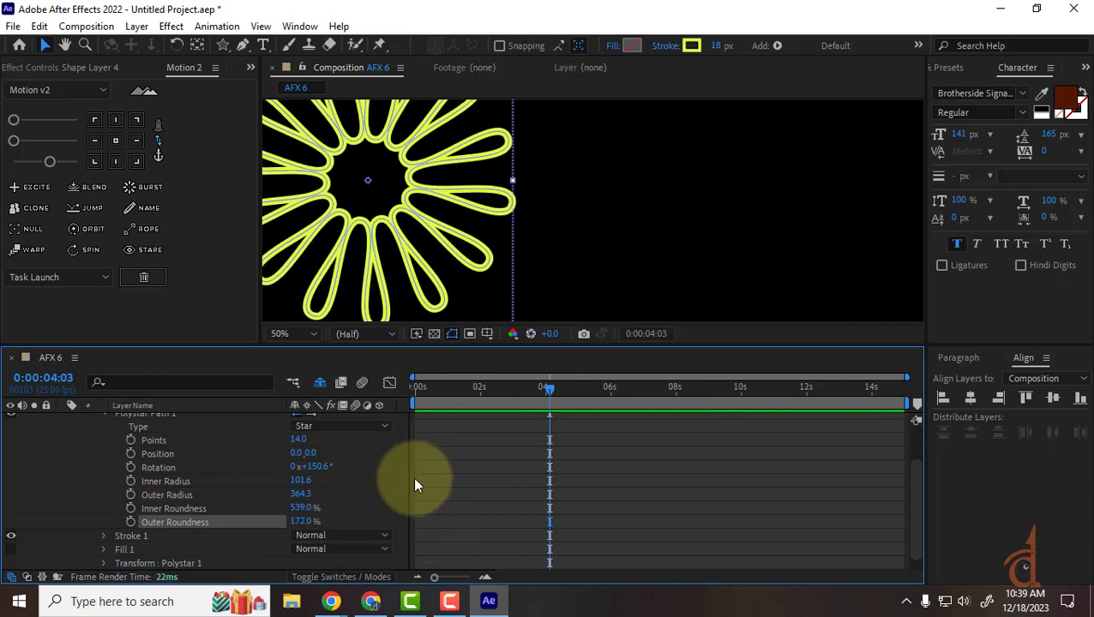
Review the transform properties of Polystar 1 and collapse the Polystar 1 group.
scroll(167, 487, "up", 3)
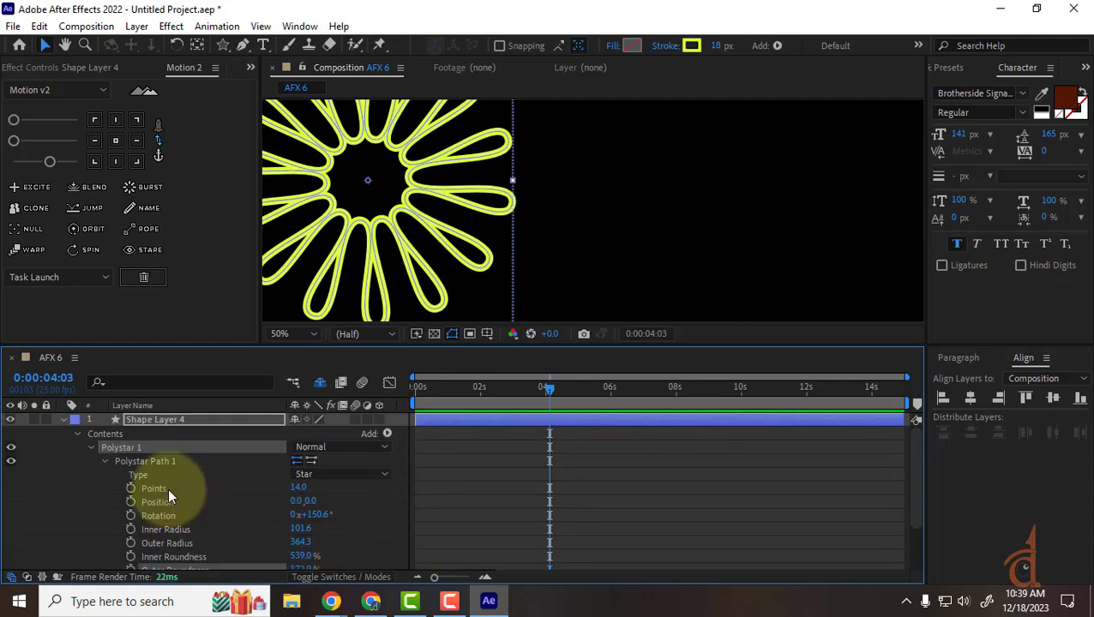
left_click(106, 460)
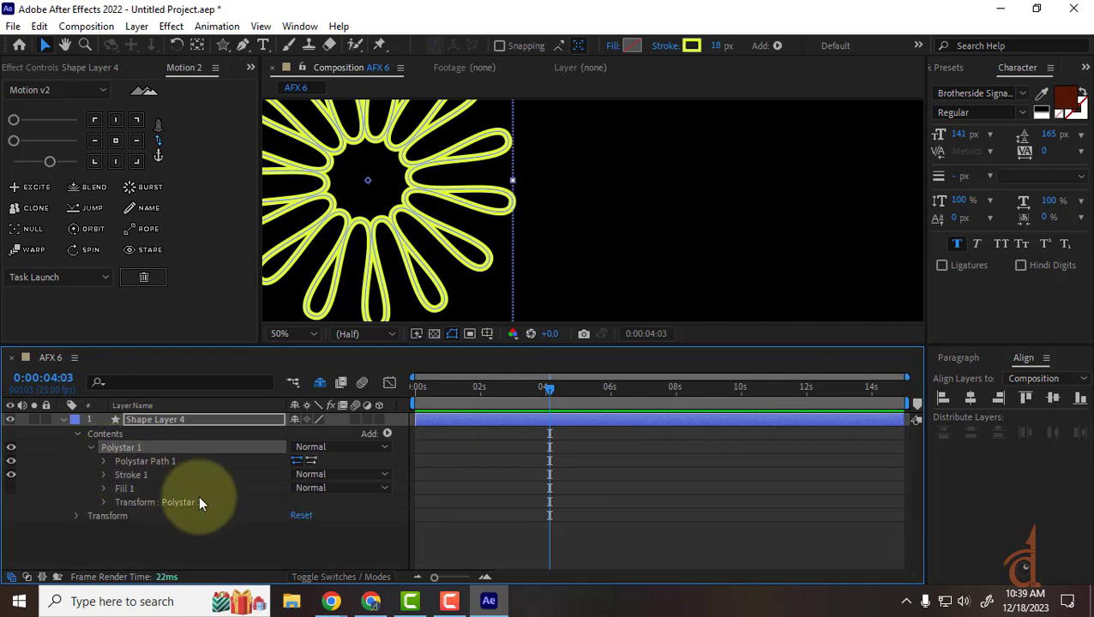
left_click(104, 502)
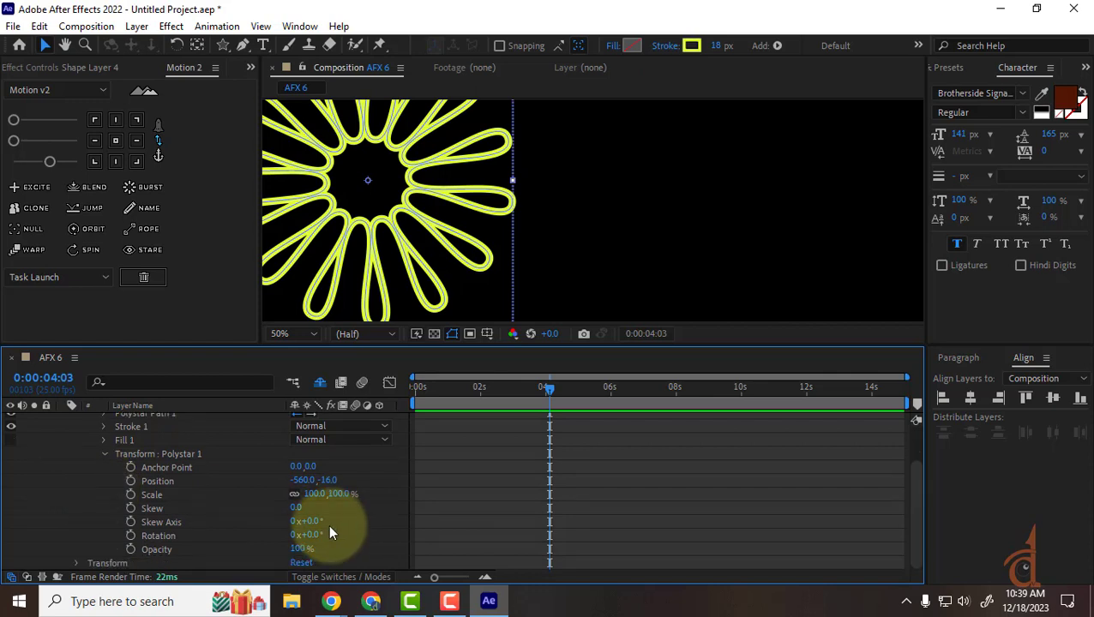
scroll(232, 527, "up", 3)
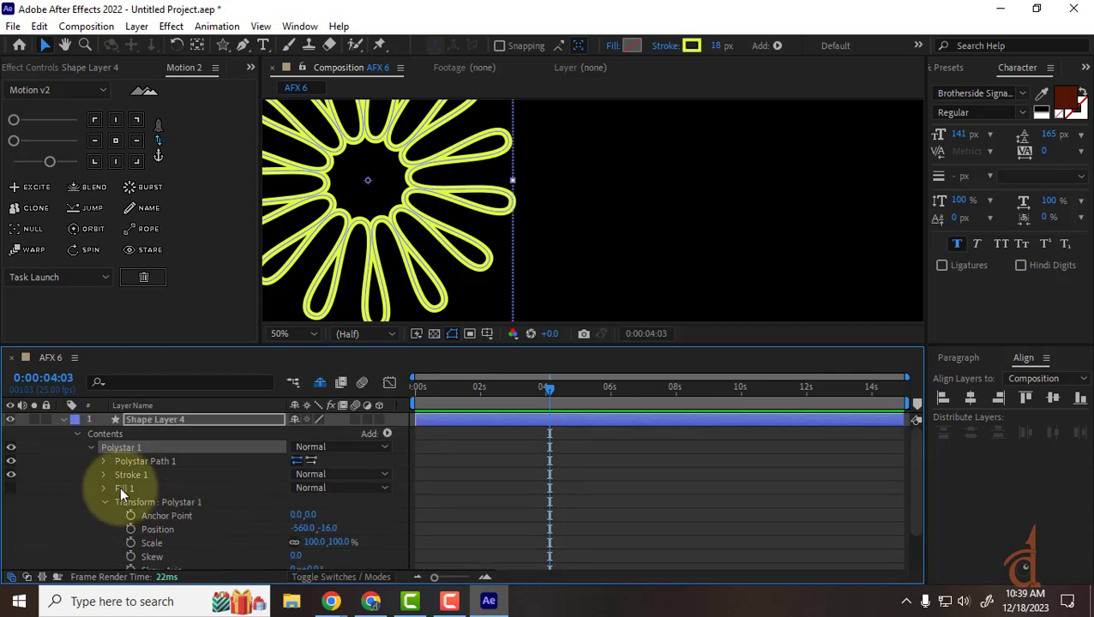
left_click(88, 448)
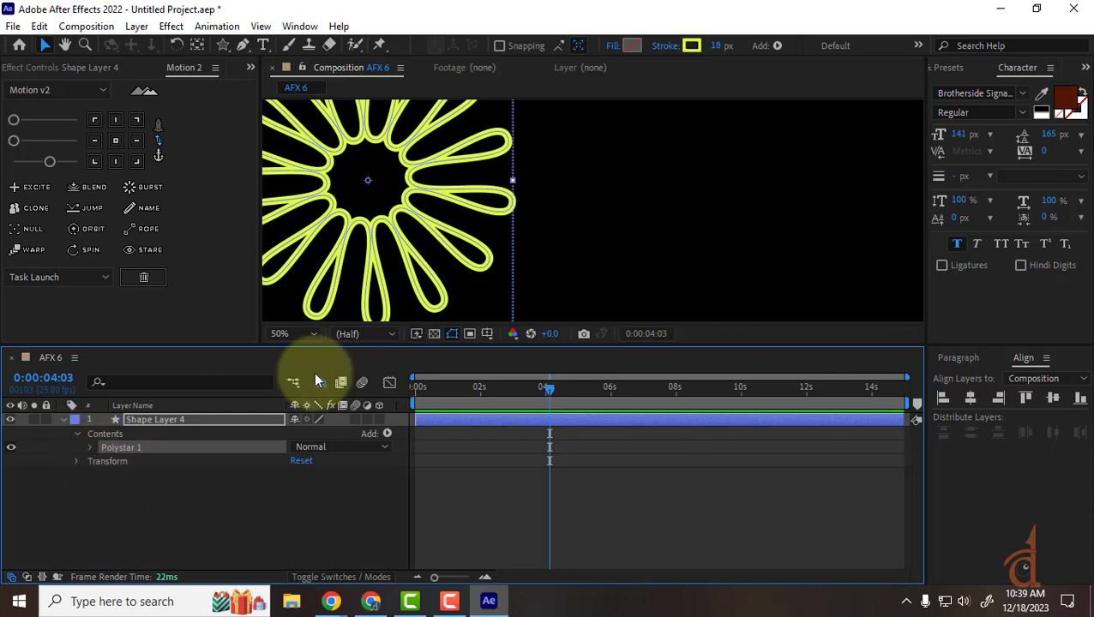
Select Shape Layer 4 as a whole and move the flower towards the middle of the composition.
left_click(45, 47)
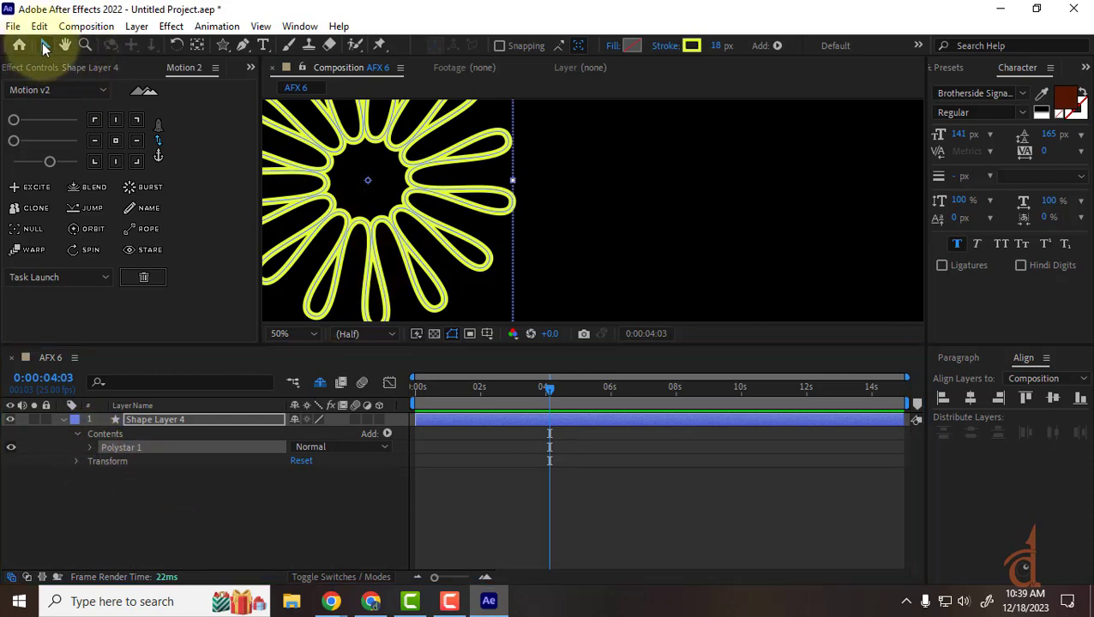
left_click(213, 504)
left_click(172, 419)
scroll(370, 251, "down", 2)
left_click_drag(463, 227, 554, 230)
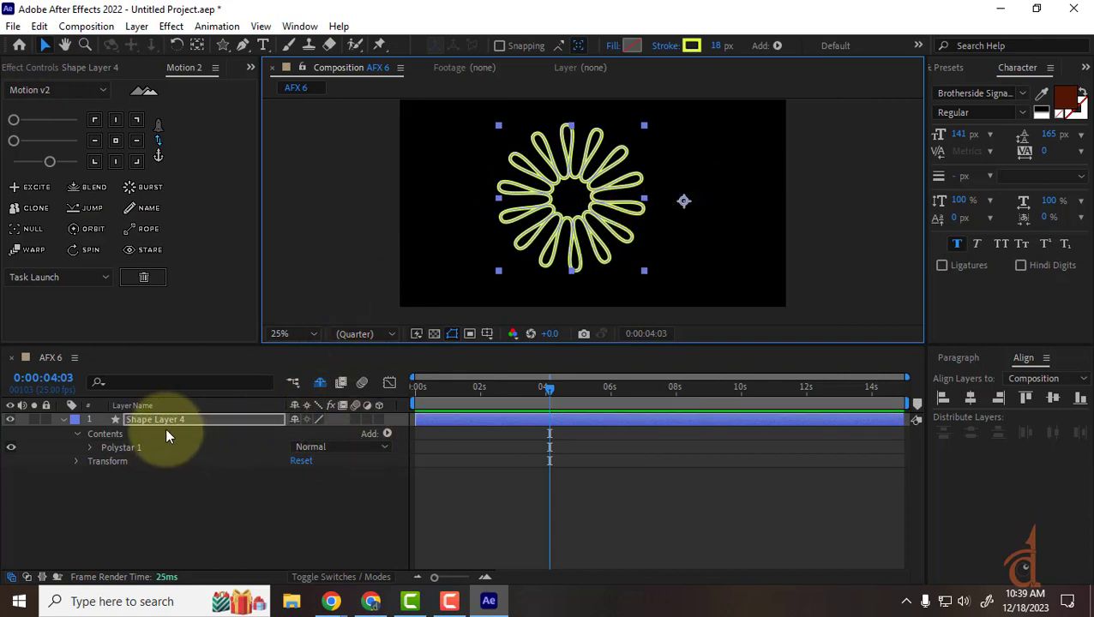
Try out the Rotation property of Shape Layer 4 around its anchor point.
key("r")
mouse_move(312, 433)
left_mouse_down()
mouse_move(378, 435)
mouse_move(312, 444)
left_mouse_up()
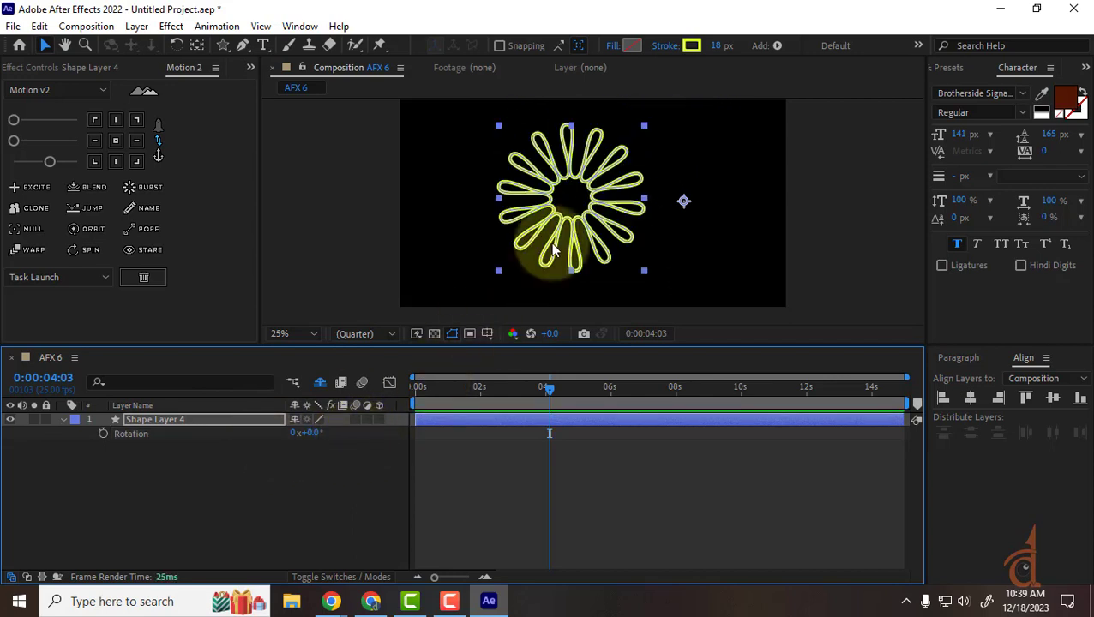
scroll(553, 250, "down", 2)
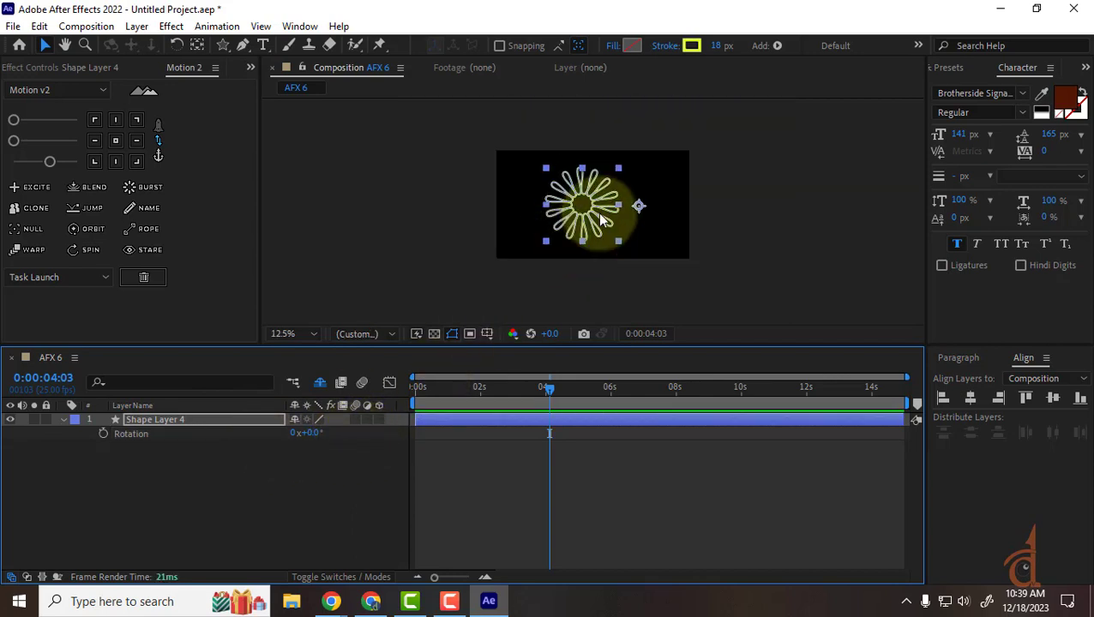
Scale Shape Layer 4 to 58% and reposition it to about 956, 552 so its anchor point sits near the composition centre.
left_click(165, 420)
key("s")
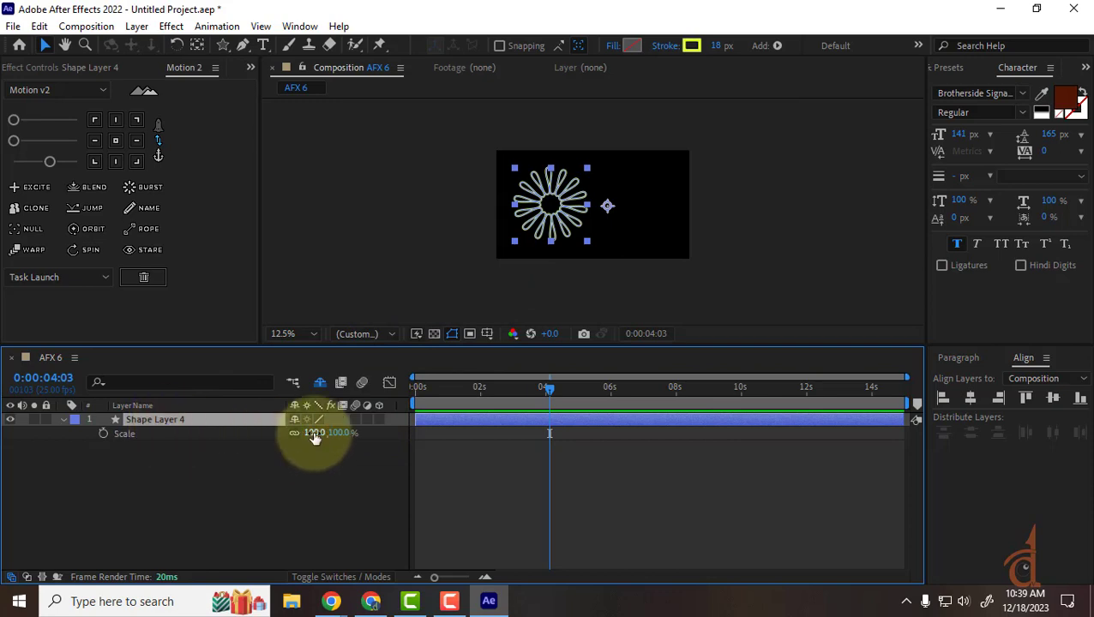
left_click_drag(315, 436, 288, 446)
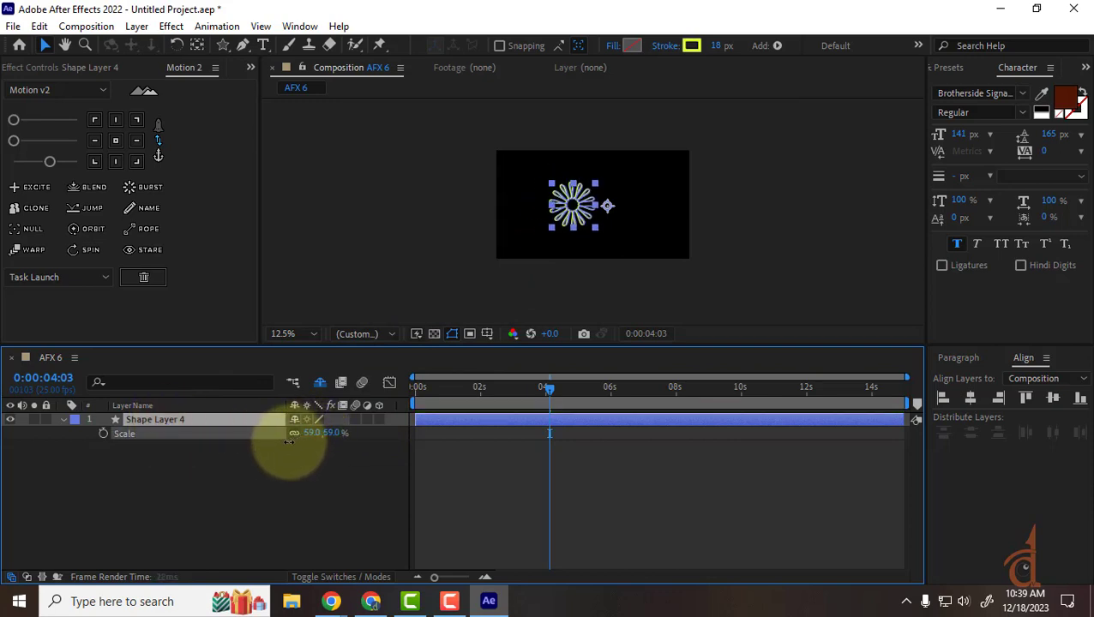
left_click(580, 221)
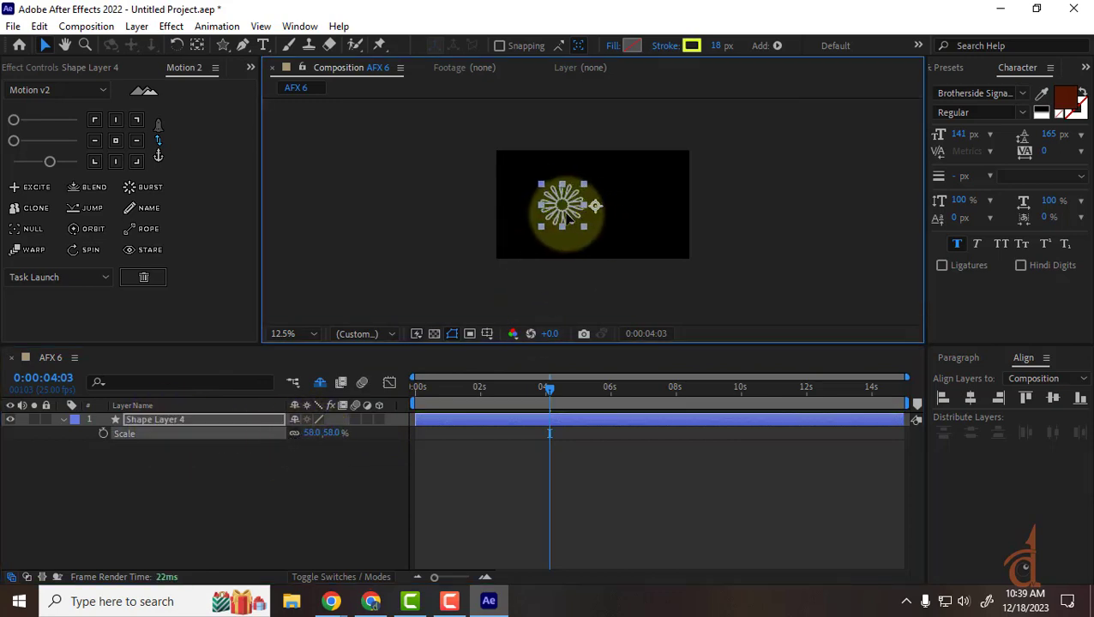
Set a Rotation keyframe for Shape Layer 4 at 0:00:00:00.
left_click(188, 419)
key("r")
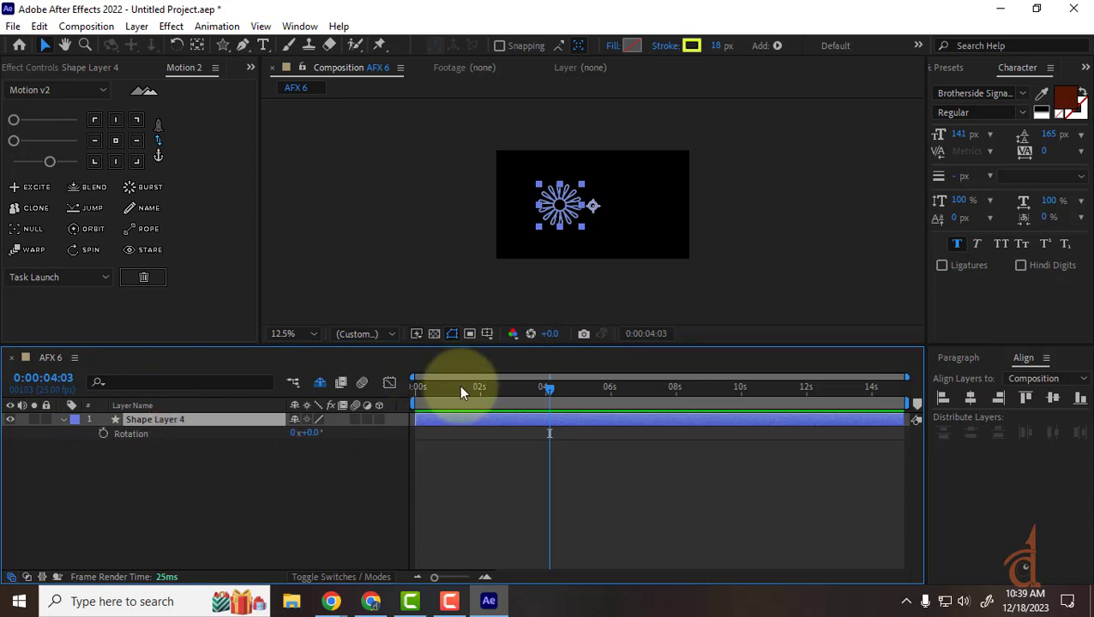
key("Home")
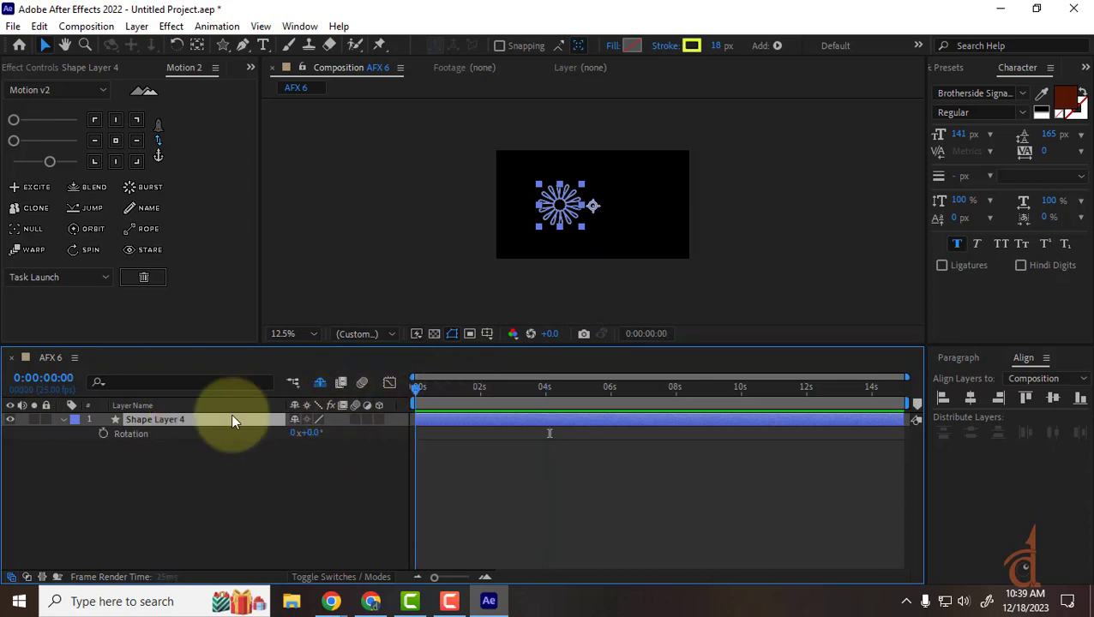
left_click(103, 433)
Set the Rotation of Shape Layer 4 to 5 full revolutions at 0:00:14:24.
left_click_drag(417, 388, 746, 390)
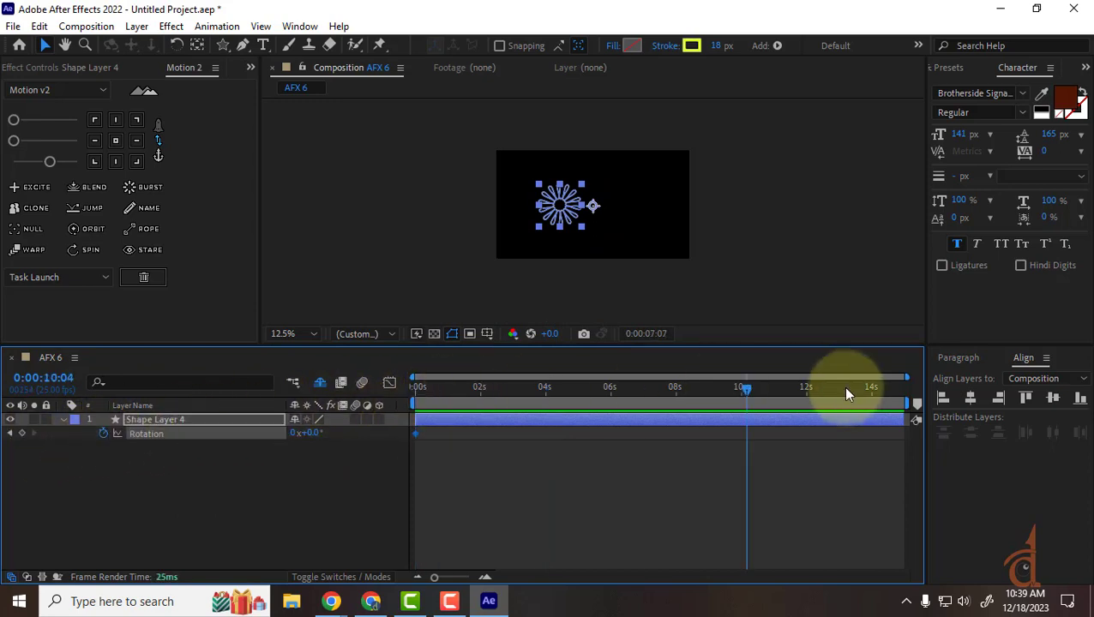
left_click_drag(845, 394, 943, 390)
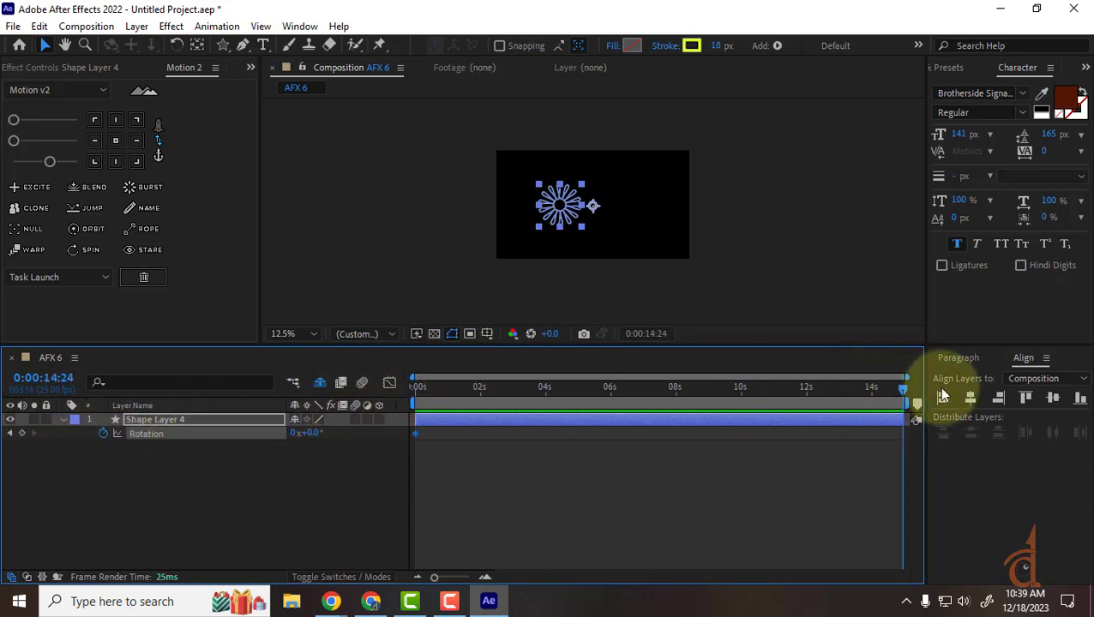
left_click(292, 434)
type("5")
key("Return")
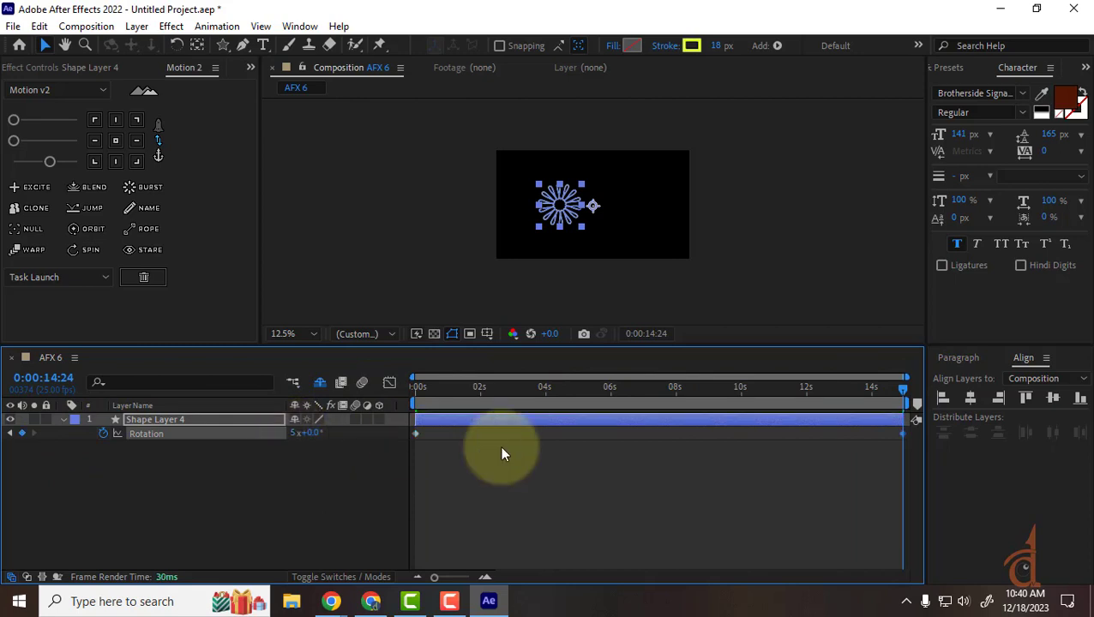
Preview the flower's orbit animation from the start of the composition.
key("Home")
key("space")
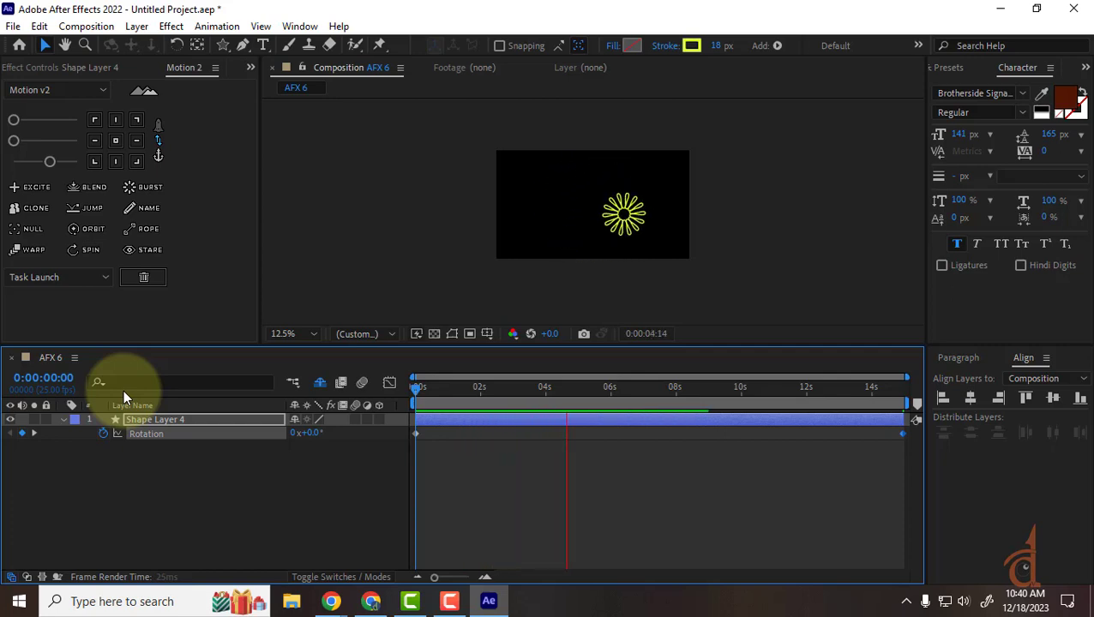
key("space")
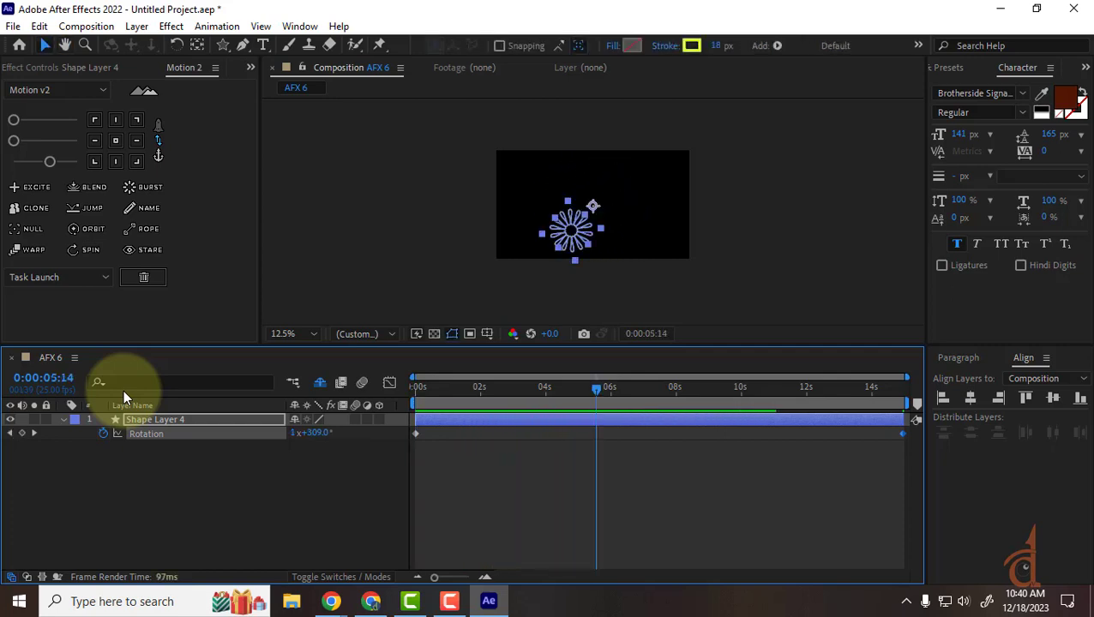
Expand the Polystar 1 transform properties inside Shape Layer 4 and set a Rotation keyframe there at 0:00:00:00.
left_click(147, 419)
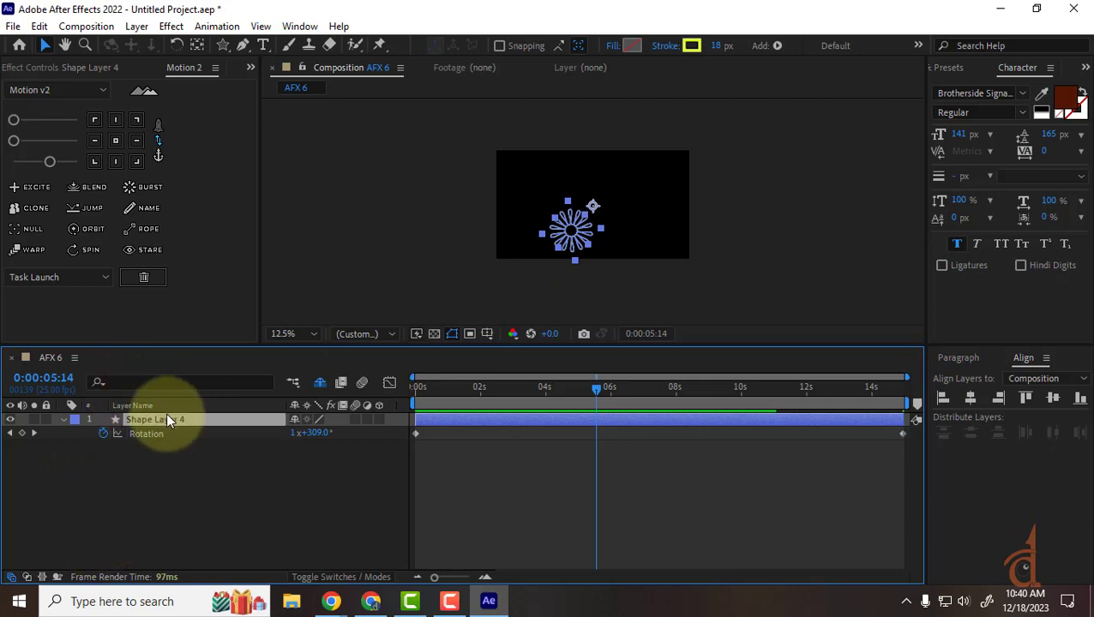
left_click(65, 418)
left_click(65, 418)
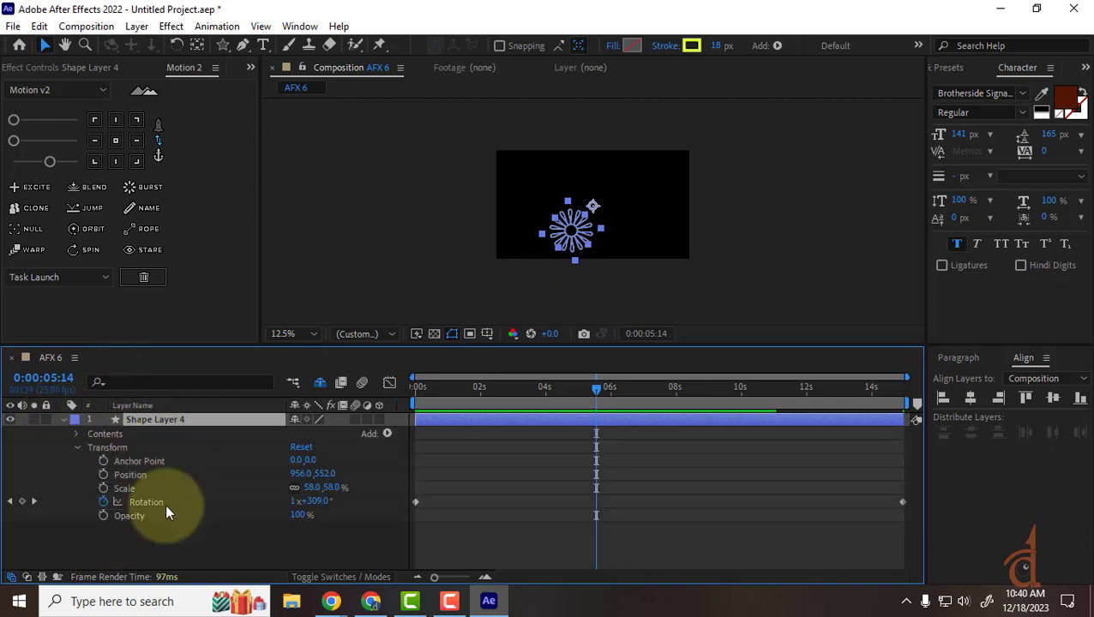
left_click(78, 446)
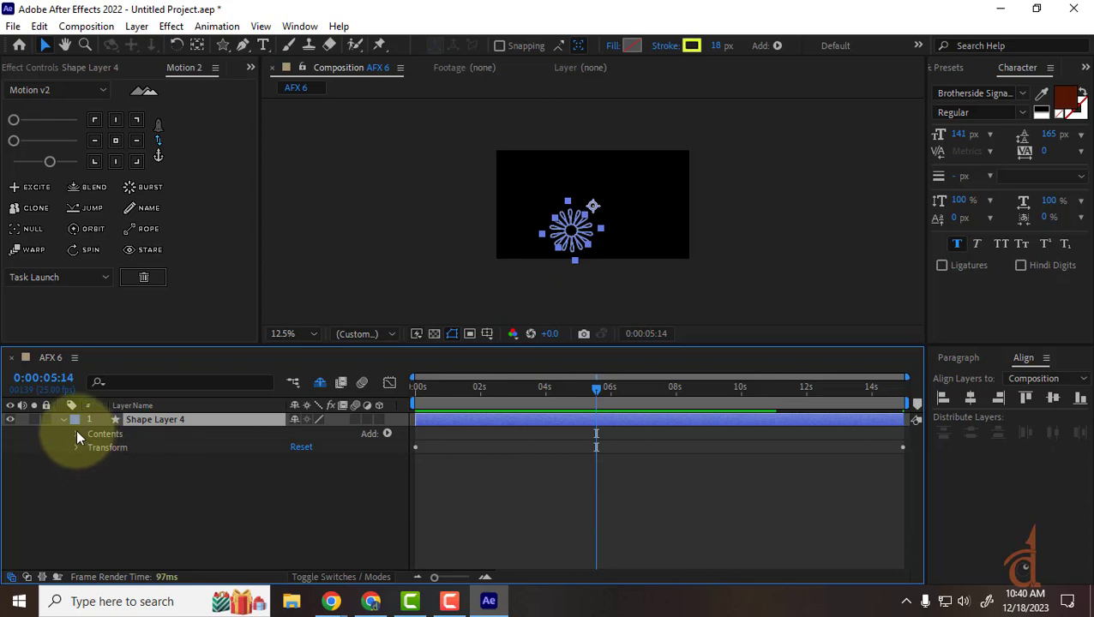
left_click(76, 433)
left_click(122, 448)
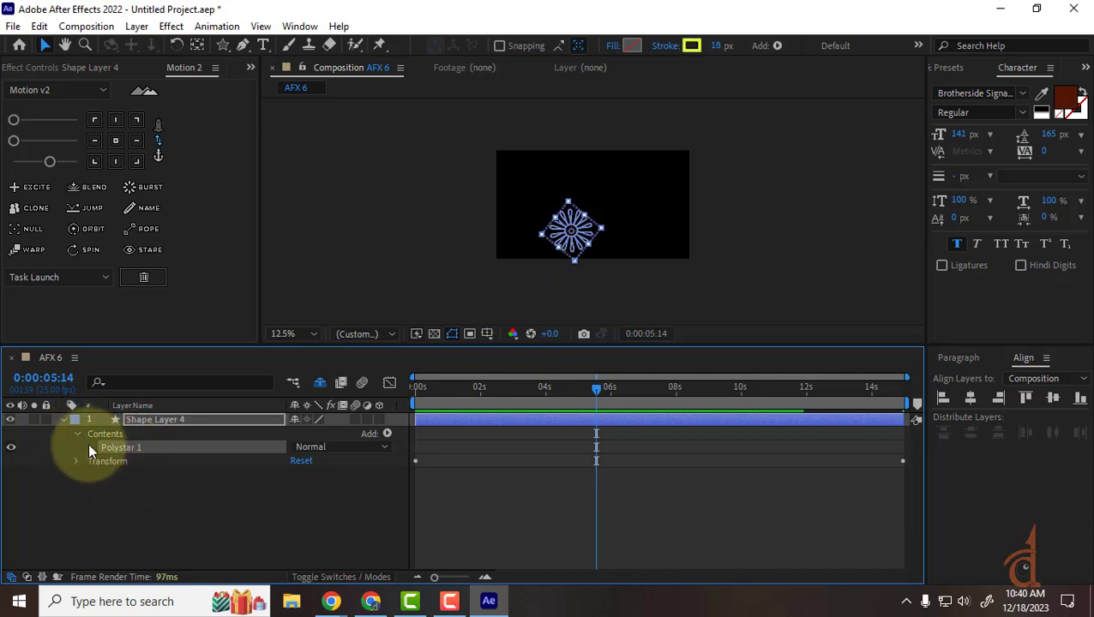
left_click(90, 447)
left_click(144, 461)
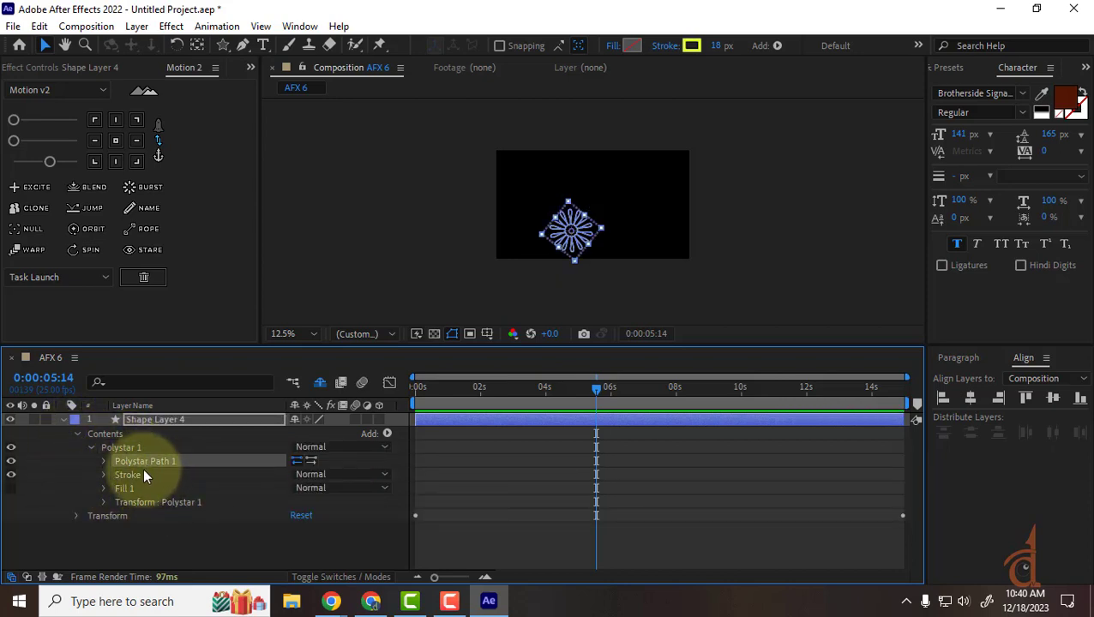
left_click(104, 503)
scroll(163, 511, "down", 2)
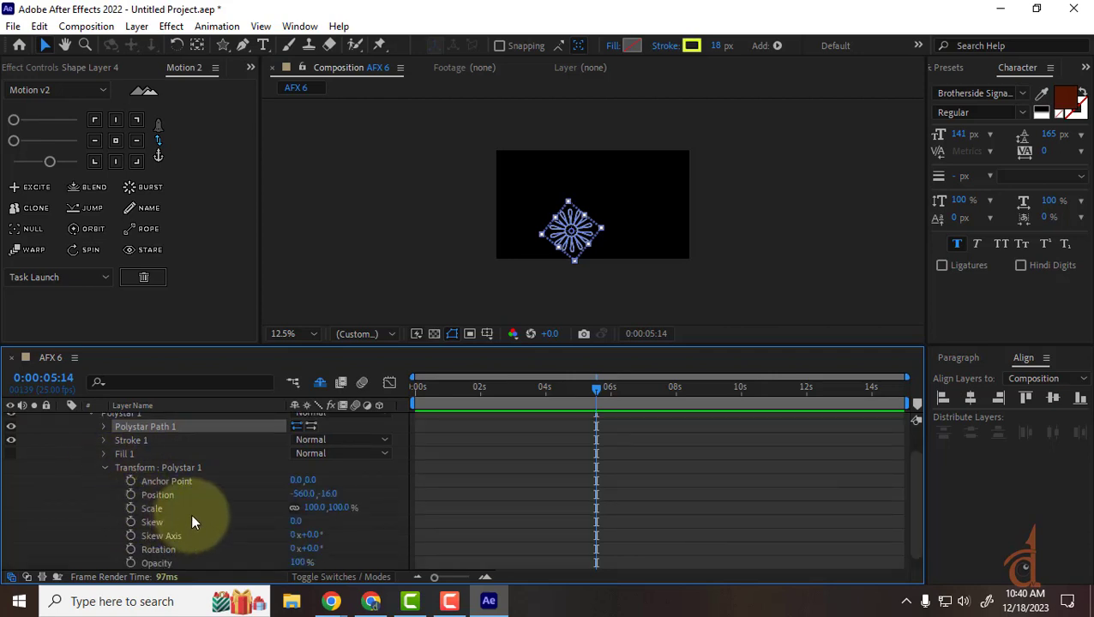
left_click_drag(448, 386, 297, 399)
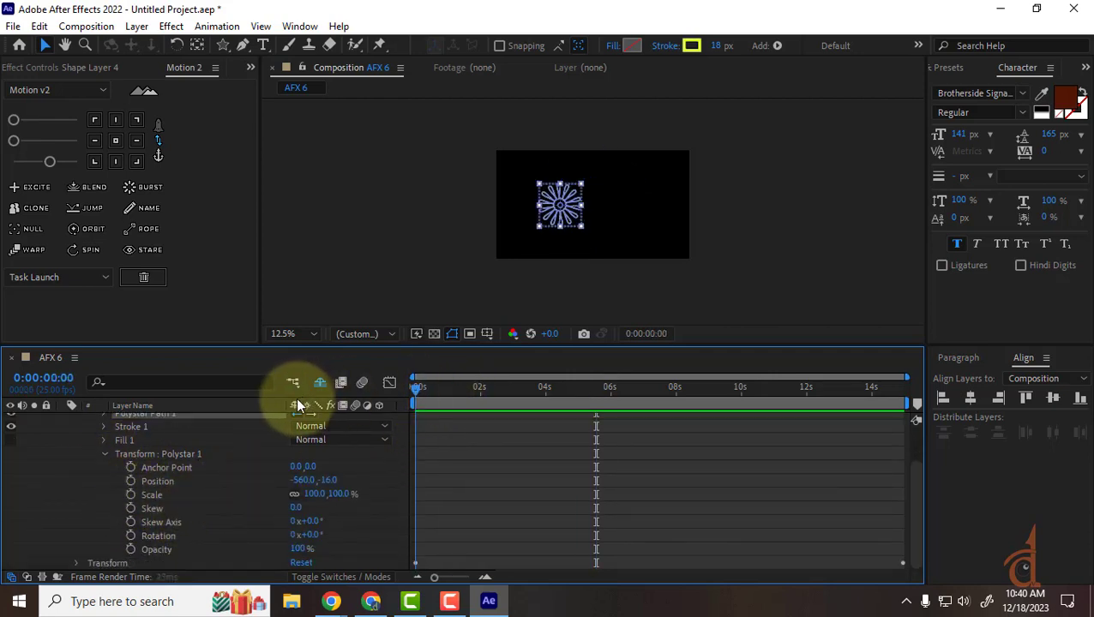
left_click(131, 535)
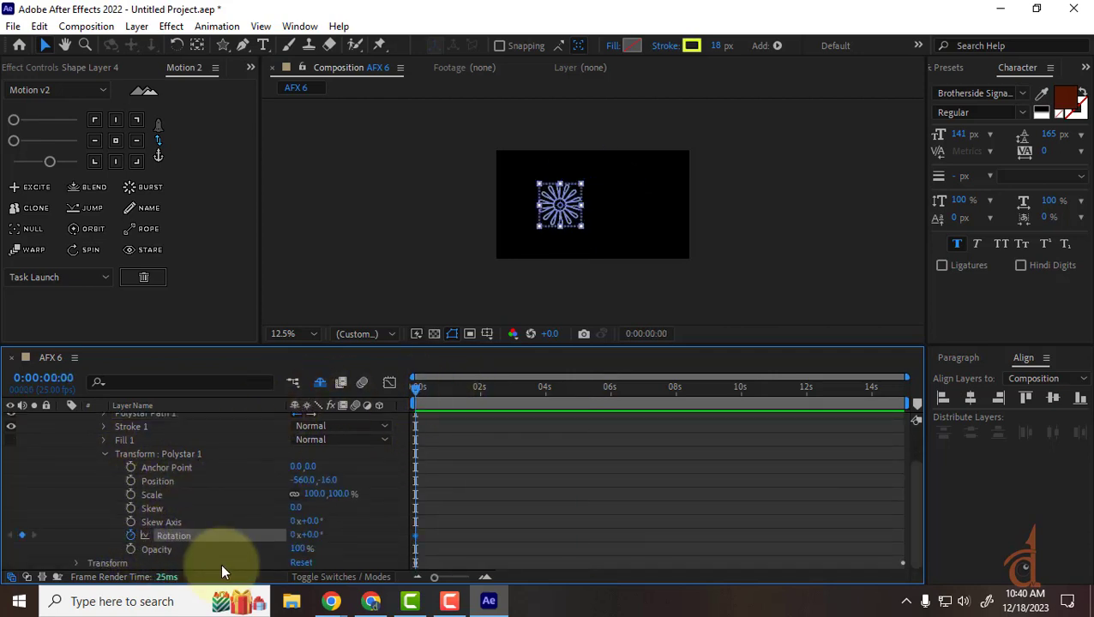
Set the Polystar 1 Rotation to 10 full revolutions at 0:00:14:24 and return to the start of the composition.
left_click_drag(433, 388, 980, 398)
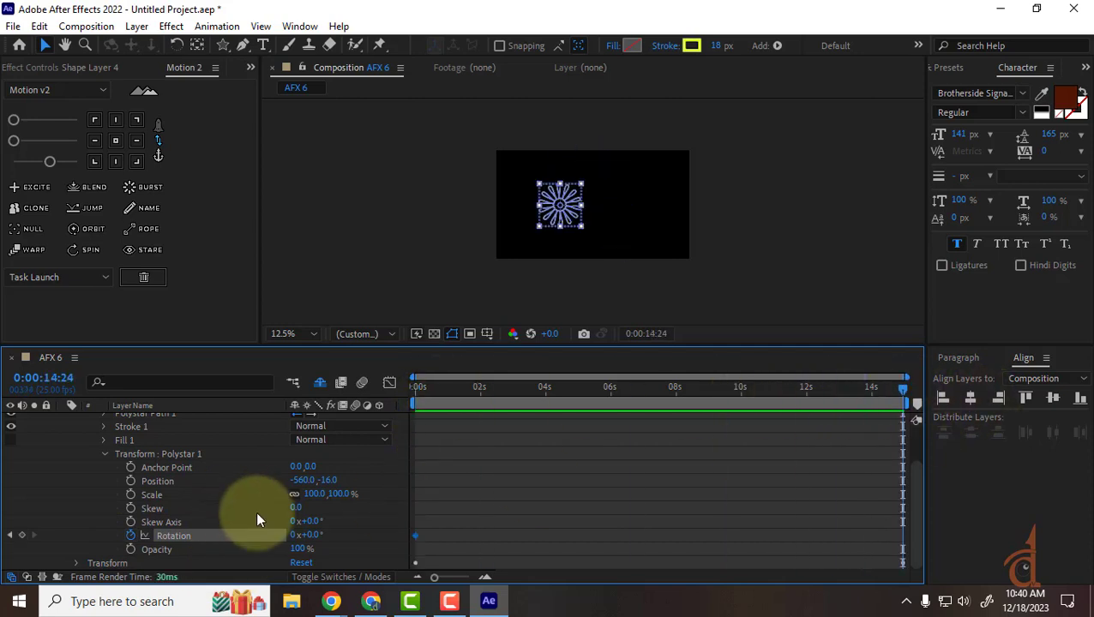
left_click(295, 536)
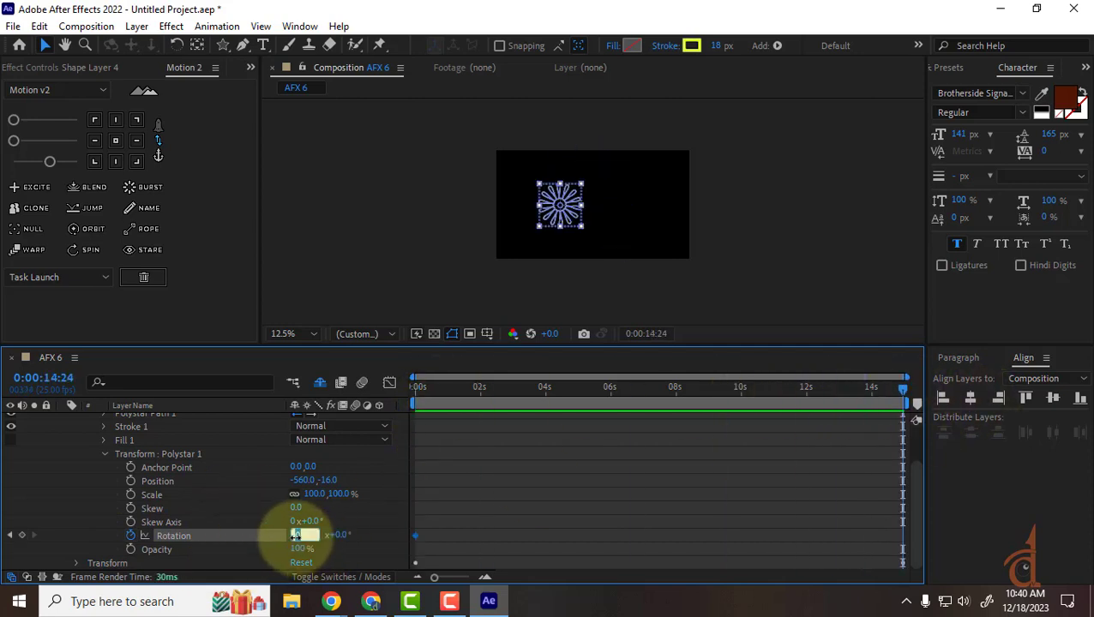
type("10")
key("Return")
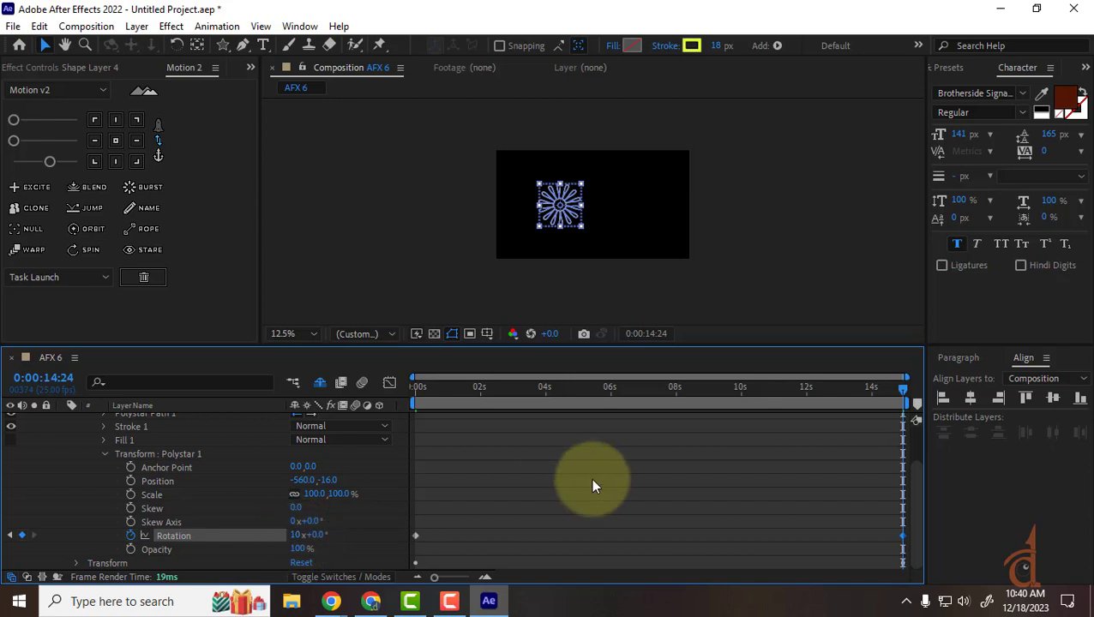
key("Home")
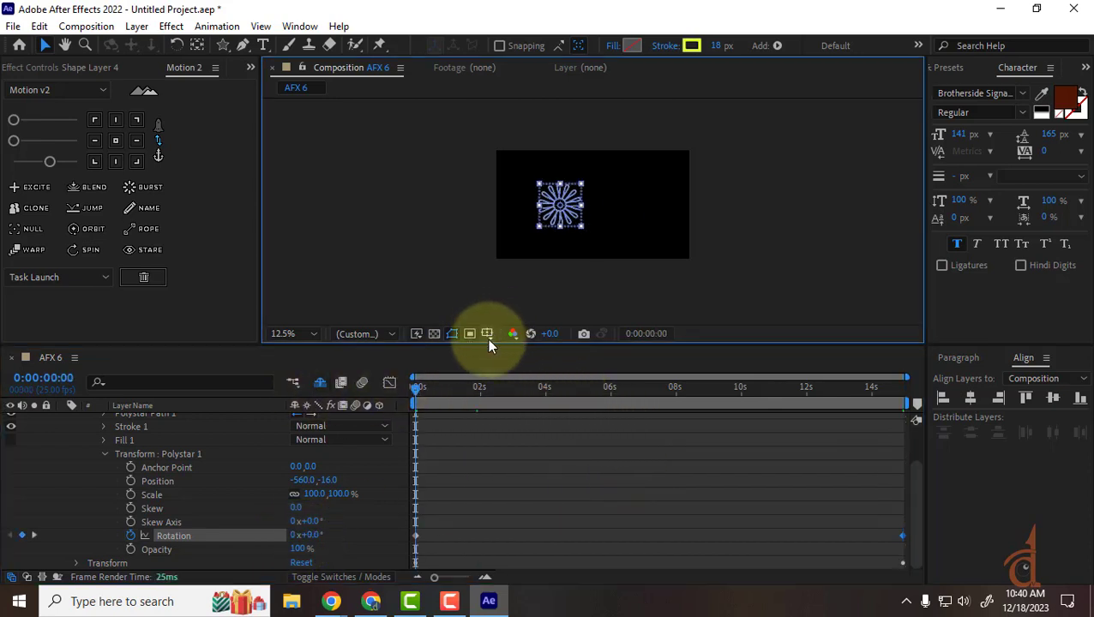
Preview the flower orbiting and spinning from the start of the composition.
left_click(492, 447)
key("space")
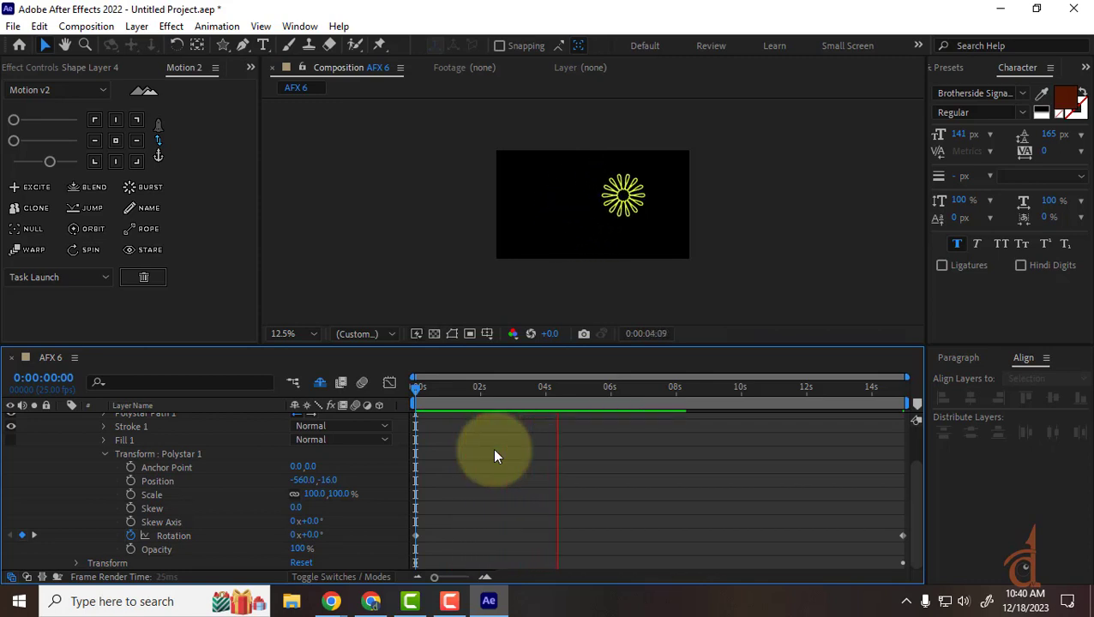
key("space")
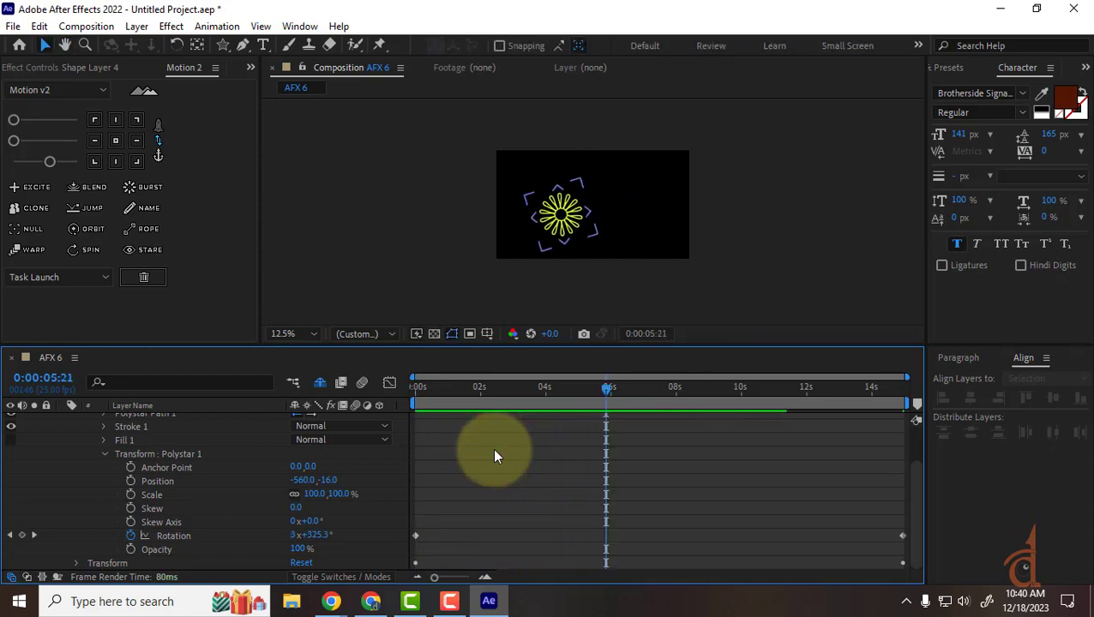
Collapse the Polystar 1 transform group in Shape Layer 4 and return to the start of the composition.
scroll(199, 514, "up", 2)
left_click(154, 419)
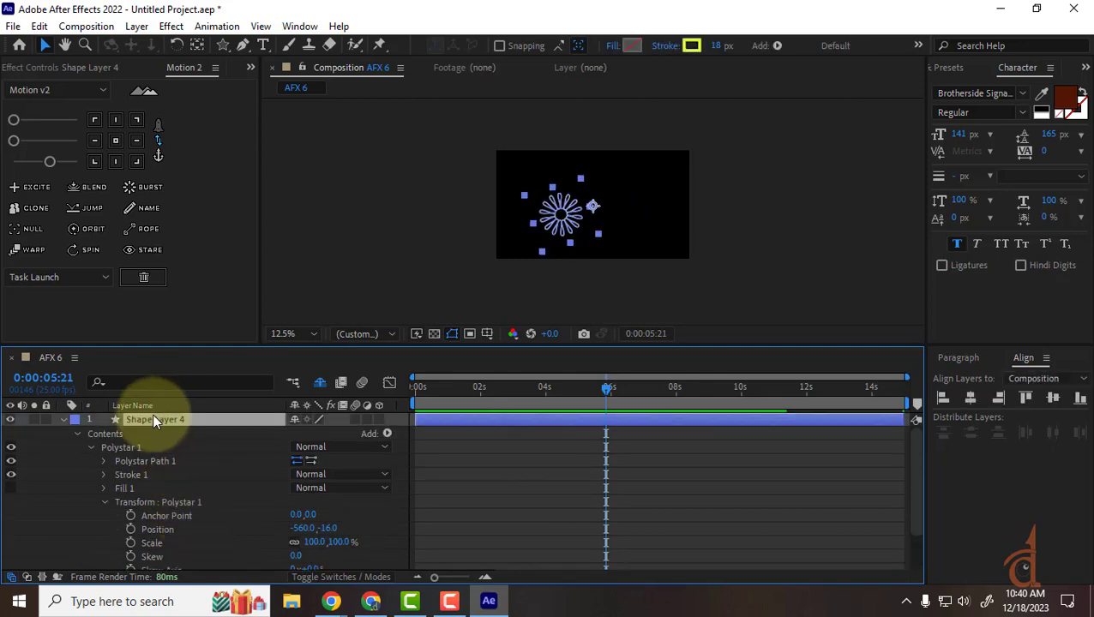
left_click(104, 502)
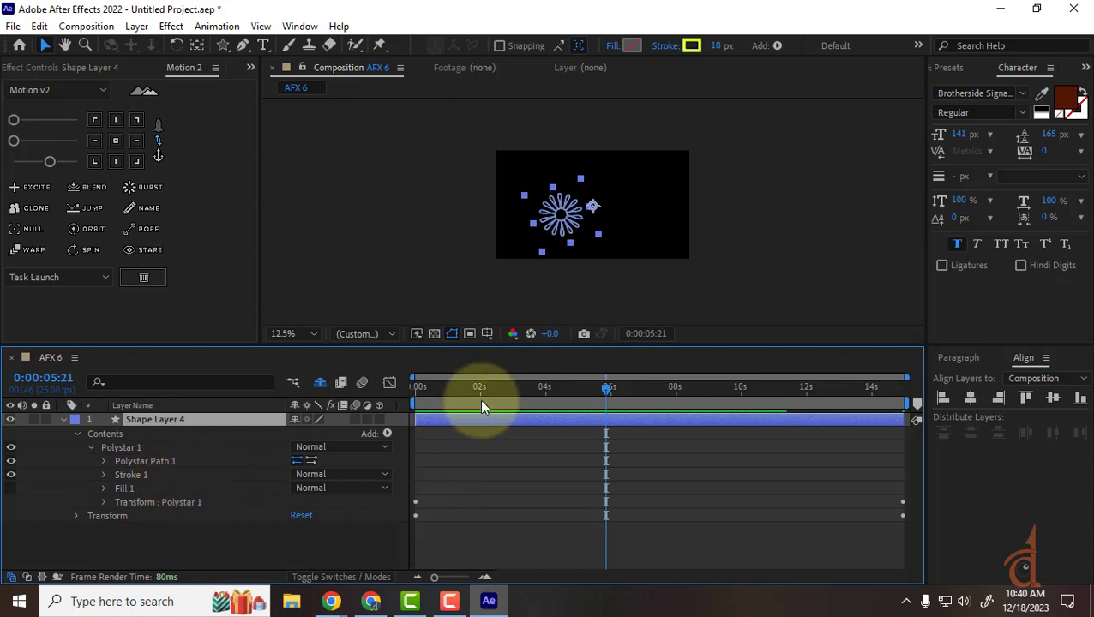
key("Home")
left_click(262, 542)
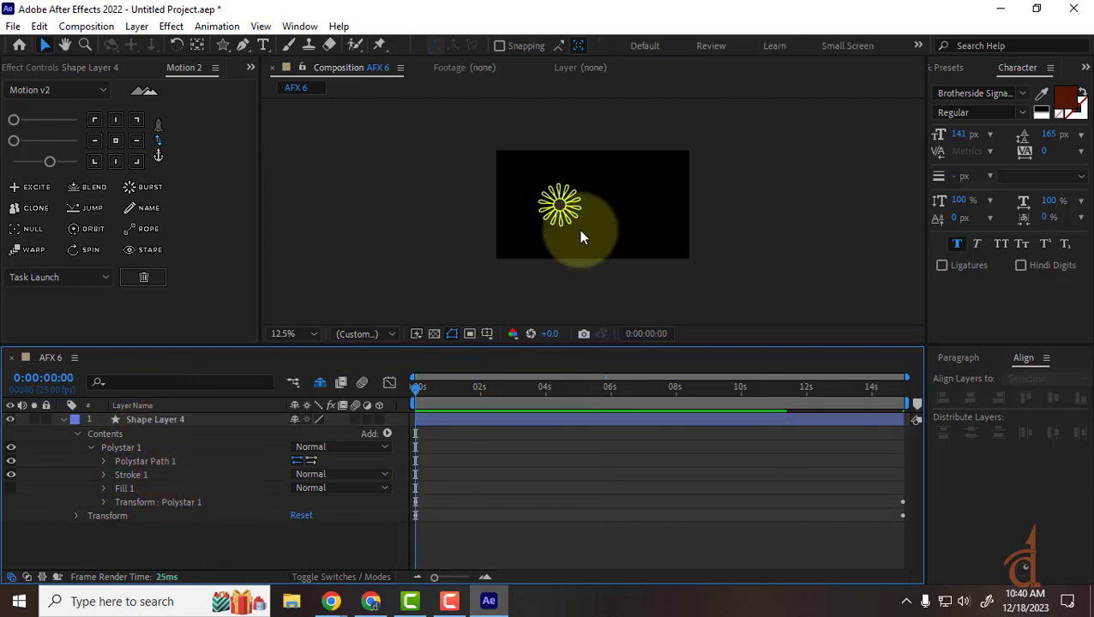
Add a pentagon to Shape Layer 4 with the Polygon tool, below and left of the flower, positioned at about -1179, 510.
left_click(163, 419)
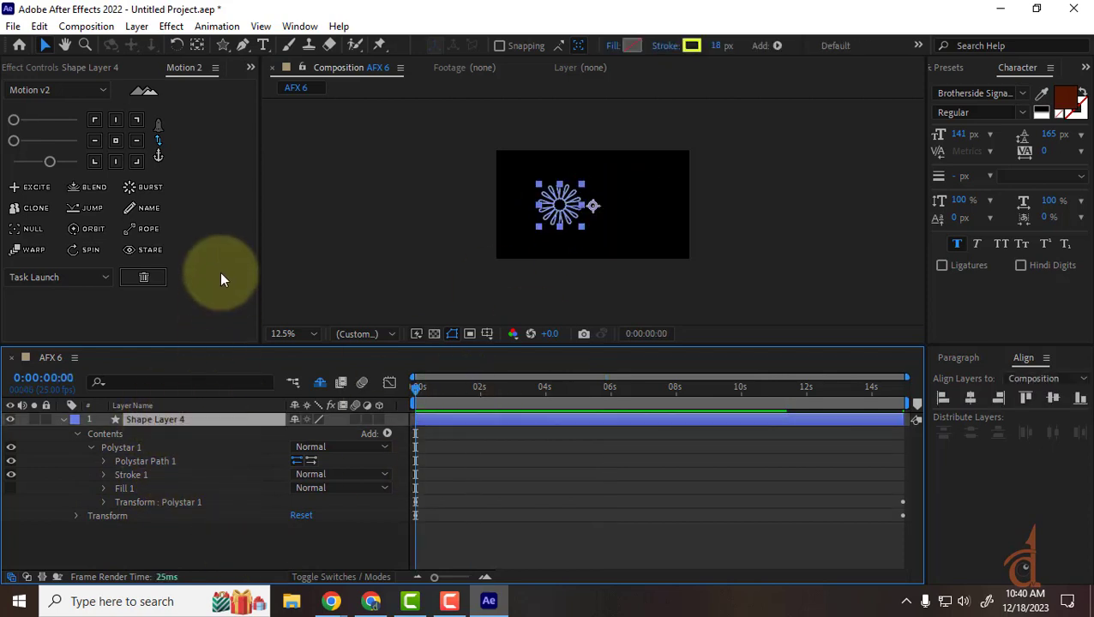
left_click(223, 46)
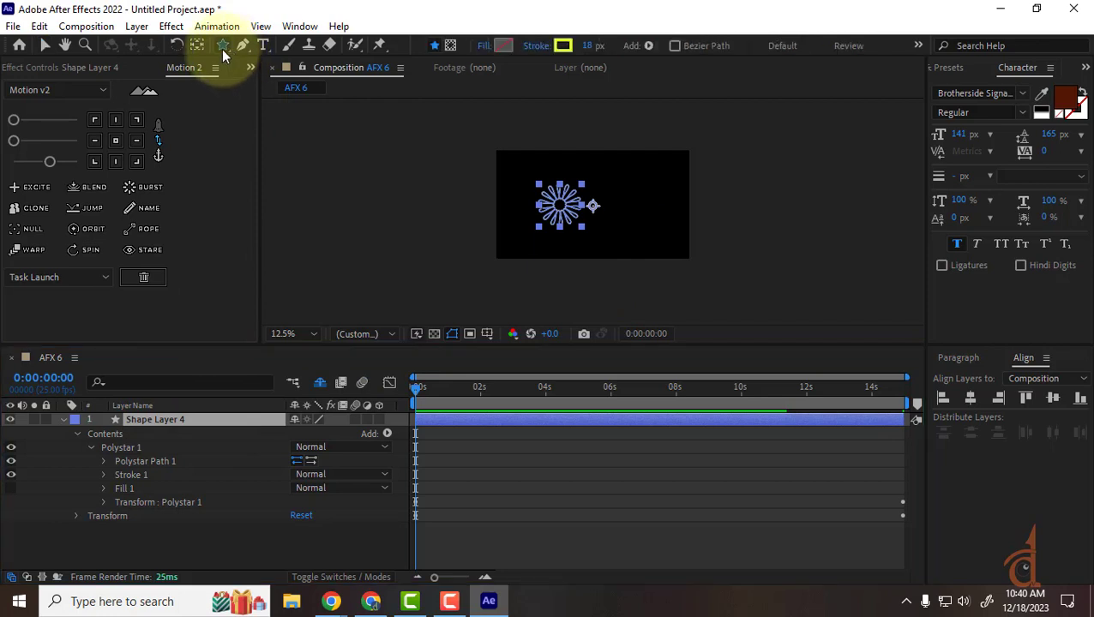
left_click_drag(221, 47, 269, 99)
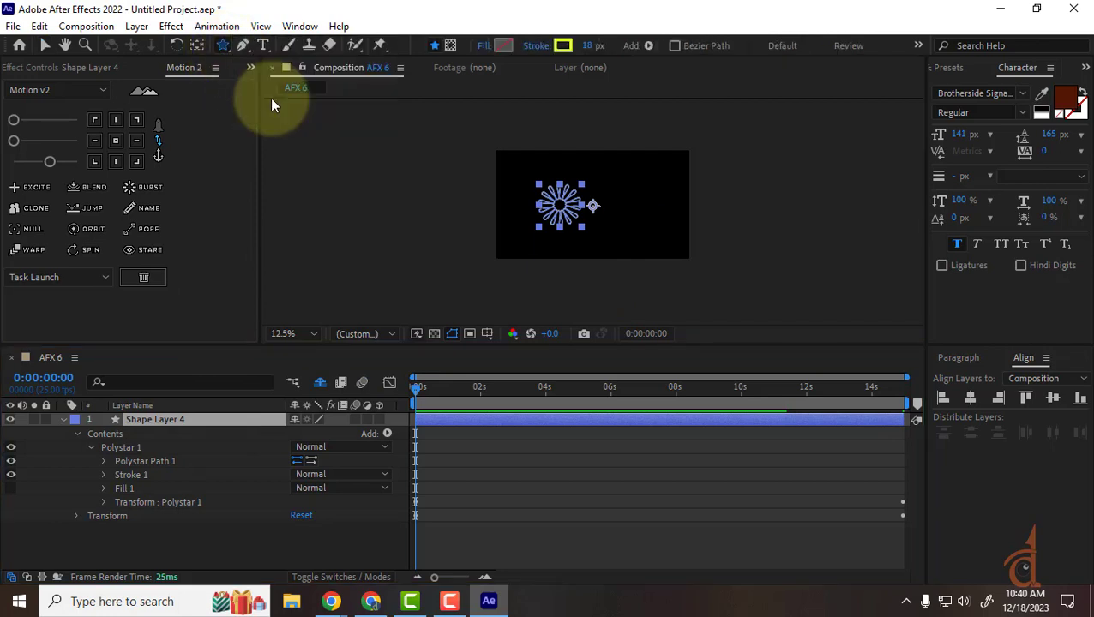
left_click_drag(512, 203, 525, 237)
left_click(45, 45)
left_click(513, 210)
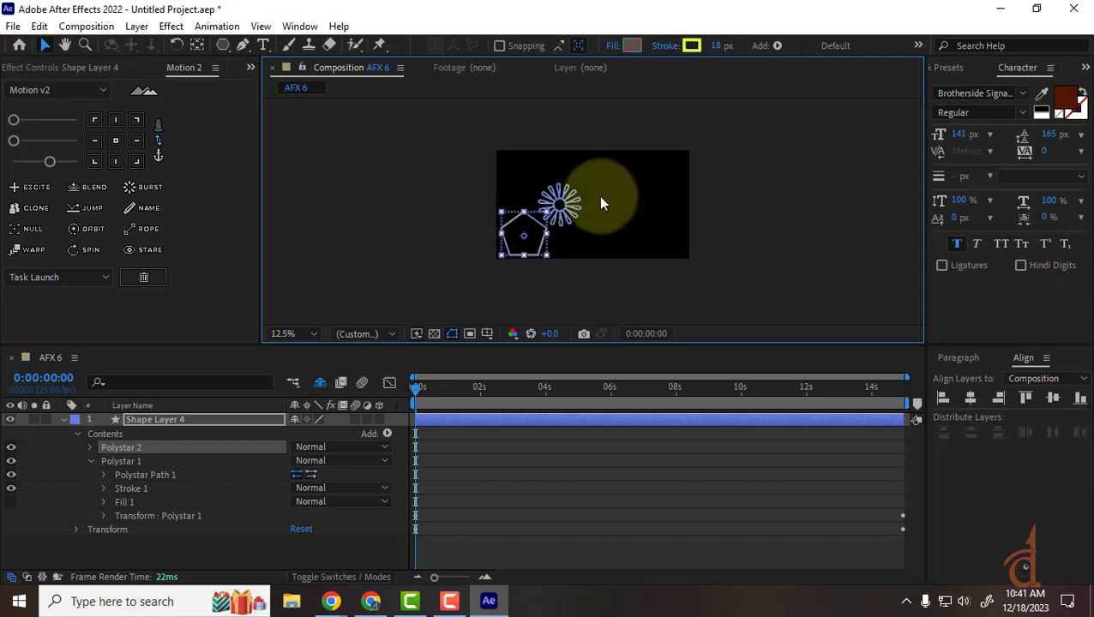
Select the Polystar 2 group in Shape Layer 4 and collapse the Polystar 1 group.
left_click(167, 554)
left_click(169, 419)
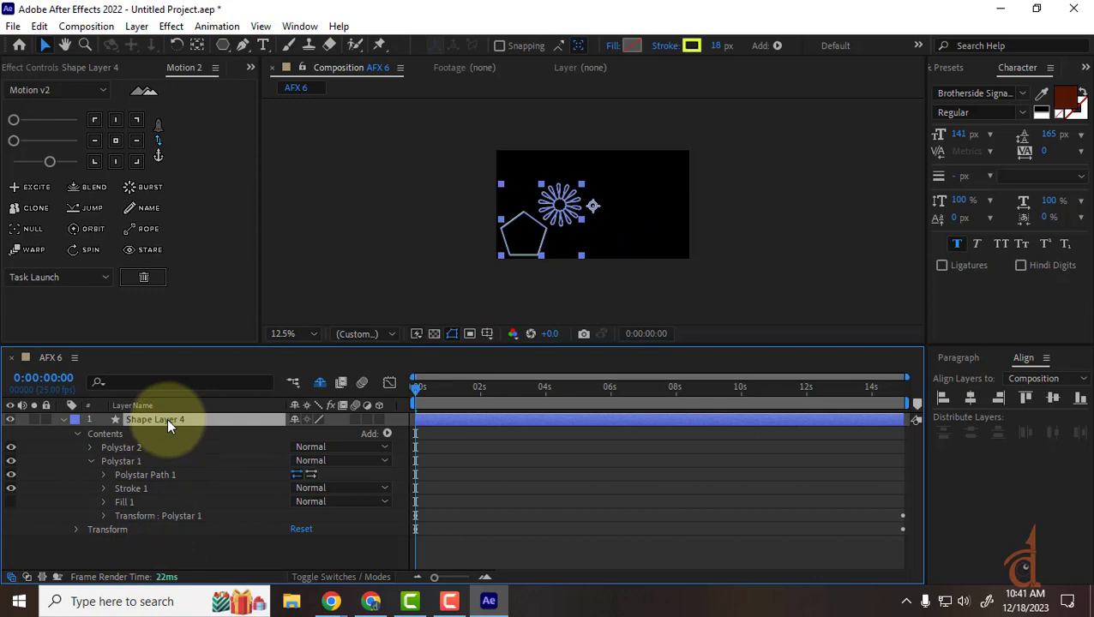
left_click(115, 460)
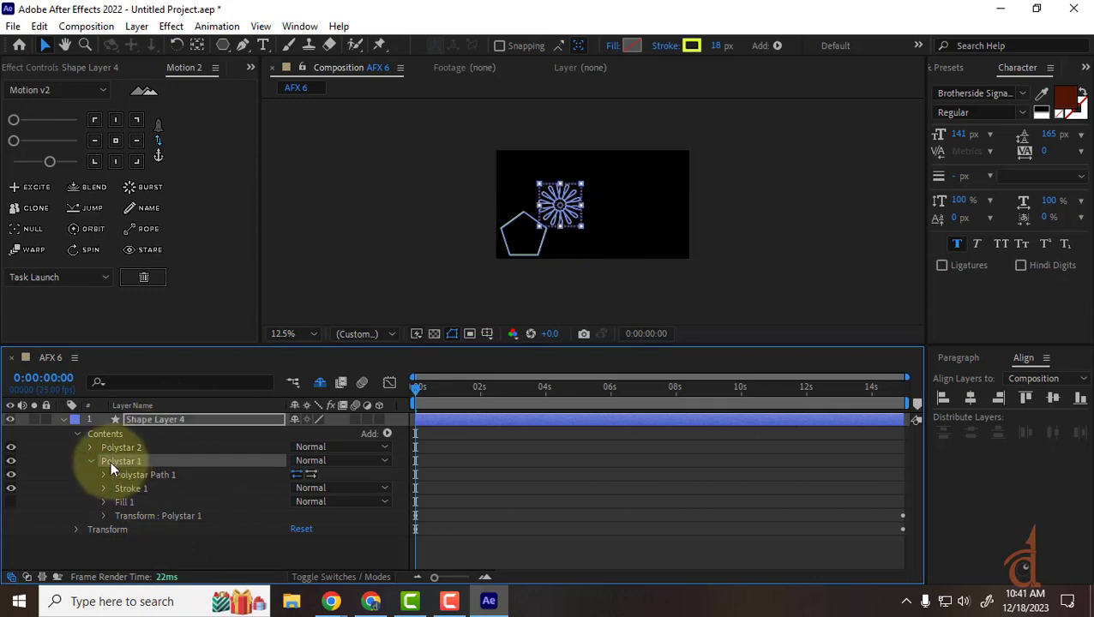
left_click(125, 444)
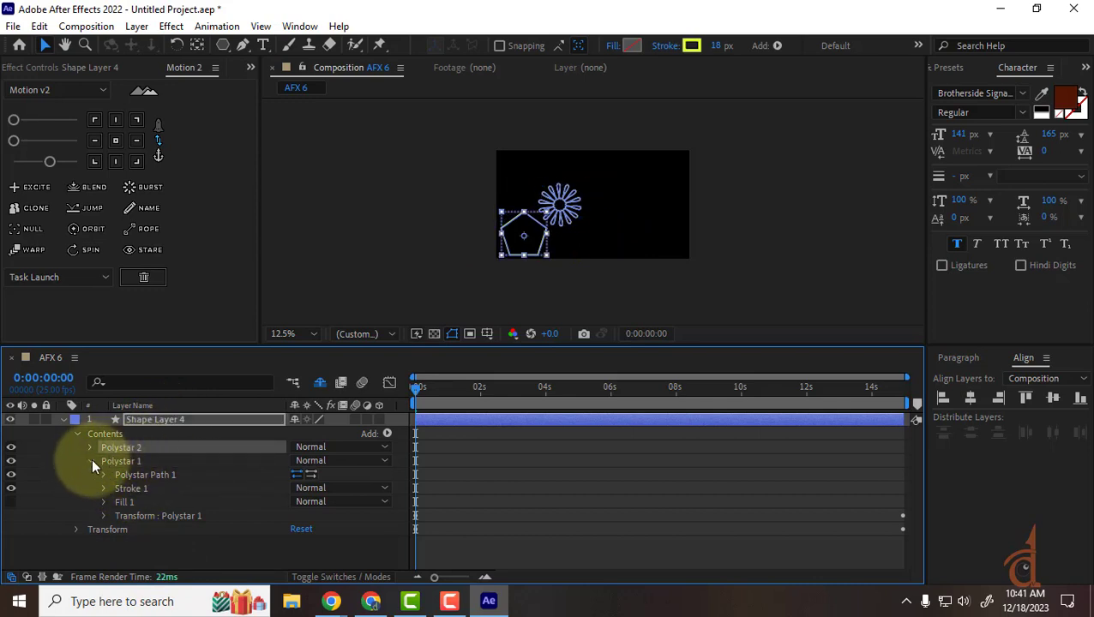
left_click(92, 460)
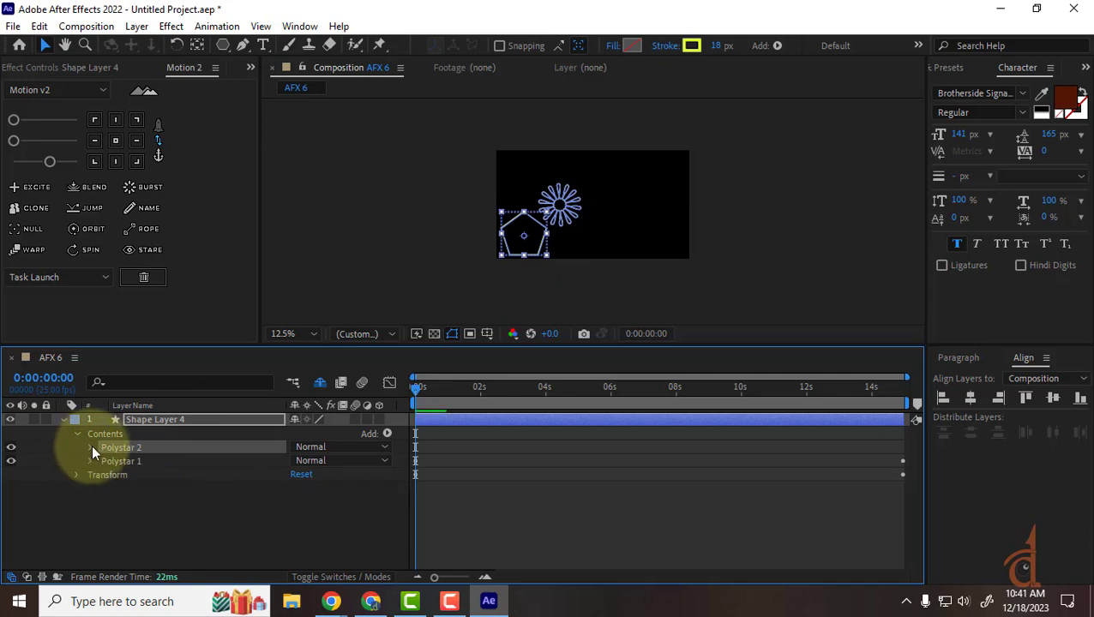
Expand the Polystar 2 transform properties inside the contents of Shape Layer 4.
key("r")
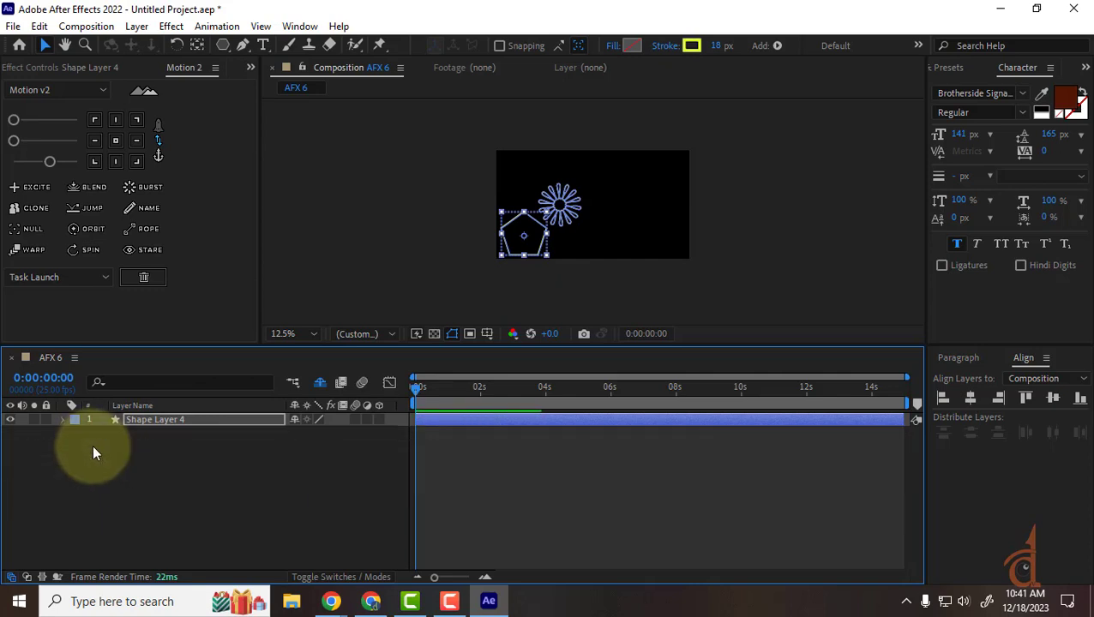
key("u")
key("u")
left_click(65, 421)
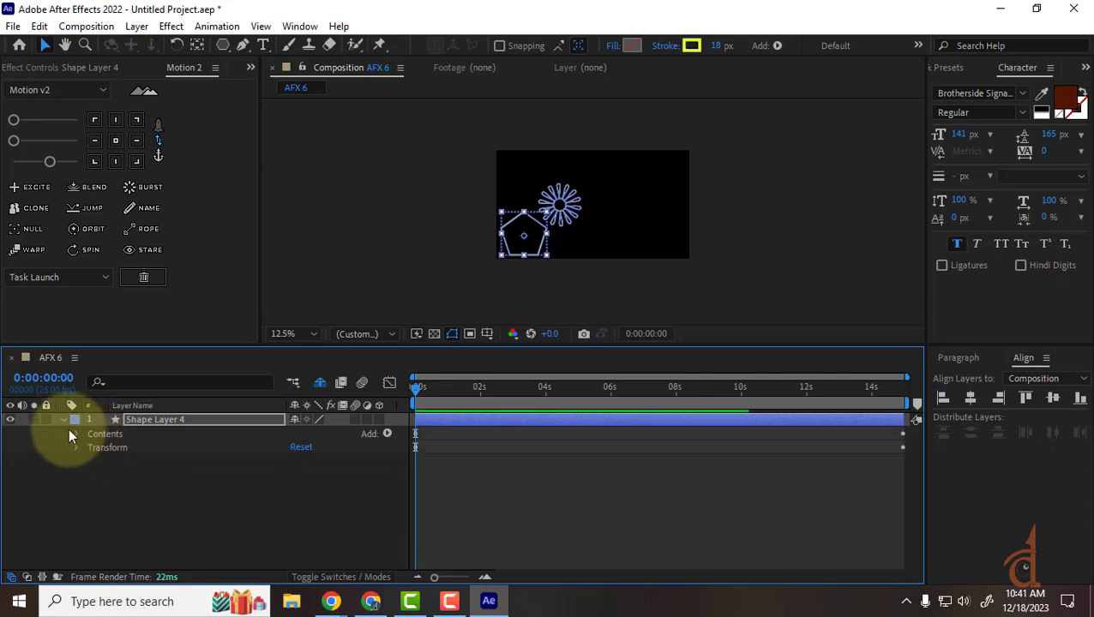
left_click(77, 434)
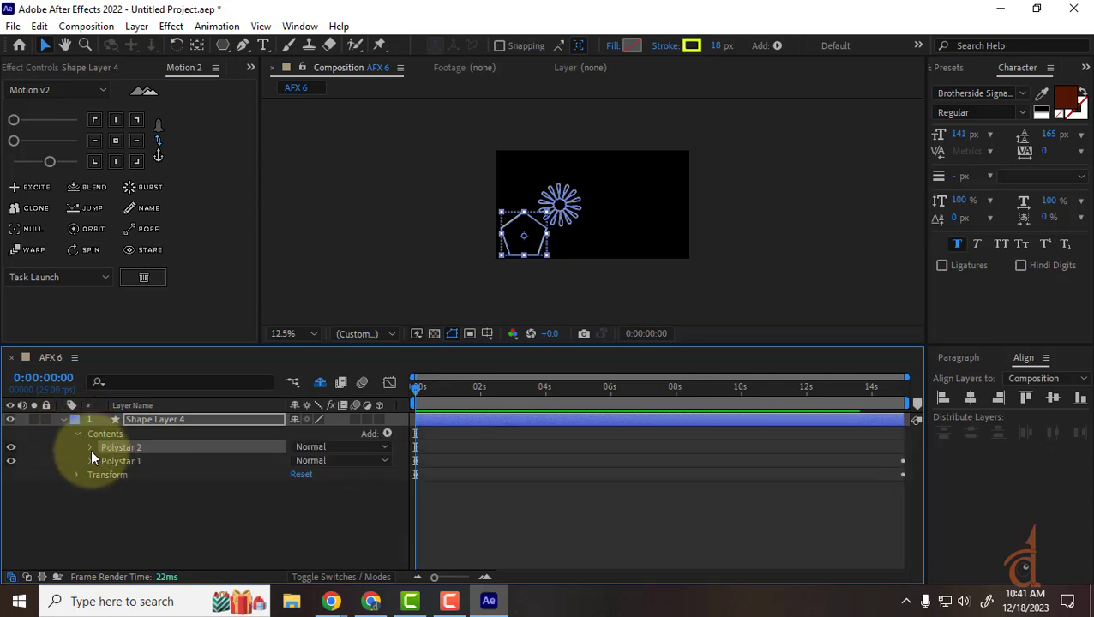
left_click(90, 446)
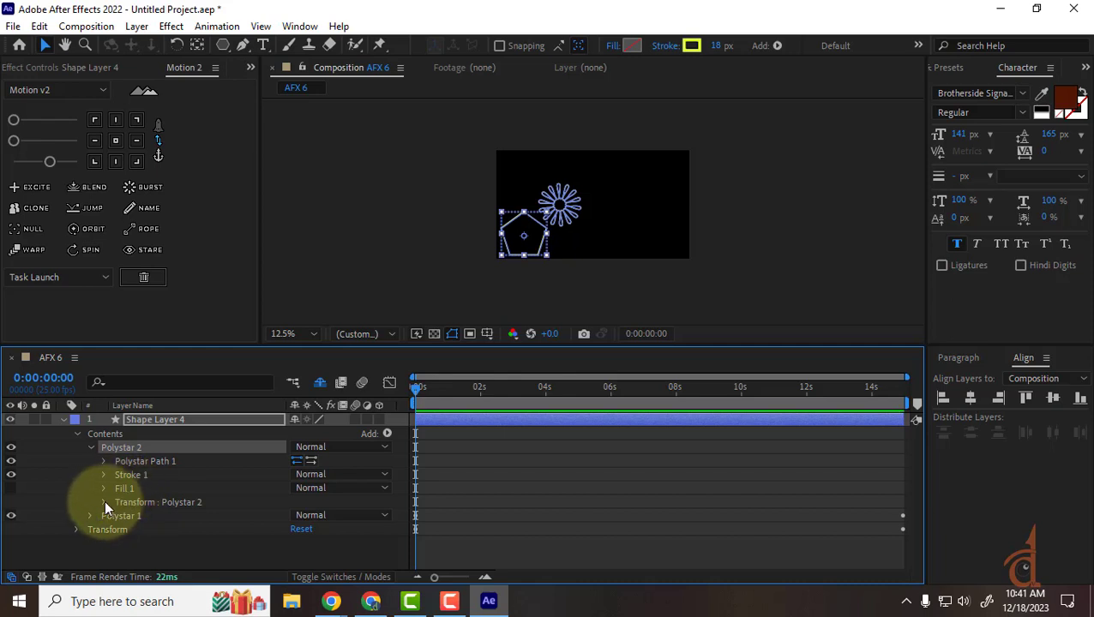
left_click(105, 503)
scroll(104, 500, "down", 1)
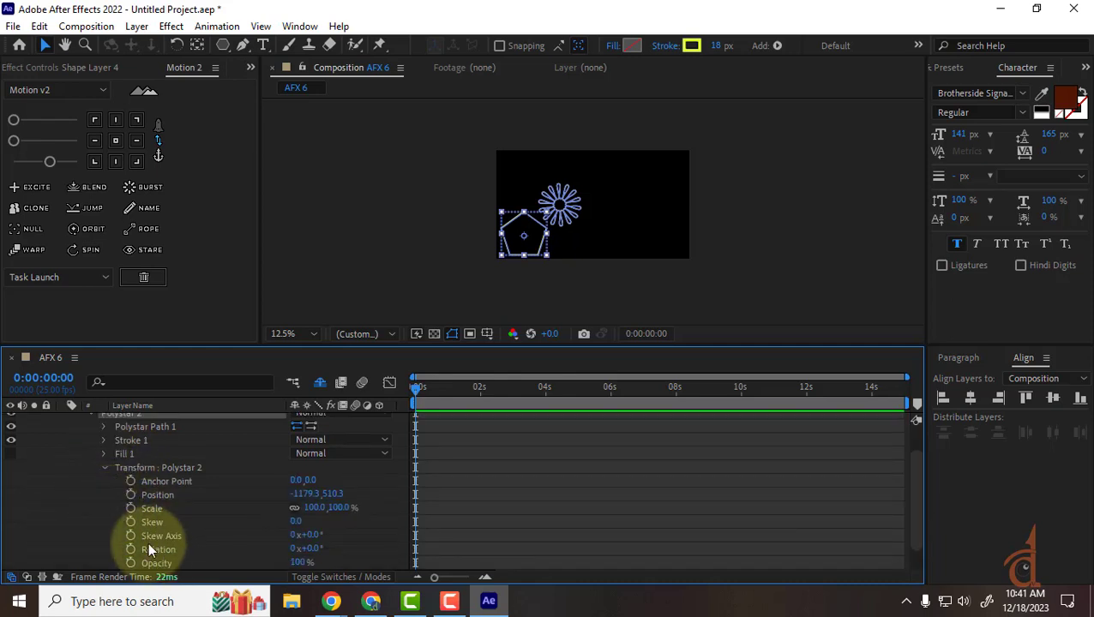
scroll(149, 530, "down", 1)
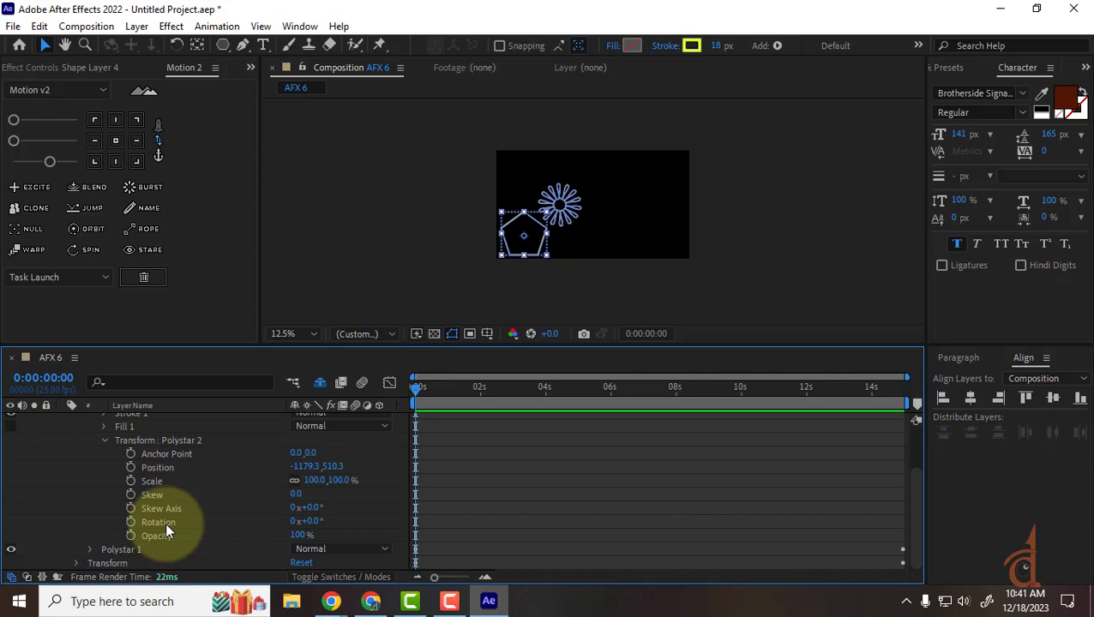
Keyframe the Polystar 2 Rotation at 0:00:00:00 and set it to 10 full revolutions at 0:00:14:24.
left_click(131, 522)
left_click_drag(479, 399, 982, 409)
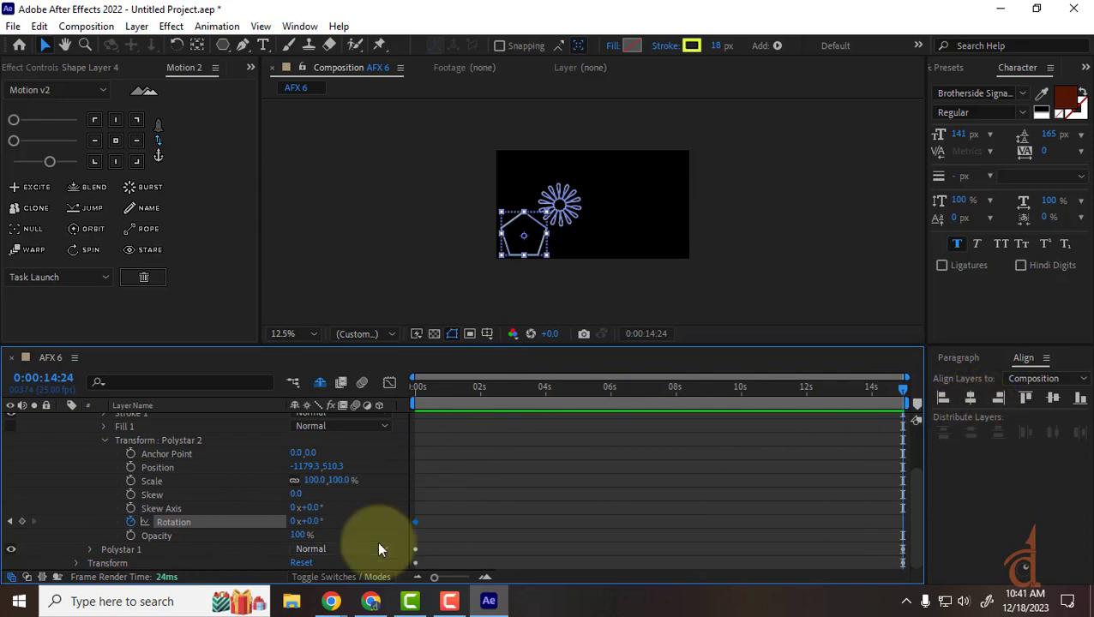
left_click(295, 522)
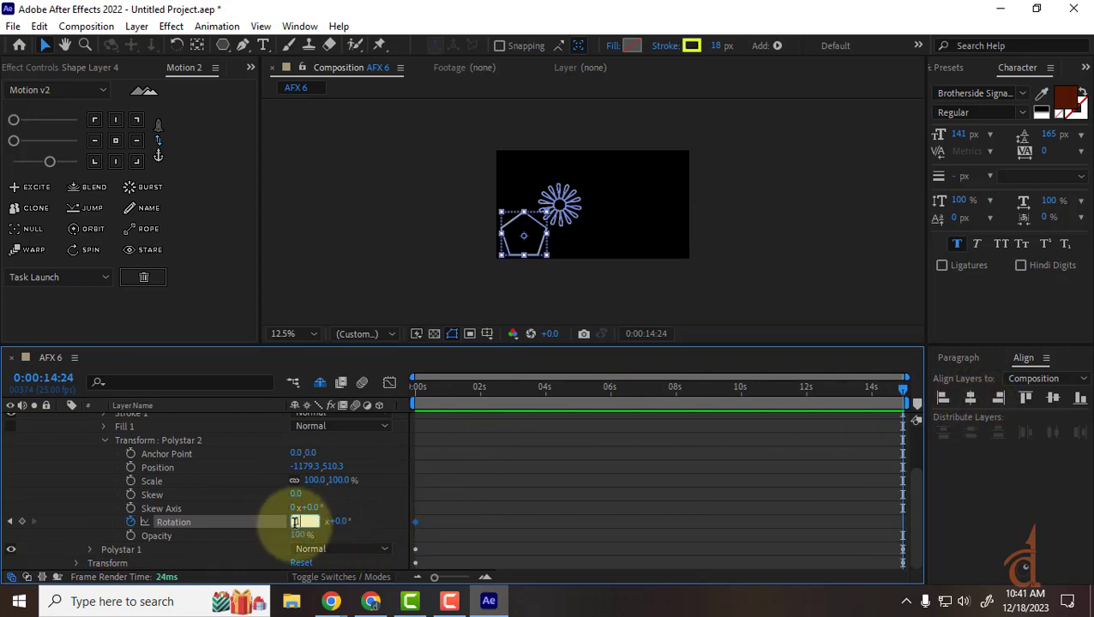
type("10")
key("Return")
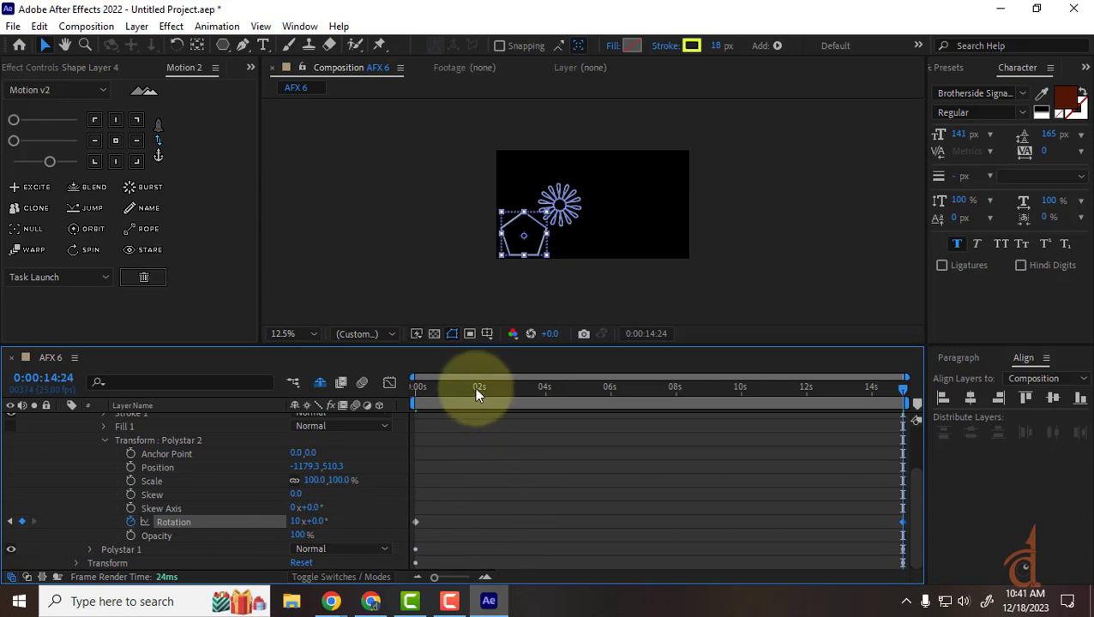
Preview the flower and pentagon orbiting and spinning together from the start of the composition.
key("space")
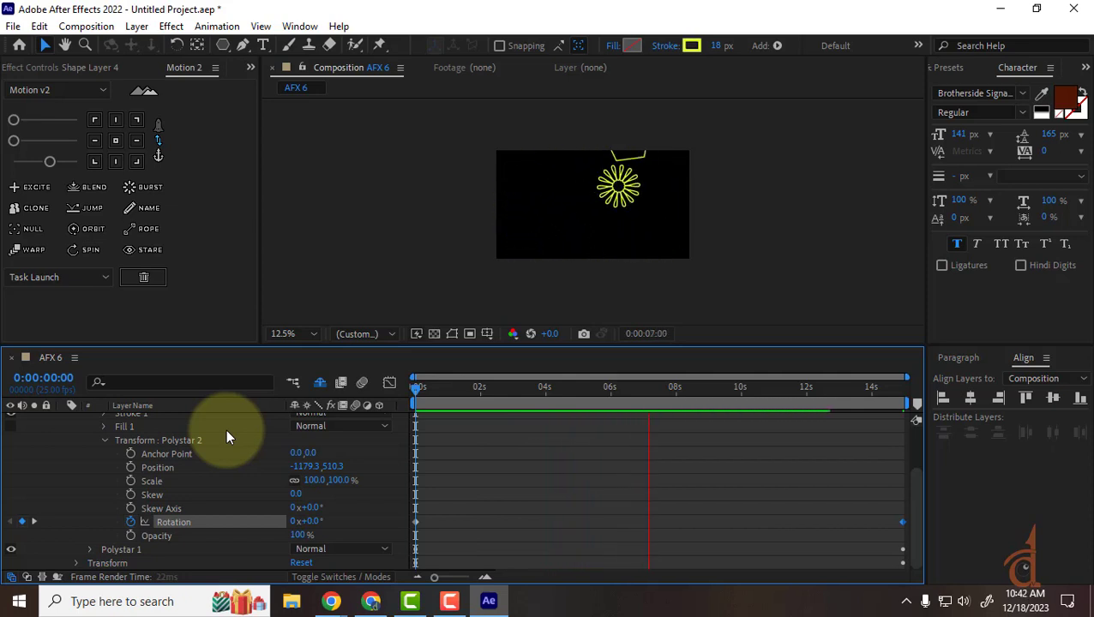
key("space")
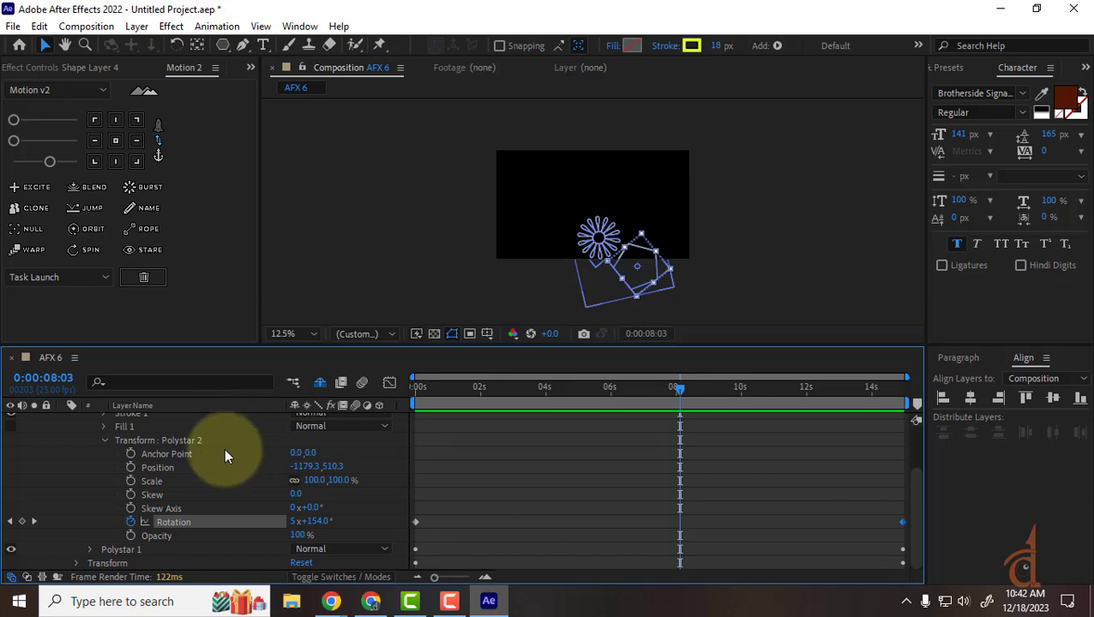
Collapse Shape Layer 4 and reveal only its keyframed properties.
scroll(224, 448, "up", 3)
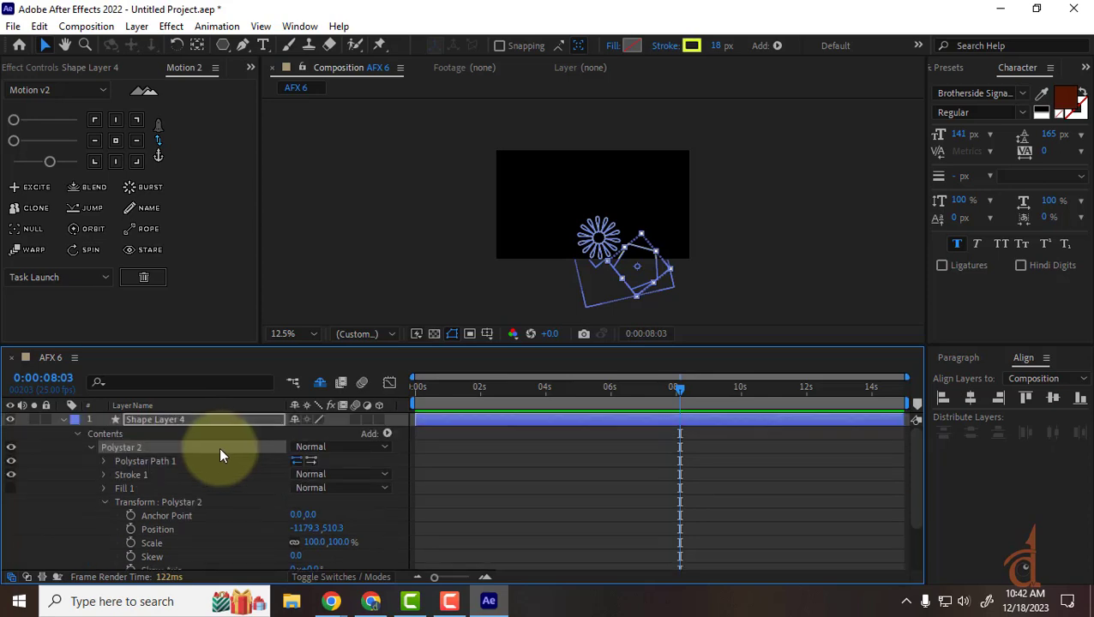
left_click(64, 419)
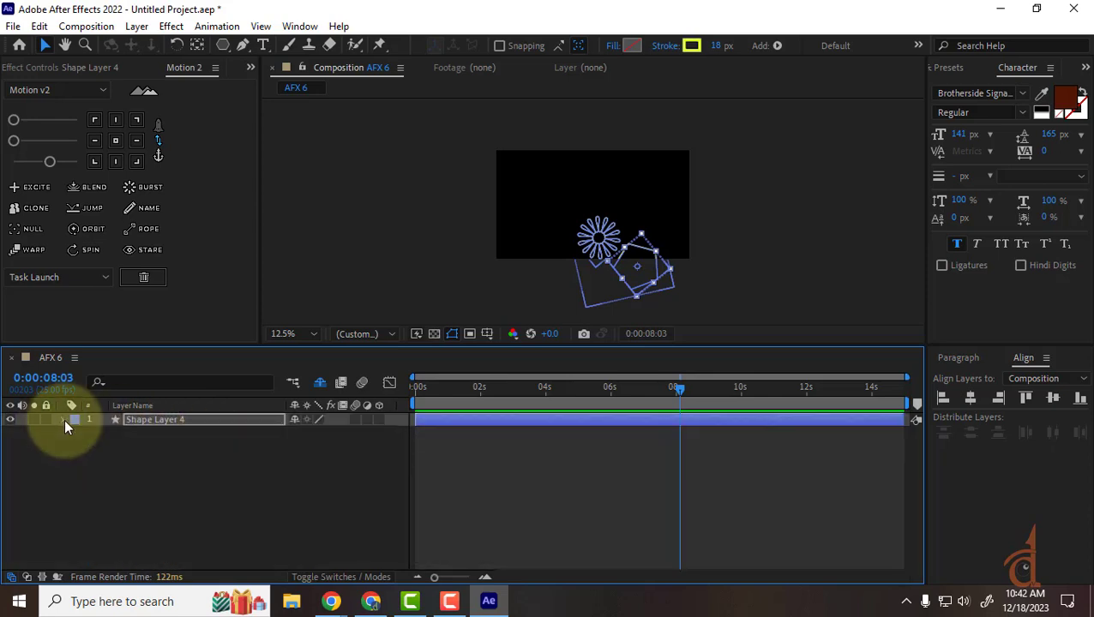
left_click(156, 417)
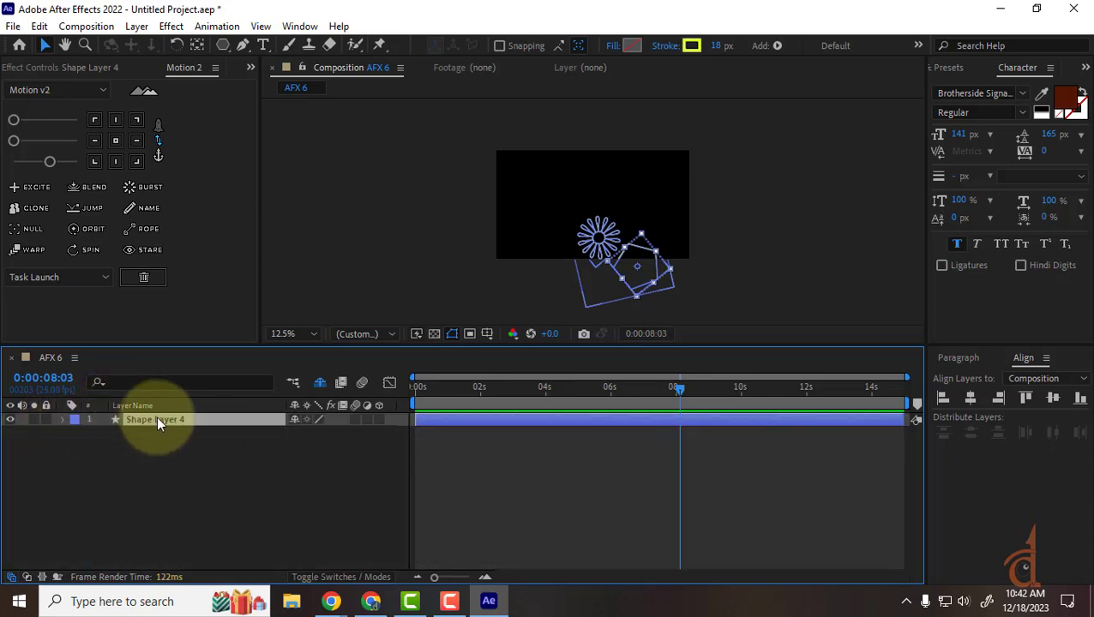
key("u")
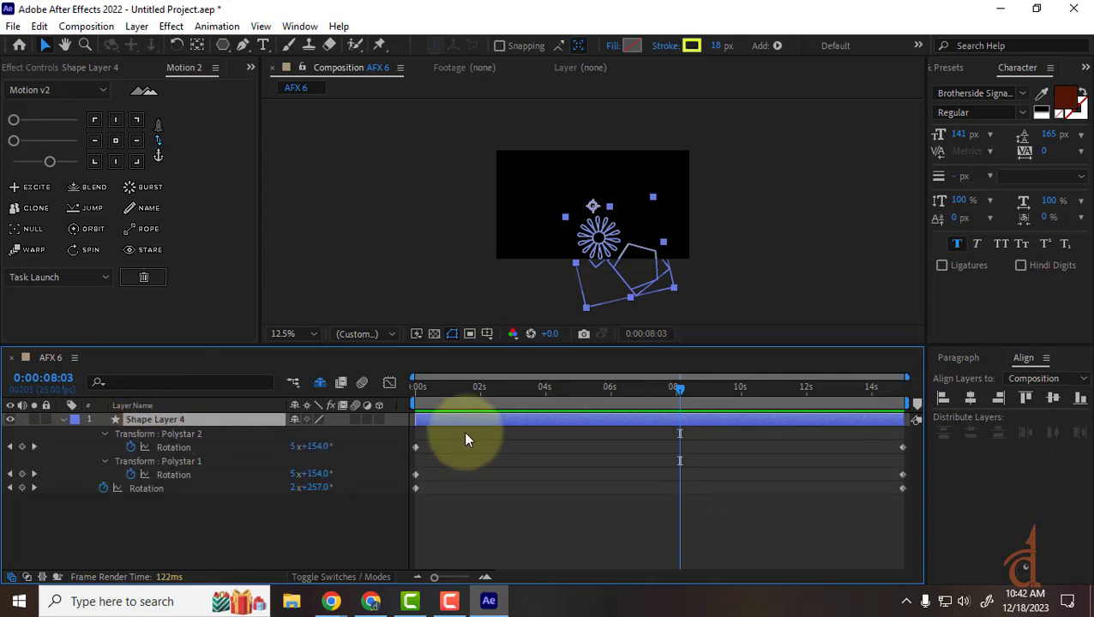
Select all Rotation keyframes of Polystar 2, Polystar 1 and Shape Layer 4 and ease them with the middle Motion v2 easing slider.
left_click_drag(408, 433, 926, 523)
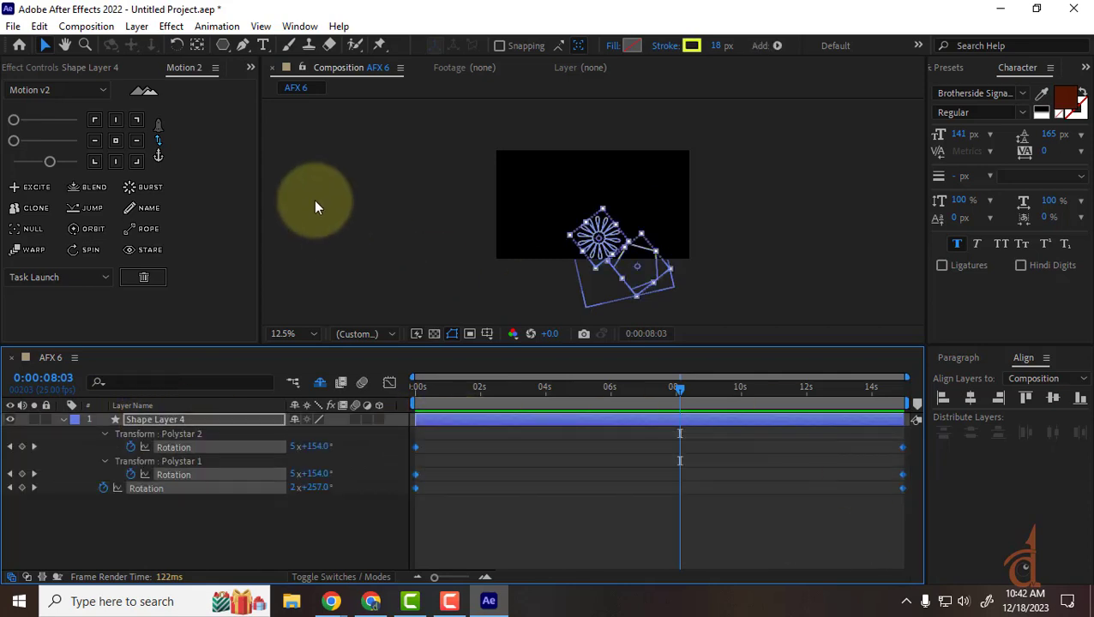
left_click_drag(14, 121, 9, 162)
left_click_drag(48, 120, 14, 121)
left_click_drag(14, 141, 53, 146)
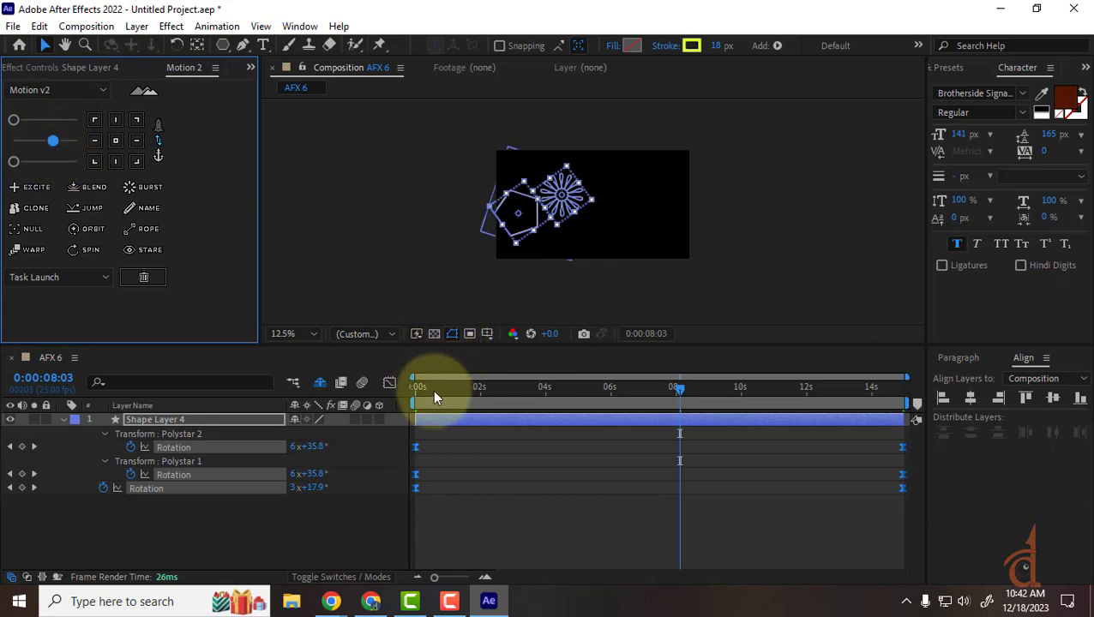
Preview the eased rotation of both shapes from the start of the composition.
left_click_drag(432, 390, 411, 393)
left_click(526, 544)
key("space")
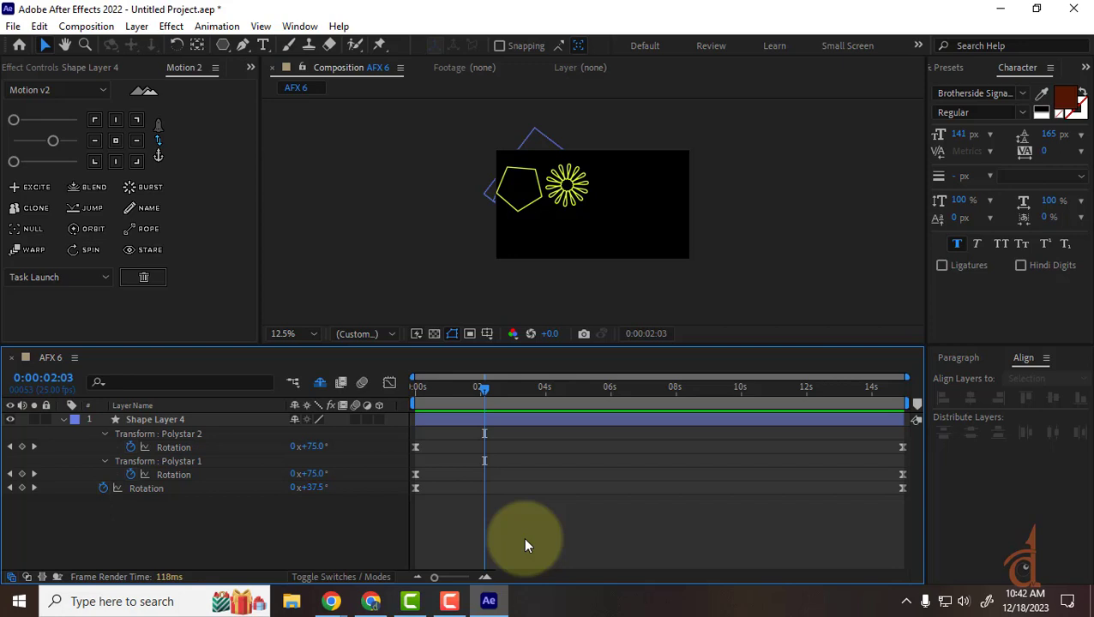
Collapse Shape Layer 4, mark it as shy, show all shy layers again and turn off Shape Layer 4's visibility.
left_click(65, 419)
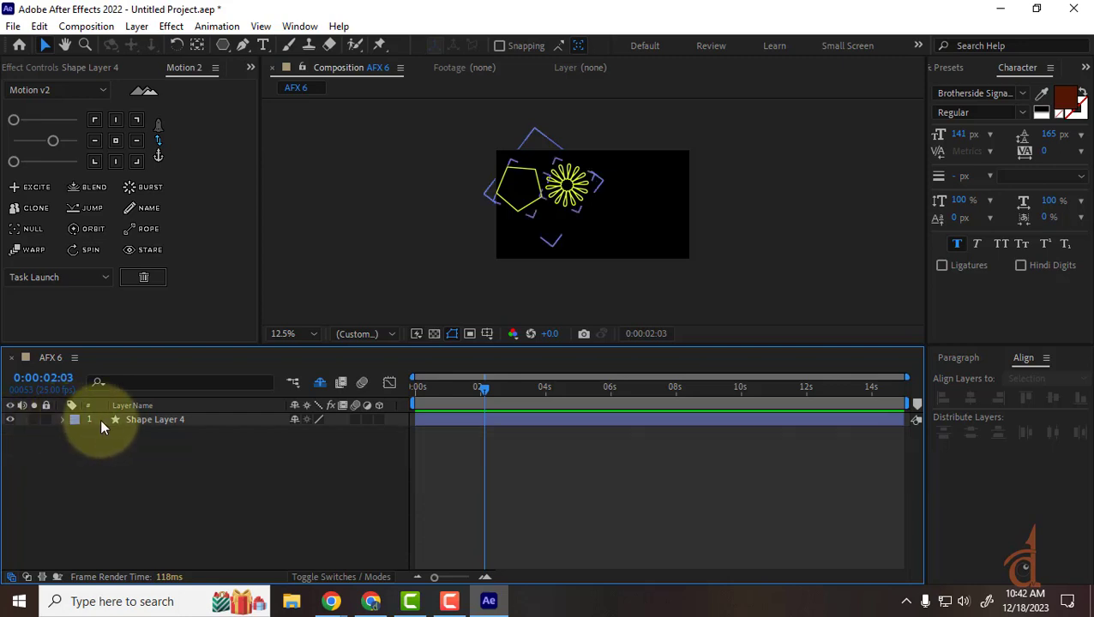
left_click(127, 417)
left_click(294, 419)
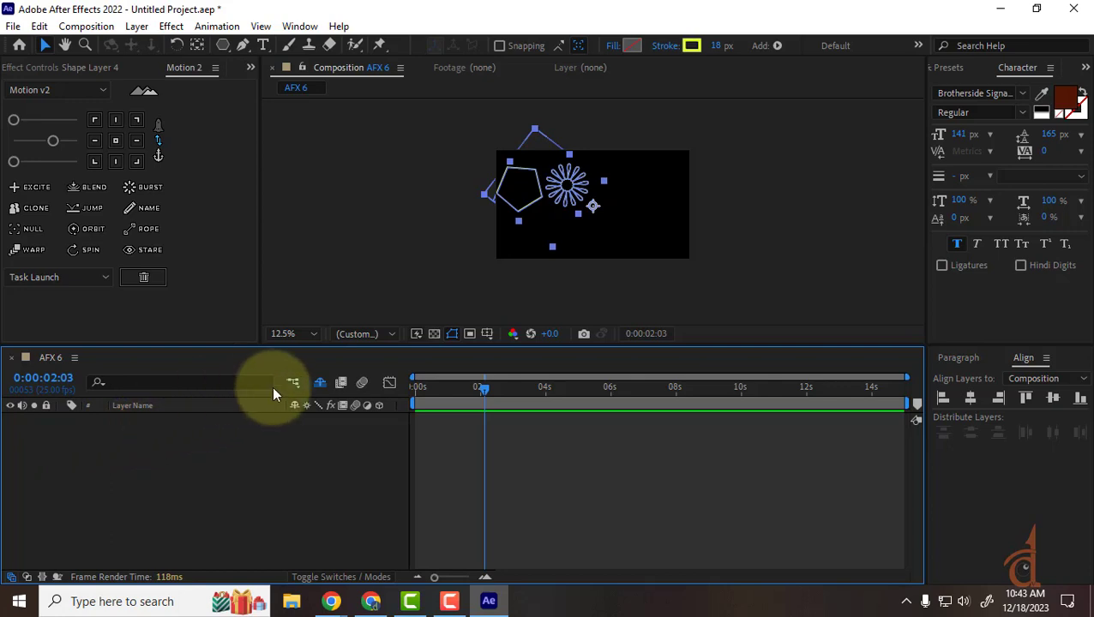
left_click(320, 382)
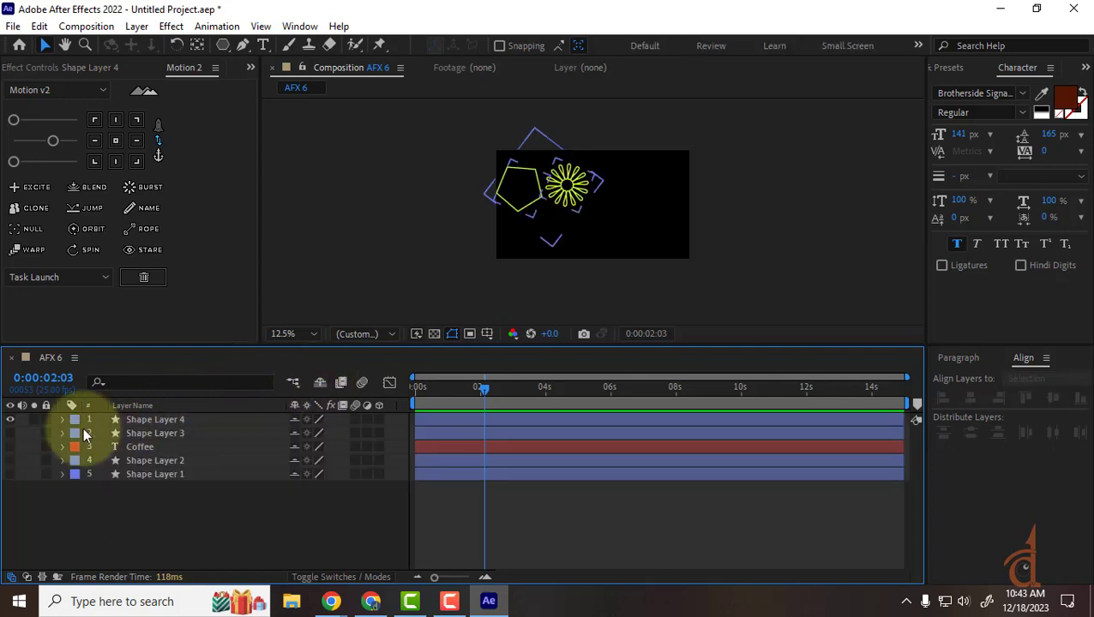
left_click(10, 419)
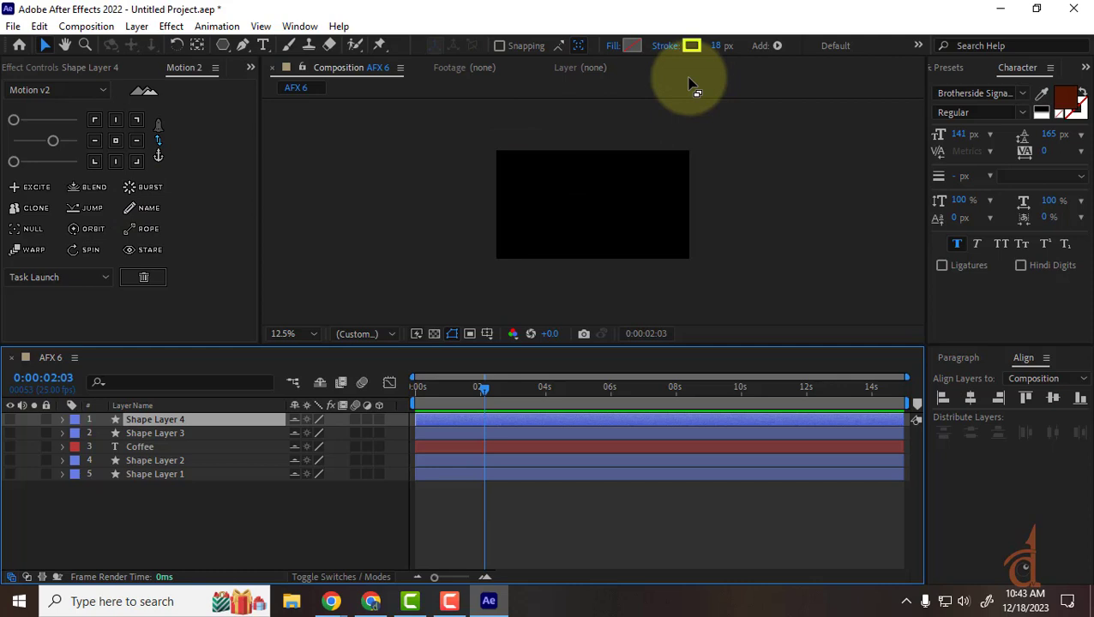
Draw a yellow-stroked pentagon with an outer radius of about 321 near the composition's centre on a new shape layer, at time 0:00:00:00.
left_click(451, 605)
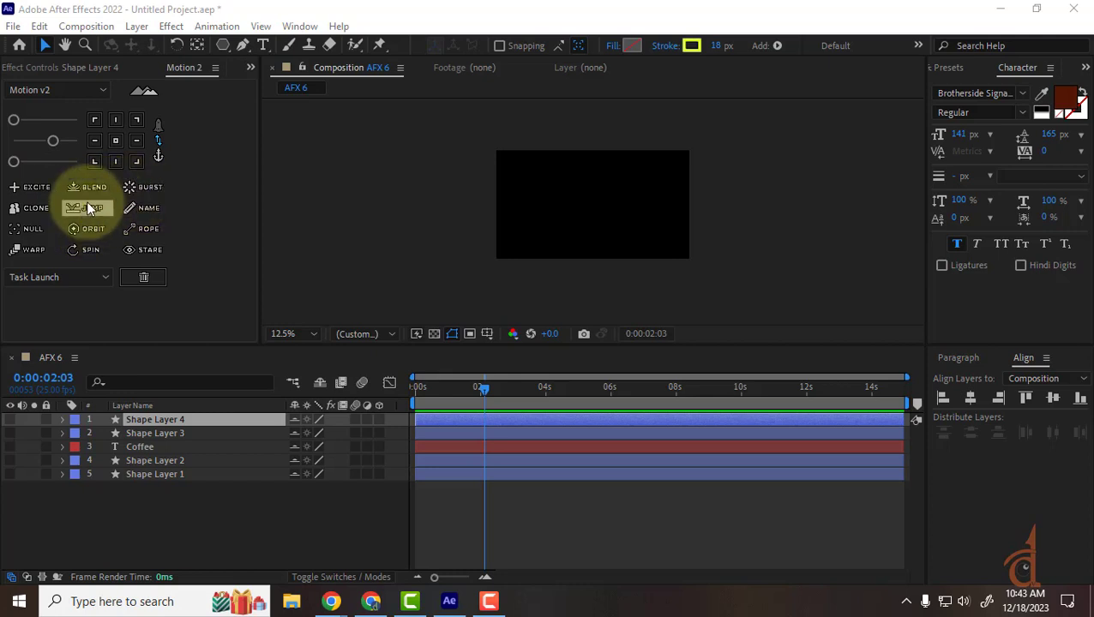
left_click(186, 534)
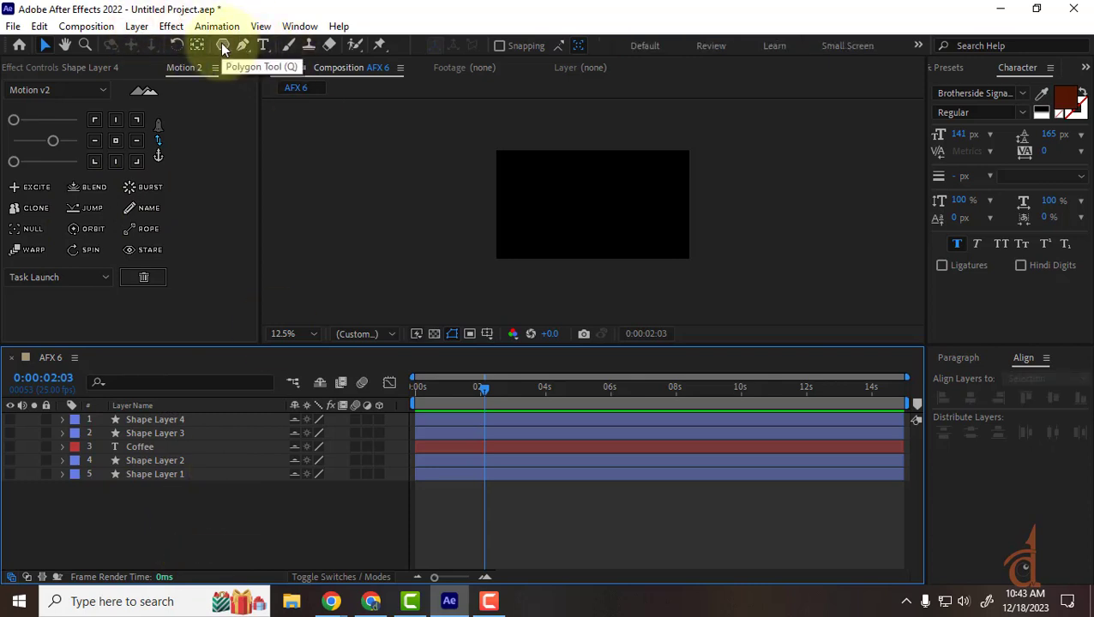
left_click_drag(481, 388, 417, 387)
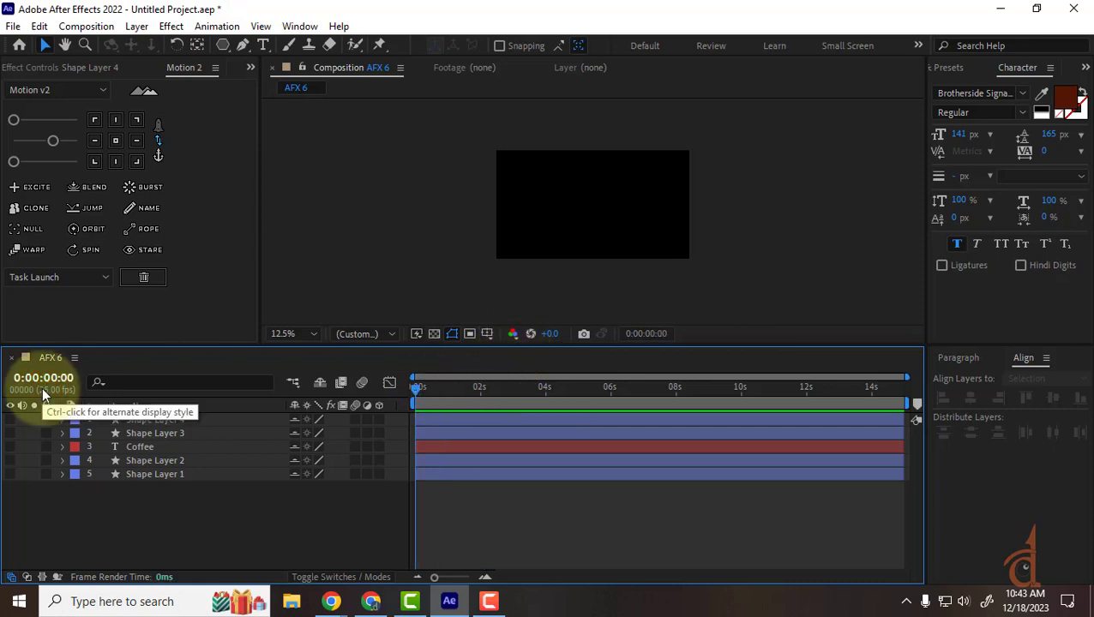
left_click(222, 47)
key("period")
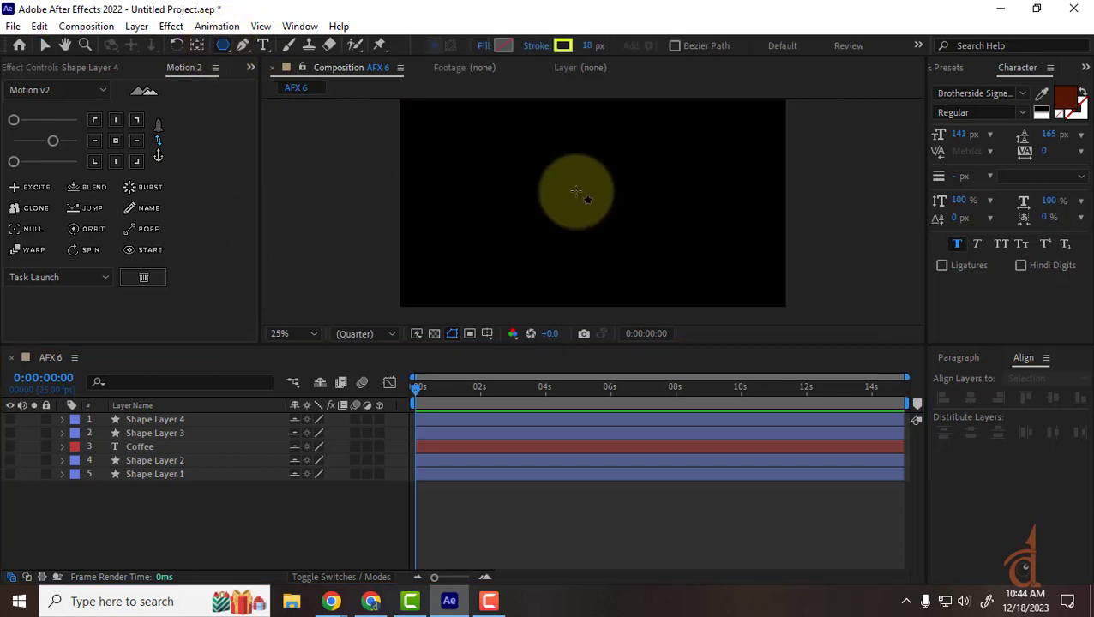
left_click_drag(592, 199, 605, 236)
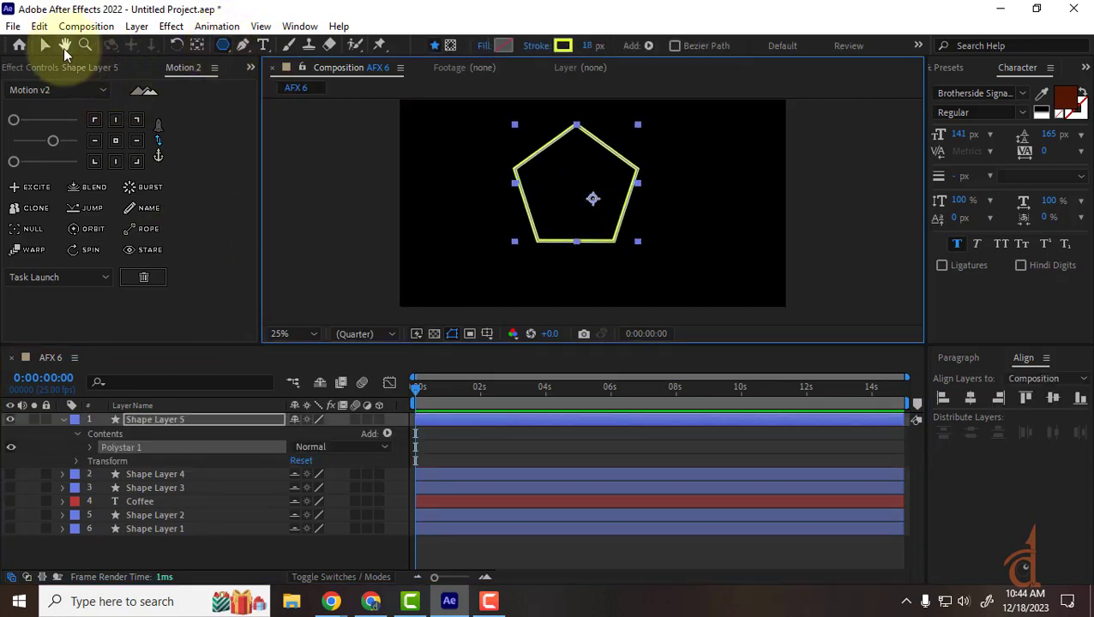
left_click(46, 46)
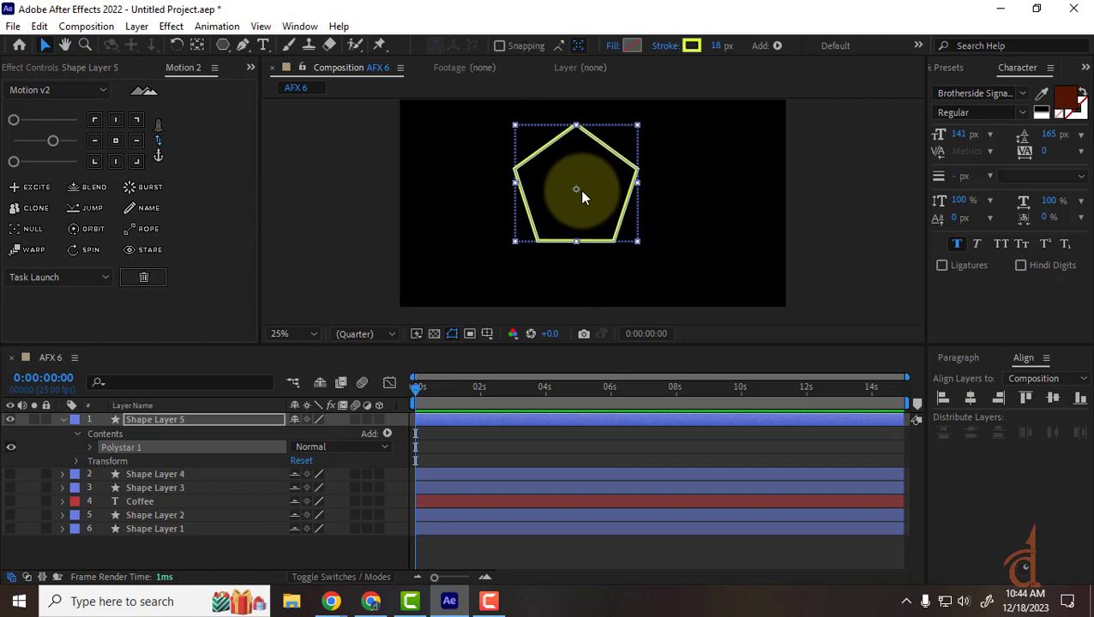
Set the Points of Polystar Path 1 in Shape Layer 5 to 6 and collapse Polystar 1.
left_click(91, 445)
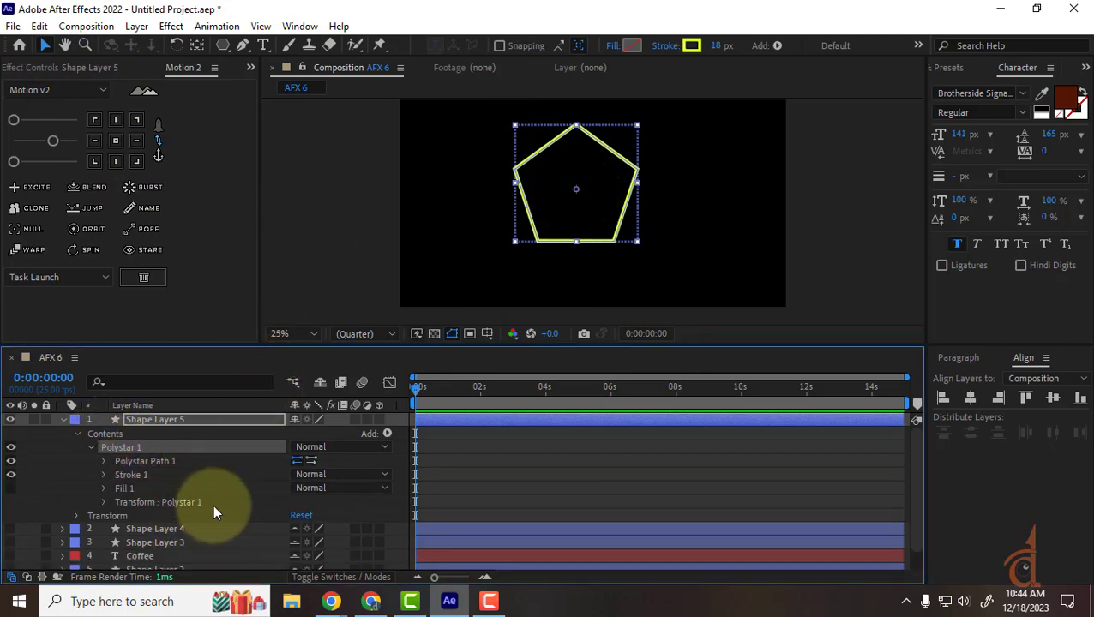
left_click(104, 503)
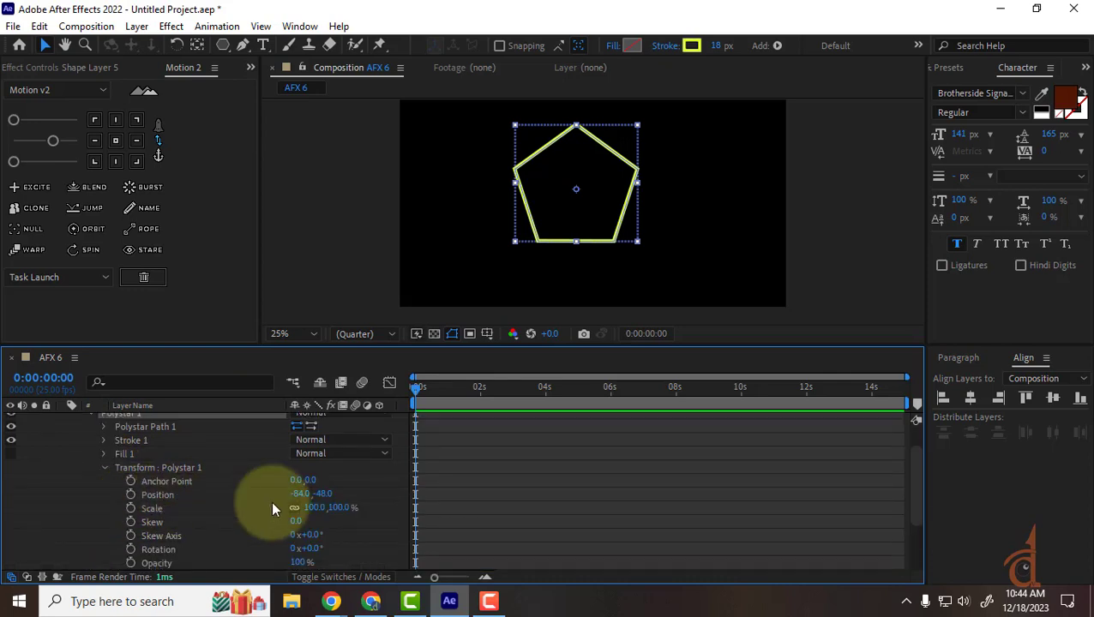
scroll(345, 553, "down", 1)
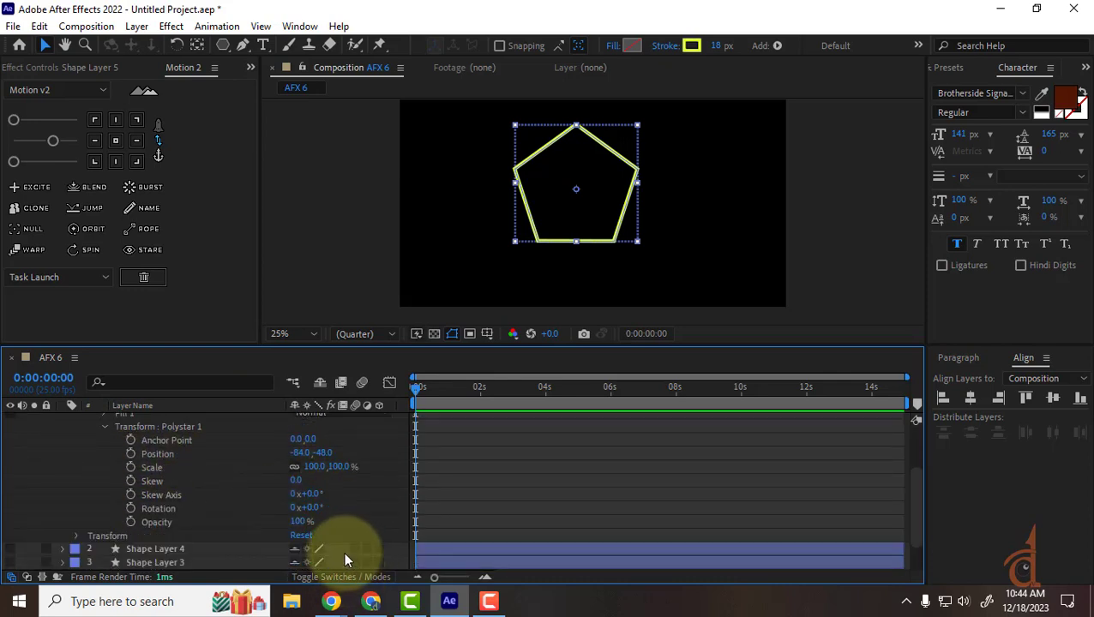
scroll(344, 534, "up", 1)
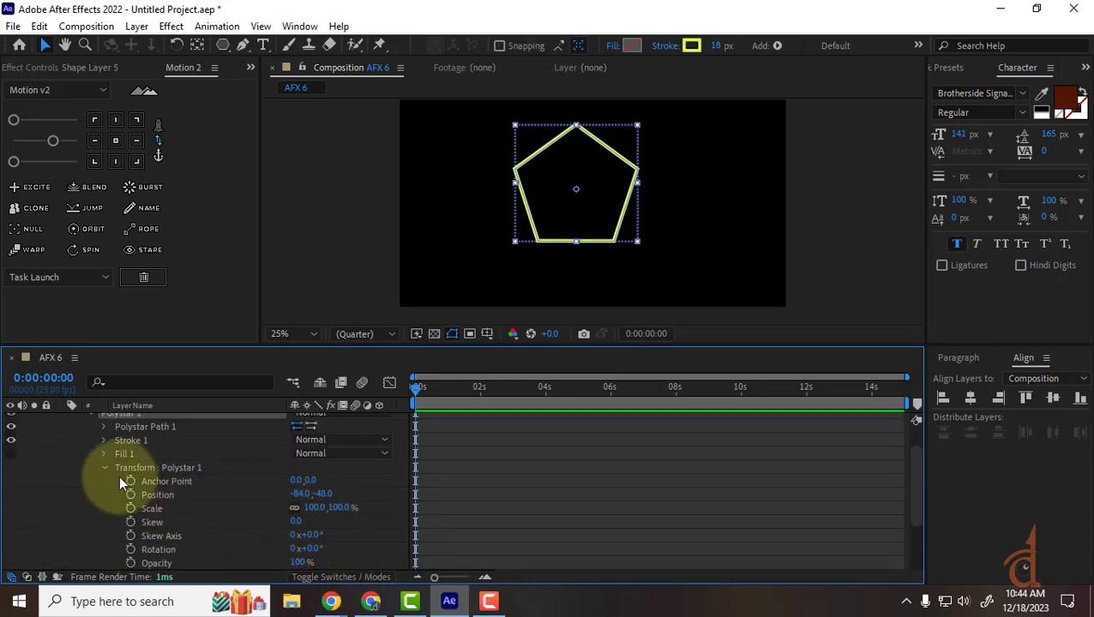
left_click(104, 426)
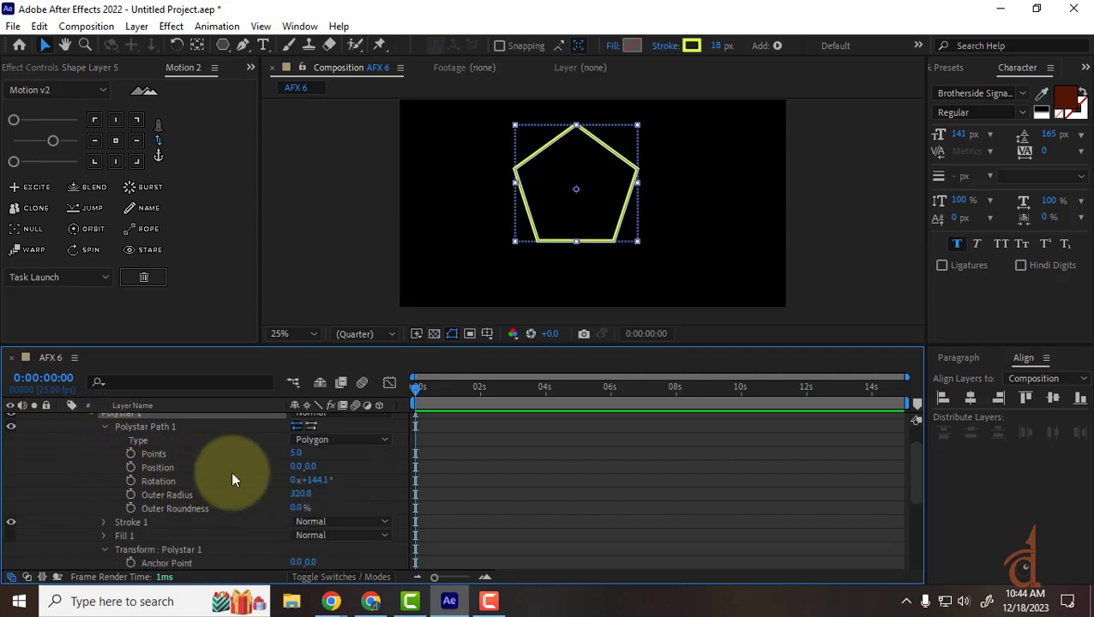
left_click(296, 454)
type("6")
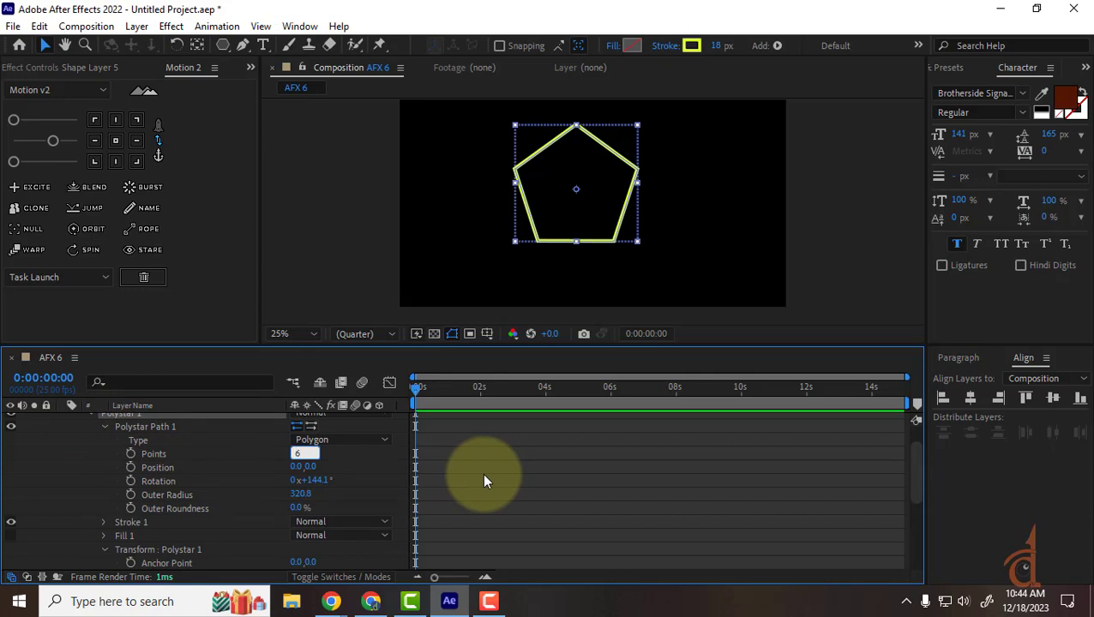
key("Return")
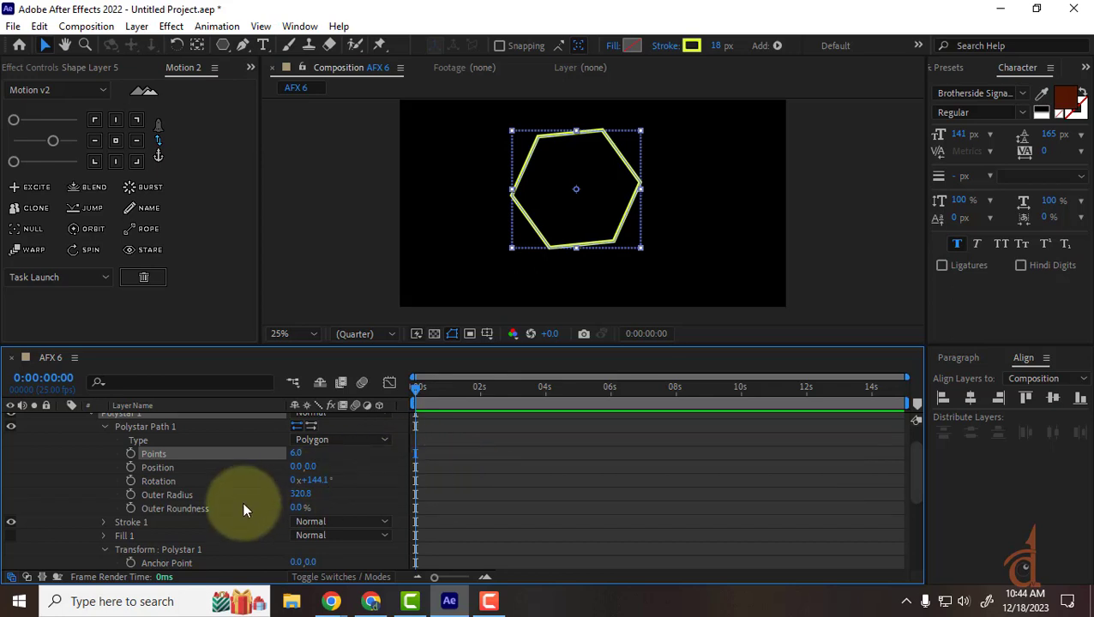
left_click(105, 427)
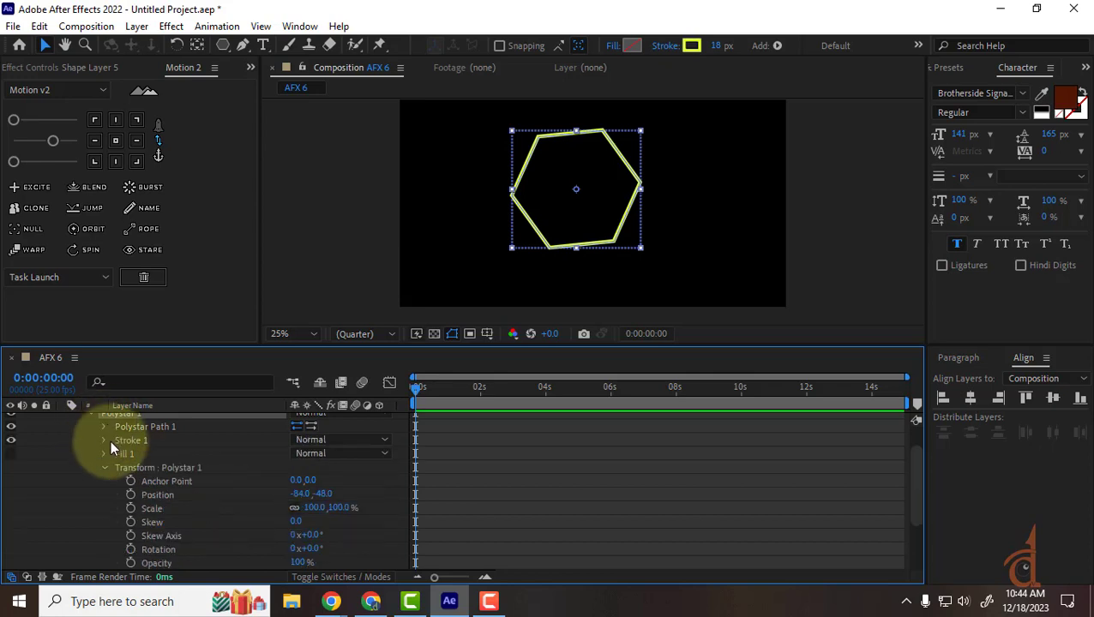
scroll(110, 440, "up", 2)
left_click(93, 447)
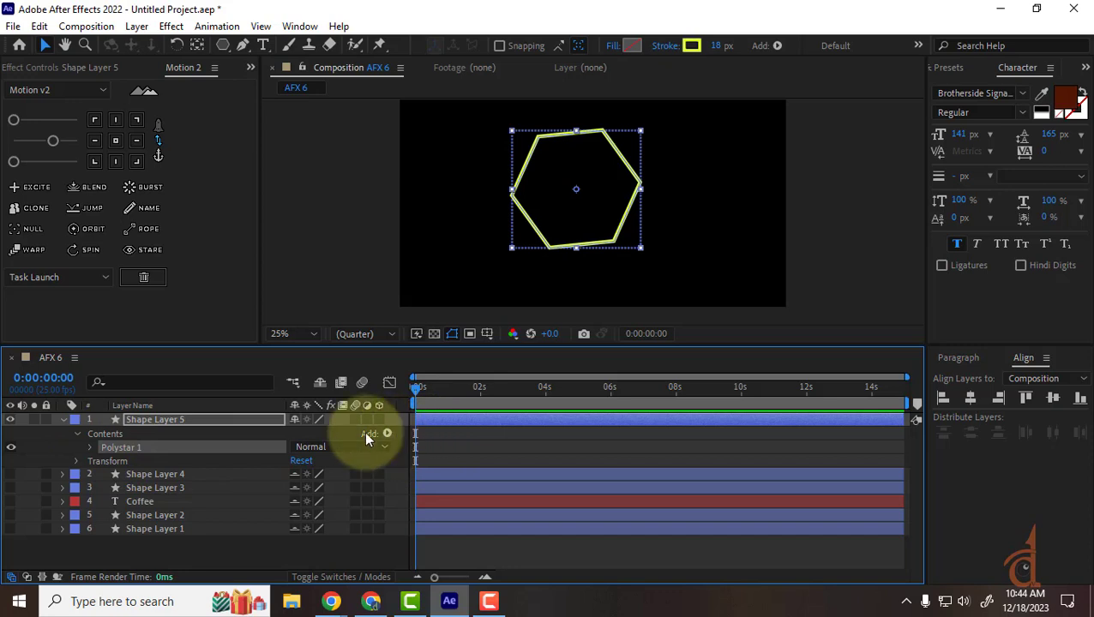
Hide the shy layers and add Trim Paths to Shape Layer 5 as a whole.
left_click(199, 420)
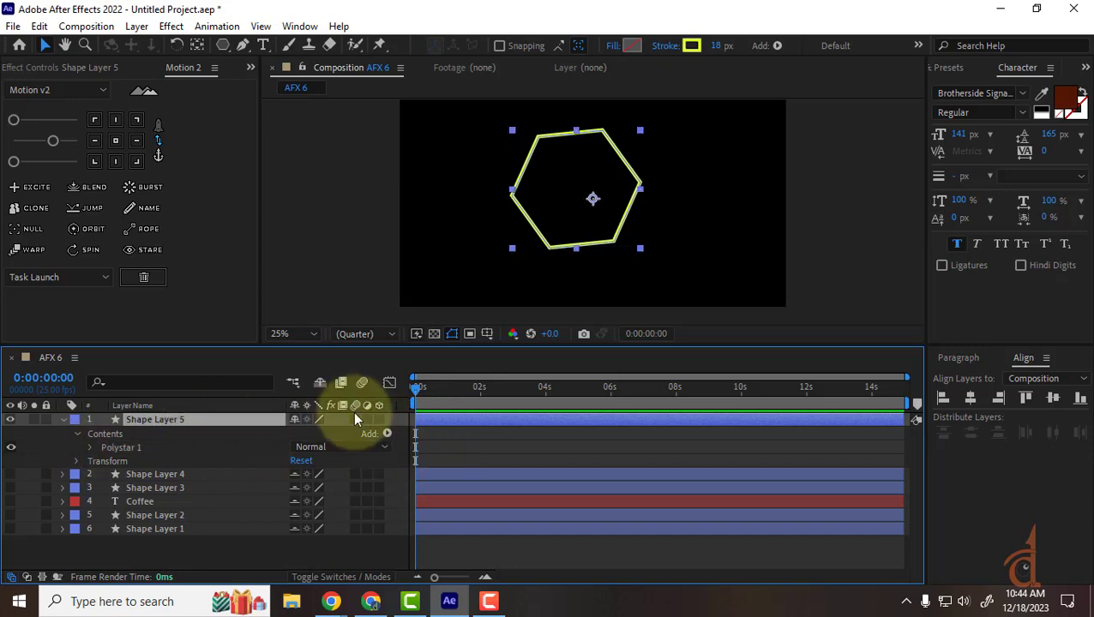
left_click(320, 382)
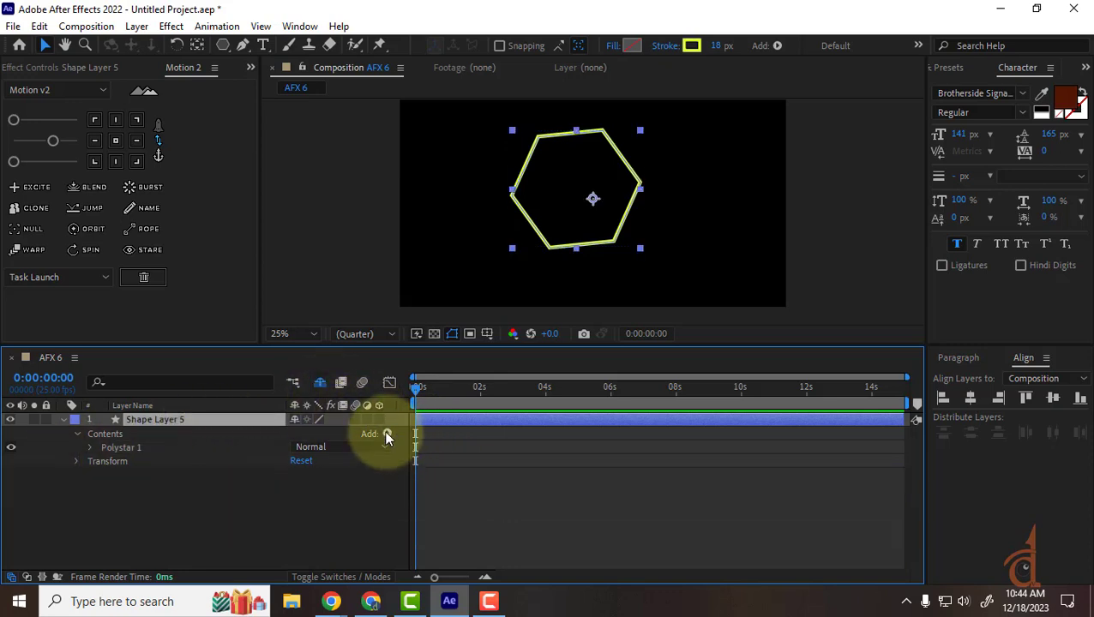
left_click(385, 434)
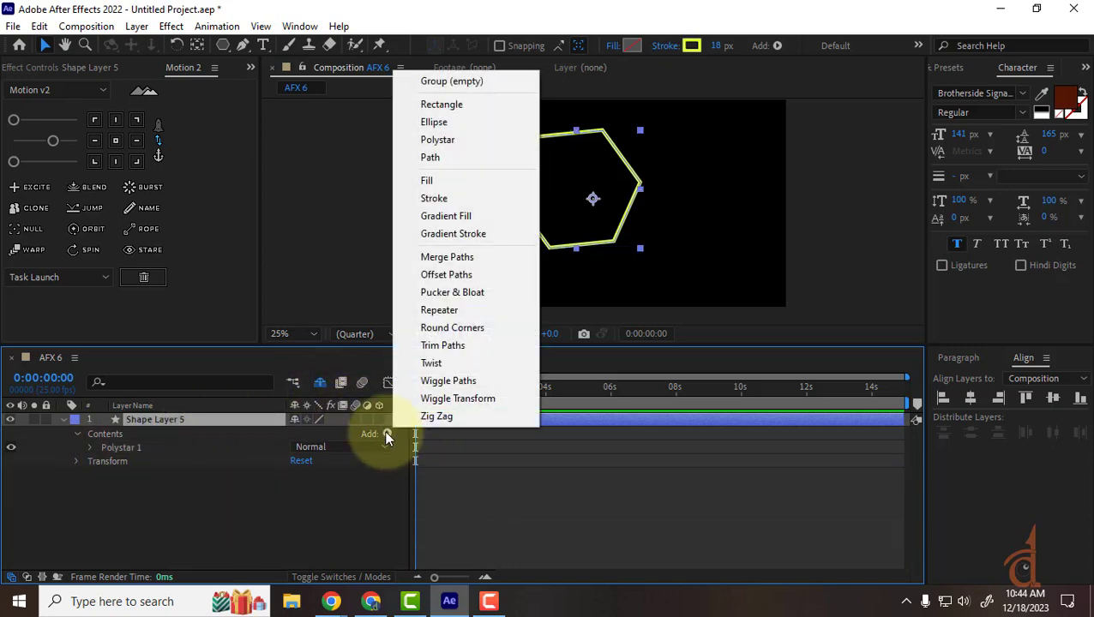
left_click(442, 346)
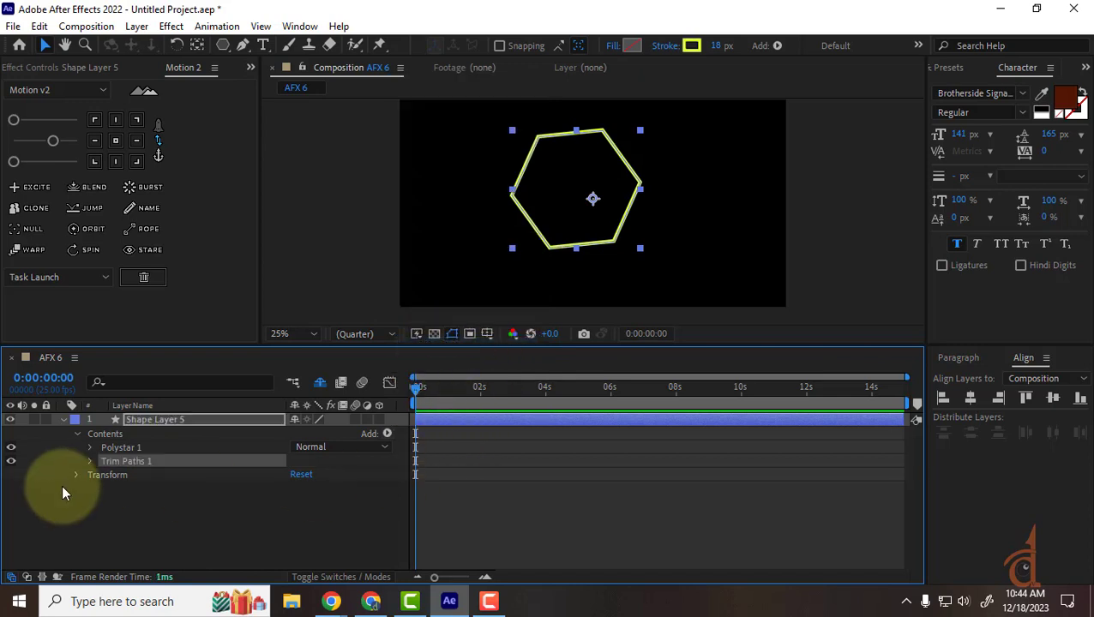
Keyframe the Trim Paths Start at 0% at 0:00:00:00 and at 100% at 0:00:04:23.
left_click(89, 462)
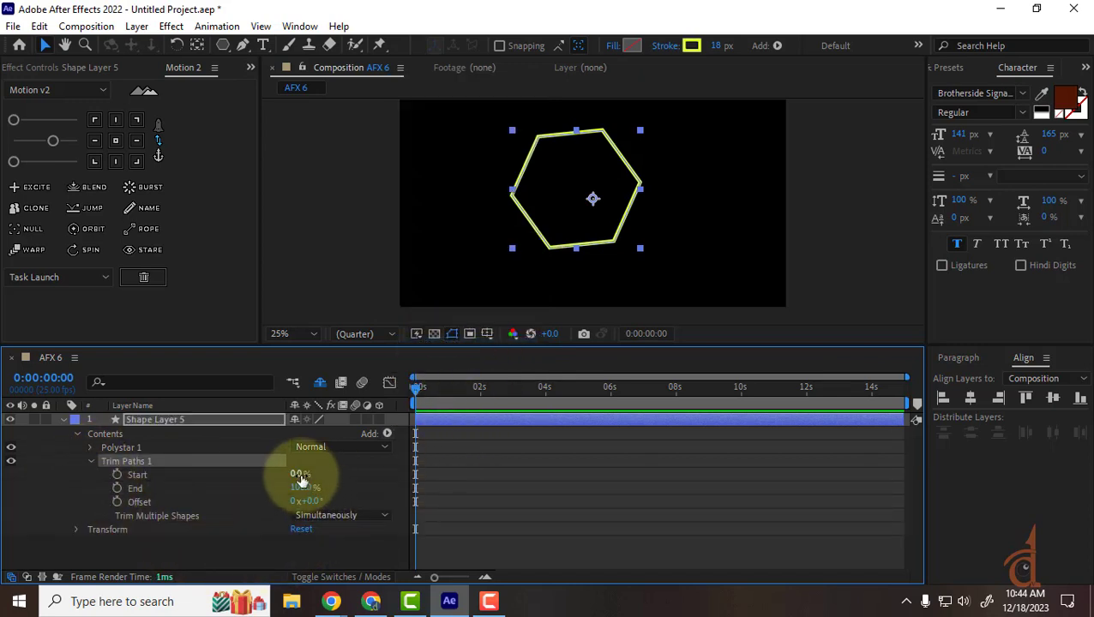
mouse_move(300, 477)
left_mouse_down()
mouse_move(390, 488)
mouse_move(281, 507)
left_mouse_up()
left_click(116, 474)
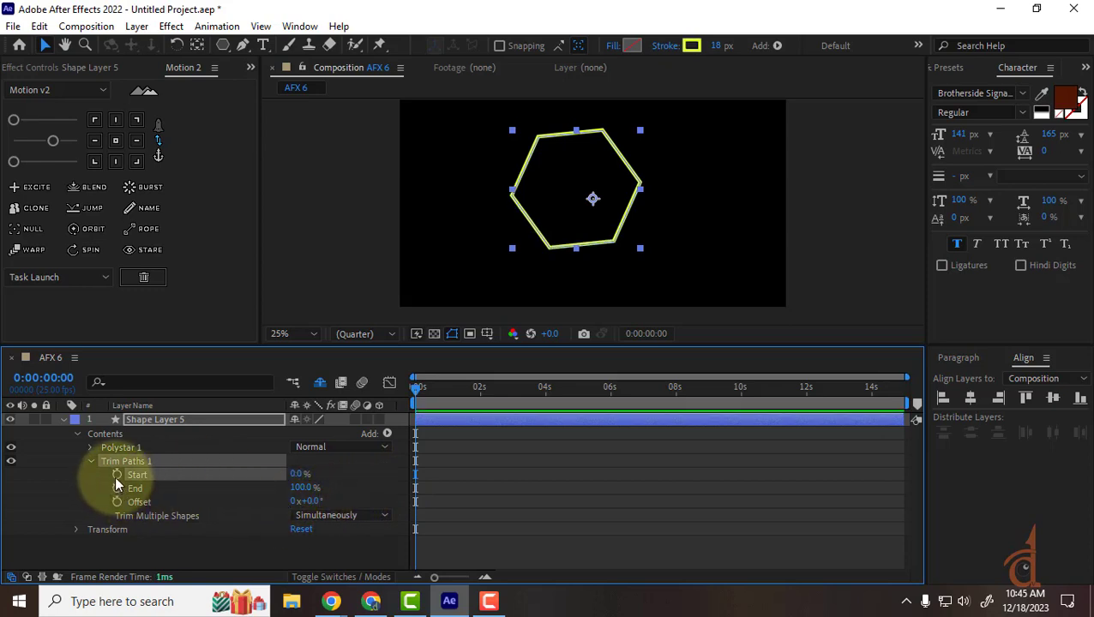
mouse_move(418, 388)
left_mouse_down()
mouse_move(633, 409)
mouse_move(575, 419)
left_mouse_up()
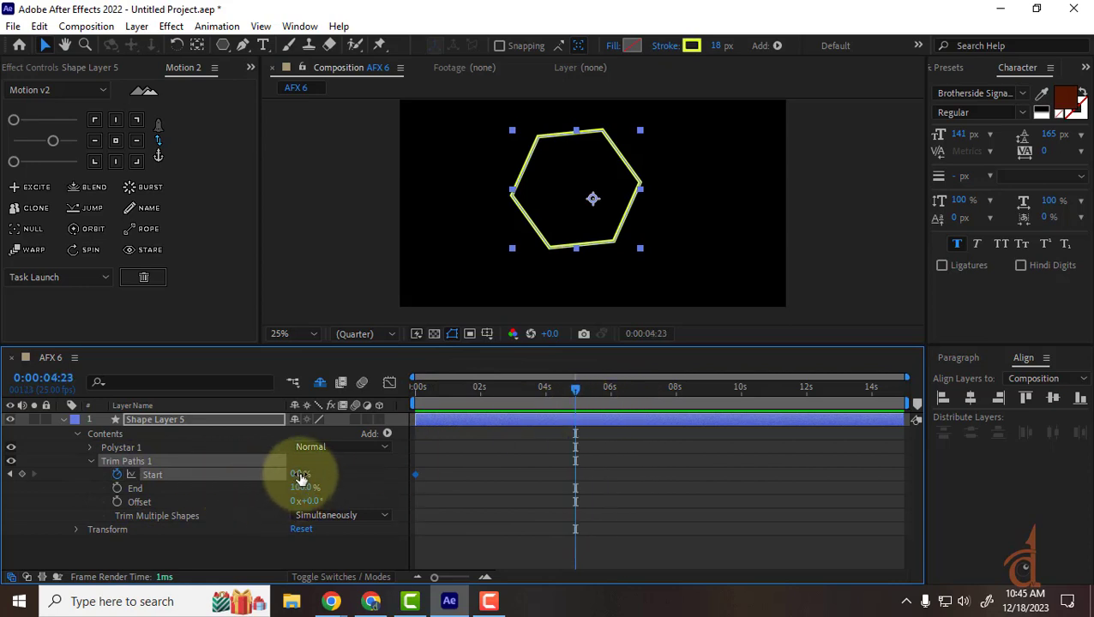
left_click_drag(296, 474, 482, 473)
Preview the hexagon's Trim Paths animation from the start of the composition past its last keyframe.
left_click_drag(575, 389, 417, 388)
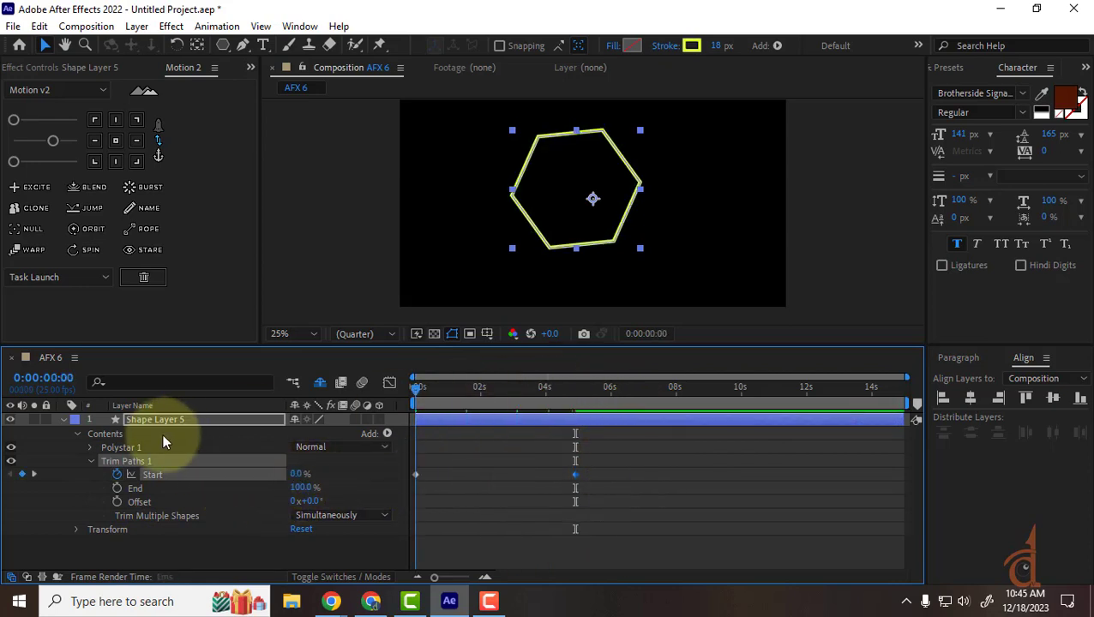
key("space")
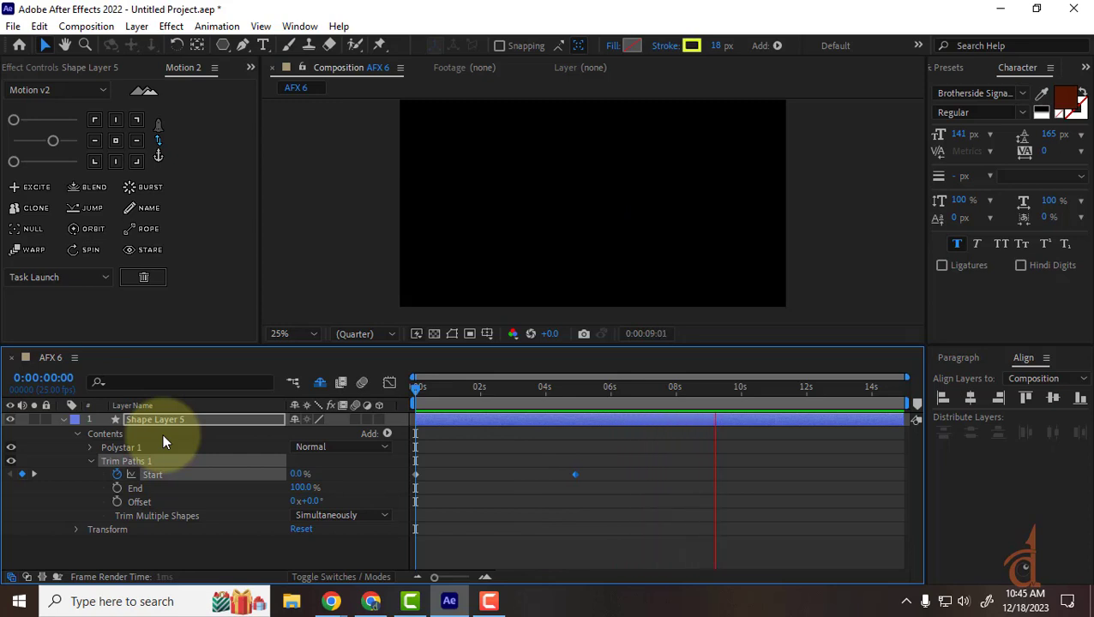
key("space")
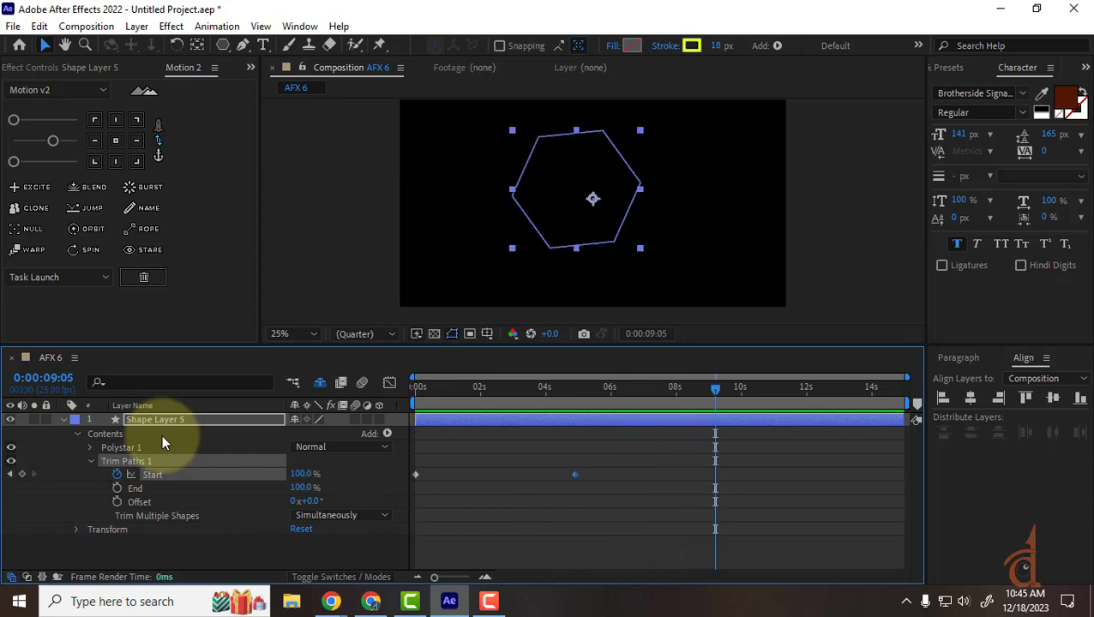
Add a 100% Trim Paths Start keyframe at 0:00:09:05 and a 0% keyframe at 0:00:11:09.
left_click(21, 474)
left_click(782, 389)
left_click(784, 396)
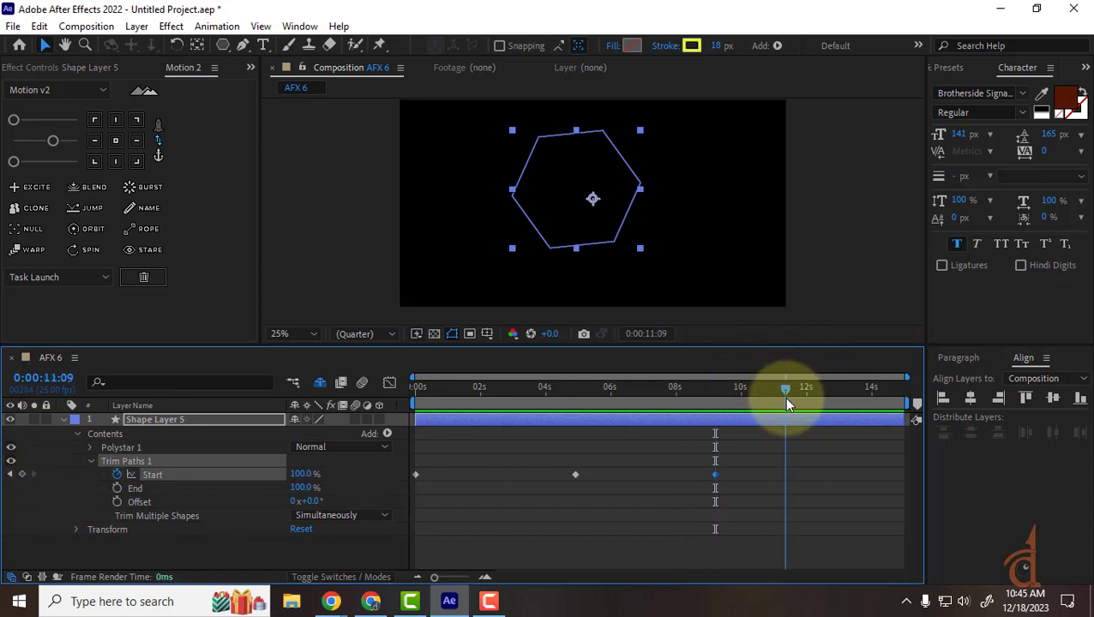
left_click(302, 474)
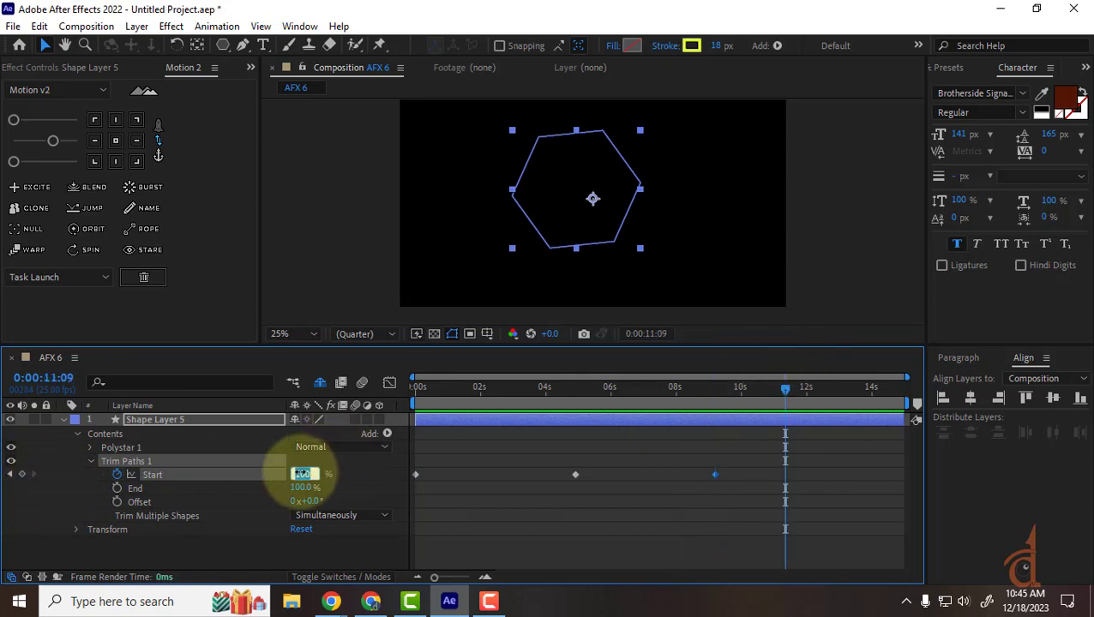
type("0")
key("Return")
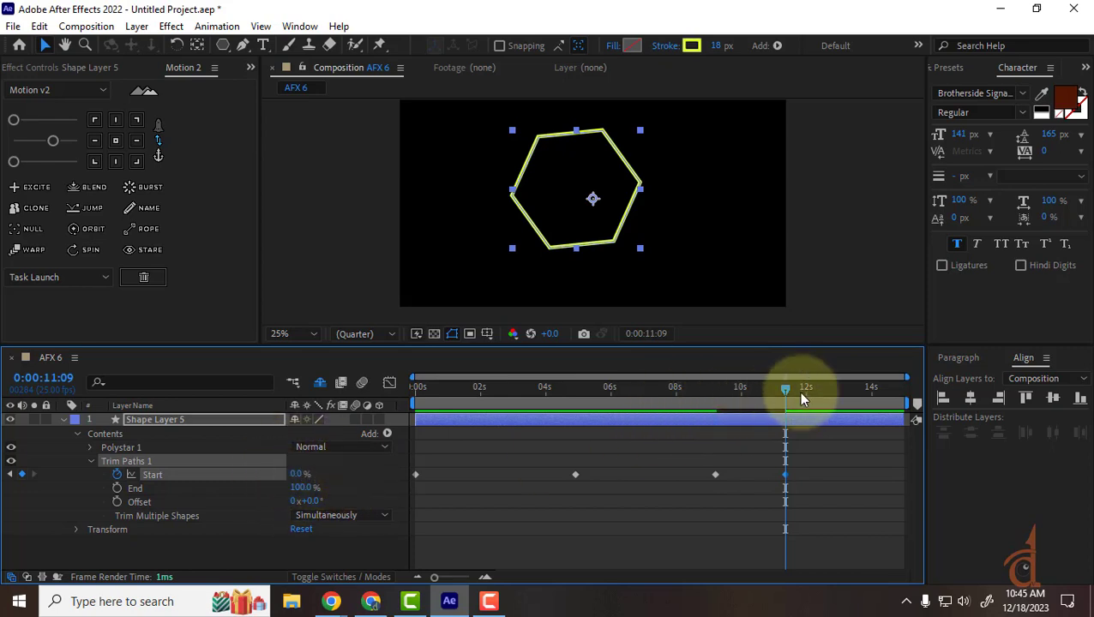
Play the trim animation from 0:00:00:00 to check the timing between its four Start keyframes.
left_click_drag(791, 387, 141, 390)
key("space")
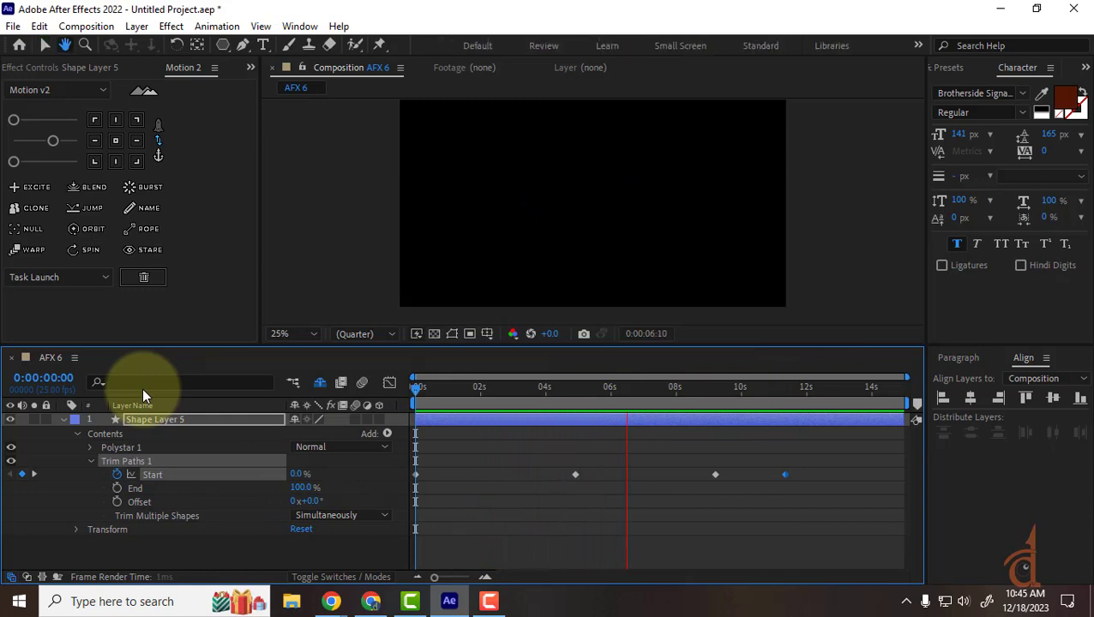
key("space")
Move the second Start keyframe to about 2 s, and the last two together so they begin at about 3.7 s.
left_click(574, 474)
left_click_drag(574, 474, 479, 474)
mouse_move(843, 457)
left_mouse_down()
mouse_move(729, 487)
mouse_move(721, 476)
mouse_move(534, 470)
left_mouse_up()
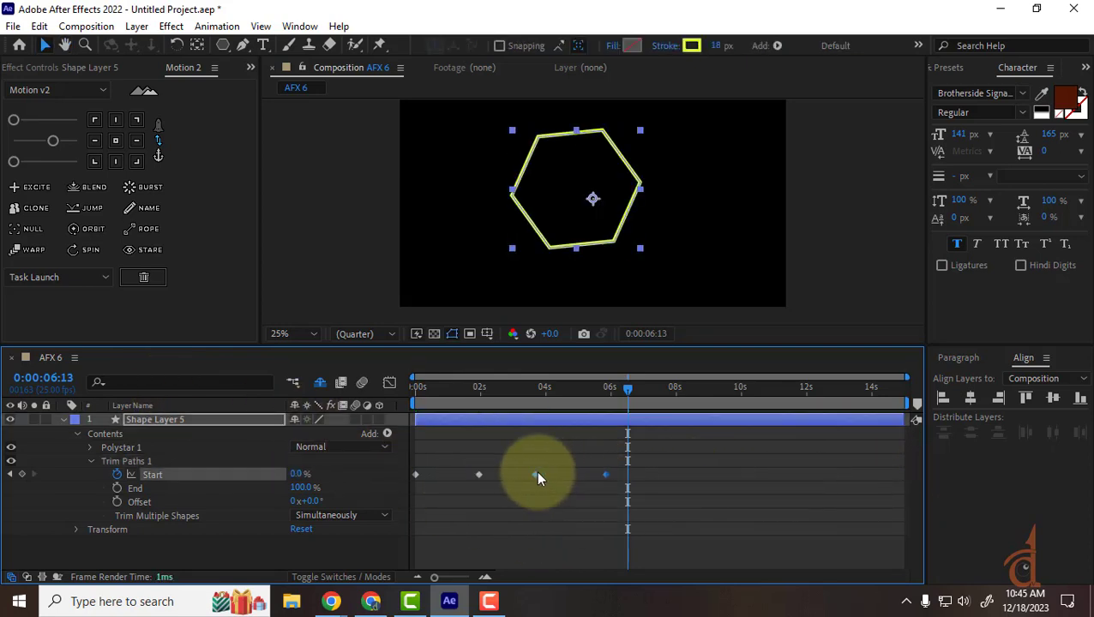
Preview the retimed trim animation from 0:00:02:17 until the hexagon is redrawn.
left_click(500, 390)
left_click(627, 510)
key("space")
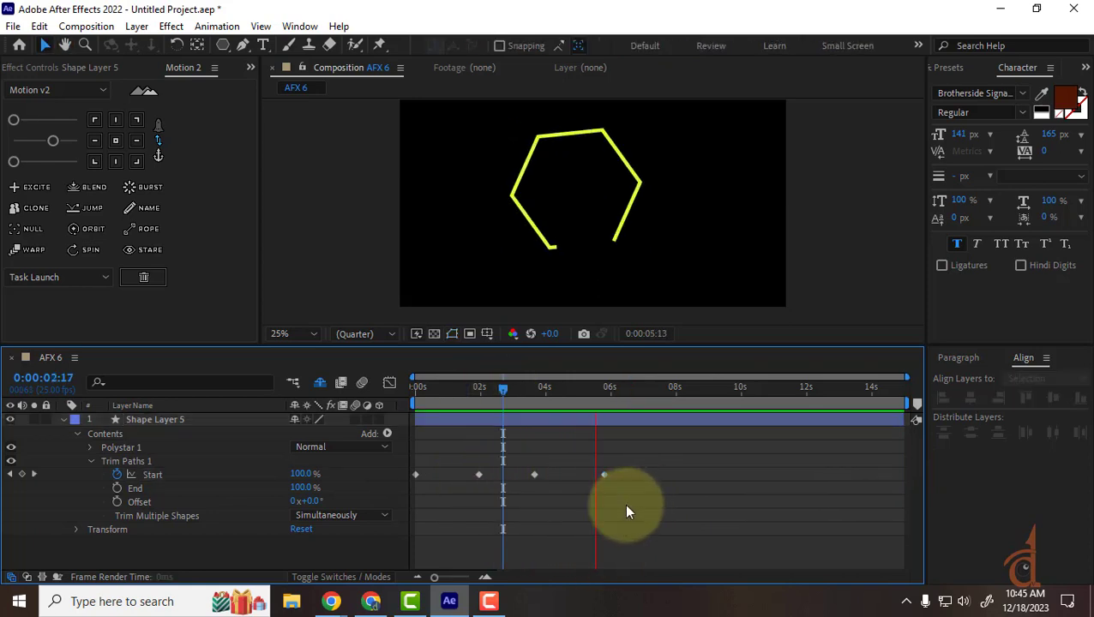
key("space")
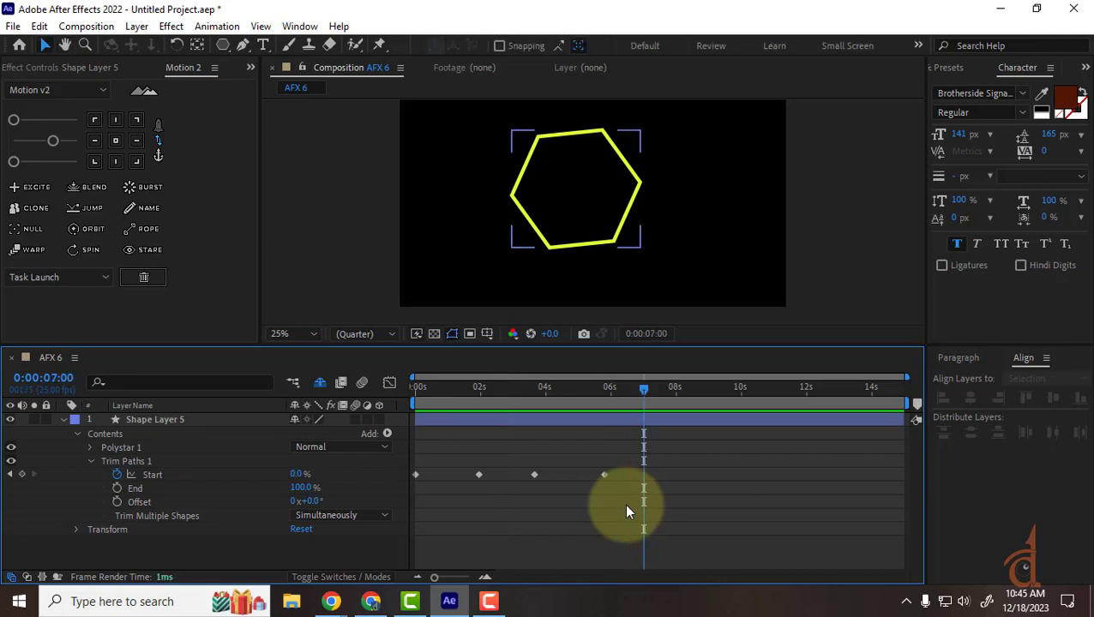
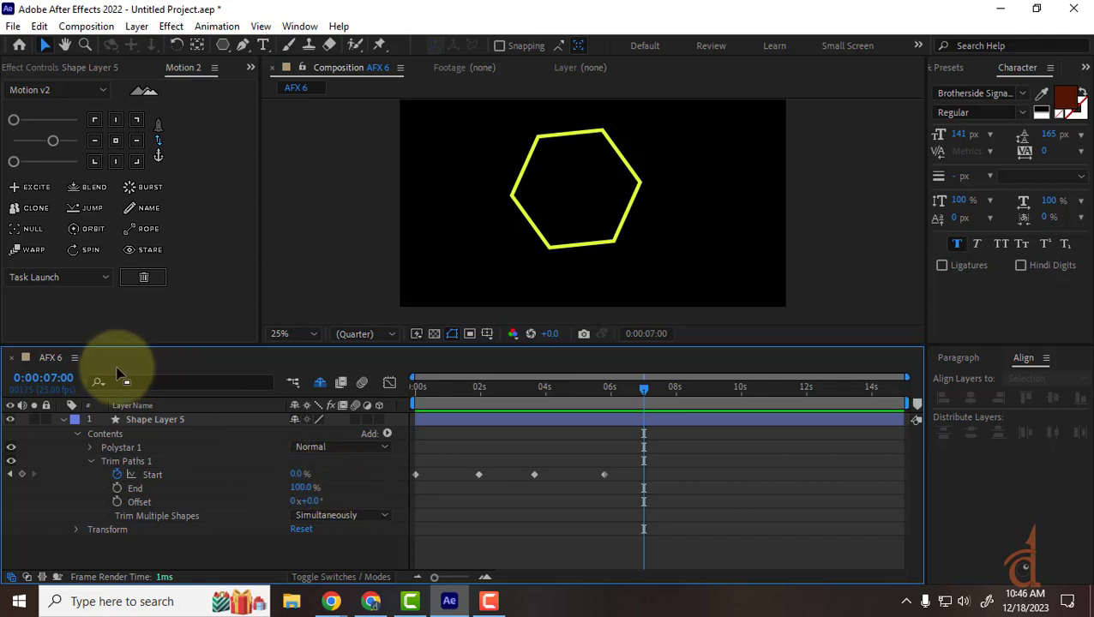
Collapse the hexagon layer, add the text "bdghdfghfgh" to the composition and place it beside the hexagon's lower right edge.
left_click(62, 419)
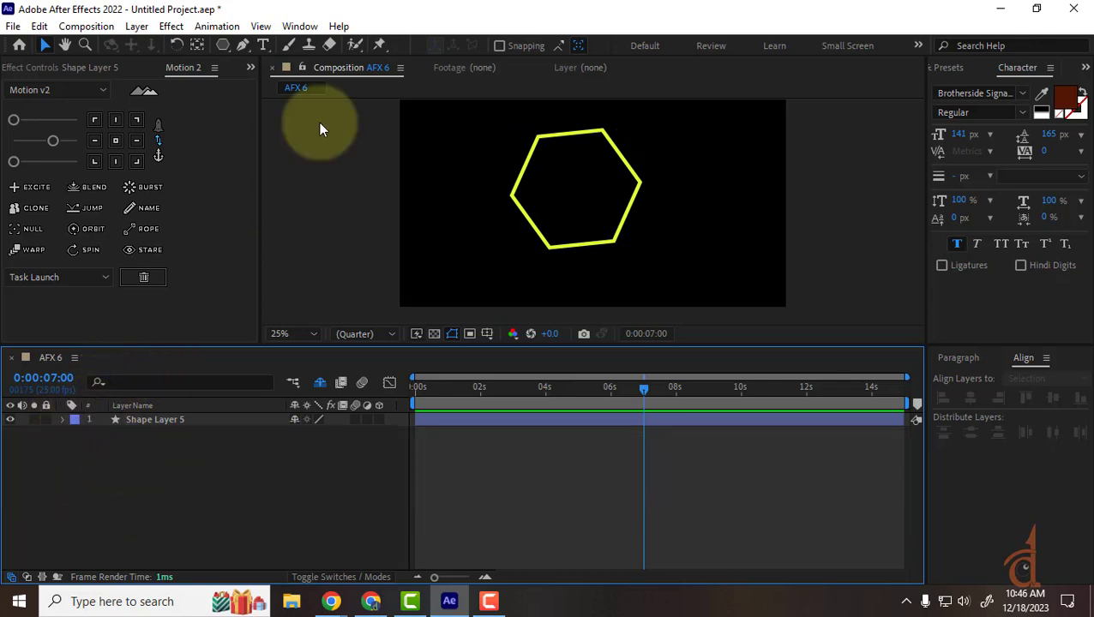
left_click(263, 45)
left_click(464, 219)
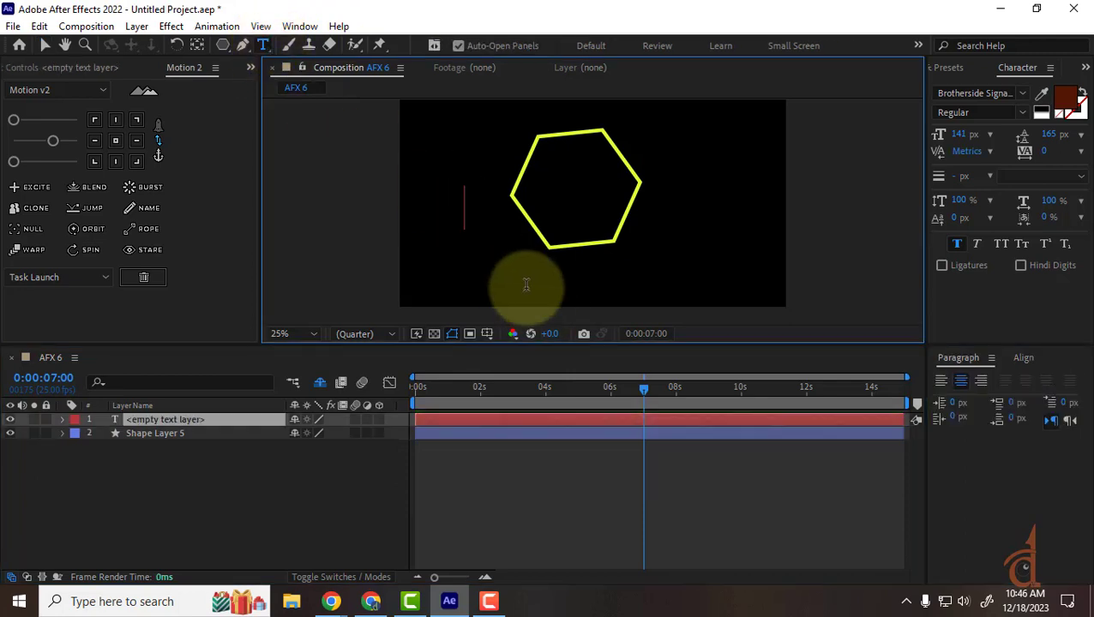
type("bdghdfghfgh")
left_click(44, 46)
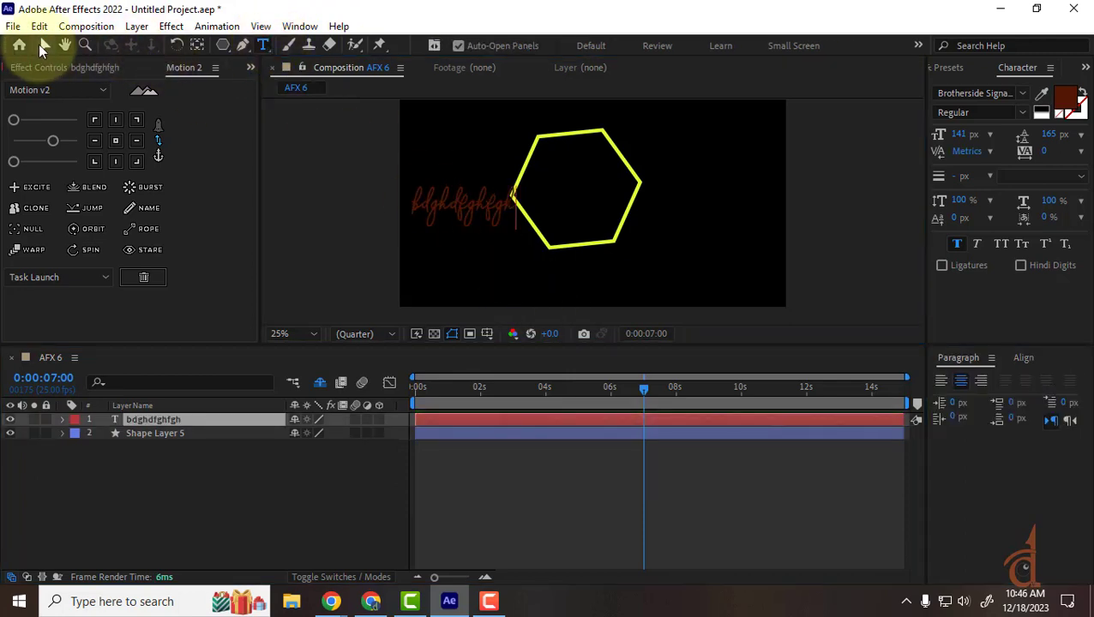
left_click(472, 198)
left_click_drag(506, 253, 709, 236)
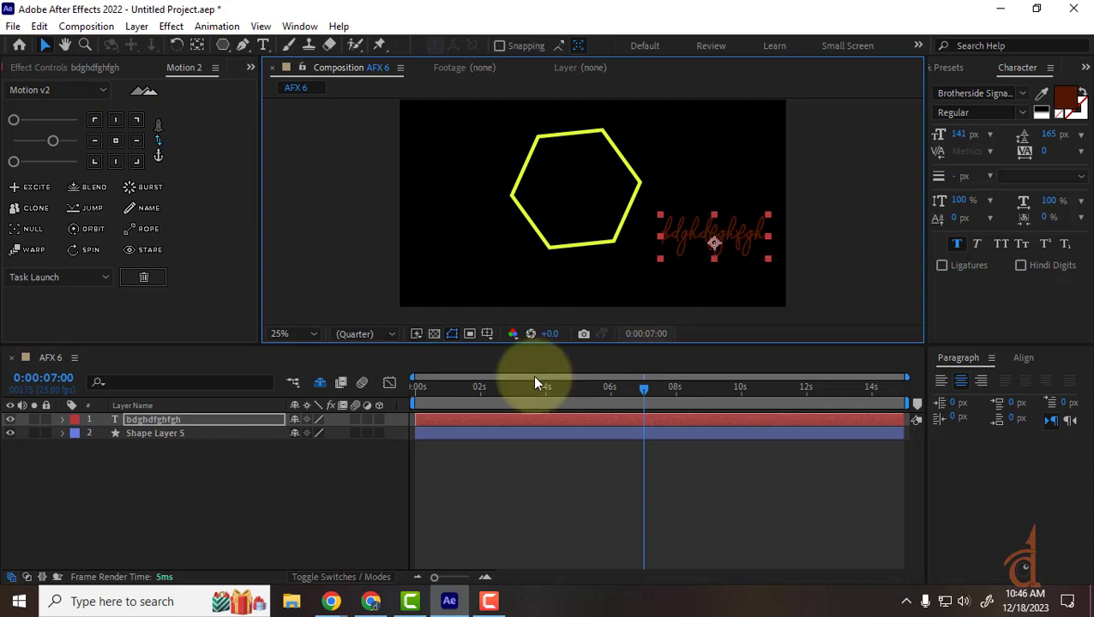
left_click(415, 469)
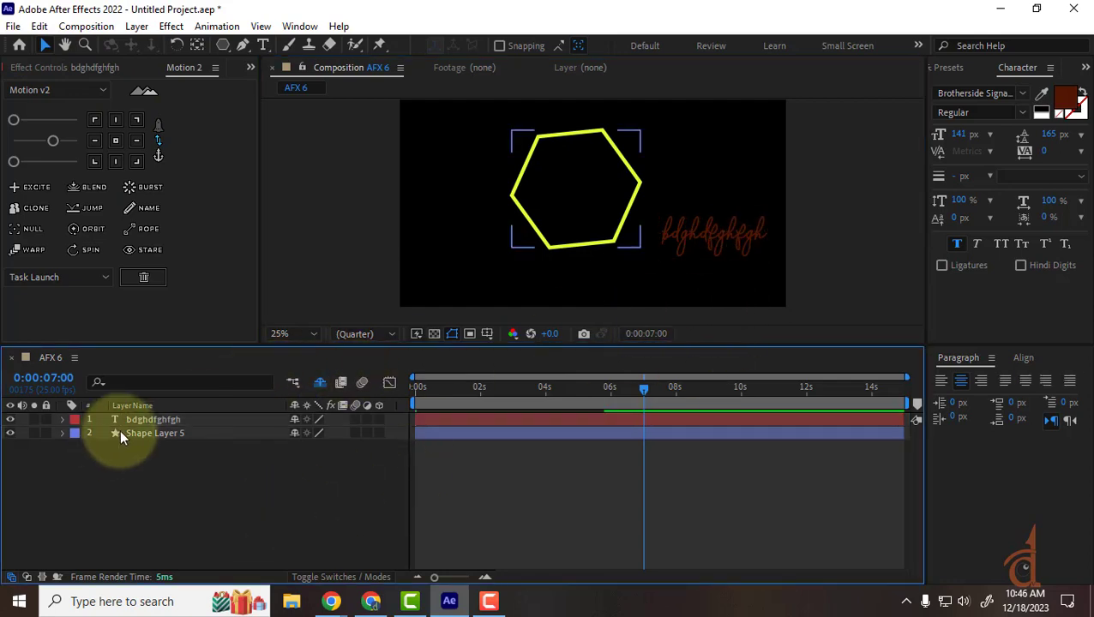
Add an Opacity text animator at 0% to the text layer and set its Range Selector Start to 99%.
left_click(163, 420)
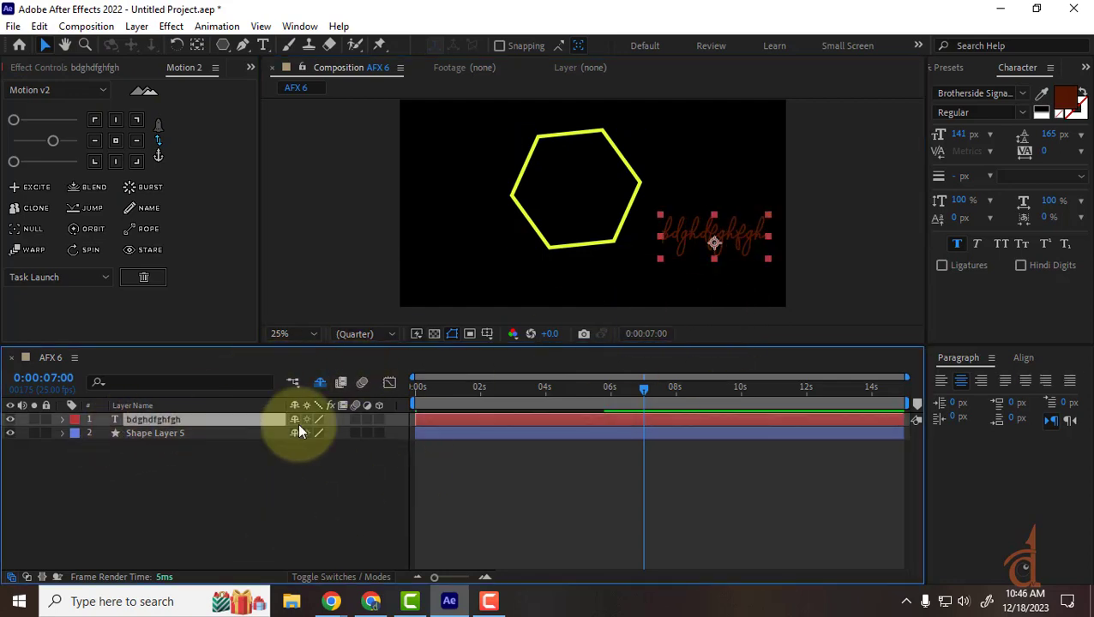
left_click(63, 419)
left_click(387, 434)
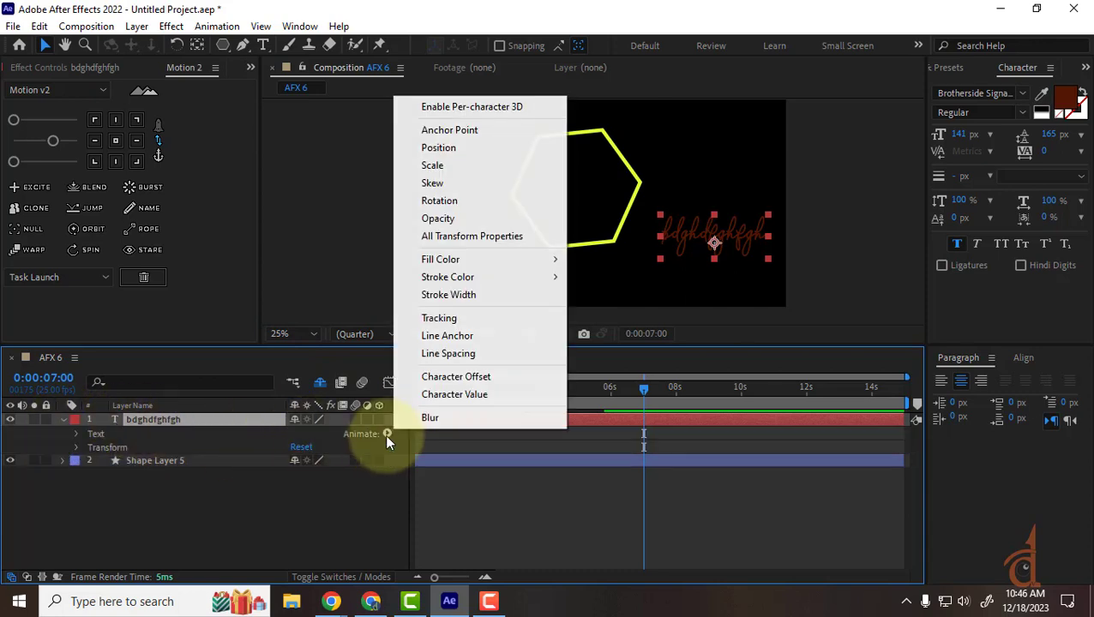
left_click(453, 221)
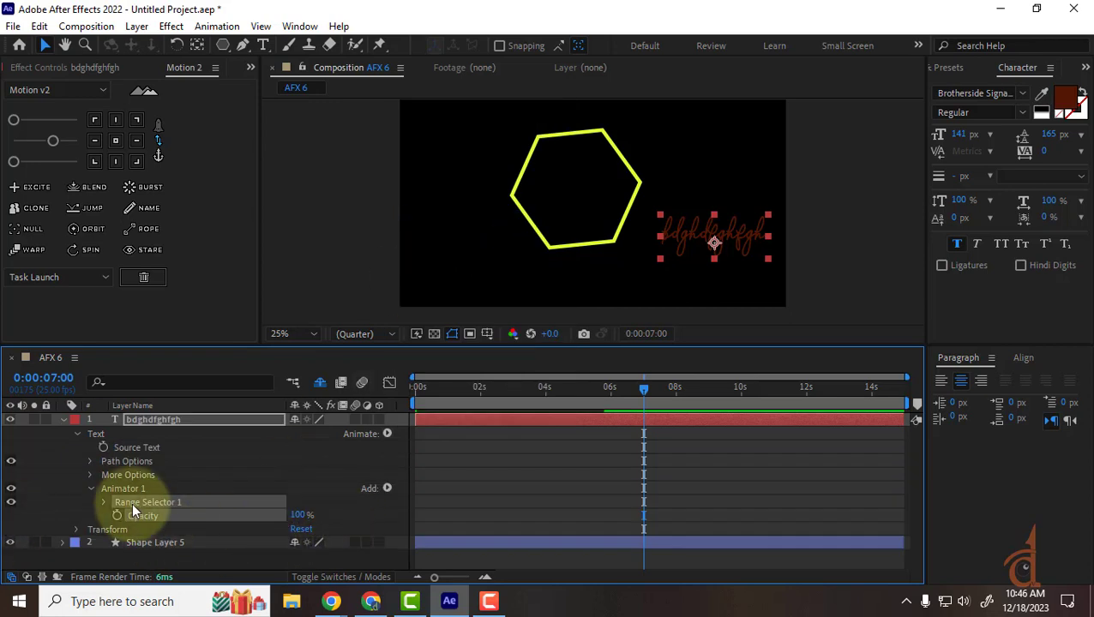
left_click_drag(295, 516, 97, 503)
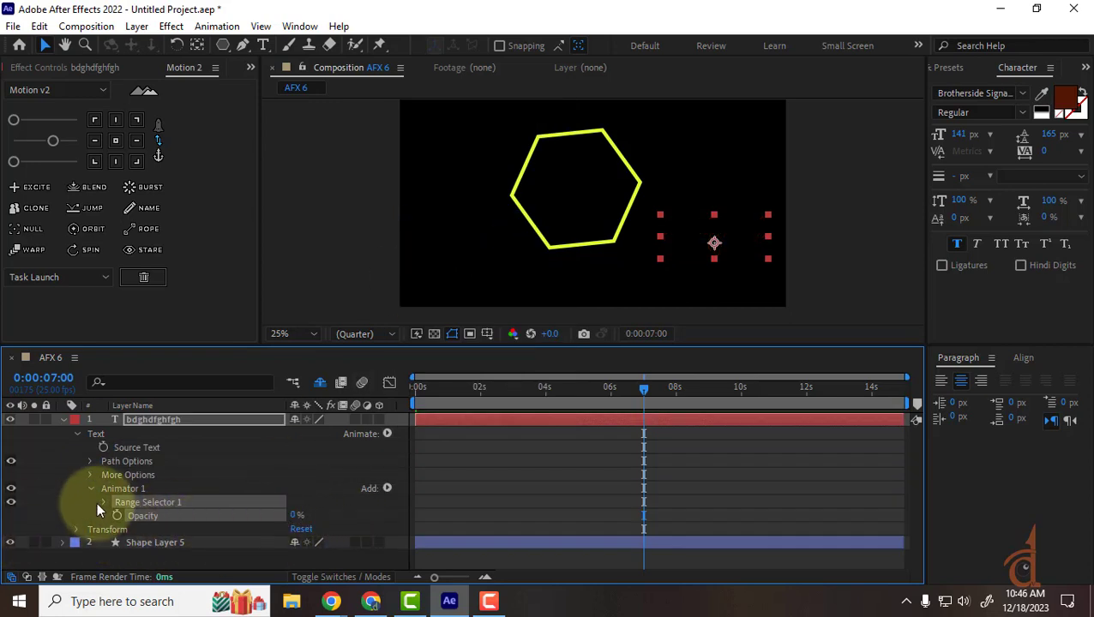
left_click(103, 503)
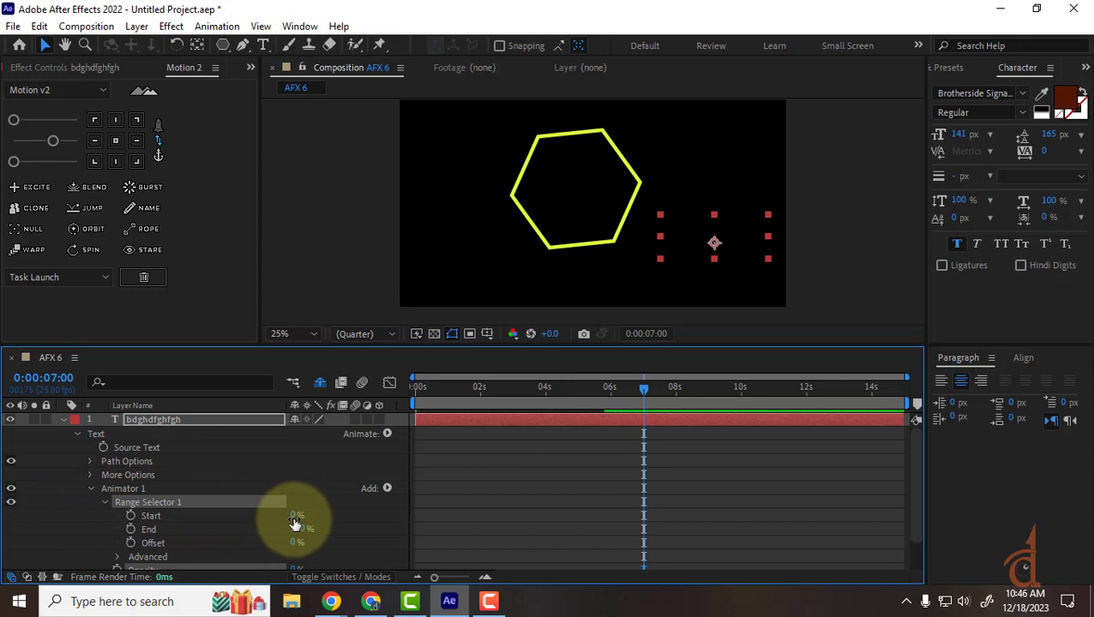
left_click_drag(294, 517, 332, 516)
Delete the "bdghdfghfgh" text layer.
left_click(175, 415)
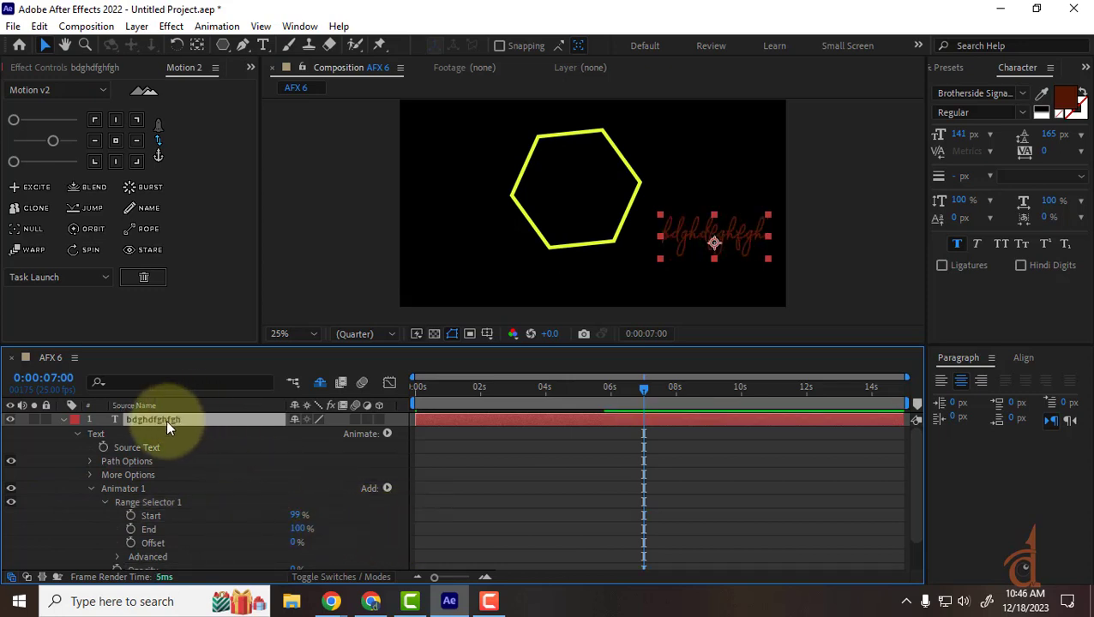
key("Delete")
Expand Shape Layer 5 and review the shapes and path operators that can be added to its contents.
left_click(179, 423)
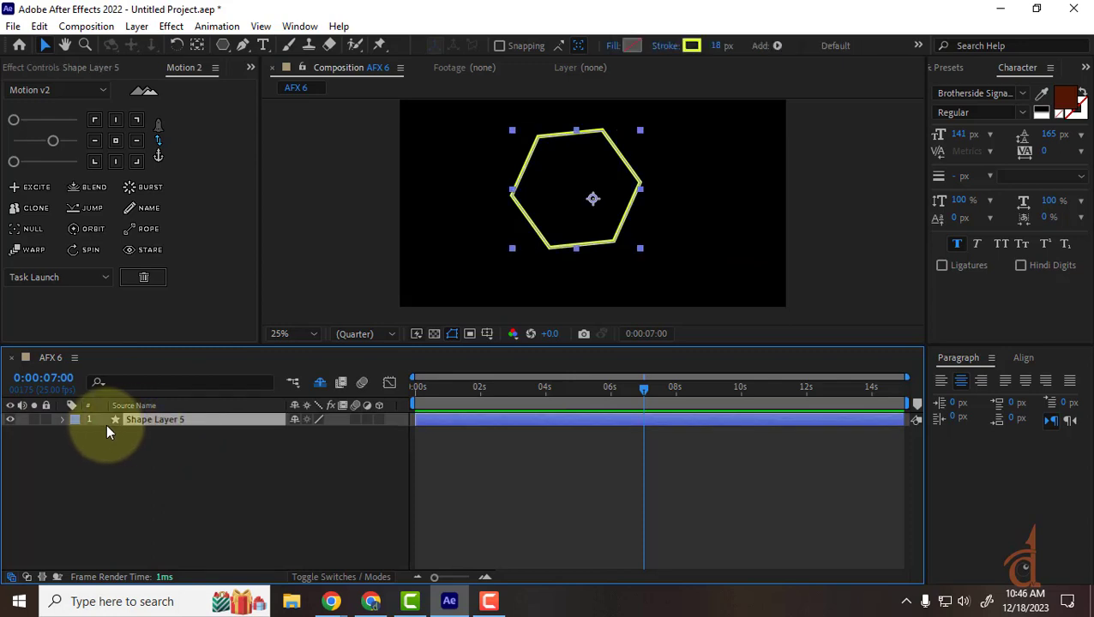
left_click(64, 420)
left_click(386, 433)
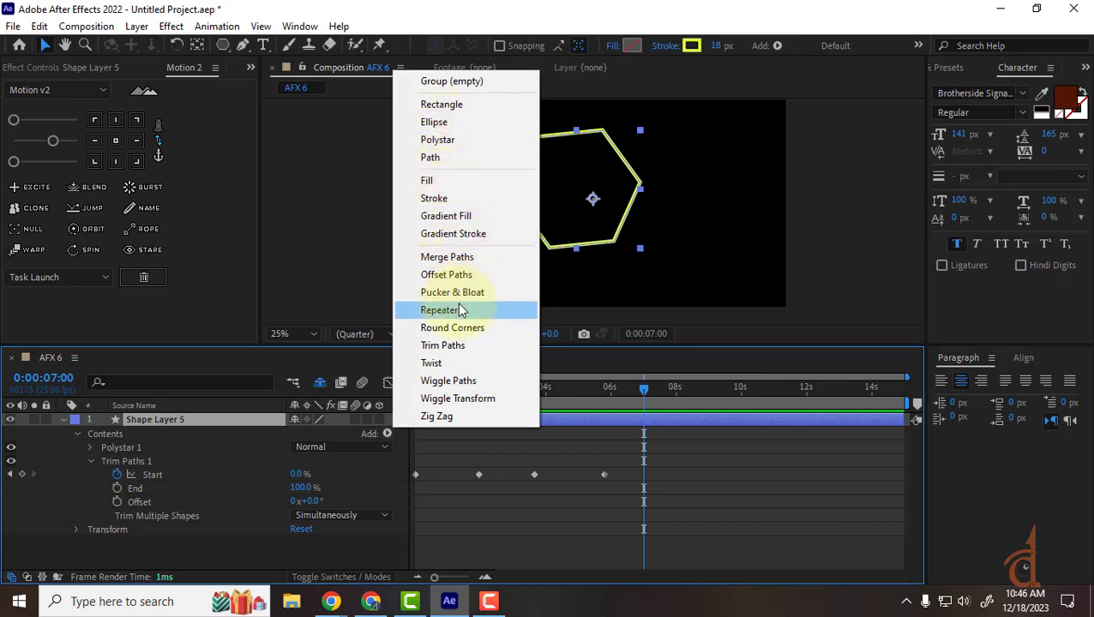
left_click(165, 546)
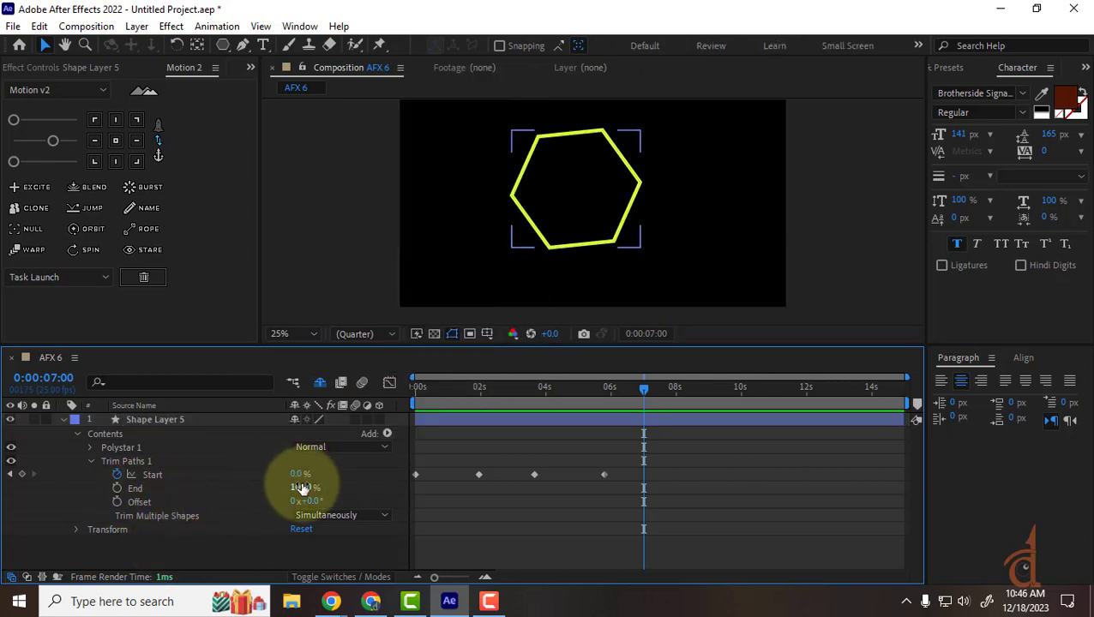
Keyframe the hexagon's Polystar Path Points at 6 at 0:00:00:00 and 12 at 0:00:01:06.
left_click(88, 447)
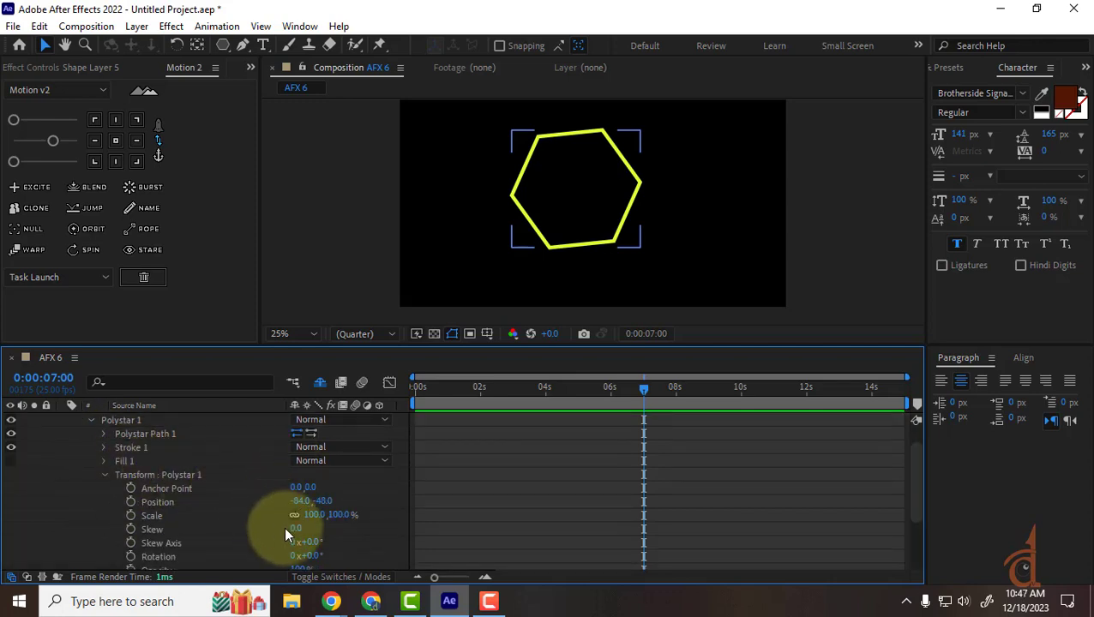
scroll(286, 529, "down", 1)
scroll(284, 526, "down", 1)
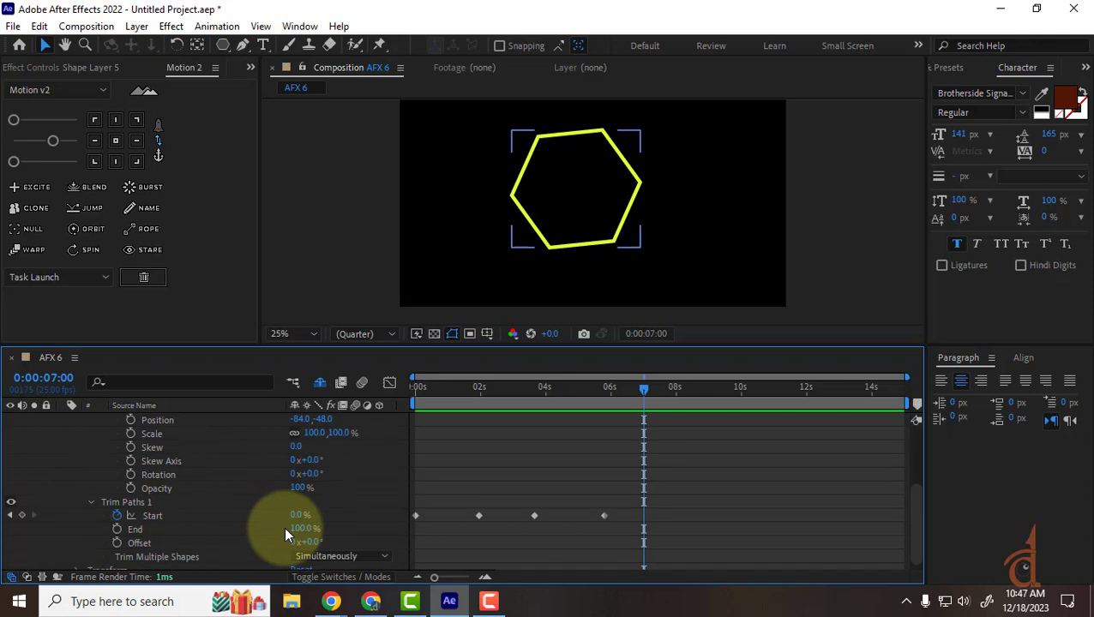
scroll(284, 526, "up", 2)
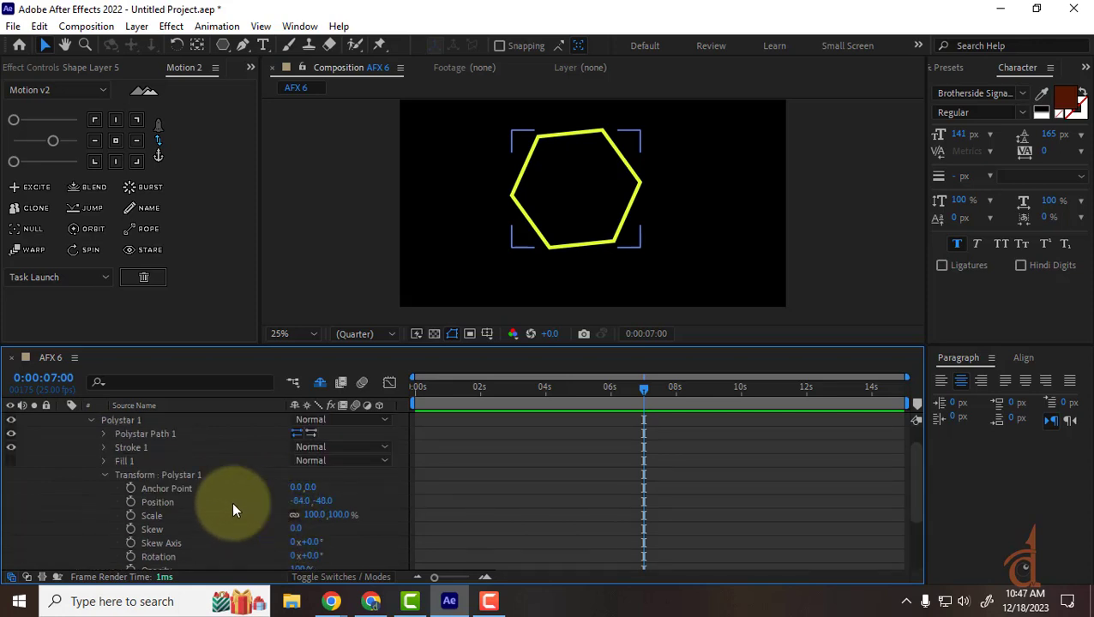
left_click(105, 434)
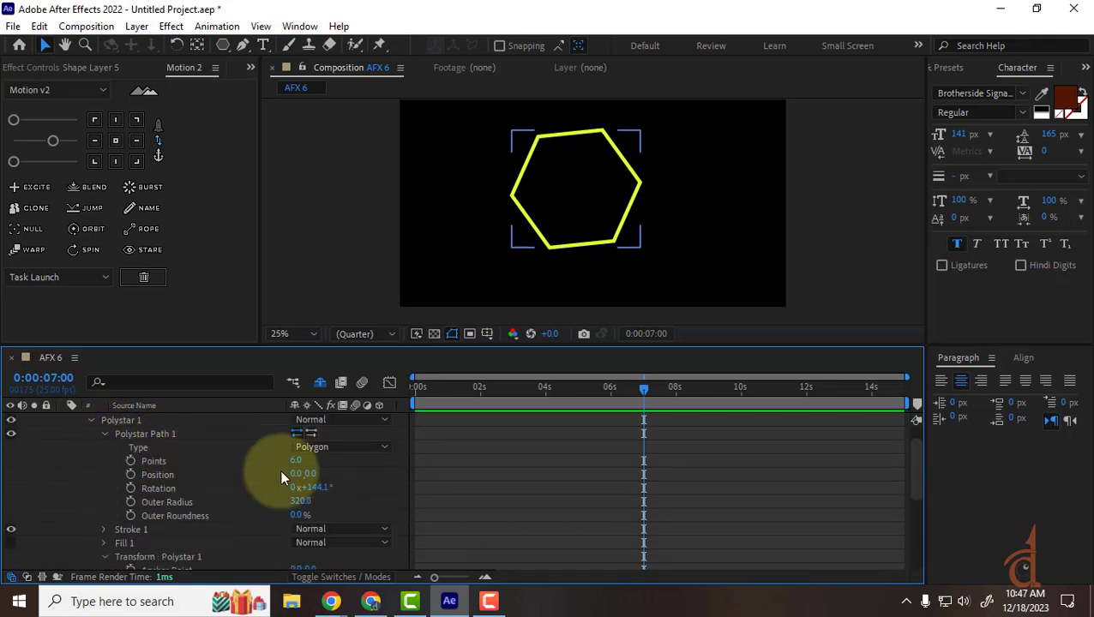
left_click(417, 387)
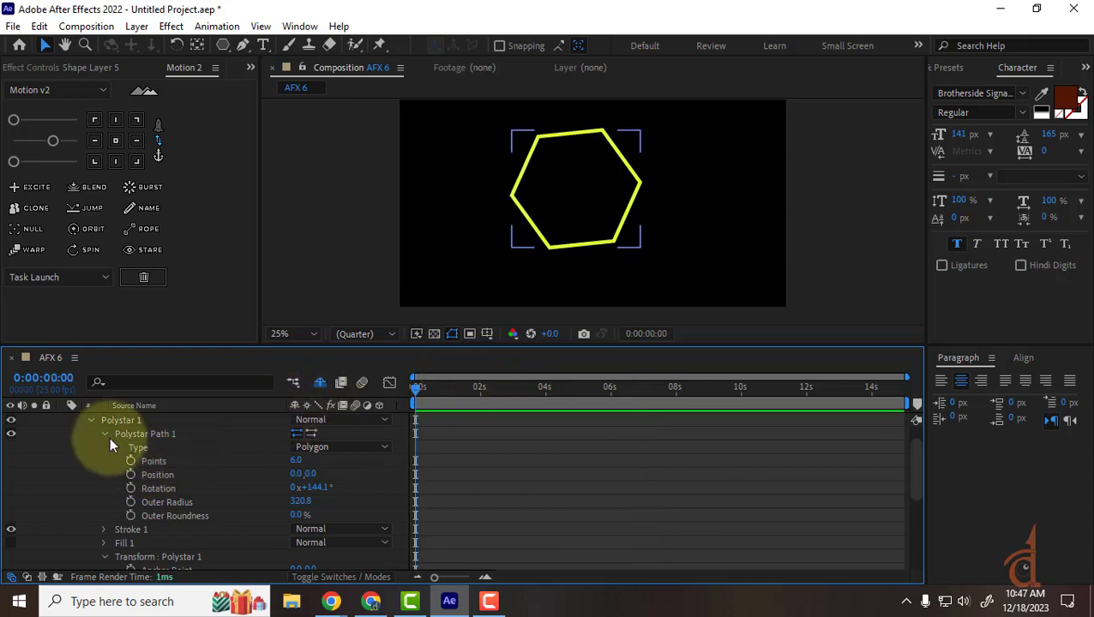
left_click(130, 460)
left_click_drag(433, 389, 455, 387)
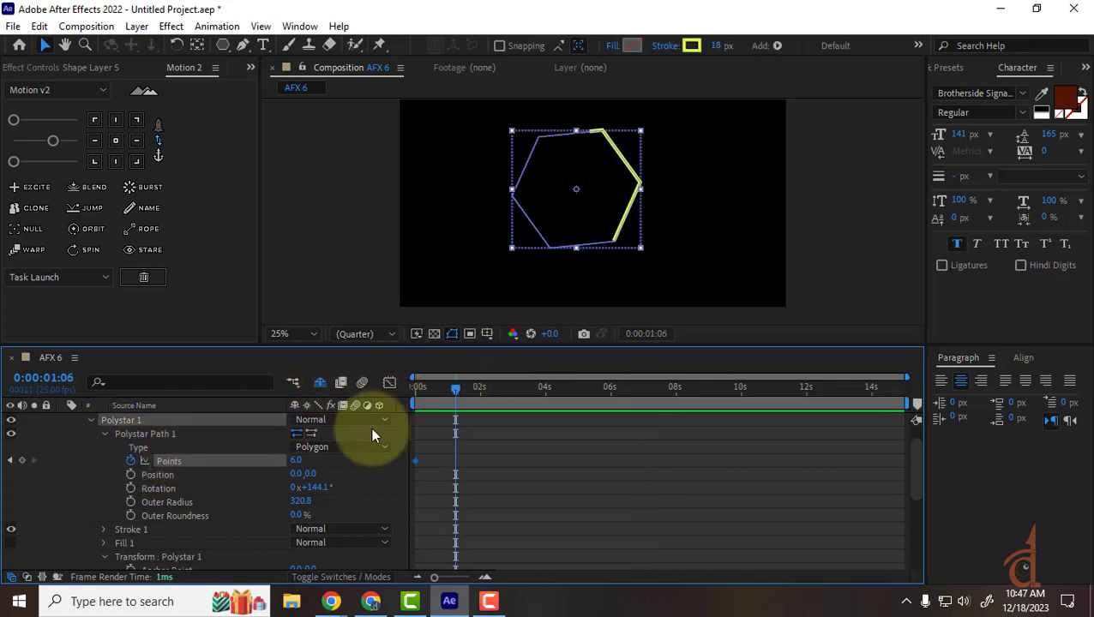
mouse_move(295, 460)
left_mouse_down()
mouse_move(341, 459)
mouse_move(288, 470)
mouse_move(306, 473)
left_mouse_up()
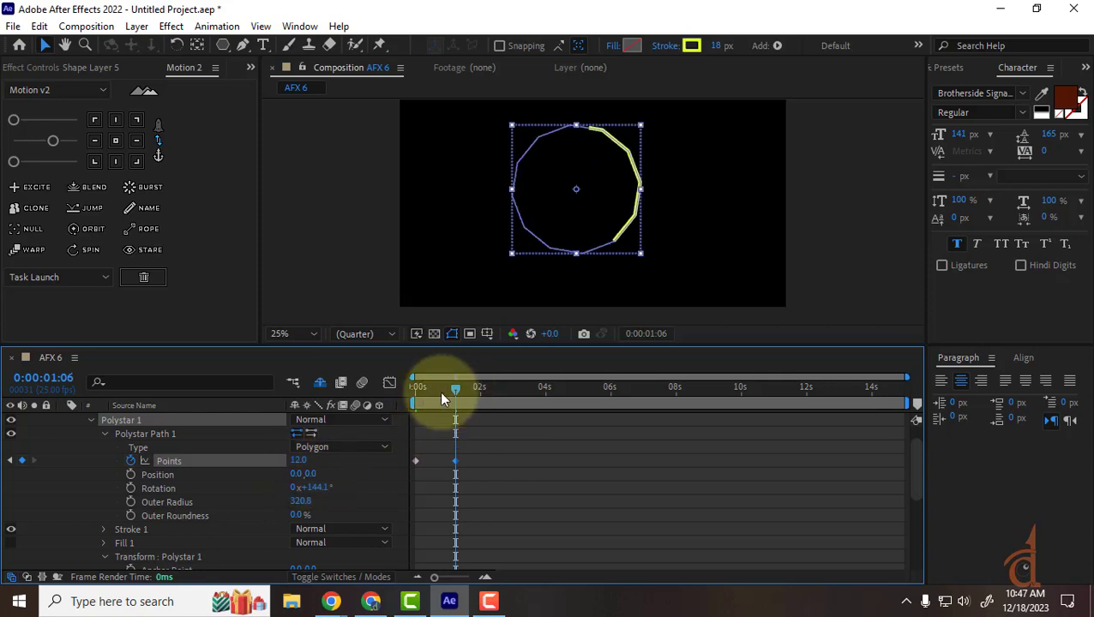
Show only Shape Layer 5's keyframed properties and move the second Points keyframe to about 2 s, under the second Start keyframe.
left_click_drag(441, 390, 361, 429)
scroll(424, 495, "down", 3)
scroll(423, 496, "up", 5)
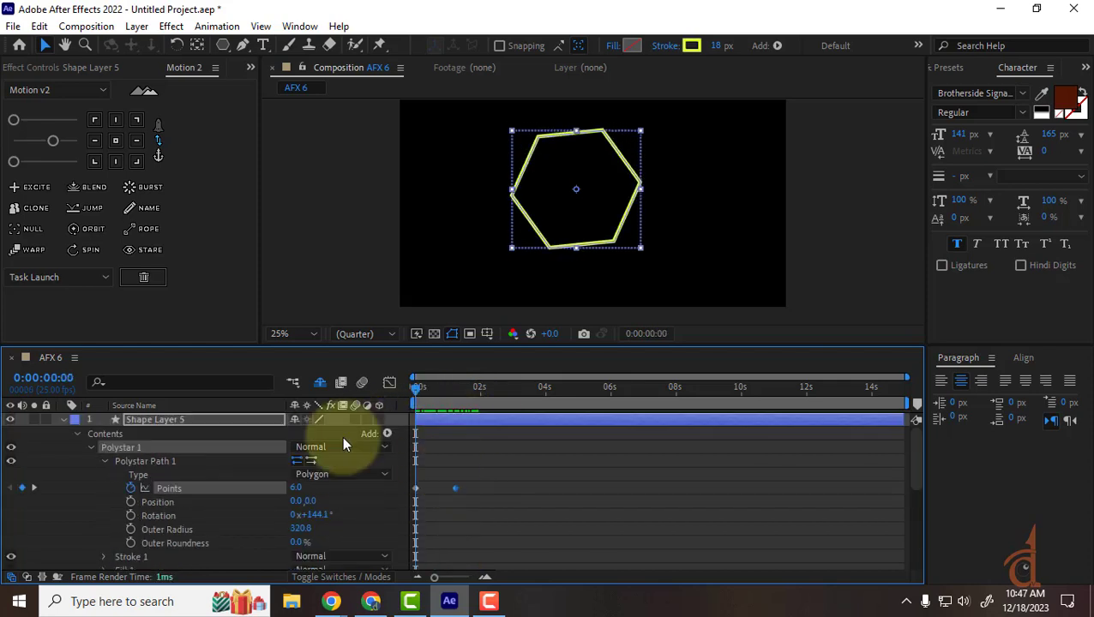
left_click(217, 419)
key("u")
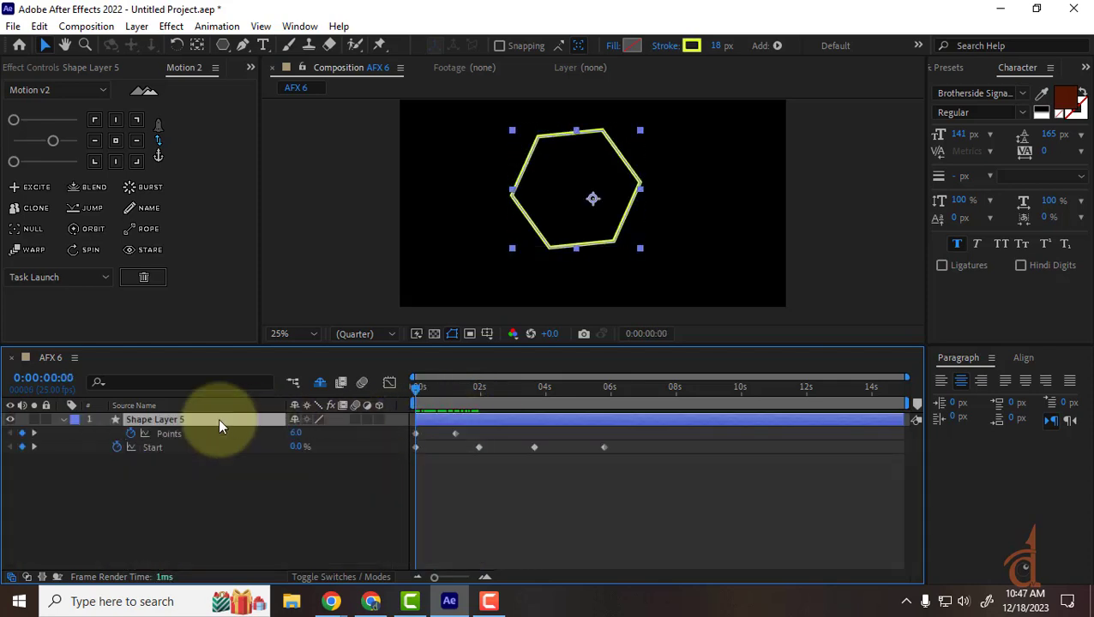
left_click_drag(456, 433, 477, 432)
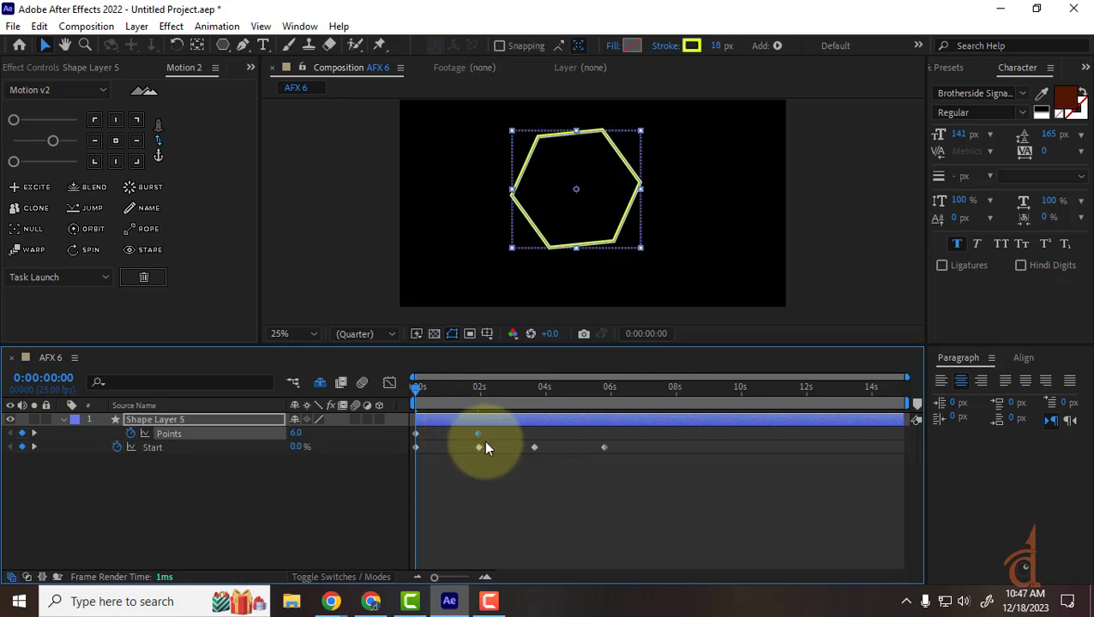
left_click(498, 436)
Copy the second Points keyframe to 0:00:03:16 and the first Points keyframe to 0:00:05:20.
left_click(479, 433)
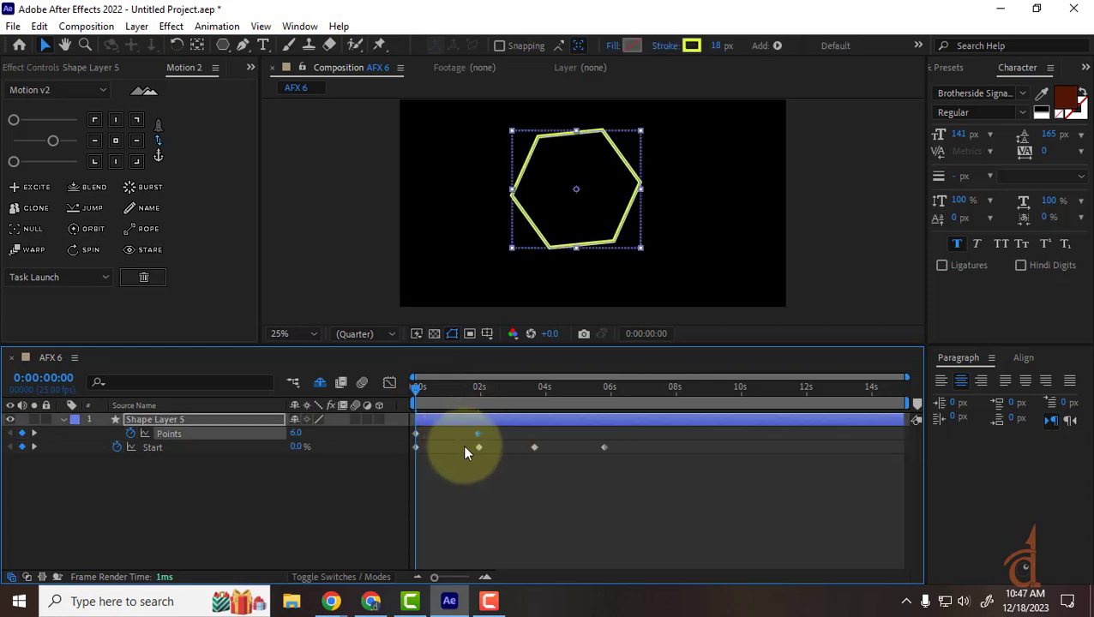
left_click(35, 446)
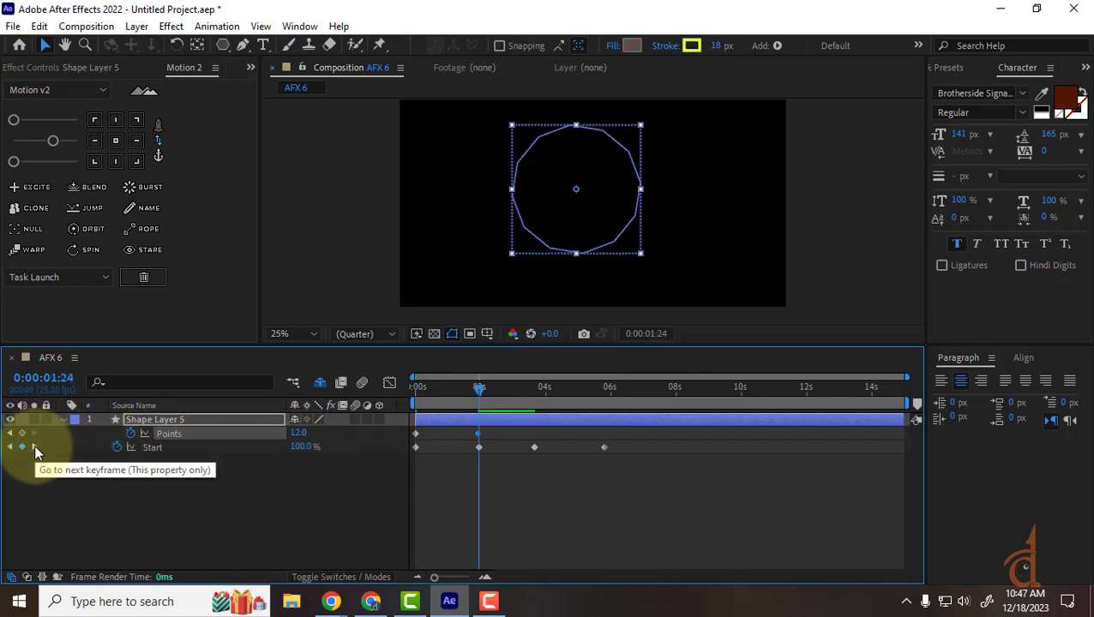
left_click(35, 446)
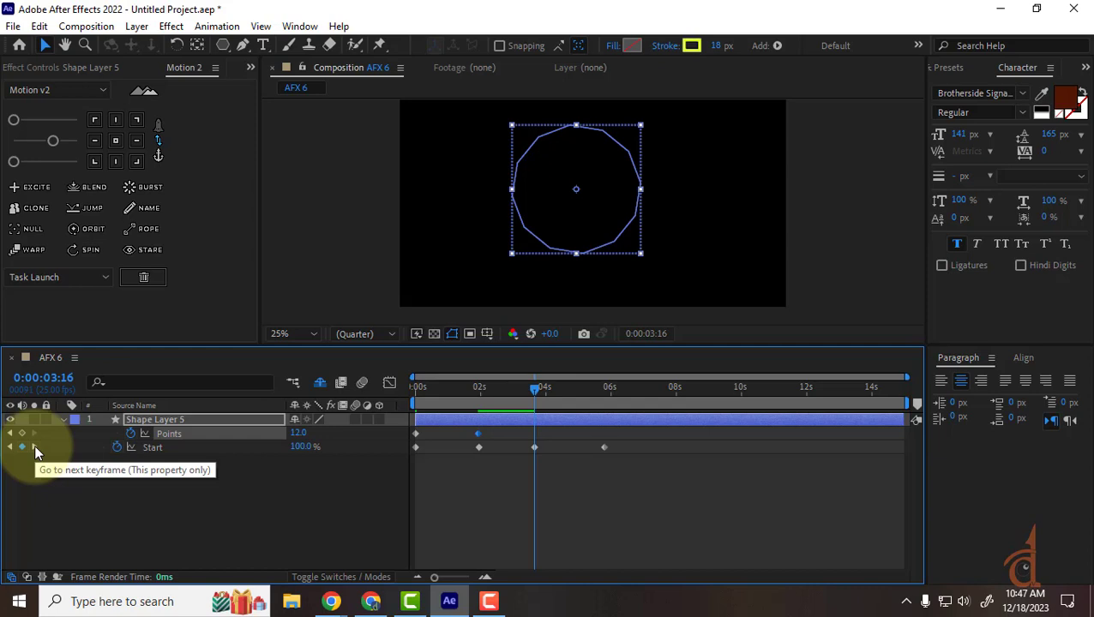
left_click(34, 446)
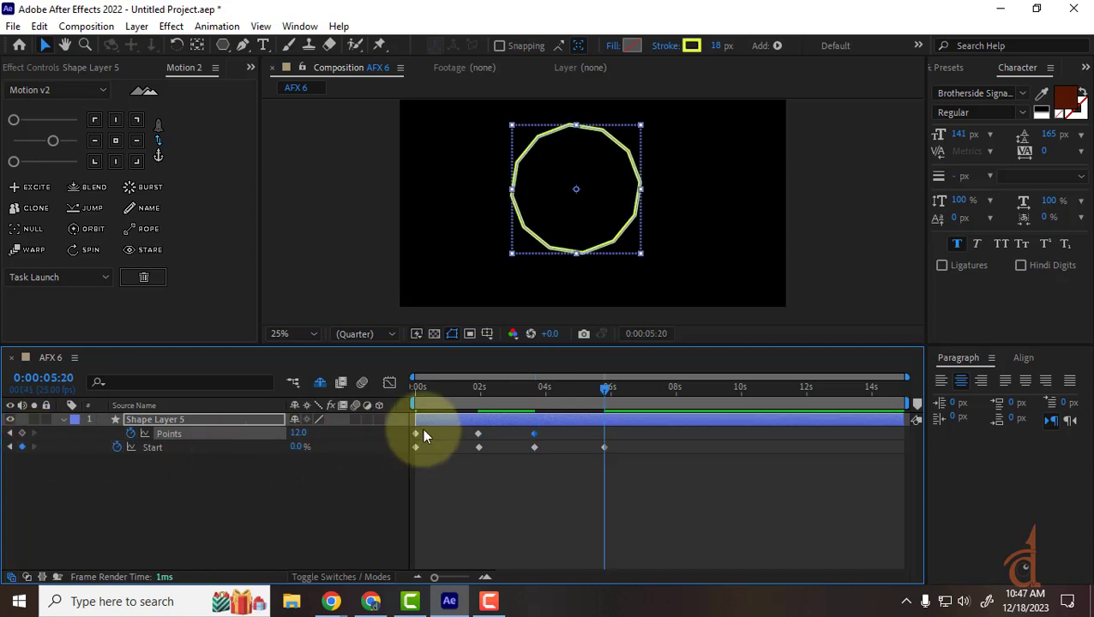
left_click(416, 433)
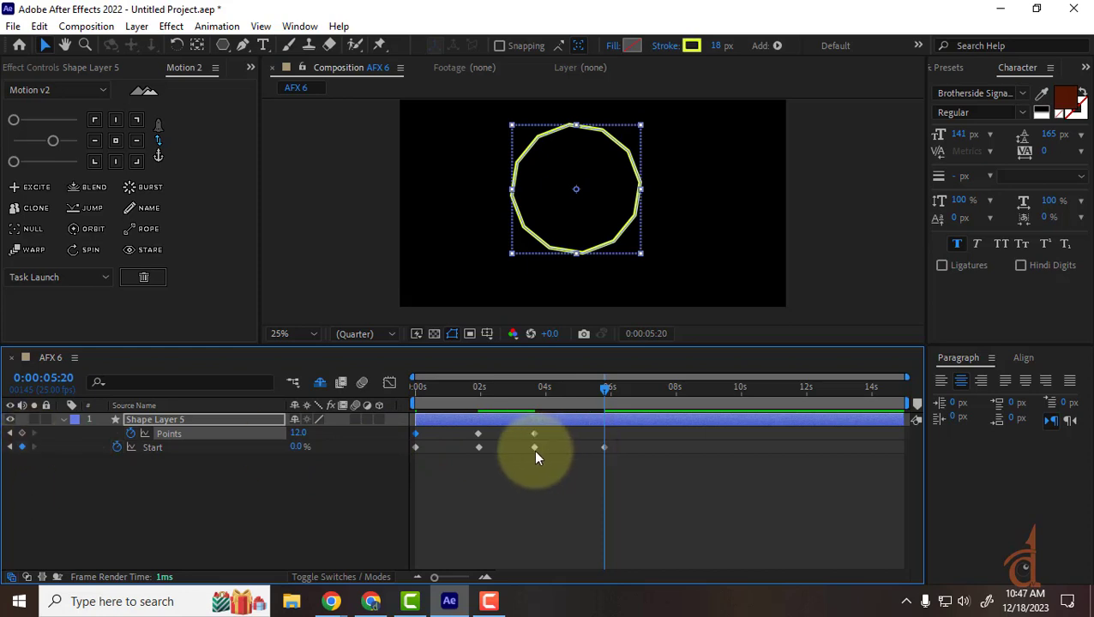
key("ctrl+c")
key("ctrl+v")
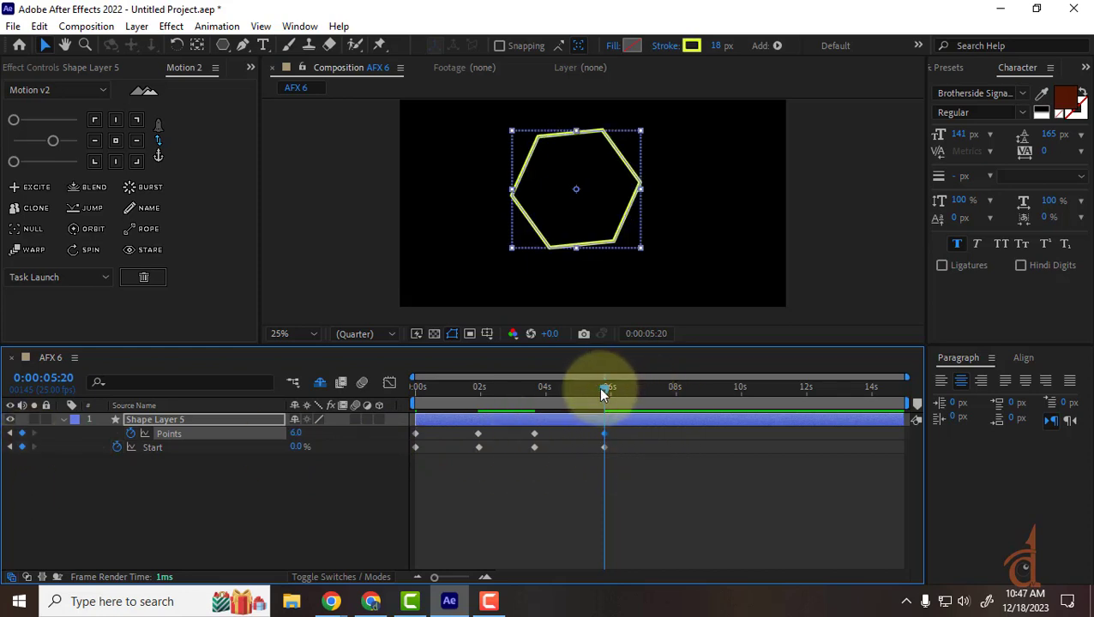
Preview the combined Points and Trim Paths animation from 0:00:00:00.
left_click_drag(605, 387, 24, 385)
key("space")
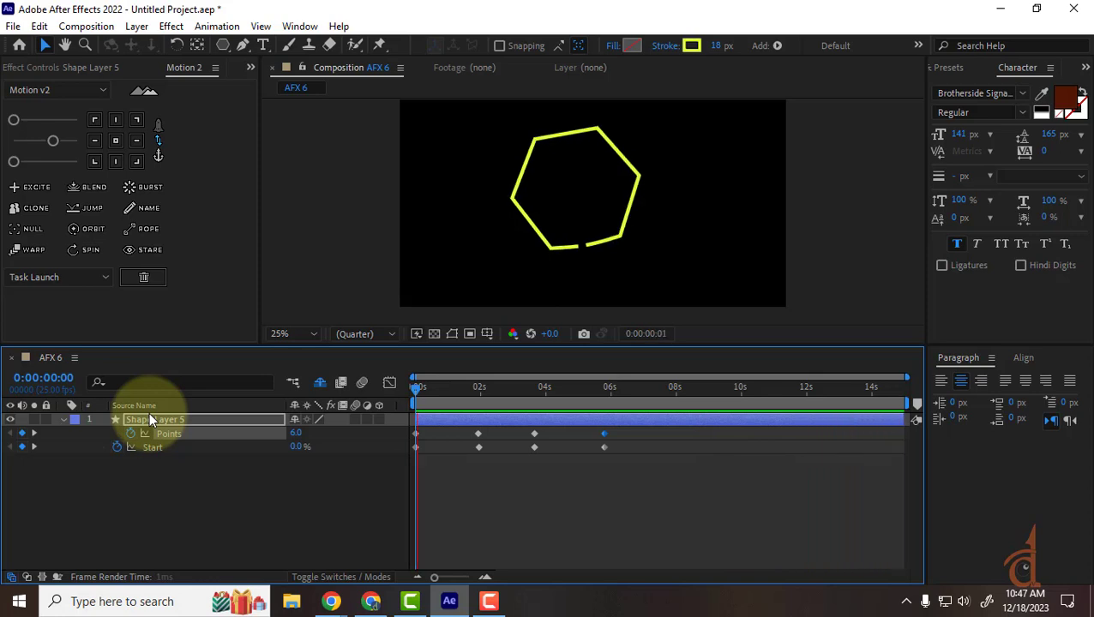
key("space")
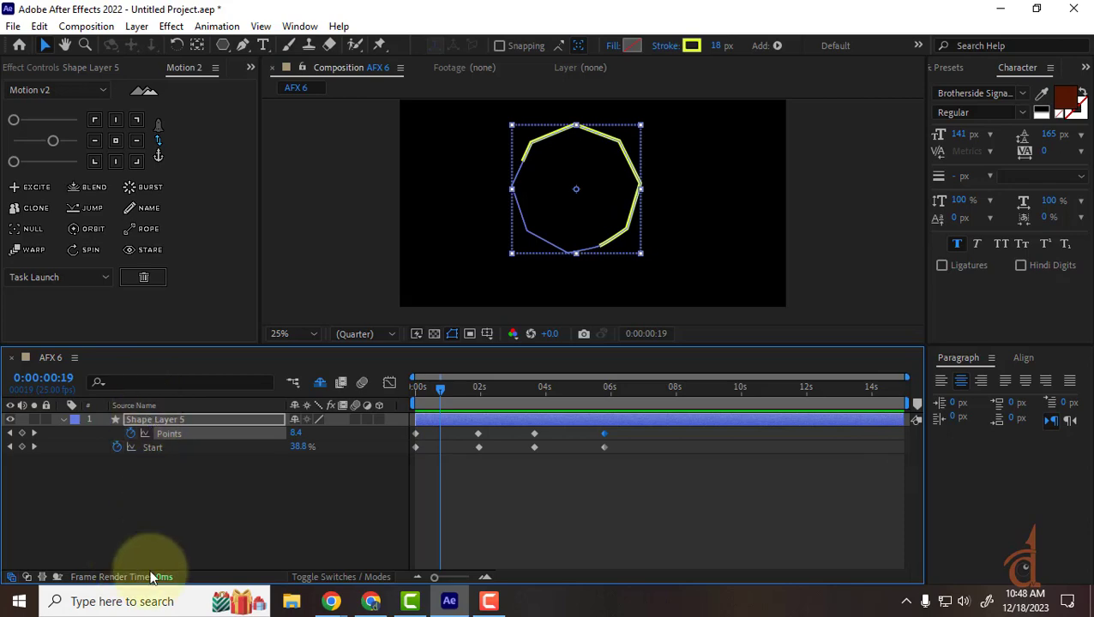
Switch to Chrome, search YouTube for "shape animation after effects" and examine the animated shape examples among the Shorts results.
mouse_move(331, 601)
left_click(256, 540)
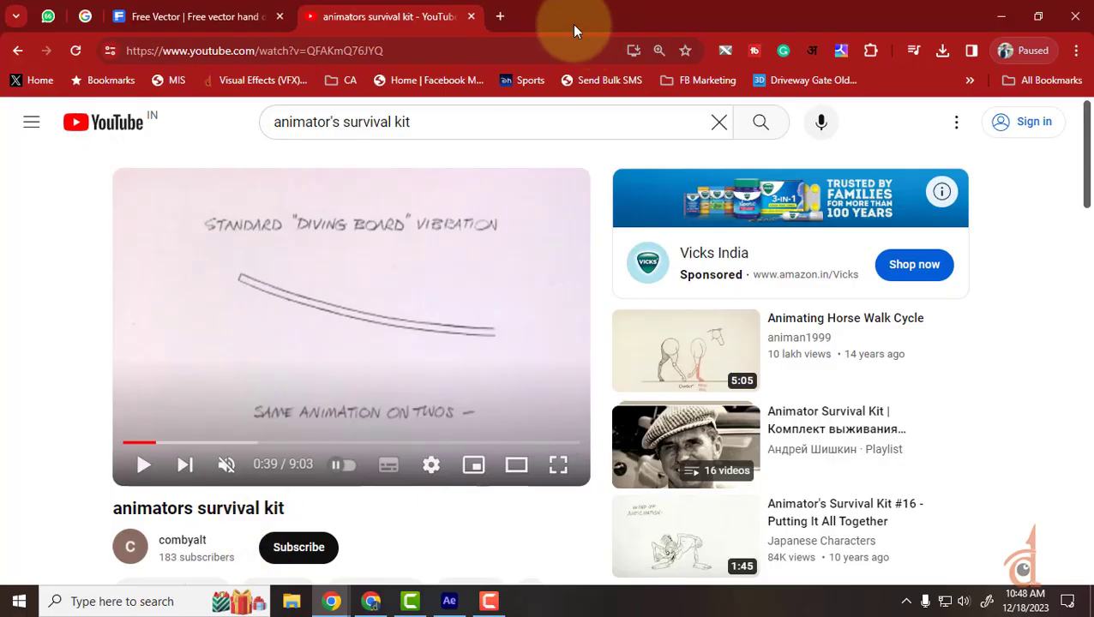
triple_click(377, 118)
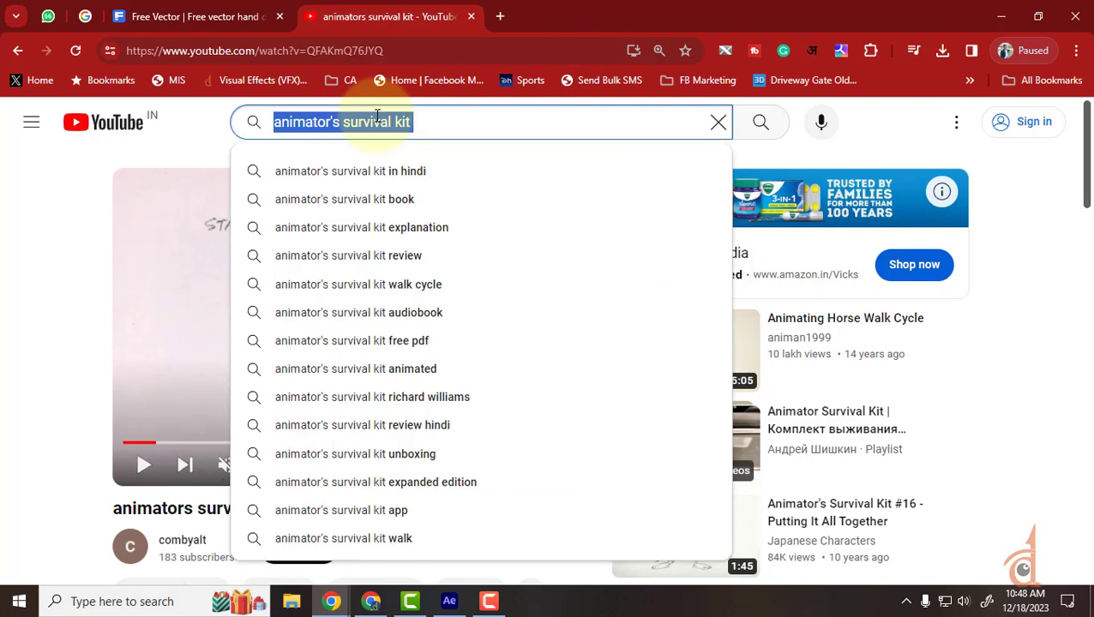
type("shape")
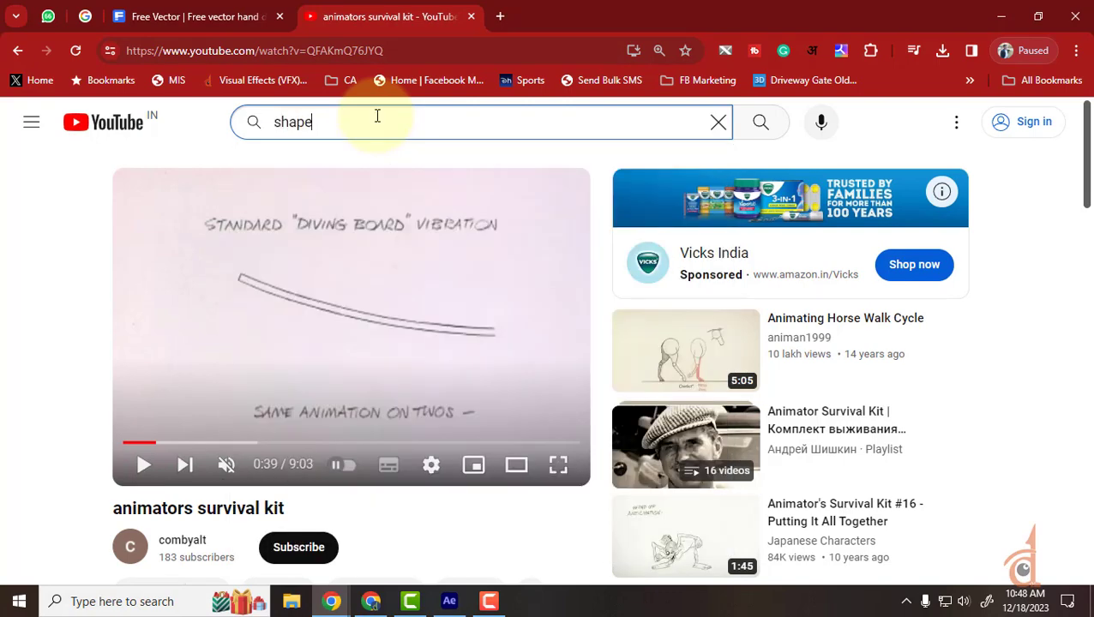
type(" animation")
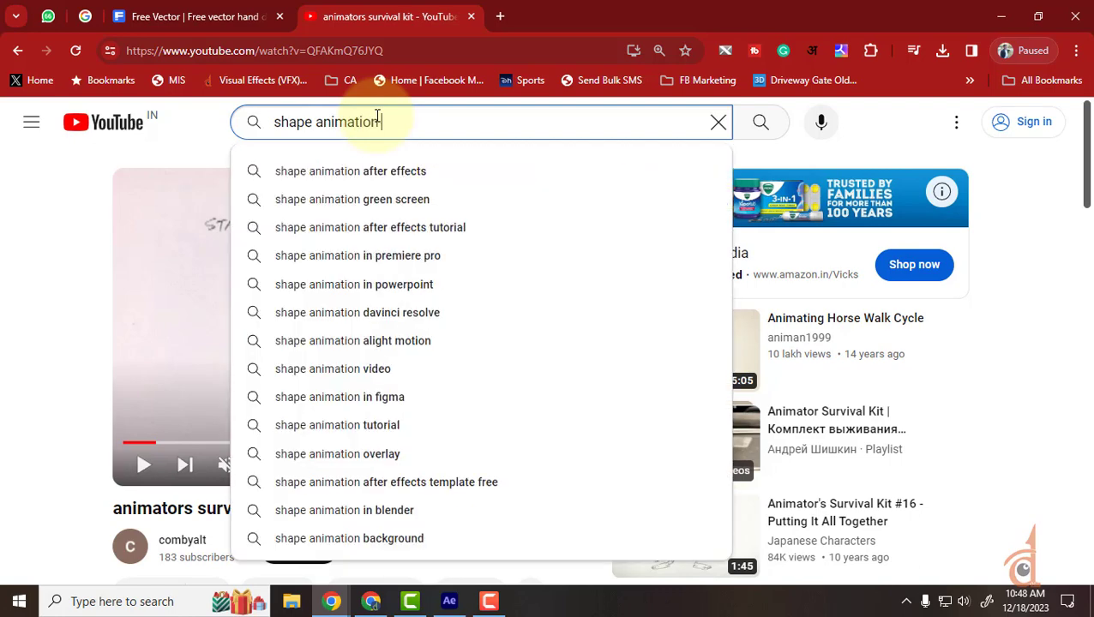
key("Down")
key("Return")
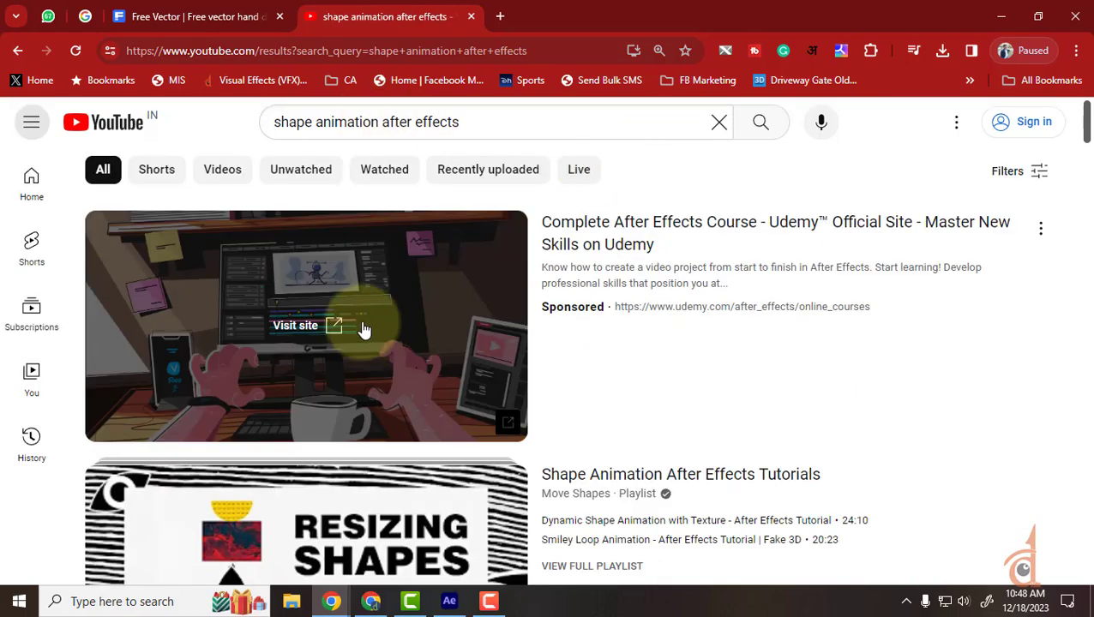
scroll(362, 330, "down", 5)
scroll(257, 330, "up", 2)
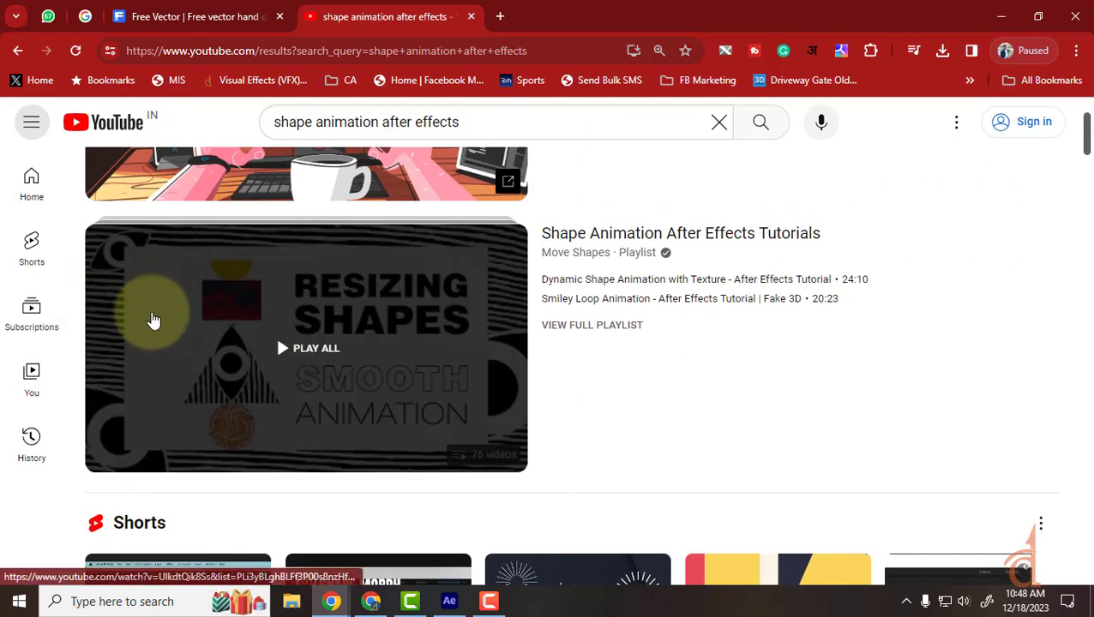
scroll(333, 358, "down", 4)
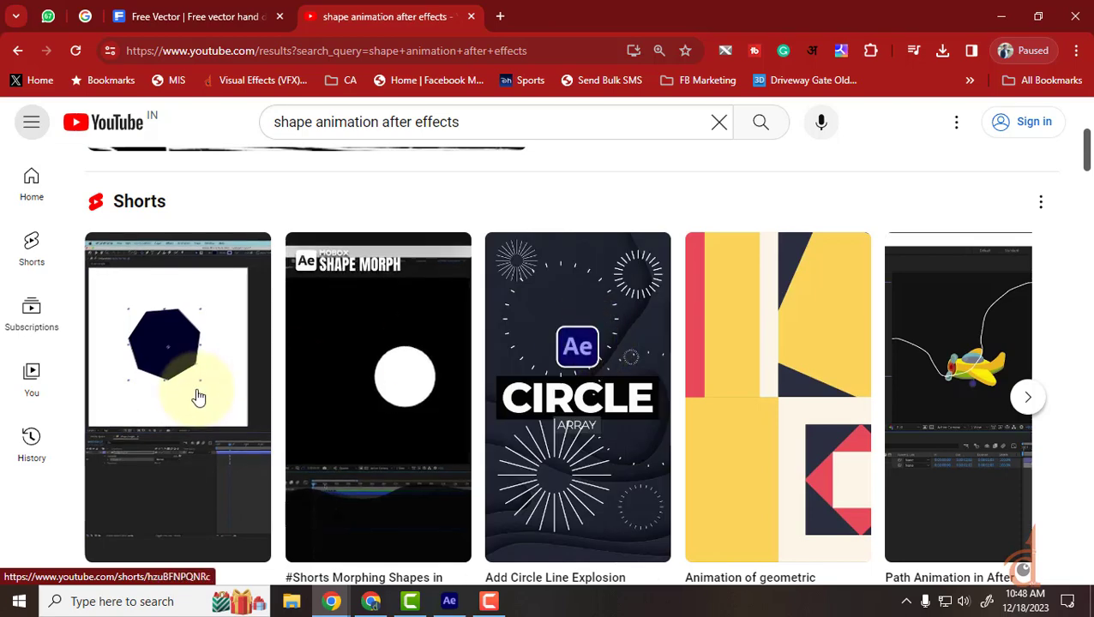
mouse_move(196, 395)
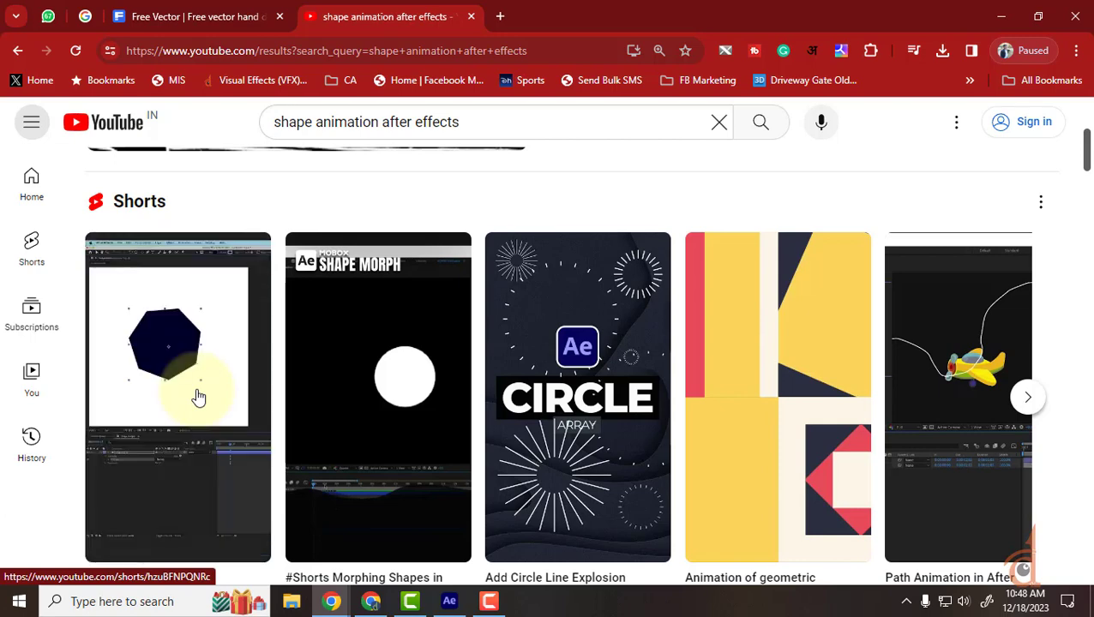
Return to After Effects and delete all Points and Start keyframes of Shape Layer 5.
left_click(448, 601)
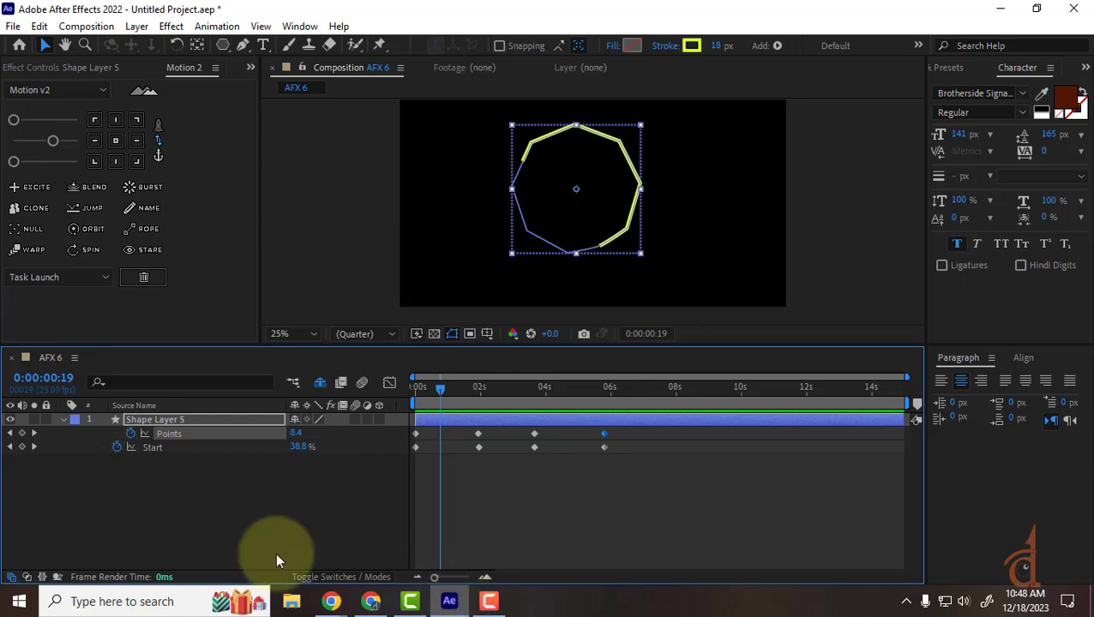
left_click(161, 502)
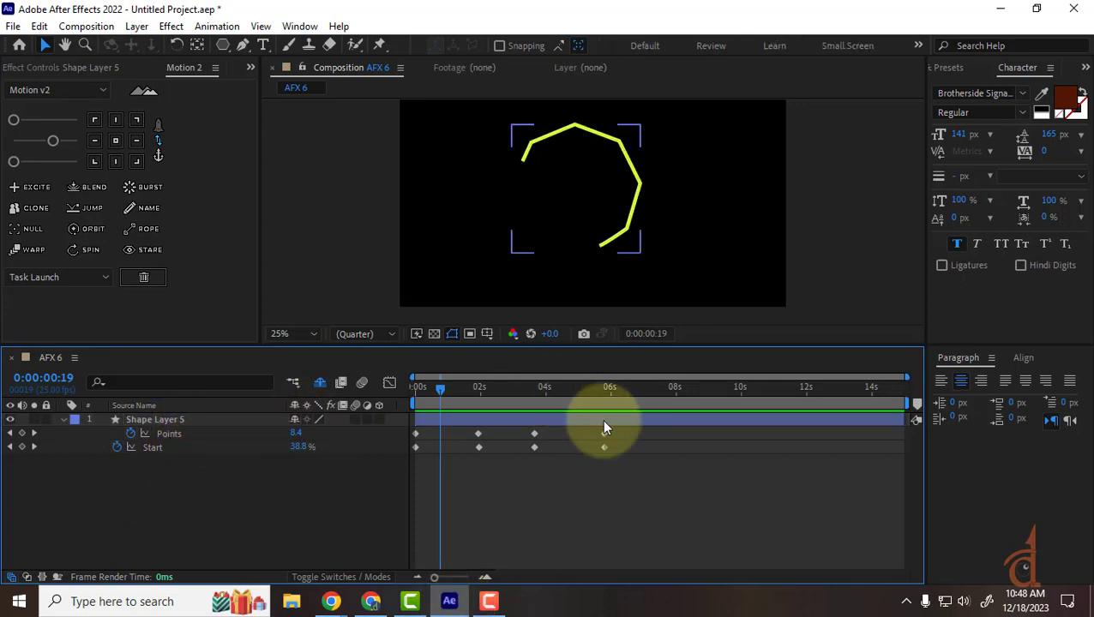
left_click_drag(629, 431, 380, 484)
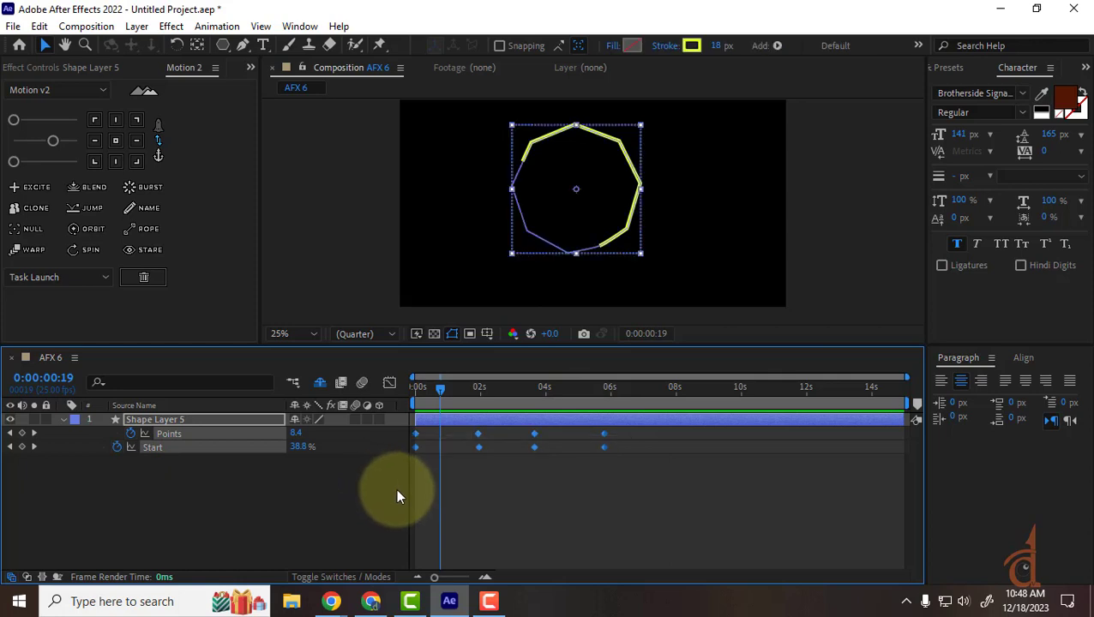
key("Delete")
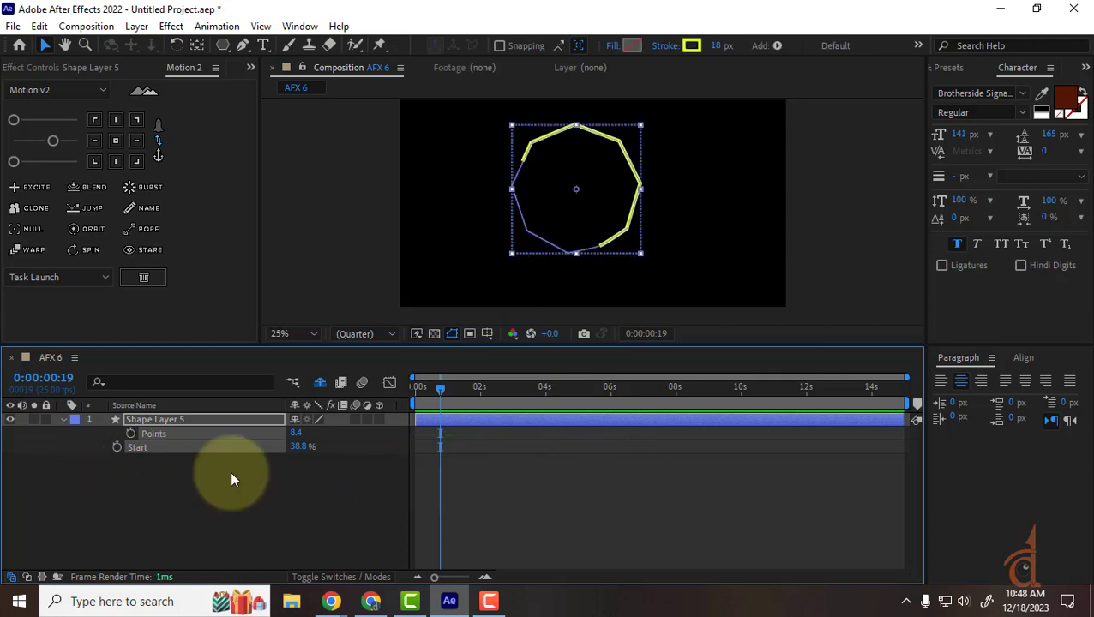
At 0:00:00:00, set Shape Layer 5's Points to 3 and its Trim Paths Start to 0%.
left_click_drag(435, 394, 238, 399)
left_click(307, 470)
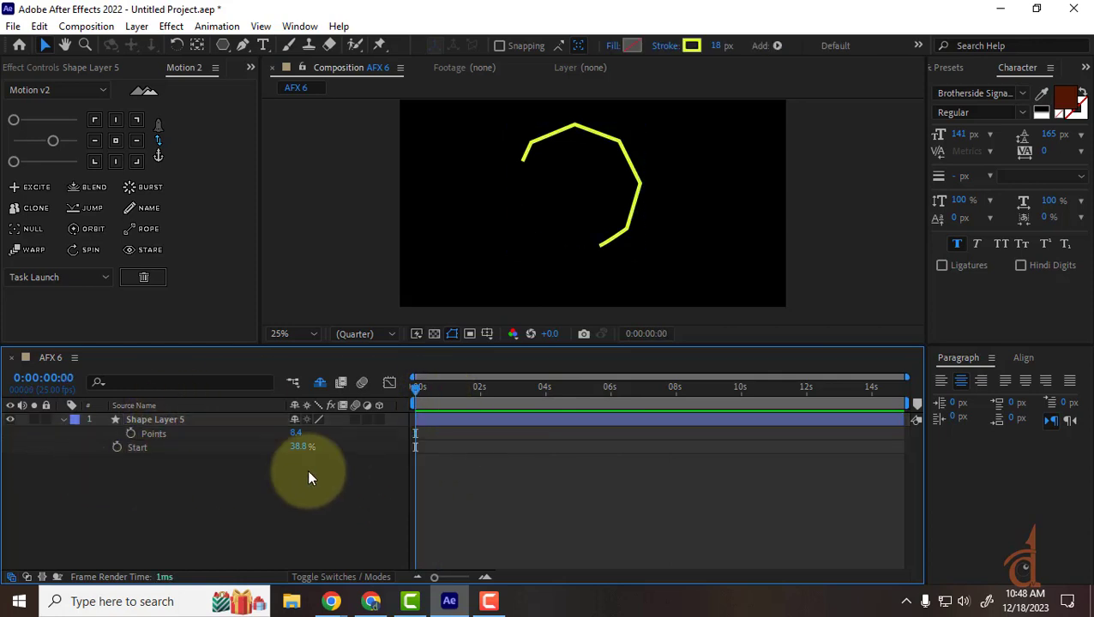
left_click(300, 433)
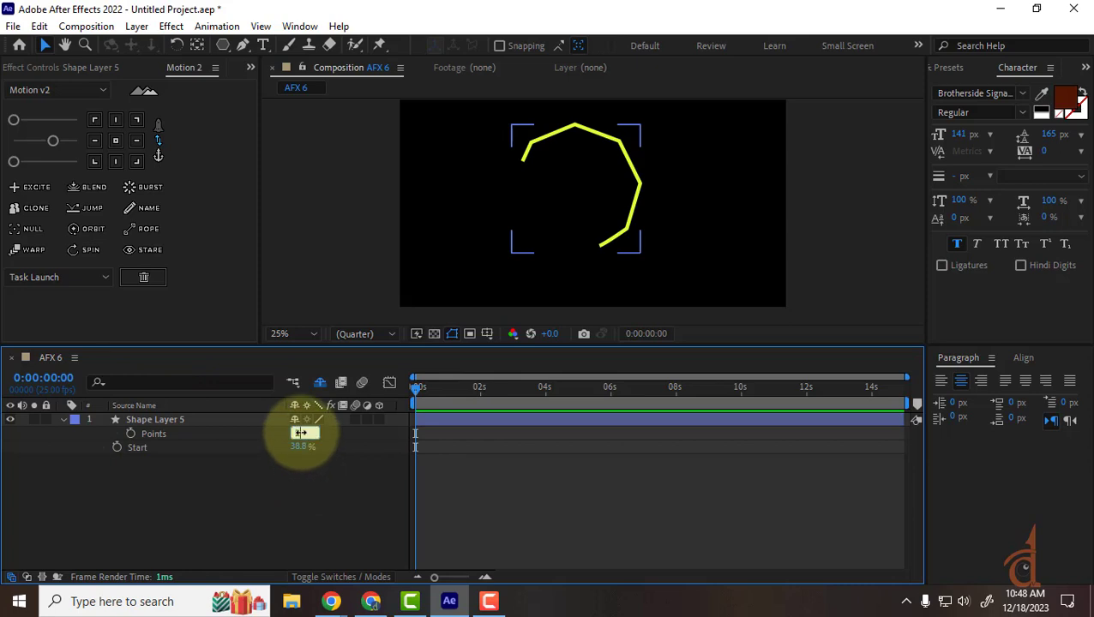
type("3")
key("Return")
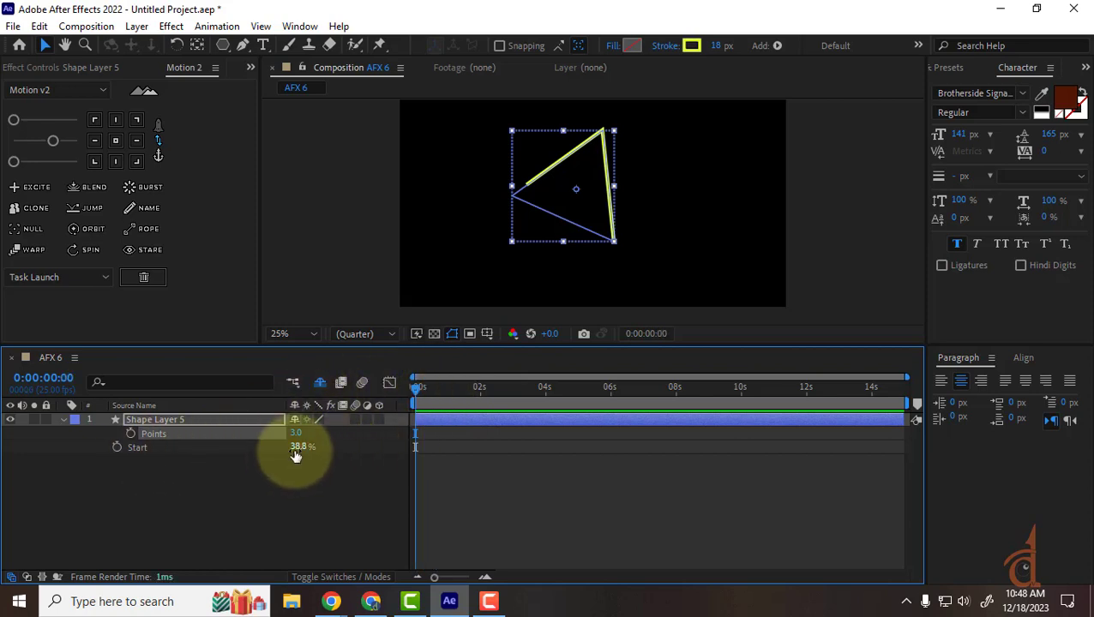
mouse_move(296, 449)
left_mouse_down()
mouse_move(695, 453)
mouse_move(0, 487)
left_mouse_up()
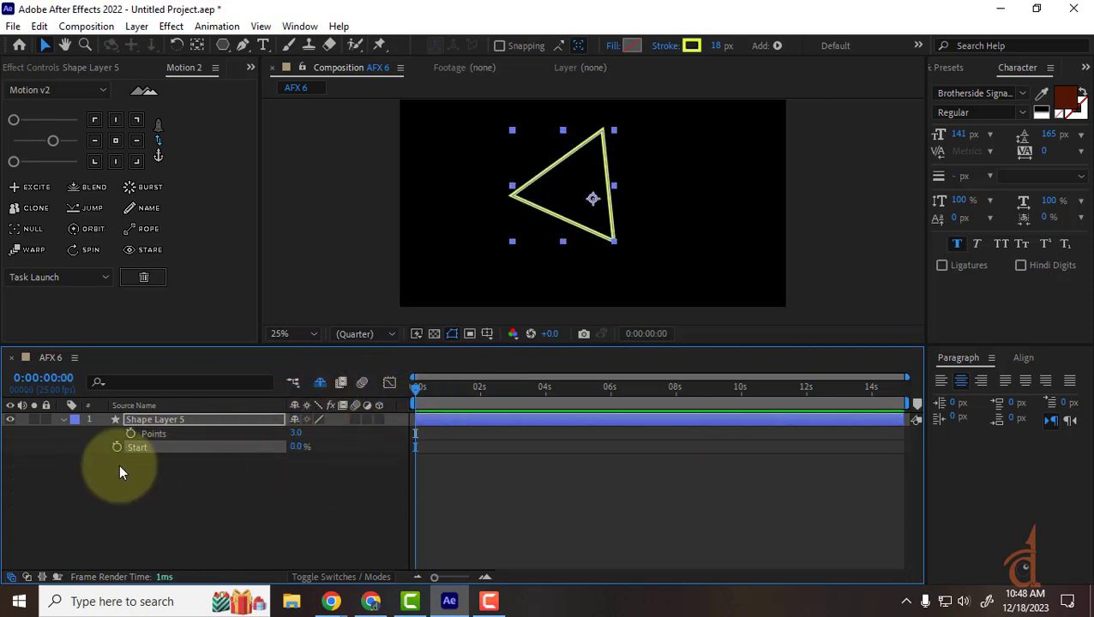
Enable keyframing for Points on Shape Layer 5 at 0:00:00:00.
left_click(142, 500)
left_click(148, 434)
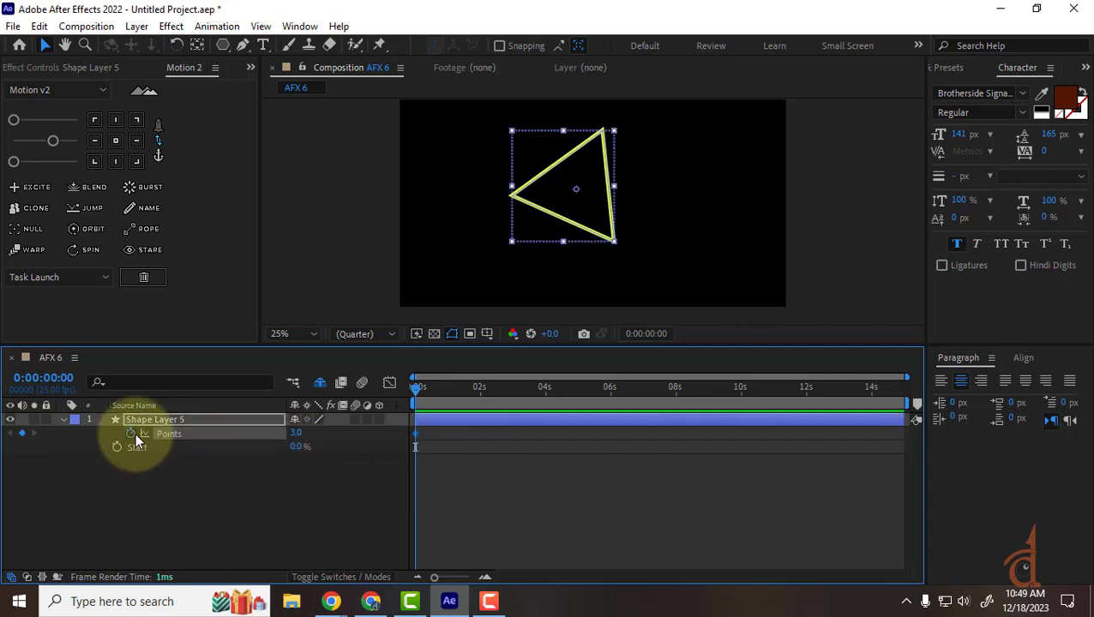
left_click(132, 433)
Keyframe Points at 277 at 0:00:01:09 and at 6 at 0:00:02:16.
left_click_drag(418, 398, 460, 396)
left_click_drag(297, 436, 518, 432)
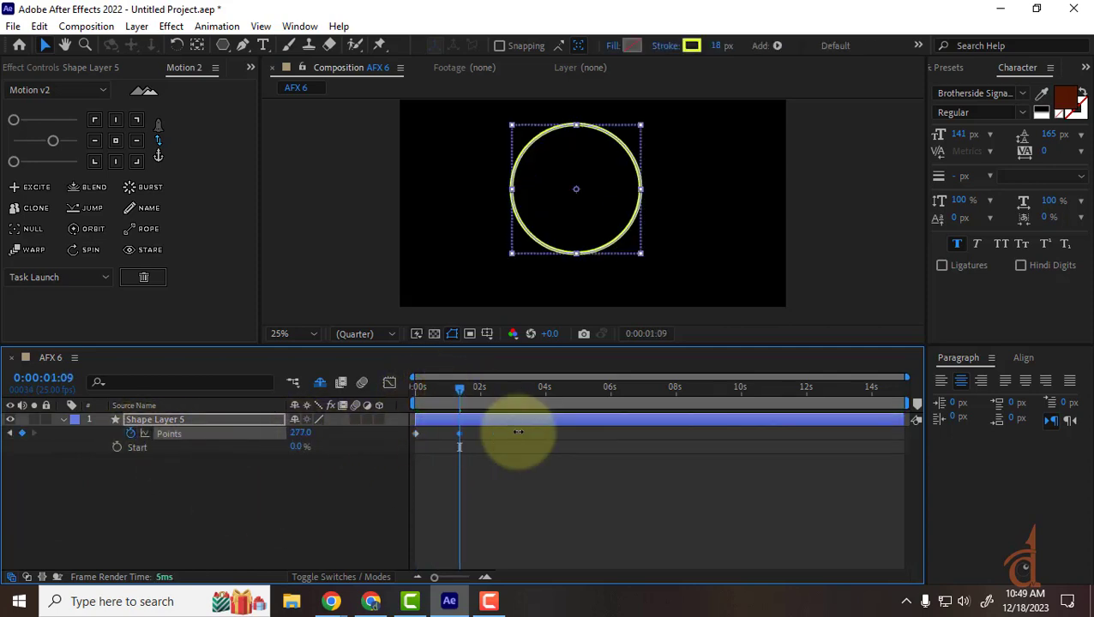
left_click_drag(490, 395, 501, 392)
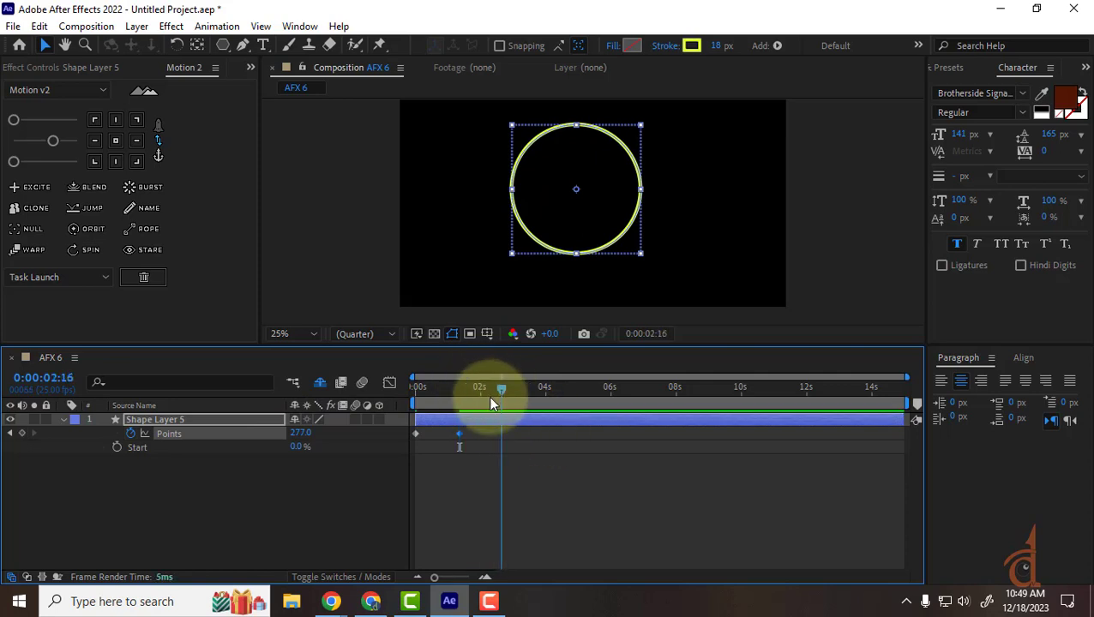
left_click(305, 434)
key("Return")
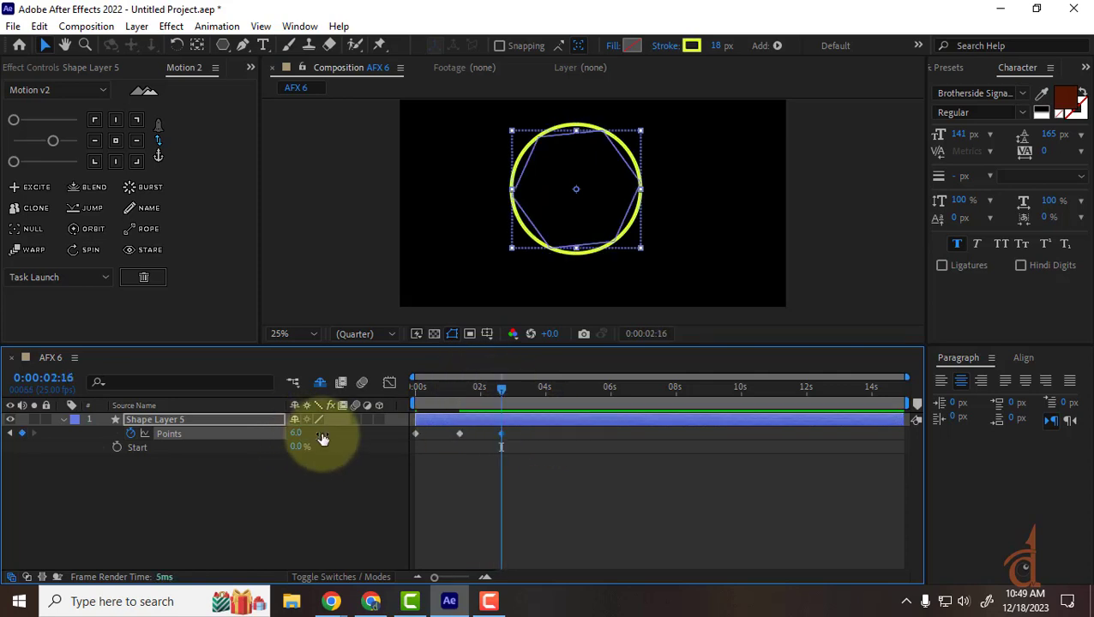
Keyframe Points at 4 at 0:00:04:07 and at 3 at 0:00:05:08.
left_click_drag(514, 396, 553, 392)
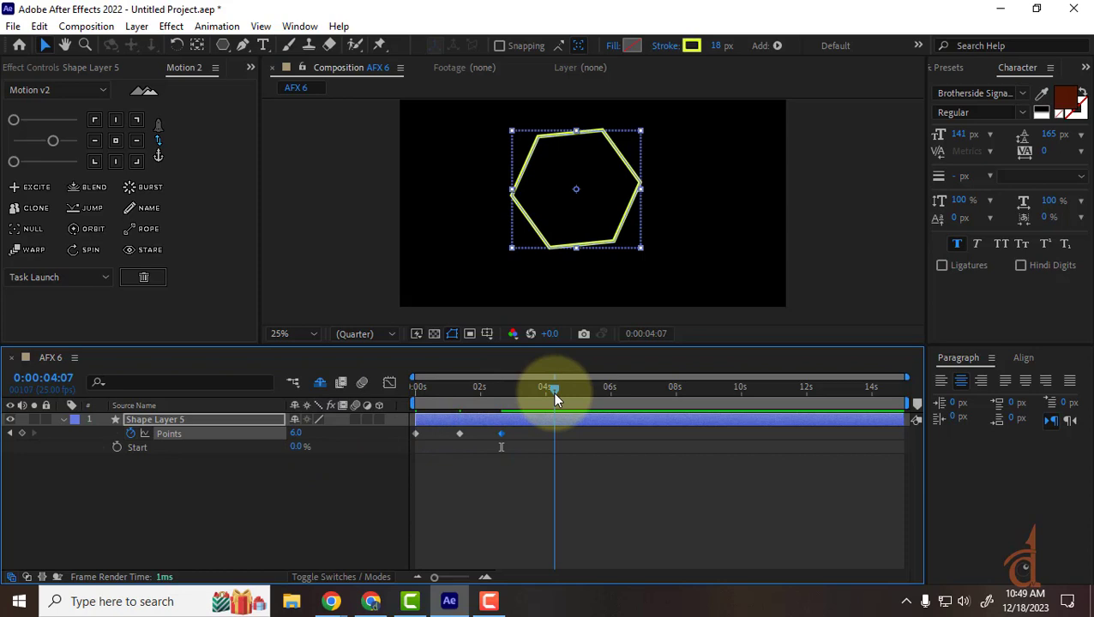
left_click(305, 433)
type("4")
key("Return")
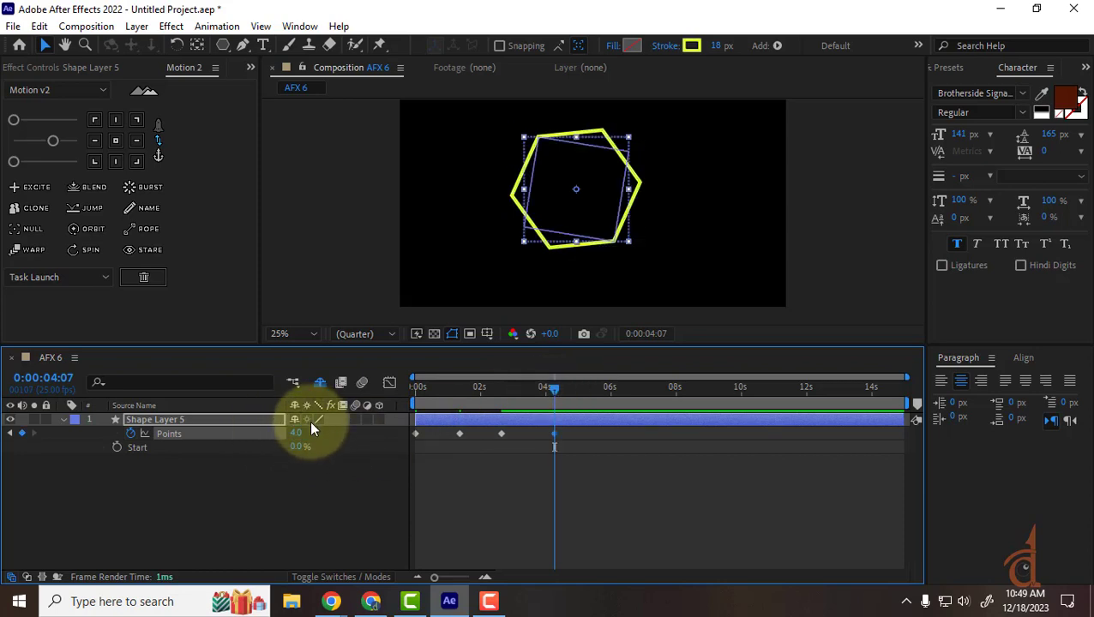
left_click(588, 390)
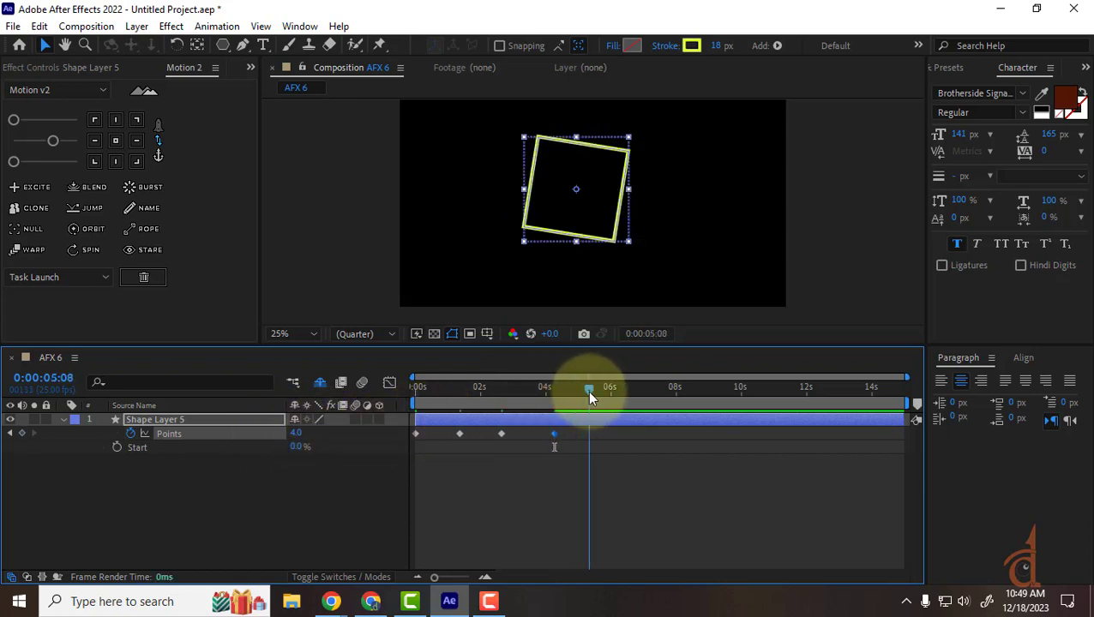
left_click(300, 435)
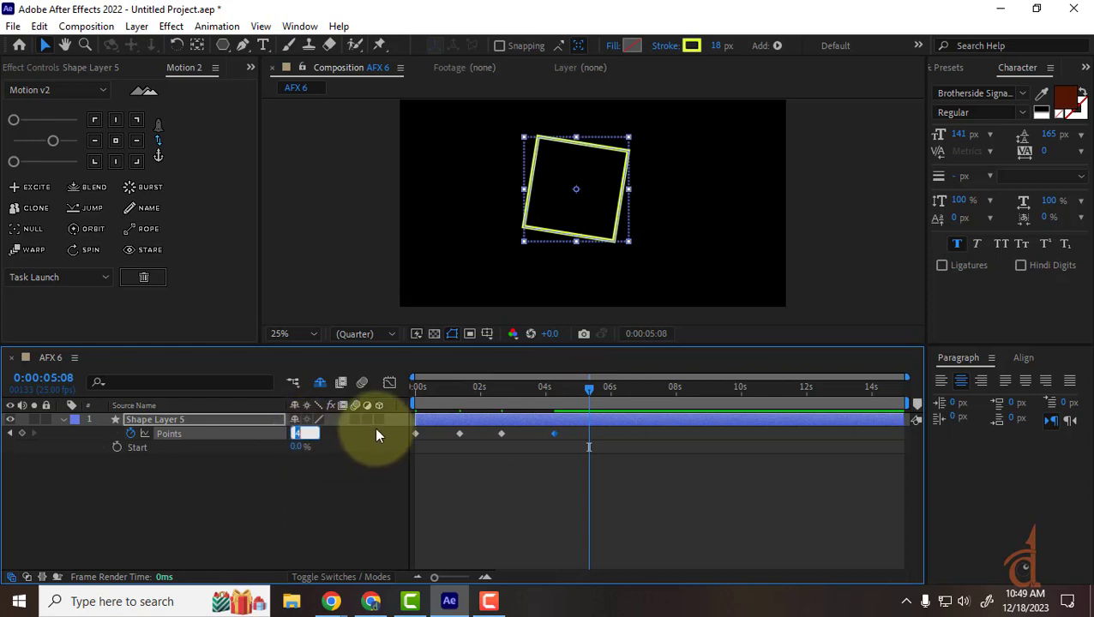
type("3")
key("Return")
Keyframe Points at 360 at 0:00:06:07 on Shape Layer 5.
left_click(620, 389)
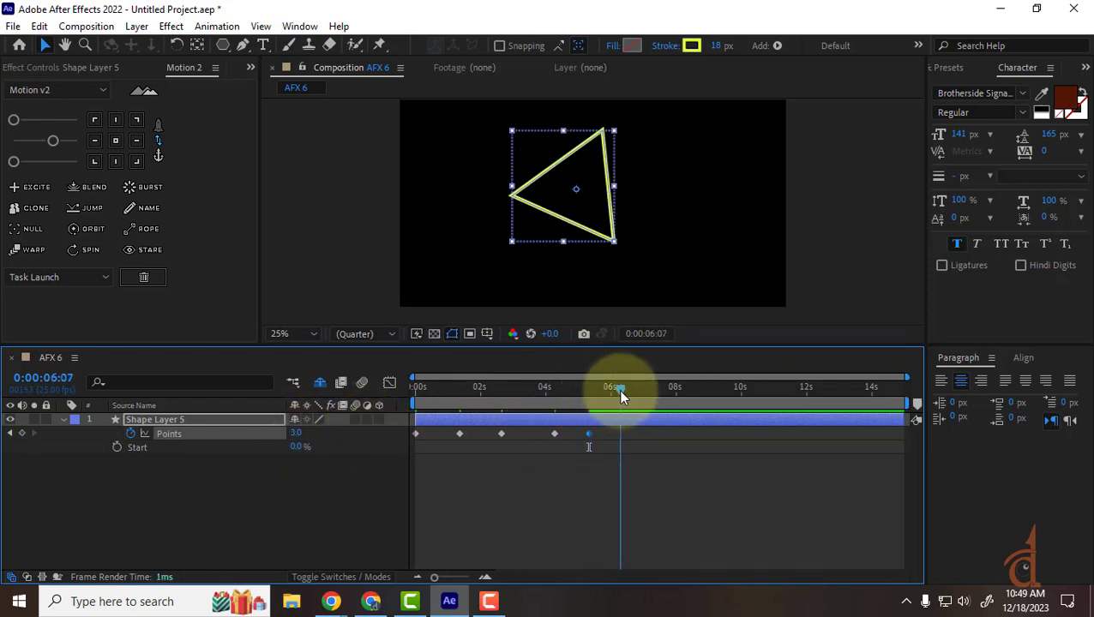
left_click(294, 441)
left_click(296, 434)
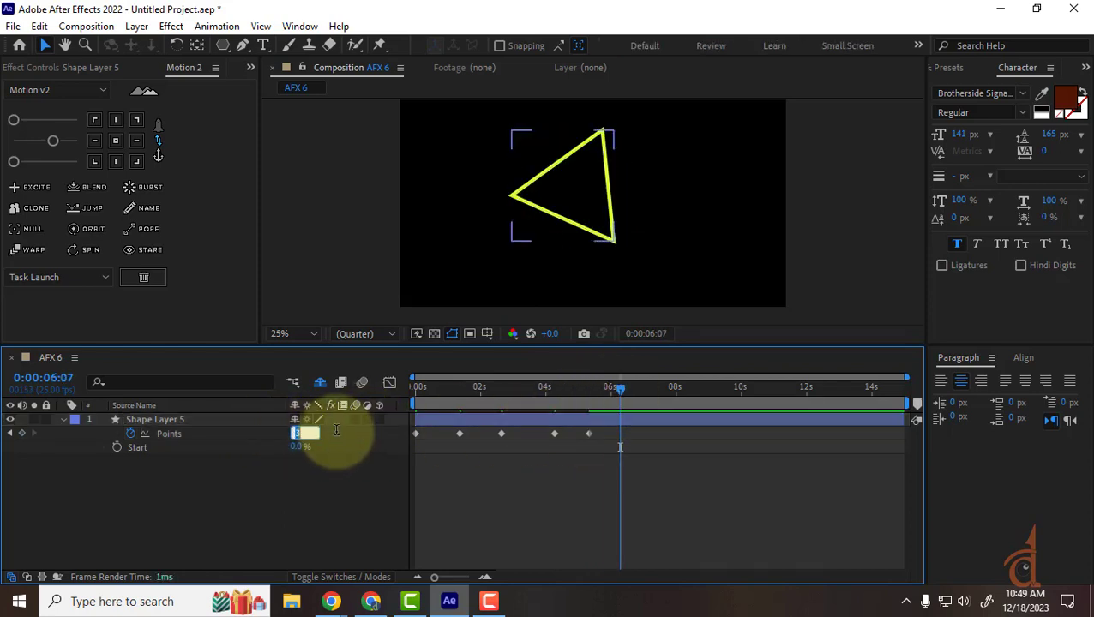
type("360")
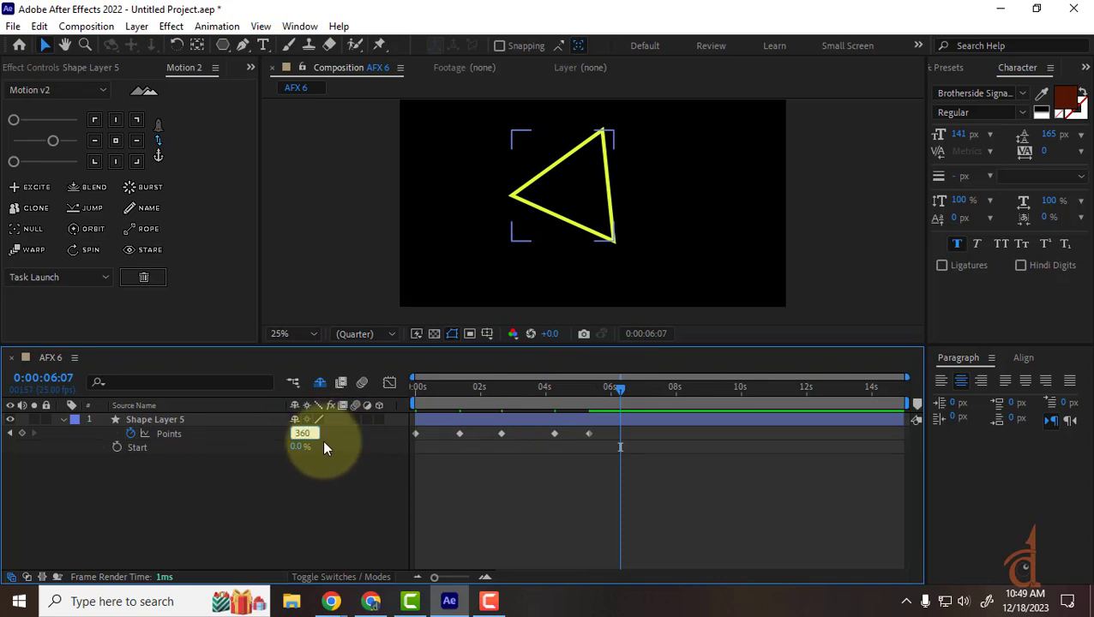
key("Return")
Preview the shape-morphing Points animation from 0:00:00:00.
left_click_drag(620, 394, 320, 480)
left_click(443, 511)
key("space")
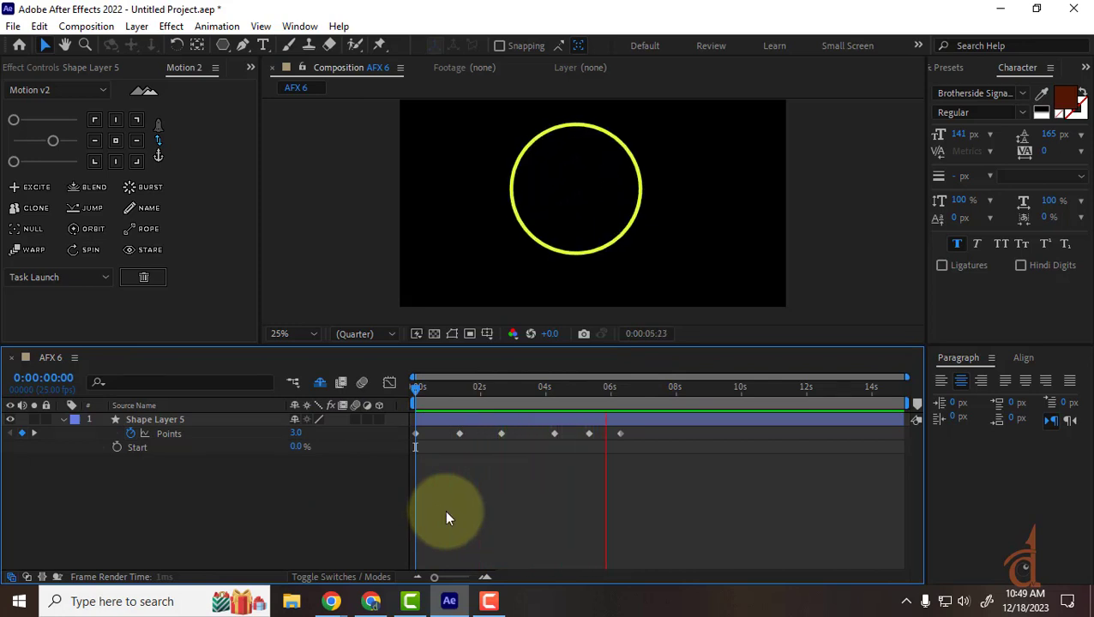
key("space")
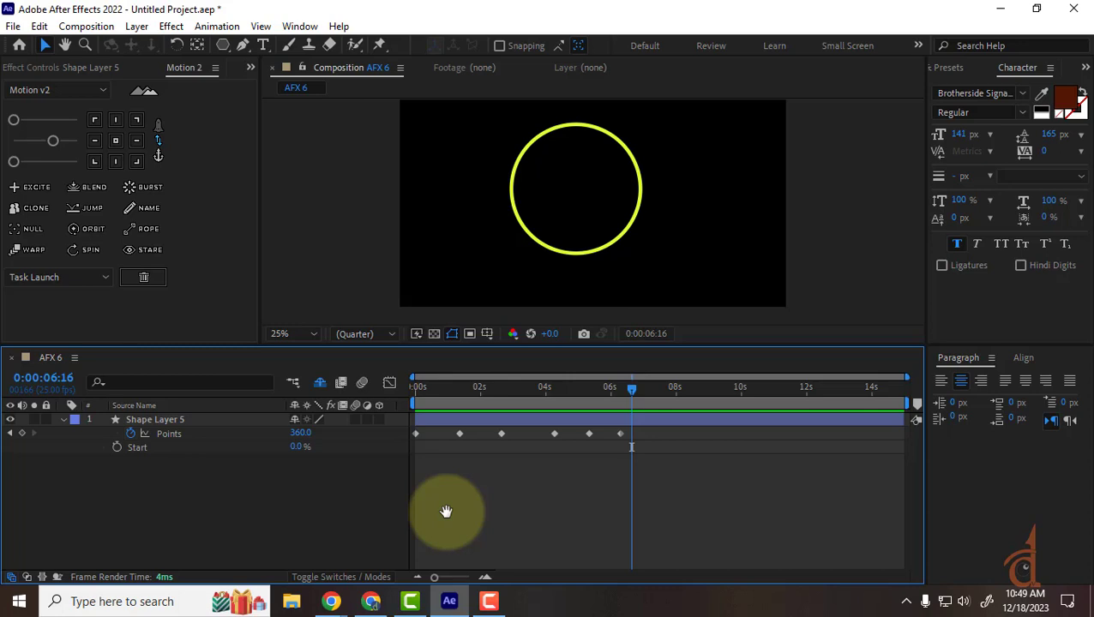
Delete every Points keyframe of Shape Layer 5 except the first one at 0:00:00:00.
left_click(443, 433)
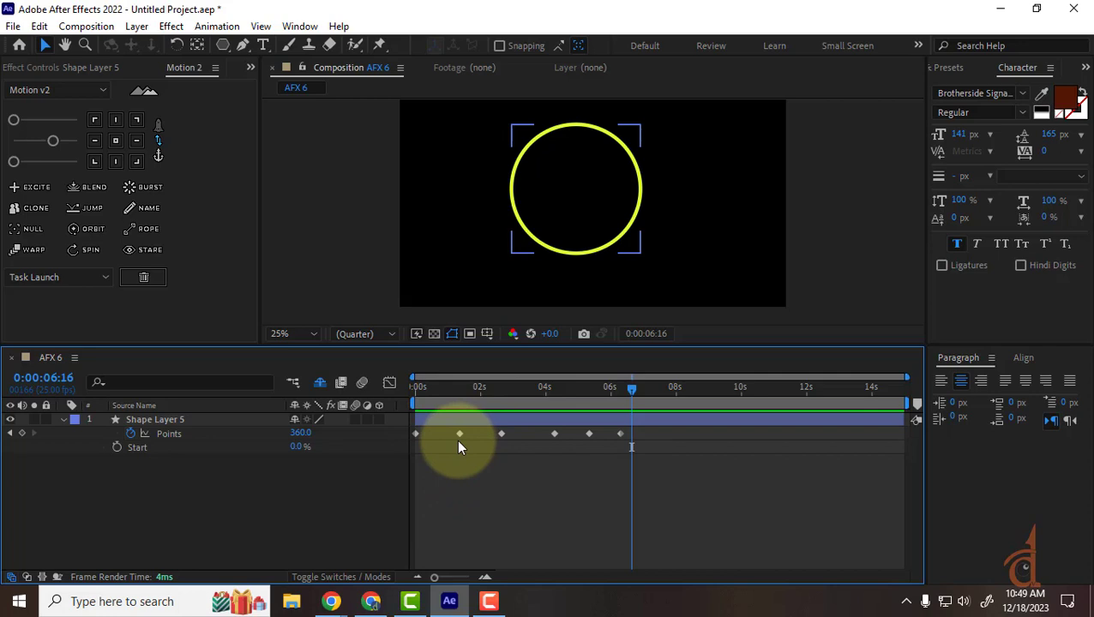
left_click(665, 448)
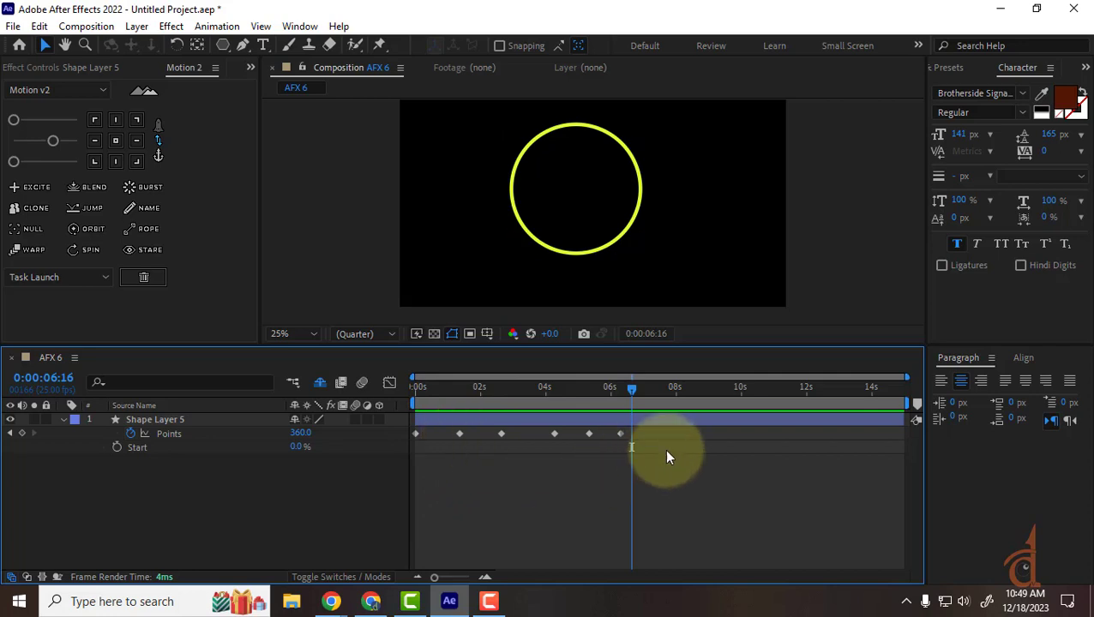
left_click_drag(683, 427, 426, 468)
key("Delete")
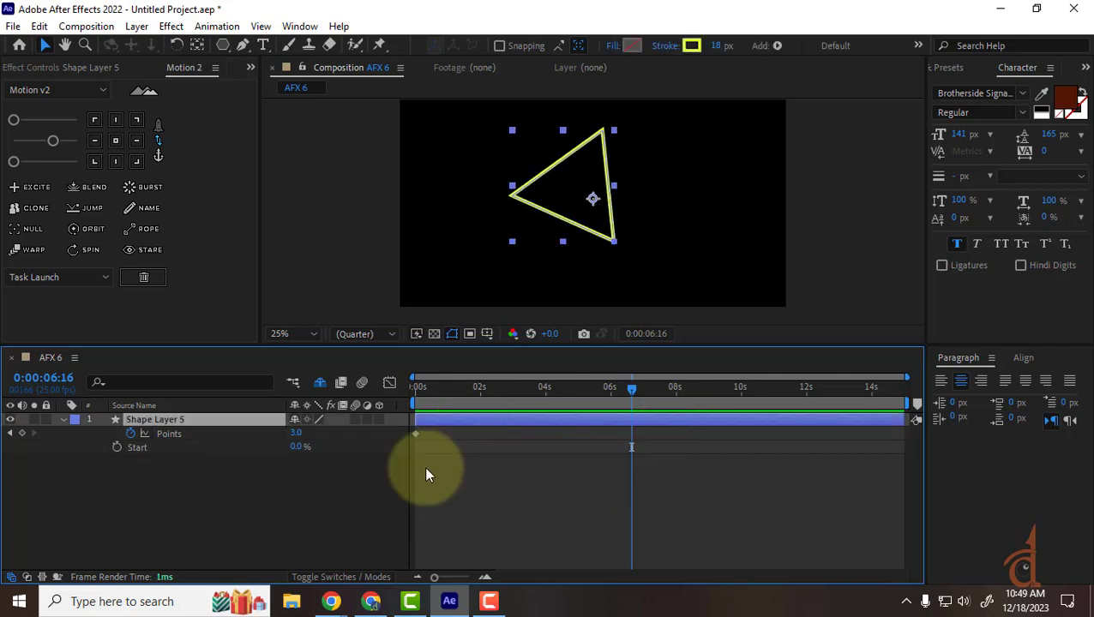
left_click(416, 398)
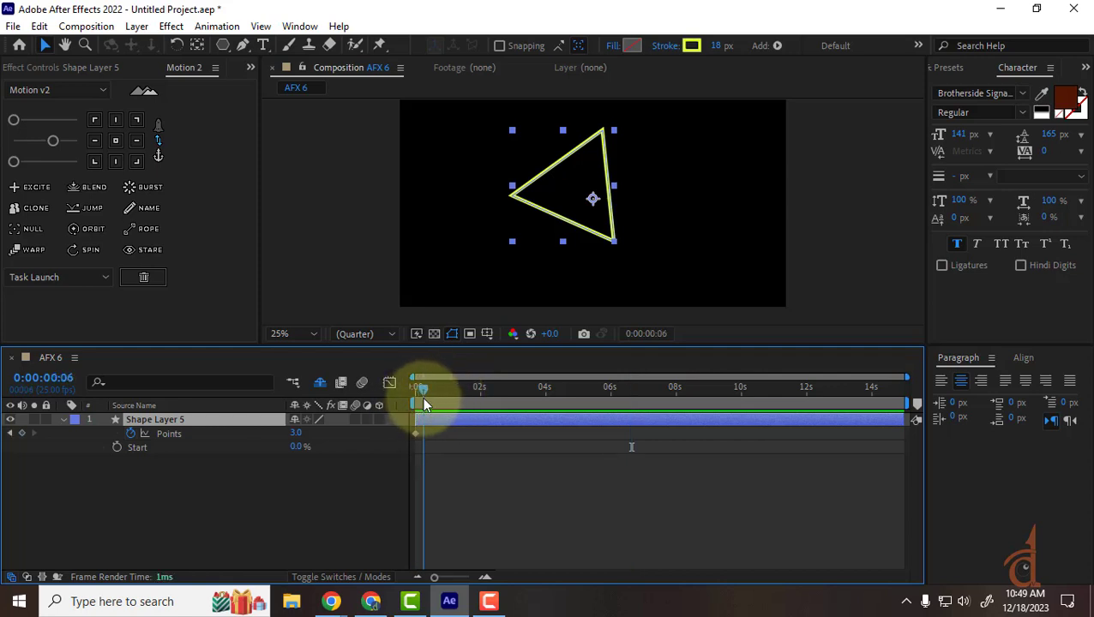
key("space")
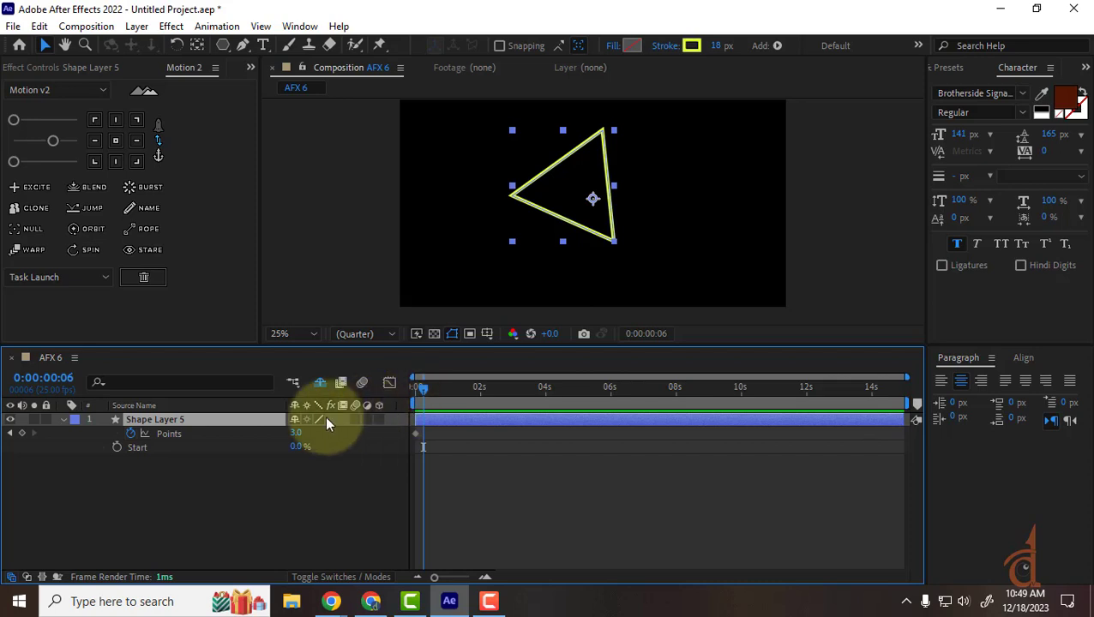
left_click(304, 433)
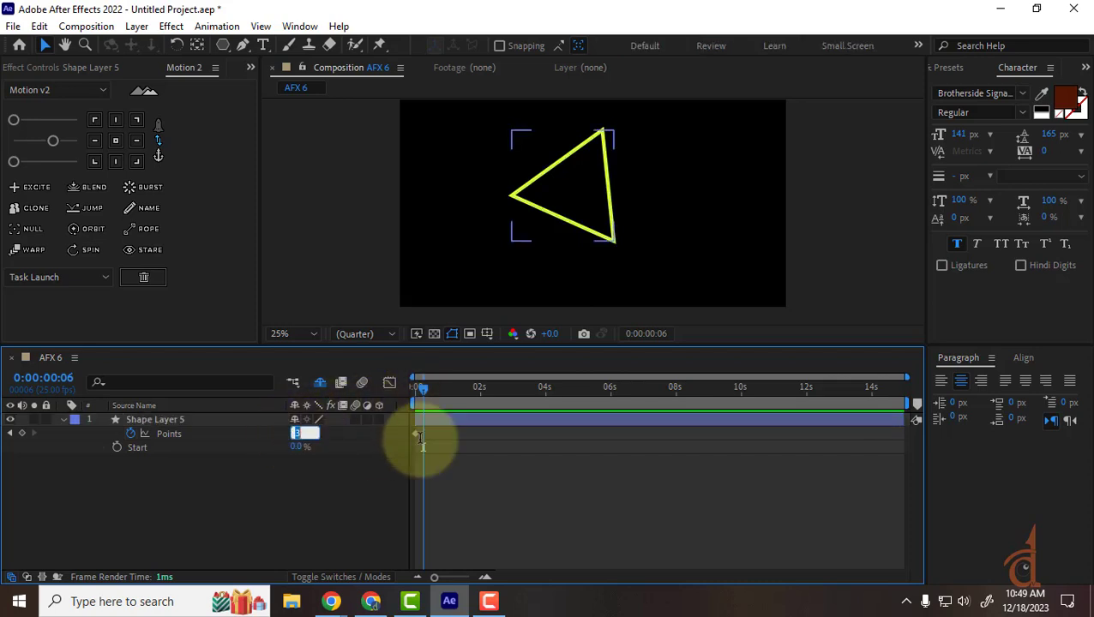
left_click(203, 457)
Reveal the Rotation of Shape Layer 5 and set it to -25°.
left_click(144, 418)
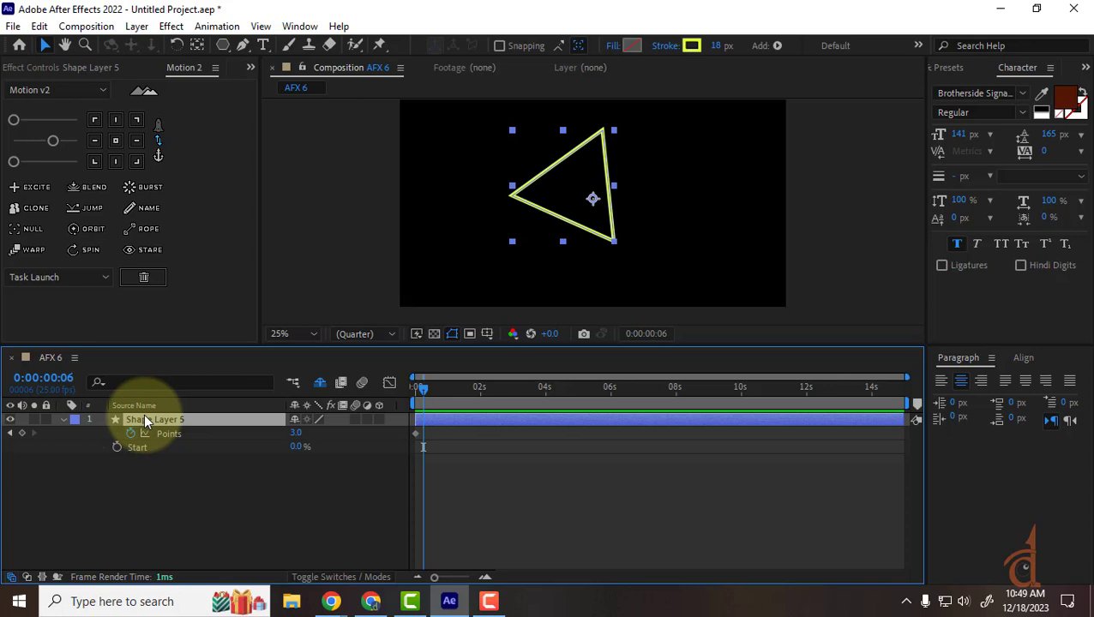
key("r")
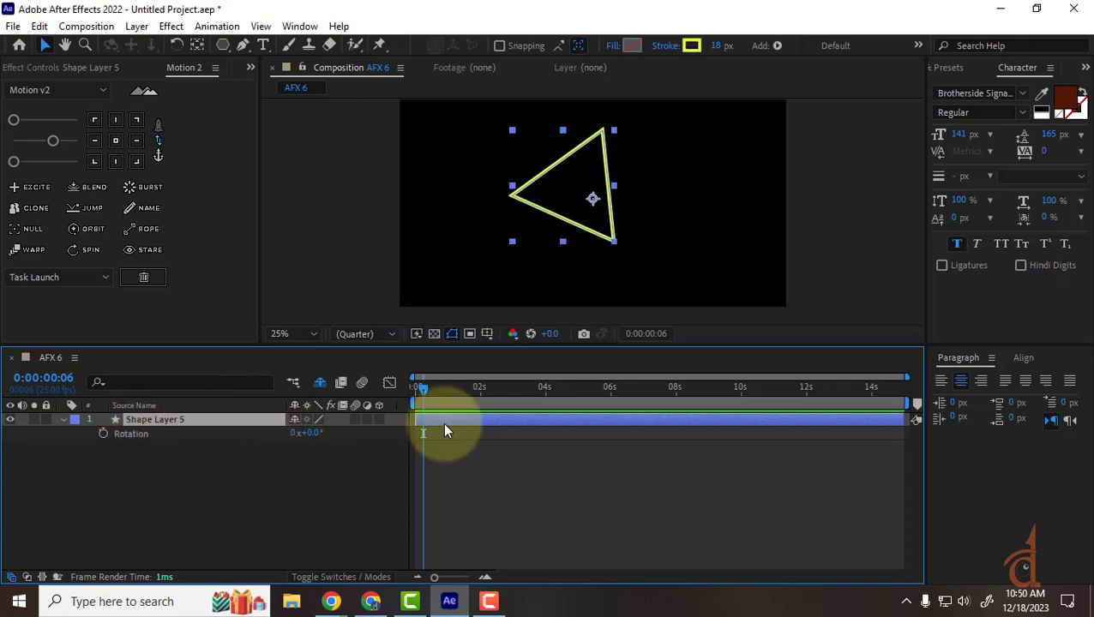
left_click_drag(294, 433, 295, 432)
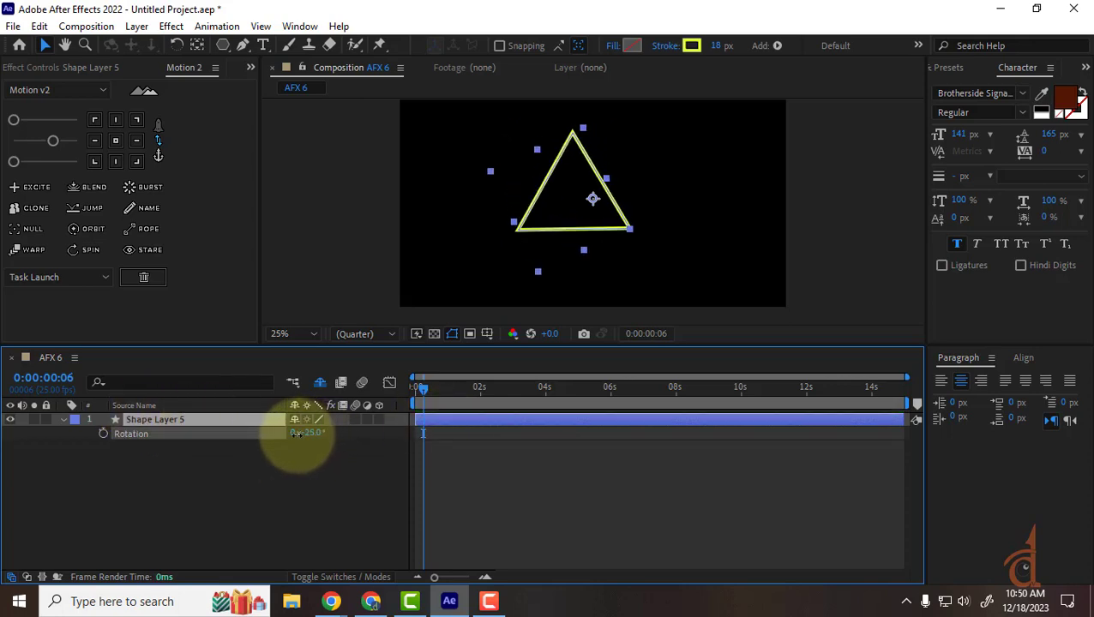
Centre the anchor point of Shape Layer 5 within its bounds using Motion 2.
left_click(128, 419)
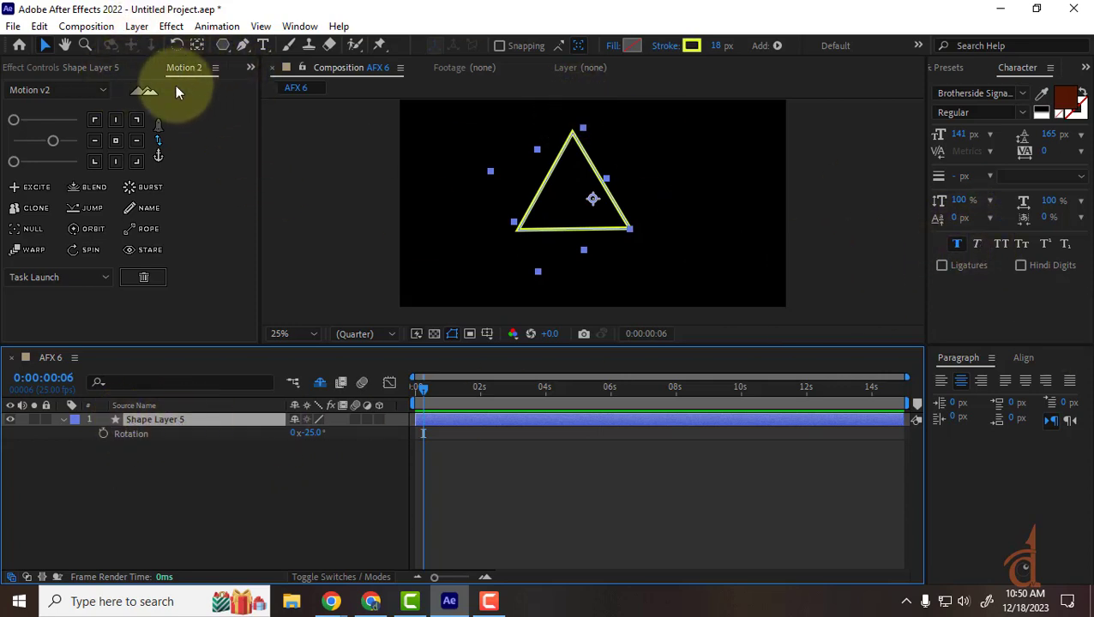
left_click(116, 139)
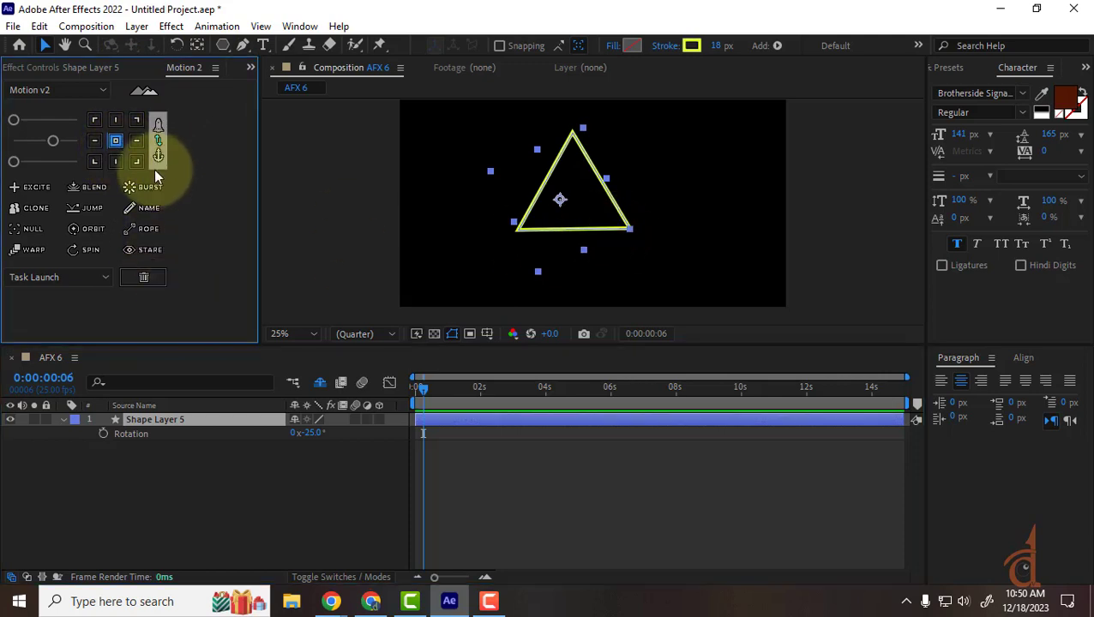
left_click(242, 531)
left_click(176, 420)
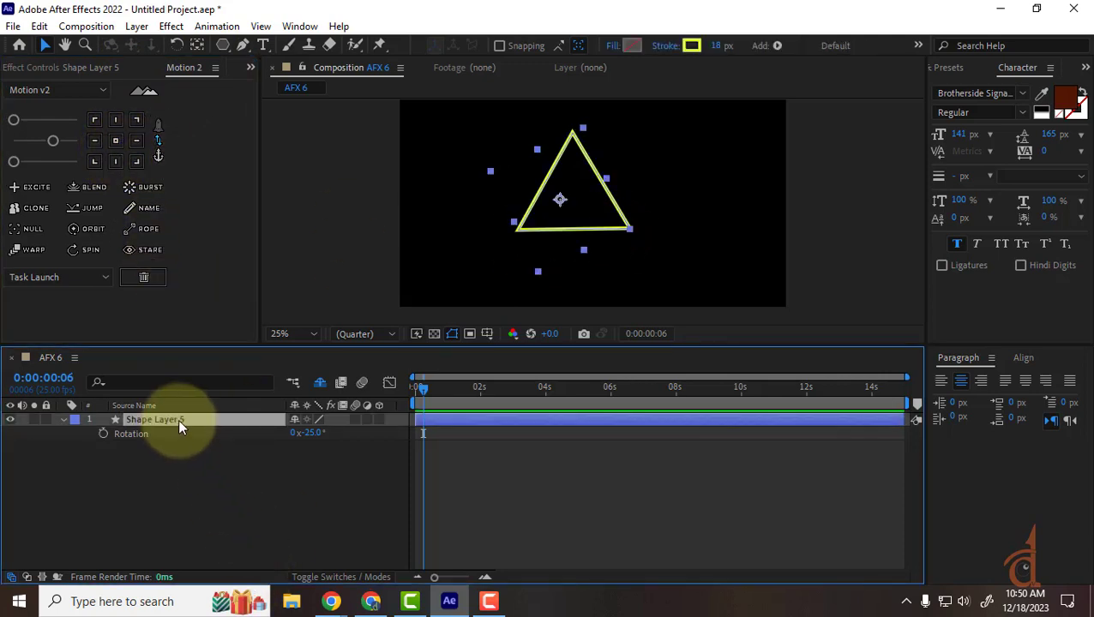
left_click(120, 144)
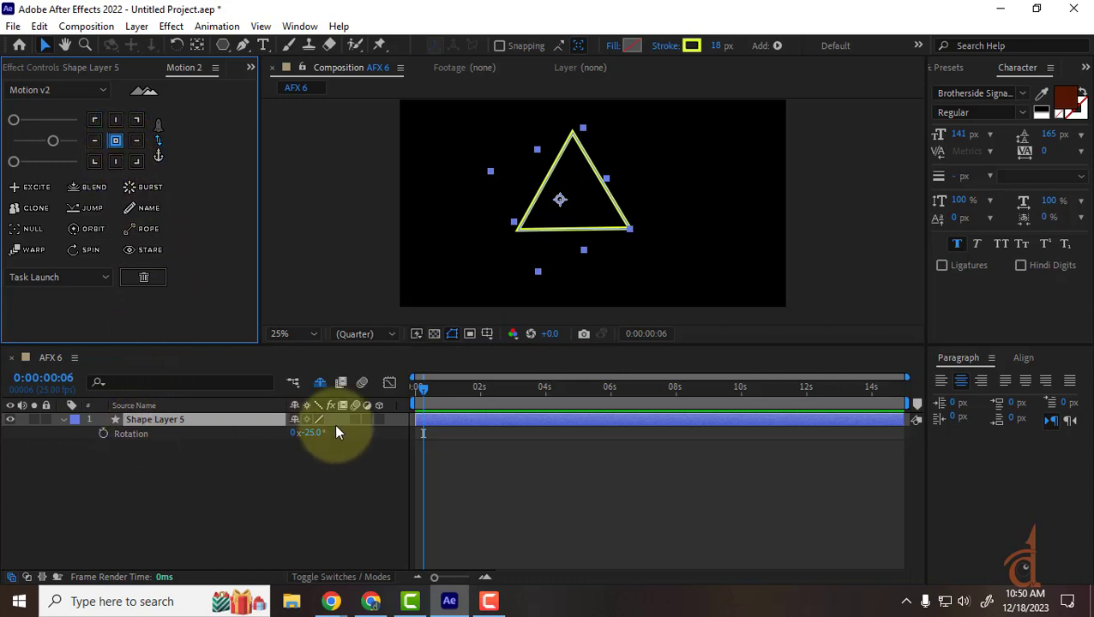
Set the Rotation of Shape Layer 5 to 0° and reapply the centred anchor point.
left_click(313, 432)
type("0")
key("Return")
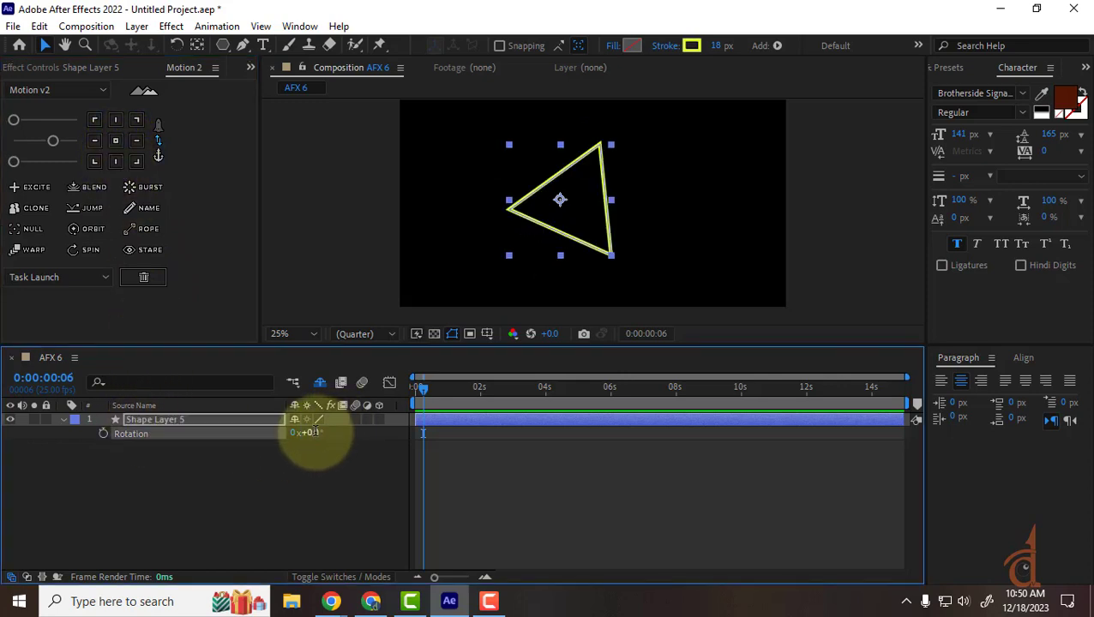
left_click(117, 144)
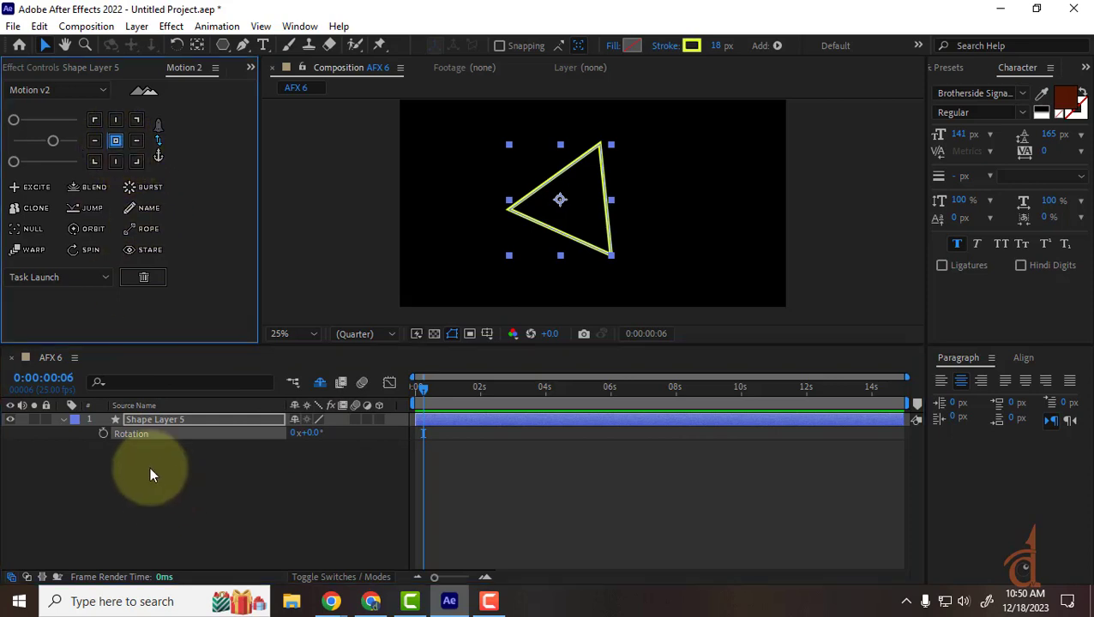
Set the Position of the Transform: Polystar 1 group in Shape Layer 5 to 0, 0.
left_click(63, 419)
left_click(63, 419)
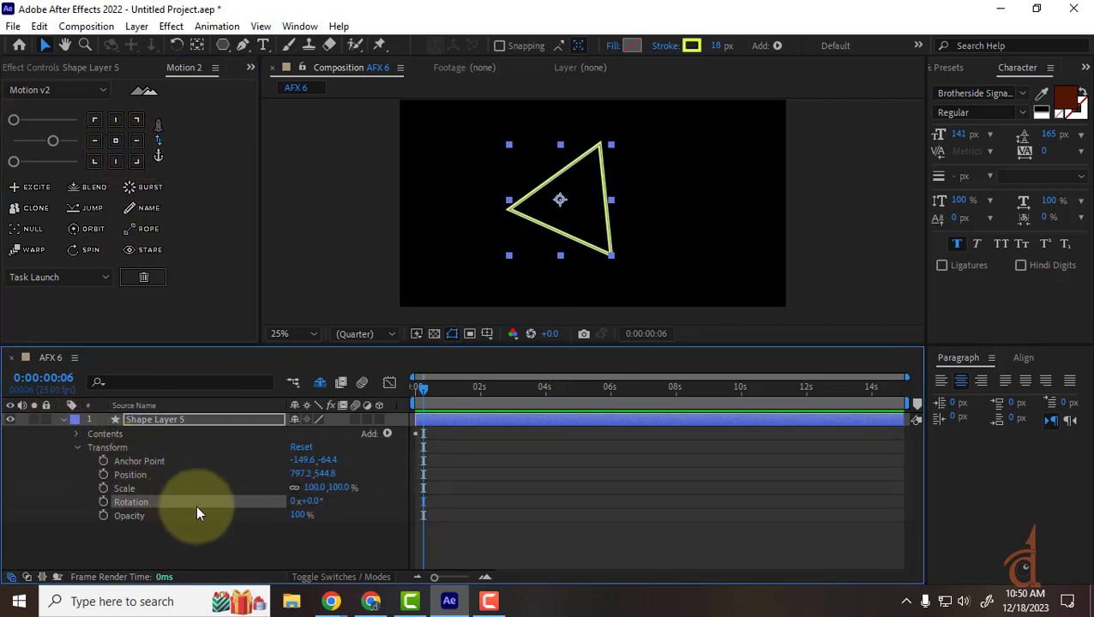
left_click(84, 434)
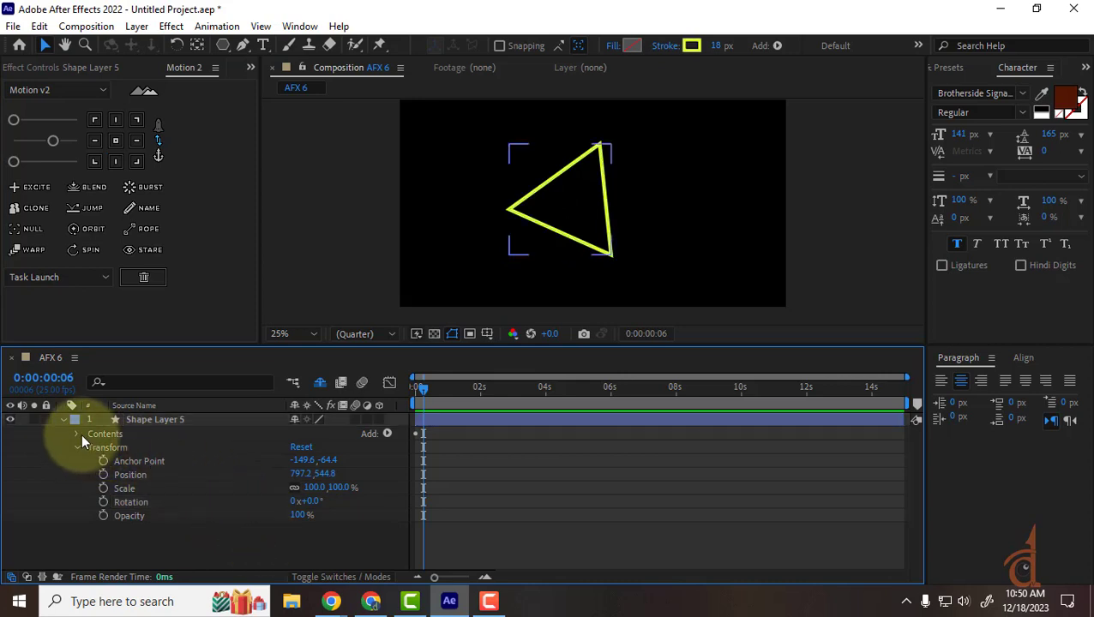
left_click(77, 433)
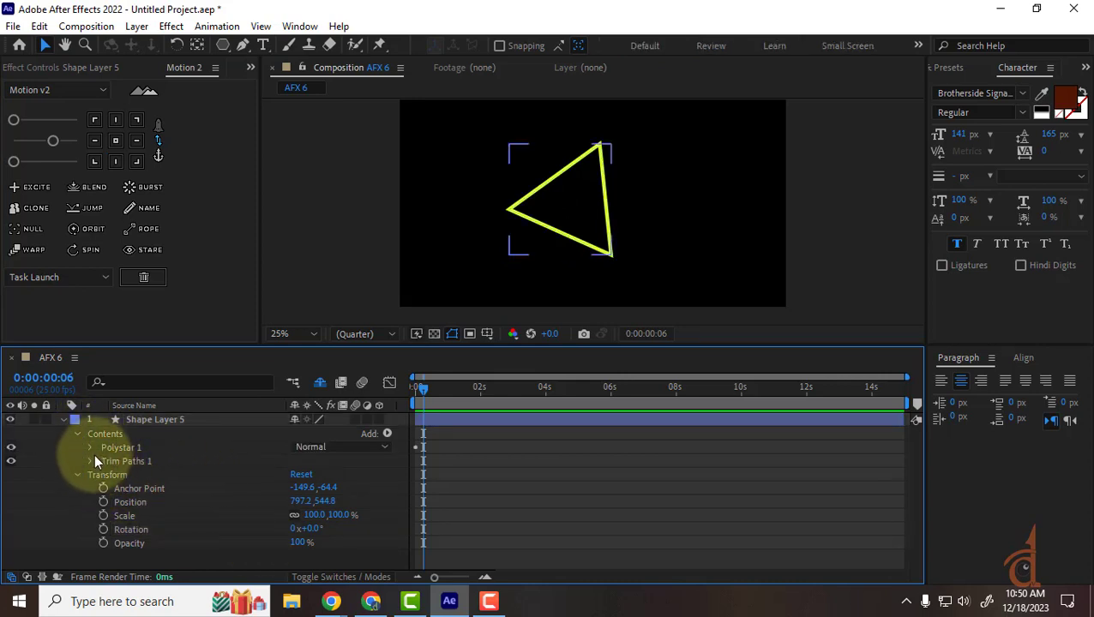
left_click(89, 447)
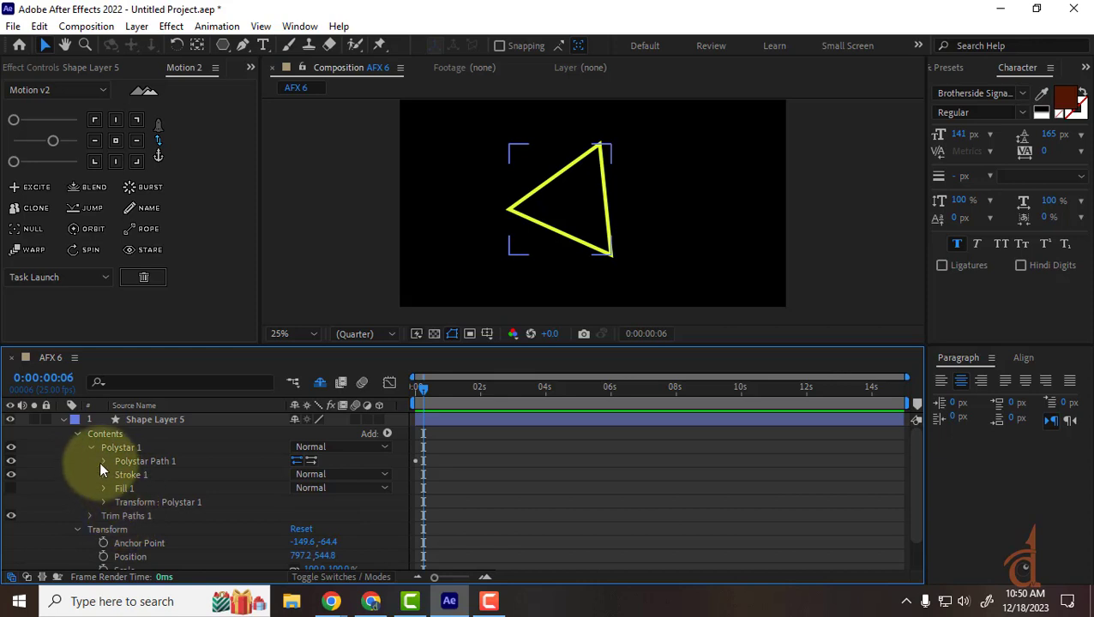
left_click(104, 502)
scroll(148, 500, "down", 1)
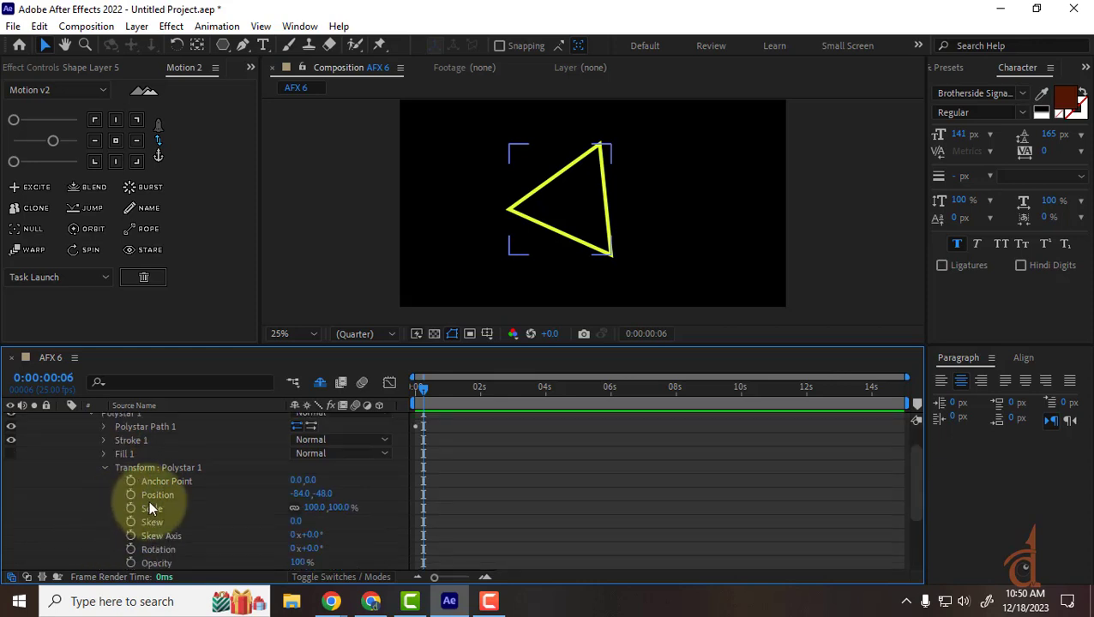
left_click(308, 500)
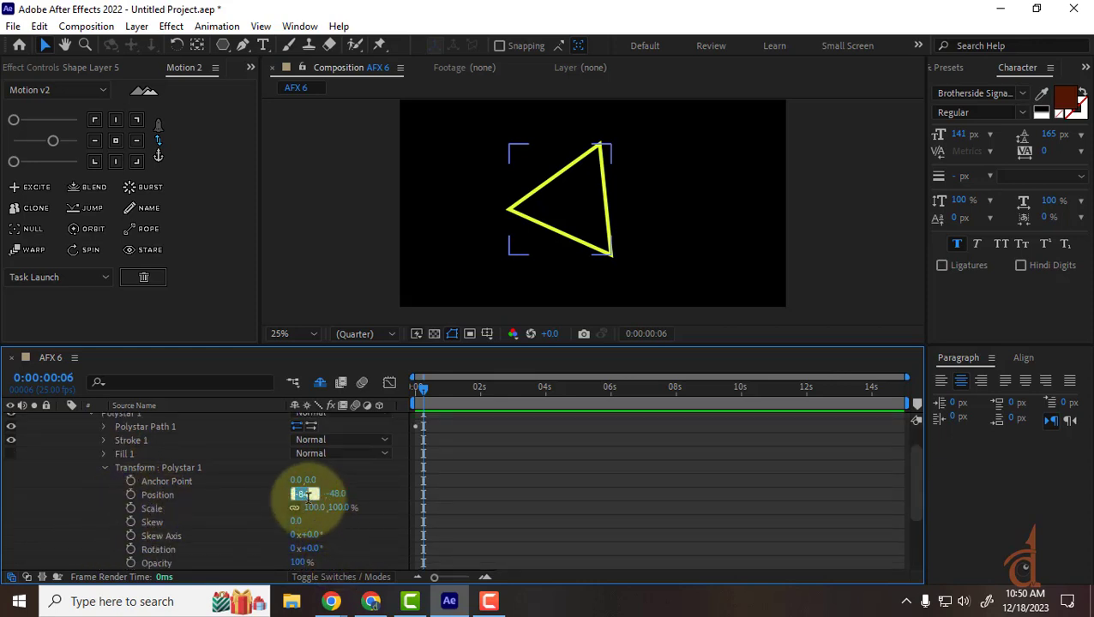
type("0")
key("Tab")
type("0")
key("Tab")
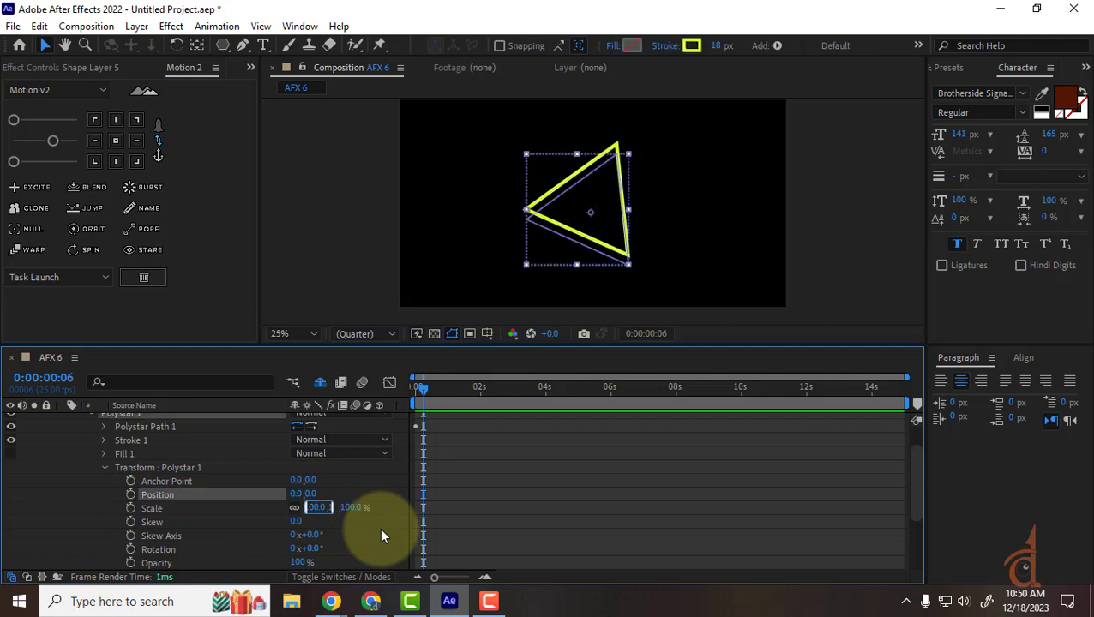
scroll(314, 555, "down", 1)
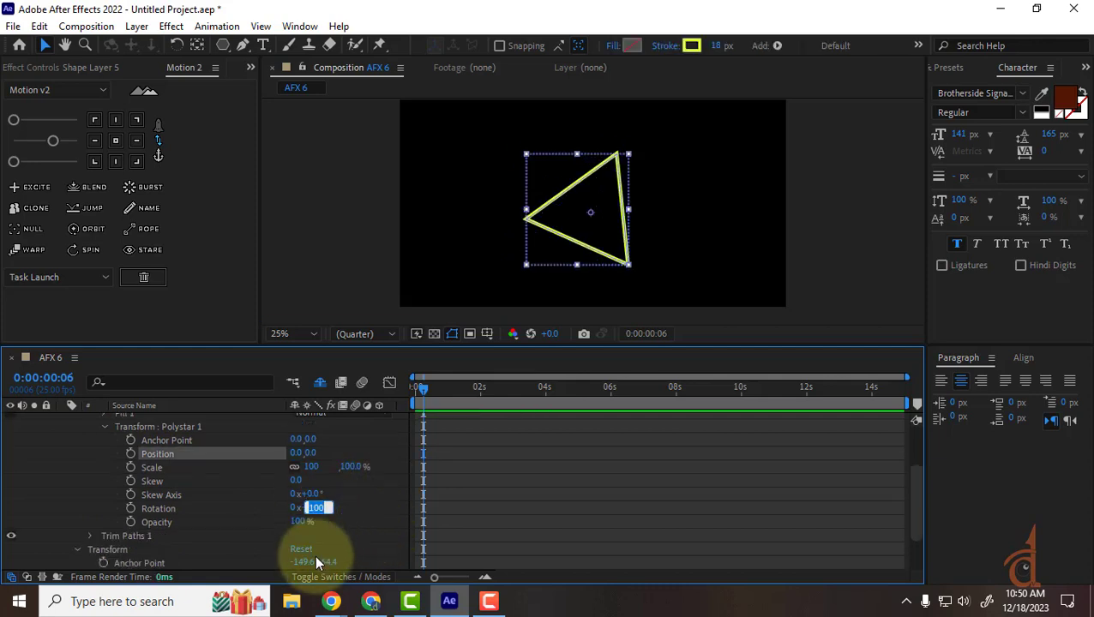
left_click(340, 518)
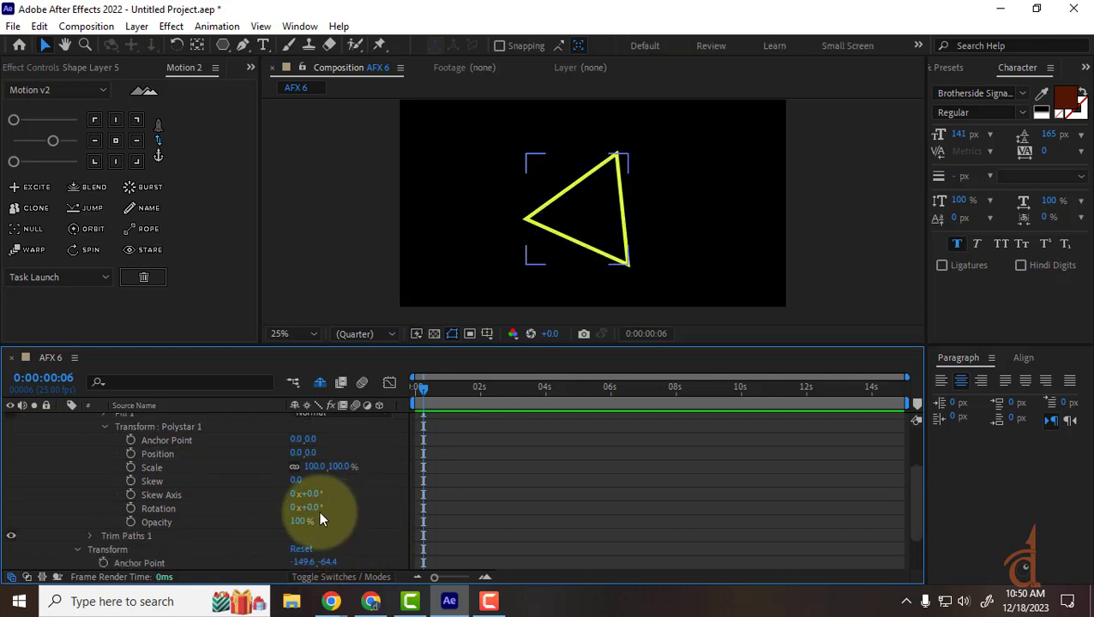
Return to 0:00:00:00 and recentre the anchor point of Shape Layer 5 on the repositioned triangle.
left_click_drag(426, 395, 228, 408)
scroll(208, 449, "up", 2)
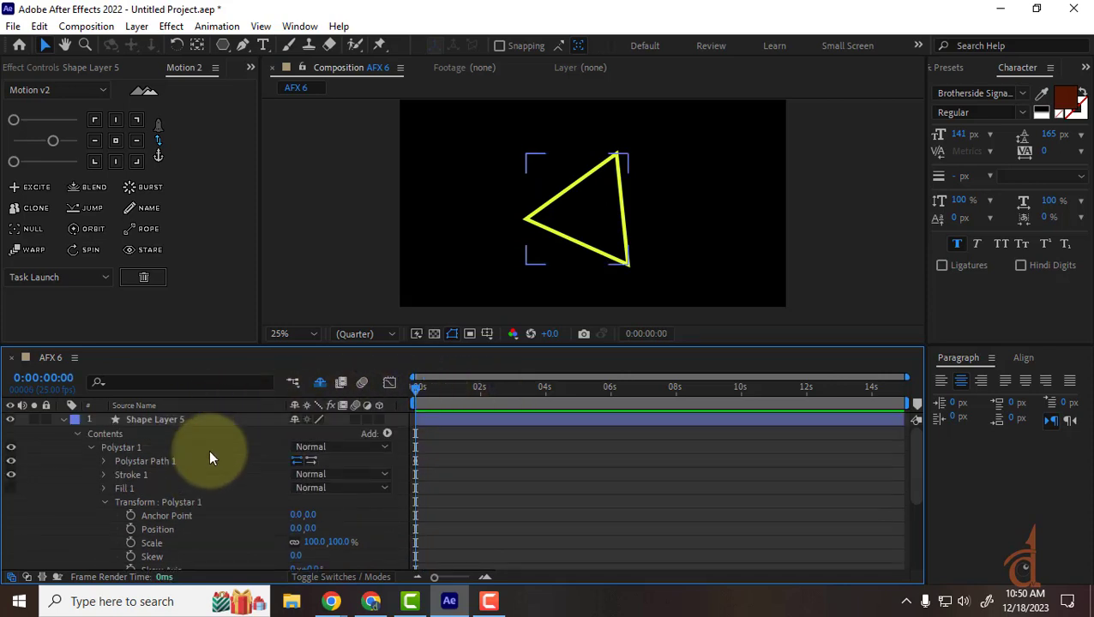
left_click(167, 419)
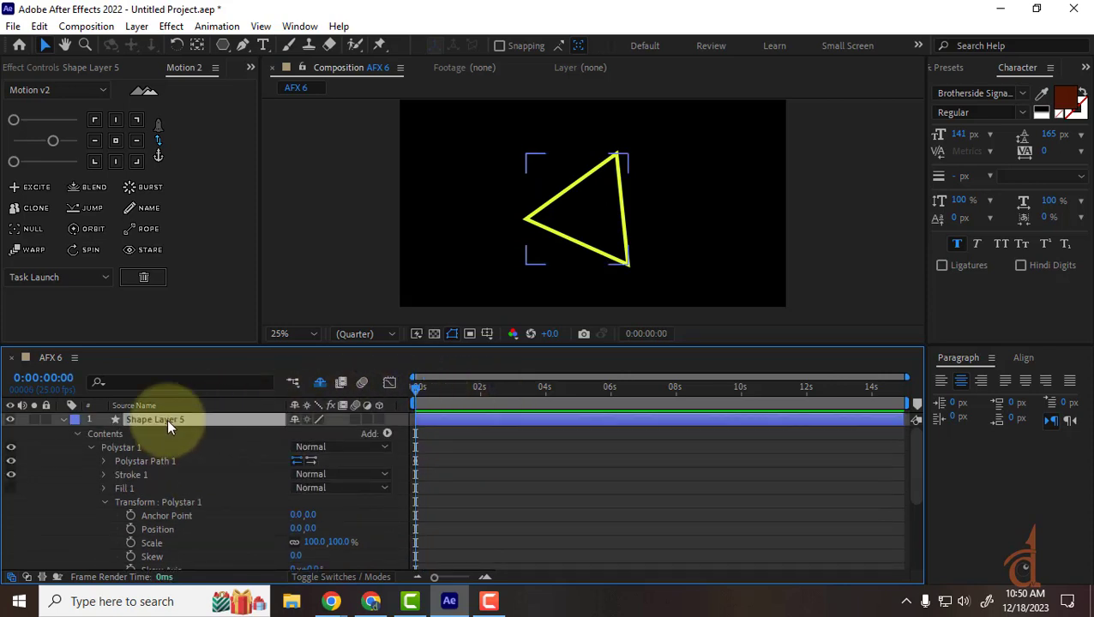
left_click(114, 142)
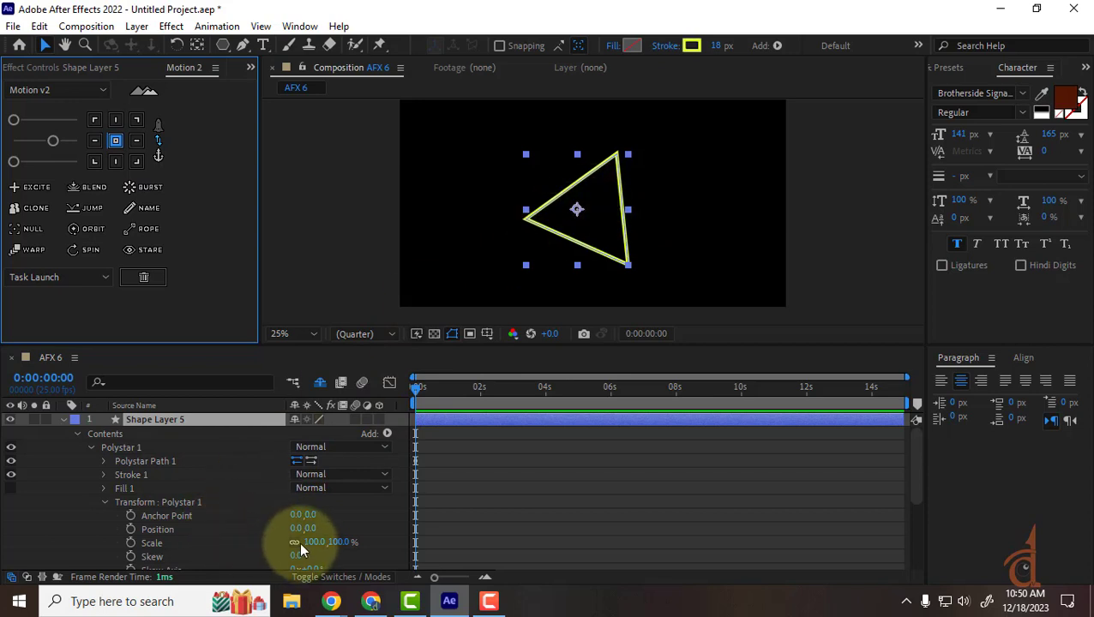
Try rotating the Polystar 1 group to -1x-124° through its transform and restore its Rotation to 0x+0.0°.
scroll(299, 541, "down", 1)
left_click_drag(313, 543, 13, 583)
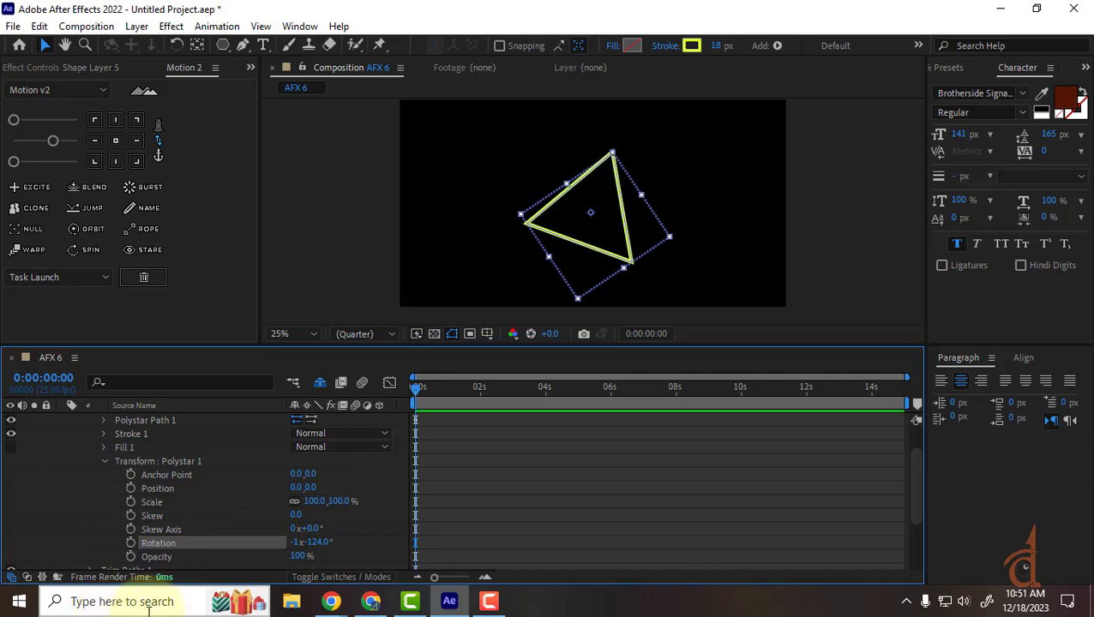
scroll(228, 523, "up", 1)
scroll(175, 458, "down", 3)
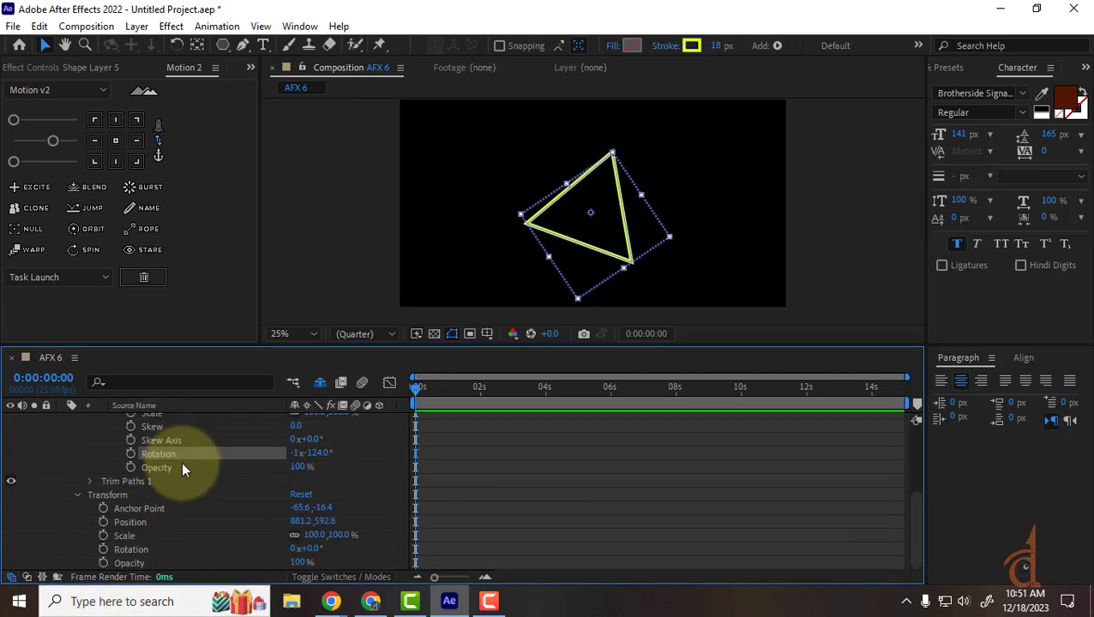
left_click(316, 454)
left_click(294, 453)
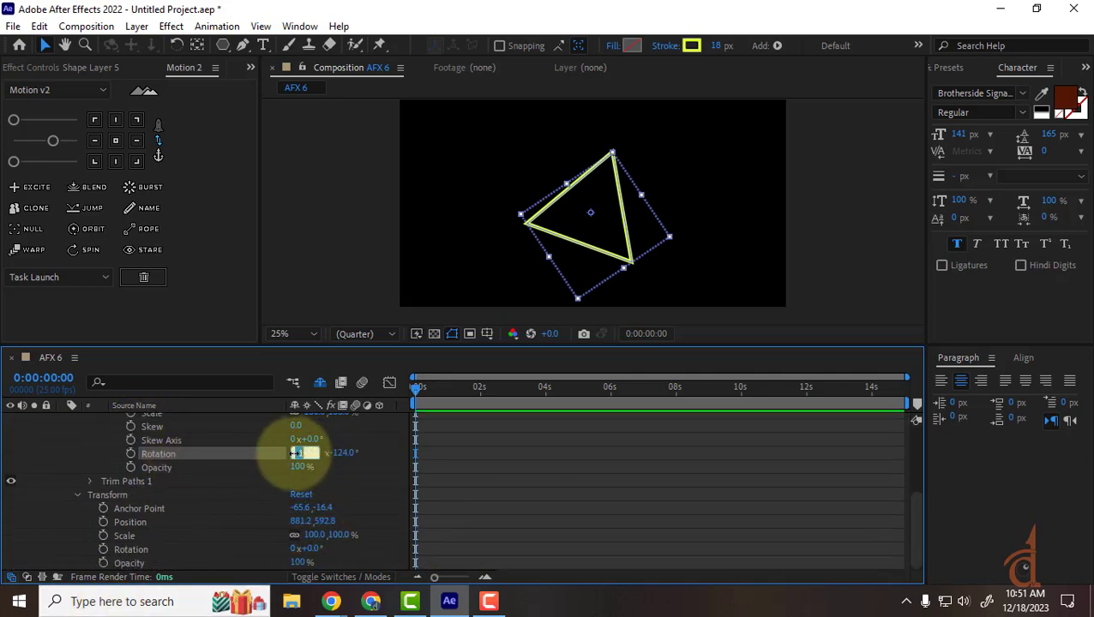
key("Tab")
type("0")
key("Tab")
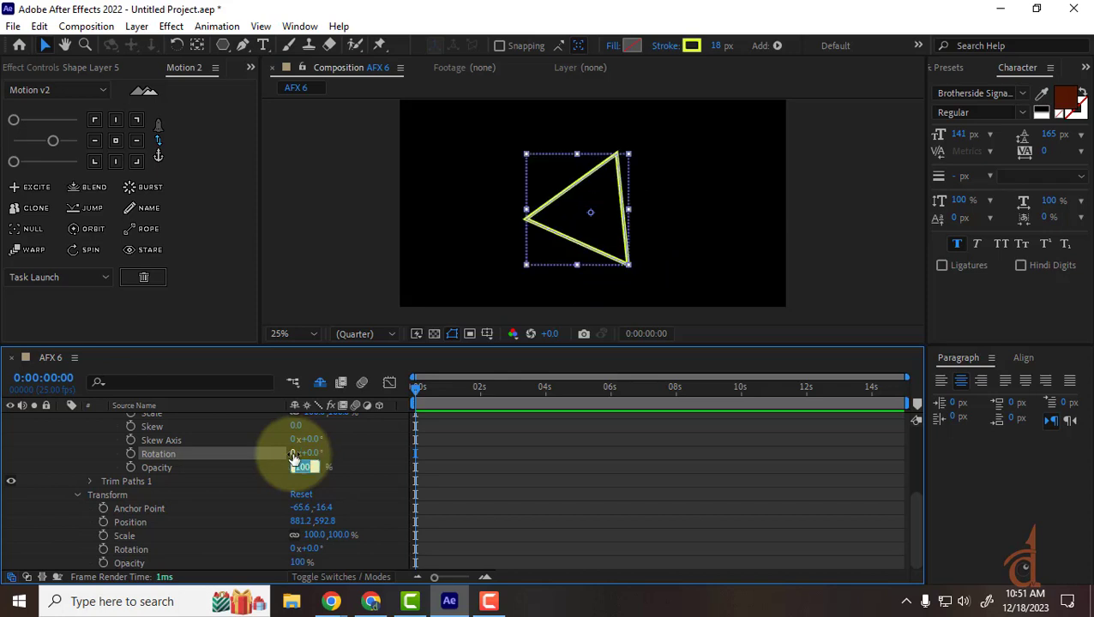
left_click(574, 478)
Collapse the layer Transform and Transform: Polystar 1 groups of Shape Layer 5 and expand the Polystar Path 1 properties.
scroll(62, 489, "up", 5)
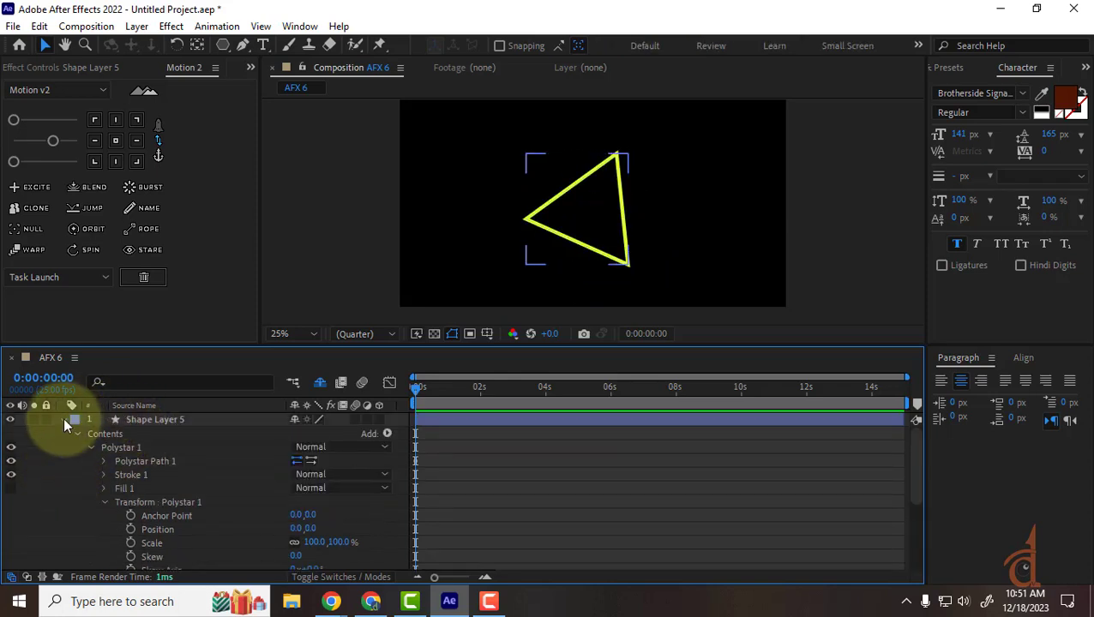
left_click(78, 434)
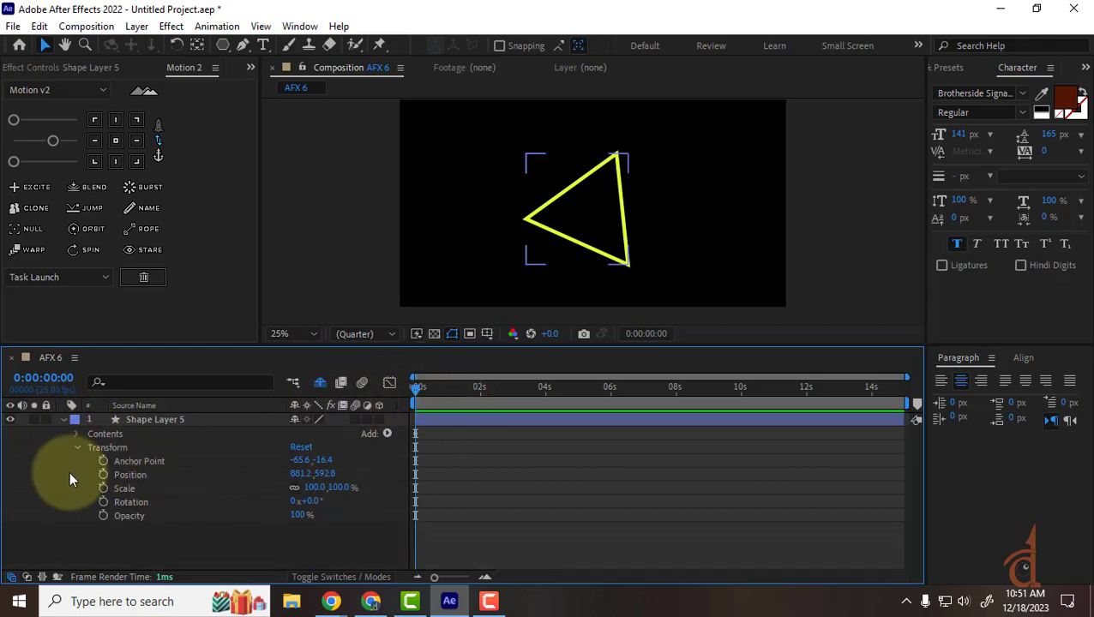
left_click(78, 447)
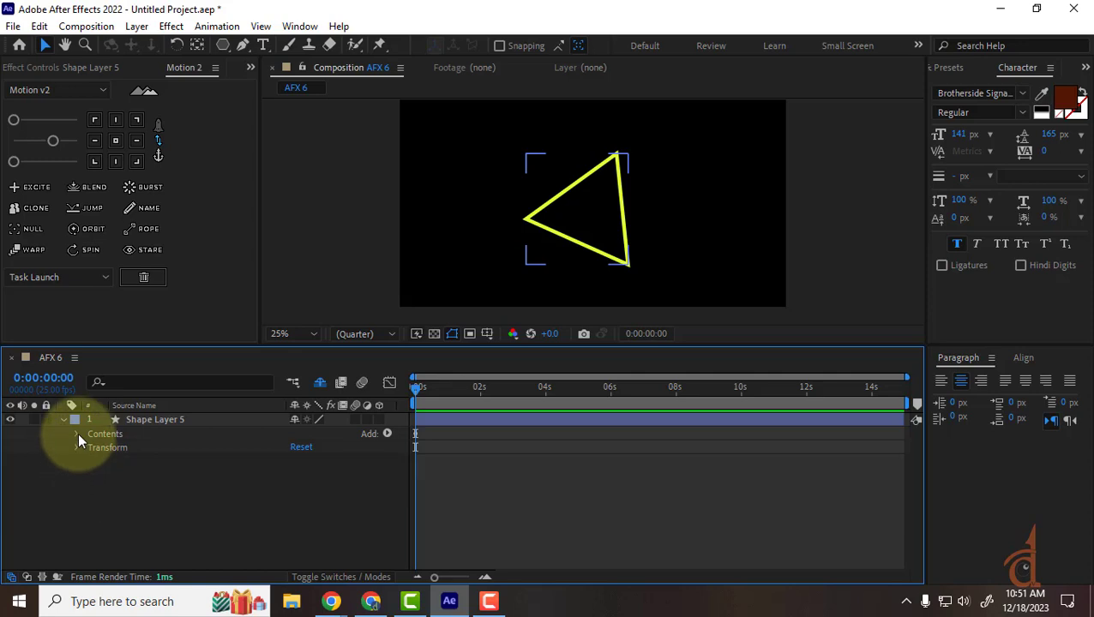
left_click(78, 433)
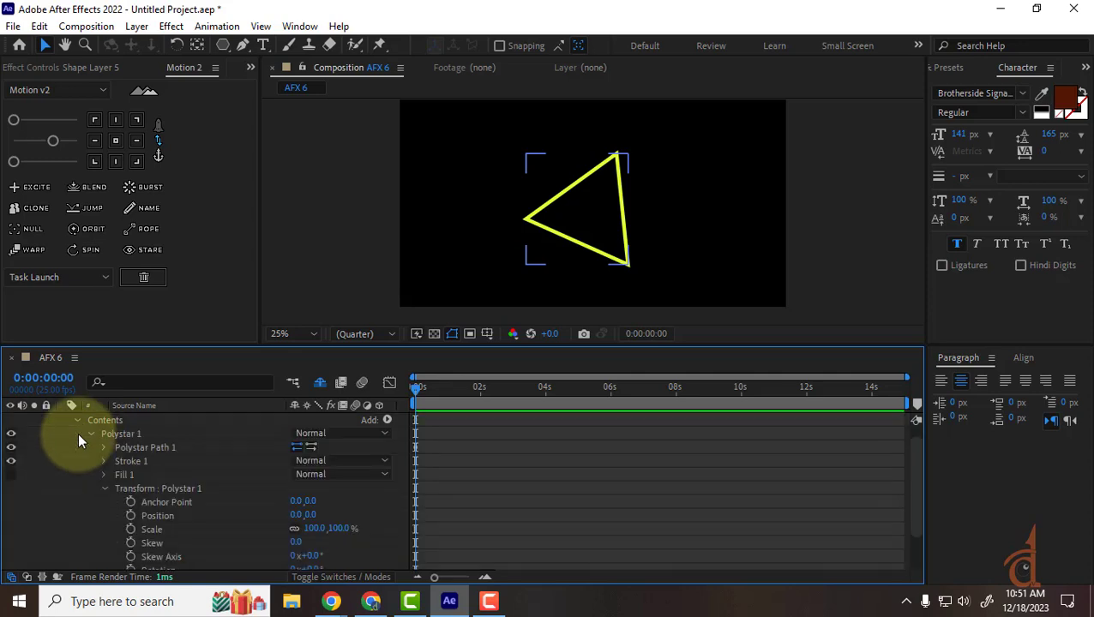
left_click(105, 486)
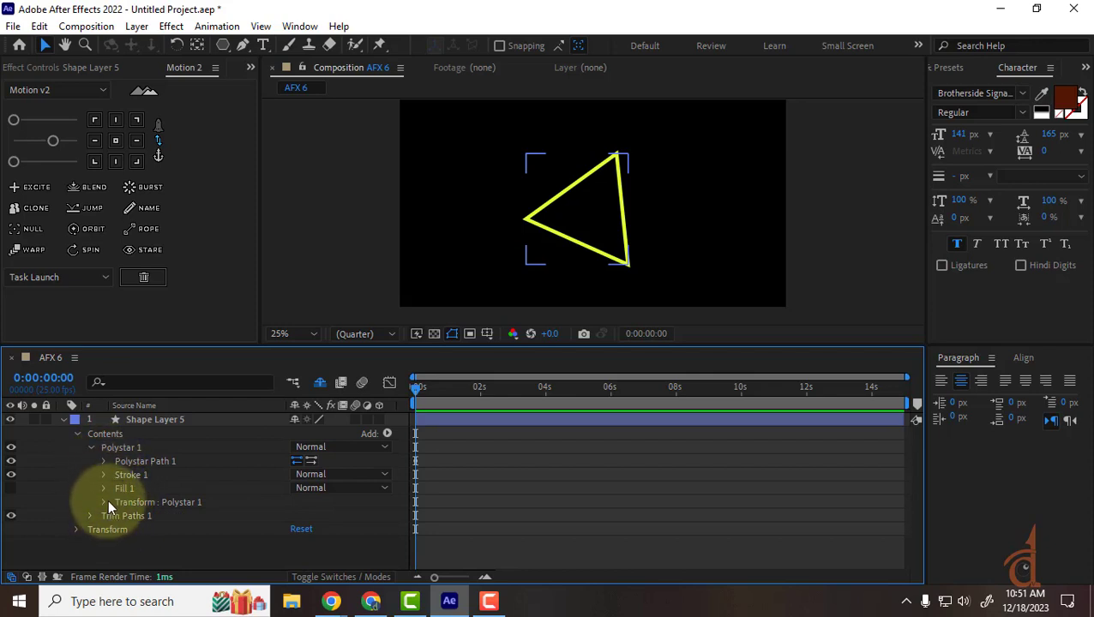
left_click(103, 501)
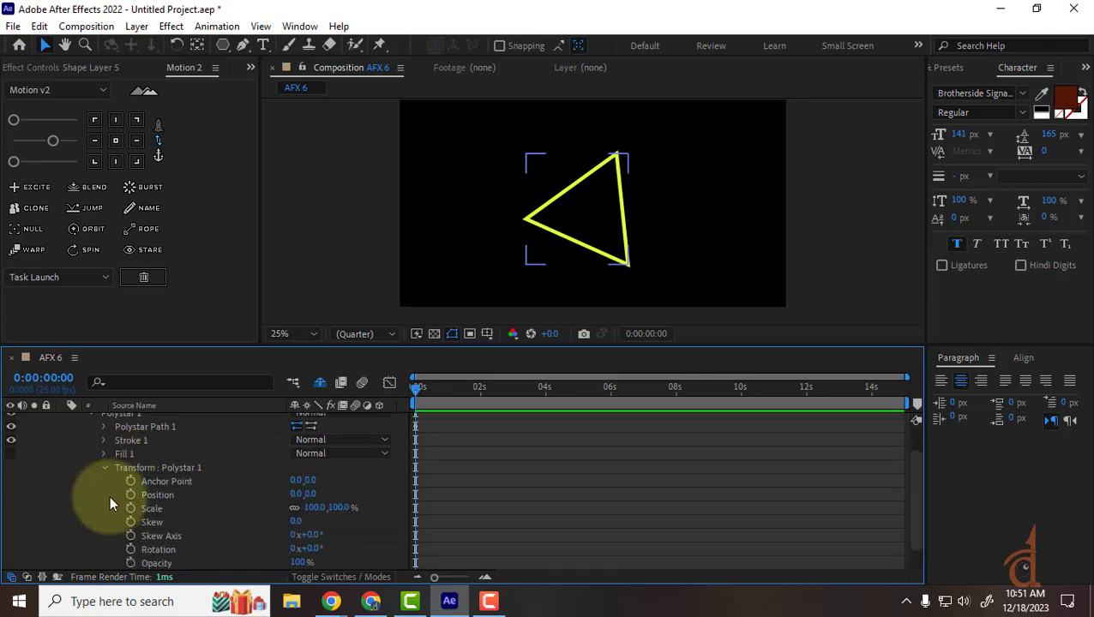
left_click(106, 468)
left_click(106, 461)
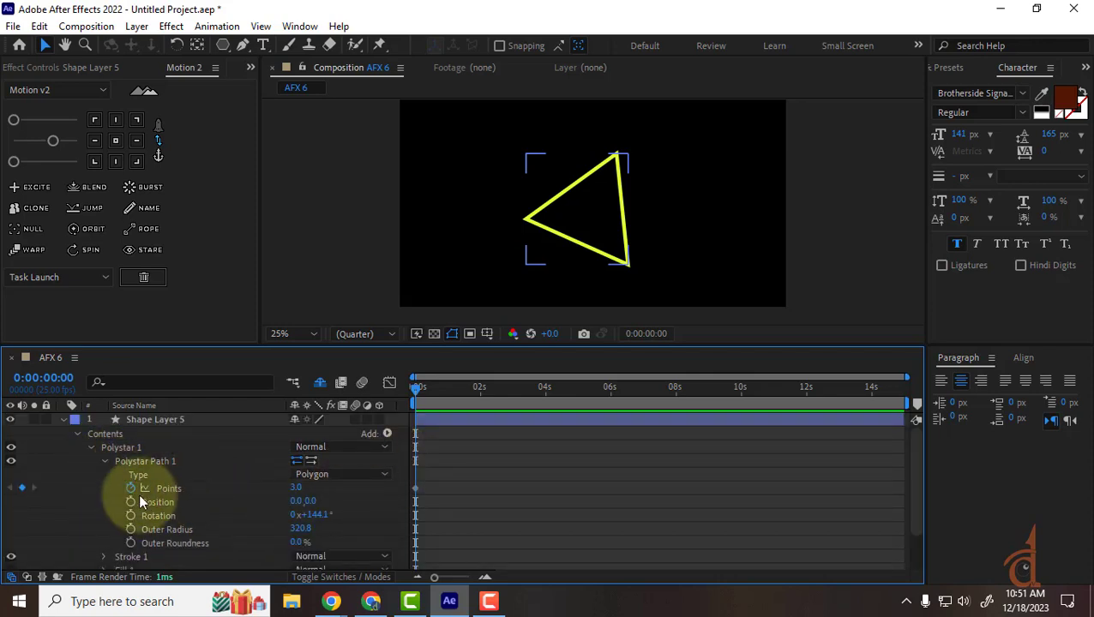
Add a Points keyframe with value 5 to Polystar Path 1 at 0:00:00:08.
left_click(423, 435)
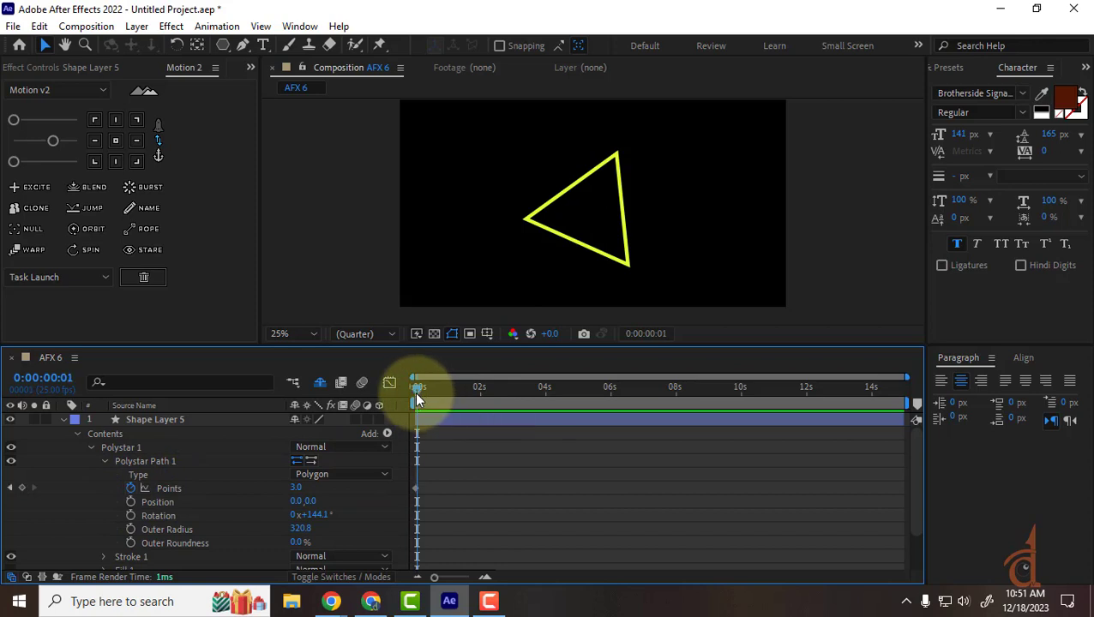
key("Page_Down")
key("Page_Down")
key("Page_Down")
key("Page_Down")
key("Page_Down")
key("Page_Down")
key("Page_Down")
key("Page_Down")
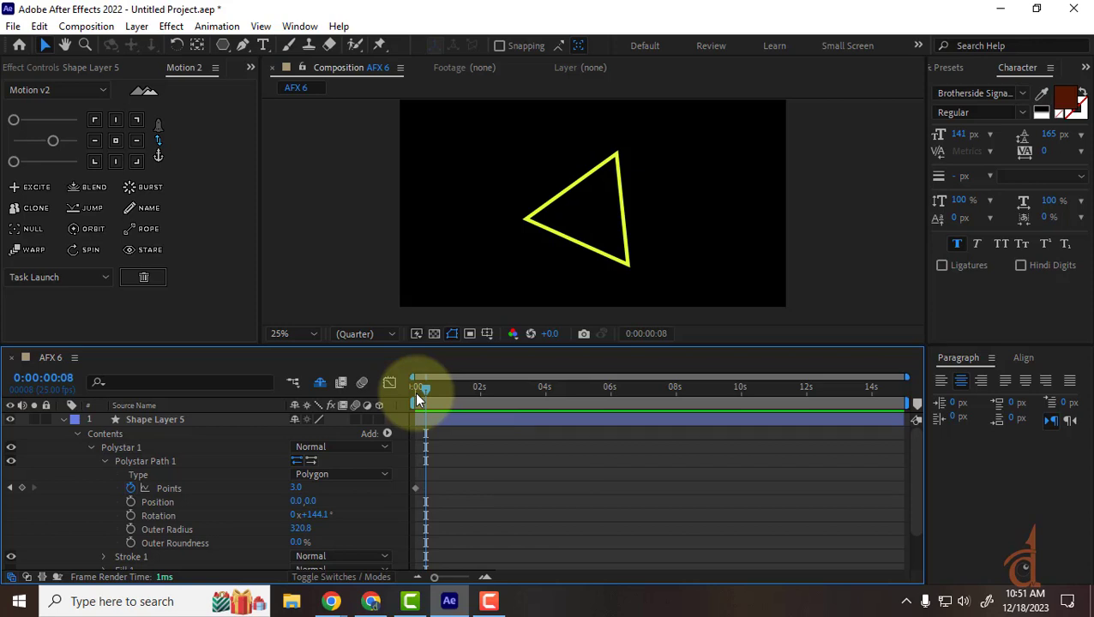
left_click_drag(467, 466, 362, 520)
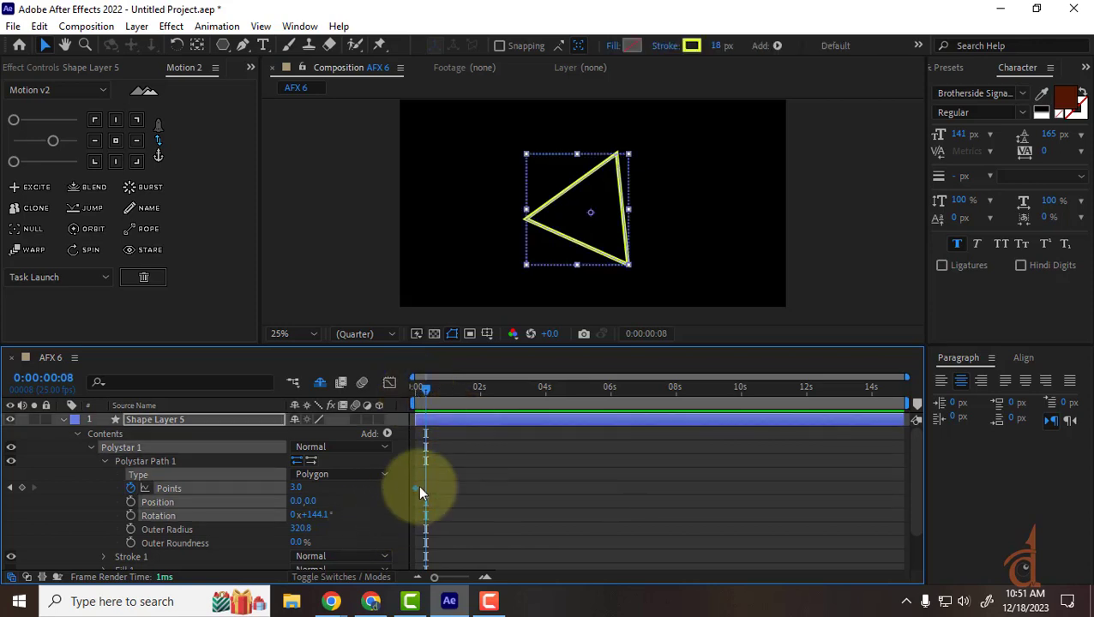
left_click(297, 489)
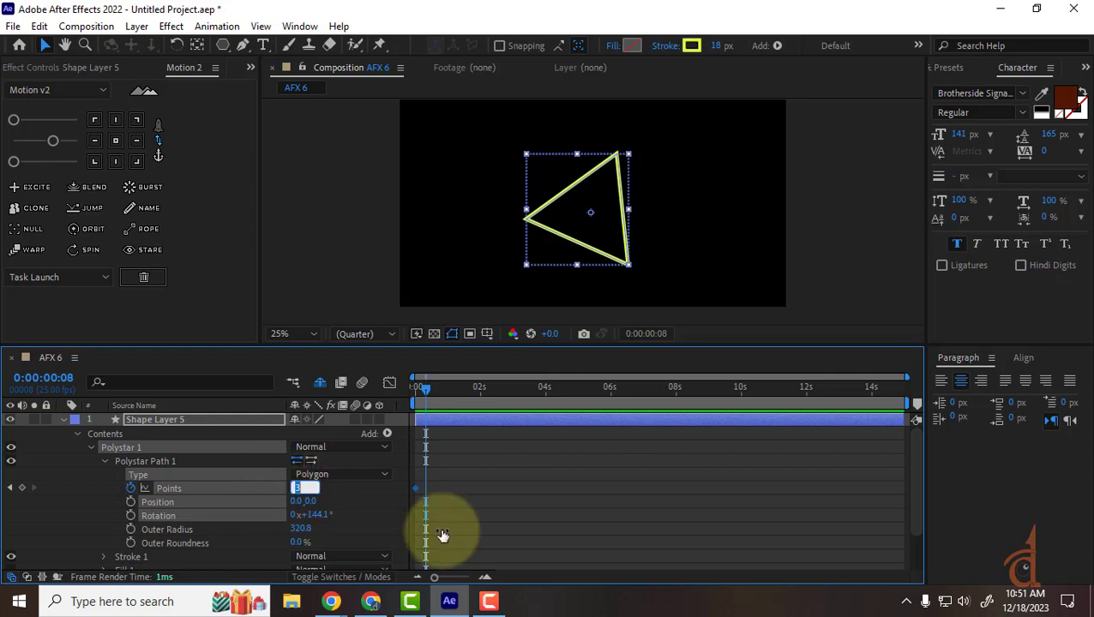
type("5")
key("Return")
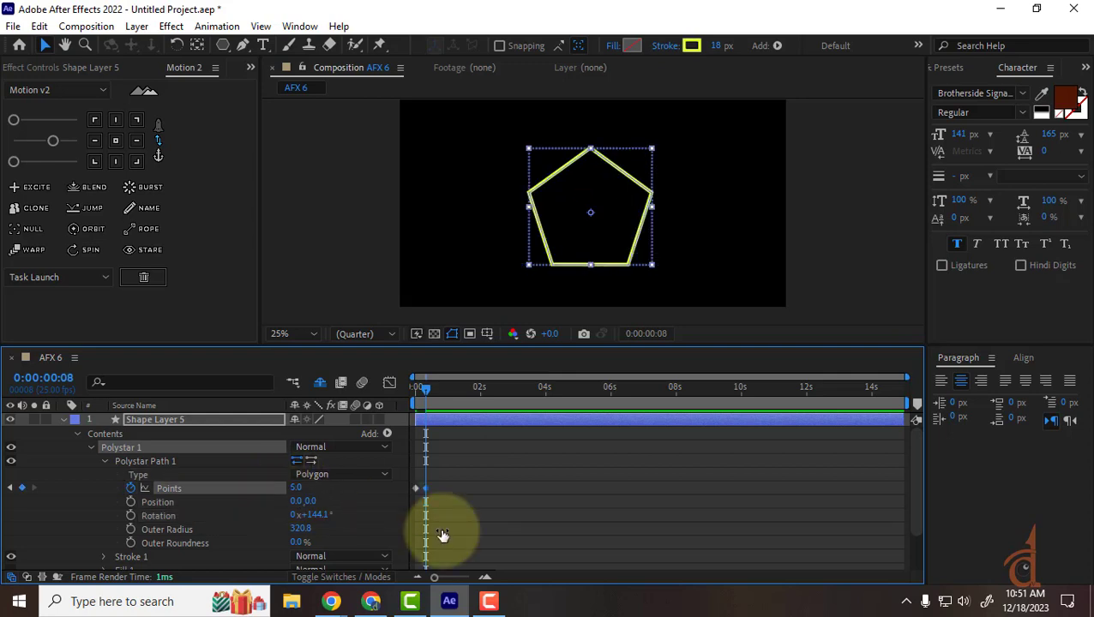
Preview the triangle-to-pentagon morph from the start of the composition.
key("Page_Up")
key("Home")
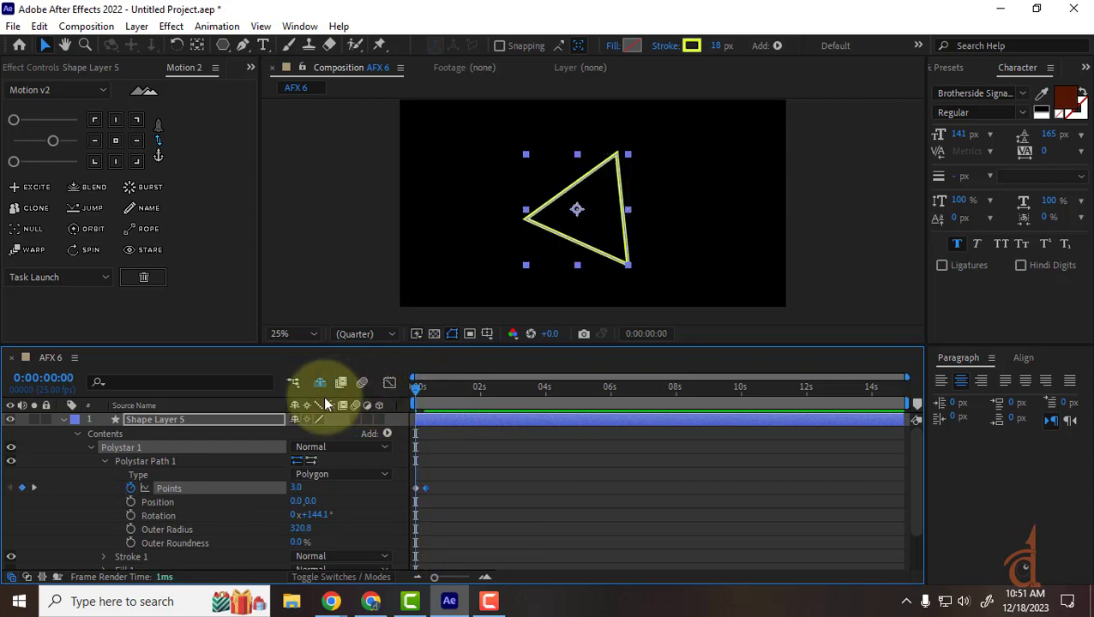
key("space")
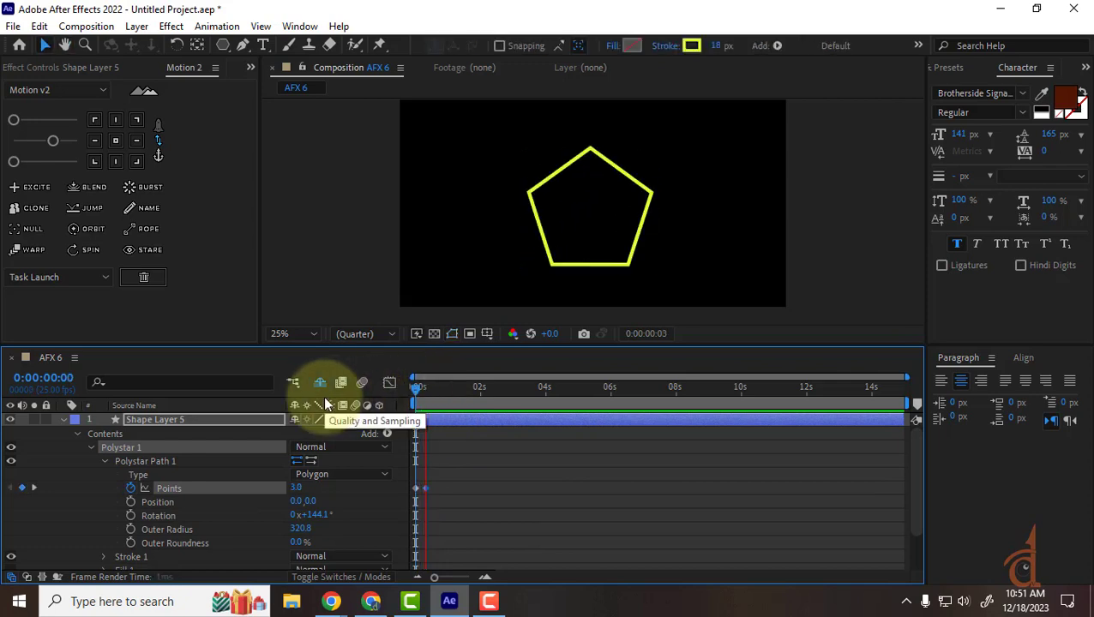
key("space")
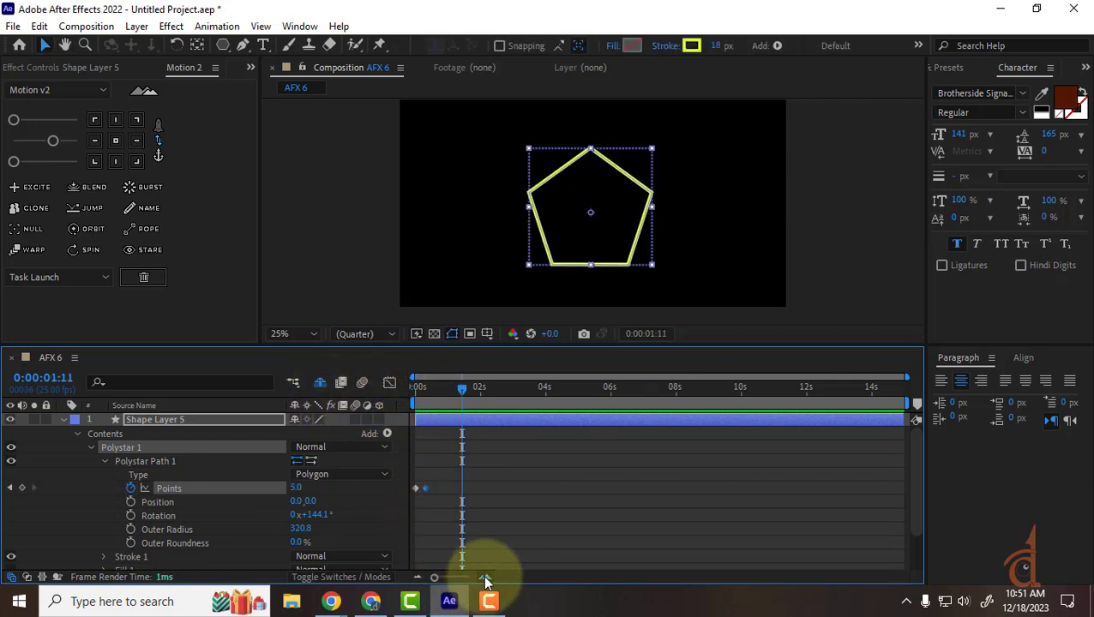
Shorten the Points morph by moving its second keyframe to about 0:00:00:04.
left_click(486, 578)
left_click(486, 578)
left_click_drag(581, 580, 552, 580)
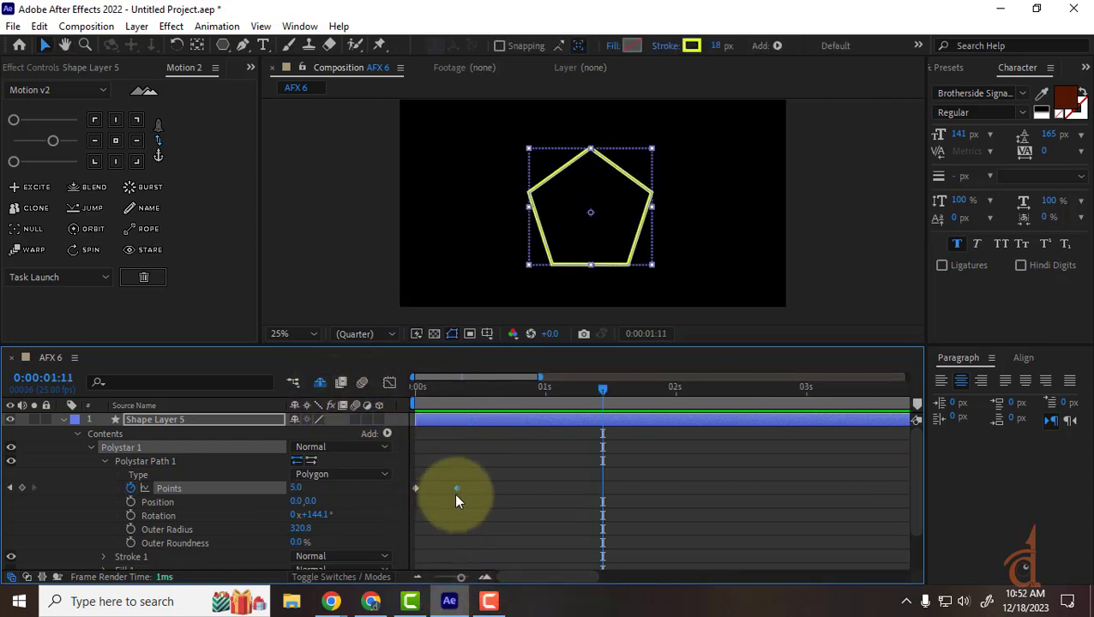
left_click_drag(455, 489, 434, 490)
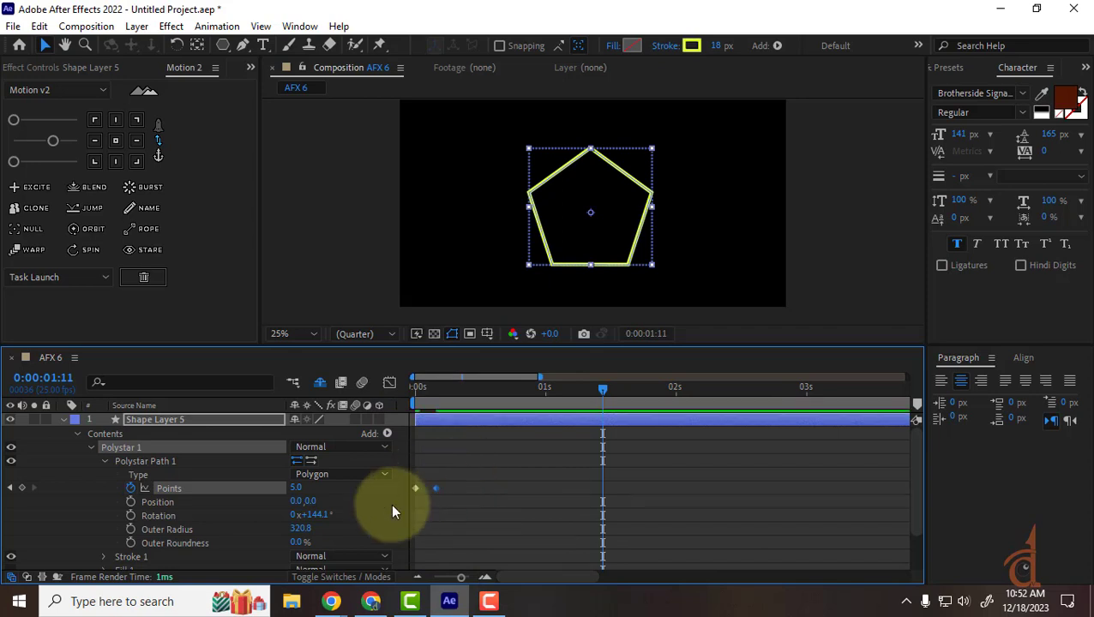
Return to 0:00:00:00 and shift both Points keyframes together to 0:00:00:16 and 0:00:00:20.
left_click_drag(436, 393, 374, 391)
mouse_move(492, 473)
left_mouse_down()
mouse_move(395, 513)
mouse_move(501, 490)
left_mouse_up()
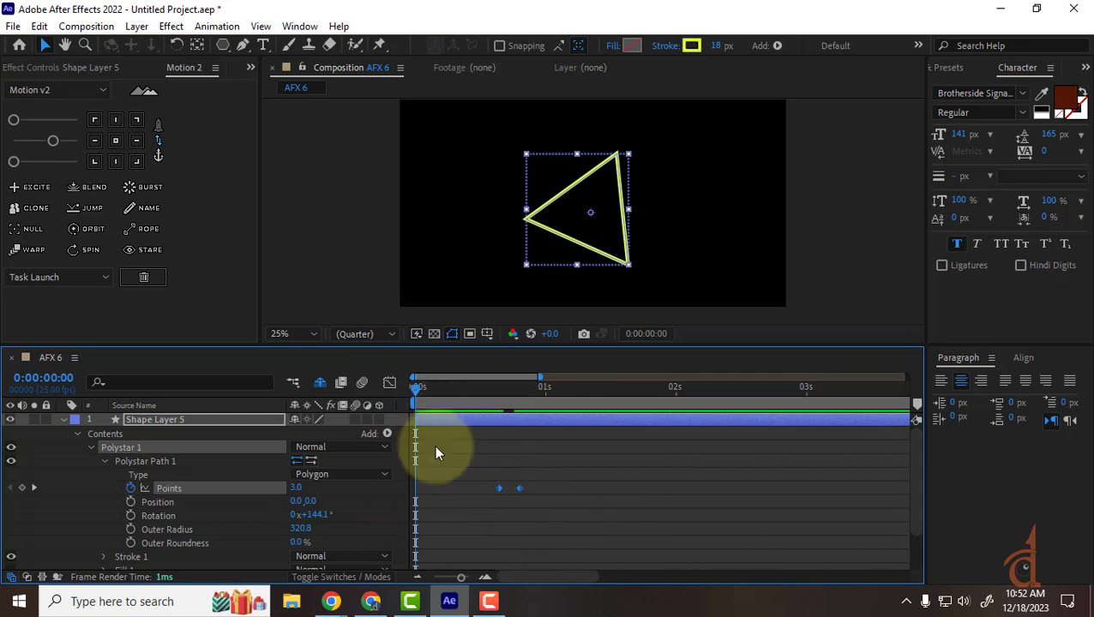
left_click(542, 510)
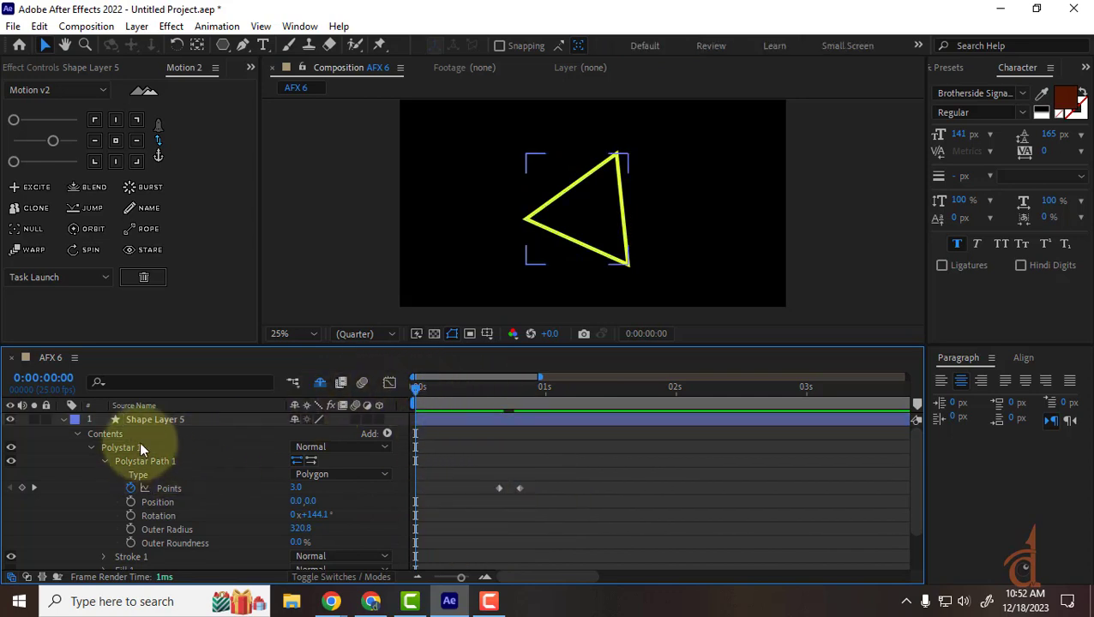
Set the Rotation of the Transform: Polystar 1 group in Shape Layer 5 to 0x-26.0° to stand the triangle upright.
left_click(151, 421)
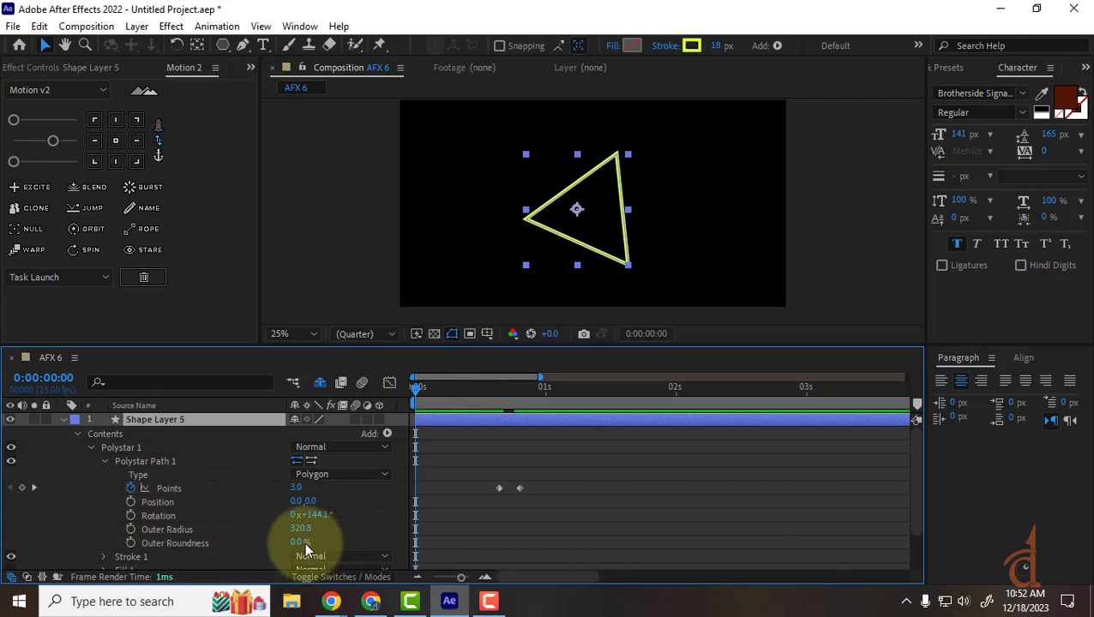
scroll(303, 541, "down", 2)
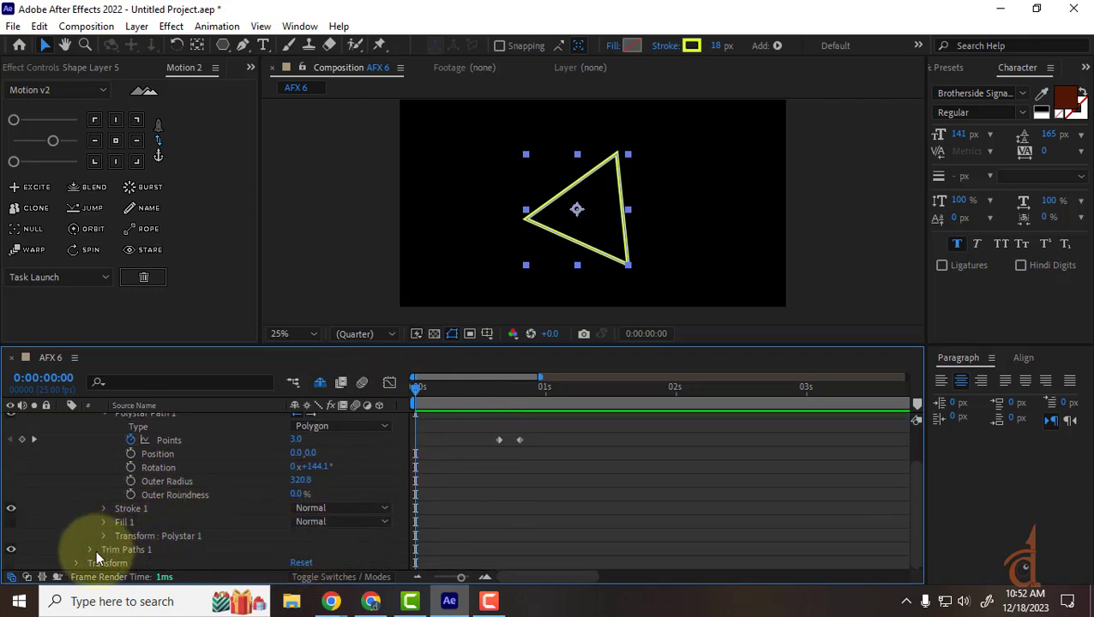
scroll(271, 505, "up", 2)
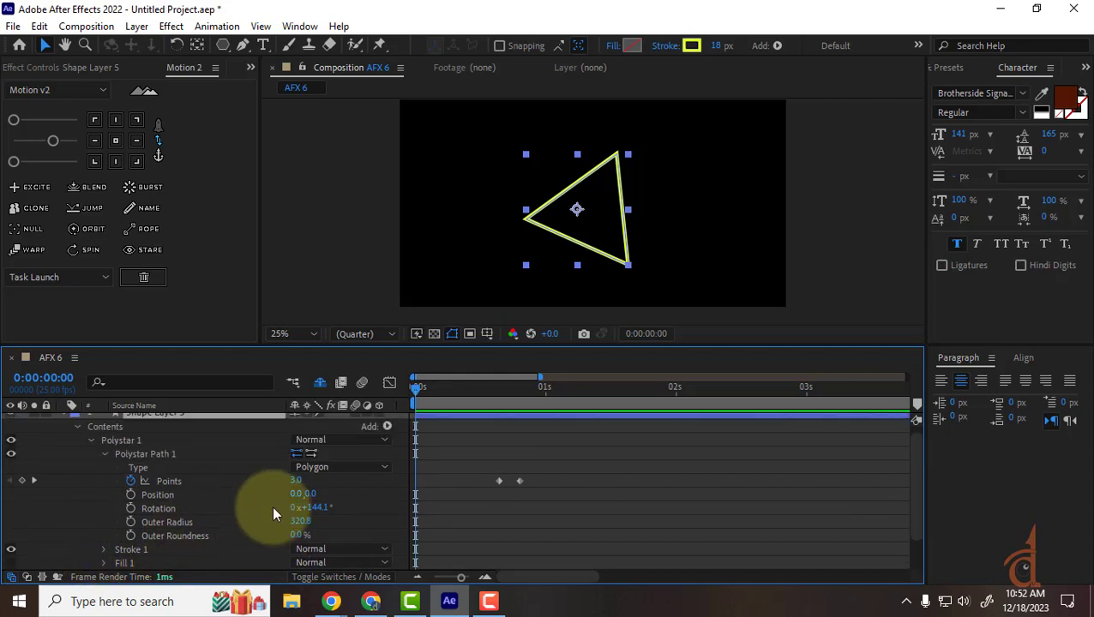
scroll(272, 505, "up", 1)
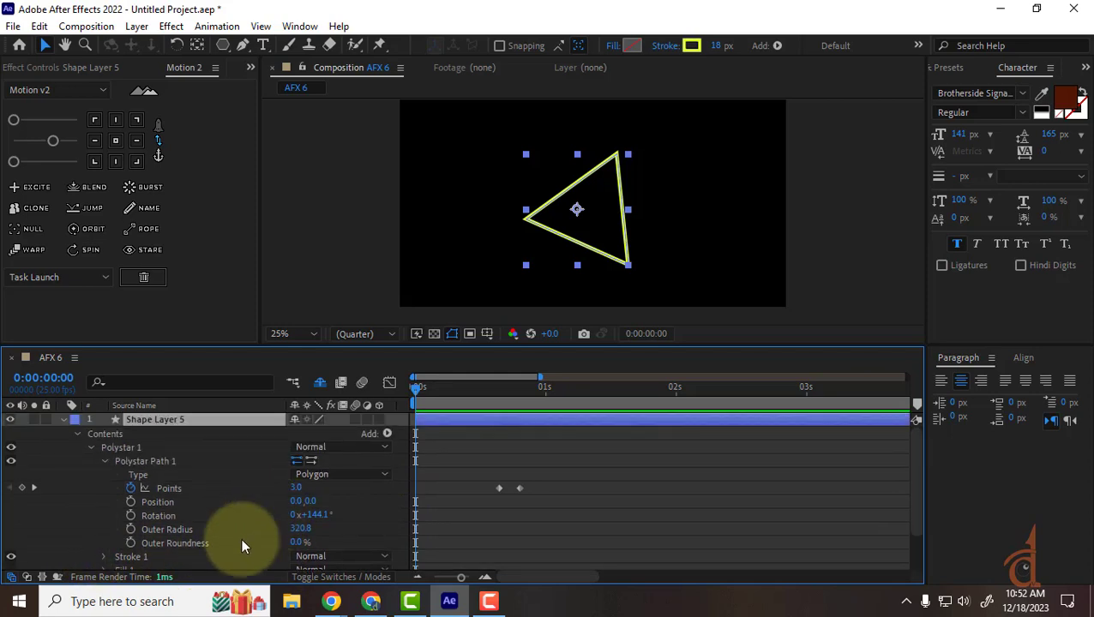
left_click(105, 461)
left_click(104, 502)
scroll(172, 504, "down", 2)
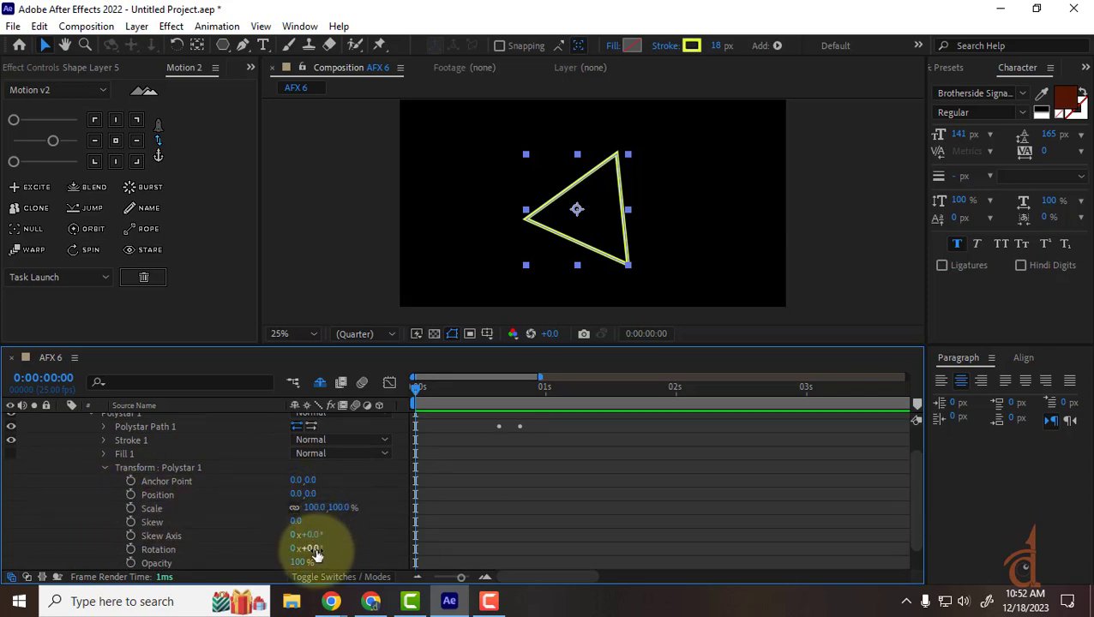
left_click_drag(316, 555, 353, 576)
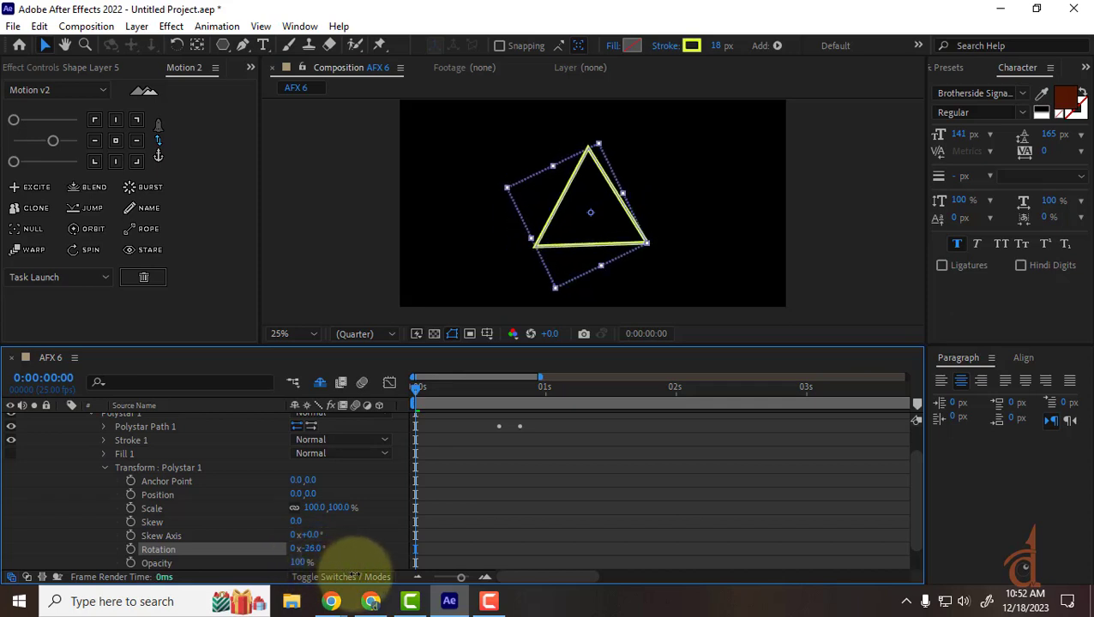
left_click(619, 497)
Preview the rotated shape and scrub through the frames around the Points keyframes to check the morph.
key("space")
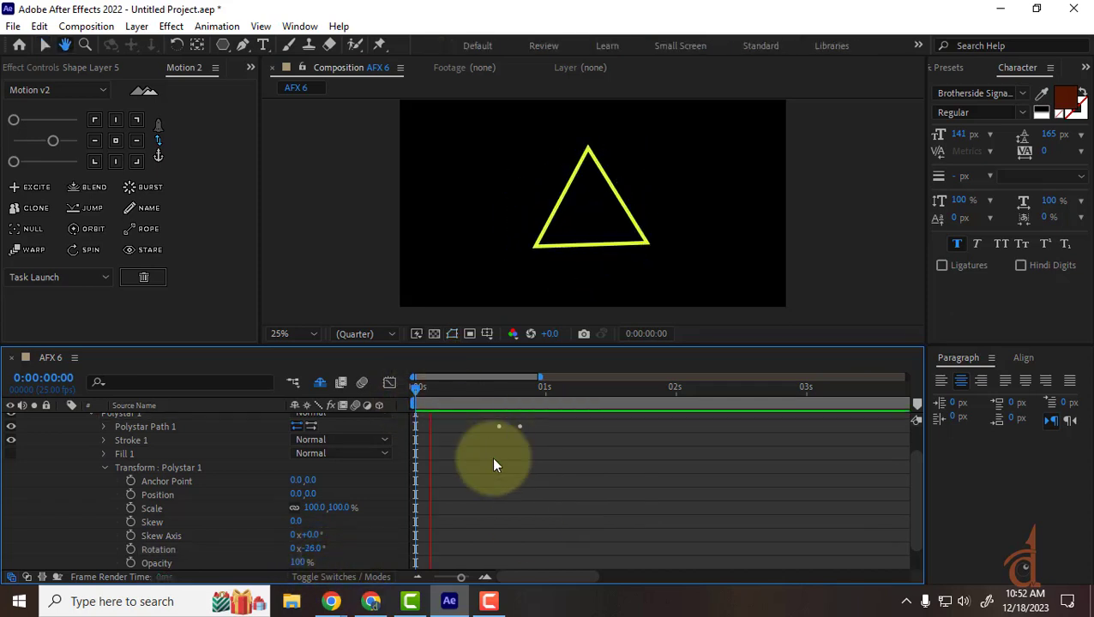
left_click(504, 387)
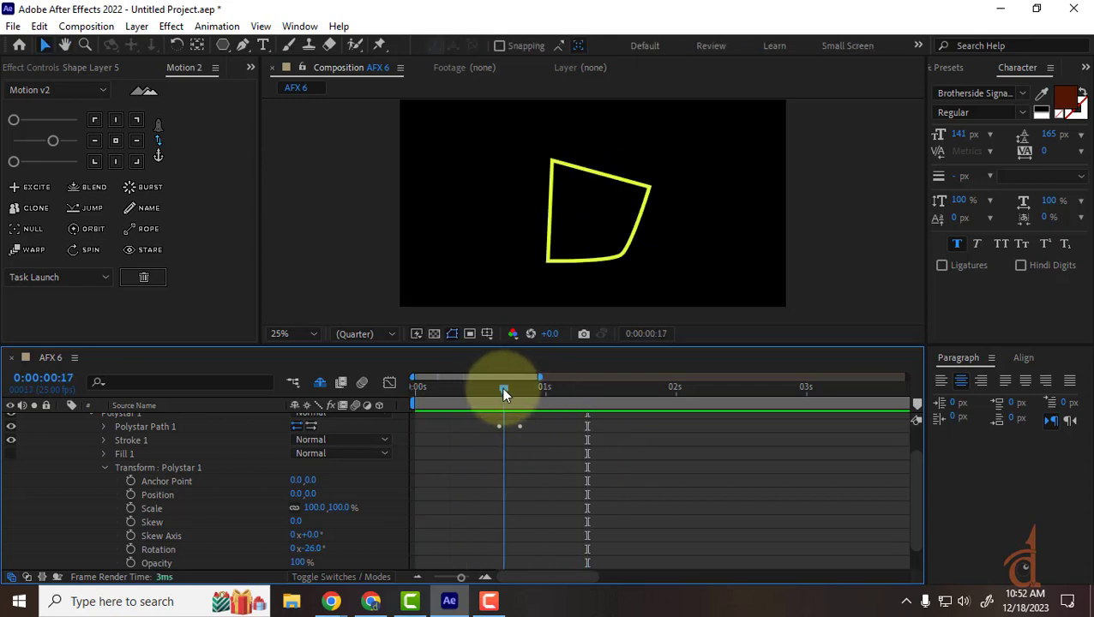
left_click_drag(502, 389, 541, 397)
mouse_move(542, 397)
left_mouse_down()
mouse_move(496, 402)
mouse_move(531, 405)
left_mouse_up()
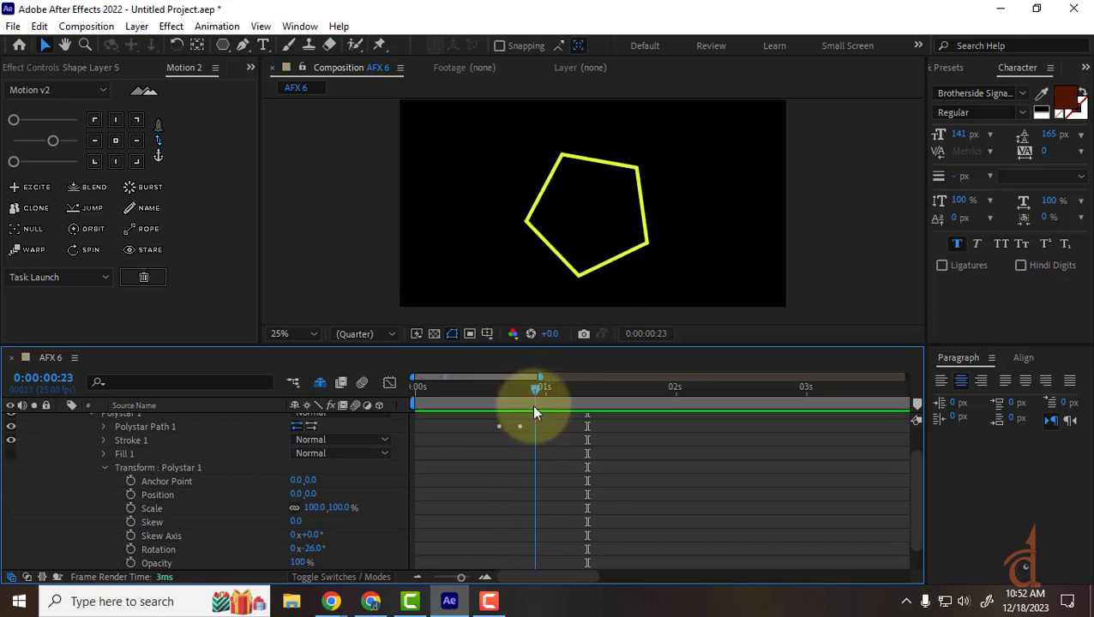
Show only the keyframed properties of Shape Layer 5 and move the second Points keyframe to 0:00:00:18.
left_click(497, 433)
scroll(119, 506, "up", 3)
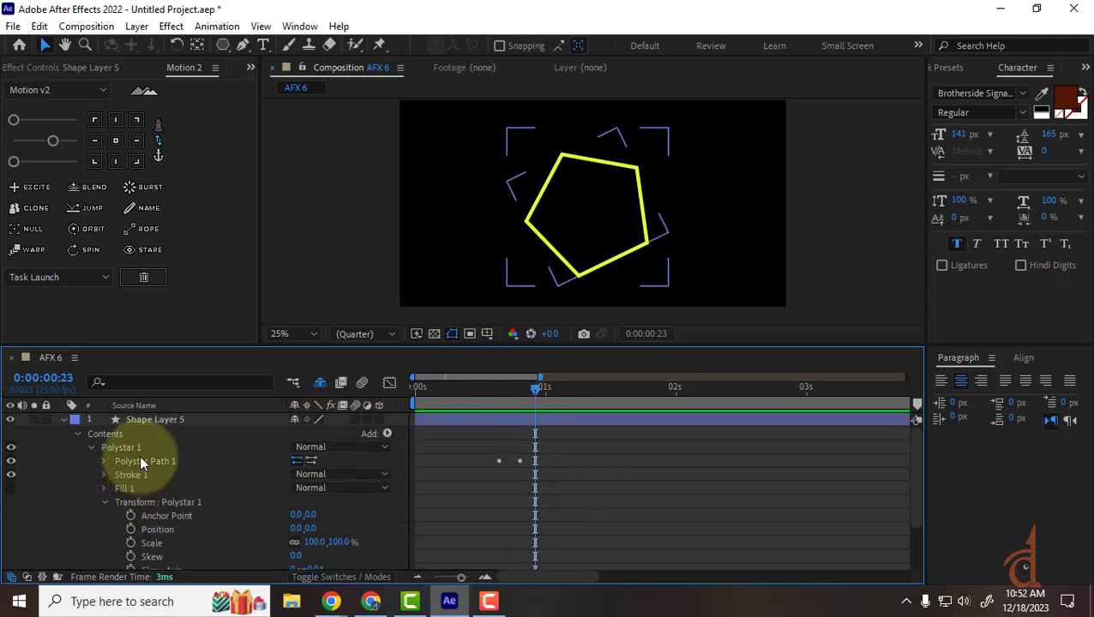
left_click(138, 415)
key("u")
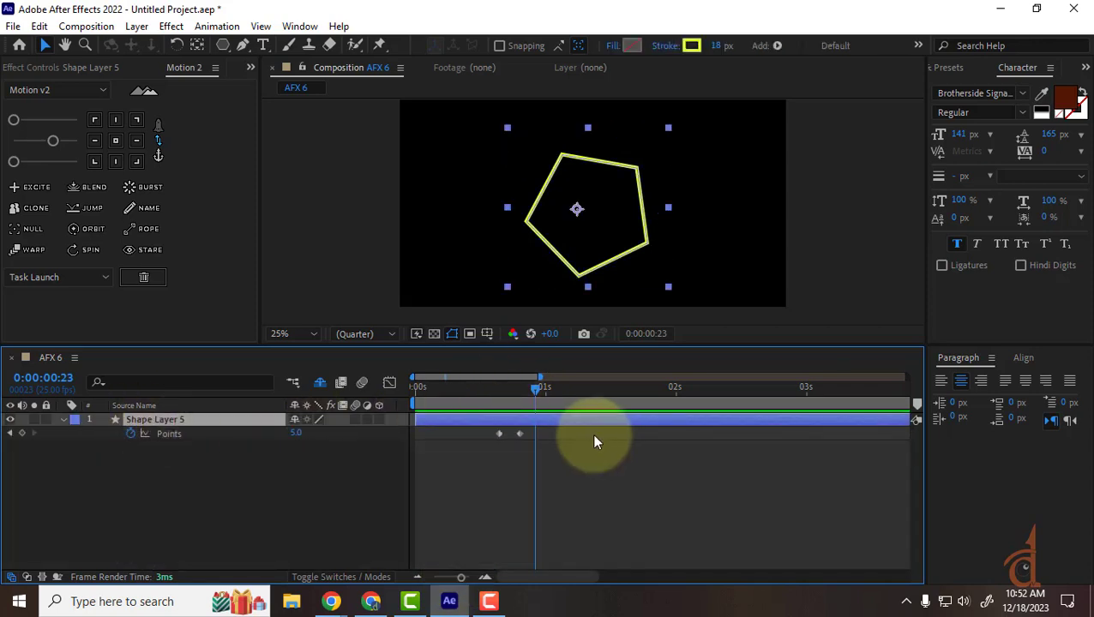
left_click(485, 577)
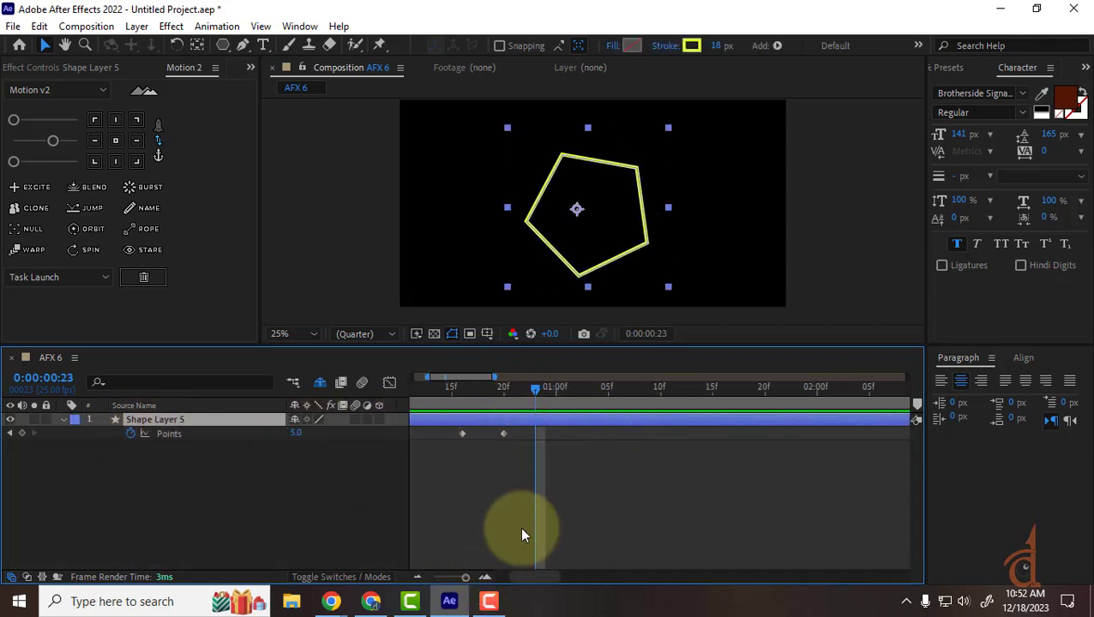
left_click(461, 390)
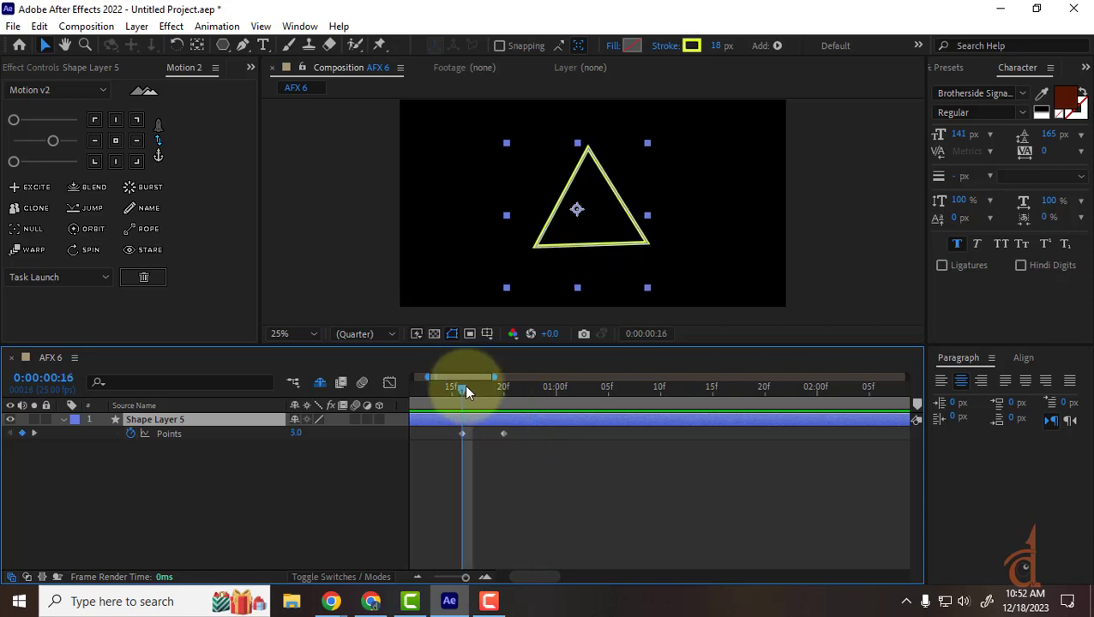
left_click_drag(506, 437, 487, 433)
Play back the faster triangle-to-pentagon change from 0:00:00:00.
key("Home")
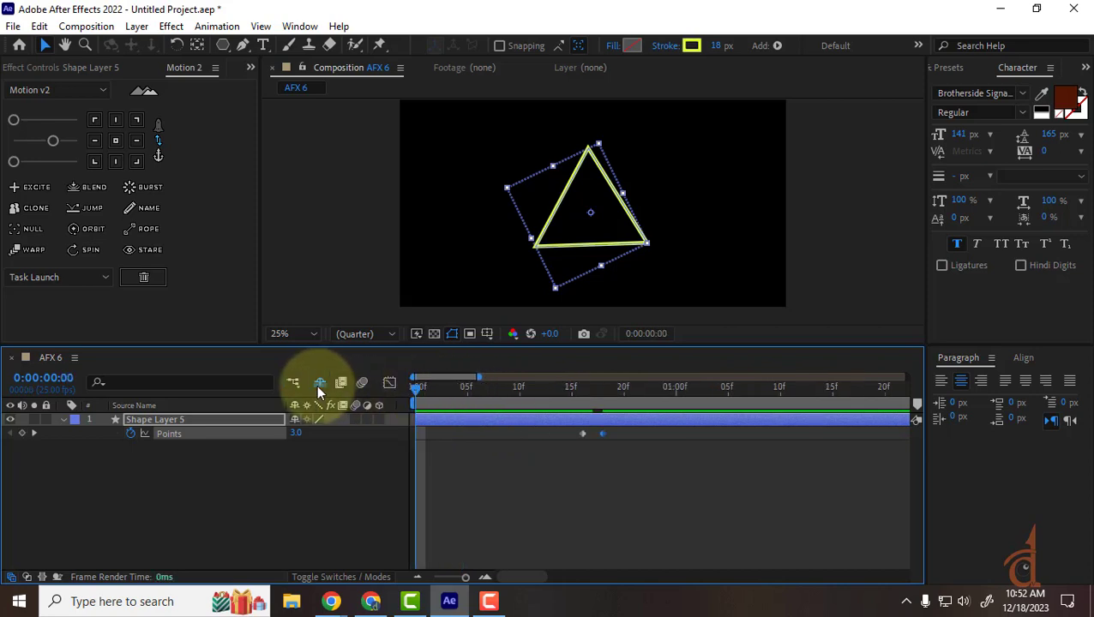
key("space")
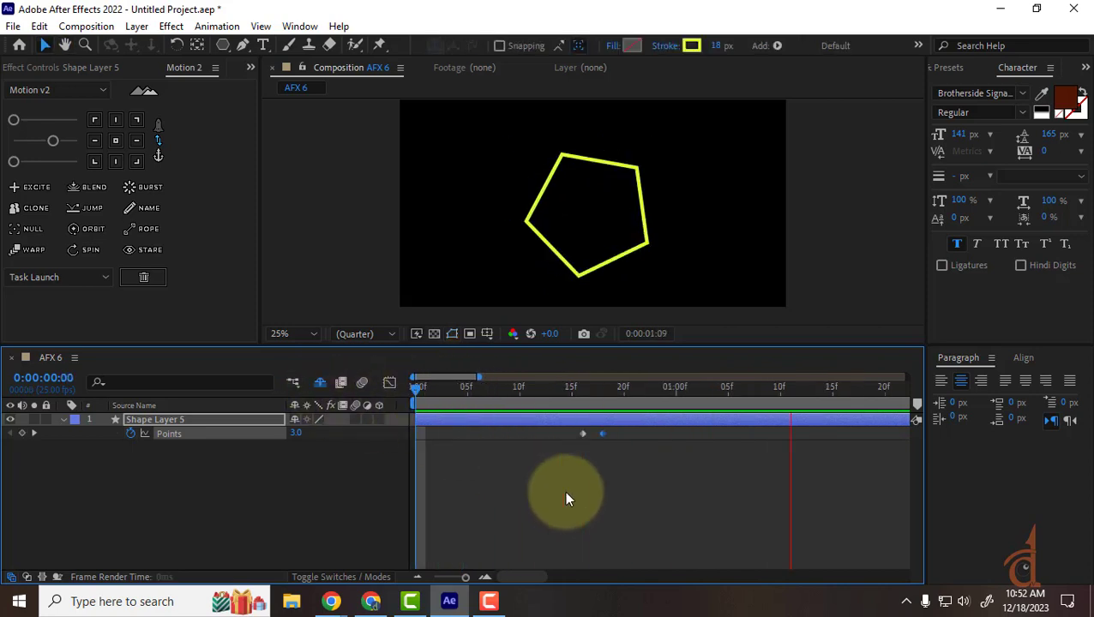
key("space")
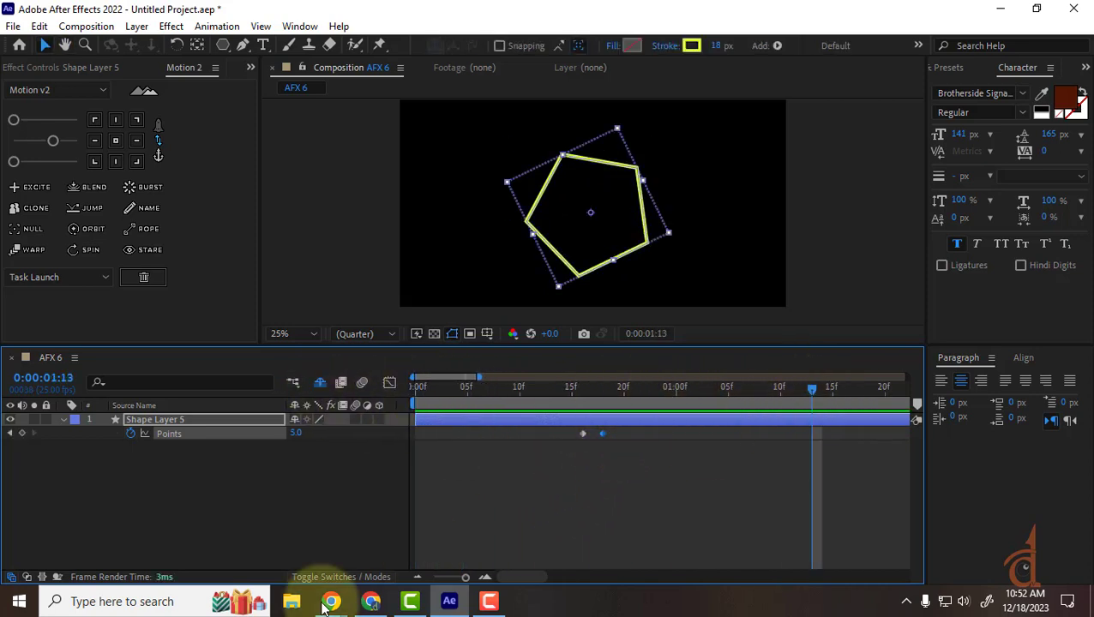
Add a Points keyframe holding the pentagon at 0:00:01:13 and set Points to 360 at 0:00:01:17 to form a circle.
left_click_drag(464, 577, 453, 579)
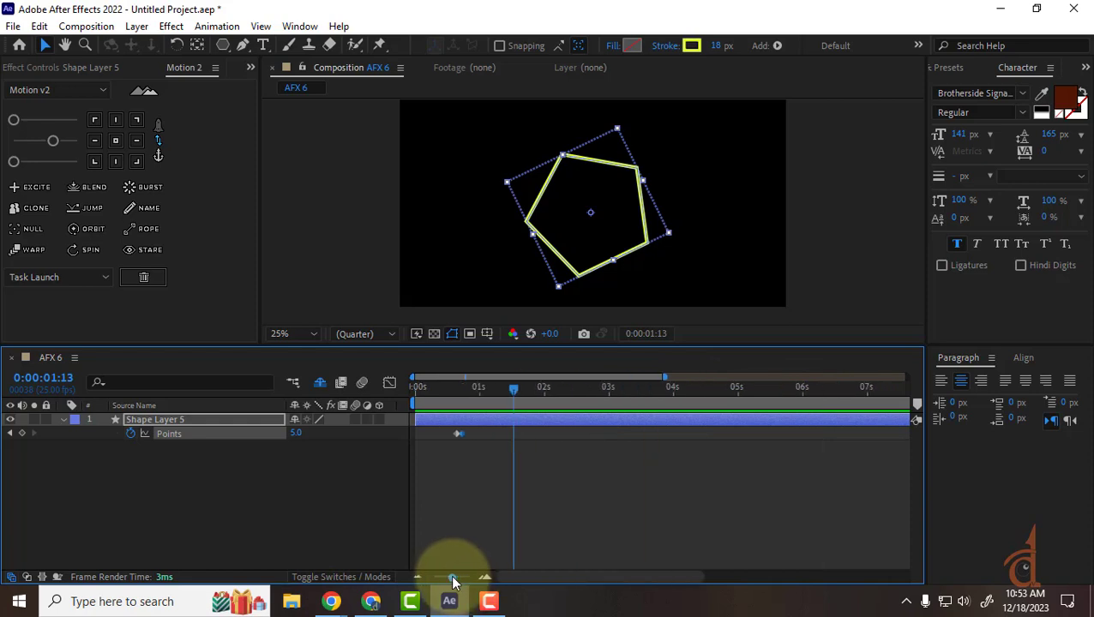
left_click(21, 434)
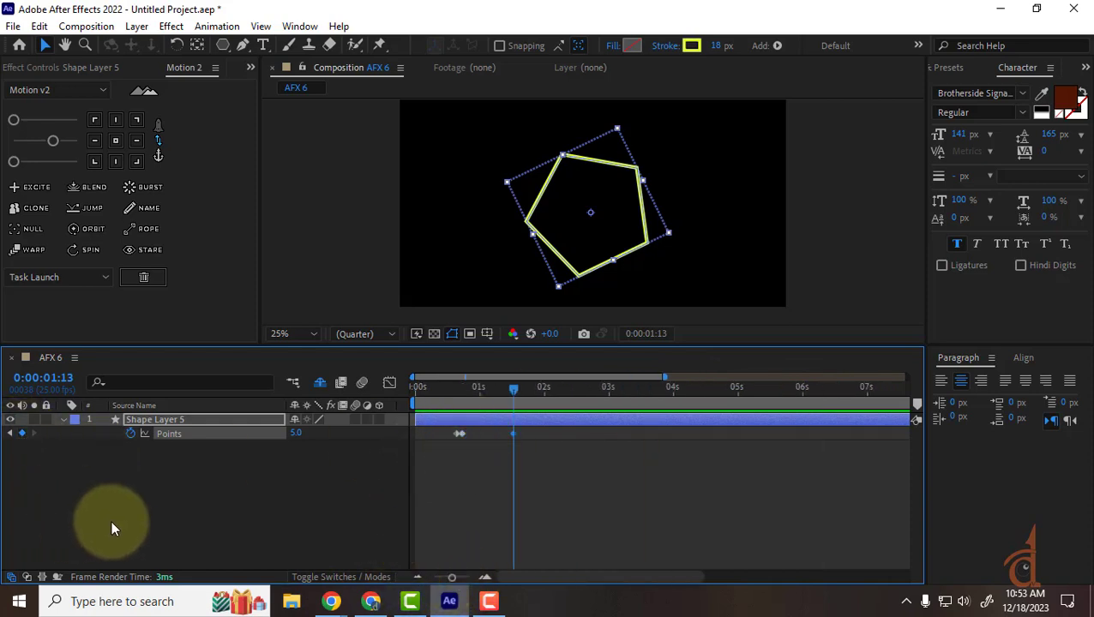
key("Page_Down")
key("Page_Down")
key("Page_Down")
key("Page_Down")
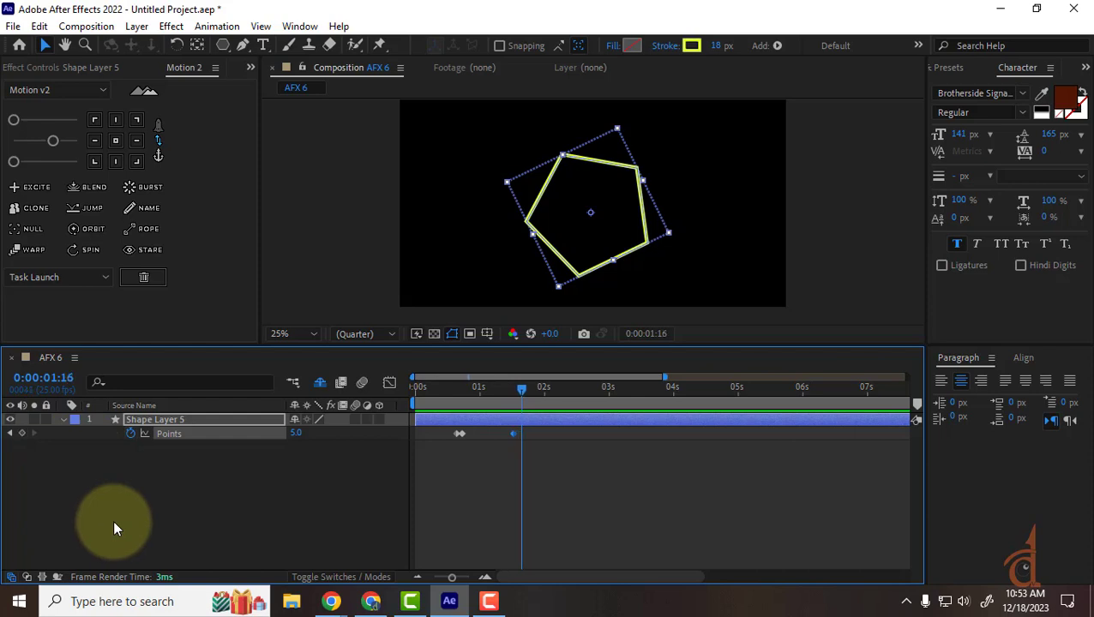
key("Page_Down")
key("Page_Down")
key("Page_Up")
key("Page_Up")
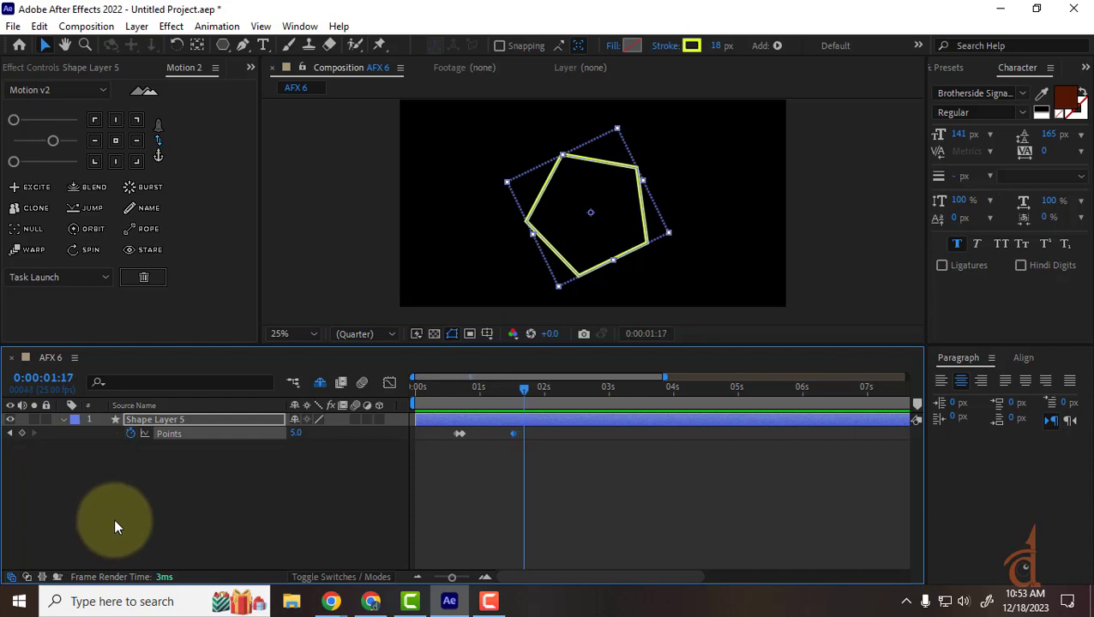
left_click(300, 433)
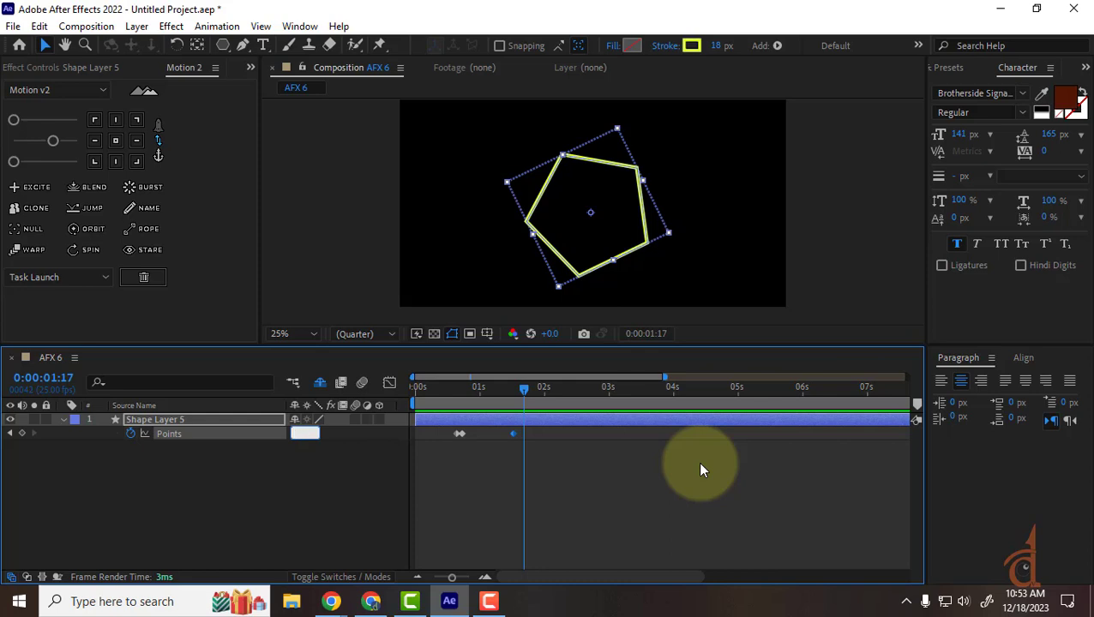
key("Return")
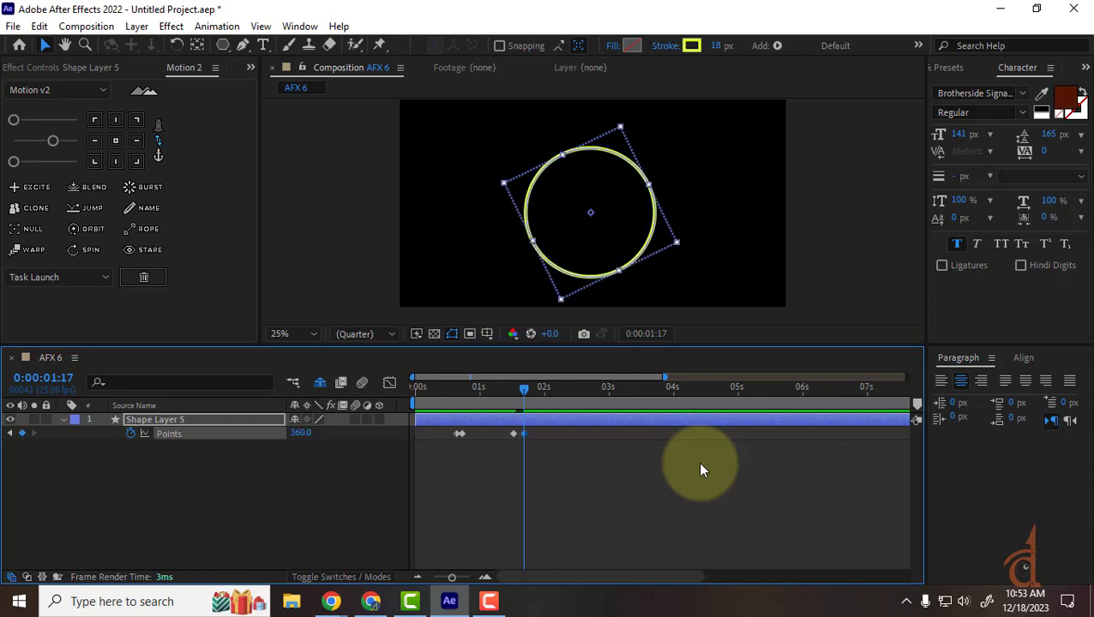
Play back the animation from the start to check the pentagon-to-circle change.
left_click(446, 387)
key("space")
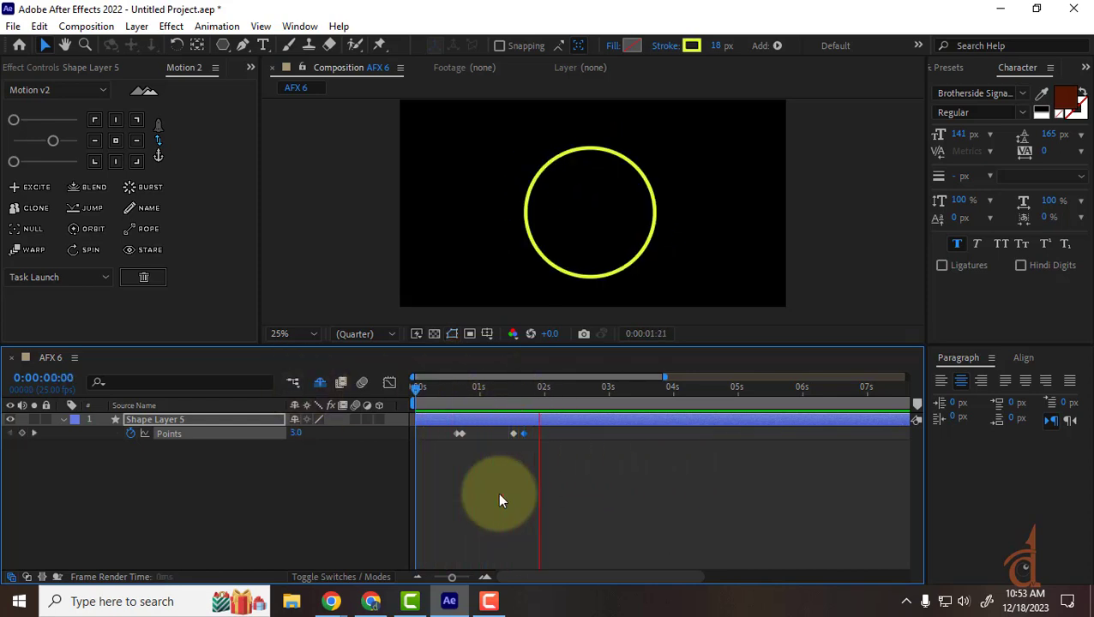
key("space")
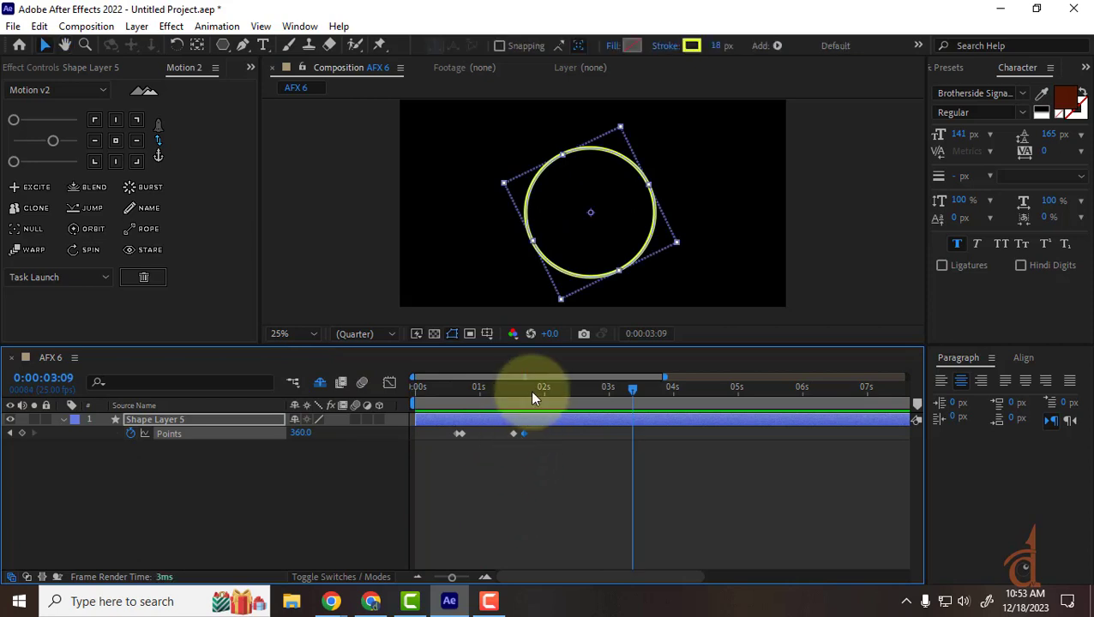
Hold the circle with a Points keyframe at 0:00:02:09 and set Points to 5 at 0:00:02:13.
left_click_drag(595, 396, 566, 394)
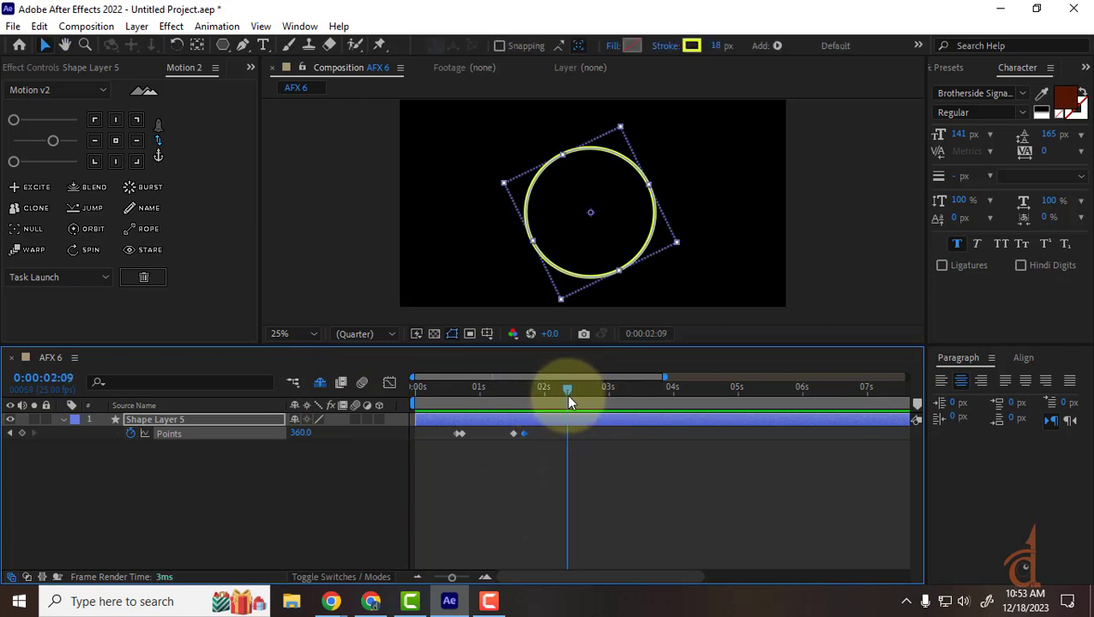
left_click(21, 433)
left_click_drag(572, 391, 577, 392)
left_click(300, 435)
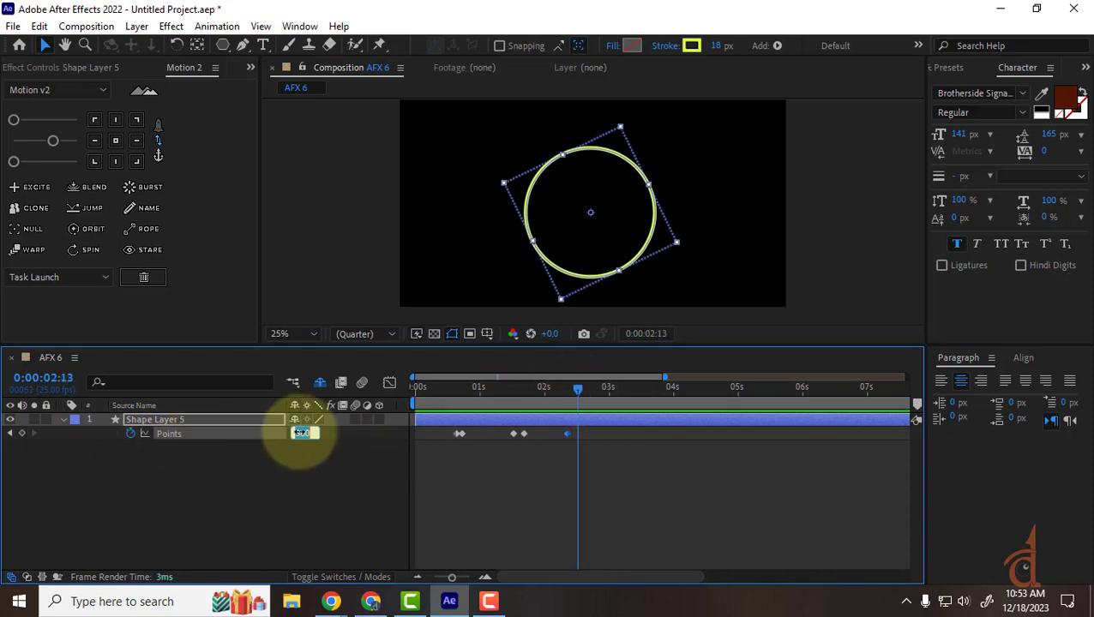
type("5")
key("Return")
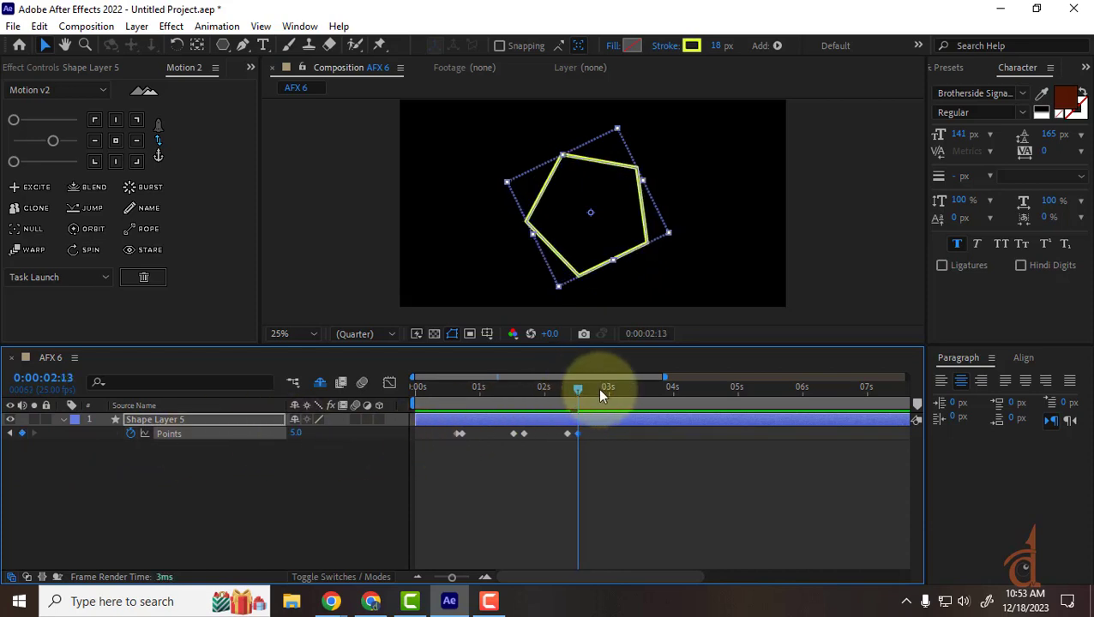
Hold the pentagon with a Points keyframe at 0:00:03:07 and set Points to 14 at 0:00:03:12.
key("Page_Down")
left_click_drag(590, 386, 629, 394)
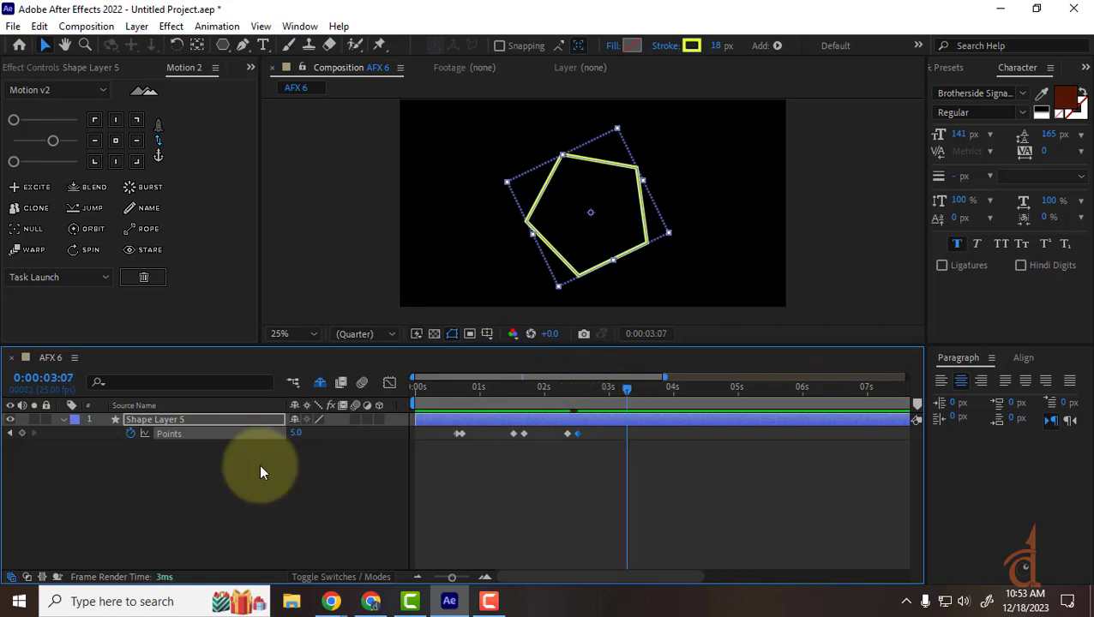
left_click(21, 433)
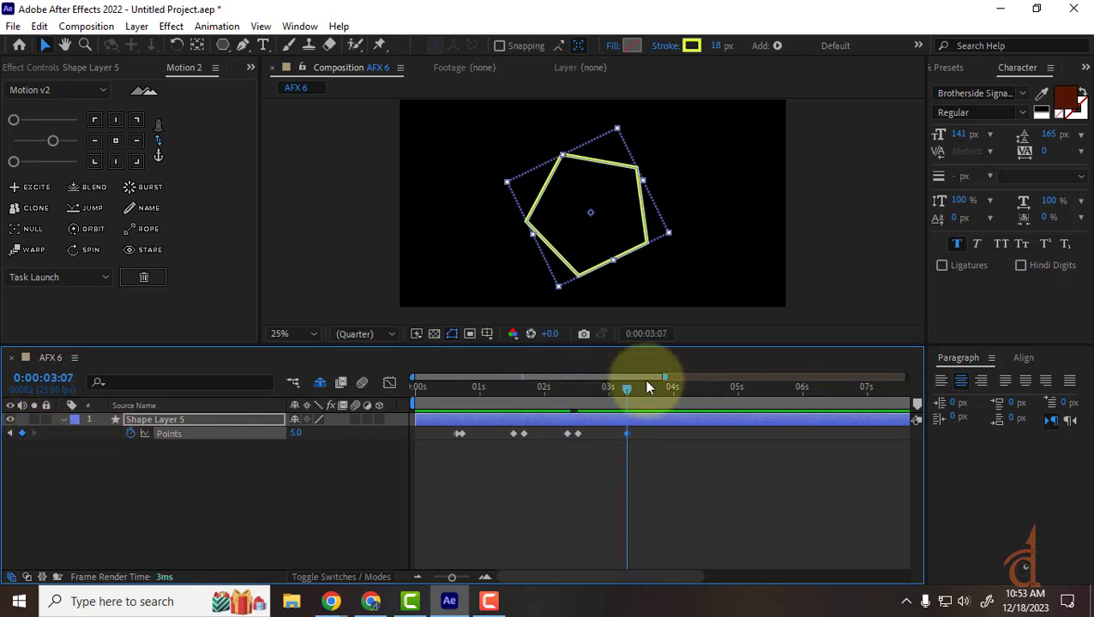
left_click_drag(625, 392, 641, 391)
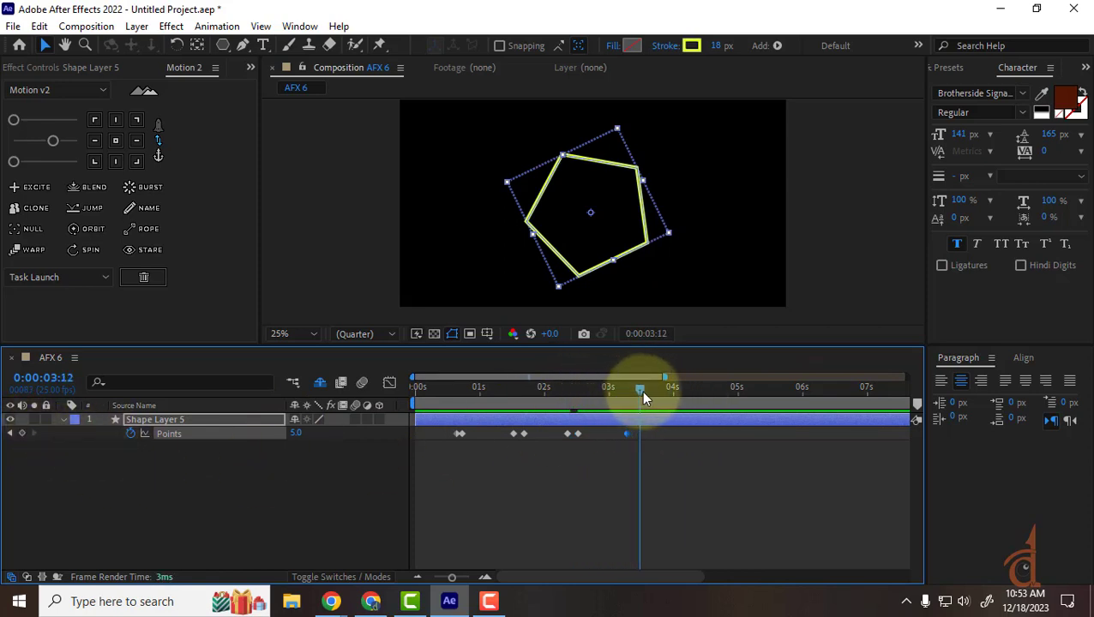
left_click(296, 433)
type("14")
key("Return")
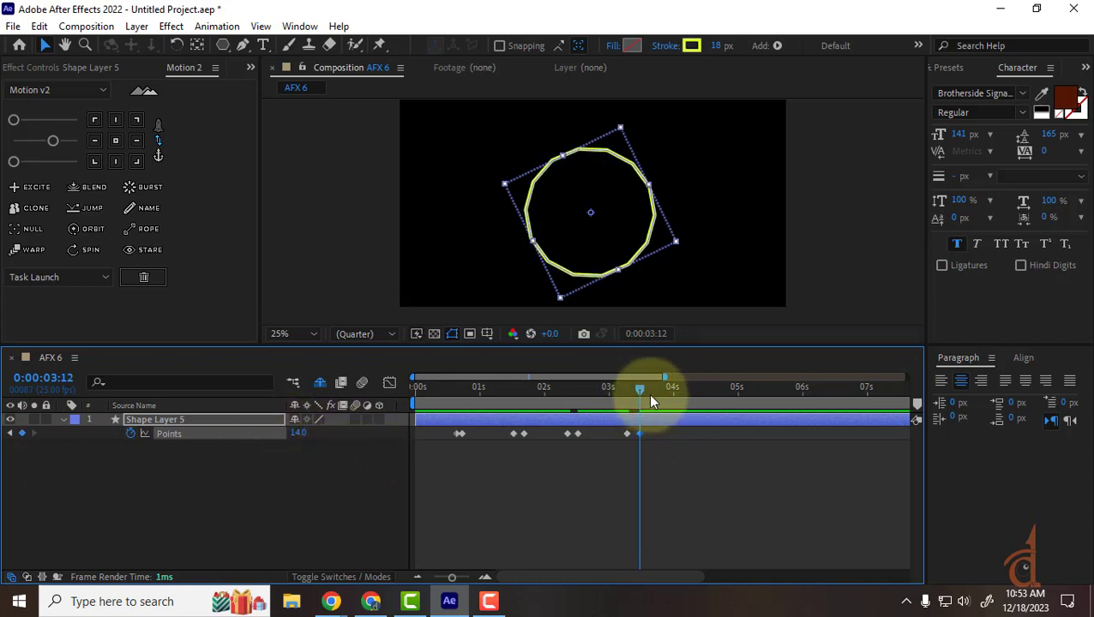
Hold the 14-sided shape with a Points keyframe at 0:00:03:24 and set Points to 3 at 0:00:04:02.
left_click_drag(650, 392, 672, 398)
left_click(21, 433)
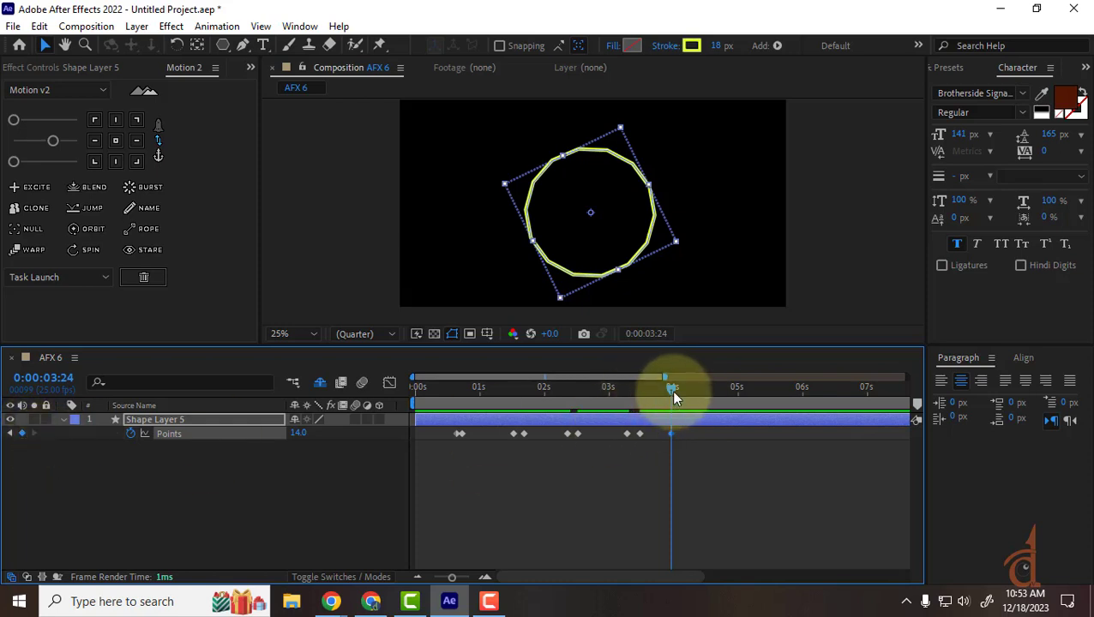
left_click_drag(671, 390, 680, 391)
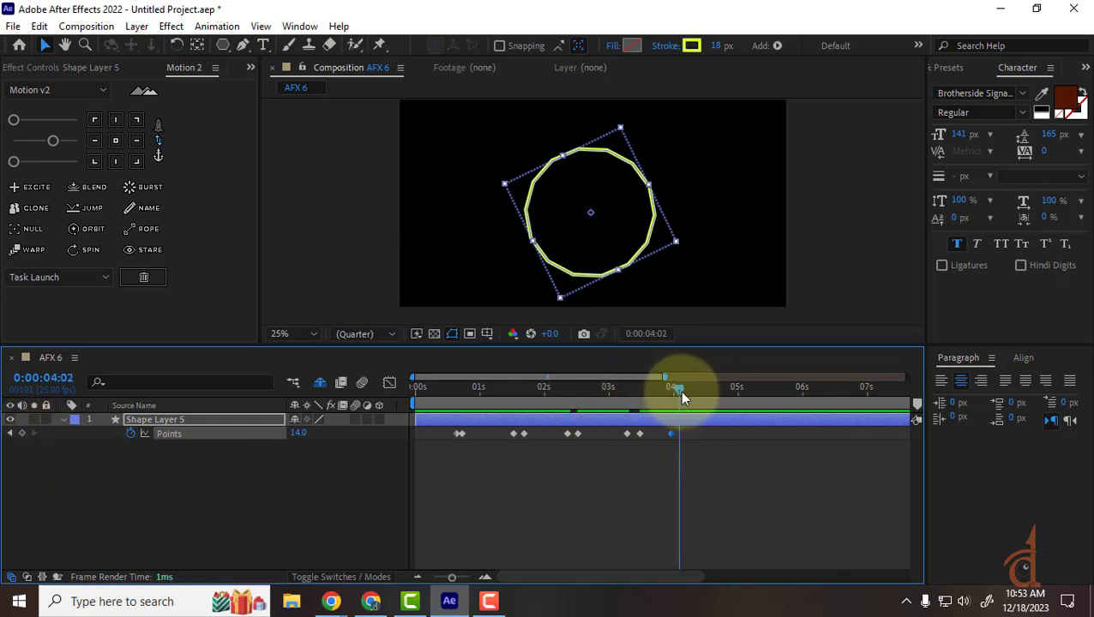
left_click(297, 433)
type("3")
key("Return")
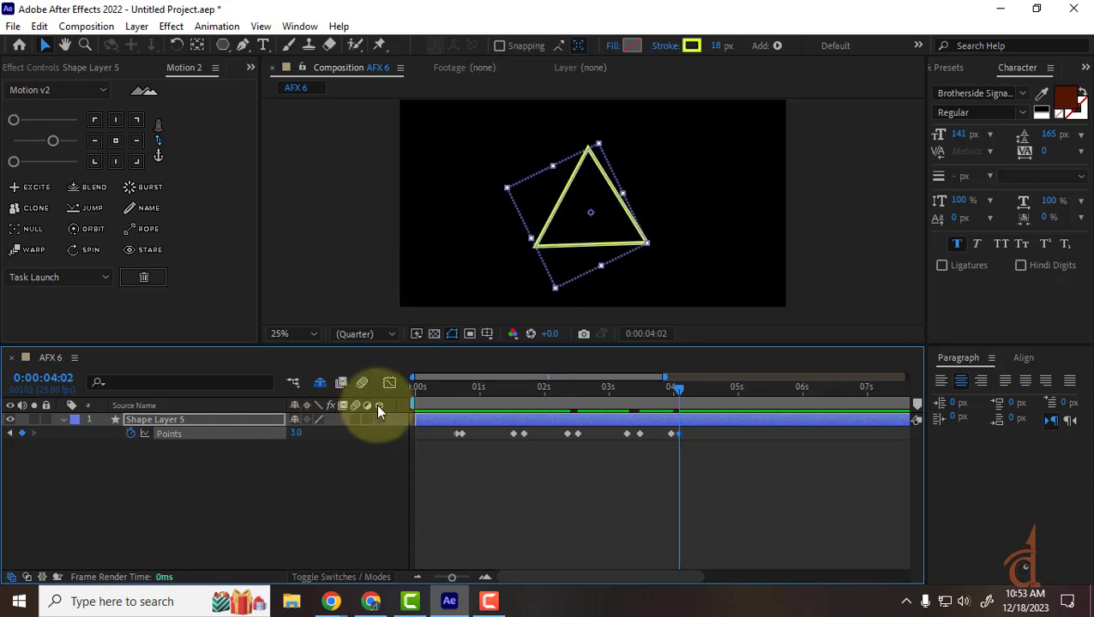
Play back the full sequence of Points morphs from 0:00:00:00 through the final triangle.
key("Home")
key("space")
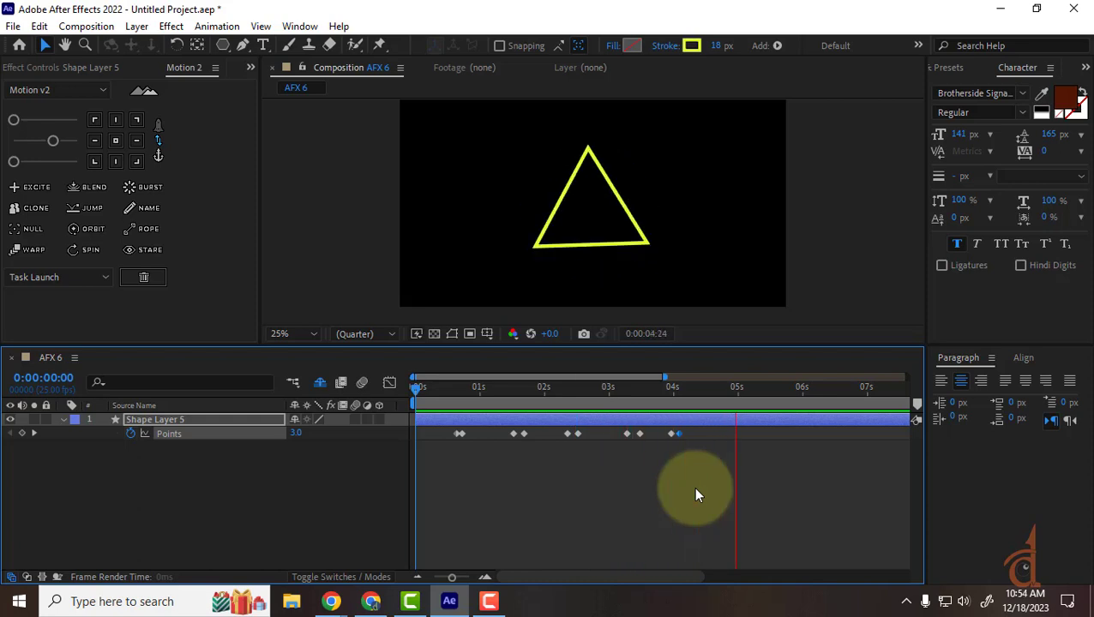
key("space")
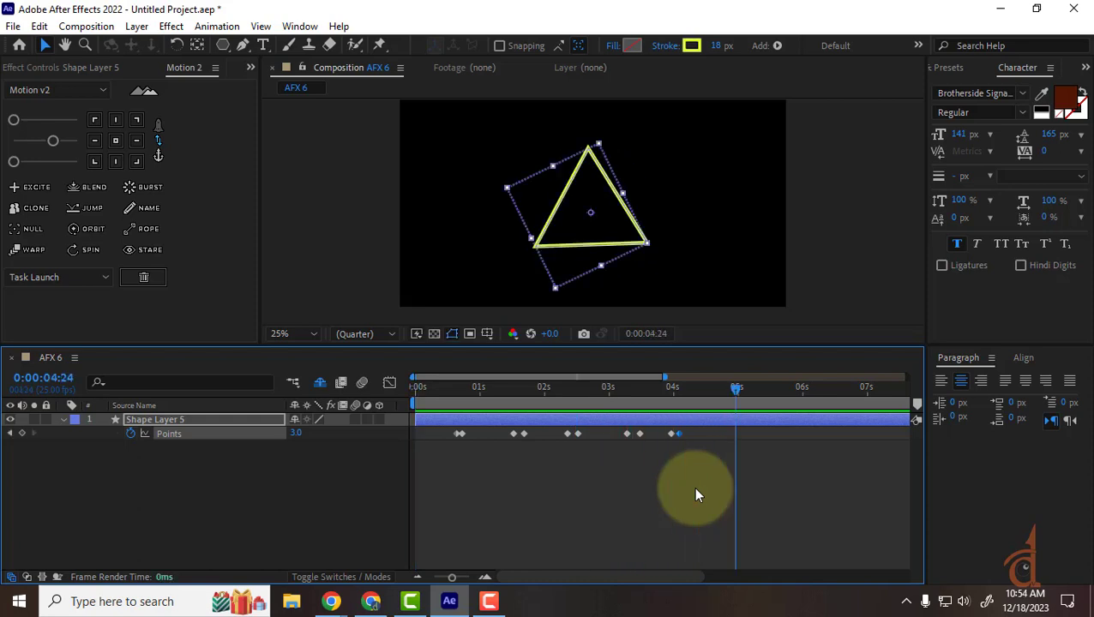
Expand Shape Layer 5 and look through the Polystar Path 1 and Transform: Polystar 1 properties for the rotation controls.
left_click(172, 420)
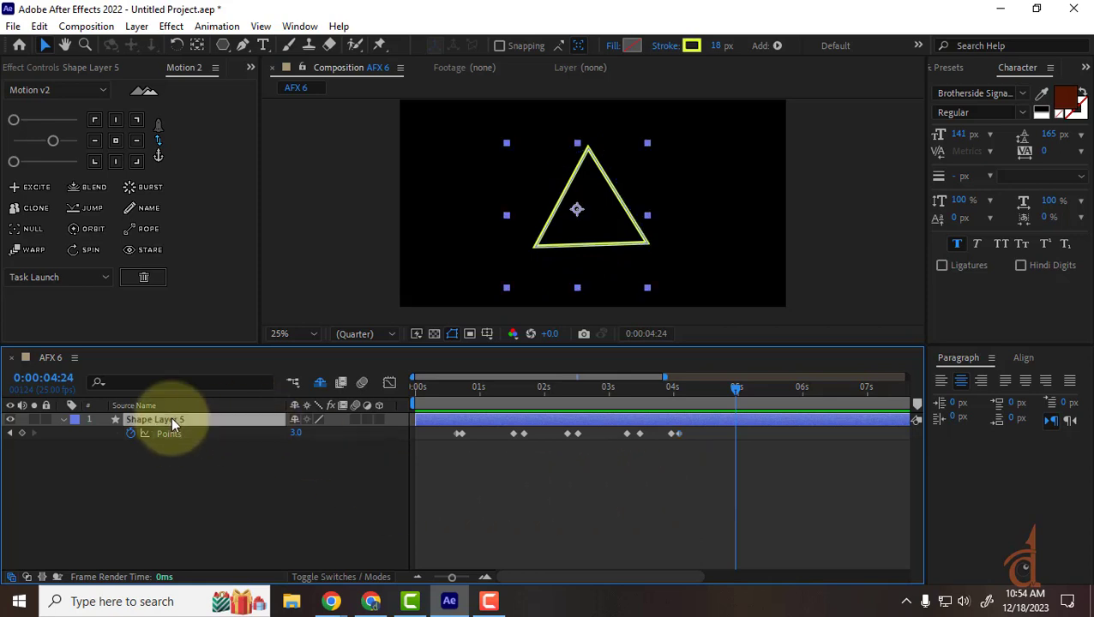
left_click(64, 420)
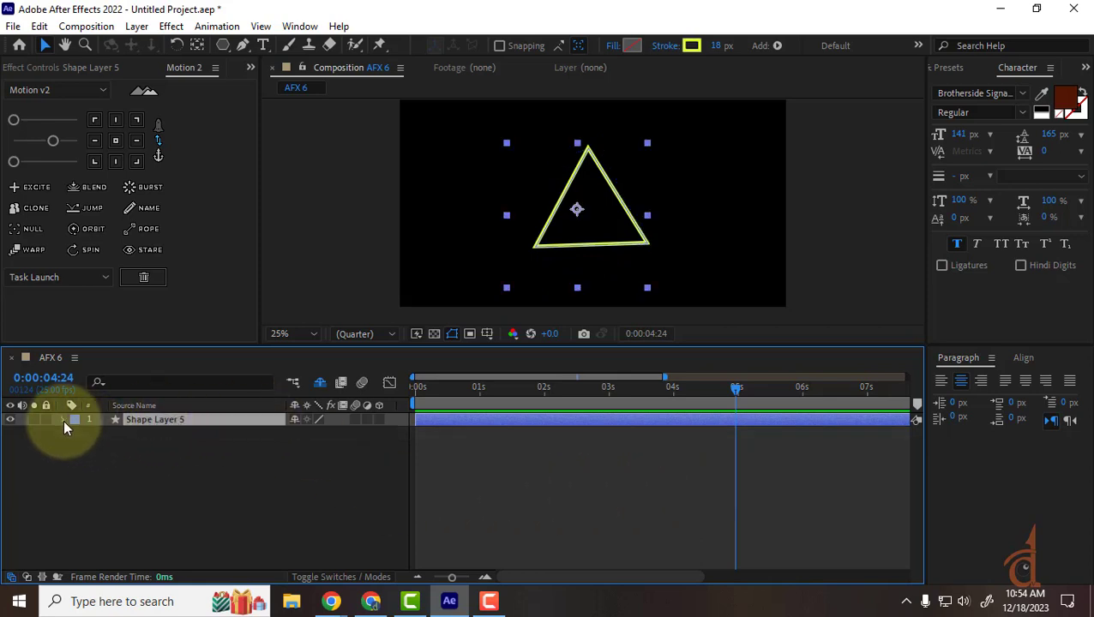
left_click(63, 419)
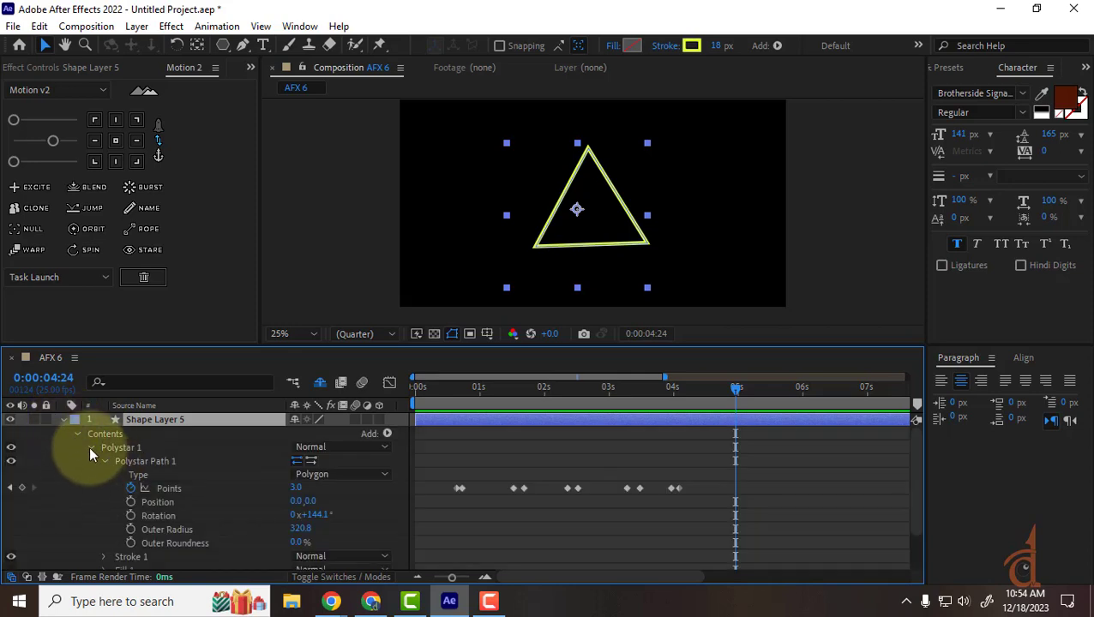
left_click(90, 447)
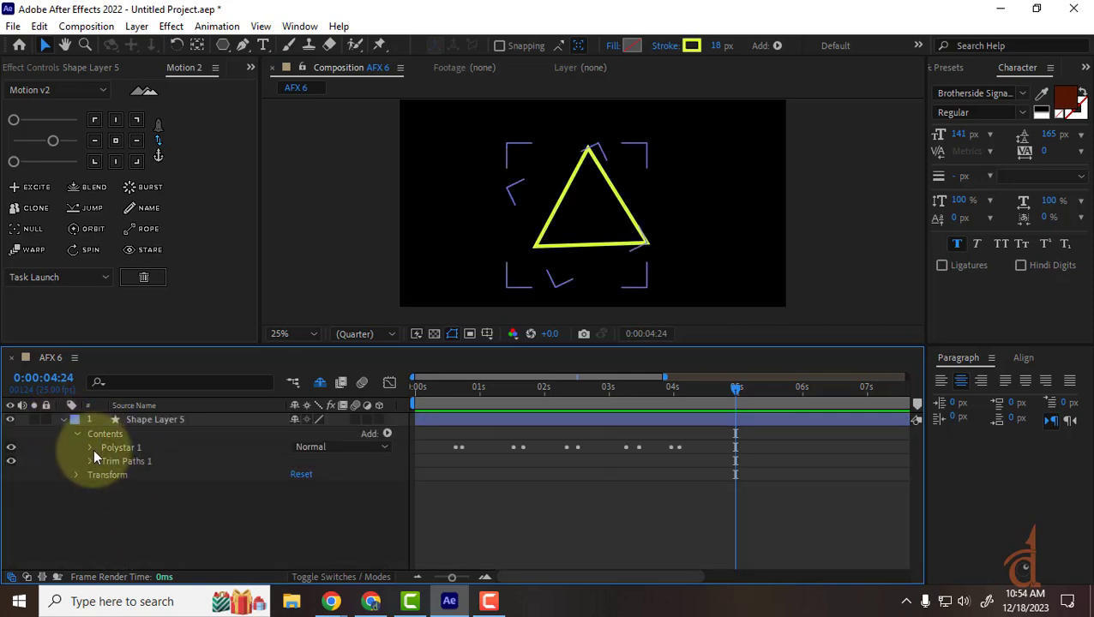
double_click(133, 446)
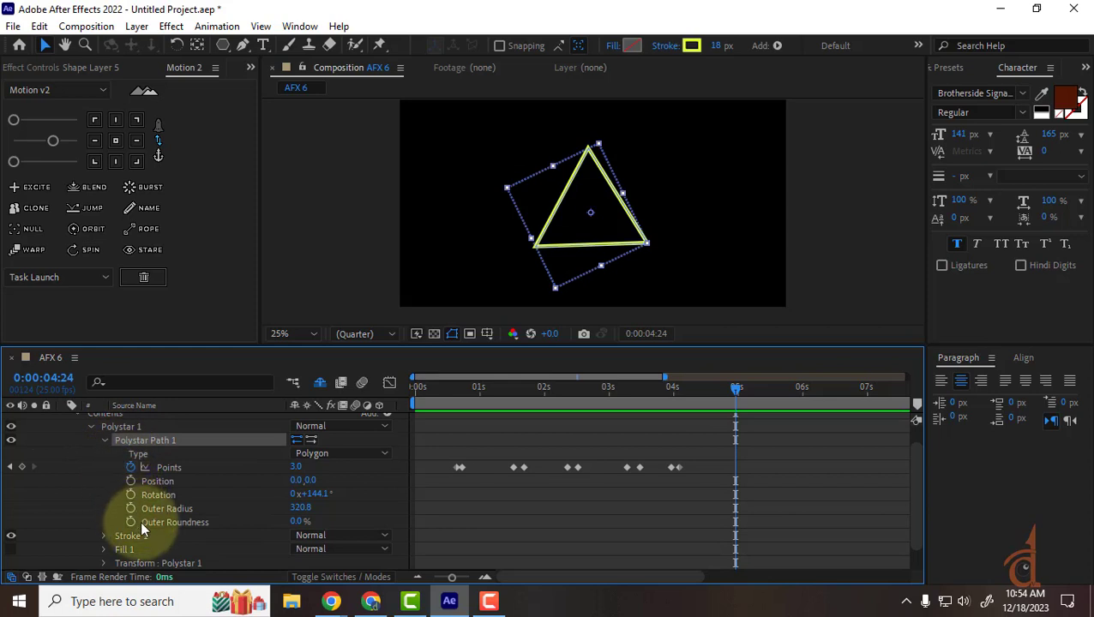
scroll(159, 550, "down", 1)
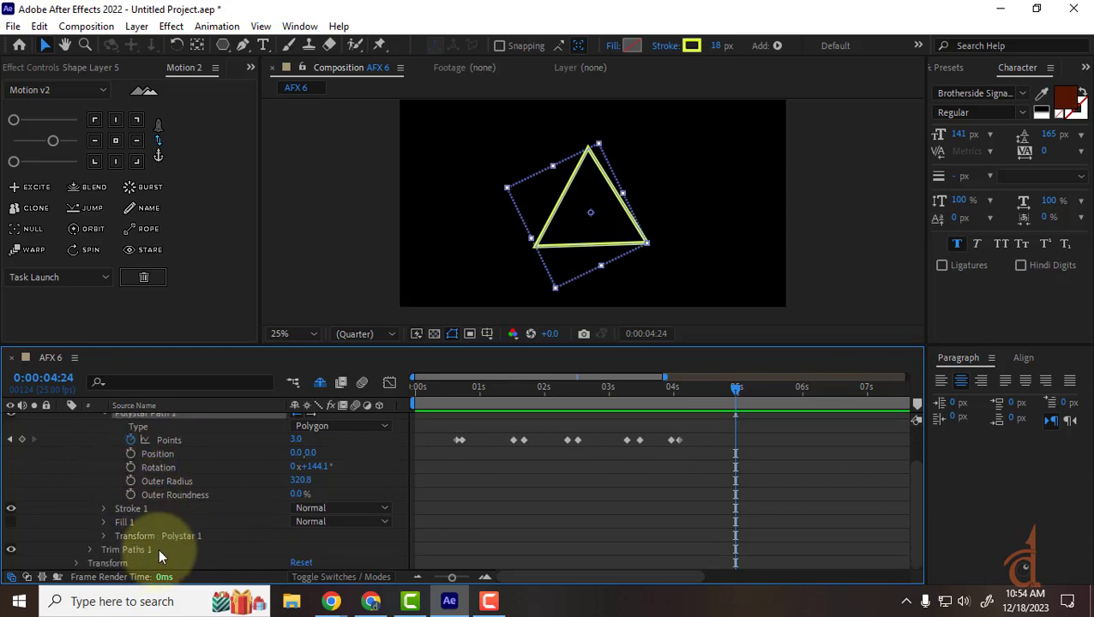
left_click(104, 537)
Enable Rotation keyframing for Polystar Path 1 at 0:00:00:00 and add a hold keyframe at the first Points keyframe, 0:00:00:16.
left_click_drag(578, 390, 285, 384)
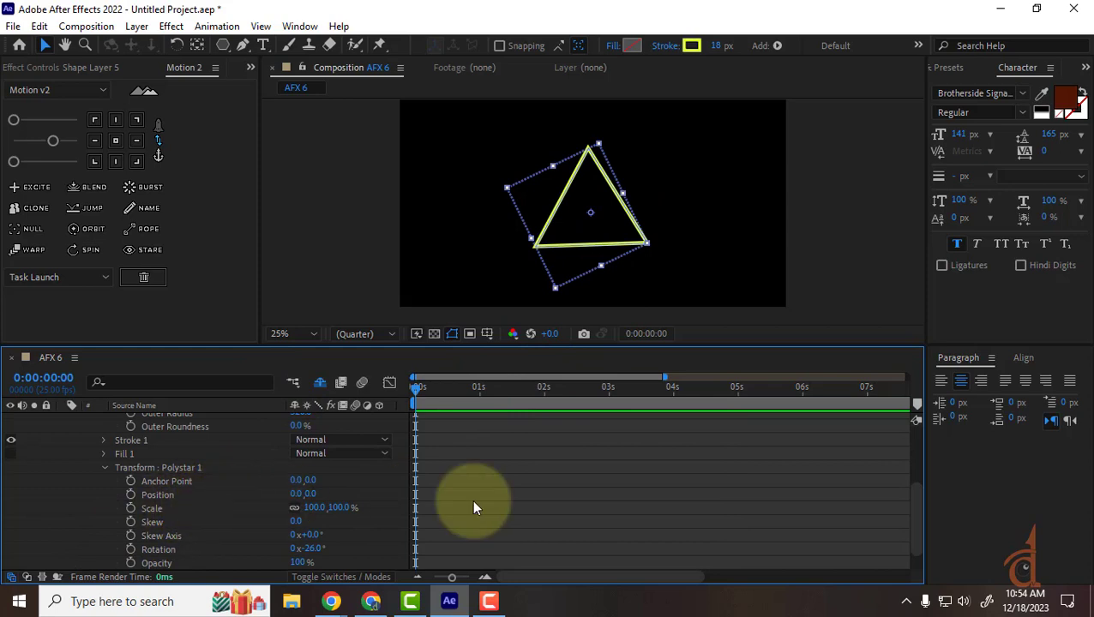
scroll(472, 498, "up", 4)
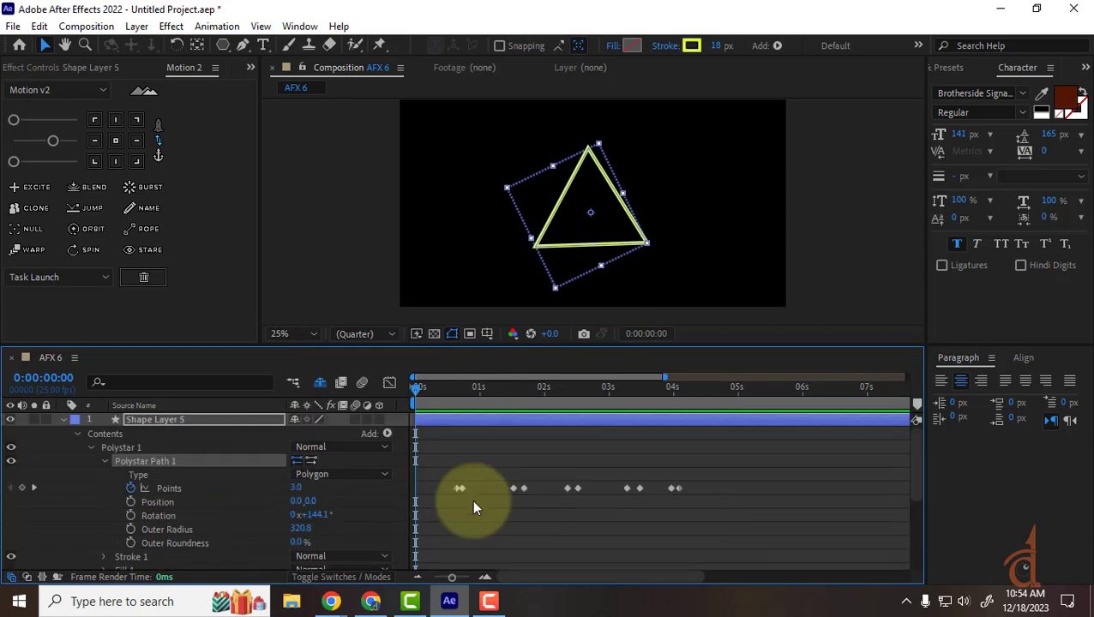
left_click(131, 515)
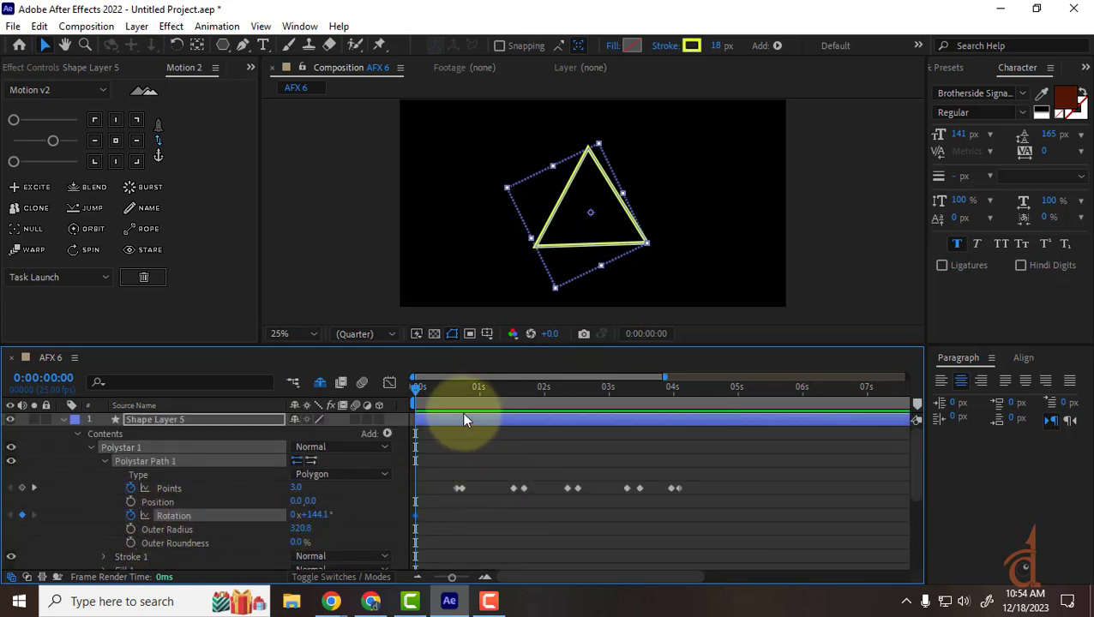
left_click(35, 487)
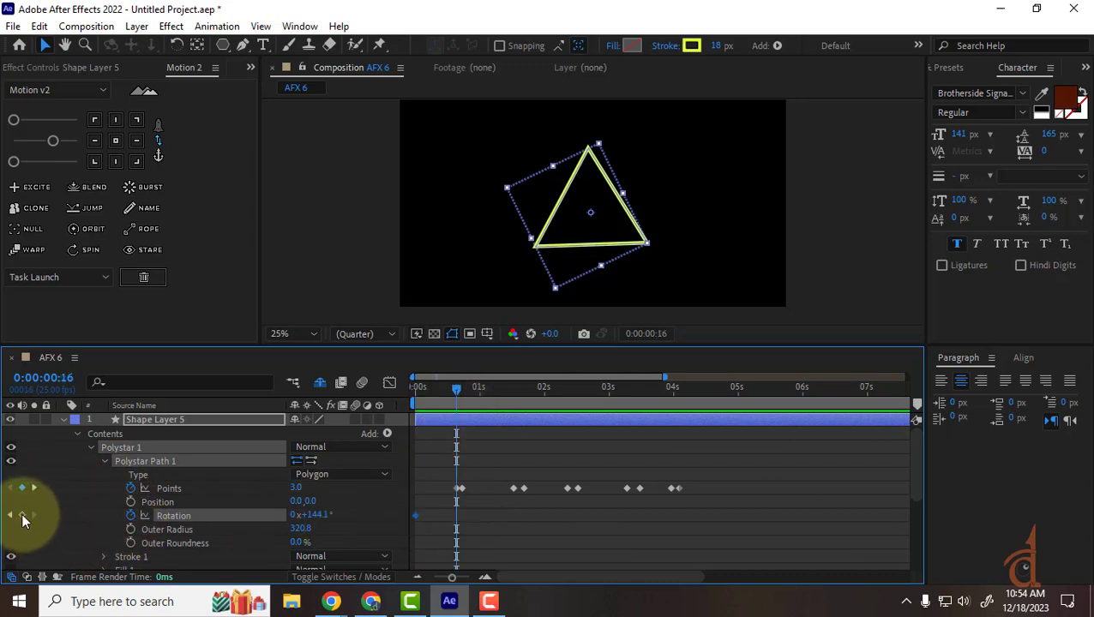
left_click(22, 516)
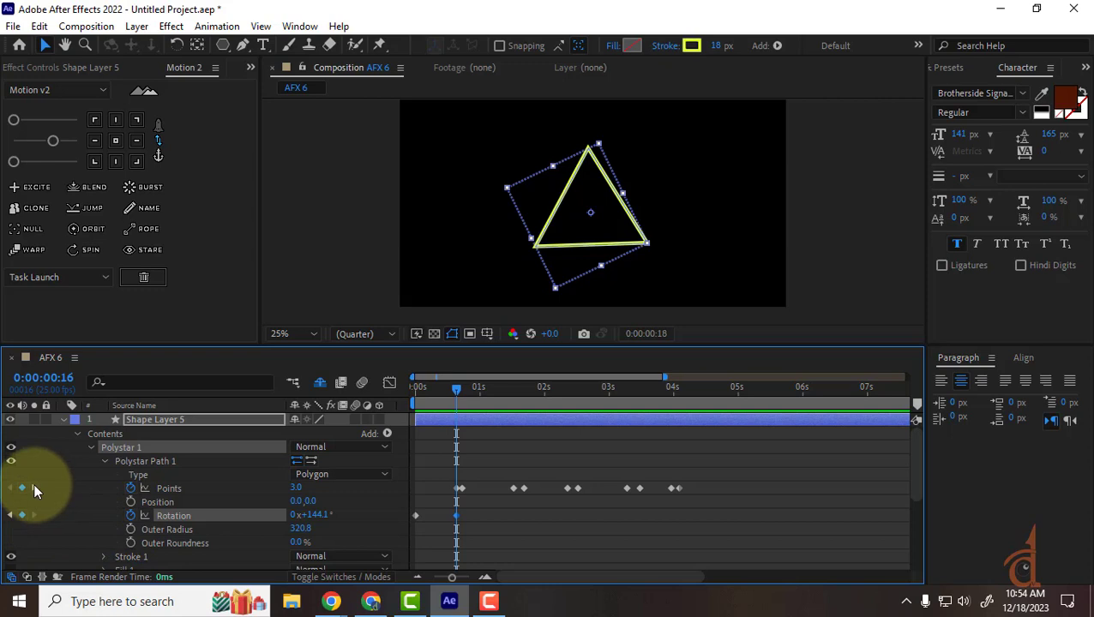
Increase the Rotation of Polystar Path 1 by 60° at the second Points keyframe, 0:00:00:18.
left_click(34, 487)
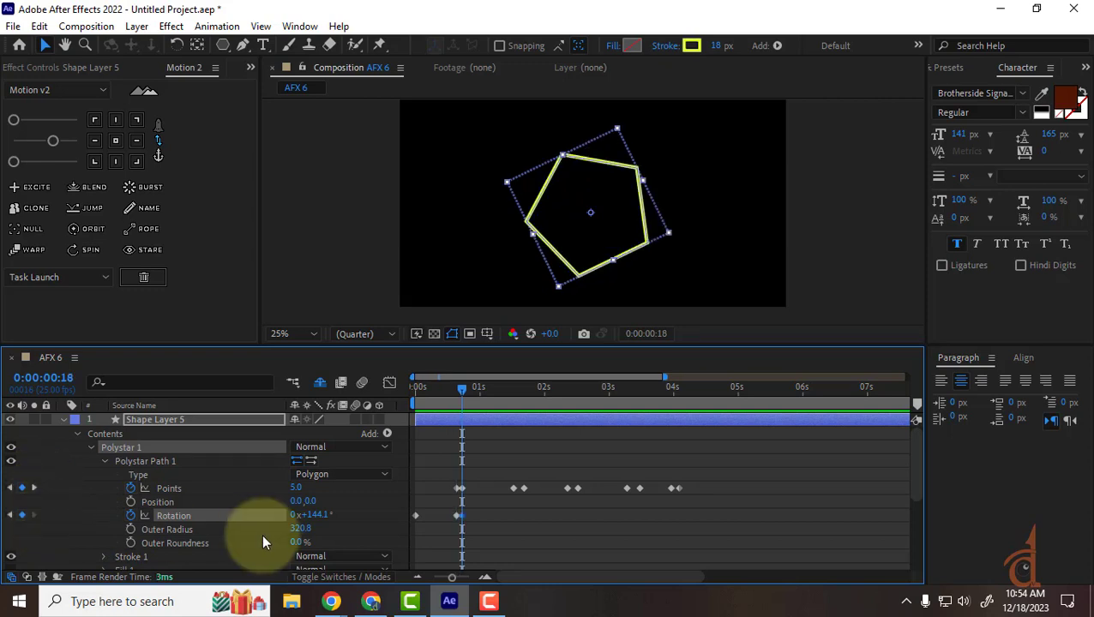
left_click(320, 517)
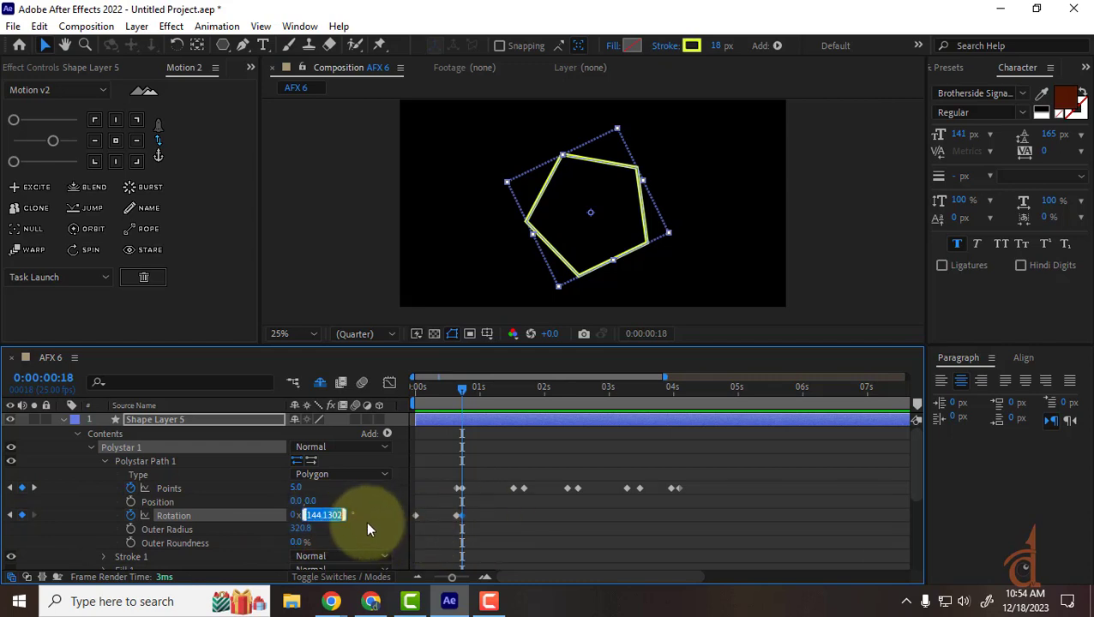
left_click(341, 515)
type("+60")
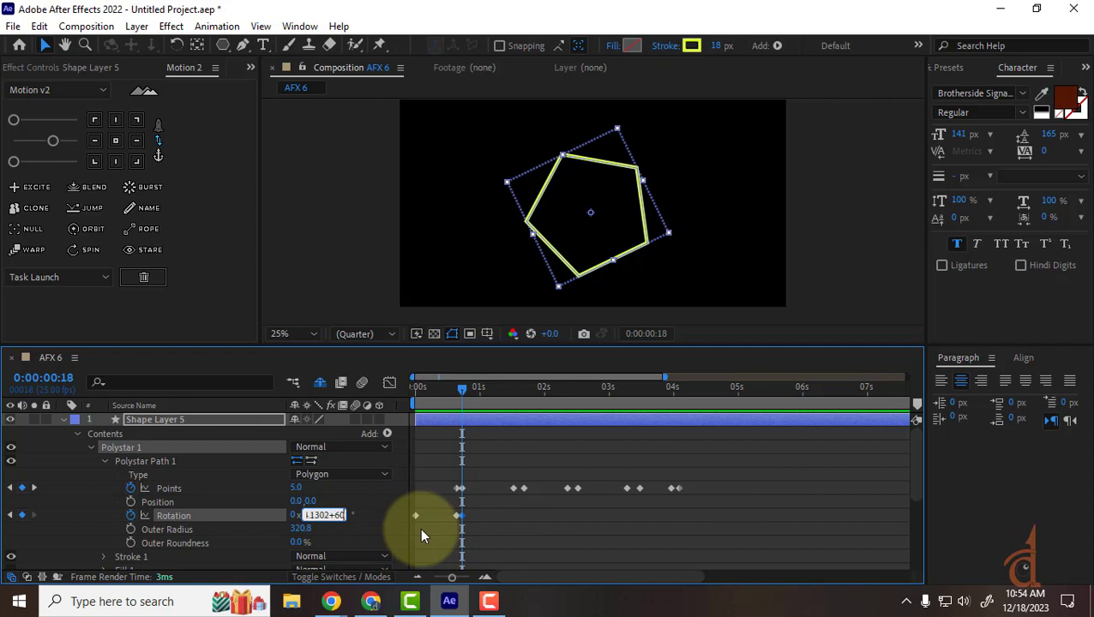
key("Return")
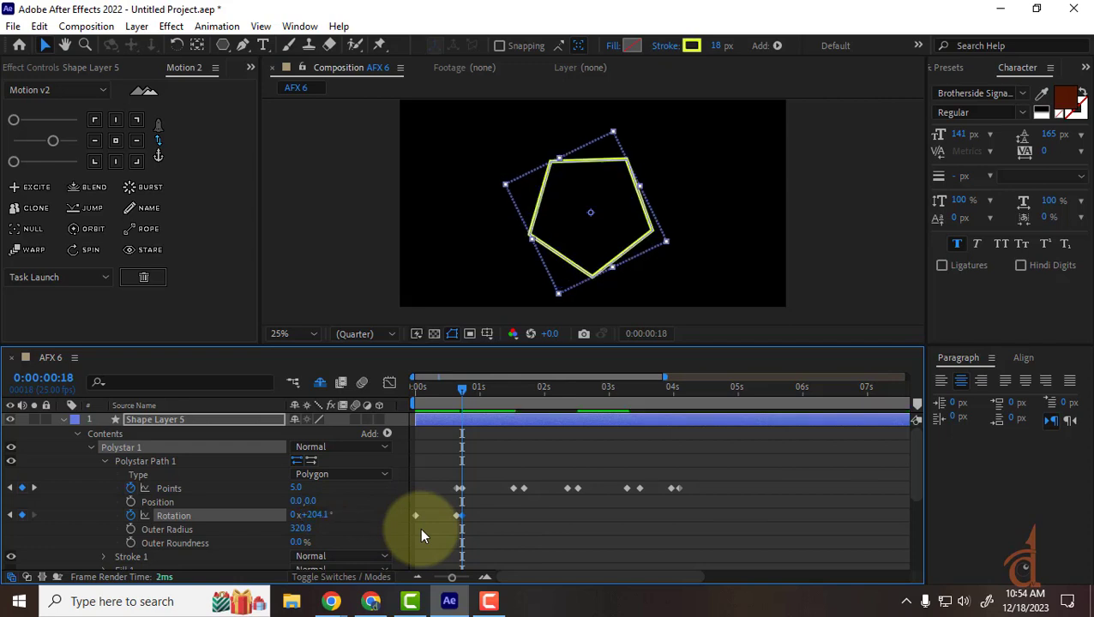
Add Rotation keyframes for Polystar Path 1 at the third and fourth Points keyframes, 0:00:01:13 and 0:00:01:17.
left_click(34, 488)
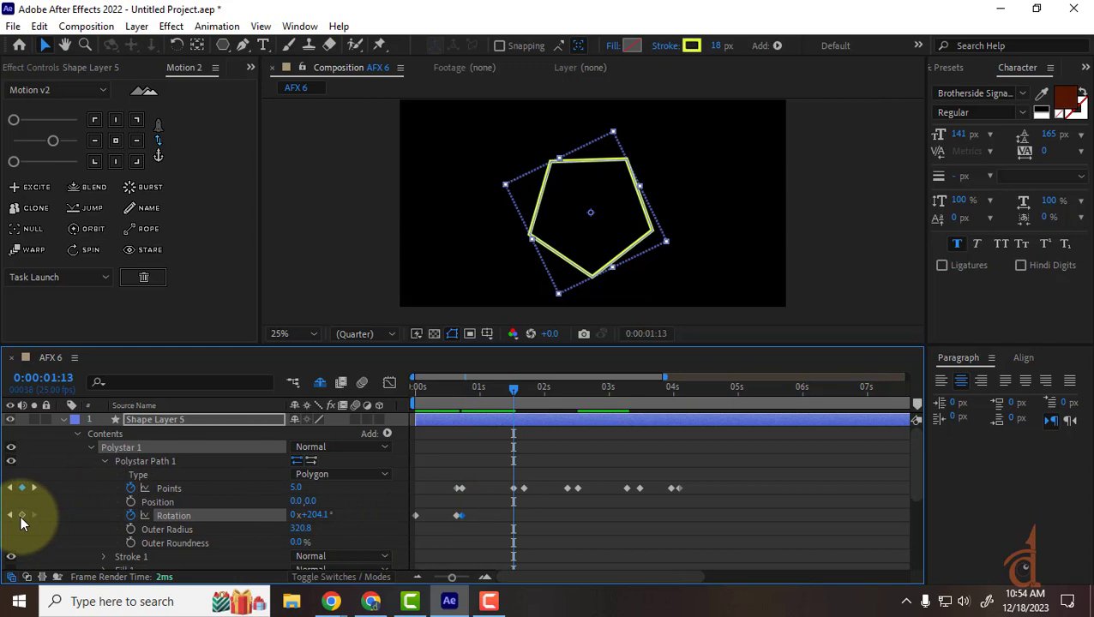
left_click(22, 517)
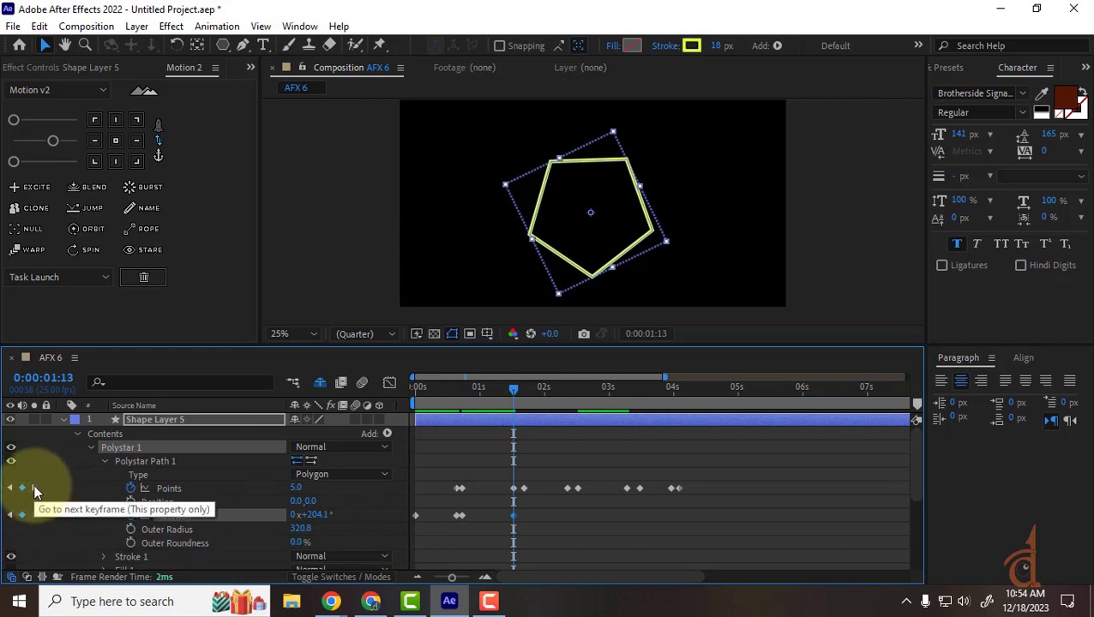
left_click(34, 488)
left_click(23, 514)
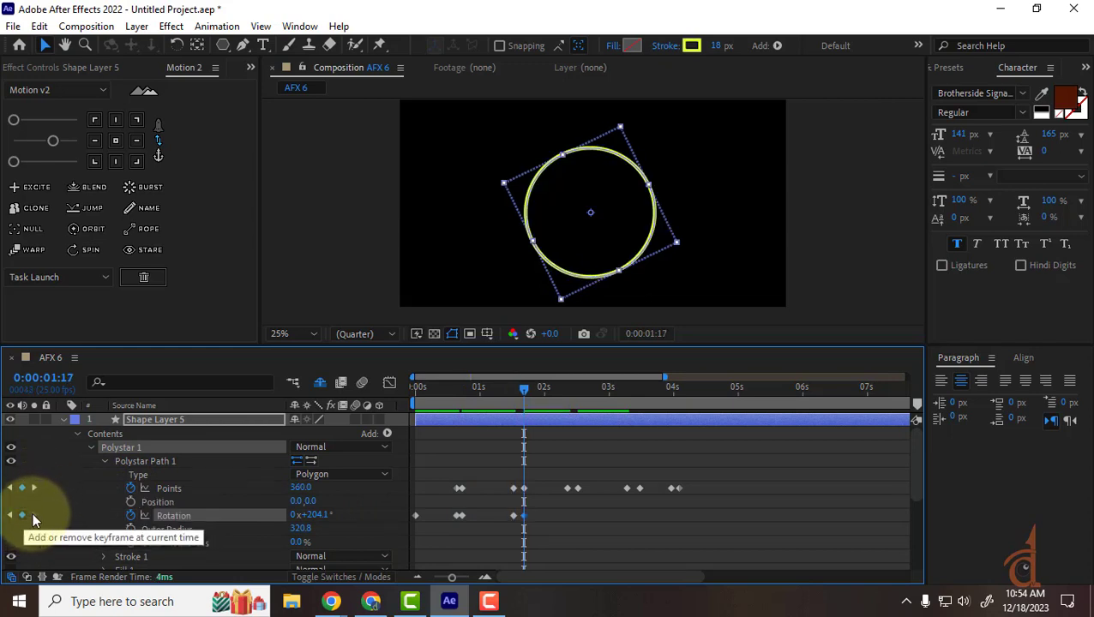
Set the Rotation of Polystar Path 1 to 204+60, giving 264°, at 0:00:01:17.
left_click(322, 515)
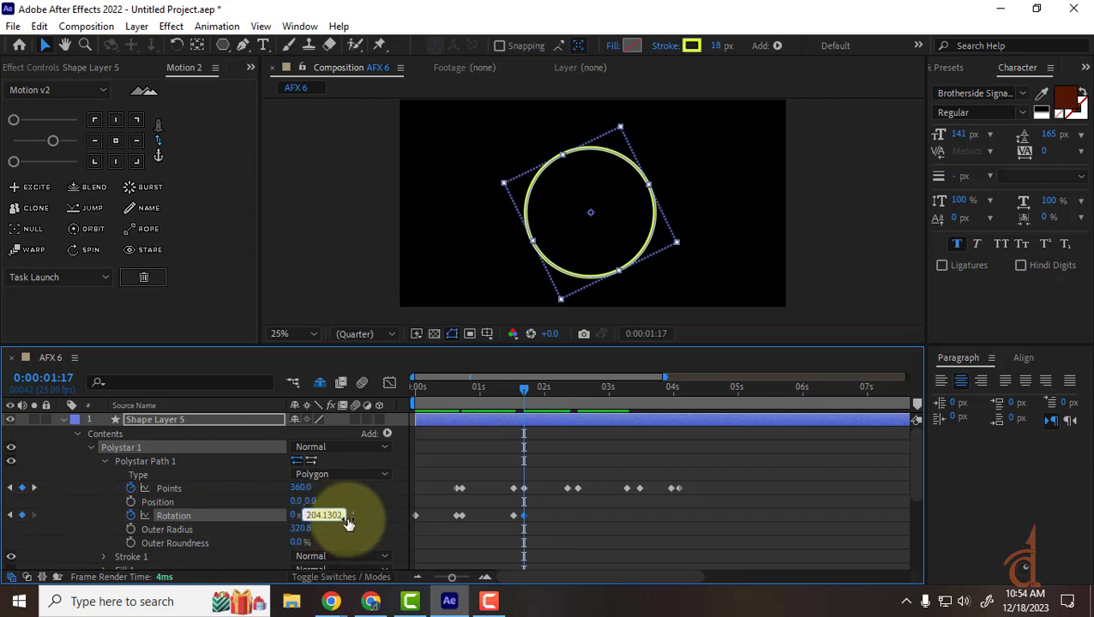
left_click(348, 524)
left_click(323, 516)
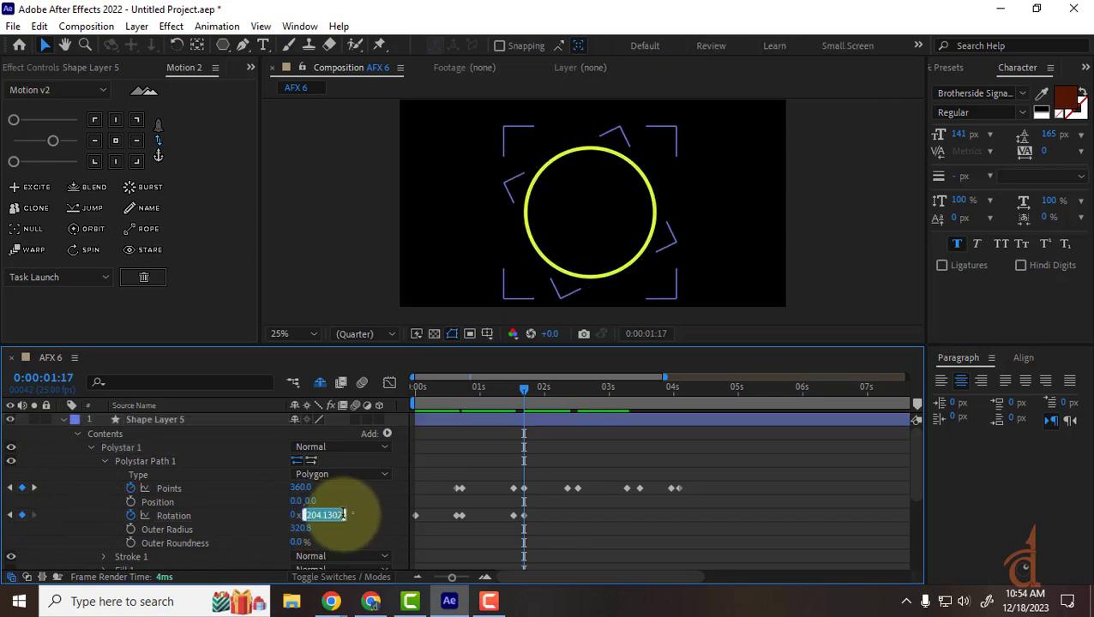
left_click(342, 515)
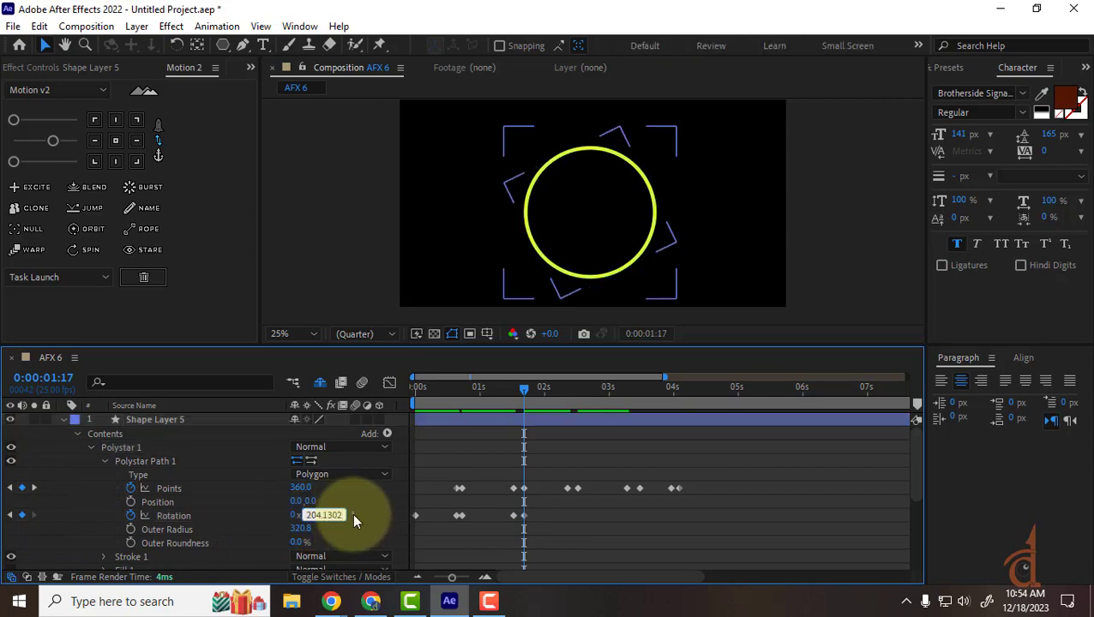
key("BackSpace")
key("BackSpace")
key("BackSpace")
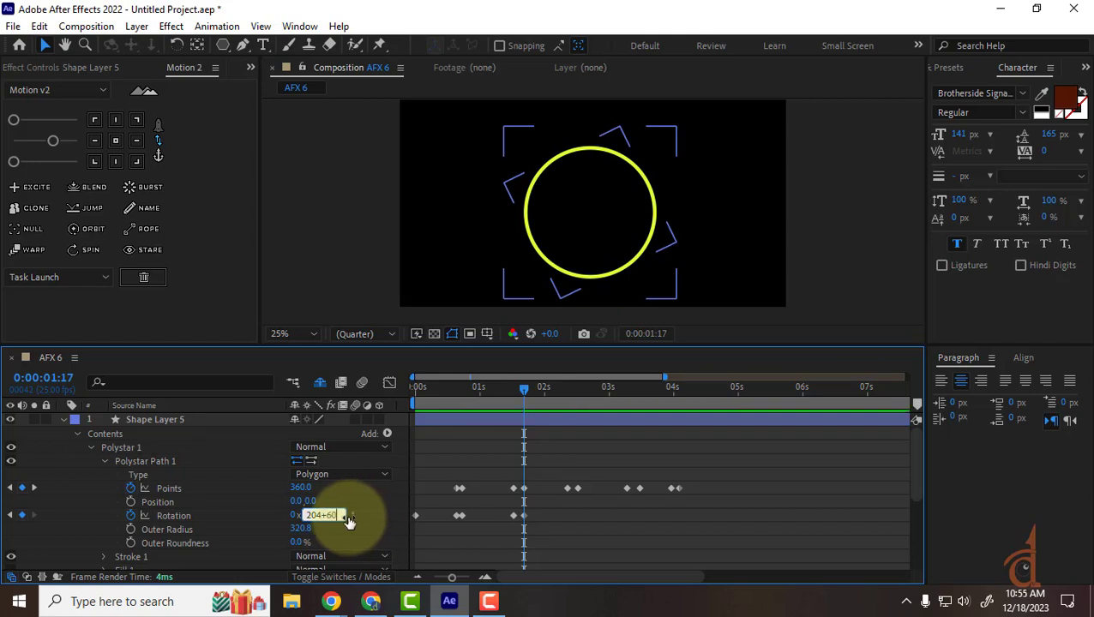
type("+60")
key("Return")
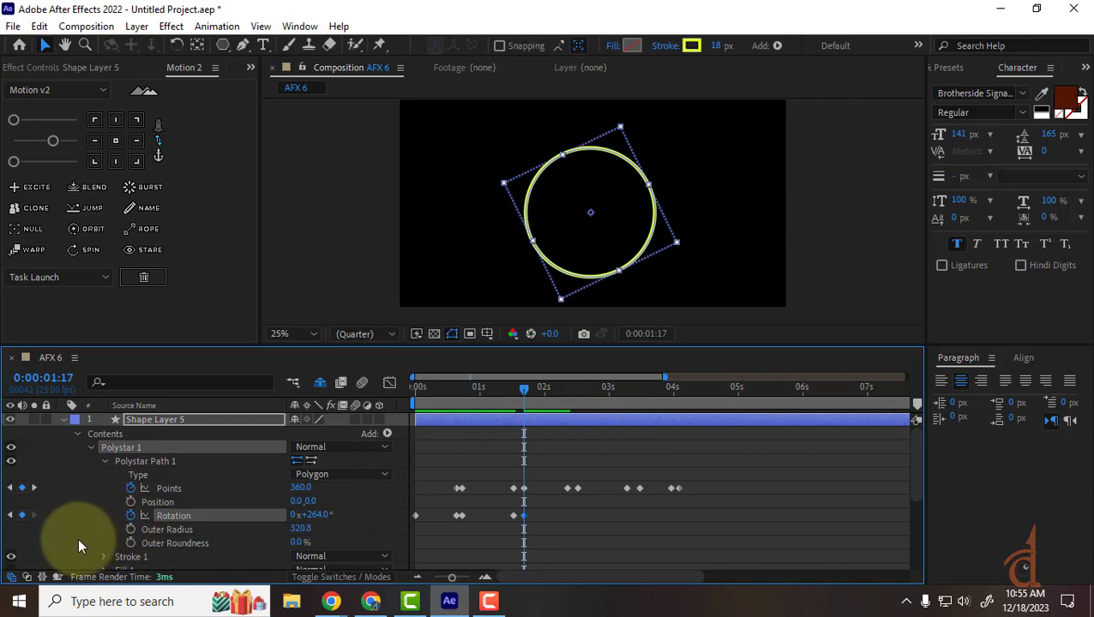
Add a Rotation hold keyframe at 0:00:02:09 and increase Rotation by 60° to 324° at the next Points keyframe, 0:00:02:13.
left_click(33, 487)
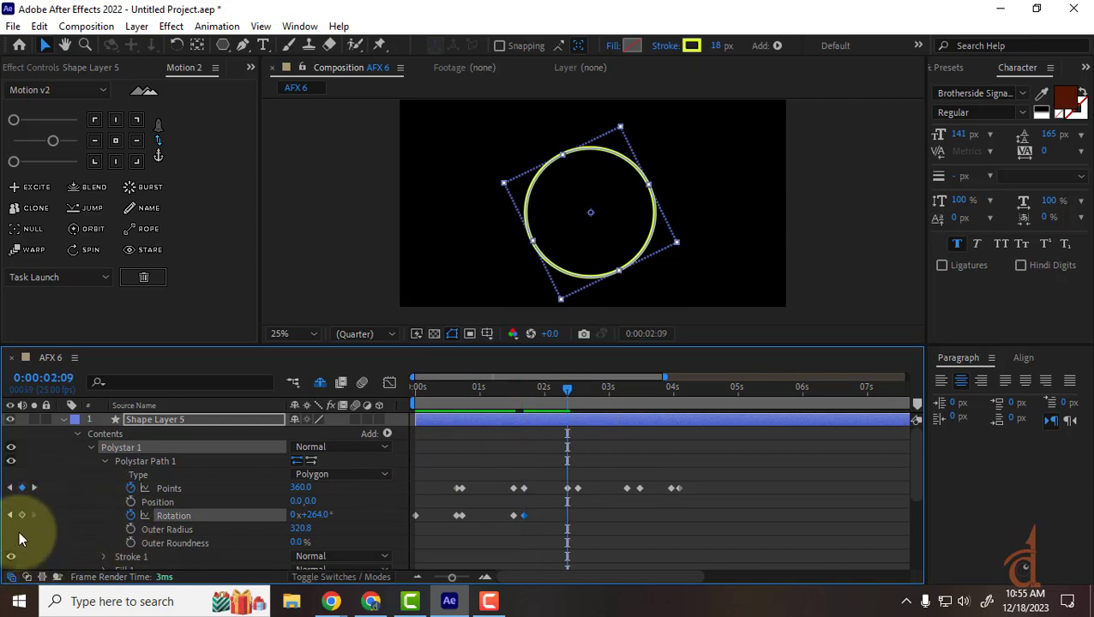
left_click(21, 515)
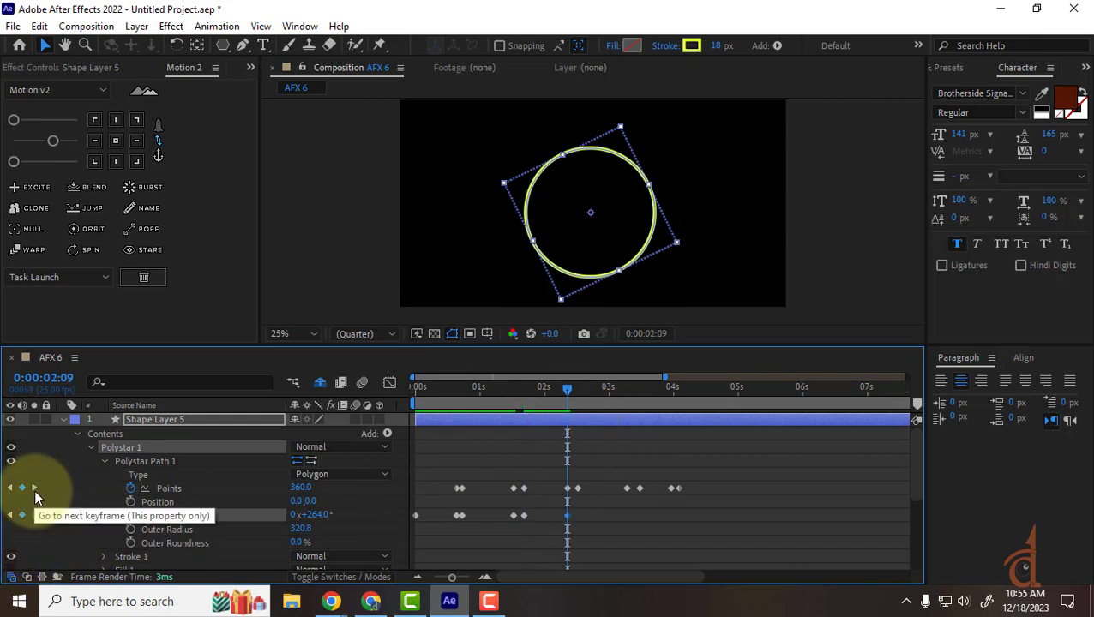
left_click(34, 488)
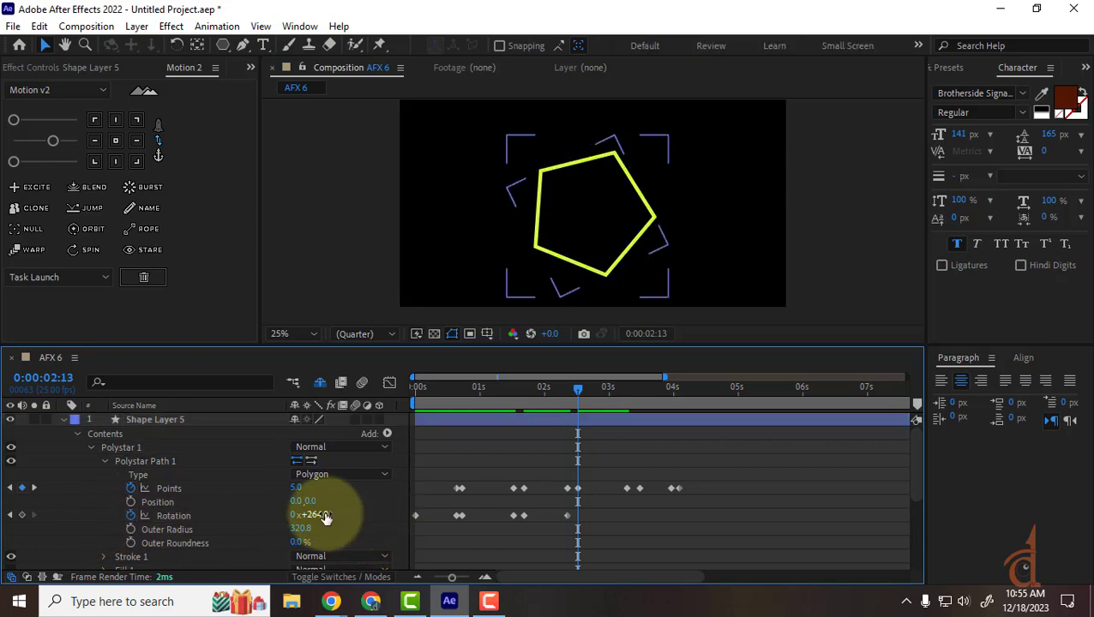
left_click(319, 515)
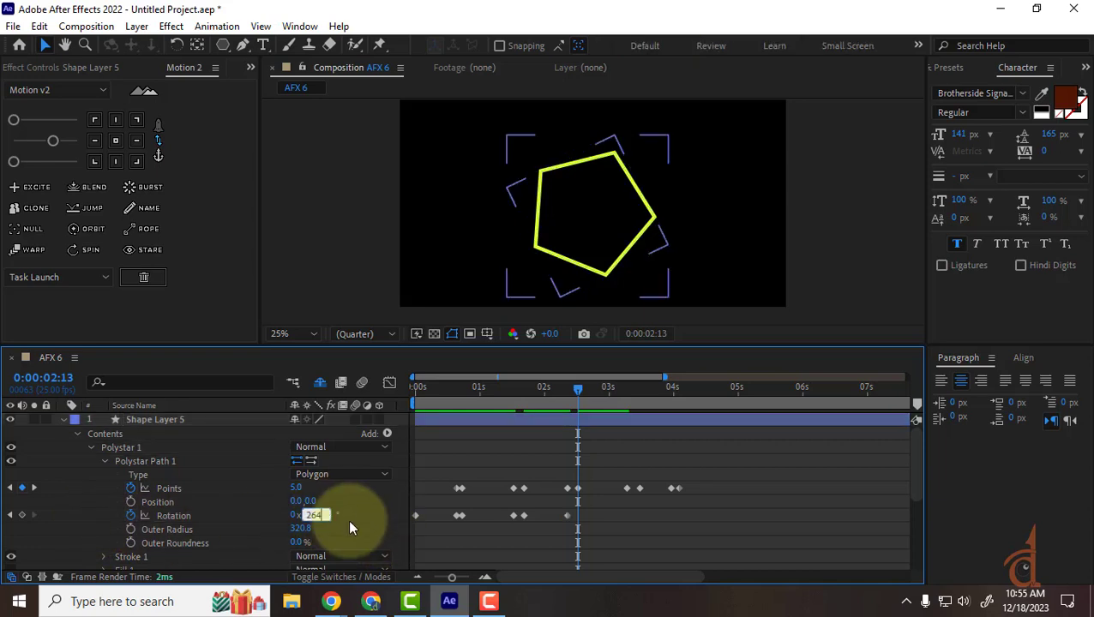
type("+60")
key("Return")
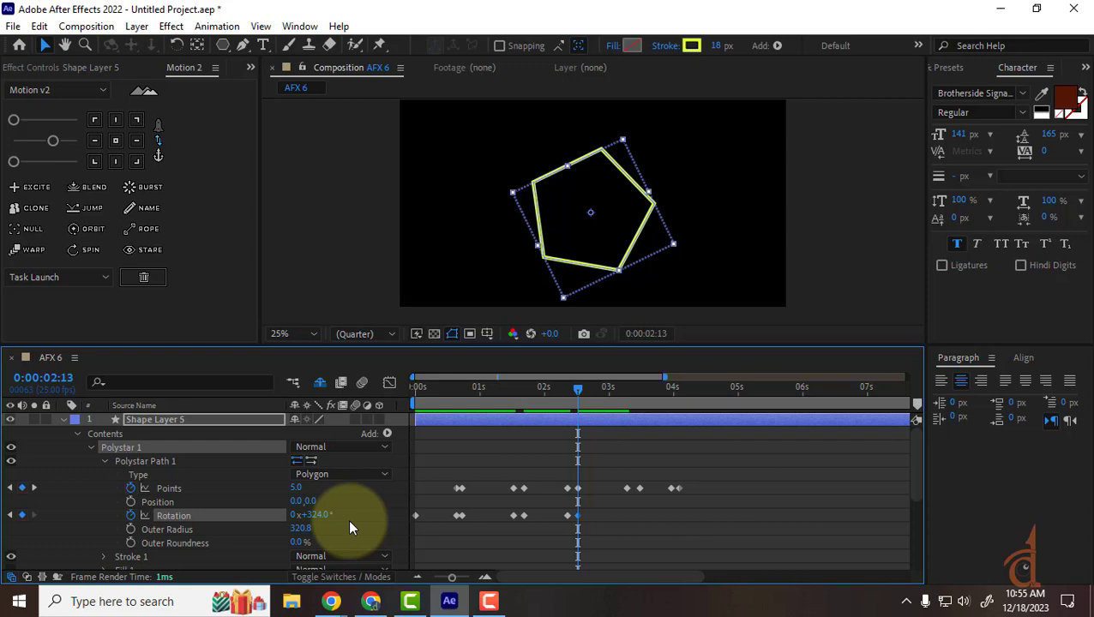
Add a Rotation hold keyframe at 0:00:03:07 and reduce Rotation by 60° to 264° at the next Points keyframe, 0:00:03:12.
left_click(35, 489)
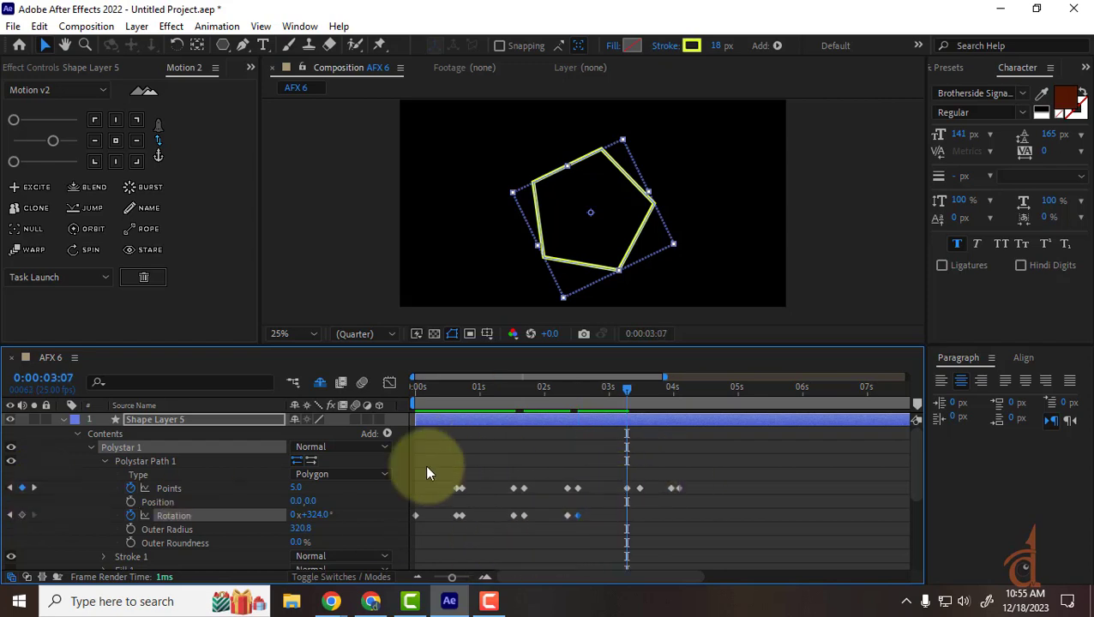
left_click(21, 515)
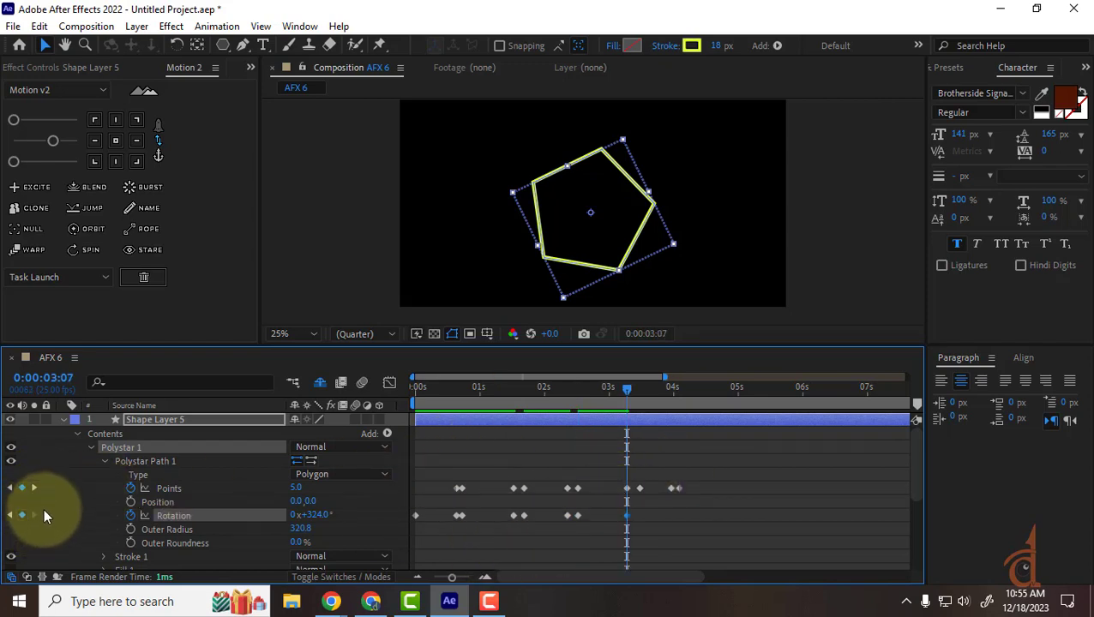
left_click(34, 488)
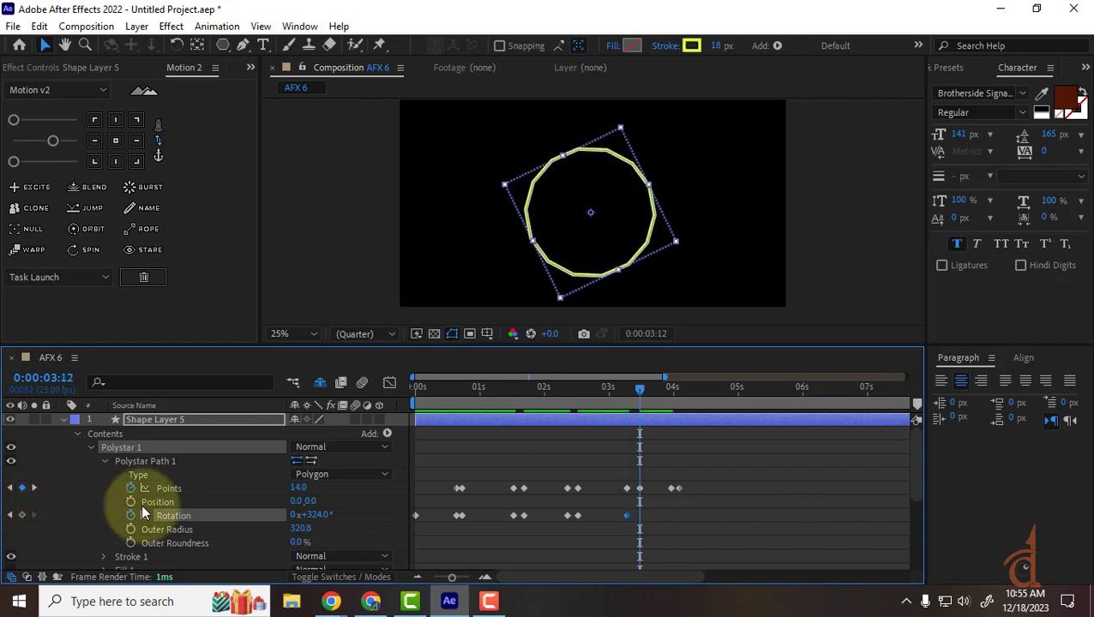
left_click(312, 515)
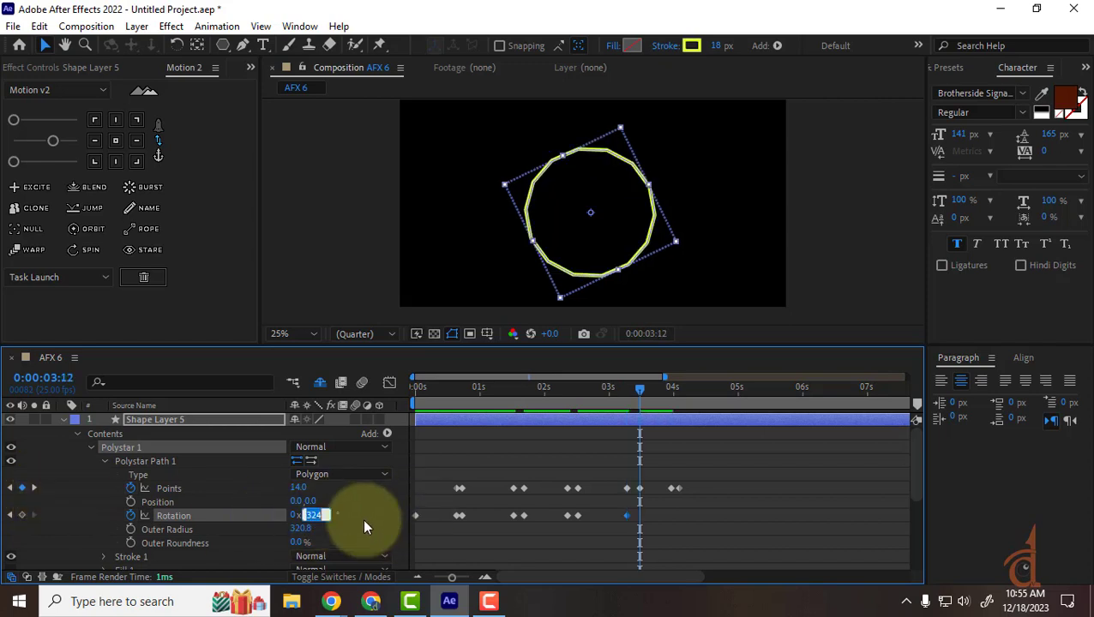
left_click(325, 515)
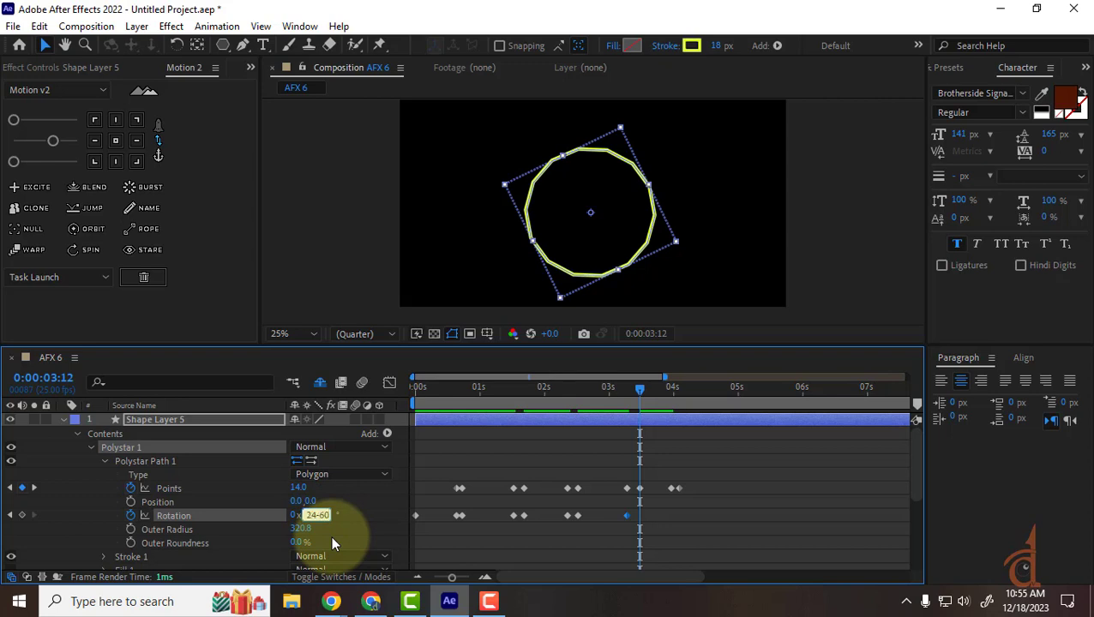
type("-60")
key("Return")
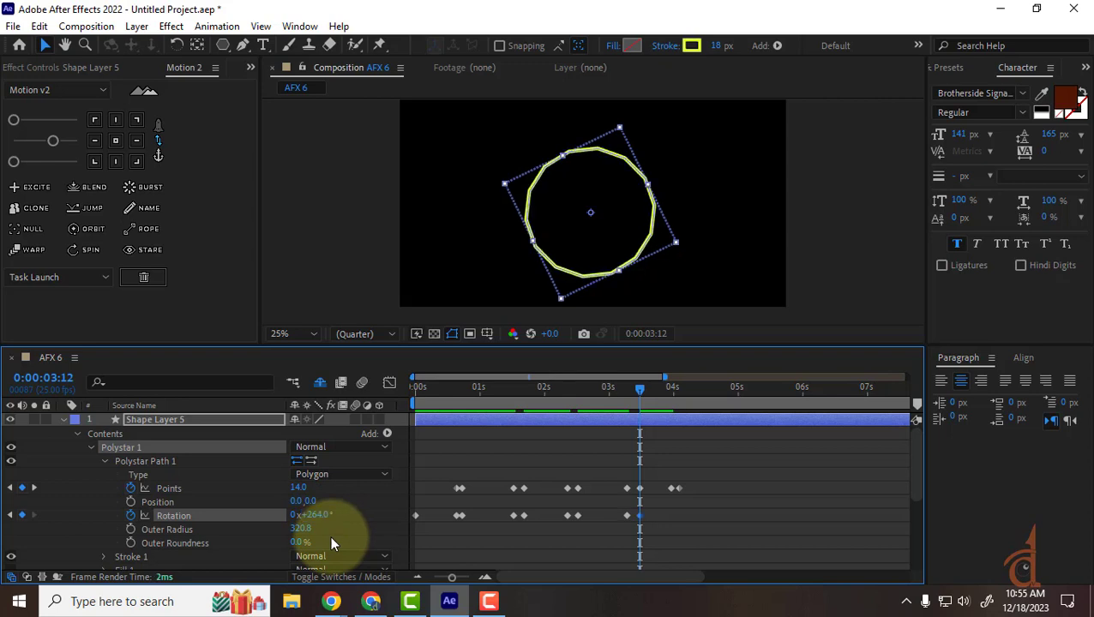
Add a Rotation hold keyframe at 0:00:03:24 and increase Rotation by 60° to 324° at the last Points keyframe, 0:00:04:02.
left_click(33, 487)
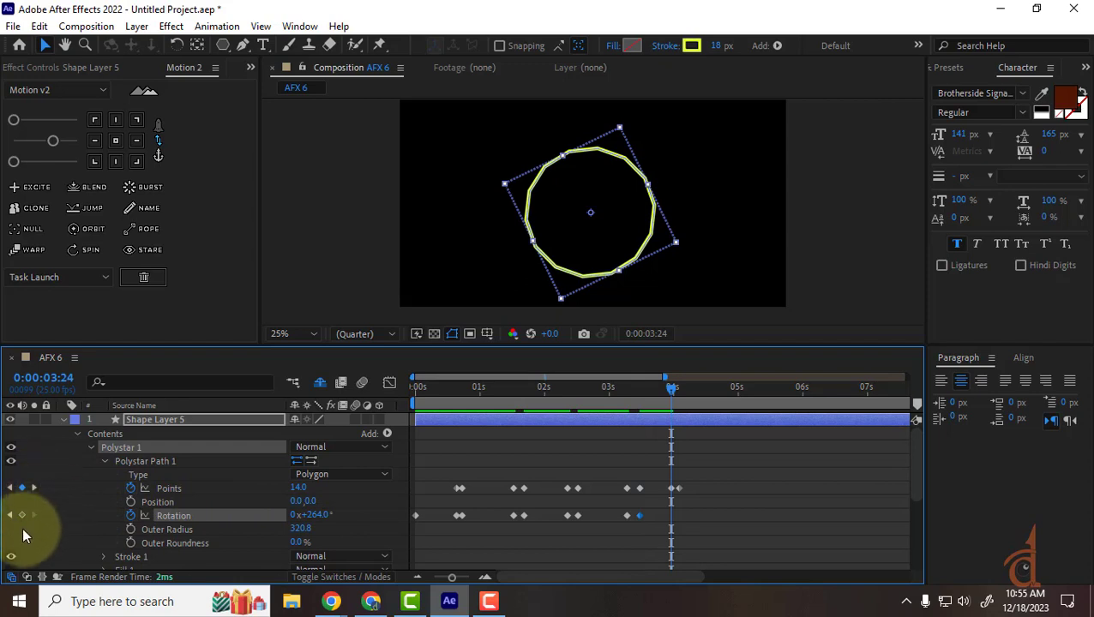
left_click(21, 515)
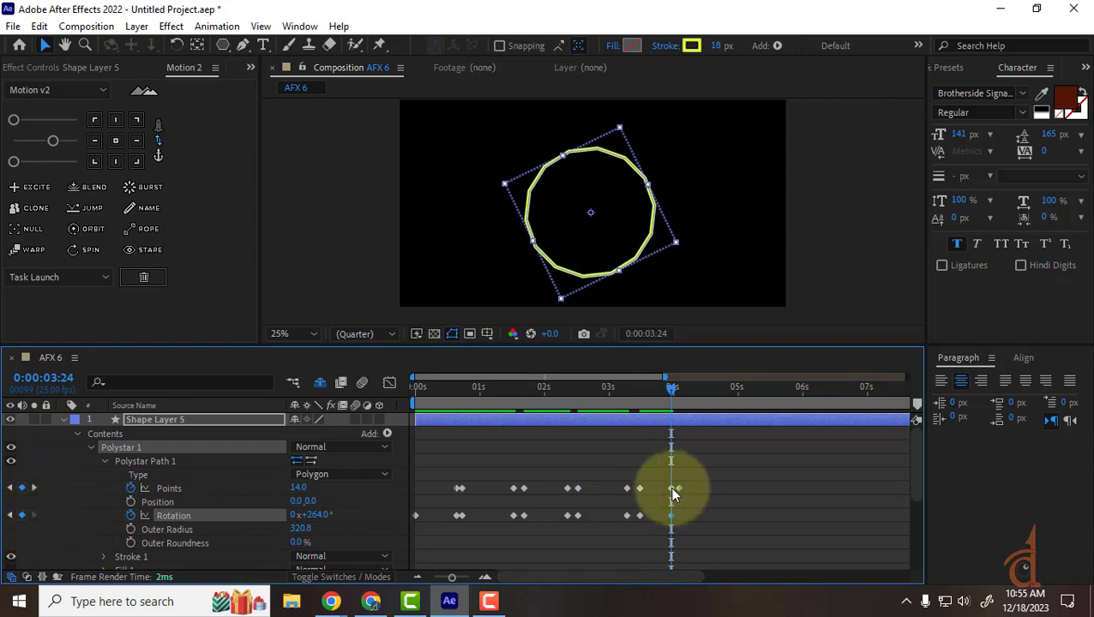
mouse_move(672, 494)
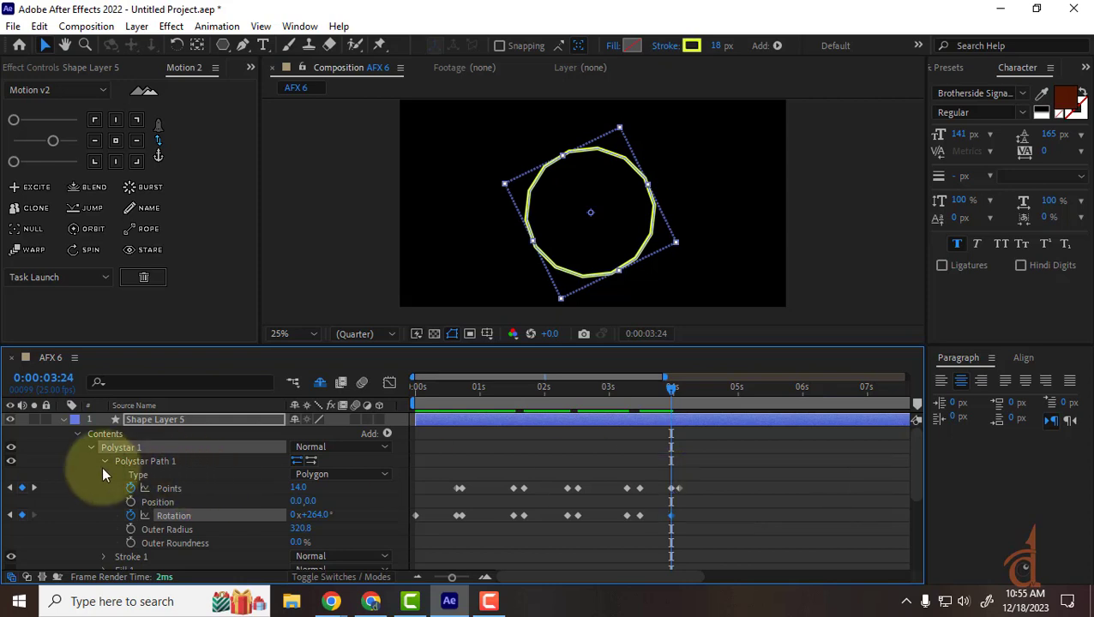
left_click(34, 488)
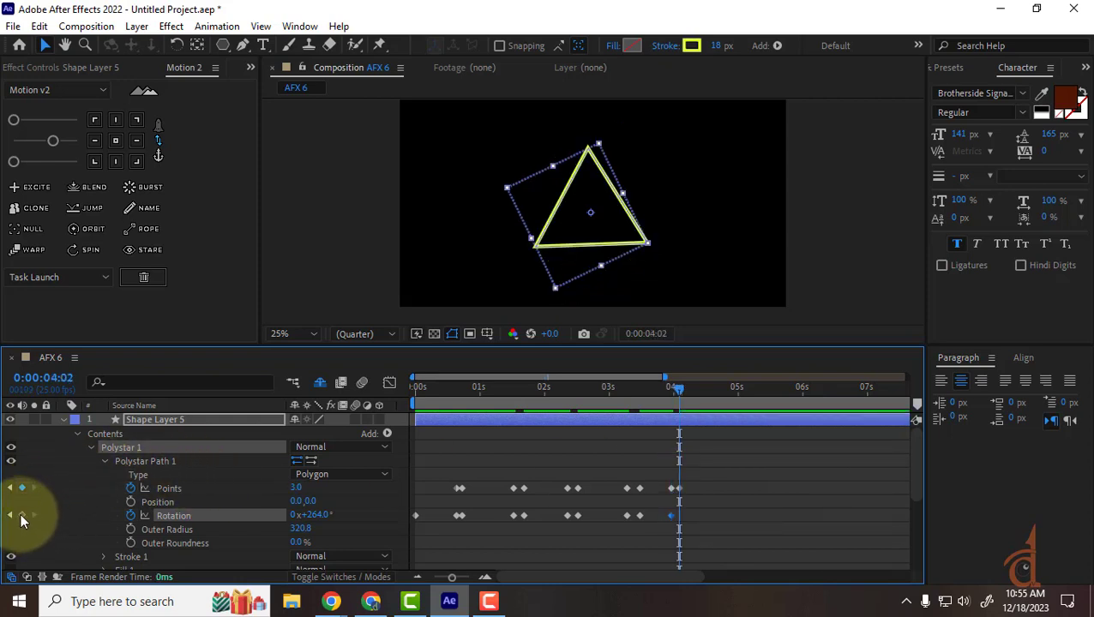
left_click(21, 514)
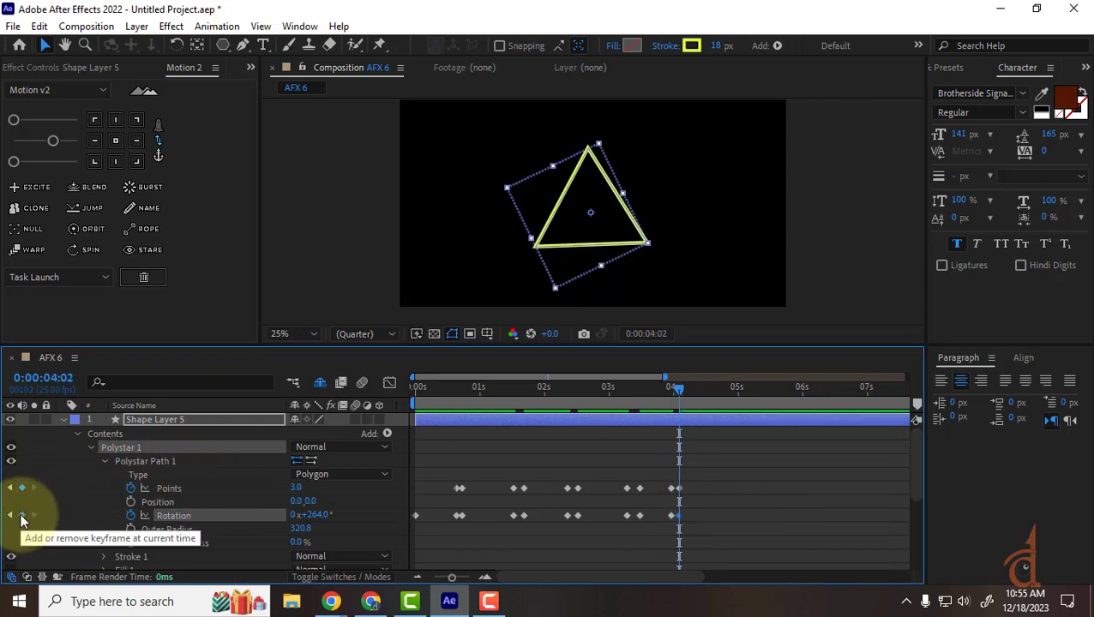
left_click(314, 516)
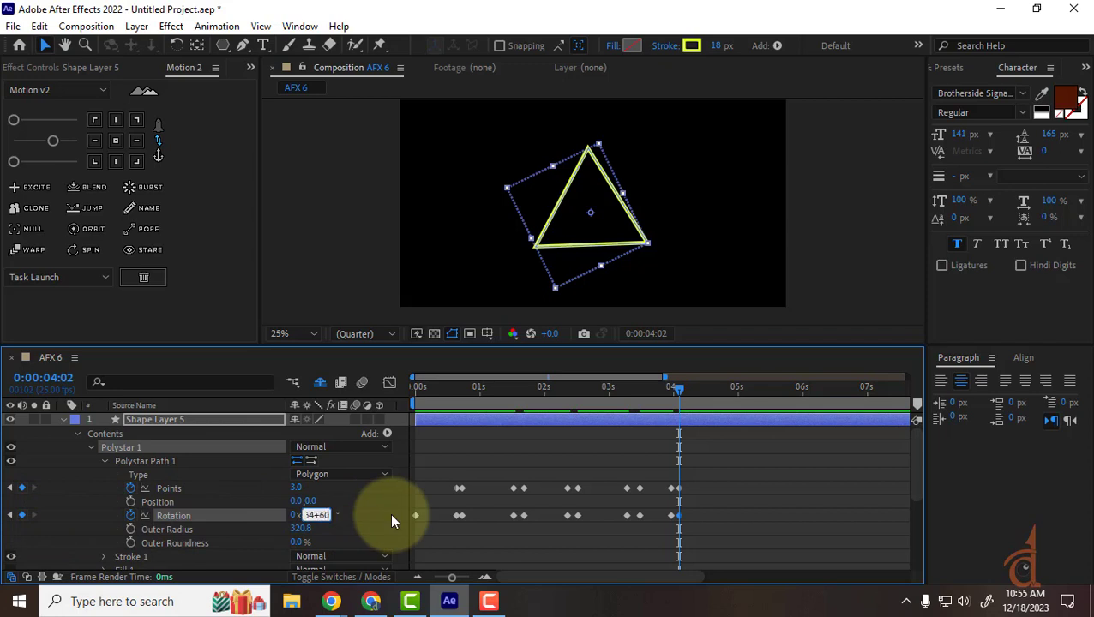
key("Return")
Play back the combined Points and Rotation animation from 0:00:00:00 past the last keyframes.
left_click_drag(677, 389, 82, 395)
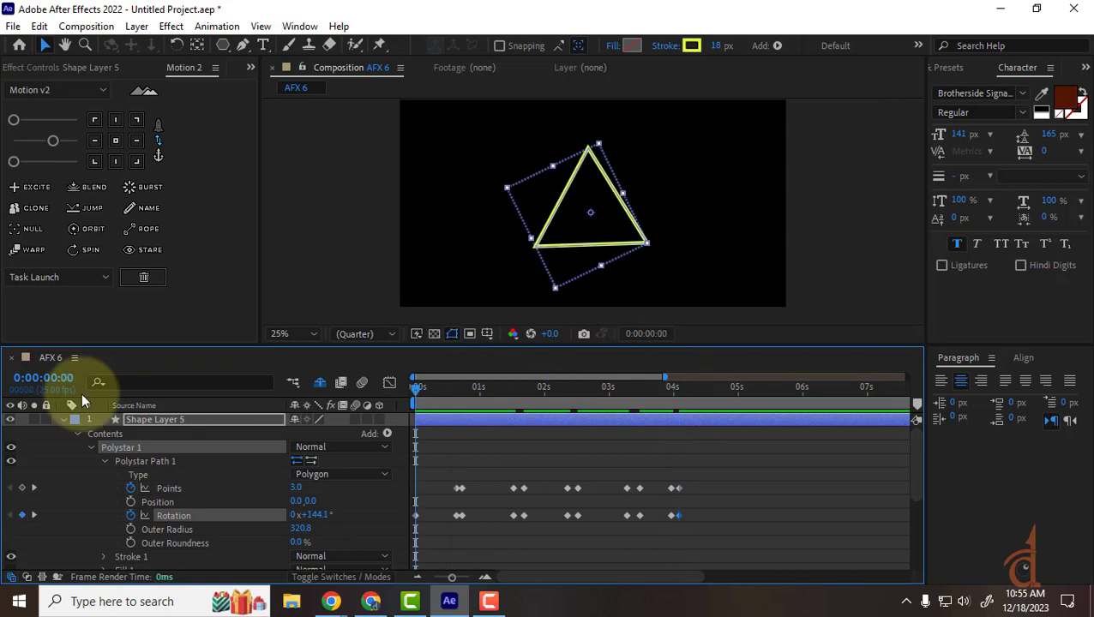
key("space")
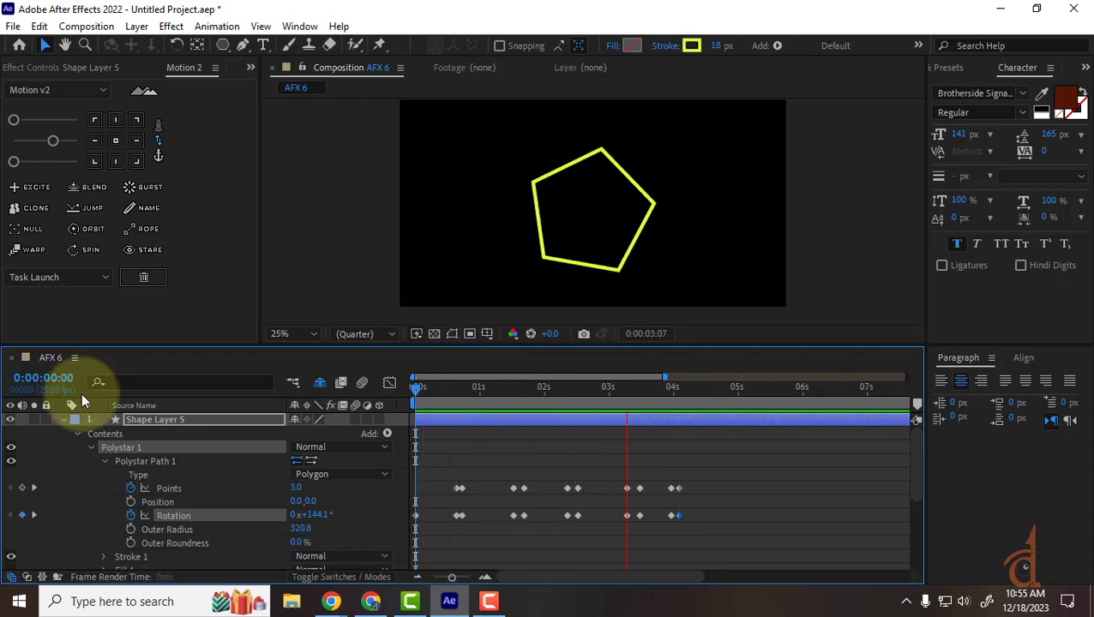
left_click(667, 466)
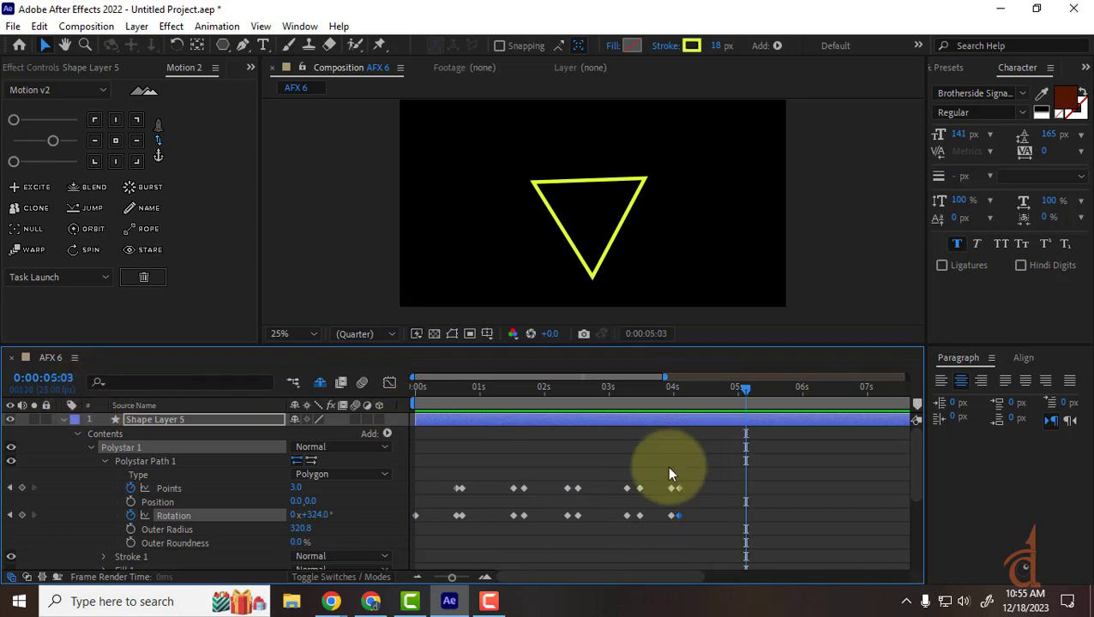
Ease all Points and Rotation keyframes of Polystar Path 1 with Motion v2 and play the animation back from 0:00:00:00.
left_click_drag(670, 474, 315, 565)
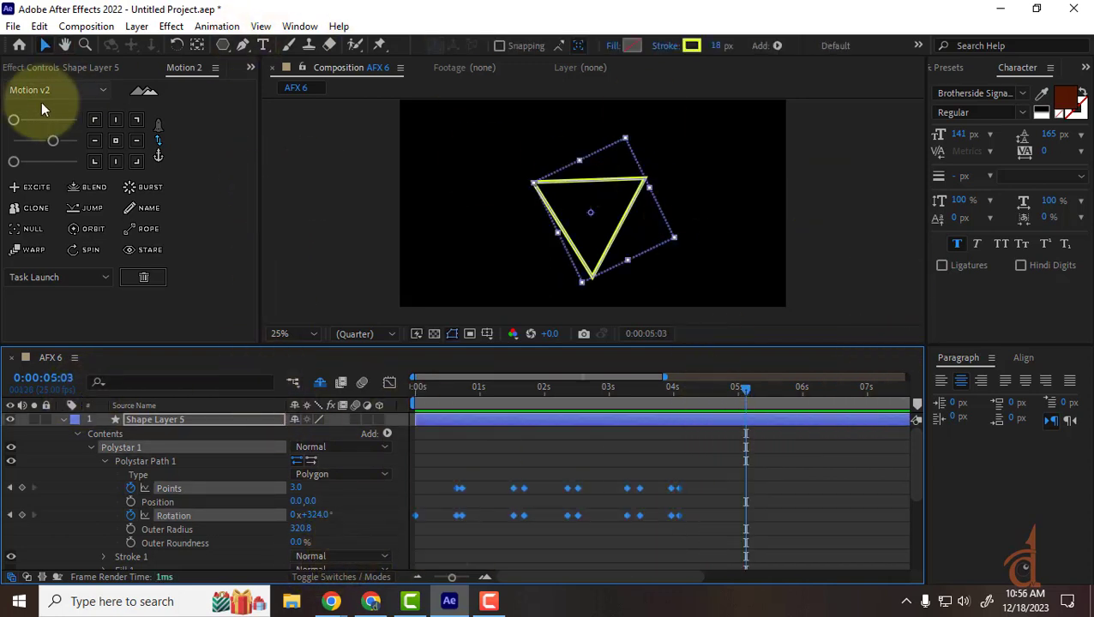
left_click_drag(53, 141, 47, 168)
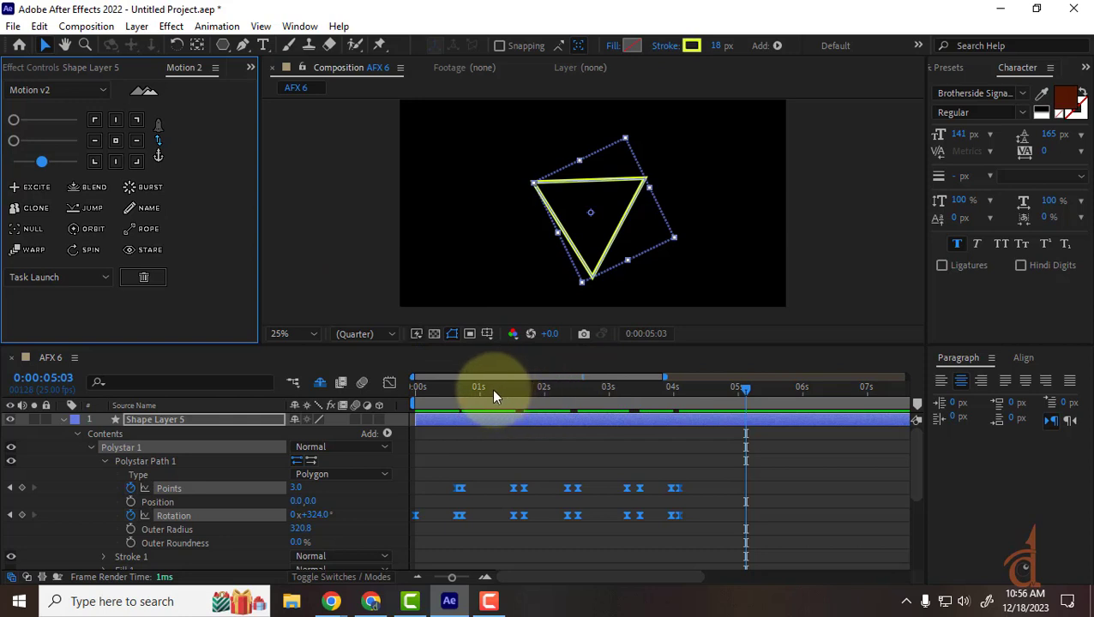
left_click(137, 392)
key("Home")
key("space")
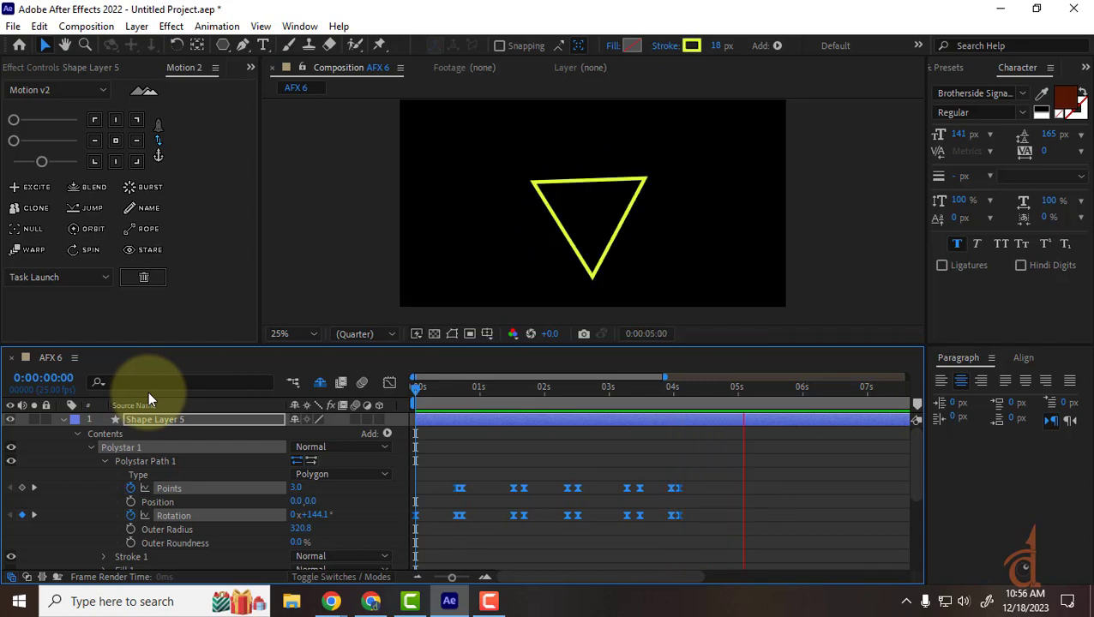
key("space")
left_click_drag(613, 378, 202, 371)
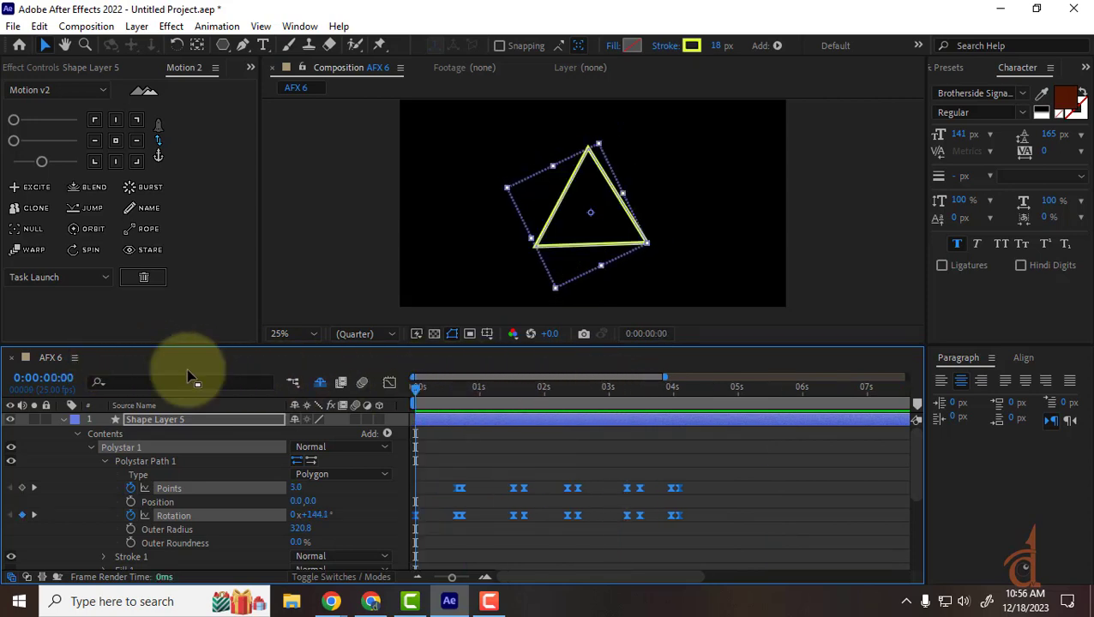
Copy the Polystar Path 1 Rotation keyframes, enable keyframing on the layer's own Rotation and try to paste them there at 0:00:00:00.
left_click(151, 419)
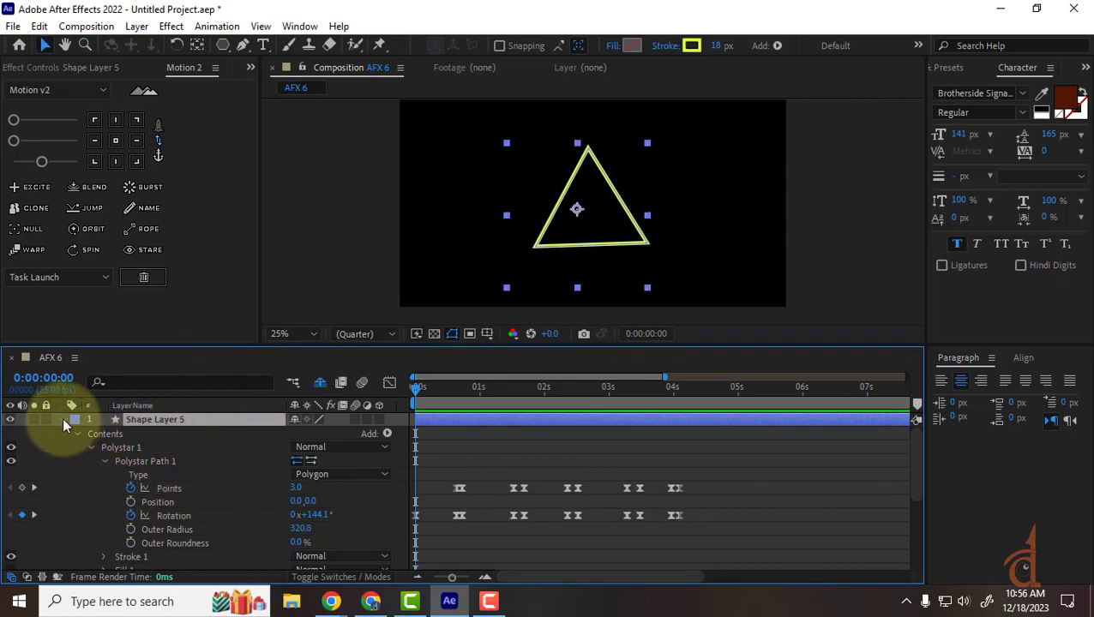
left_click_drag(716, 515, 377, 557)
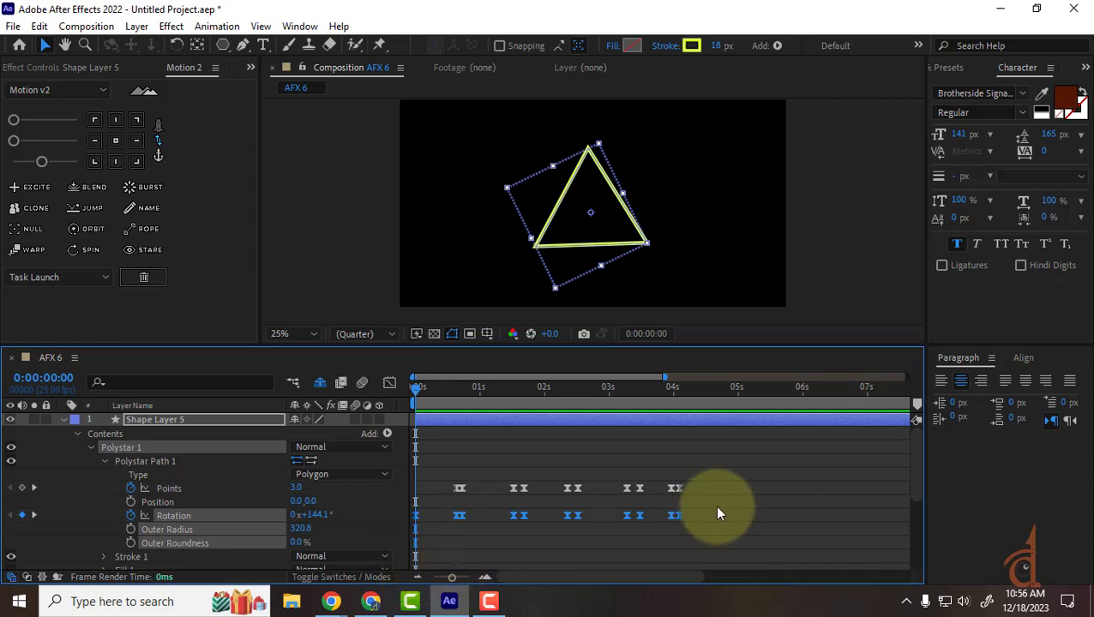
left_click_drag(717, 506, 377, 539)
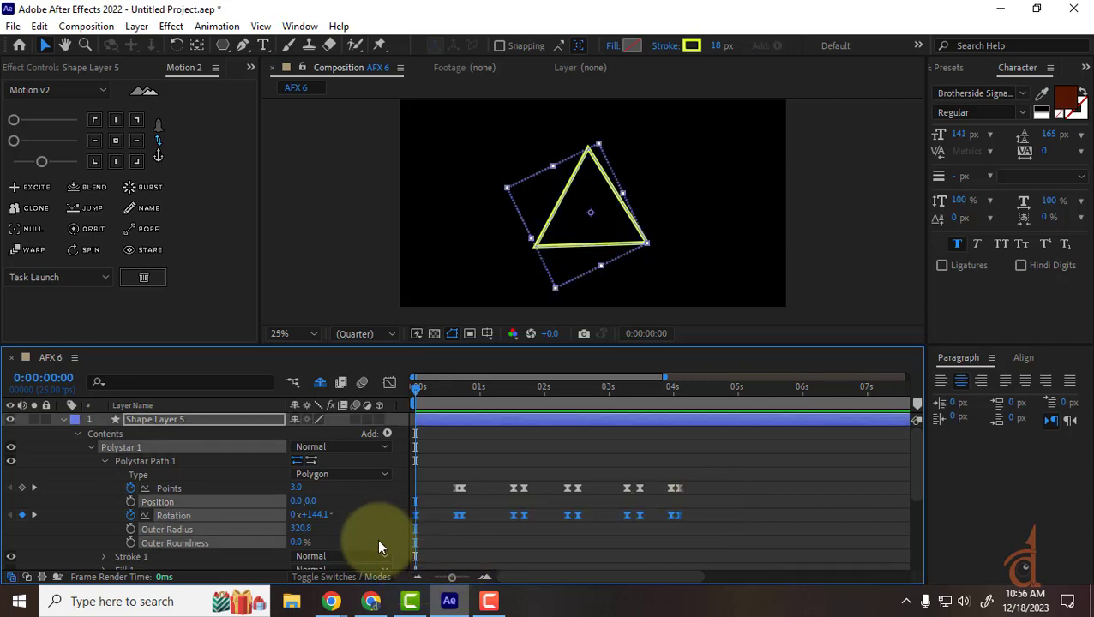
left_click(185, 421)
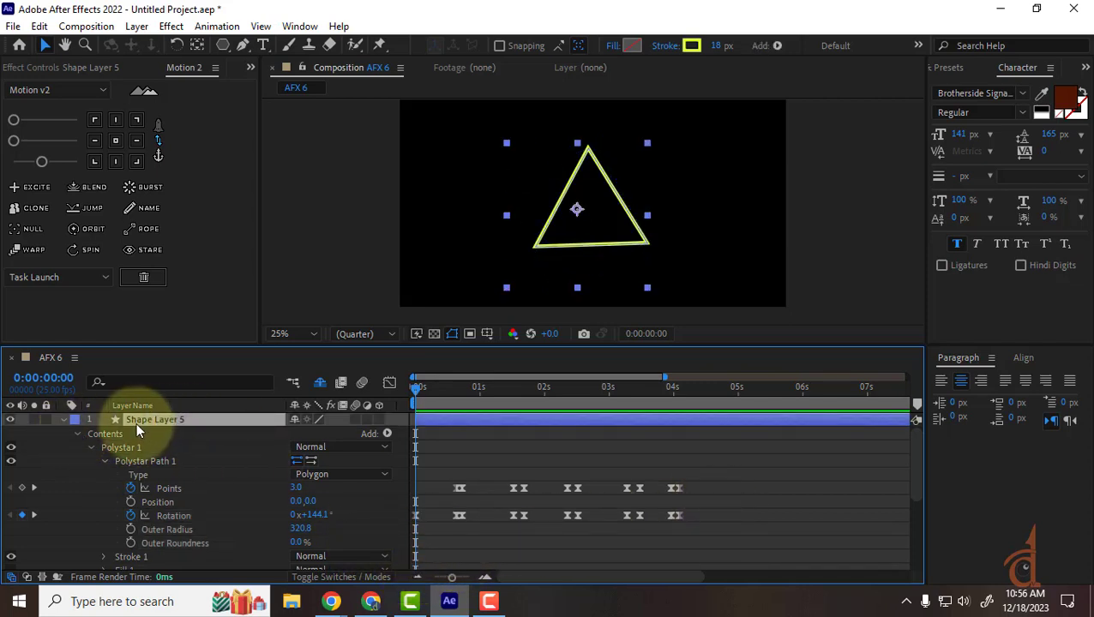
key("r")
left_click(103, 434)
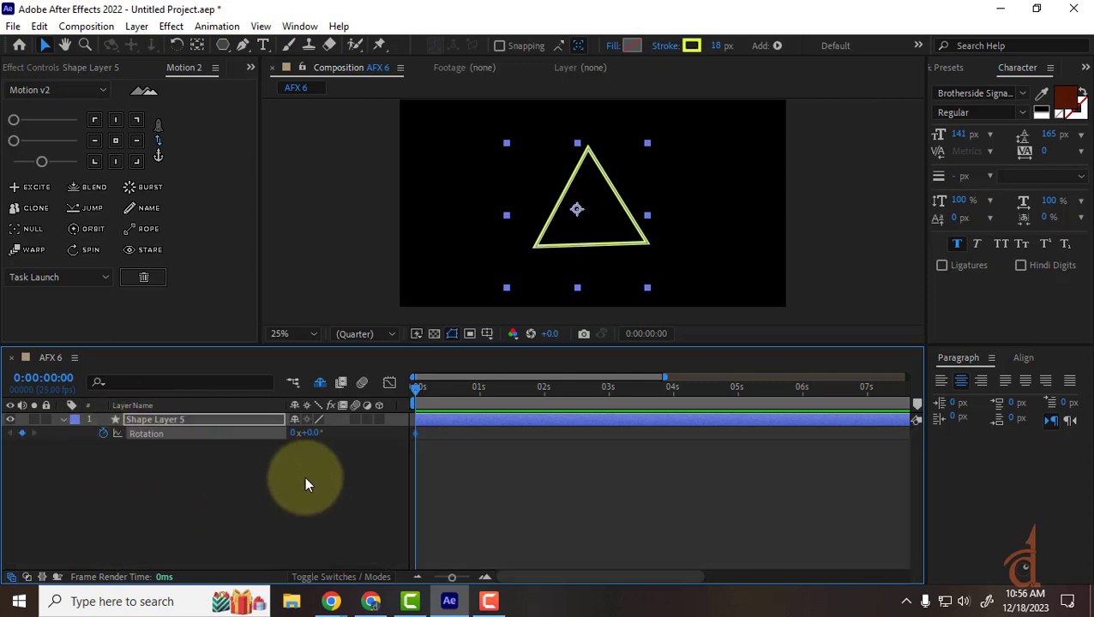
key("ctrl+v")
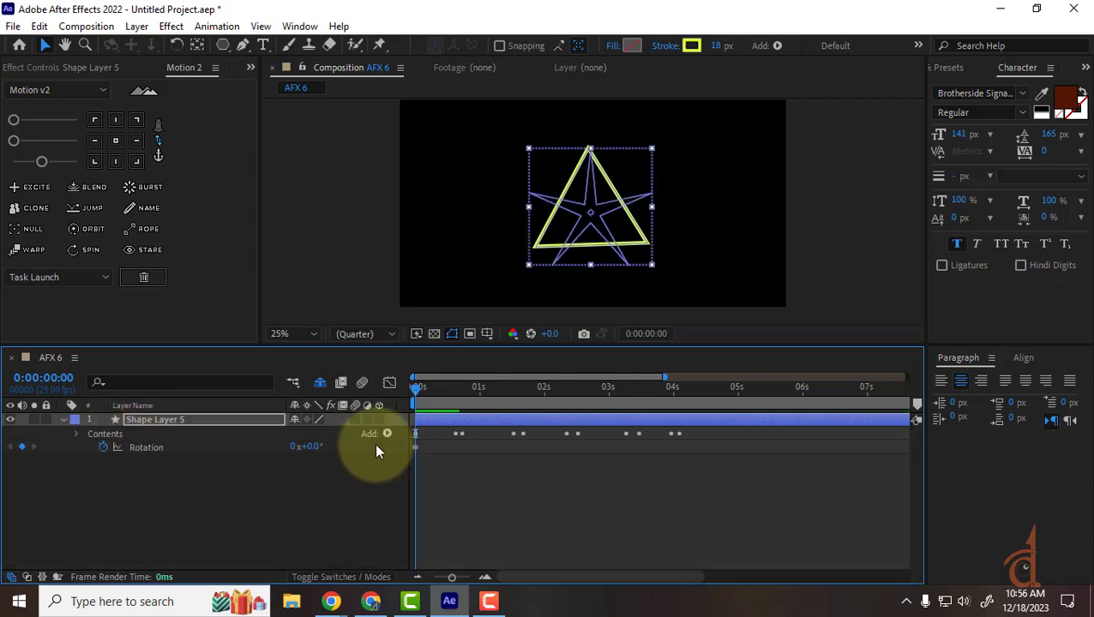
Reset the layer's own Rotation keyframe at 0:00:00:00 and delete the duplicate Rotation keyframes pasted inside the layer's contents.
left_click(189, 457)
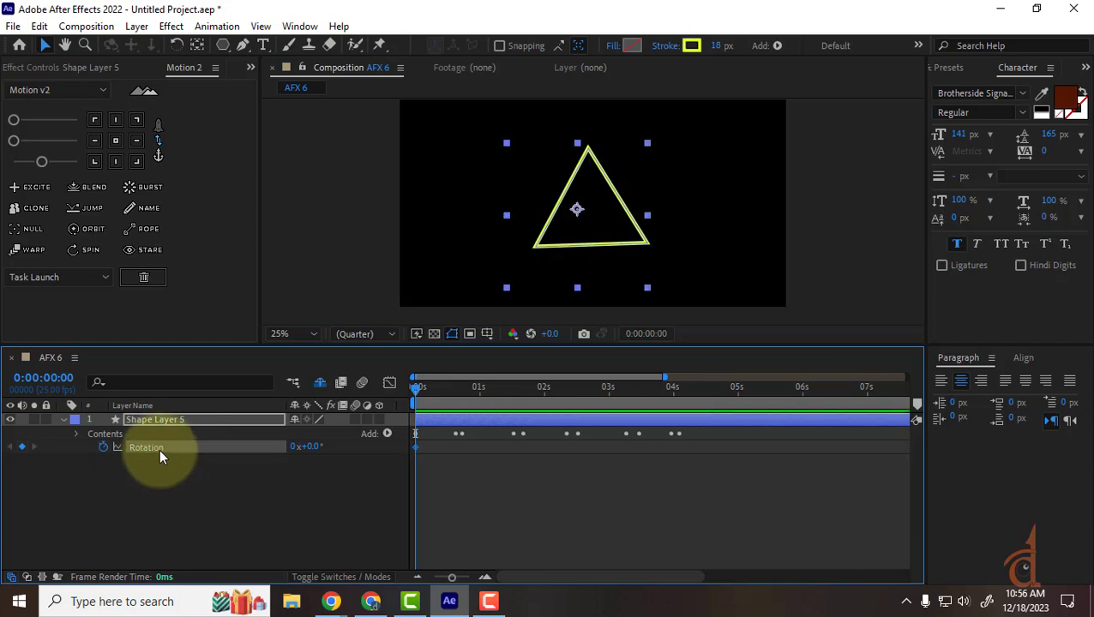
key("Delete")
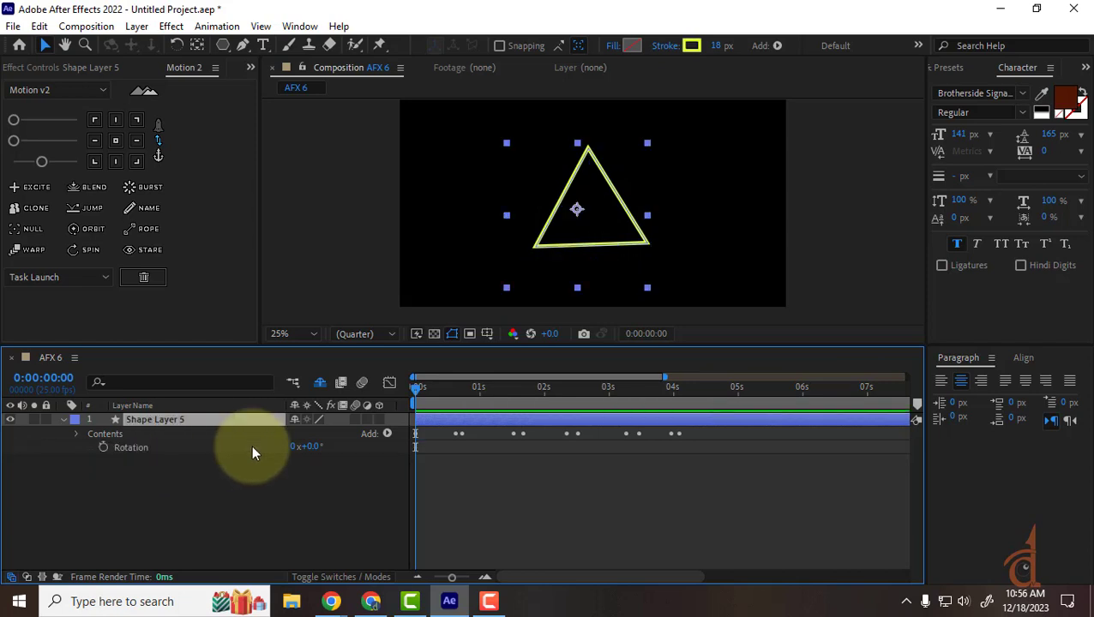
left_click(104, 448)
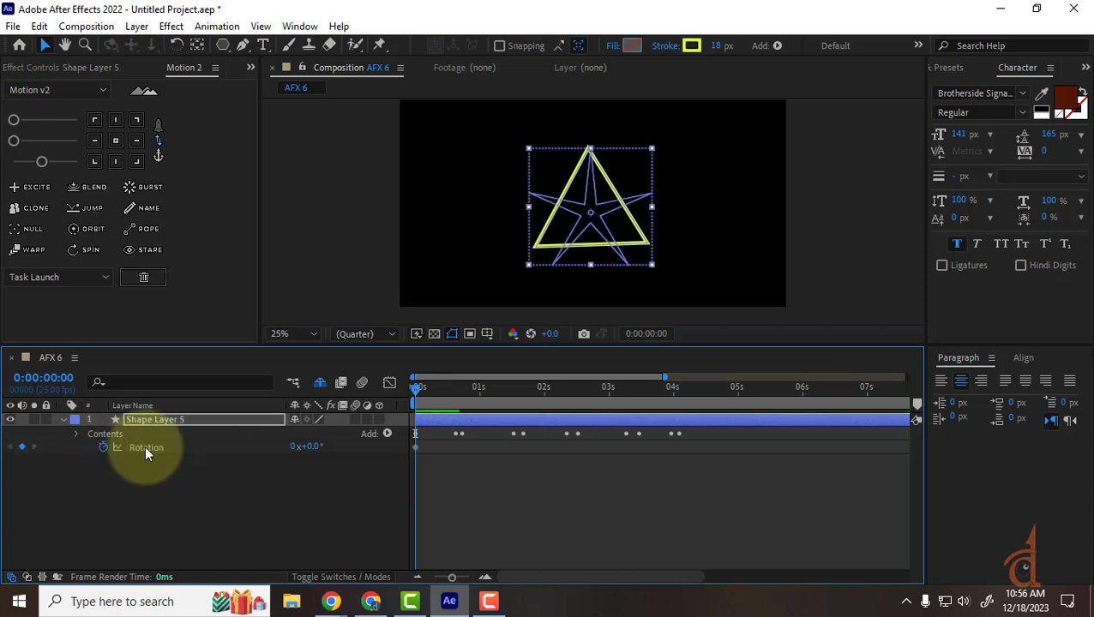
key("u")
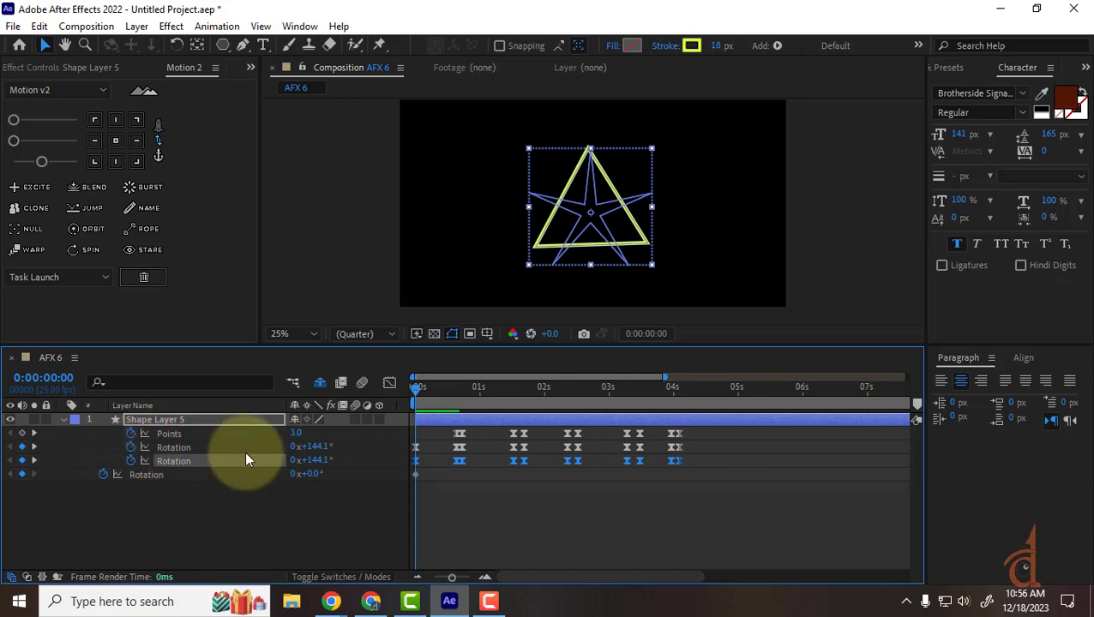
key("Delete")
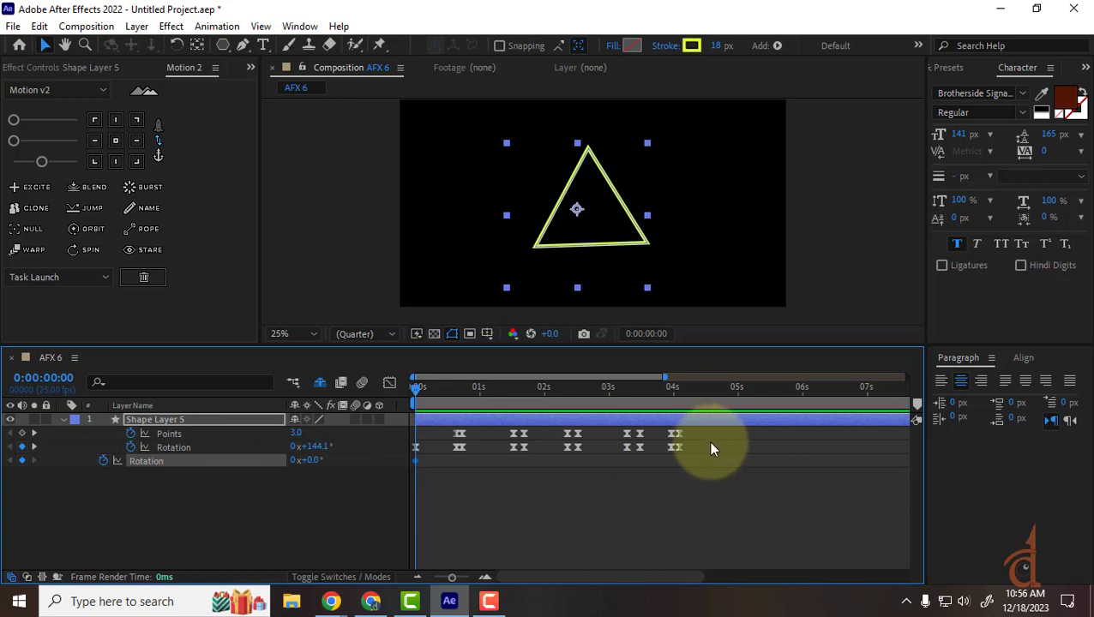
Copy all Polystar Path 1 Rotation keyframes onto Shape Layer 5's own Rotation at 0:00:00:00 and play the result back.
left_click_drag(708, 442, 388, 455)
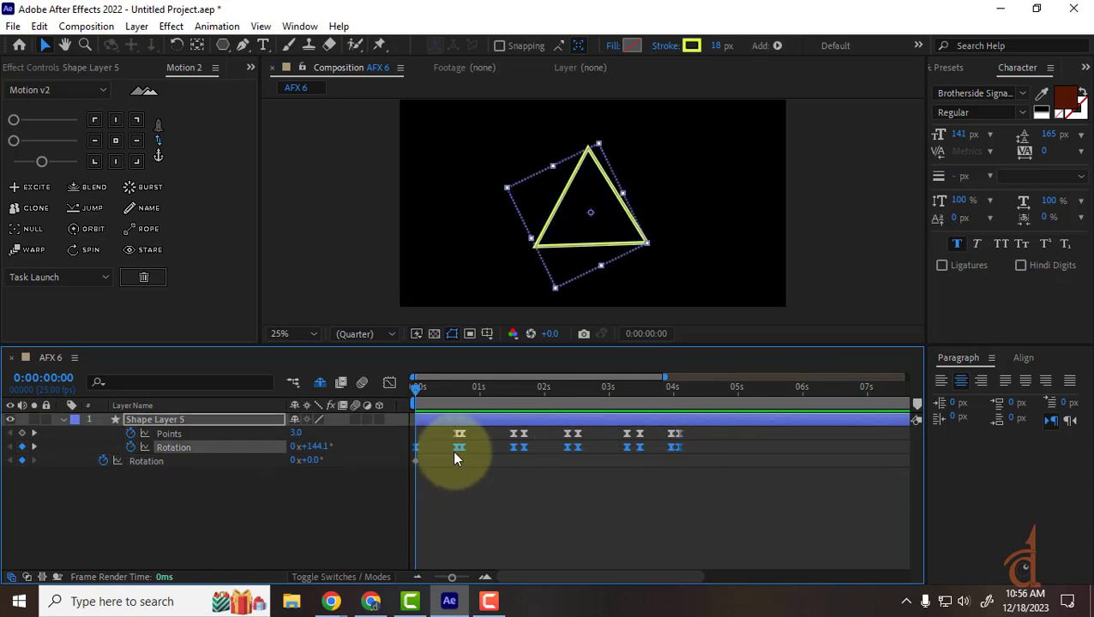
left_click(147, 461)
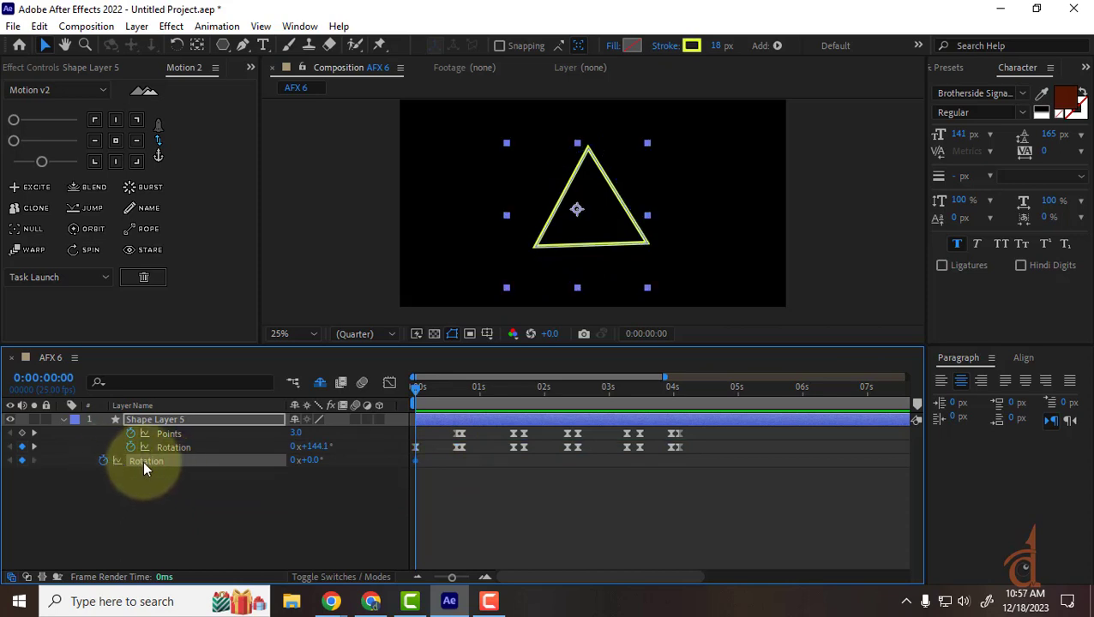
key("ctrl+v")
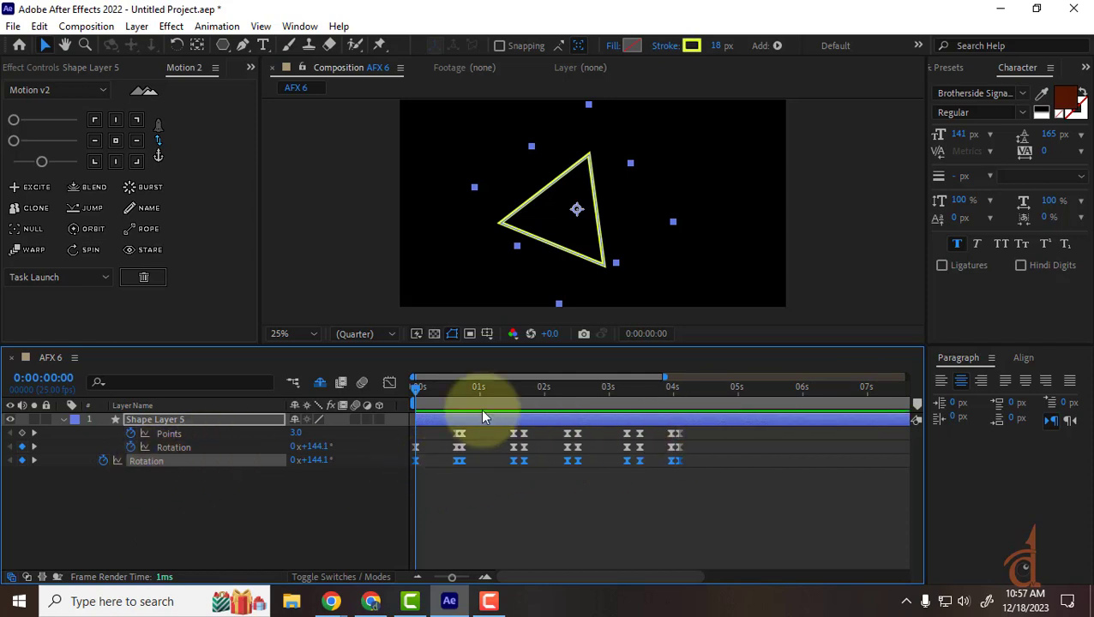
key("space")
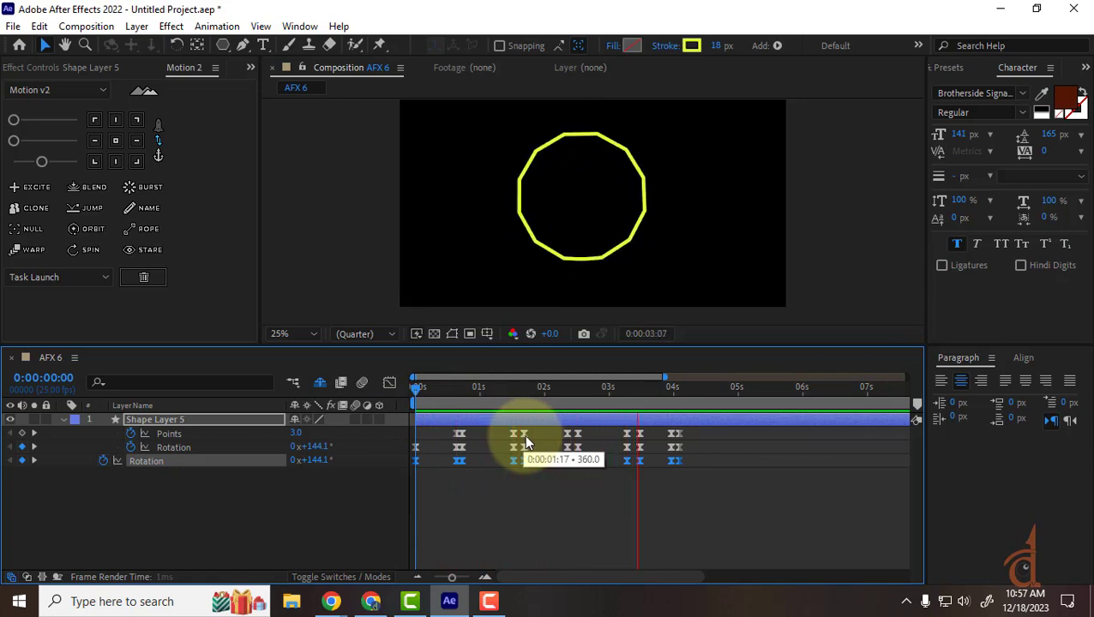
key("space")
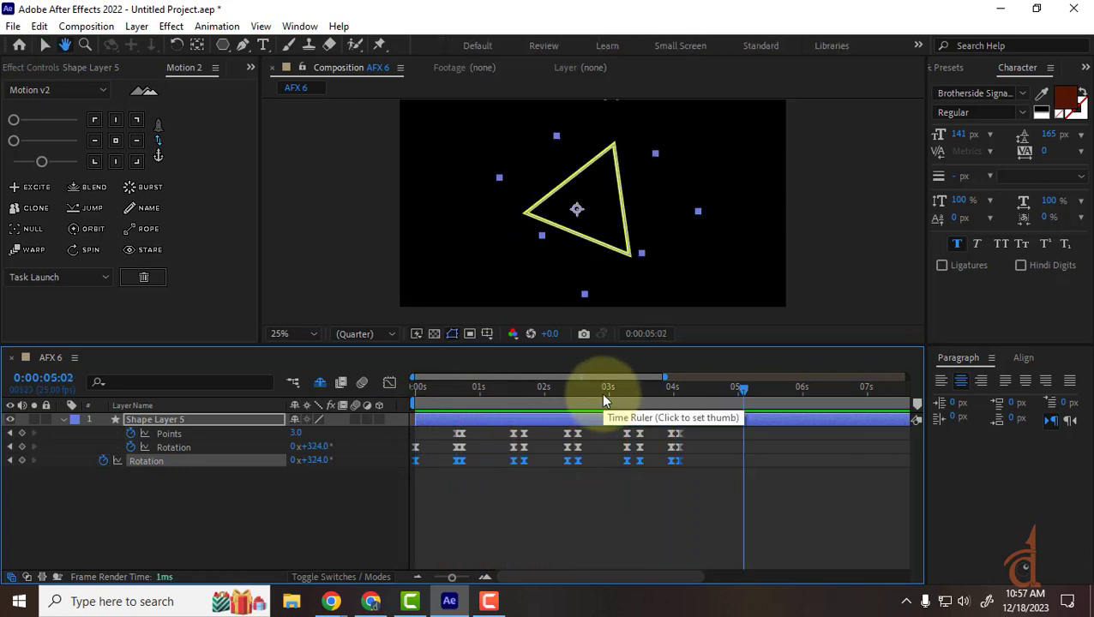
Go to the layer Rotation keyframe at 0:00:00:18 and delete all of Polystar Path 1's Rotation keyframes.
left_click_drag(603, 399, 462, 420)
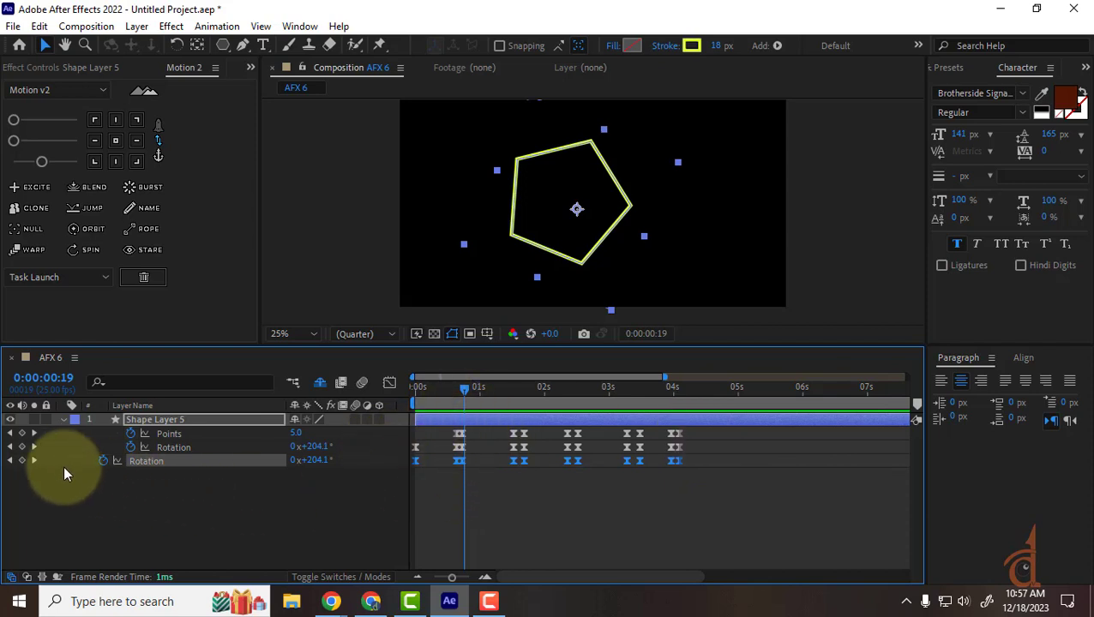
left_click(9, 461)
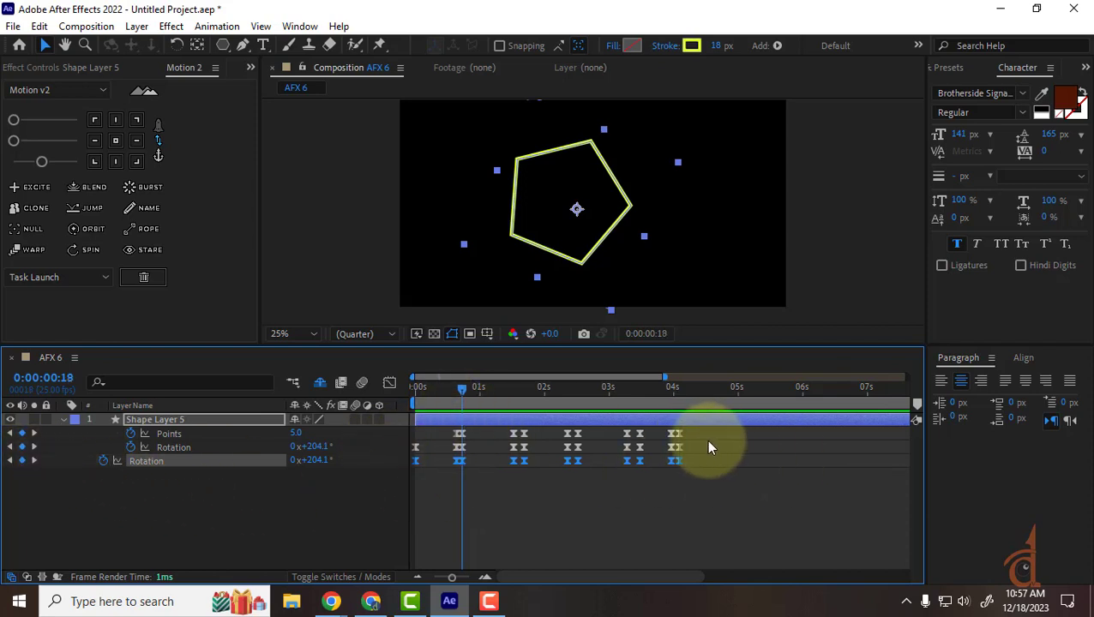
left_click_drag(709, 447, 608, 450)
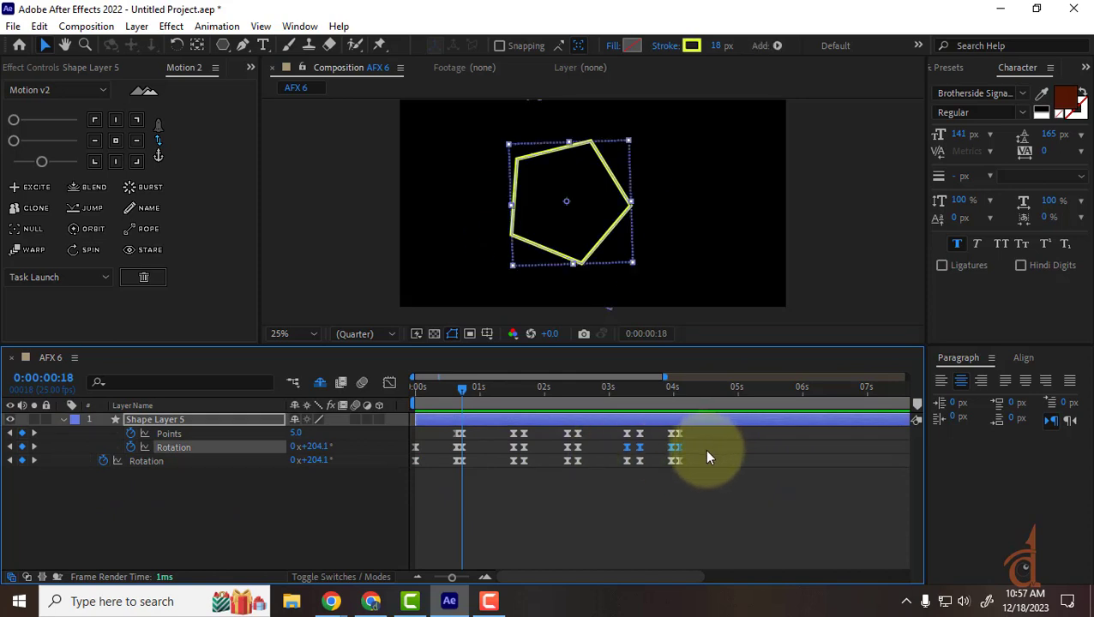
left_click(703, 448)
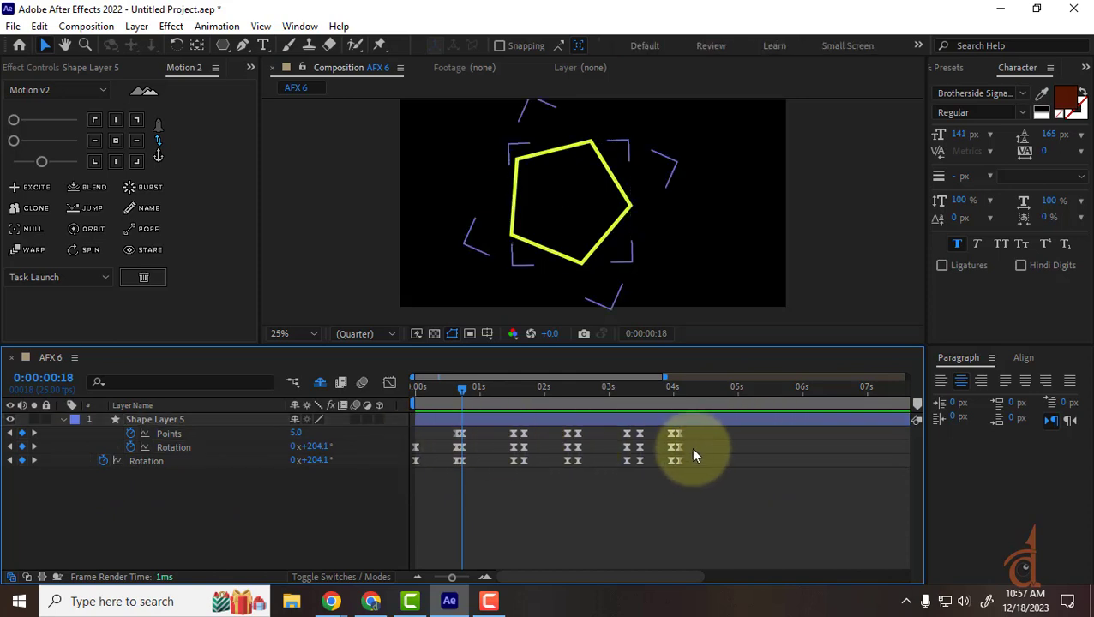
left_click_drag(692, 449, 410, 450)
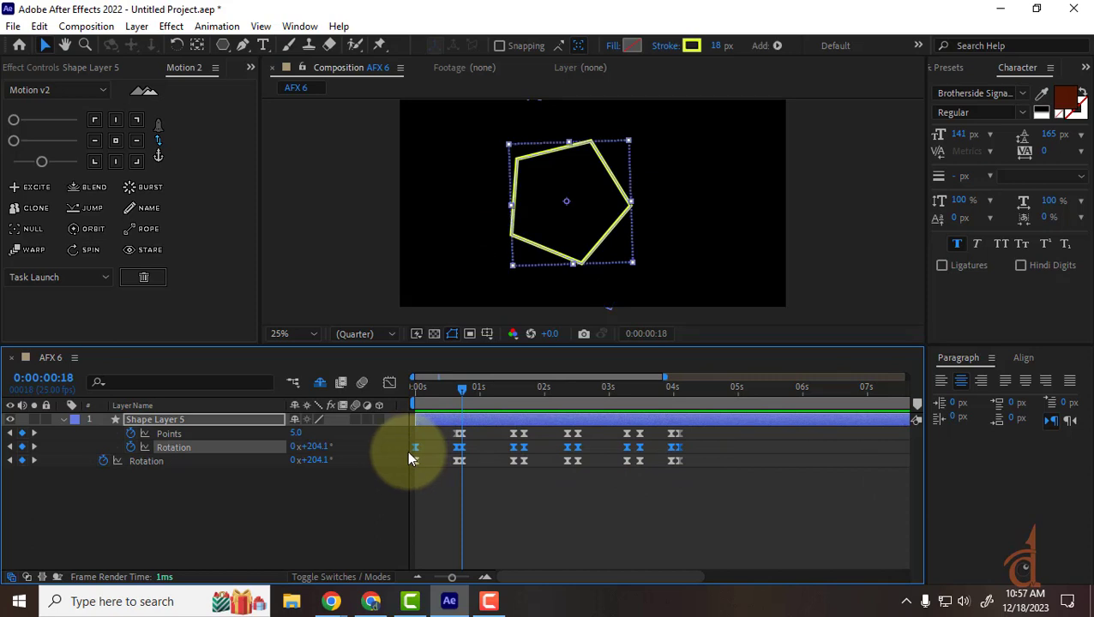
key("Delete")
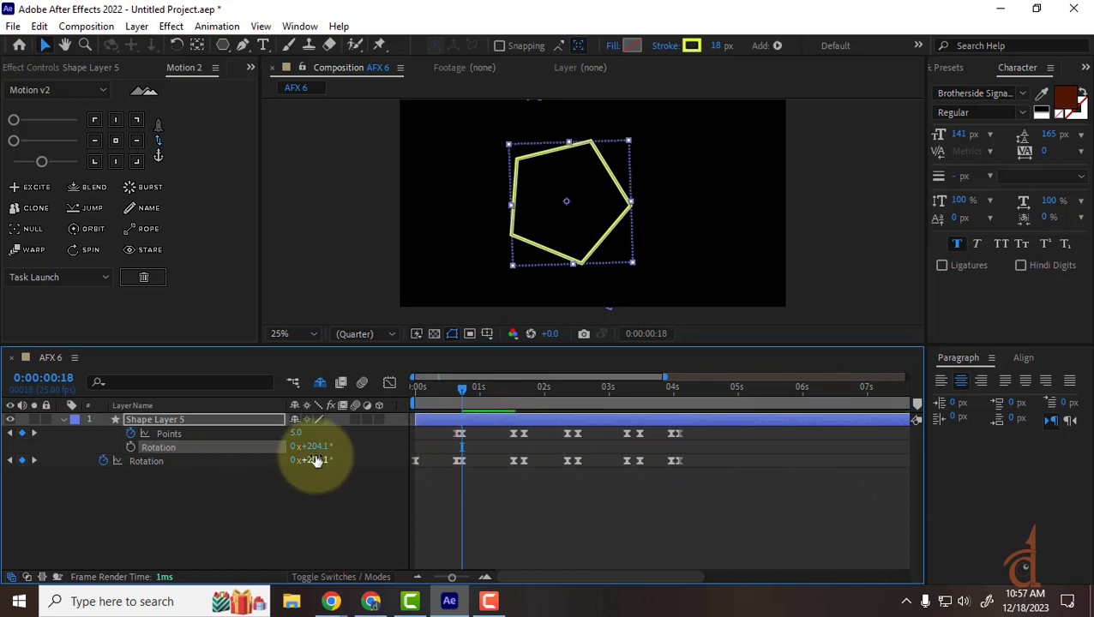
Set the layer's Rotation to 289.1° at 0:00:00:18 and centre Shape Layer 5's anchor point with Motion v2.
left_click_drag(316, 461, 391, 464)
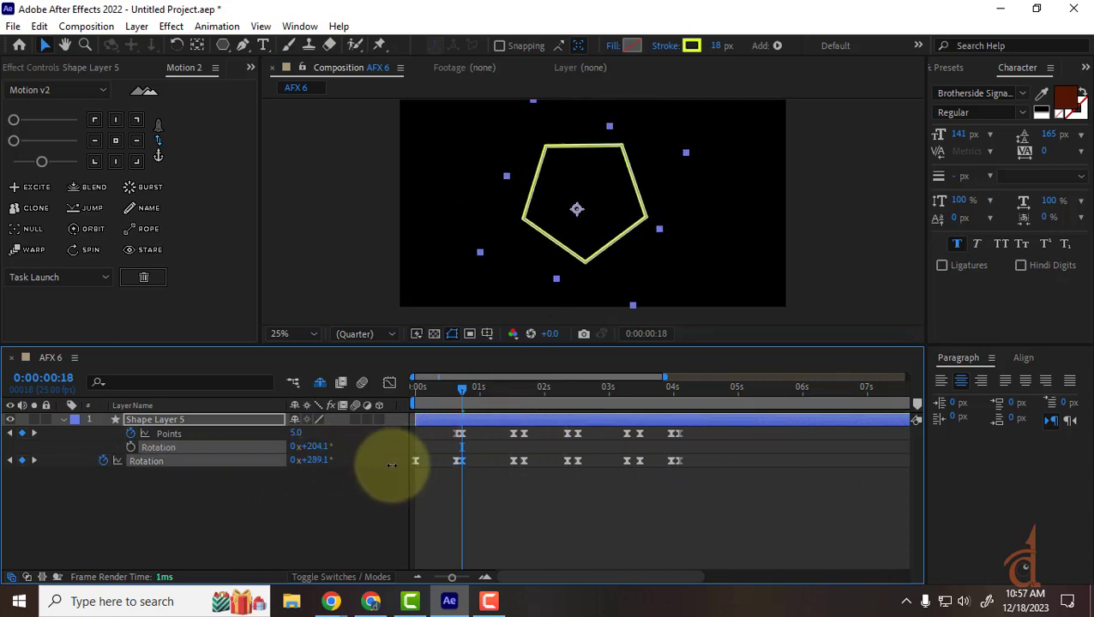
left_click(202, 420)
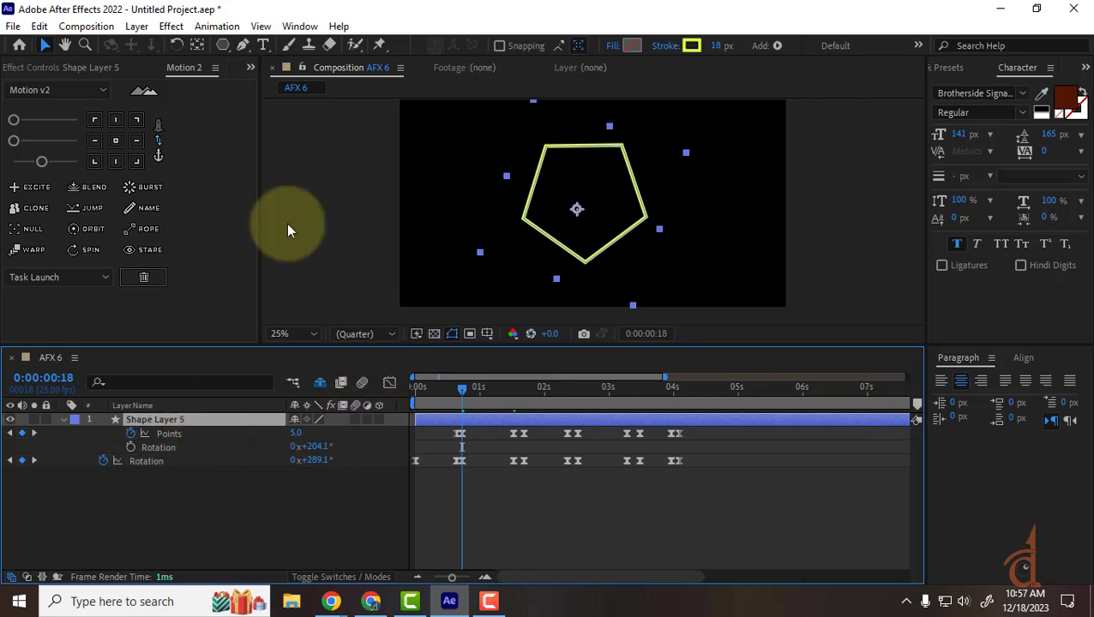
left_click(115, 140)
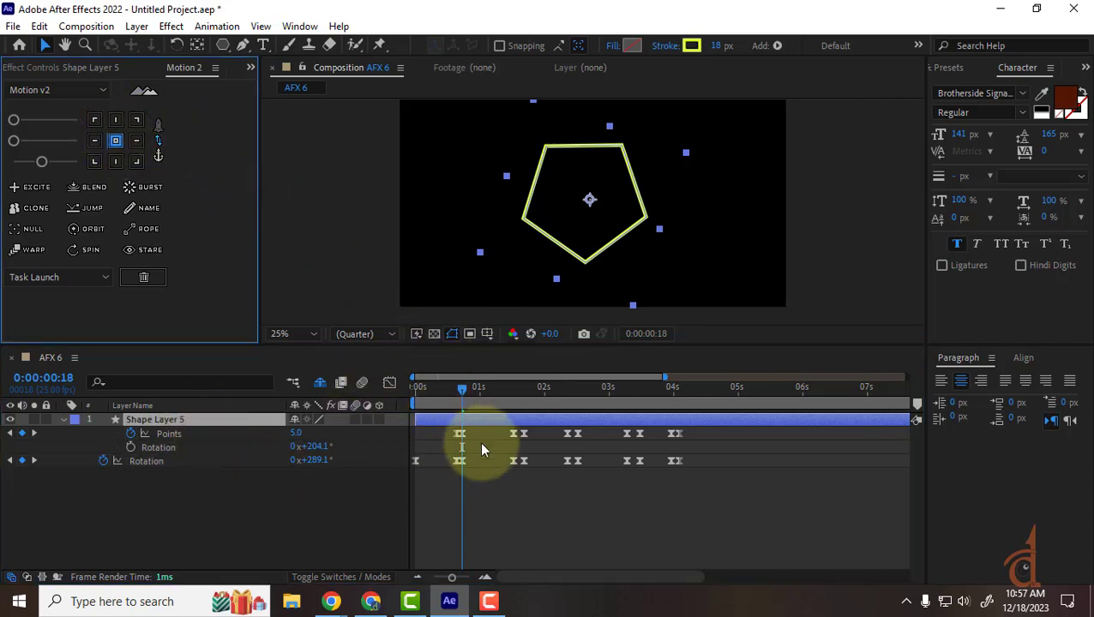
Play back the animation from 0:00:00:00 to check the rotation around the new anchor point.
left_click_drag(463, 387, 307, 390)
key("space")
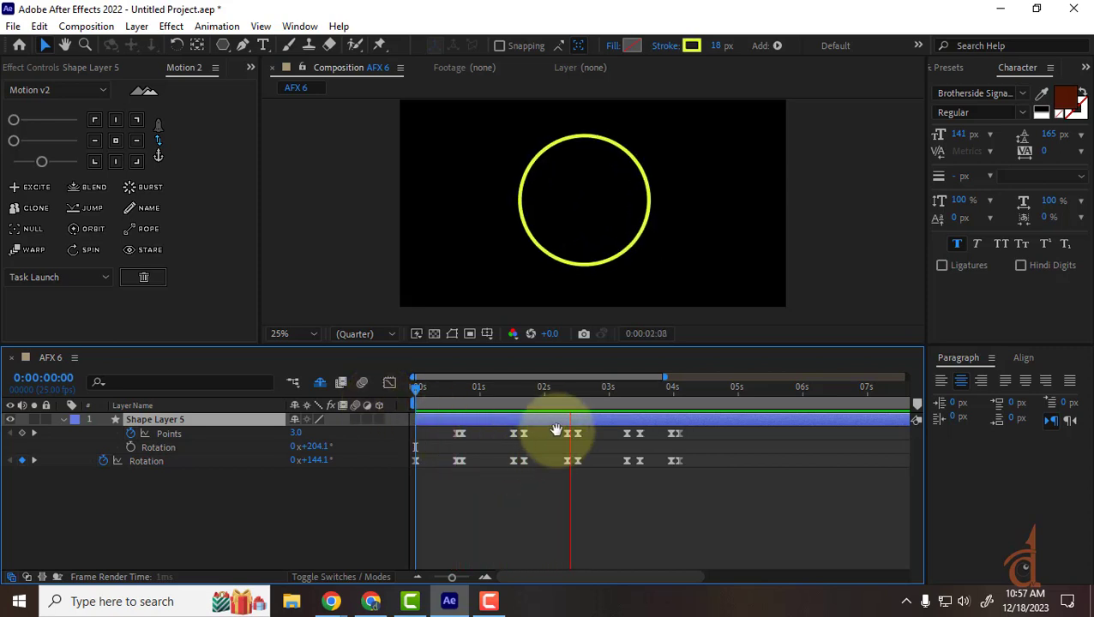
key("space")
Copy the layer's Rotation keyframe at 0:00:00:18 onto the one at 0:00:01:13 and play the animation back from 0:00:00:00.
left_click_drag(490, 398, 463, 405)
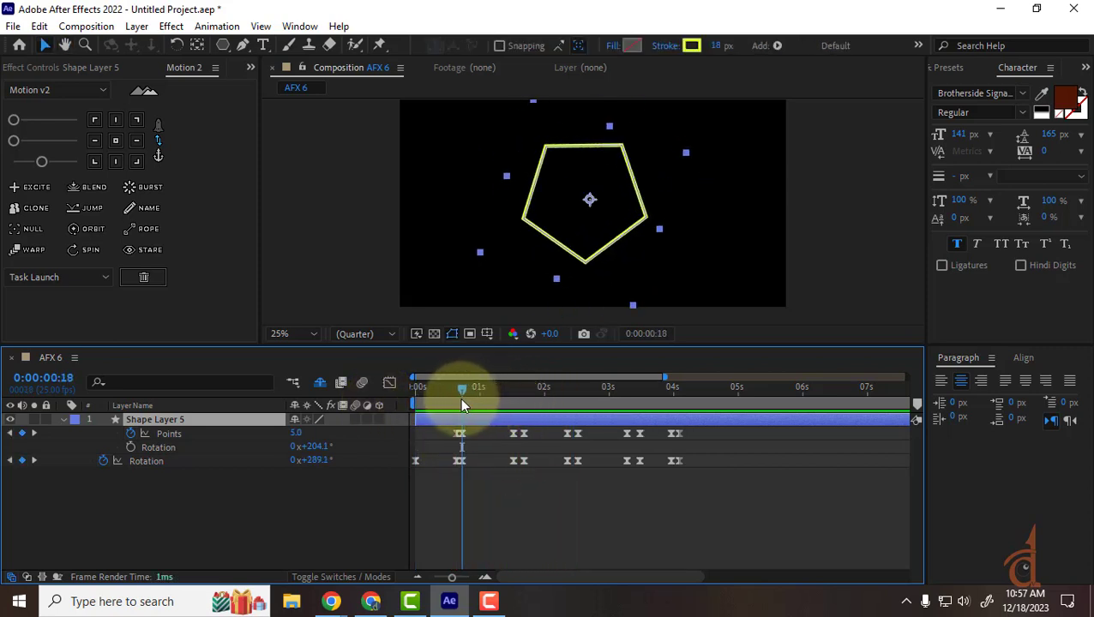
left_click(464, 473)
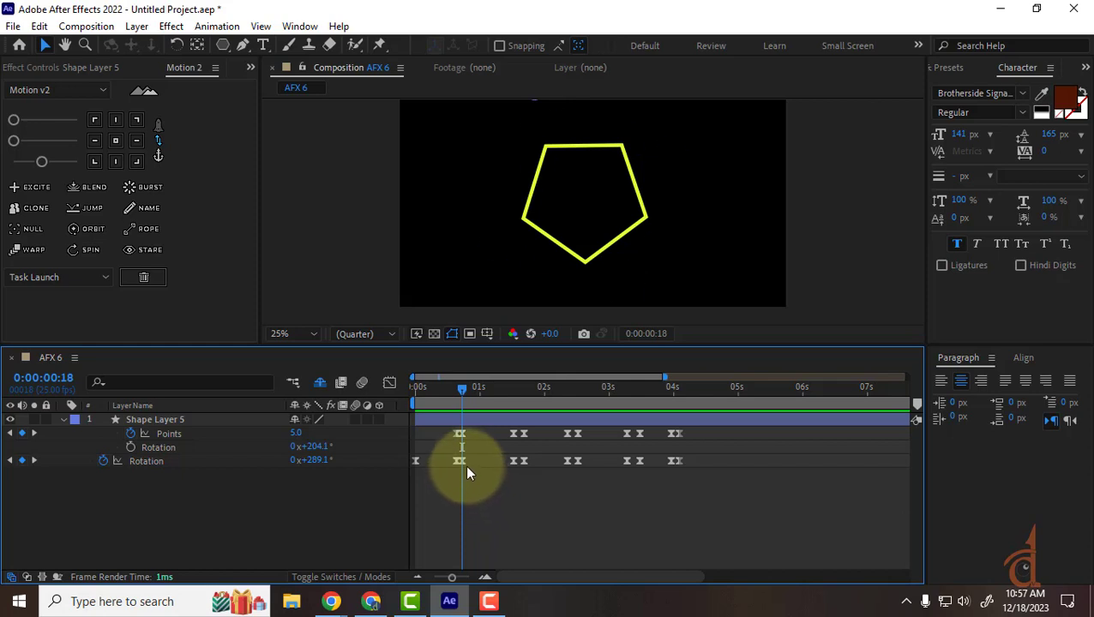
left_click(463, 463)
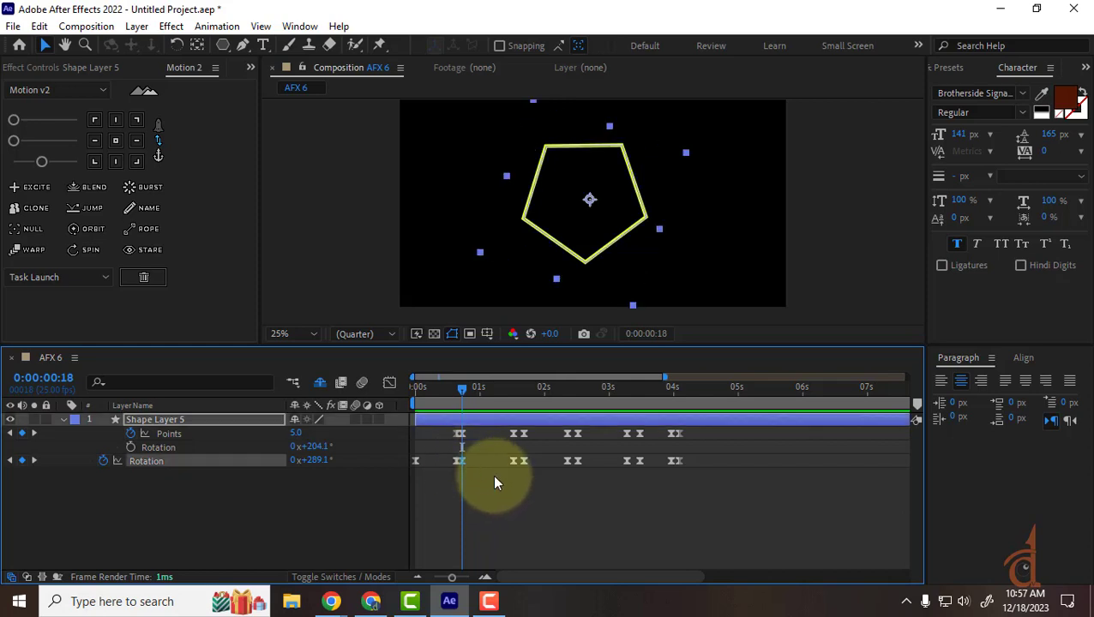
left_click(33, 460)
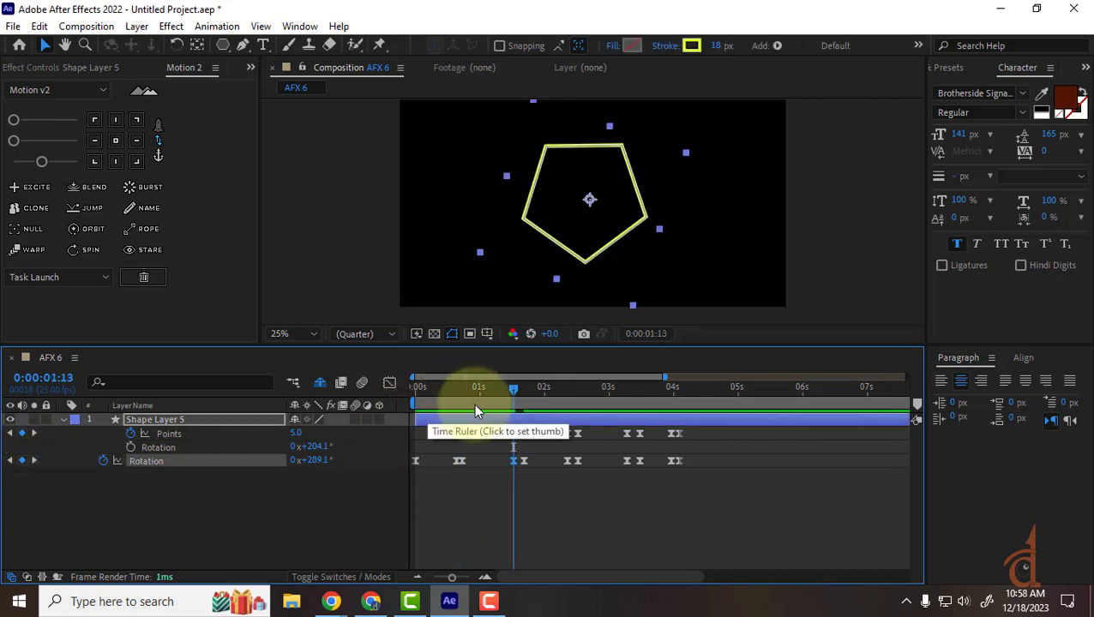
left_click_drag(512, 388, 317, 391)
key("space")
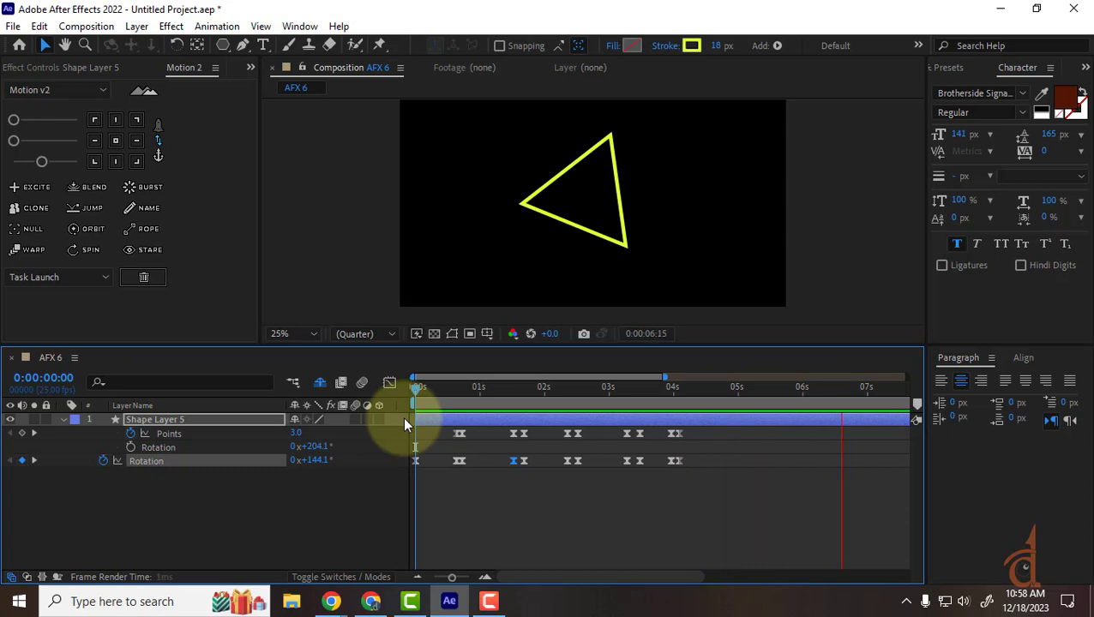
Set Shape Layer 5's layer Rotation to 0° at the last keyframe, 0:00:04:02, and preview the animation from the start.
left_click_drag(652, 384, 682, 435)
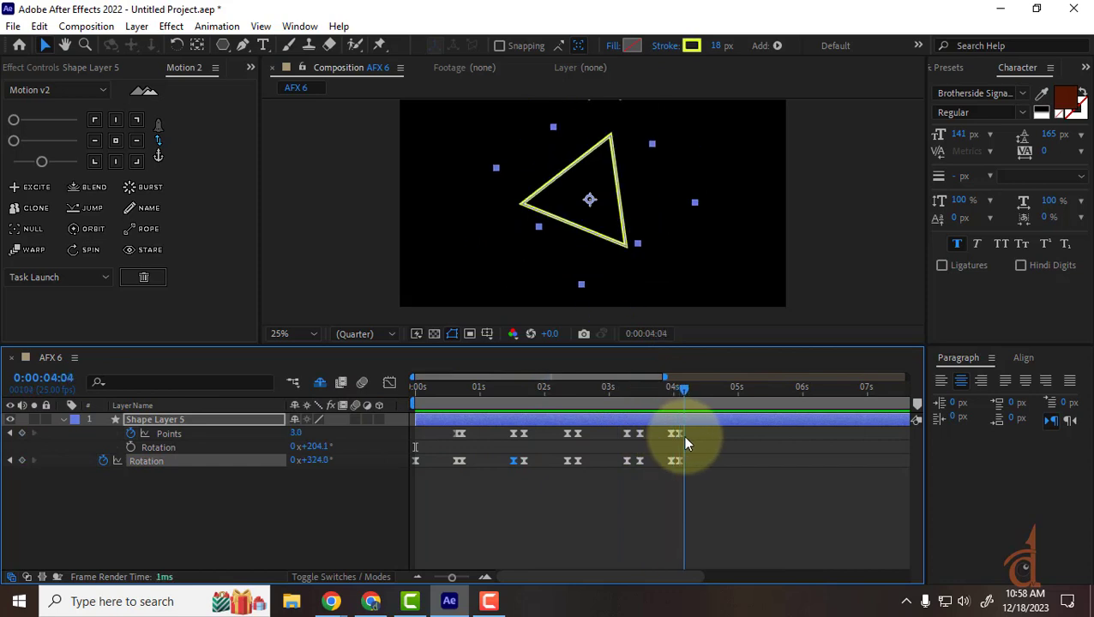
left_click(10, 461)
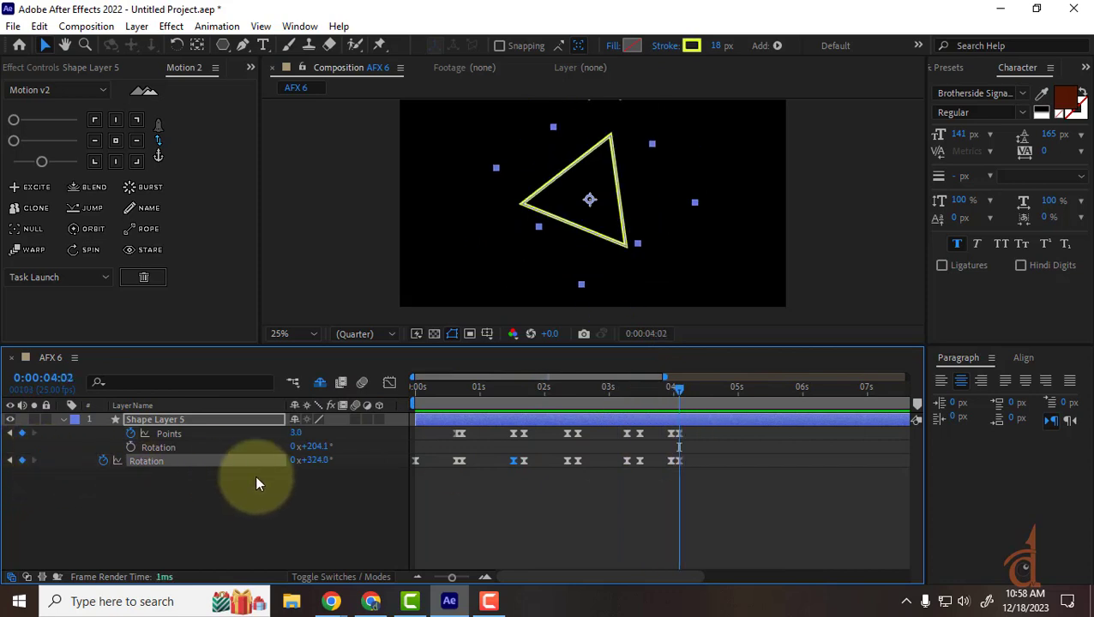
type("0")
key("Return")
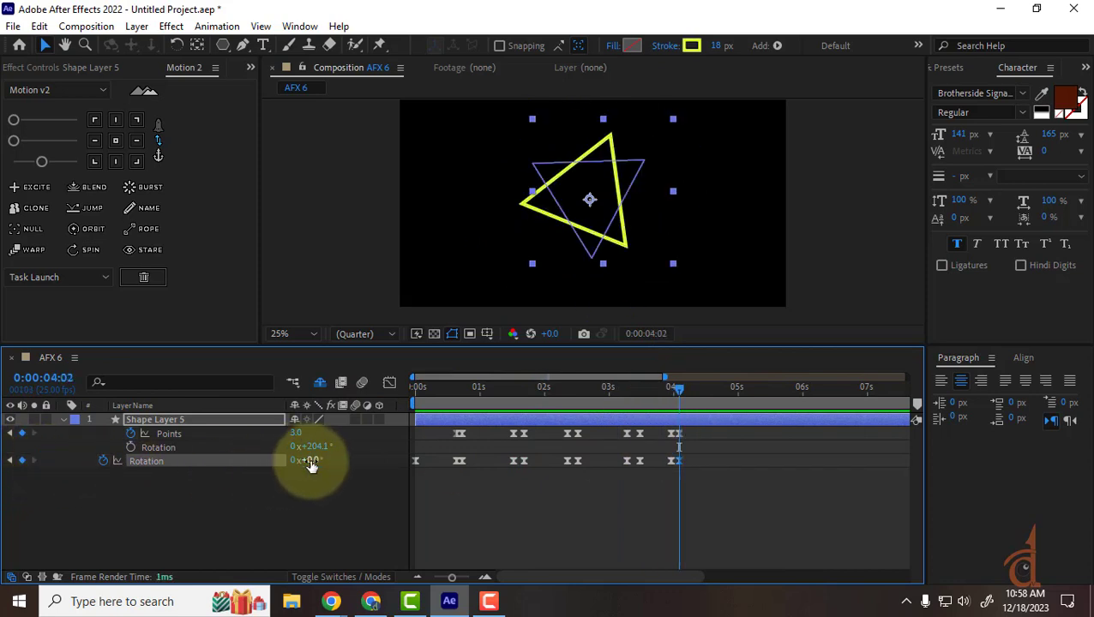
left_click_drag(681, 398, 358, 427)
key("space")
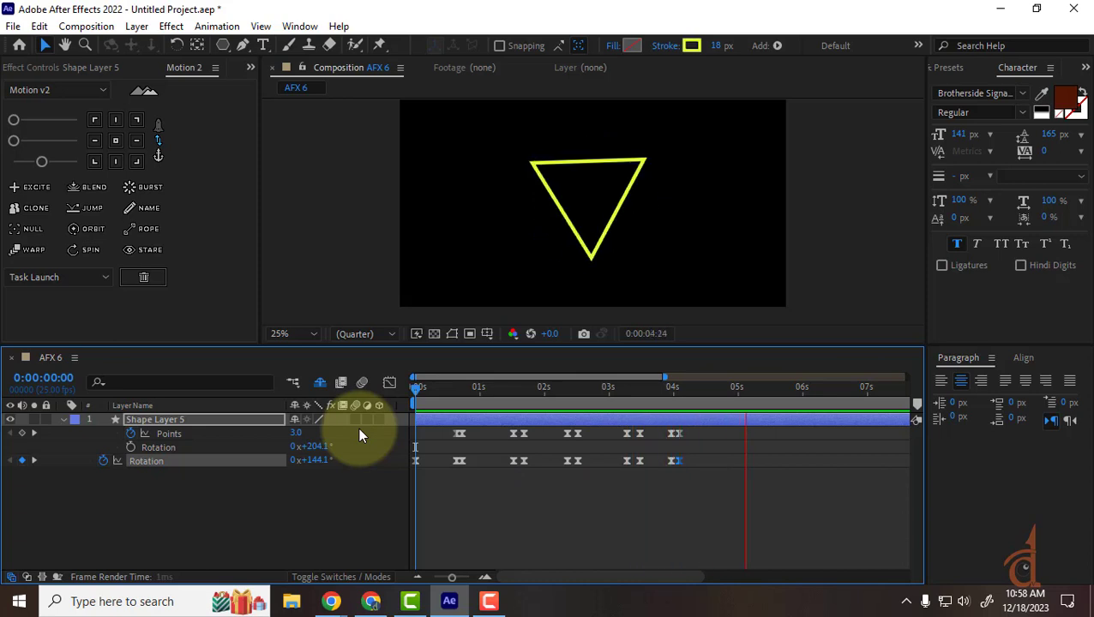
key("space")
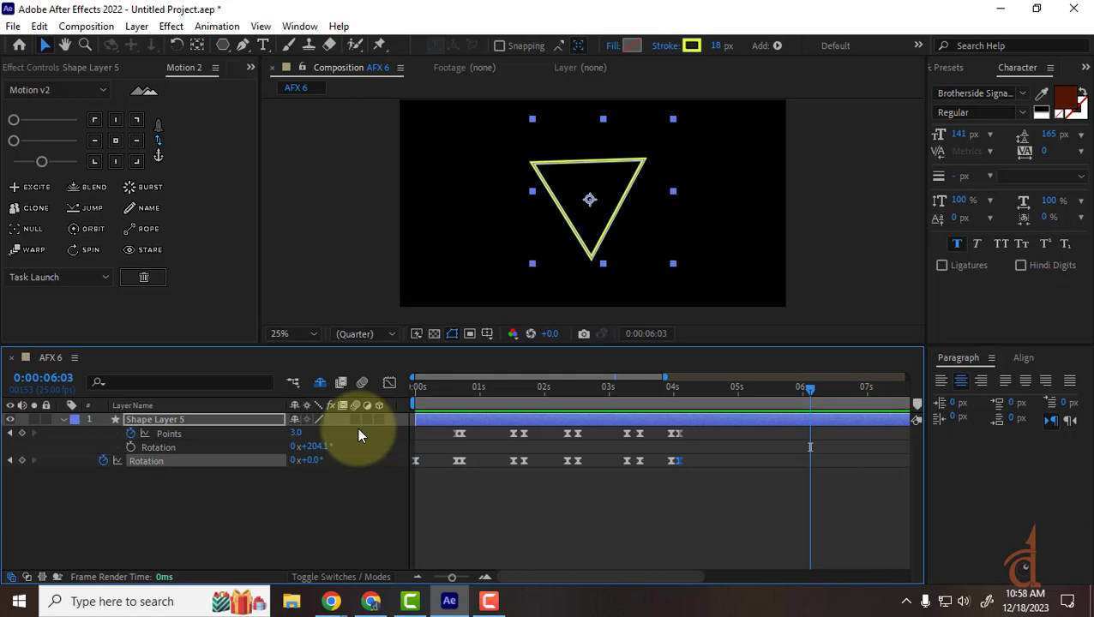
Move the last Points and Rotation keyframes of Shape Layer 5 a few frames later and review the final morph.
left_click_drag(718, 435, 675, 468)
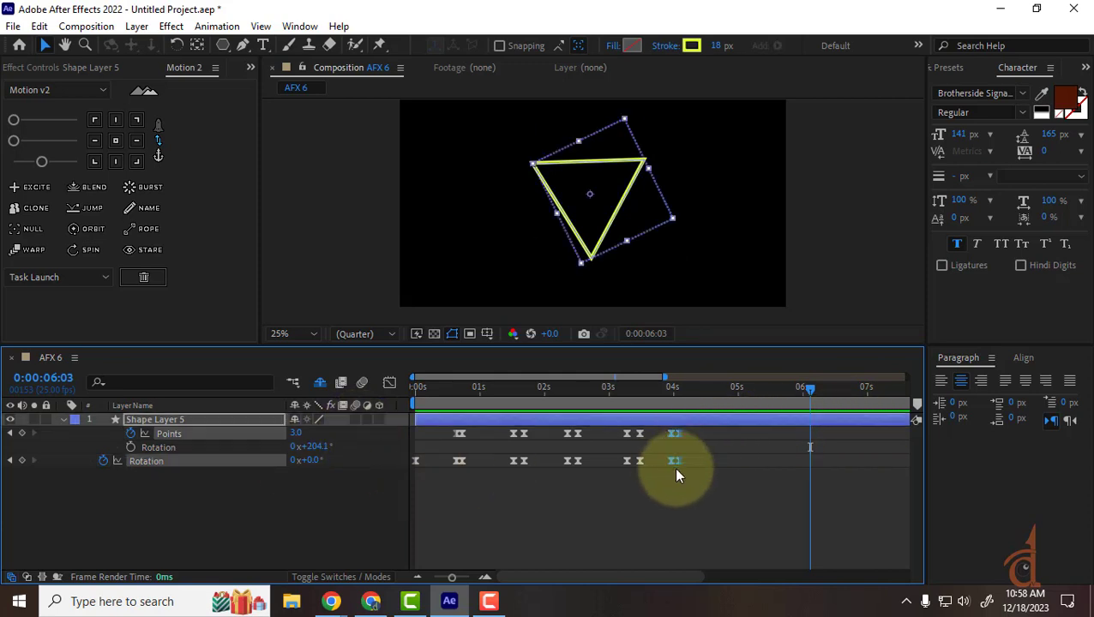
left_click_drag(692, 431, 688, 463)
left_click(664, 390)
key("space")
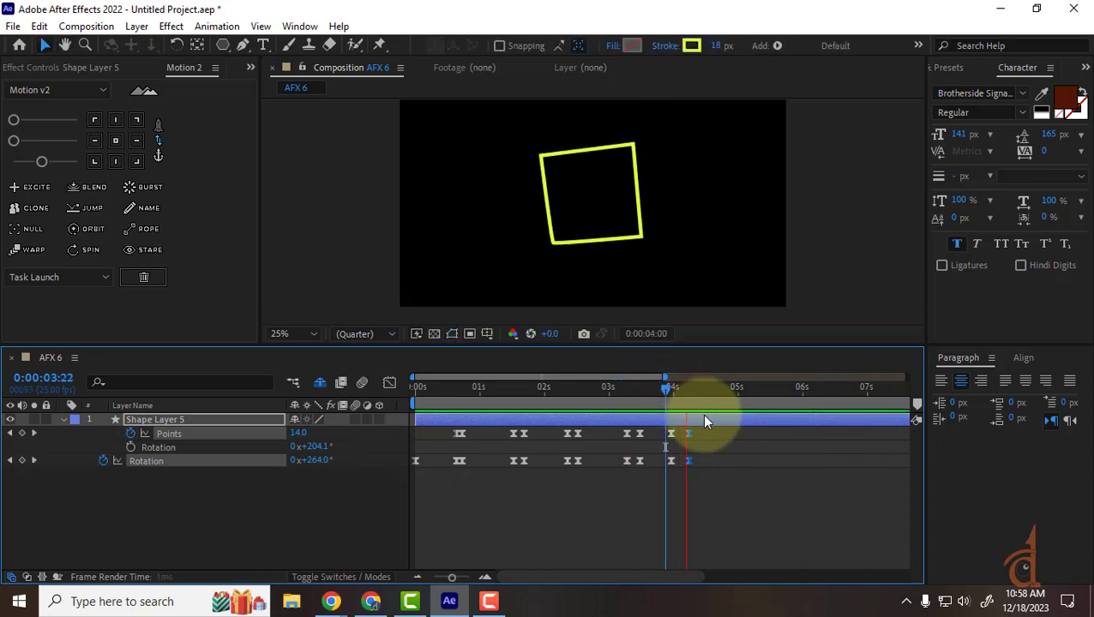
key("space")
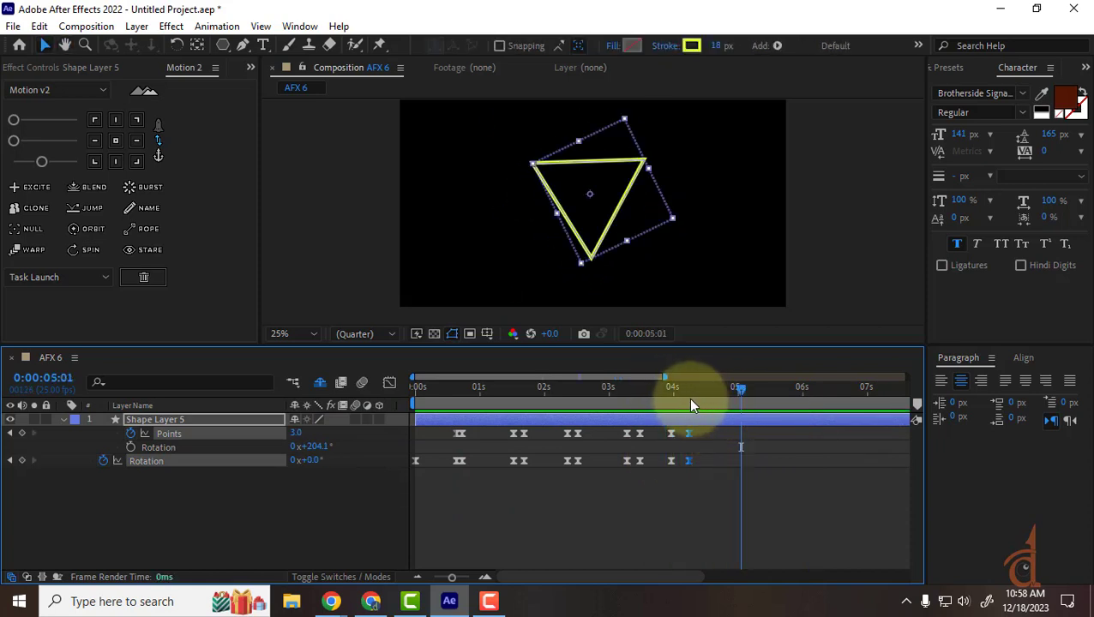
mouse_move(689, 399)
left_mouse_down()
mouse_move(666, 400)
mouse_move(688, 415)
left_mouse_up()
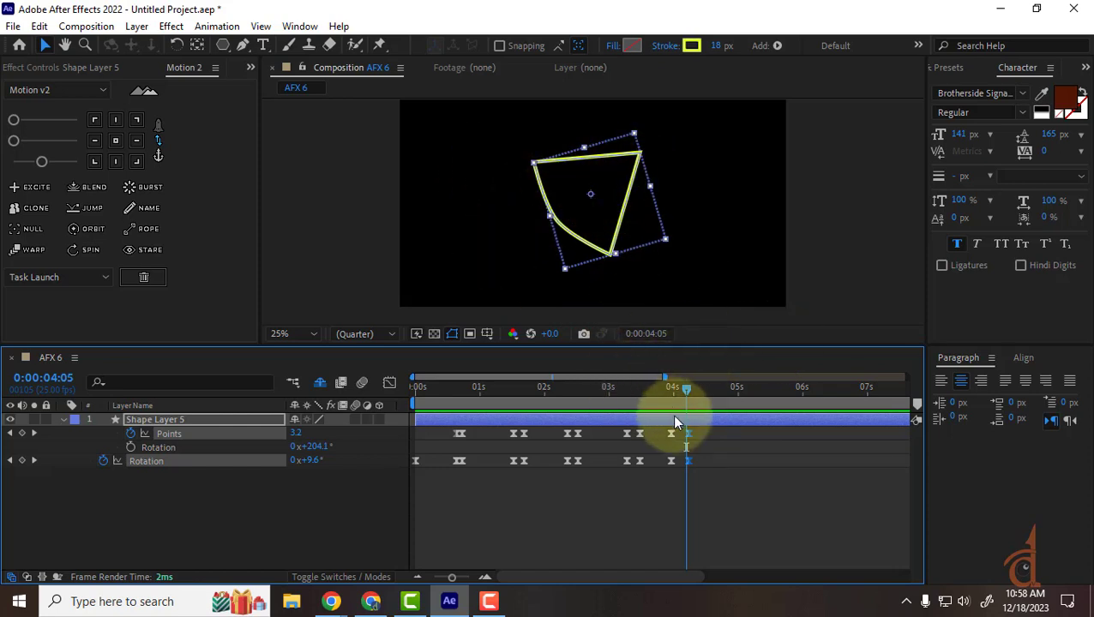
left_click_drag(681, 389, 314, 420)
left_click_drag(417, 390, 505, 389)
Switch to Chrome and browse the YouTube shape animation results, opening the "Shapes in motion / Geometric animation / Dancing shapes" video.
left_click(370, 601)
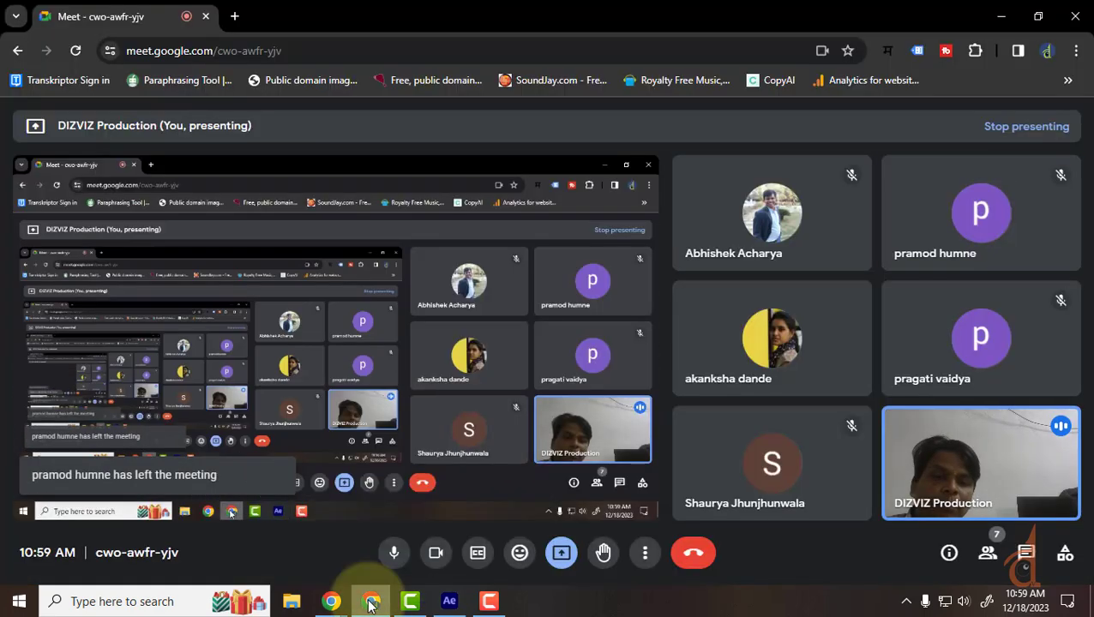
mouse_move(370, 601)
left_click(263, 538)
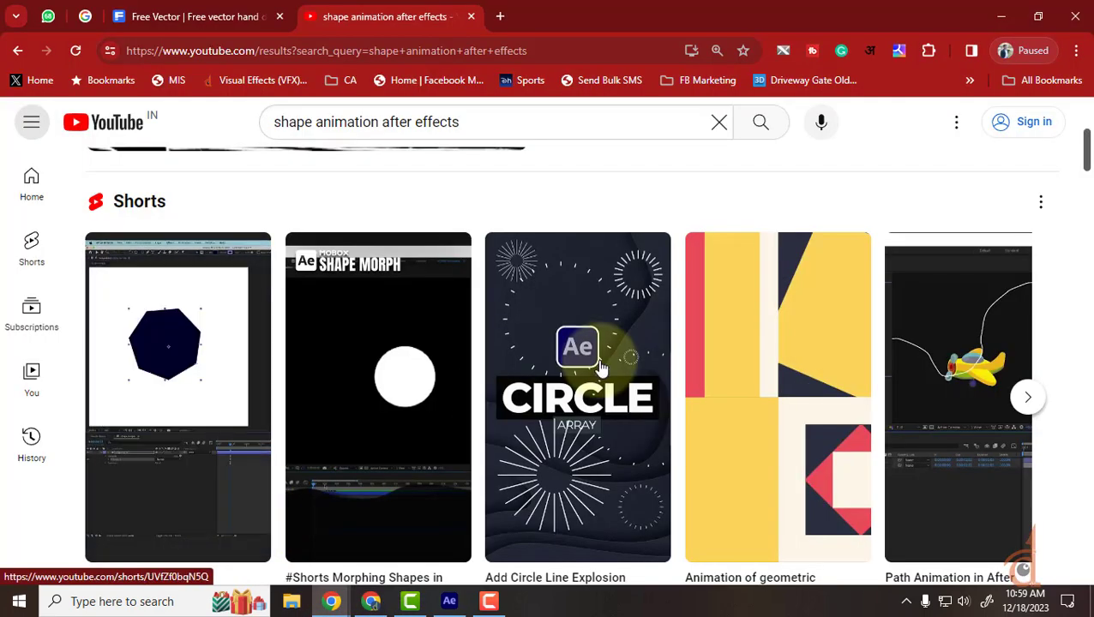
scroll(600, 370, "down", 3)
scroll(514, 374, "down", 5)
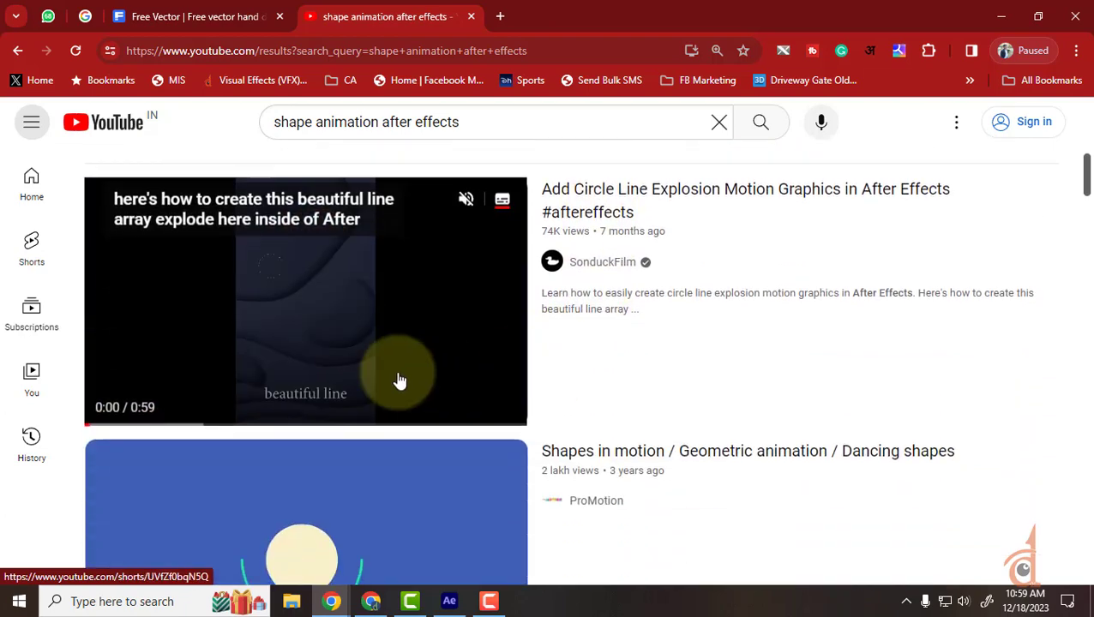
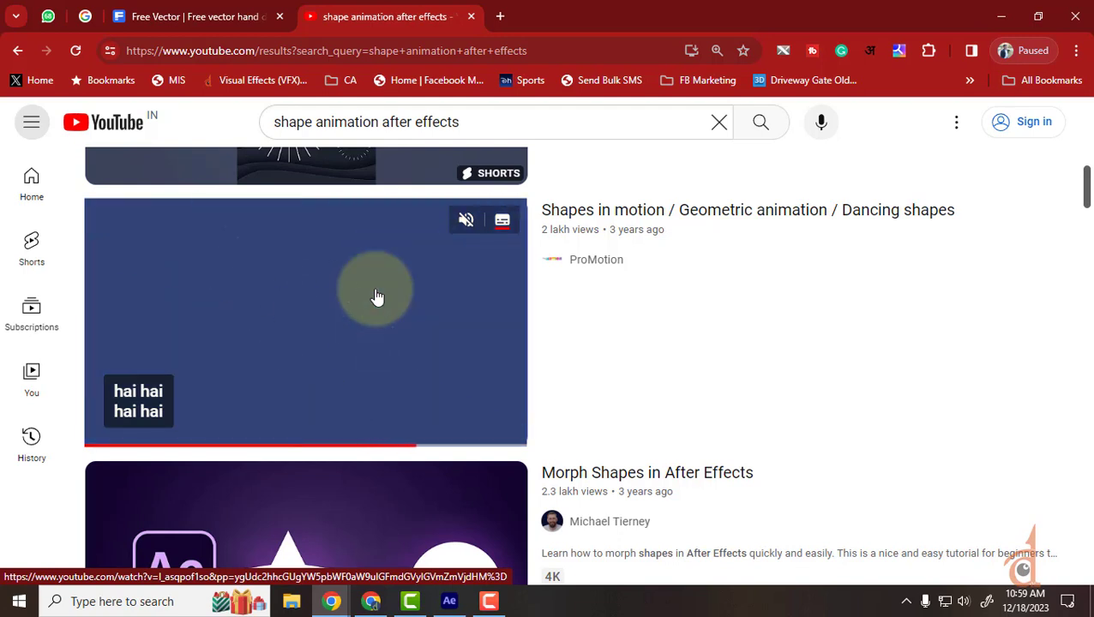
left_click(286, 325)
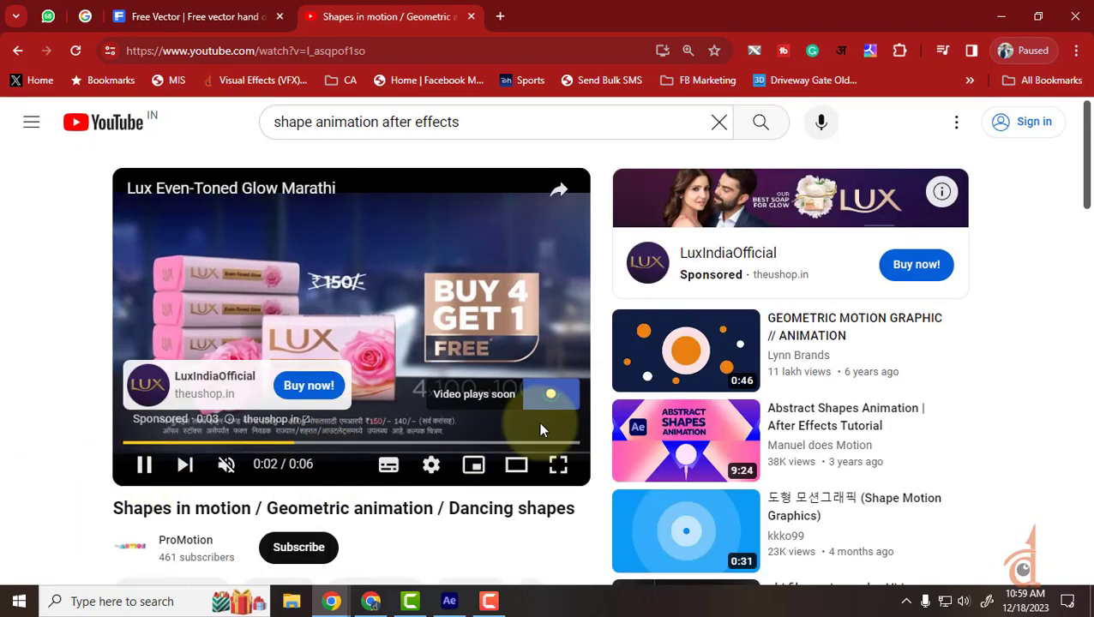
left_click(142, 463)
Return to After Effects and delete Shape Layer 5 from the AFX 6 composition.
left_click(459, 601)
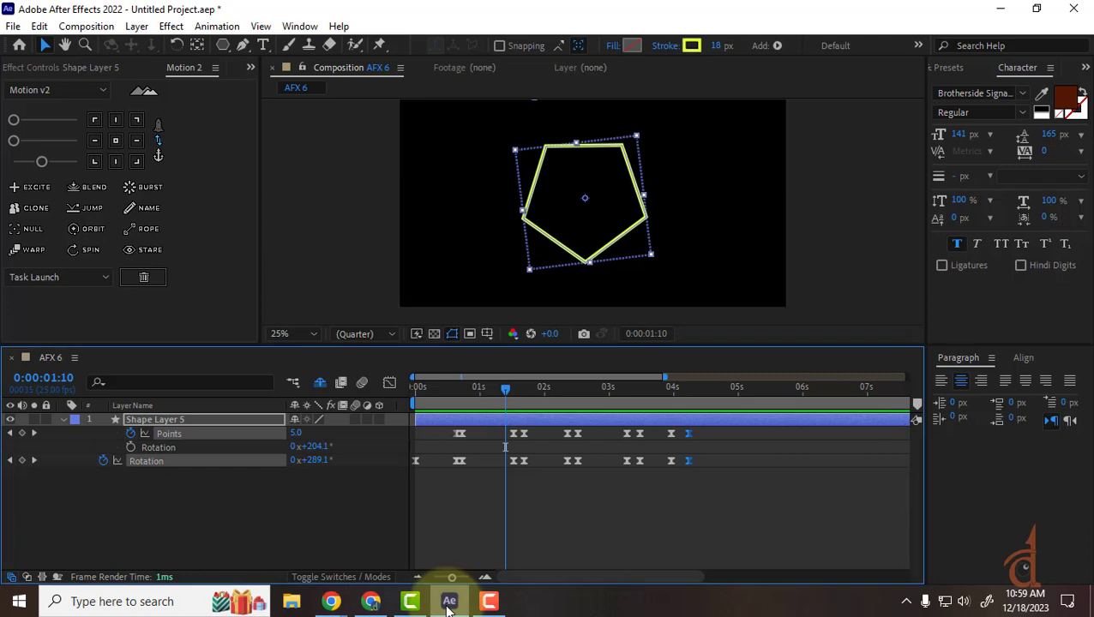
left_click(151, 419)
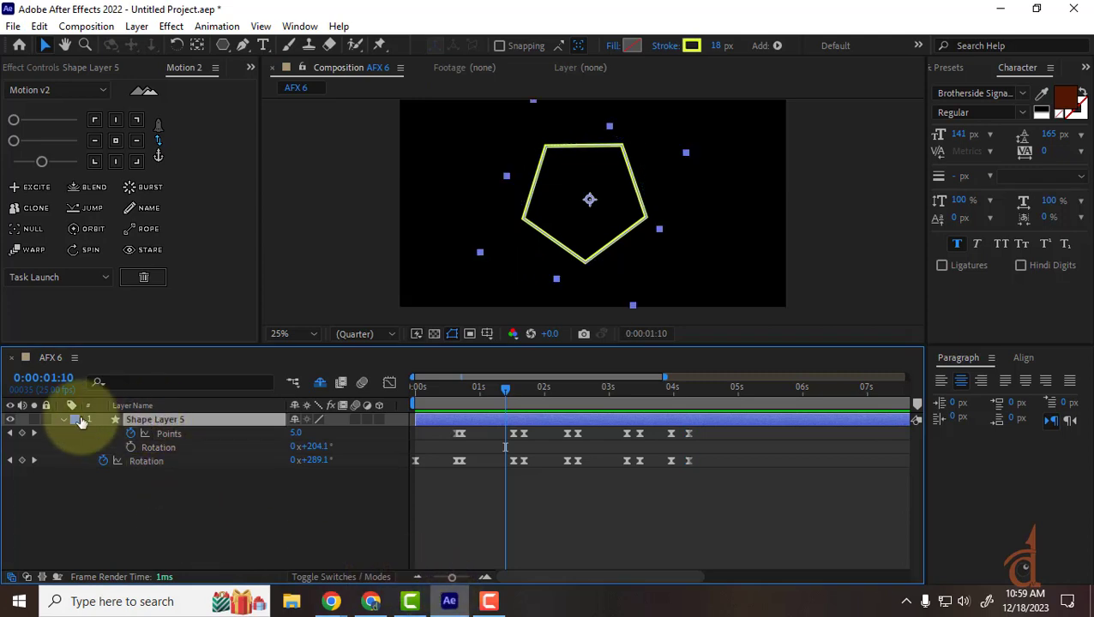
left_click(74, 419)
left_click(60, 422)
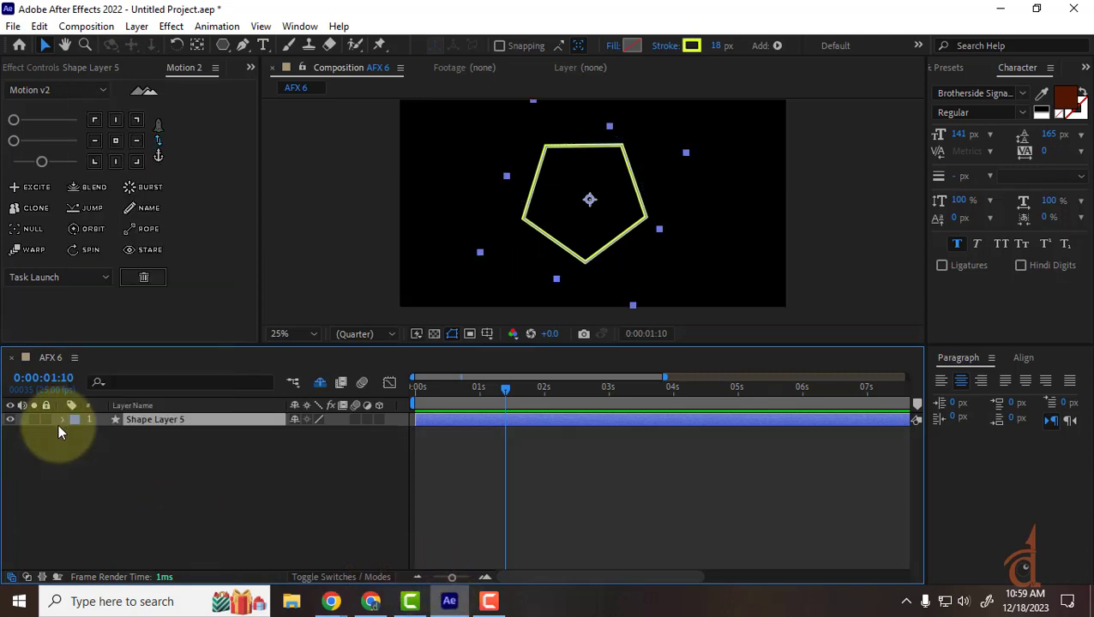
left_click(11, 419)
key("Delete")
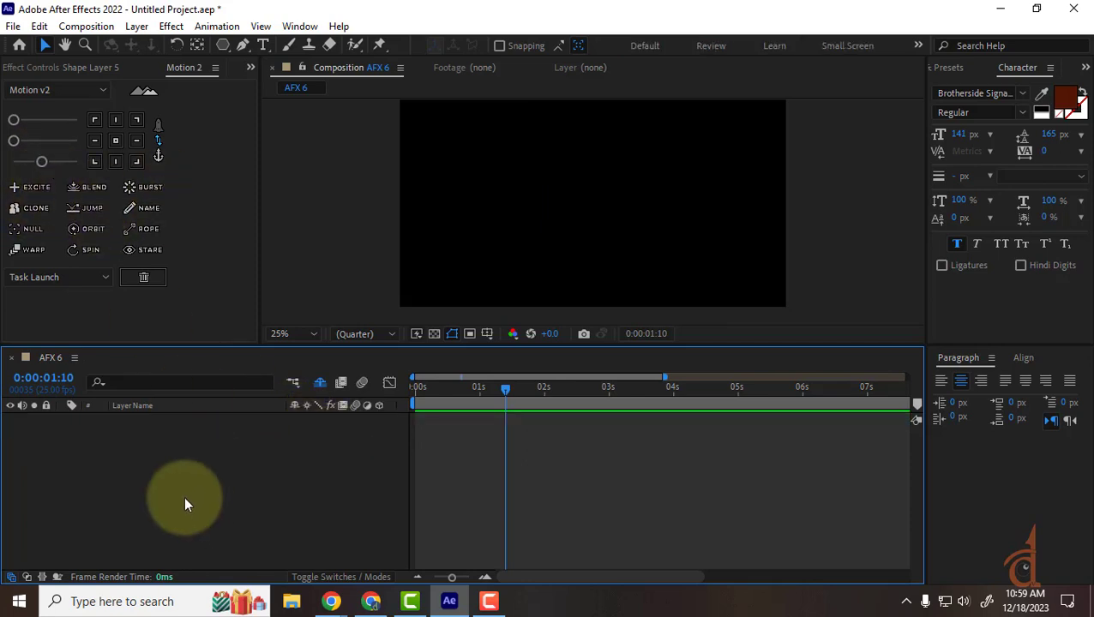
Create a Burst shape layer with Motion 2 and play the composition from the start.
left_click(143, 188)
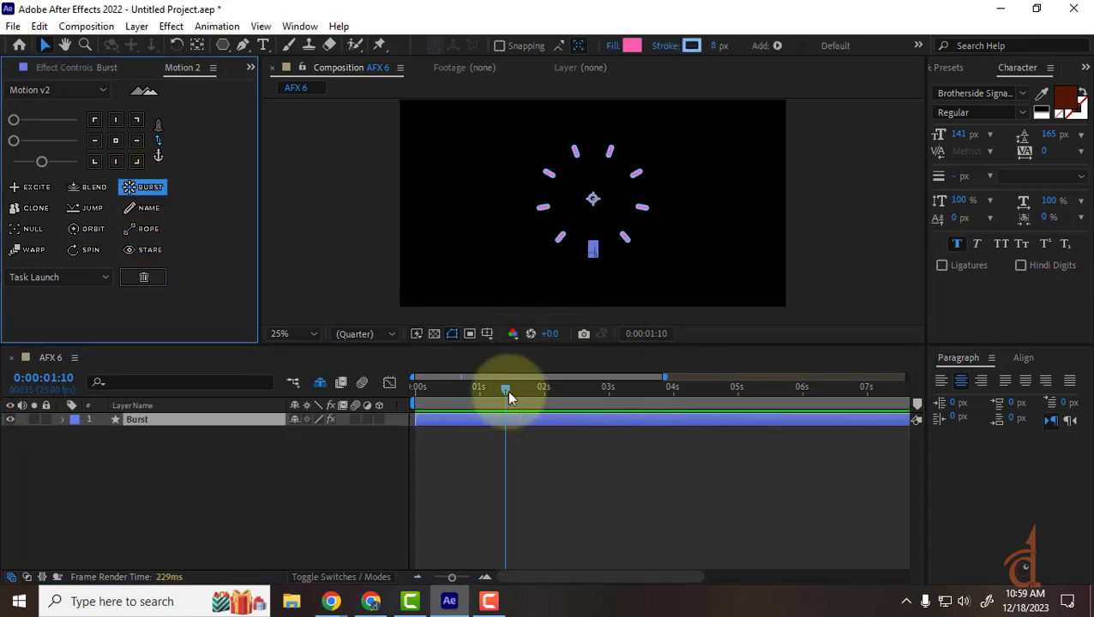
left_click_drag(506, 390, 275, 392)
left_click(216, 463)
key("space")
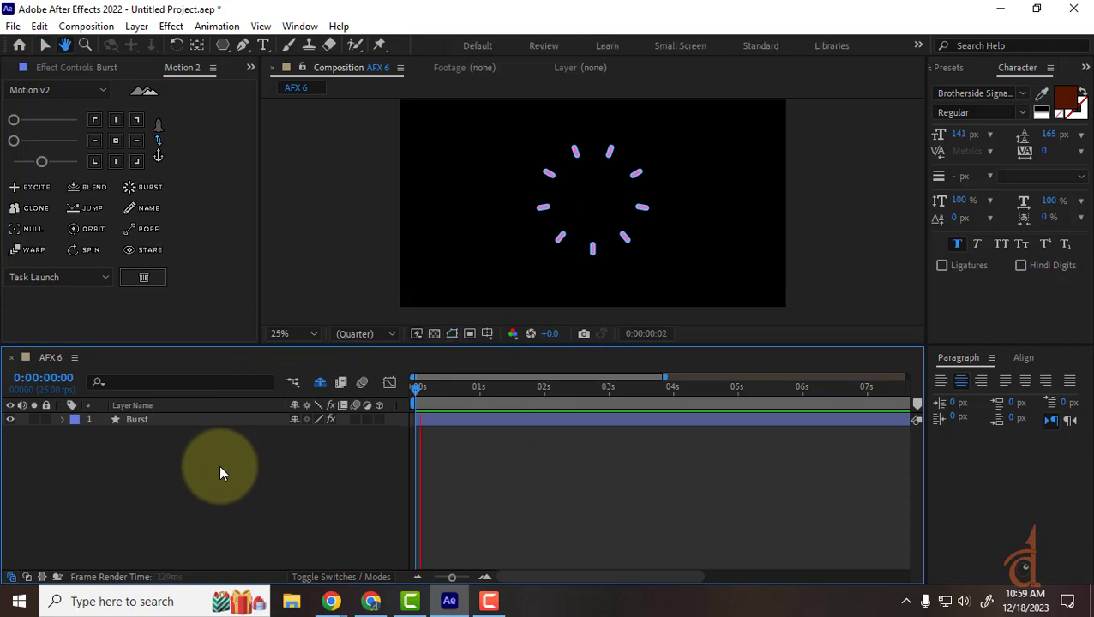
key("space")
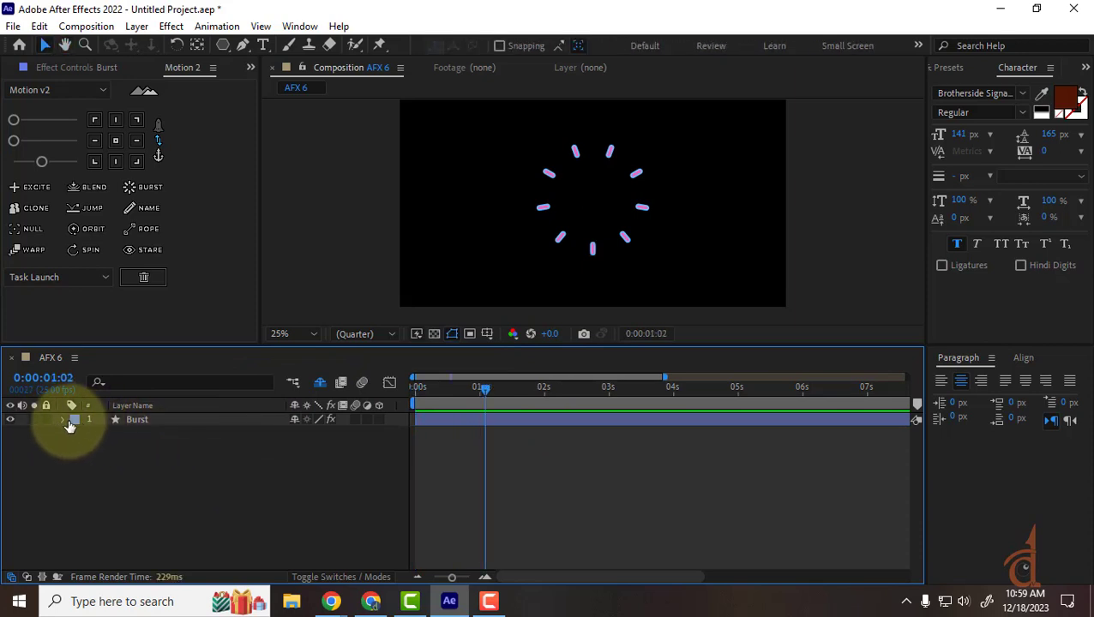
Expand the Burst layer's properties and examine its full list of effect controls.
left_click(63, 420)
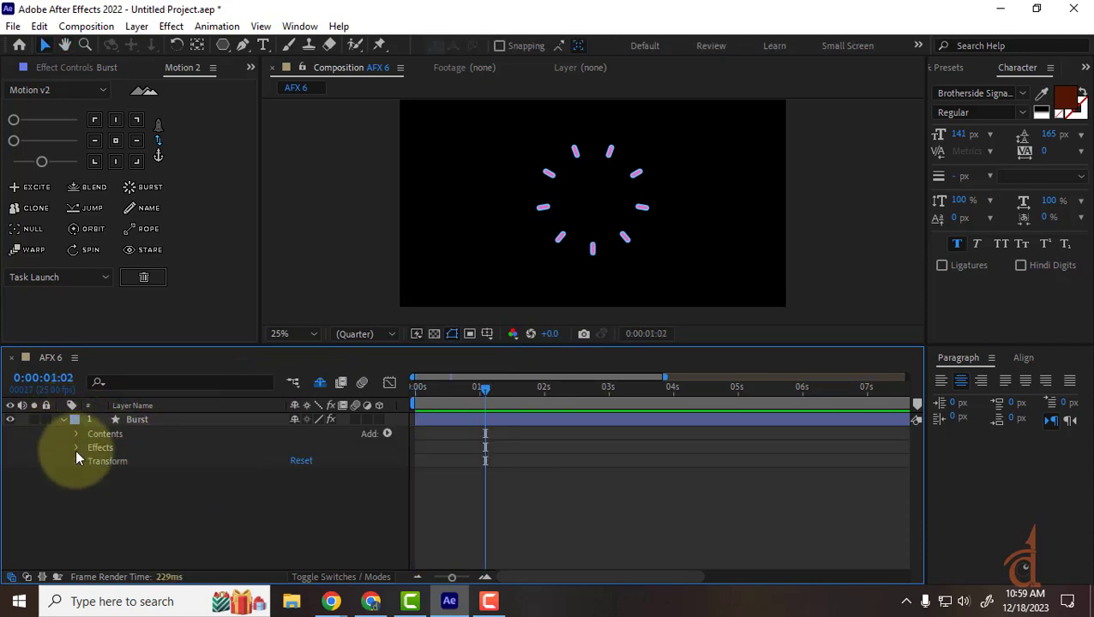
left_click(76, 448)
scroll(156, 478, "up", 1)
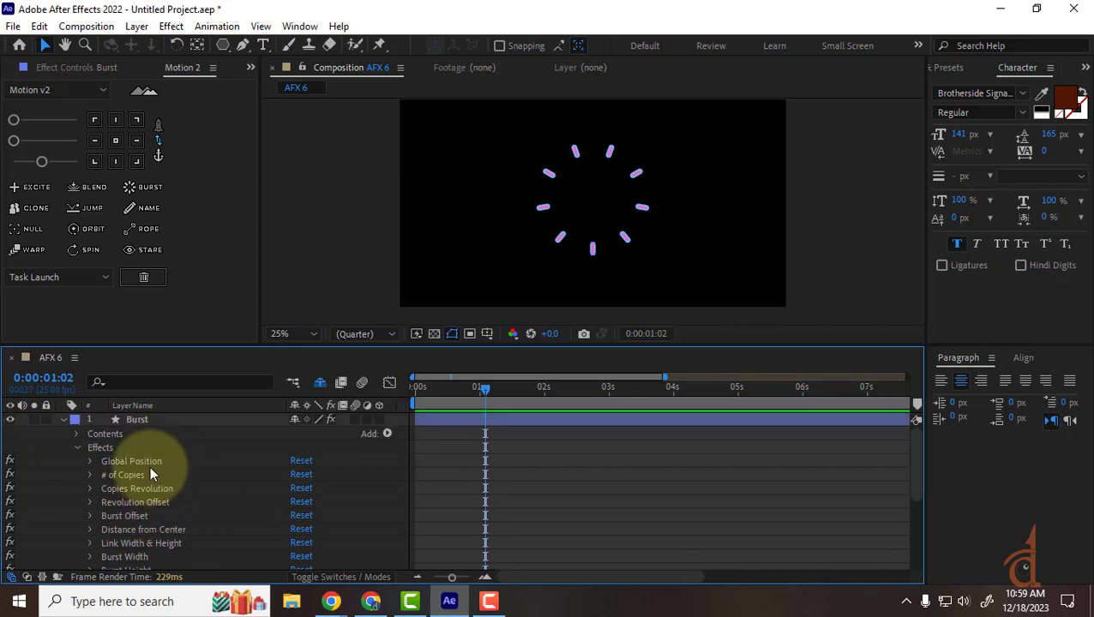
left_click(76, 448)
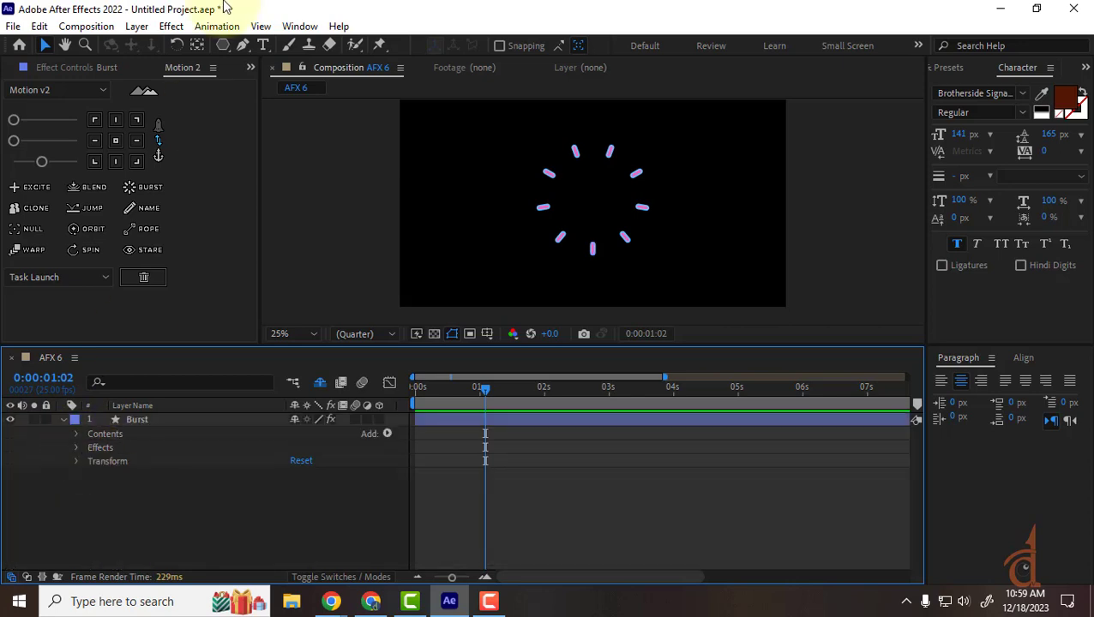
left_click(87, 67)
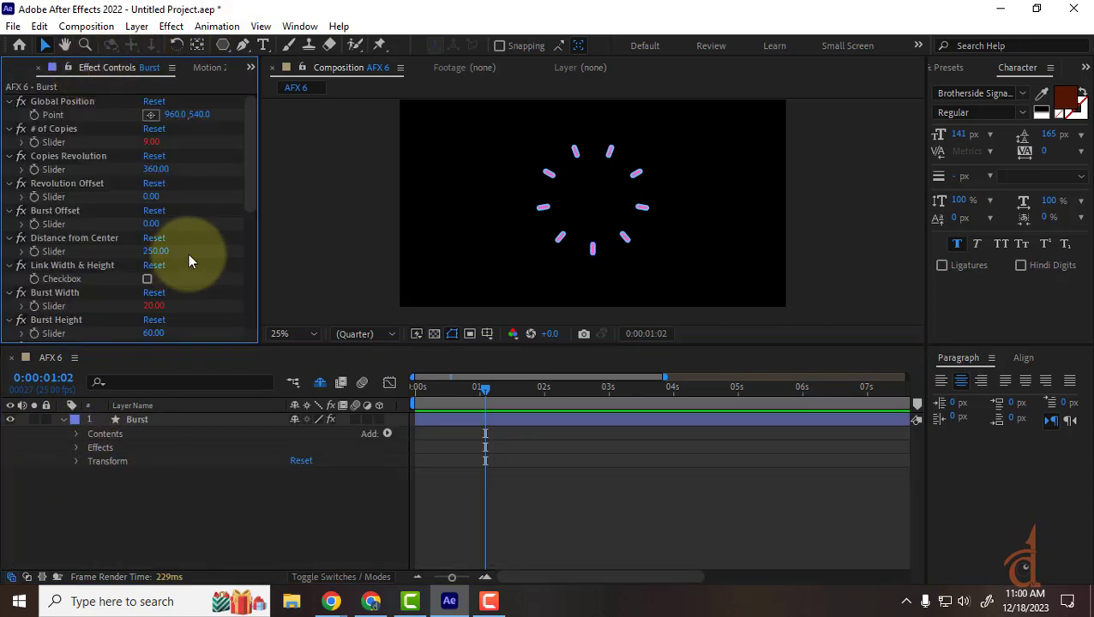
scroll(179, 209, "down", 5)
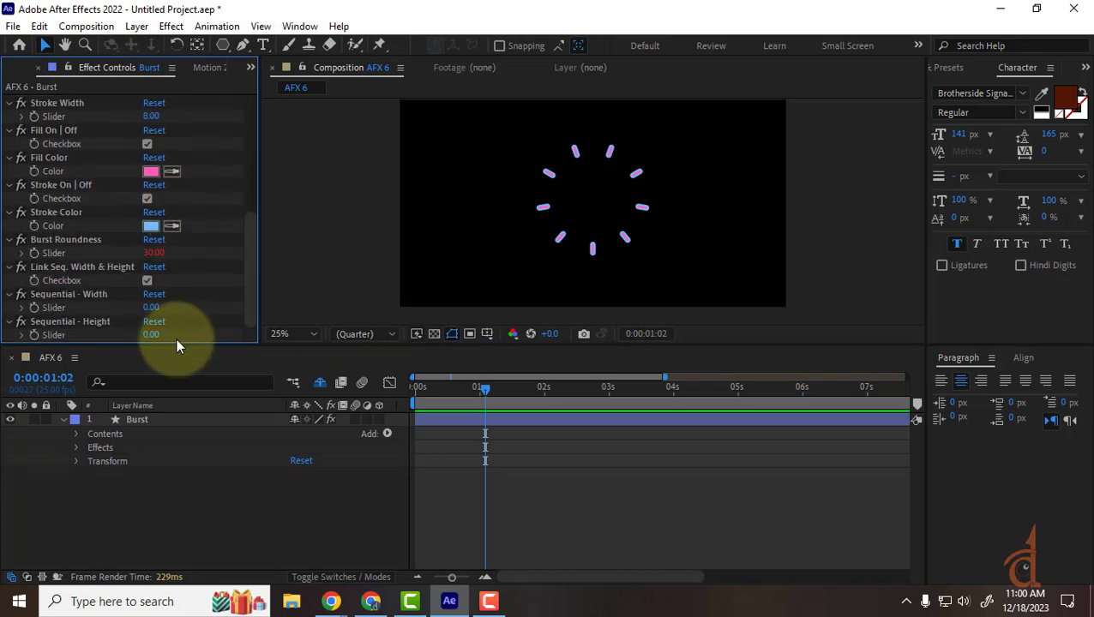
scroll(173, 324, "up", 5)
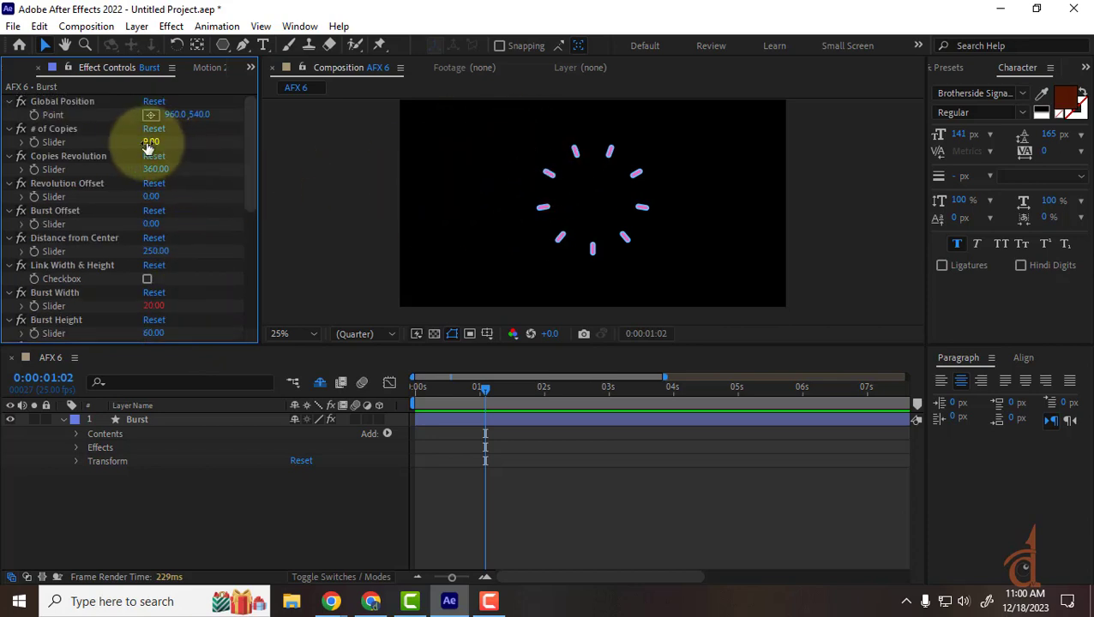
Try 50 copies and a larger Burst Width on the Burst layer.
left_click_drag(150, 142, 184, 148)
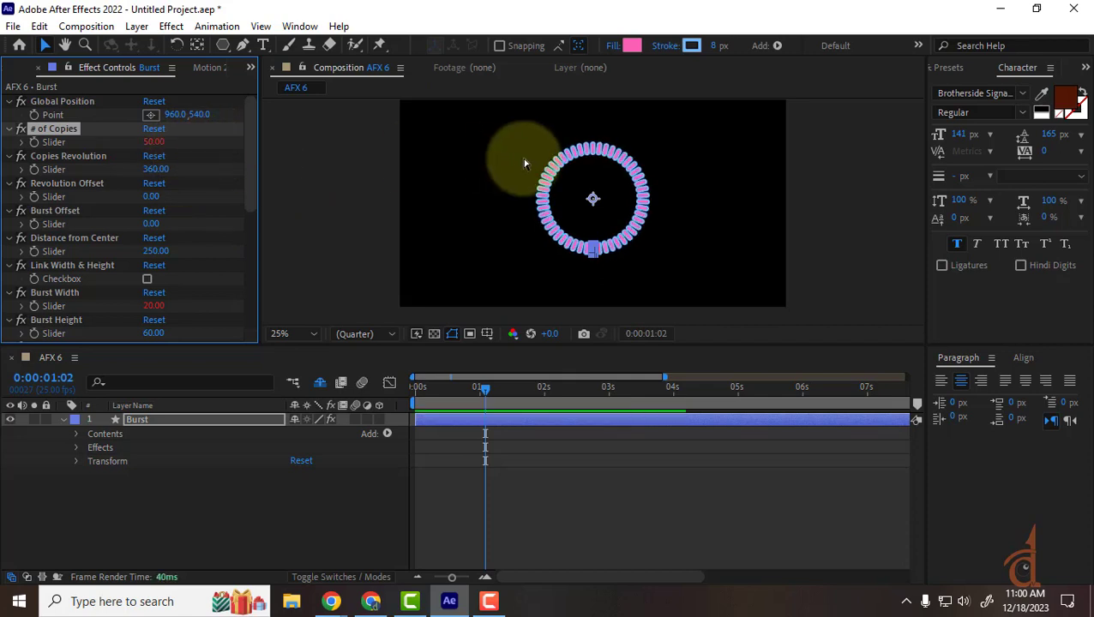
key("ctrl+z")
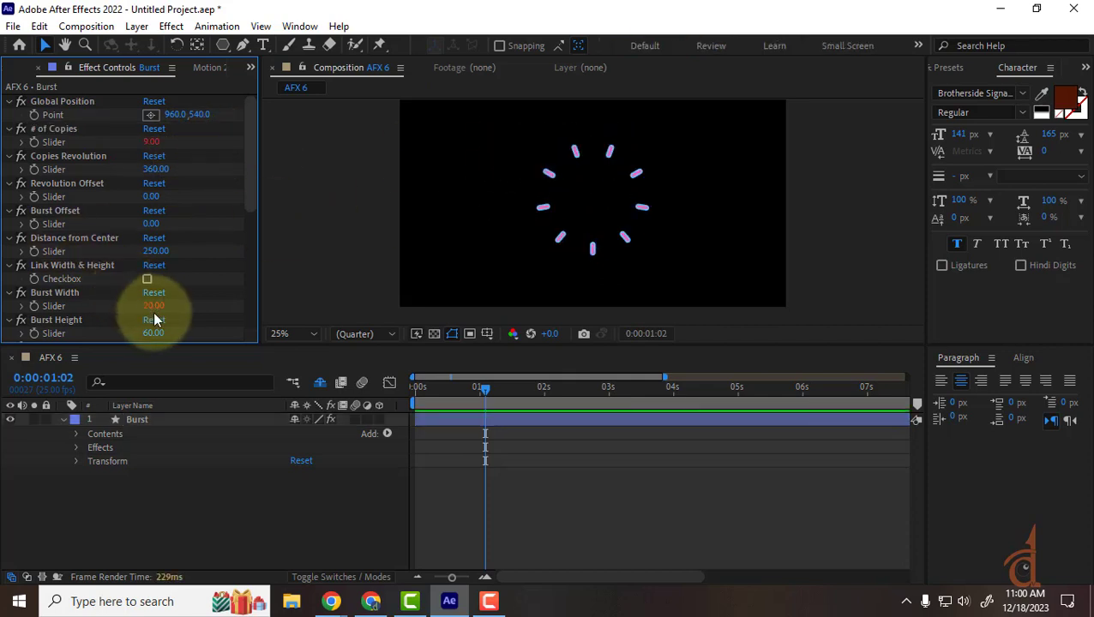
mouse_move(151, 305)
left_mouse_down()
mouse_move(269, 298)
mouse_move(203, 306)
left_mouse_up()
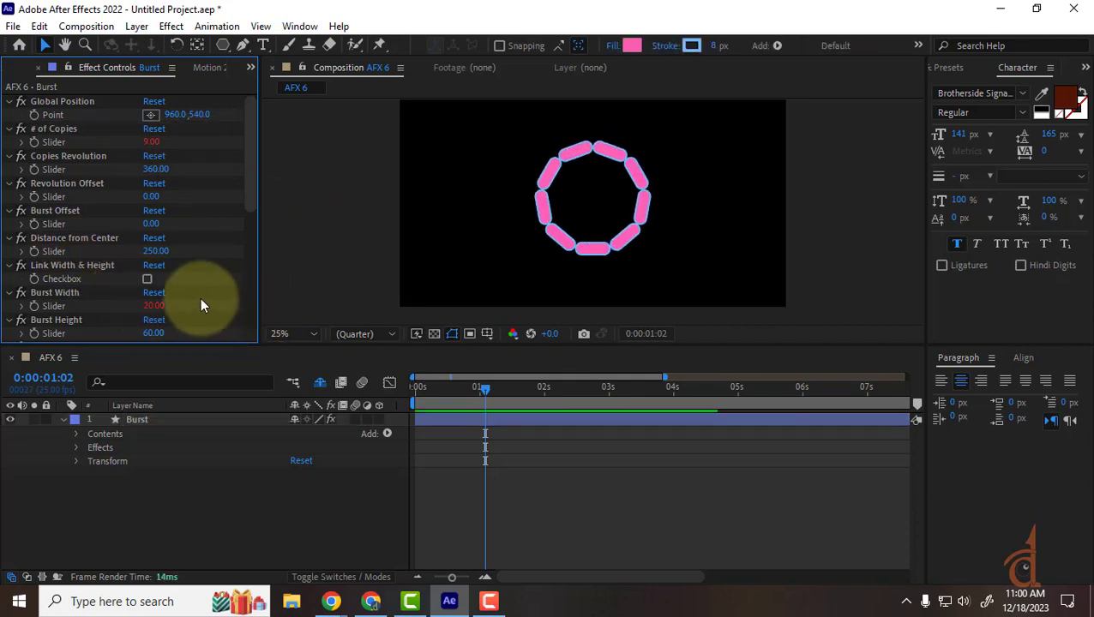
Look through the remaining Burst controls, then try out a higher # of Copies and a different Burst Offset, undoing each change.
scroll(201, 306, "down", 4)
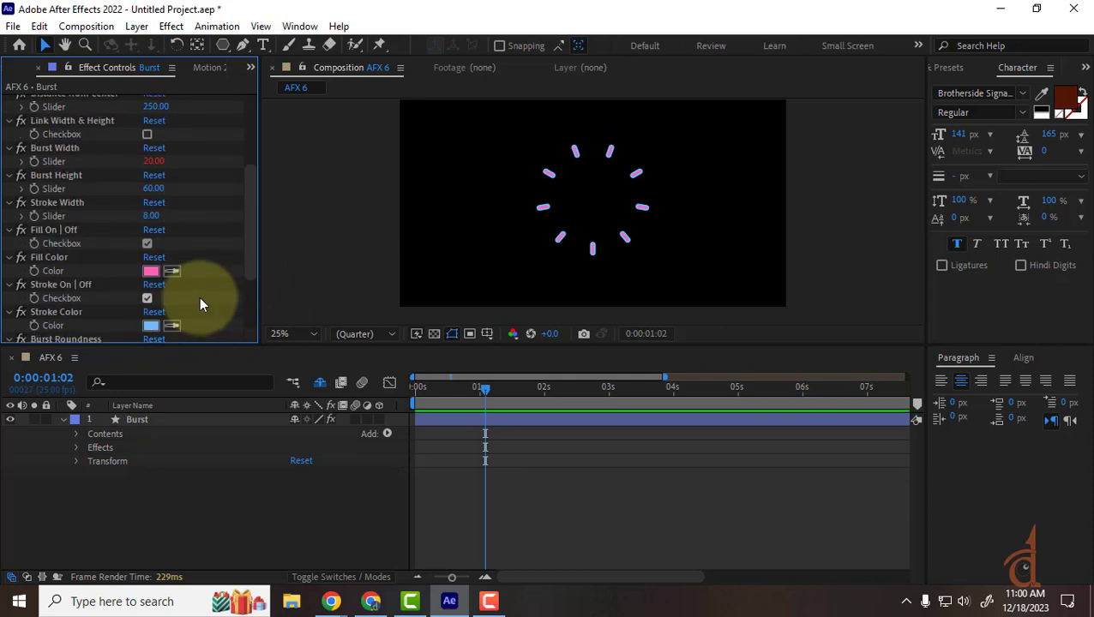
scroll(199, 296, "down", 4)
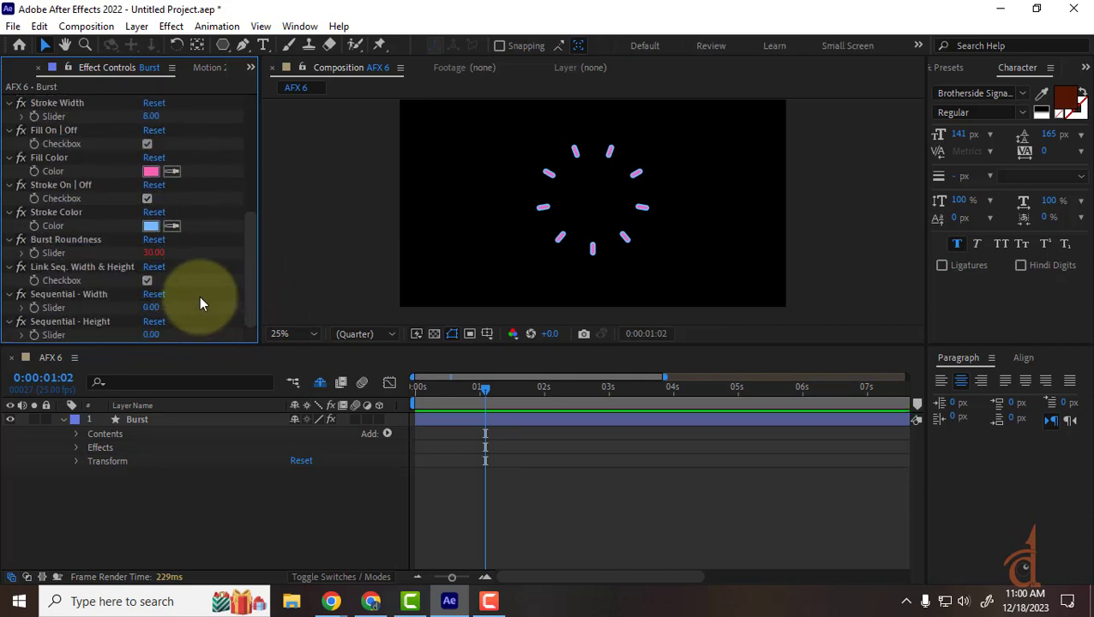
scroll(199, 296, "up", 10)
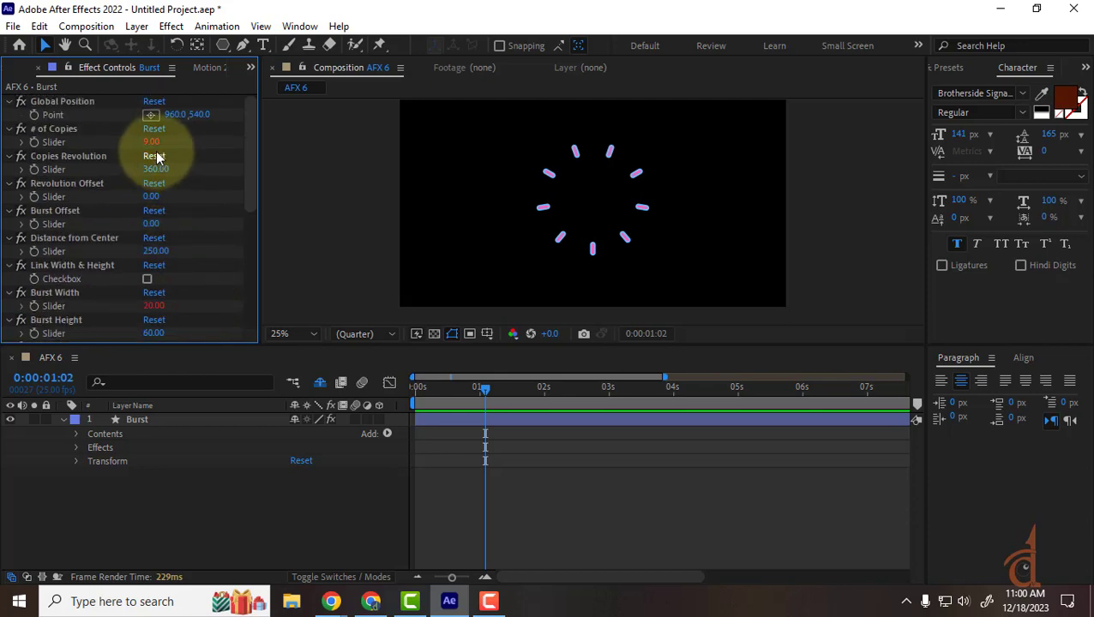
left_click_drag(151, 141, 176, 153)
key("ctrl+z")
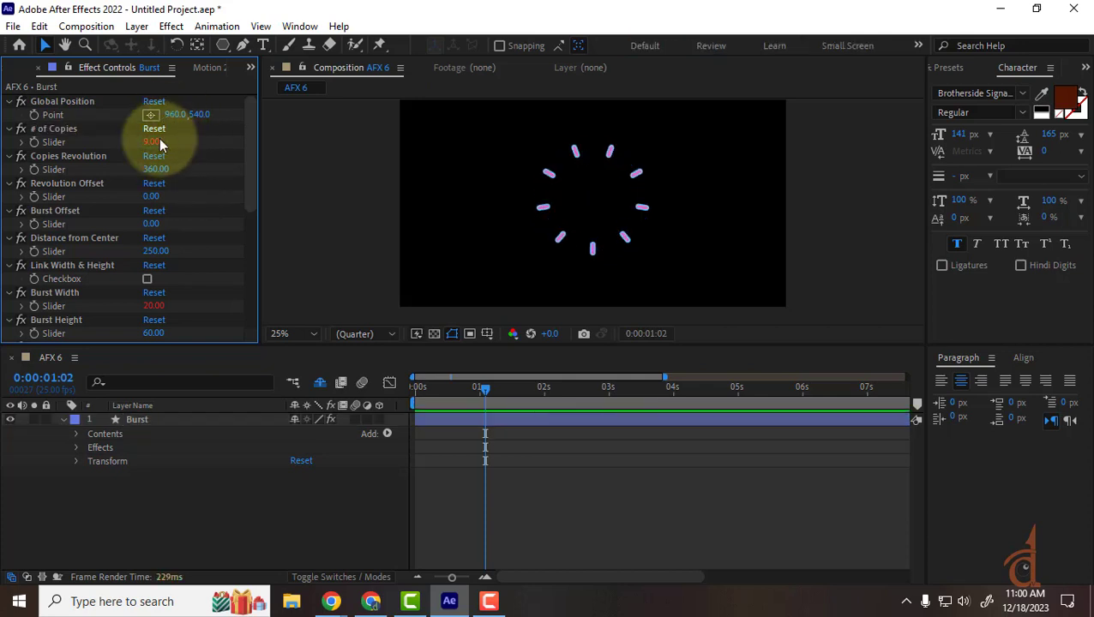
left_click_drag(150, 223, 239, 236)
key("ctrl+z")
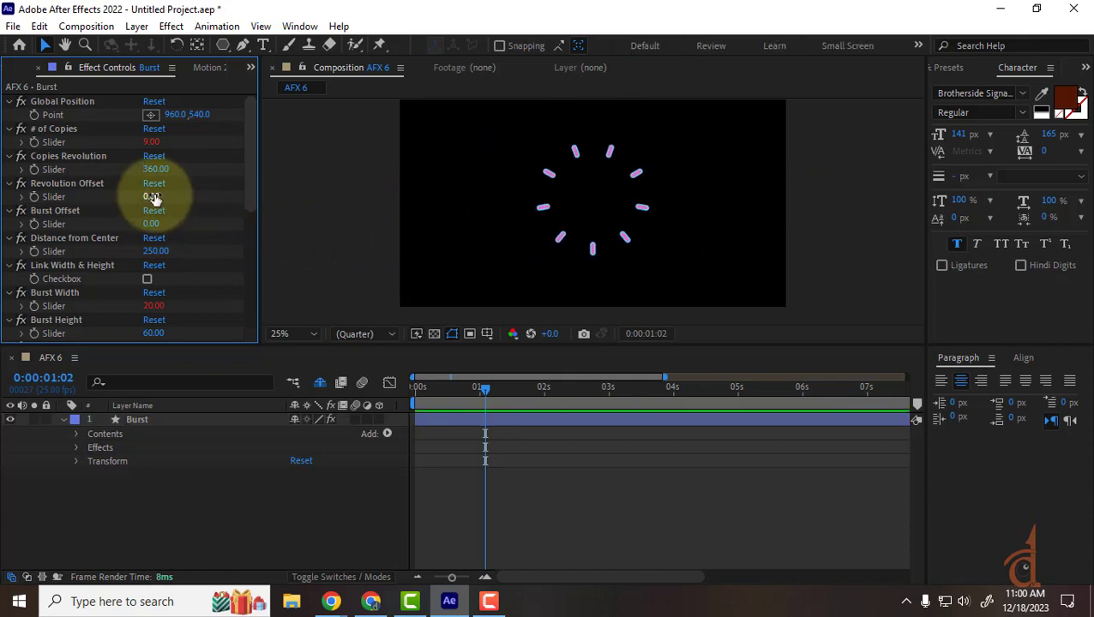
Try out a different Revolution Offset and Distance from Center on the Burst layer, undoing each change.
left_click_drag(160, 197, 269, 197)
key("ctrl+z")
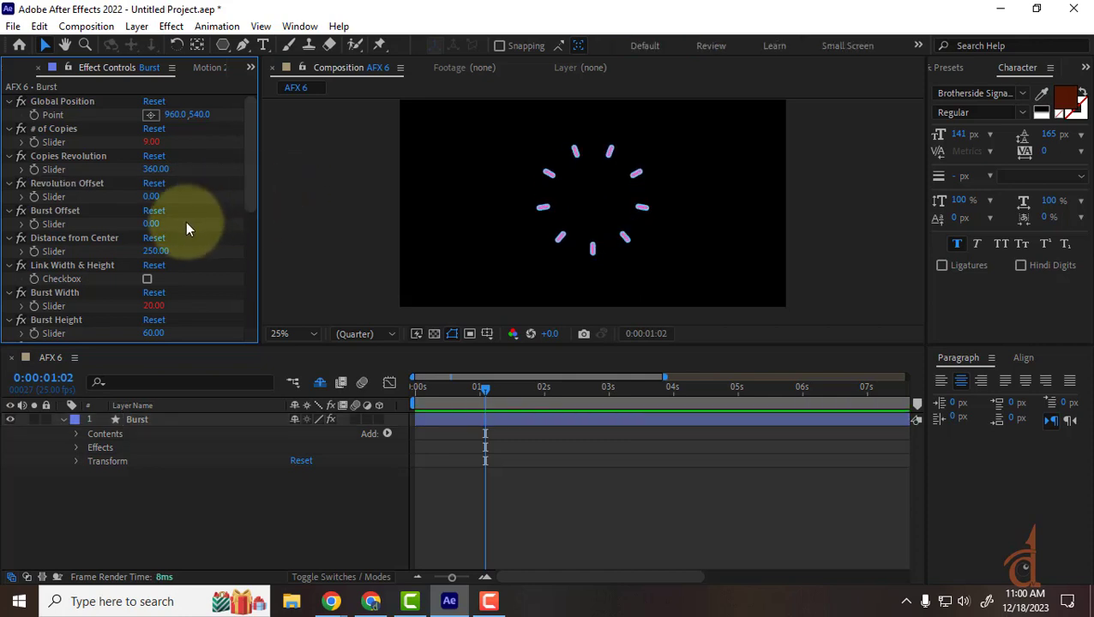
left_click_drag(156, 250, 52, 334)
key("ctrl+z")
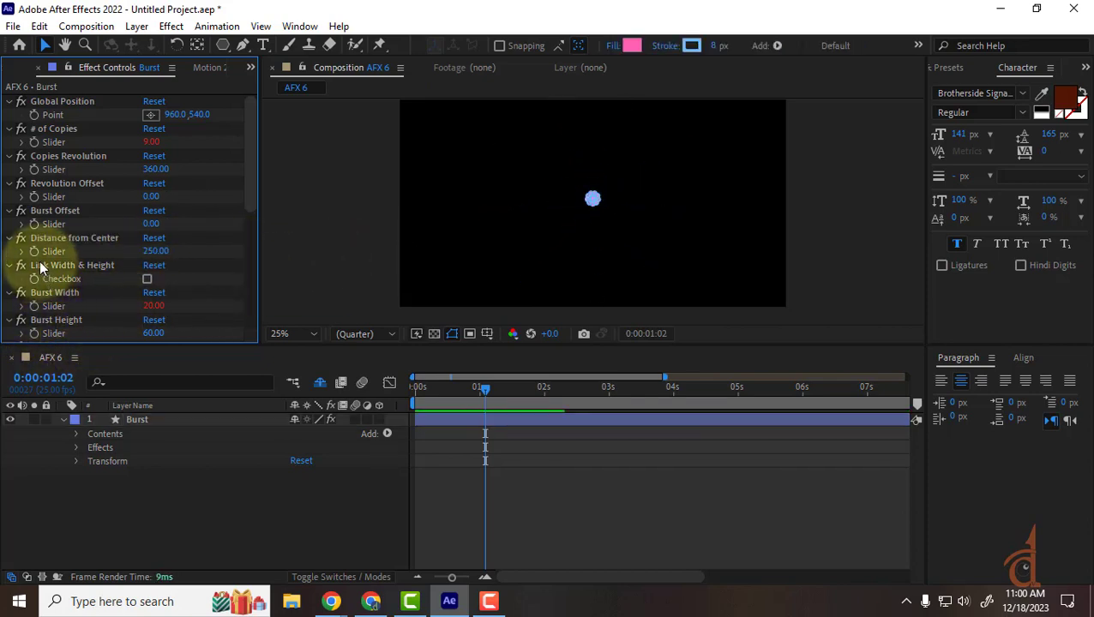
Keyframe Distance from Center and Burst Width at 0 on the first frame of the Burst layer.
left_click_drag(483, 387, 257, 395)
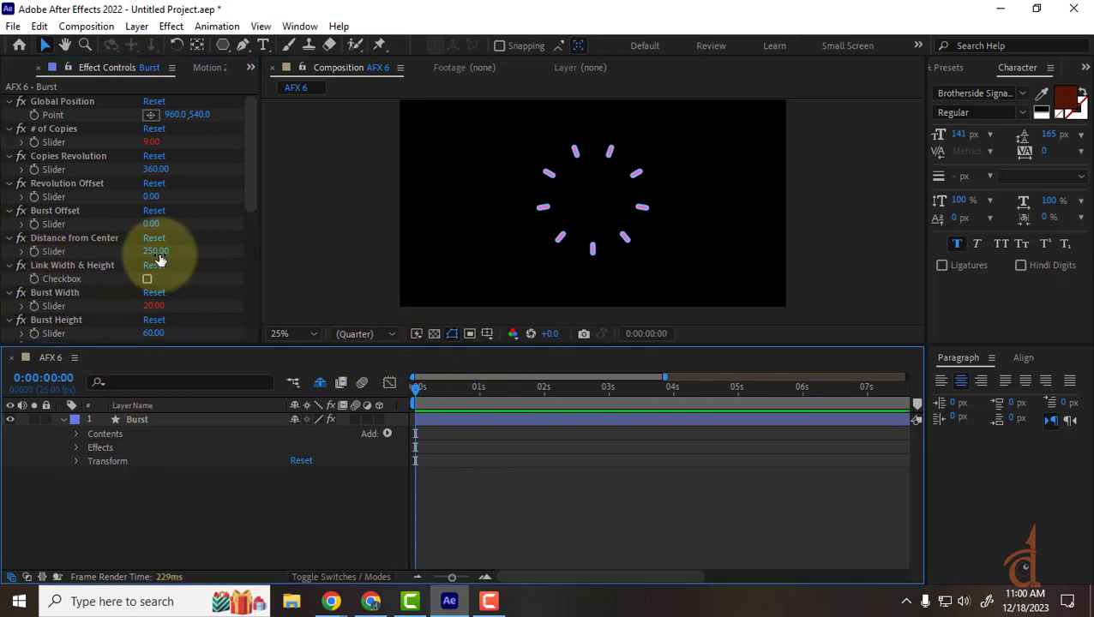
left_click(161, 253)
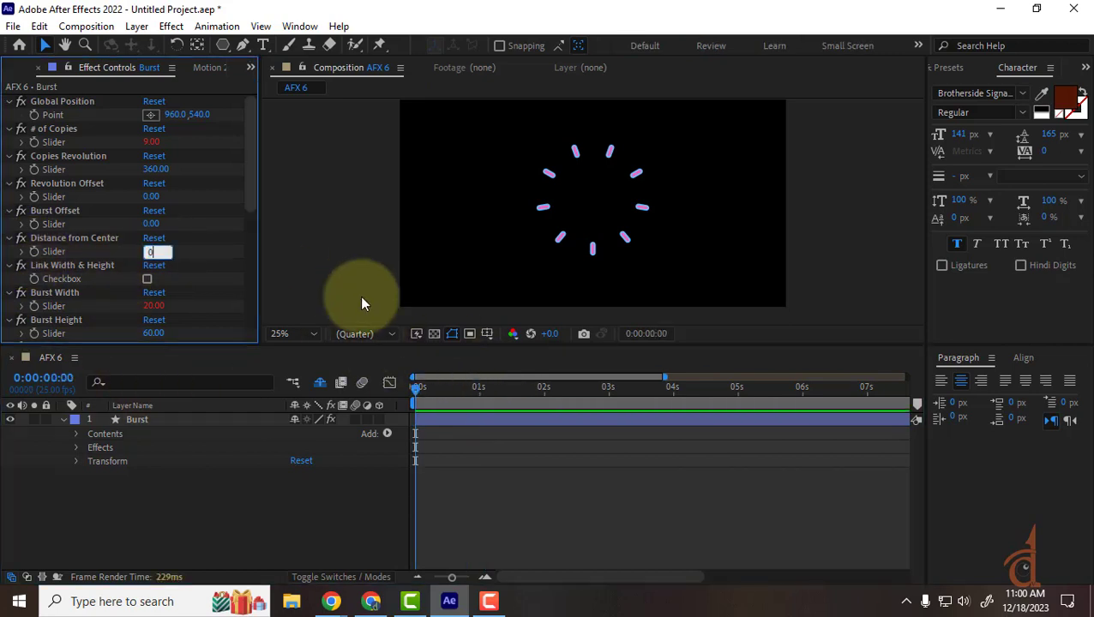
type("0")
key("Return")
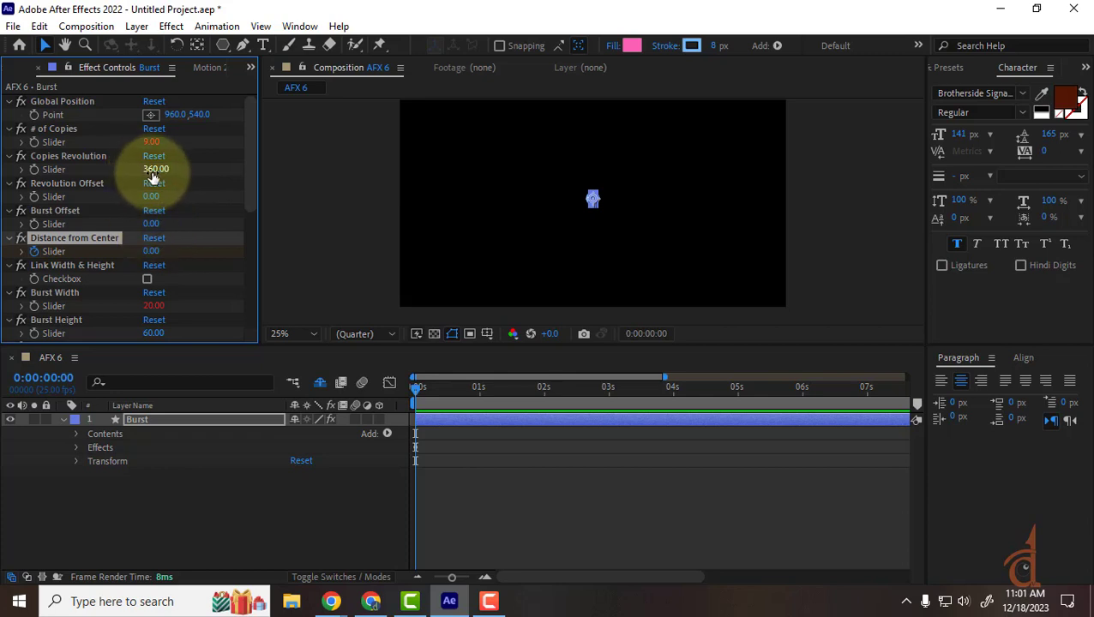
left_click(153, 307)
type("0")
key("Return")
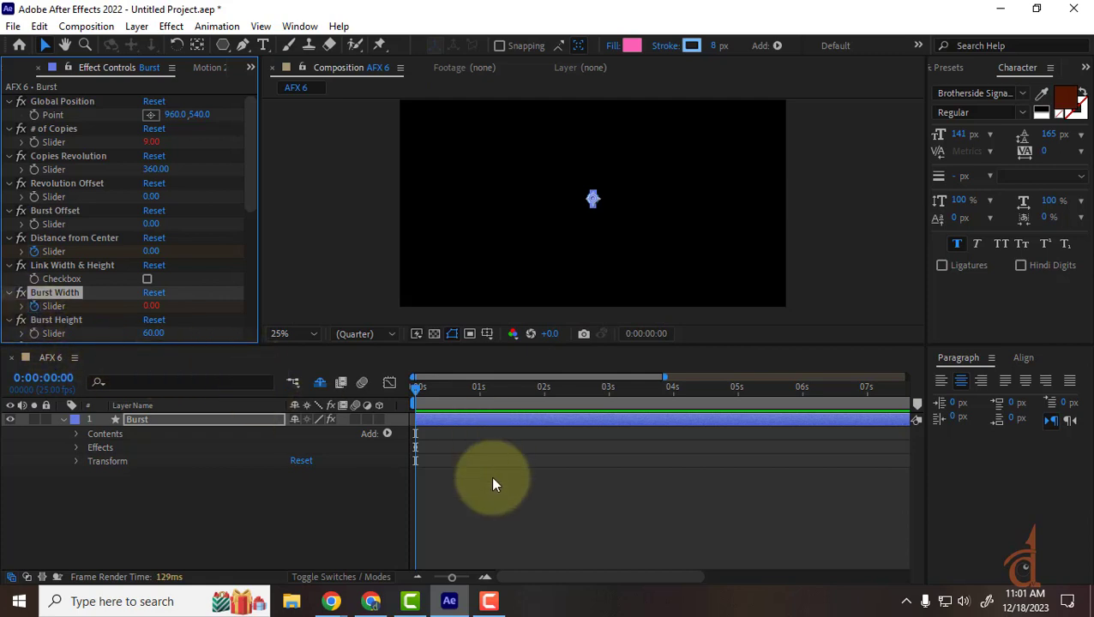
Keyframe the Burst layer's Opacity at 0% on the first frame.
left_click(510, 512)
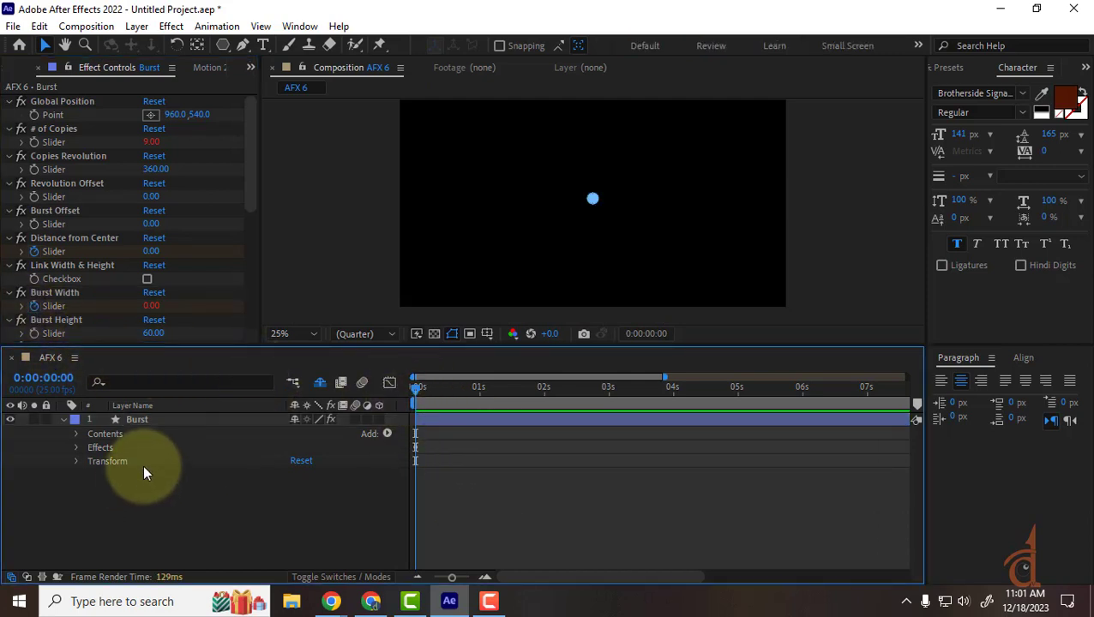
left_click(178, 422)
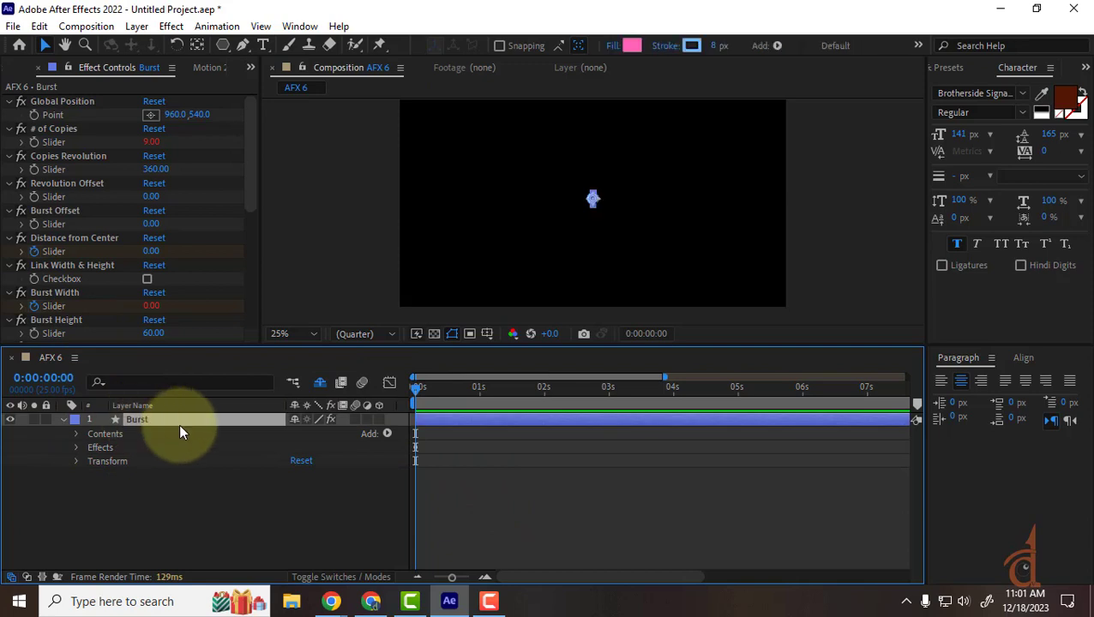
key("t")
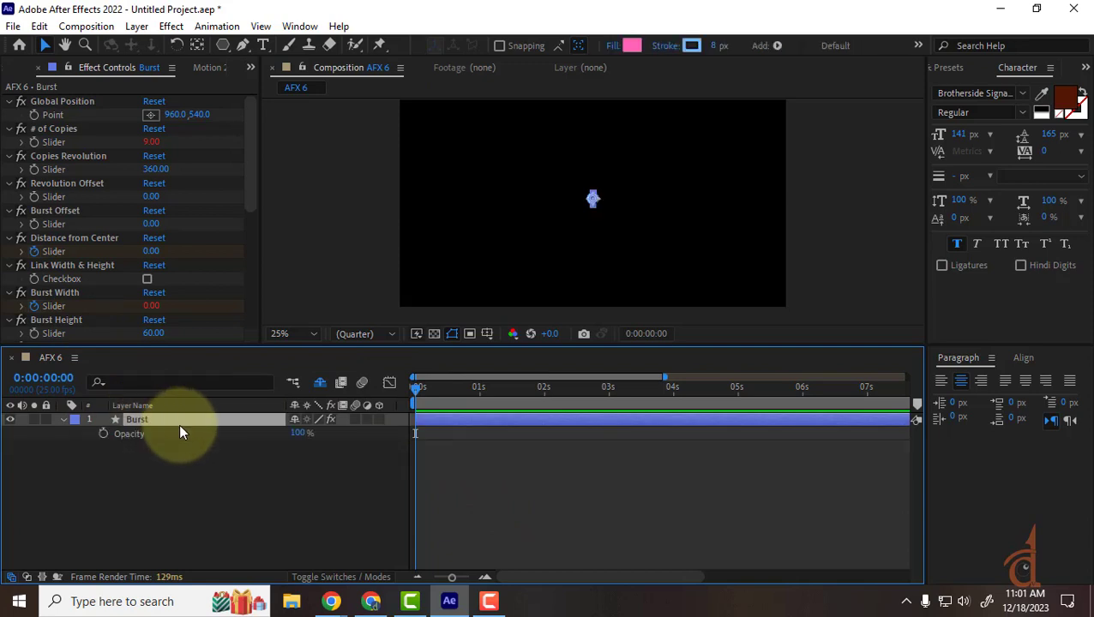
left_click(103, 435)
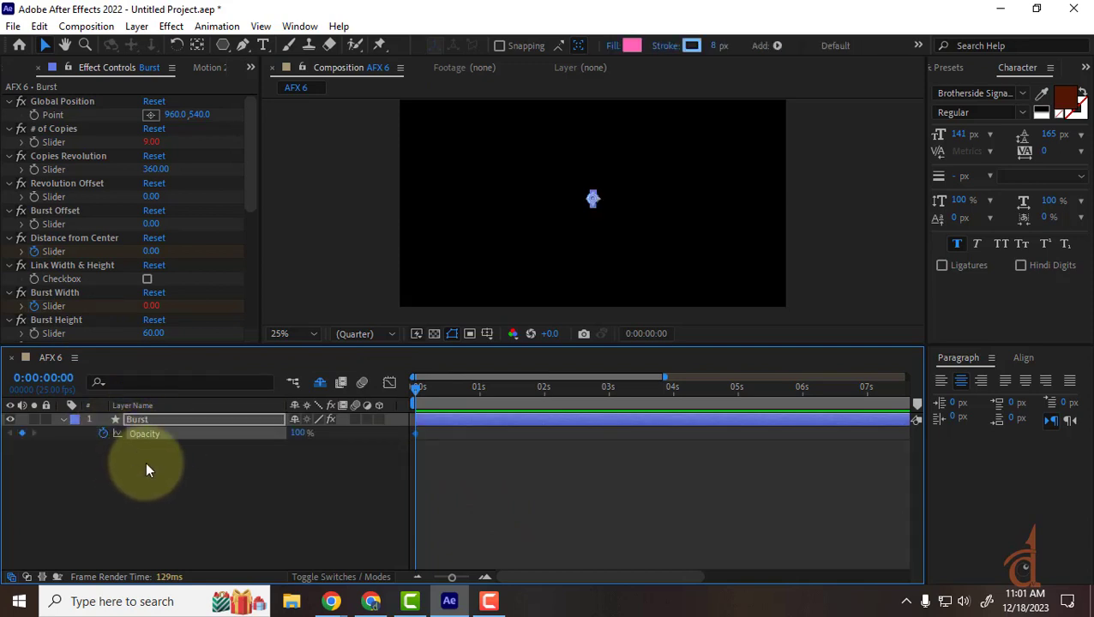
left_click_drag(295, 434, 122, 443)
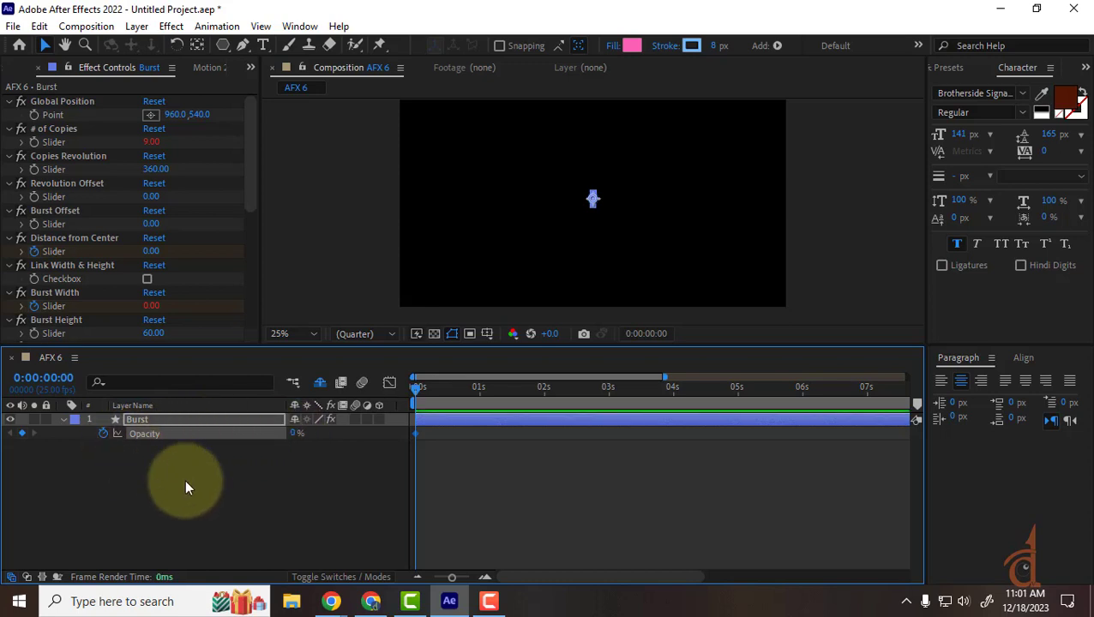
Reveal the Burst layer's keyframed properties and, at 0:00:00:11, set Burst Width to 376 and Distance from Center to 202.
key("u")
left_click_drag(419, 401, 444, 406)
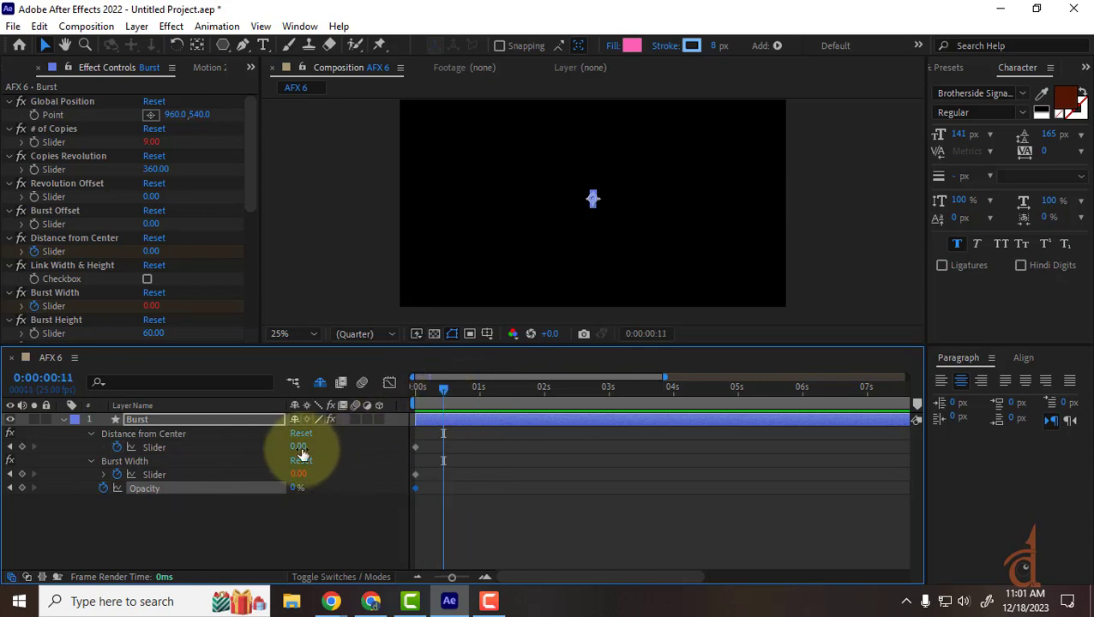
left_click_drag(298, 447, 450, 447)
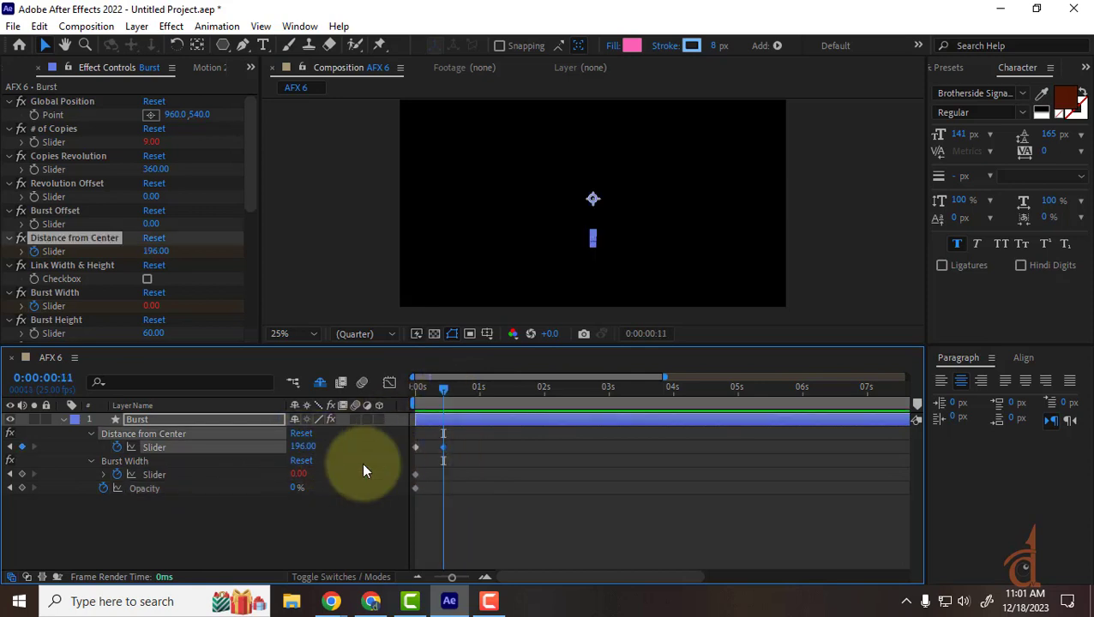
key("ctrl+z")
left_click_drag(300, 475, 600, 474)
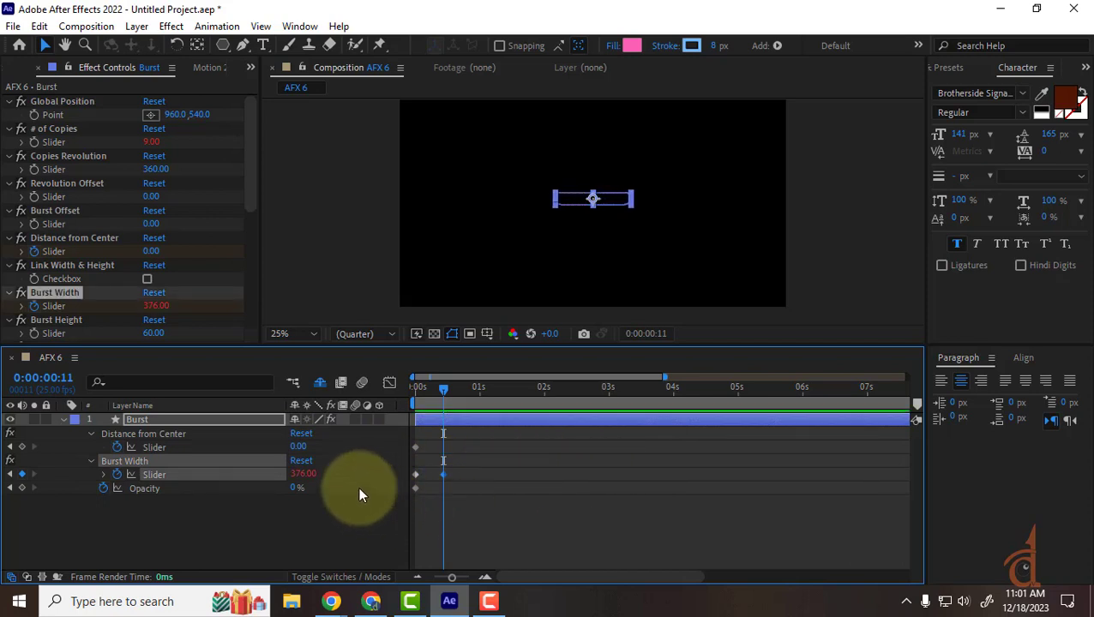
left_click_drag(313, 447, 439, 440)
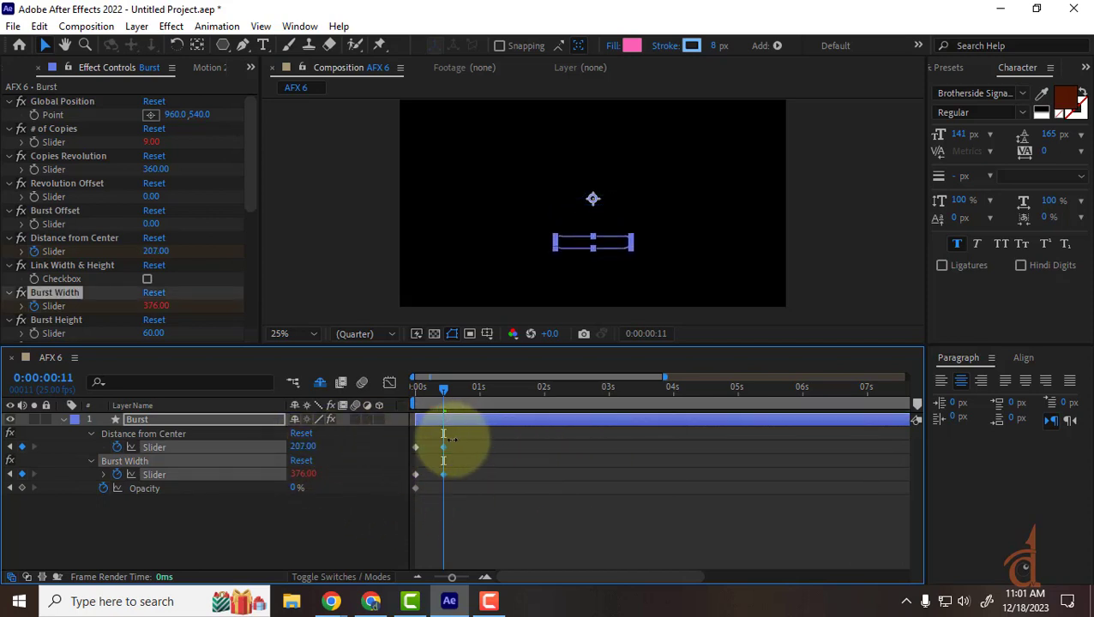
Add an Opacity keyframe of 100% at 0:00:00:11 on the Burst layer.
left_click(462, 388)
mouse_move(462, 386)
left_mouse_down()
mouse_move(400, 392)
mouse_move(449, 396)
left_mouse_up()
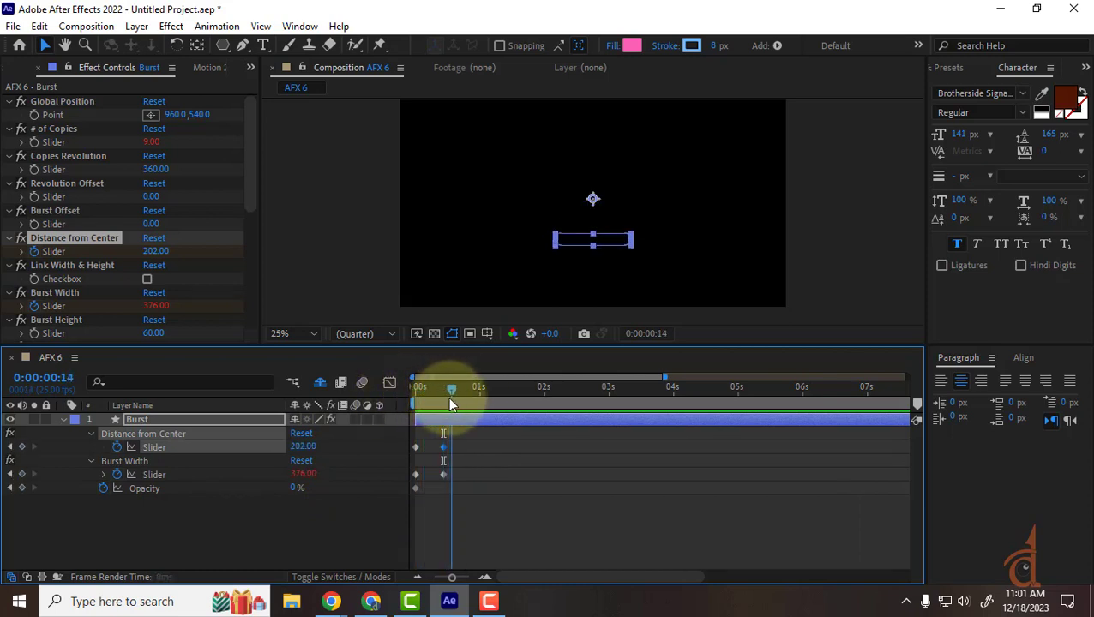
left_click(10, 446)
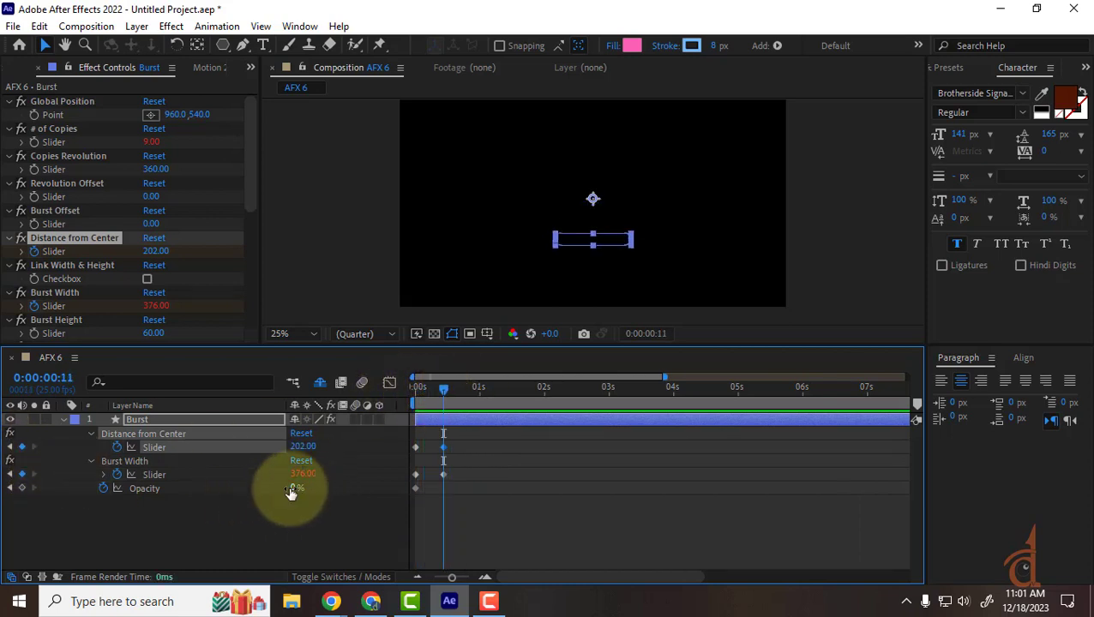
left_click(289, 487)
left_click_drag(289, 487, 484, 485)
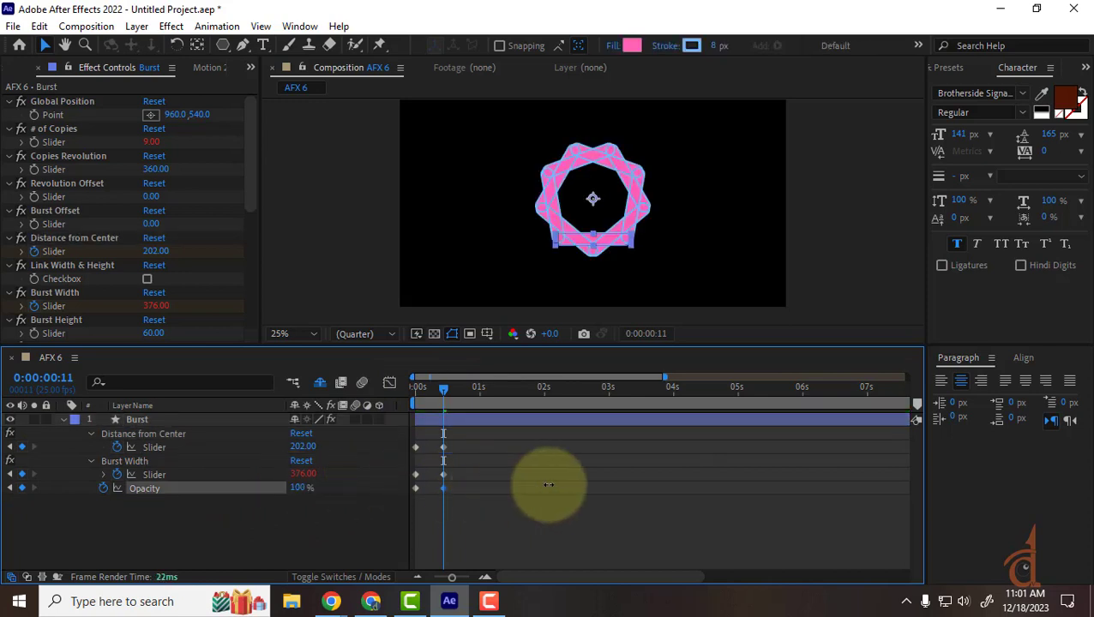
Change the Burst Width keyframe at 0:00:00:11 to 41 and preview the animation from the start.
mouse_move(453, 388)
left_mouse_down()
mouse_move(425, 389)
mouse_move(451, 397)
left_mouse_up()
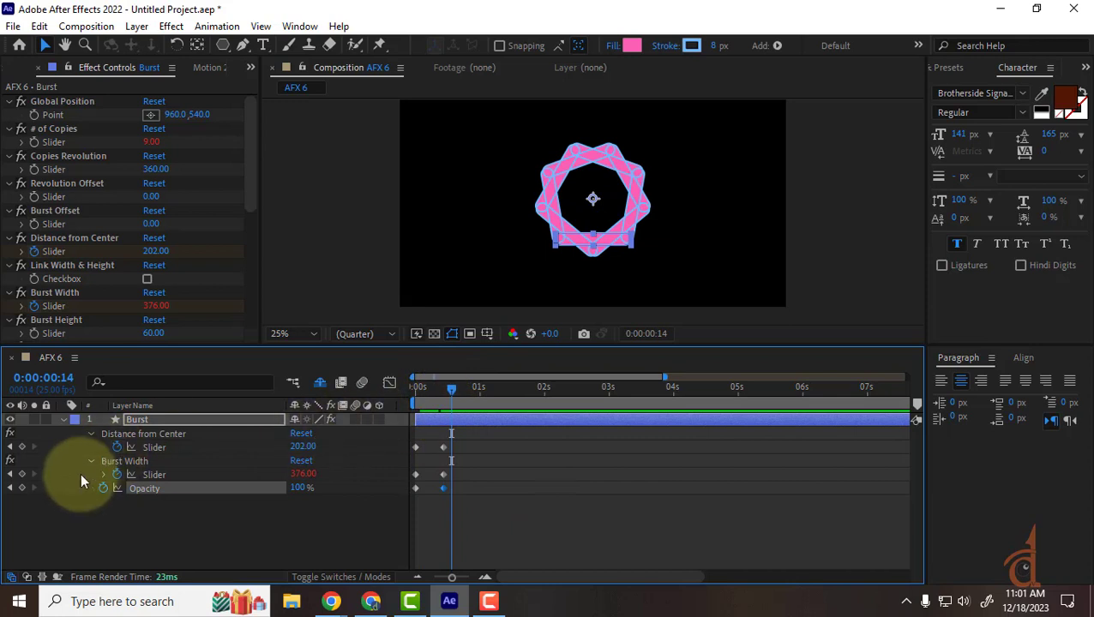
left_click(10, 474)
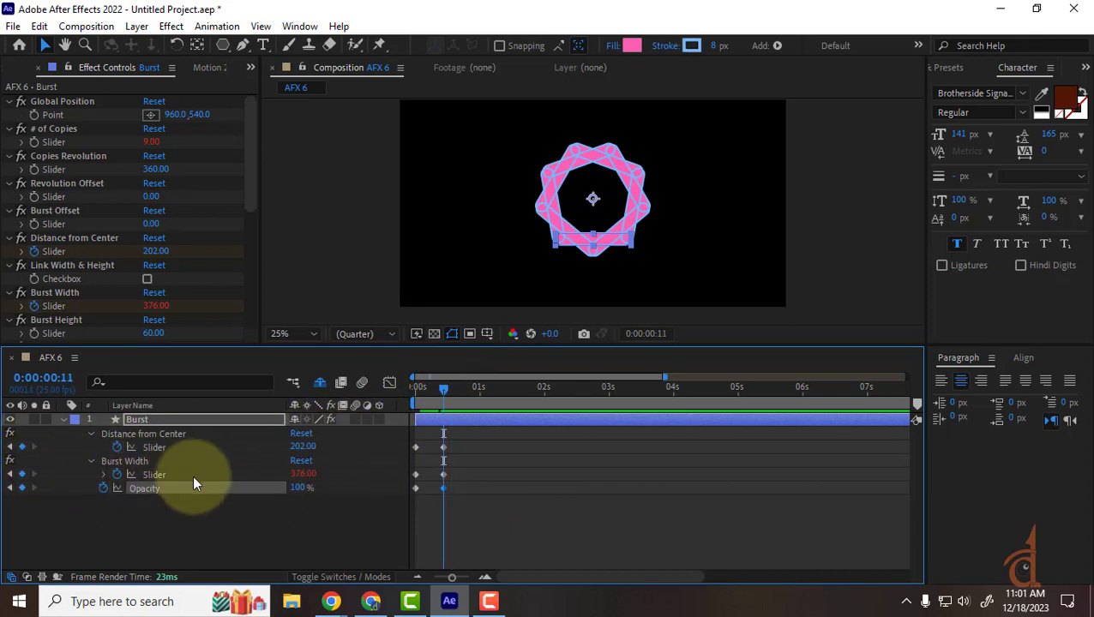
left_click_drag(297, 477, 69, 509)
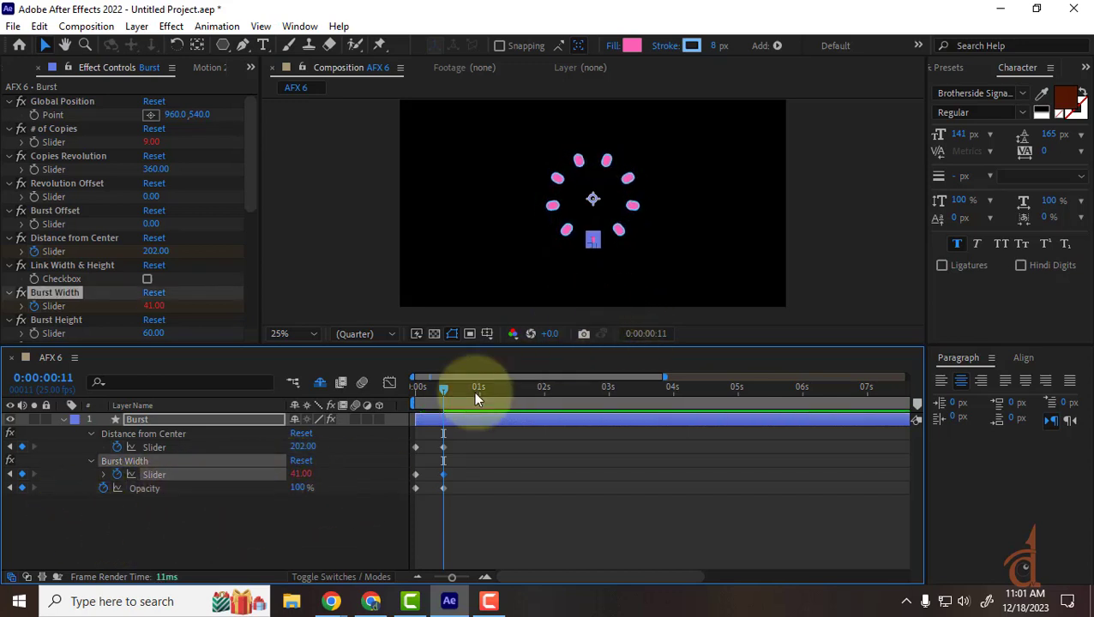
left_click_drag(434, 393, 401, 394)
left_click(658, 556)
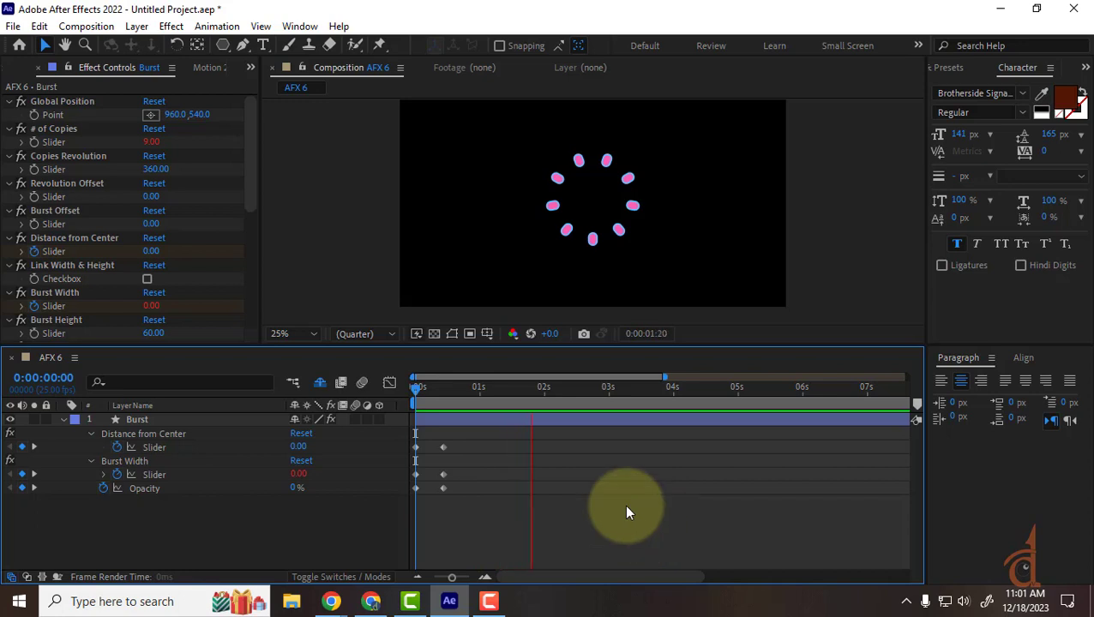
Add an Opacity keyframe of 0% at 0:00:00:16 and preview the burst's fade-out from the start.
left_click_drag(528, 387, 458, 398)
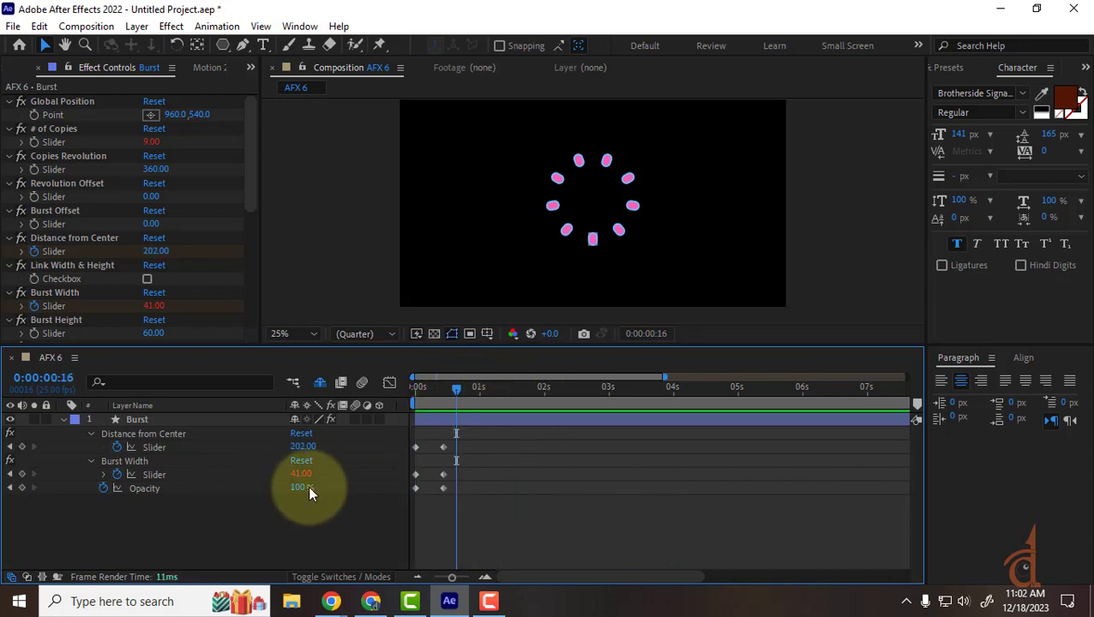
left_click_drag(299, 487, 129, 505)
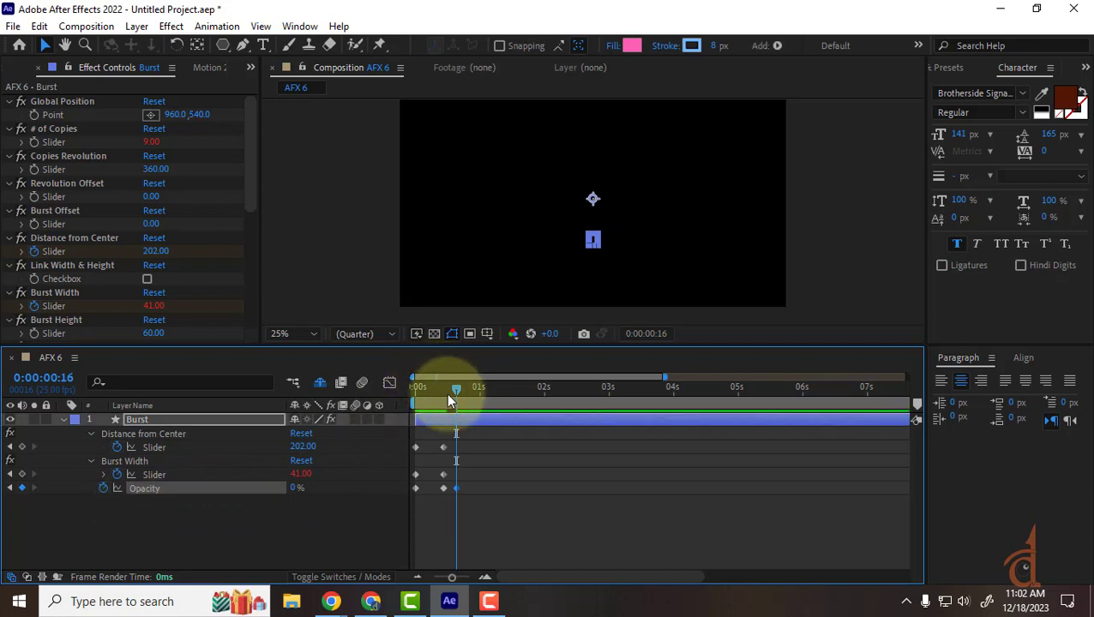
left_click_drag(450, 394, 244, 419)
key("space")
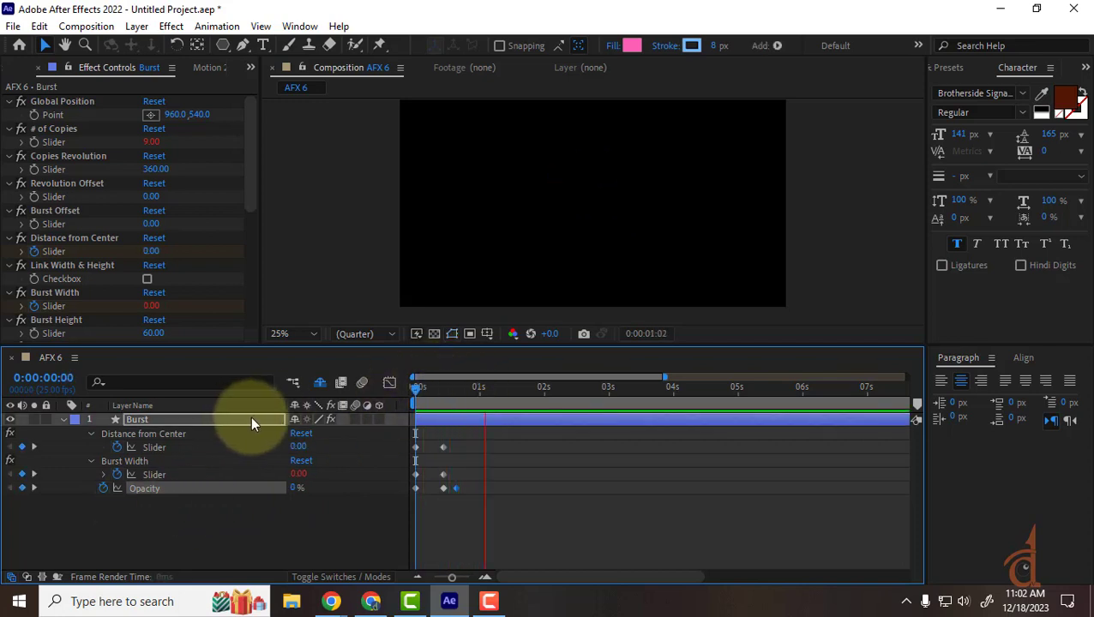
key("space")
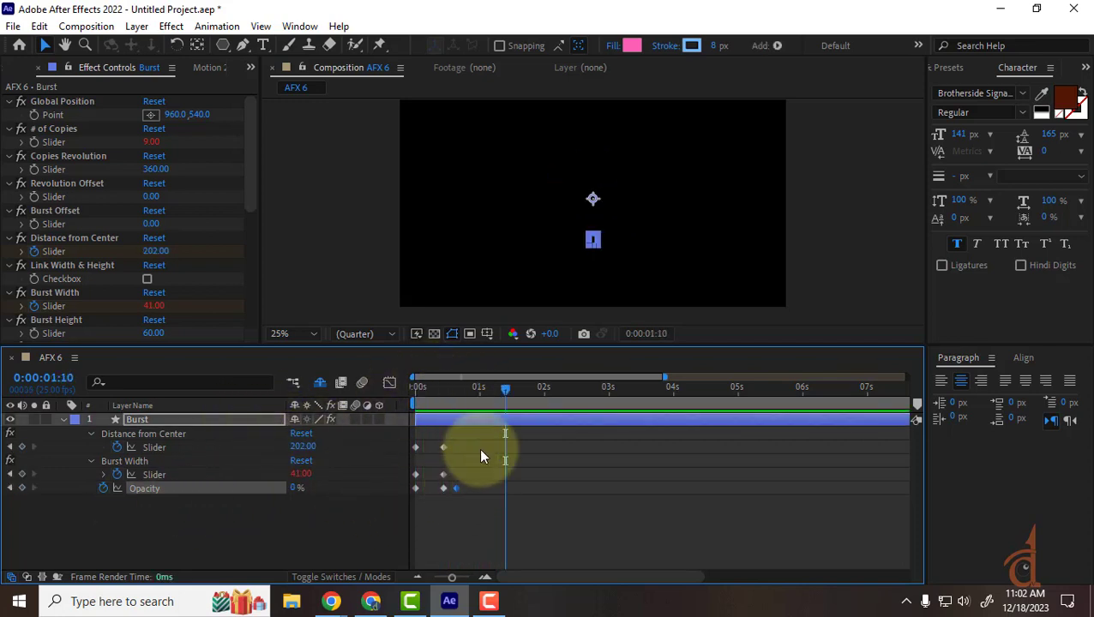
Move the ending Distance from Center and Burst Width keyframes to align with the last Opacity keyframe, and preview the result.
left_click_drag(471, 442, 456, 477)
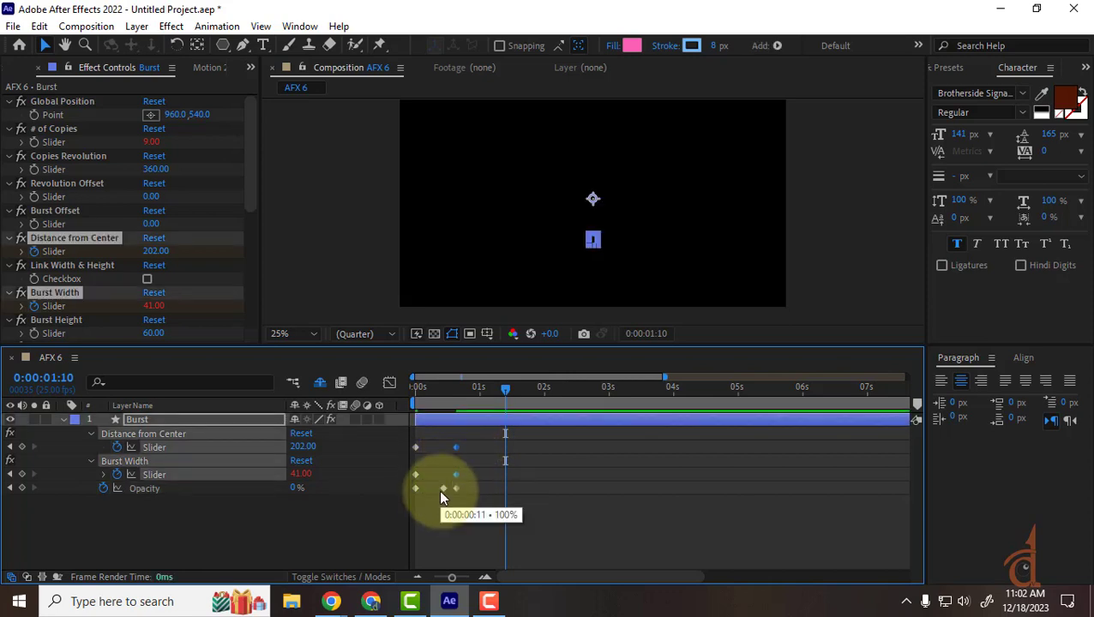
left_click(416, 387)
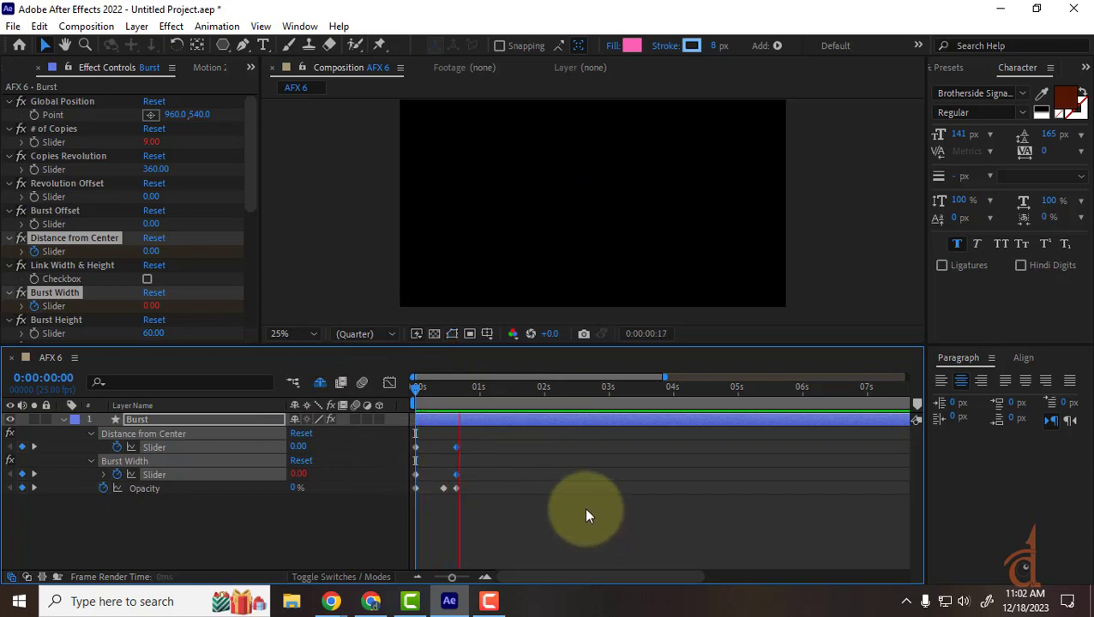
key("space")
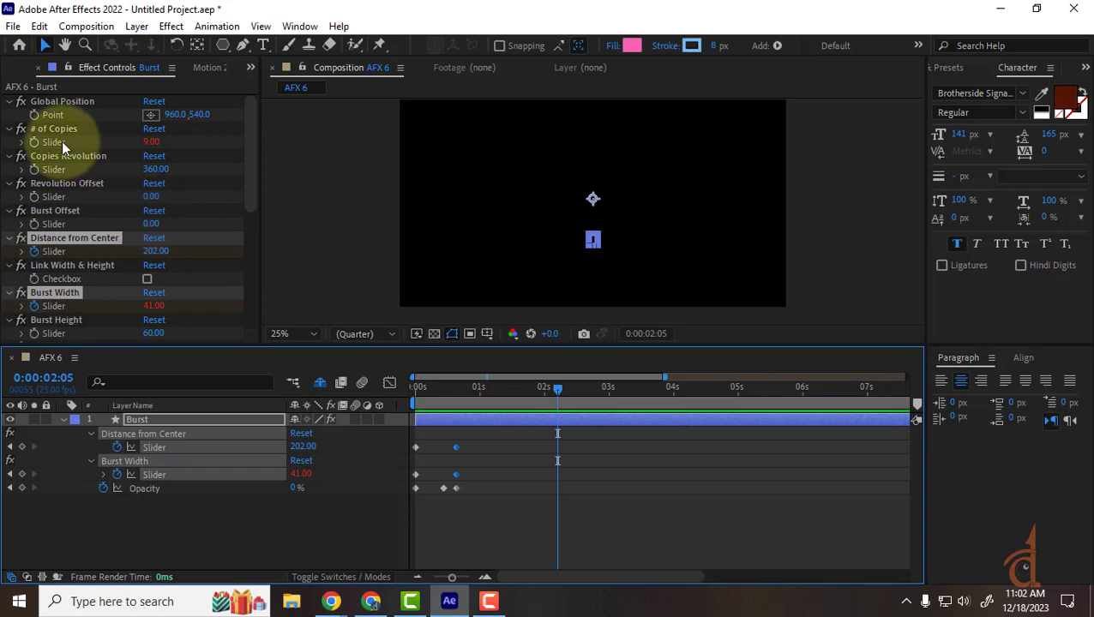
Turn off the Burst layer's visibility and hide it from the timeline as a shy layer, with the Motion 2 tools brought up.
left_click(227, 538)
left_click(197, 419)
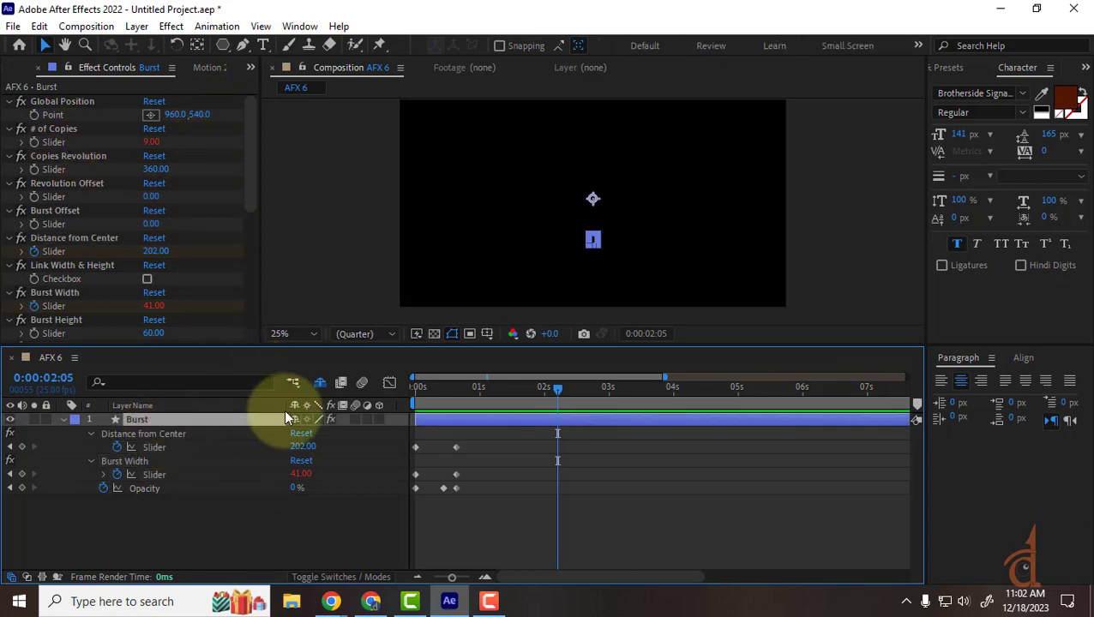
left_click(295, 421)
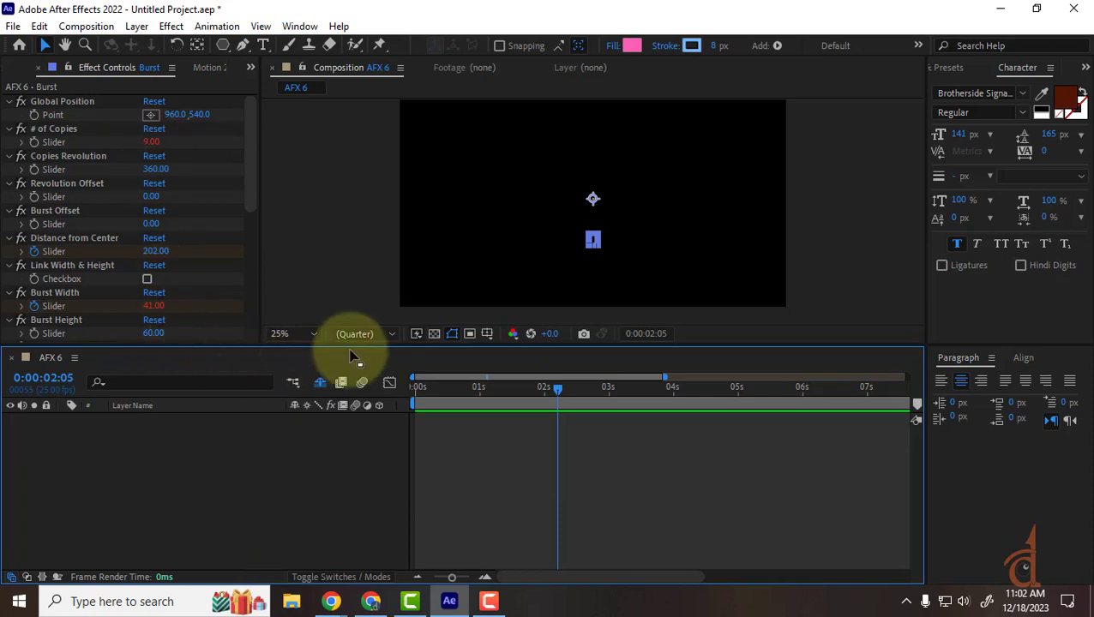
left_click(321, 383)
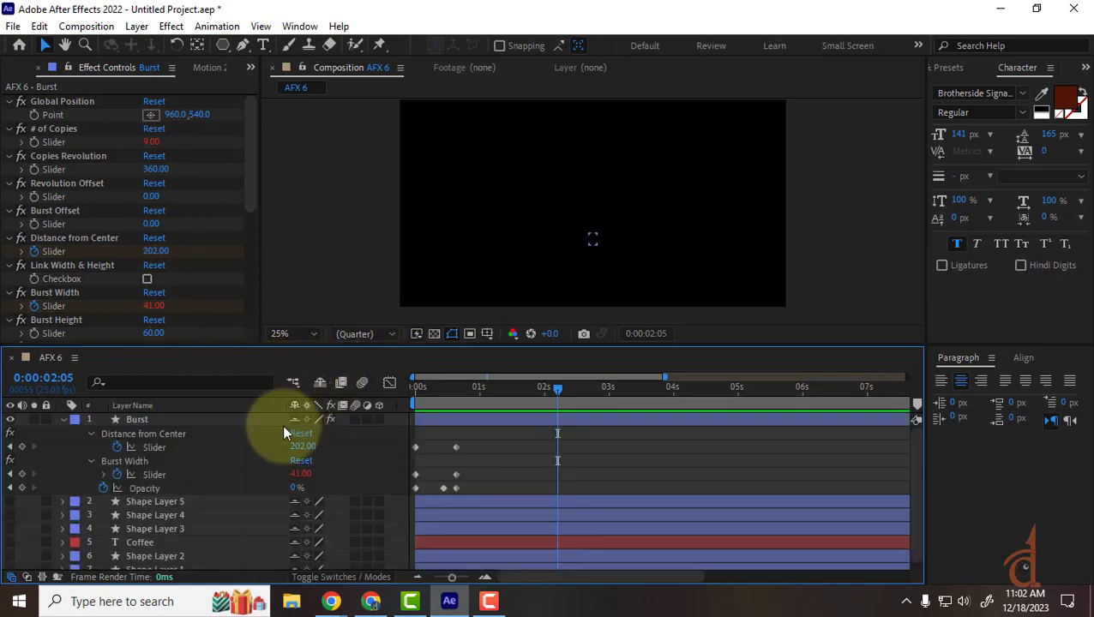
left_click(61, 419)
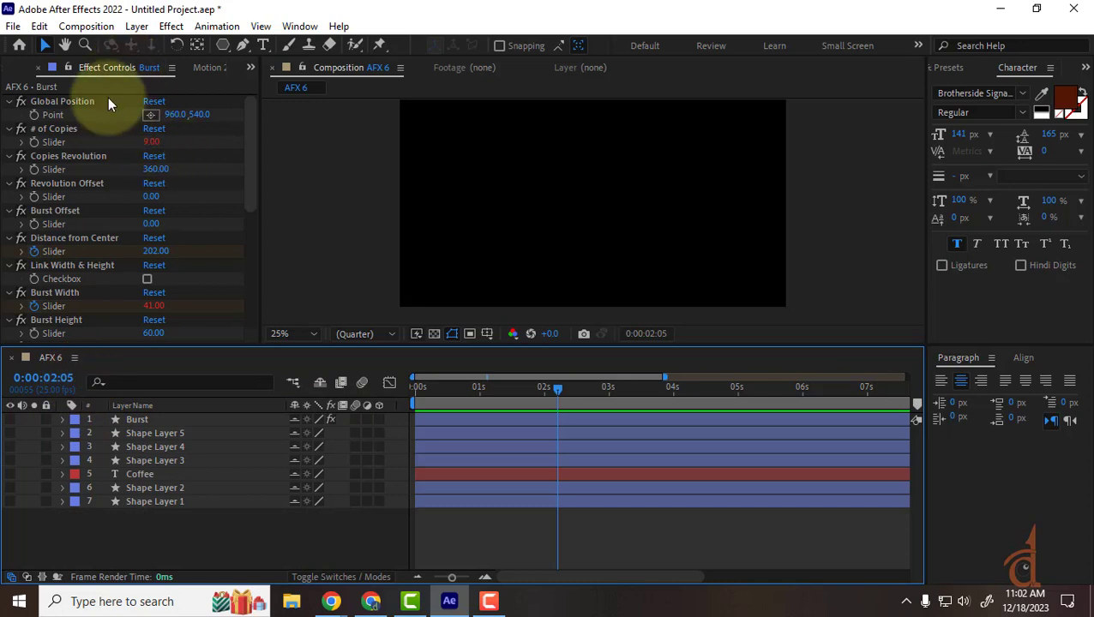
left_click(206, 67)
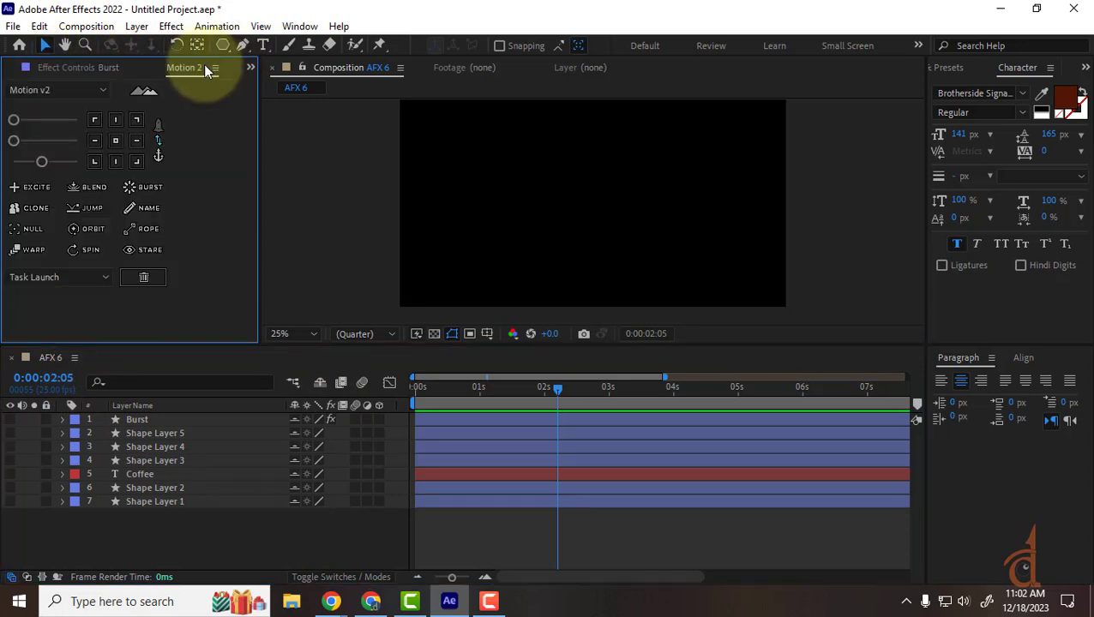
left_click(317, 384)
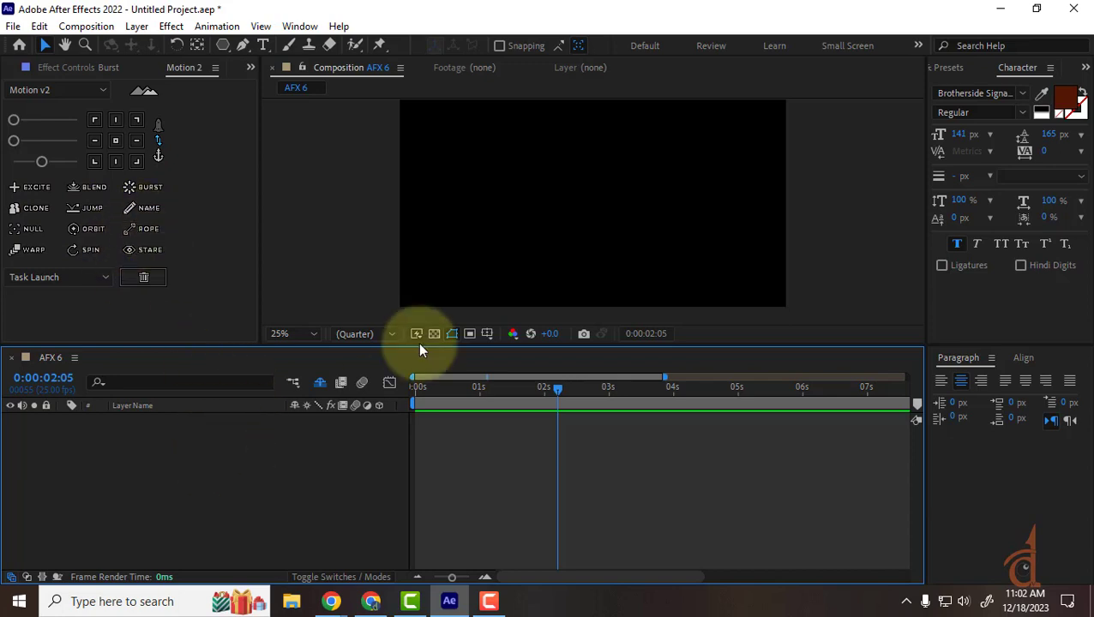
Draw a small outlined pentagon in the composition's upper-left area and centre its layer's anchor point on the shape with Motion 2.
left_click(222, 45)
left_click_drag(446, 144, 456, 164)
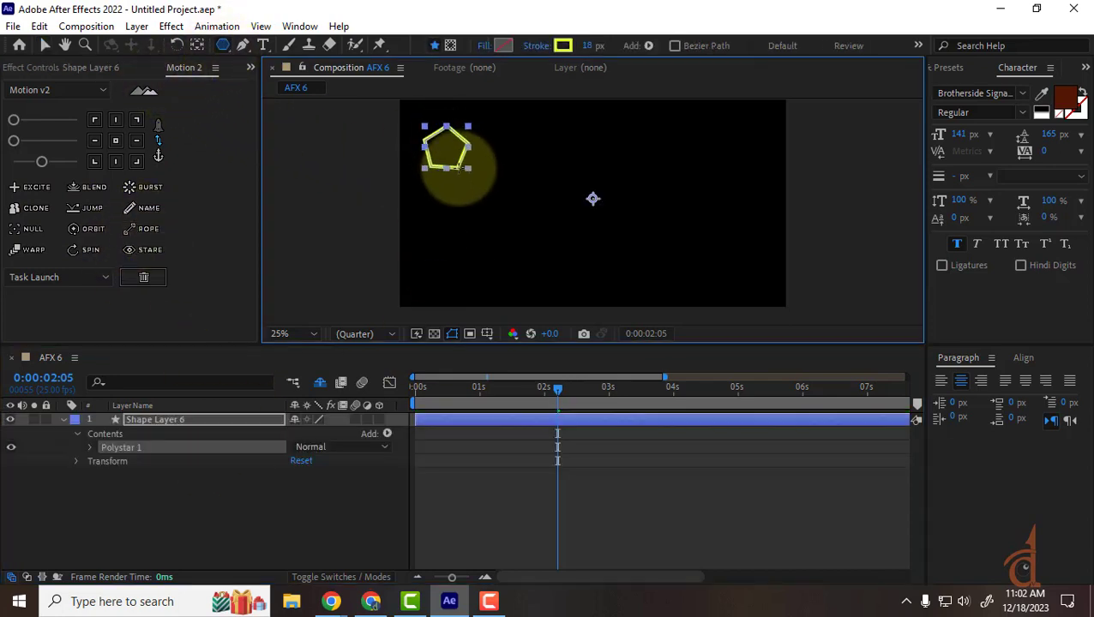
left_click(45, 44)
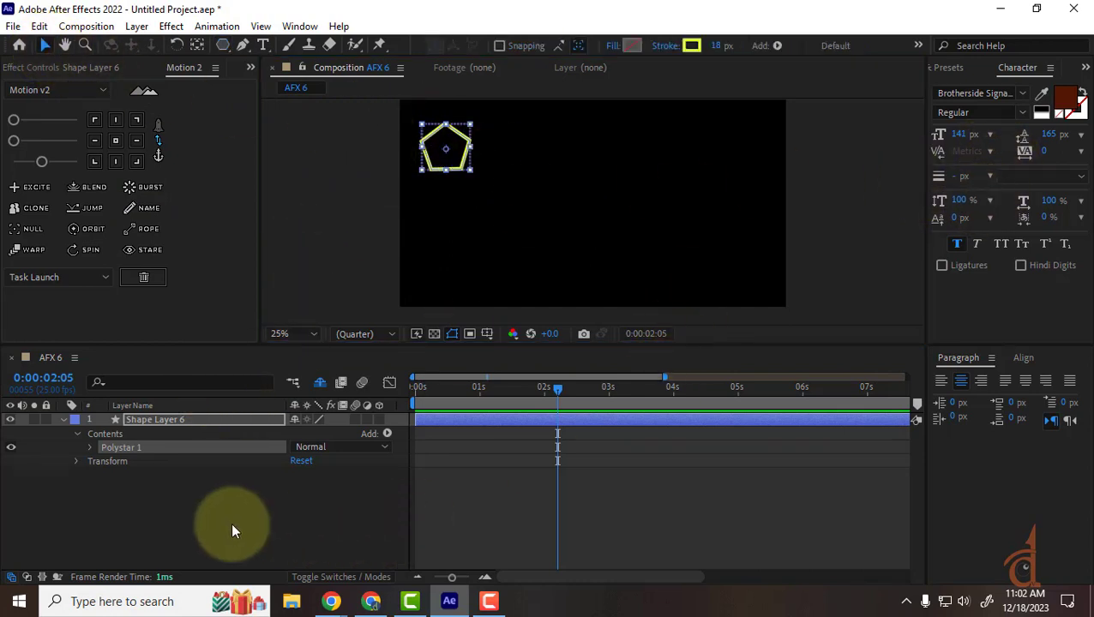
left_click(161, 419)
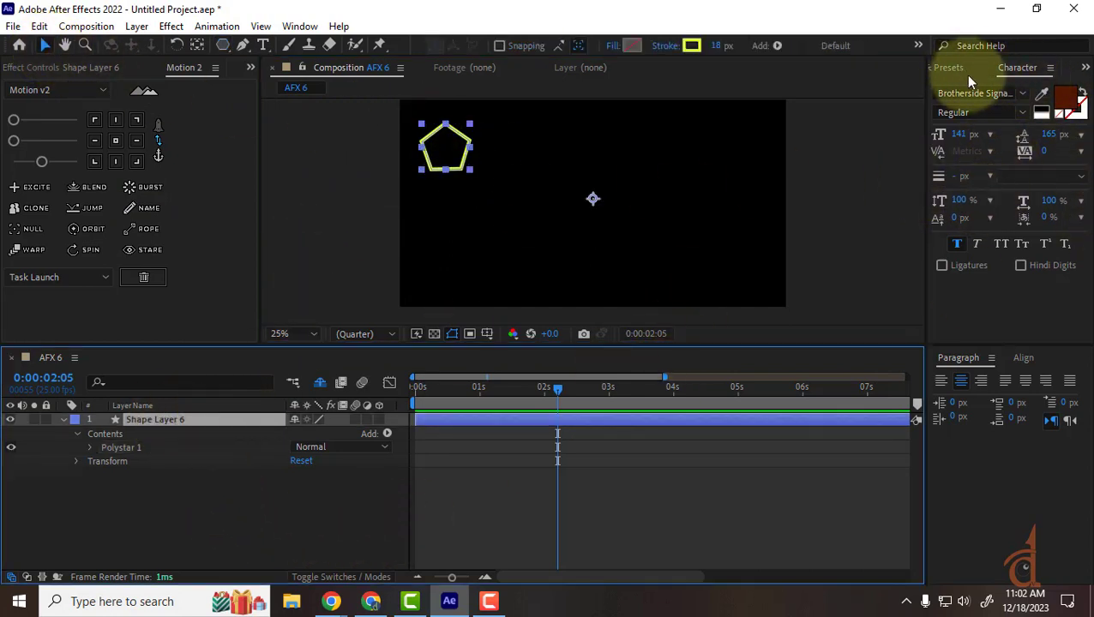
left_click(111, 144)
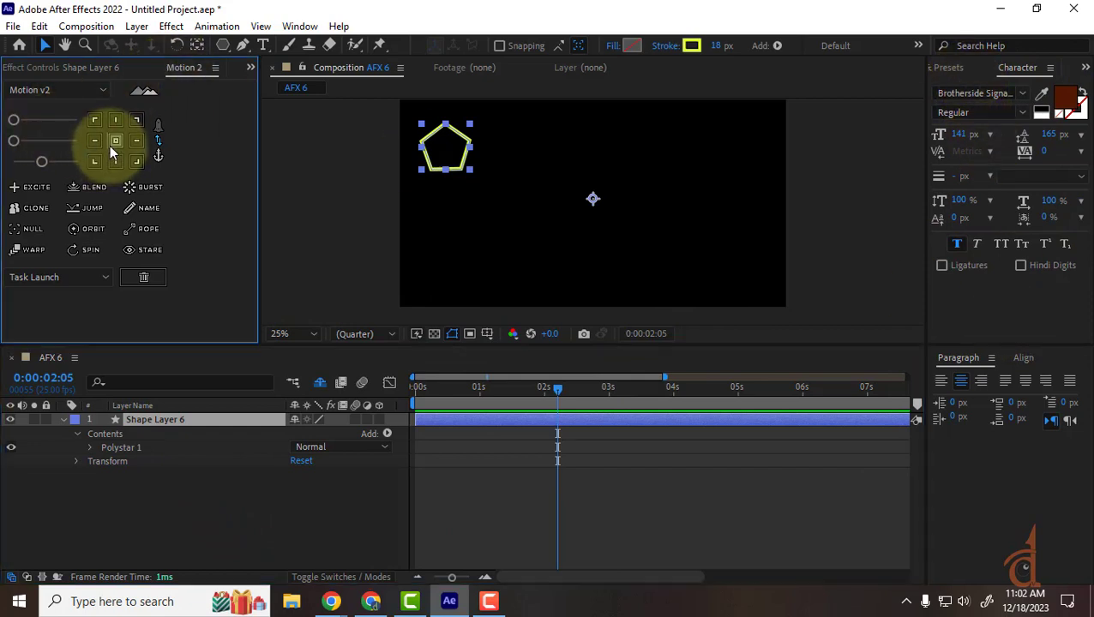
left_click(157, 466)
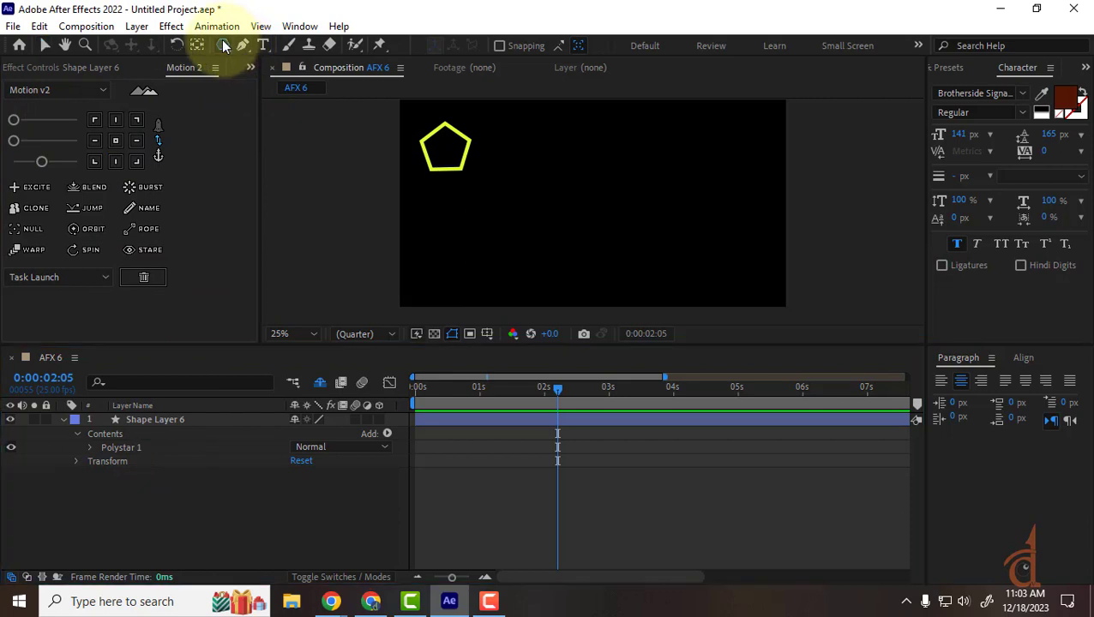
Draw a small outlined circle right of and below the composition's centre on its own layer, and centre its anchor point with Motion 2.
left_click_drag(221, 43, 266, 78)
left_click(646, 240)
left_click_drag(646, 240, 667, 251)
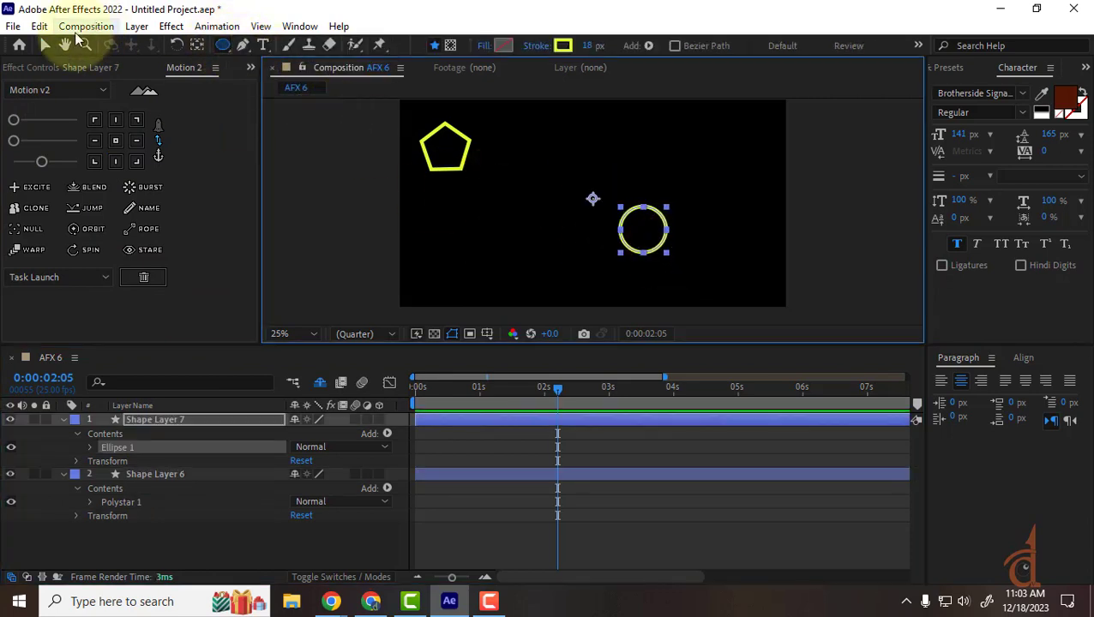
left_click(46, 45)
left_click(138, 421)
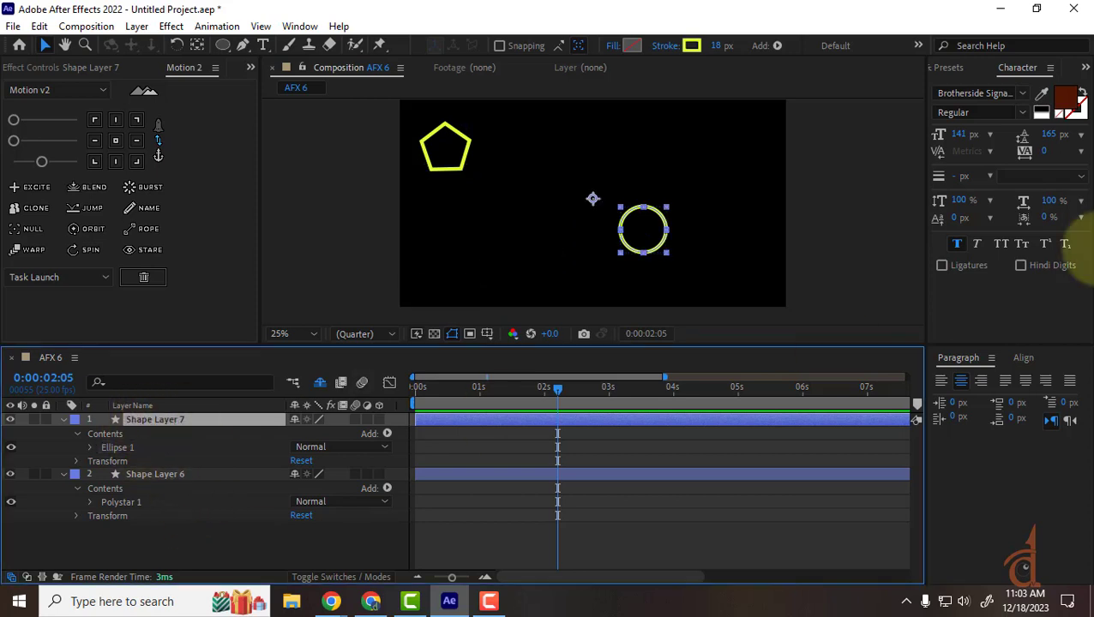
left_click(117, 140)
Collapse the circle and pentagon layers' properties in the timeline and deselect the layers.
left_click(64, 419)
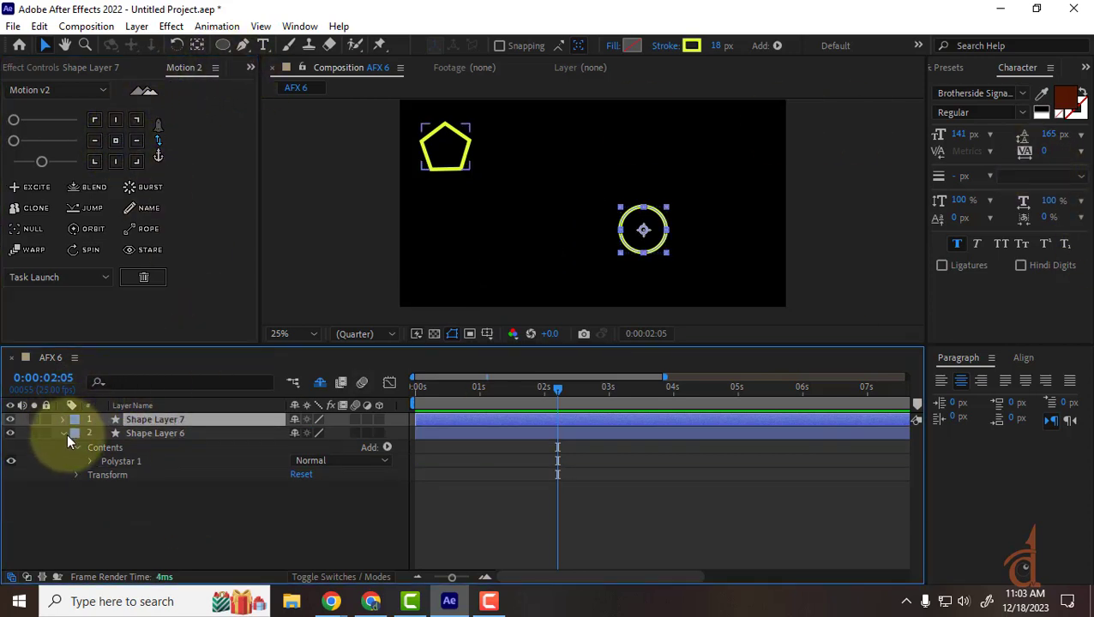
left_click(65, 433)
left_click(149, 491)
Try to create a Motion 2 Rope with only the circle layer selected, and look for its settings on that layer.
left_click(158, 419)
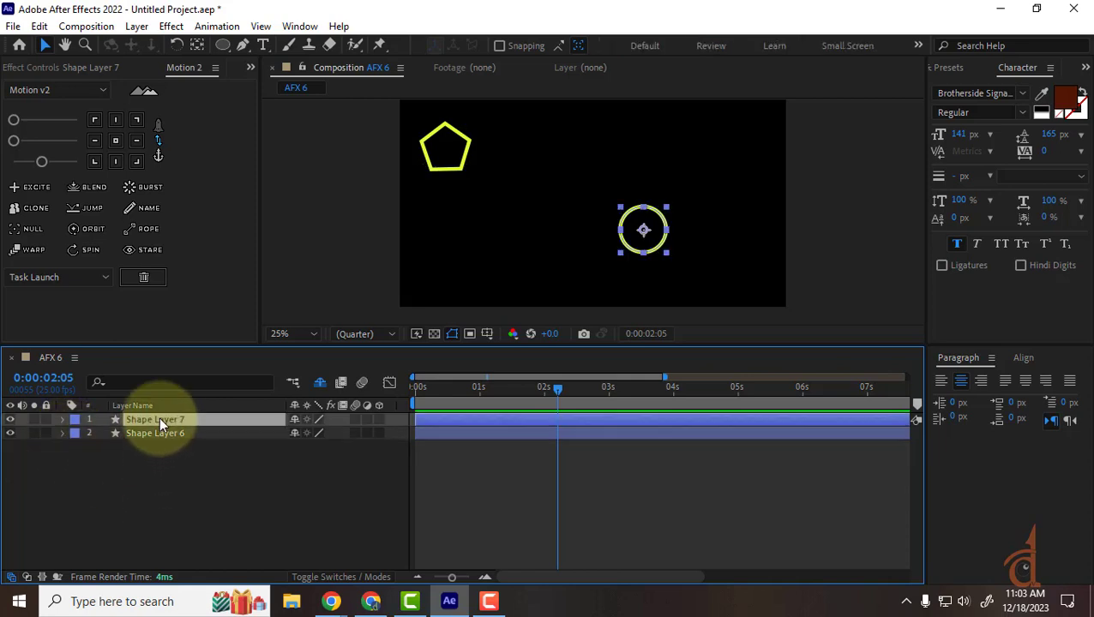
left_click(147, 231)
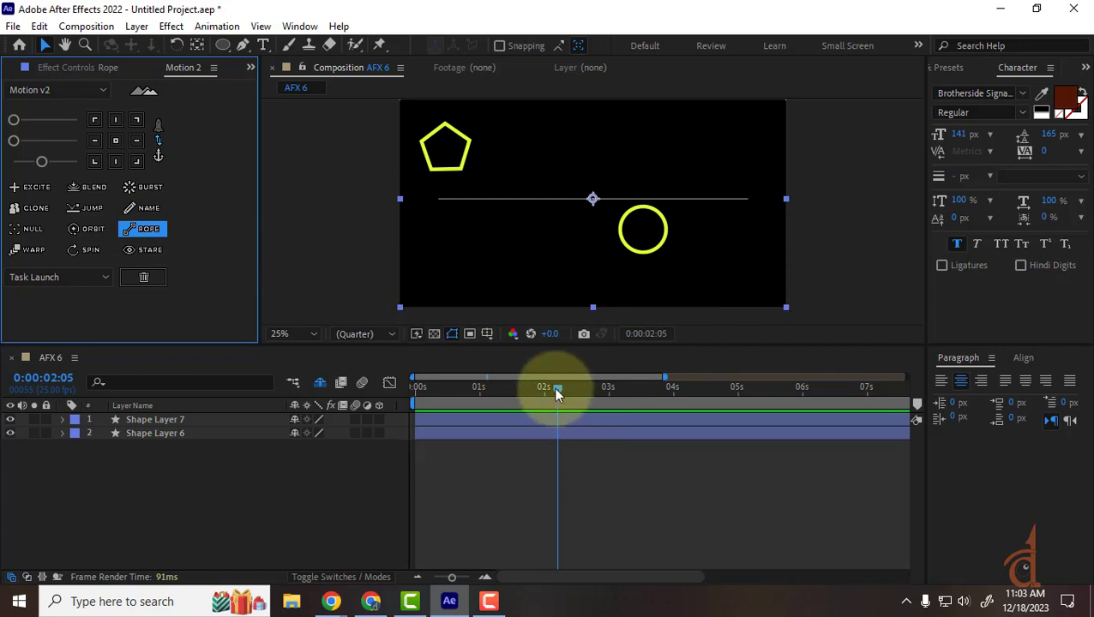
left_click_drag(557, 390, 473, 398)
left_click(175, 419)
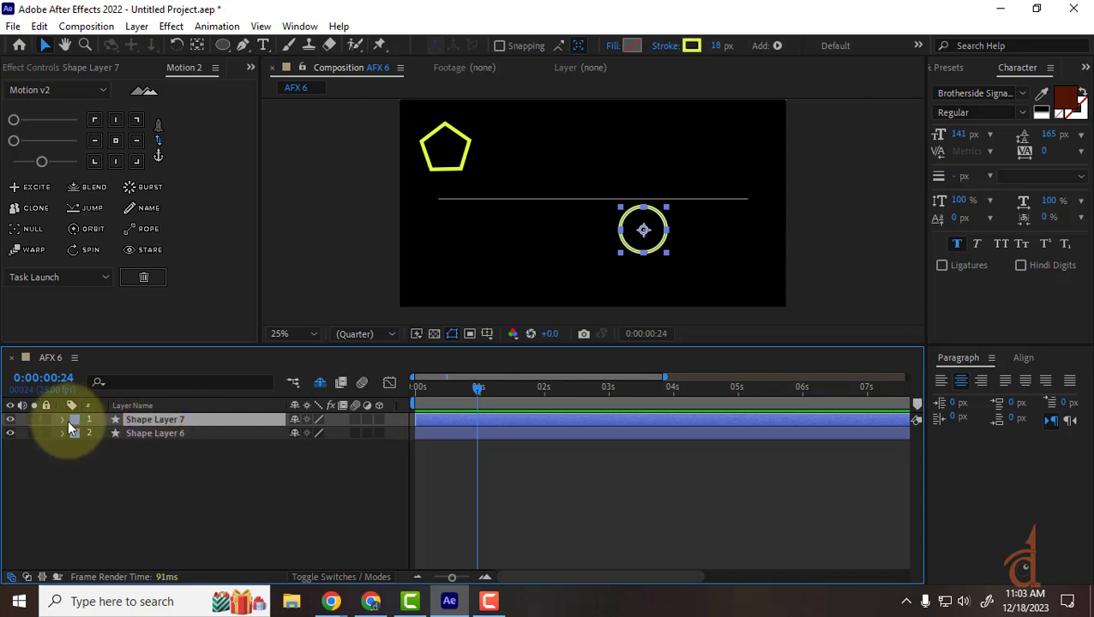
left_click(81, 67)
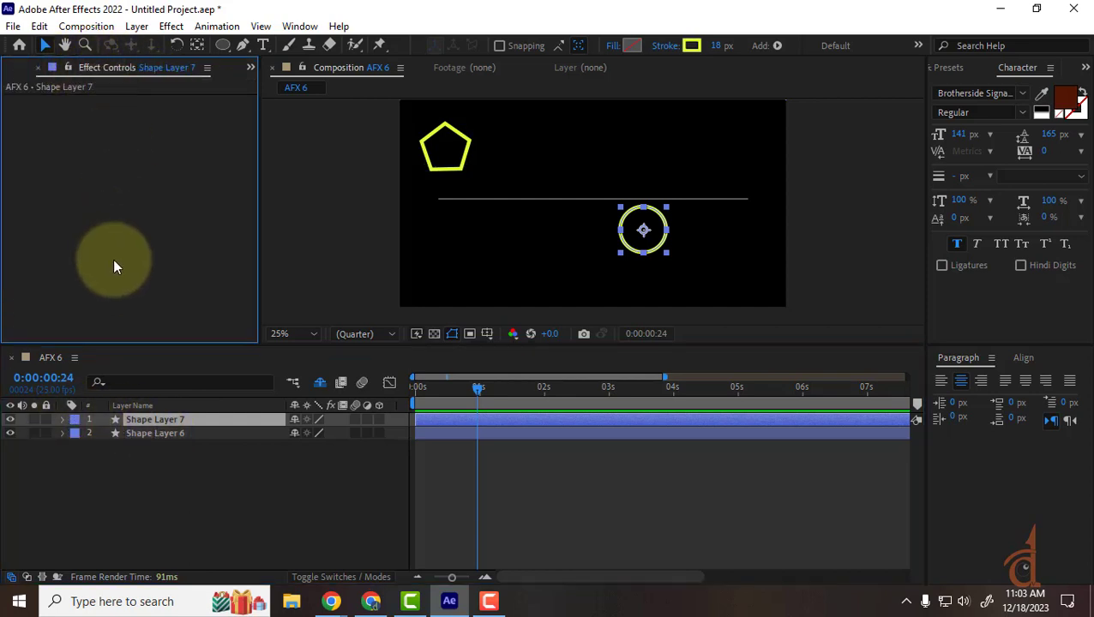
left_click(65, 421)
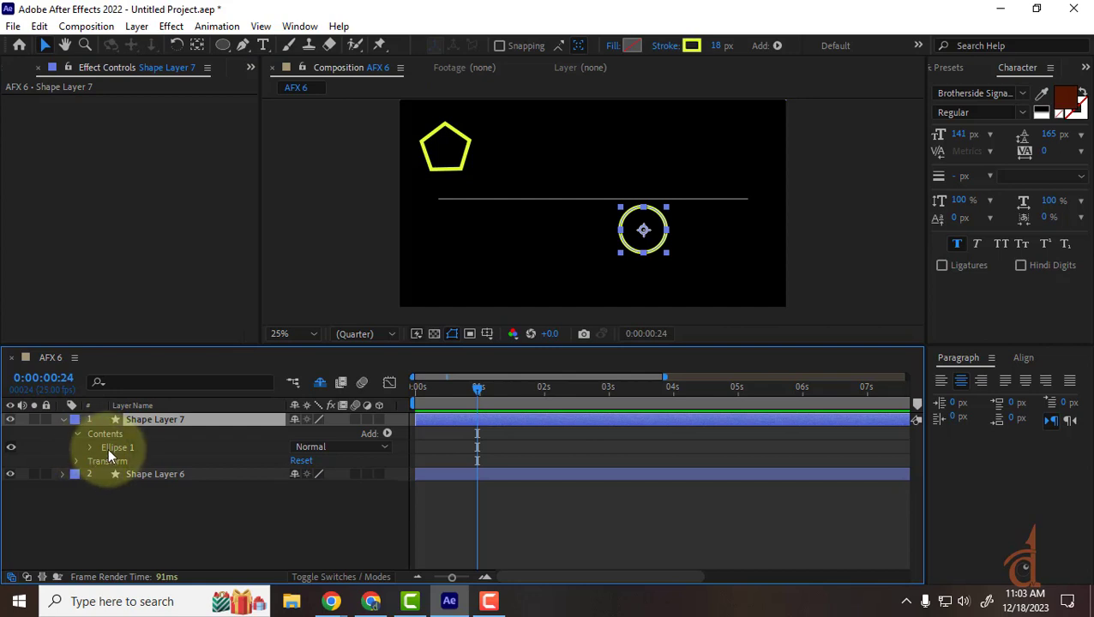
key("space")
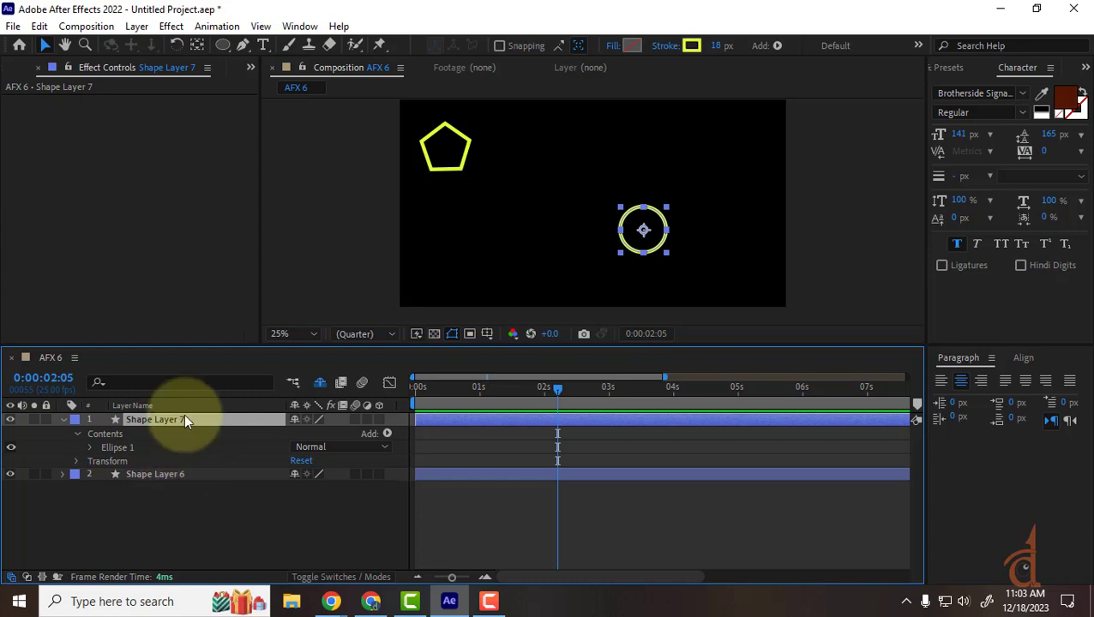
Connect the circle and pentagon layers with a Motion 2 Rope, with both layers selected.
left_click(175, 473, "shift")
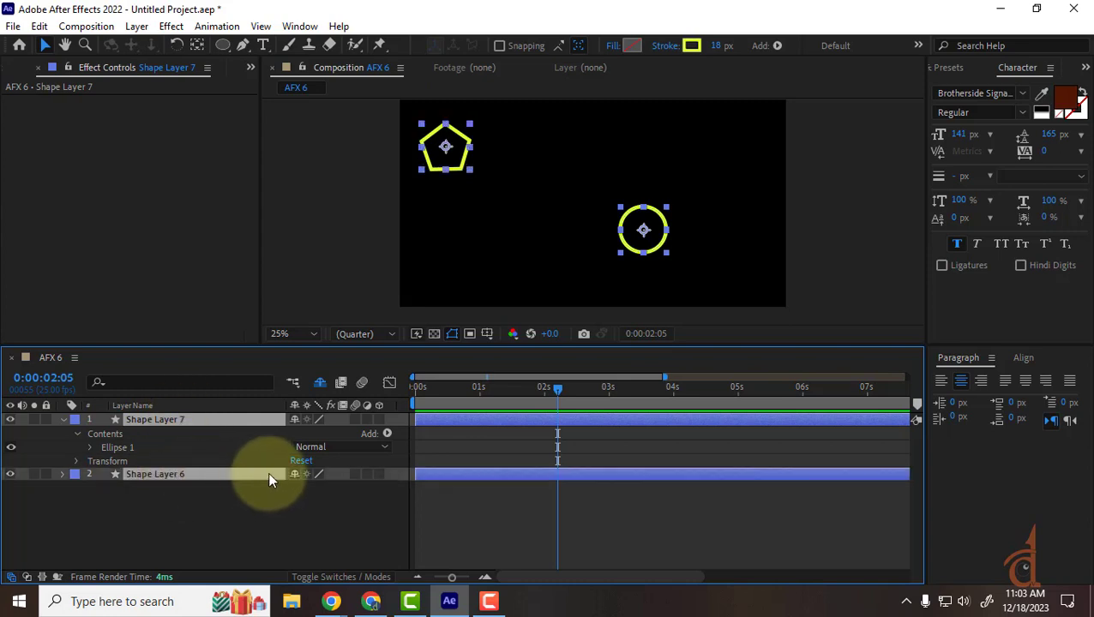
left_click(28, 70)
left_click(136, 66)
left_click(248, 68)
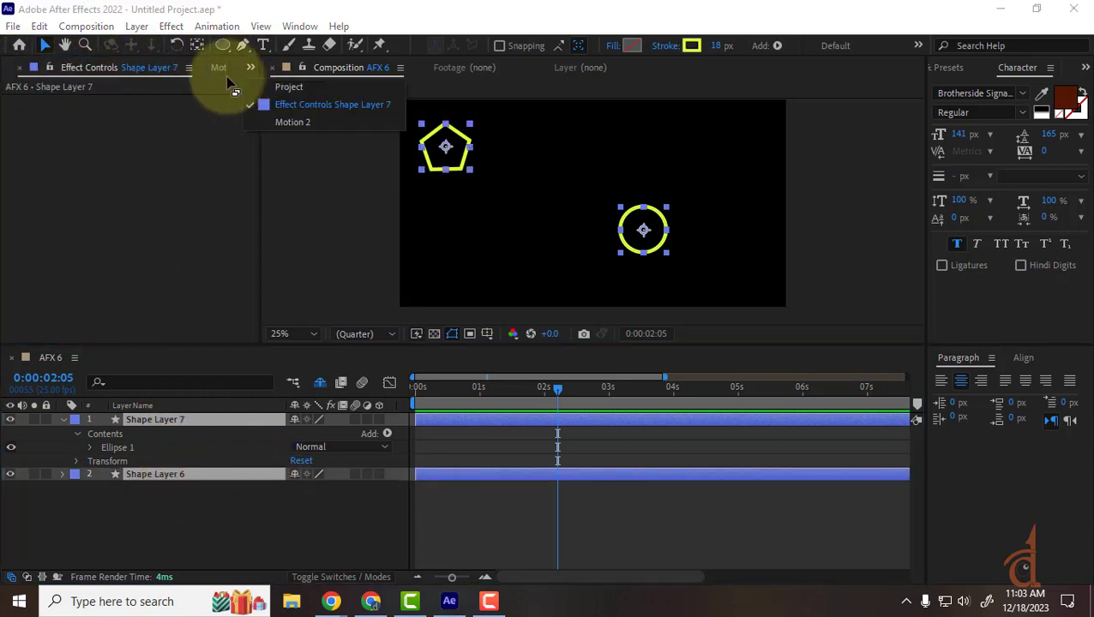
left_click(218, 68)
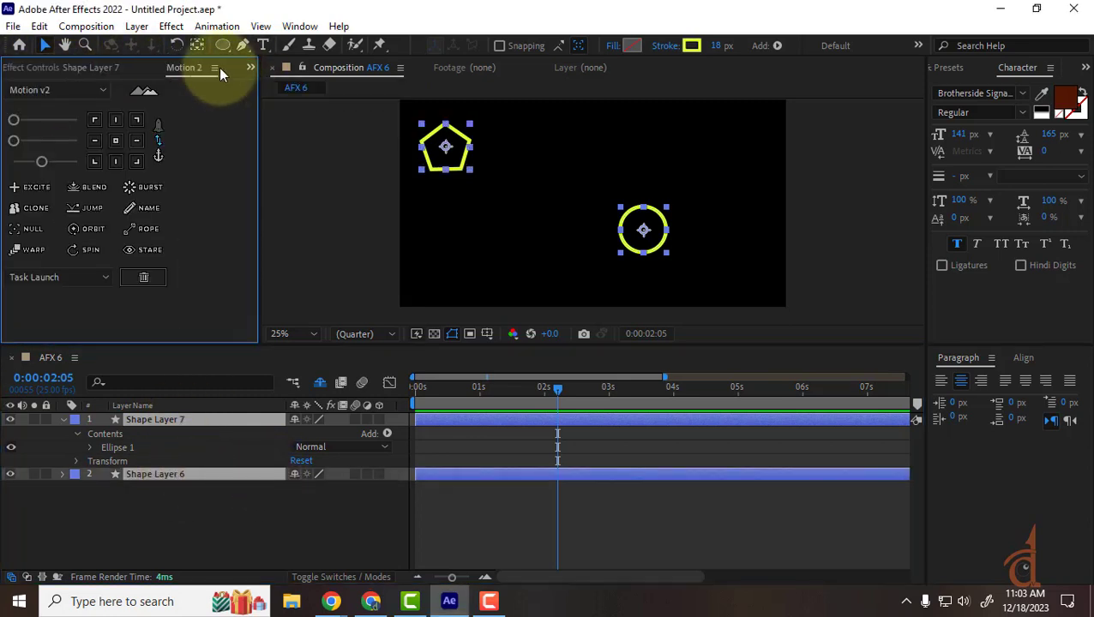
left_click(145, 229)
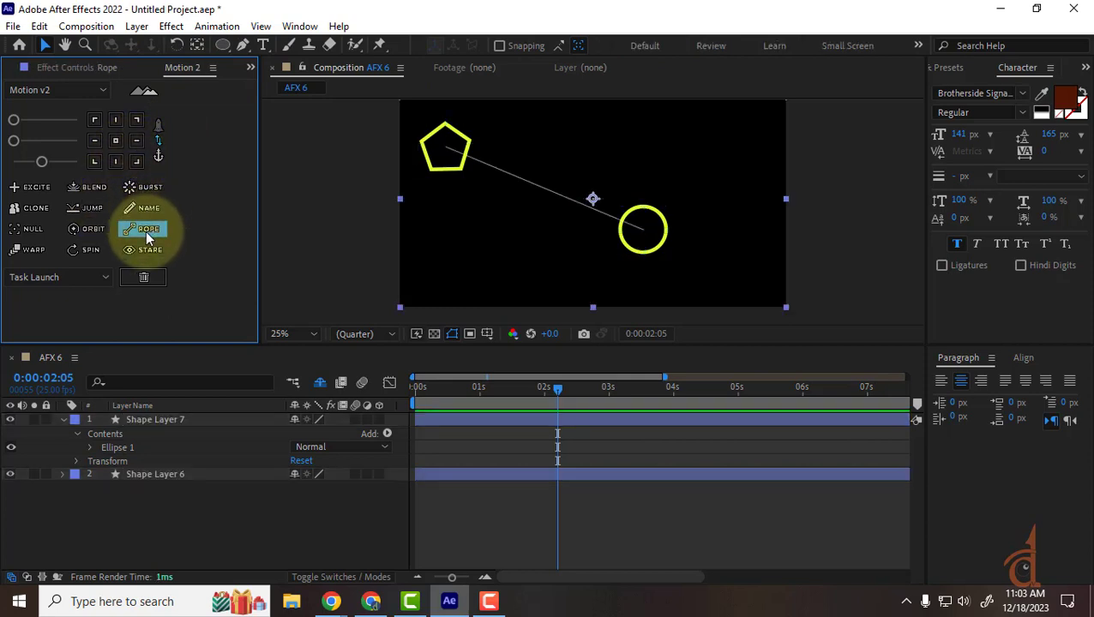
Move the circle toward the composition's right side and the pentagon down toward its lower middle to test the rope connection.
left_click(194, 483)
left_click(156, 420)
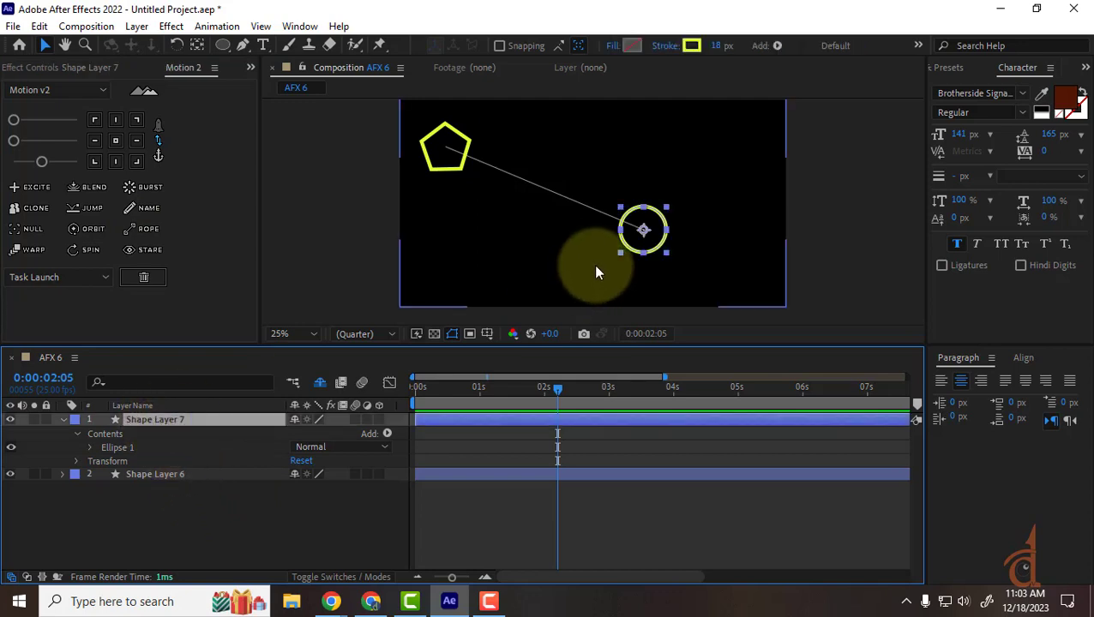
left_click_drag(639, 236, 725, 214)
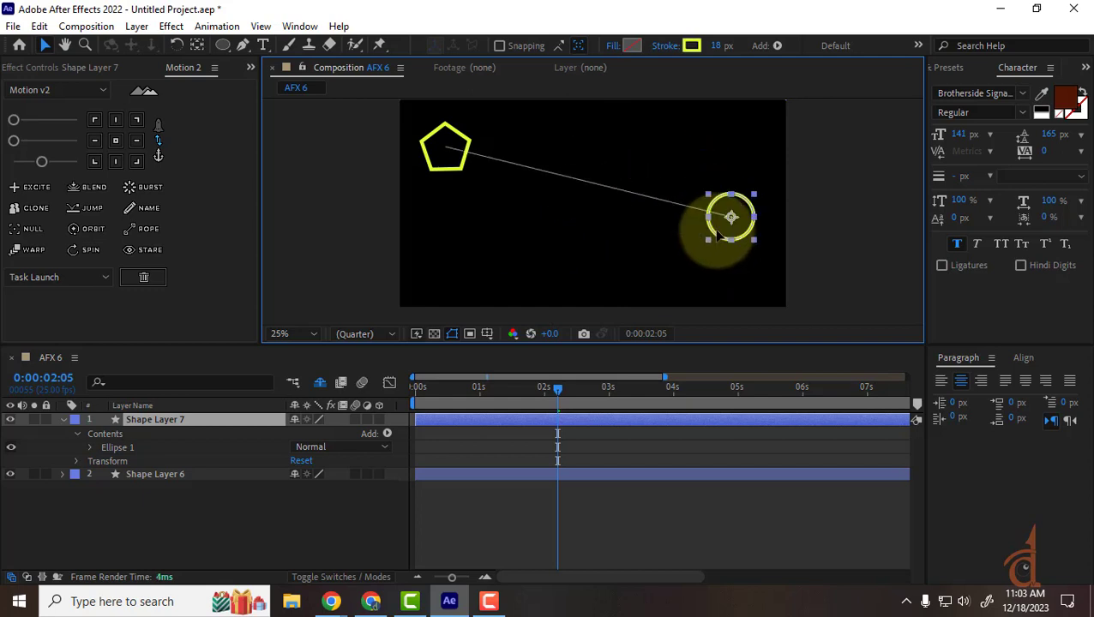
left_click_drag(438, 150, 616, 248)
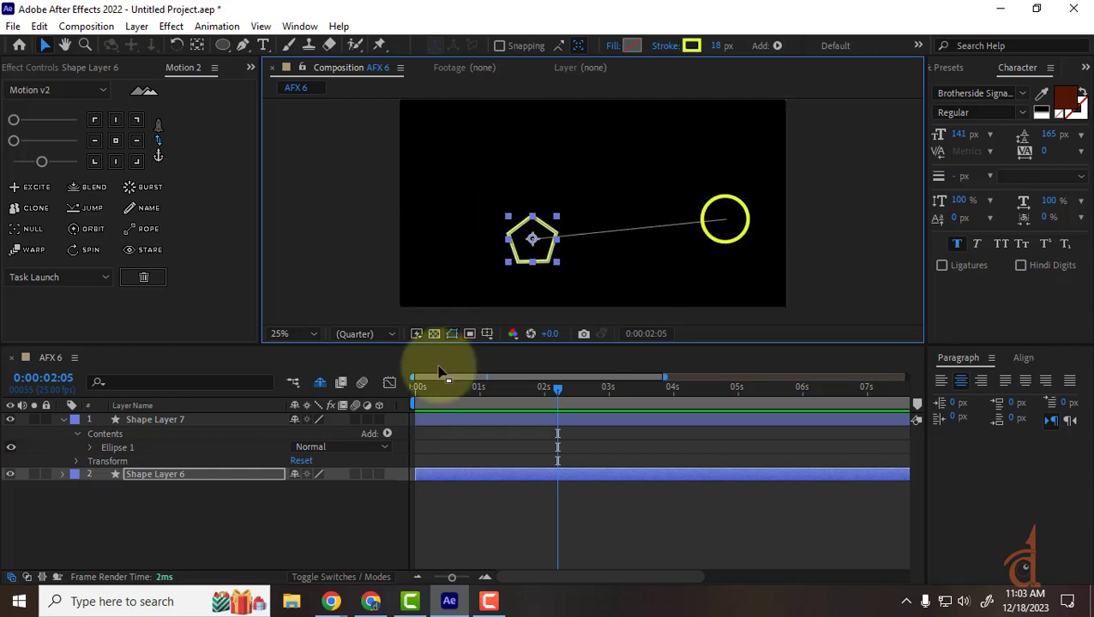
Select the rope between the shapes and examine both shape layers, with the pentagon layer's properties expanded in the timeline.
left_click(636, 227)
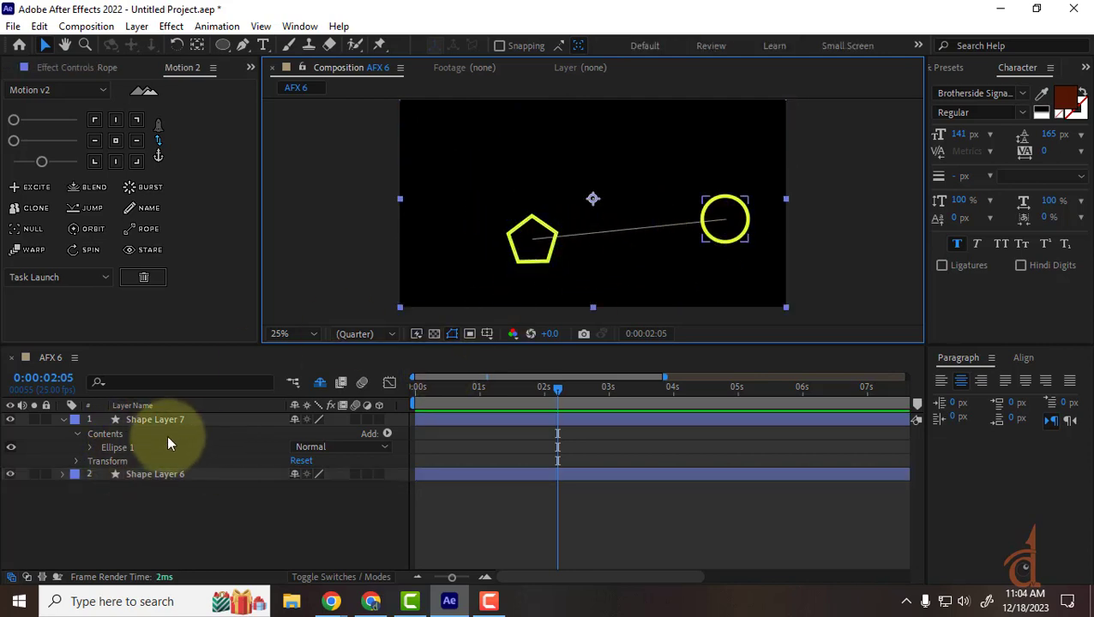
left_click(152, 420)
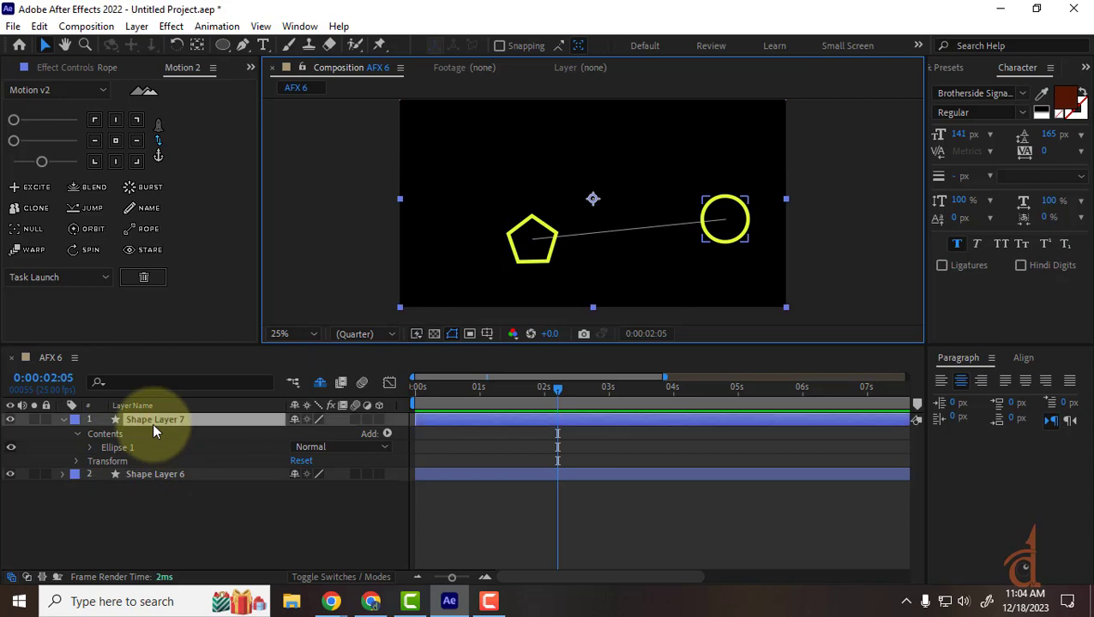
left_click(160, 472)
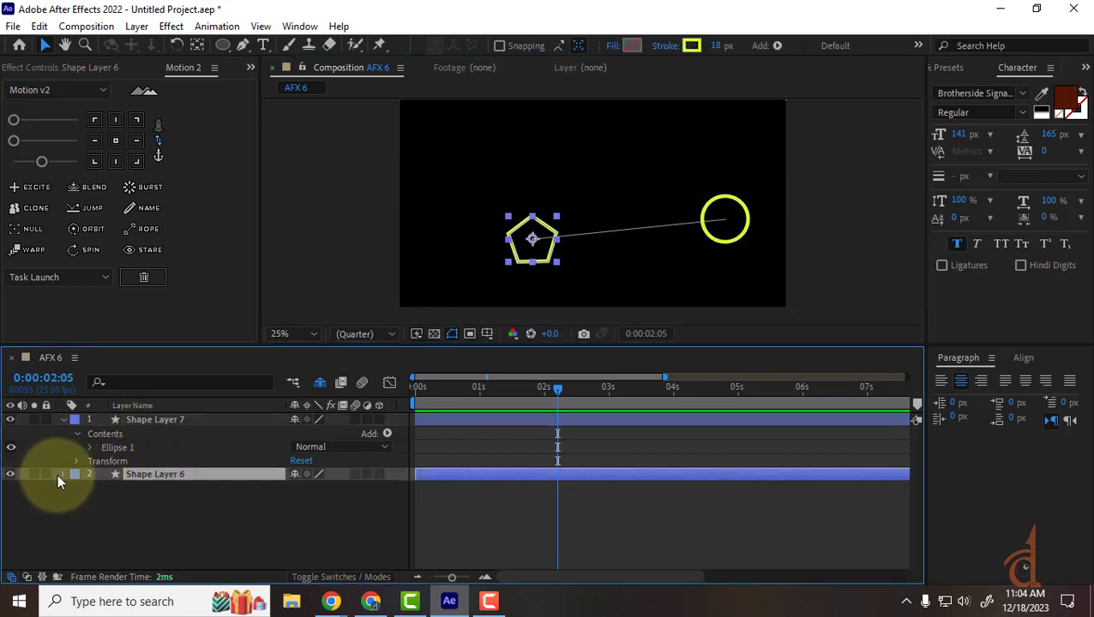
left_click(59, 474)
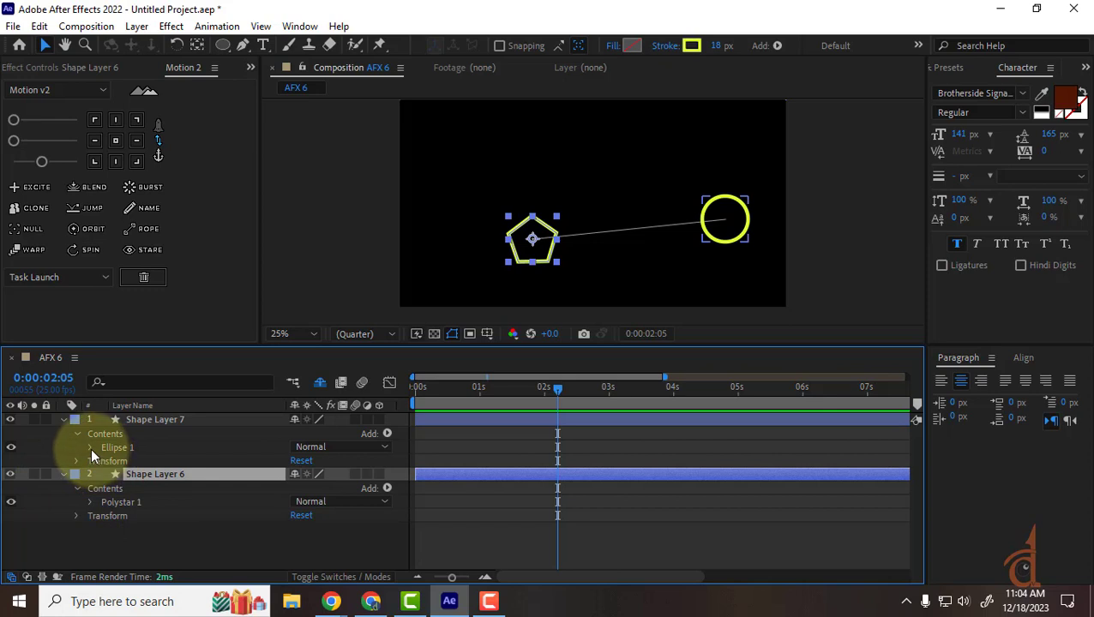
left_click(91, 447)
left_click(91, 446)
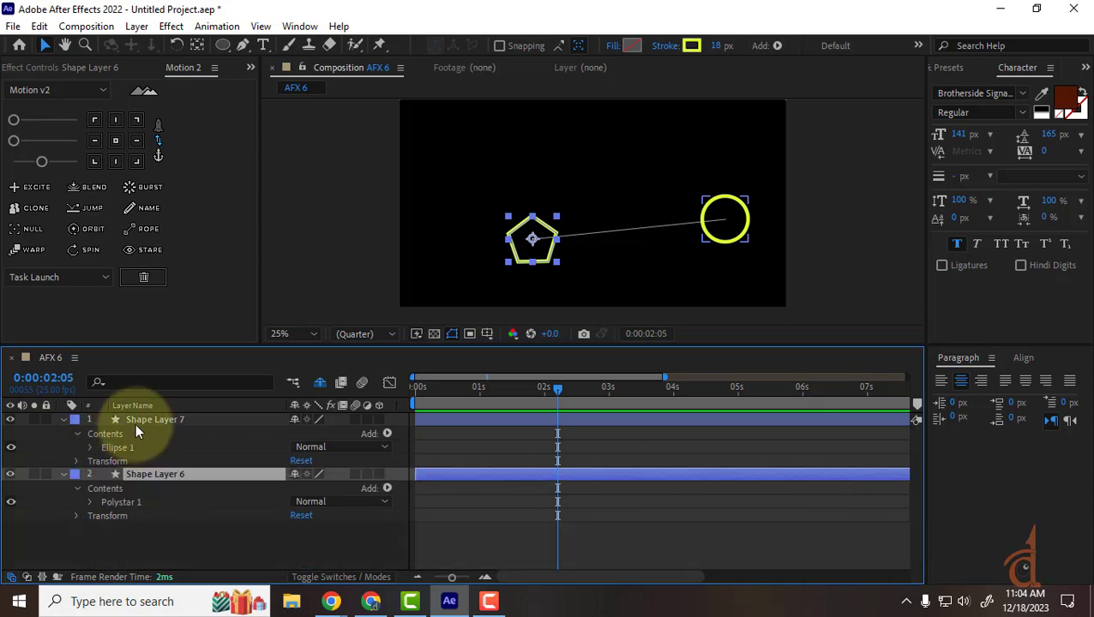
Move the circle up and slightly left, and examine the rope between the two shapes up close.
left_click(135, 420)
left_click_drag(725, 219, 682, 194)
scroll(640, 204, "up", 3)
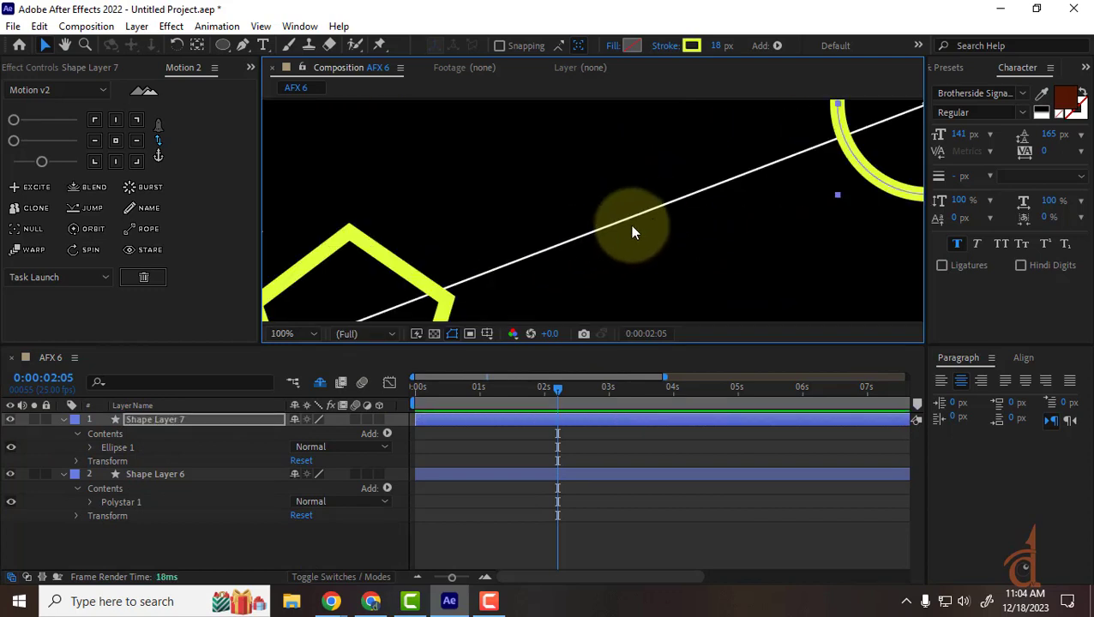
scroll(602, 228, "down", 2)
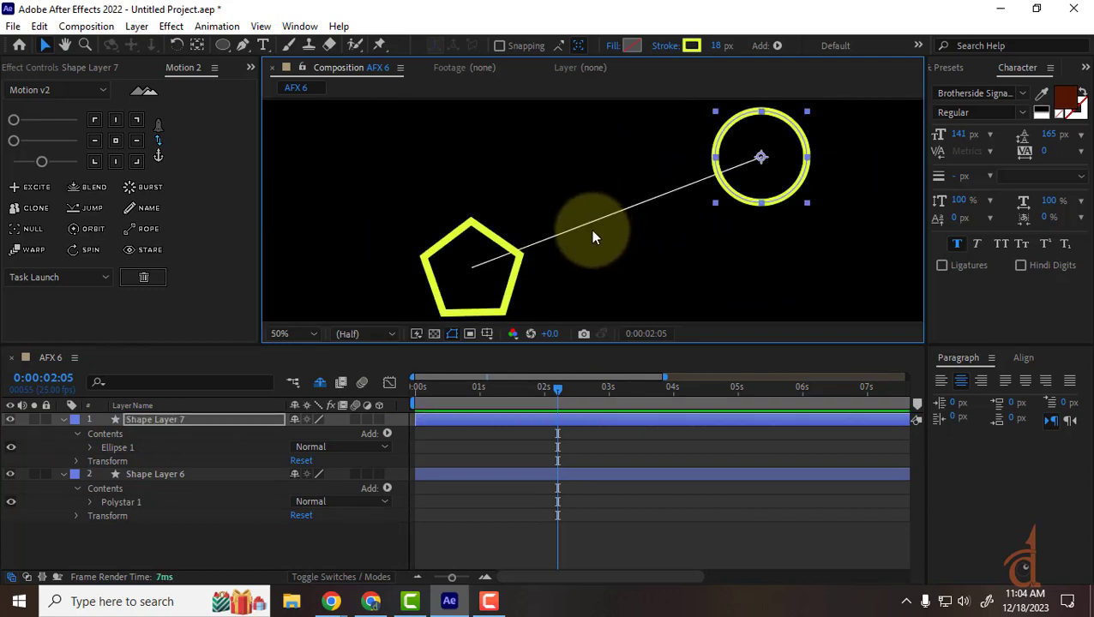
Reposition the circle and pentagon roughly level with each other near the composition's vertical centre.
left_click(98, 68)
left_click(24, 67)
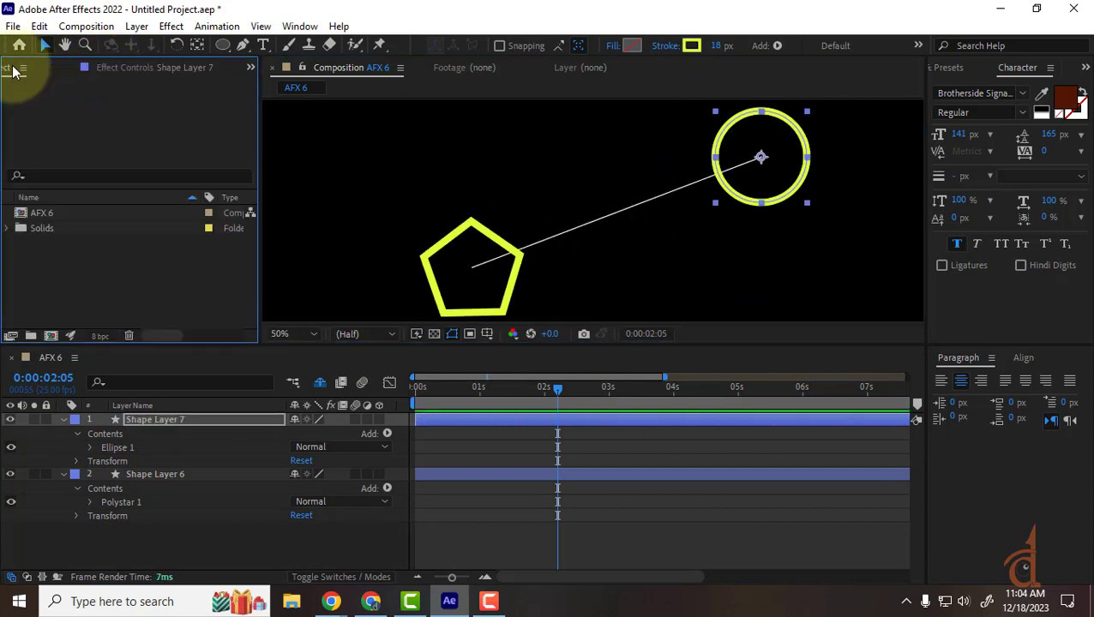
mouse_move(757, 199)
left_mouse_down()
mouse_move(751, 253)
mouse_move(583, 218)
mouse_move(763, 197)
left_mouse_up()
scroll(508, 272, "down", 2)
left_click_drag(541, 251, 553, 209)
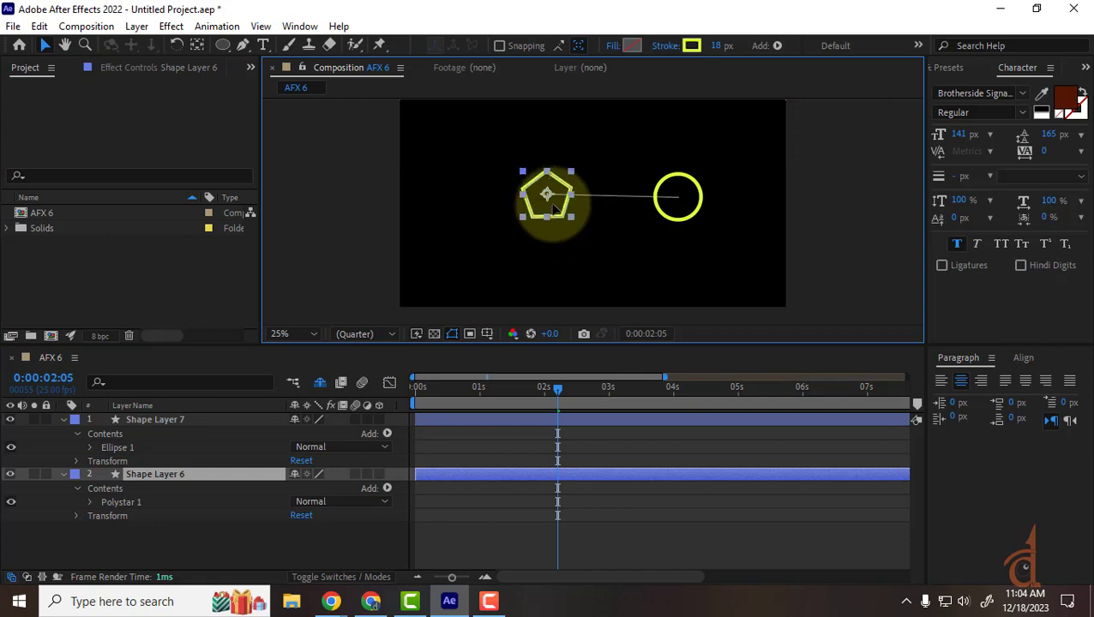
Bring up the Motion 2 tools again, then collapse and deselect both shape layers in the timeline.
key("Return")
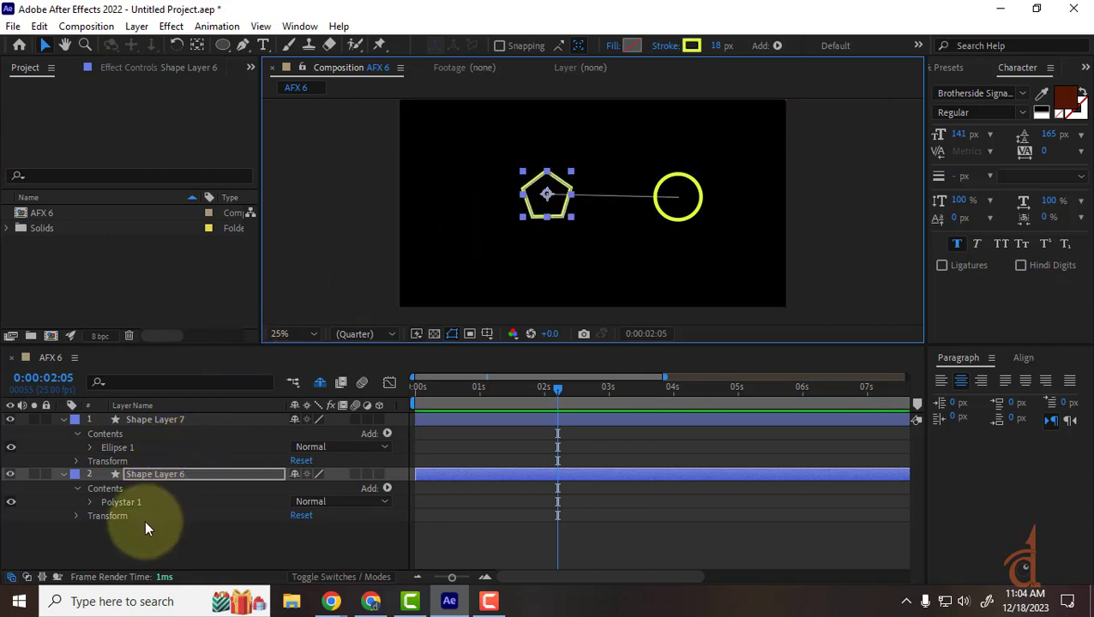
left_click(161, 409)
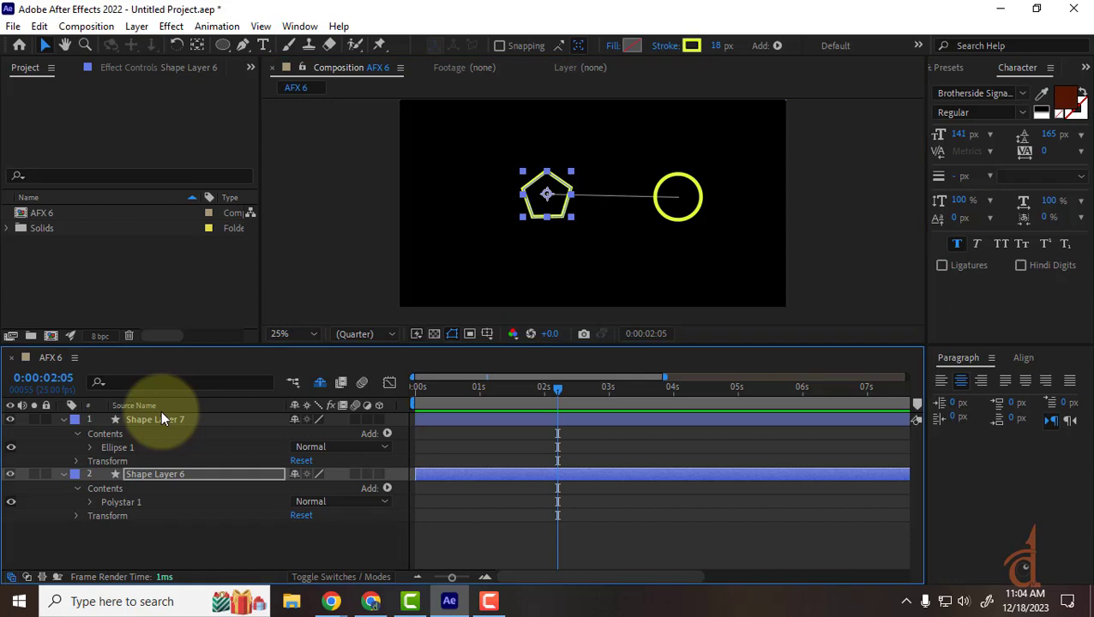
left_click(251, 65)
left_click(300, 120)
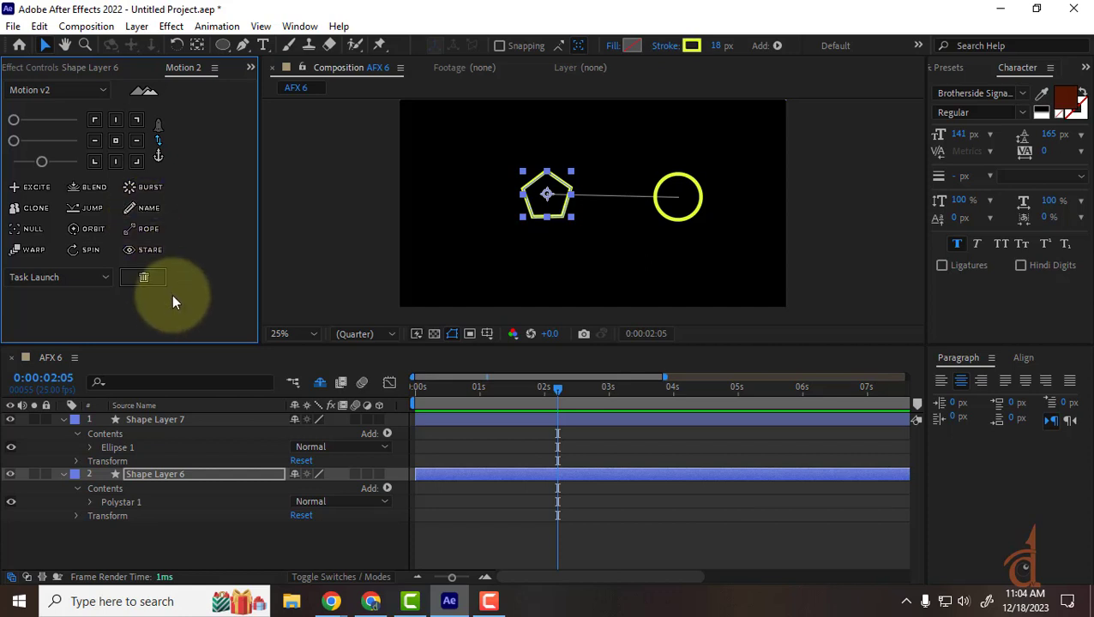
left_click(62, 420)
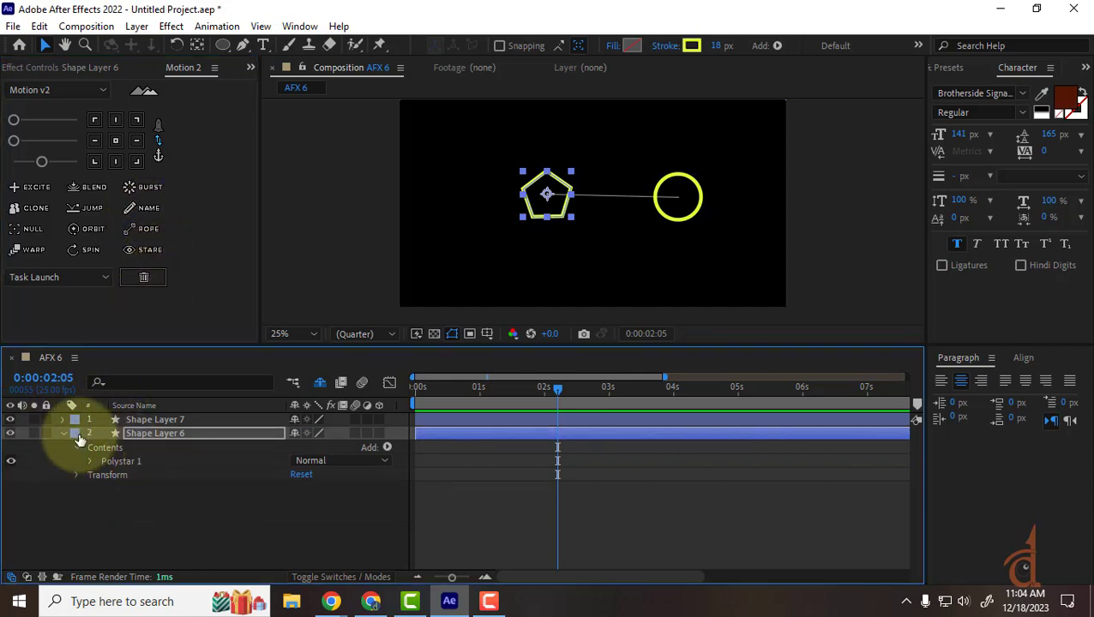
left_click(63, 433)
left_click(93, 462)
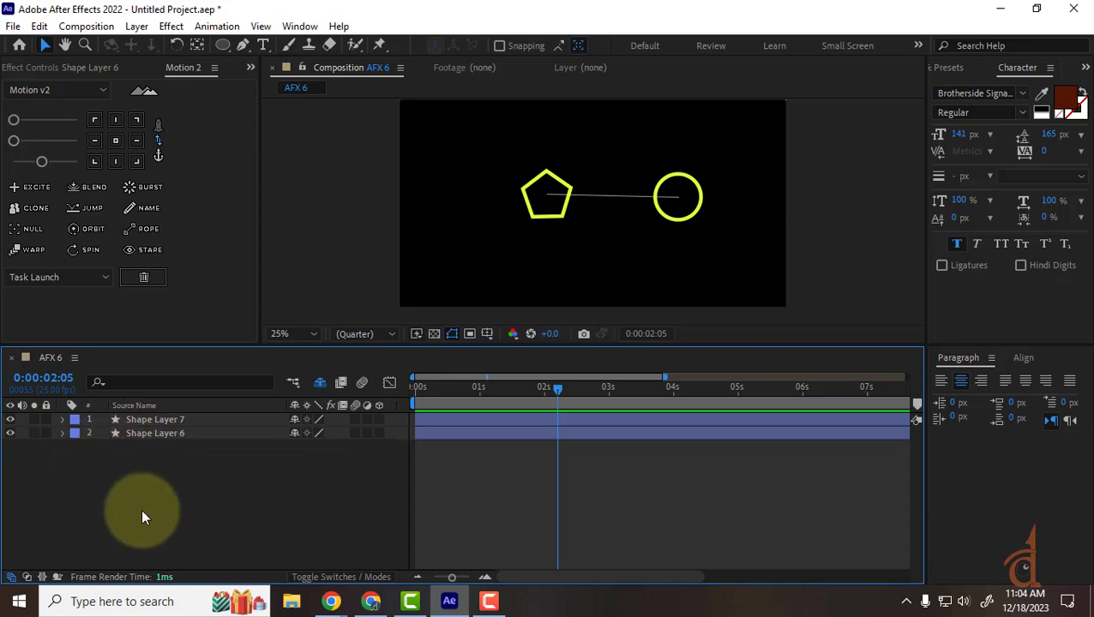
Draw a new pentagon outline in the upper-left area of the composition with the Polygon tool.
left_click(224, 44)
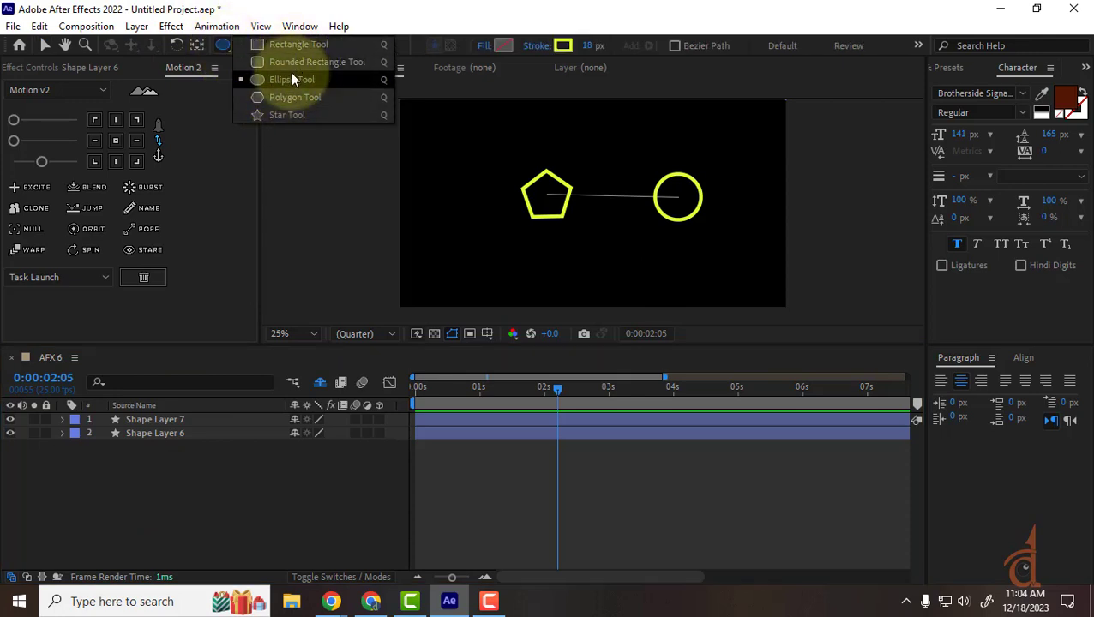
left_click(291, 97)
left_click_drag(441, 168, 455, 190)
left_click(44, 45)
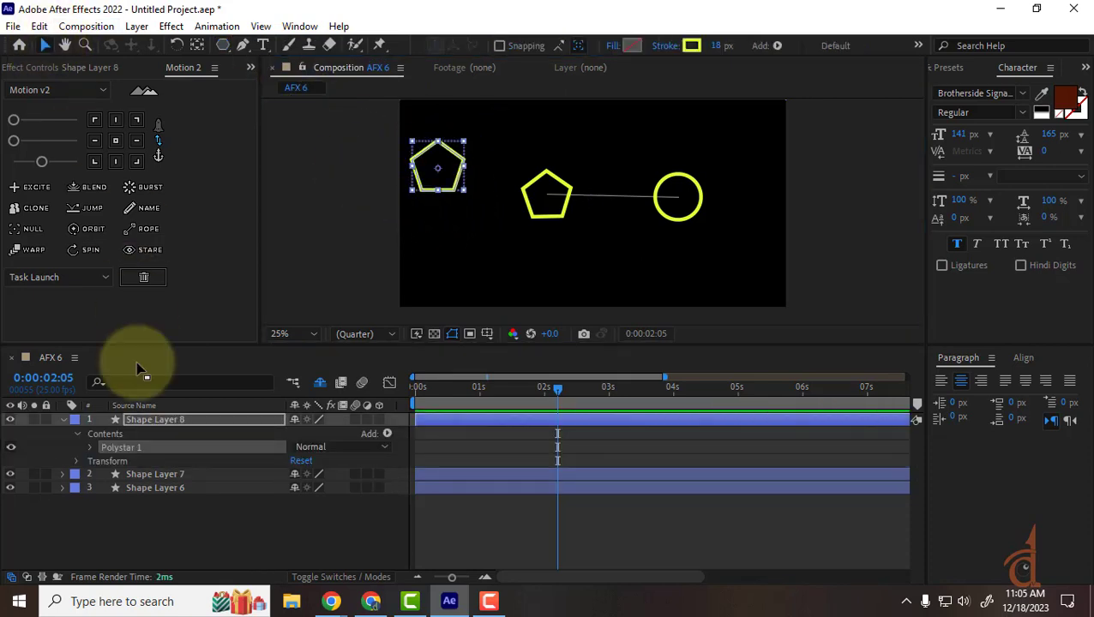
Turn off visibility for Shape Layer 7 and Shape Layer 6 and hide both from the timeline as shy layers.
left_click(155, 474)
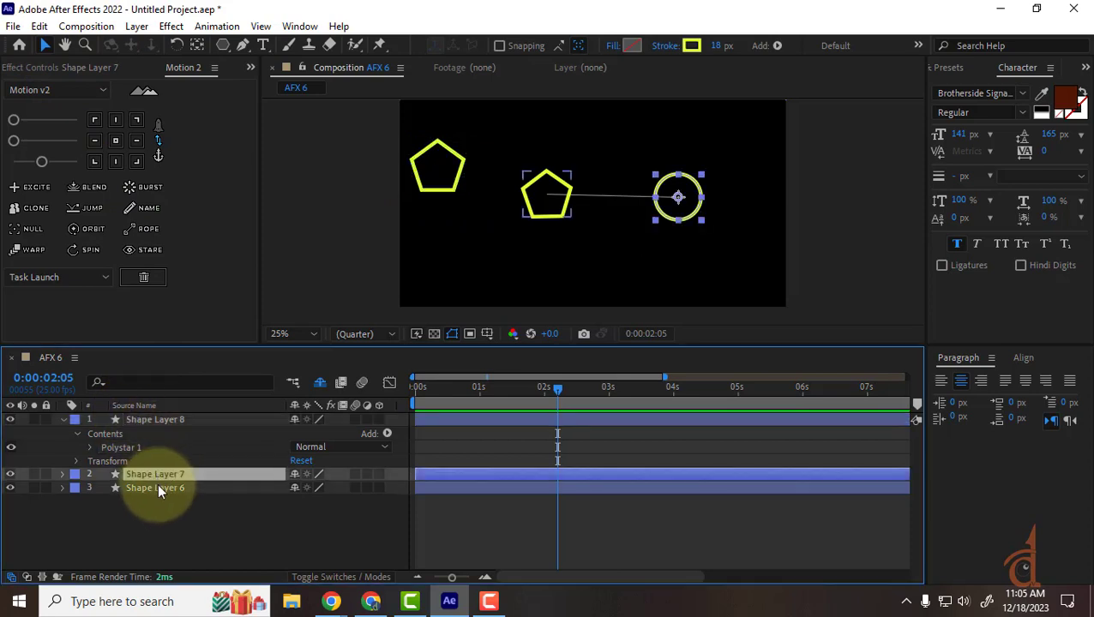
left_click(157, 486, "shift")
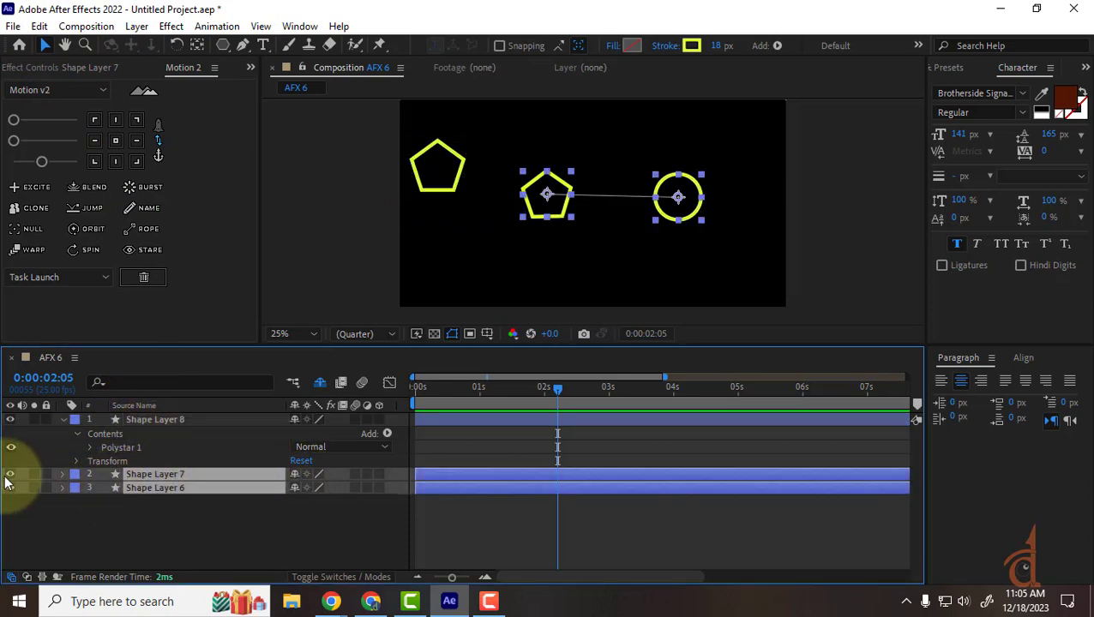
left_click_drag(11, 475, 10, 487)
key("Delete")
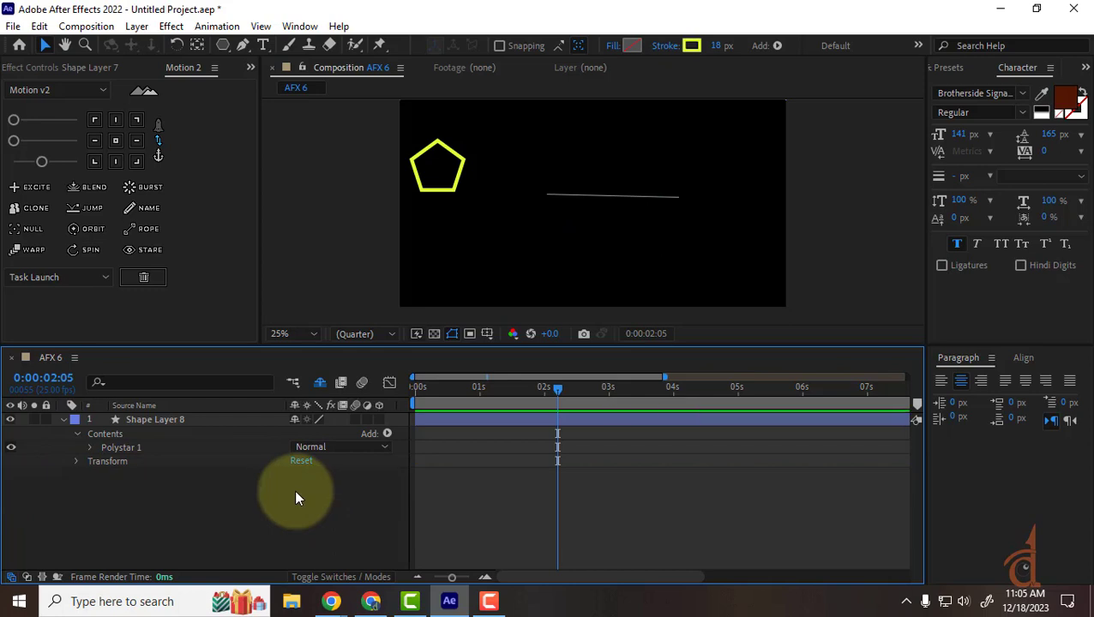
Select the leftover rope line, reveal the shy layers in the timeline, and collapse Shape Layer 8's properties.
left_click(141, 419)
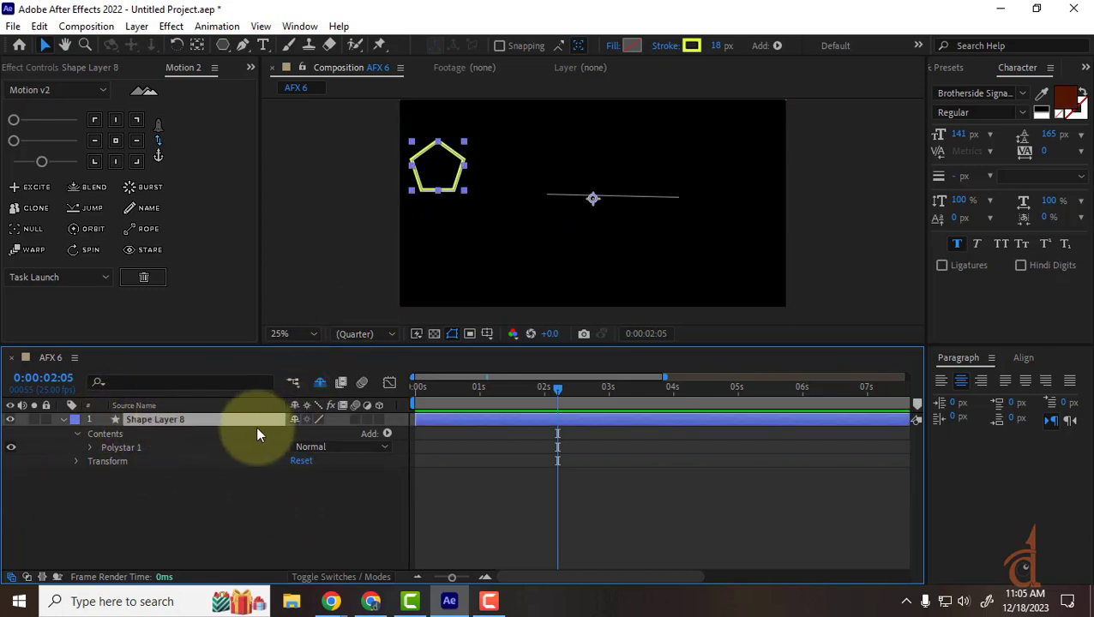
left_click(654, 196)
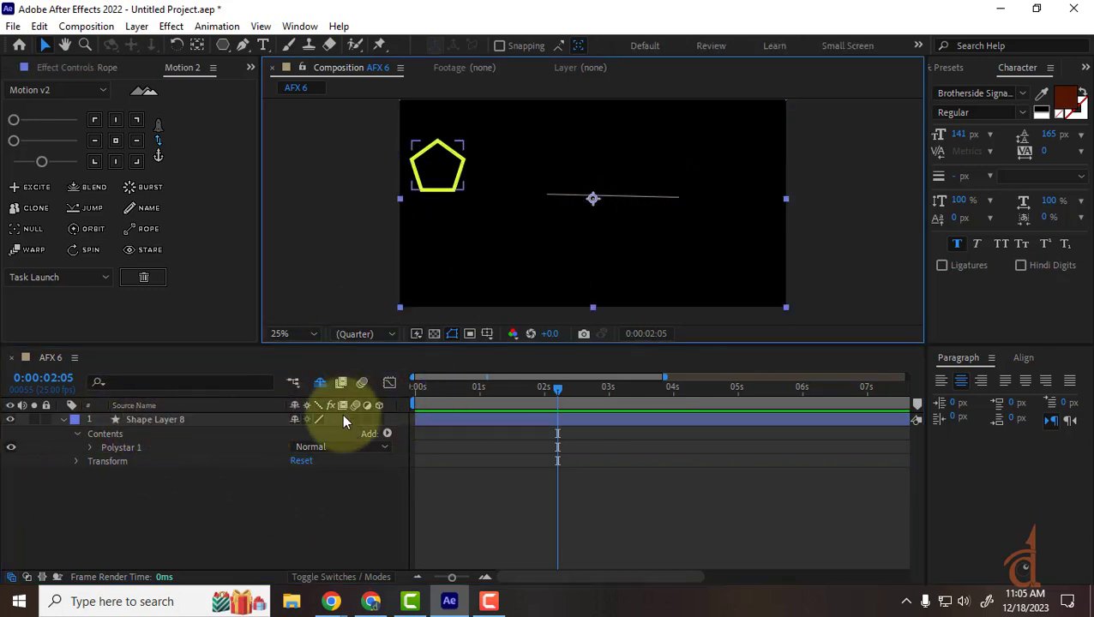
left_click(319, 383)
left_click(73, 449)
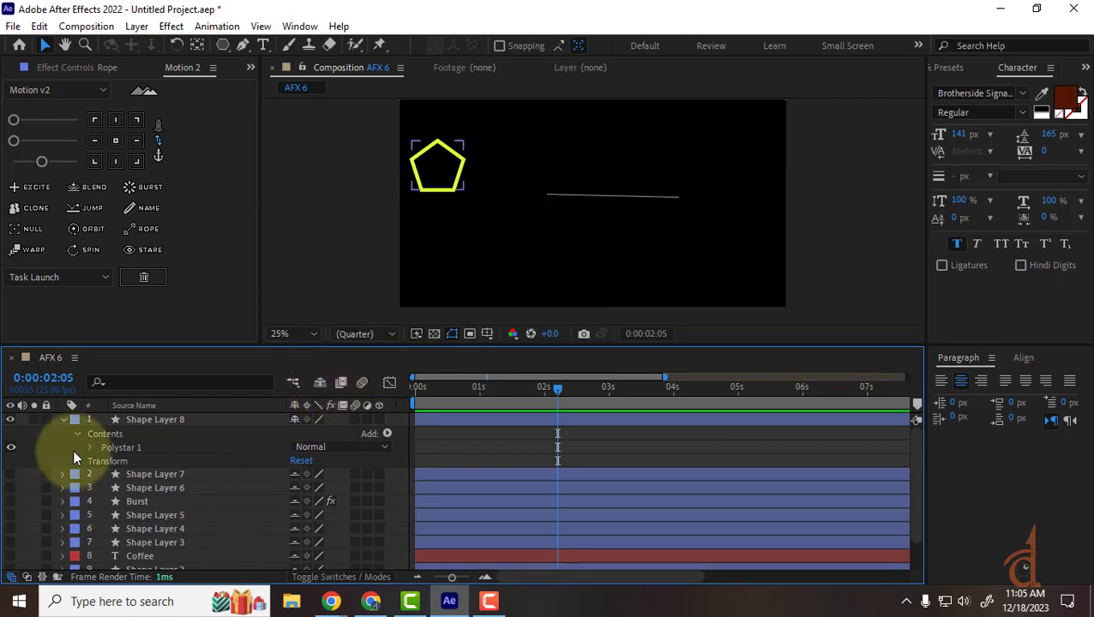
left_click(62, 419)
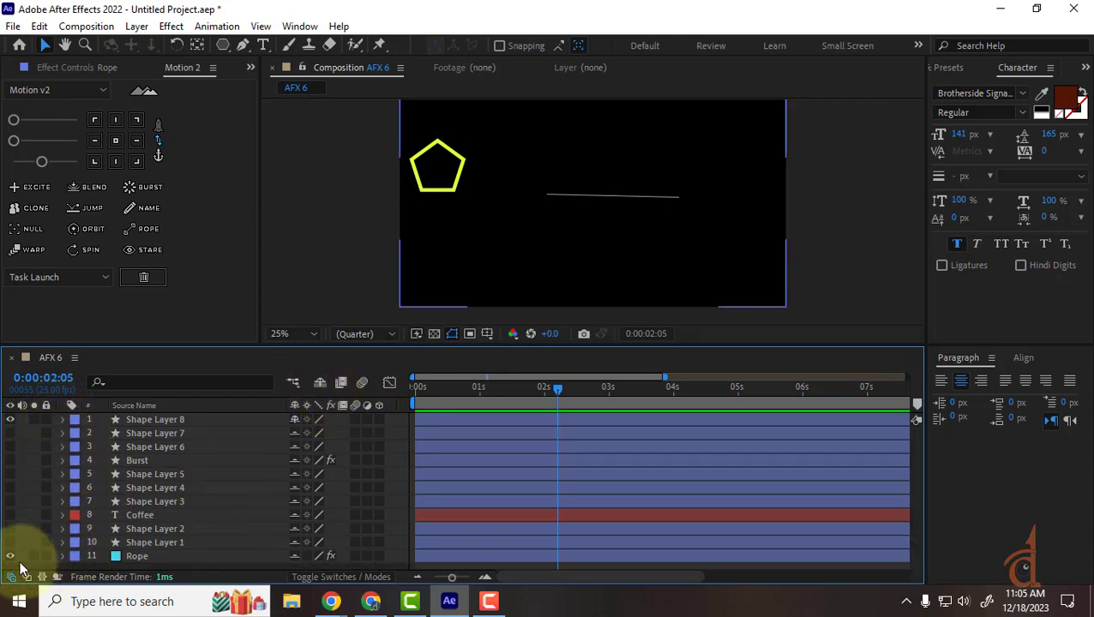
Inspect the Rope layer's Transform properties, collapse them, and turn off the layer's visibility.
left_click(63, 557)
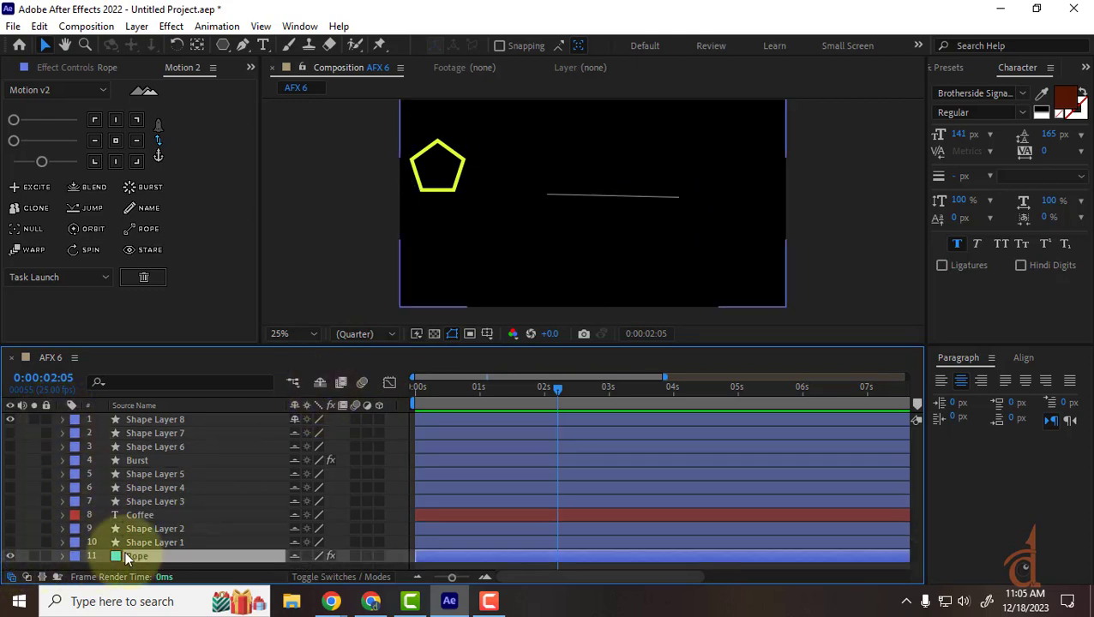
left_click(62, 556)
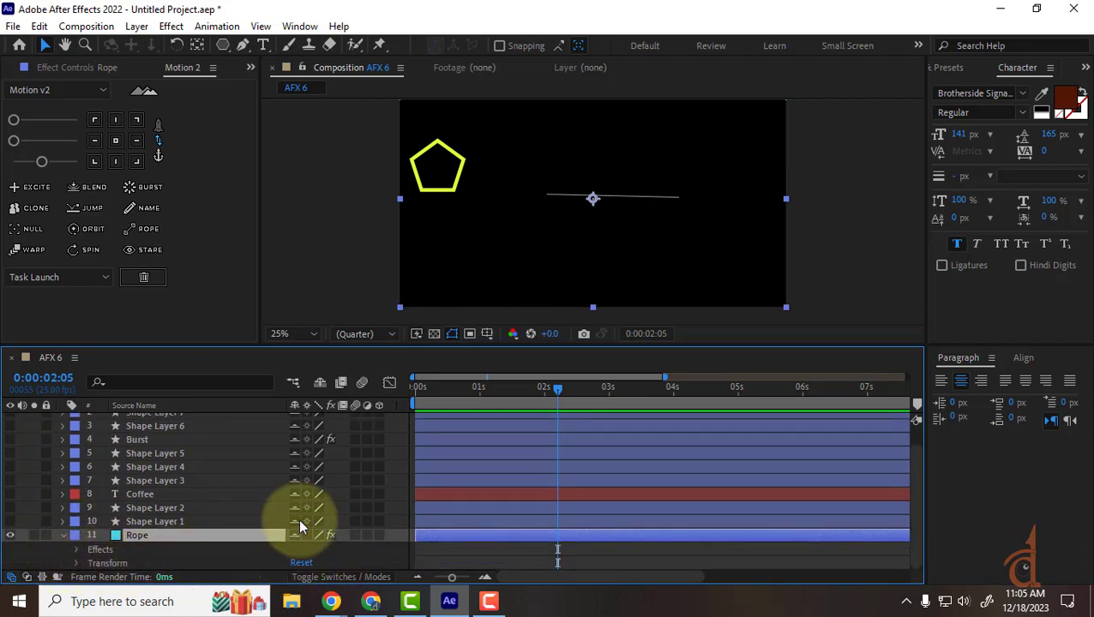
left_click(76, 562)
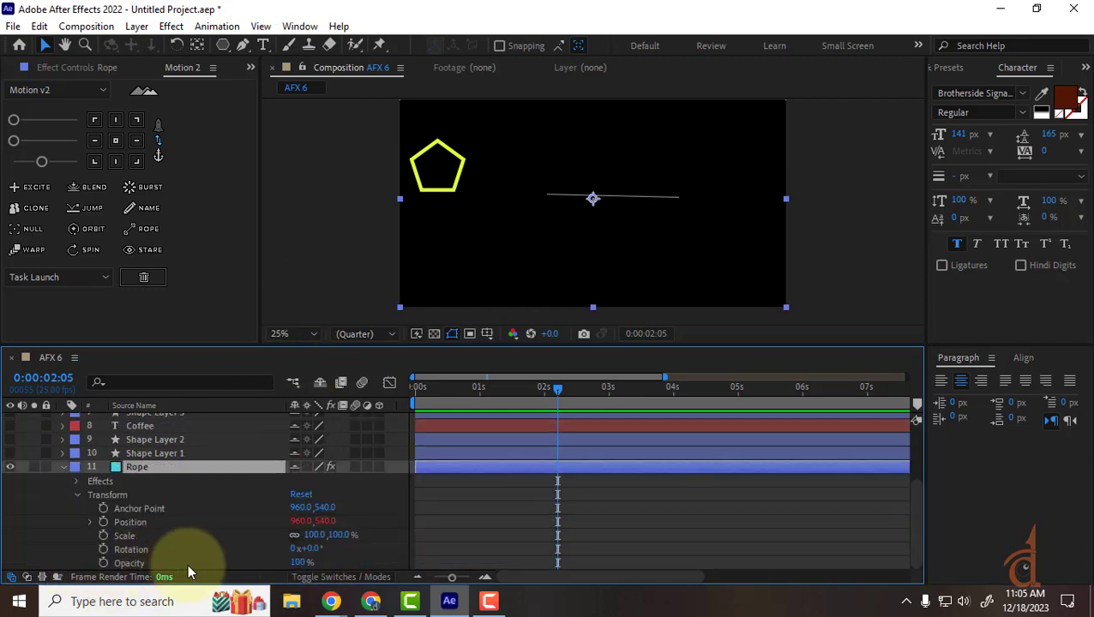
left_click(76, 495)
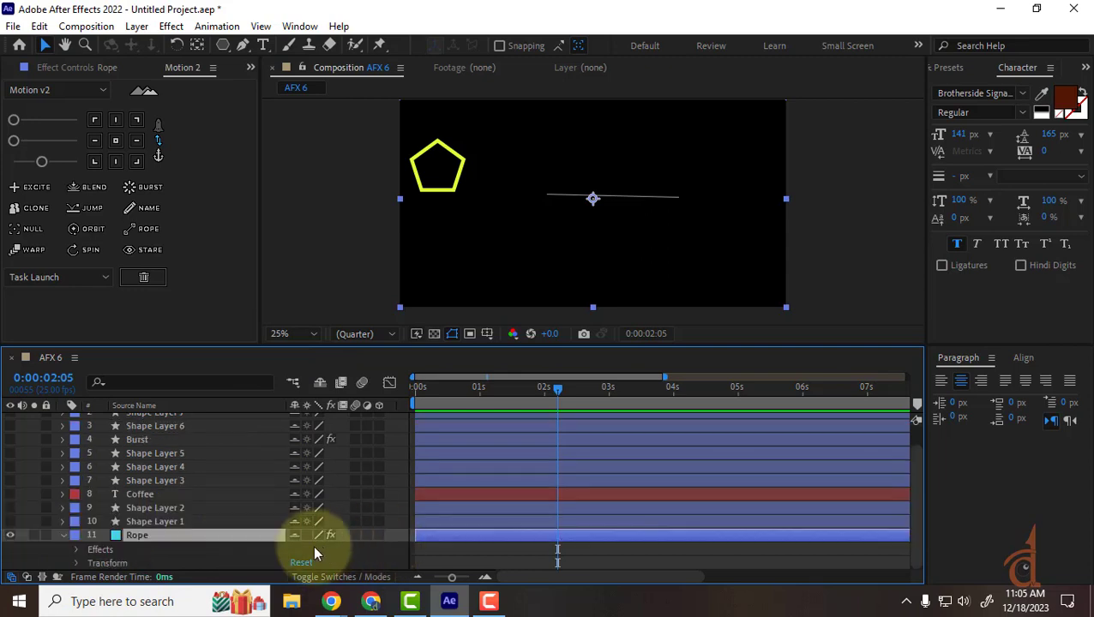
left_click(10, 535)
Centre the new pentagon's anchor point on the shape with Motion 2.
left_click(439, 183)
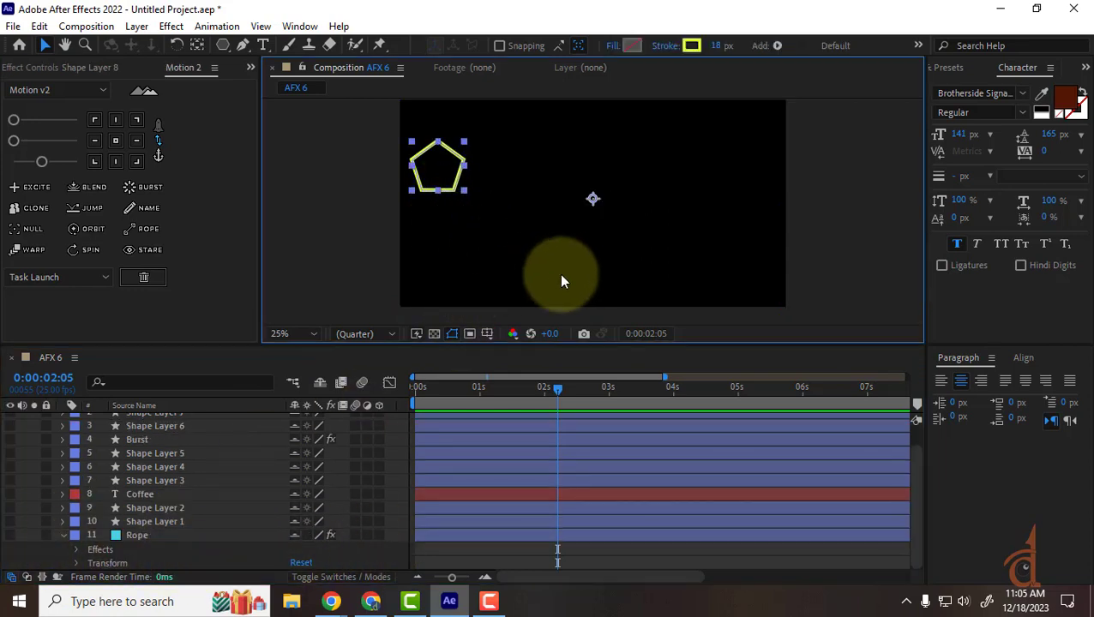
left_click(115, 141)
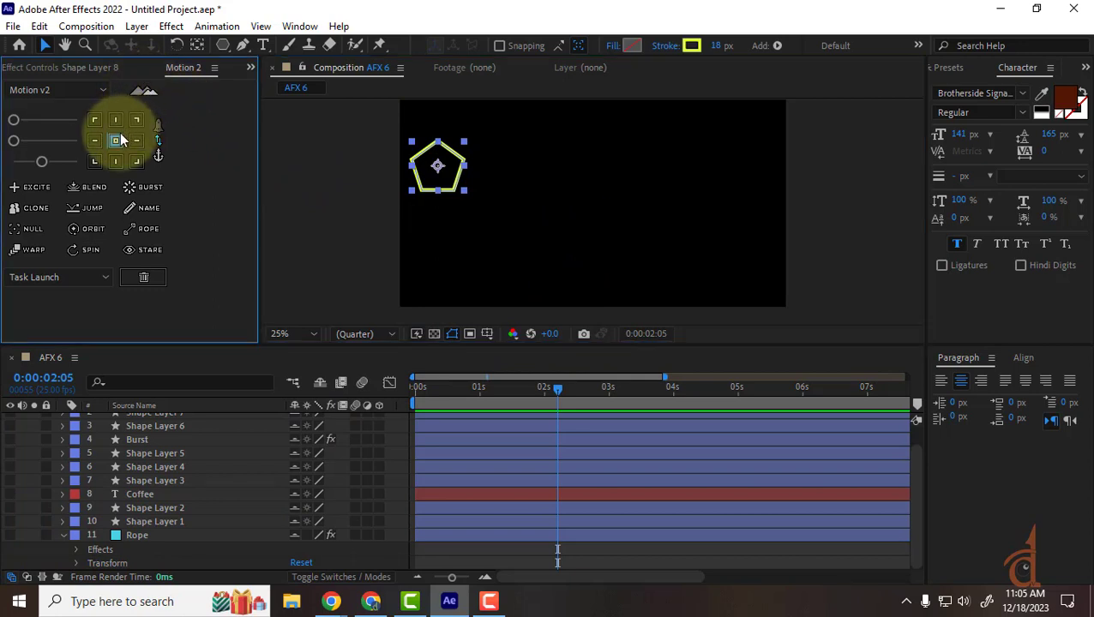
Collapse the Rope layer's properties and hide the shy layers in the timeline again.
left_click(71, 542)
left_click(65, 535)
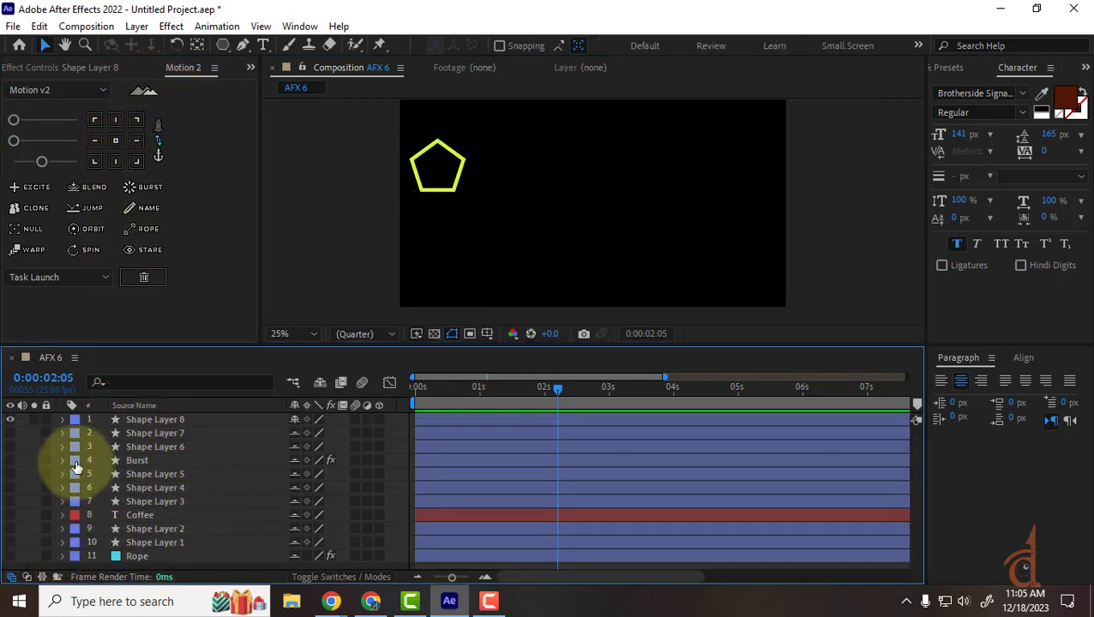
left_click(320, 383)
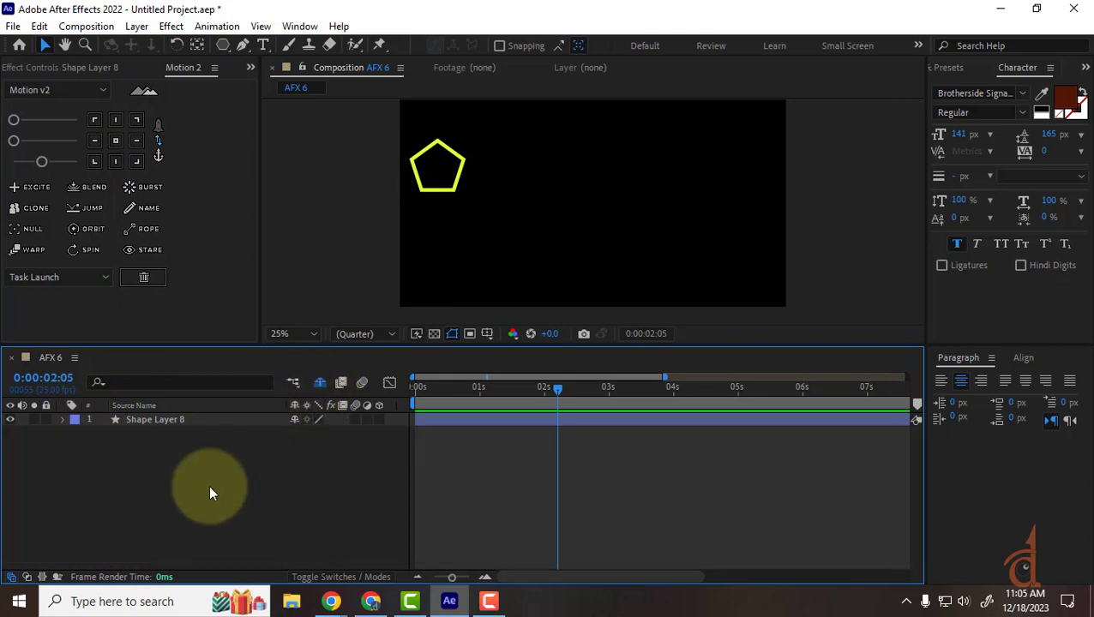
Add a text layer reading "a" in the right half of the composition and deselect it.
left_click(265, 44)
left_click(648, 182)
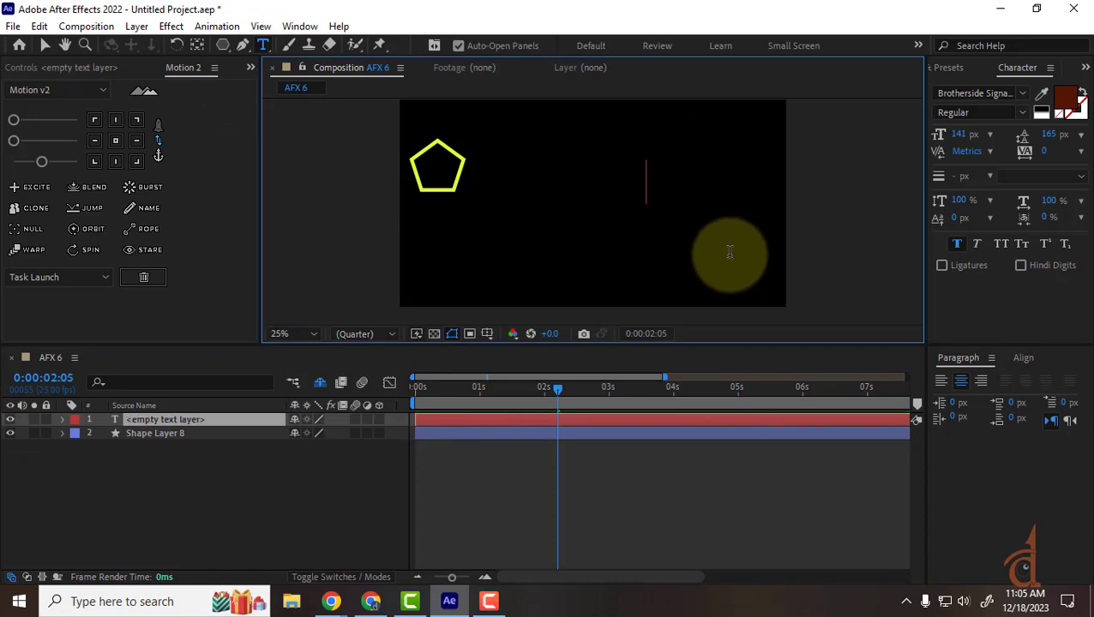
type("a")
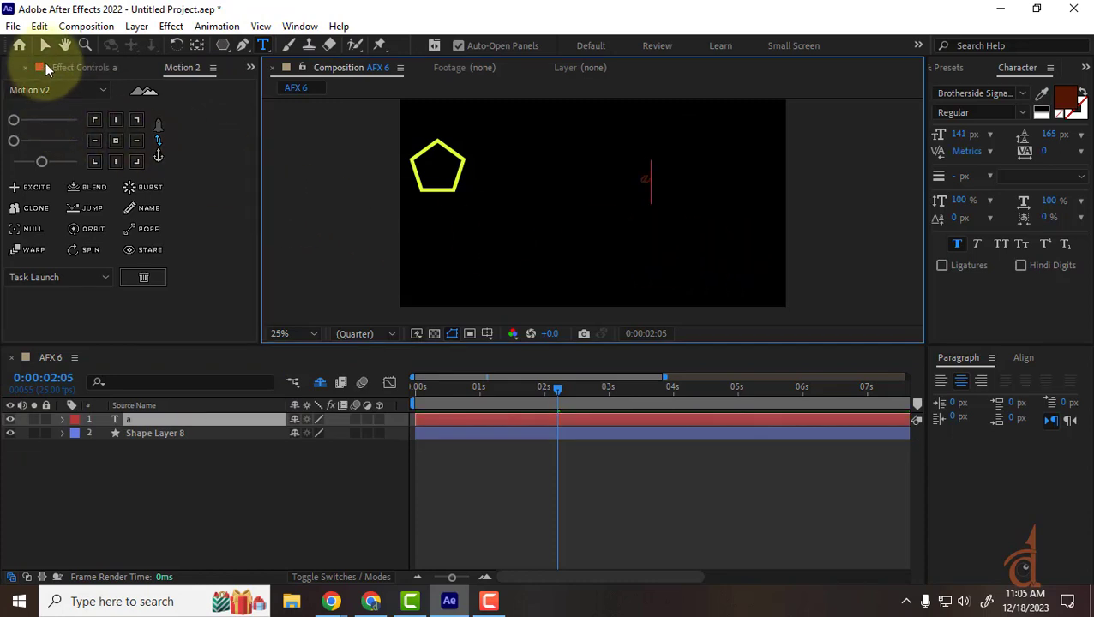
left_click(45, 47)
left_click(164, 446)
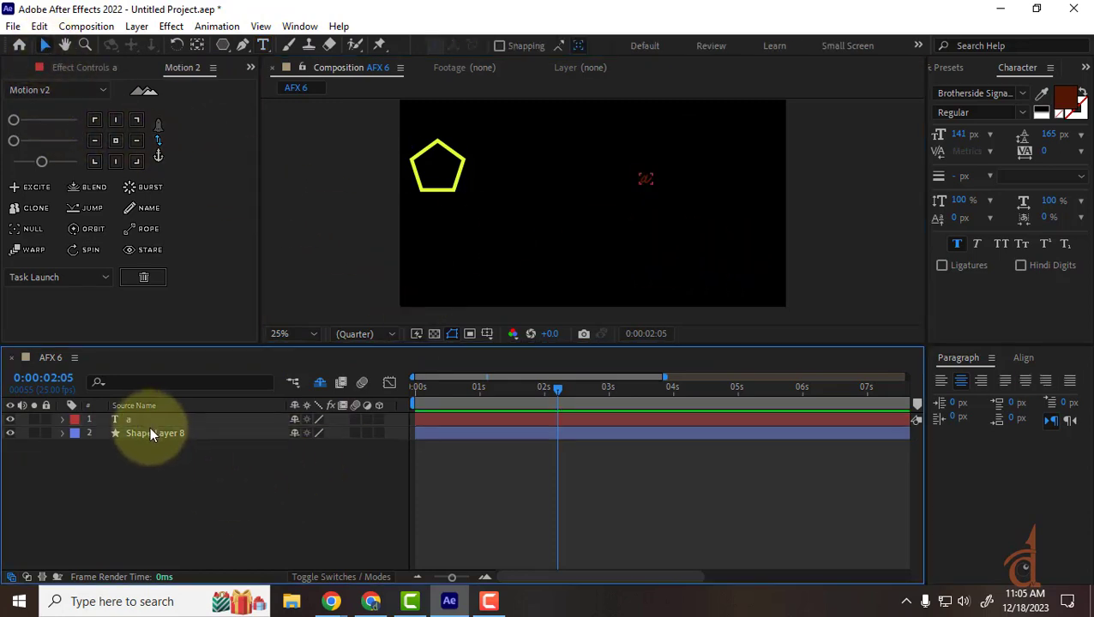
Apply Motion 2's Stare to Shape Layer 8, apply it again with text layer "a" also selected, and deselect both.
left_click(150, 432)
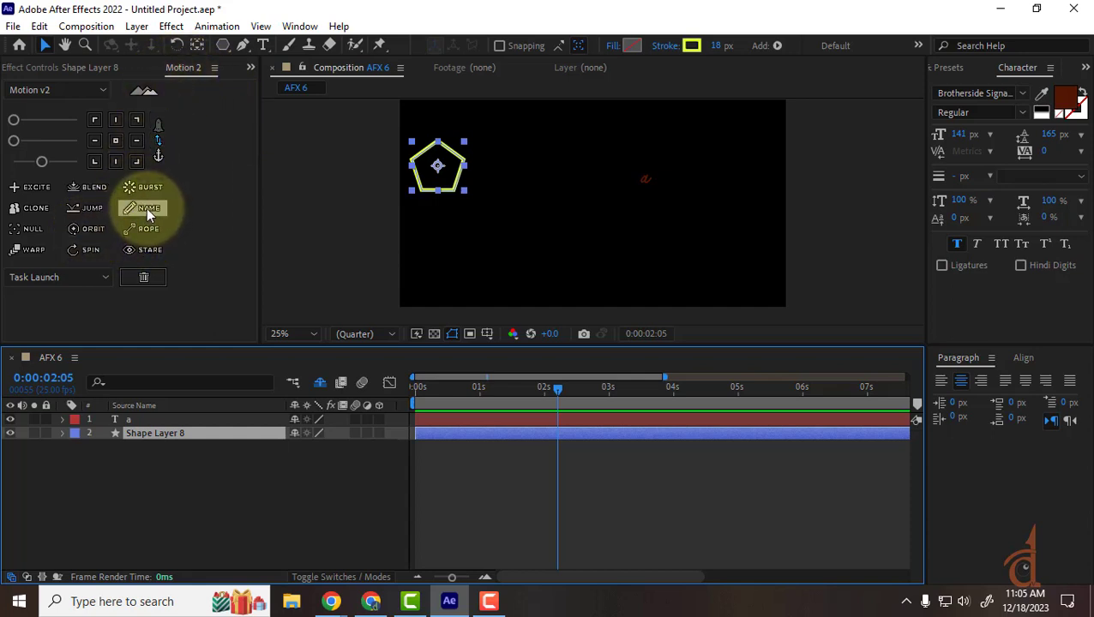
left_click(143, 250)
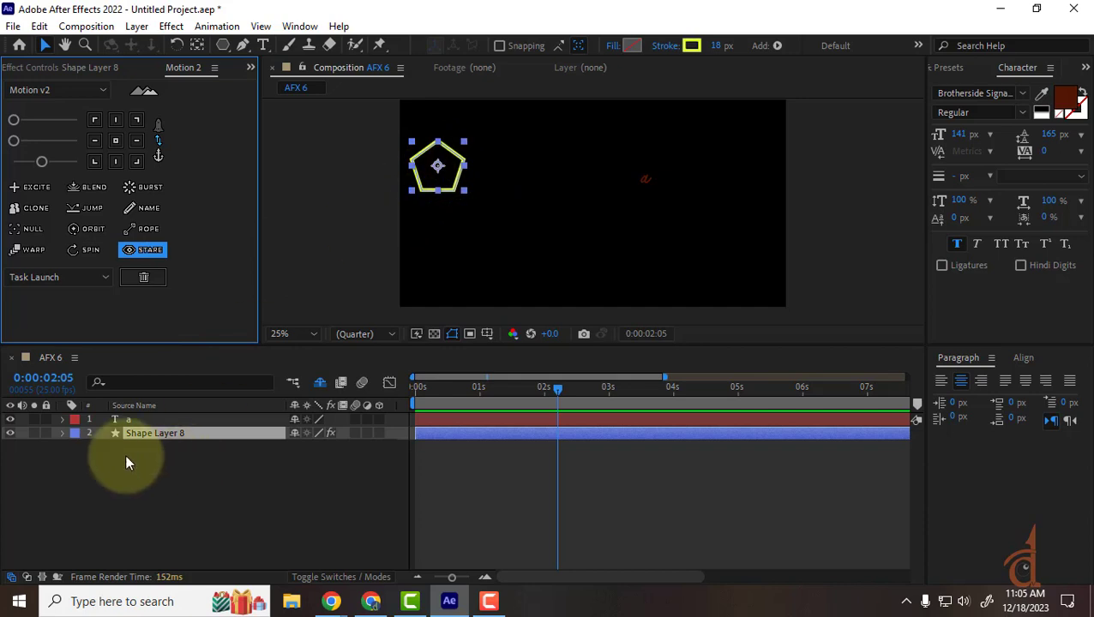
left_click(143, 423, "shift")
left_click(152, 250)
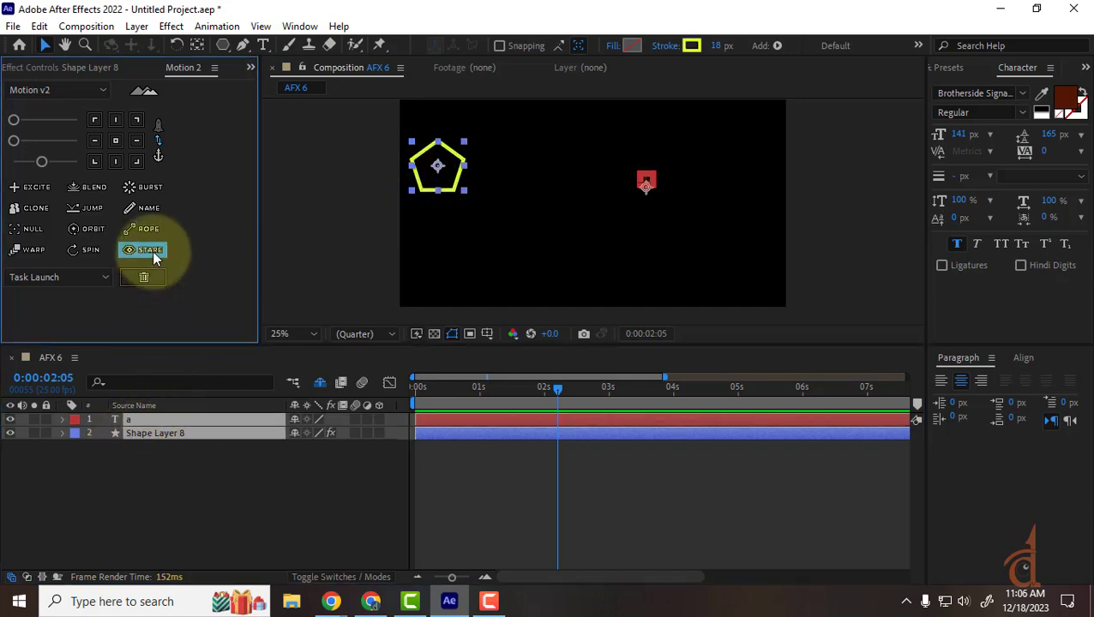
left_click(260, 536)
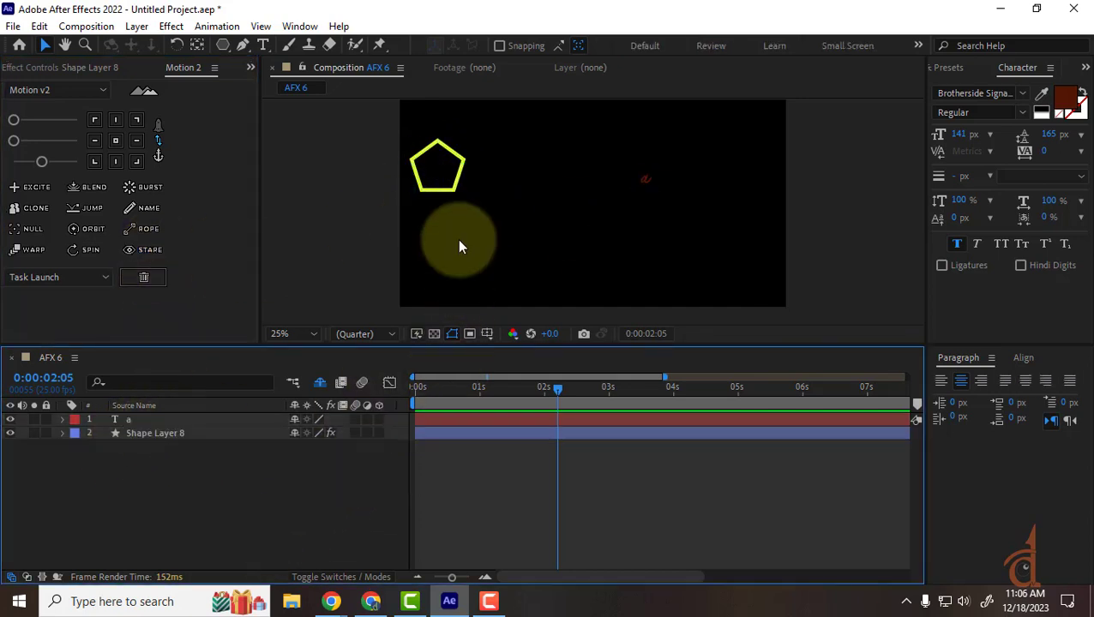
Try moving the pentagon down and to the right to test Stare, and undo the move.
left_click(641, 177)
scroll(583, 232, "up", 2)
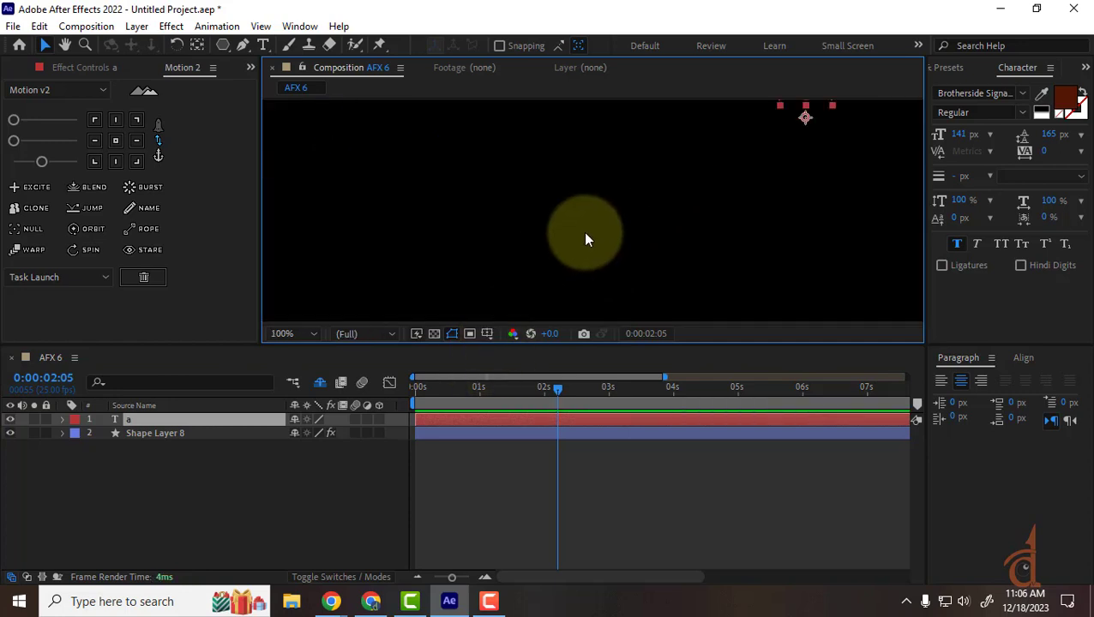
scroll(418, 186, "down", 2)
left_click_drag(437, 171, 481, 201)
key("ctrl+z")
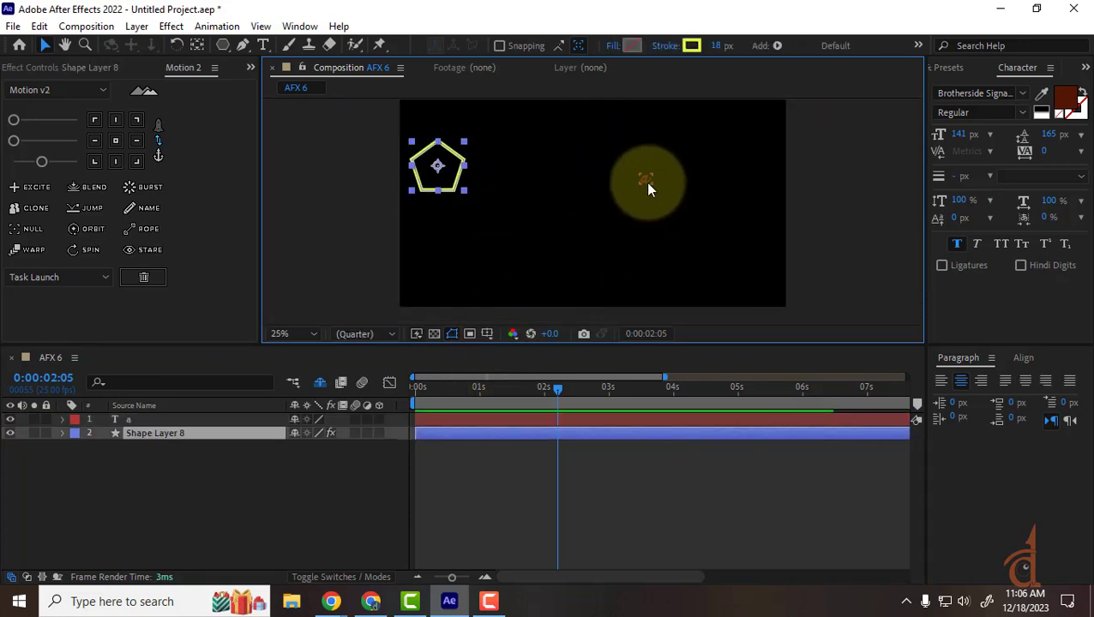
Try to drag the text "a" downward in the composition, and undo the change.
left_click(646, 181)
left_click_drag(646, 175, 594, 297)
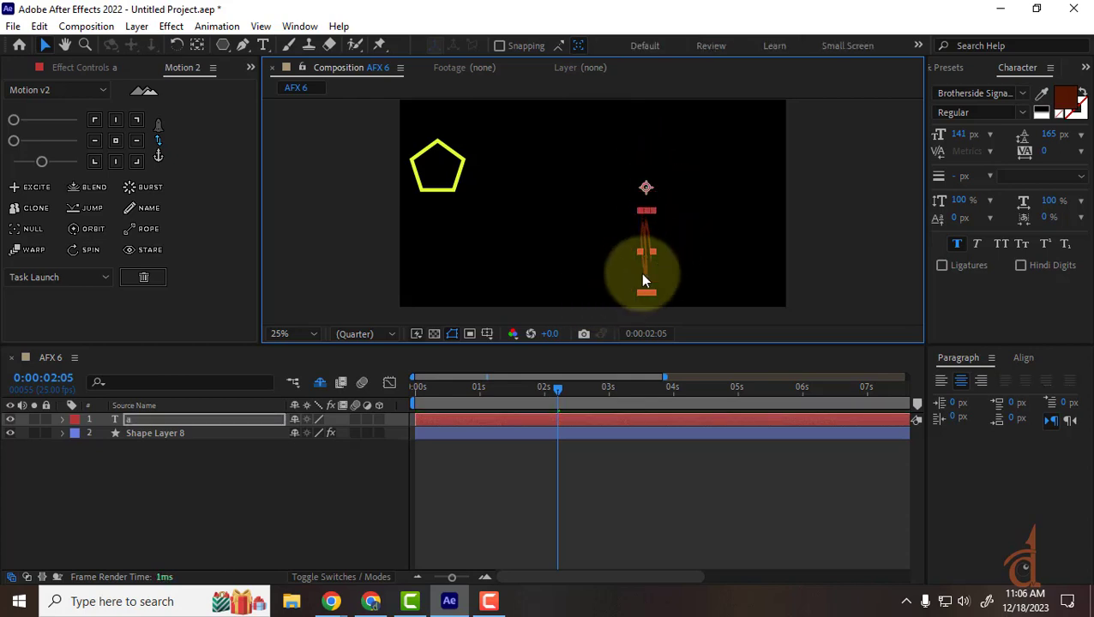
key("ctrl+z")
scroll(647, 205, "up", 3)
scroll(669, 201, "down", 3)
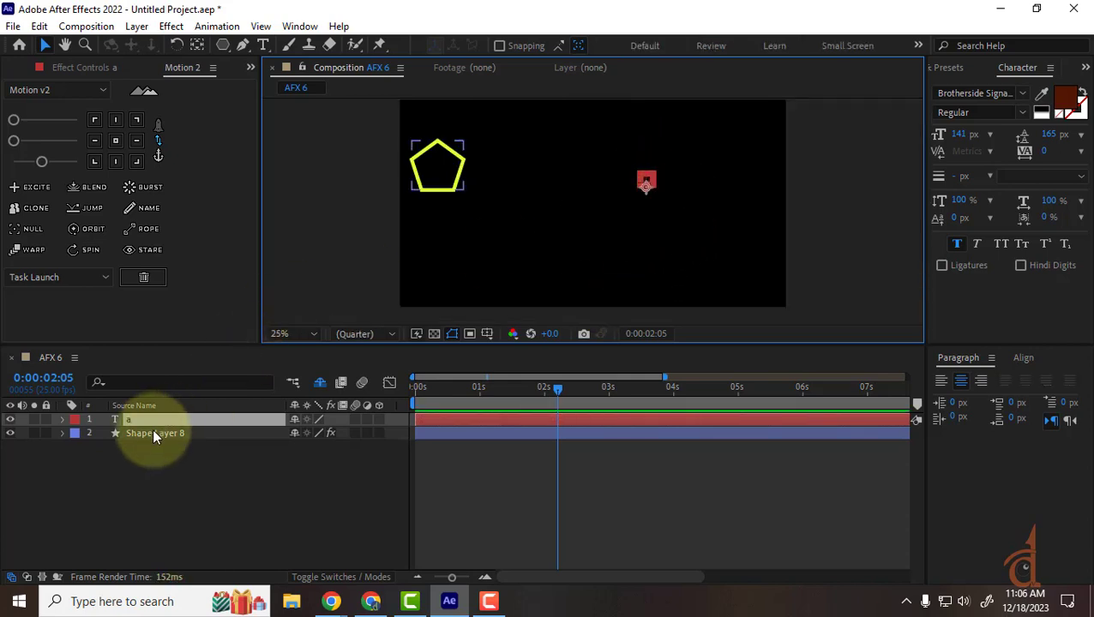
Scale the text "a" to 278% and move it just right of the pentagon, at position 536, 580.
key("s")
left_click_drag(318, 433, 459, 435)
left_click_drag(649, 170, 427, 219)
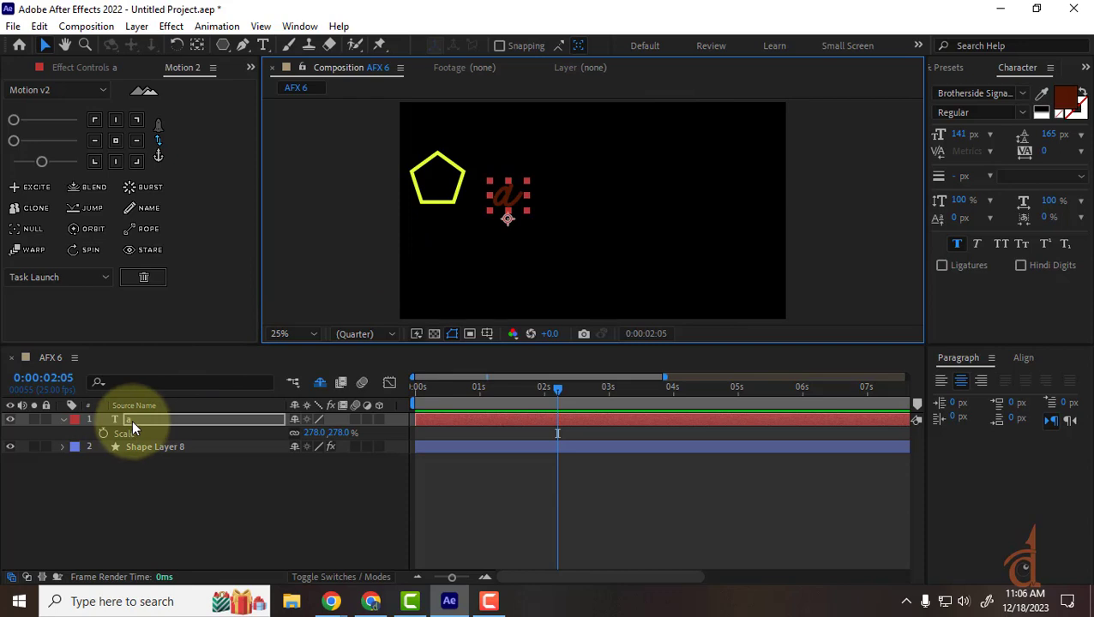
Check the Transform properties of text layer "a" and delete the layer.
left_click(67, 421)
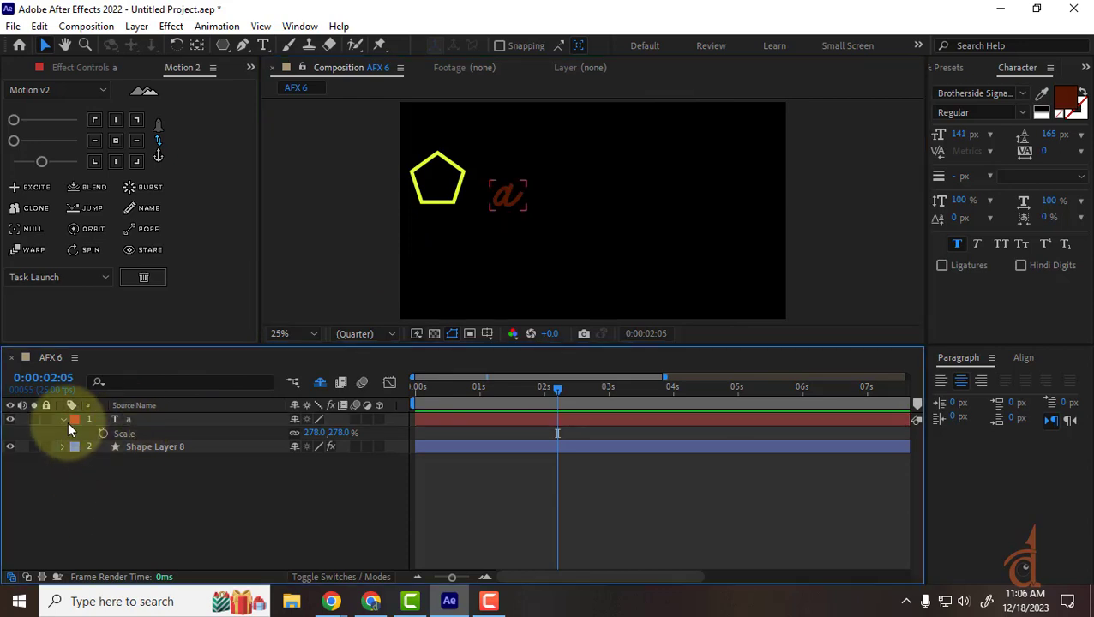
left_click(63, 418)
left_click(63, 418)
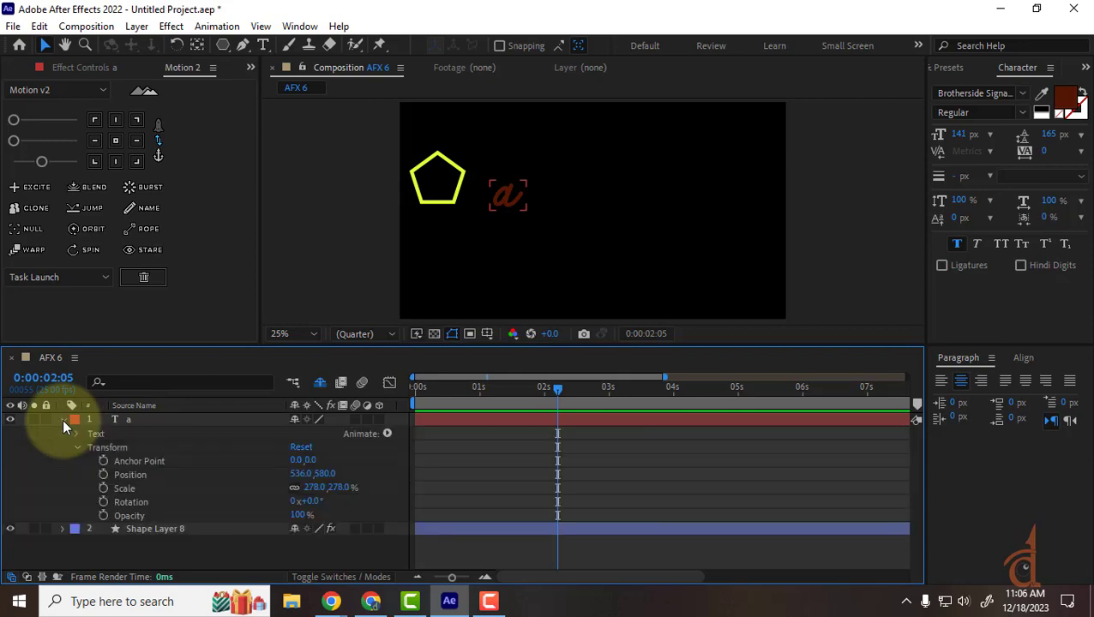
left_click(147, 419)
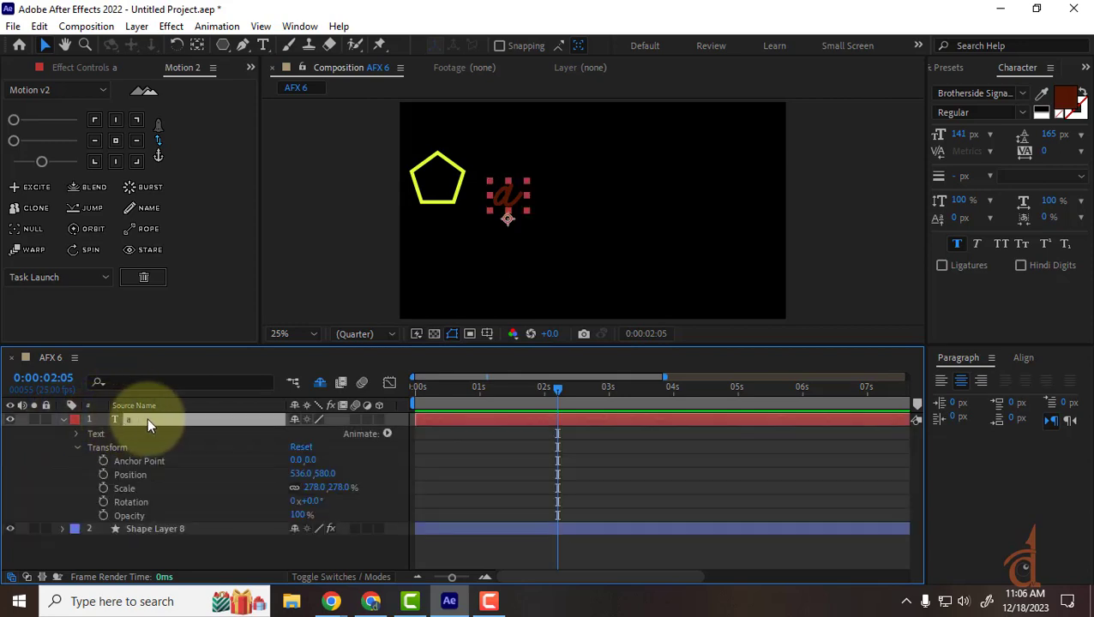
key("Delete")
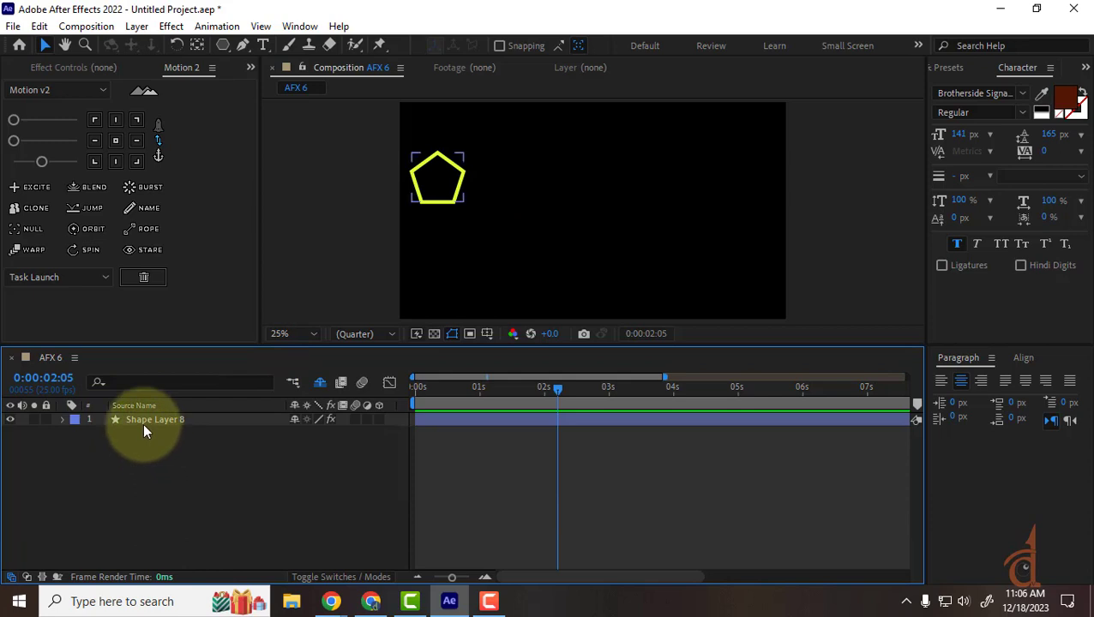
Move the pentagon on Shape Layer 8 to near the centre of the composition.
left_click(144, 421)
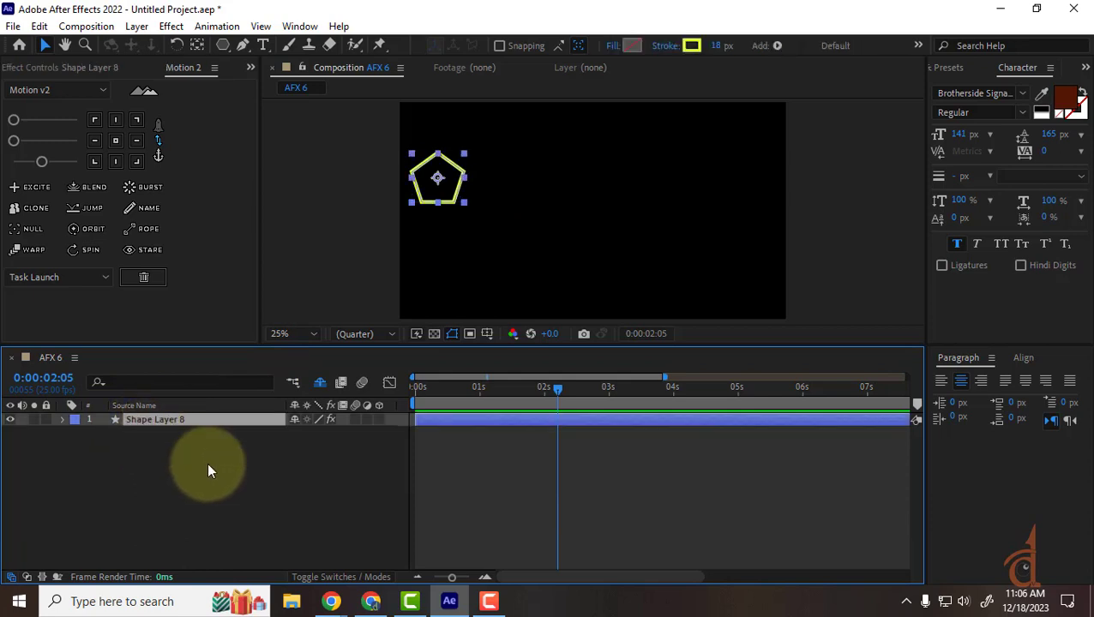
left_click_drag(444, 184, 596, 213)
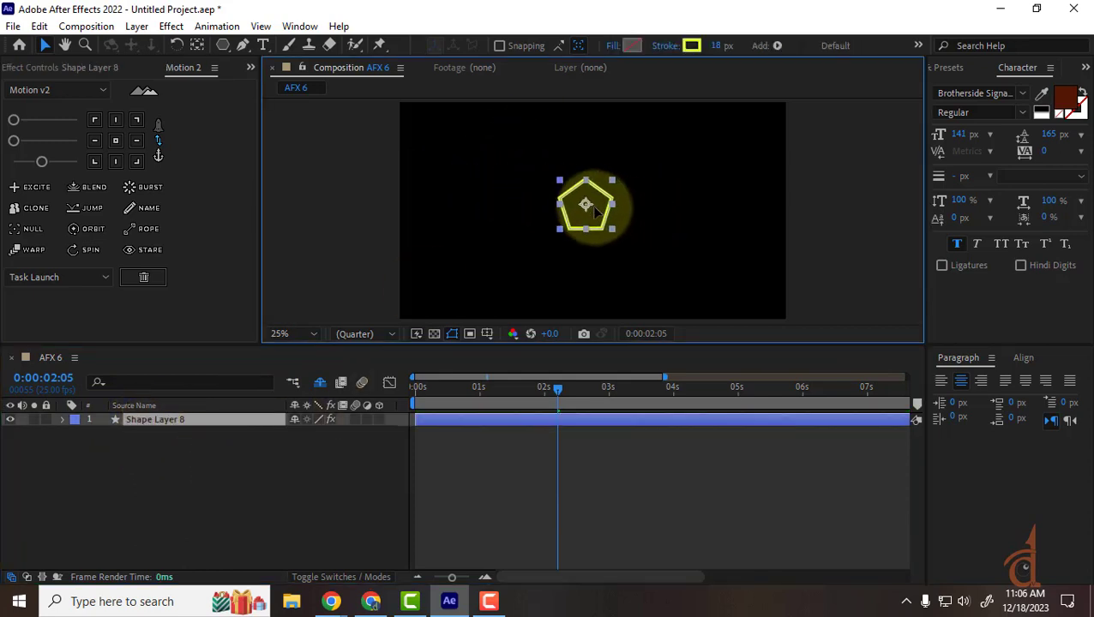
Check Shape Layer 8's Rotation and Stare settings from the timeline start, try changing the Stare Calibrate slider, and undo the change.
left_click_drag(558, 387, 293, 390)
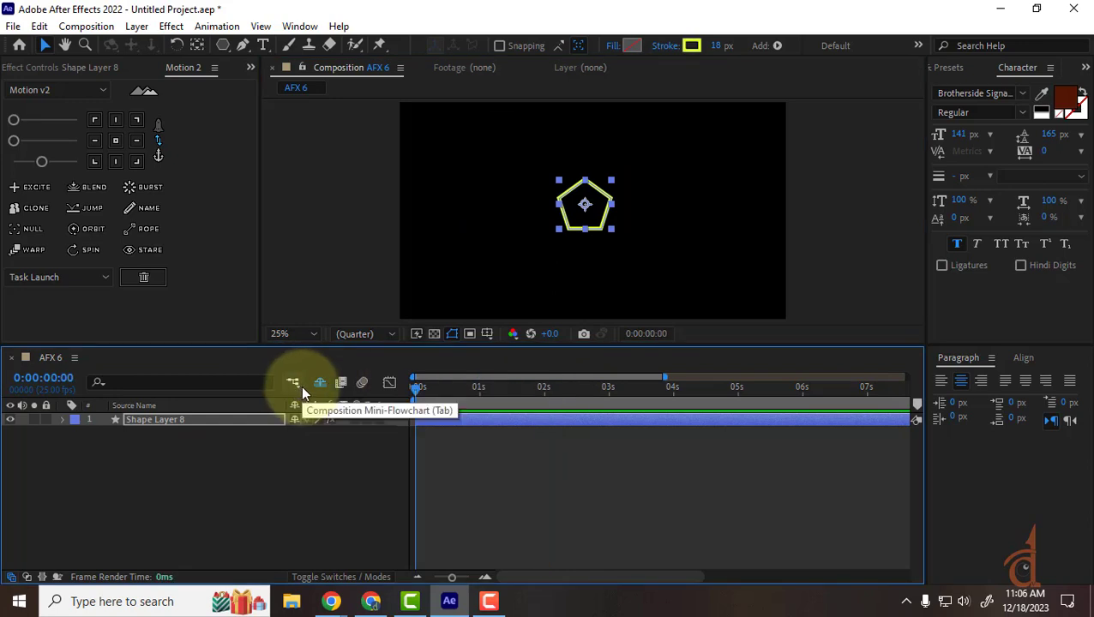
key("r")
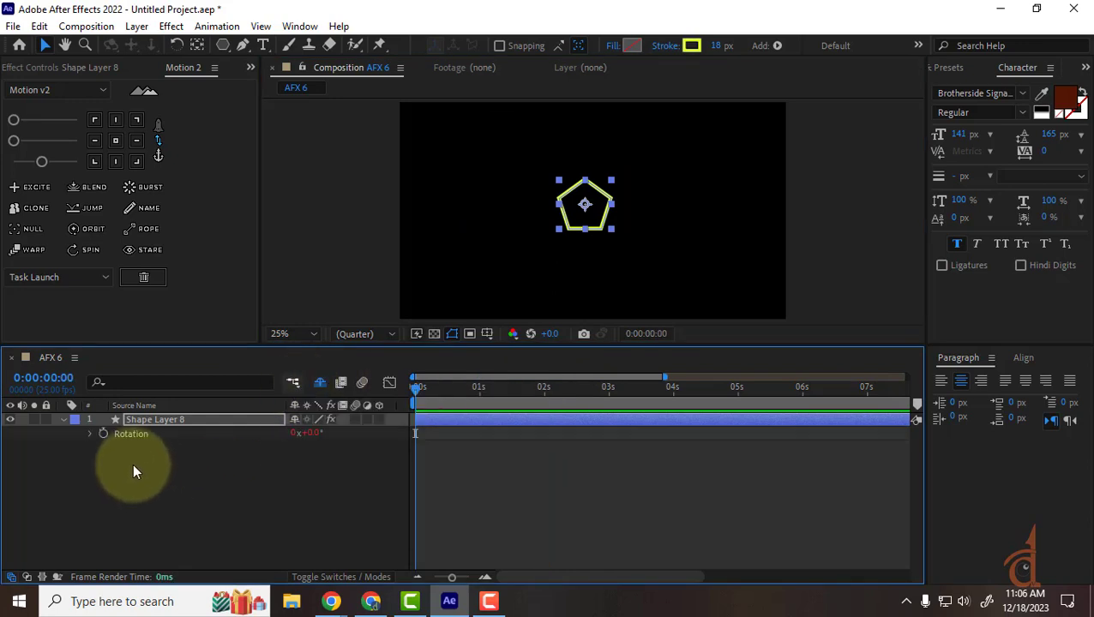
left_click(88, 67)
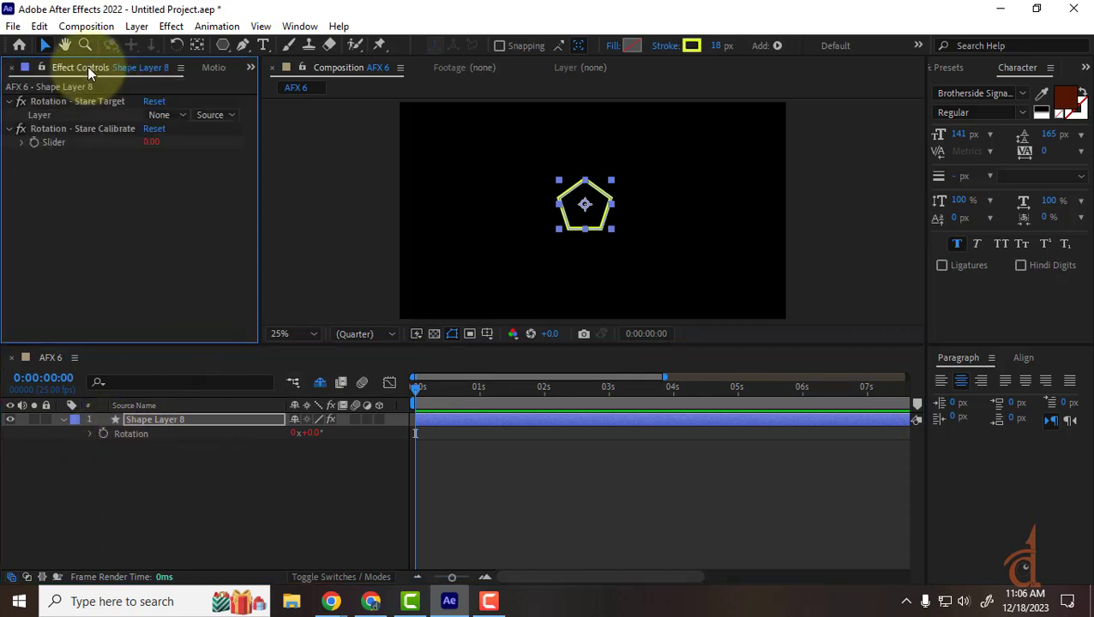
left_click_drag(153, 144, 252, 146)
key("ctrl+z")
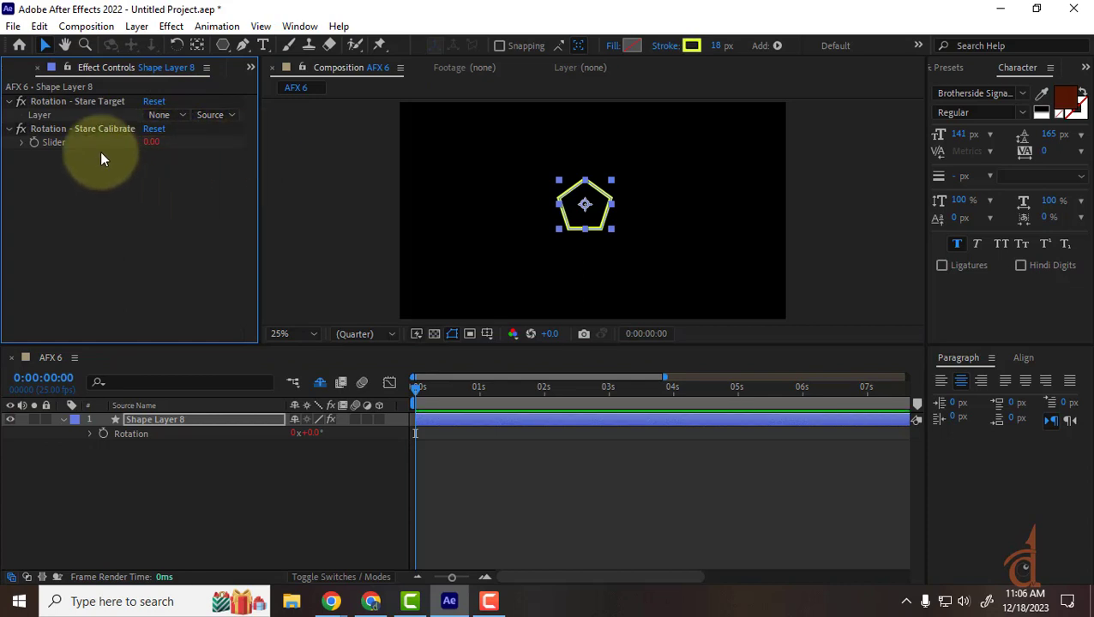
Remove the Motion 2 Stare setup from Shape Layer 8's Rotation property.
left_click(137, 433)
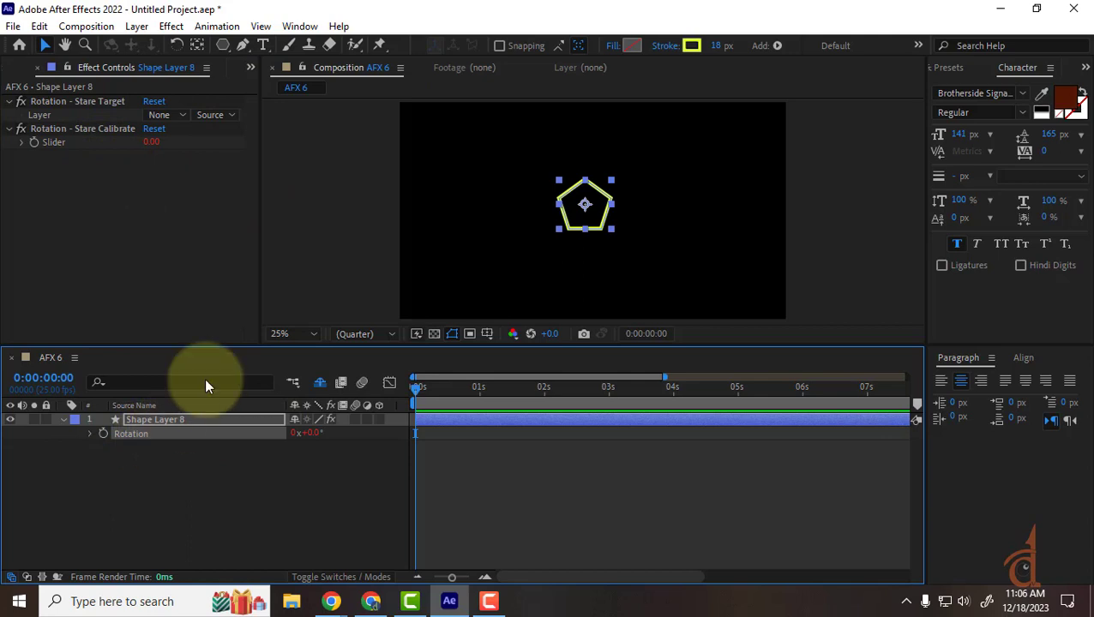
left_click(251, 67)
left_click(297, 122)
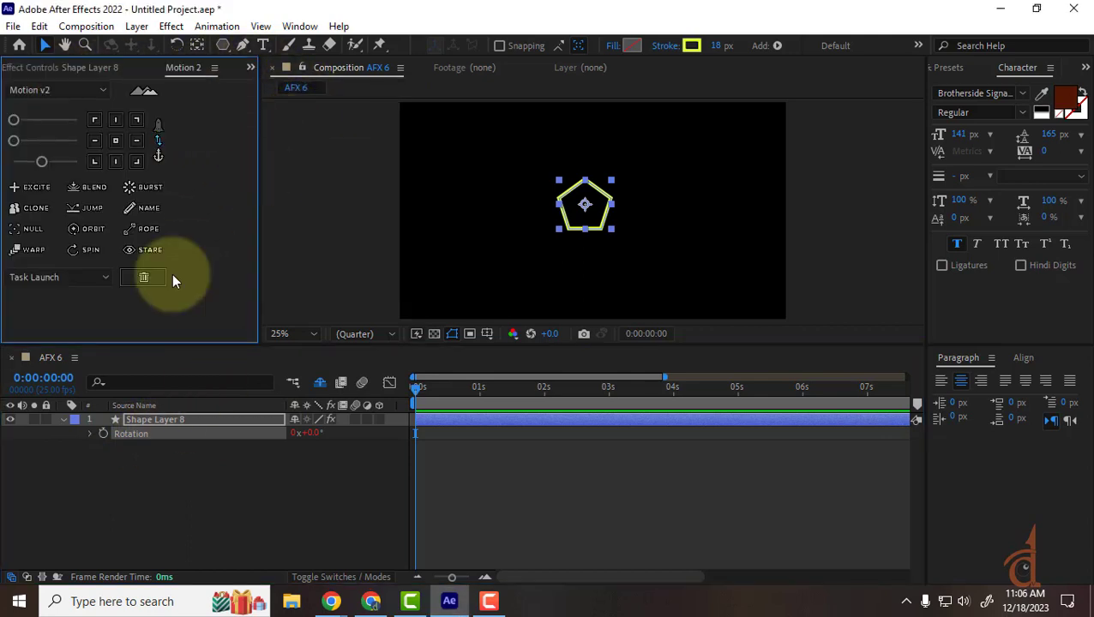
left_click(142, 277)
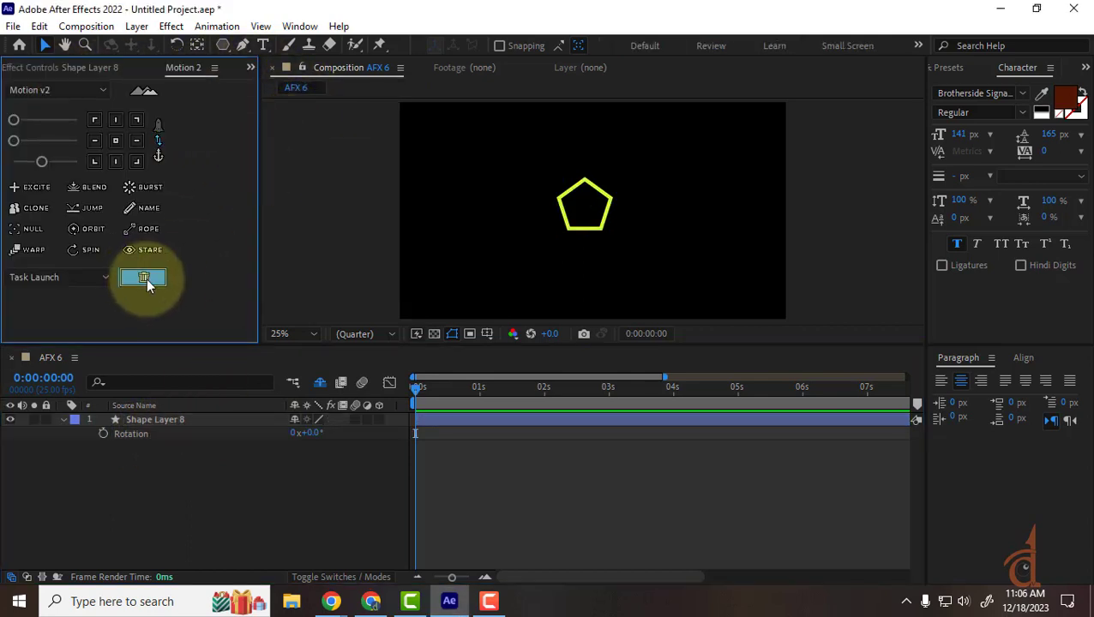
Apply Motion 2 Spin to Shape Layer 8 and preview the pentagon's rotation from the start of the composition.
left_click(157, 424)
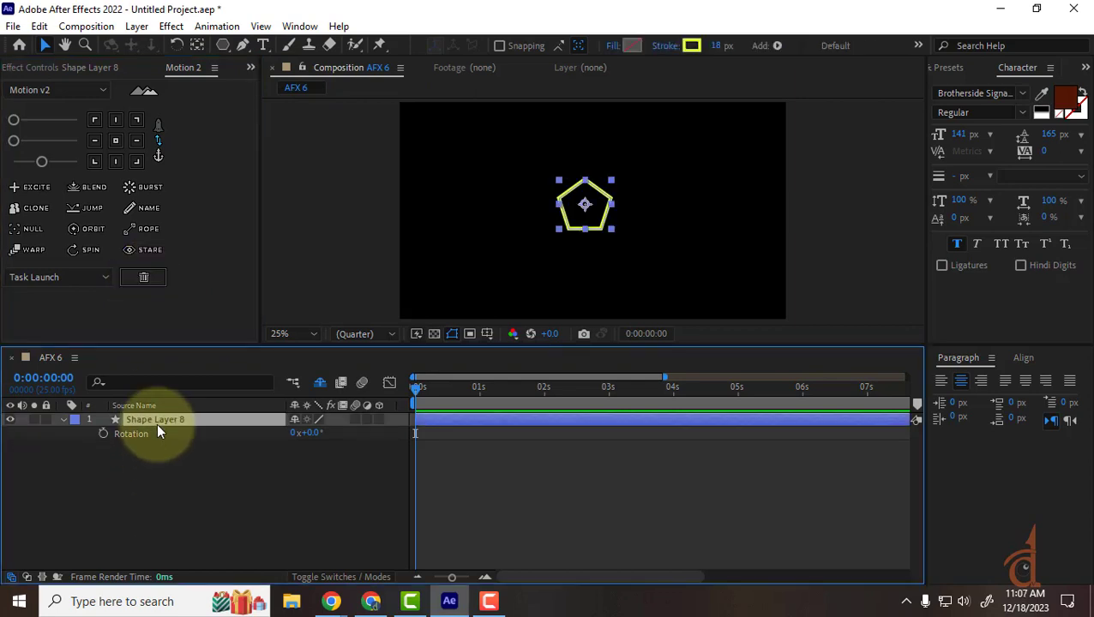
left_click(90, 250)
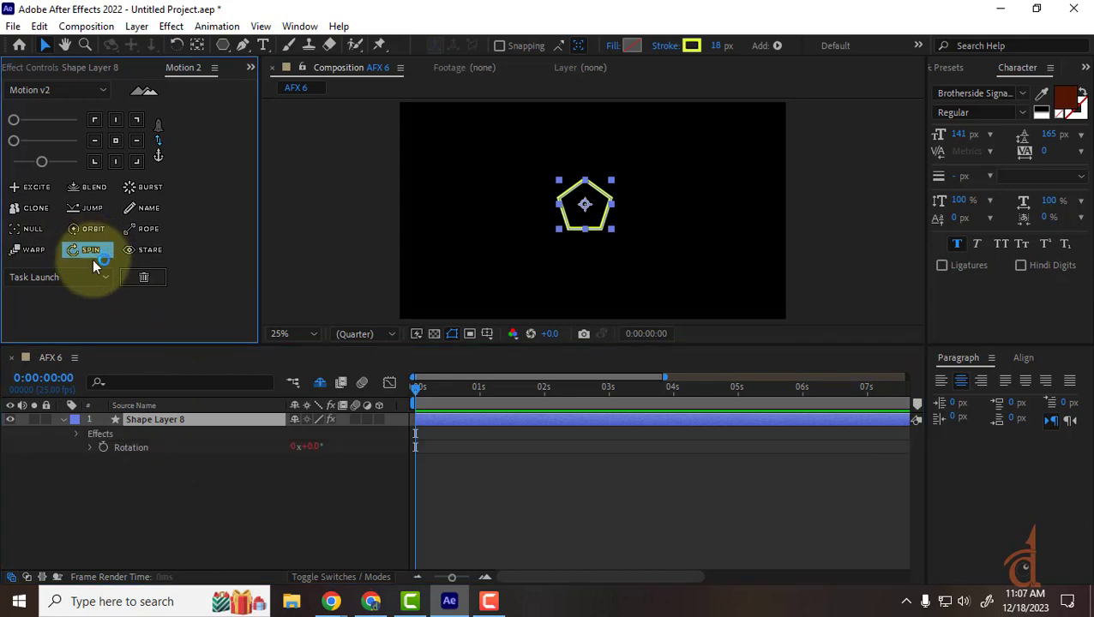
left_click_drag(417, 388, 882, 438)
left_click_drag(451, 577, 434, 577)
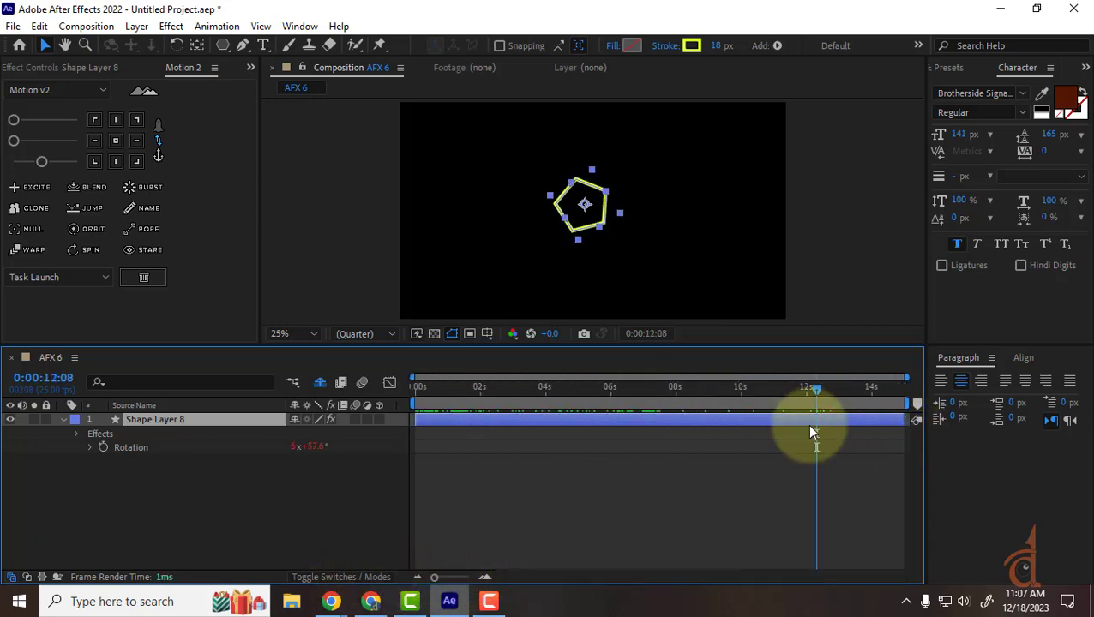
left_click_drag(836, 396, 359, 469)
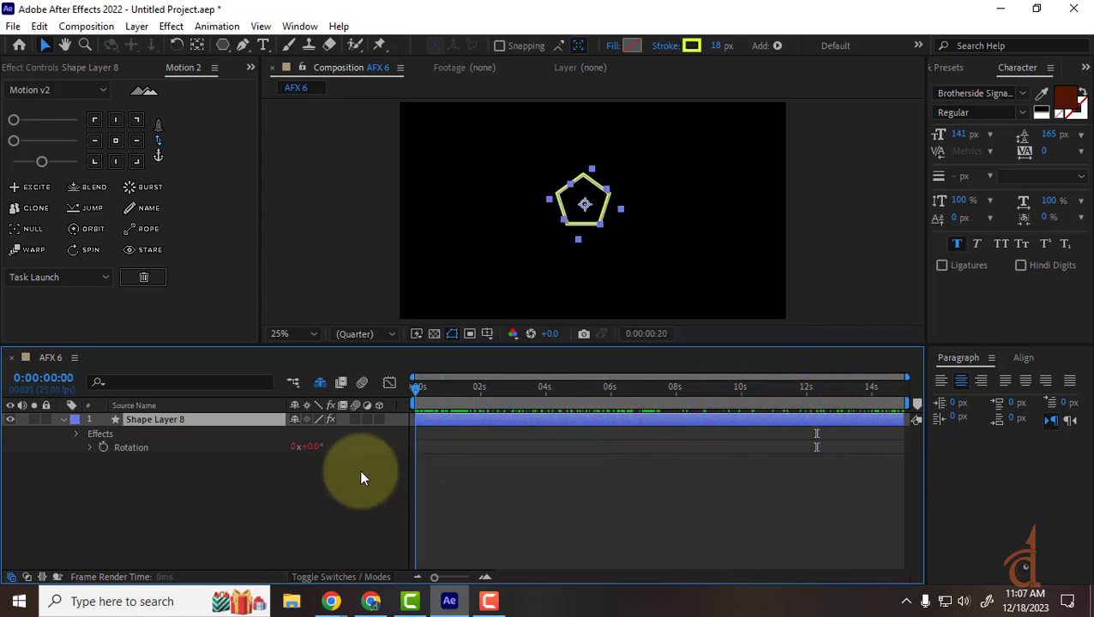
left_click(470, 492)
key("space")
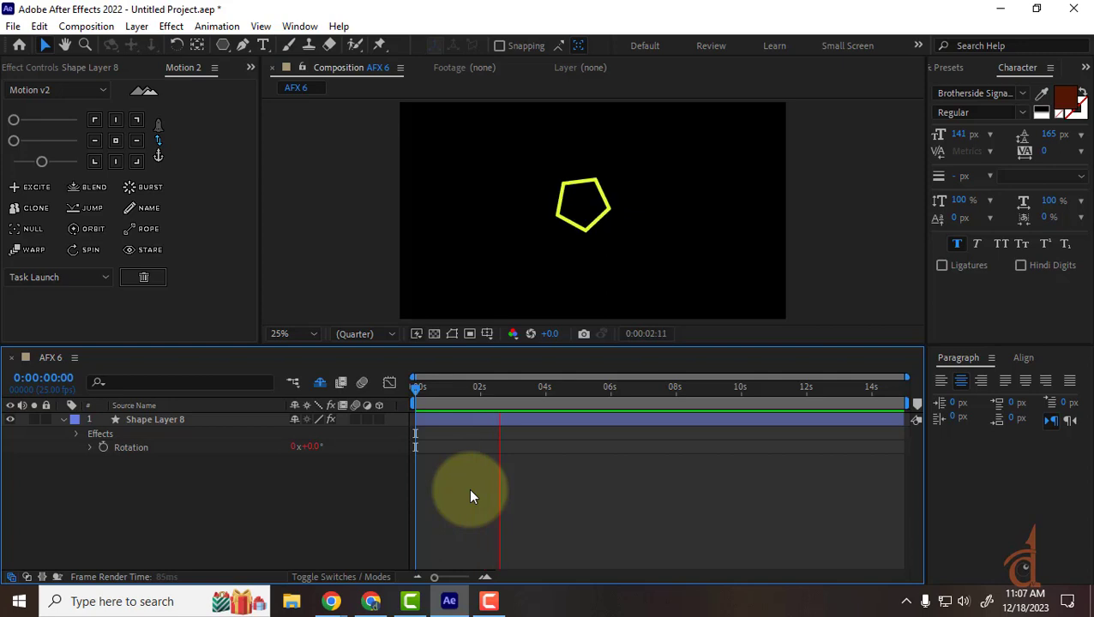
Turn off Spin Direction for Shape Layer 8's Rotation and preview the spin from the start of the composition.
left_click(152, 448)
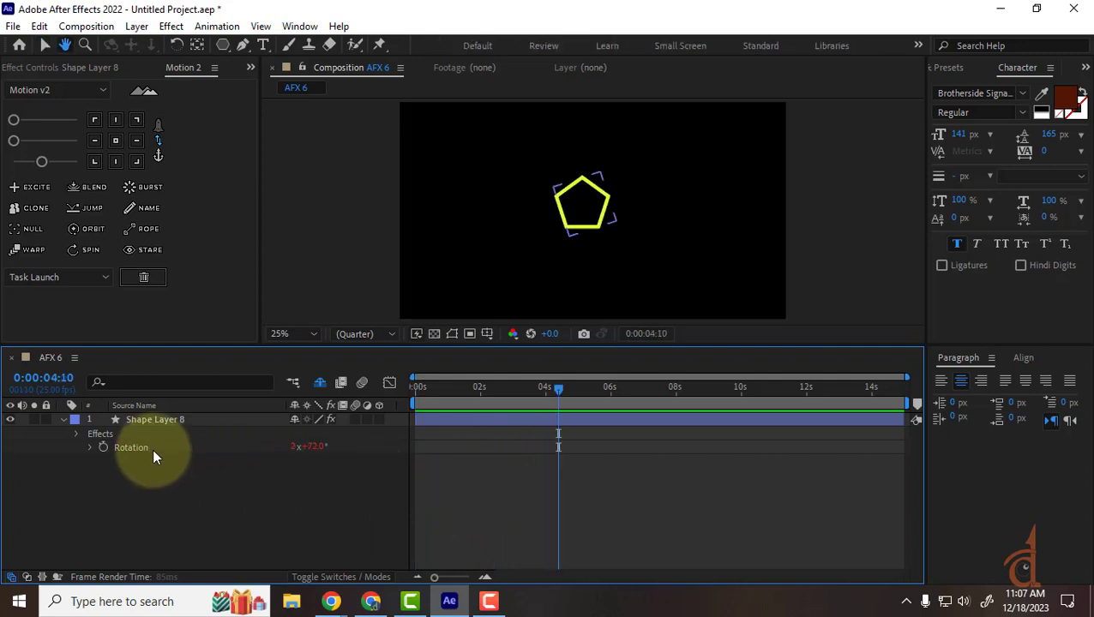
left_click(34, 66)
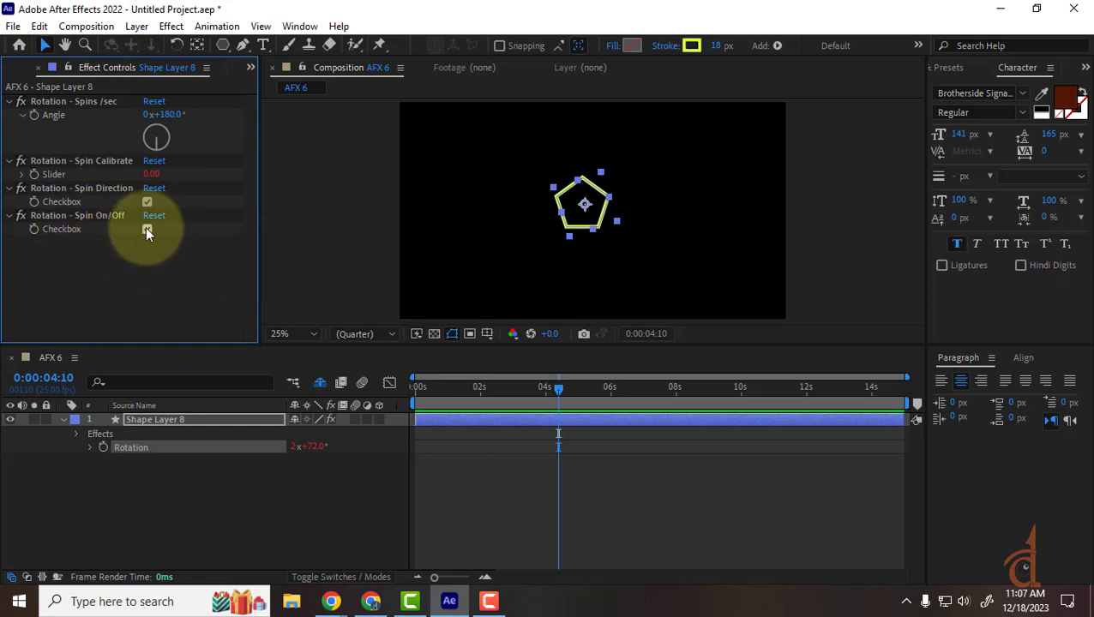
left_click(147, 203)
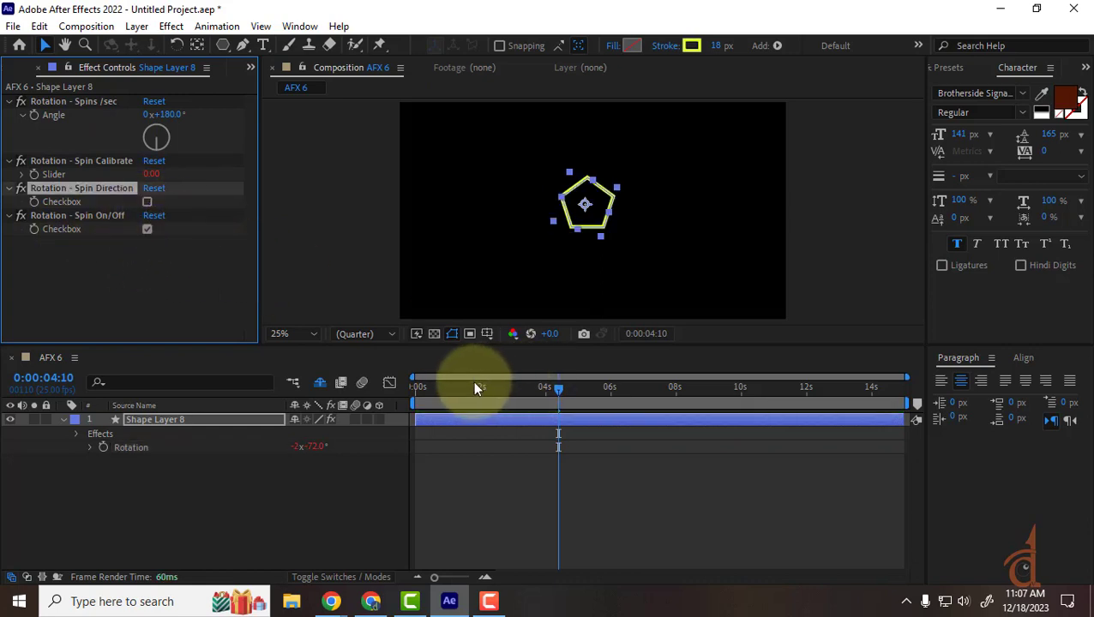
left_click(121, 396)
key("Home")
key("space")
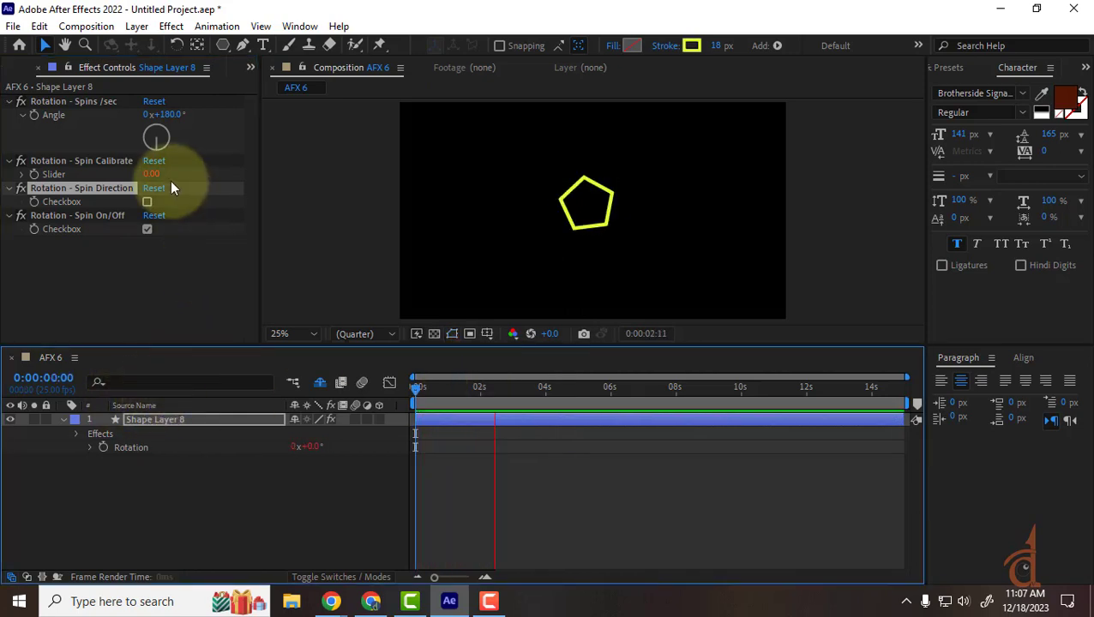
Turn Spin Direction back on for Shape Layer 8 and preview the rotation.
left_click(147, 201)
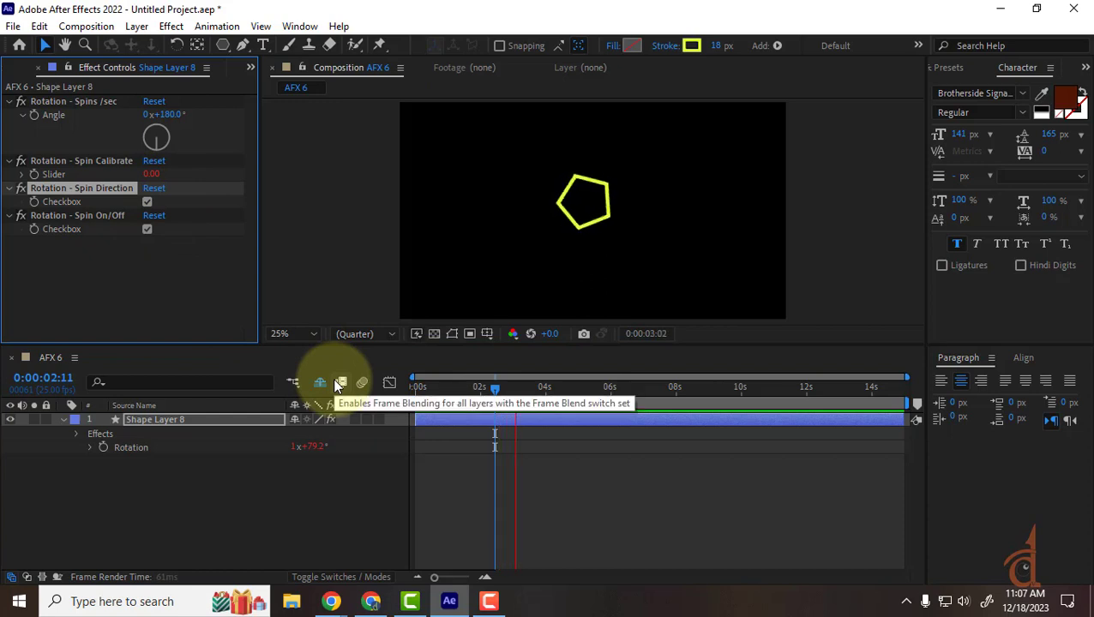
key("space")
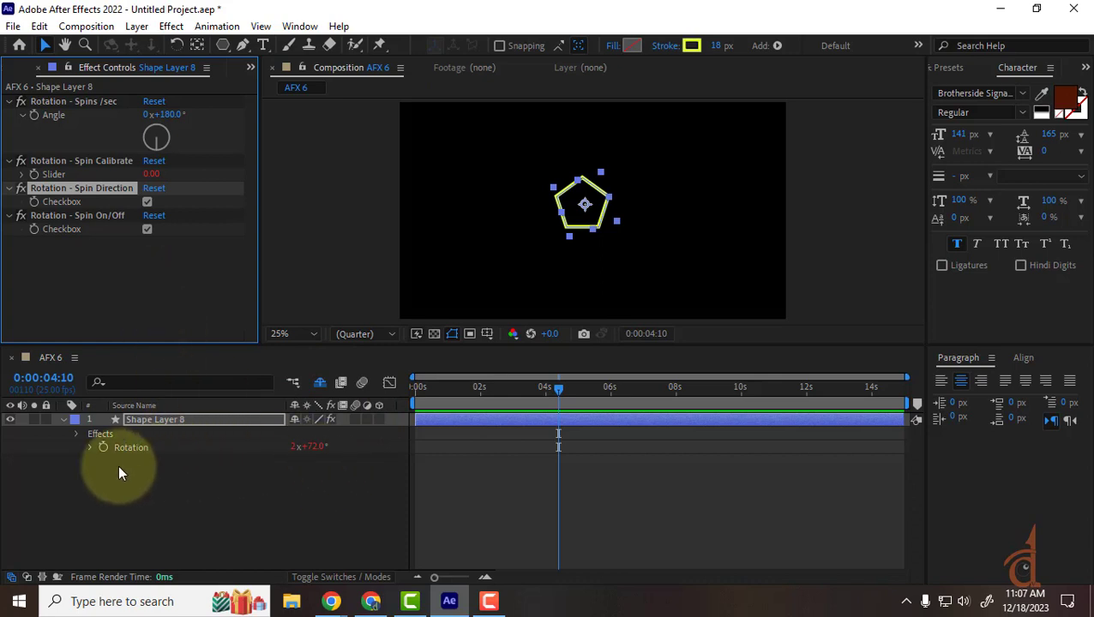
left_click(156, 407)
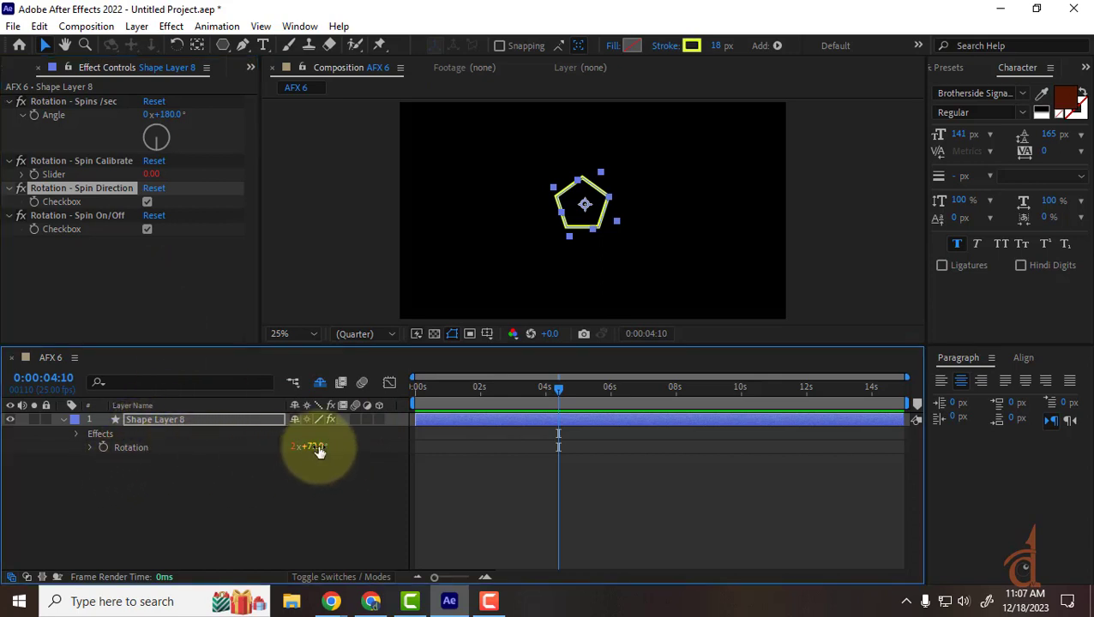
Remove the Motion 2 Spin setup from Shape Layer 8's Rotation property.
left_click(146, 448)
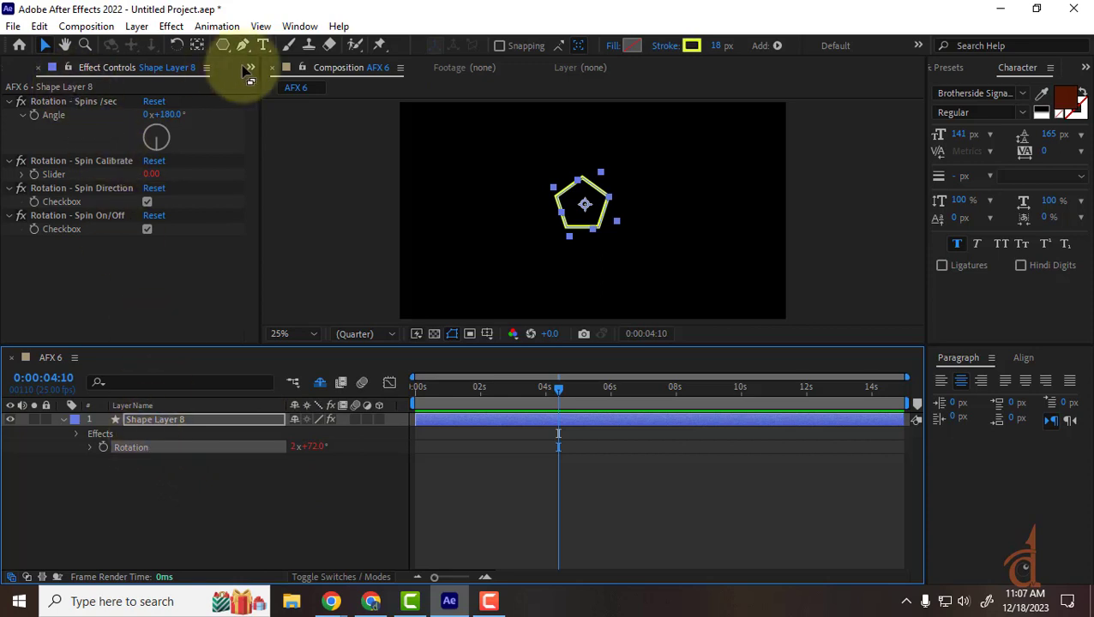
left_click(250, 67)
left_click(291, 122)
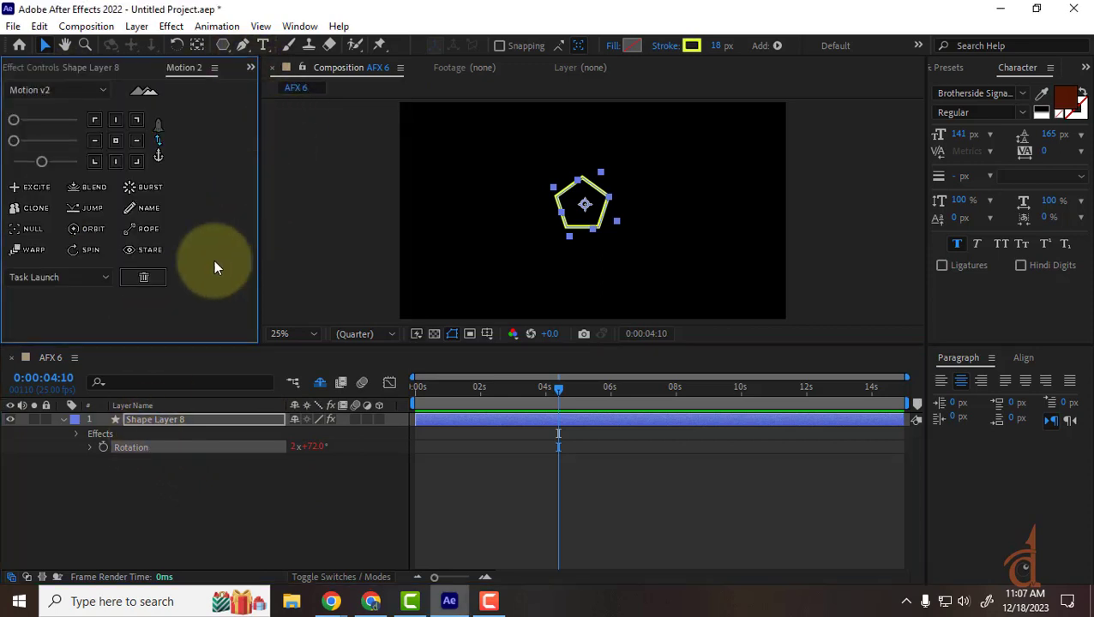
left_click(144, 278)
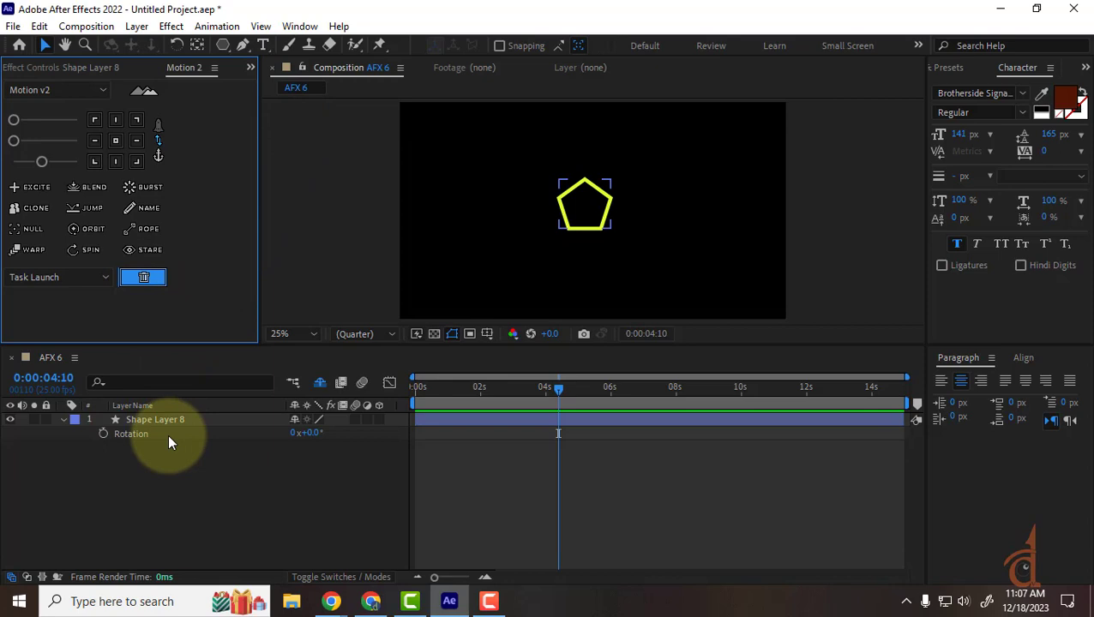
left_click(160, 419)
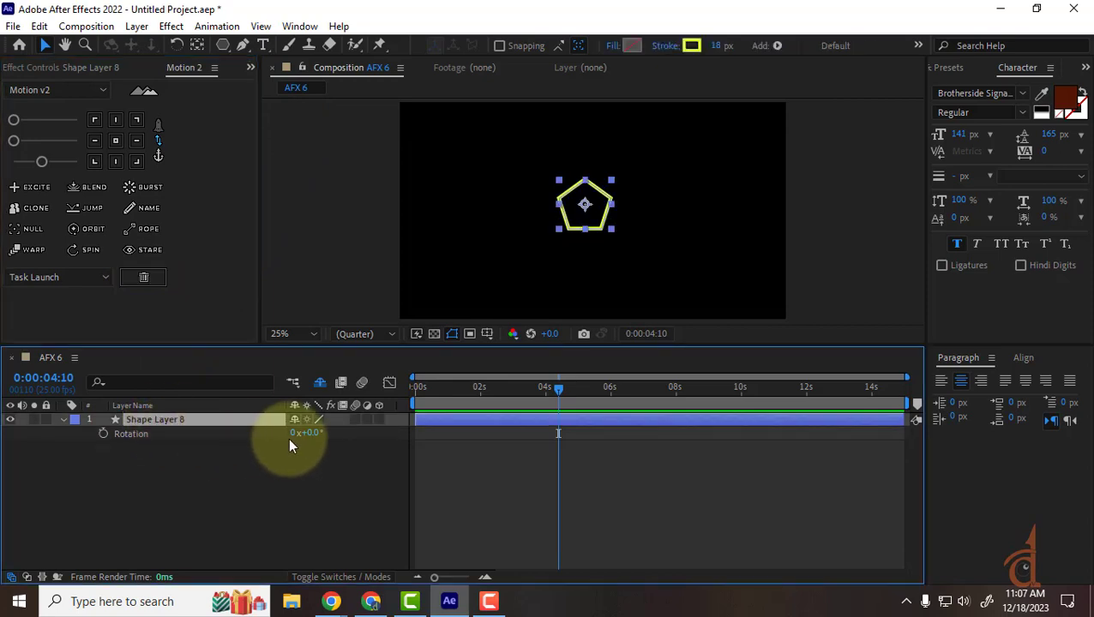
left_click(228, 439)
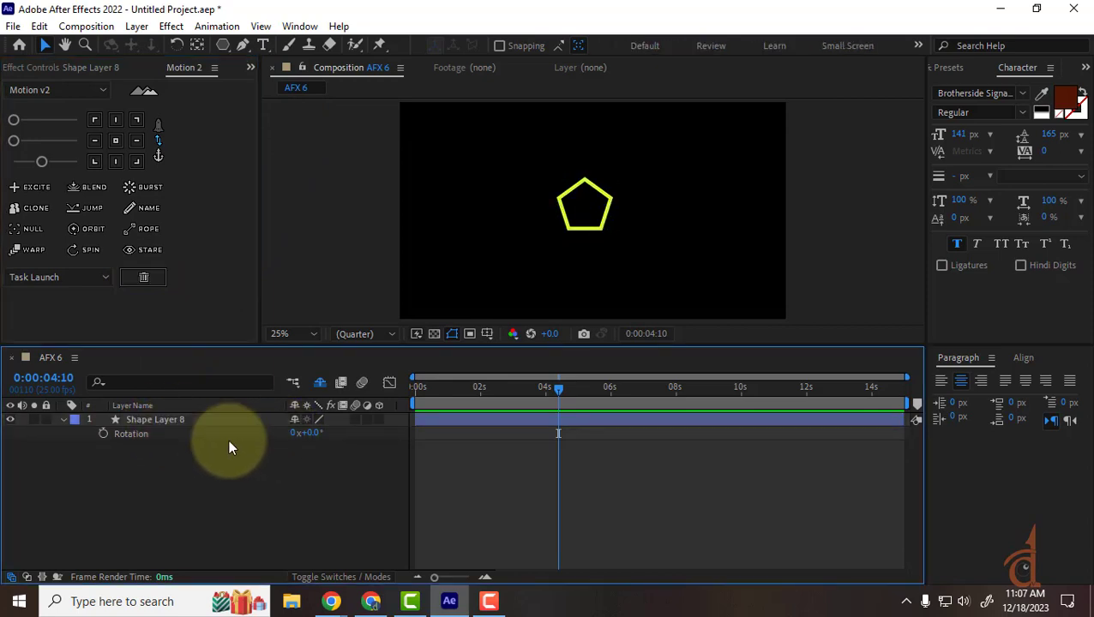
left_click(147, 419)
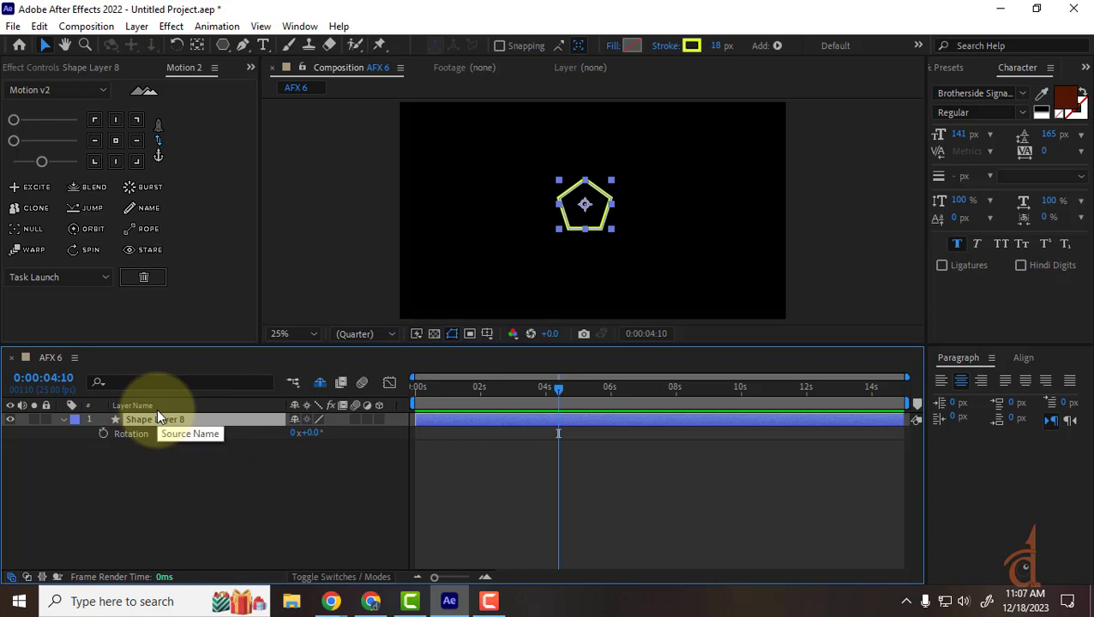
left_click(183, 474)
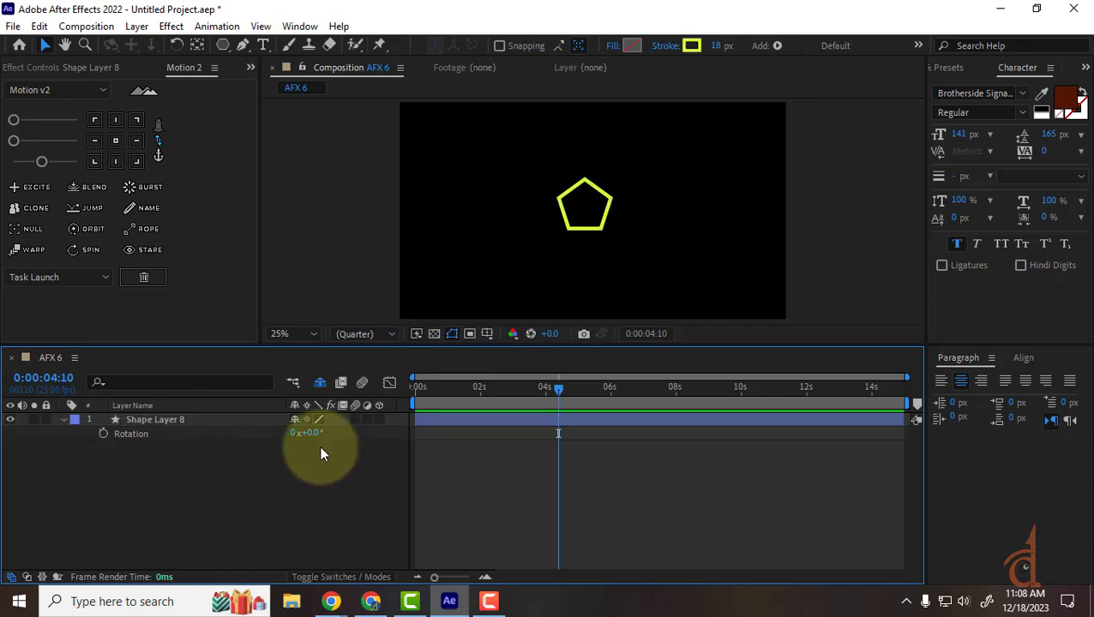
Animate the pentagon's Position along the composition's lower edge, from about 1580, 839 at 0:00:00:00 to about 192, 839 at 0:00:04:10.
left_click(572, 219)
mouse_move(573, 223)
left_mouse_down()
mouse_move(552, 214)
mouse_move(425, 261)
mouse_move(447, 263)
mouse_move(455, 210)
mouse_move(448, 283)
left_mouse_up()
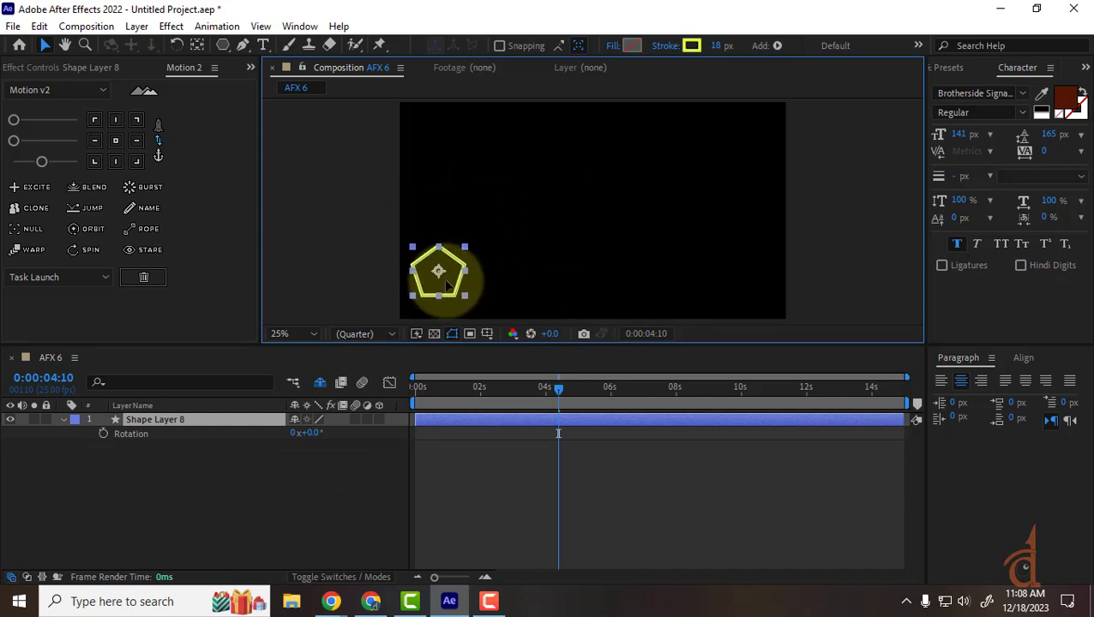
left_click(120, 435)
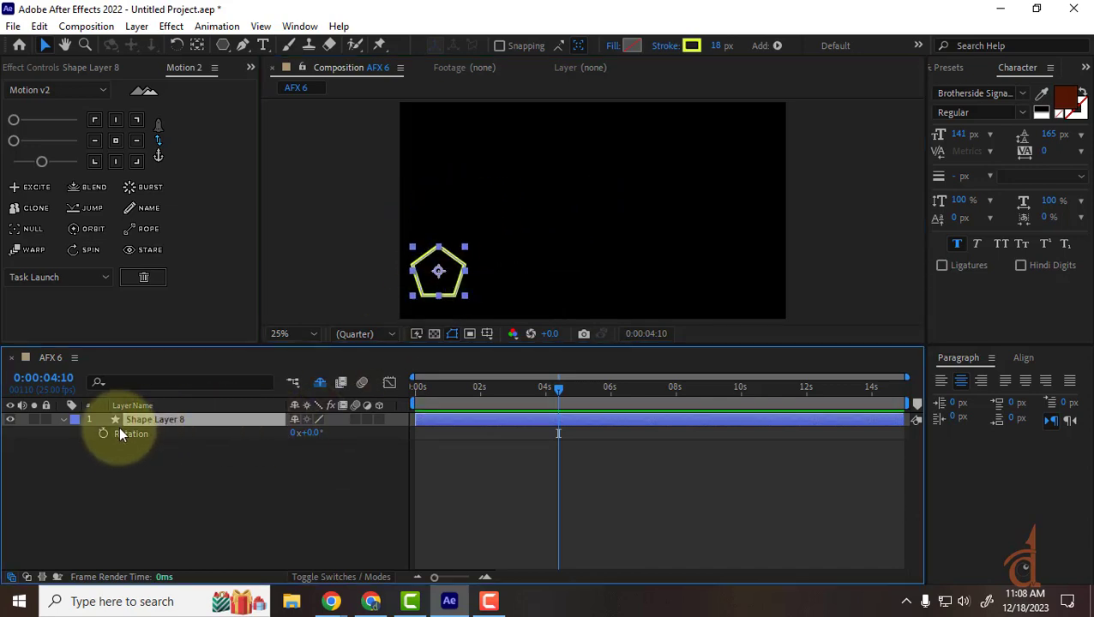
key("alt+shift+p")
left_click_drag(558, 390, 384, 394)
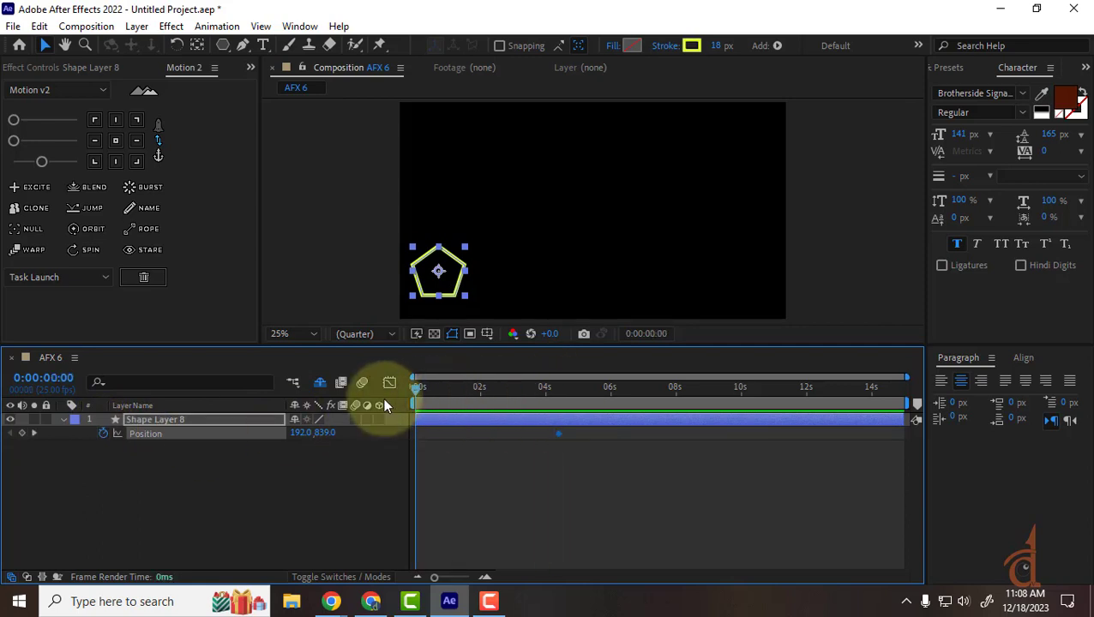
left_click_drag(444, 276, 724, 277)
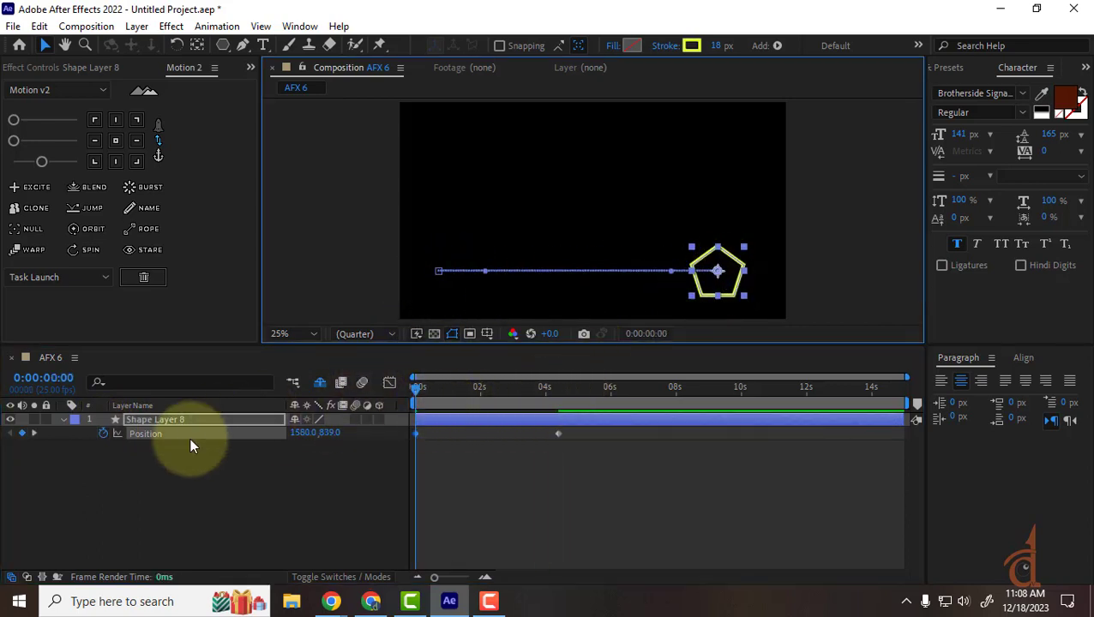
Apply Motion 2 Jump to the pentagon's Position keyframes and scrub through the start of the animation.
left_click(145, 434)
left_click(92, 209)
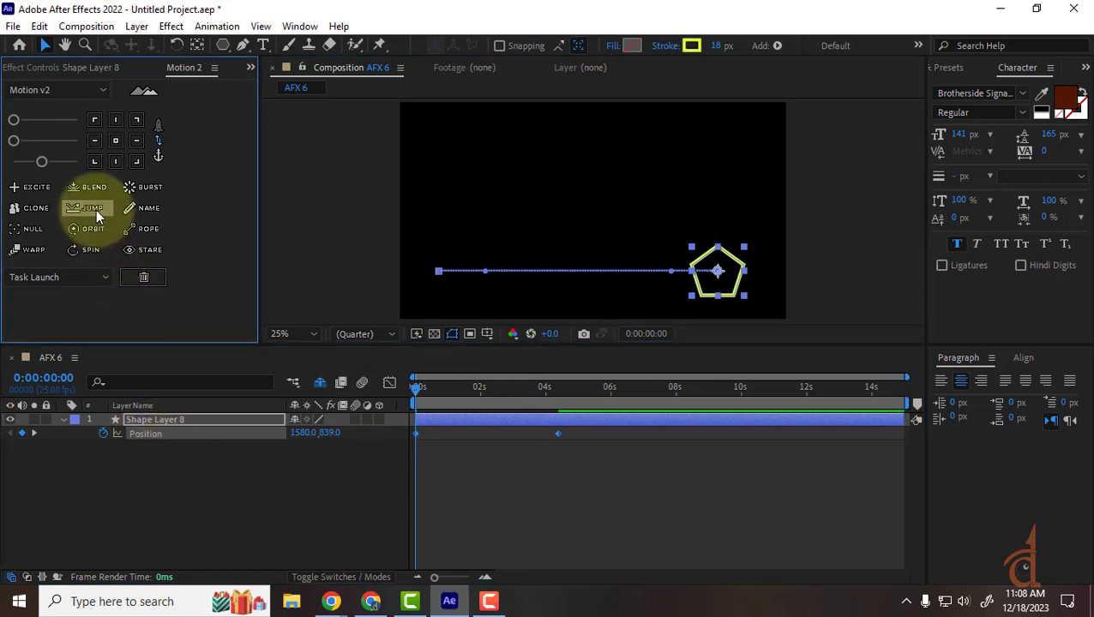
left_click_drag(443, 392, 307, 399)
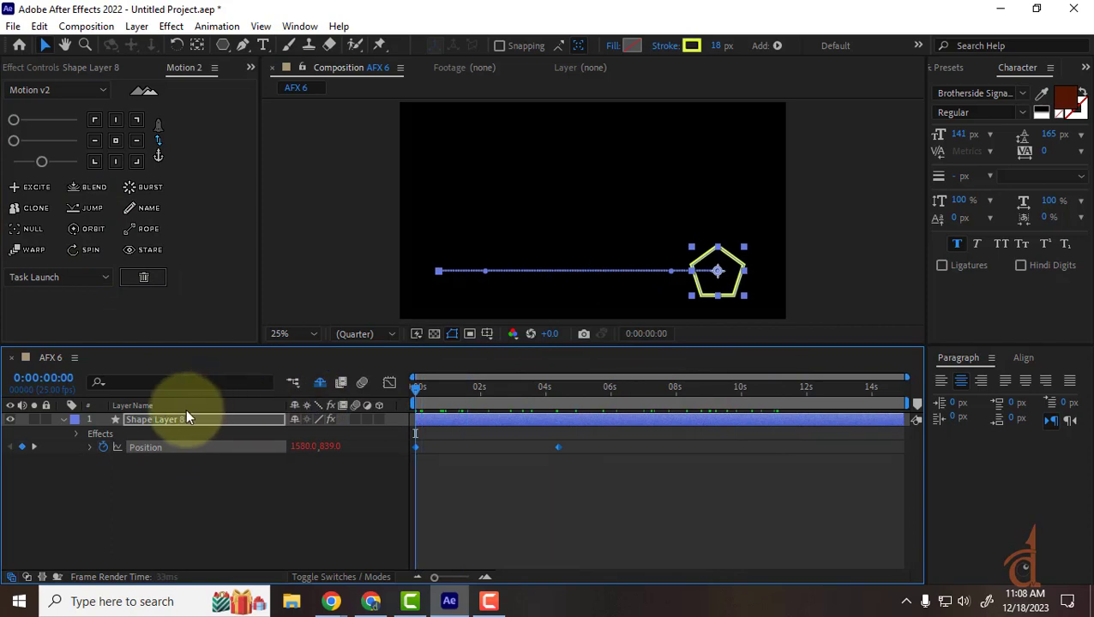
Move the pentagon's starting Position at 0:00:00:00 to about 1520, 227 in the composition's upper right, and open the layer's Jump settings.
left_click_drag(732, 273, 713, 171)
left_click(388, 504)
left_click(464, 419)
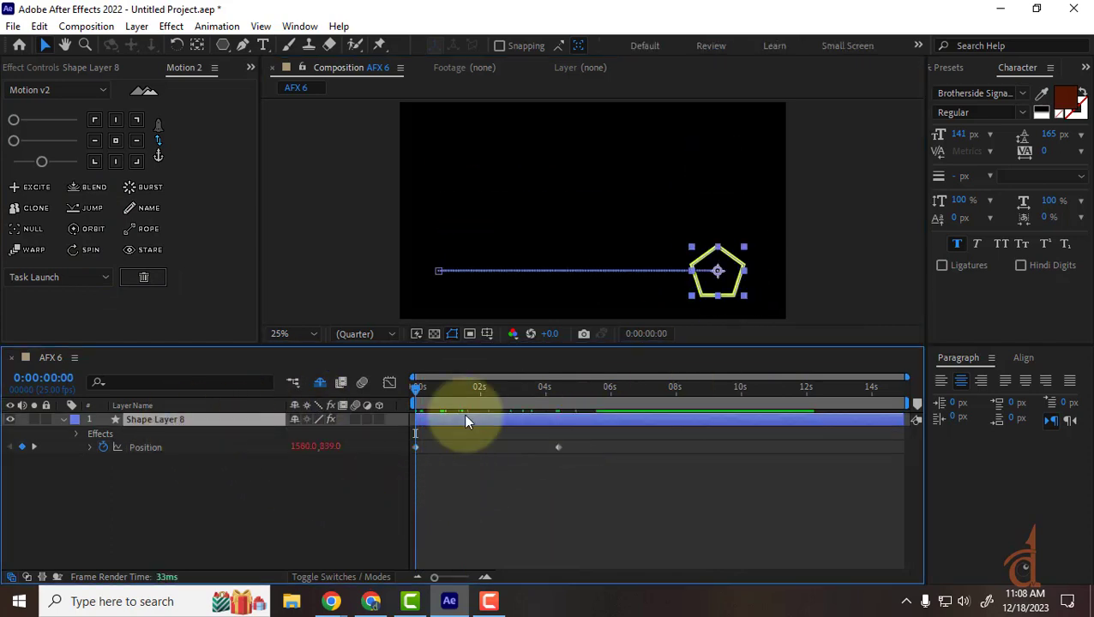
left_click_drag(720, 270, 706, 117)
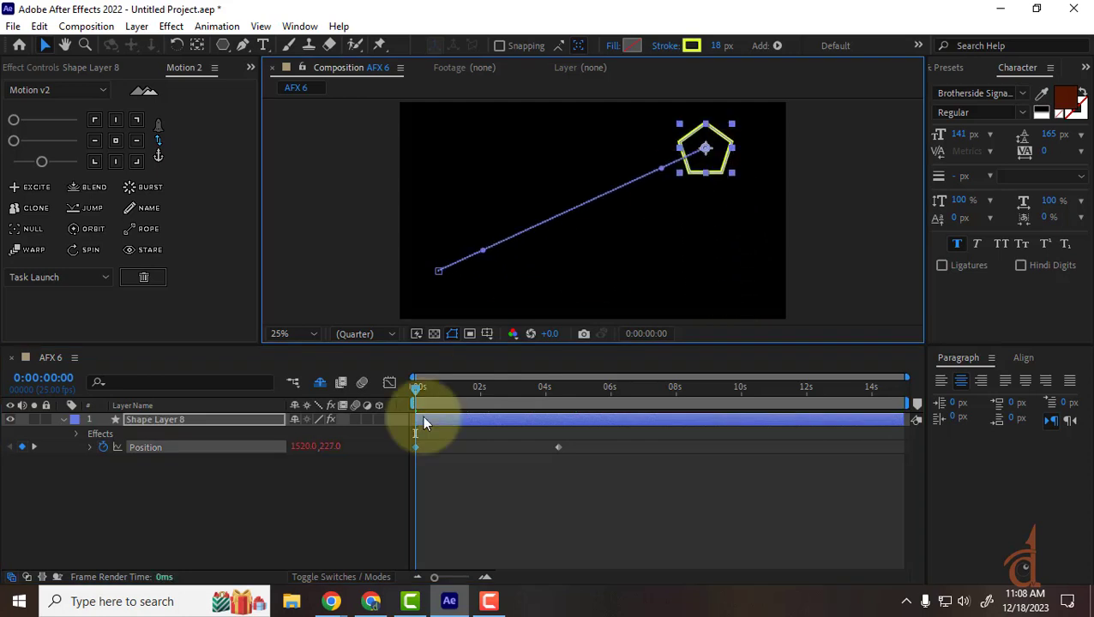
left_click(78, 66)
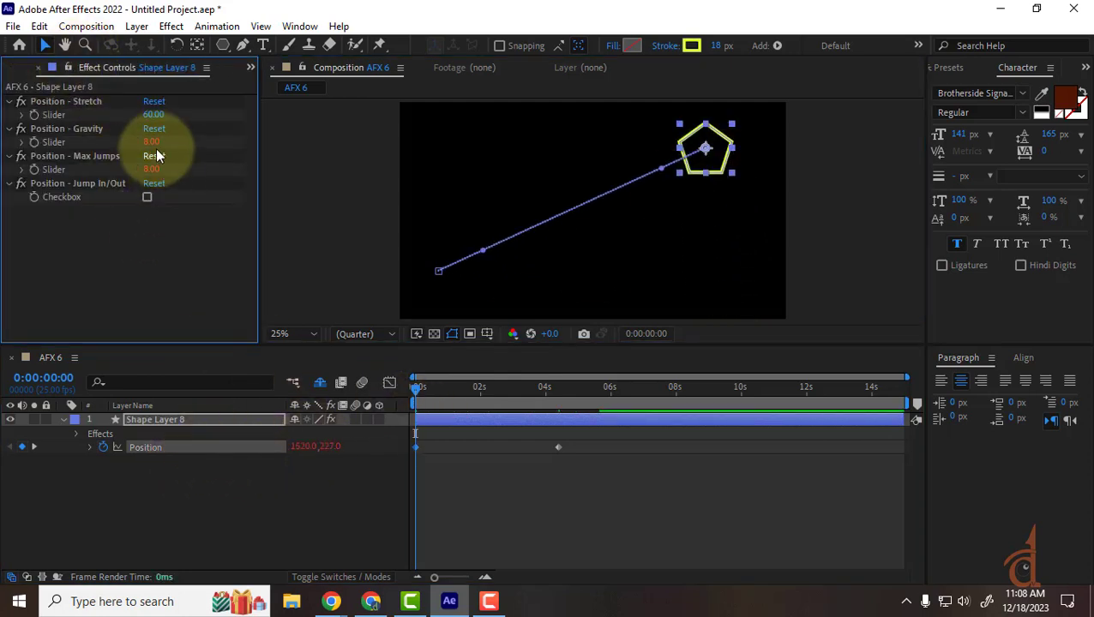
Set the Position - Gravity slider to 100 and preview the pentagon's jump animation.
left_click_drag(151, 143, 232, 147)
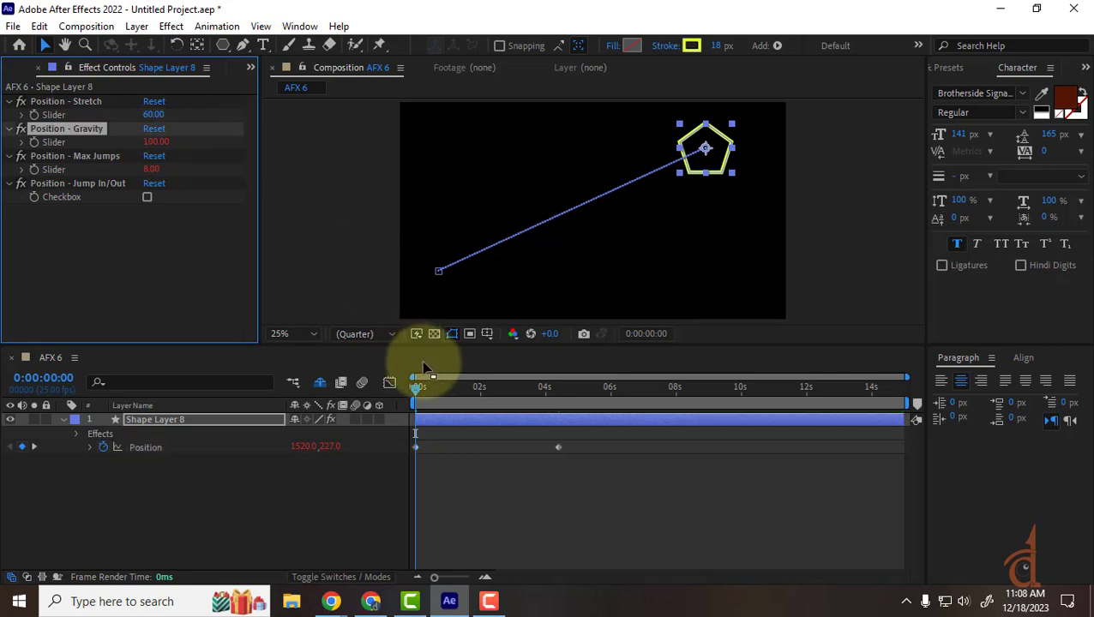
key("space")
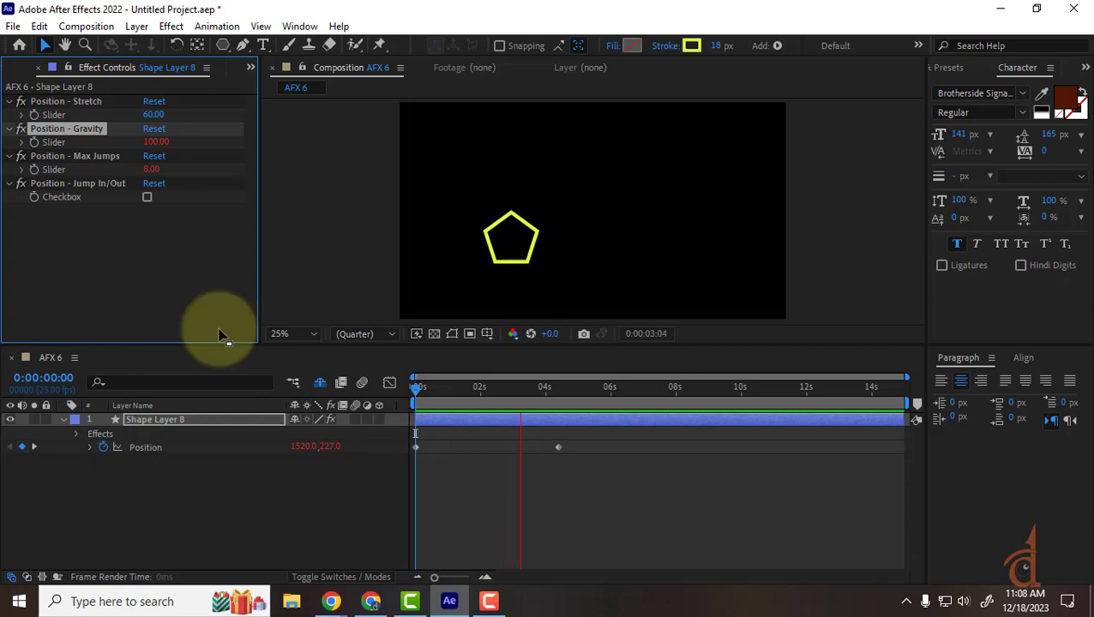
key("space")
Enable the Position - Jump In/Out checkbox, preview the animation, and return to 0:00:00:00.
left_click(147, 197)
left_click(448, 379)
key("Home")
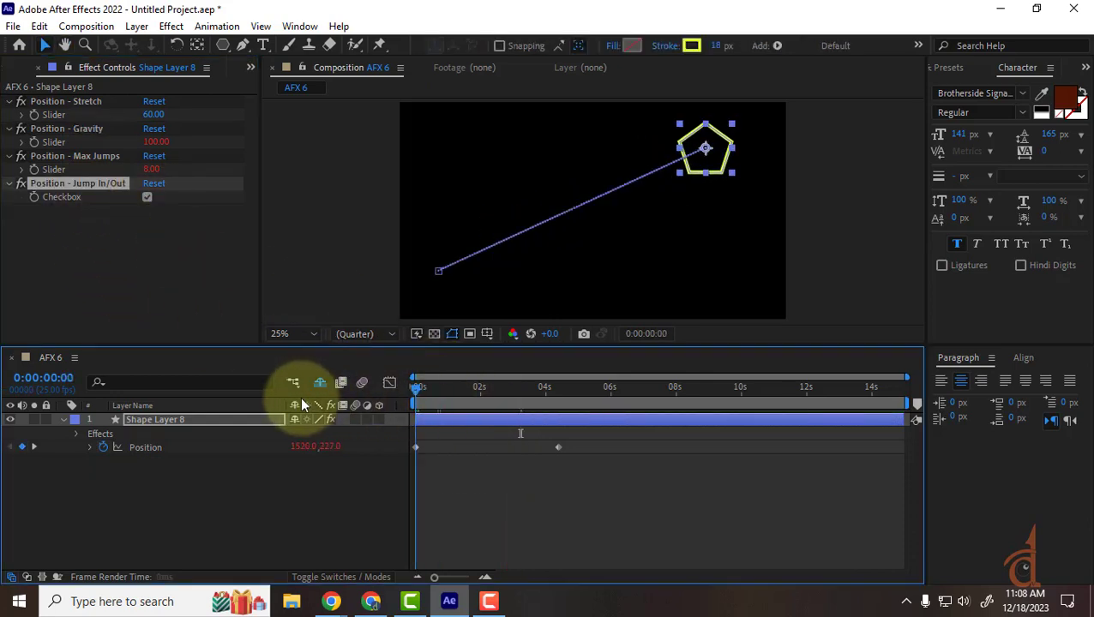
key("space")
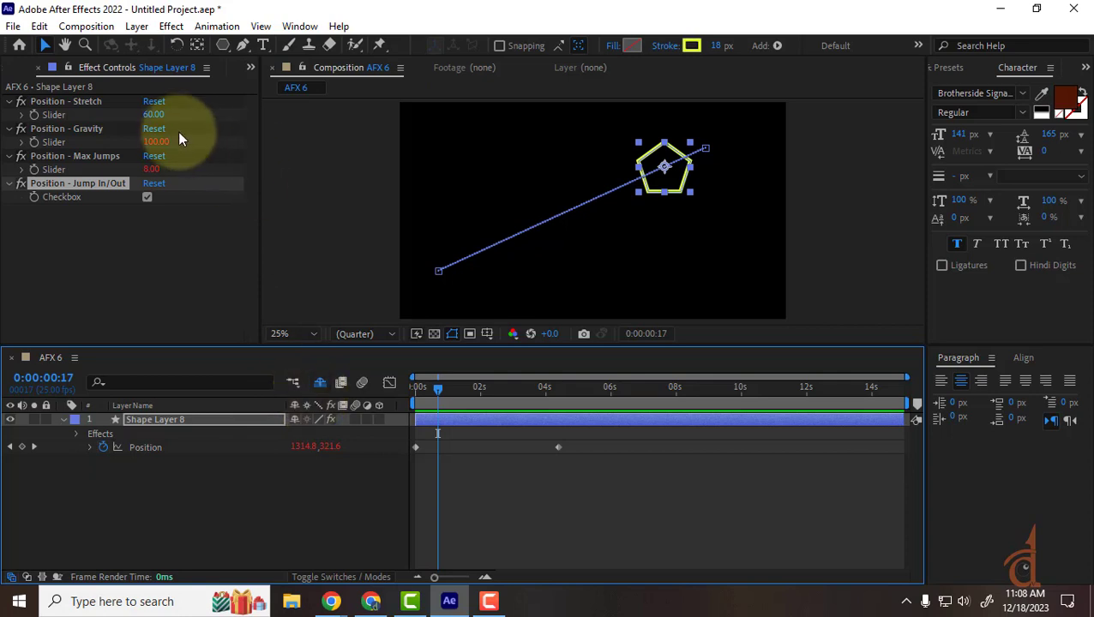
left_click(163, 418)
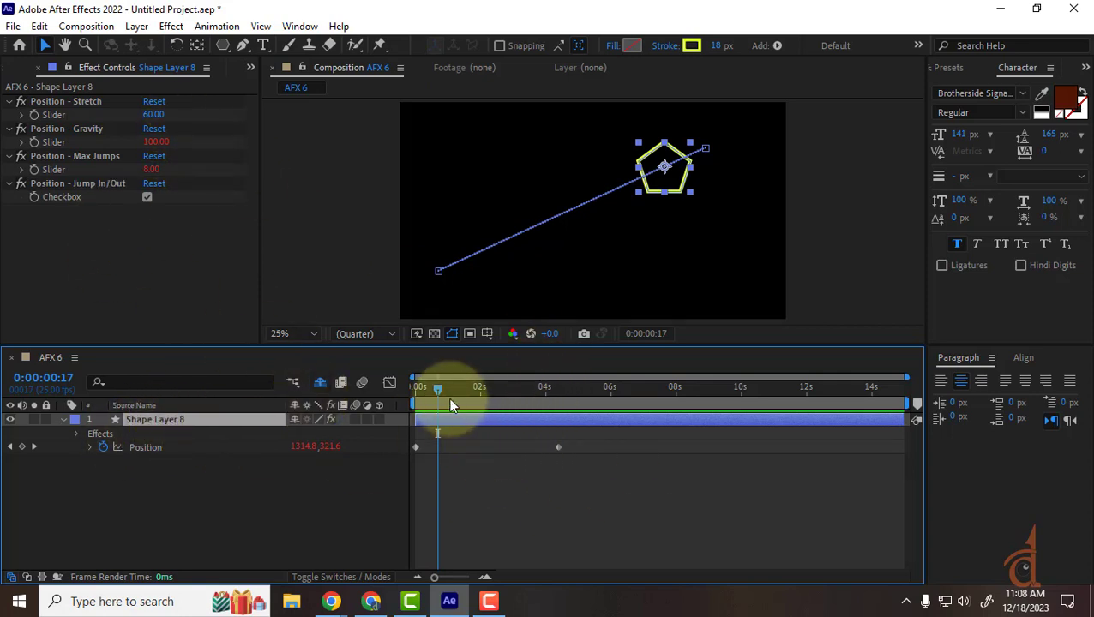
left_click_drag(435, 403, 257, 434)
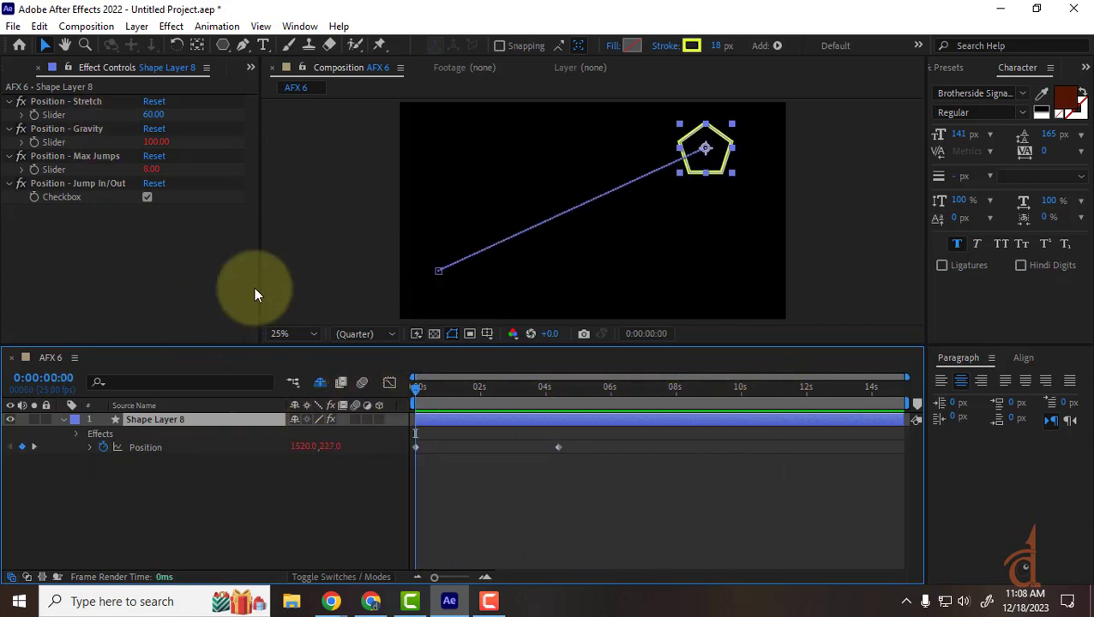
Remove the Motion 2 Jump setup from Shape Layer 8's Position property and deselect the layer.
left_click(25, 68)
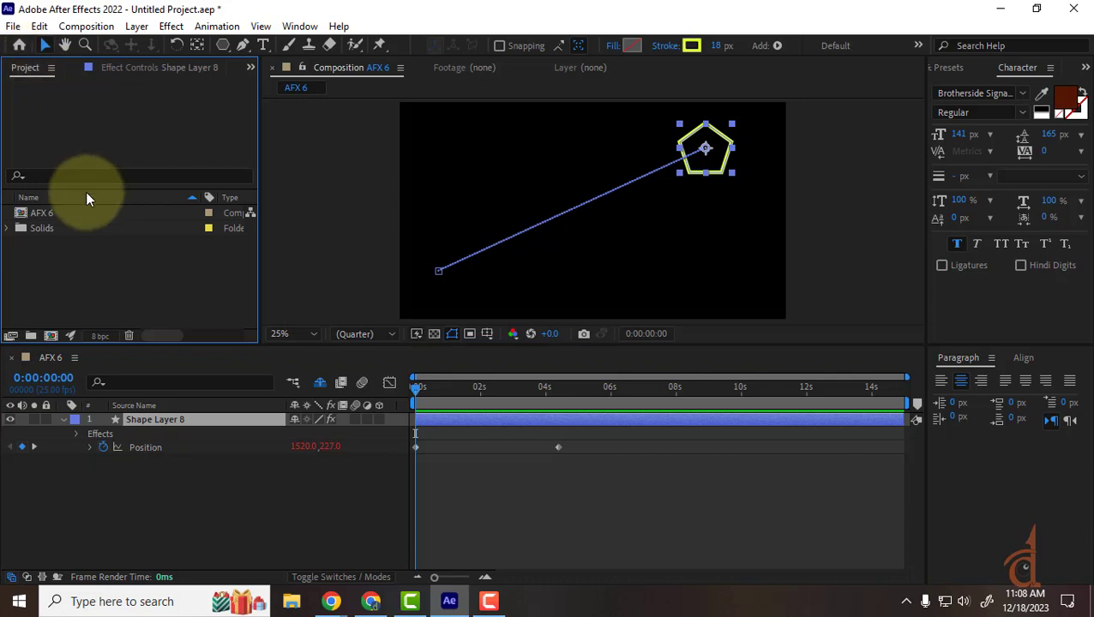
left_click(177, 67)
left_click(156, 449)
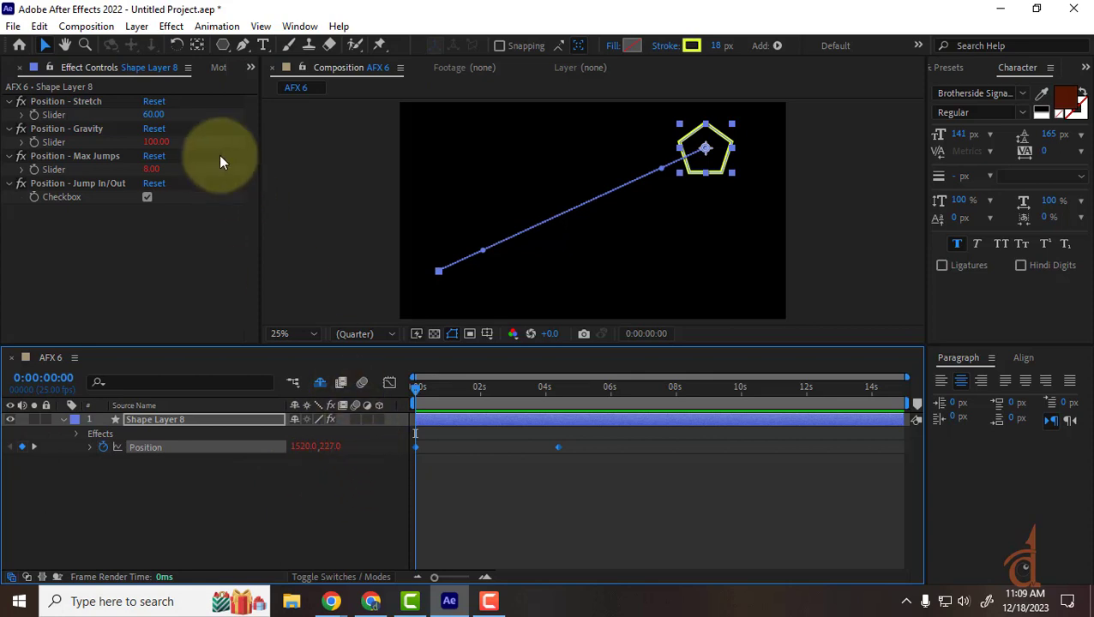
left_click(217, 67)
left_click(137, 280)
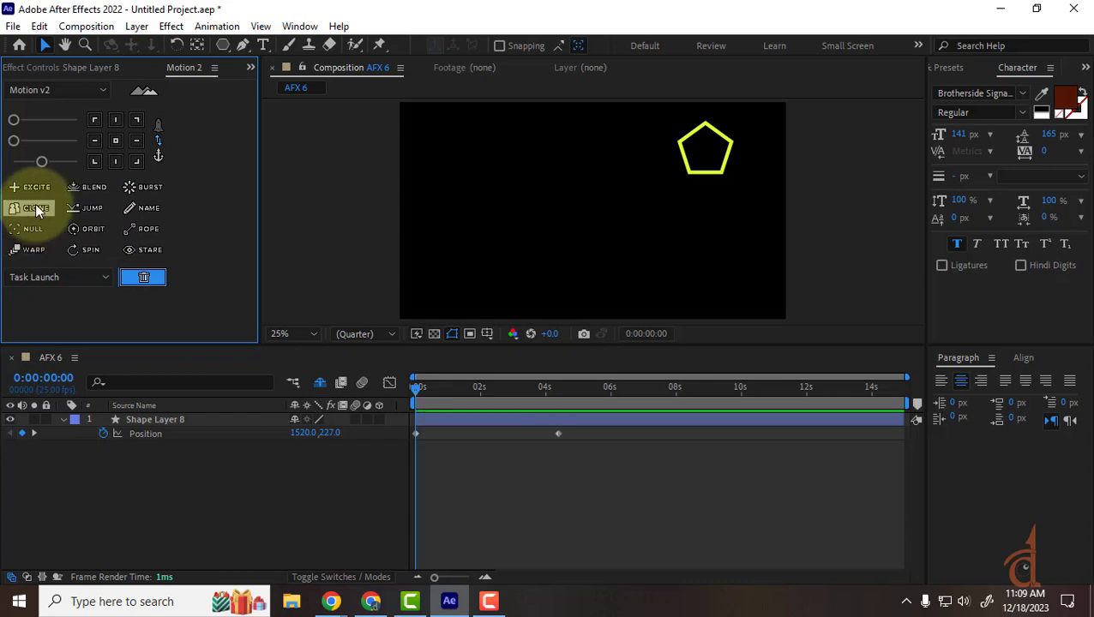
left_click(73, 484)
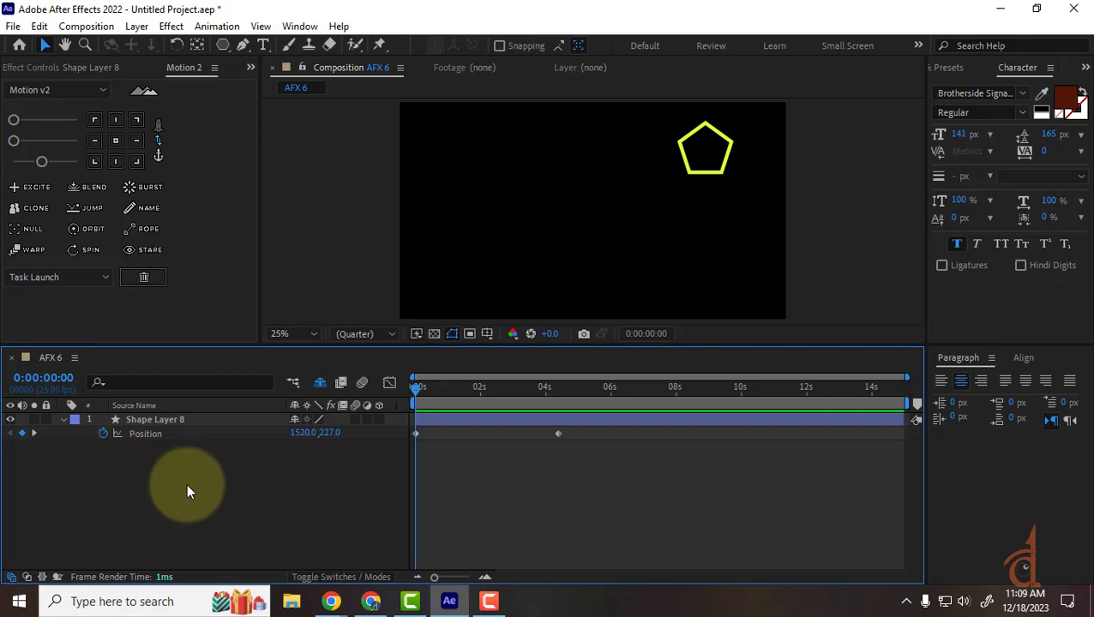
Switch to the Chrome window with the YouTube video "Shapes in motion / Geometric animation / Dancing shapes" and look over the suggested videos.
left_click(368, 601)
mouse_move(341, 606)
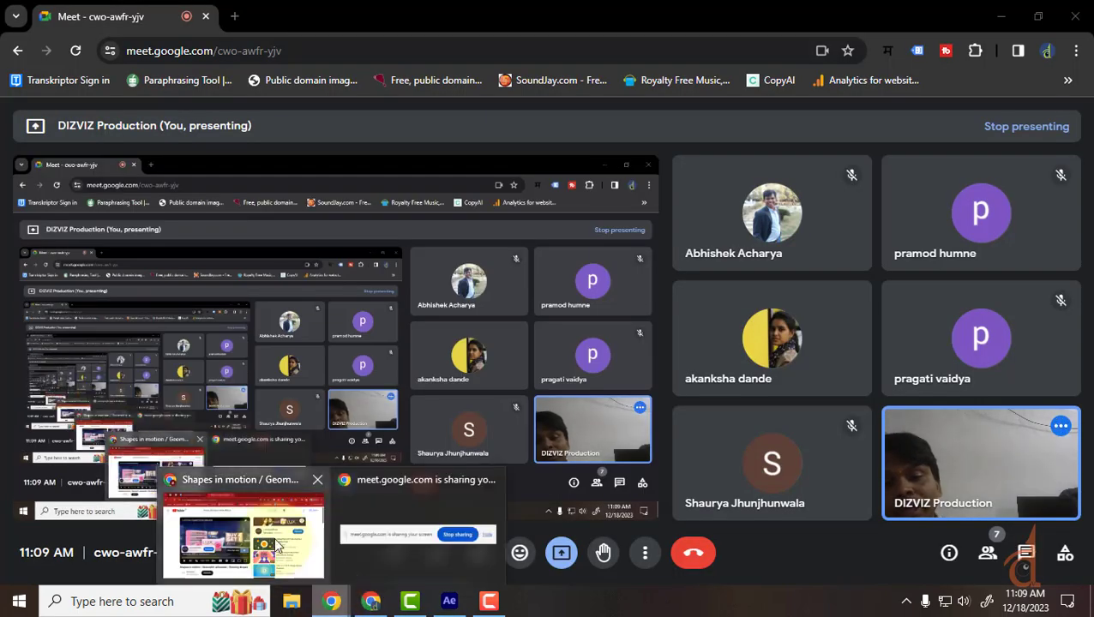
left_click(249, 522)
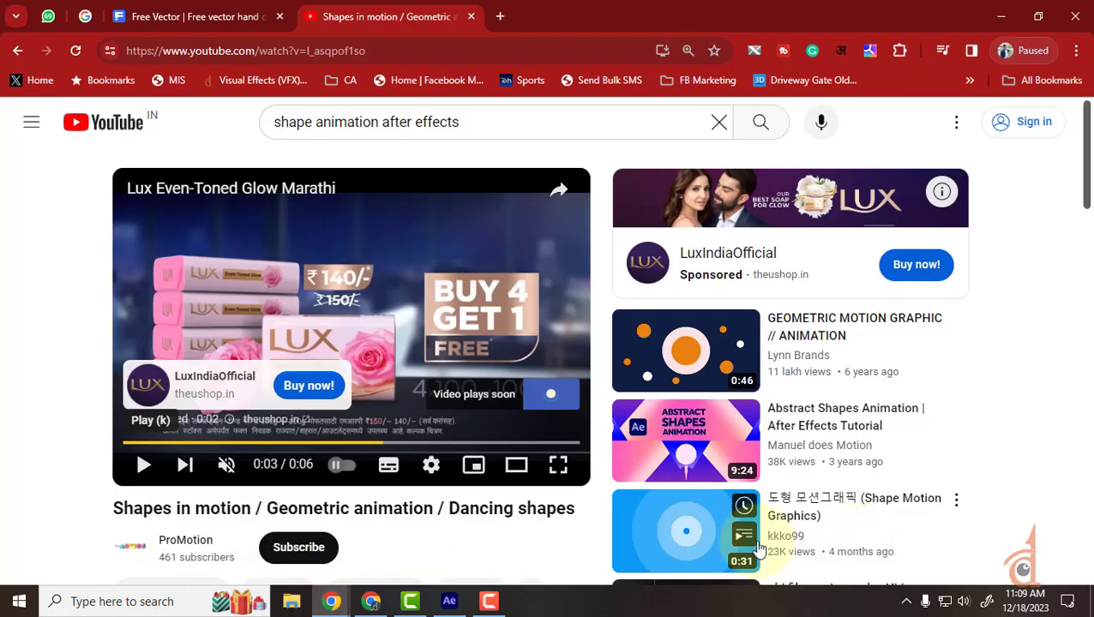
scroll(686, 497, "down", 2)
mouse_move(679, 465)
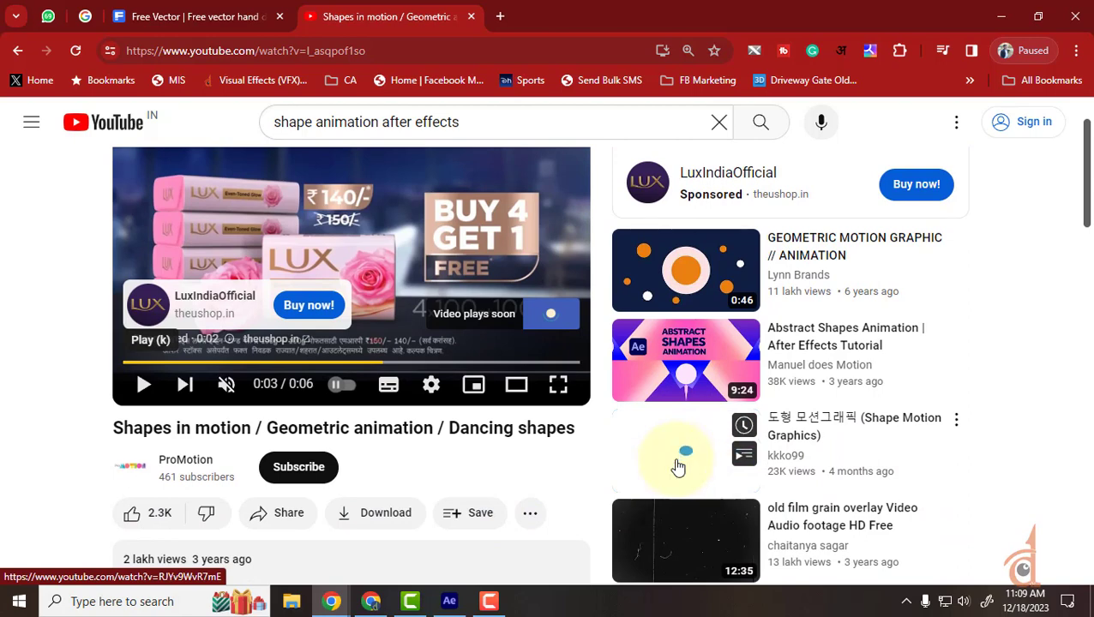
mouse_move(715, 266)
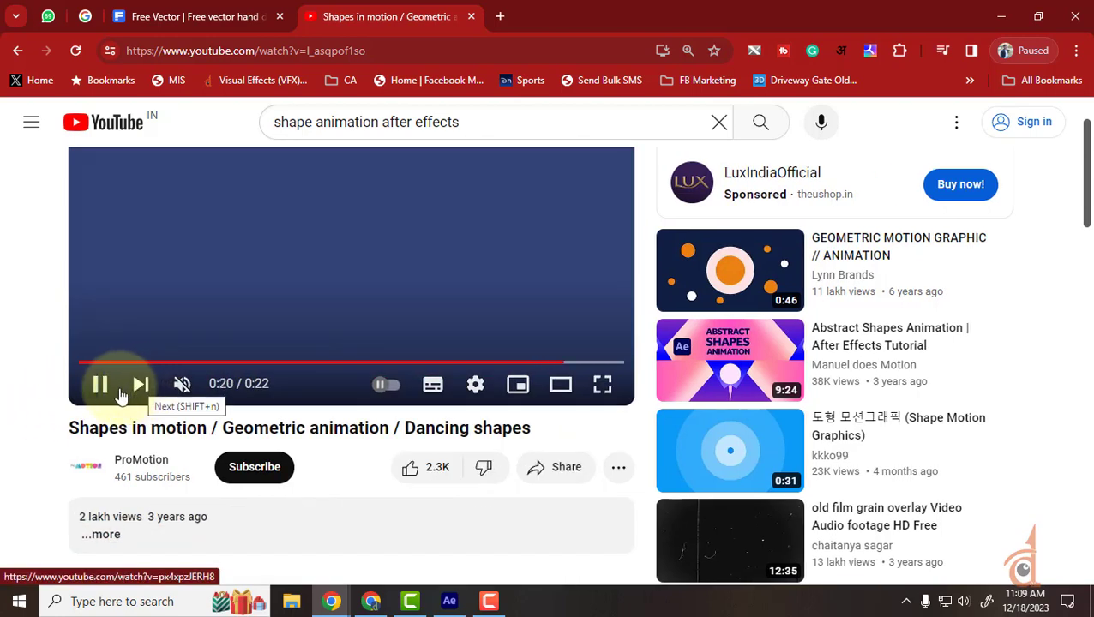
Replay the opening second of the reference video several times, pausing to study how the central circle grows and smaller circles appear.
left_click(96, 362)
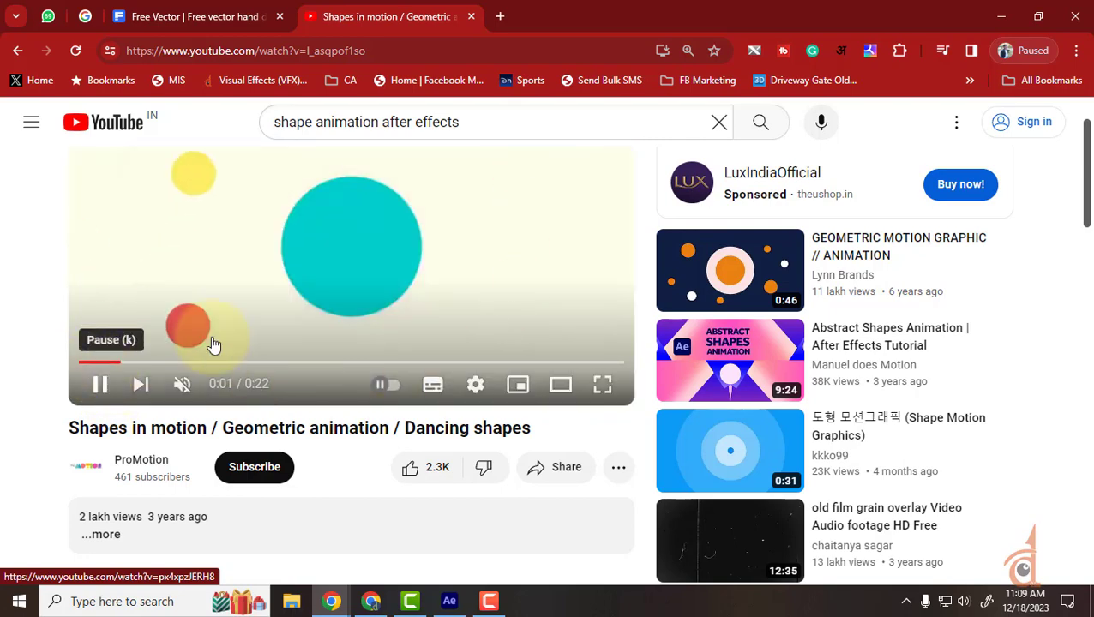
left_click(329, 281)
scroll(374, 299, "up", 1)
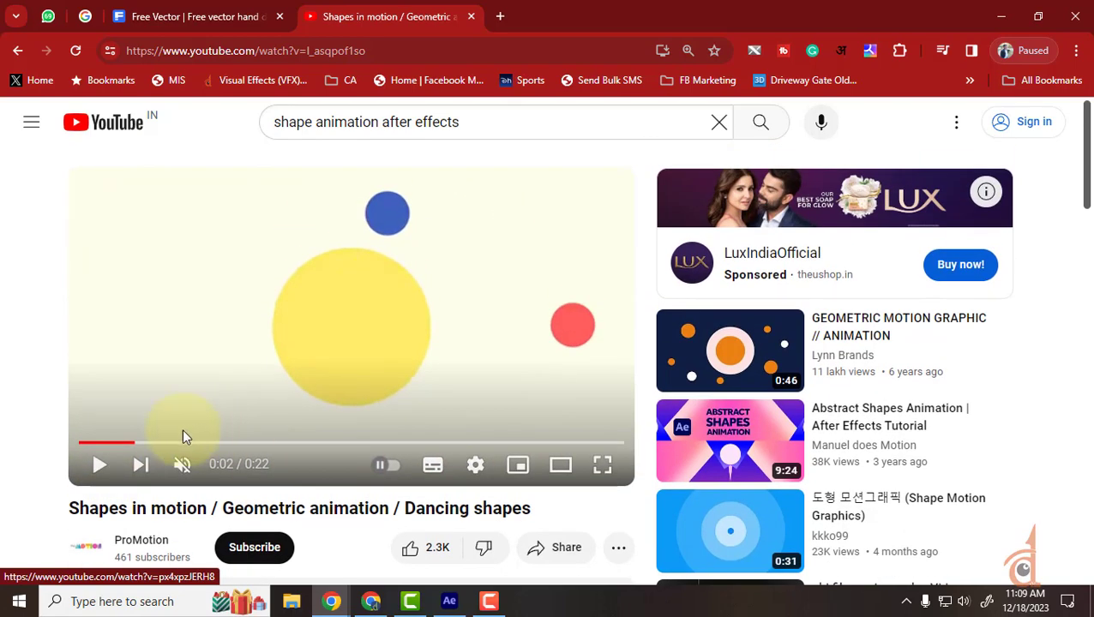
left_click(74, 444)
left_click(296, 336)
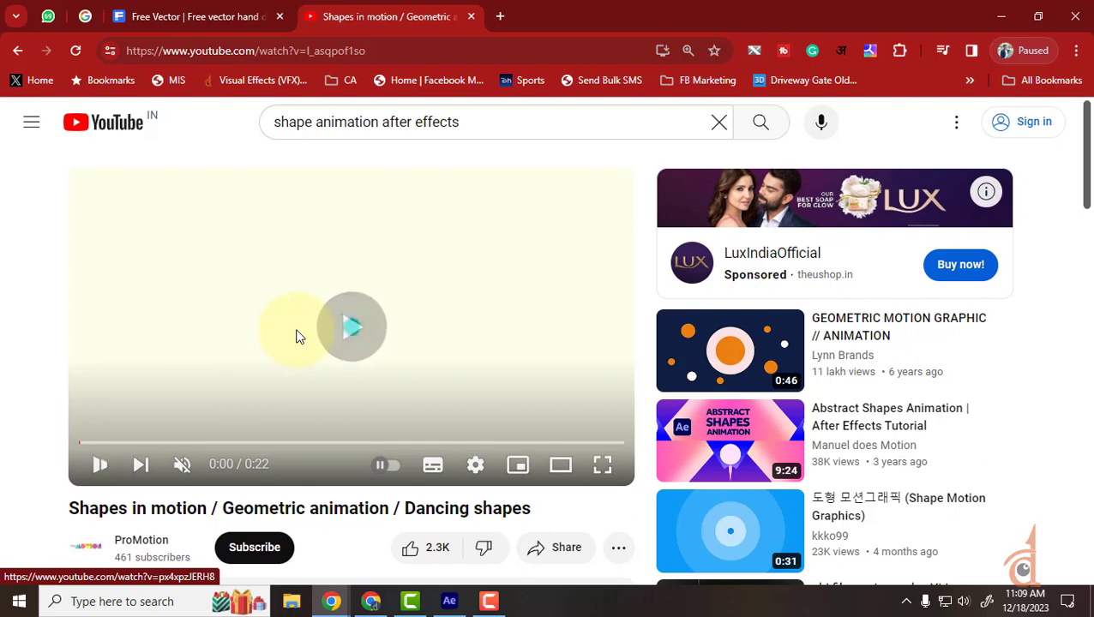
left_click(297, 336)
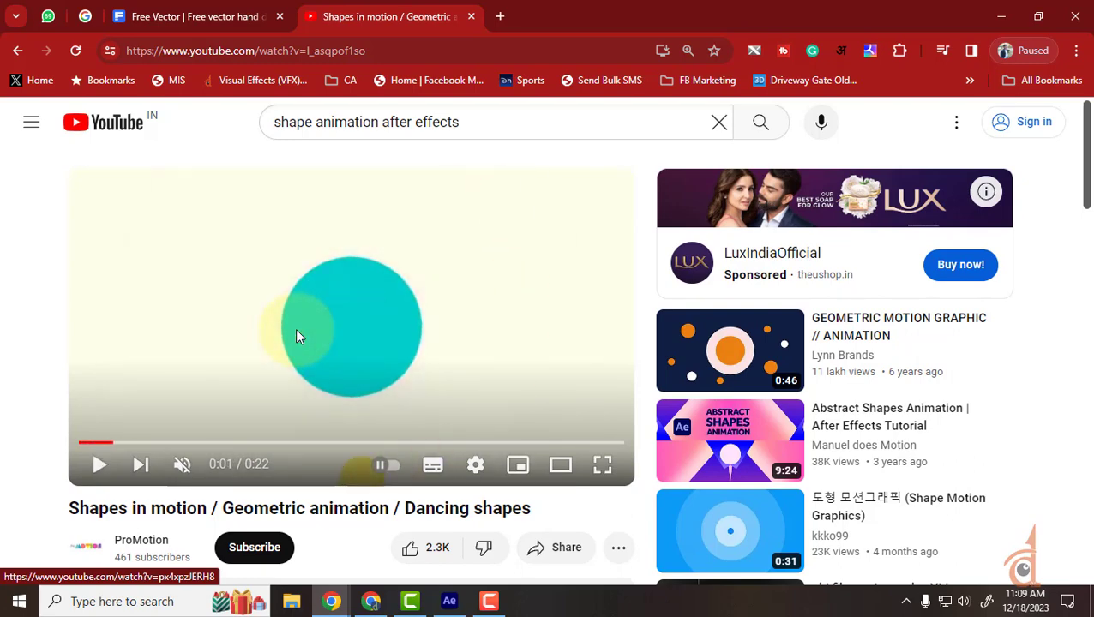
left_click(77, 442)
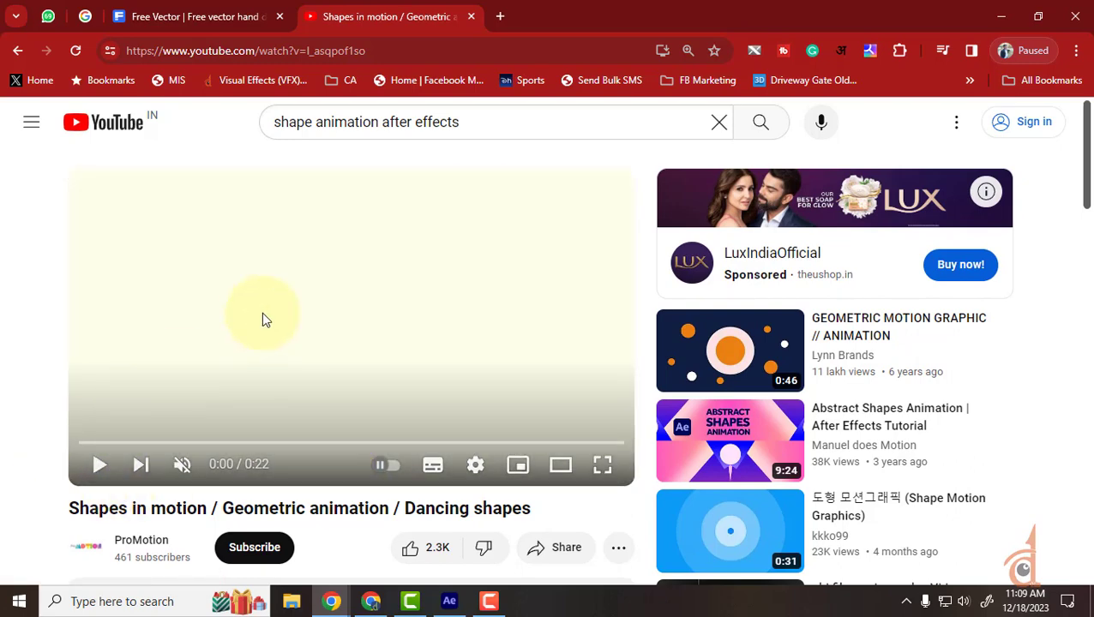
left_click(264, 317)
left_click(181, 334)
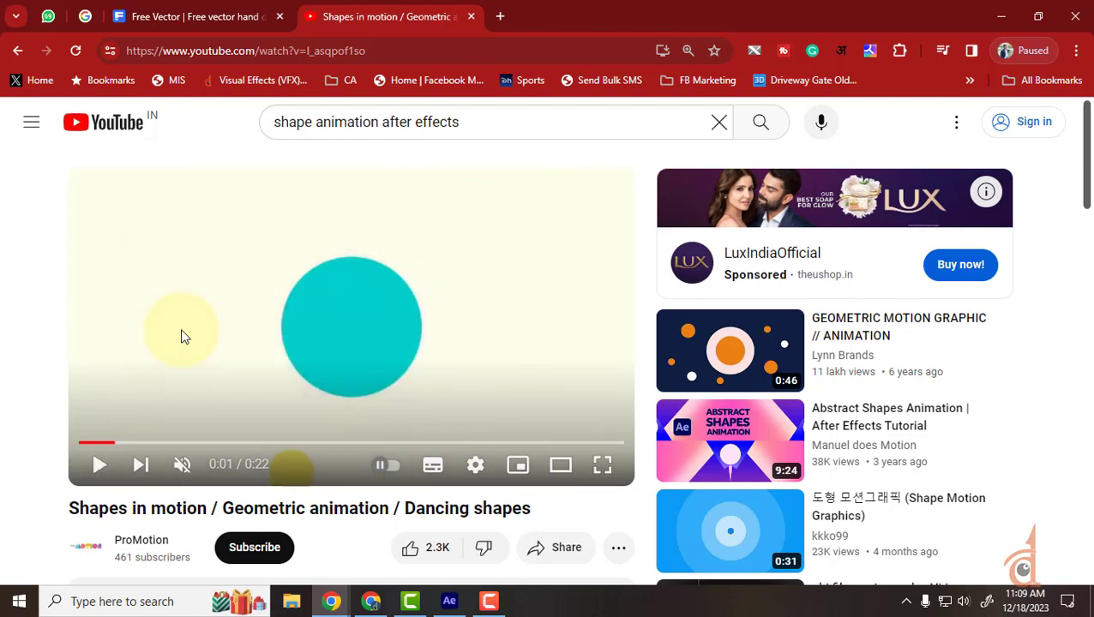
Return to After Effects, turn off Shape Layer 8's visibility, and hide it from the timeline as a shy layer.
left_click(449, 601)
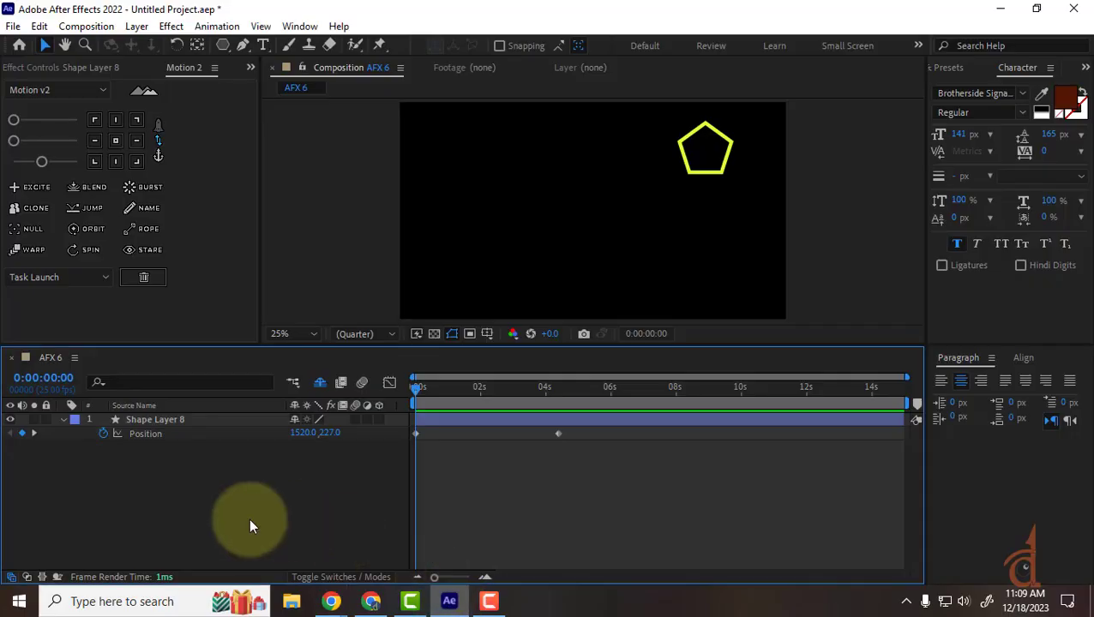
left_click(11, 420)
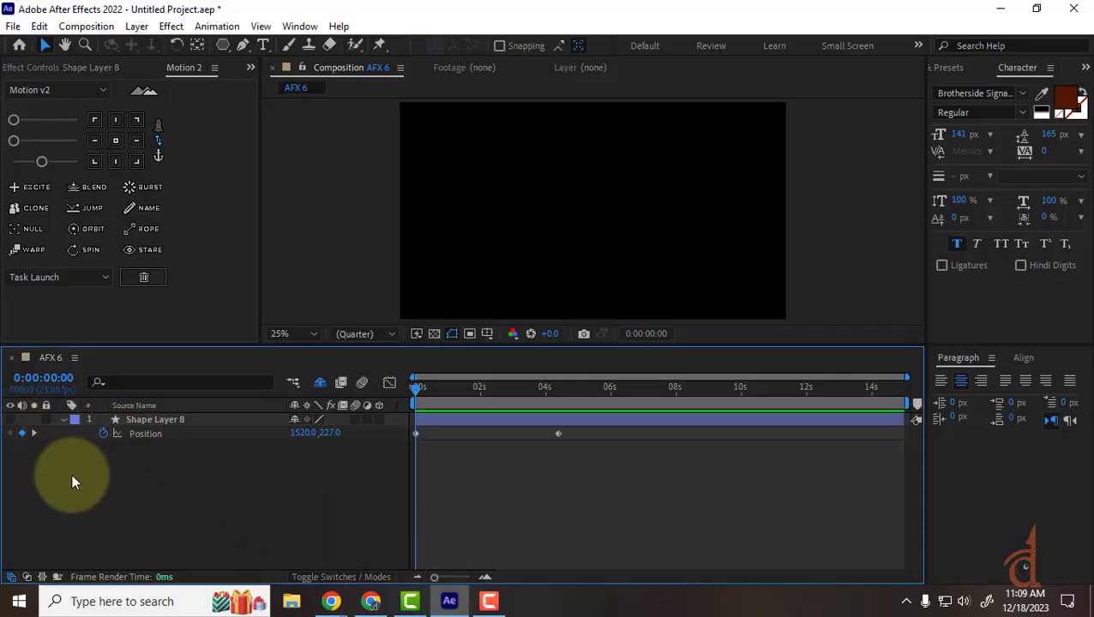
left_click(137, 421)
left_click(320, 383)
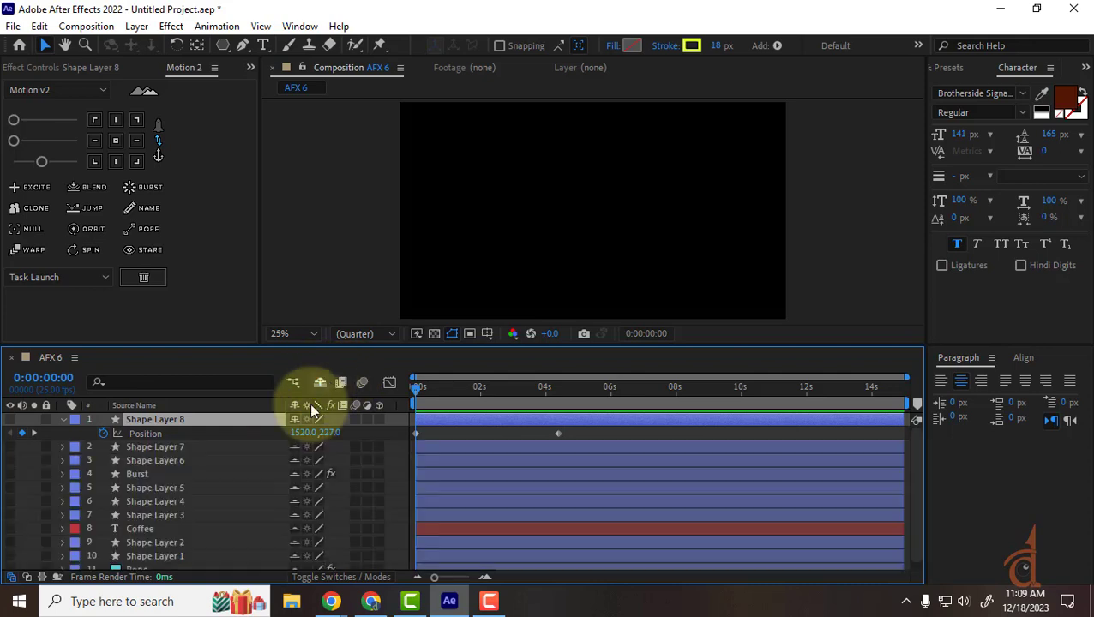
left_click(225, 460)
left_click(320, 383)
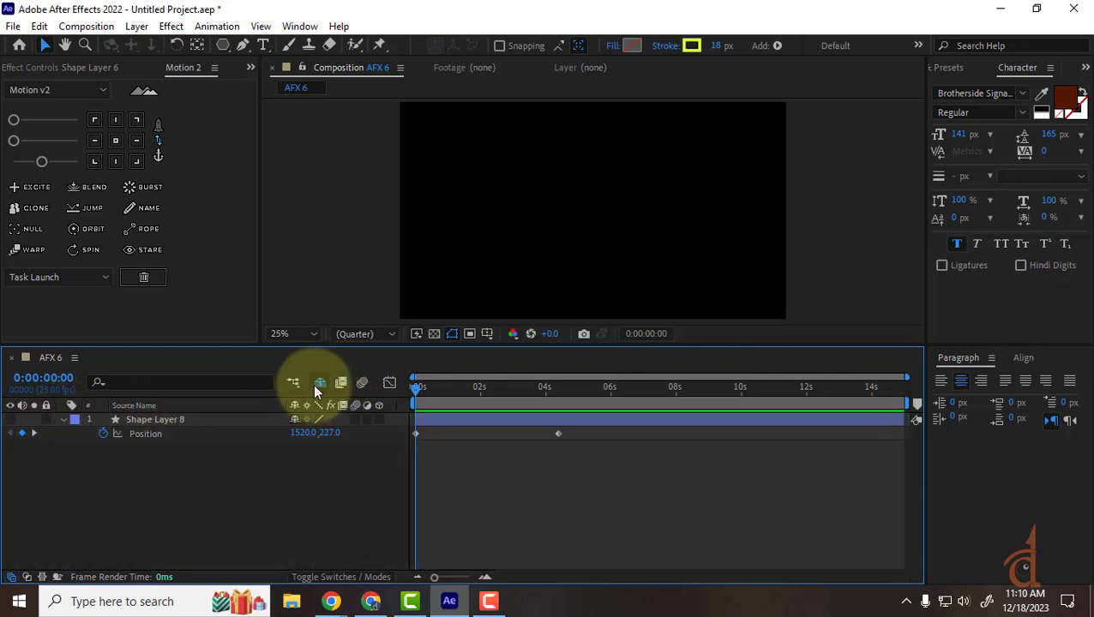
left_click(137, 419)
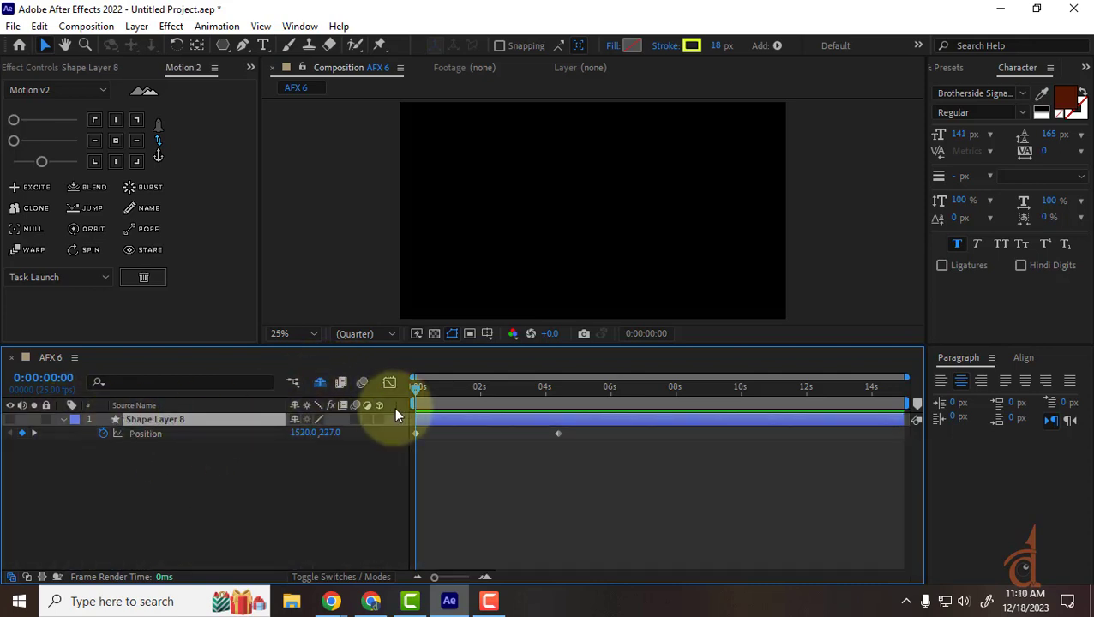
left_click(295, 419)
Create a 1920 × 1080 px solid background layer in pale yellow F6F7AE.
right_click(192, 491)
mouse_move(245, 291)
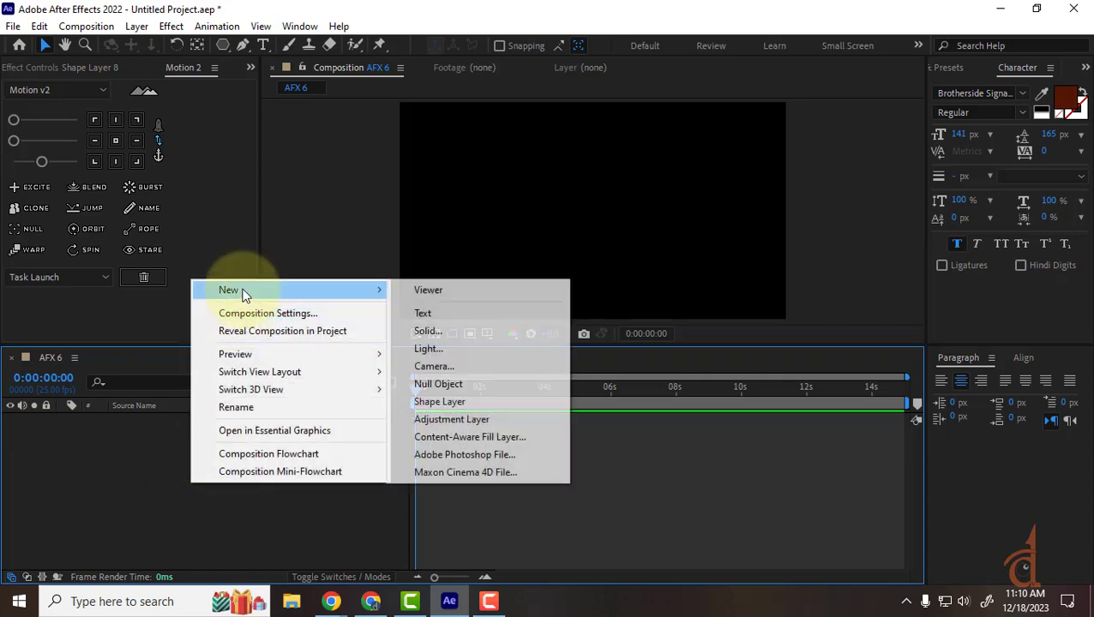
left_click(444, 338)
left_click(344, 378)
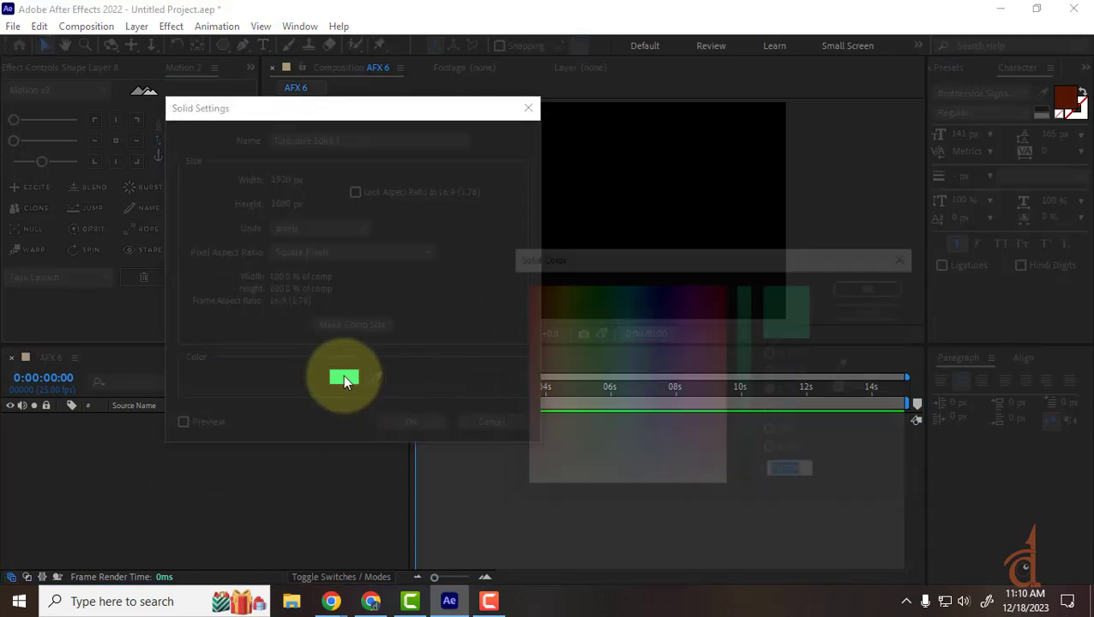
left_click(596, 464)
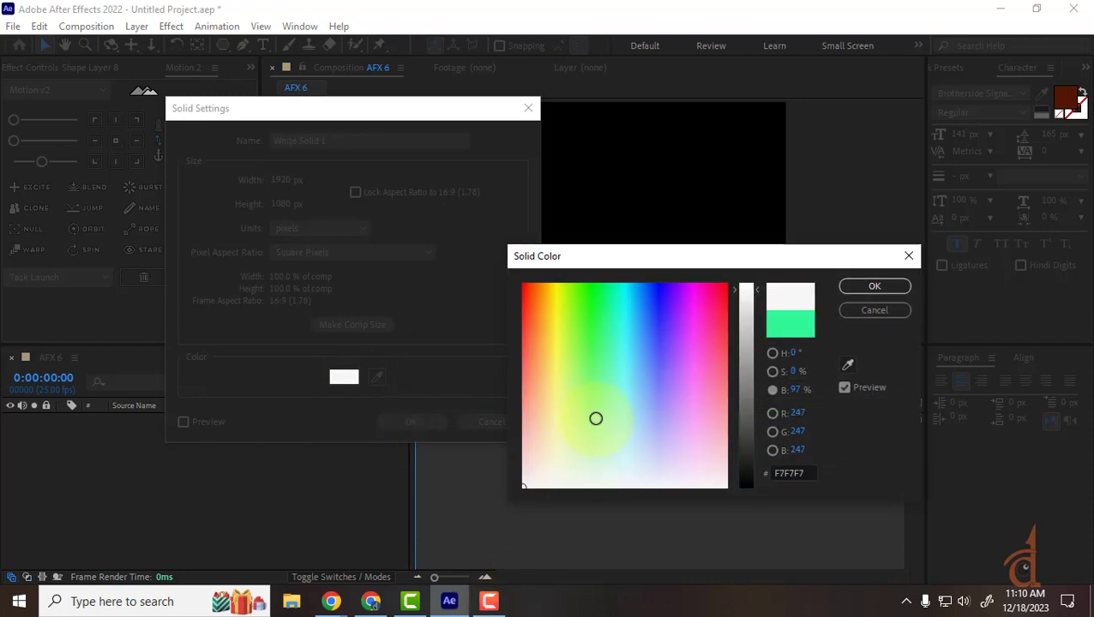
left_click_drag(532, 427, 556, 426)
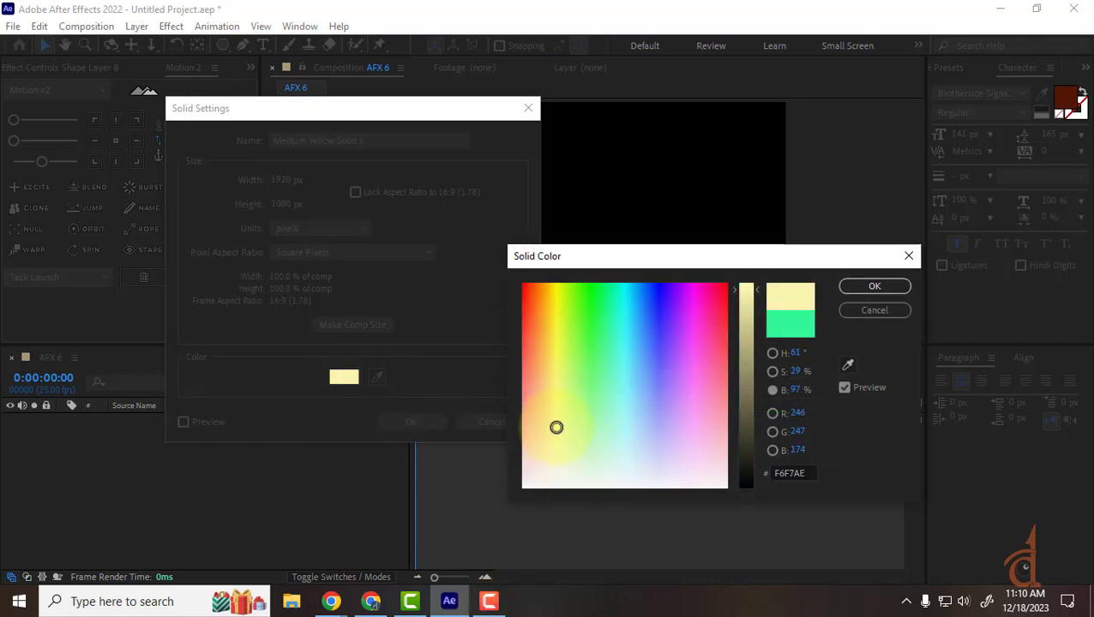
left_click(872, 286)
left_click(410, 421)
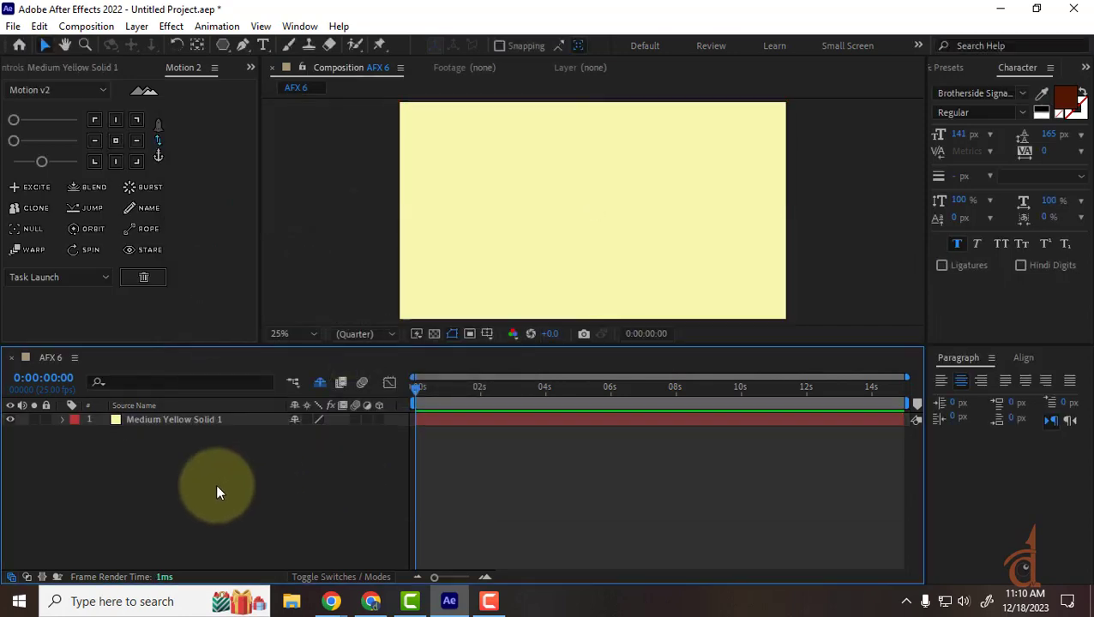
Draw a circle with the Ellipse tool just below and right of the composition's center, and fill it with orange FFBA60.
left_click_drag(222, 45, 269, 80)
left_click_drag(584, 210, 663, 286)
left_click(504, 45)
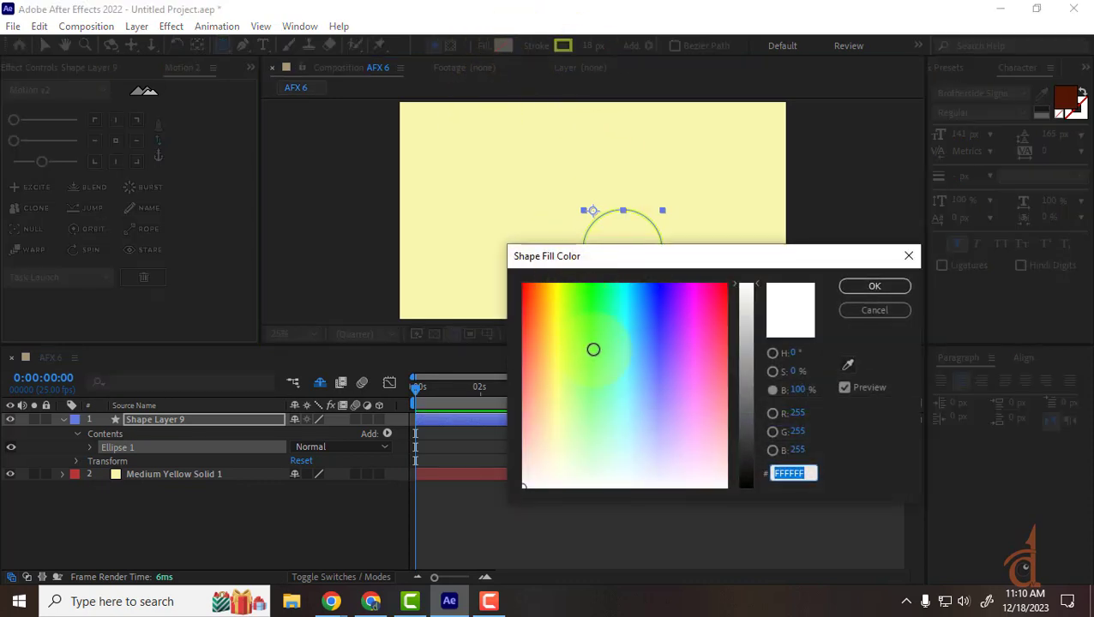
left_click_drag(559, 386, 539, 359)
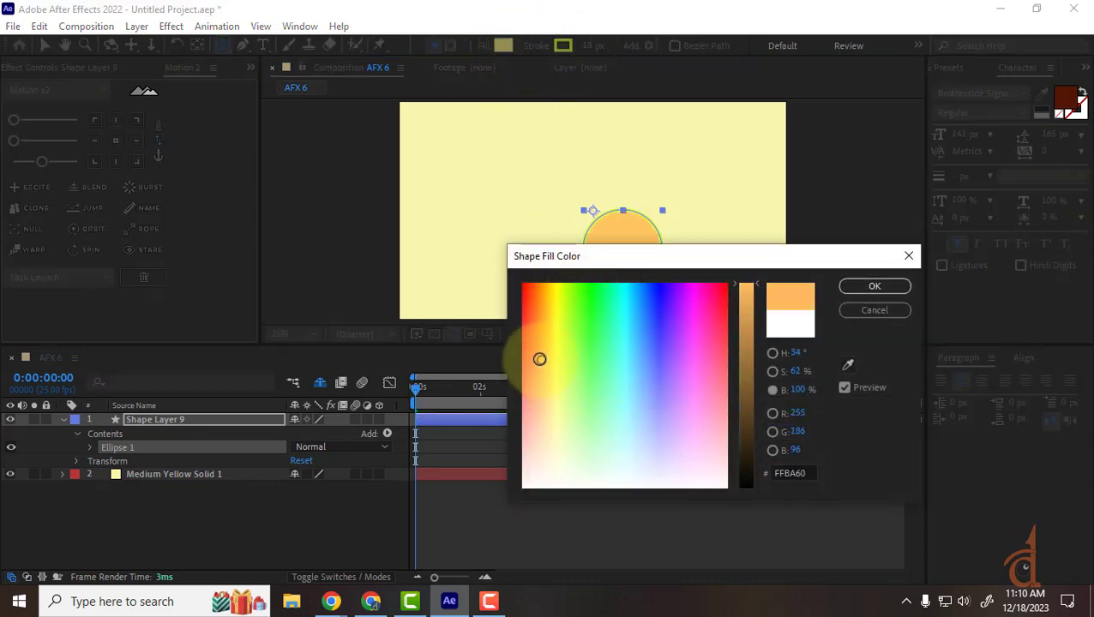
left_click(874, 287)
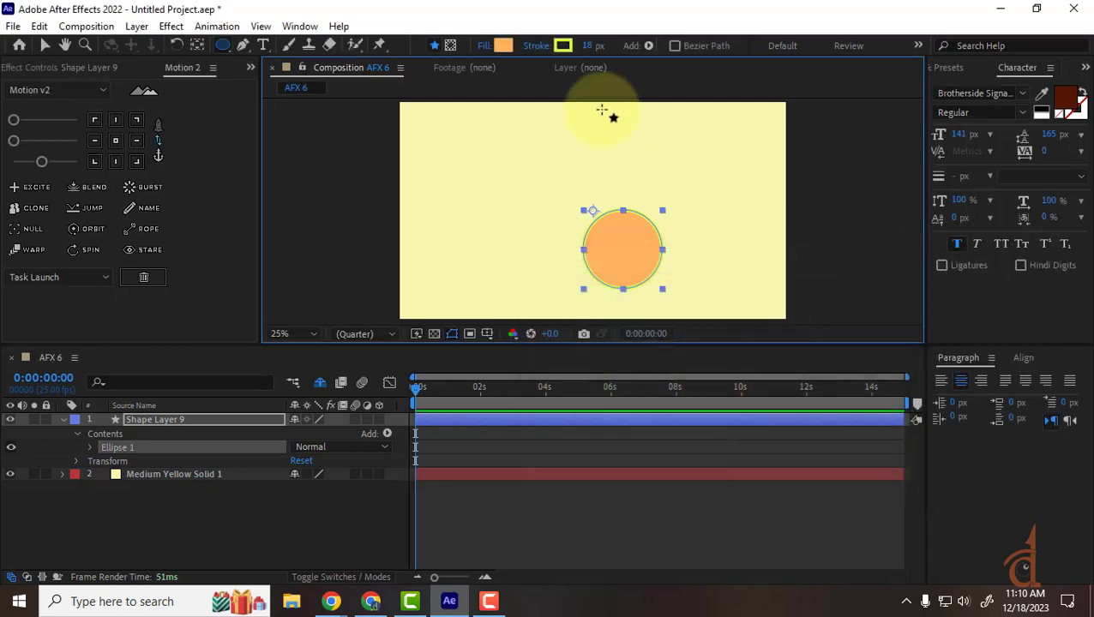
Set the circle's stroke width to 0 px and return to the Selection tool.
left_click(568, 44)
left_click(874, 311)
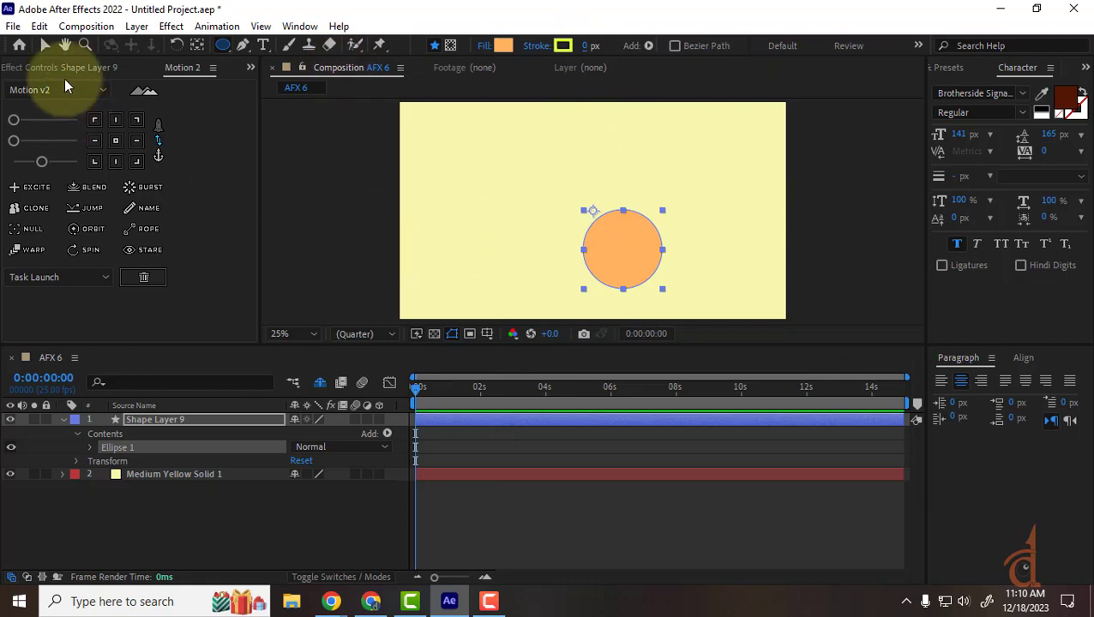
left_click(48, 45)
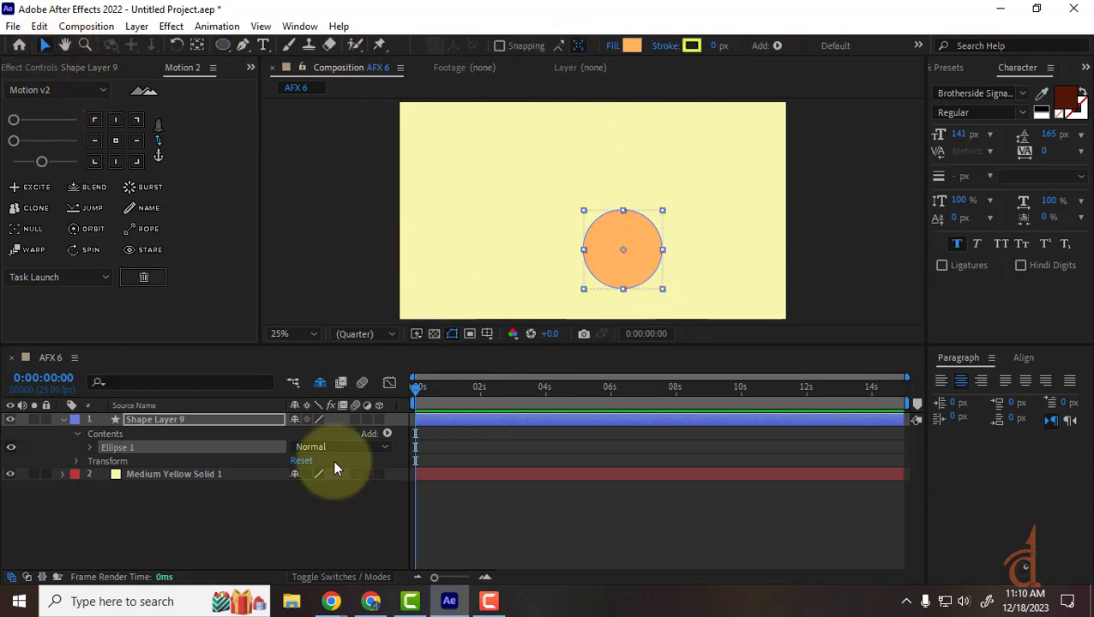
Center Shape Layer 9's anchor point on the circle, and align the layer horizontally and vertically to the composition's center.
left_click(177, 443)
left_click(163, 417)
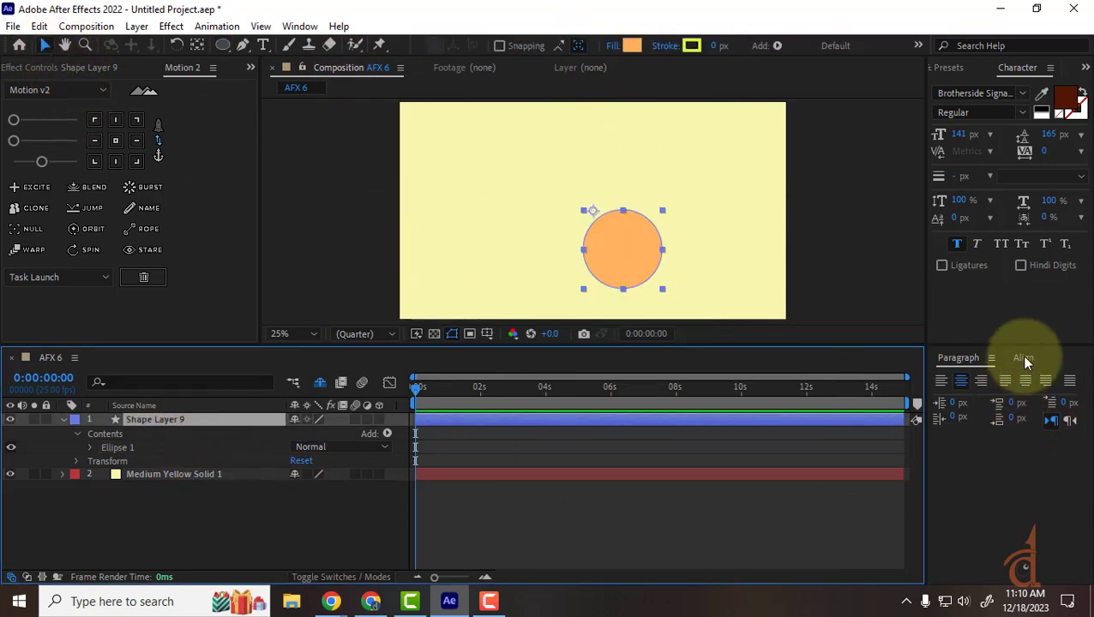
left_click(115, 141)
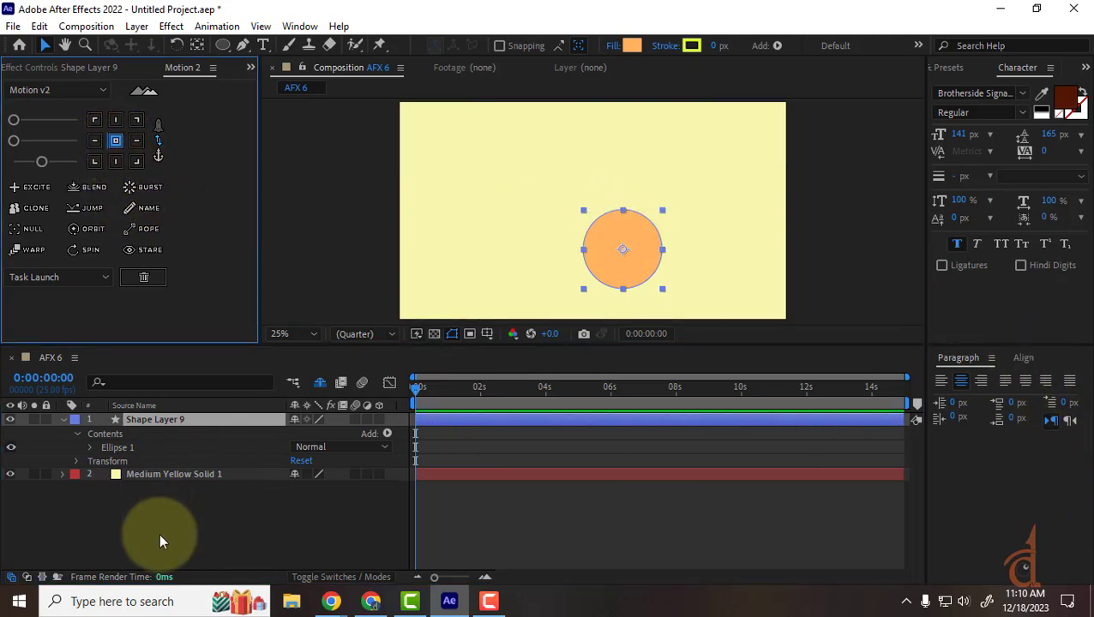
left_click(165, 535)
left_click(182, 419)
left_click(1025, 358)
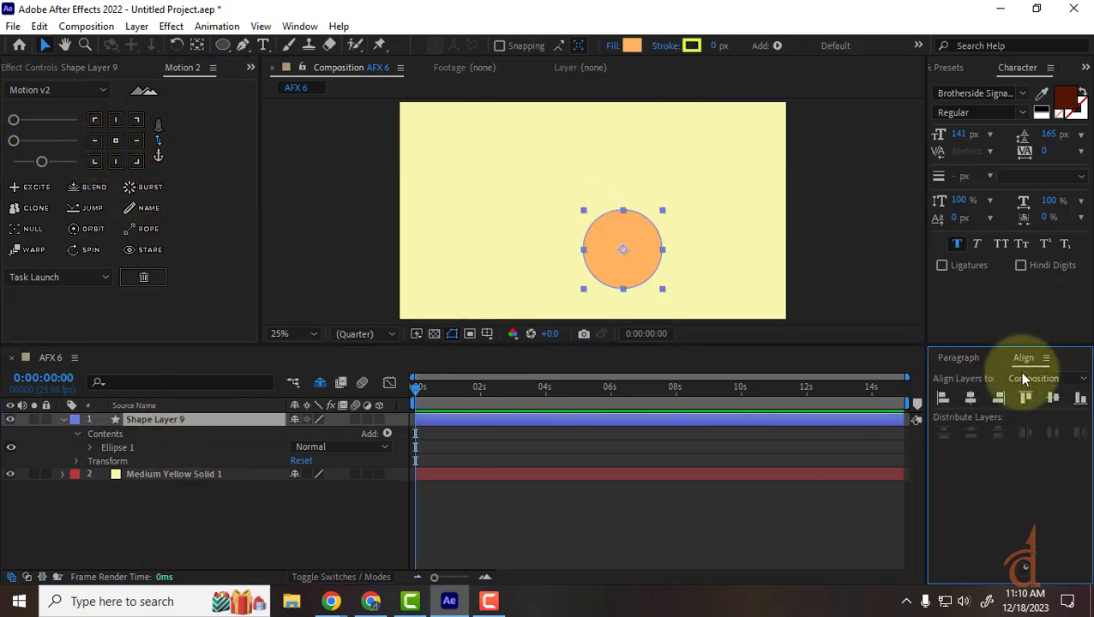
left_click(970, 397)
left_click(1053, 397)
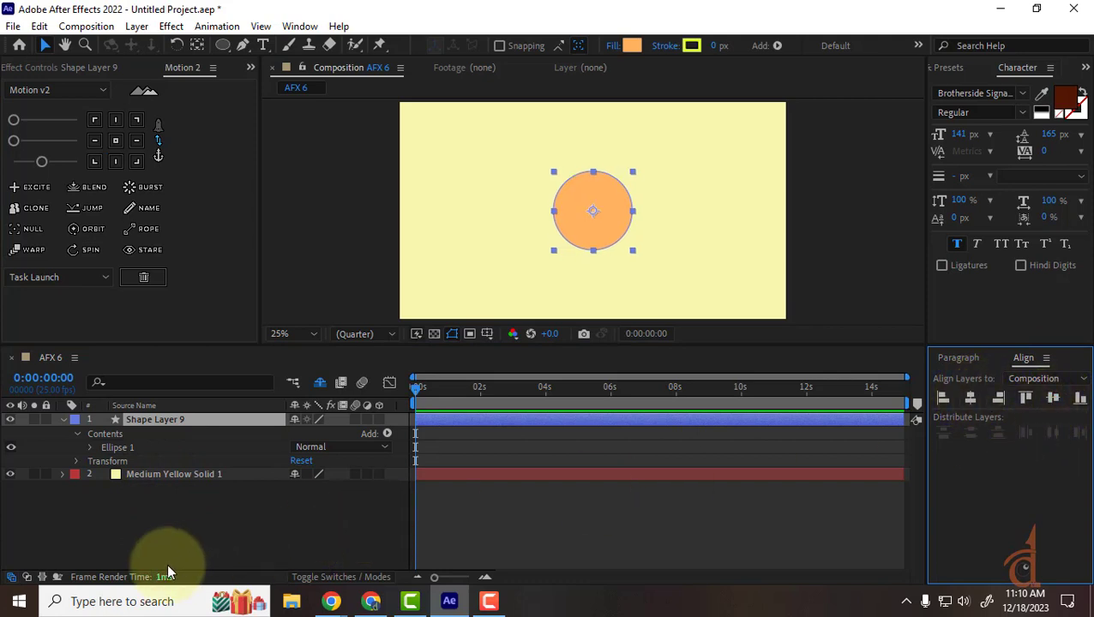
Start a Scale animation on Shape Layer 9 with a 0% keyframe at 0:00:00:00.
left_click(169, 535)
left_click(168, 421)
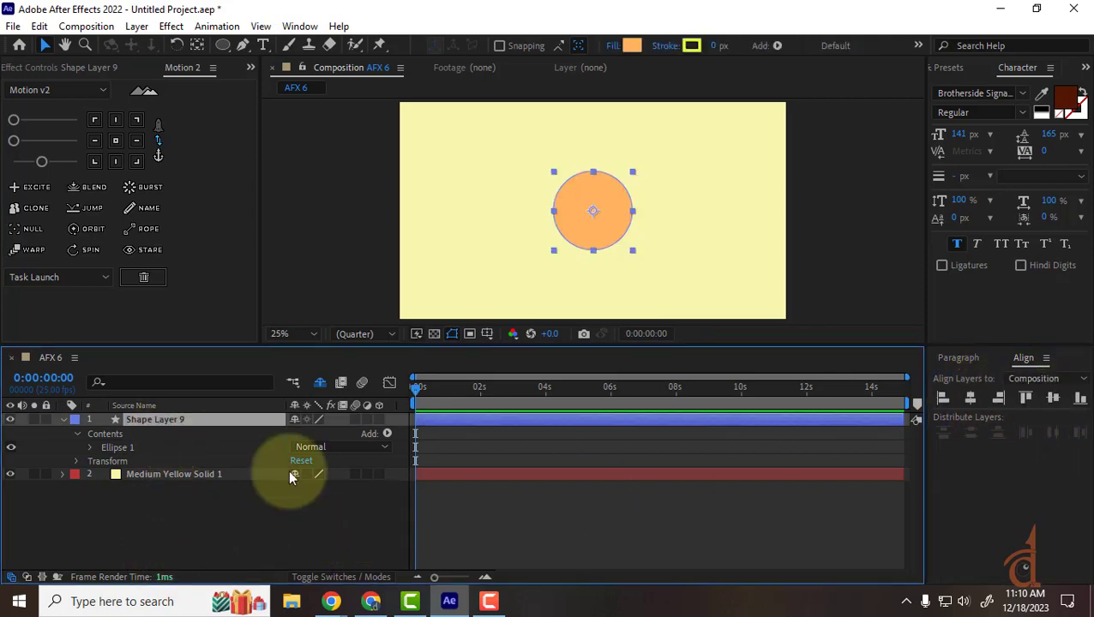
key("s")
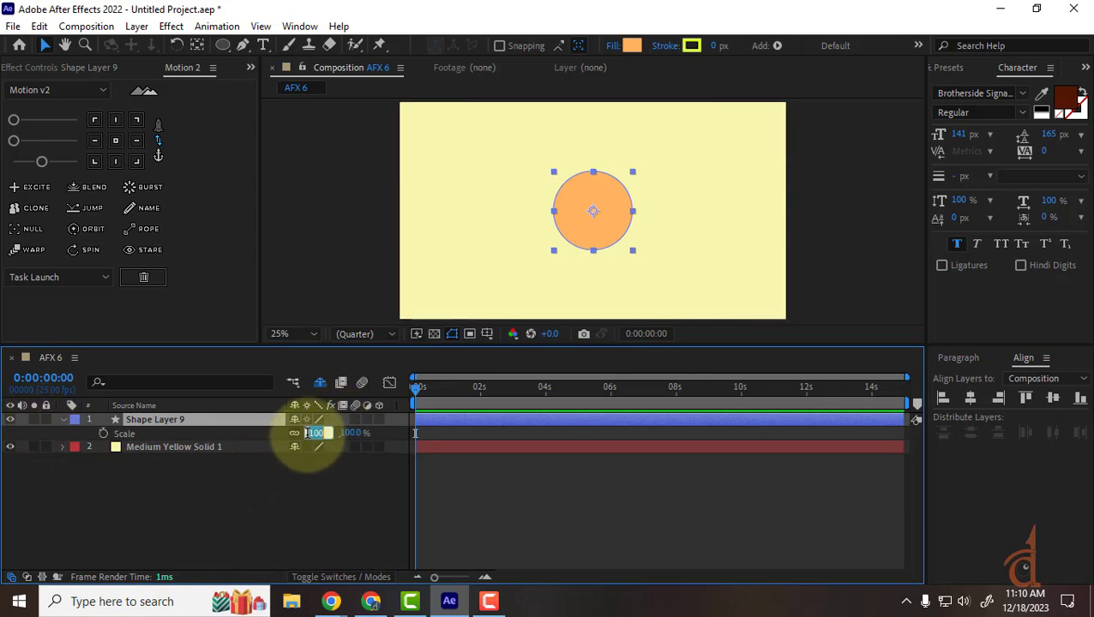
type("0")
key("Return")
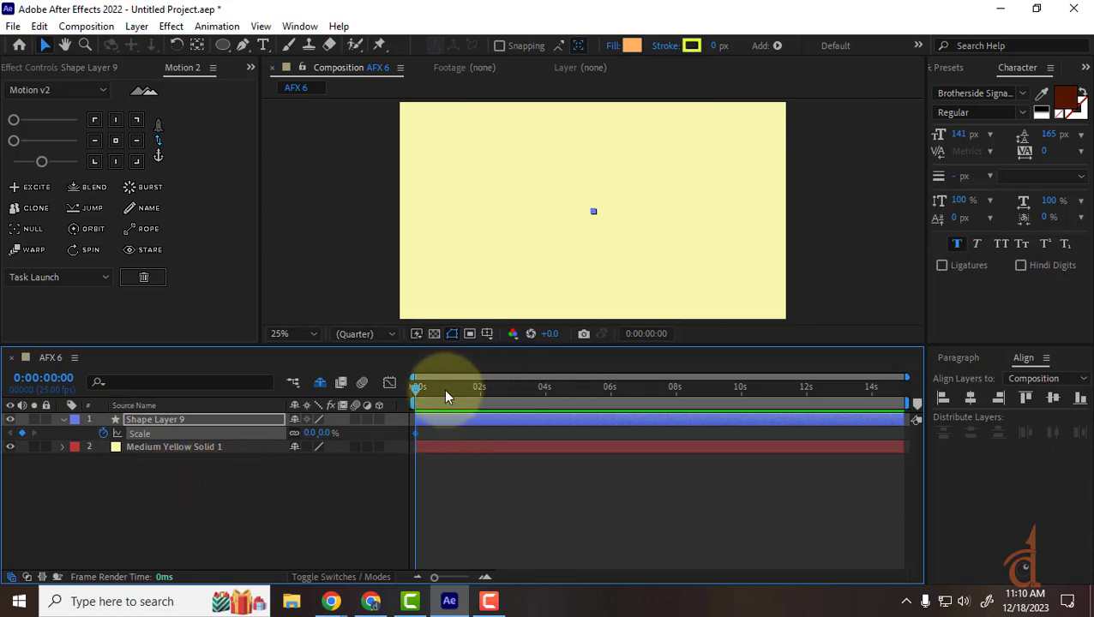
Add a 100% Scale keyframe to Shape Layer 9 at 0:00:00:15 and preview the growing circle from the start.
left_click(420, 390)
key("space")
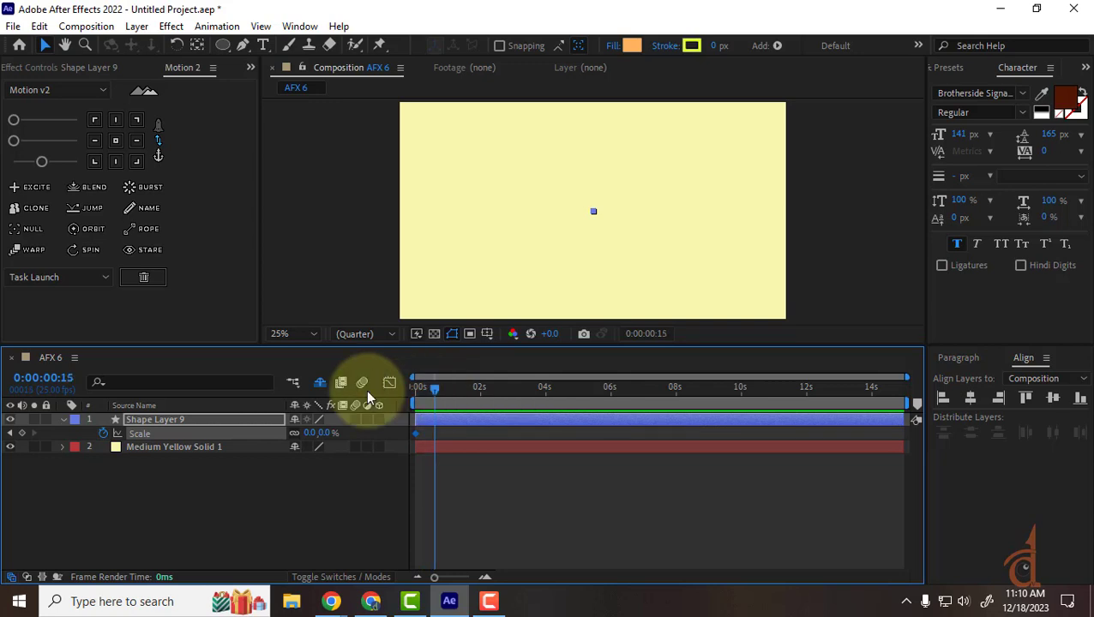
left_click(22, 433)
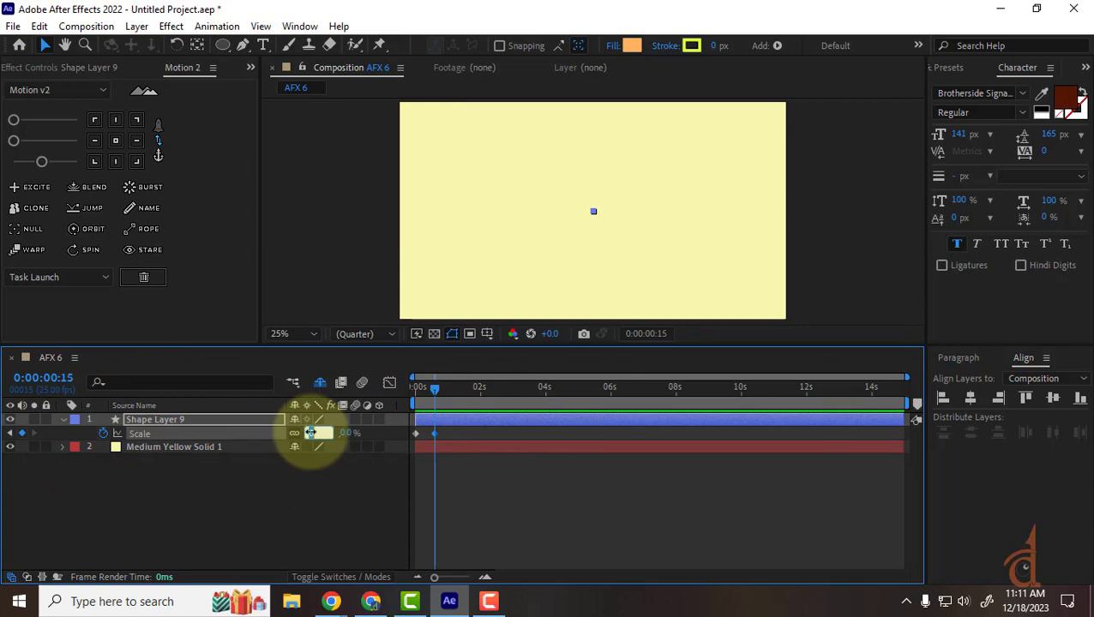
type("100")
key("Return")
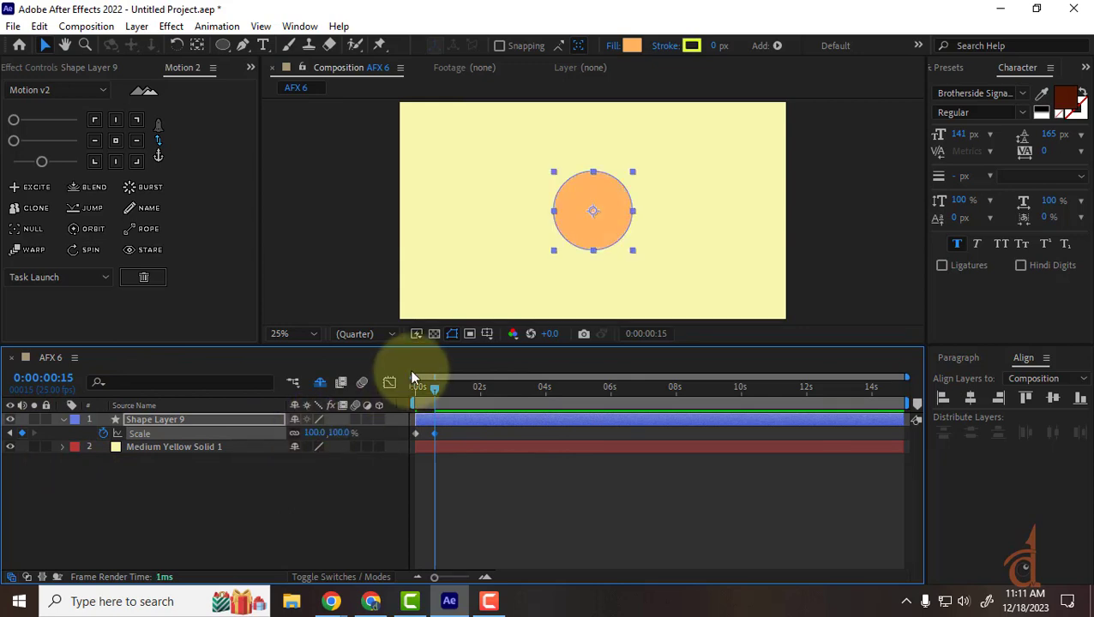
left_click_drag(435, 391, 264, 394)
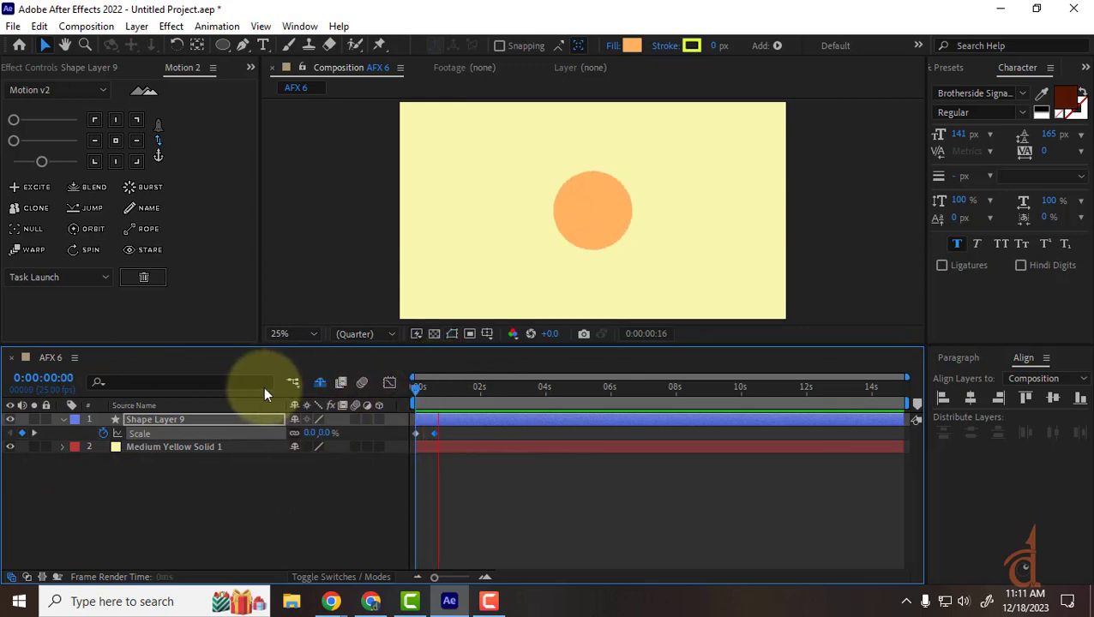
key("space")
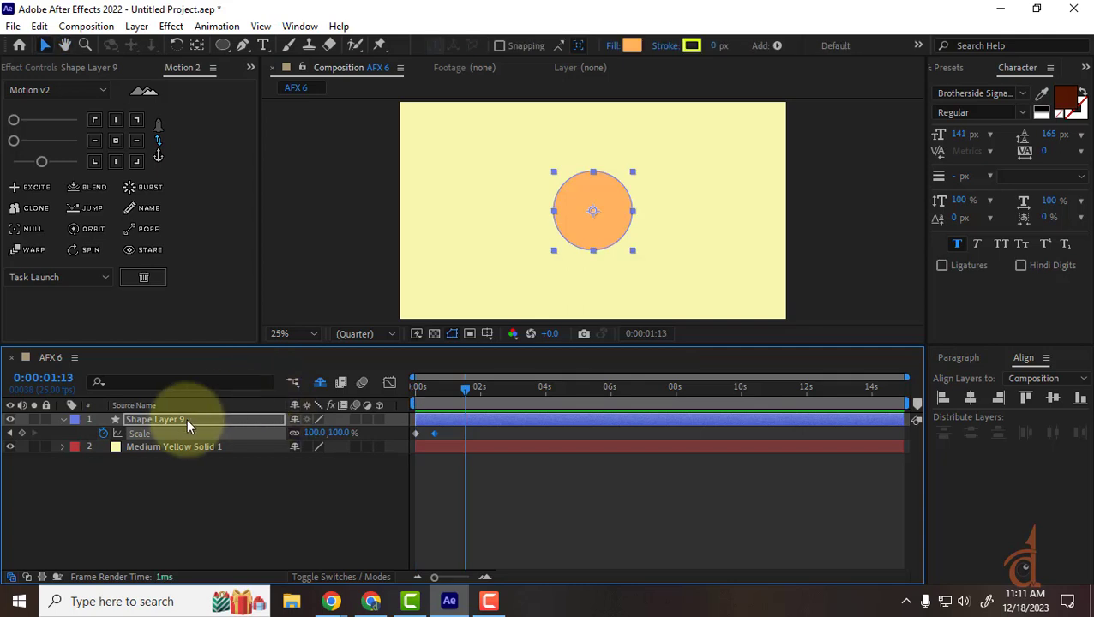
Rename Shape Layer 9 as "small circle".
key("Return")
type("s")
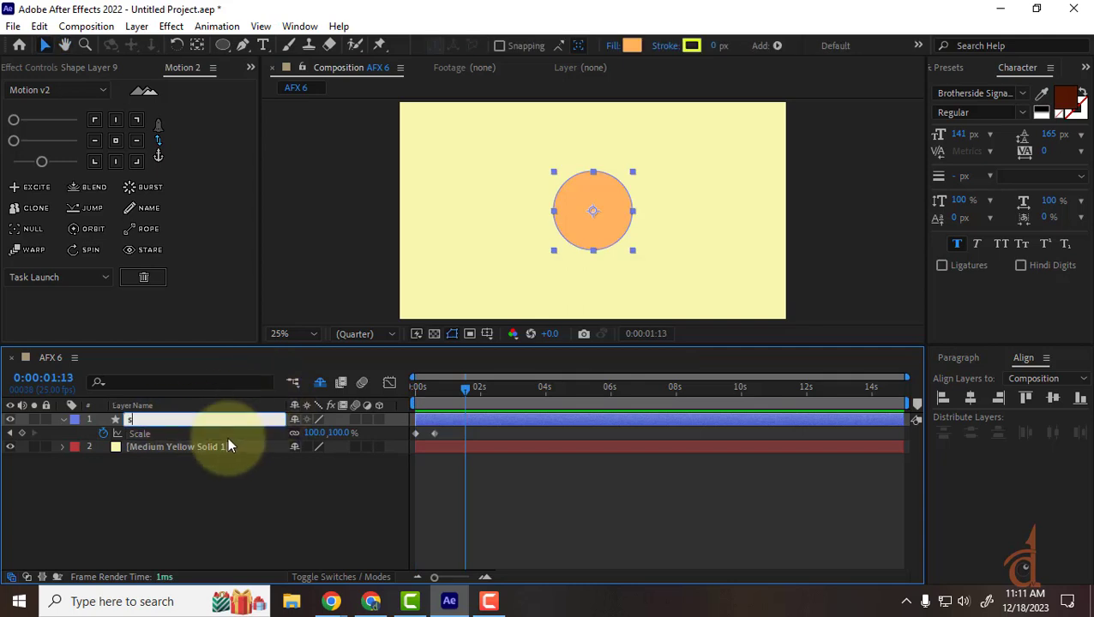
type("mall circle")
key("Return")
Duplicate the small circle layer beneath the original, and set the copy's Scale keyframe at 0:00:00:15 to 132%.
key("ctrl+d")
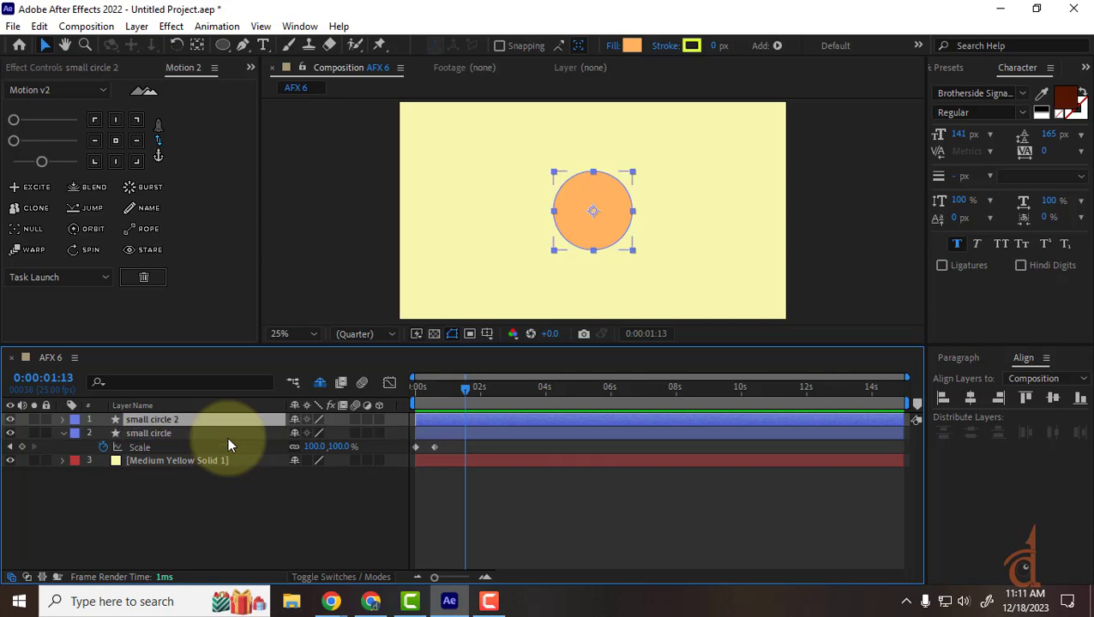
left_click_drag(160, 419, 176, 455)
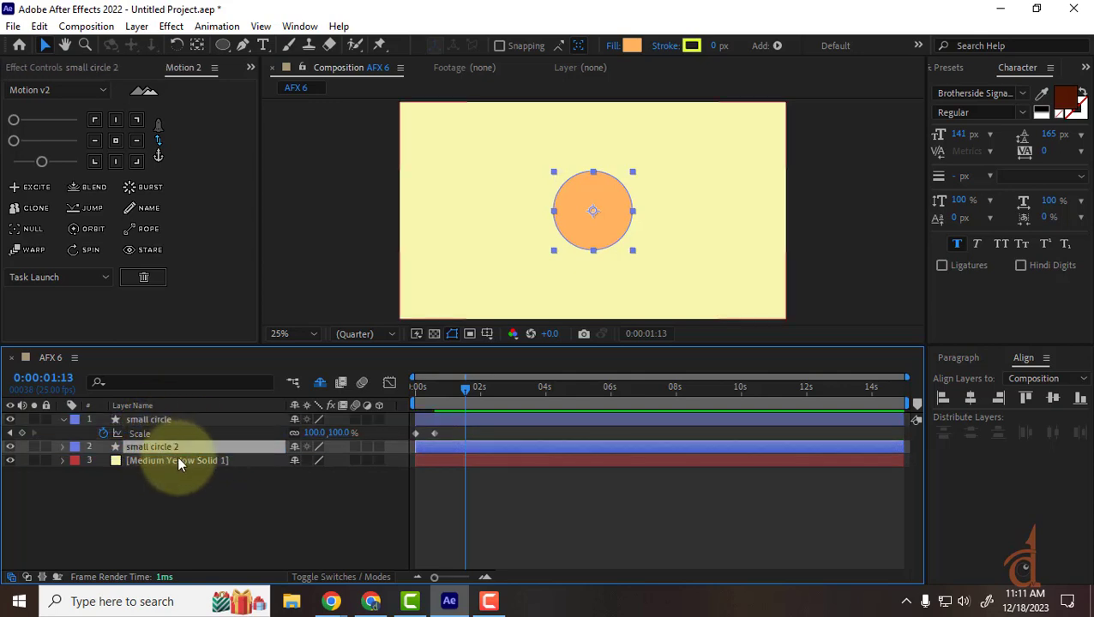
key("u")
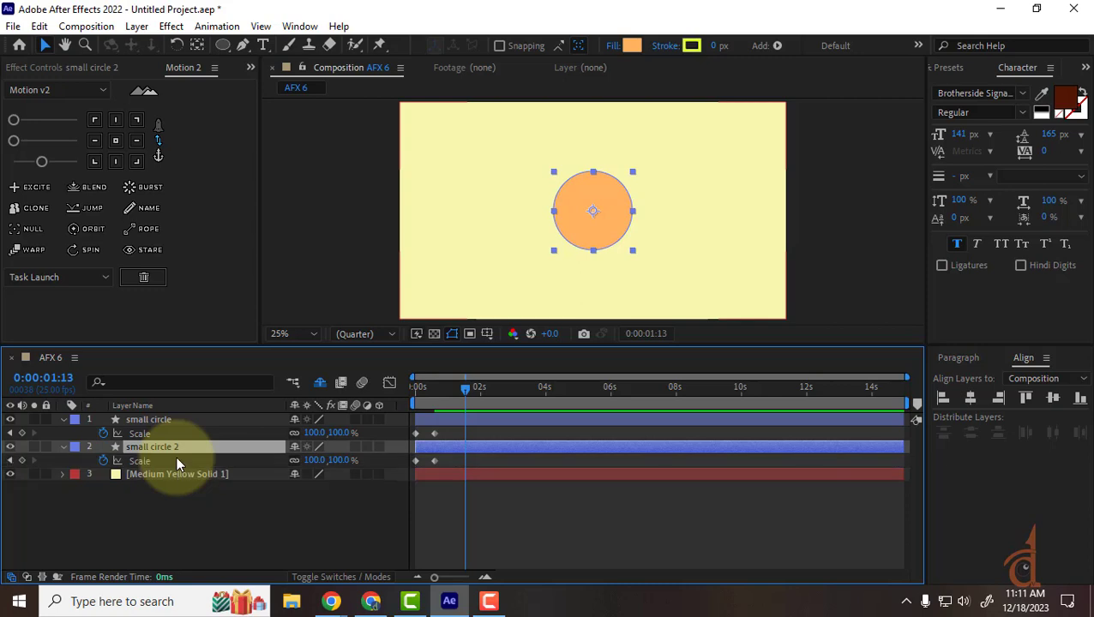
left_click(11, 461)
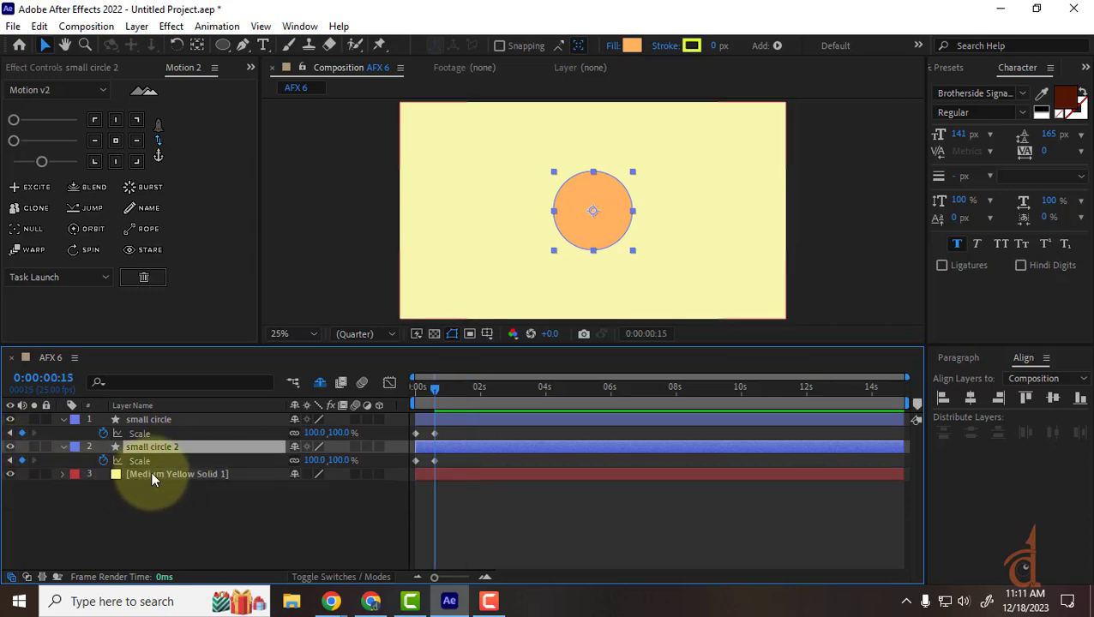
left_click_drag(313, 461, 339, 460)
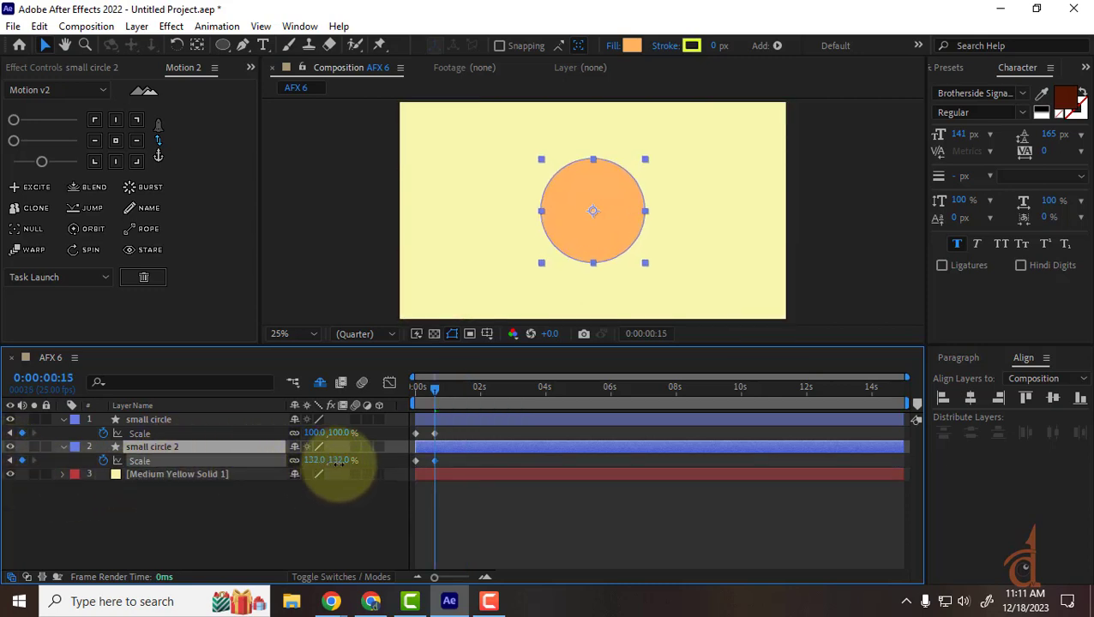
Change the fill of small circle 2 to yellow-green EAFF60.
left_click(632, 46)
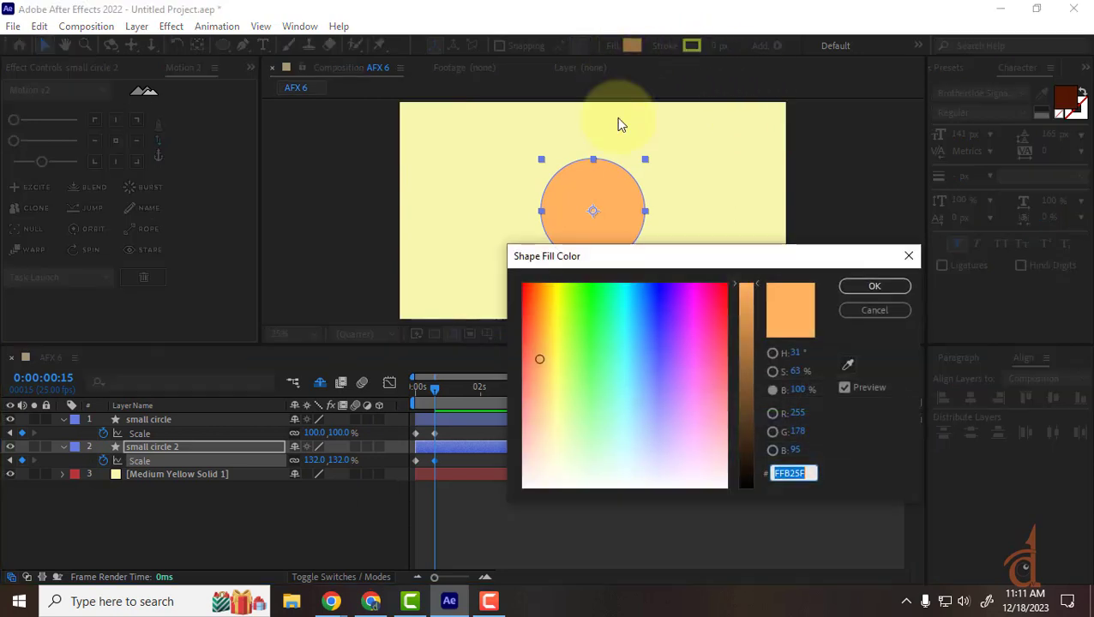
left_click(560, 359)
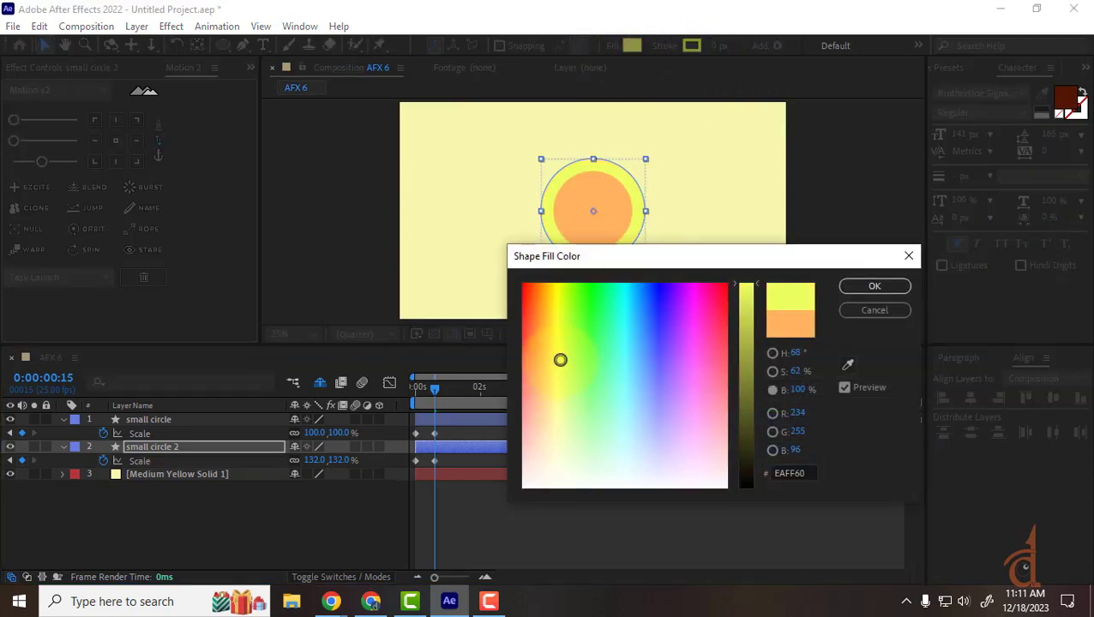
left_click(873, 287)
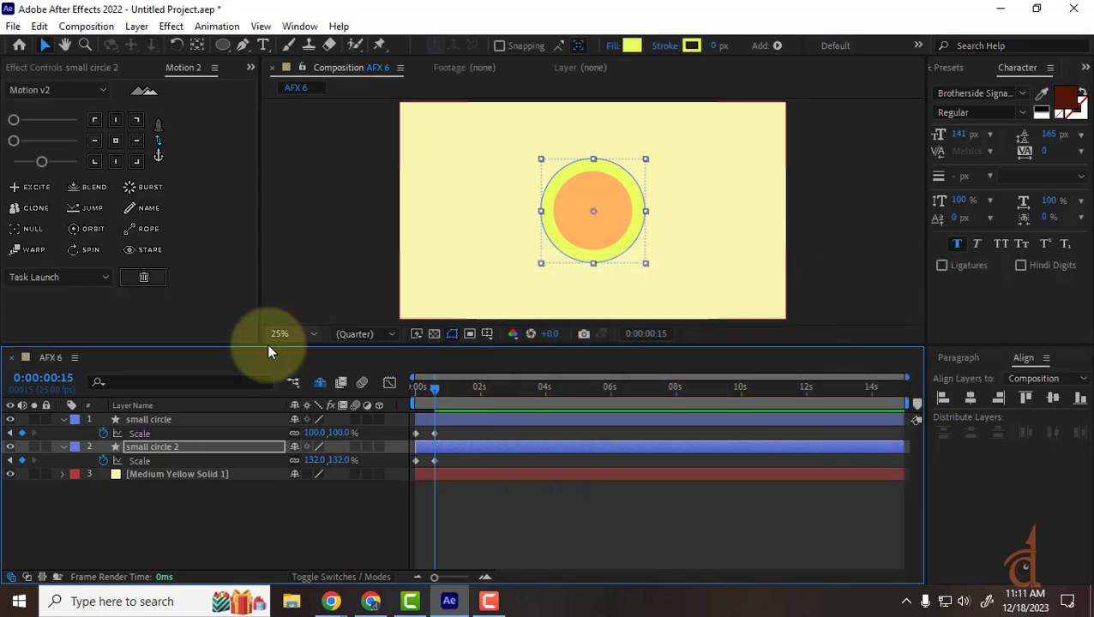
Lower the opacity of small circle 2 to 12%.
left_click(157, 441)
key("t")
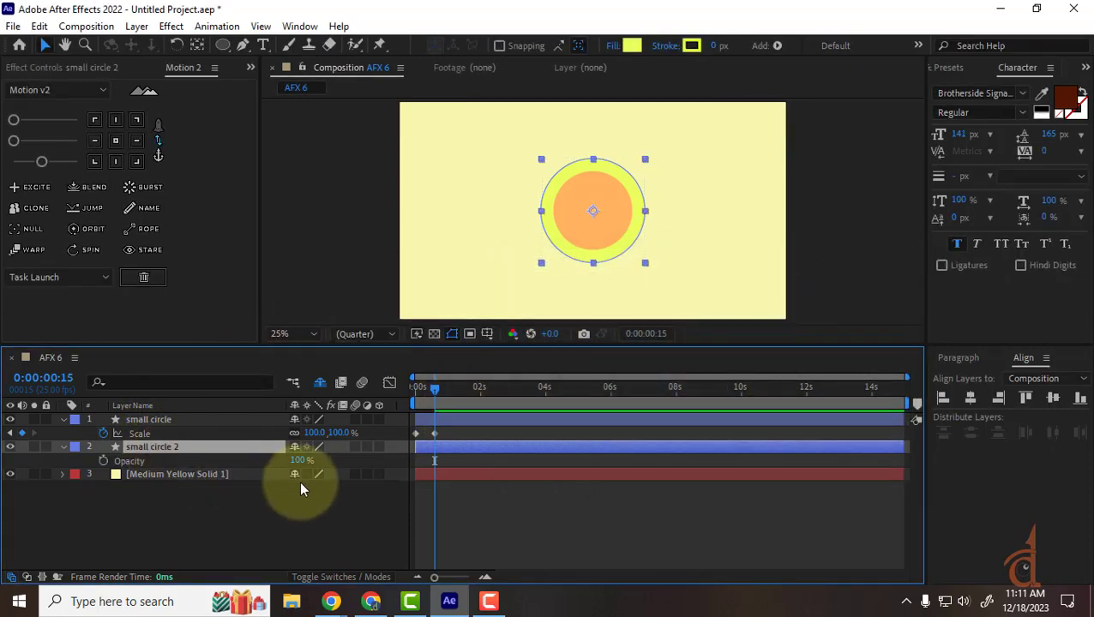
left_click_drag(280, 467, 245, 480)
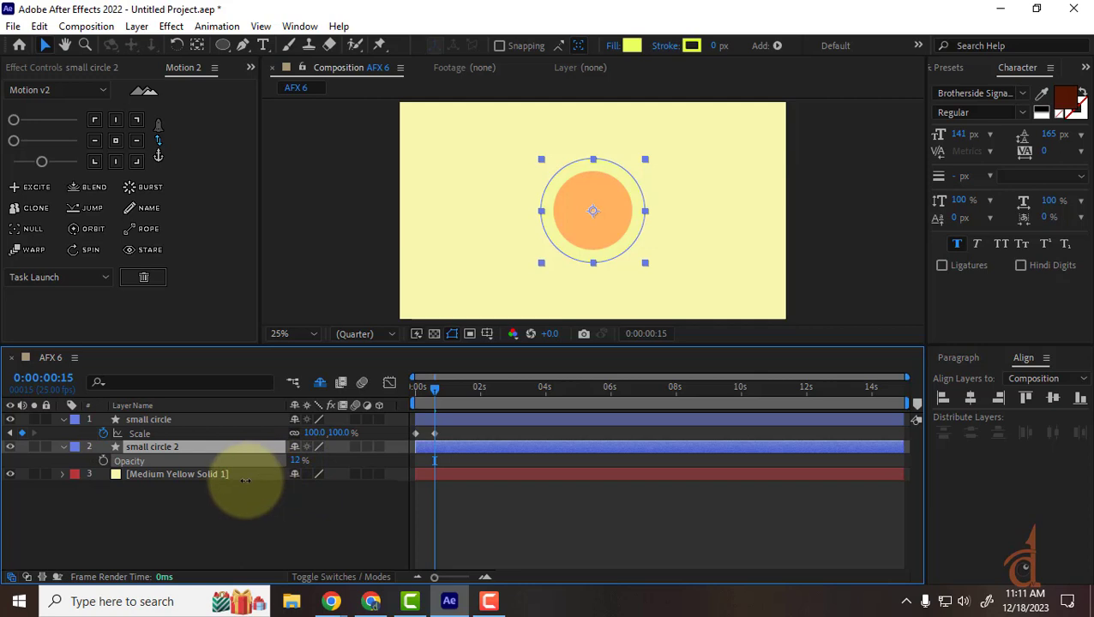
left_click(237, 526)
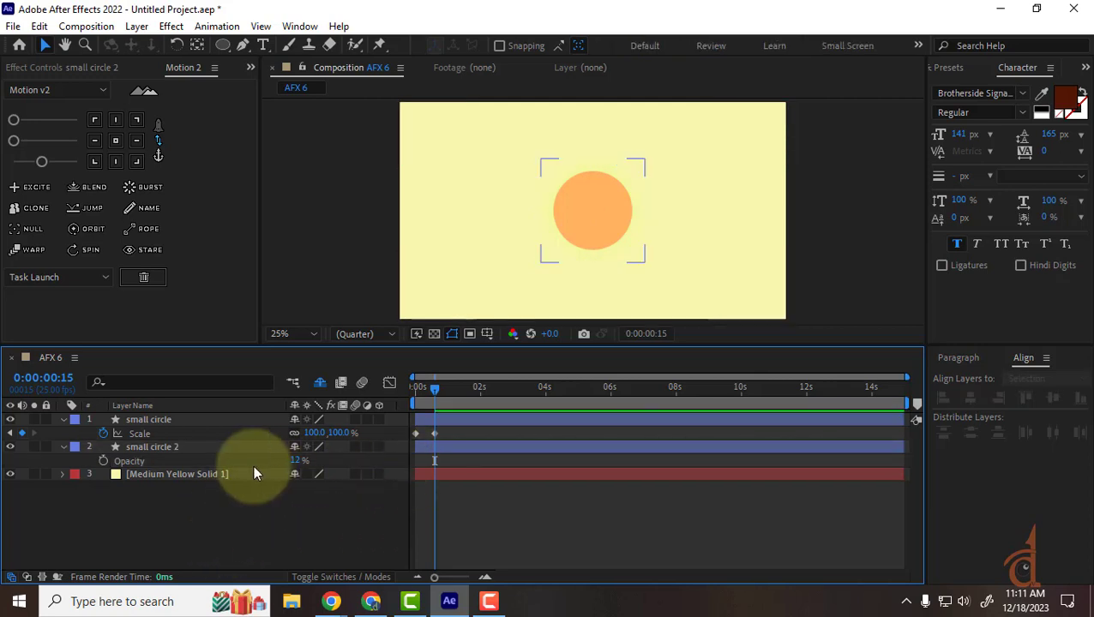
Change the fill of small circle 2 to purple 925DFF.
left_click(179, 450)
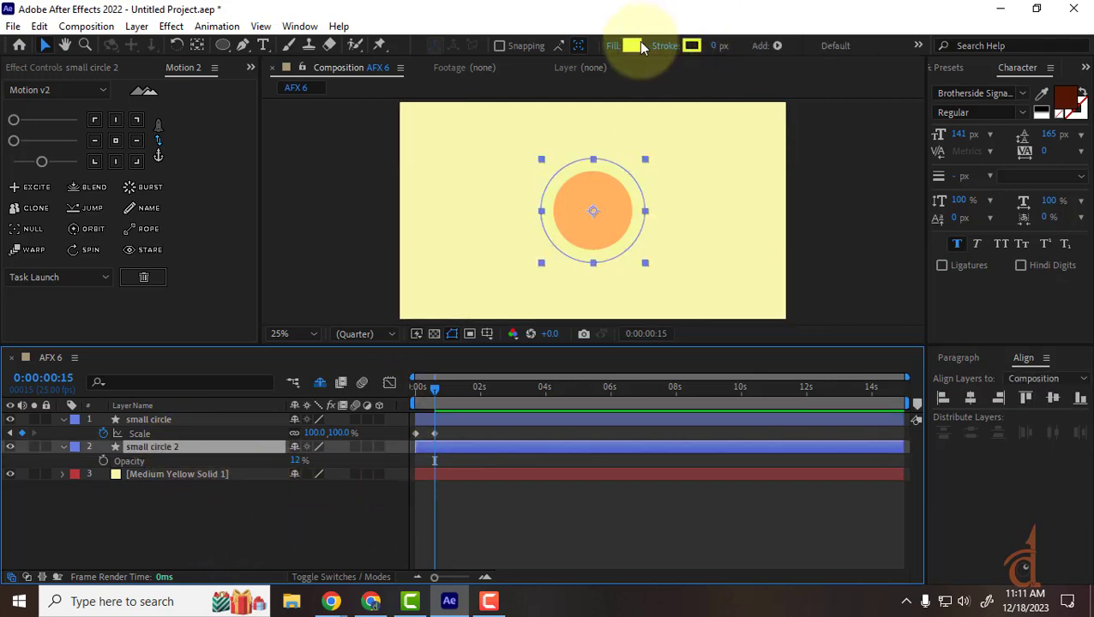
left_click(635, 45)
left_click(583, 370)
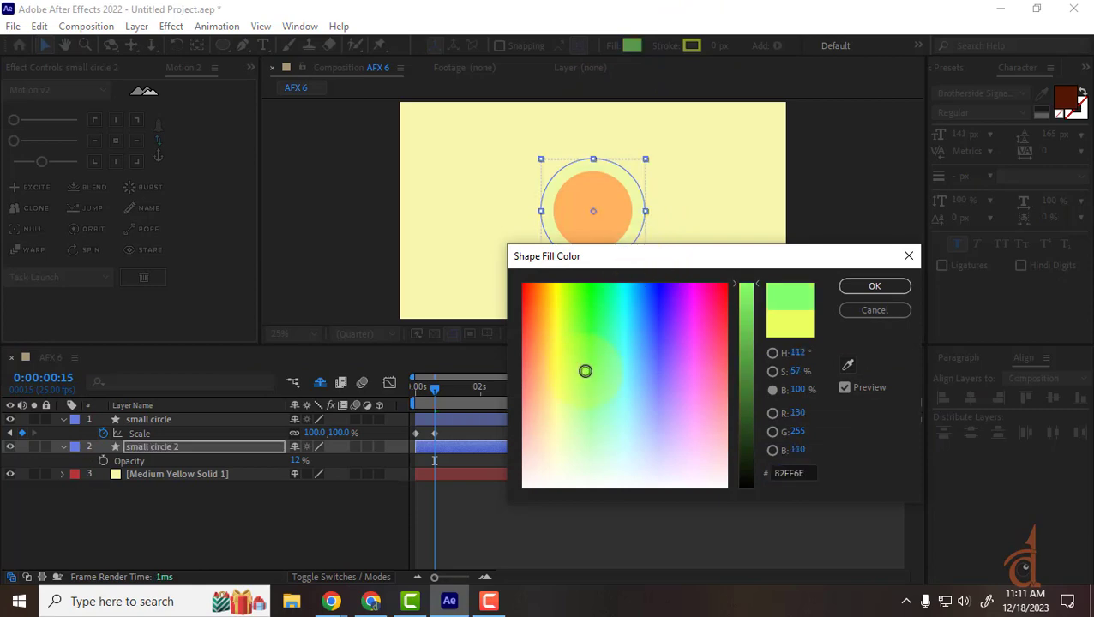
left_click_drag(590, 373, 669, 356)
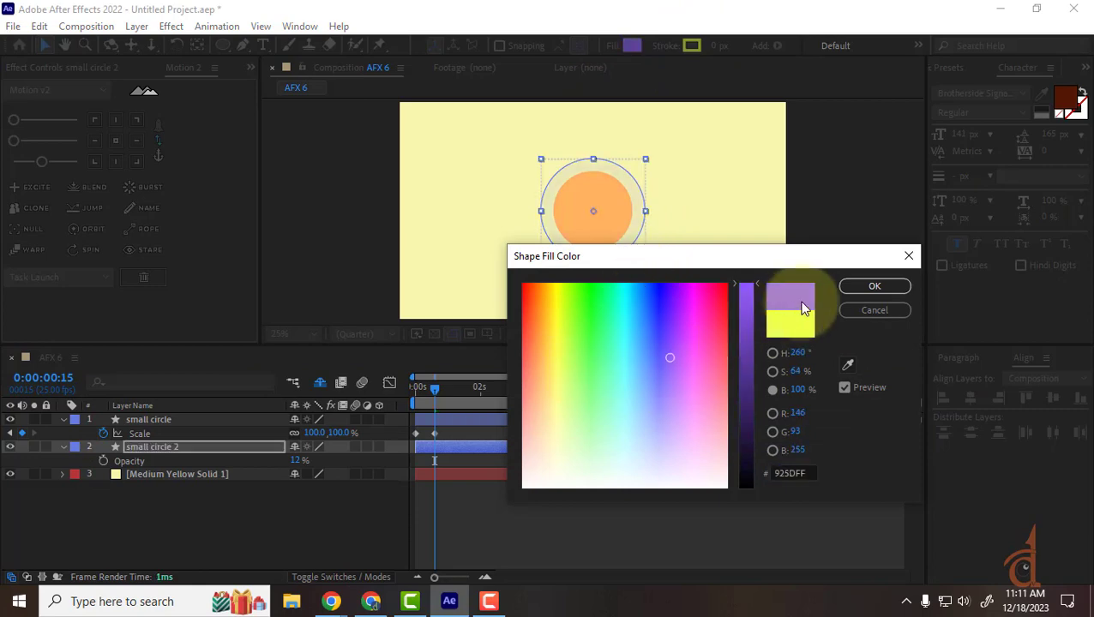
left_click(855, 290)
left_click(324, 505)
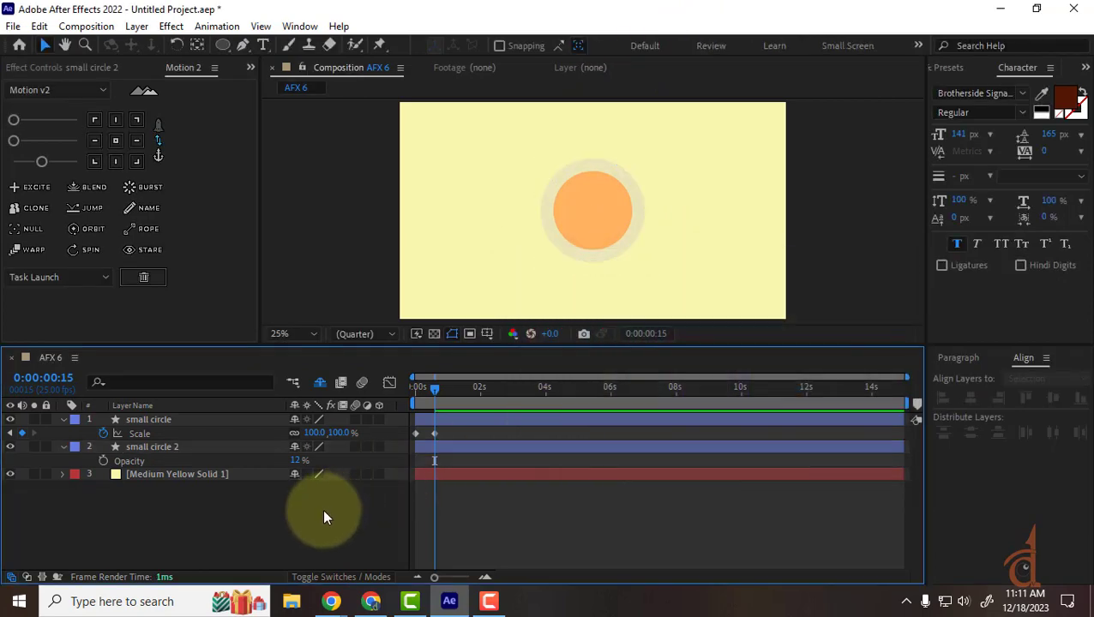
Shift the small circle 2 layer to start at about 0:00:00:09, and scrub through its delayed growth.
mouse_move(435, 395)
left_mouse_down()
mouse_move(396, 388)
mouse_move(453, 403)
mouse_move(420, 403)
left_mouse_up()
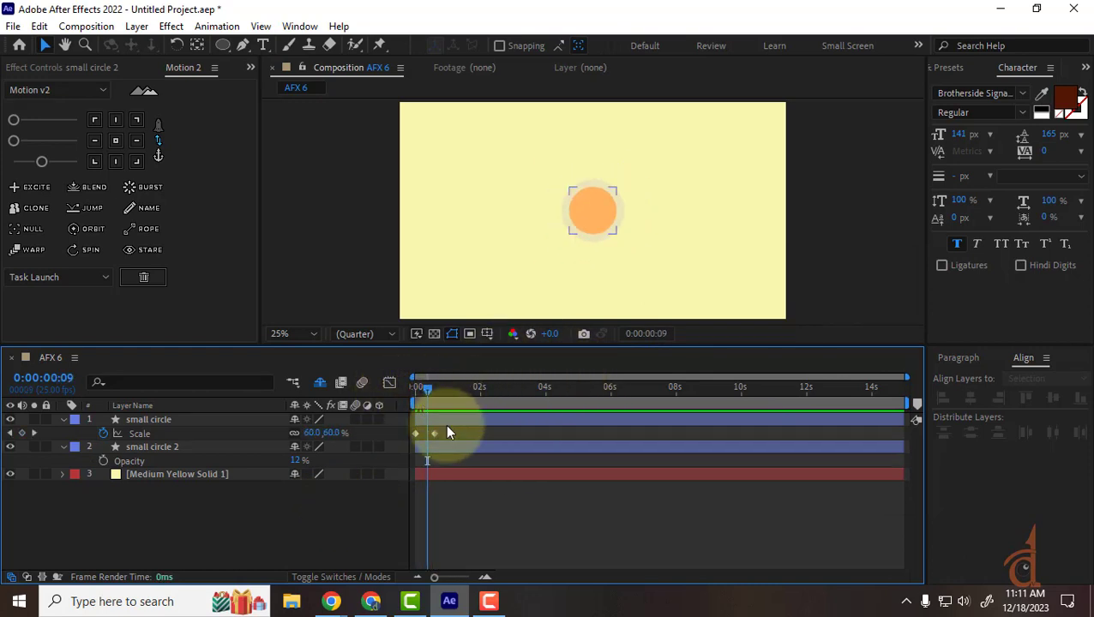
left_click(441, 443)
left_click_drag(445, 449, 458, 453)
mouse_move(441, 407)
left_mouse_down()
mouse_move(383, 384)
mouse_move(459, 405)
left_mouse_up()
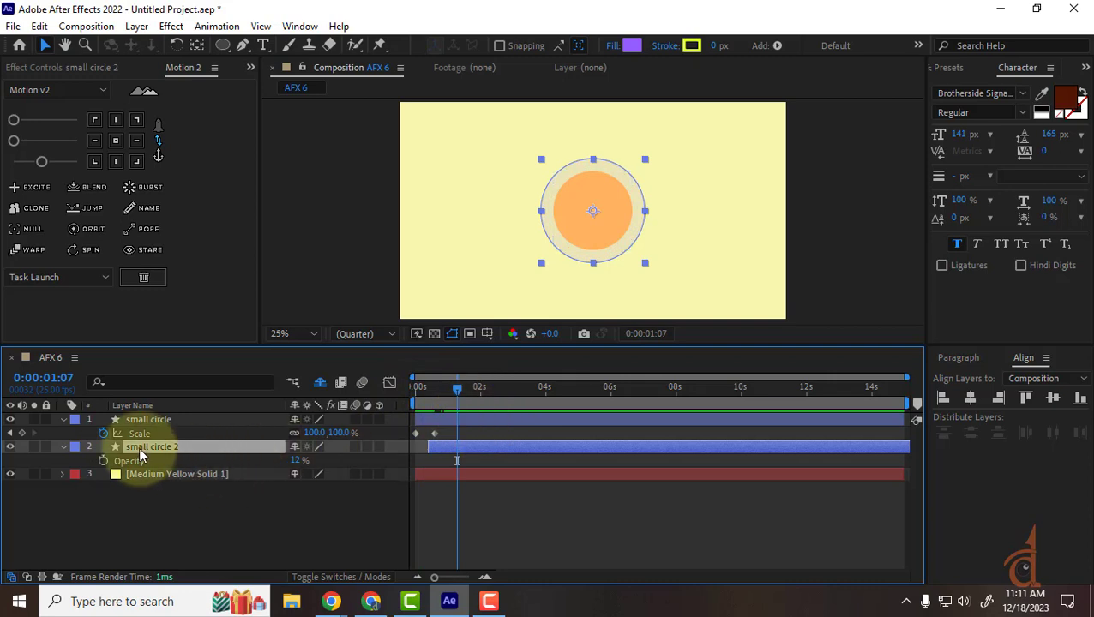
Add a Scale keyframe of 426% to small circle 2 at 0:00:04:00.
key("s")
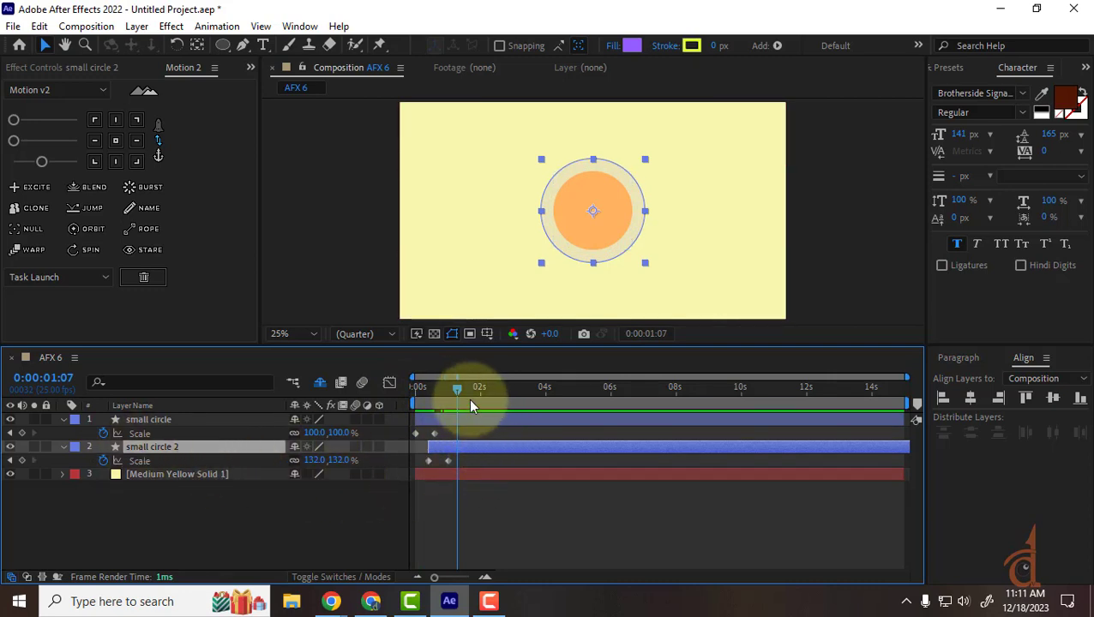
left_click_drag(461, 388, 611, 408)
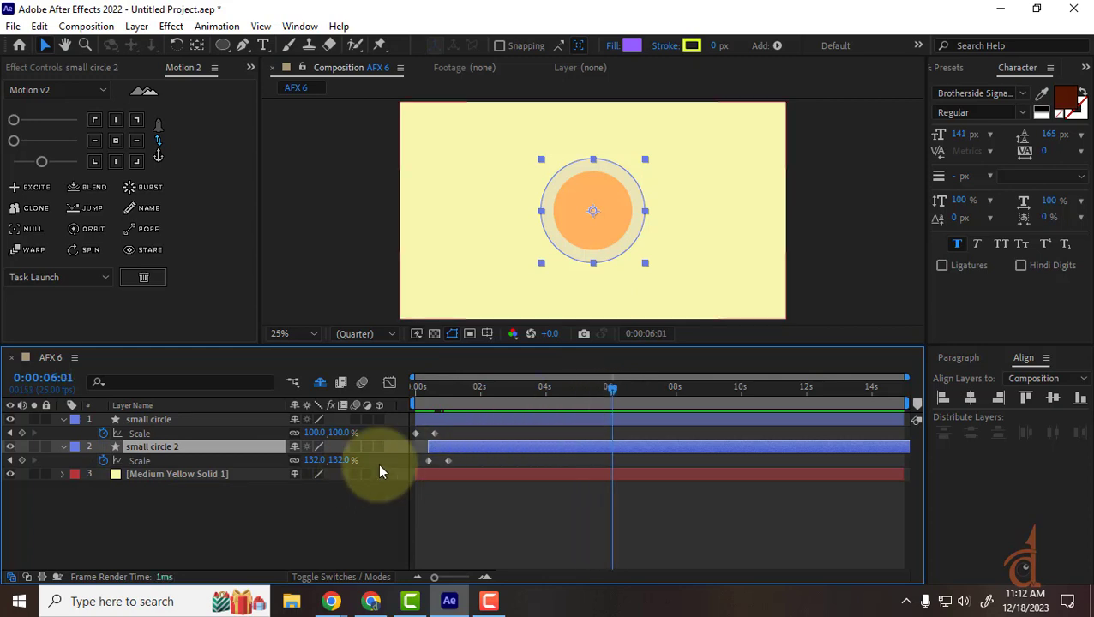
left_click(545, 393)
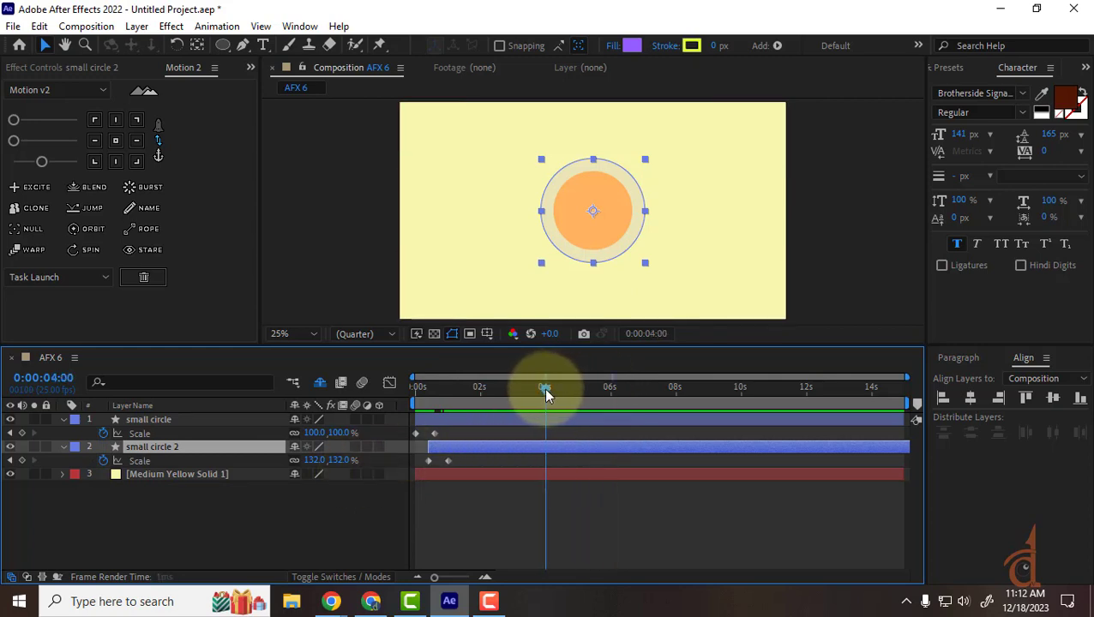
left_click_drag(330, 460, 538, 441)
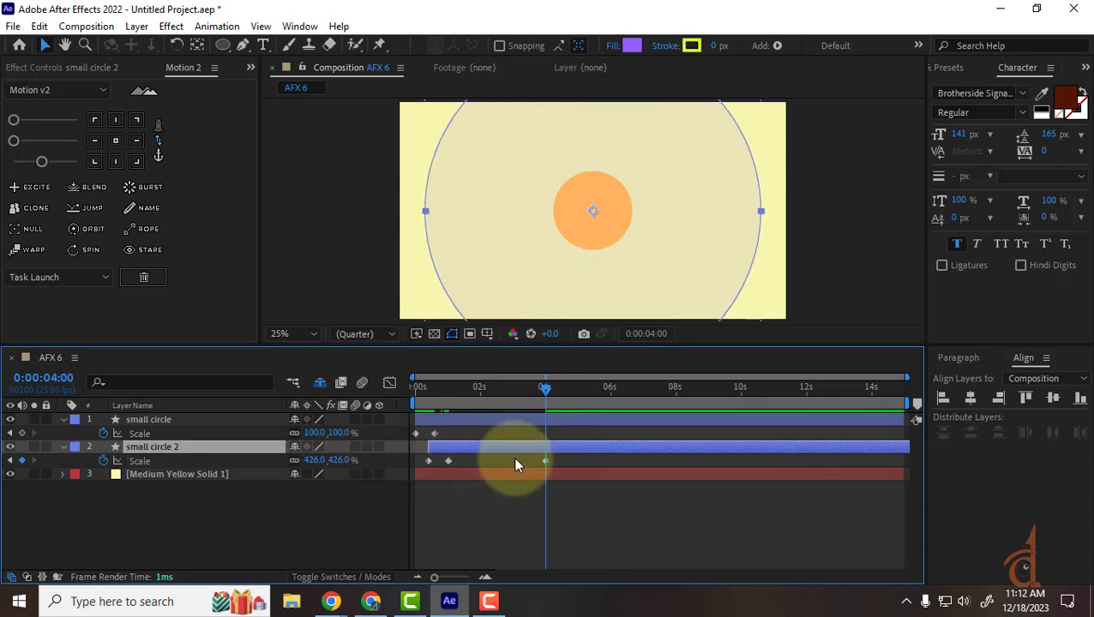
Keyframe small circle 2's Opacity at 12% at 0:00:03:16 and 0% at 0:00:04:00.
key("u")
key("t")
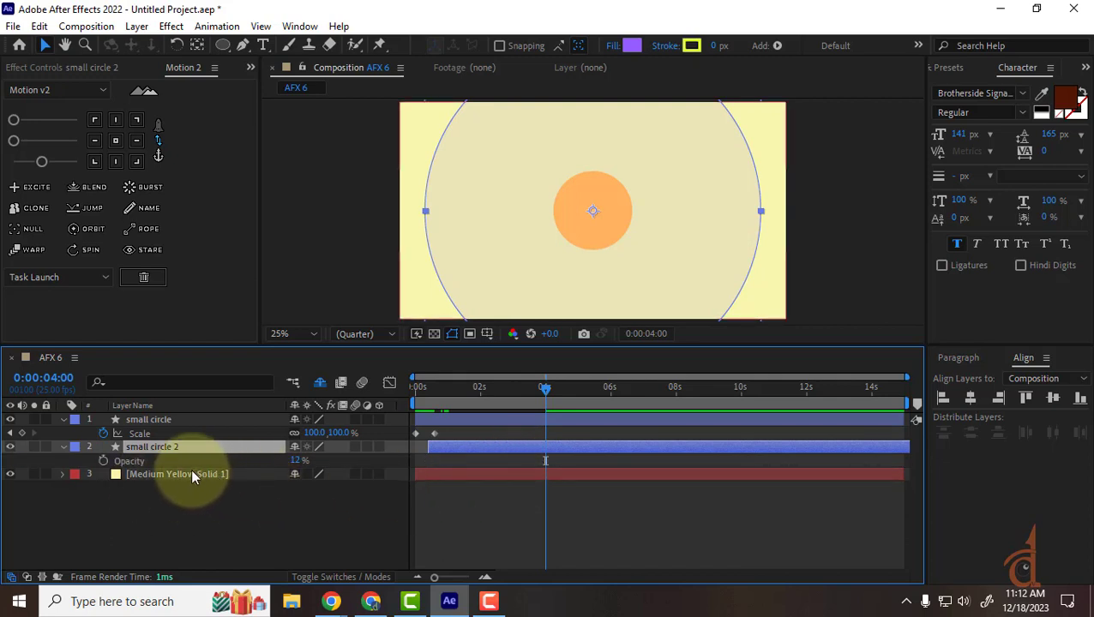
left_click(103, 460)
left_click_drag(545, 388, 534, 387)
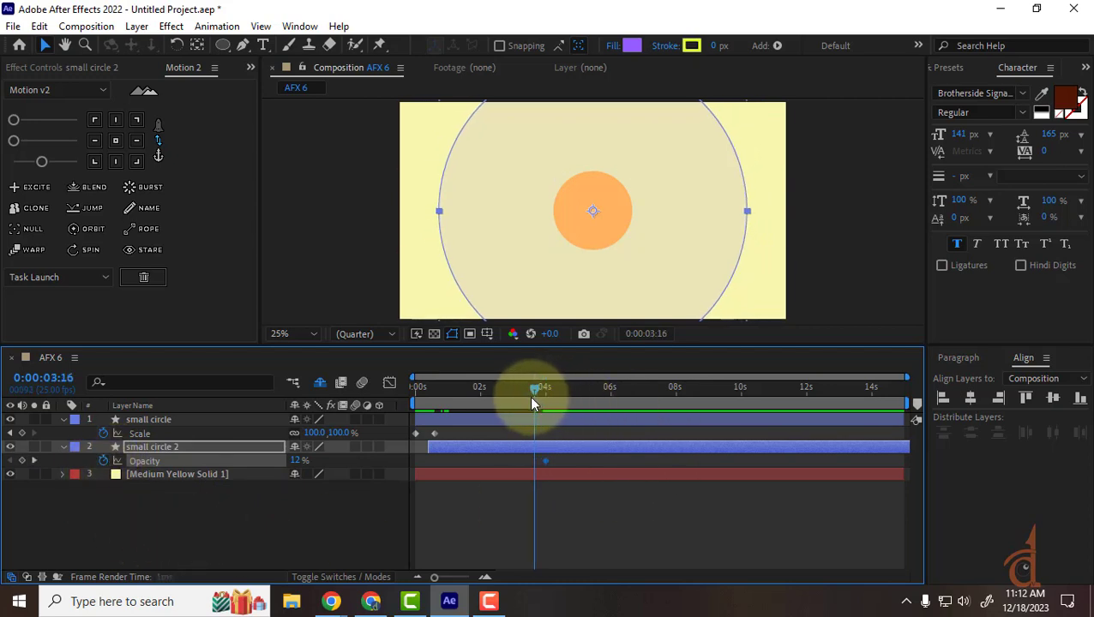
left_click_drag(300, 463, 310, 484)
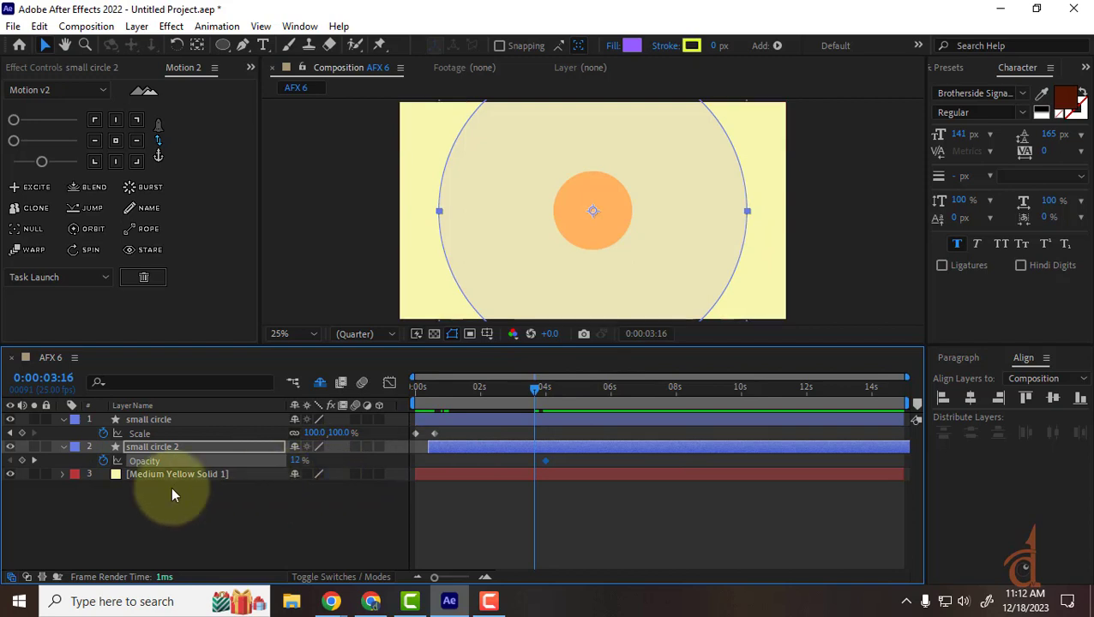
left_click(34, 460)
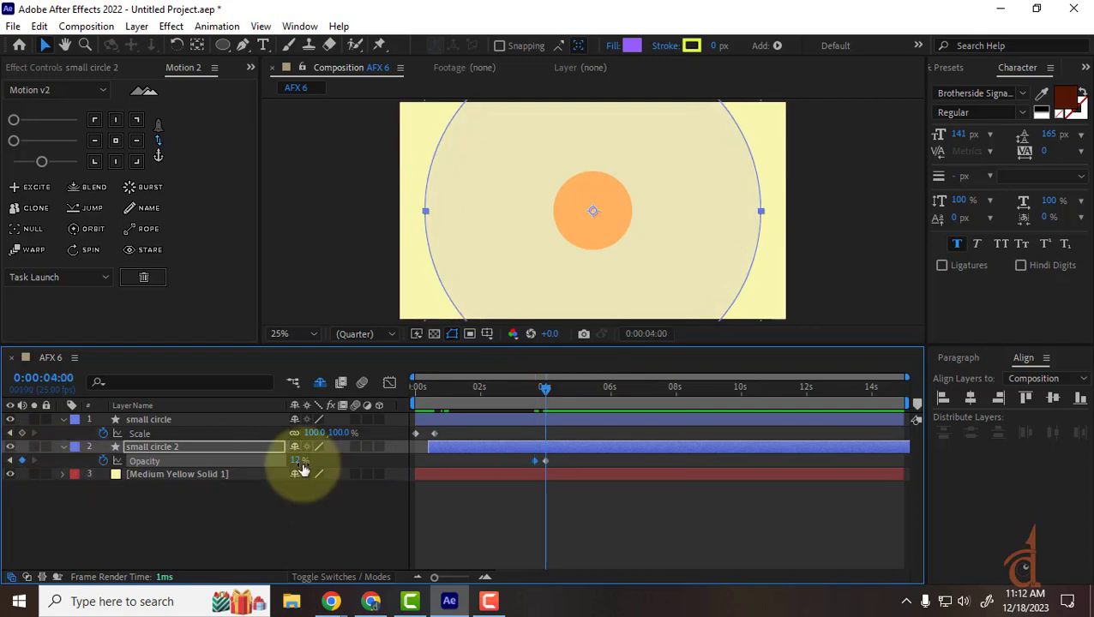
left_click_drag(296, 463, 200, 463)
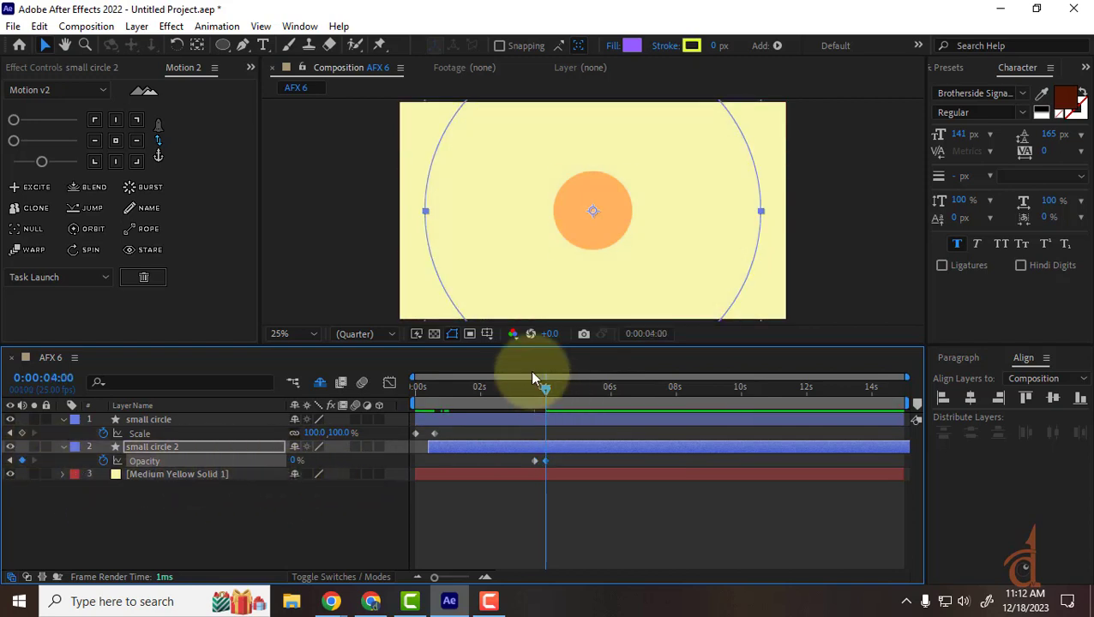
Preview the fade-out, move both small circle 2 Opacity keyframes earlier to just before 2 seconds, and play it again.
left_click_drag(544, 386, 417, 387)
key("space")
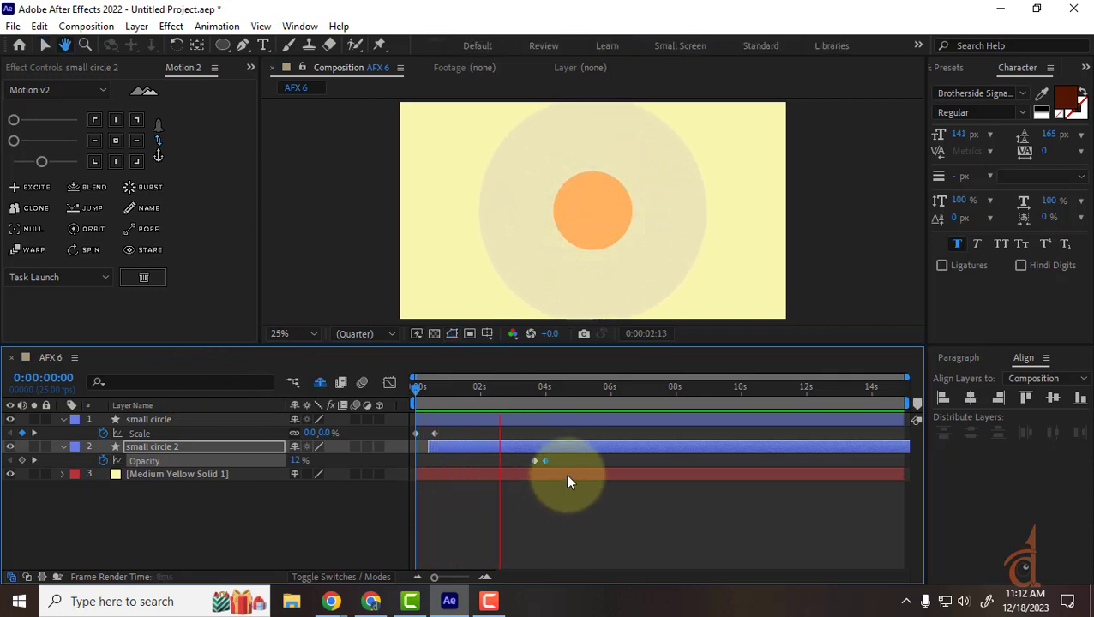
key("space")
left_click_drag(538, 458, 468, 461)
key("space")
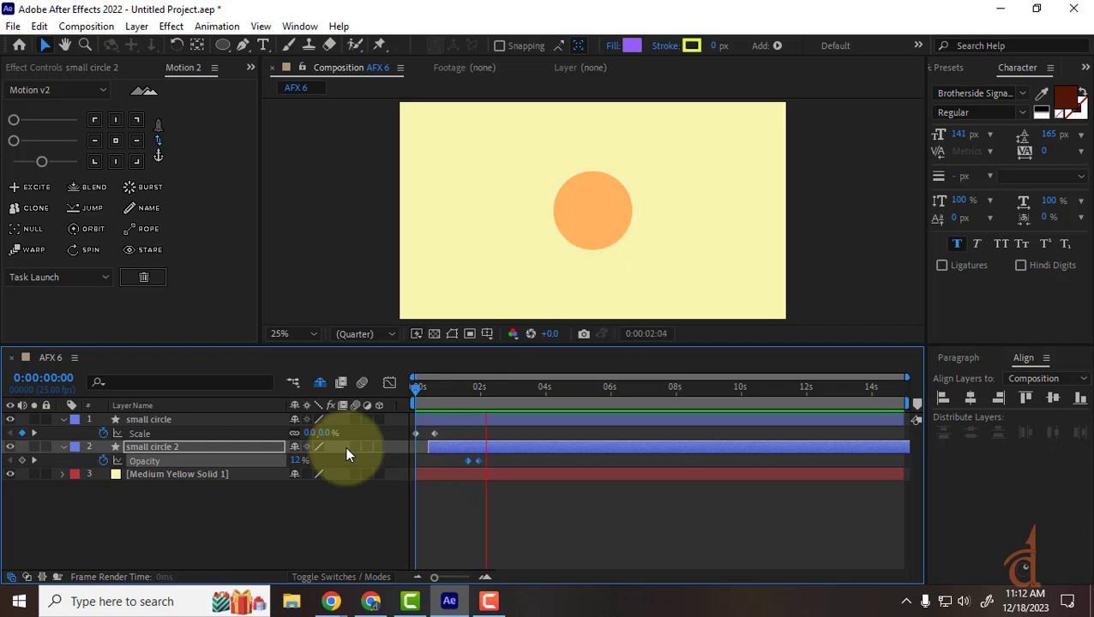
key("space")
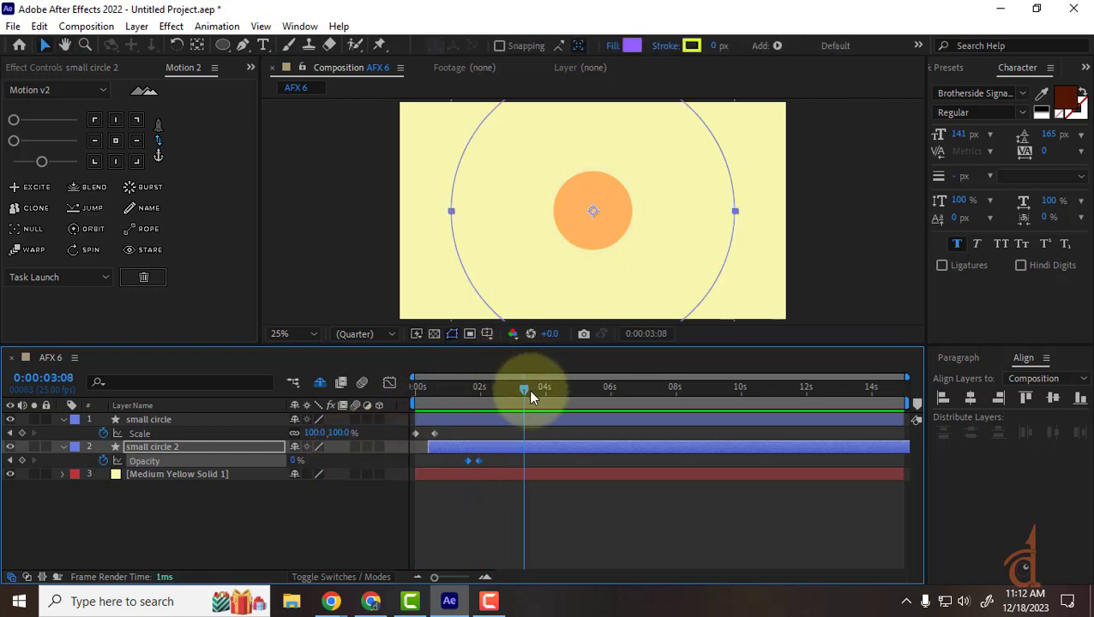
left_click_drag(526, 389, 497, 391)
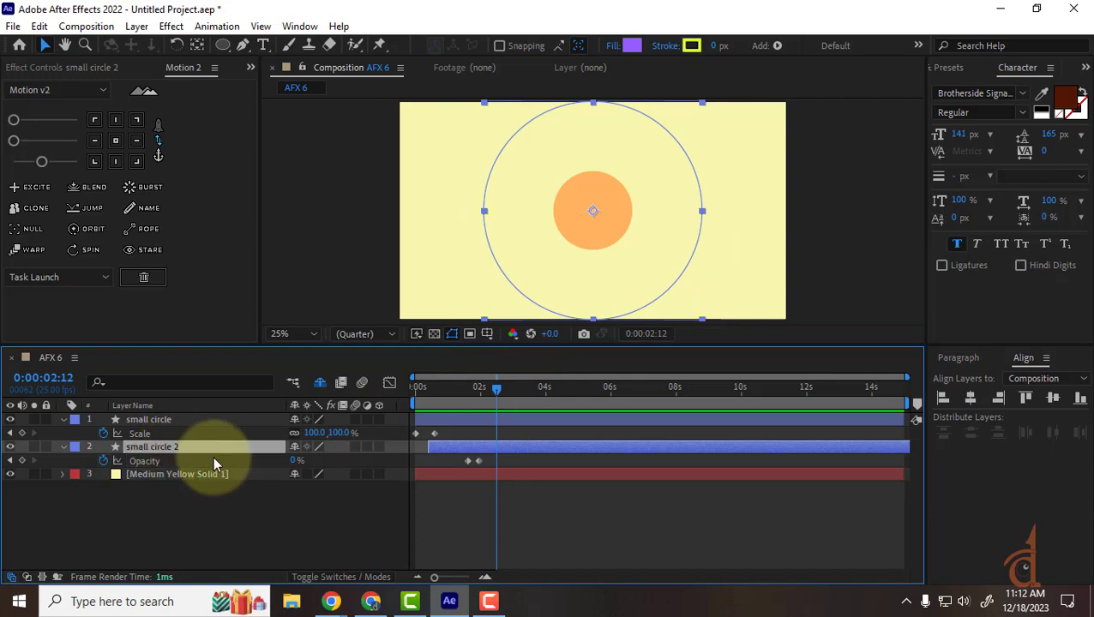
Duplicate small circle 2, place the copy directly below it, and shift the copy to start about one second later.
key("ctrl+d")
left_click_drag(186, 447, 209, 474)
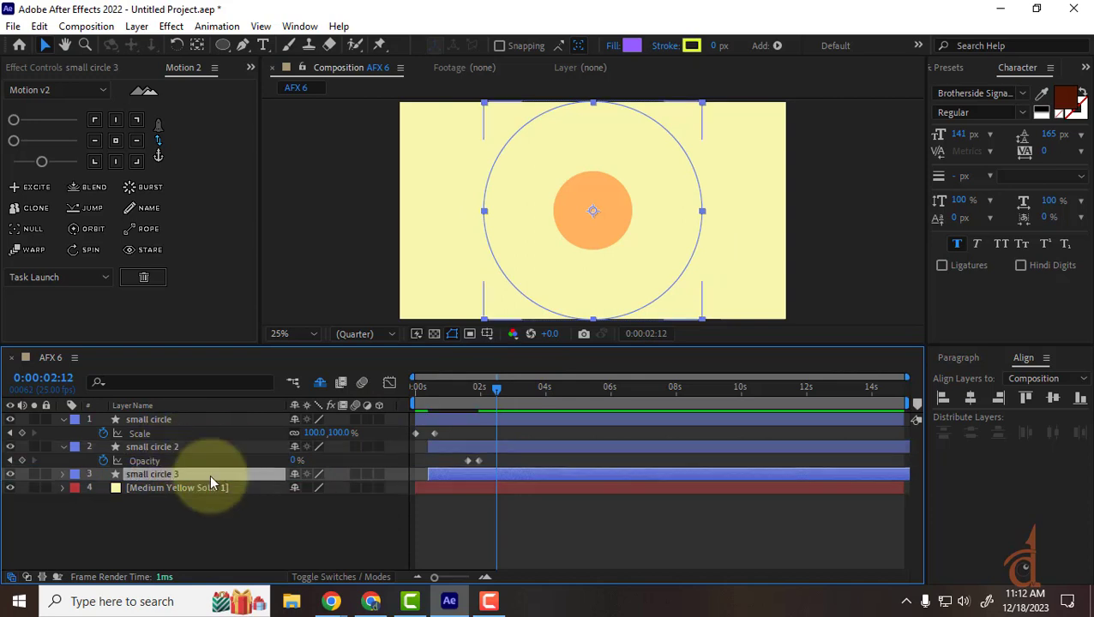
key("u")
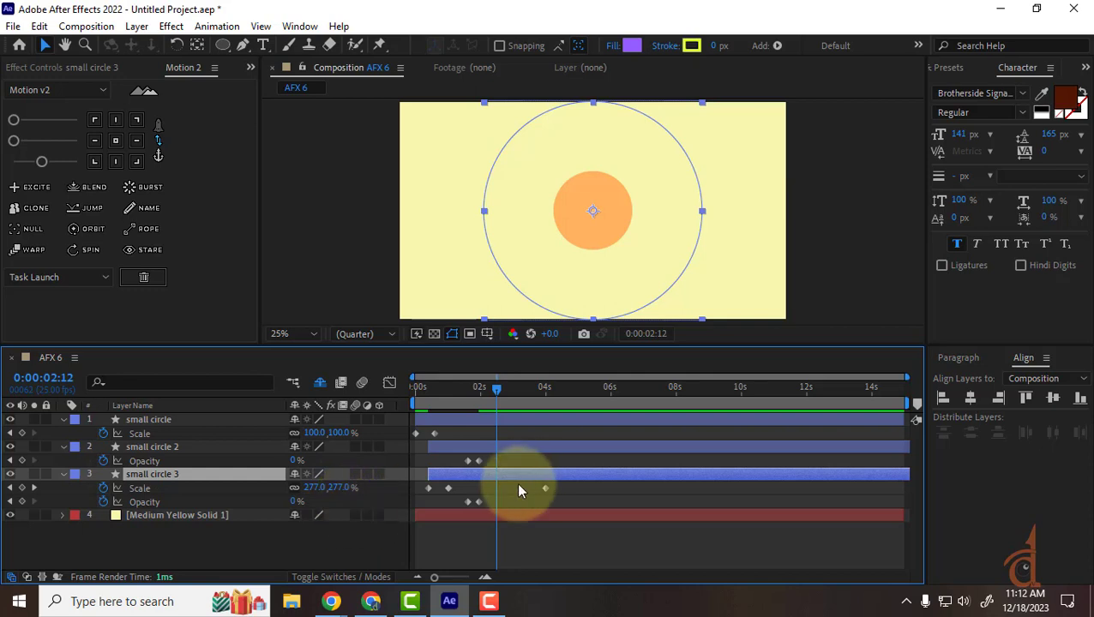
left_click_drag(464, 477, 495, 480)
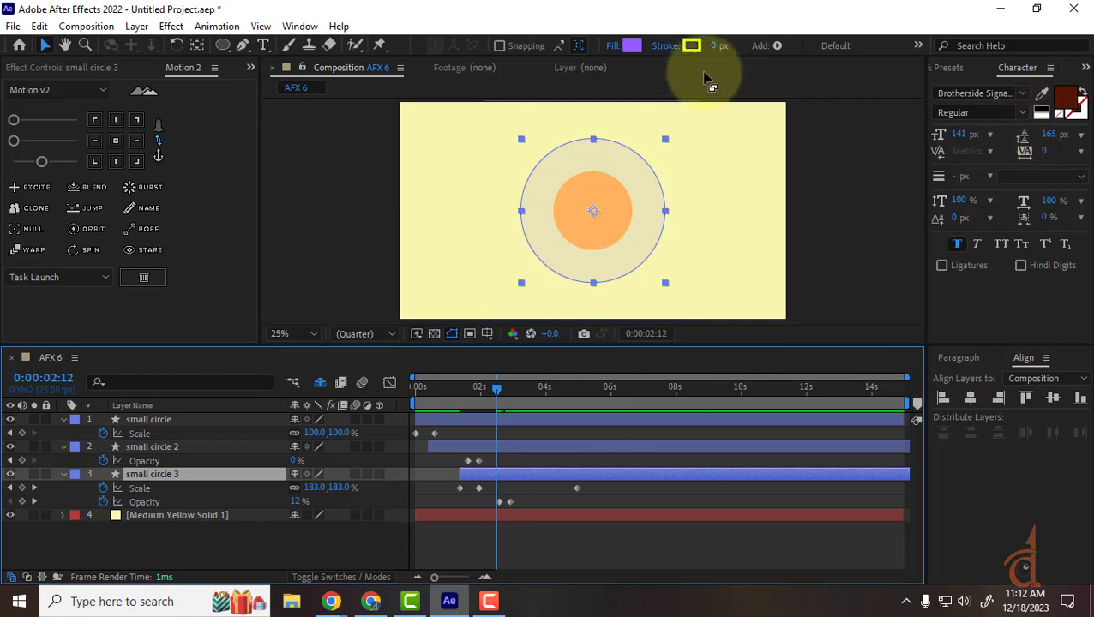
Change small circle 3's fill to pink FF56D9 and shift its layer start to about 1.6 seconds.
left_click(632, 45)
mouse_move(667, 358)
left_mouse_down()
mouse_move(698, 371)
mouse_move(703, 354)
mouse_move(691, 353)
mouse_move(703, 350)
left_mouse_up()
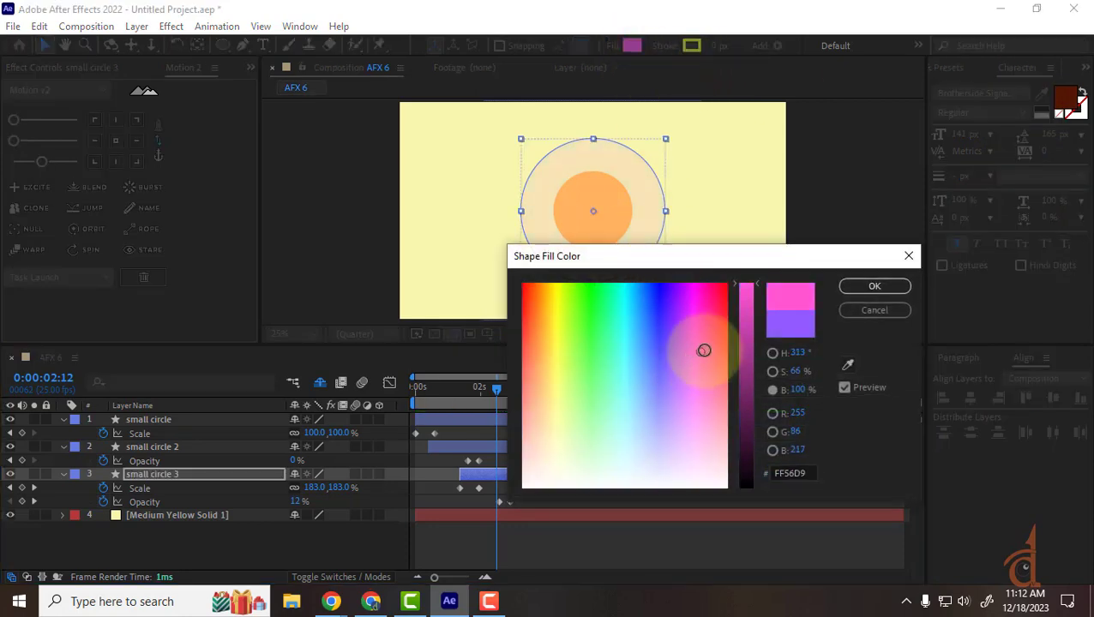
left_click(845, 286)
left_click_drag(520, 471, 528, 471)
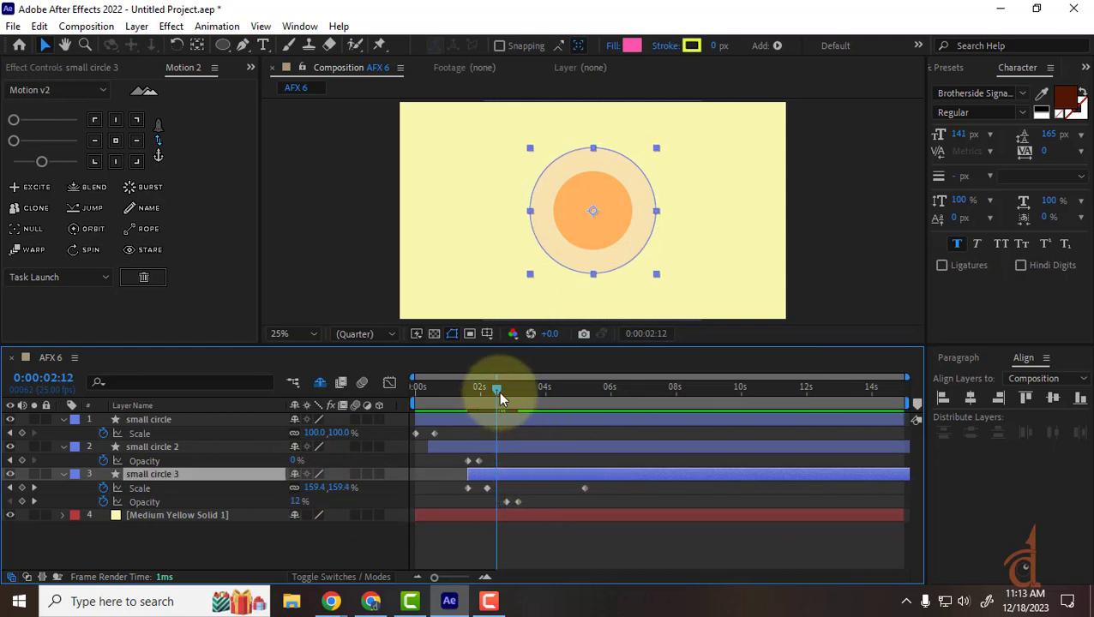
Move small circle 3's two Opacity keyframes to about 4.5 seconds, just before its last Scale keyframe, and scrub through the fade.
left_click_drag(496, 390, 525, 439)
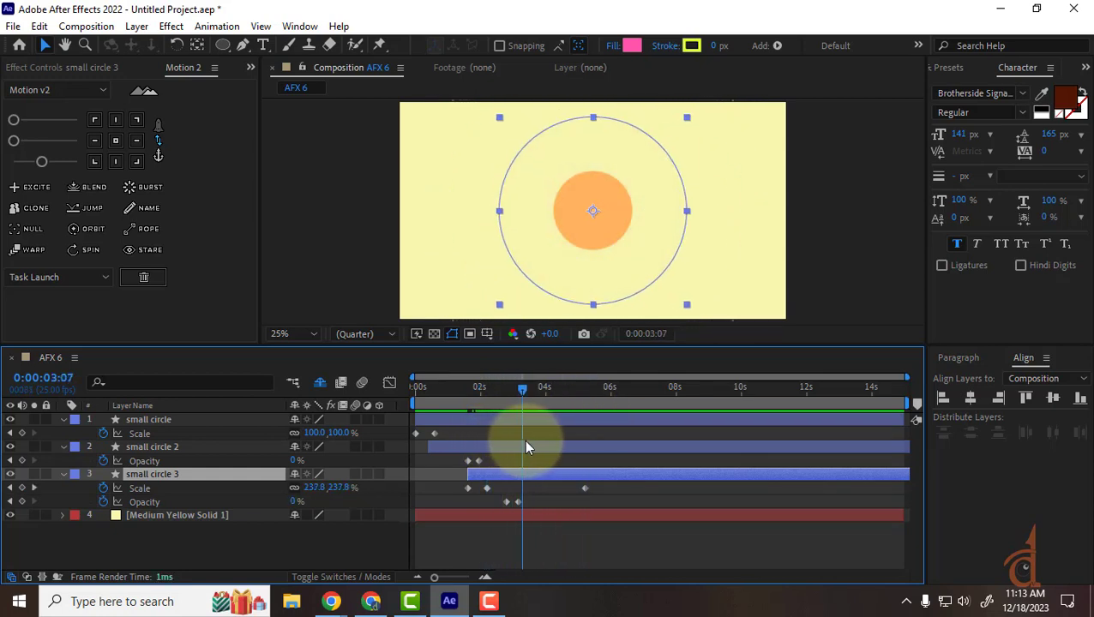
left_click_drag(539, 496, 562, 507)
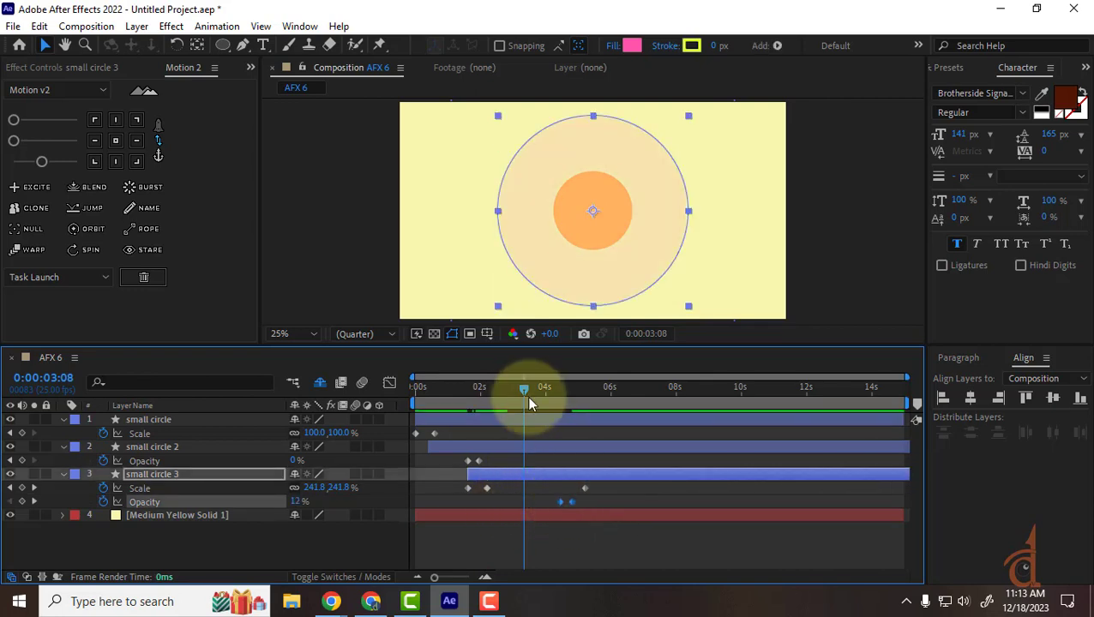
left_click_drag(513, 392, 588, 418)
Move small circle 2's two Opacity keyframes to about 3.5 seconds and preview the animation from the start.
left_click(535, 449)
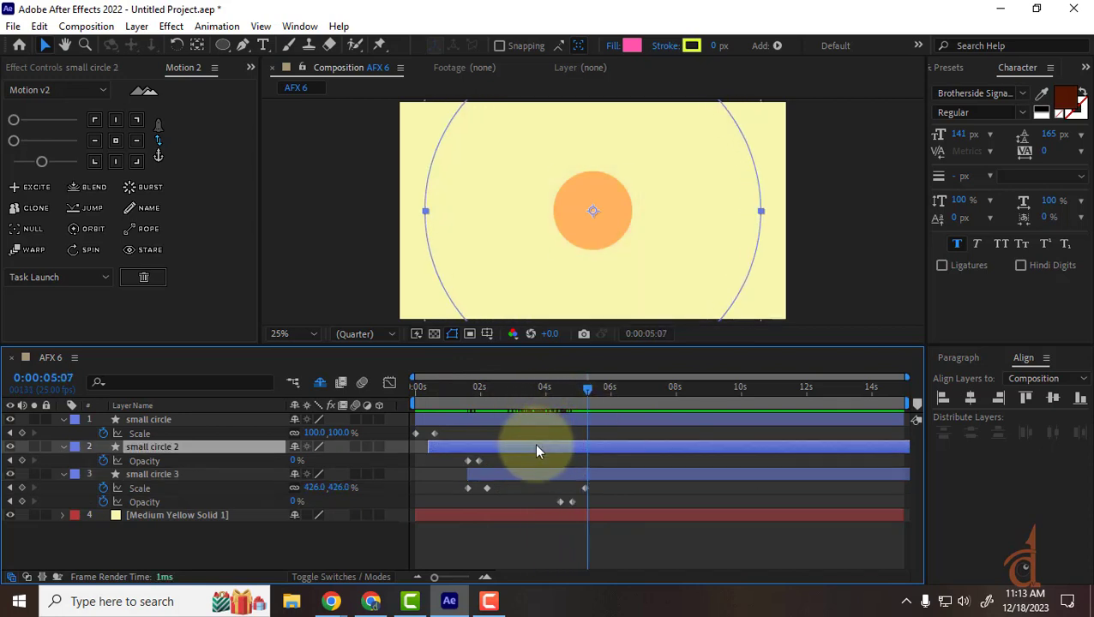
key("u")
left_click_drag(513, 472, 535, 478)
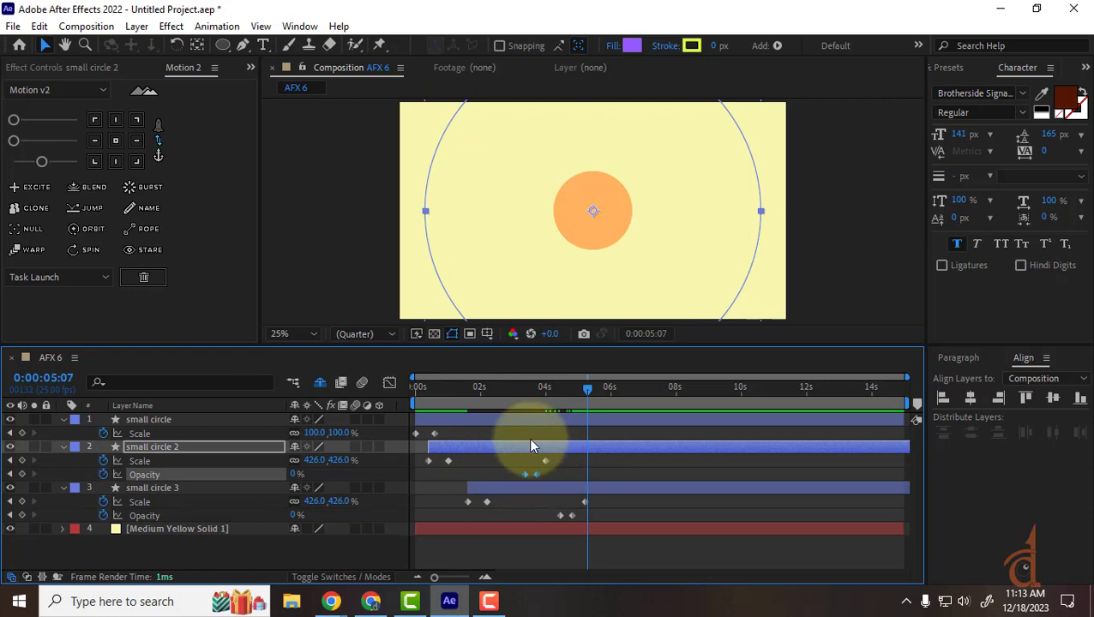
left_click_drag(526, 398, 296, 412)
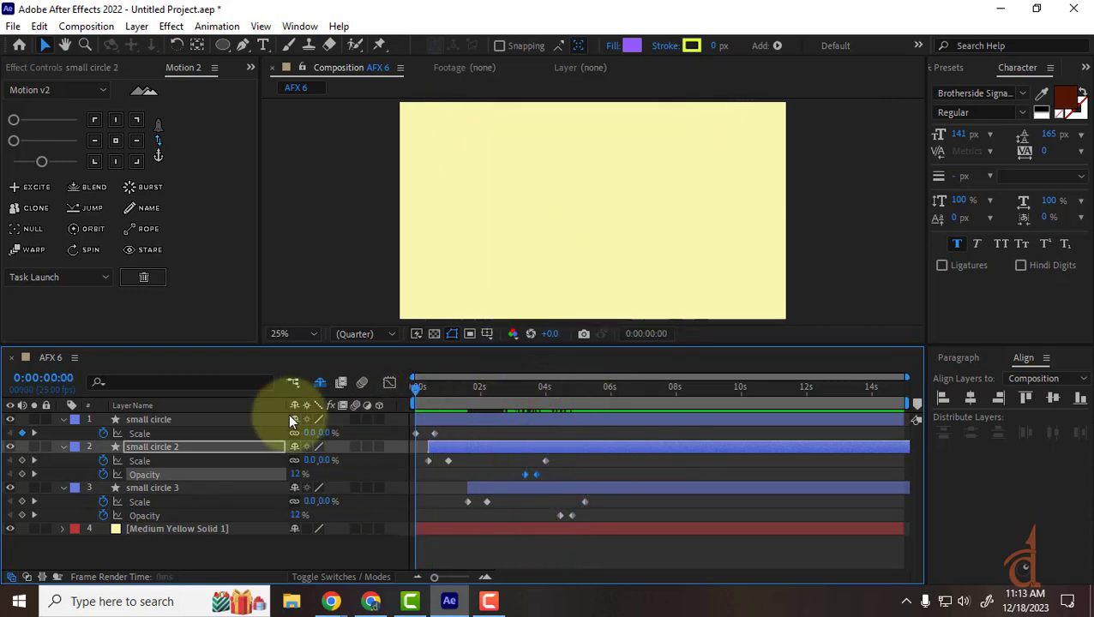
left_click(630, 539)
key("space")
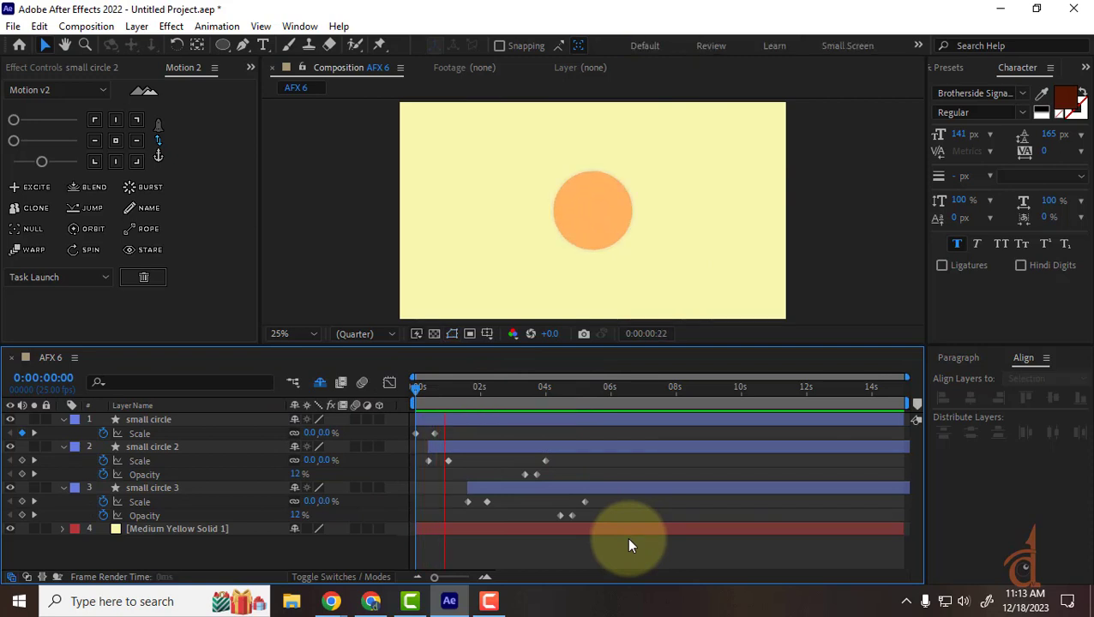
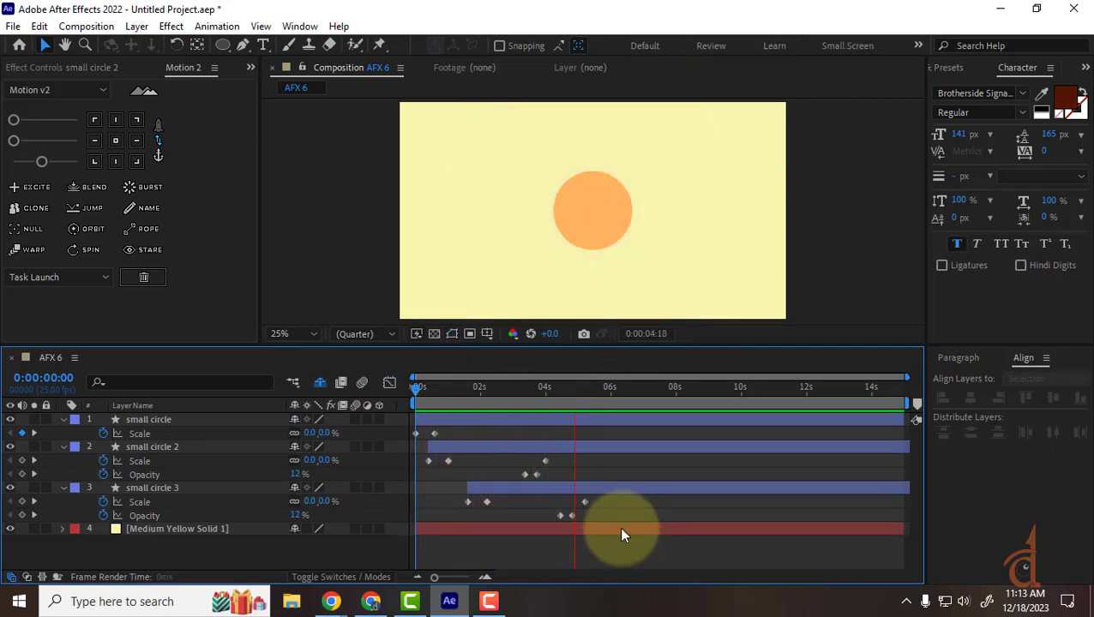
Move the last Scale keyframe and both Opacity keyframes of small circle 2 and small circle 3 about 1.5 seconds earlier, and preview.
key("space")
left_click_drag(564, 457, 485, 486)
left_click_drag(600, 498, 521, 513)
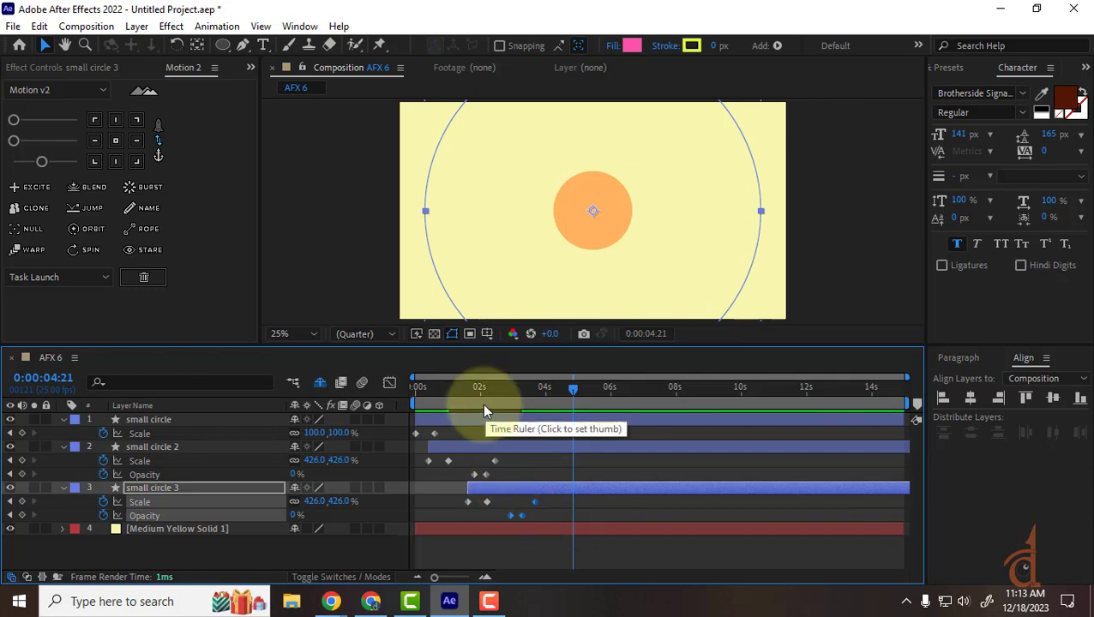
key("Home")
key("space")
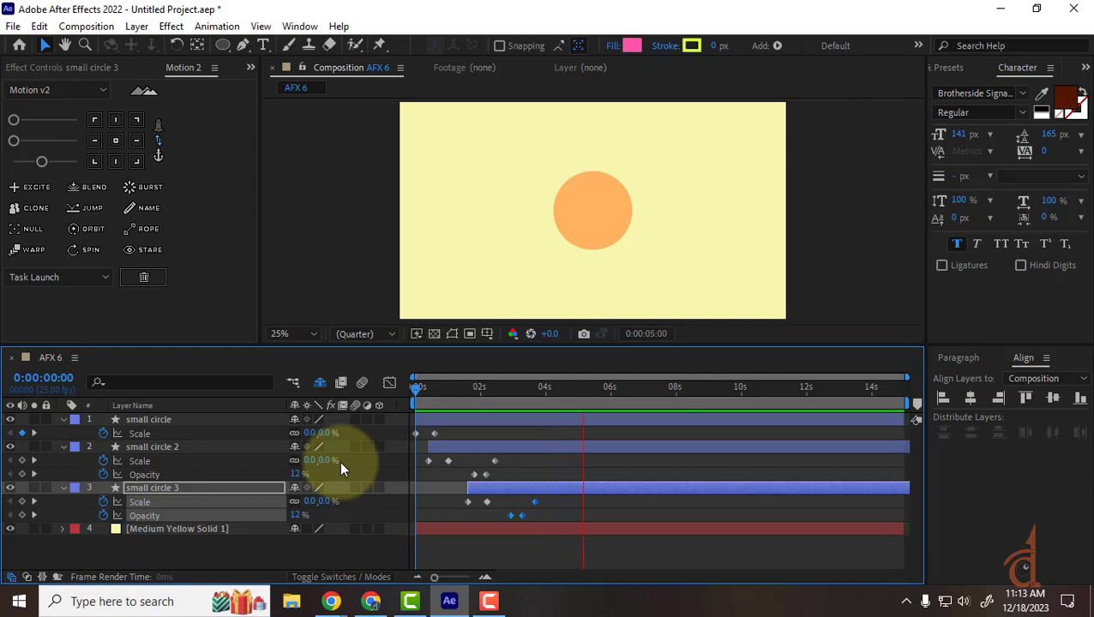
key("space")
Ease all Scale and Opacity keyframes of the three circle layers with Motion 2, and preview from the start.
left_click_drag(580, 426, 233, 584)
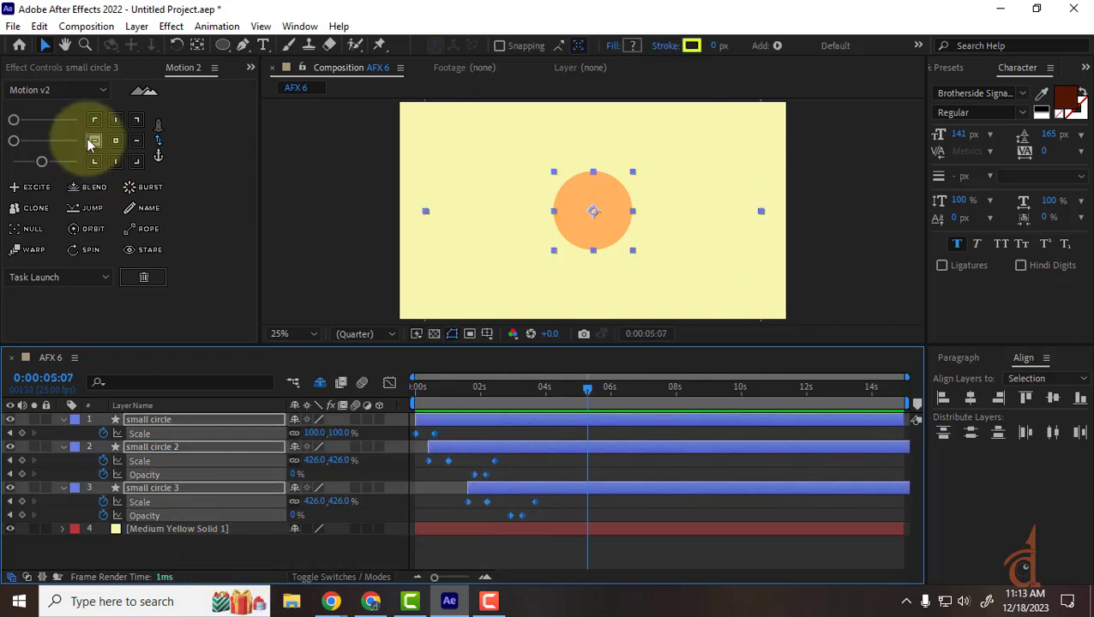
mouse_move(14, 141)
left_mouse_down()
mouse_move(36, 150)
mouse_move(14, 161)
mouse_move(27, 147)
left_mouse_up()
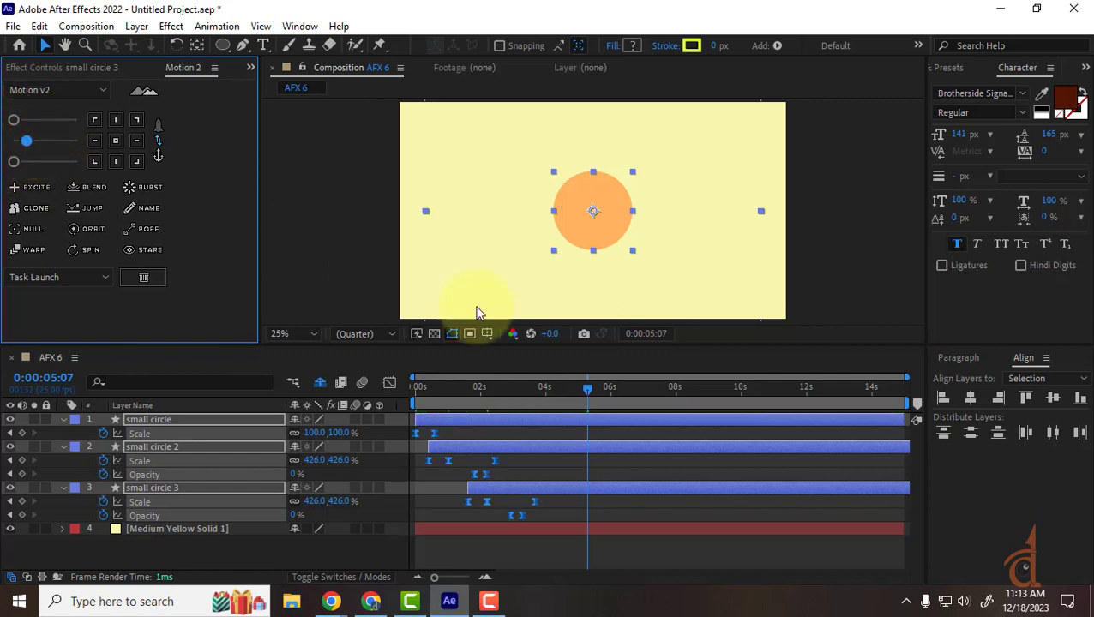
left_click(234, 385)
key("Home")
left_click(573, 562)
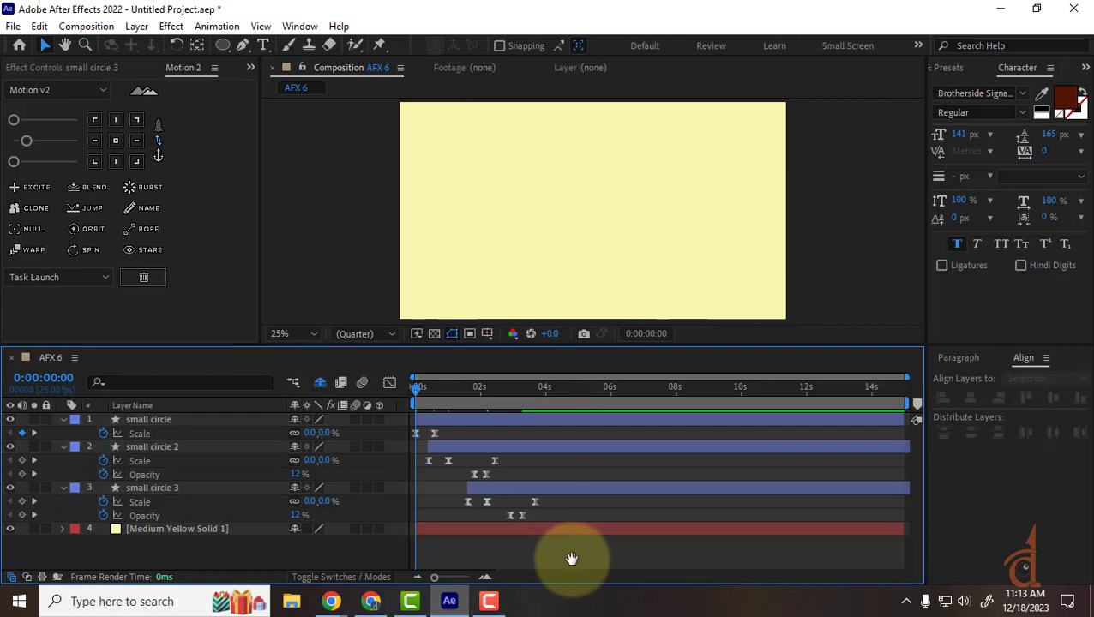
key("space")
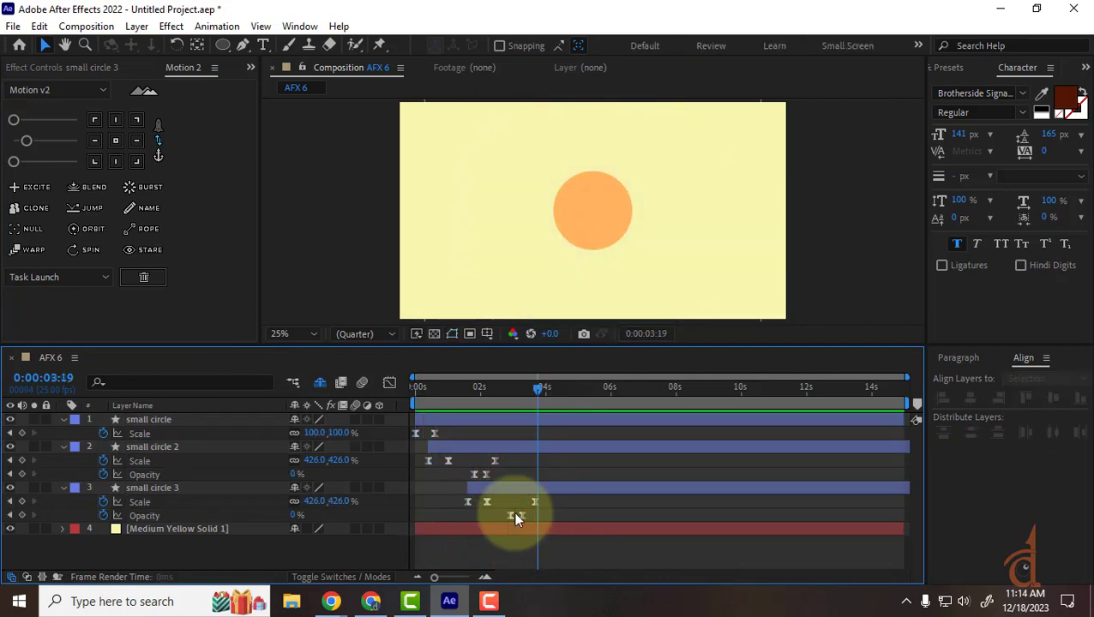
Shift small circle 3 to start at about 1 second, move it above small circle 2, and preview the animation.
left_click_drag(504, 487, 460, 491)
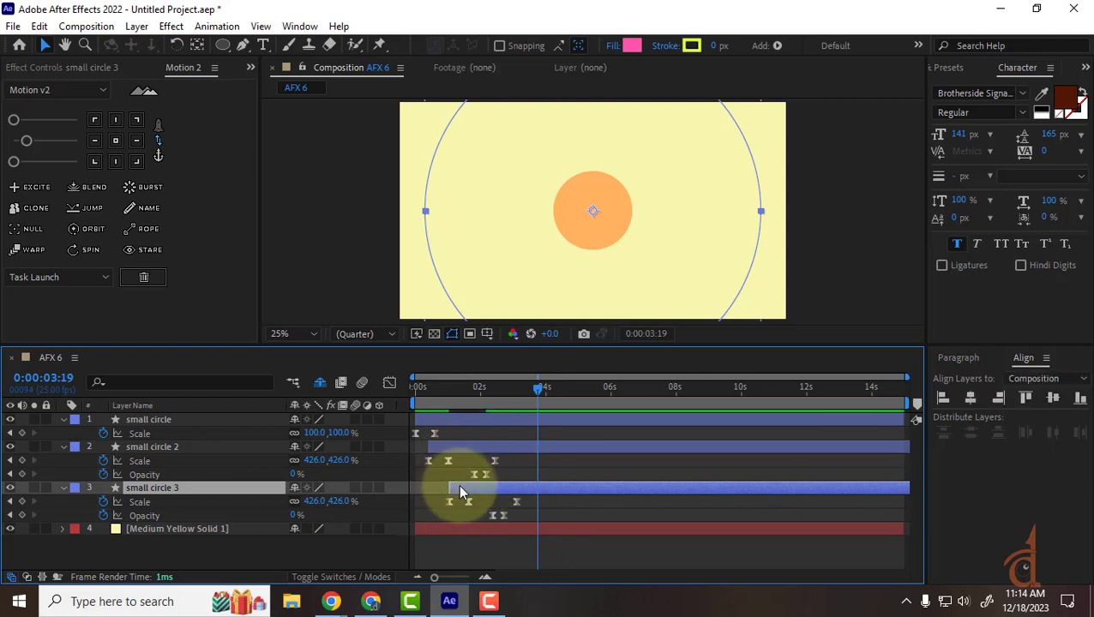
left_click_drag(166, 486, 171, 438)
left_click_drag(439, 391, 365, 395)
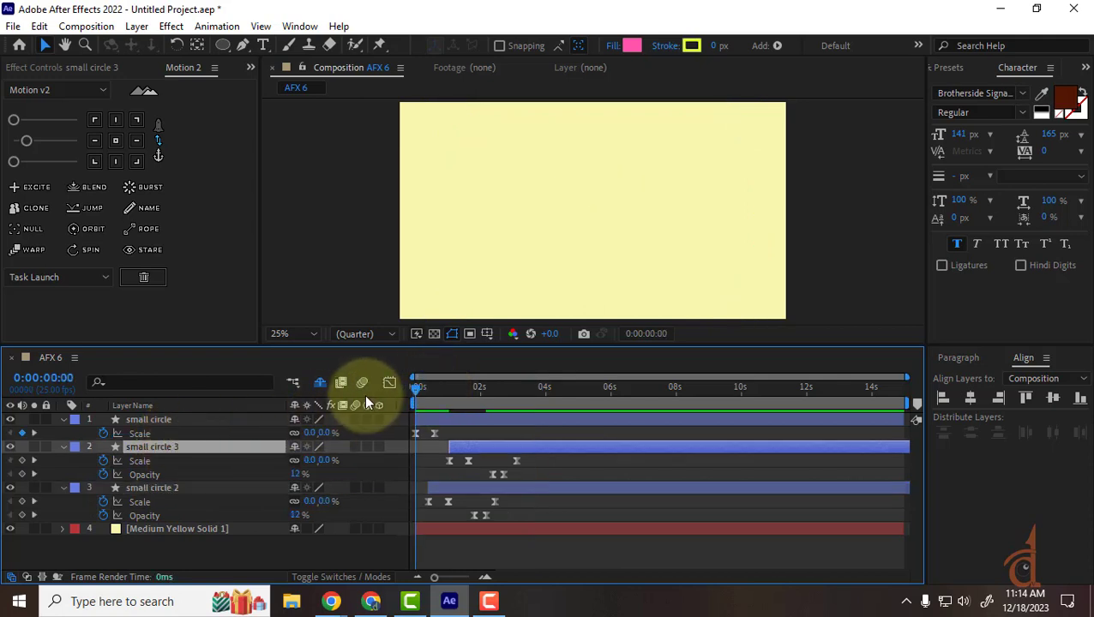
key("space")
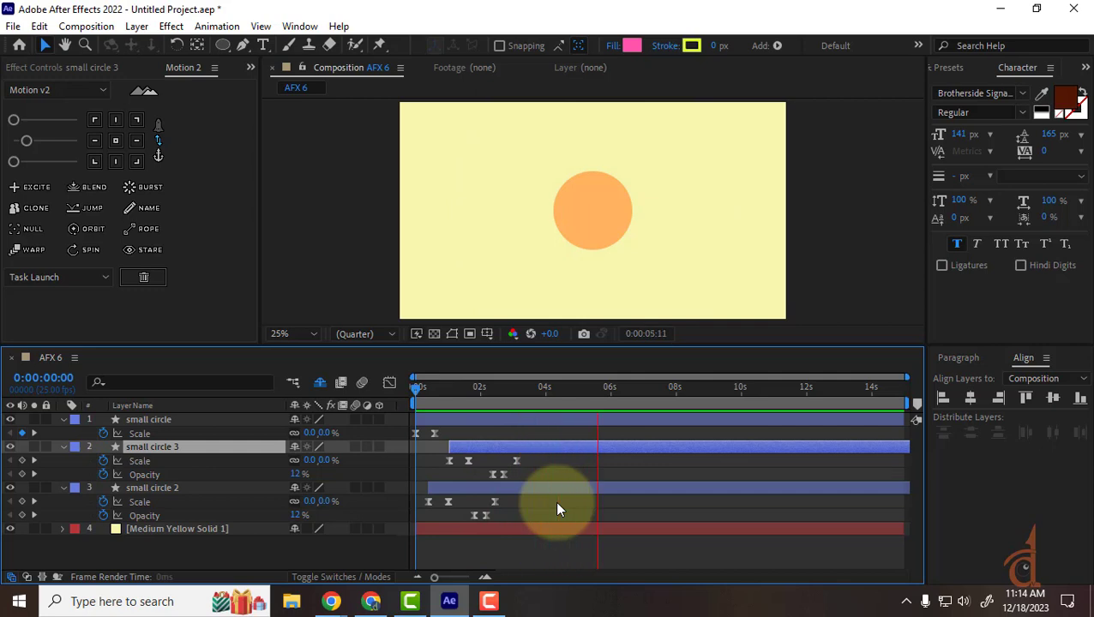
key("space")
Check the "Shapes in motion" reference video on YouTube in Chrome, and return to After Effects.
left_click(326, 600)
left_click(255, 518)
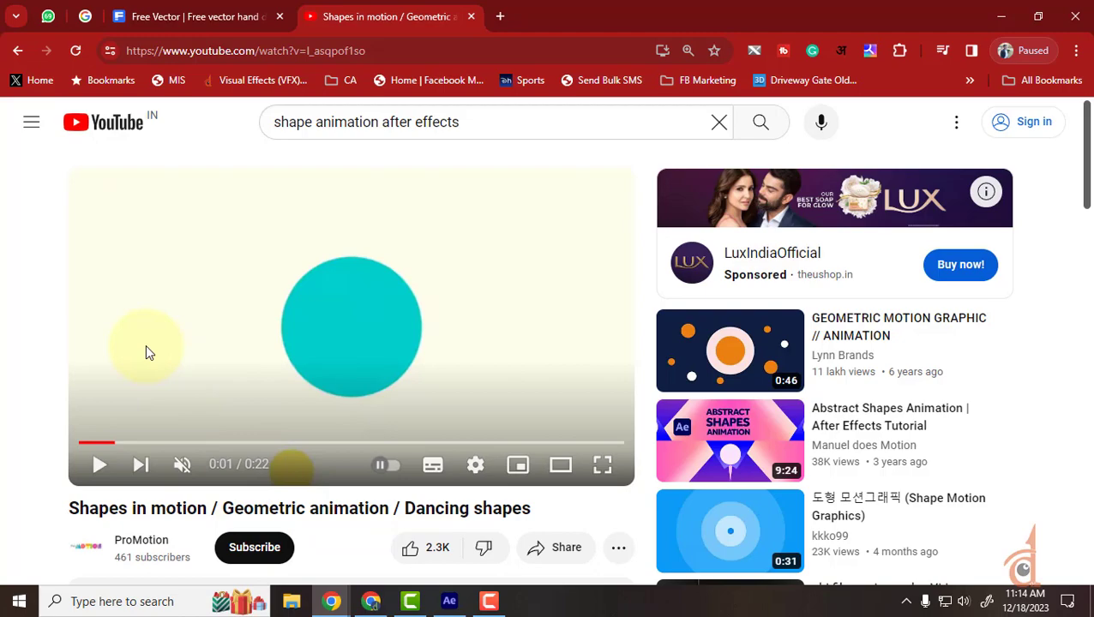
left_click(448, 600)
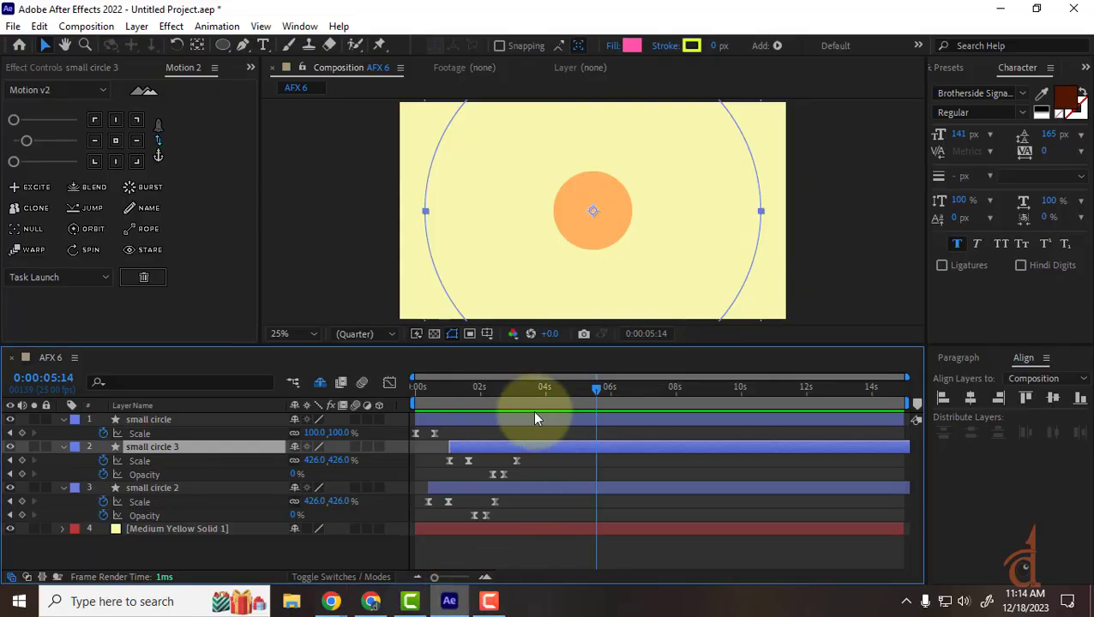
Apply the Motion 2 Excite effect to both Scale keyframes of the small circle layer.
mouse_move(443, 393)
left_mouse_down()
mouse_move(403, 391)
mouse_move(432, 398)
left_mouse_up()
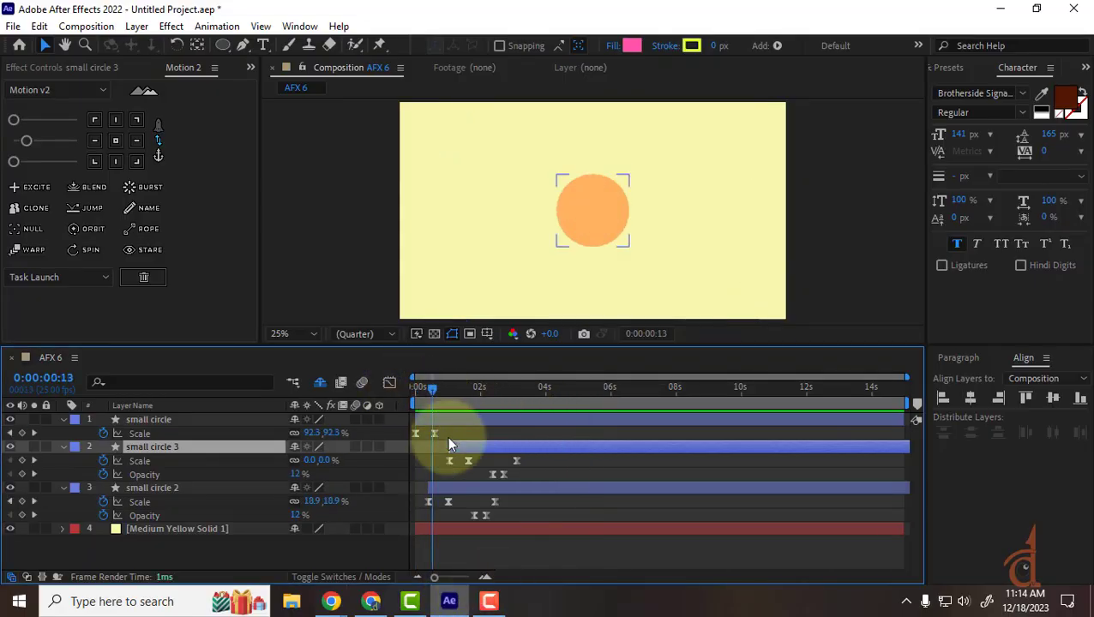
left_click_drag(450, 436, 393, 443)
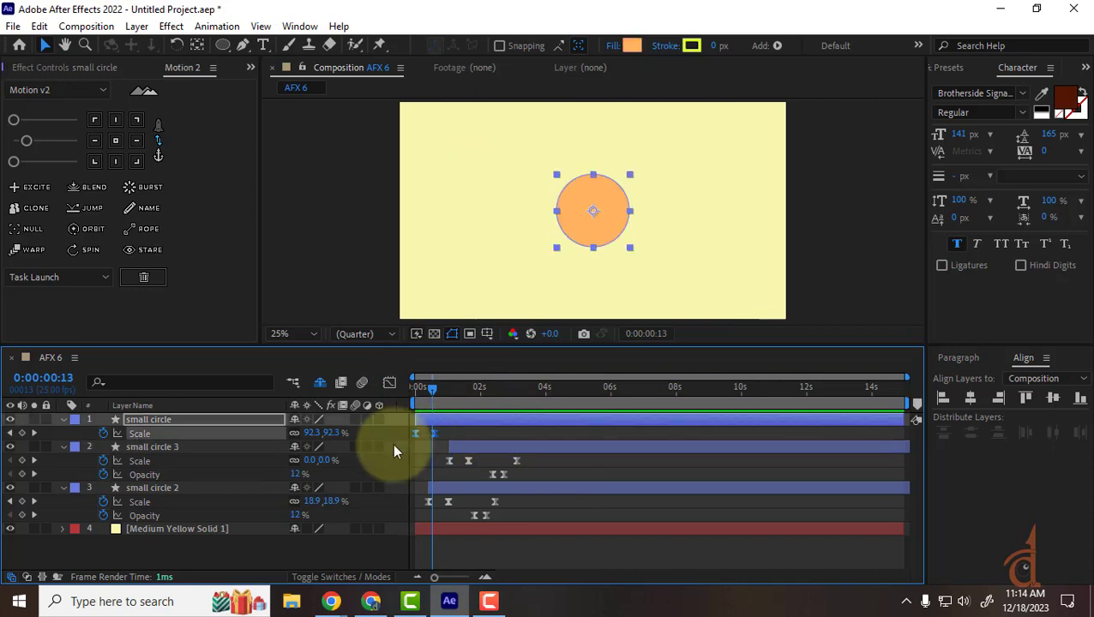
left_click(28, 187)
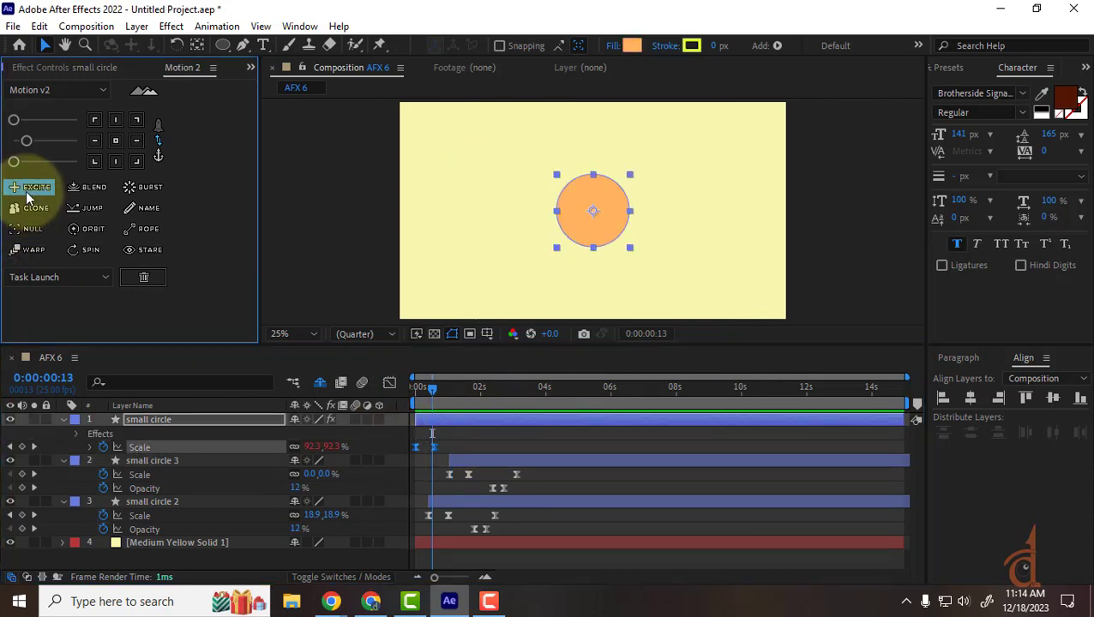
Preview the animation, change the Motion 2 easing on small circle's two Scale keyframes, and preview again from the start.
key("space")
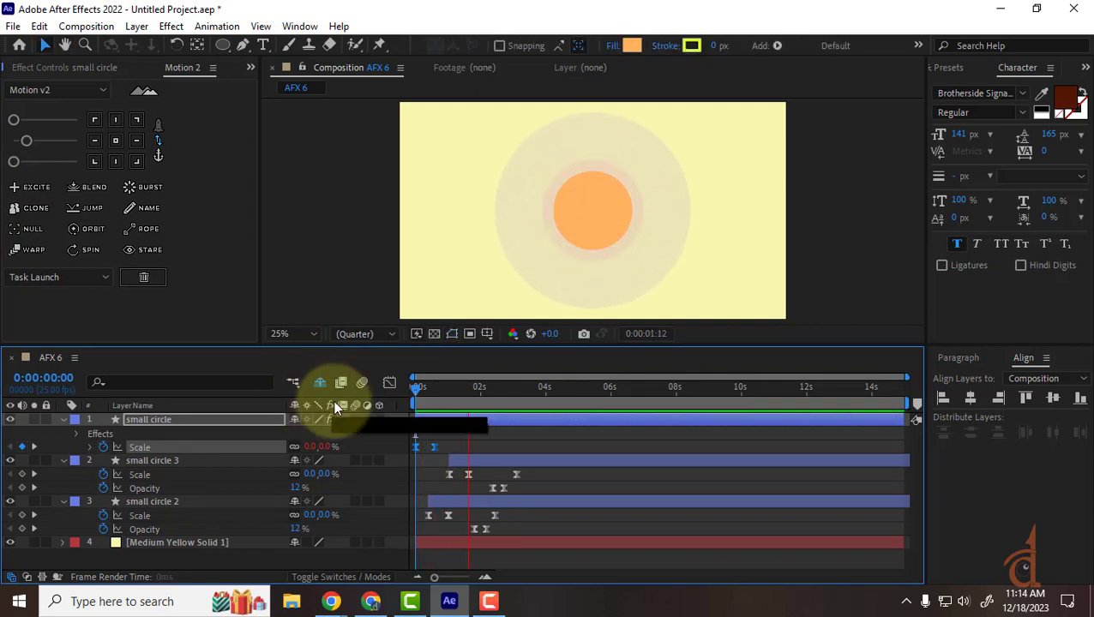
key("space")
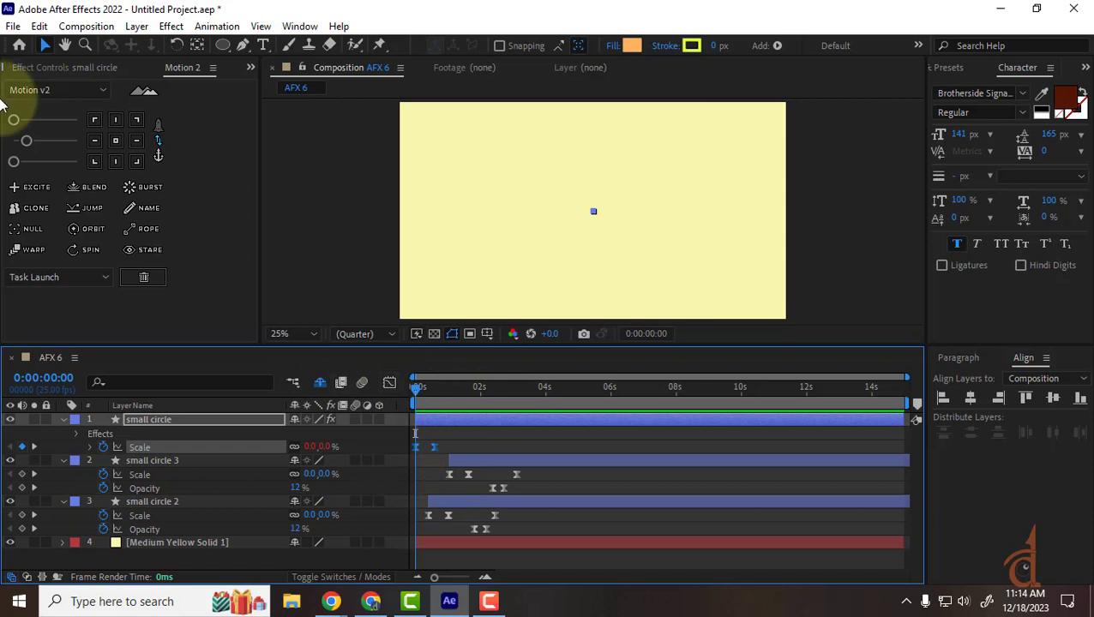
mouse_move(26, 140)
left_mouse_down()
mouse_move(1, 141)
mouse_move(28, 124)
left_mouse_up()
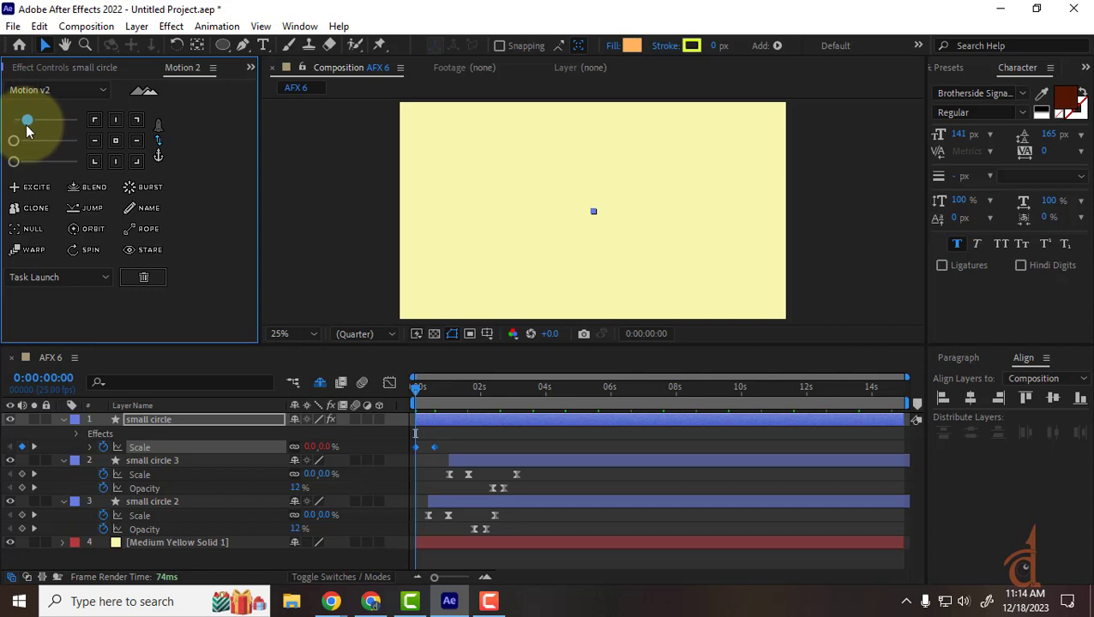
left_click_drag(26, 129, 37, 117)
left_click(493, 441)
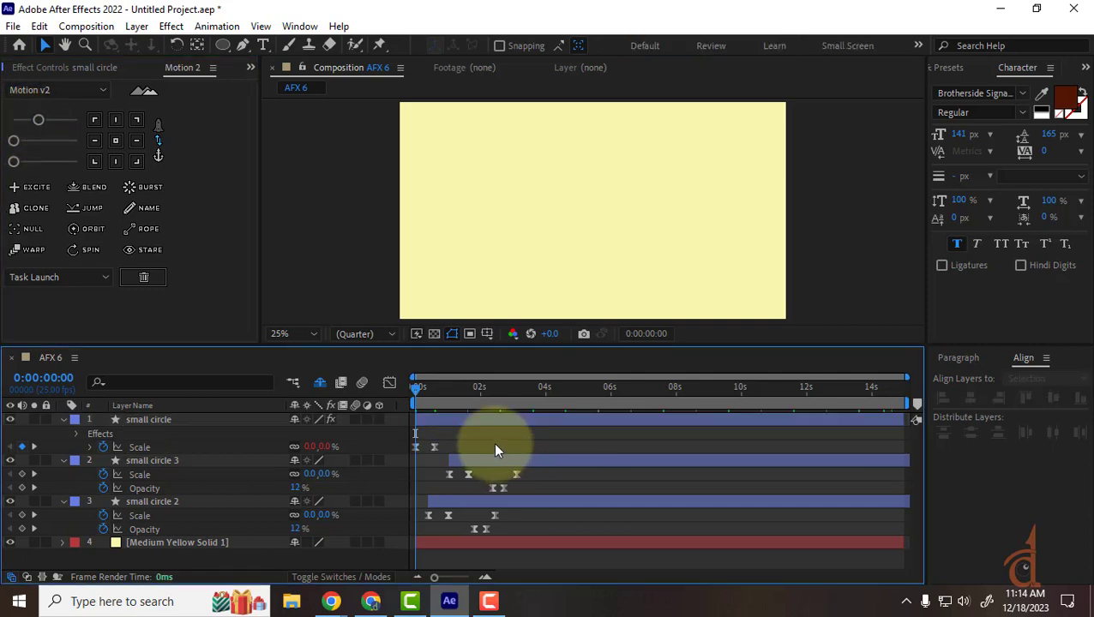
key("space")
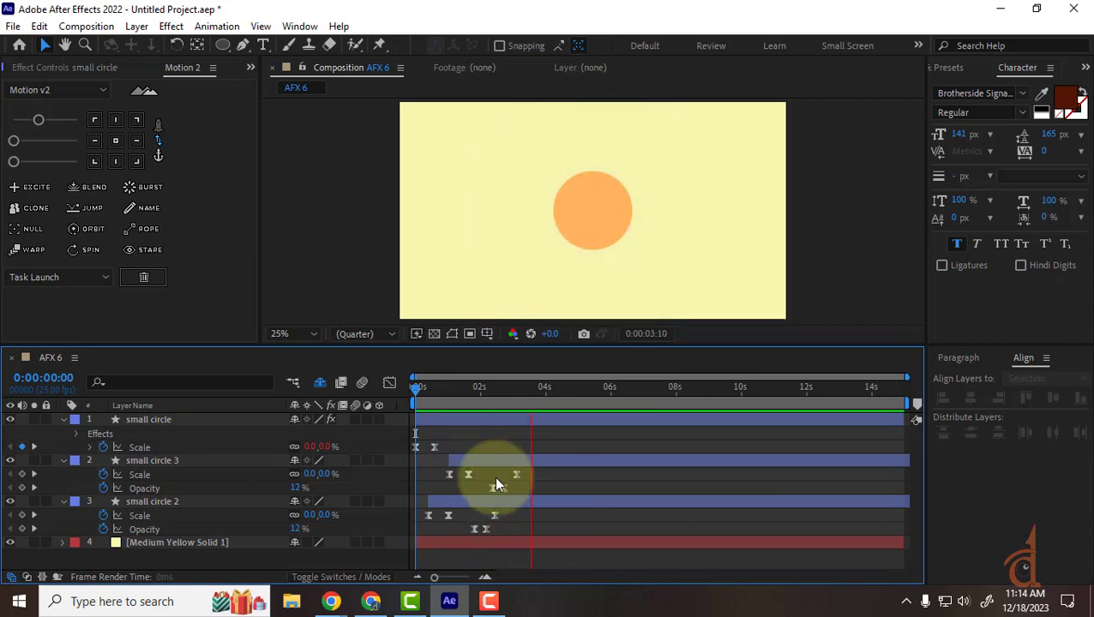
Shift small circle 3's middle Scale keyframe slightly earlier and select its first two Scale keyframes.
left_click(466, 474)
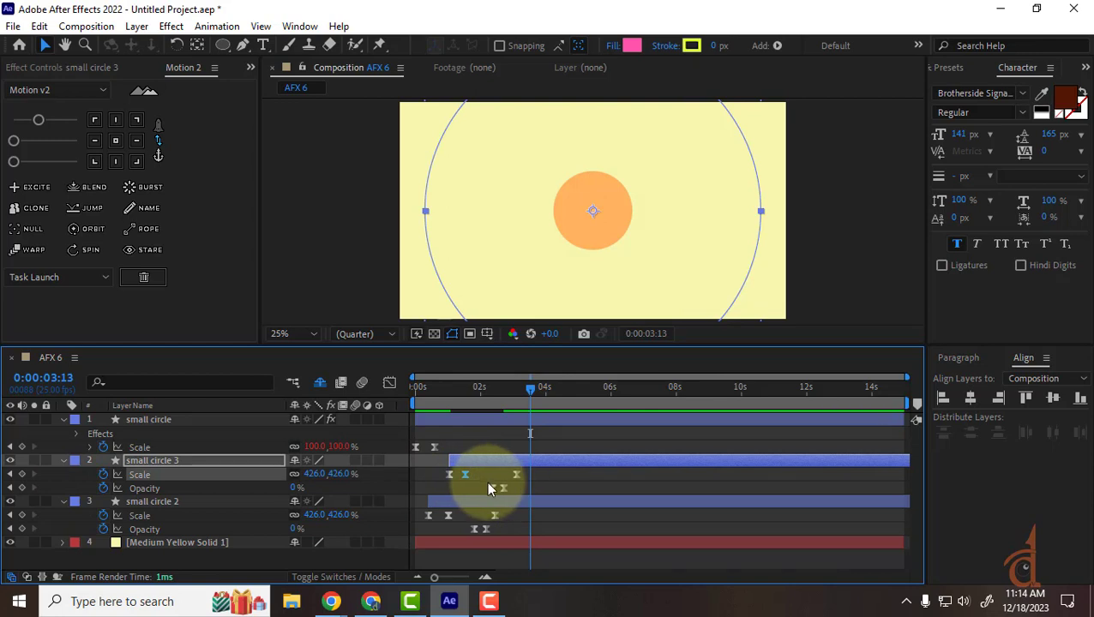
left_click_drag(477, 470, 437, 484)
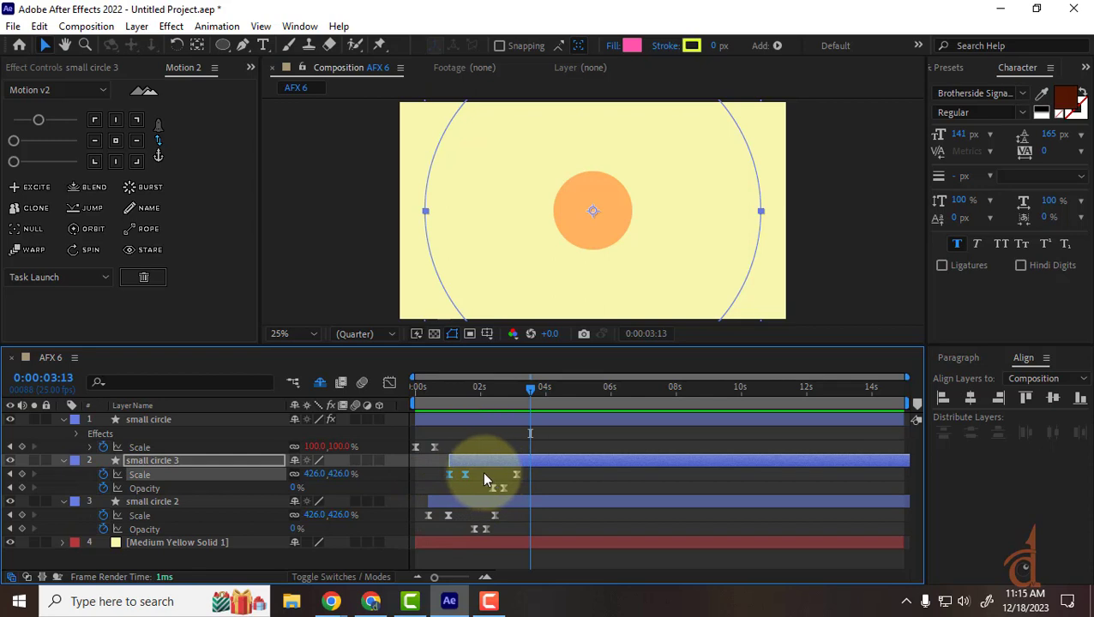
Animate small circle's Opacity from 100% at 0:00:03:23 to 0% at 0:00:04:07.
left_click(542, 392)
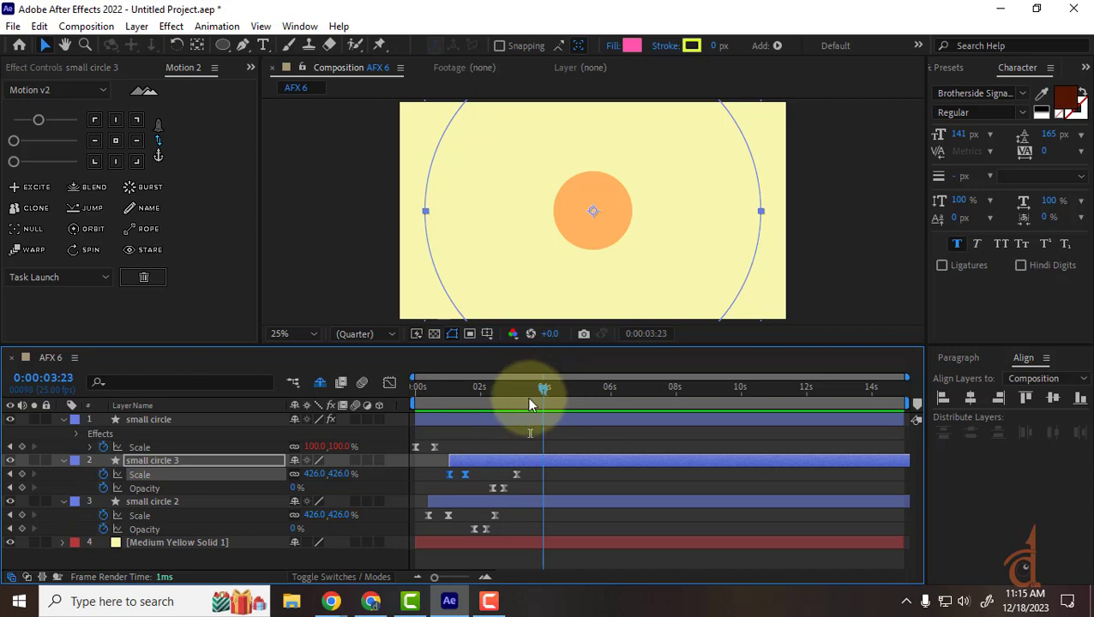
left_click(167, 419)
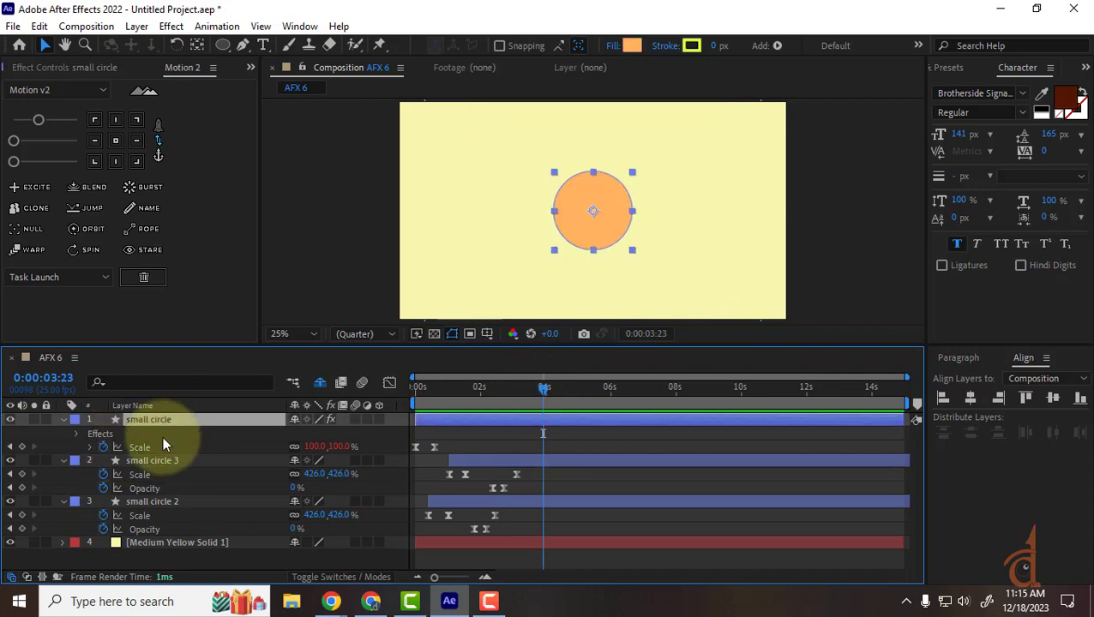
key("t")
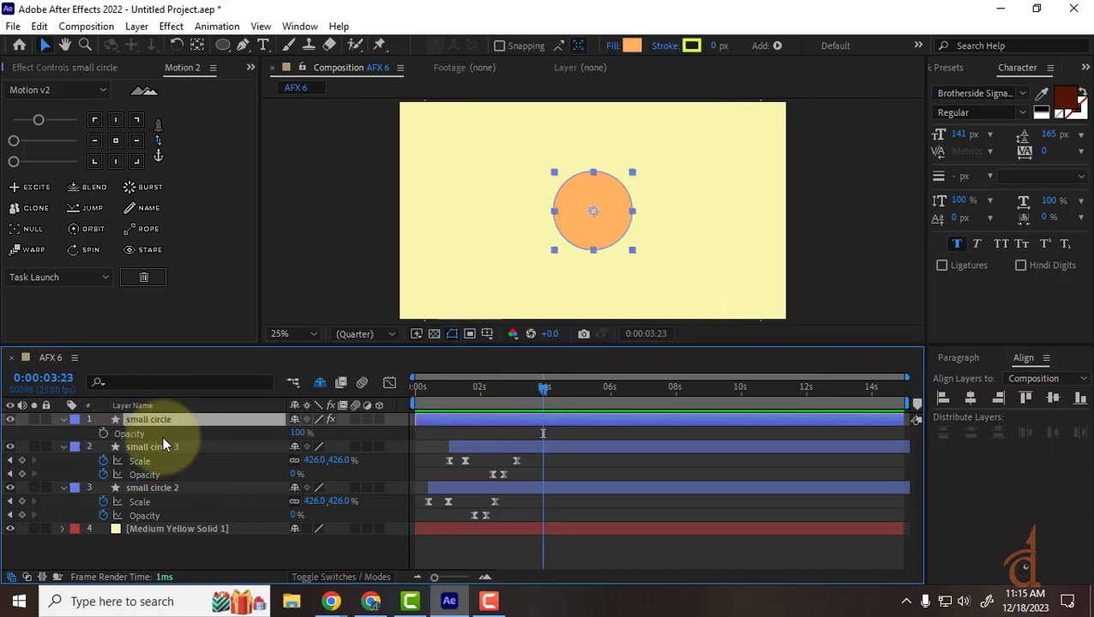
left_click(103, 433)
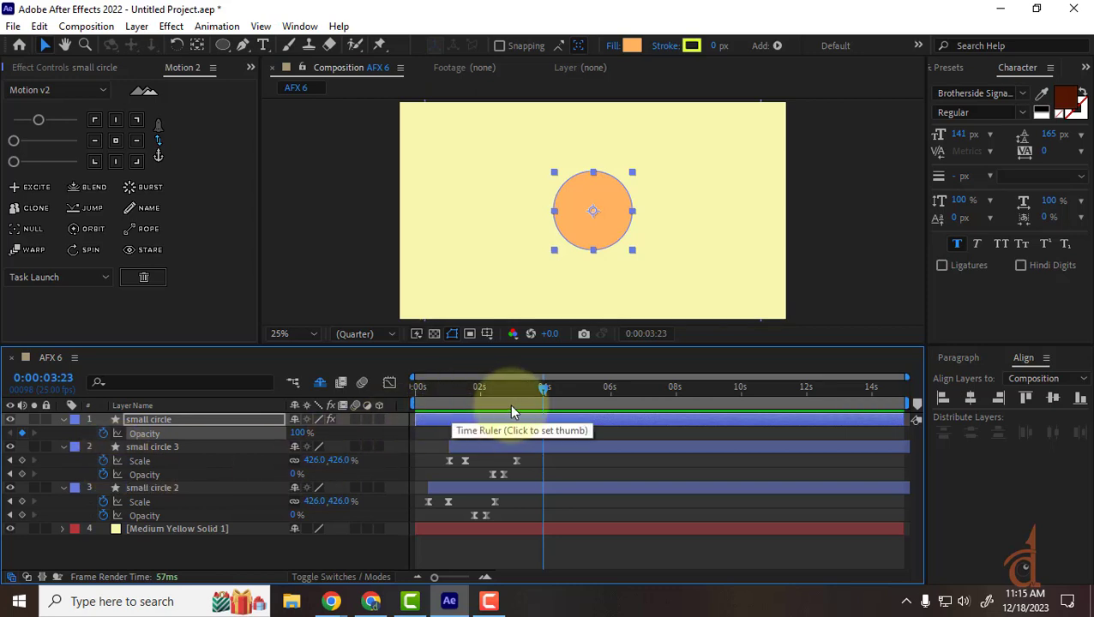
left_click_drag(550, 394, 554, 394)
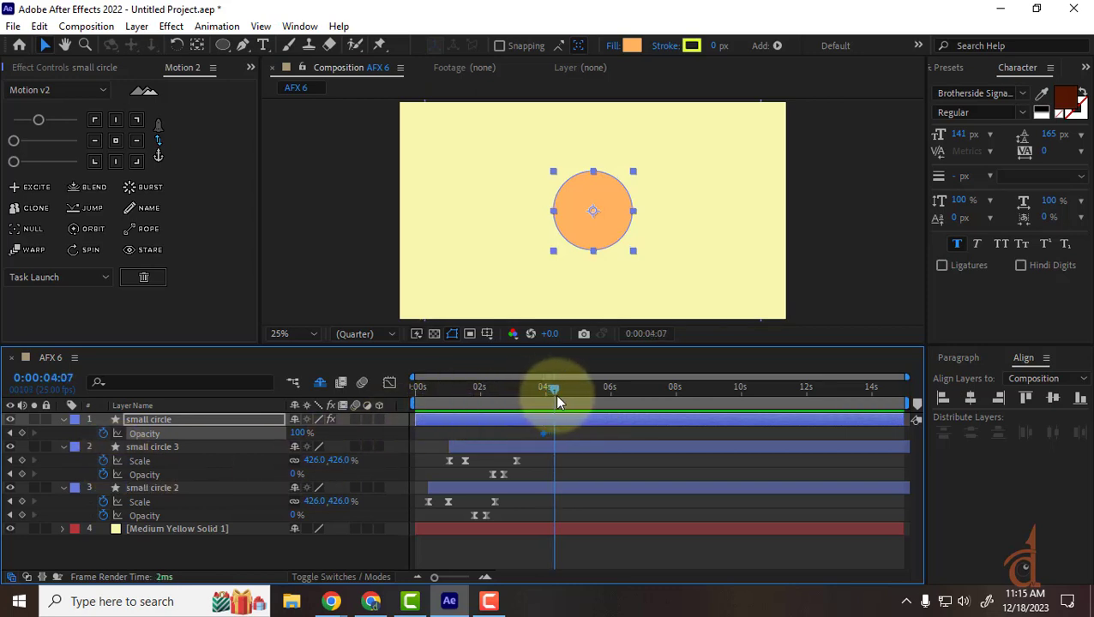
left_click_drag(300, 433, 169, 460)
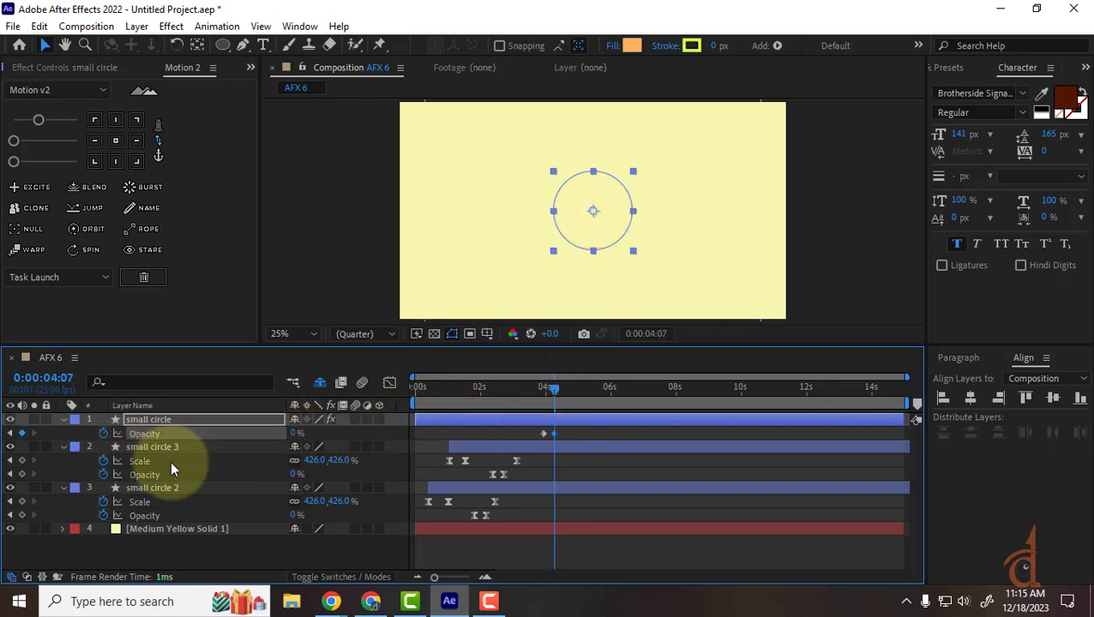
Shift both small circle Opacity keyframes together about 10 frames earlier, so the fade-out starts at about 3.5 seconds.
left_click(564, 435)
left_click(544, 434)
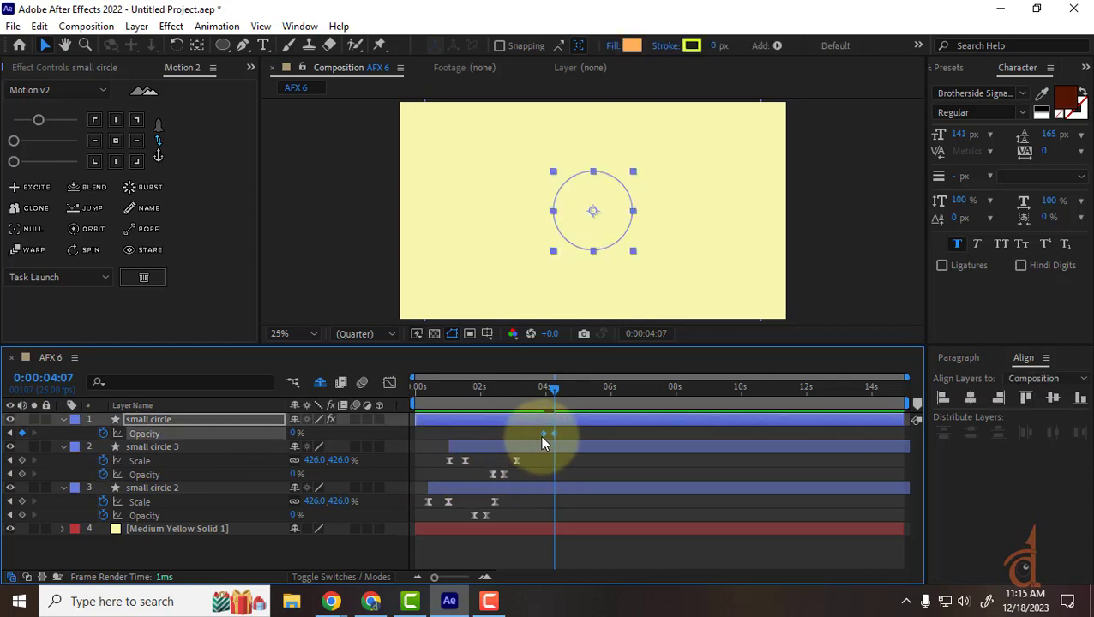
mouse_move(541, 436)
left_mouse_down()
mouse_move(514, 437)
mouse_move(527, 436)
left_mouse_up()
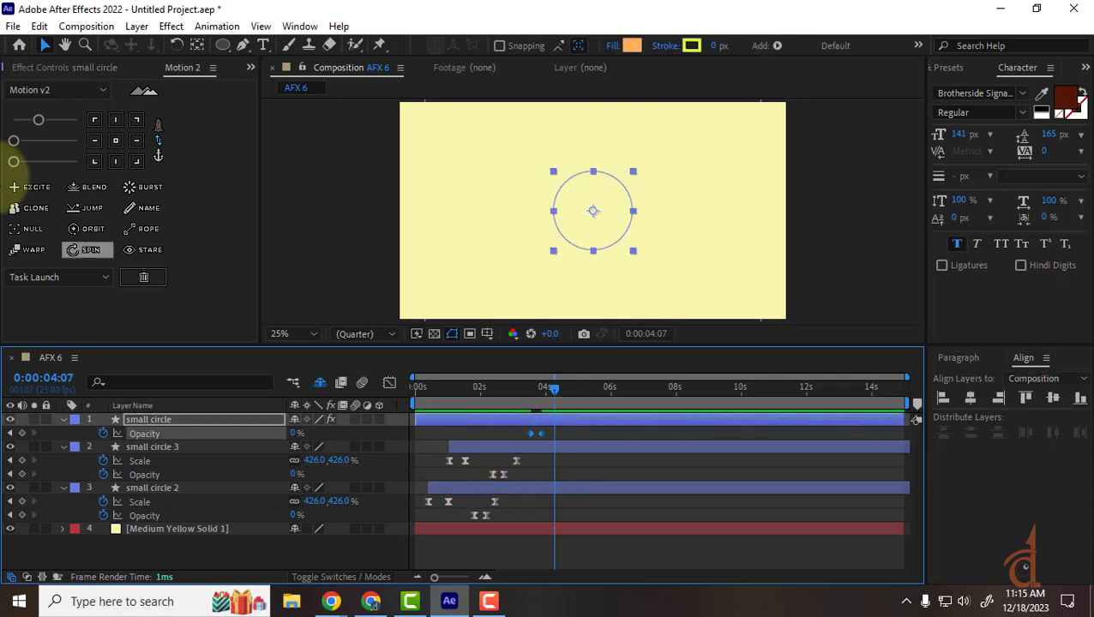
Ease both small circle Opacity keyframes with Motion 2 and preview the fade-out from 0:00:03:04.
left_click(42, 116)
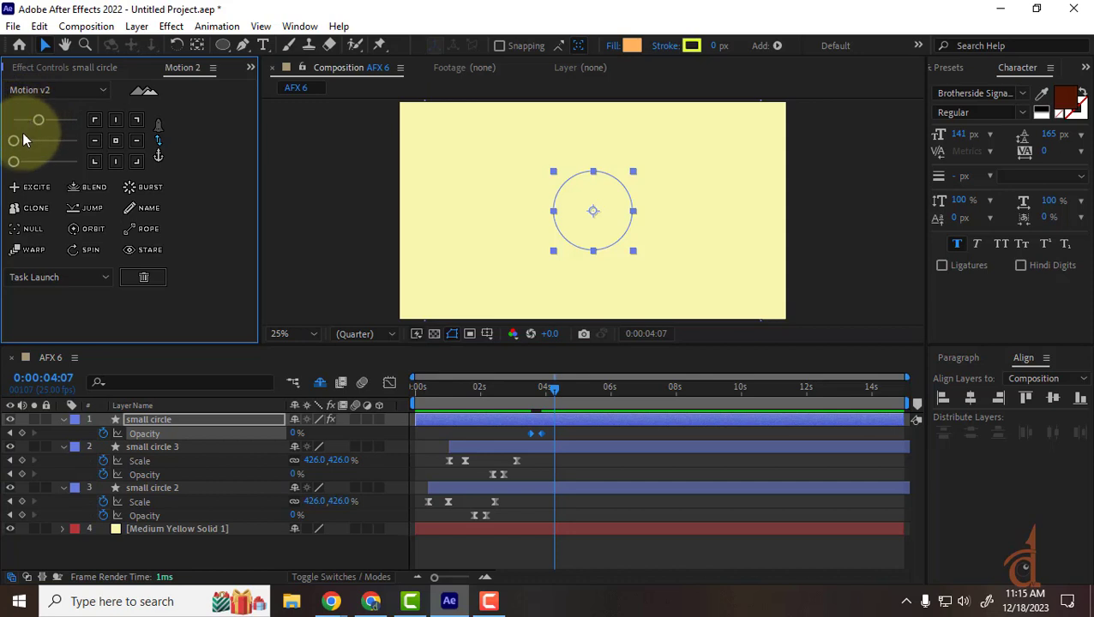
left_click_drag(38, 120, 13, 121)
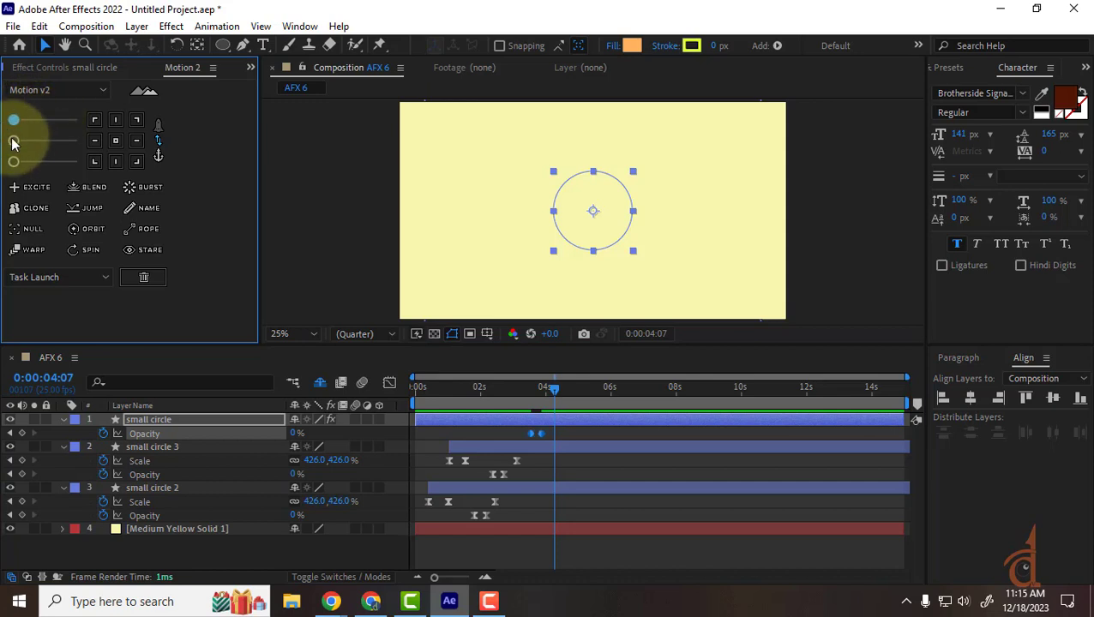
left_click_drag(14, 163, 38, 169)
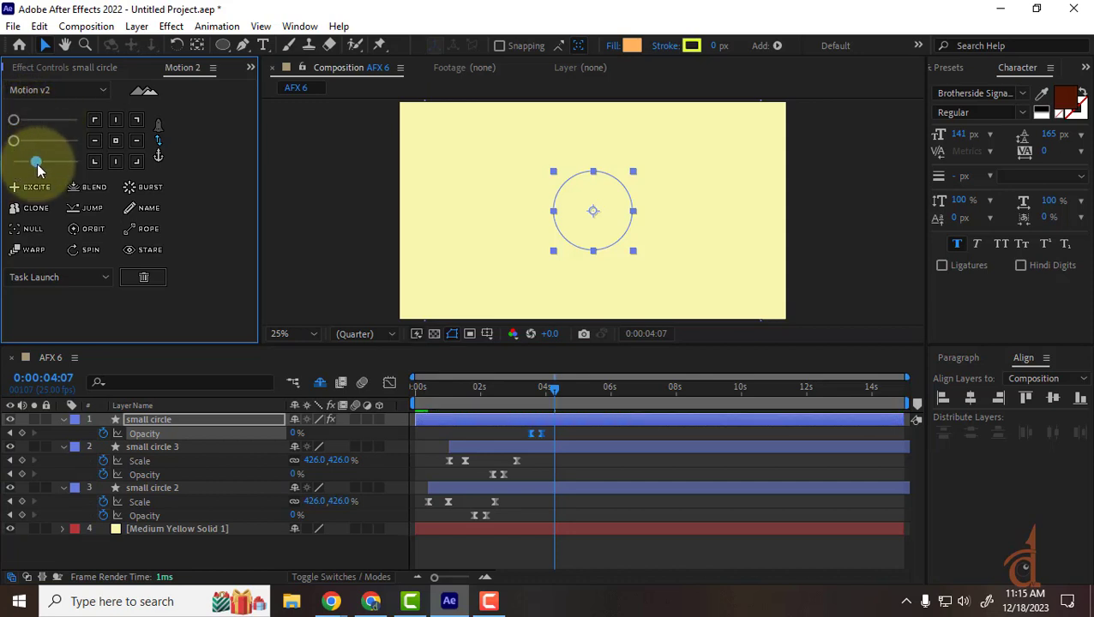
left_click(519, 390)
key("space")
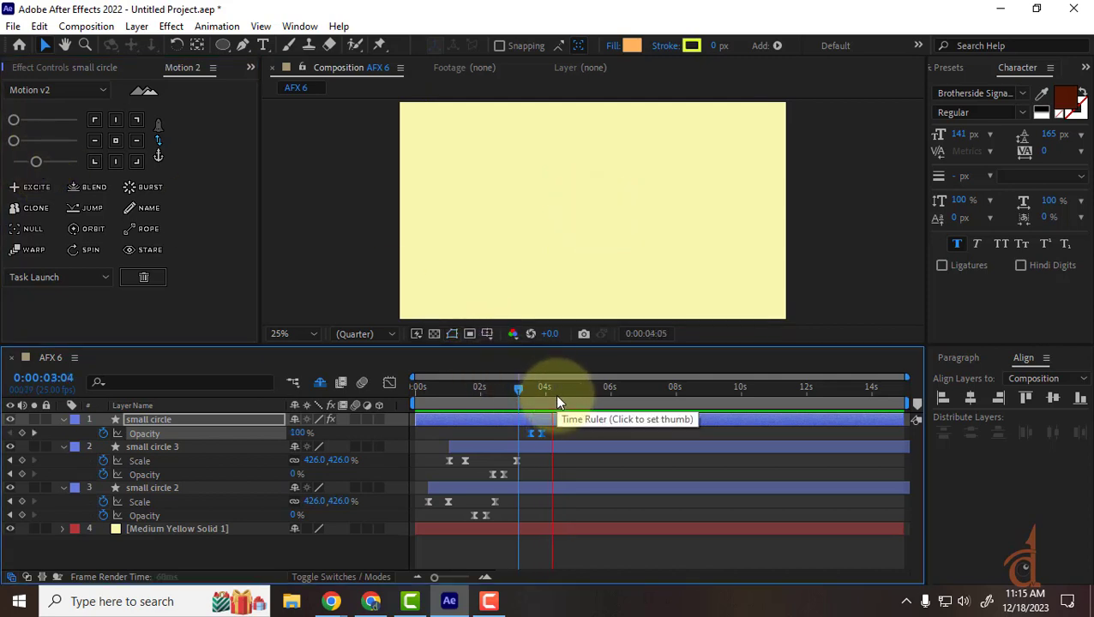
key("space")
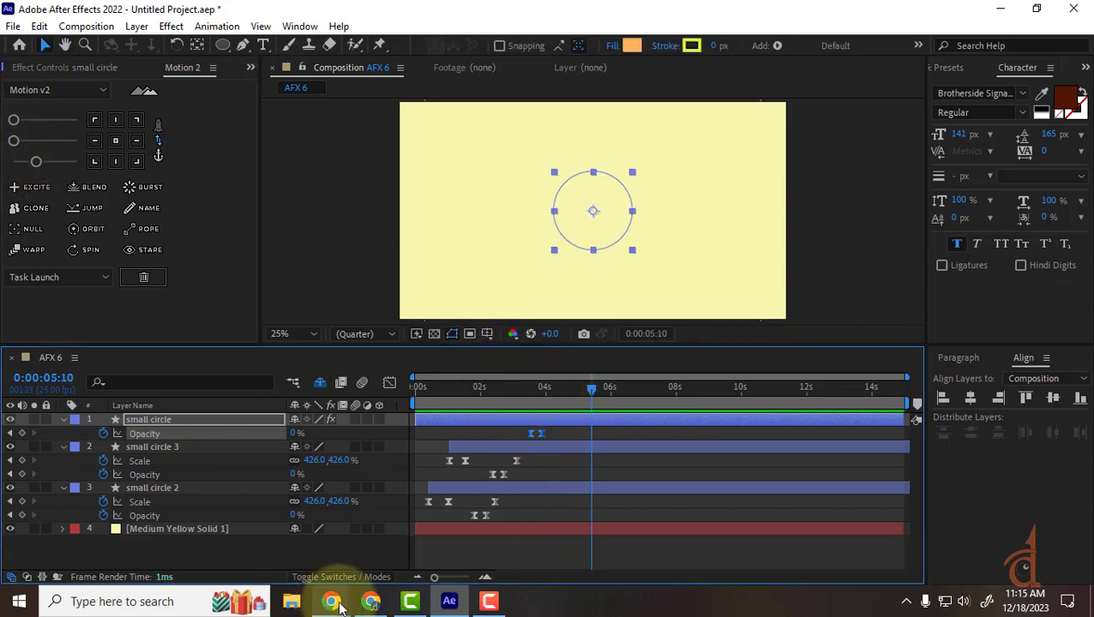
Switch to Chrome, play the "Shapes in motion" reference video to the 0:02 mark, and return to After Effects.
mouse_move(340, 607)
left_click(240, 540)
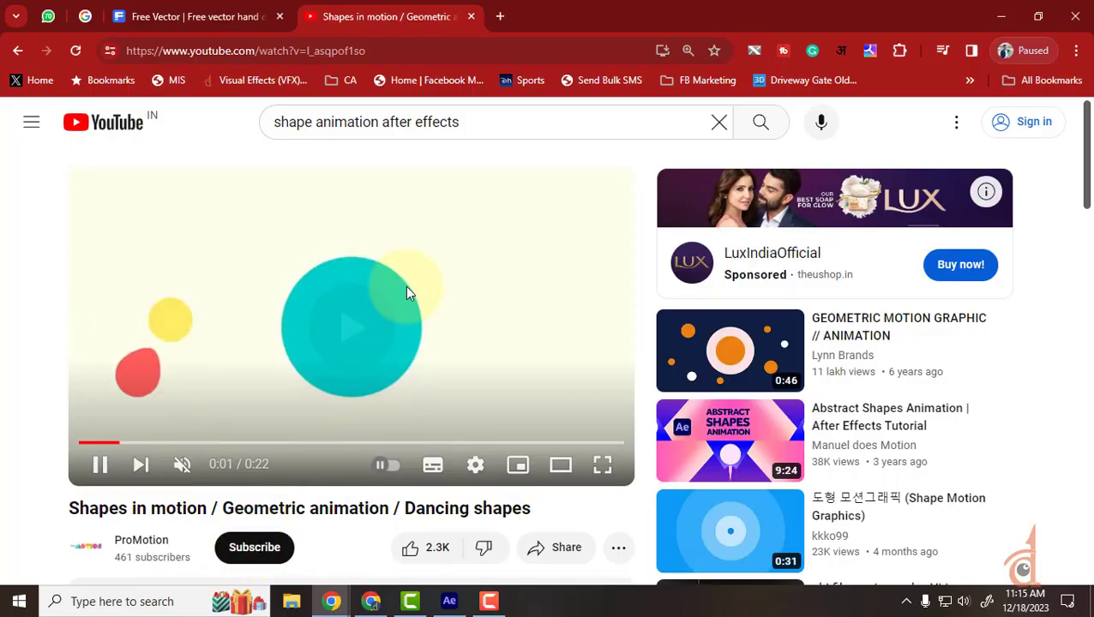
left_click(405, 285)
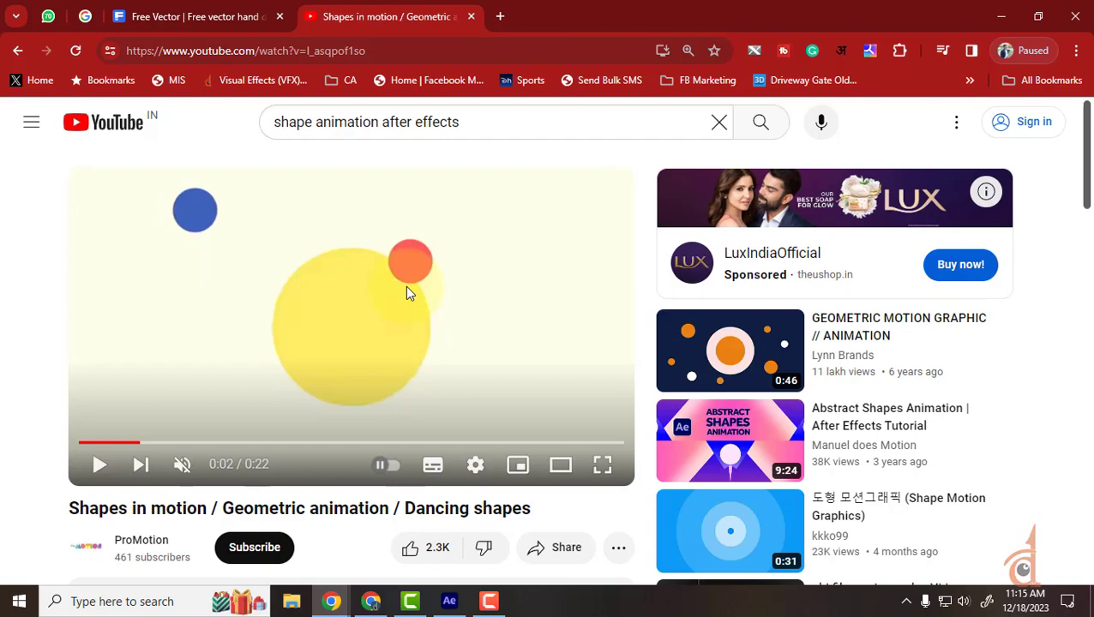
left_click(459, 610)
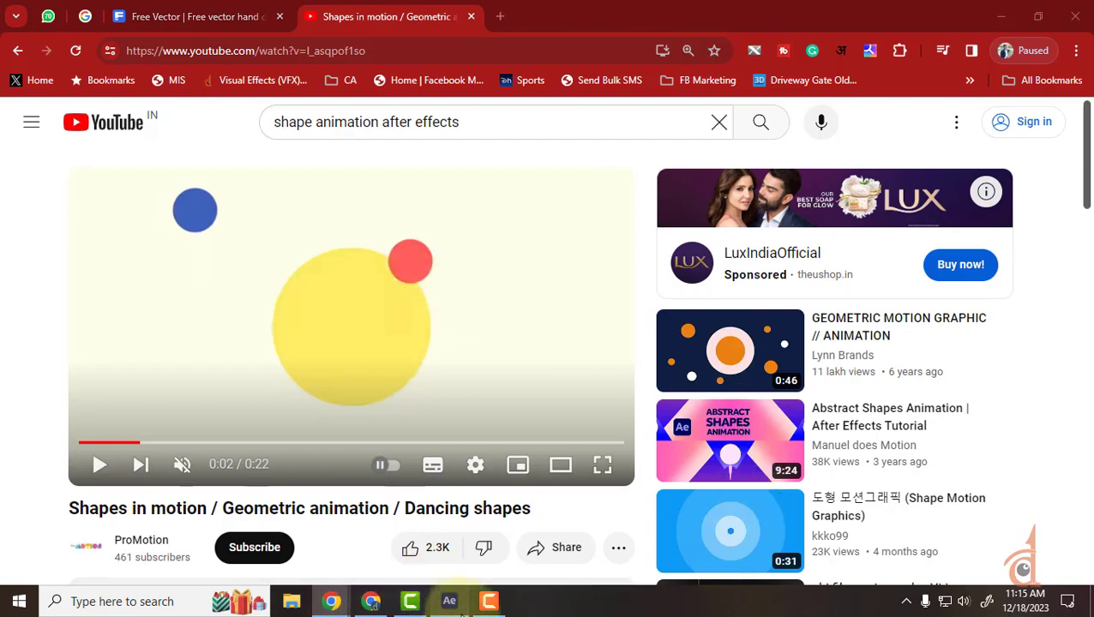
Draw a small pink circle on a new shape layer, left of the composition's centre, and centre its anchor point with Motion 2.
left_click(368, 226)
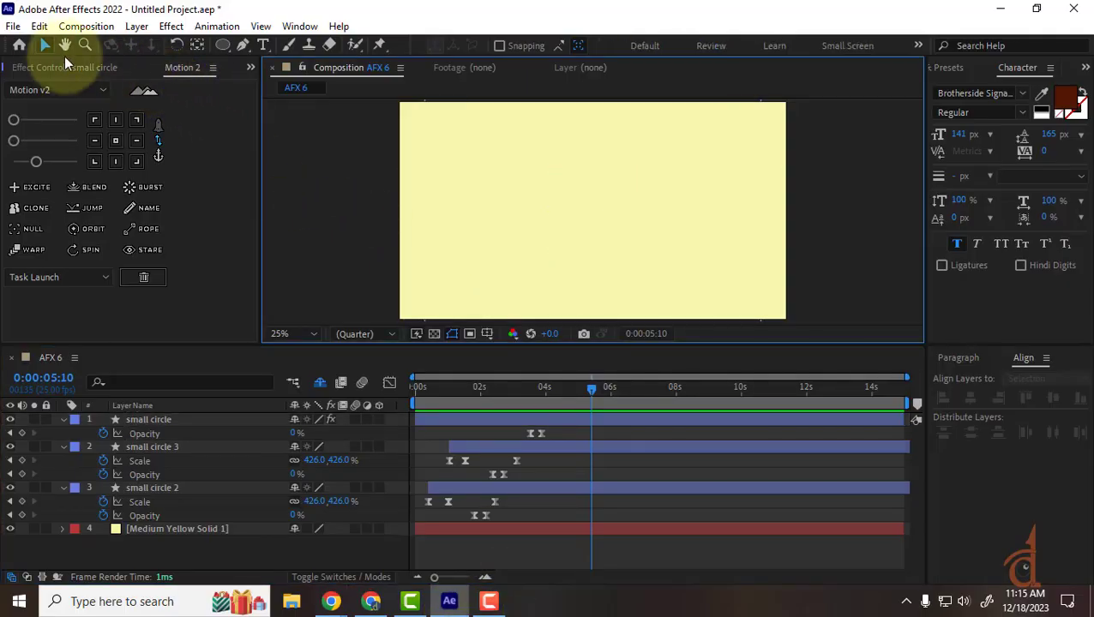
left_click(222, 45)
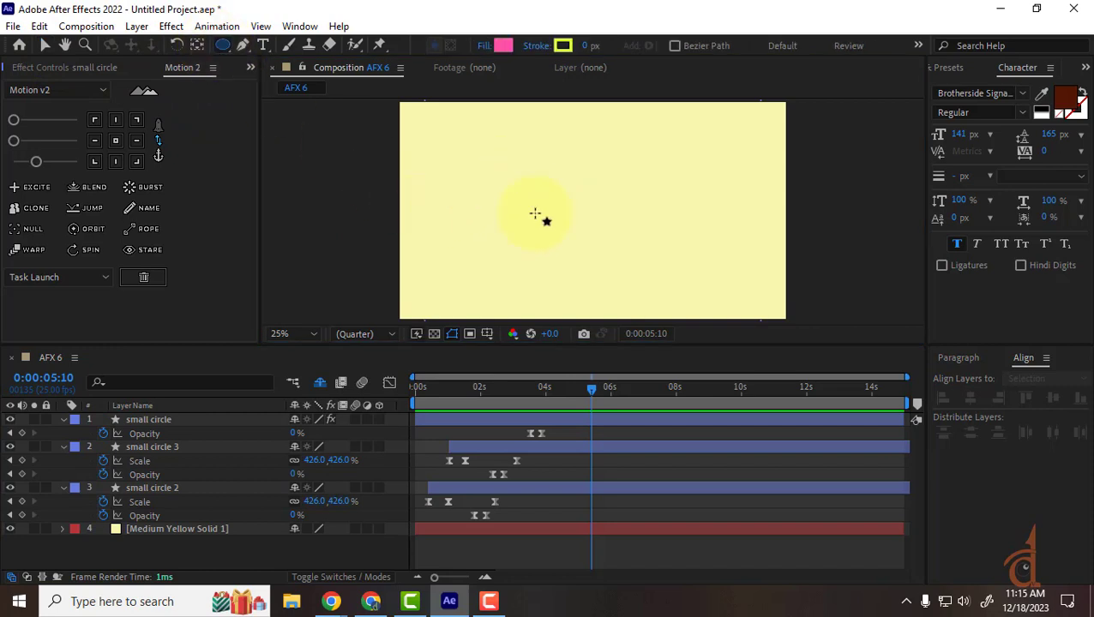
mouse_move(501, 177)
left_mouse_down()
mouse_move(557, 236)
mouse_move(549, 220)
left_mouse_up()
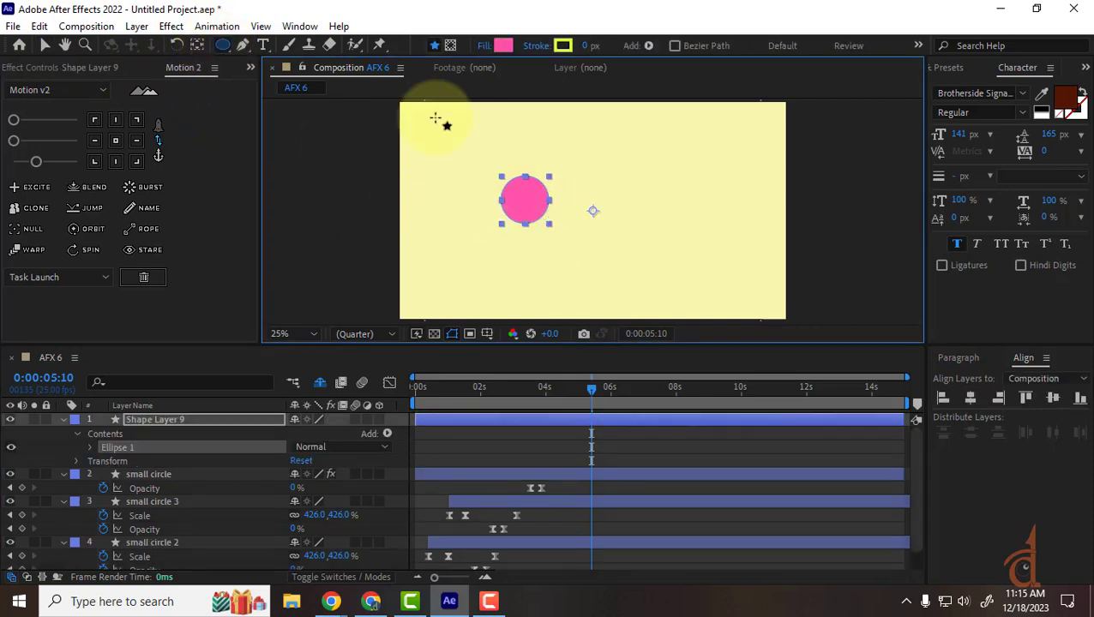
left_click(47, 47)
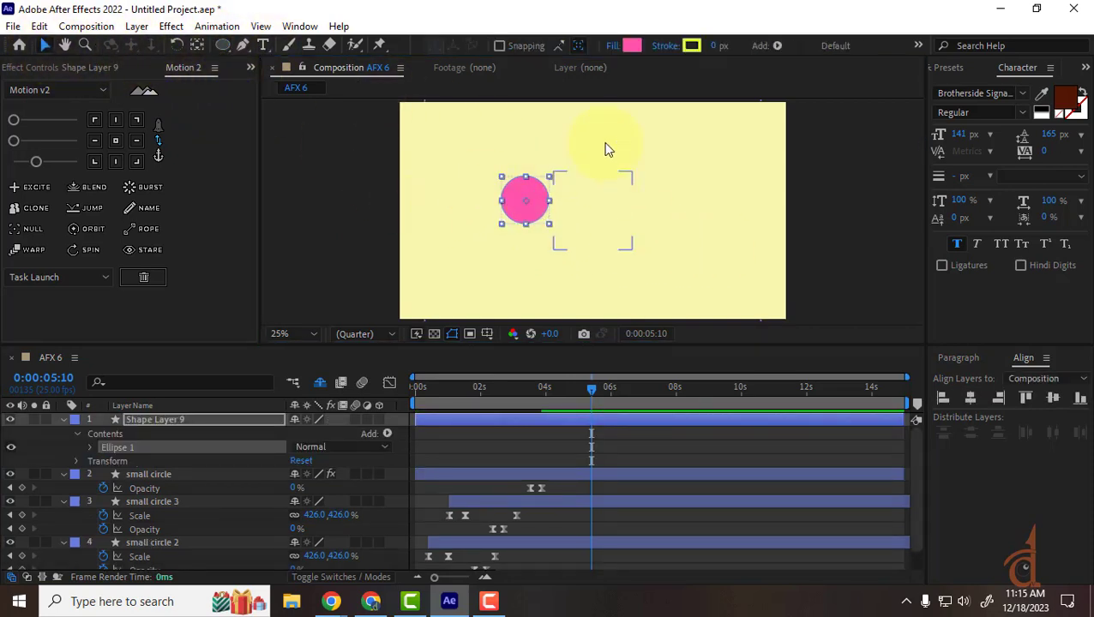
left_click(155, 418)
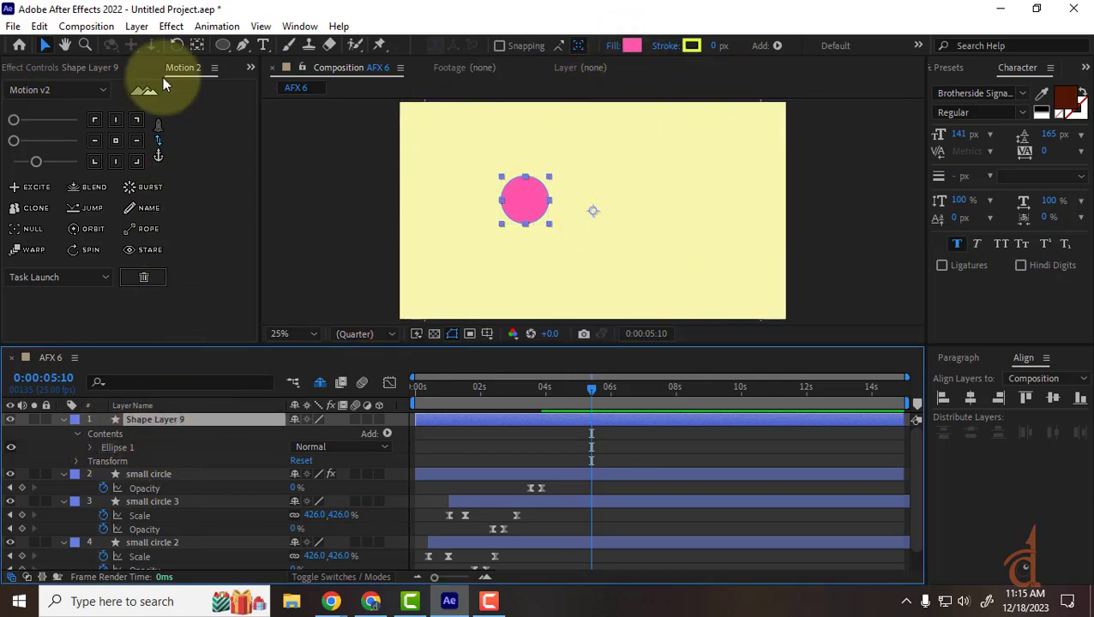
left_click(117, 141)
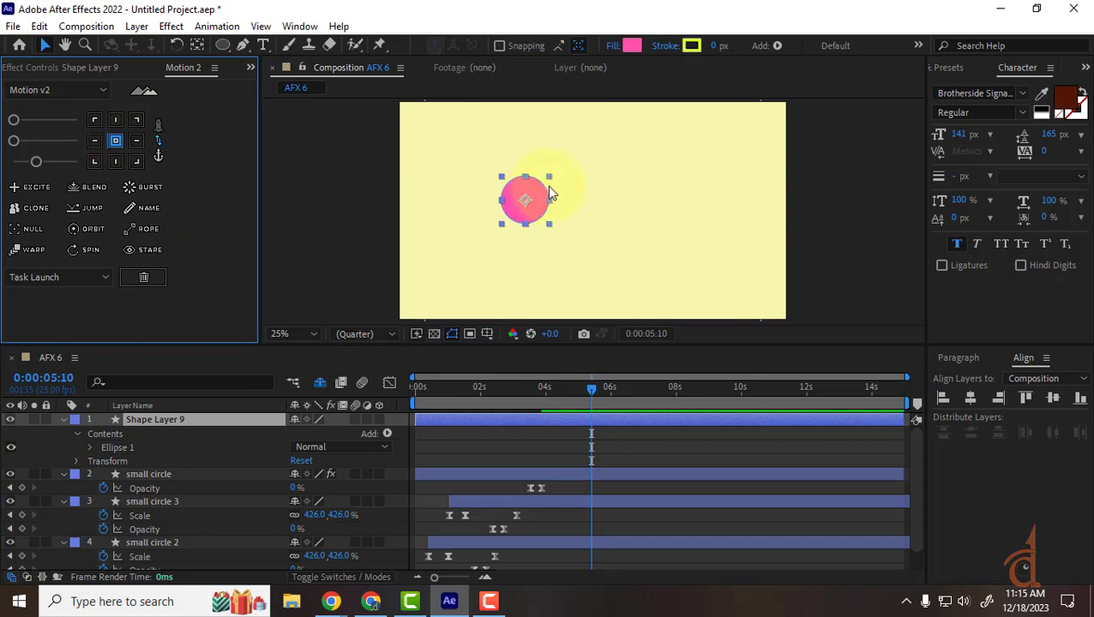
Move the pink circle's anchor point with the Pan Behind tool to just outside the composition's lower-left corner.
key("comma")
scroll(610, 246, "up", 1)
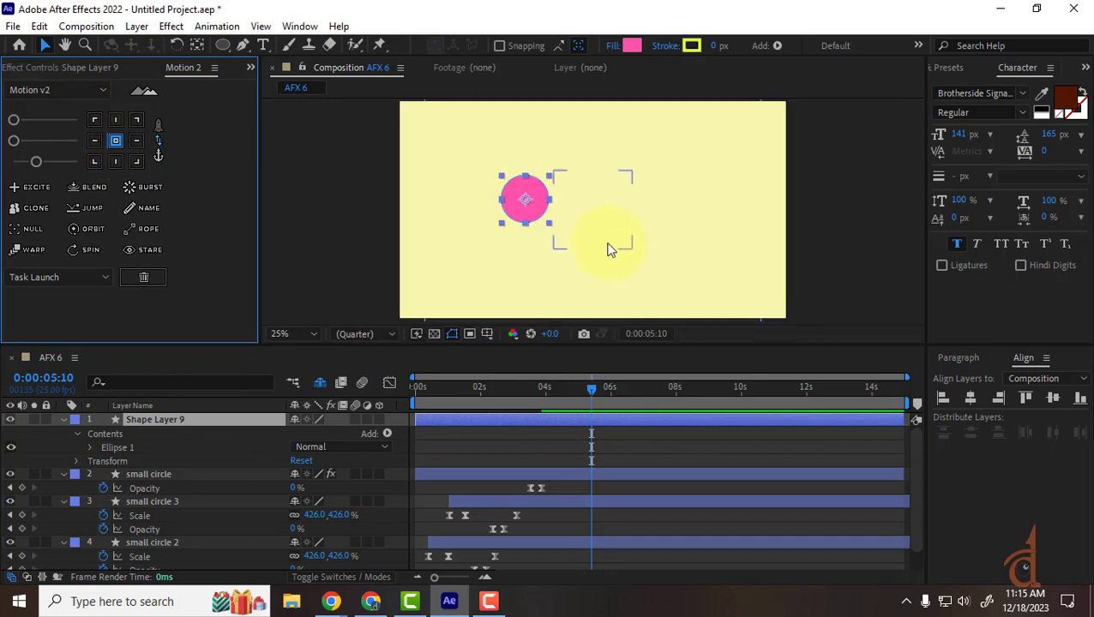
left_click_drag(608, 246, 644, 183)
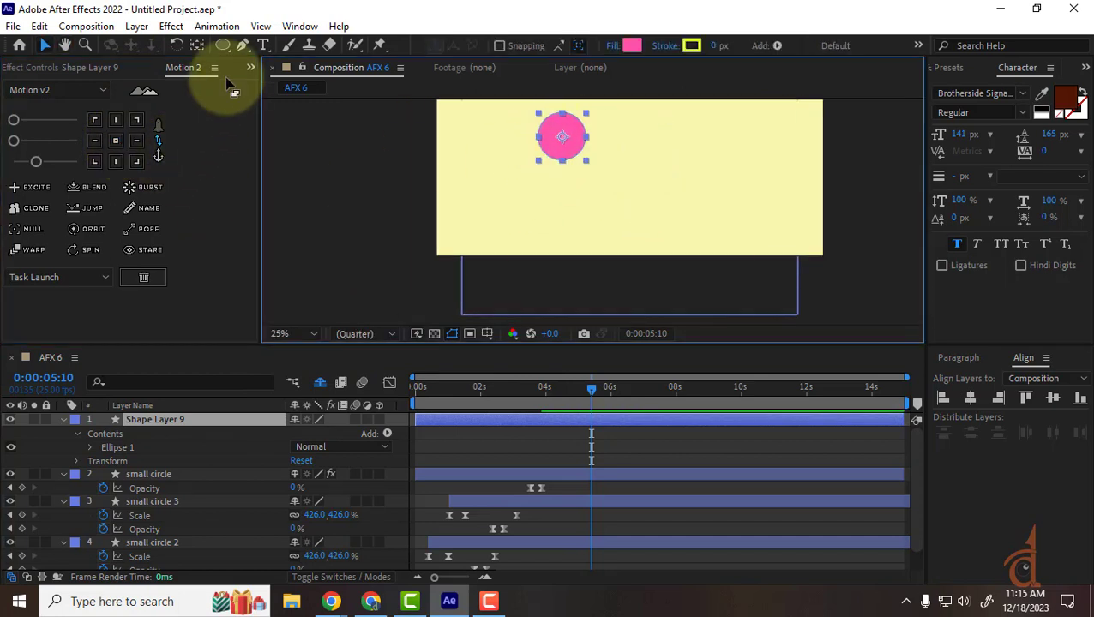
left_click(200, 49)
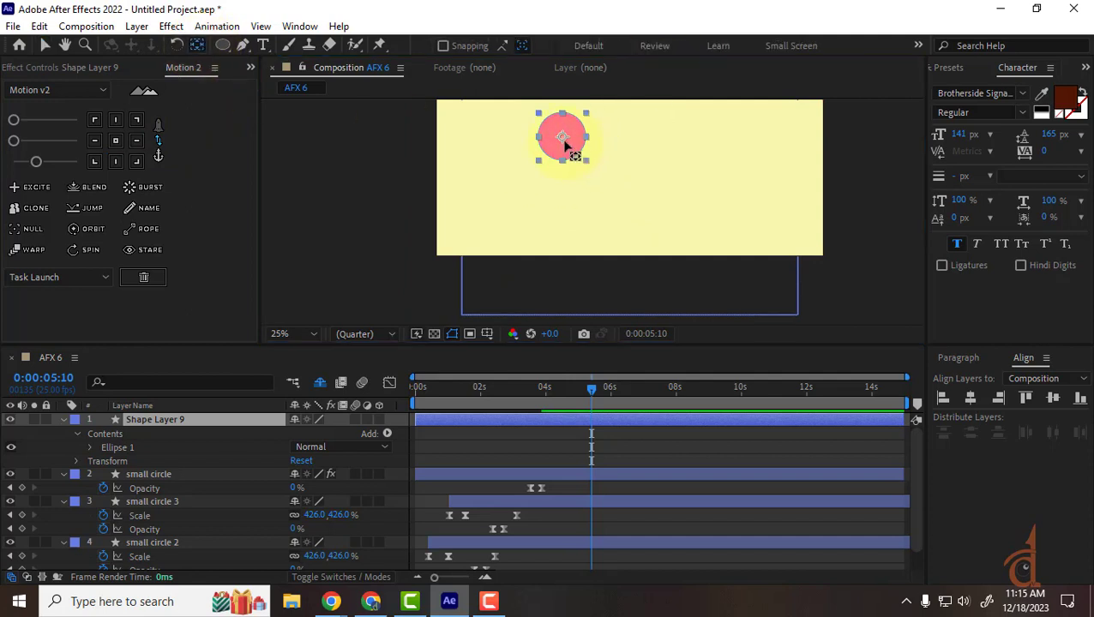
left_click_drag(563, 137, 480, 282)
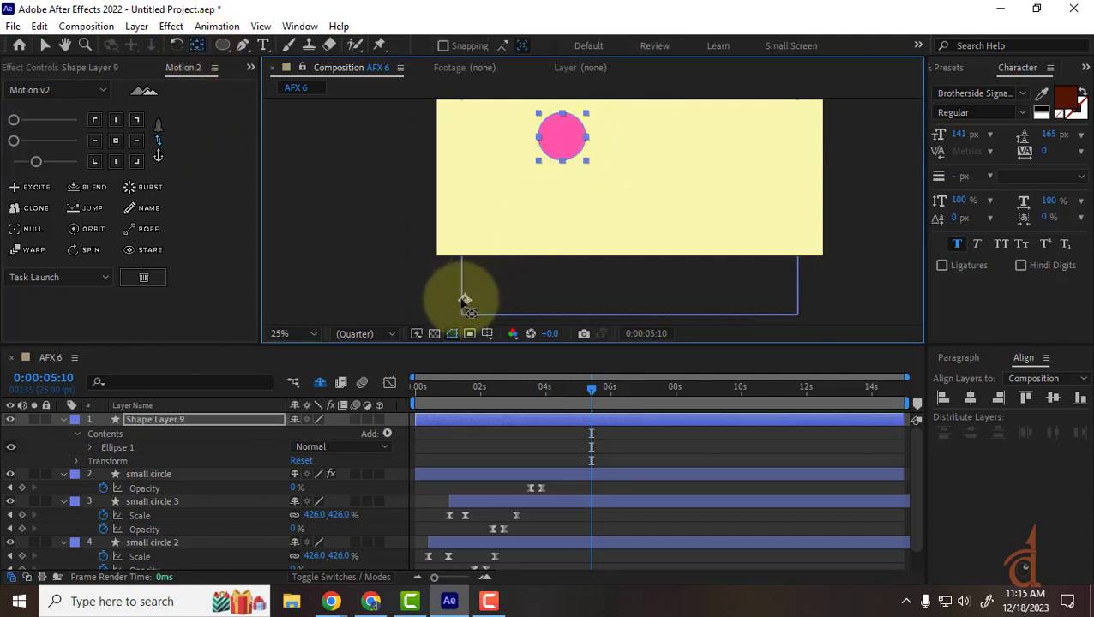
left_click_drag(464, 300, 433, 306)
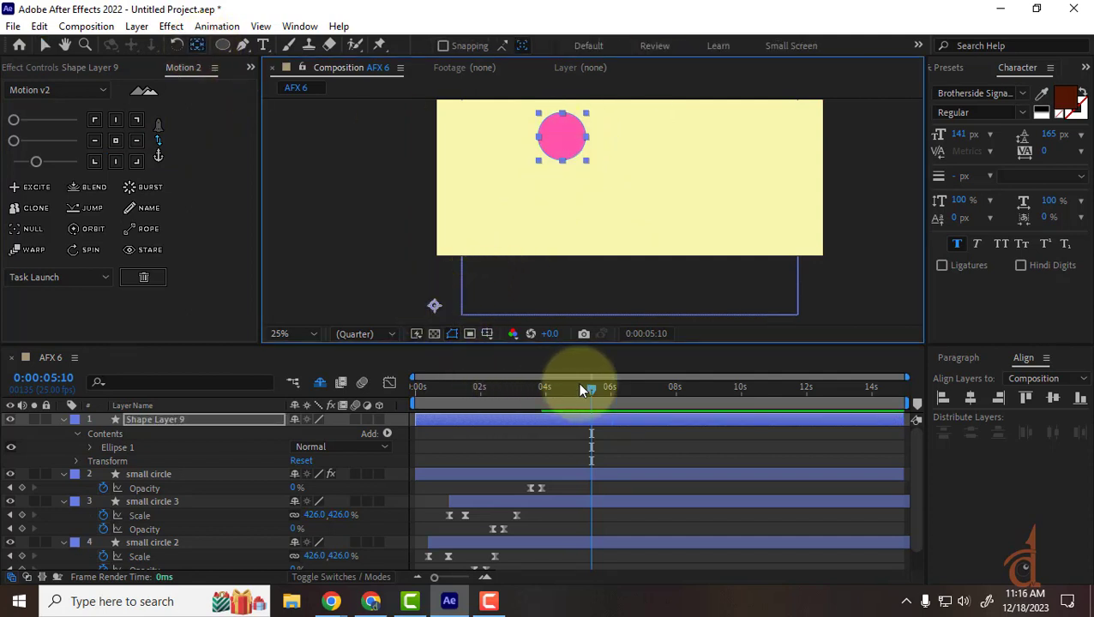
Trim the pink circle layer to start at 0:00:03:21 and add a 0° Rotation keyframe at that time.
left_click_drag(588, 387, 541, 394)
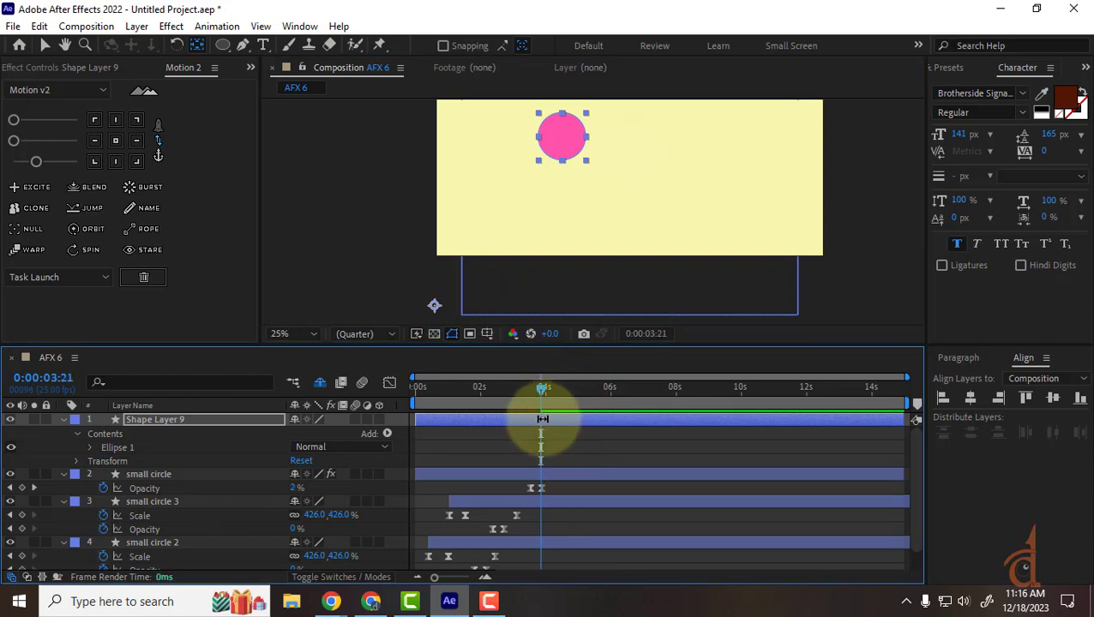
key("alt+bracketleft")
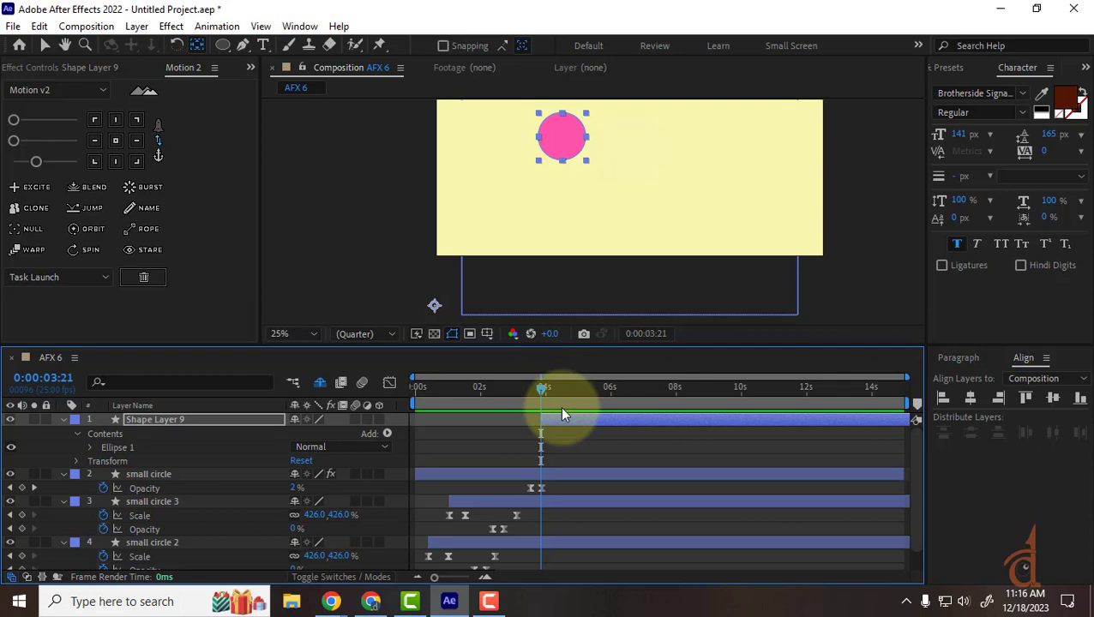
left_click(156, 420)
key("alt+shift+r")
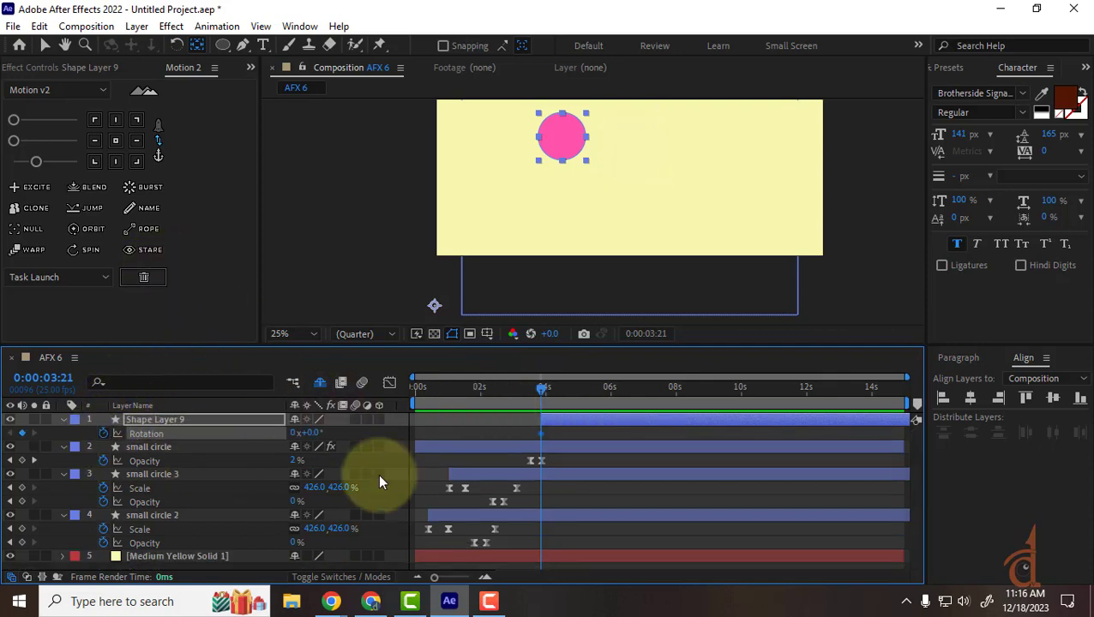
Keyframe the pink circle's Rotation at 1x+25° just after 6 seconds and preview the motion from 0:00:03:11.
left_click_drag(542, 390, 612, 411)
left_click_drag(306, 434, 640, 456)
left_click(523, 392)
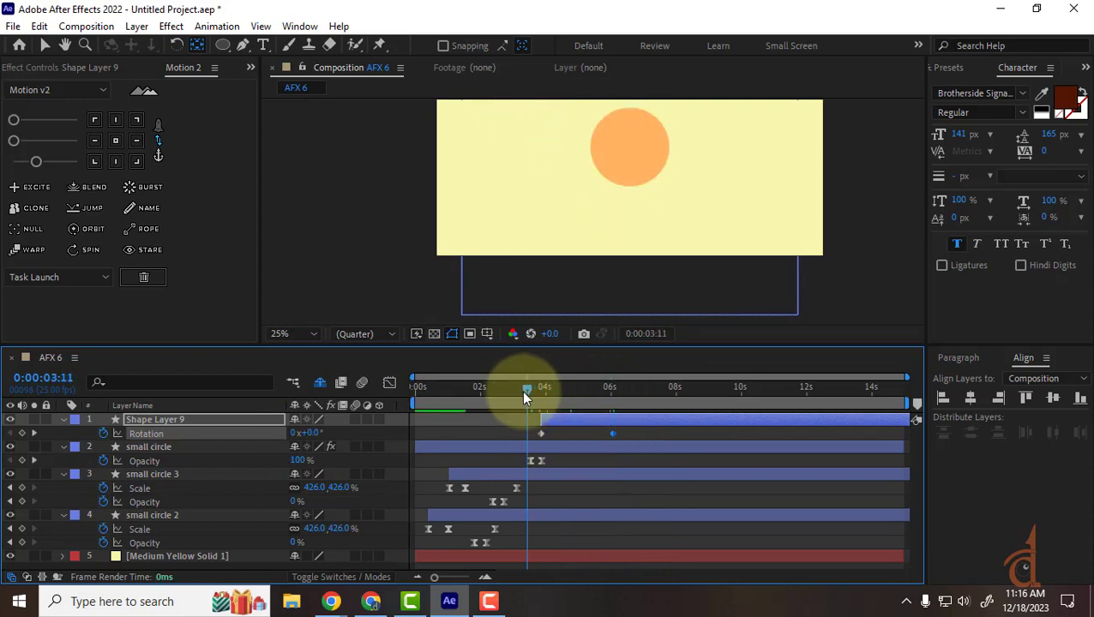
key("space")
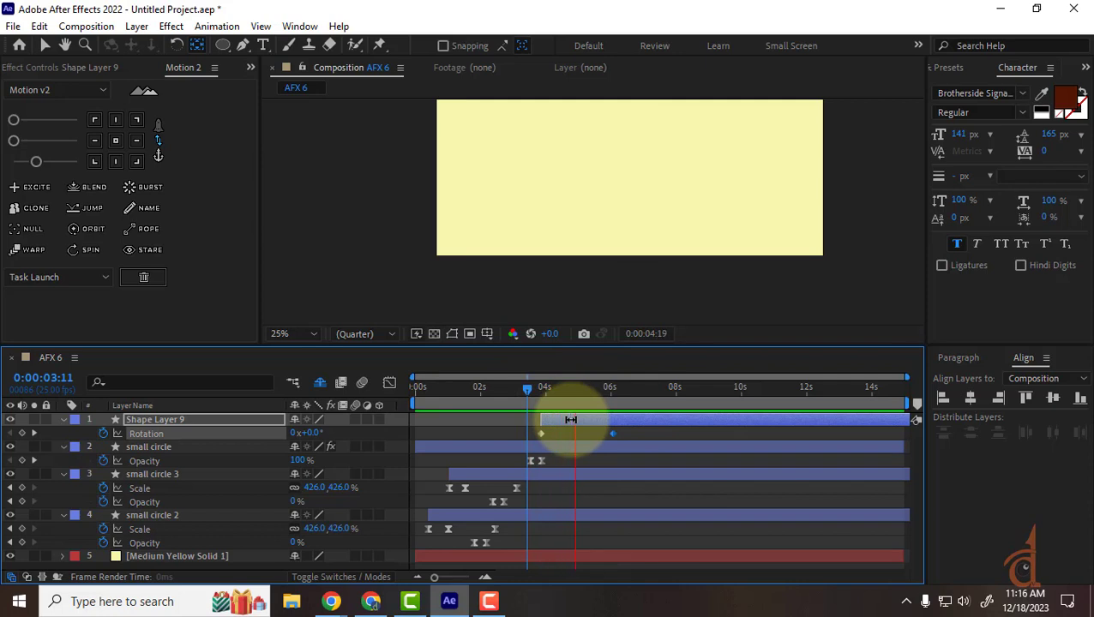
key("space")
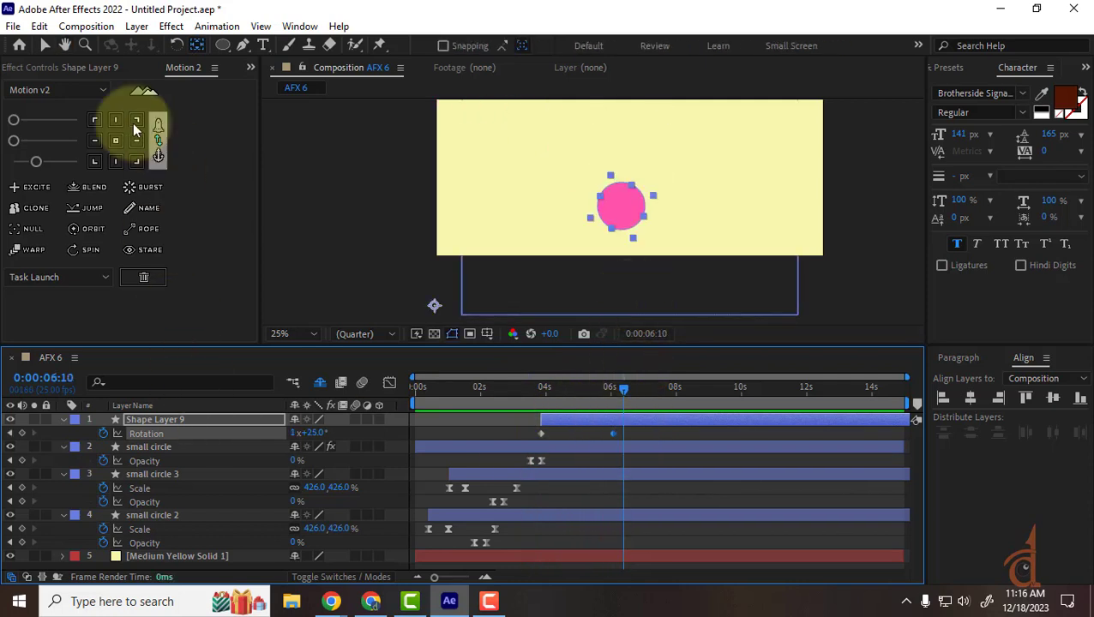
Duplicate the pink circle layer and change the copy's fill colour to green 1FFF24.
left_click(47, 45)
scroll(549, 223, "down", 1)
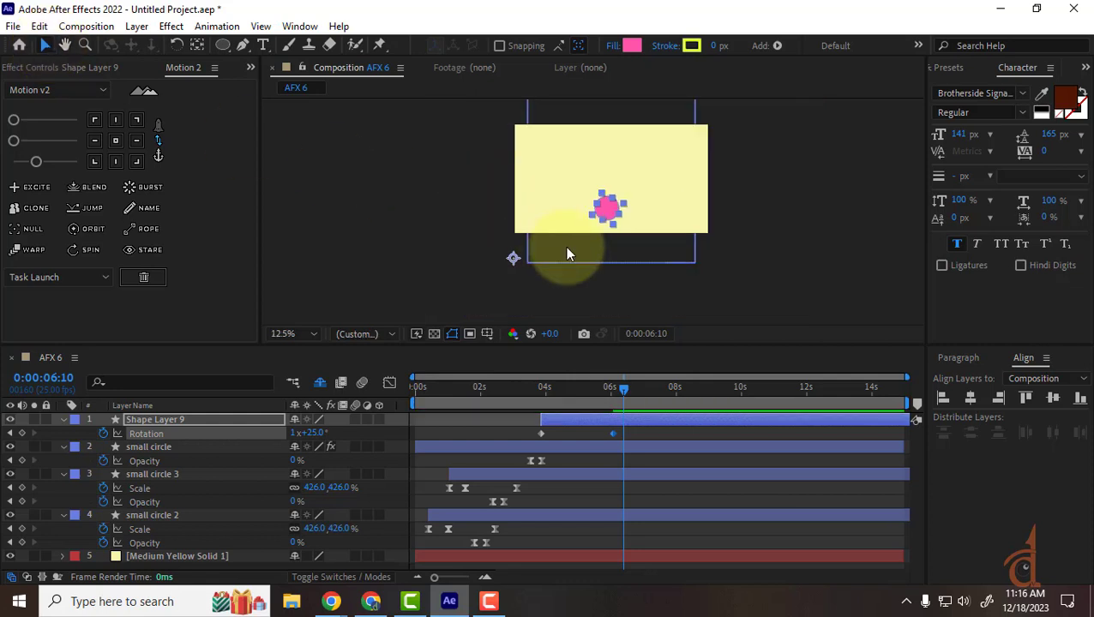
key("ctrl+d")
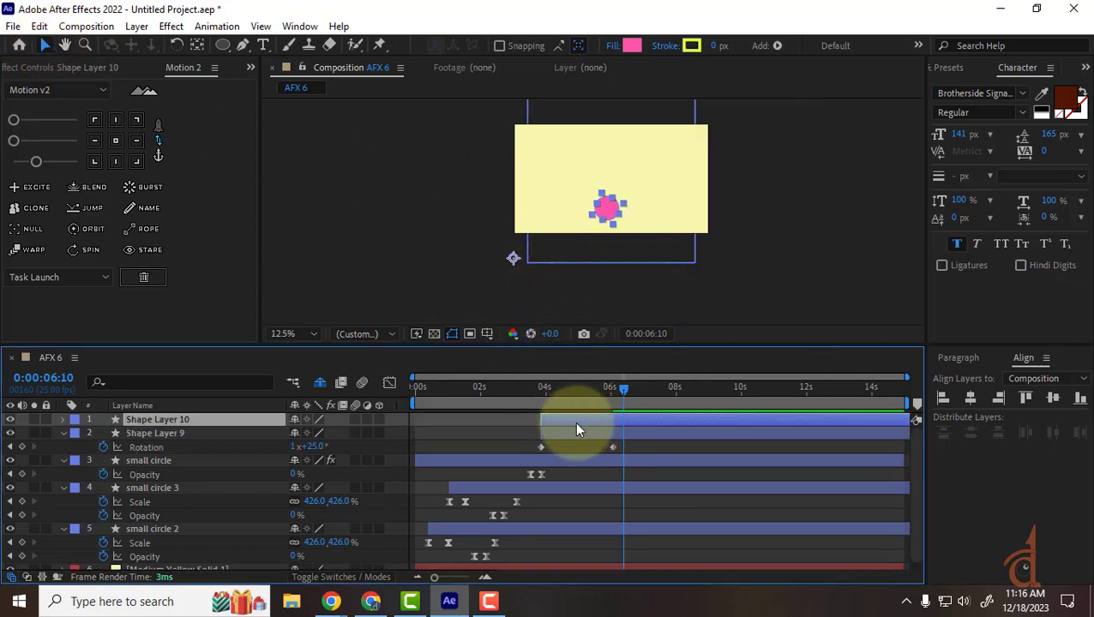
left_click(632, 46)
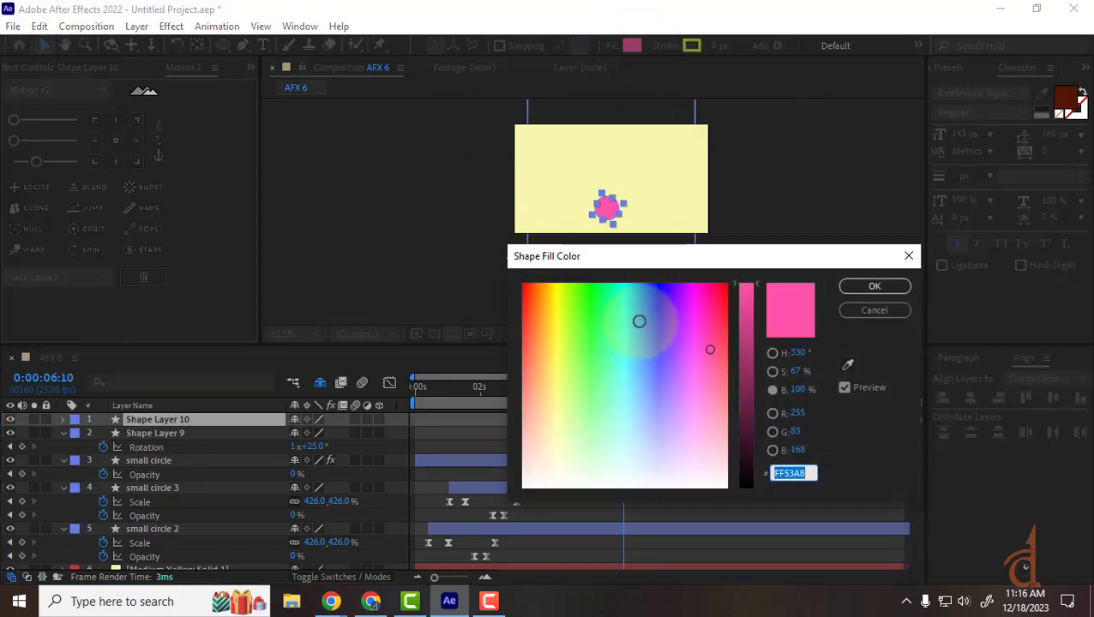
left_click_drag(638, 321, 590, 308)
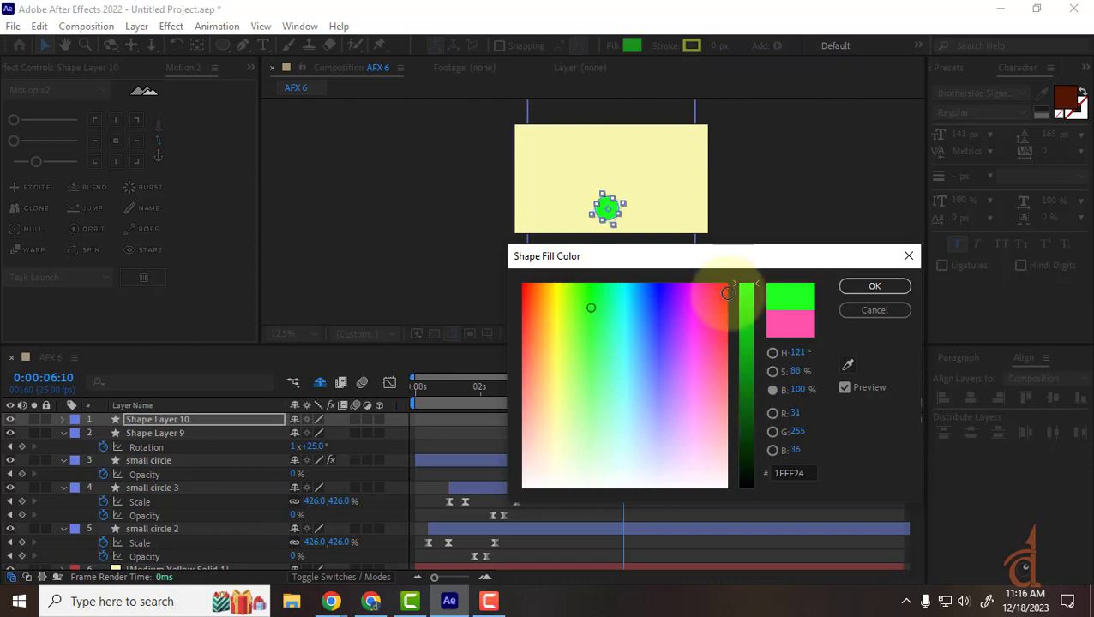
left_click(892, 288)
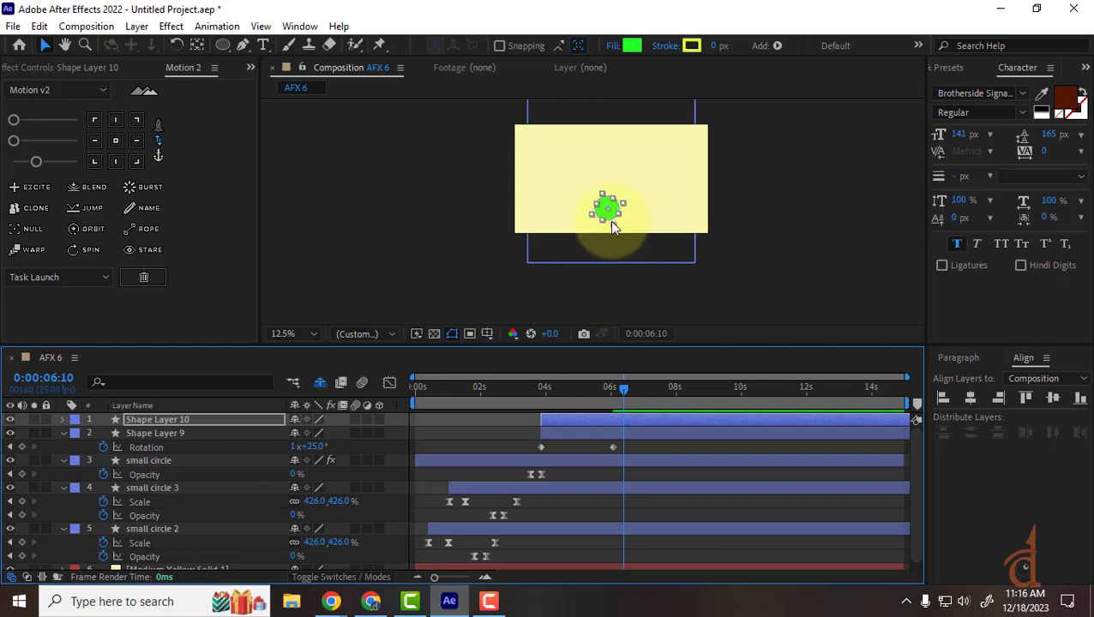
Try to move the green circle by hand in the composition, up and to the right.
left_click_drag(612, 214, 664, 196)
key("ctrl+z")
left_click(178, 420)
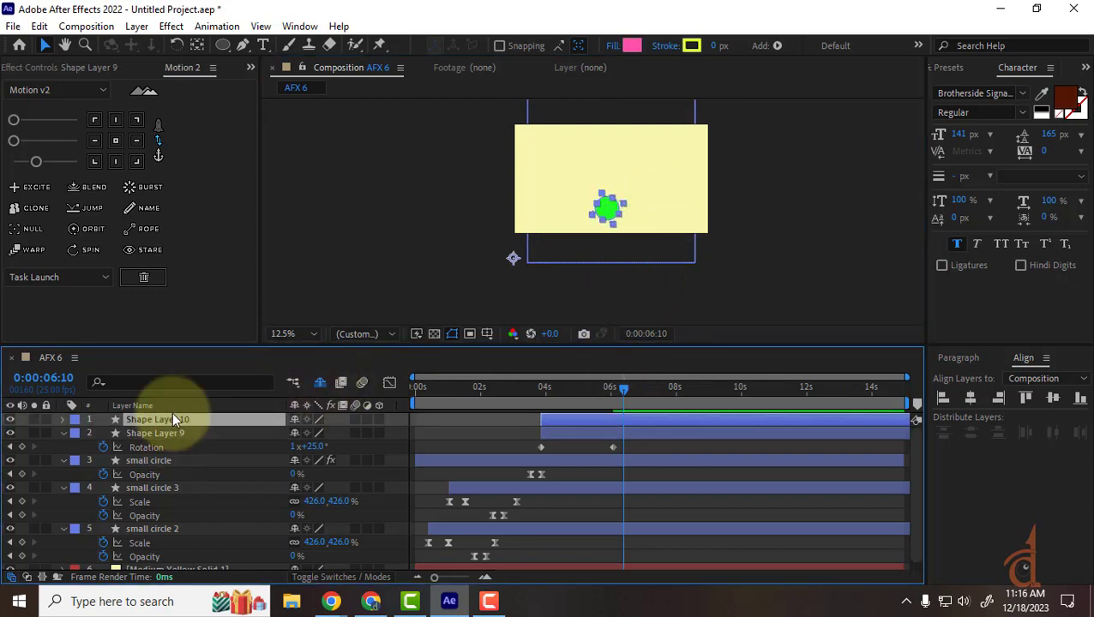
left_click_drag(514, 257, 660, 244)
Set the green circle layer's Position to 929, 1717 so its anchor point sits below the composition's centre.
left_click(163, 419)
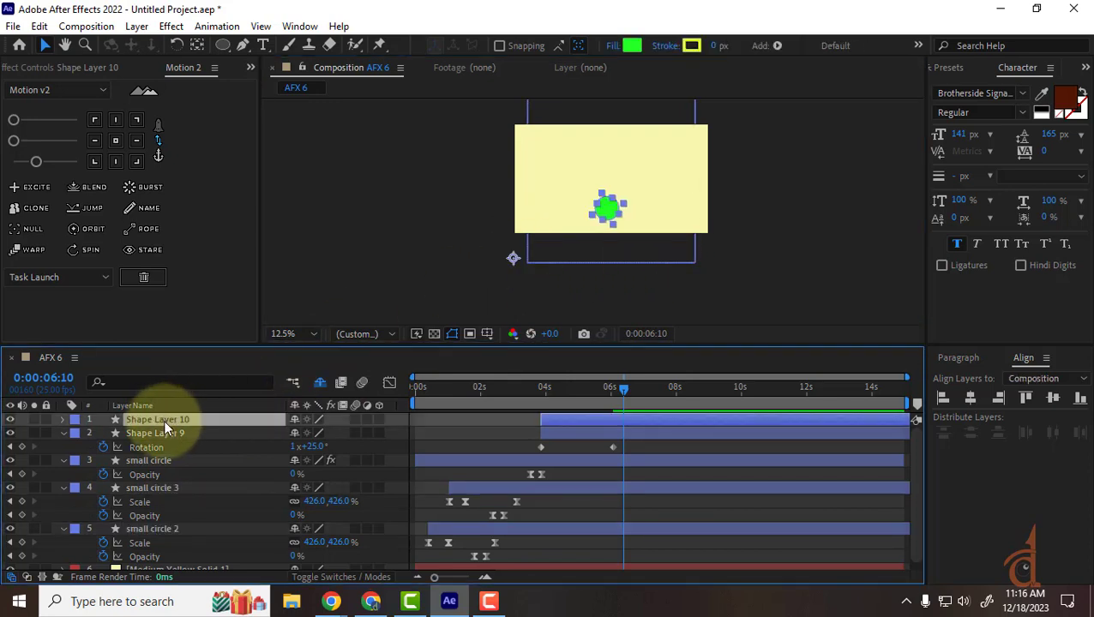
key("p")
left_click_drag(317, 434, 618, 456)
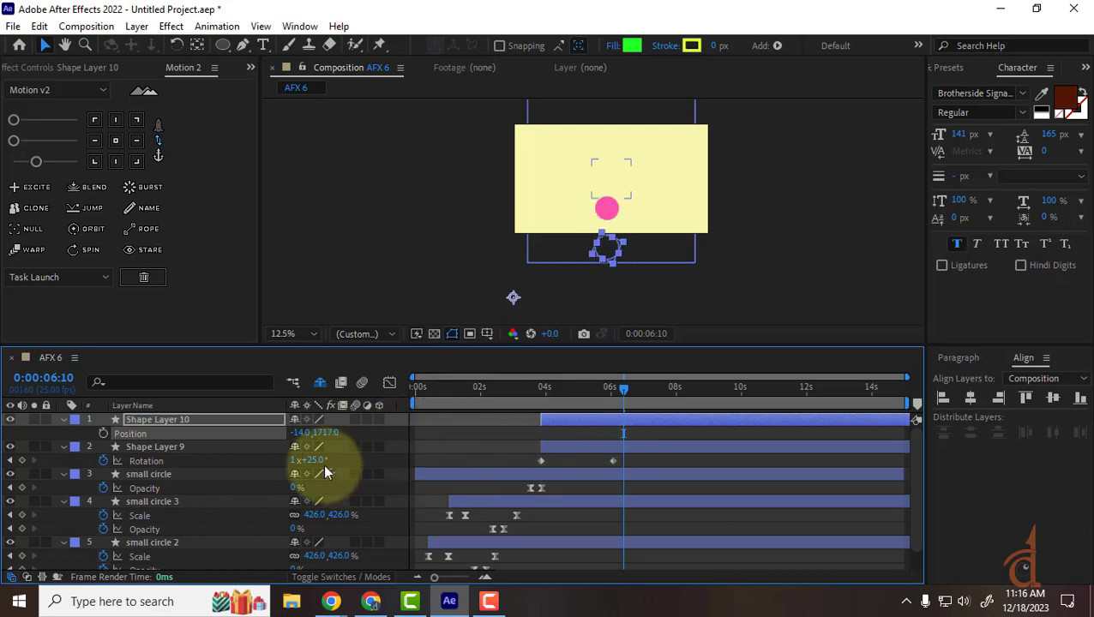
left_click_drag(300, 435, 1067, 464)
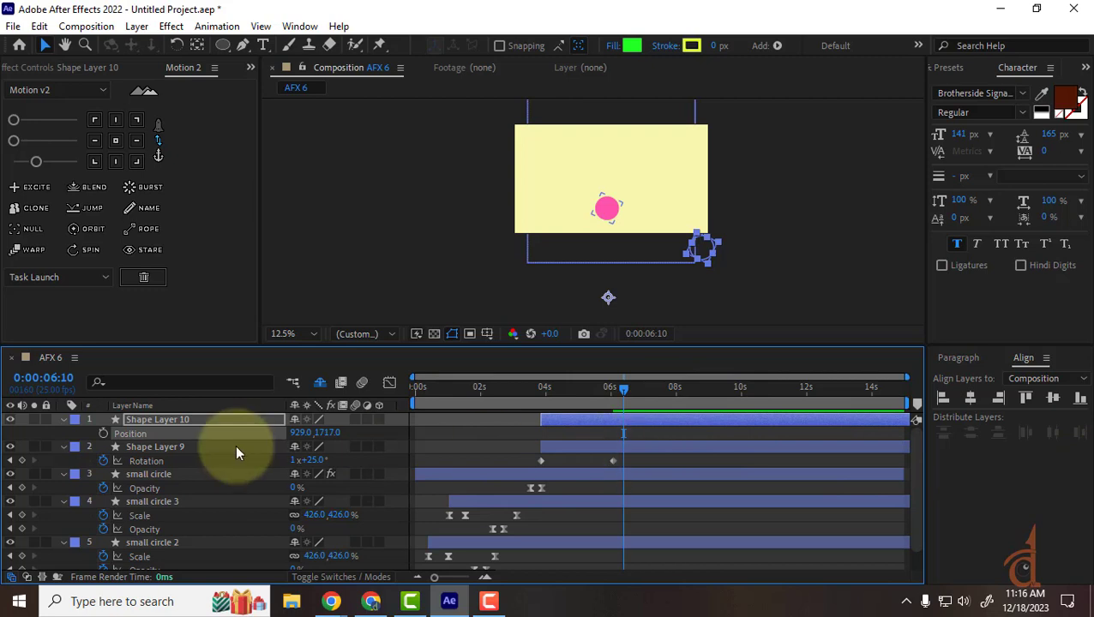
left_click(172, 418)
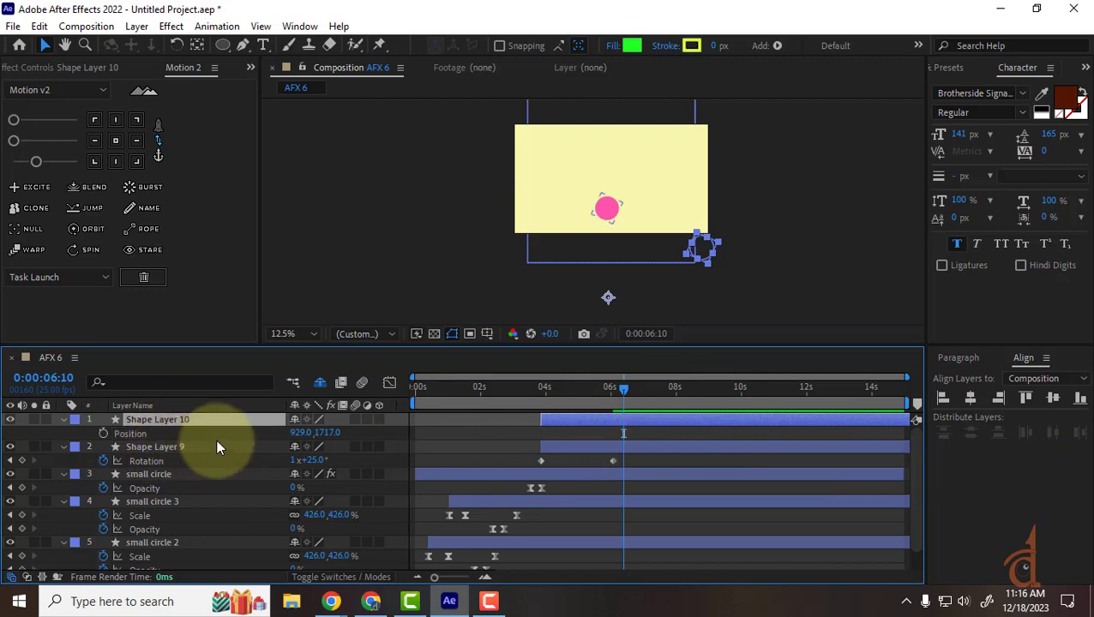
Set Shape Layer 10's ending Rotation keyframe at 0:00:06:02 to -335° so it turns the opposite way.
key("r")
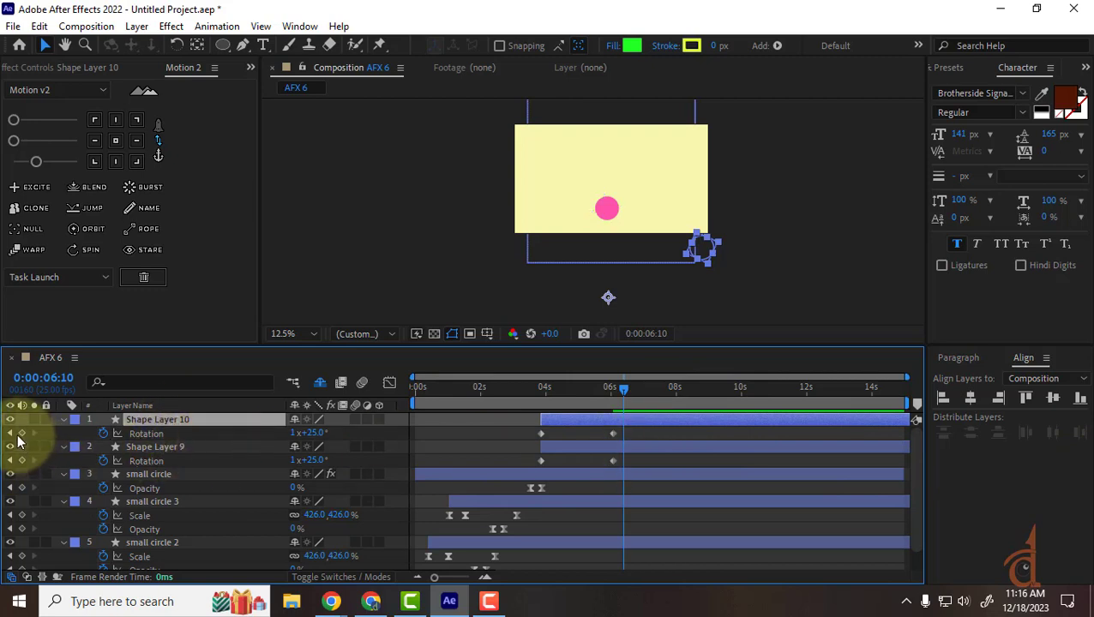
left_click(12, 433)
left_click(289, 432)
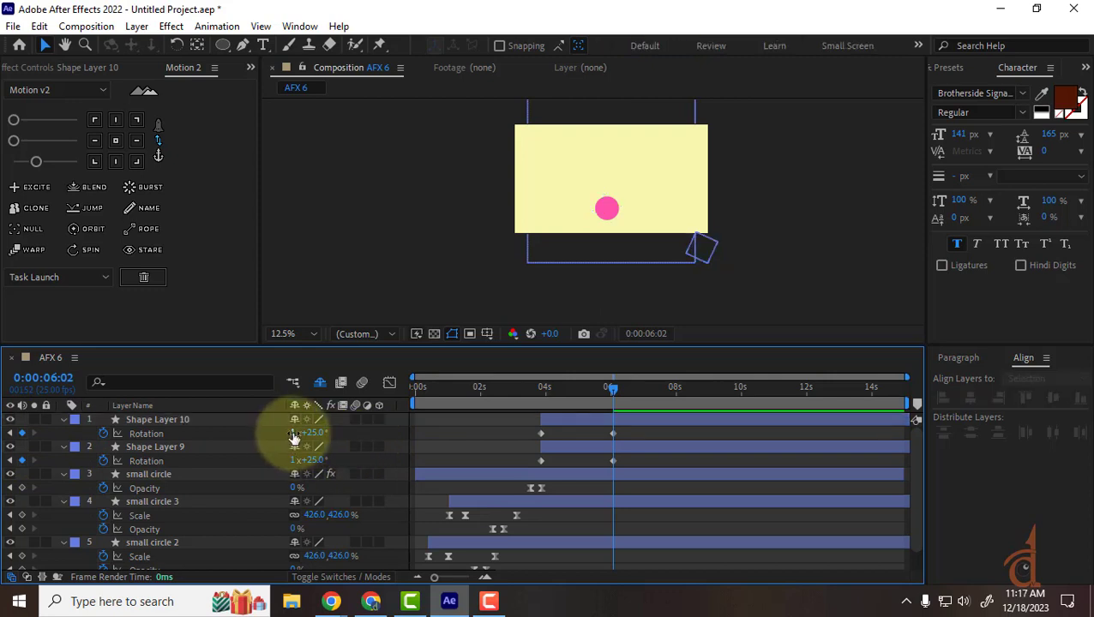
type("-1")
key("Return")
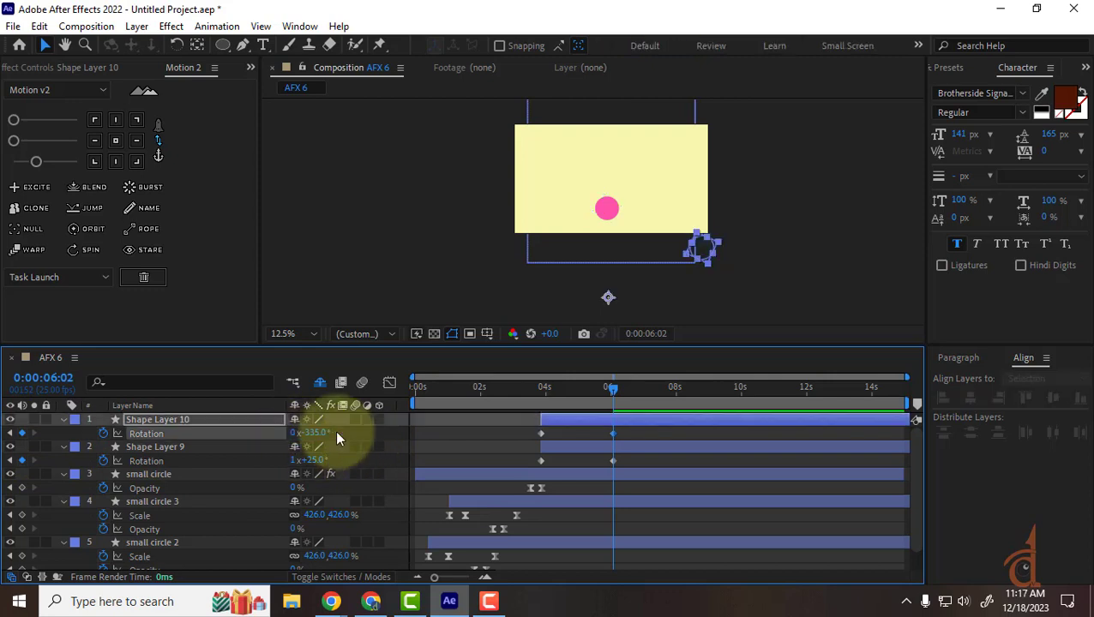
Shift Shape Layer 10 a few frames later to start at about 4 seconds, and preview the animation from 0:00:02:24.
left_click_drag(612, 387, 513, 387)
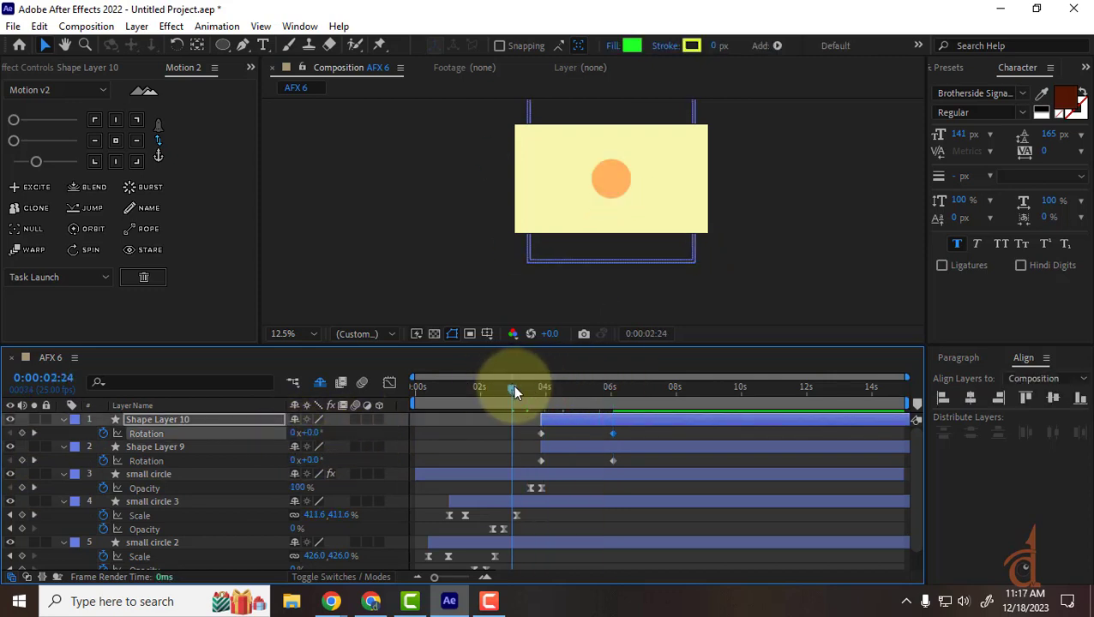
mouse_move(574, 418)
left_mouse_down()
mouse_move(591, 416)
mouse_move(580, 413)
left_mouse_up()
key("space")
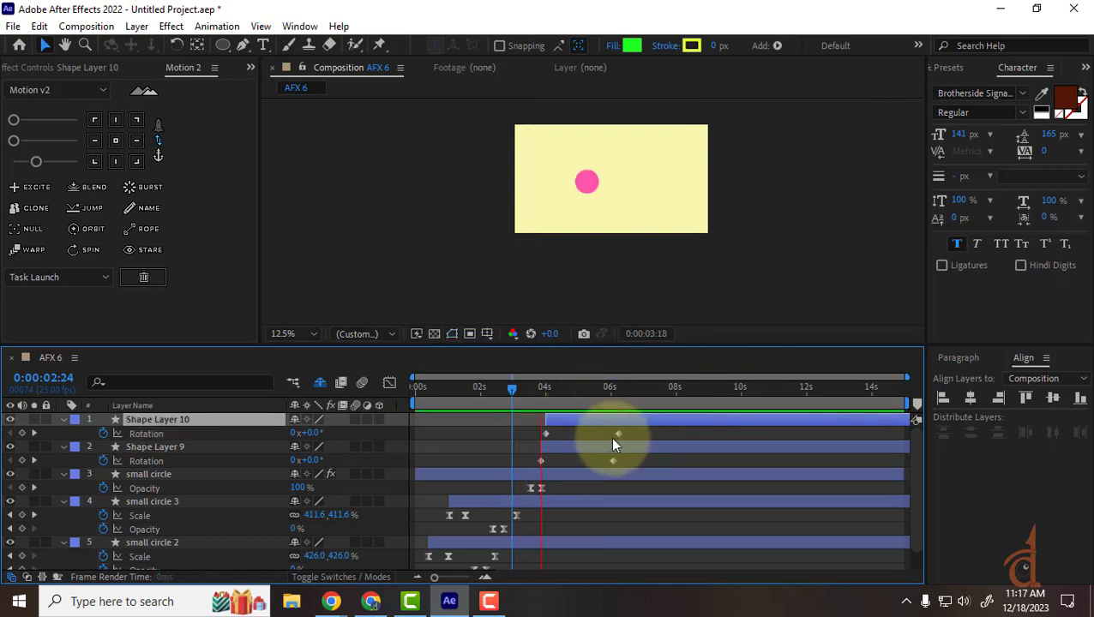
key("space")
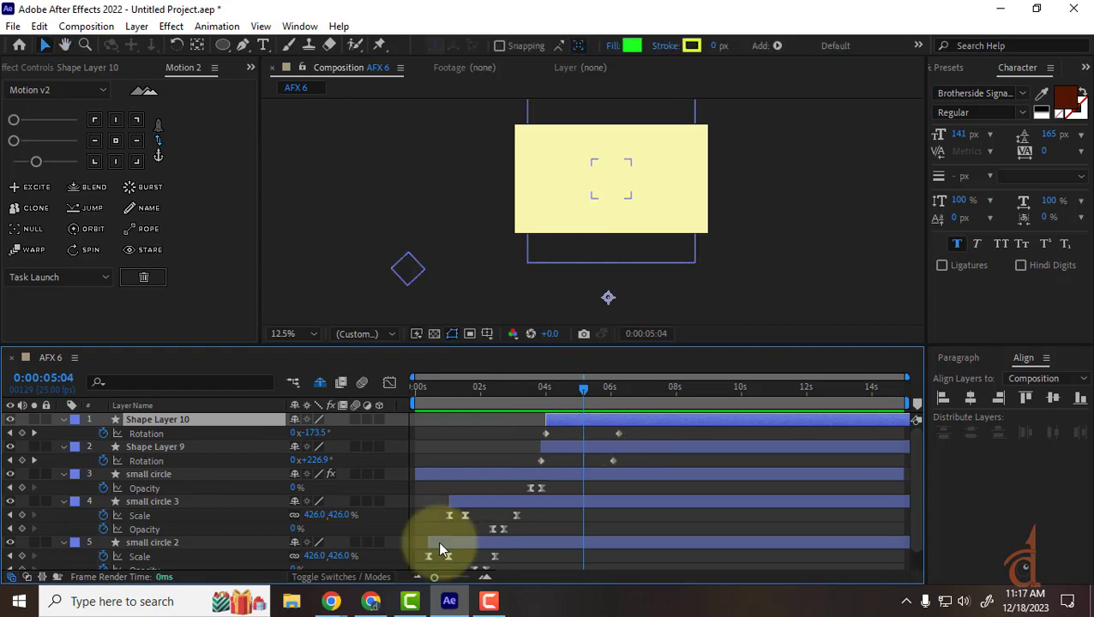
Switch to the YouTube reference video in Chrome and study the shape transitions between about 0:02 and 0:07.
mouse_move(377, 603)
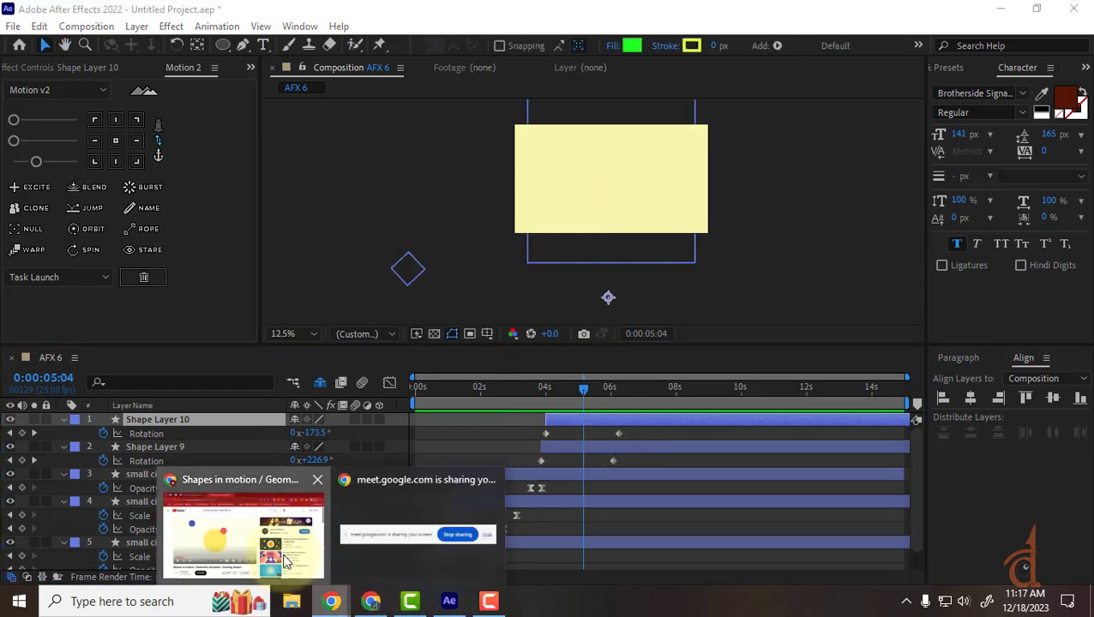
left_click(262, 514)
left_click(286, 278)
left_click(282, 287)
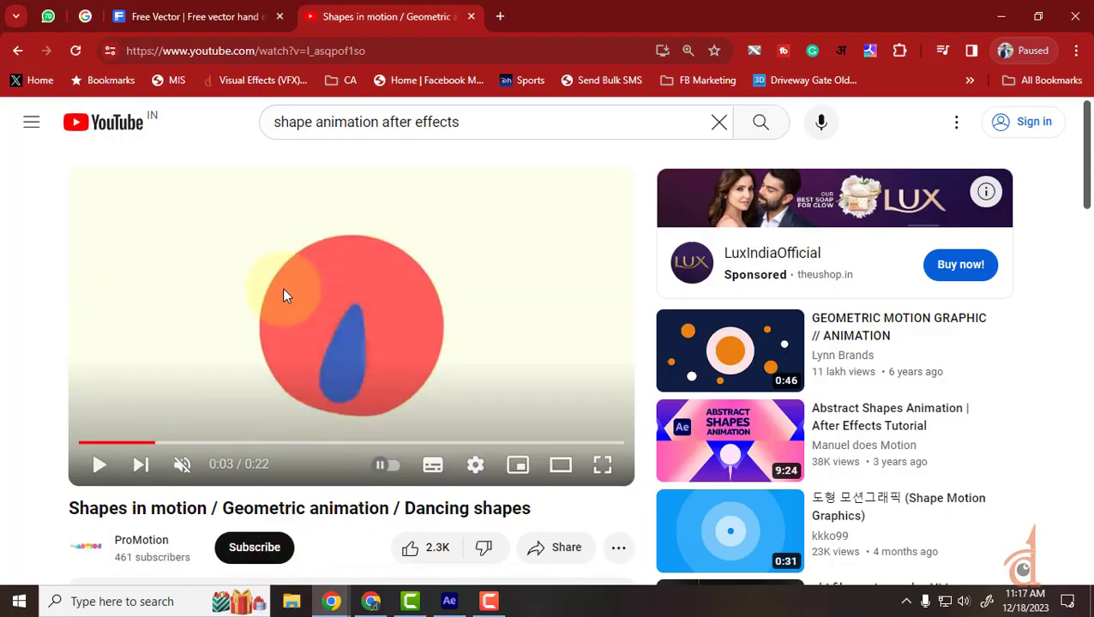
key("Left")
left_click(285, 294)
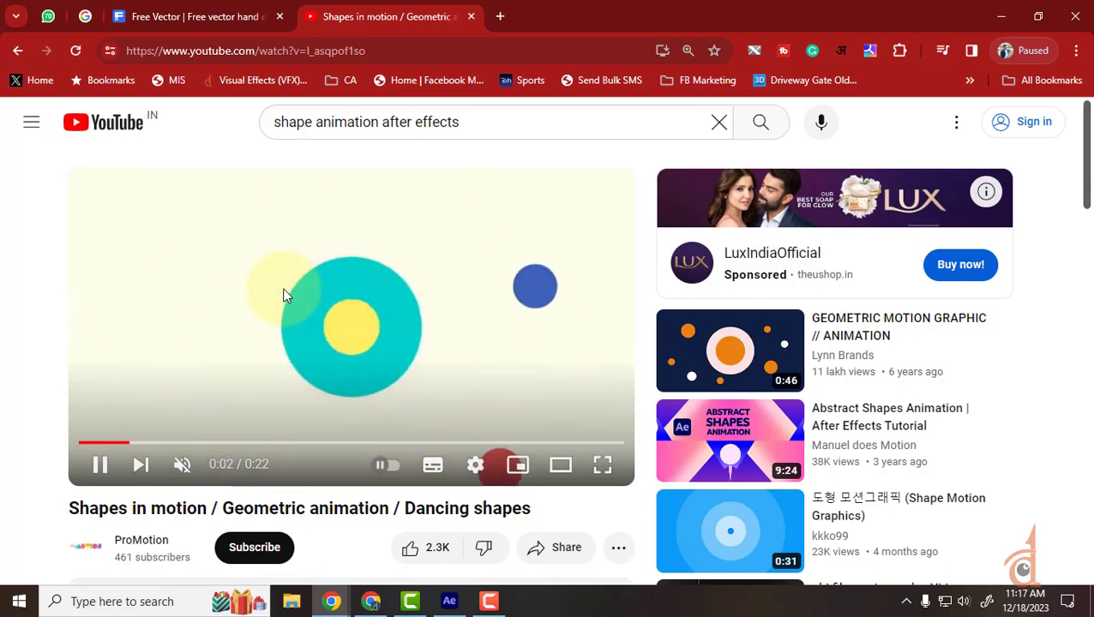
left_click(286, 295)
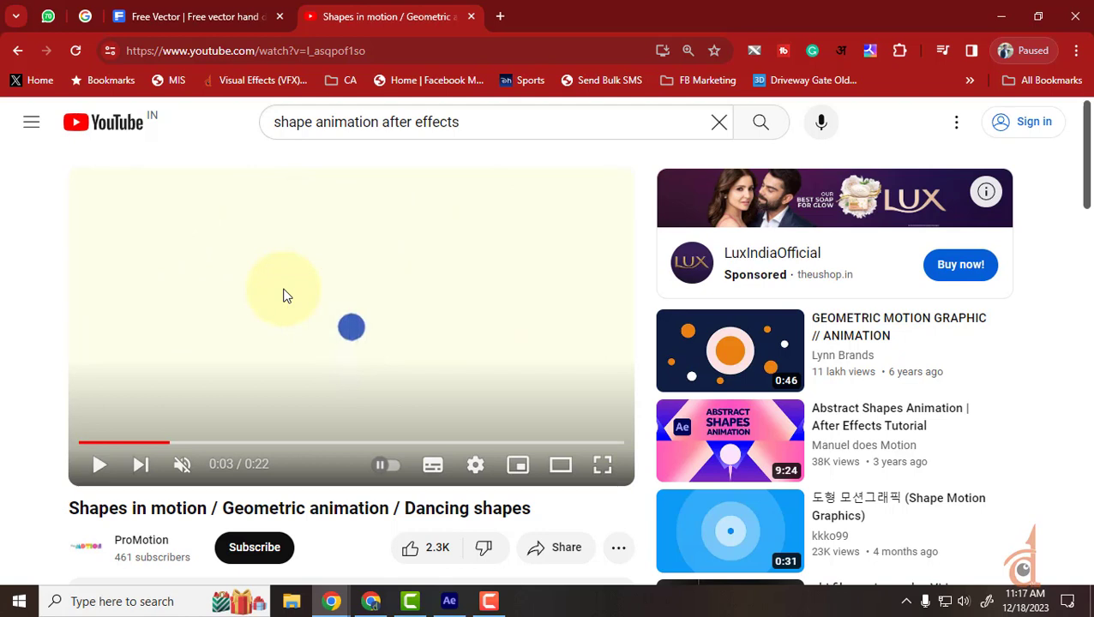
left_click(286, 295)
left_click(285, 295)
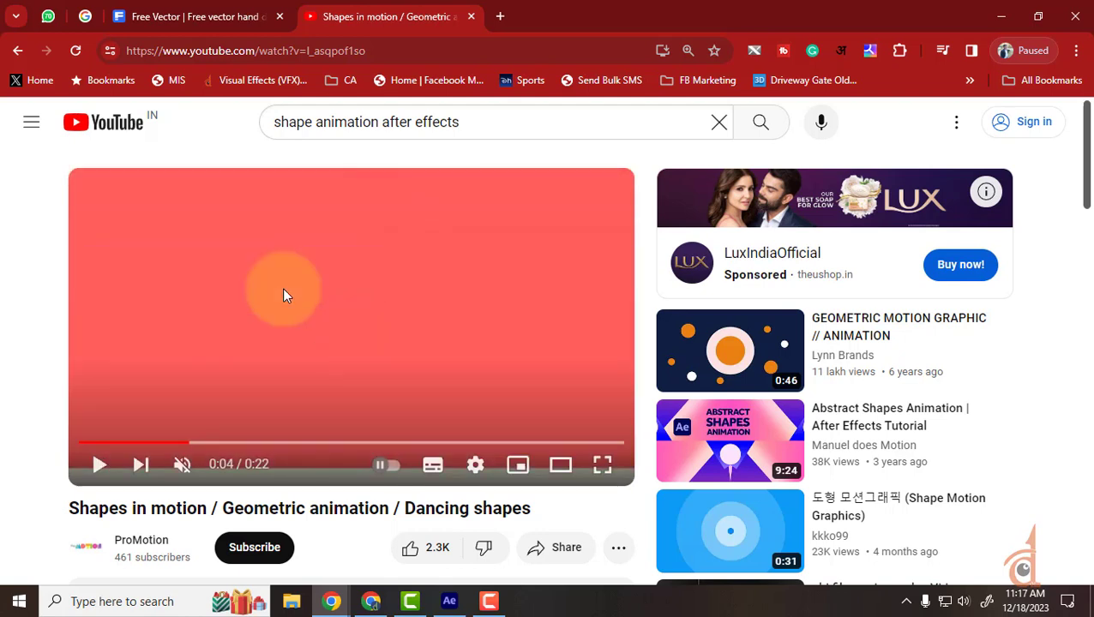
left_click_drag(188, 445, 185, 447)
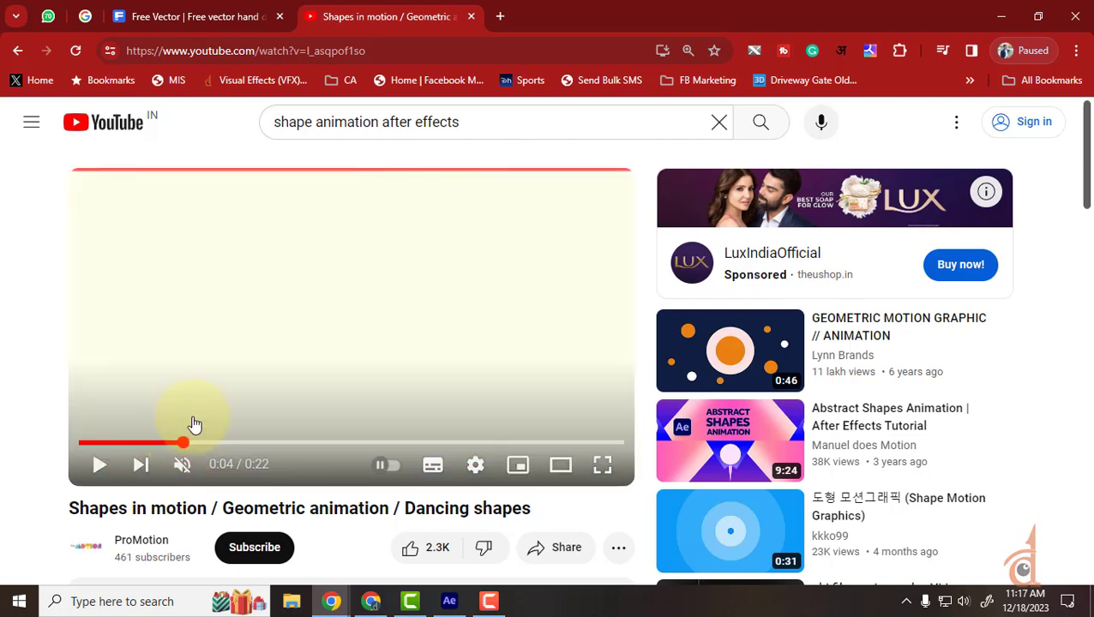
left_click(194, 352)
left_click(193, 348)
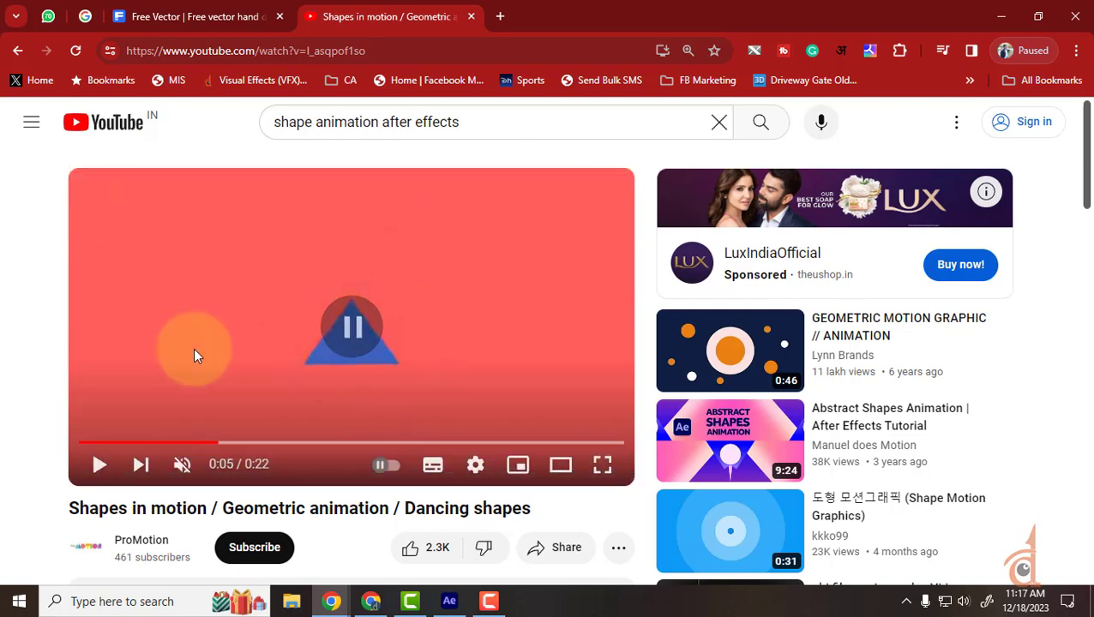
left_click(193, 348)
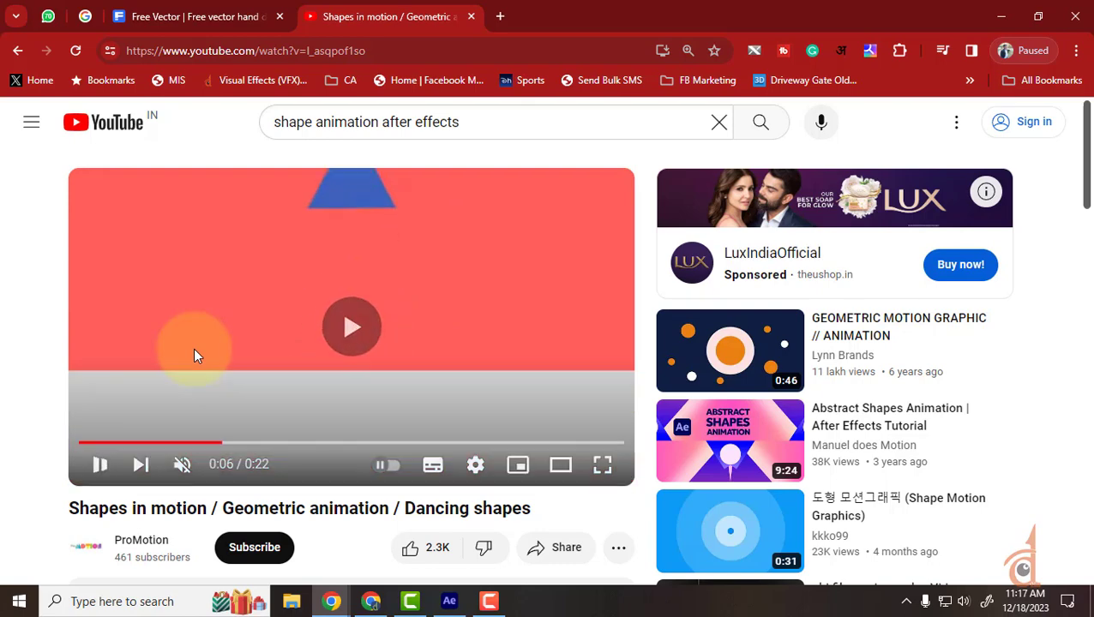
left_click(193, 348)
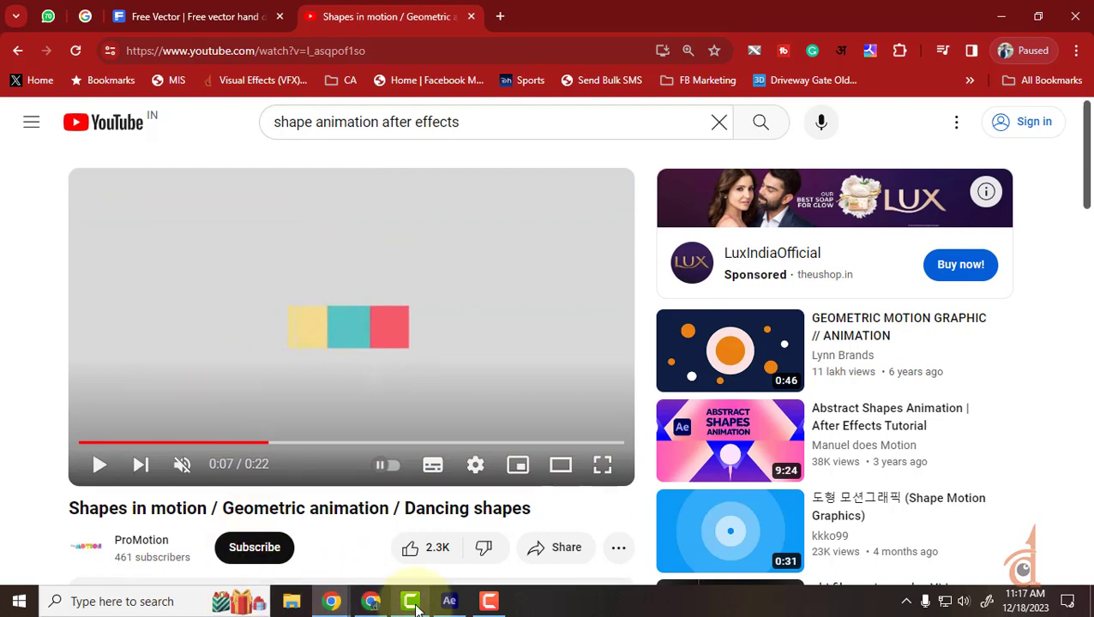
Return to After Effects and draw a green square on a new shape layer beside the pink circle at 0:00:06:23.
left_click(449, 601)
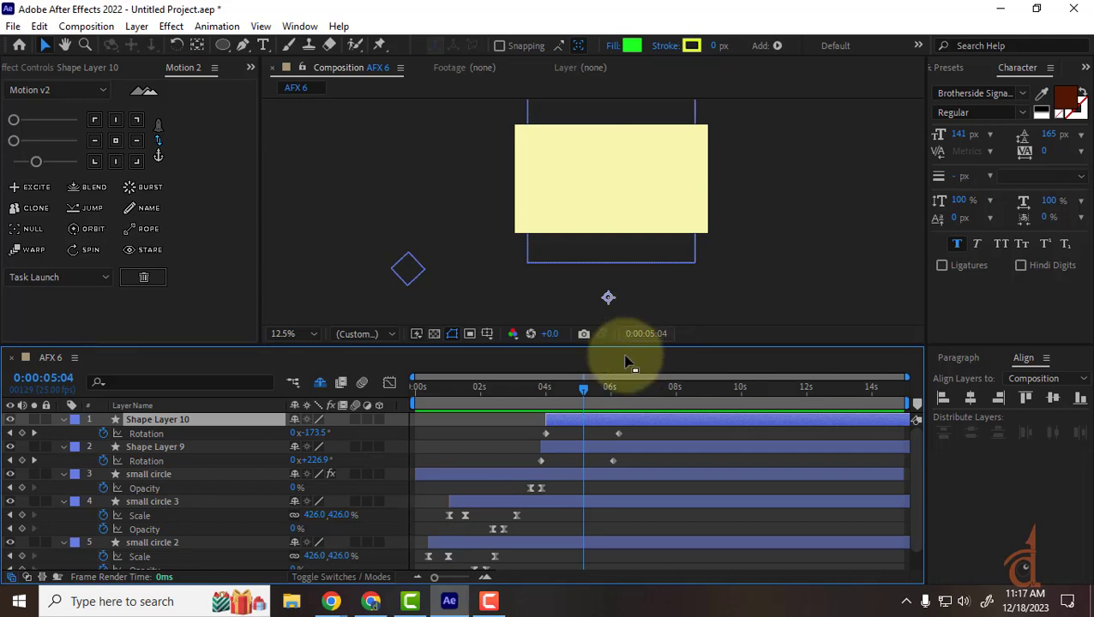
left_click(639, 394)
left_click(641, 395)
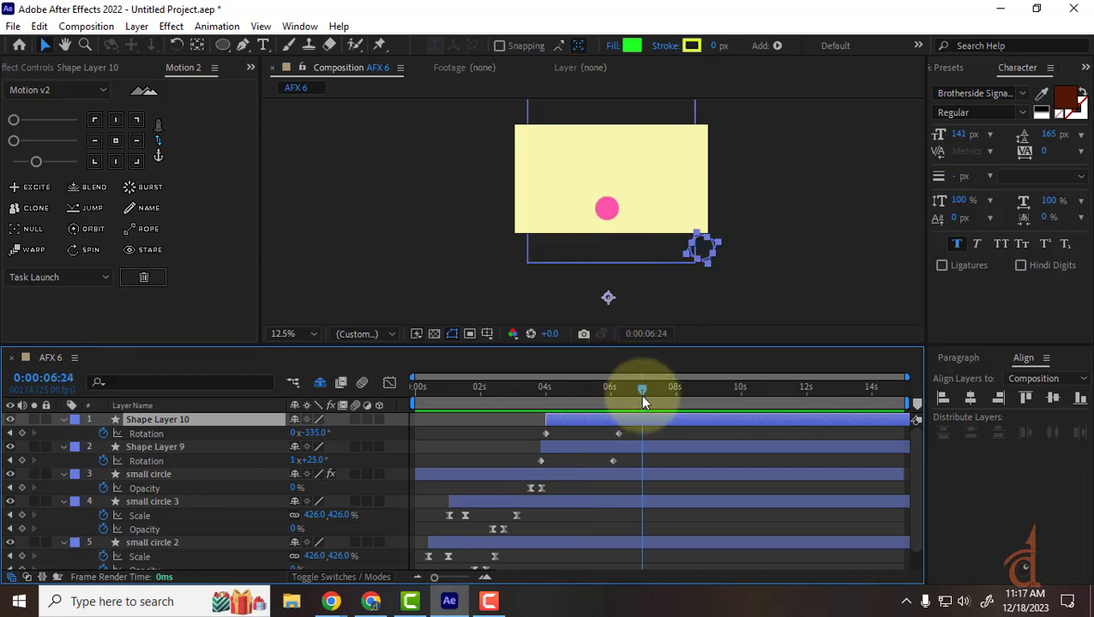
left_click(422, 224)
left_click_drag(223, 51, 270, 43)
left_click_drag(532, 186, 561, 215)
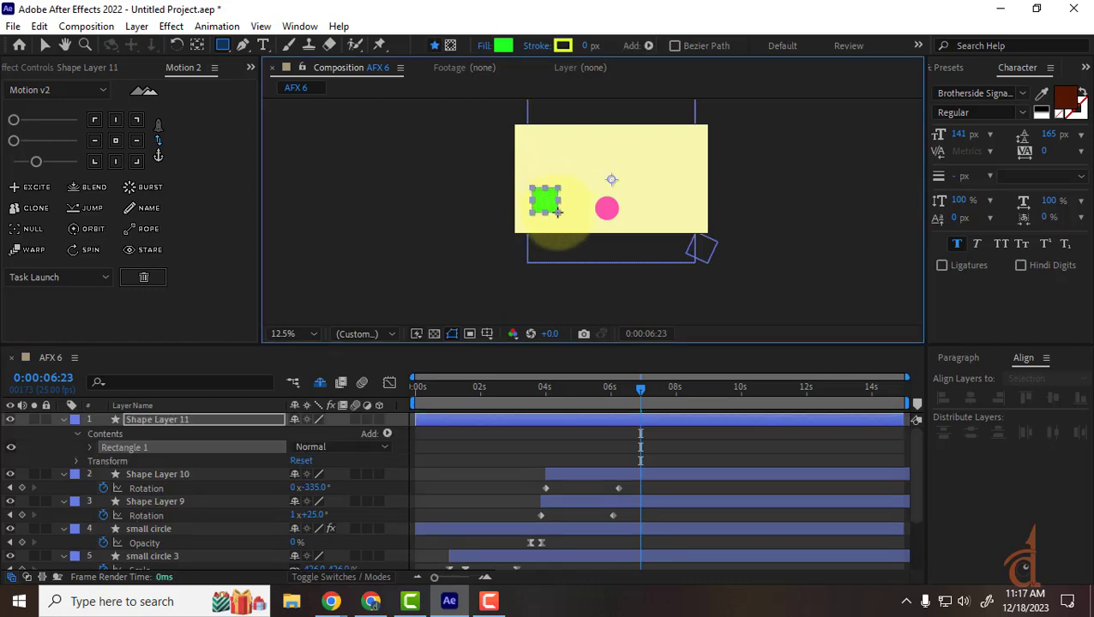
left_click(45, 44)
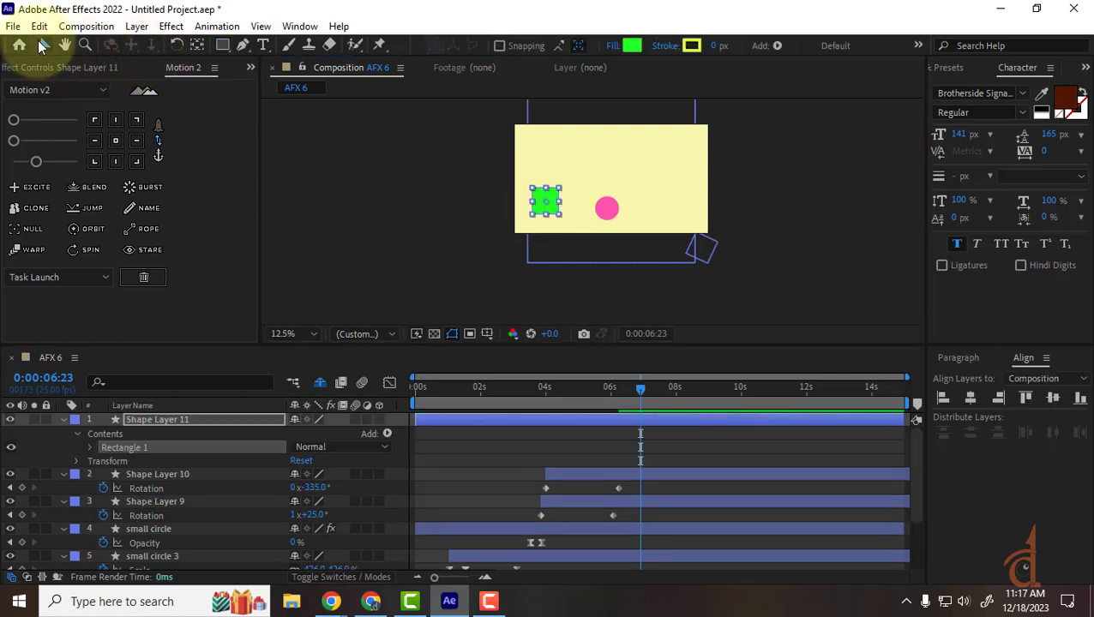
Trim the start of the green square's layer to the current time, 0:00:06:23.
key("period")
key("period")
key("period")
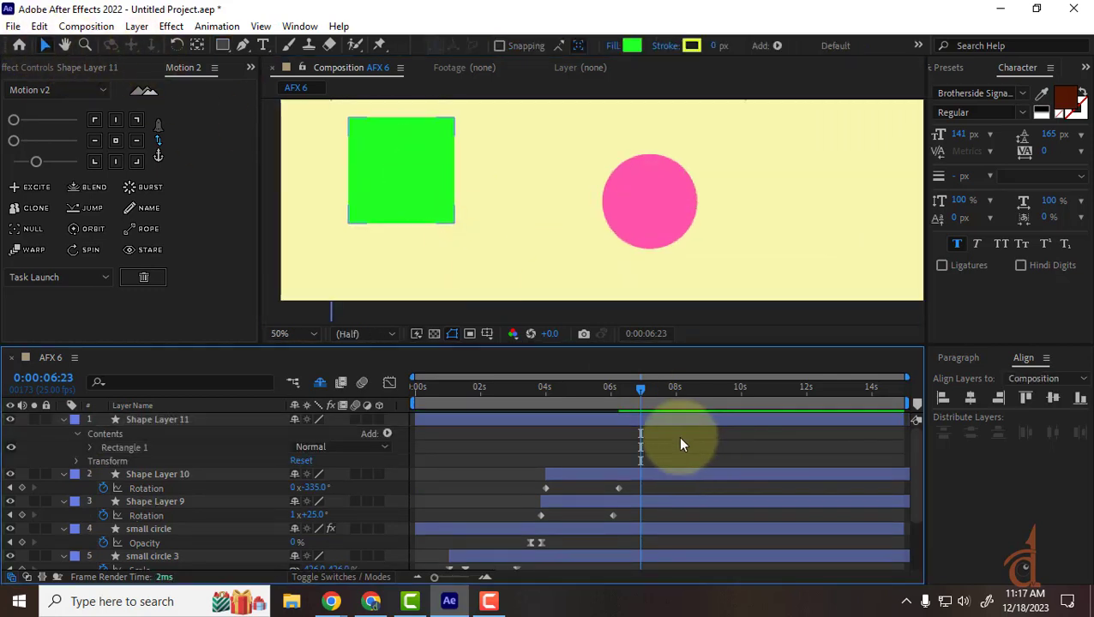
left_click(654, 419)
key("alt+bracketleft")
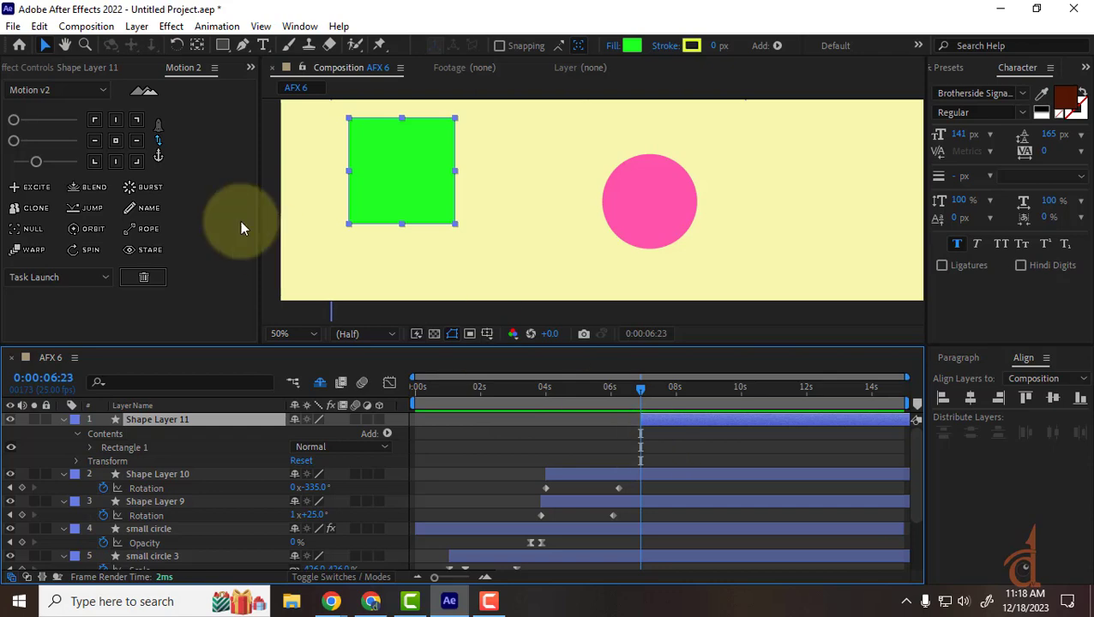
Switch back to the YouTube reference video and examine how the rolling square moves and splits around 0:06 to 0:08.
left_click(331, 601)
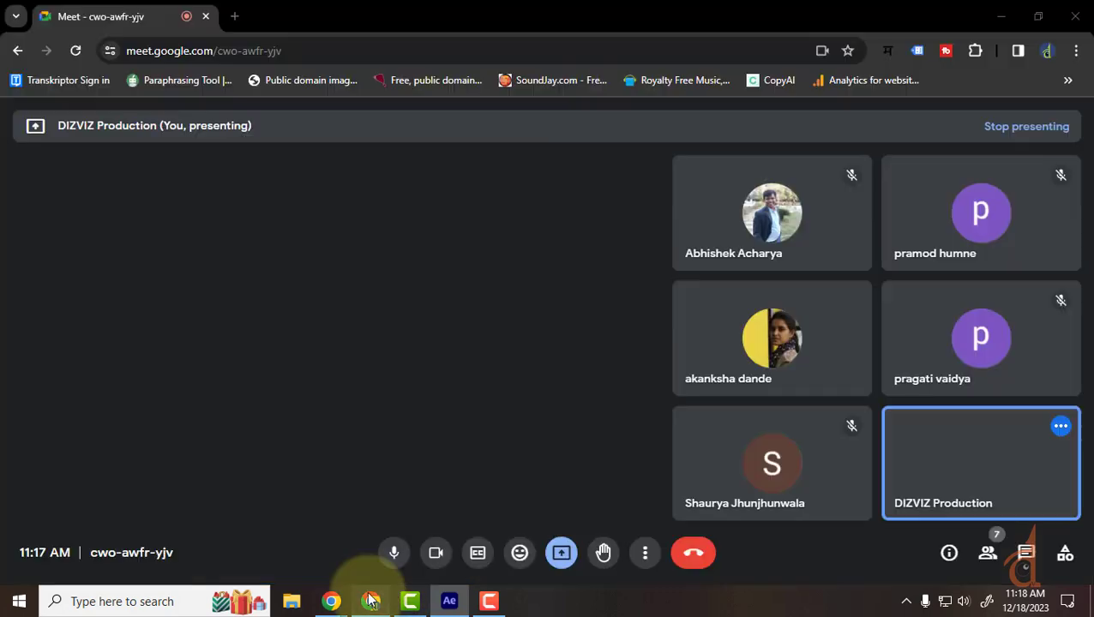
mouse_move(330, 601)
left_click(272, 511)
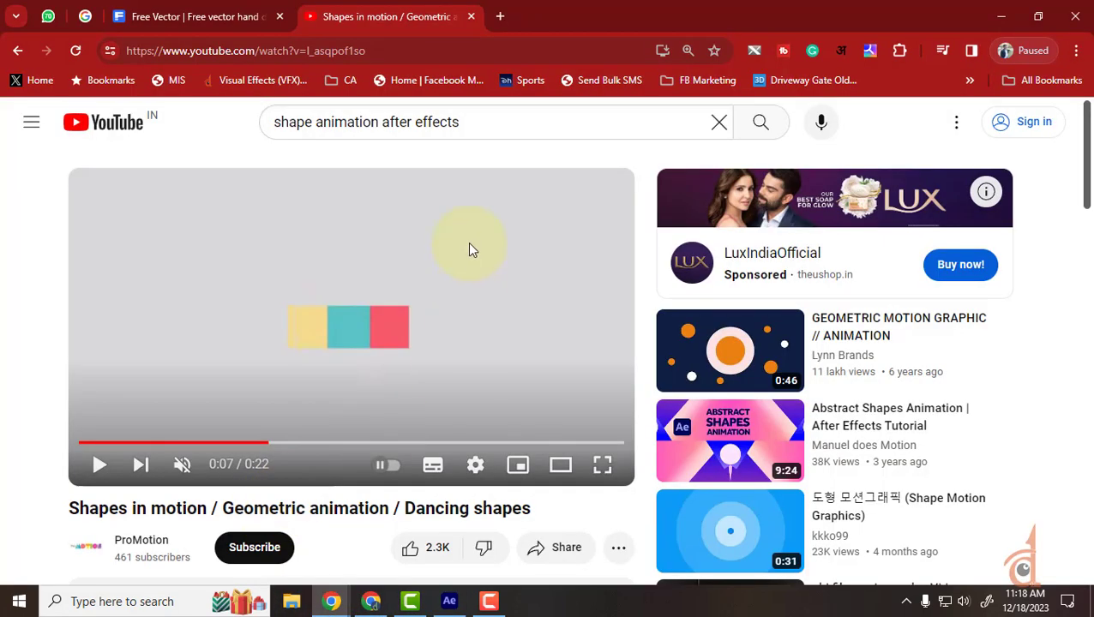
key("Left")
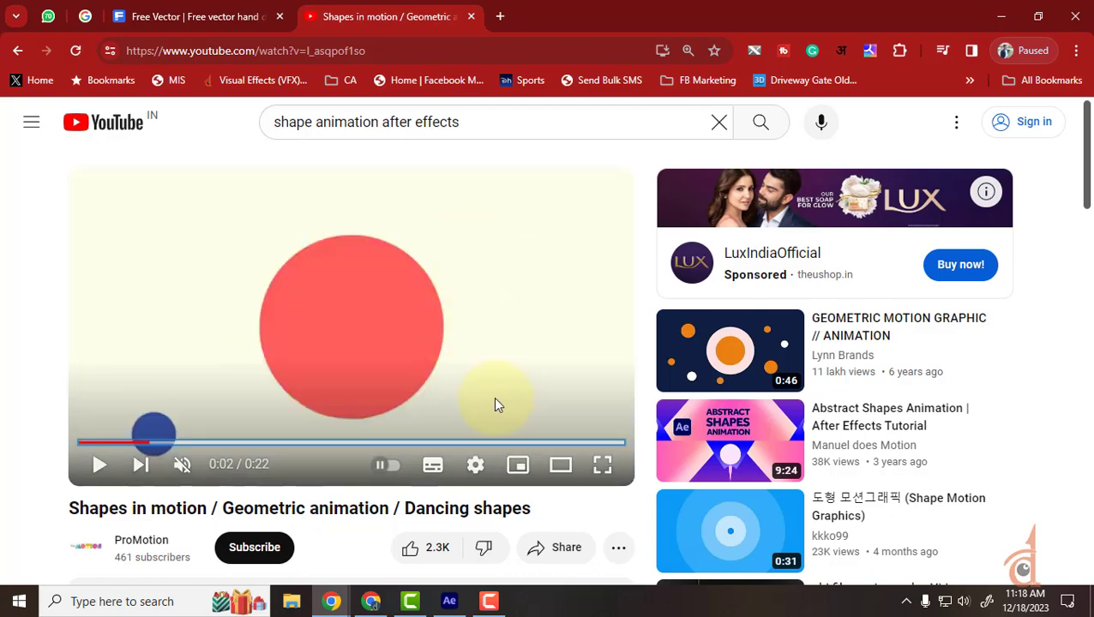
left_click(485, 399)
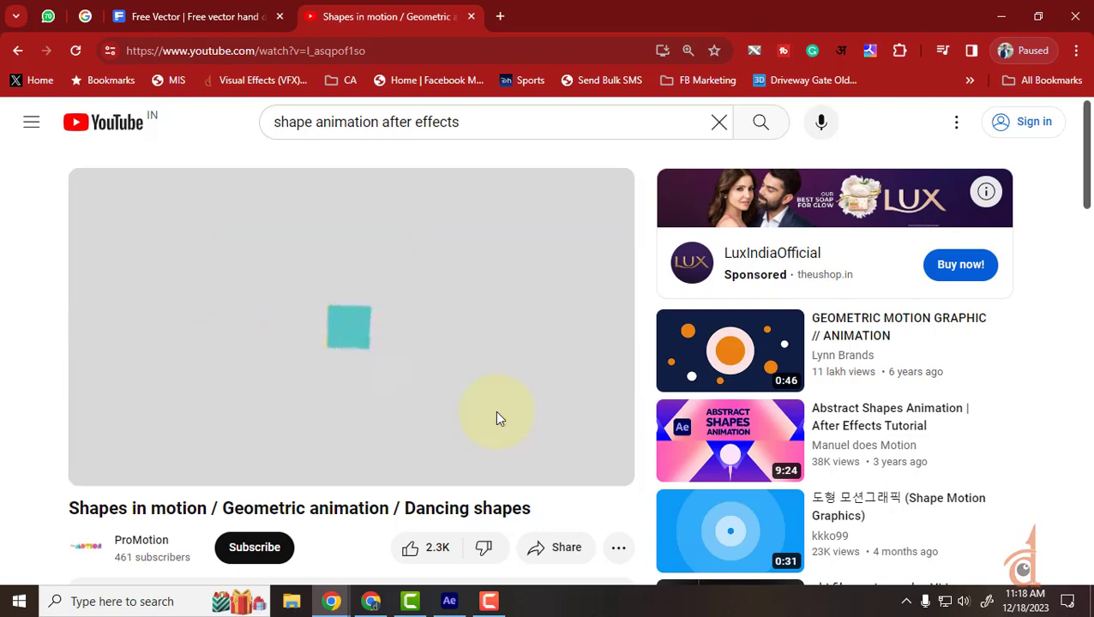
left_click(496, 412)
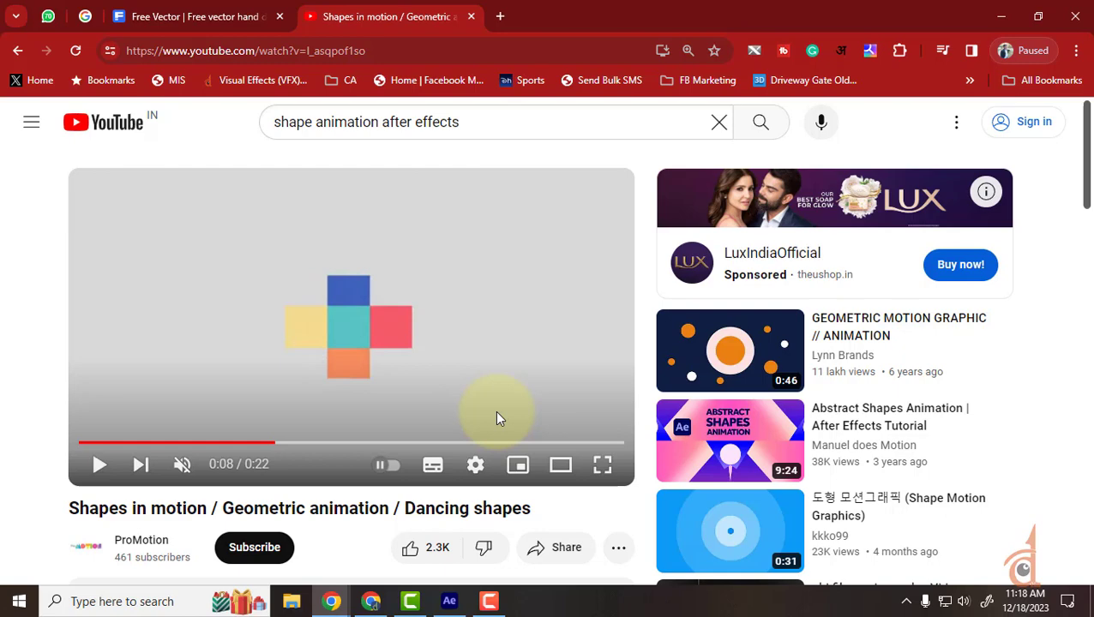
left_click(269, 442)
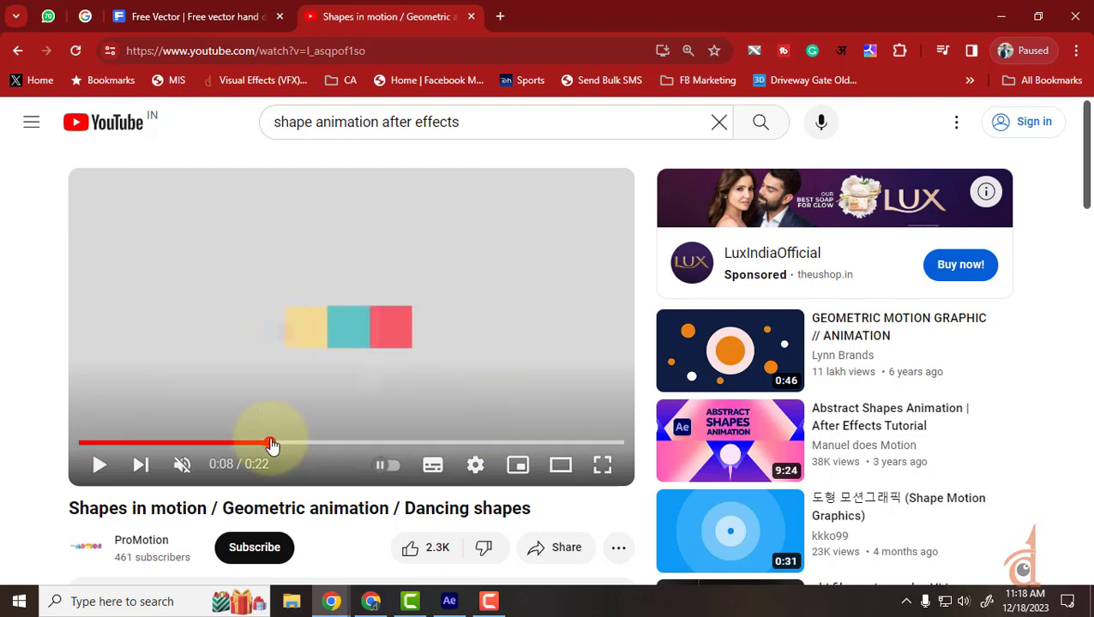
left_click(264, 443)
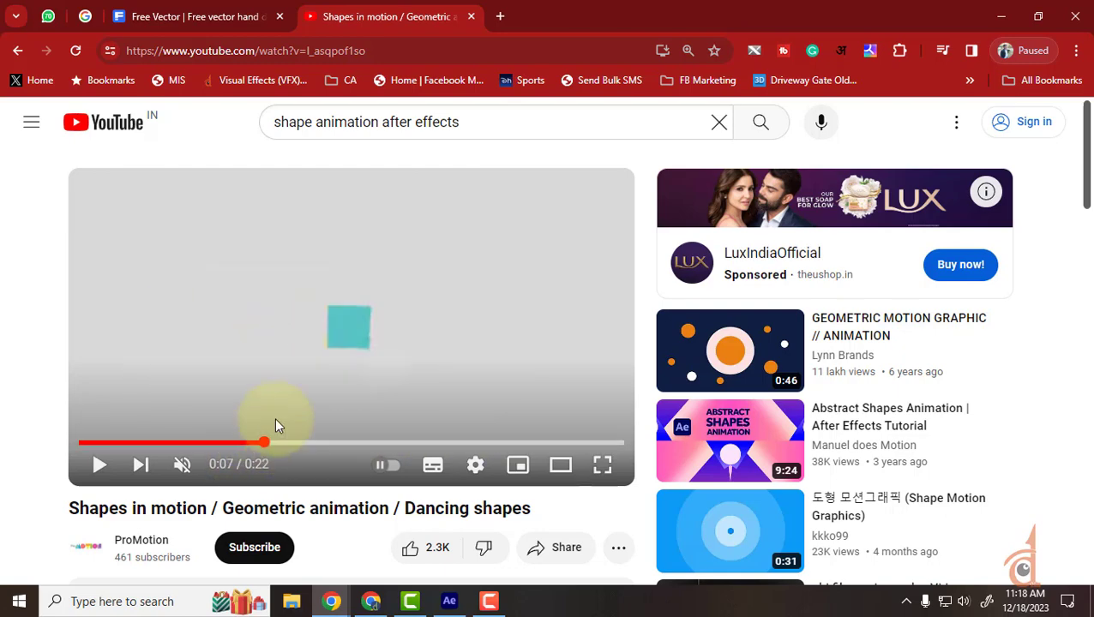
left_click(275, 415)
left_click(269, 443)
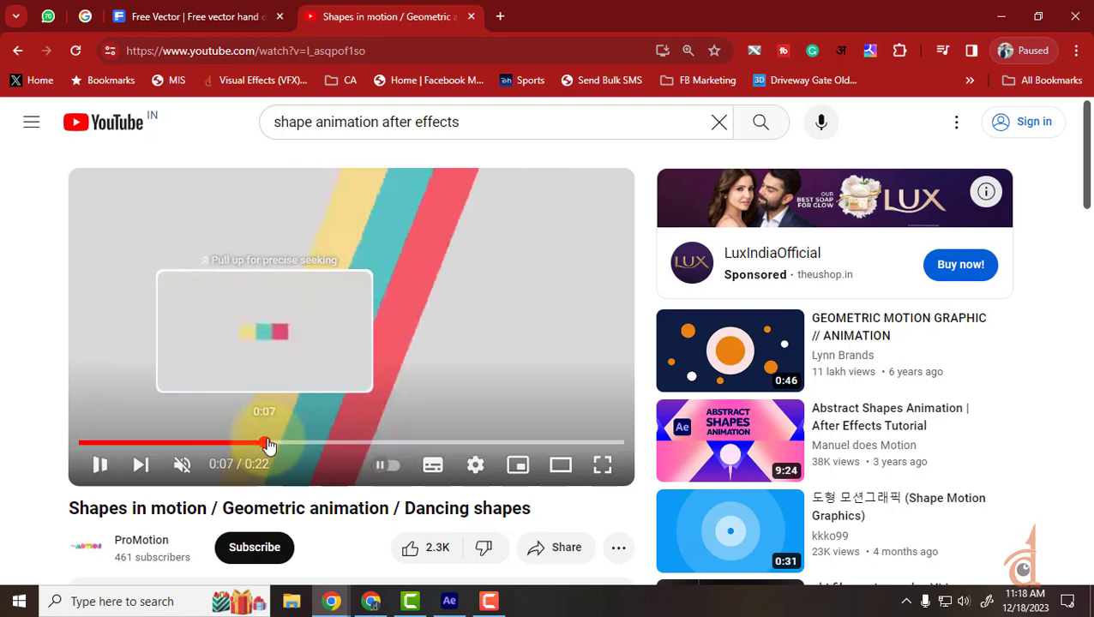
left_click(268, 443)
left_click(282, 410)
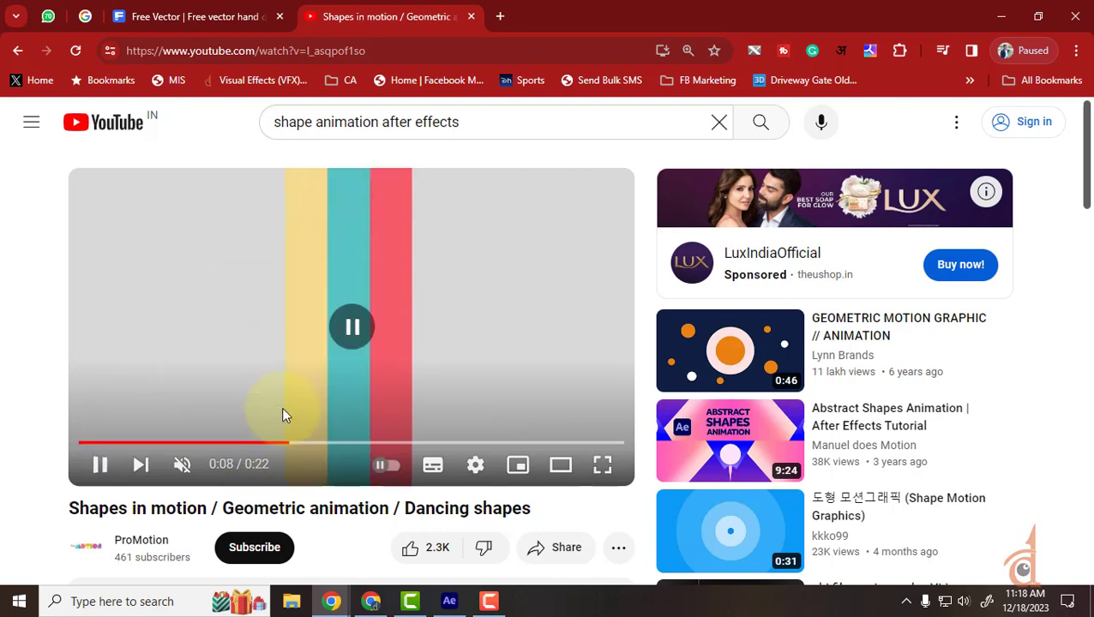
left_click_drag(280, 442, 256, 444)
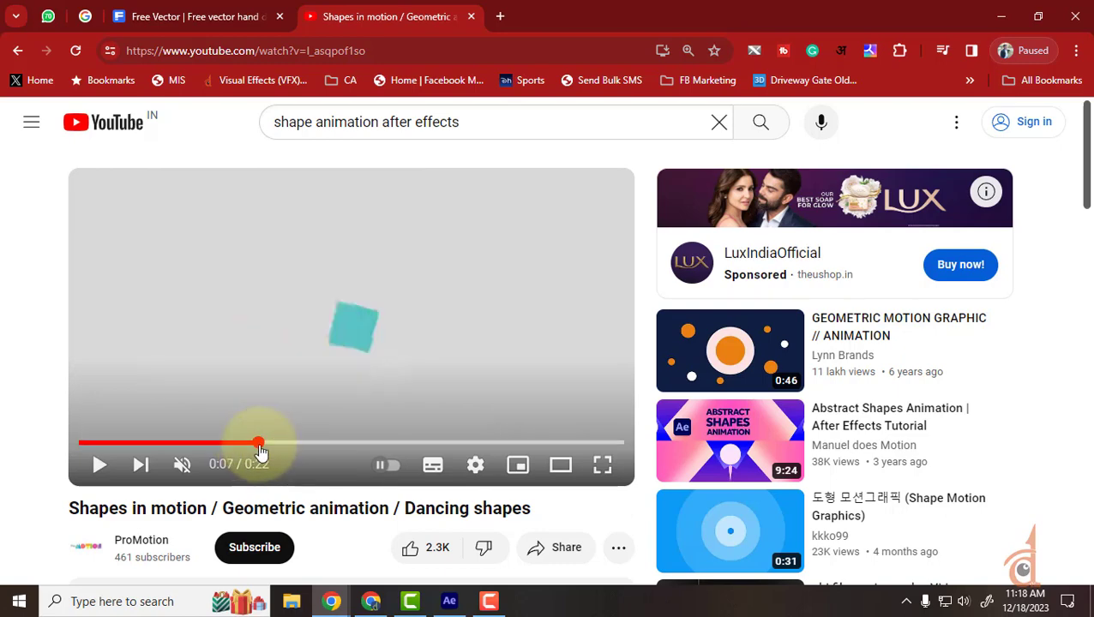
left_click(216, 395)
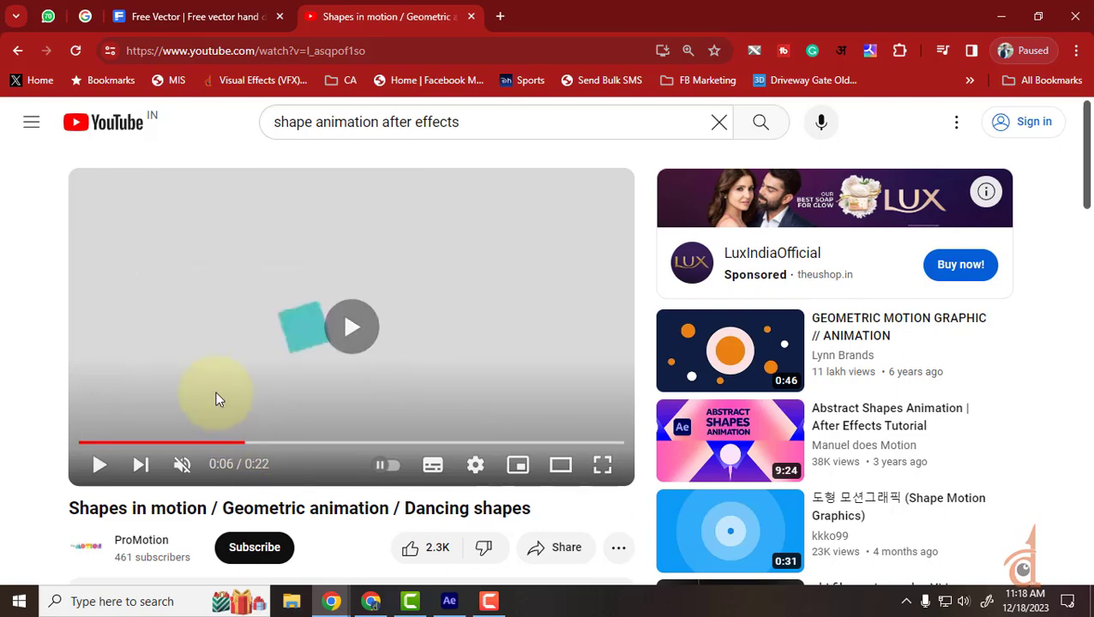
left_click(216, 394)
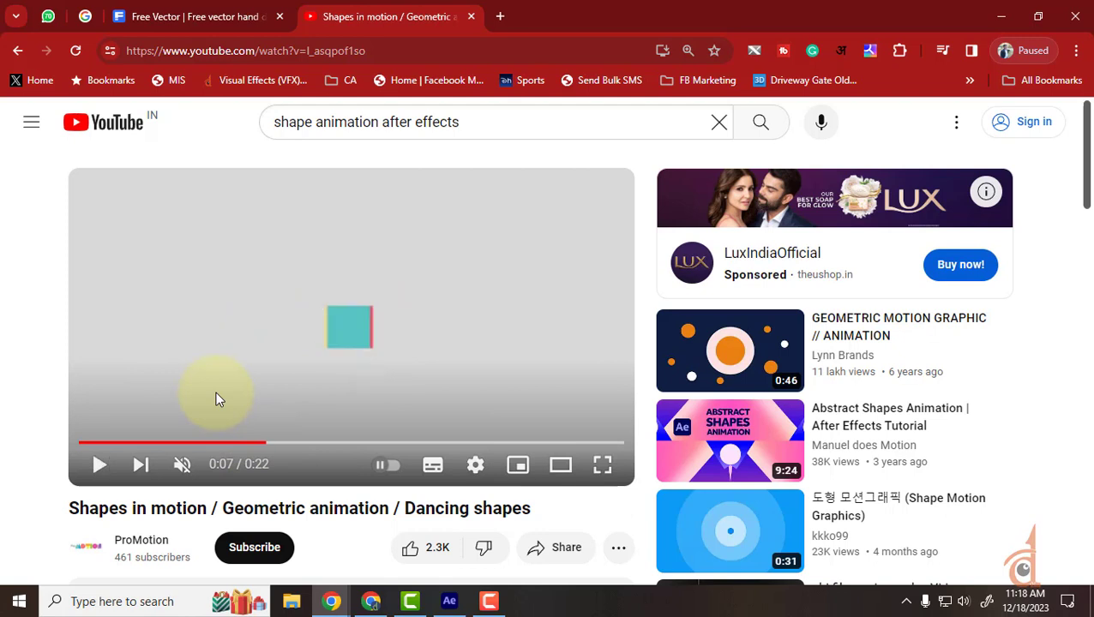
Return to After Effects, move the green square's anchor point to its bottom-right corner, and reveal its Rotation property.
left_click(461, 604)
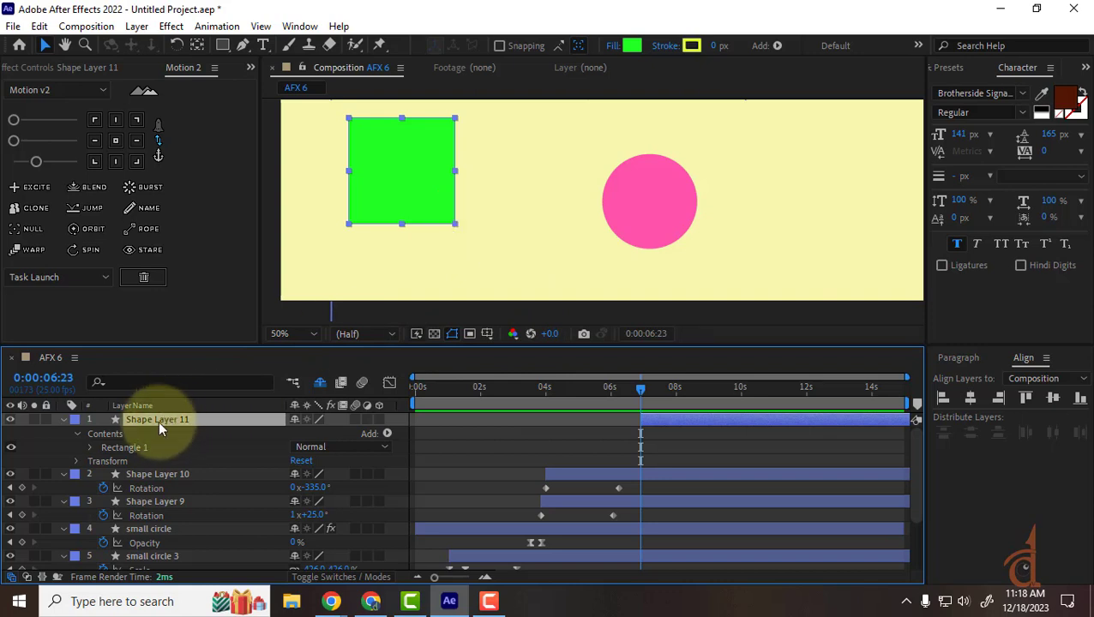
left_click(136, 161)
left_click(266, 434)
key("r")
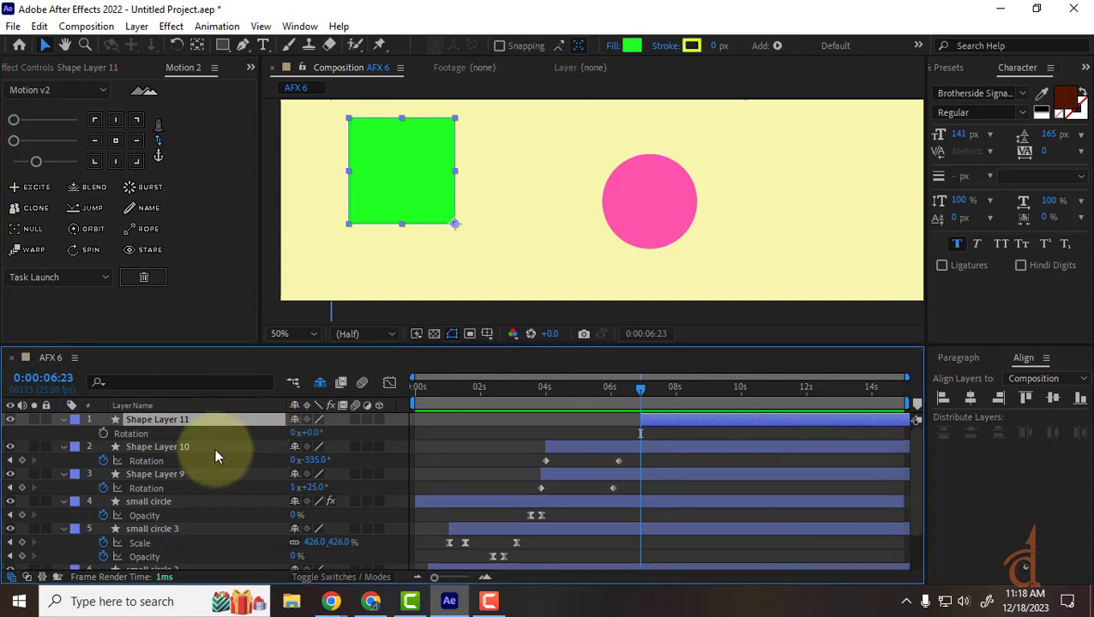
Keyframe the green square's Rotation from 0° at 0:00:06:23 to 90° at 0:00:07:17.
left_click(104, 433)
left_click_drag(638, 398, 667, 395)
left_click_drag(318, 435, 391, 445)
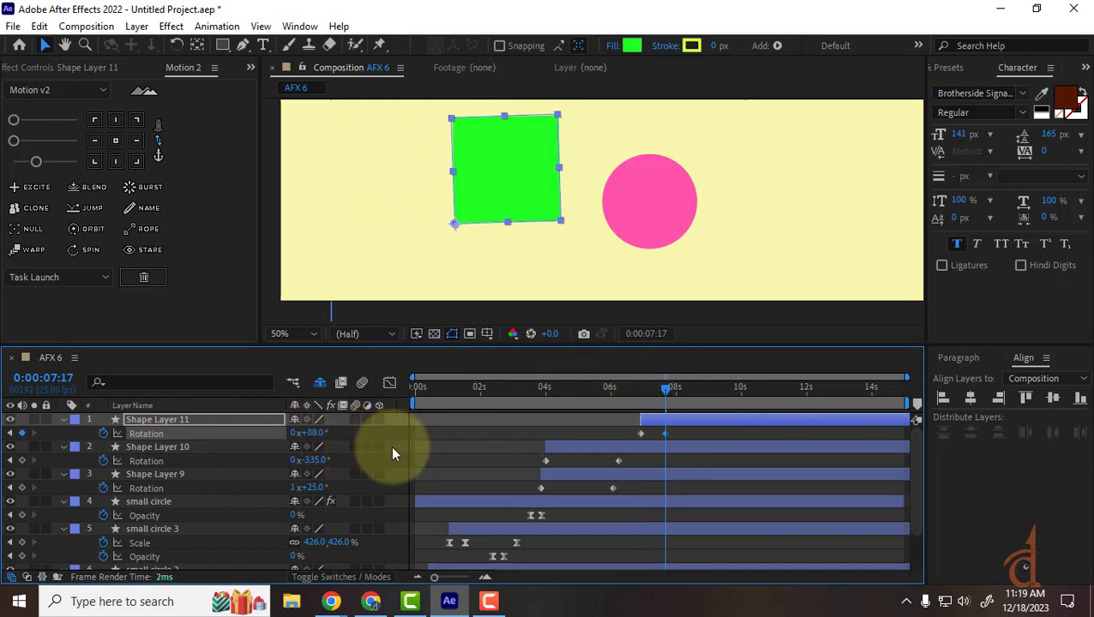
left_click(320, 435)
type("-90")
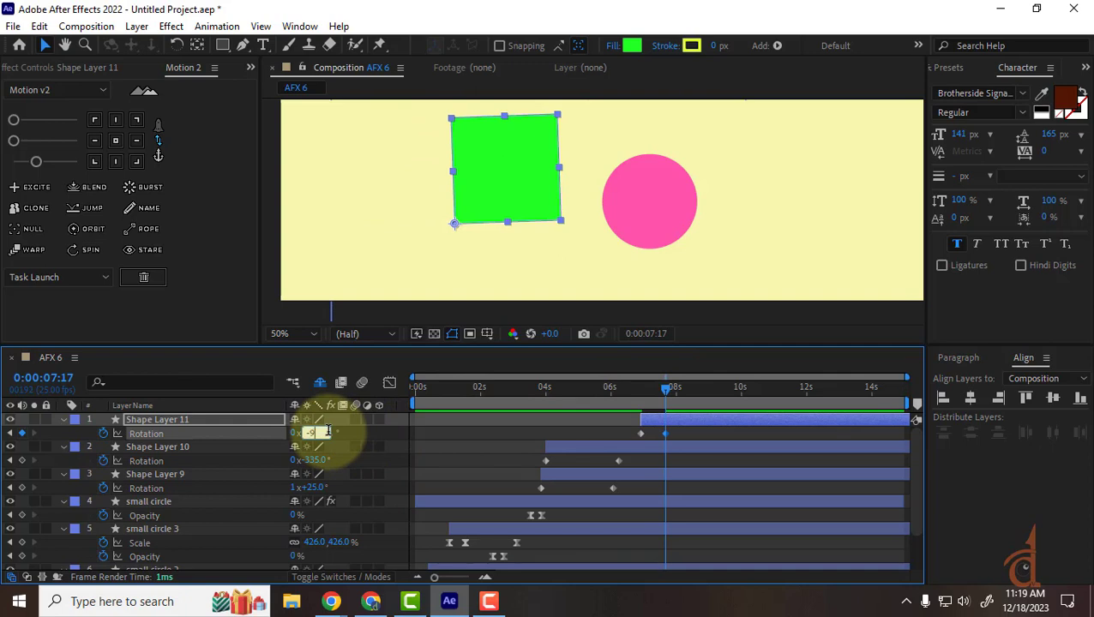
key("Return")
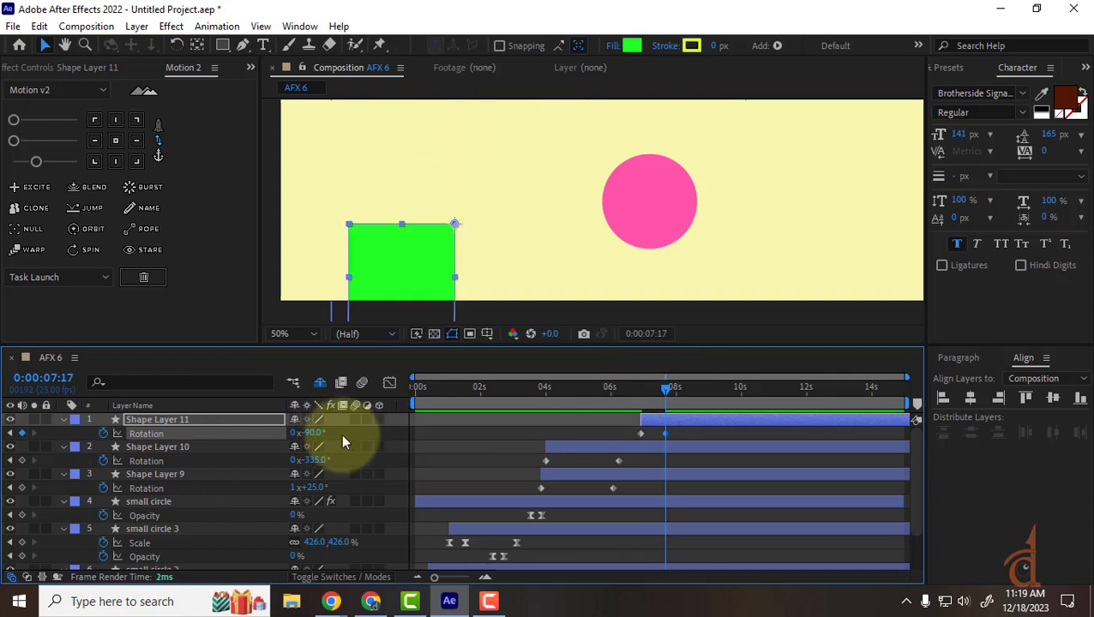
left_click(313, 433)
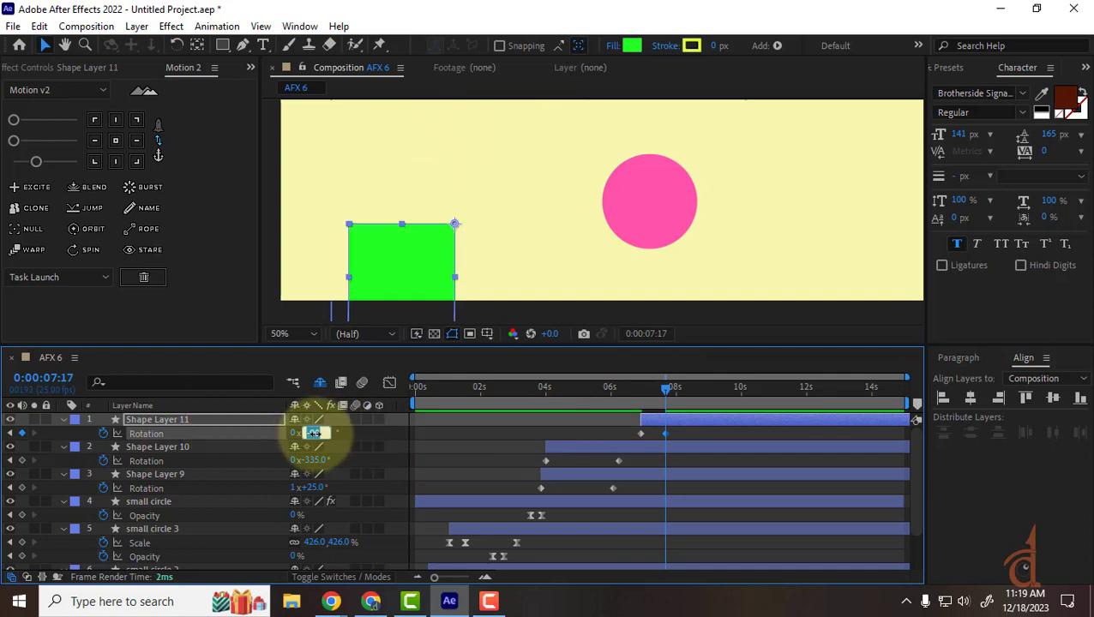
type("90")
key("Return")
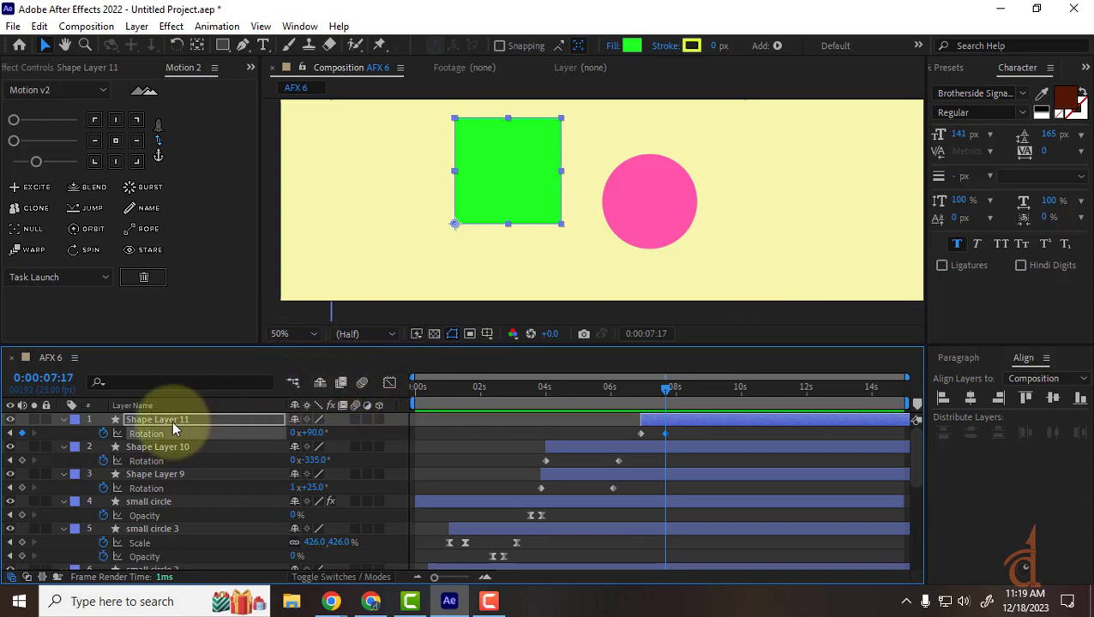
Add a null object layer and trim its start to the green square's first Rotation keyframe at 0:00:06:23.
left_click(320, 382)
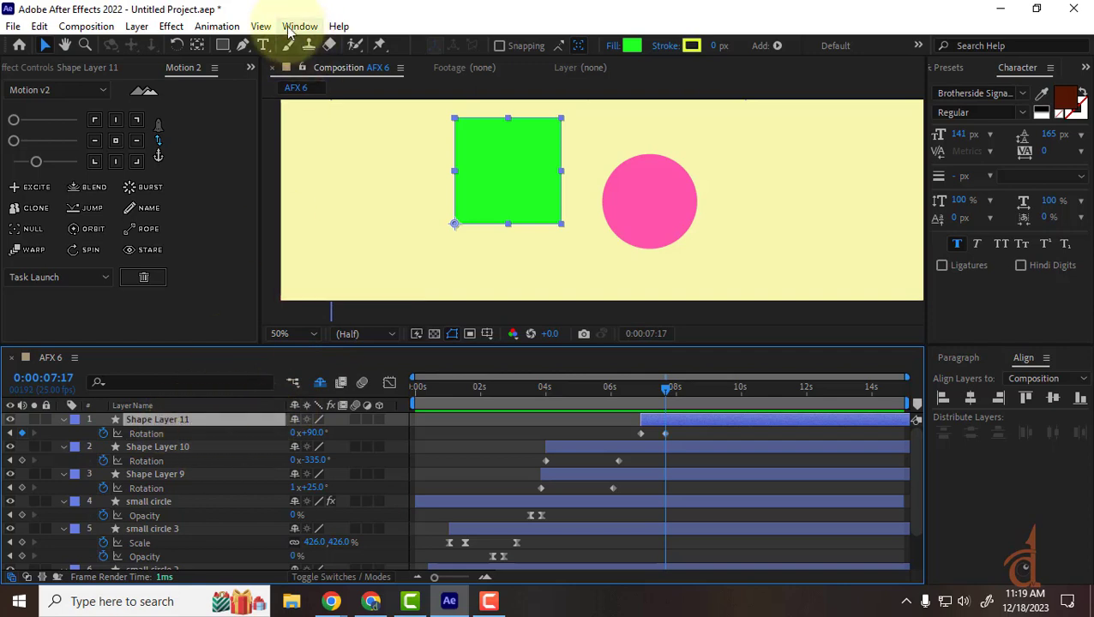
left_click(486, 440)
left_click(162, 422)
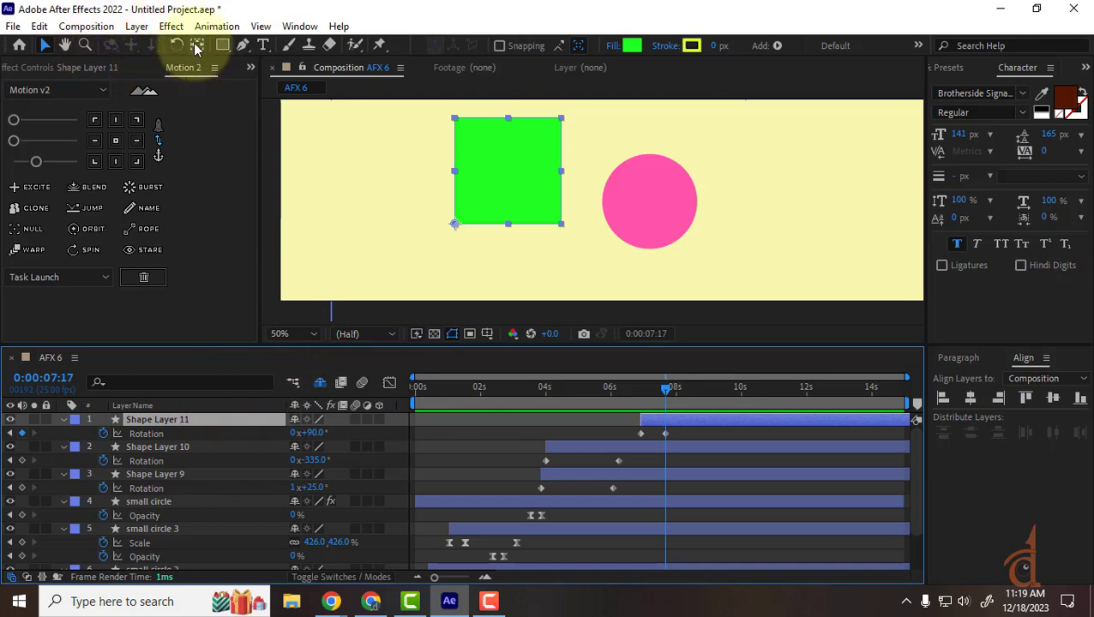
left_click(136, 26)
mouse_move(158, 44)
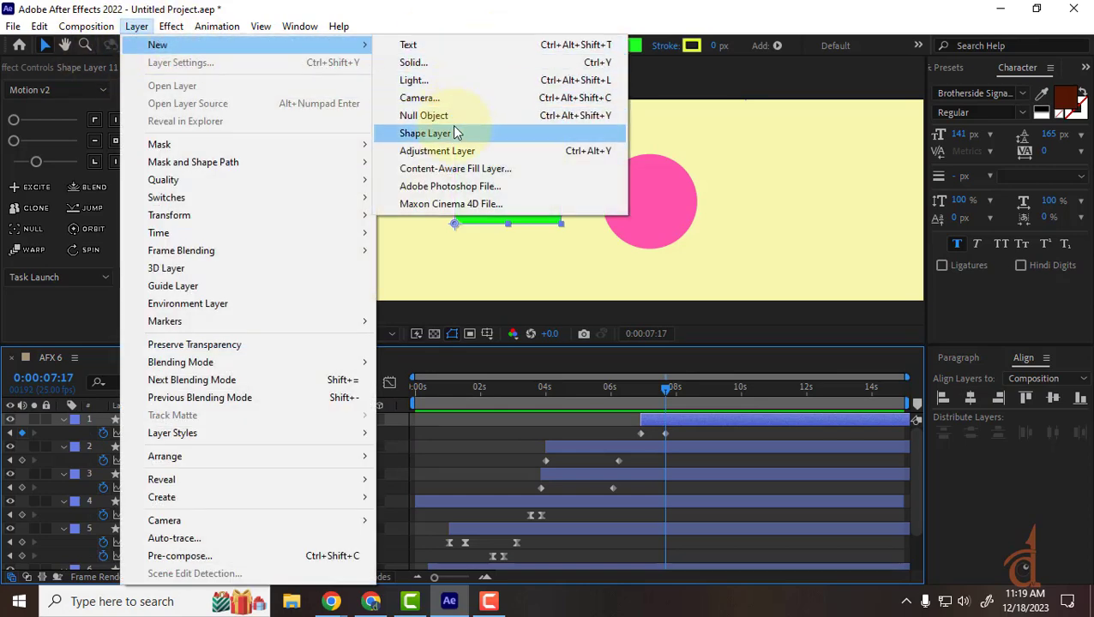
left_click(476, 115)
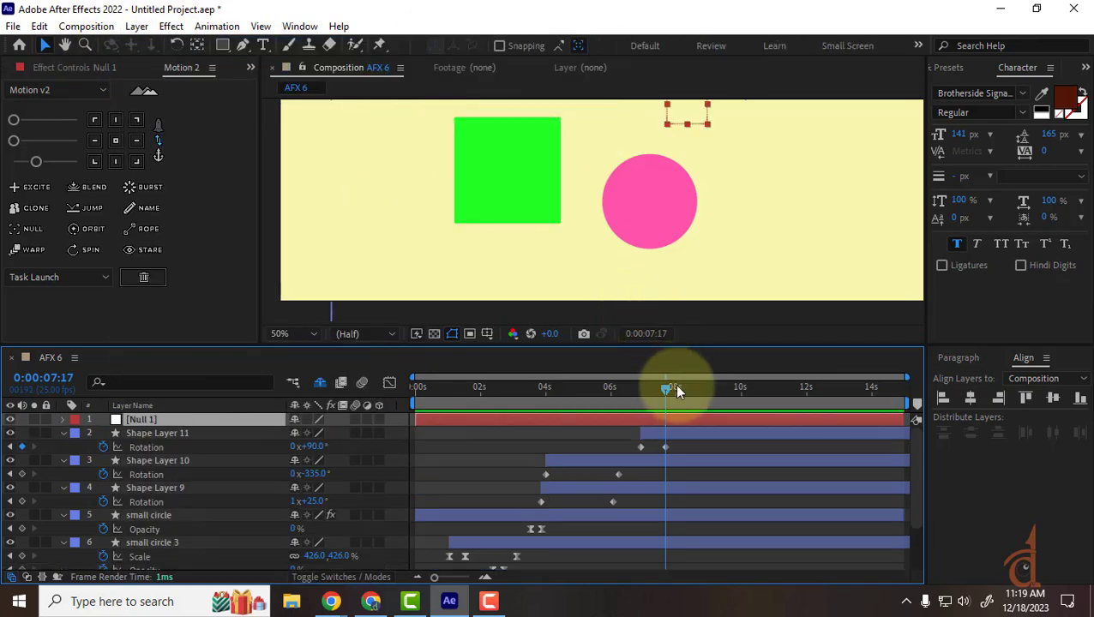
left_click(10, 447)
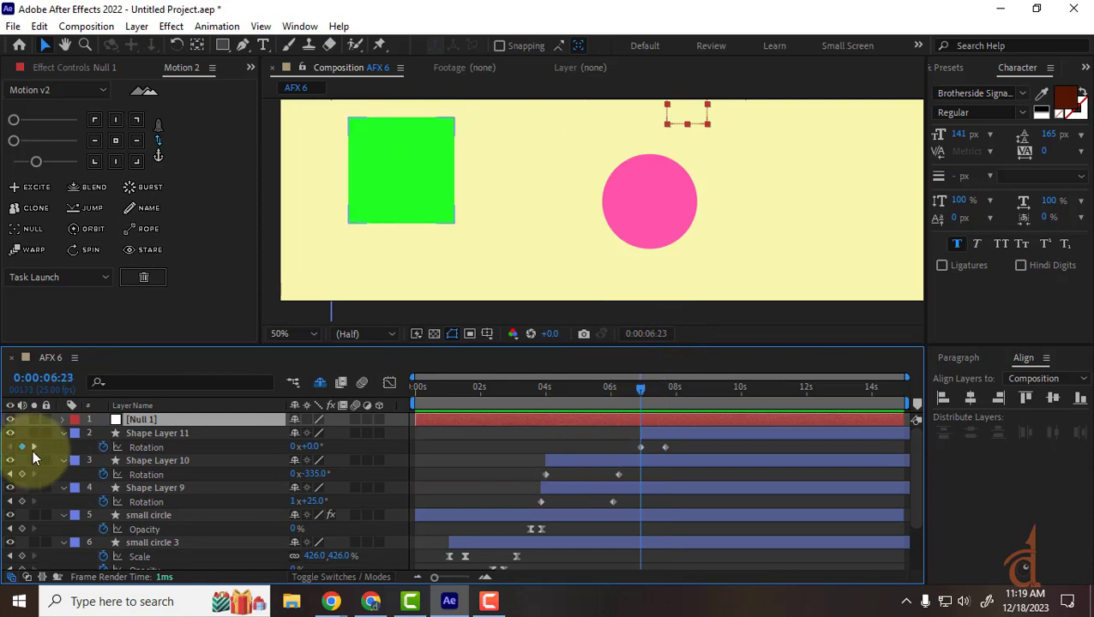
key("alt+bracketleft")
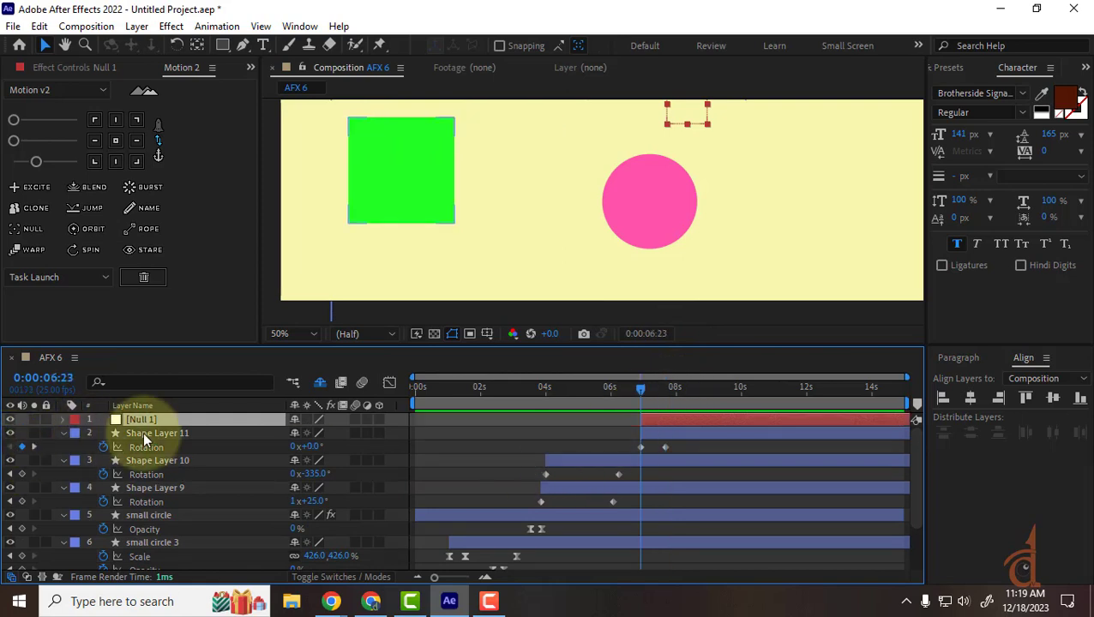
At 0:00:07:17, place the null's anchor point on the green square's bottom-right corner.
left_click(34, 446)
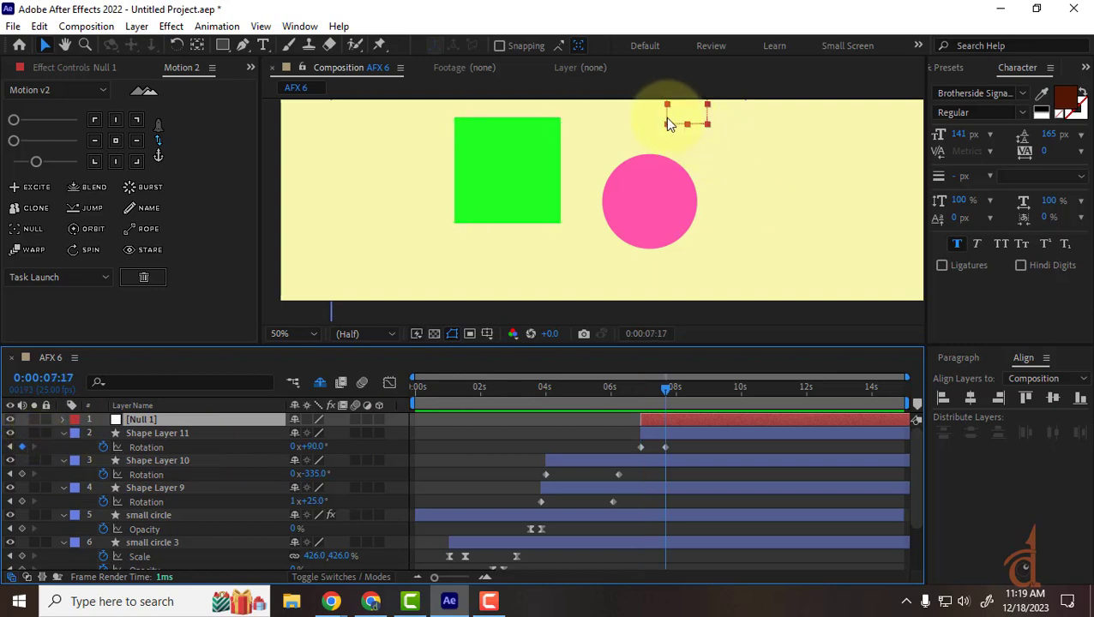
left_click_drag(683, 129, 682, 161)
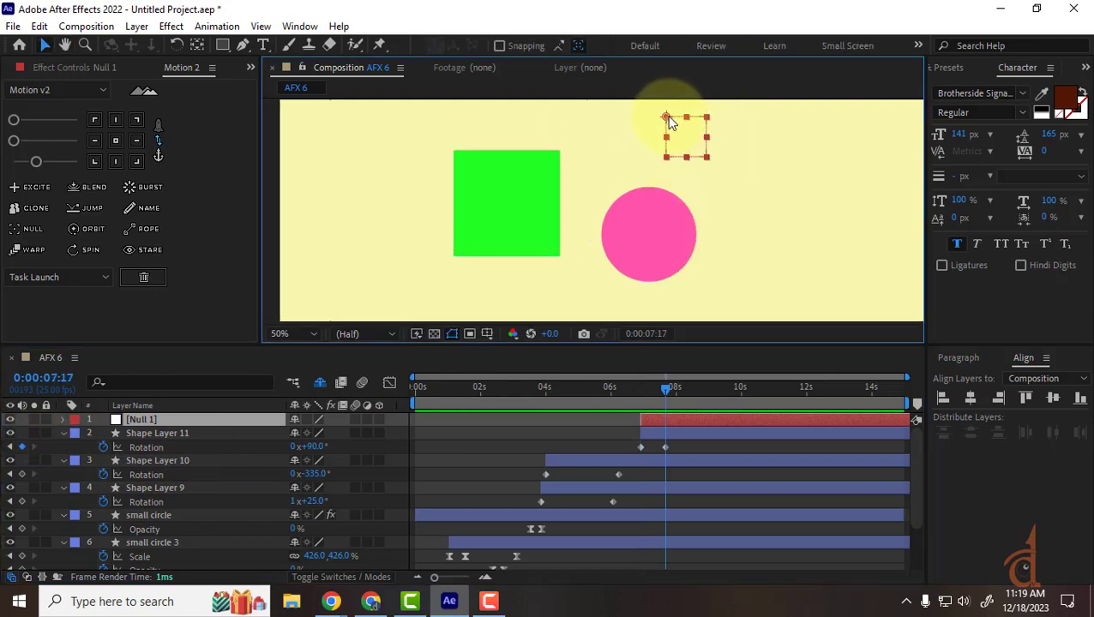
left_click_drag(667, 115, 558, 259)
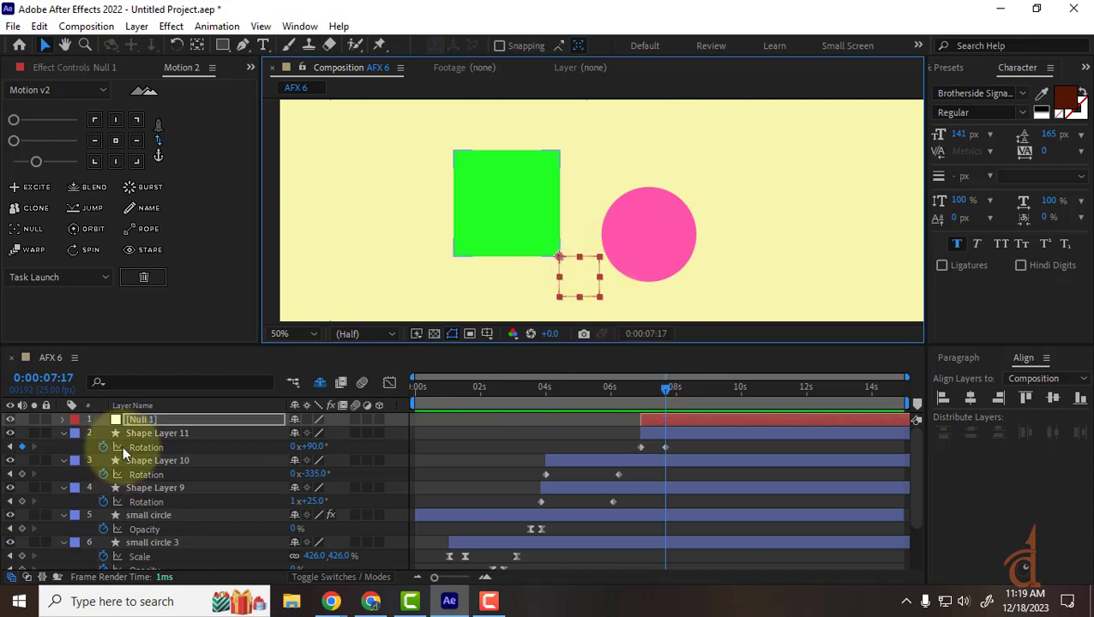
Show the Parent & Link column and parent the green square's layer, Shape Layer 11, to Null 1.
left_click(171, 434)
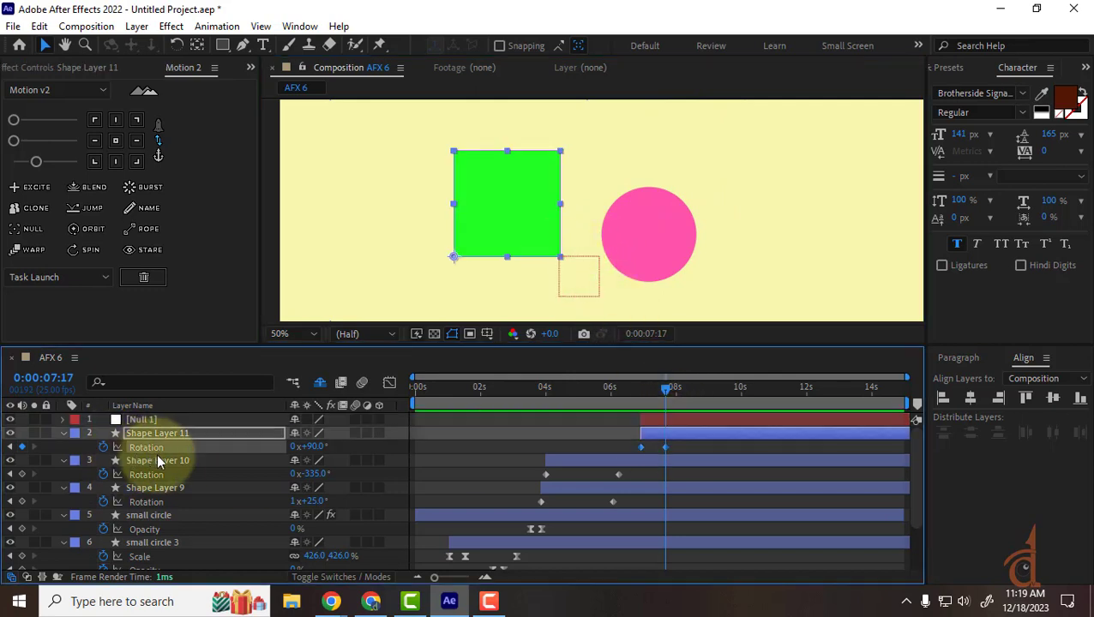
right_click(398, 404)
mouse_move(531, 451)
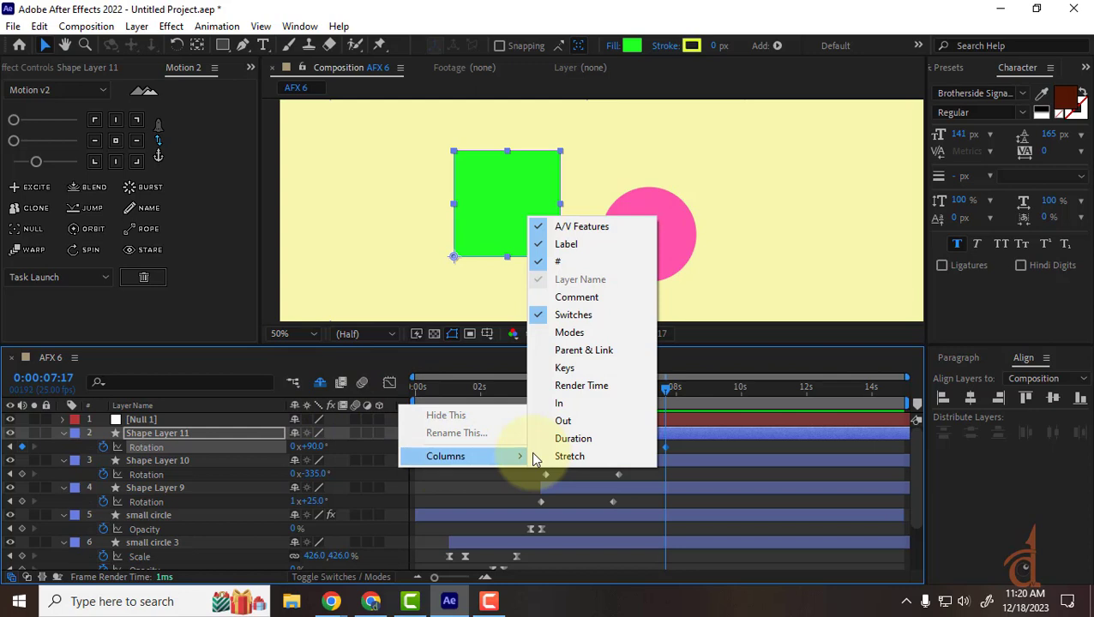
left_click(583, 349)
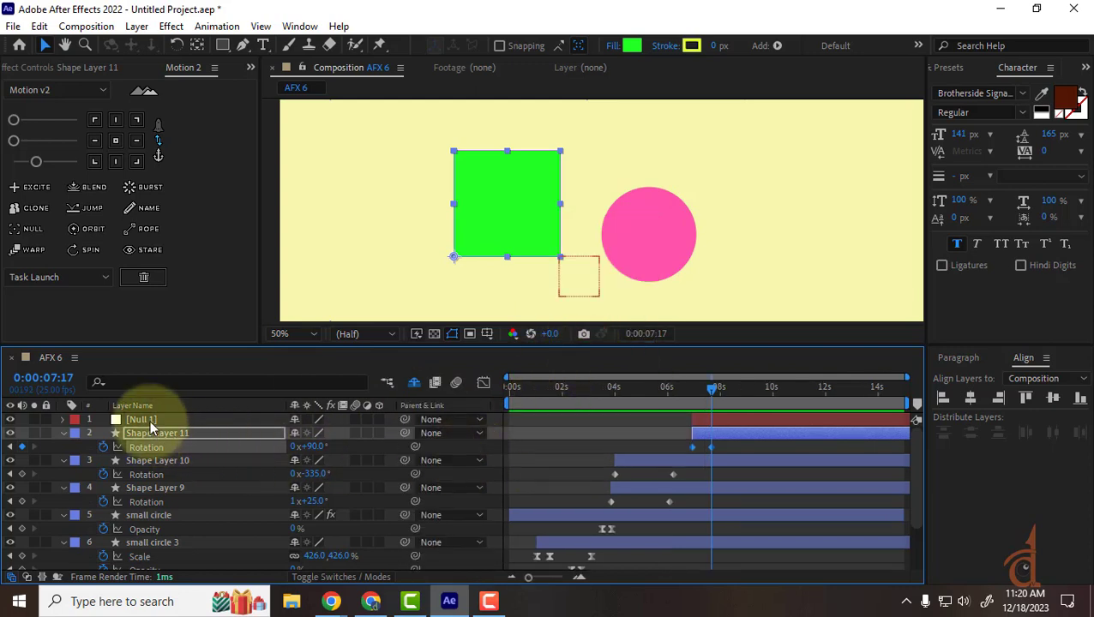
left_click(120, 419)
left_click(185, 433)
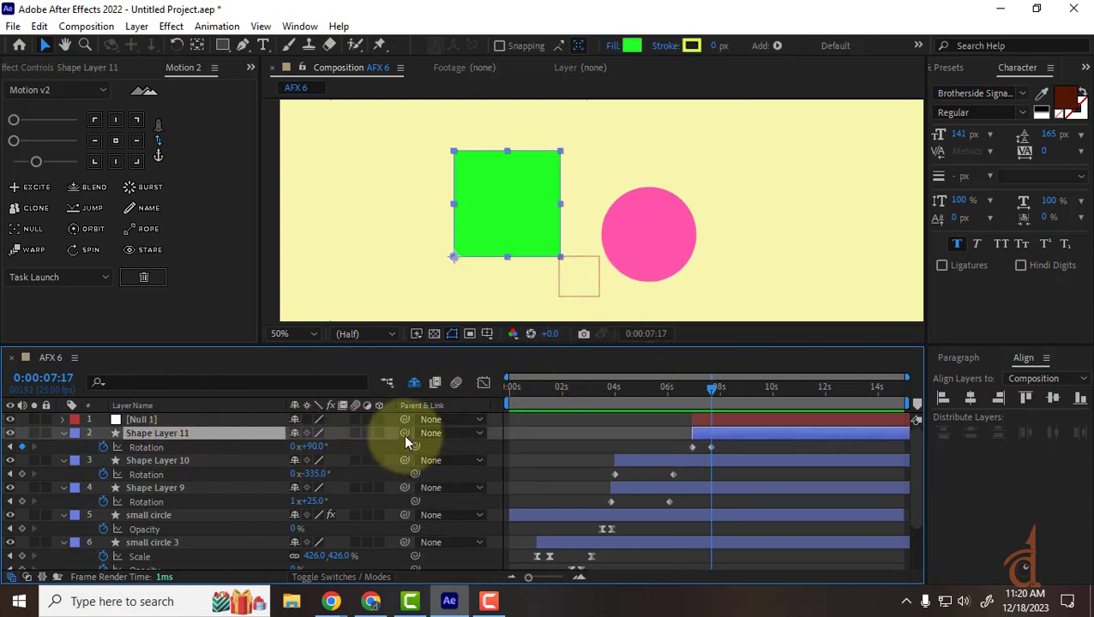
left_click_drag(405, 433, 165, 417)
Keyframe Null 1's Rotation from 0° at 0:00:07:17 to 90° at 0:00:08:14.
left_click(166, 416)
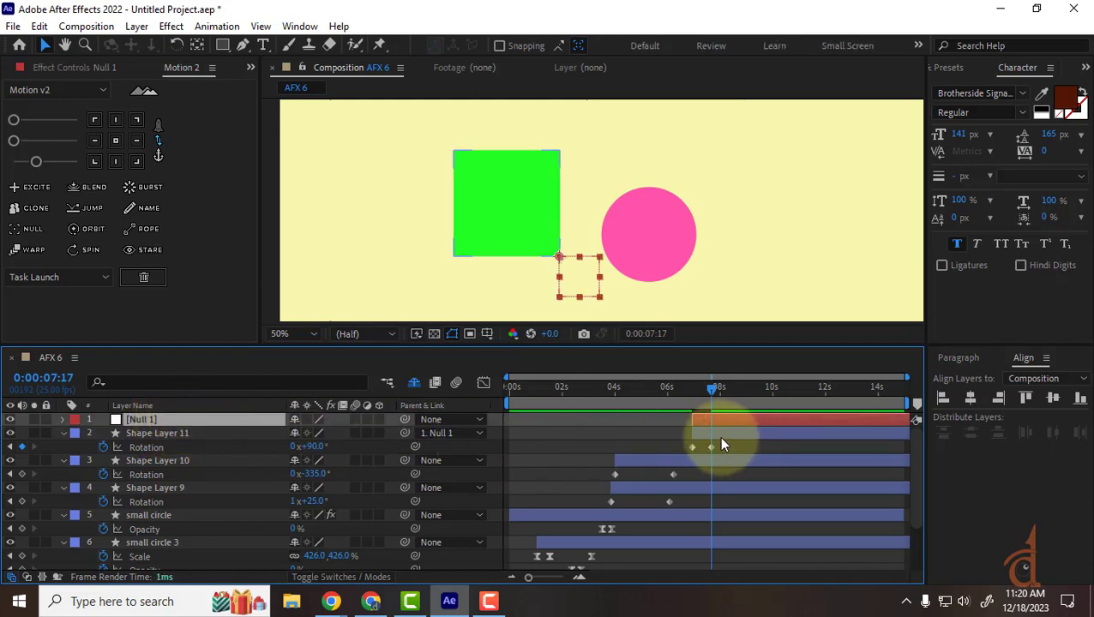
key("r")
left_click(102, 433)
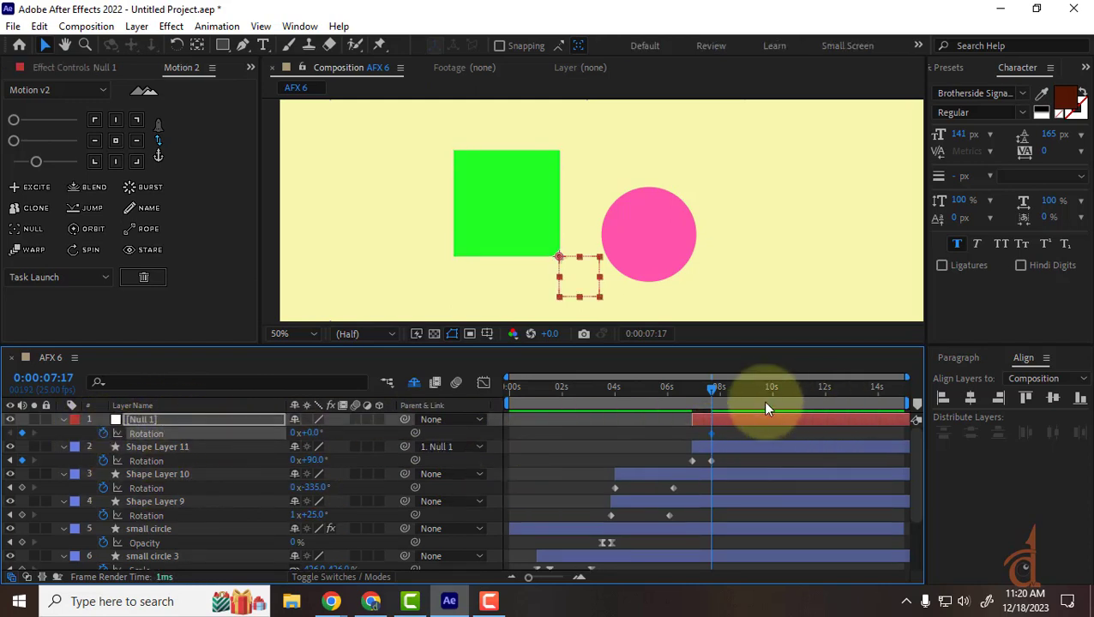
left_click_drag(711, 390, 735, 390)
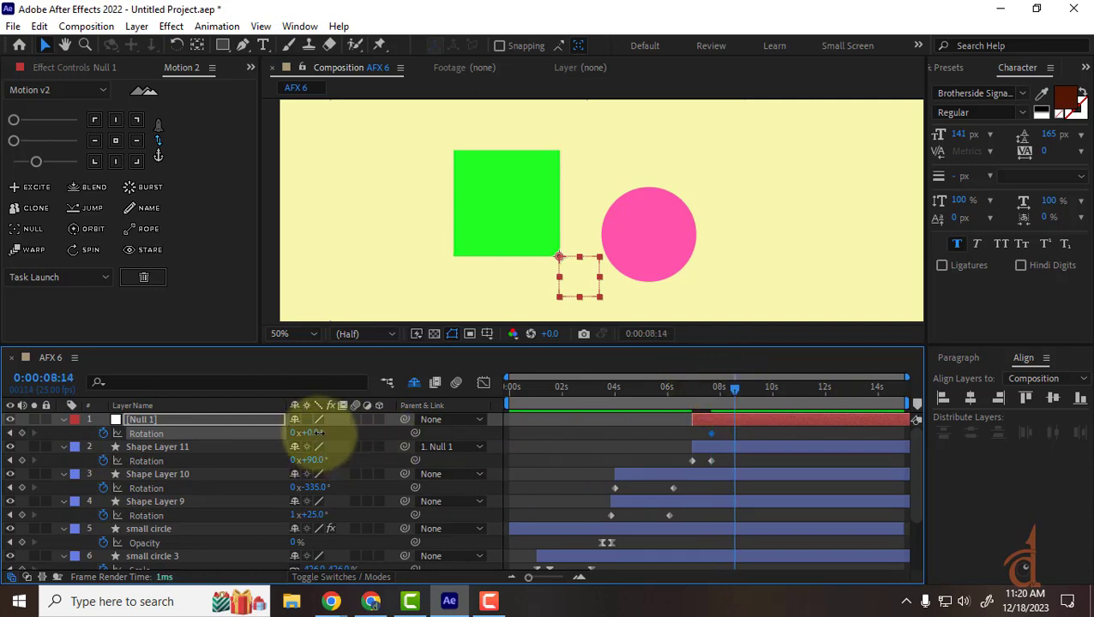
left_click_drag(317, 434, 404, 447)
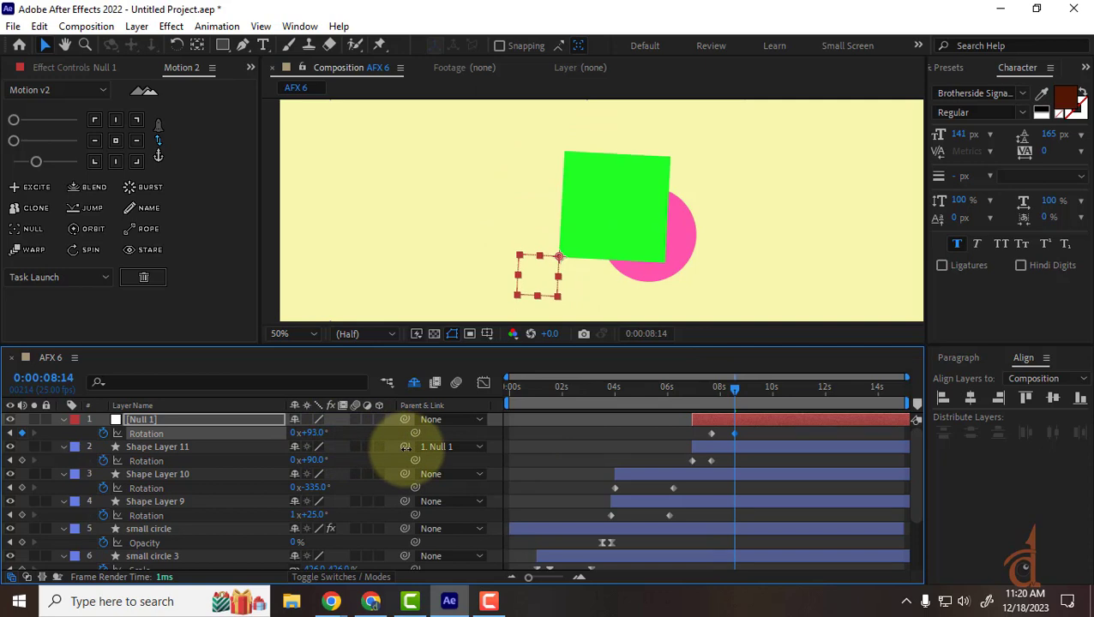
left_click(319, 433)
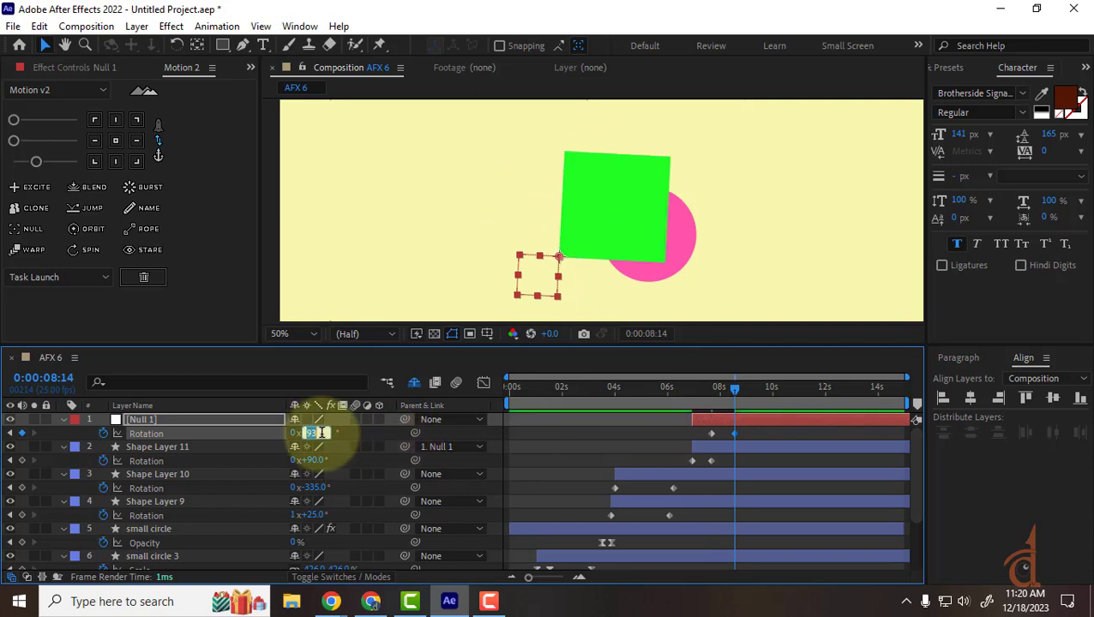
key("Return")
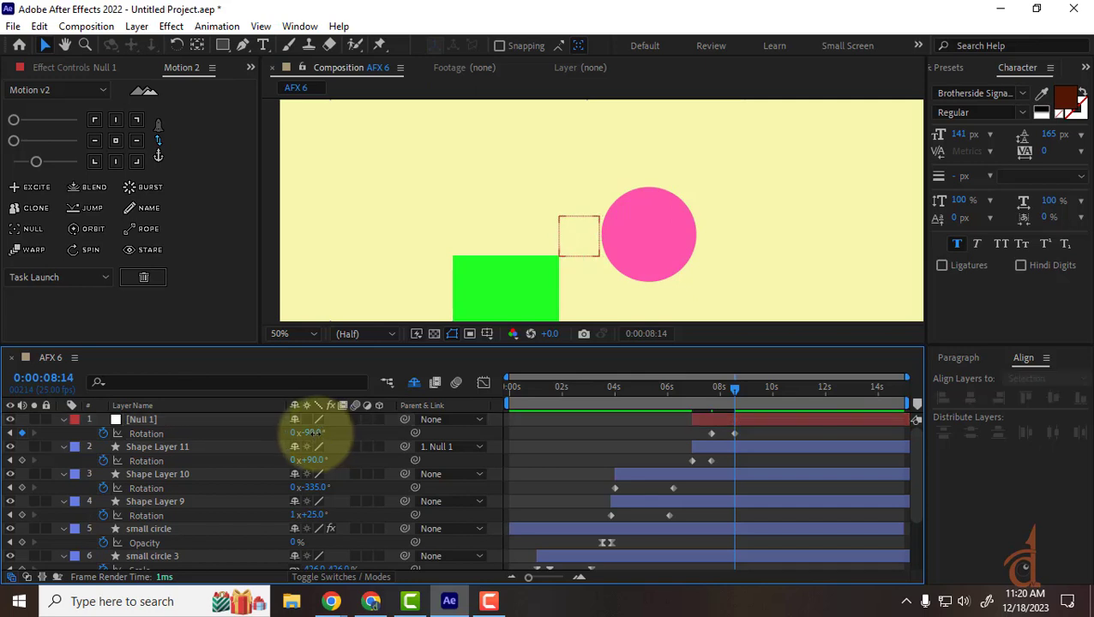
left_click(314, 433)
type("90")
key("Return")
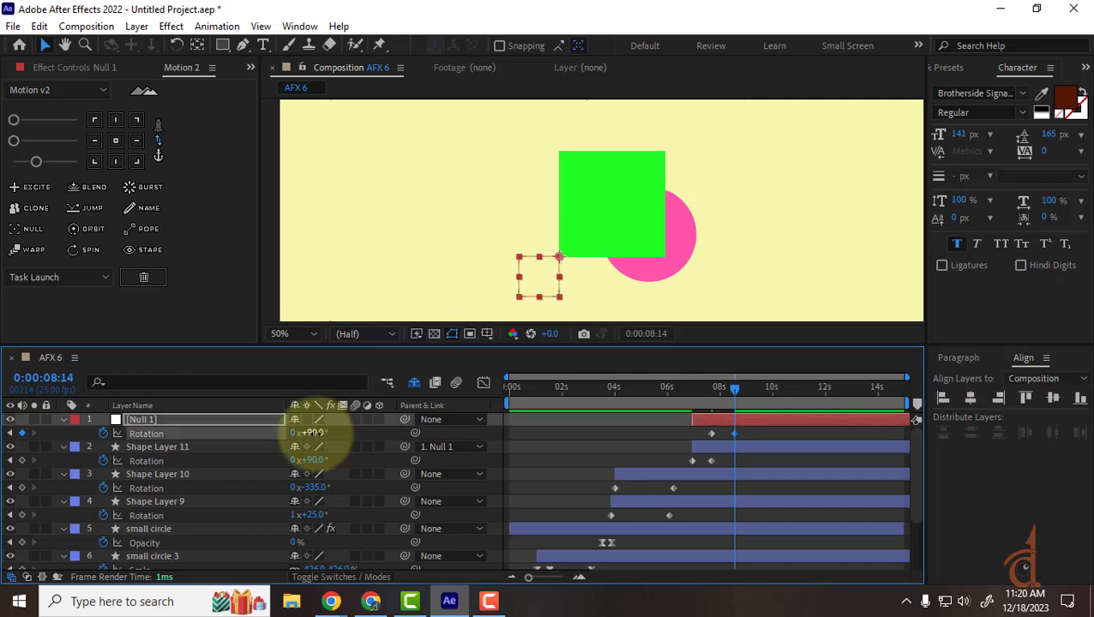
Add a Rotation keyframe at the current value to Shape Layer 11 at 0:00:08:14, matching the null's last keyframe.
mouse_move(736, 391)
left_mouse_down()
mouse_move(686, 396)
mouse_move(741, 408)
left_mouse_up()
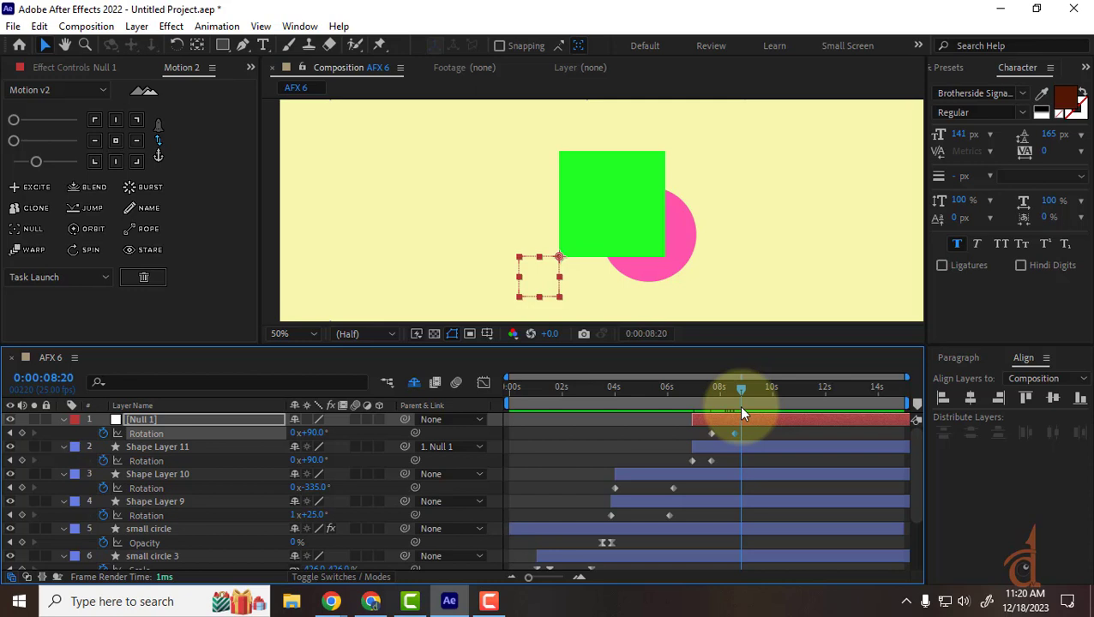
left_click(737, 393)
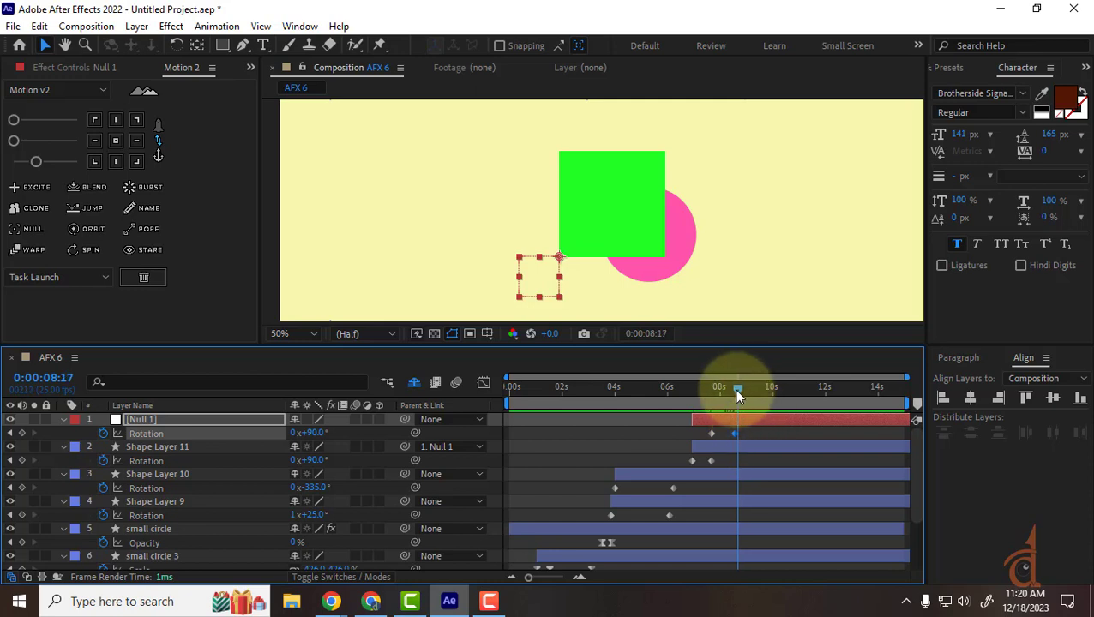
left_click_drag(737, 392, 736, 394)
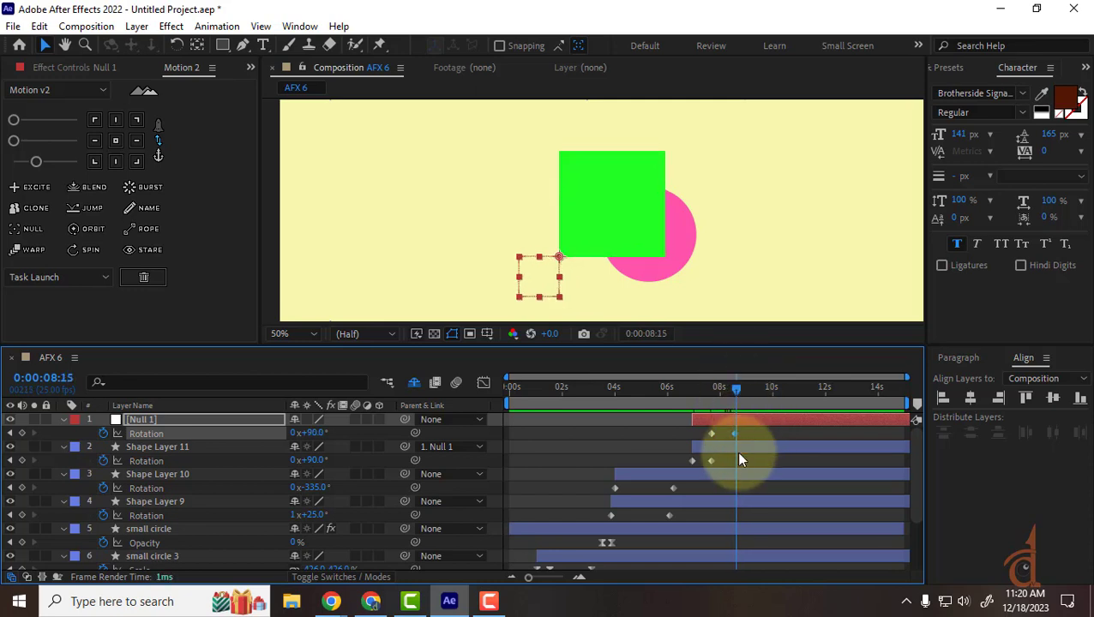
left_click(9, 434)
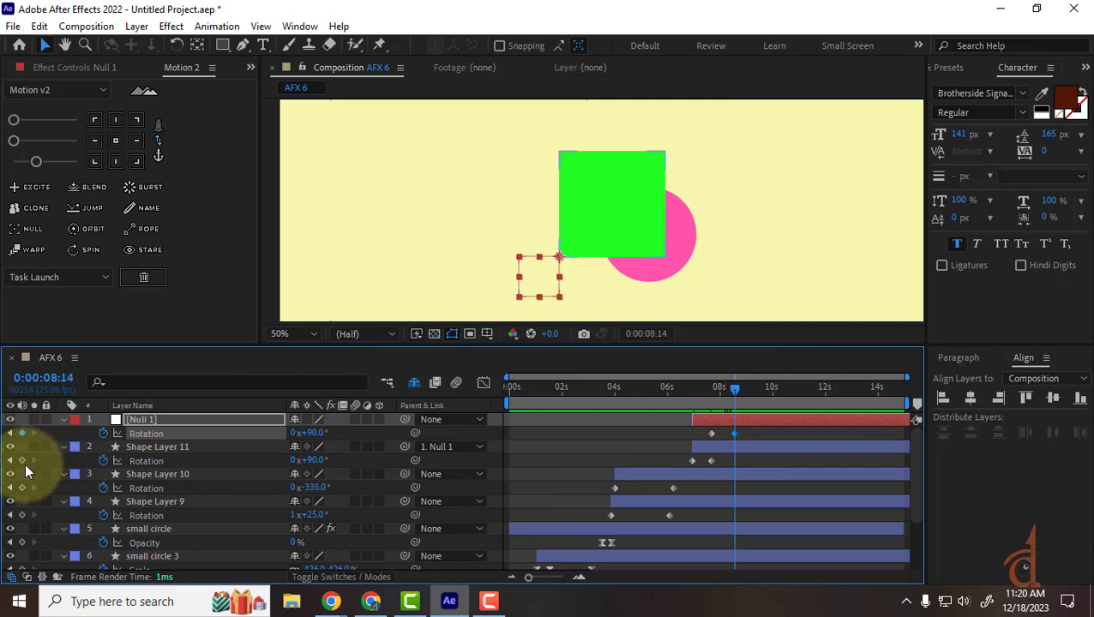
left_click(23, 460)
Try rotating the green square further through its own layer's Rotation at 0:00:09:06, and undo the rotation.
left_click(751, 391)
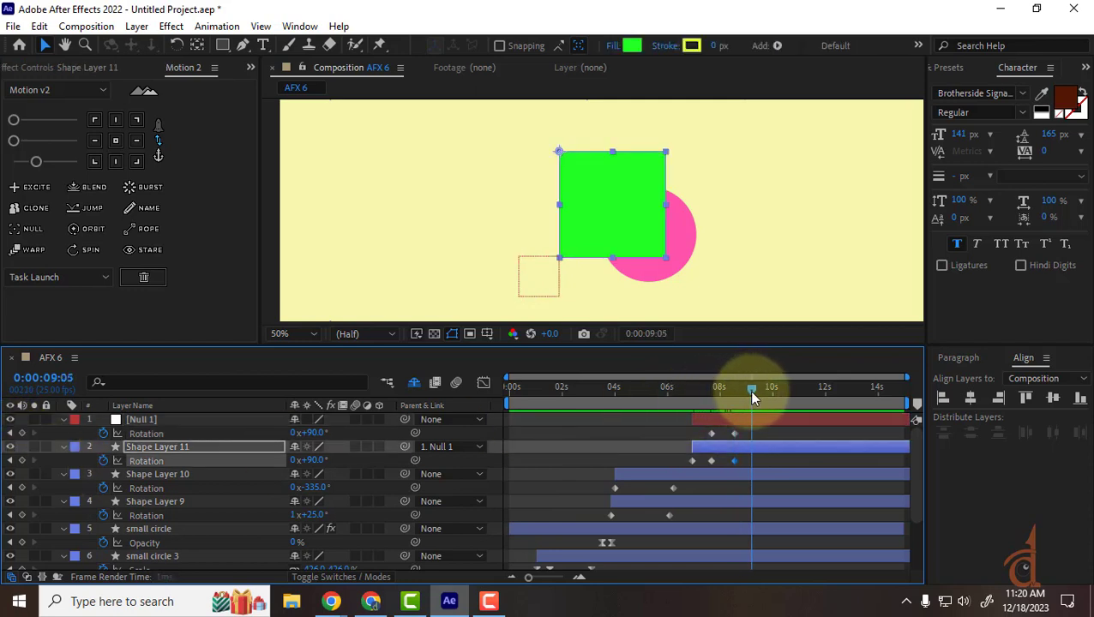
left_click_drag(752, 392, 754, 393)
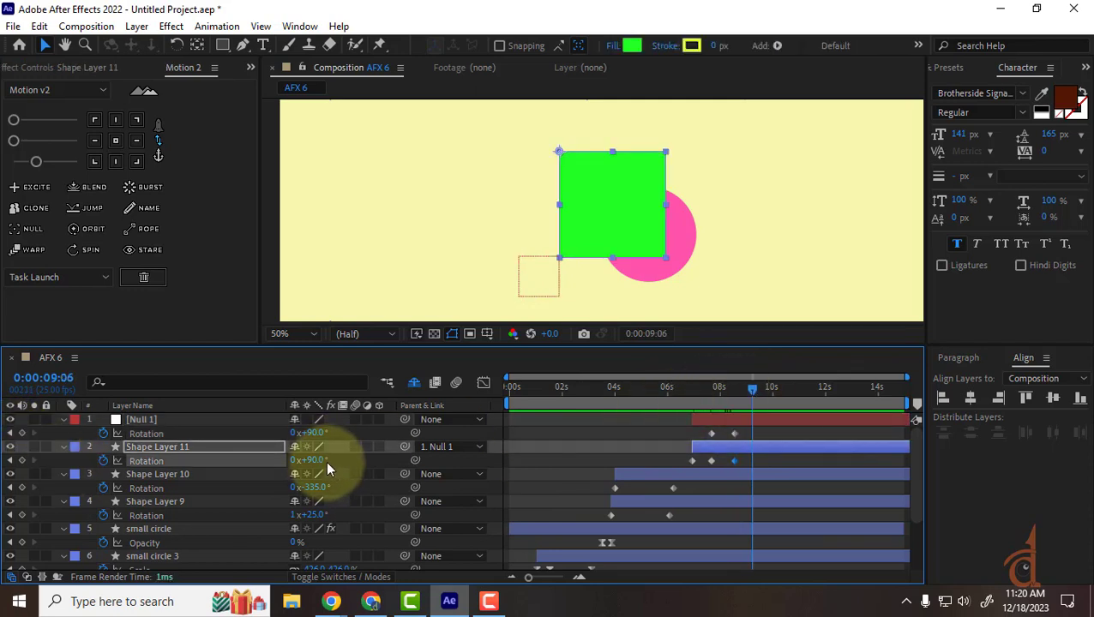
left_click_drag(326, 461, 333, 461)
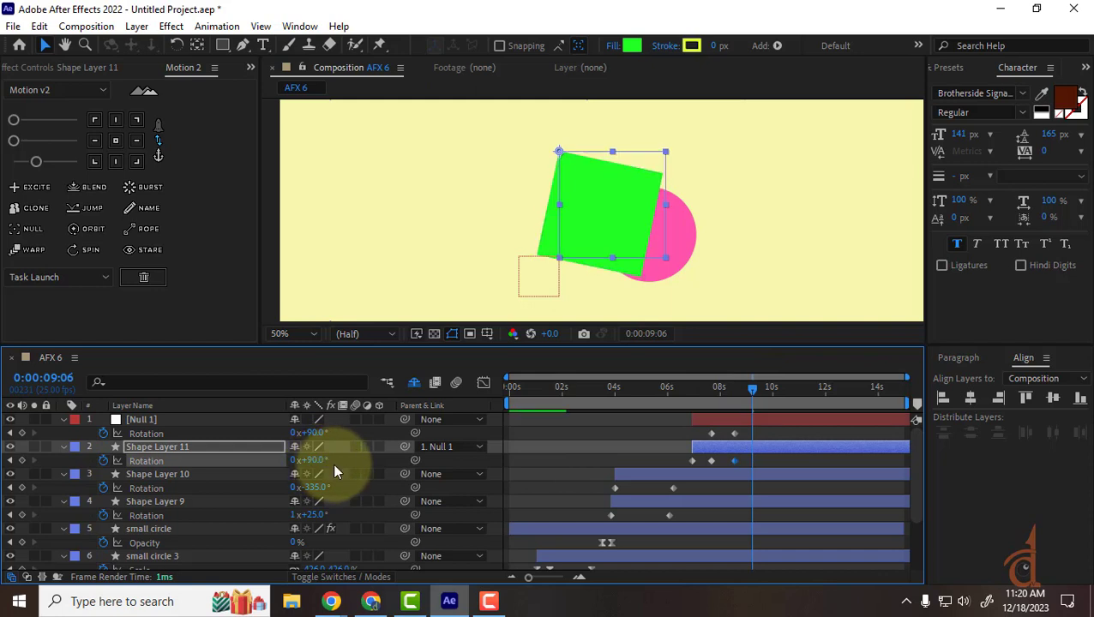
key("ctrl+z")
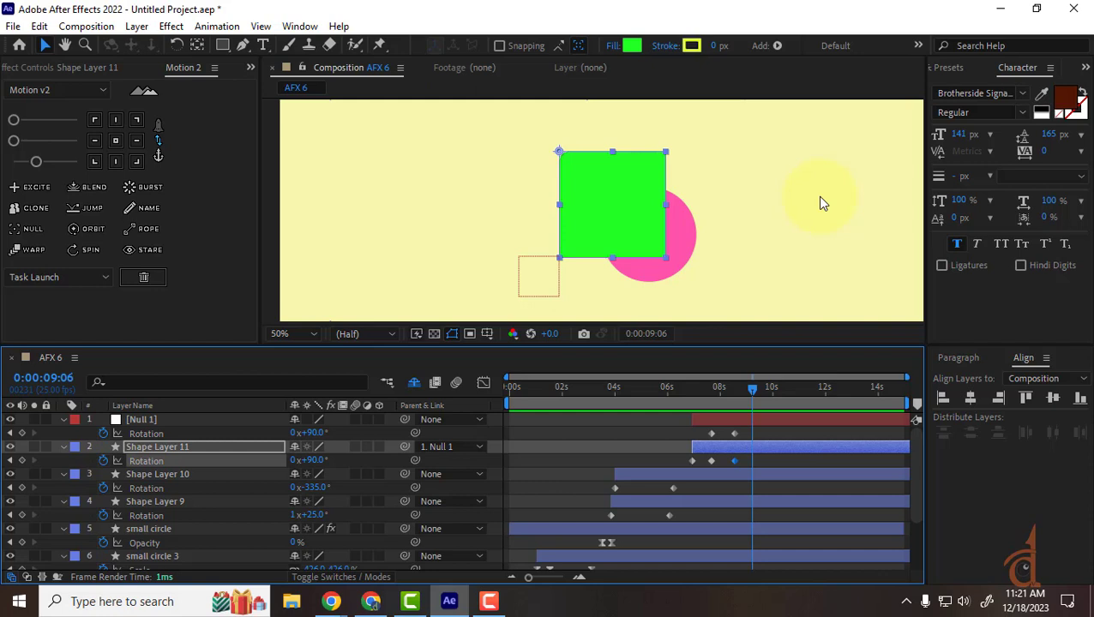
Switch to Chrome, search Google for aescripts in a new tab, and open the aescripts.com home page.
left_click(303, 610)
left_click(329, 608)
left_click(271, 546)
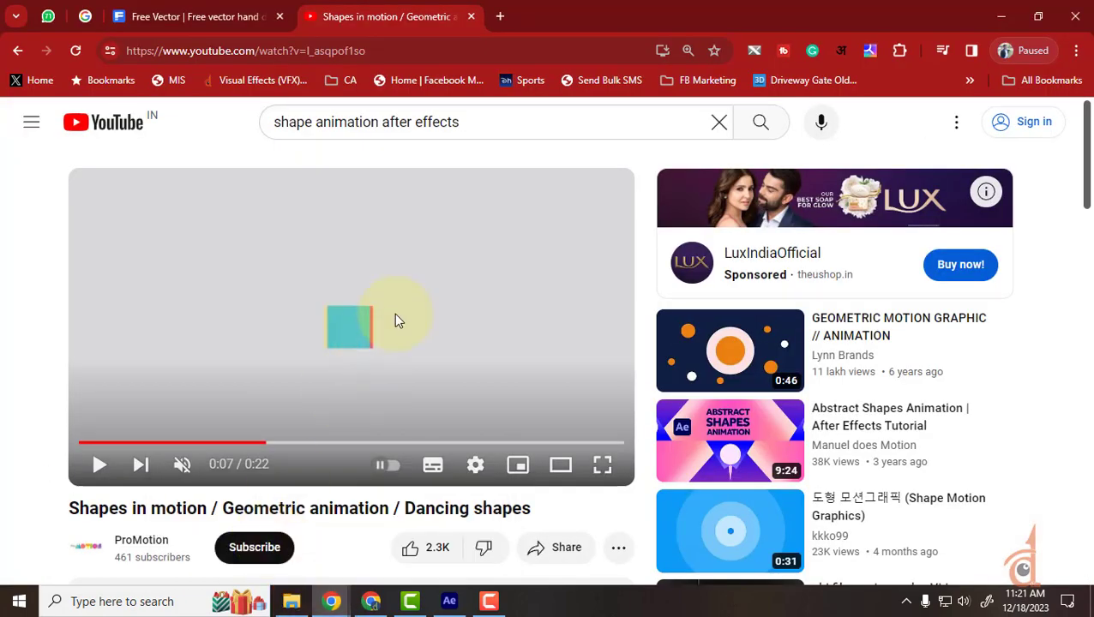
left_click(500, 18)
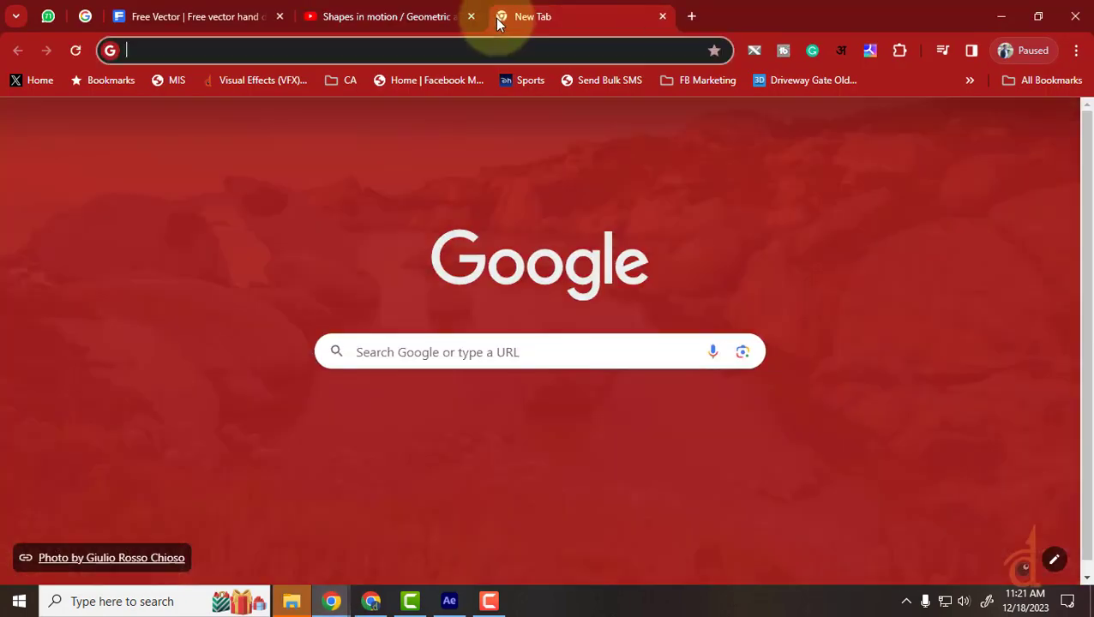
type("aescrip")
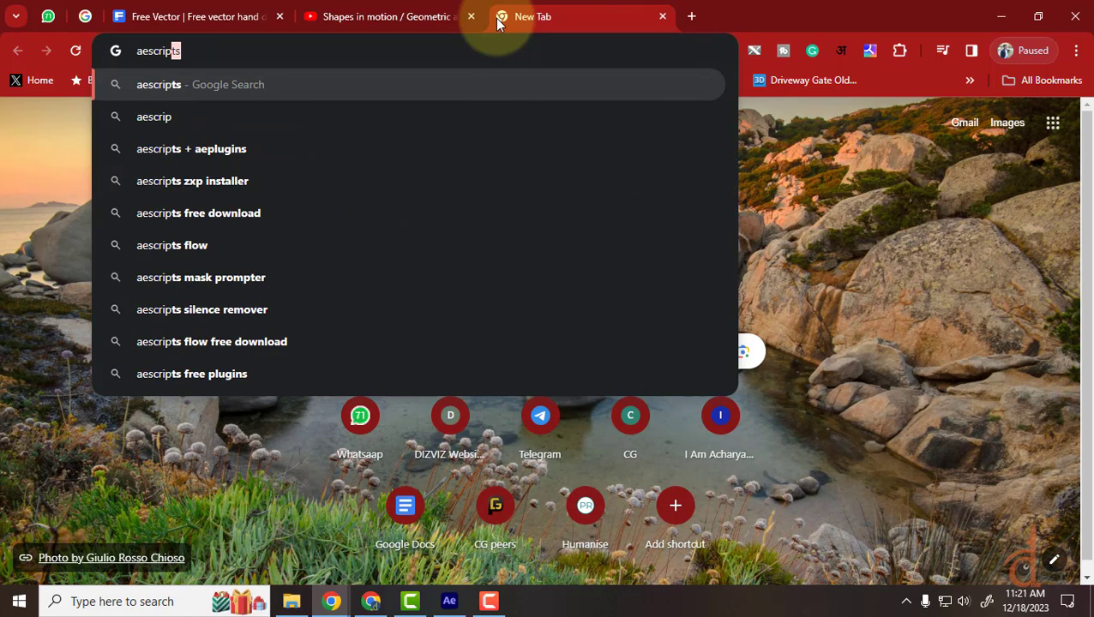
key("BackSpace")
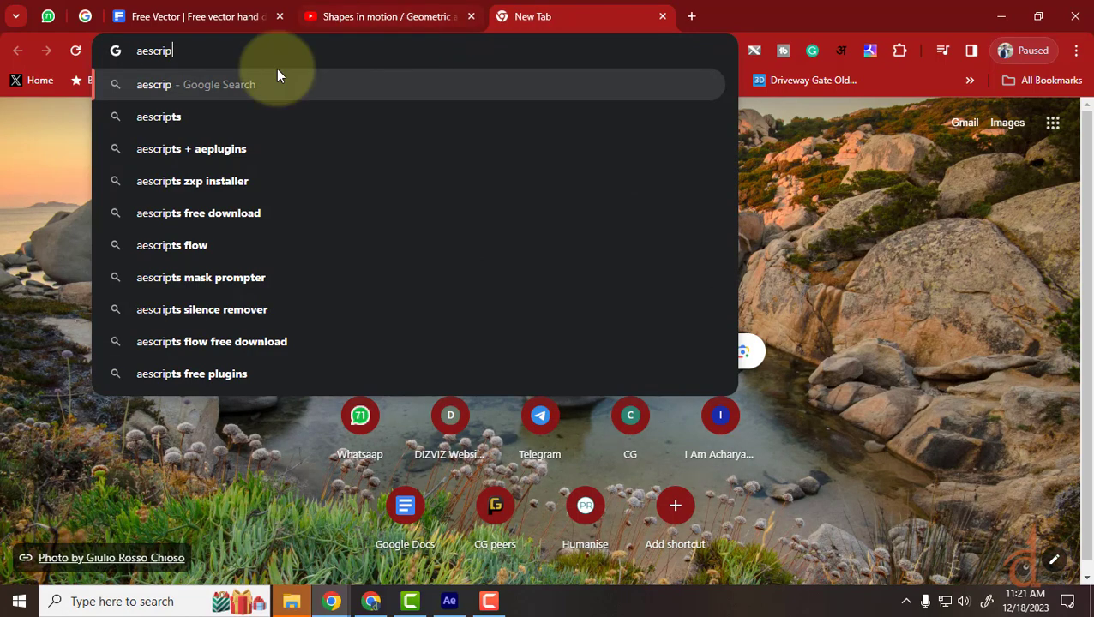
left_click(178, 117)
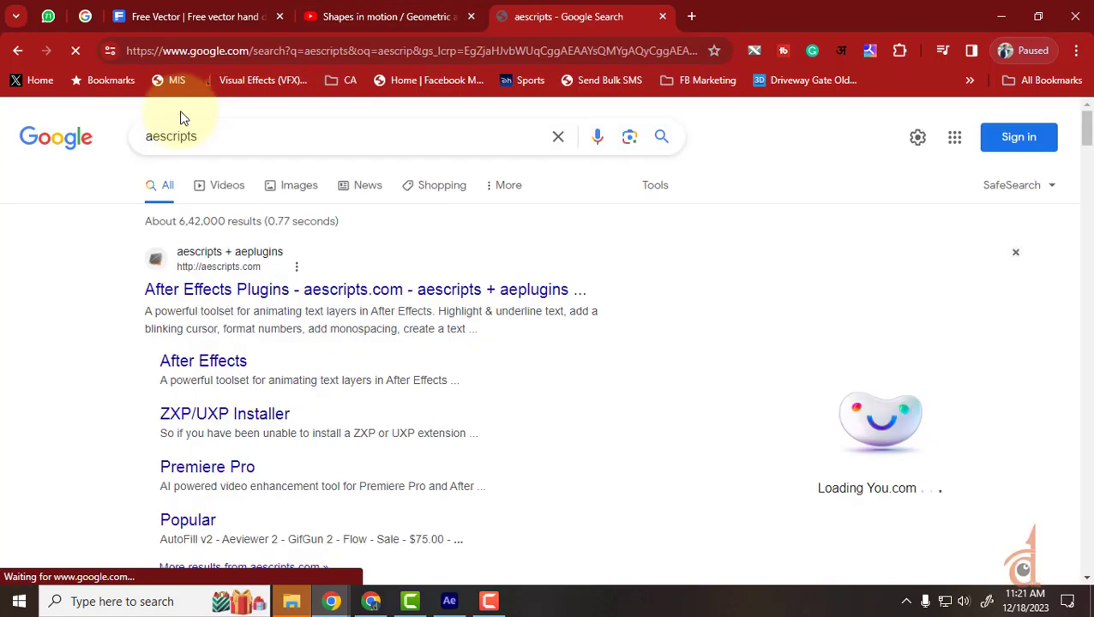
left_click(270, 297)
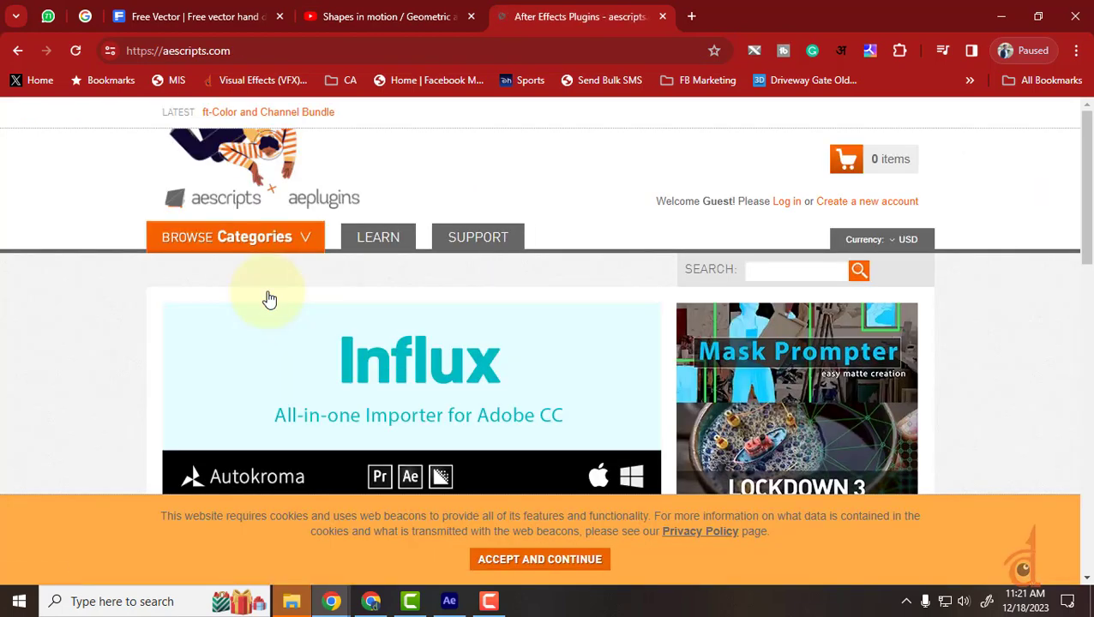
Accept the cookie notice on aescripts.com and show the product categories for After Effects and the other programs.
scroll(317, 312, "down", 3)
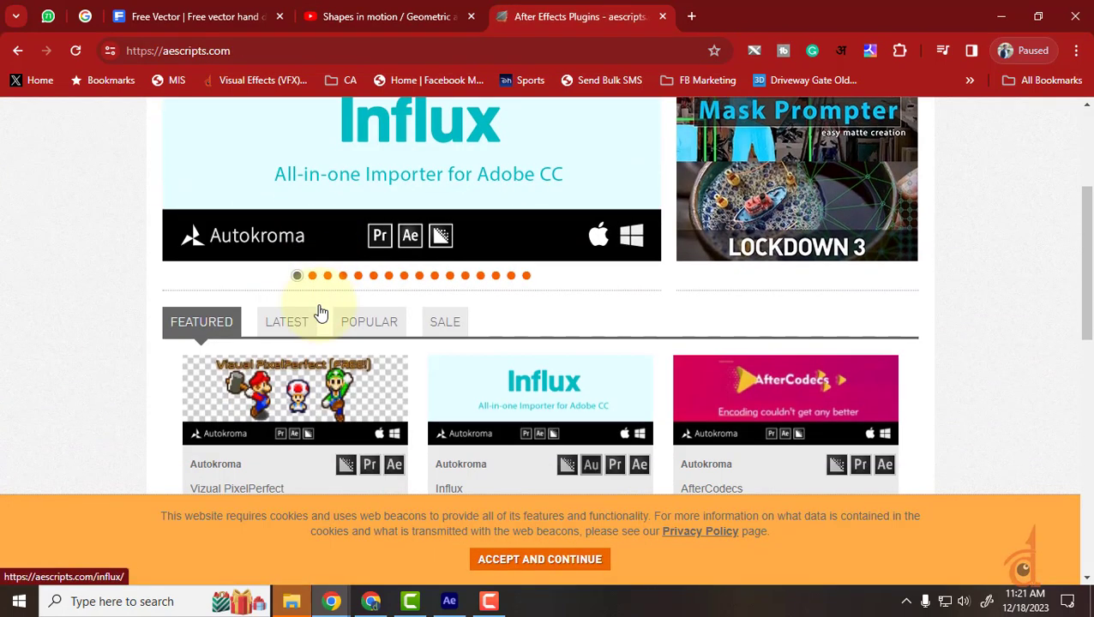
left_click(523, 561)
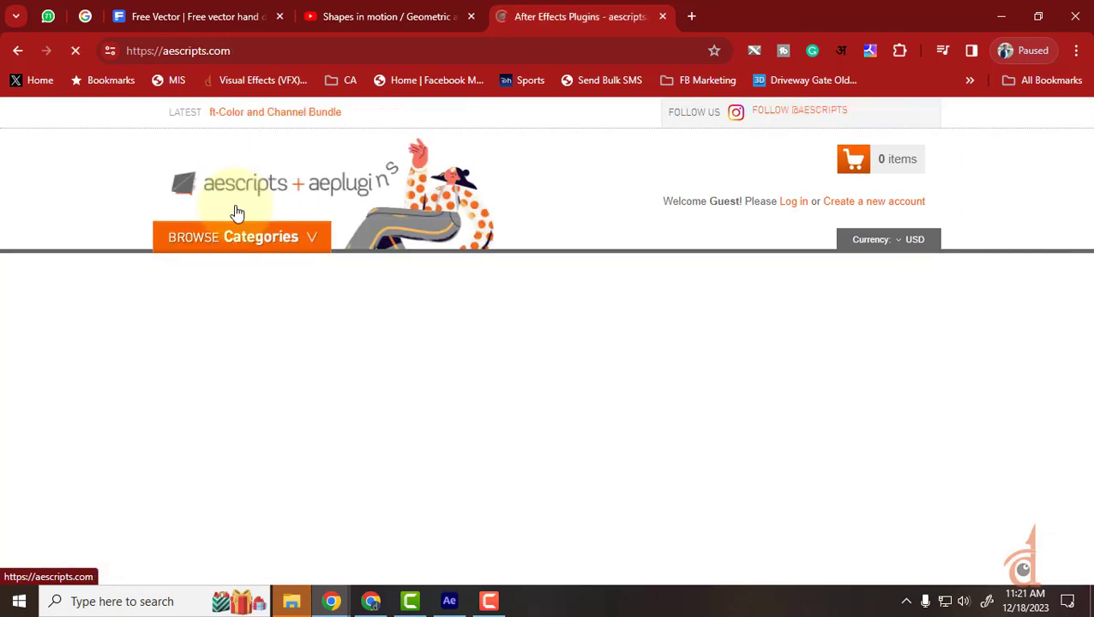
mouse_move(237, 249)
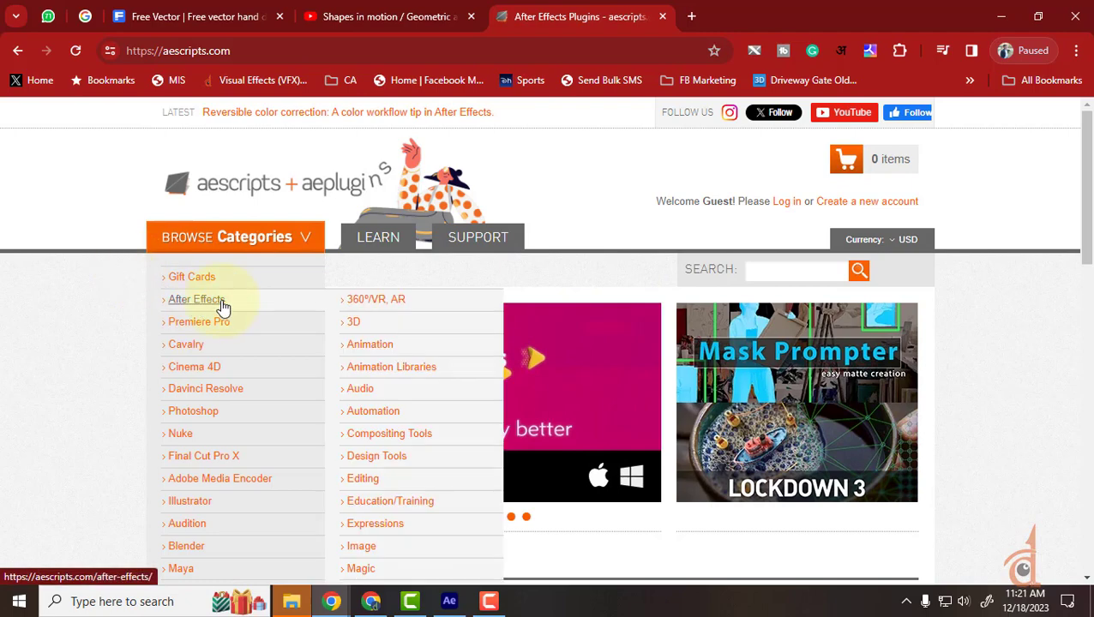
mouse_move(260, 362)
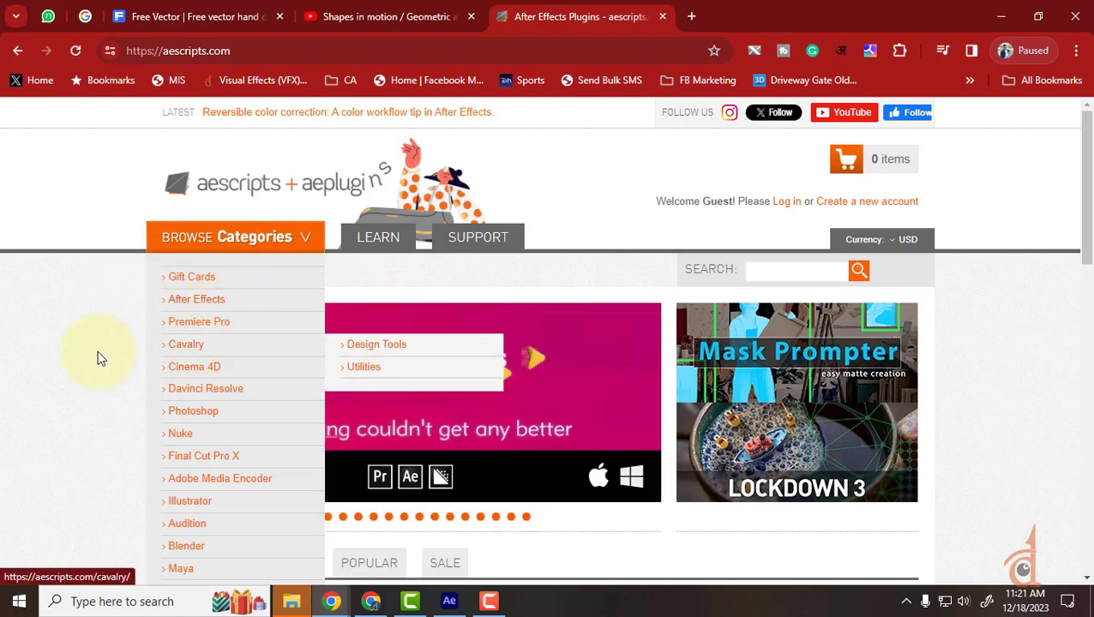
Look through the first page of featured plugins on aescripts.com and load the second page.
scroll(71, 340, "down", 5)
scroll(70, 337, "down", 1)
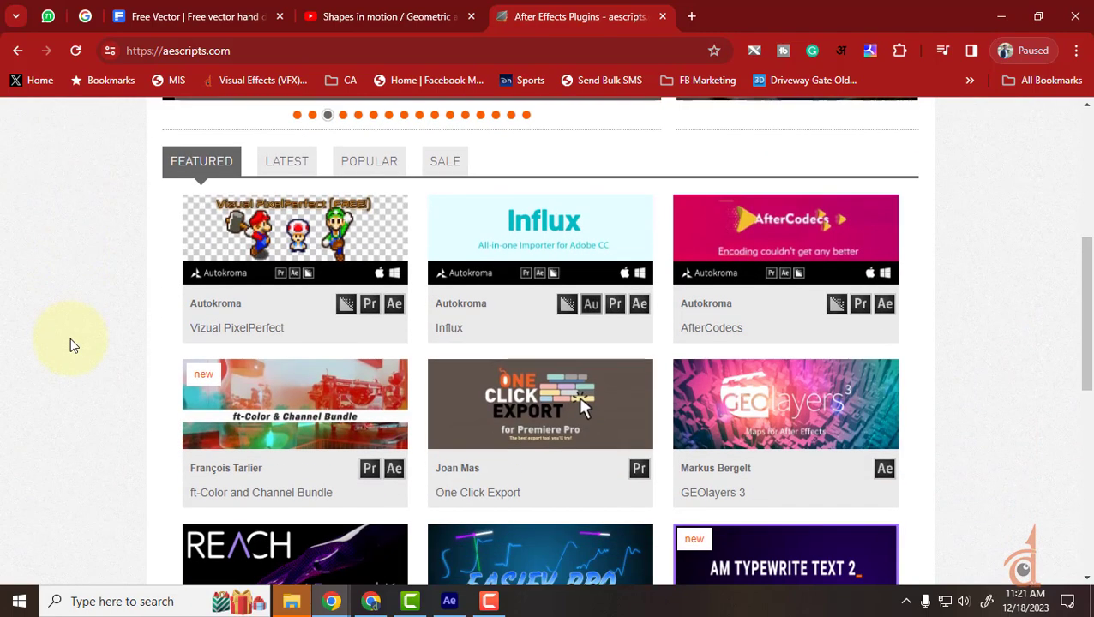
scroll(70, 338, "down", 2)
scroll(70, 338, "down", 2)
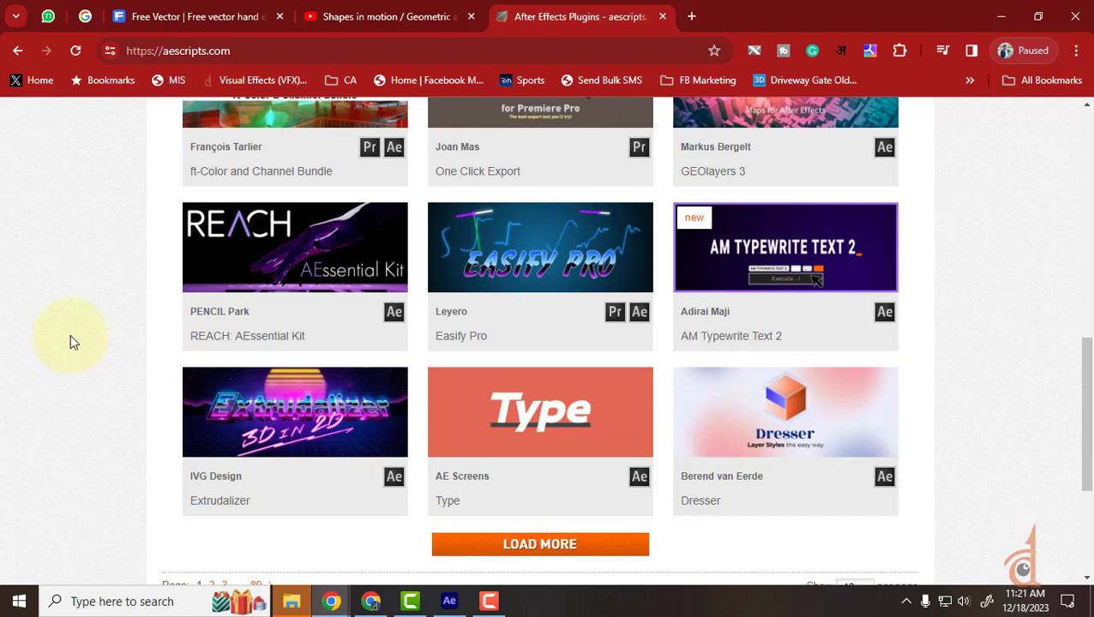
scroll(73, 341, "up", 1)
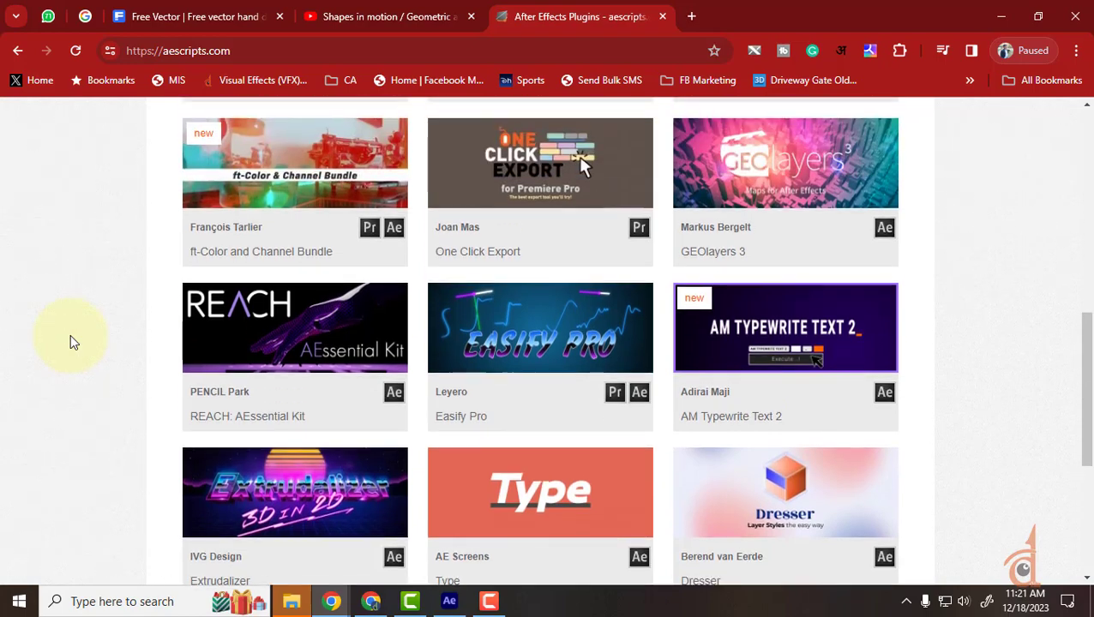
scroll(72, 341, "down", 4)
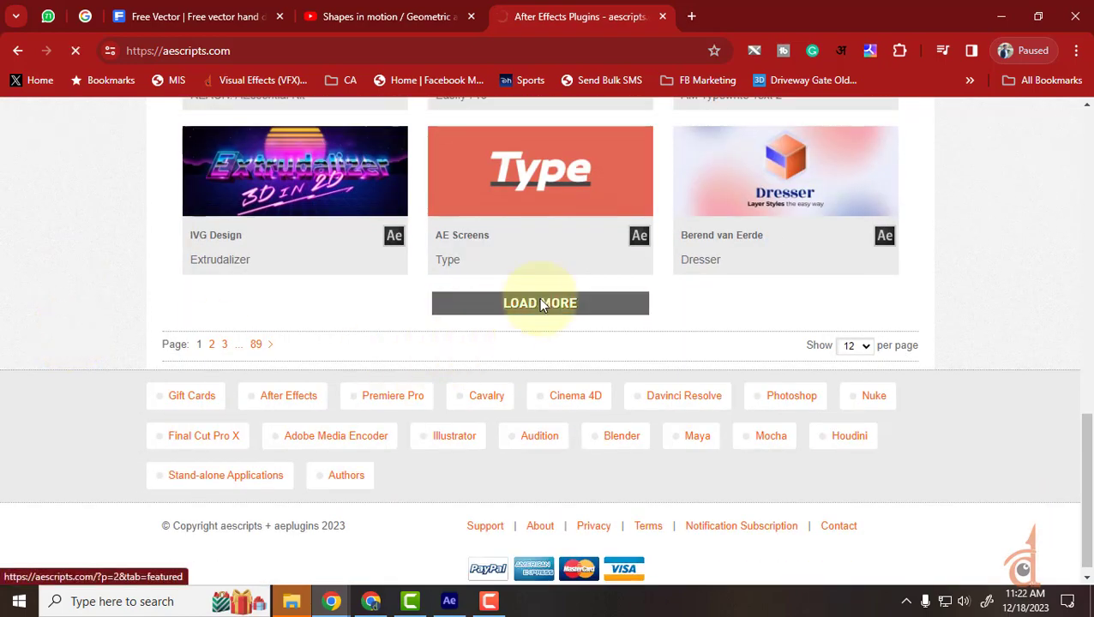
Look through the second page of featured plugins and load the third page's product list.
scroll(542, 307, "down", 7)
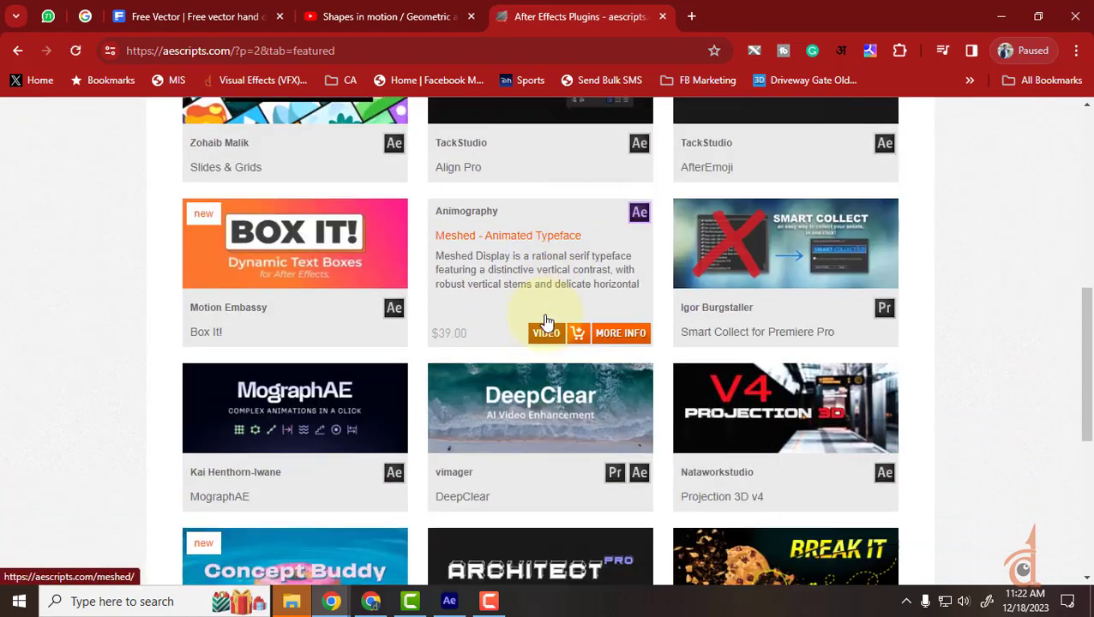
scroll(546, 321, "down", 4)
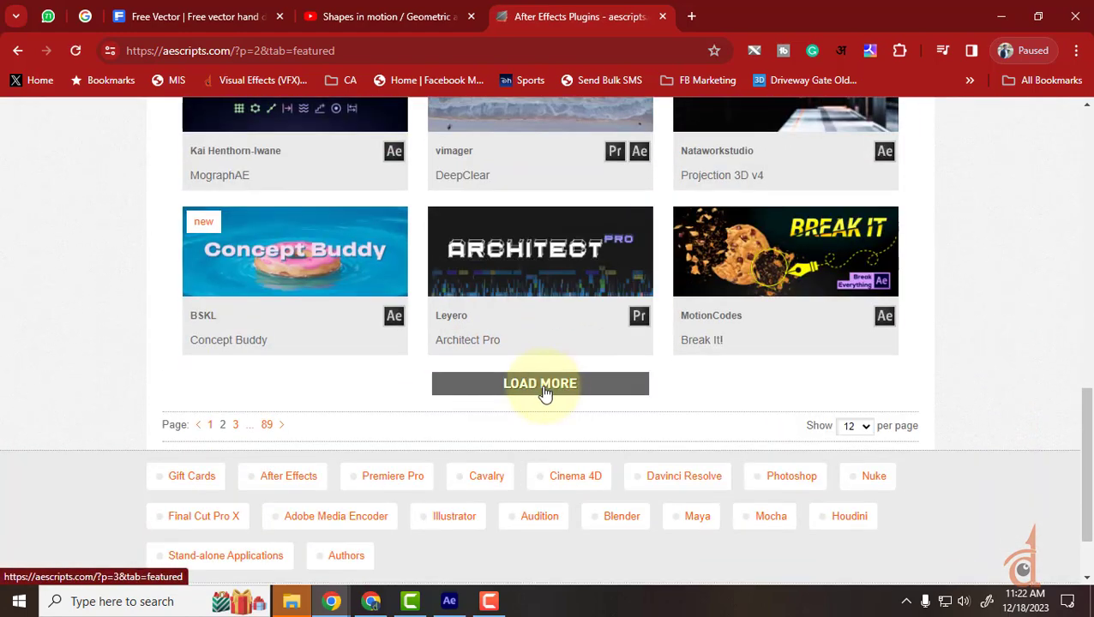
left_click(542, 386)
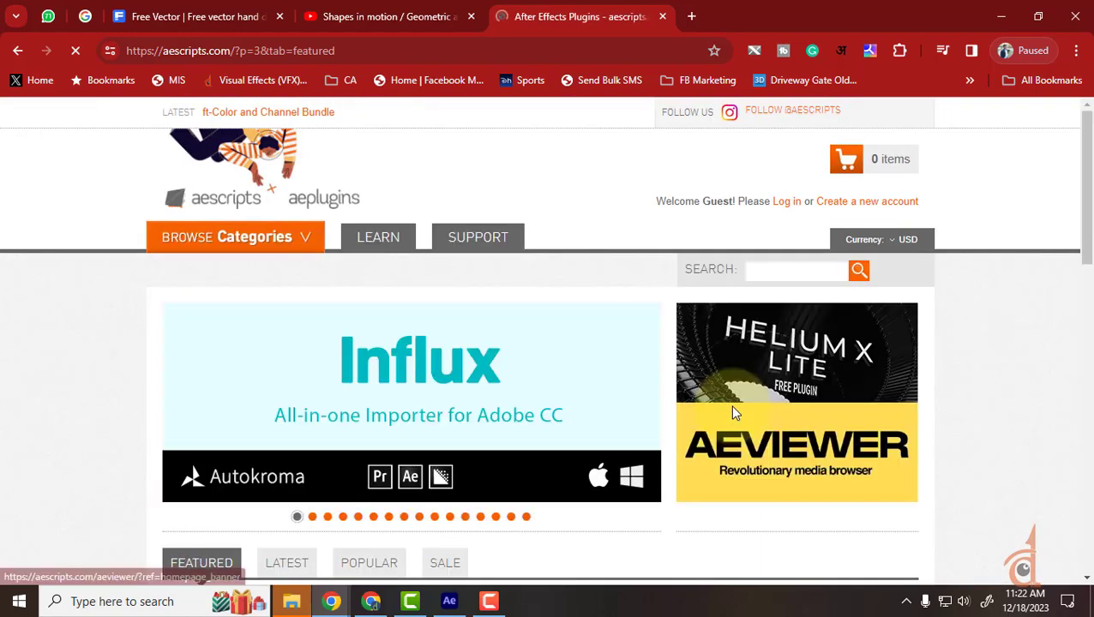
scroll(729, 405, "down", 4)
scroll(734, 413, "down", 1)
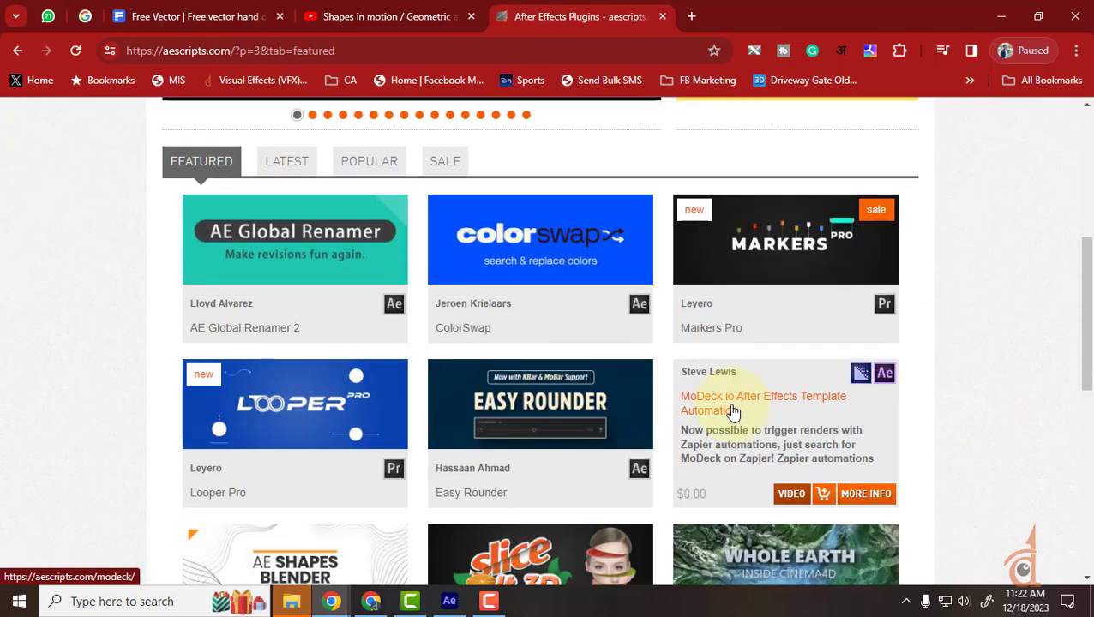
Open the ColorSwap and Easy Rounder product pages in separate new tabs and bring up the ColorSwap page.
mouse_move(555, 275)
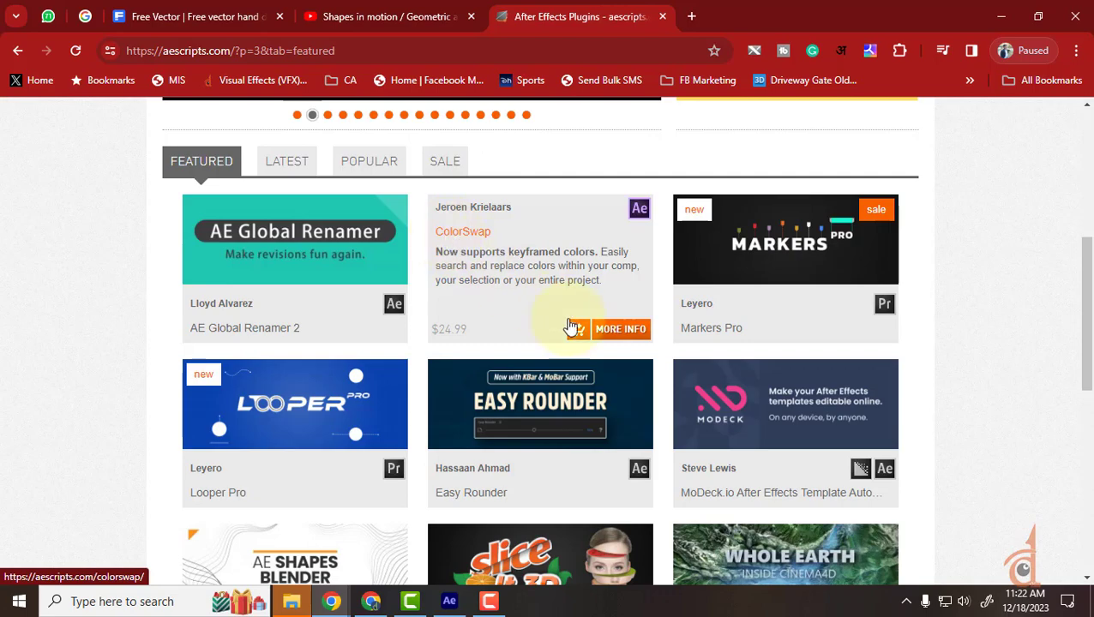
mouse_move(772, 266)
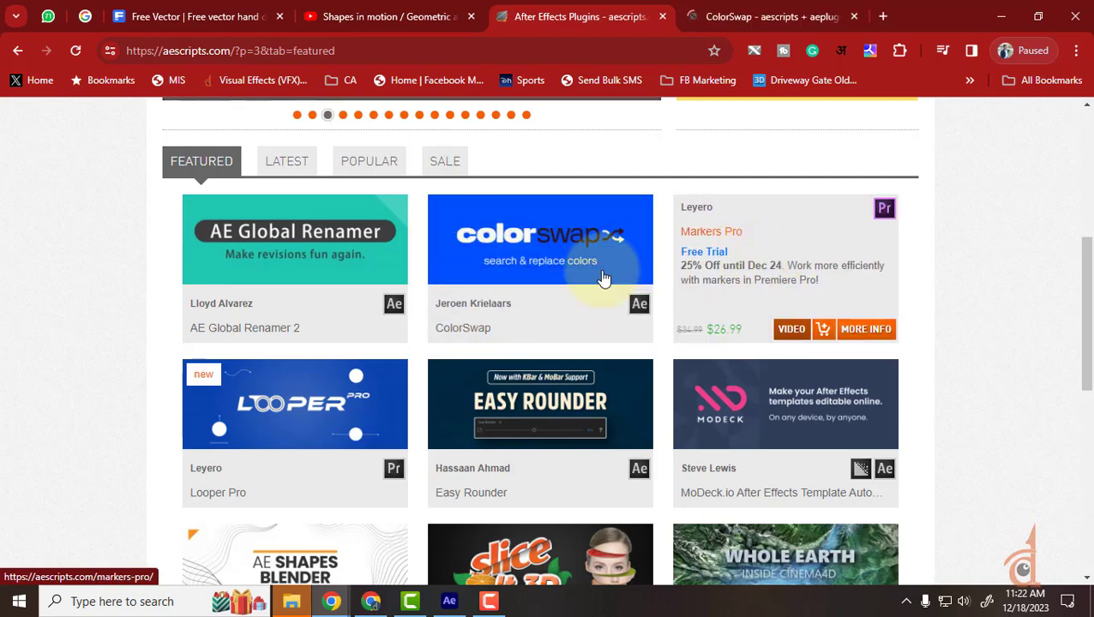
scroll(364, 289, "down", 2)
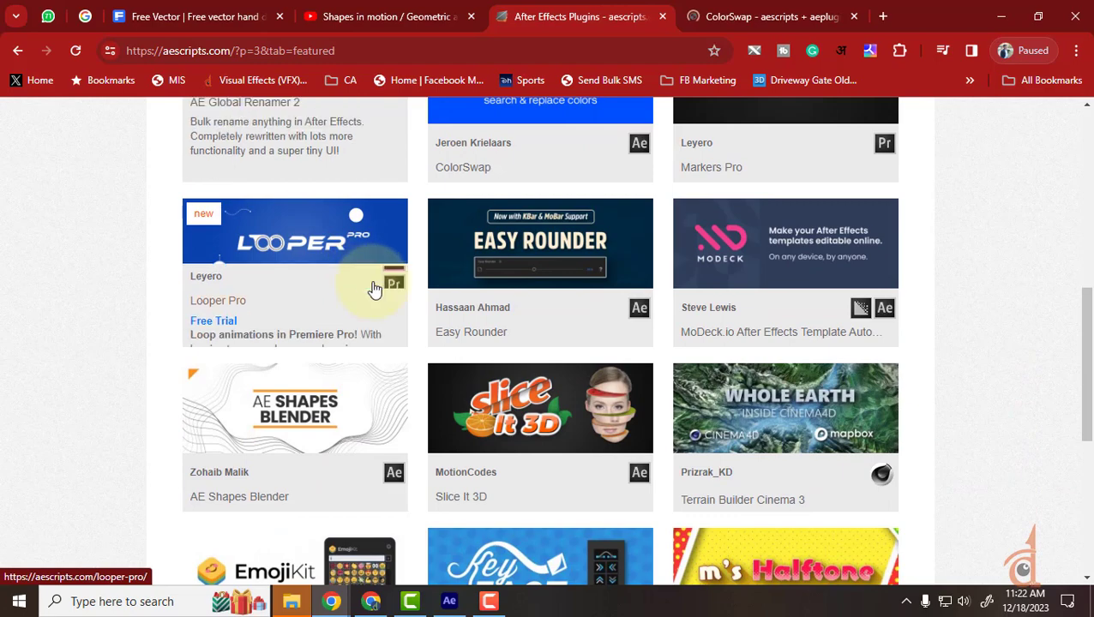
middle_click(525, 251)
left_click(628, 18)
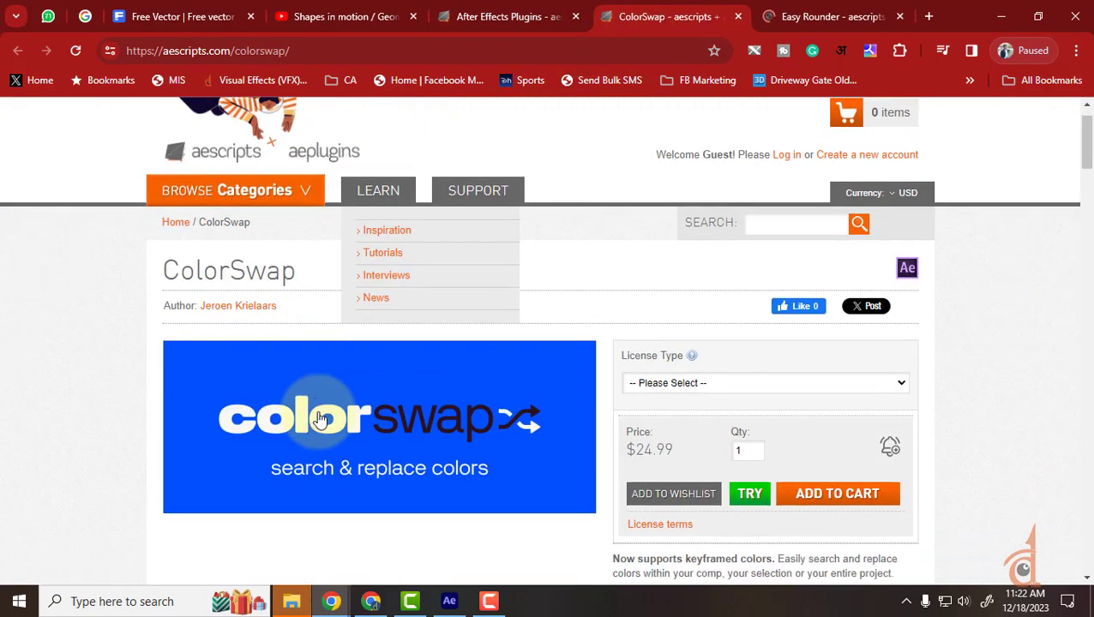
Read through the ColorSwap product page and play its "What is ColorSwap for After Effects?" video, skipping ahead in it.
scroll(399, 359, "down", 6)
scroll(359, 394, "down", 8)
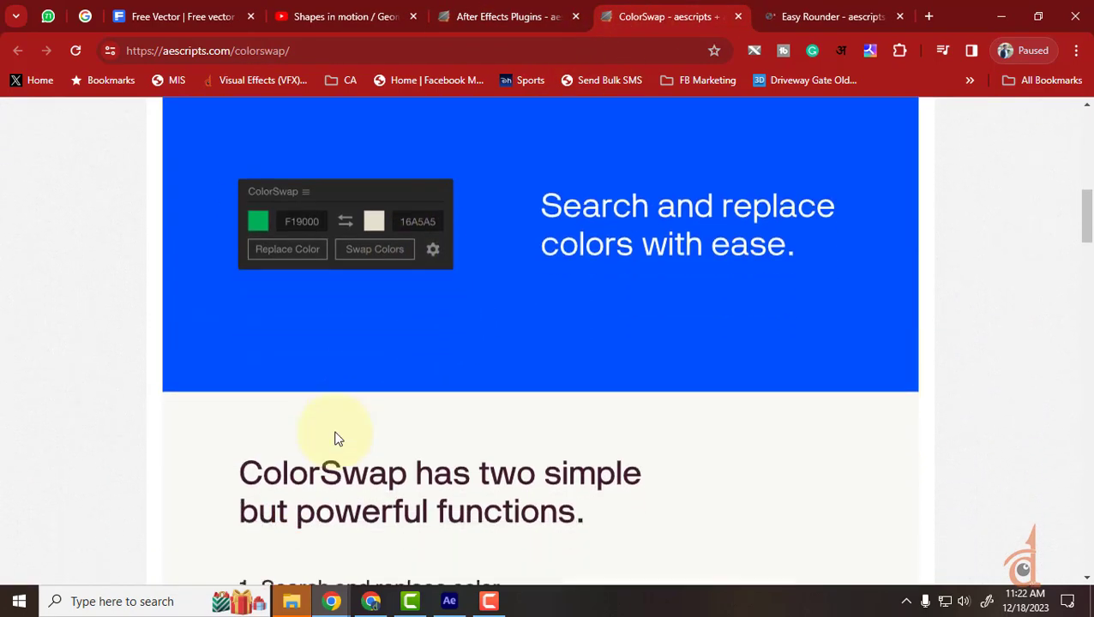
scroll(338, 429, "up", 4)
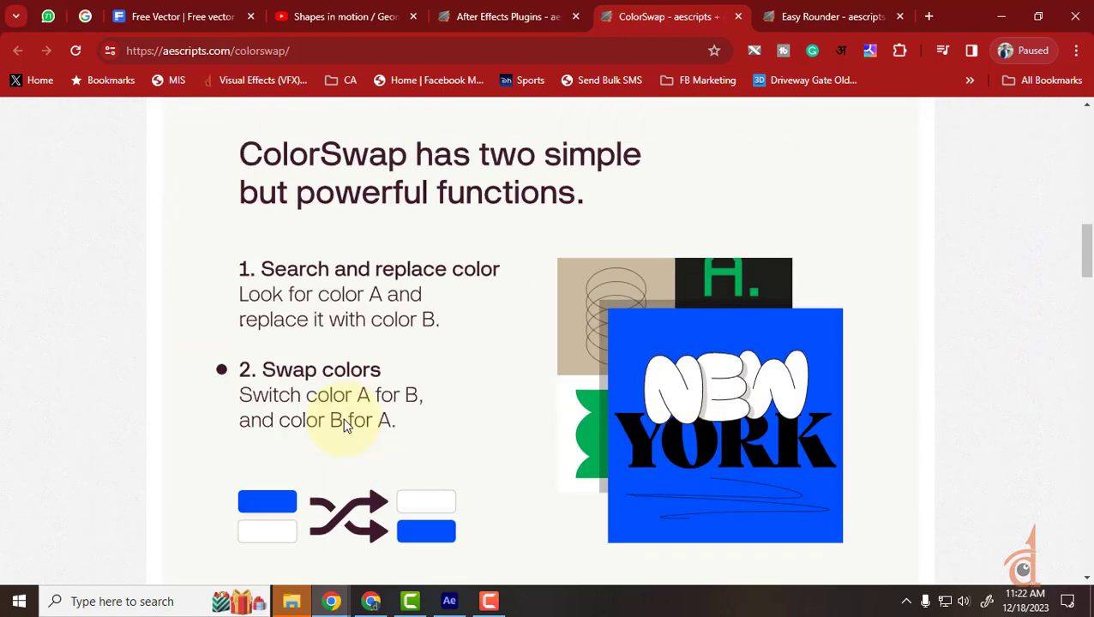
scroll(347, 426, "down", 4)
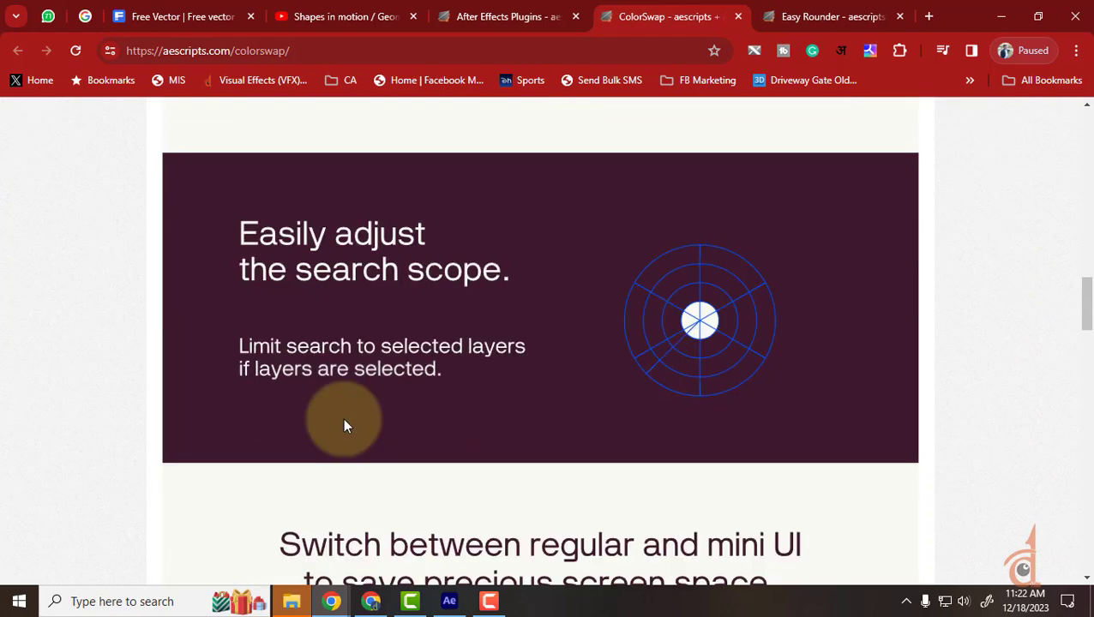
scroll(344, 421, "down", 6)
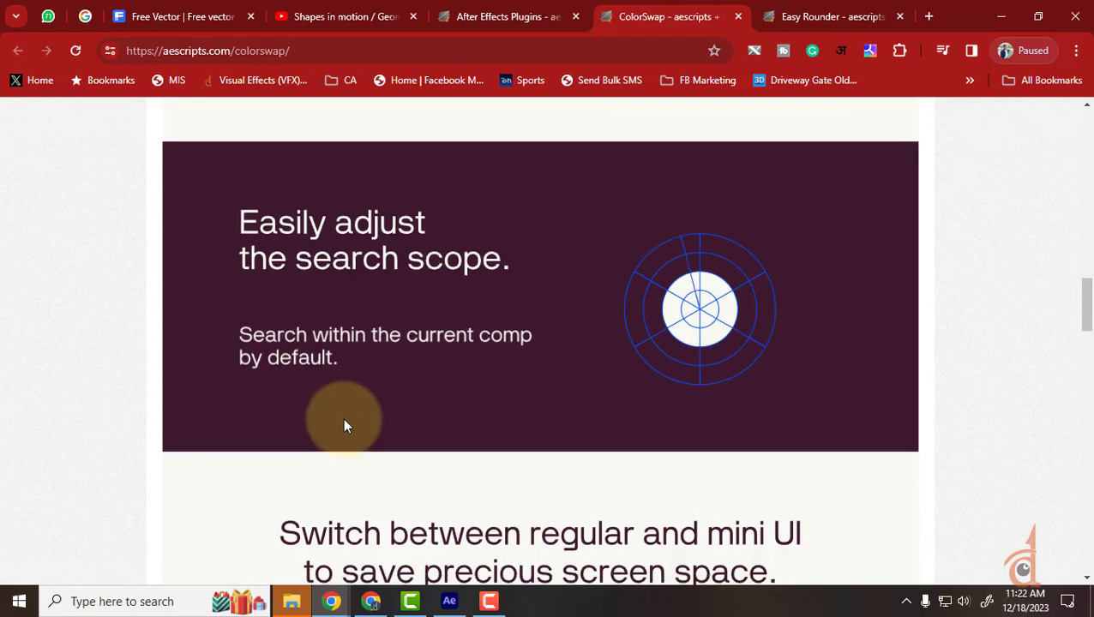
scroll(343, 426, "down", 8)
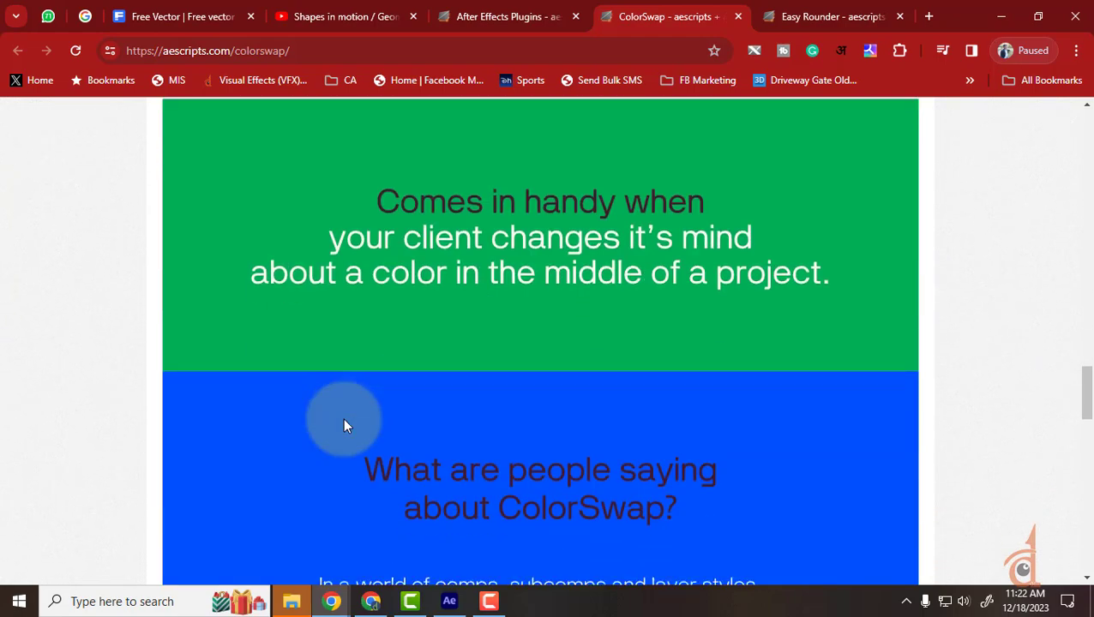
scroll(343, 423, "down", 6)
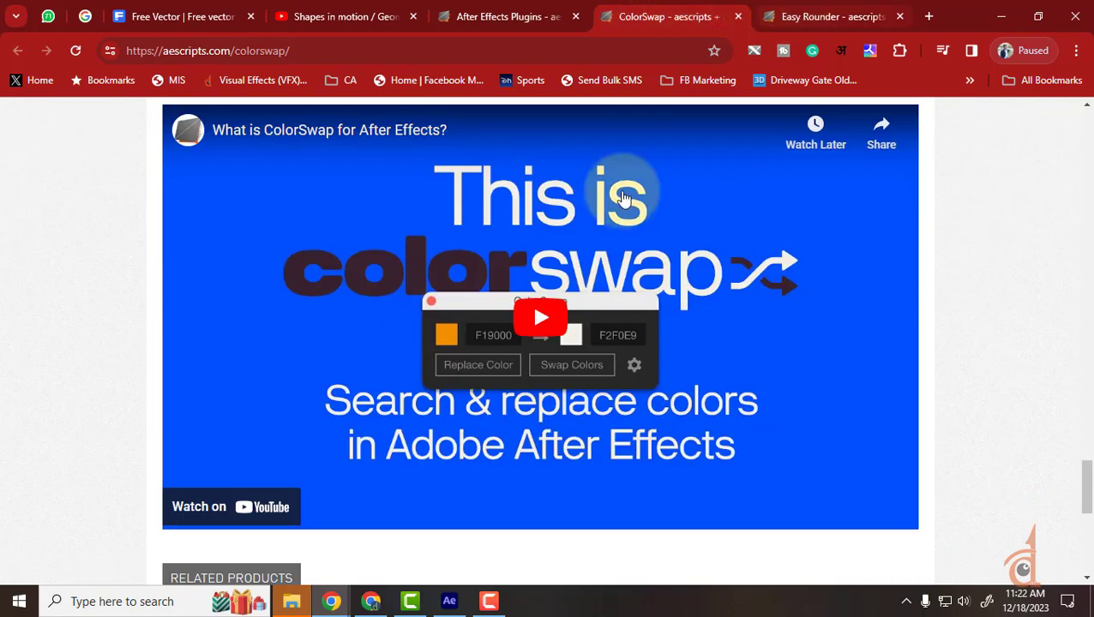
left_click(539, 315)
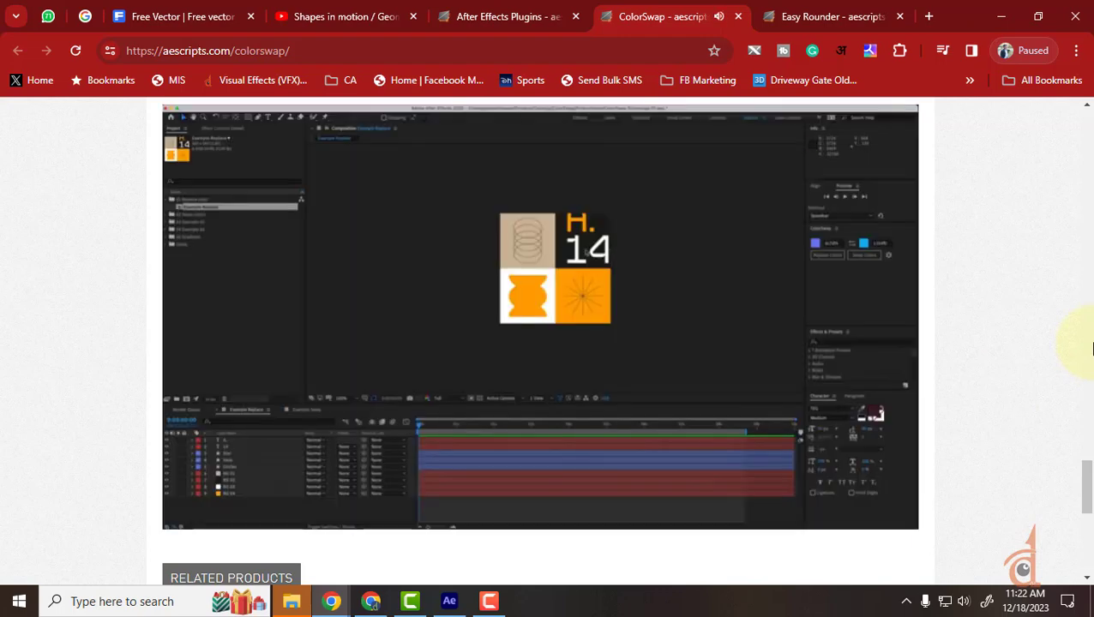
left_click(354, 496)
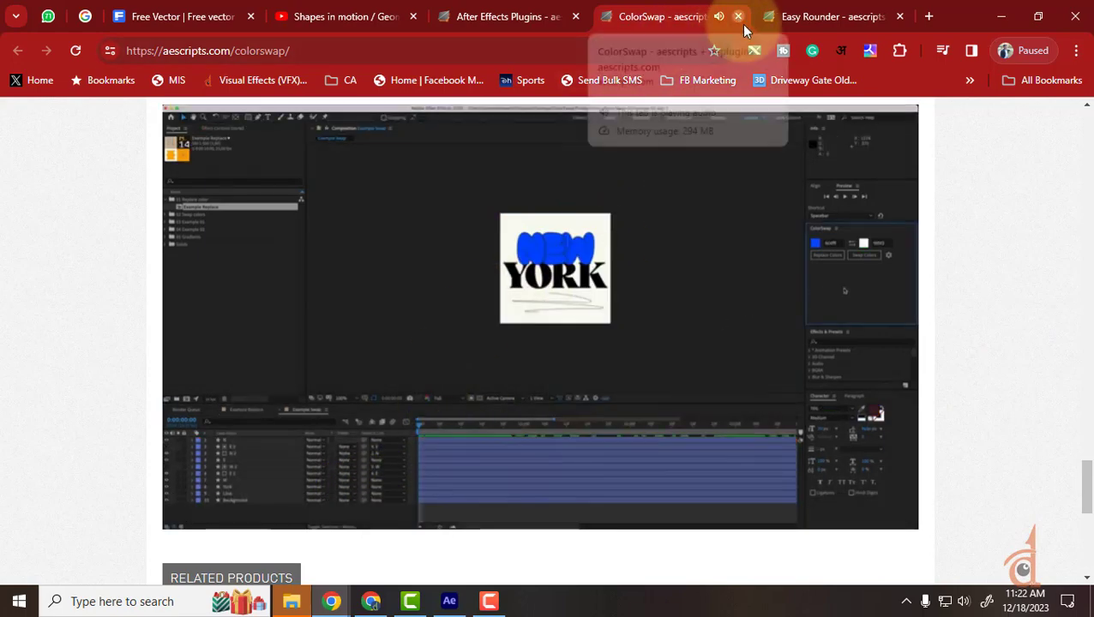
Close the ColorSwap page and play the Easy Rounder for After Effects video on its product page with the sound muted.
left_click(737, 17)
scroll(419, 312, "down", 6)
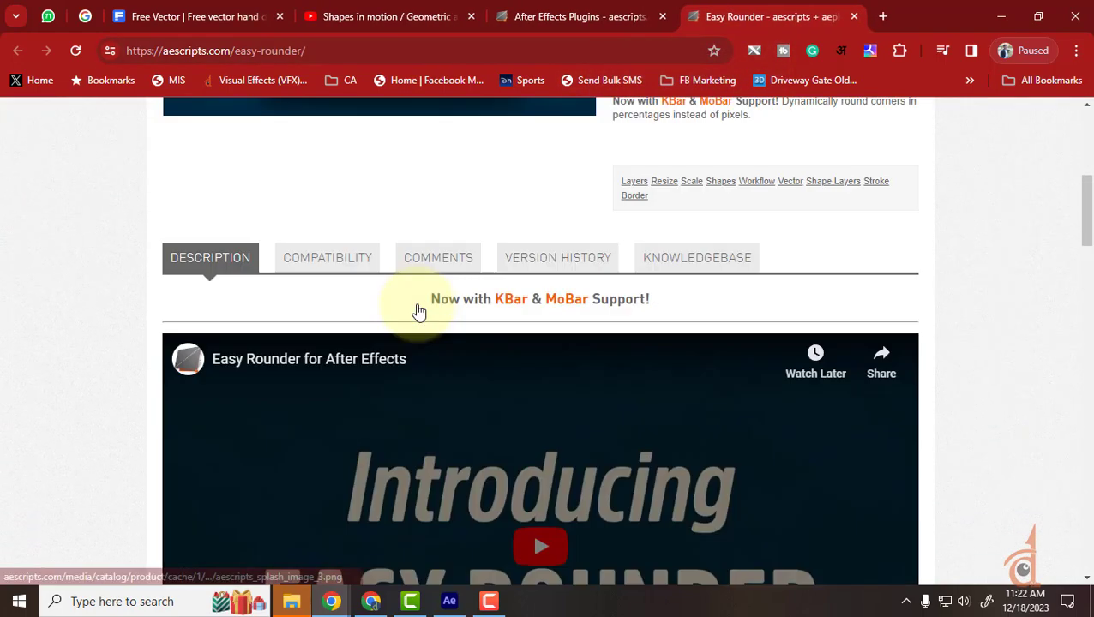
scroll(419, 312, "down", 2)
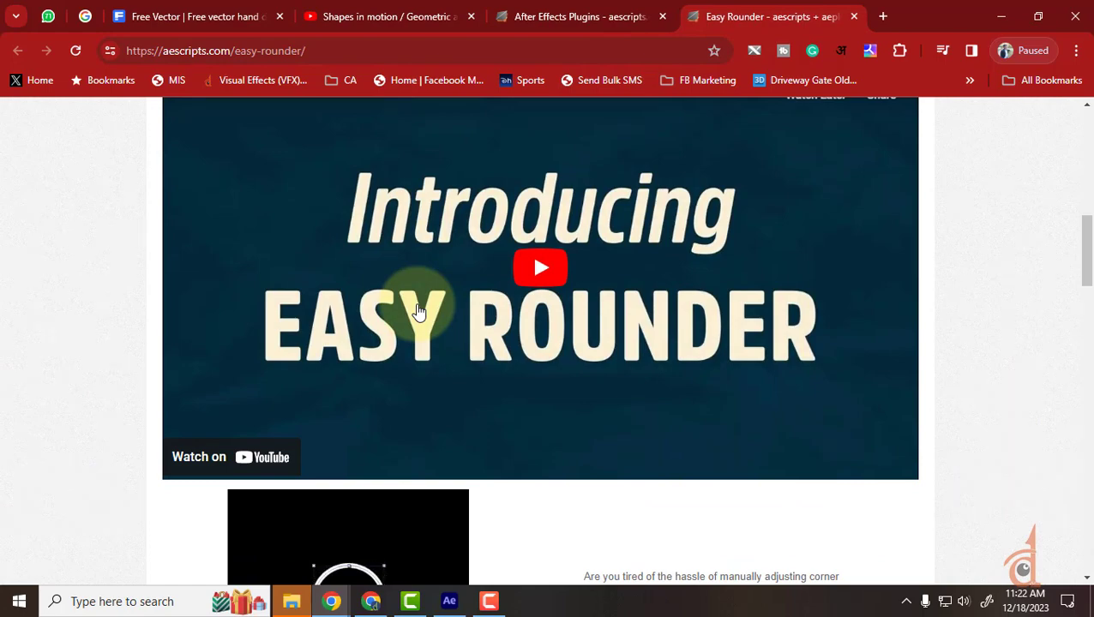
left_click(544, 274)
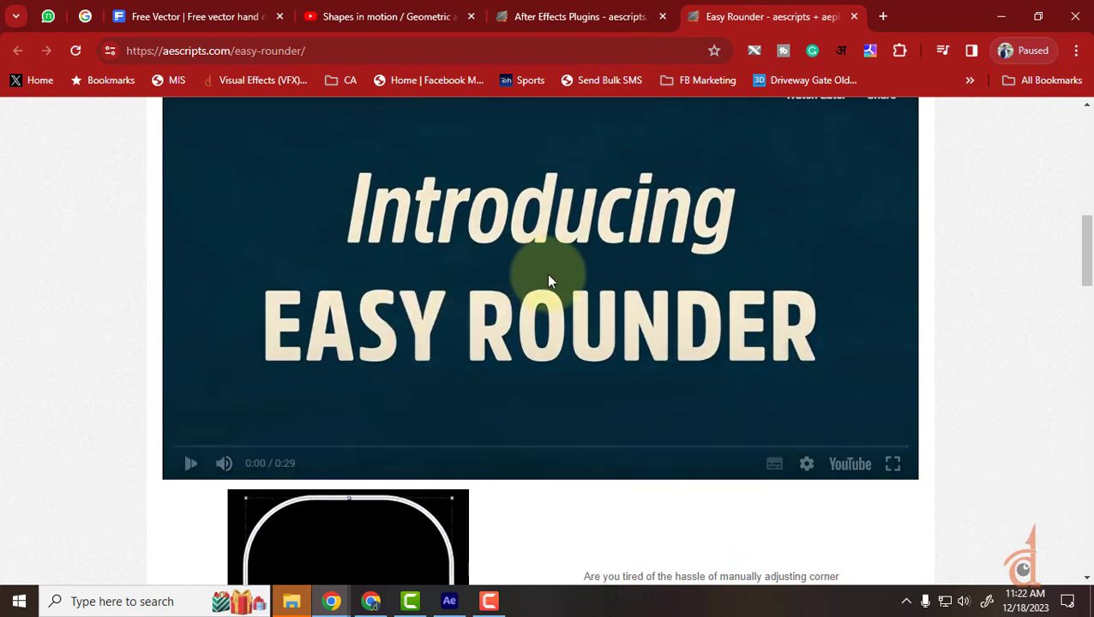
left_click(224, 463)
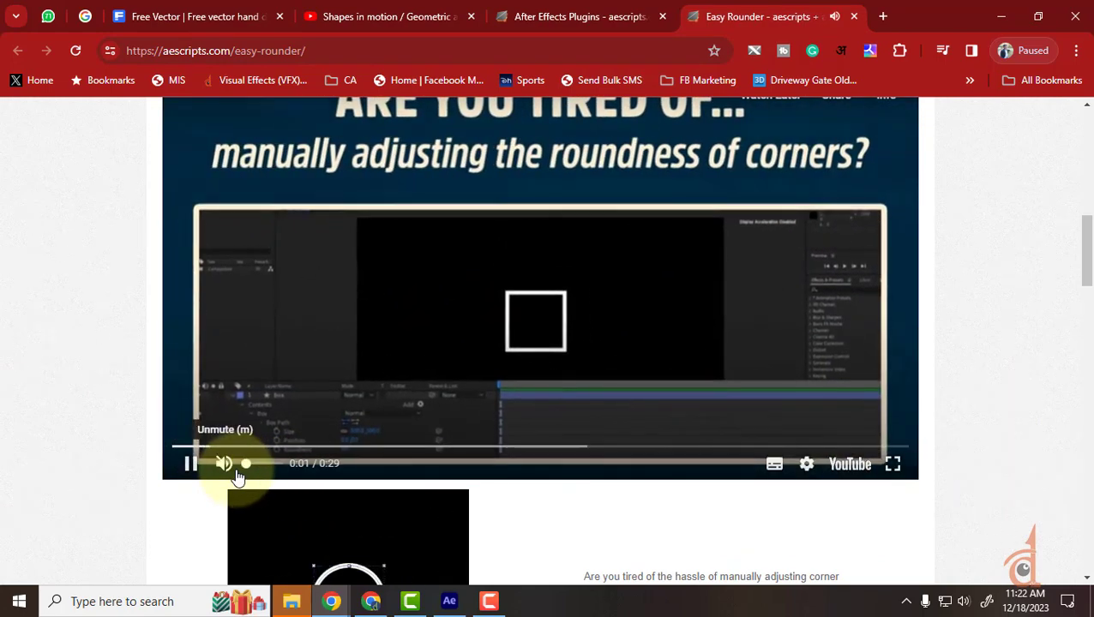
scroll(351, 429, "up", 1)
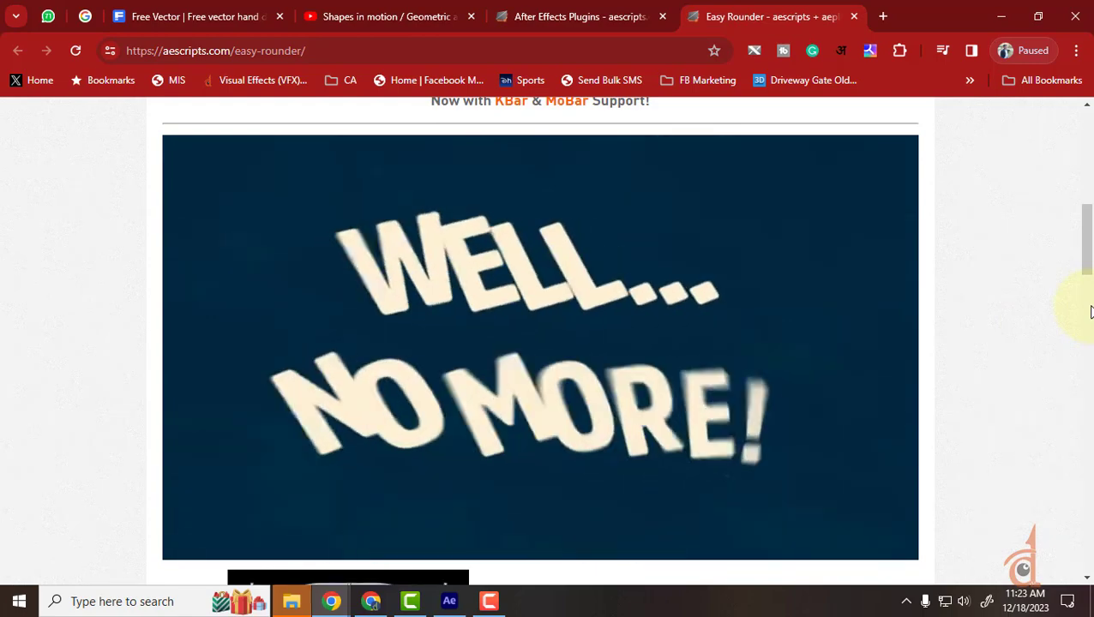
Look over the Easy Rounder video and product description, and close the Easy Rounder page.
scroll(1090, 311, "down", 1)
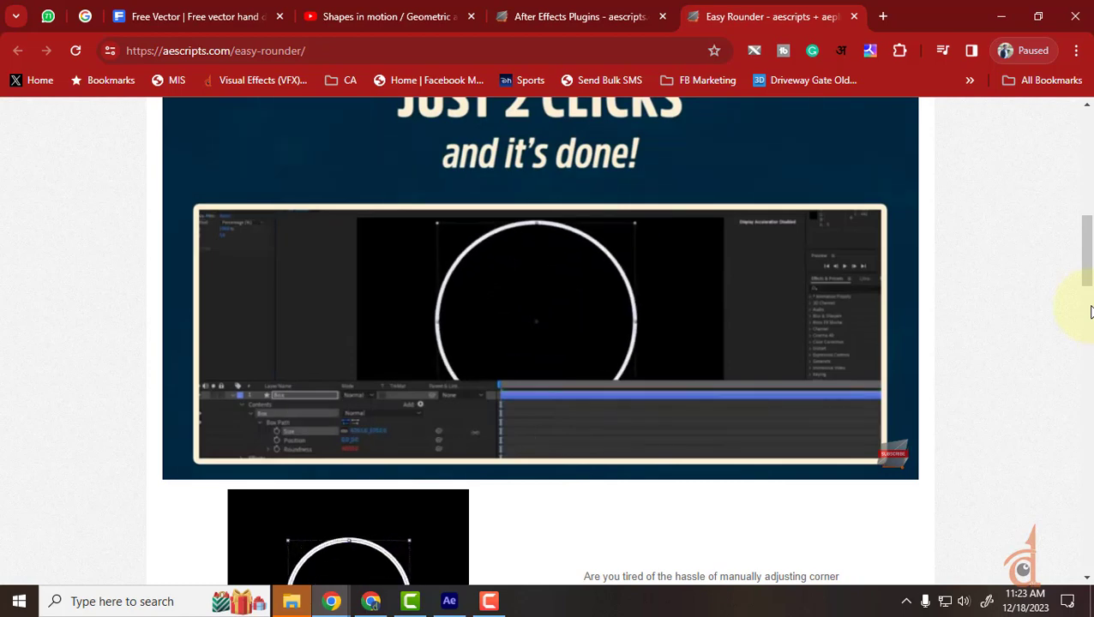
scroll(818, 114, "down", 2)
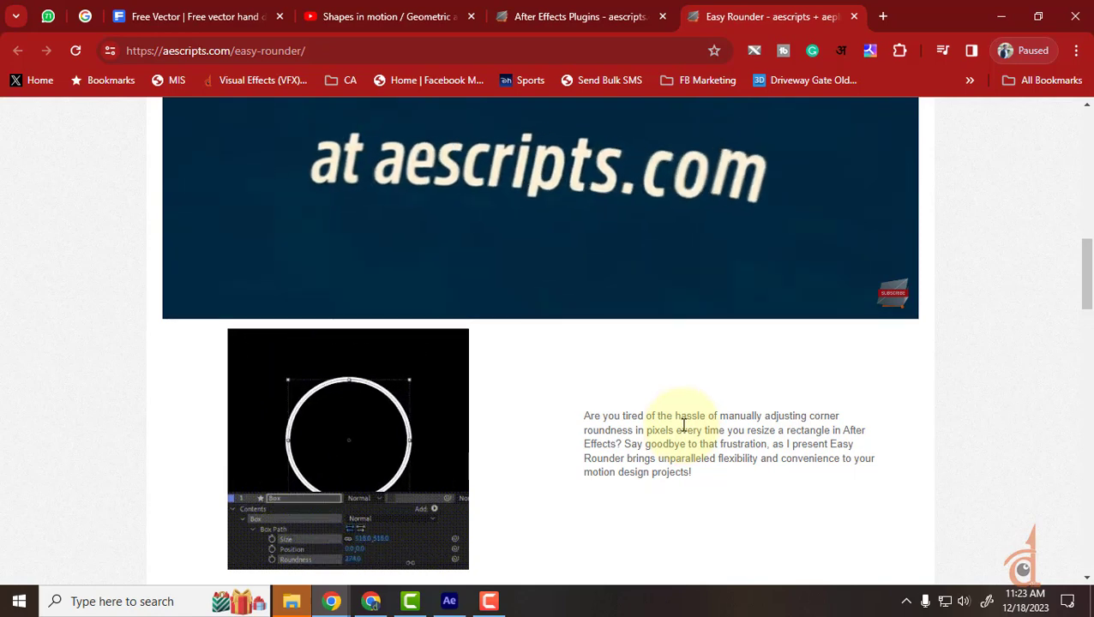
scroll(684, 426, "up", 2)
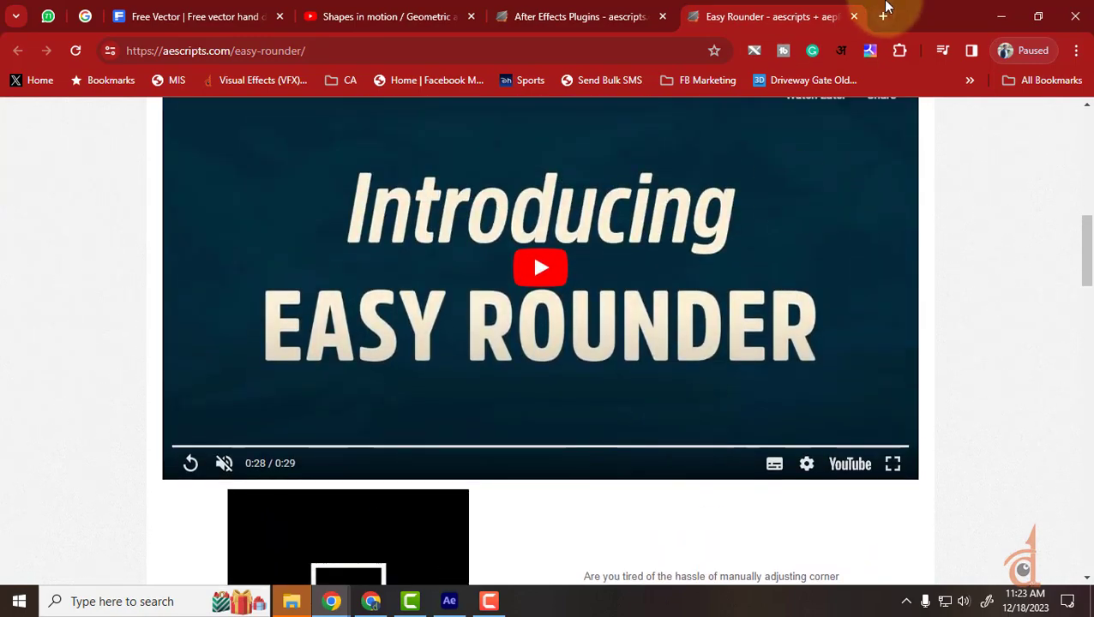
left_click(853, 17)
Load the fourth page of featured plugins and look through its products down to Newton 4.
scroll(566, 378, "down", 3)
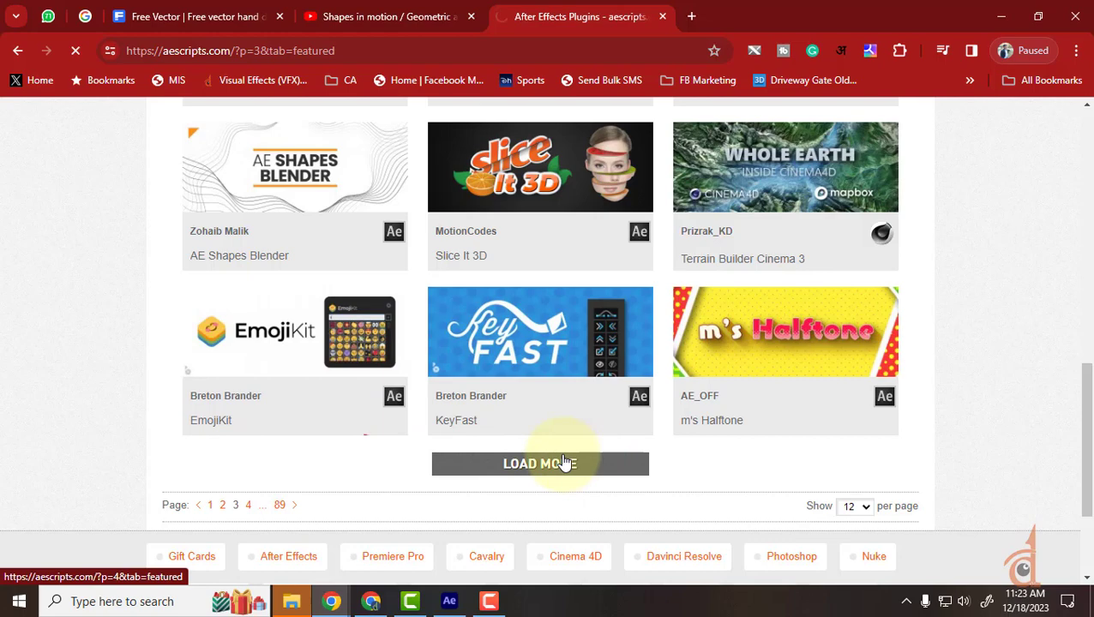
scroll(654, 275, "down", 6)
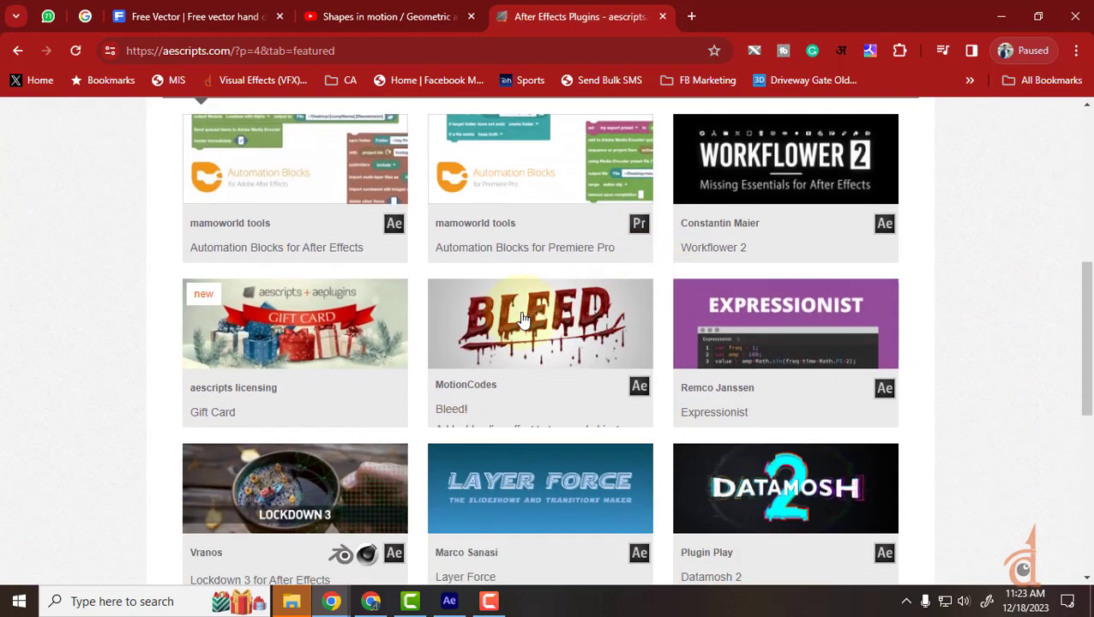
mouse_move(544, 323)
scroll(543, 323, "down", 3)
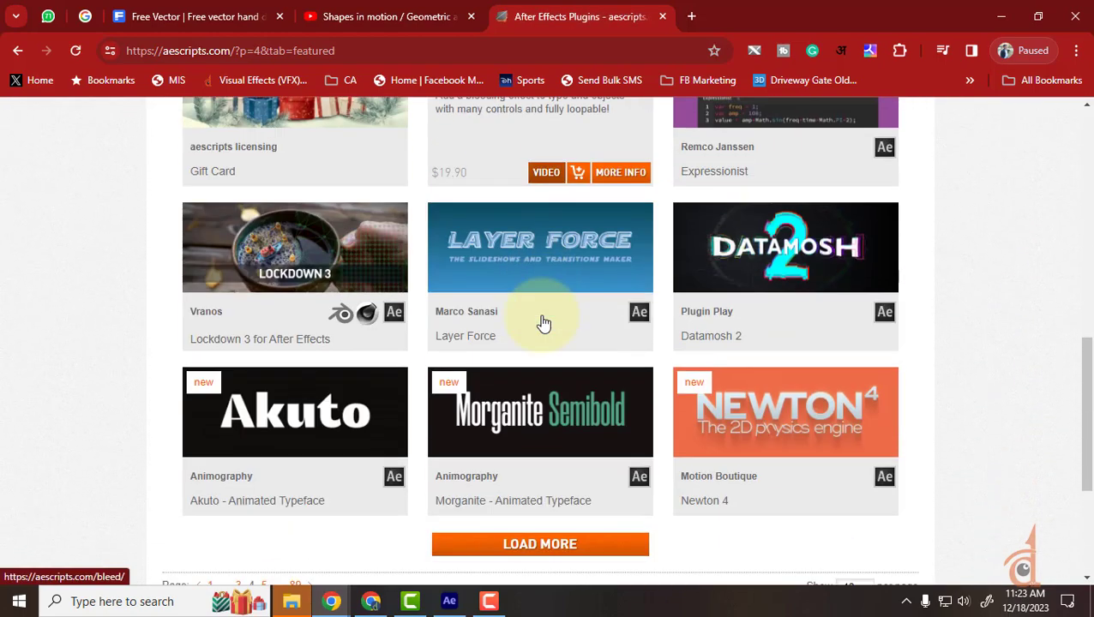
mouse_move(793, 467)
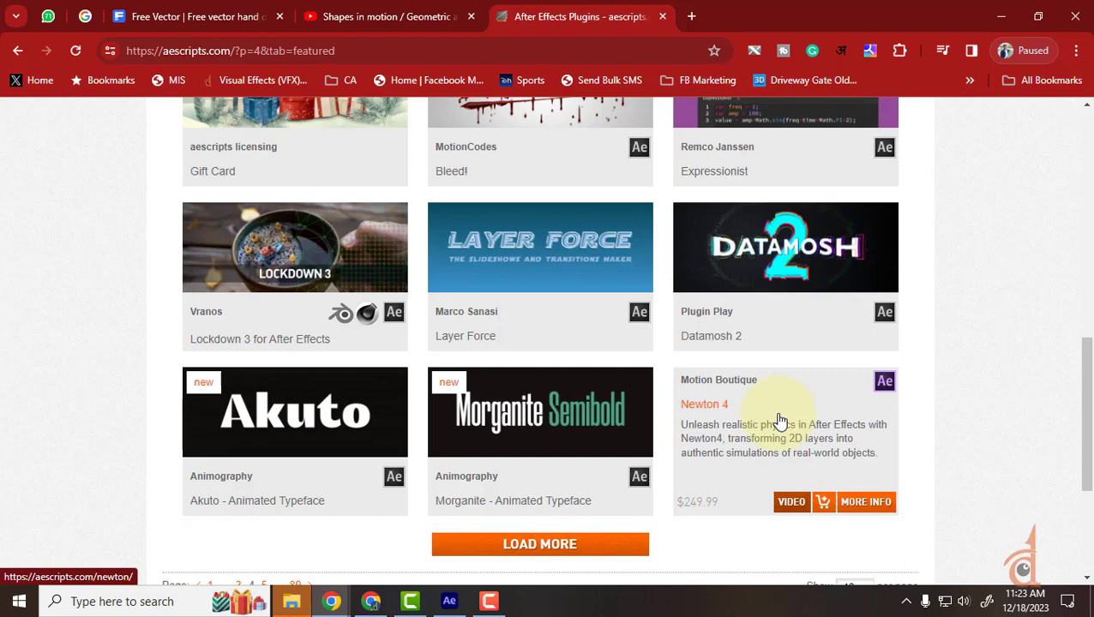
Search YouTube for "dizviz production" and open the DIZVIZ Production channel.
left_click(330, 8)
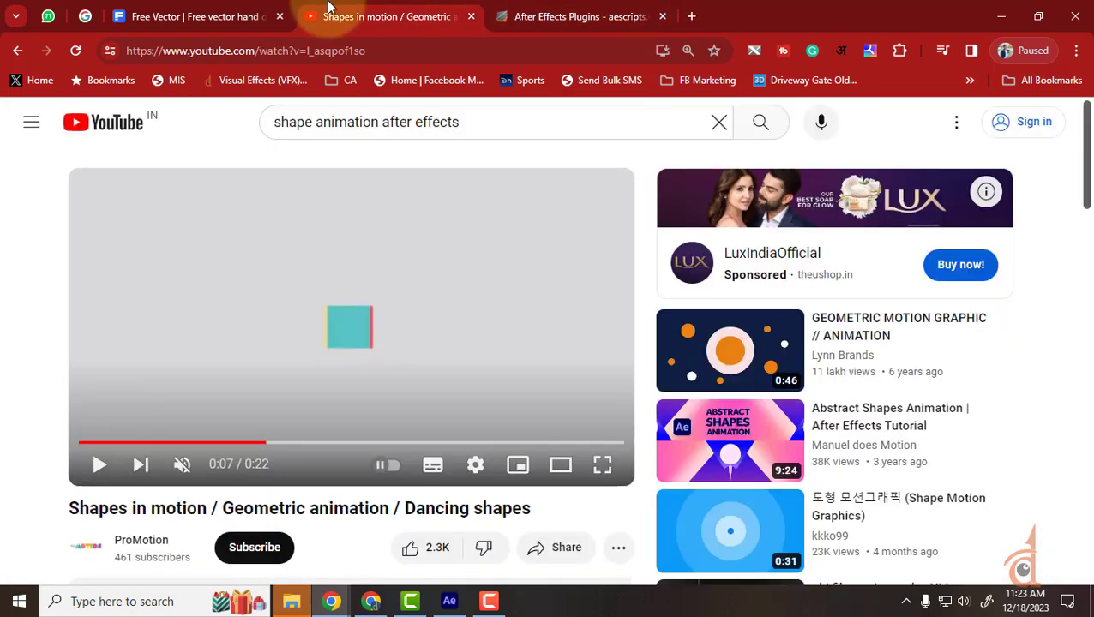
double_click(320, 125)
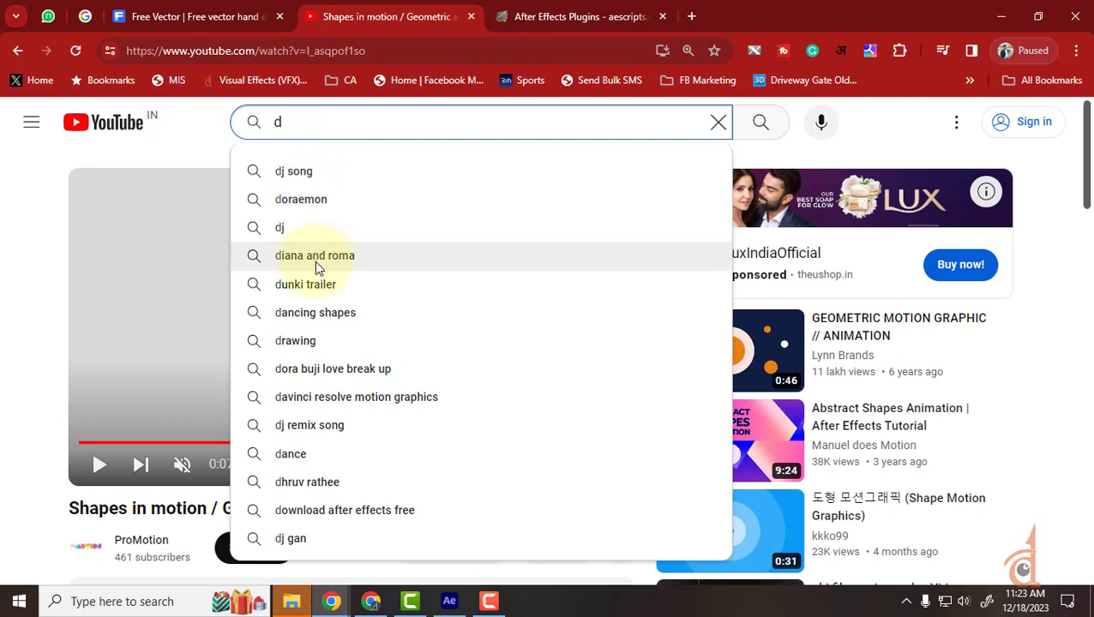
type("diz")
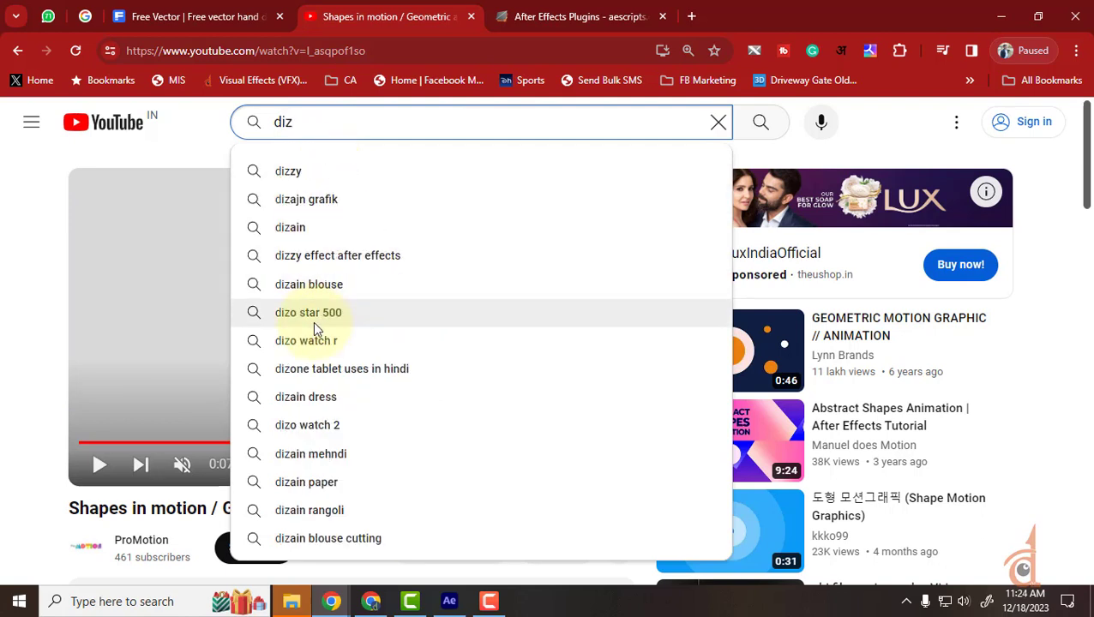
type("v")
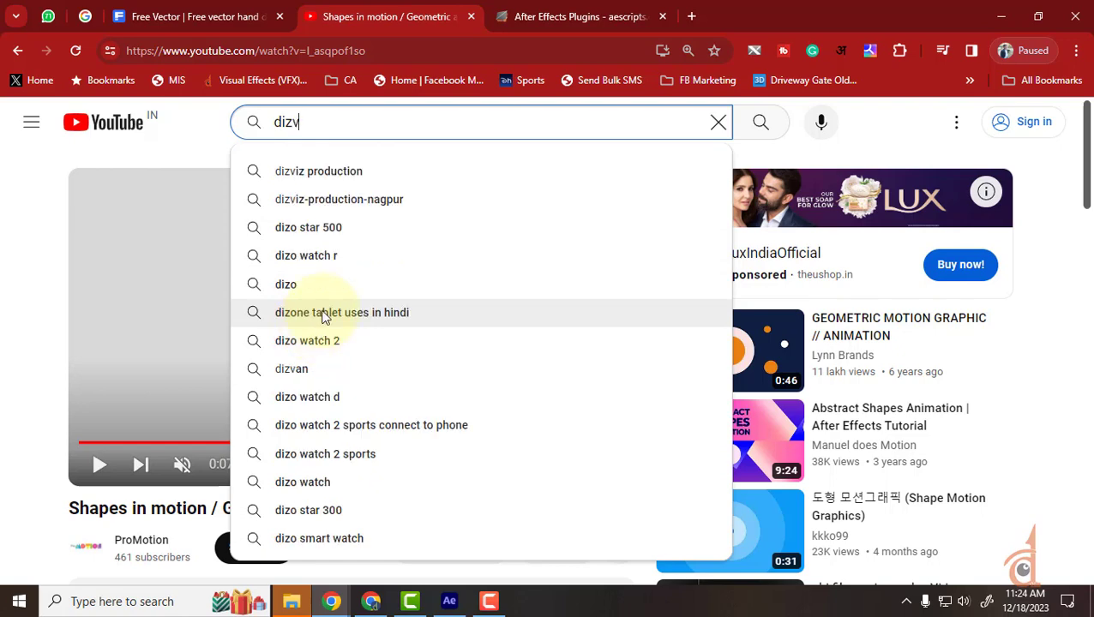
left_click(352, 167)
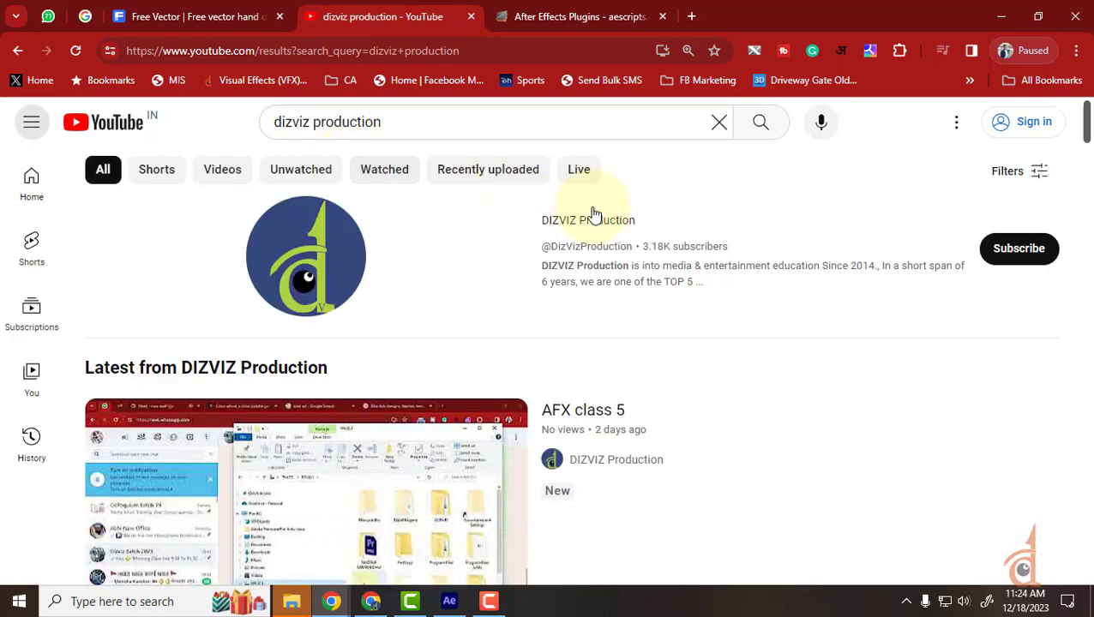
left_click(596, 223)
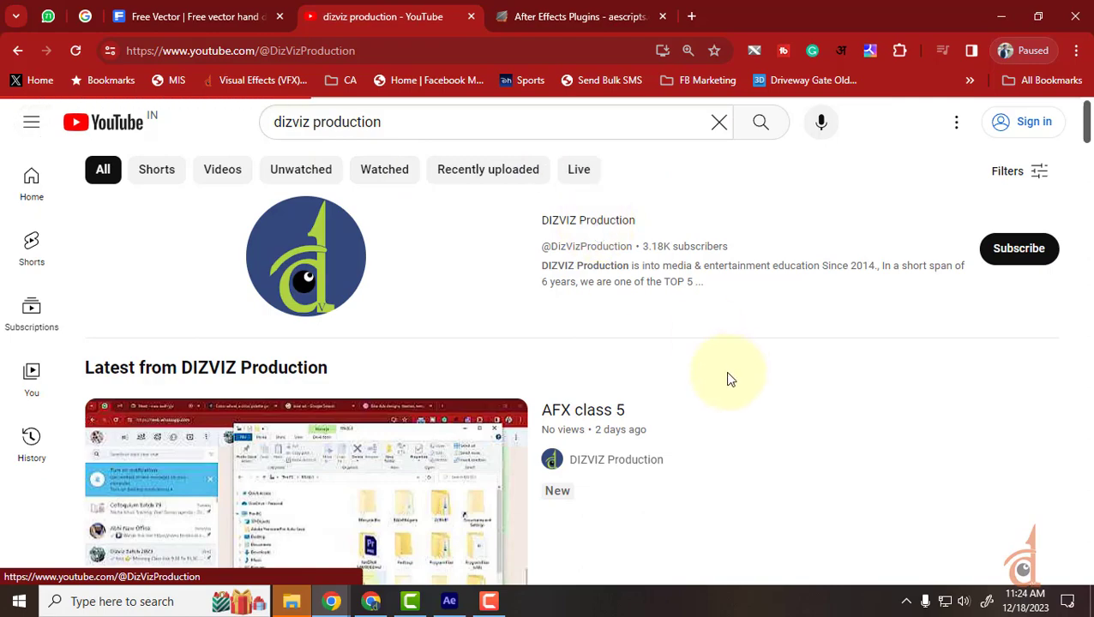
Browse the DIZVIZ Production channel's uploaded videos back to its oldest animation work.
scroll(569, 403, "down", 4)
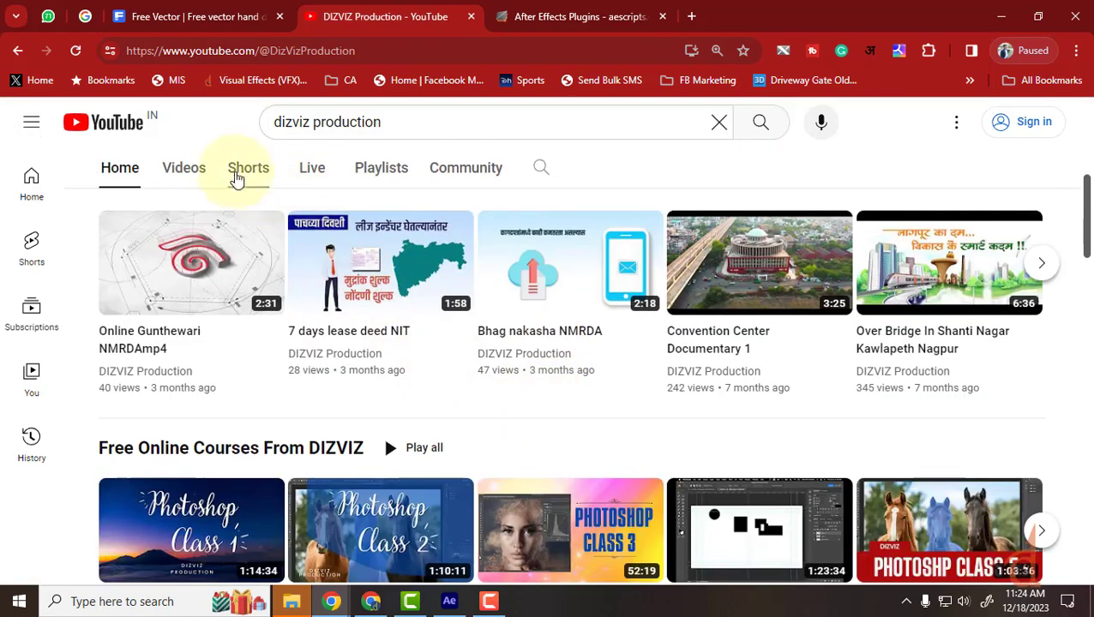
left_click(174, 177)
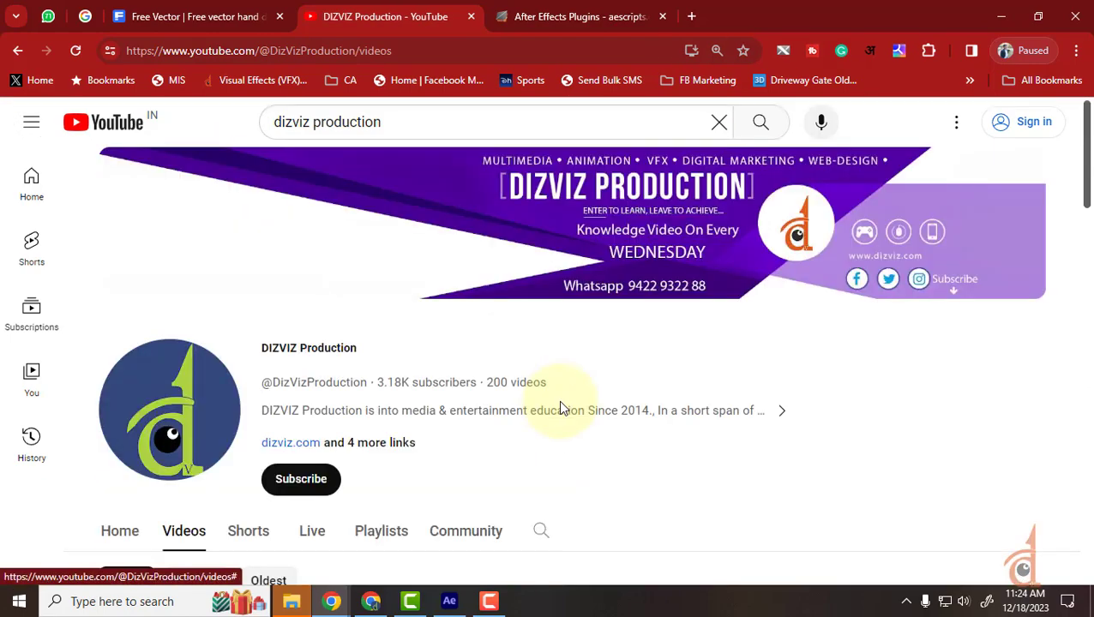
scroll(558, 400, "down", 20)
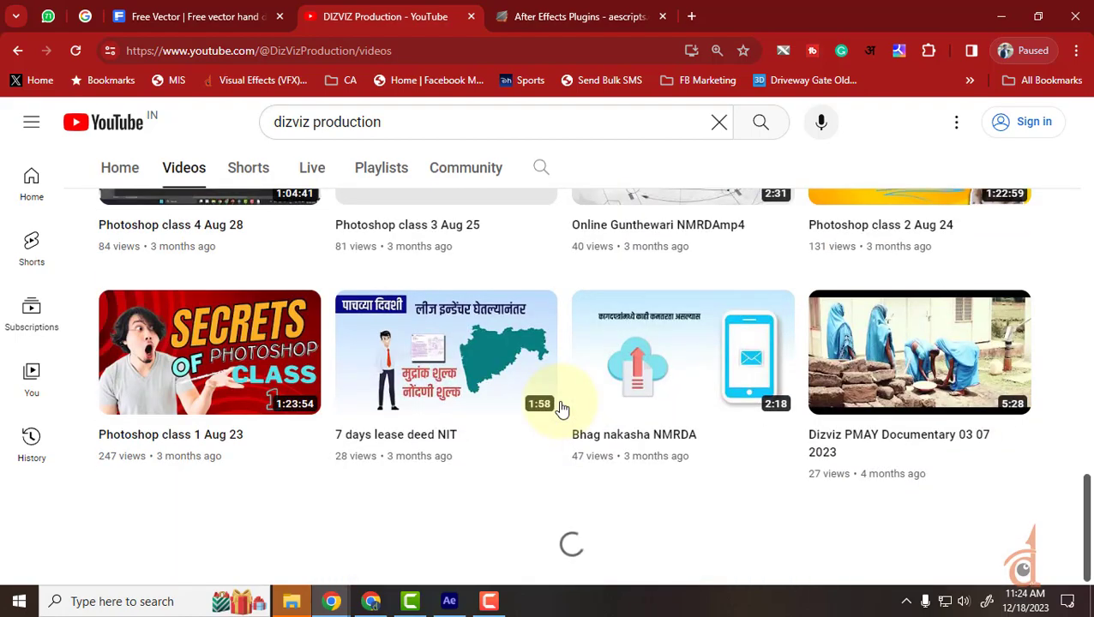
scroll(561, 409, "down", 20)
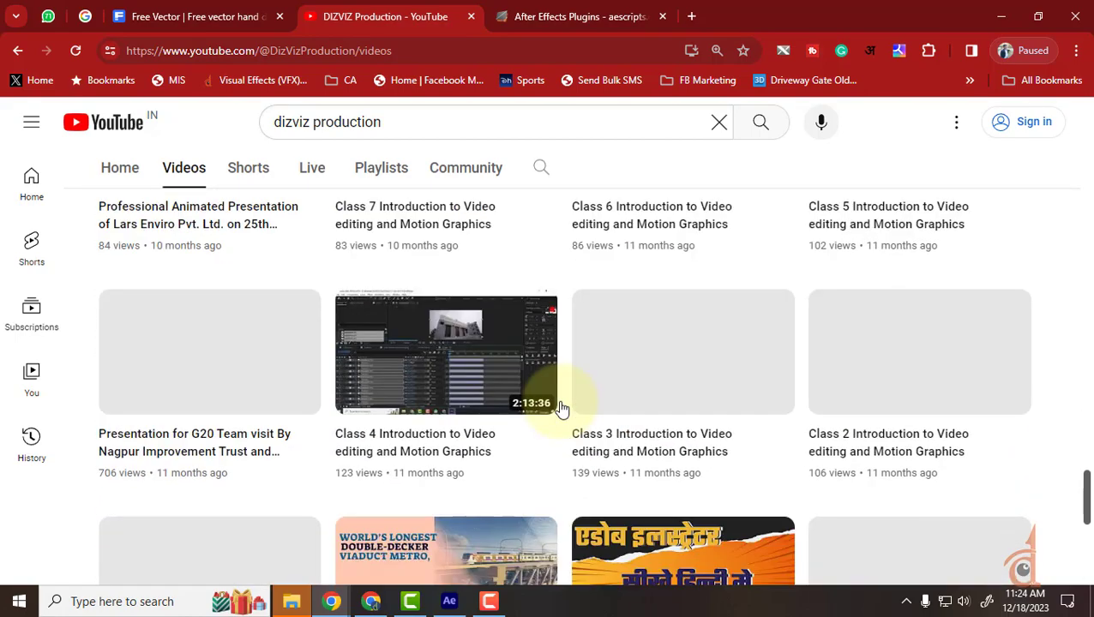
scroll(562, 409, "down", 10)
scroll(561, 408, "down", 10)
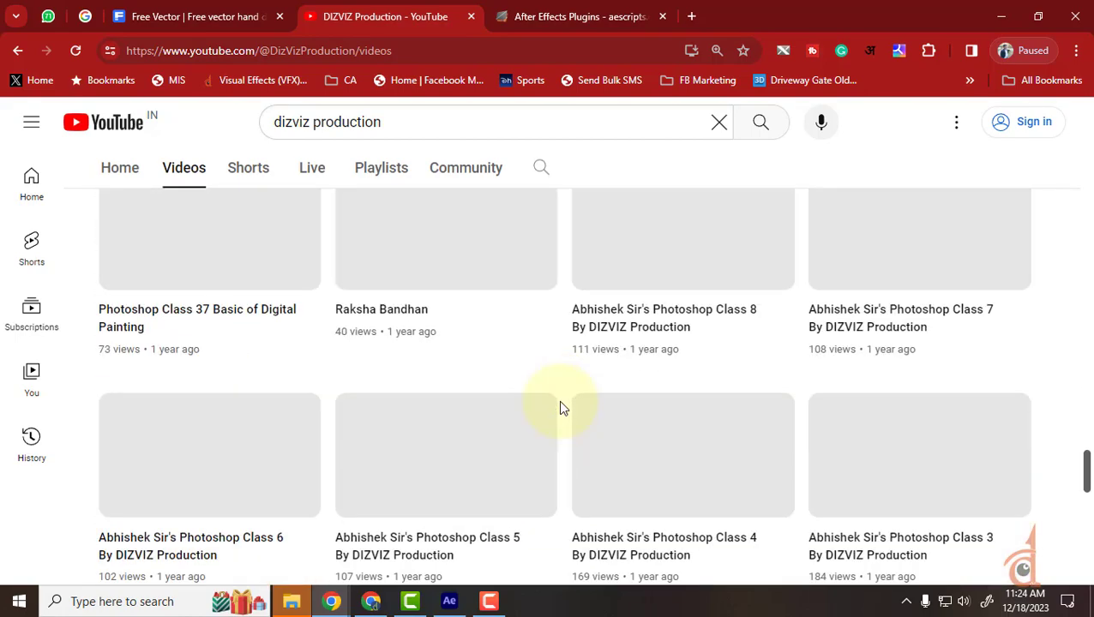
scroll(561, 409, "down", 10)
scroll(561, 409, "down", 3)
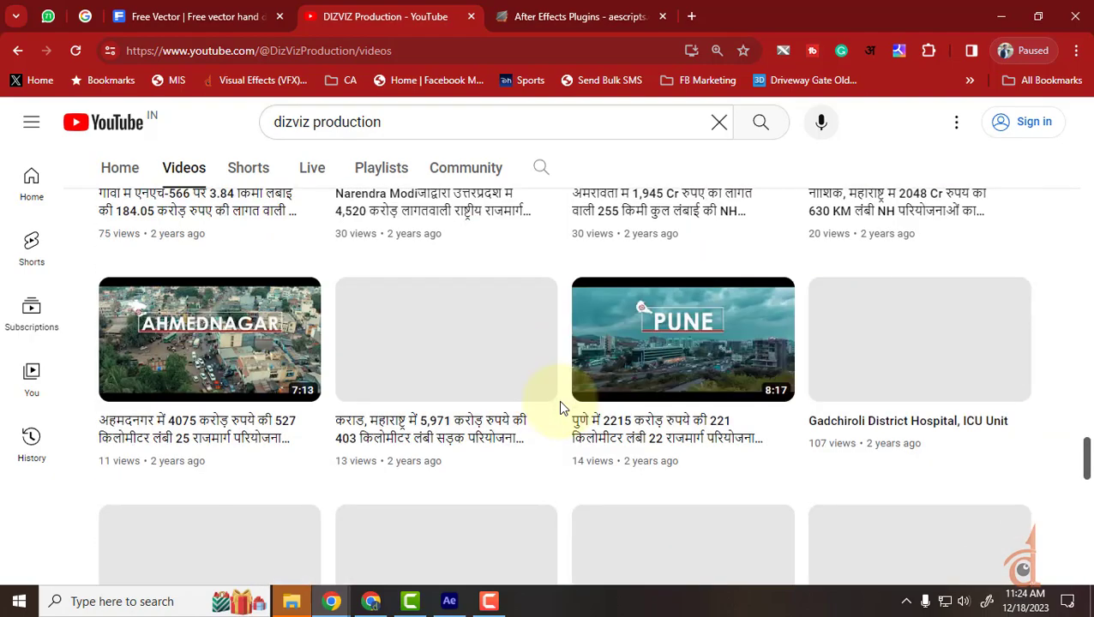
scroll(562, 408, "down", 15)
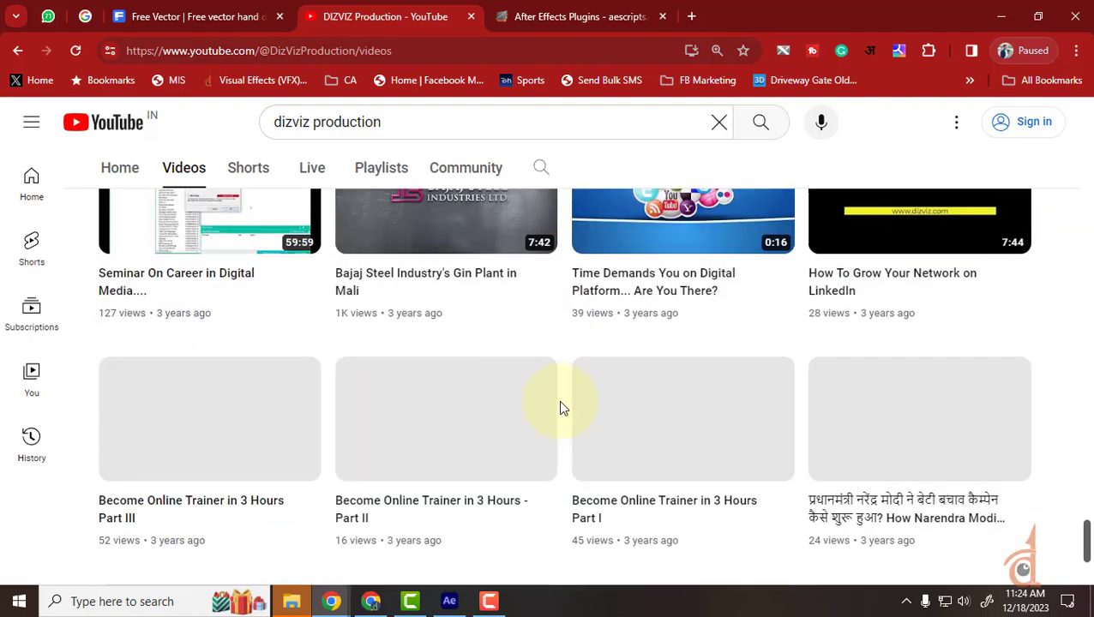
scroll(562, 408, "down", 5)
scroll(562, 409, "down", 8)
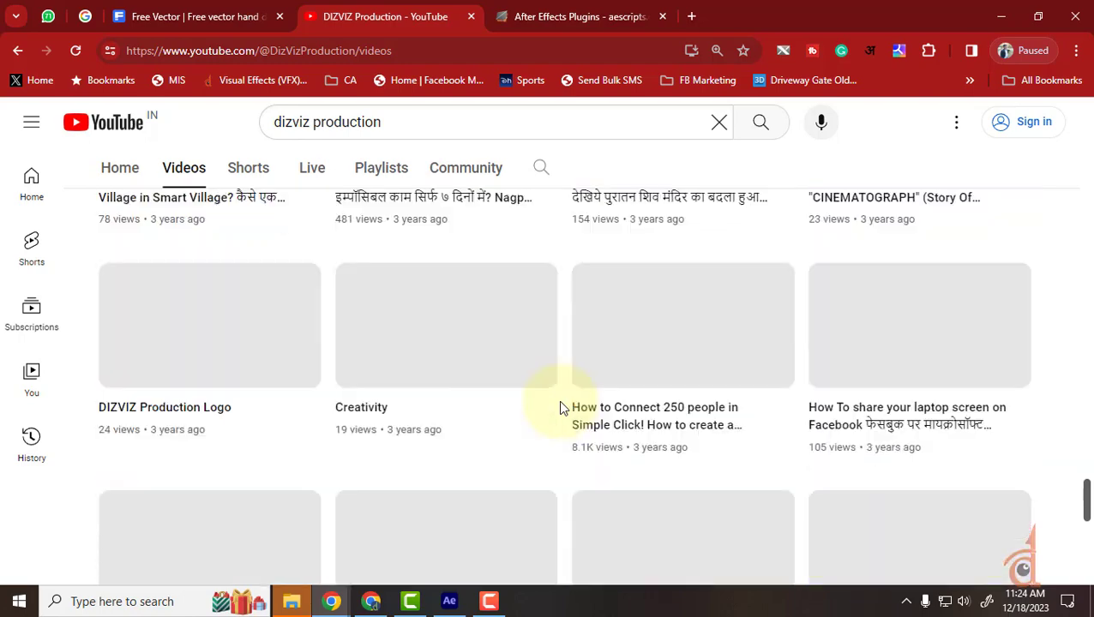
scroll(558, 400, "down", 4)
scroll(558, 401, "down", 4)
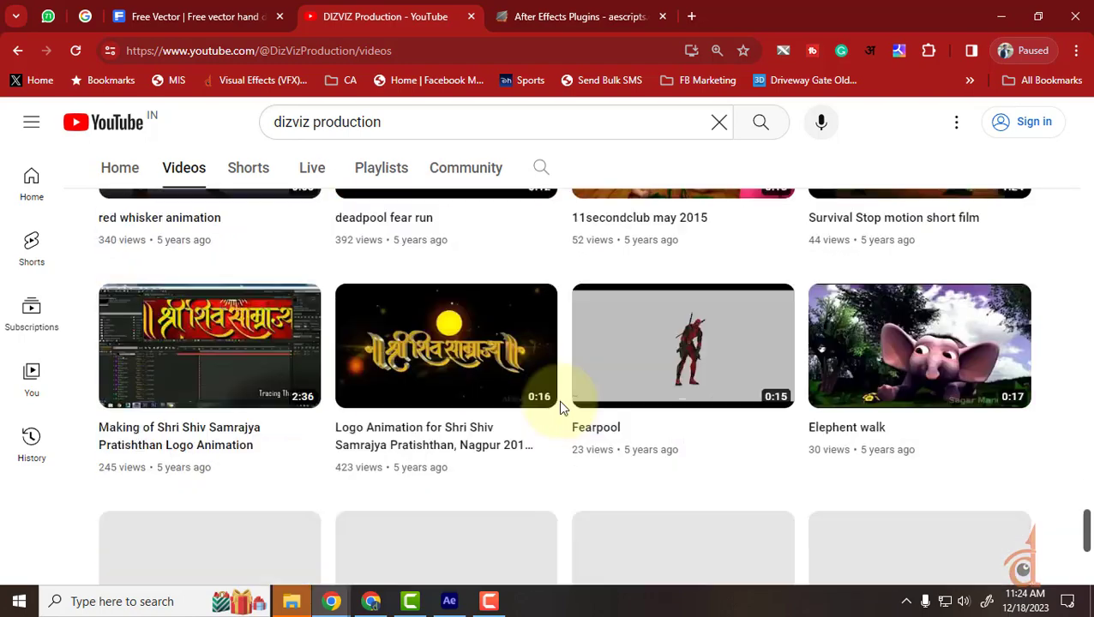
scroll(558, 401, "down", 5)
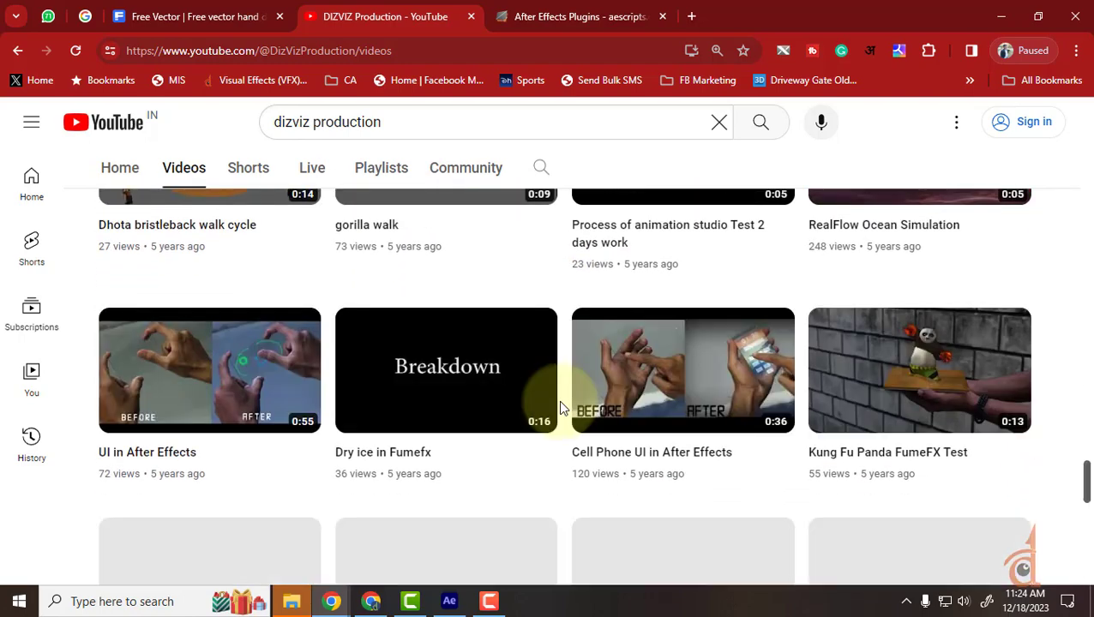
scroll(558, 400, "down", 4)
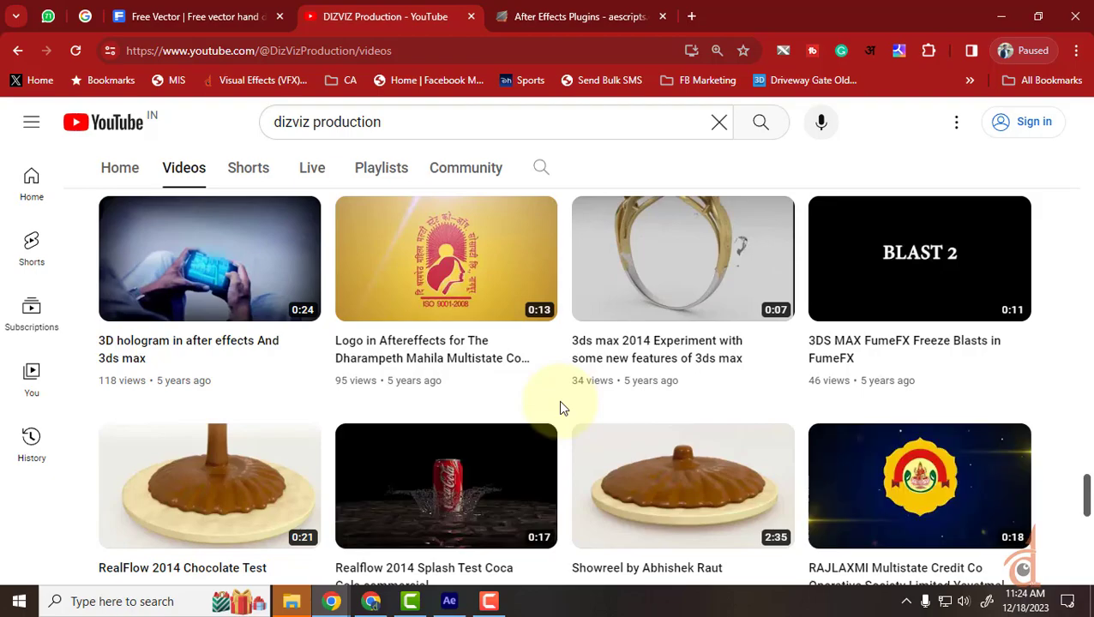
scroll(562, 409, "down", 8)
scroll(561, 409, "down", 9)
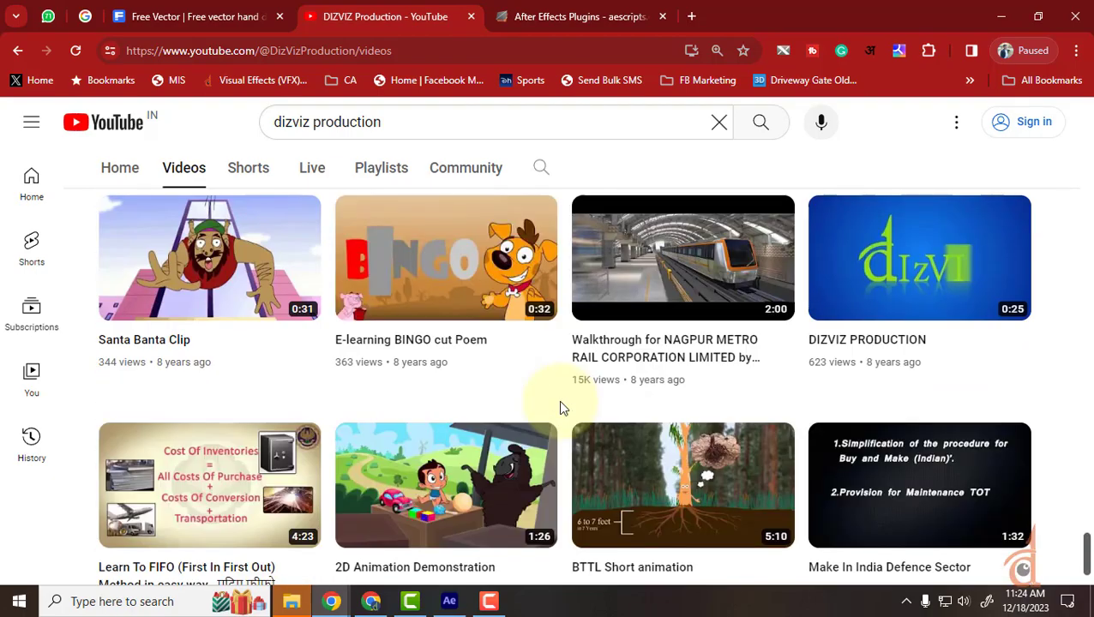
Open the "Learn To FIFO (First In First Out)" video, skip ahead to the Weighted Average Cost Formula part and pause it.
scroll(559, 406, "down", 2)
left_click(264, 357)
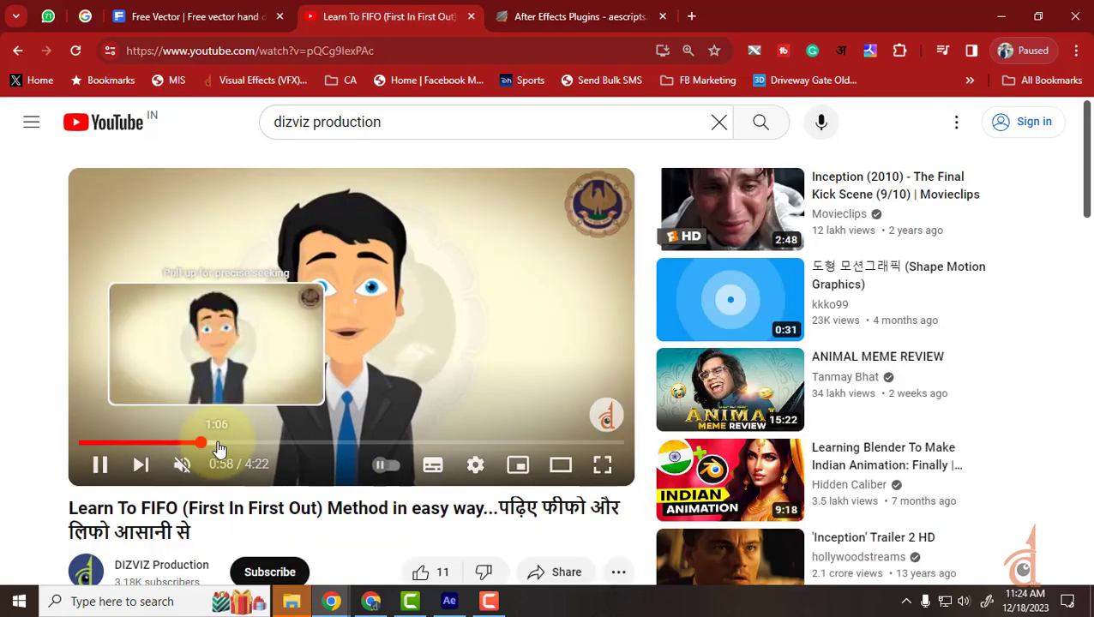
left_click_drag(219, 447, 242, 446)
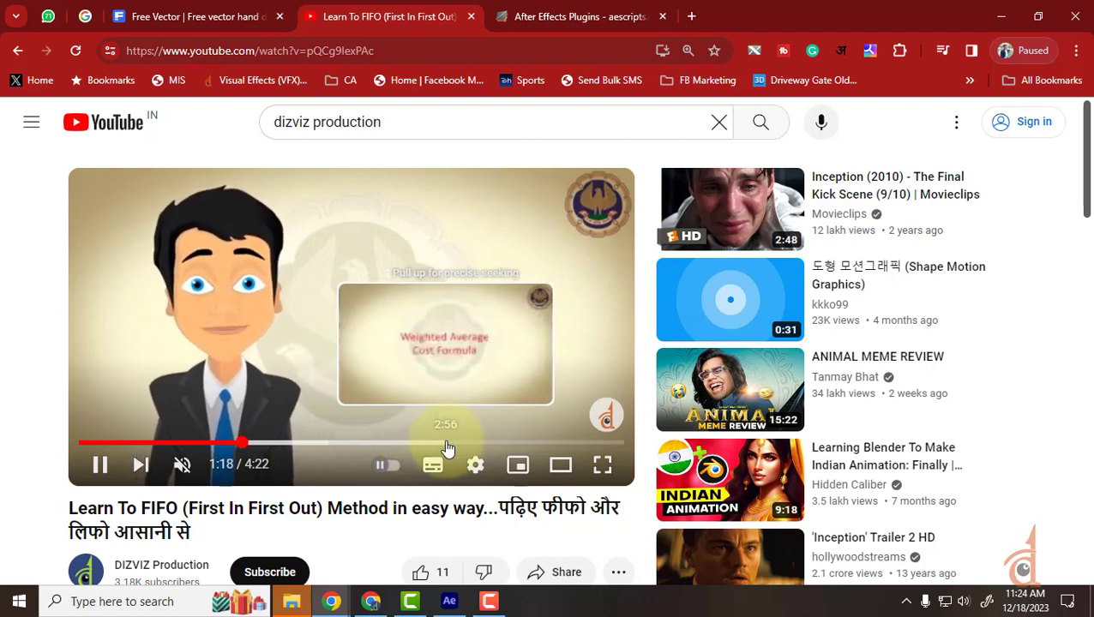
left_click(445, 443)
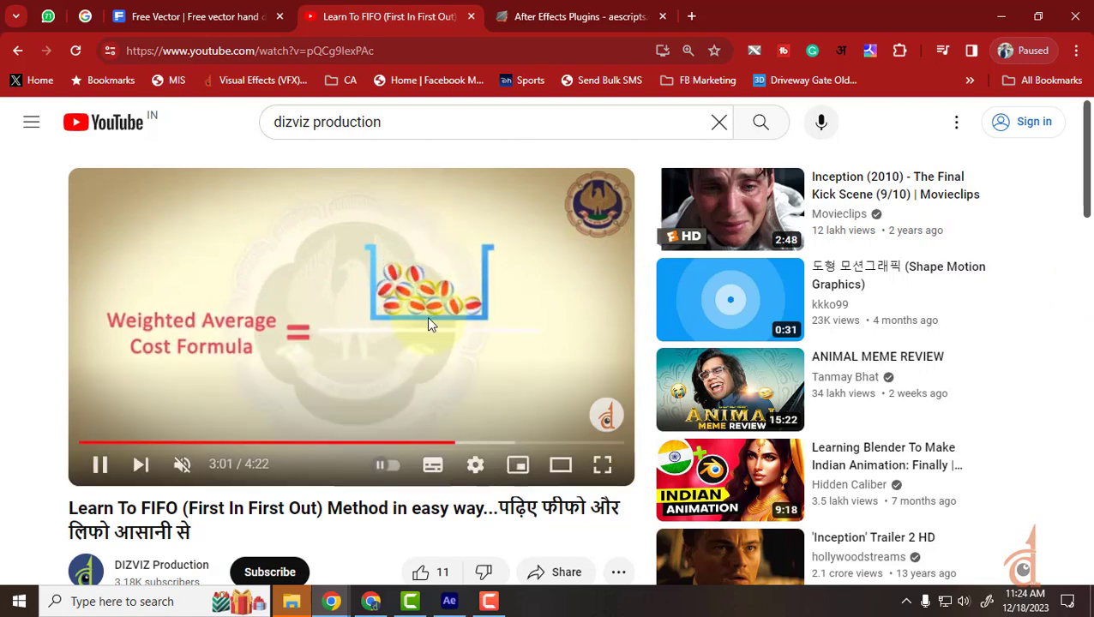
left_click(429, 324)
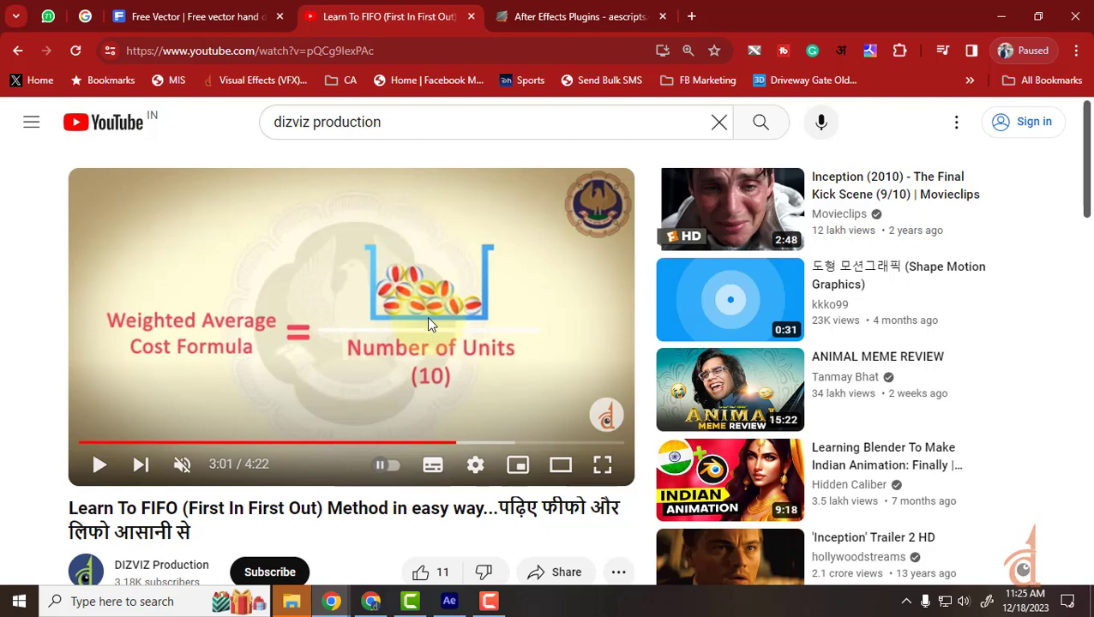
left_click(448, 602)
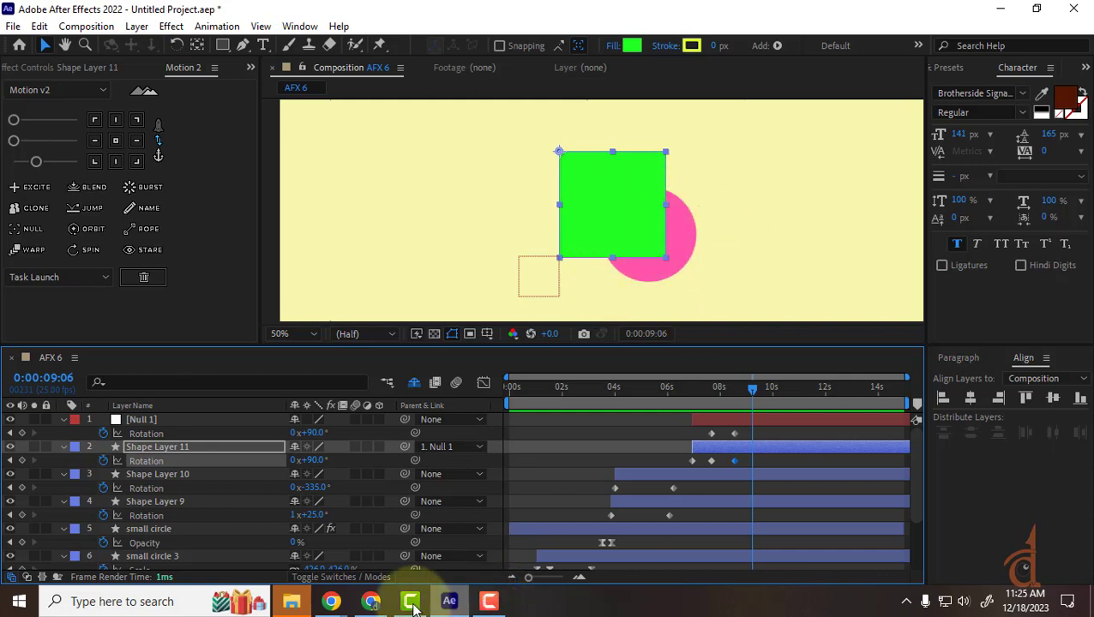
left_click(331, 604)
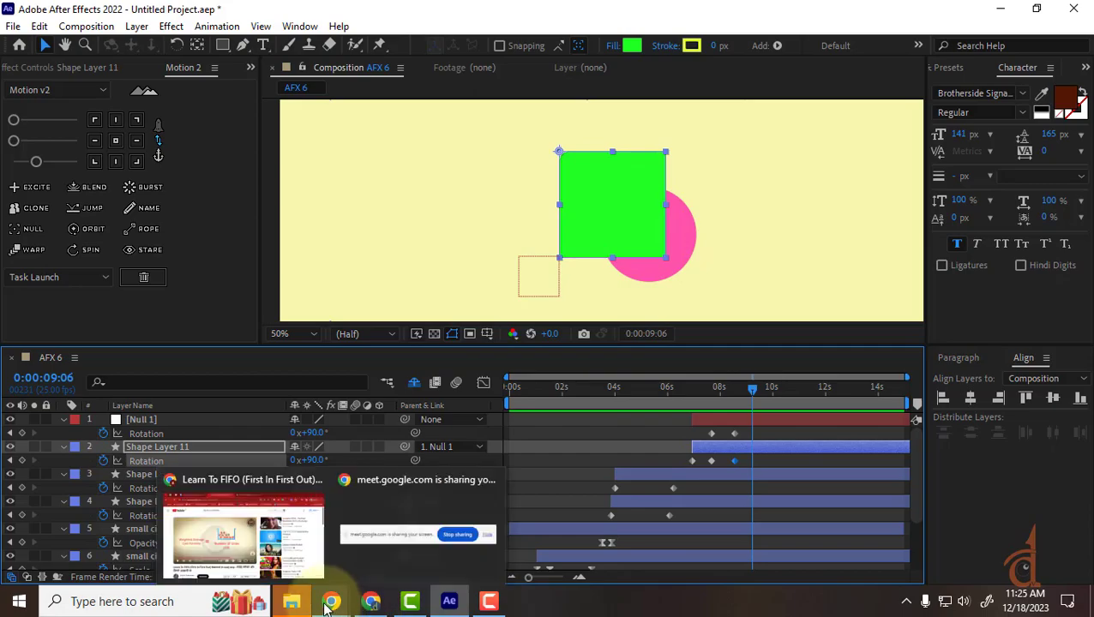
left_click(249, 554)
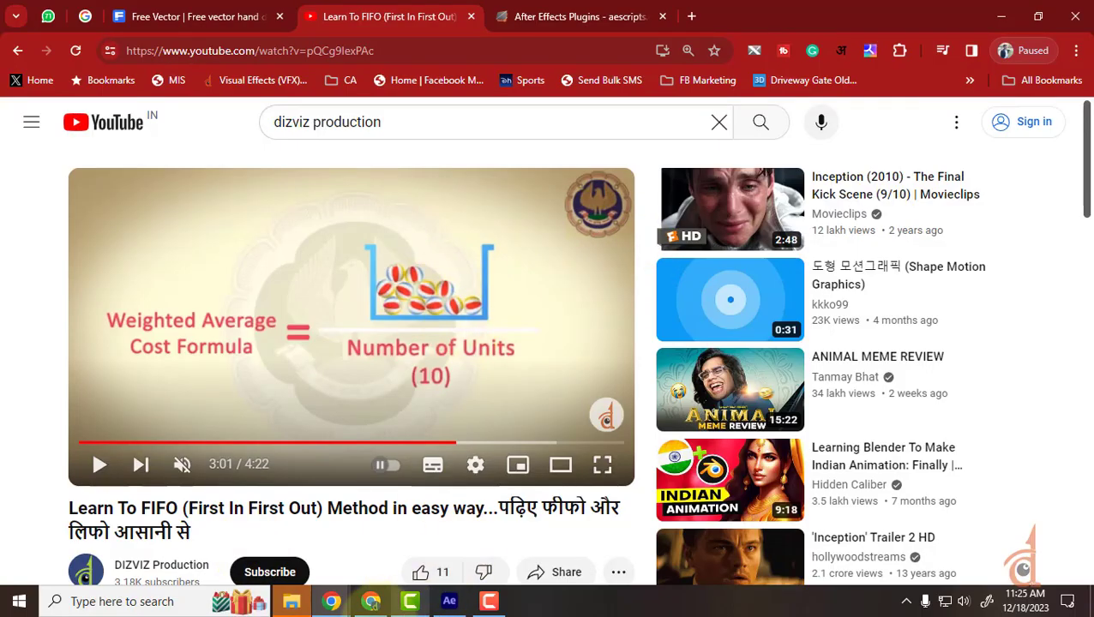
Return to the aescripts featured plugins, open the Newton 4 product video in a new tab, and pause it partway through.
left_click(523, 16)
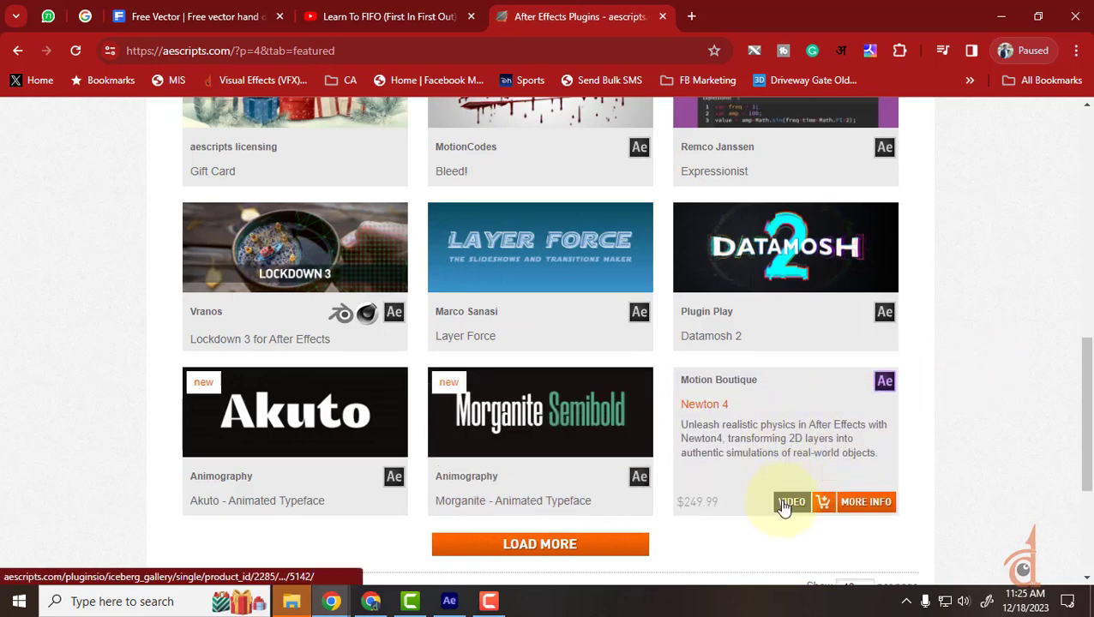
left_click(777, 10)
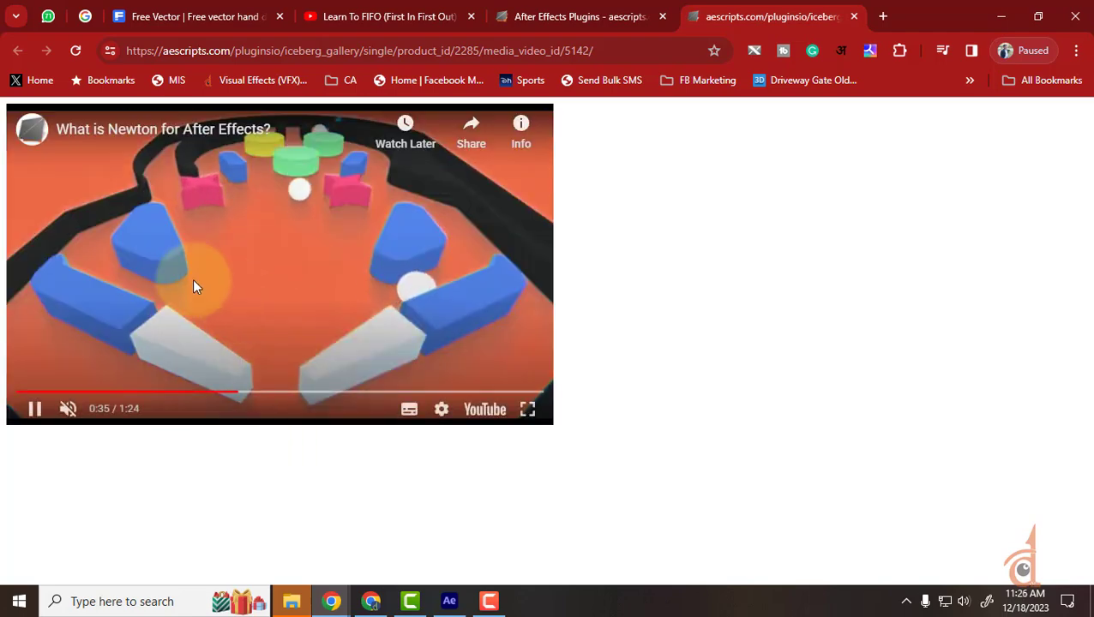
left_click(160, 298)
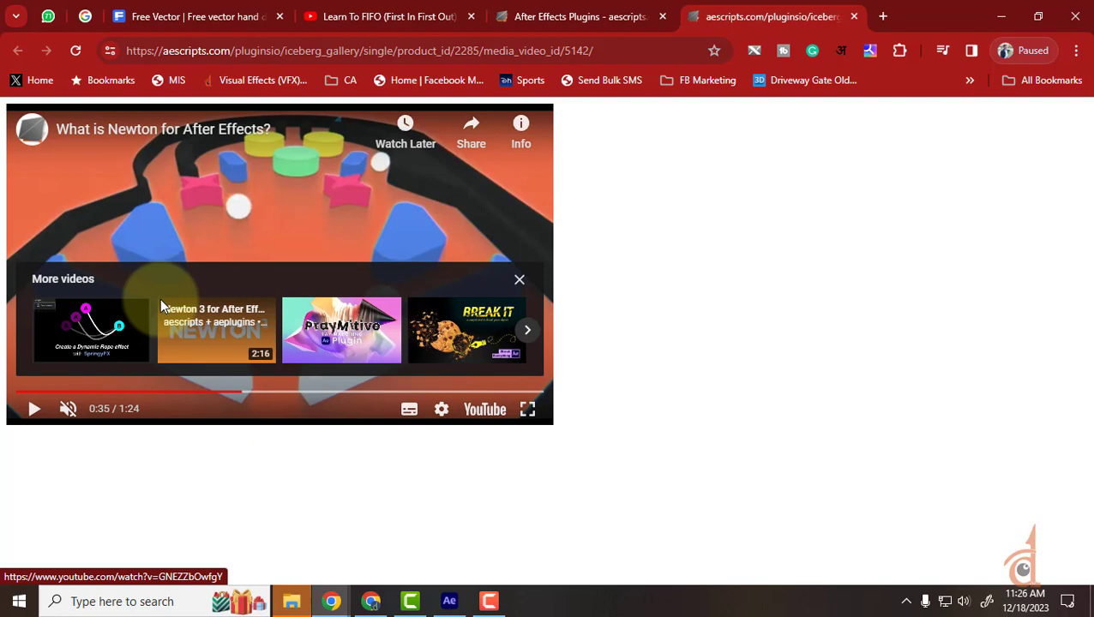
left_click(264, 185)
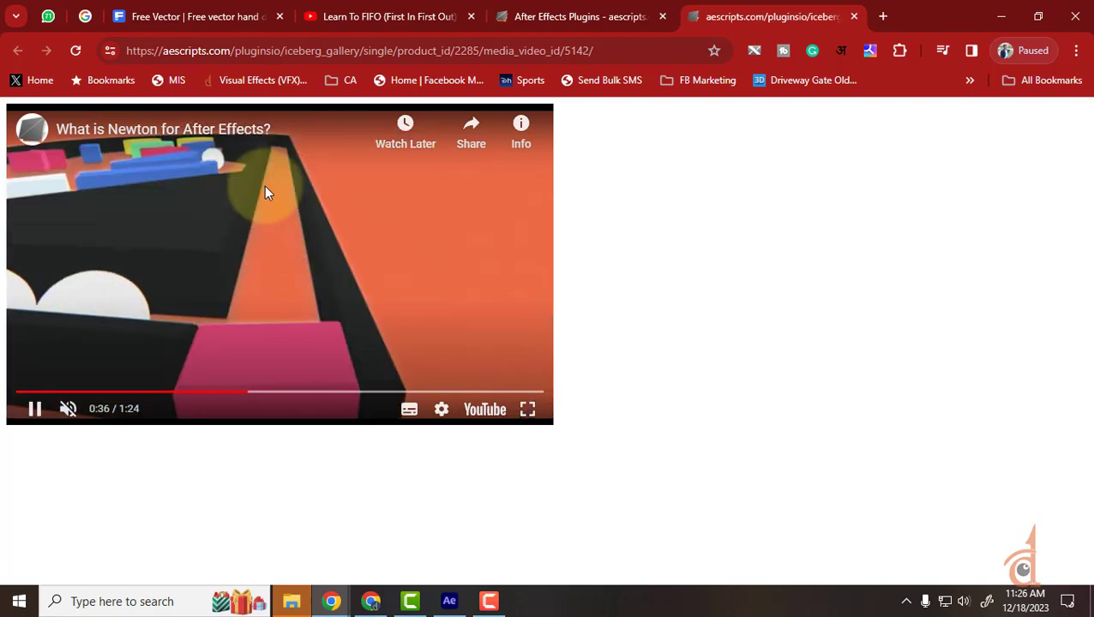
left_click(264, 185)
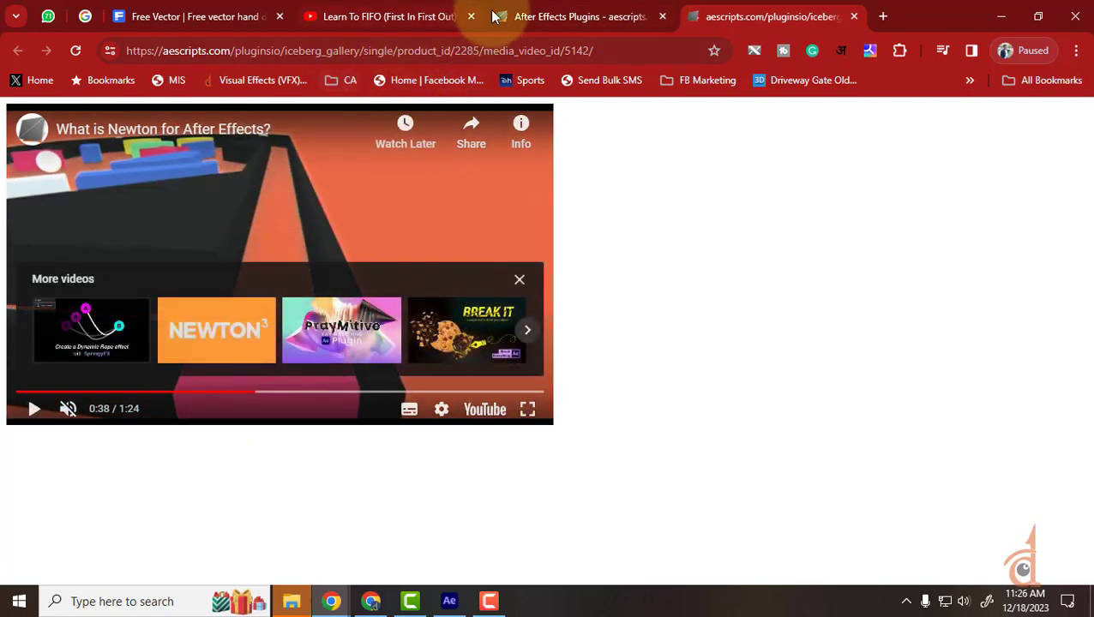
left_click(523, 17)
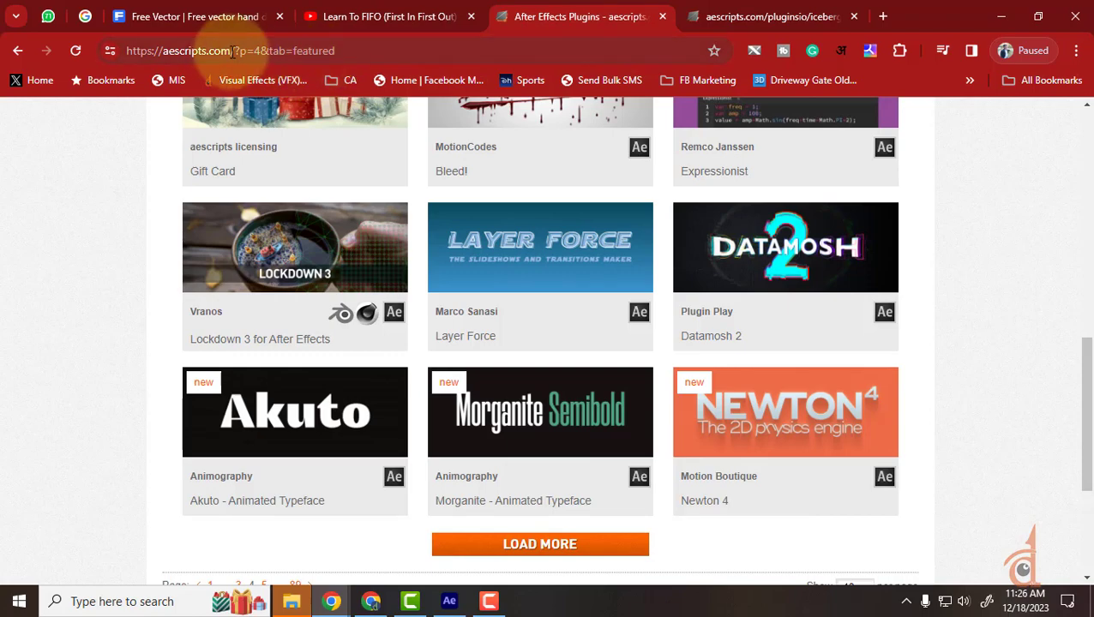
left_click_drag(230, 51, 98, 76)
key("ctrl+c")
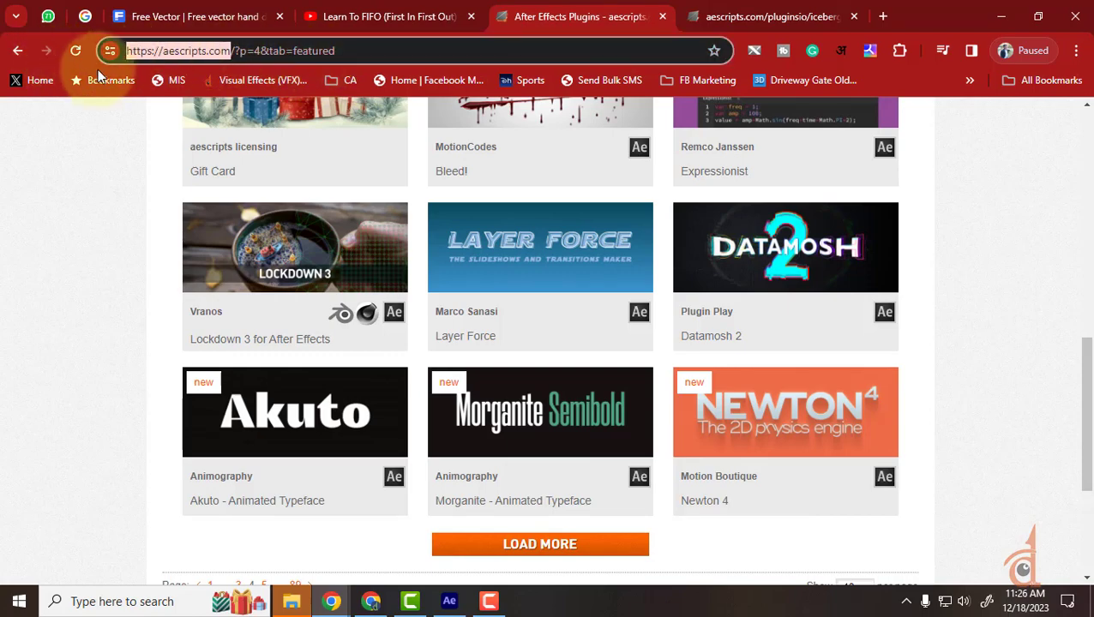
left_click(48, 16)
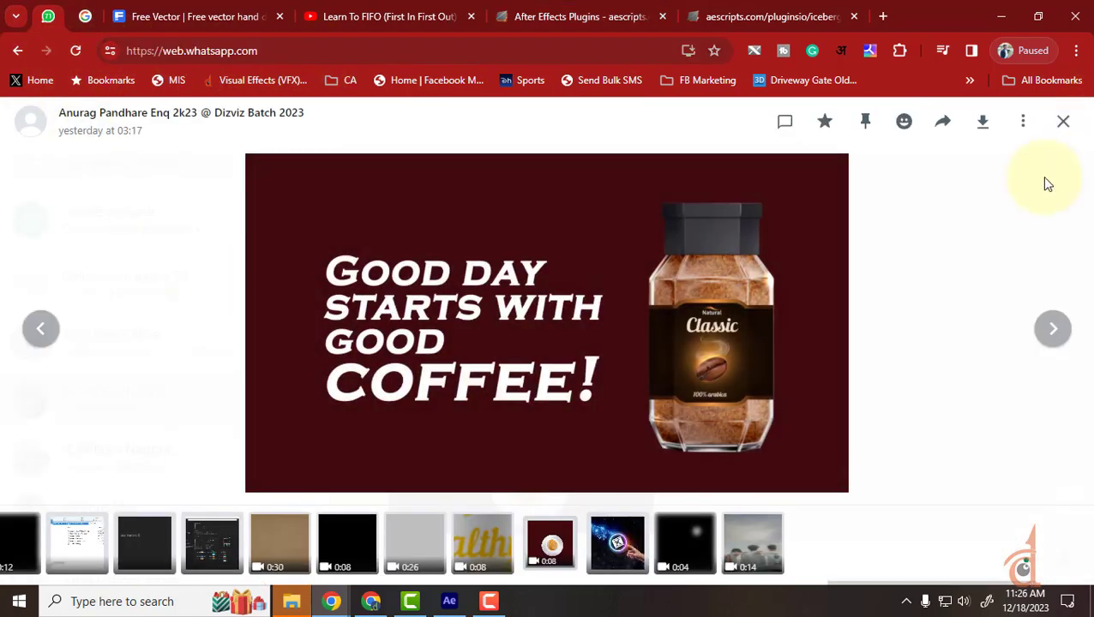
left_click(1061, 123)
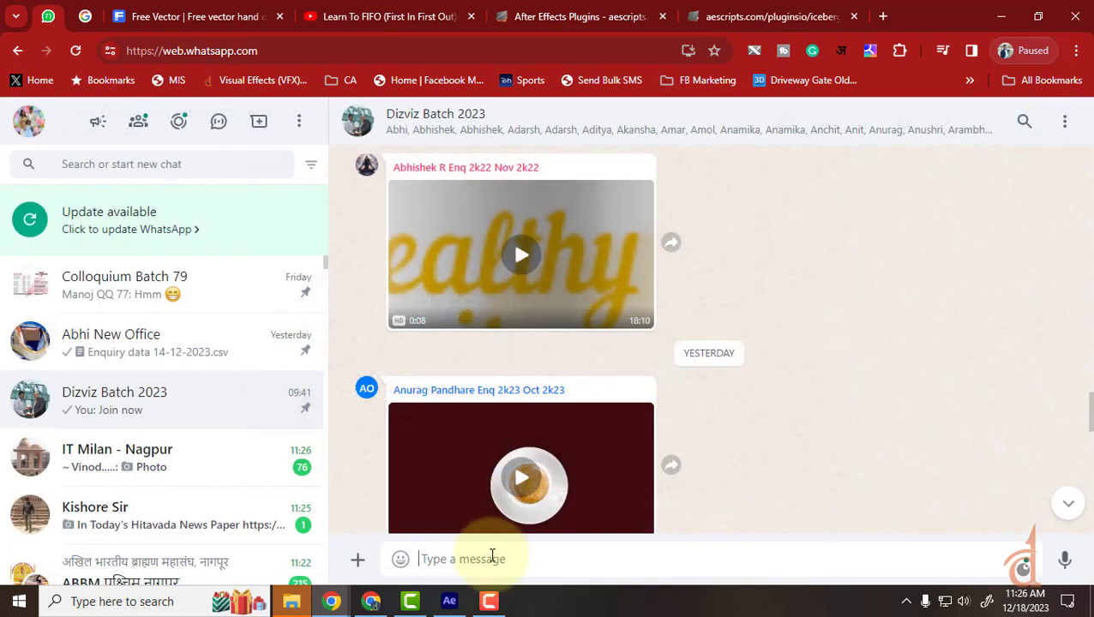
left_click(490, 559)
key("ctrl+v")
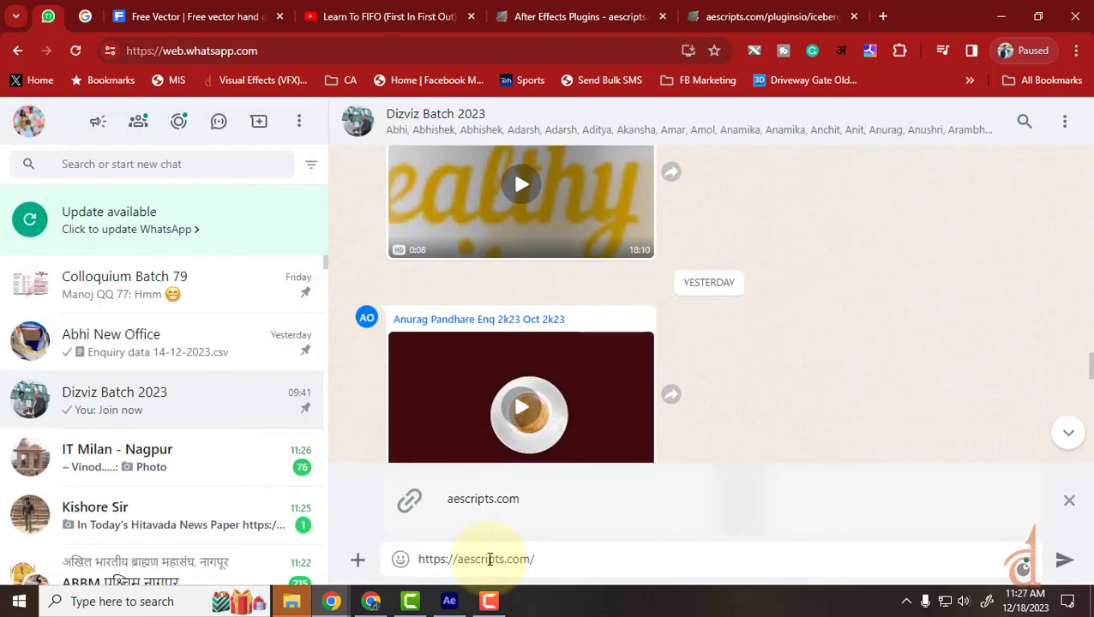
key("Return")
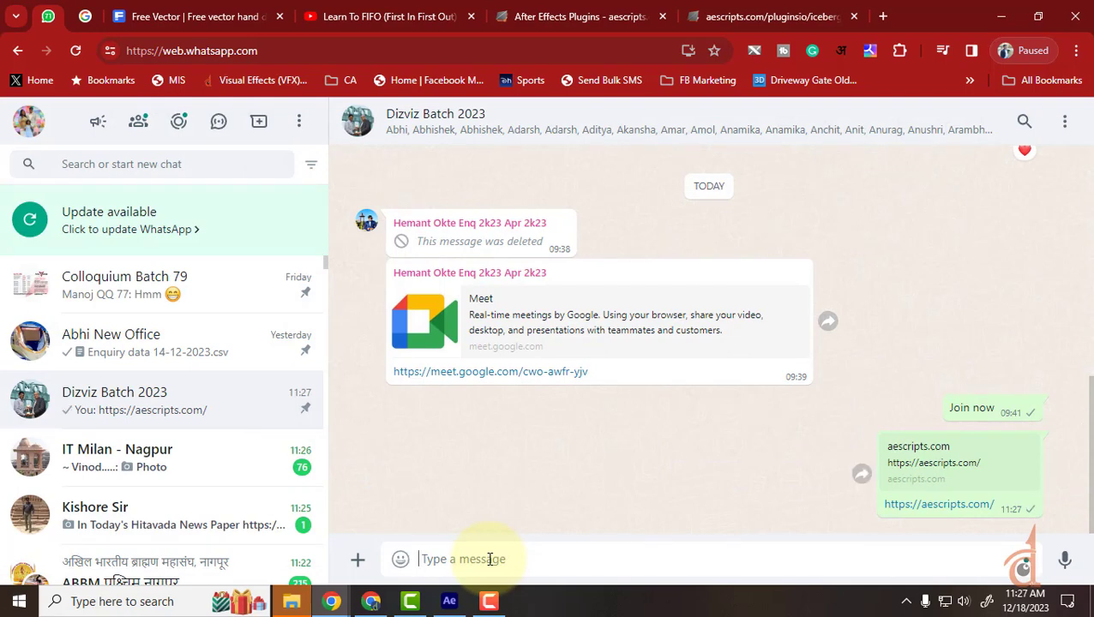
Return to the aescripts featured plugins, load the following page of products and open Data Storyteller in a new tab.
left_click(505, 14)
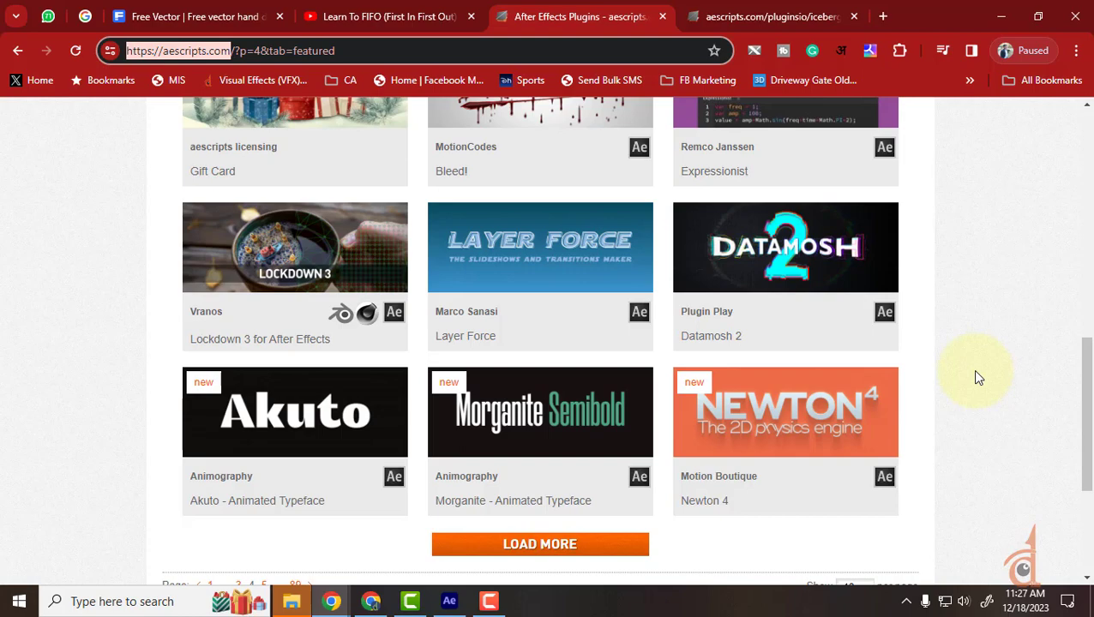
scroll(708, 410, "down", 1)
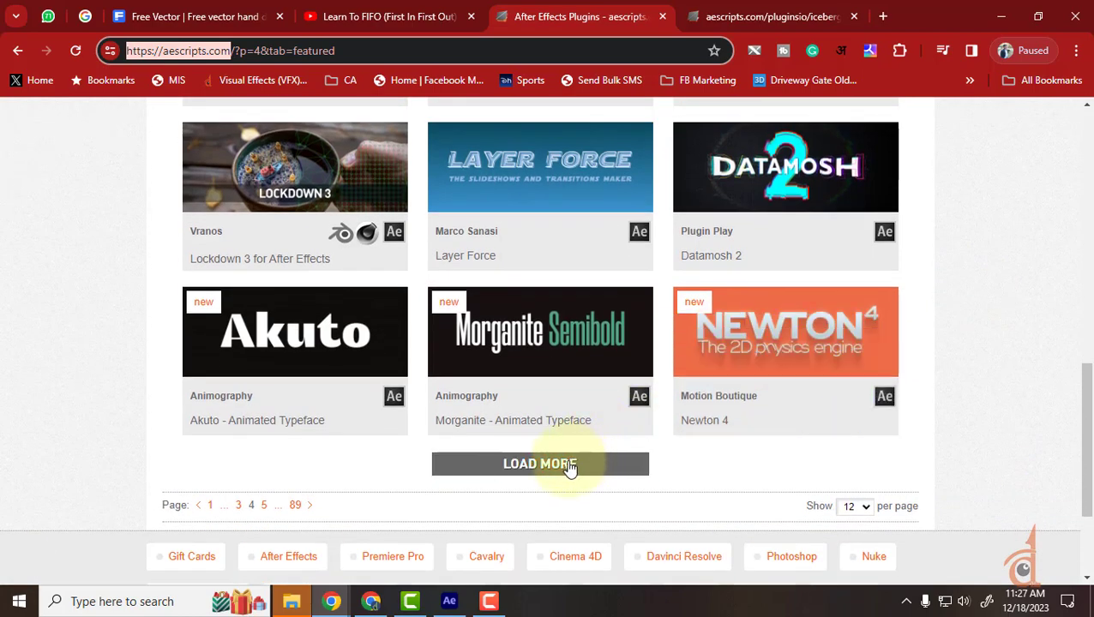
left_click(568, 465)
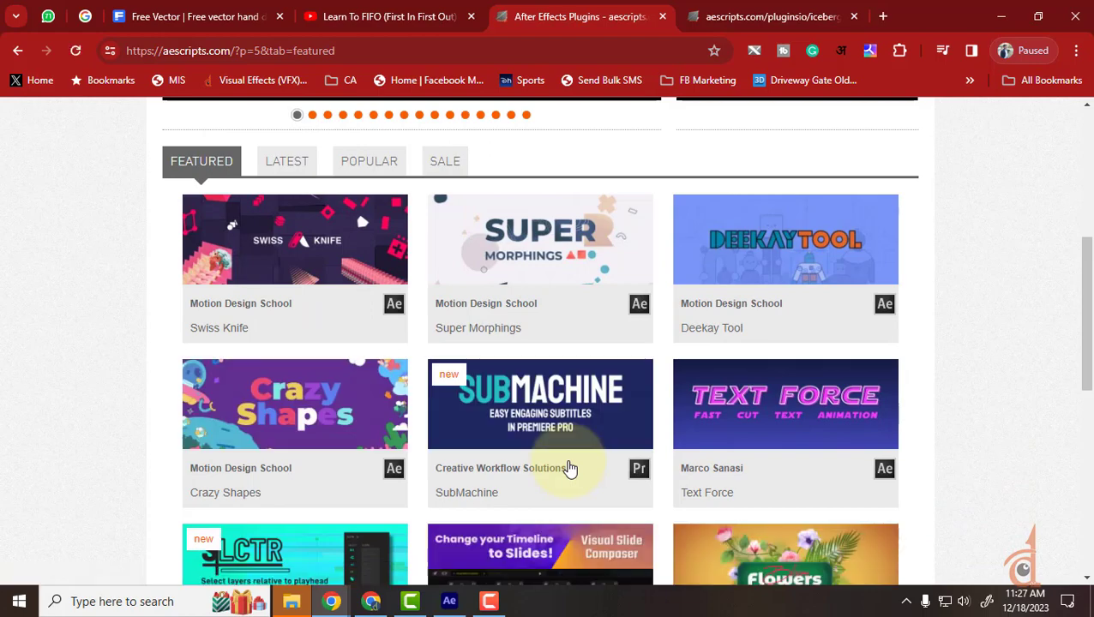
scroll(570, 468, "down", 3)
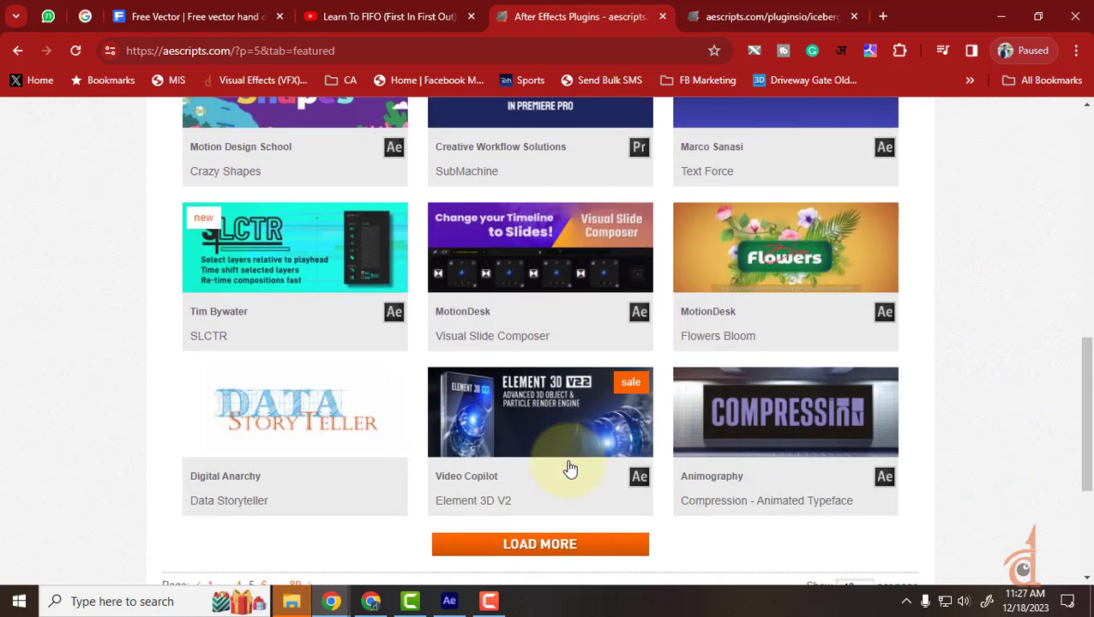
mouse_move(294, 444)
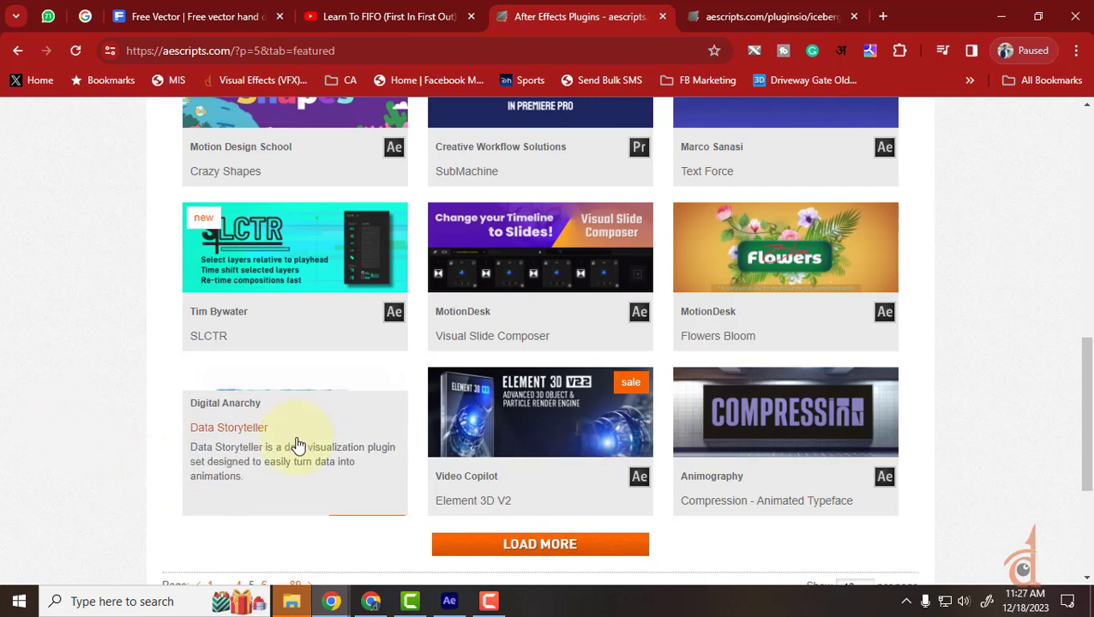
middle_click(301, 412)
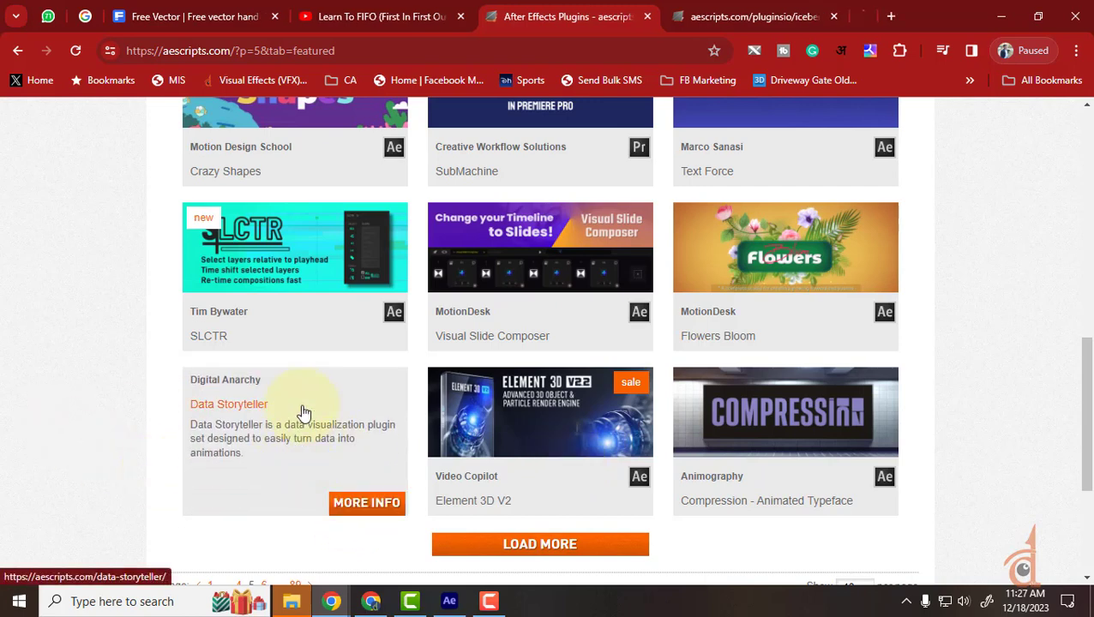
left_click(835, 16)
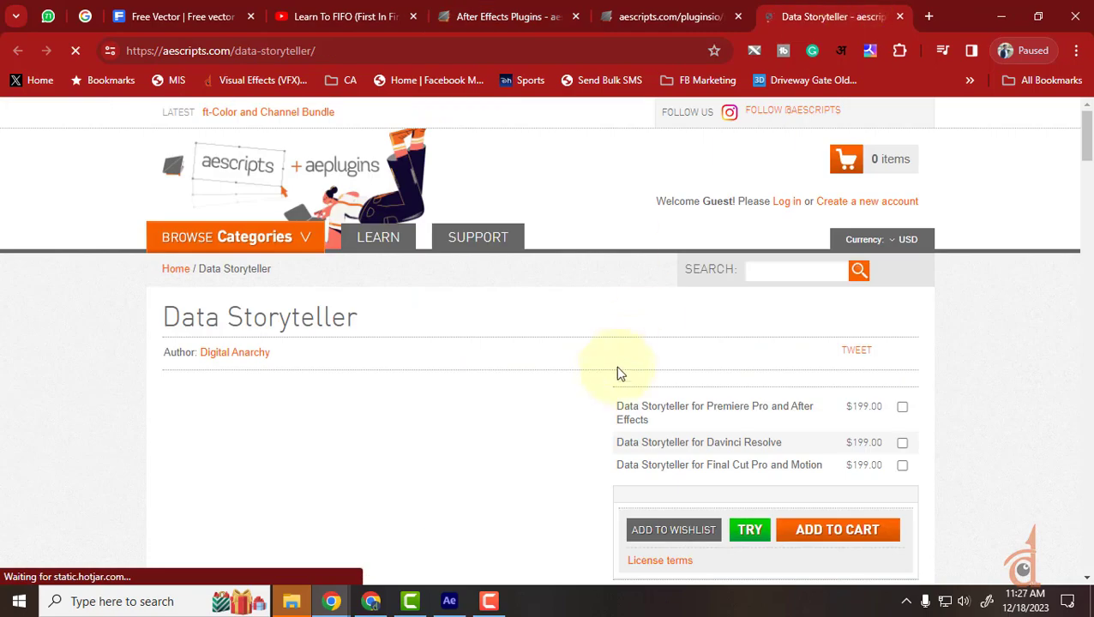
Play the Data Storyteller Demo Reel on the product page and skip through it to the closing title.
scroll(614, 374, "down", 4)
scroll(401, 382, "down", 3)
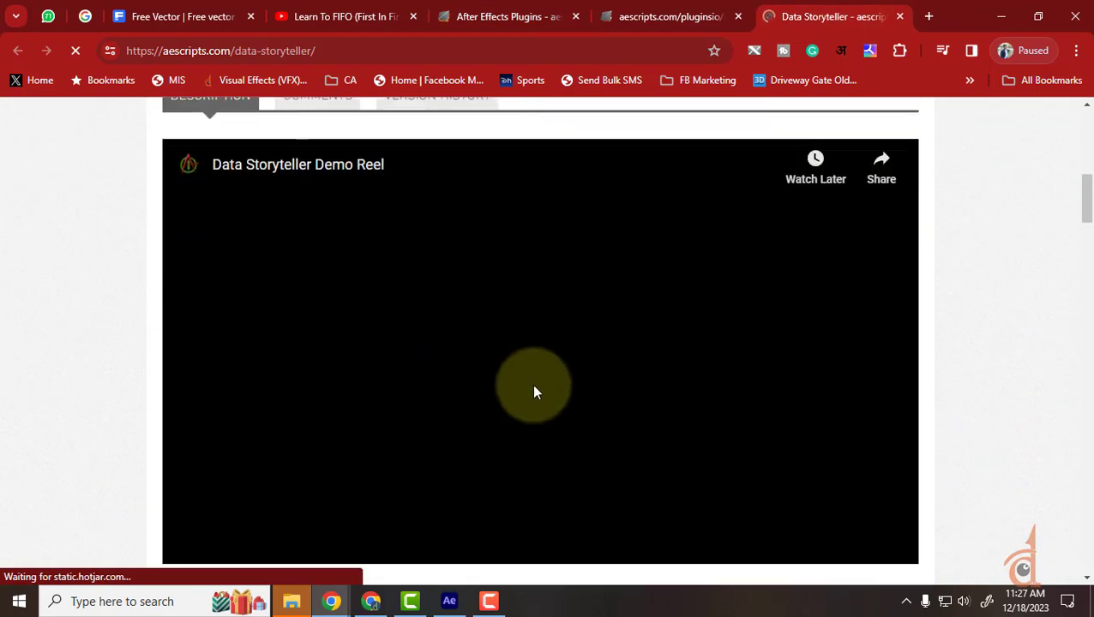
scroll(476, 431, "down", 1)
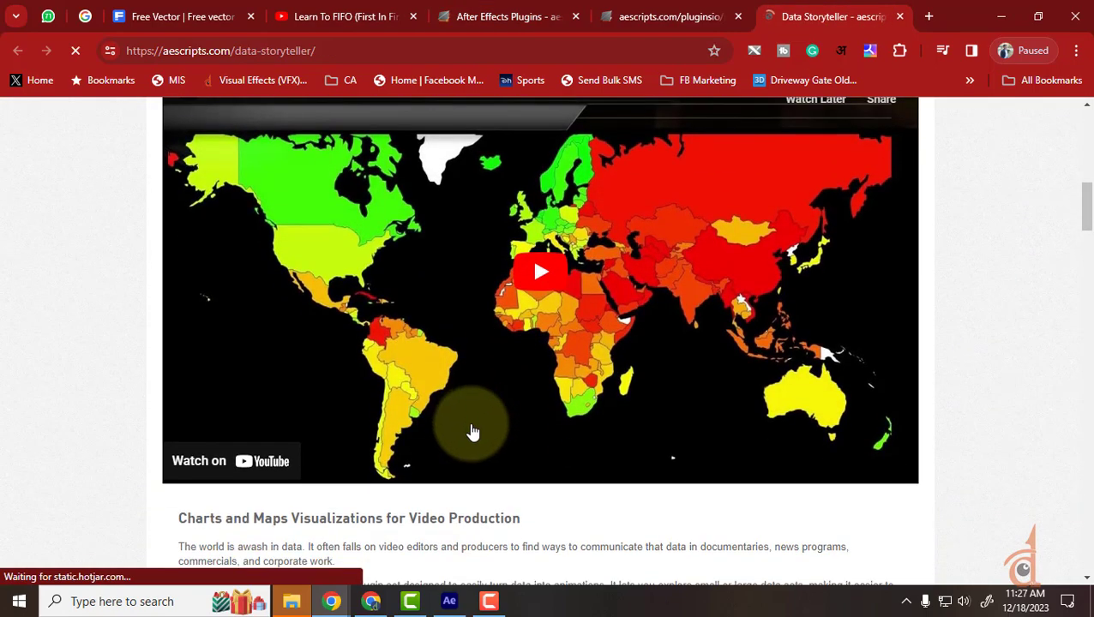
left_click(574, 294)
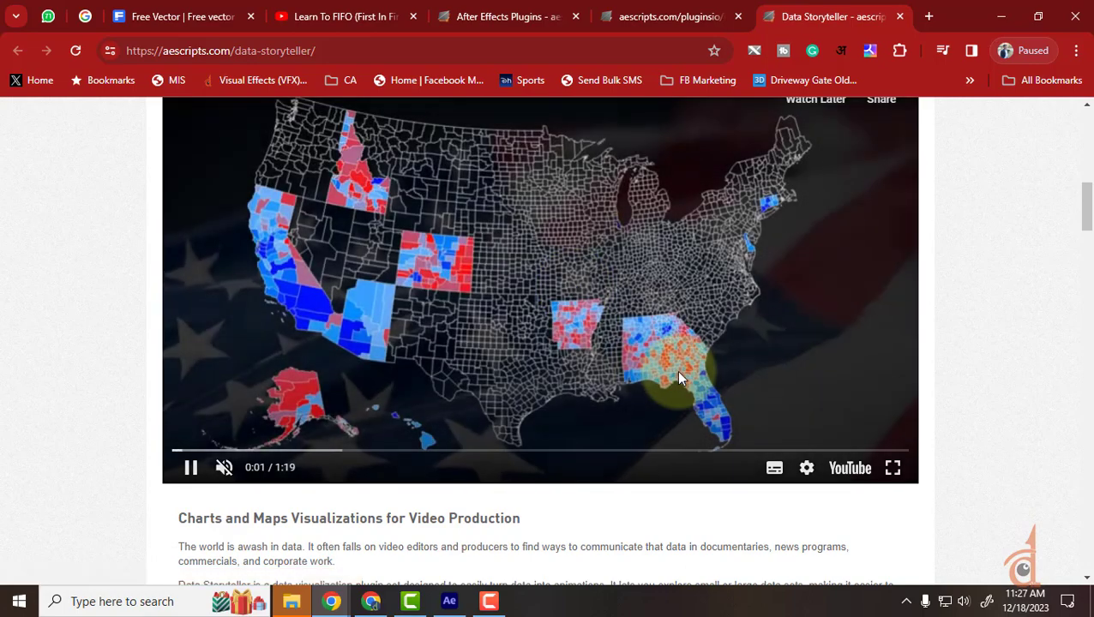
scroll(668, 382, "up", 1)
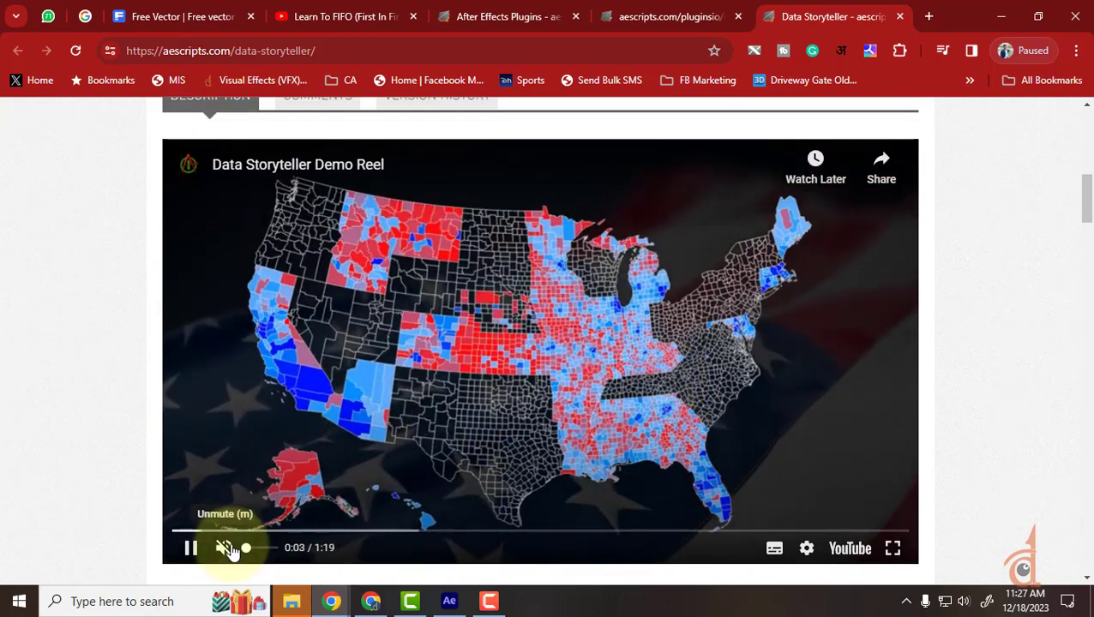
left_click(255, 532)
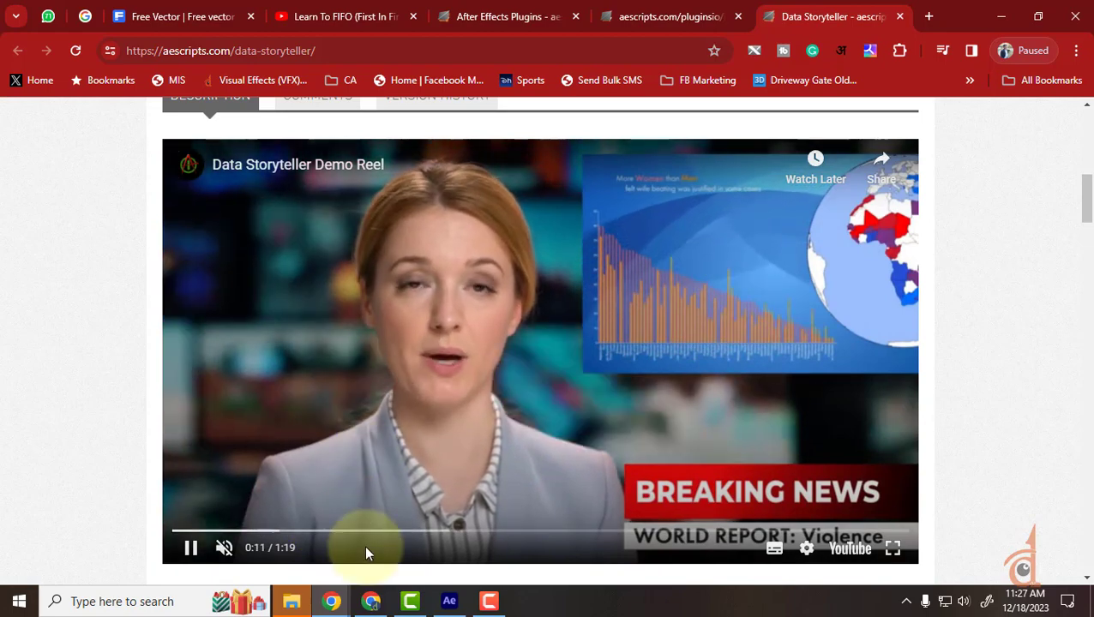
left_click(432, 532)
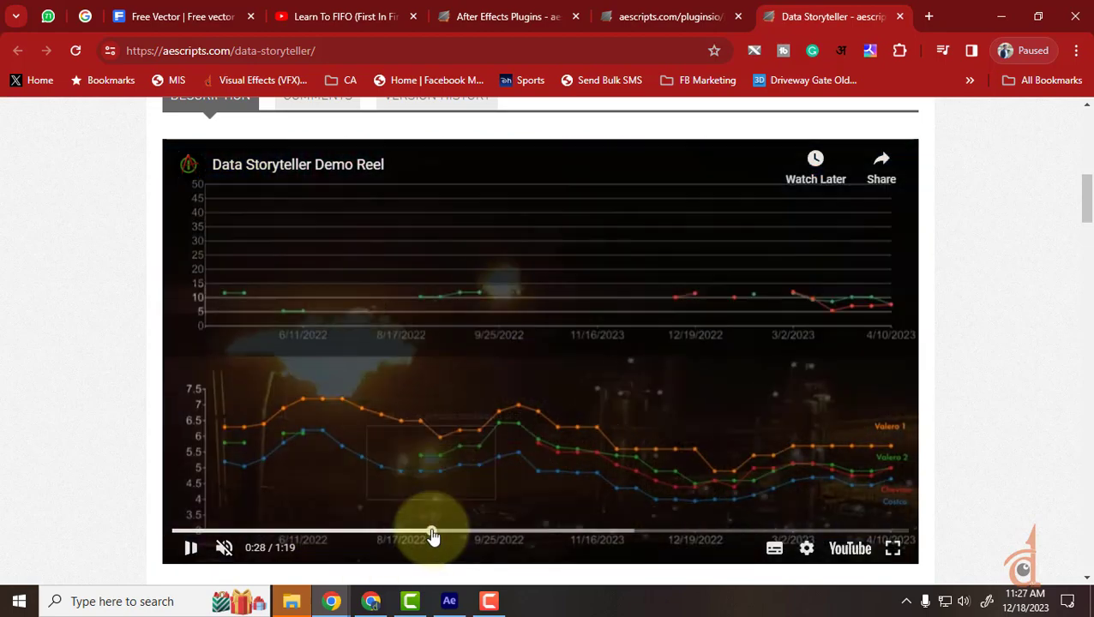
left_click_drag(432, 533, 784, 533)
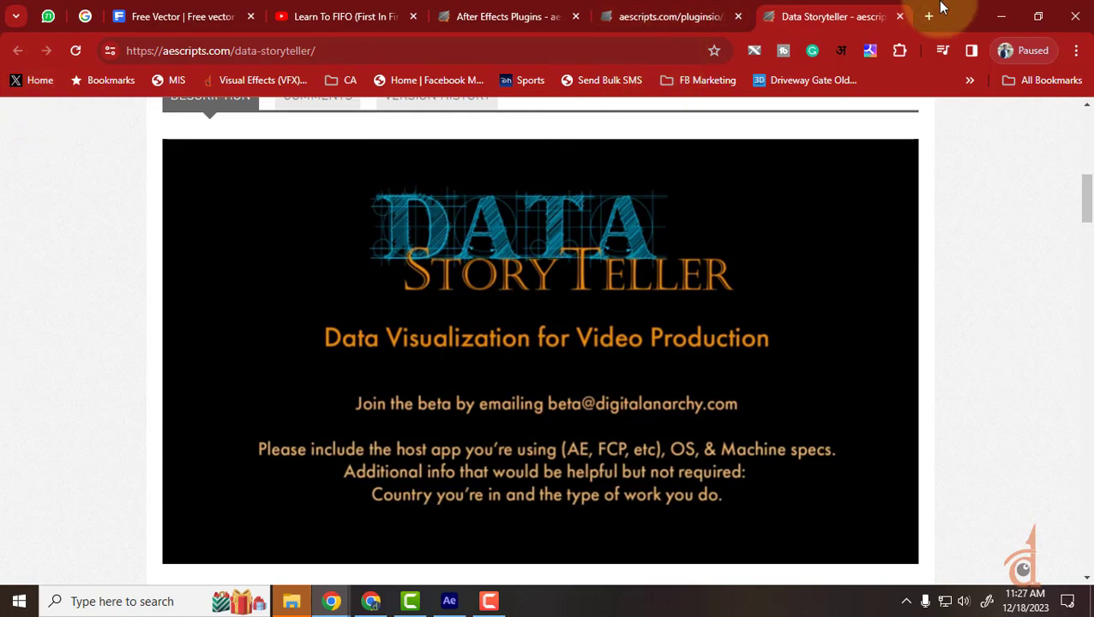
Close the Data Storyteller and Newton video tabs and open the Crazy Shapes product page in a new tab.
left_click(899, 17)
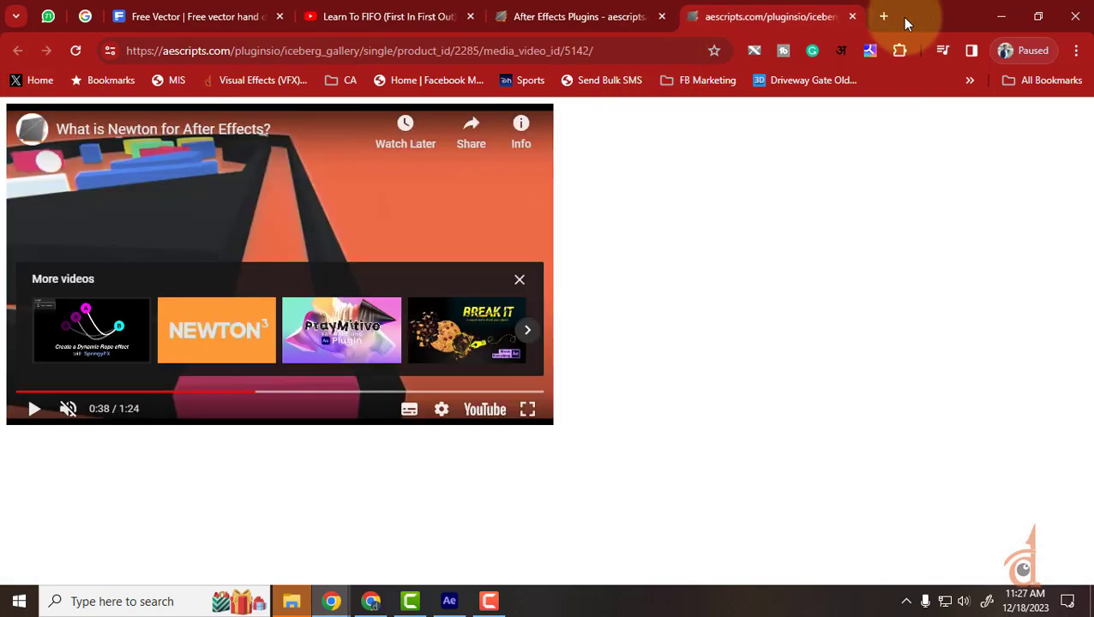
left_click(854, 17)
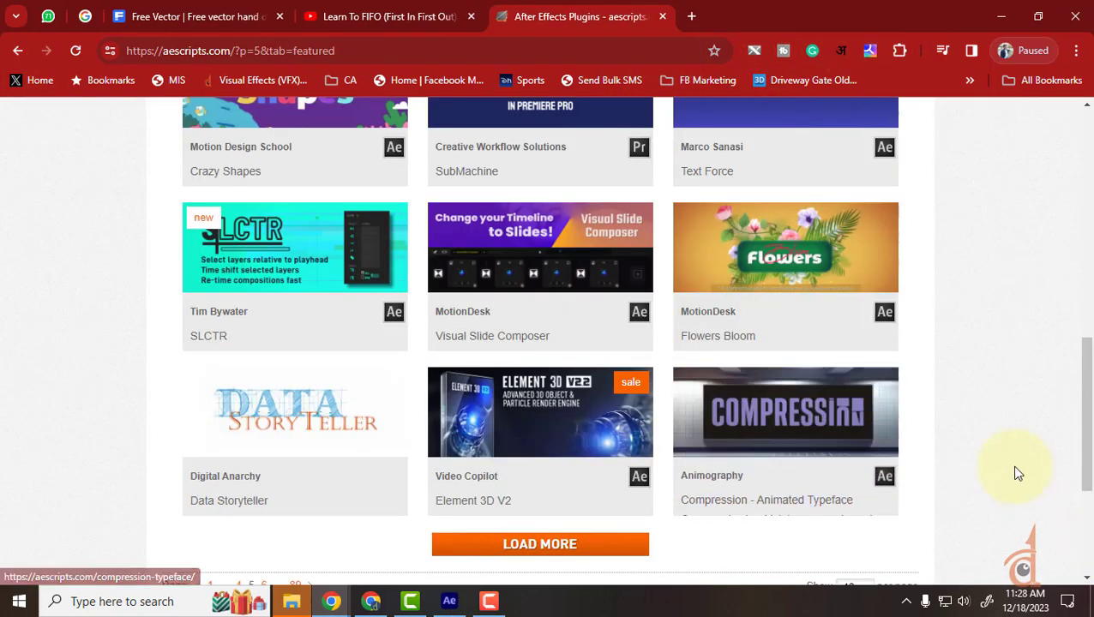
mouse_move(199, 271)
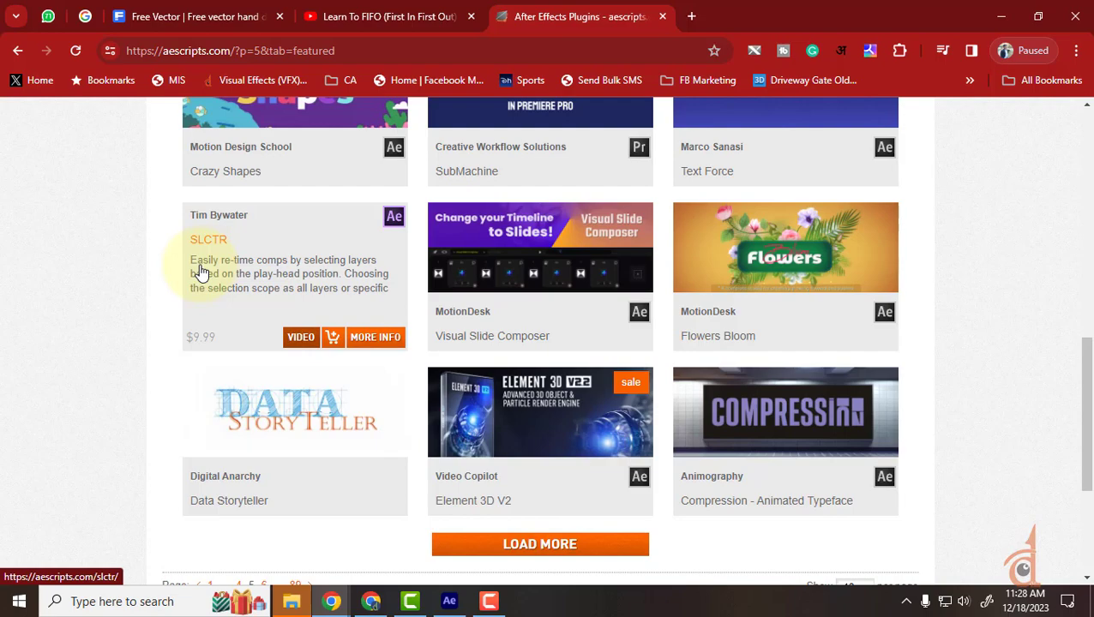
scroll(200, 272, "up", 2)
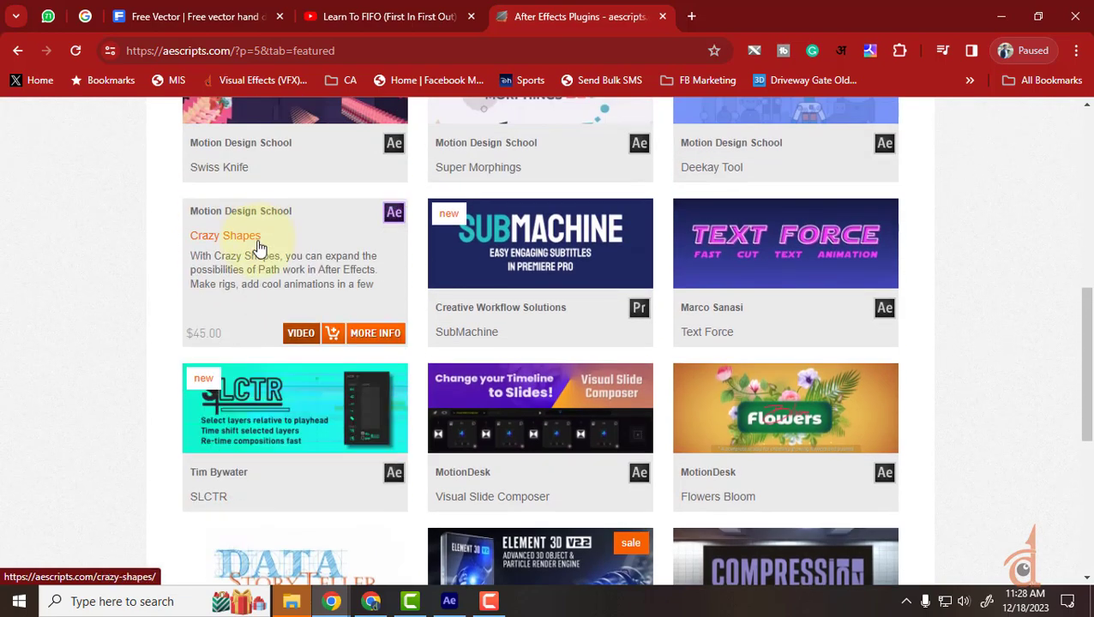
middle_click(256, 248)
left_click(714, 9)
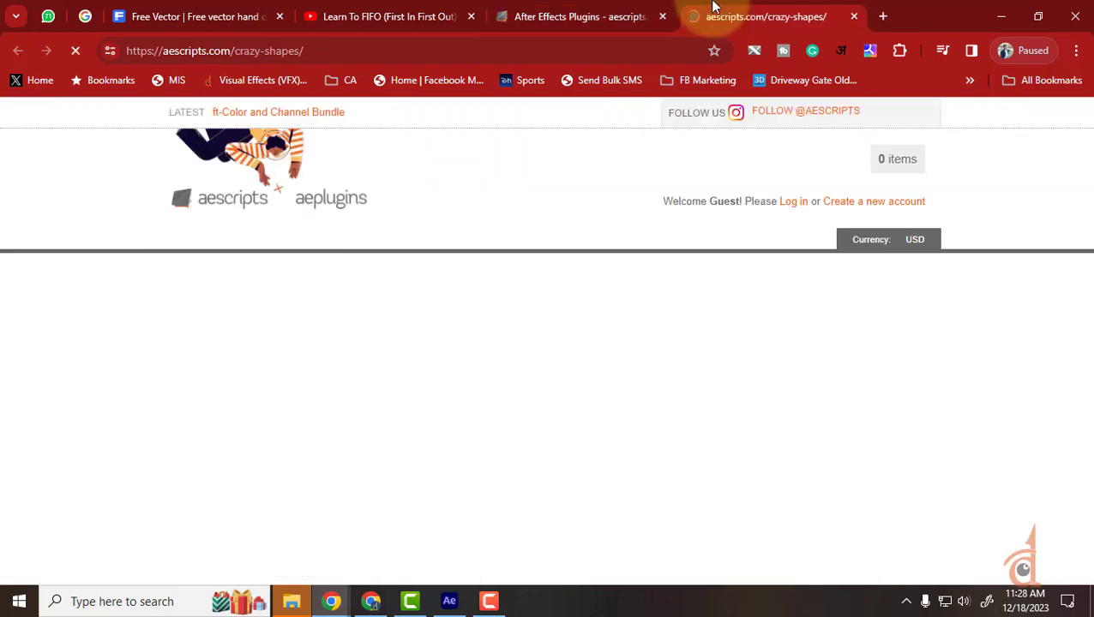
Play the CrazyShapes video, skip ahead to 0:24 and look over the tool descriptions further down the page.
scroll(312, 420, "down", 3)
scroll(311, 420, "down", 5)
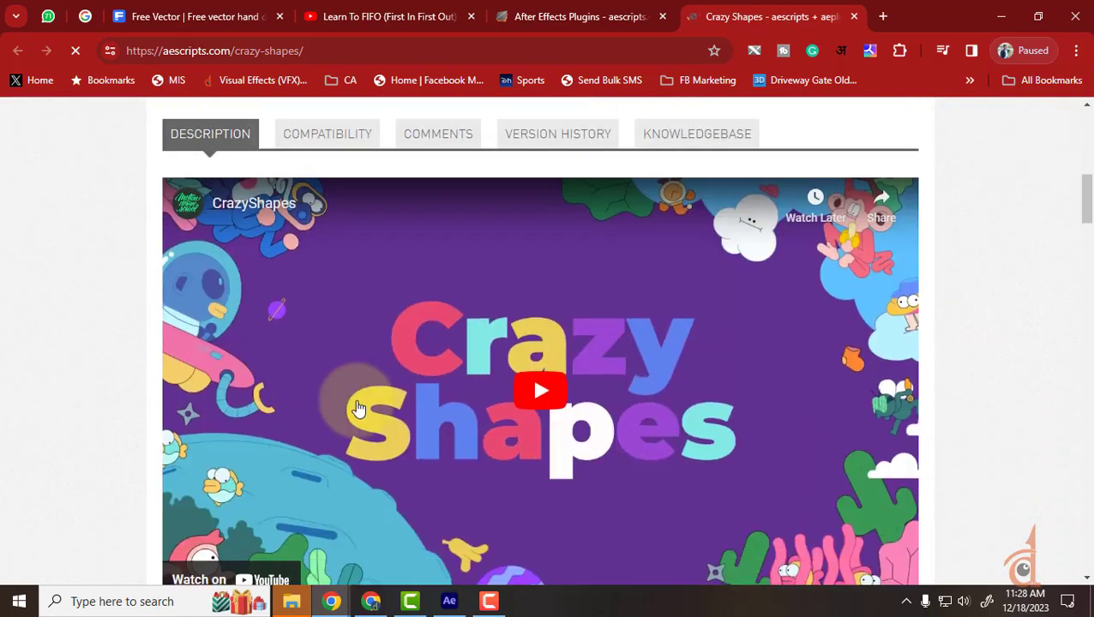
left_click(534, 392)
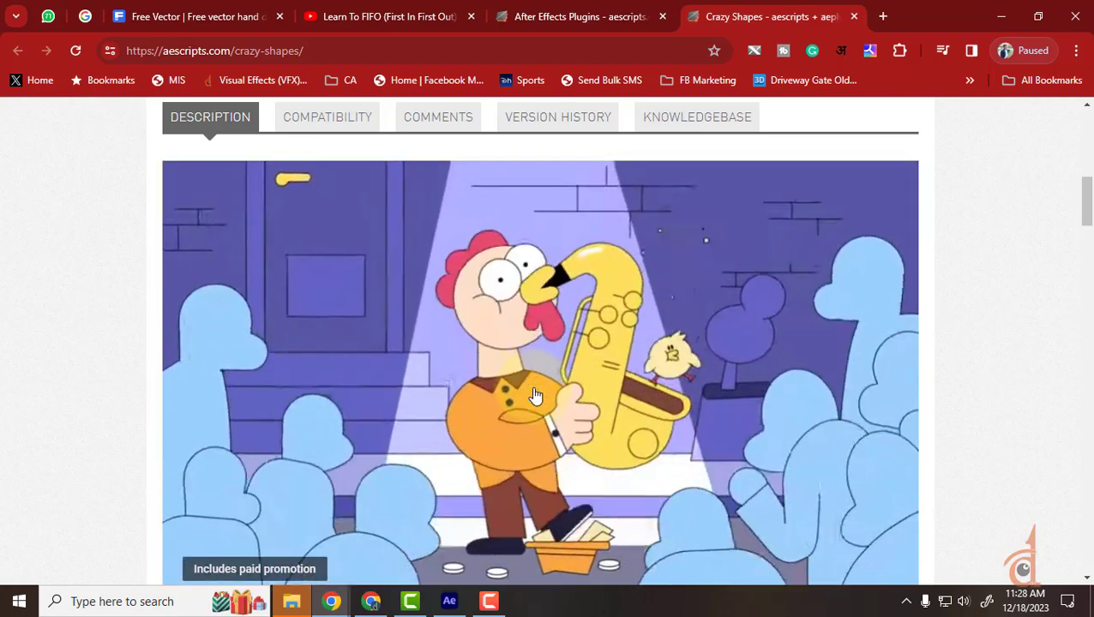
scroll(532, 391, "down", 2)
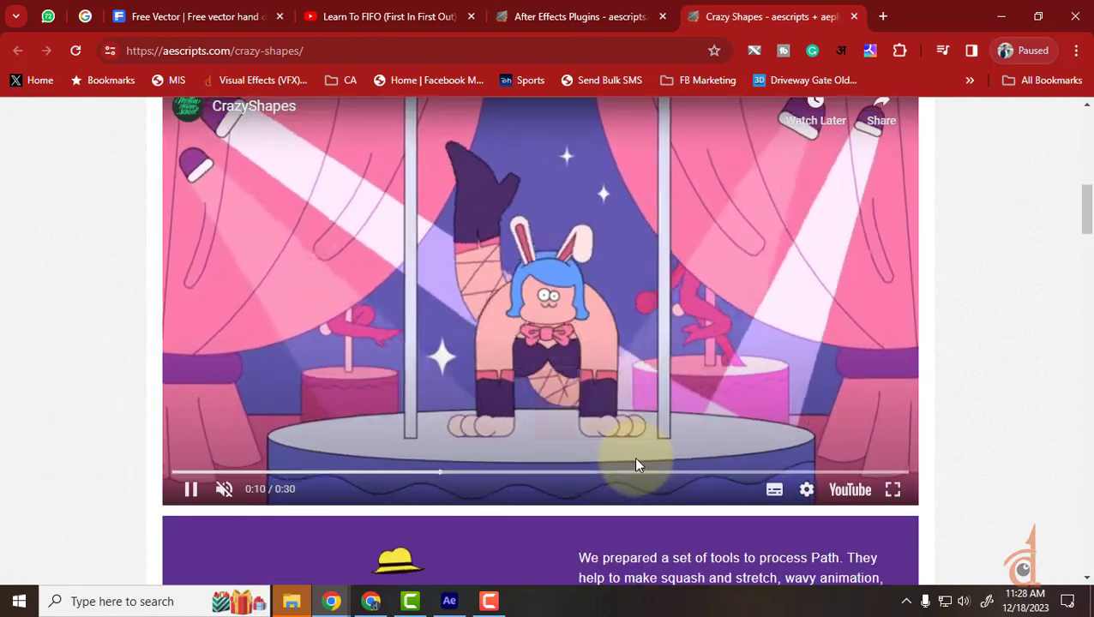
left_click_drag(594, 474, 767, 474)
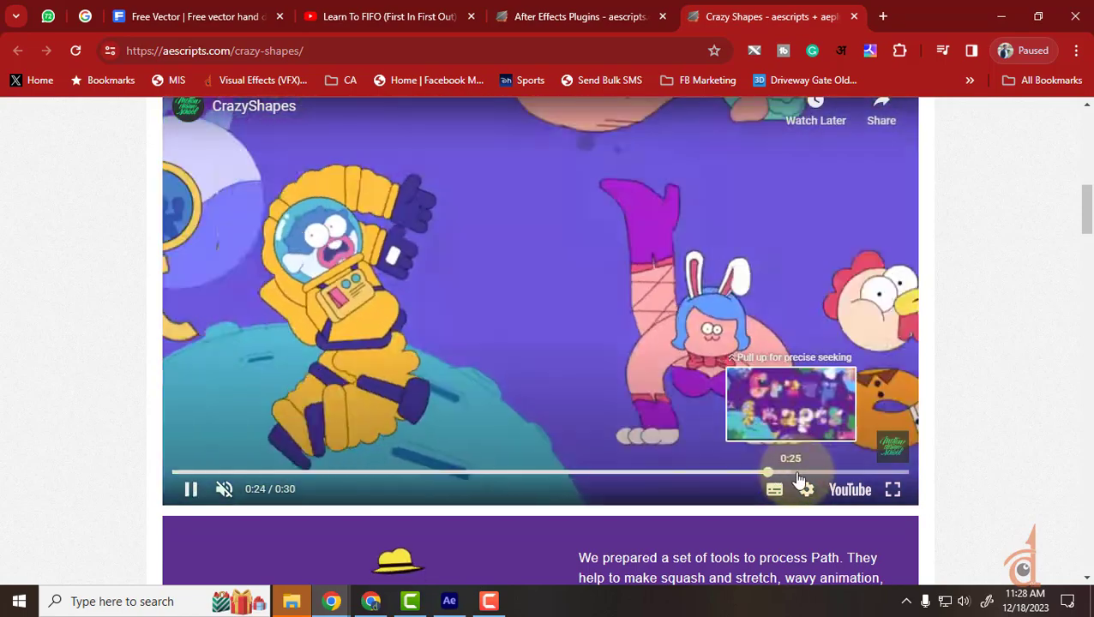
scroll(746, 461, "down", 10)
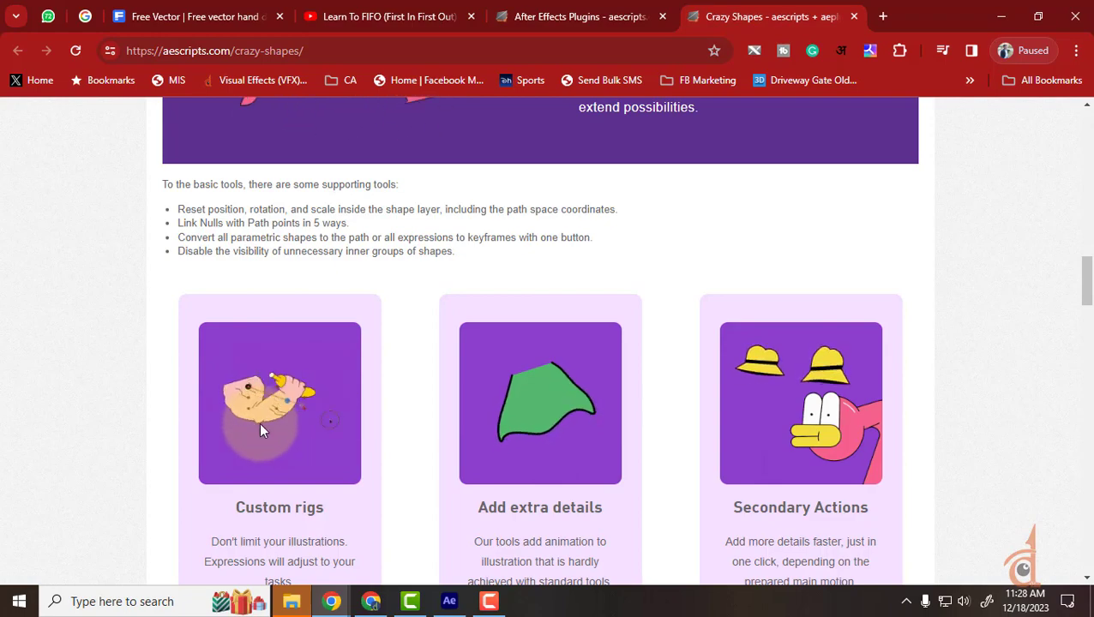
scroll(259, 421, "up", 3)
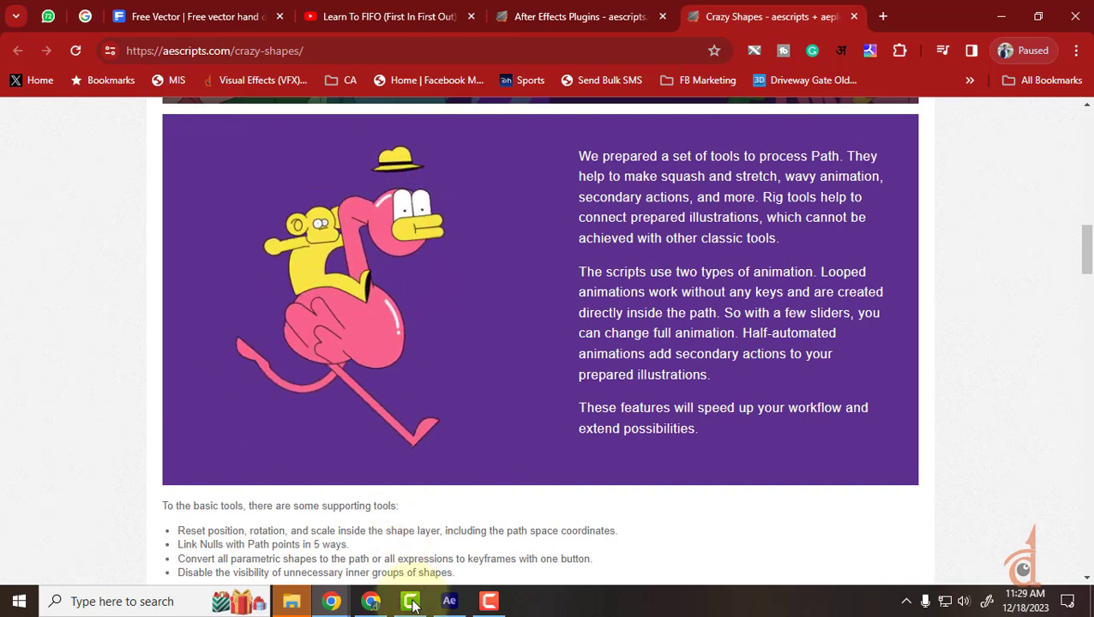
left_click(490, 604)
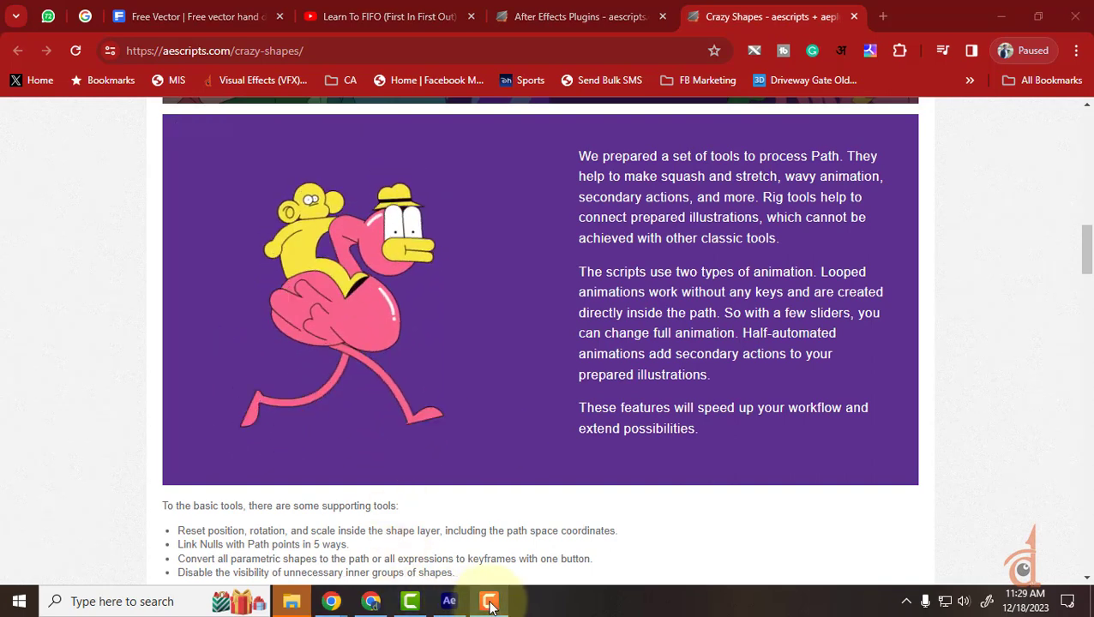
mouse_move(430, 605)
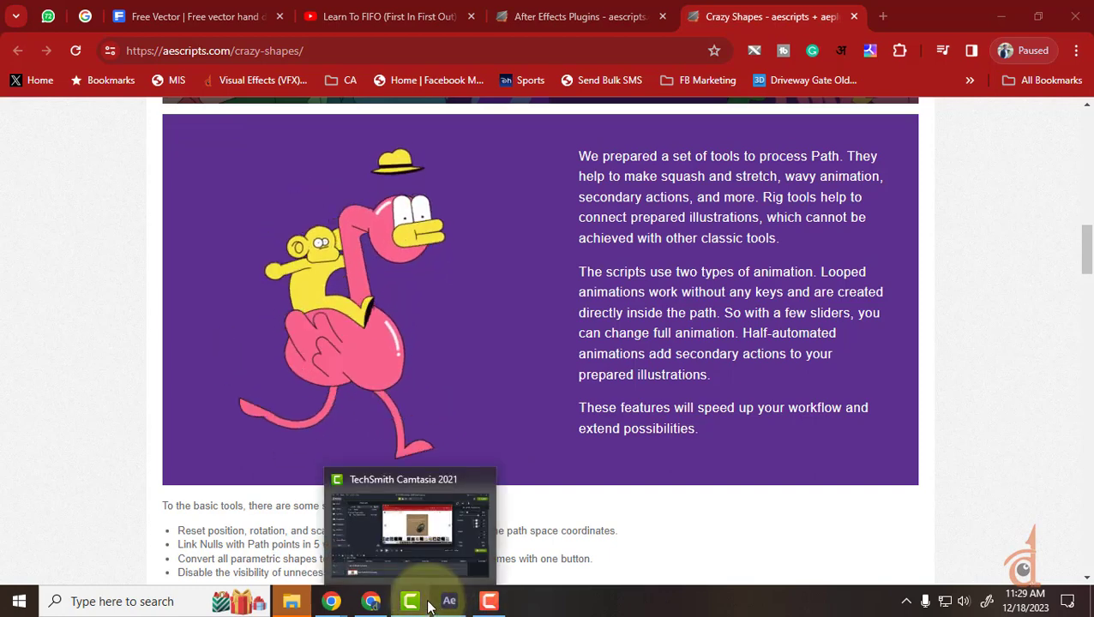
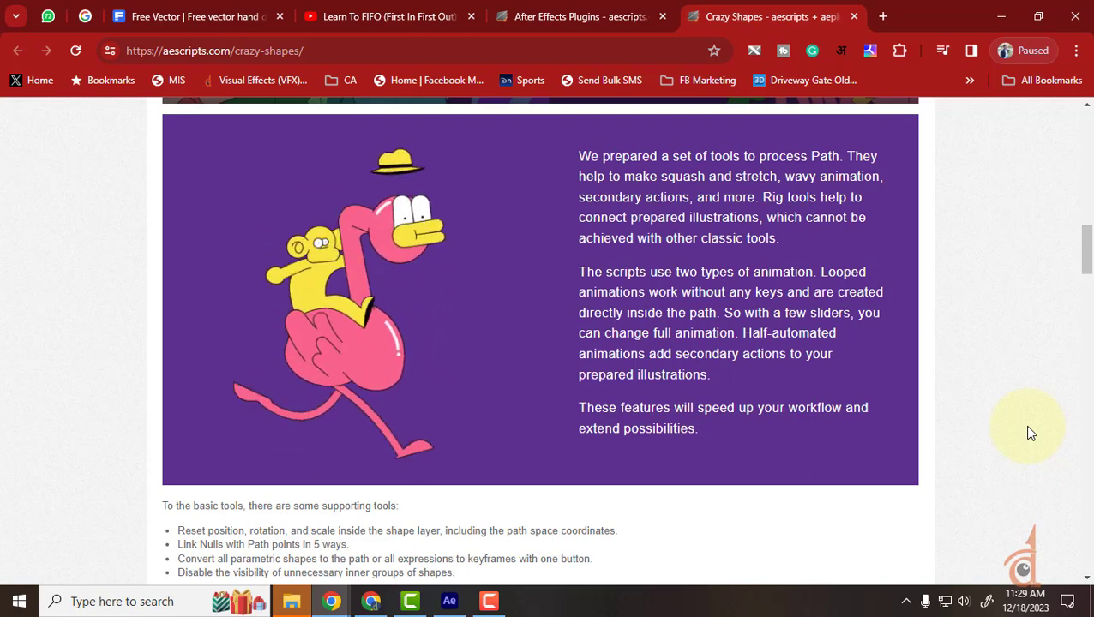
Examine the remaining Crazy Shapes feature cards, tutorial section, interface screenshot and other products by Motion Design School.
scroll(952, 441, "down", 4)
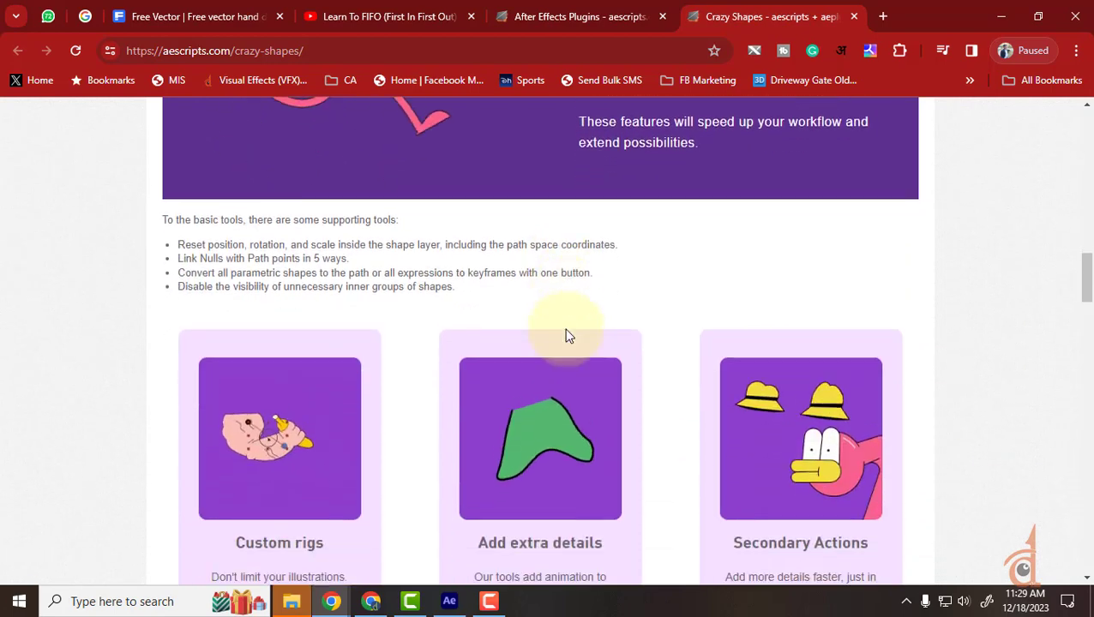
scroll(566, 336, "down", 1)
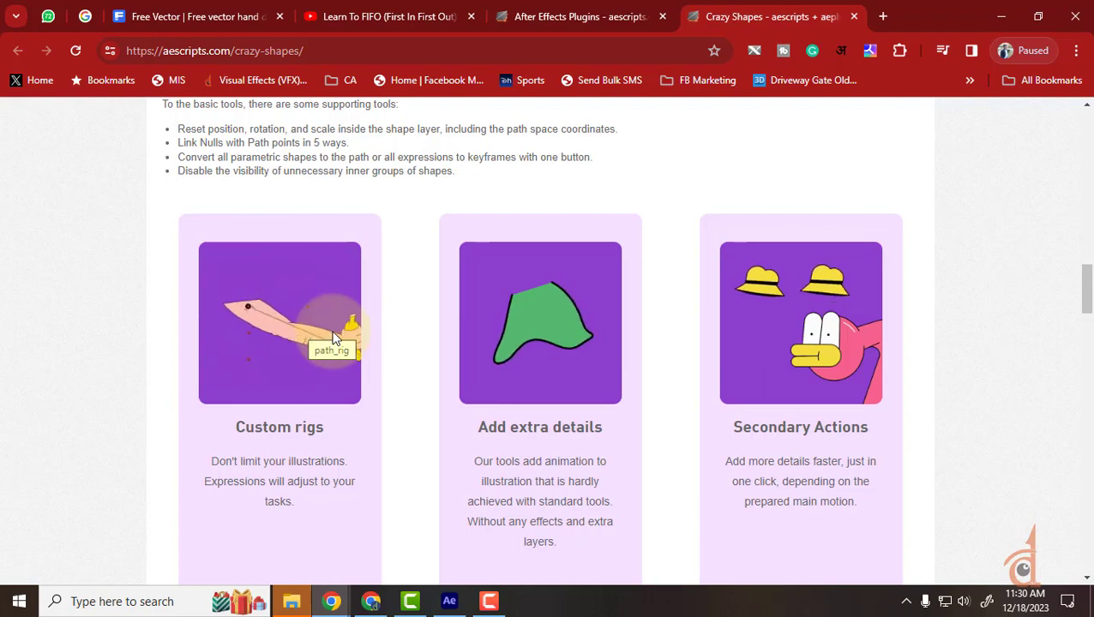
scroll(343, 336, "down", 3)
scroll(373, 346, "down", 5)
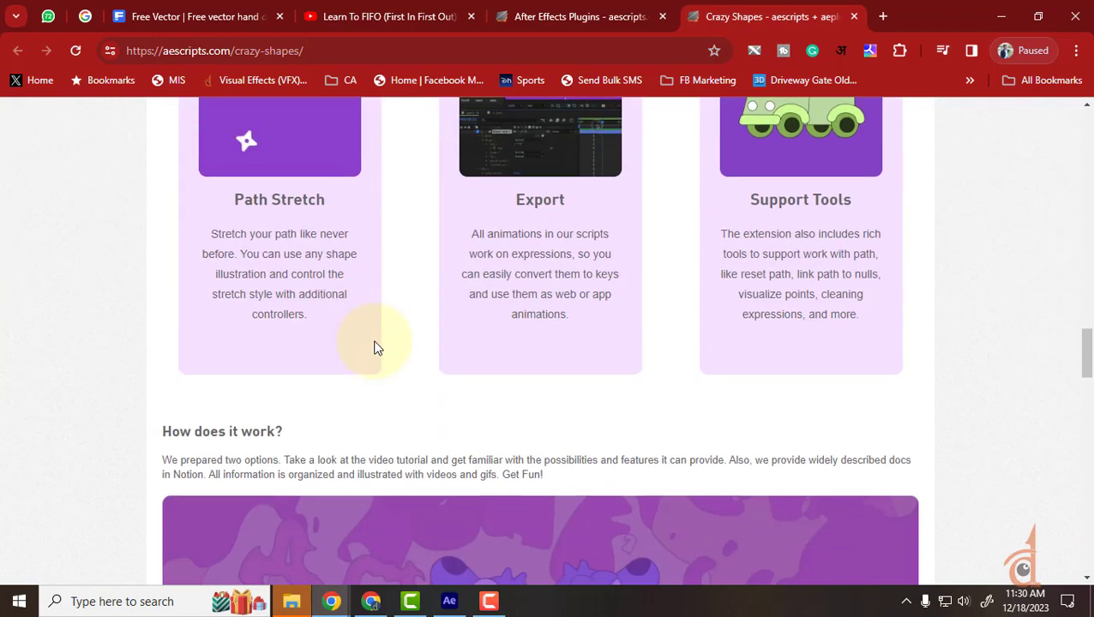
scroll(373, 347, "down", 10)
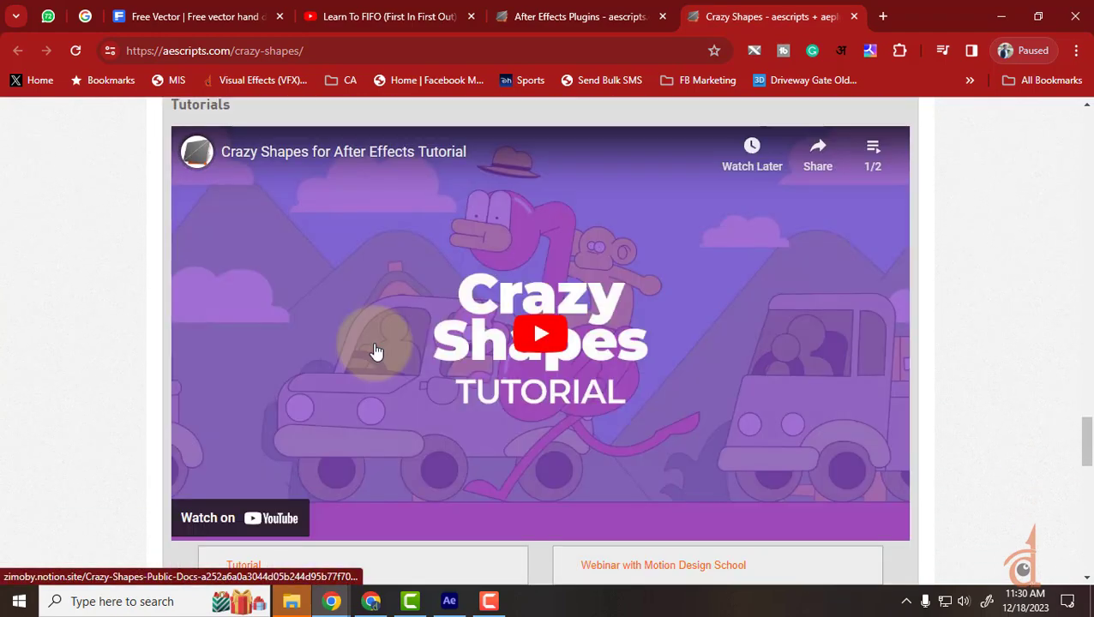
scroll(711, 463, "down", 6)
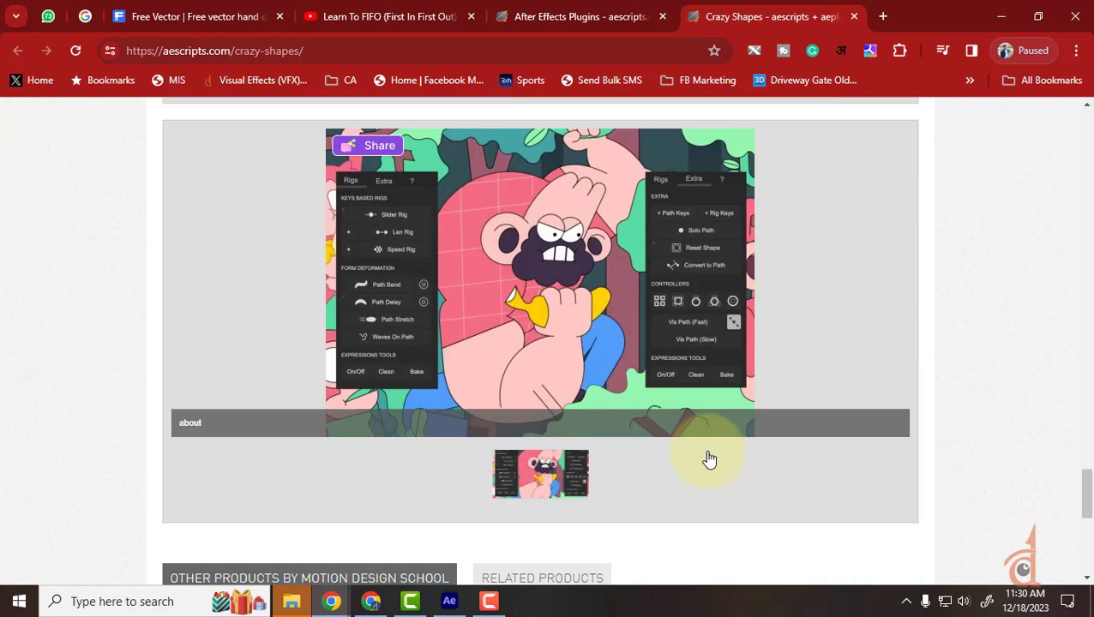
scroll(709, 460, "down", 1)
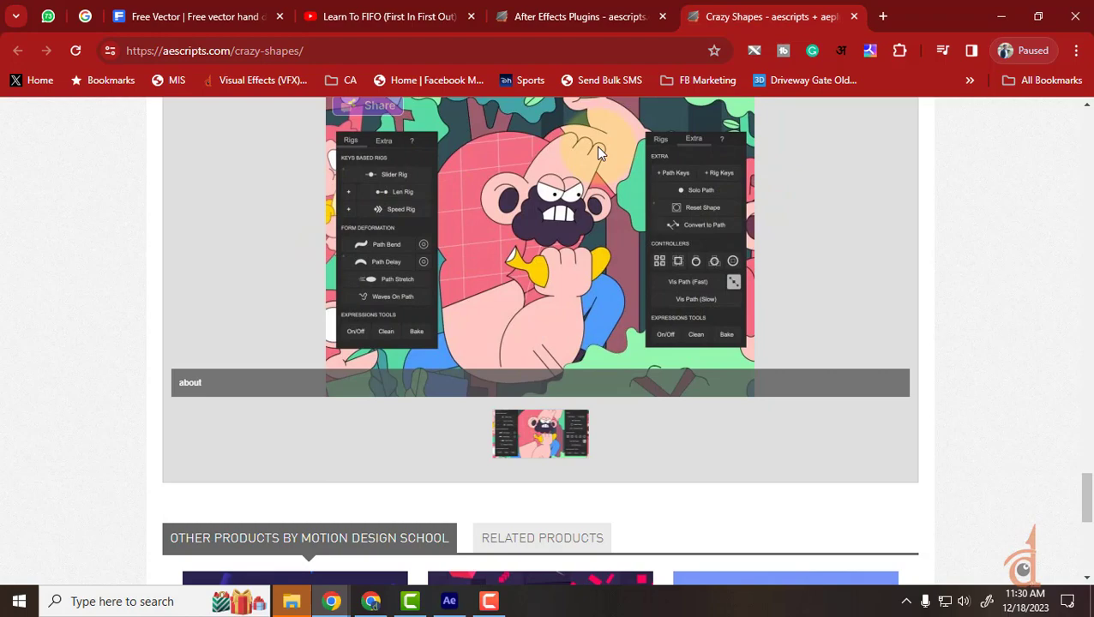
scroll(598, 153, "down", 5)
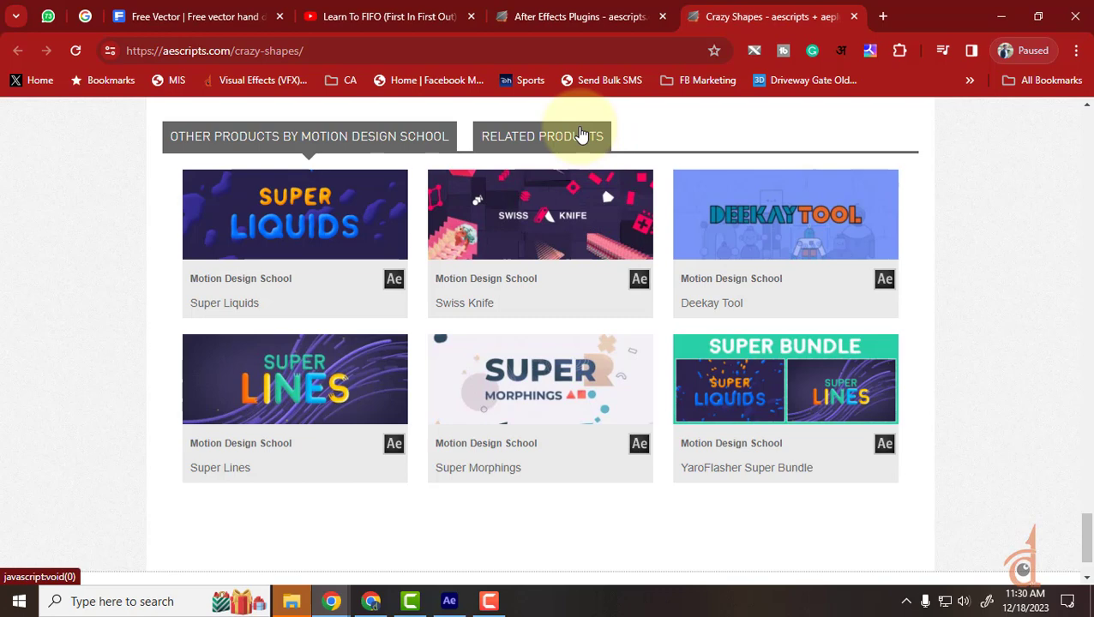
Close the Crazy Shapes page and load the next page of featured plugins on aescripts.
left_click(854, 16)
scroll(502, 343, "down", 3)
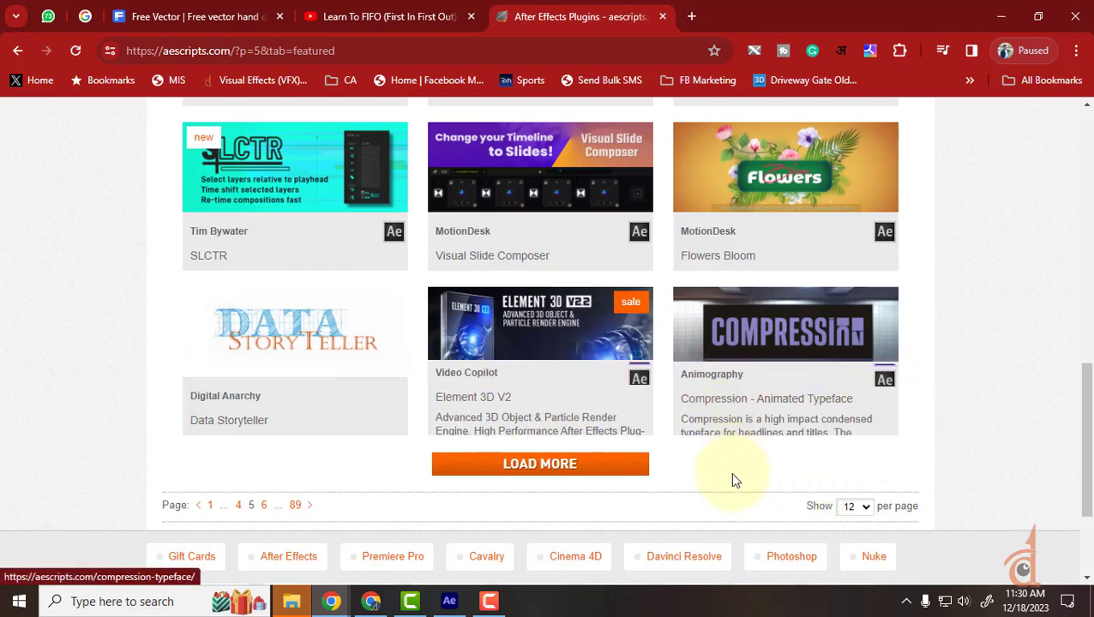
left_click(562, 468)
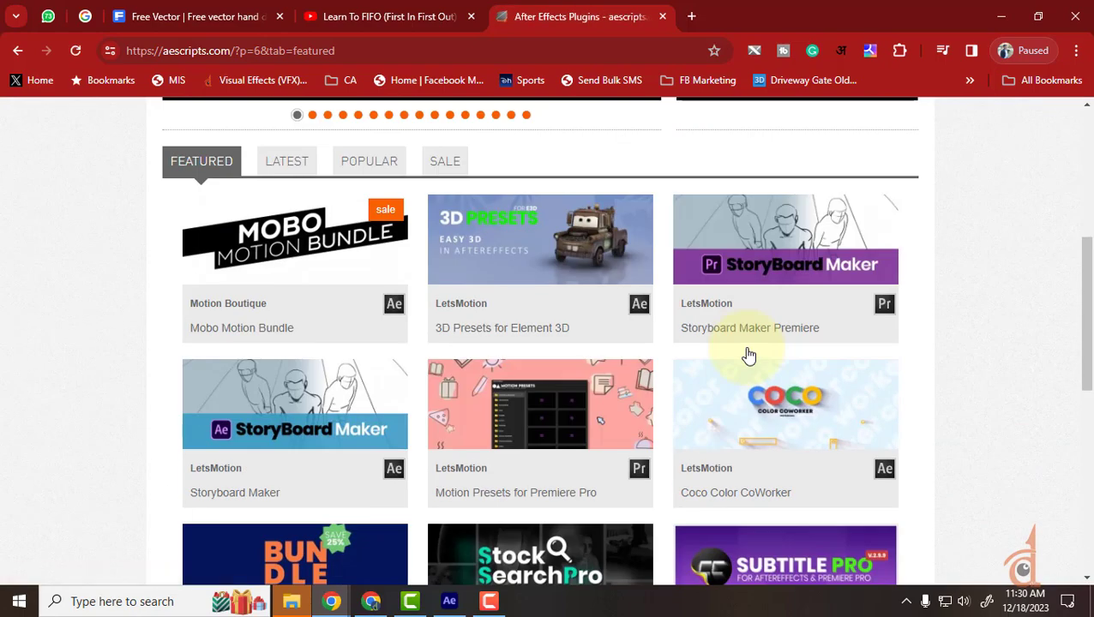
Look over the featured products from Mobo Motion Bundle to Taxon, including the Storyboard Maker and Coco Color CoWorker summaries, and load the following page.
mouse_move(246, 274)
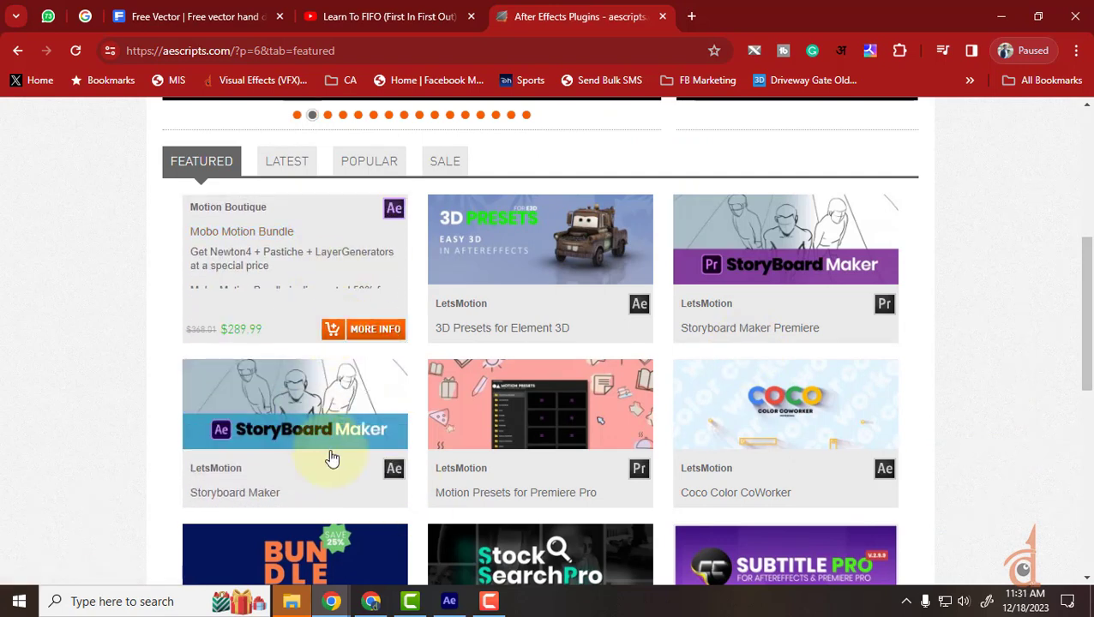
mouse_move(335, 455)
scroll(339, 445, "down", 1)
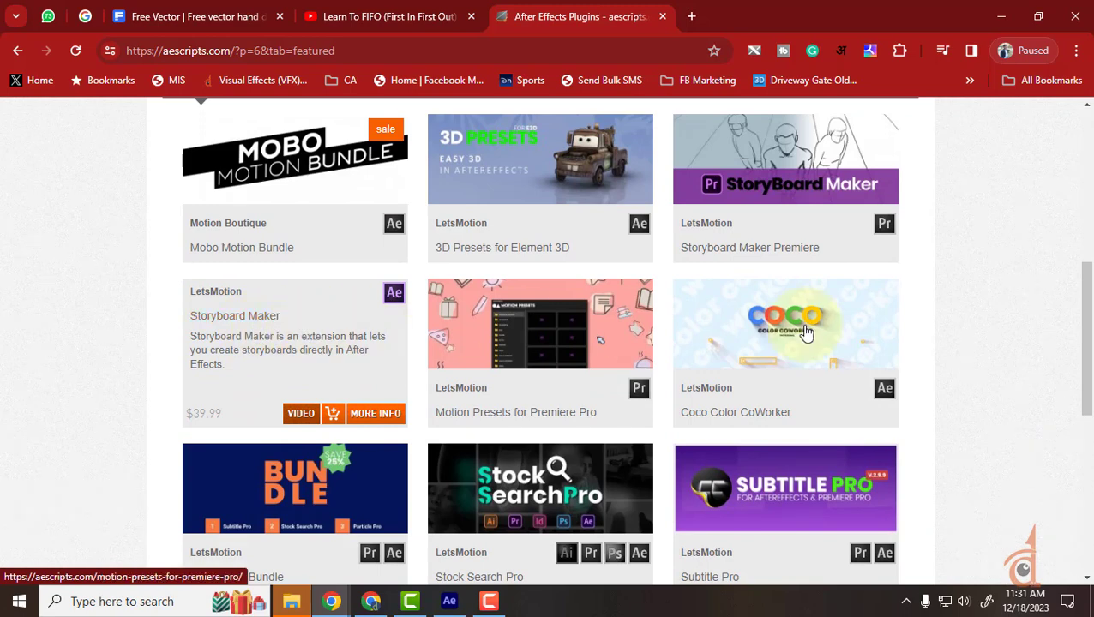
mouse_move(846, 341)
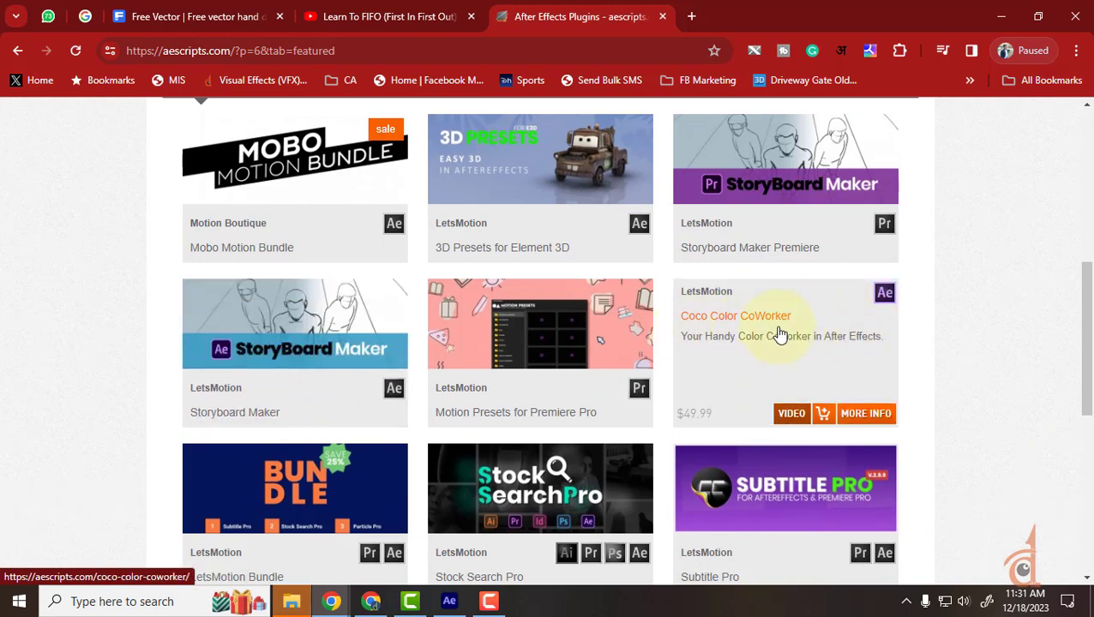
scroll(812, 363, "down", 1)
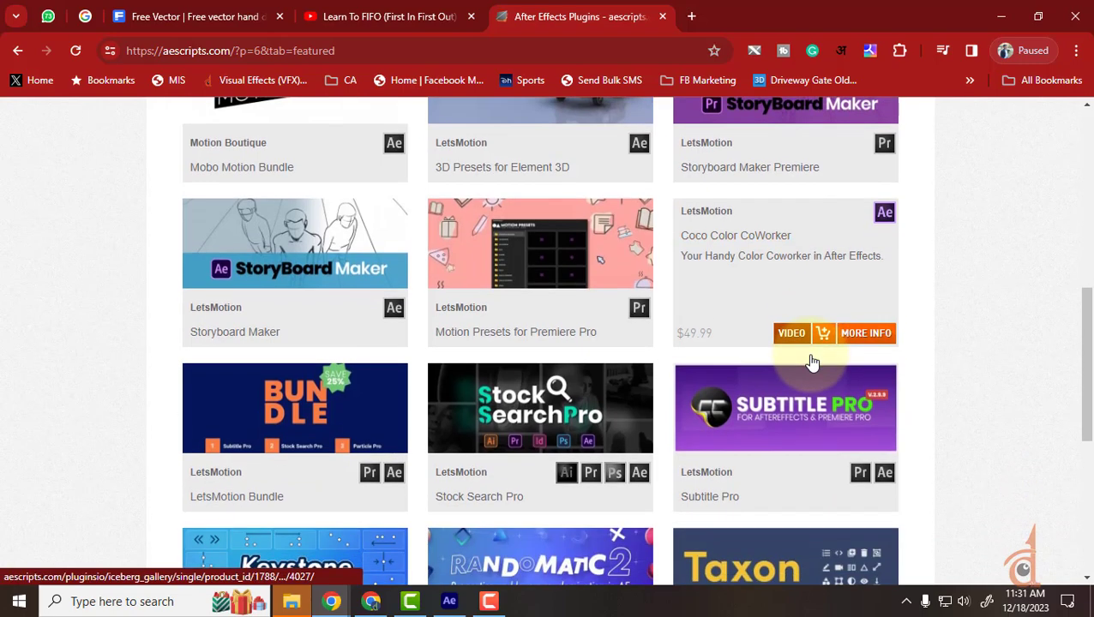
scroll(708, 408, "down", 2)
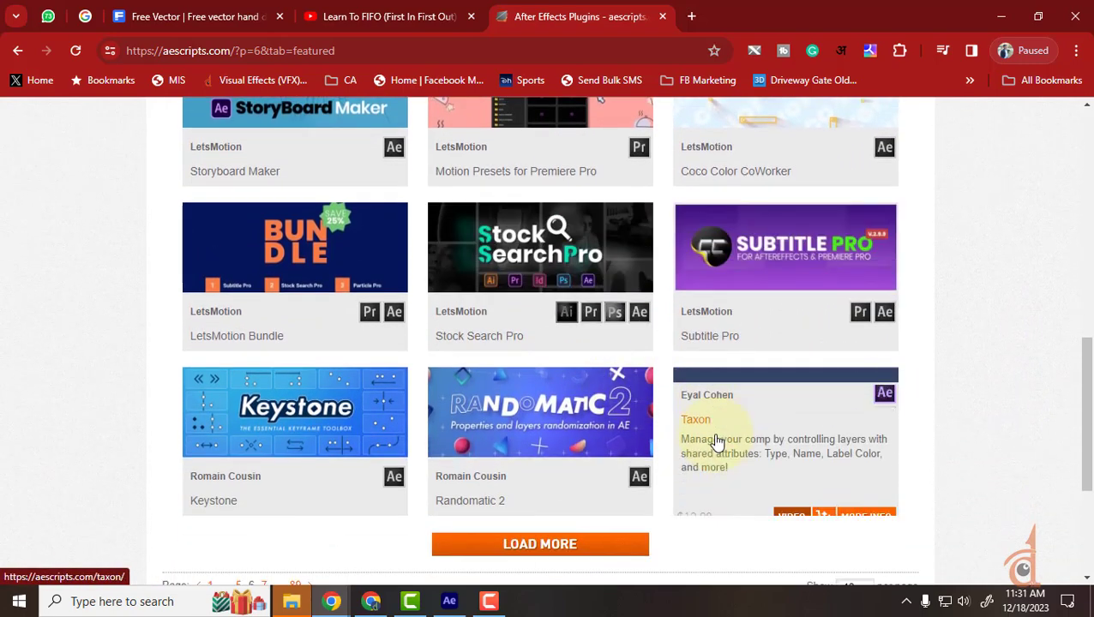
scroll(471, 422, "down", 3)
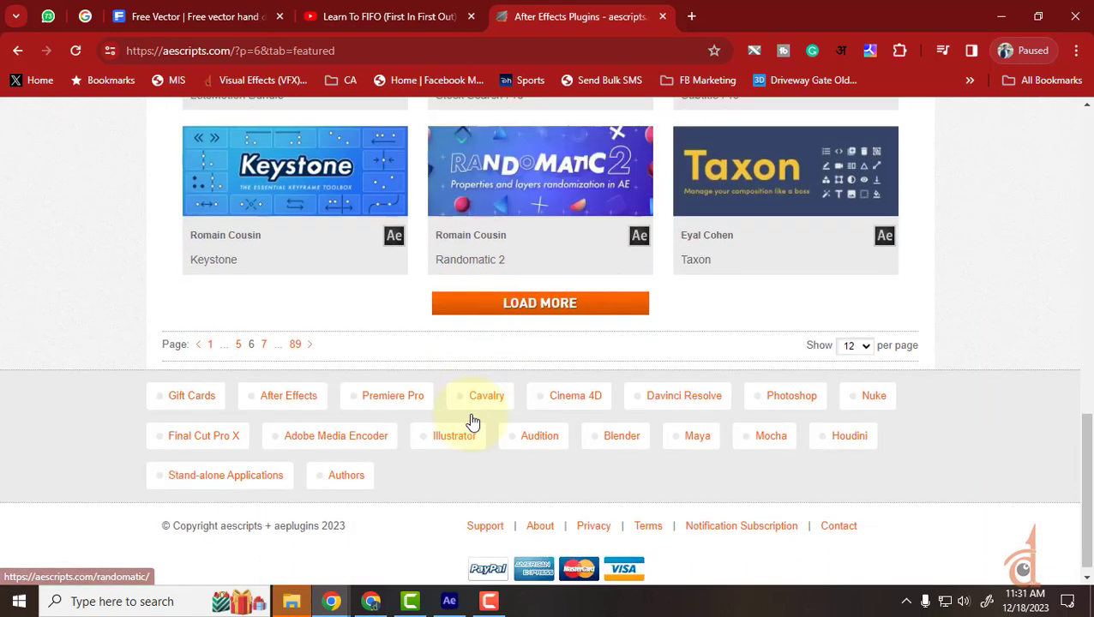
scroll(473, 409, "down", 1)
left_click(545, 296)
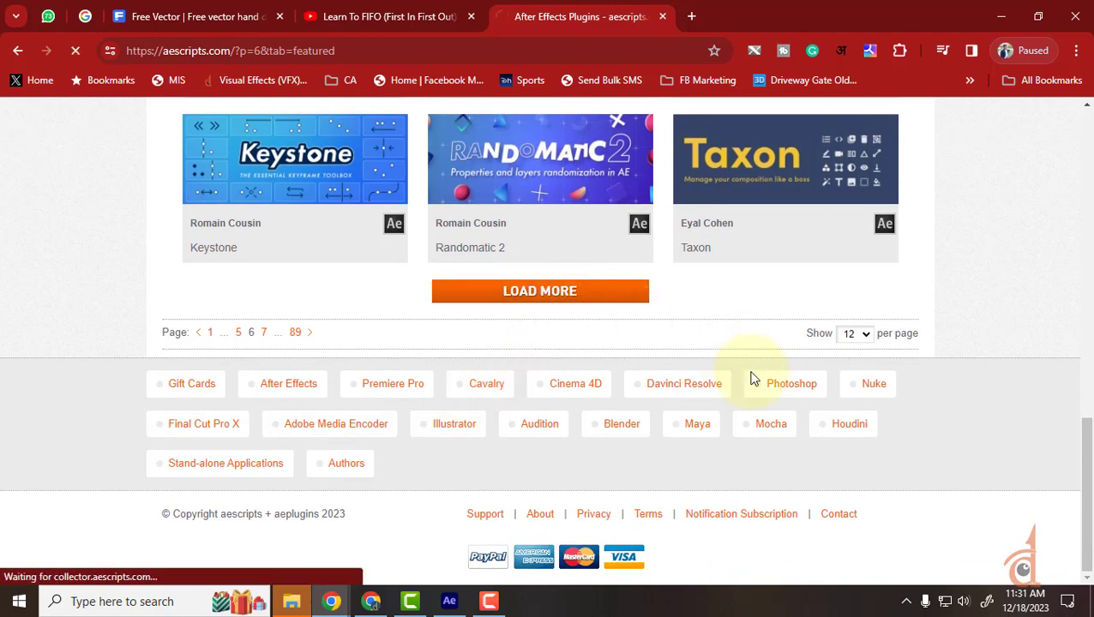
Look through the featured plugins from Matte Tool to Relativity and set the list to show 72 products per page.
scroll(847, 382, "down", 5)
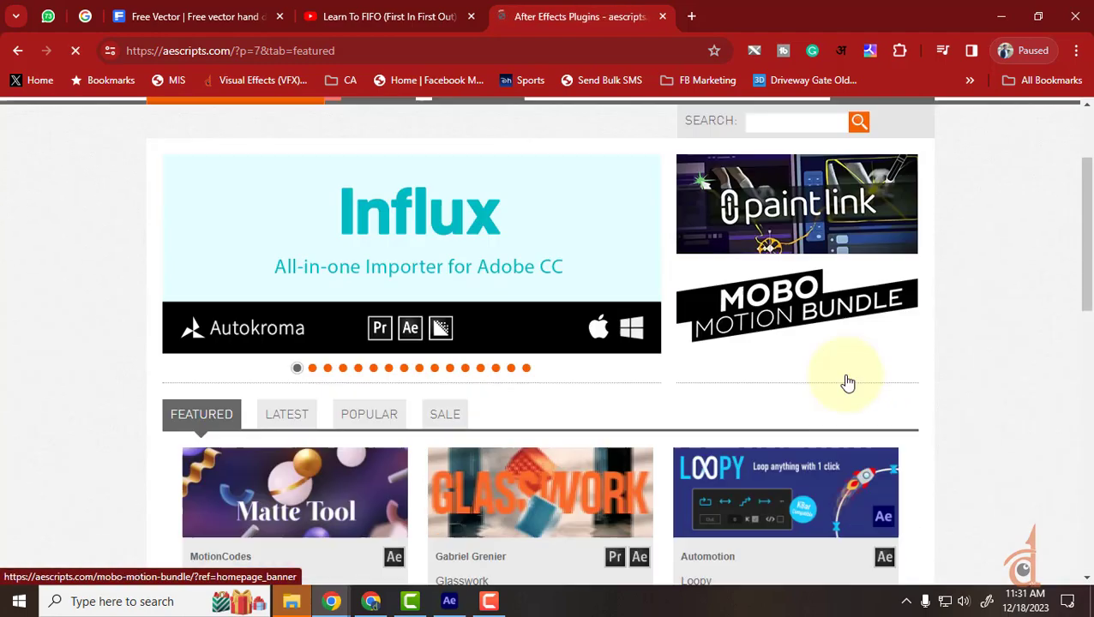
scroll(847, 381, "down", 3)
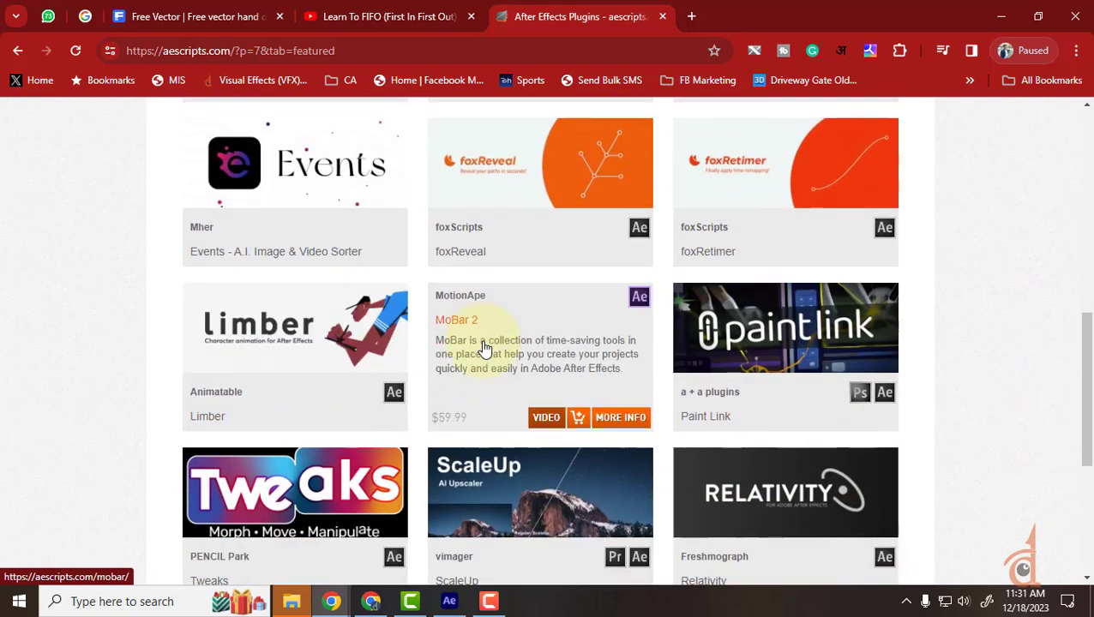
scroll(835, 408, "down", 2)
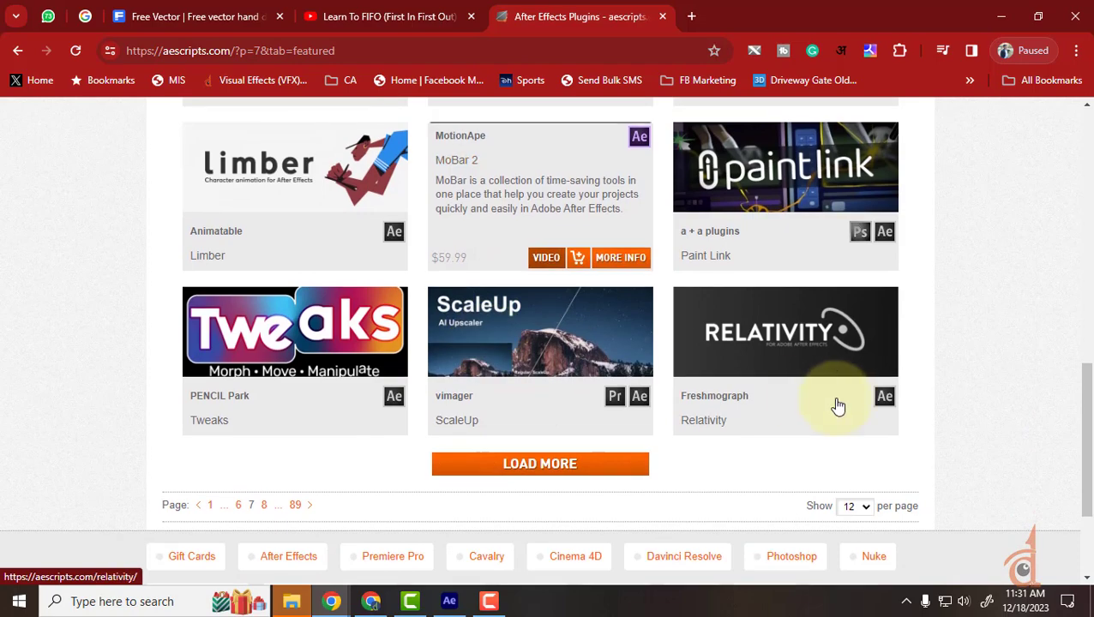
left_click(865, 507)
left_click(856, 549)
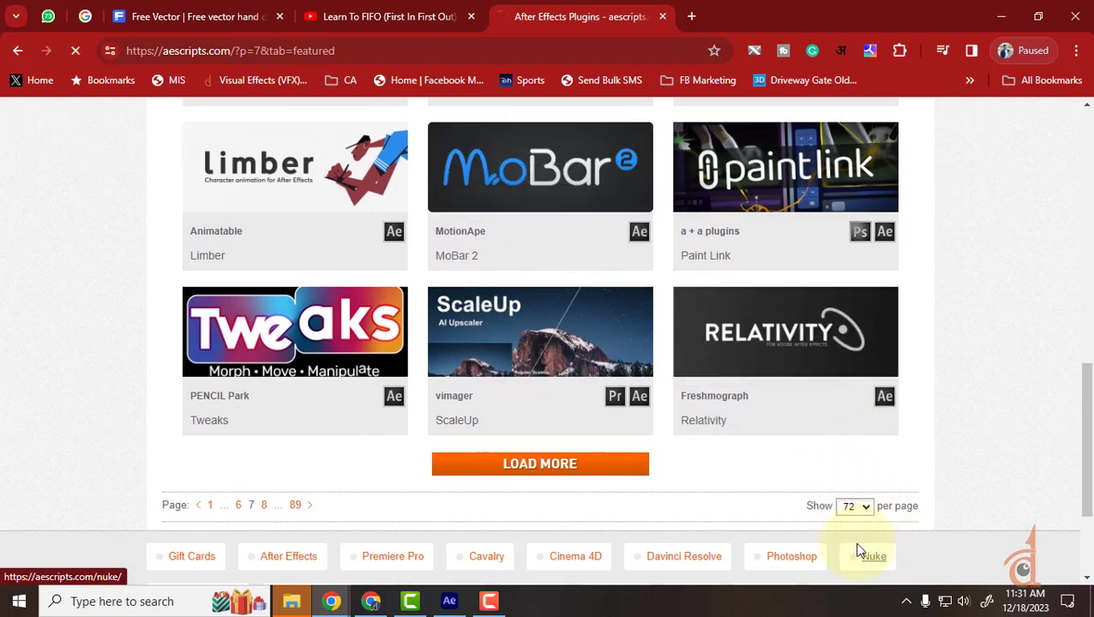
Browse the 72-product featured list and open Architect Pro and Slice It 3D in new tabs.
scroll(651, 422, "down", 7)
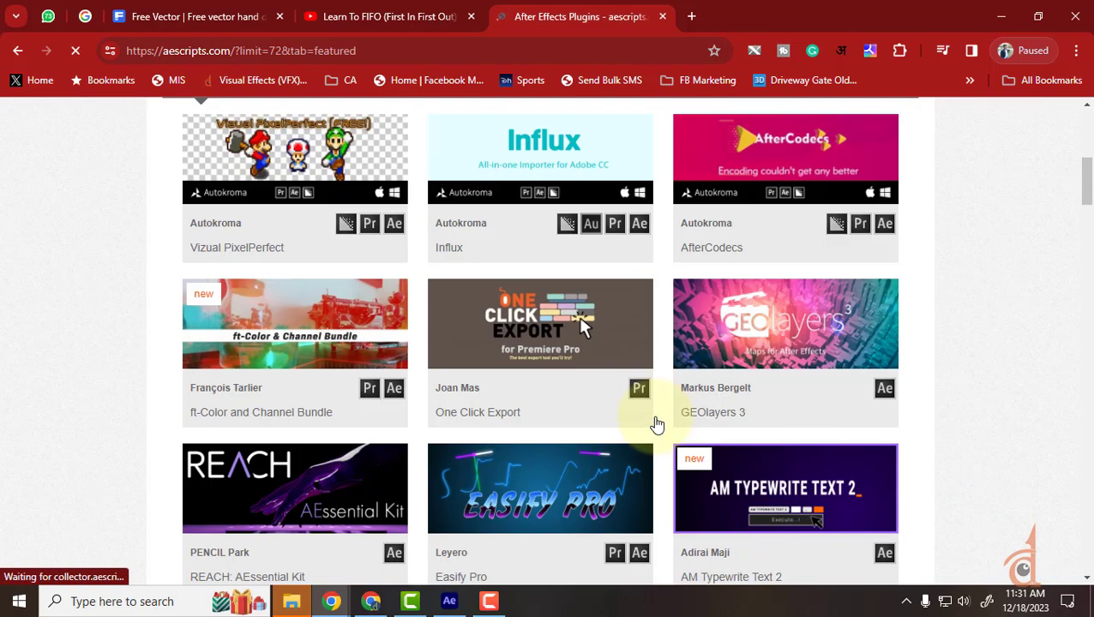
scroll(653, 421, "down", 5)
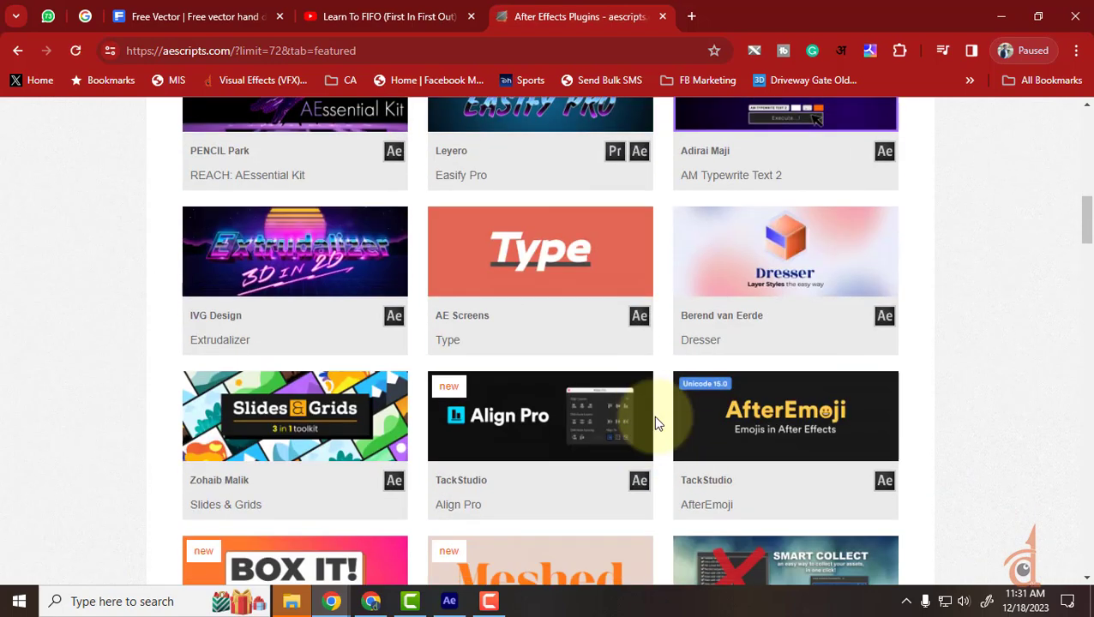
scroll(657, 422, "down", 4)
scroll(657, 422, "down", 4)
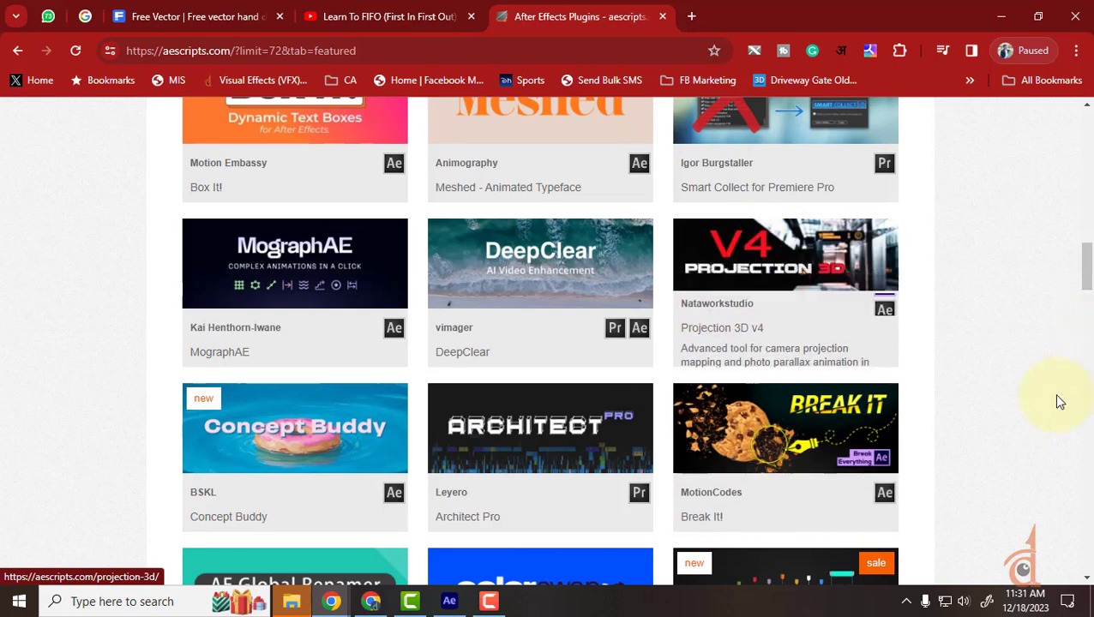
scroll(1048, 399, "down", 2)
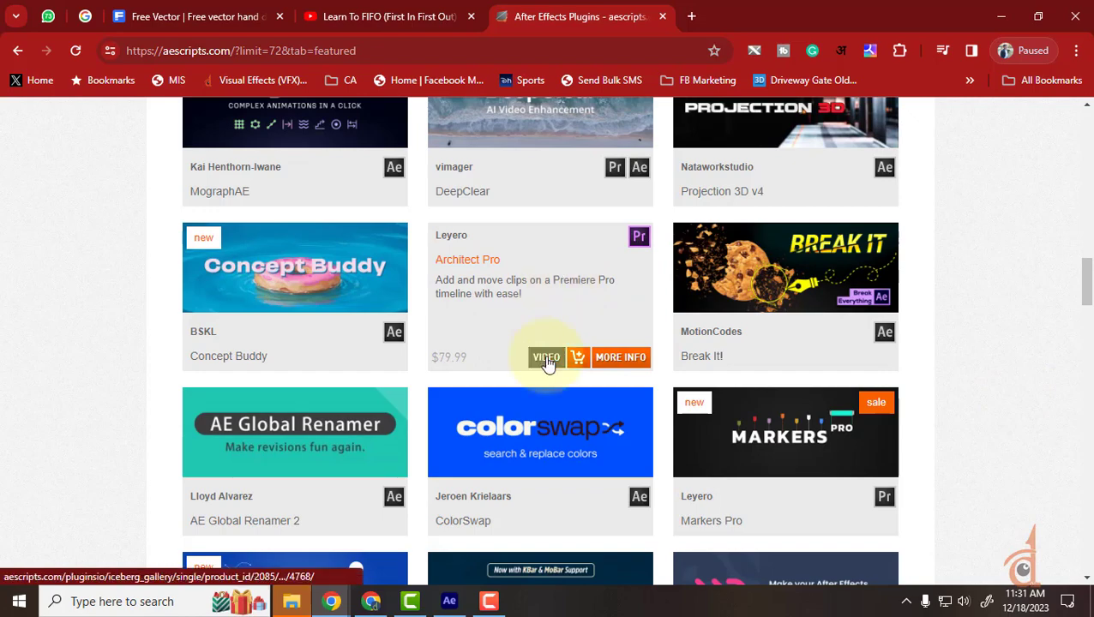
scroll(557, 420, "down", 4)
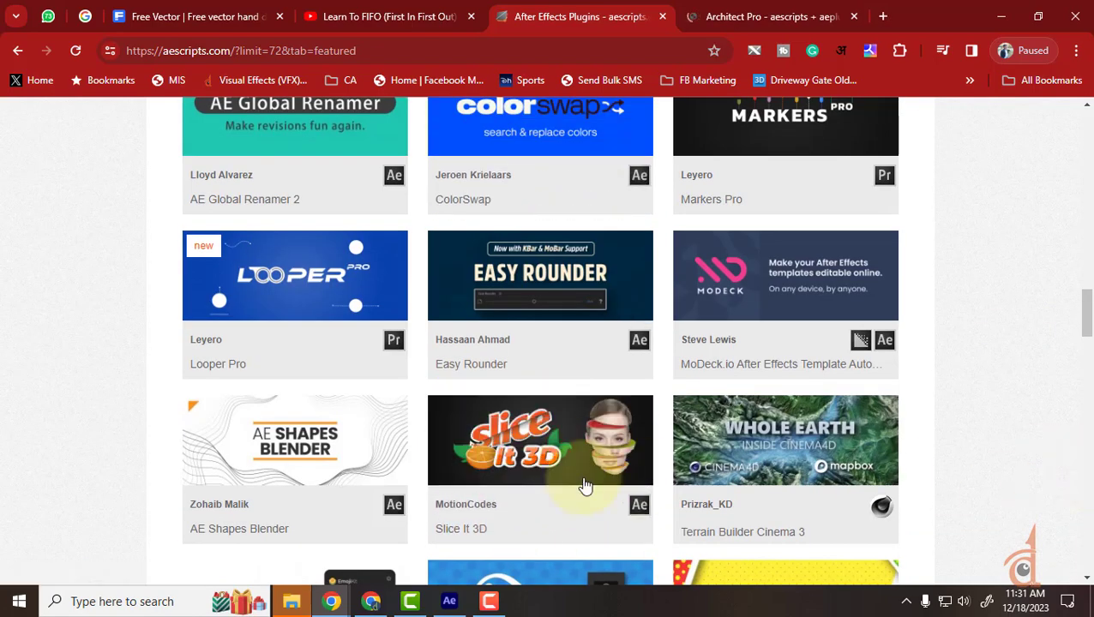
middle_click(562, 447)
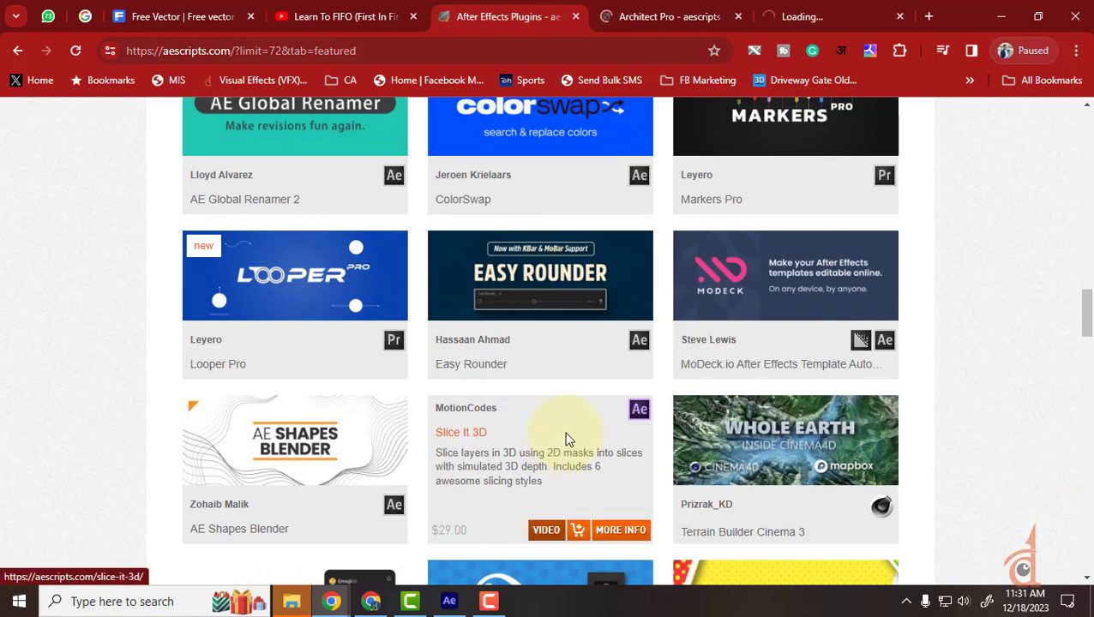
Play the Slice It 3D video on its product page and pause it at 0:09.
left_click(796, 10)
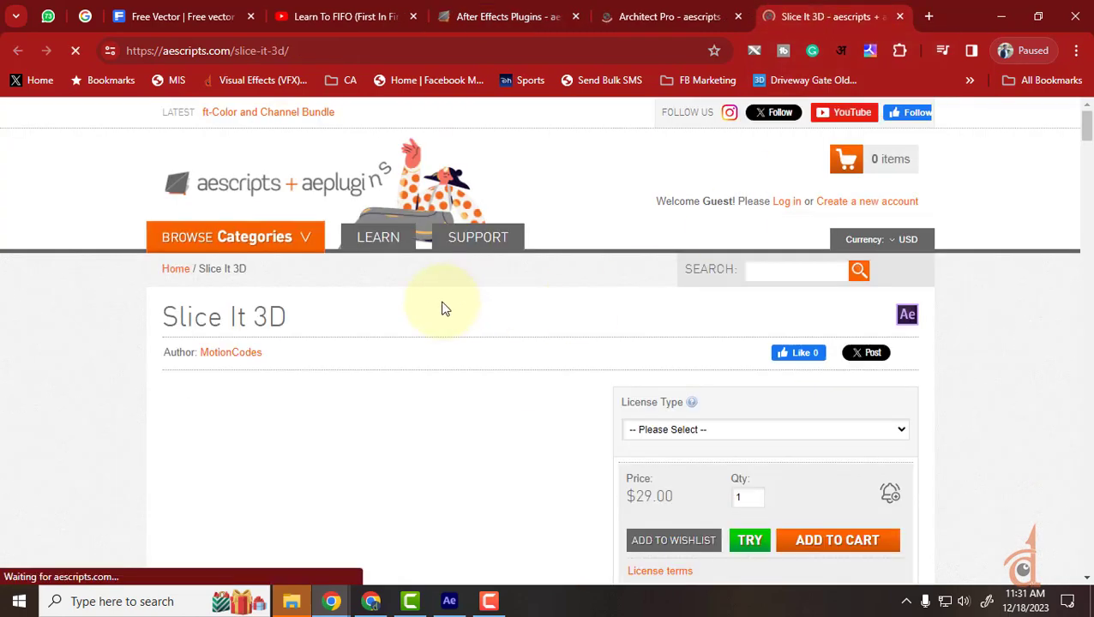
scroll(453, 332, "down", 3)
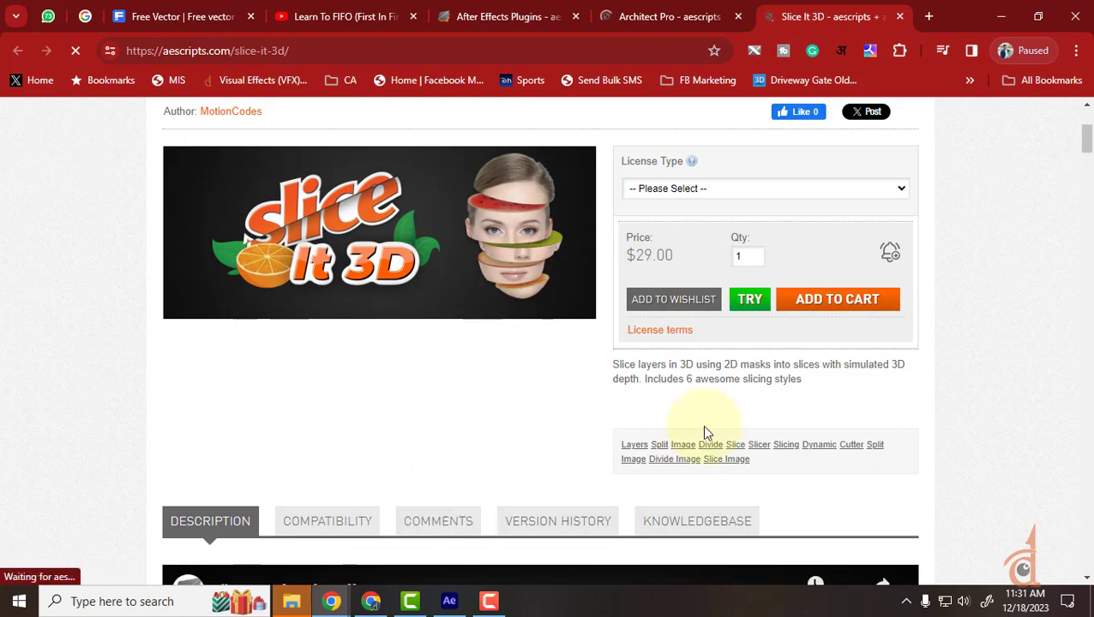
scroll(408, 418, "down", 4)
scroll(403, 426, "down", 2)
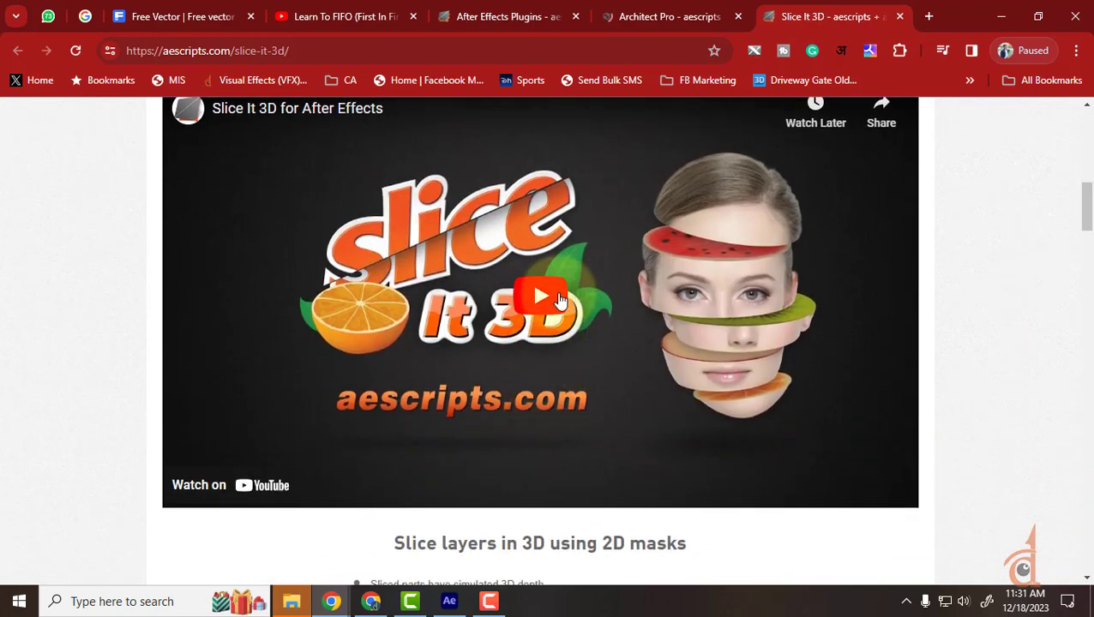
left_click(534, 289)
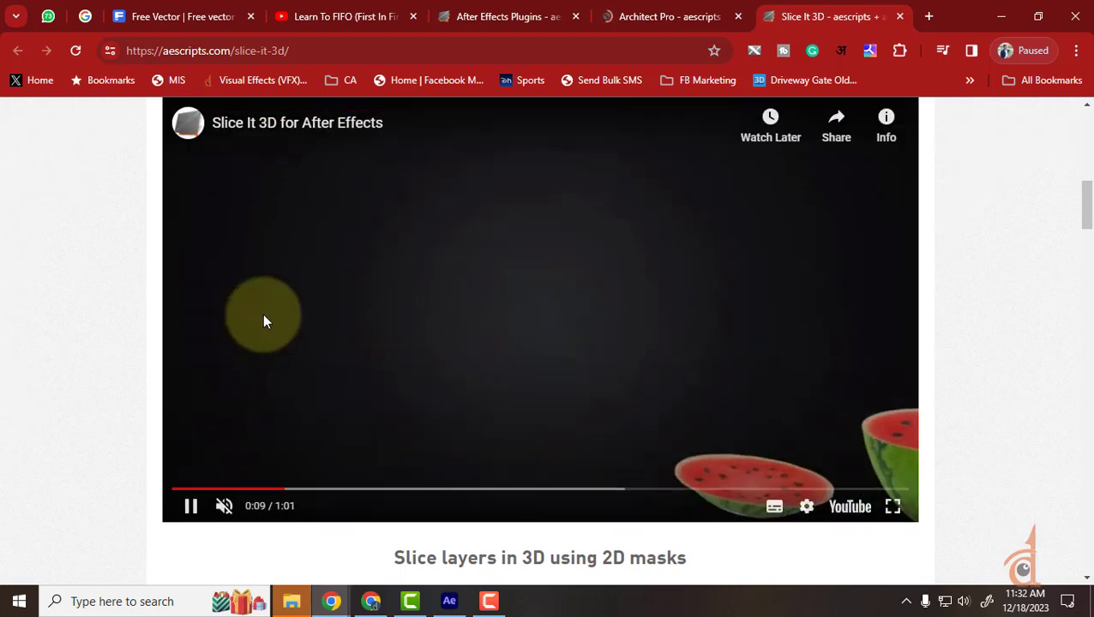
left_click(263, 321)
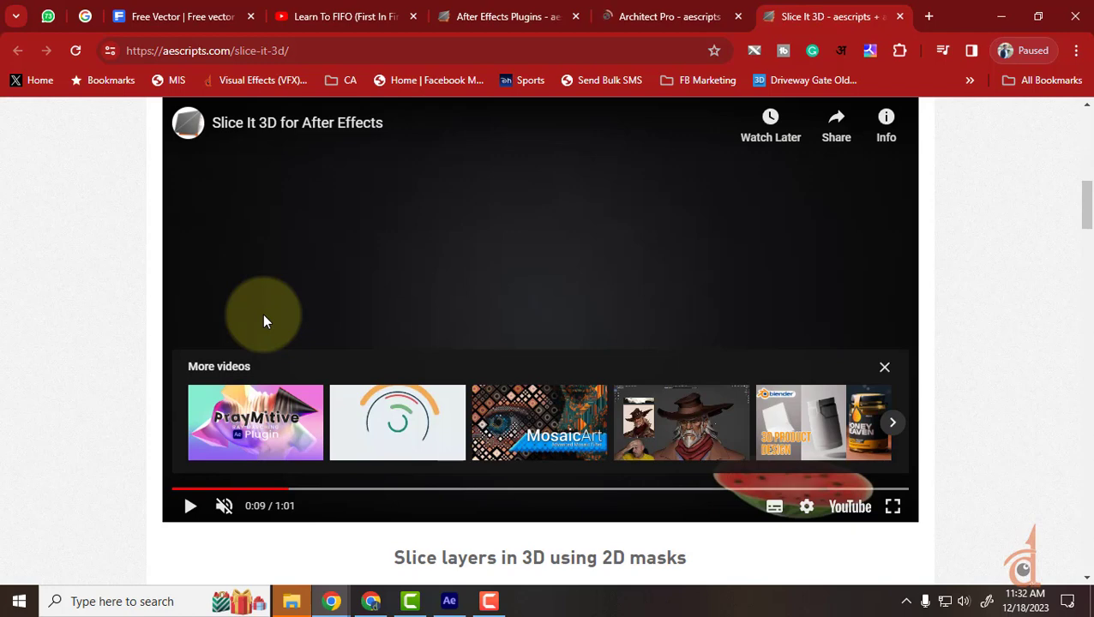
left_click(512, 83)
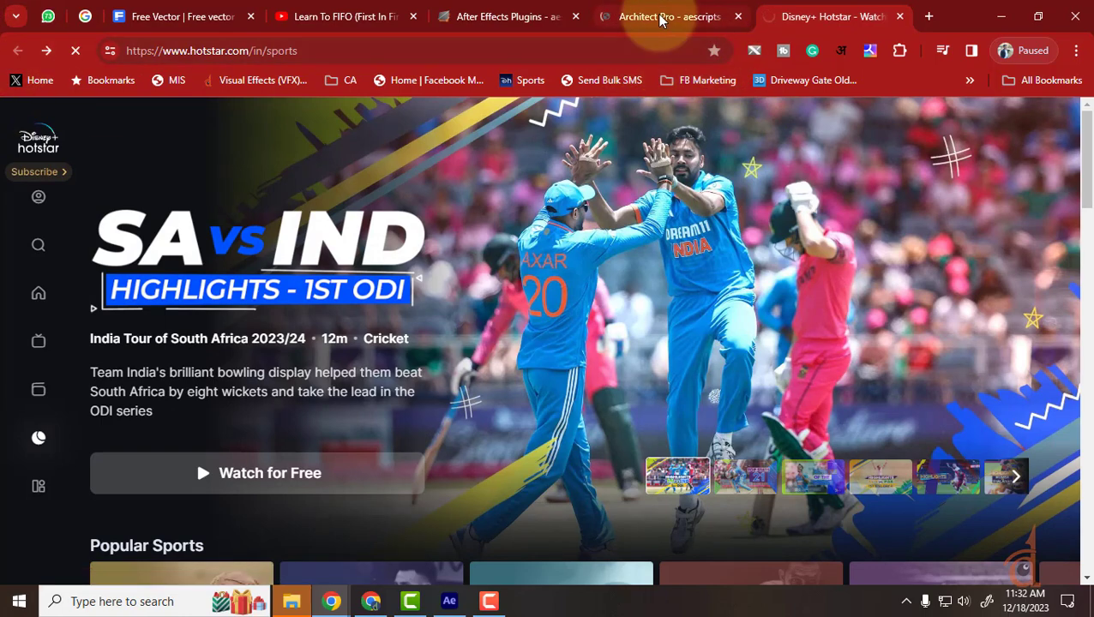
Play the Architect Pro for Premiere Pro video on its product page and skip ahead to about 0:41.
left_click(703, 12)
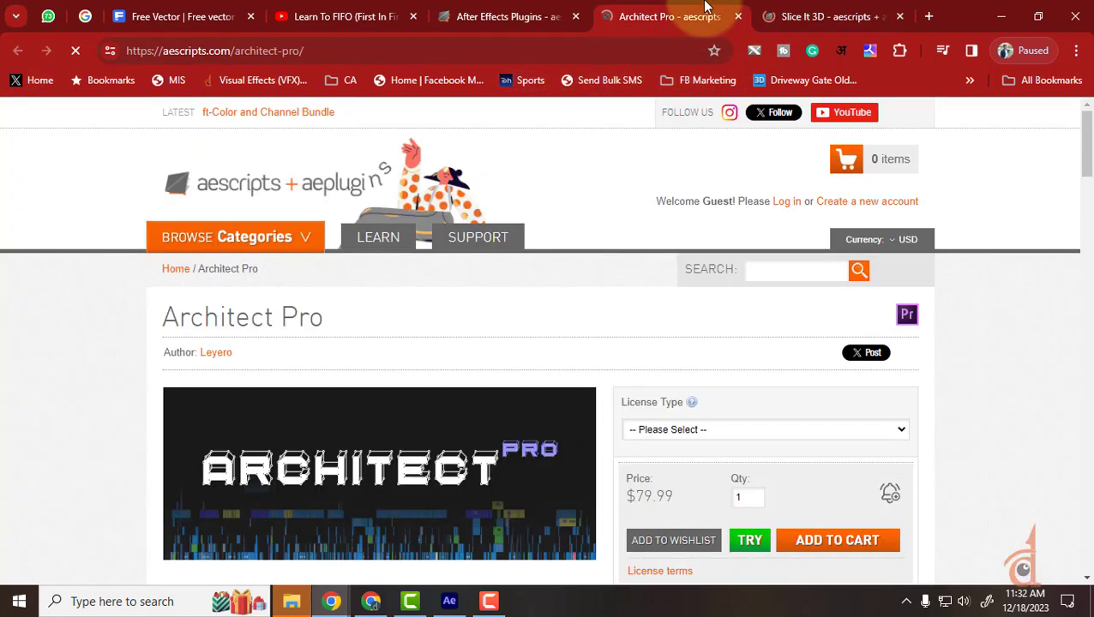
scroll(508, 407, "down", 6)
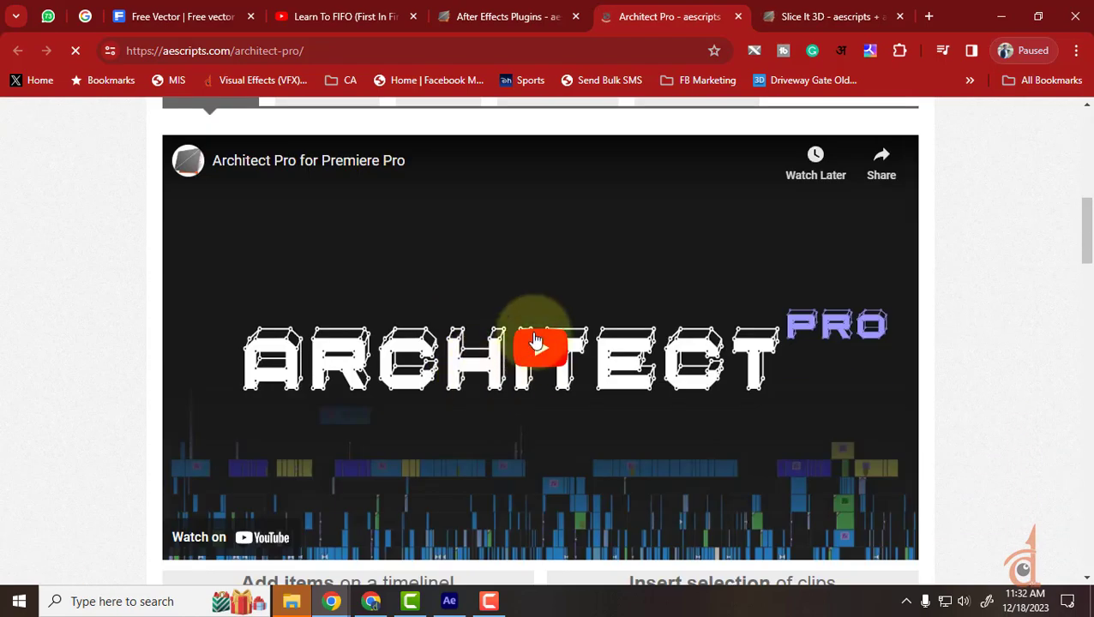
left_click(534, 342)
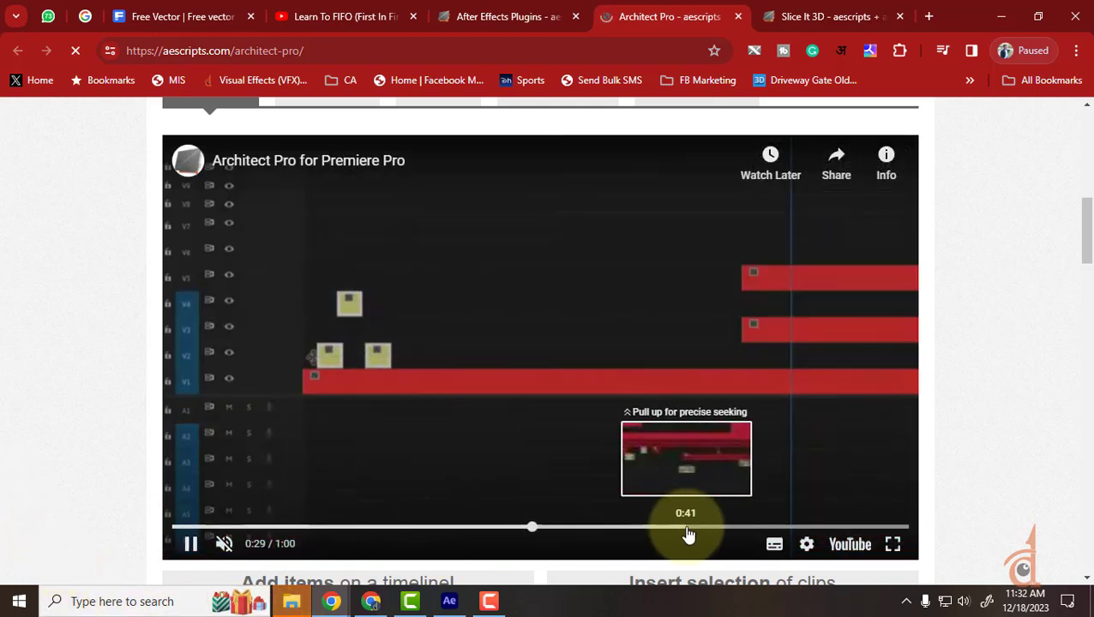
left_click(675, 529)
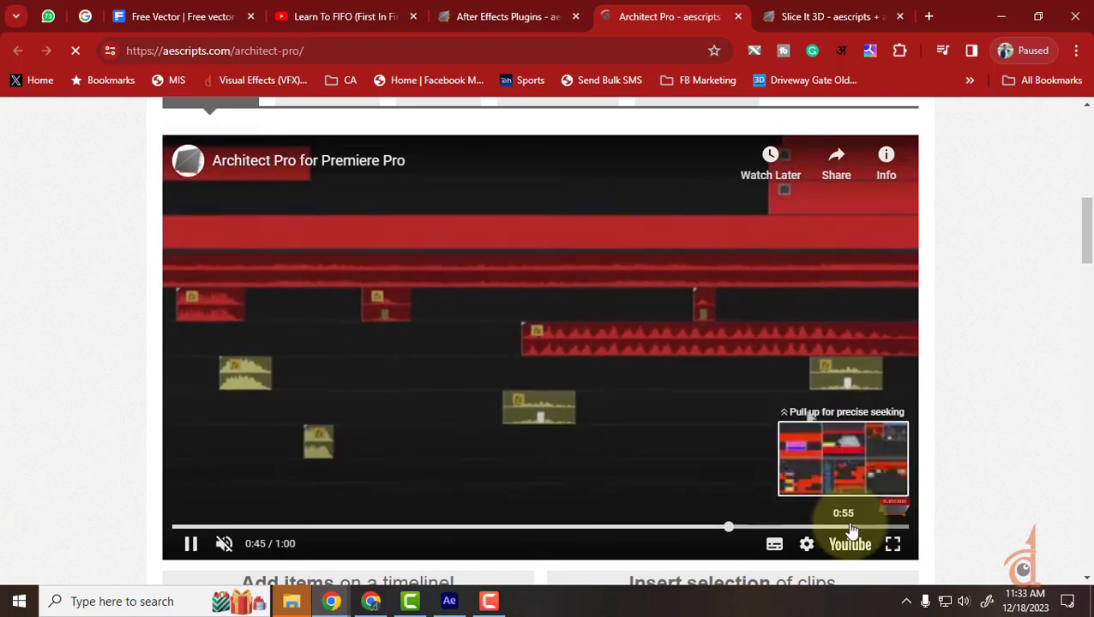
left_click(506, 16)
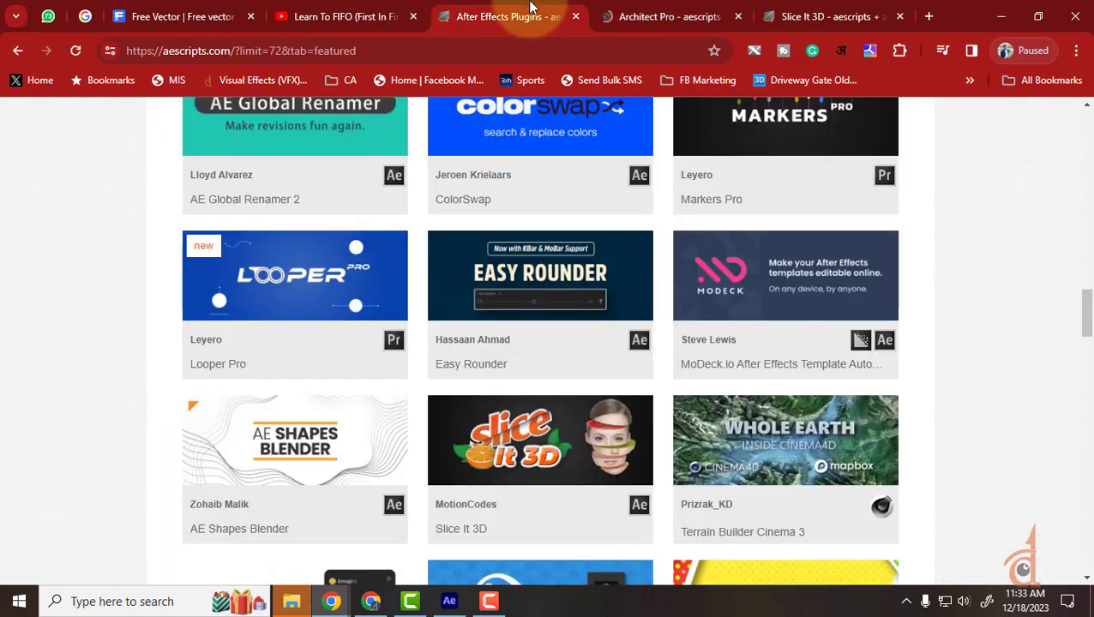
left_click(651, 7)
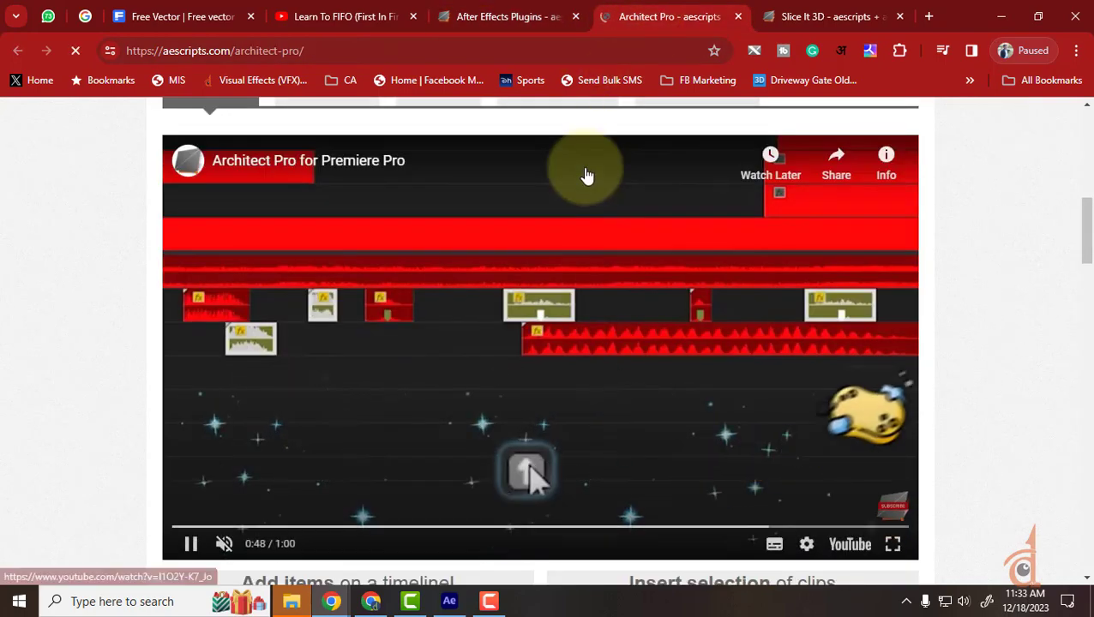
left_click(586, 171)
left_click(551, 7)
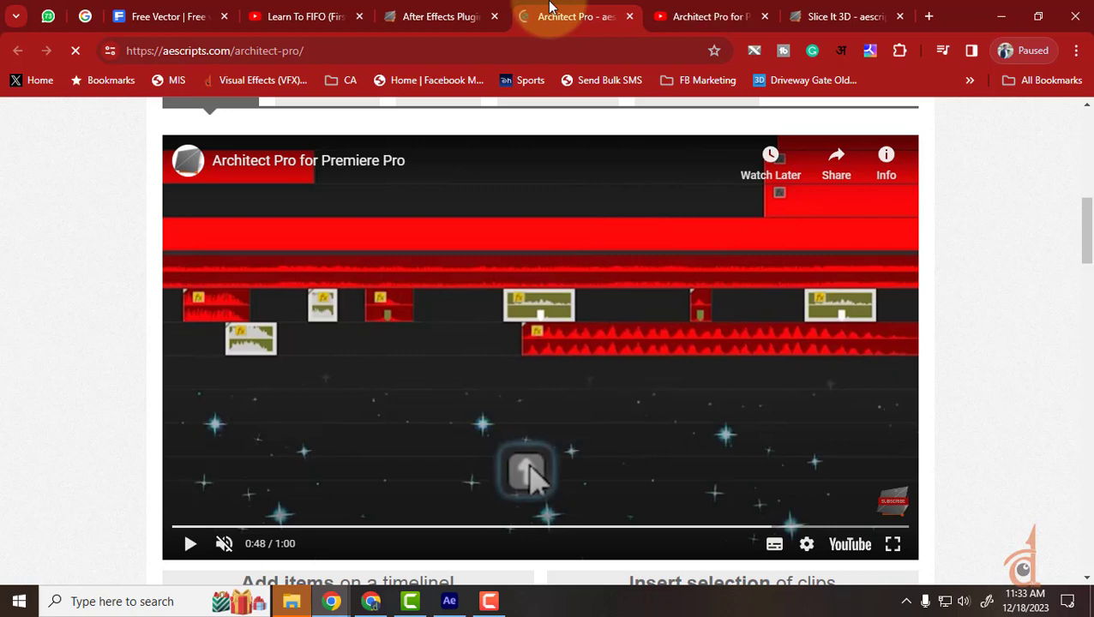
left_click(686, 15)
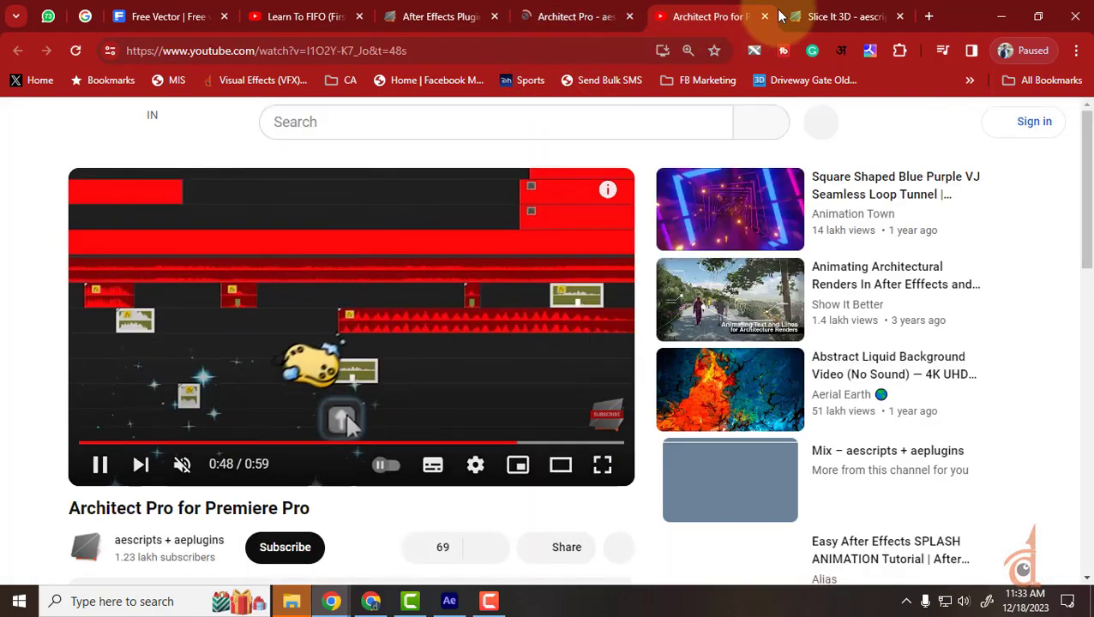
left_click(766, 17)
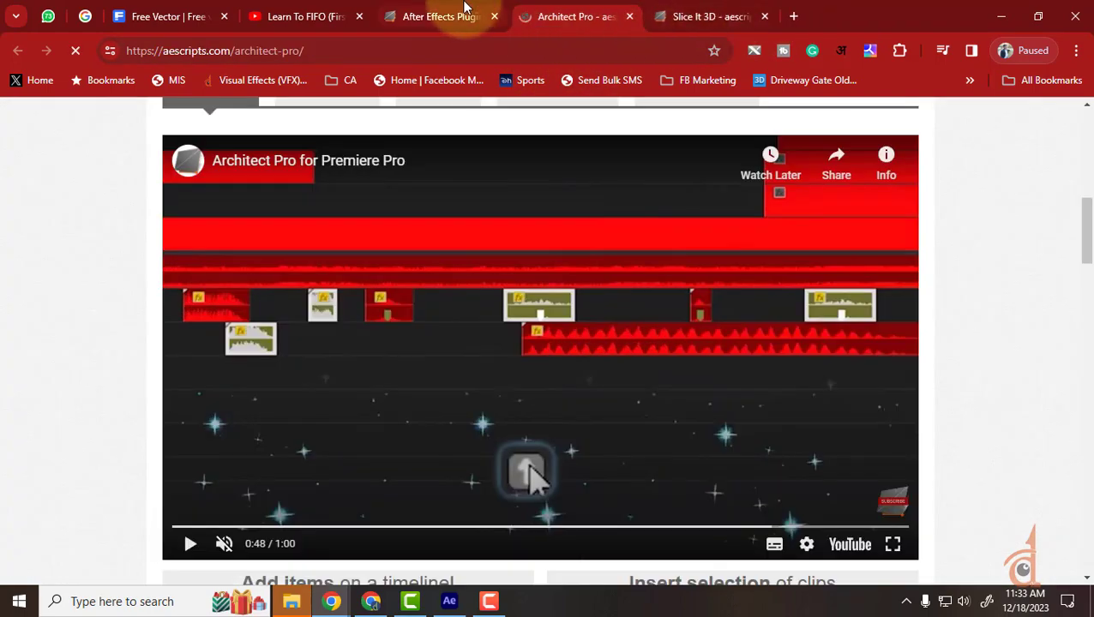
Find Bleed! in the featured plugin list, open it in a new tab, and close the Architect Pro and Slice It 3D tabs.
left_click(463, 10)
scroll(617, 410, "down", 5)
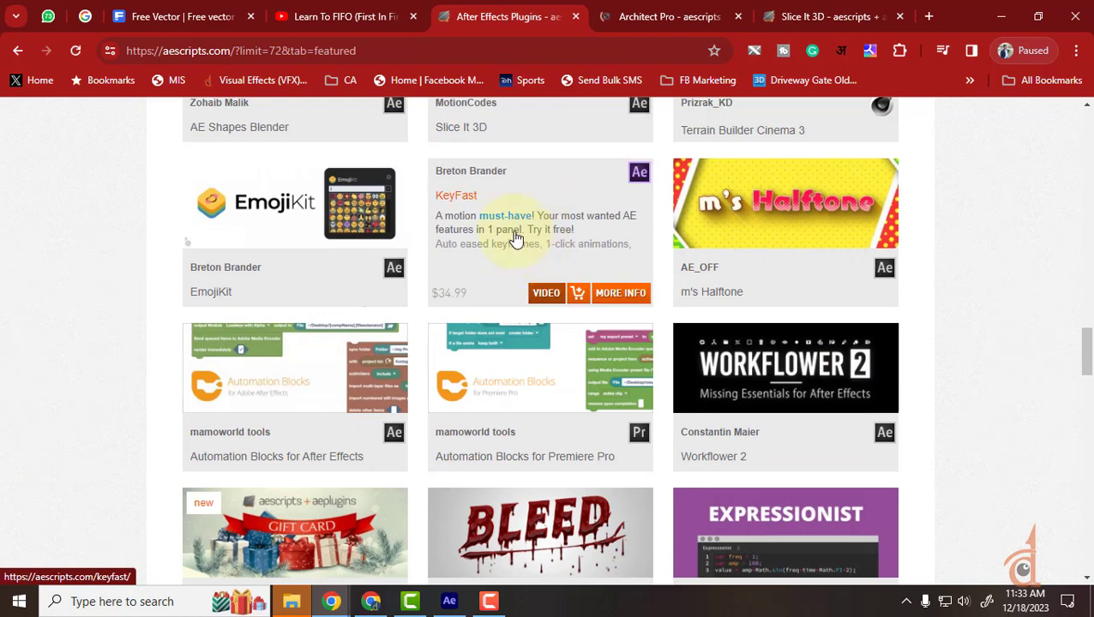
scroll(516, 239, "down", 2)
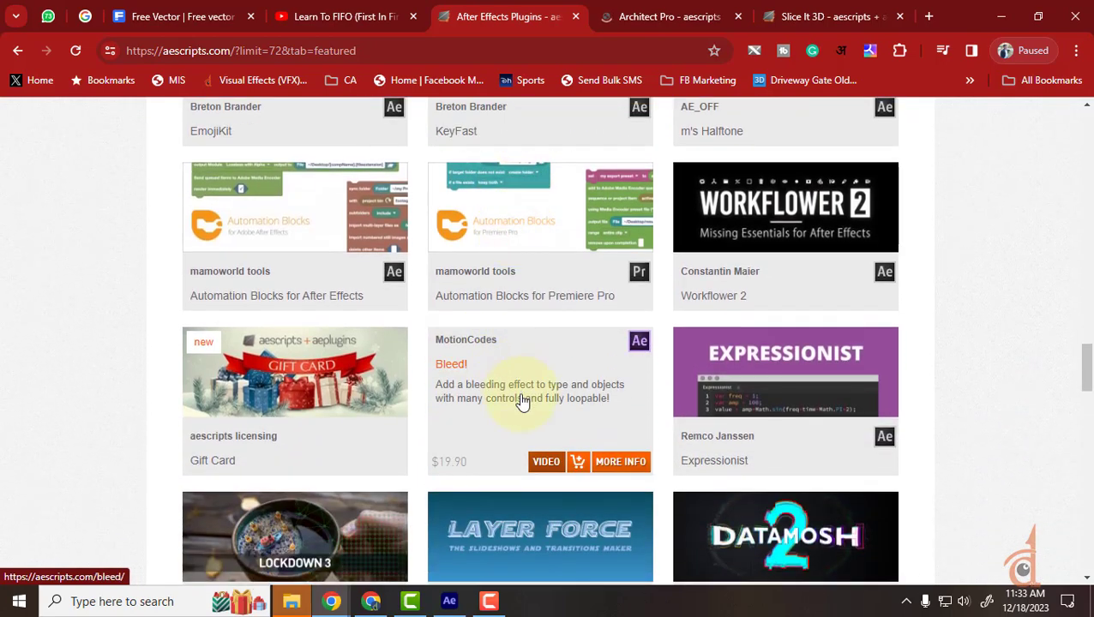
middle_click(525, 388)
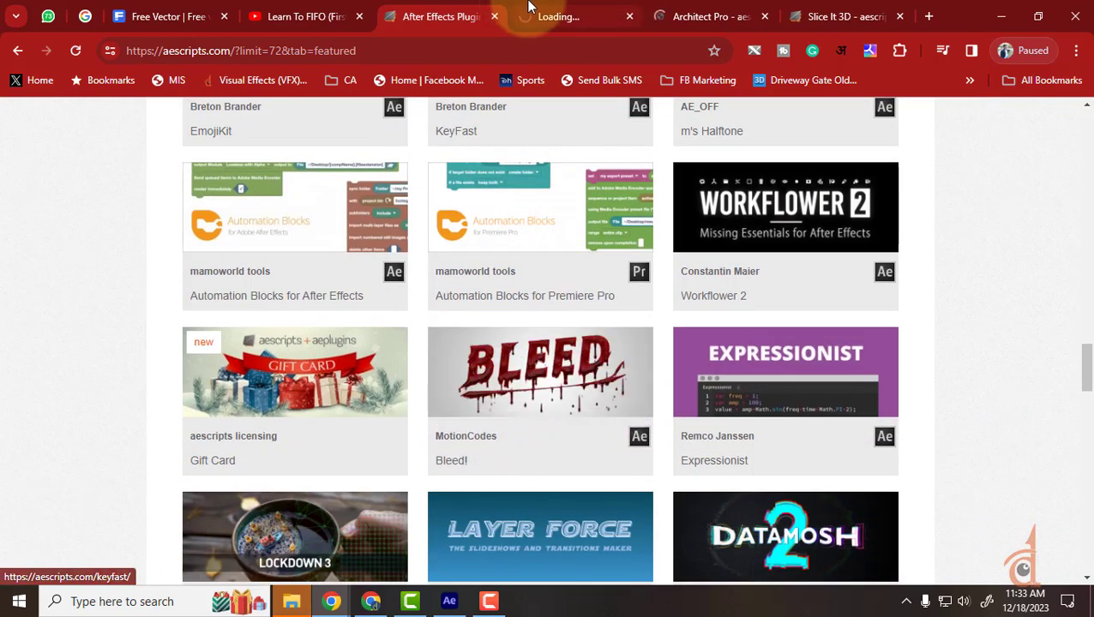
left_click(558, 16)
left_click(763, 17)
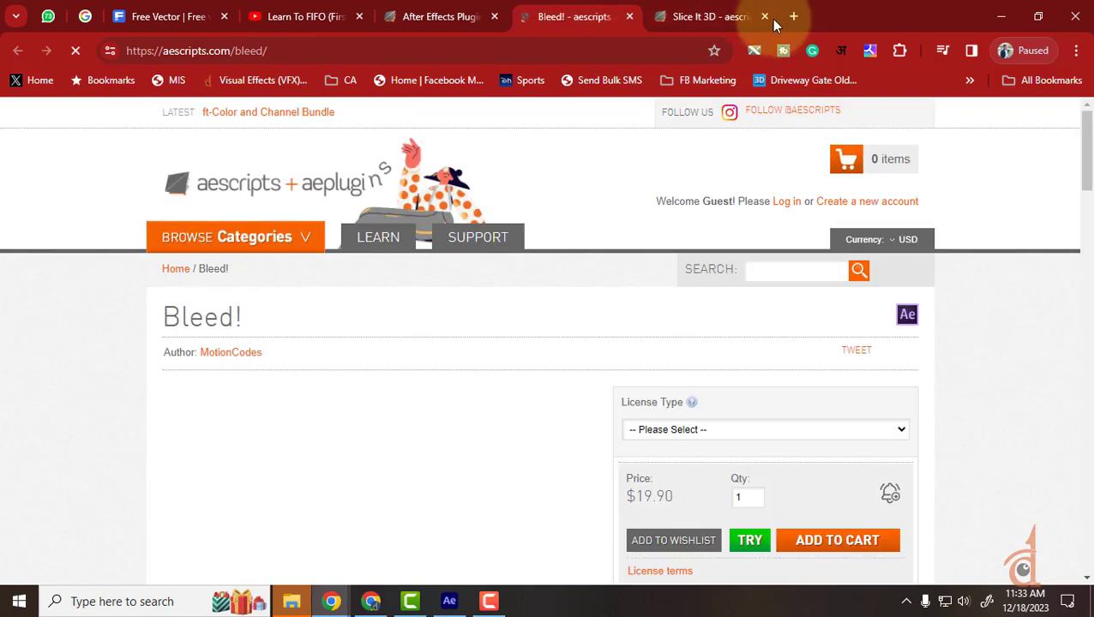
left_click(765, 17)
Play the Bleed for after effects video on the product page and skip ahead in it.
scroll(574, 344, "down", 9)
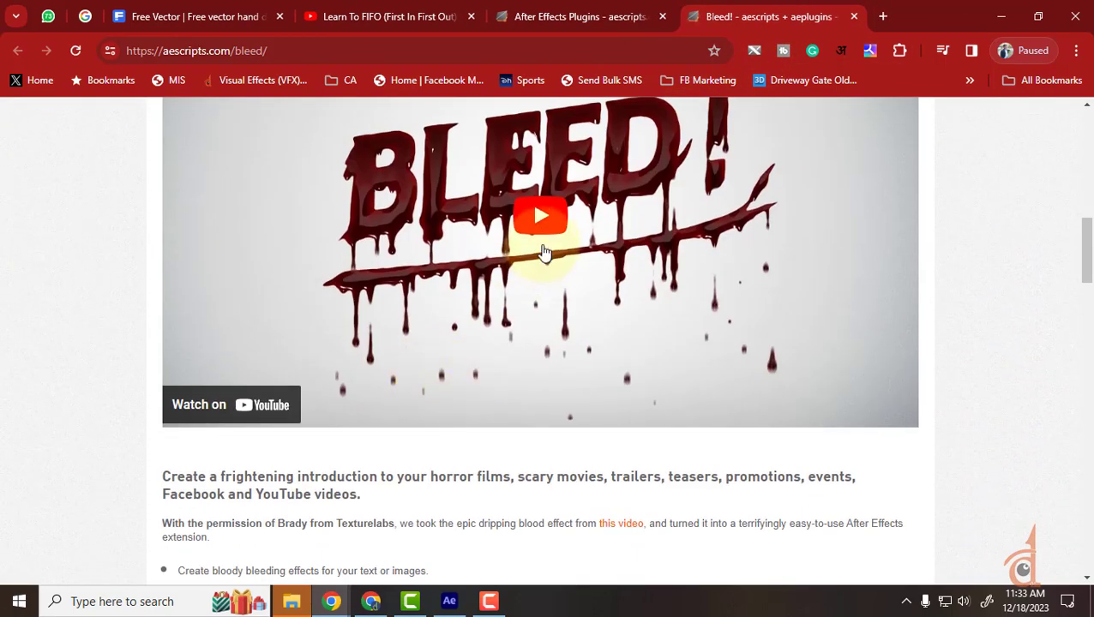
left_click(551, 214)
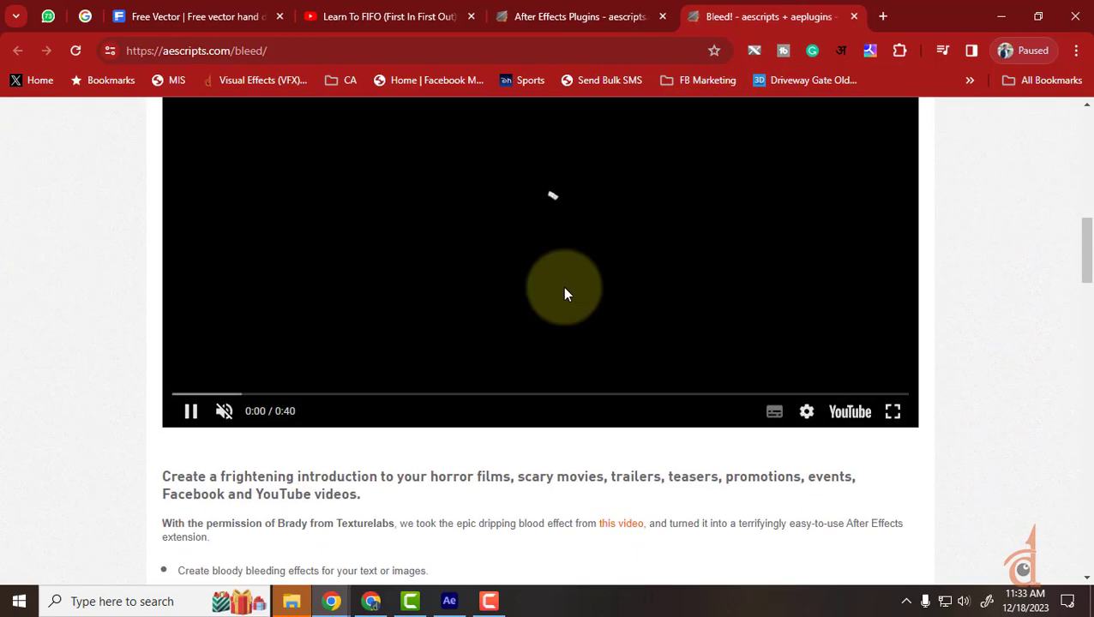
scroll(170, 439, "up", 1)
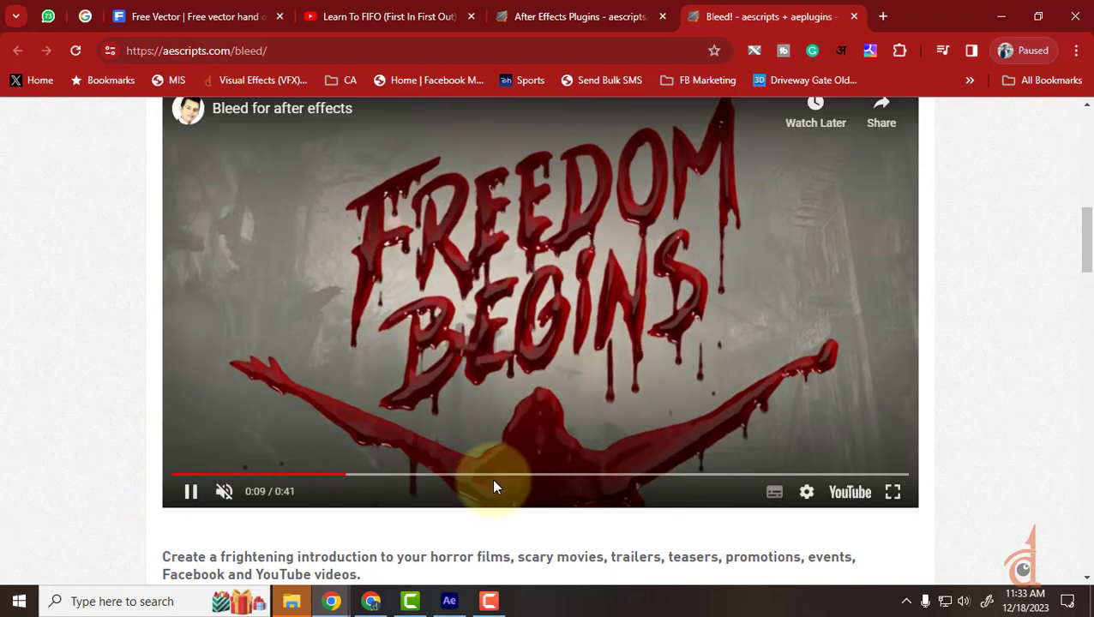
left_click_drag(497, 476, 694, 486)
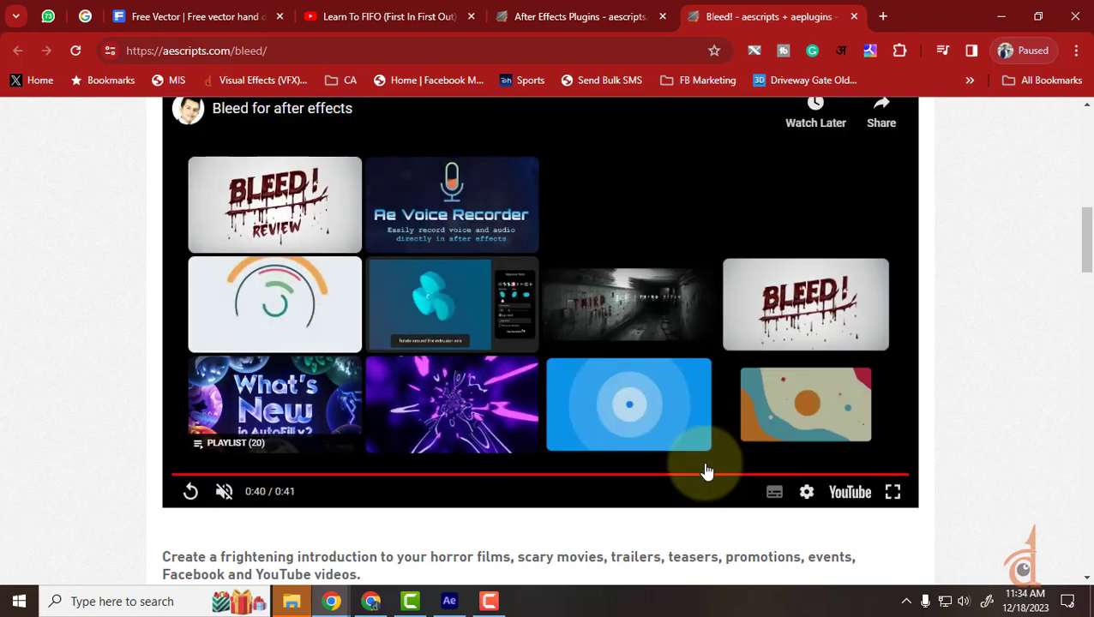
Look over Bleed!'s loop demo, color controllers, scene mods, and dripping speed and density examples on the product page.
scroll(706, 471, "down", 7)
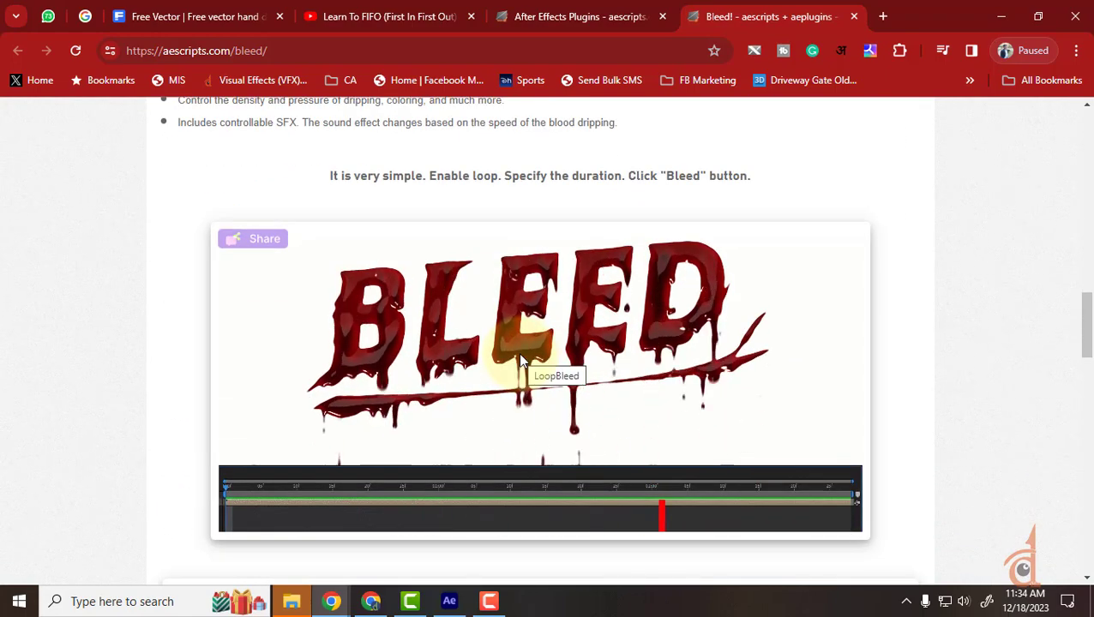
scroll(521, 360, "down", 5)
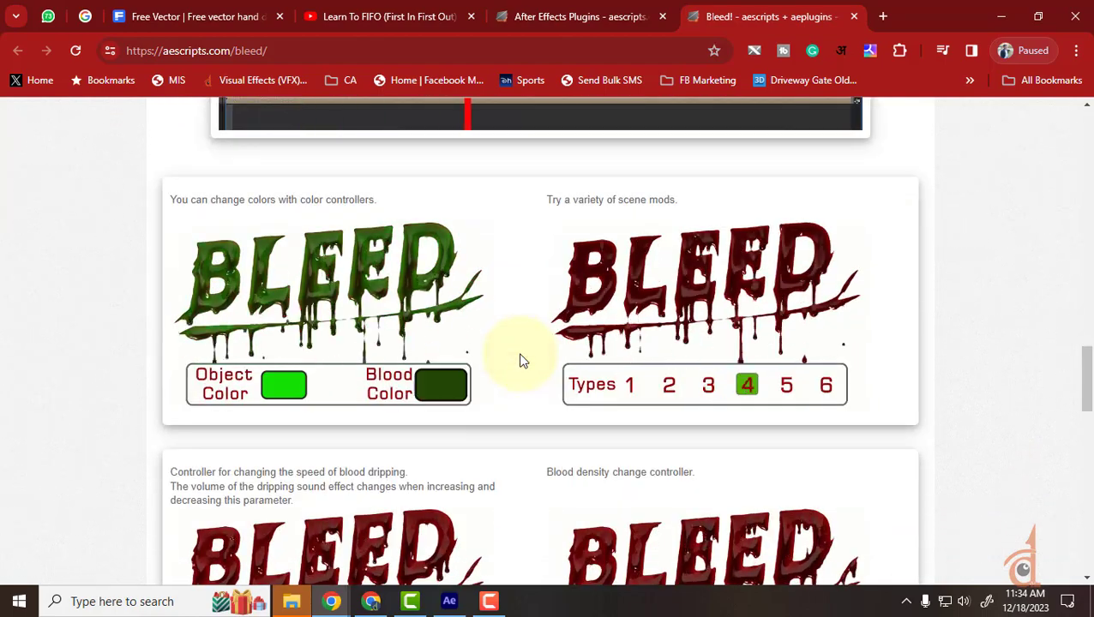
scroll(521, 360, "down", 7)
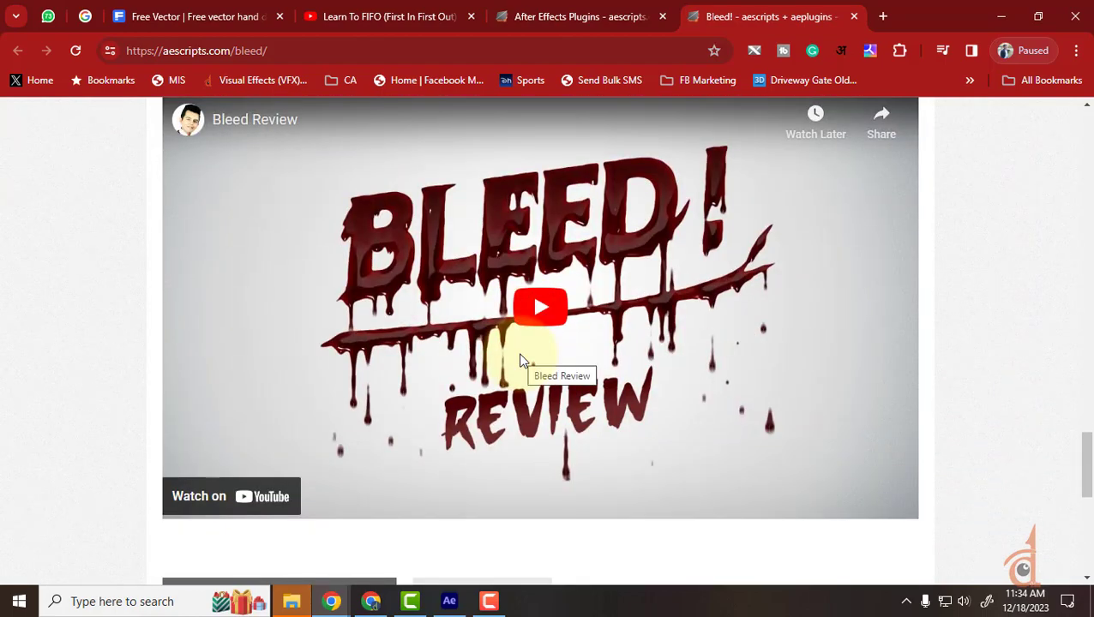
scroll(520, 361, "down", 4)
Play the Bleed Review video and skip through it in stages via 0:46, 0:58 and 1:27.
scroll(522, 362, "up", 3)
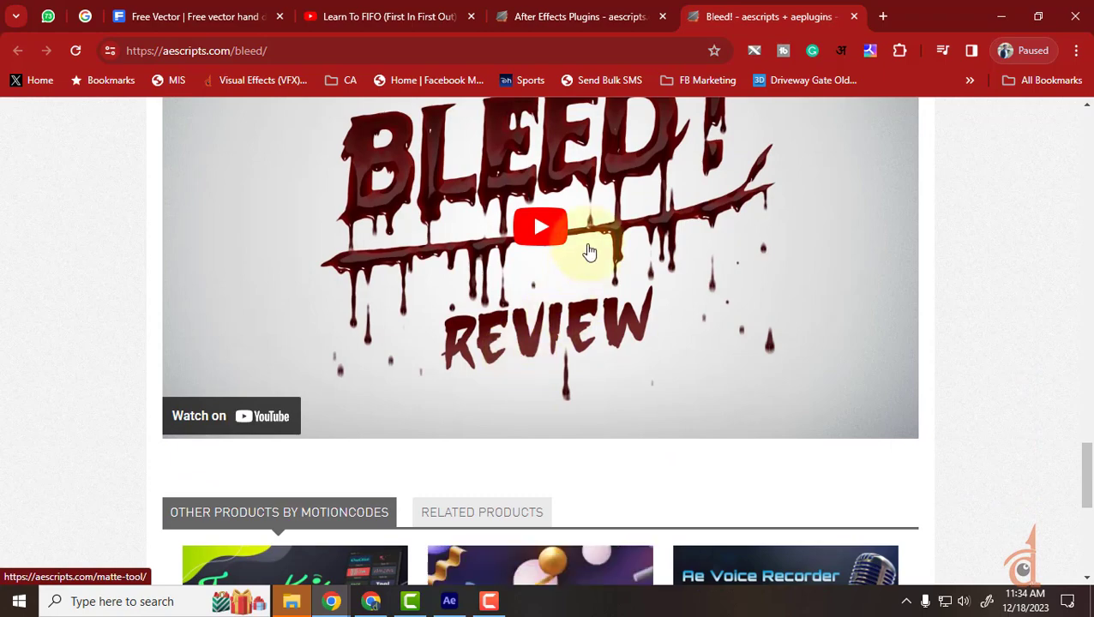
left_click(565, 224)
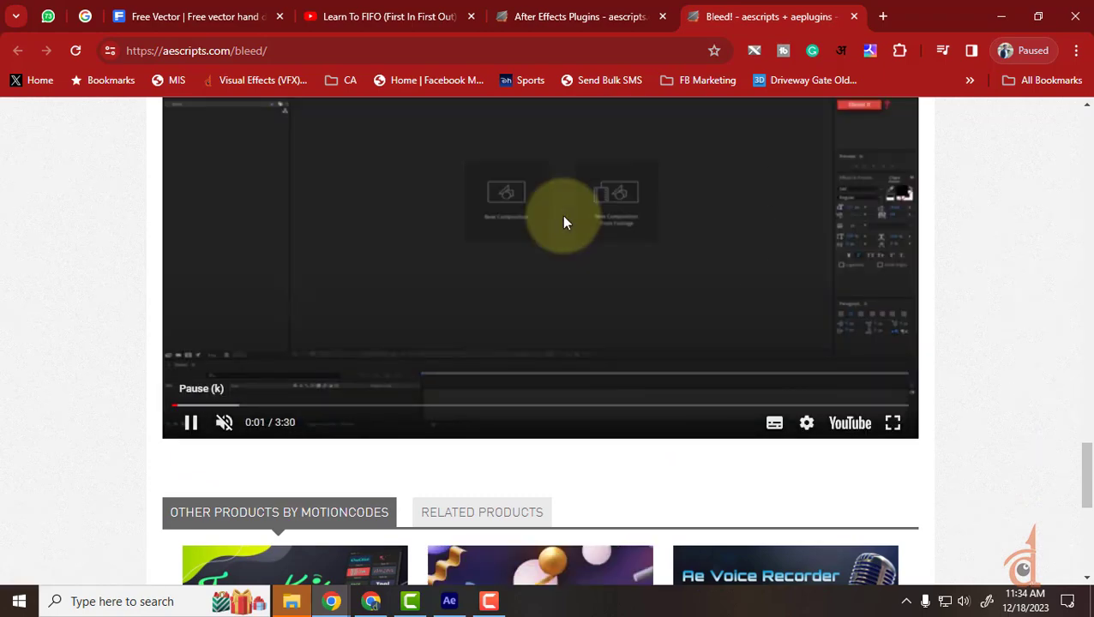
left_click_drag(257, 404, 338, 409)
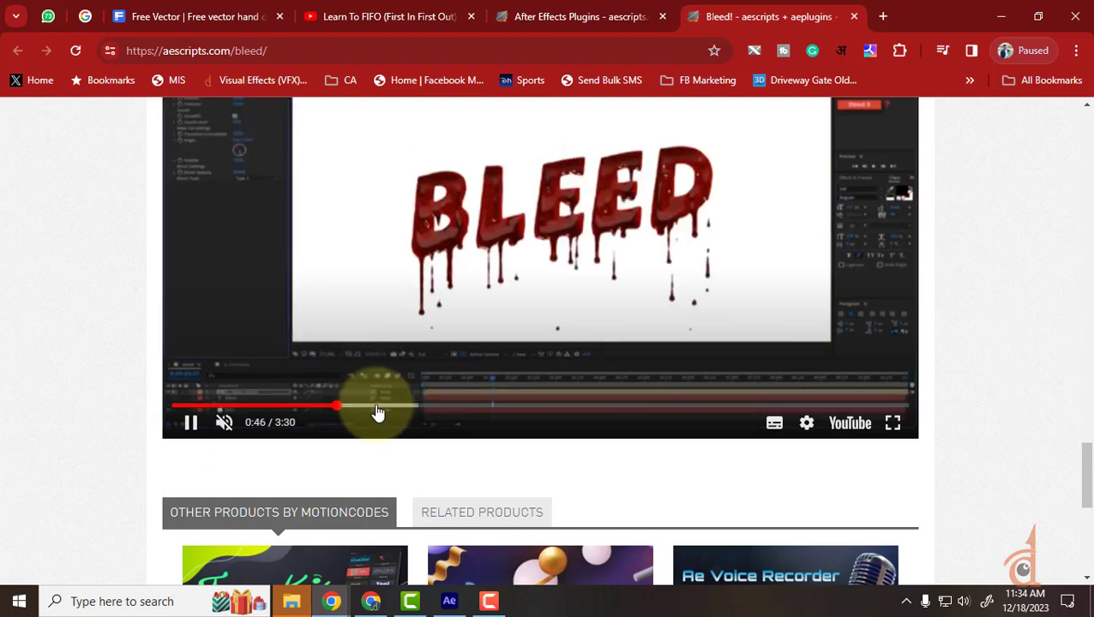
left_click(378, 410)
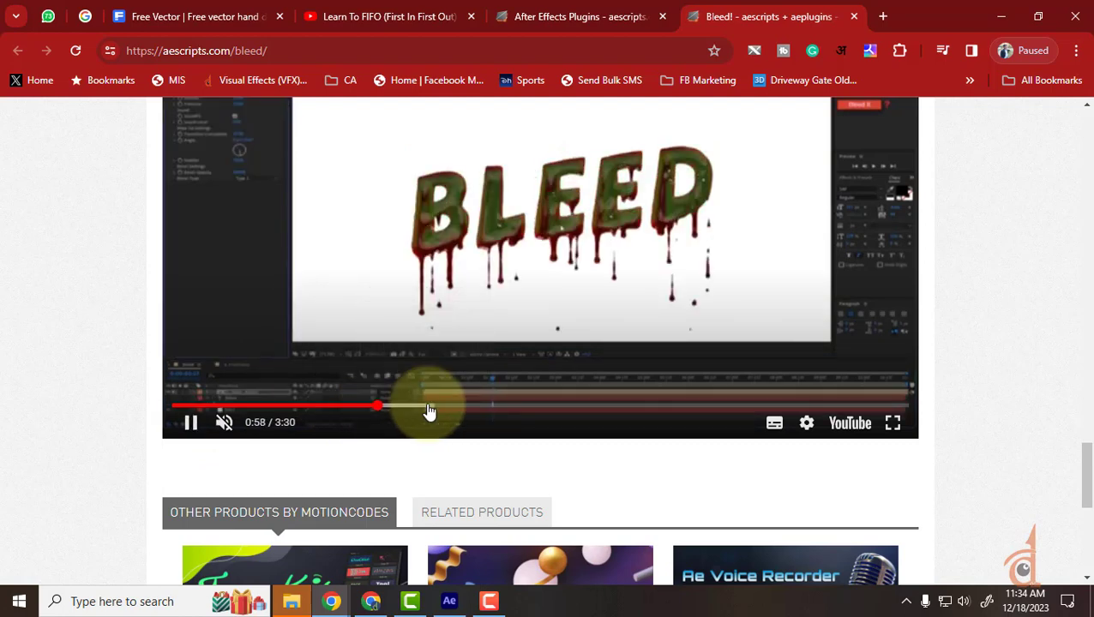
left_click(429, 412)
left_click(481, 410)
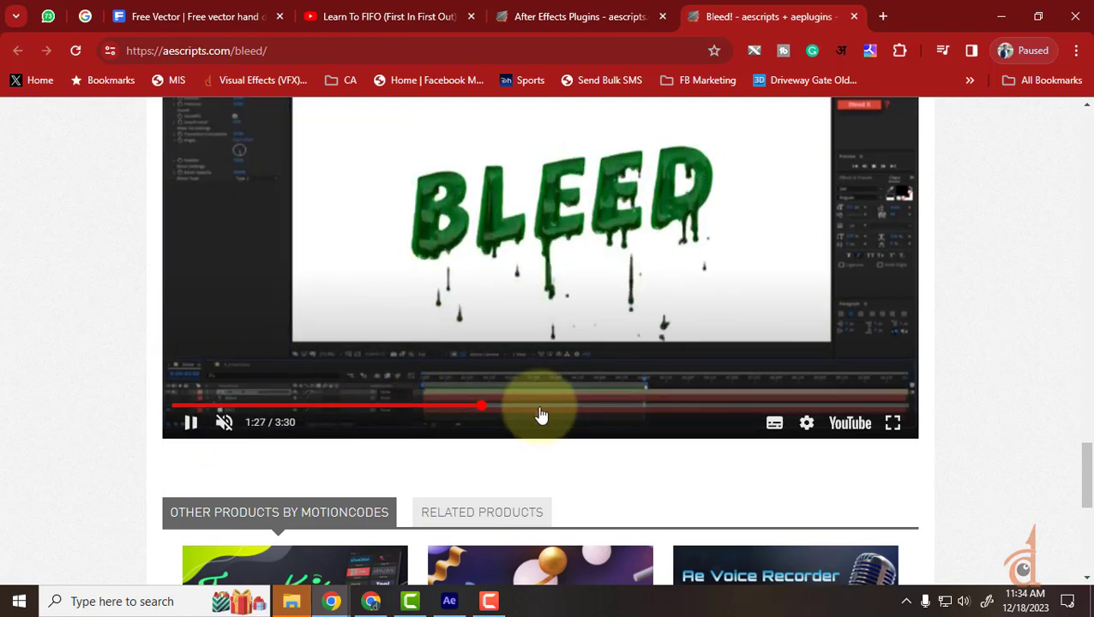
left_click(564, 408)
left_click(654, 408)
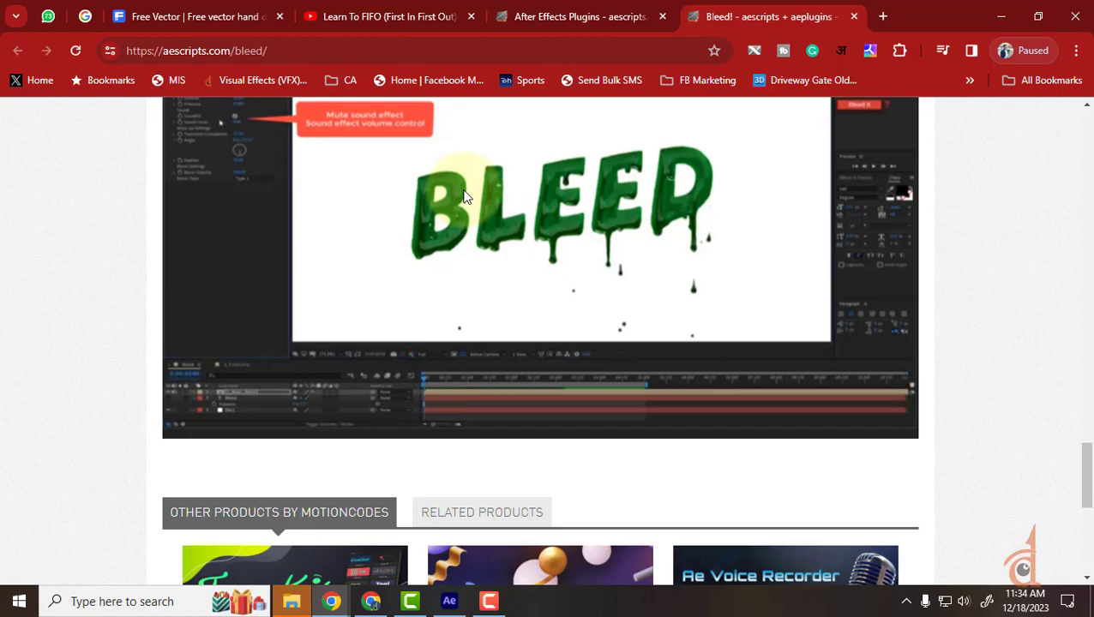
Review Bleed!'s feature list and its price and license section, and close both aescripts tabs.
scroll(463, 196, "up", 20)
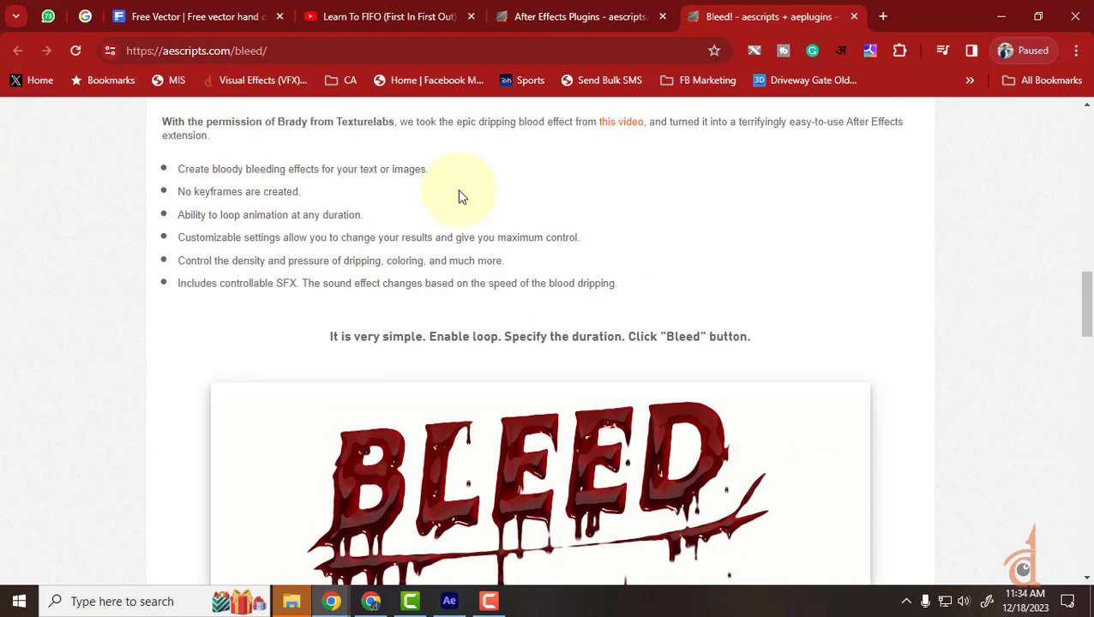
scroll(561, 232, "down", 2)
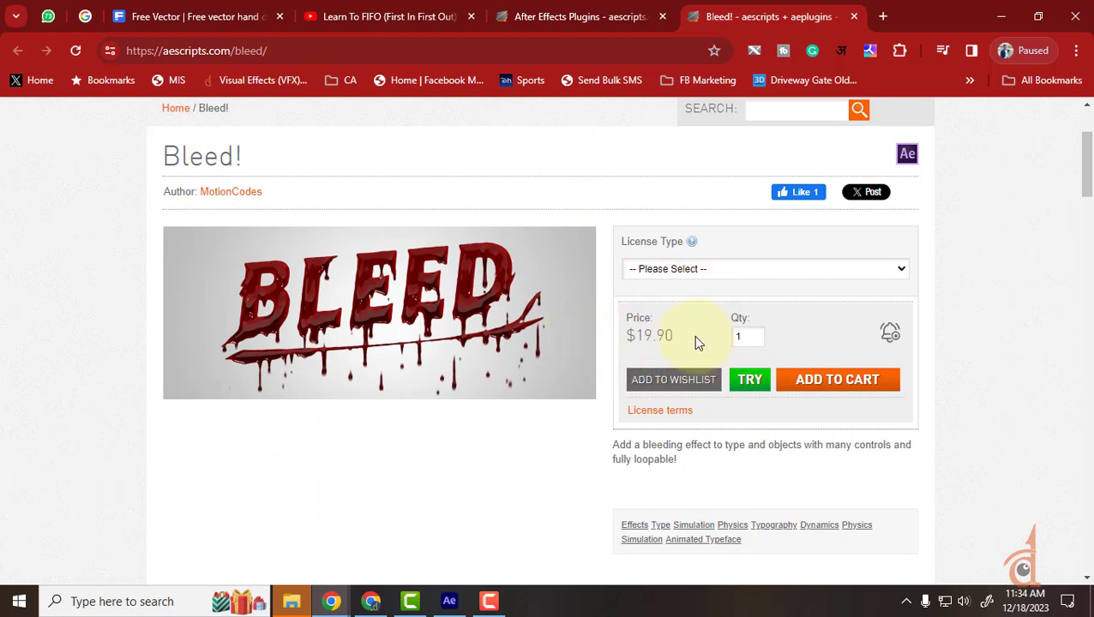
left_click(854, 17)
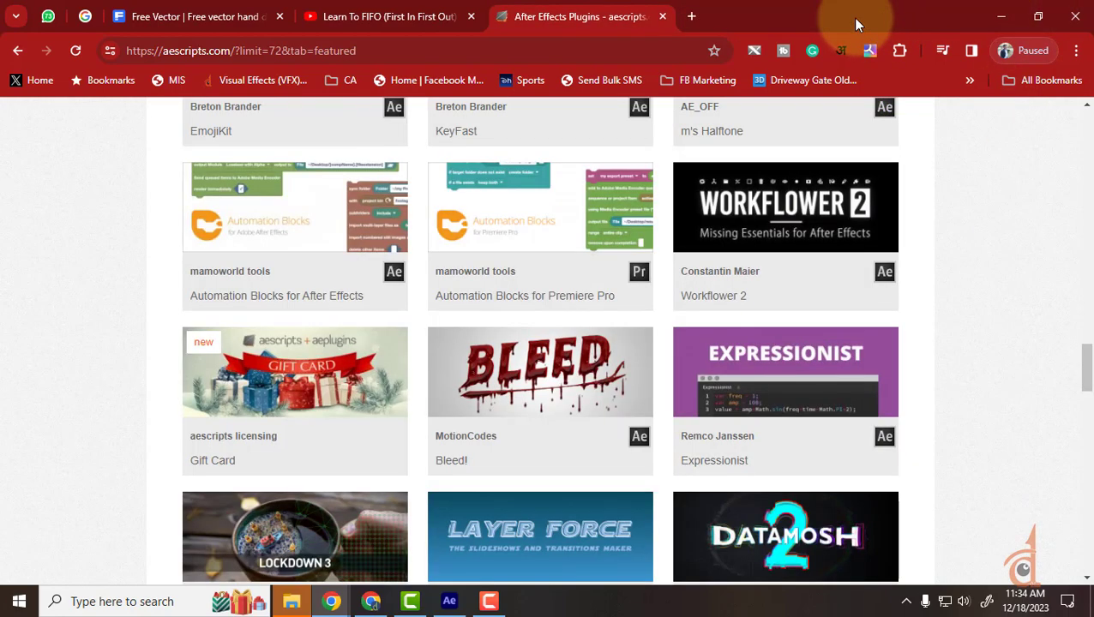
left_click(661, 17)
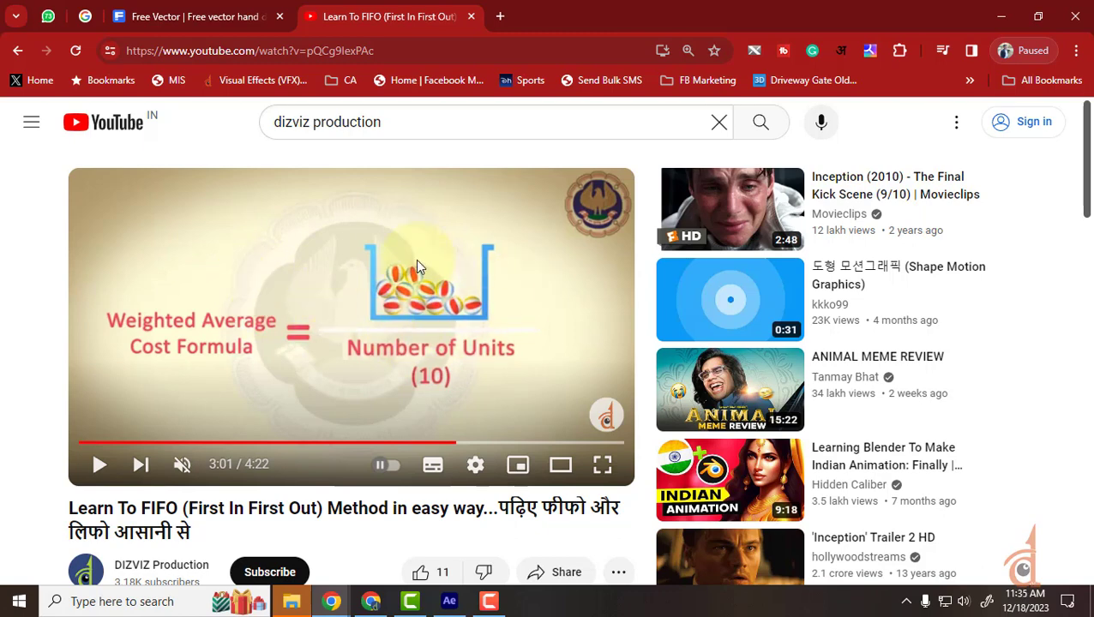
Browse the recommended videos beside the FIFO video on YouTube for geometric and shape animation references.
scroll(415, 269, "down", 5)
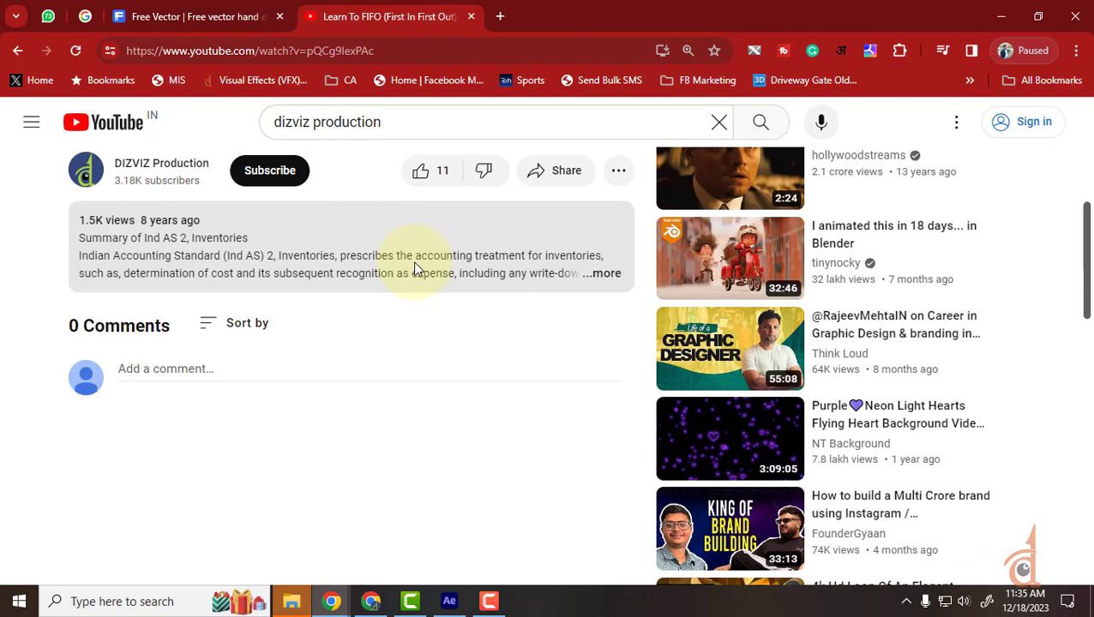
scroll(415, 269, "down", 5)
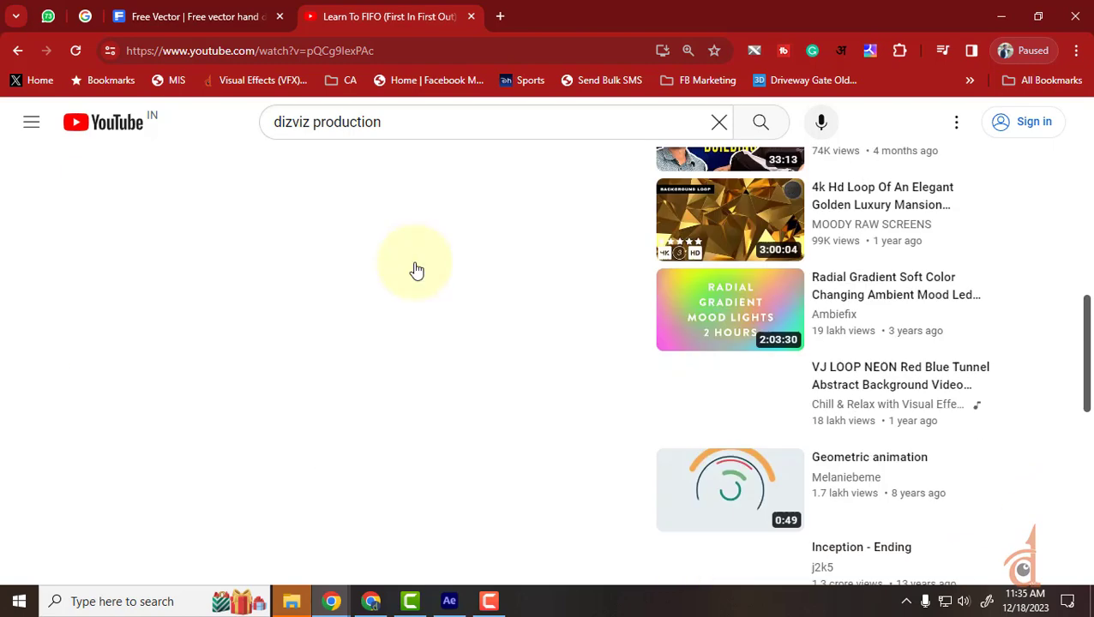
scroll(415, 269, "down", 5)
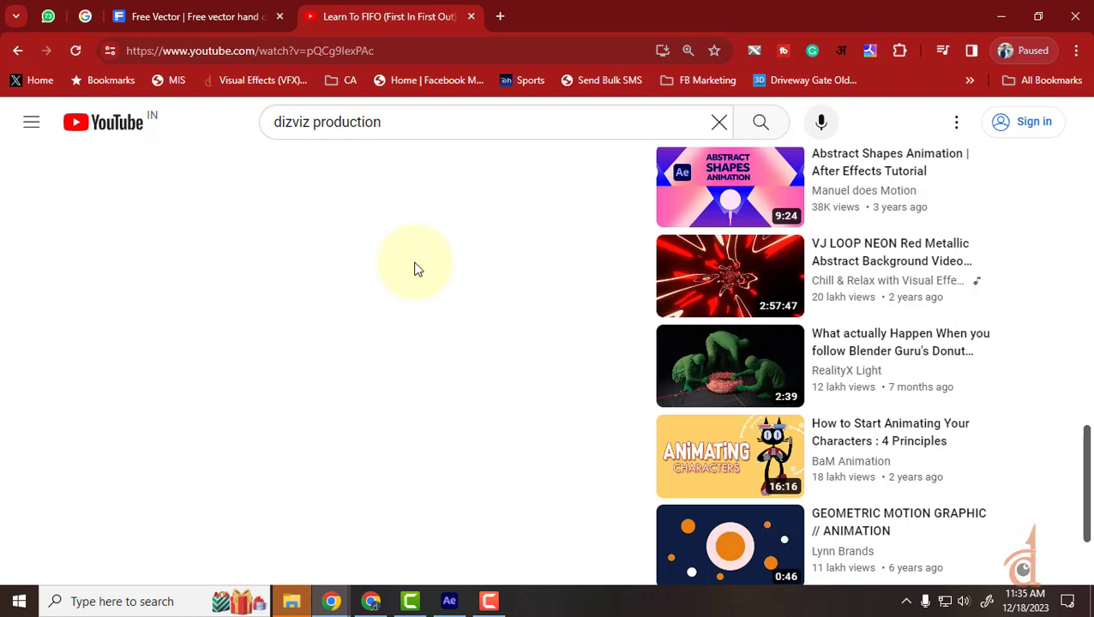
Switch to After Effects to check the AFX 6 composition and return to the Chrome window with YouTube.
left_click(448, 601)
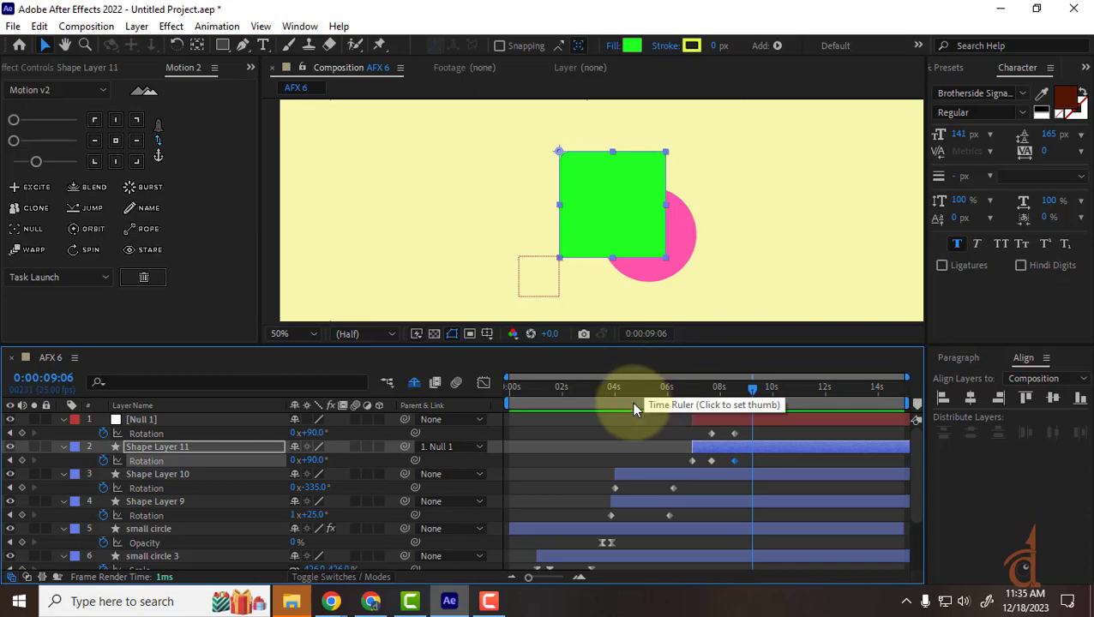
mouse_move(331, 601)
left_click(290, 543)
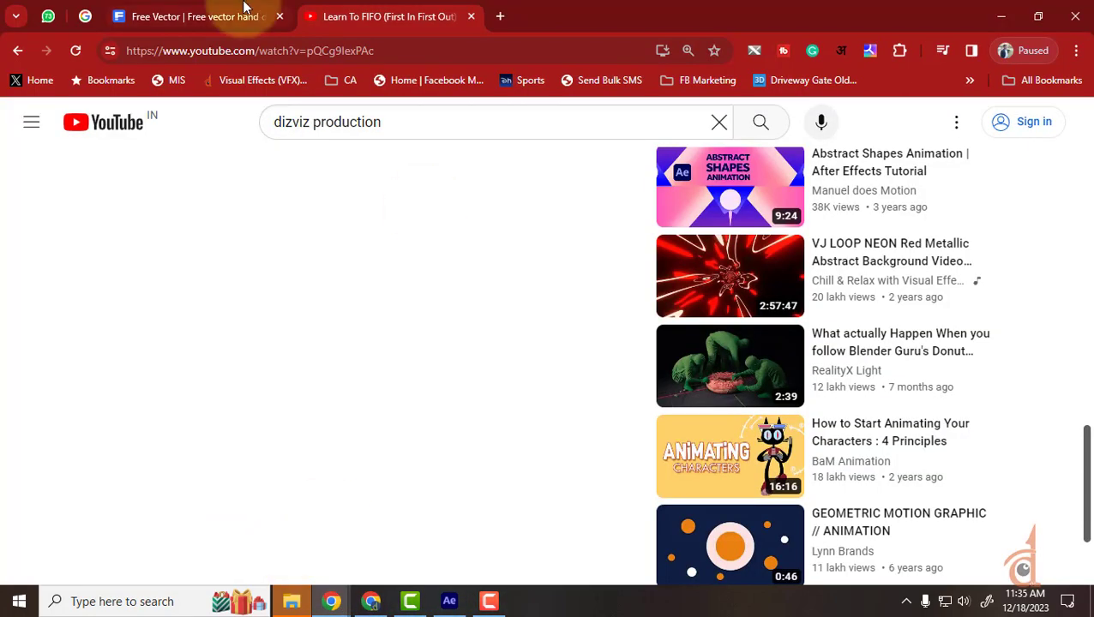
Replay the Weighted Average Cost Formula part of the FIFO video and pause it at 2:58.
scroll(397, 270, "up", 10)
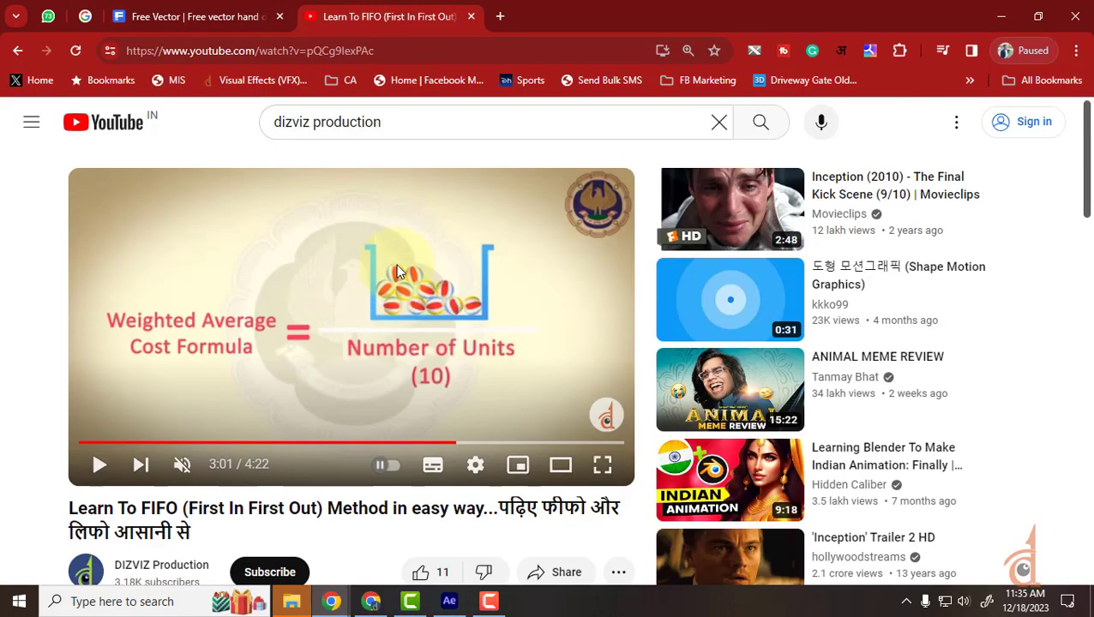
left_click(459, 378)
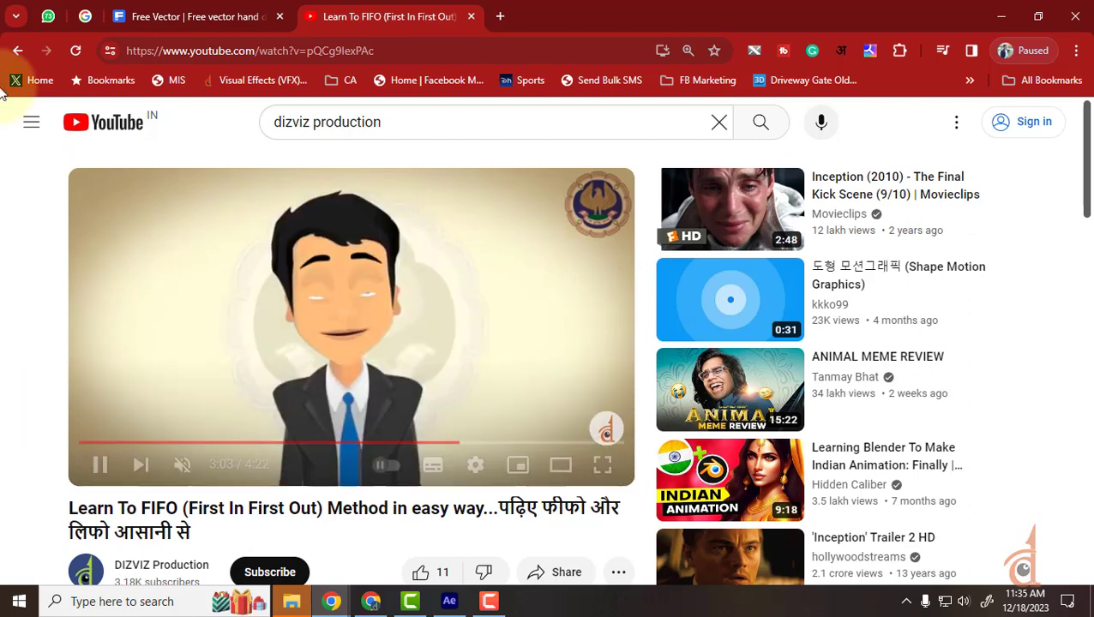
key("Left")
key("Left")
key("Left")
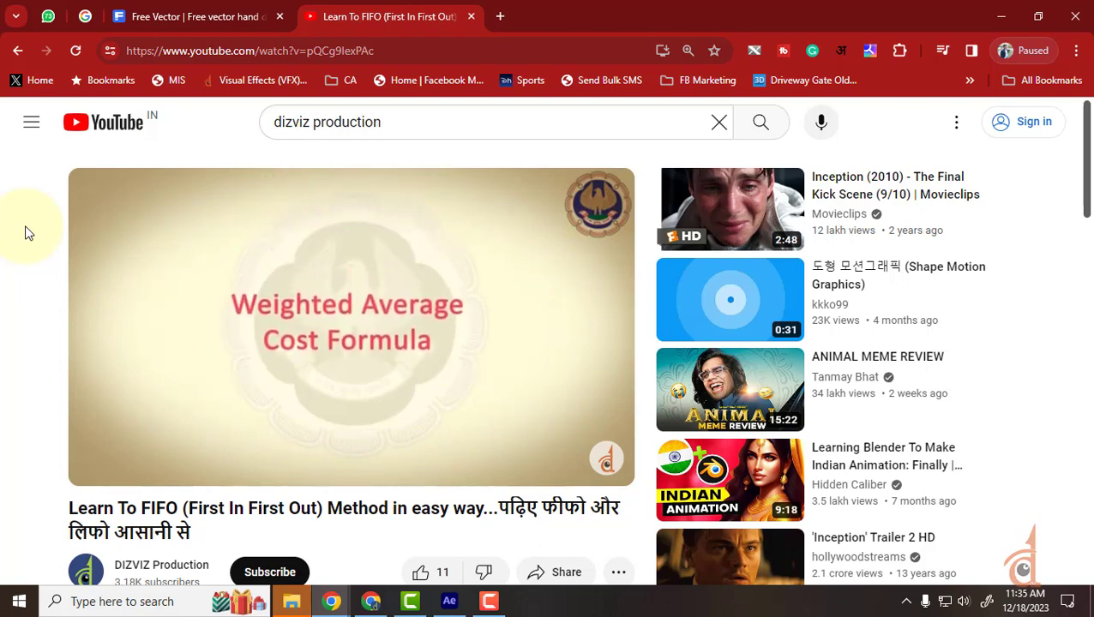
key("Left")
key("Left")
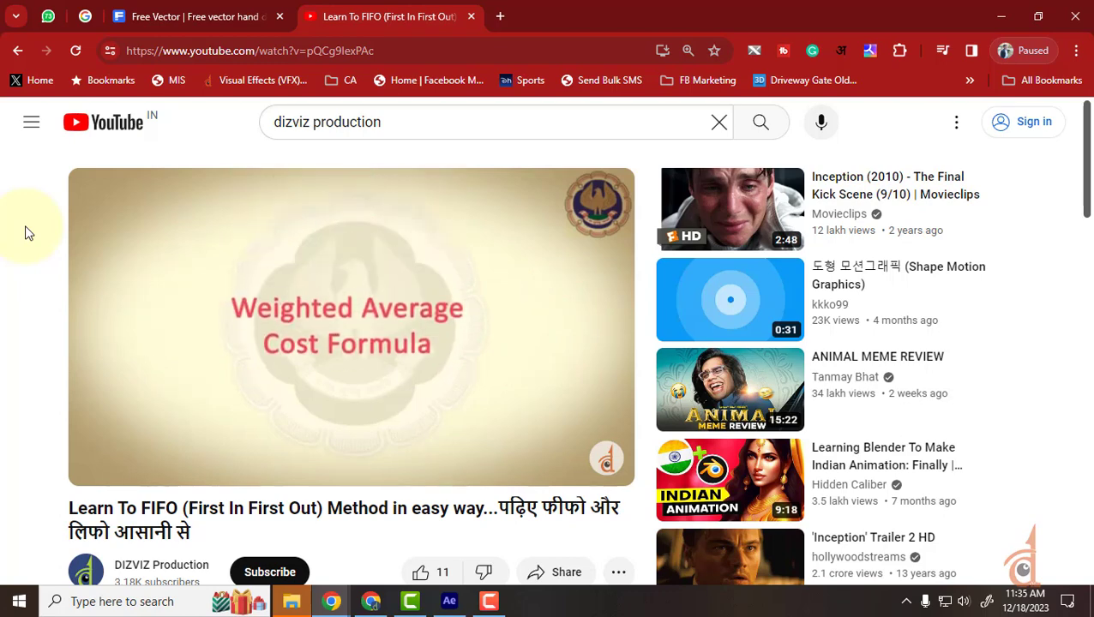
key("space")
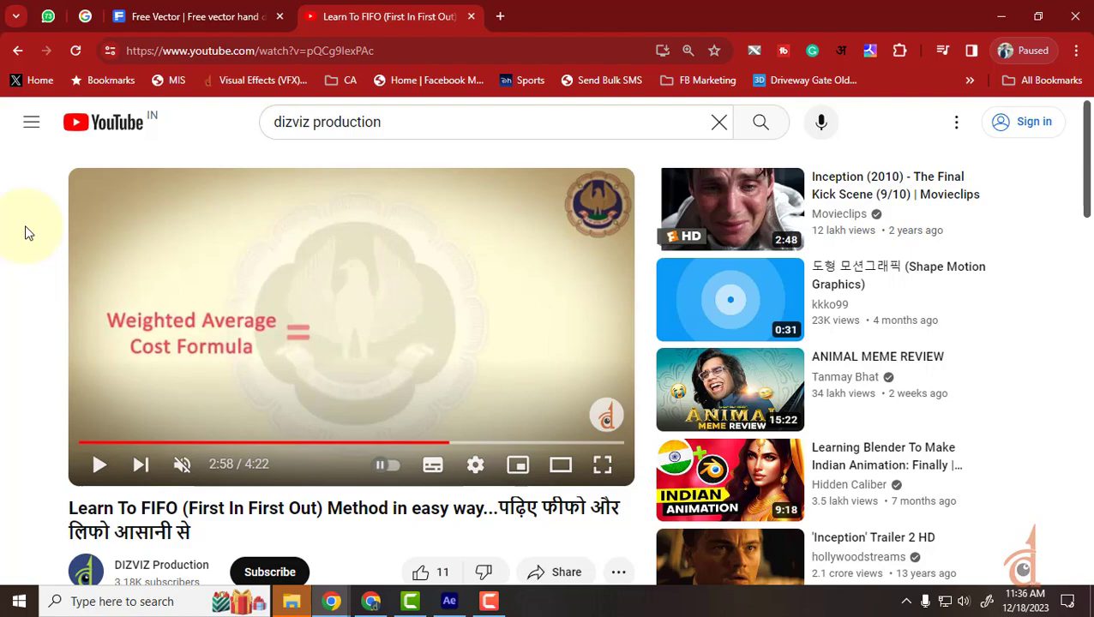
Switch to After Effects, apply the Motion 2 Jump to all Rotation keyframes of Shape Layer 11, and preview from 0:00:06:08.
left_click(448, 601)
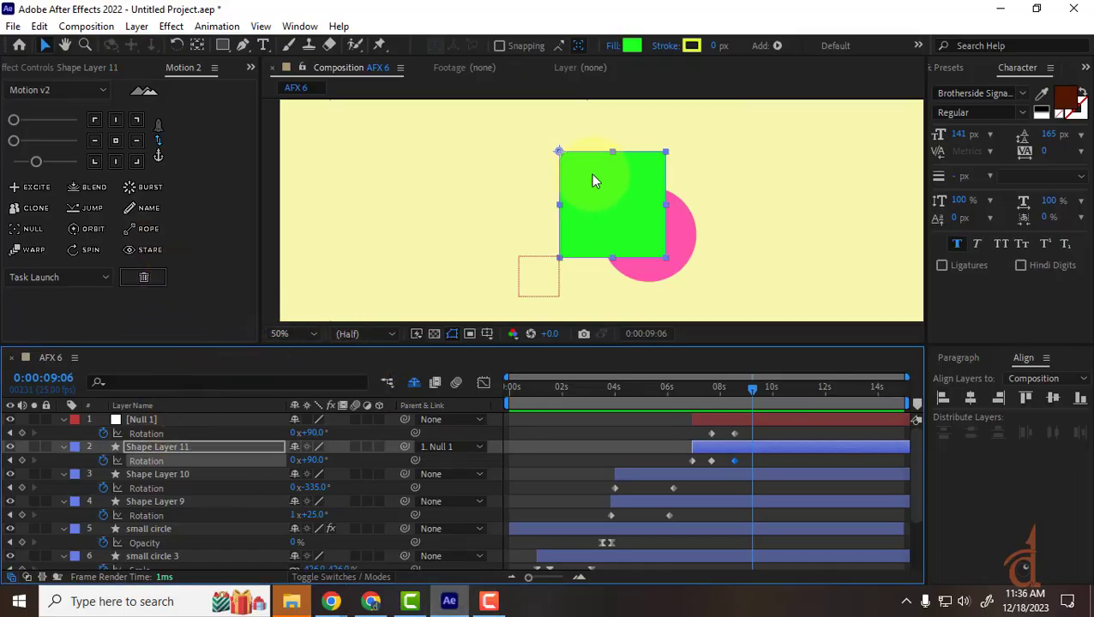
mouse_move(737, 392)
left_mouse_down()
mouse_move(702, 399)
mouse_move(735, 410)
left_mouse_up()
left_click(737, 419)
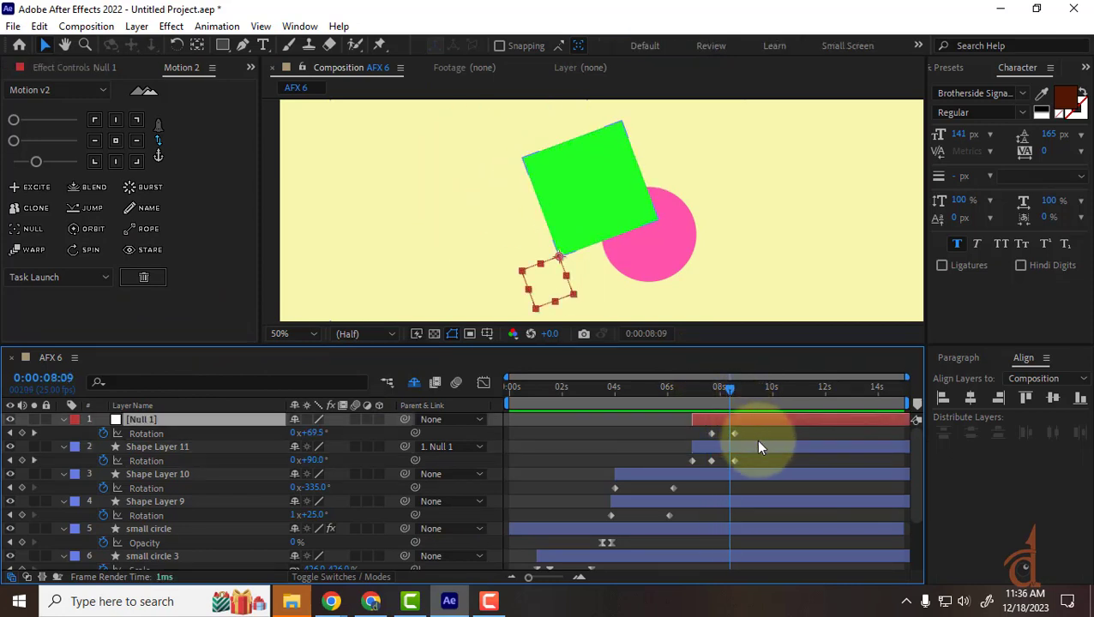
left_click(762, 446)
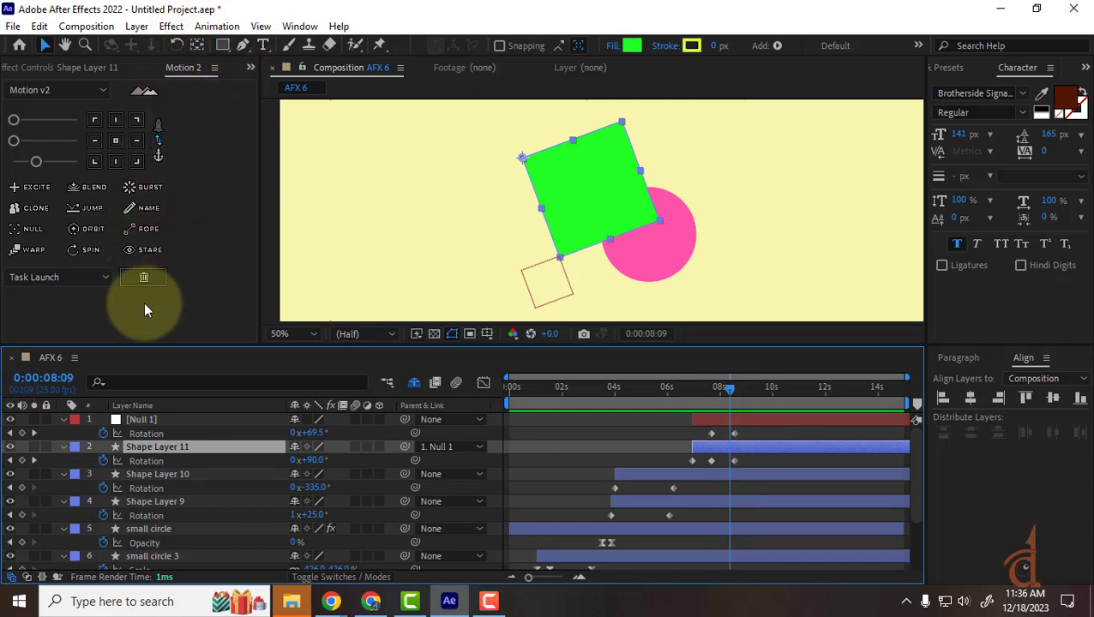
left_click(84, 201)
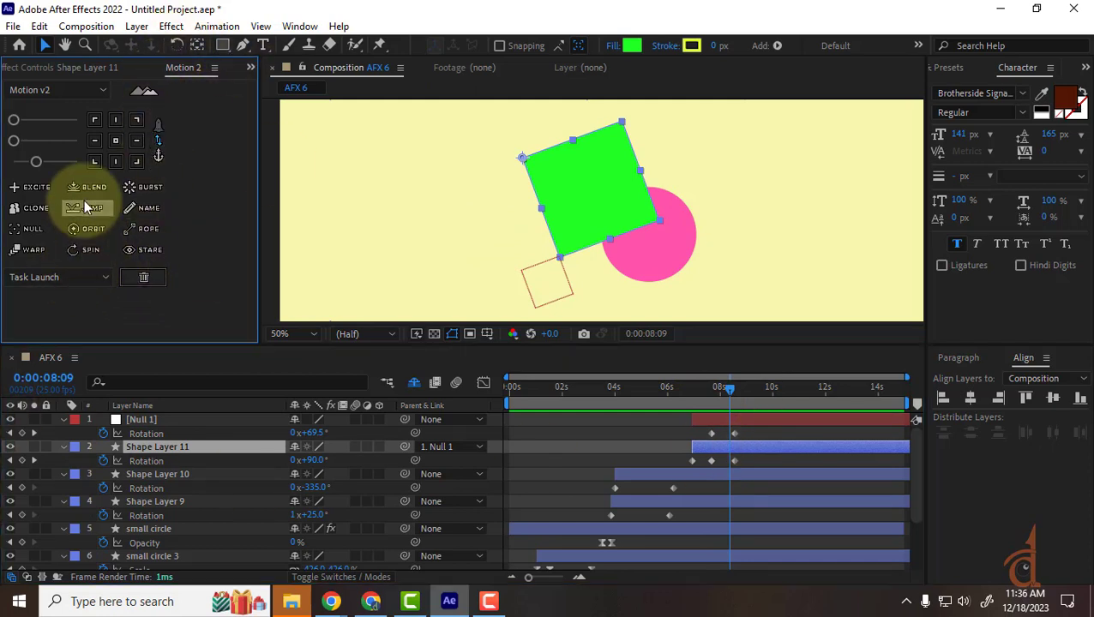
left_click_drag(748, 454, 646, 481)
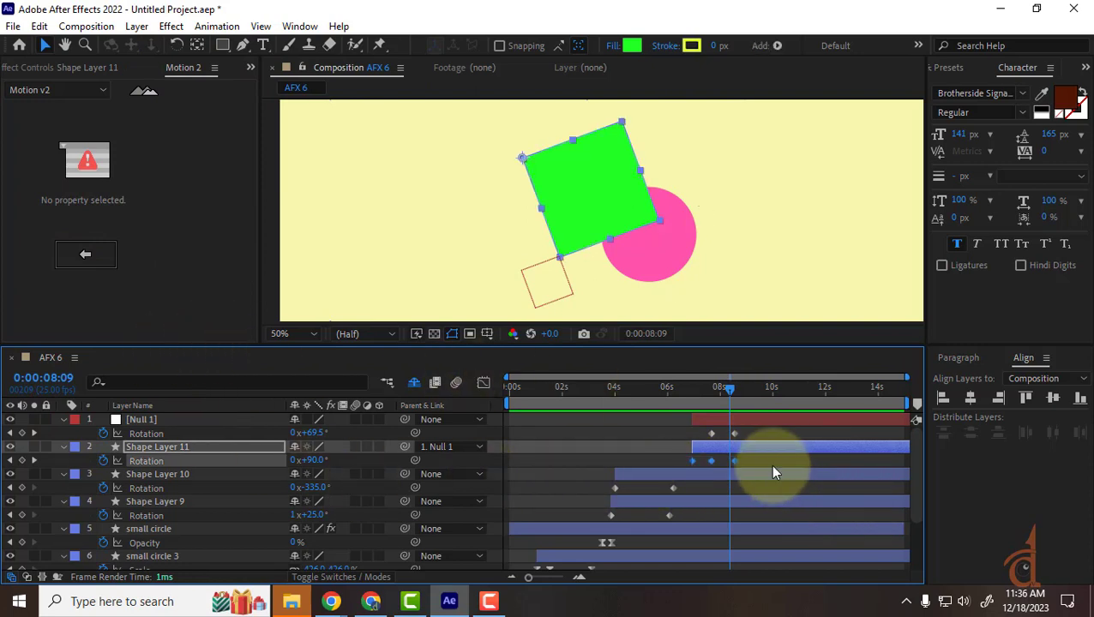
left_click_drag(770, 466, 685, 473)
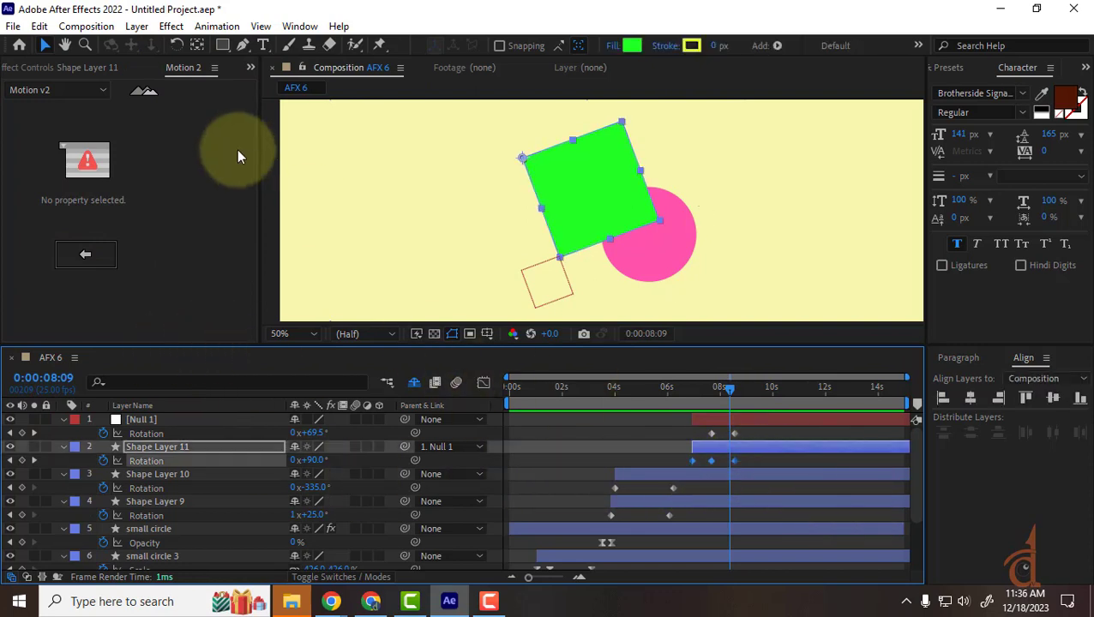
left_click(96, 252)
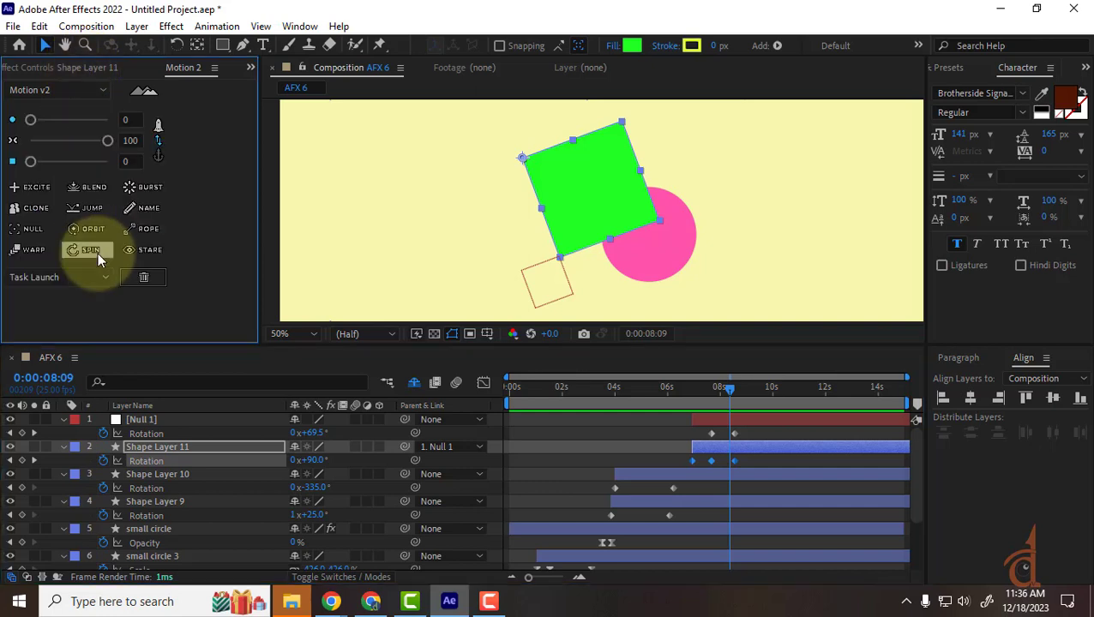
left_click(89, 209)
left_click(674, 392)
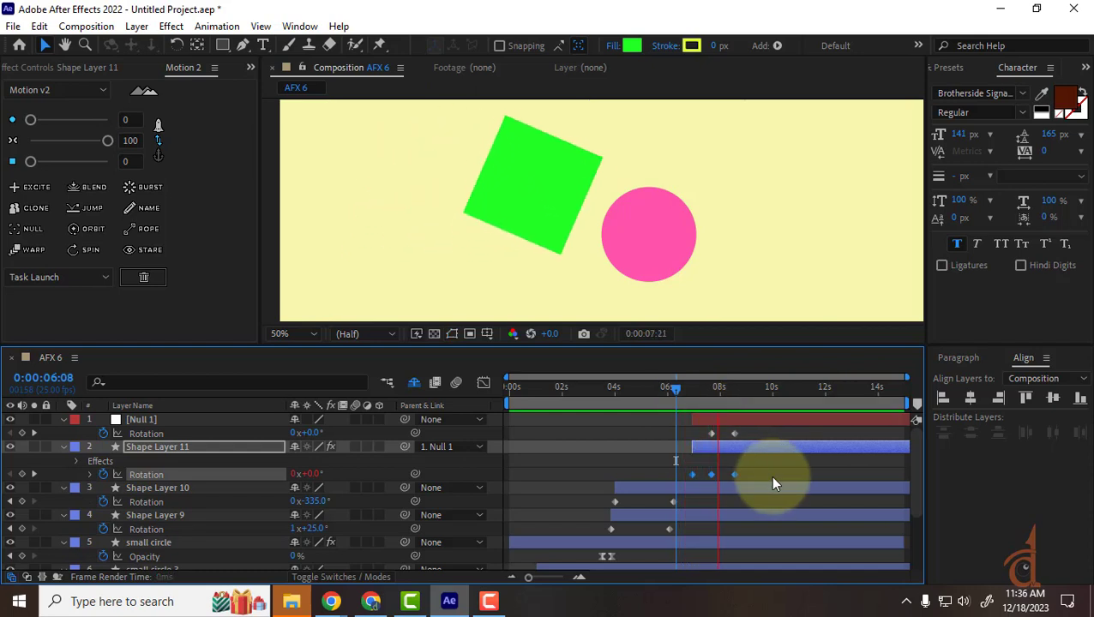
Delete the Null 1 layer and preview the green square's rotation from 0:00:06:17.
left_click(749, 426)
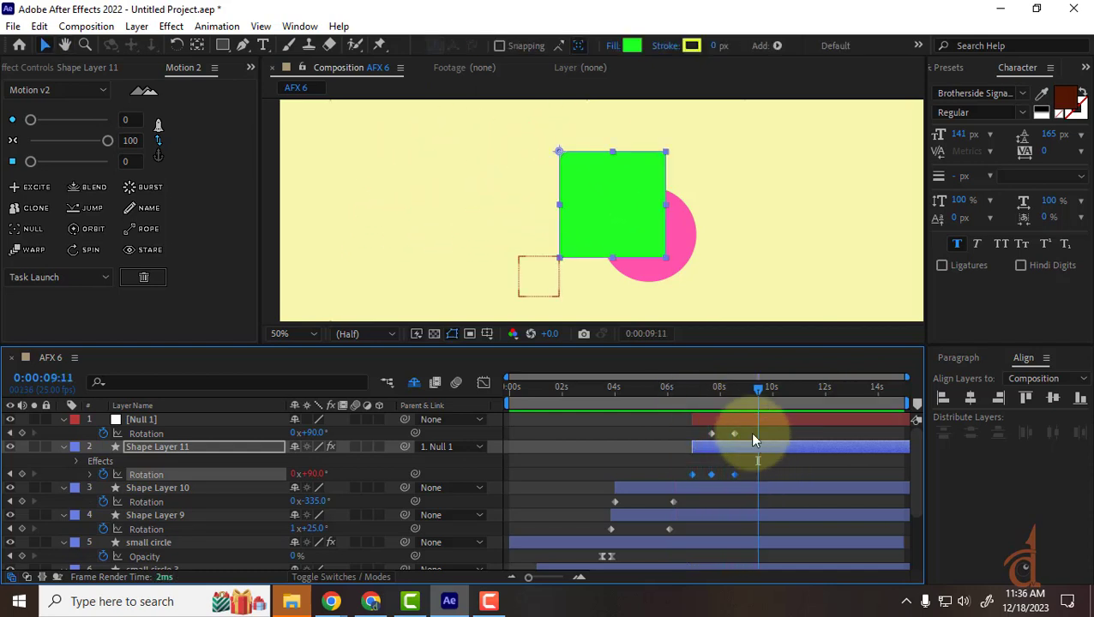
key("Delete")
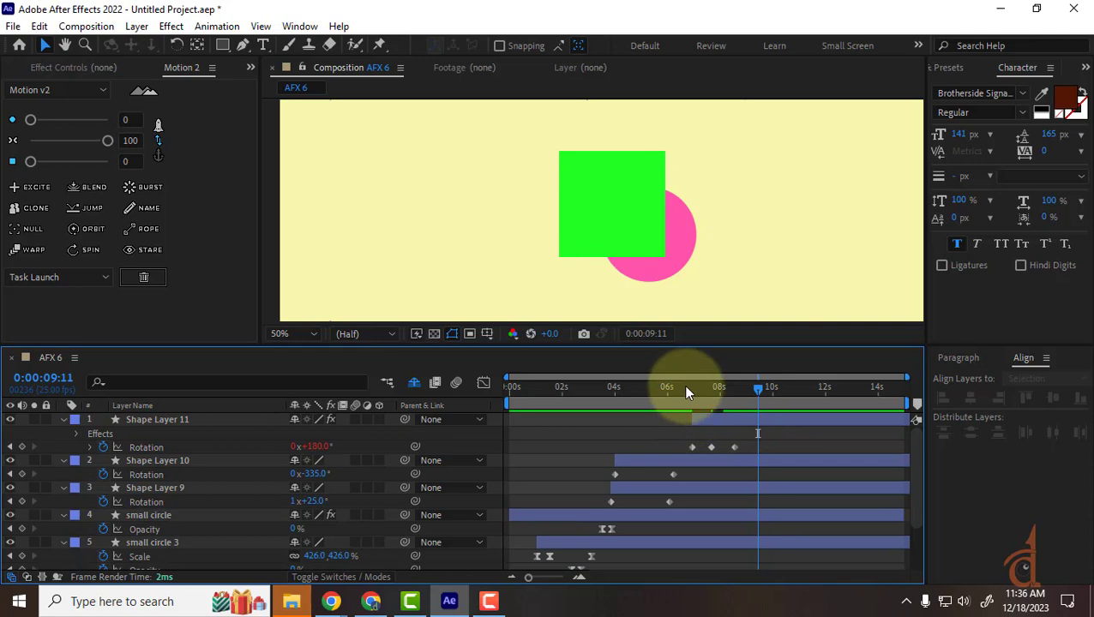
left_click(685, 387)
key("space")
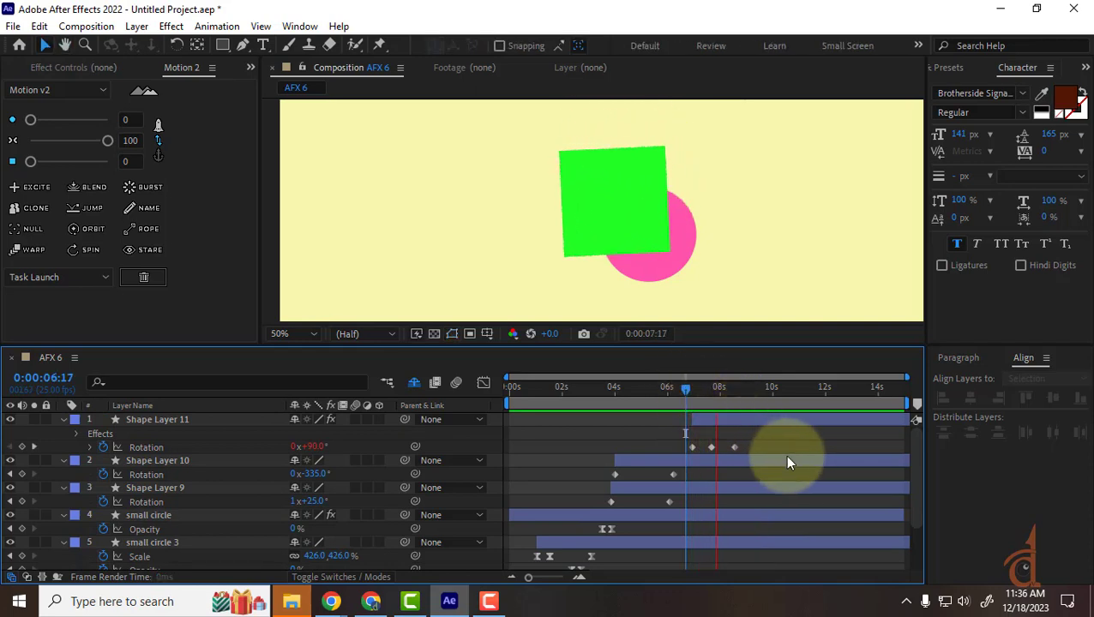
key("space")
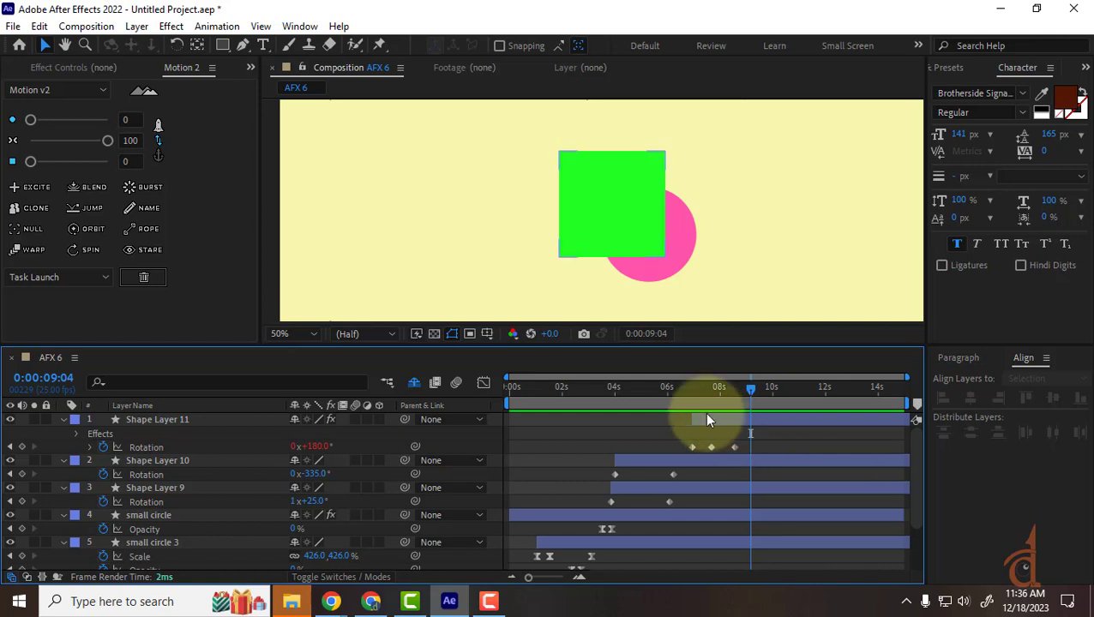
Replay the animation from 0:00:06:04, collapse Shape Layer 11's properties and select the green square.
left_click(672, 391)
key("space")
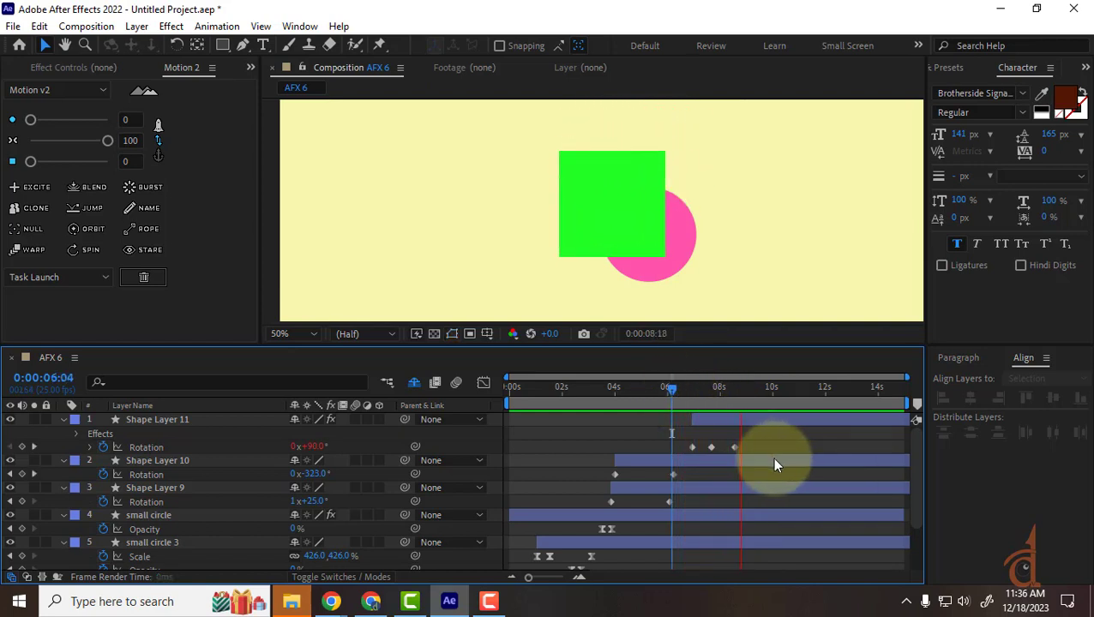
key("space")
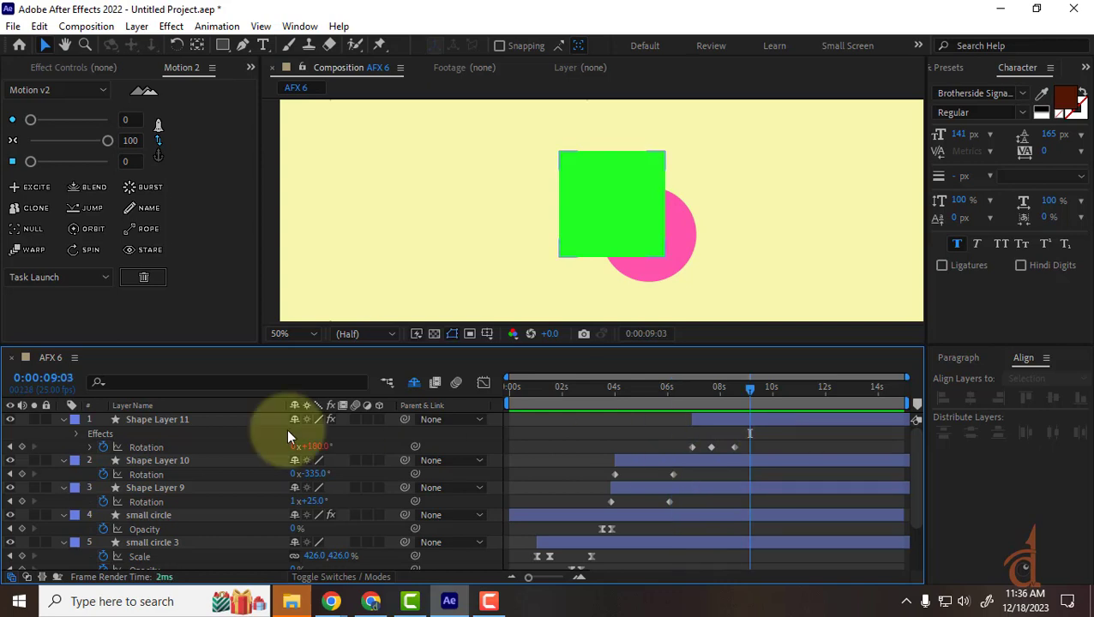
left_click(63, 423)
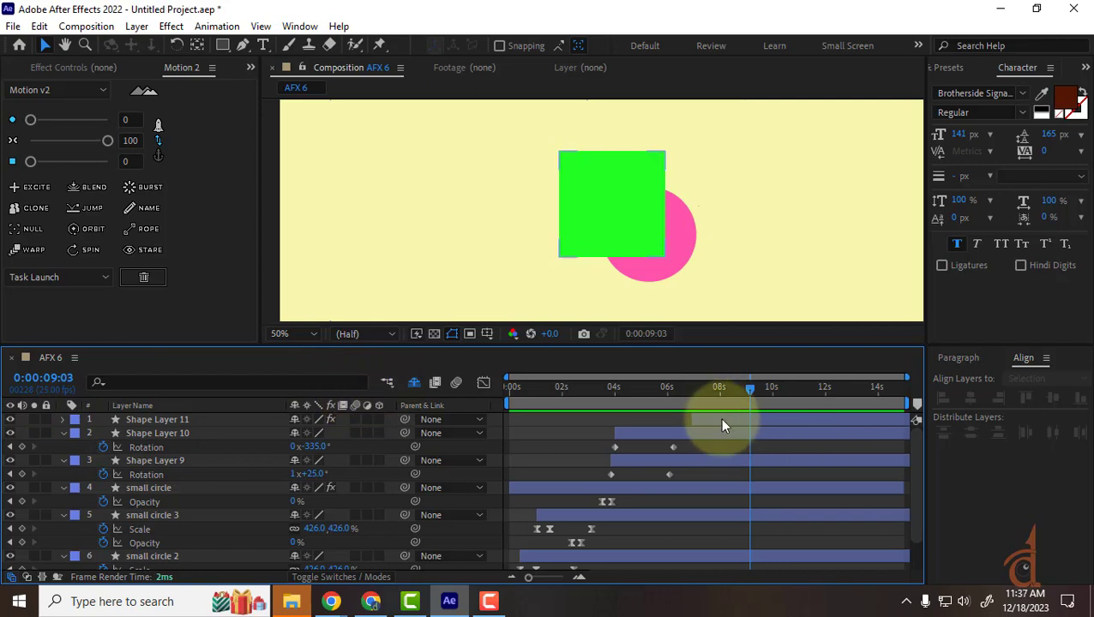
left_click(578, 234)
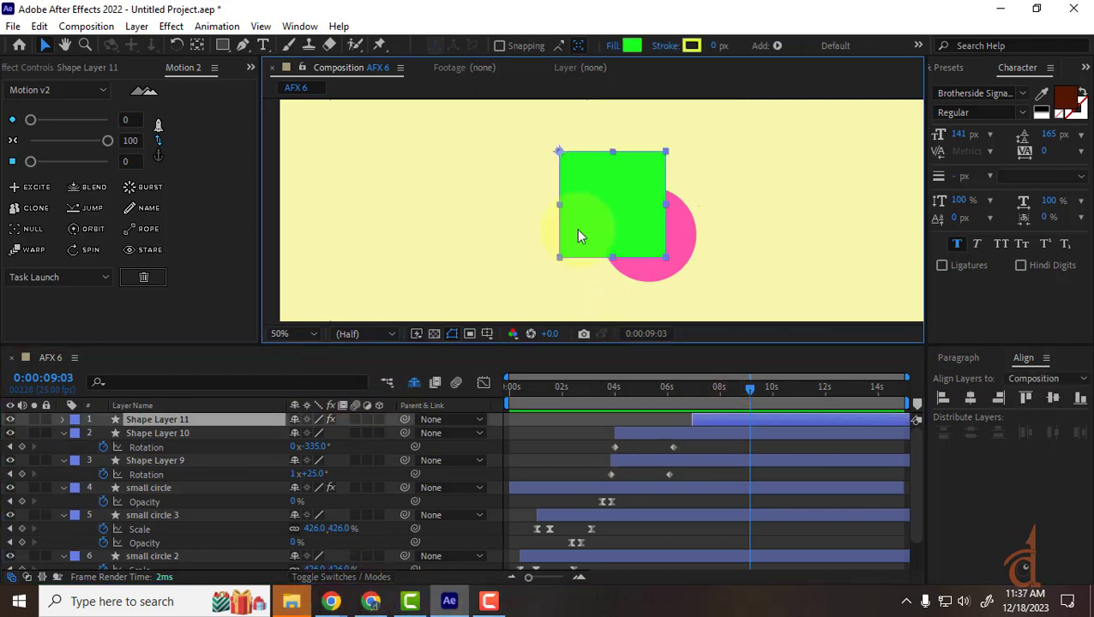
Copy the FIFO video's URL in Chrome and send it to the Dizviz Batch 2023 WhatsApp group with "isake jaisa animation karane ki koshish karo".
mouse_move(331, 601)
left_click(297, 549)
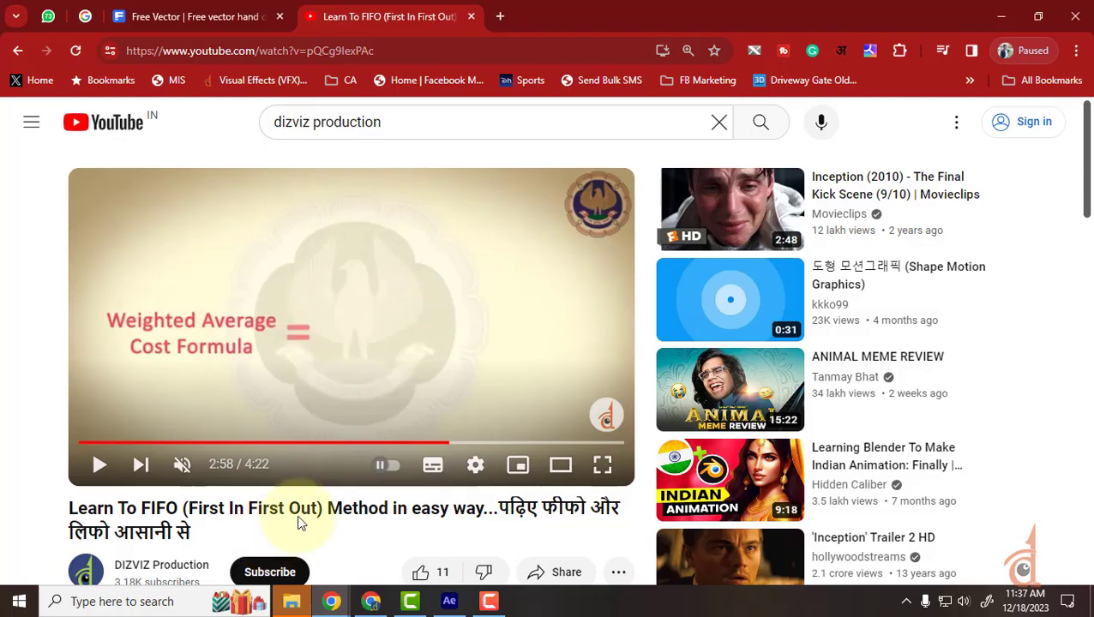
right_click(335, 271)
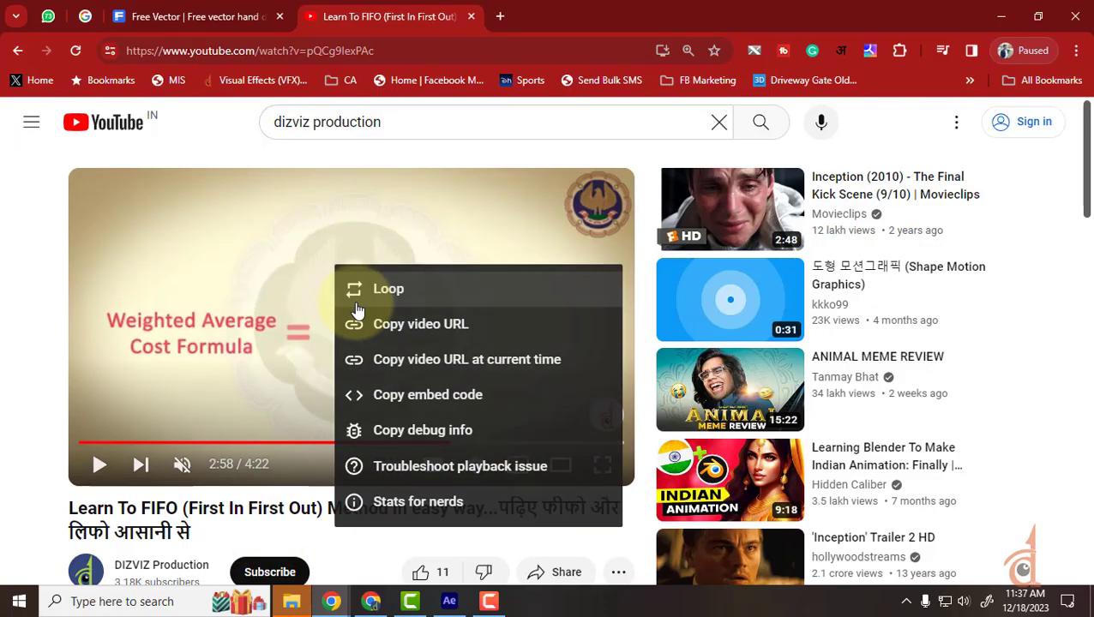
left_click(396, 326)
left_click(48, 17)
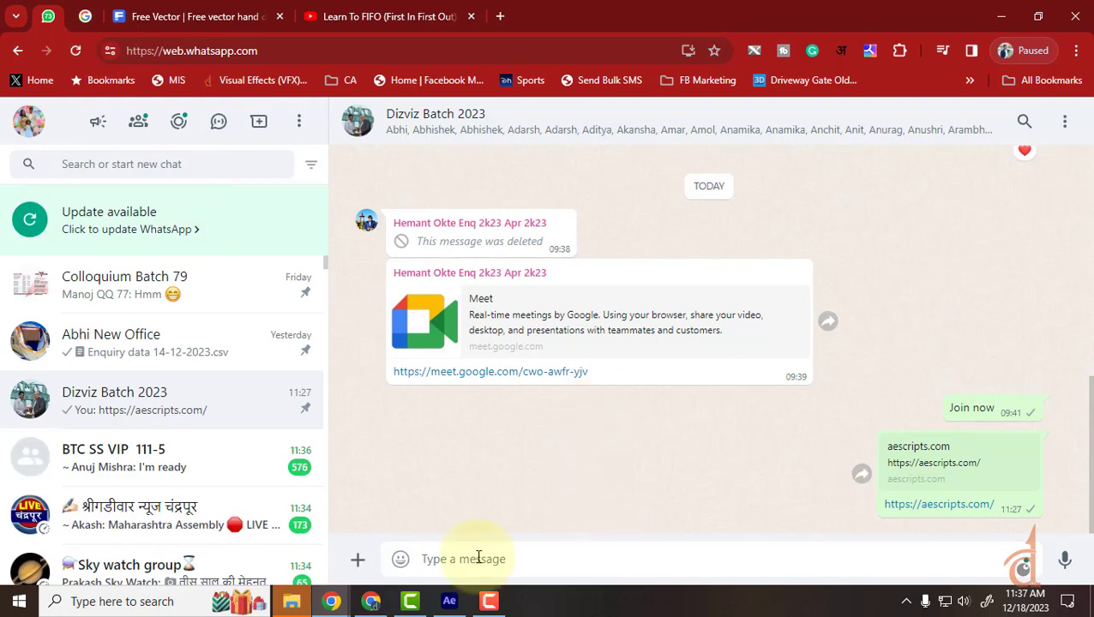
key("ctrl+v")
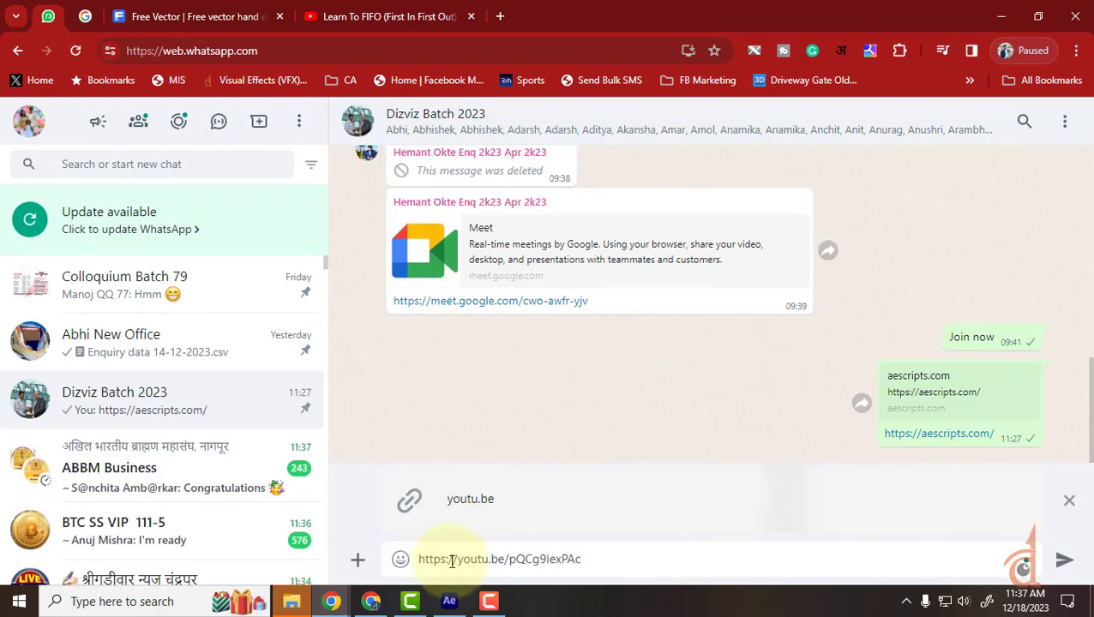
key("Return")
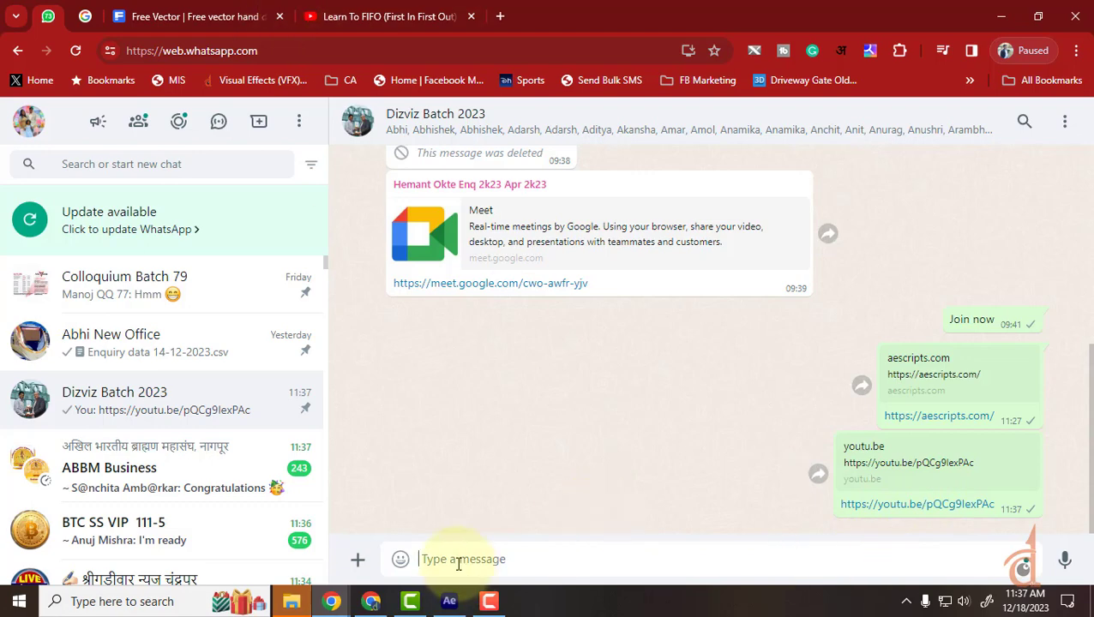
type("isa")
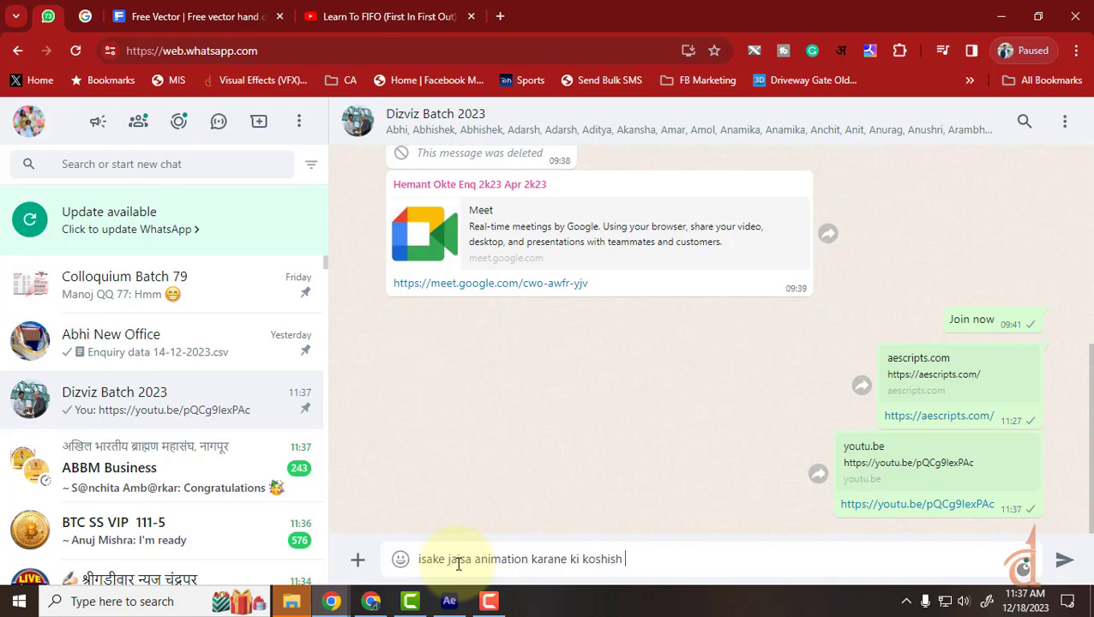
key("Return")
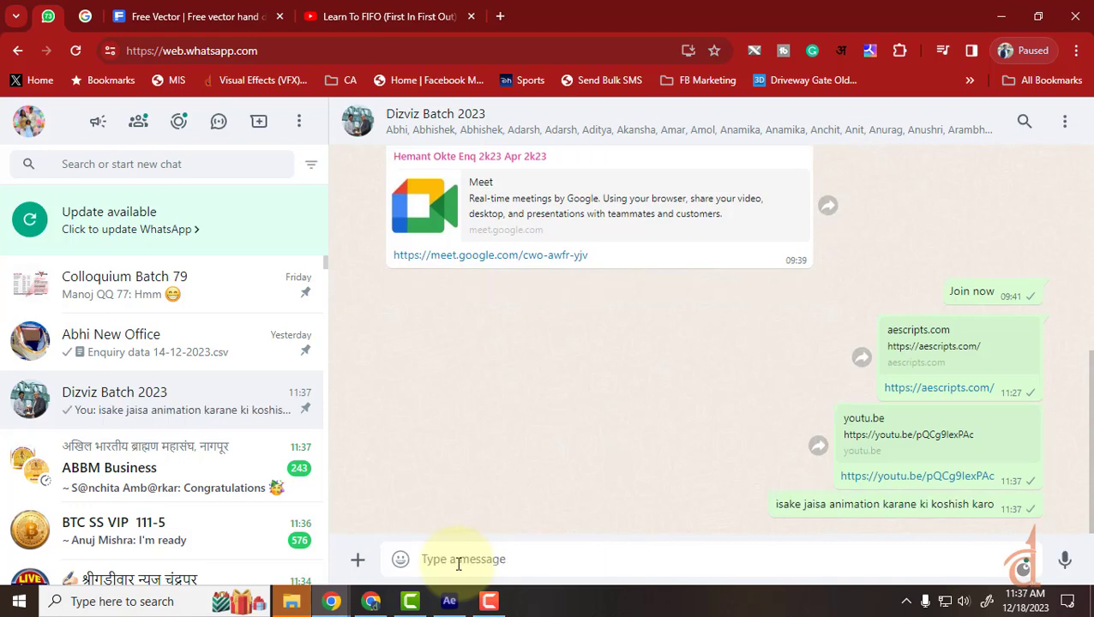
Return to the YouTube tab, glance over the recommended videos and search for "motion graphics ads".
left_click(392, 16)
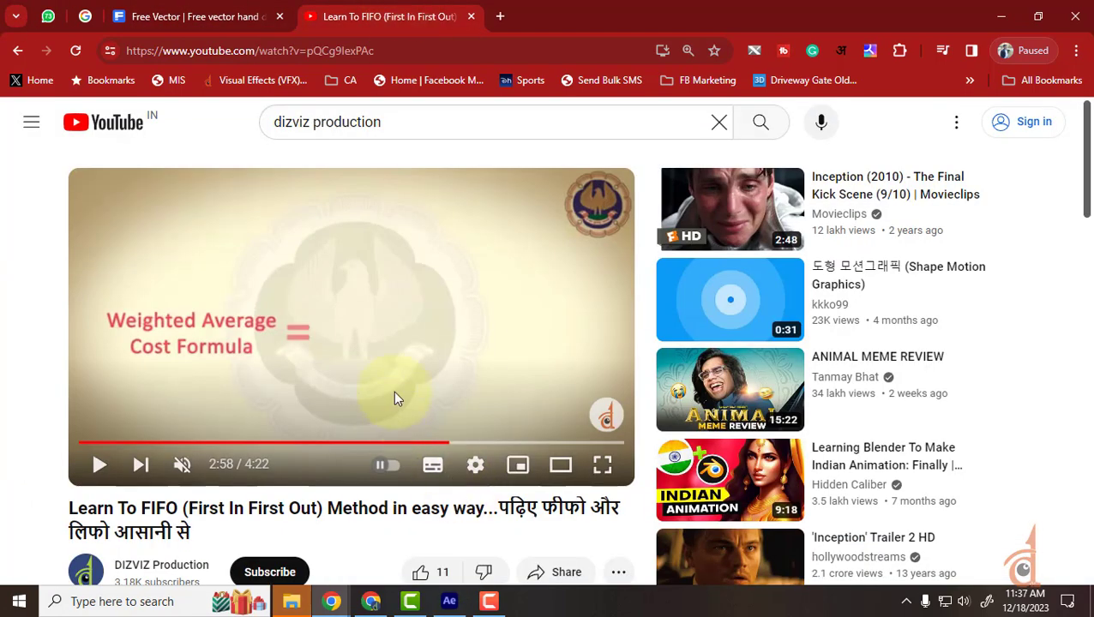
mouse_move(714, 332)
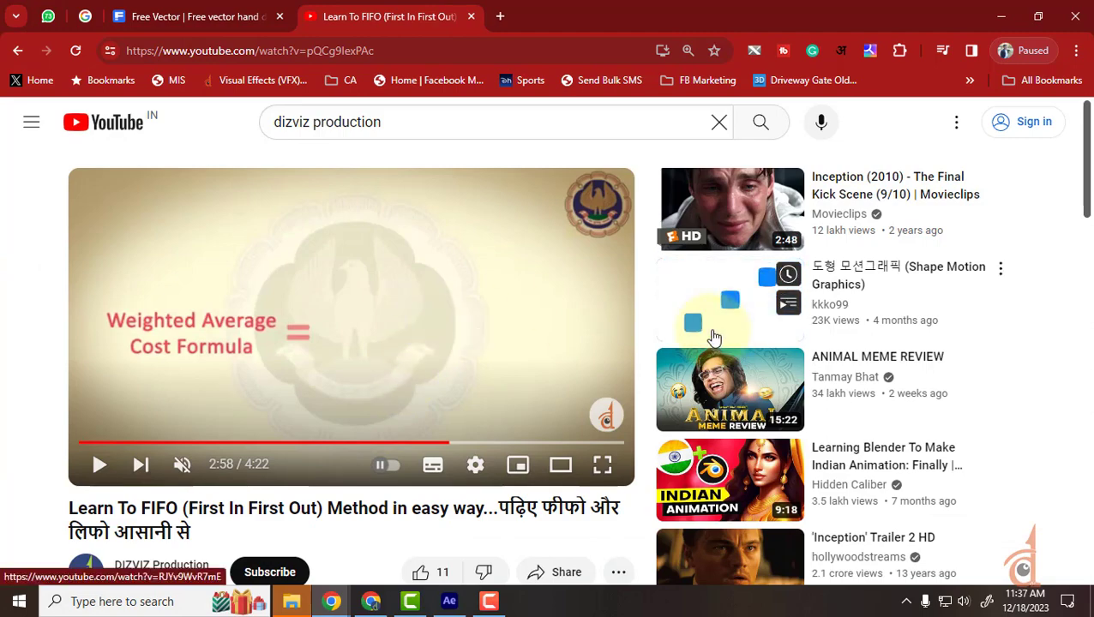
scroll(600, 386, "down", 4)
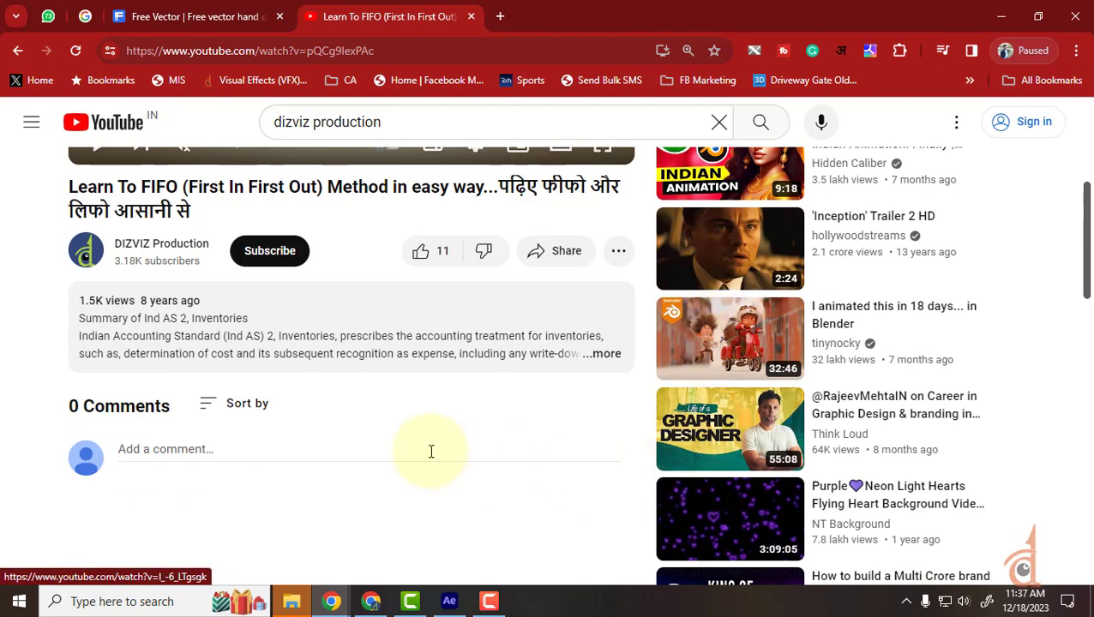
scroll(204, 463, "up", 3)
scroll(204, 463, "up", 1)
triple_click(371, 123)
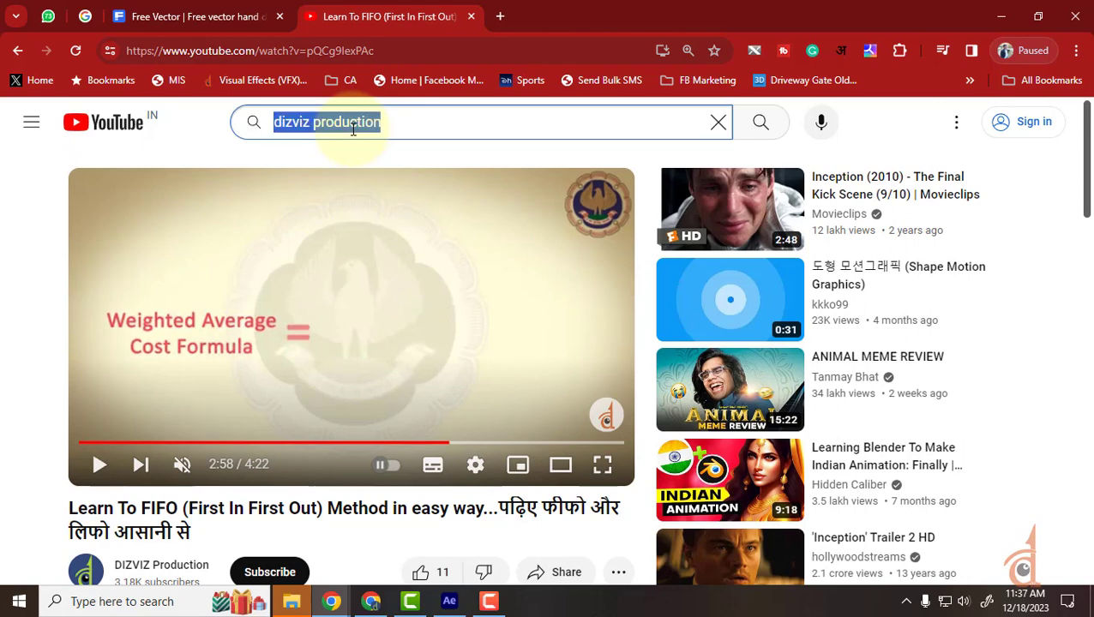
type("motion")
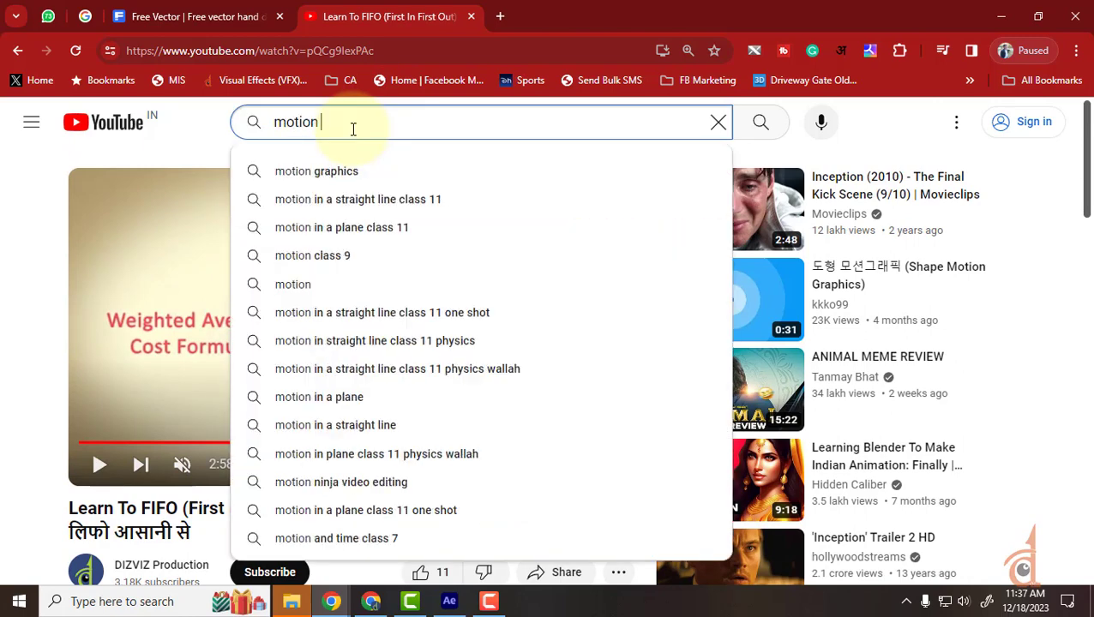
type(" graphics")
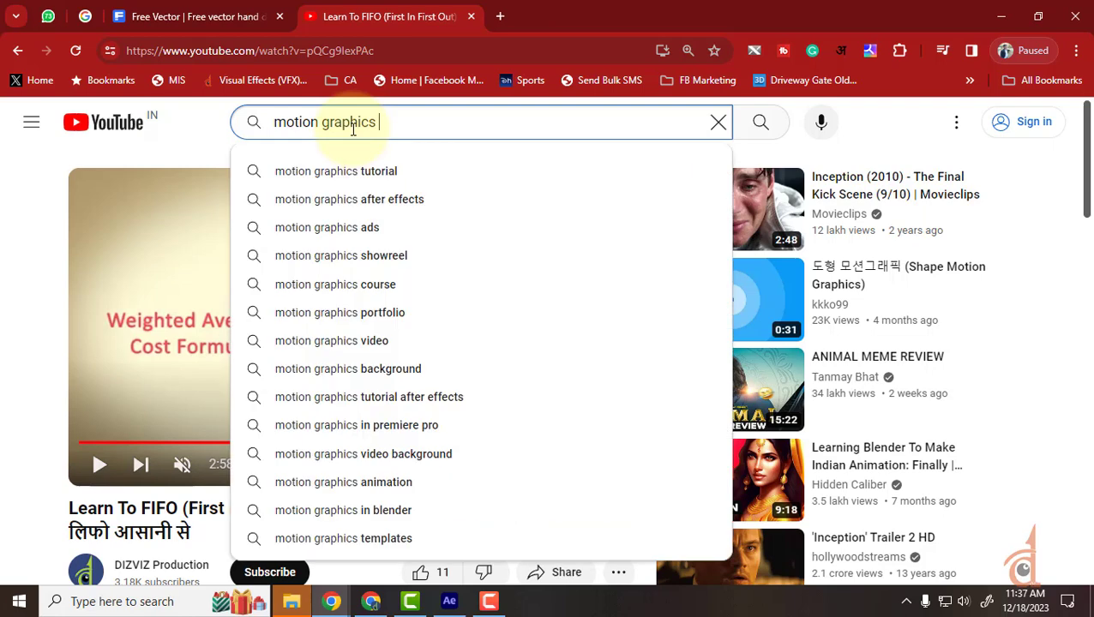
left_click(334, 228)
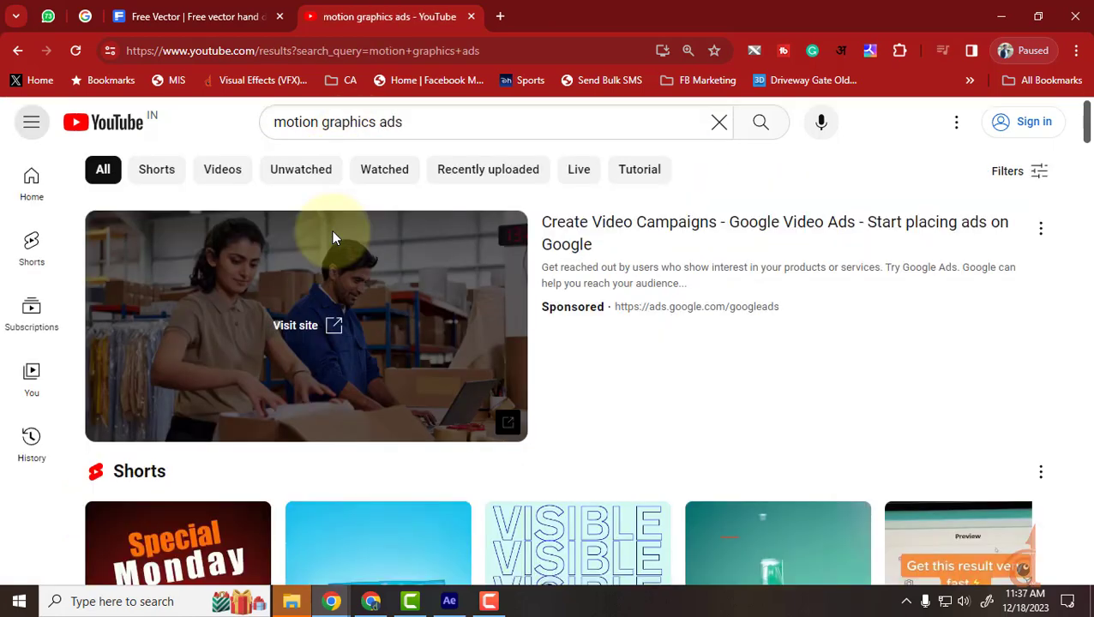
Open the McDonald's "Special Monday" short from the results in a new tab and watch its burger animation, pausing and resuming playback.
scroll(334, 237, "down", 3)
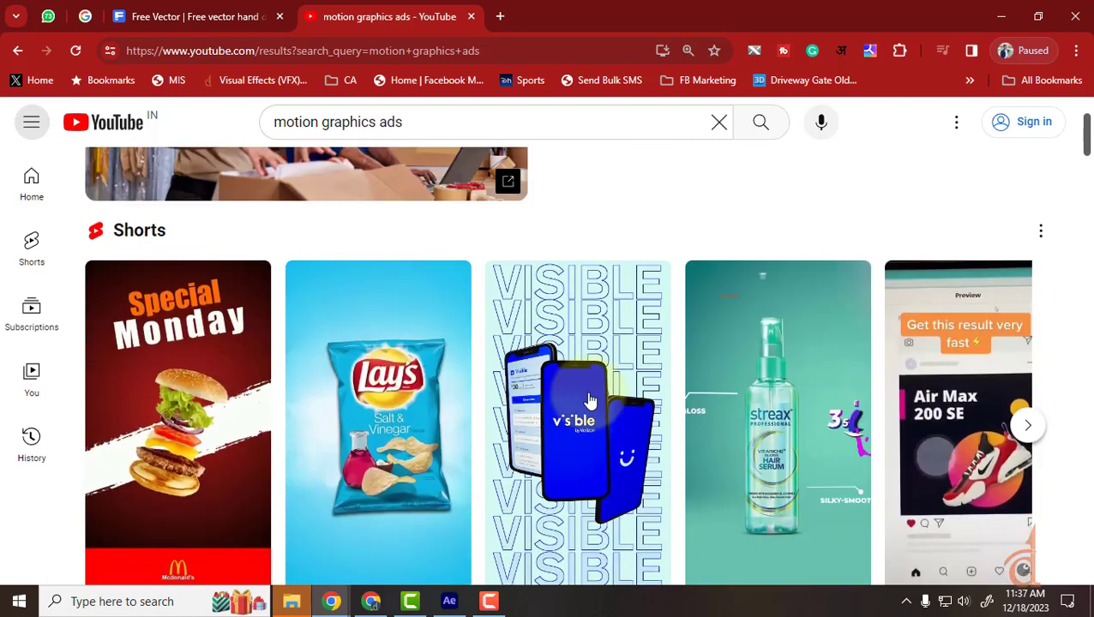
middle_click(135, 344)
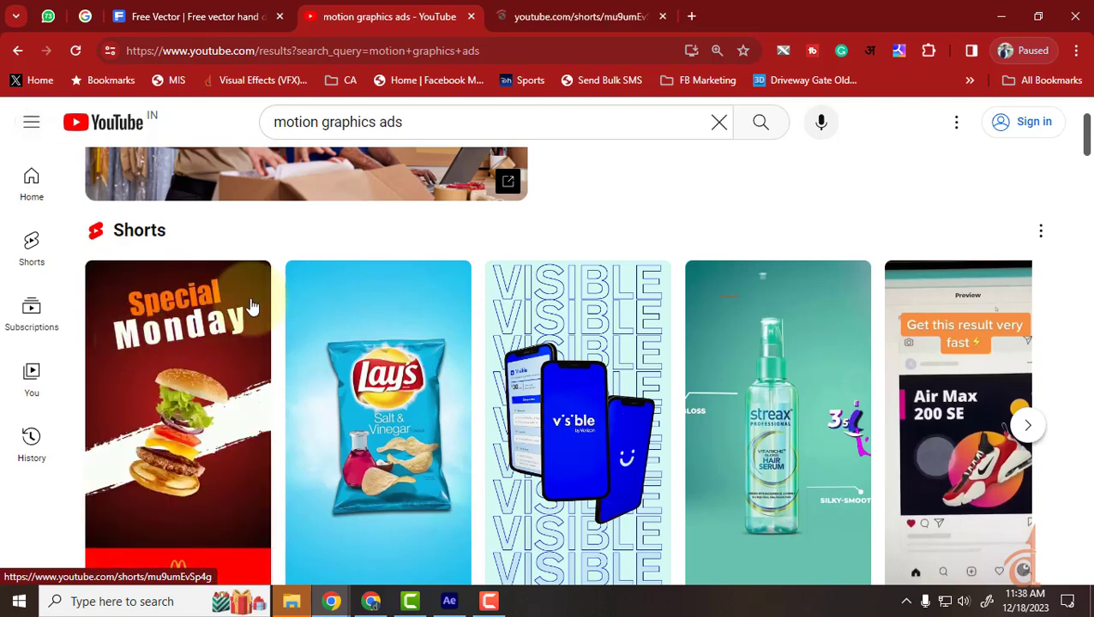
left_click(574, 15)
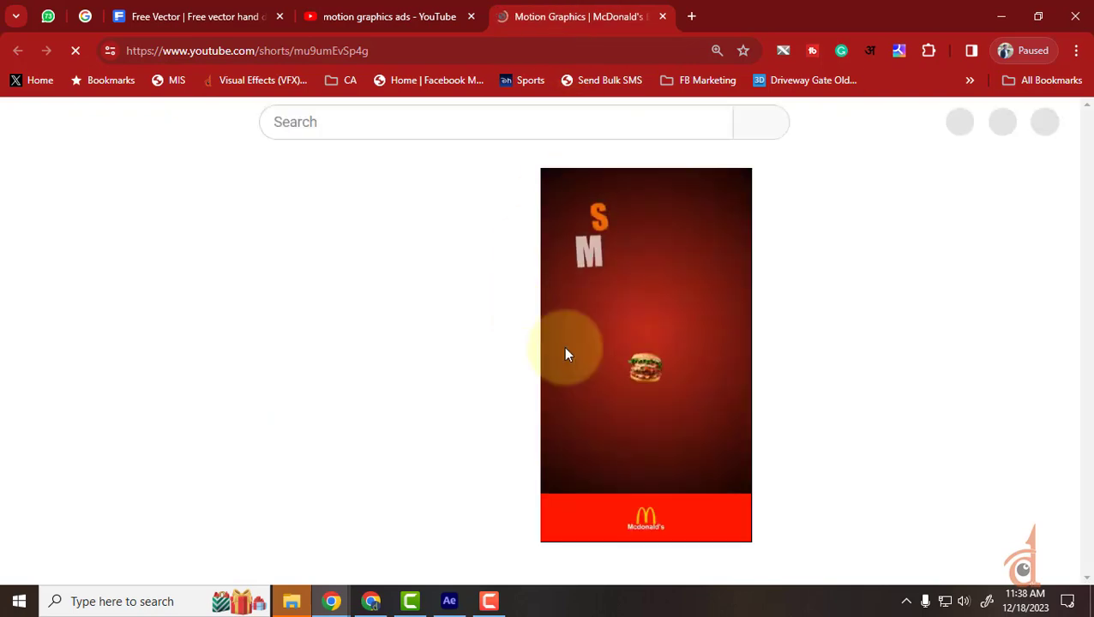
scroll(660, 441, "down", 1)
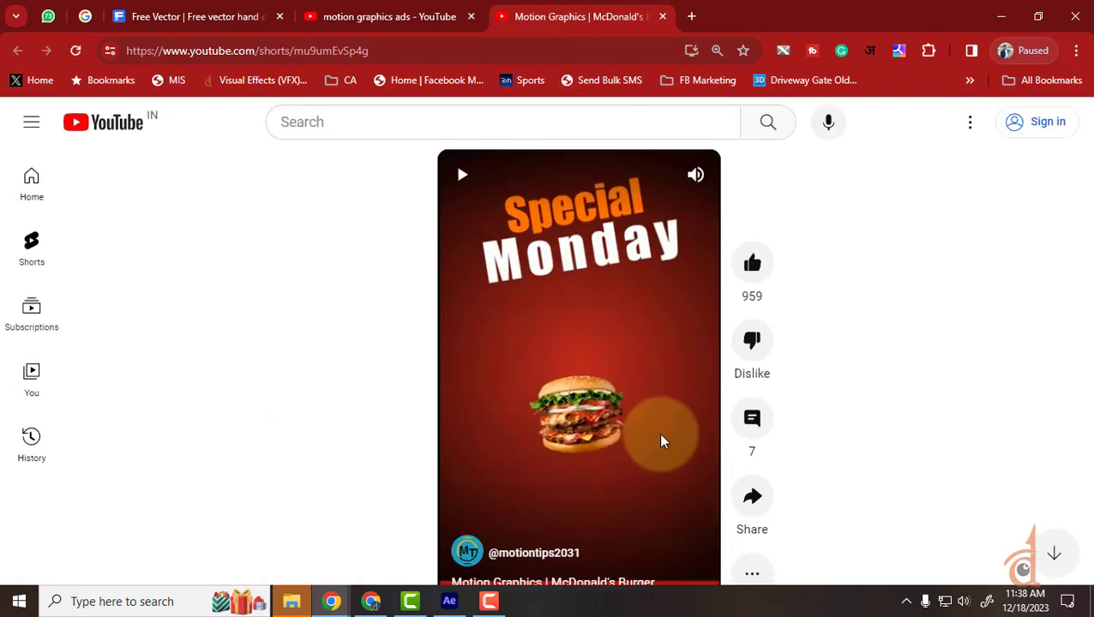
scroll(660, 440, "up", 1)
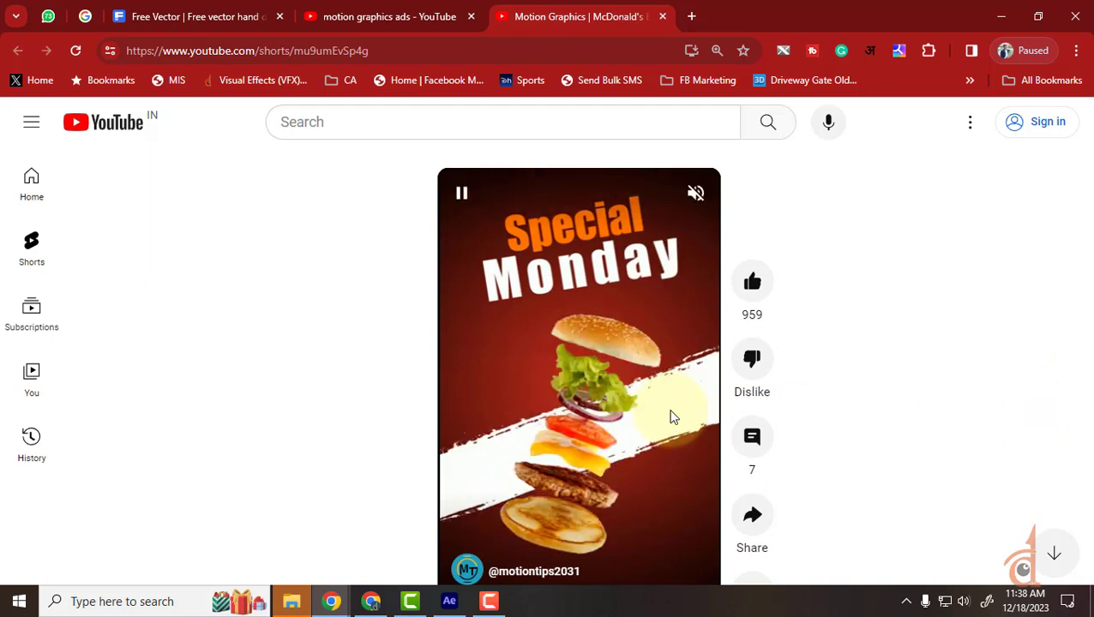
left_click(672, 416)
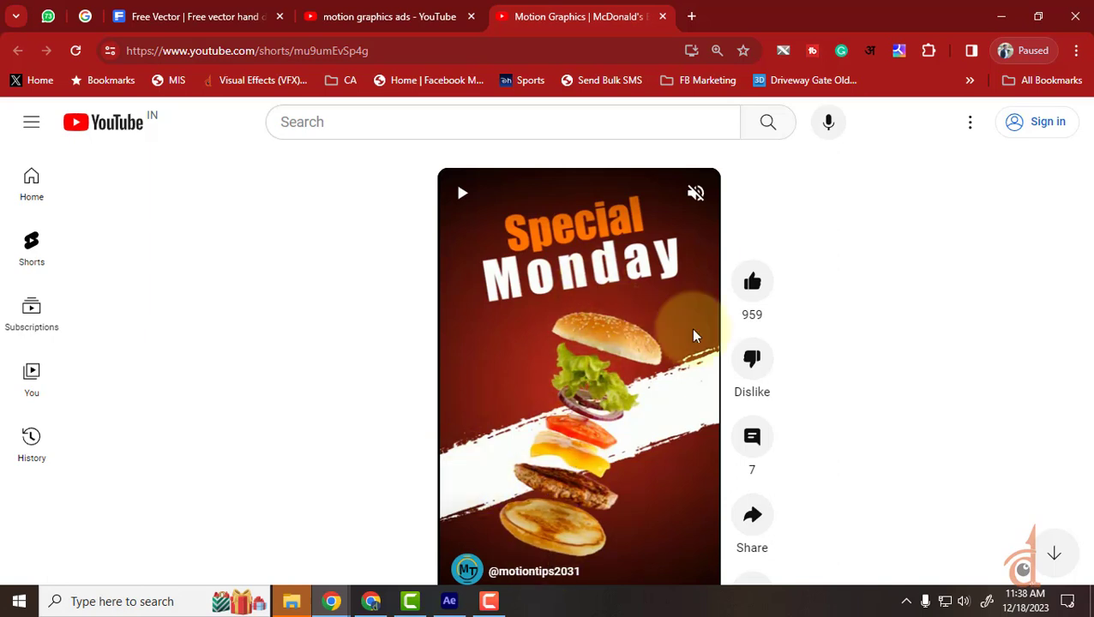
left_click(591, 351)
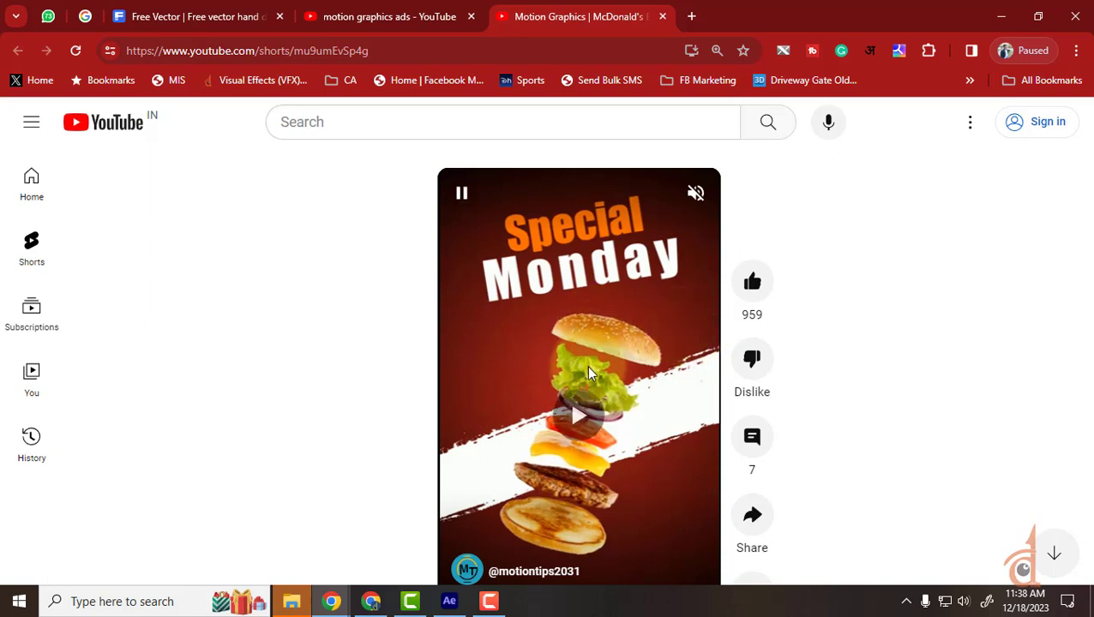
left_click(617, 388)
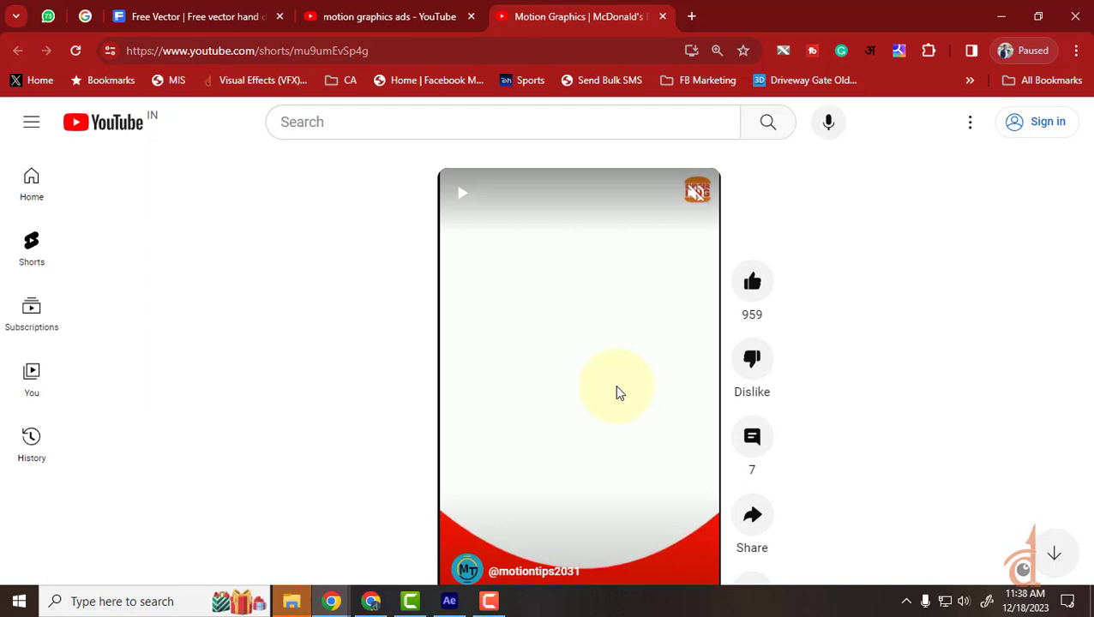
left_click(617, 387)
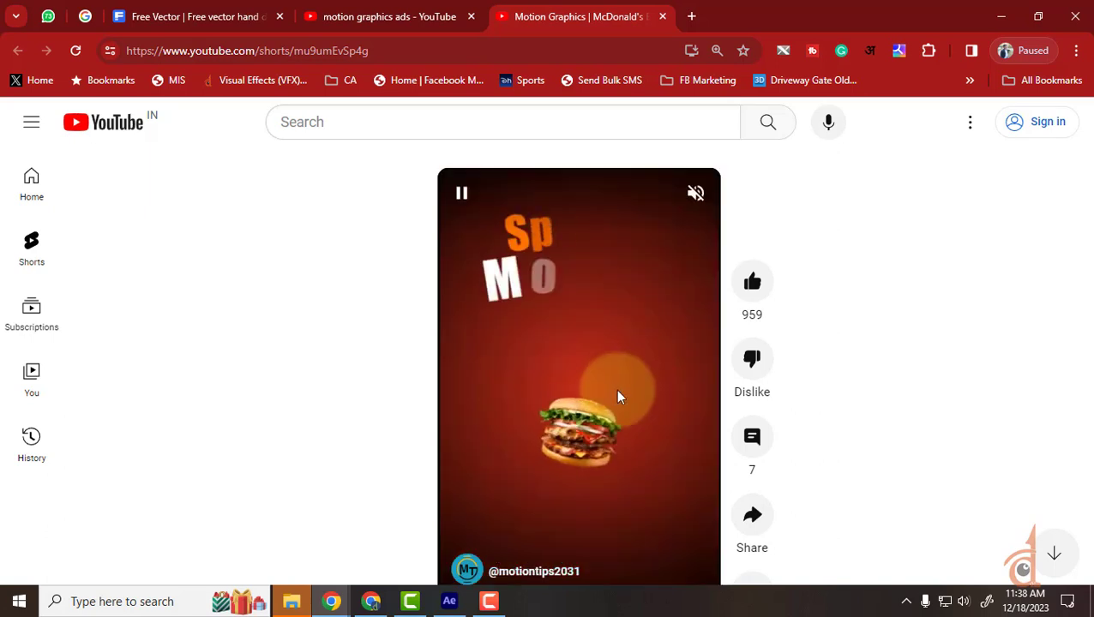
Open the Motion Tips channel from the McDonald's short and browse its Shorts for product promo examples.
scroll(615, 392, "down", 1)
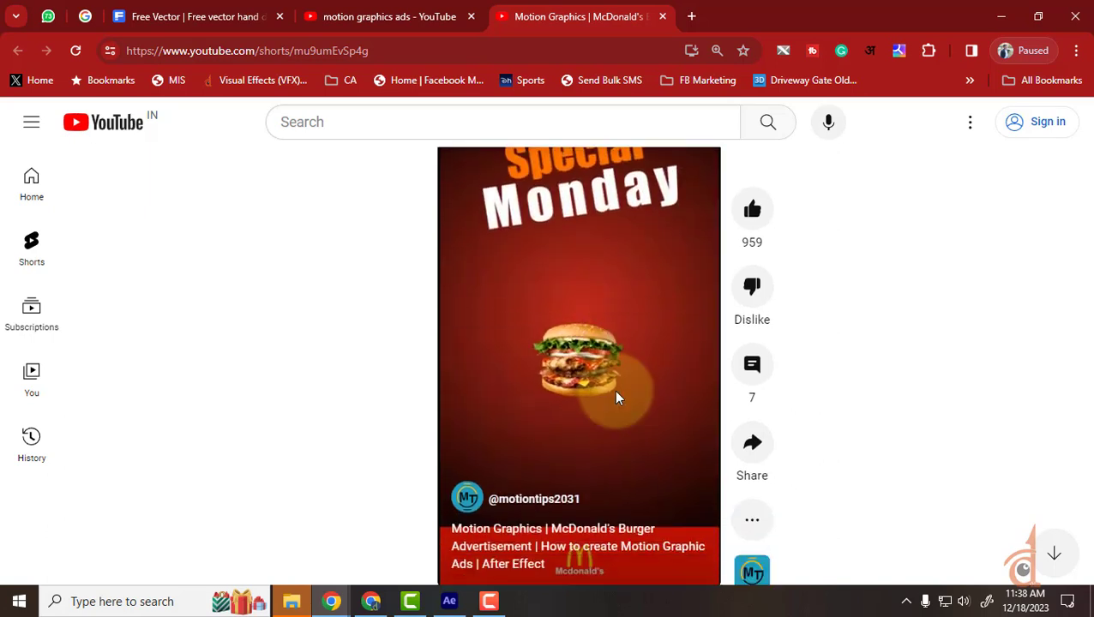
scroll(613, 390, "down", 3)
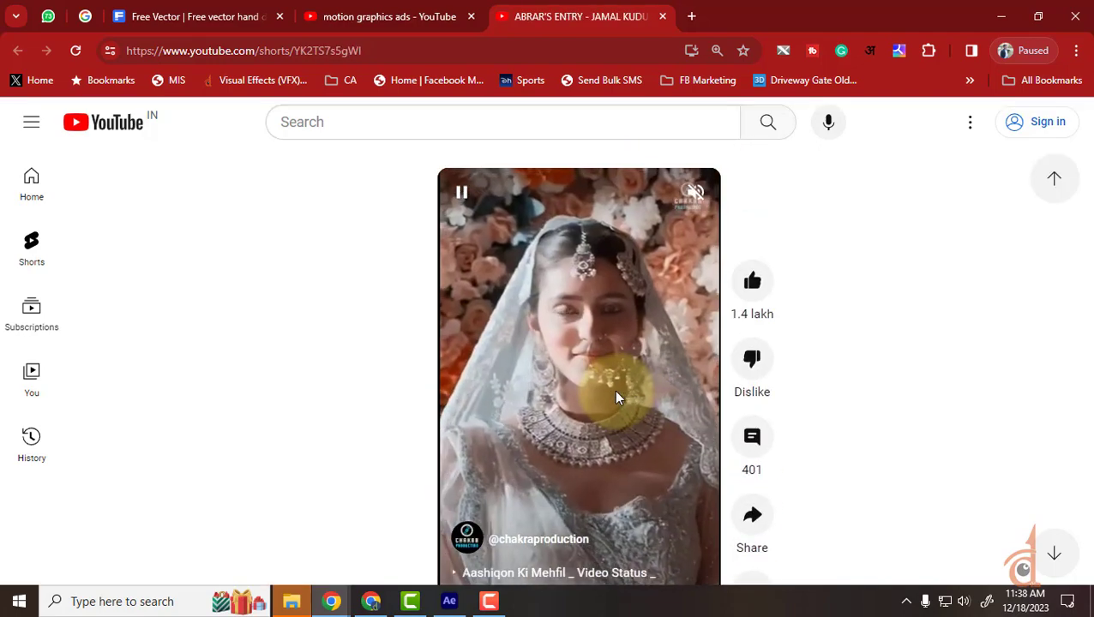
scroll(614, 390, "up", 3)
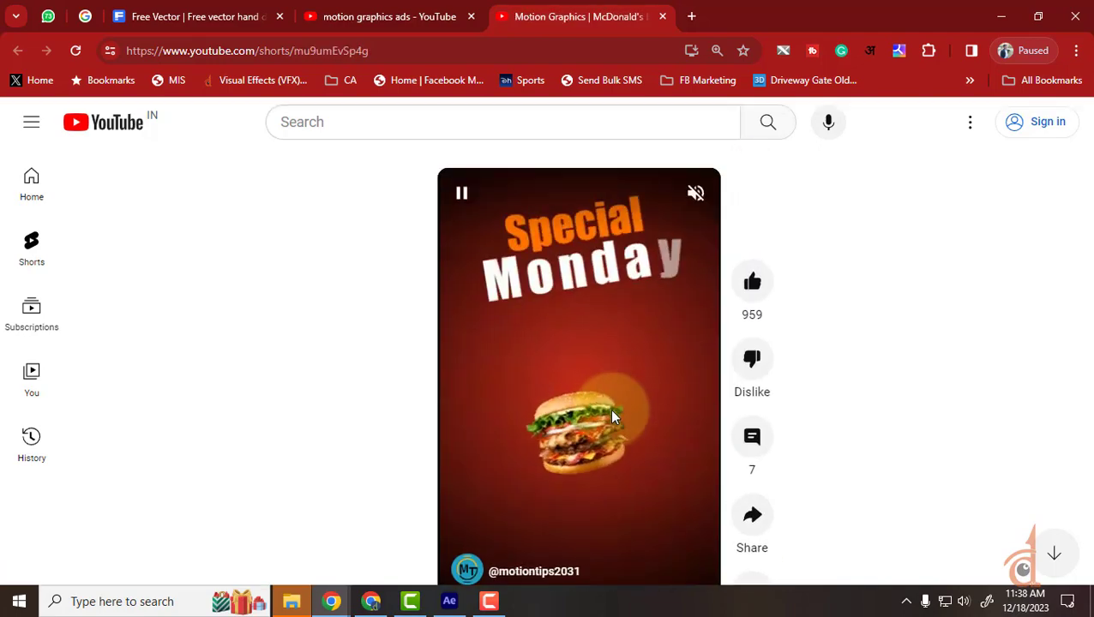
scroll(612, 417, "down", 2)
scroll(596, 501, "up", 1)
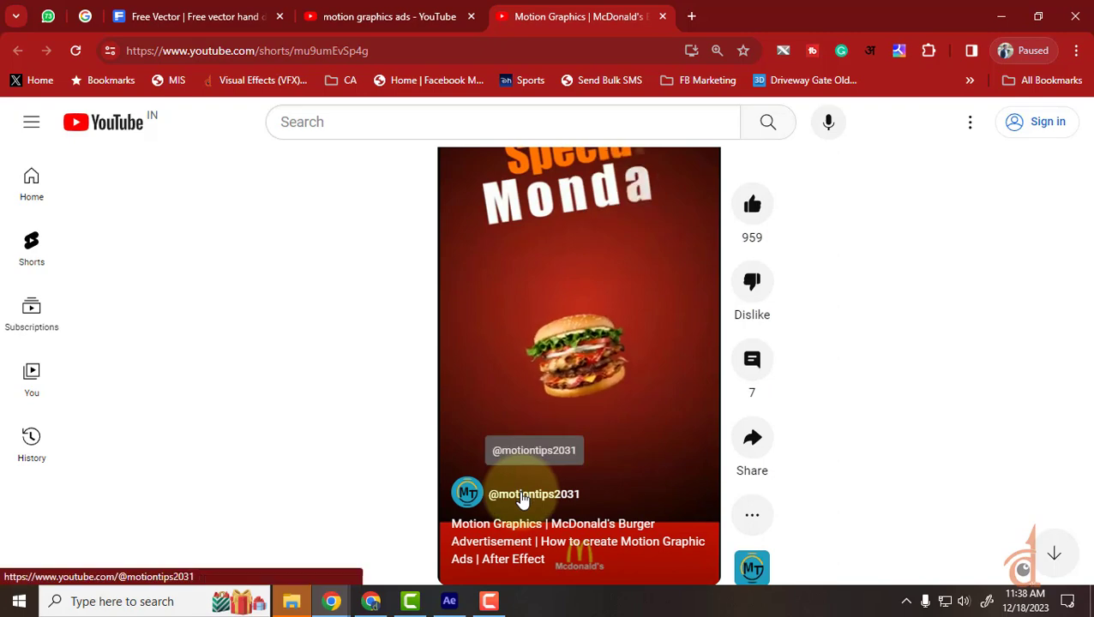
left_click(523, 501)
scroll(543, 384, "down", 2)
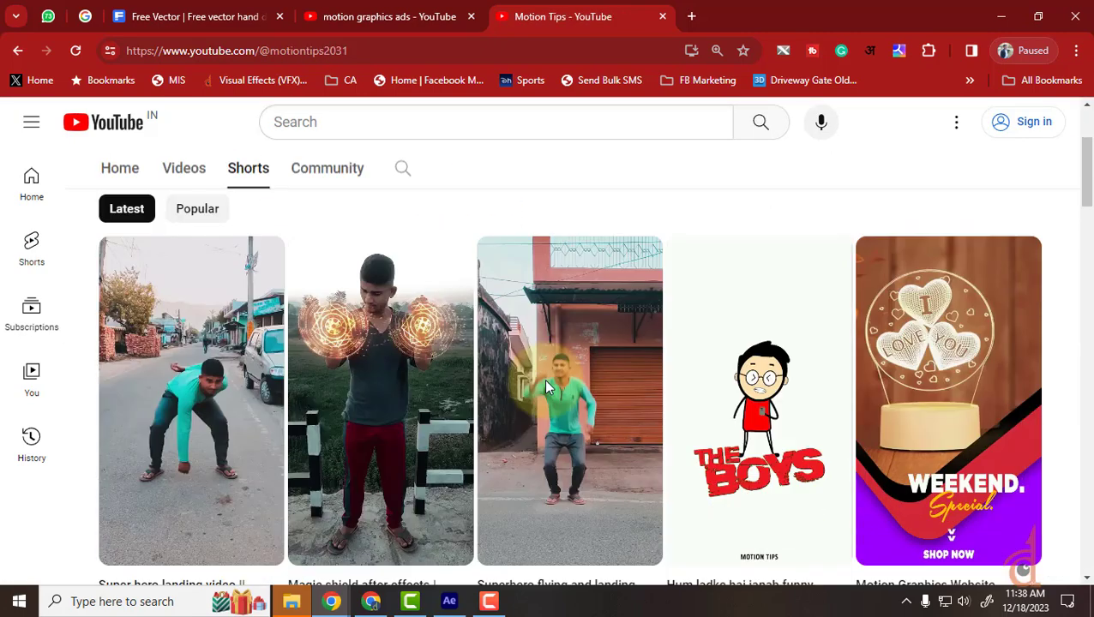
scroll(543, 384, "down", 1)
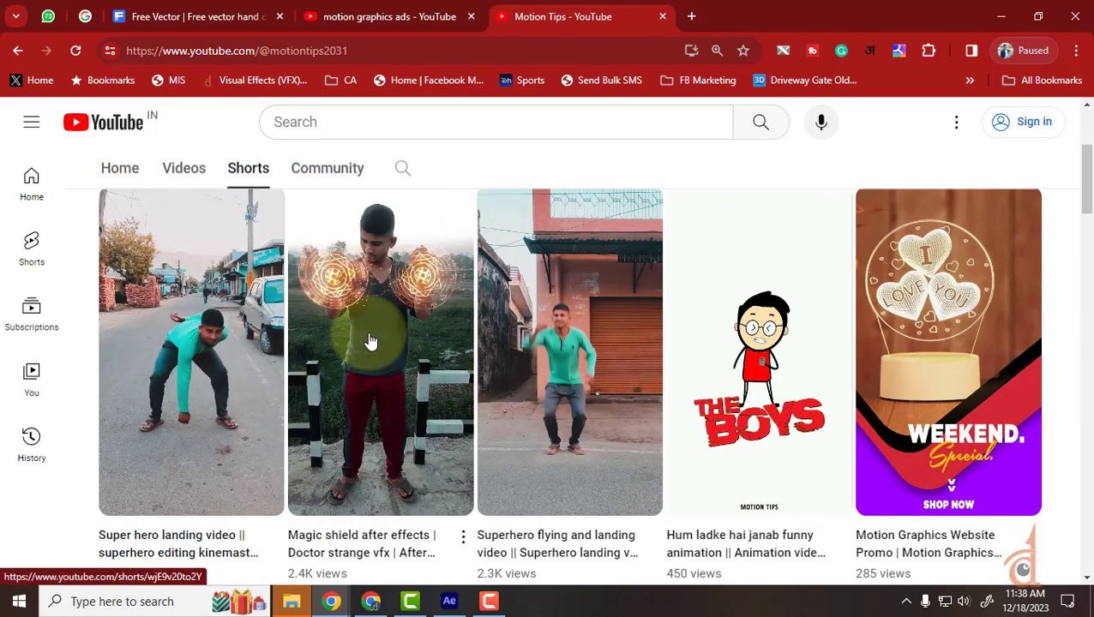
scroll(634, 395, "down", 5)
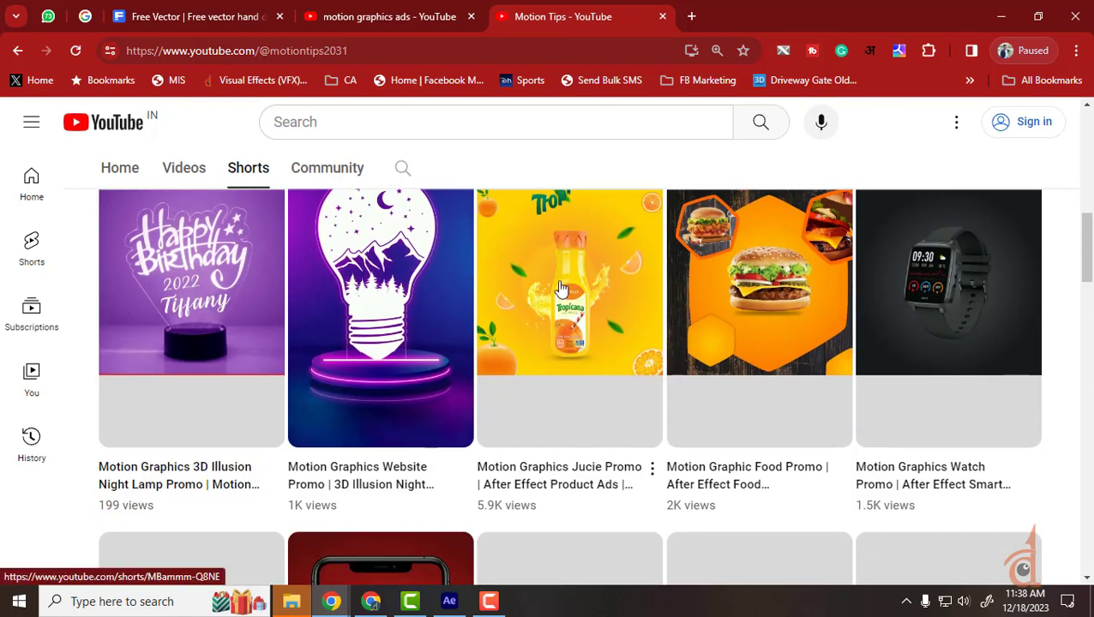
Open the Tropicana juice promo short and watch its text and bottle animation, pausing and resuming playback.
left_click(561, 288)
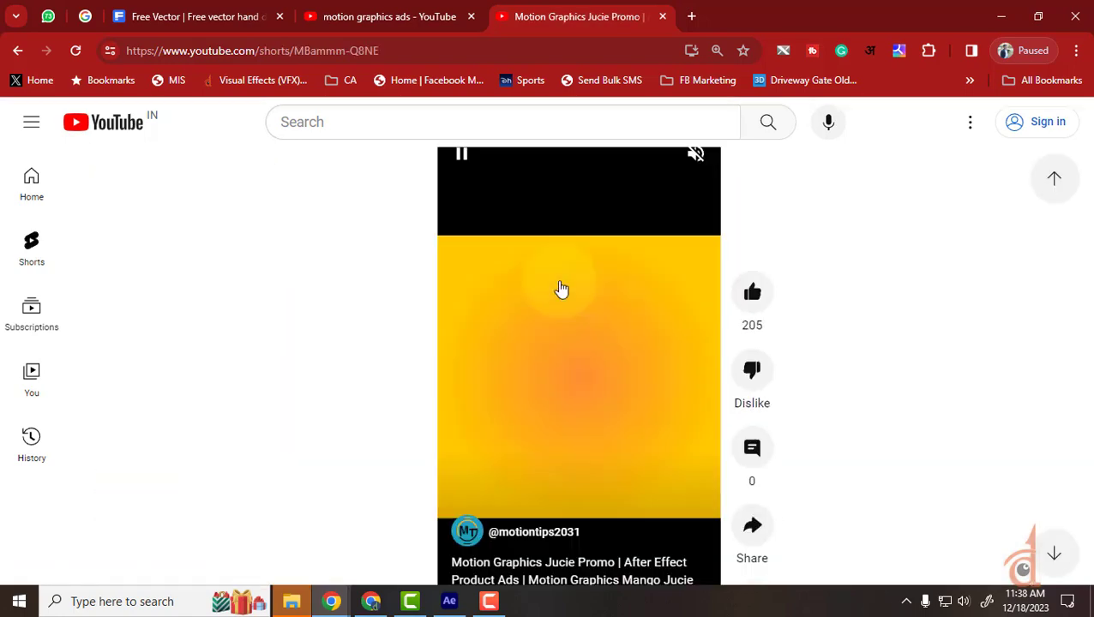
left_click(557, 279)
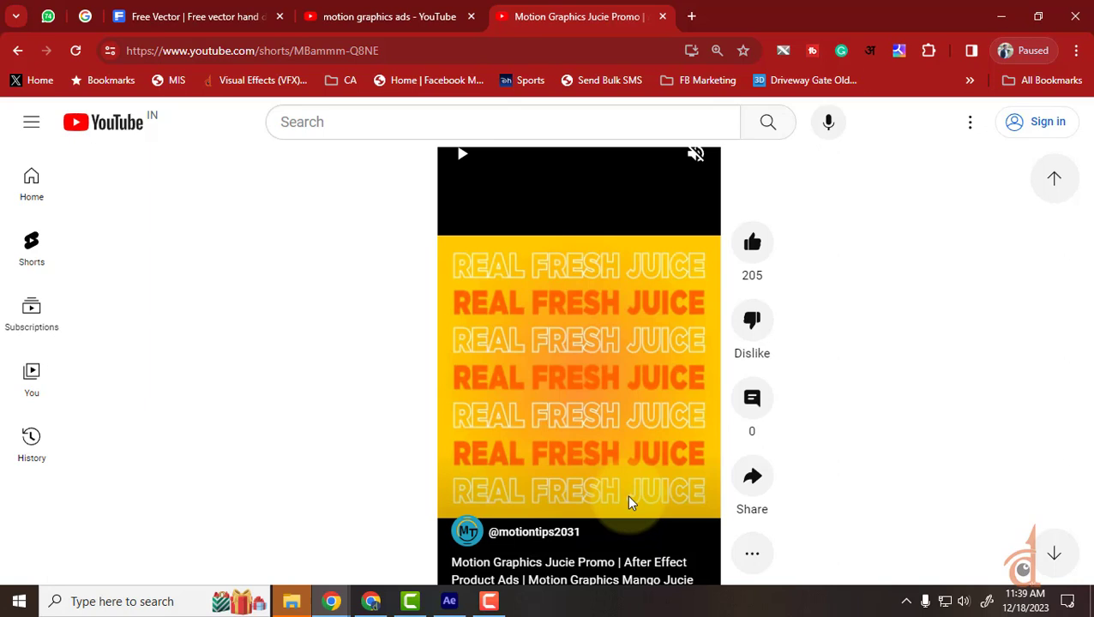
left_click(567, 390)
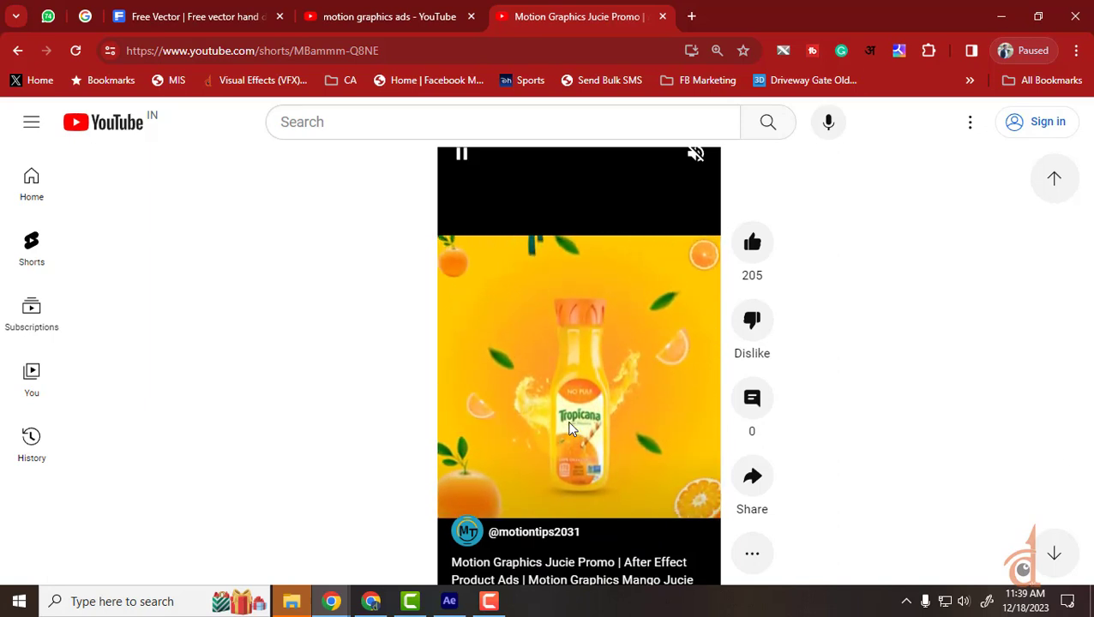
left_click(570, 423)
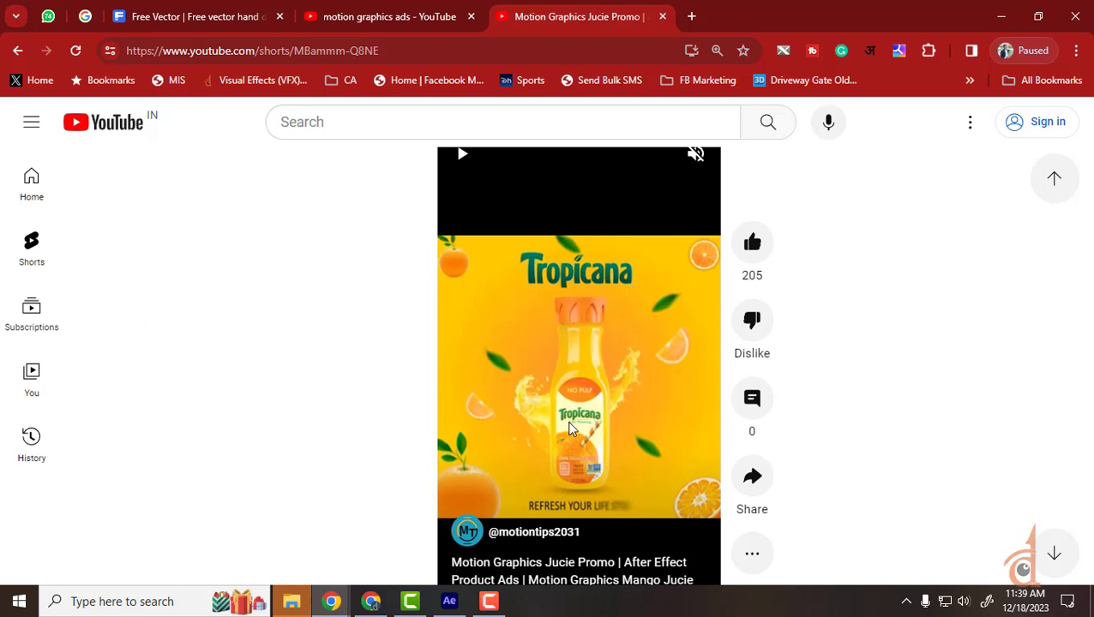
left_click(547, 389)
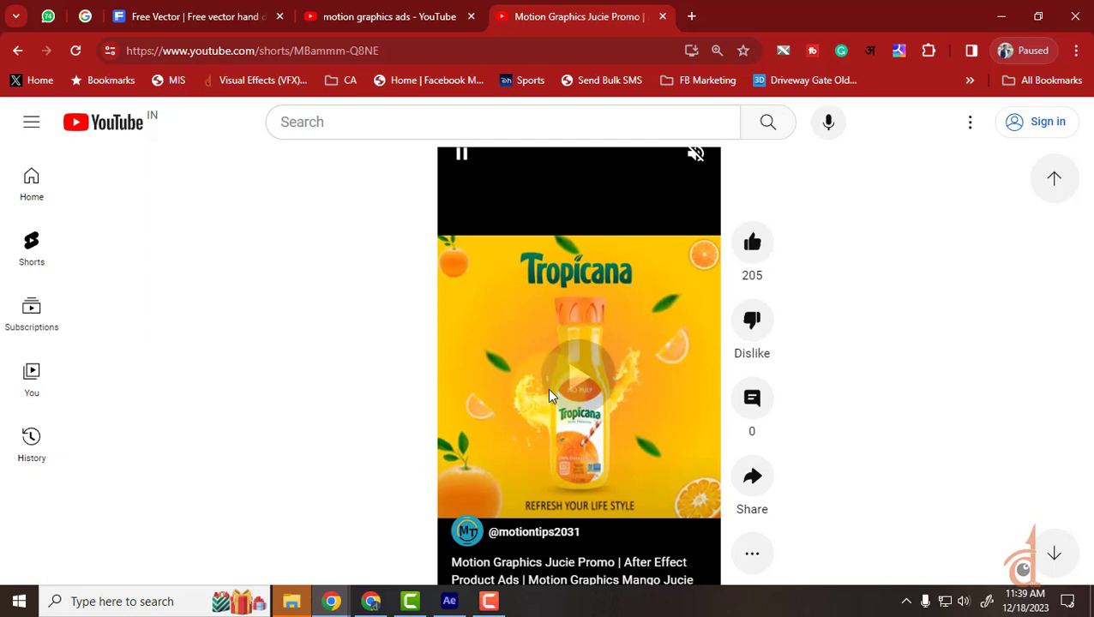
left_click(547, 388)
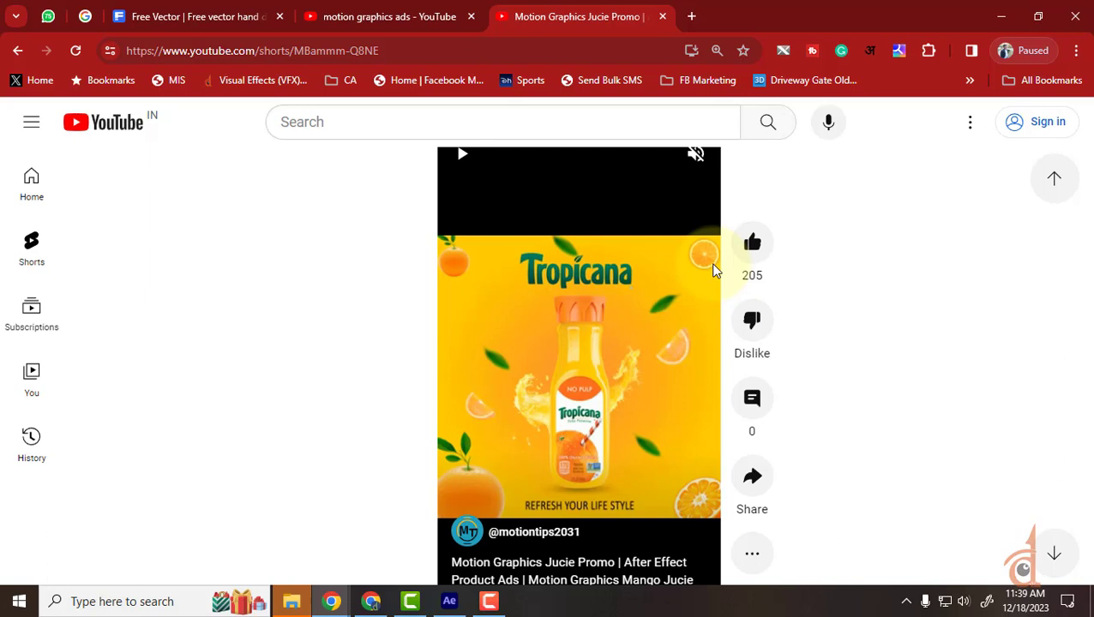
left_click(658, 300)
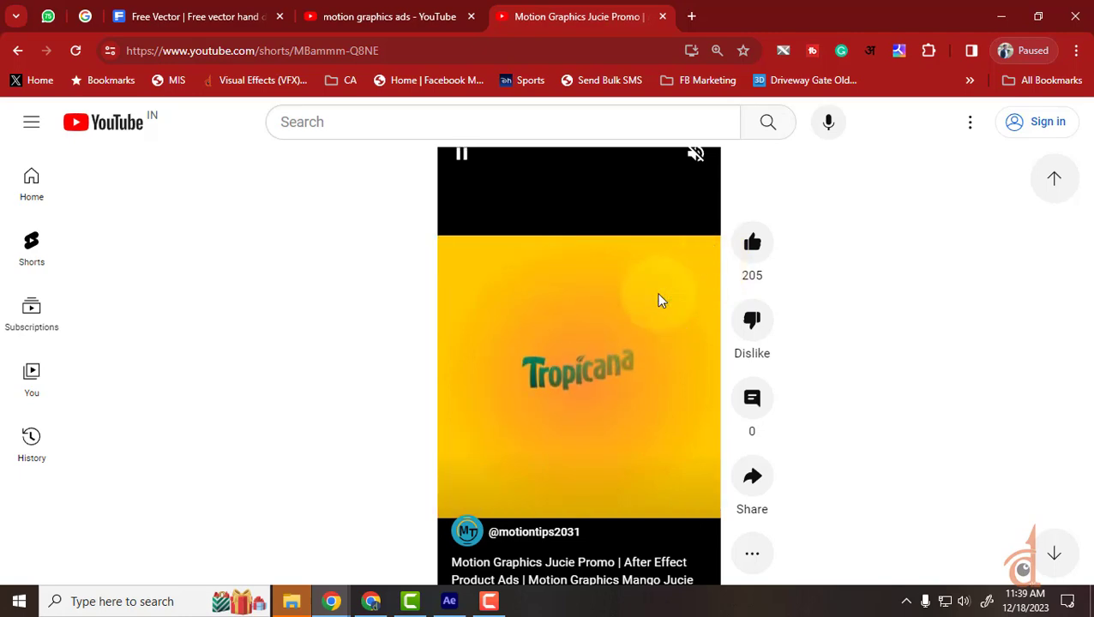
Return to the YouTube results tab and search for "gudi padwa greeting card motion graphics".
left_click(690, 18)
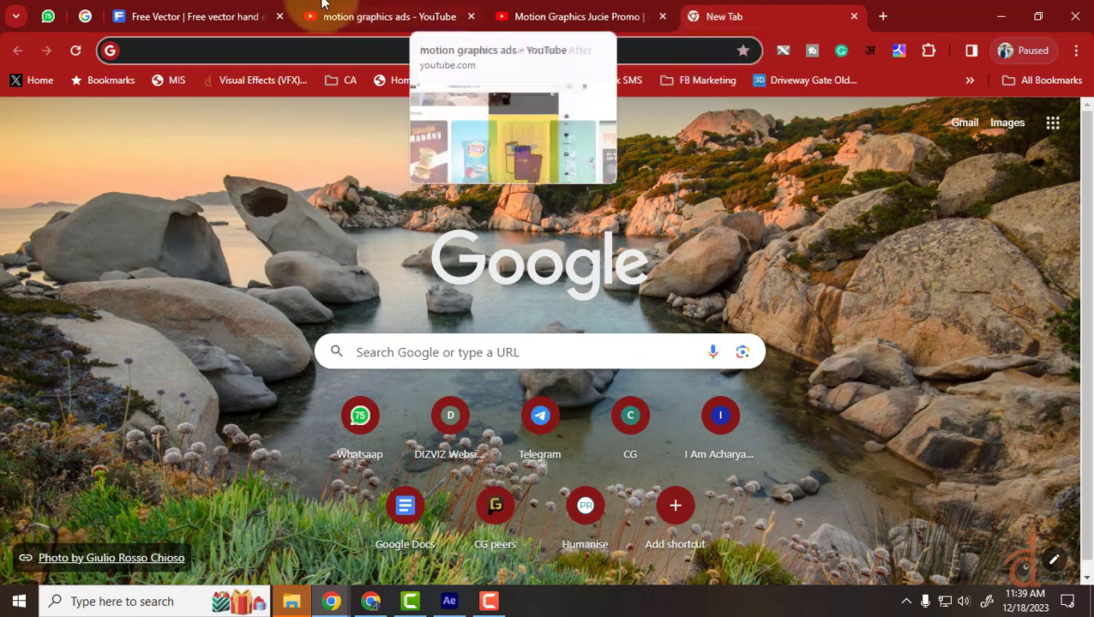
left_click(386, 17)
left_click(378, 121)
key("ctrl+a")
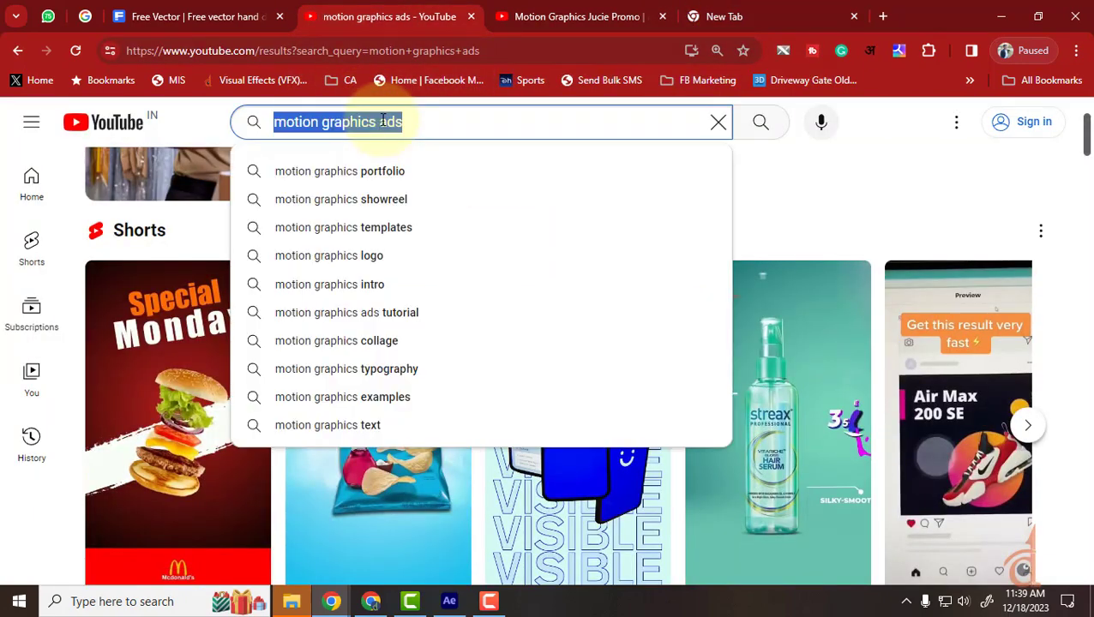
key("BackSpace")
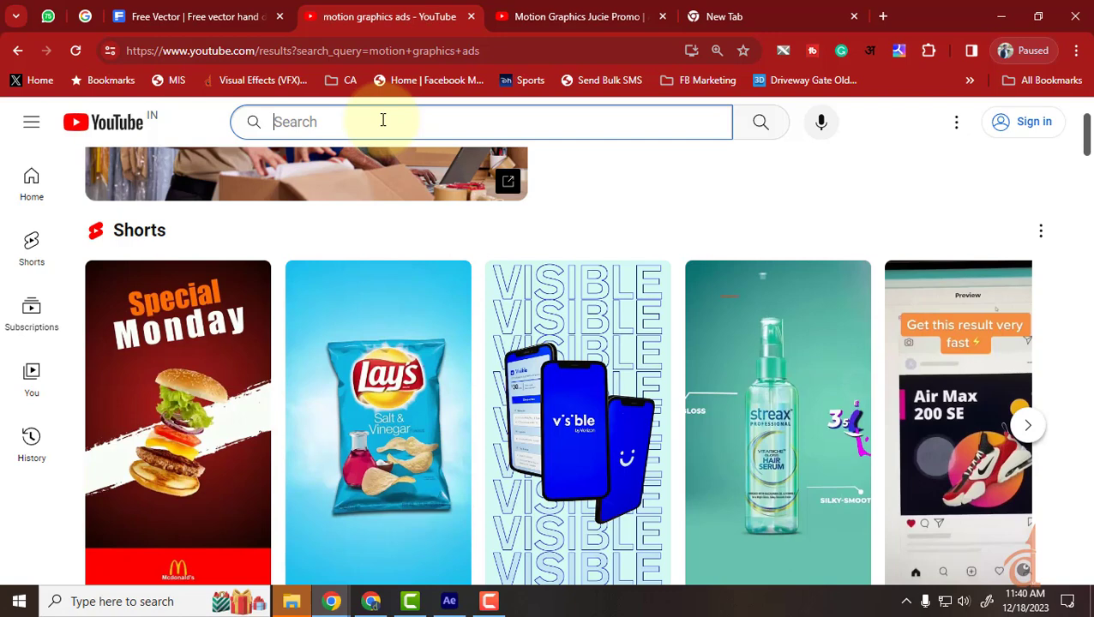
type("ud")
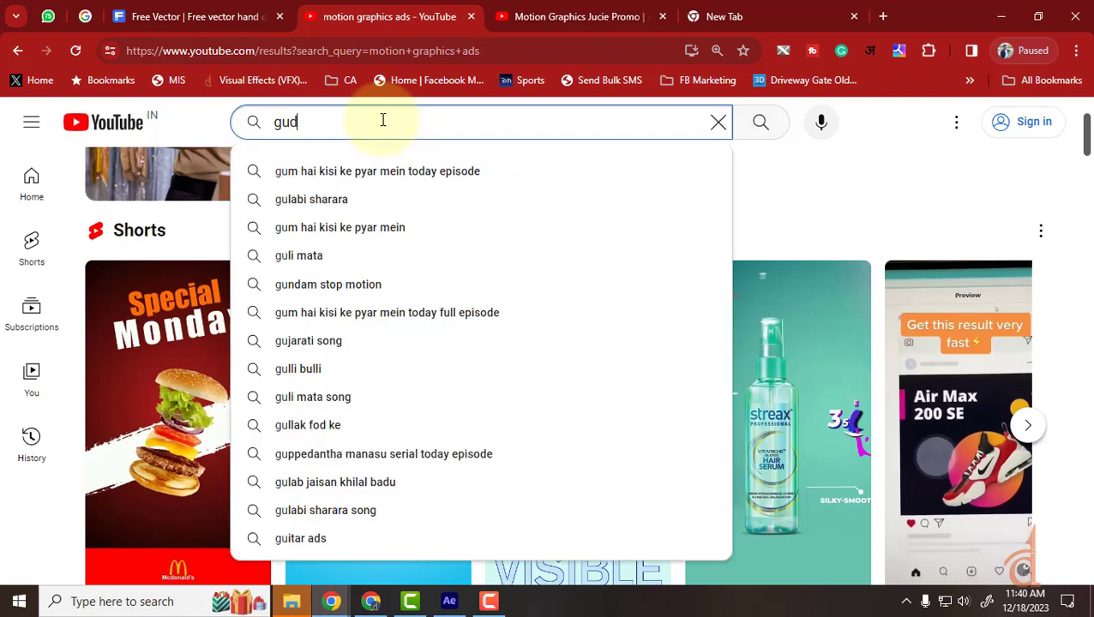
type("ipadwa gree")
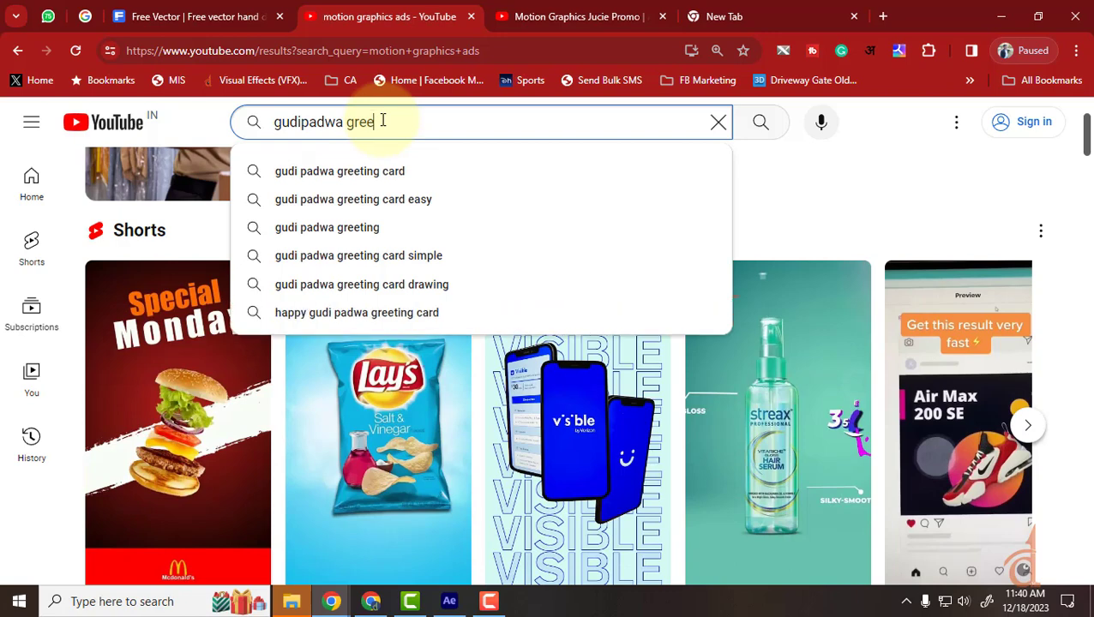
key("Down")
type("m")
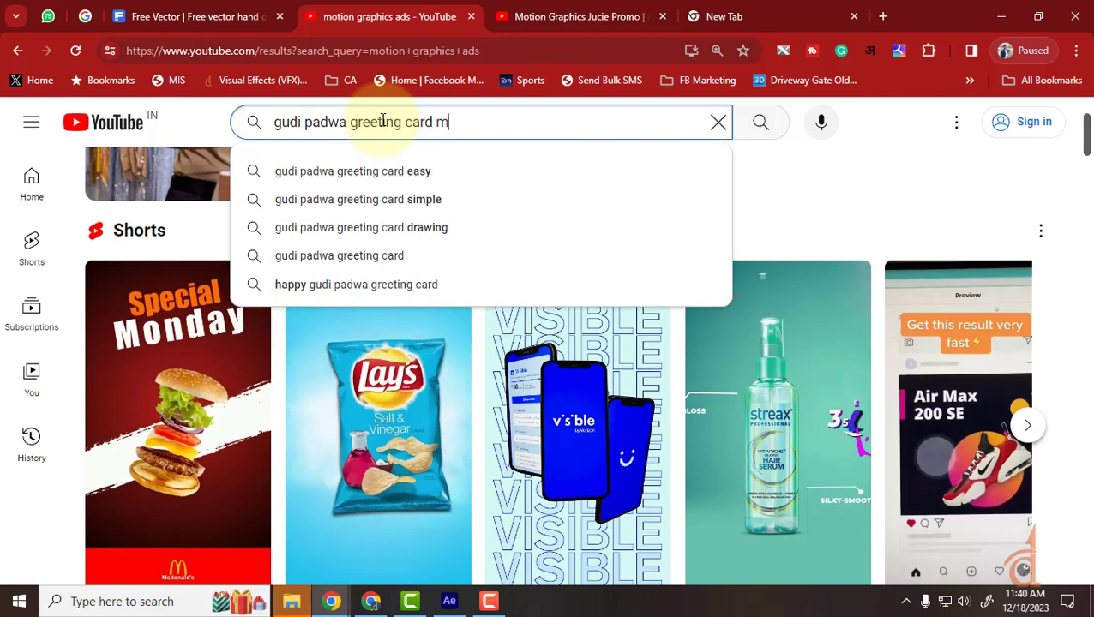
type("otion graphics")
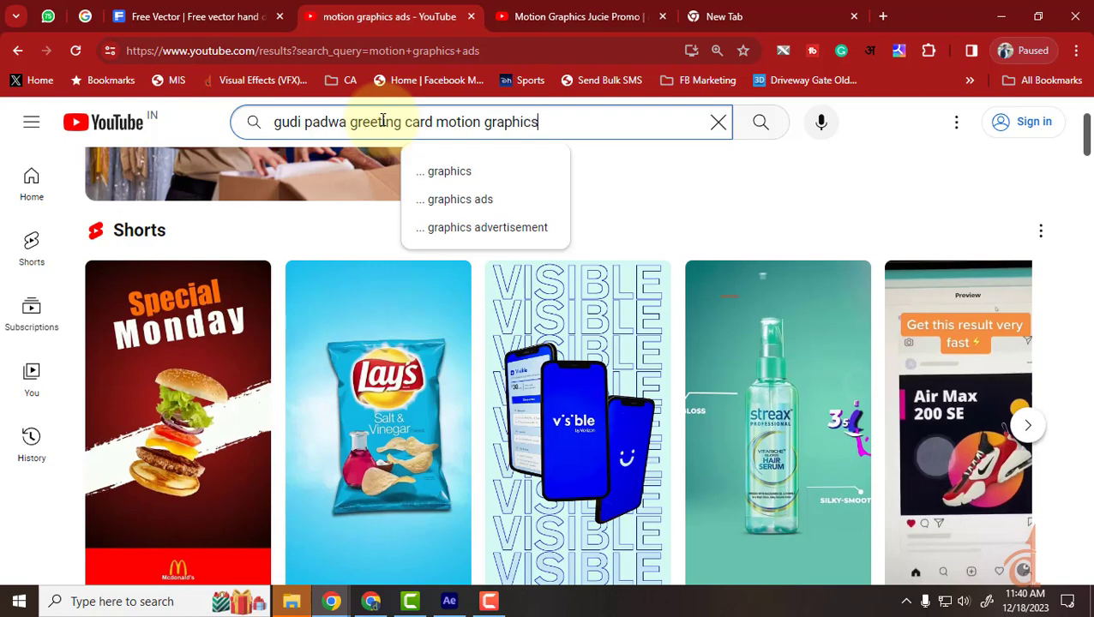
key("Return")
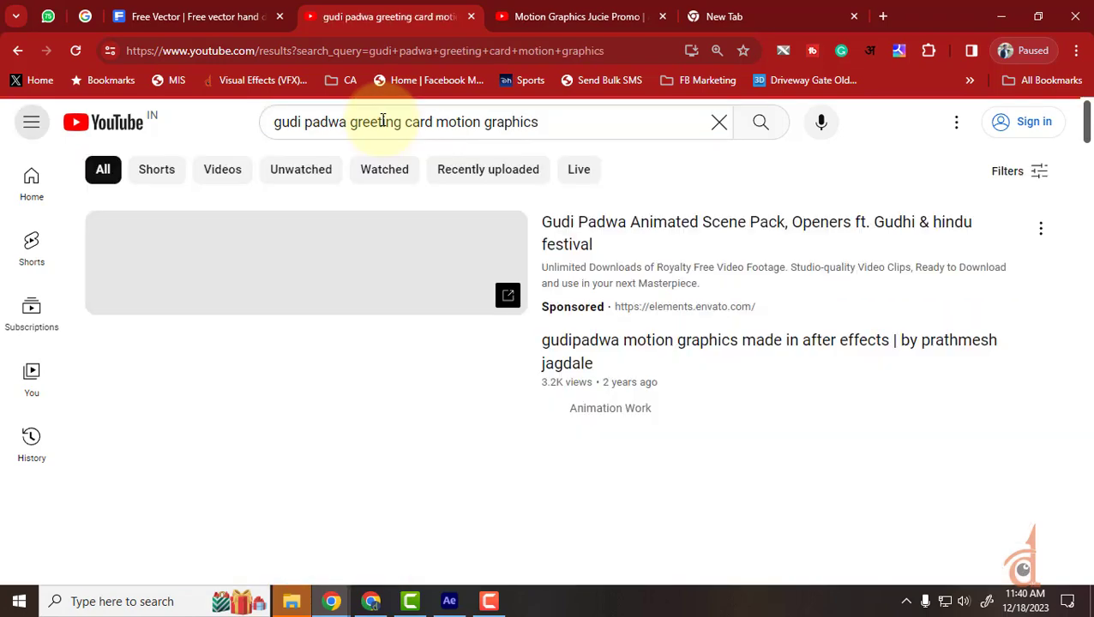
Browse the Gudi Padwa search results for animated greeting examples and open the Activities Academy greeting card video.
scroll(280, 228, "down", 2)
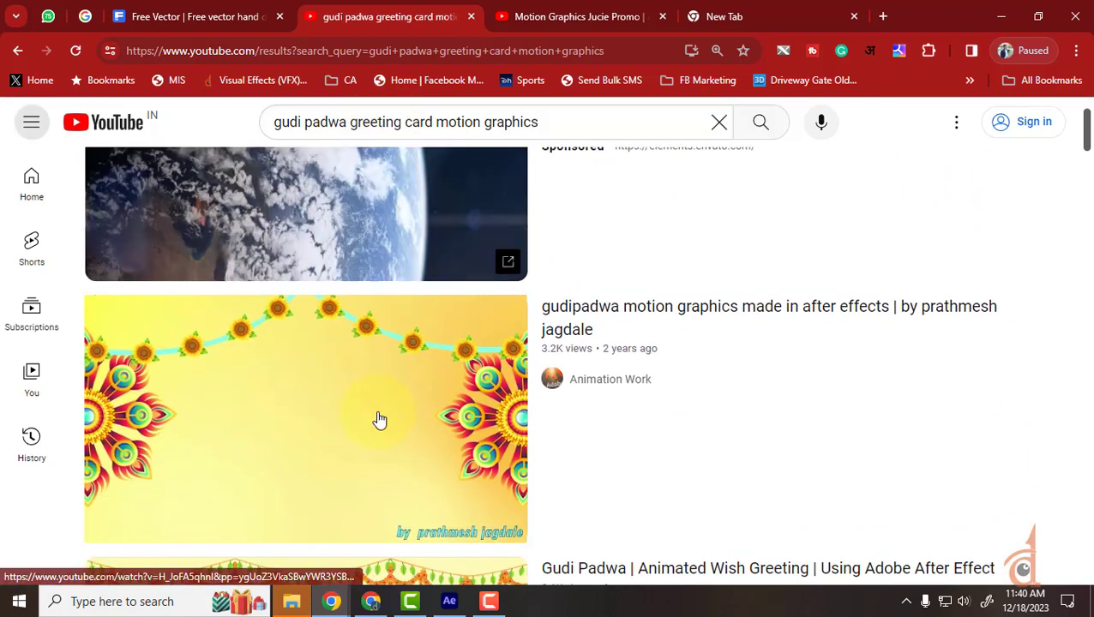
scroll(378, 420, "down", 3)
scroll(380, 420, "down", 3)
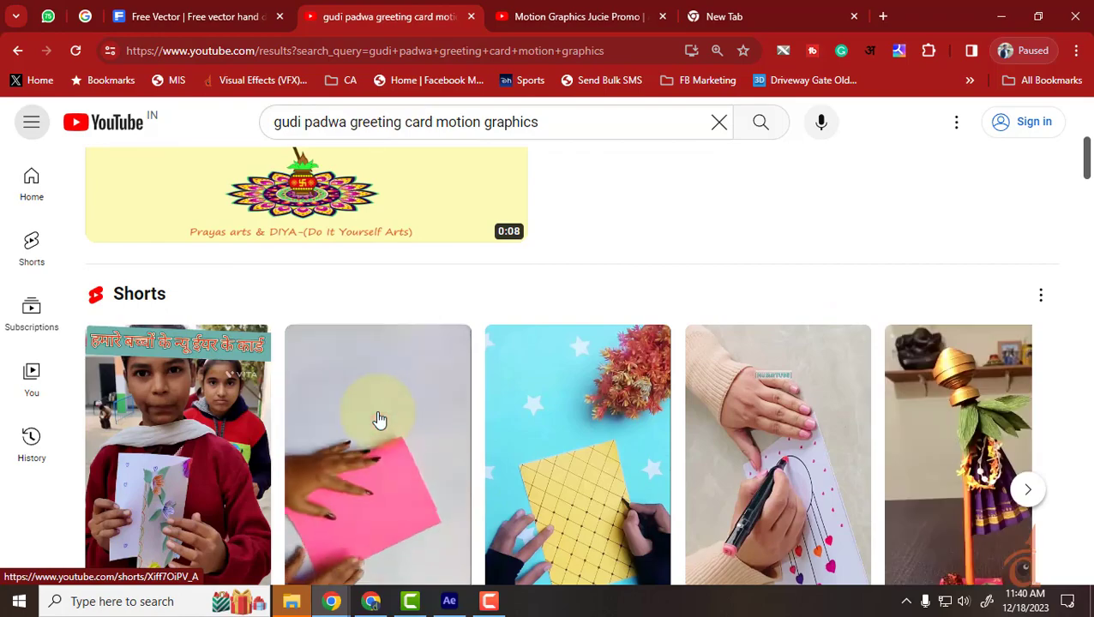
scroll(379, 421, "down", 5)
scroll(380, 420, "down", 3)
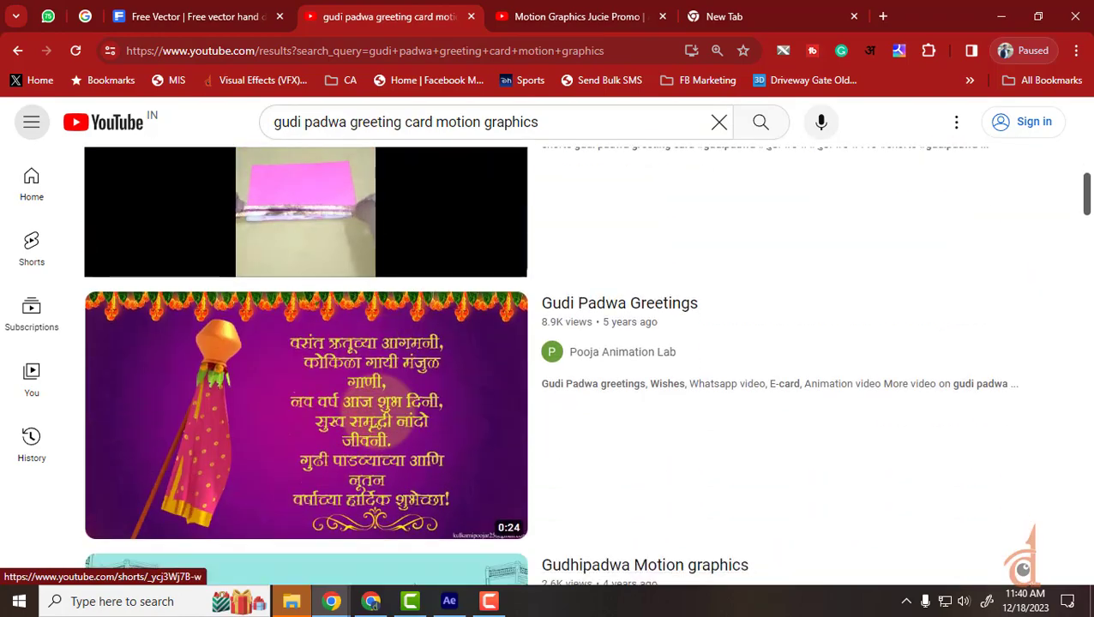
scroll(378, 417, "down", 4)
scroll(380, 419, "down", 12)
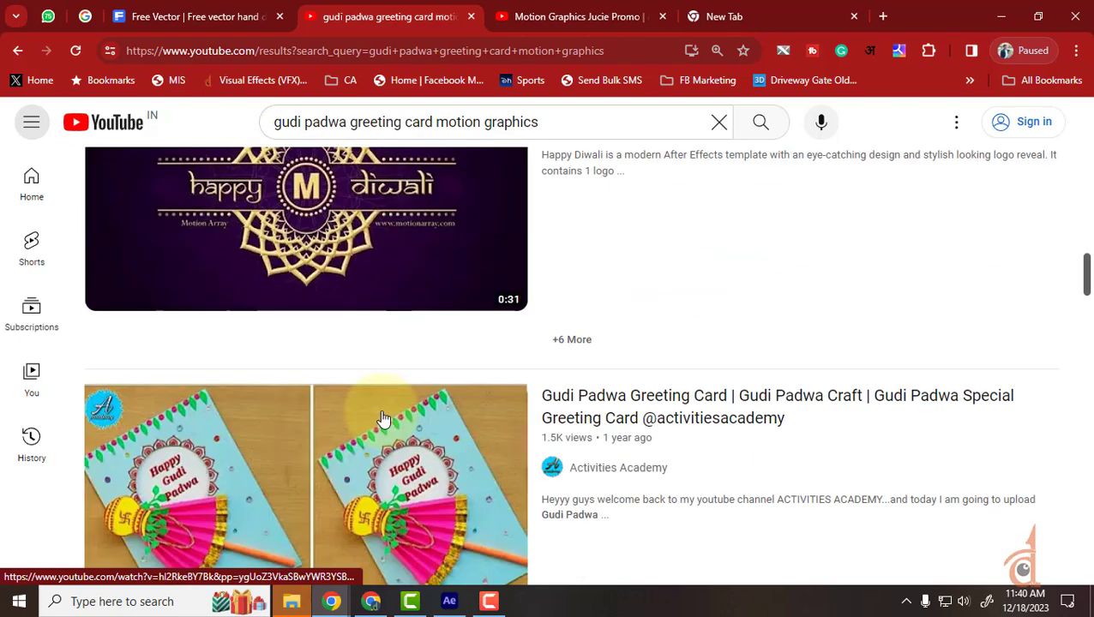
mouse_move(410, 410)
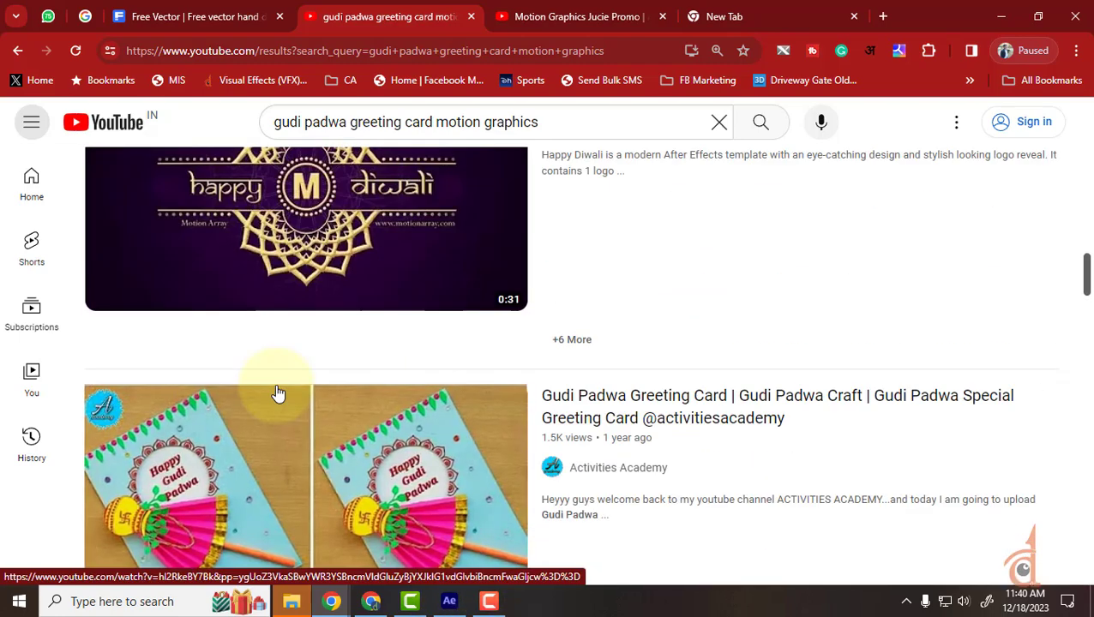
scroll(287, 466, "down", 1)
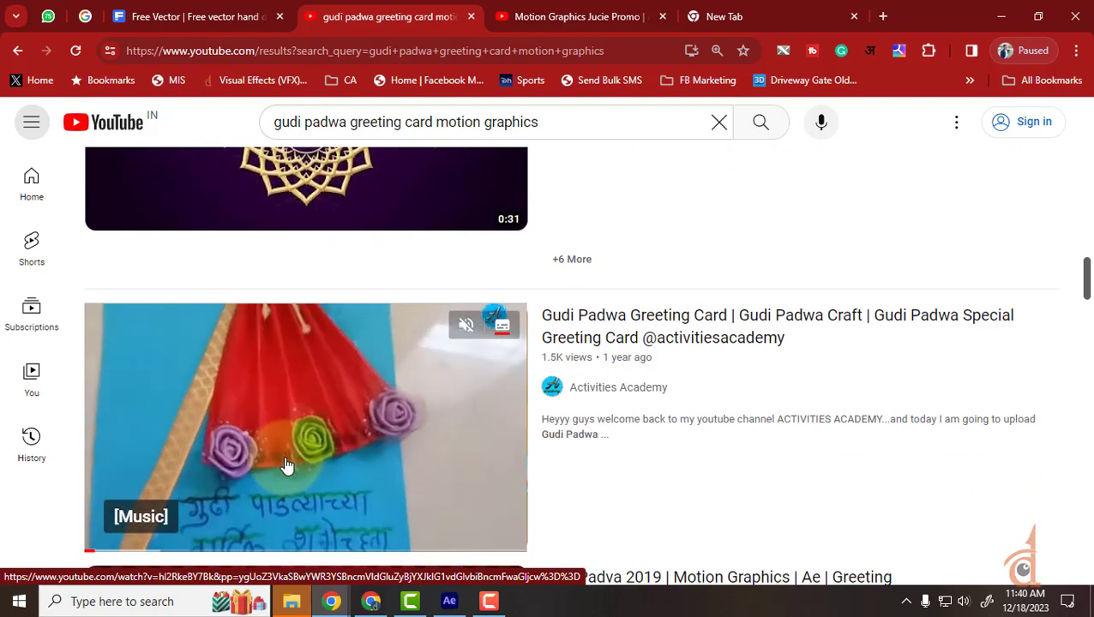
left_click(352, 433)
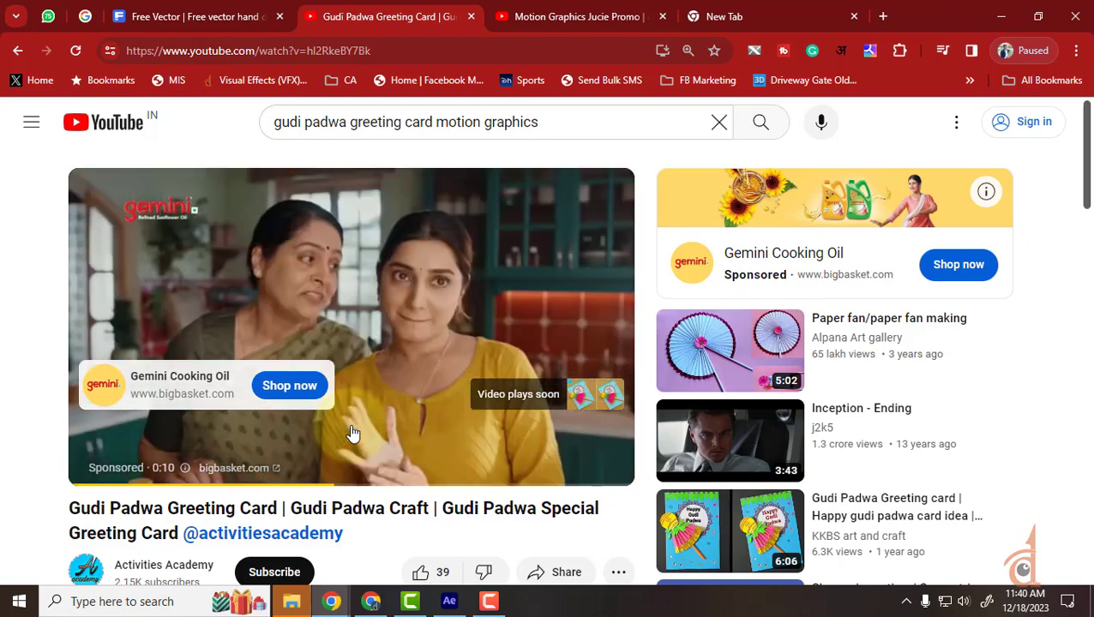
Search YouTube for "lazy animator".
left_click(433, 122)
key("ctrl+a")
type("lazy")
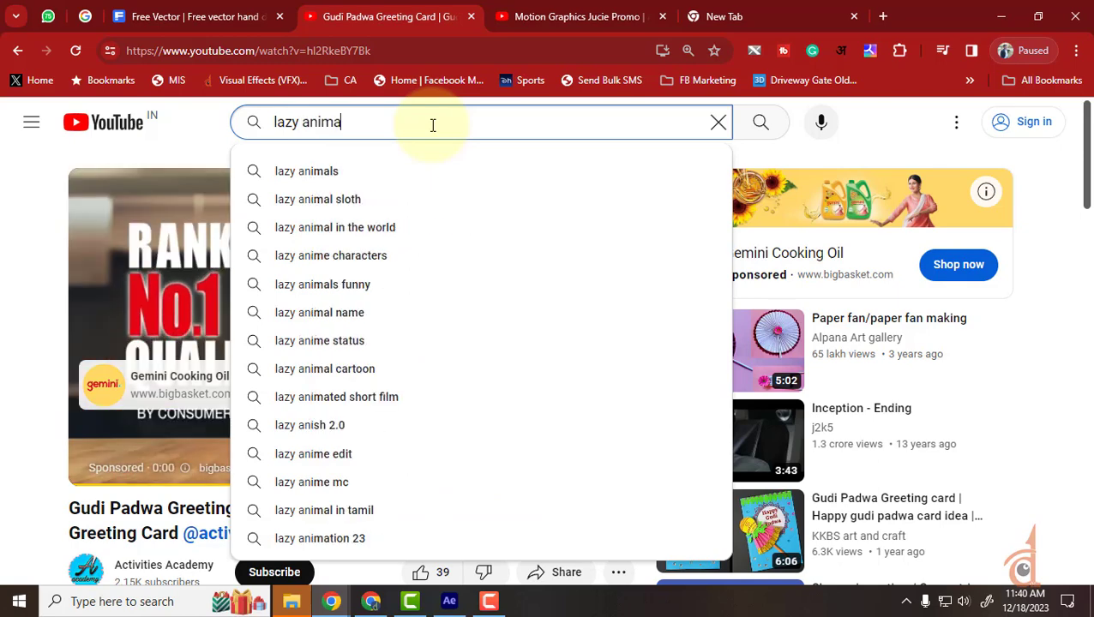
type("animator")
key("Return")
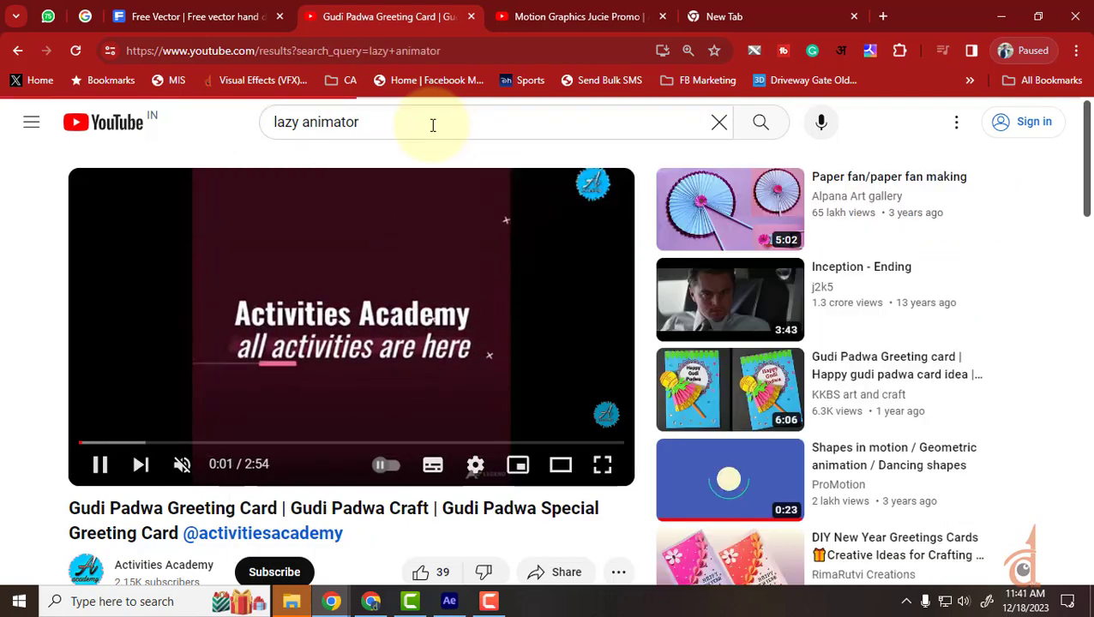
Open the Lazy_animator channel from the HAPPY PILL short film result and look over its home page.
scroll(793, 377, "down", 2)
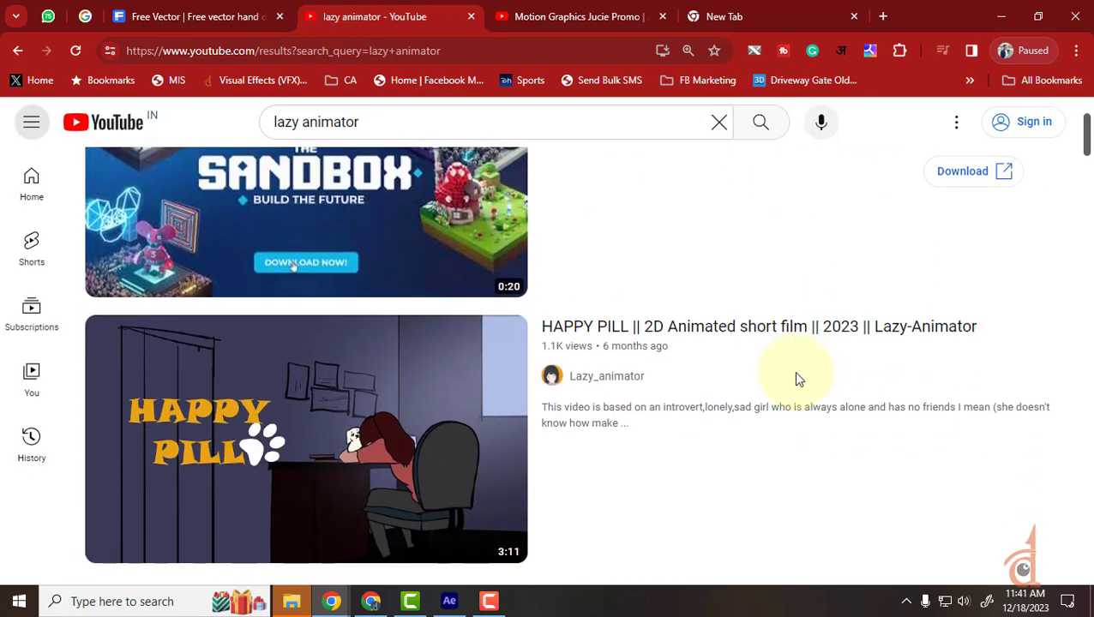
left_click(628, 383)
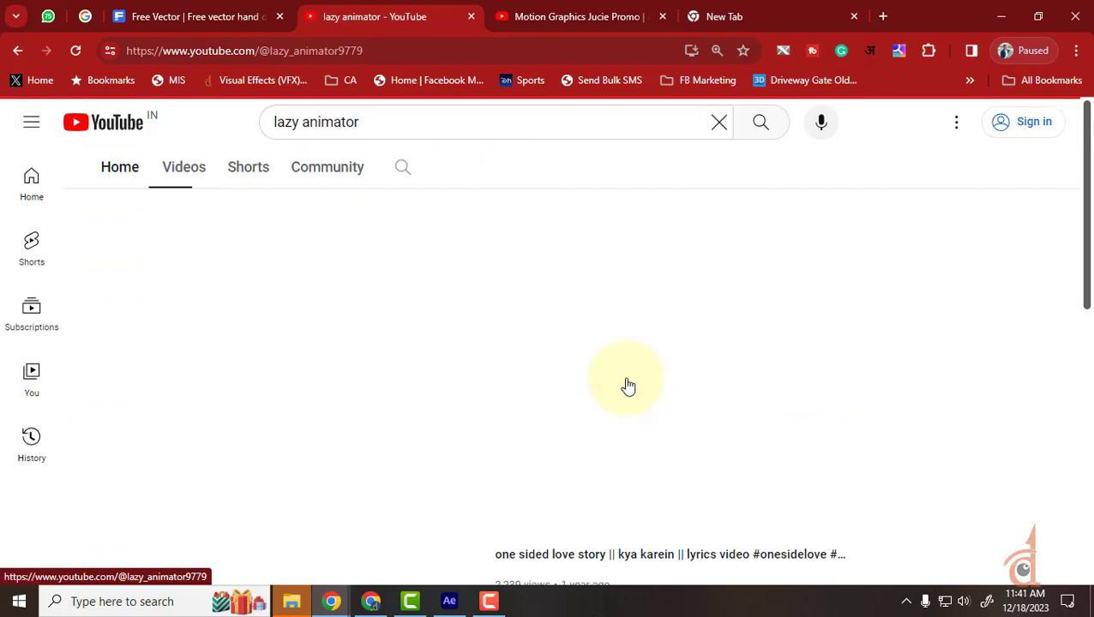
scroll(628, 383, "down", 4)
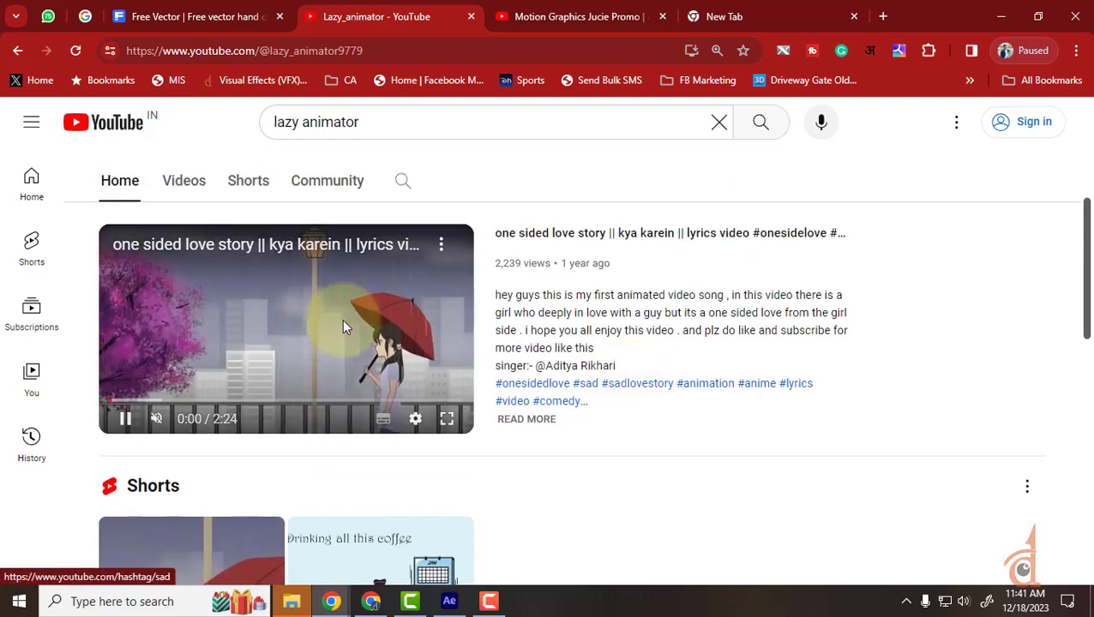
Return to the "lazy animator" results and look through the listed channels, Shorts, playlists and videos.
left_click(17, 51)
scroll(556, 386, "down", 5)
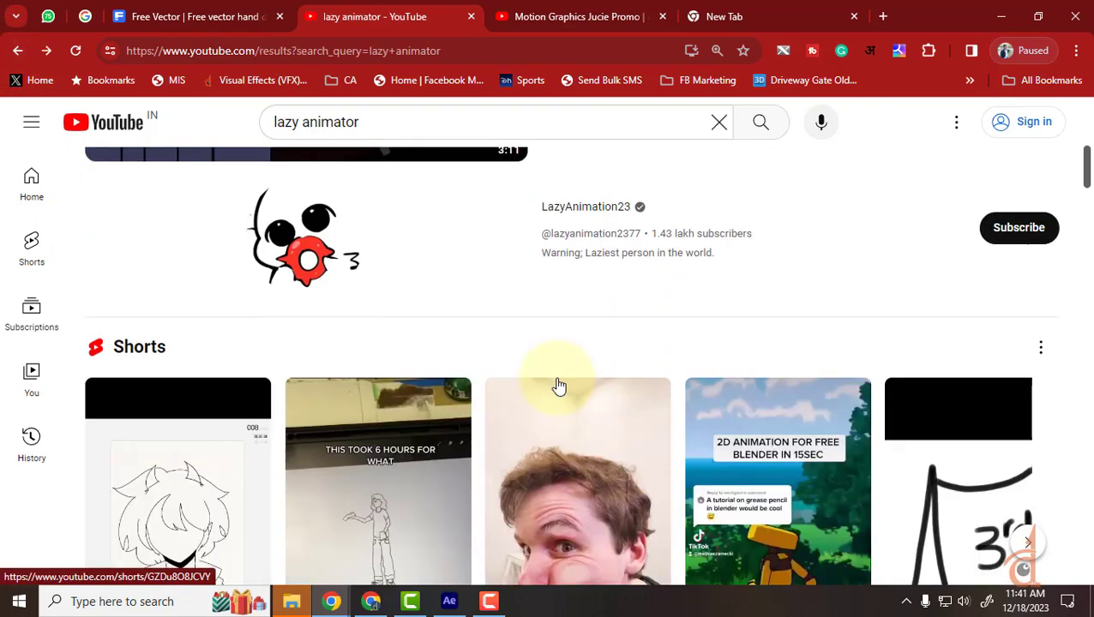
scroll(559, 386, "down", 5)
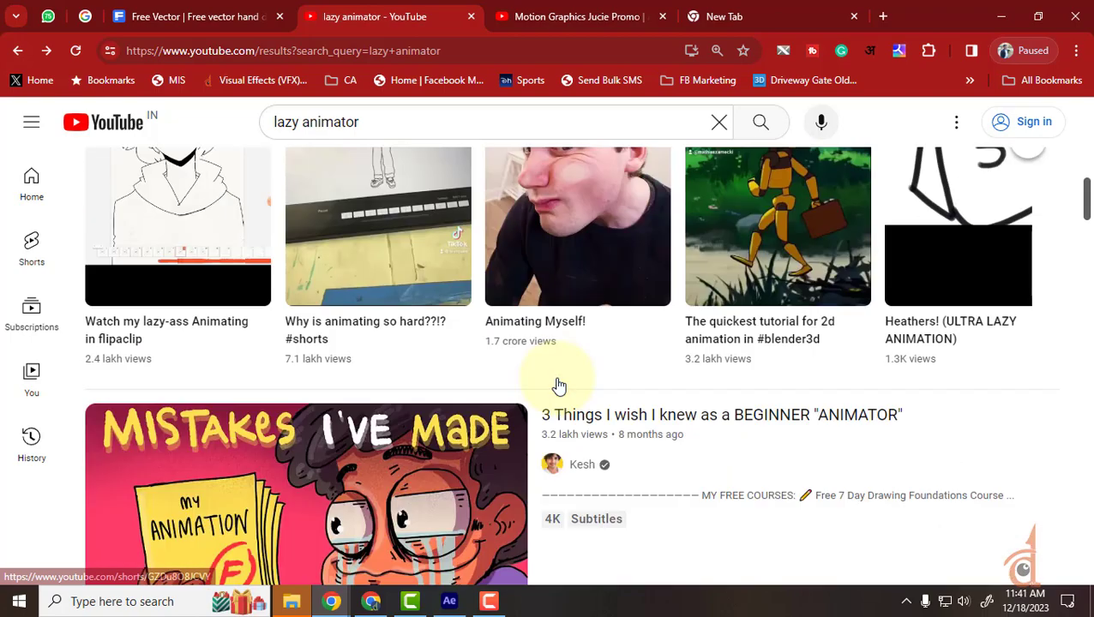
scroll(557, 385, "down", 6)
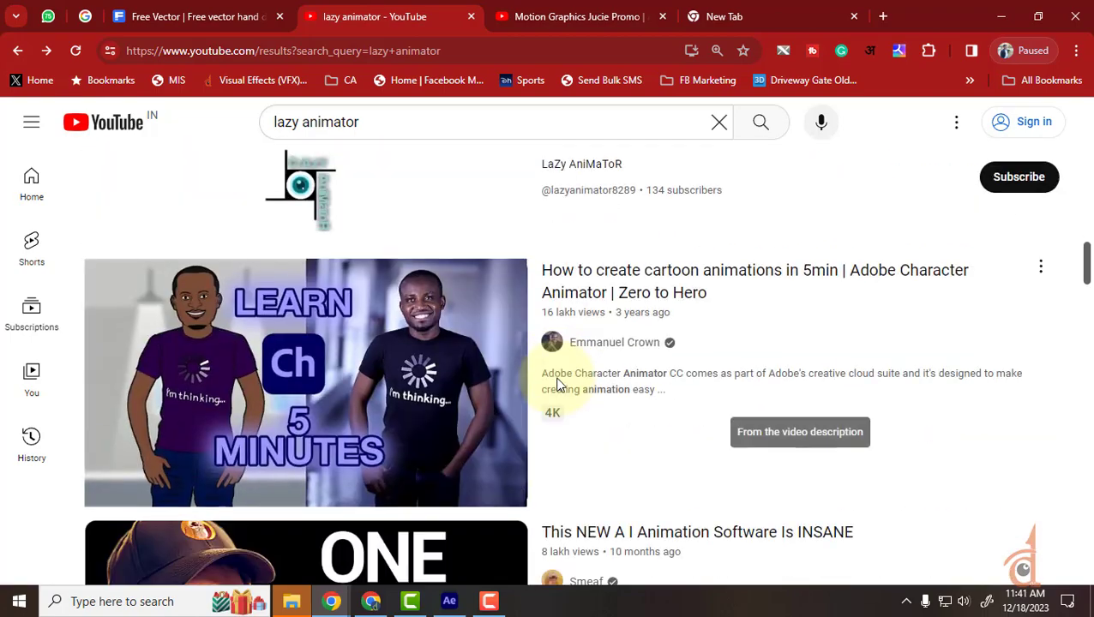
scroll(556, 385, "down", 6)
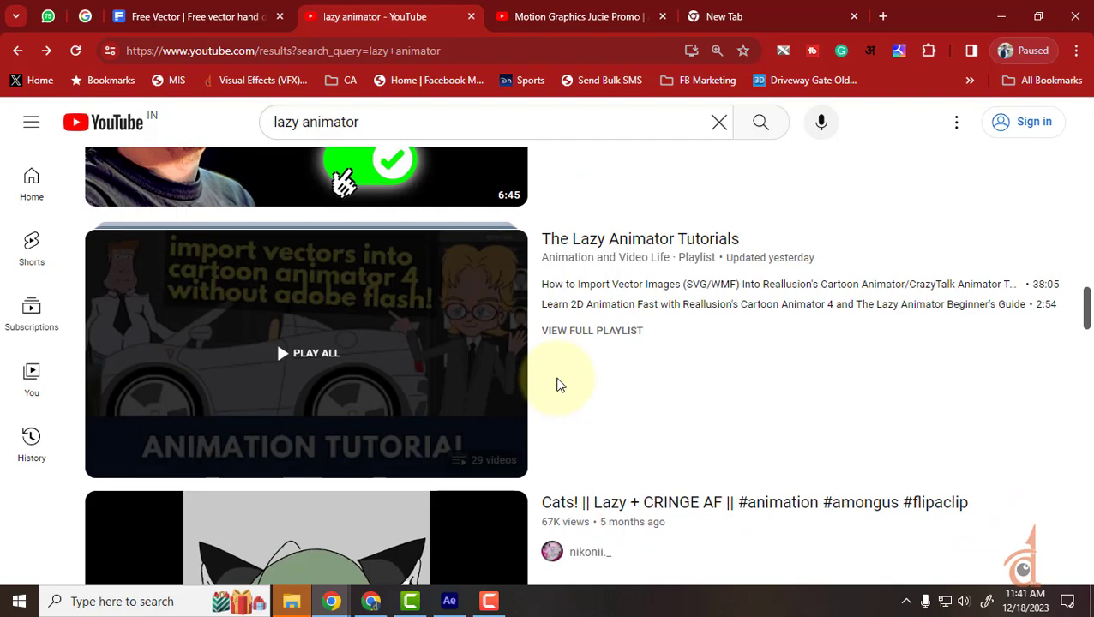
scroll(556, 385, "down", 4)
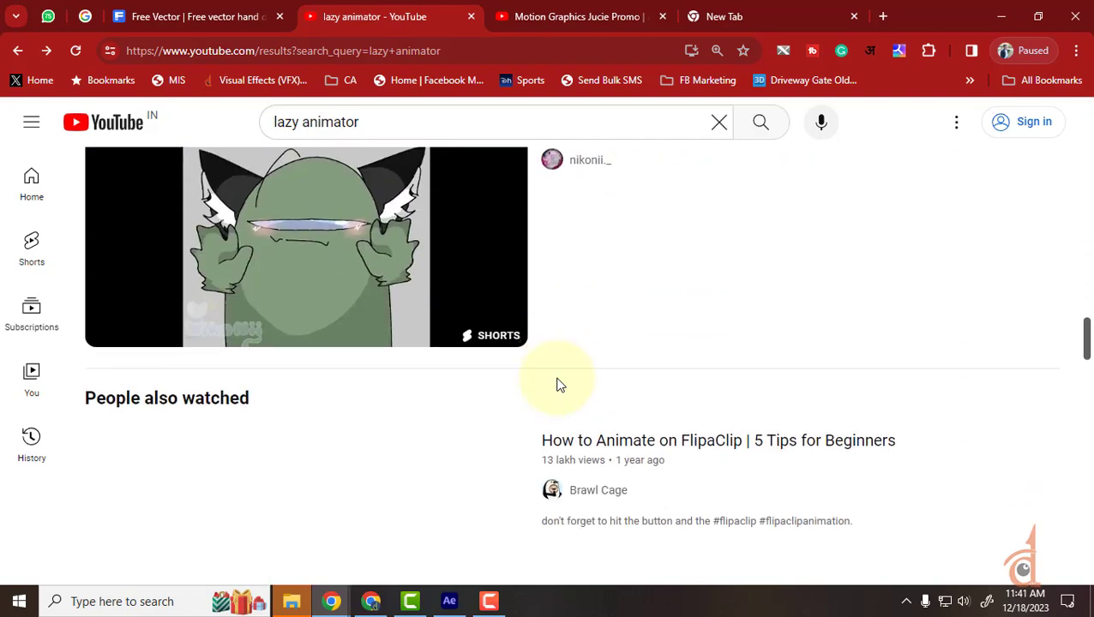
scroll(556, 385, "down", 4)
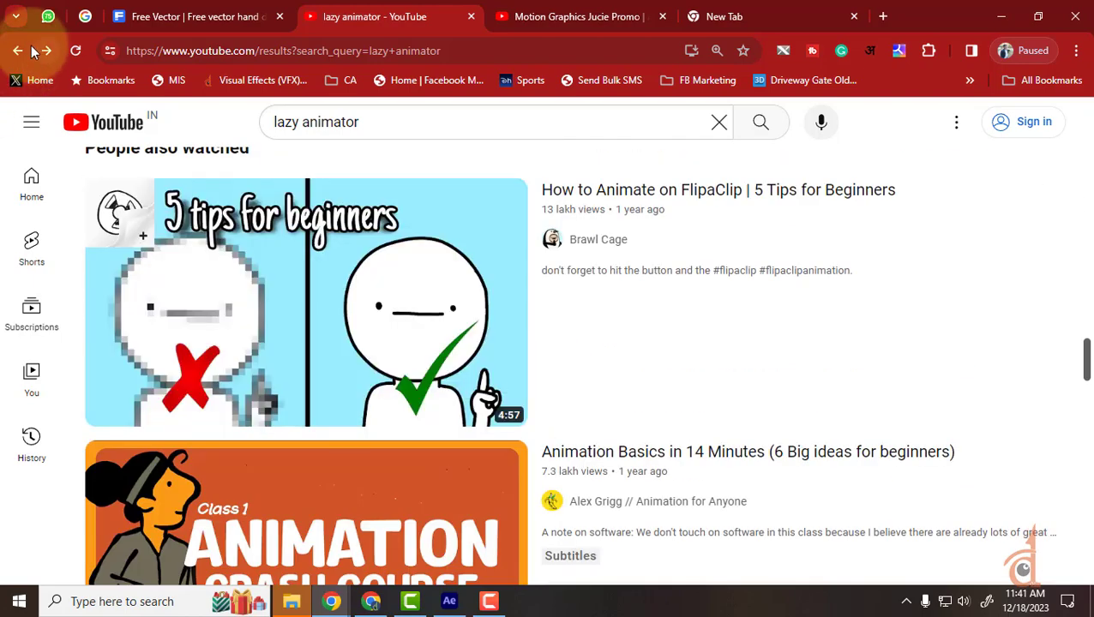
Leave the search results, open the YouTube home page and look through its recommended videos and Shorts.
left_click(14, 53)
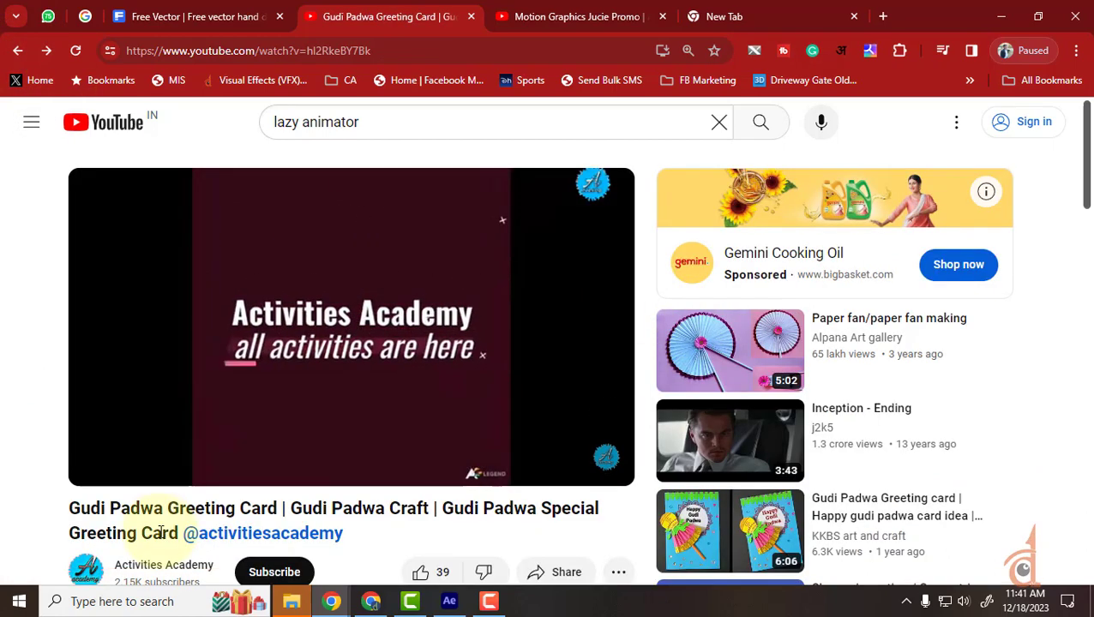
left_click(123, 122)
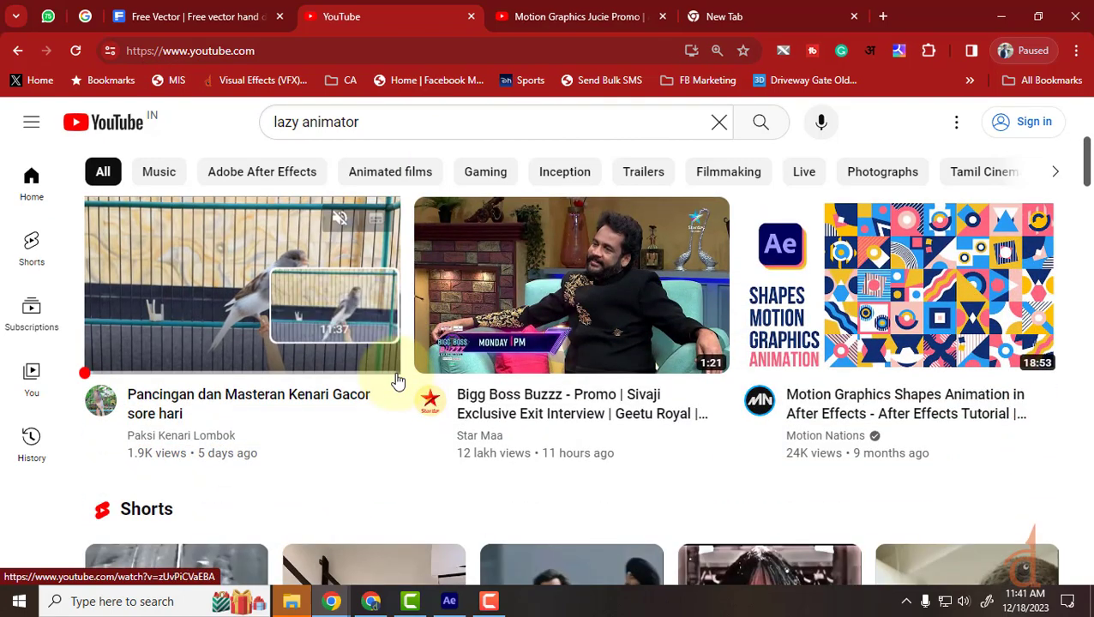
scroll(397, 380, "down", 3)
scroll(397, 381, "down", 2)
scroll(397, 380, "up", 2)
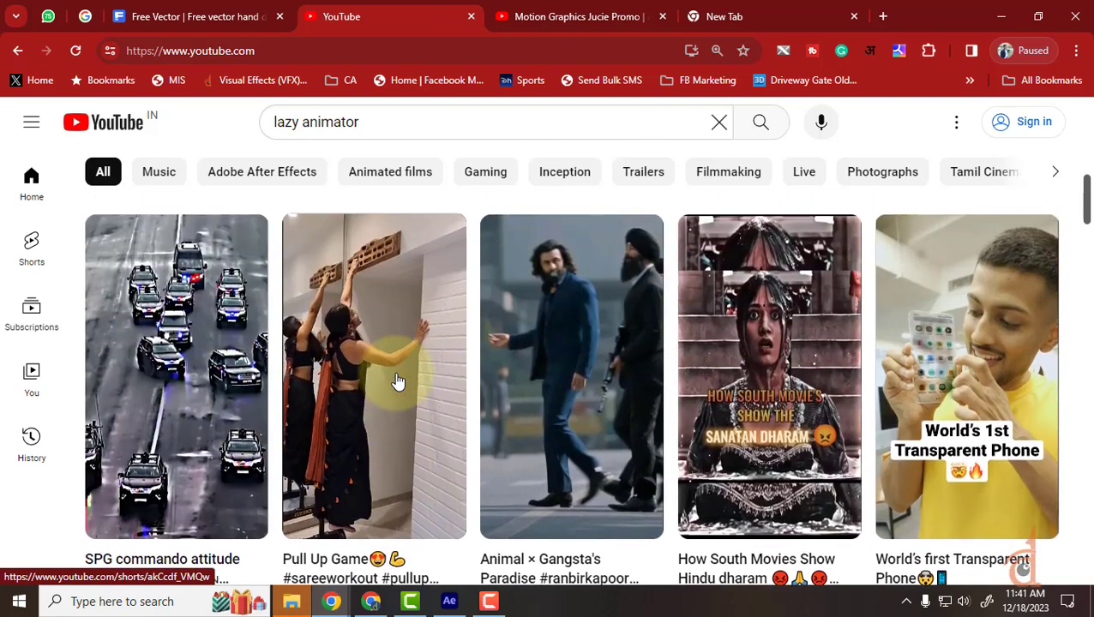